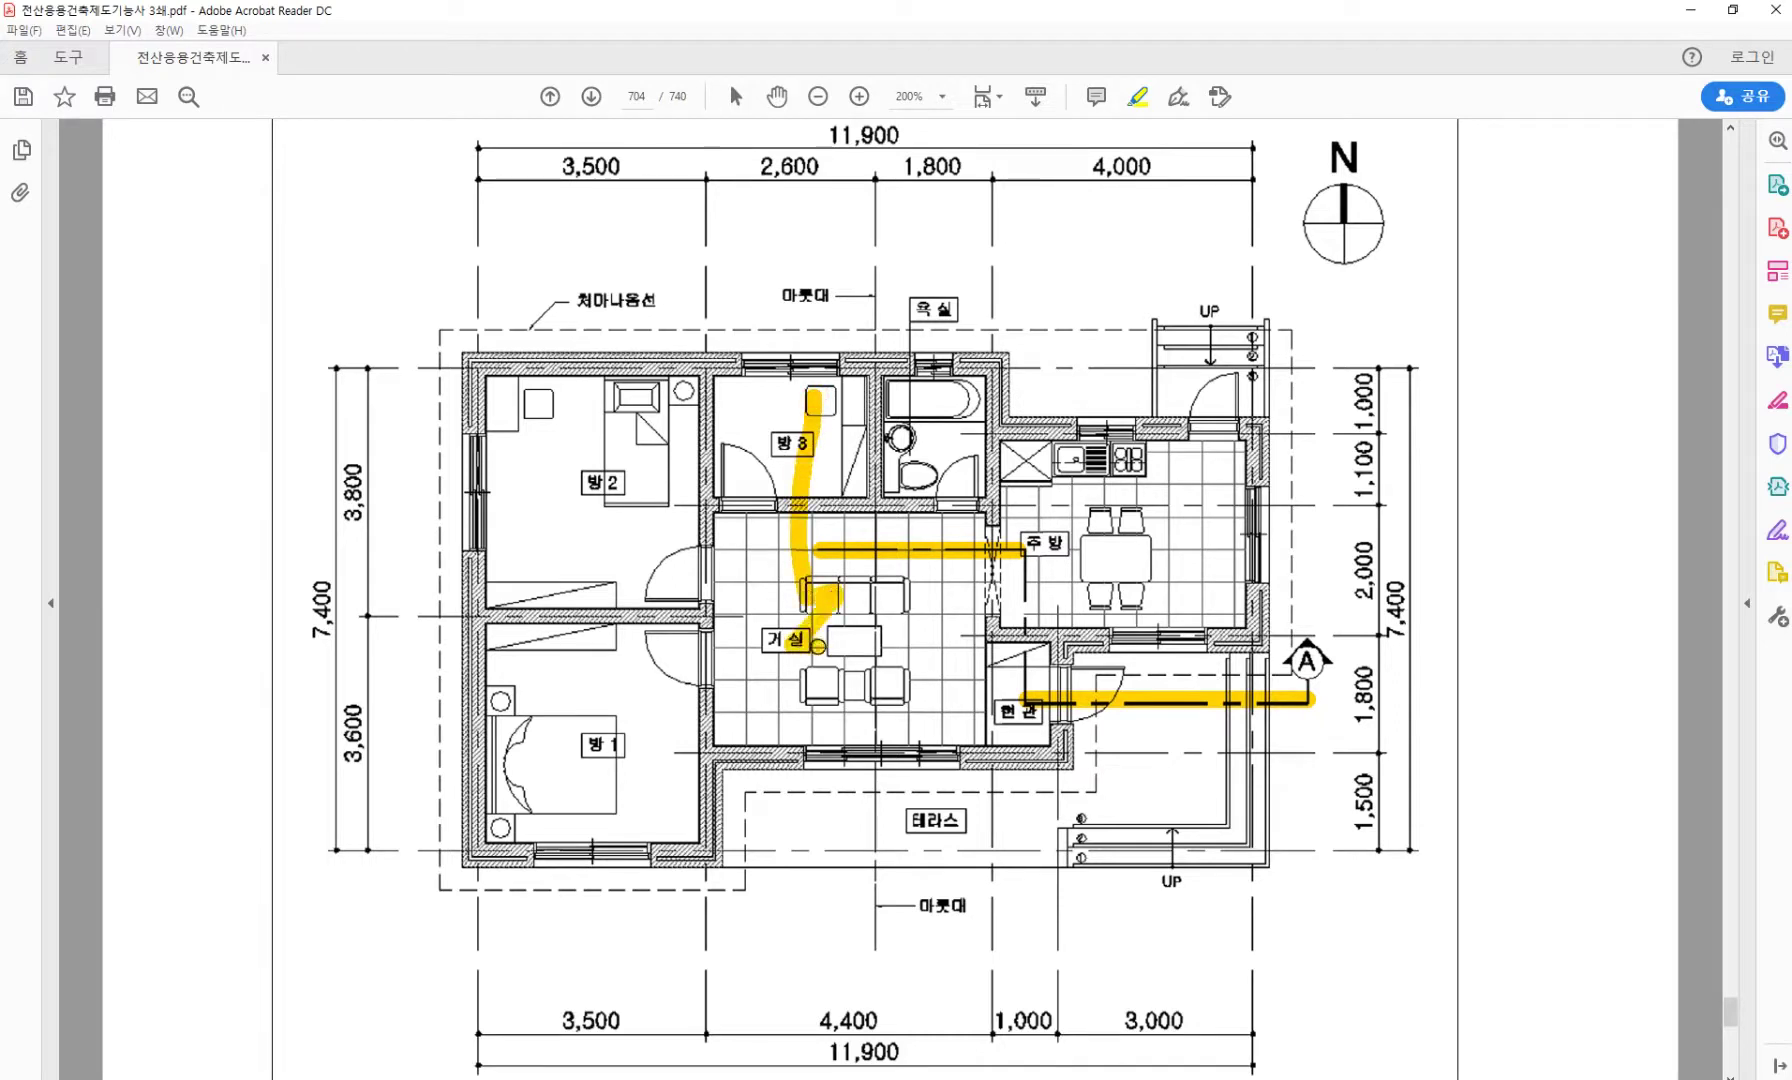
Highlight vertical cut positions through the living room and through the kitchen and entrance on the floor plan.
{"action": "left_click_drag", "start_coordinate": [814, 713], "coordinate": [815, 752]}
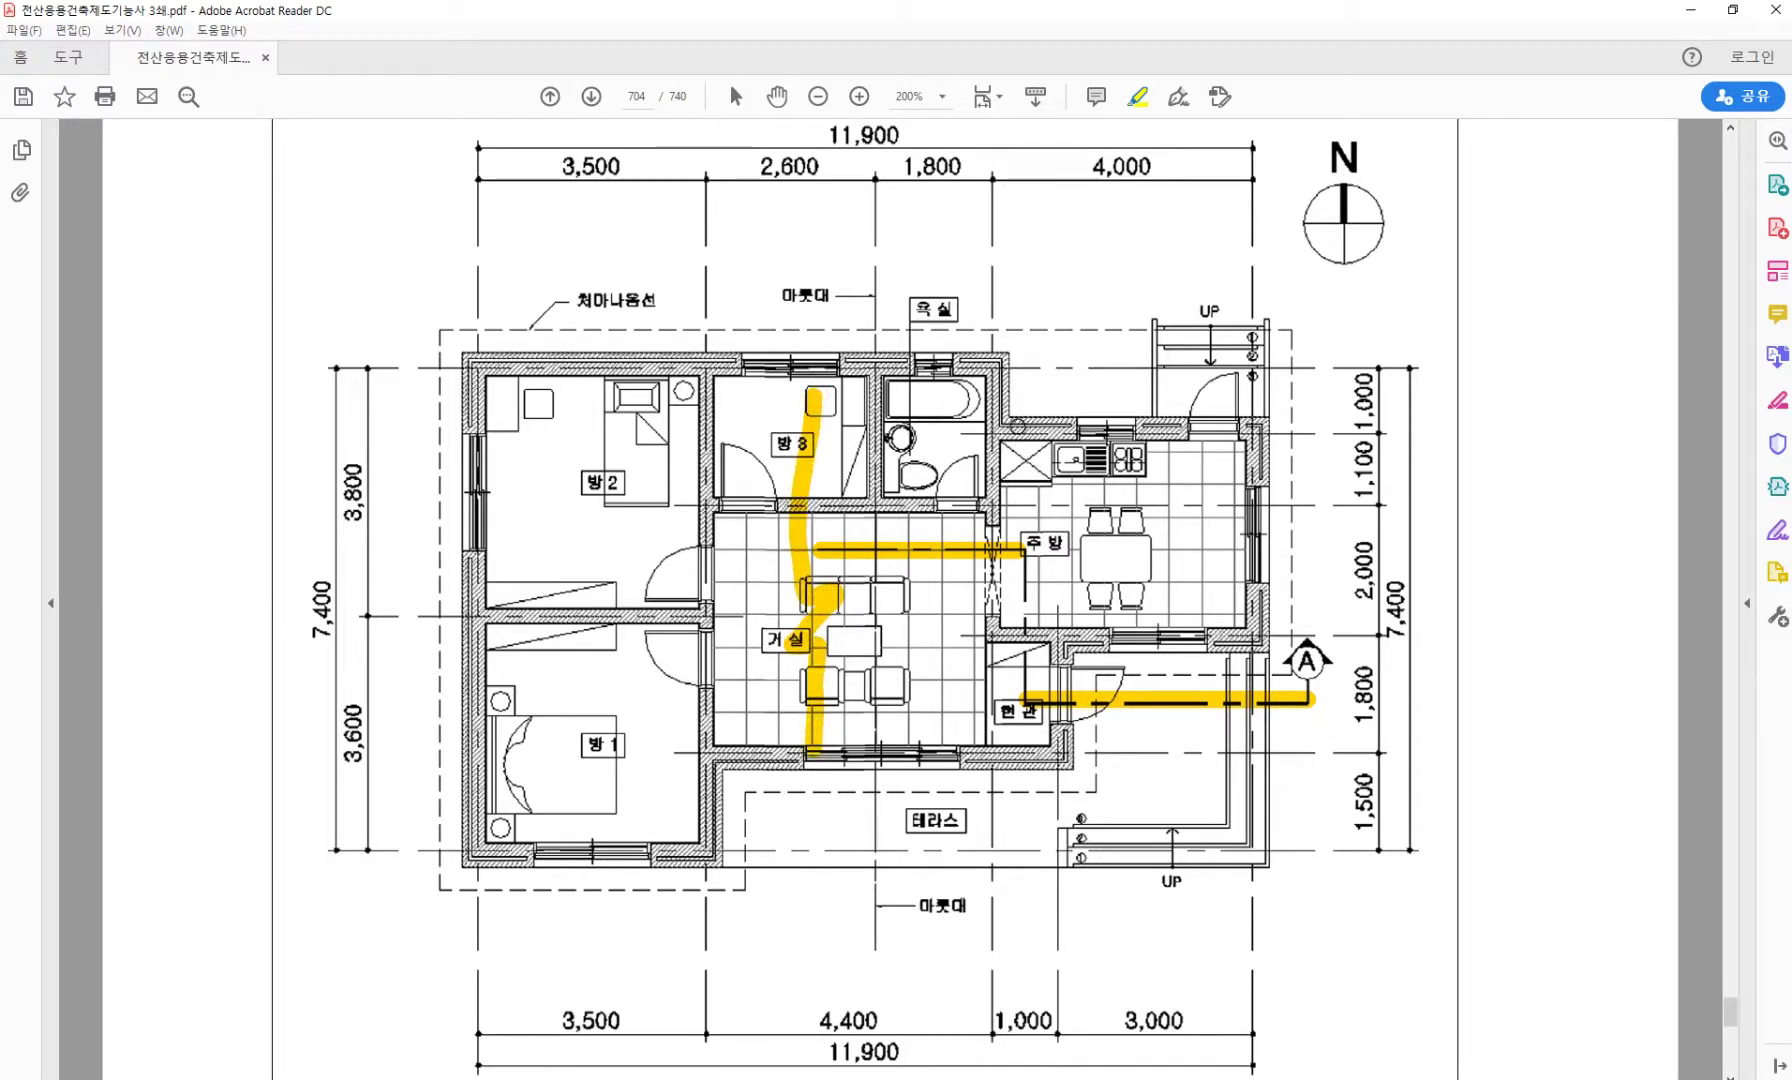
{"action": "left_click_drag", "start_coordinate": [1018, 423], "coordinate": [1032, 556]}
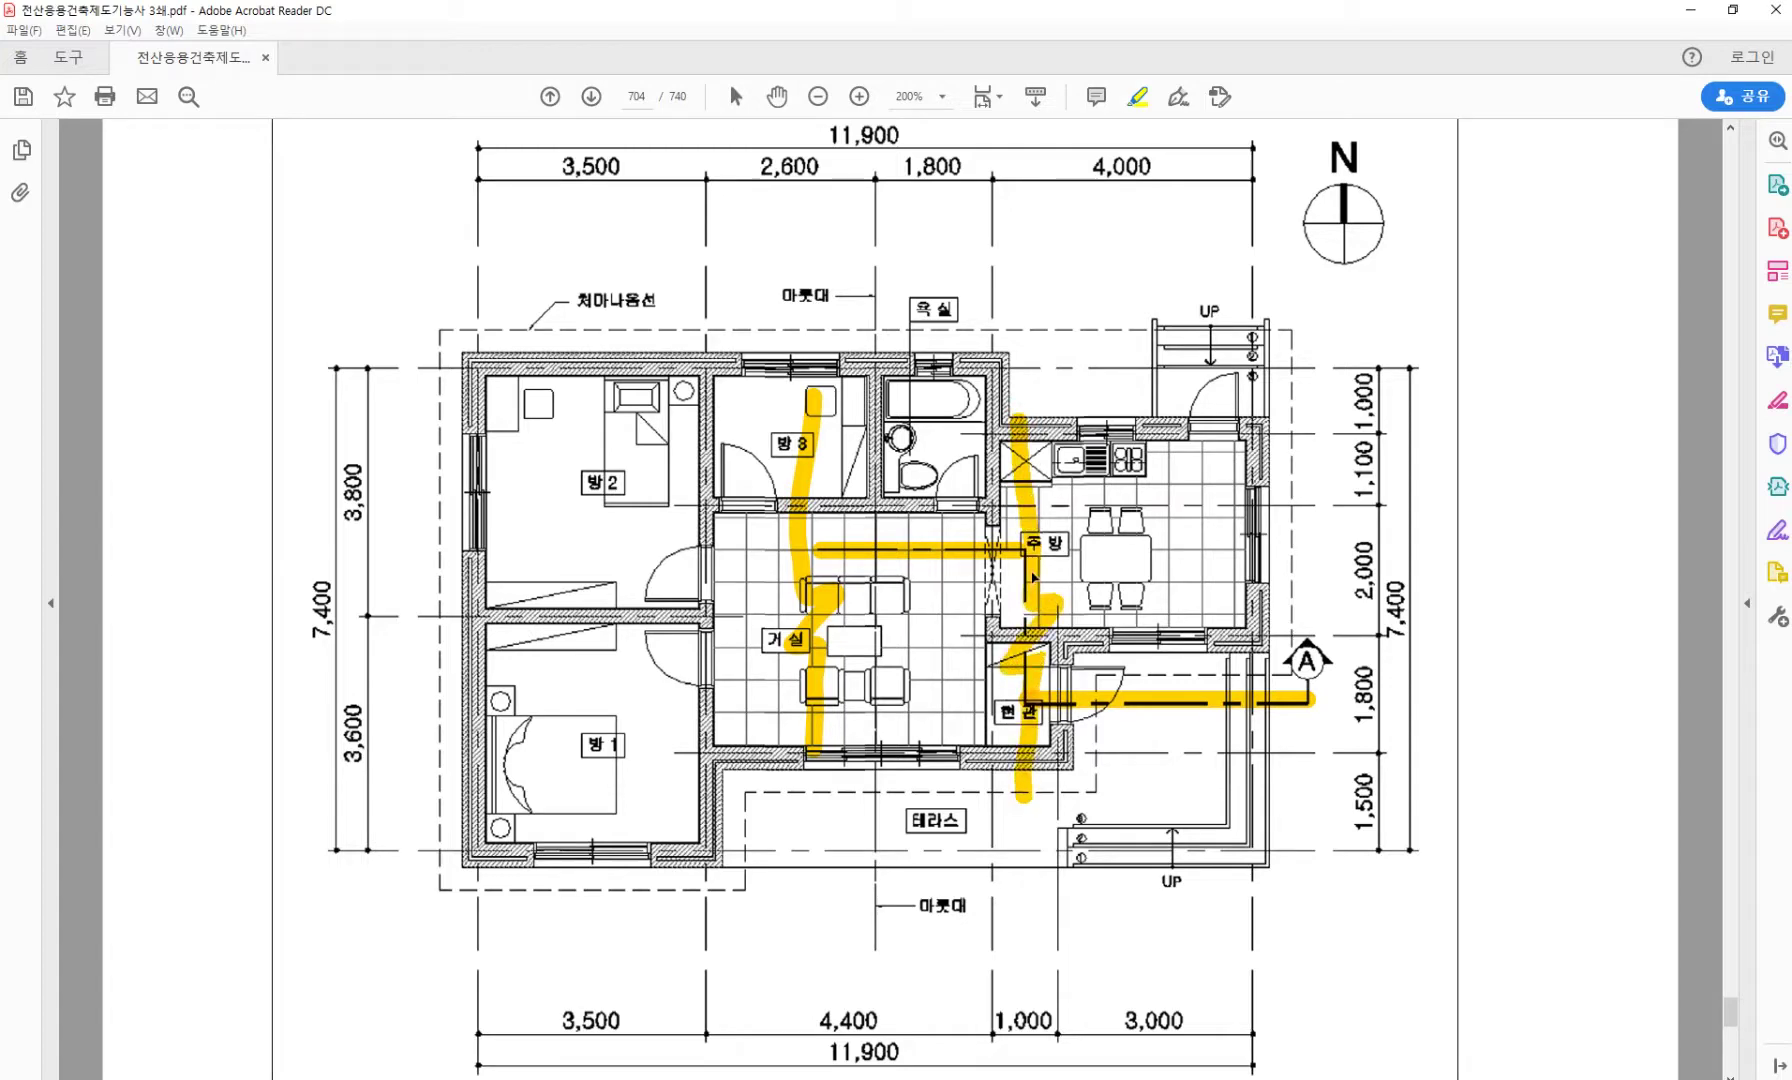
{"action": "left_click", "coordinate": [806, 516]}
{"action": "left_click", "coordinate": [1147, 701]}
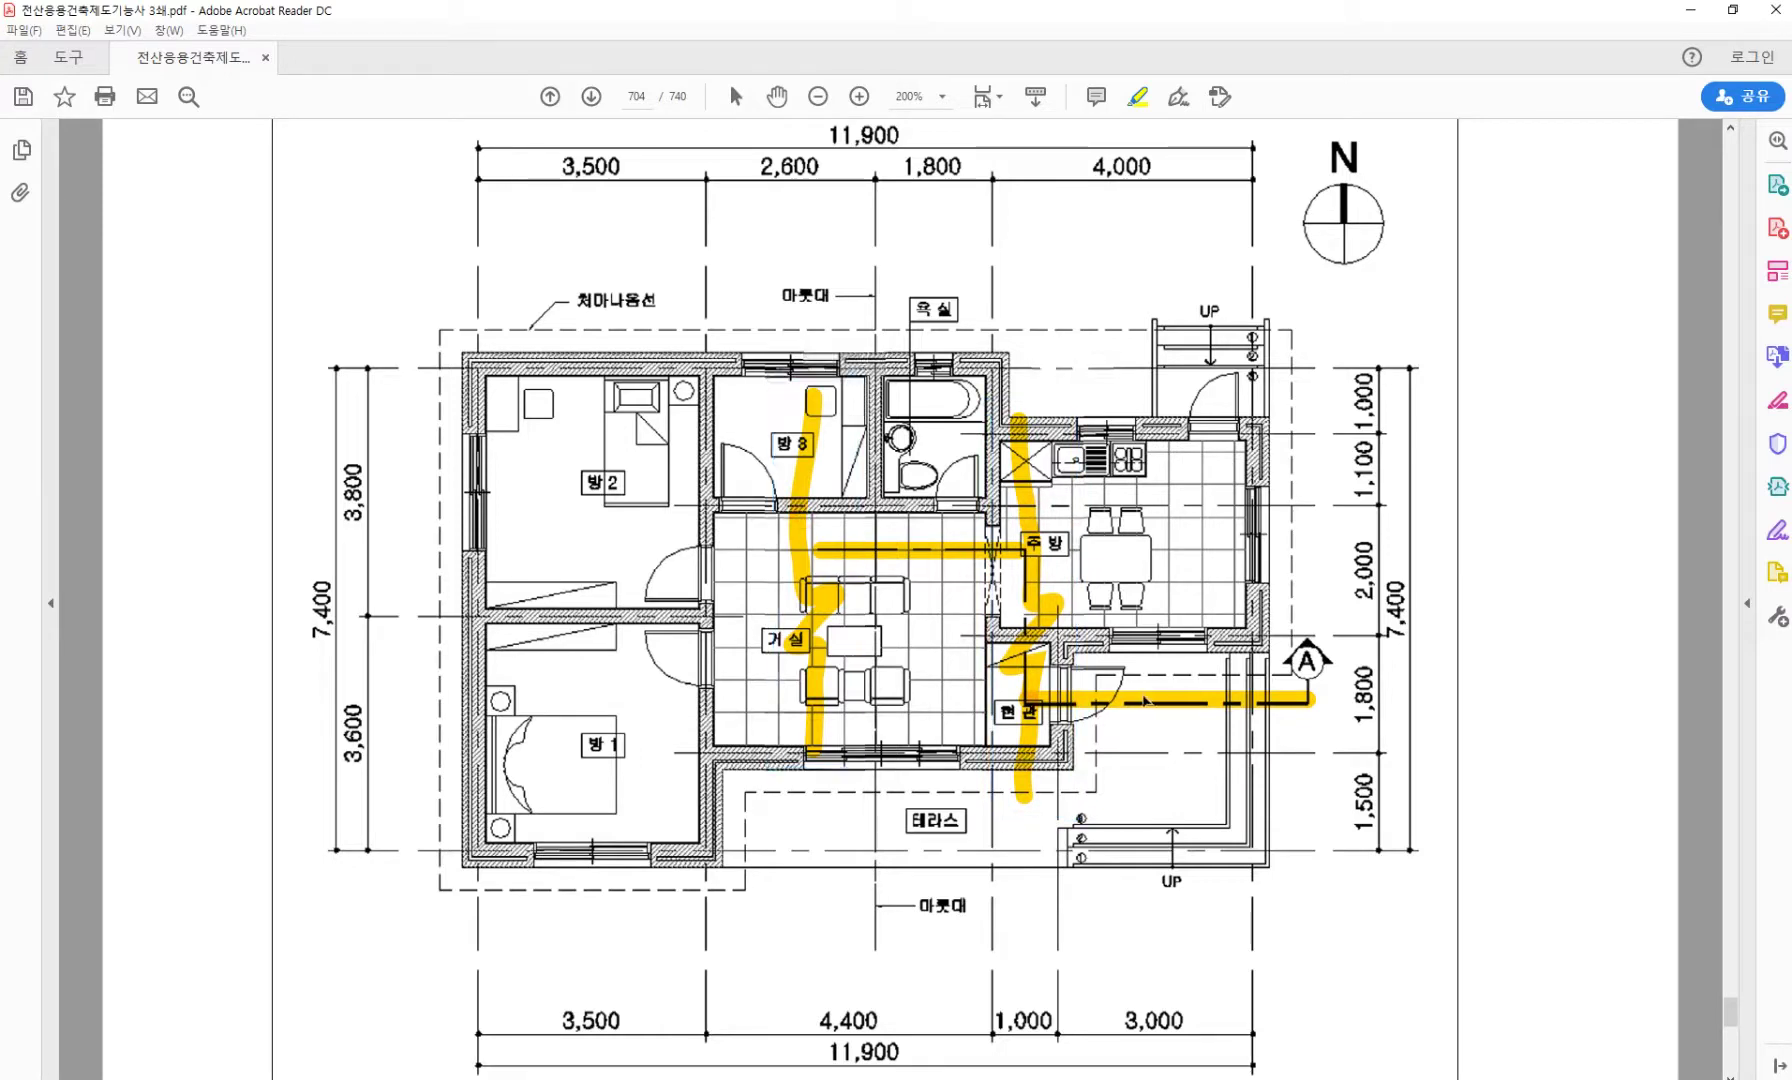
Delete the two vertical freehand highlights crossing the kitchen–entrance area and the living room.
{"action": "left_click", "coordinate": [1035, 594]}
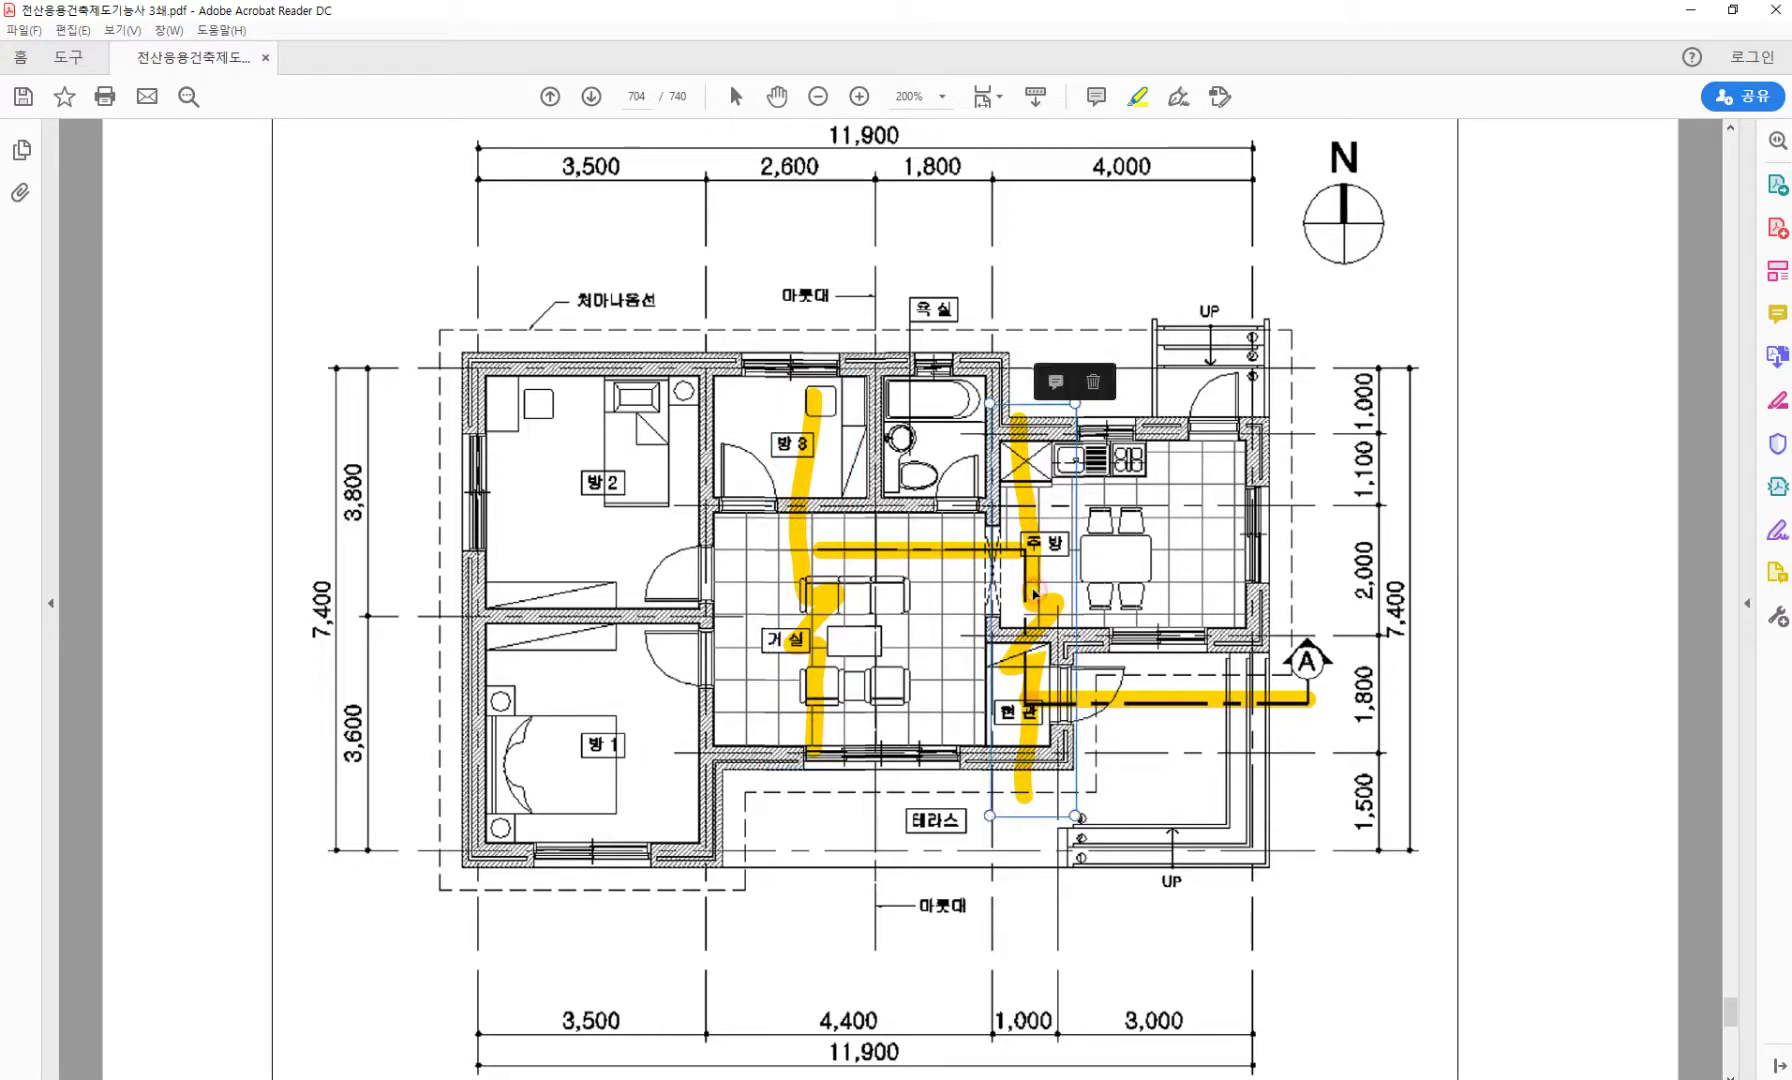
{"action": "key", "text": "Delete"}
{"action": "left_click", "coordinate": [817, 602]}
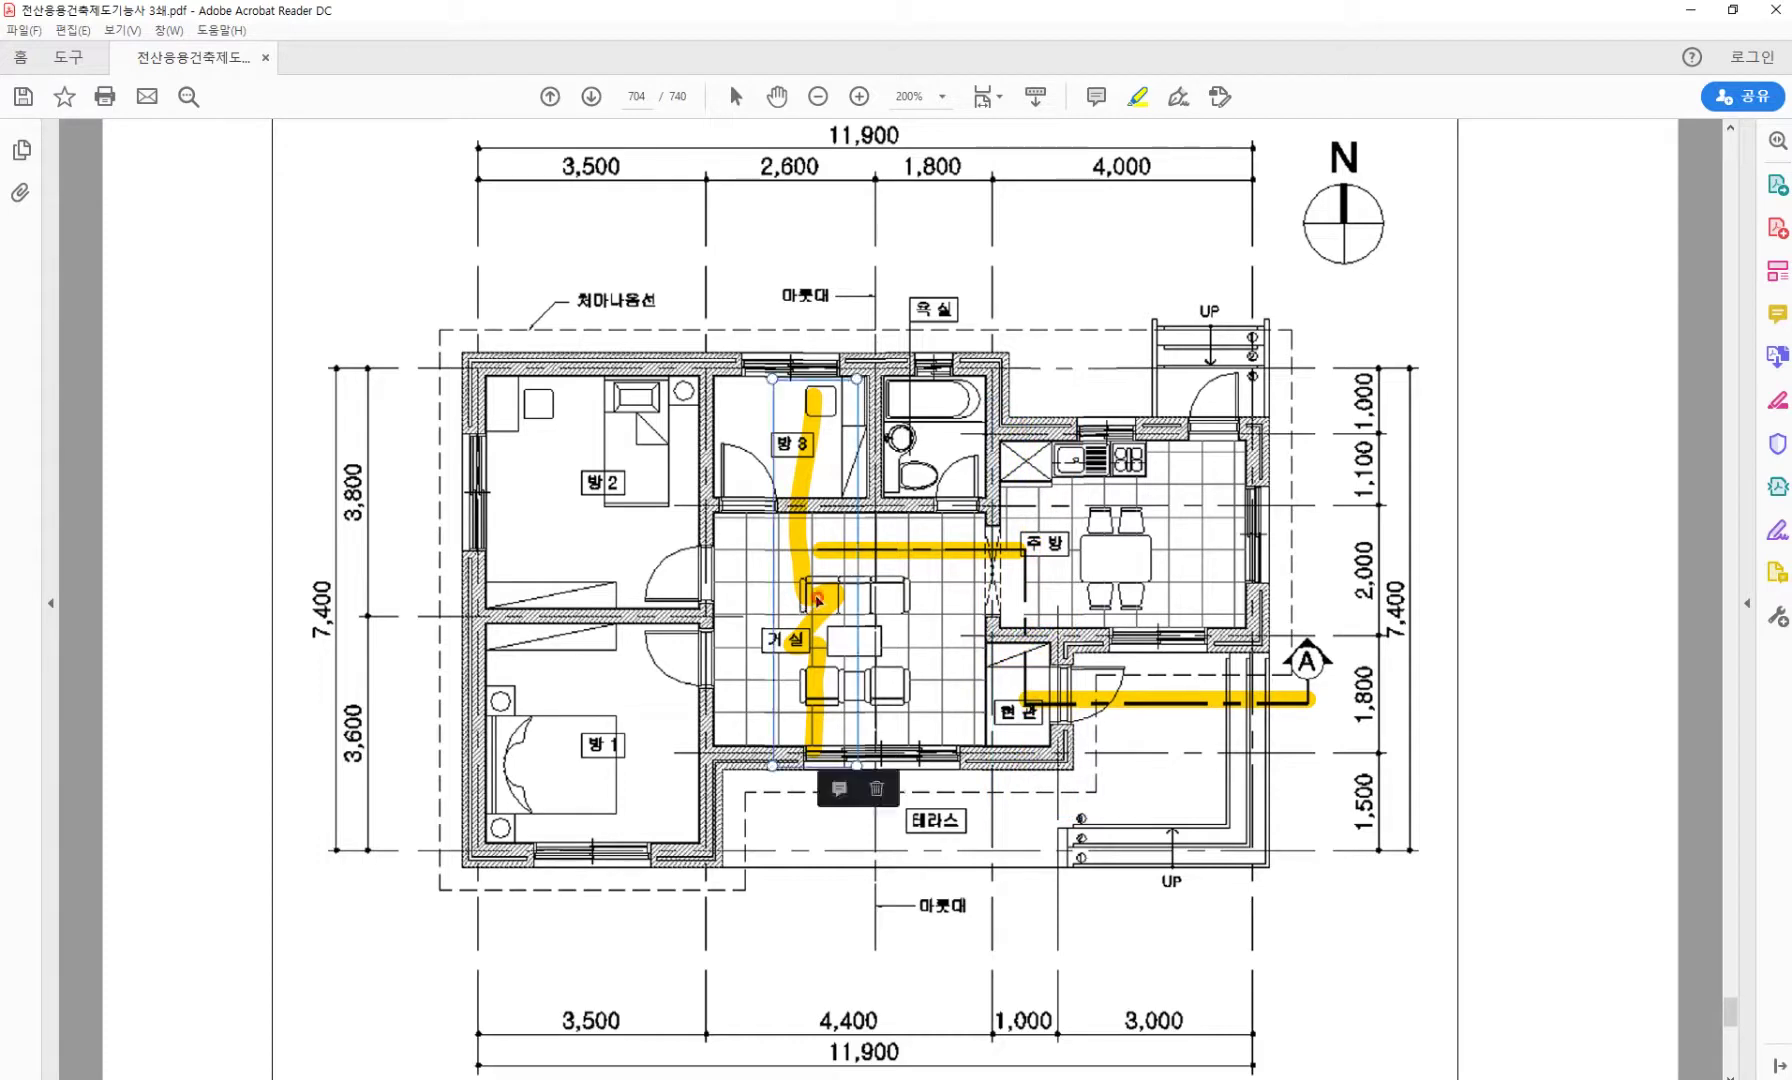
{"action": "key", "text": "Delete"}
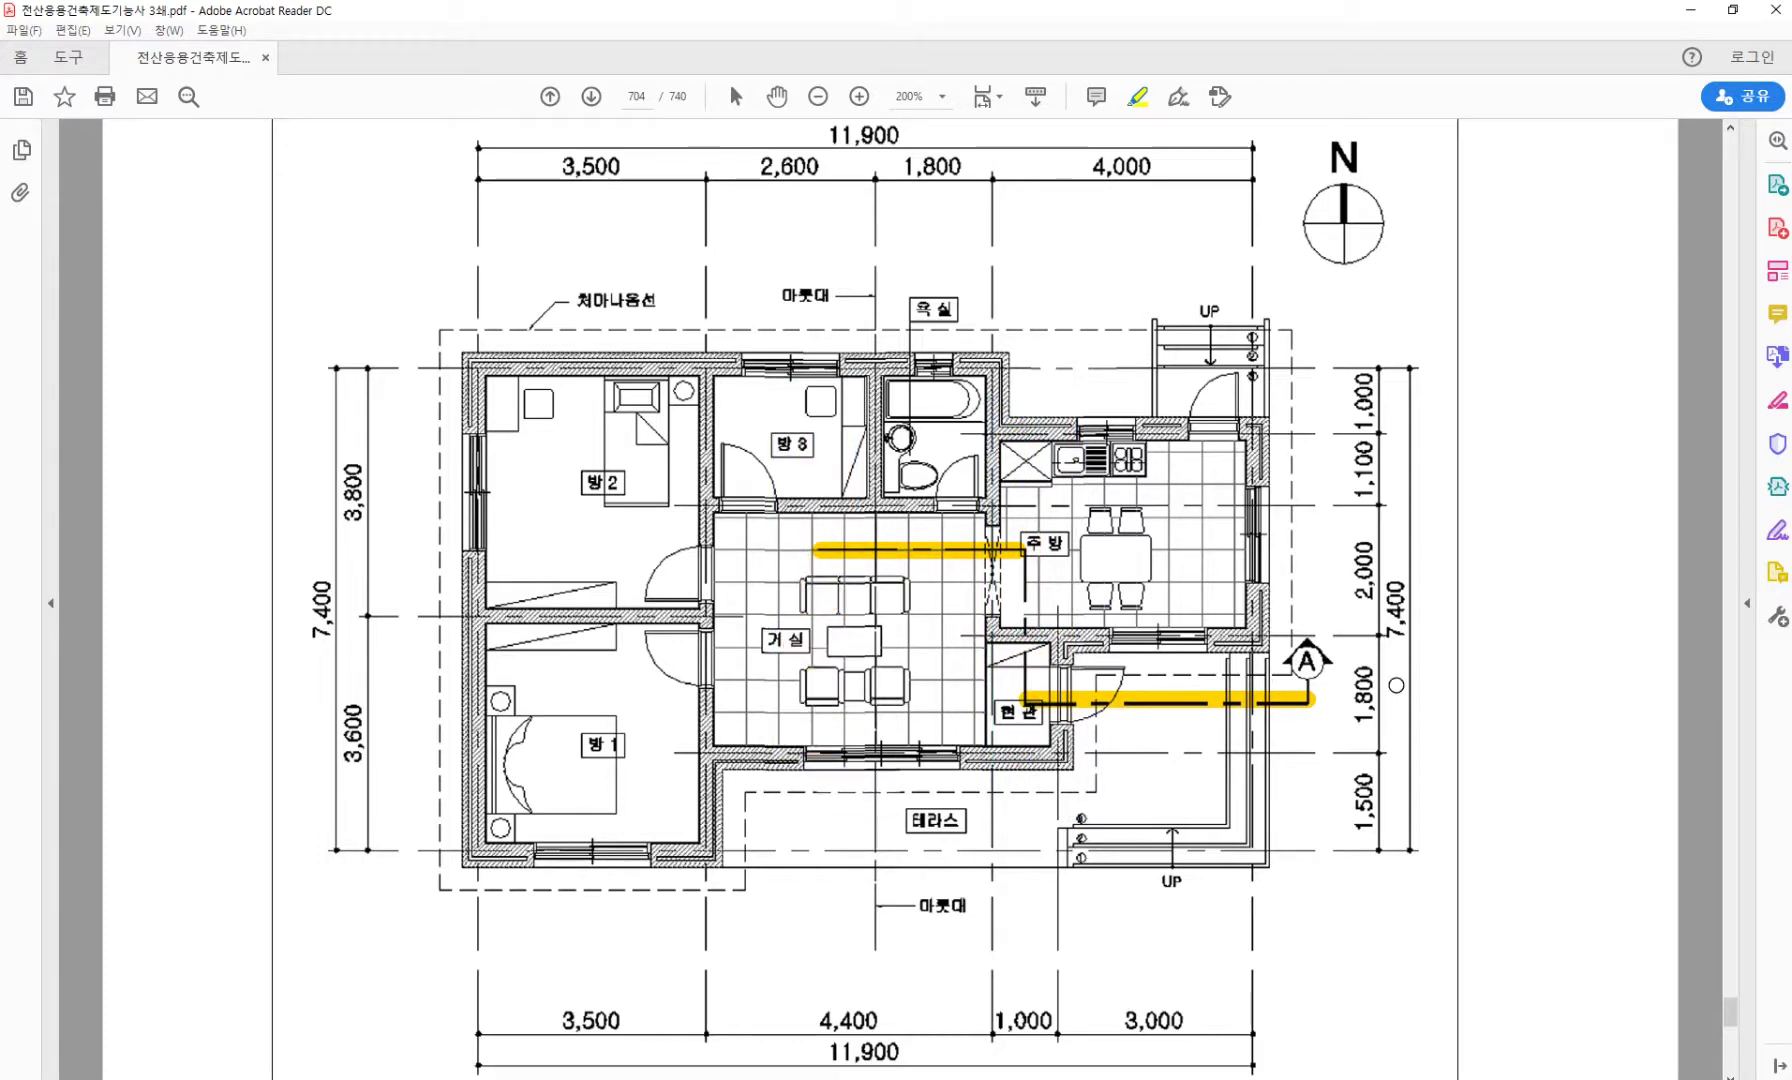
Highlight the entrance door wall and the opening between living room and kitchen where section line A crosses them.
{"action": "scroll", "coordinate": [1418, 767], "scroll_direction": "up", "scroll_amount": 1, "text": "ctrl"}
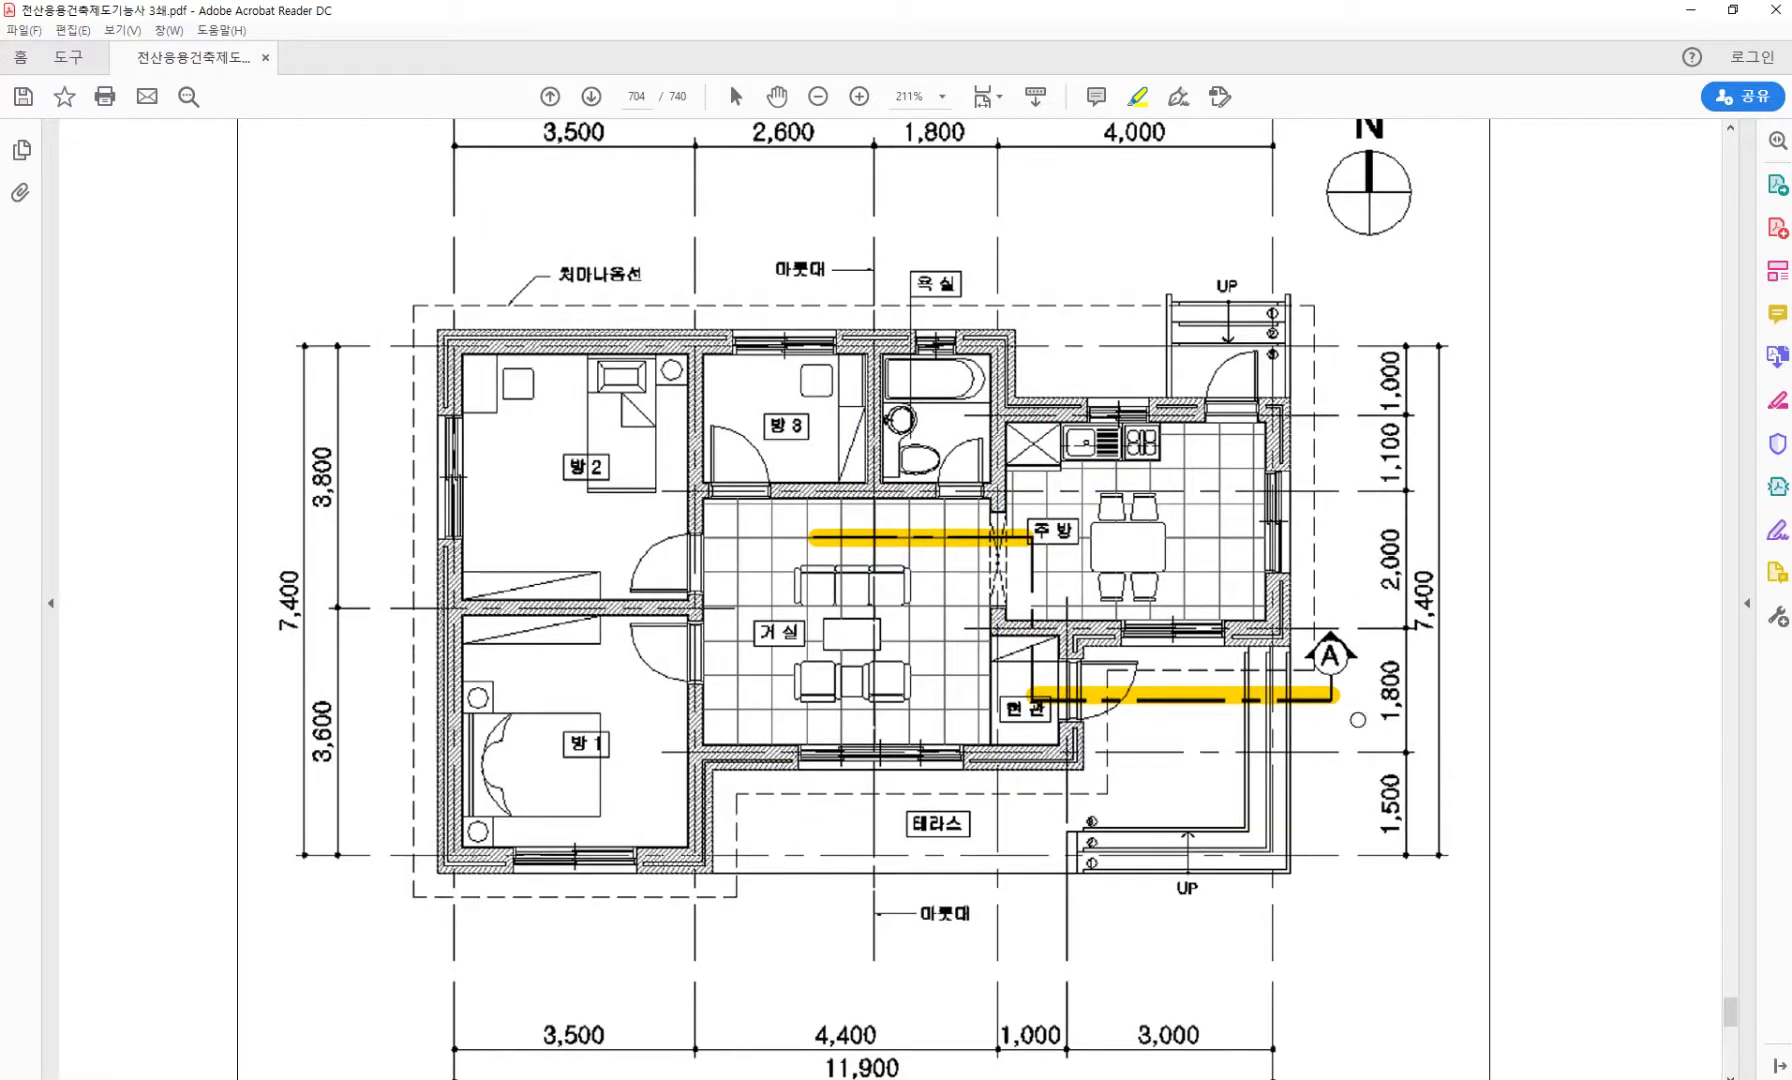
{"action": "scroll", "coordinate": [979, 572], "scroll_direction": "up", "scroll_amount": 3, "text": "ctrl"}
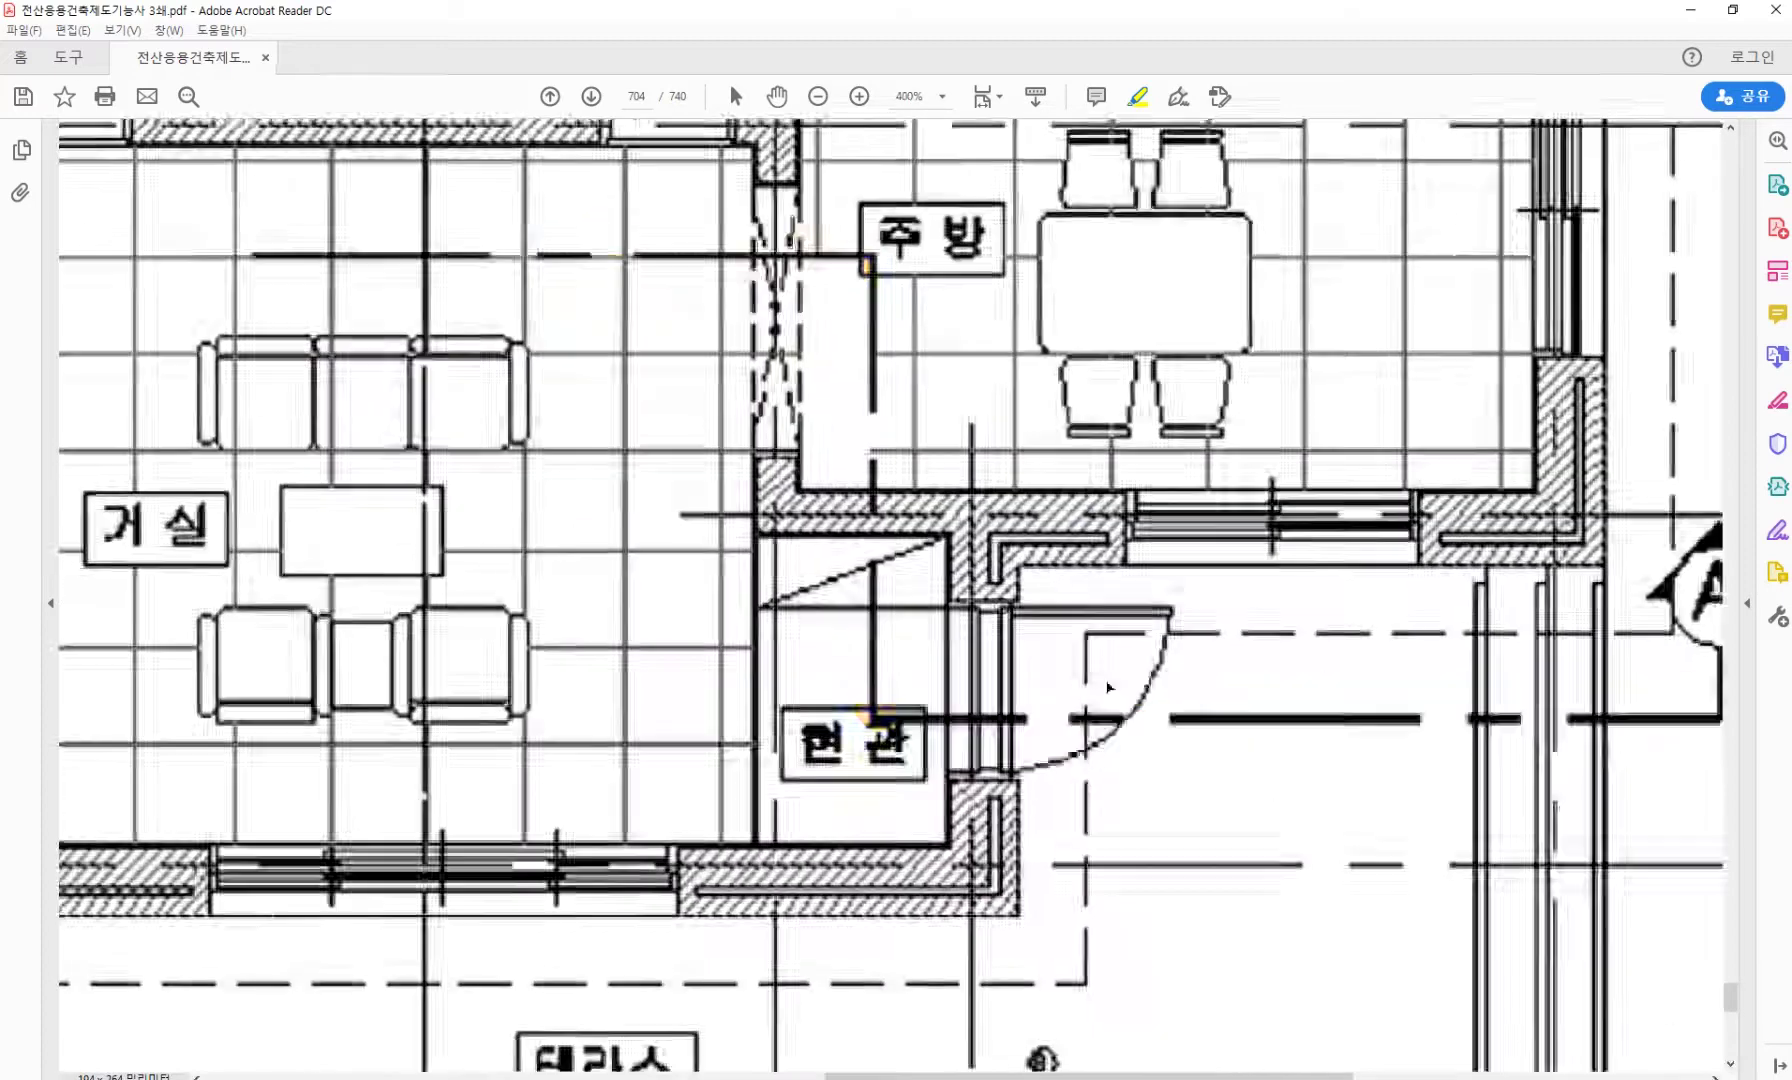
{"action": "scroll", "coordinate": [960, 567], "scroll_direction": "down", "scroll_amount": 2, "text": "ctrl"}
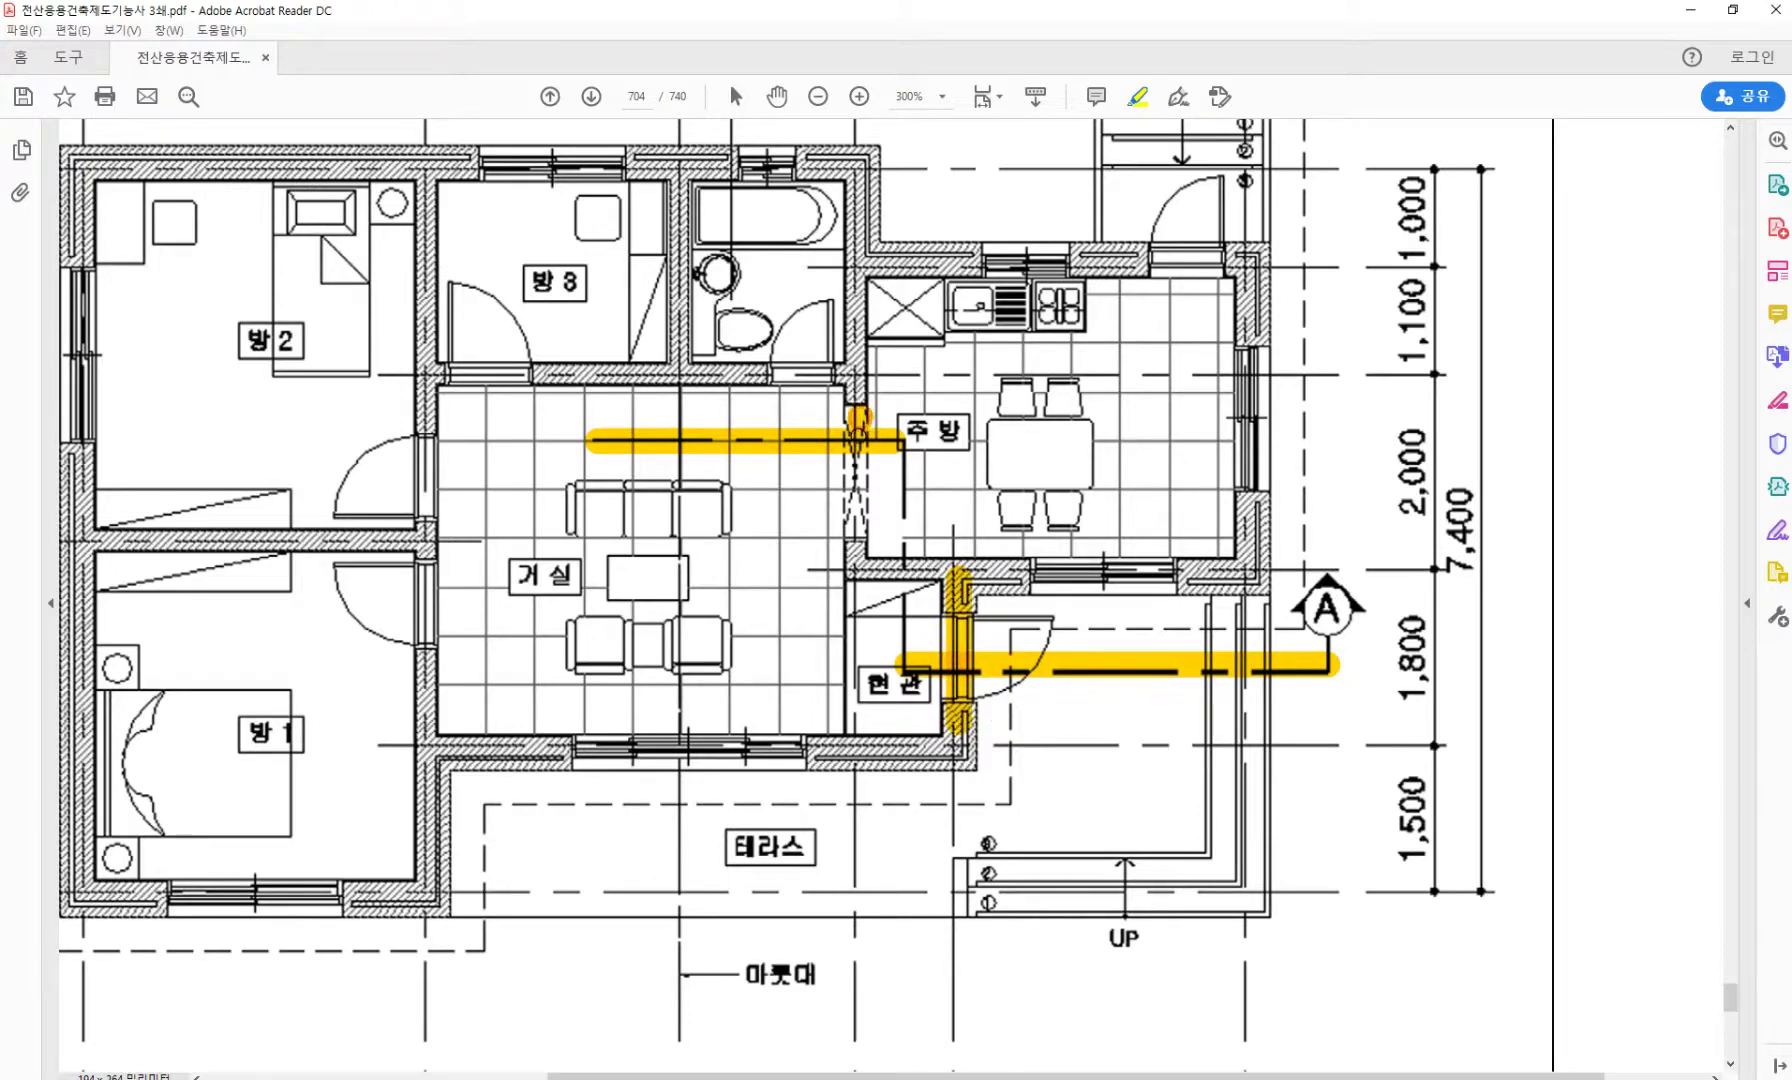
{"action": "scroll", "coordinate": [967, 597], "scroll_direction": "down", "scroll_amount": 1, "text": "ctrl"}
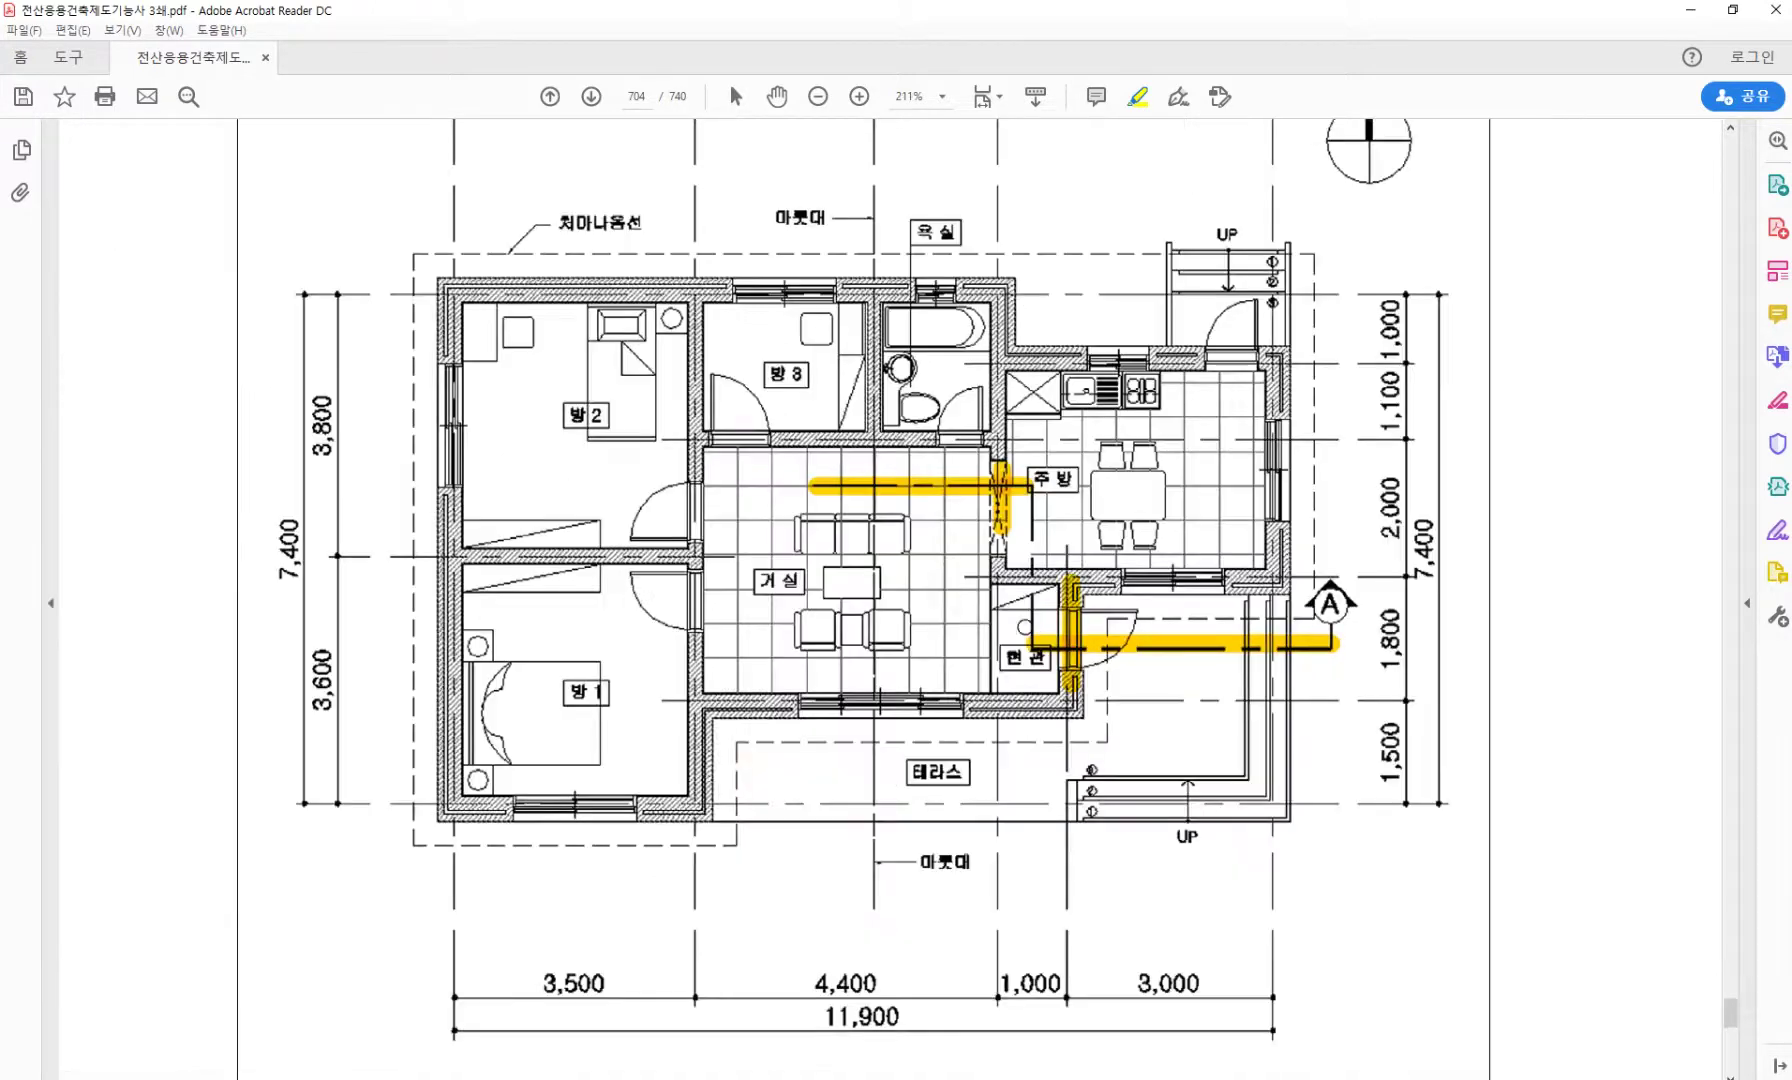
{"action": "scroll", "coordinate": [1387, 779], "scroll_direction": "up", "scroll_amount": 1, "text": "ctrl"}
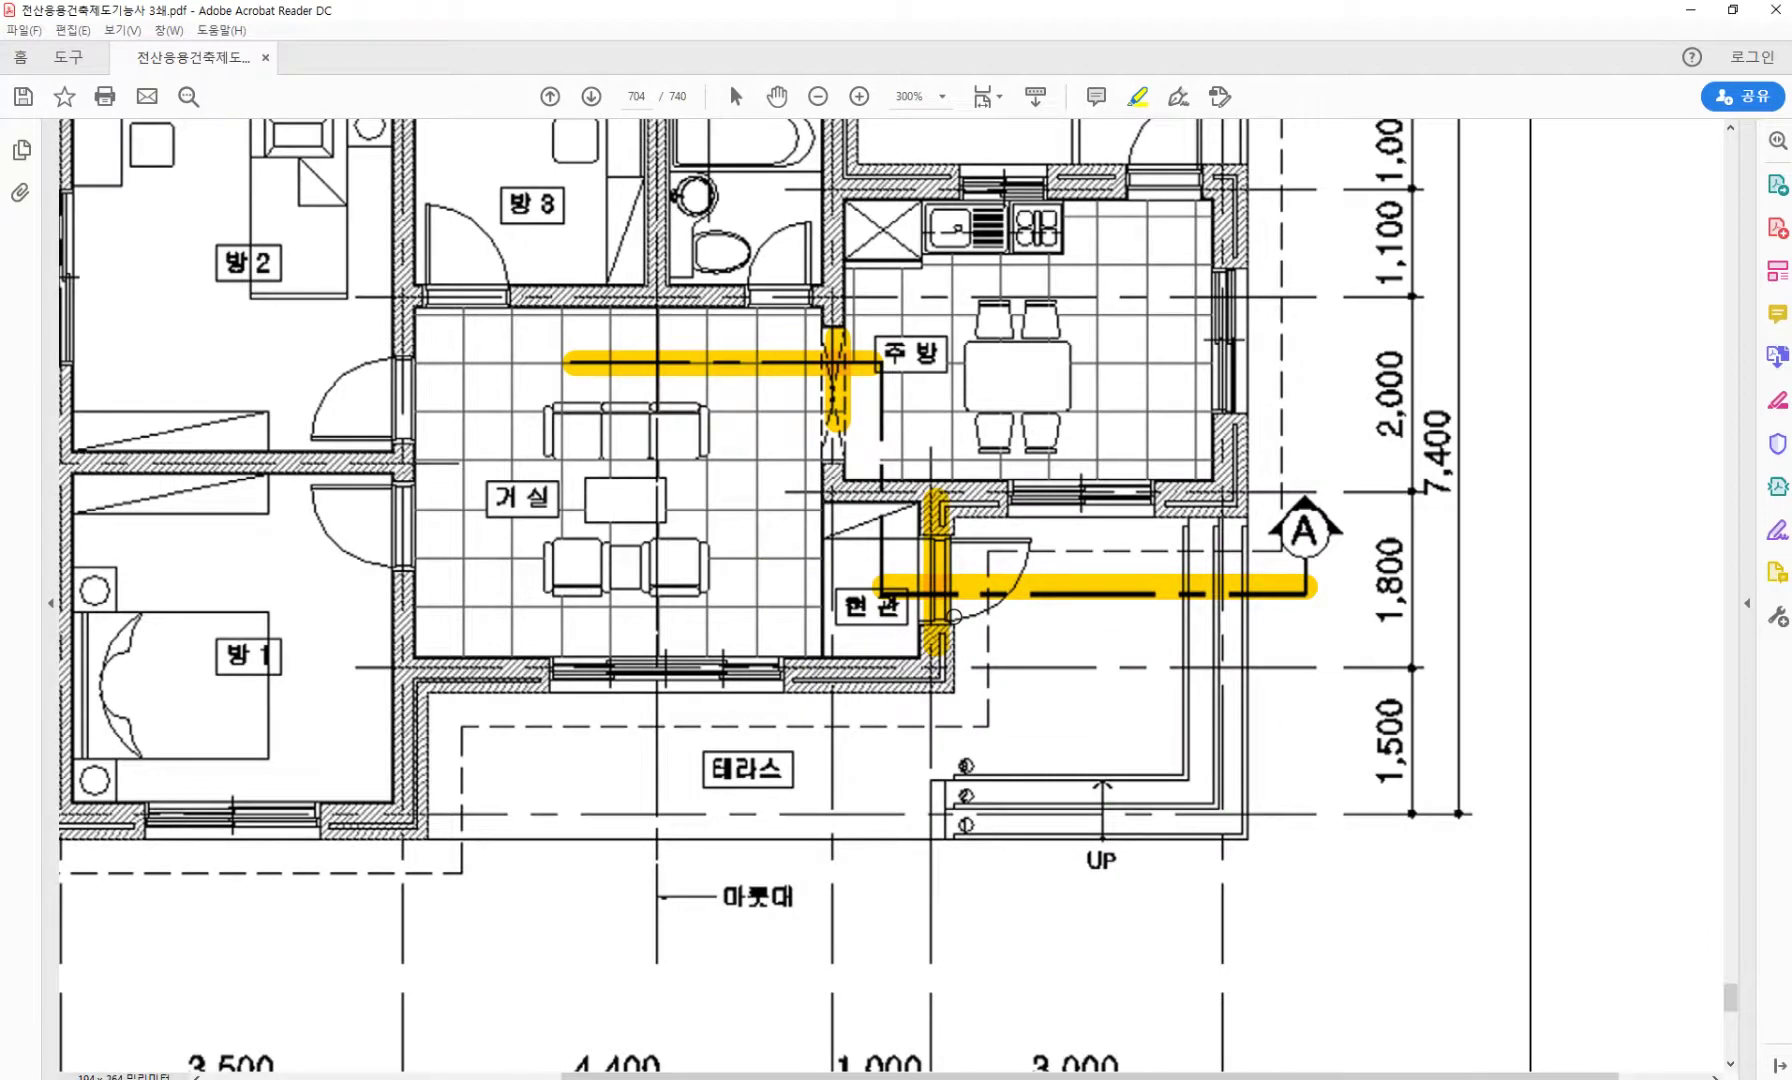
{"action": "scroll", "coordinate": [955, 616], "scroll_direction": "up", "scroll_amount": 1}
{"action": "scroll", "coordinate": [954, 616], "scroll_direction": "down", "scroll_amount": 1, "text": "ctrl"}
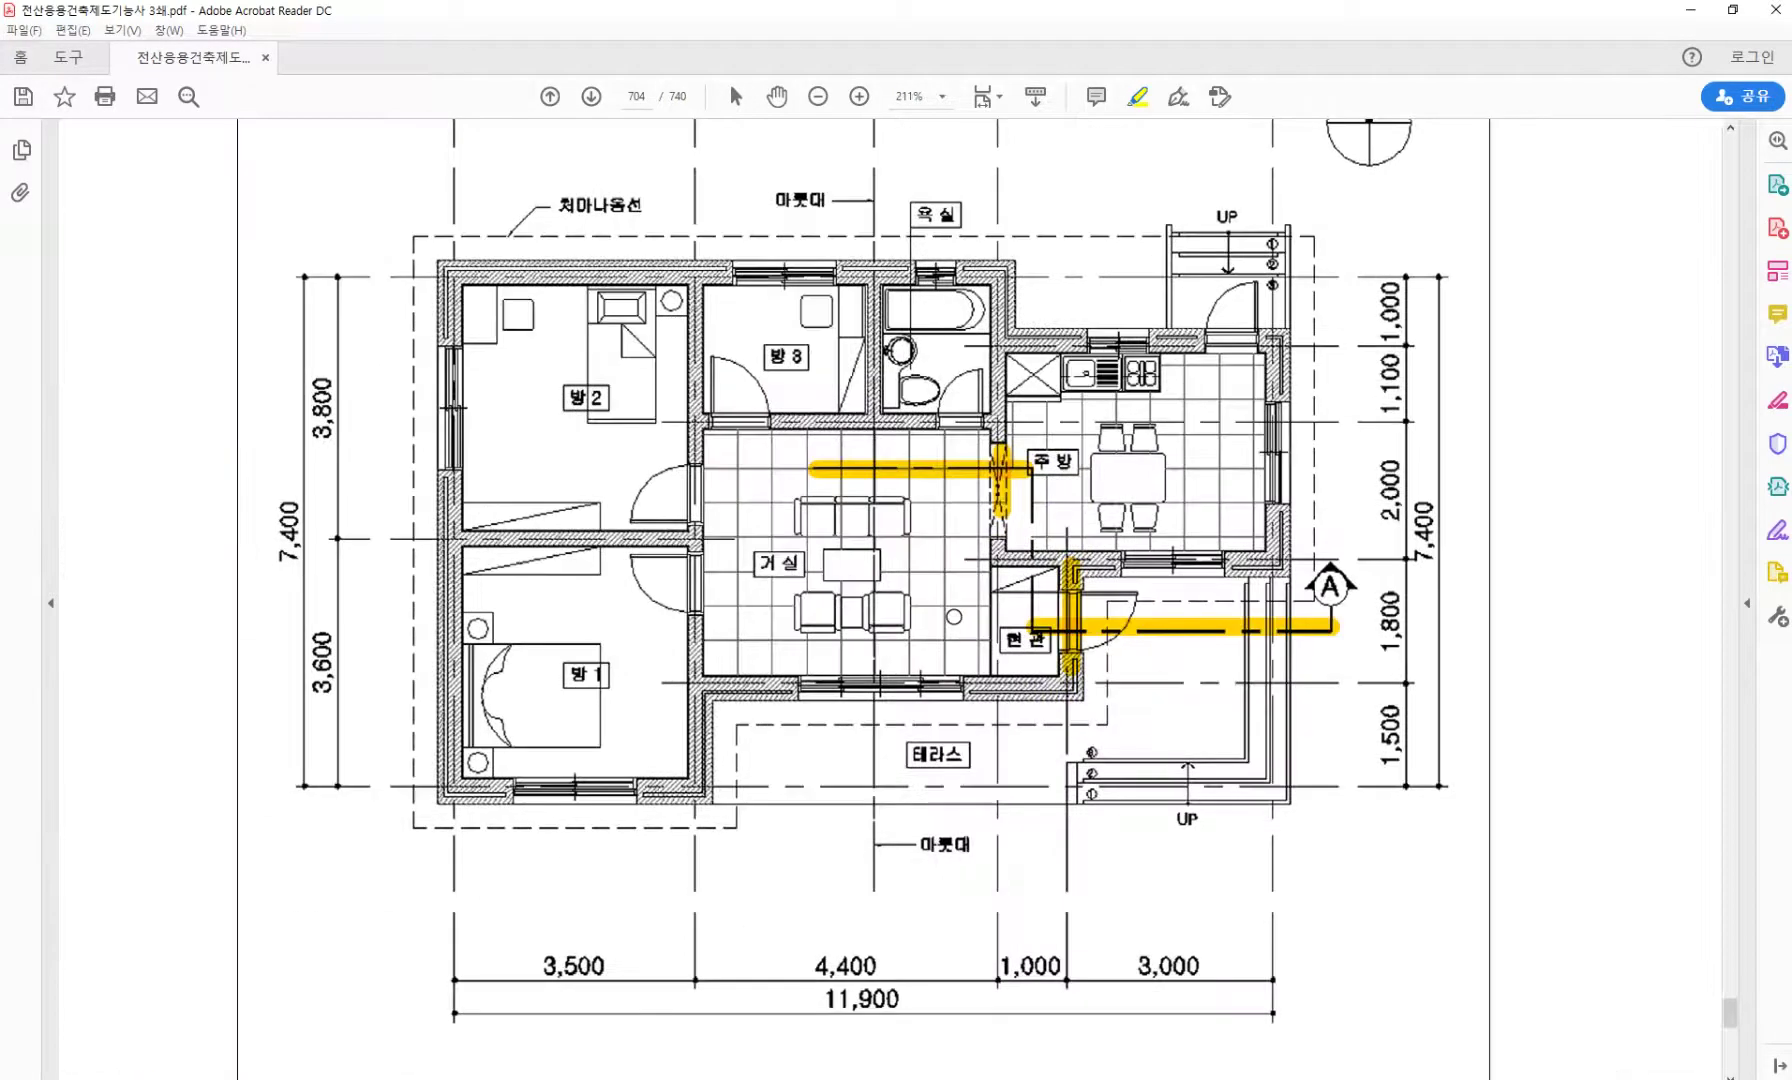
Highlight the section line's jog in the entrance, the ridge line and section end in the living room, and the kitchen's outer right wall.
{"action": "scroll", "coordinate": [1484, 785], "scroll_direction": "up", "scroll_amount": 1, "text": "ctrl"}
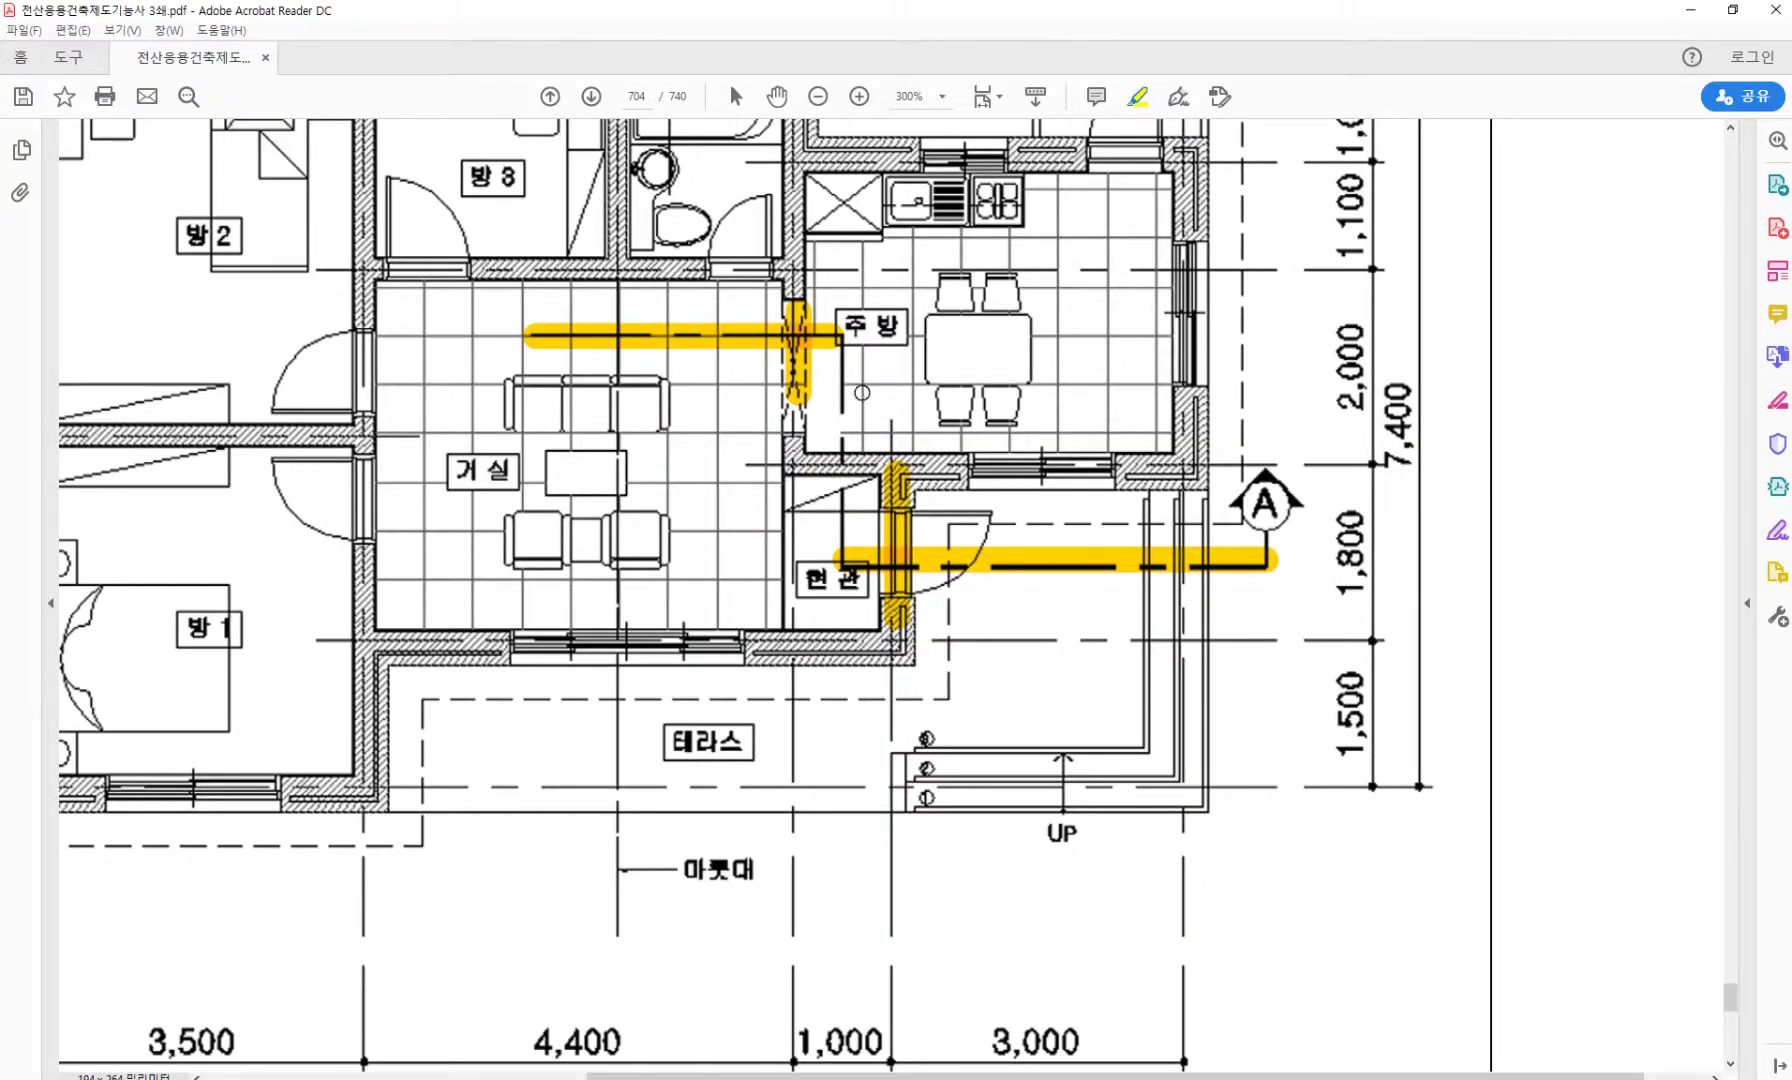
{"action": "left_click_drag", "start_coordinate": [843, 484], "coordinate": [843, 557]}
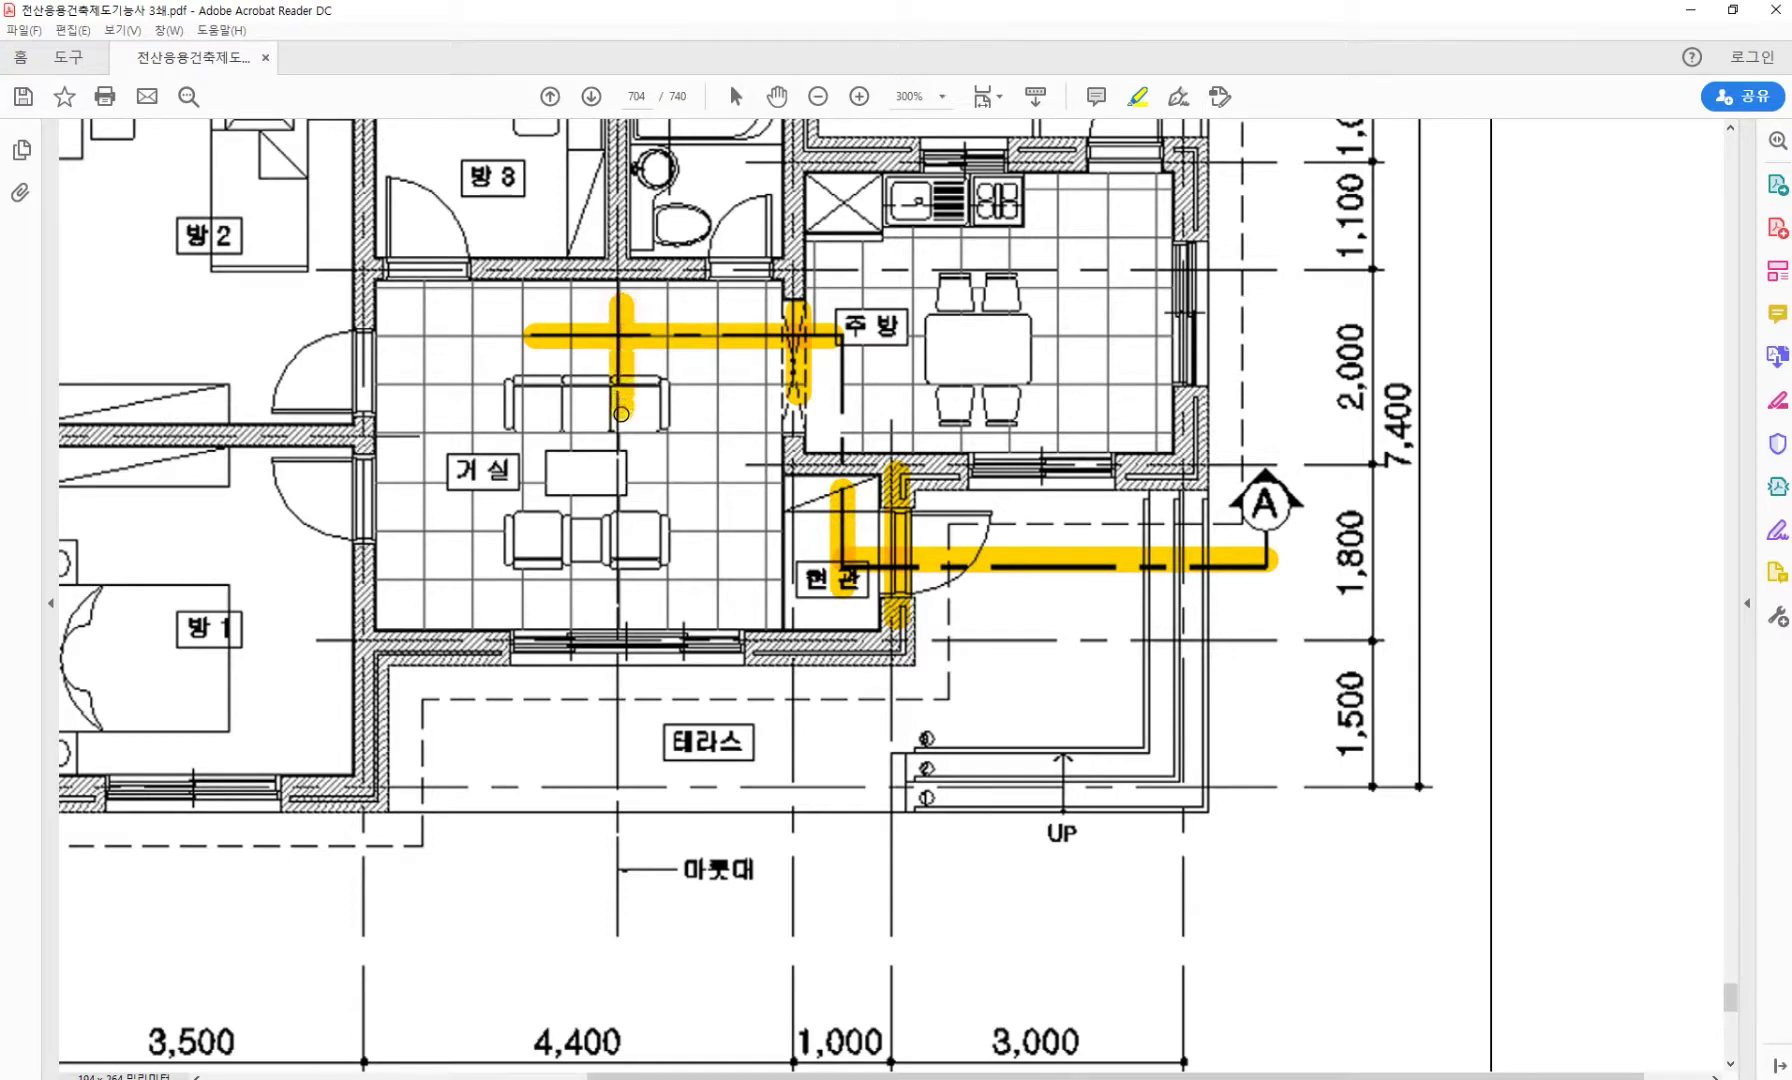
{"action": "left_click_drag", "start_coordinate": [533, 298], "coordinate": [533, 396]}
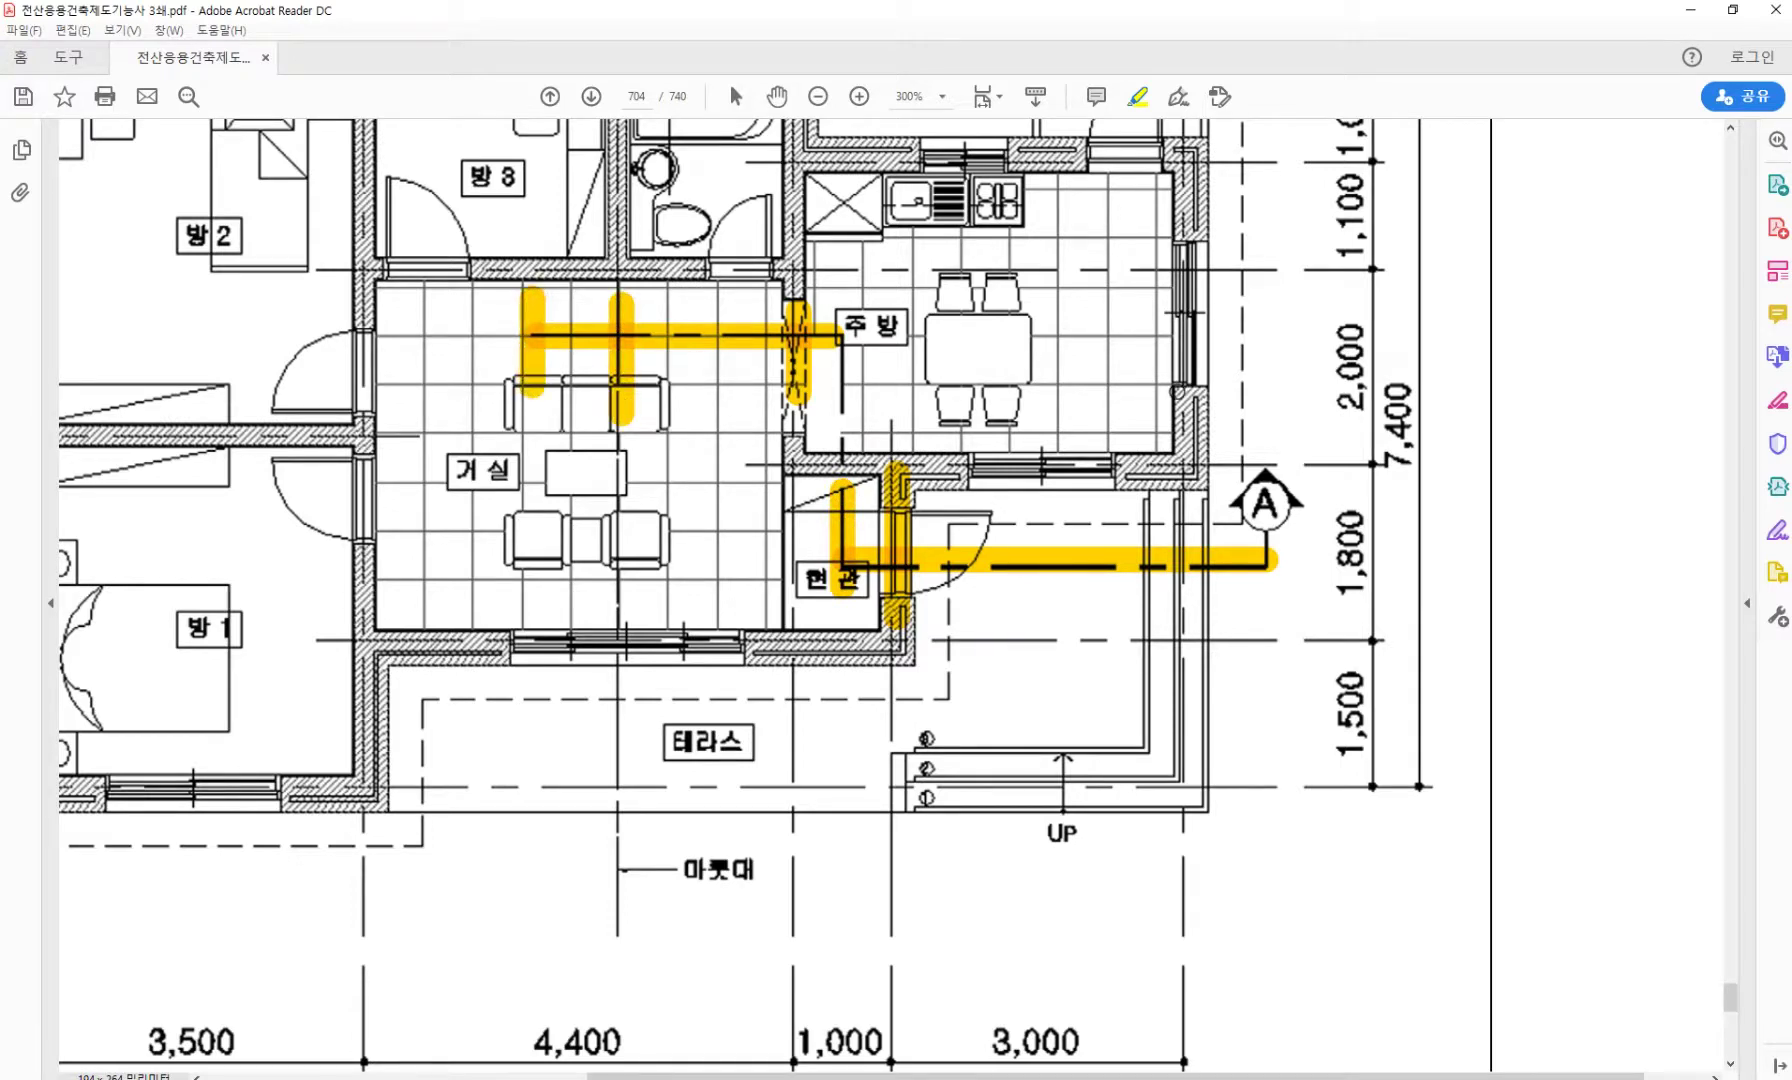
{"action": "left_click_drag", "start_coordinate": [1185, 398], "coordinate": [1187, 478]}
{"action": "scroll", "coordinate": [1195, 560], "scroll_direction": "down", "scroll_amount": 3, "text": "ctrl"}
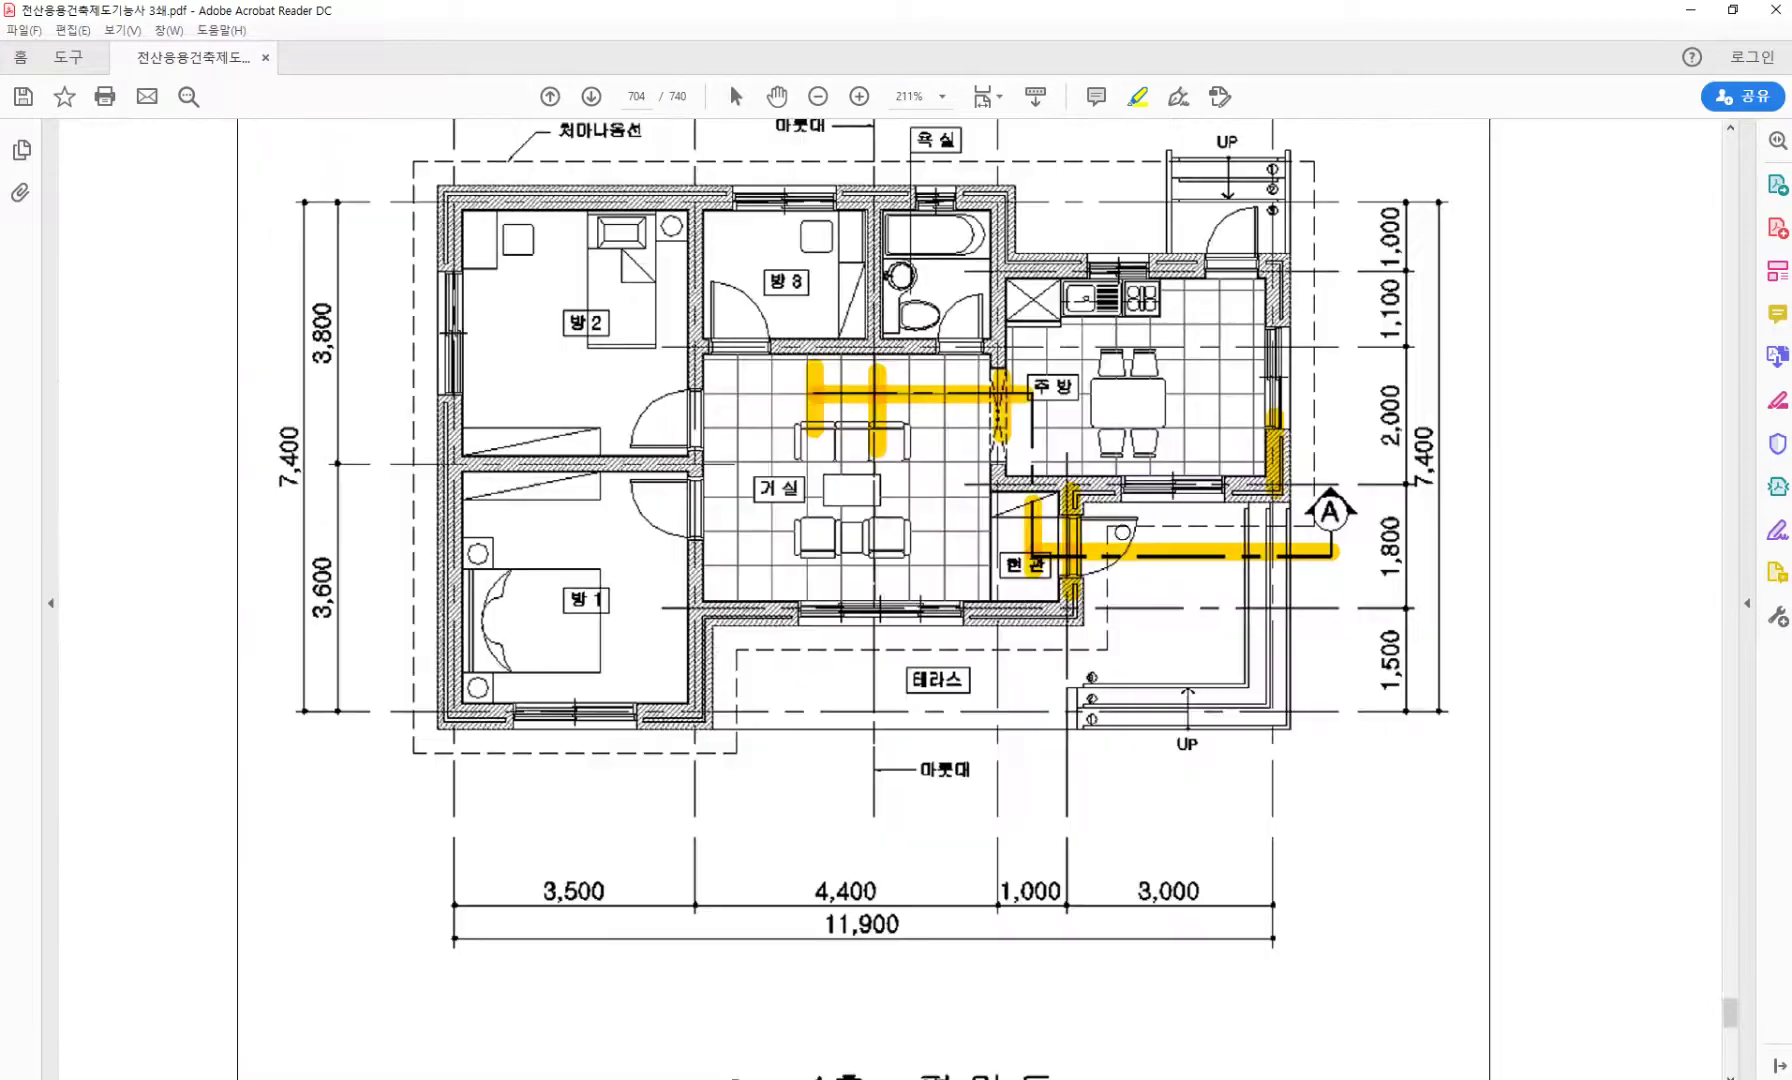
{"action": "scroll", "coordinate": [863, 620], "scroll_direction": "up", "scroll_amount": 1}
Switch to the AutoCAD drawing and measure the width of the outer sheet border along its top edge.
{"action": "key", "text": "alt+Tab"}
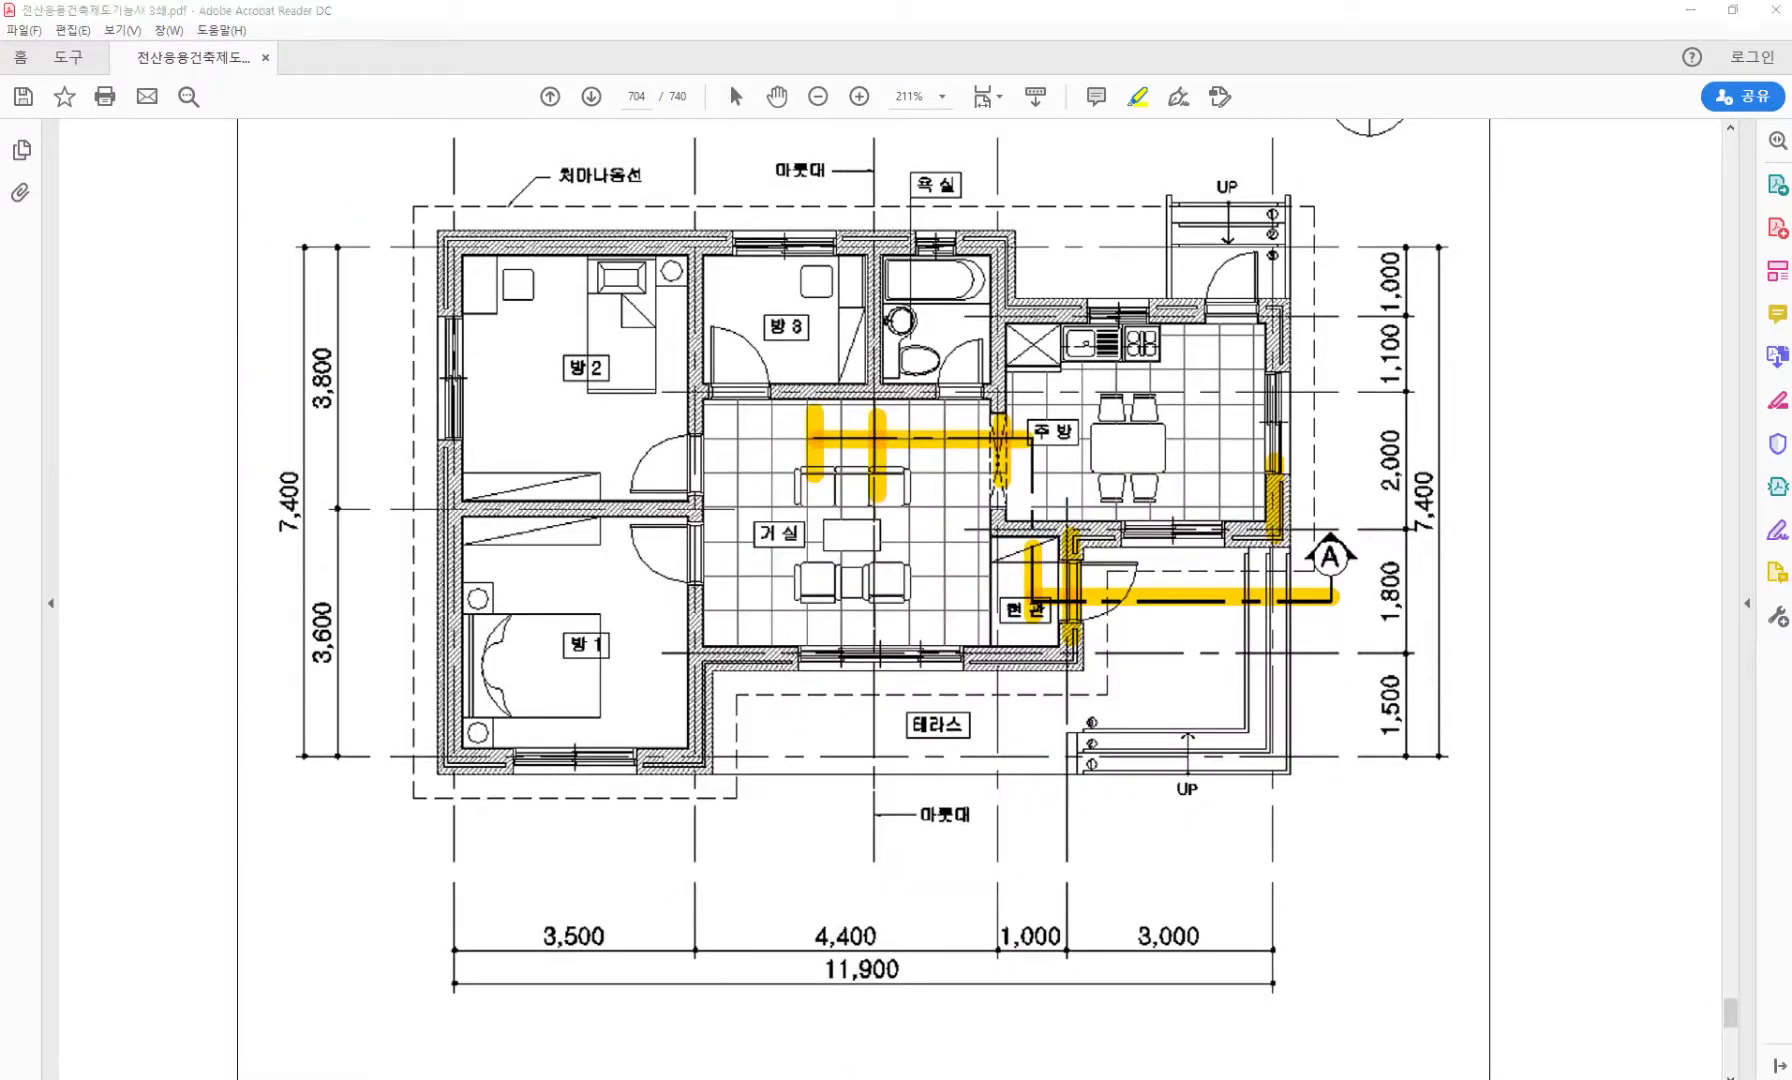
{"action": "scroll", "coordinate": [632, 471], "scroll_direction": "down", "scroll_amount": 2}
{"action": "middle_click_drag", "start_coordinate": [637, 472], "coordinate": [641, 545]}
{"action": "type", "text": "di"}
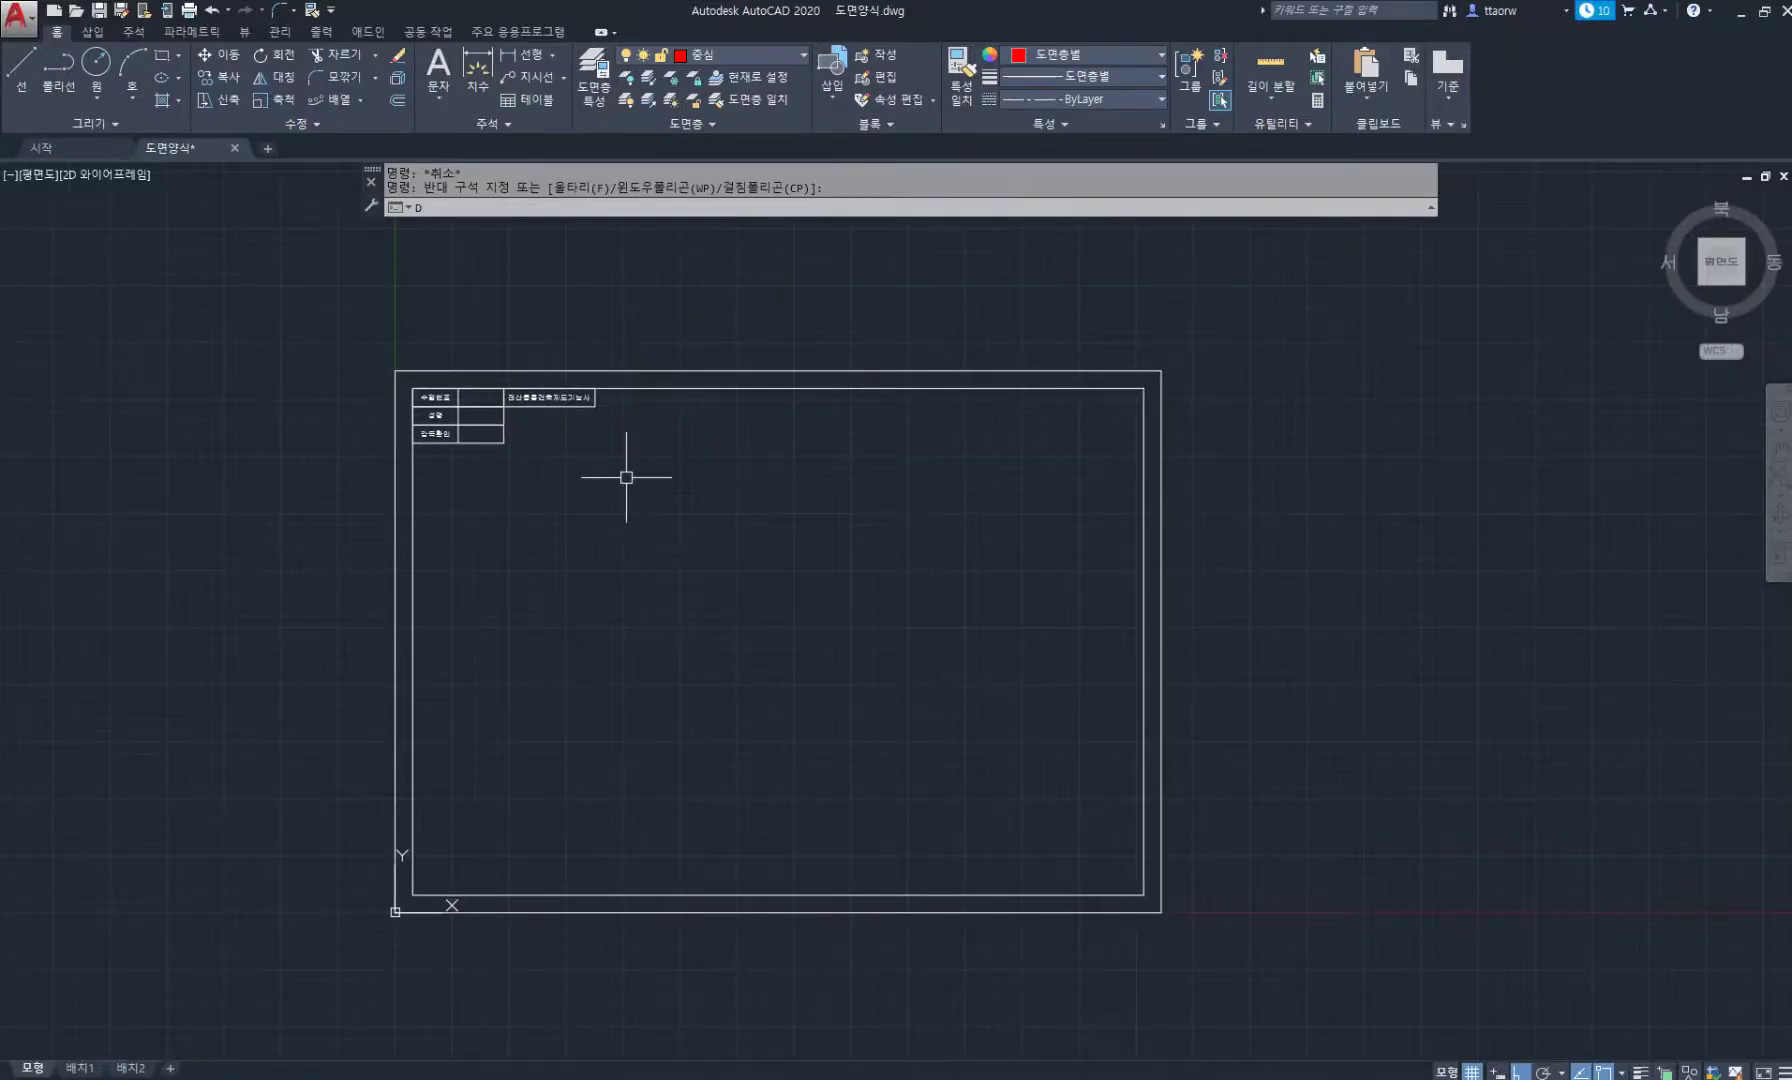
{"action": "key", "text": "Return"}
{"action": "left_click", "coordinate": [390, 366]}
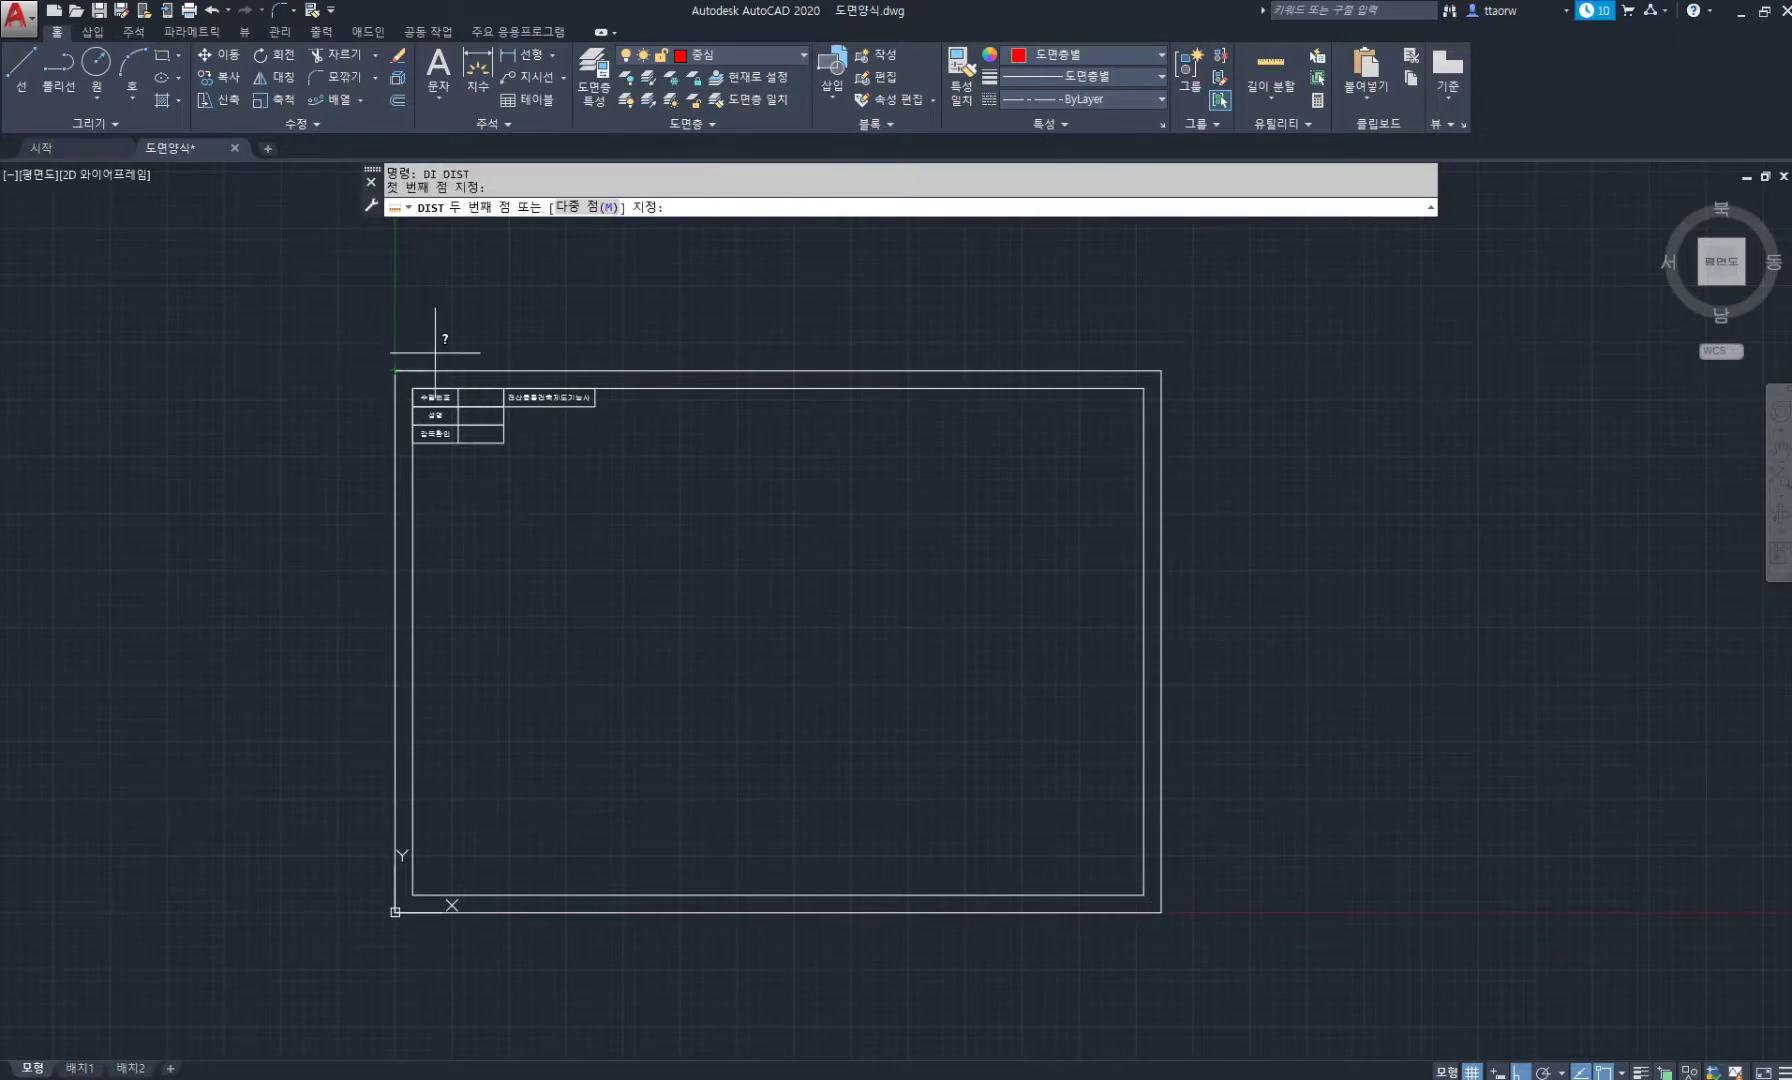
{"action": "left_click", "coordinate": [1161, 370]}
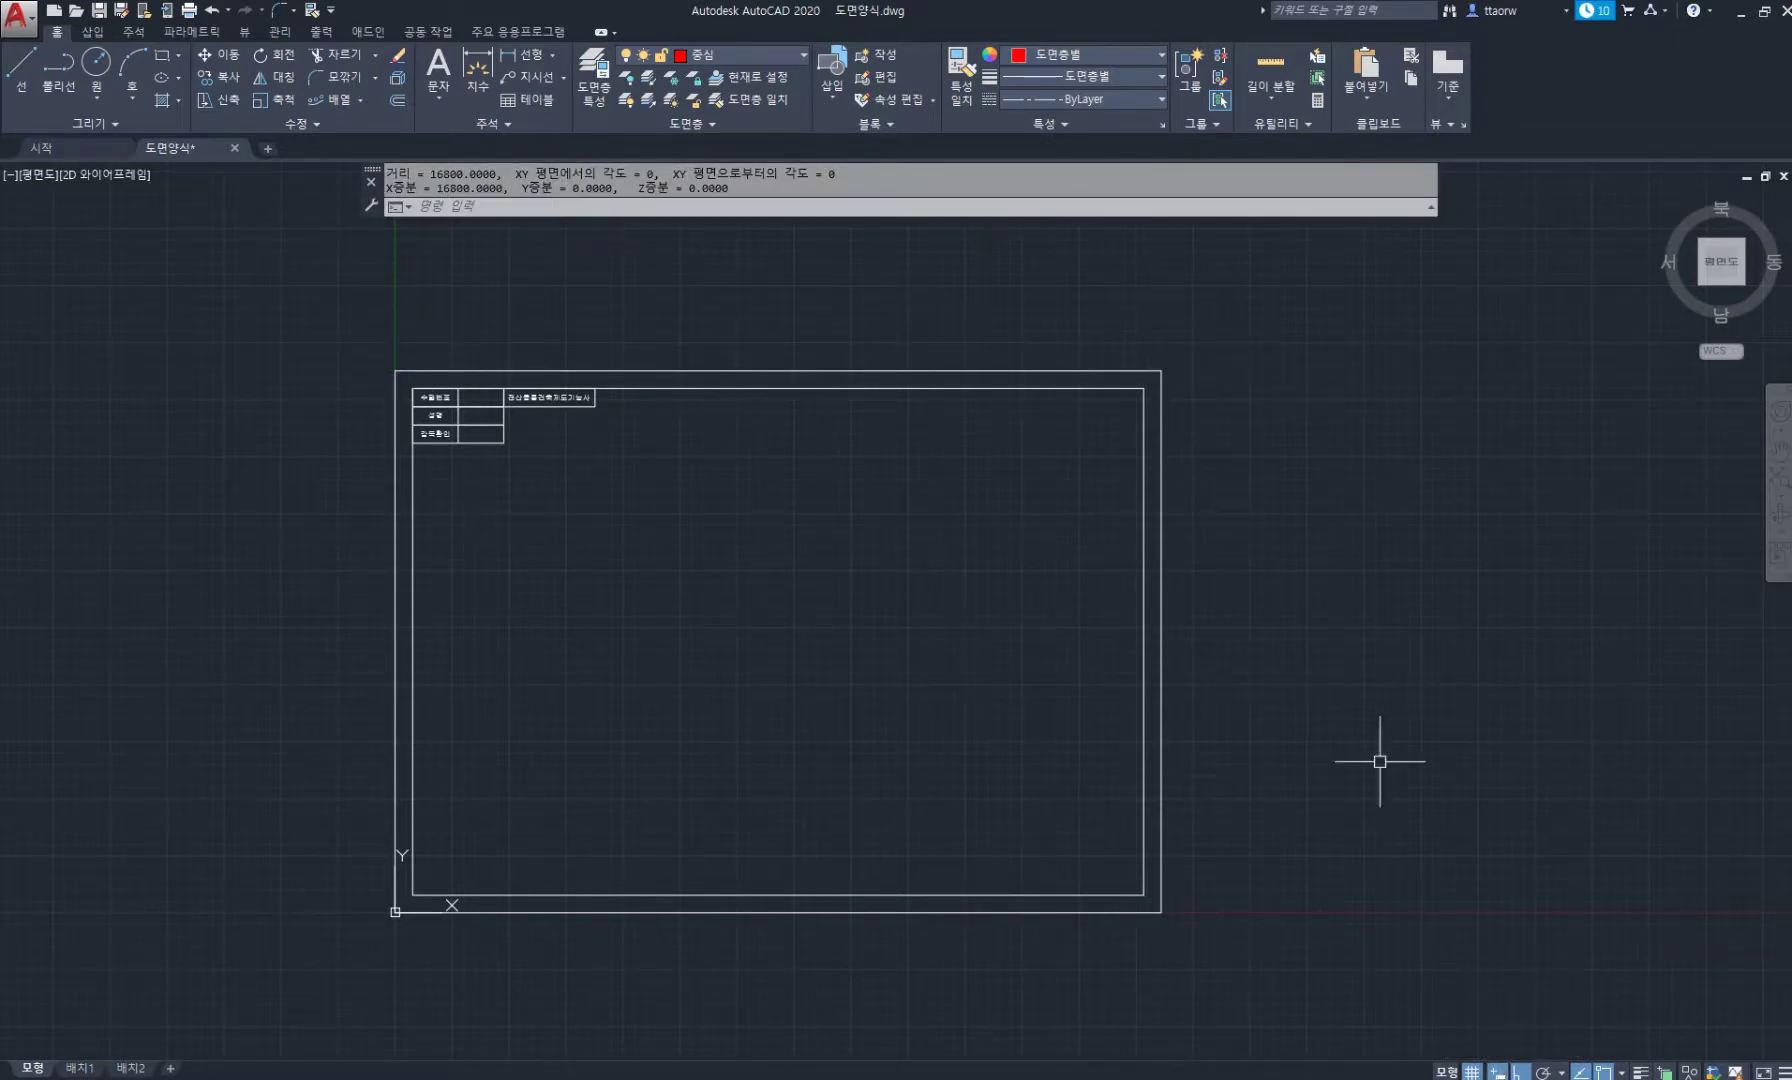
Check the available layers and linetypes, and review the global scale factor in the Linetype Manager without changing it.
{"action": "middle_click_drag", "start_coordinate": [755, 345], "coordinate": [764, 361]}
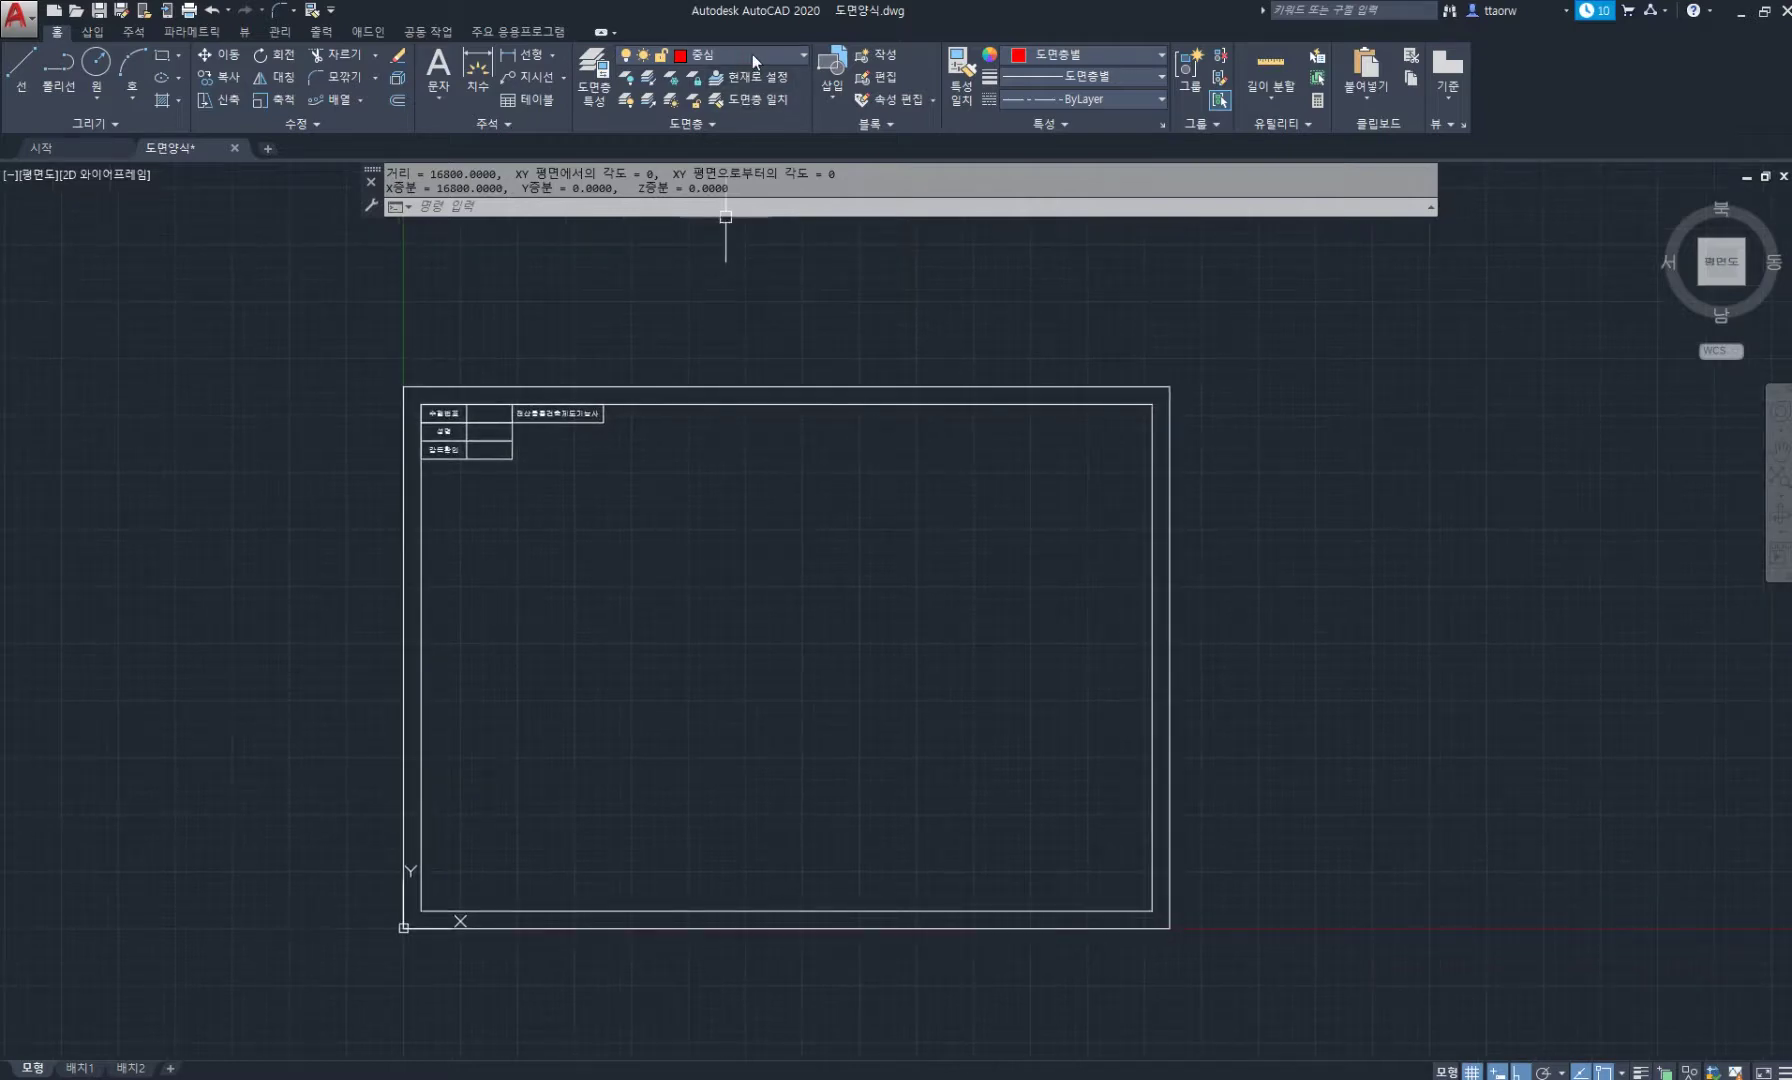
{"action": "left_click", "coordinate": [752, 55]}
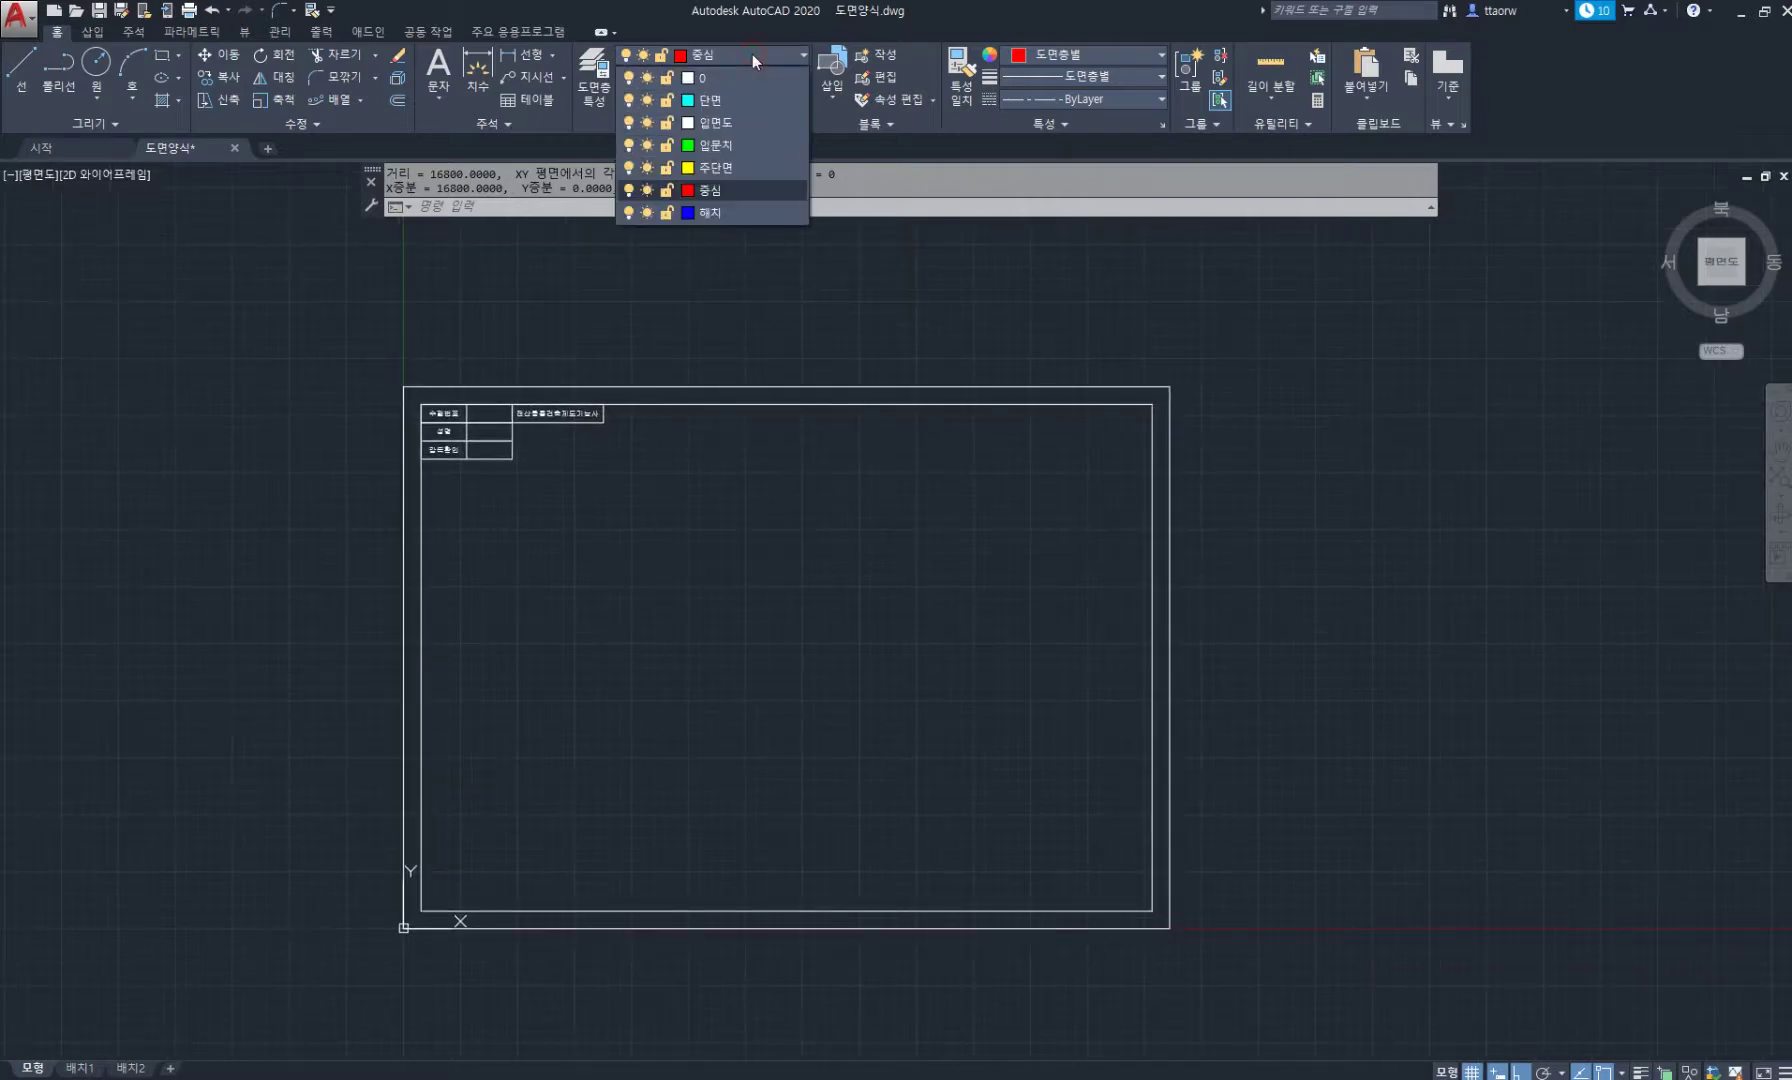
{"action": "left_click", "coordinate": [1098, 98]}
{"action": "left_click", "coordinate": [1114, 97]}
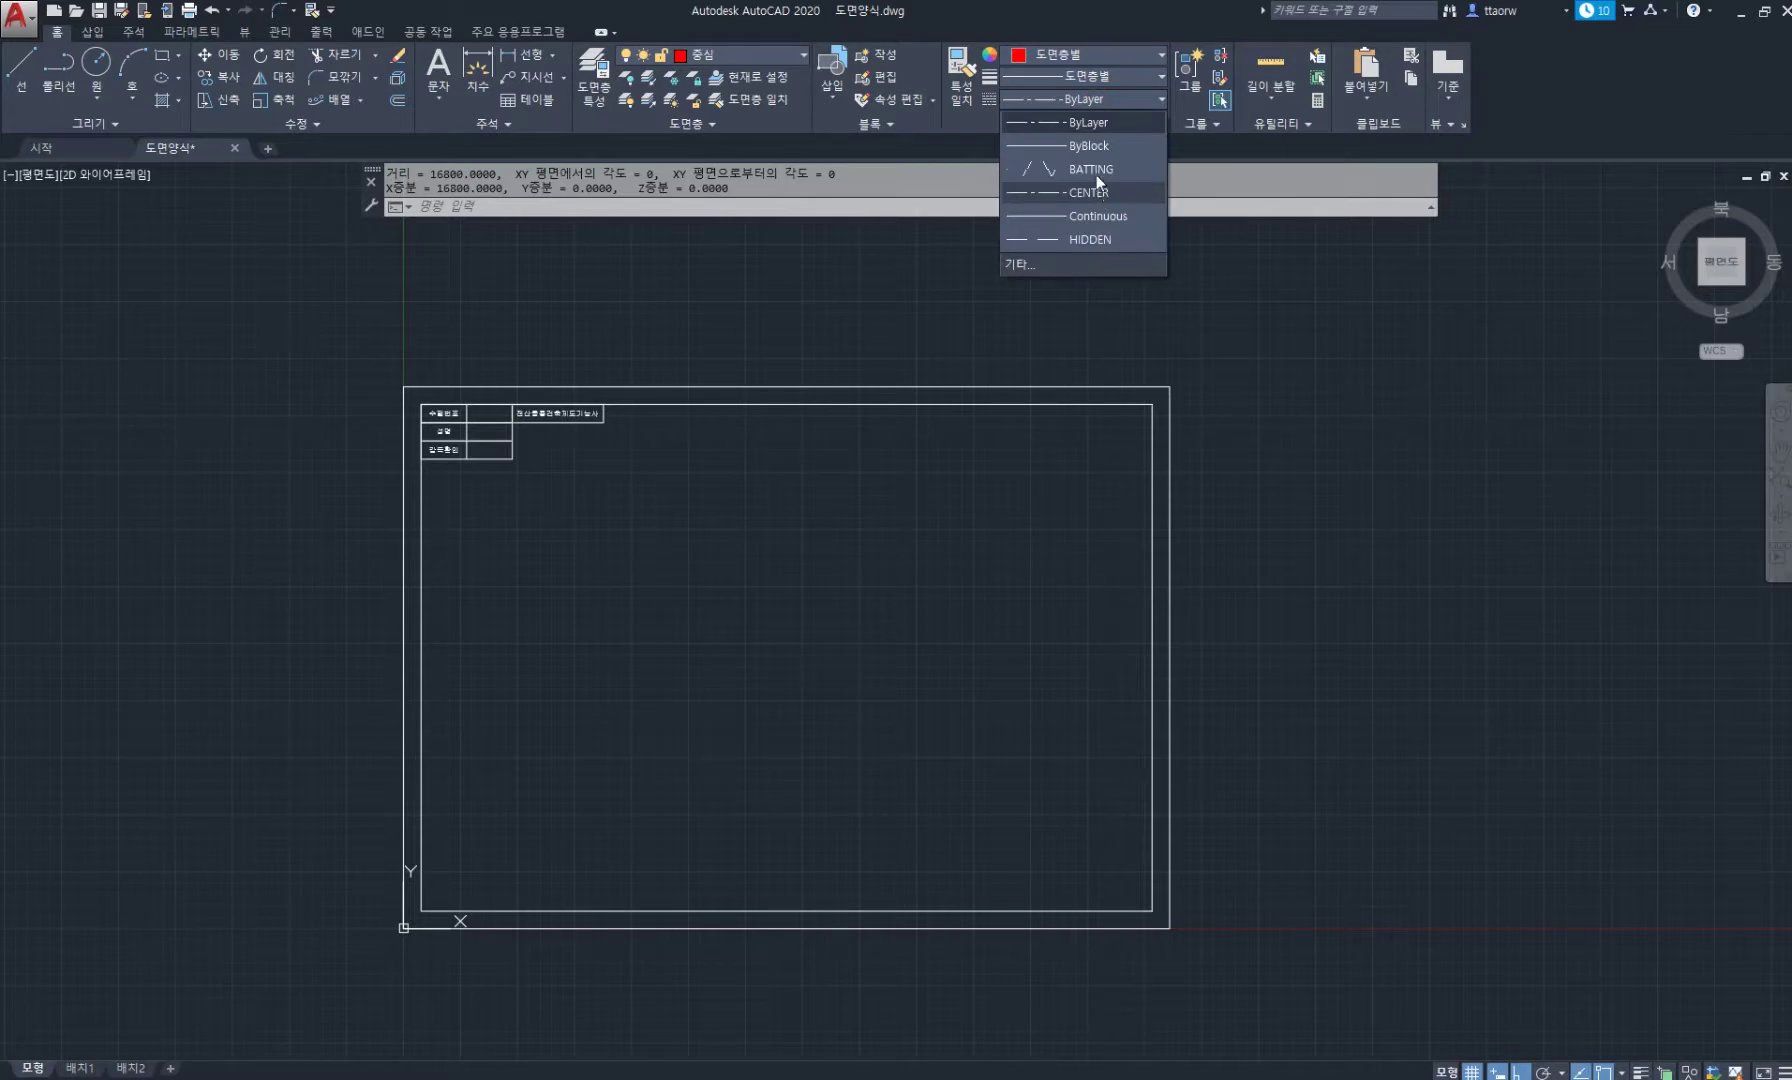
{"action": "left_click", "coordinate": [1071, 265]}
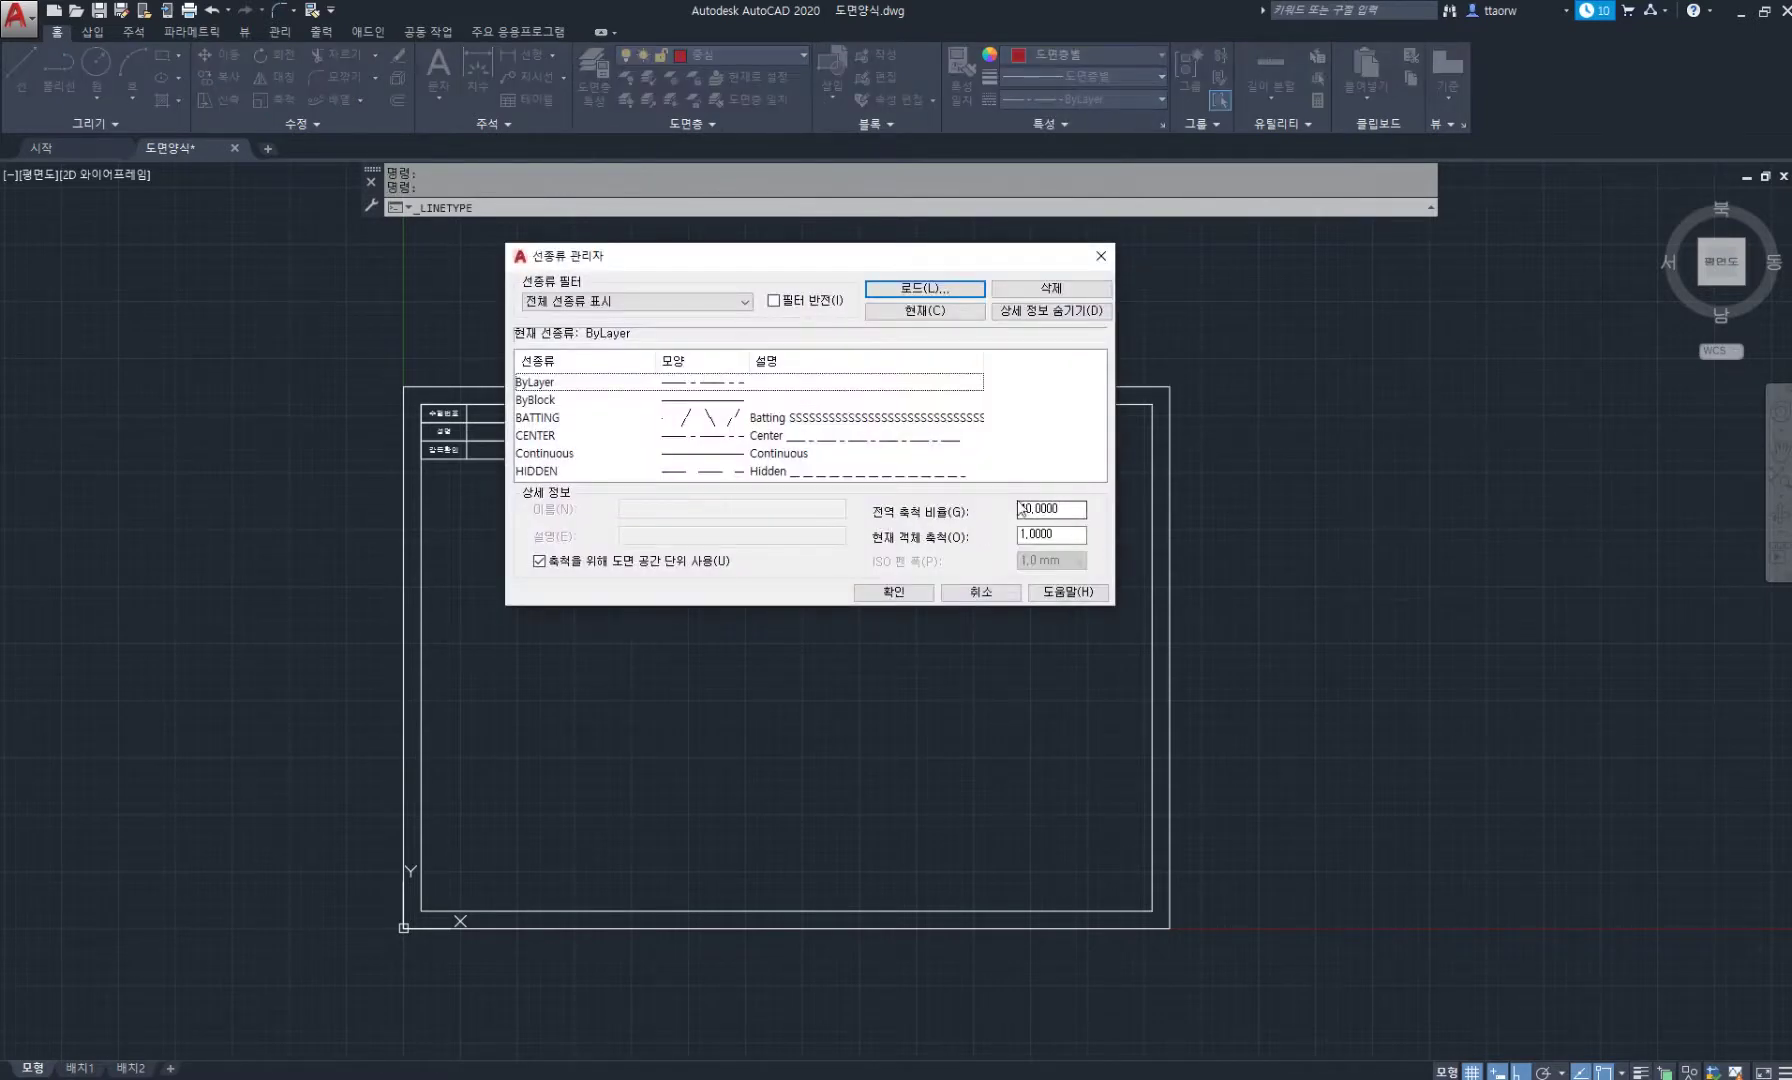
{"action": "left_click", "coordinate": [1100, 256]}
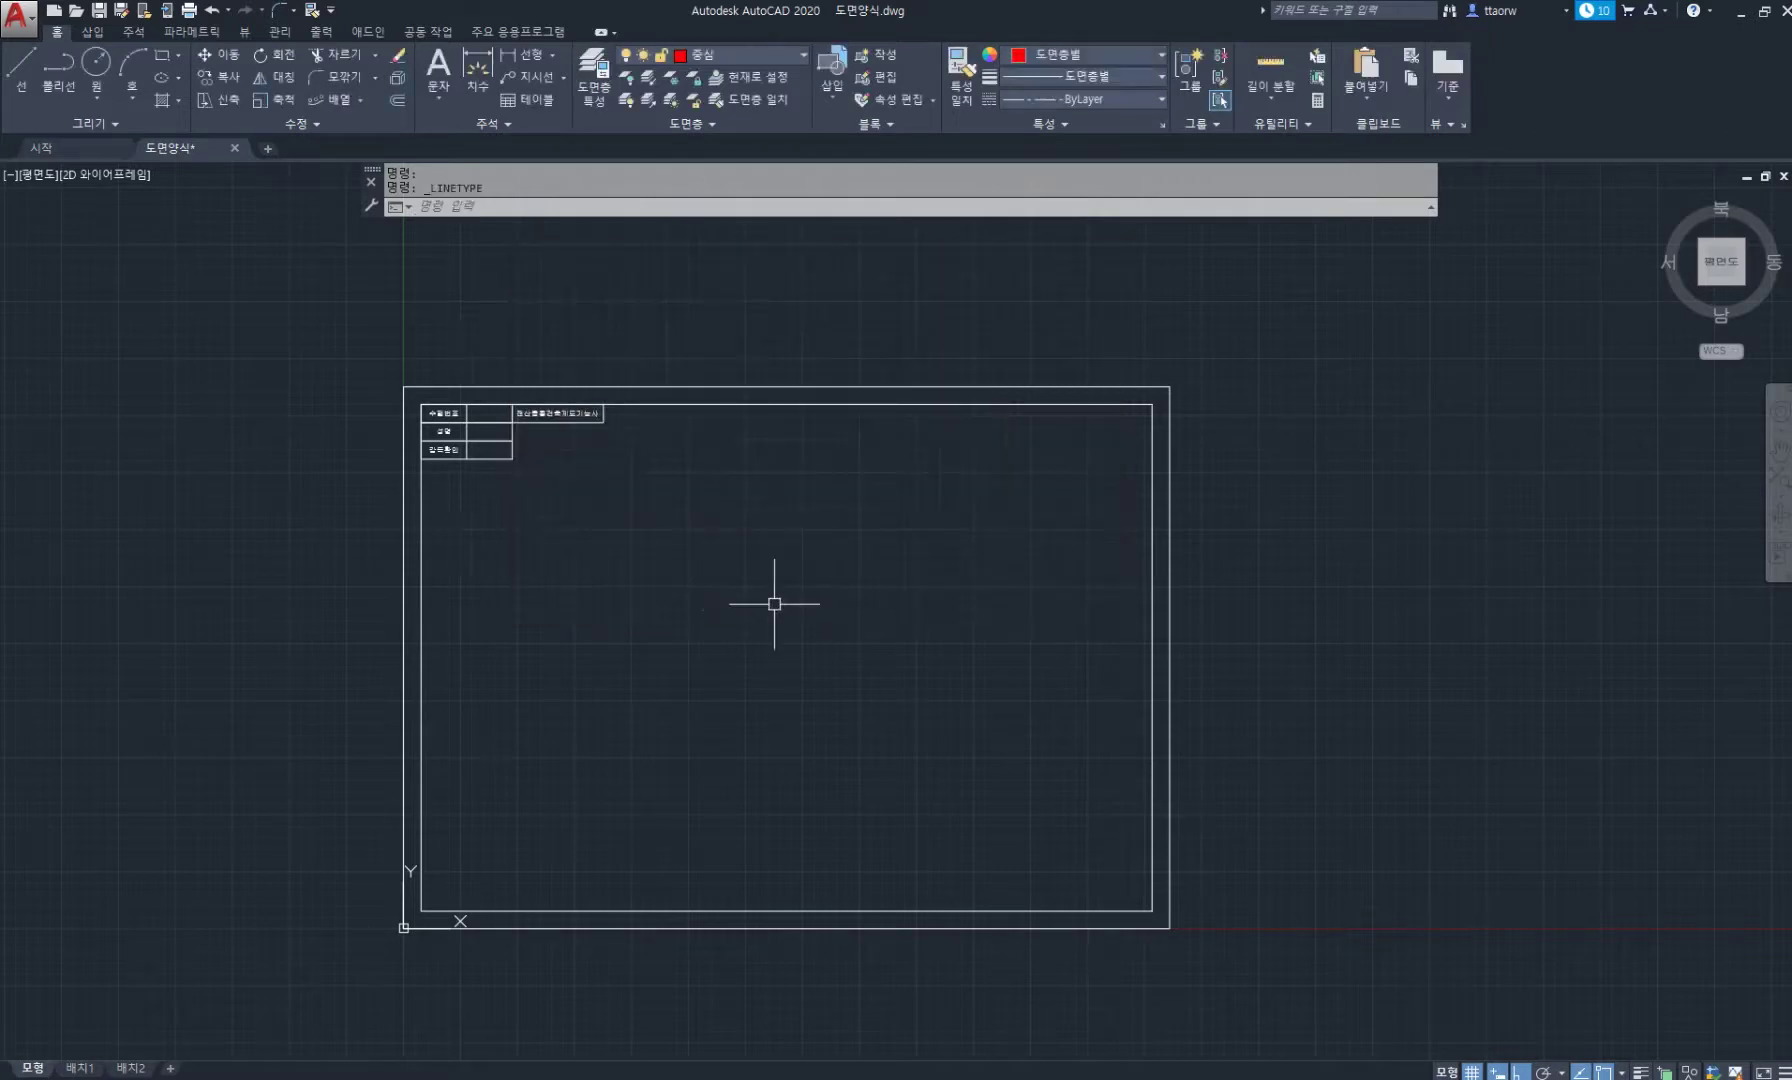
Draw a vertical centre line about 7740 long inside the sheet border on the 중심 layer.
{"action": "middle_click_drag", "start_coordinate": [760, 600], "coordinate": [686, 603]}
{"action": "key", "text": "l"}
{"action": "key", "text": "space"}
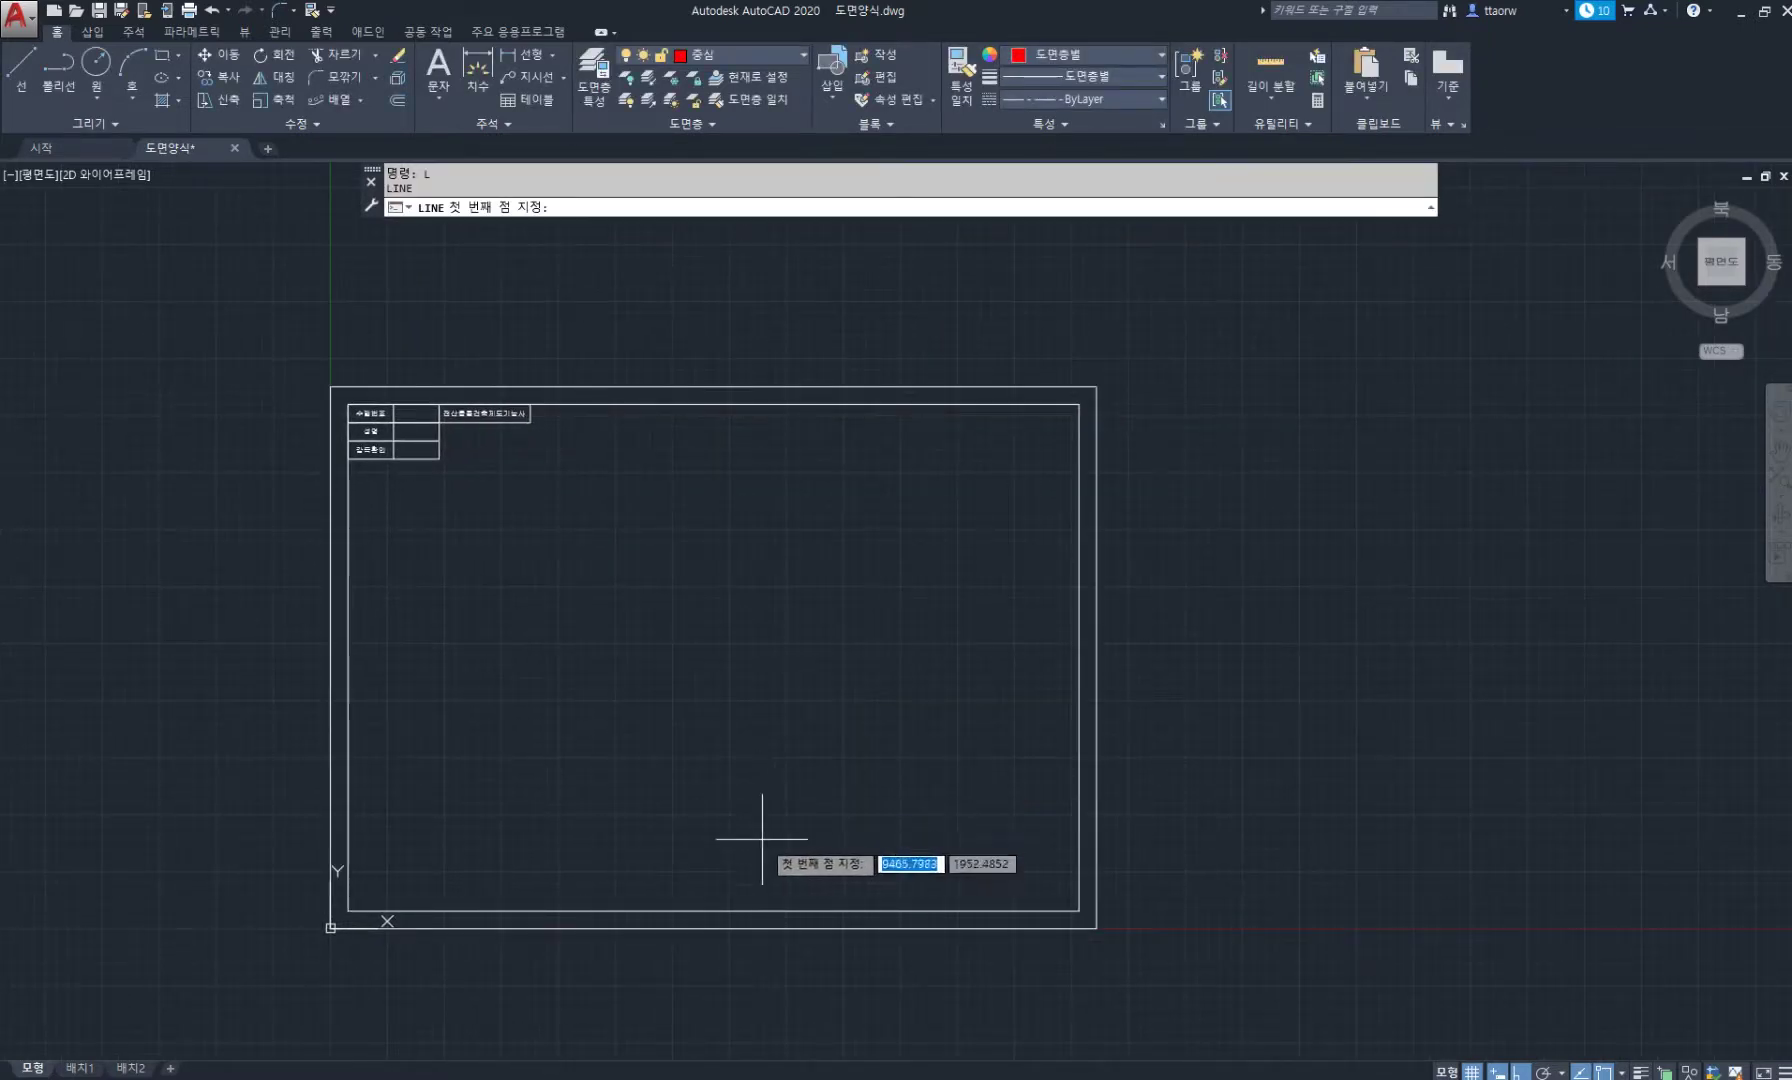
{"action": "left_click", "coordinate": [760, 853]}
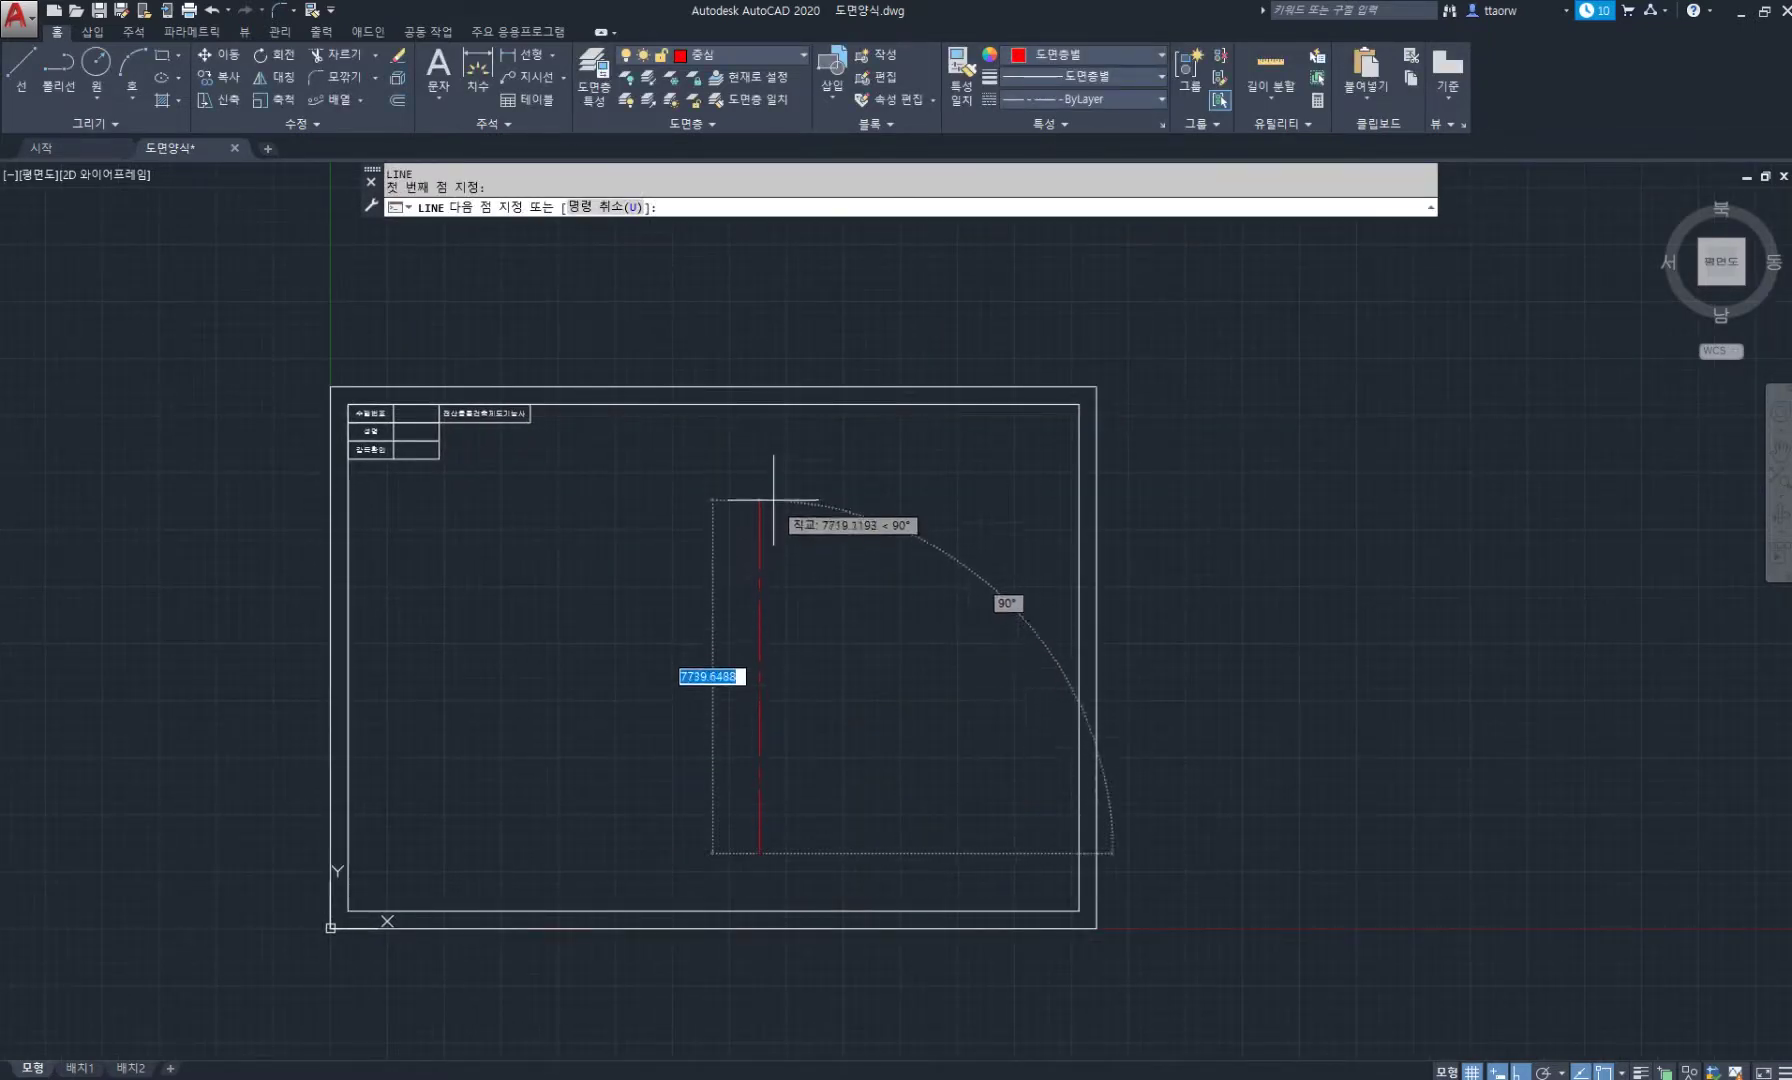
{"action": "left_click", "coordinate": [768, 497]}
{"action": "key", "text": "space"}
{"action": "scroll", "coordinate": [760, 768], "scroll_direction": "up", "scroll_amount": 2}
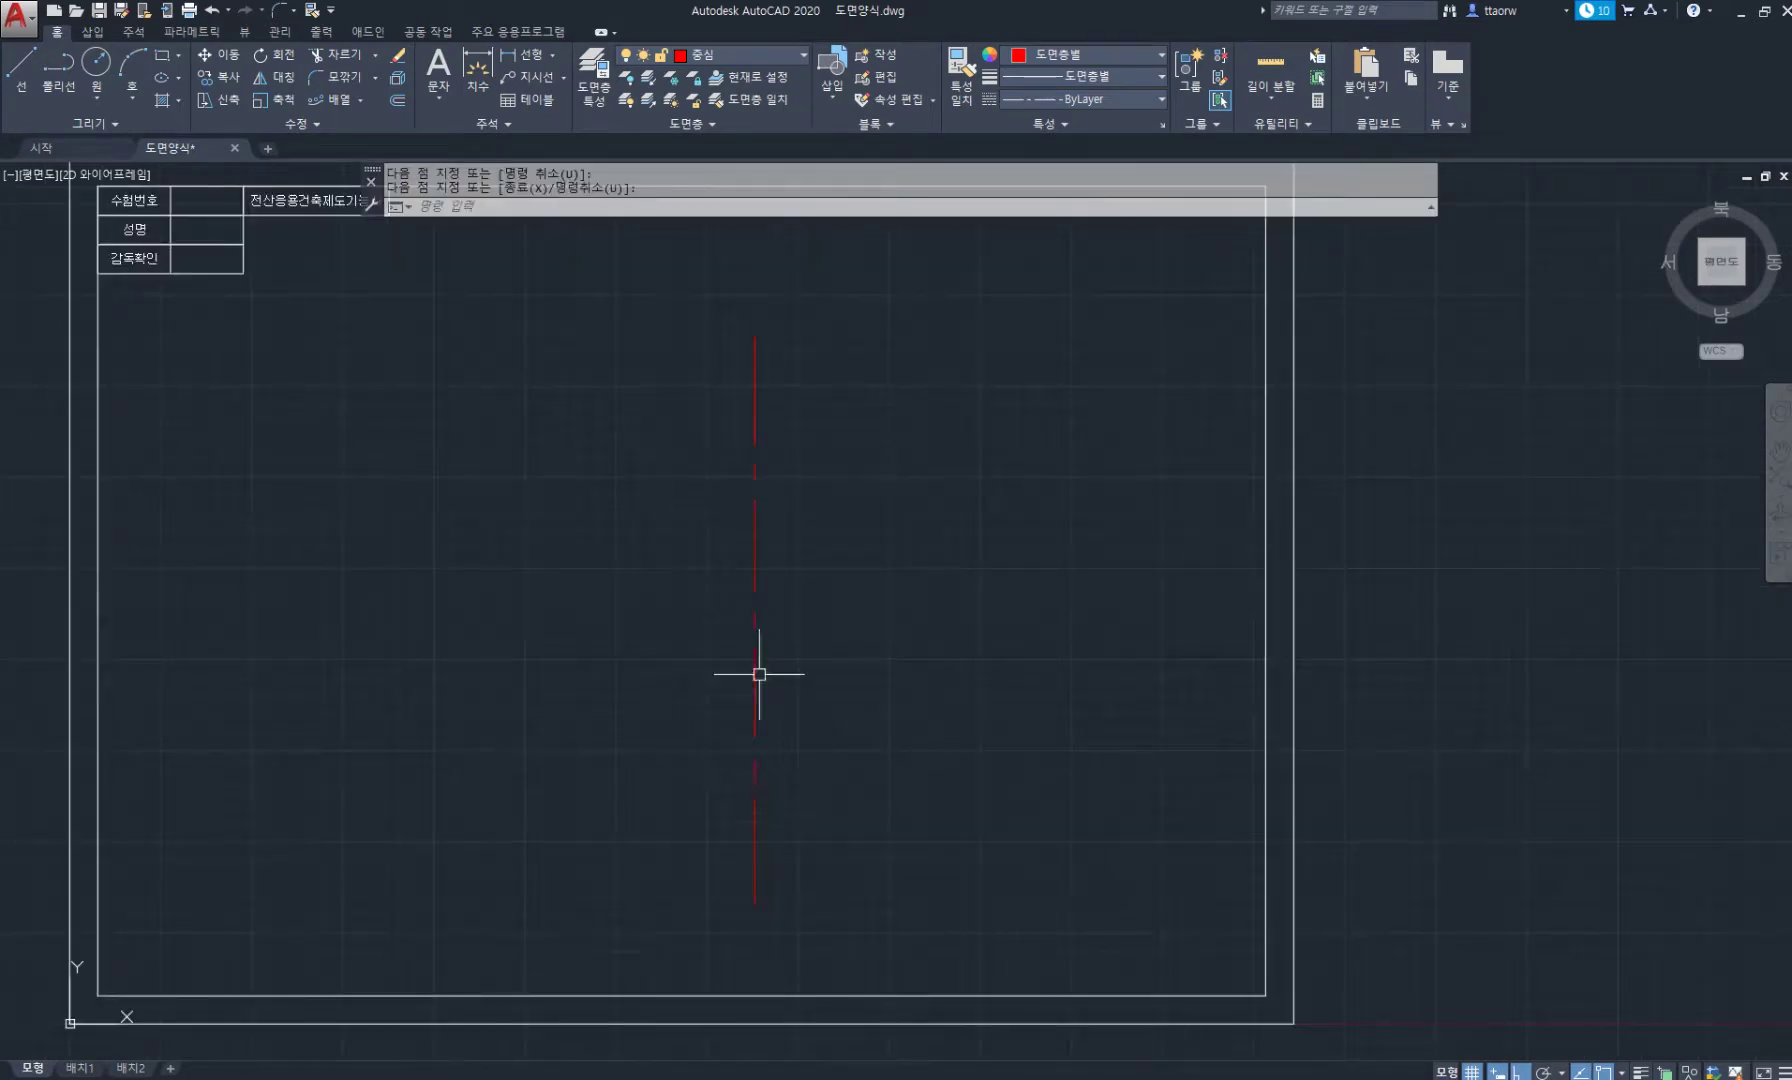
{"action": "middle_click_drag", "start_coordinate": [760, 672], "coordinate": [784, 620]}
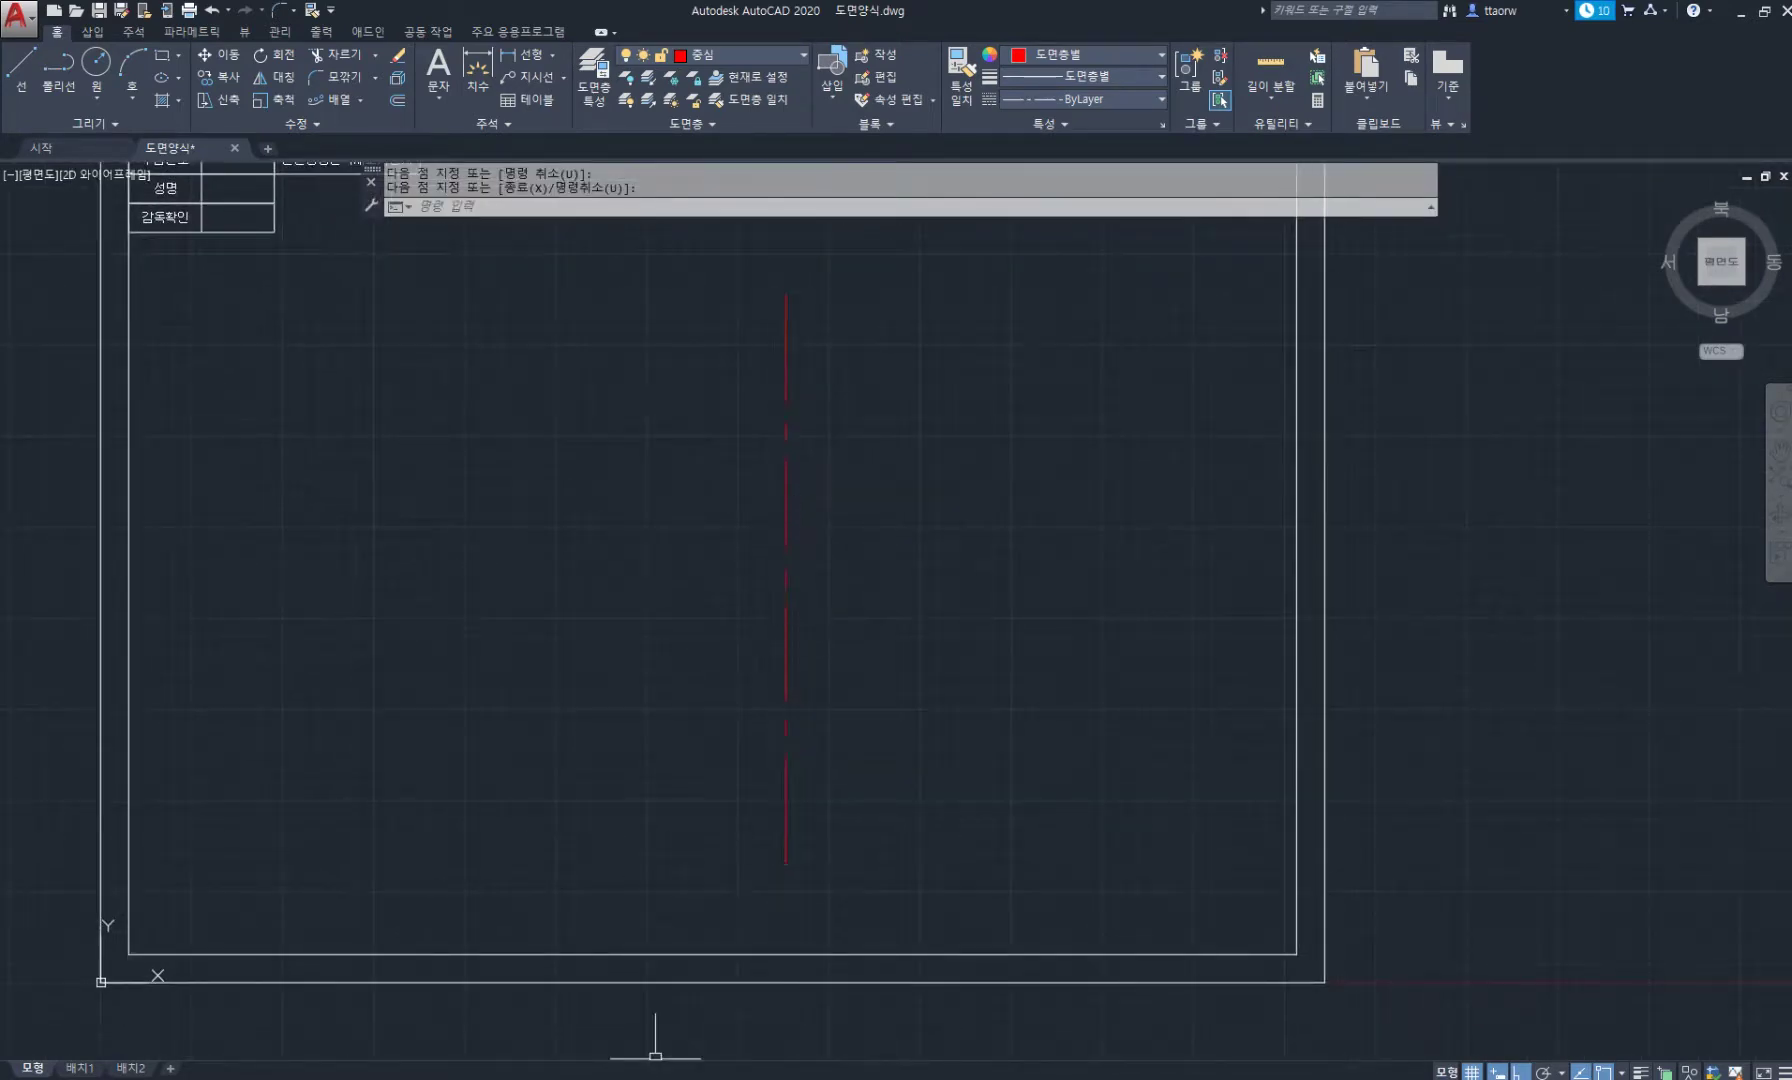
Check the floor plan's horizontal grid dimensions in Acrobat Reader and return to the AutoCAD drawing.
{"action": "key", "text": "alt+Tab"}
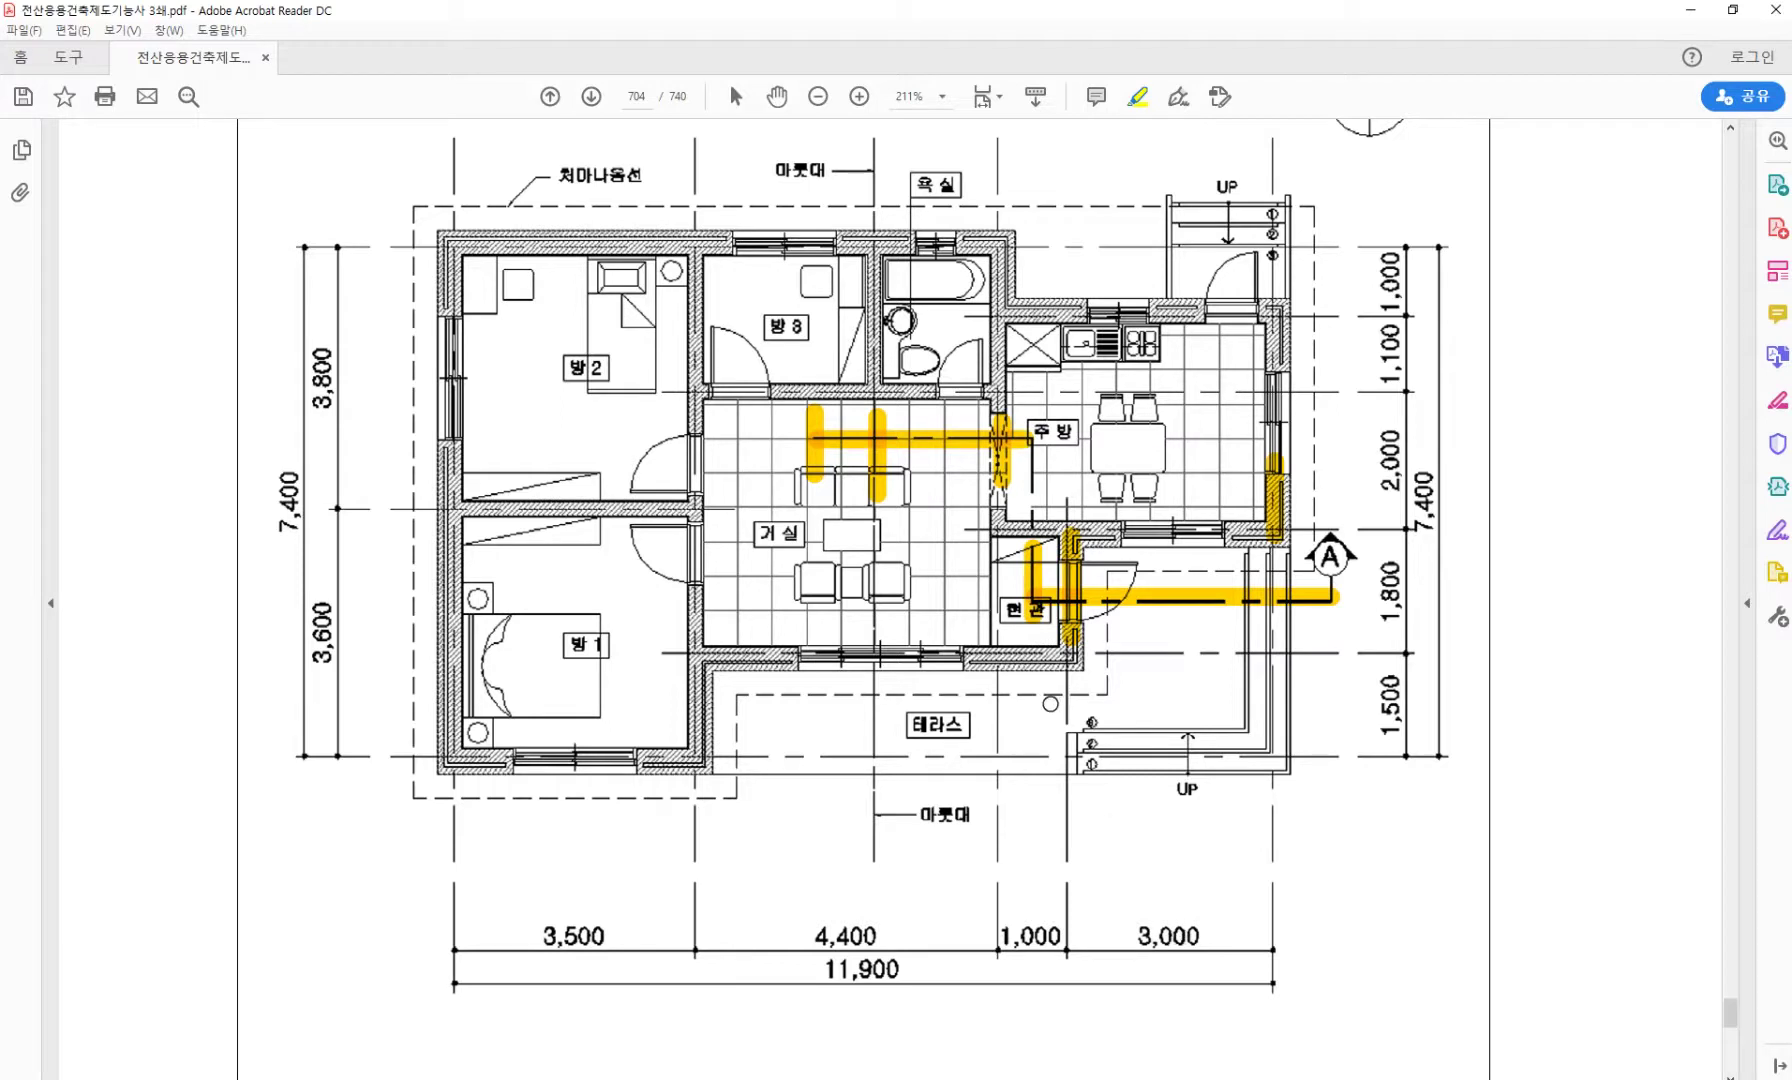
{"action": "scroll", "coordinate": [988, 626], "scroll_direction": "up", "scroll_amount": 3}
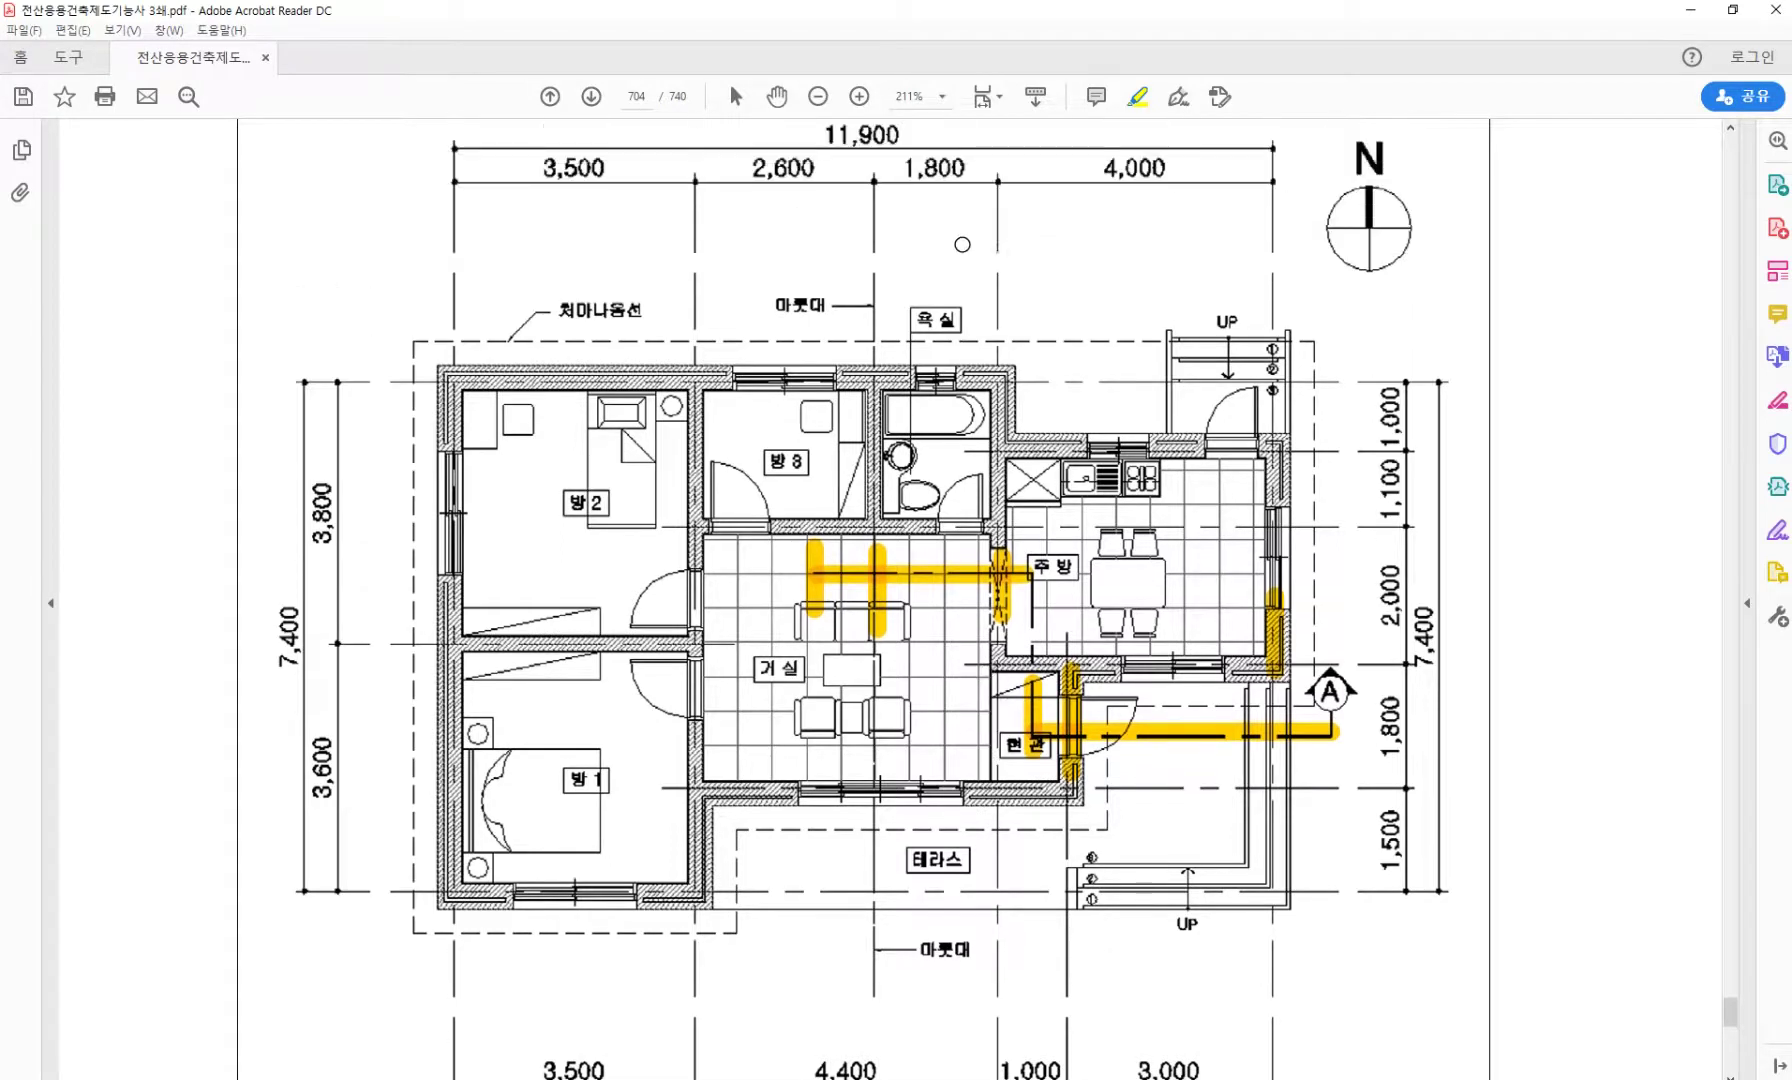
{"action": "scroll", "coordinate": [940, 474], "scroll_direction": "down", "scroll_amount": 1}
{"action": "left_click", "coordinate": [606, 1079]}
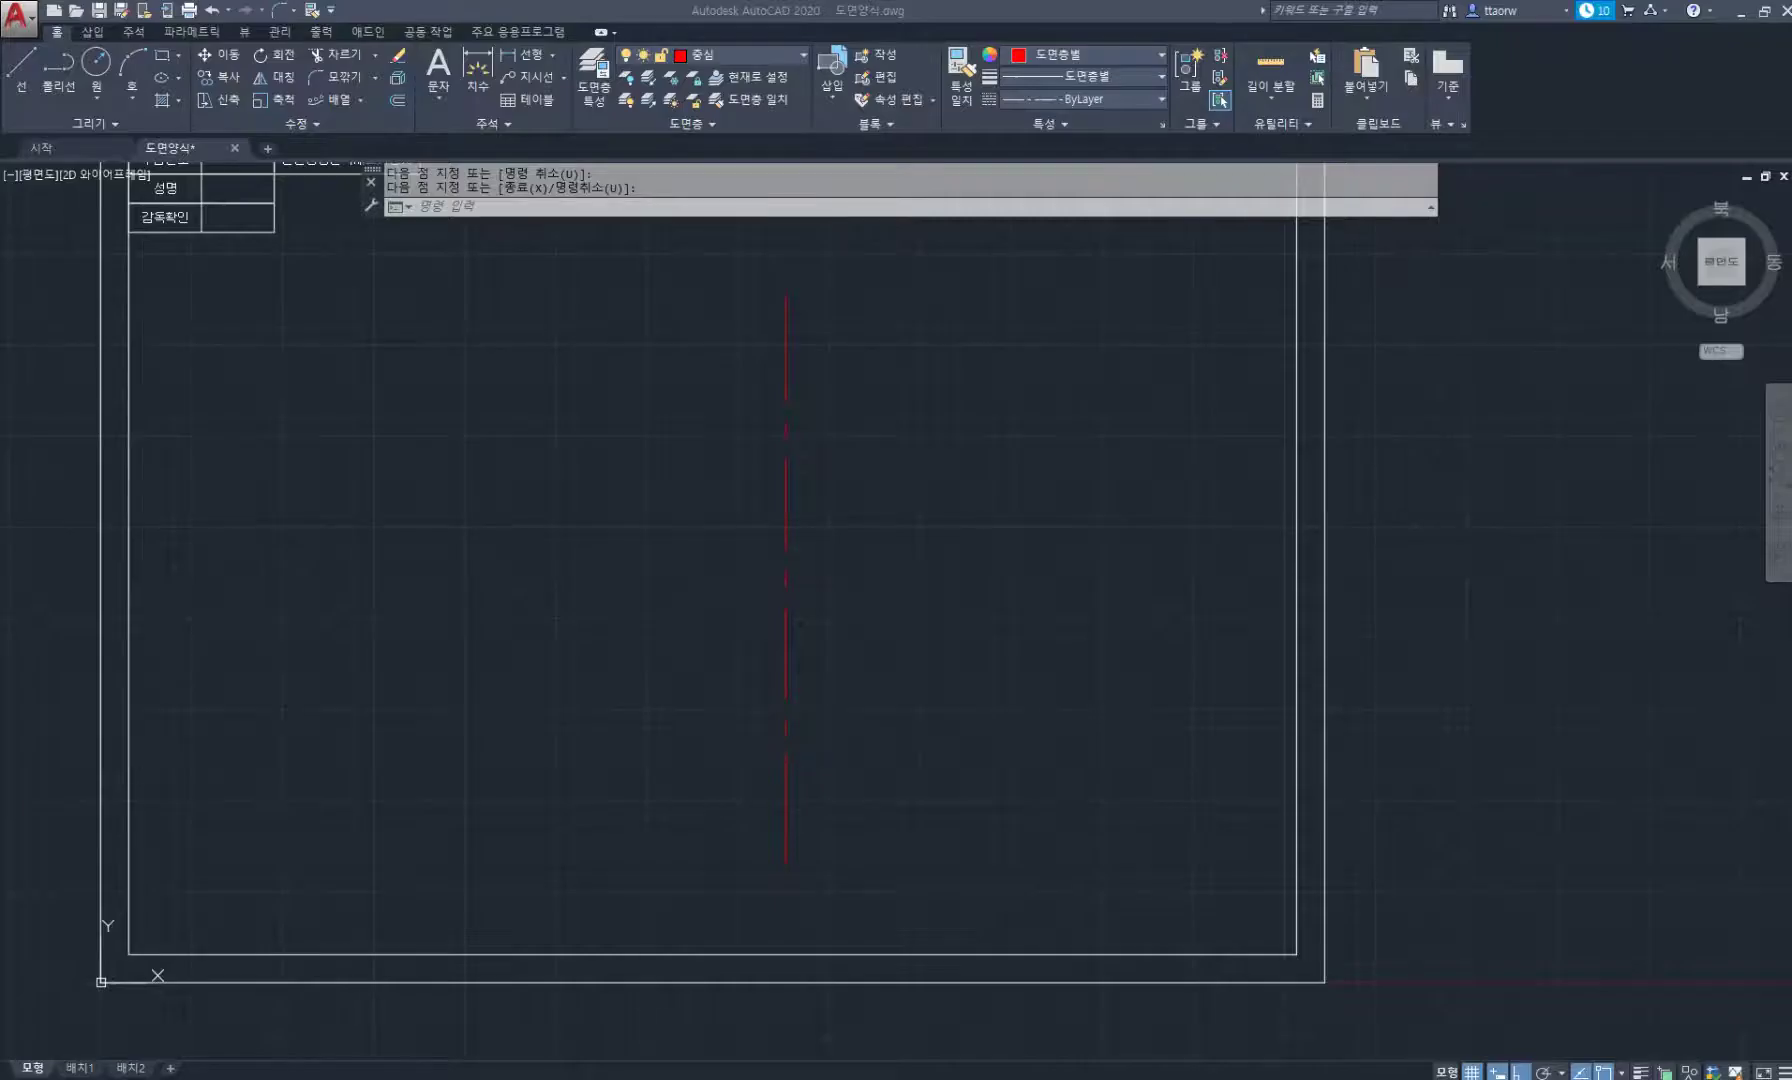
Offset the vertical centre line 3000 to the right.
{"action": "type", "text": "o"}
{"action": "key", "text": "space"}
{"action": "key", "text": "space"}
{"action": "left_click", "coordinate": [780, 657]}
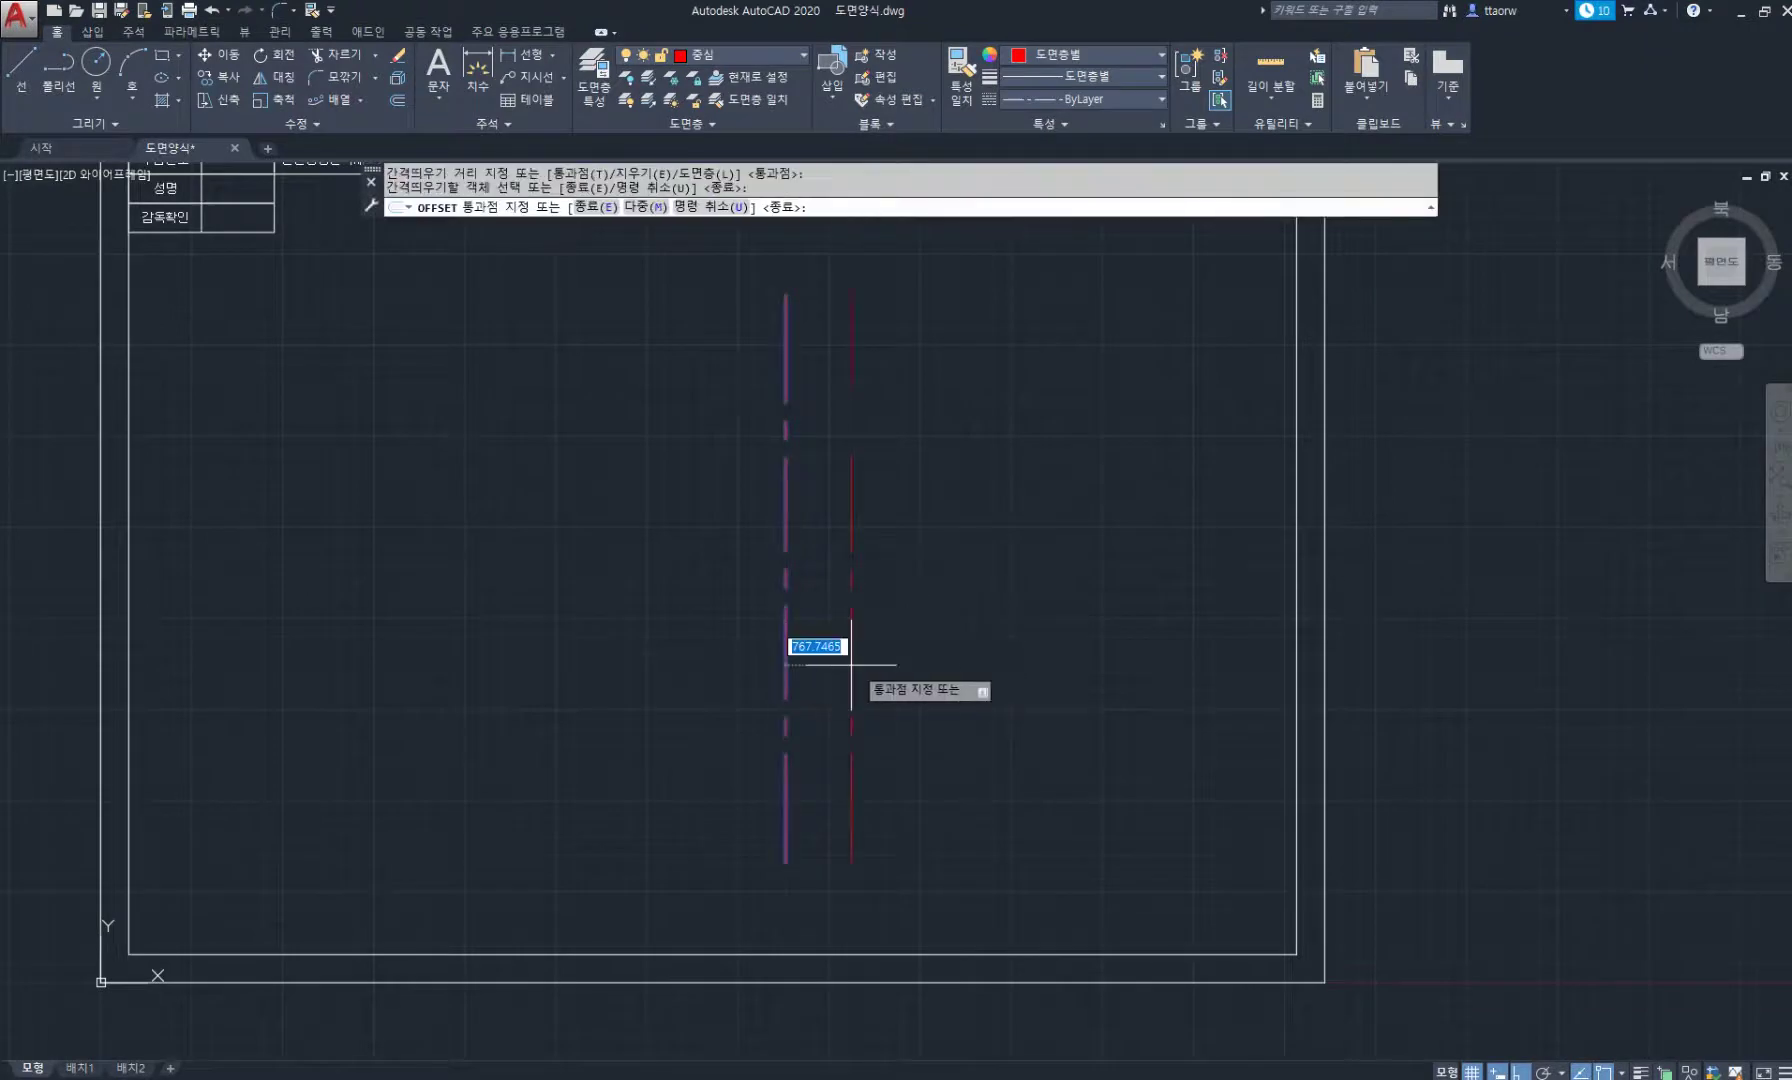
{"action": "type", "text": "3000"}
{"action": "key", "text": "Return"}
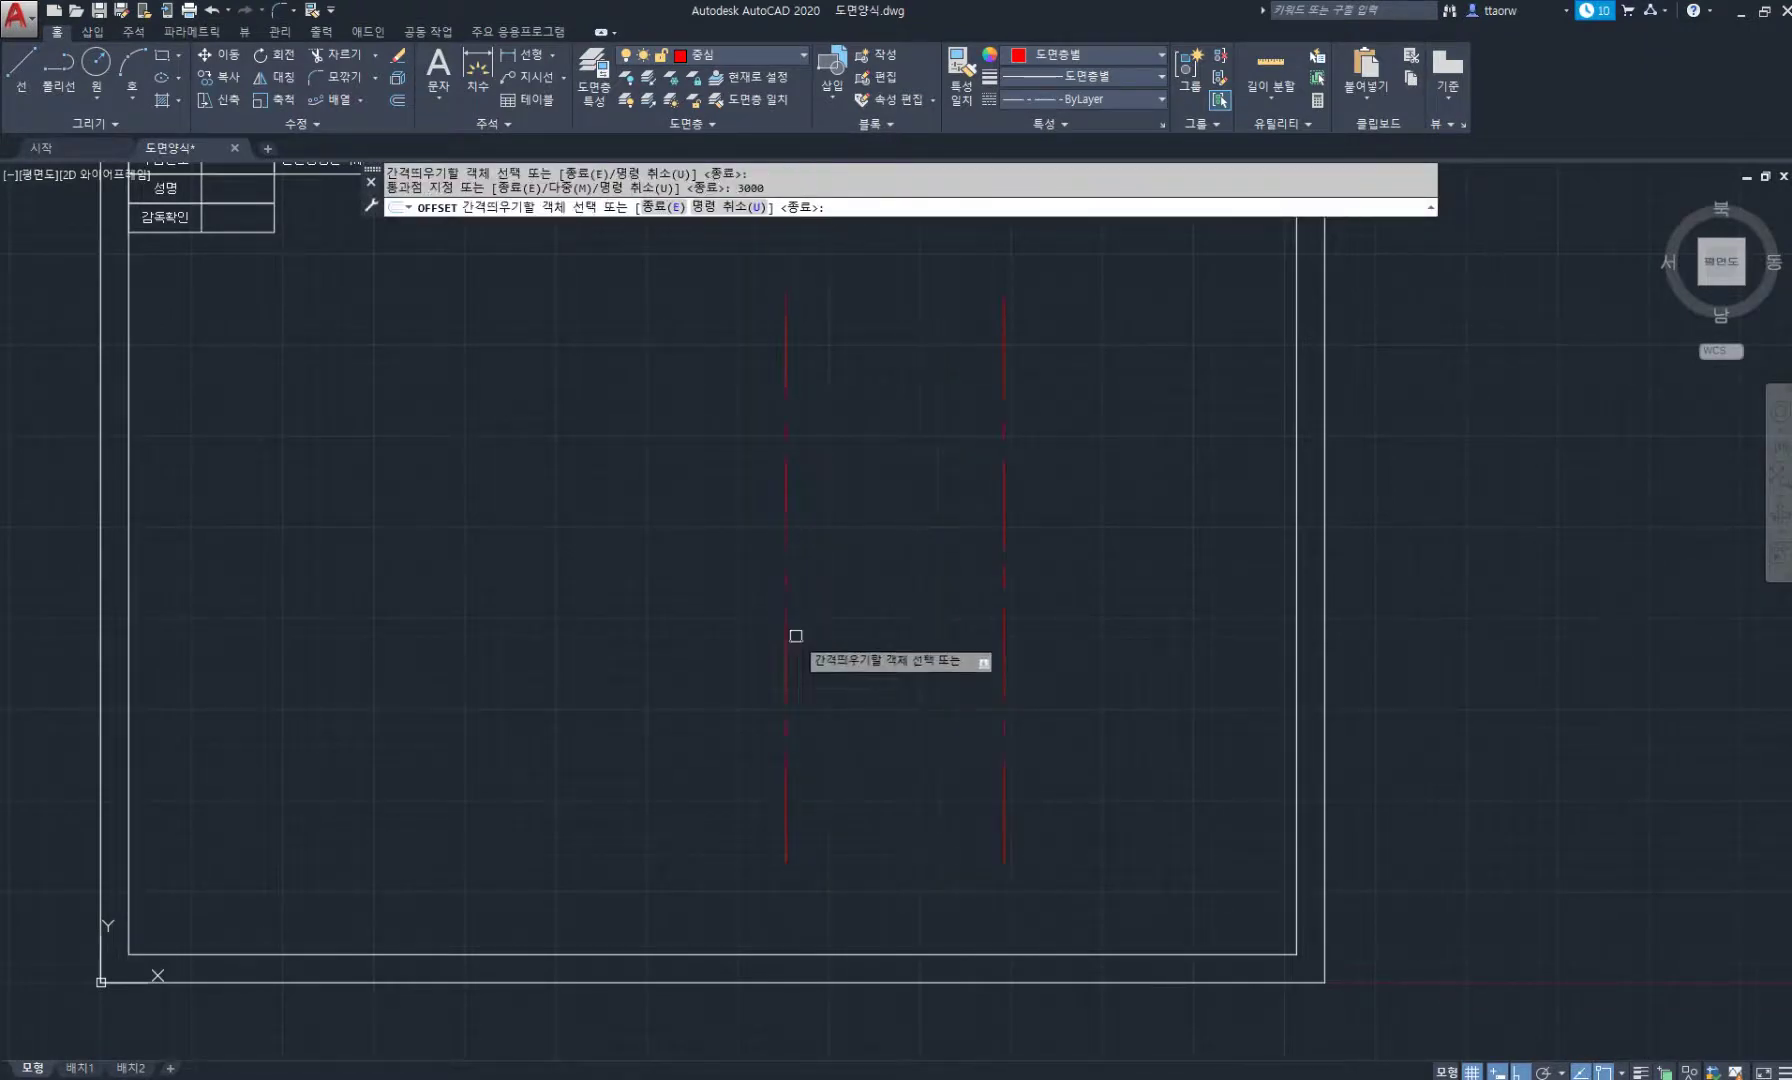
Offset the original centre line 1000 to the left, and offset that new line a further 1800 to the left.
{"action": "left_click", "coordinate": [786, 632]}
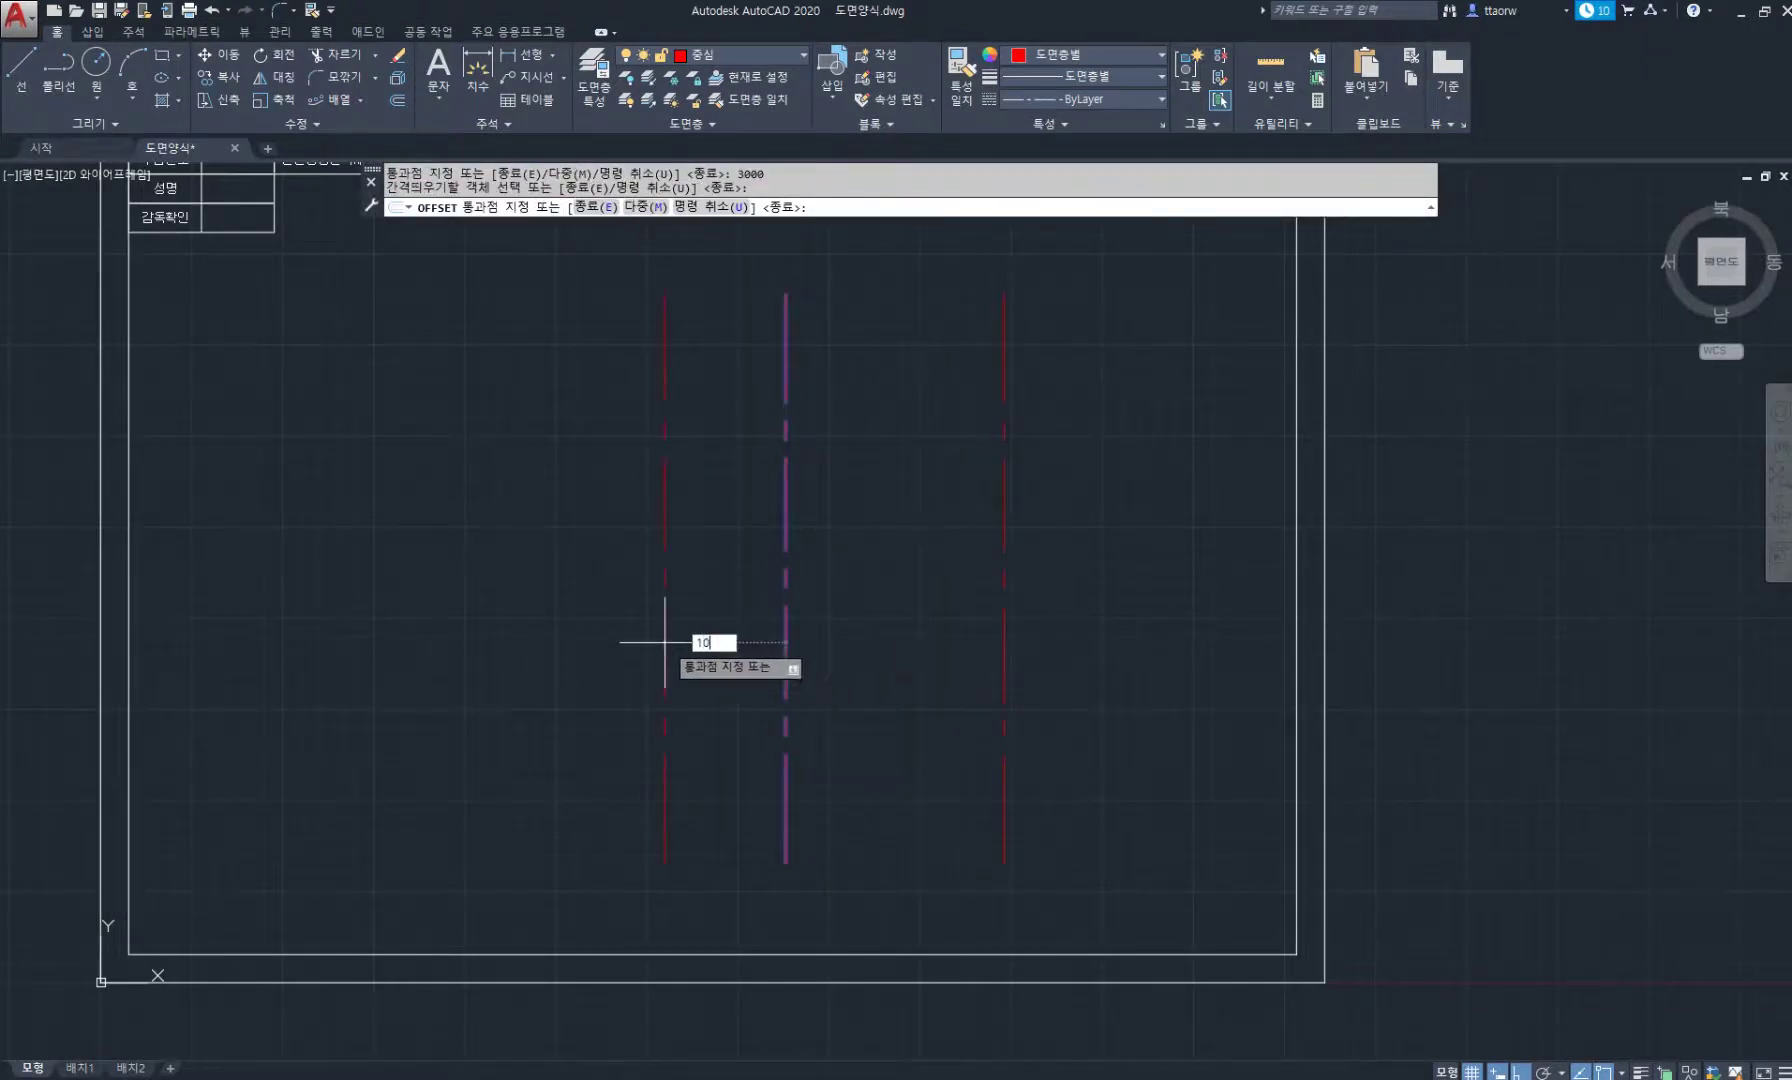
{"action": "type", "text": "1000"}
{"action": "key", "text": "Return"}
{"action": "left_click", "coordinate": [713, 625]}
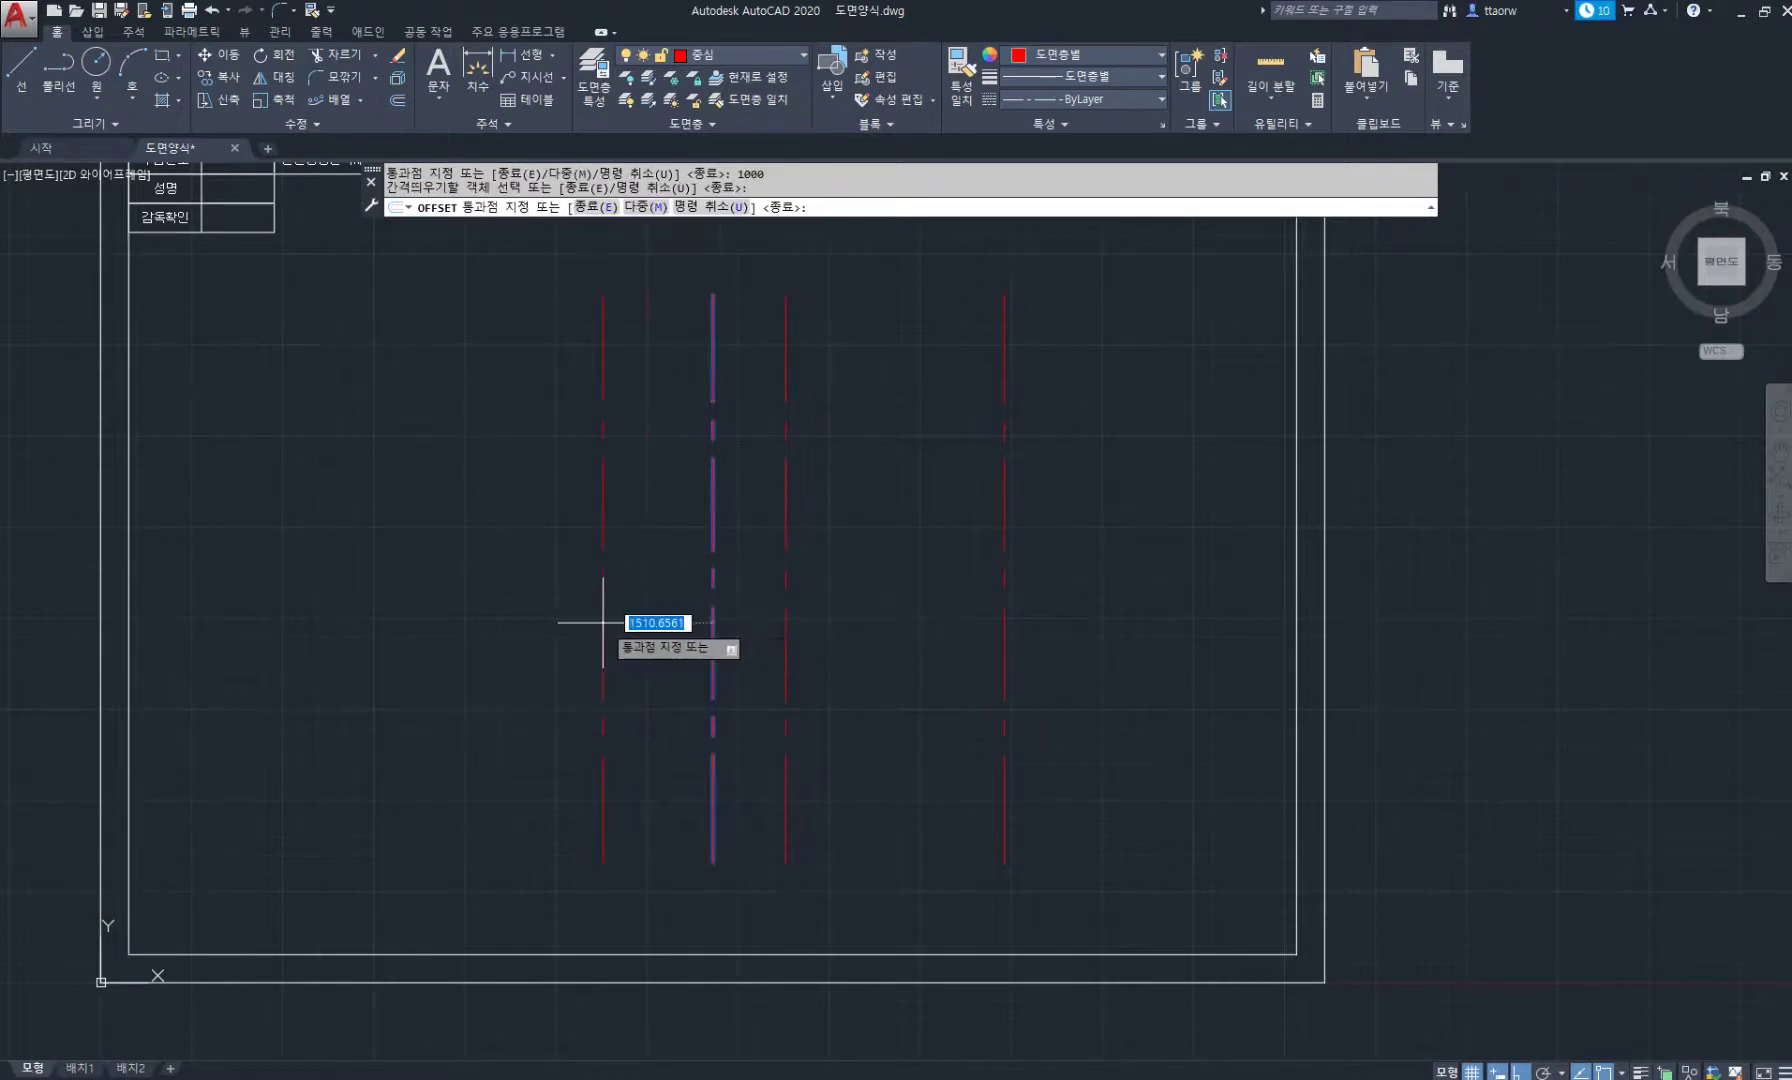
{"action": "type", "text": "1800"}
{"action": "key", "text": "Return"}
{"action": "key", "text": "Escape"}
{"action": "key", "text": "Escape"}
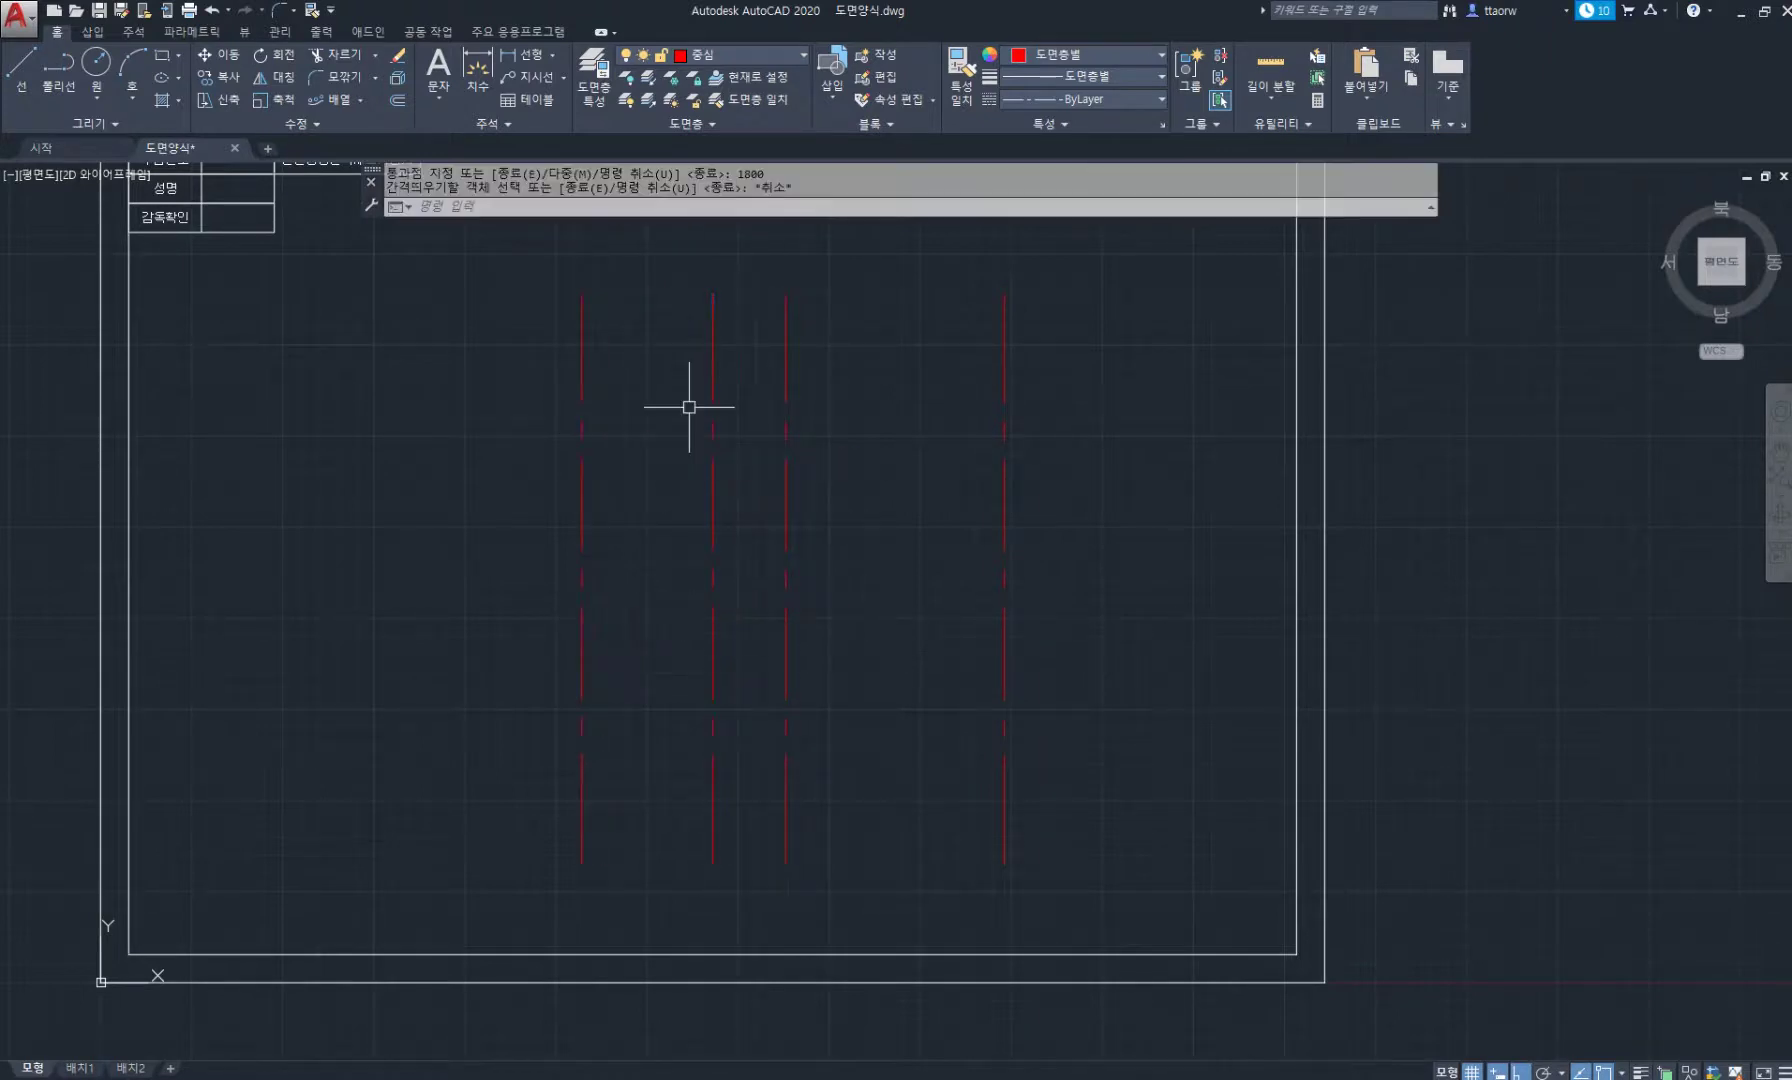
Draw a circle of radius about 285 centred on the leftmost centre line's upper end, and recheck the floor plan in Acrobat Reader.
{"action": "type", "text": "c"}
{"action": "key", "text": "Return"}
{"action": "left_click", "coordinate": [581, 295]}
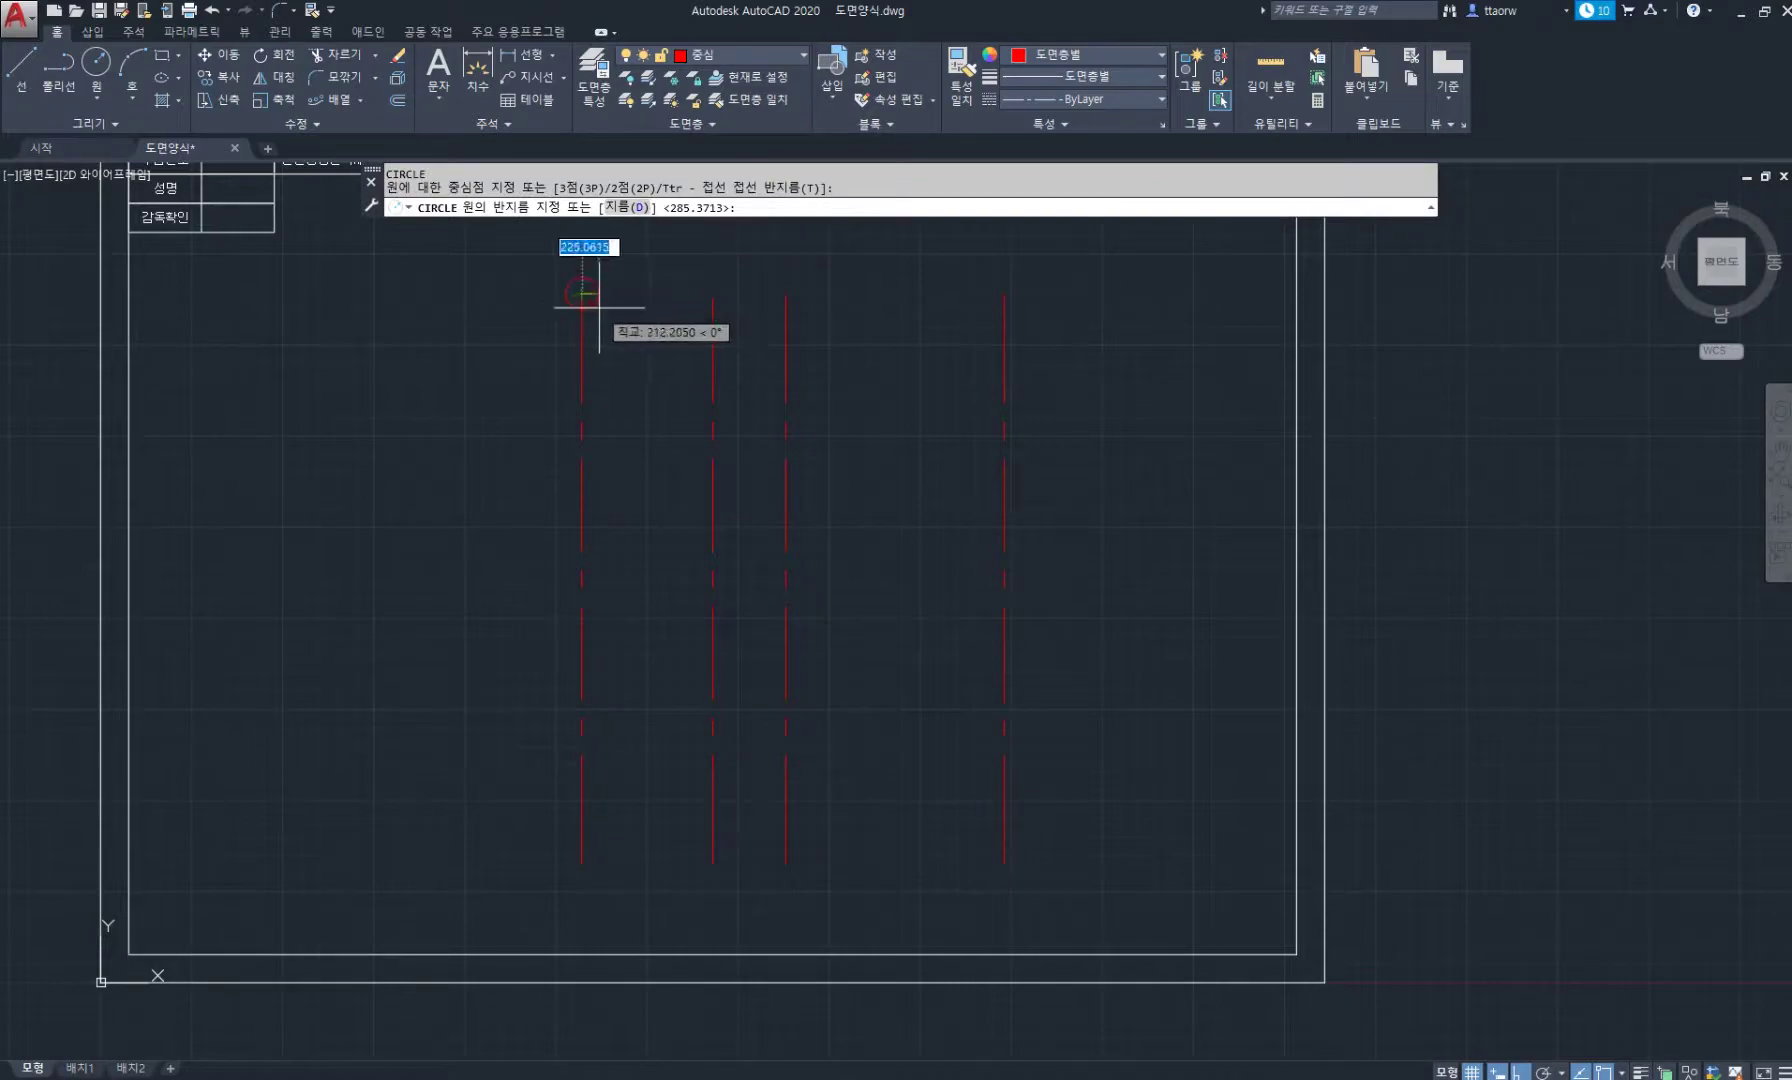
{"action": "key", "text": "Return"}
{"action": "key", "text": "alt+Tab"}
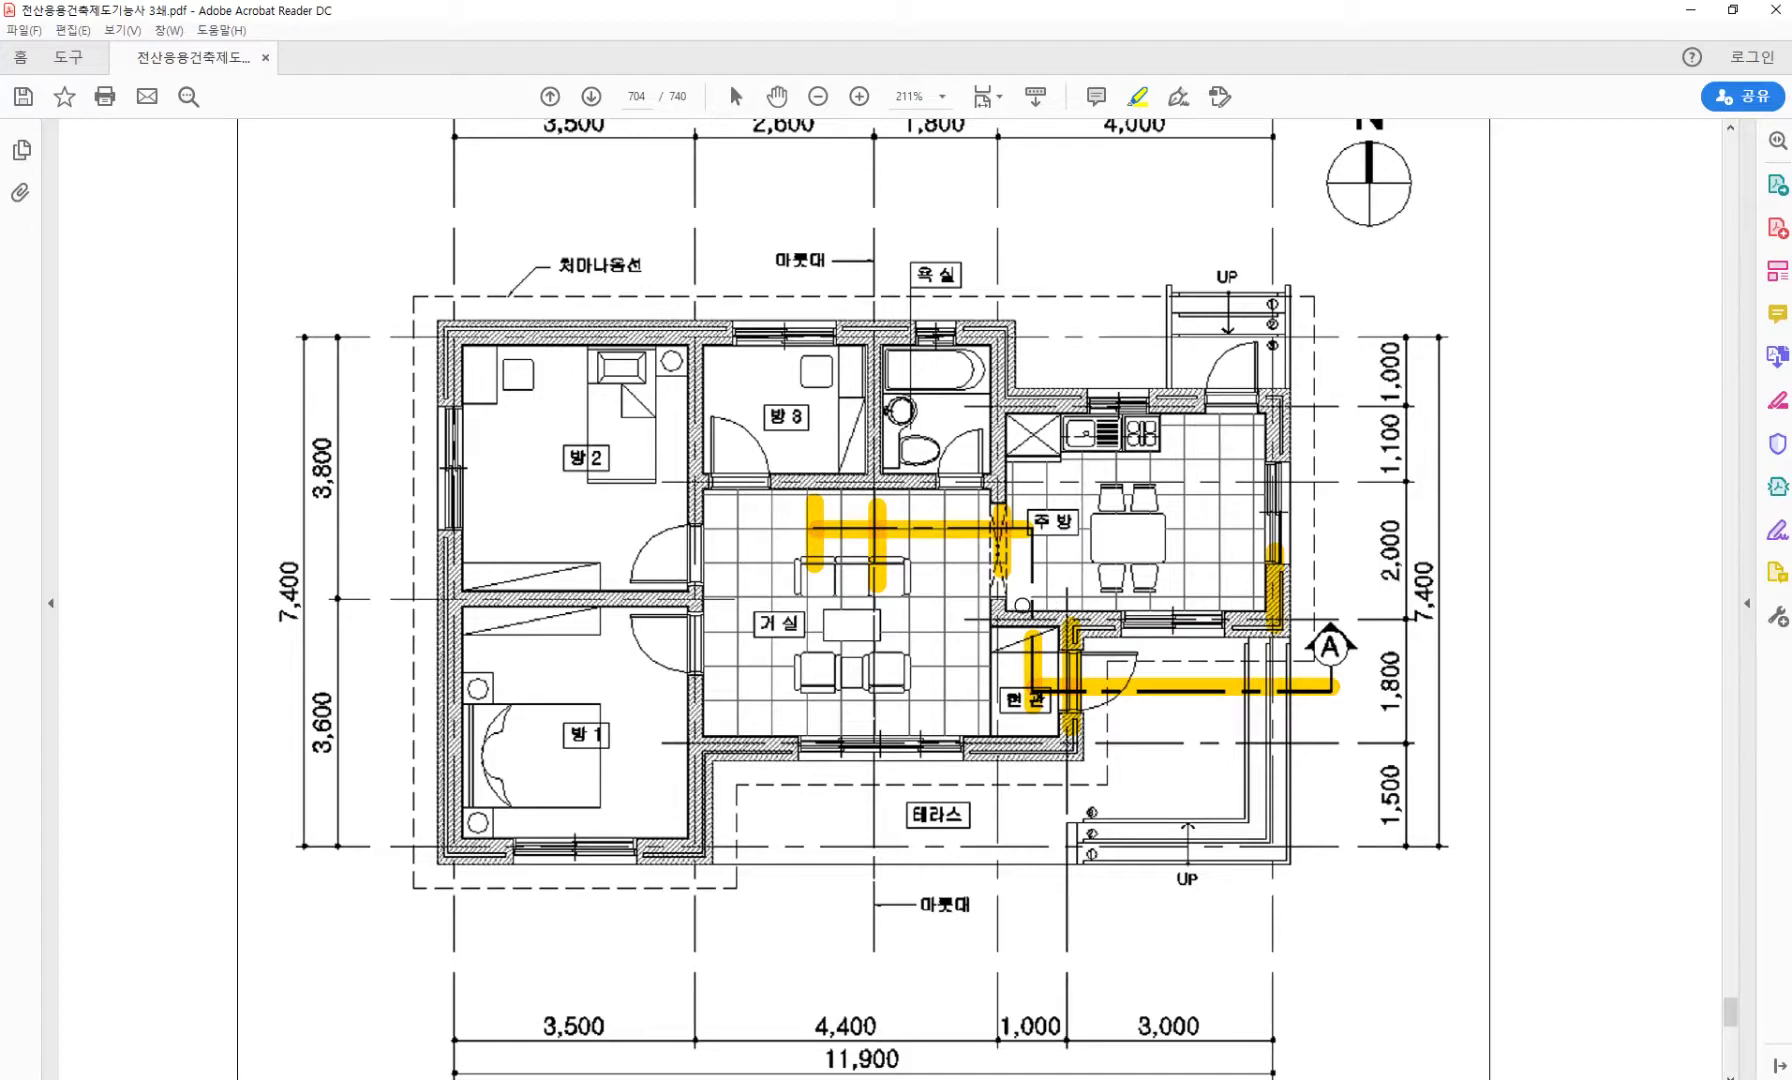
{"action": "key", "text": "alt+Tab"}
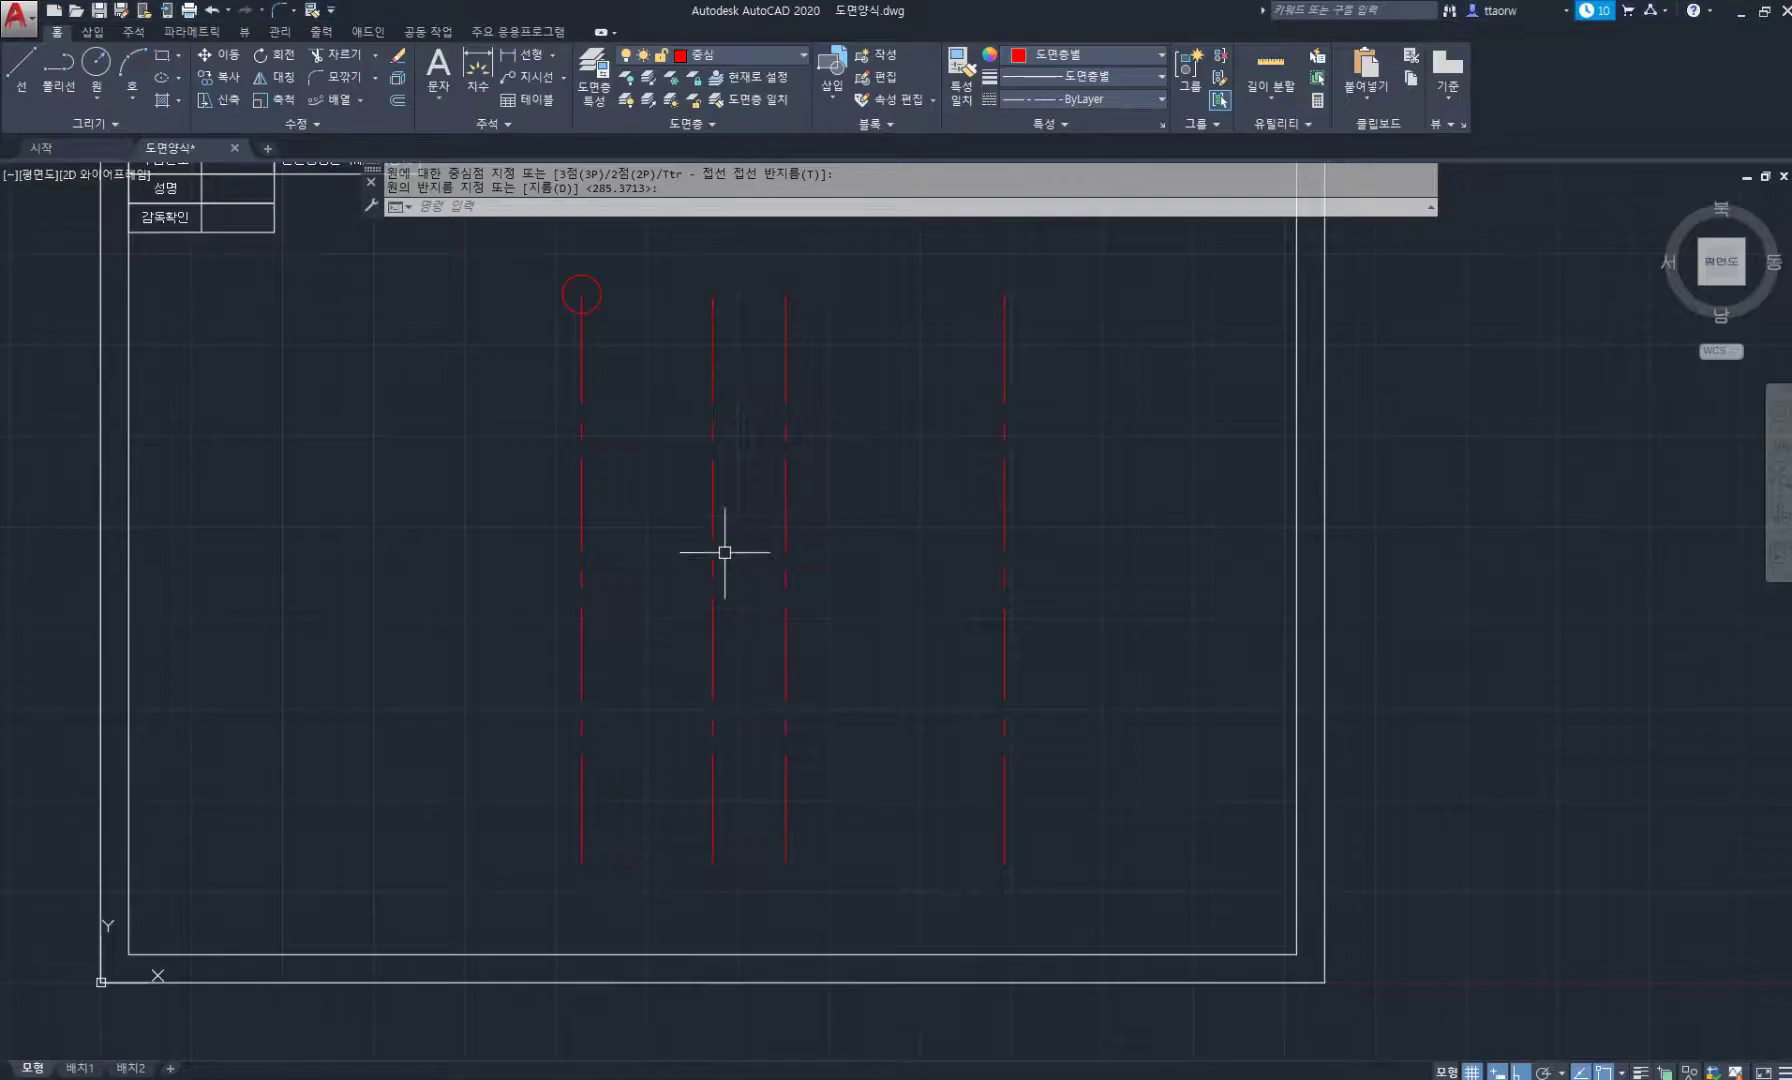
Offset the circled centre line 1000 to the left and the original centre line 500 to the left.
{"action": "type", "text": "o"}
{"action": "key", "text": "Return"}
{"action": "key", "text": "Return"}
{"action": "left_click", "coordinate": [581, 528]}
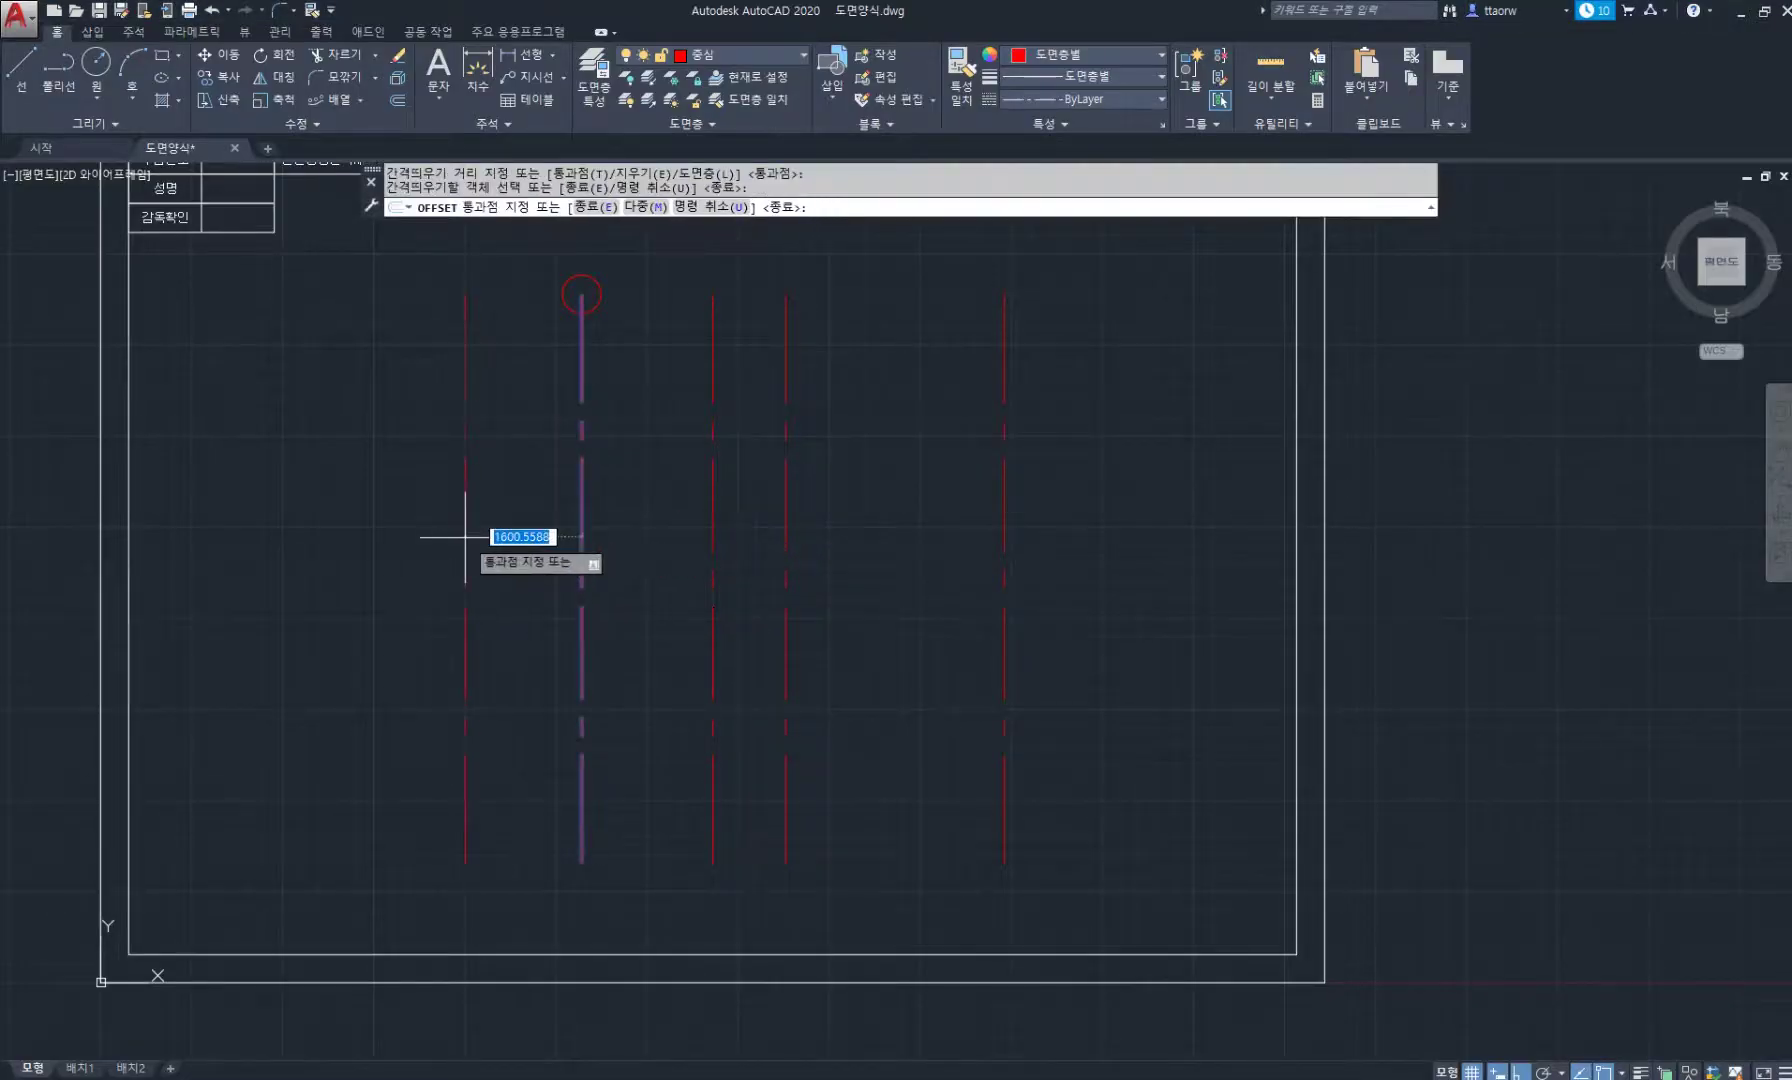
{"action": "type", "text": "1000"}
{"action": "key", "text": "Return"}
{"action": "left_click", "coordinate": [785, 520]}
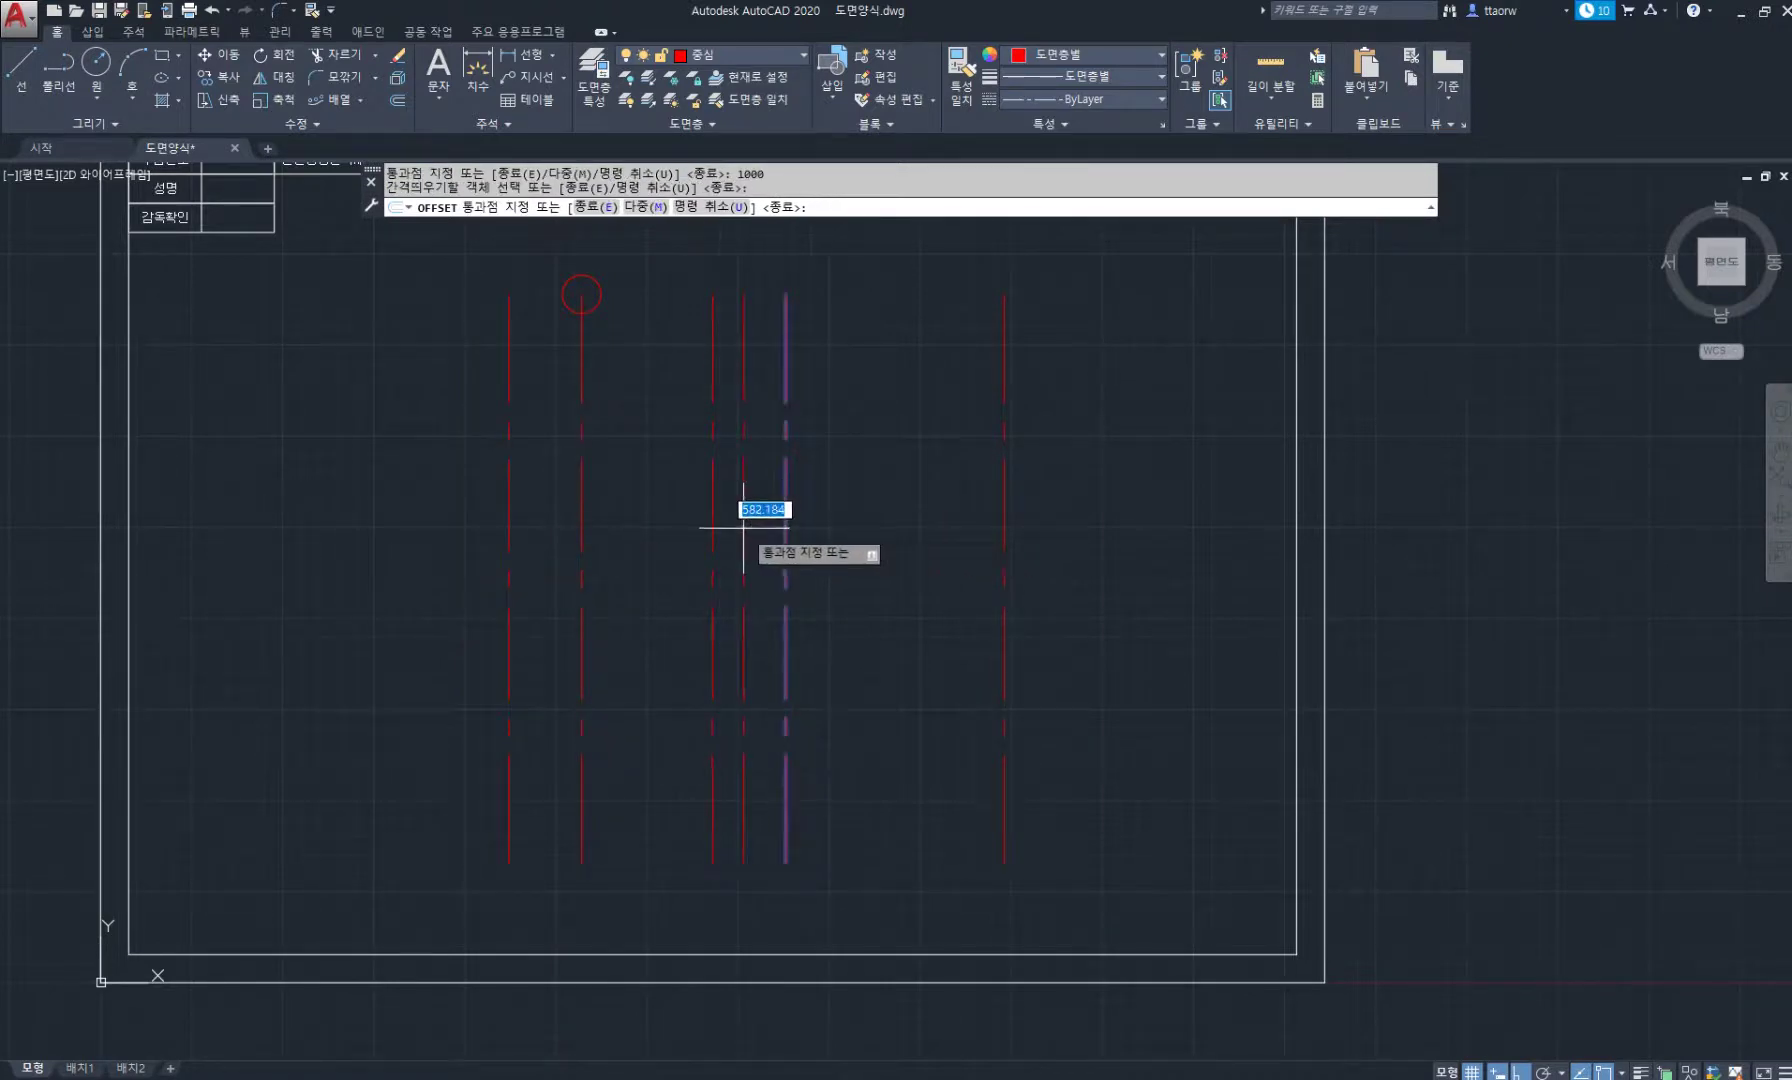
{"action": "type", "text": "500"}
{"action": "key", "text": "Return"}
{"action": "key", "text": "Return"}
Put the two newly offset lines on the 주단면 layer and make that layer current.
{"action": "left_click", "coordinate": [748, 512]}
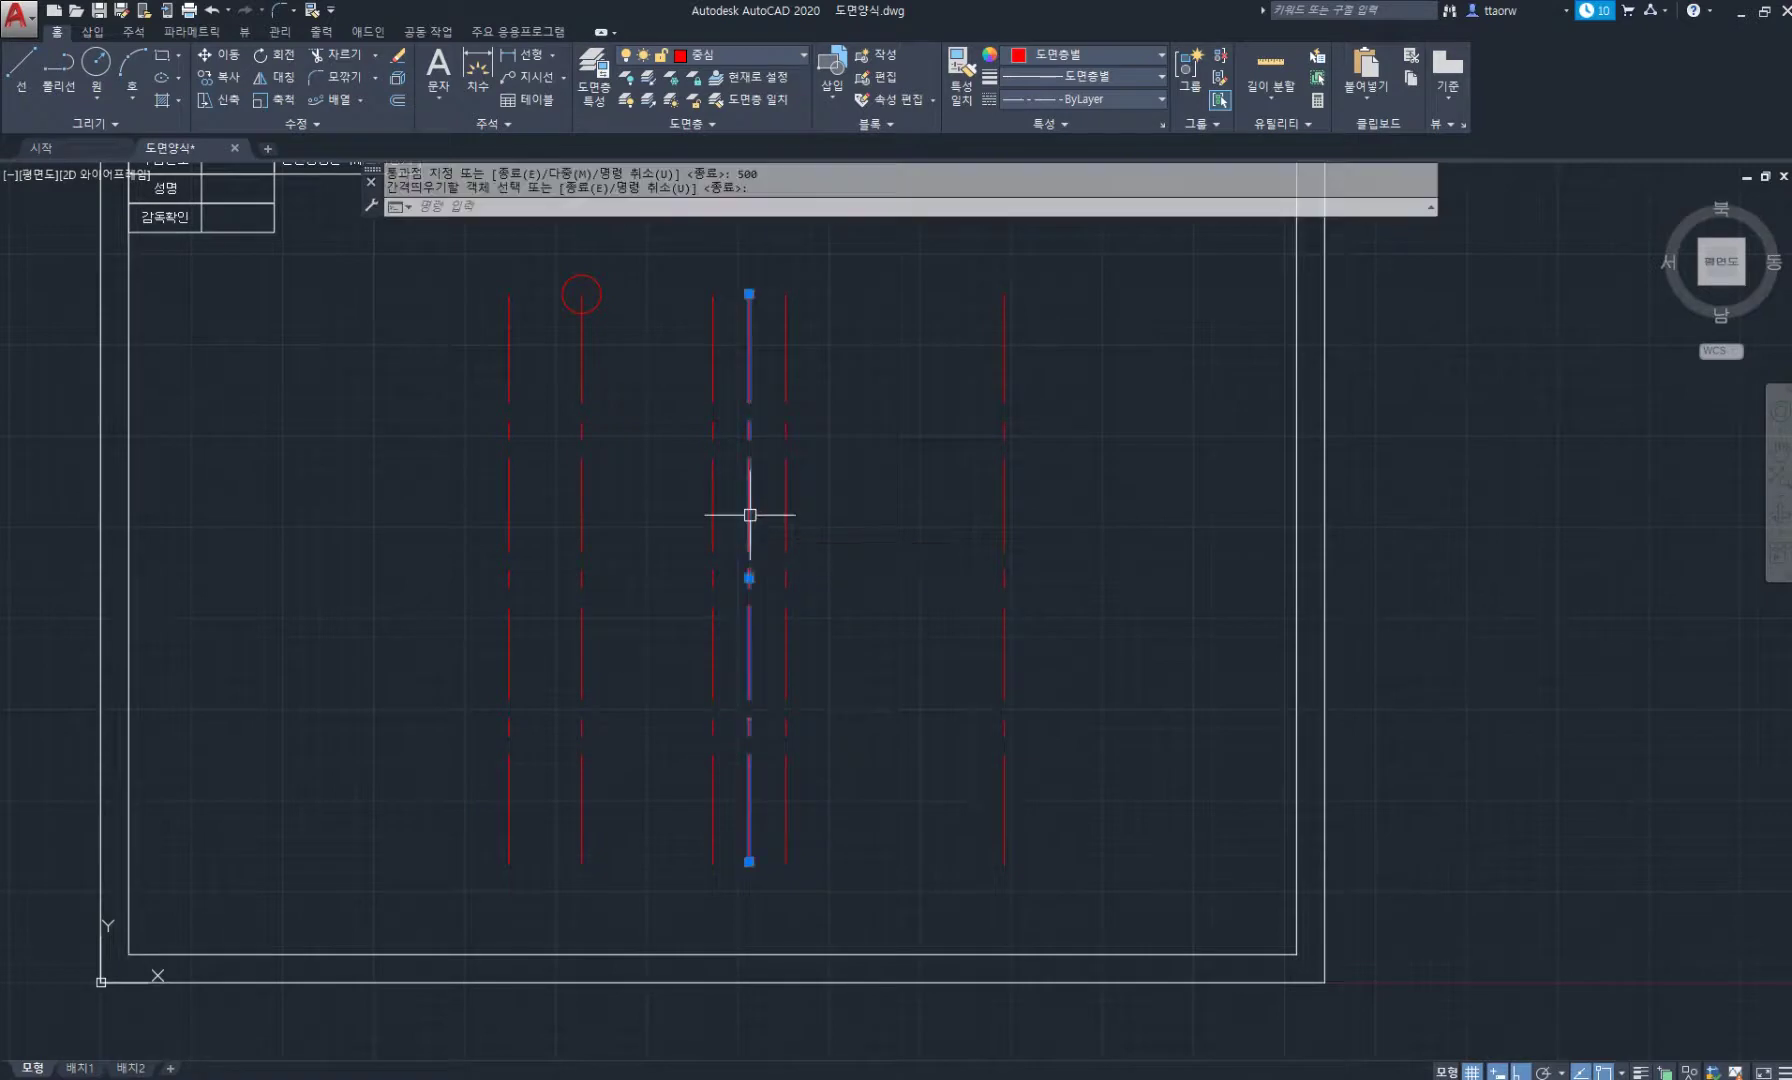
{"action": "left_click", "coordinate": [510, 488]}
{"action": "left_click", "coordinate": [783, 57]}
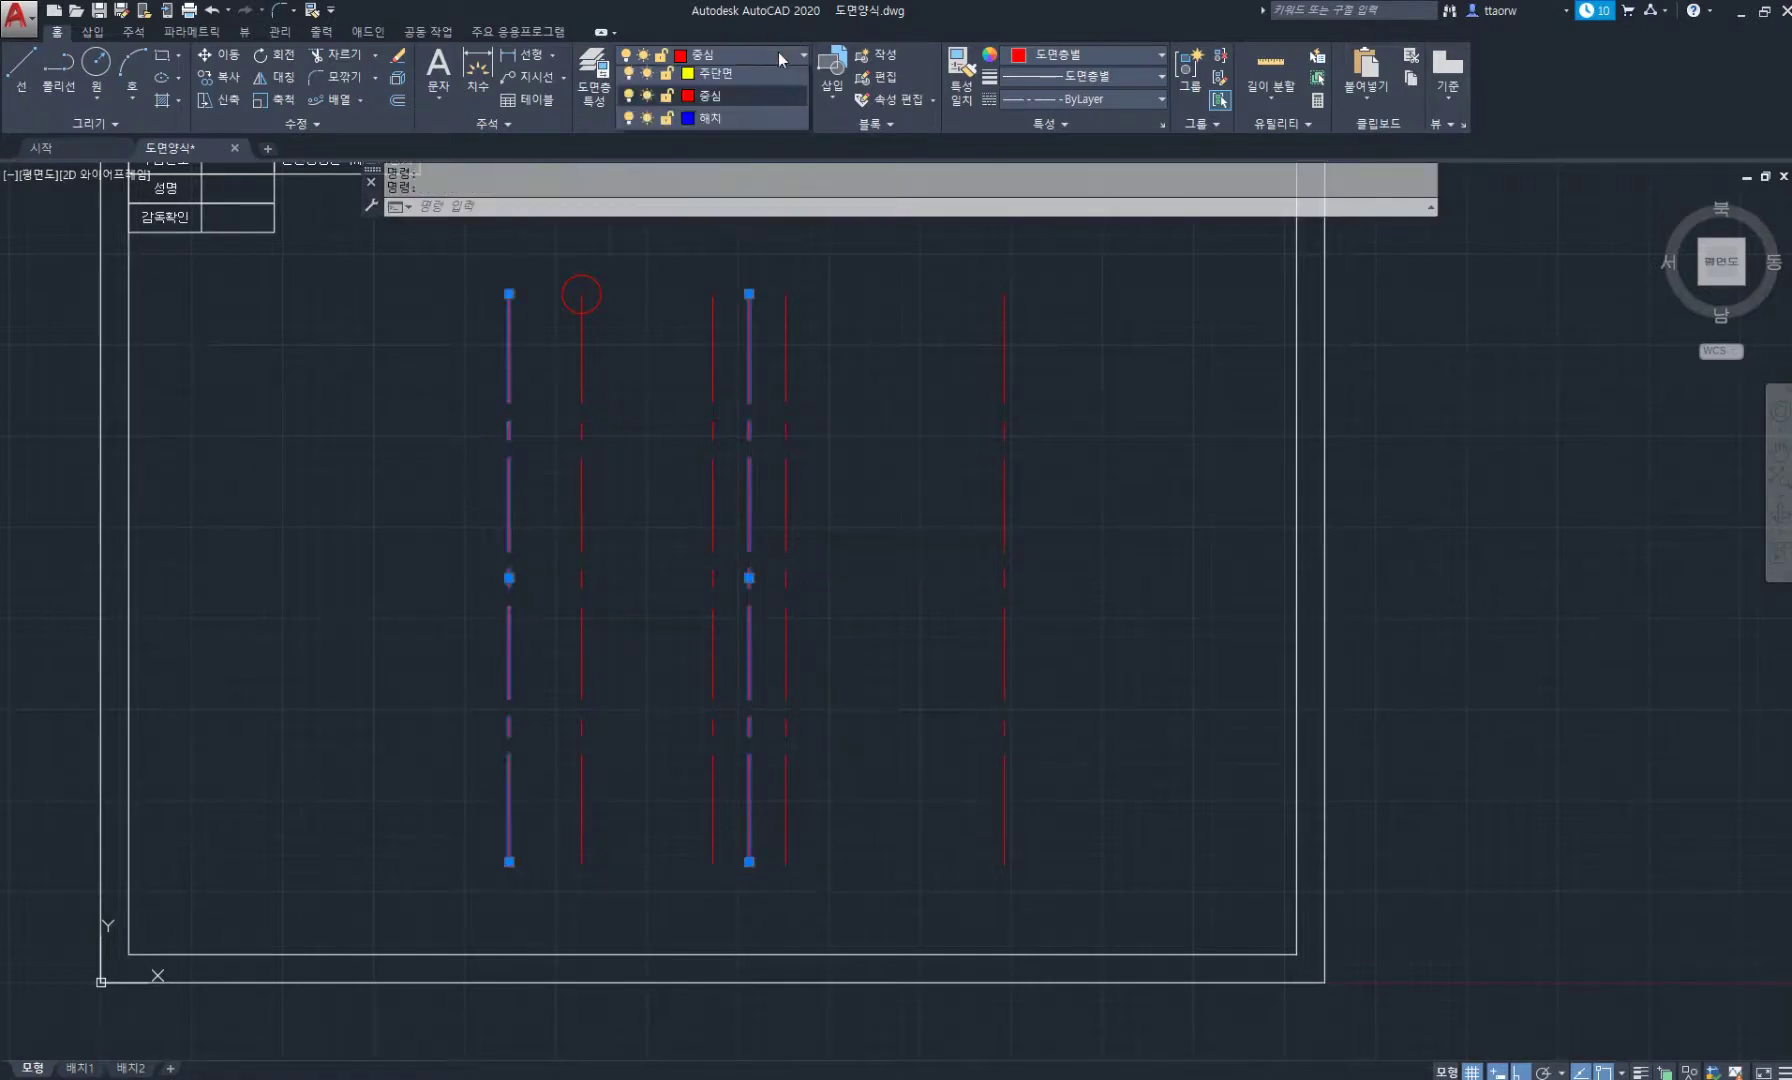
{"action": "left_click", "coordinate": [752, 170]}
{"action": "key", "text": "Escape"}
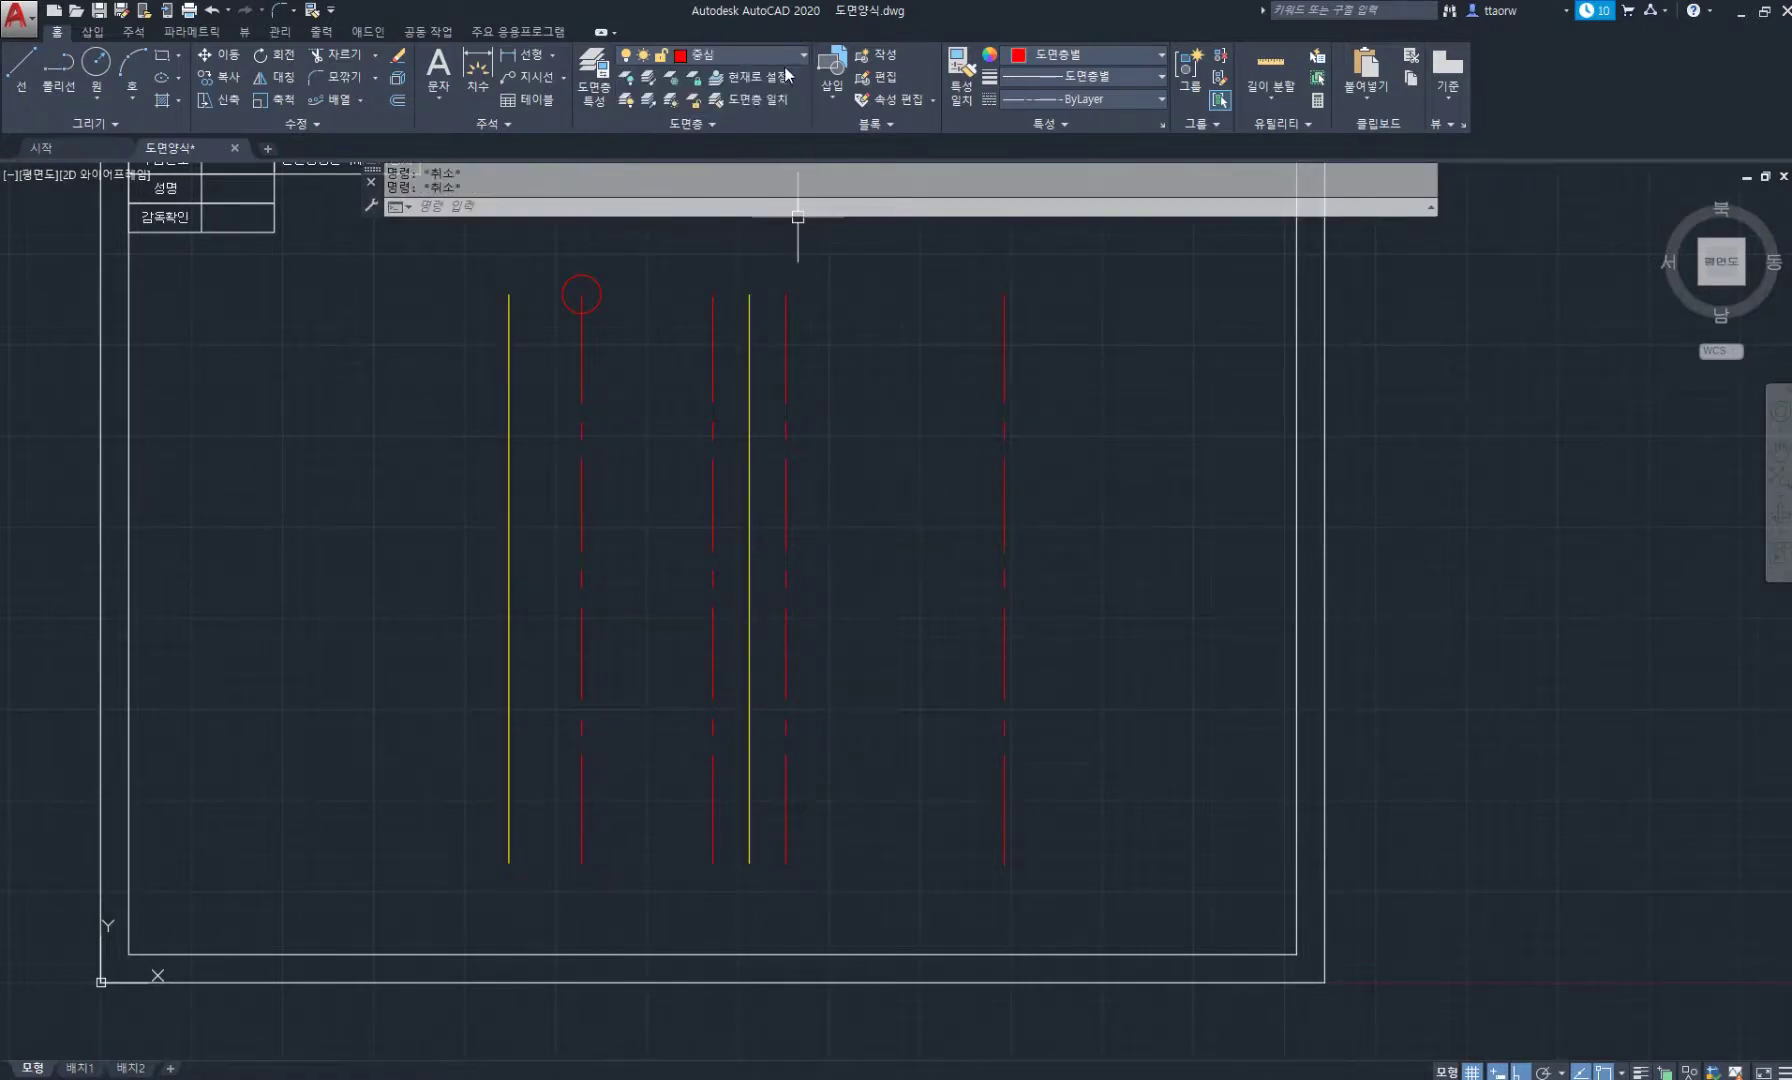
{"action": "left_click", "coordinate": [770, 78]}
{"action": "left_click", "coordinate": [747, 536]}
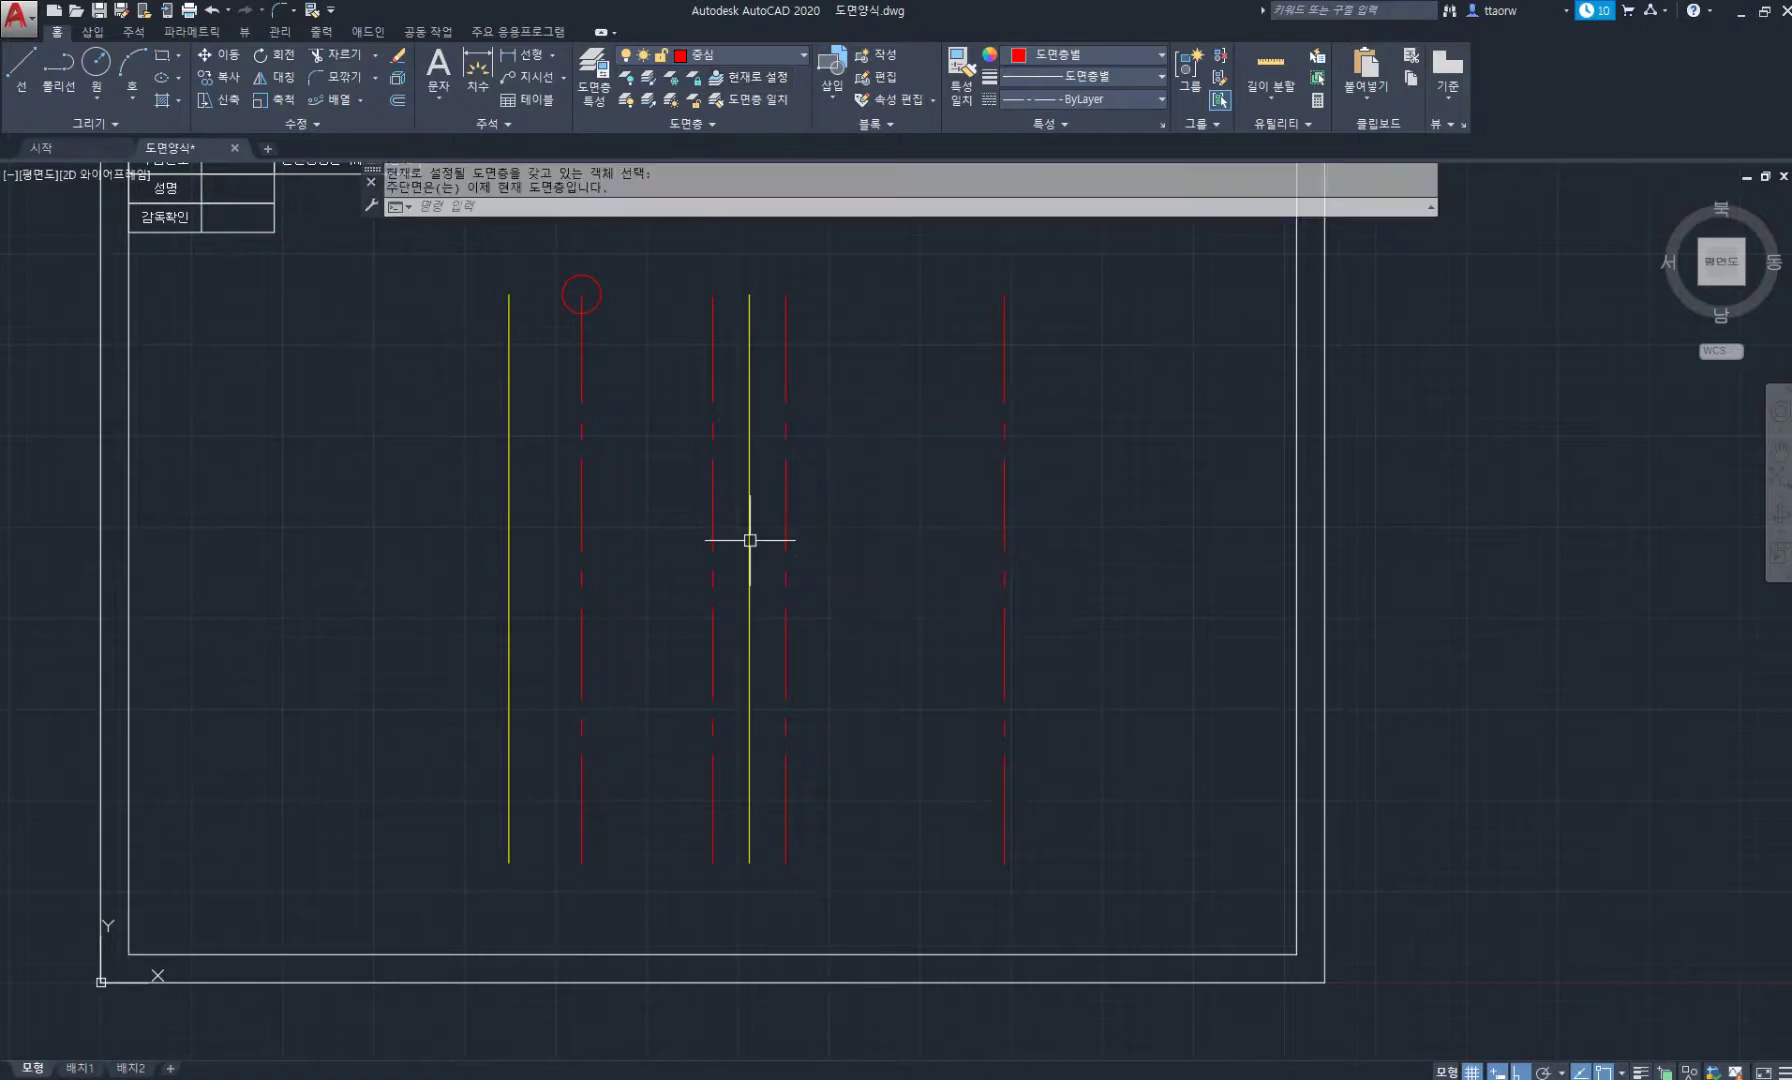
Start the half footing outline at the original centre line's lower end: 400 right, 200 up and another 50 up.
{"action": "scroll", "coordinate": [824, 876], "scroll_direction": "up", "scroll_amount": 4}
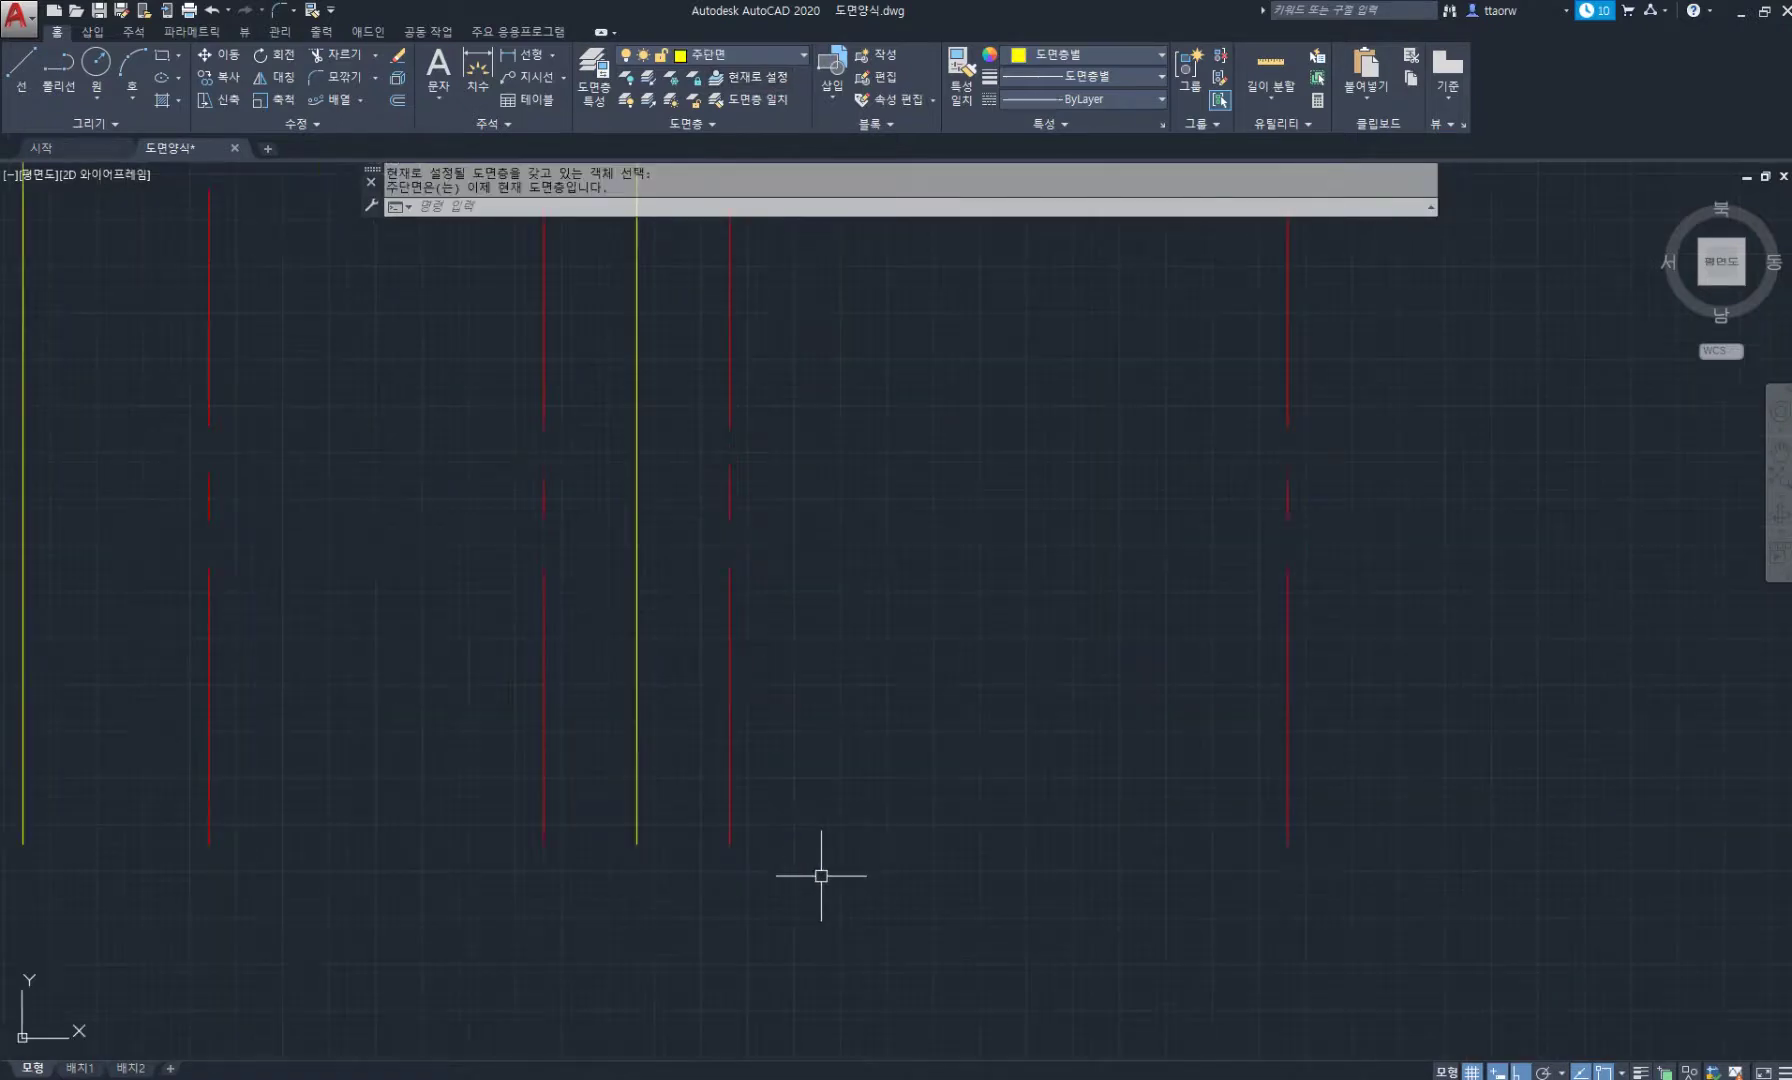
{"action": "type", "text": "l"}
{"action": "key", "text": "Return"}
{"action": "left_click", "coordinate": [730, 845]}
{"action": "type", "text": "400"}
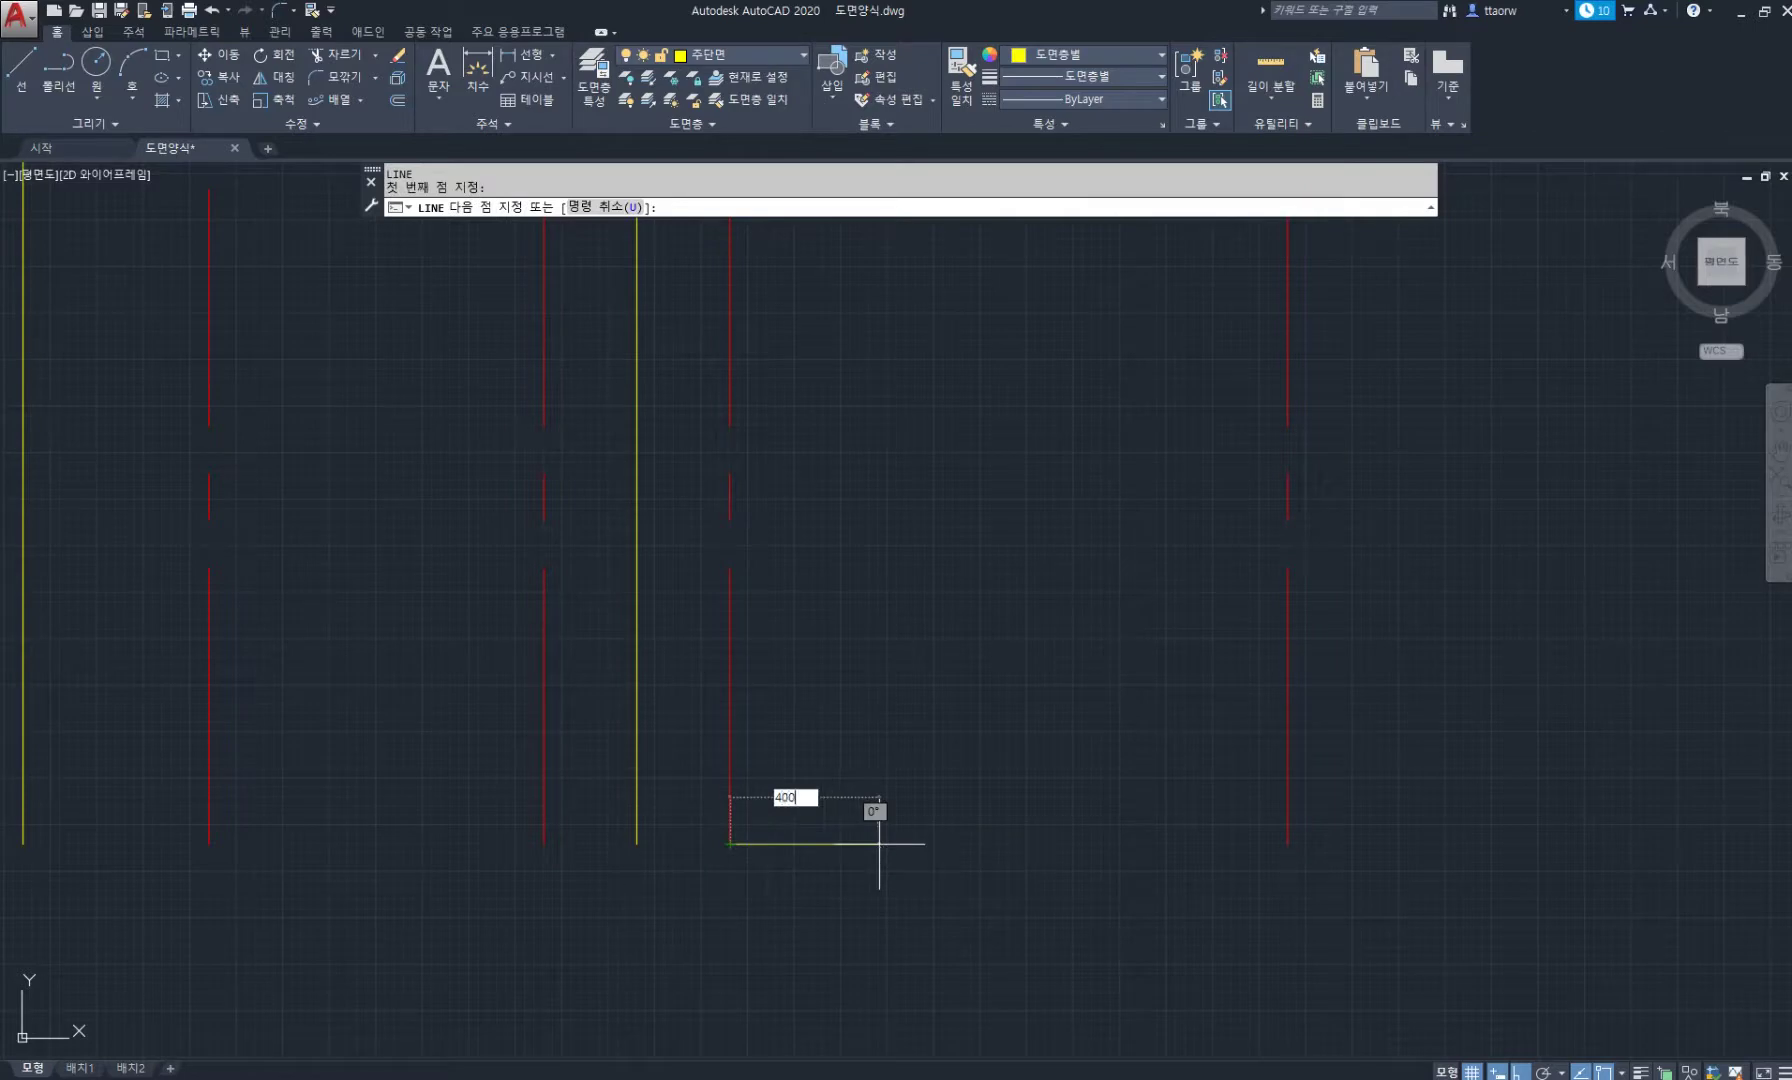
{"action": "key", "text": "Return"}
{"action": "type", "text": "2"}
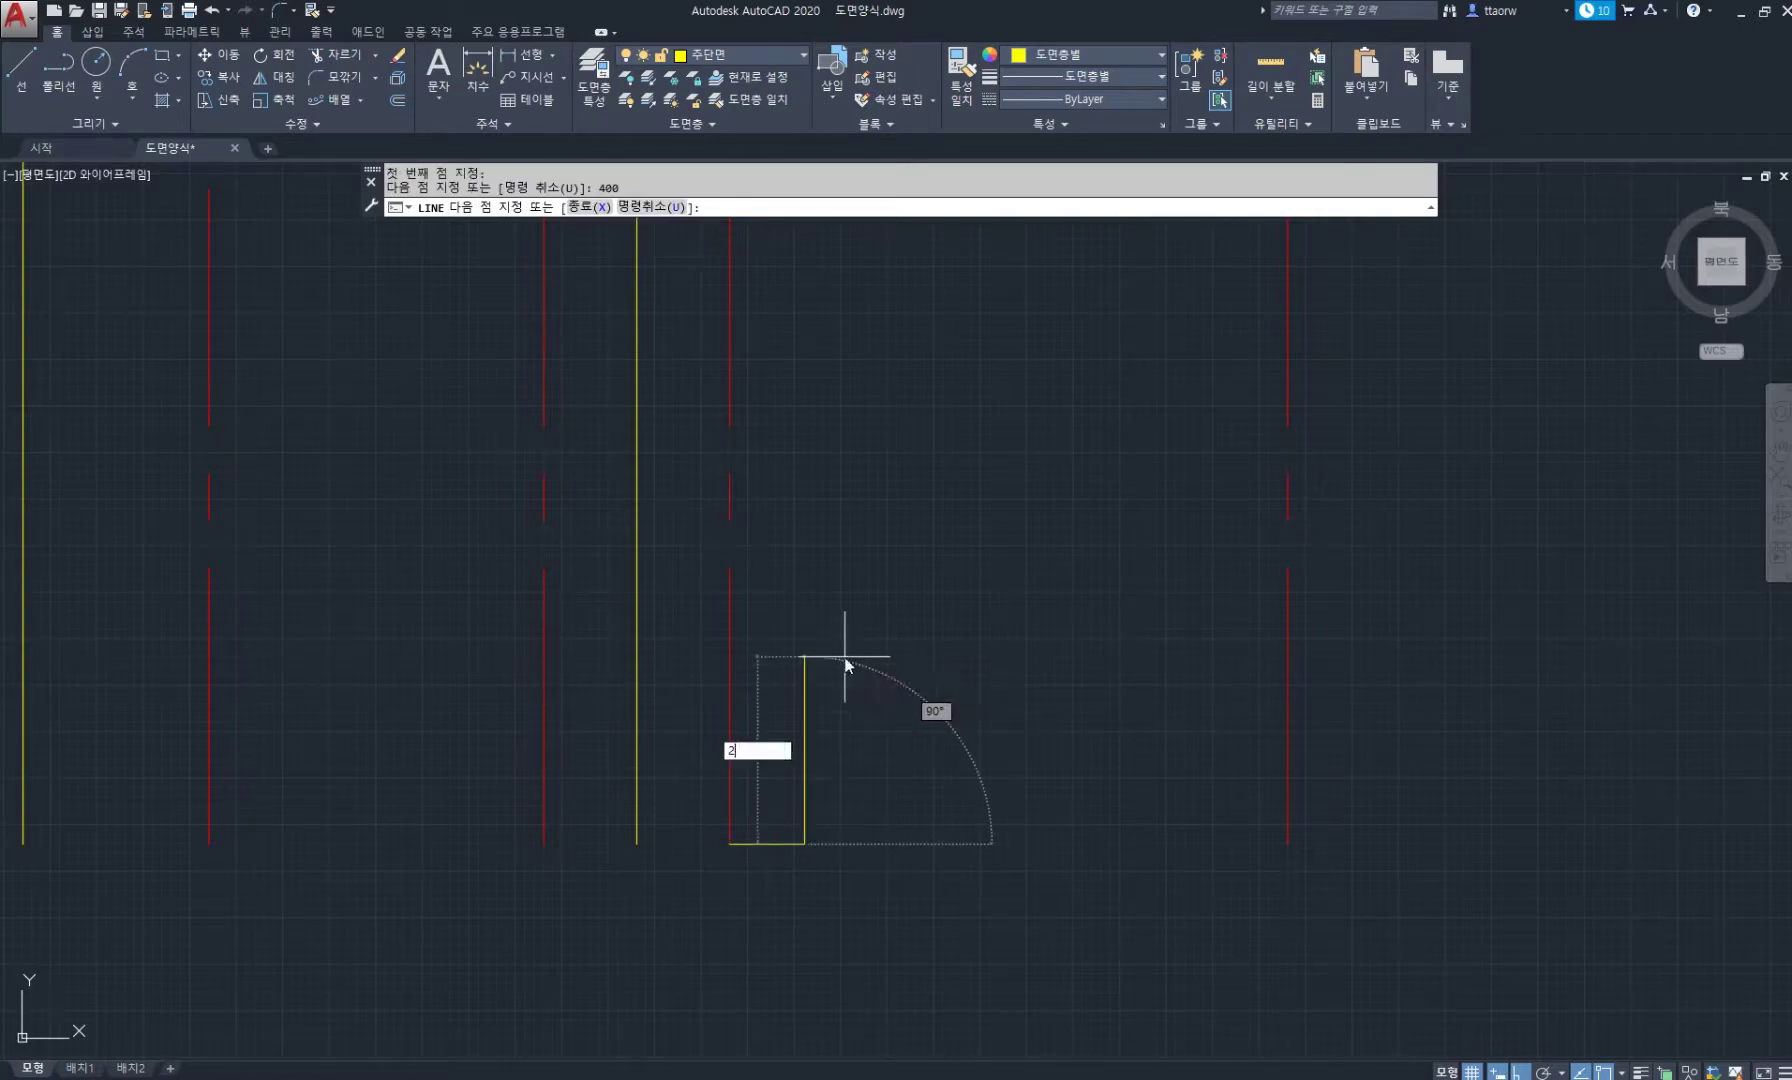
{"action": "type", "text": "00"}
{"action": "key", "text": "Return"}
{"action": "type", "text": "50"}
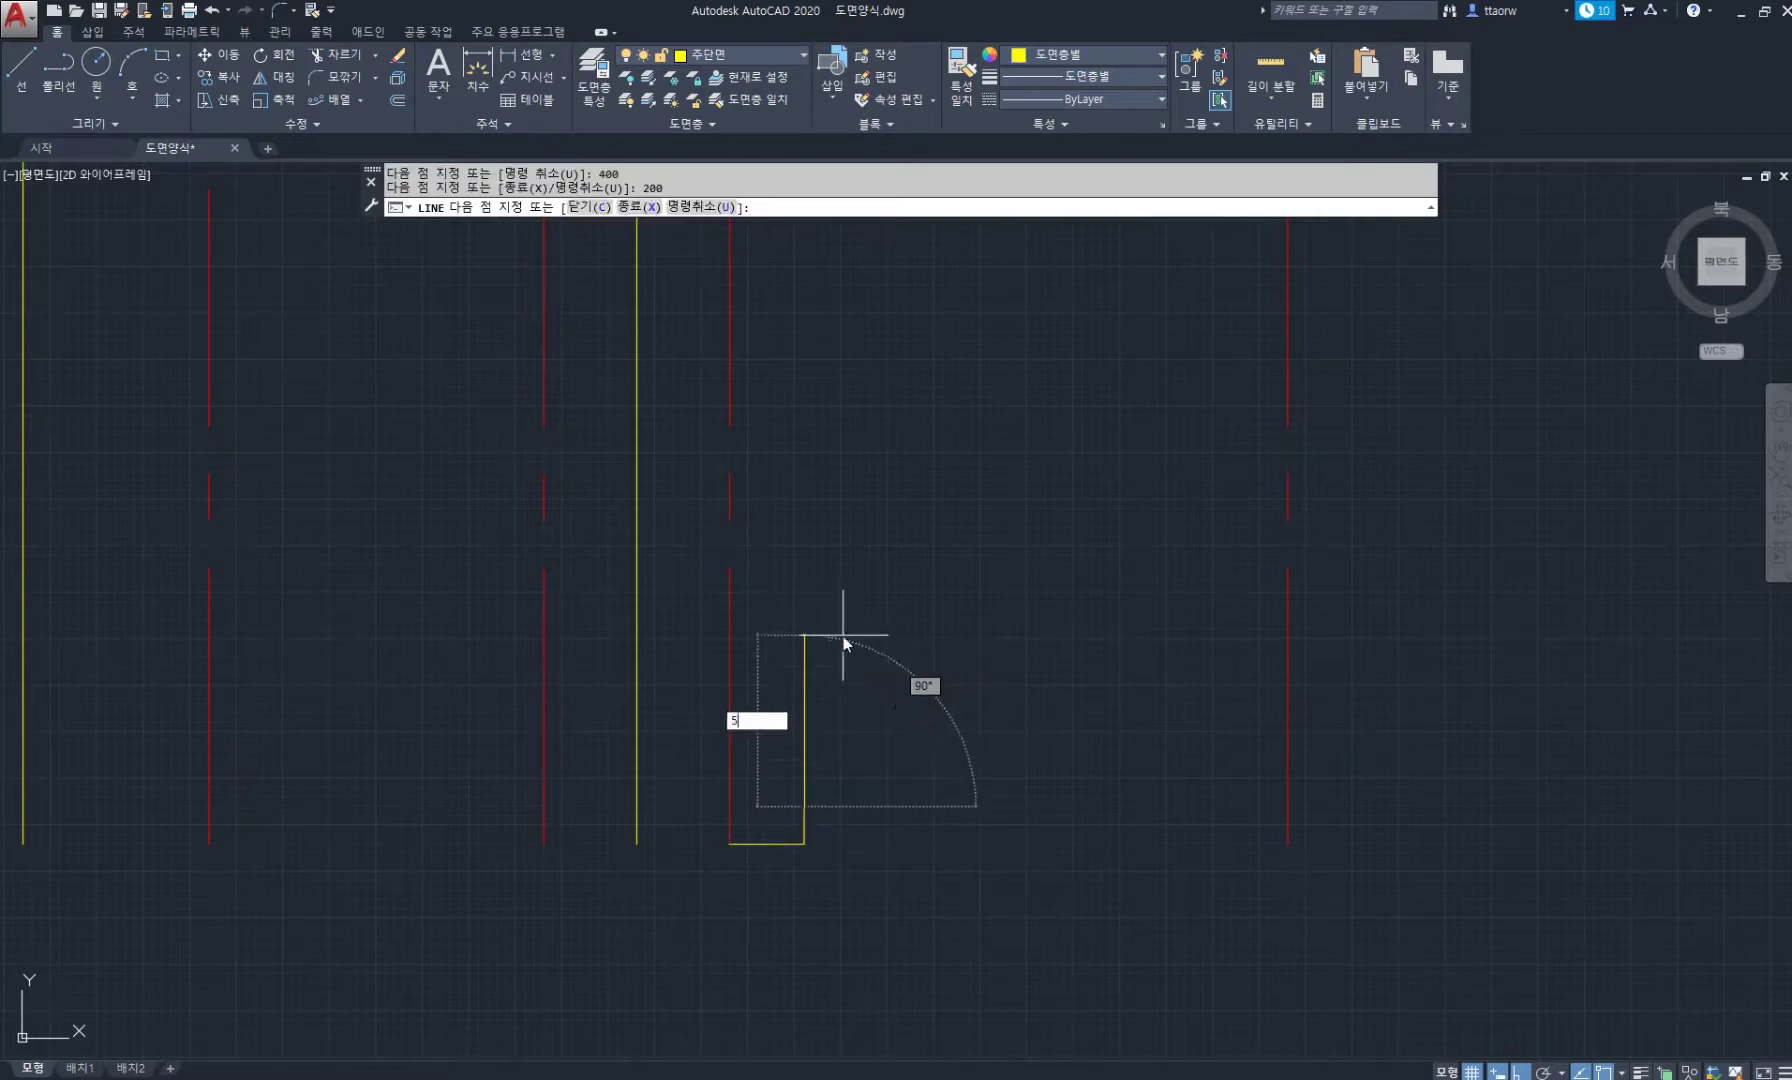
{"action": "key", "text": "Return"}
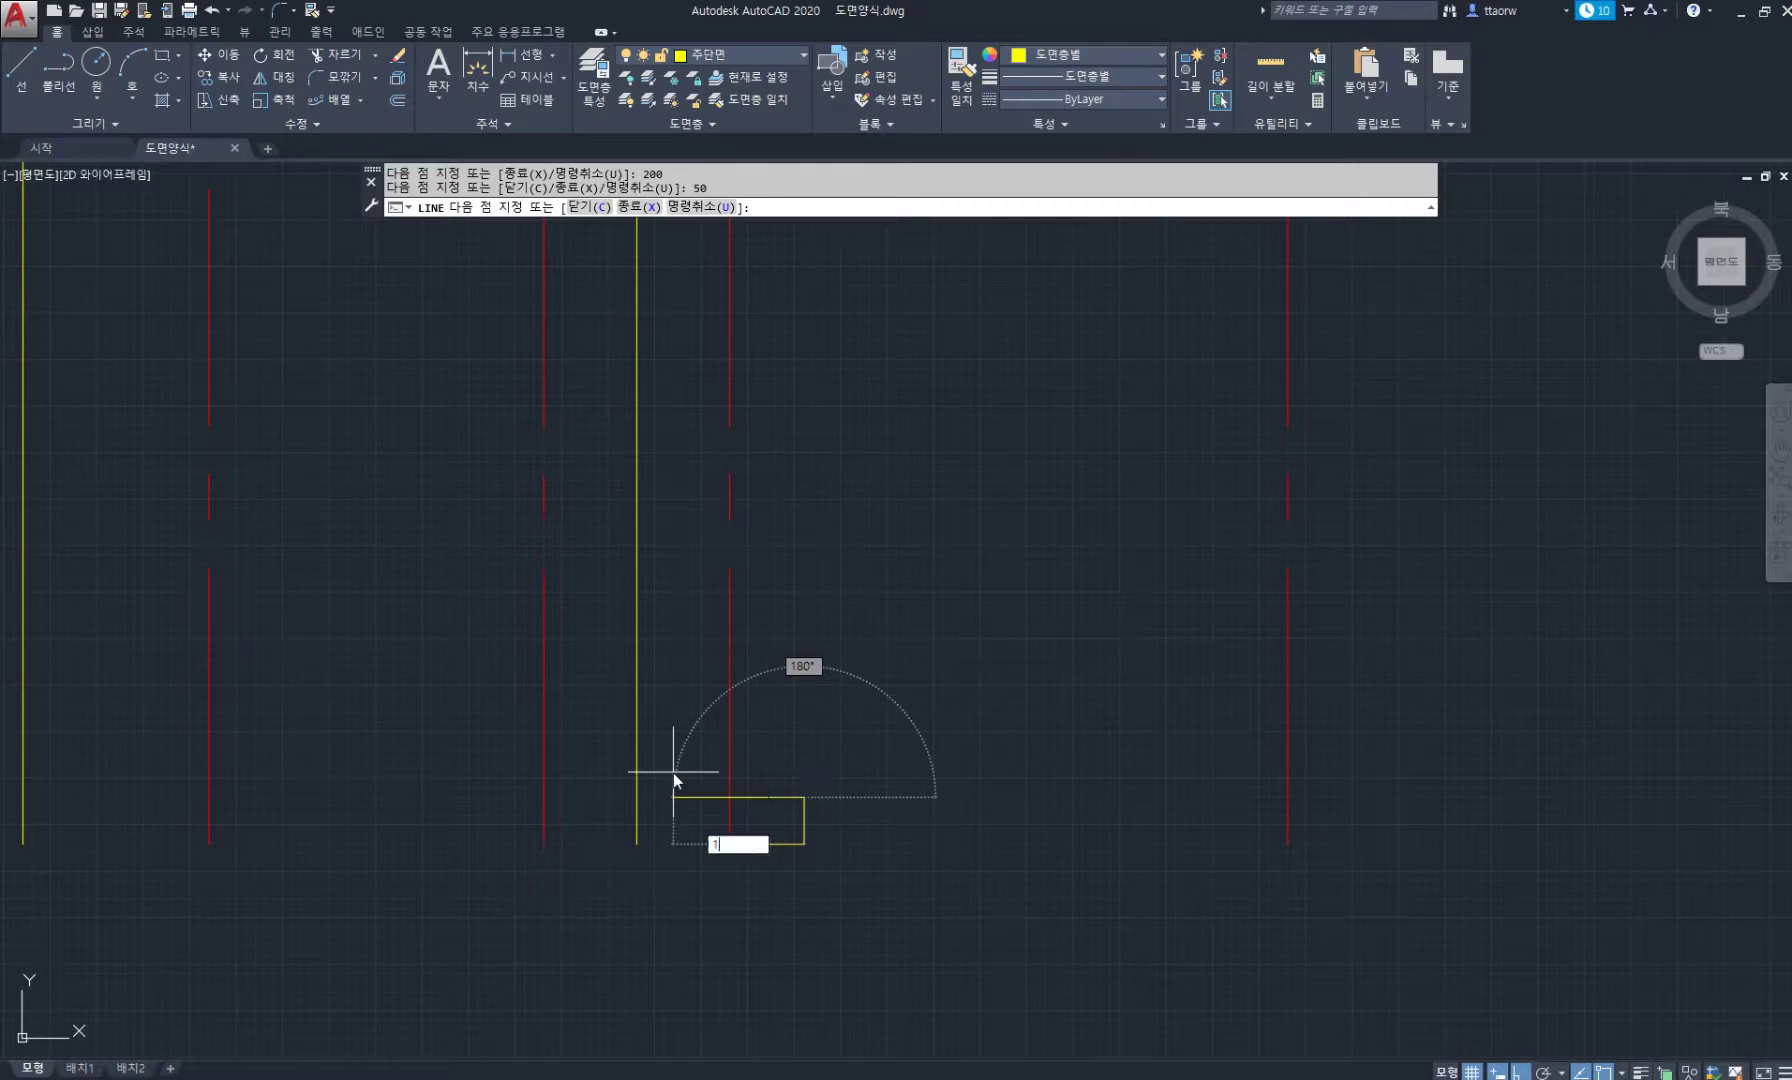
Continue the footing outline 100 left, 200 up and 200 left, ending with a vertical wall line about 4850 high.
{"action": "type", "text": "100"}
{"action": "key", "text": "Return"}
{"action": "type", "text": "200"}
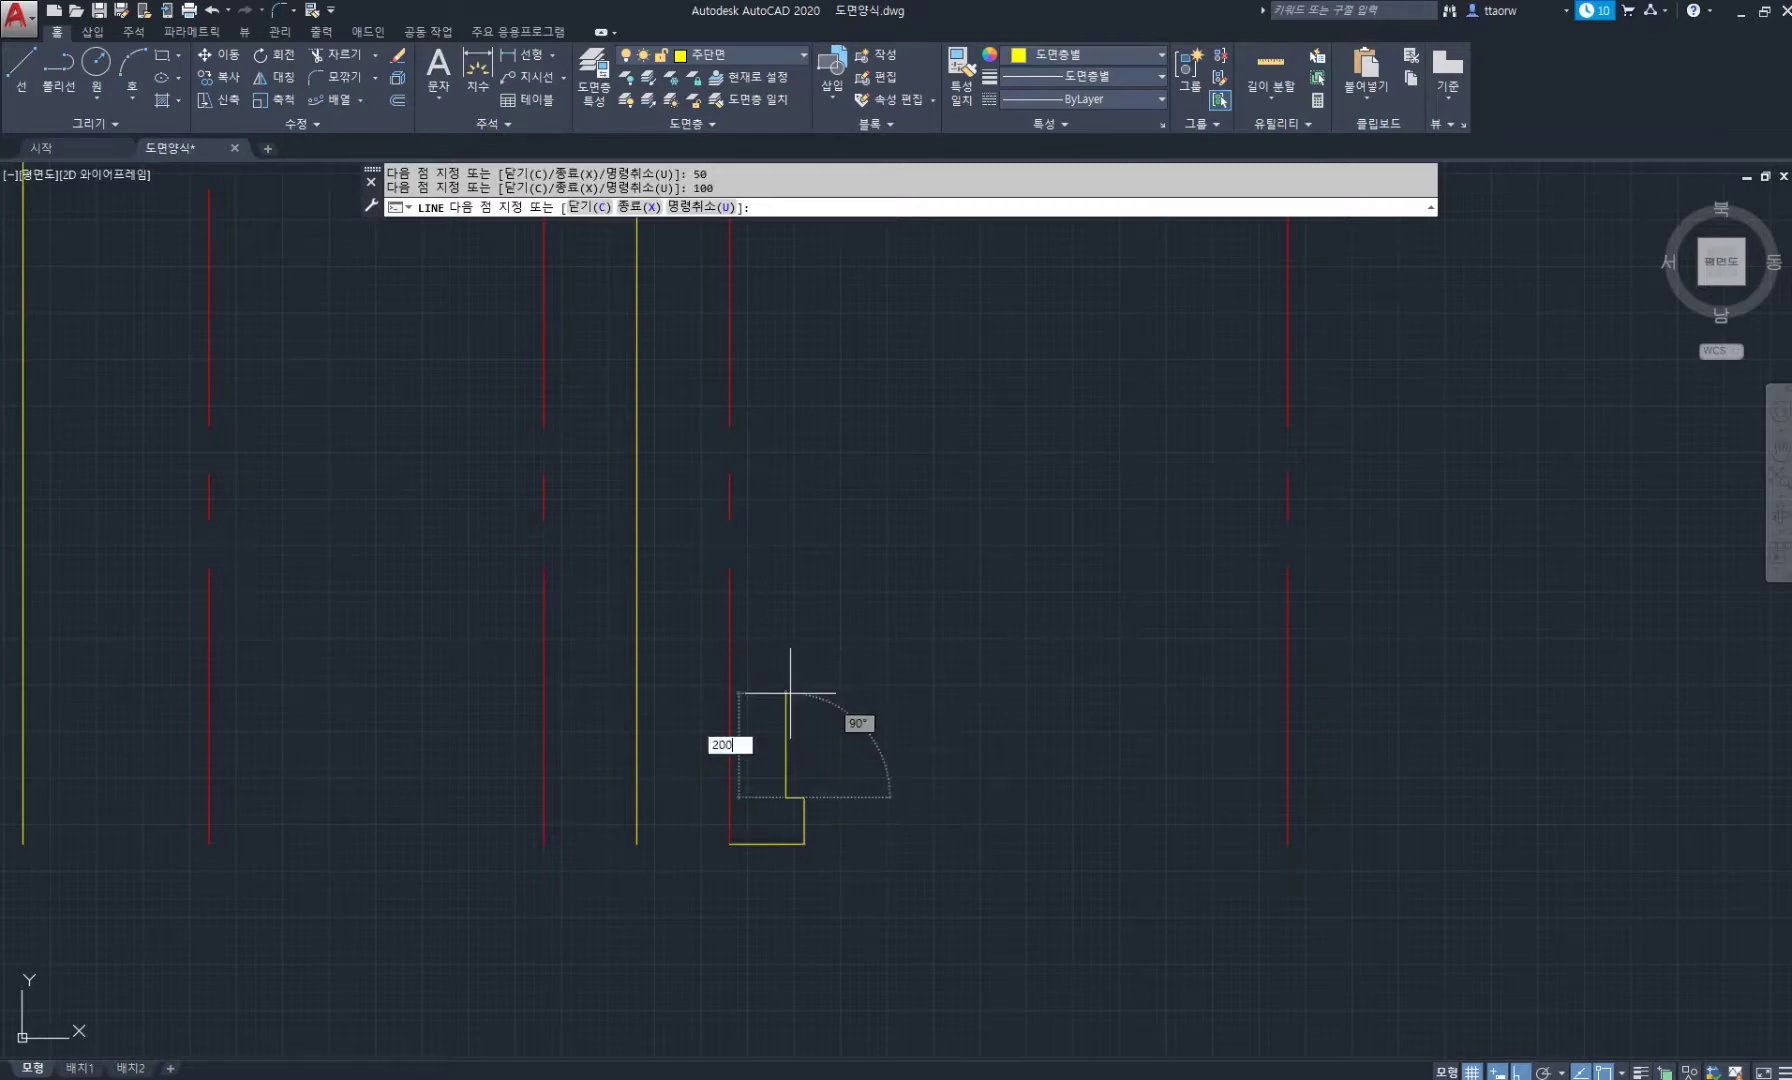
{"action": "key", "text": "Return"}
{"action": "type", "text": "100"}
{"action": "key", "text": "Return"}
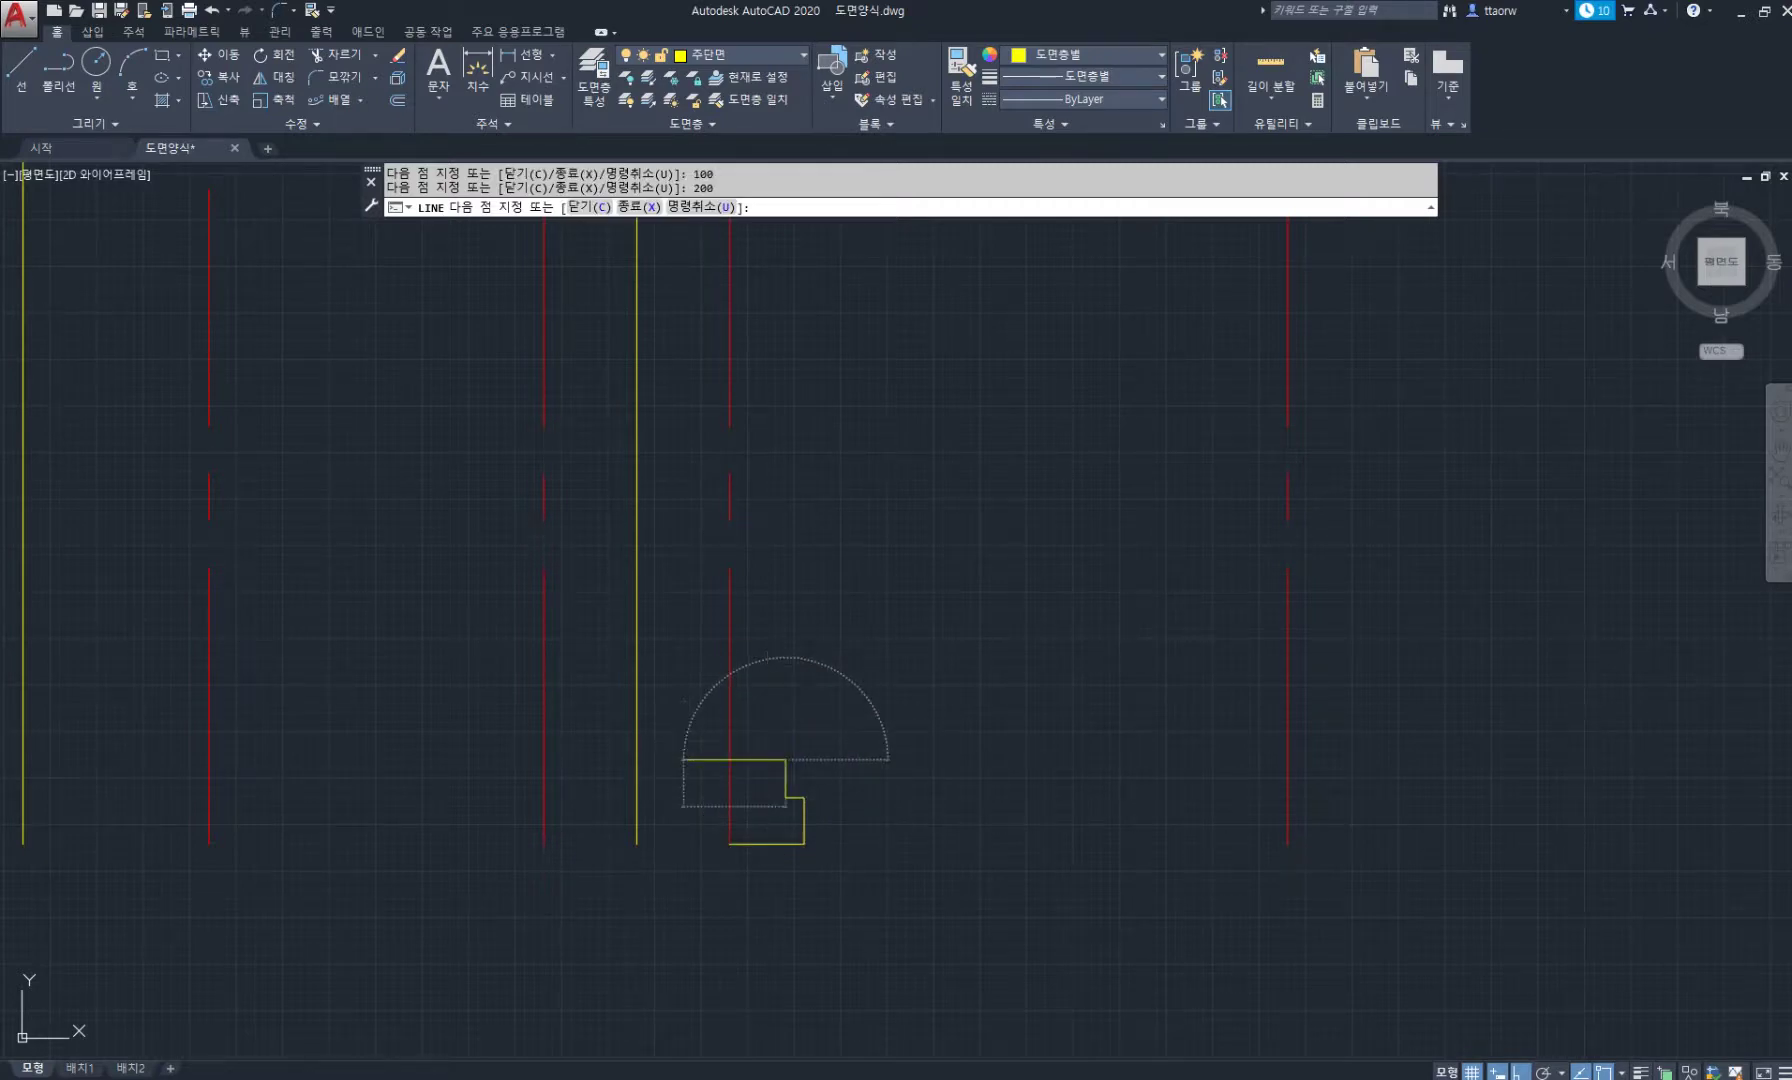
{"action": "scroll", "coordinate": [793, 1014], "scroll_direction": "down", "scroll_amount": 2}
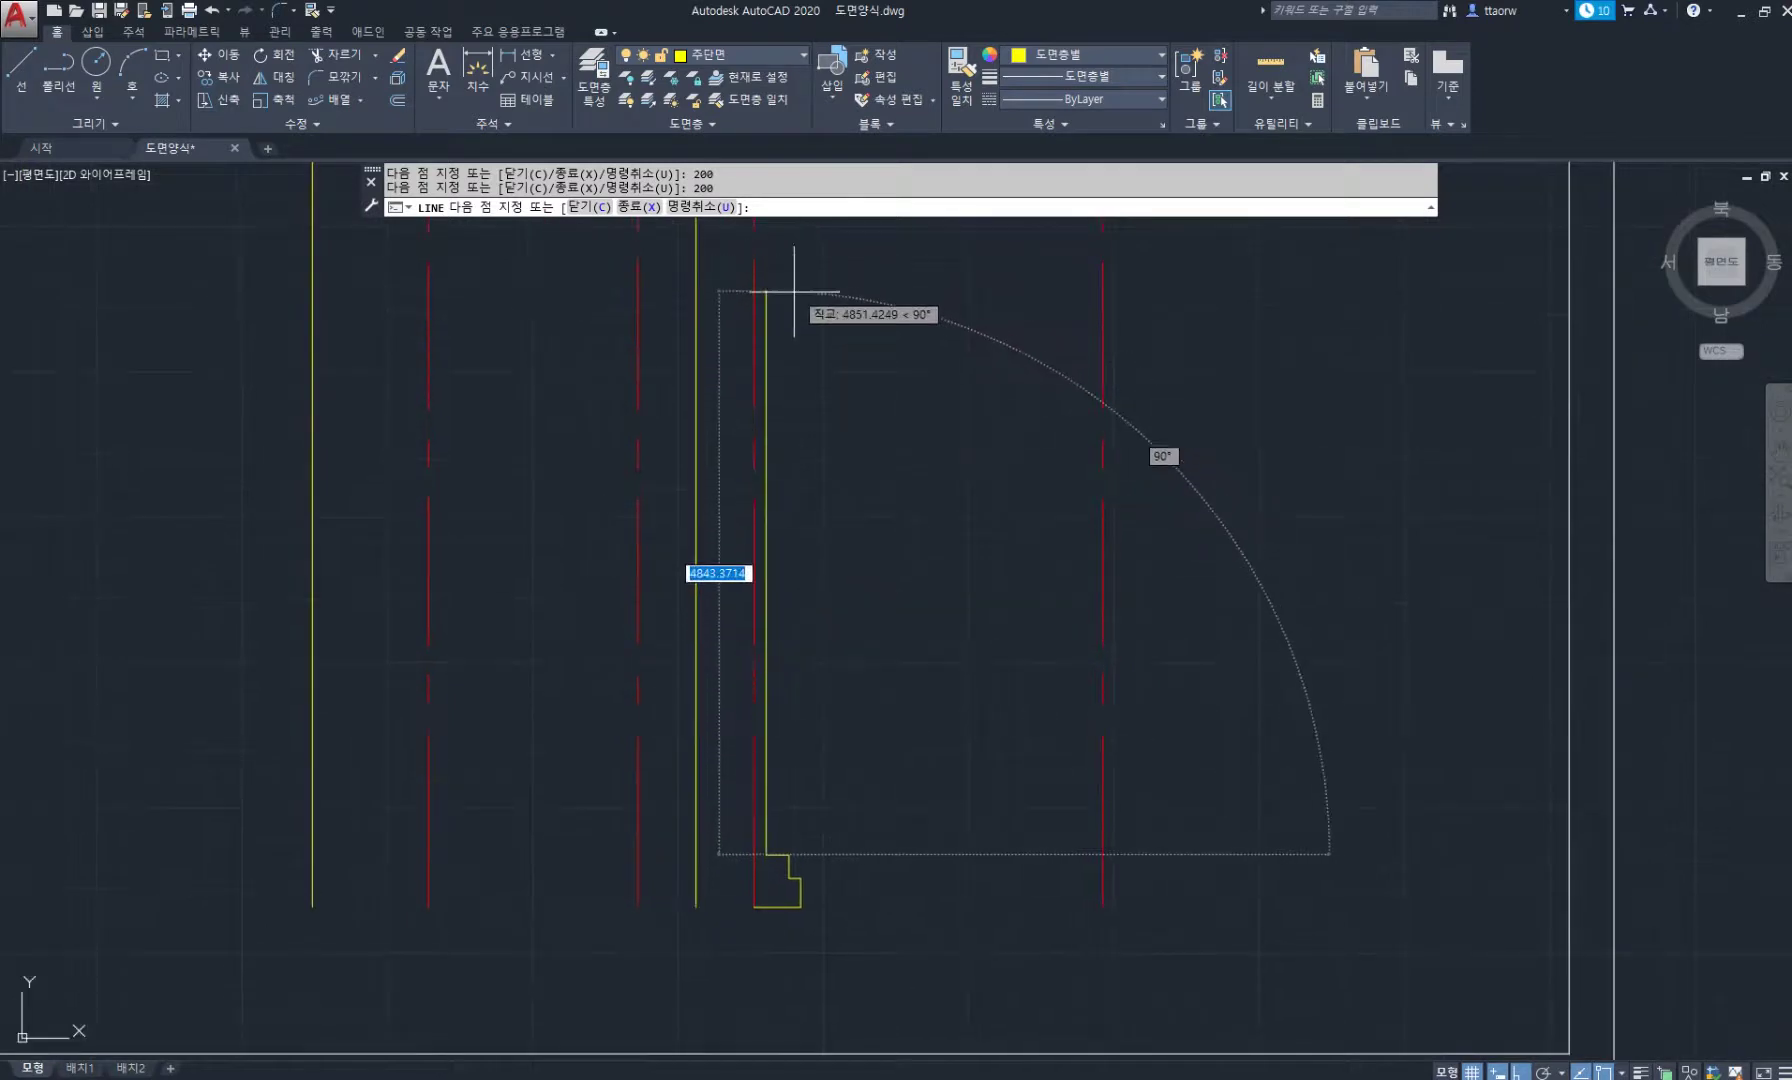
{"action": "key", "text": "Return"}
{"action": "middle_click_drag", "start_coordinate": [852, 828], "coordinate": [892, 662]}
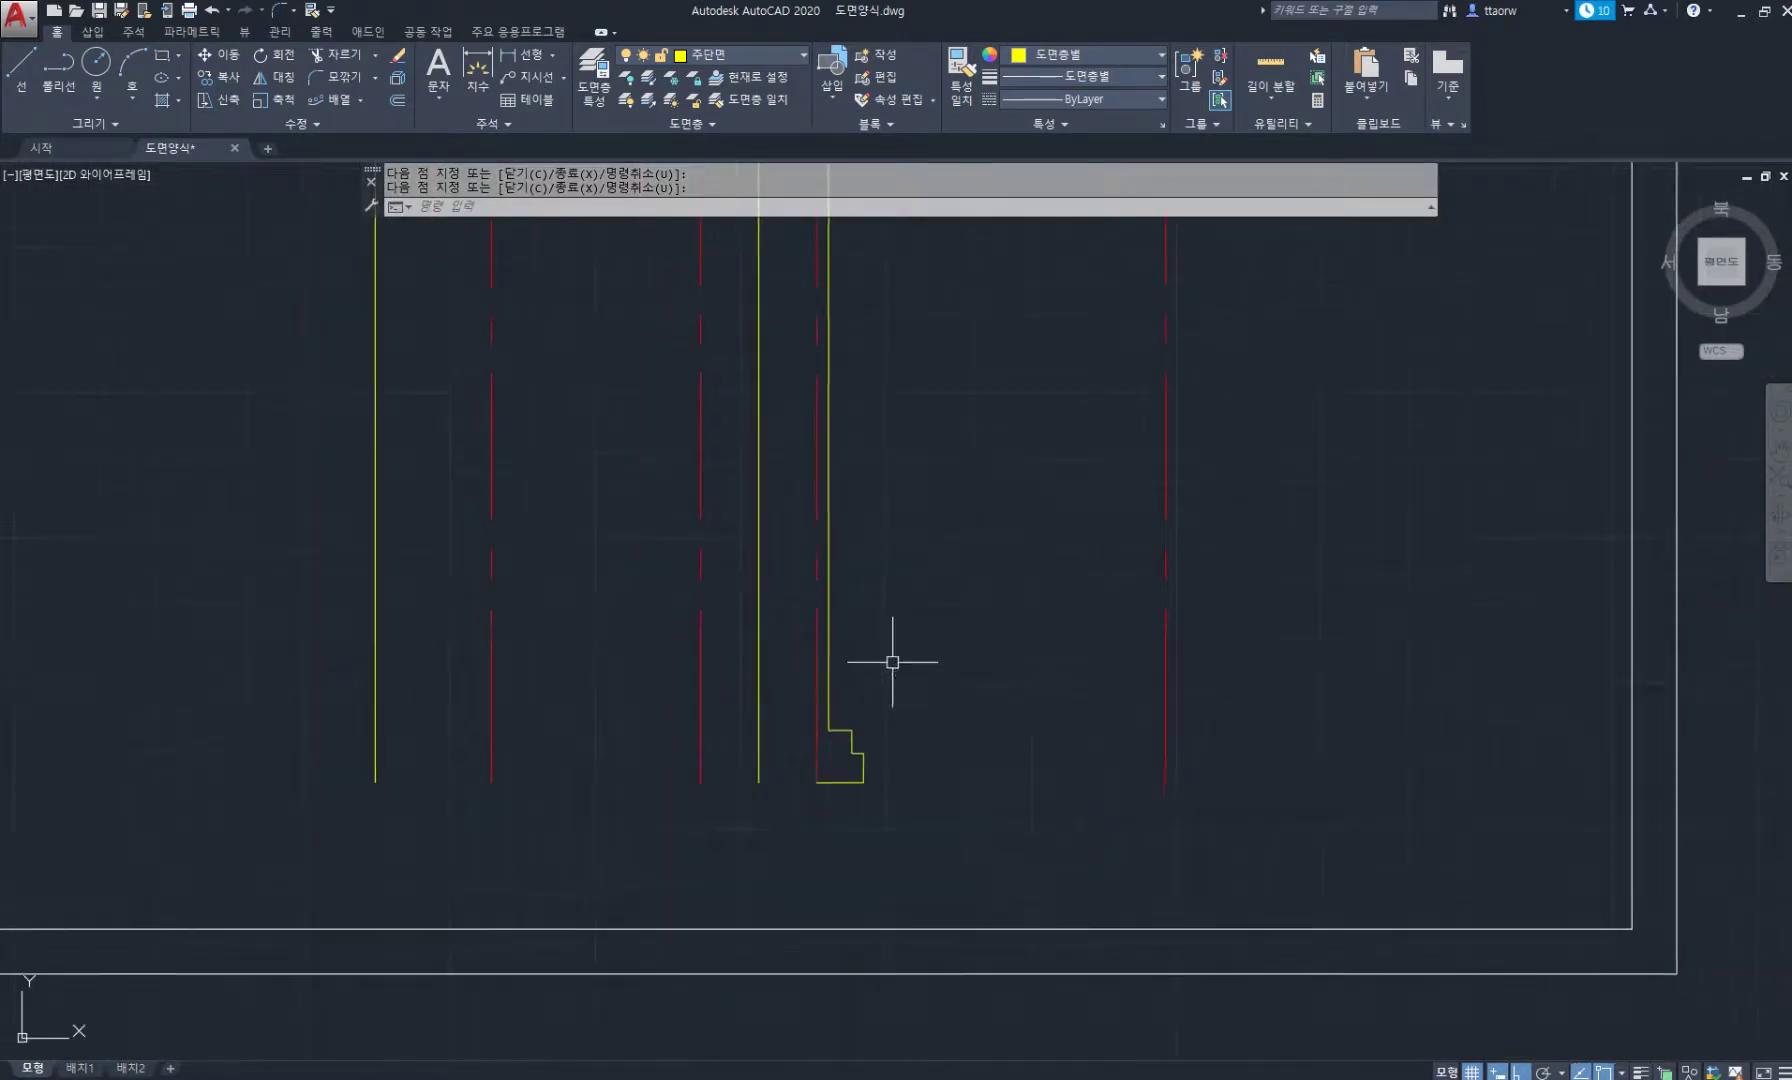
{"action": "type", "text": "mi"}
{"action": "key", "text": "Return"}
{"action": "scroll", "coordinate": [856, 792], "scroll_direction": "up", "scroll_amount": 4}
{"action": "left_click", "coordinate": [1003, 836]}
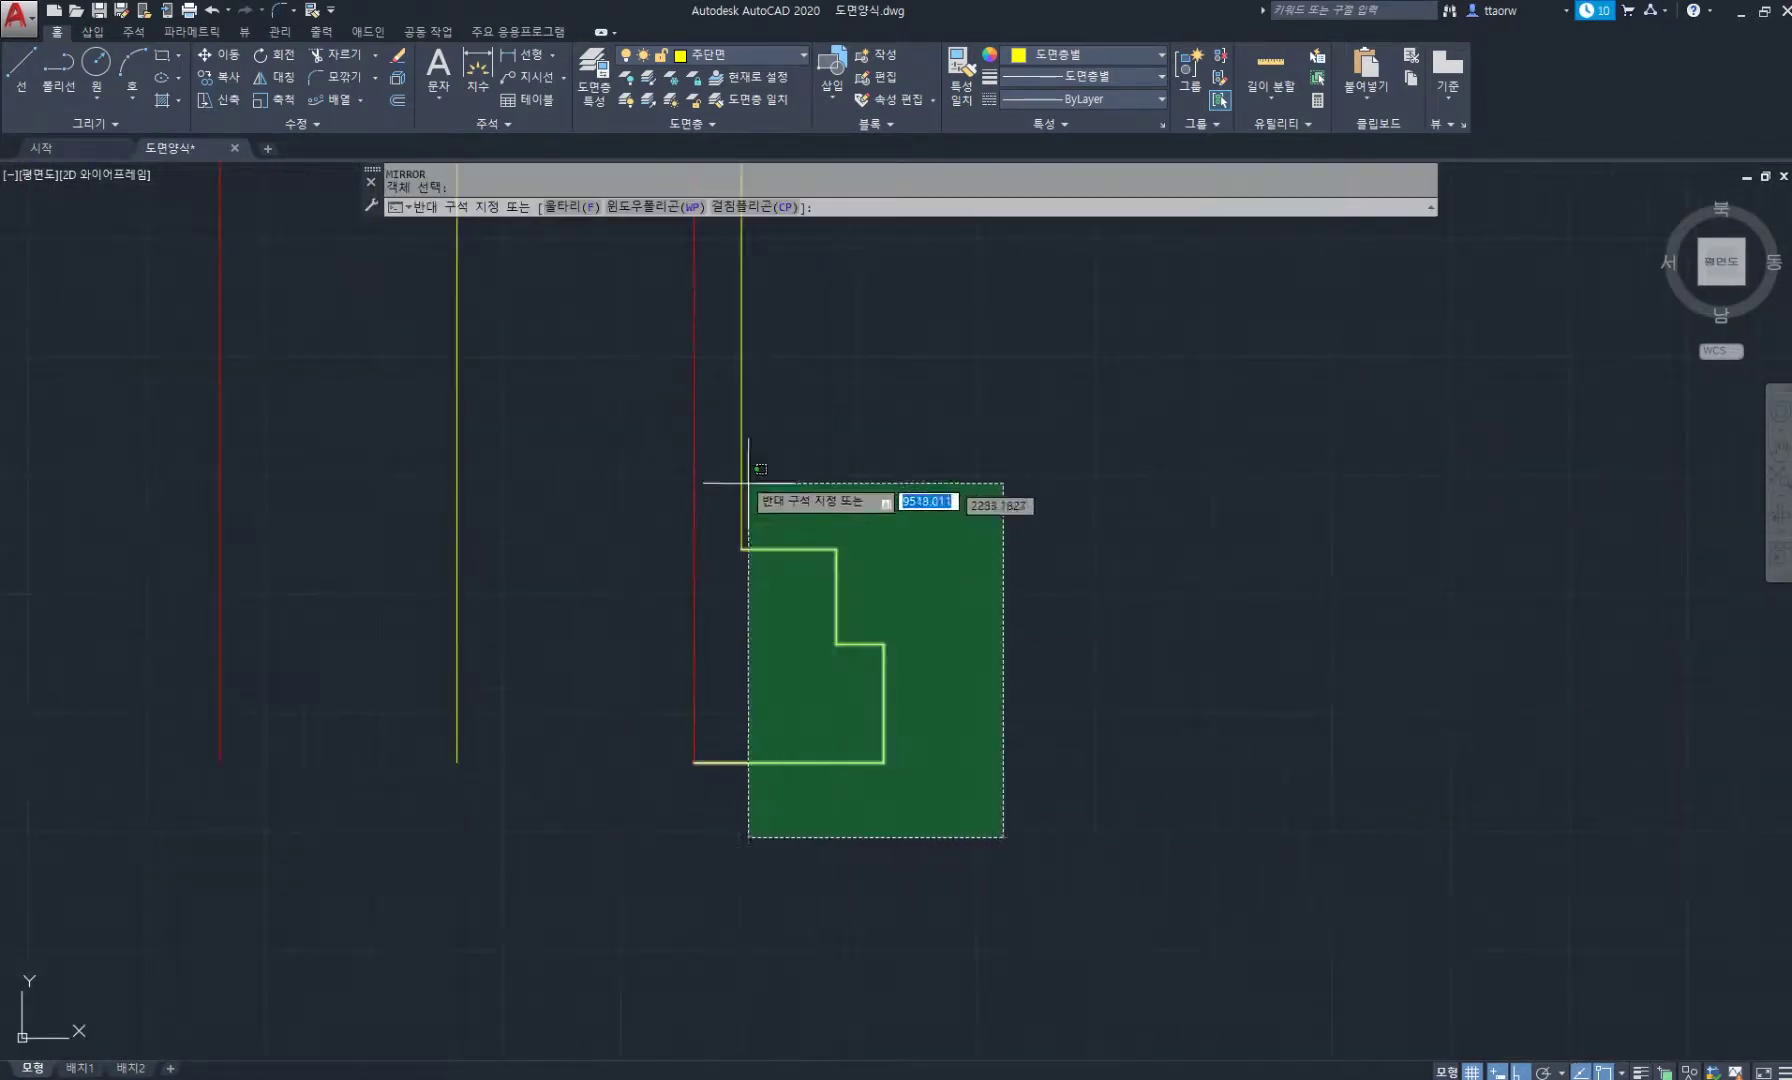
{"action": "left_click", "coordinate": [749, 483]}
{"action": "key", "text": "Return"}
{"action": "key", "text": "Escape"}
{"action": "key", "text": "Escape"}
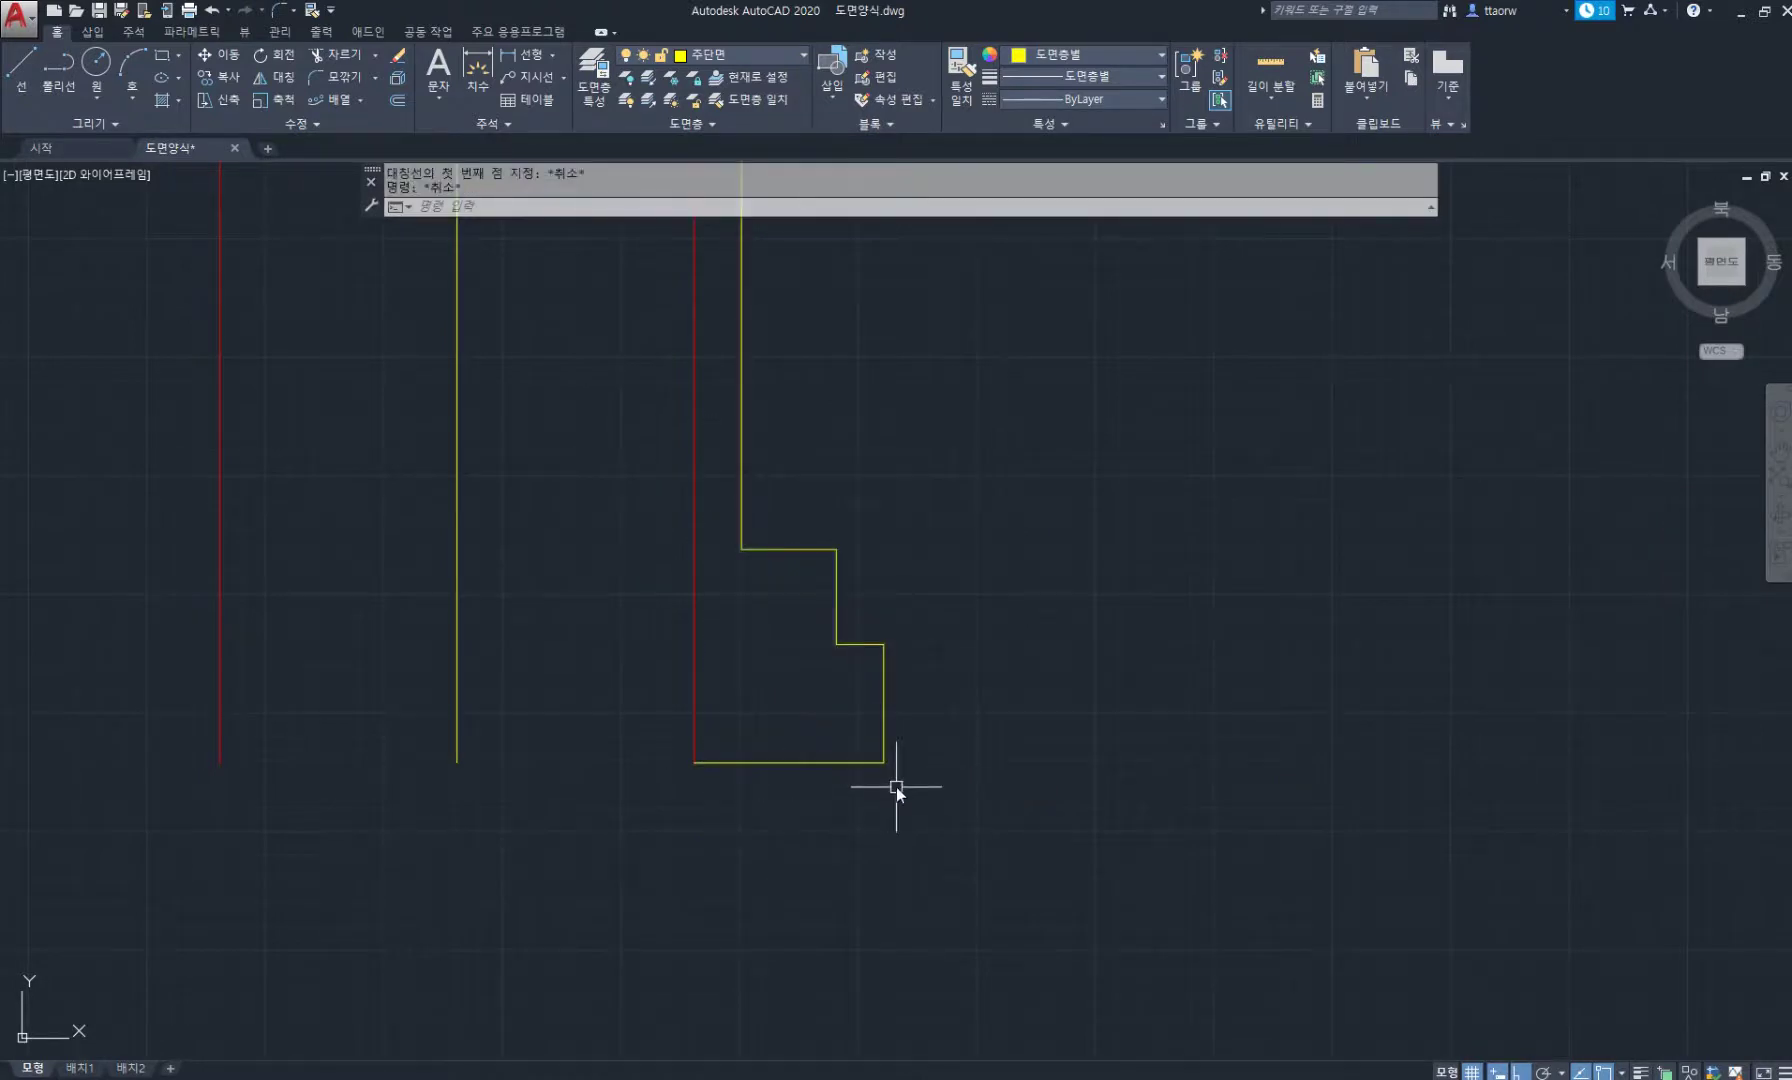
Mirror the half footing and wall outline about the centre line, keeping the original.
{"action": "key", "text": "Return"}
{"action": "left_click", "coordinate": [1009, 842]}
{"action": "left_click", "coordinate": [660, 444]}
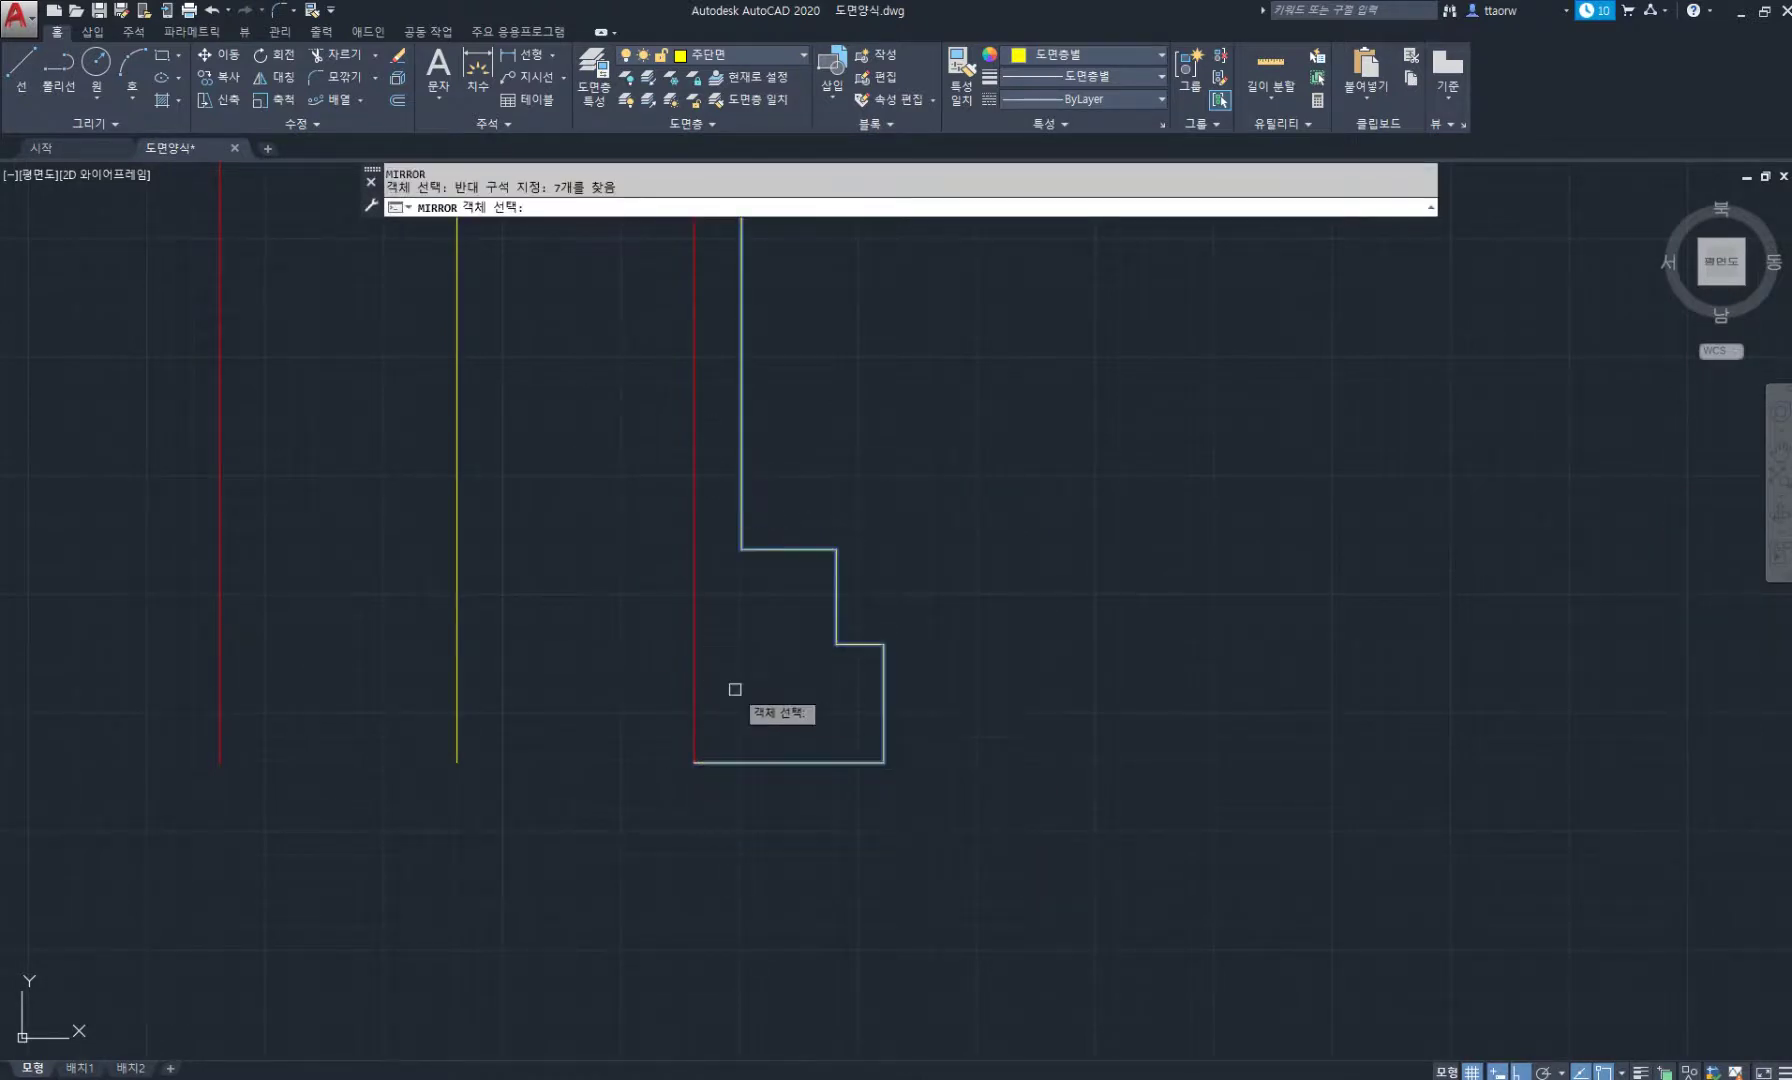
{"action": "key", "text": "Return"}
{"action": "left_click", "coordinate": [694, 762]}
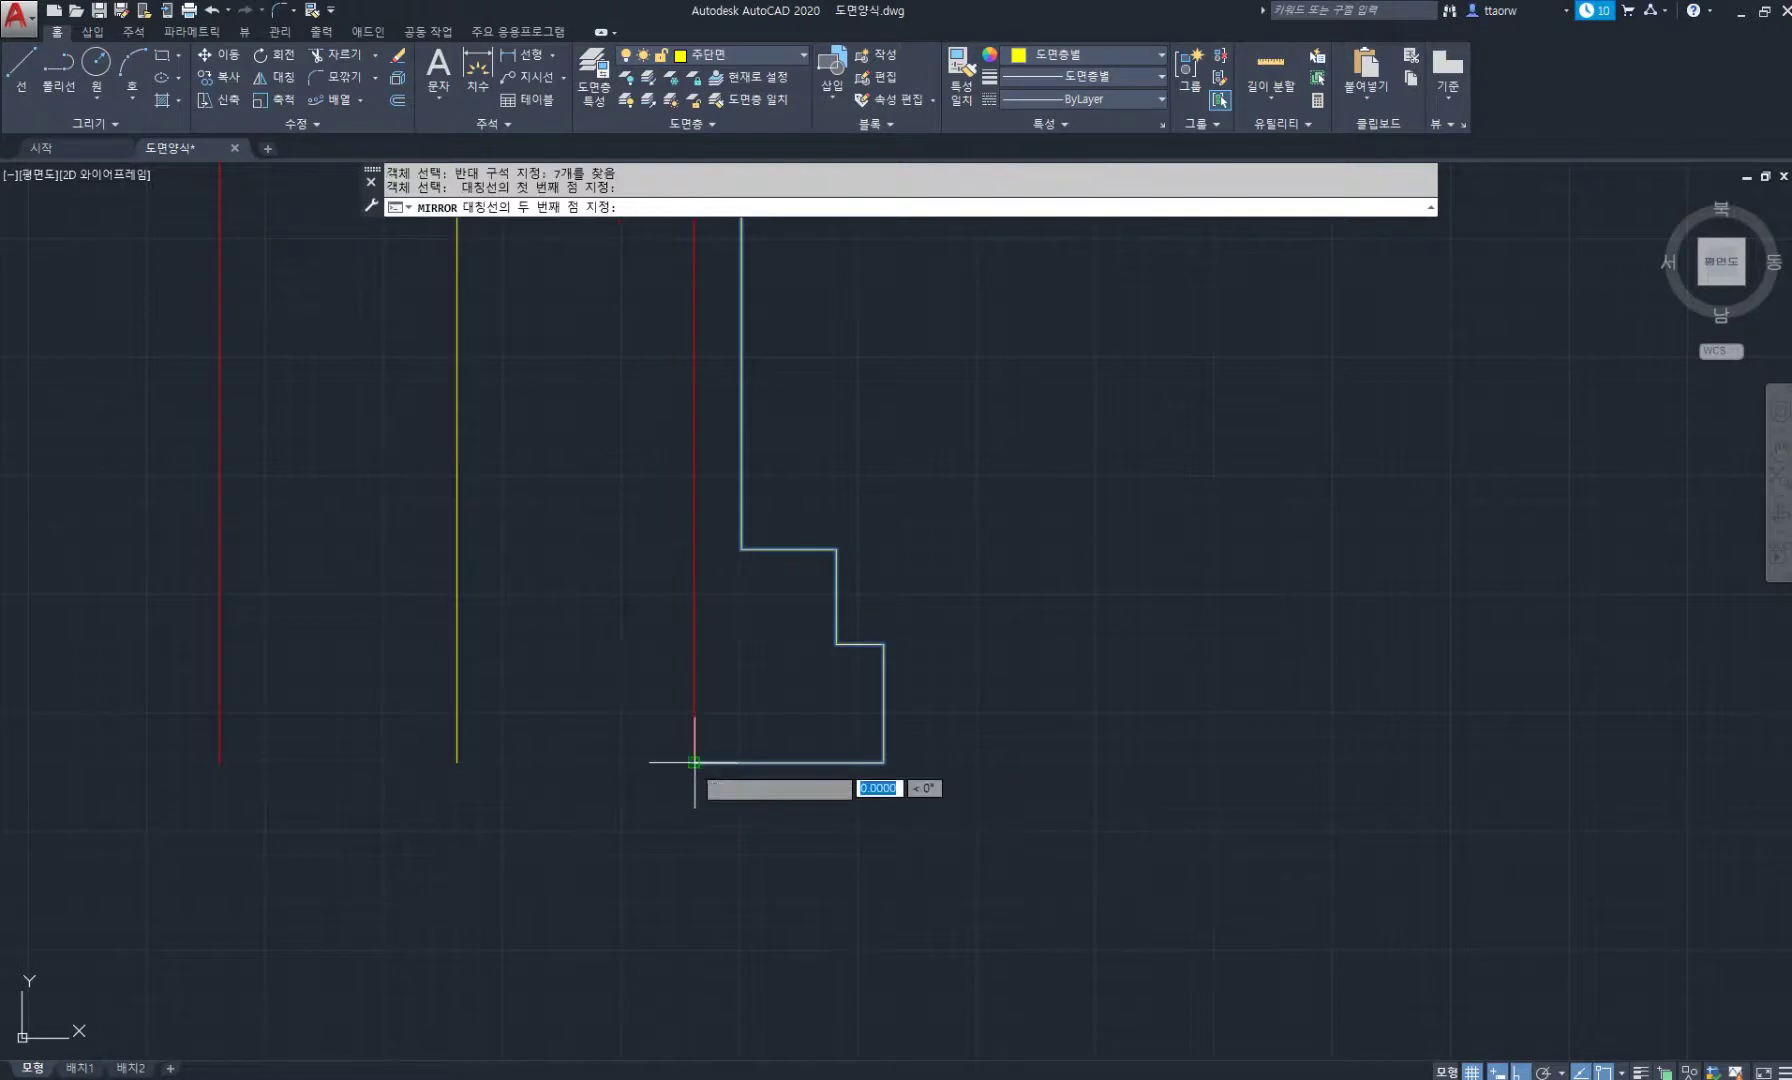
{"action": "left_click", "coordinate": [702, 838]}
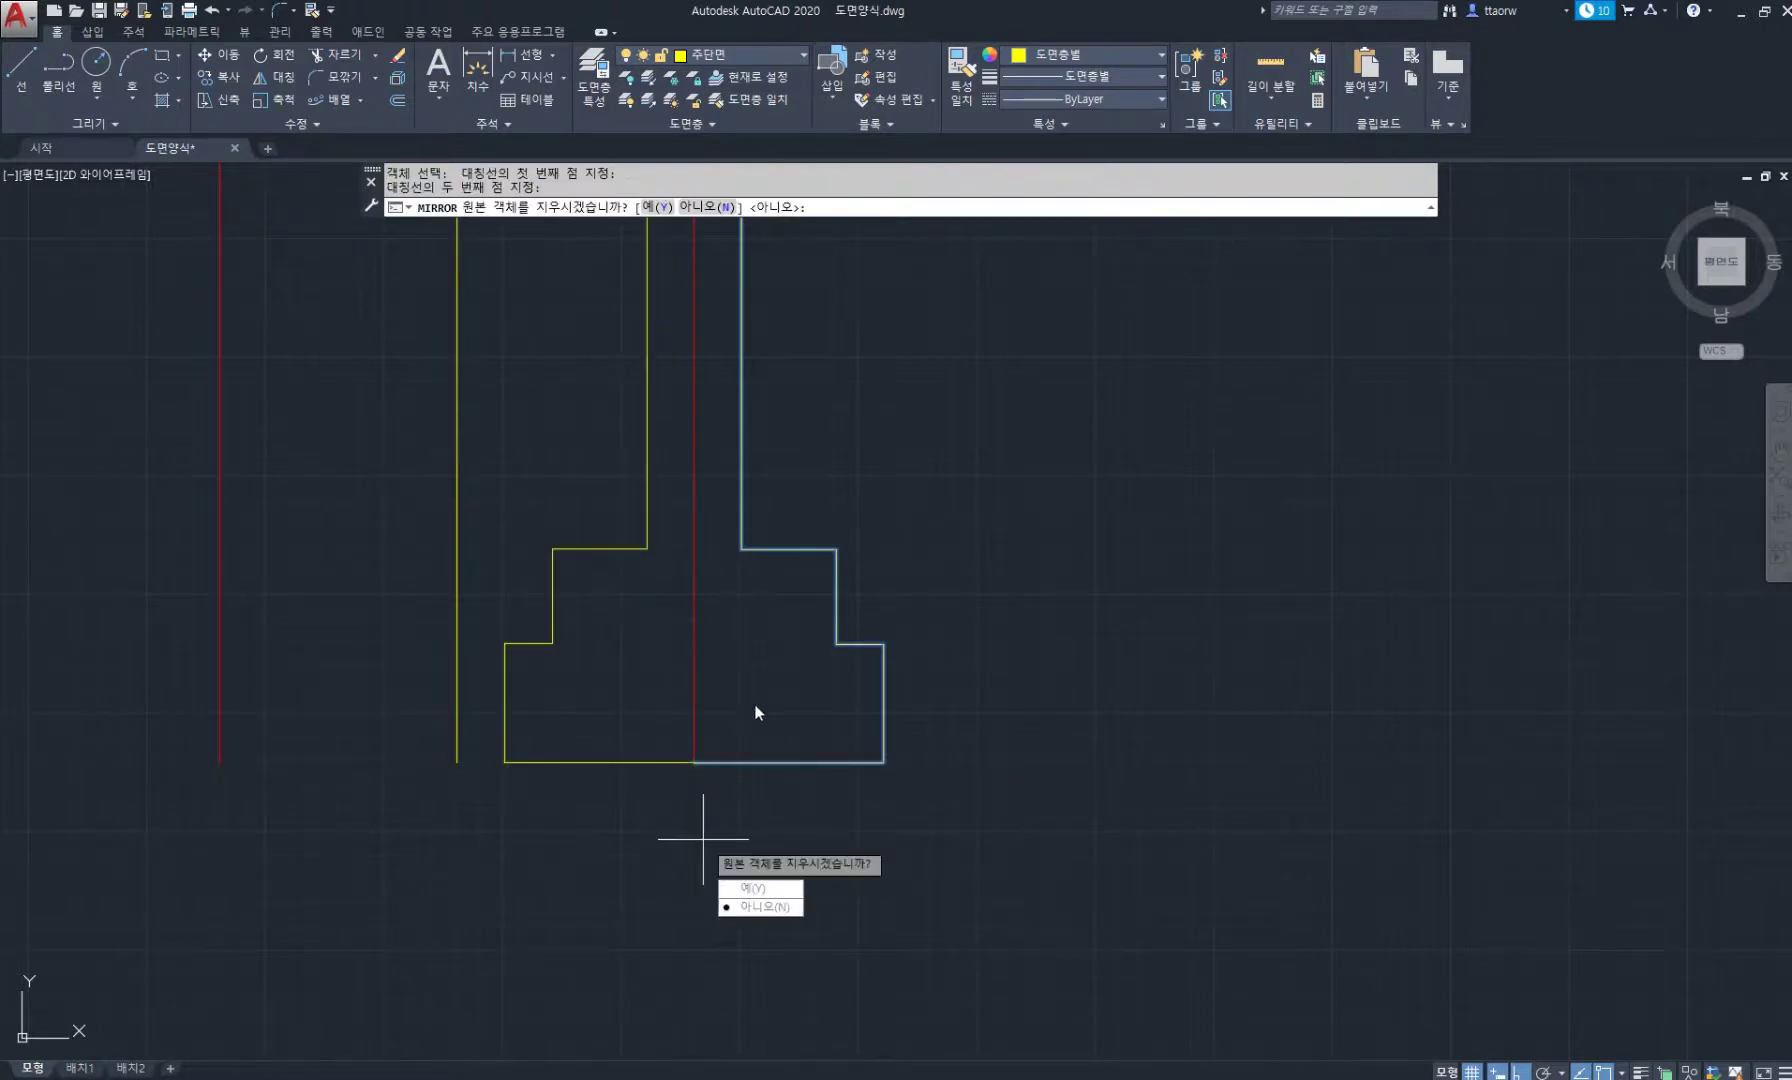
{"action": "key", "text": "Return"}
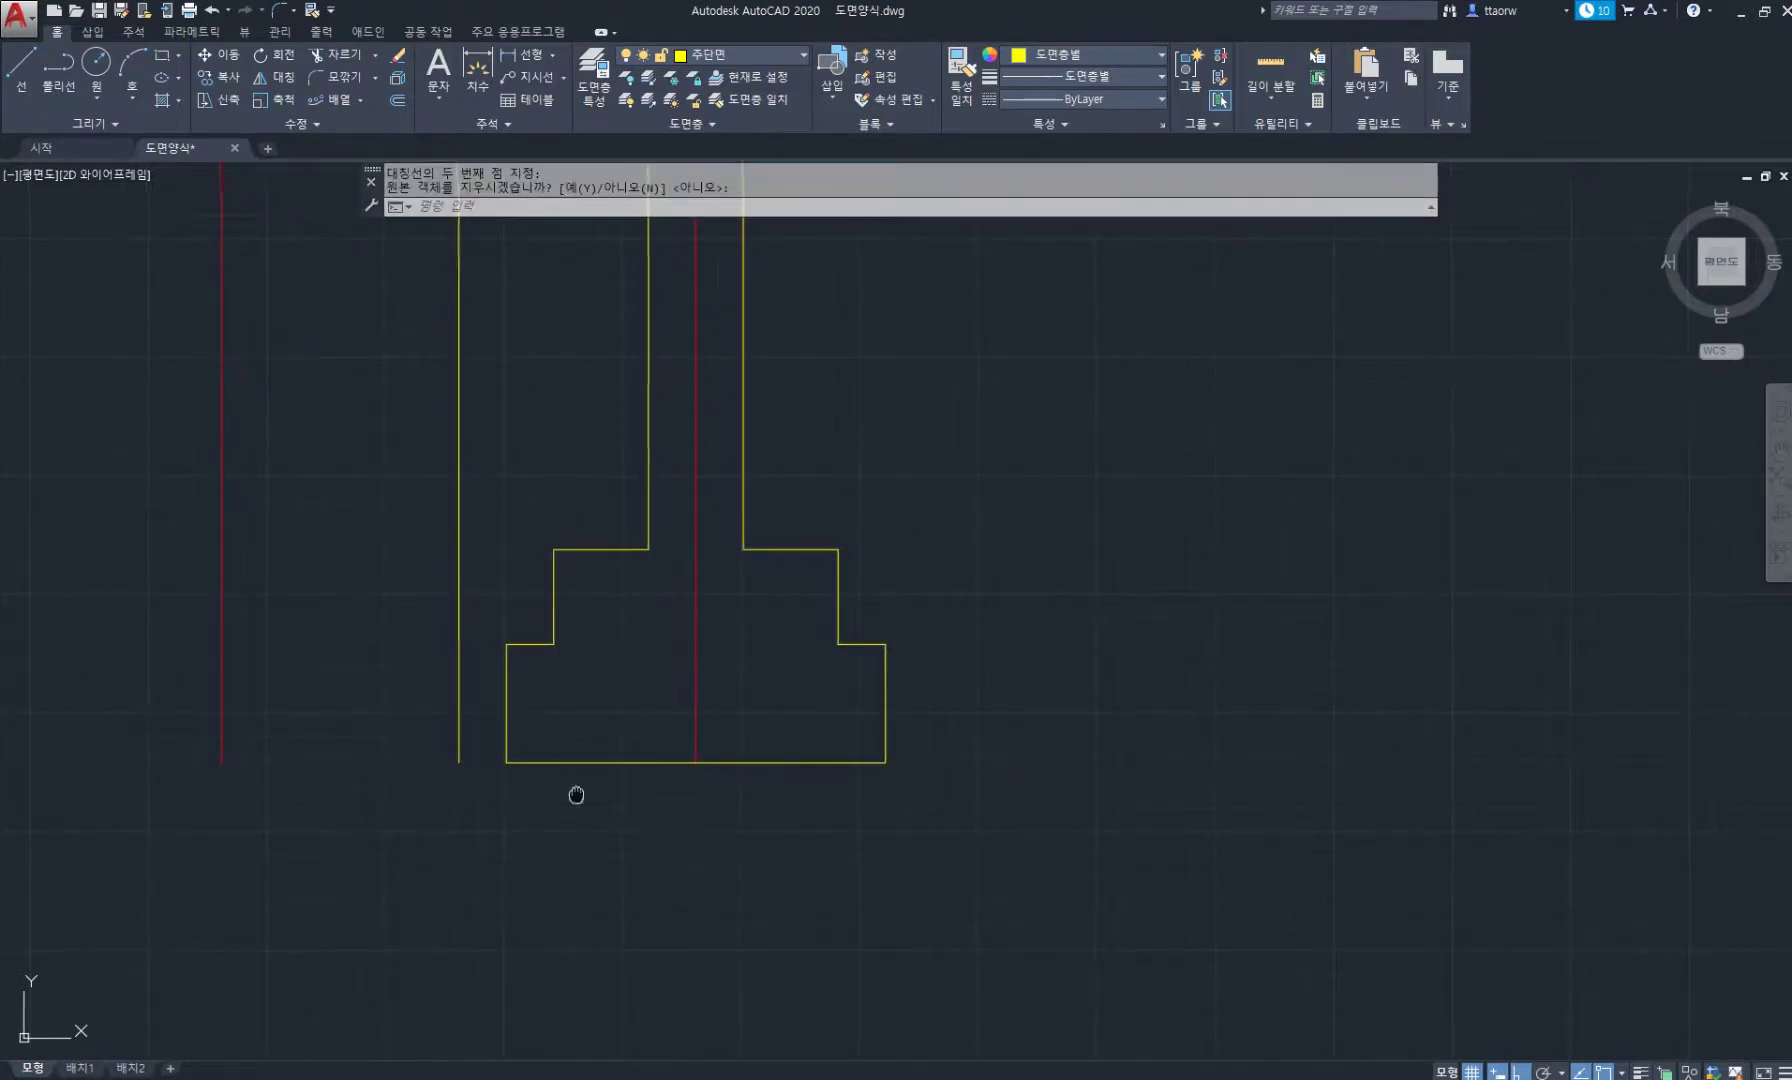
Draw two horizontal lines across the footing: 600 long between the inner step corners, and full width 50 below it.
{"action": "middle_click_drag", "start_coordinate": [576, 788], "coordinate": [668, 792]}
{"action": "type", "text": "l"}
{"action": "key", "text": "Return"}
{"action": "left_click", "coordinate": [647, 645]}
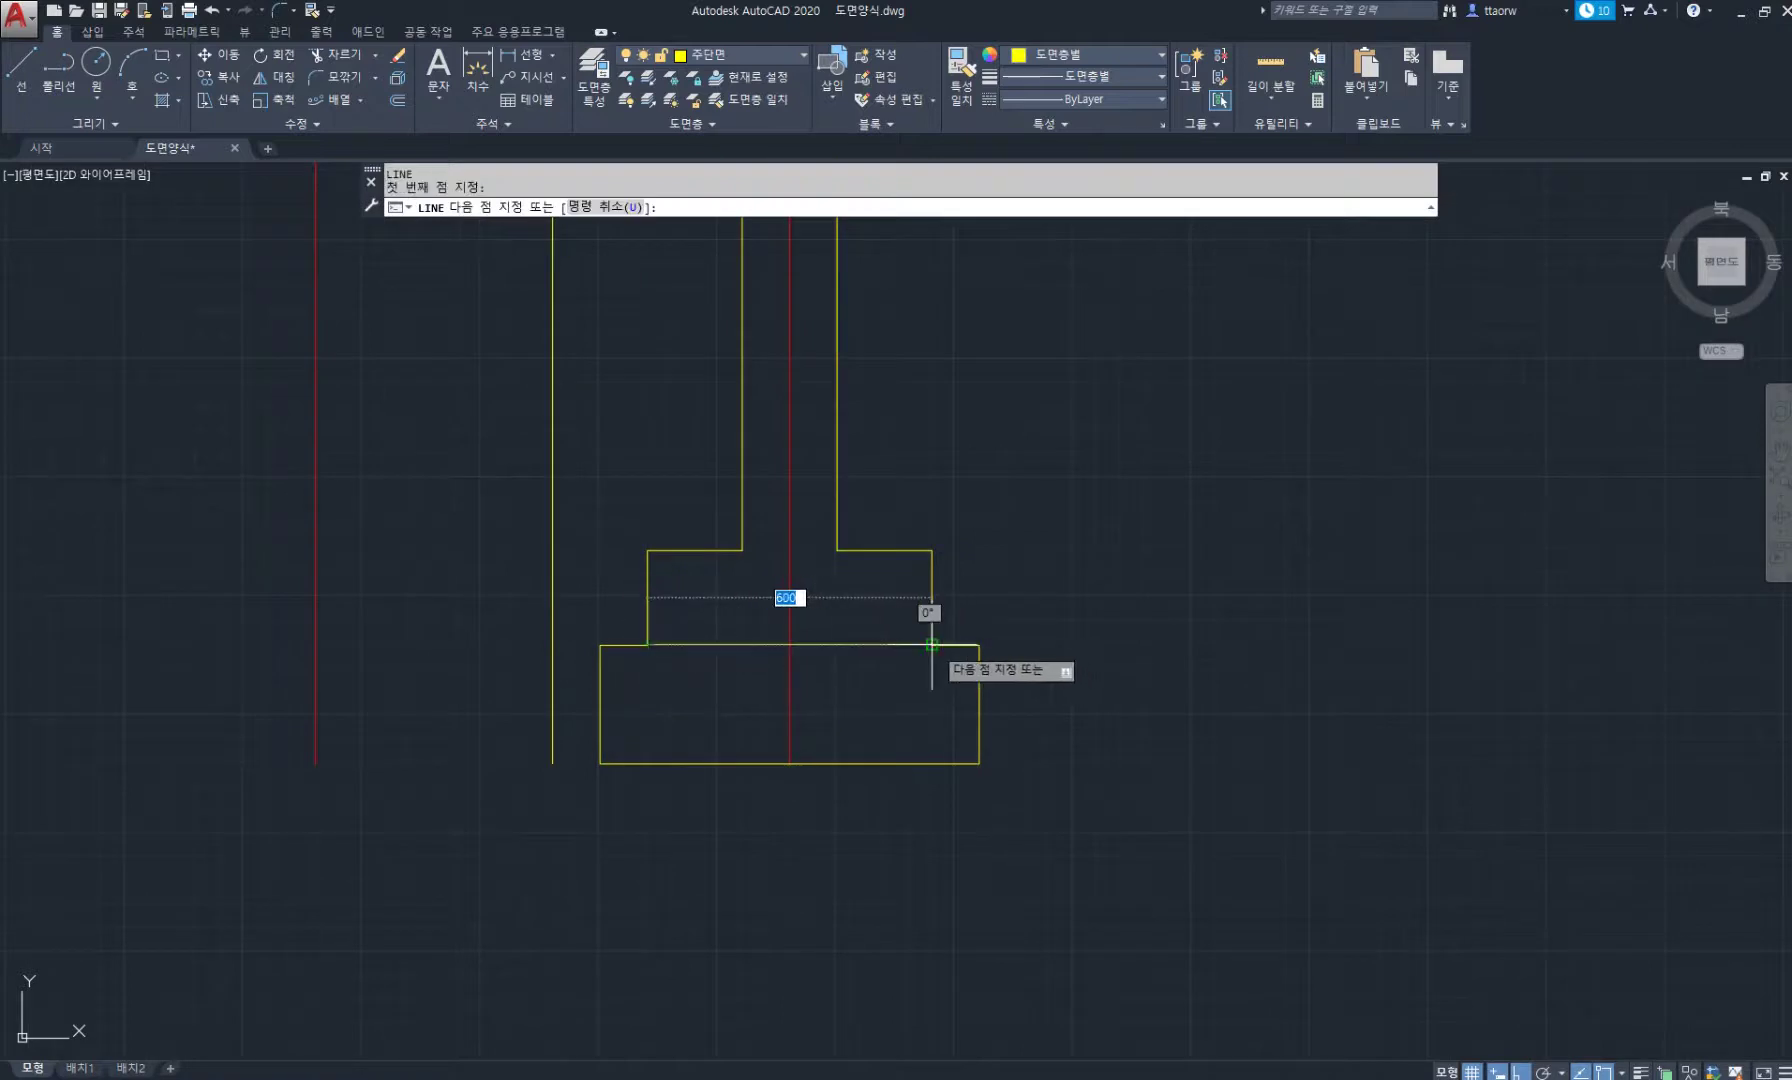
{"action": "left_click", "coordinate": [932, 645]}
{"action": "key", "text": "Return"}
{"action": "key", "text": "Return"}
{"action": "left_click", "coordinate": [600, 668]}
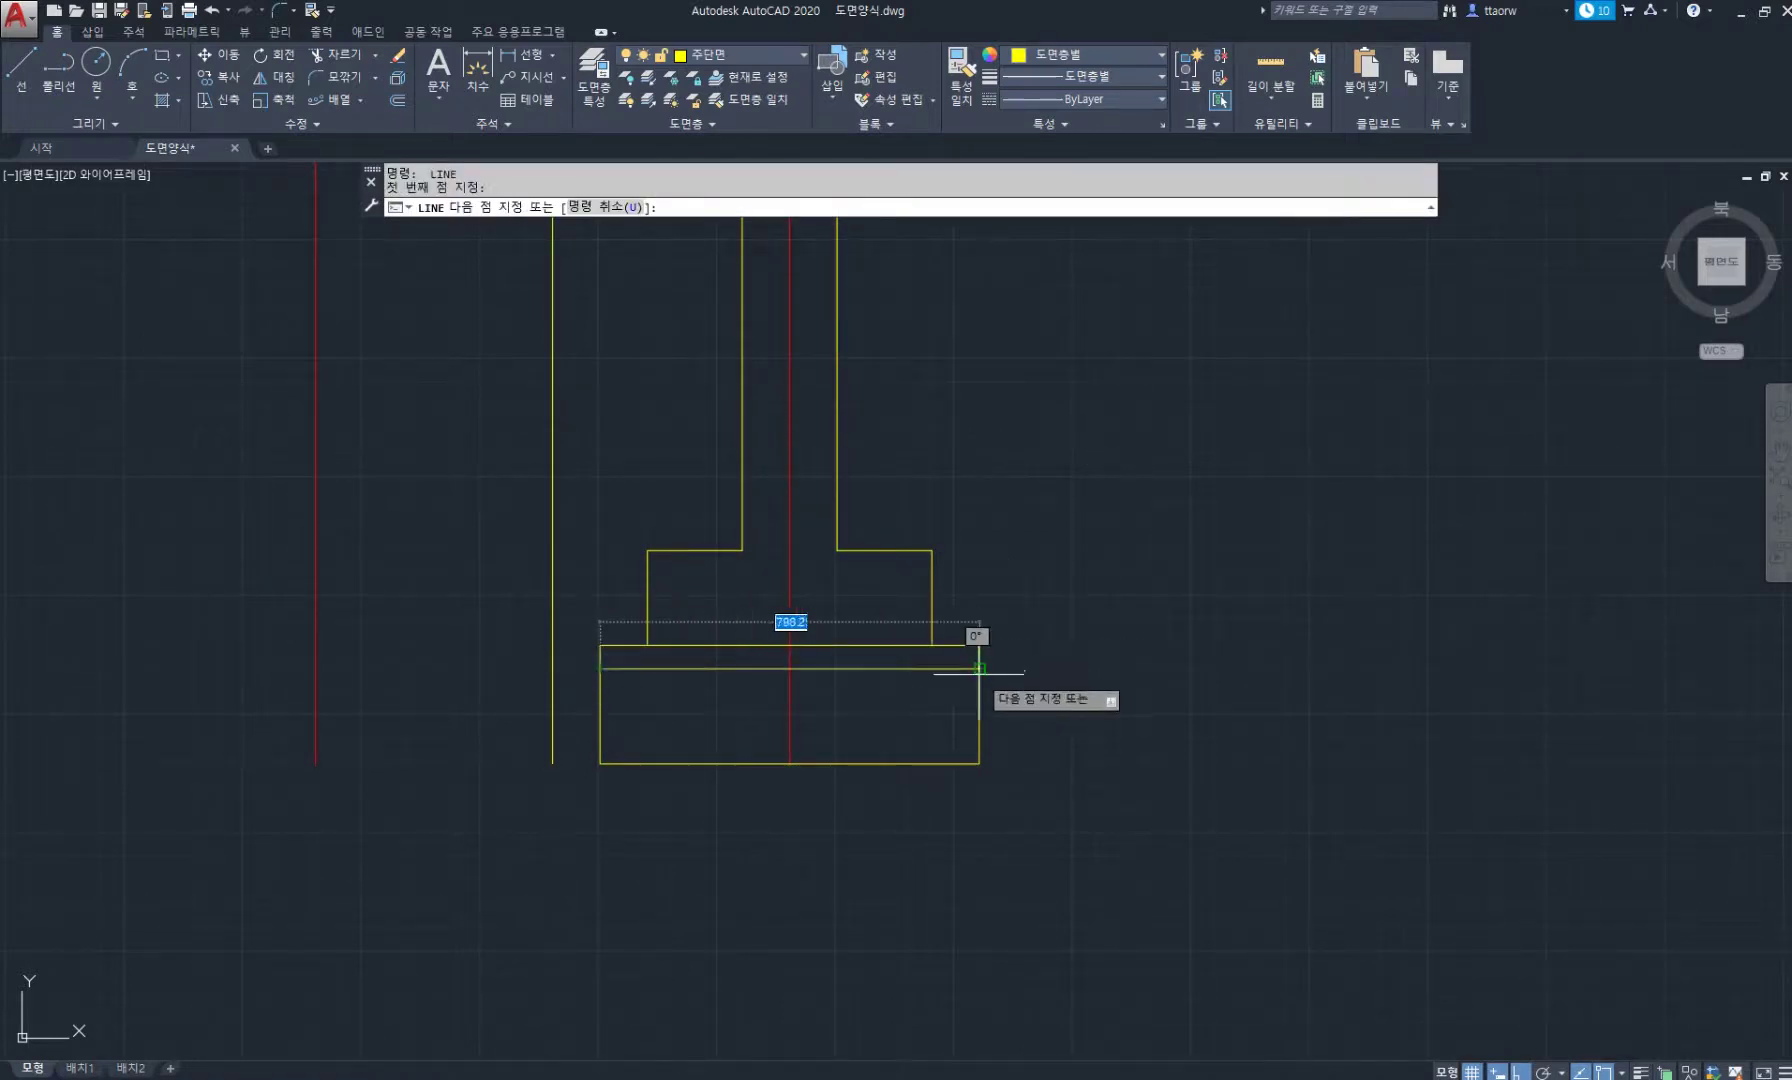
{"action": "left_click", "coordinate": [979, 667]}
{"action": "key", "text": "Return"}
Copy the footing and wall lines, without the centre line, 1000 left onto the neighbouring centre line.
{"action": "scroll", "coordinate": [673, 642], "scroll_direction": "down", "scroll_amount": 2}
{"action": "middle_click_drag", "start_coordinate": [673, 642], "coordinate": [798, 672]}
{"action": "type", "text": "co"}
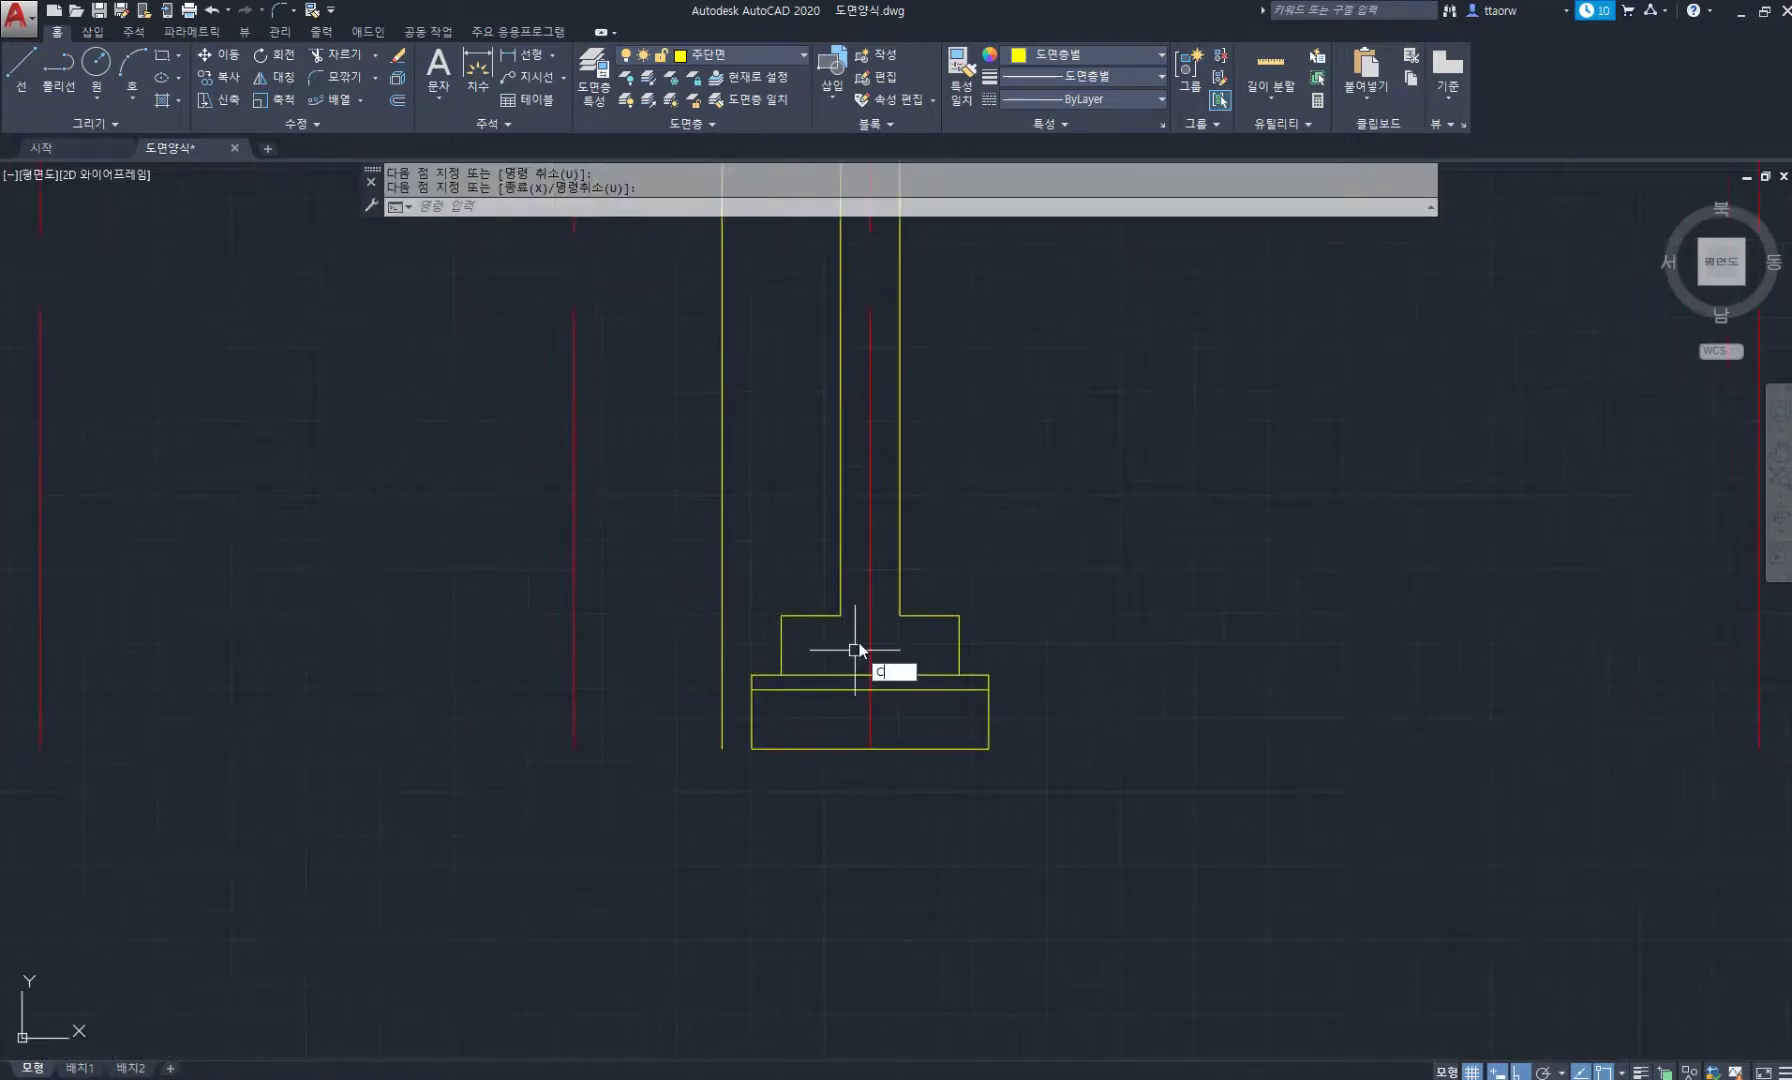
{"action": "key", "text": "Return"}
{"action": "left_click", "coordinate": [1112, 844]}
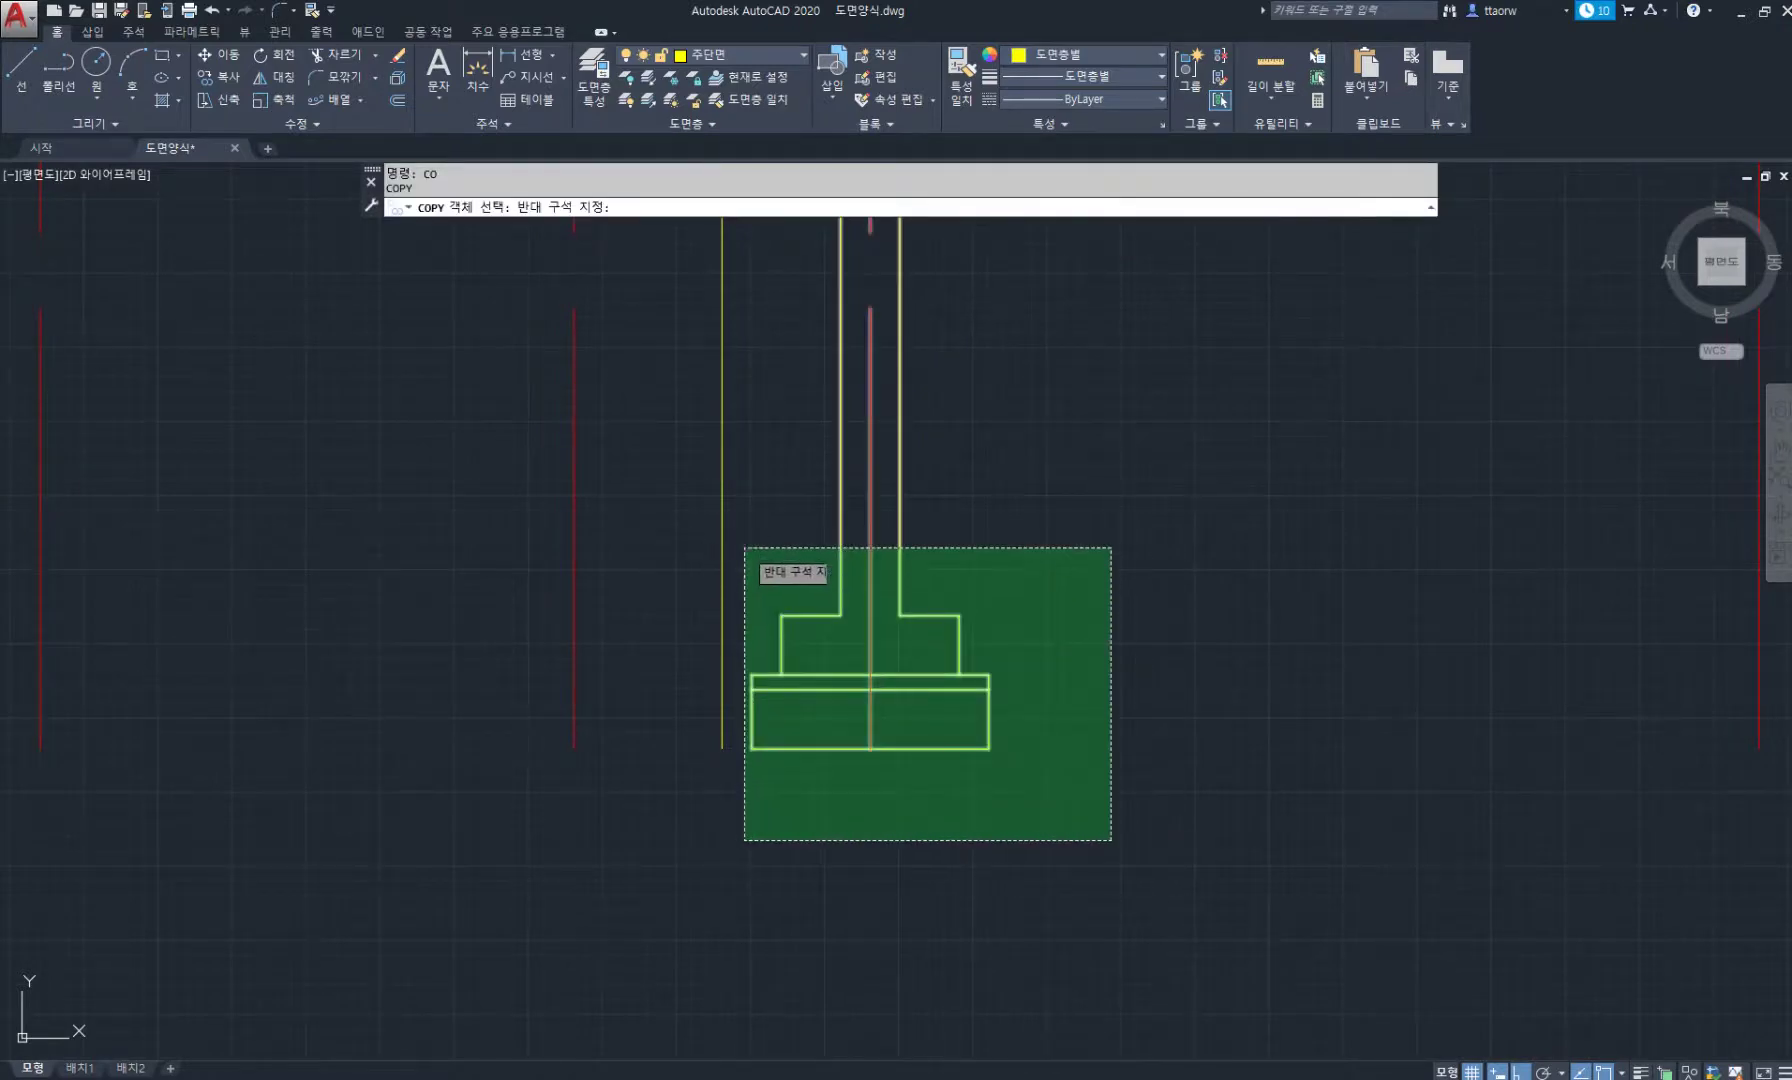
{"action": "left_click", "coordinate": [744, 548]}
{"action": "left_click", "coordinate": [942, 630], "text": "shift"}
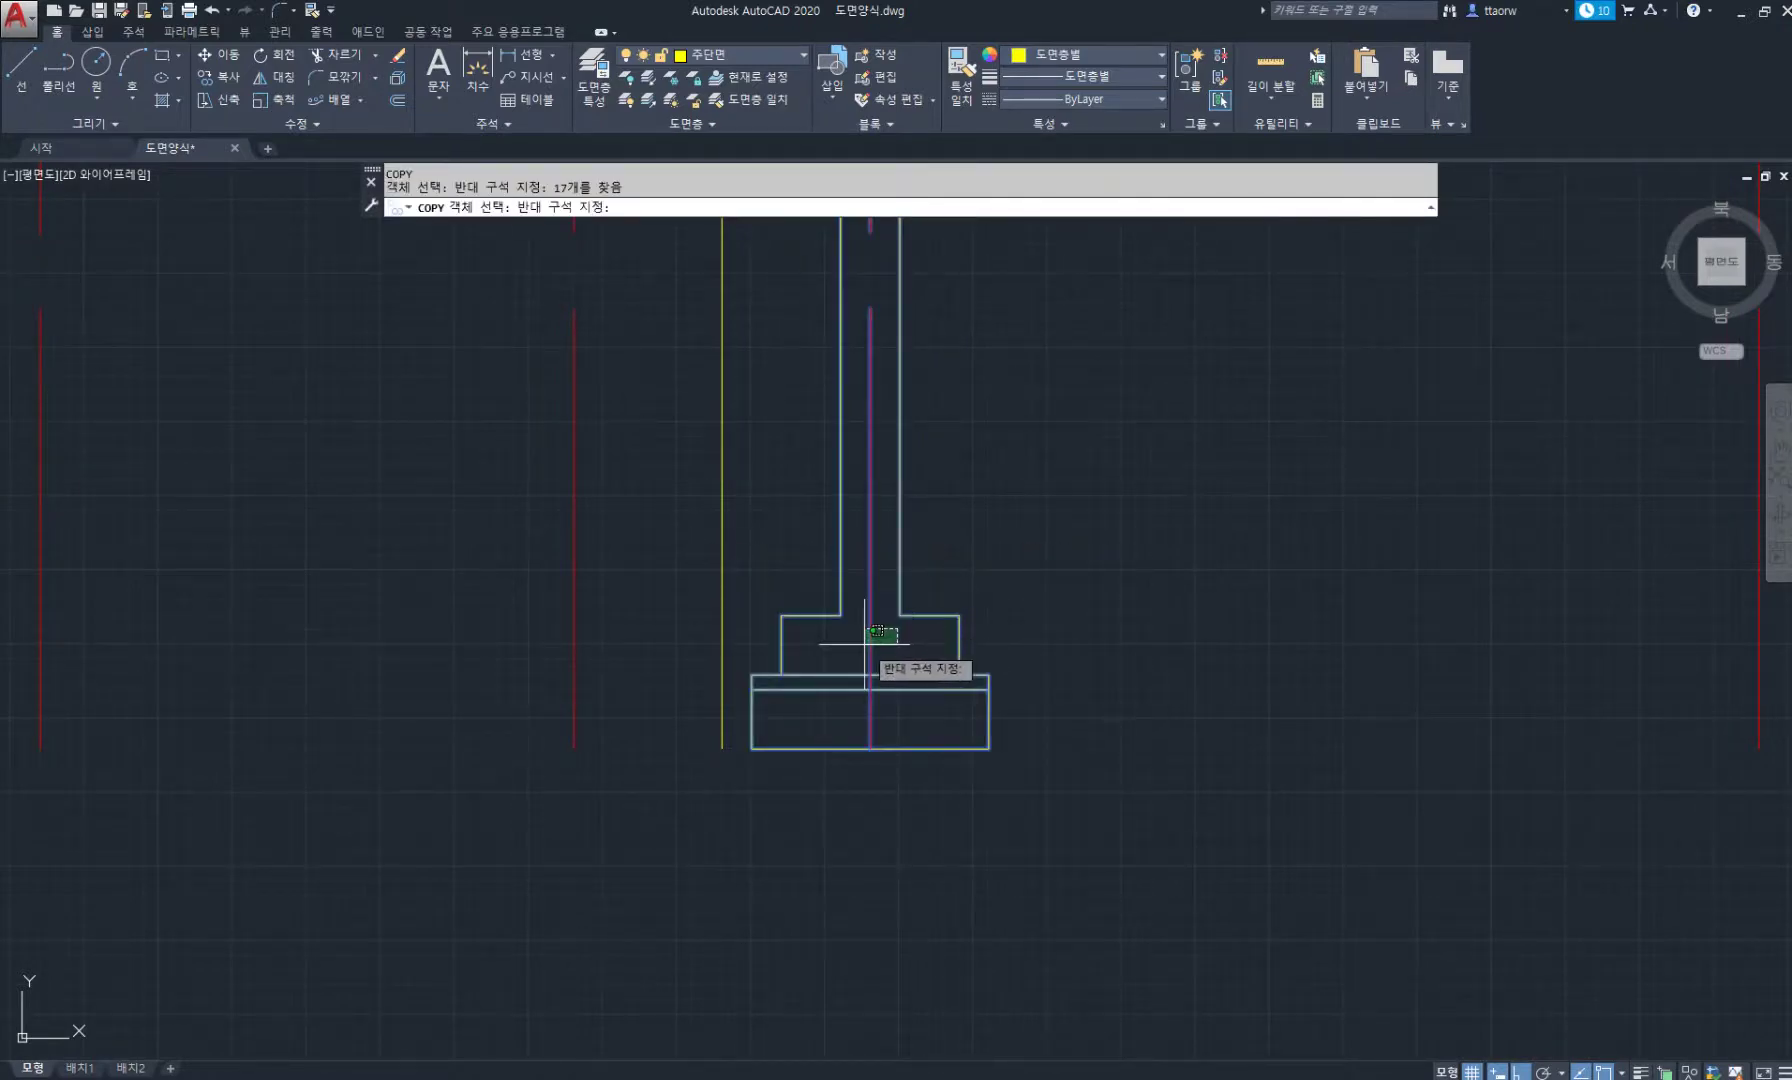
{"action": "left_click", "coordinate": [856, 640], "text": "shift"}
{"action": "key", "text": "Return"}
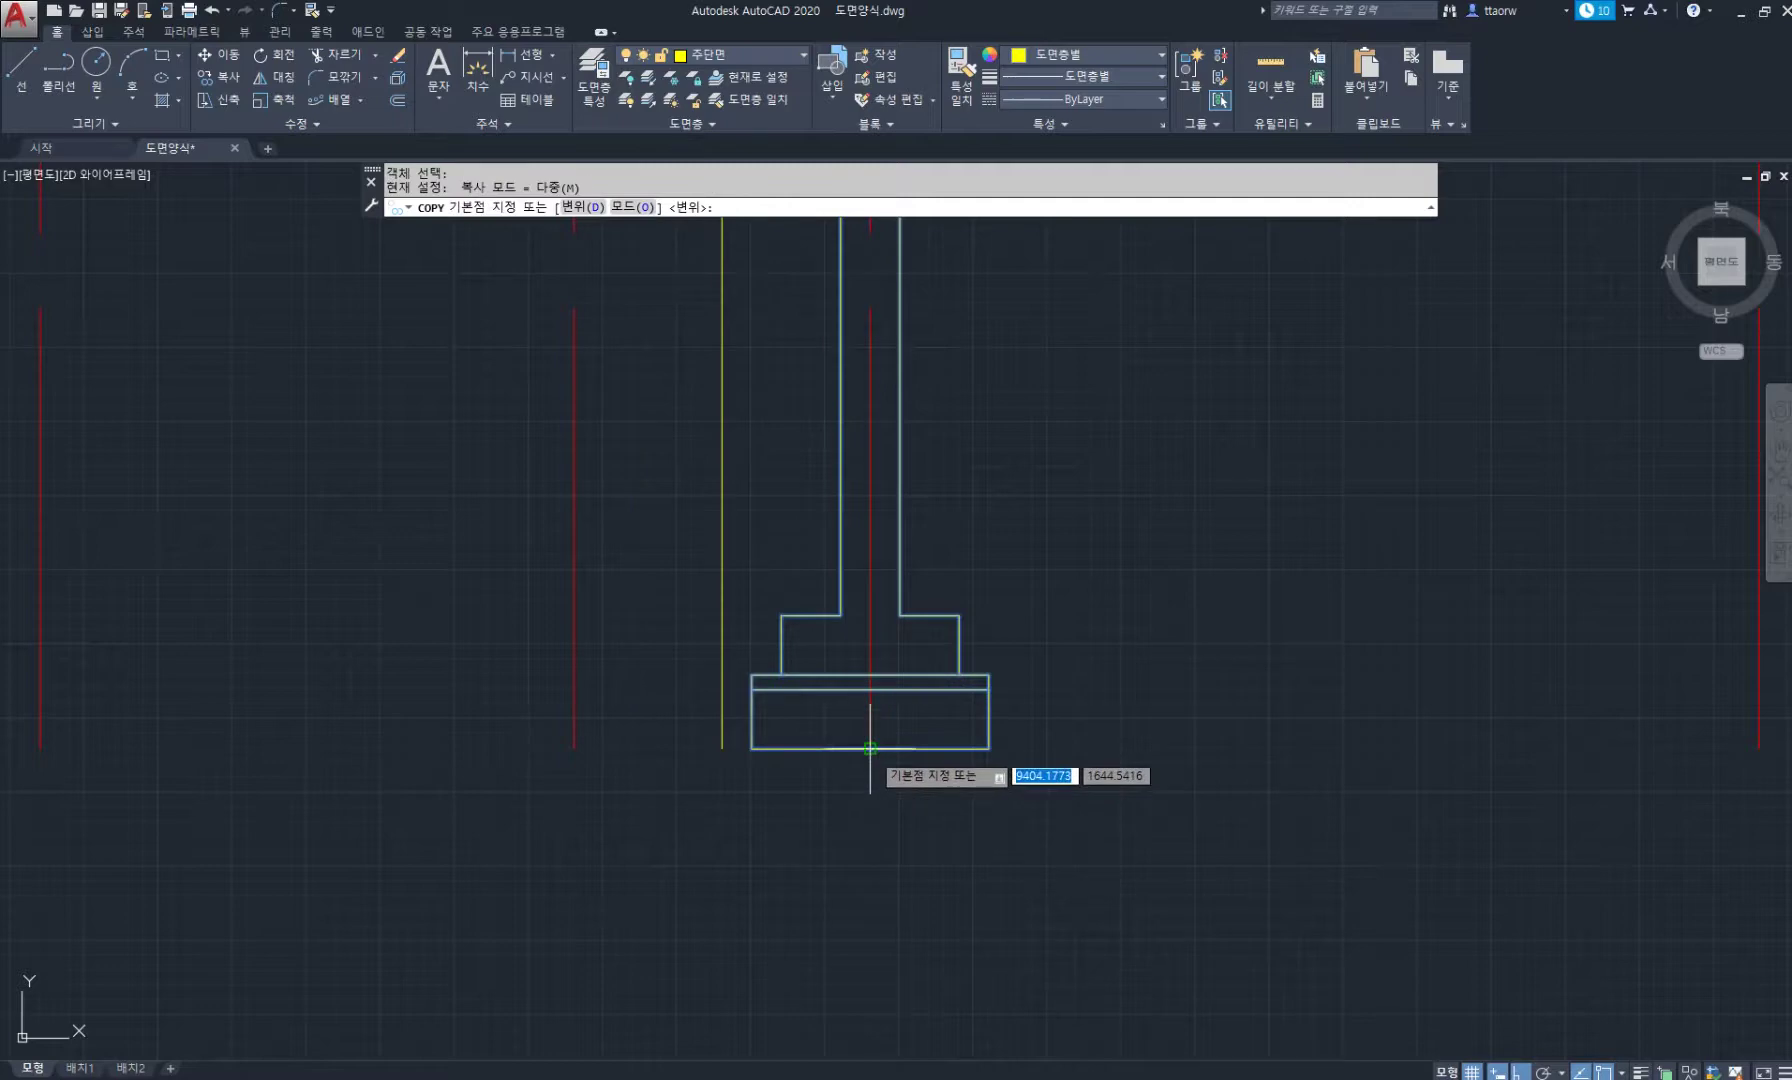
{"action": "left_click", "coordinate": [870, 748]}
{"action": "left_click", "coordinate": [567, 748]}
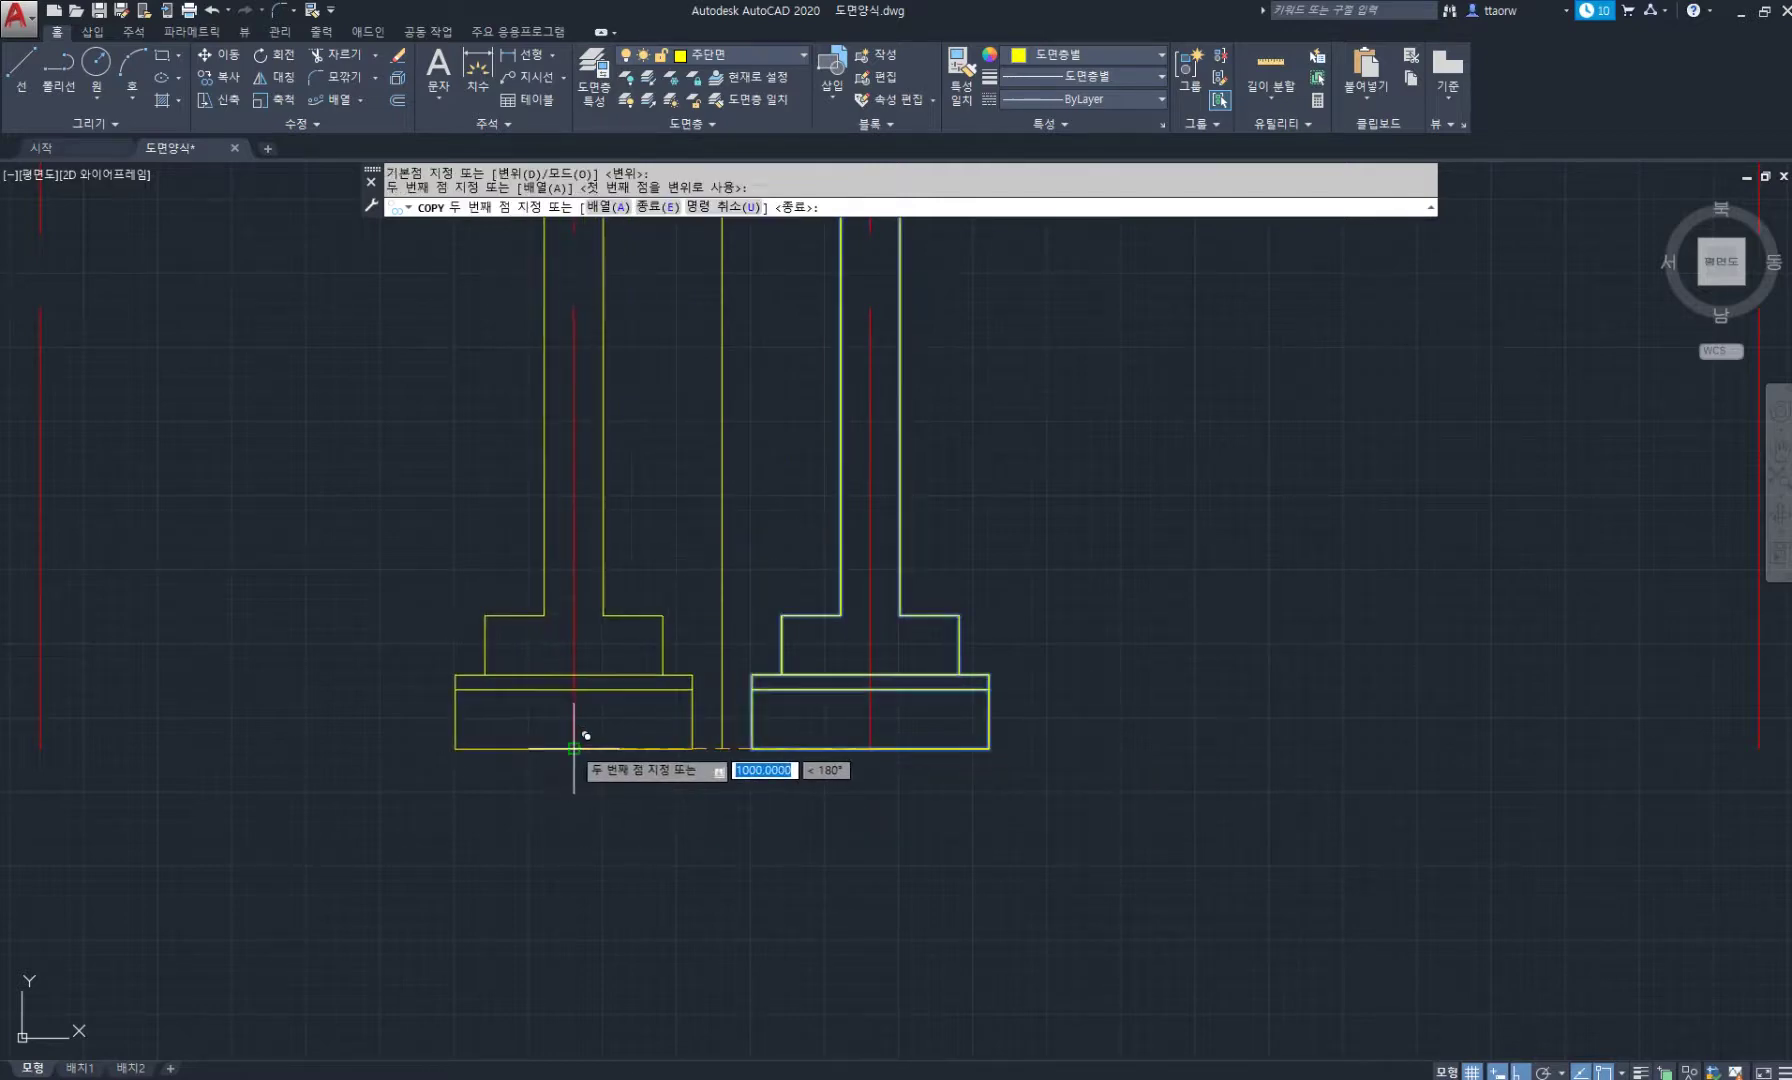
{"action": "key", "text": "Return"}
{"action": "scroll", "coordinate": [618, 645], "scroll_direction": "down", "scroll_amount": 2}
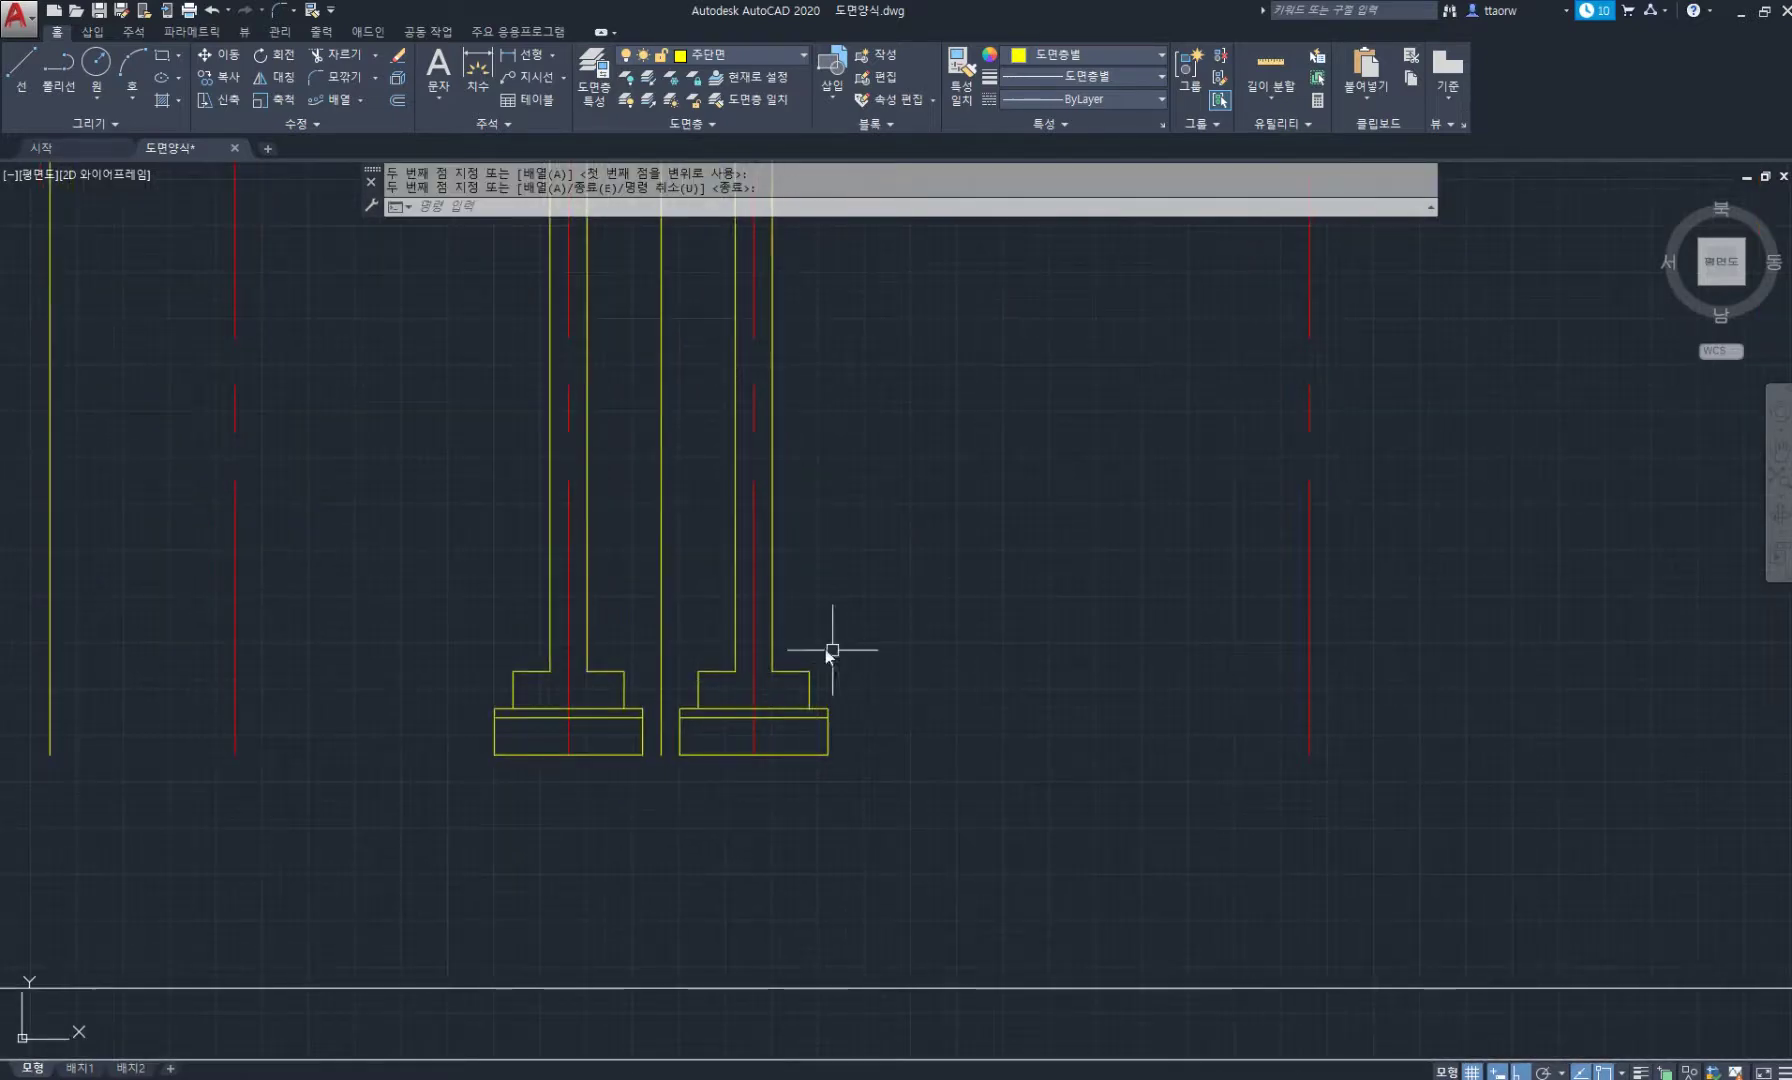
Offset the horizontal line between the right footing's step corners upward, so it crosses the wall above the footing.
{"action": "type", "text": "o"}
{"action": "key", "text": "Return"}
{"action": "key", "text": "Return"}
{"action": "scroll", "coordinate": [786, 699], "scroll_direction": "up", "scroll_amount": 2}
{"action": "left_click", "coordinate": [785, 733]}
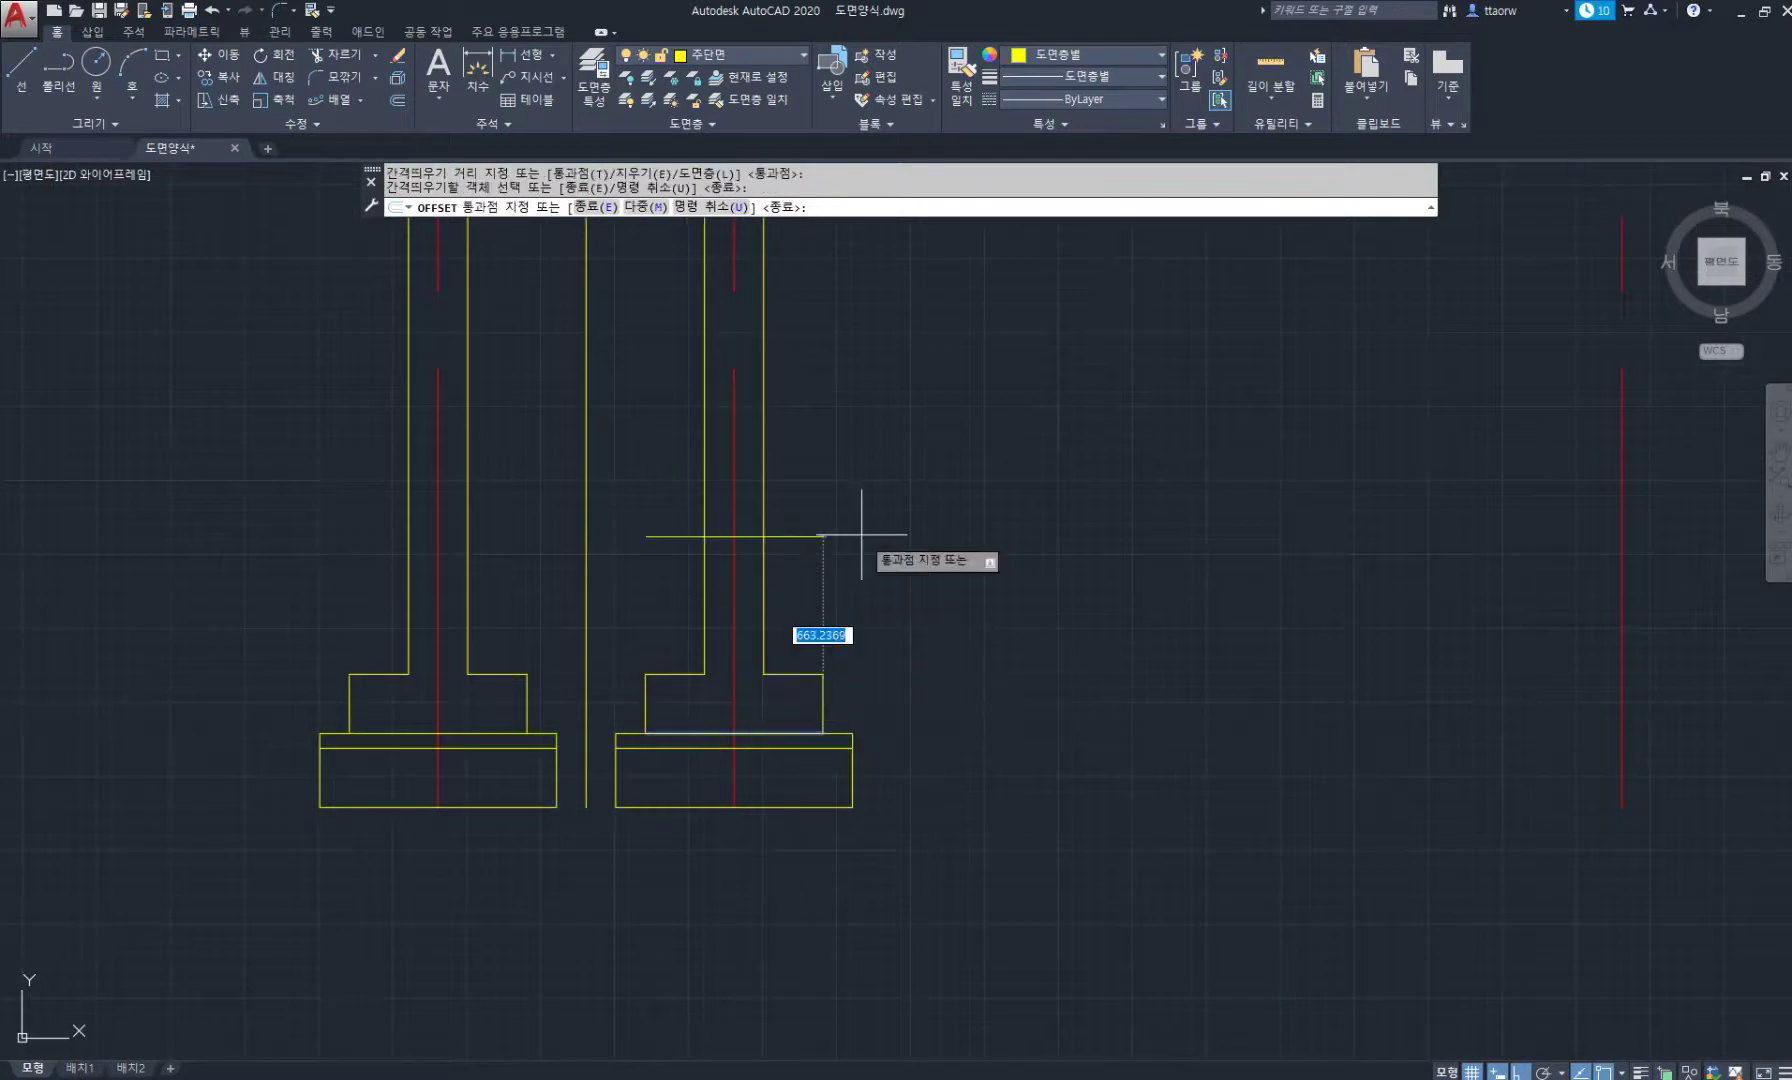
{"action": "middle_click_drag", "start_coordinate": [849, 527], "coordinate": [843, 598]}
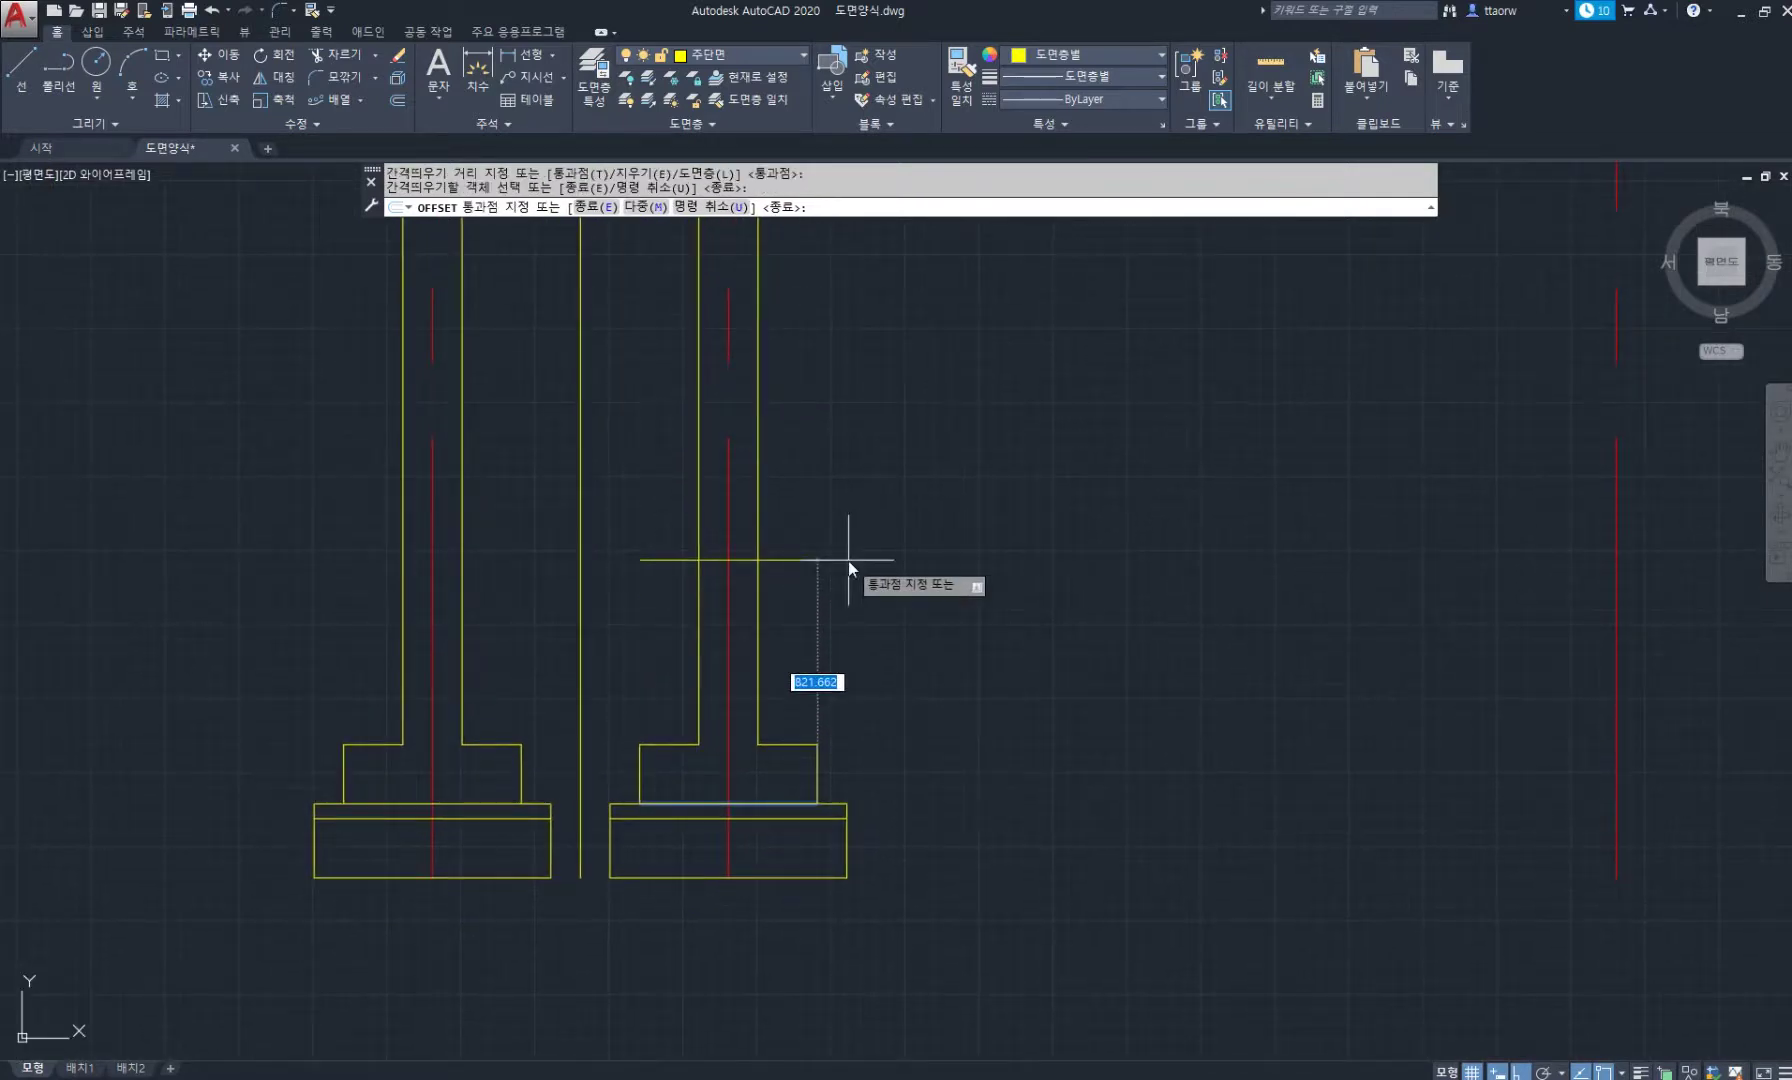
{"action": "key", "text": "Return"}
{"action": "key", "text": "Return"}
Offset the left face line of the right wall 420 outward to the right.
{"action": "key", "text": "Return"}
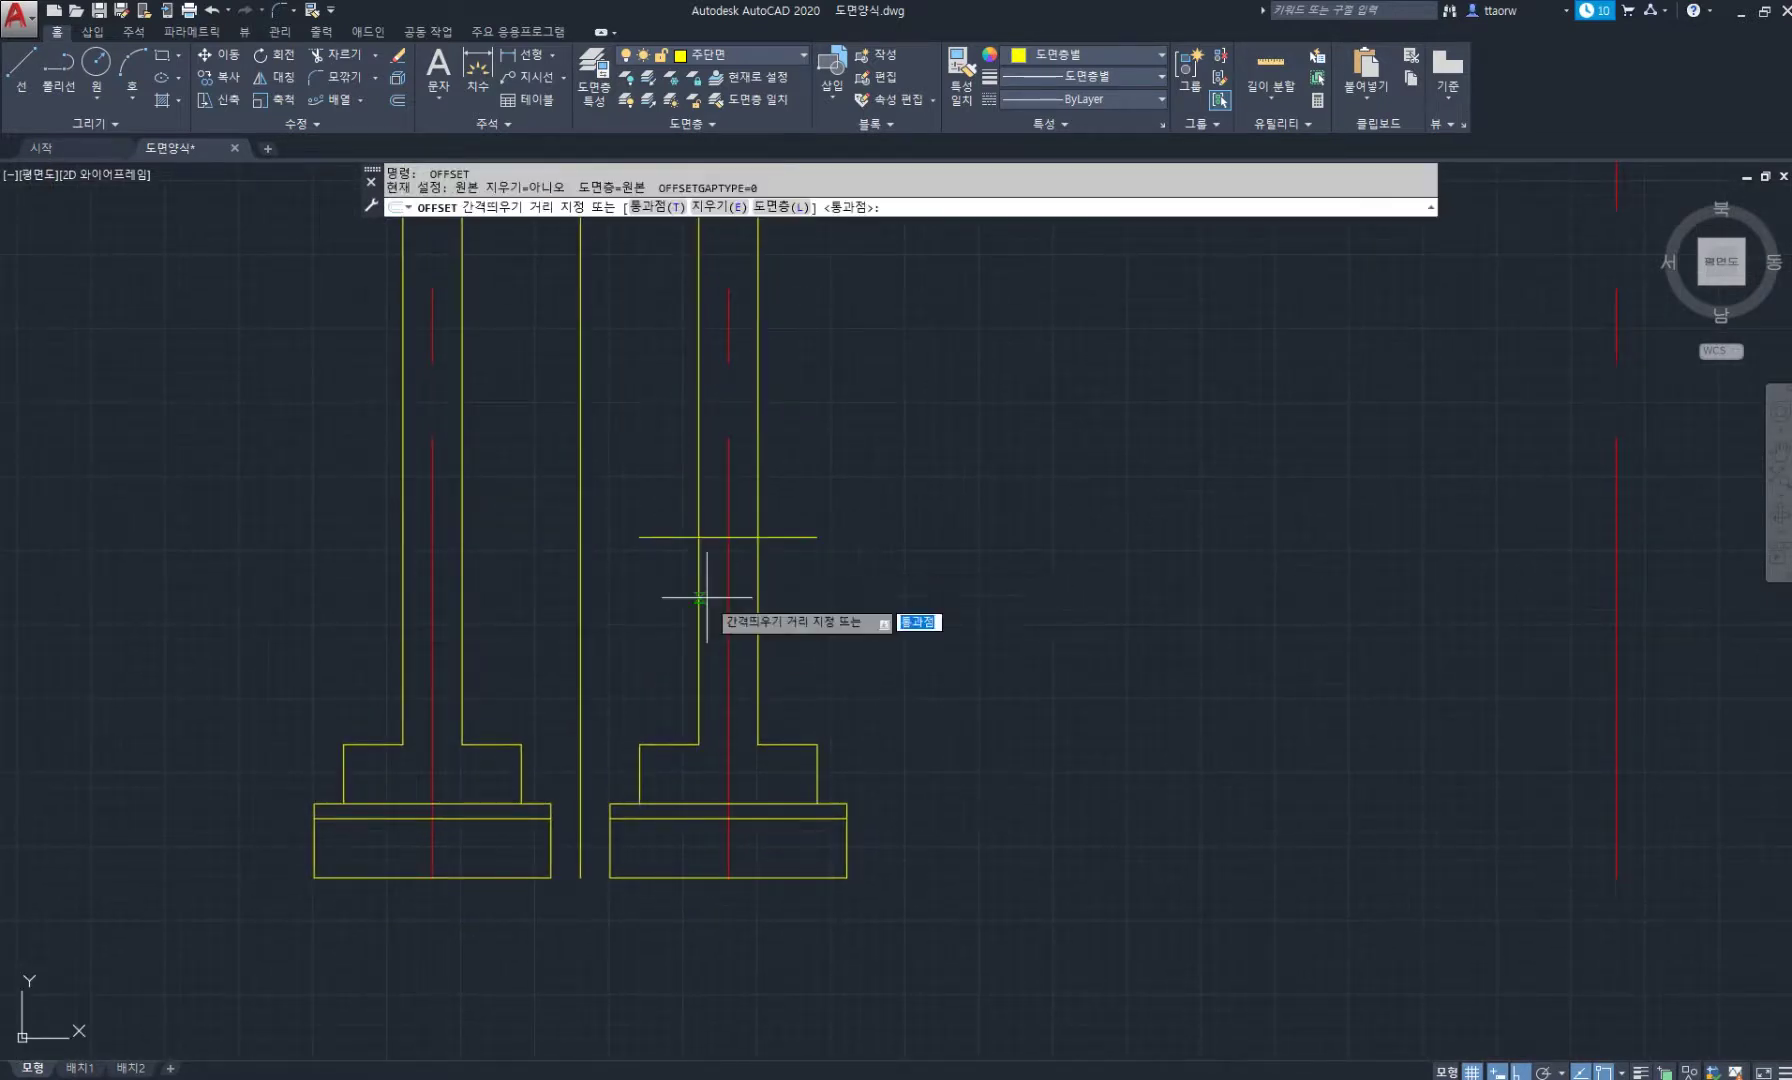
{"action": "key", "text": "Return"}
{"action": "left_click", "coordinate": [698, 610]}
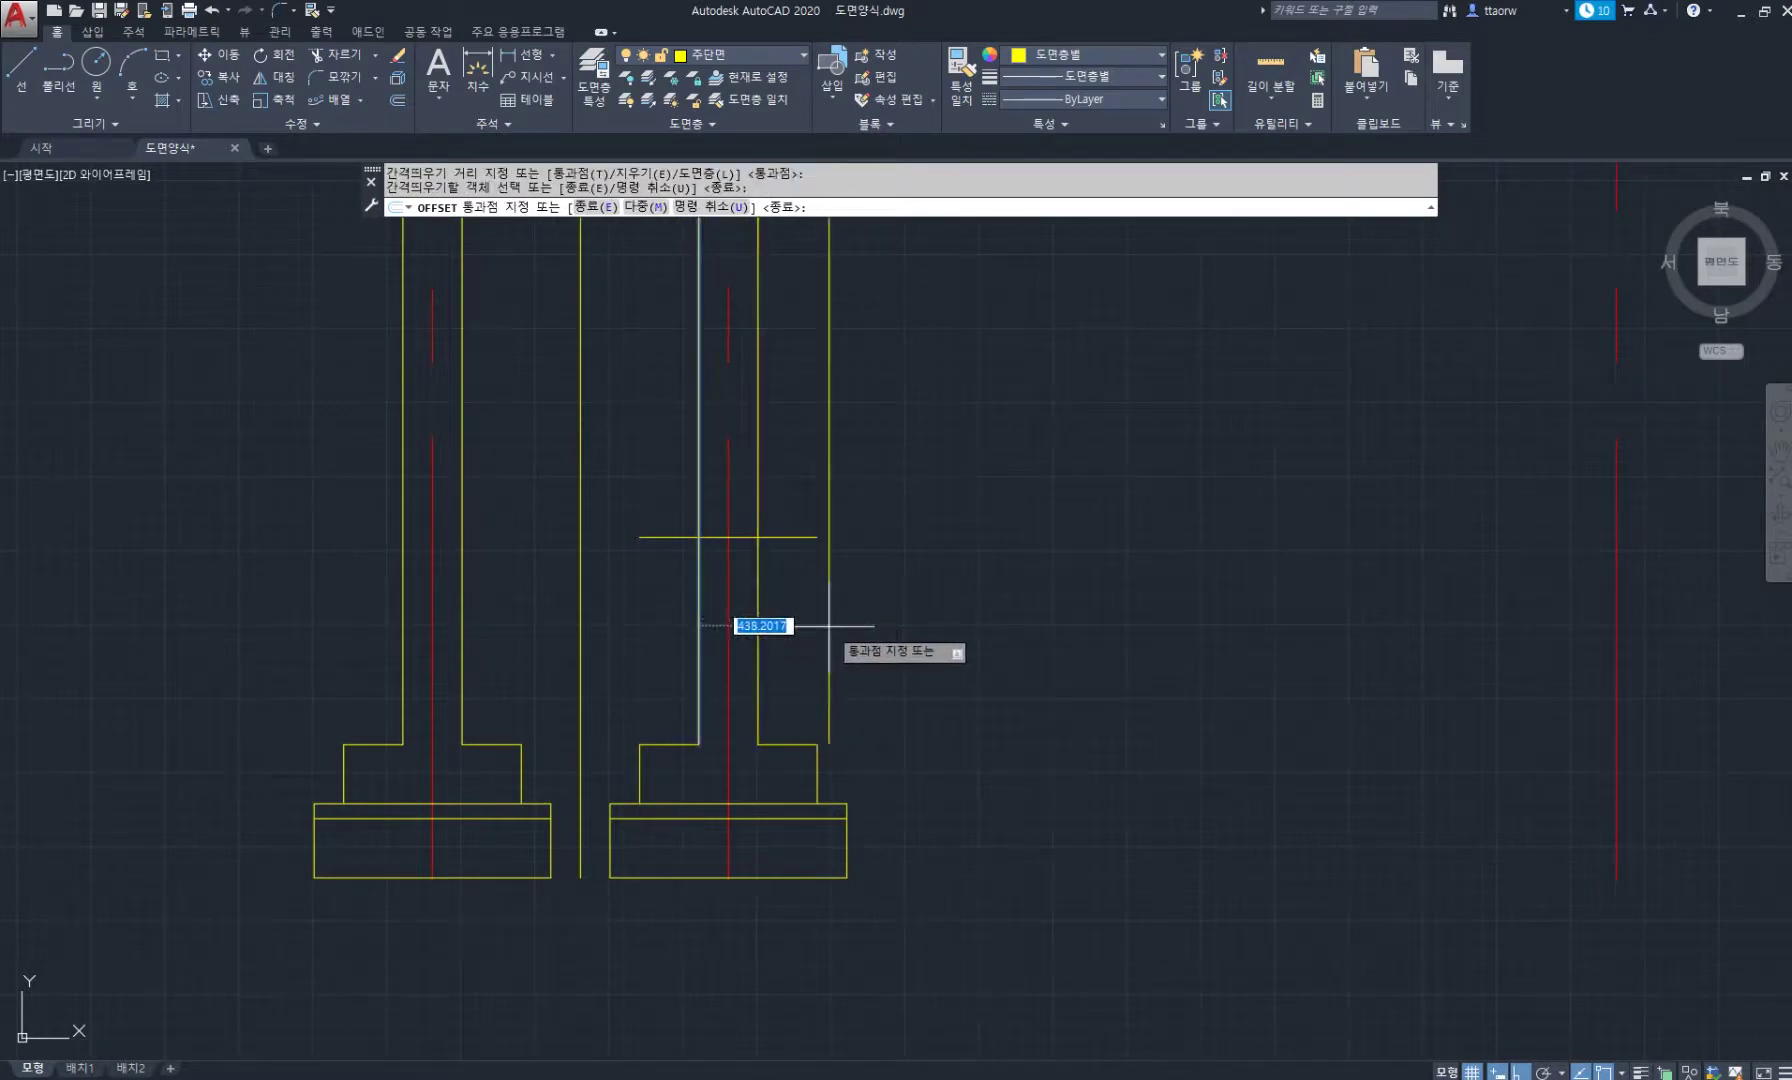
{"action": "key", "text": "Escape"}
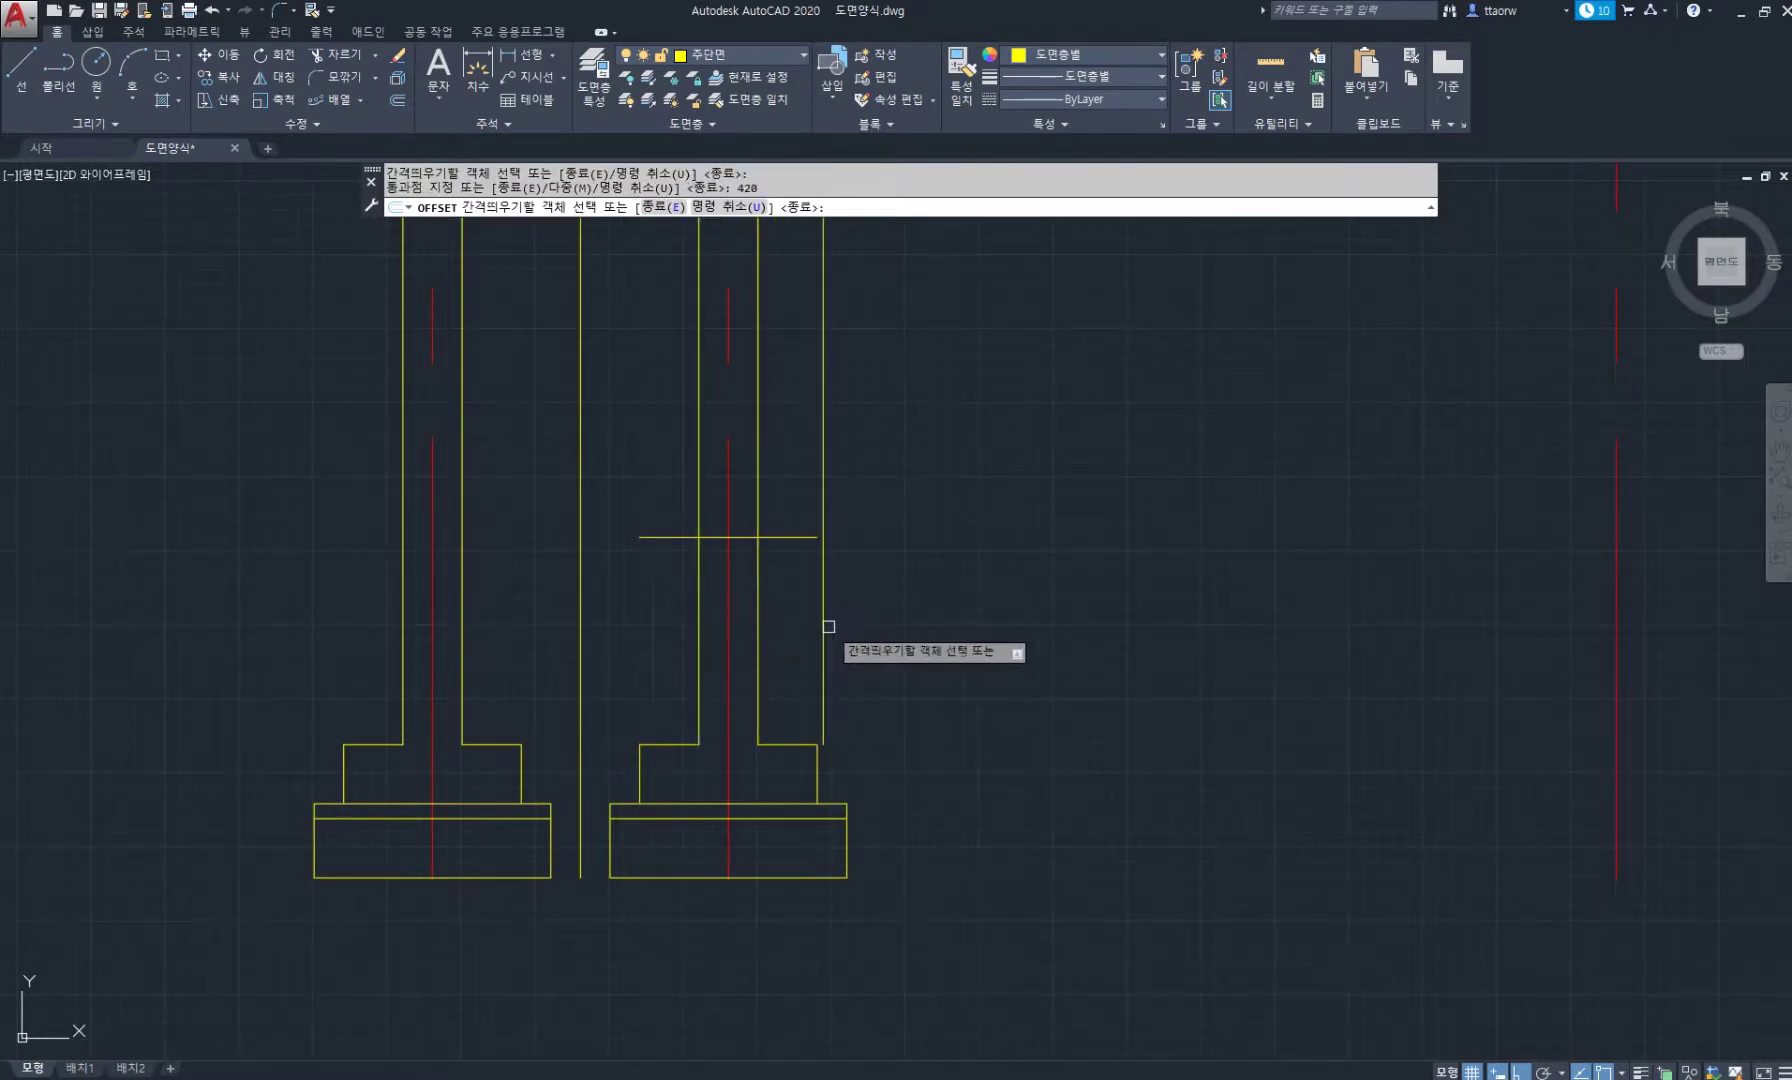
Stretch the right half of the right footing, without the wall lines, so its inner step corner meets the 420 offset line.
{"action": "middle_click_drag", "start_coordinate": [850, 698], "coordinate": [839, 646]}
{"action": "type", "text": "S"}
{"action": "key", "text": "Return"}
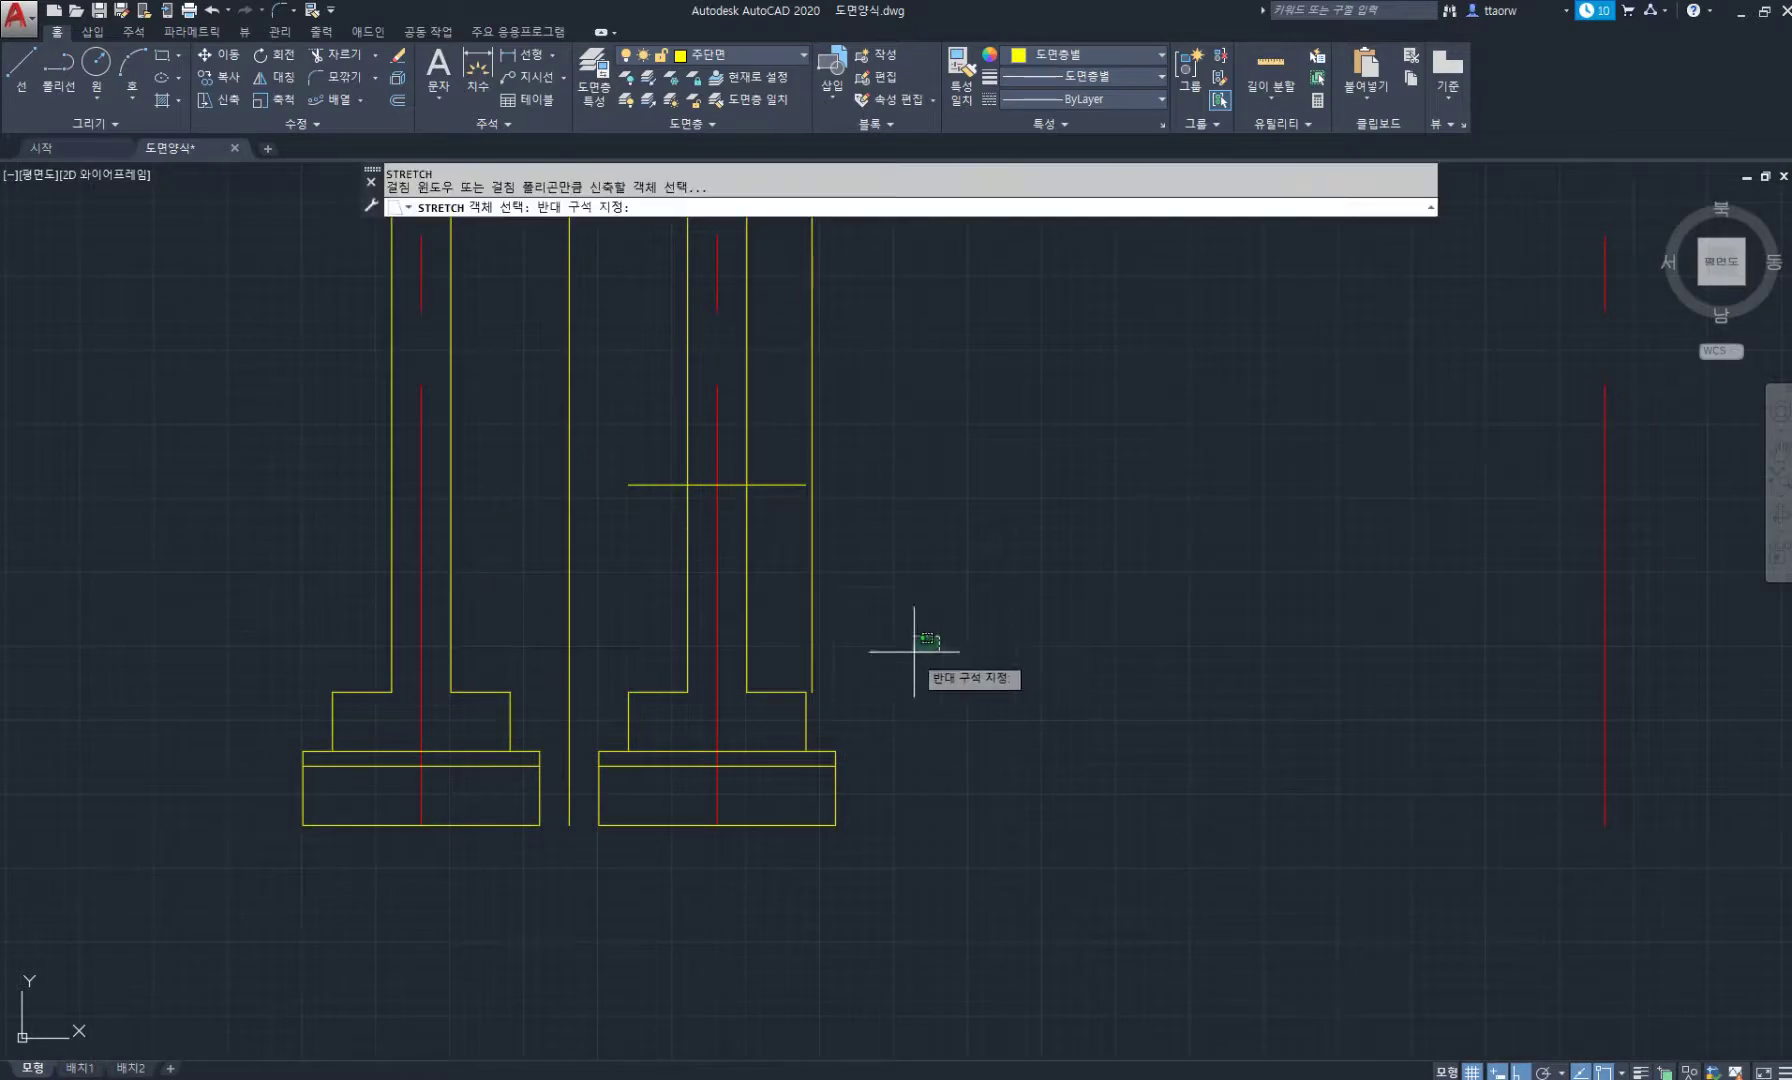
{"action": "left_click", "coordinate": [938, 636]}
{"action": "left_click", "coordinate": [742, 860]}
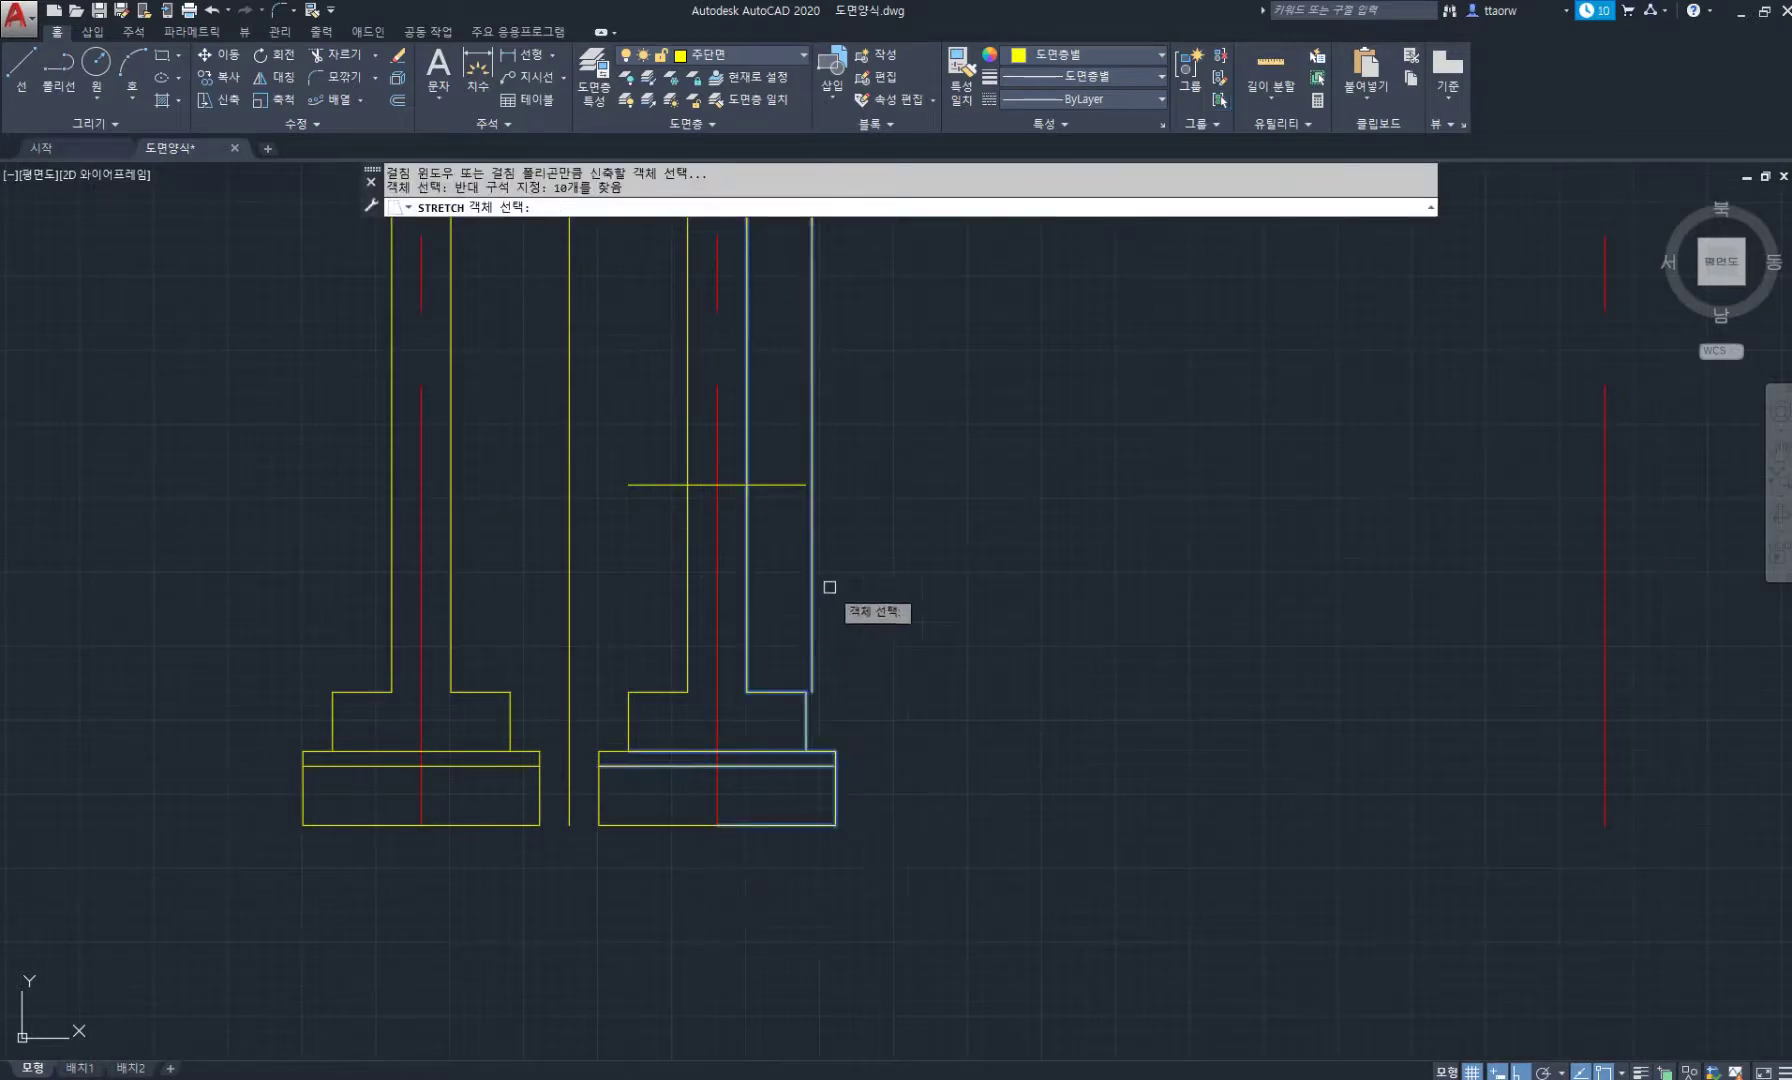
{"action": "left_click", "coordinate": [926, 575]}
{"action": "left_click", "coordinate": [692, 540]}
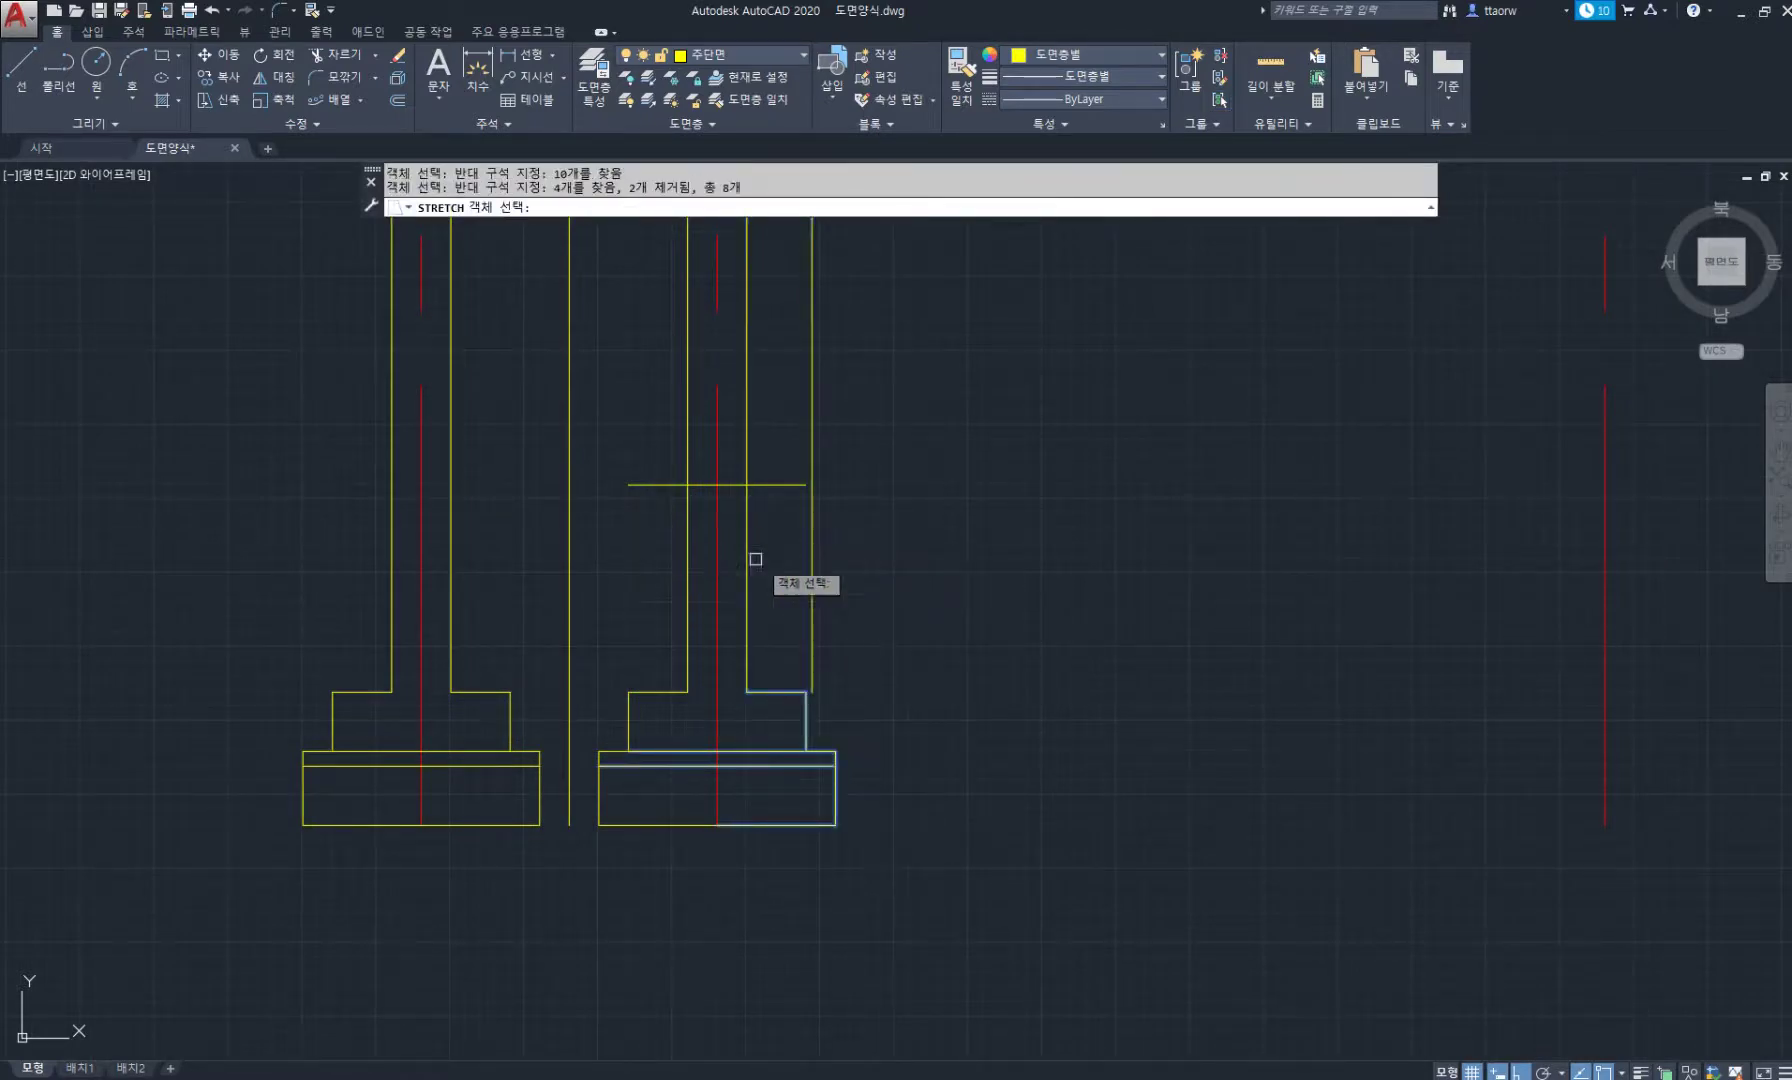
{"action": "scroll", "coordinate": [887, 683], "scroll_direction": "up", "scroll_amount": 2}
{"action": "key", "text": "Return"}
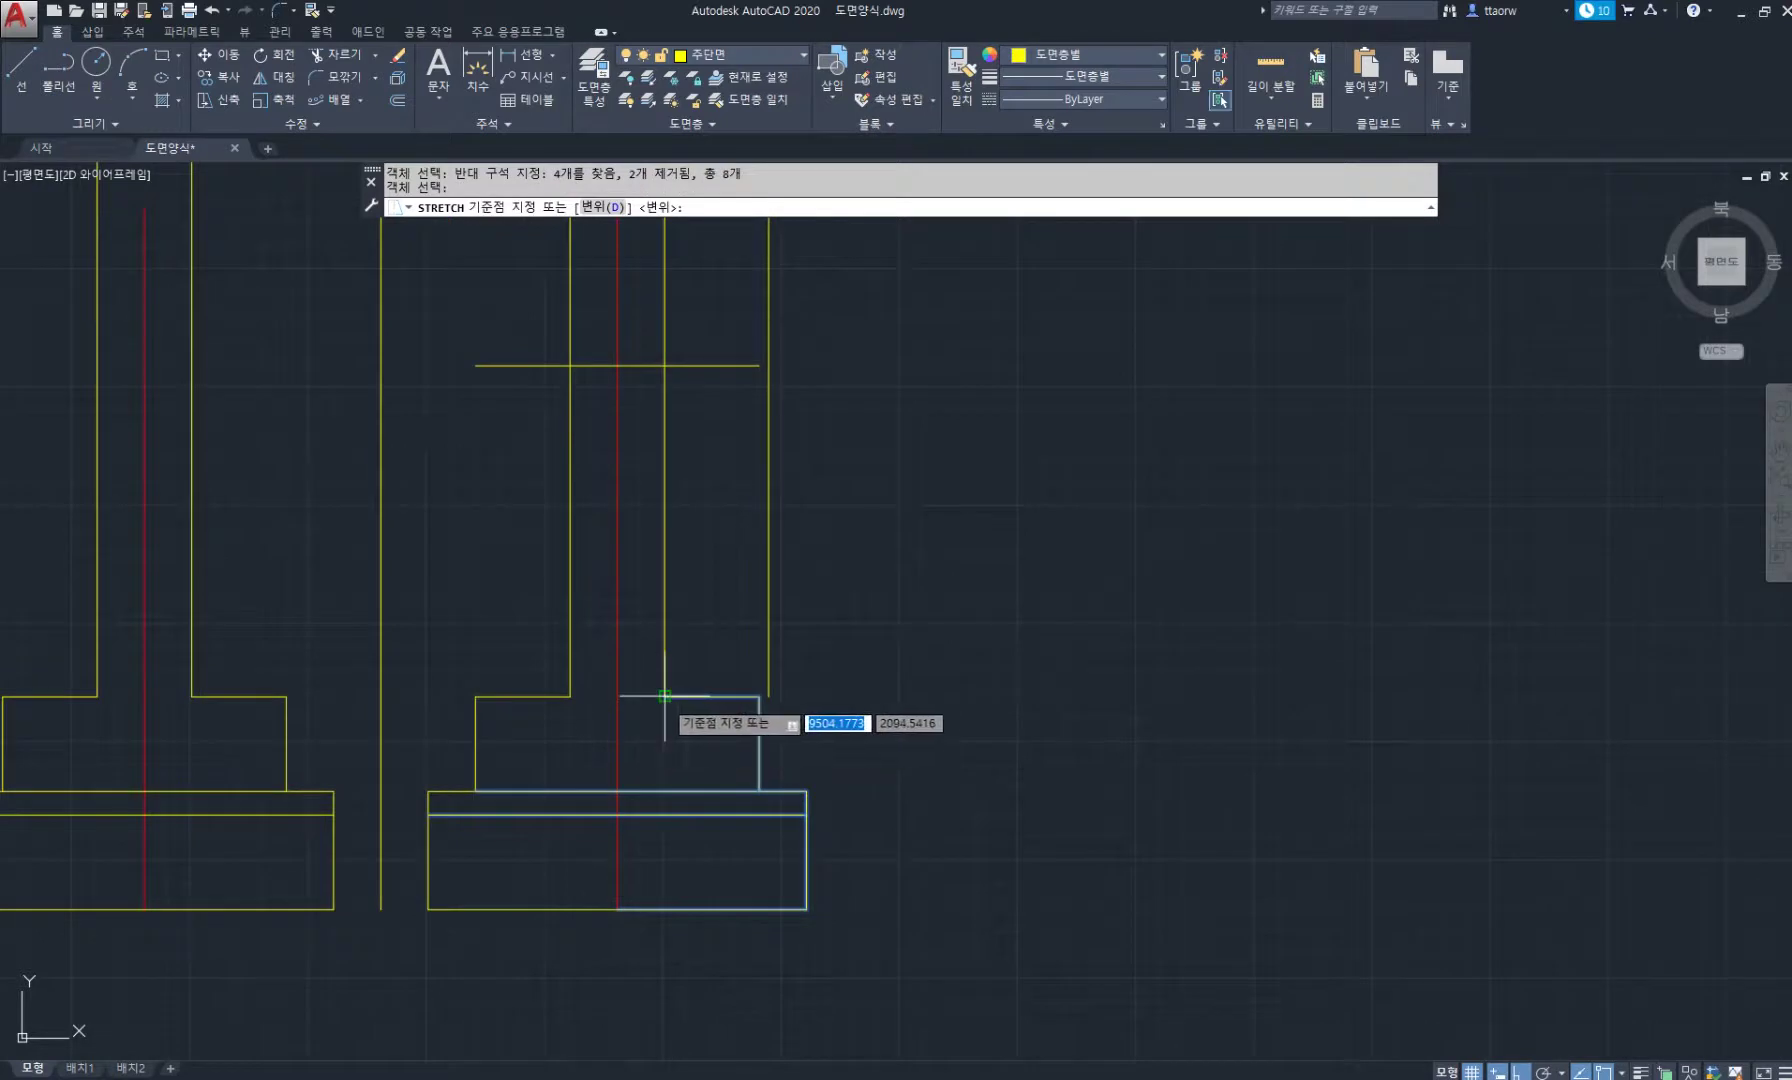
{"action": "left_click", "coordinate": [665, 695]}
{"action": "left_click", "coordinate": [769, 692]}
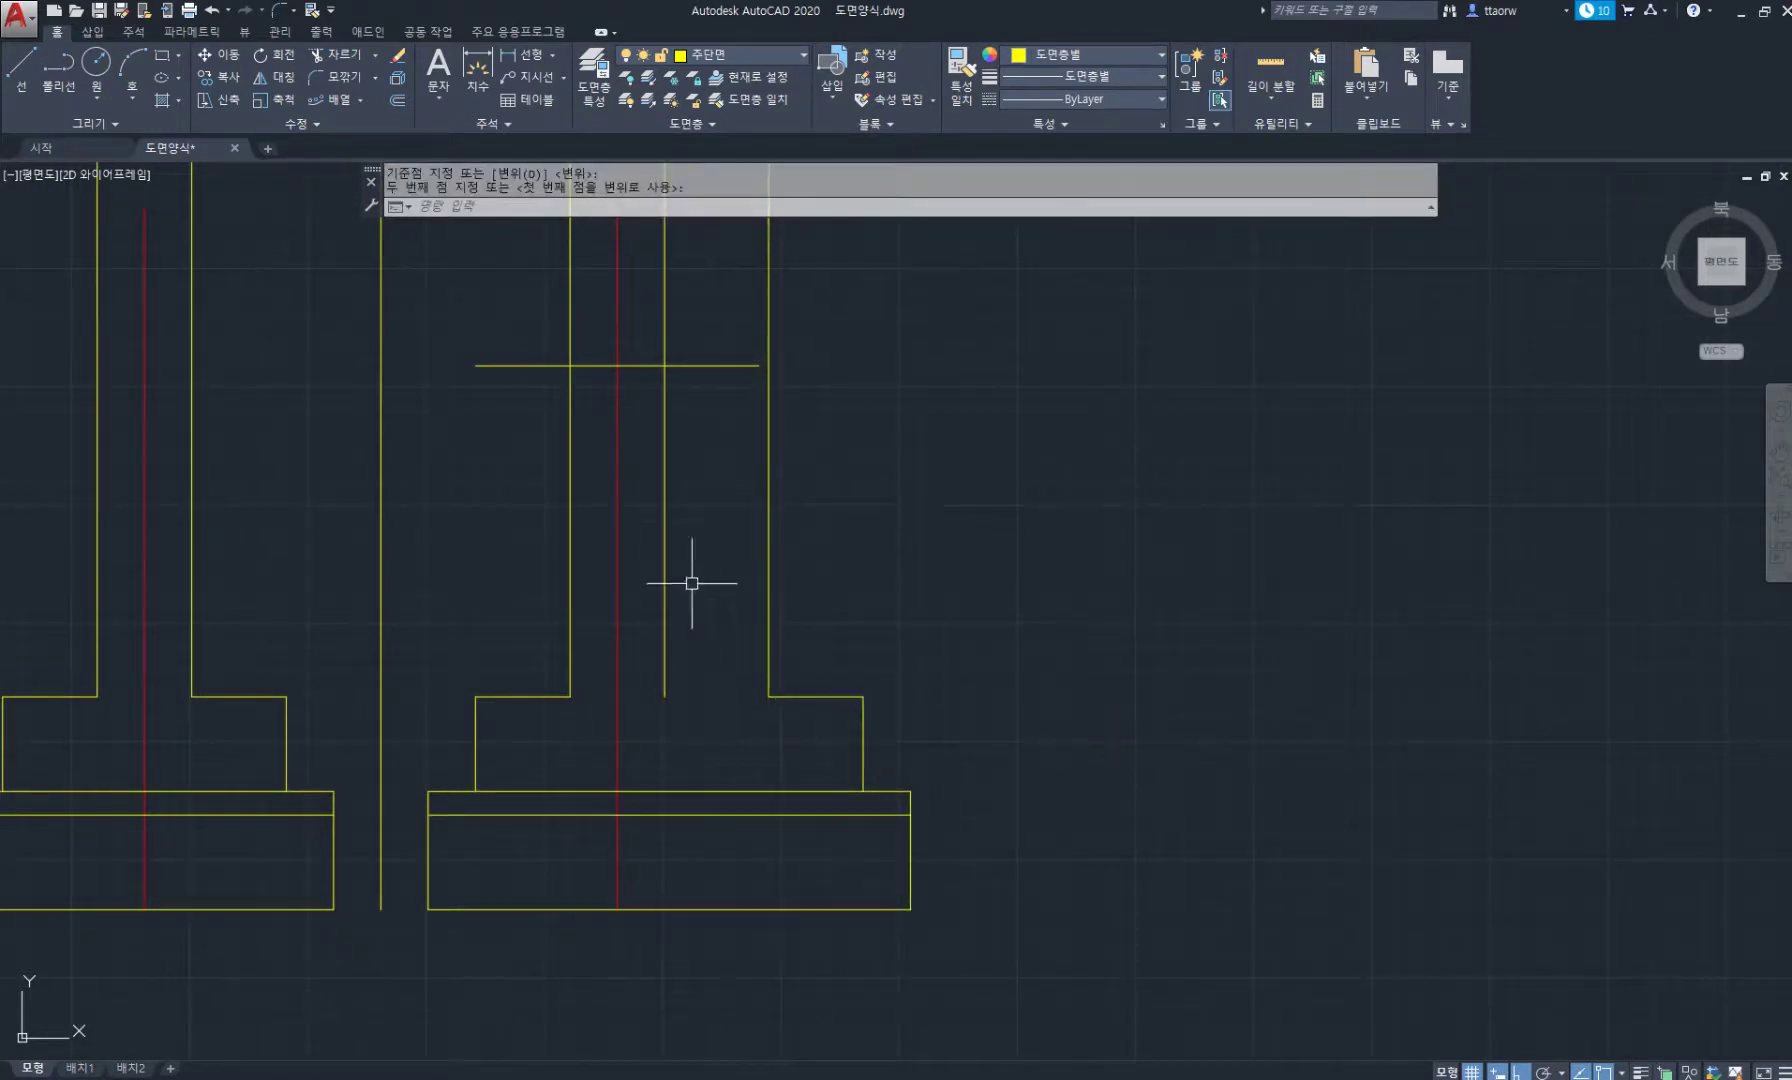
Delete the original right face line of the right wall, between the centre line and the 420 offset line.
{"action": "left_click", "coordinate": [698, 566]}
{"action": "left_click", "coordinate": [658, 508]}
{"action": "key", "text": "Delete"}
Stretch the short horizontal line to run from the right wall's outer face to about 5050 outside it.
{"action": "scroll", "coordinate": [706, 524], "scroll_direction": "down", "scroll_amount": 4}
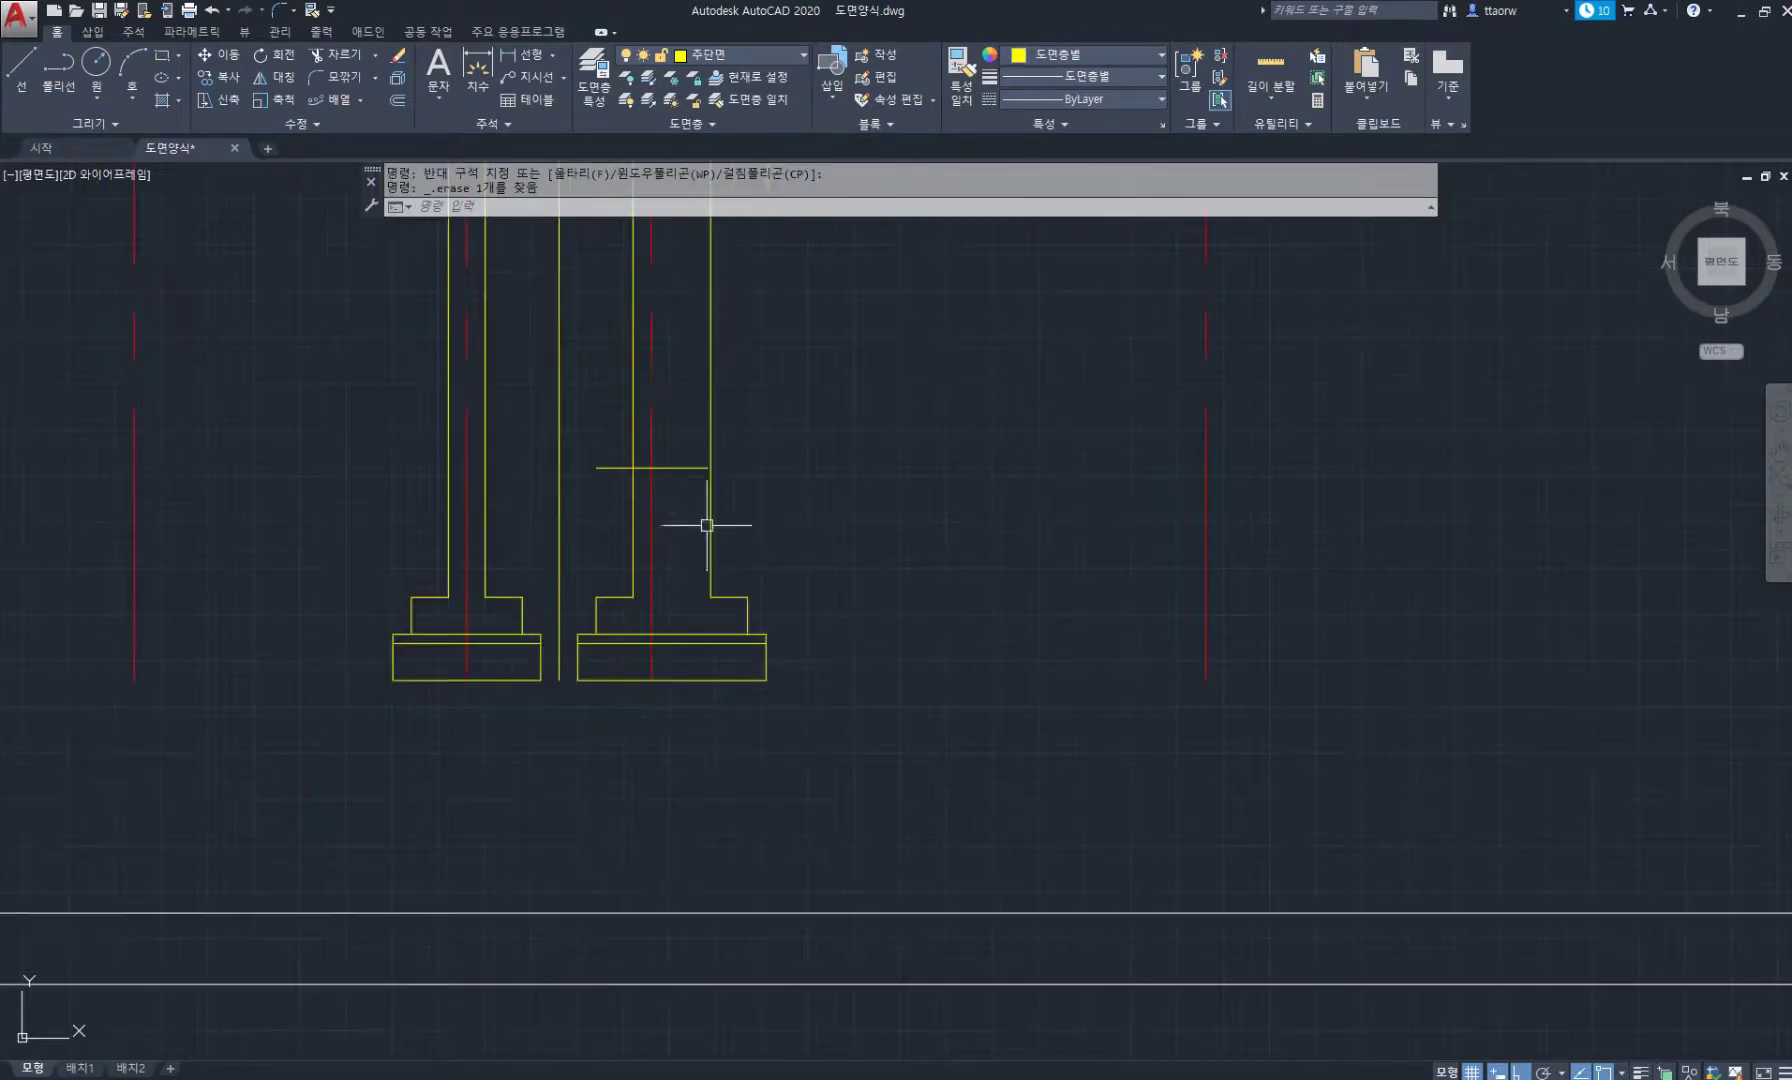
{"action": "middle_click_drag", "start_coordinate": [706, 524], "coordinate": [624, 637]}
{"action": "left_click", "coordinate": [600, 580]}
{"action": "left_click", "coordinate": [625, 580]}
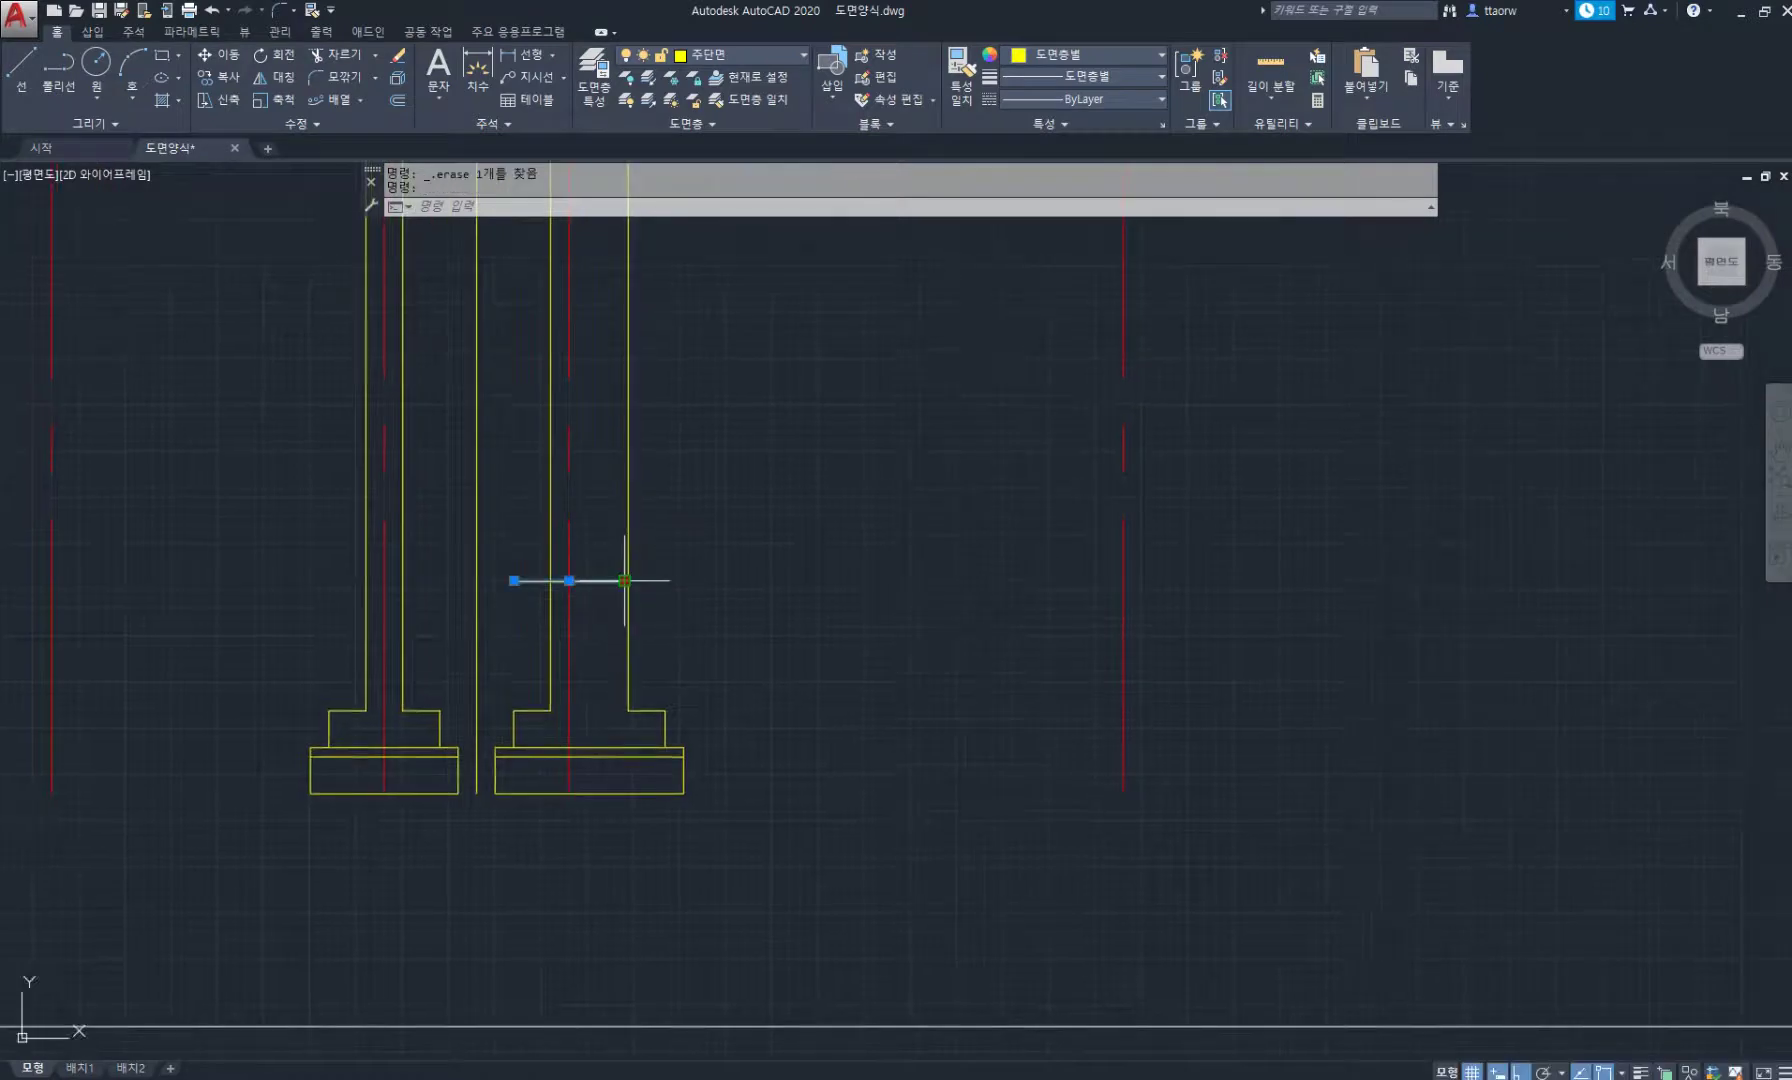
{"action": "left_click", "coordinate": [1562, 600]}
{"action": "left_click", "coordinate": [514, 580]}
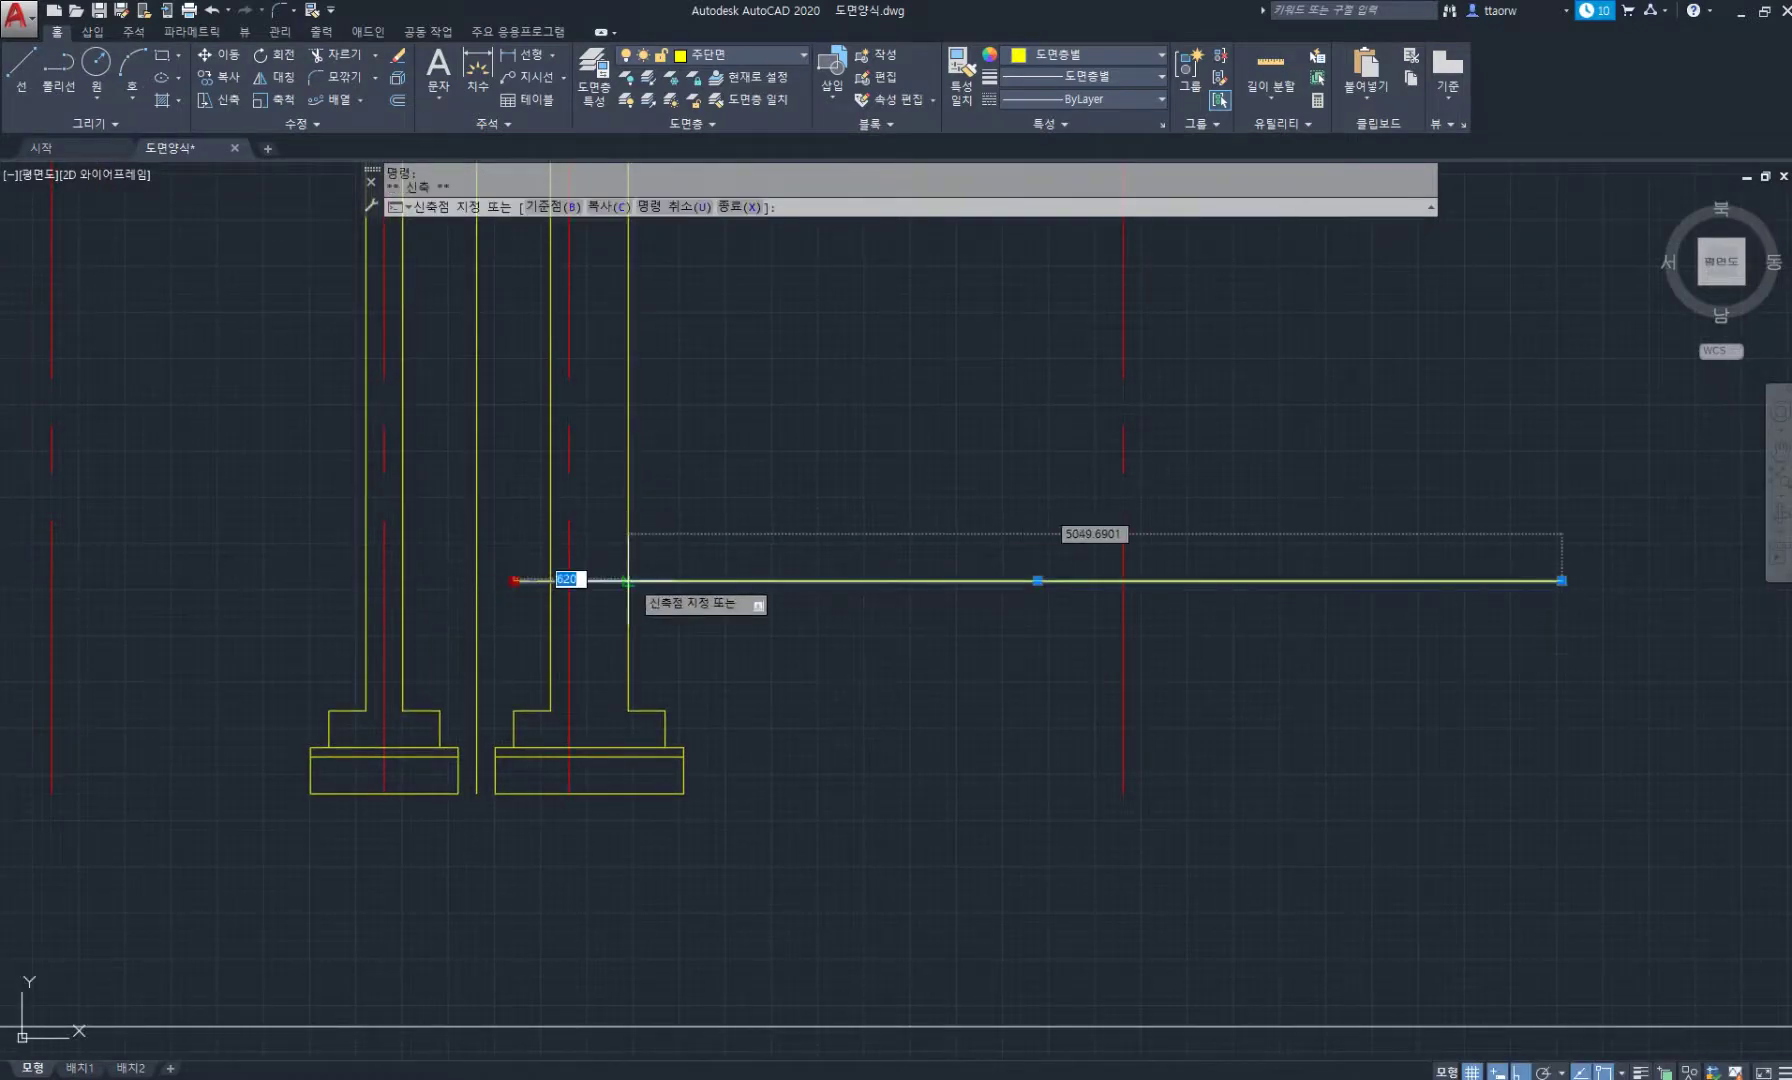
{"action": "left_click", "coordinate": [628, 580]}
{"action": "key", "text": "Escape"}
{"action": "key", "text": "Escape"}
Switch to the floor plan PDF in Adobe Acrobat Reader and examine section line A through the entrance and terrace steps.
{"action": "scroll", "coordinate": [752, 520], "scroll_direction": "down", "scroll_amount": 4}
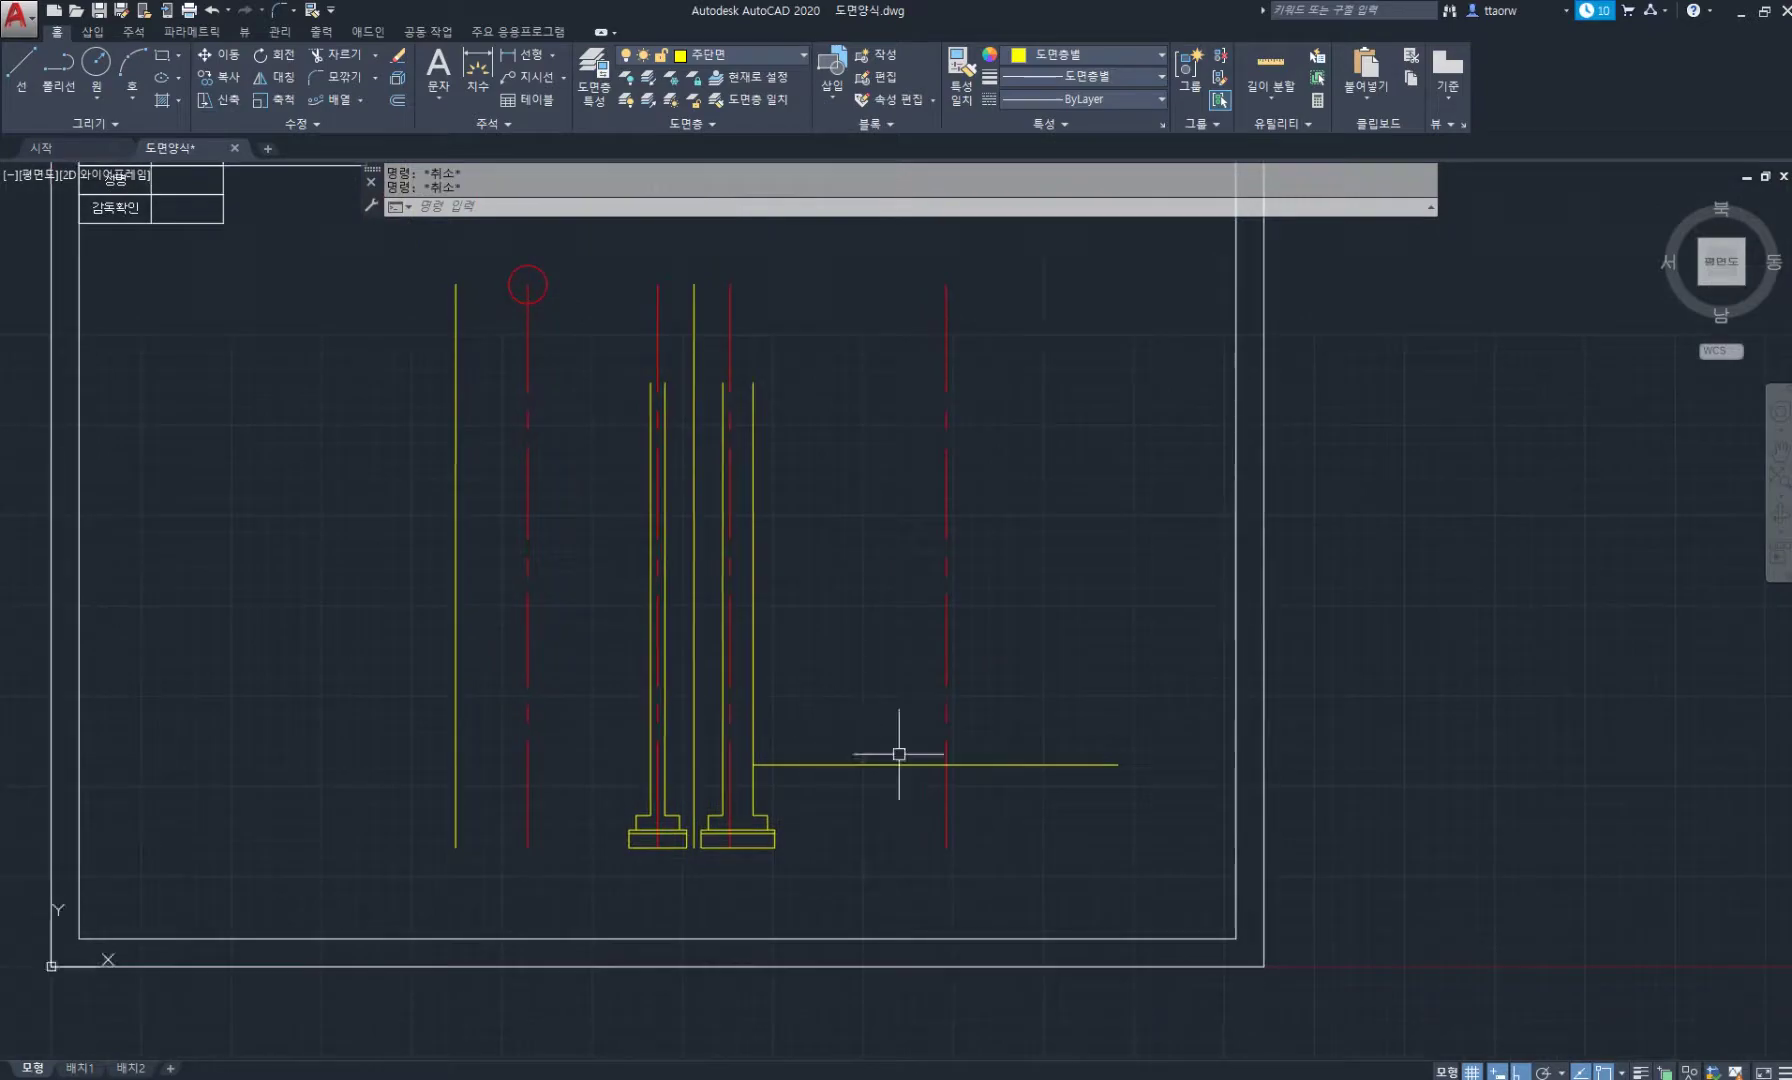
{"action": "scroll", "coordinate": [927, 801], "scroll_direction": "up", "scroll_amount": 2}
{"action": "left_click", "coordinate": [568, 1076]}
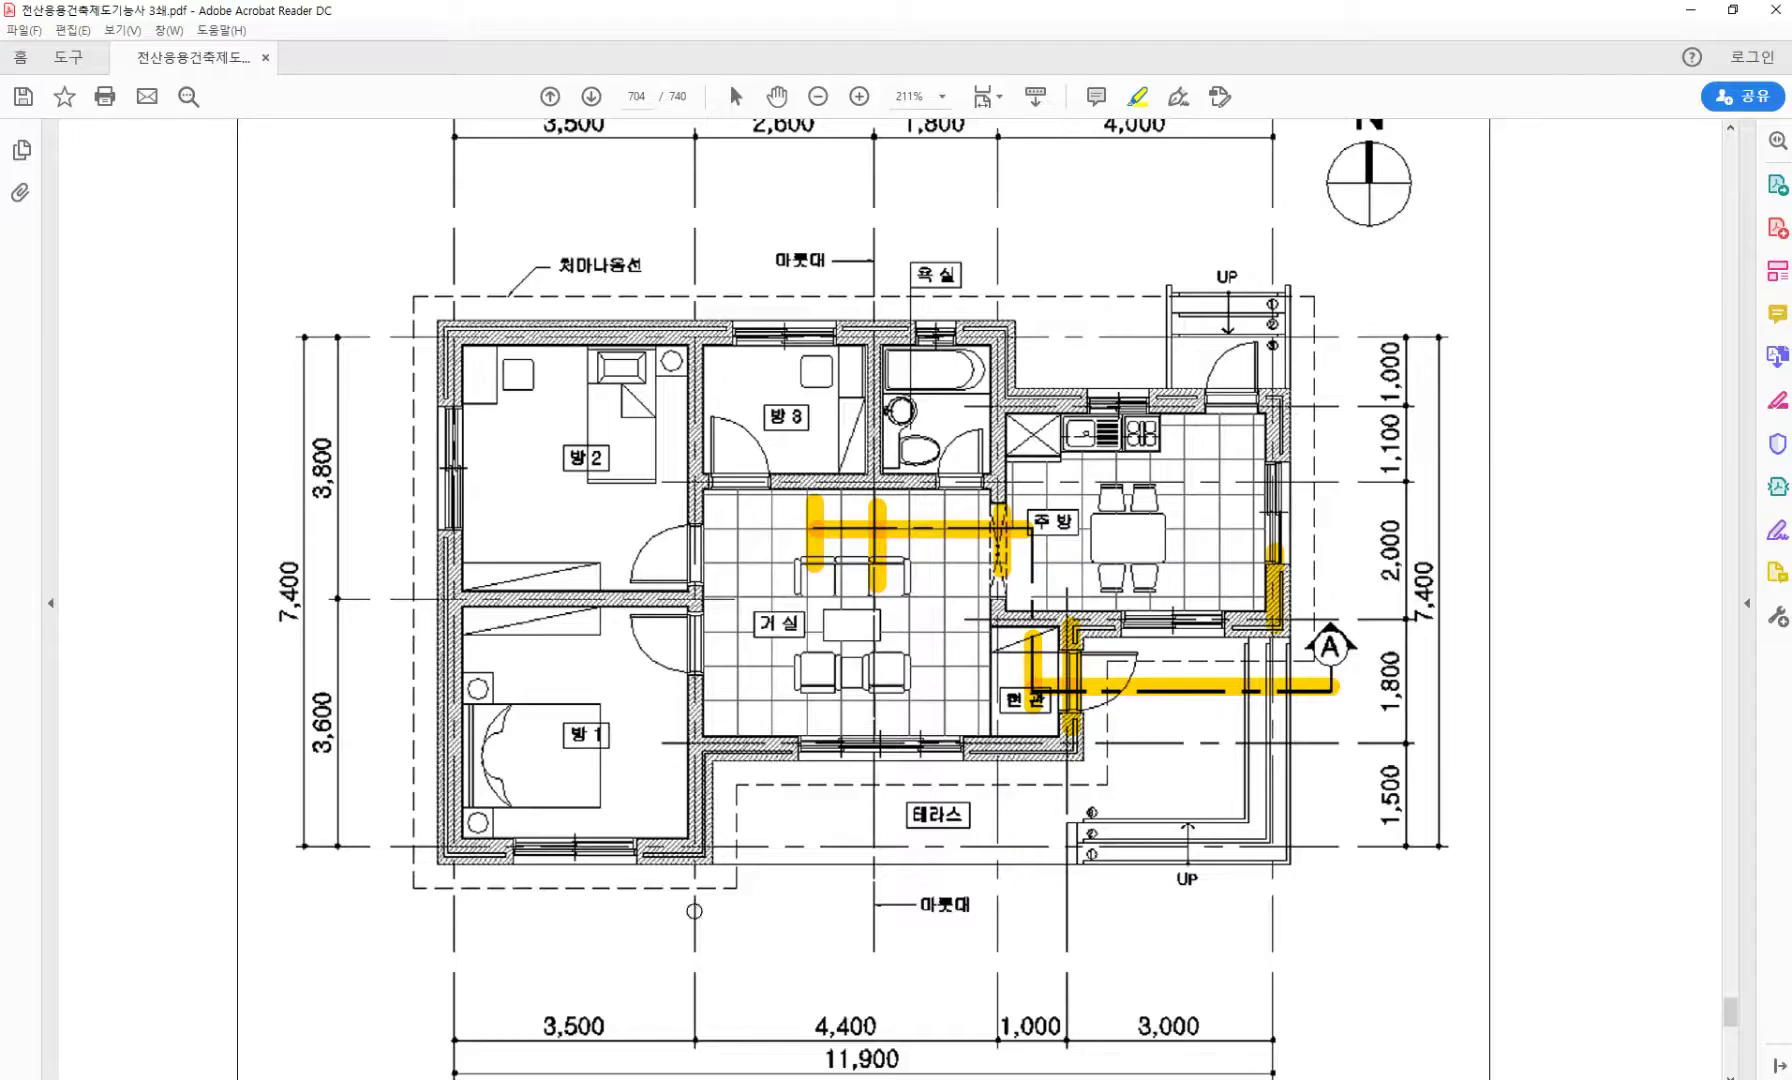
{"action": "scroll", "coordinate": [1487, 733], "scroll_direction": "up", "scroll_amount": 2, "text": "ctrl"}
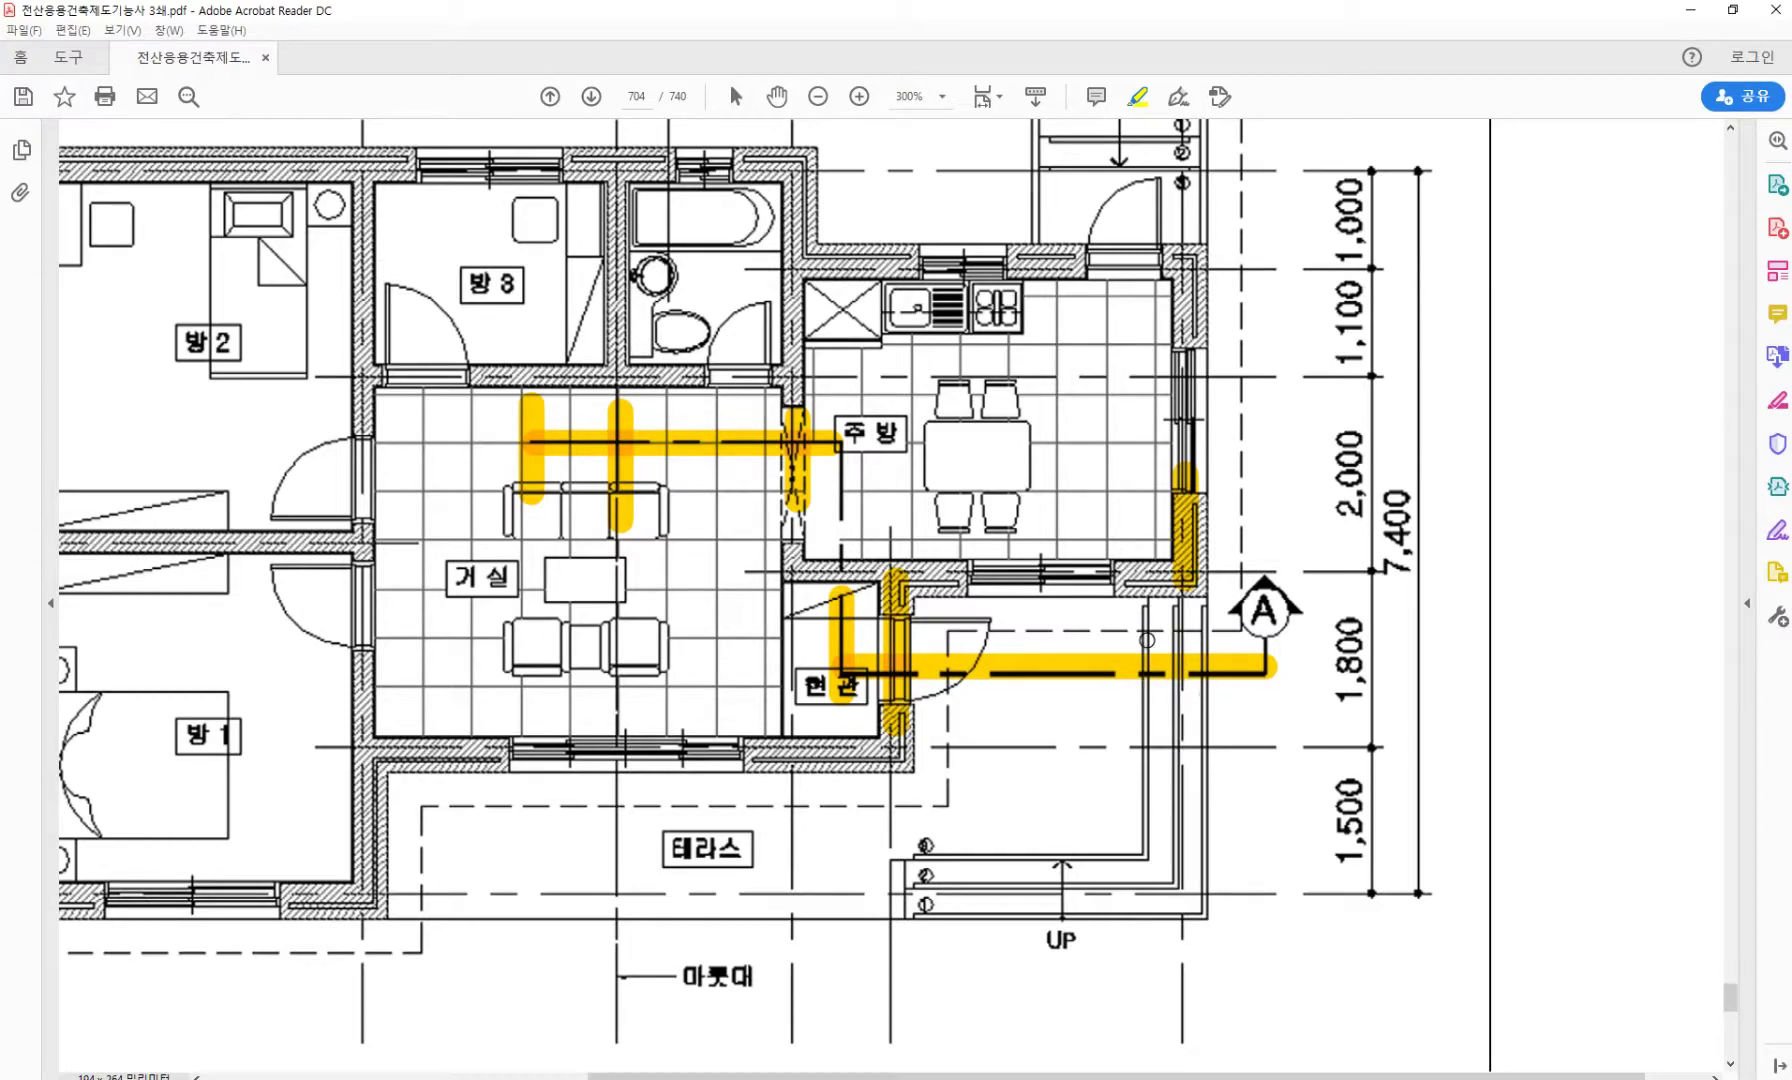
{"action": "scroll", "coordinate": [1150, 620], "scroll_direction": "up", "scroll_amount": 2, "text": "ctrl"}
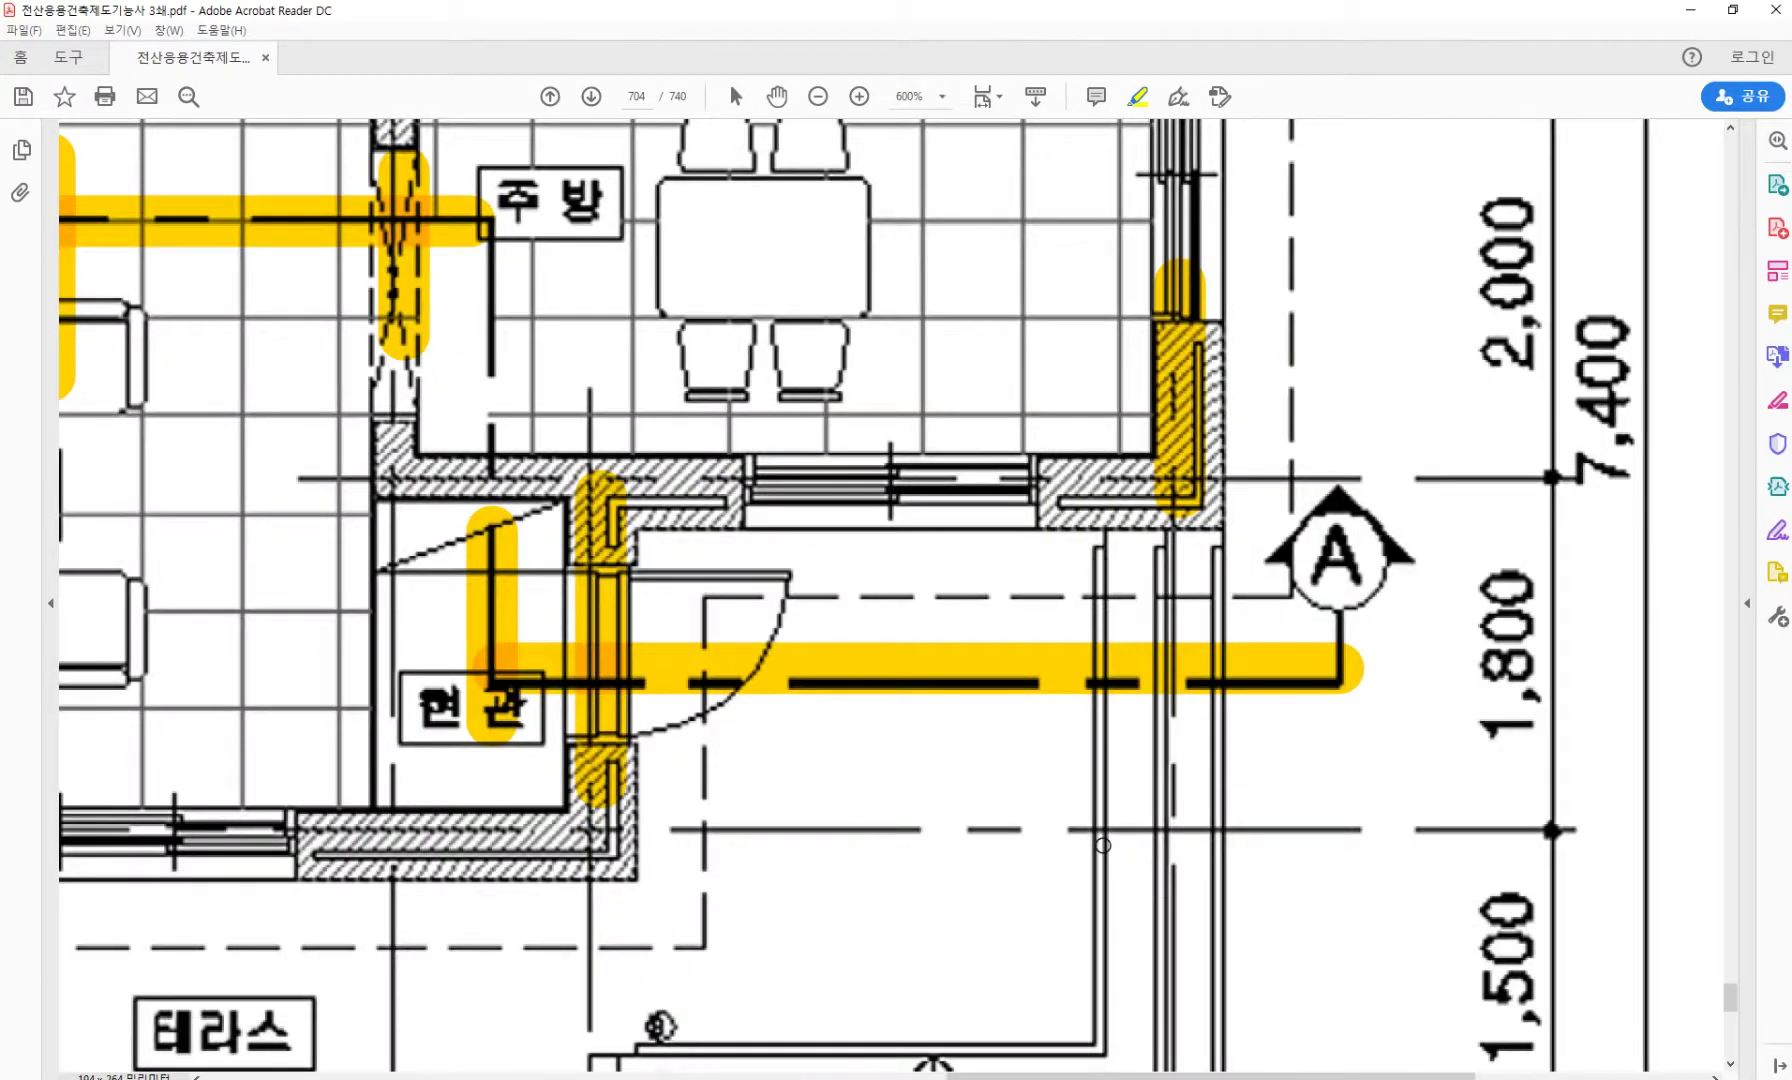
{"action": "scroll", "coordinate": [1113, 573], "scroll_direction": "down", "scroll_amount": 2, "text": "ctrl"}
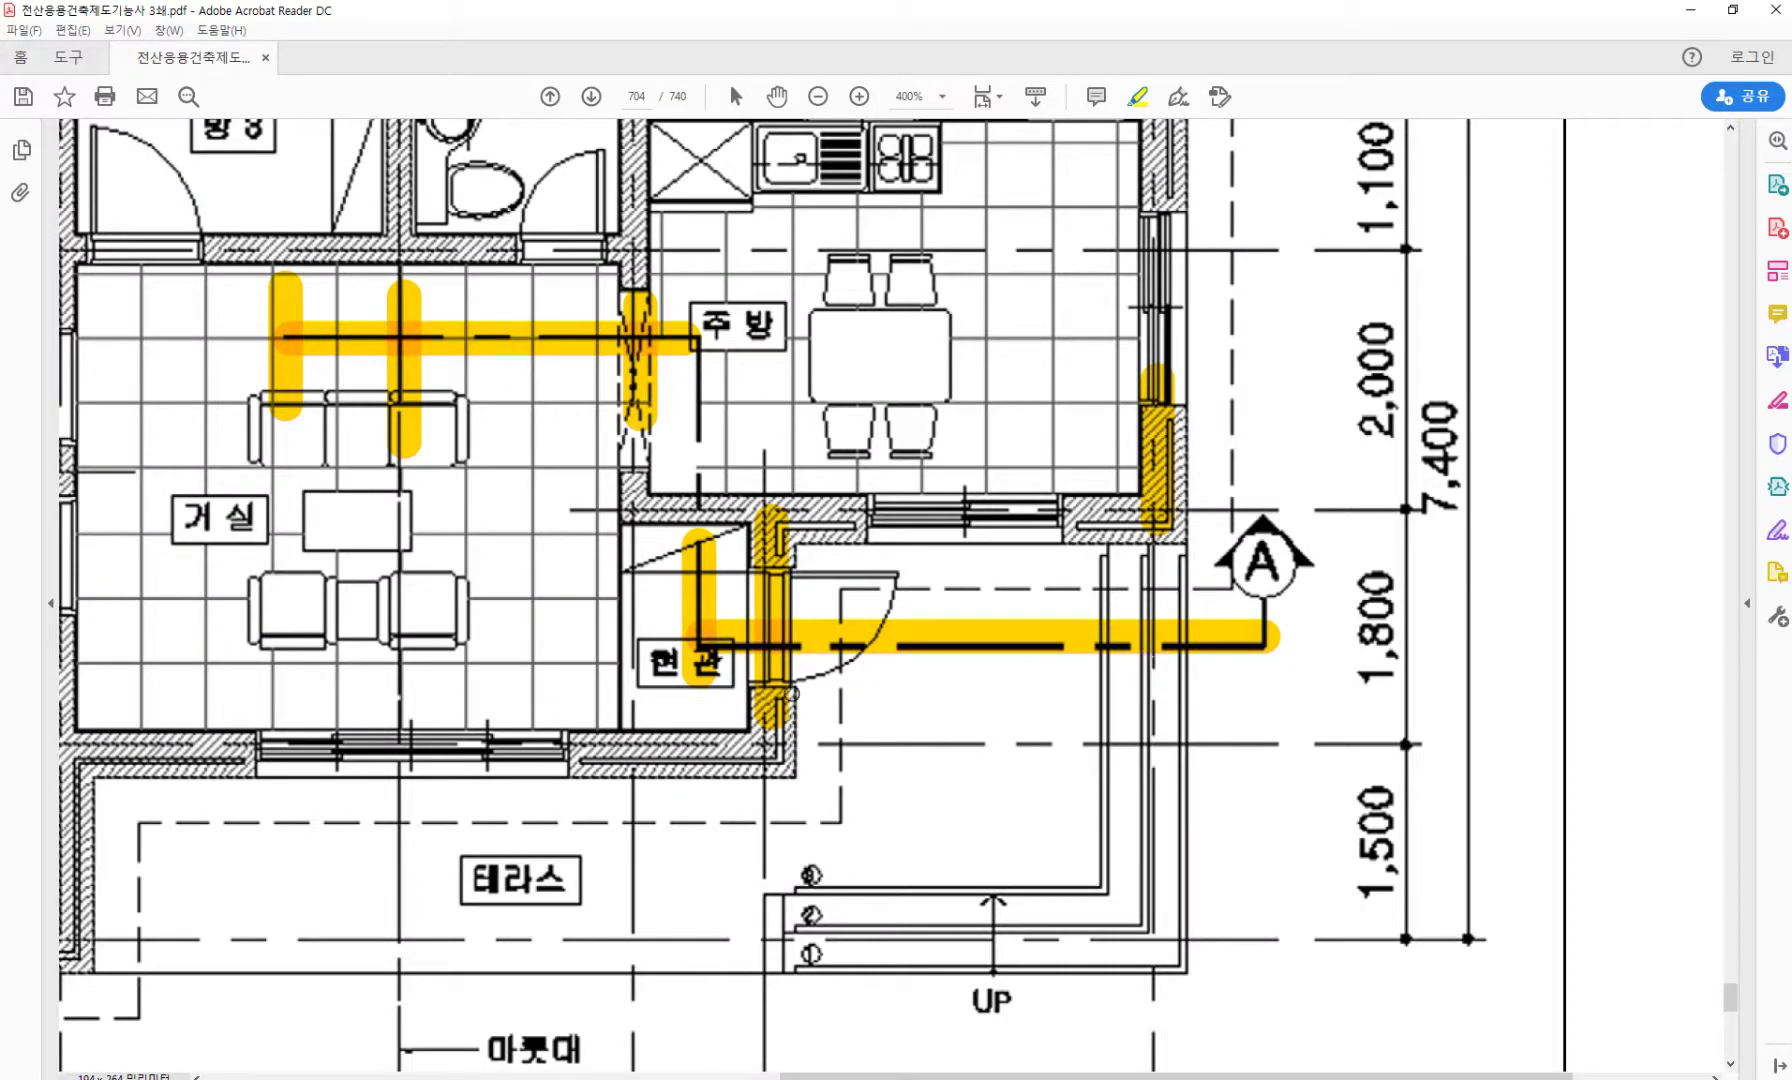
{"action": "key", "text": "alt+Tab"}
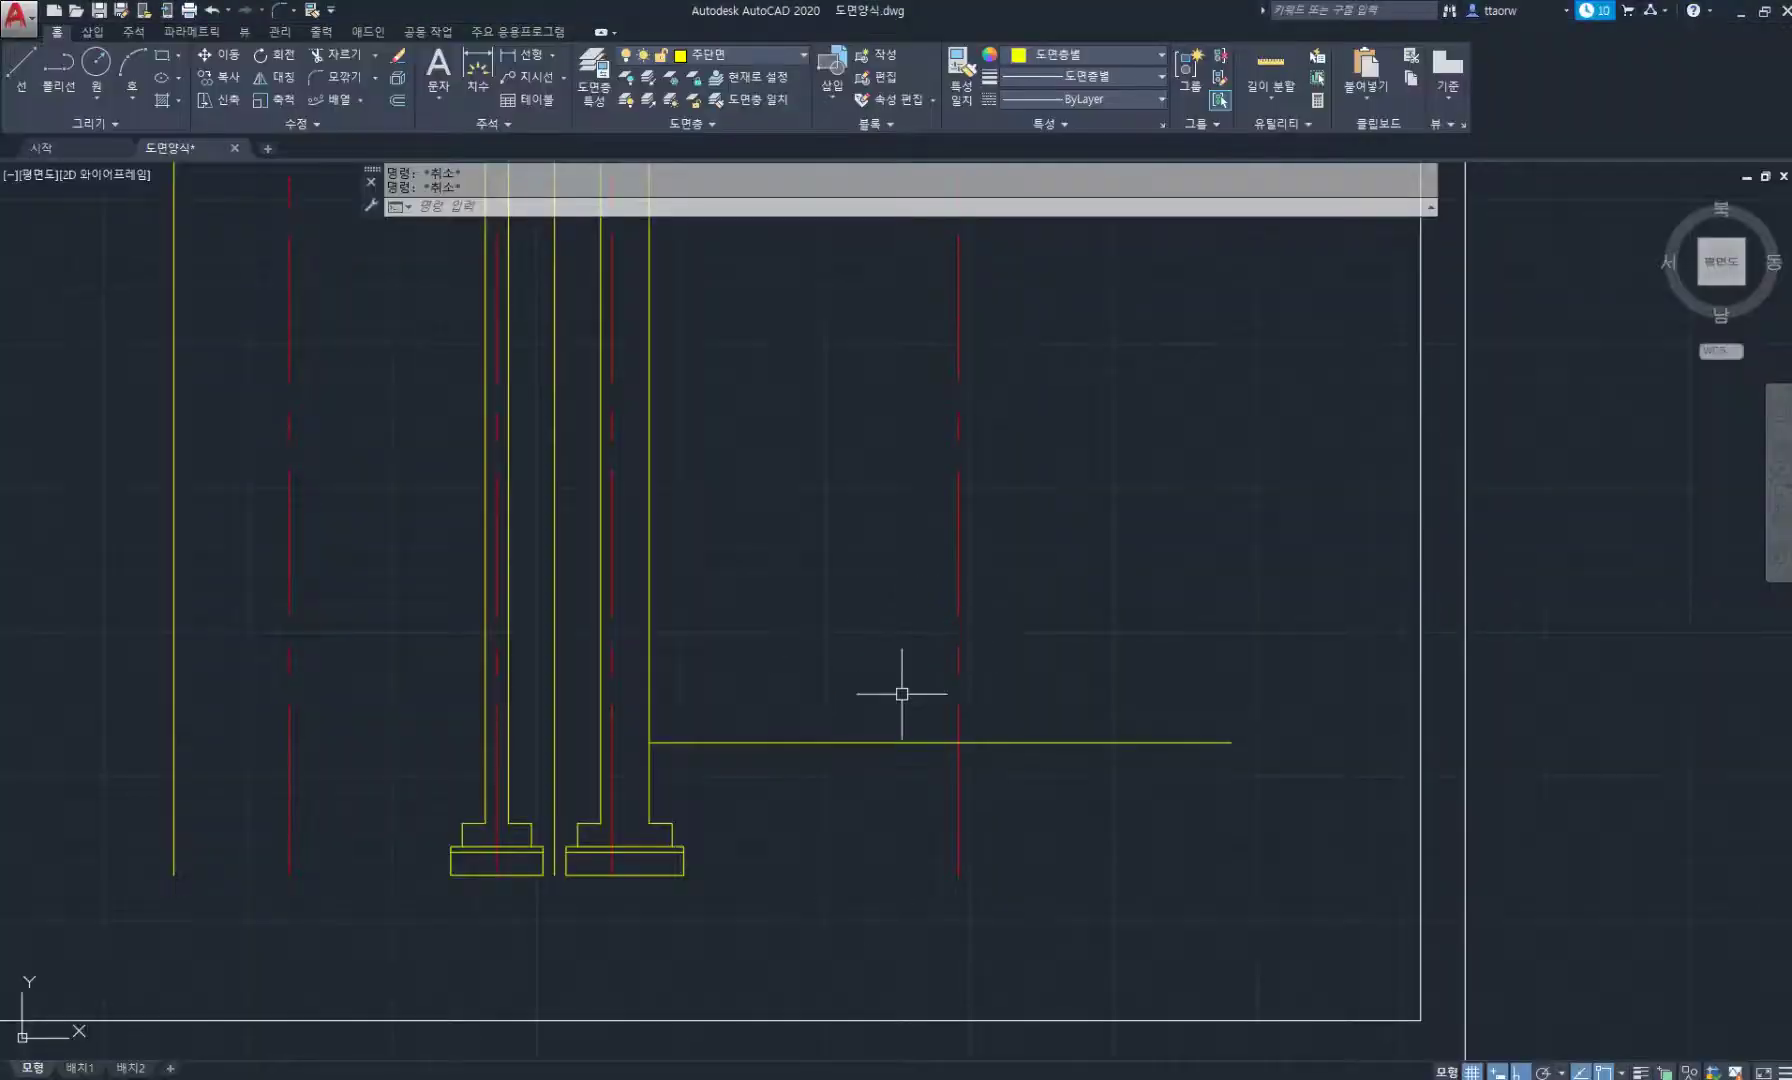
Back in AutoCAD, offset the rightmost centre line 320 to the right.
{"action": "type", "text": "o"}
{"action": "key", "text": "Return"}
{"action": "key", "text": "Return"}
{"action": "left_click", "coordinate": [958, 720]}
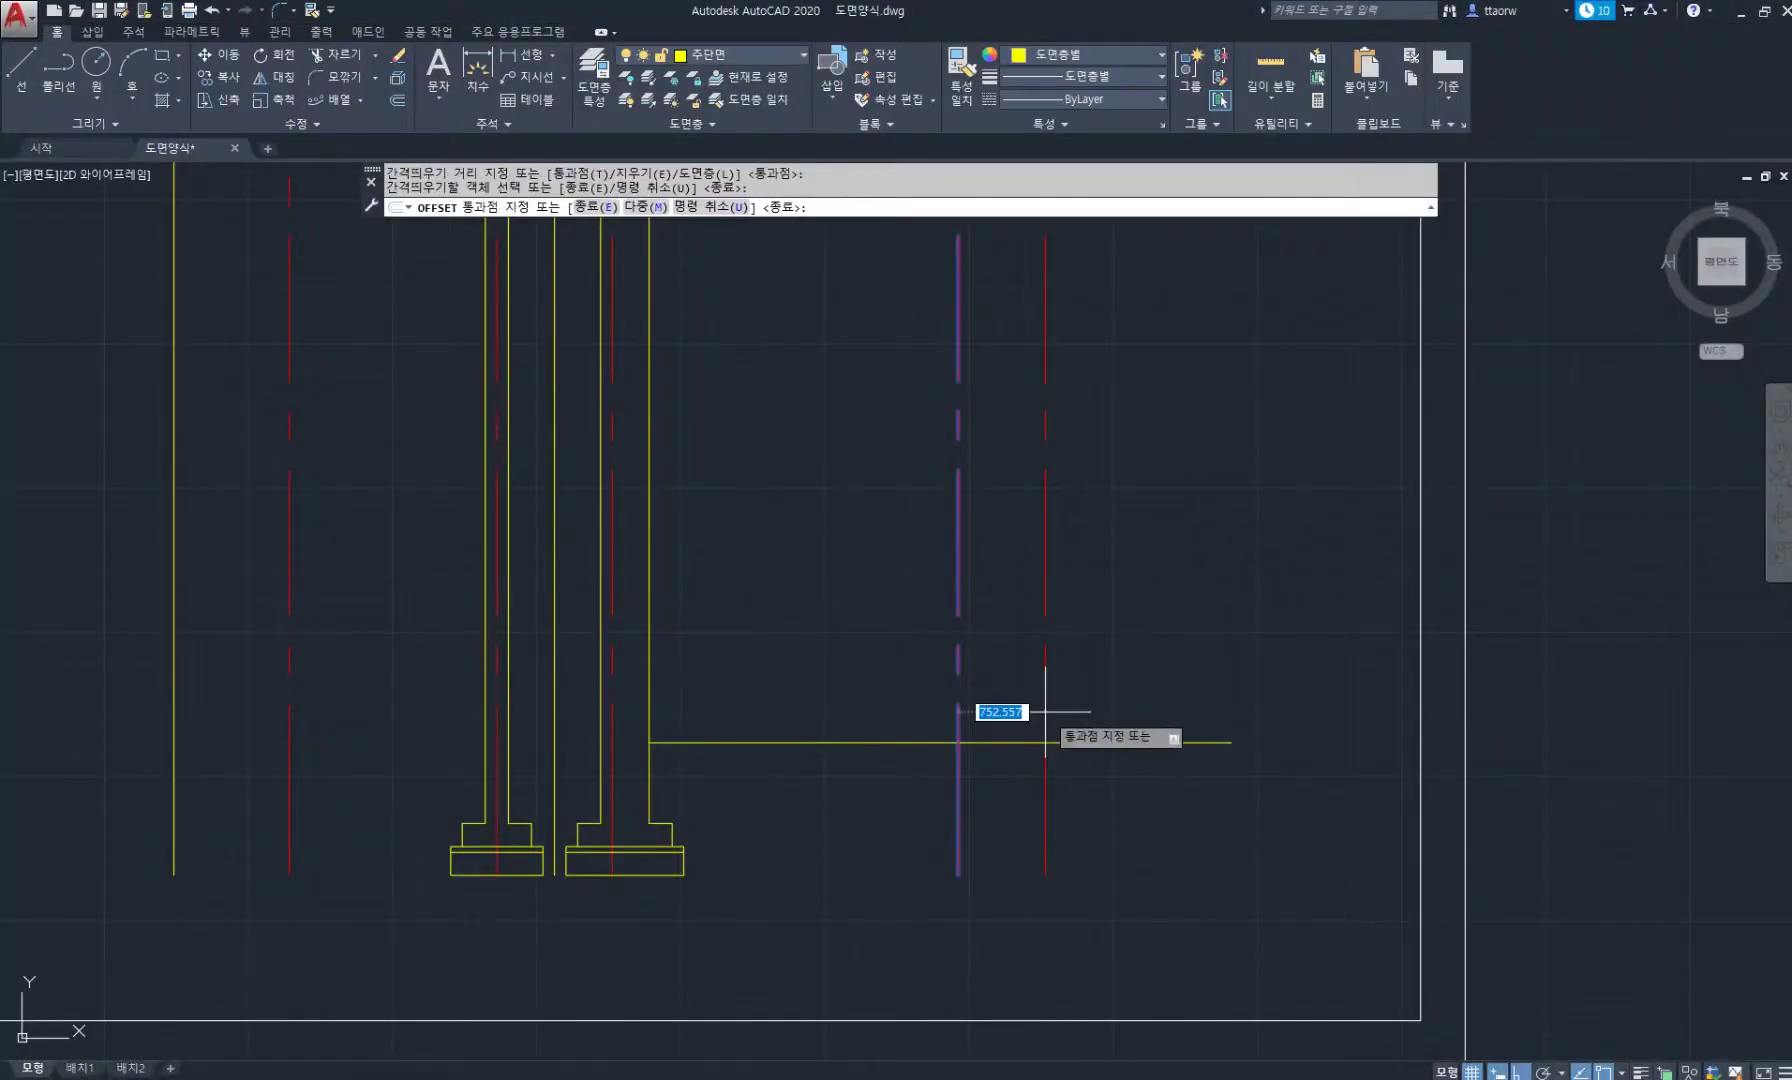
{"action": "type", "text": "320"}
{"action": "key", "text": "Return"}
{"action": "key", "text": "Escape"}
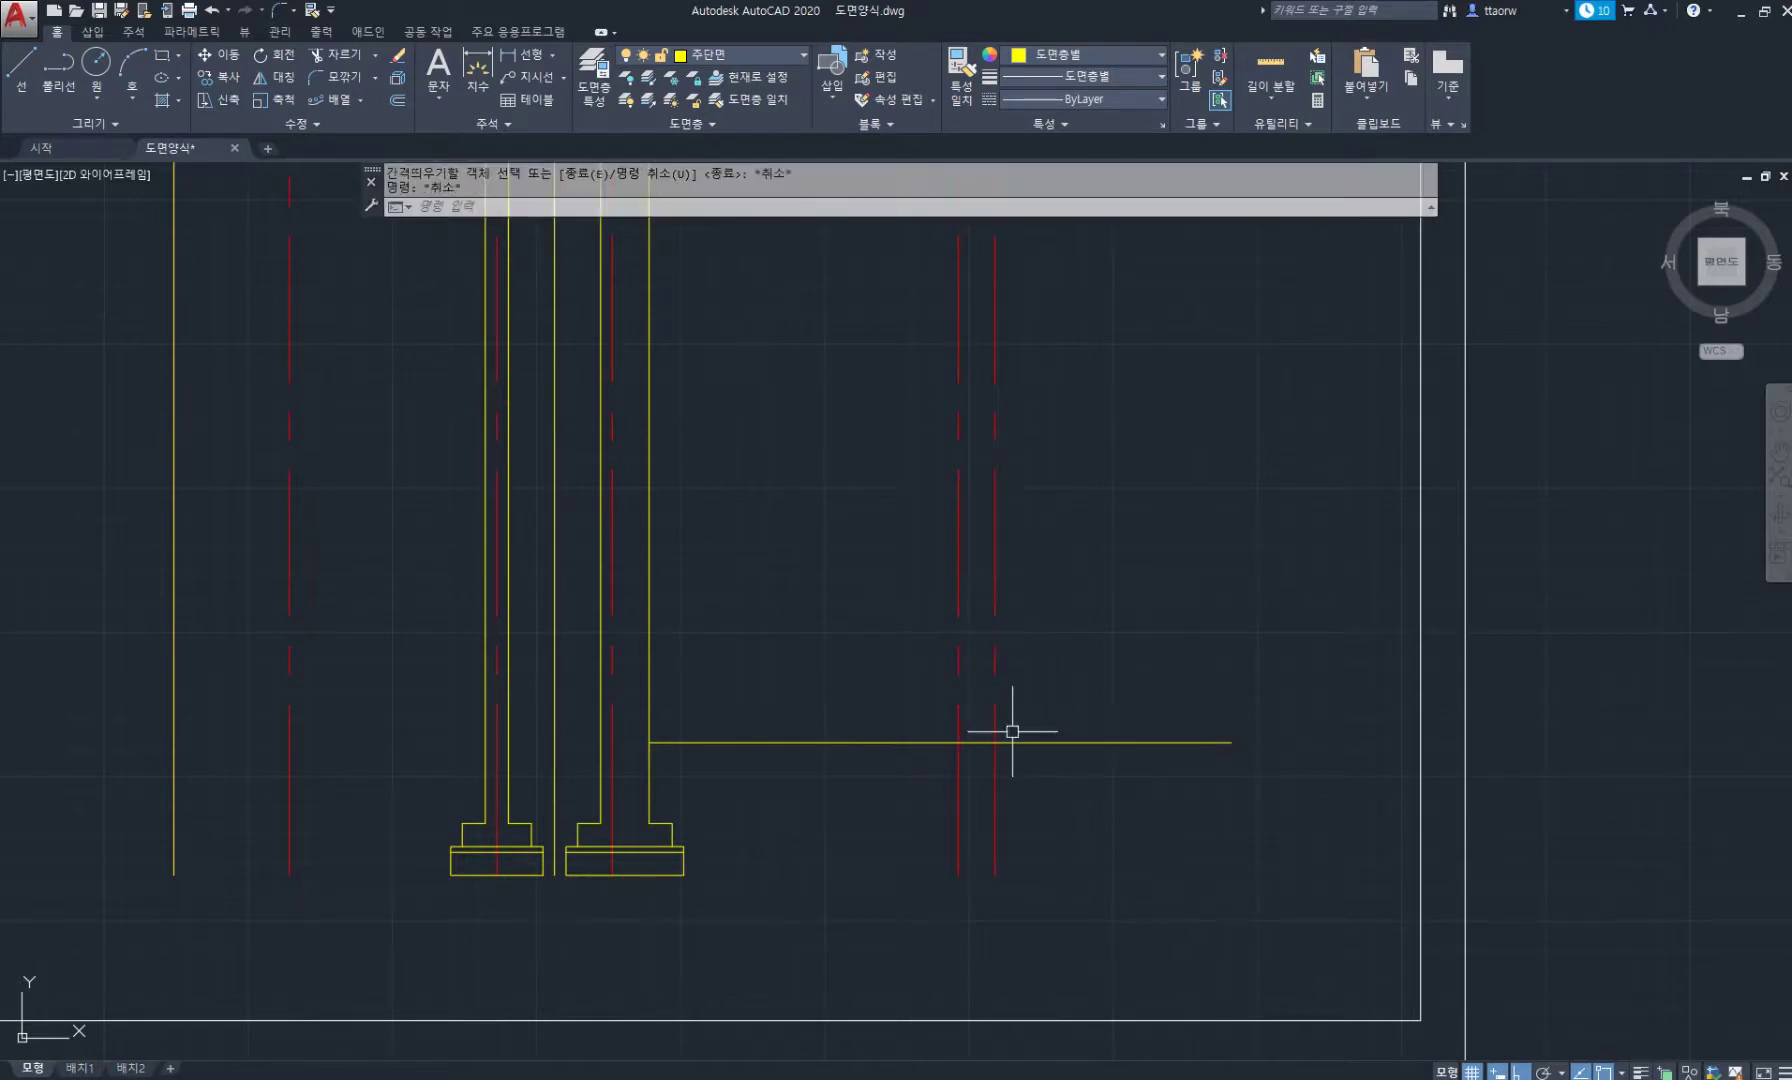
Start the terrace step outline where the new offset line crosses the ground line, going 150 up and 300 left.
{"action": "type", "text": "l"}
{"action": "key", "text": "Return"}
{"action": "left_click", "coordinate": [995, 742]}
{"action": "type", "text": "15"}
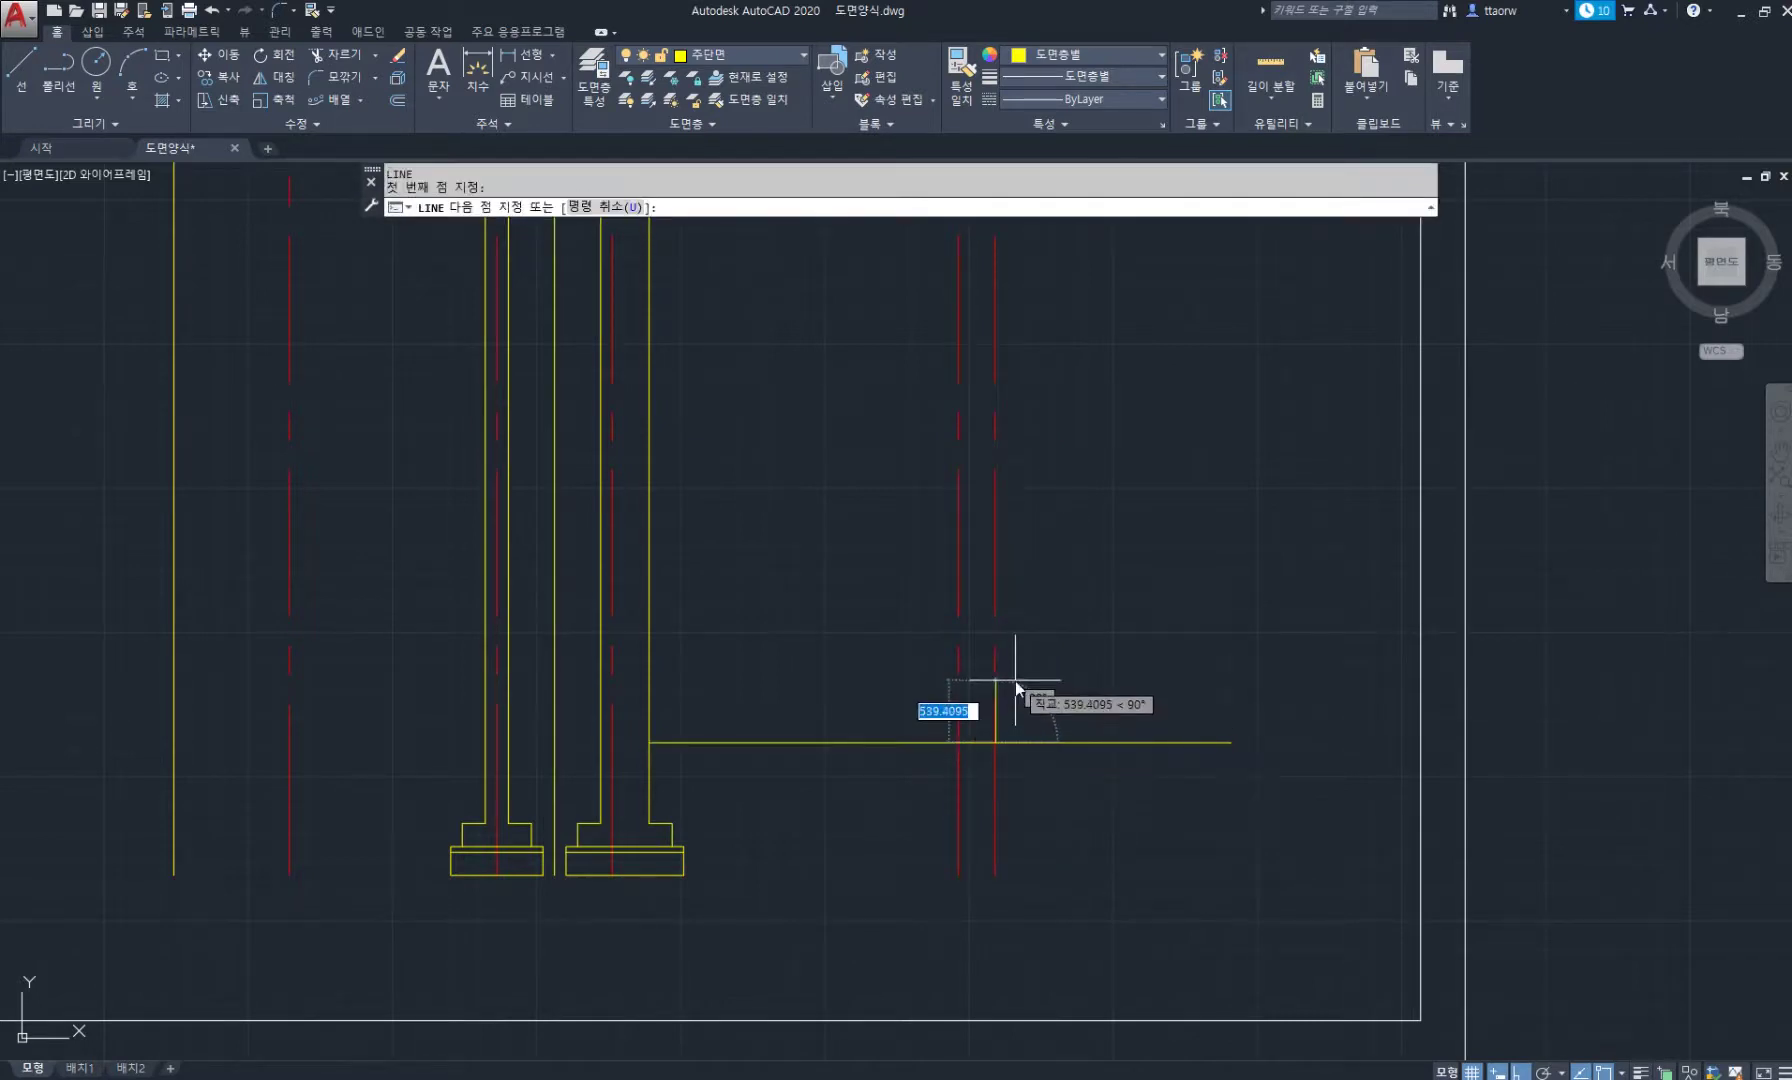
{"action": "type", "text": "0"}
{"action": "key", "text": "Return"}
{"action": "type", "text": "3"}
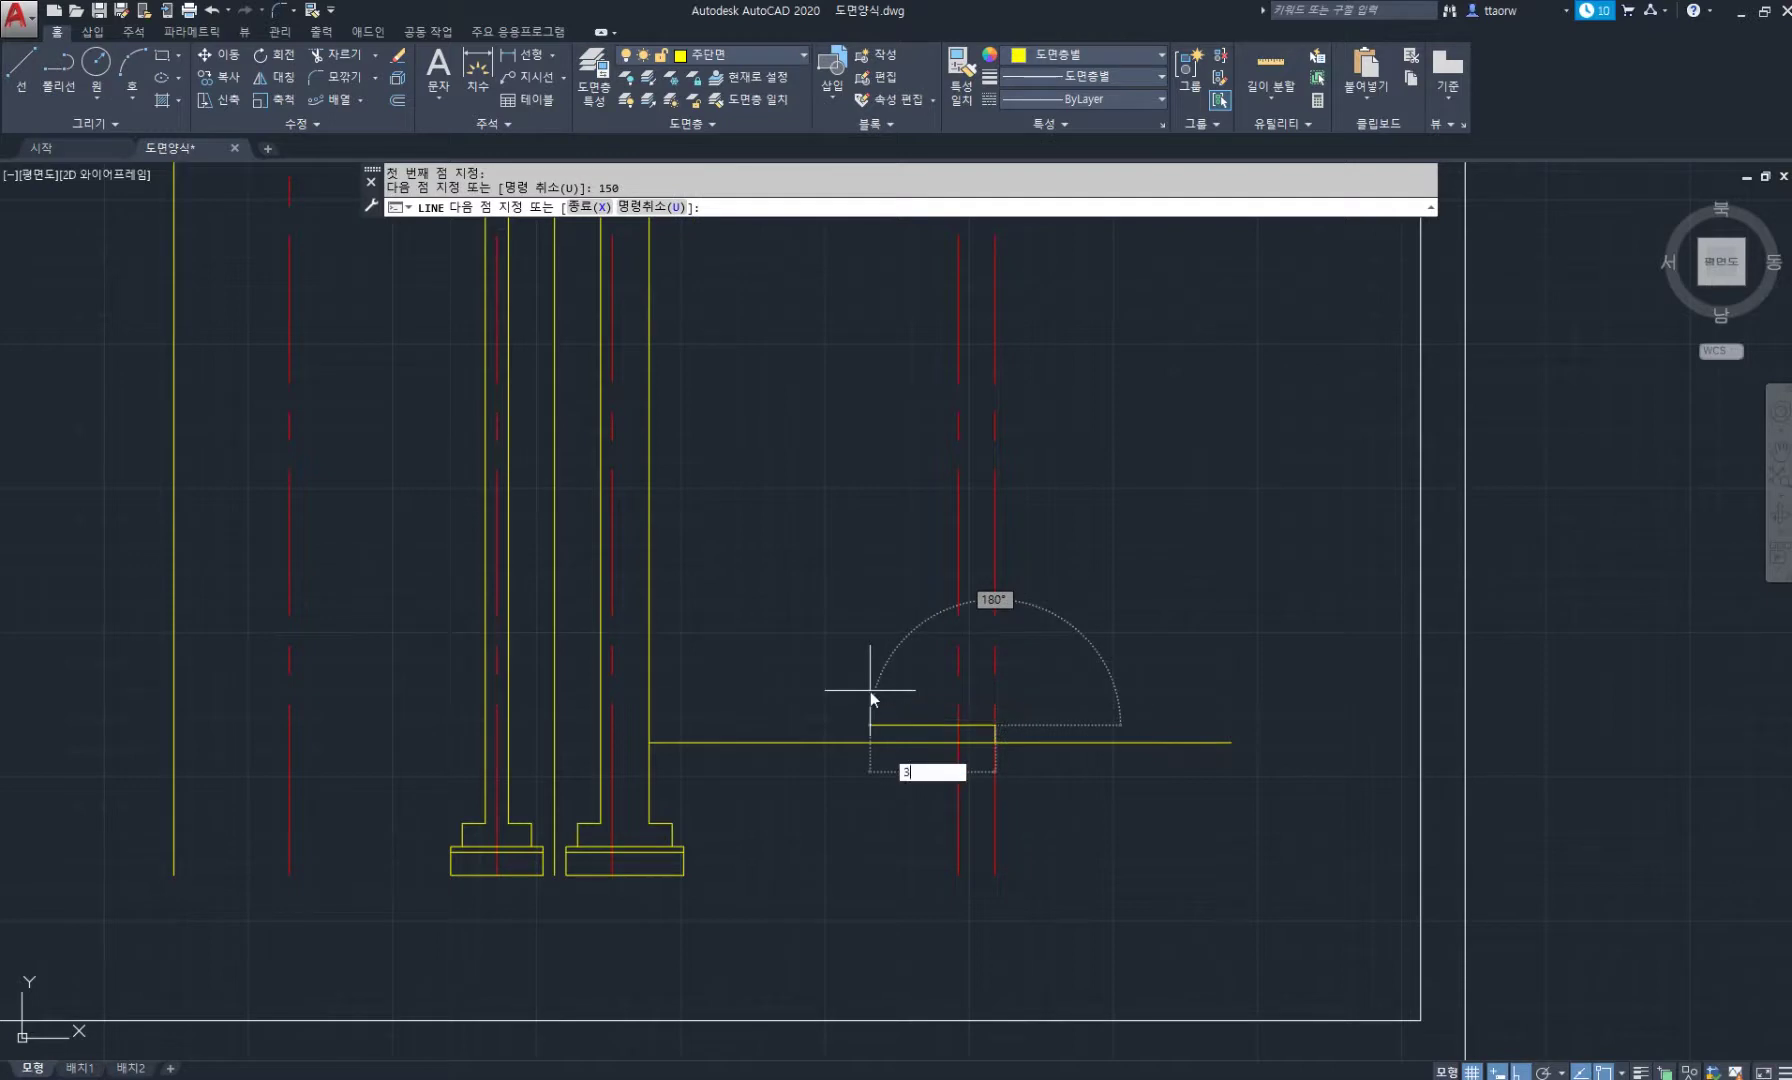
{"action": "type", "text": "00"}
{"action": "key", "text": "Return"}
Continue the terrace step outline 150 up, 300 left and 150 up.
{"action": "type", "text": "15"}
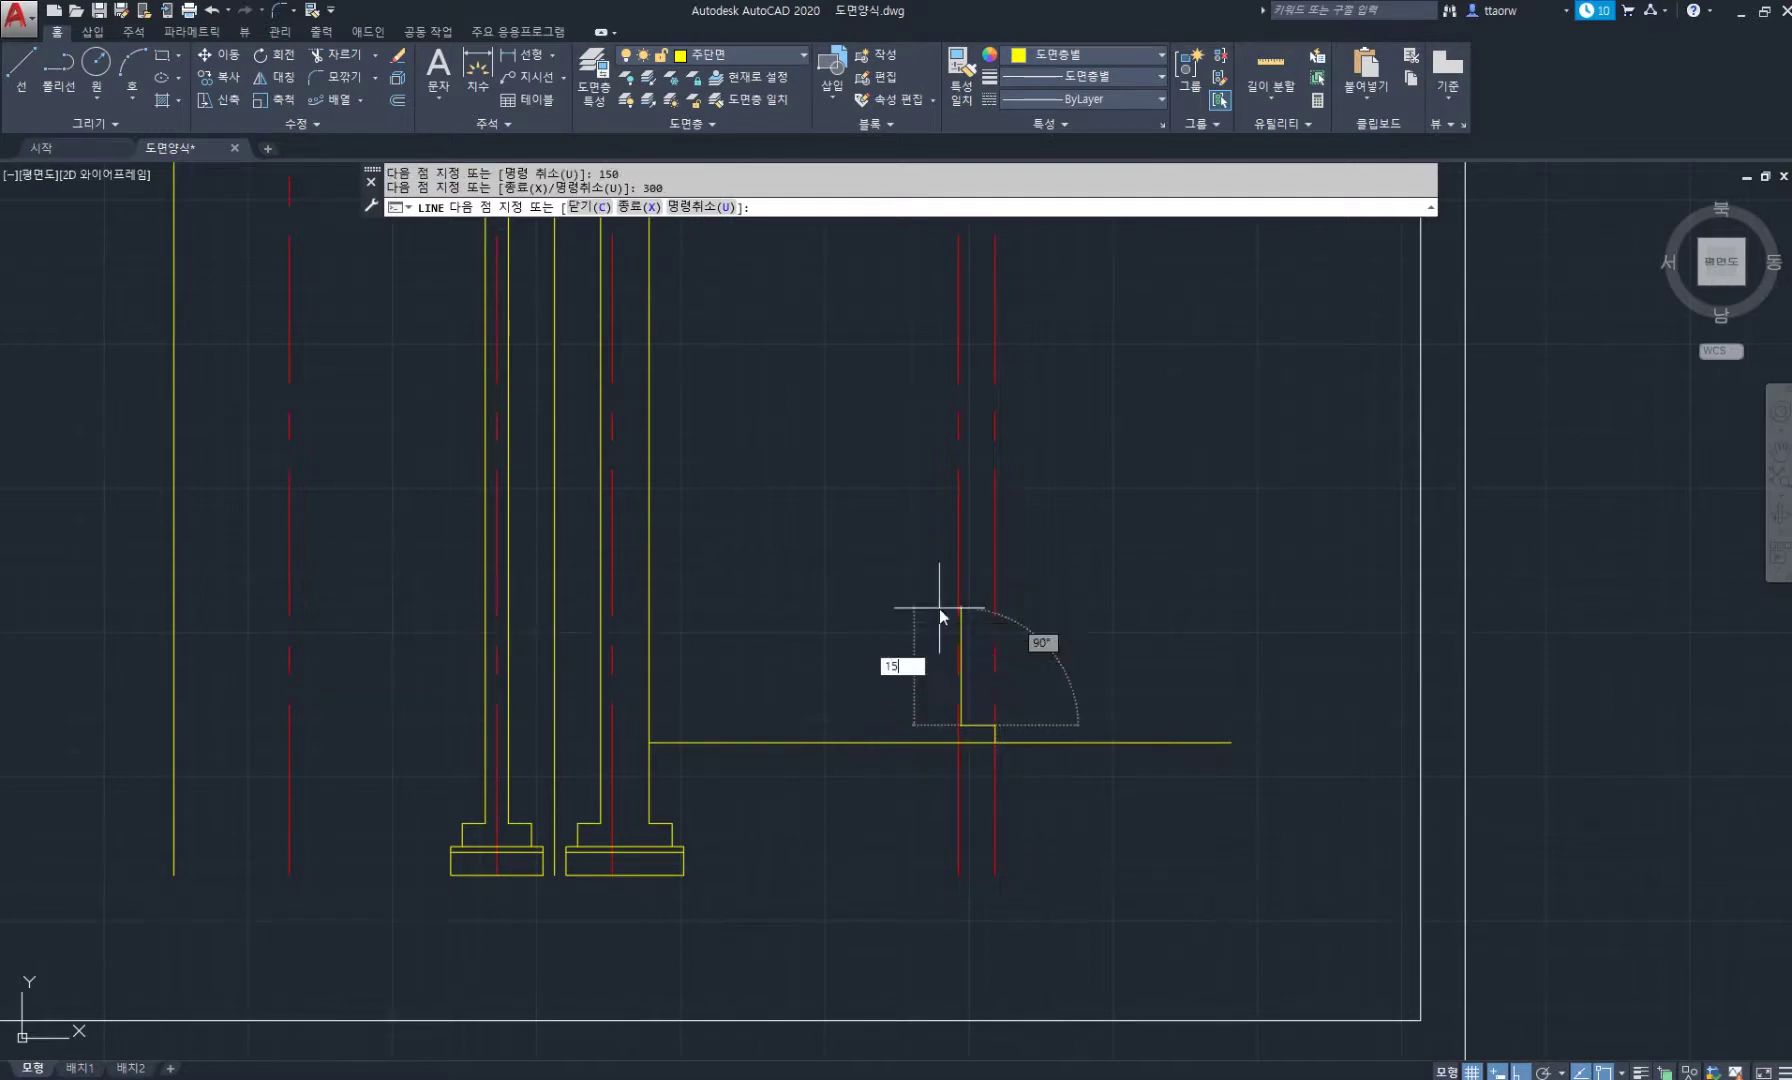
{"action": "type", "text": "0"}
{"action": "key", "text": "Return"}
{"action": "type", "text": "300"}
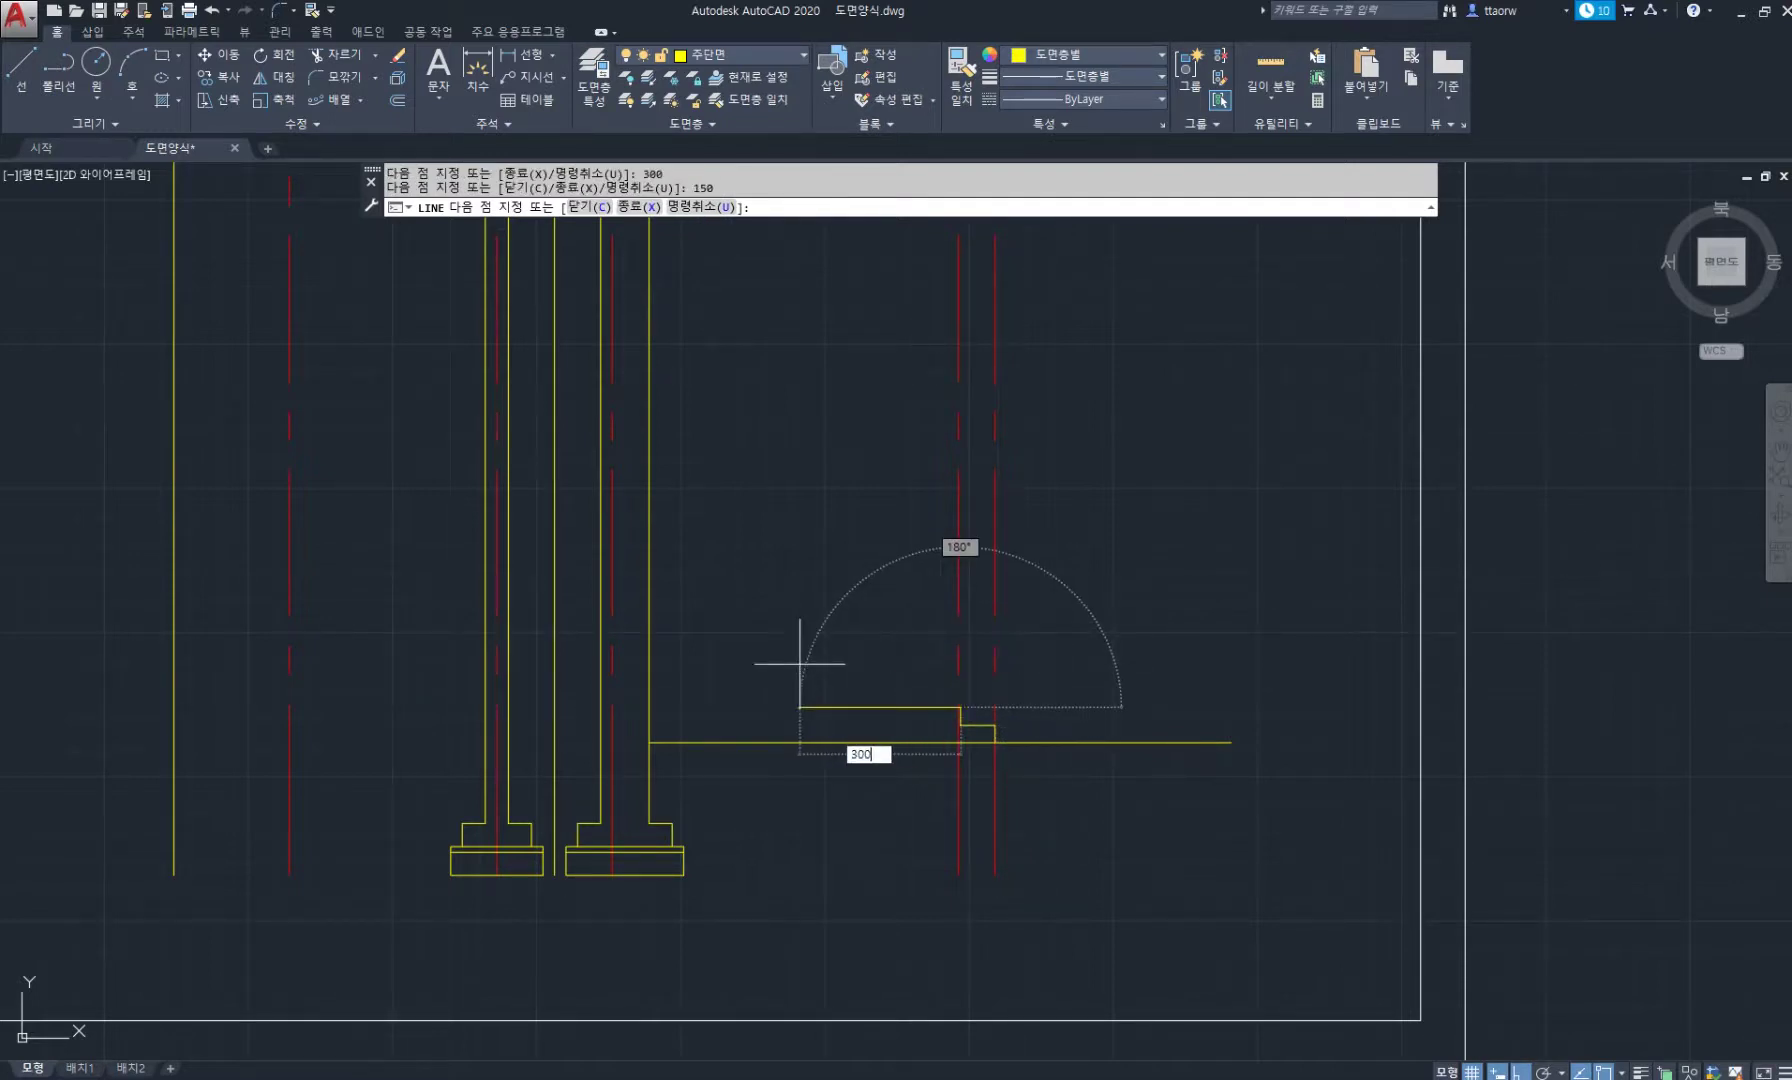
{"action": "key", "text": "Return"}
{"action": "type", "text": "150"}
{"action": "key", "text": "Return"}
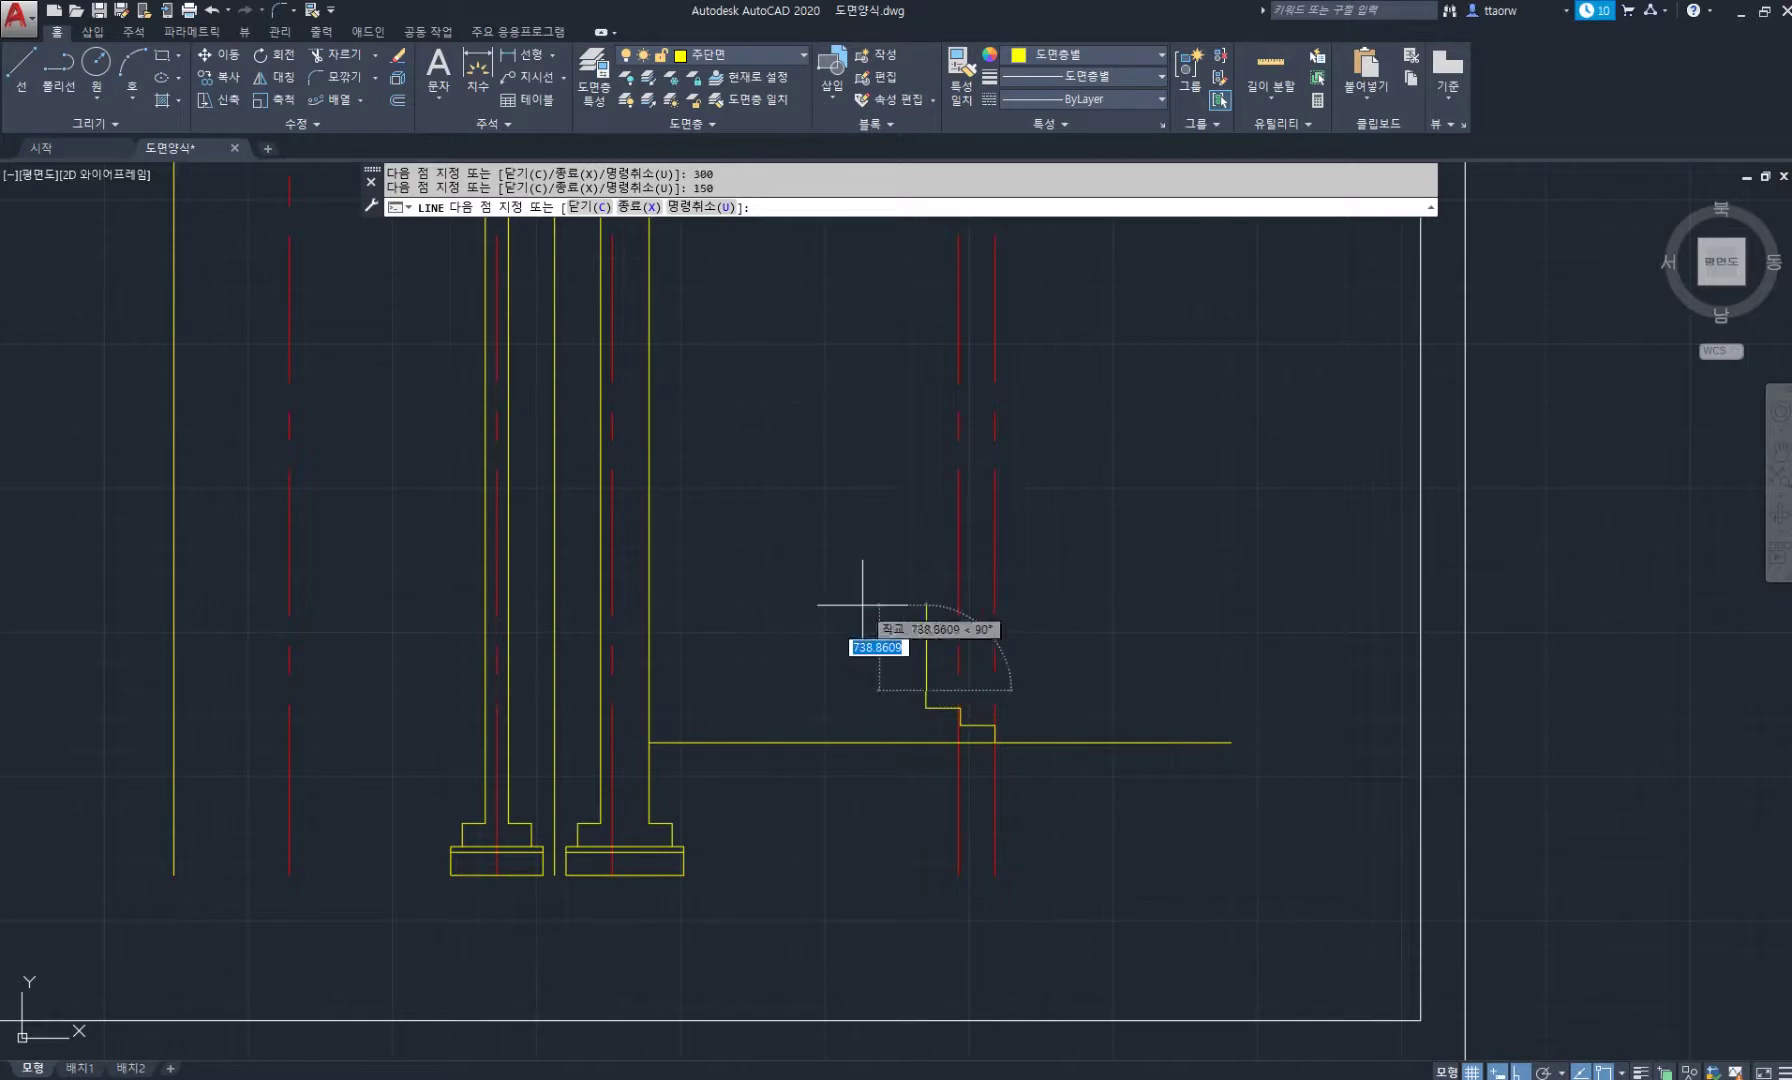
Continue the outline horizontally left to the vertical line between the two footings, followed by a 150 rise.
{"action": "scroll", "coordinate": [648, 690], "scroll_direction": "up", "scroll_amount": 2}
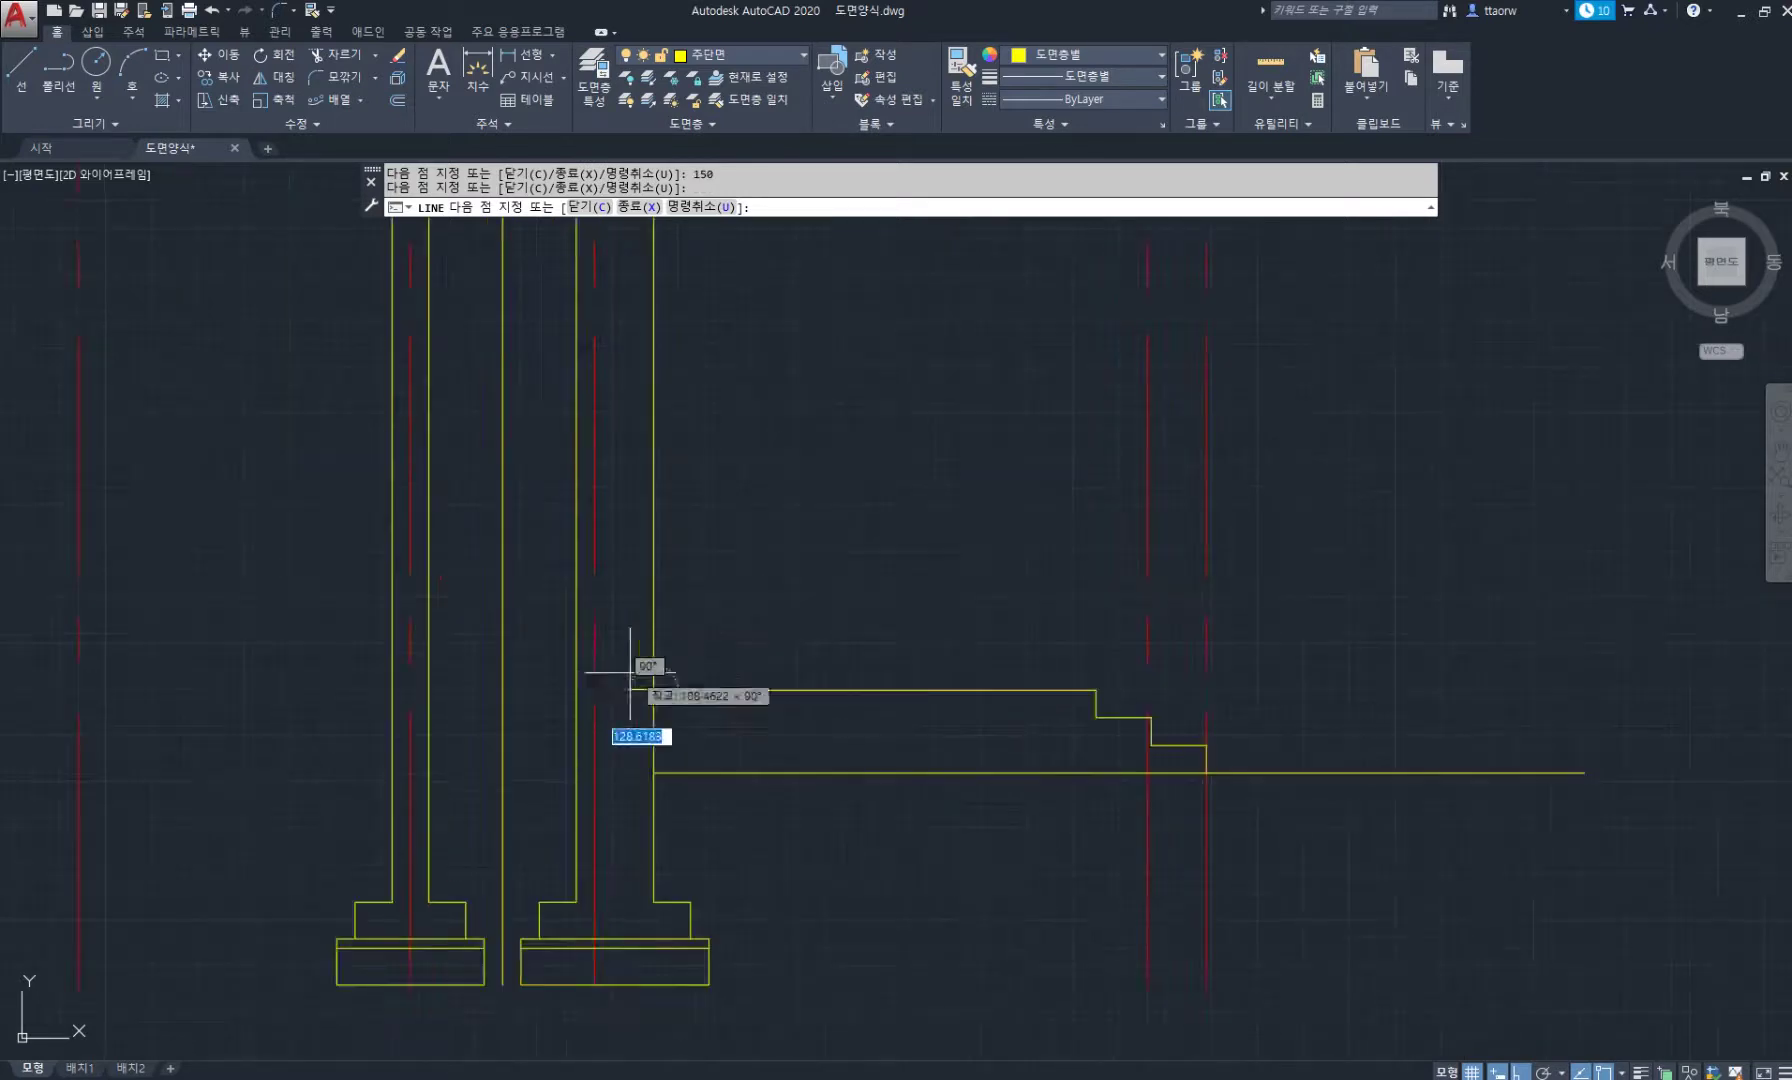
{"action": "type", "text": "420"}
{"action": "left_click", "coordinate": [575, 689]}
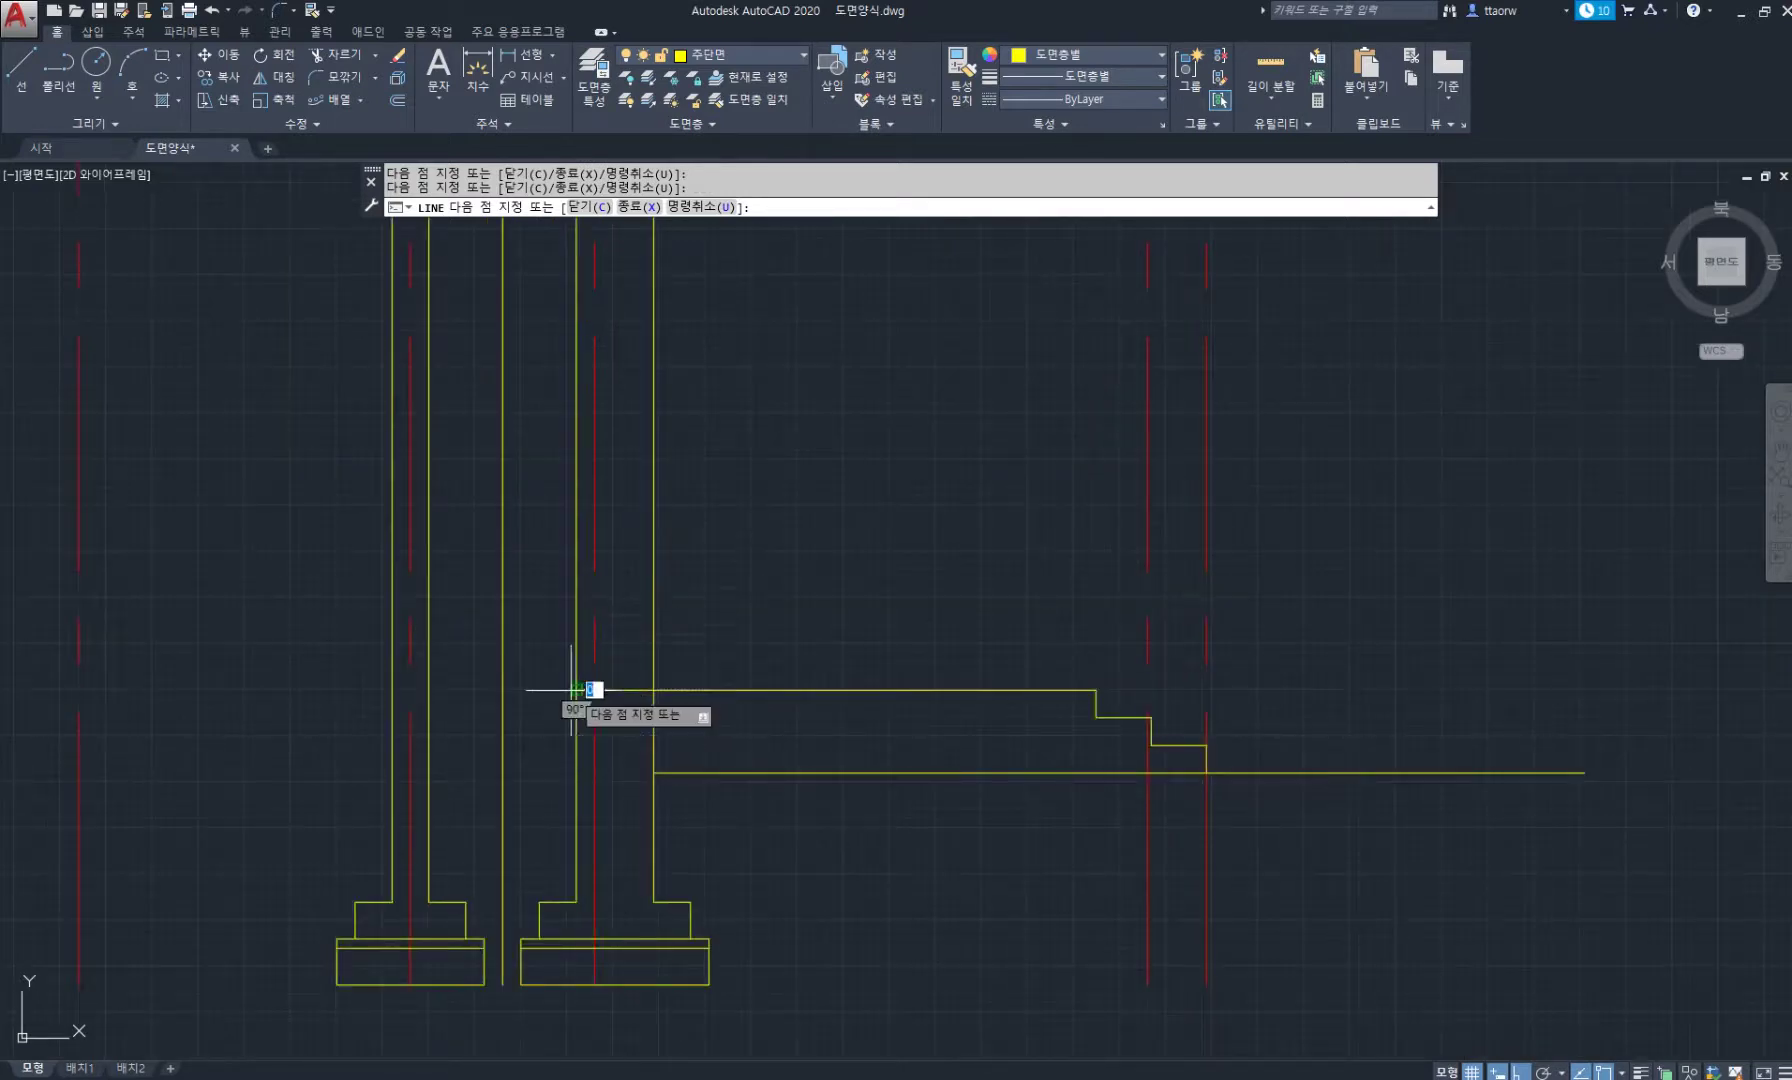
{"action": "left_click", "coordinate": [502, 689]}
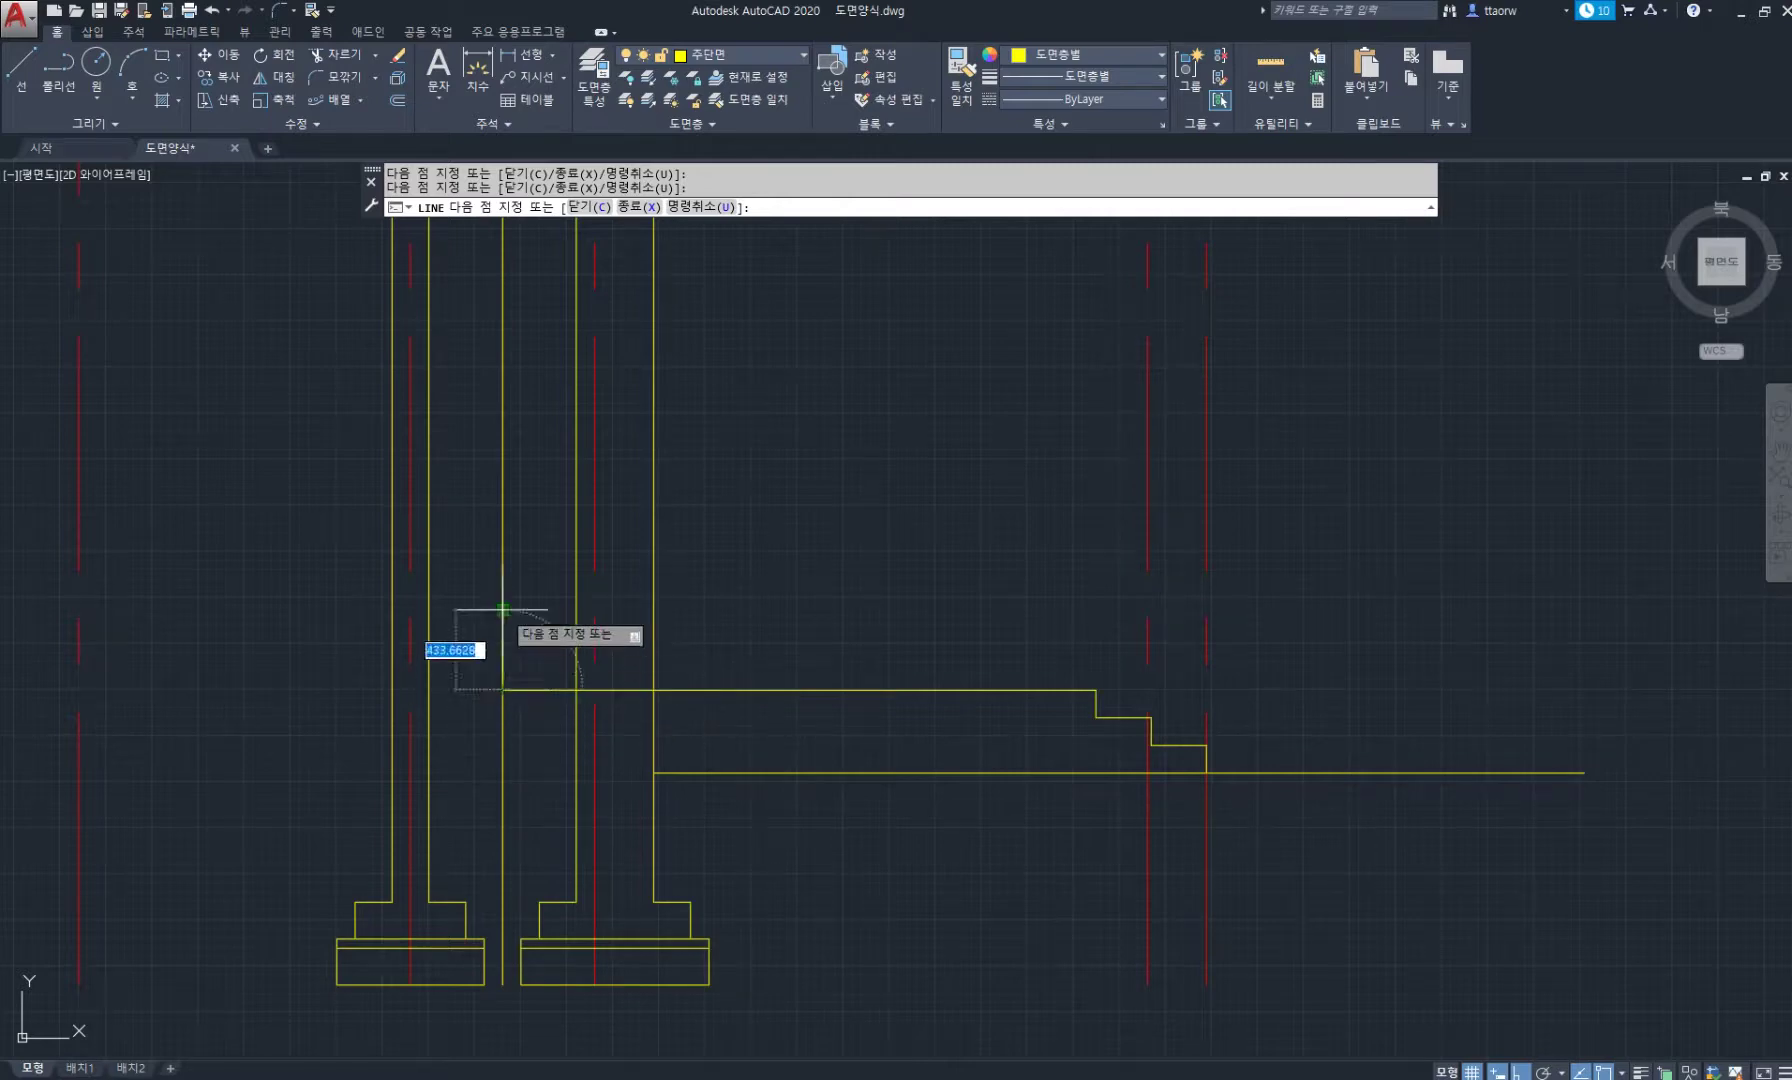
{"action": "key", "text": "alt+Tab"}
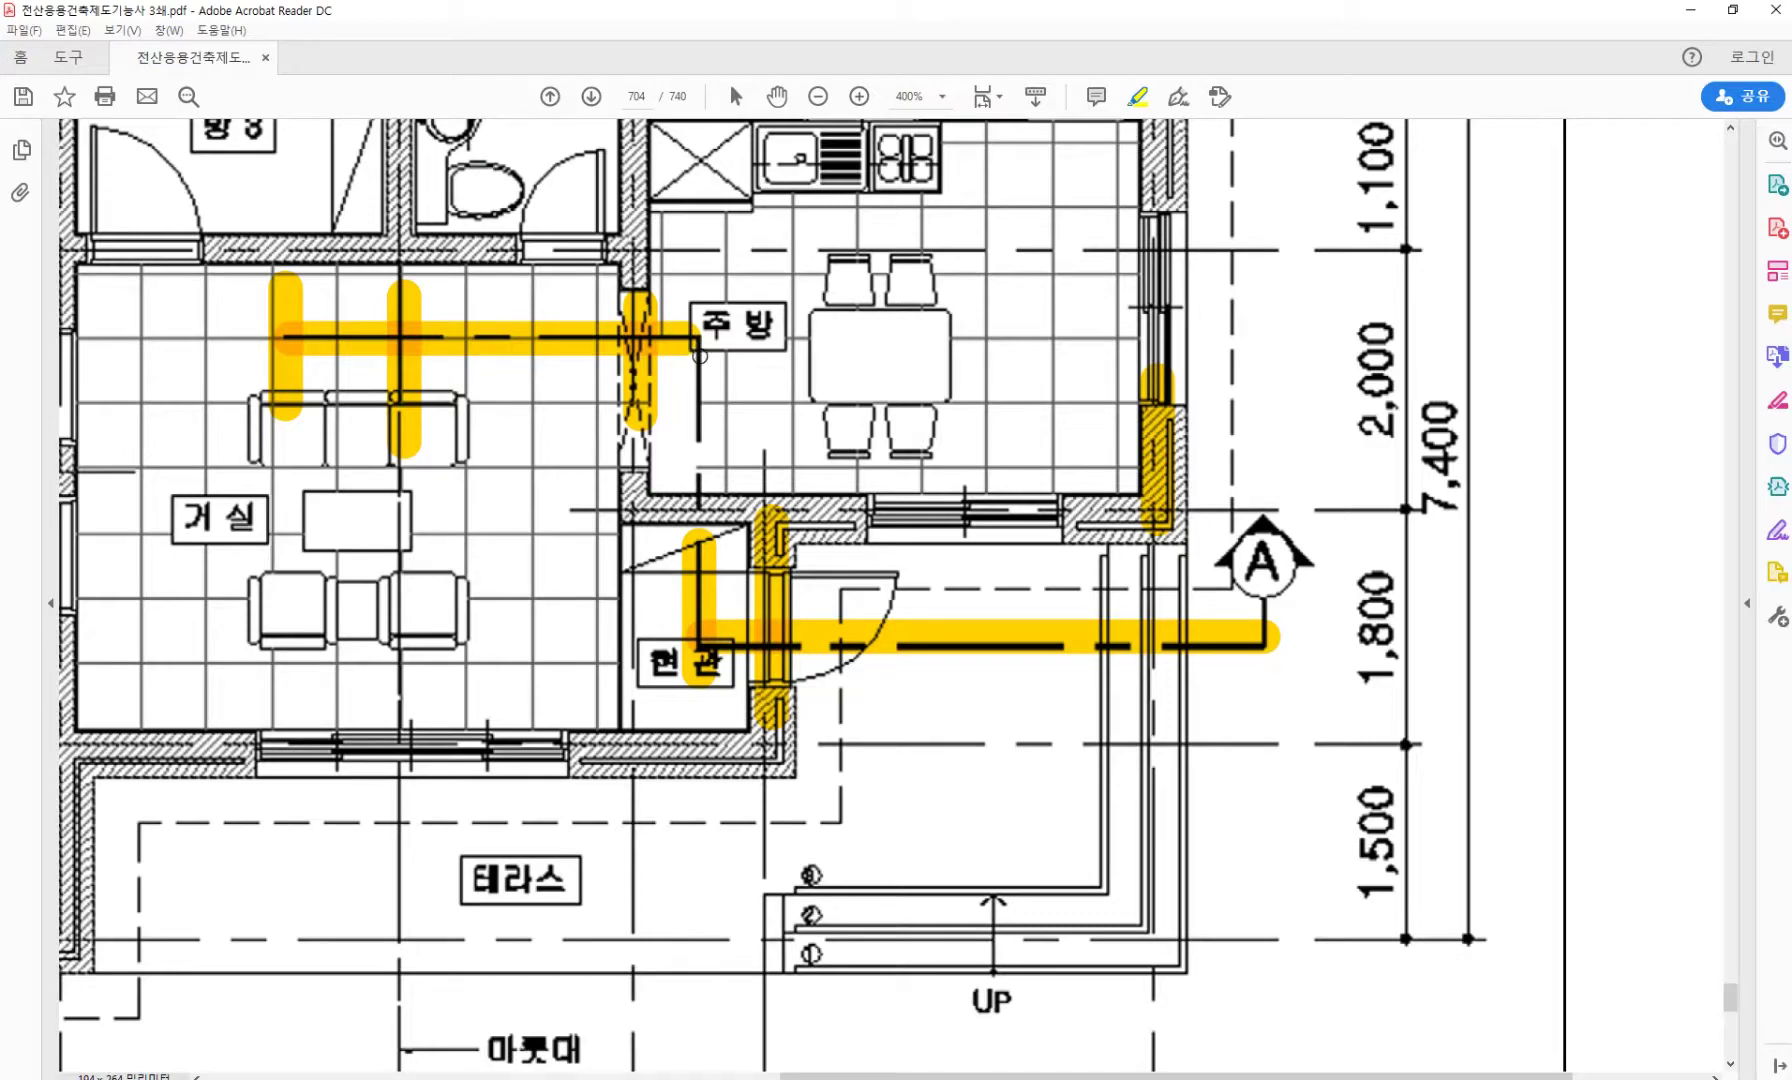
{"action": "key", "text": "alt+Tab"}
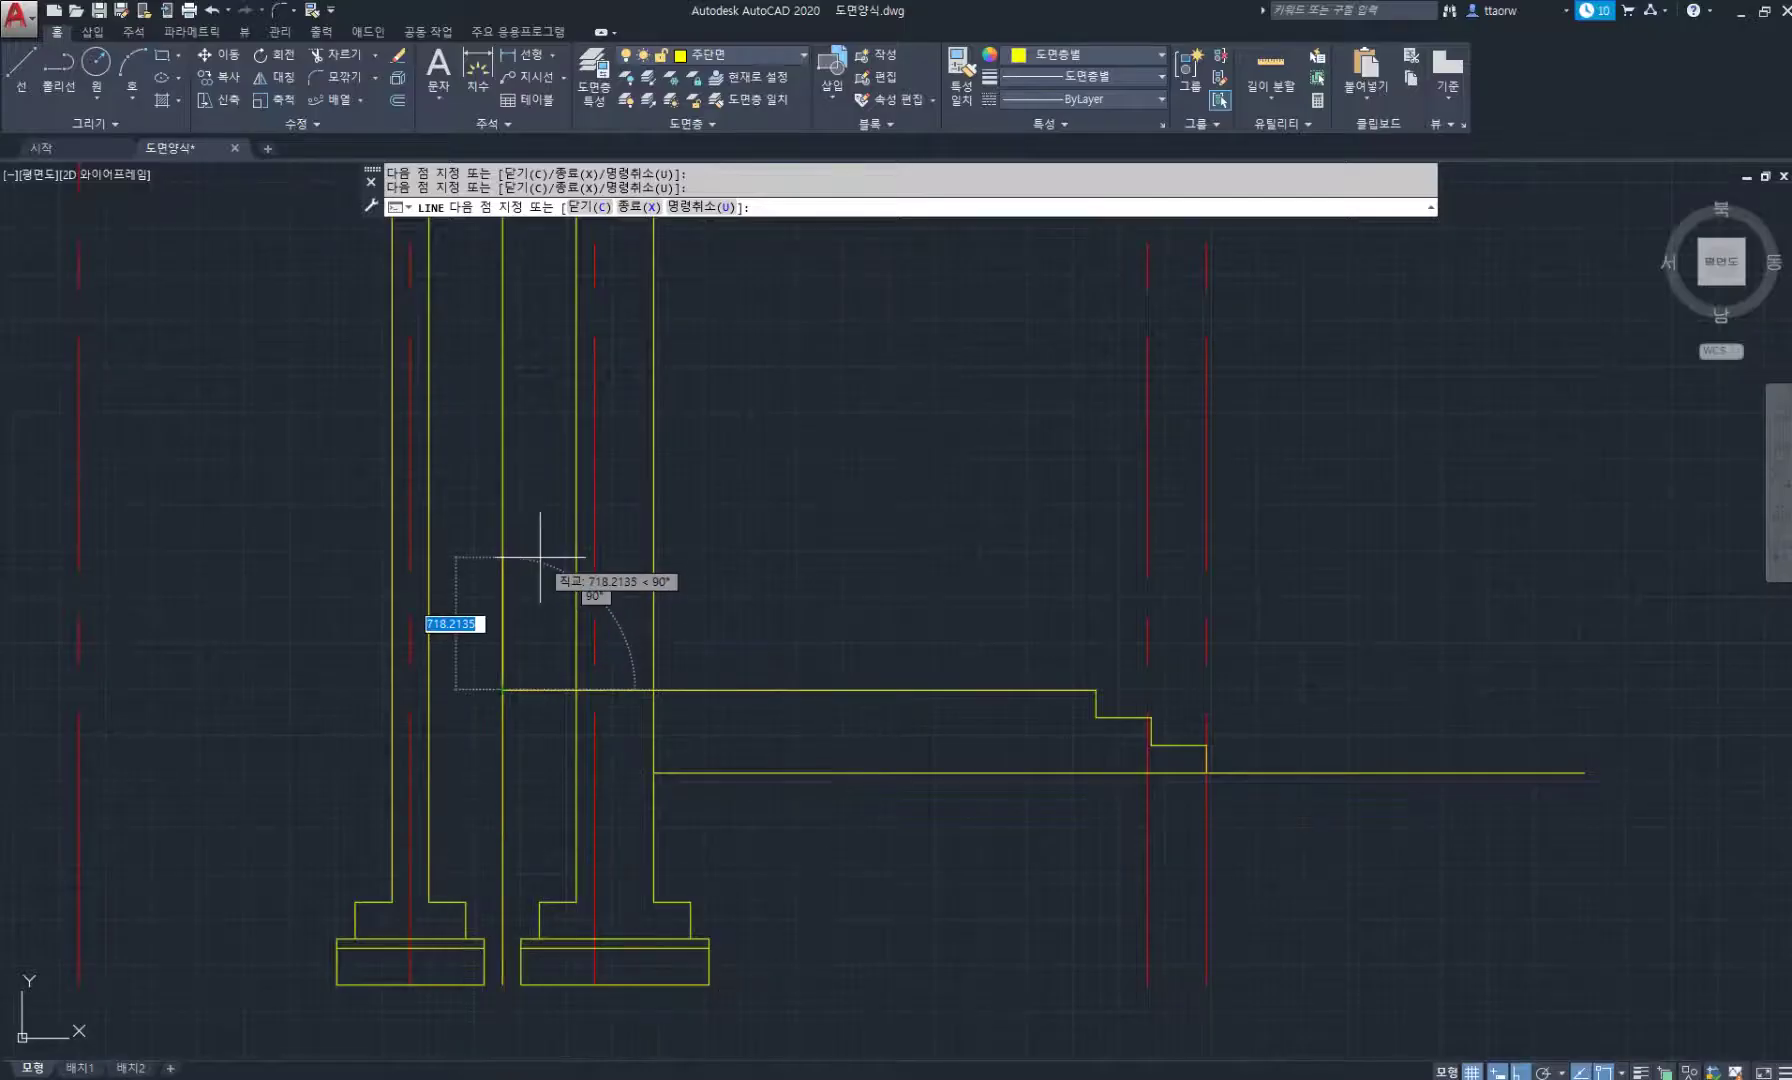
{"action": "type", "text": "150"}
{"action": "key", "text": "Return"}
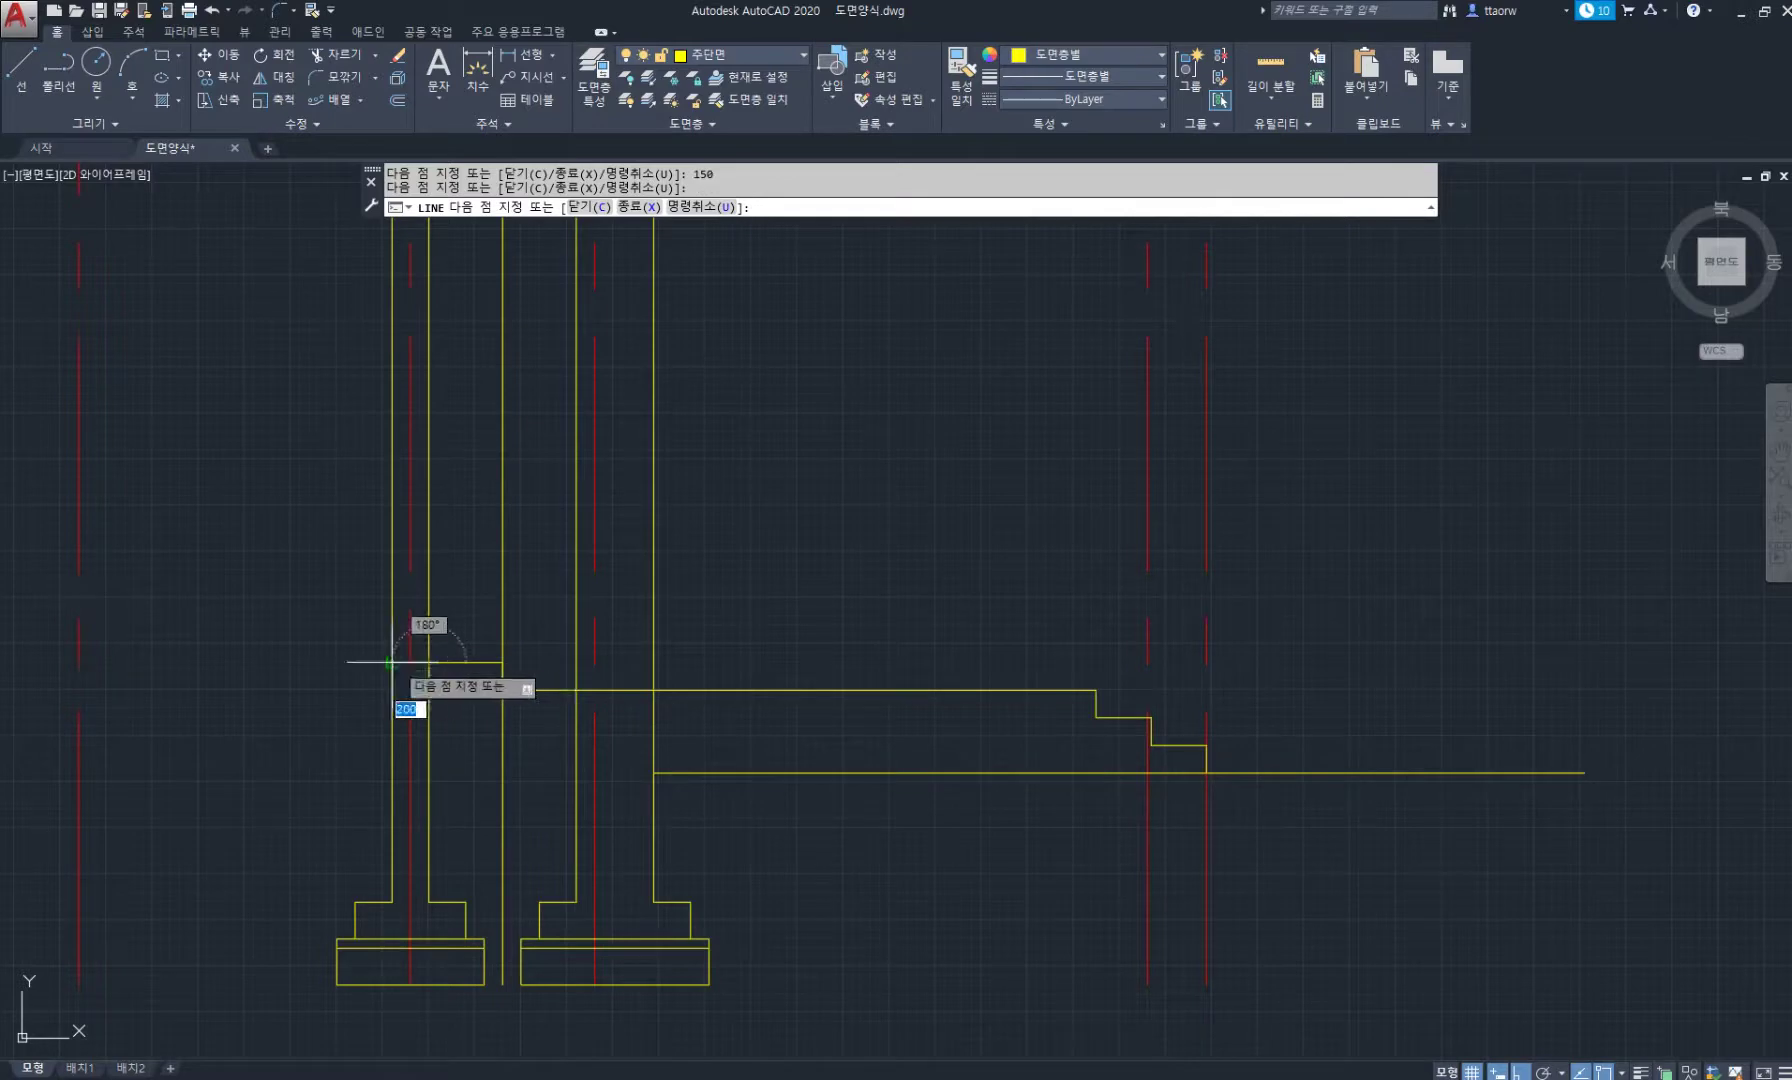
Continue the floor line horizontally left through the left wall to the leftmost vertical line and end it there.
{"action": "left_click", "coordinate": [391, 662]}
{"action": "scroll", "coordinate": [380, 700], "scroll_direction": "down", "scroll_amount": 3}
{"action": "scroll", "coordinate": [395, 725], "scroll_direction": "up", "scroll_amount": 1}
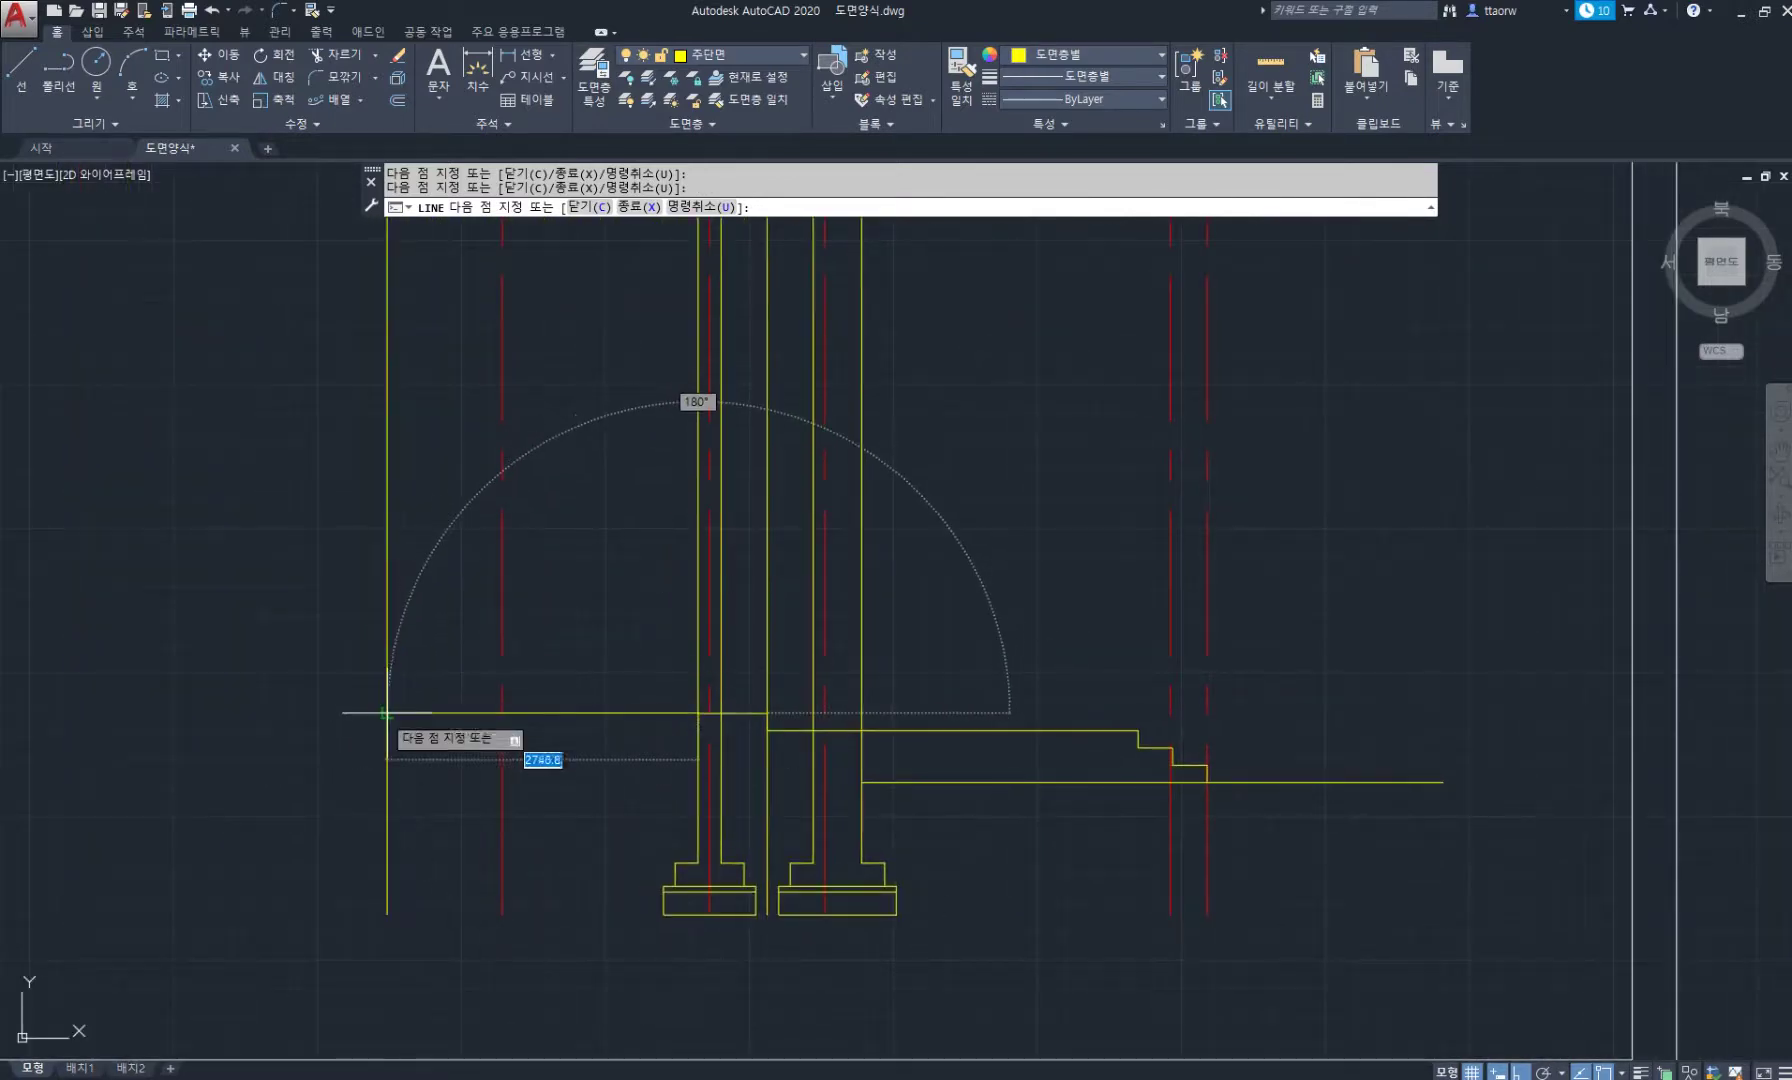
{"action": "left_click", "coordinate": [386, 713]}
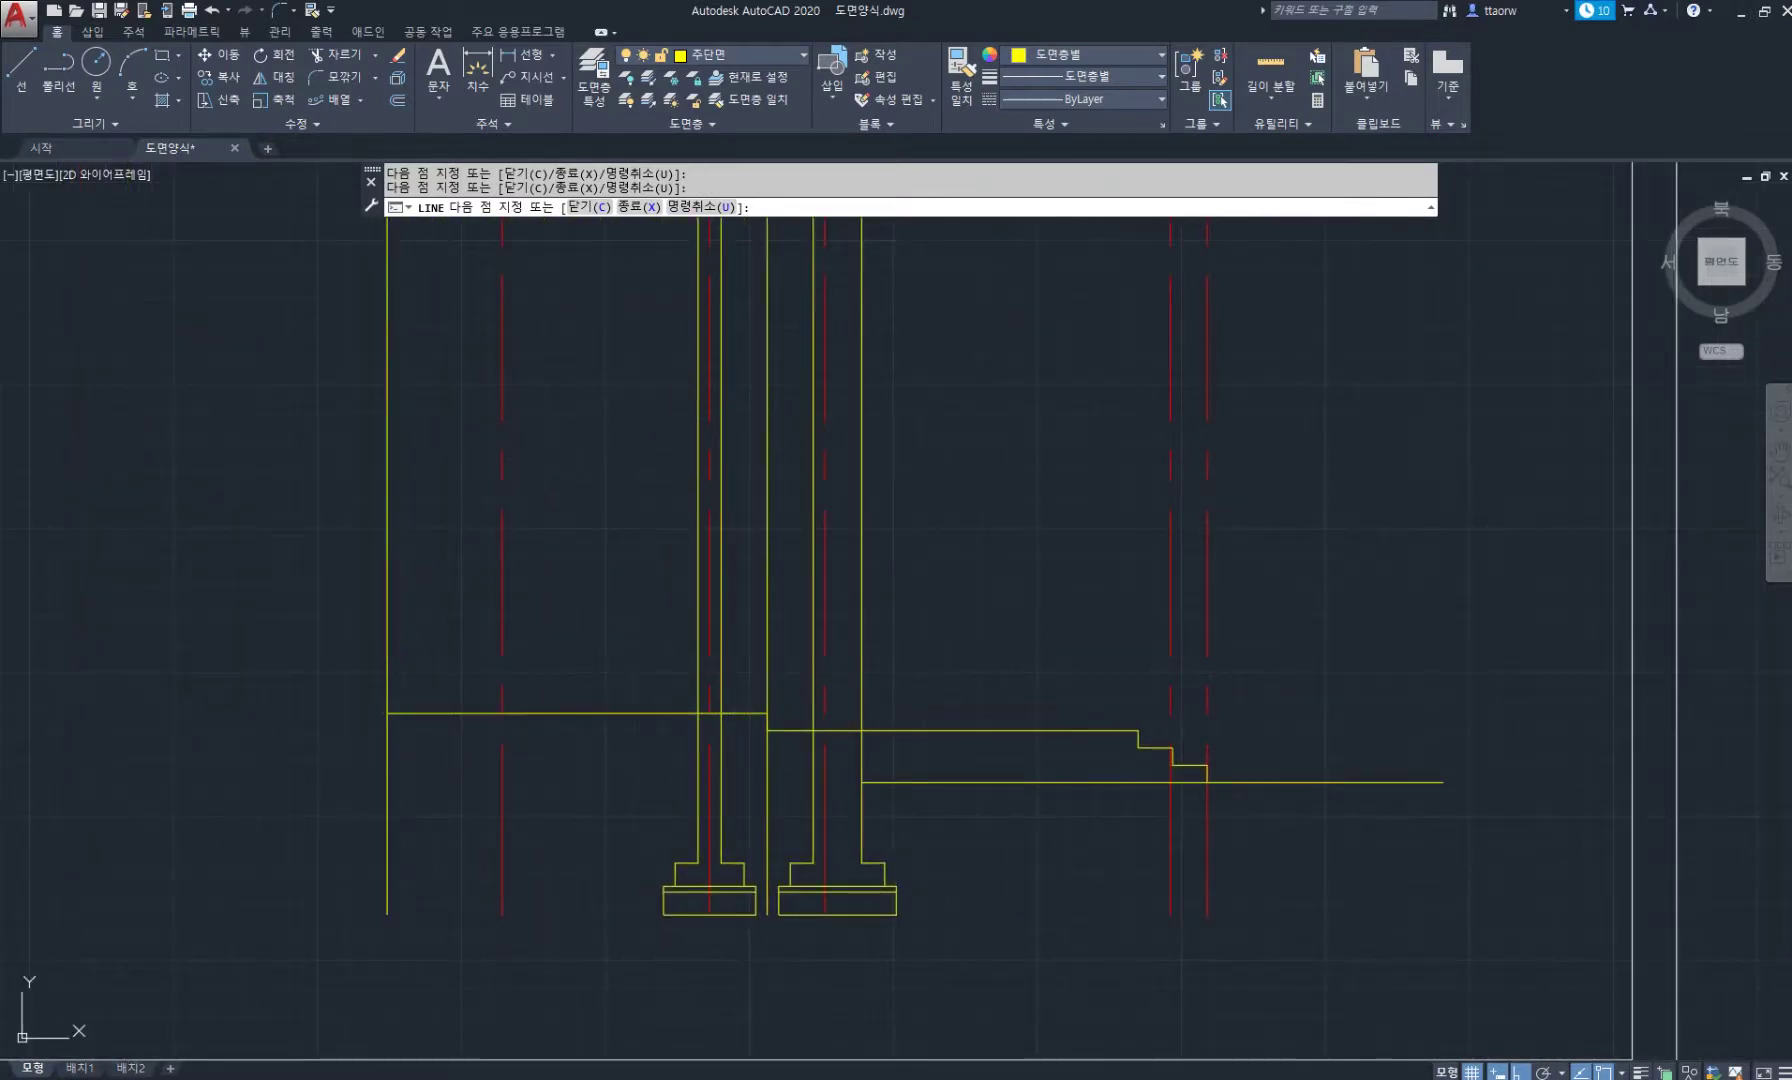
{"action": "middle_click_drag", "start_coordinate": [515, 347], "coordinate": [506, 407]}
{"action": "key", "text": "Escape"}
{"action": "key", "text": "Escape"}
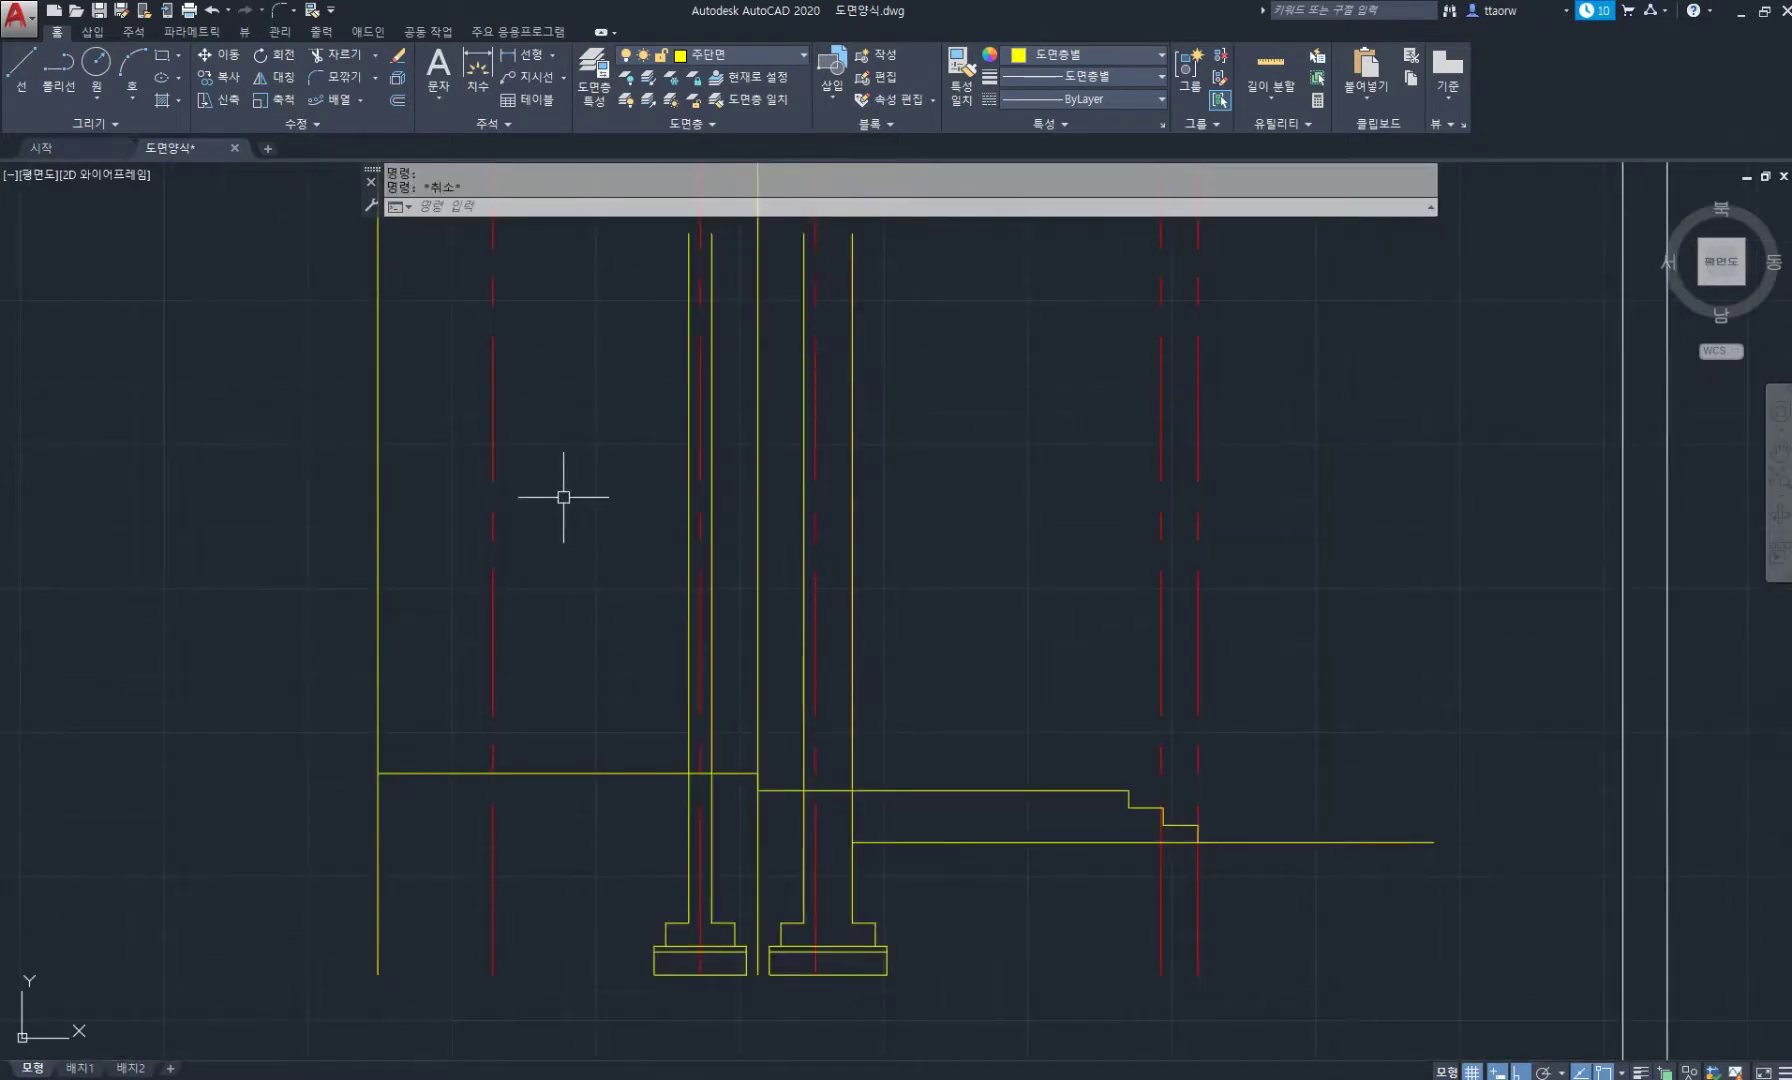
Offset the left room's floor line 2400 upward to form the ceiling line between the leftmost vertical and the left wall.
{"action": "type", "text": "o"}
{"action": "key", "text": "Return"}
{"action": "key", "text": "Return"}
{"action": "left_click", "coordinate": [570, 773]}
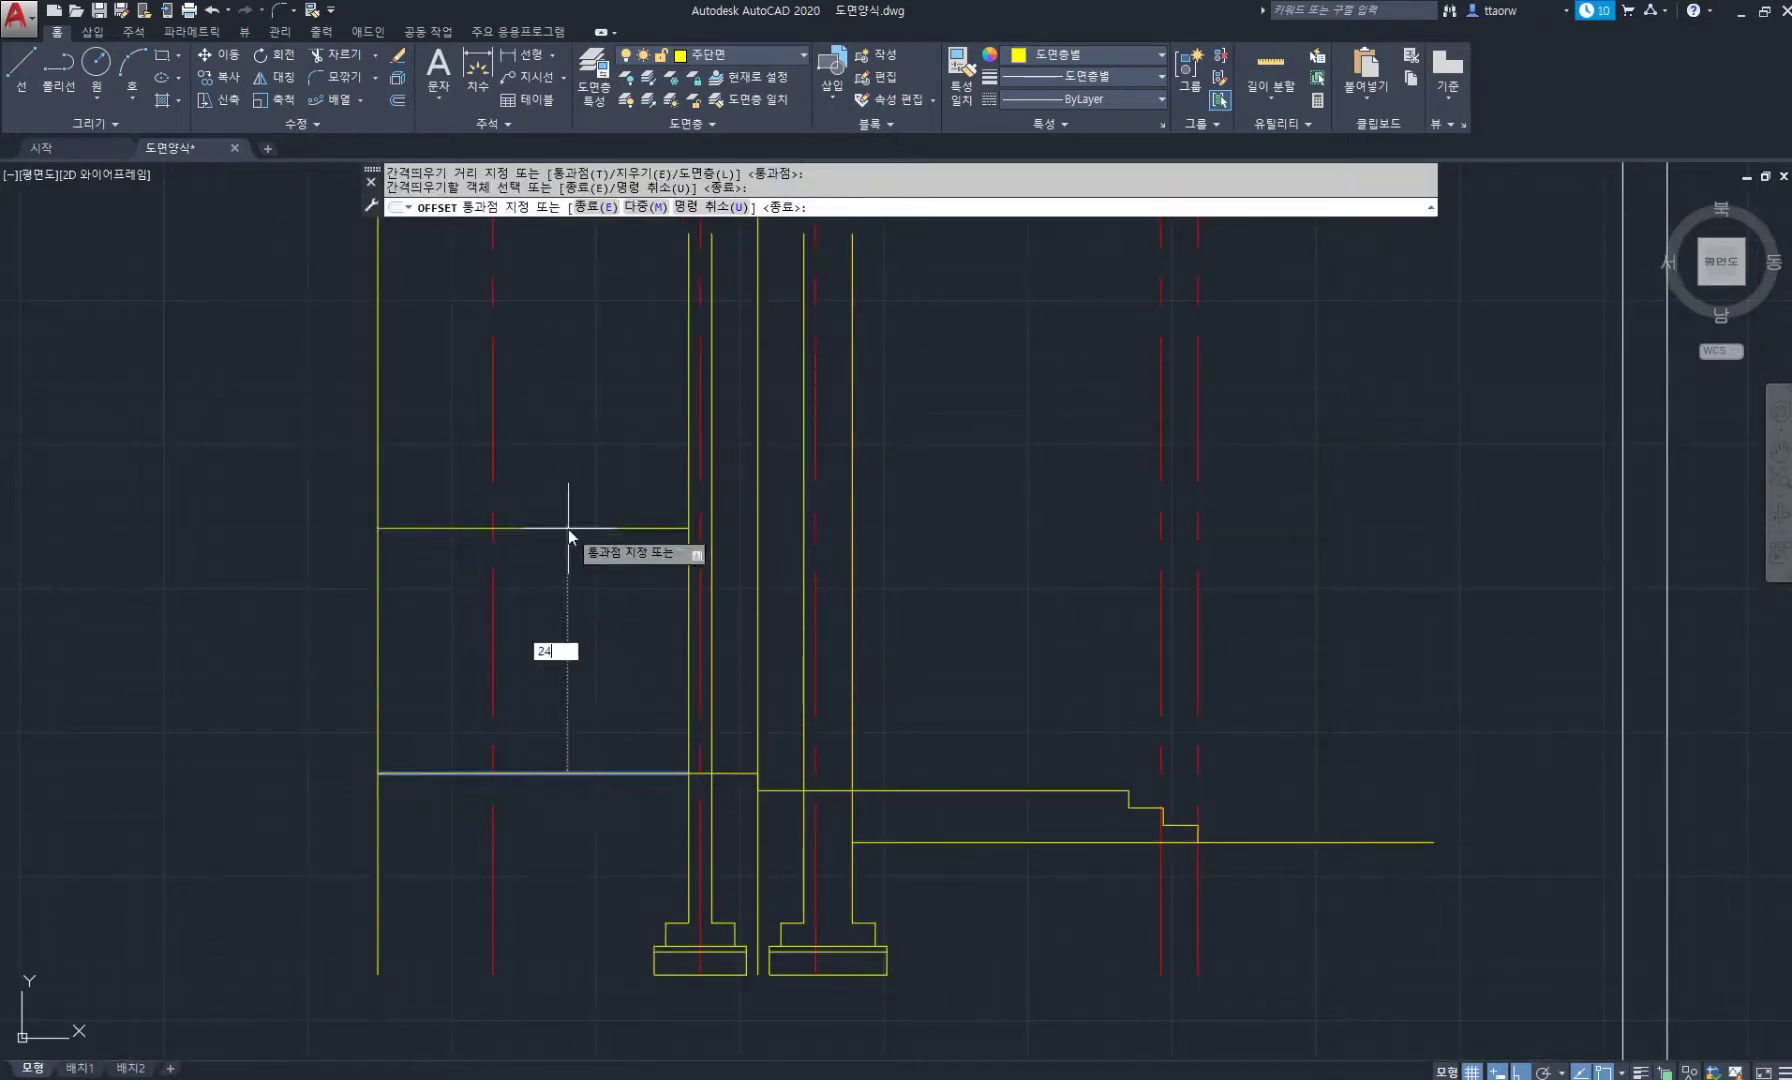
{"action": "left_click", "coordinate": [590, 499]}
{"action": "key", "text": "Escape"}
{"action": "scroll", "coordinate": [677, 494], "scroll_direction": "up", "scroll_amount": 2}
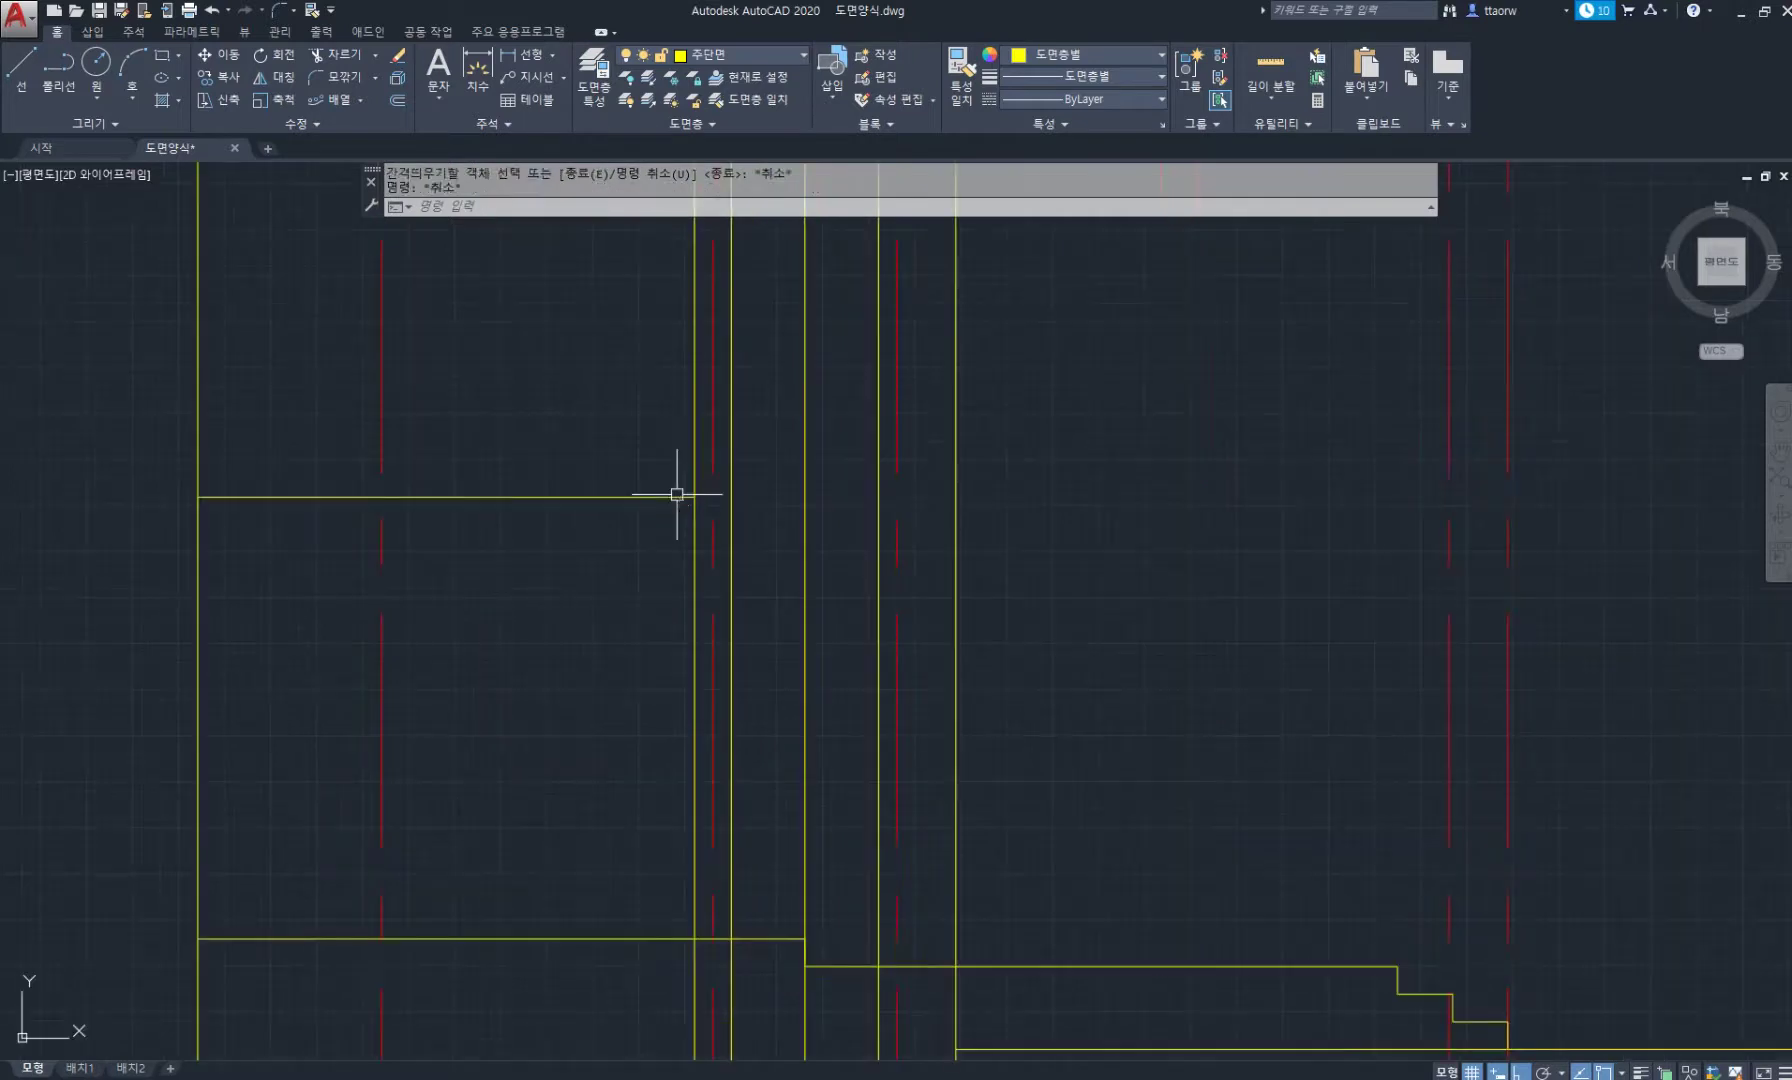
{"action": "key", "text": "Return"}
{"action": "scroll", "coordinate": [675, 505], "scroll_direction": "down", "scroll_amount": 2}
{"action": "key", "text": "Escape"}
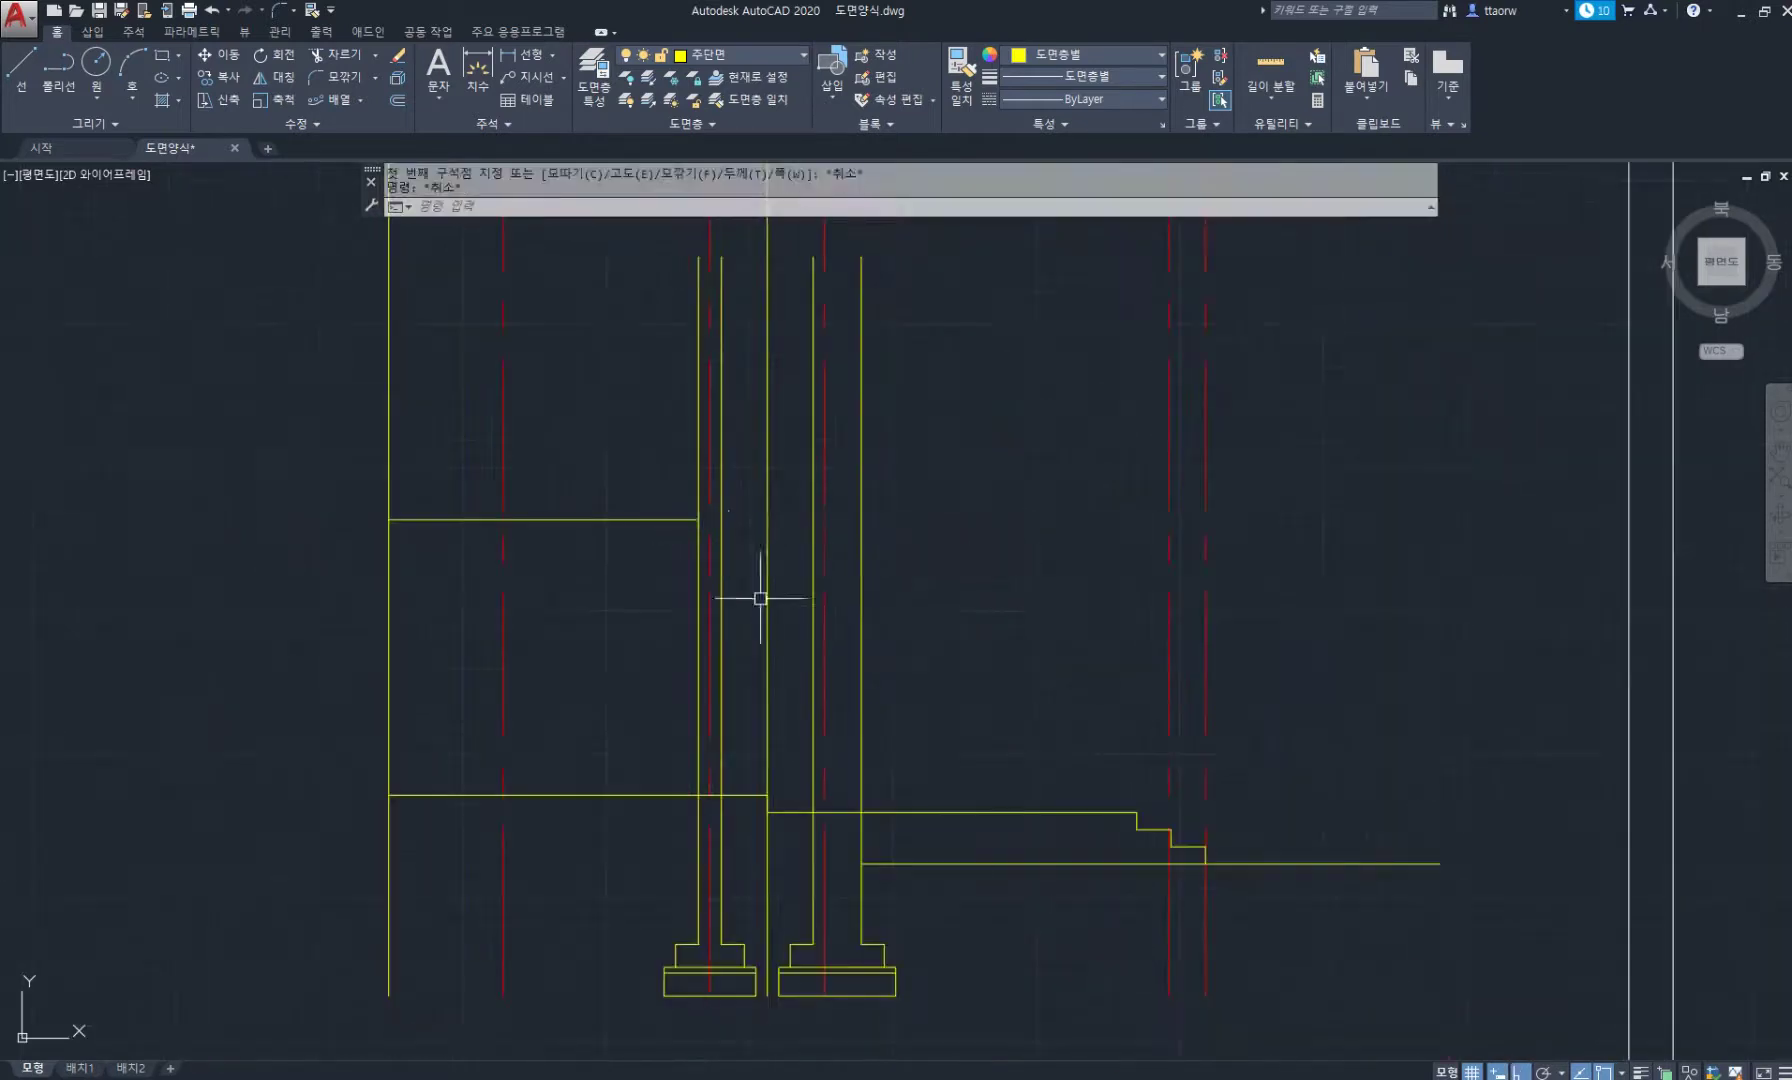
Offset the short floor segment just right of the left wall 2400 upward.
{"action": "type", "text": "o"}
{"action": "key", "text": "Return"}
{"action": "key", "text": "Return"}
{"action": "left_click", "coordinate": [744, 795]}
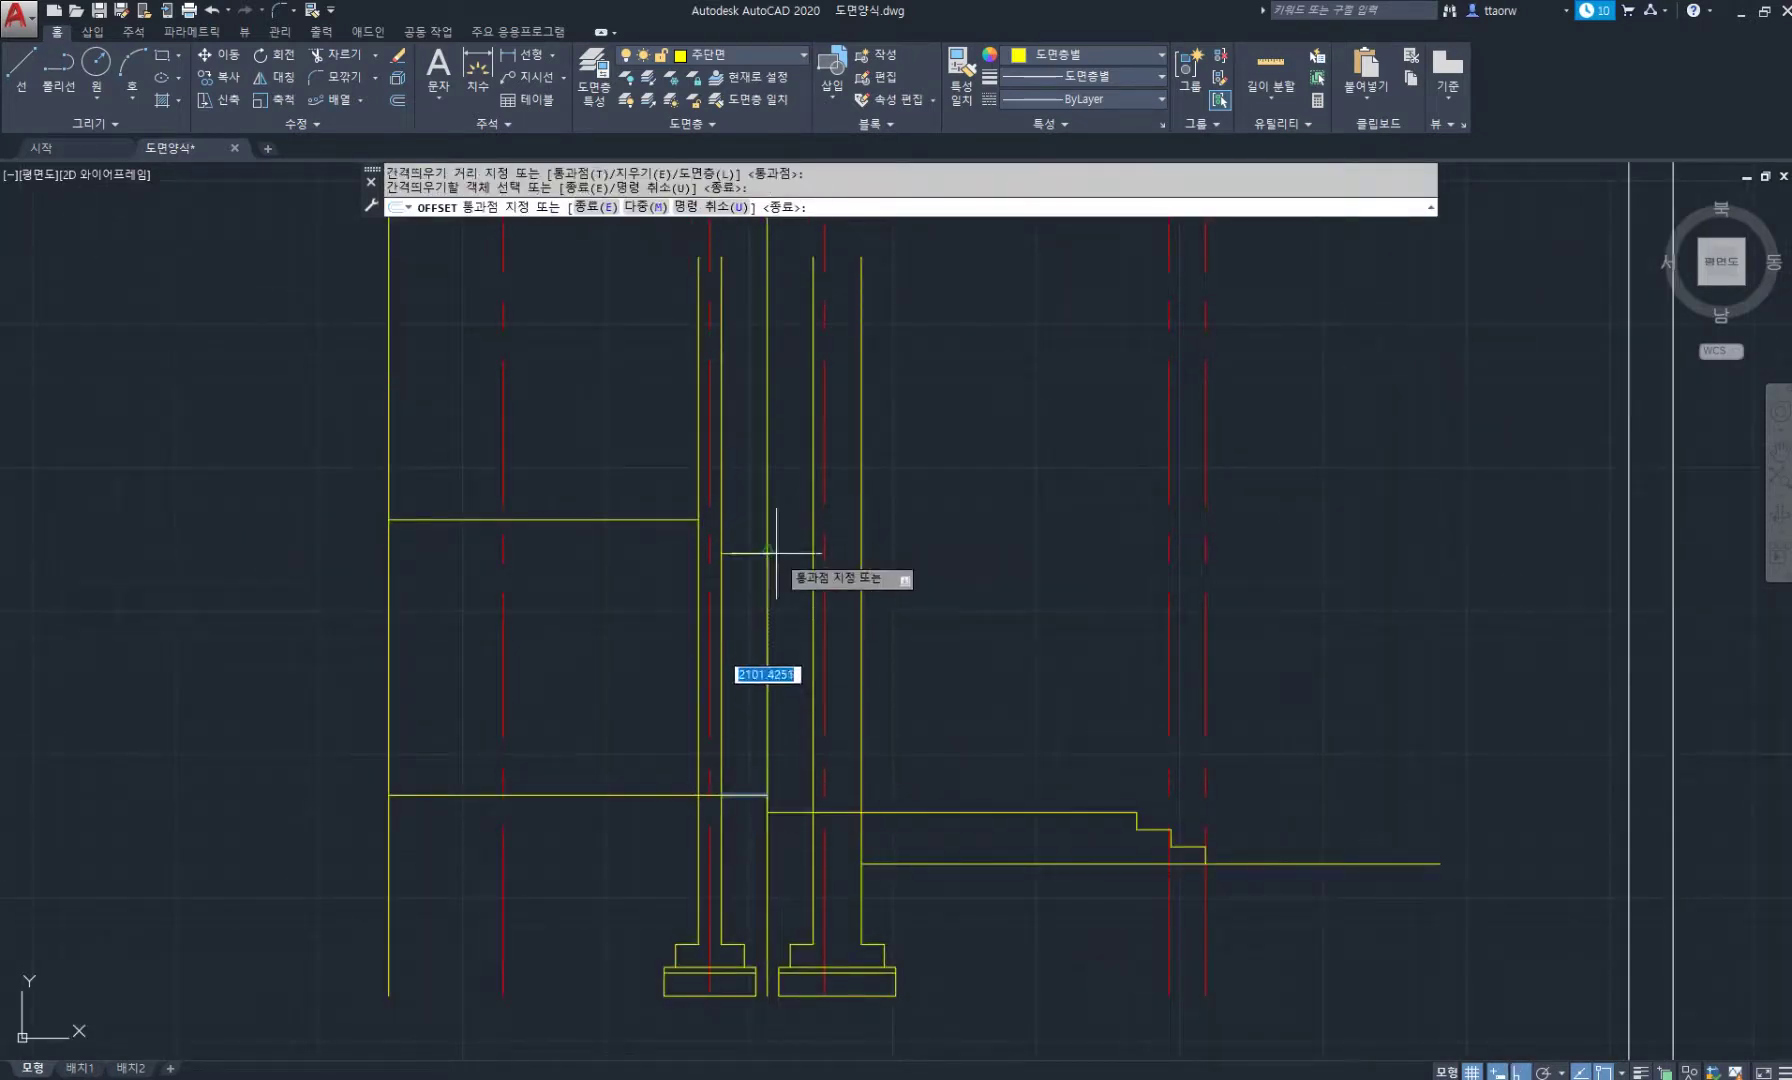
{"action": "type", "text": "2400"}
{"action": "key", "text": "Return"}
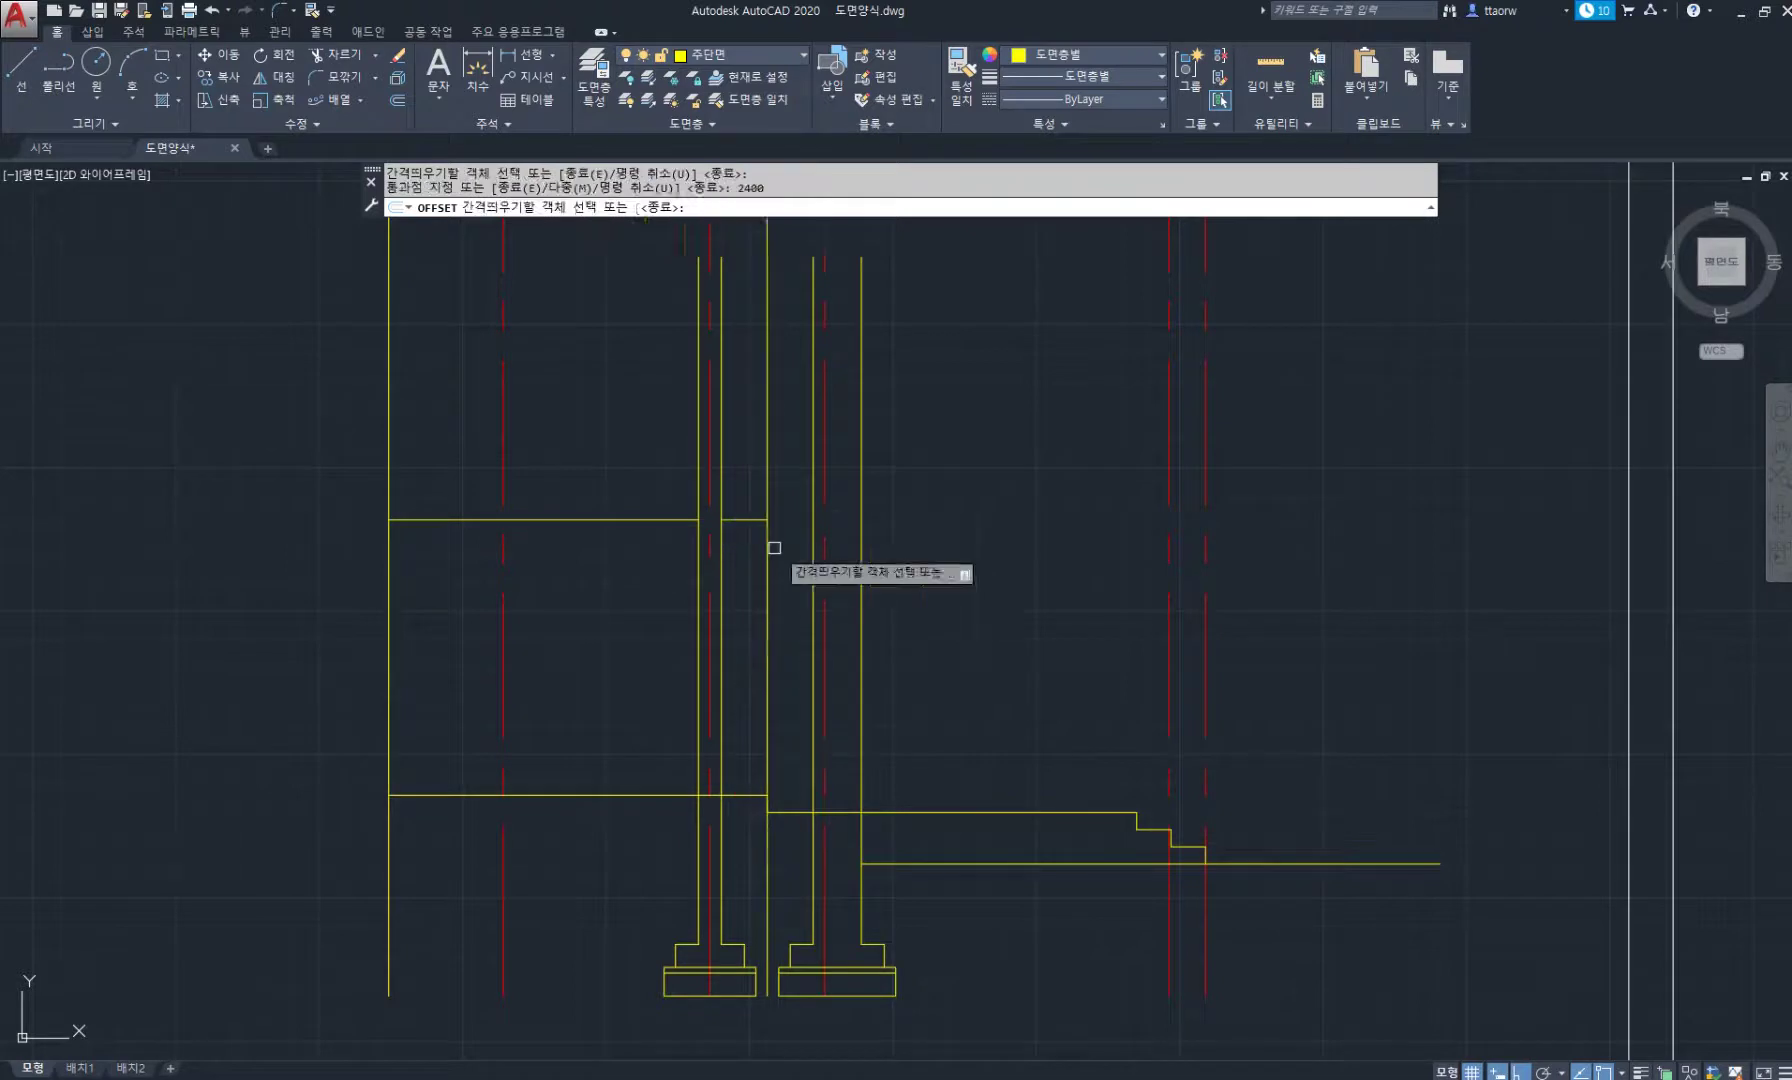
{"action": "key", "text": "Escape"}
Stretch the short ceiling line's right end to the inner face of the right wall.
{"action": "scroll", "coordinate": [777, 497], "scroll_direction": "up", "scroll_amount": 2}
{"action": "left_click", "coordinate": [744, 522]}
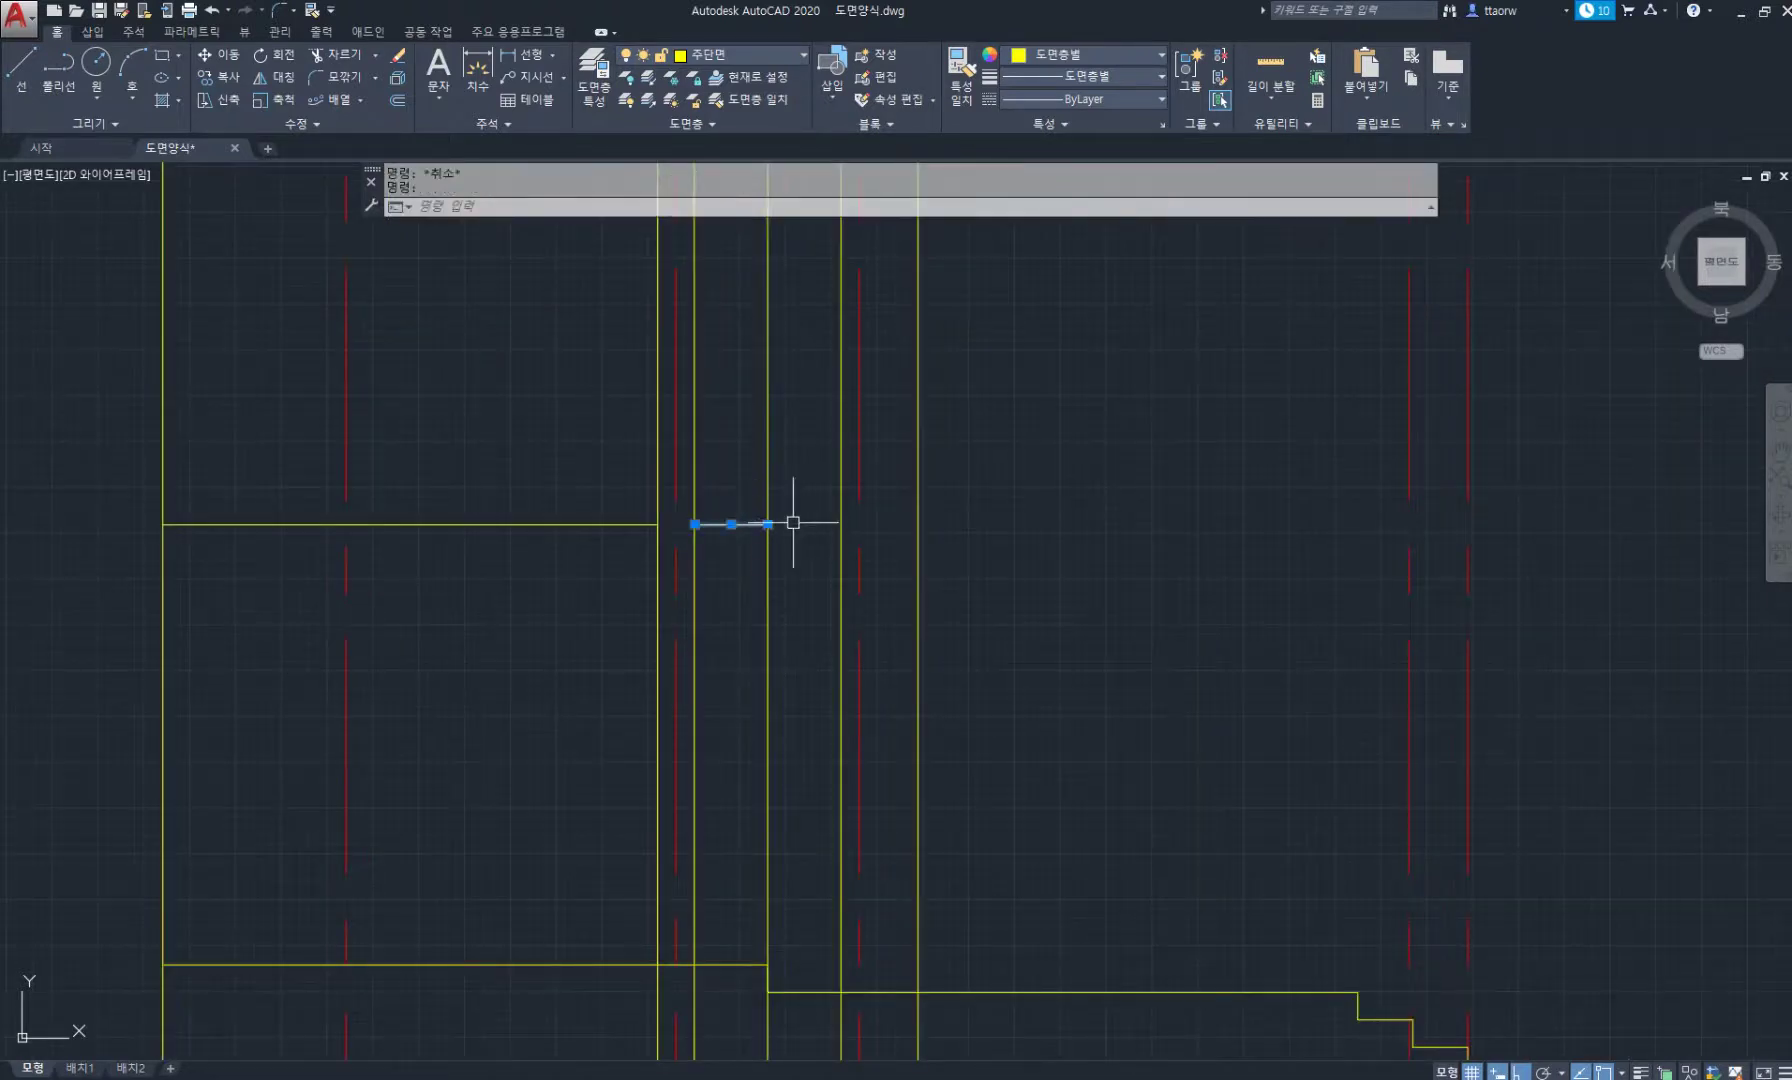
{"action": "left_click", "coordinate": [768, 524]}
{"action": "left_click", "coordinate": [841, 524]}
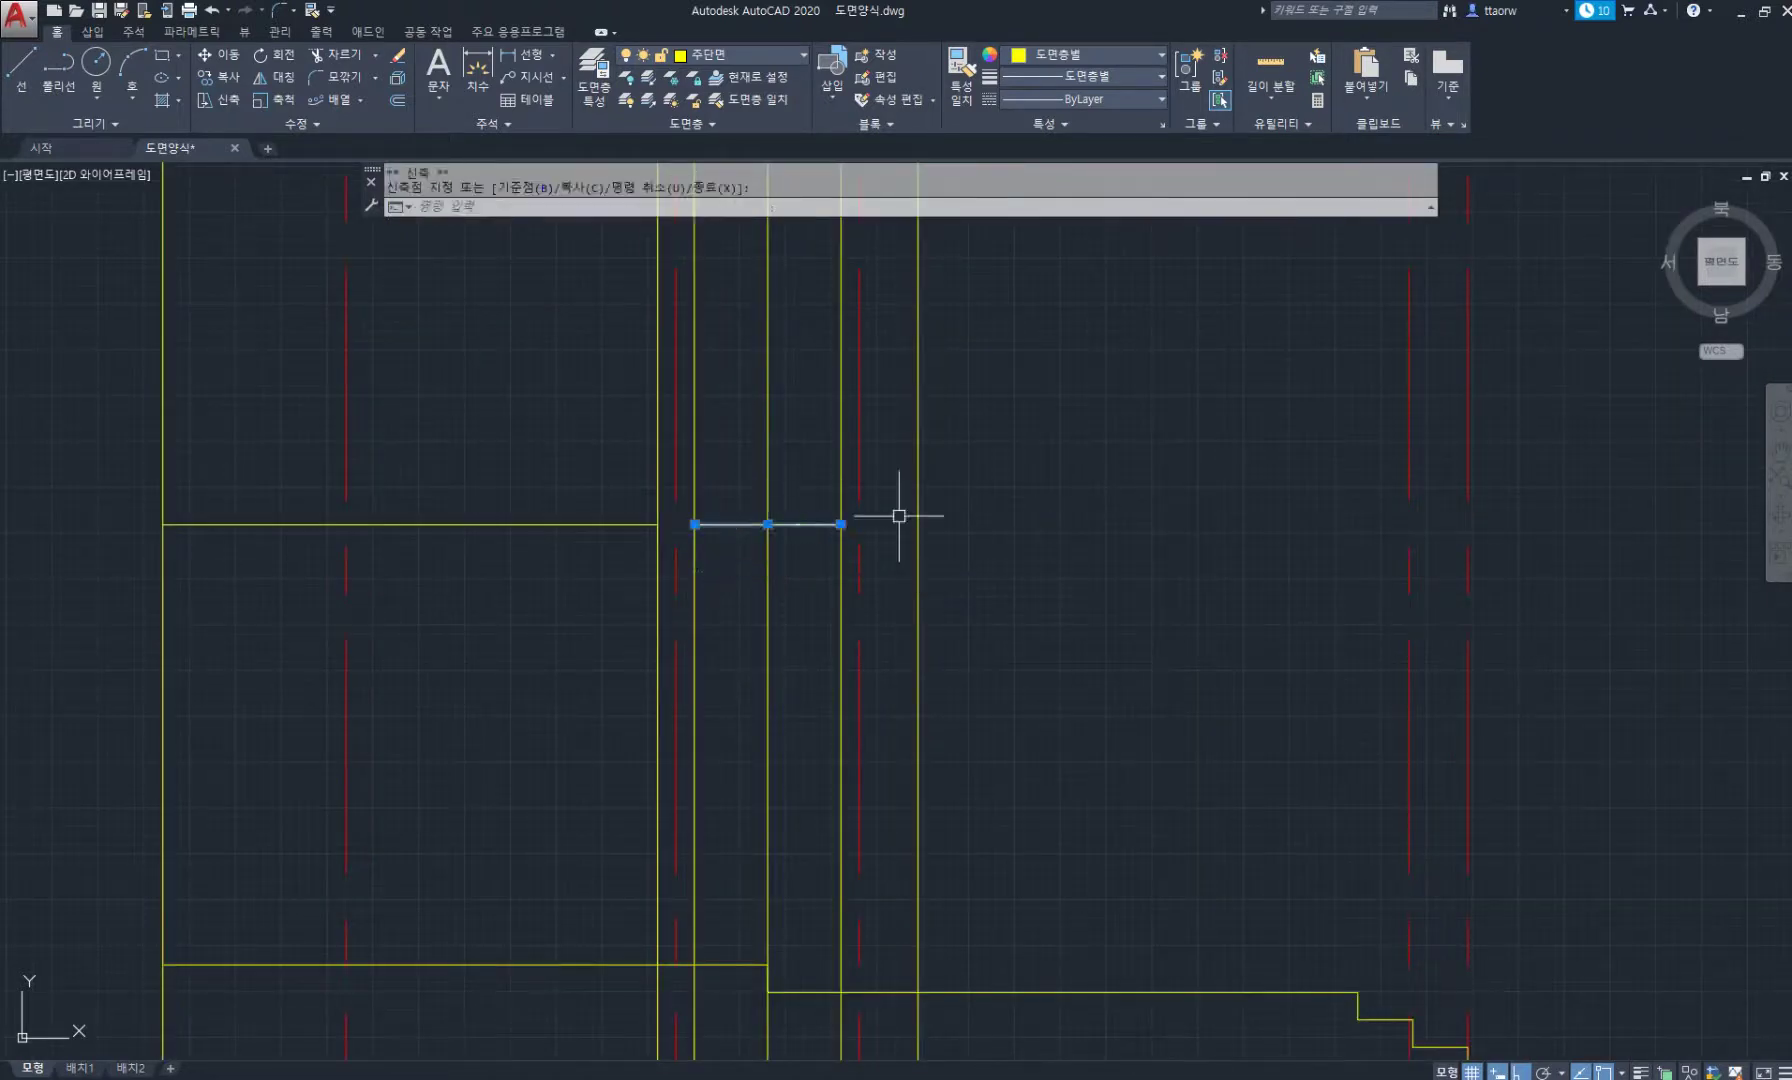
{"action": "key", "text": "Escape"}
Draw a 36 by 45 rectangle under the right end of the short ceiling line, against the right wall.
{"action": "scroll", "coordinate": [795, 506], "scroll_direction": "up", "scroll_amount": 2}
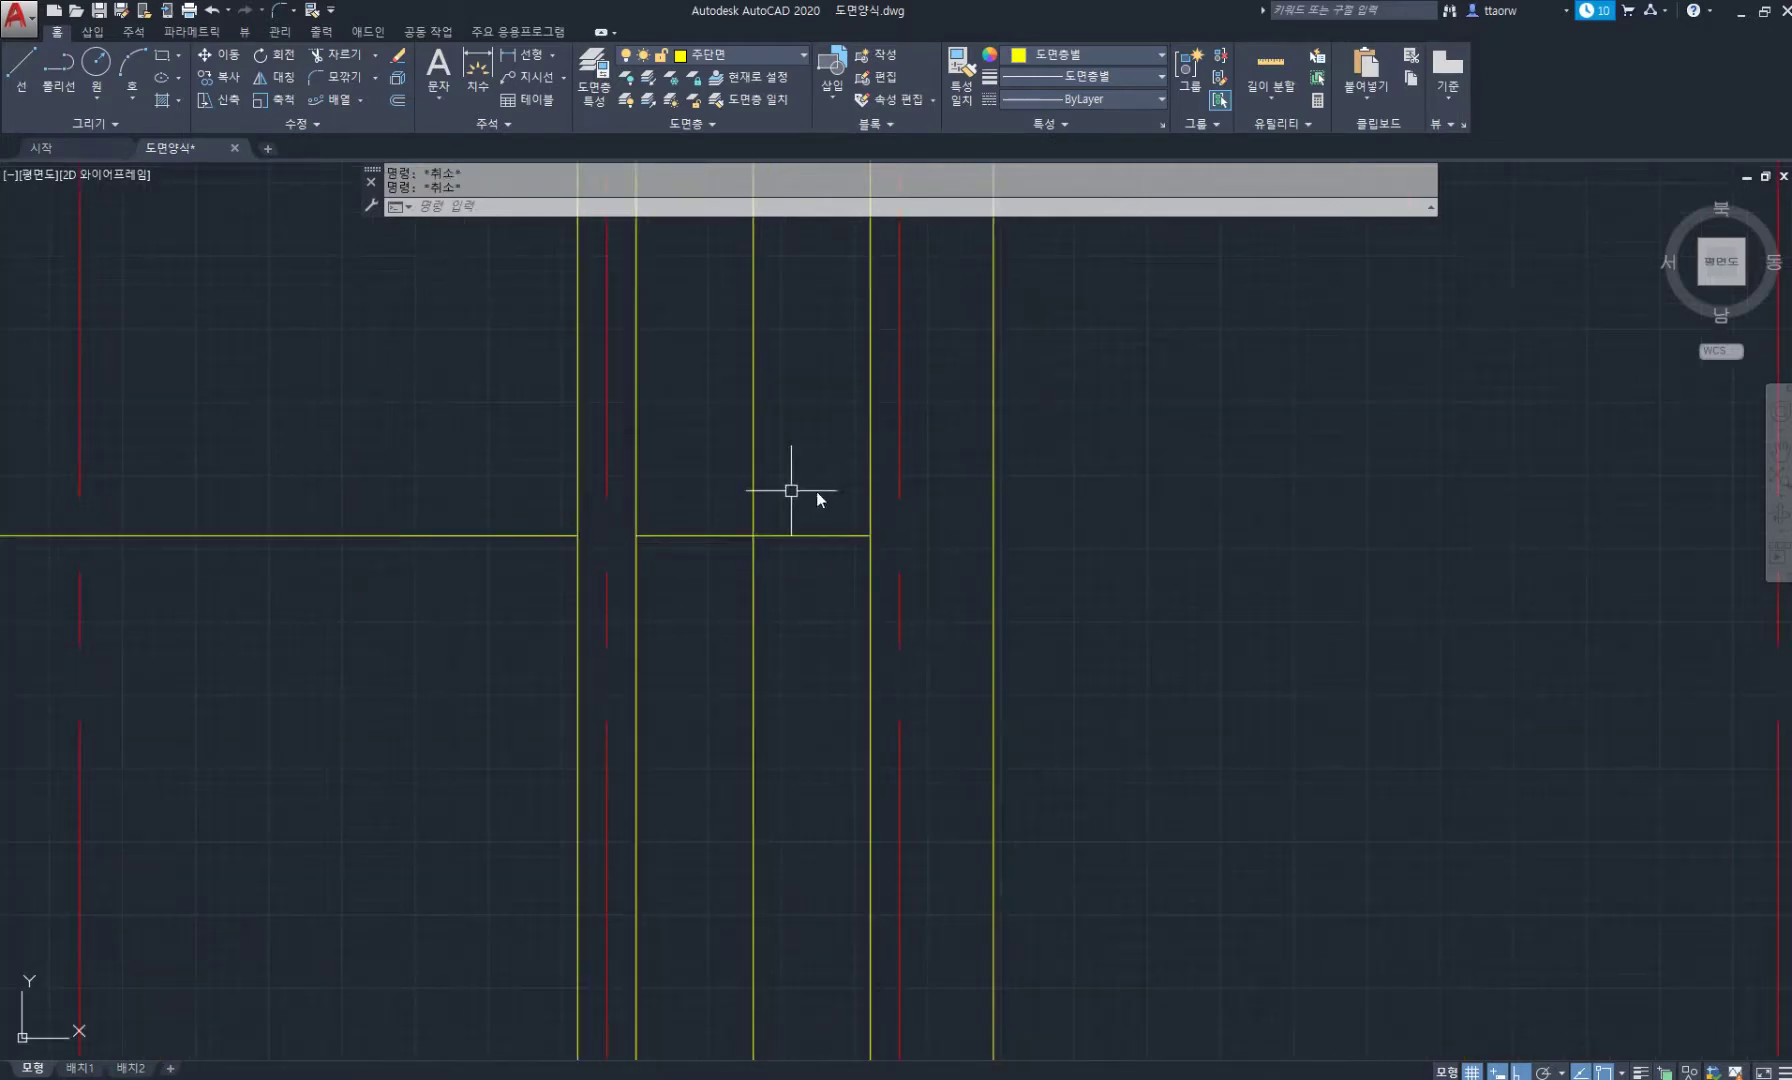
{"action": "key", "text": "Return"}
{"action": "left_click", "coordinate": [870, 536]}
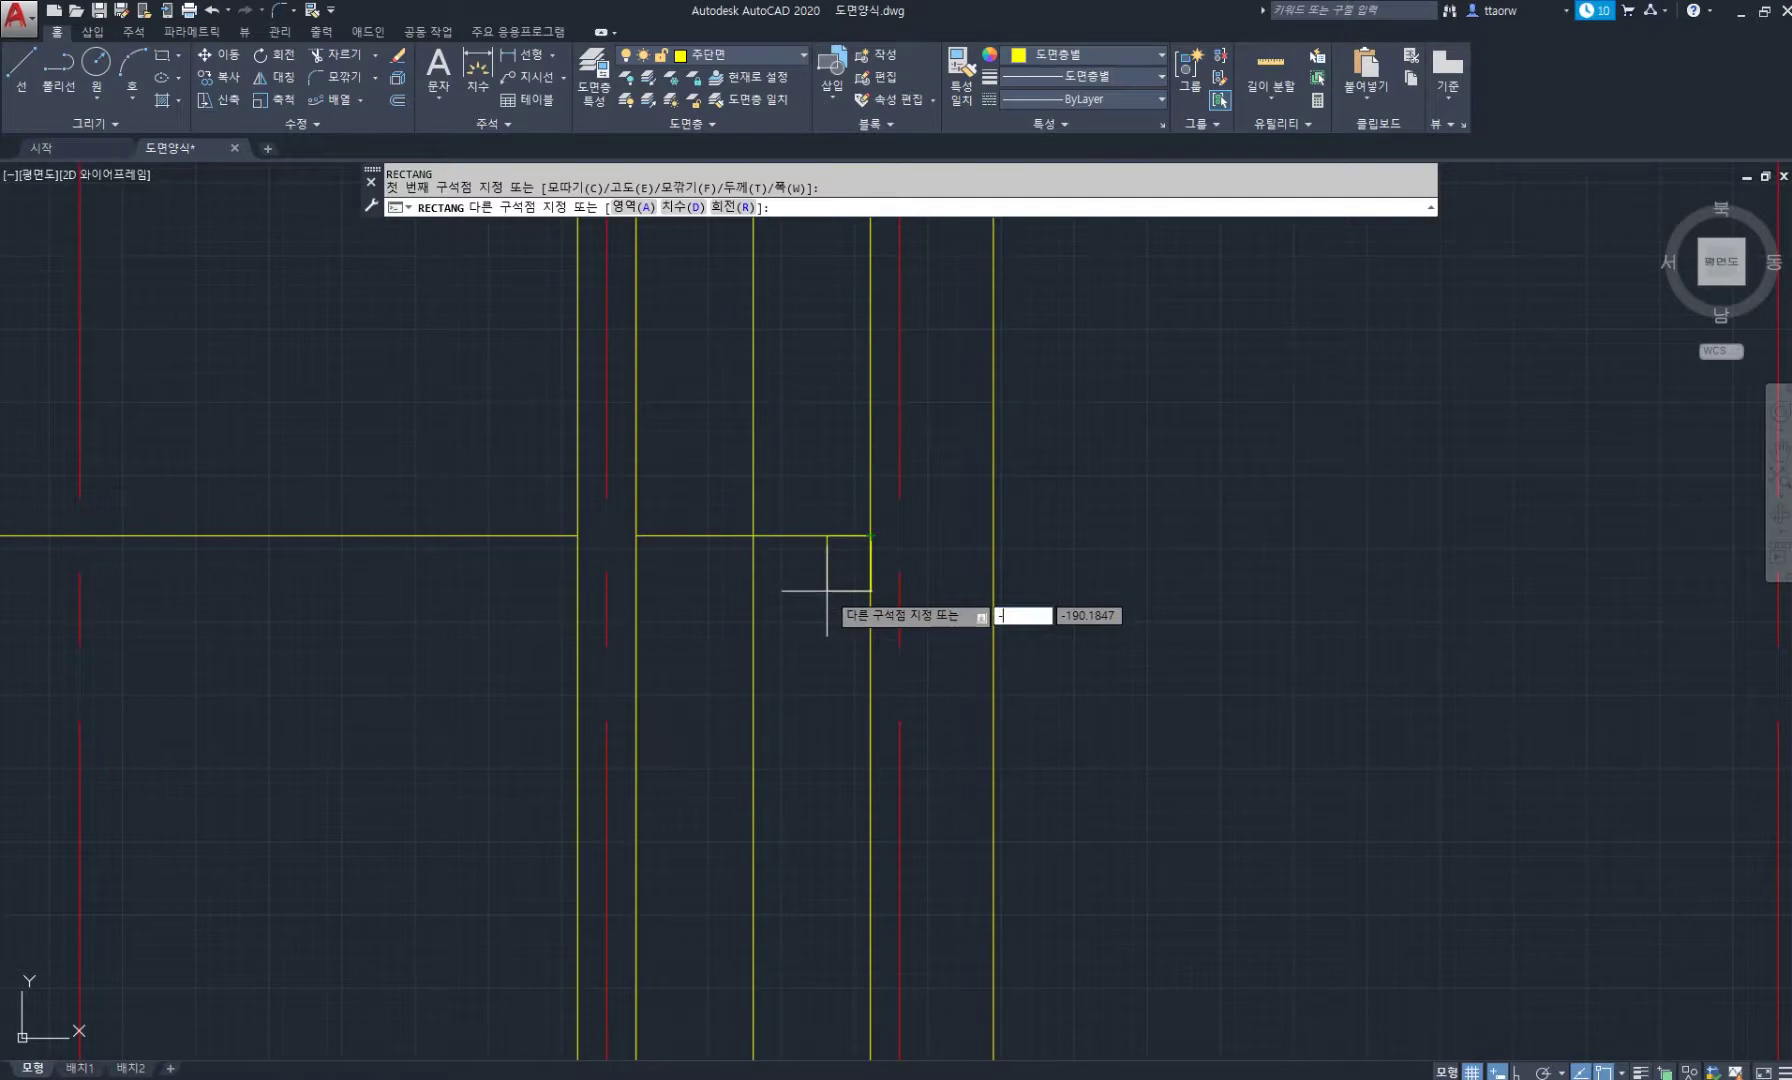
{"action": "type", "text": "-36"}
{"action": "key", "text": "Tab"}
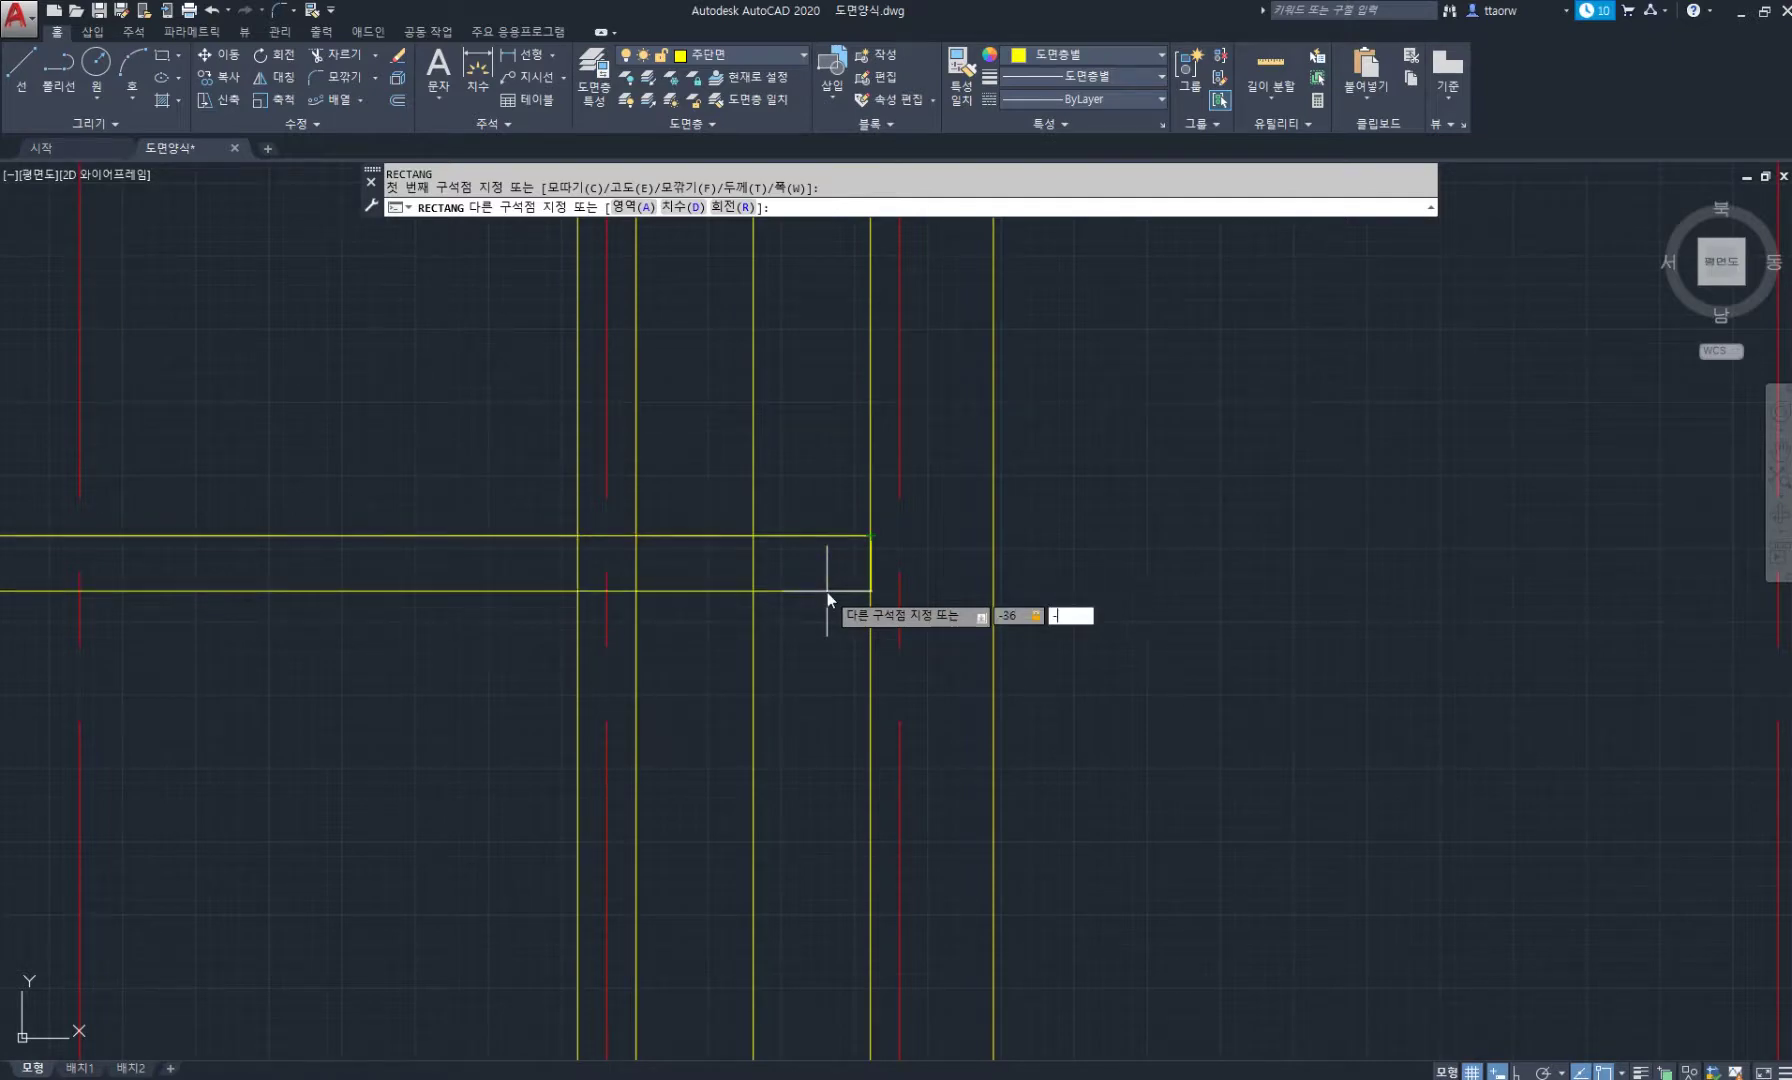
{"action": "type", "text": "-45"}
{"action": "key", "text": "Return"}
{"action": "scroll", "coordinate": [820, 500], "scroll_direction": "up", "scroll_amount": 4}
{"action": "key", "text": "Escape"}
{"action": "key", "text": "Escape"}
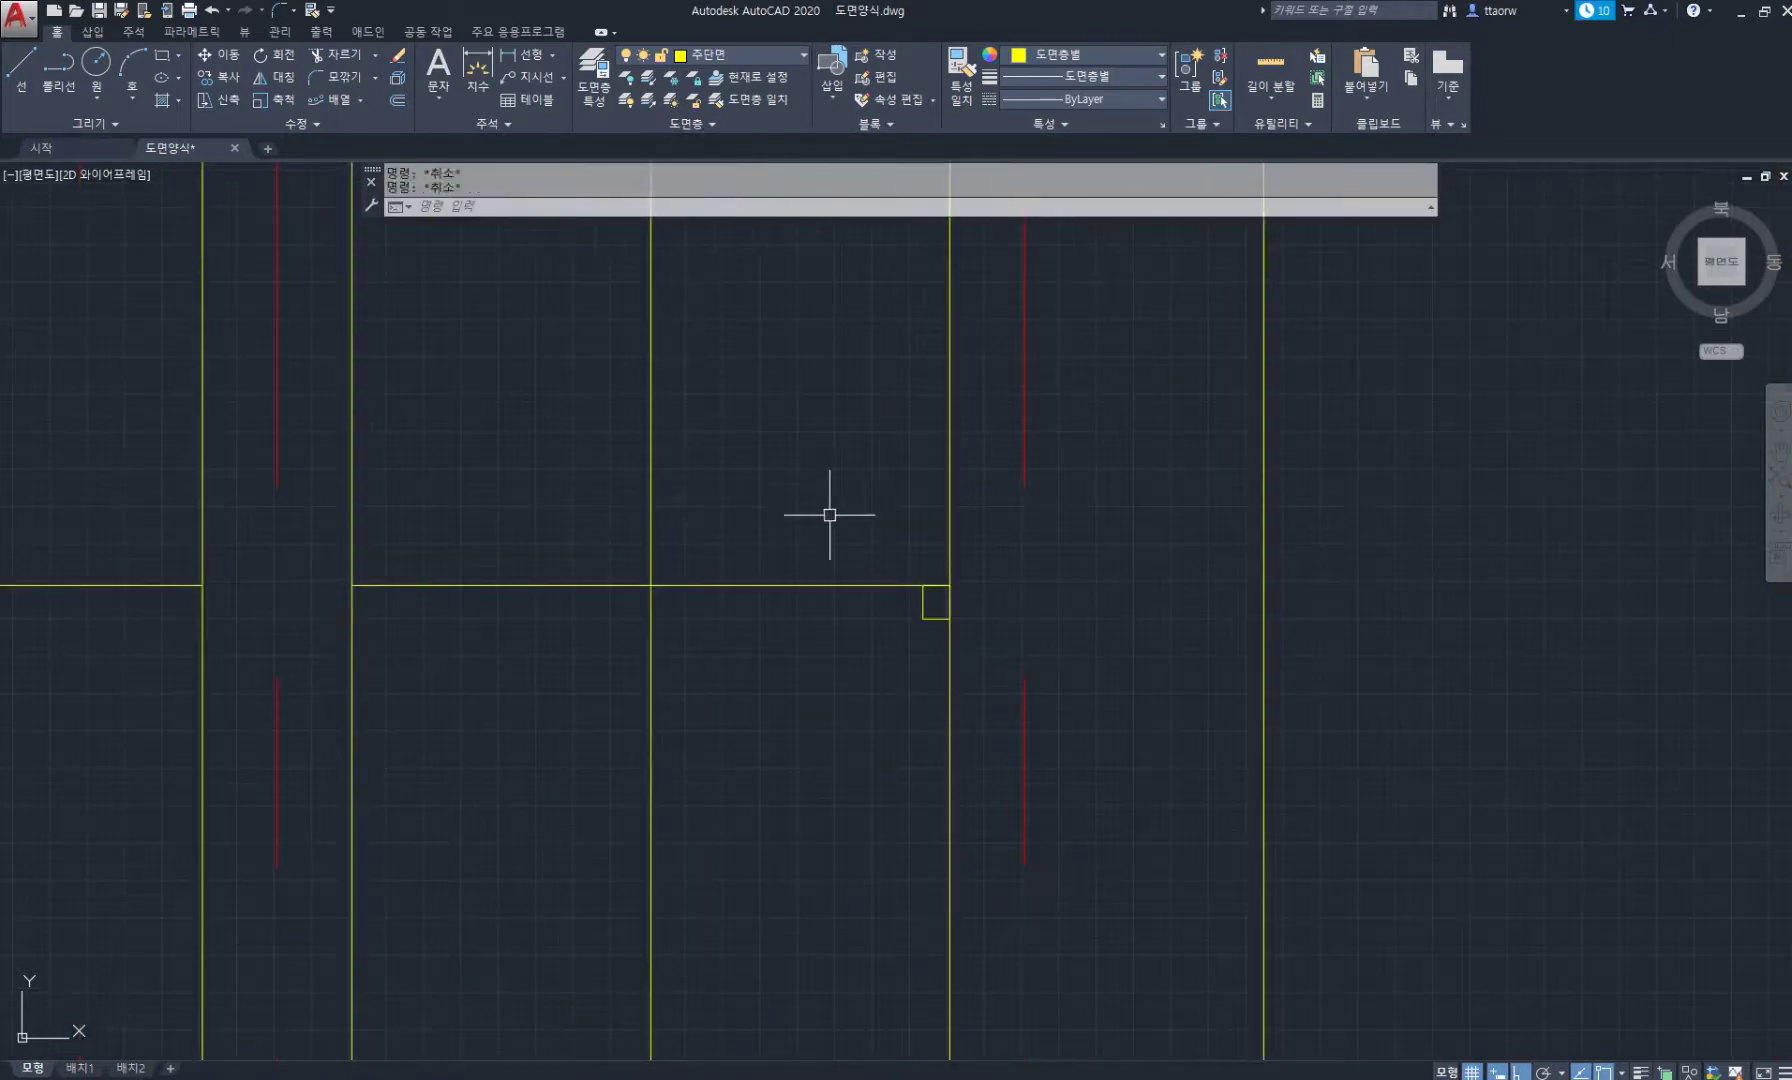
Copy the small rectangle to the left end of the short ceiling line, against the left wall's right face.
{"action": "type", "text": "CO"}
{"action": "key", "text": "Return"}
{"action": "left_click", "coordinate": [827, 507]}
{"action": "left_click", "coordinate": [1064, 683]}
{"action": "key", "text": "Return"}
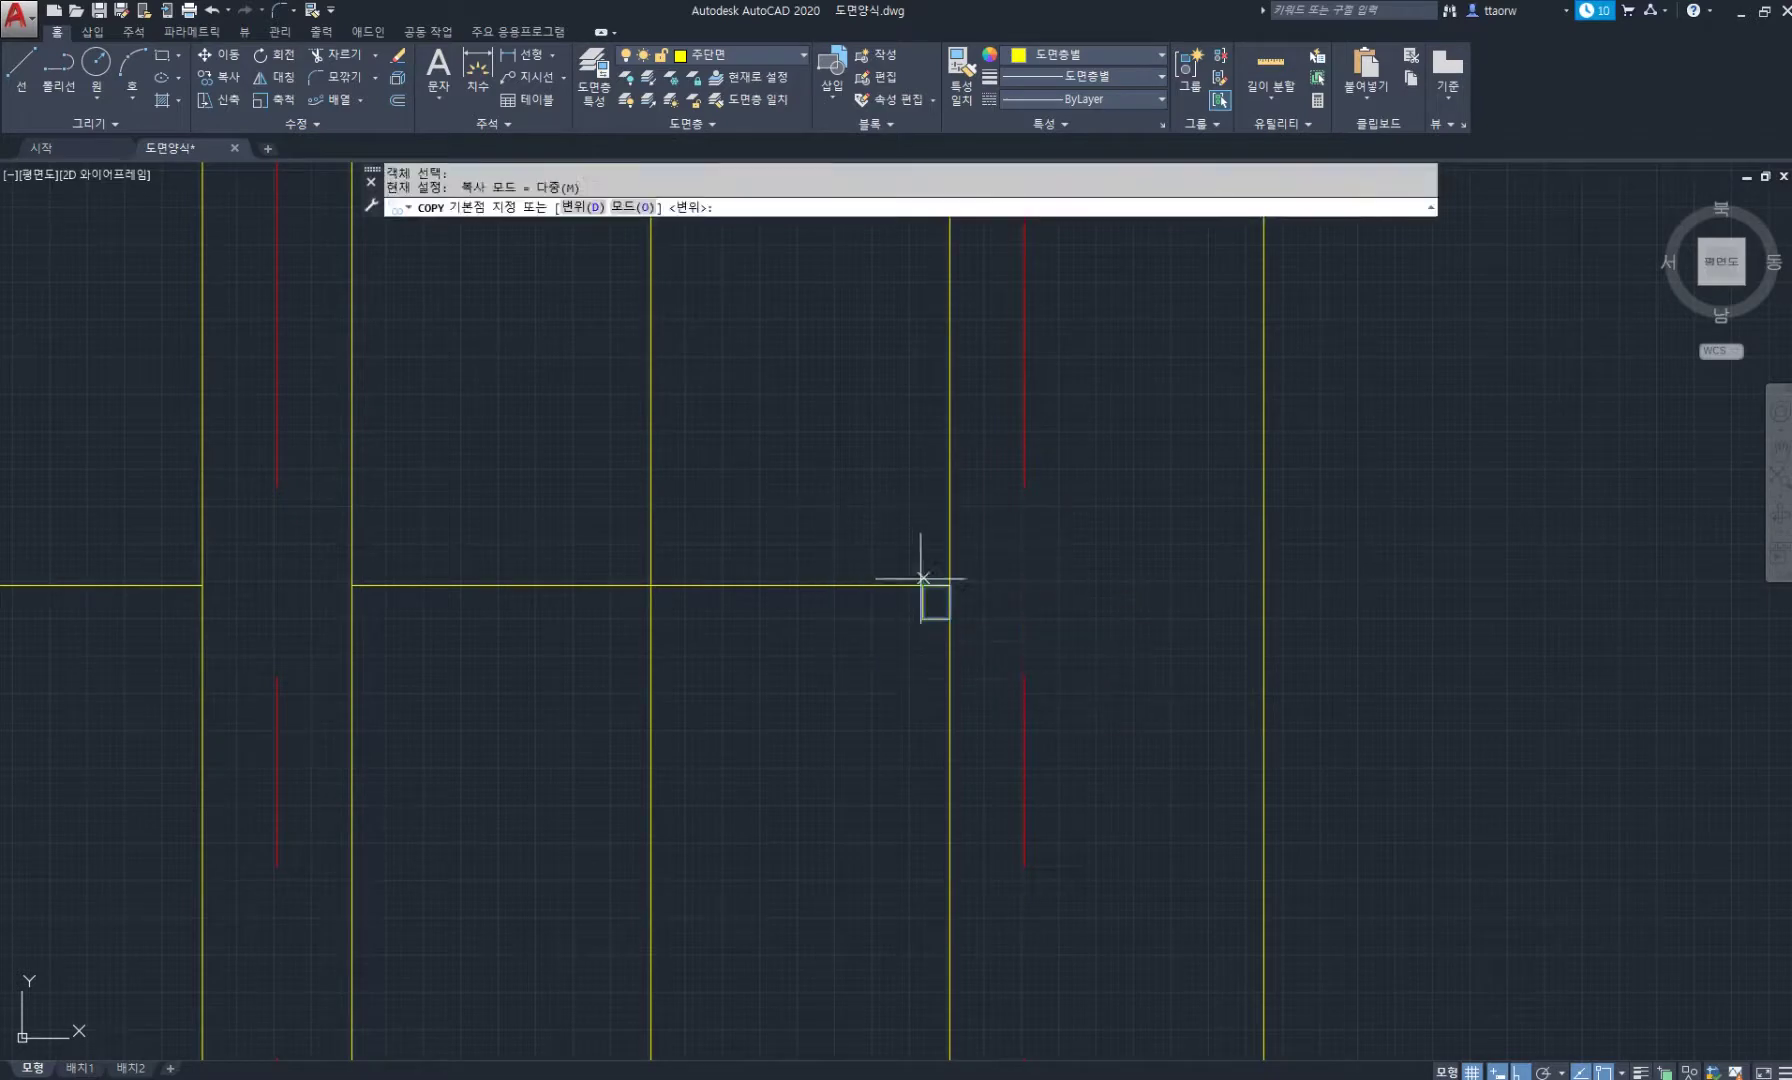
{"action": "left_click", "coordinate": [923, 585]}
{"action": "left_click", "coordinate": [352, 586]}
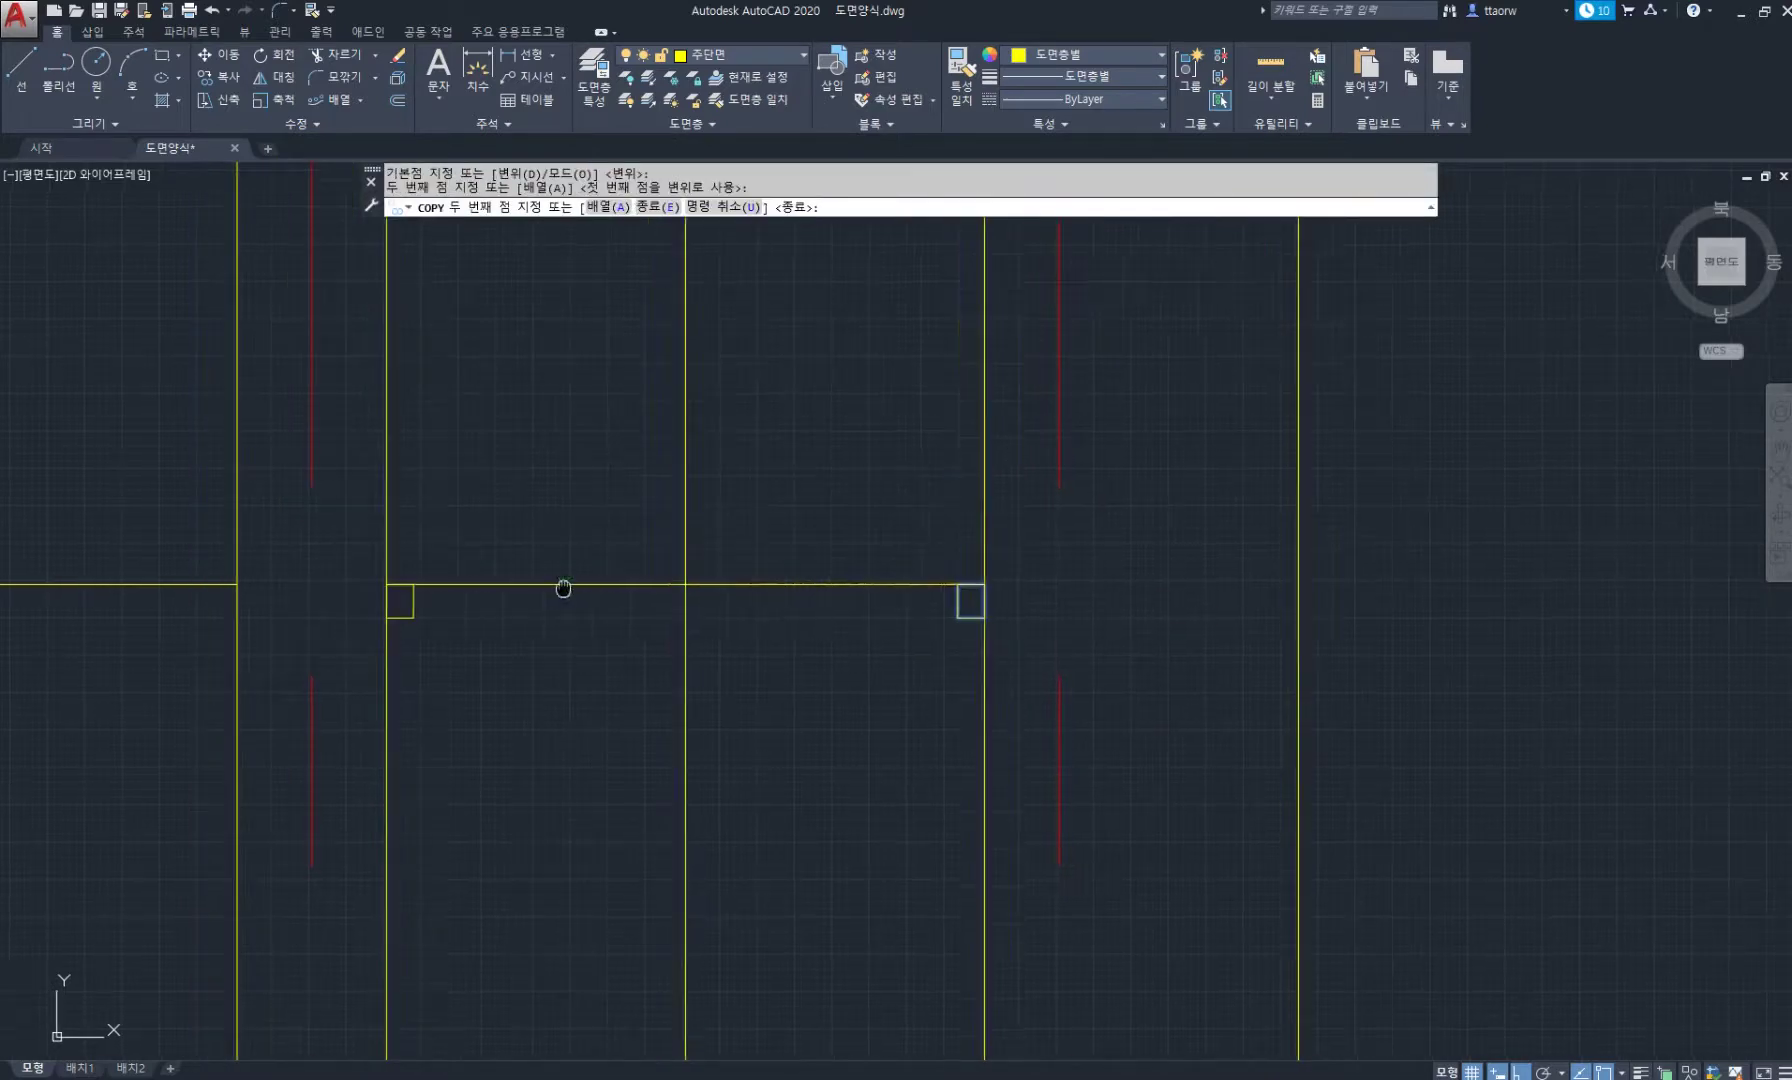
{"action": "scroll", "coordinate": [558, 595], "scroll_direction": "down", "scroll_amount": 2}
{"action": "scroll", "coordinate": [600, 592], "scroll_direction": "up", "scroll_amount": 4}
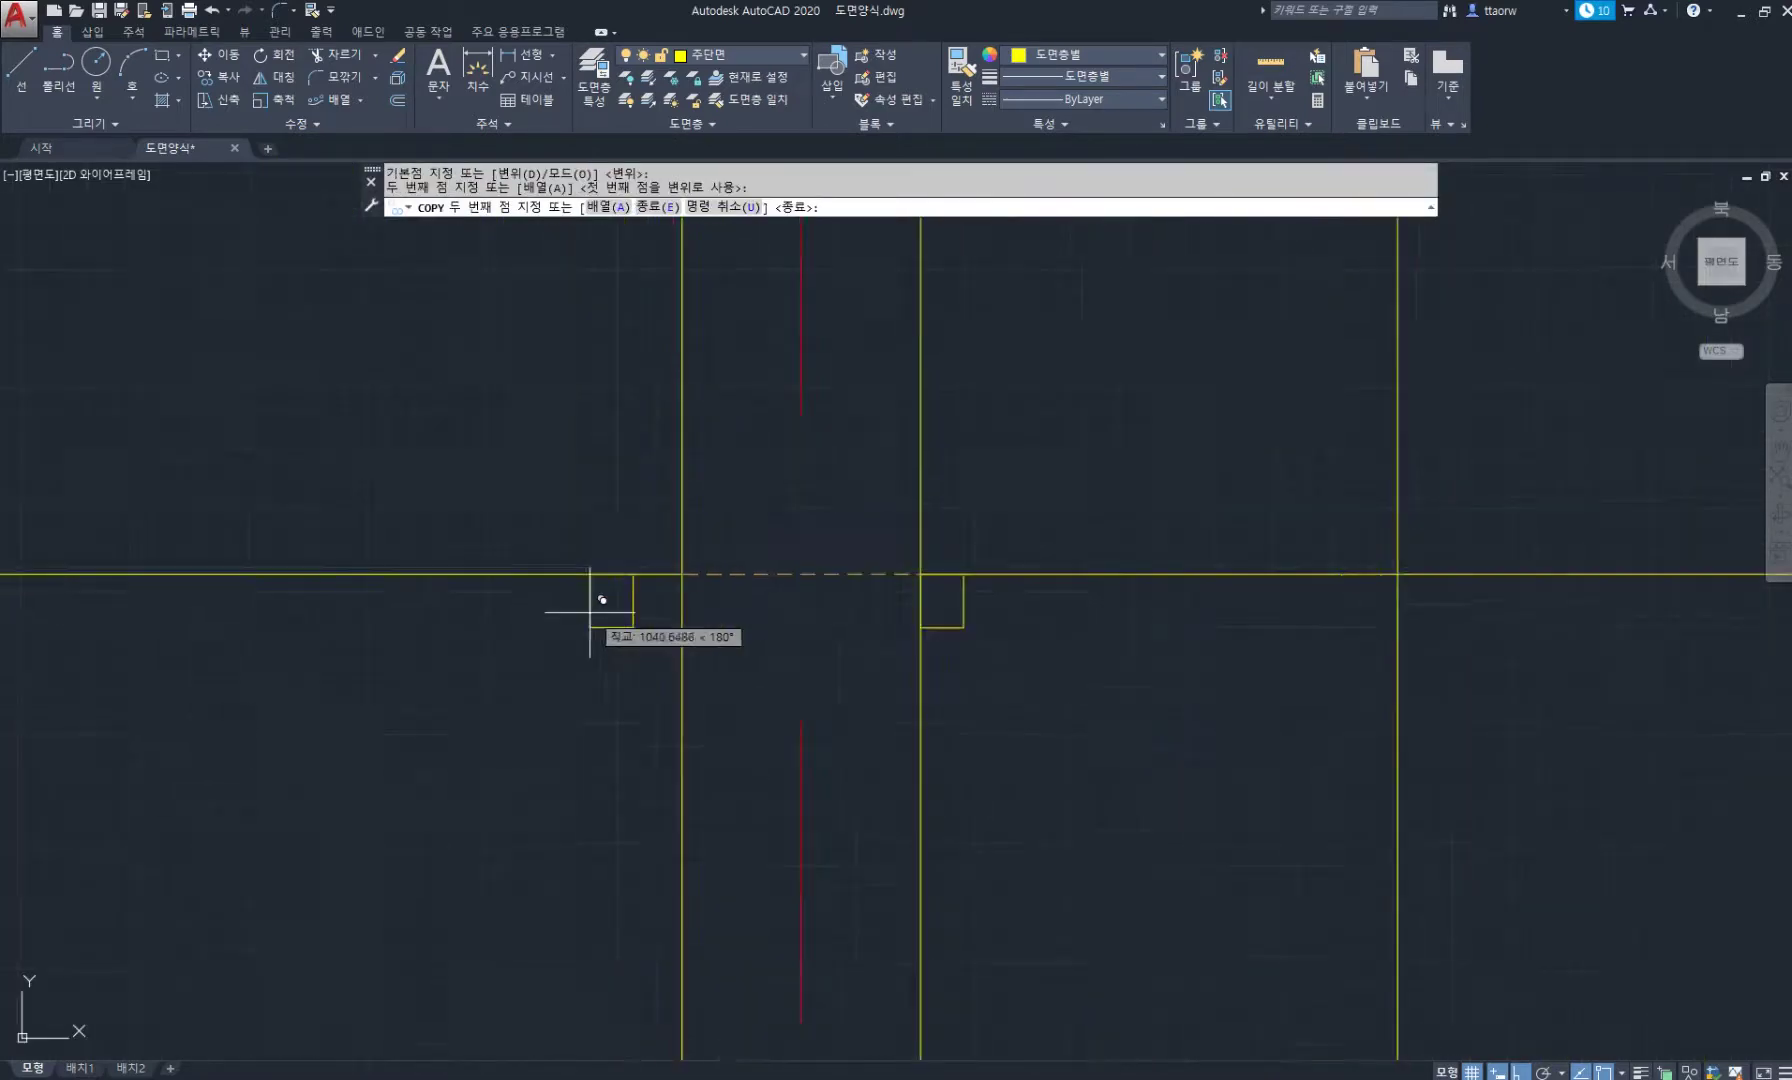
{"action": "key", "text": "Return"}
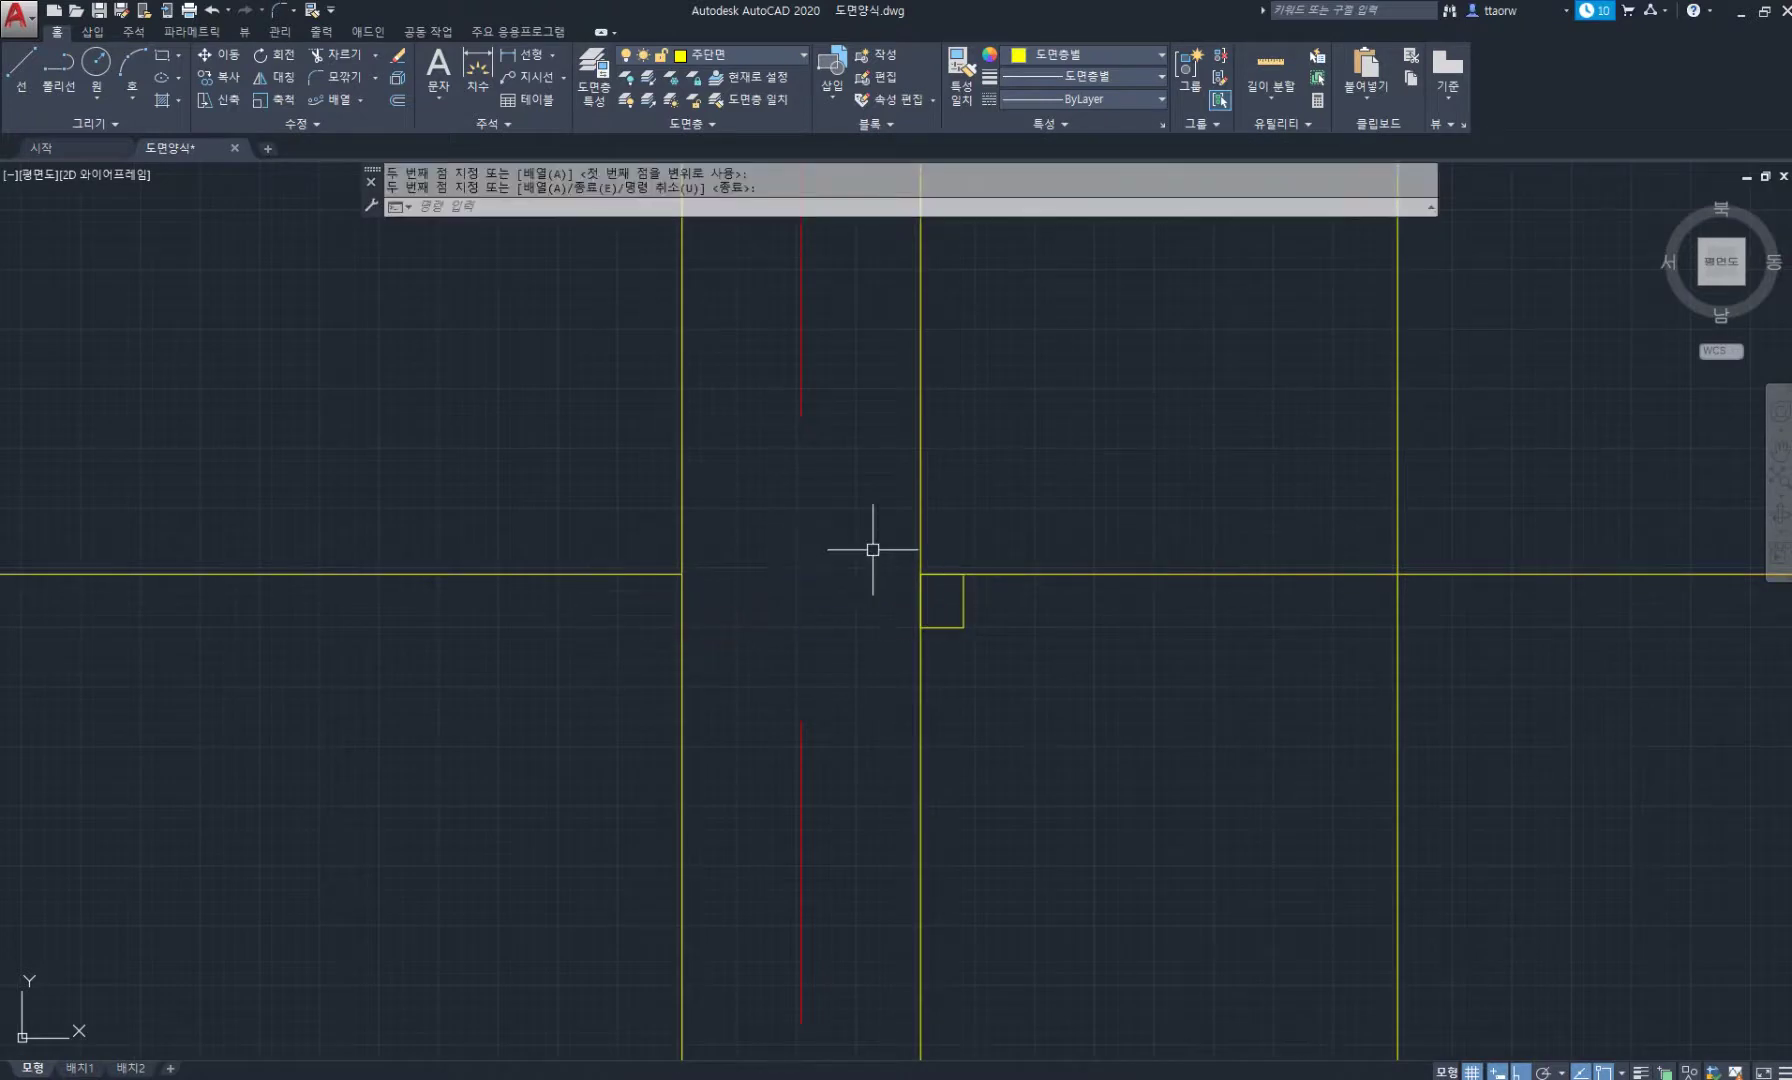
Copy the small rectangle across the left wall to the right end of the left room's ceiling line.
{"action": "type", "text": "CO"}
{"action": "key", "text": "Return"}
{"action": "left_click", "coordinate": [868, 527]}
{"action": "left_click", "coordinate": [1097, 728]}
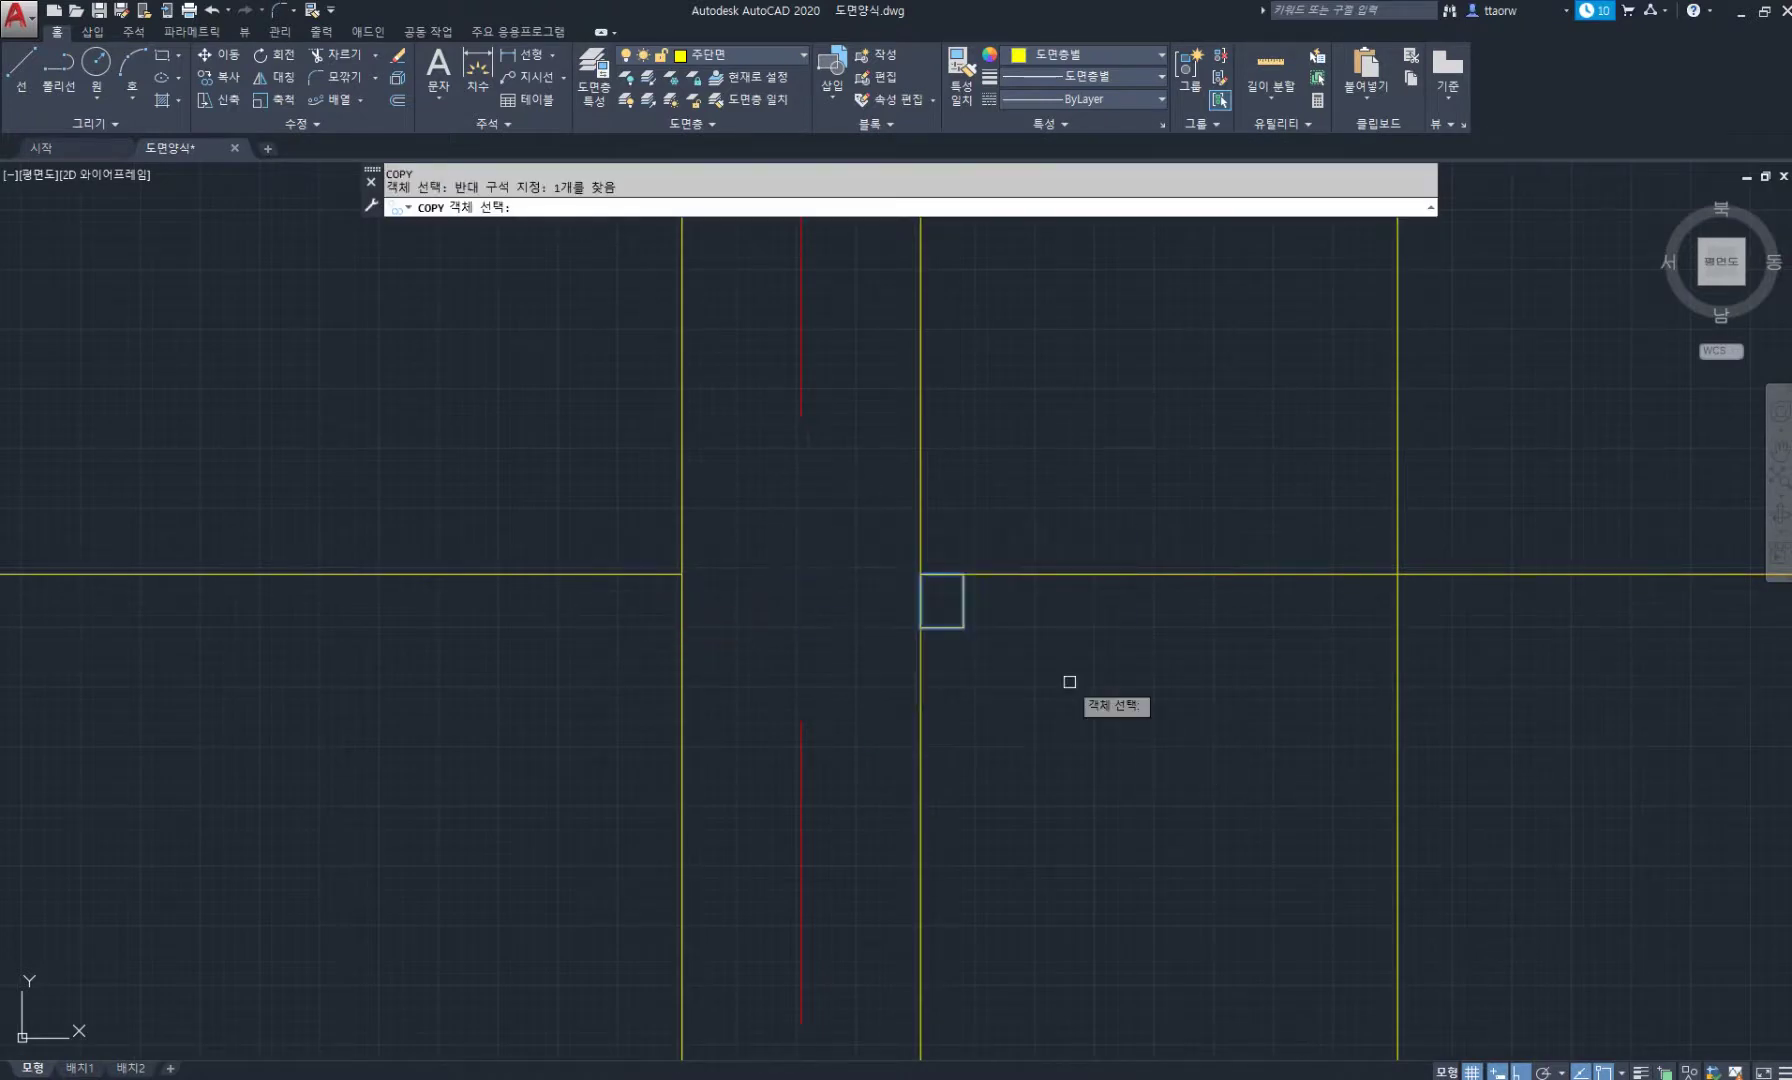
{"action": "key", "text": "Return"}
{"action": "left_click", "coordinate": [963, 573]}
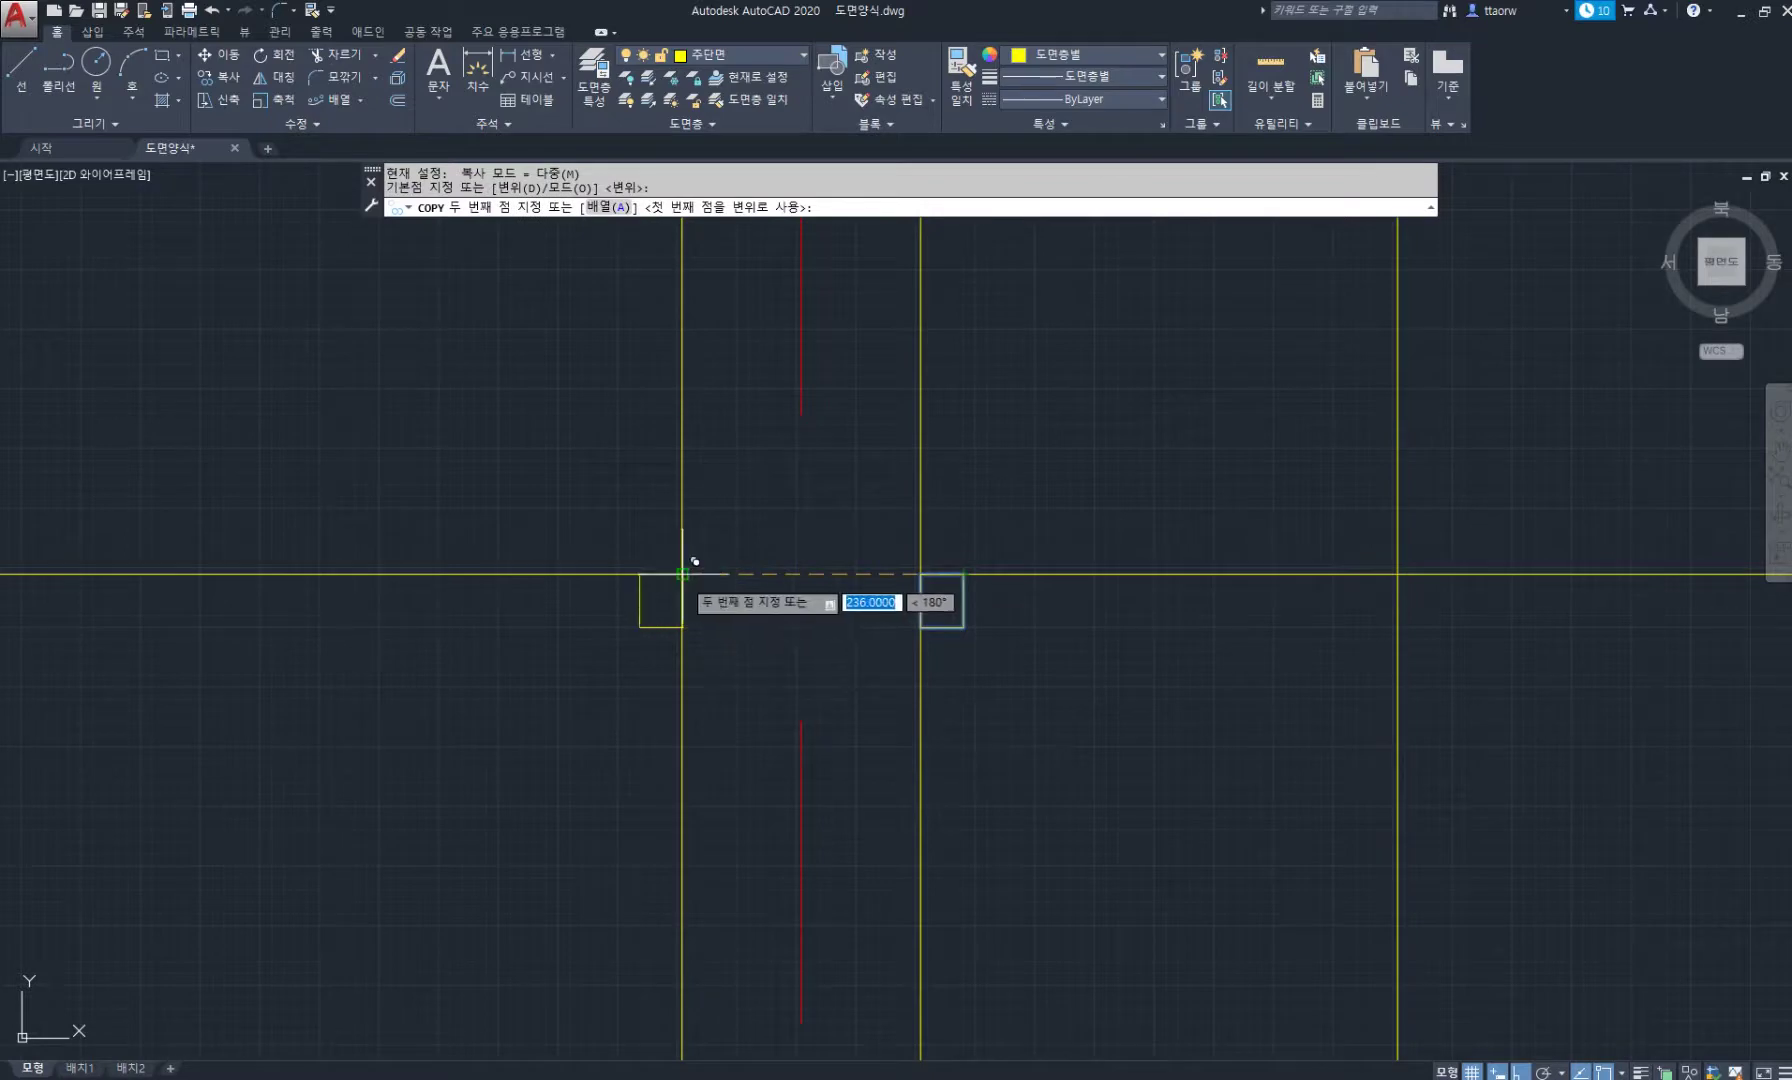
{"action": "left_click", "coordinate": [683, 573]}
{"action": "key", "text": "Return"}
{"action": "scroll", "coordinate": [828, 638], "scroll_direction": "down", "scroll_amount": 4}
{"action": "middle_click_drag", "start_coordinate": [958, 648], "coordinate": [966, 592]}
Offset both ceiling lines 45 downward, level with the undersides of the small rectangles.
{"action": "type", "text": "O"}
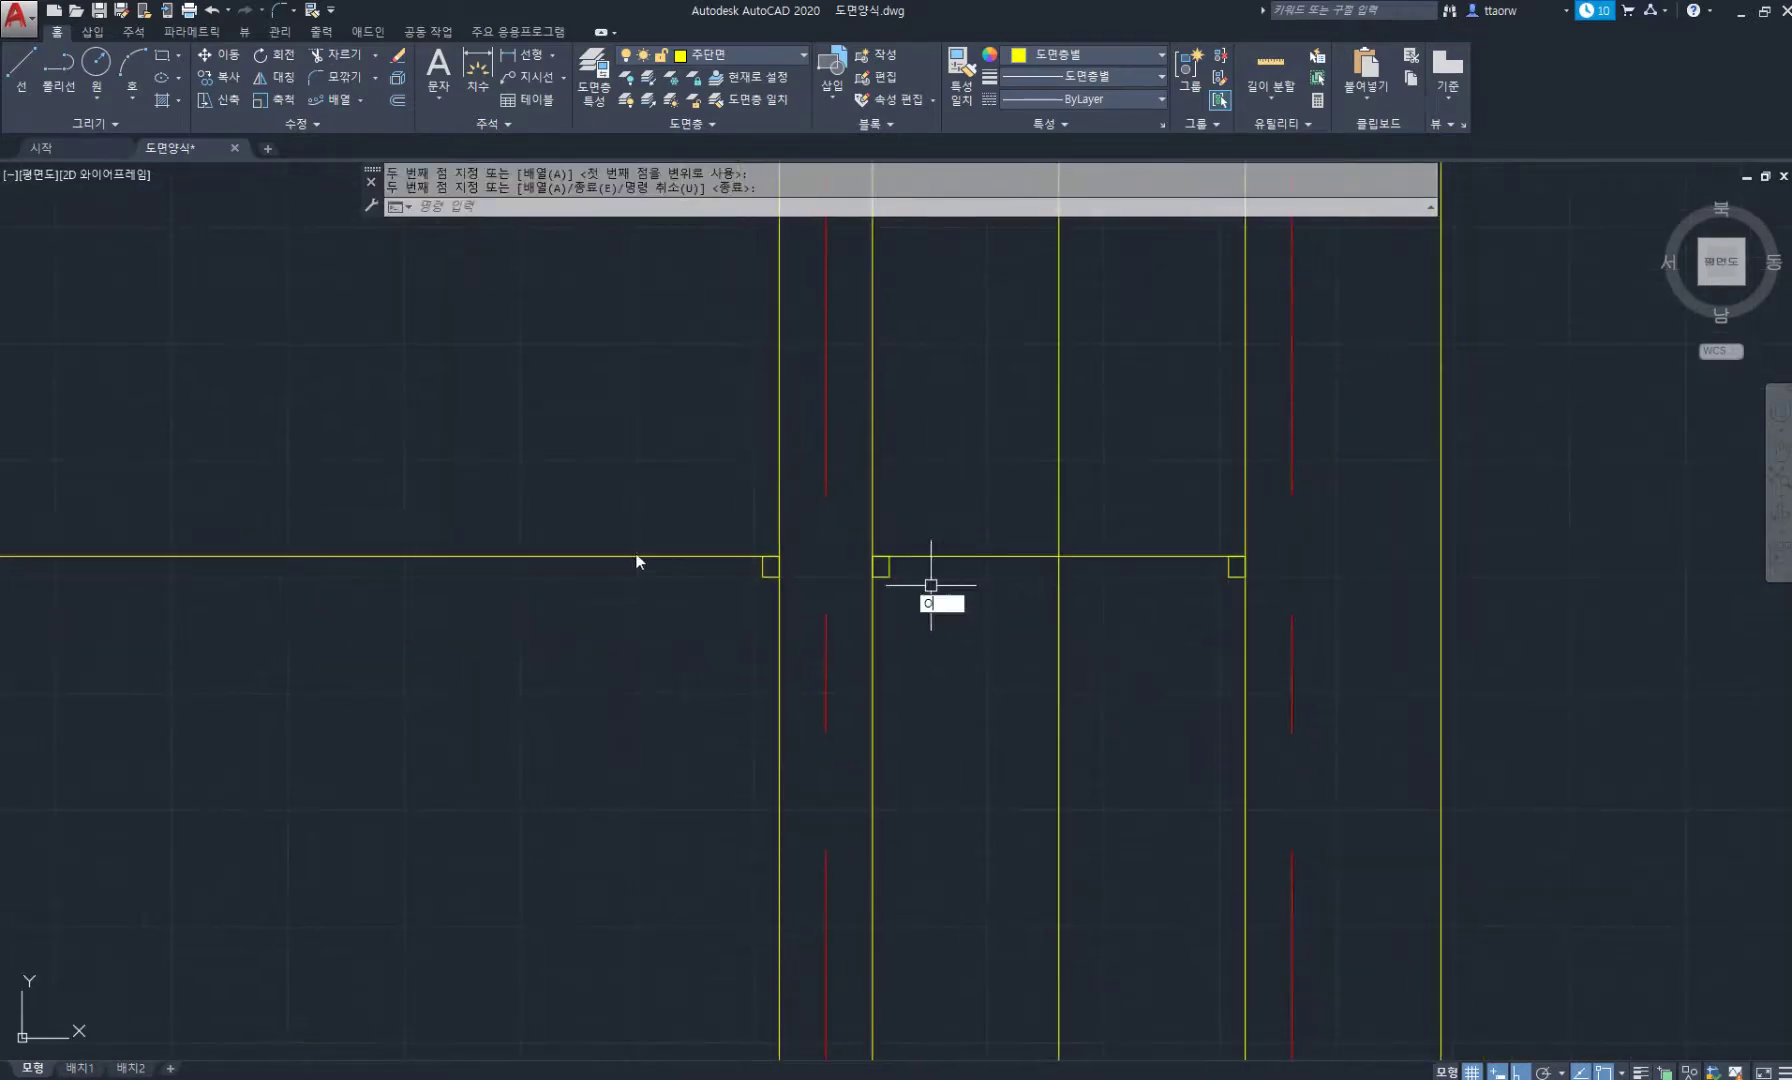
{"action": "key", "text": "Return"}
{"action": "key", "text": "Return"}
{"action": "left_click", "coordinate": [641, 557]}
{"action": "type", "text": "4"}
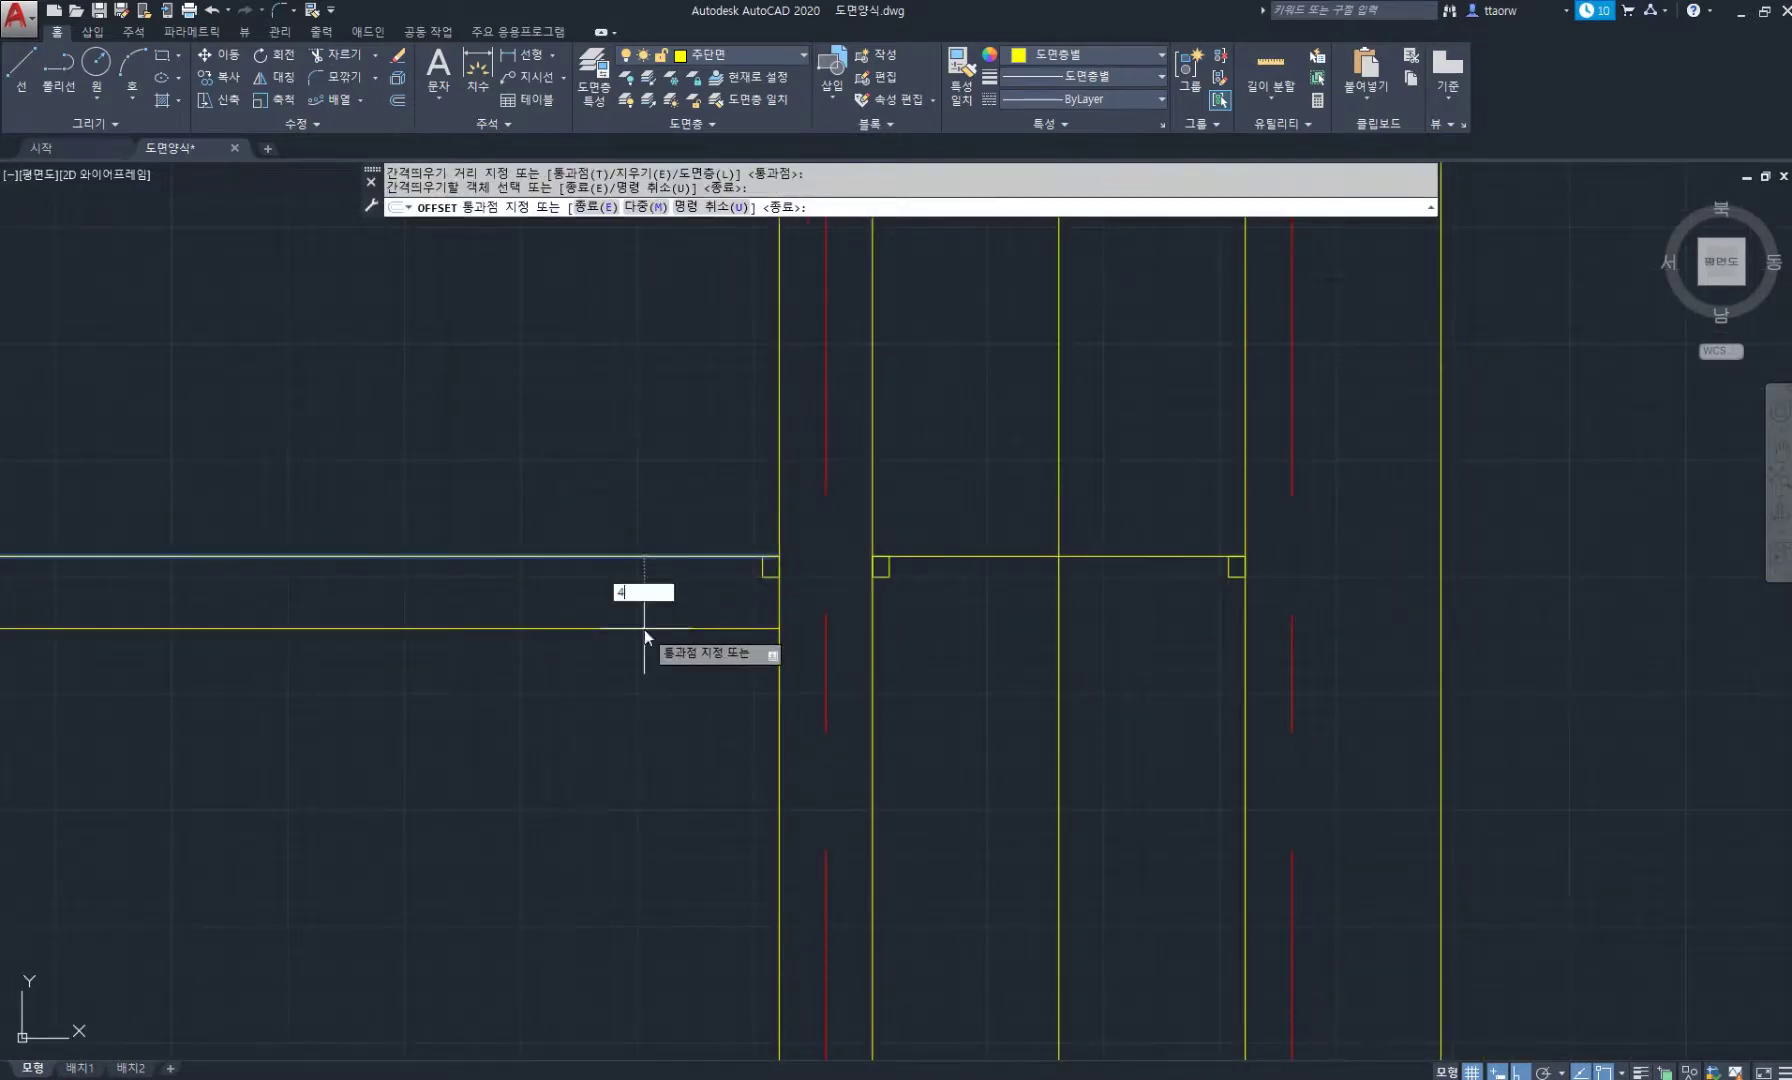
{"action": "type", "text": "5"}
{"action": "key", "text": "Return"}
{"action": "left_click", "coordinate": [962, 556]}
{"action": "type", "text": "45"}
{"action": "key", "text": "Return"}
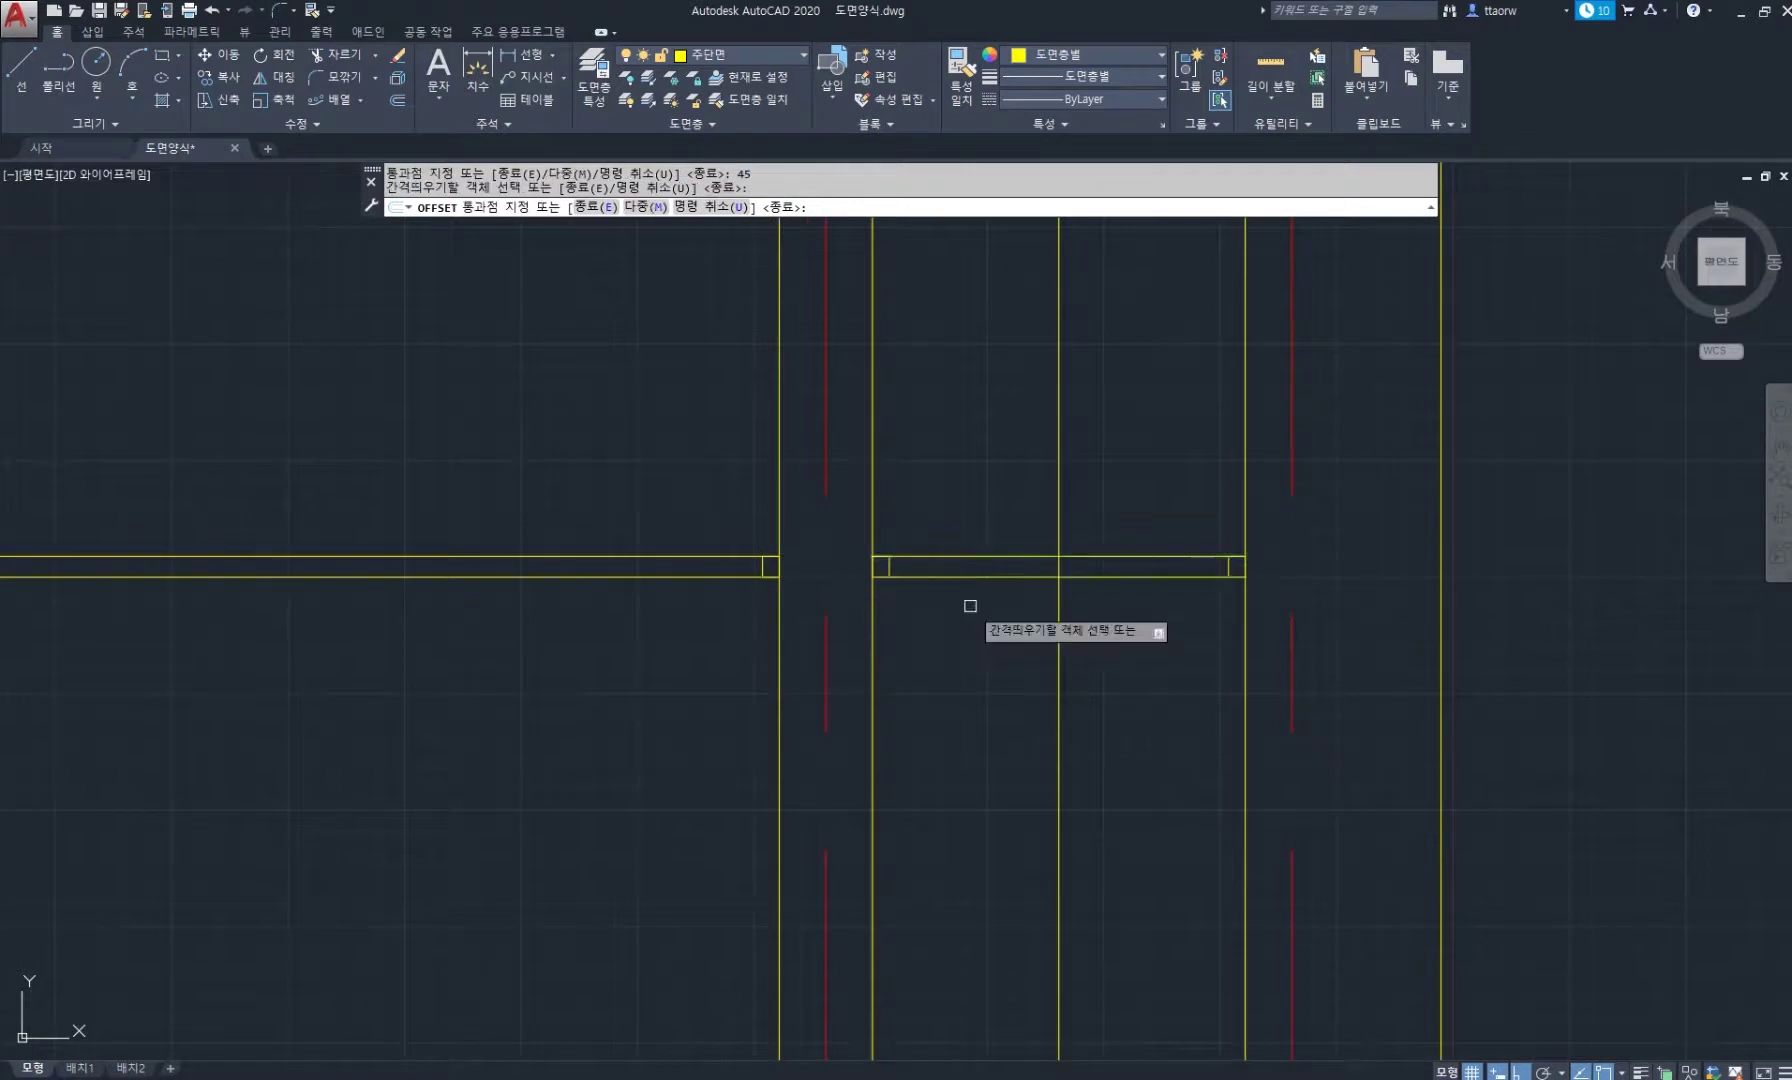
{"action": "key", "text": "Escape"}
Draw a horizontal line across the right wall from the lower ceiling line's right end to the outer face.
{"action": "scroll", "coordinate": [1064, 608], "scroll_direction": "down", "scroll_amount": 2}
{"action": "middle_click_drag", "start_coordinate": [1064, 608], "coordinate": [968, 592]}
{"action": "type", "text": "L"}
{"action": "key", "text": "Return"}
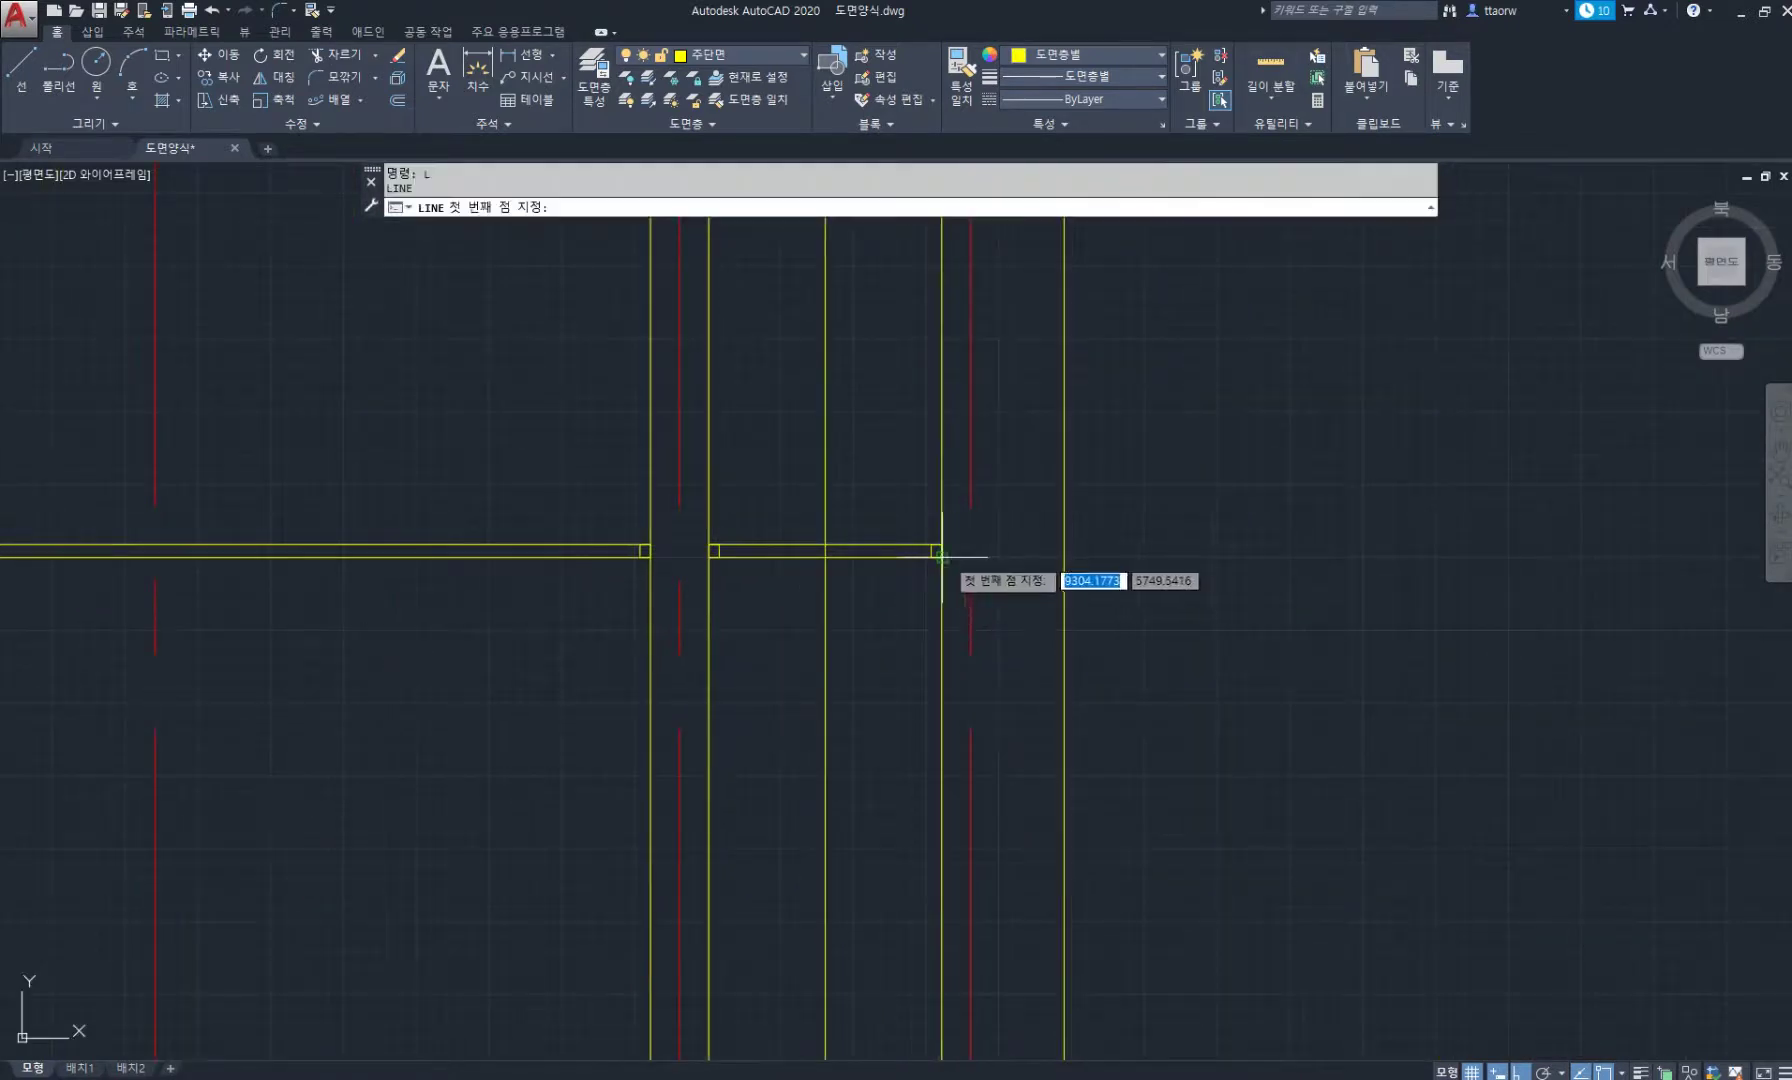
{"action": "left_click", "coordinate": [941, 557]}
{"action": "left_click", "coordinate": [1064, 557]}
{"action": "key", "text": "Return"}
{"action": "scroll", "coordinate": [888, 640], "scroll_direction": "down", "scroll_amount": 2}
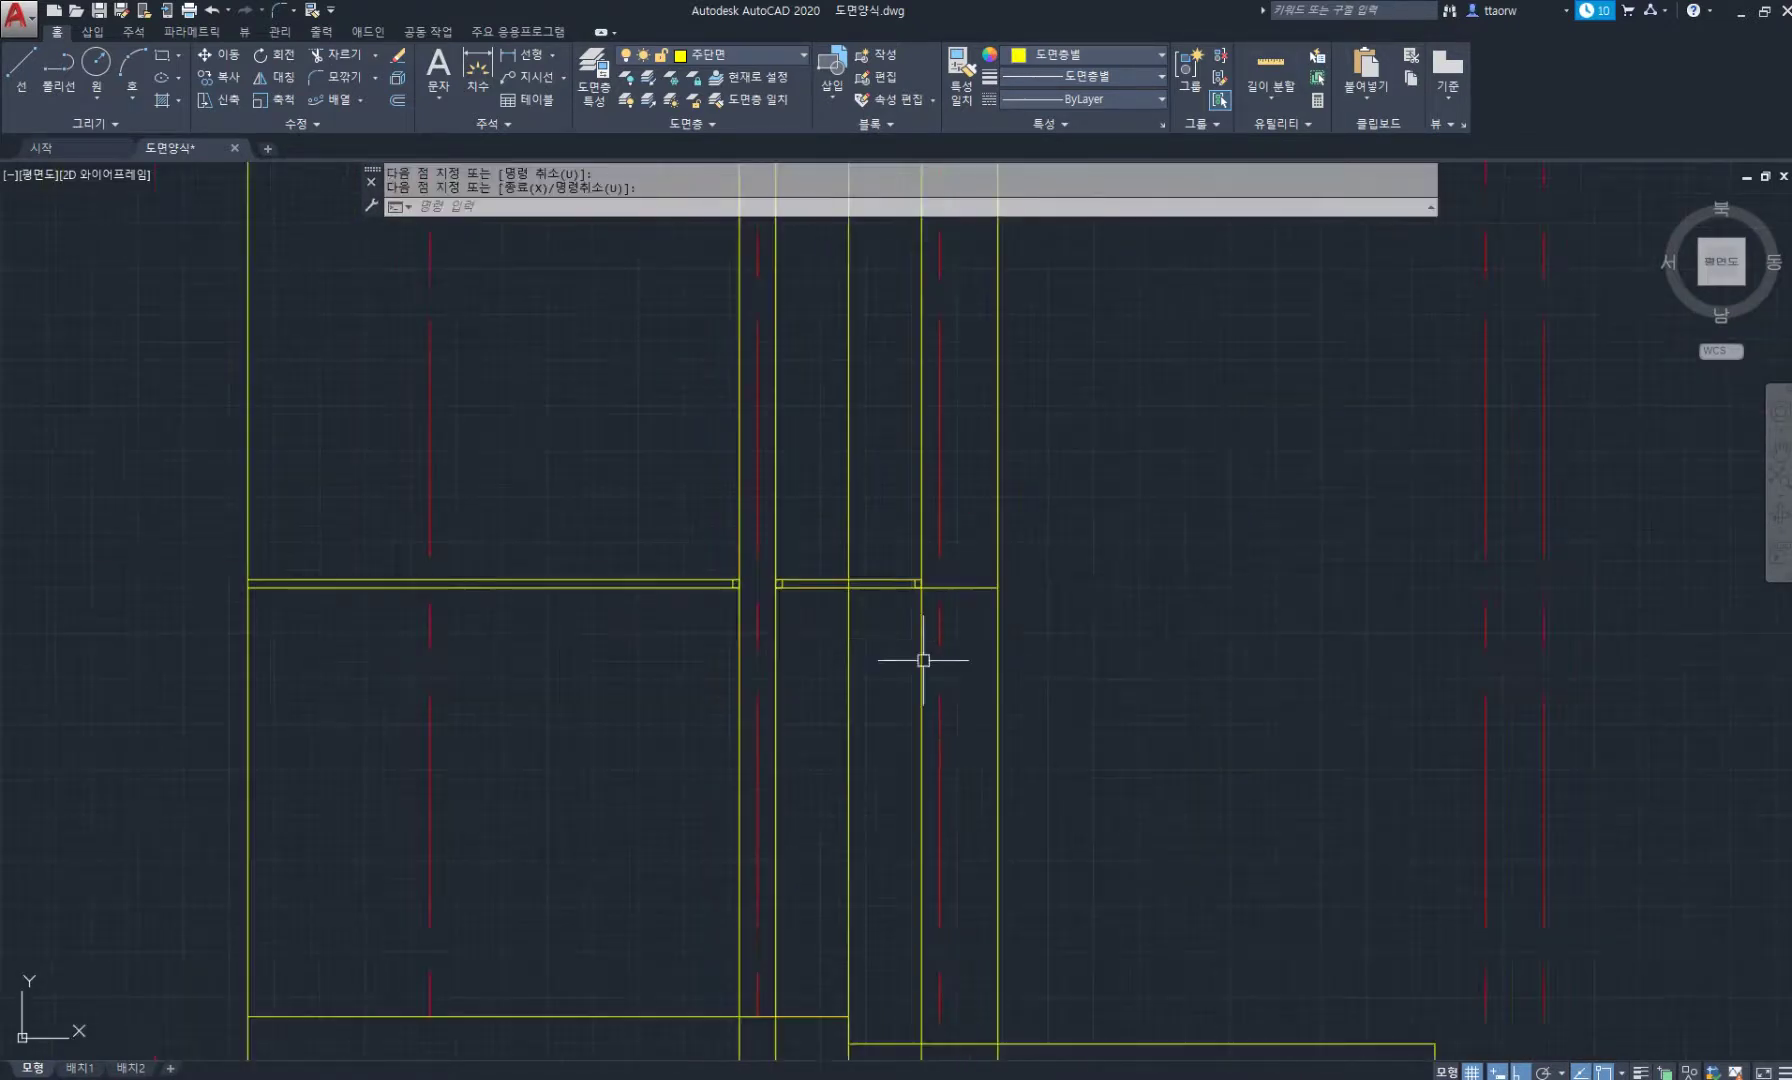
Trim both faces of the right wall between the new horizontal line and the terrace floor to open the entrance.
{"action": "middle_click_drag", "start_coordinate": [995, 682], "coordinate": [812, 572]}
{"action": "type", "text": "tr"}
{"action": "key", "text": "Return"}
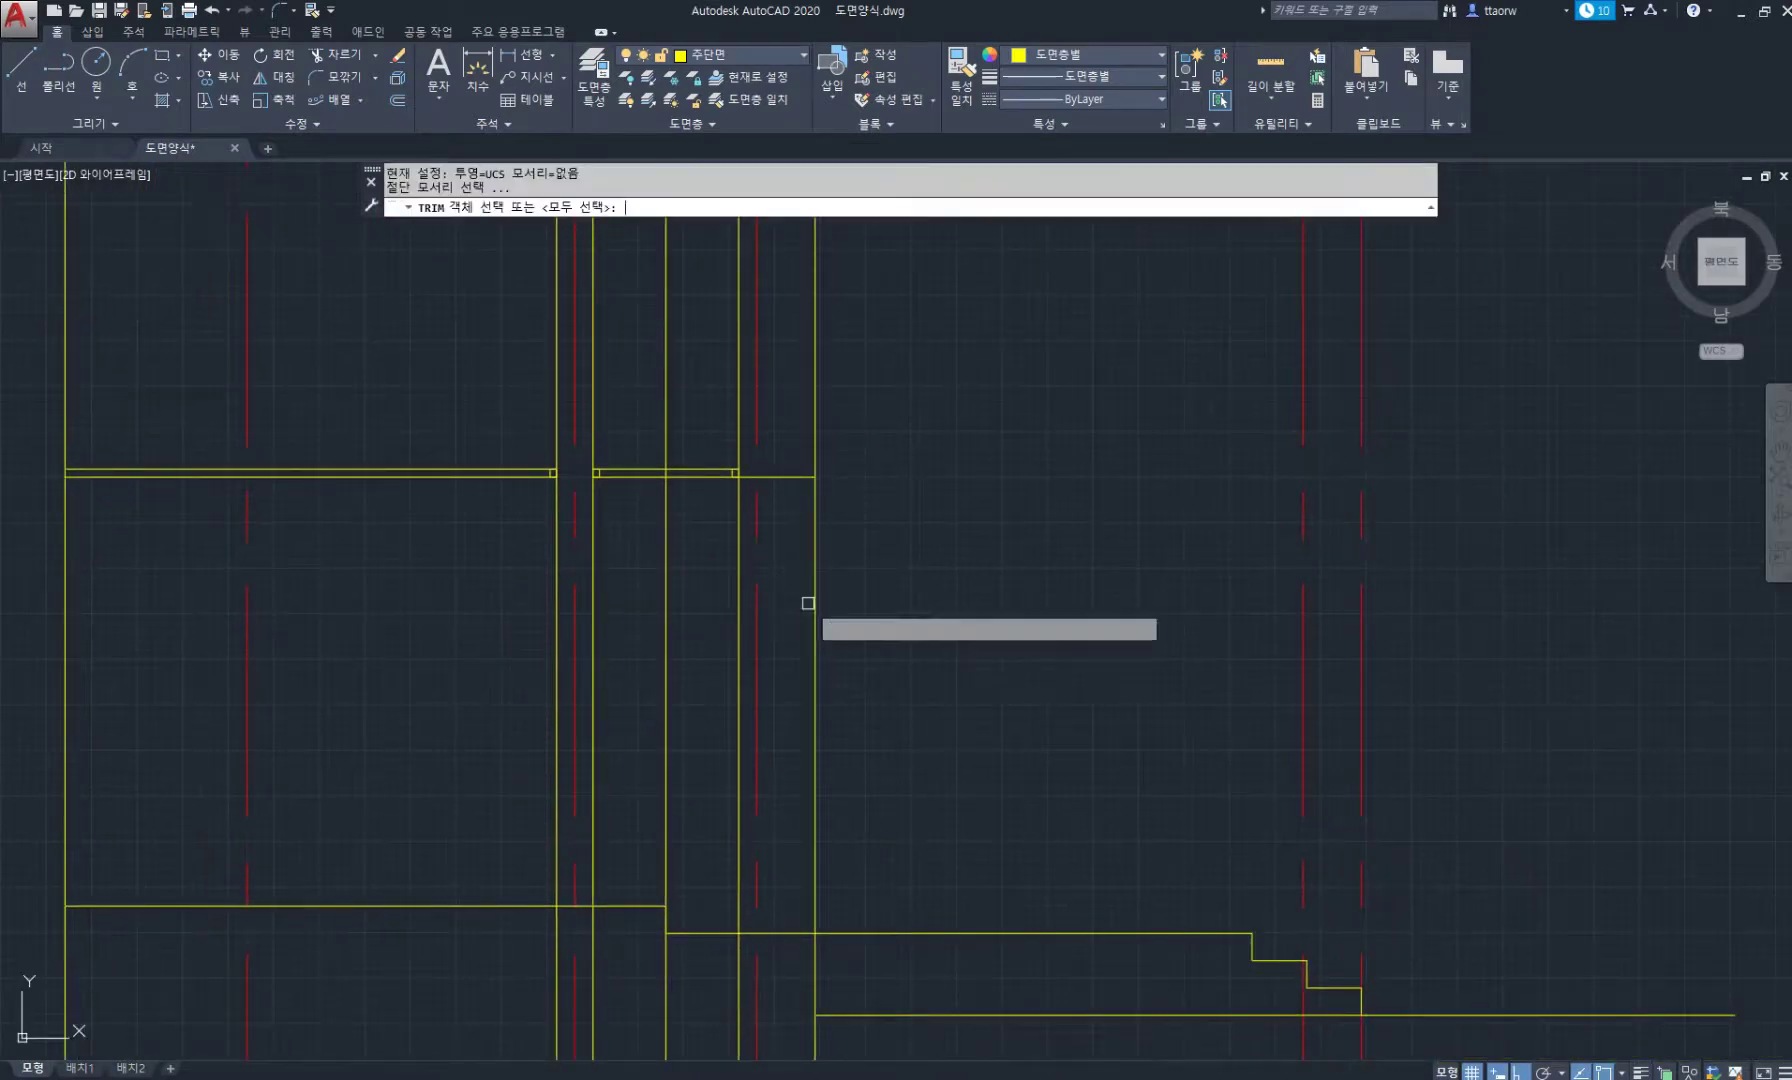
{"action": "key", "text": "Return"}
{"action": "left_click", "coordinate": [815, 580]}
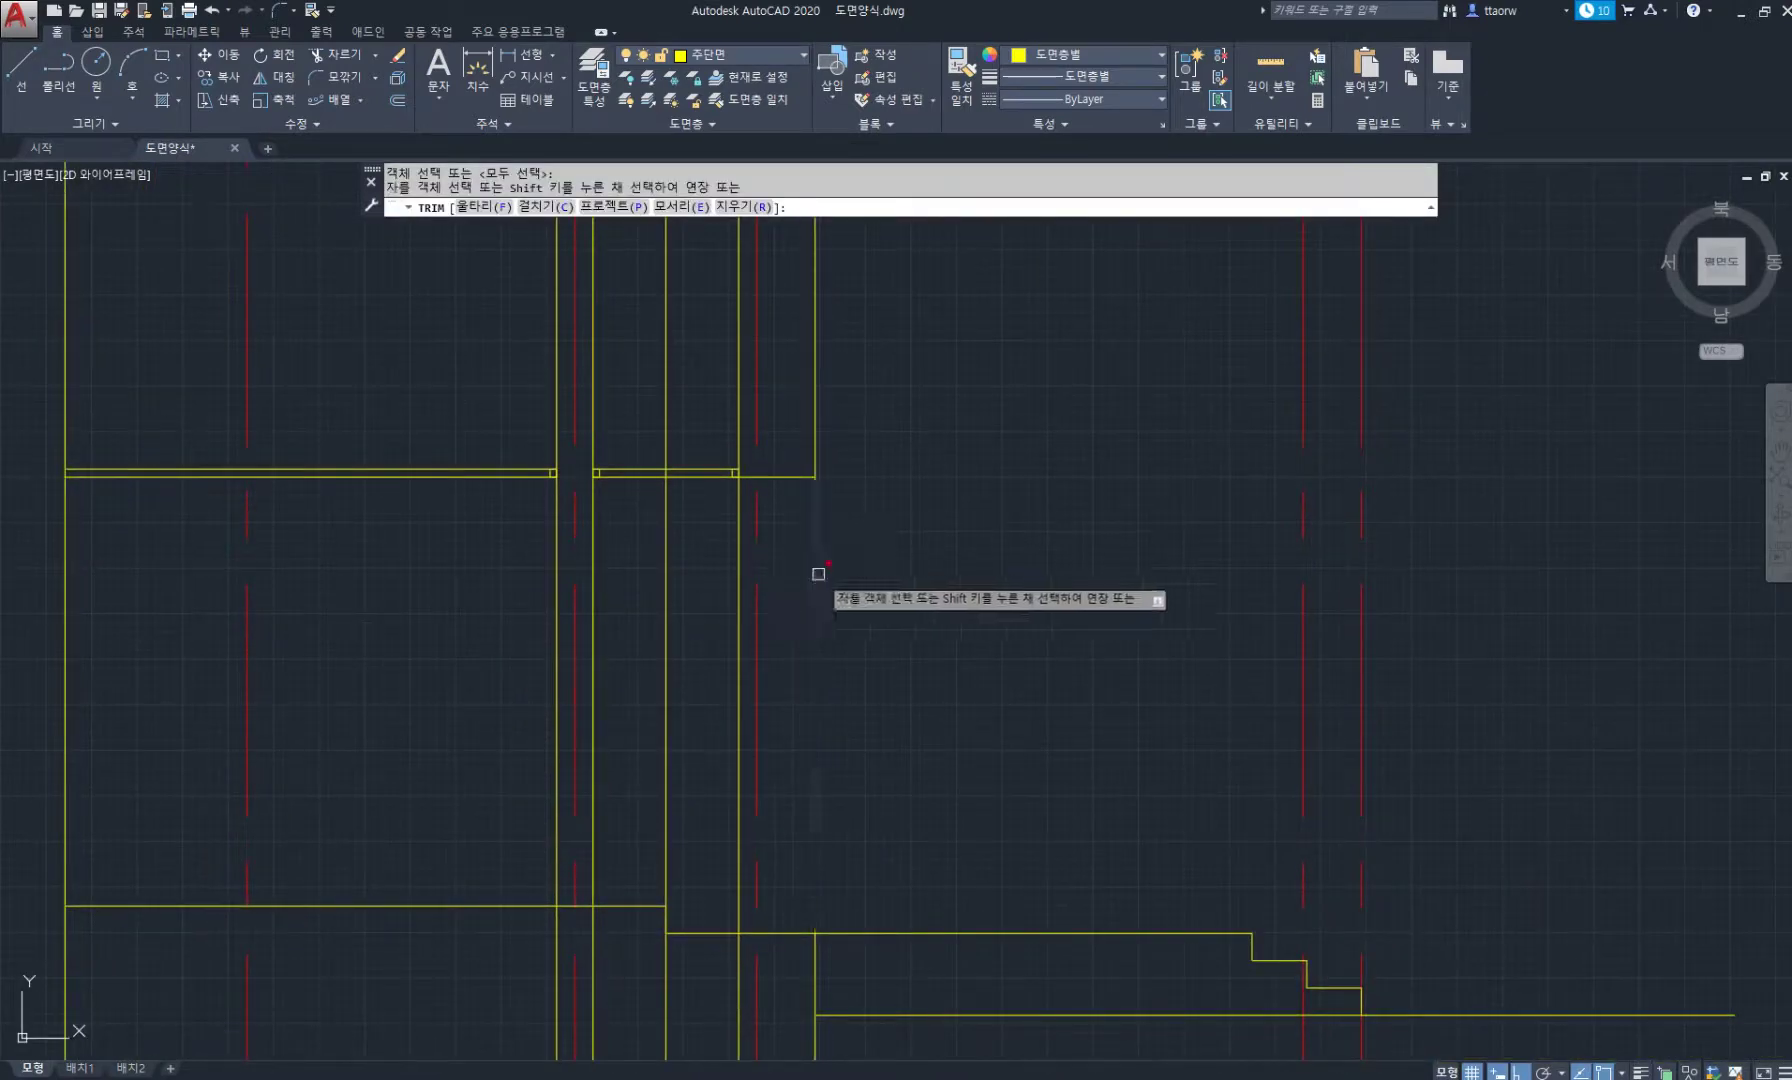
{"action": "left_click", "coordinate": [748, 624]}
{"action": "key", "text": "Return"}
{"action": "middle_click_drag", "start_coordinate": [582, 689], "coordinate": [700, 668]}
{"action": "scroll", "coordinate": [700, 668], "scroll_direction": "down", "scroll_amount": 2}
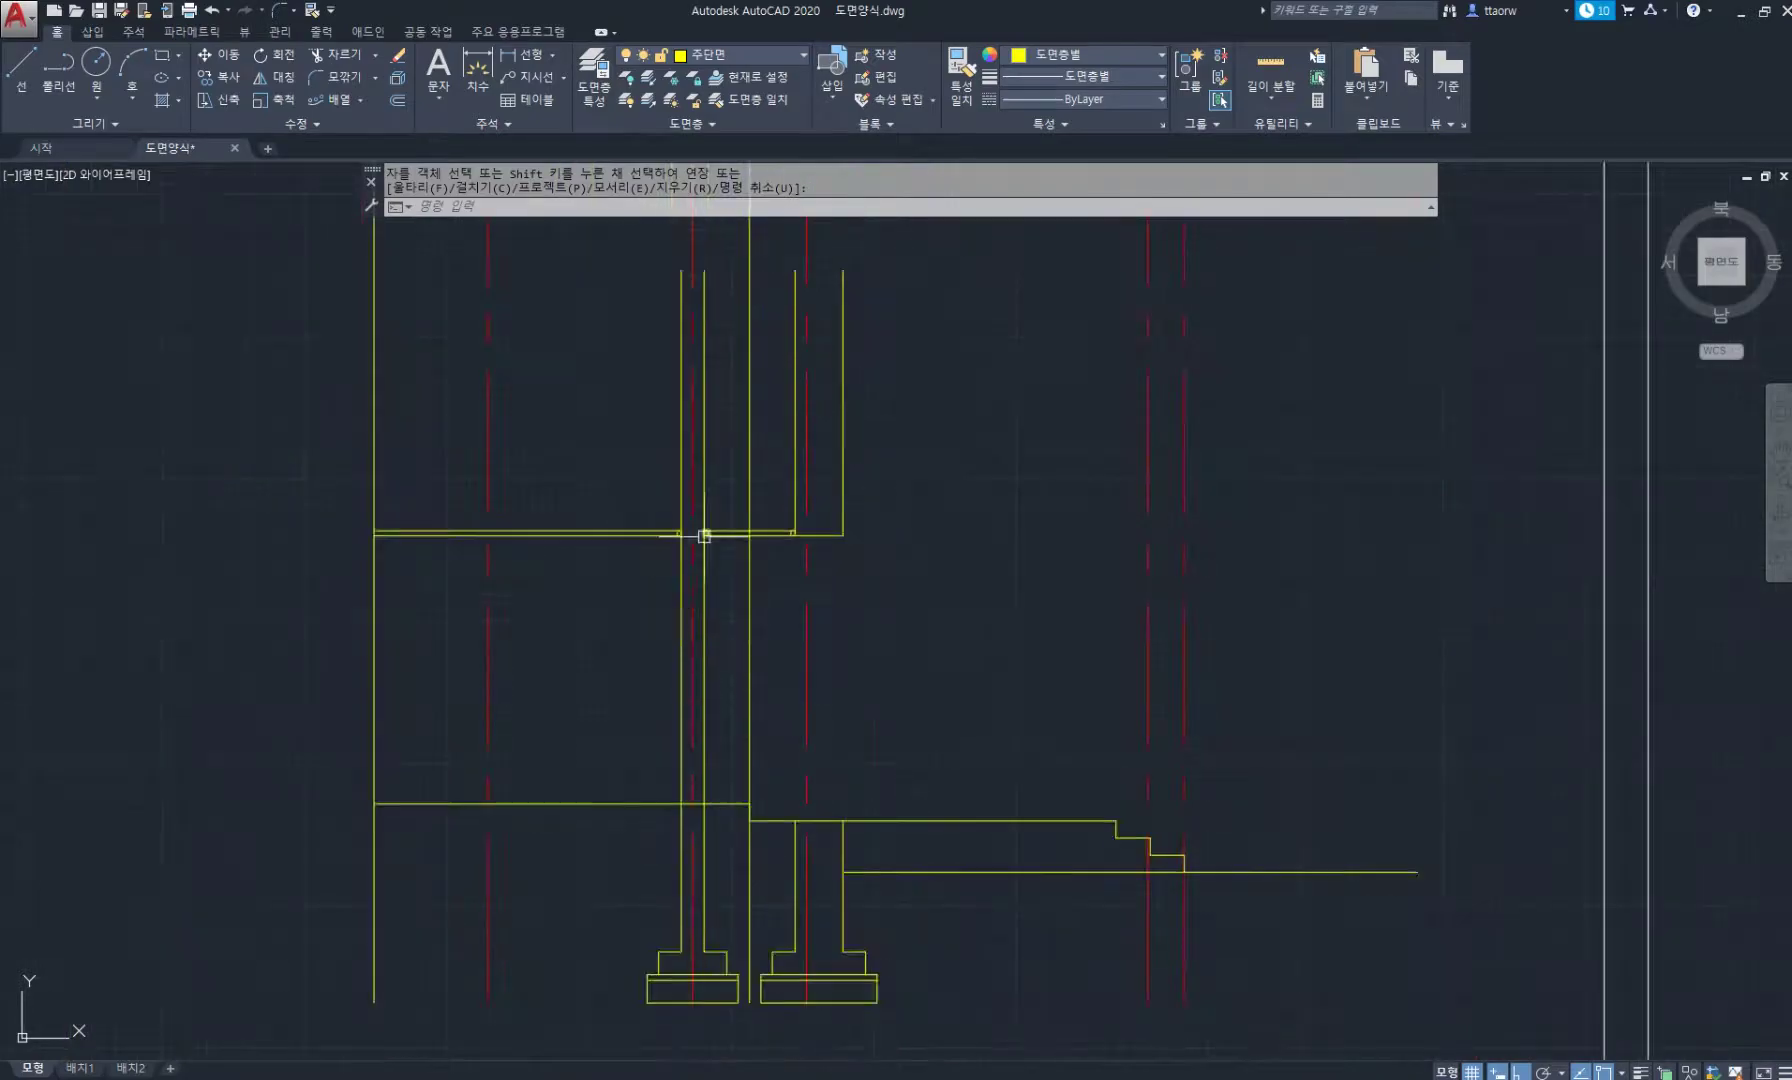
Switch to Acrobat Reader and examine where section line A crosses the opening between living room and kitchen, then return to AutoCAD.
{"action": "scroll", "coordinate": [671, 660], "scroll_direction": "up", "scroll_amount": 2}
{"action": "left_click", "coordinate": [598, 1078]}
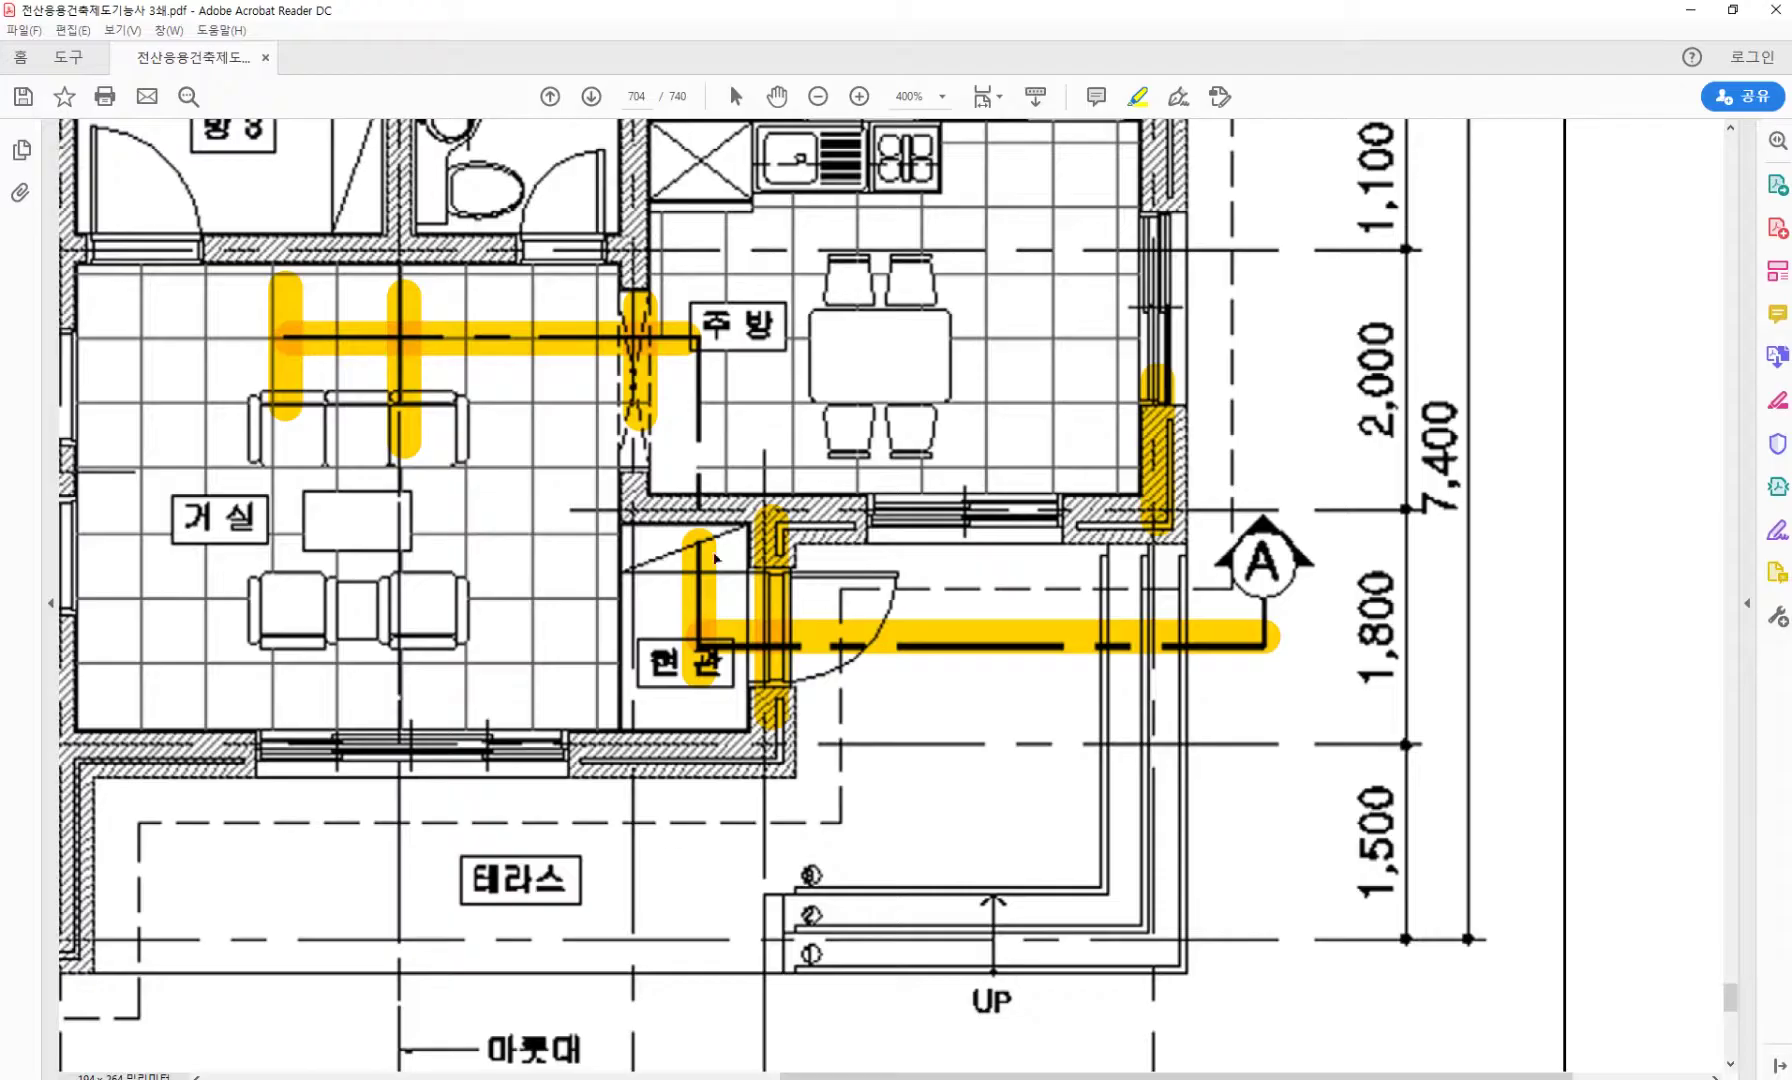
{"action": "scroll", "coordinate": [577, 343], "scroll_direction": "up", "scroll_amount": 1}
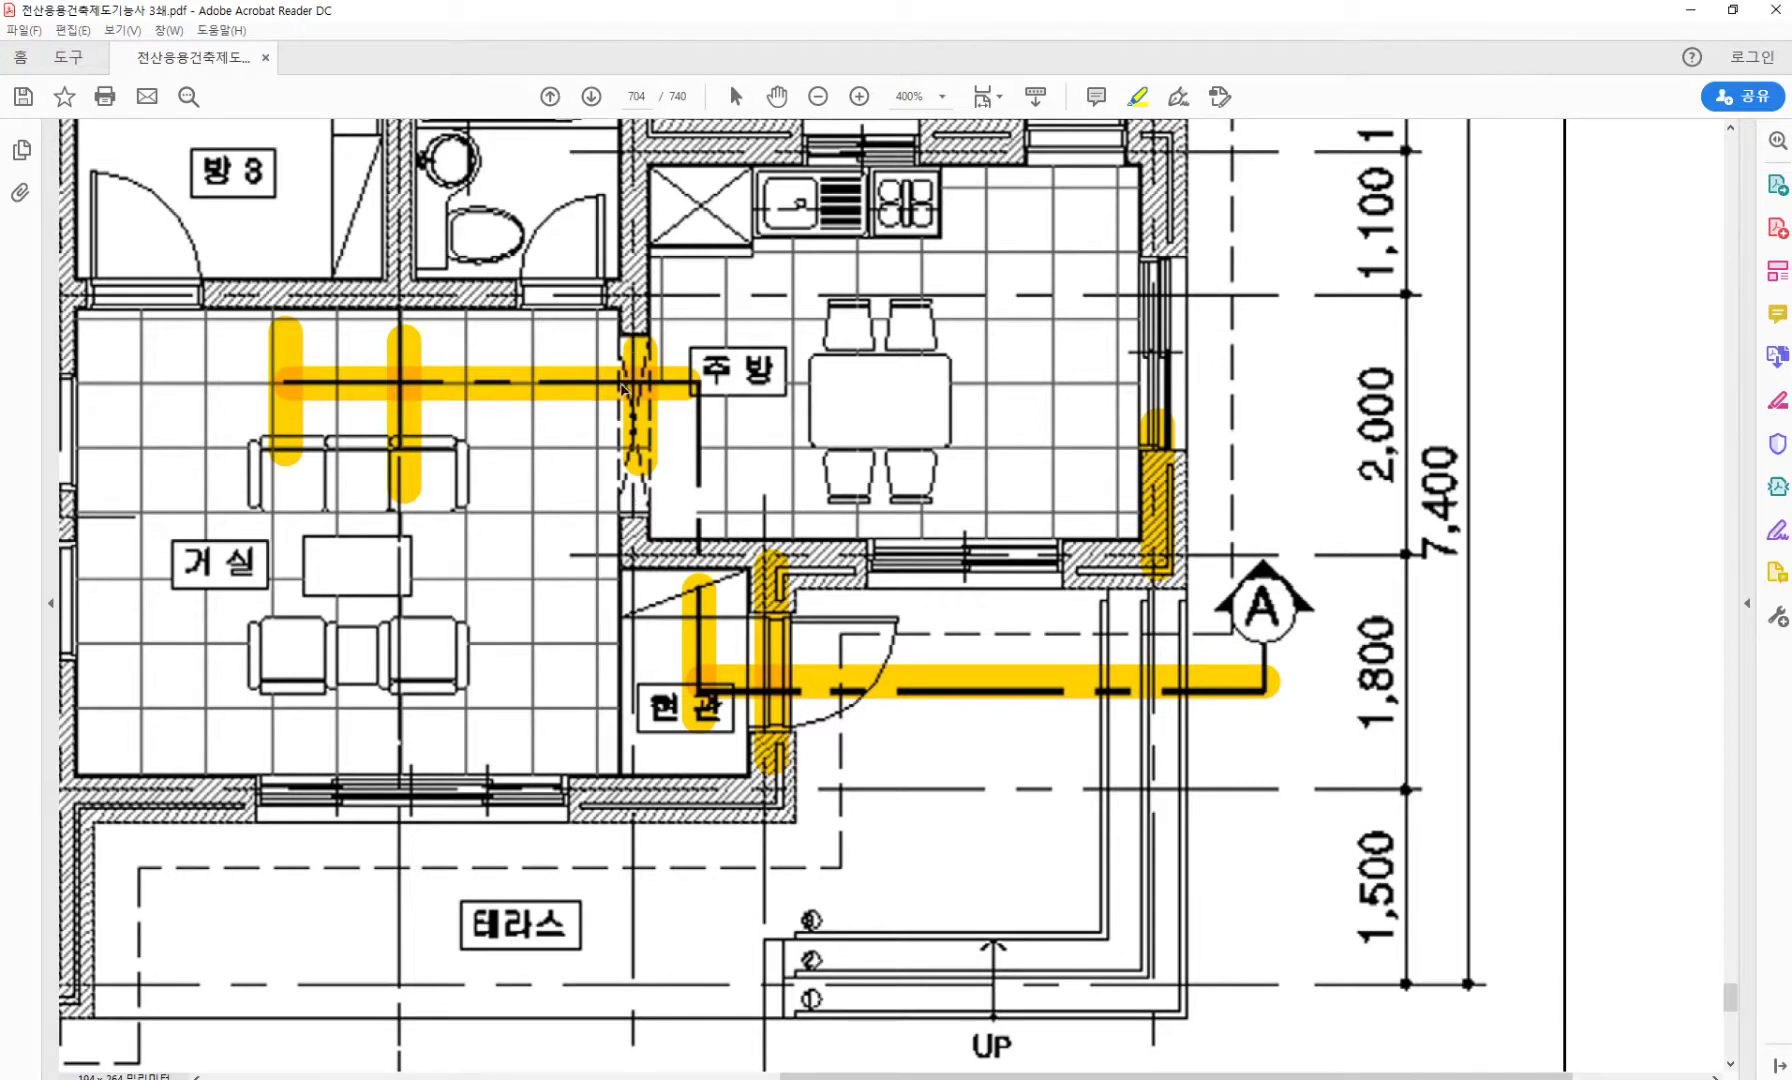
{"action": "scroll", "coordinate": [624, 388], "scroll_direction": "up", "scroll_amount": 1, "text": "ctrl"}
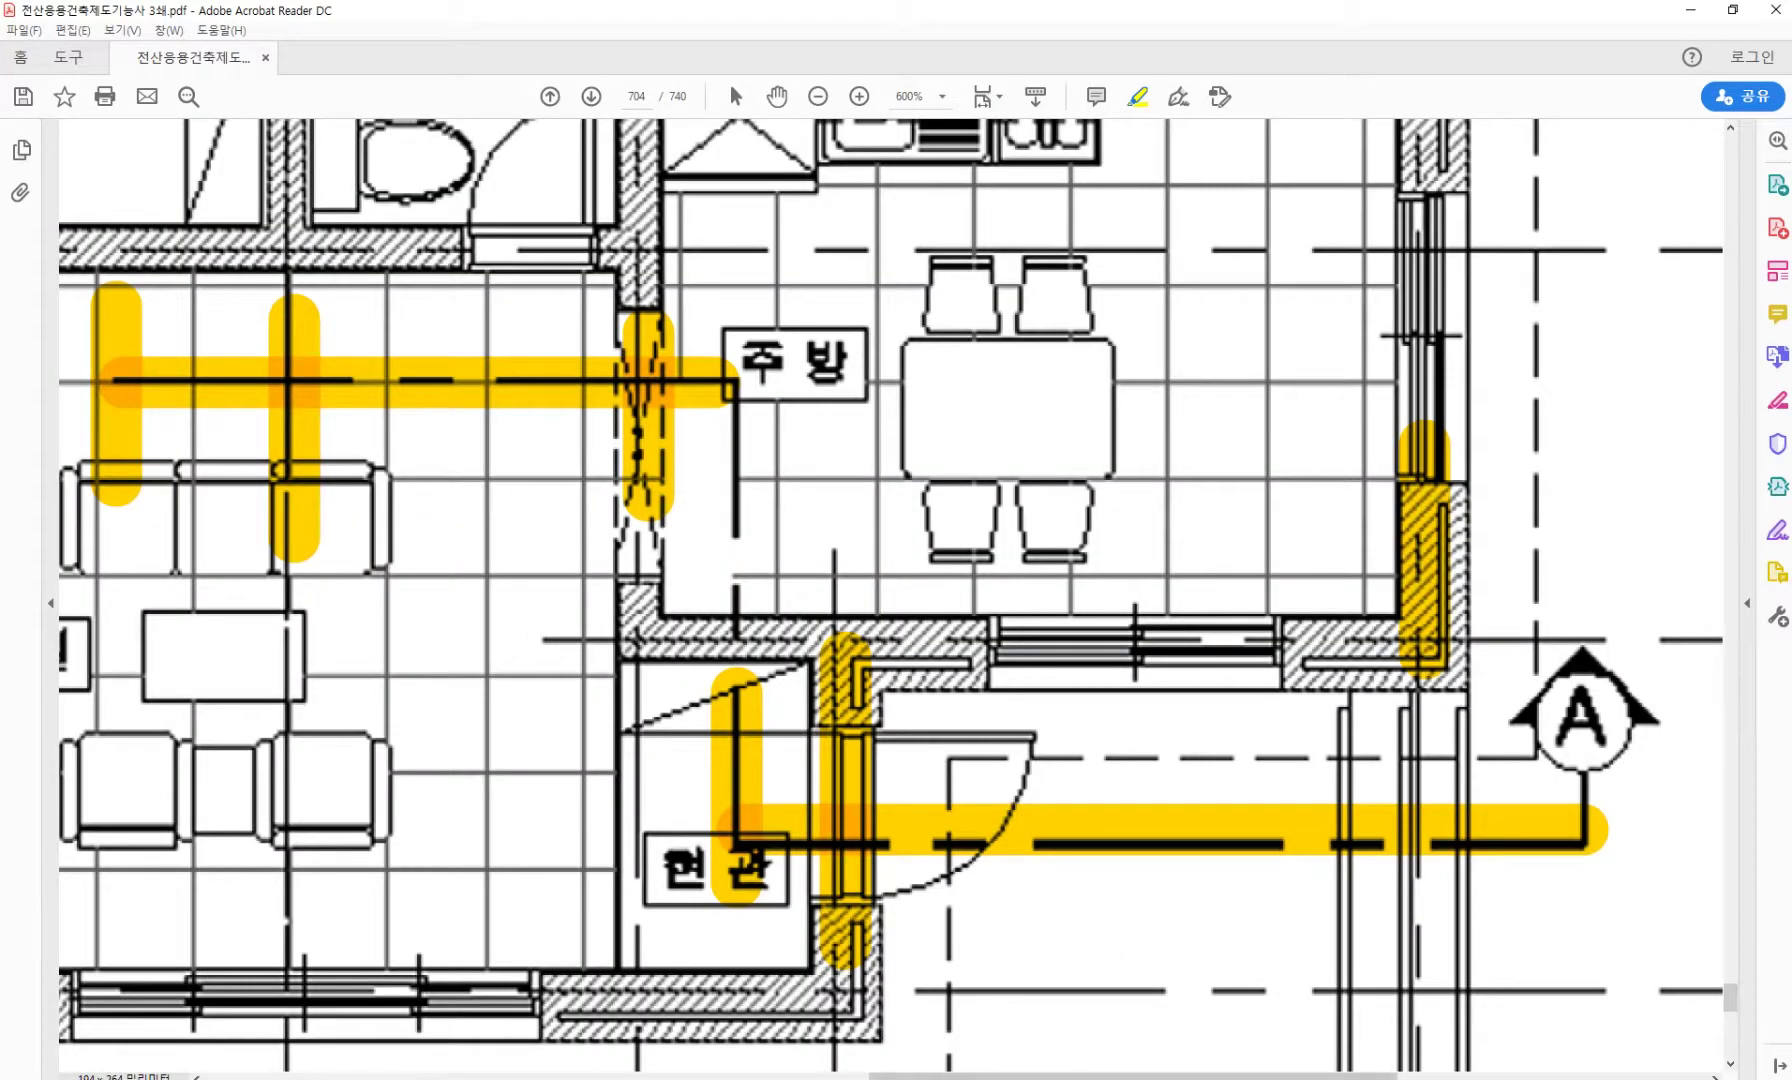
{"action": "key", "text": "alt+Tab"}
Offset the floor line segment between the left wall's two faces 2100 upward.
{"action": "type", "text": "o"}
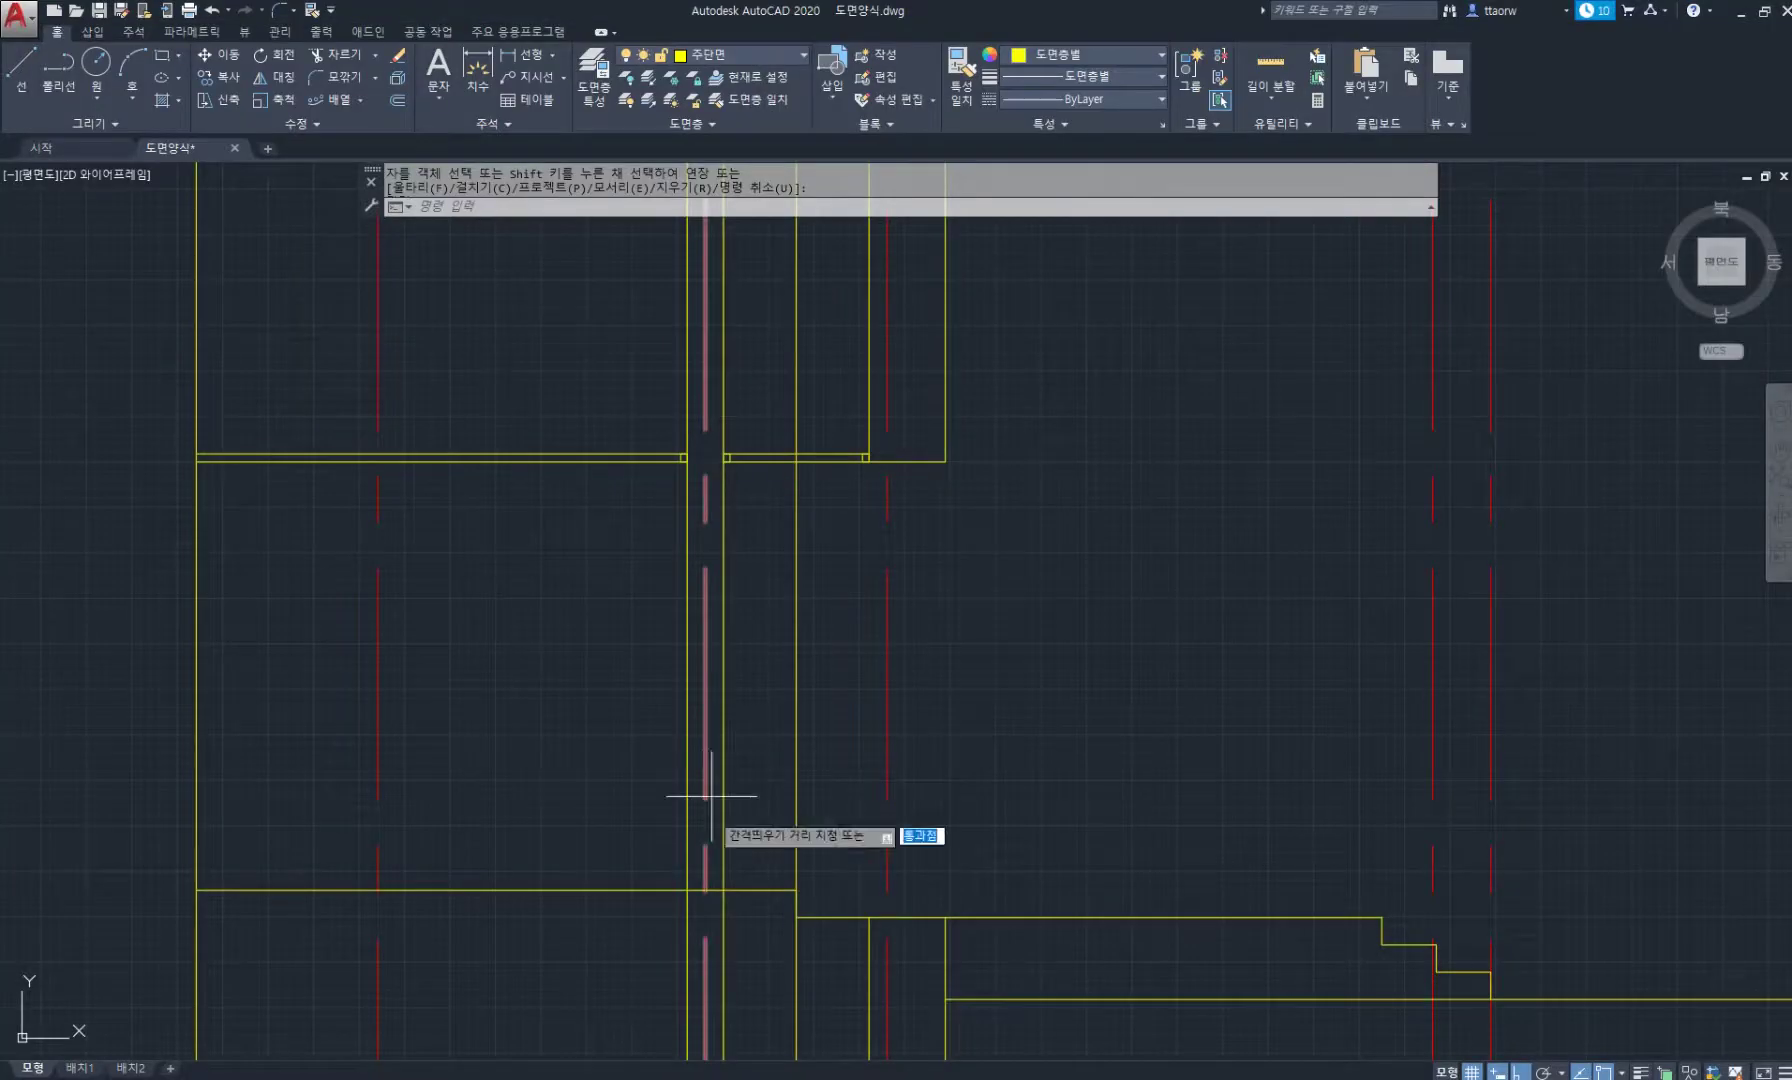
{"action": "key", "text": "Return"}
{"action": "key", "text": "Return"}
{"action": "left_click", "coordinate": [706, 890]}
{"action": "type", "text": "21"}
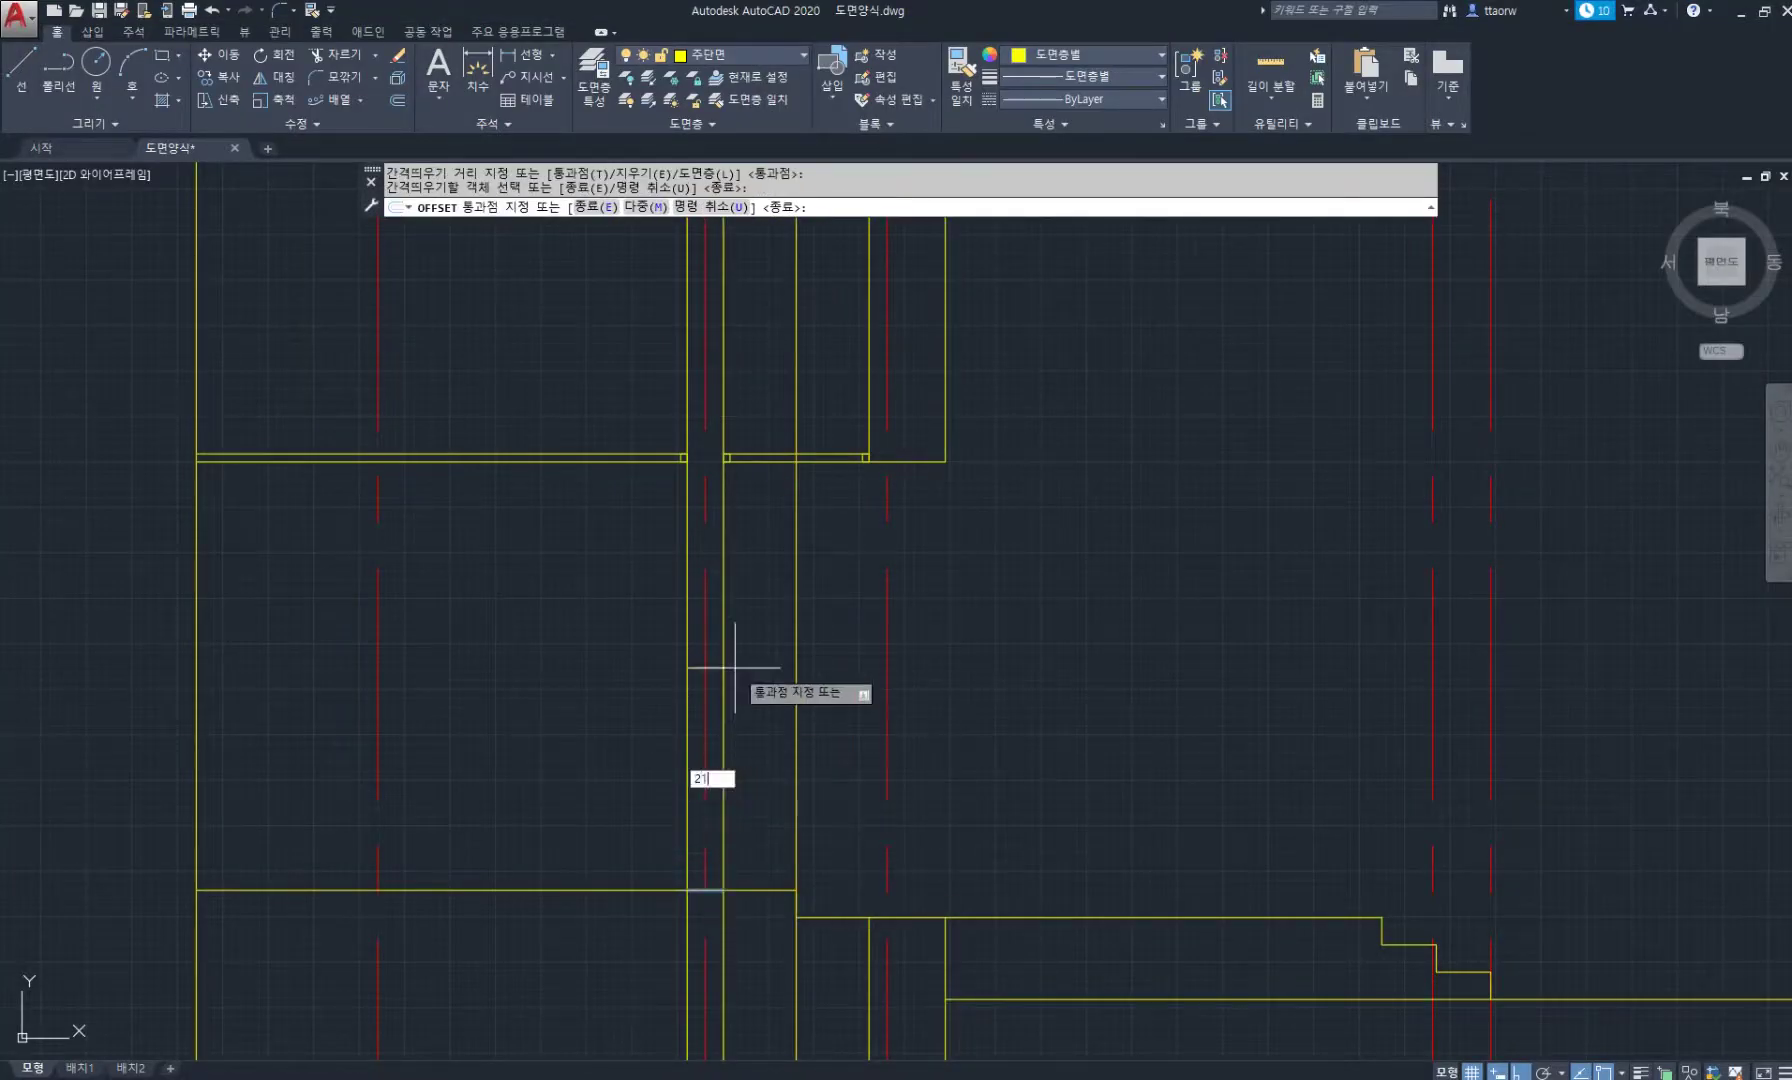
{"action": "type", "text": "00"}
{"action": "key", "text": "Return"}
{"action": "key", "text": "Return"}
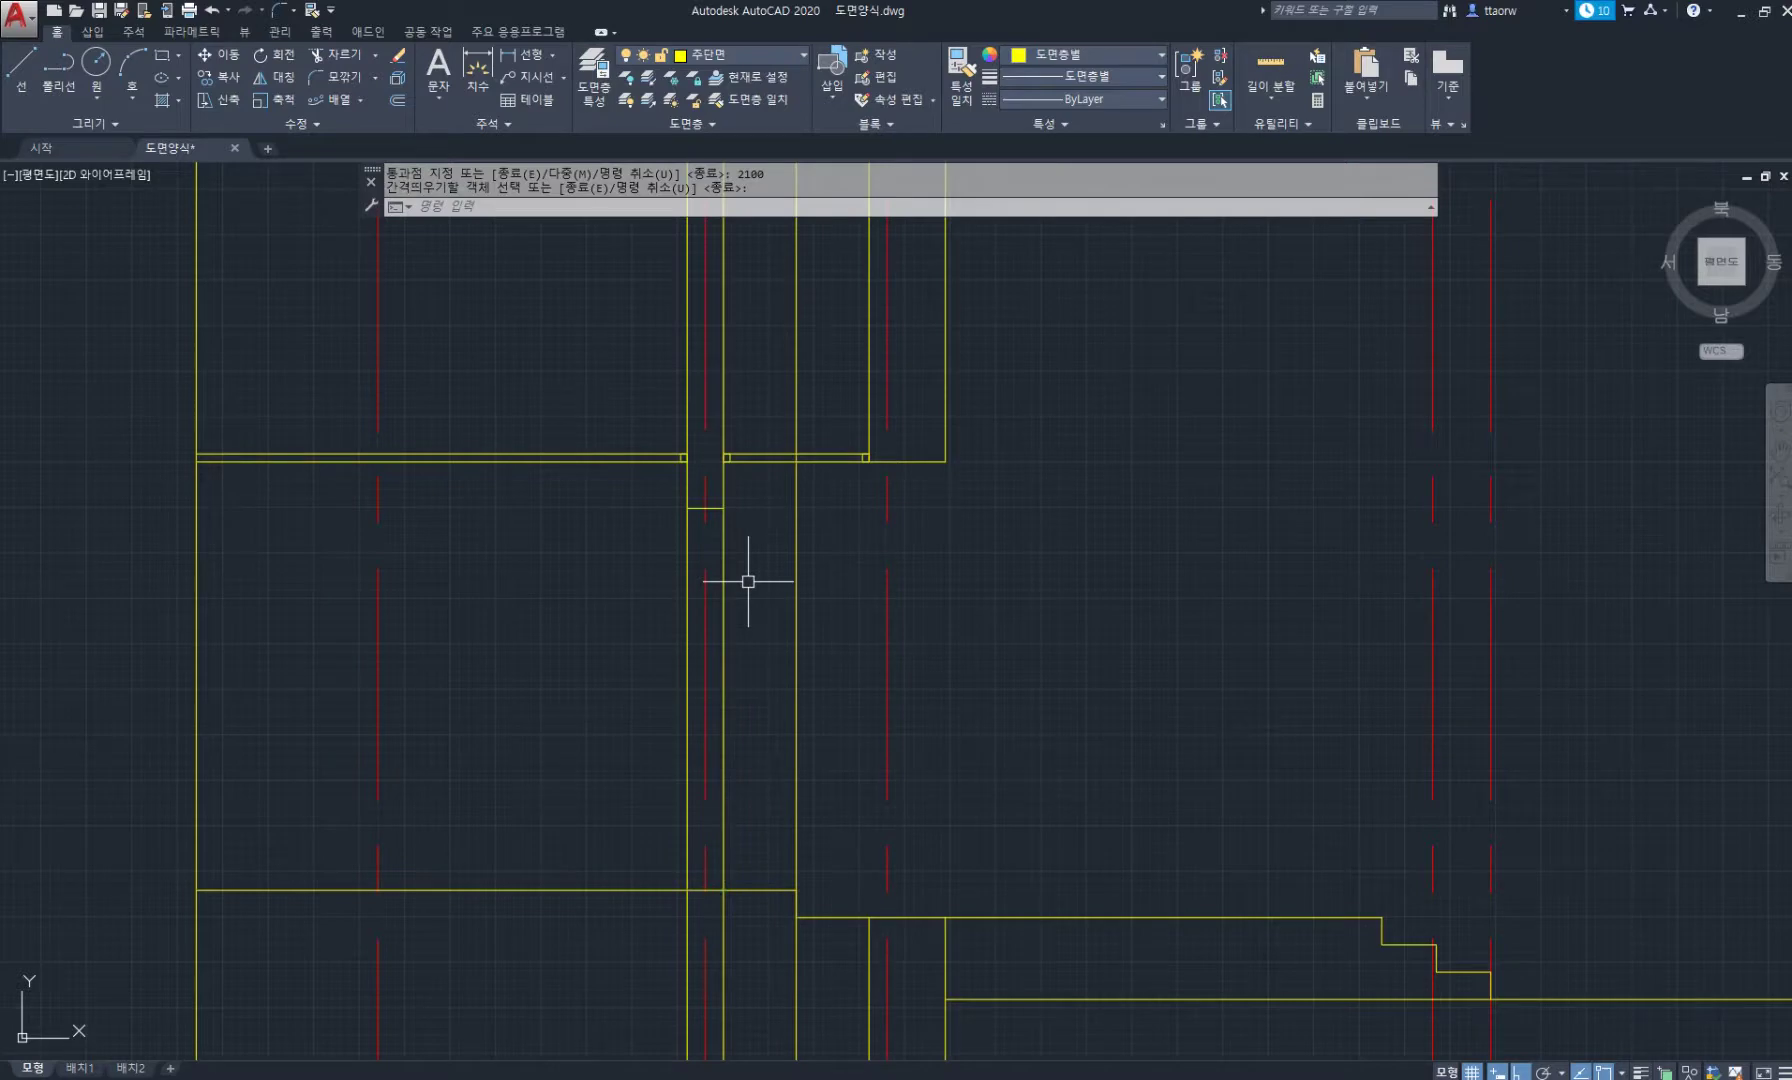
Trim both faces of the left wall between the 2100-high line and the floor line.
{"action": "type", "text": "tr"}
{"action": "key", "text": "Return"}
{"action": "key", "text": "Return"}
{"action": "left_click", "coordinate": [726, 568]}
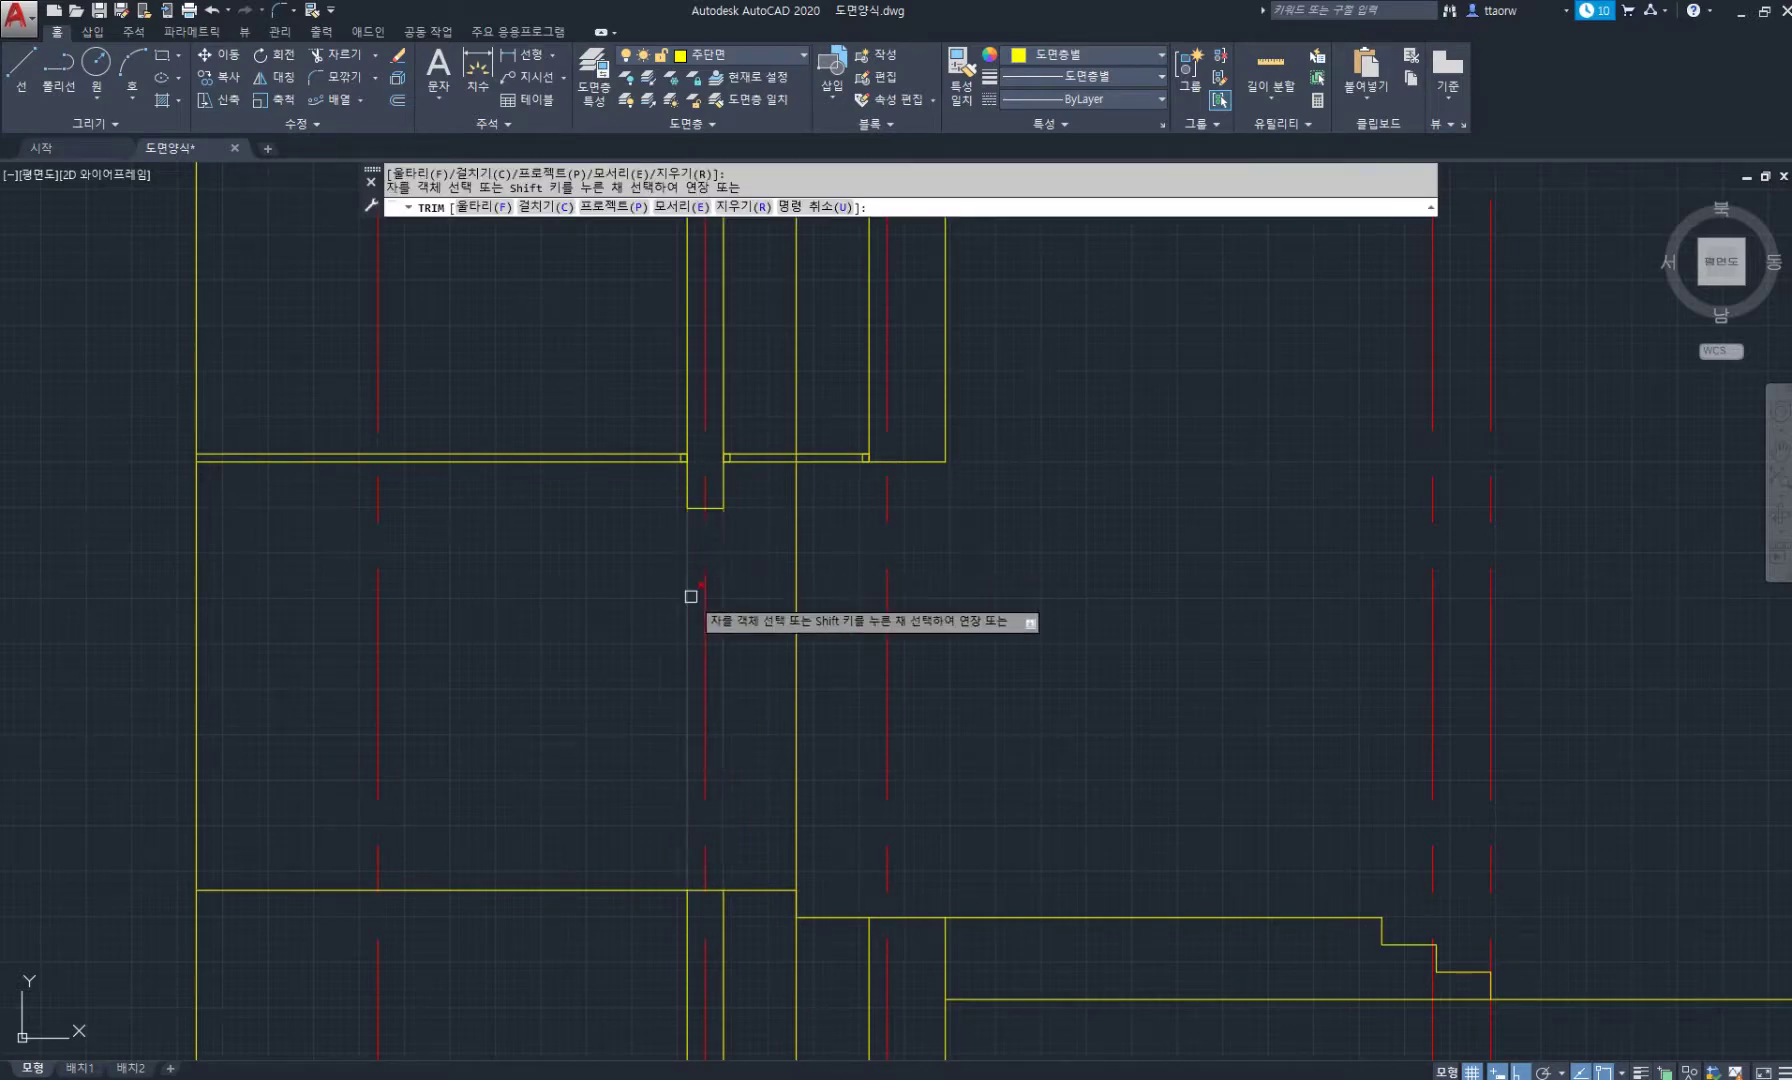
{"action": "left_click", "coordinate": [690, 597]}
{"action": "key", "text": "Return"}
{"action": "scroll", "coordinate": [889, 648], "scroll_direction": "down", "scroll_amount": 5}
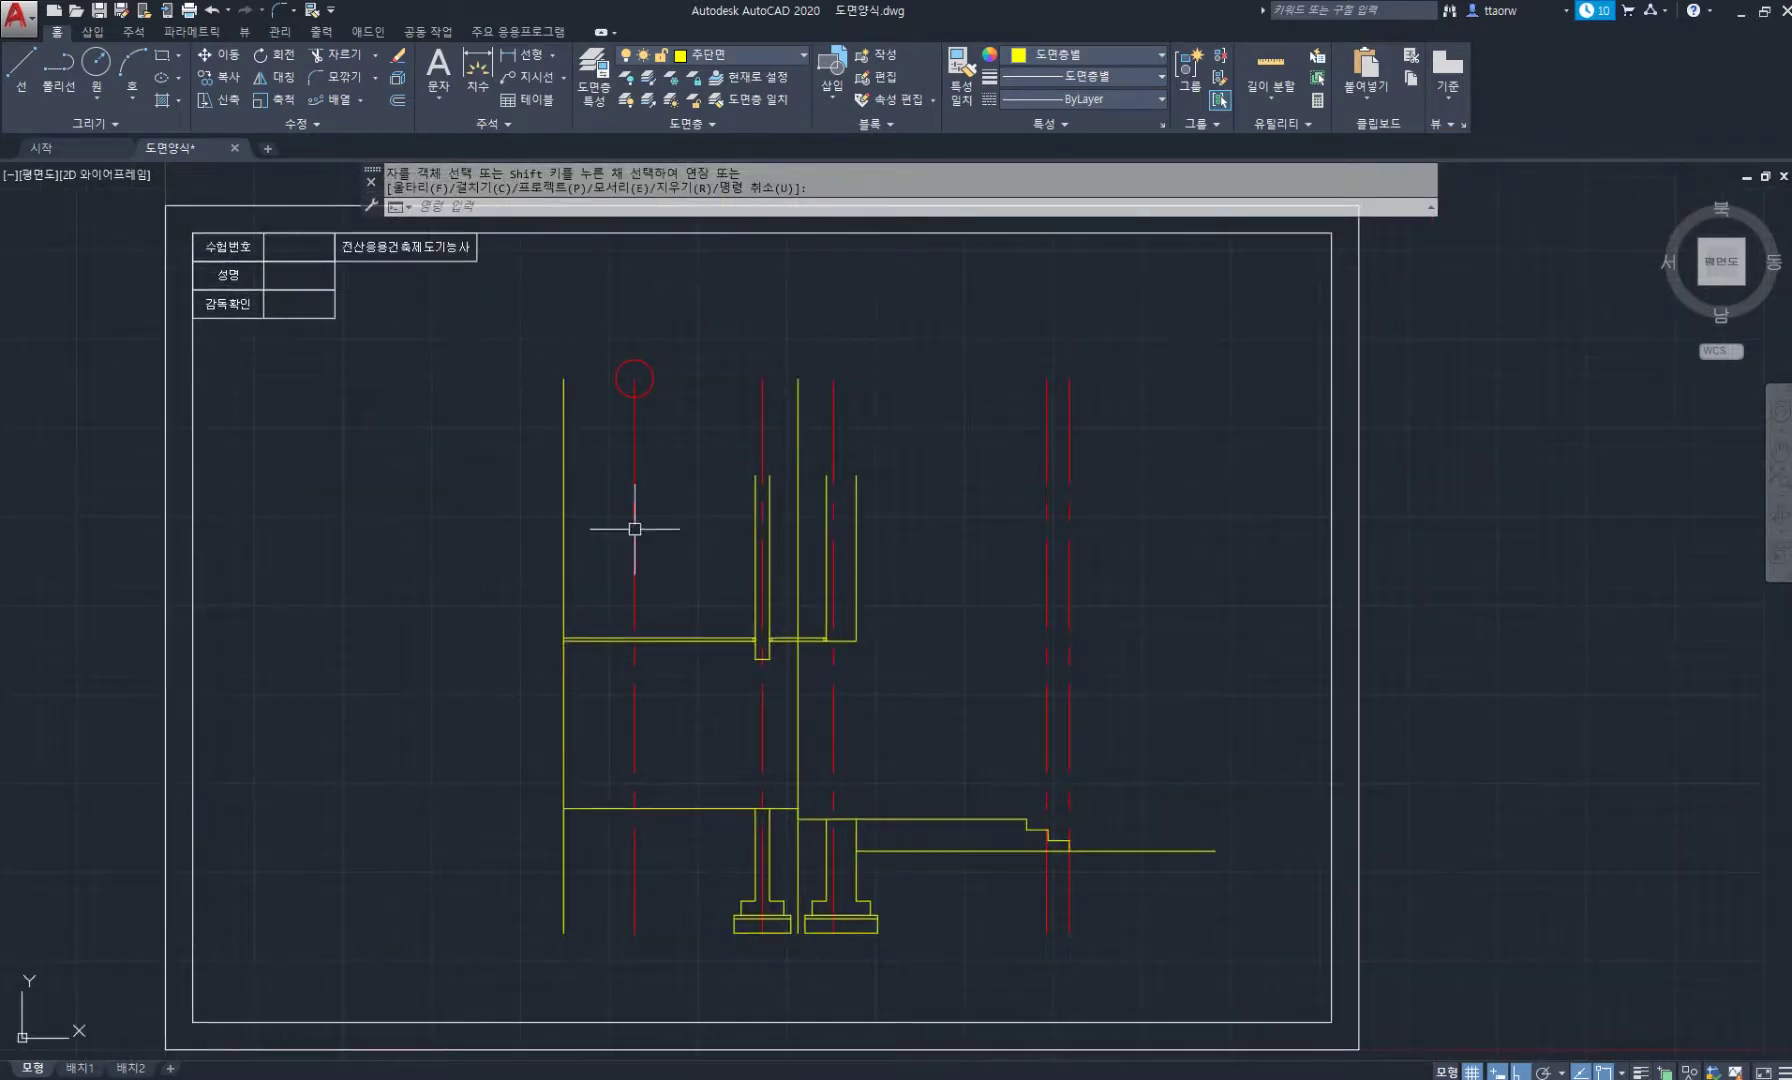
Switch to the floor plan in Acrobat Reader and examine the whole plan with section line A at 200%.
{"action": "middle_click_drag", "start_coordinate": [934, 672], "coordinate": [904, 661]}
{"action": "key", "text": "Escape"}
{"action": "key", "text": "Escape"}
{"action": "middle_click_drag", "start_coordinate": [903, 745], "coordinate": [850, 741]}
{"action": "left_click", "coordinate": [565, 1077]}
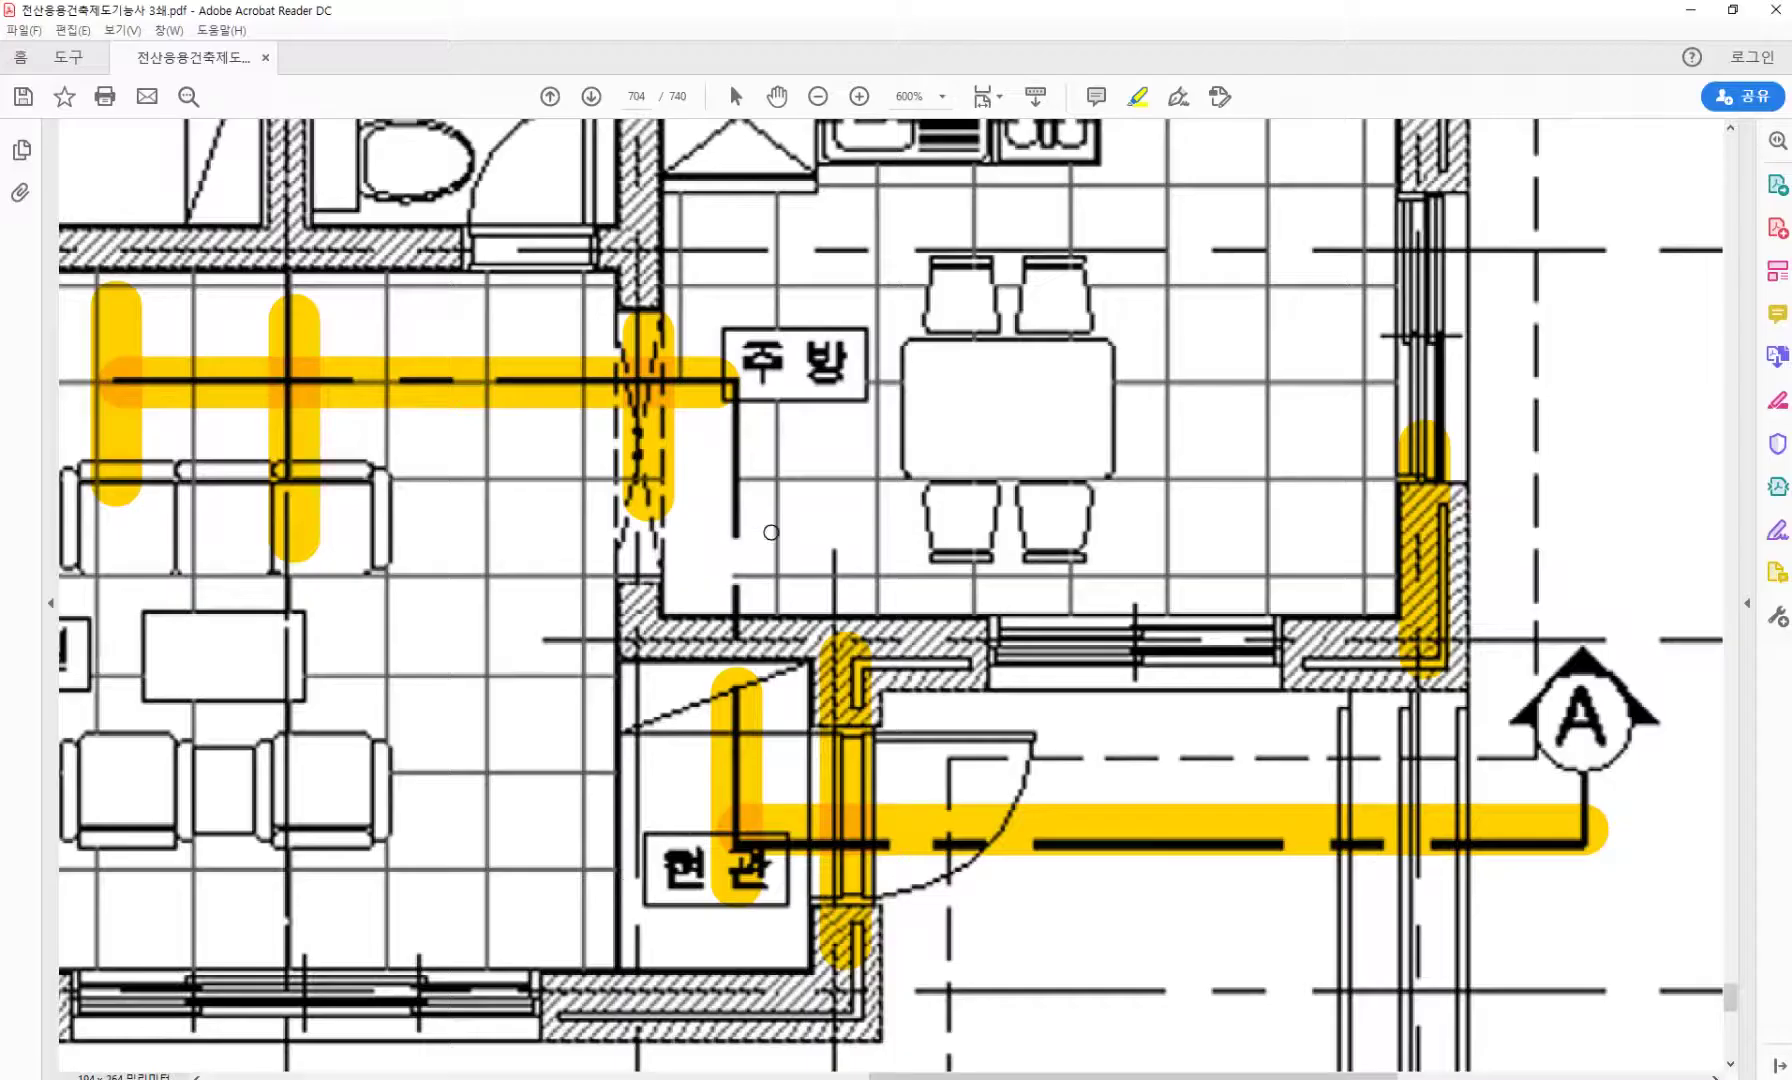
{"action": "scroll", "coordinate": [710, 505], "scroll_direction": "down", "scroll_amount": 3, "text": "ctrl"}
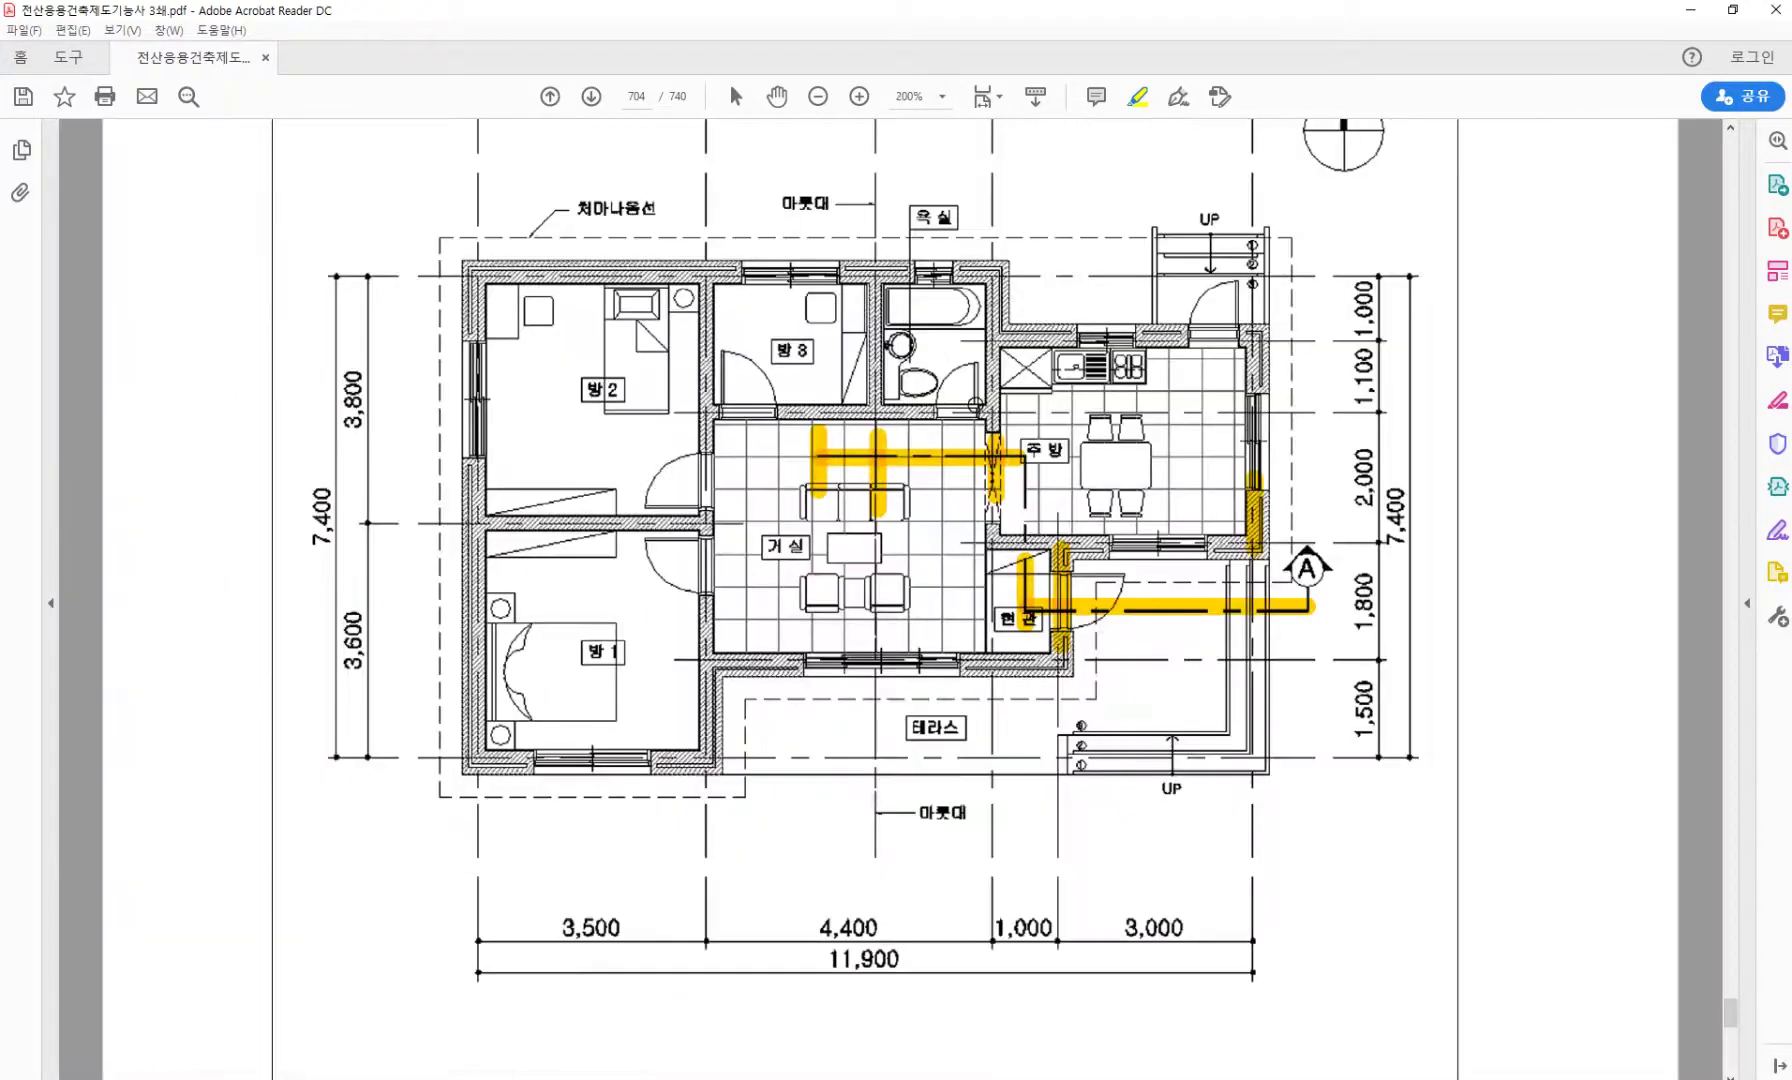
Return from the floor plan in Acrobat Reader to AutoCAD and offset the ridge centerline 6100 to the left.
{"action": "scroll", "coordinate": [872, 335], "scroll_direction": "up", "scroll_amount": 2}
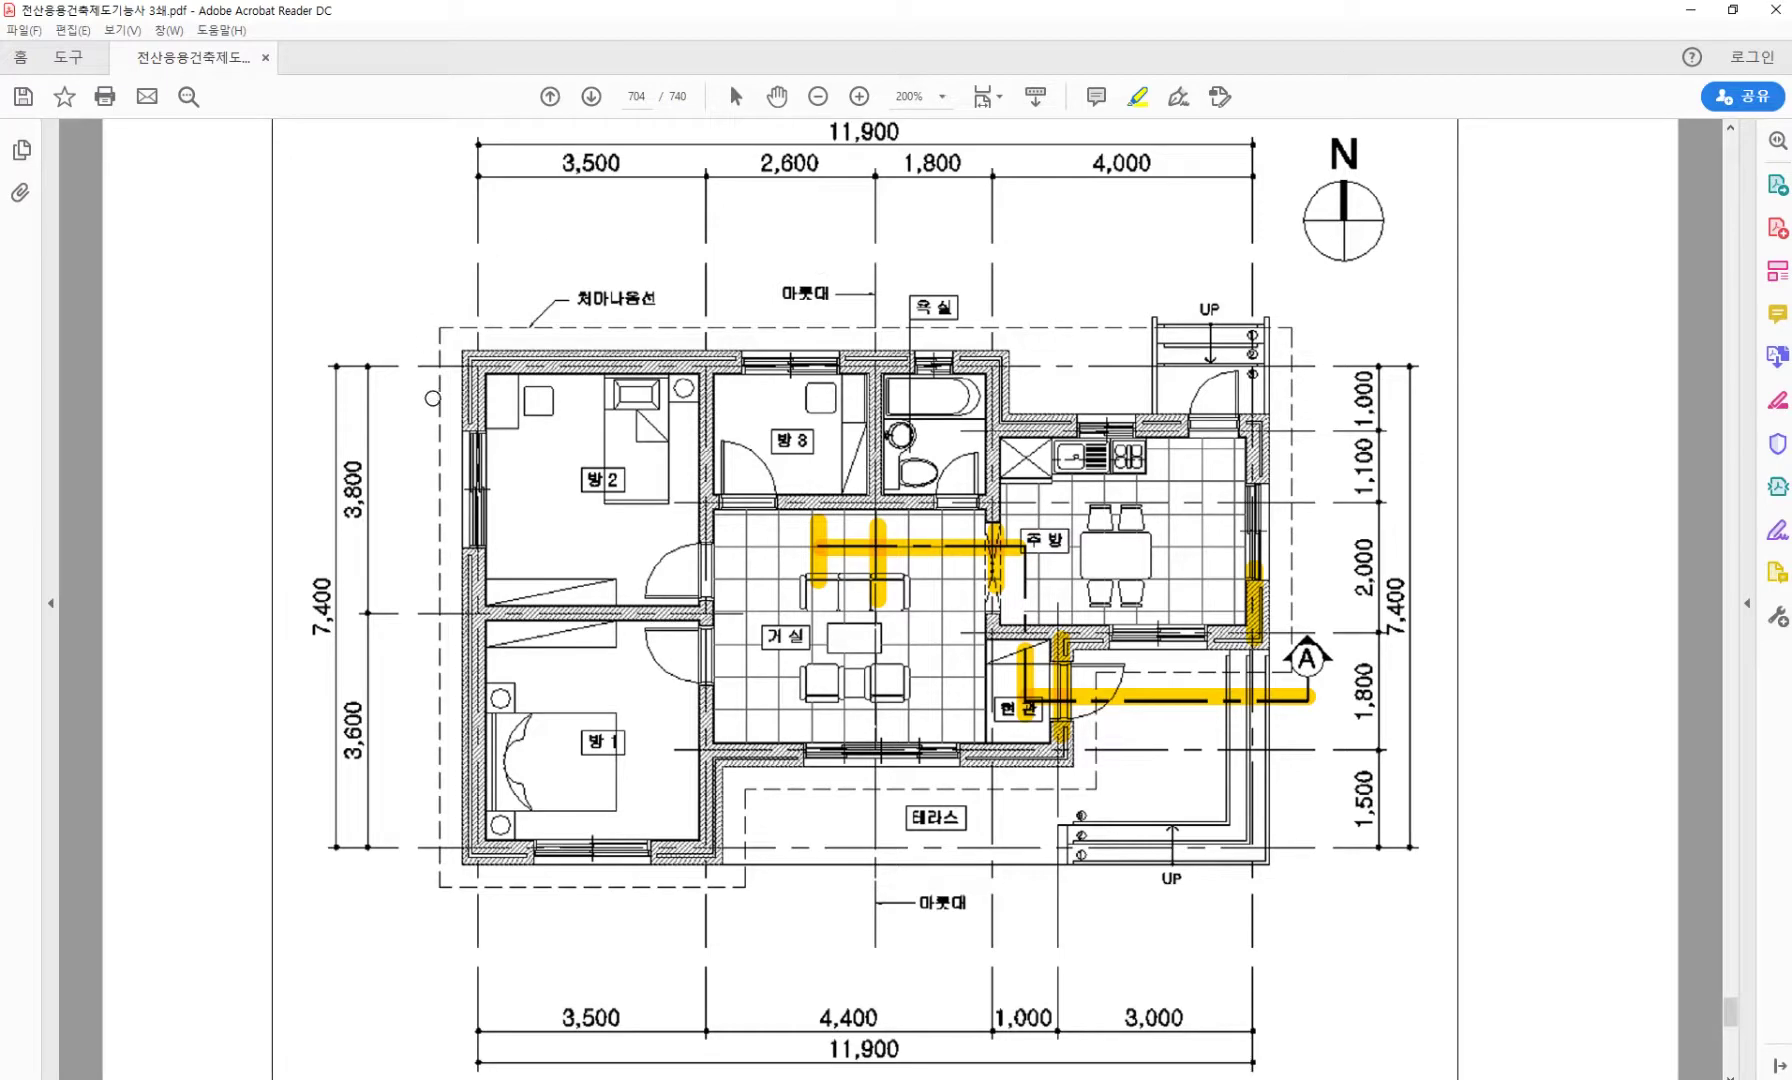
{"action": "key", "text": "alt+Tab"}
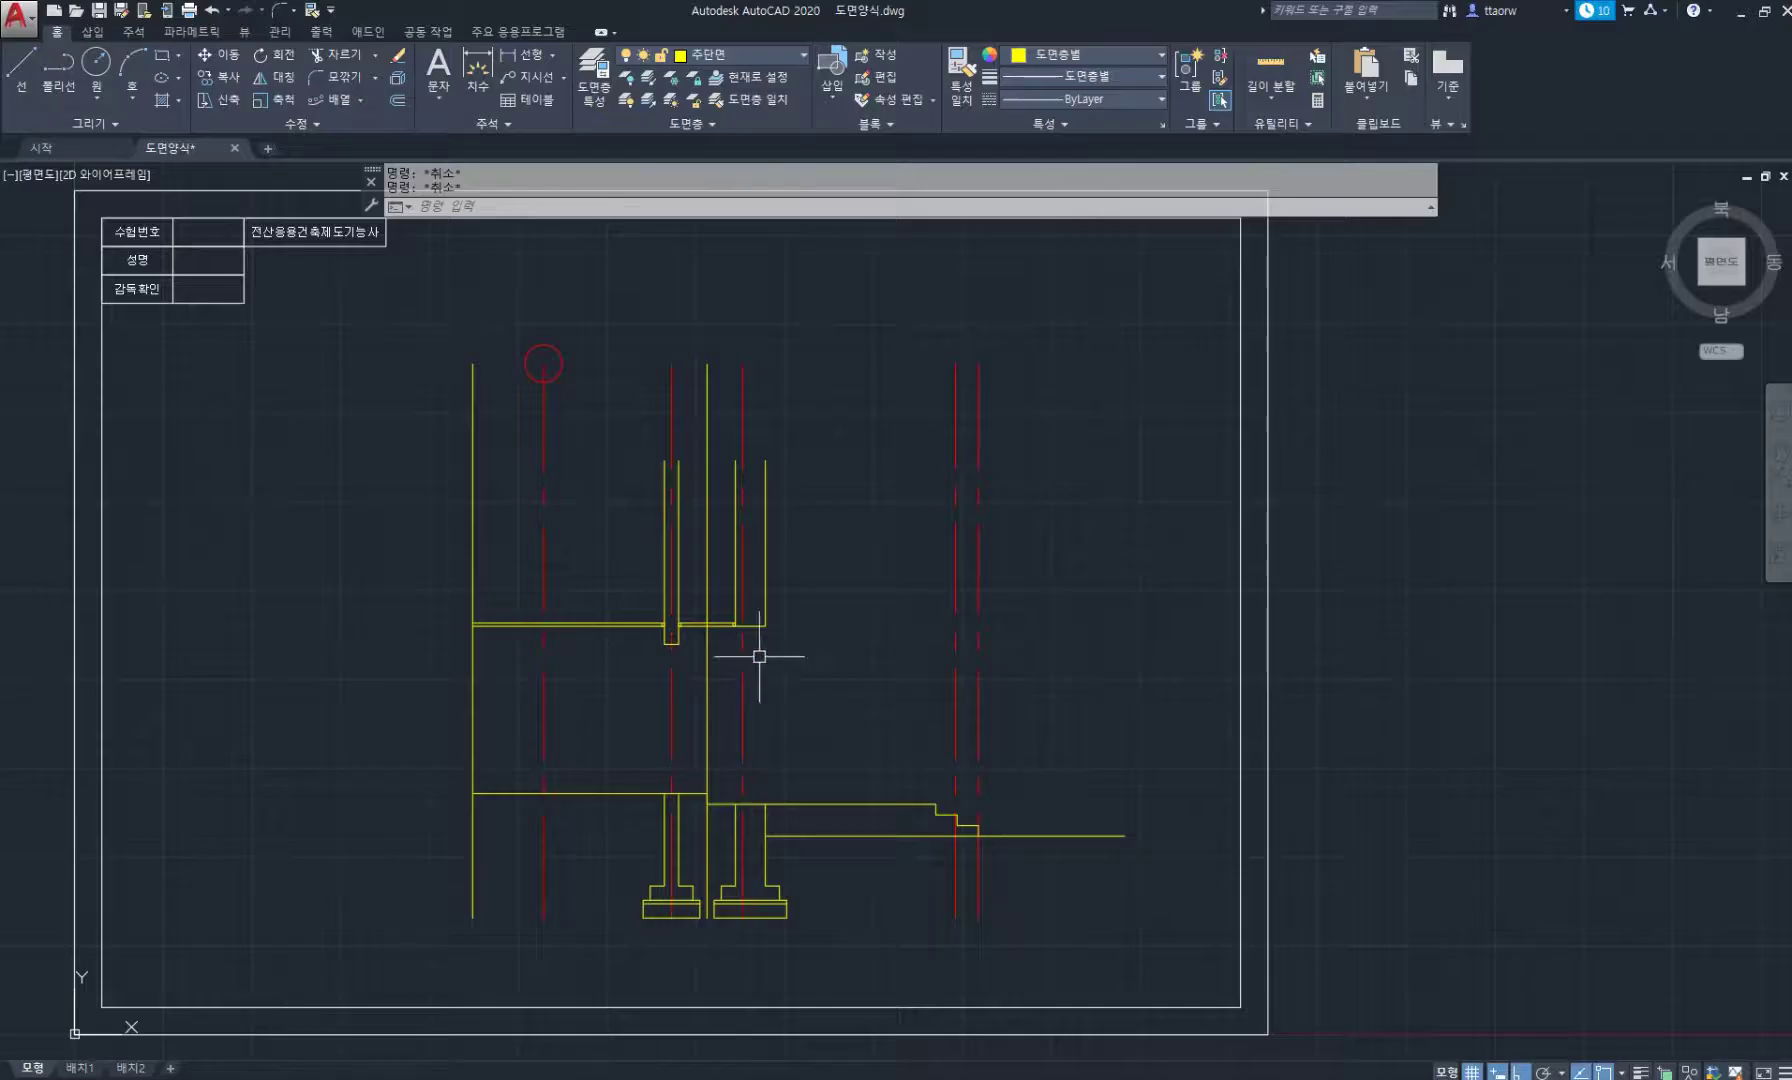
{"action": "type", "text": "o"}
{"action": "key", "text": "space"}
{"action": "key", "text": "space"}
{"action": "left_click", "coordinate": [542, 428]}
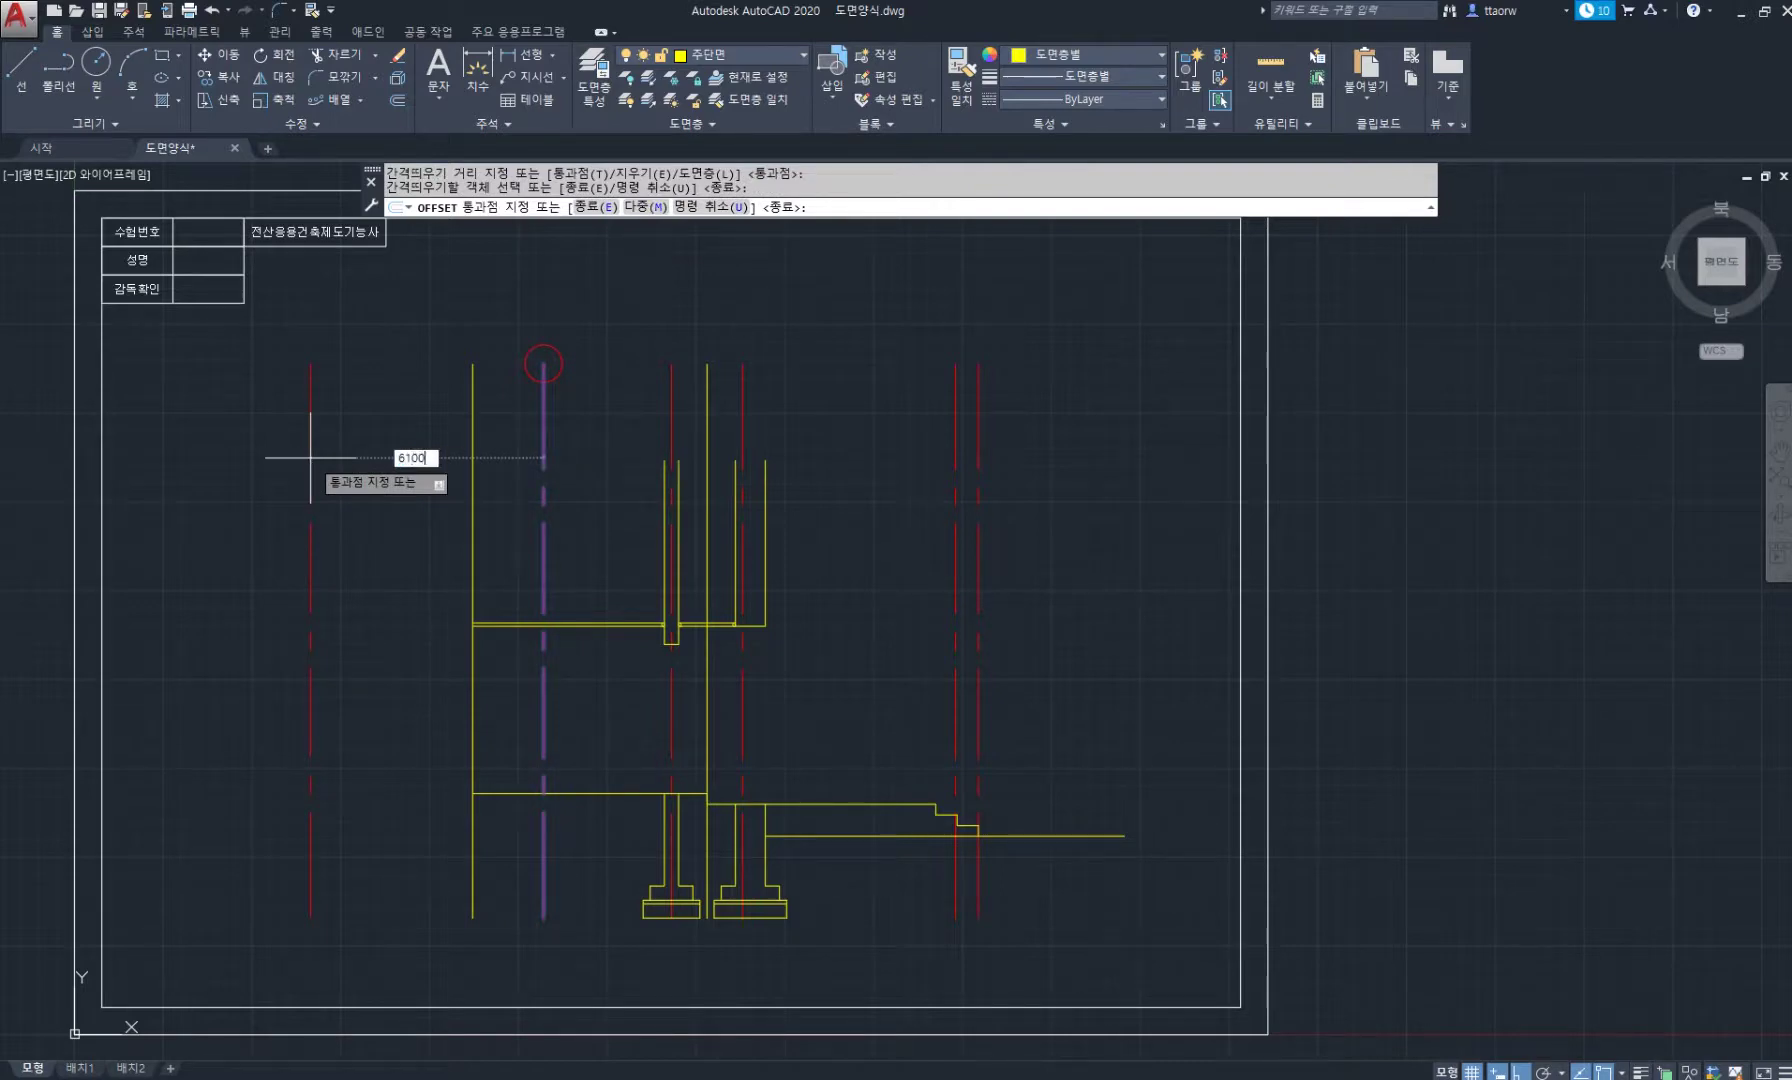
{"action": "key", "text": "space"}
{"action": "middle_click_drag", "start_coordinate": [313, 456], "coordinate": [529, 489]}
{"action": "key", "text": "Escape"}
{"action": "key", "text": "Escape"}
Draw a line from the ceiling line's left end to the new left centerline and a short vertical up along it.
{"action": "scroll", "coordinate": [364, 653], "scroll_direction": "up", "scroll_amount": 2}
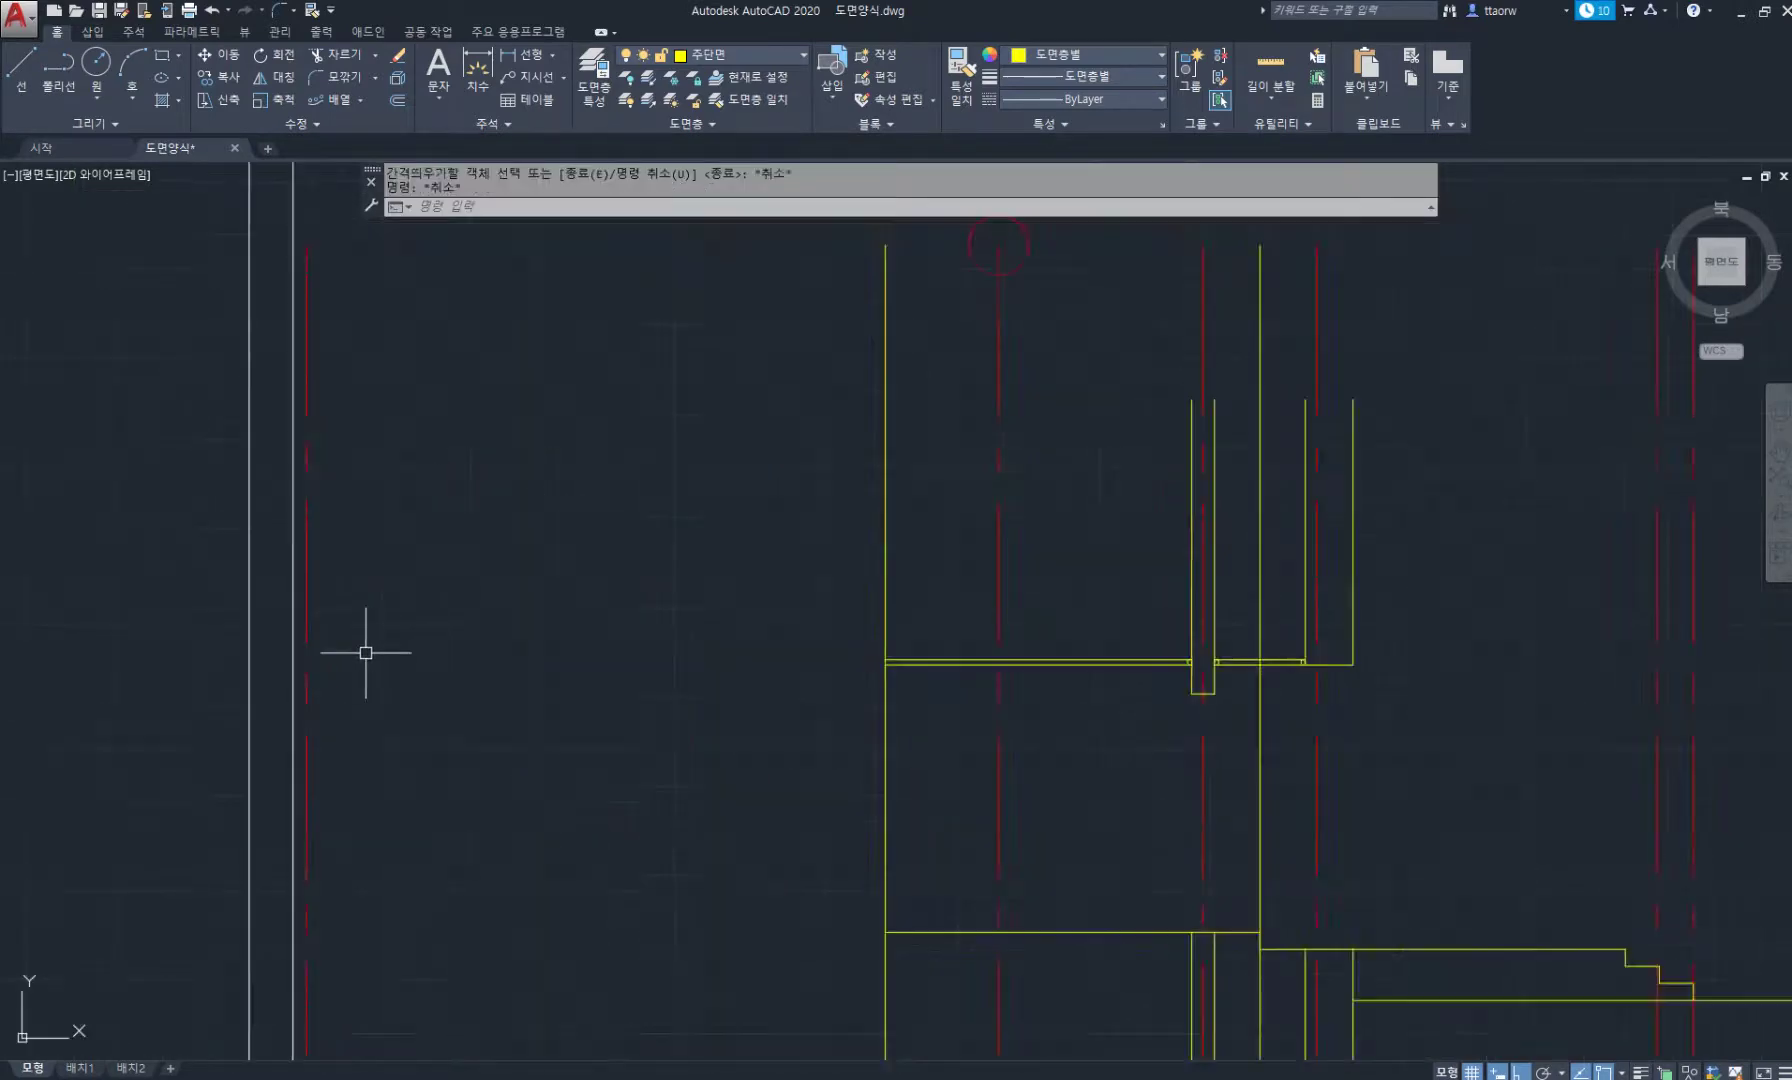
{"action": "type", "text": "l"}
{"action": "key", "text": "space"}
{"action": "left_click", "coordinate": [885, 661]}
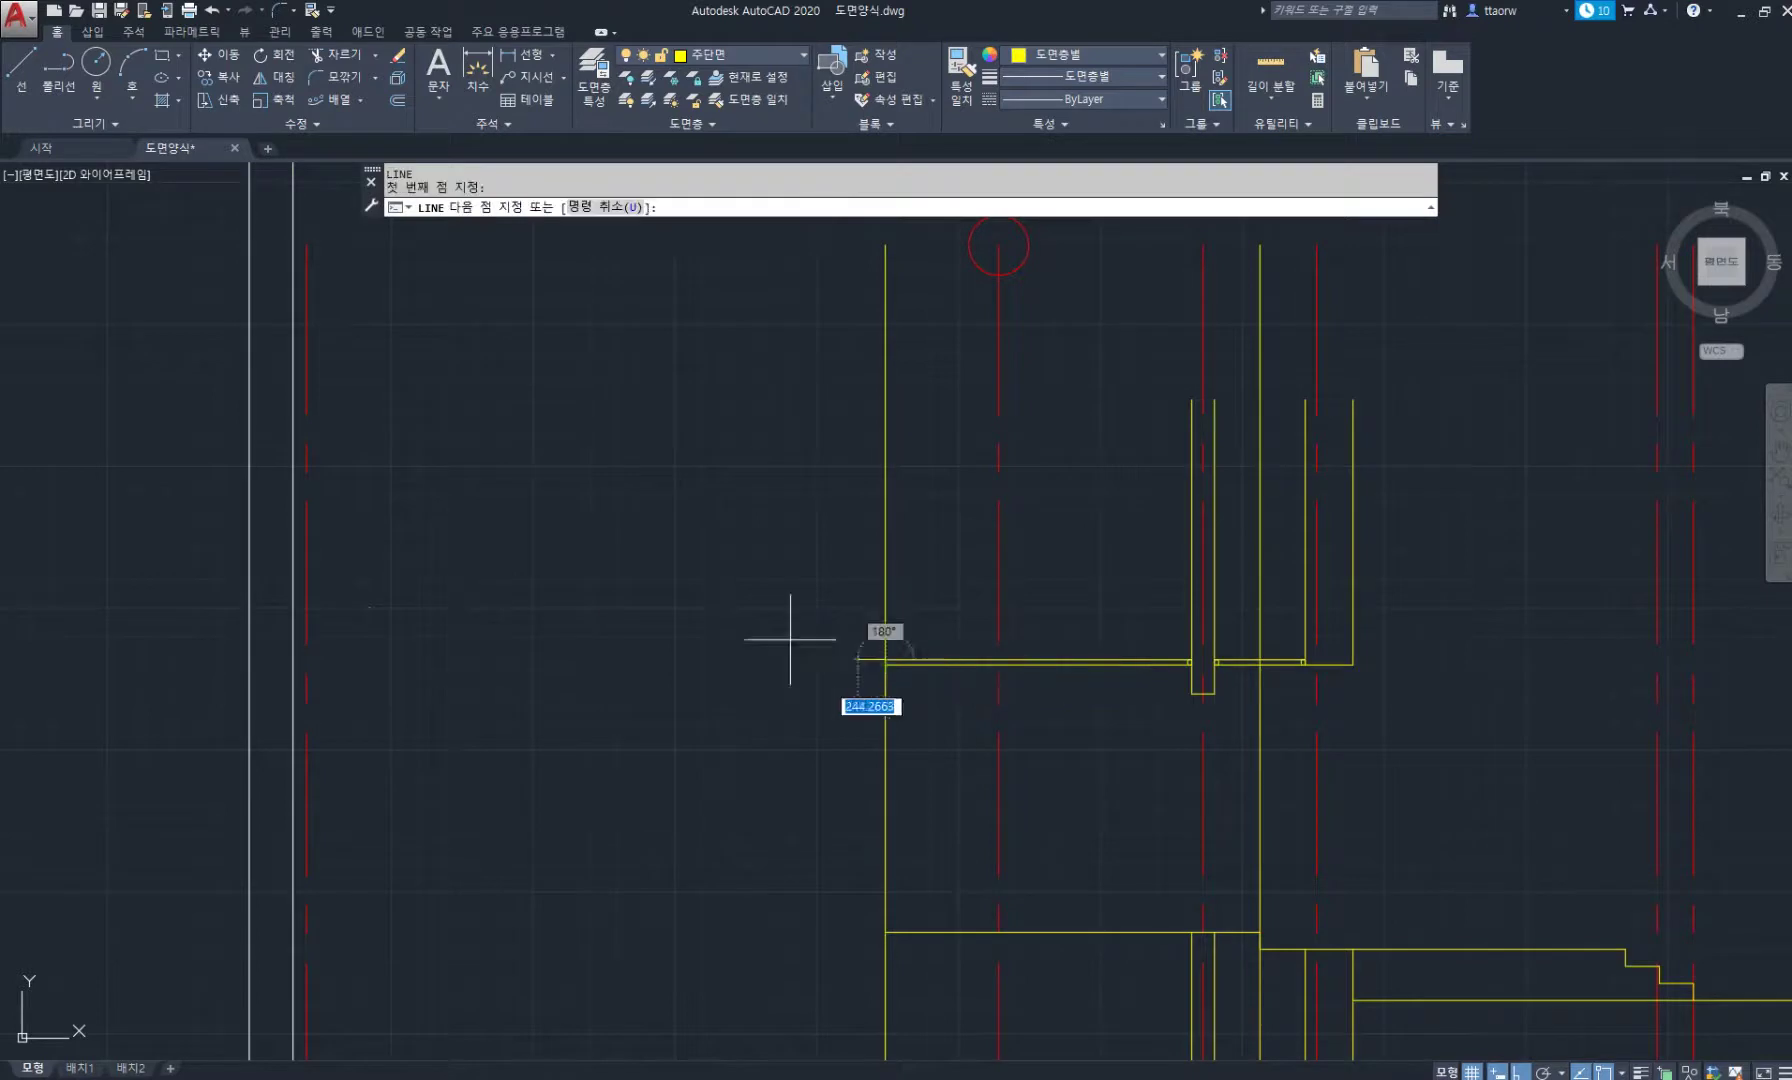
{"action": "left_click", "coordinate": [306, 659]}
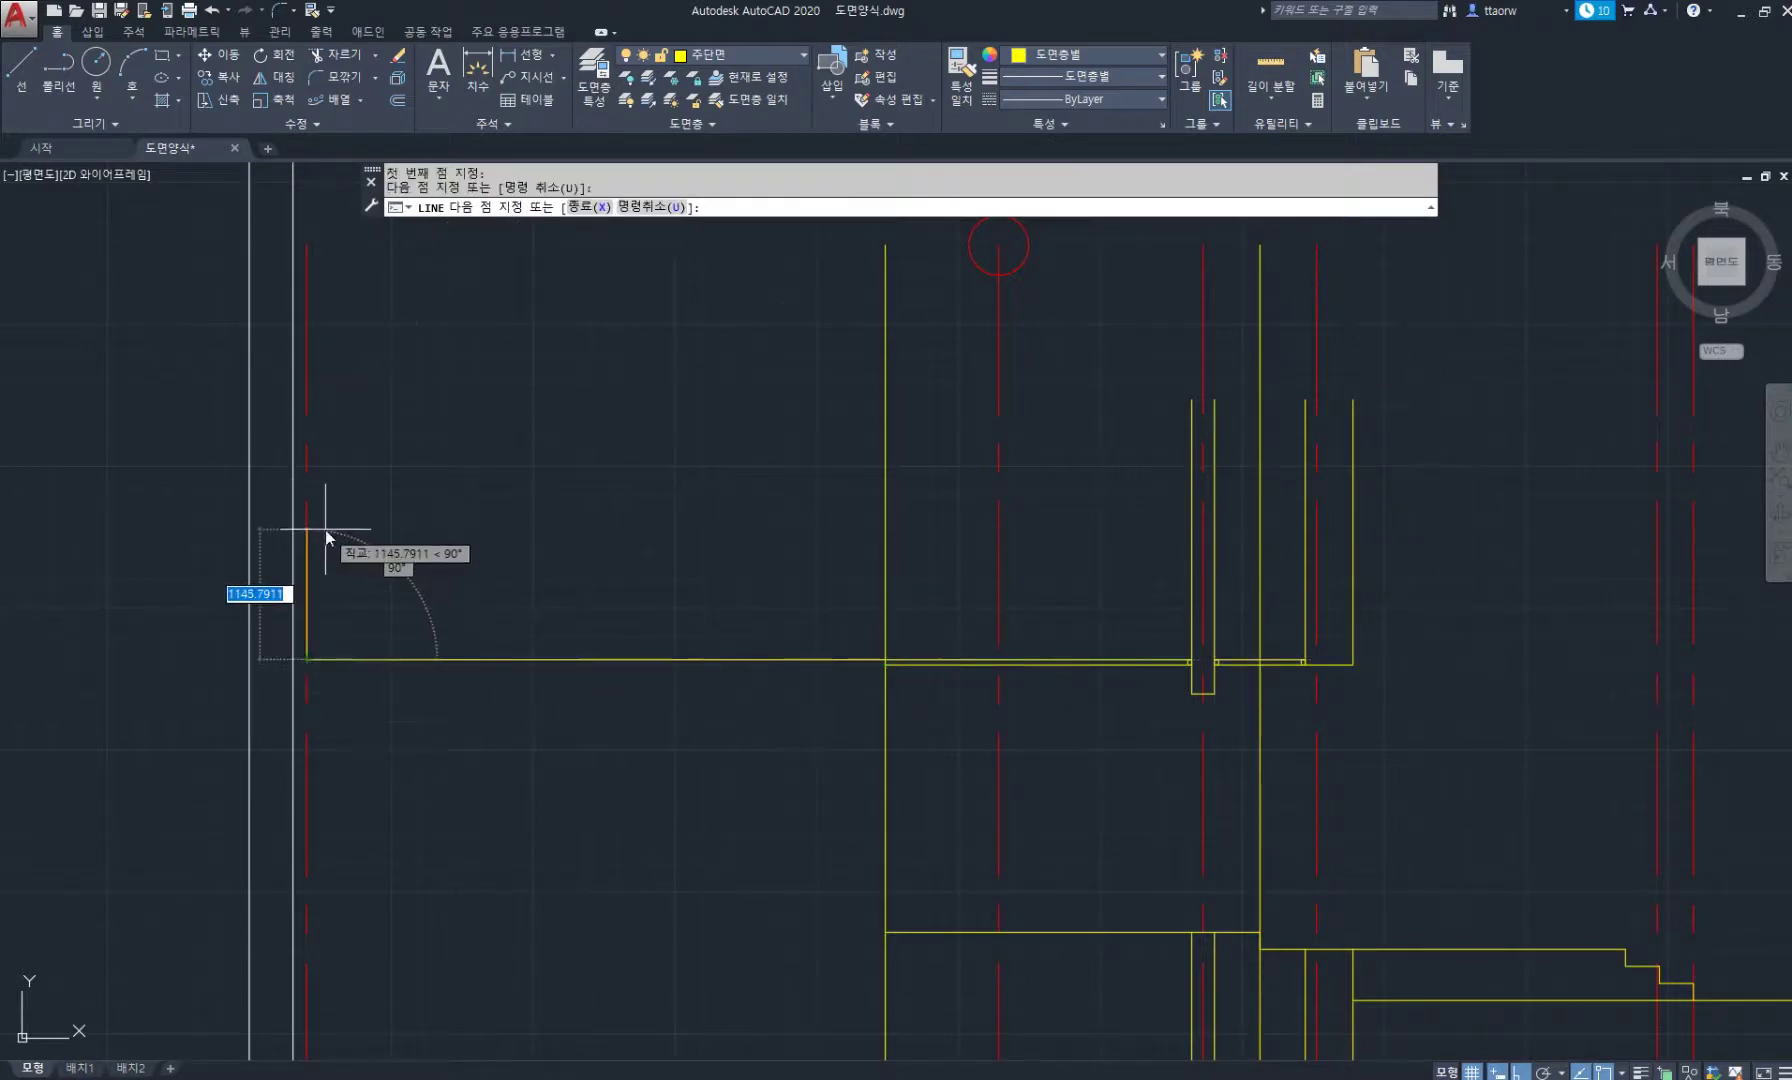
{"action": "key", "text": "Escape"}
{"action": "key", "text": "Escape"}
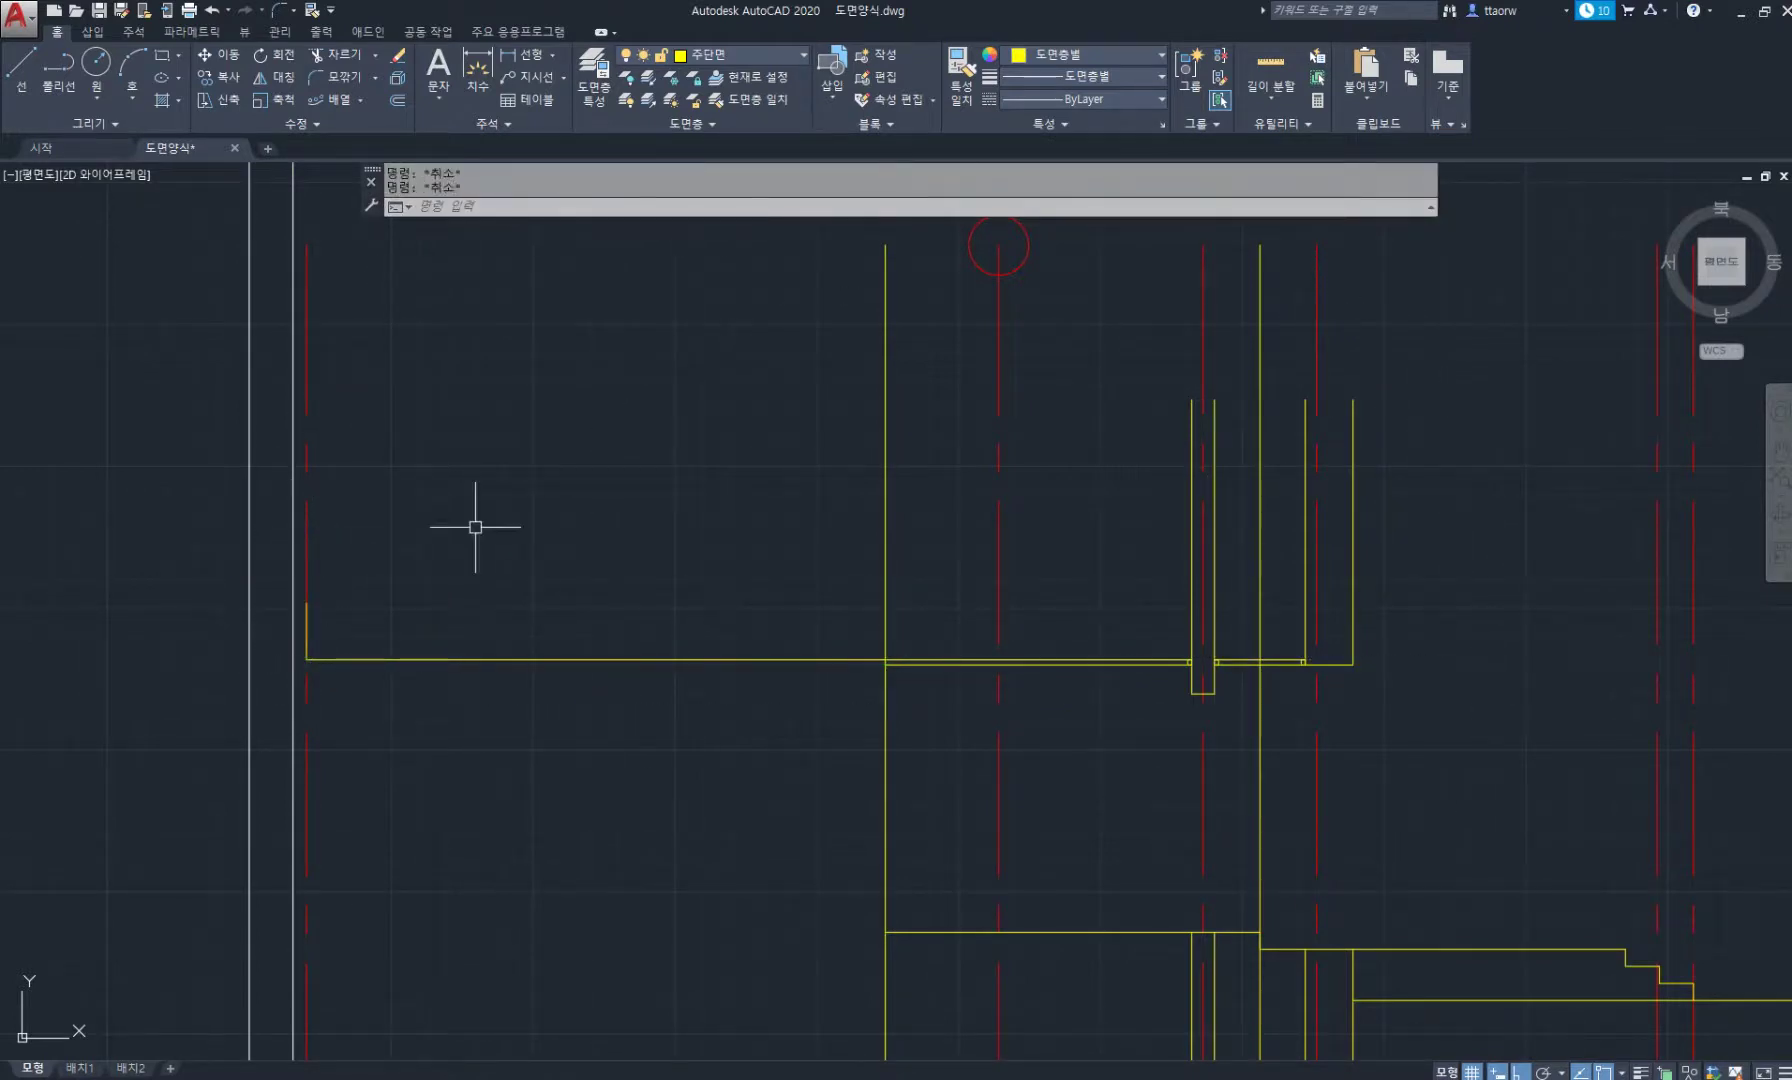
Draw a roof construction line through the short vertical's upper end at a slope of 10 across and 4 up.
{"action": "type", "text": "l"}
{"action": "key", "text": "space"}
{"action": "left_click", "coordinate": [306, 603]}
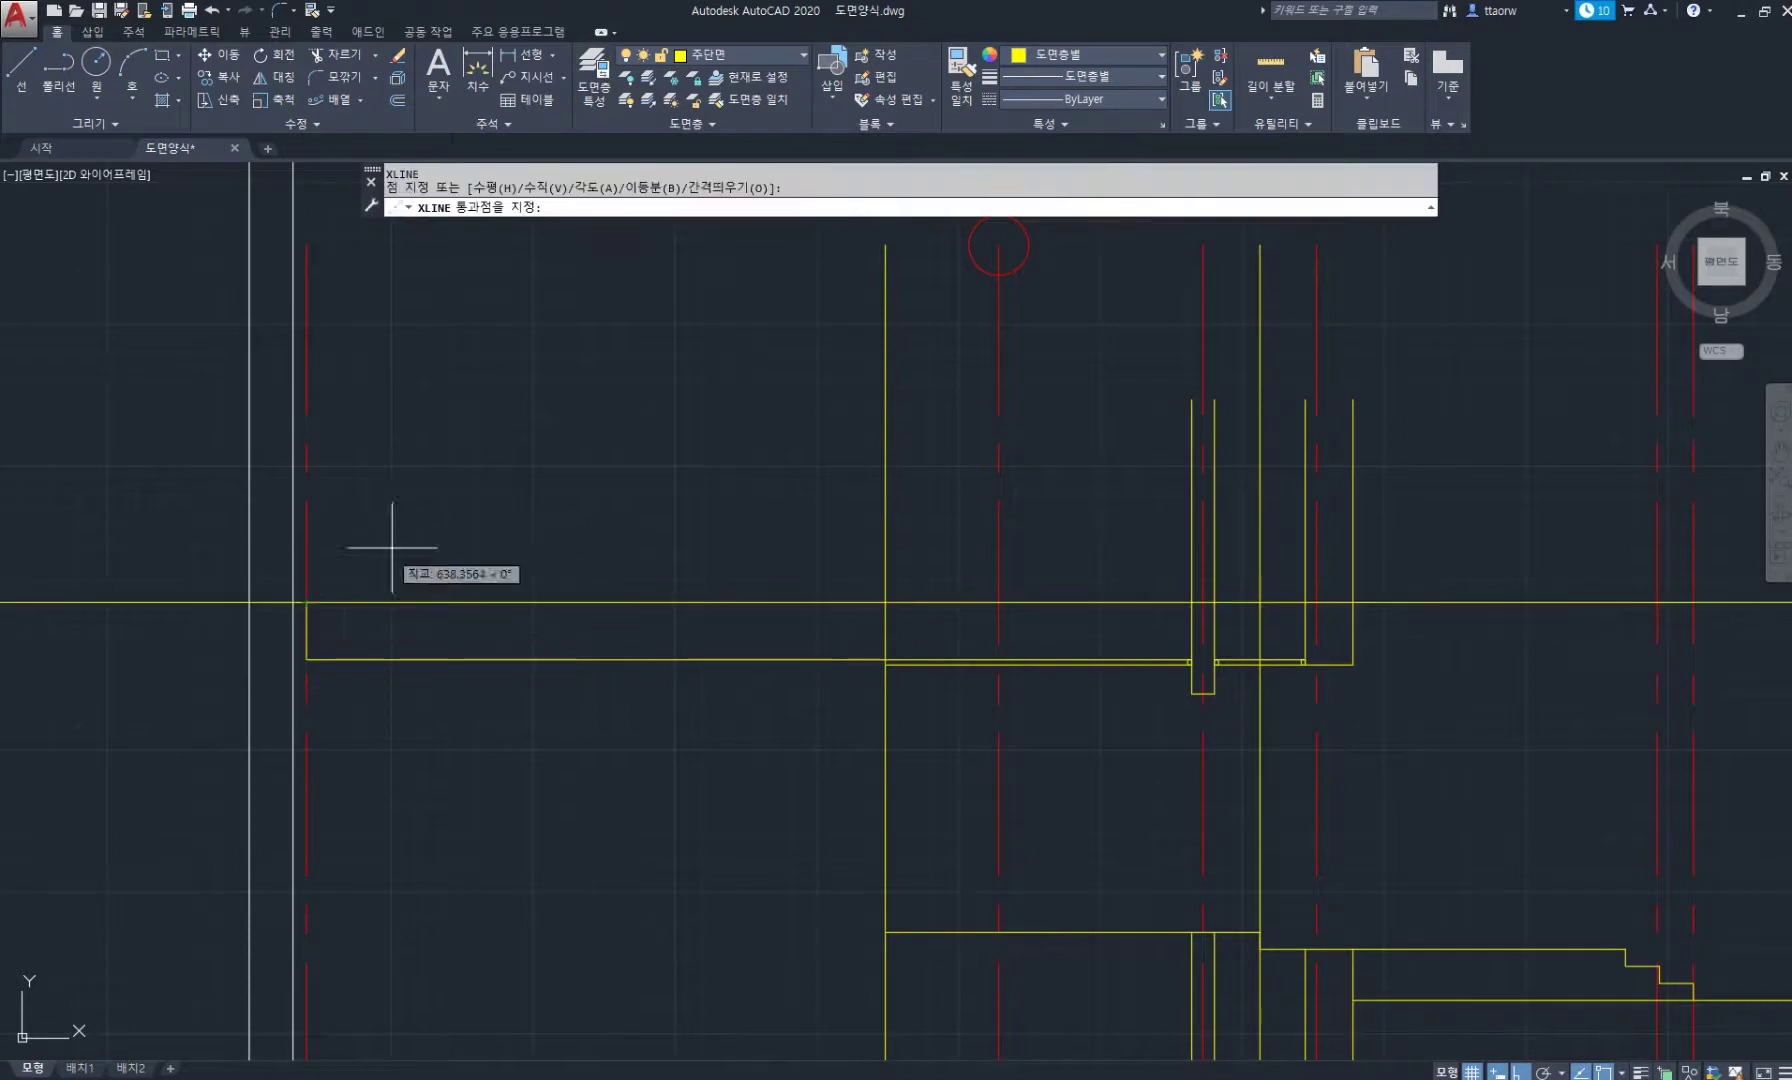
{"action": "type", "text": "10"}
{"action": "key", "text": "Tab"}
{"action": "type", "text": "4"}
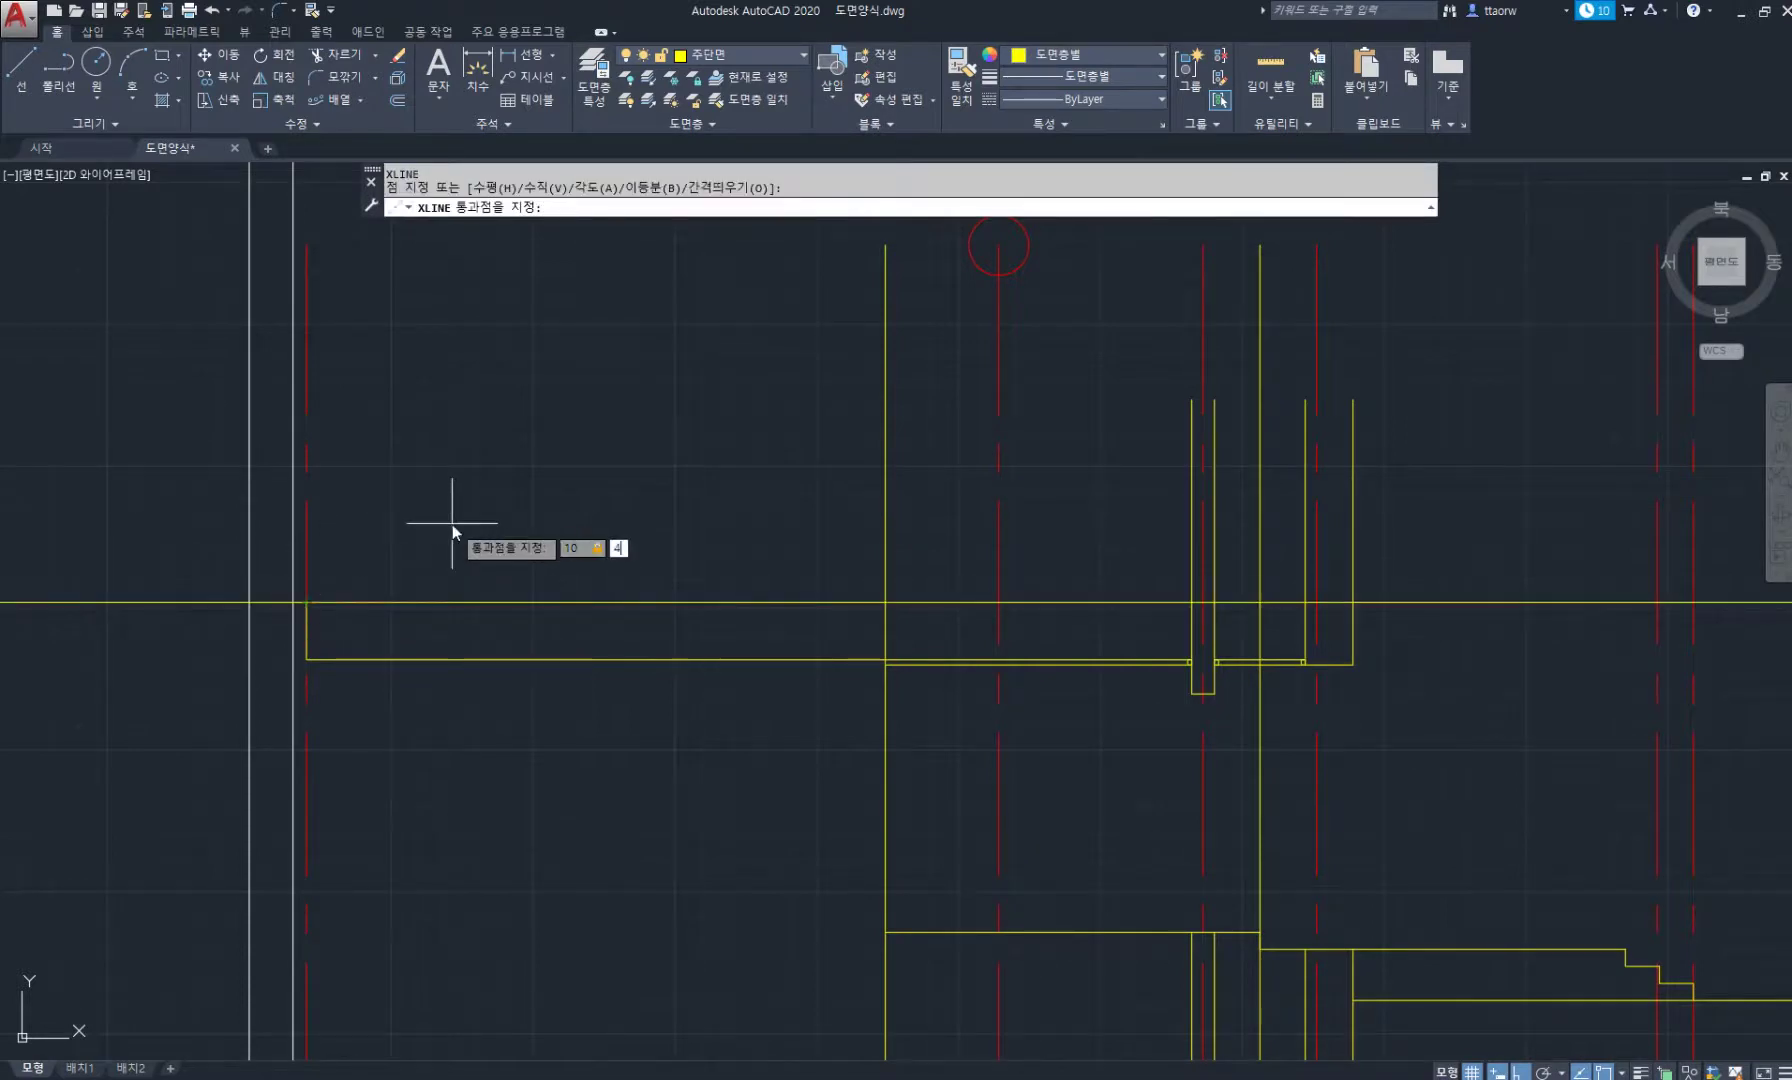
{"action": "key", "text": "Return"}
{"action": "key", "text": "Return"}
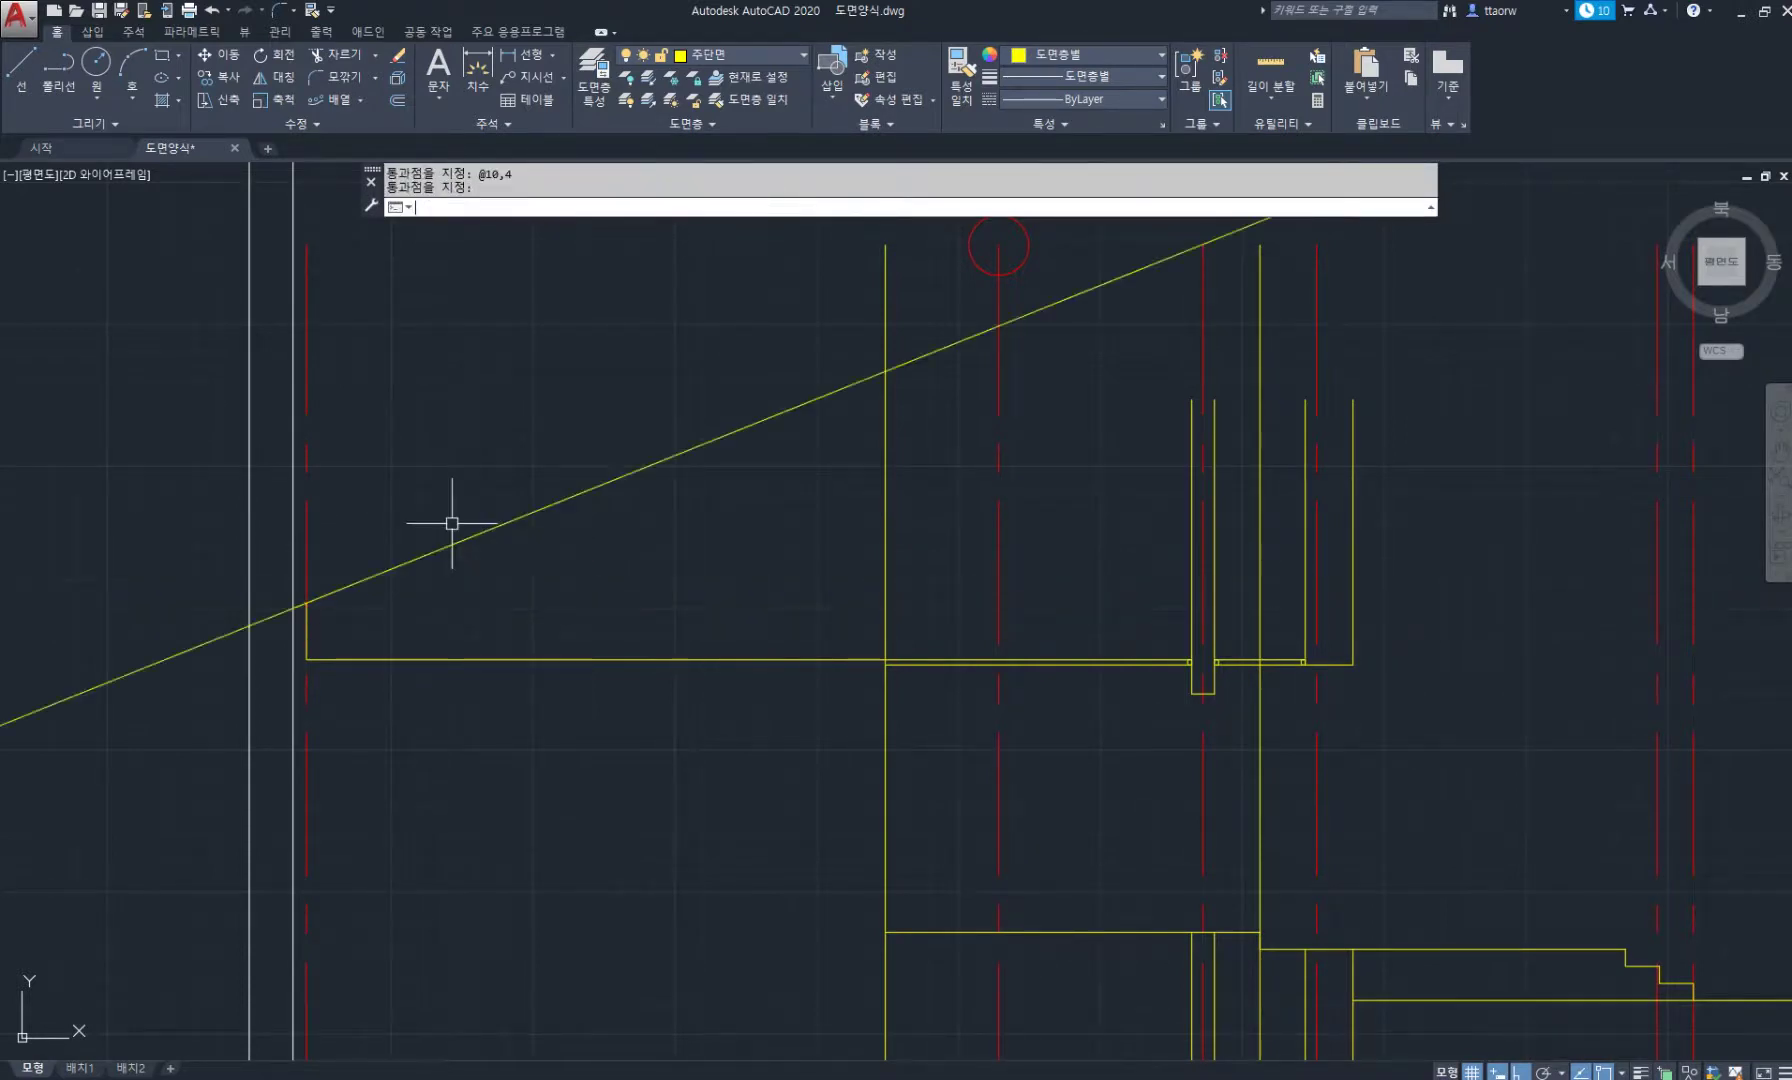
Offset the sloped roof line 120 upward to form the roof slab thickness.
{"action": "type", "text": "o"}
{"action": "key", "text": "Return"}
{"action": "key", "text": "Return"}
{"action": "left_click", "coordinate": [486, 528]}
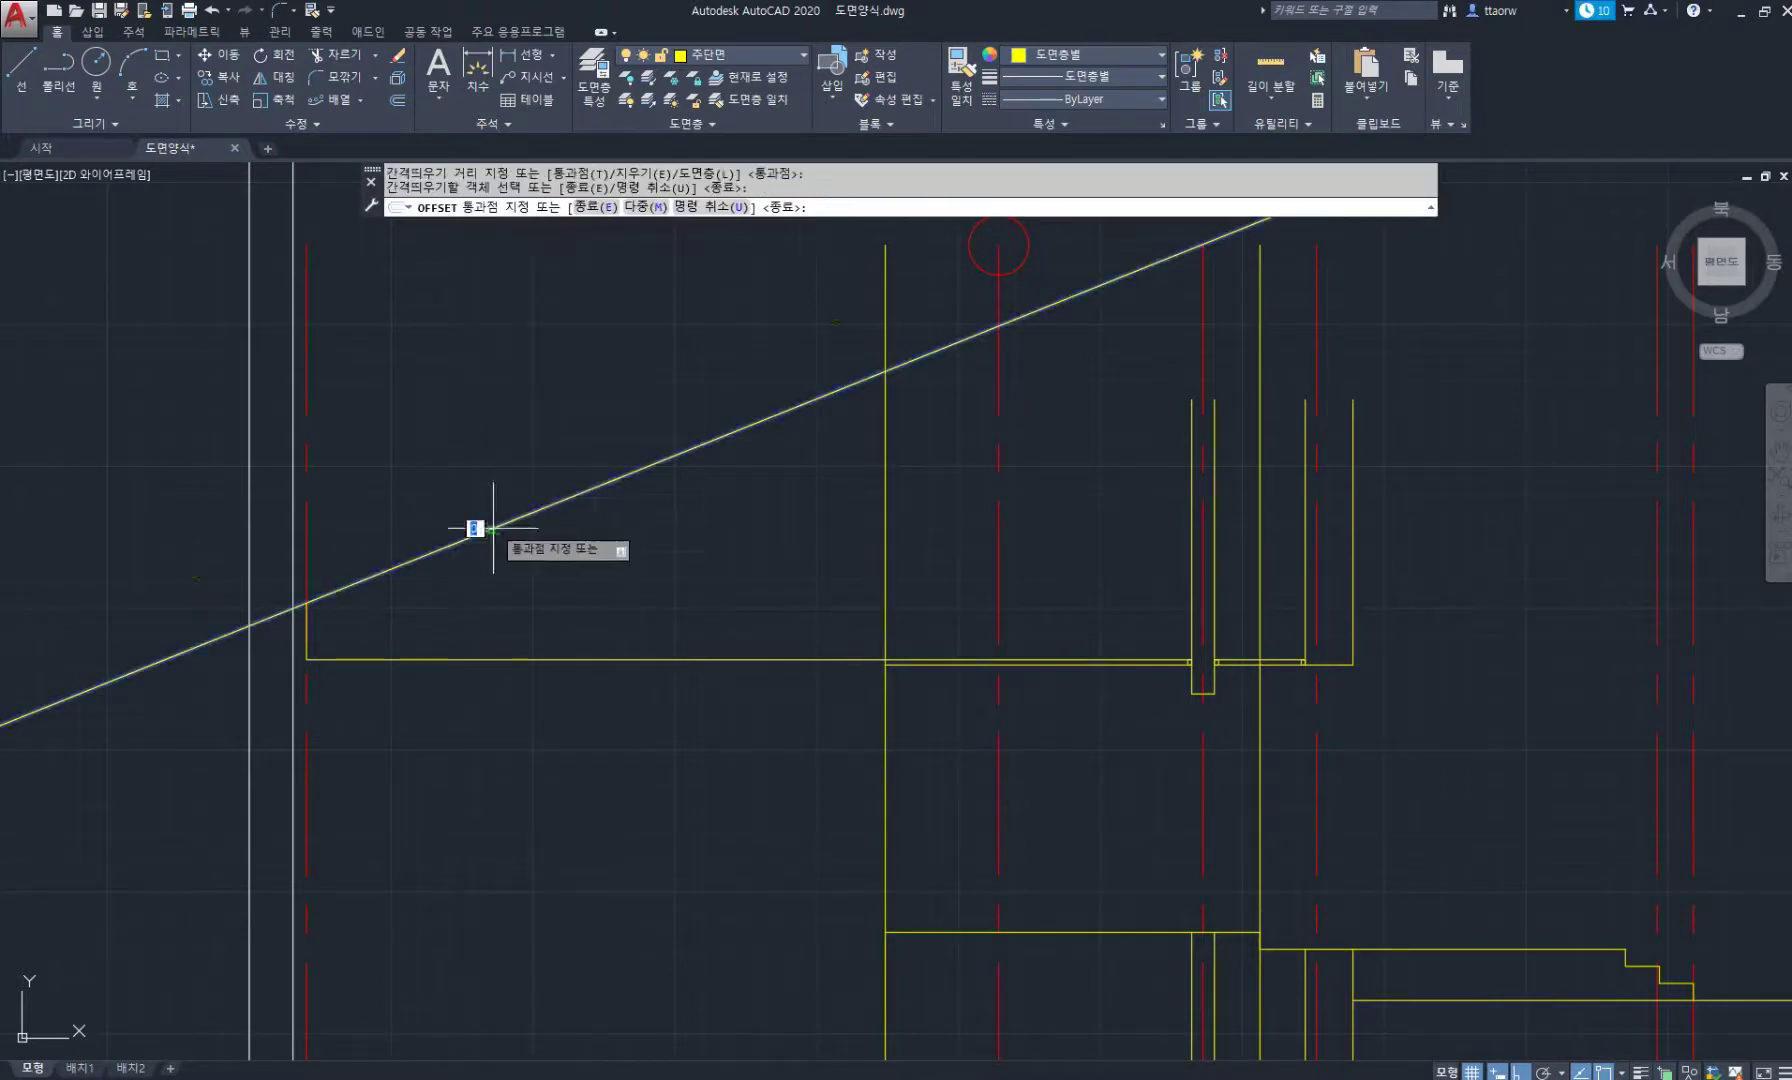
{"action": "type", "text": "120"}
{"action": "key", "text": "Return"}
{"action": "middle_click_drag", "start_coordinate": [727, 475], "coordinate": [652, 490]}
{"action": "key", "text": "Escape"}
{"action": "key", "text": "Escape"}
Trim both sloped roof lines outside the section's left boundary line.
{"action": "type", "text": "t"}
{"action": "key", "text": "Return"}
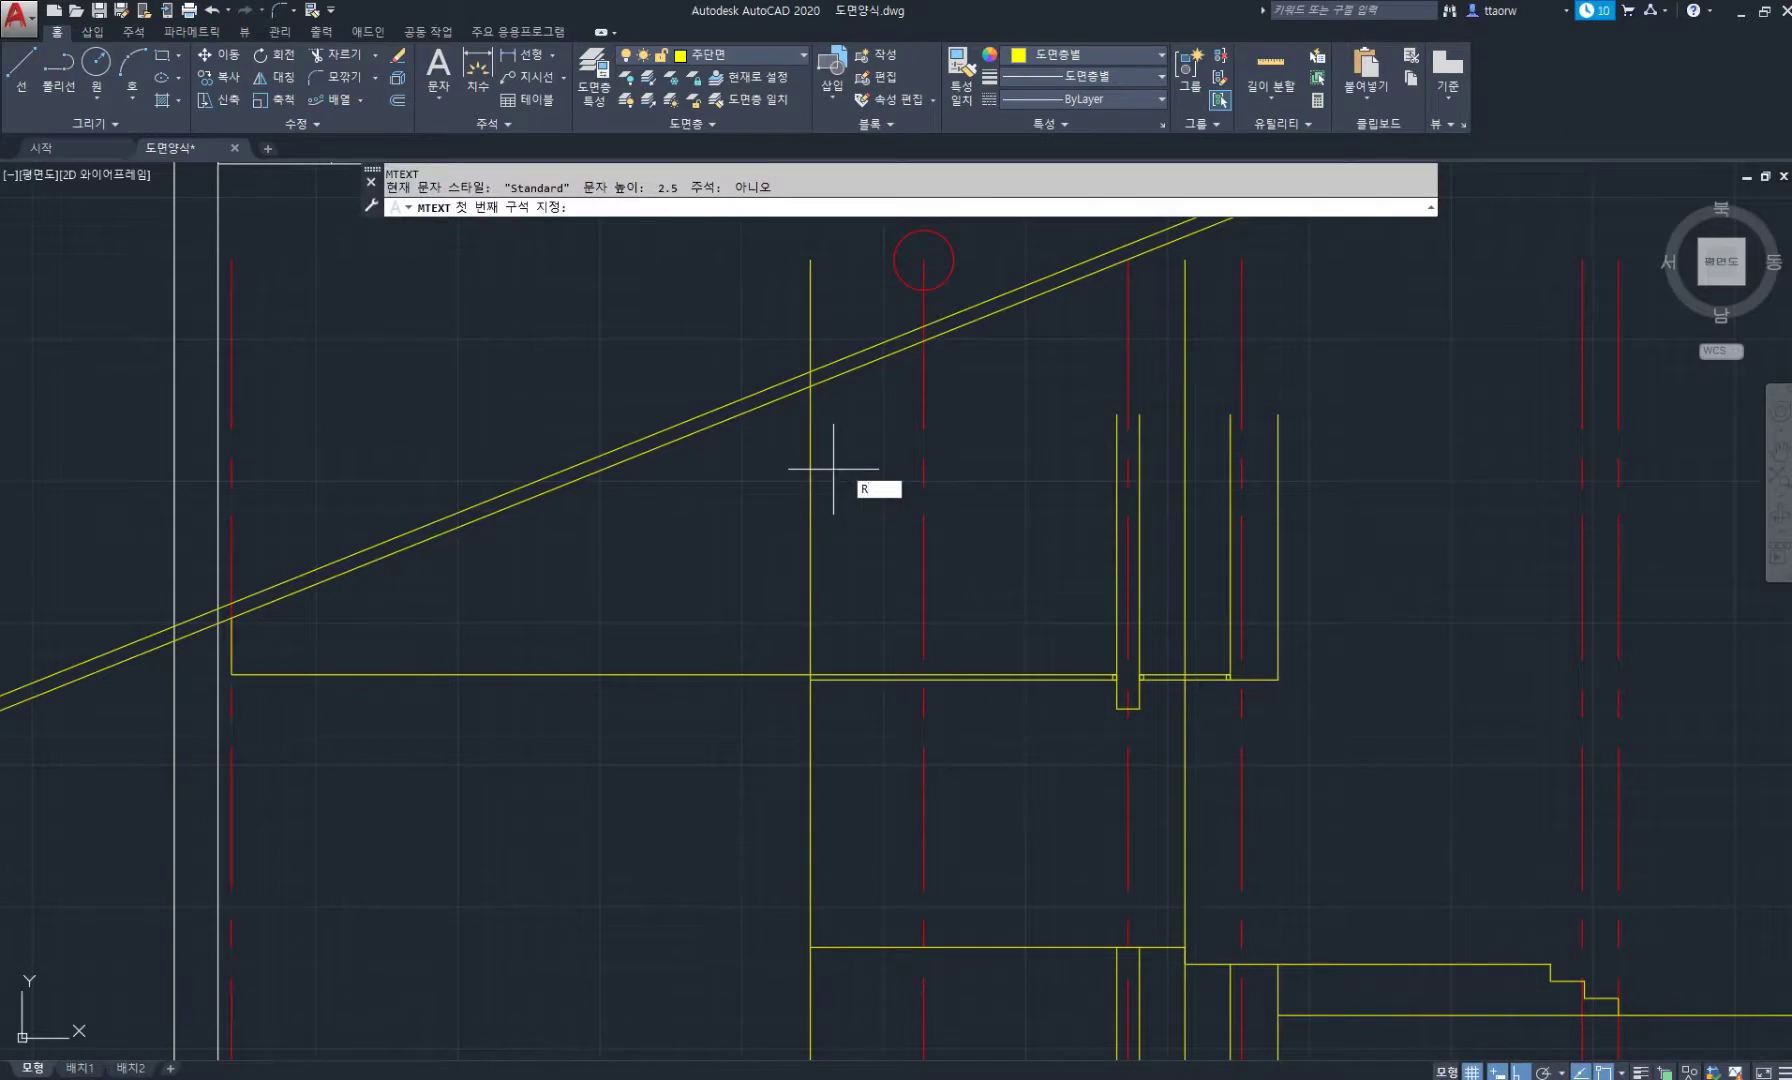
{"action": "key", "text": "Escape"}
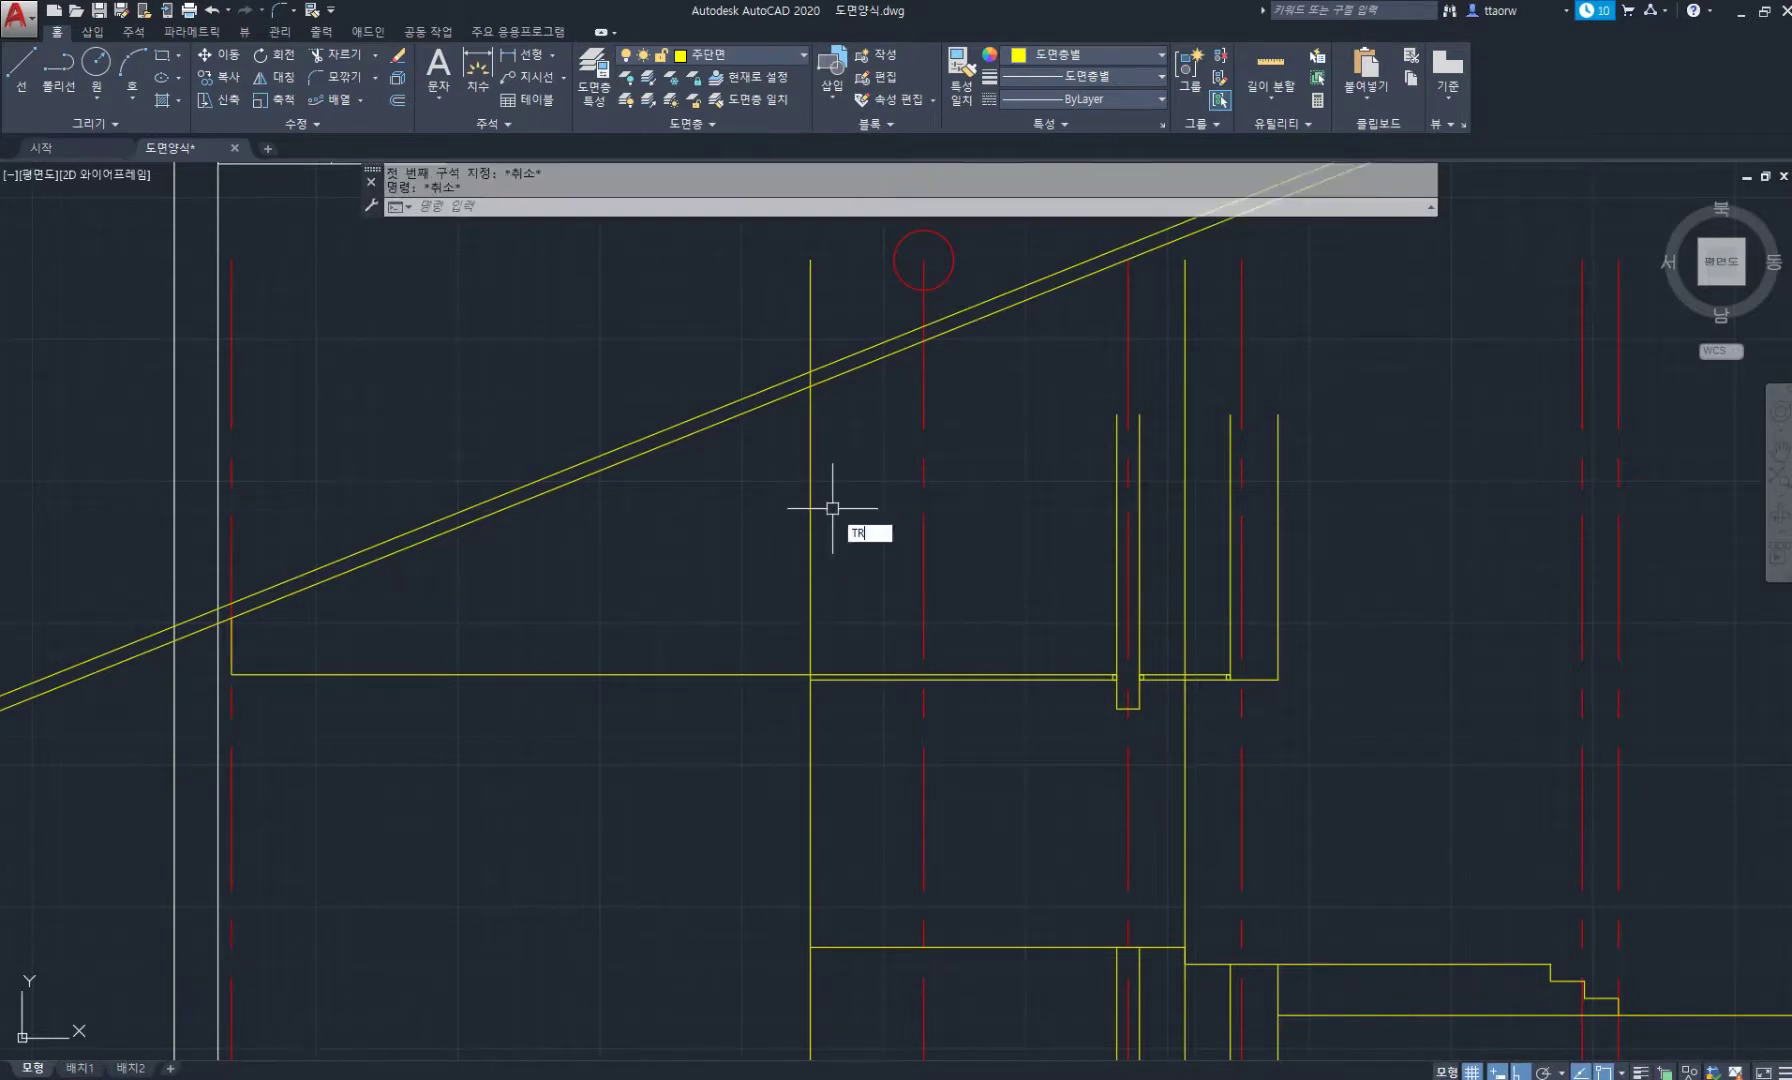
{"action": "key", "text": "Return"}
{"action": "left_click", "coordinate": [844, 492]}
{"action": "left_click", "coordinate": [726, 500]}
{"action": "key", "text": "Return"}
{"action": "left_click", "coordinate": [752, 492]}
{"action": "left_click", "coordinate": [652, 380]}
{"action": "key", "text": "Return"}
{"action": "middle_click_drag", "start_coordinate": [868, 437], "coordinate": [710, 571]}
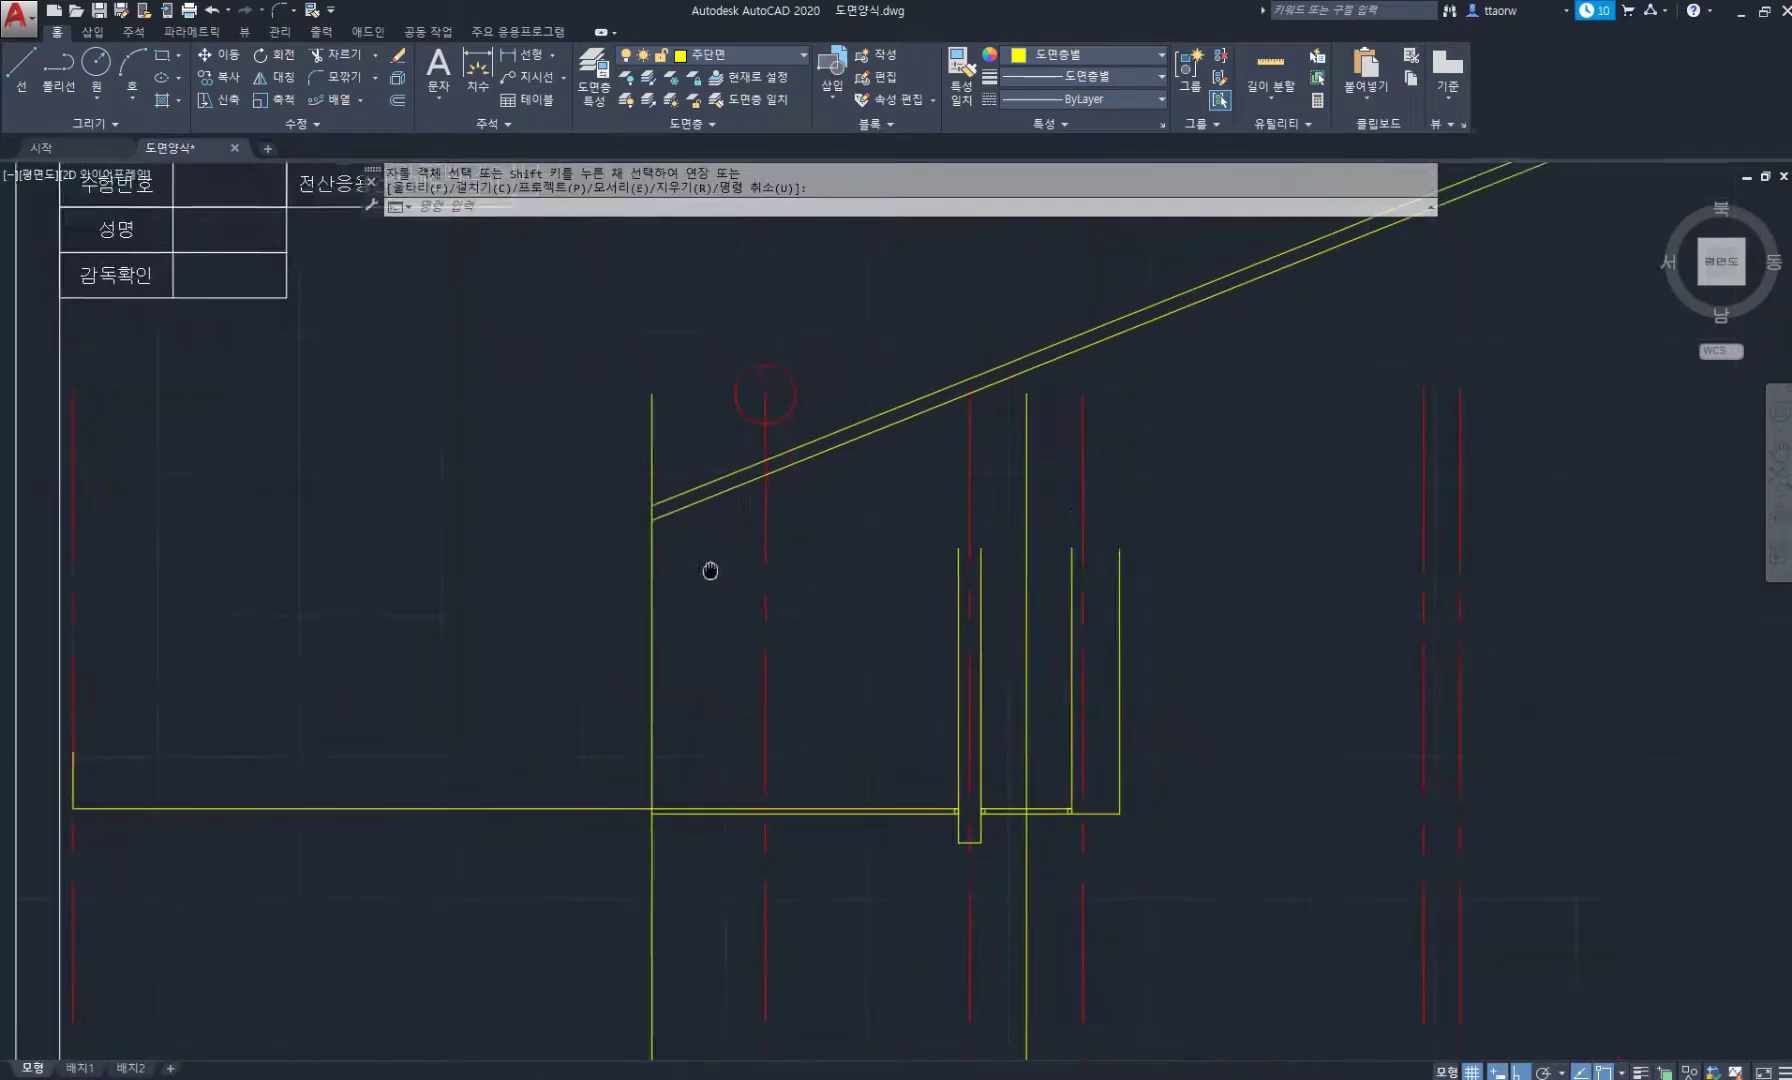
Mirror the two trimmed roof lines about the ridge centerline, keeping the originals.
{"action": "key", "text": "Escape"}
{"action": "key", "text": "Escape"}
{"action": "type", "text": "MI"}
{"action": "key", "text": "Return"}
{"action": "left_click", "coordinate": [747, 518]}
{"action": "left_click", "coordinate": [705, 475]}
{"action": "key", "text": "Return"}
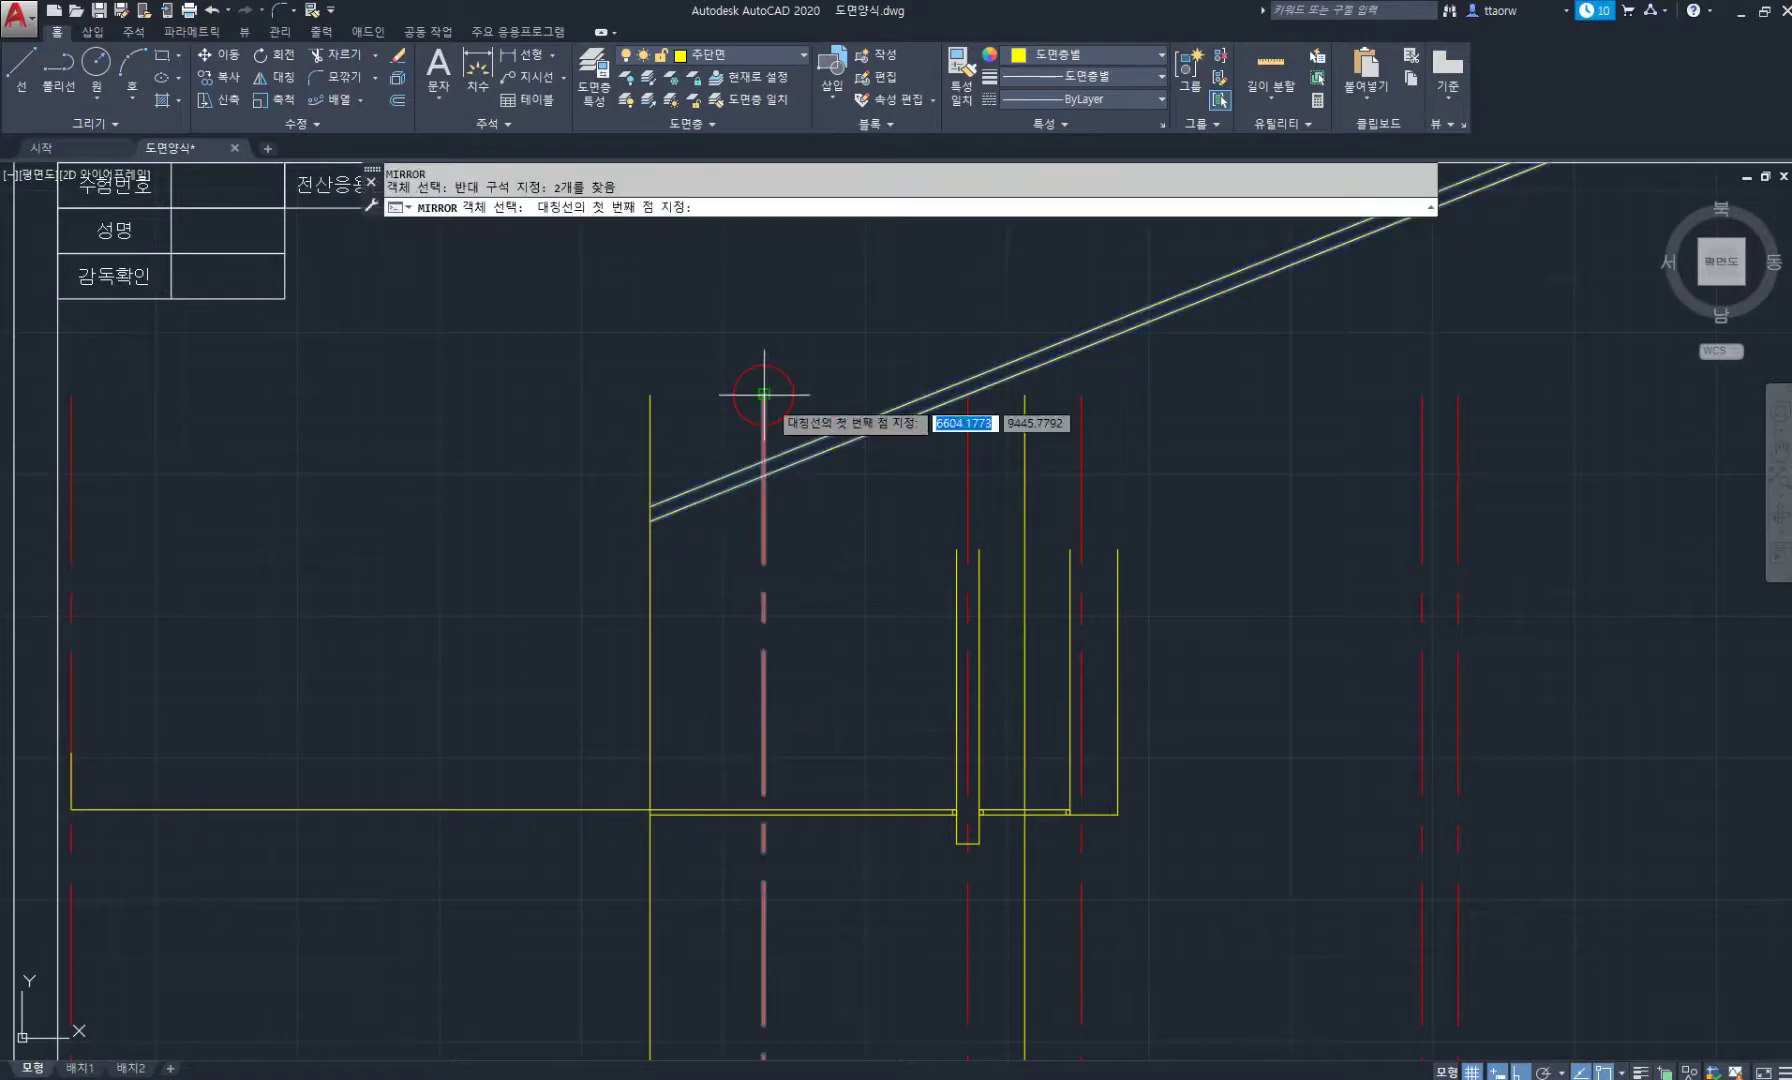
{"action": "left_click", "coordinate": [764, 394]}
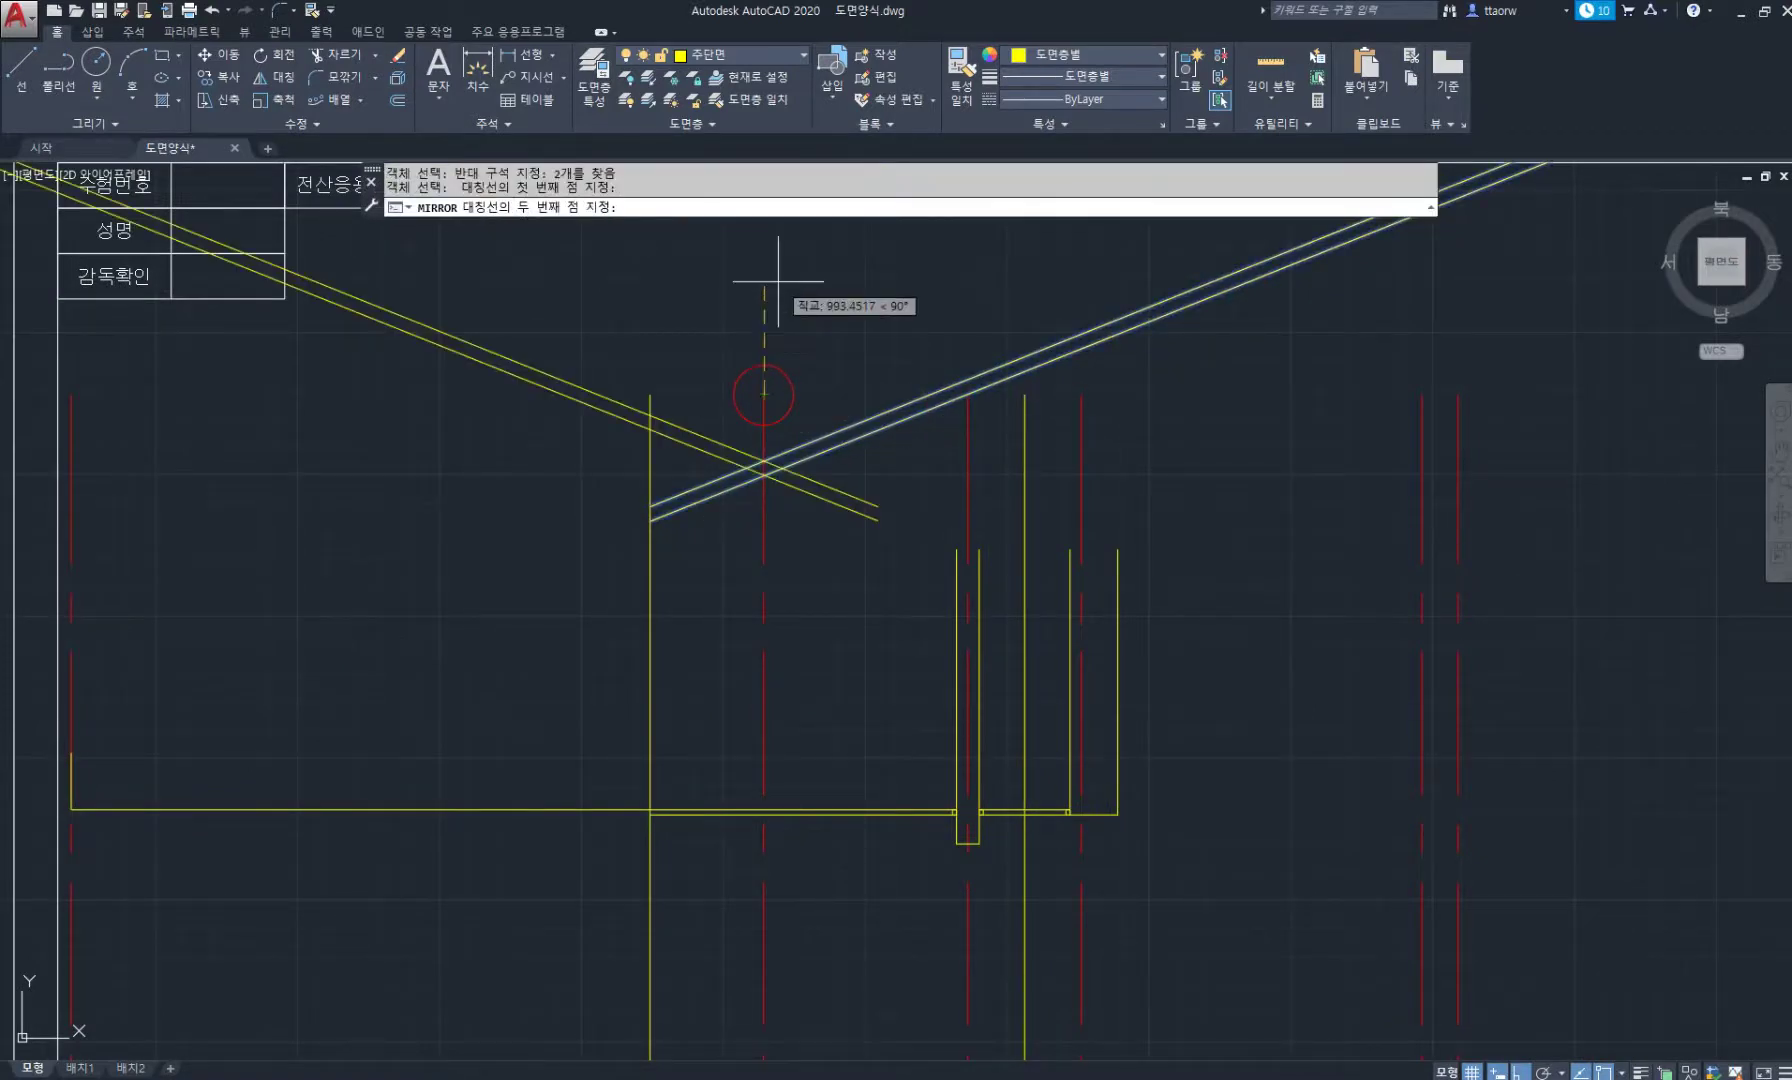
{"action": "left_click", "coordinate": [778, 281]}
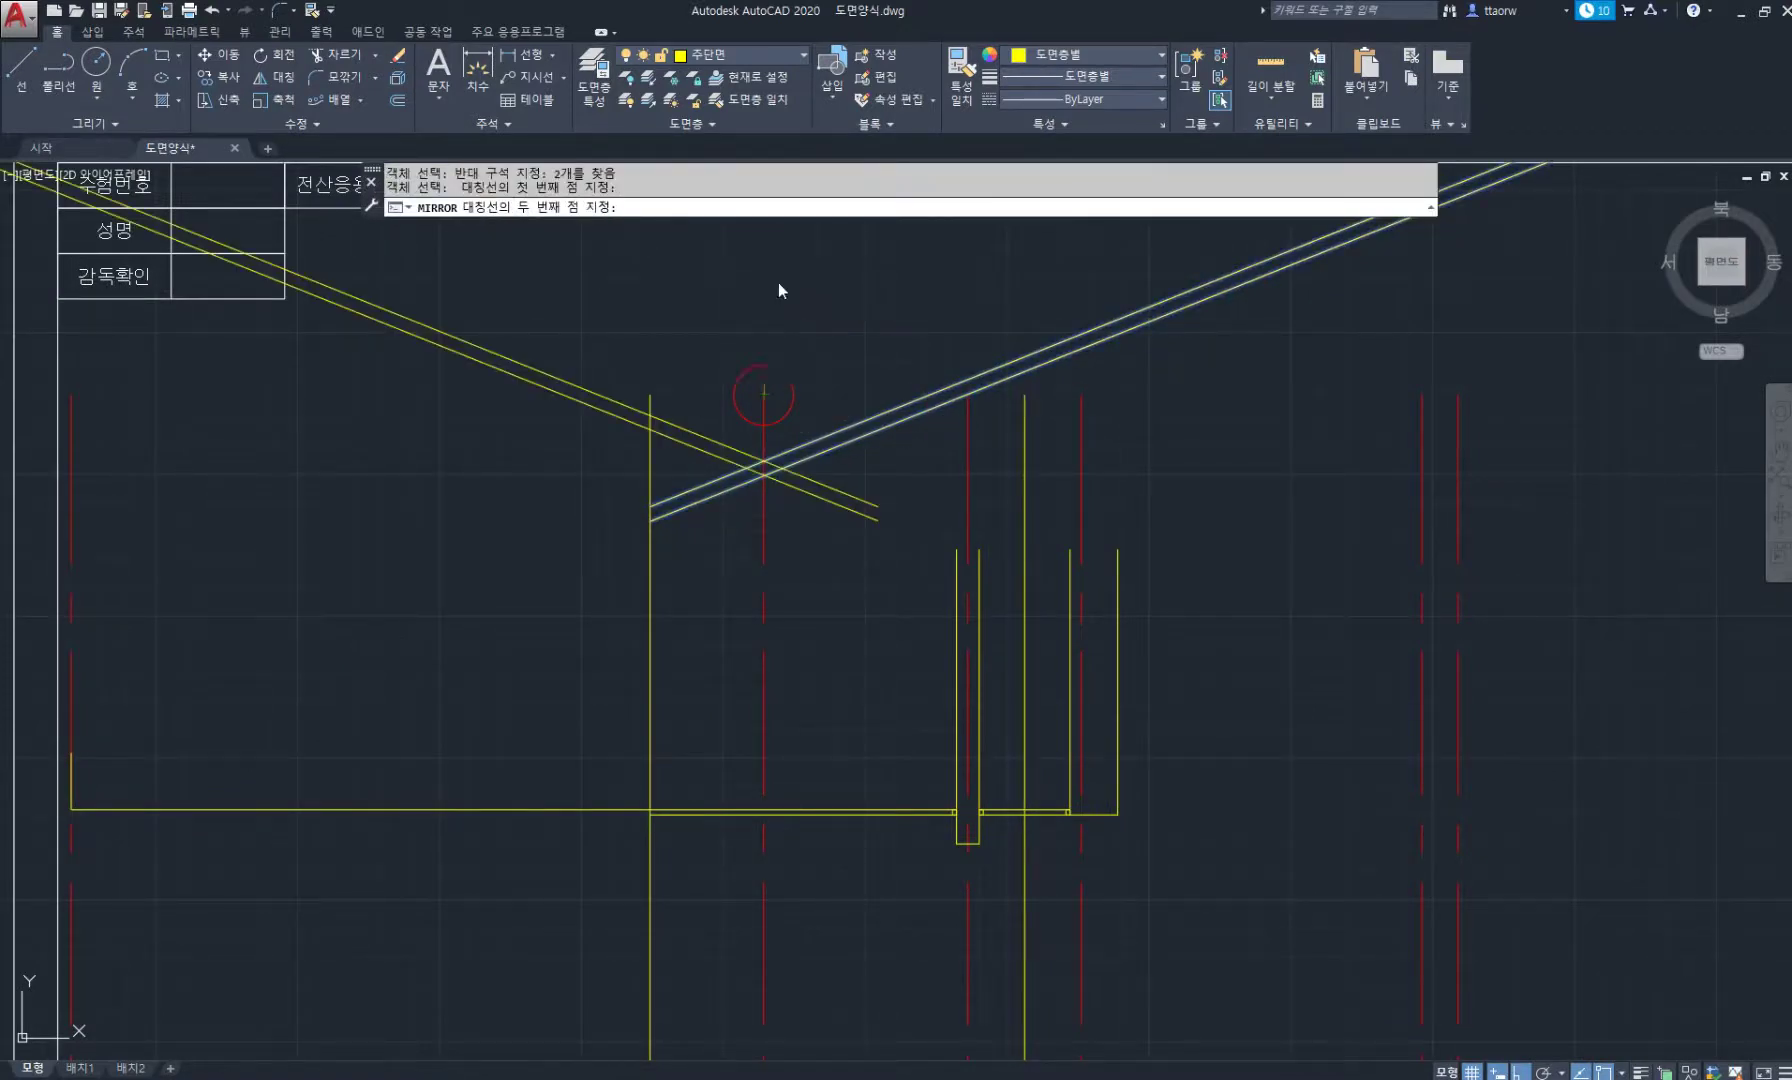
{"action": "key", "text": "Return"}
{"action": "middle_click_drag", "start_coordinate": [821, 425], "coordinate": [637, 438]}
{"action": "key", "text": "Escape"}
{"action": "key", "text": "Escape"}
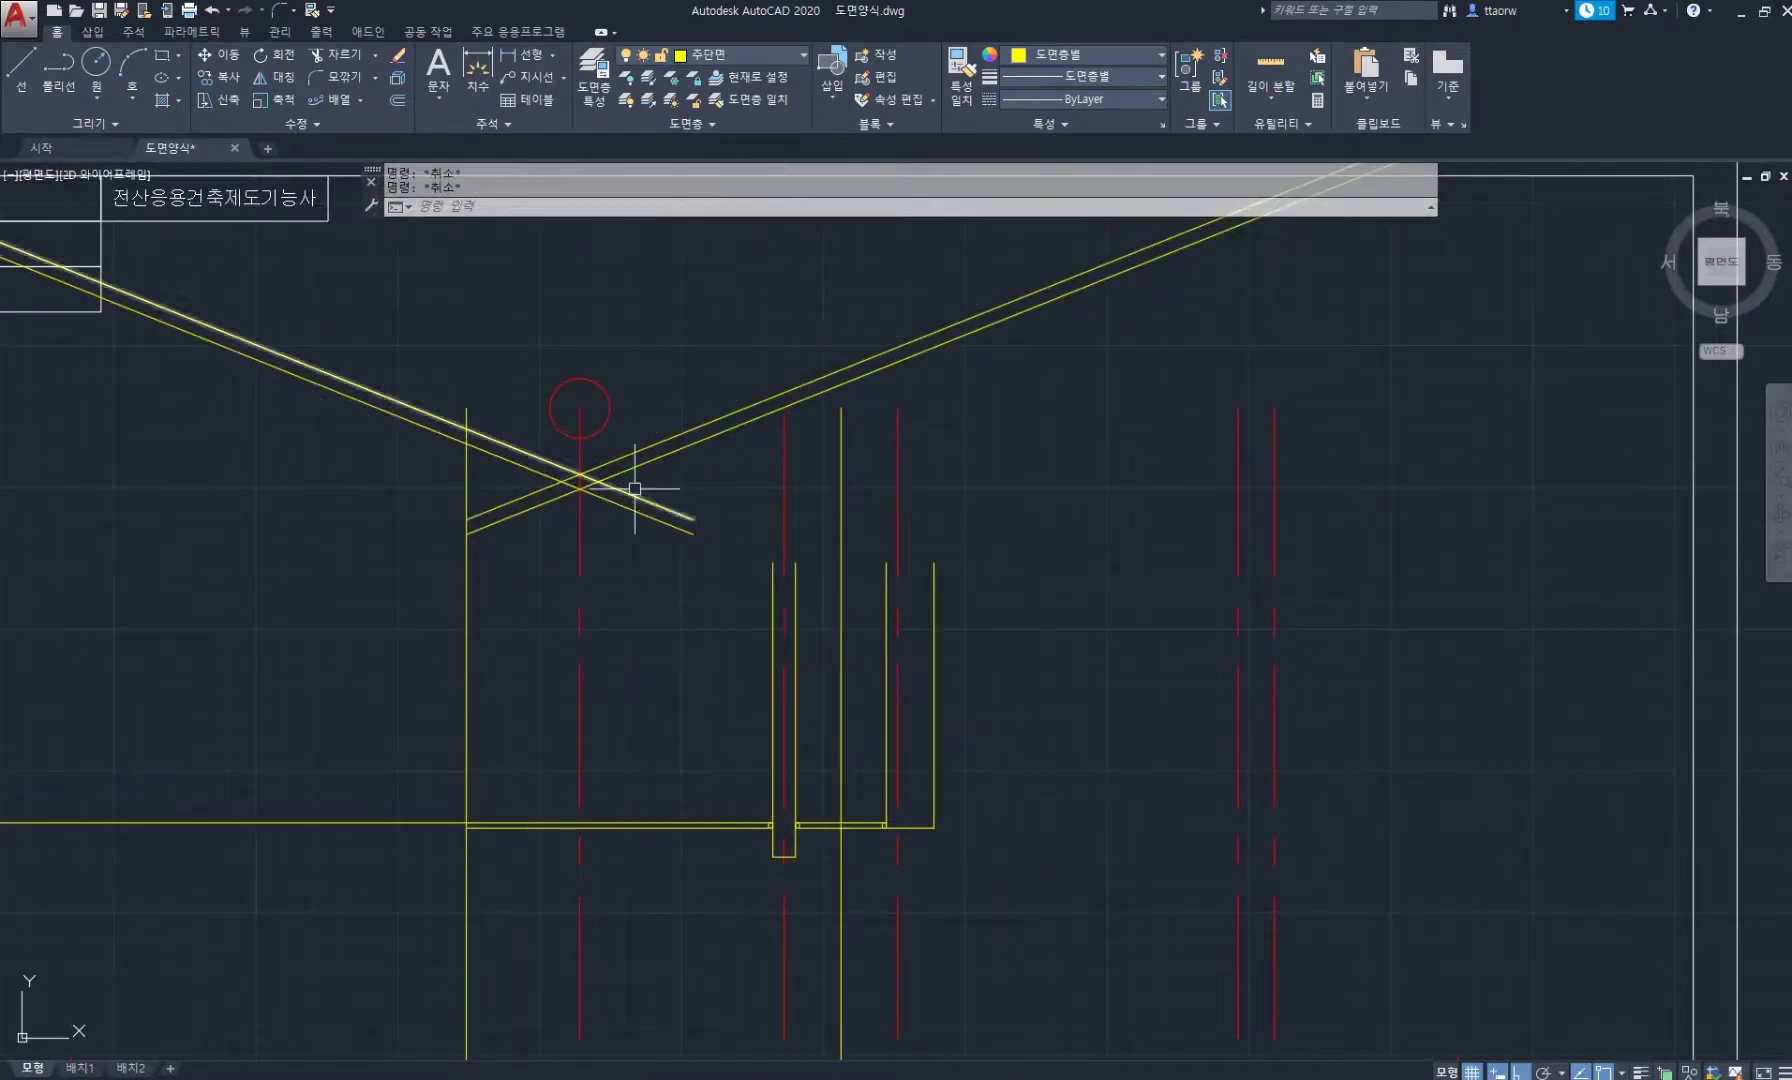
Erase the two mirrored roof lines descending to the right of the ridge.
{"action": "middle_click_drag", "start_coordinate": [990, 626], "coordinate": [892, 616]}
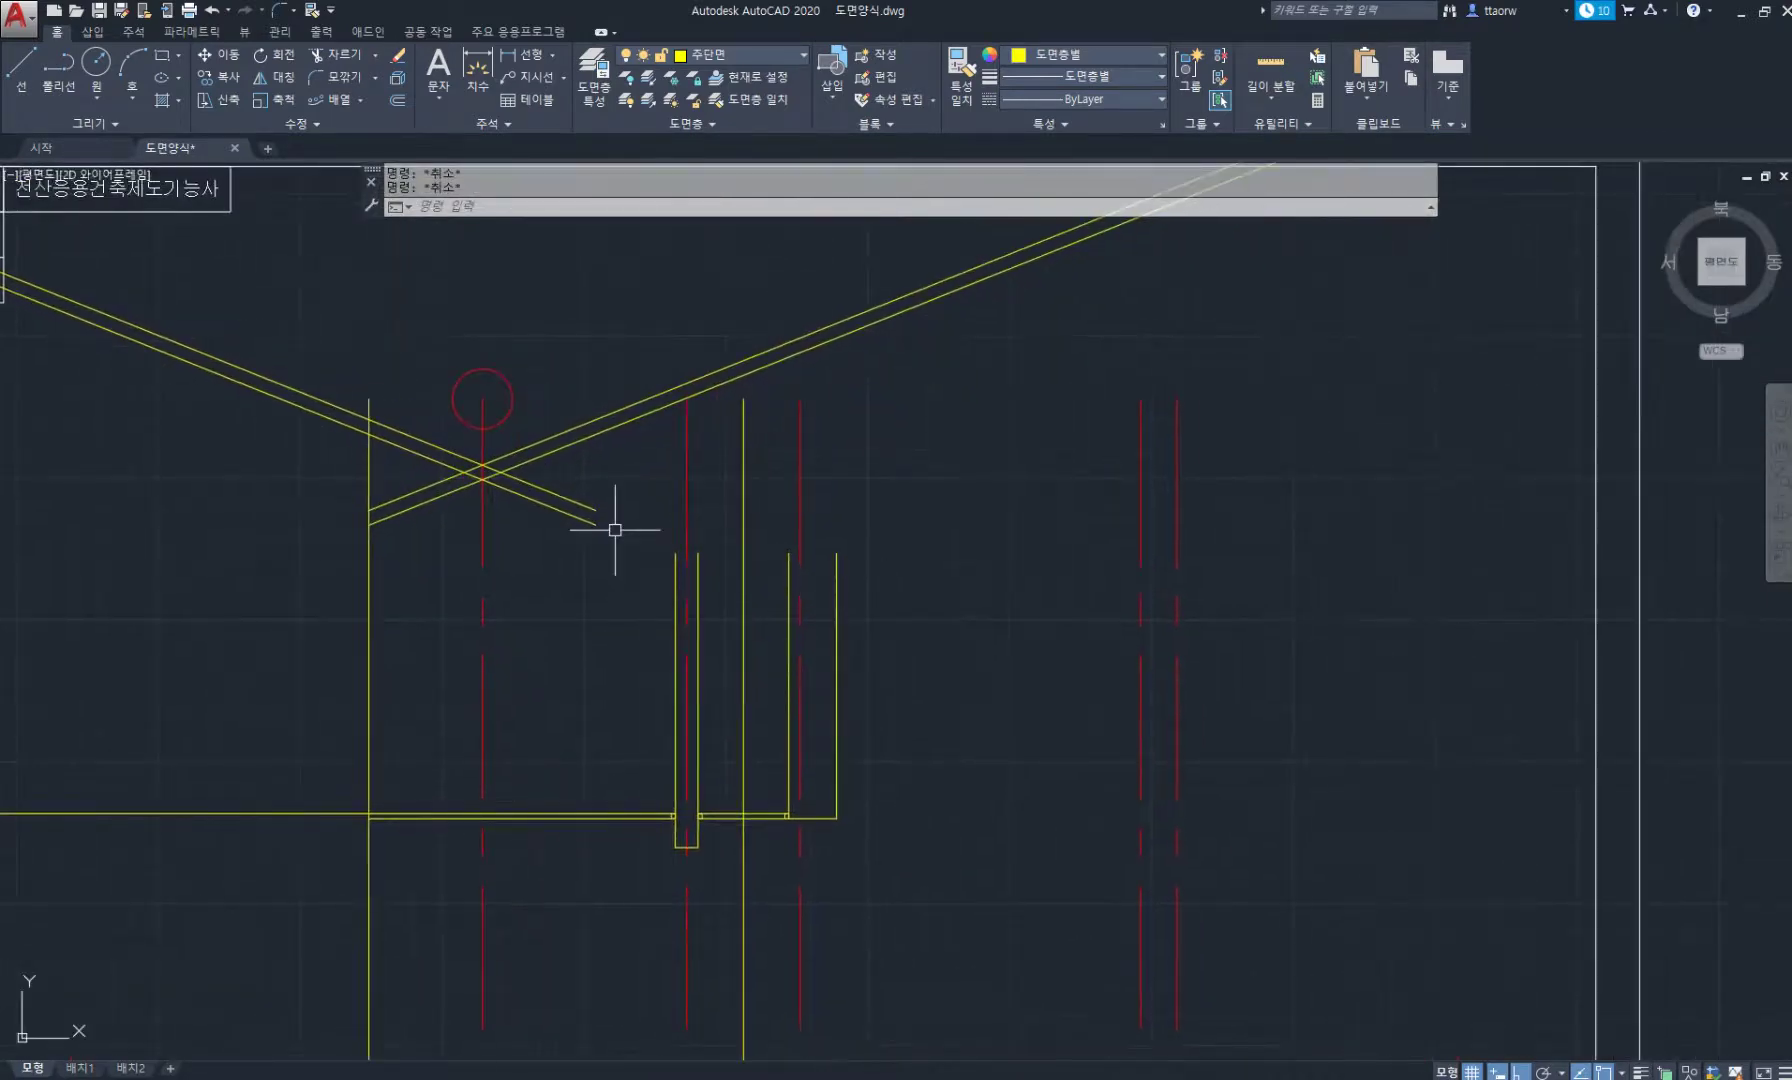
{"action": "middle_click_drag", "start_coordinate": [617, 526], "coordinate": [810, 549]}
{"action": "type", "text": "e"}
{"action": "key", "text": "space"}
{"action": "left_click", "coordinate": [801, 596]}
{"action": "left_click", "coordinate": [765, 515]}
{"action": "key", "text": "space"}
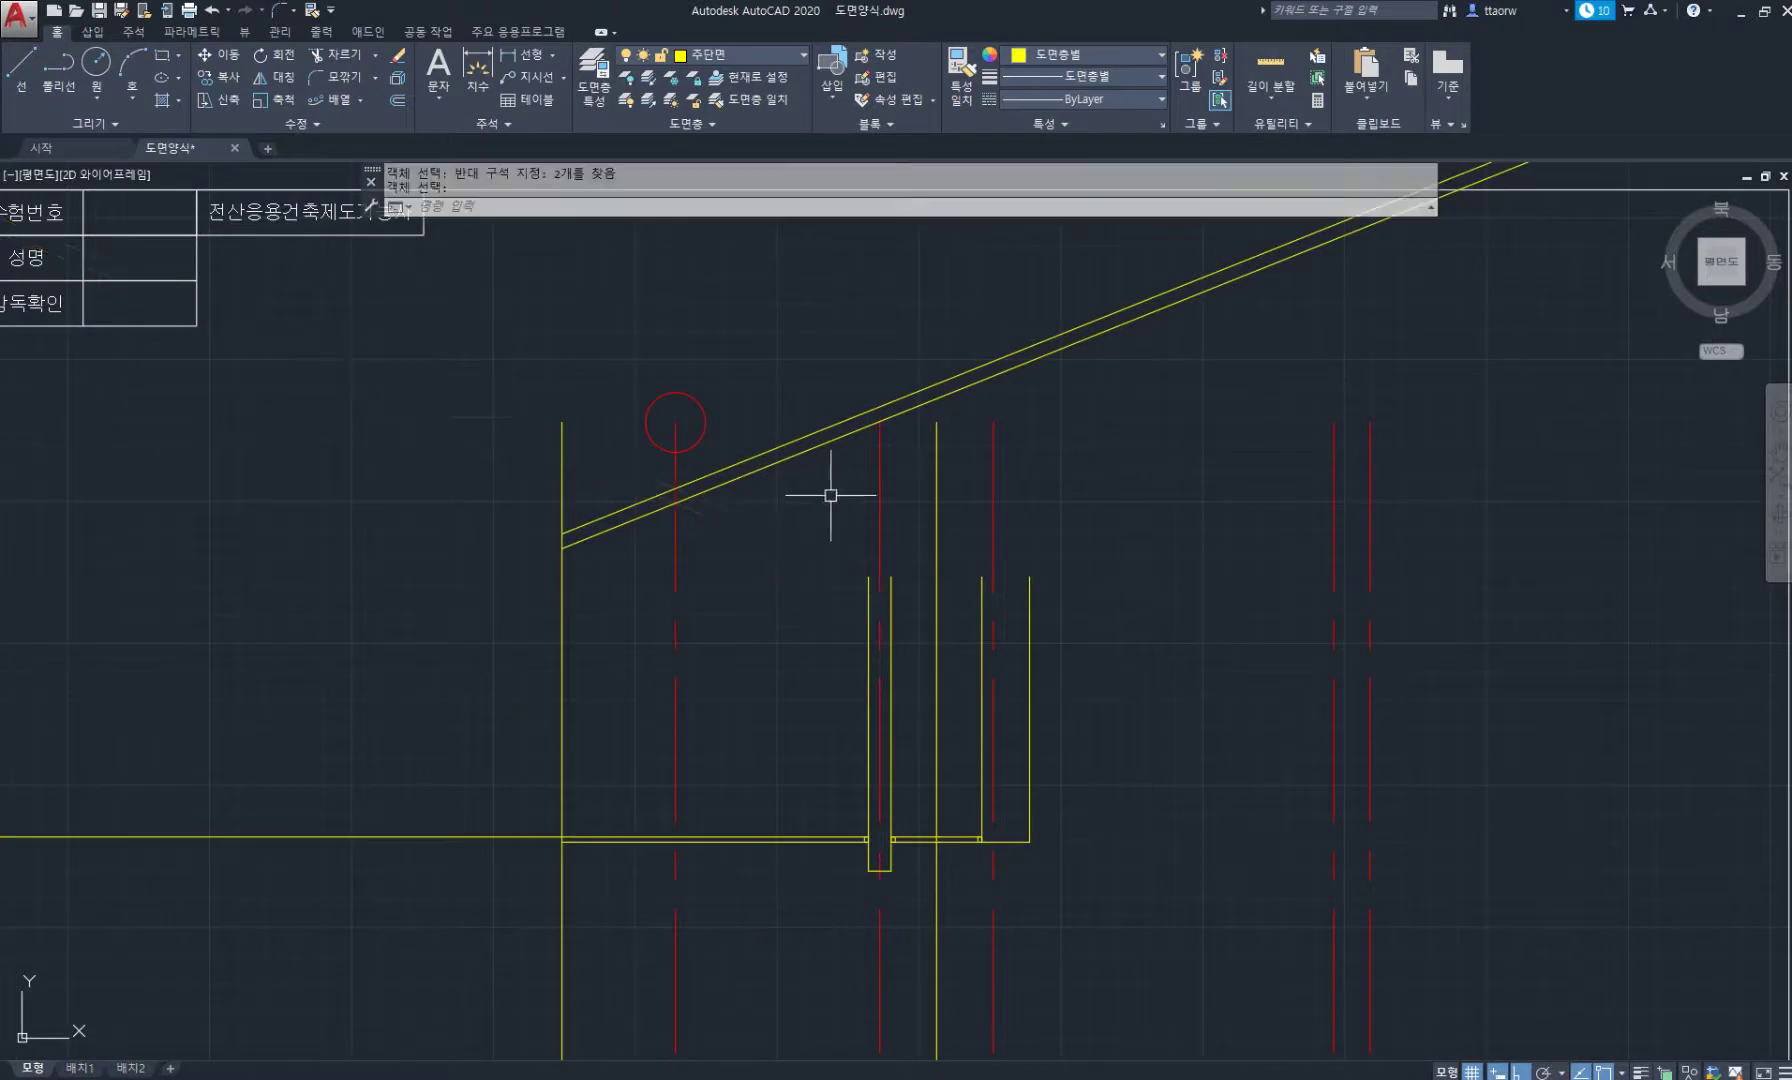
Undo the erasing, mirroring and trimming of the roof lines.
{"action": "type", "text": "u"}
{"action": "key", "text": "space"}
{"action": "type", "text": "u"}
{"action": "key", "text": "space"}
{"action": "type", "text": "u"}
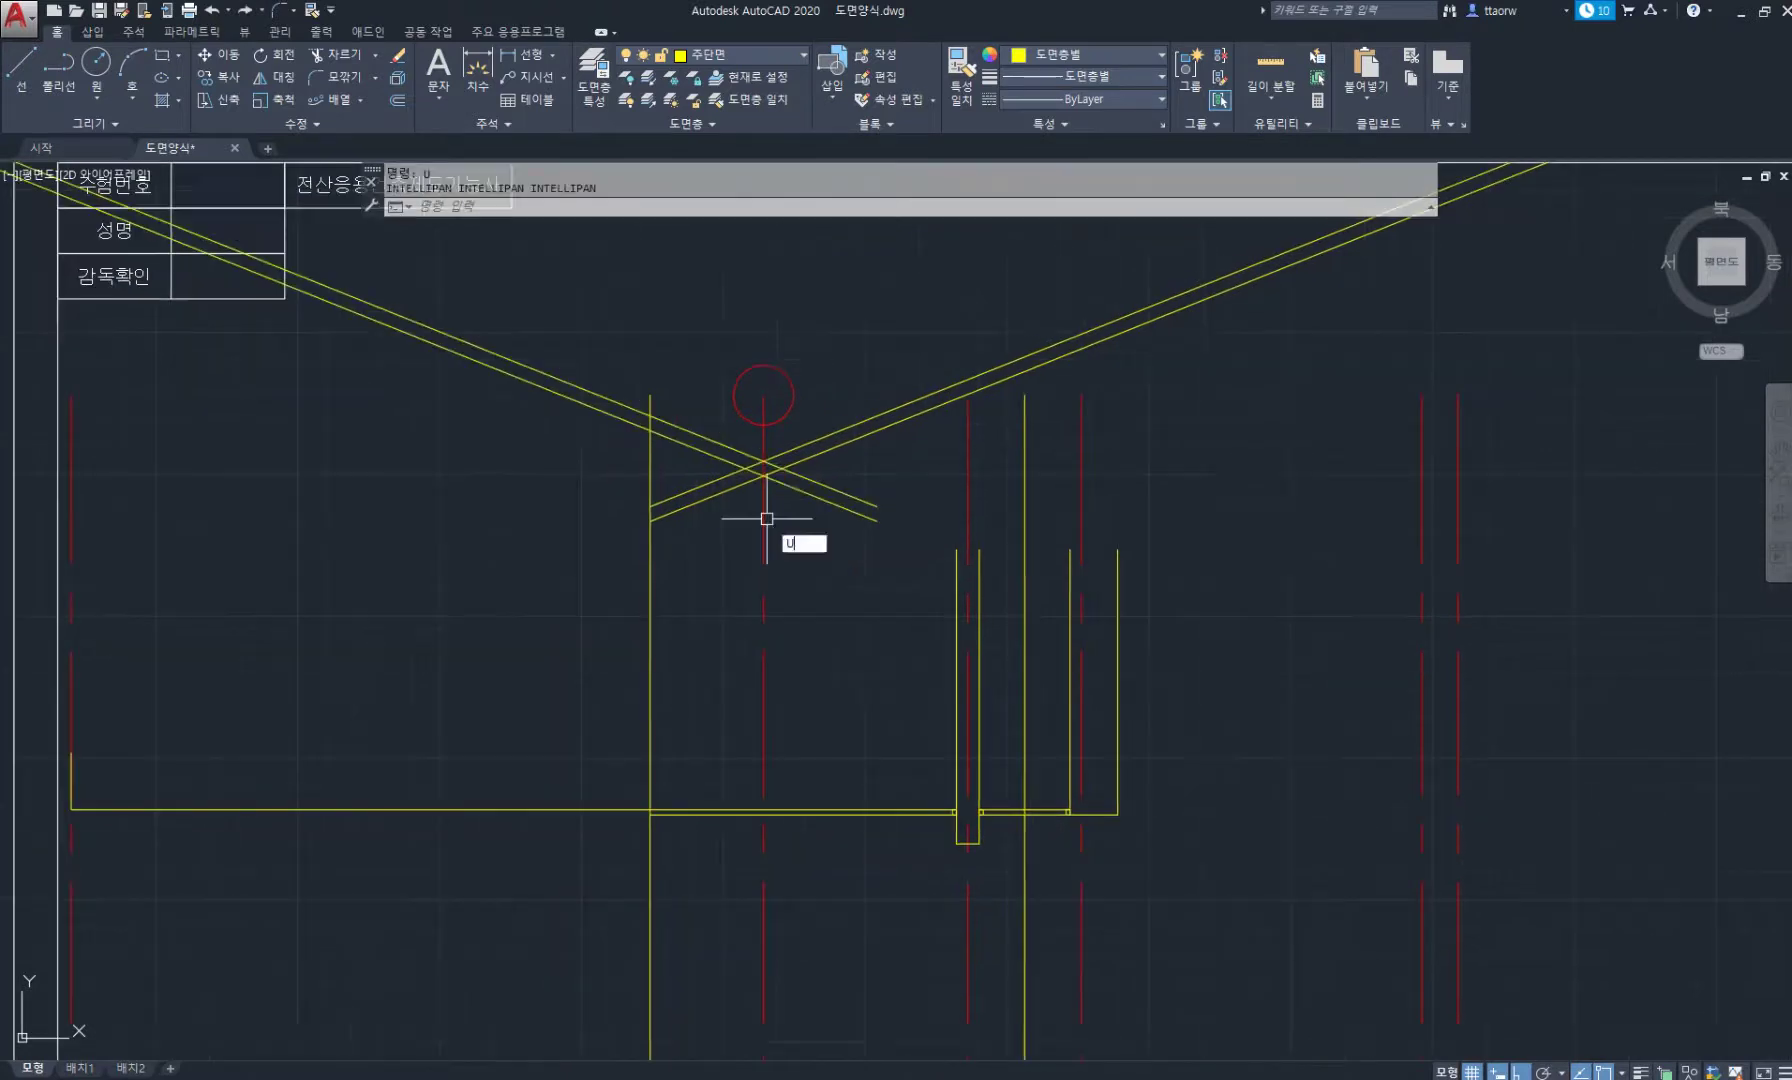
{"action": "key", "text": "space"}
{"action": "type", "text": "u"}
{"action": "key", "text": "space"}
{"action": "type", "text": "u"}
{"action": "key", "text": "space"}
{"action": "key", "text": "Escape"}
{"action": "key", "text": "Escape"}
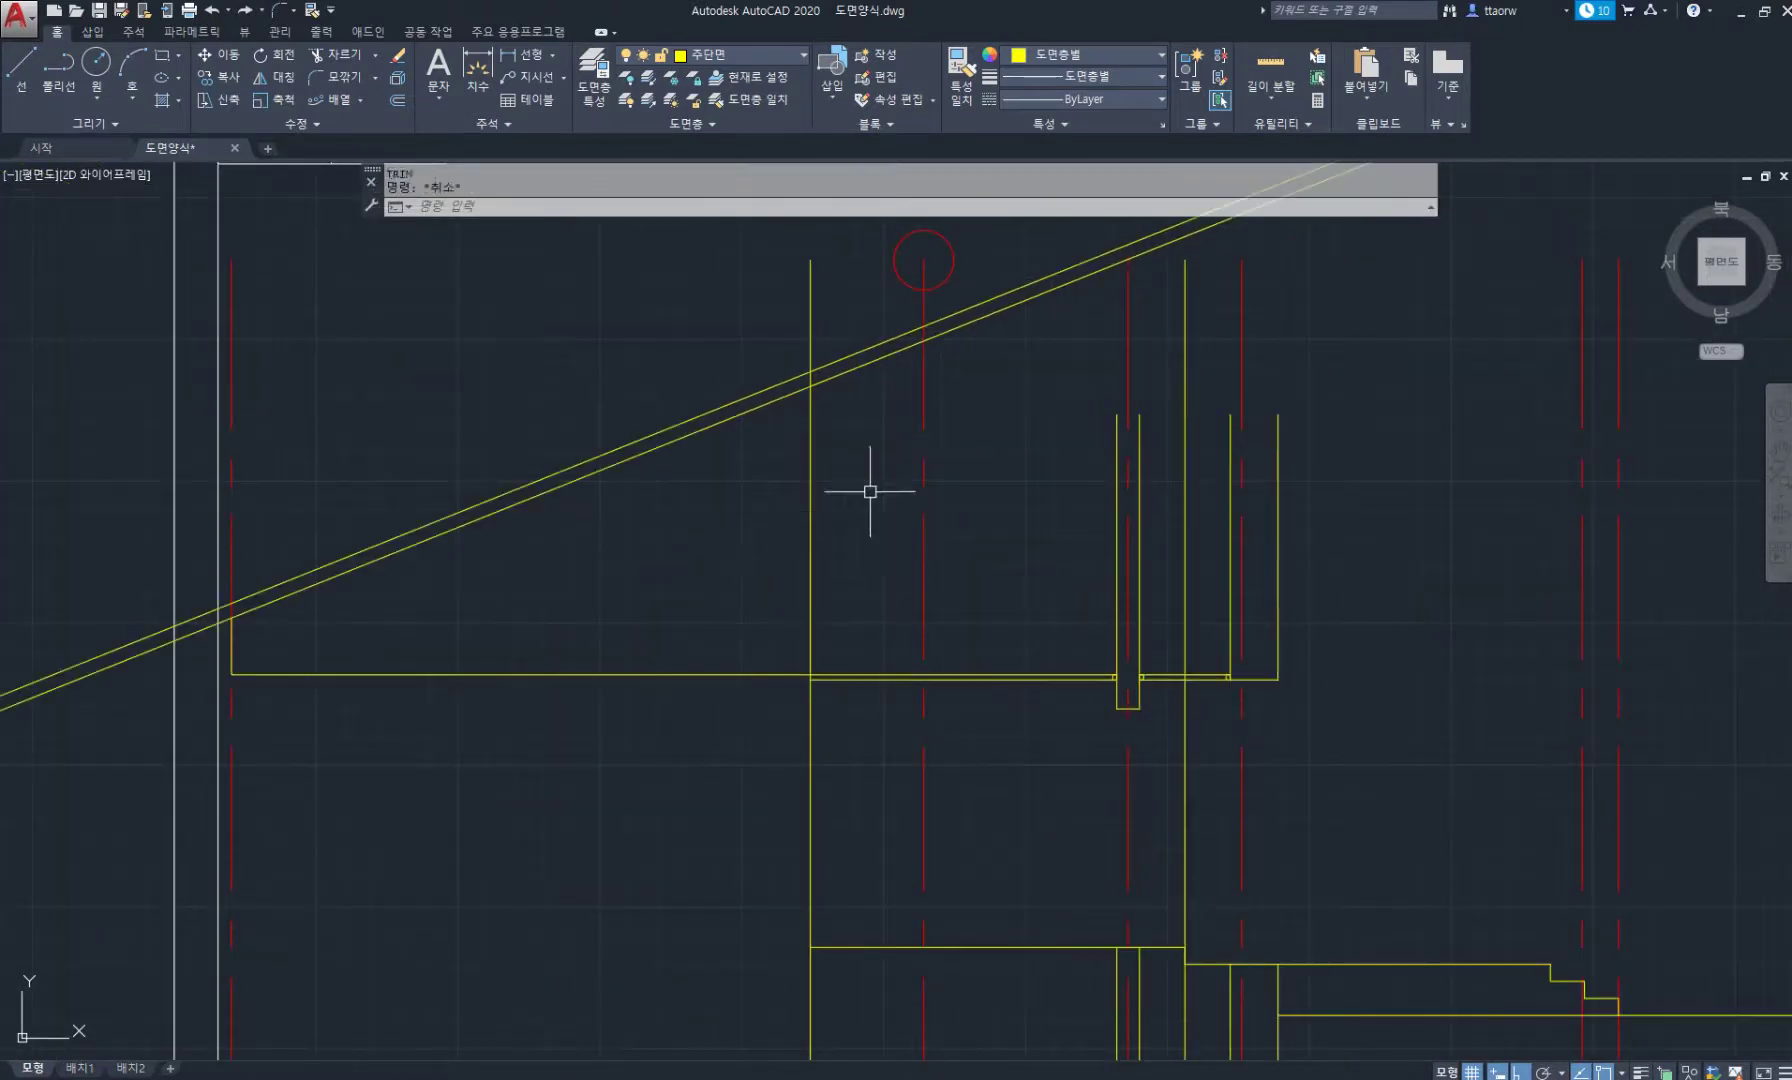
Mirror both full-length sloped roof lines about the ridge centerline, keeping the originals.
{"action": "middle_click_drag", "start_coordinate": [877, 491], "coordinate": [700, 626]}
{"action": "type", "text": "mi"}
{"action": "key", "text": "space"}
{"action": "left_click", "coordinate": [877, 512]}
{"action": "left_click", "coordinate": [841, 391]}
{"action": "key", "text": "space"}
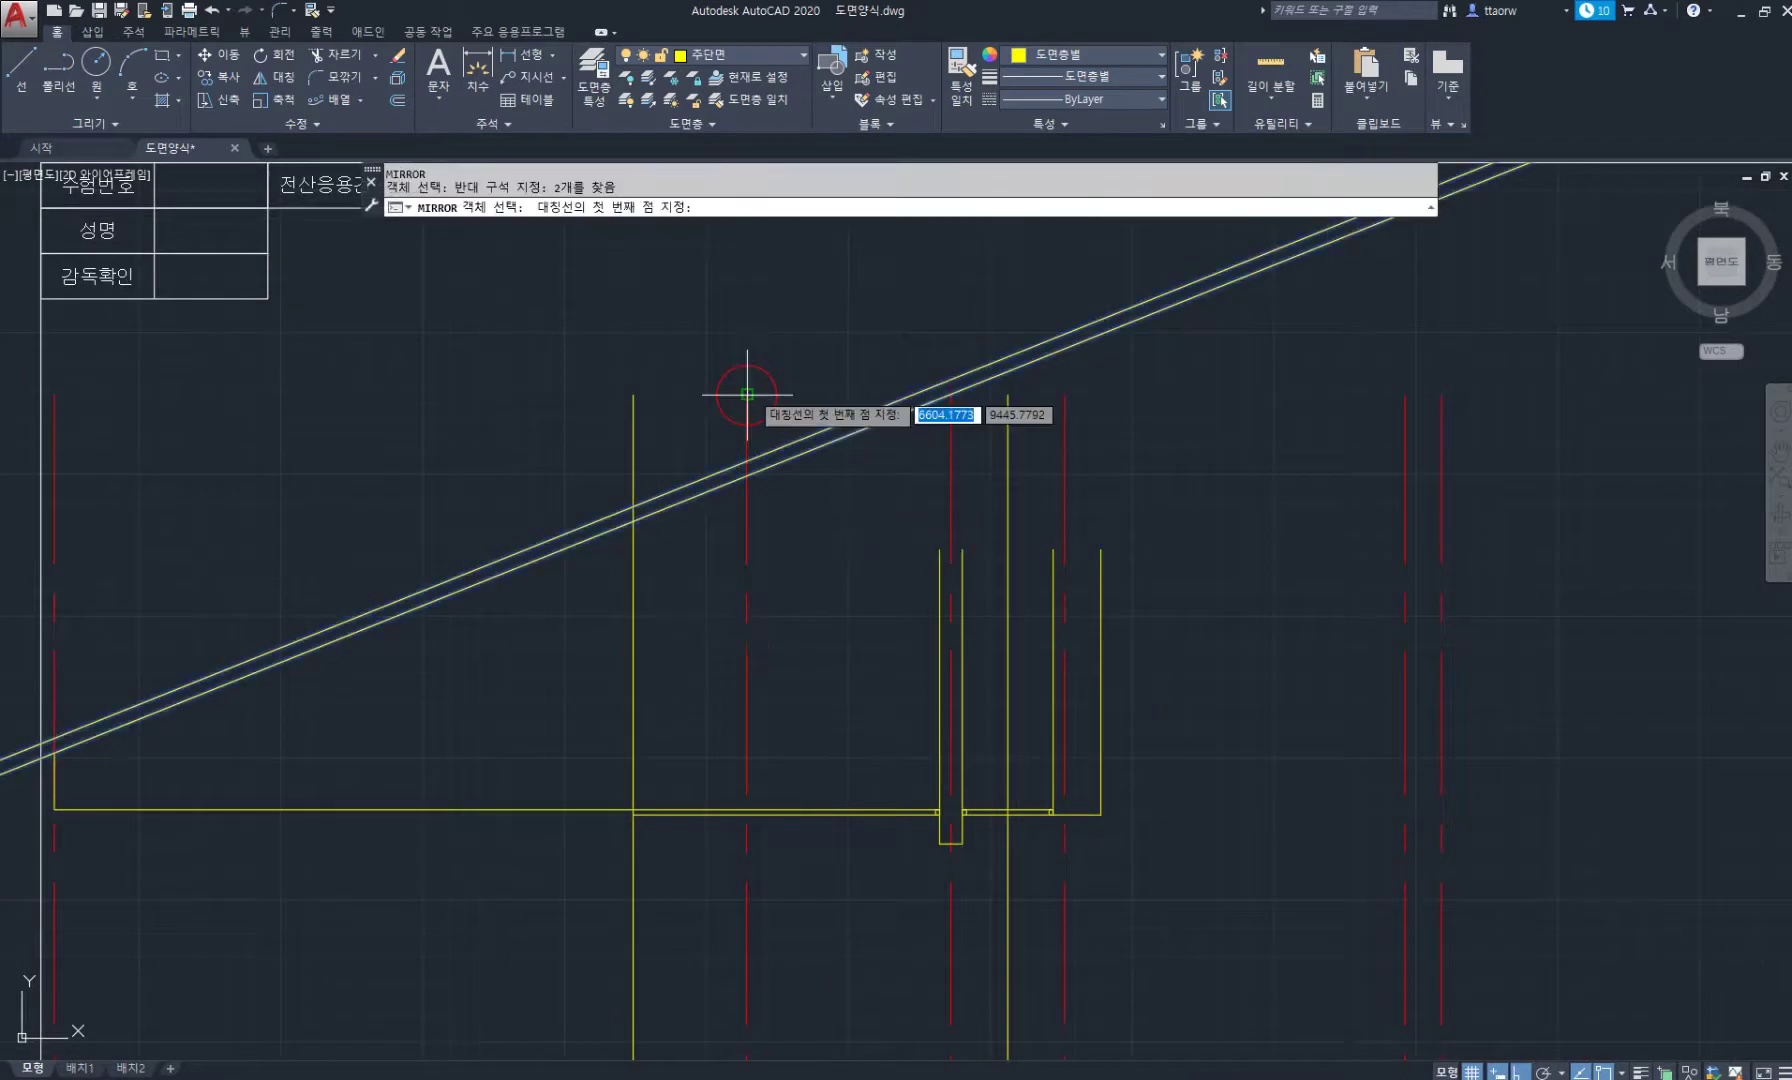
{"action": "left_click", "coordinate": [744, 393]}
{"action": "left_click", "coordinate": [746, 298]}
{"action": "key", "text": "space"}
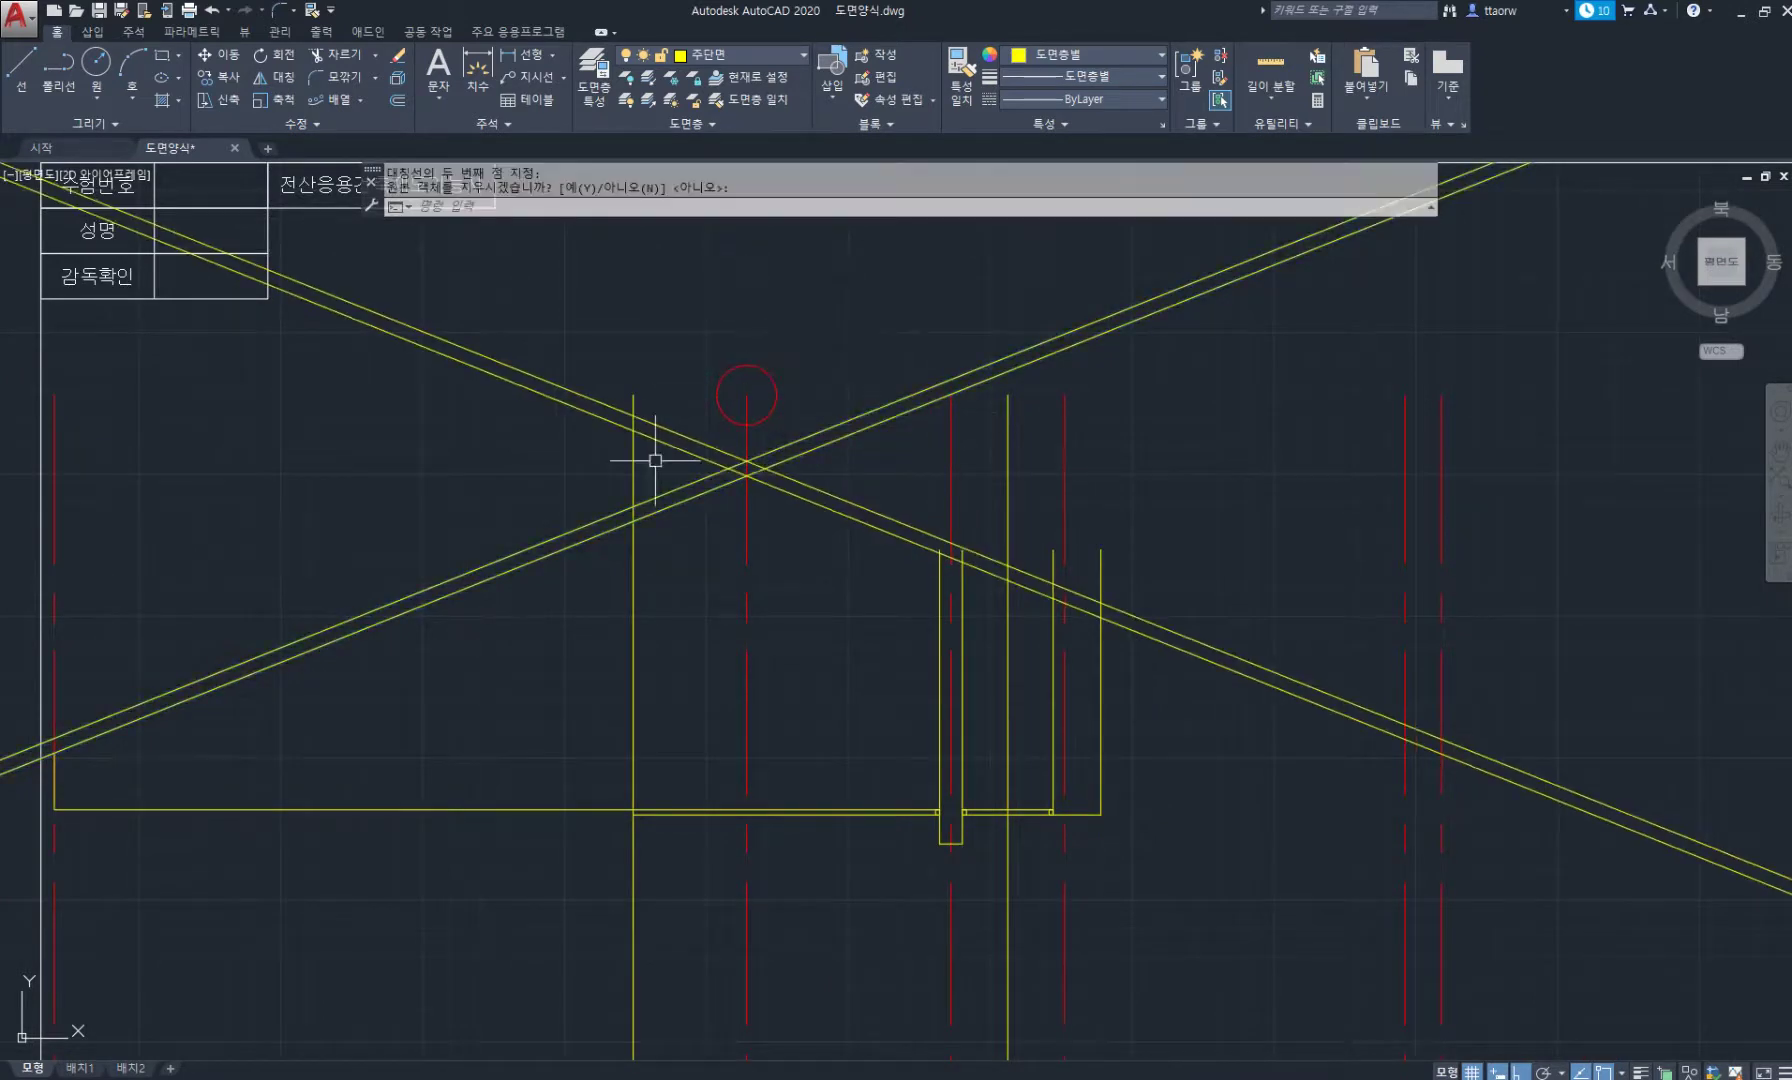
Fillet the two pairs of crossing roof lines with radius 0 in Multiple mode so they meet at the ridge.
{"action": "scroll", "coordinate": [770, 470], "scroll_direction": "up", "scroll_amount": 2}
{"action": "type", "text": "f"}
{"action": "key", "text": "space"}
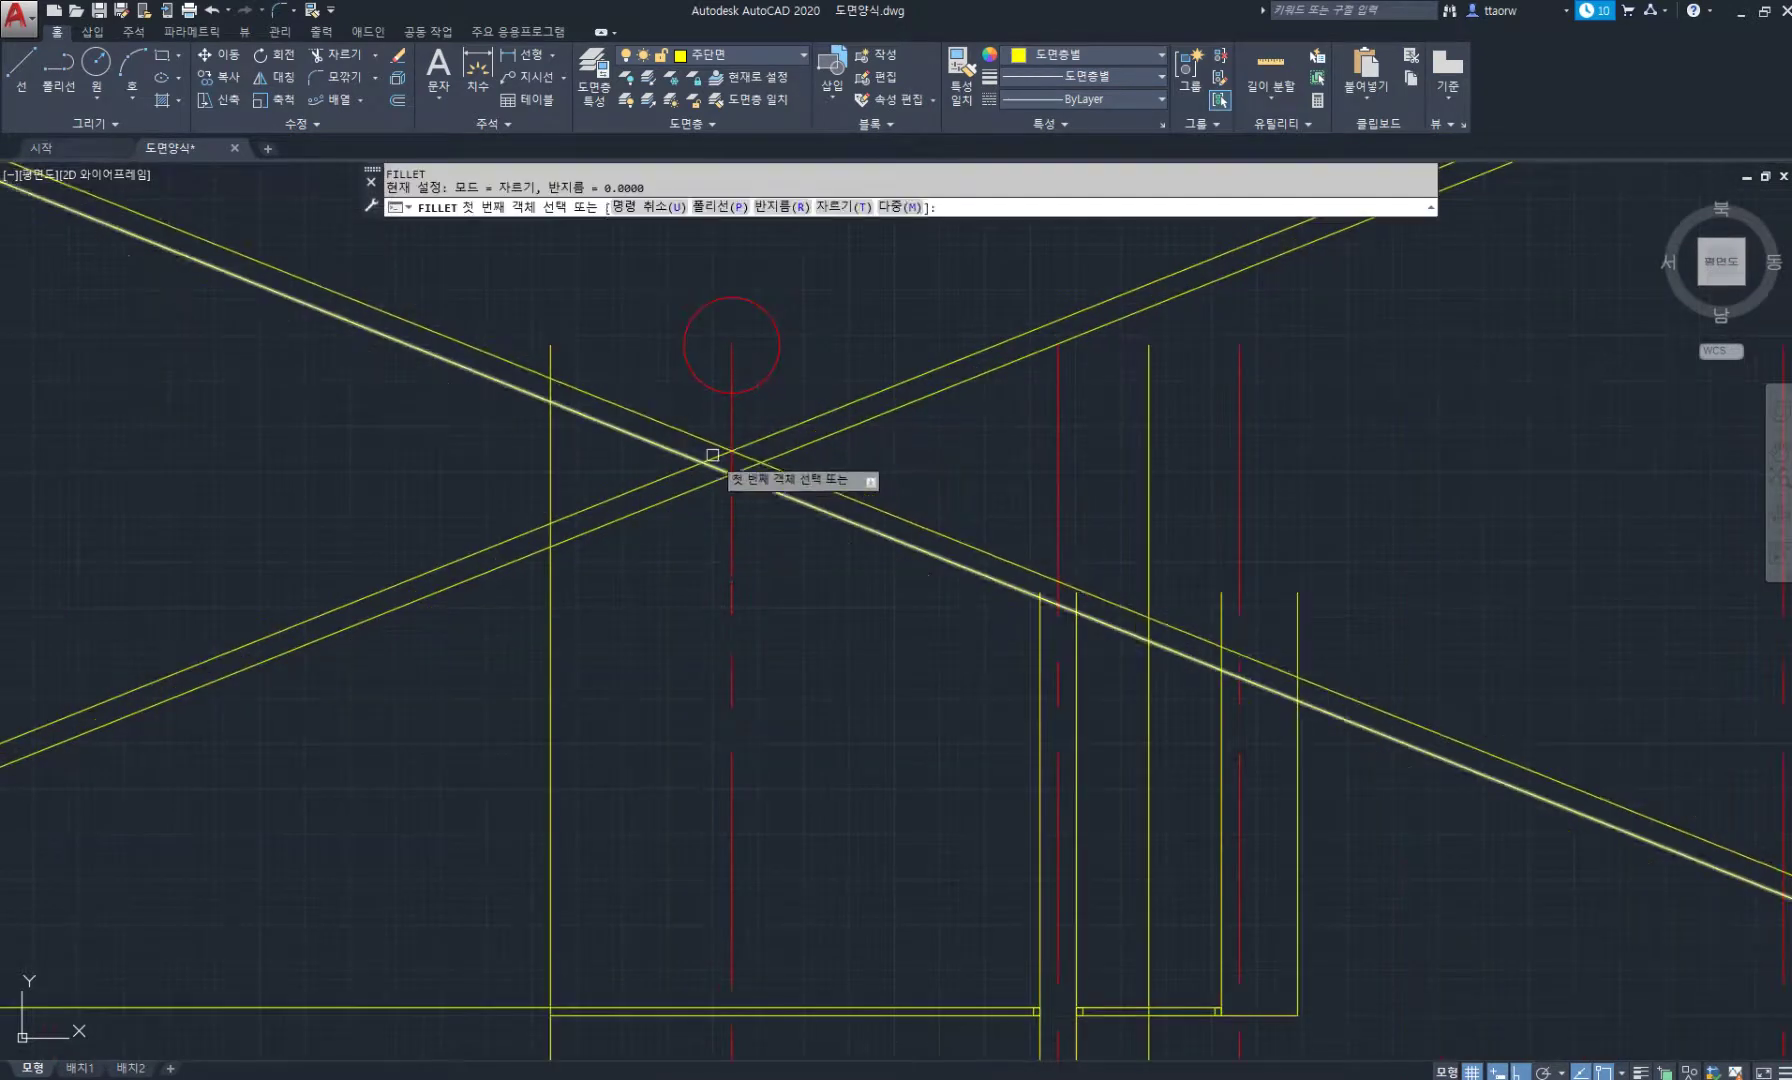
{"action": "type", "text": "m"}
{"action": "key", "text": "space"}
{"action": "left_click", "coordinate": [700, 487]}
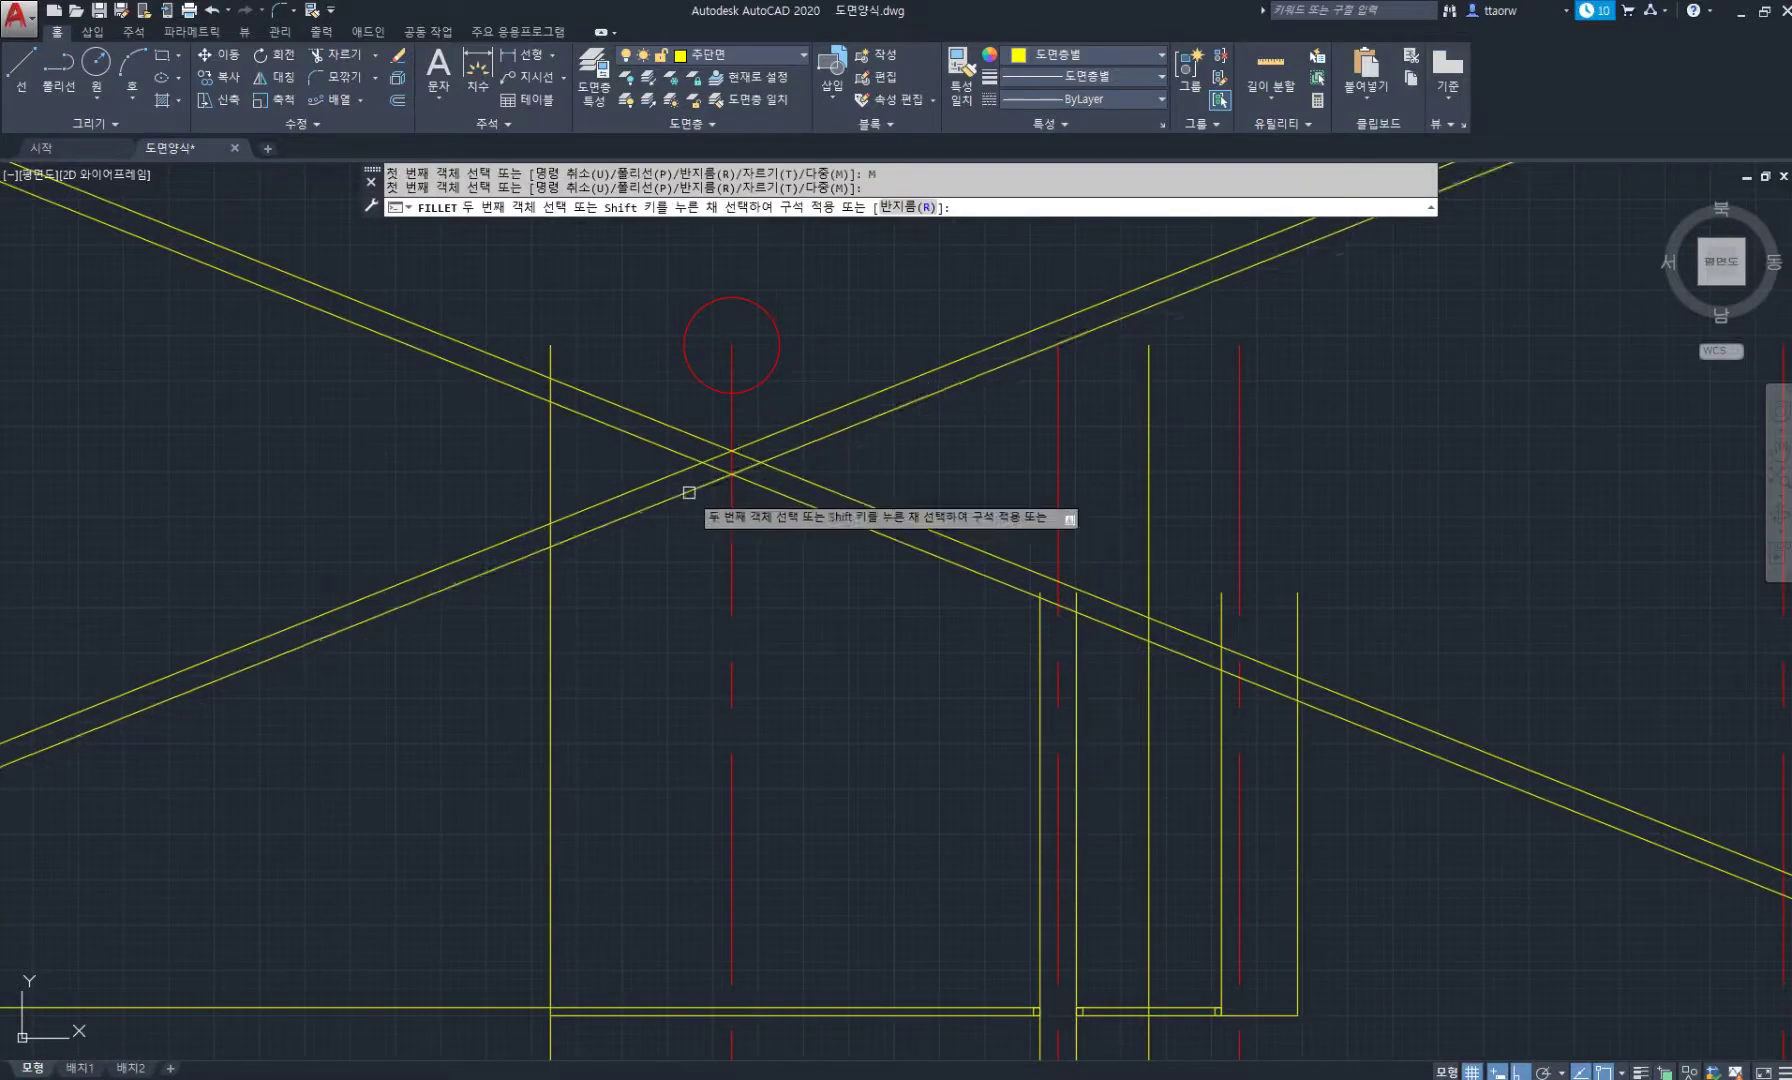
{"action": "left_click", "coordinate": [780, 492]}
{"action": "left_click", "coordinate": [764, 466]}
{"action": "left_click", "coordinate": [764, 469]}
{"action": "key", "text": "space"}
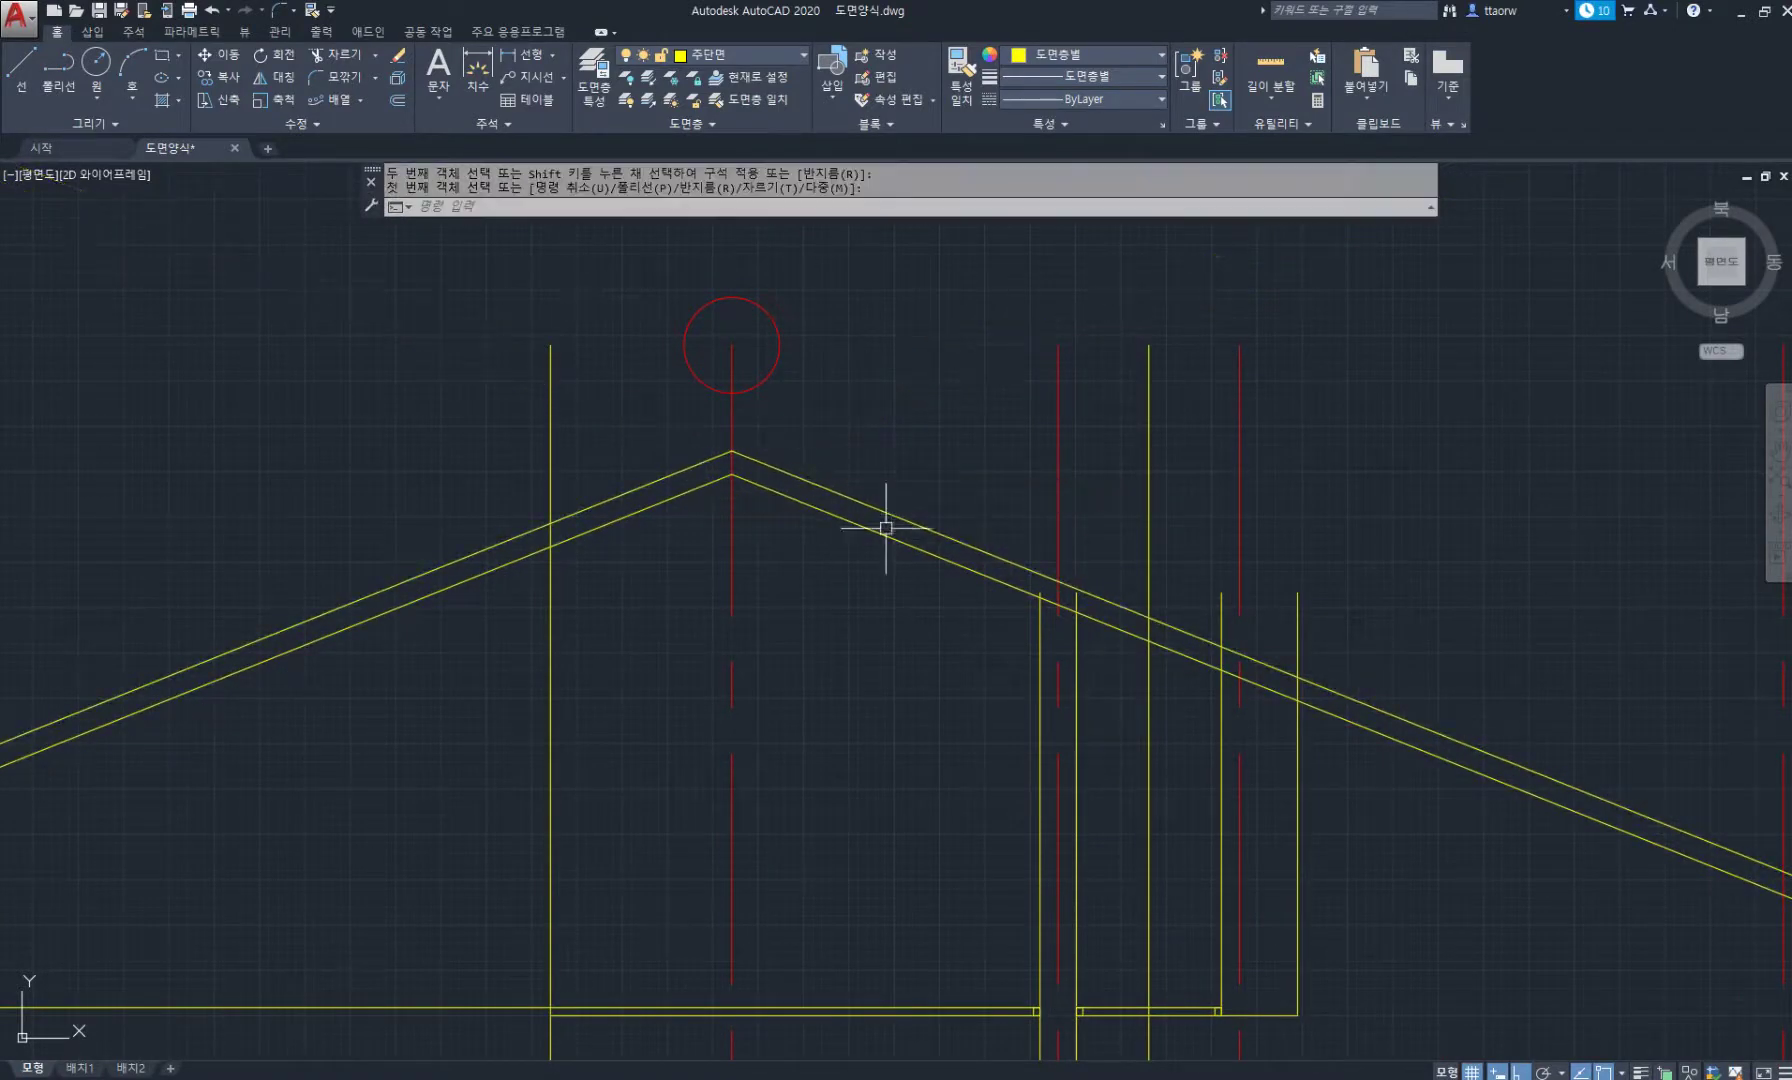
Trim the left roof slope's two lines outside the section's left boundary line.
{"action": "type", "text": "tr"}
{"action": "key", "text": "space"}
{"action": "left_click", "coordinate": [594, 428]}
{"action": "key", "text": "space"}
{"action": "left_click", "coordinate": [468, 664]}
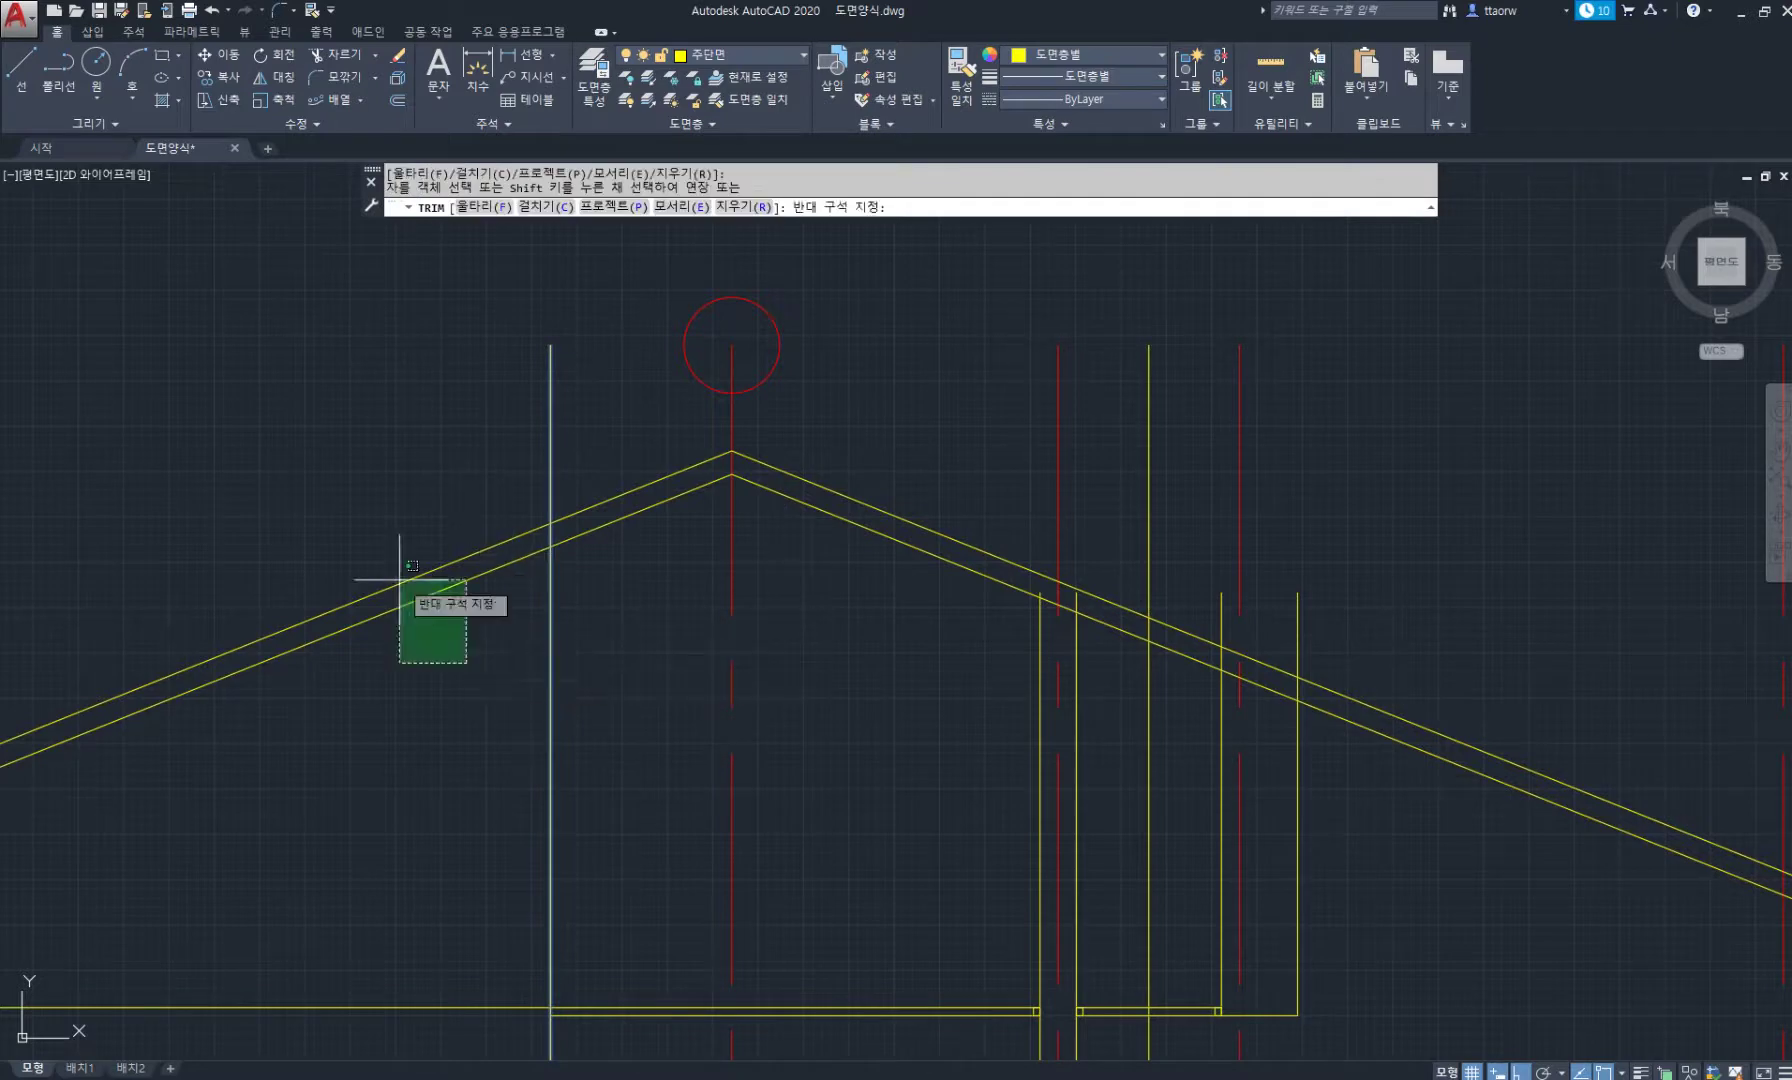
{"action": "left_click", "coordinate": [298, 465]}
{"action": "key", "text": "space"}
{"action": "middle_click_drag", "start_coordinate": [425, 484], "coordinate": [802, 413]}
{"action": "key", "text": "space"}
{"action": "left_click", "coordinate": [556, 974]}
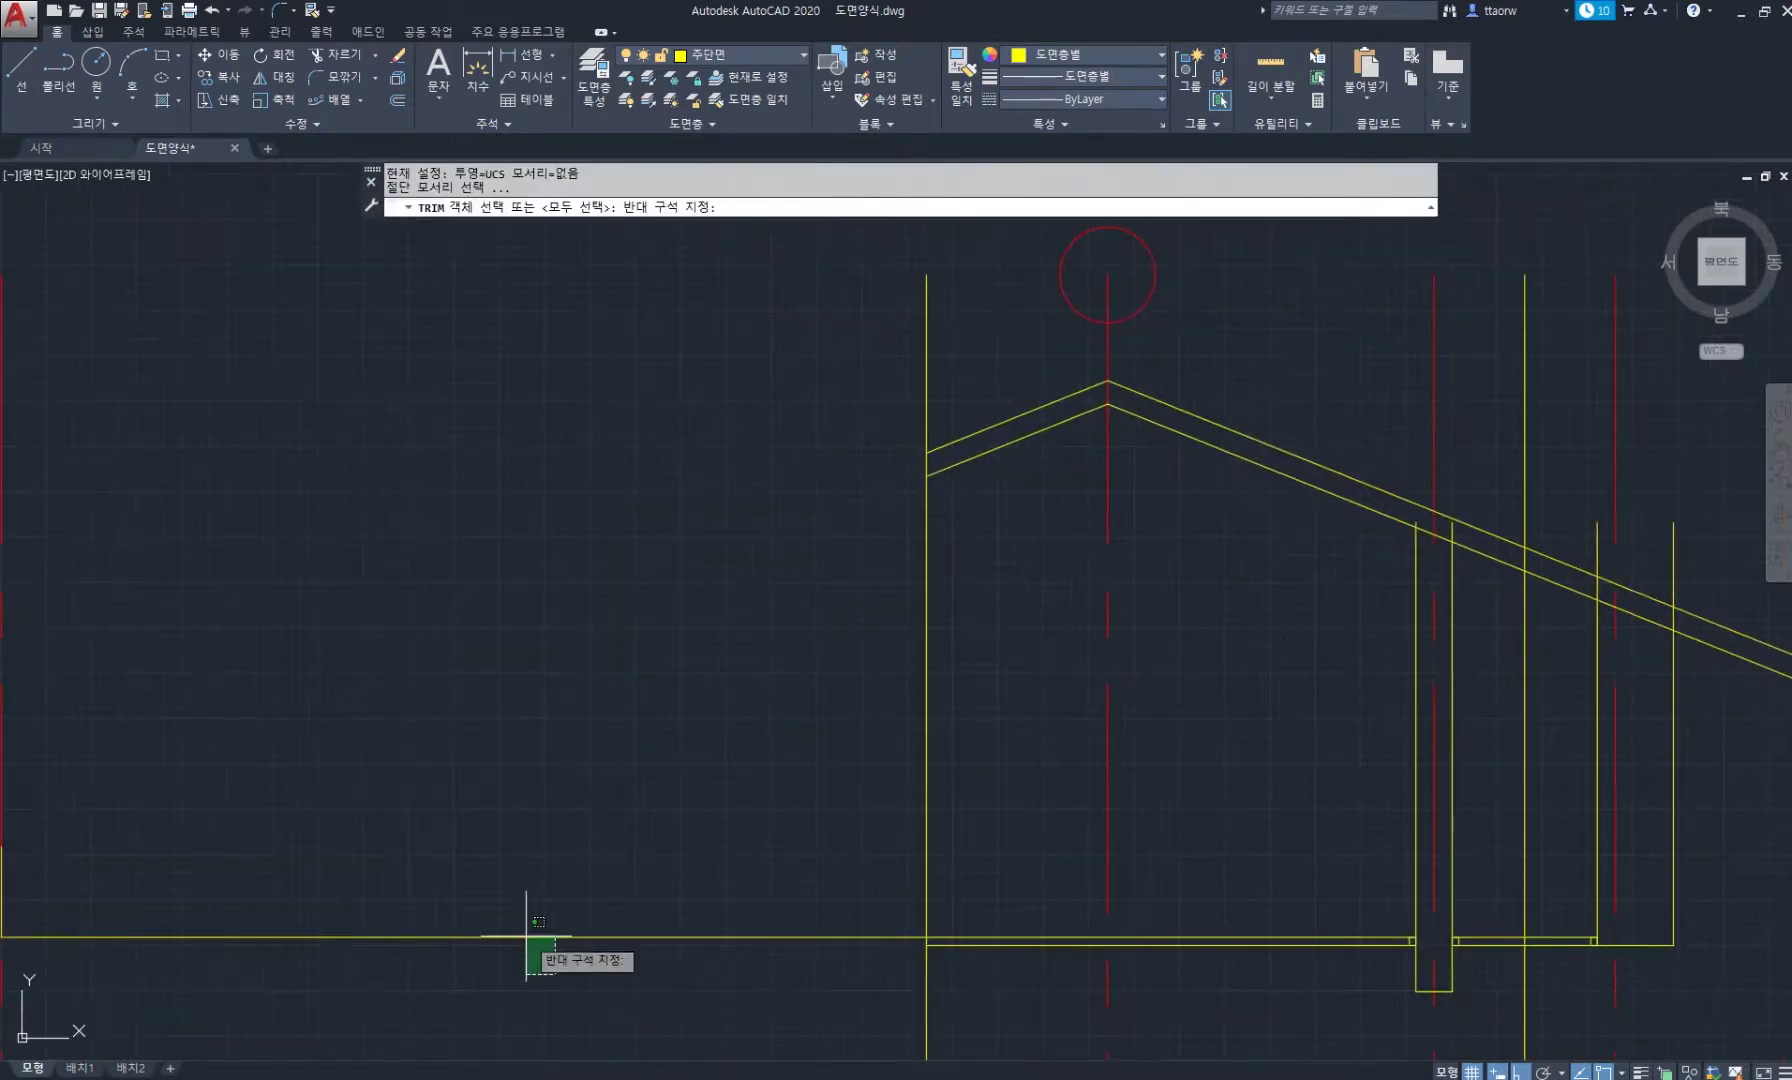
{"action": "left_click", "coordinate": [506, 908]}
{"action": "scroll", "coordinate": [348, 746], "scroll_direction": "down", "scroll_amount": 1}
{"action": "middle_click_drag", "start_coordinate": [350, 746], "coordinate": [500, 709]}
{"action": "left_click", "coordinate": [357, 737]}
{"action": "left_click", "coordinate": [284, 820]}
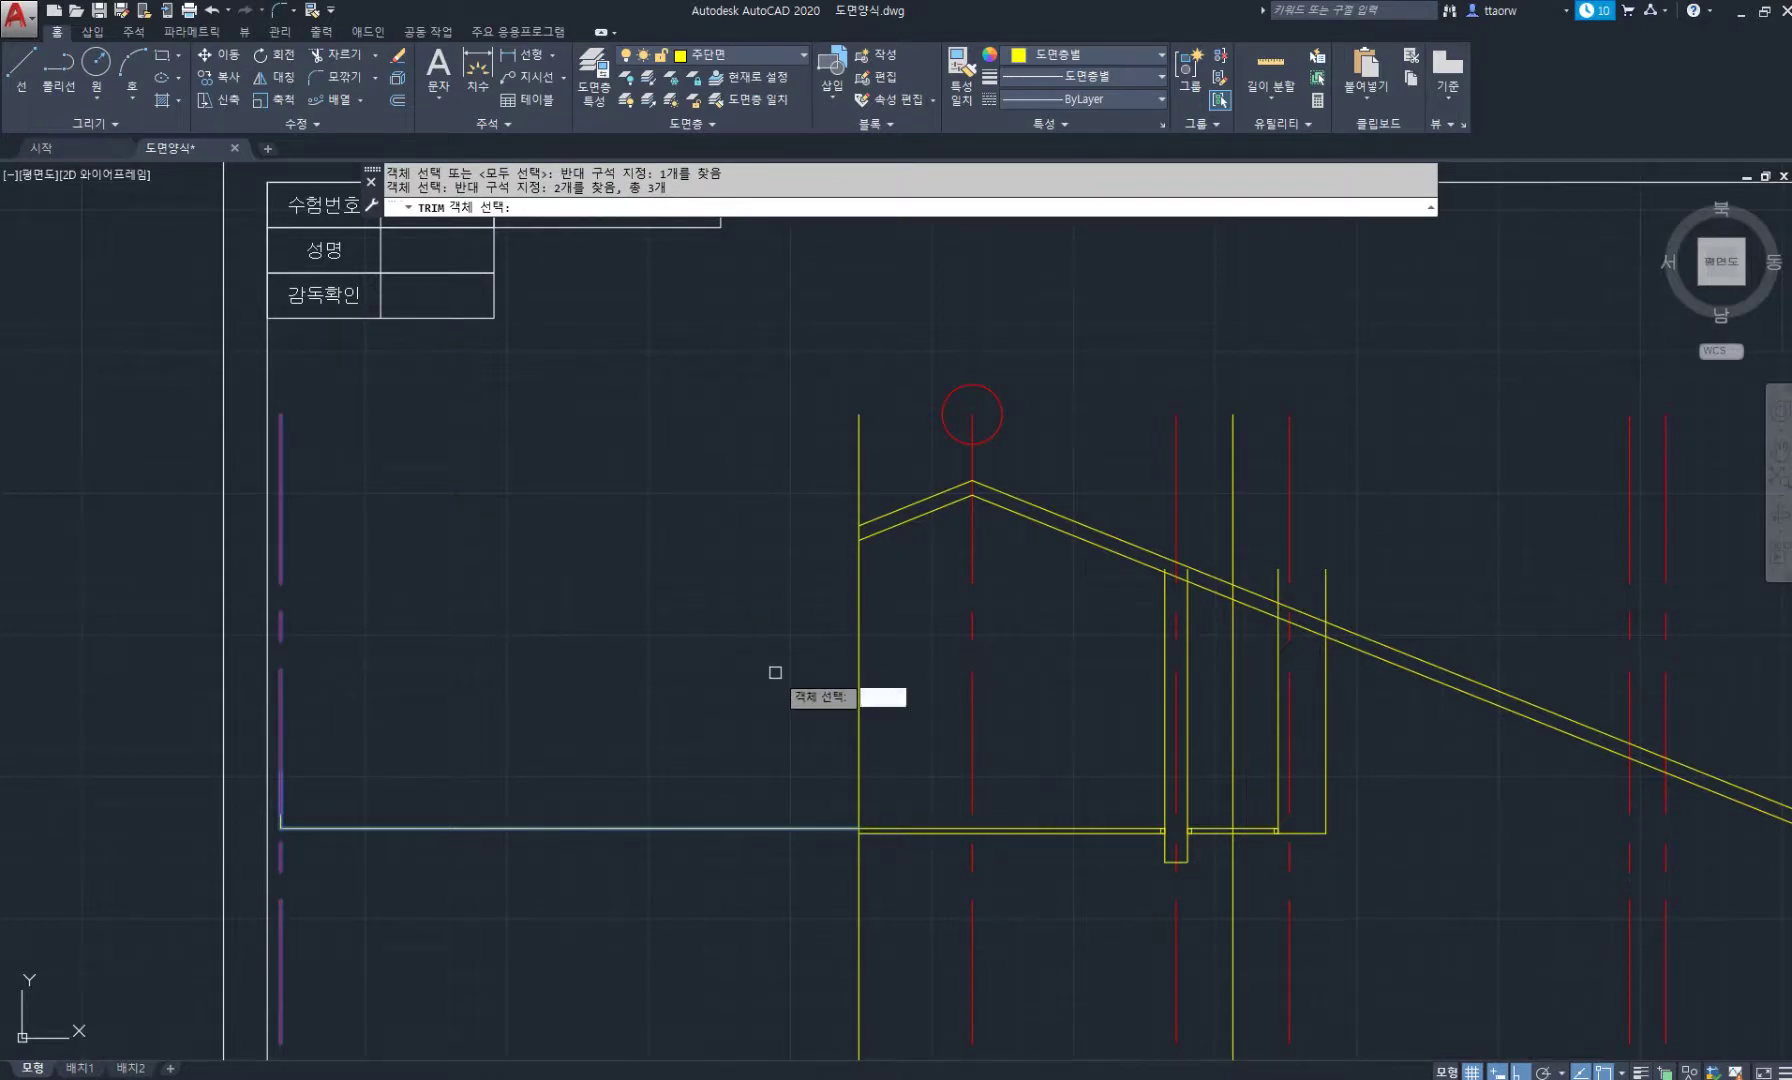
{"action": "key", "text": "space"}
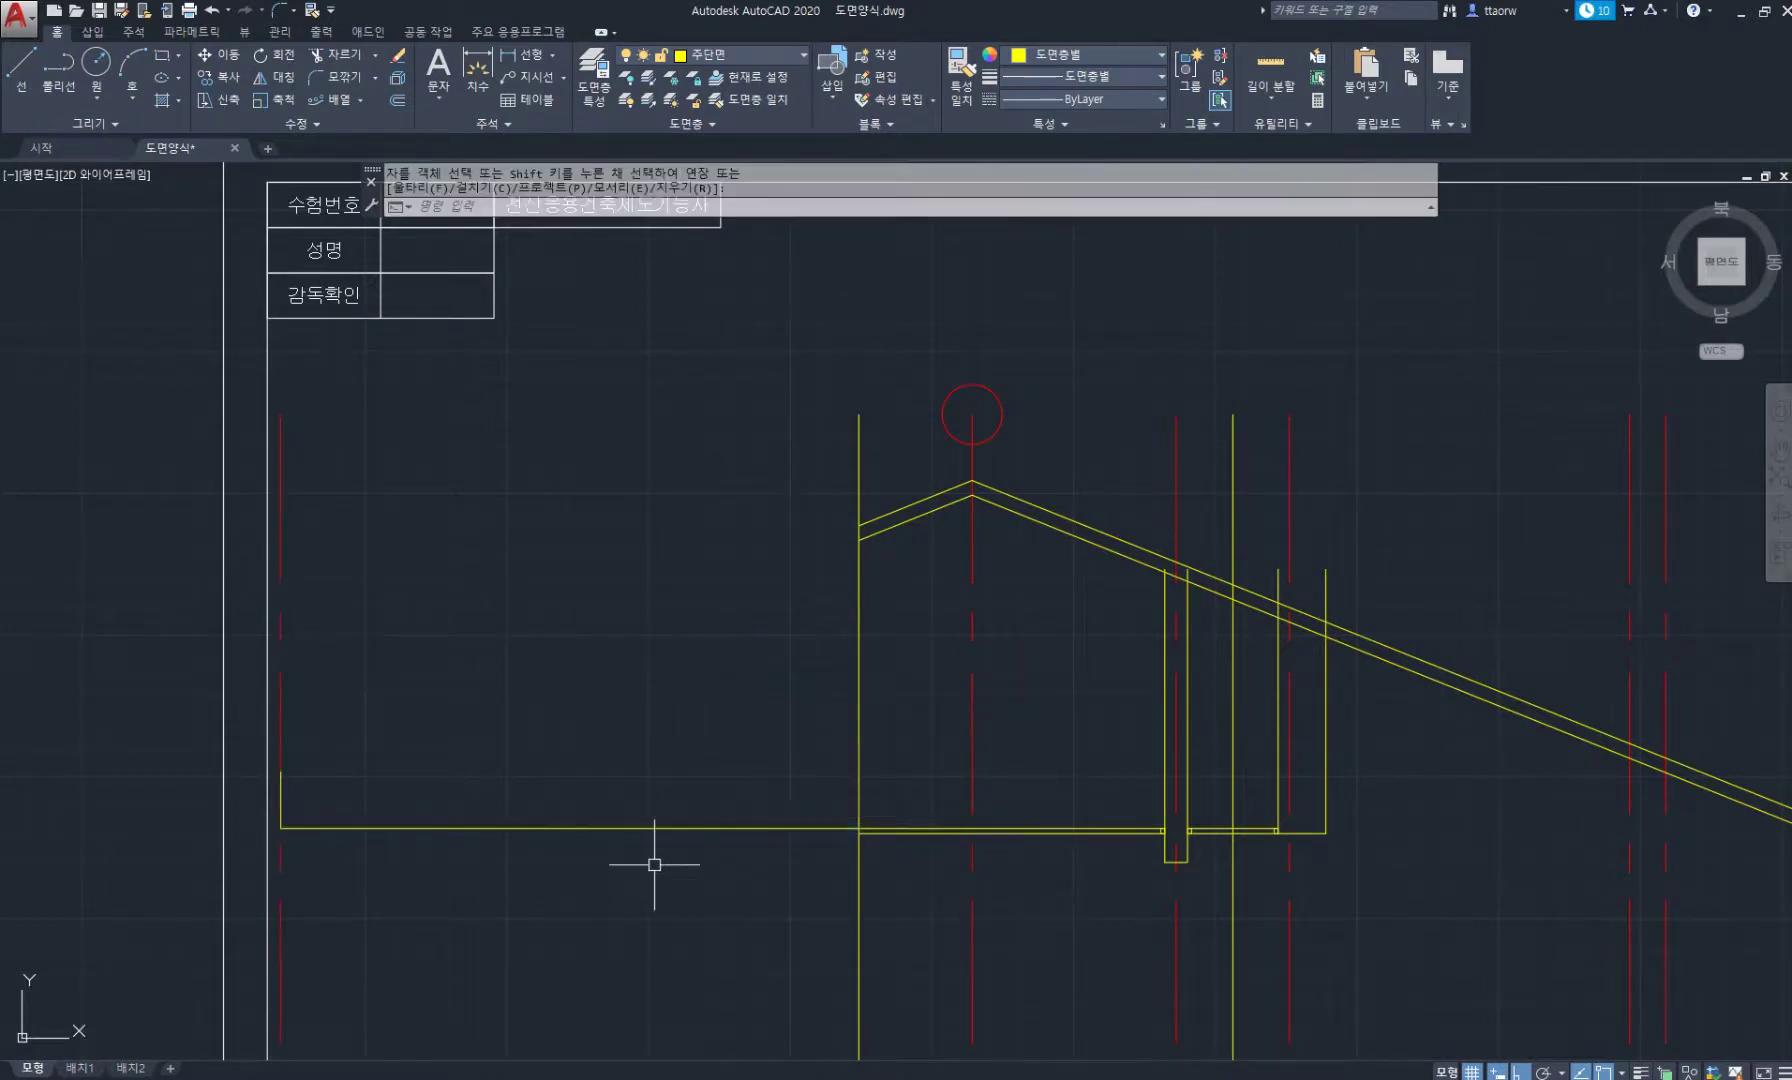
{"action": "key", "text": "Escape"}
Erase the left helper centerline, the short vertical and the horizontal guide line outside the section's left boundary.
{"action": "type", "text": "e"}
{"action": "key", "text": "space"}
{"action": "left_click", "coordinate": [512, 926]}
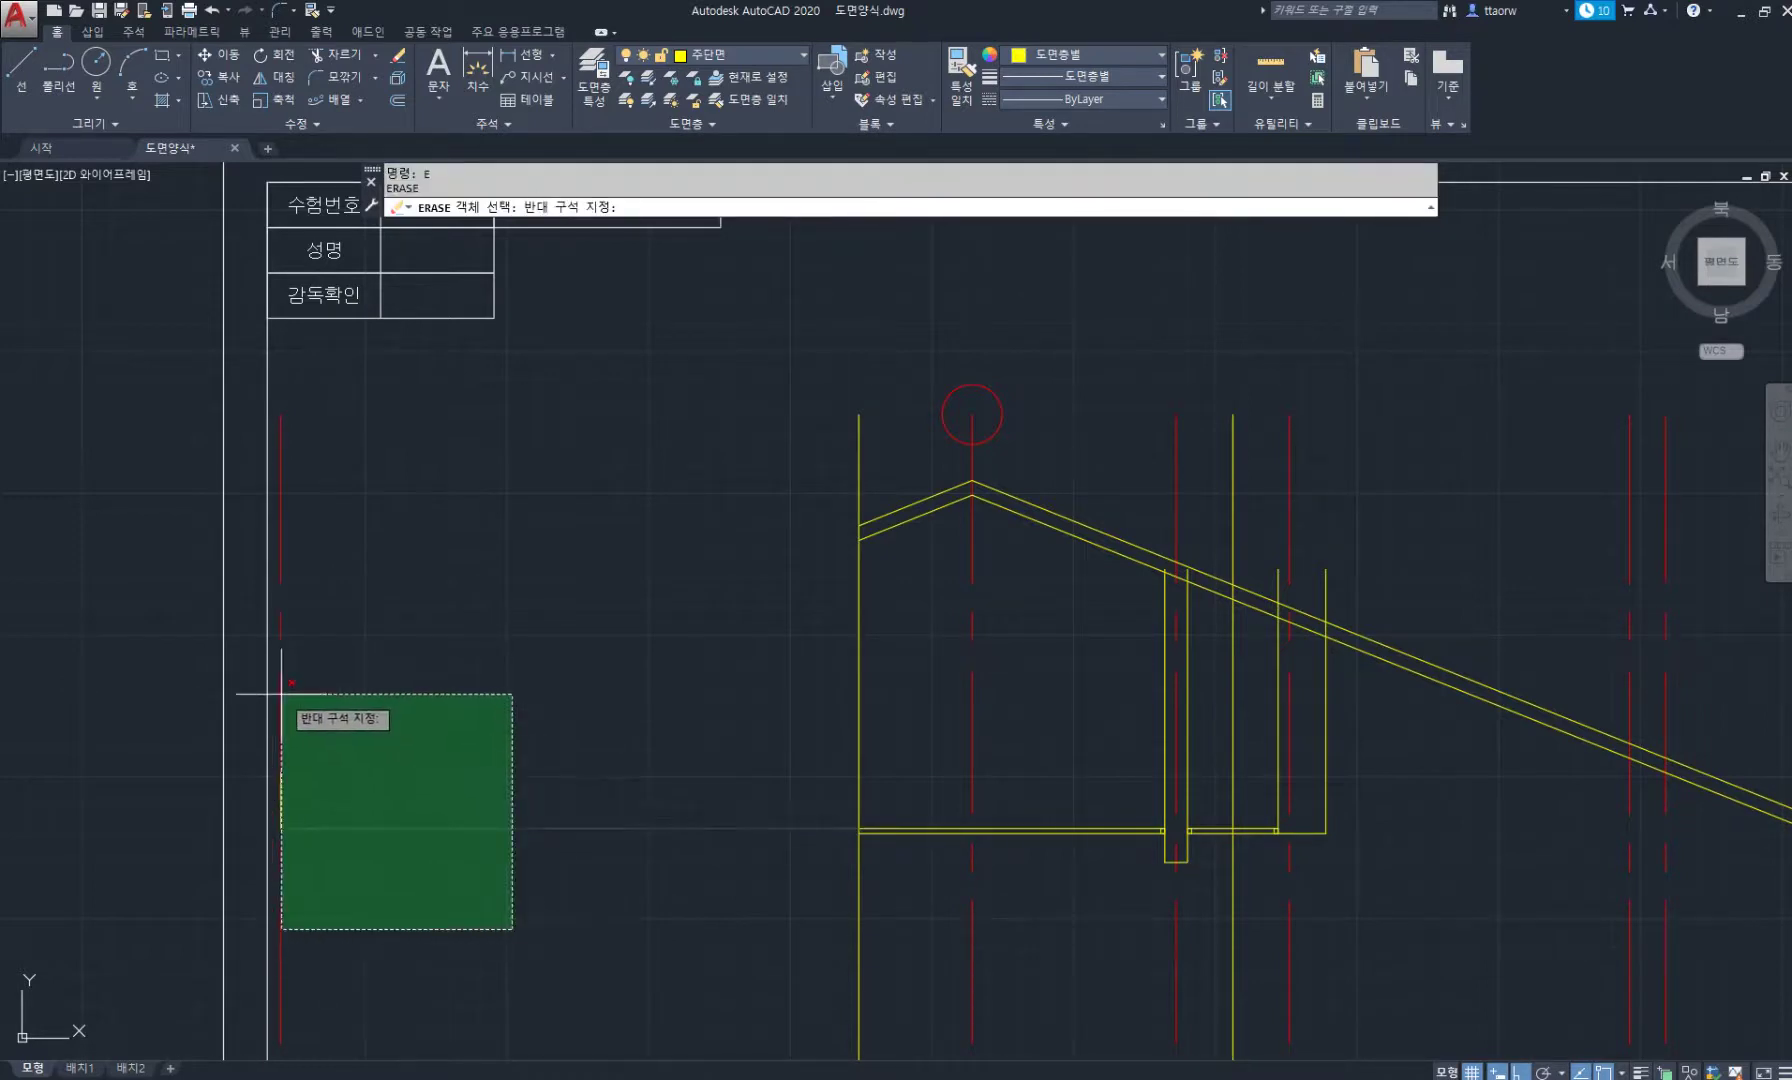
{"action": "left_click", "coordinate": [281, 694]}
{"action": "key", "text": "space"}
{"action": "key", "text": "Escape"}
{"action": "key", "text": "Escape"}
Examine the eave outline and entrance area along section A in the floor plan PDF in Adobe Acrobat Reader.
{"action": "middle_click_drag", "start_coordinate": [1348, 644], "coordinate": [812, 631]}
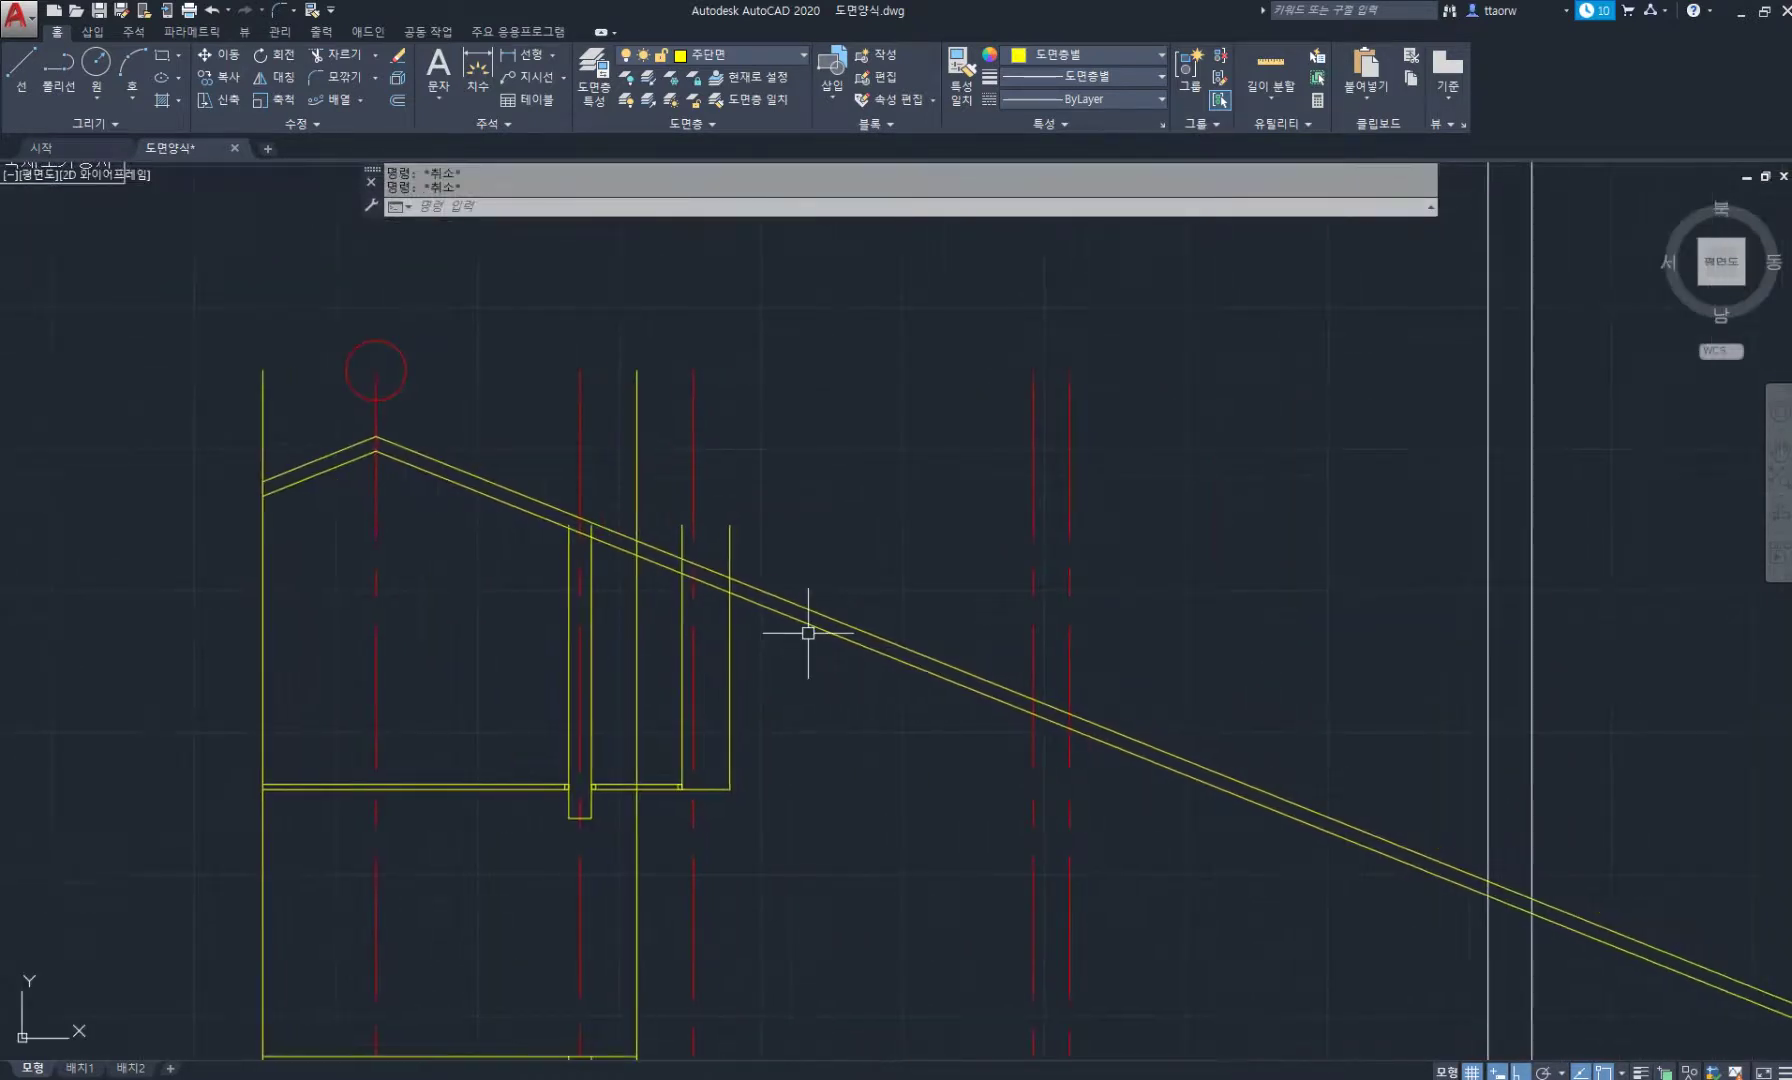
{"action": "scroll", "coordinate": [745, 600], "scroll_direction": "up", "scroll_amount": 2}
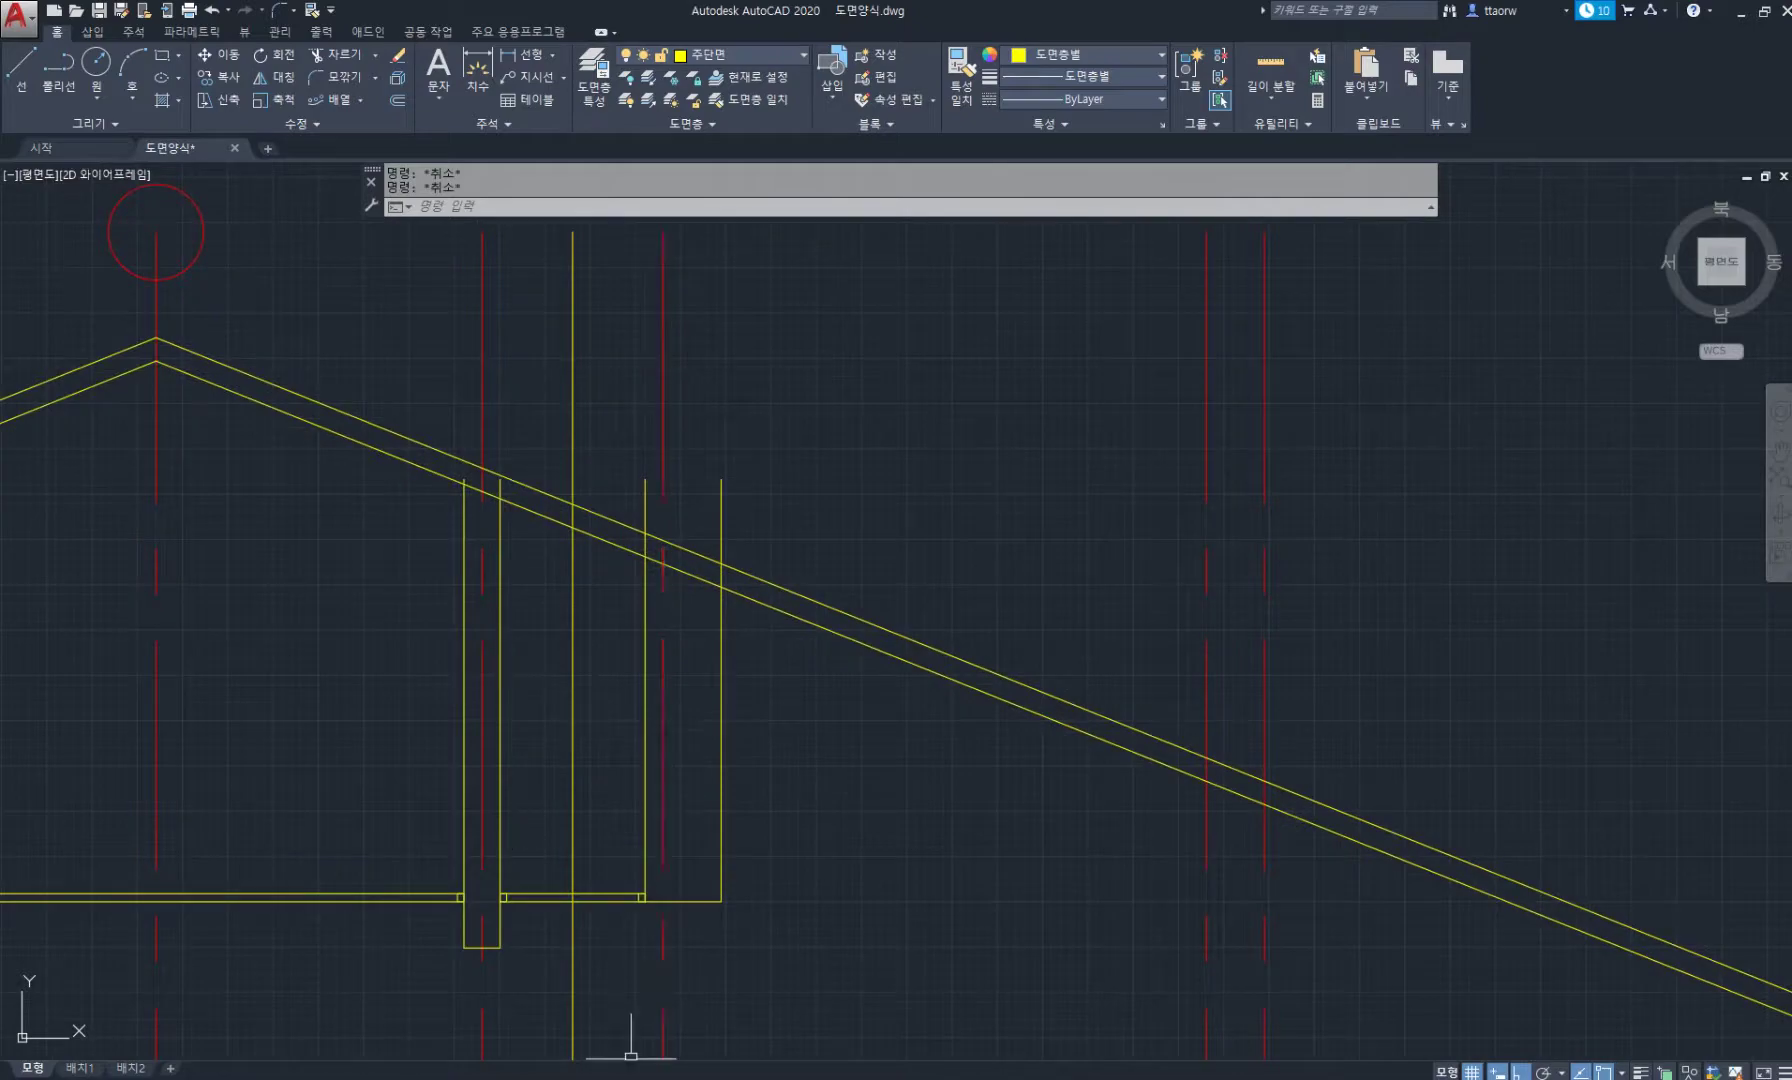
{"action": "left_click", "coordinate": [546, 1078]}
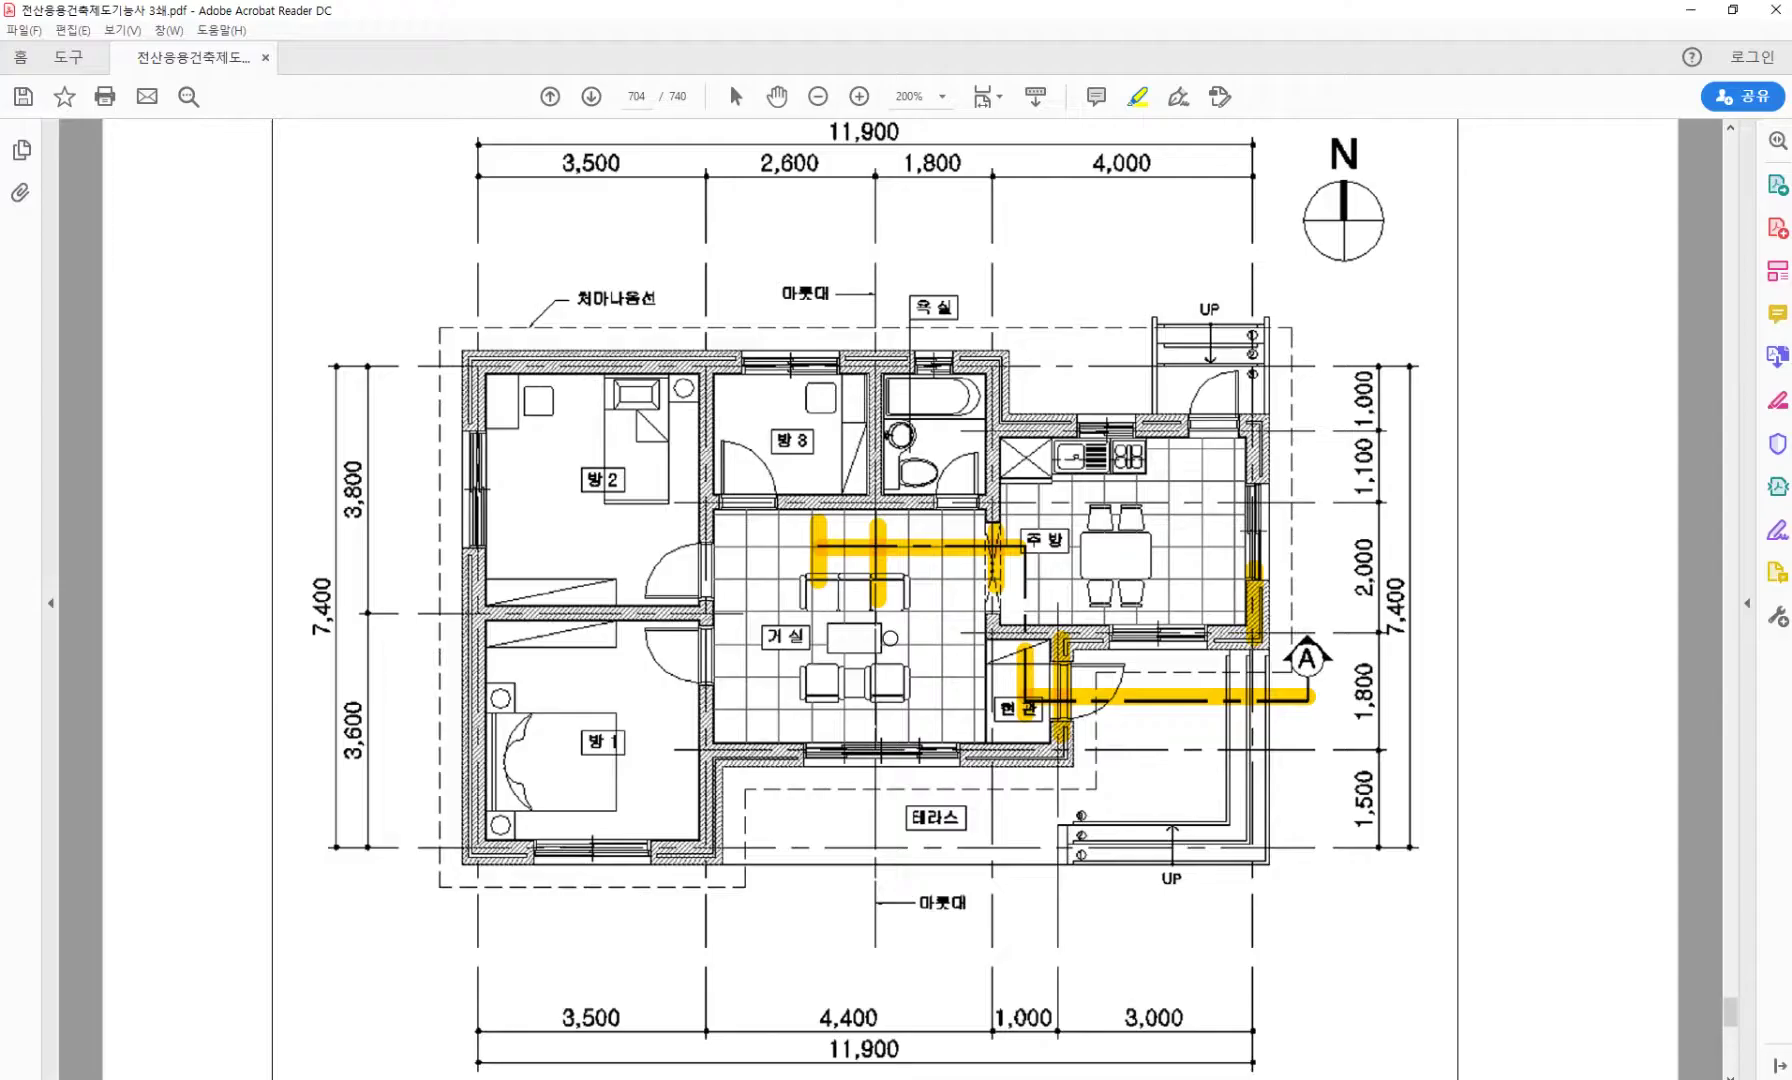
{"action": "scroll", "coordinate": [1342, 742], "scroll_direction": "up", "scroll_amount": 2, "text": "ctrl"}
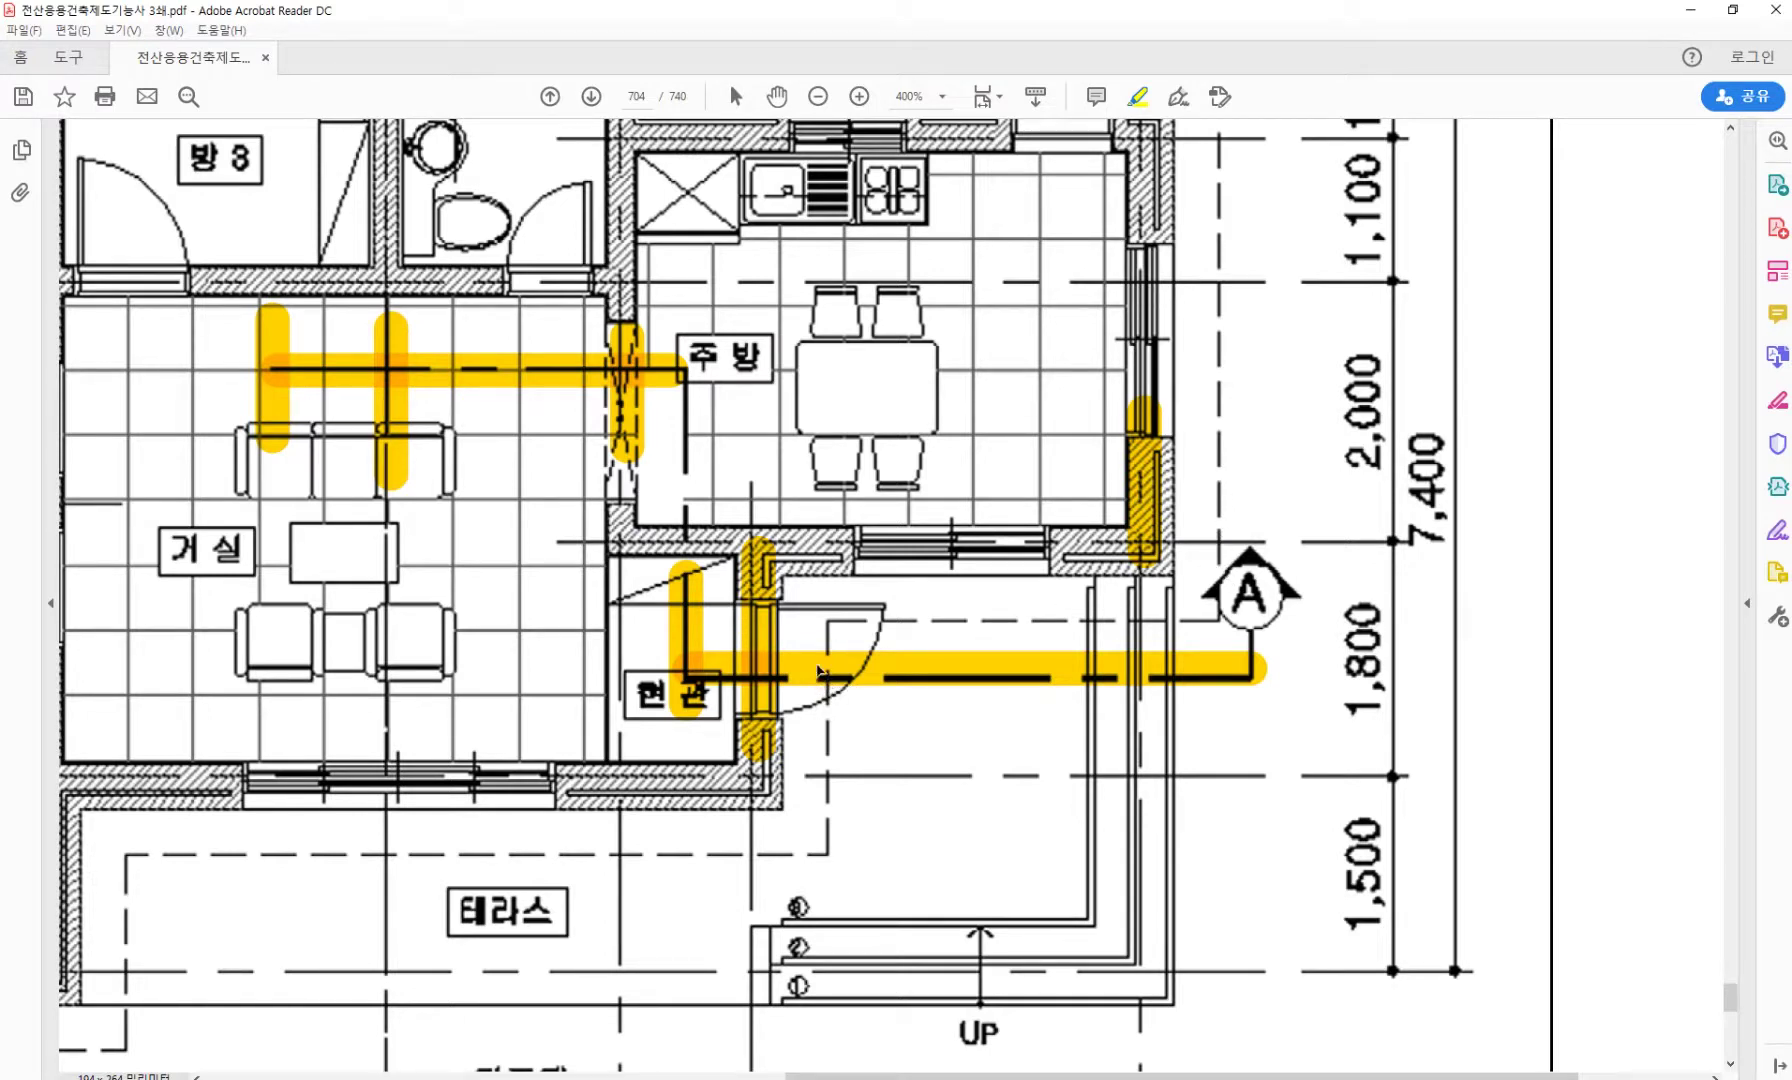
{"action": "key", "text": "alt+Tab"}
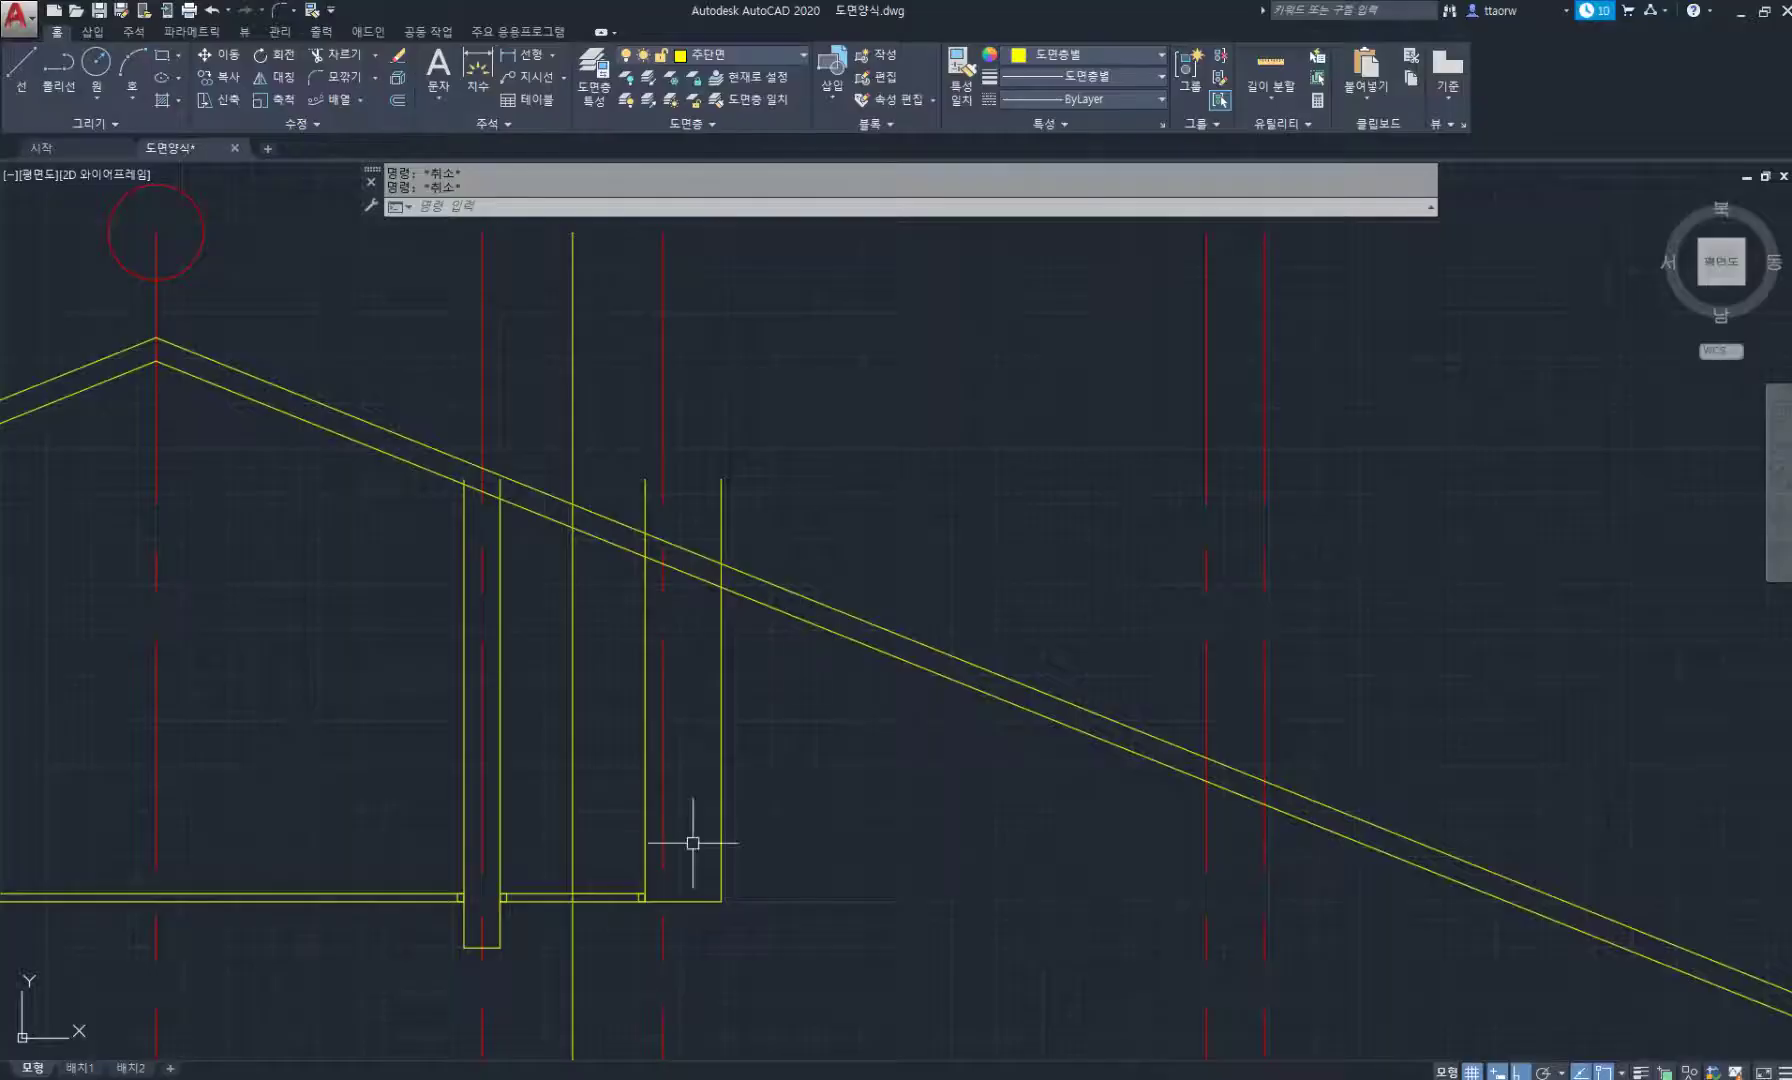
Offset the outer wall's centerline 600 outward as a guide for the eave end.
{"action": "type", "text": "o"}
{"action": "key", "text": "Return"}
{"action": "key", "text": "Return"}
{"action": "left_click", "coordinate": [663, 736]}
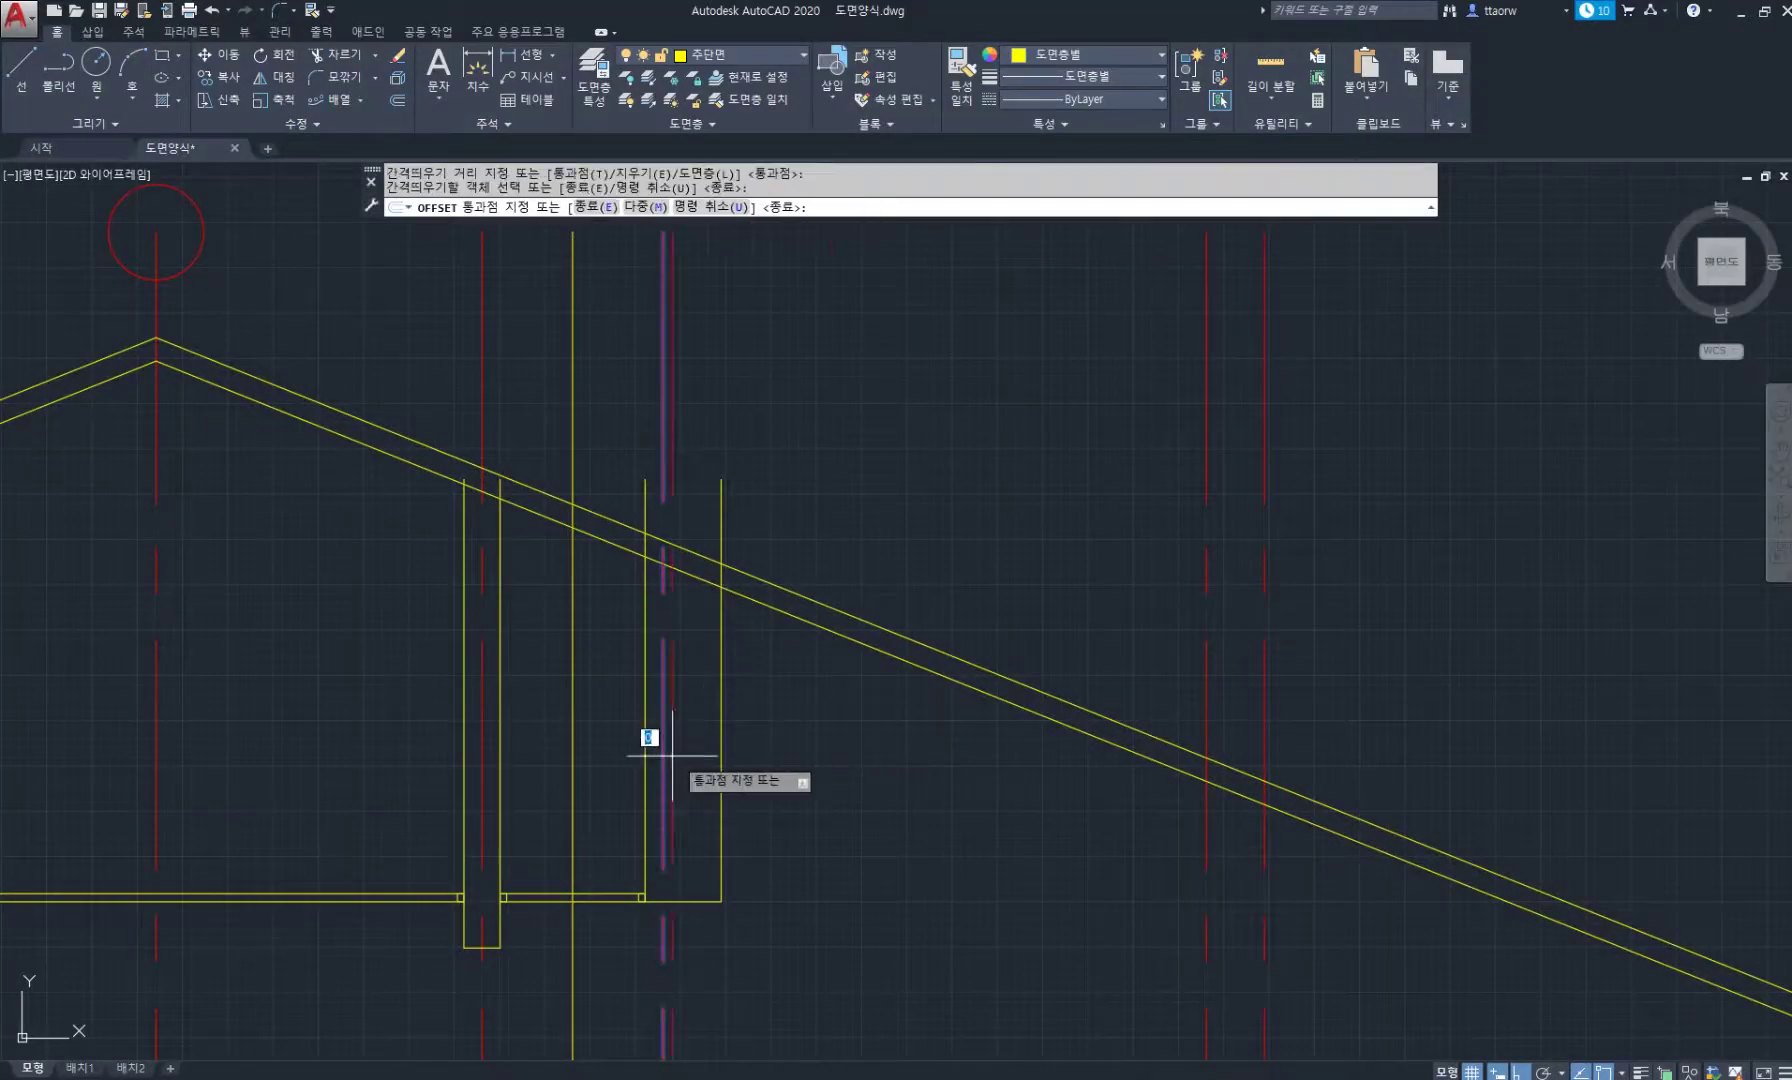
{"action": "type", "text": "600"}
{"action": "key", "text": "Return"}
{"action": "key", "text": "Escape"}
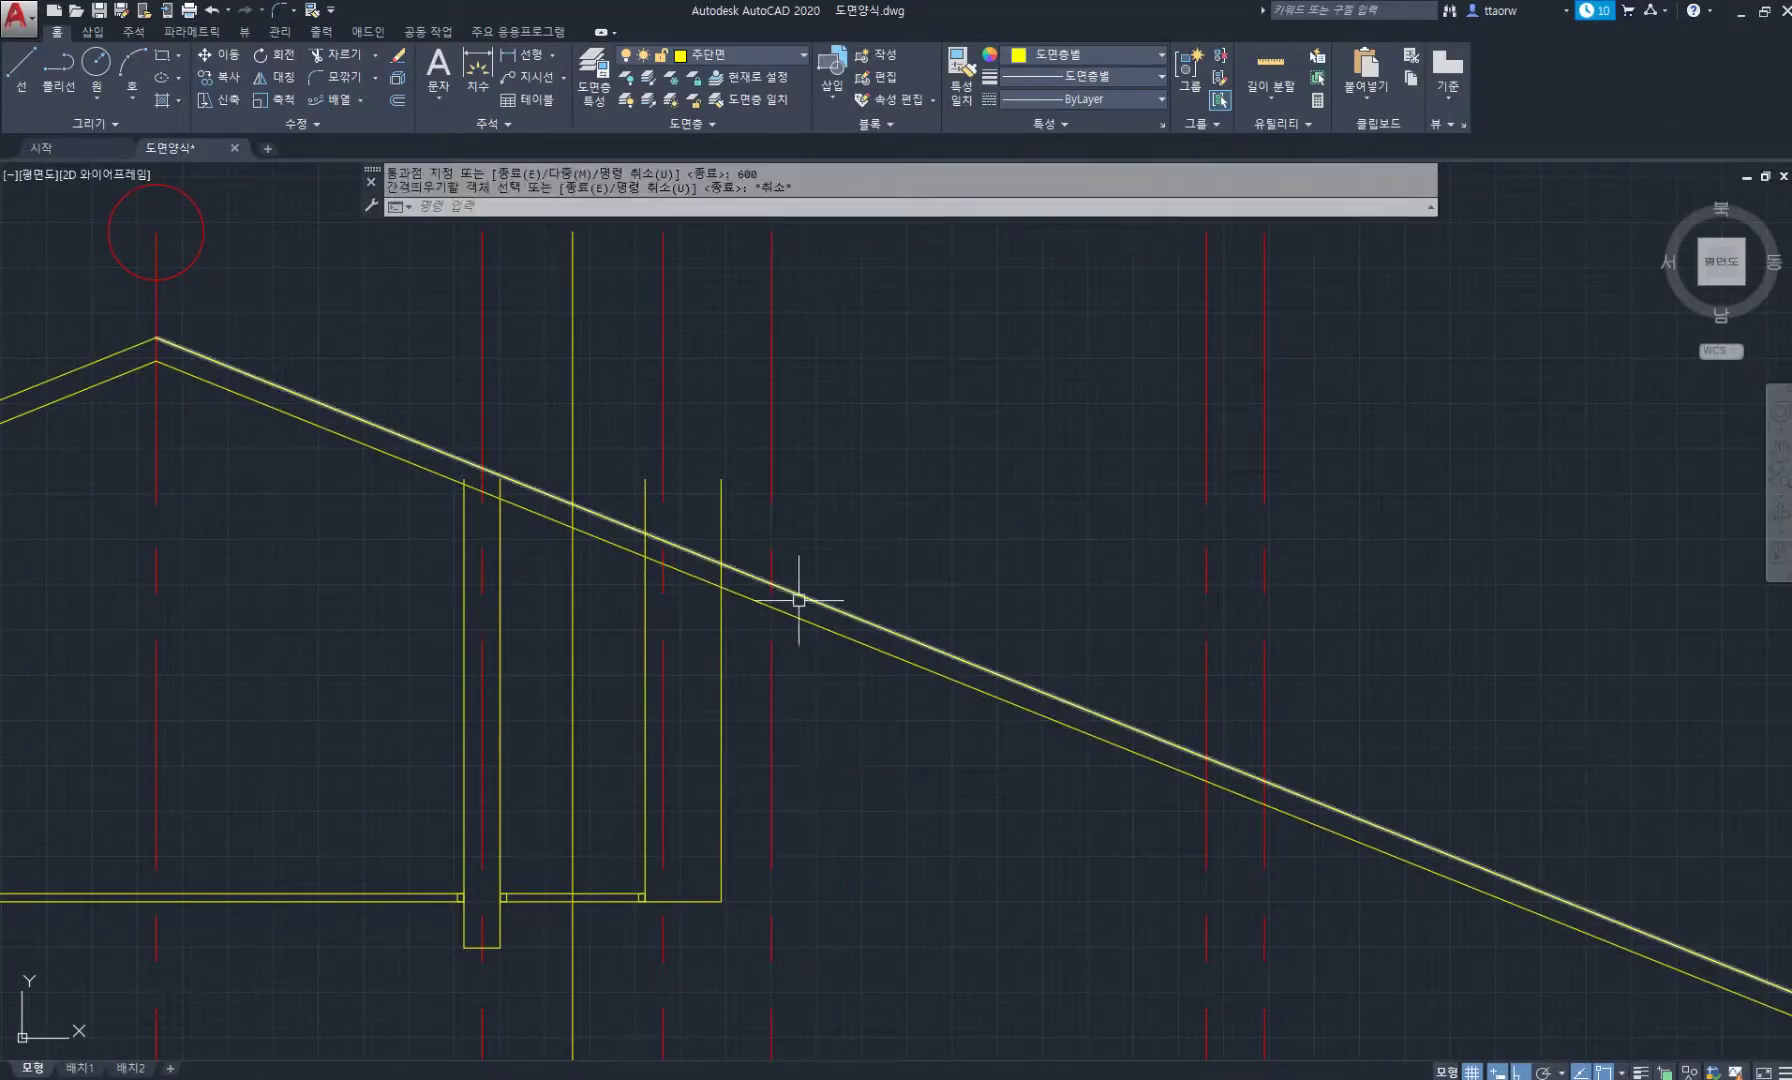
{"action": "key", "text": "Escape"}
Draw the eave end from the upper roof line at the guide: 200 down, 120 inward and back up across the slab's underside.
{"action": "scroll", "coordinate": [768, 571], "scroll_direction": "up", "scroll_amount": 2}
{"action": "type", "text": "l"}
{"action": "key", "text": "Return"}
{"action": "left_click", "coordinate": [775, 590]}
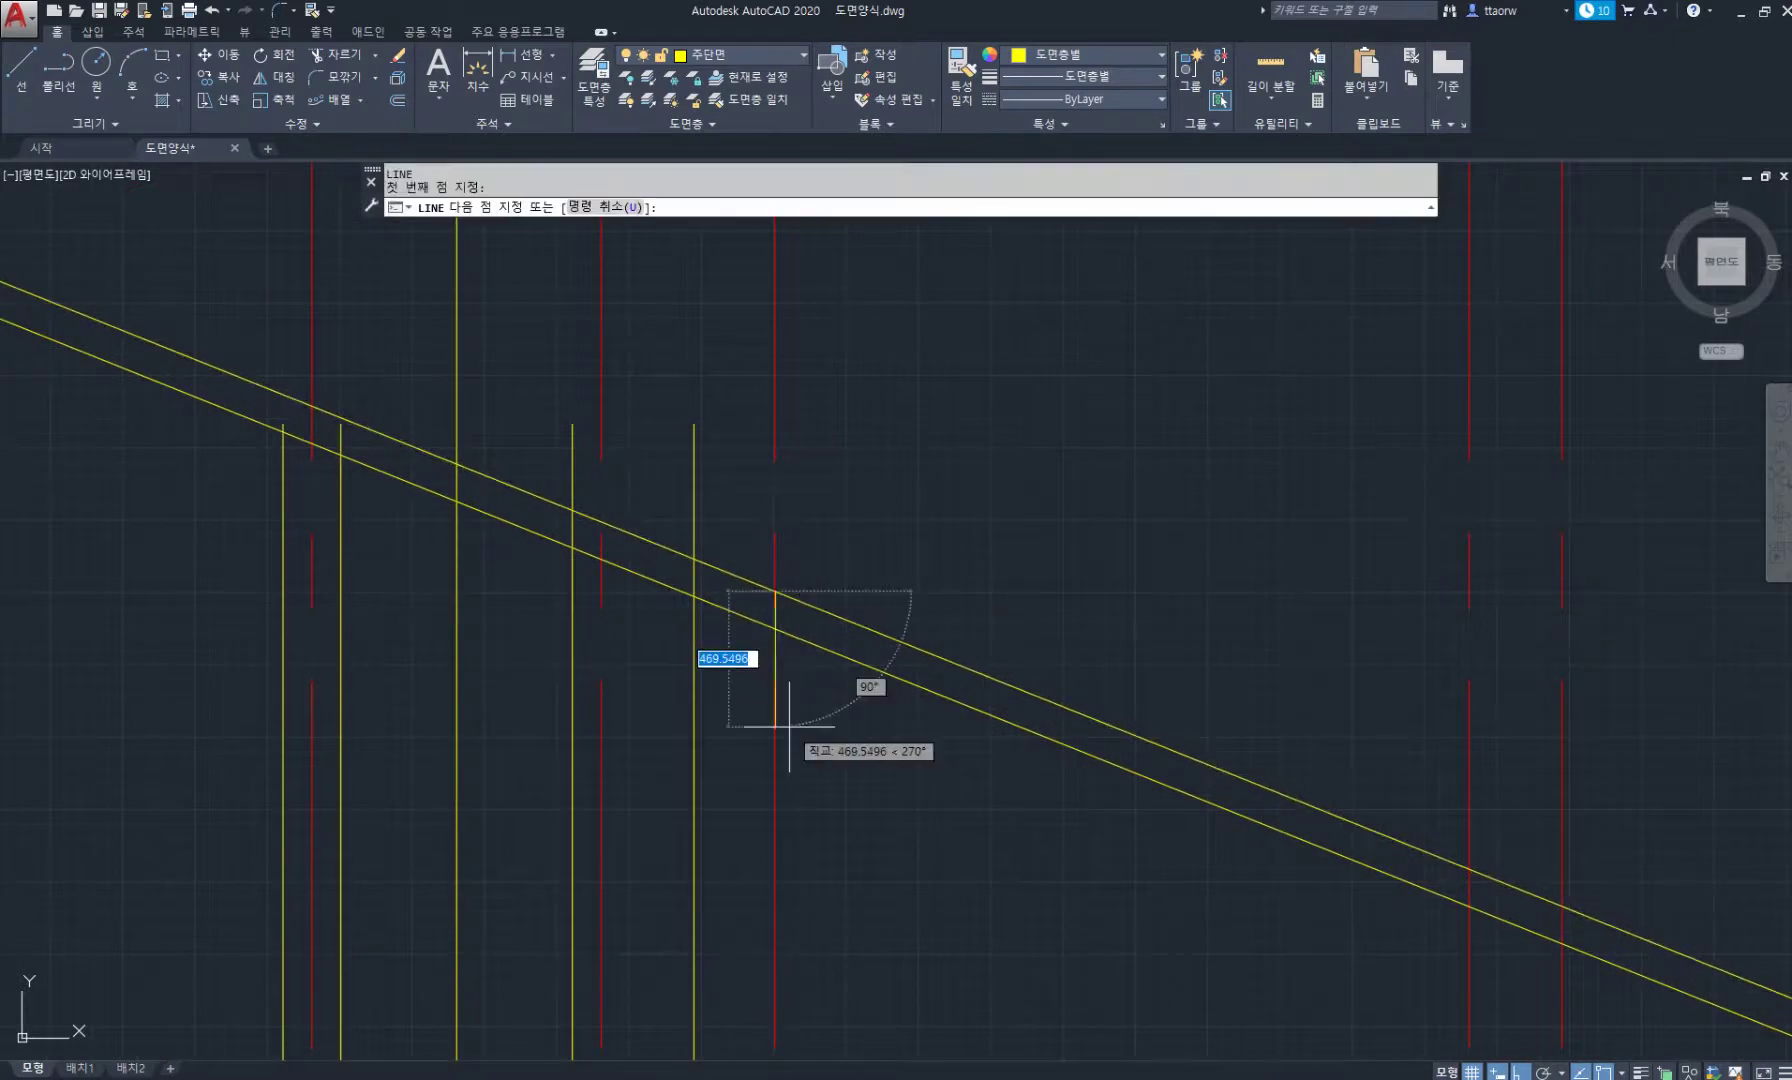
{"action": "type", "text": "200"}
{"action": "key", "text": "Return"}
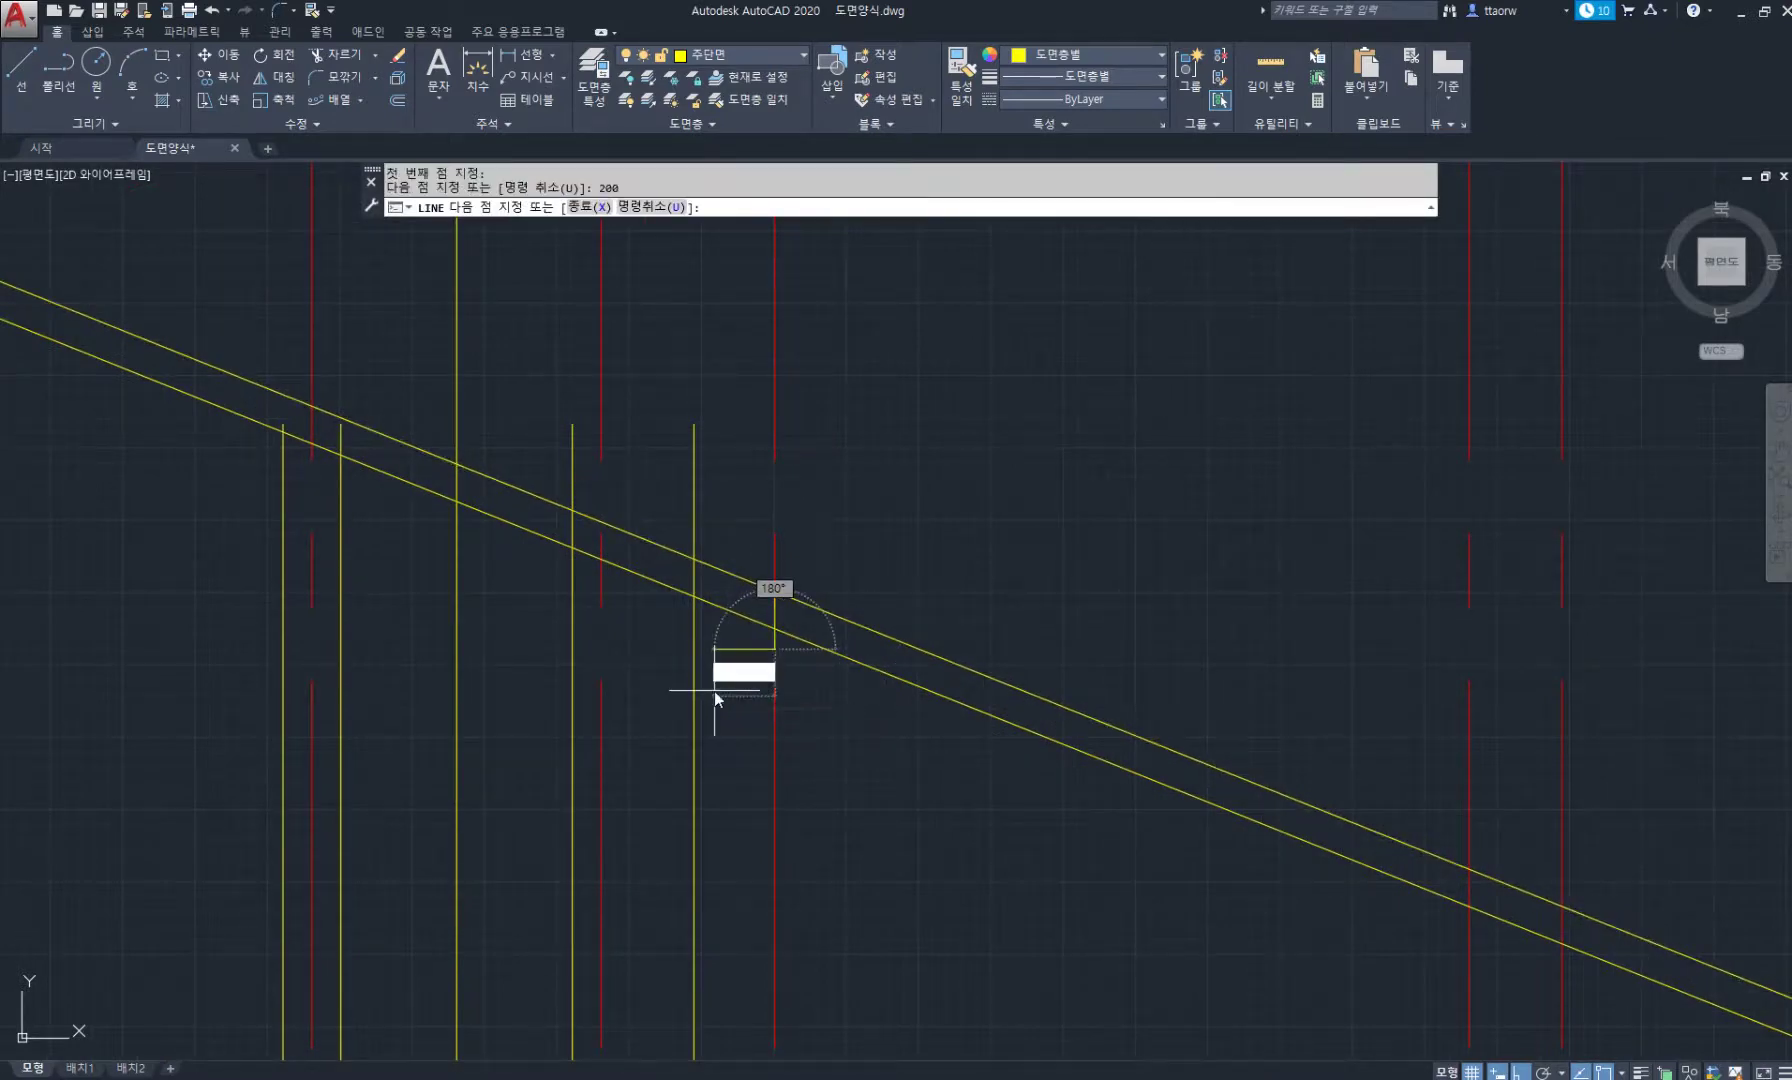
{"action": "type", "text": "120"}
{"action": "key", "text": "Return"}
{"action": "scroll", "coordinate": [724, 618], "scroll_direction": "up", "scroll_amount": 5}
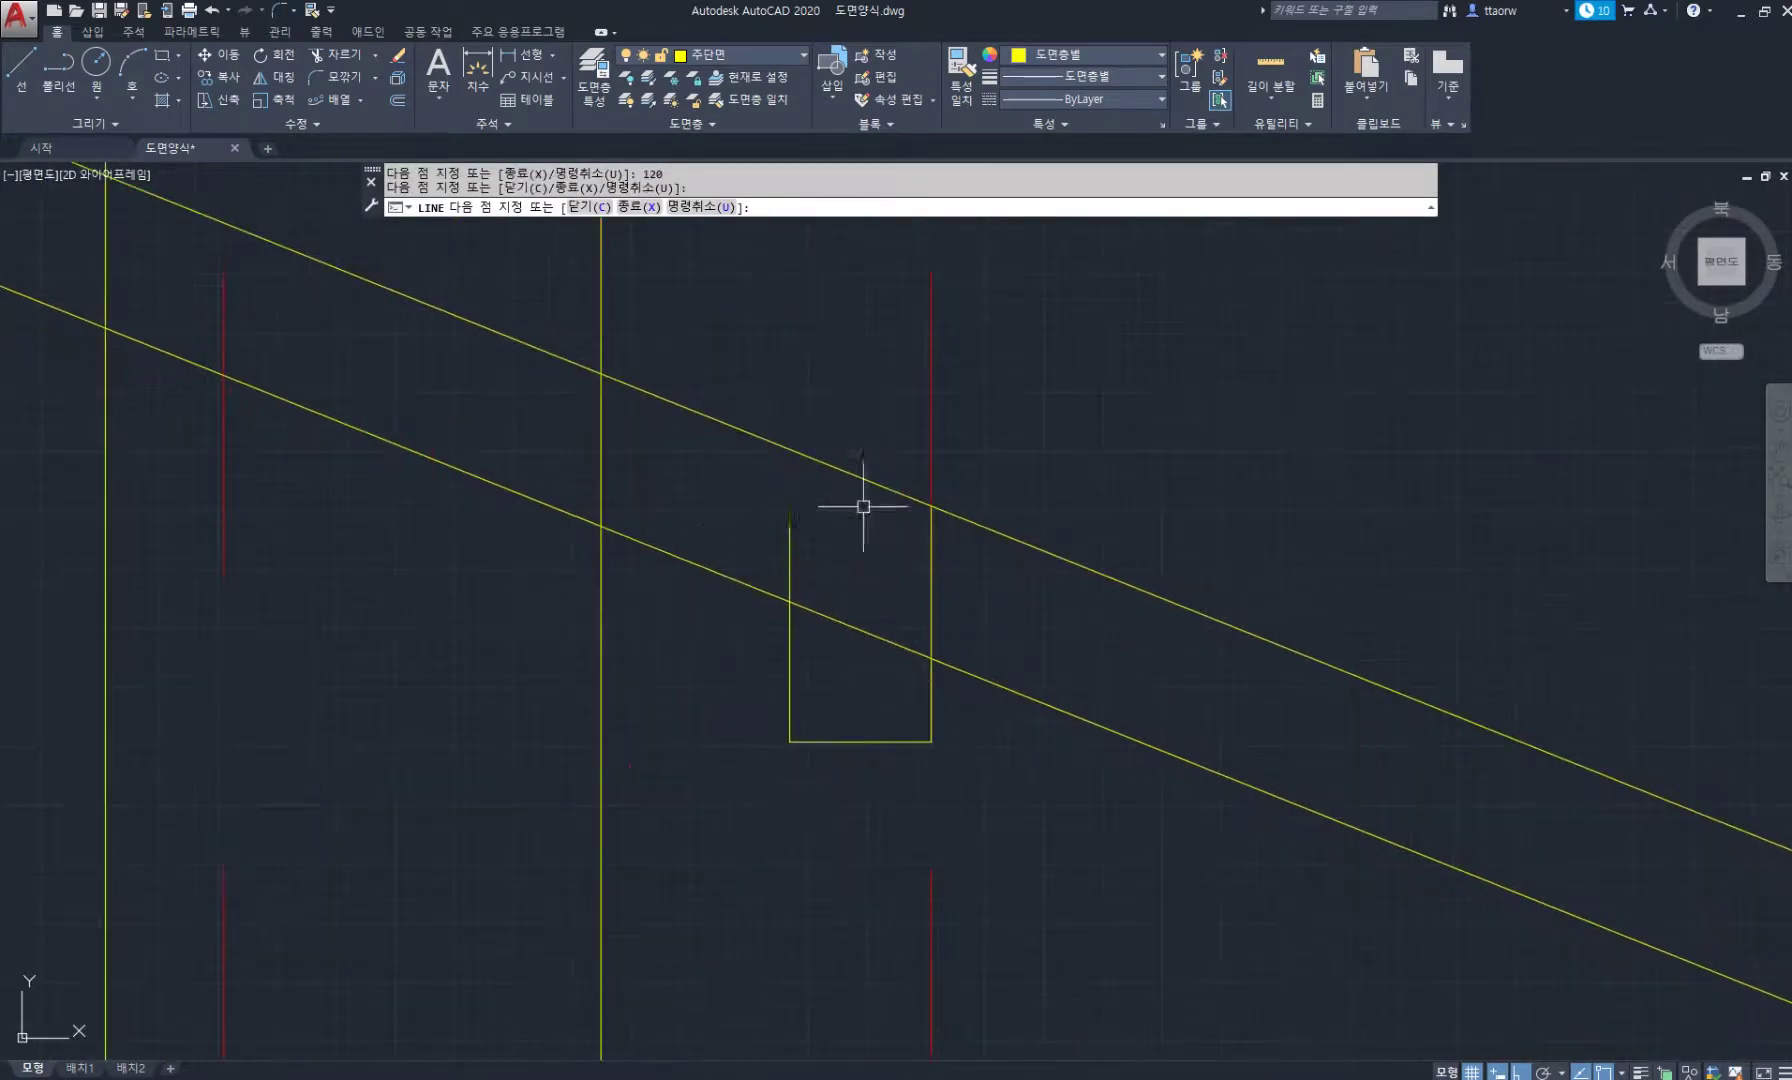
{"action": "key", "text": "Return"}
Fillet the upper and lower roof lines with radius 0 to the eave end's outer and inner verticals.
{"action": "type", "text": "f"}
{"action": "key", "text": "Return"}
{"action": "type", "text": "m"}
{"action": "key", "text": "Return"}
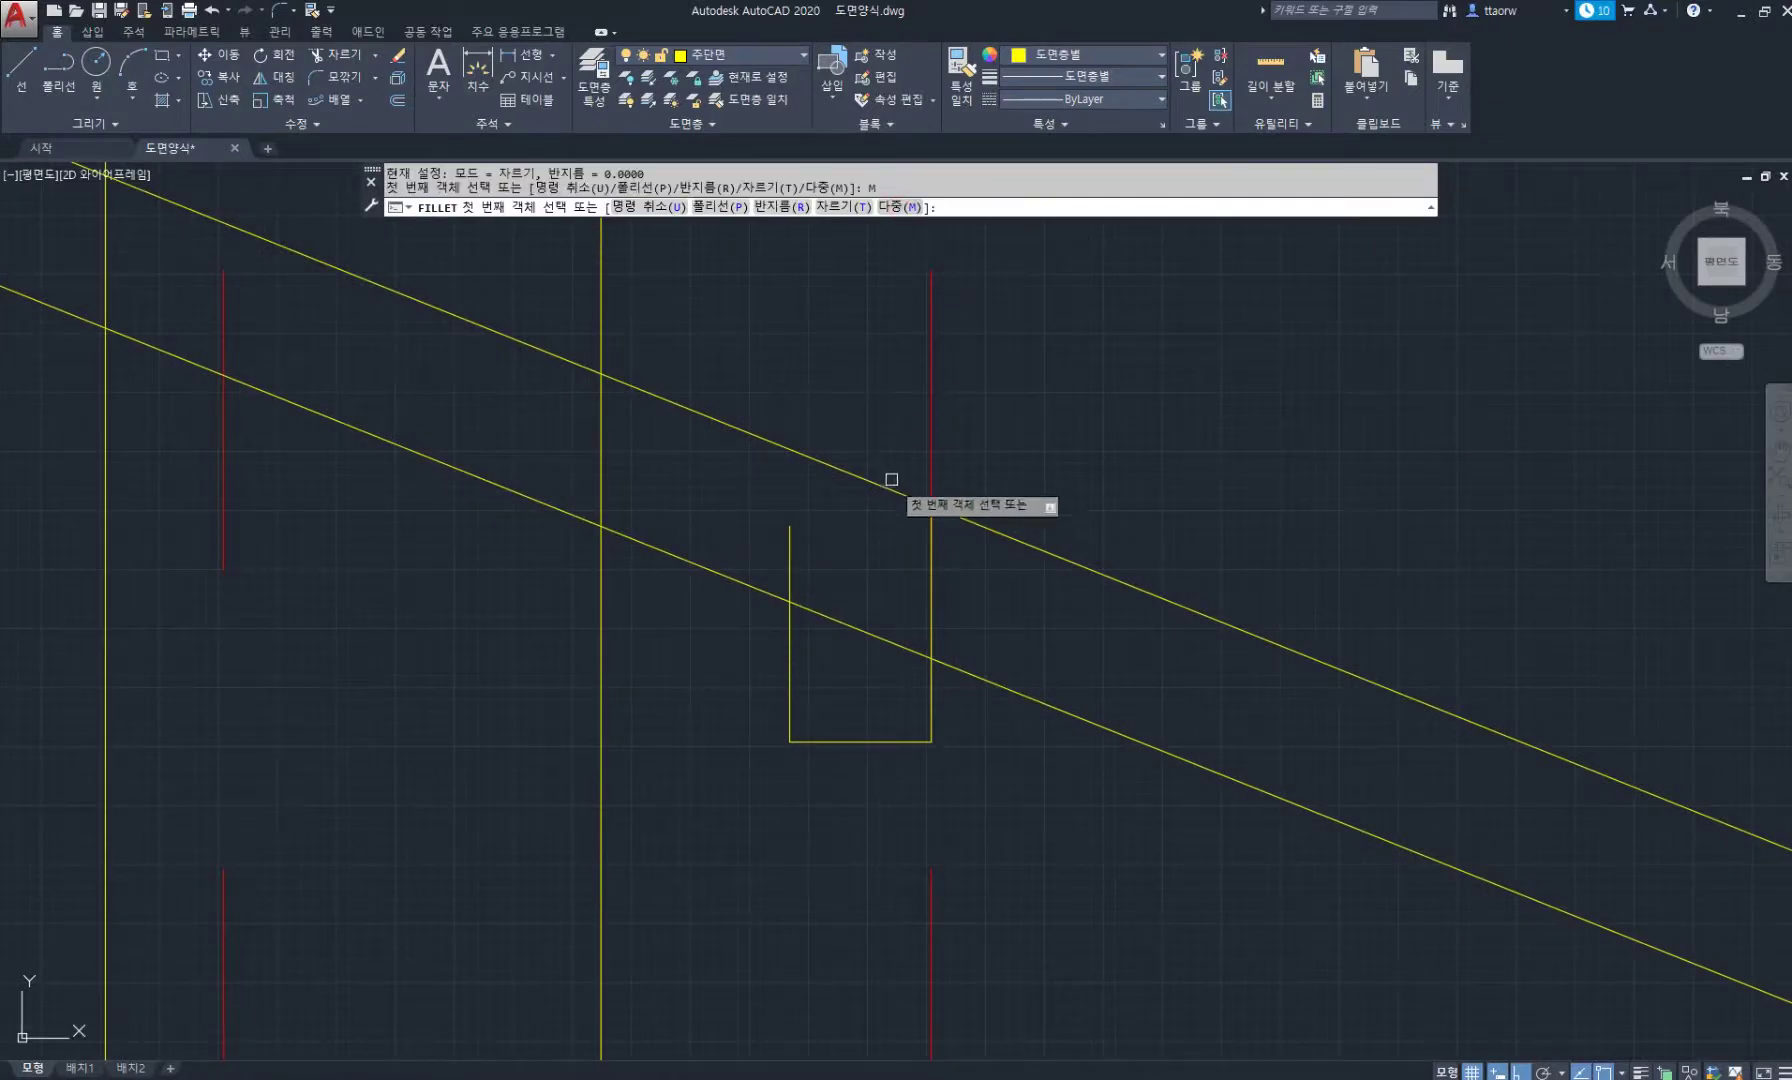
{"action": "left_click", "coordinate": [891, 479]}
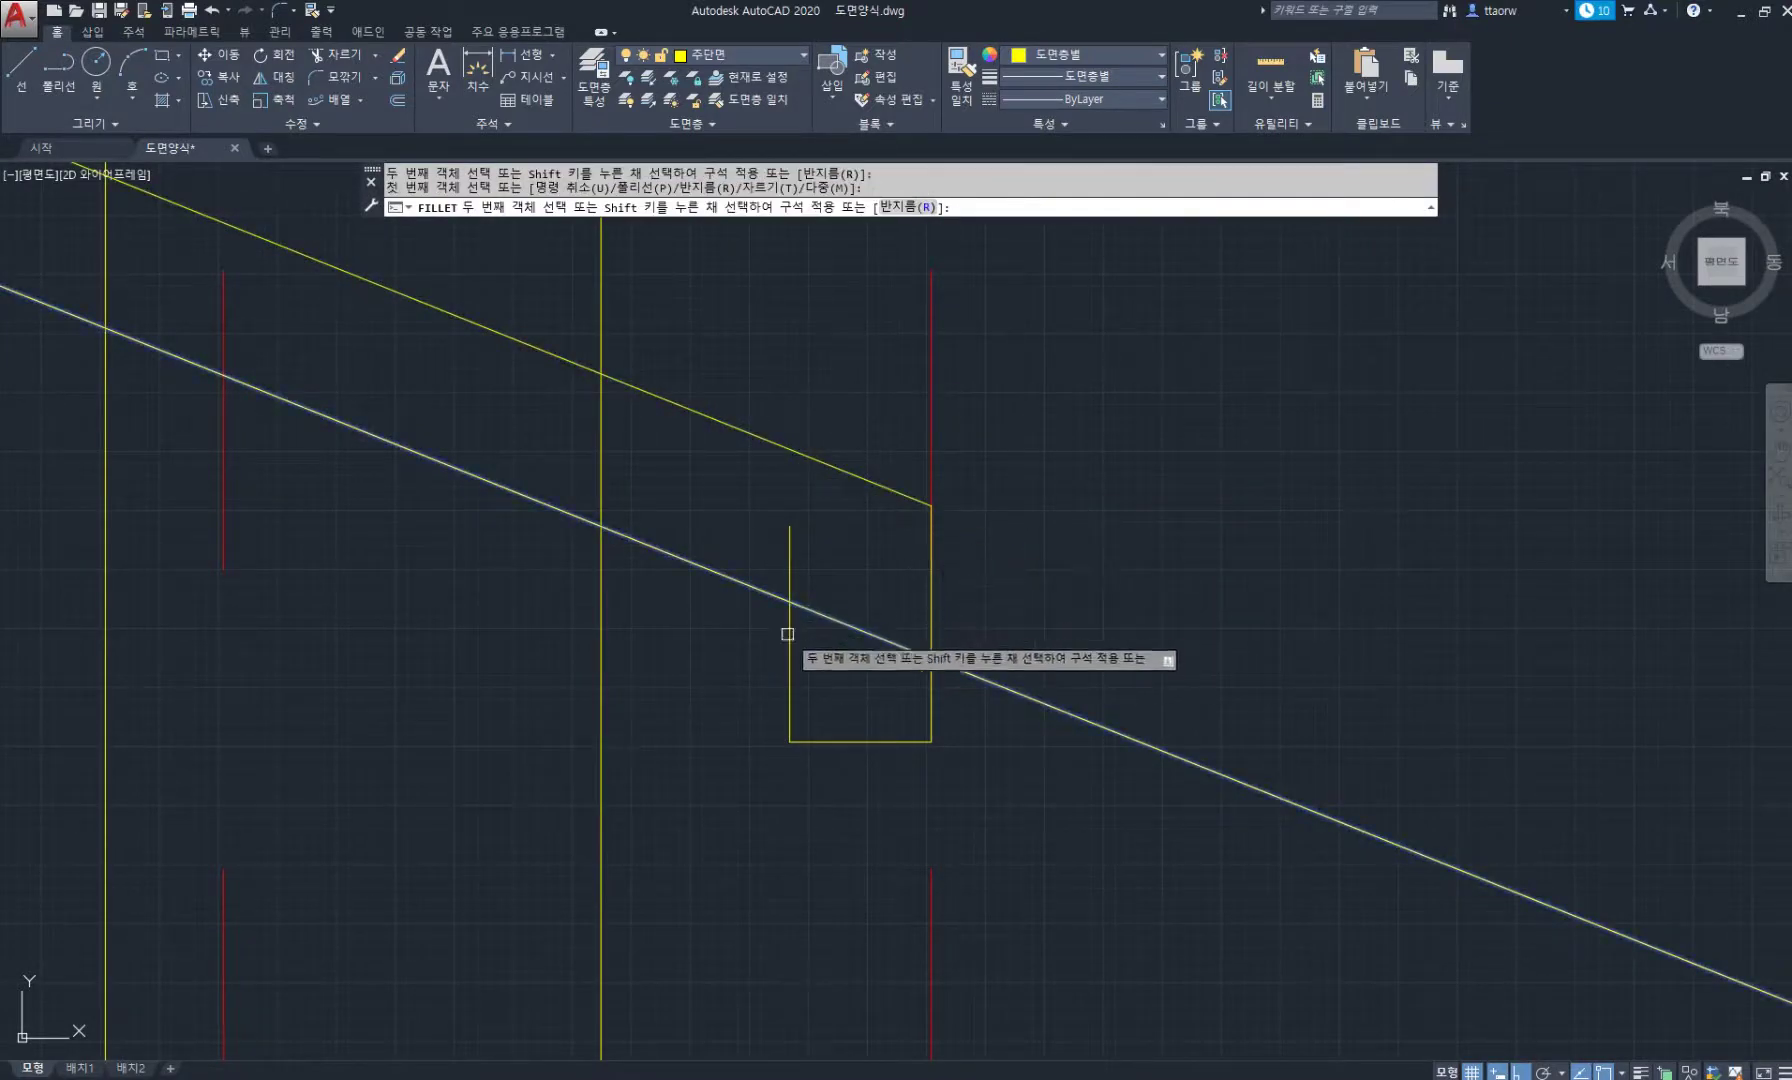
{"action": "key", "text": "Escape"}
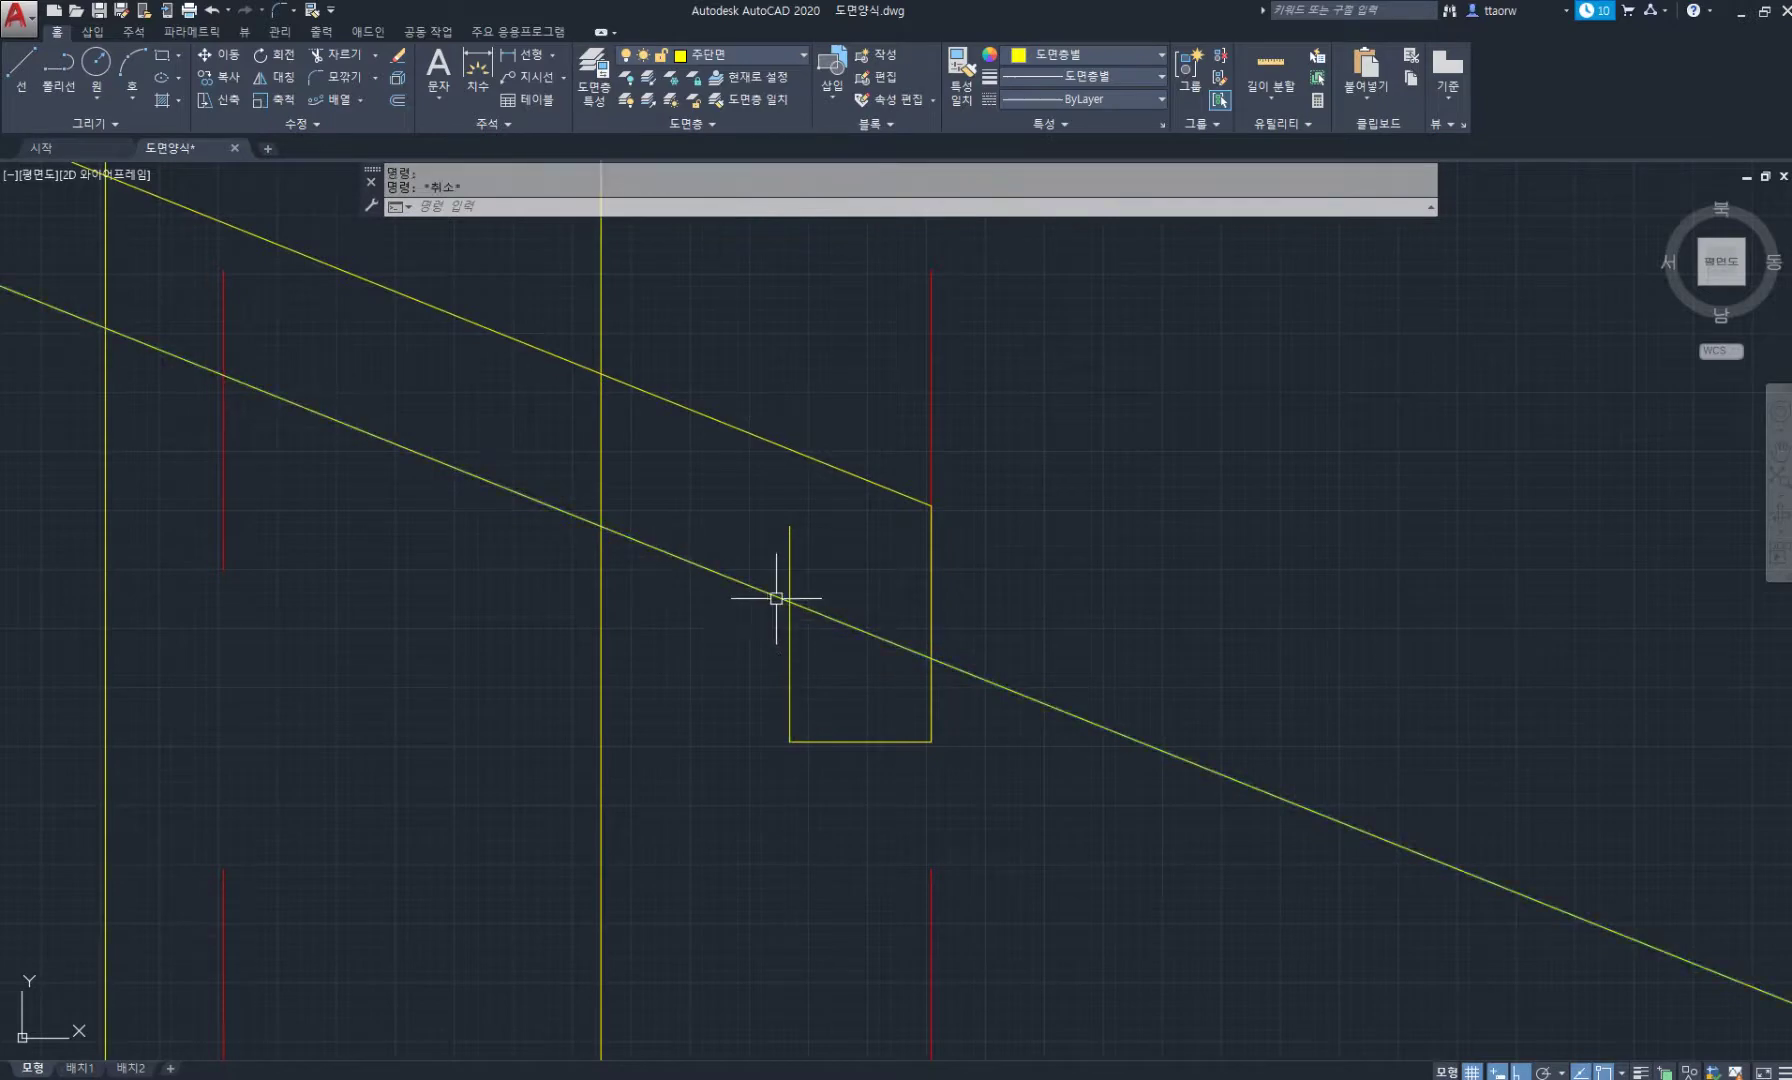
{"action": "key", "text": "Return"}
{"action": "left_click", "coordinate": [777, 597]}
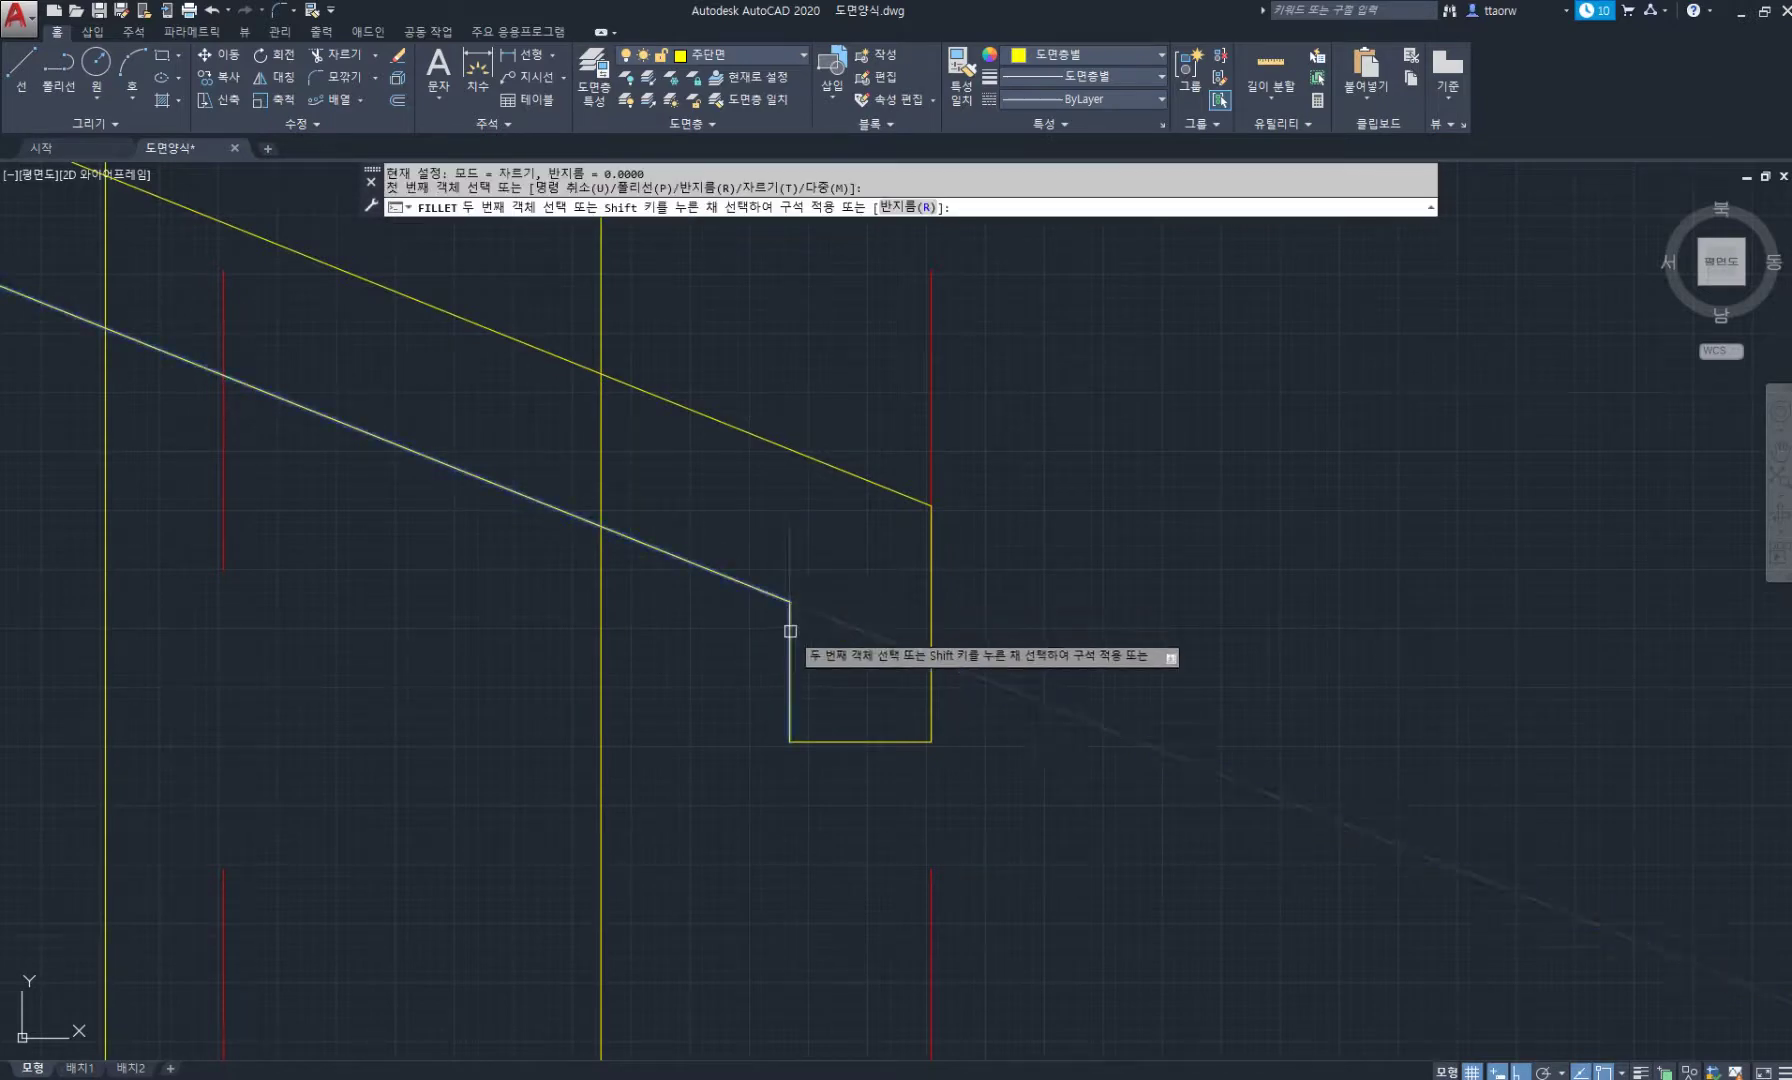
{"action": "left_click", "coordinate": [791, 631]}
{"action": "scroll", "coordinate": [964, 655], "scroll_direction": "down", "scroll_amount": 6}
{"action": "key", "text": "Escape"}
Erase the helper centerline at the eave end.
{"action": "left_click", "coordinate": [1044, 506]}
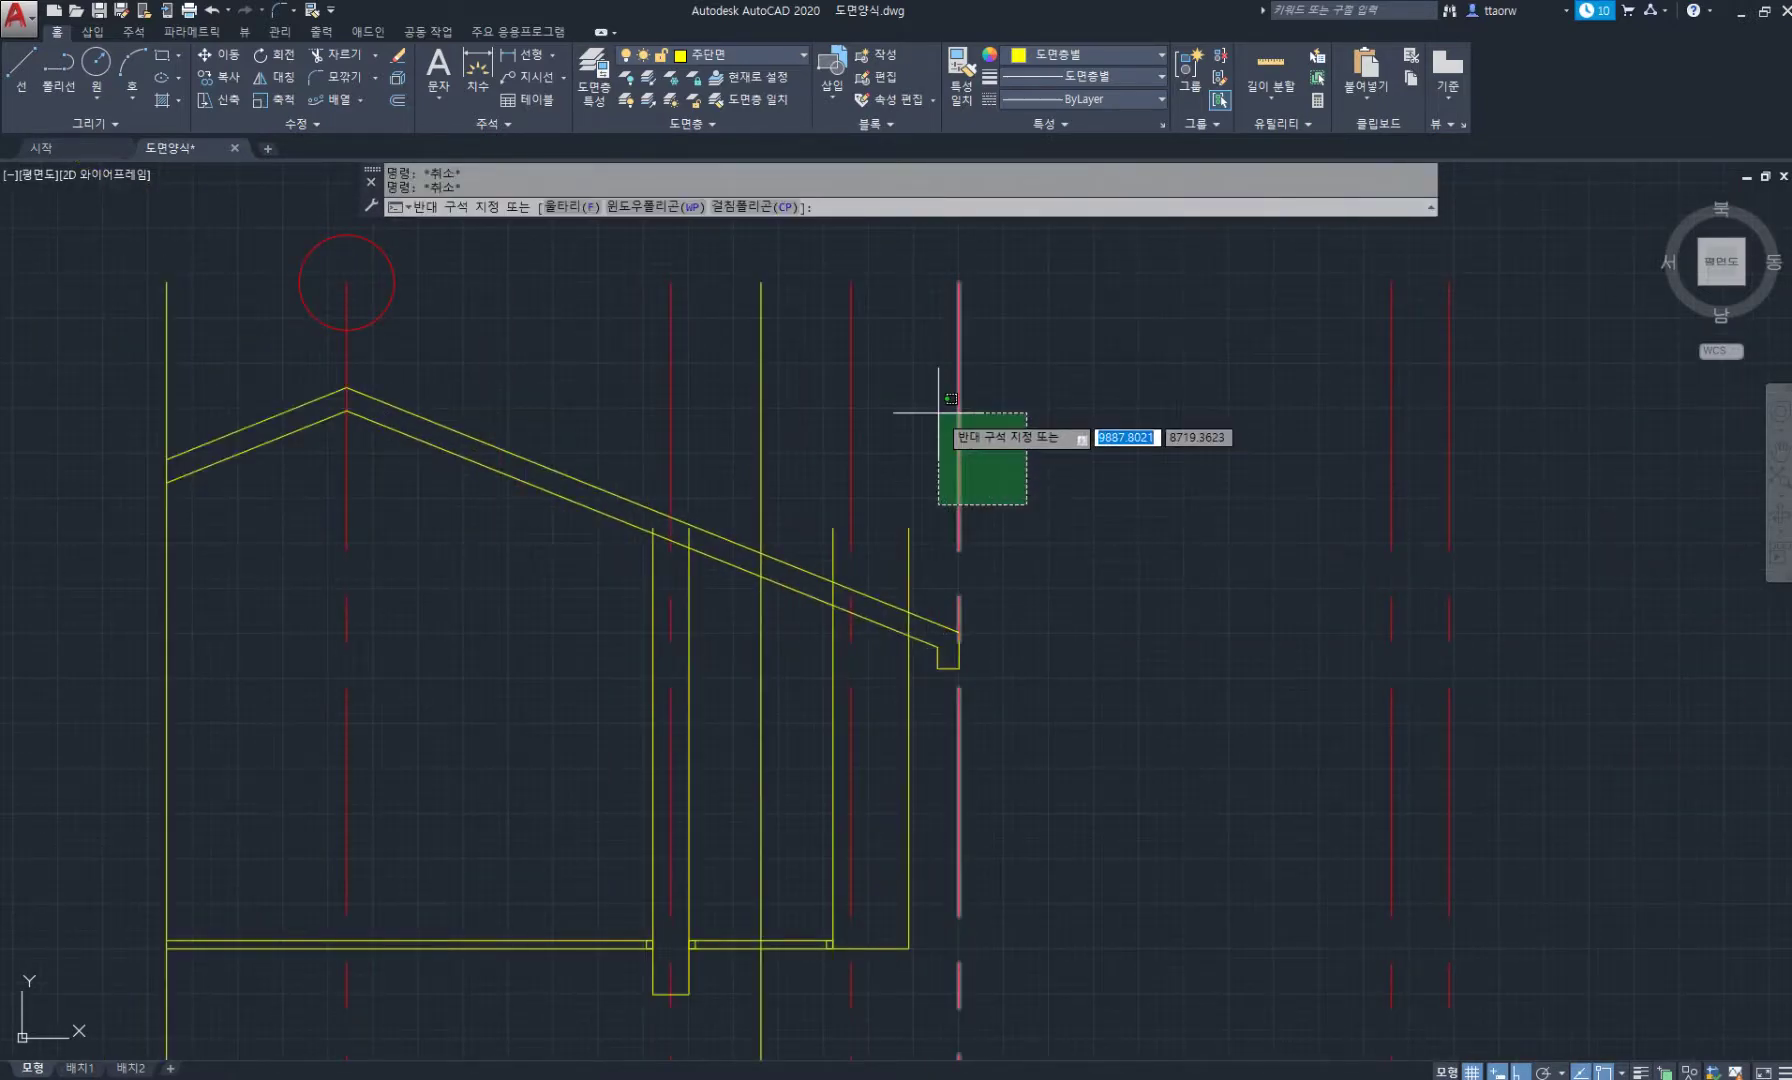
{"action": "left_click", "coordinate": [942, 402]}
{"action": "key", "text": "Delete"}
Trim the outer wall's lines above the roof slab's underside and the underside between these two wall lines.
{"action": "middle_click_drag", "start_coordinate": [892, 503], "coordinate": [960, 496]}
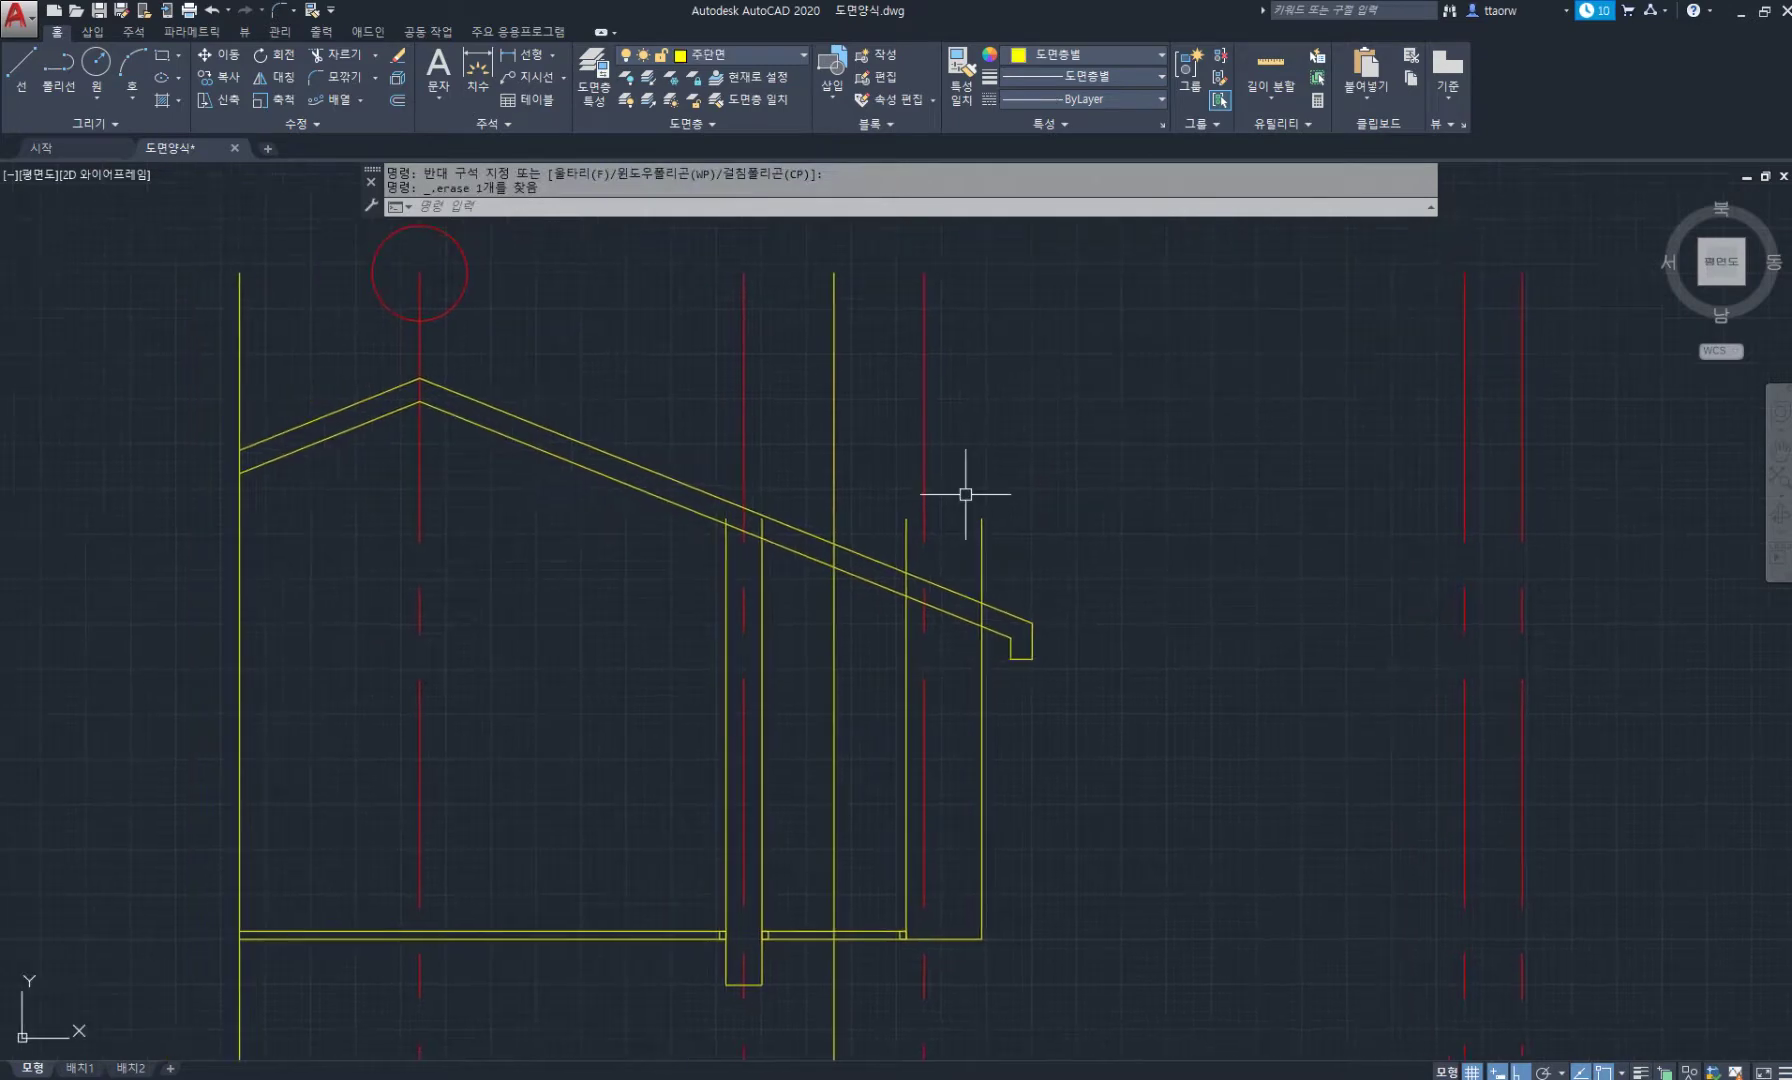
{"action": "type", "text": "tr"}
{"action": "key", "text": "Return"}
{"action": "scroll", "coordinate": [906, 528], "scroll_direction": "up", "scroll_amount": 4}
{"action": "left_click", "coordinate": [899, 586]}
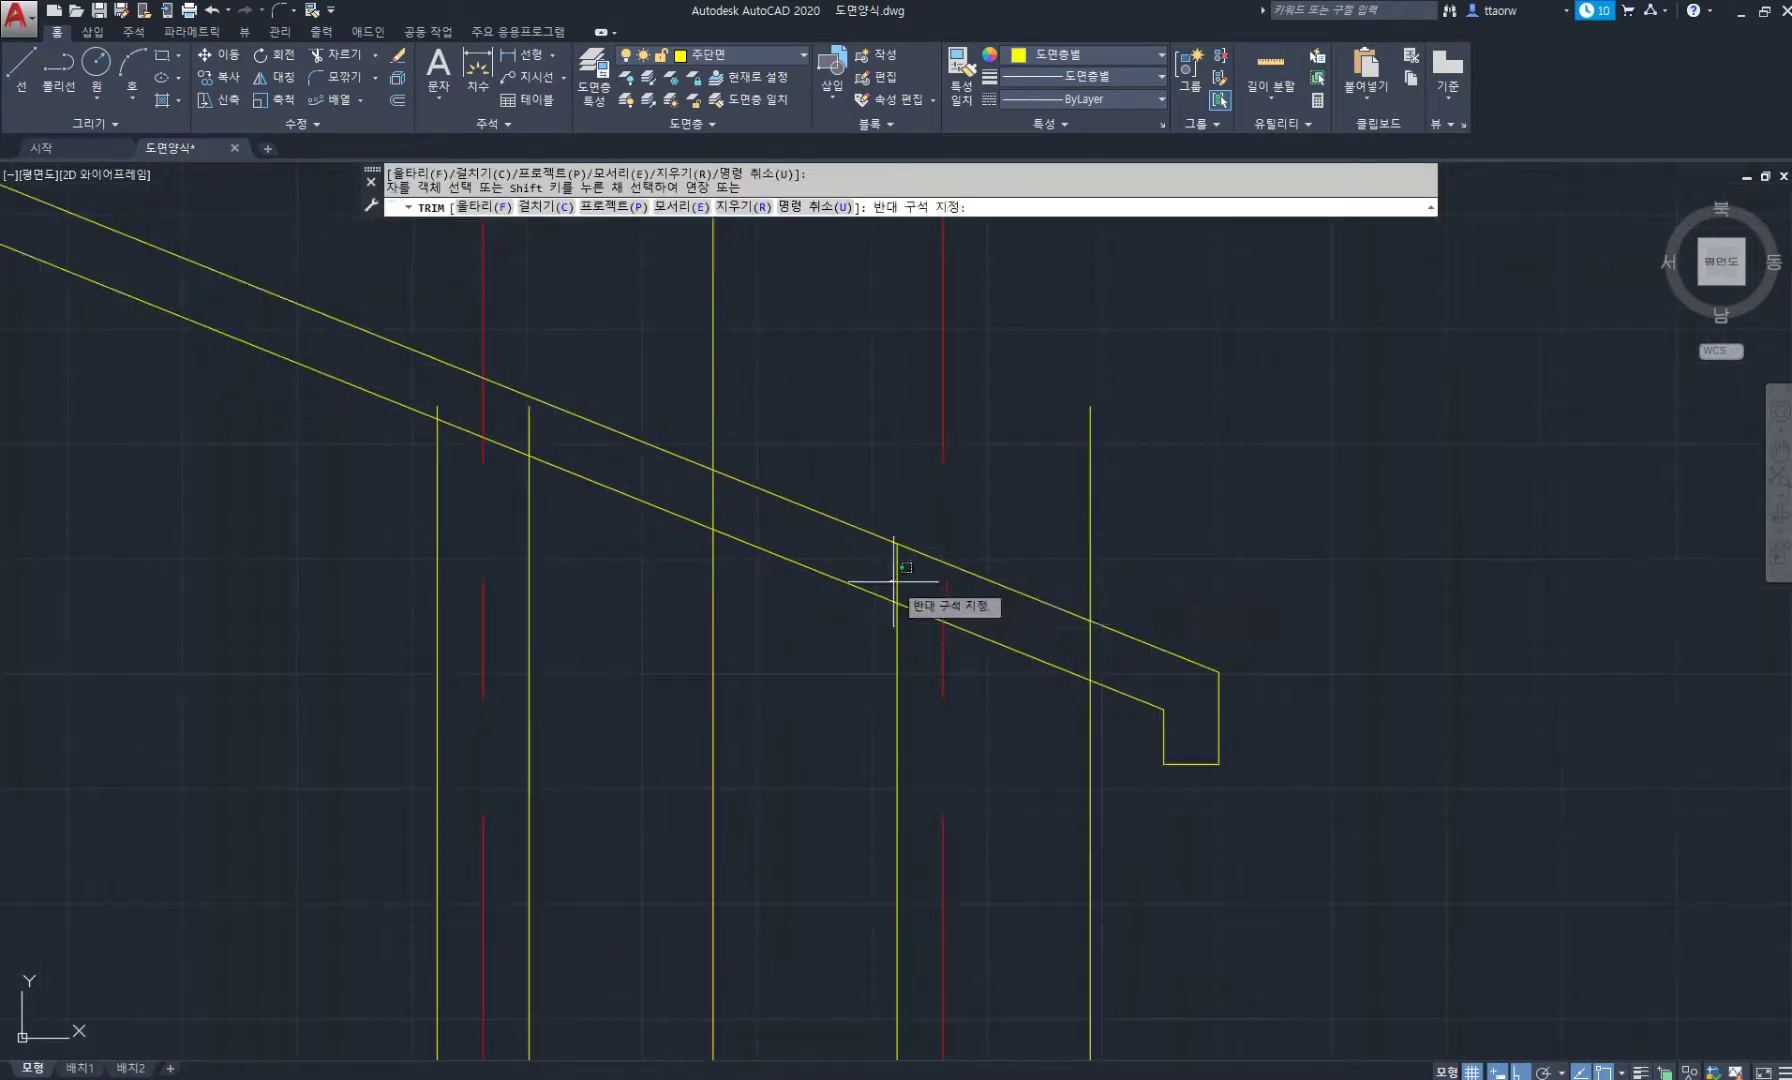
{"action": "left_click", "coordinate": [904, 606]}
{"action": "left_click", "coordinate": [1089, 543]}
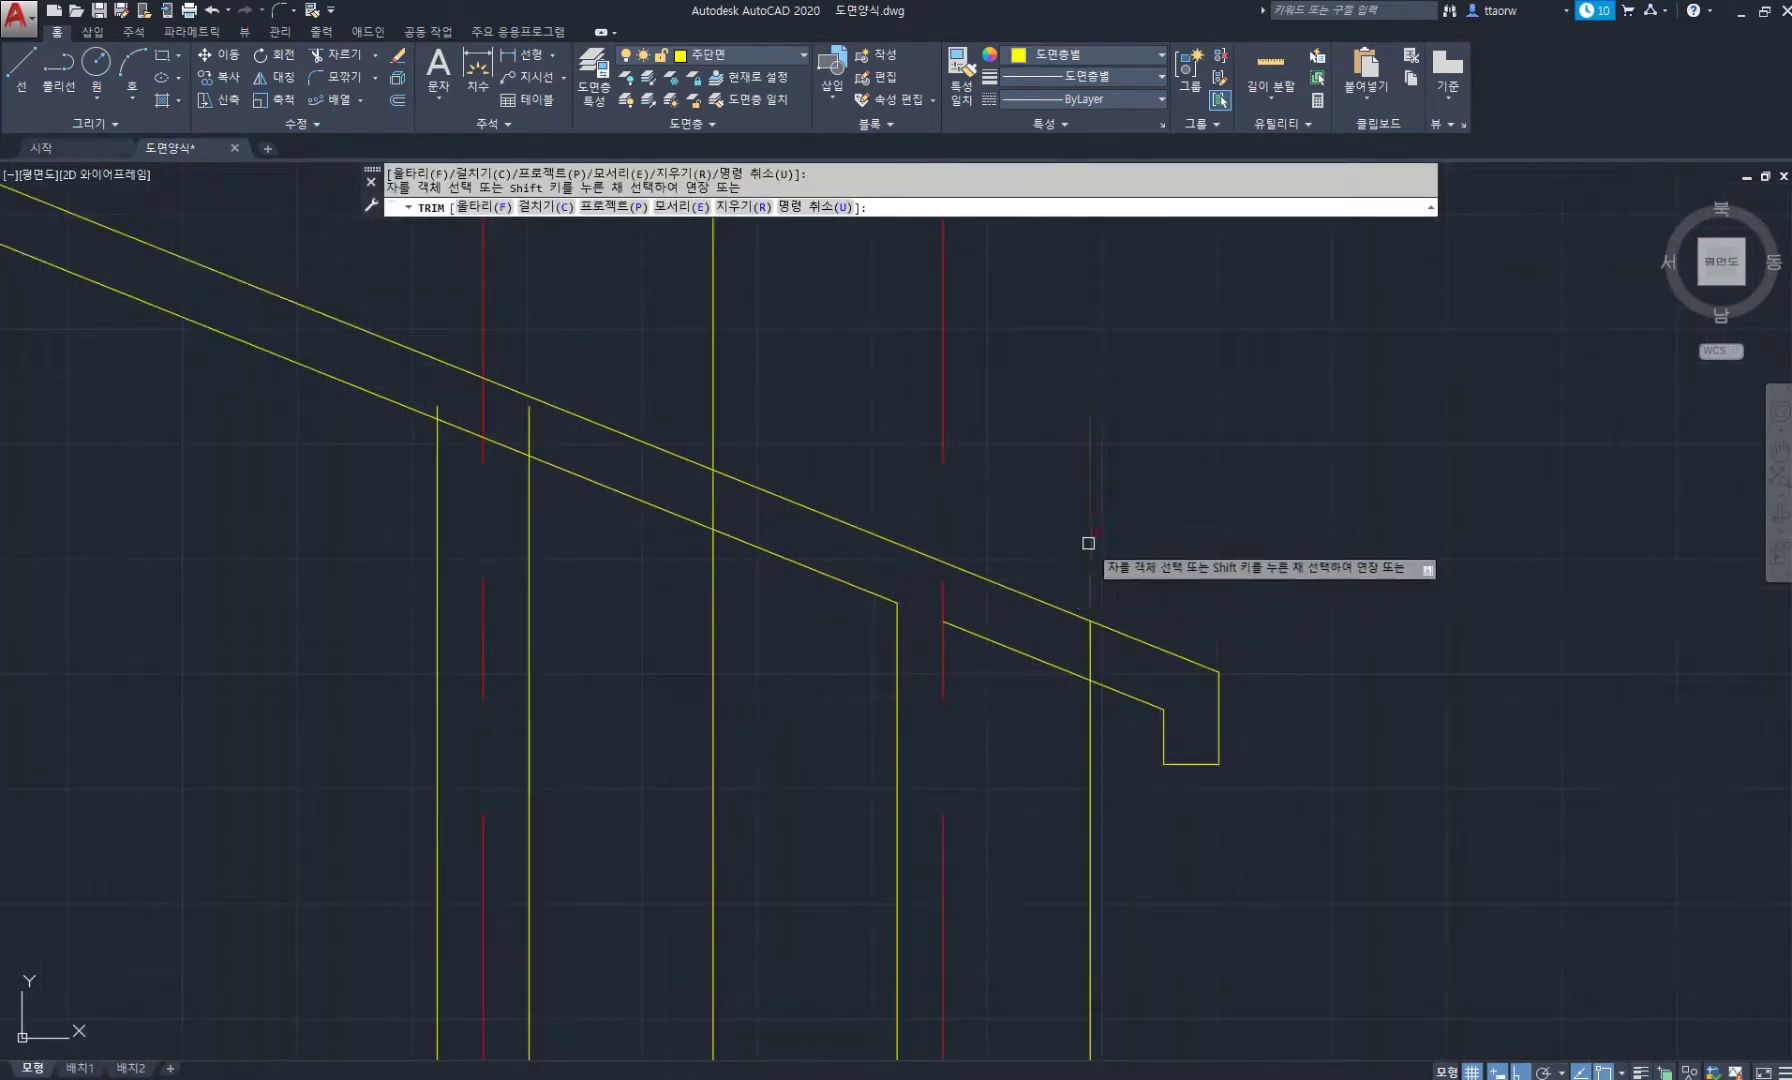
{"action": "left_click", "coordinate": [1089, 648]}
{"action": "left_click", "coordinate": [1032, 658]}
Trim the tops of the inner wall's two lines at the roof slab's underside.
{"action": "left_click", "coordinate": [443, 366]}
{"action": "scroll", "coordinate": [350, 367], "scroll_direction": "up", "scroll_amount": 2}
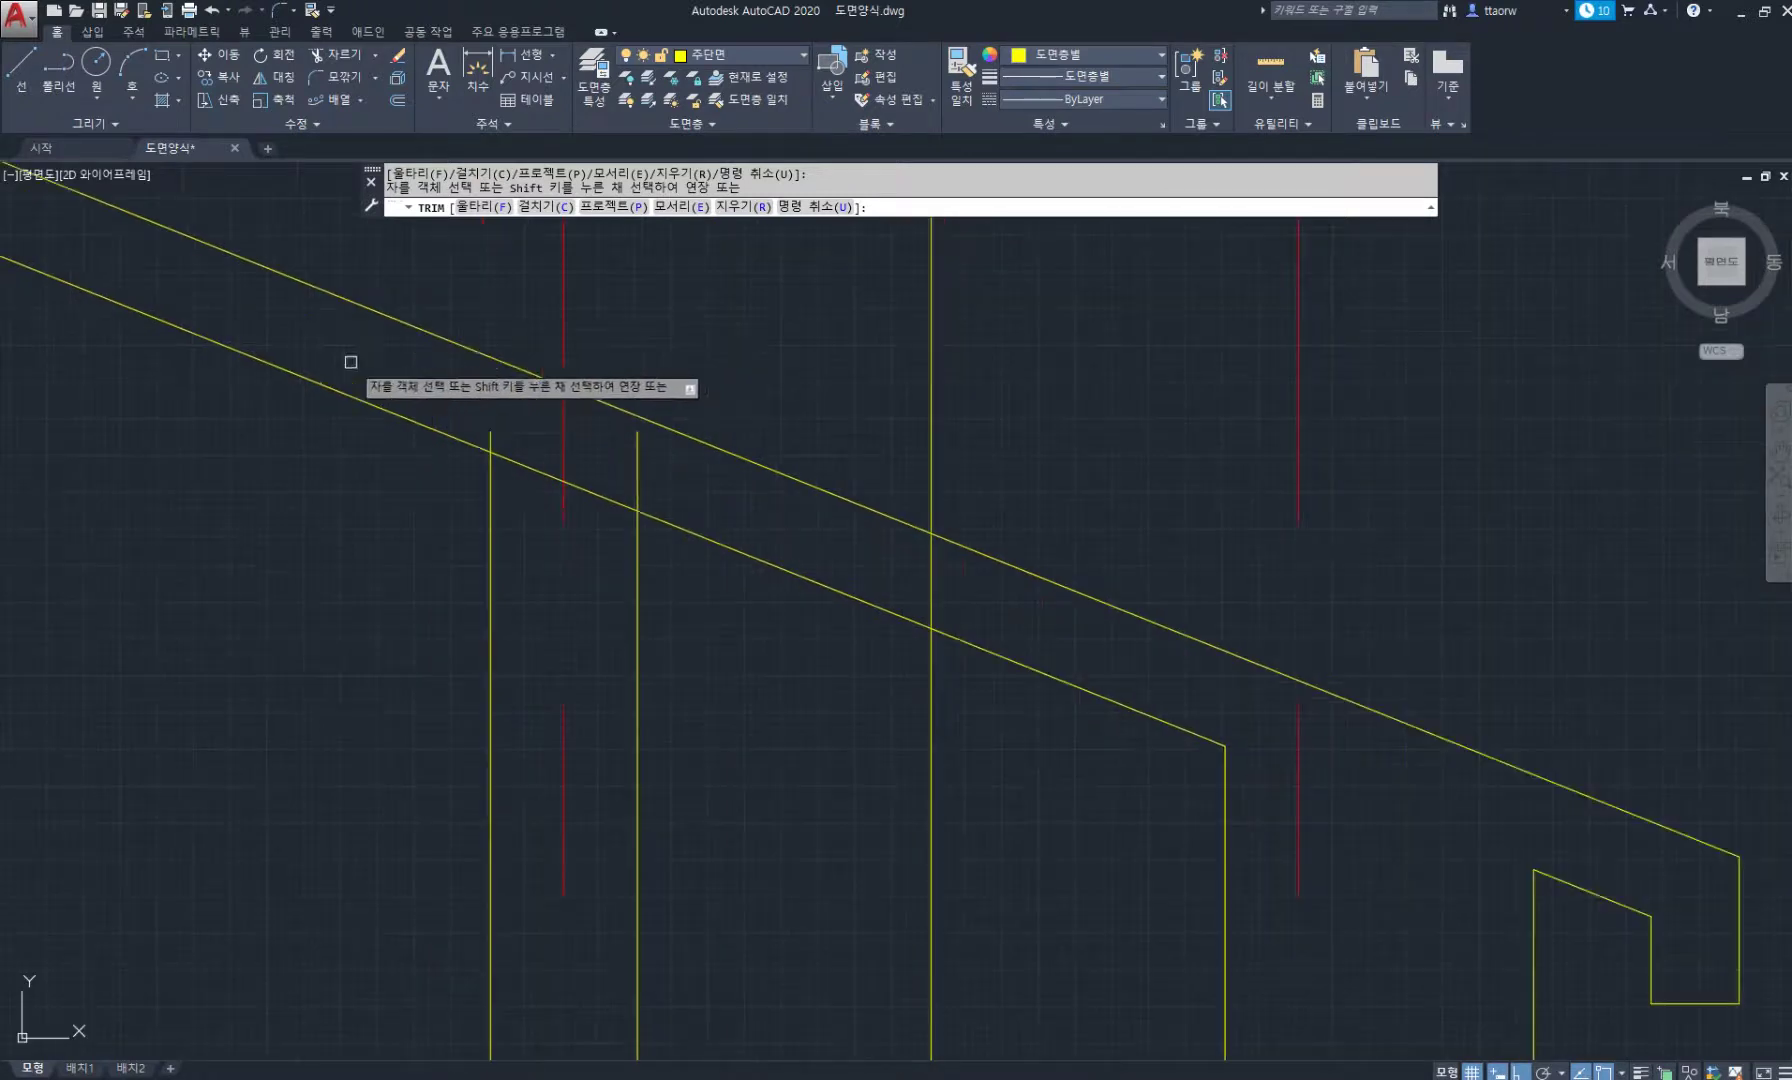
{"action": "left_click", "coordinate": [491, 436]}
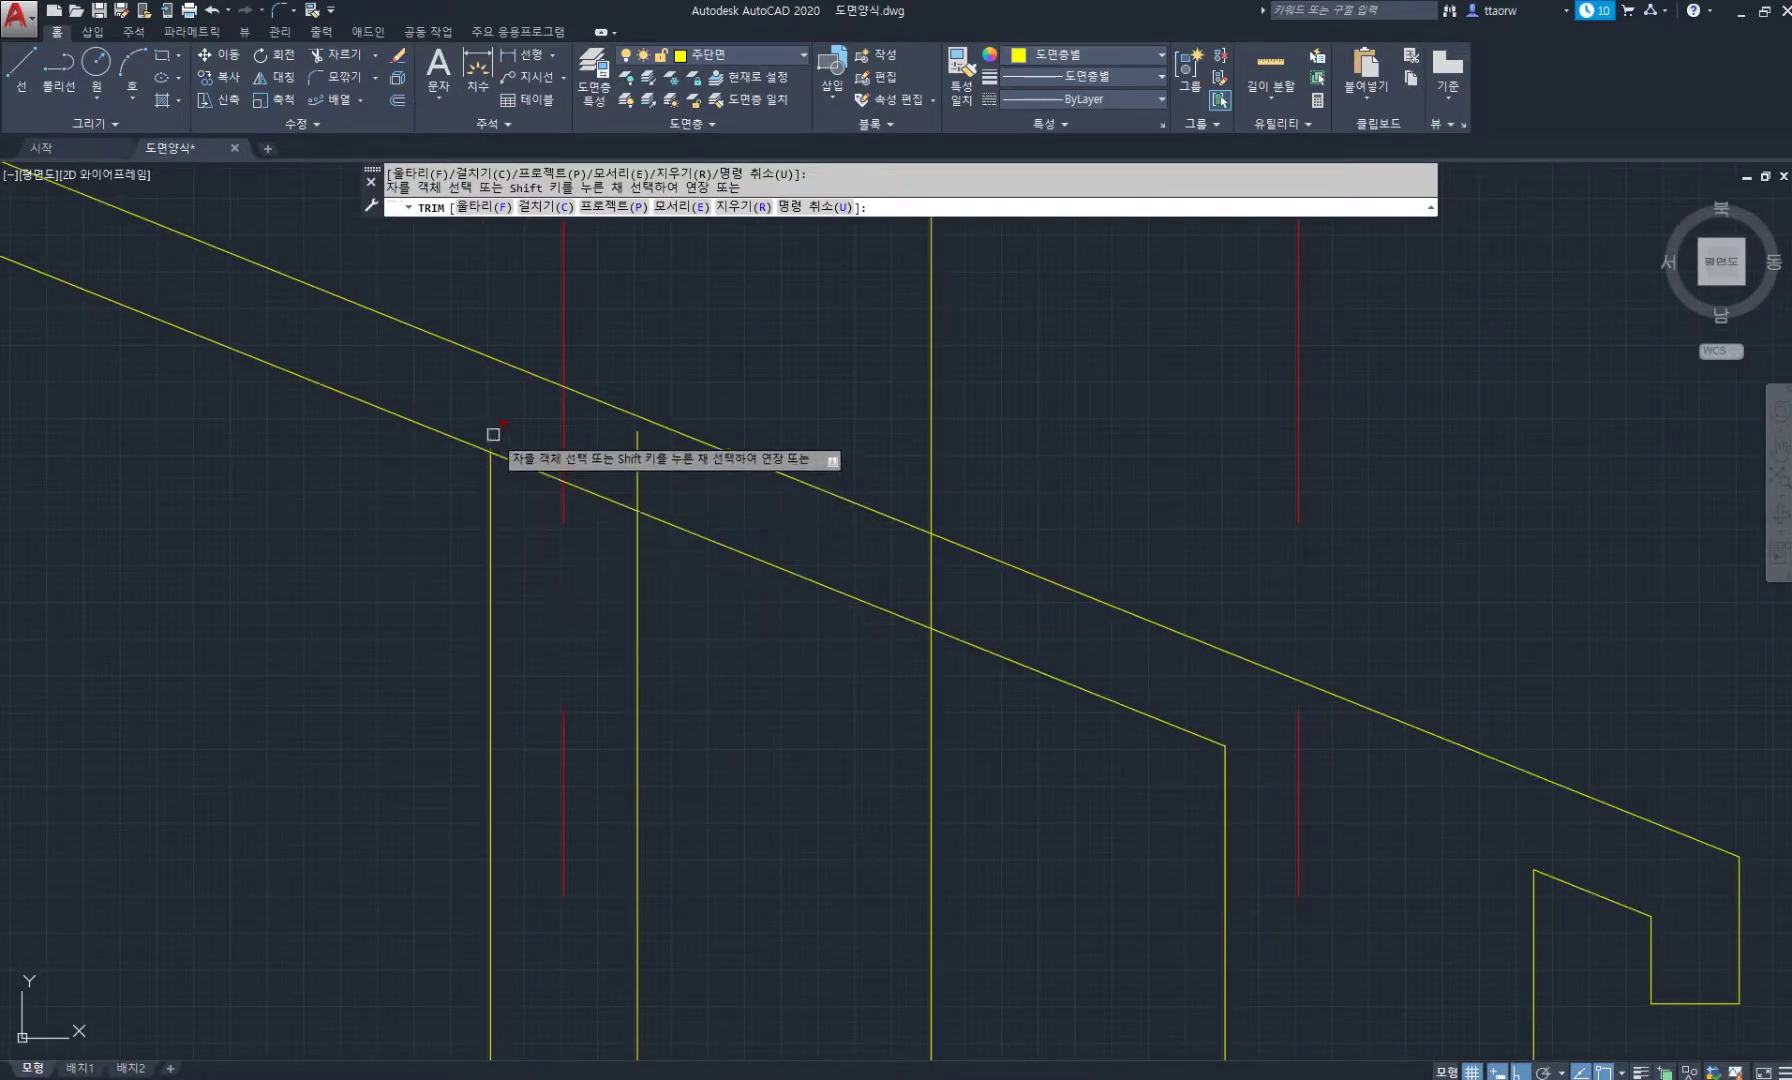
{"action": "left_click", "coordinate": [639, 454]}
{"action": "scroll", "coordinate": [766, 533], "scroll_direction": "down", "scroll_amount": 4}
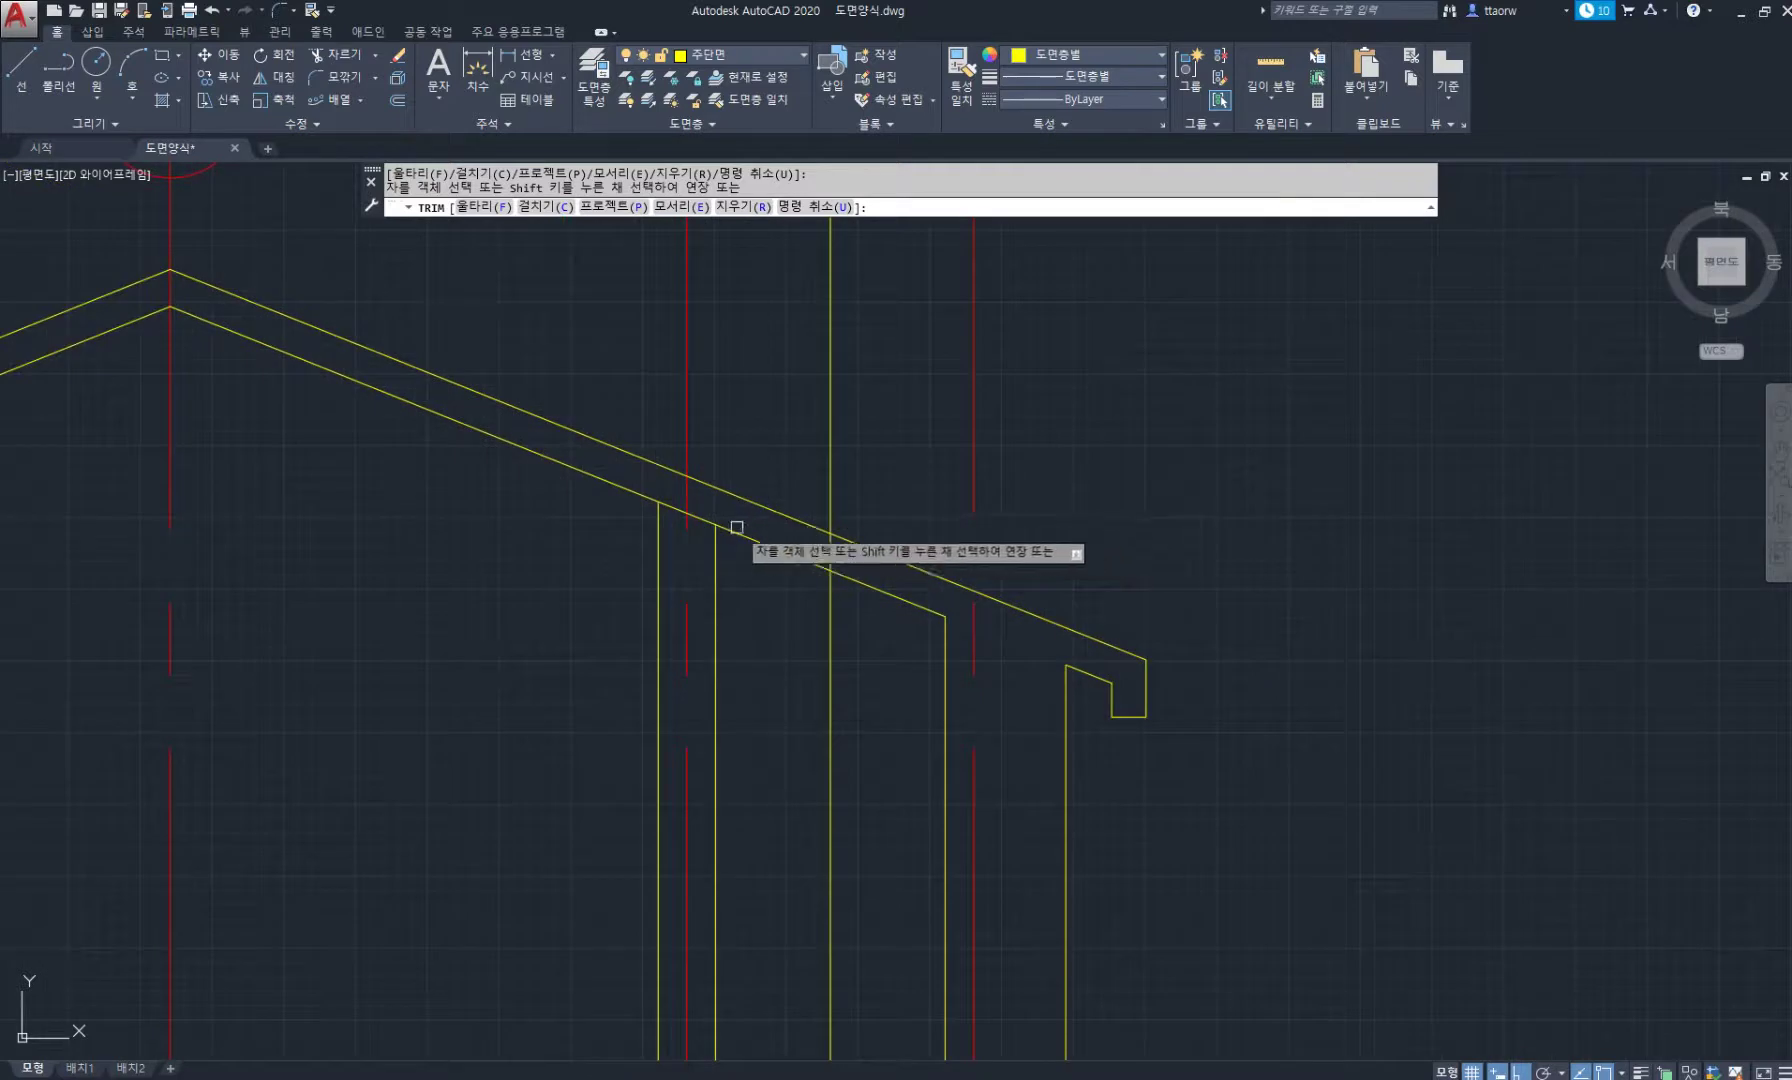
{"action": "scroll", "coordinate": [752, 522], "scroll_direction": "down", "scroll_amount": 4}
{"action": "key", "text": "space"}
Join the upper roof line, the eave end lines and the left slope's upper line.
{"action": "scroll", "coordinate": [729, 488], "scroll_direction": "up", "scroll_amount": 4}
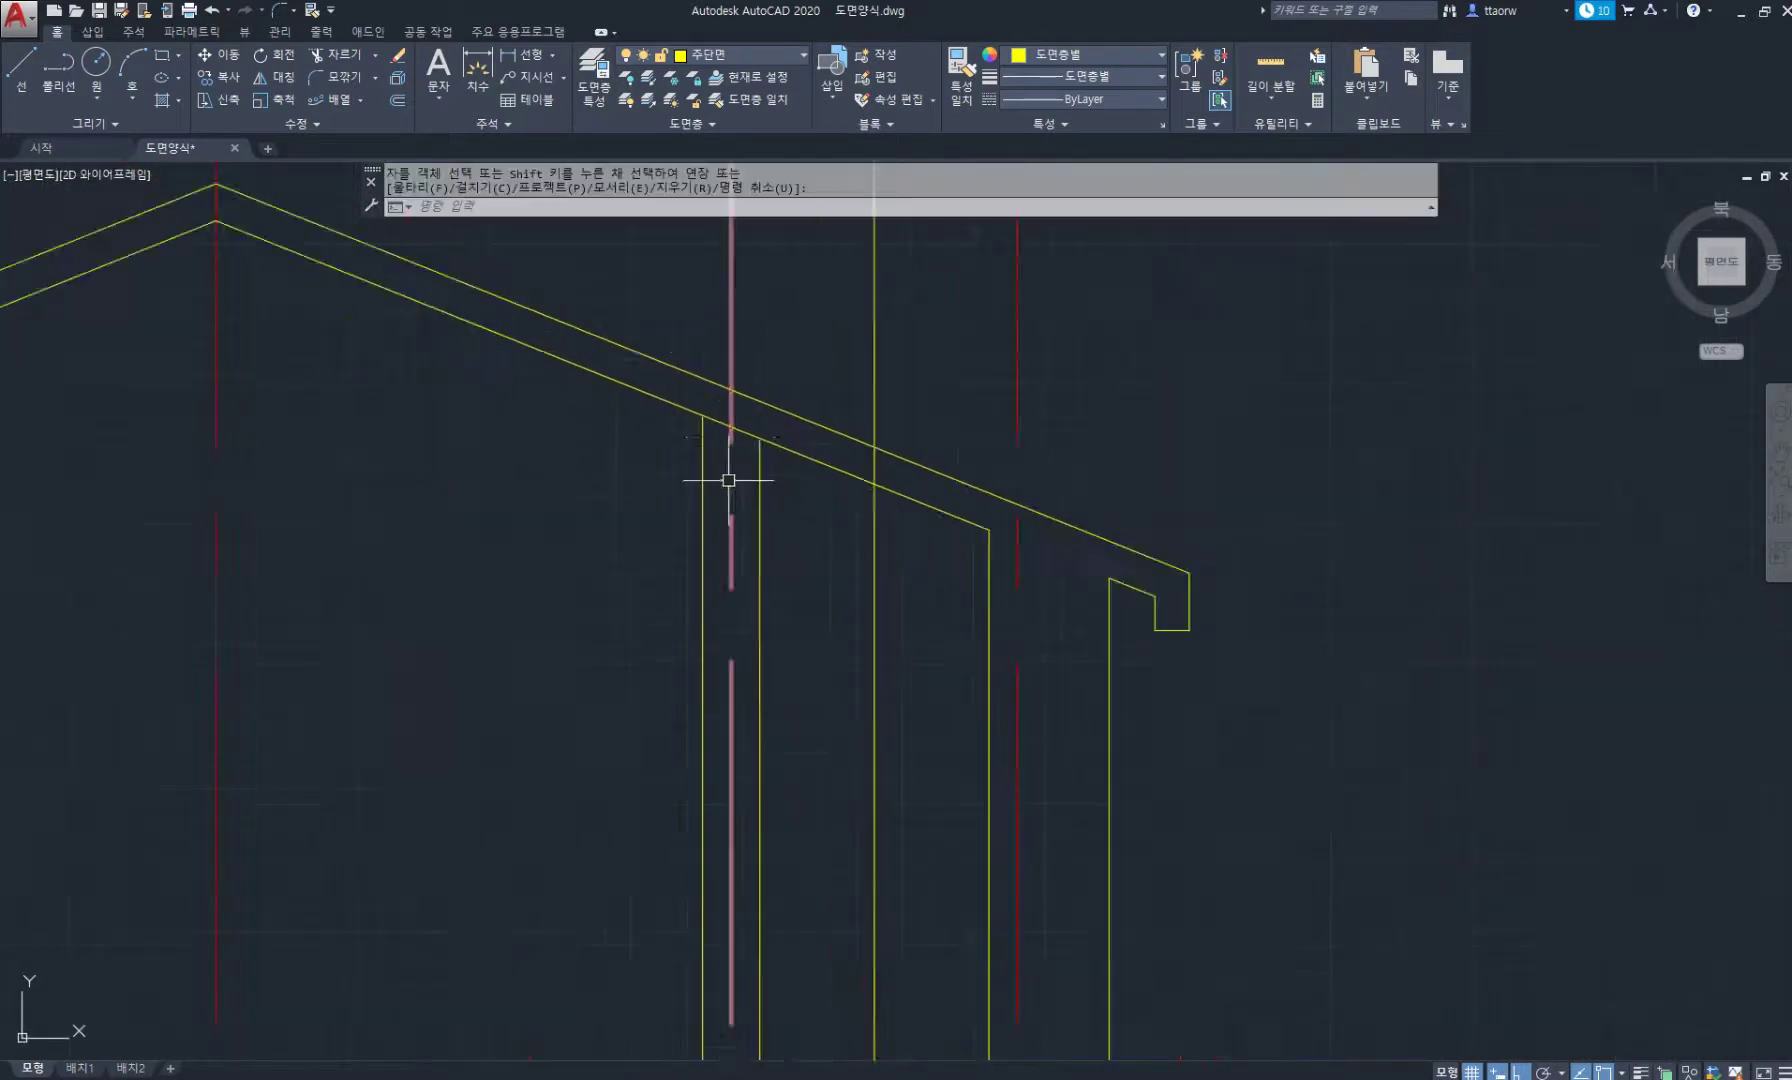
{"action": "scroll", "coordinate": [992, 612], "scroll_direction": "down", "scroll_amount": 4}
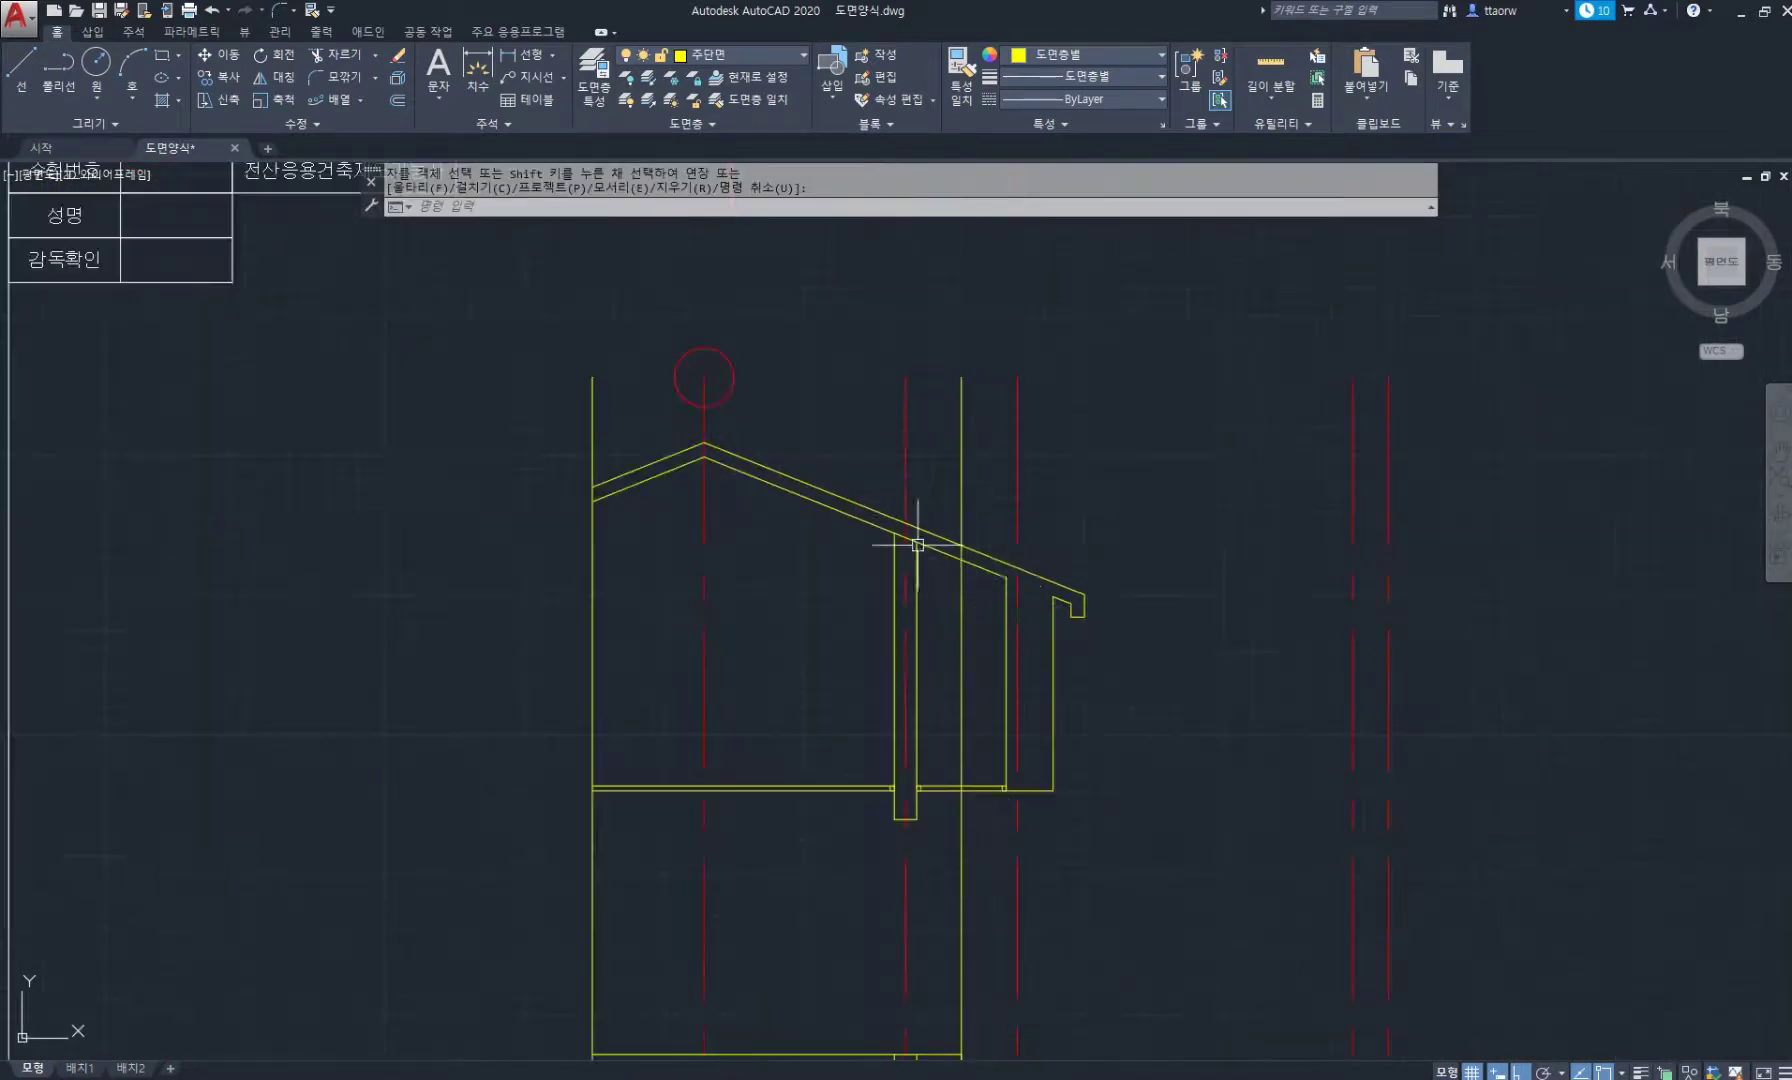
{"action": "scroll", "coordinate": [740, 430], "scroll_direction": "up", "scroll_amount": 2}
{"action": "scroll", "coordinate": [990, 545], "scroll_direction": "up", "scroll_amount": 2}
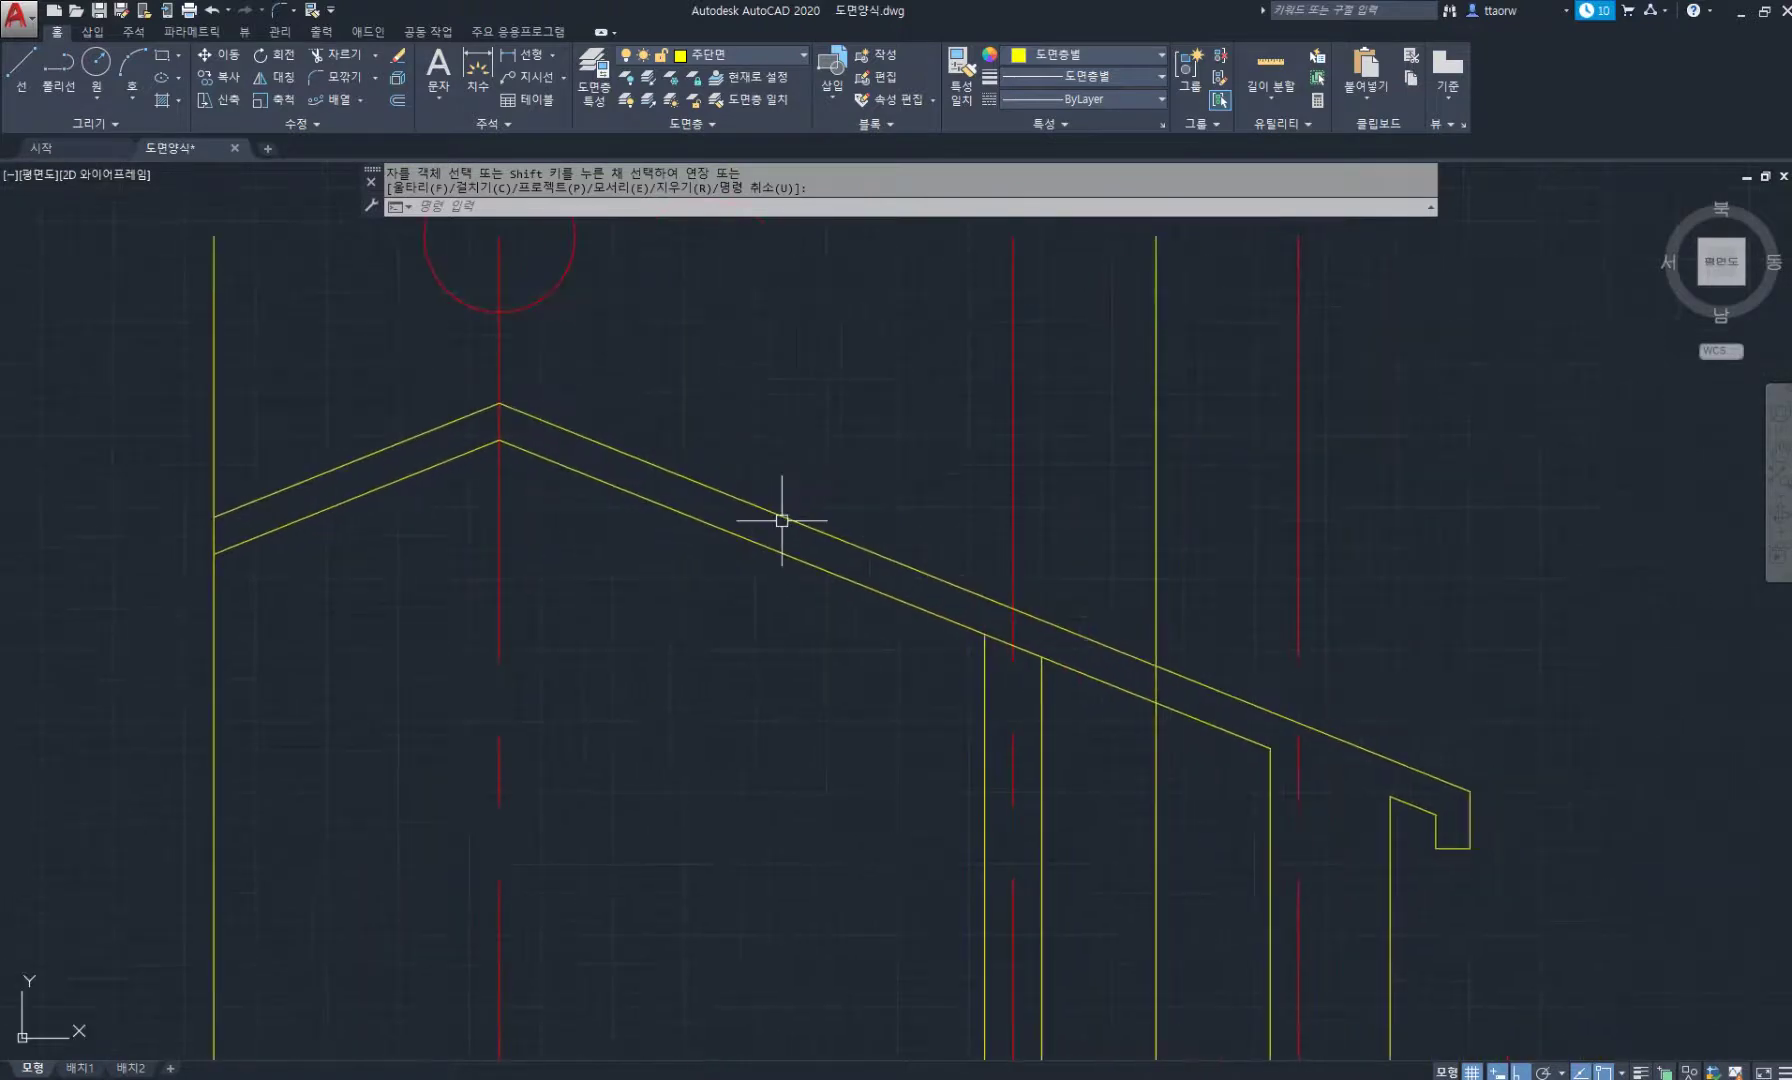
{"action": "key", "text": "Escape"}
{"action": "key", "text": "Return"}
{"action": "left_click", "coordinate": [1504, 912]}
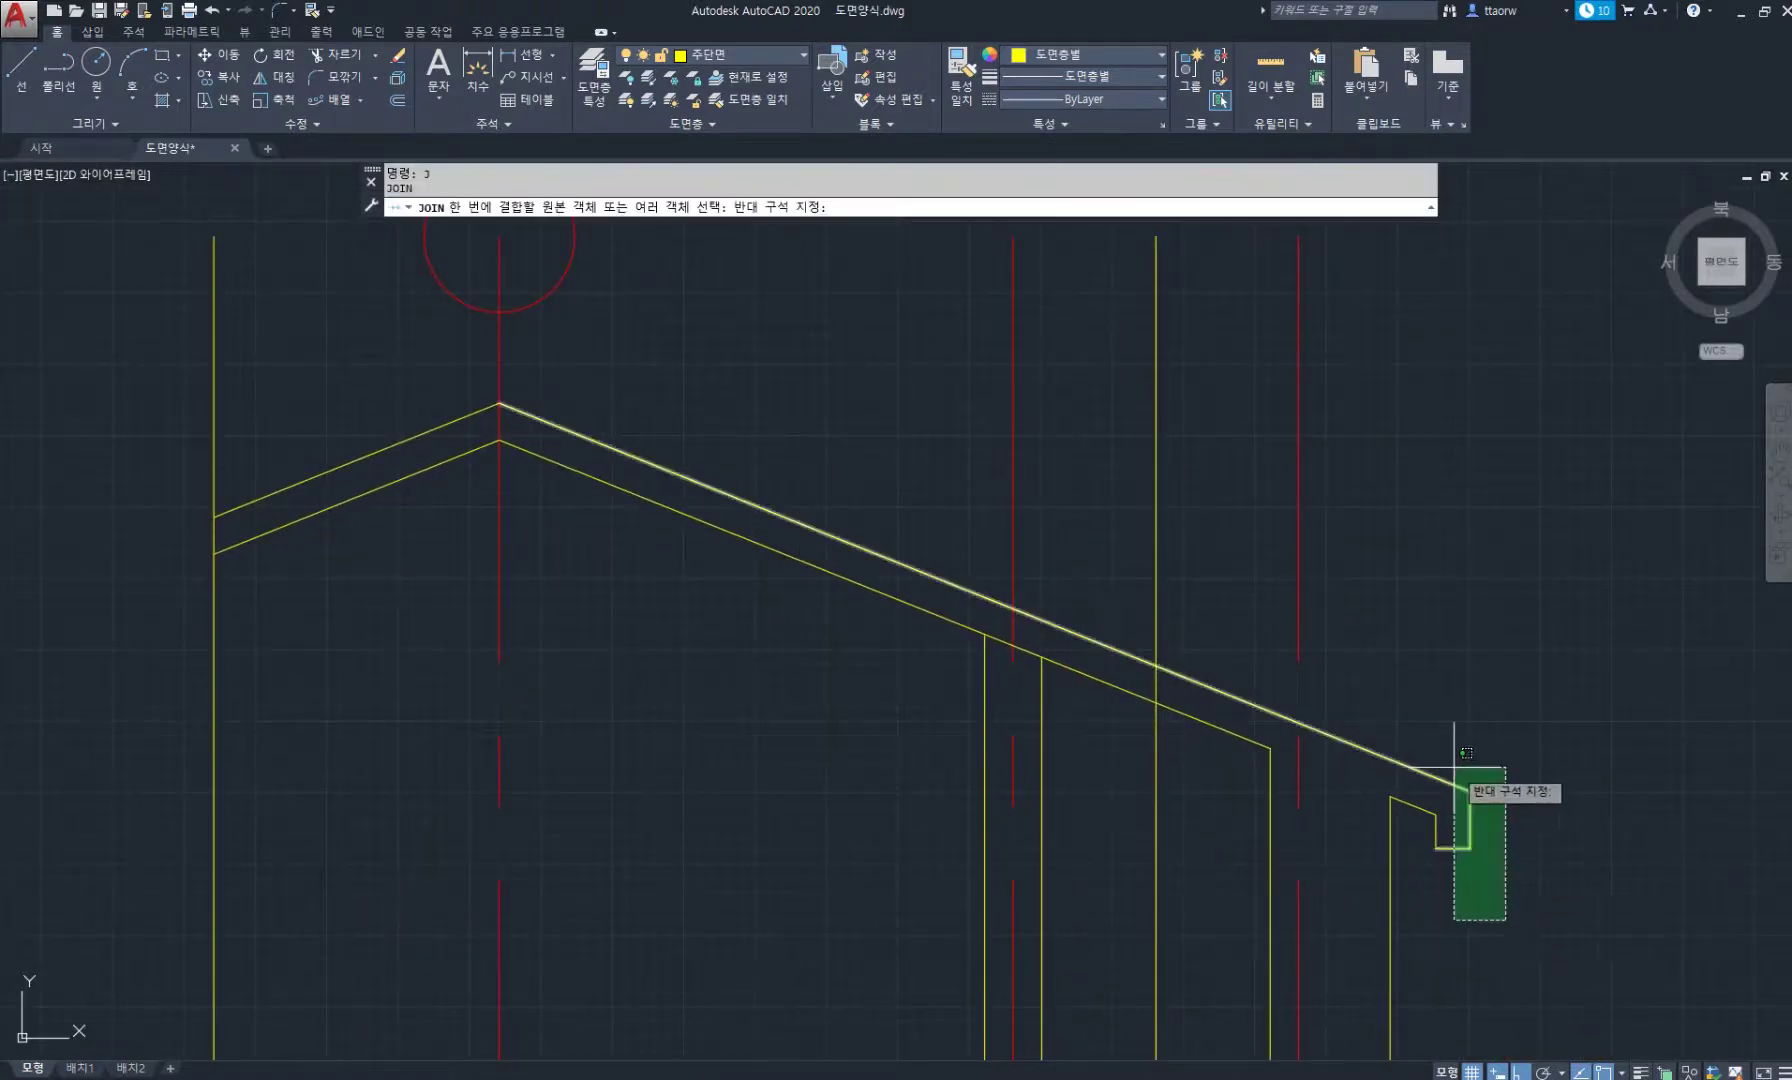
{"action": "left_click", "coordinate": [1450, 766]}
{"action": "left_click", "coordinate": [445, 426]}
{"action": "key", "text": "Return"}
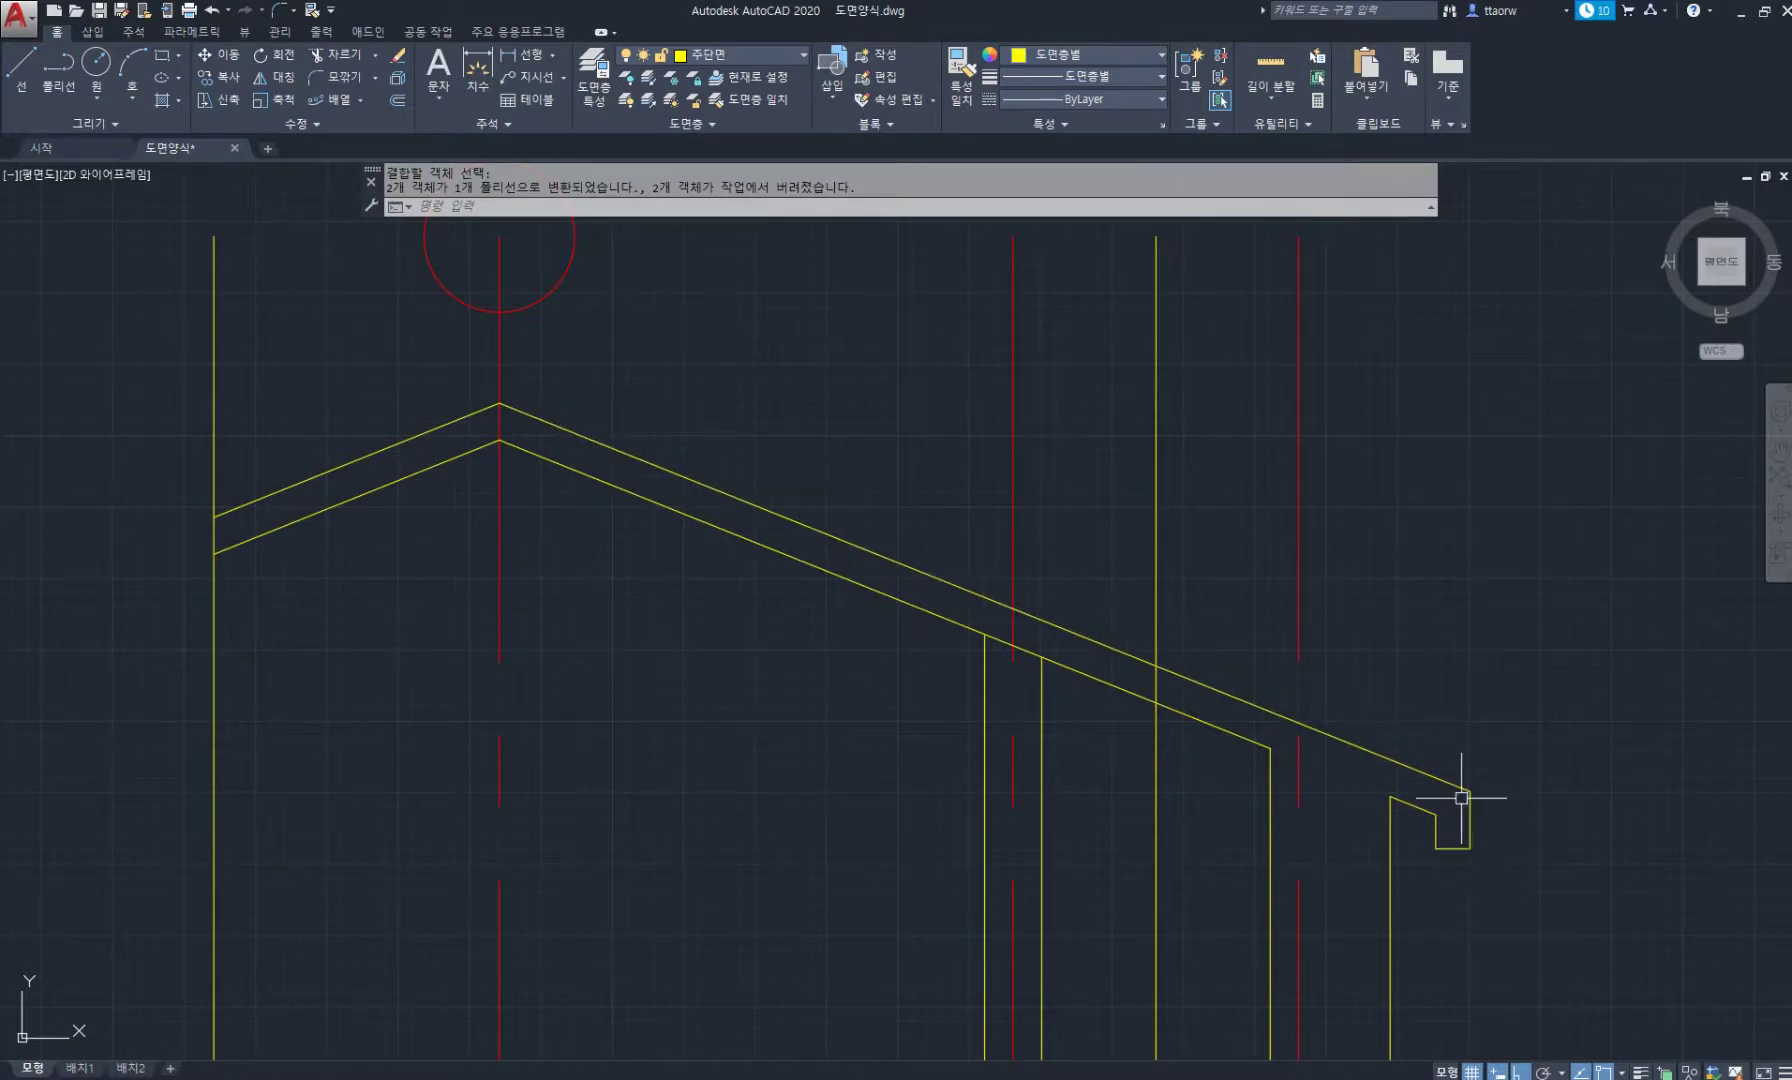
Fillet the upper roof outline with radius 0 in Multiple mode so its left and right slopes connect at the ridge.
{"action": "type", "text": "f"}
{"action": "key", "text": "Return"}
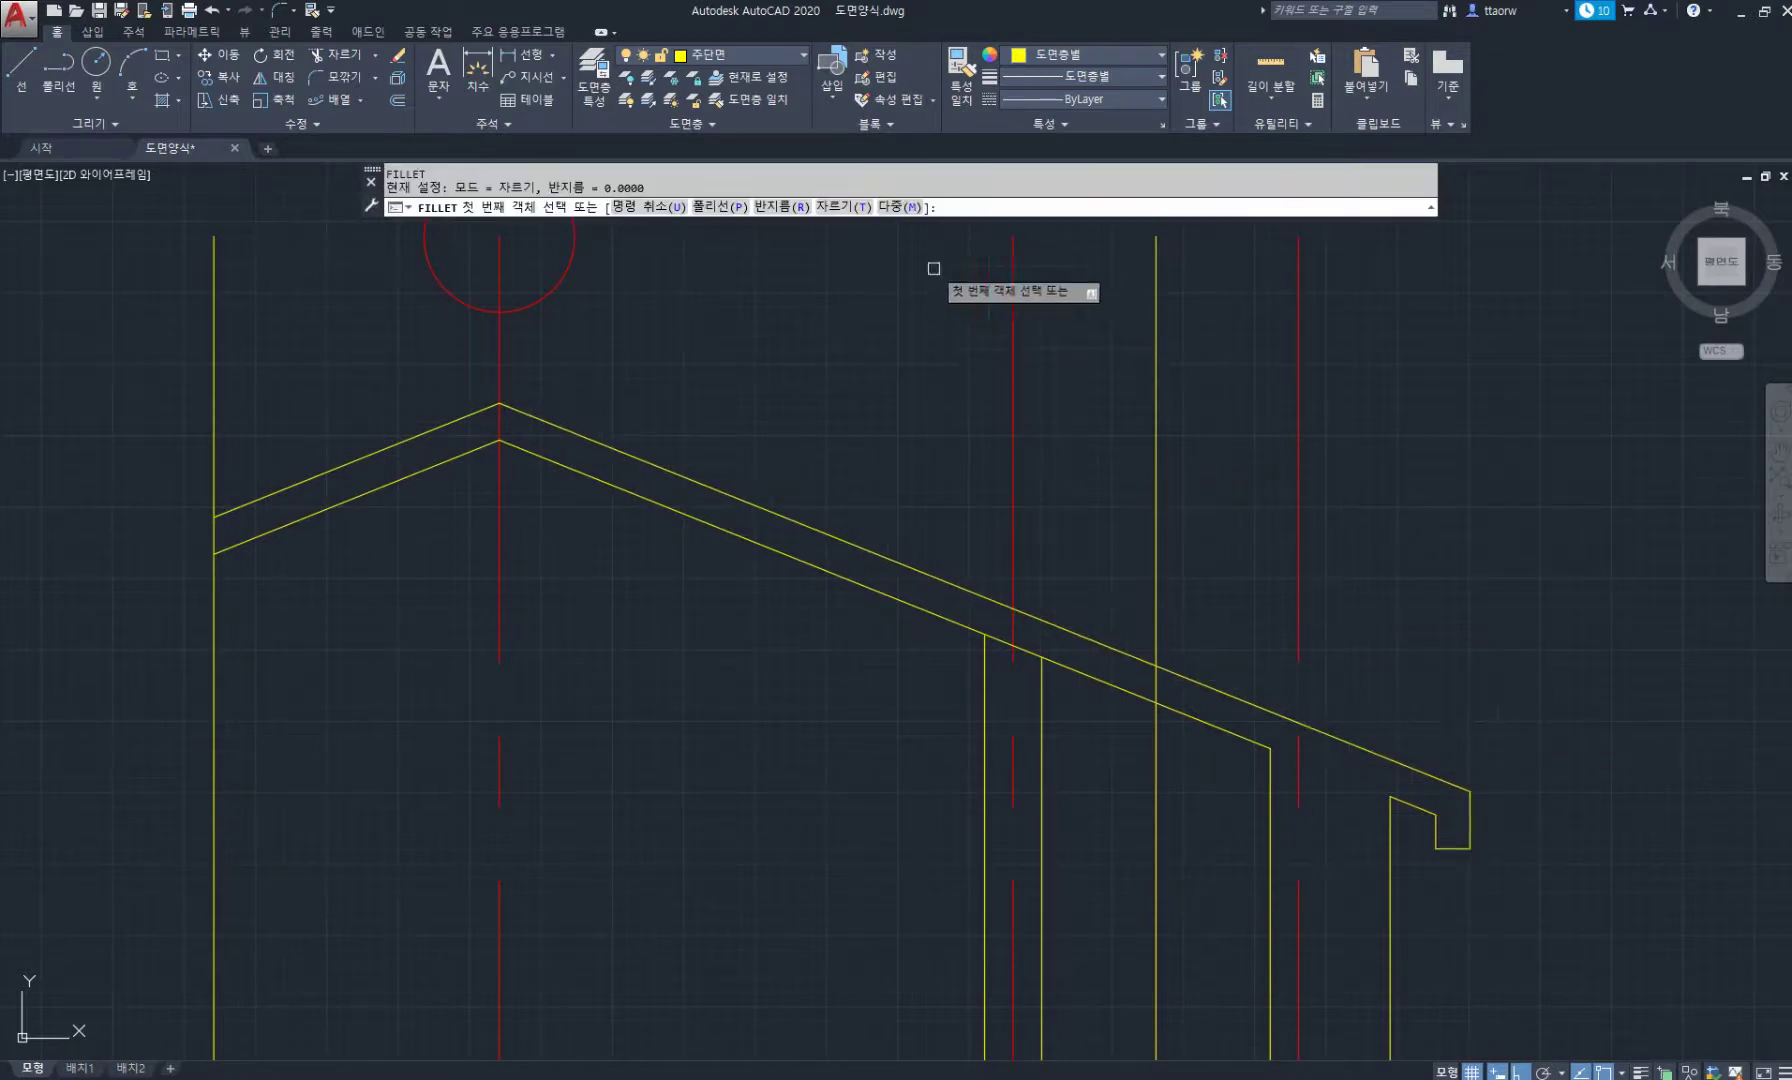
{"action": "left_click", "coordinate": [898, 207]}
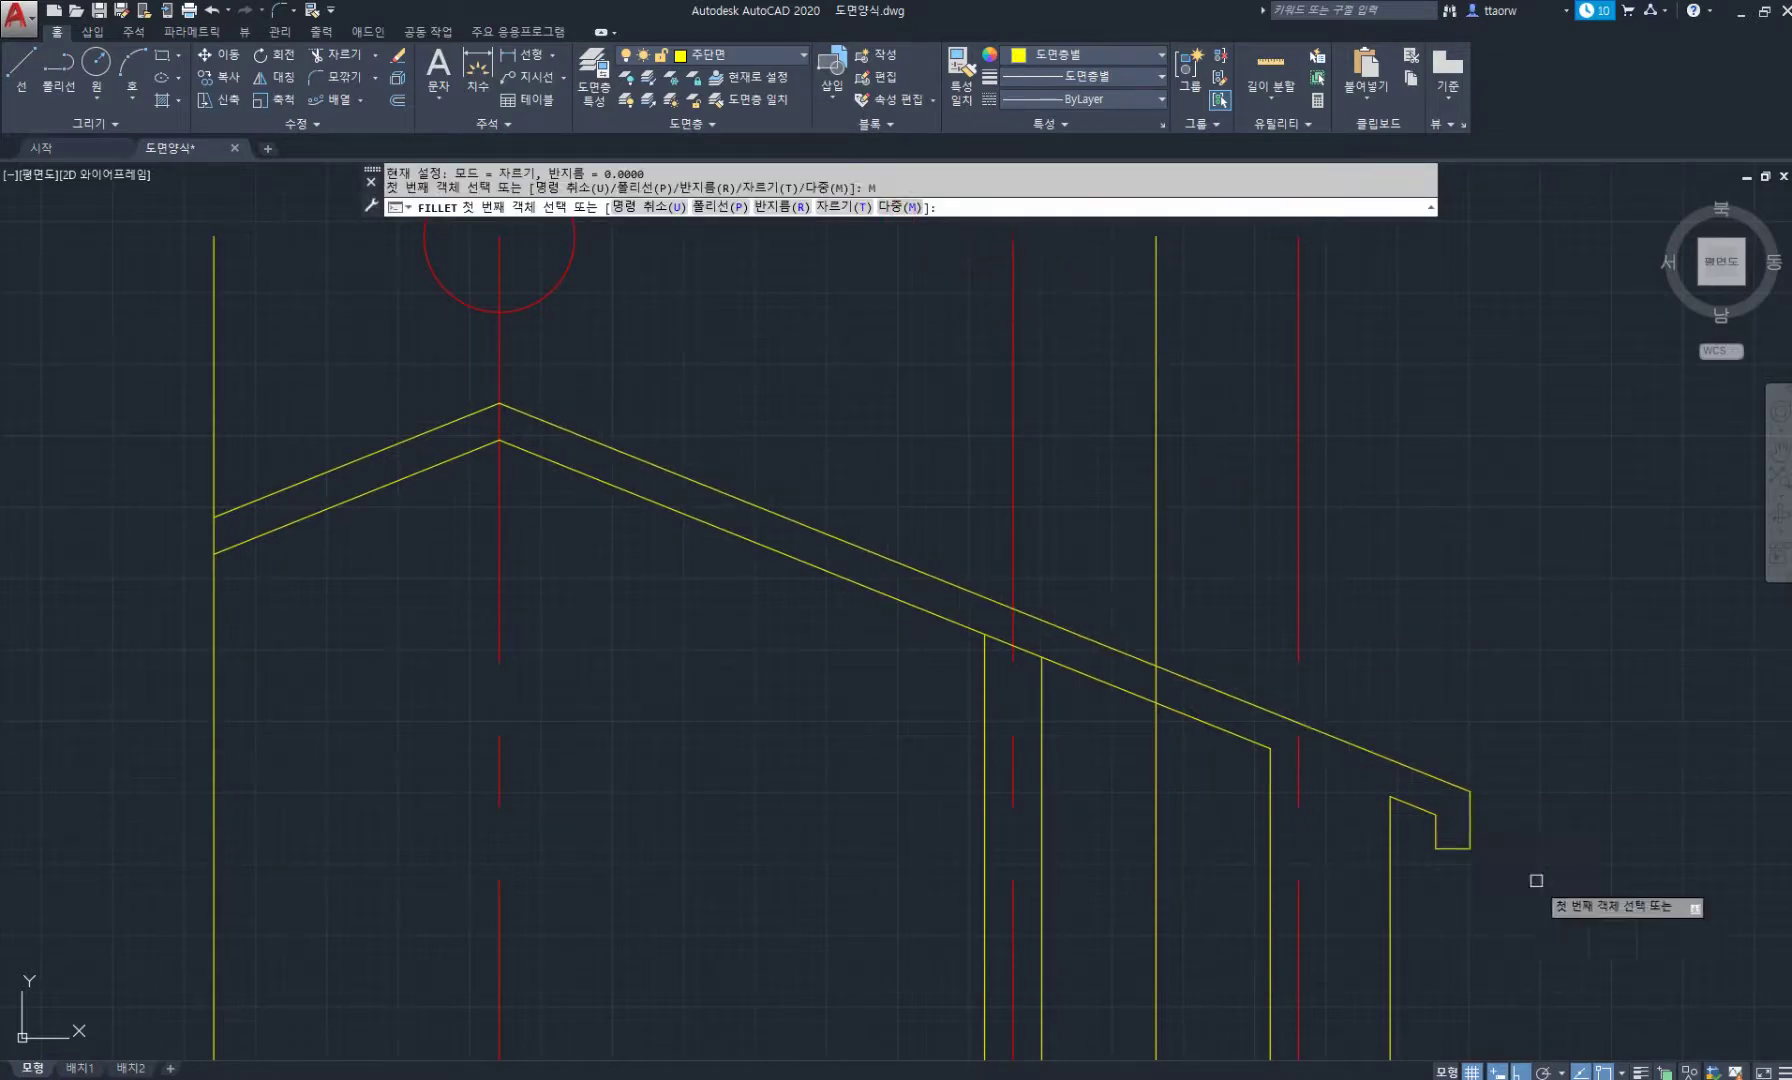
{"action": "left_click", "coordinate": [1424, 774]}
{"action": "left_click", "coordinate": [456, 420]}
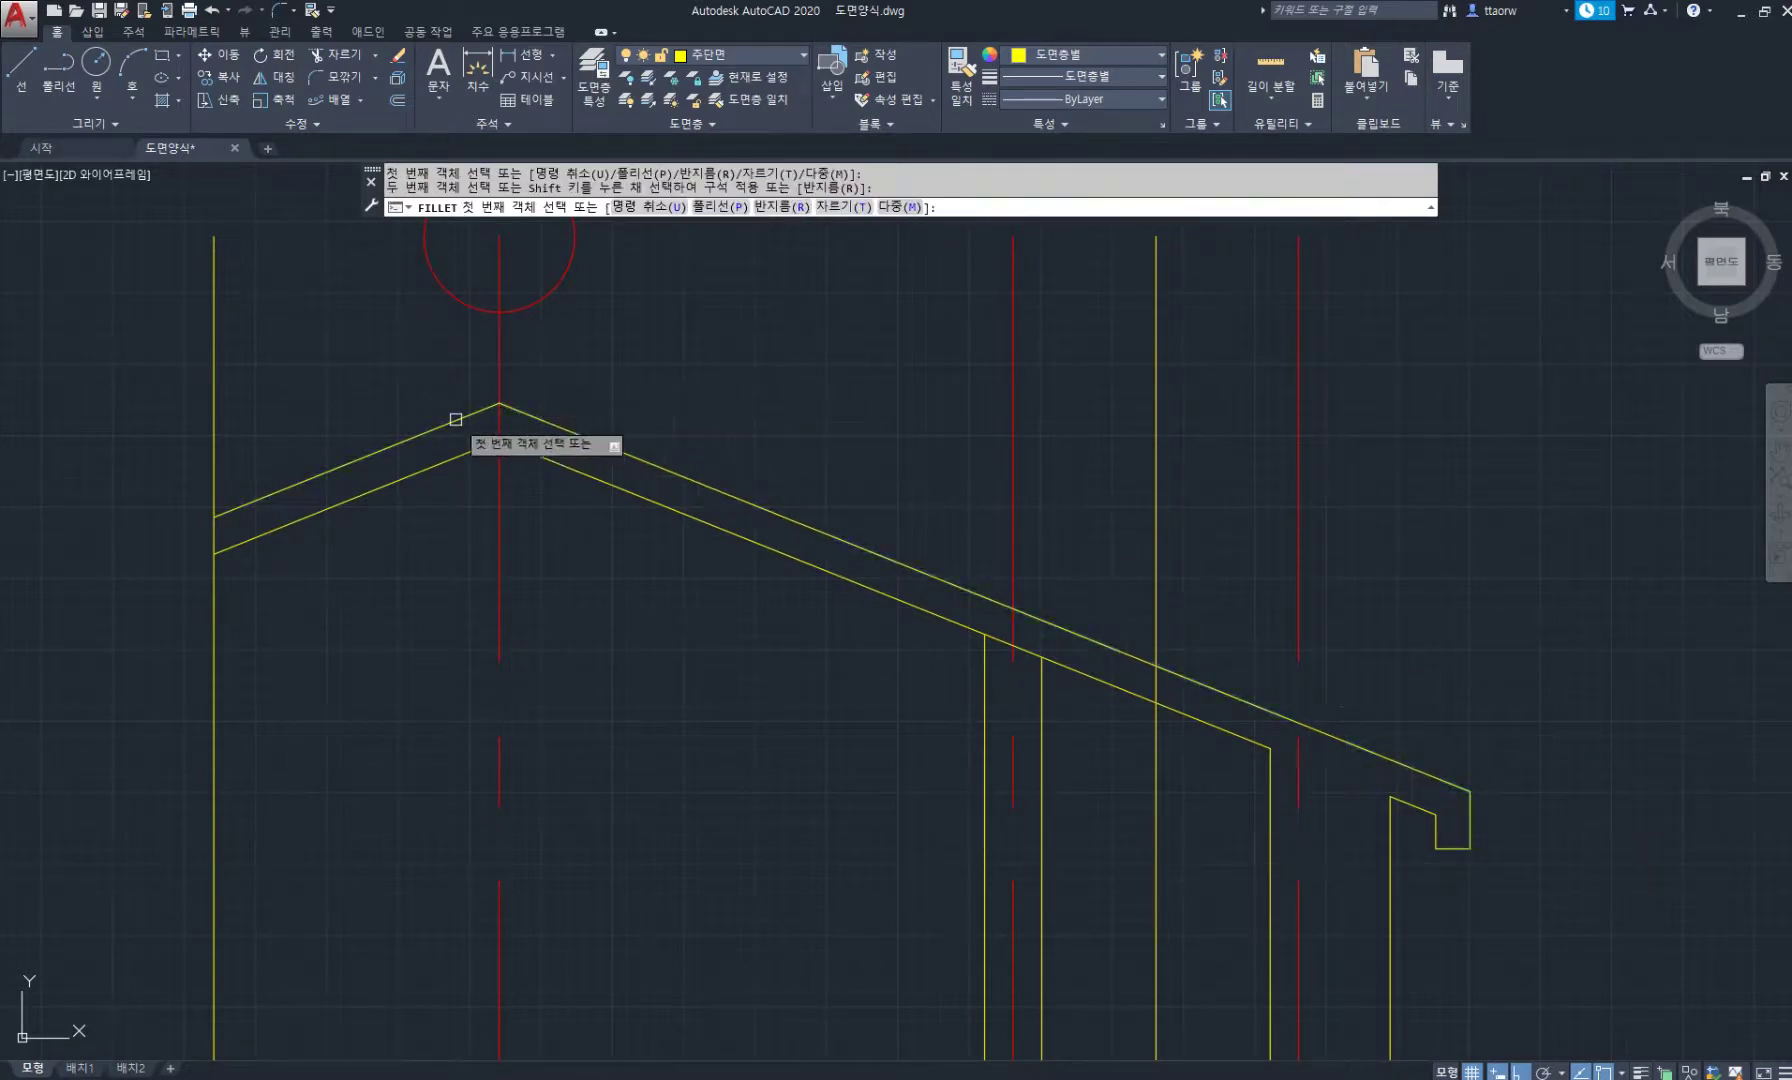
{"action": "key", "text": "Return"}
Offset the roof's upper outline, including the eave end, 20 outward.
{"action": "middle_click_drag", "start_coordinate": [1306, 707], "coordinate": [1203, 650]}
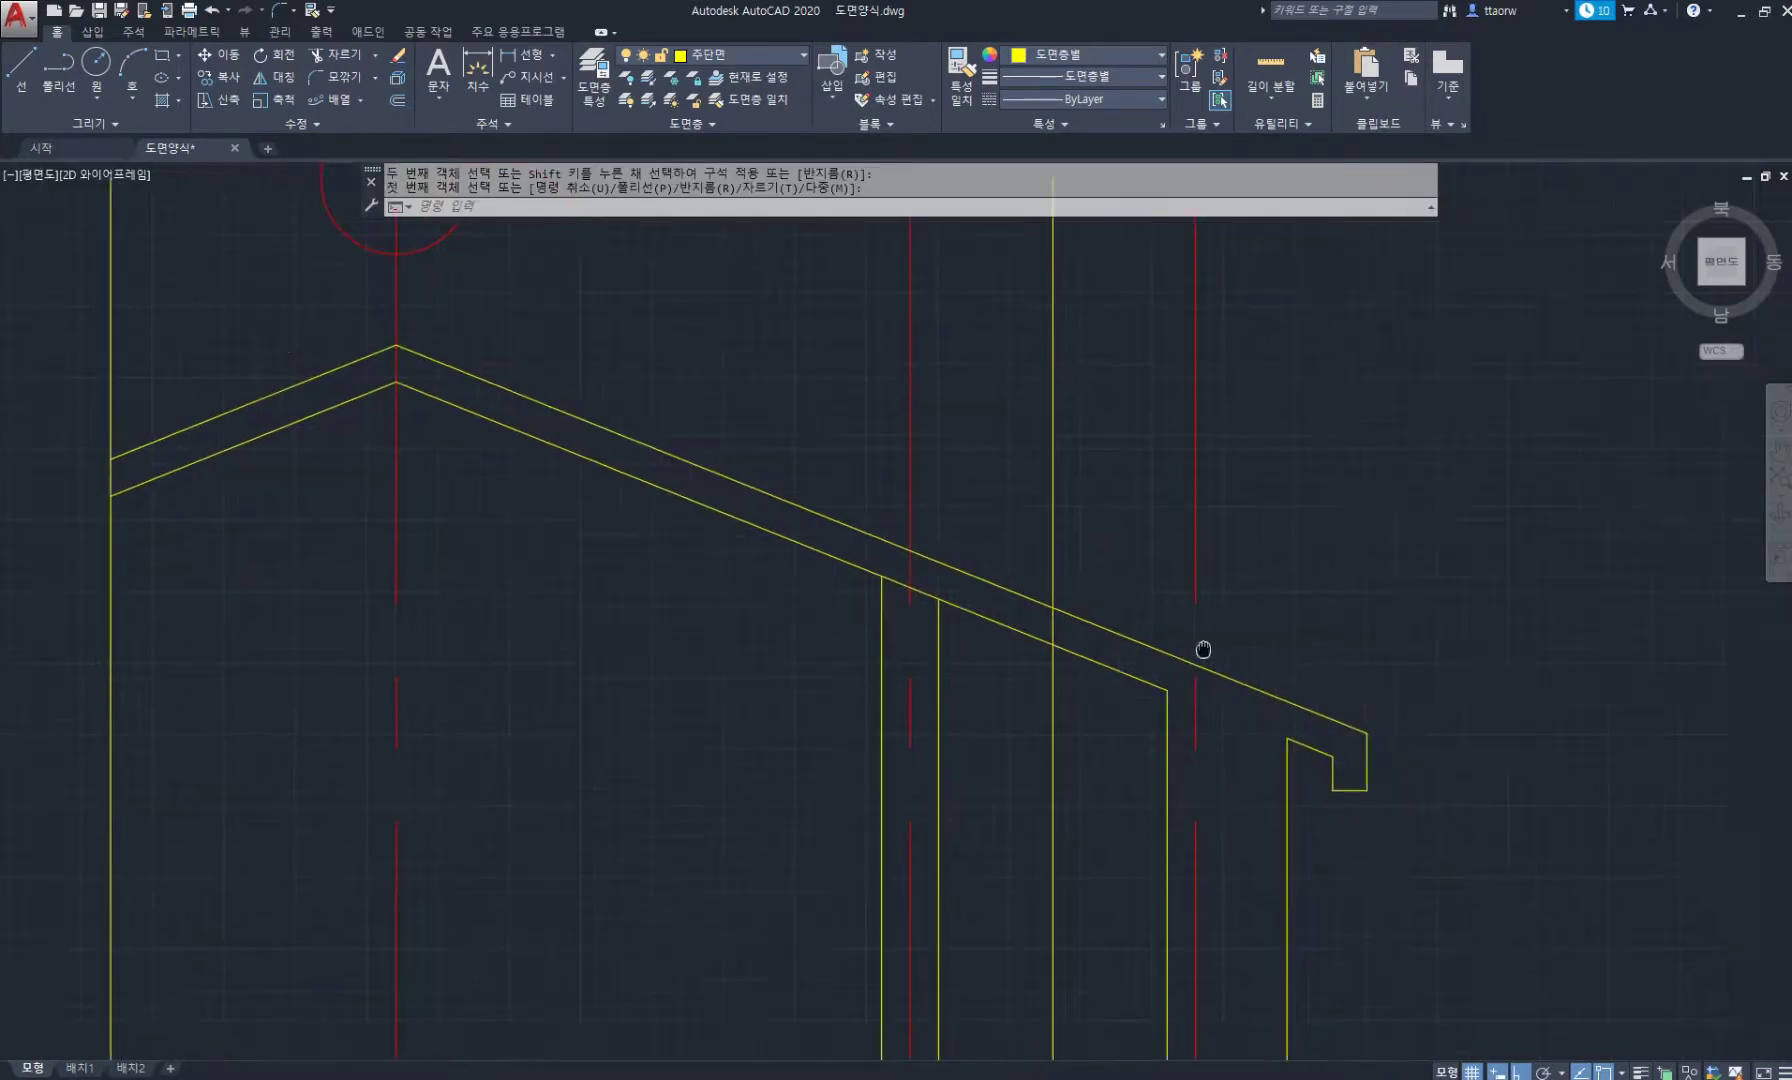
{"action": "type", "text": "o"}
{"action": "key", "text": "Return"}
{"action": "key", "text": "Return"}
{"action": "left_click", "coordinate": [1292, 704]}
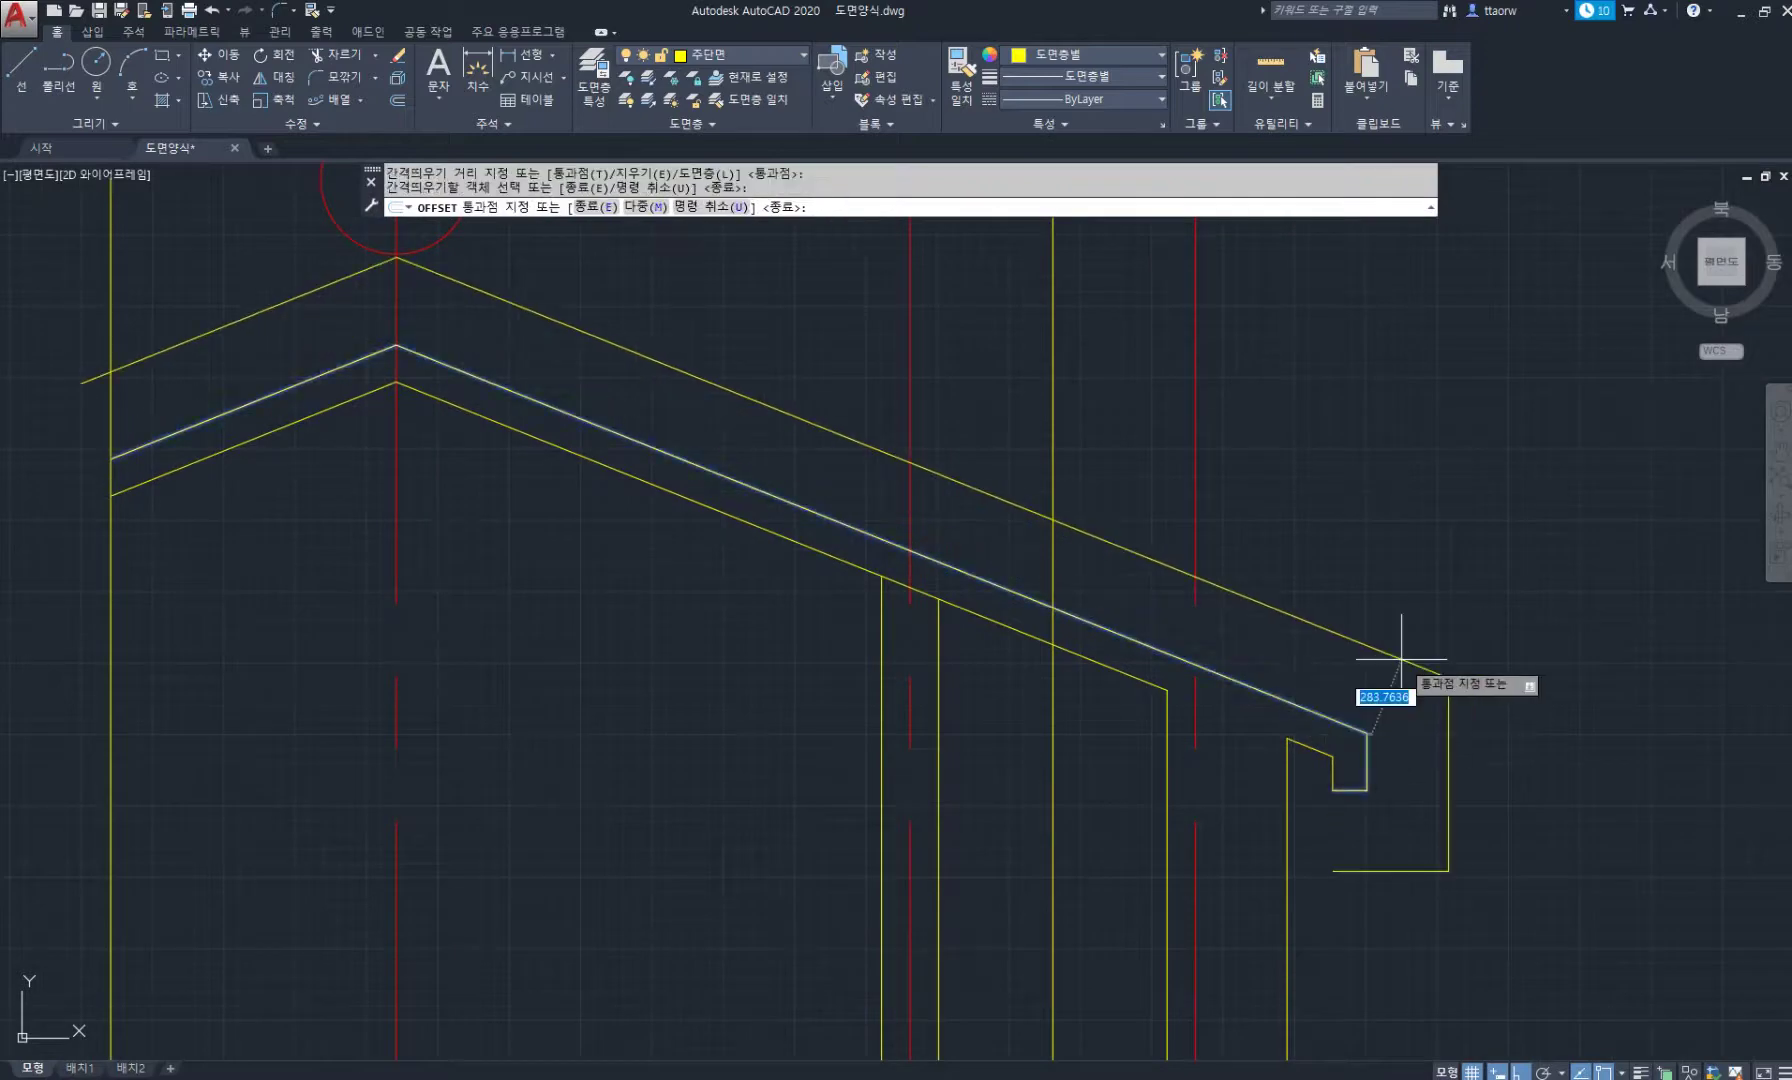
{"action": "key", "text": "Escape"}
{"action": "key", "text": "Escape"}
Copy the whole section drawing horizontally to the empty area beyond the sheet border's right side.
{"action": "scroll", "coordinate": [887, 679], "scroll_direction": "down", "scroll_amount": 8}
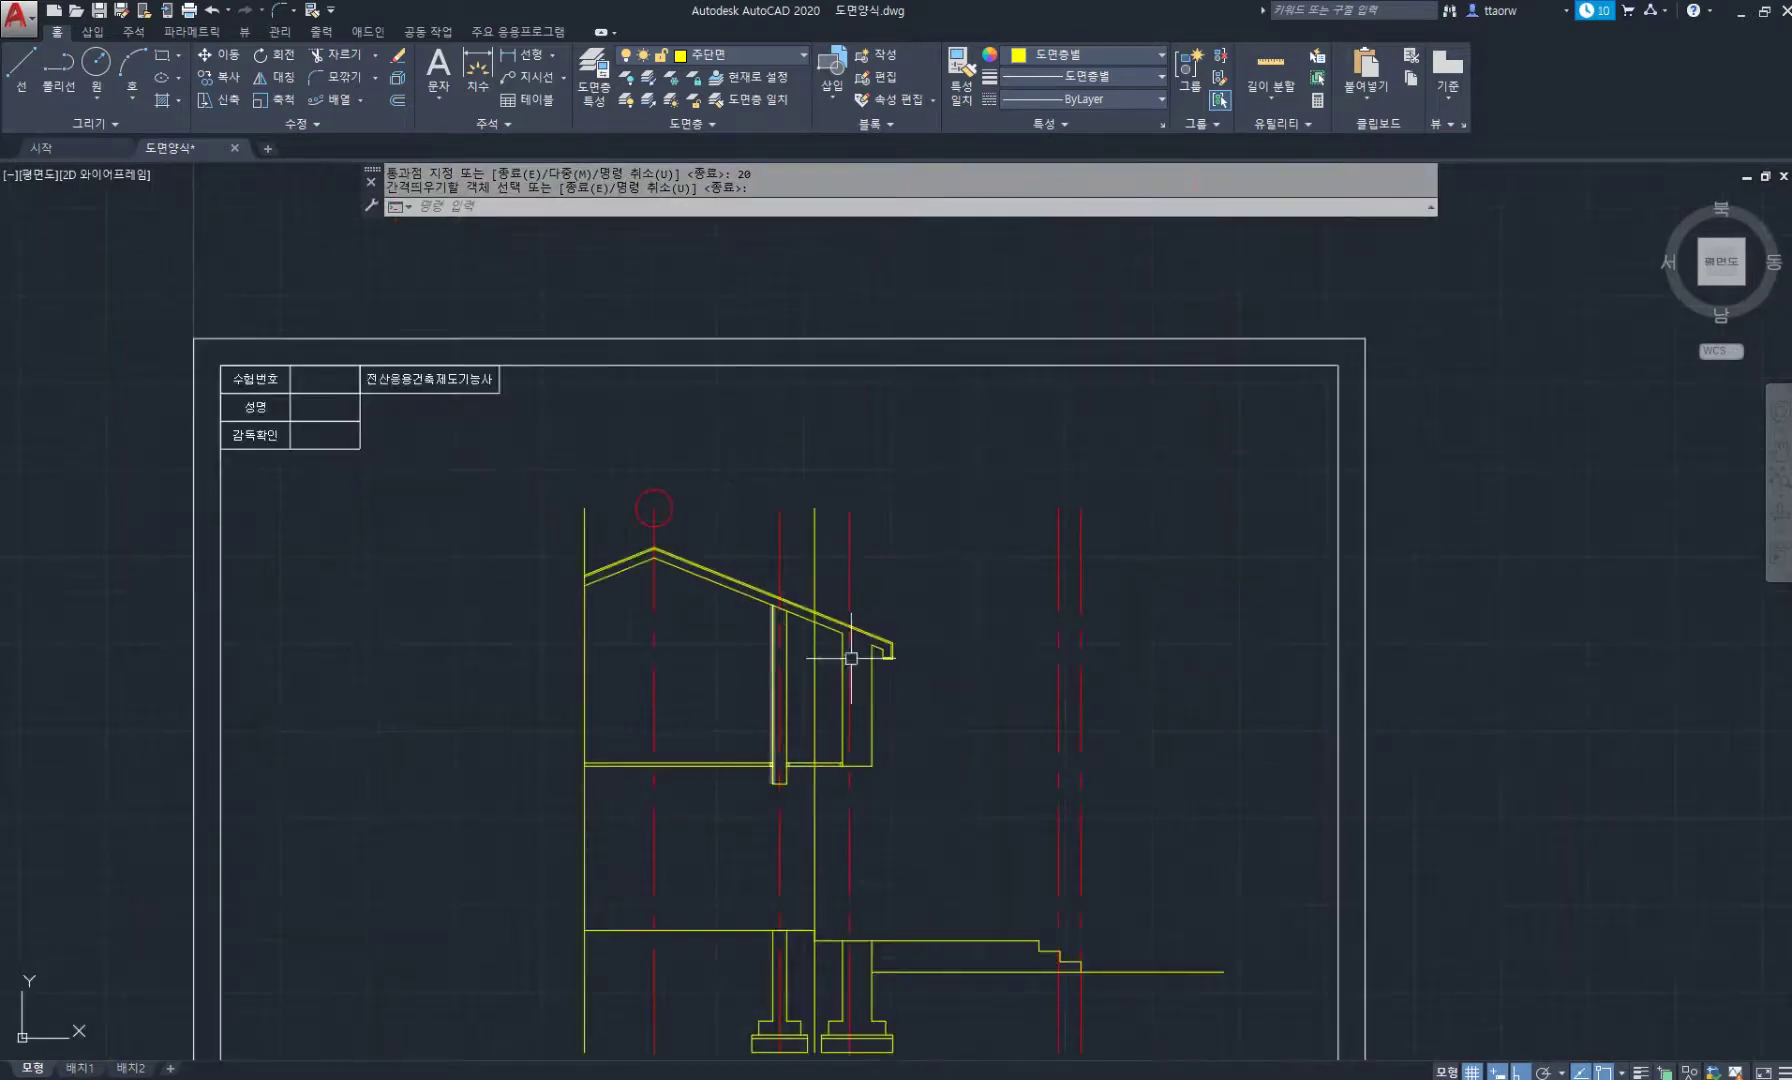
{"action": "middle_click_drag", "start_coordinate": [887, 679], "coordinate": [767, 649]}
{"action": "type", "text": "co"}
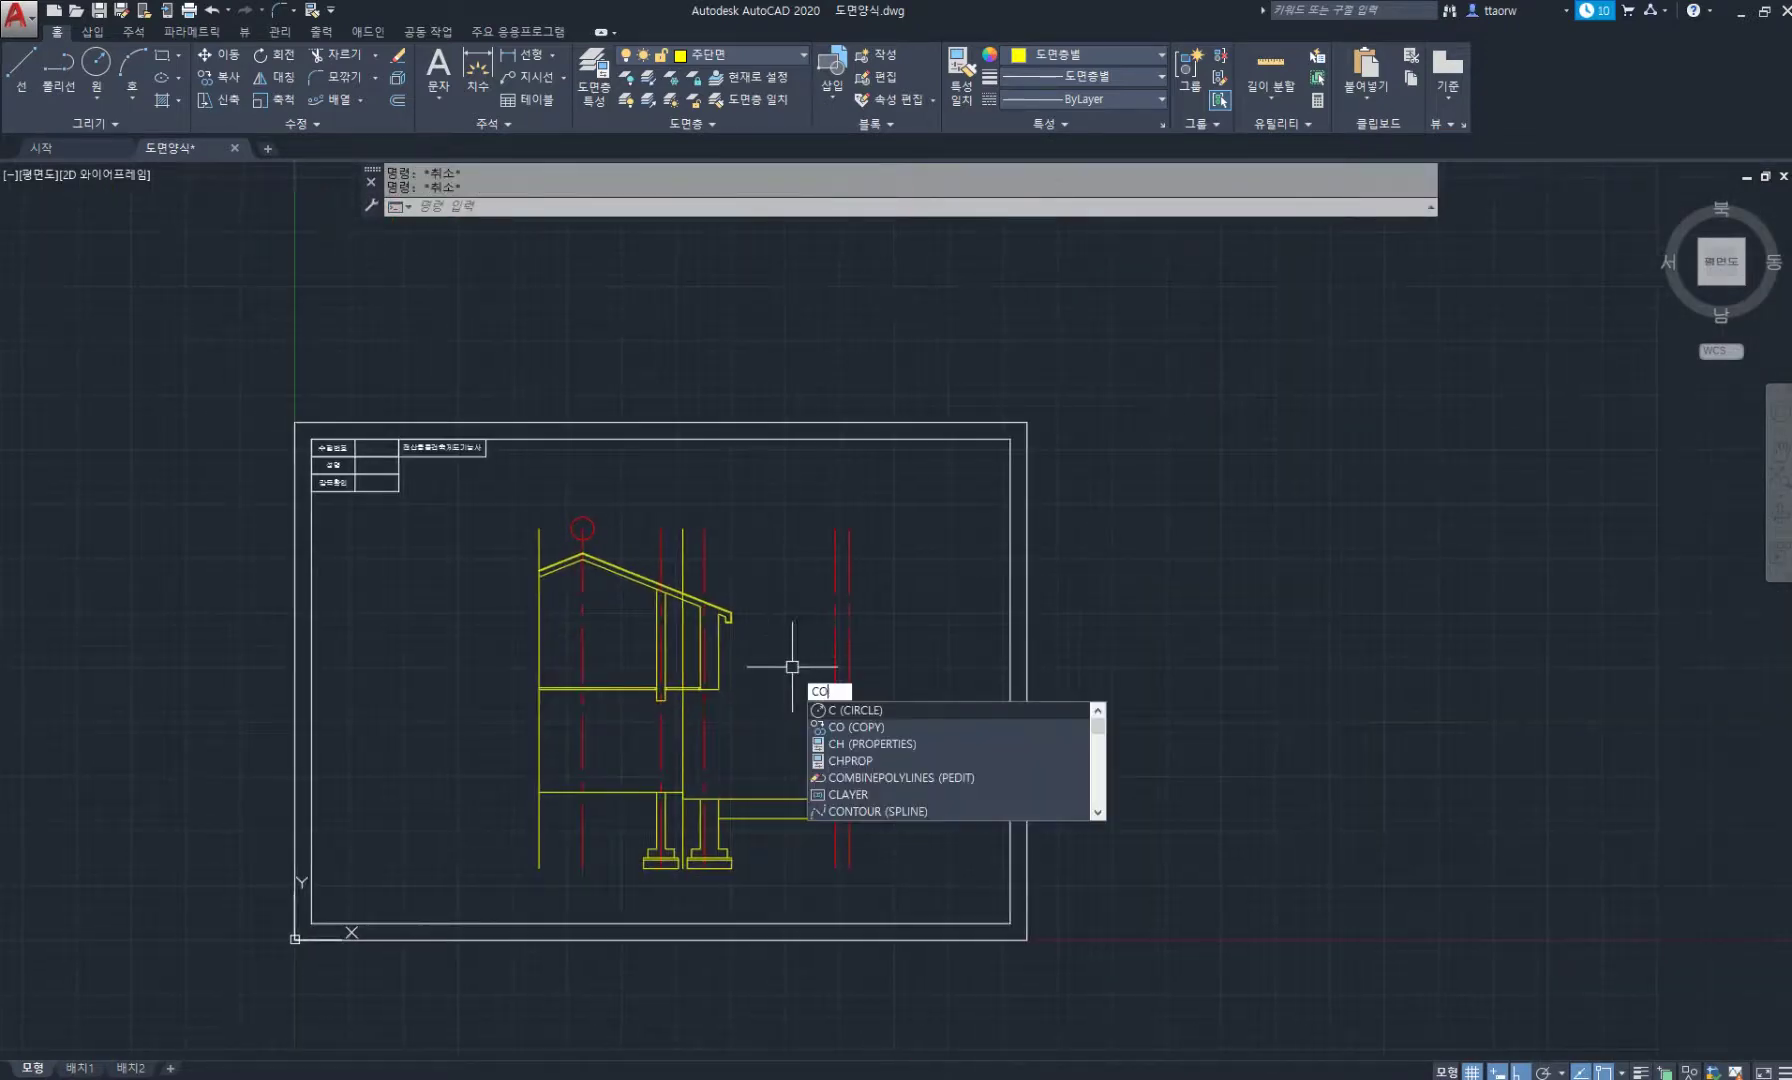
{"action": "key", "text": "Return"}
{"action": "left_click", "coordinate": [932, 897]}
{"action": "left_click", "coordinate": [505, 509]}
{"action": "key", "text": "Return"}
{"action": "left_click", "coordinate": [562, 980]}
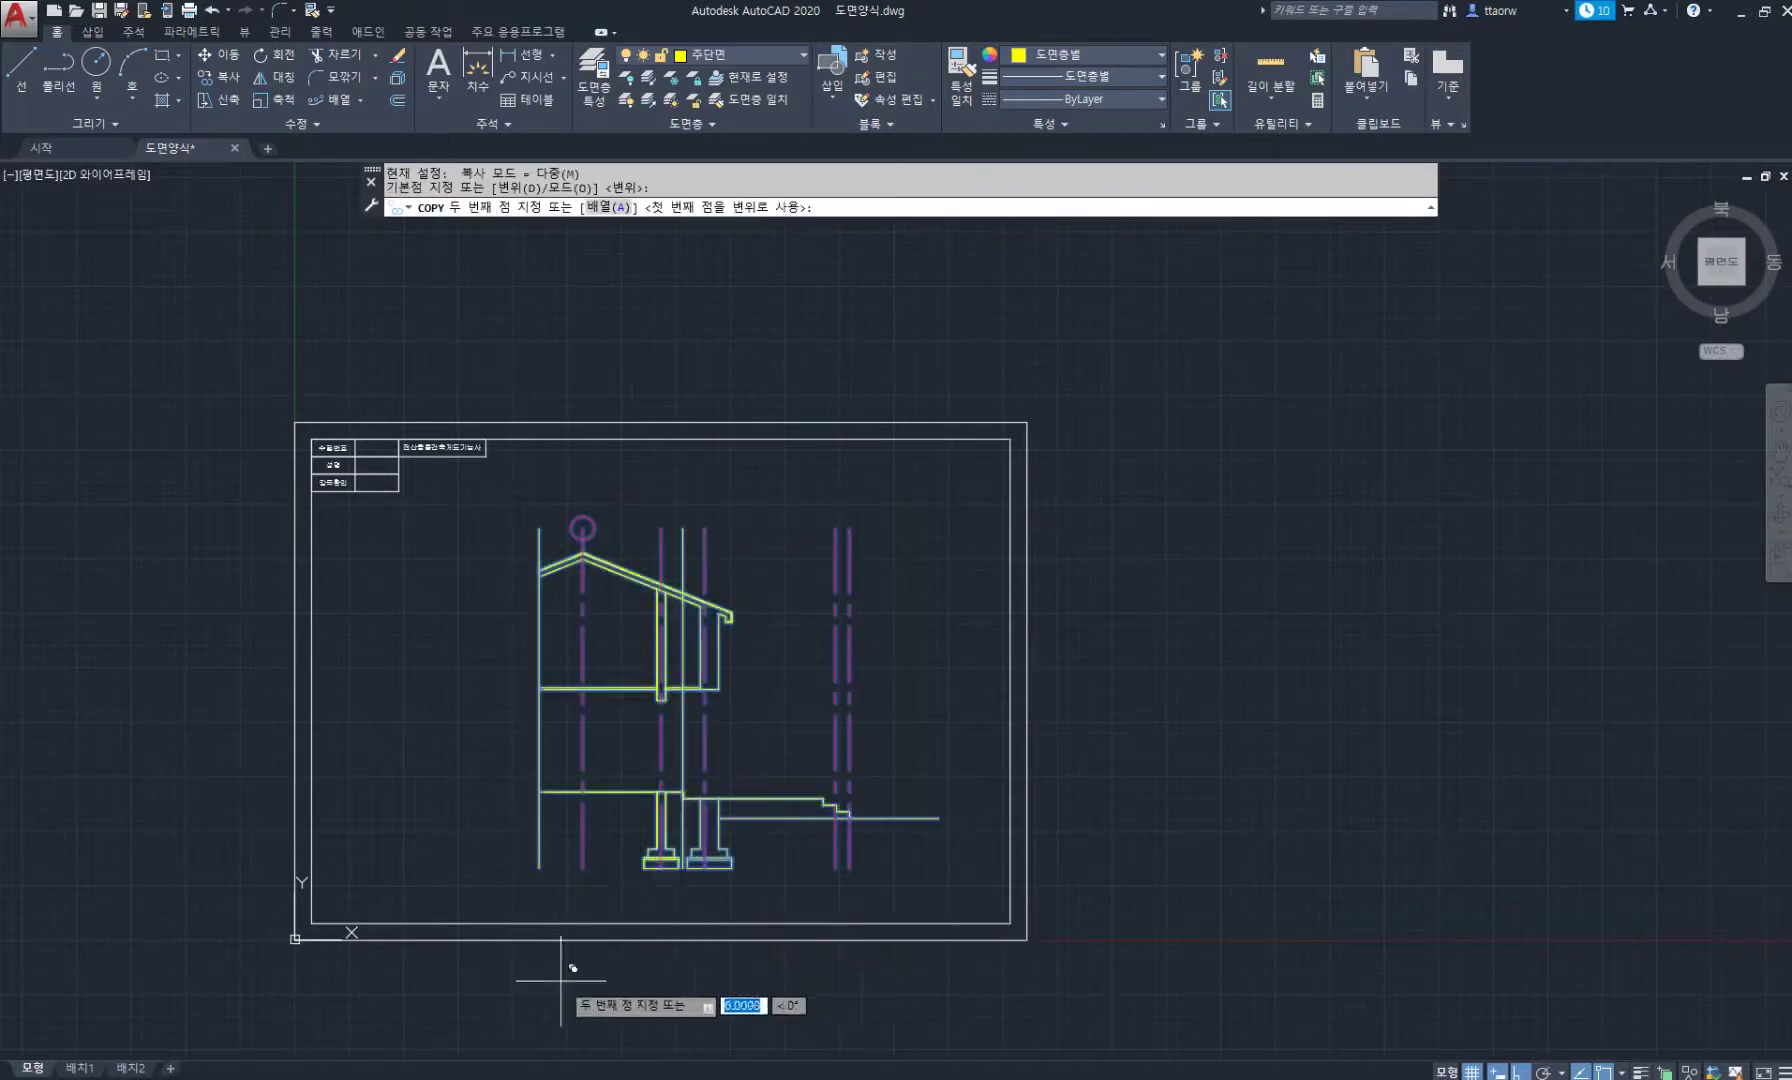
{"action": "left_click", "coordinate": [1140, 990]}
{"action": "key", "text": "Return"}
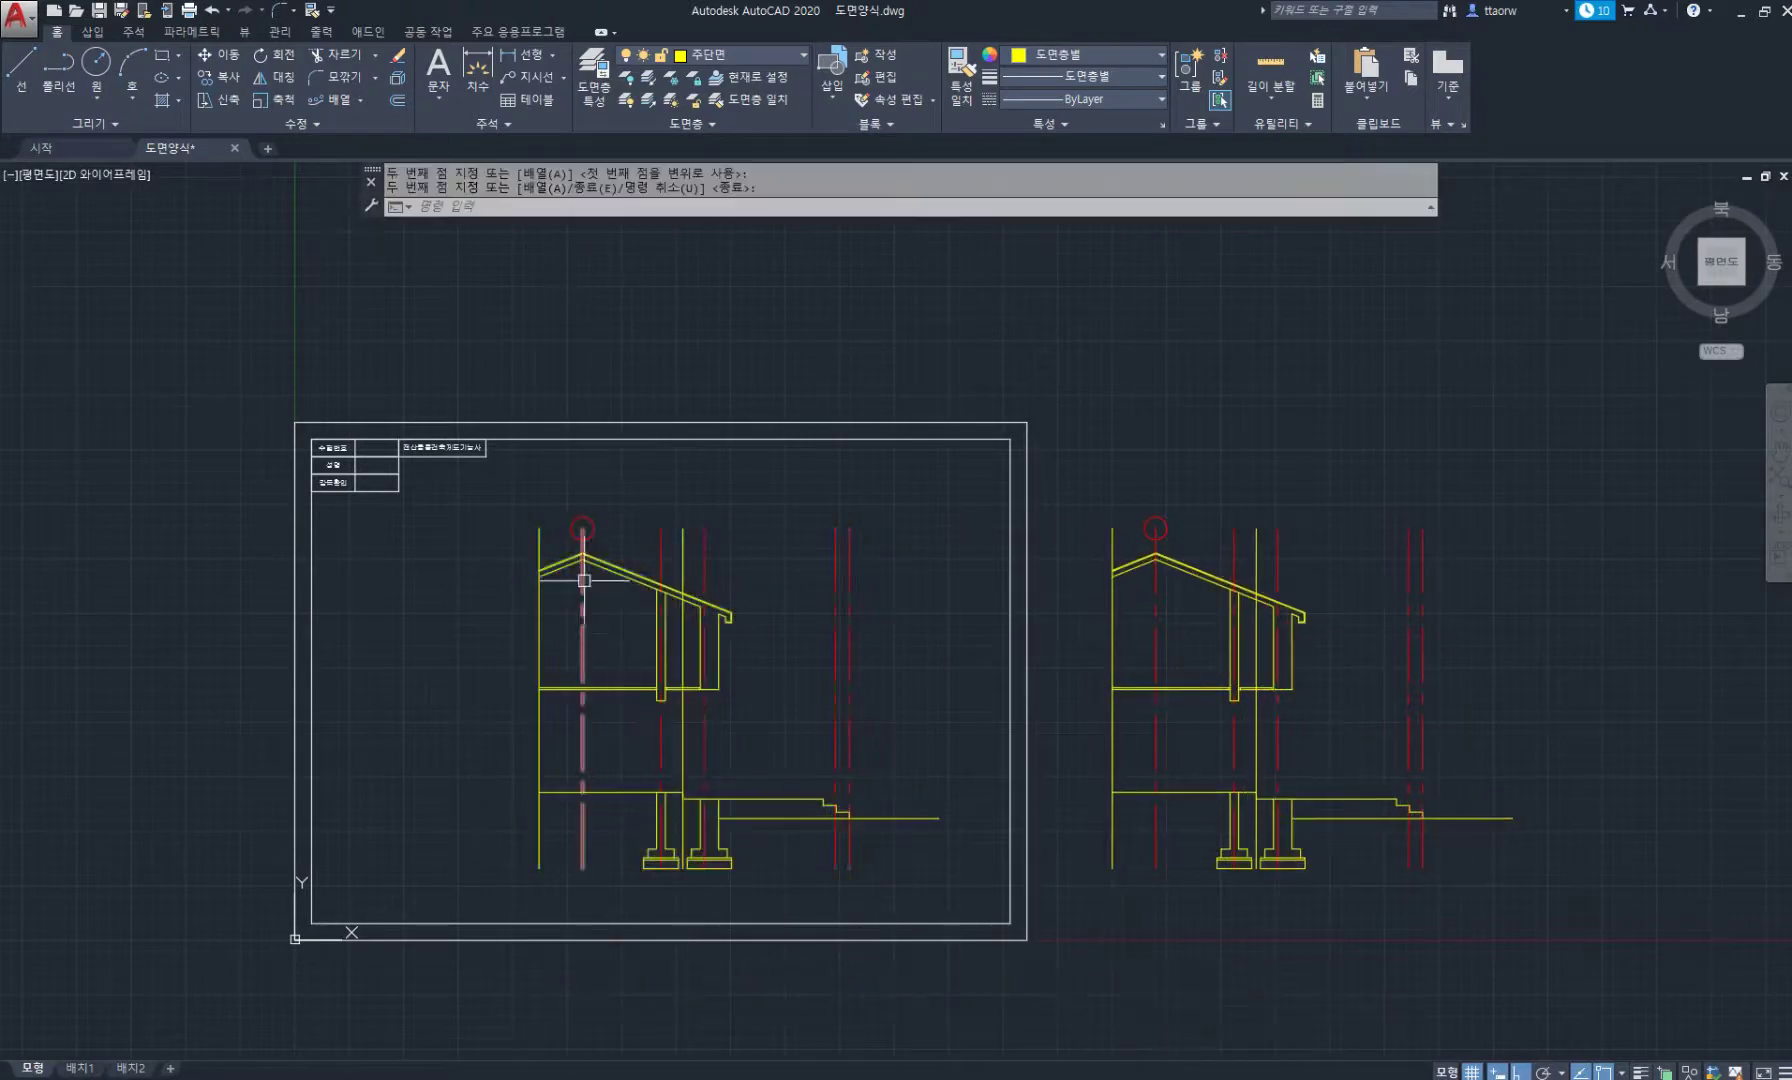
Draw a line 300 straight down from the roof underside's ridge point, continued by a short horizontal line to the left.
{"action": "scroll", "coordinate": [615, 572], "scroll_direction": "up", "scroll_amount": 8}
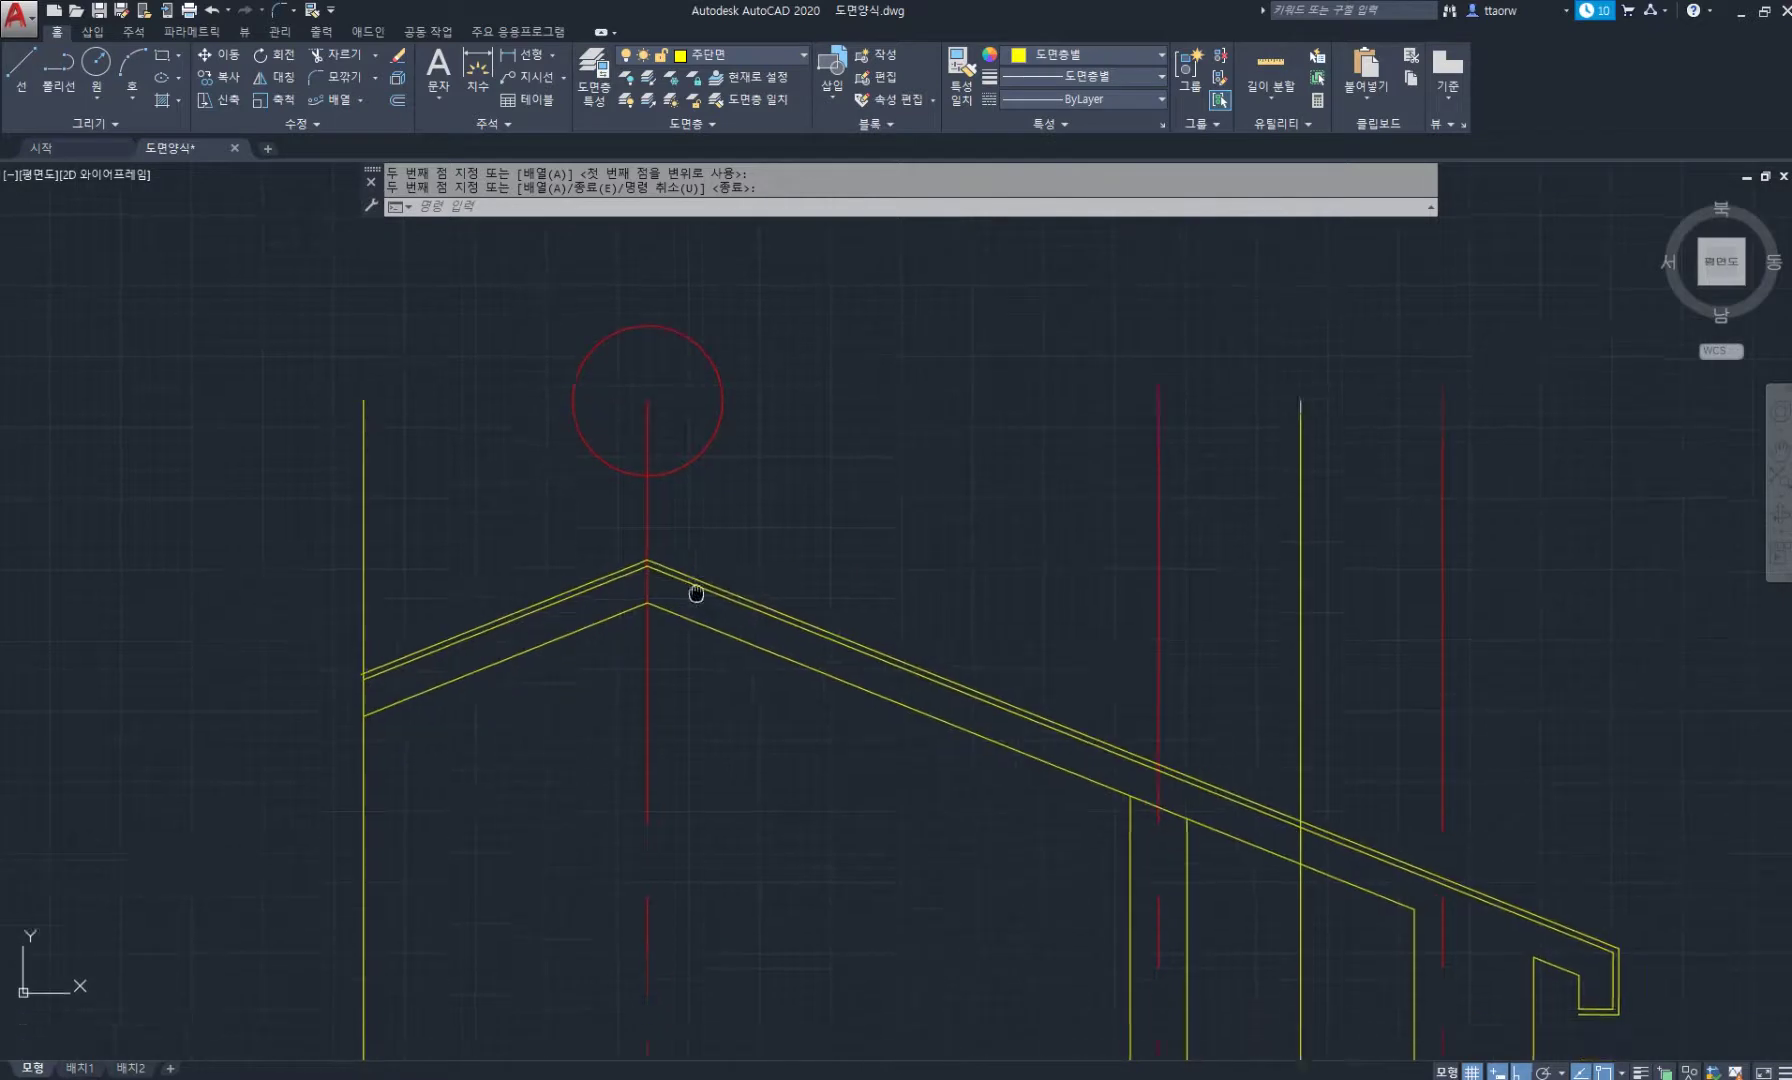
{"action": "type", "text": "l"}
{"action": "key", "text": "Return"}
{"action": "scroll", "coordinate": [657, 587], "scroll_direction": "up", "scroll_amount": 4}
{"action": "left_click", "coordinate": [671, 546]}
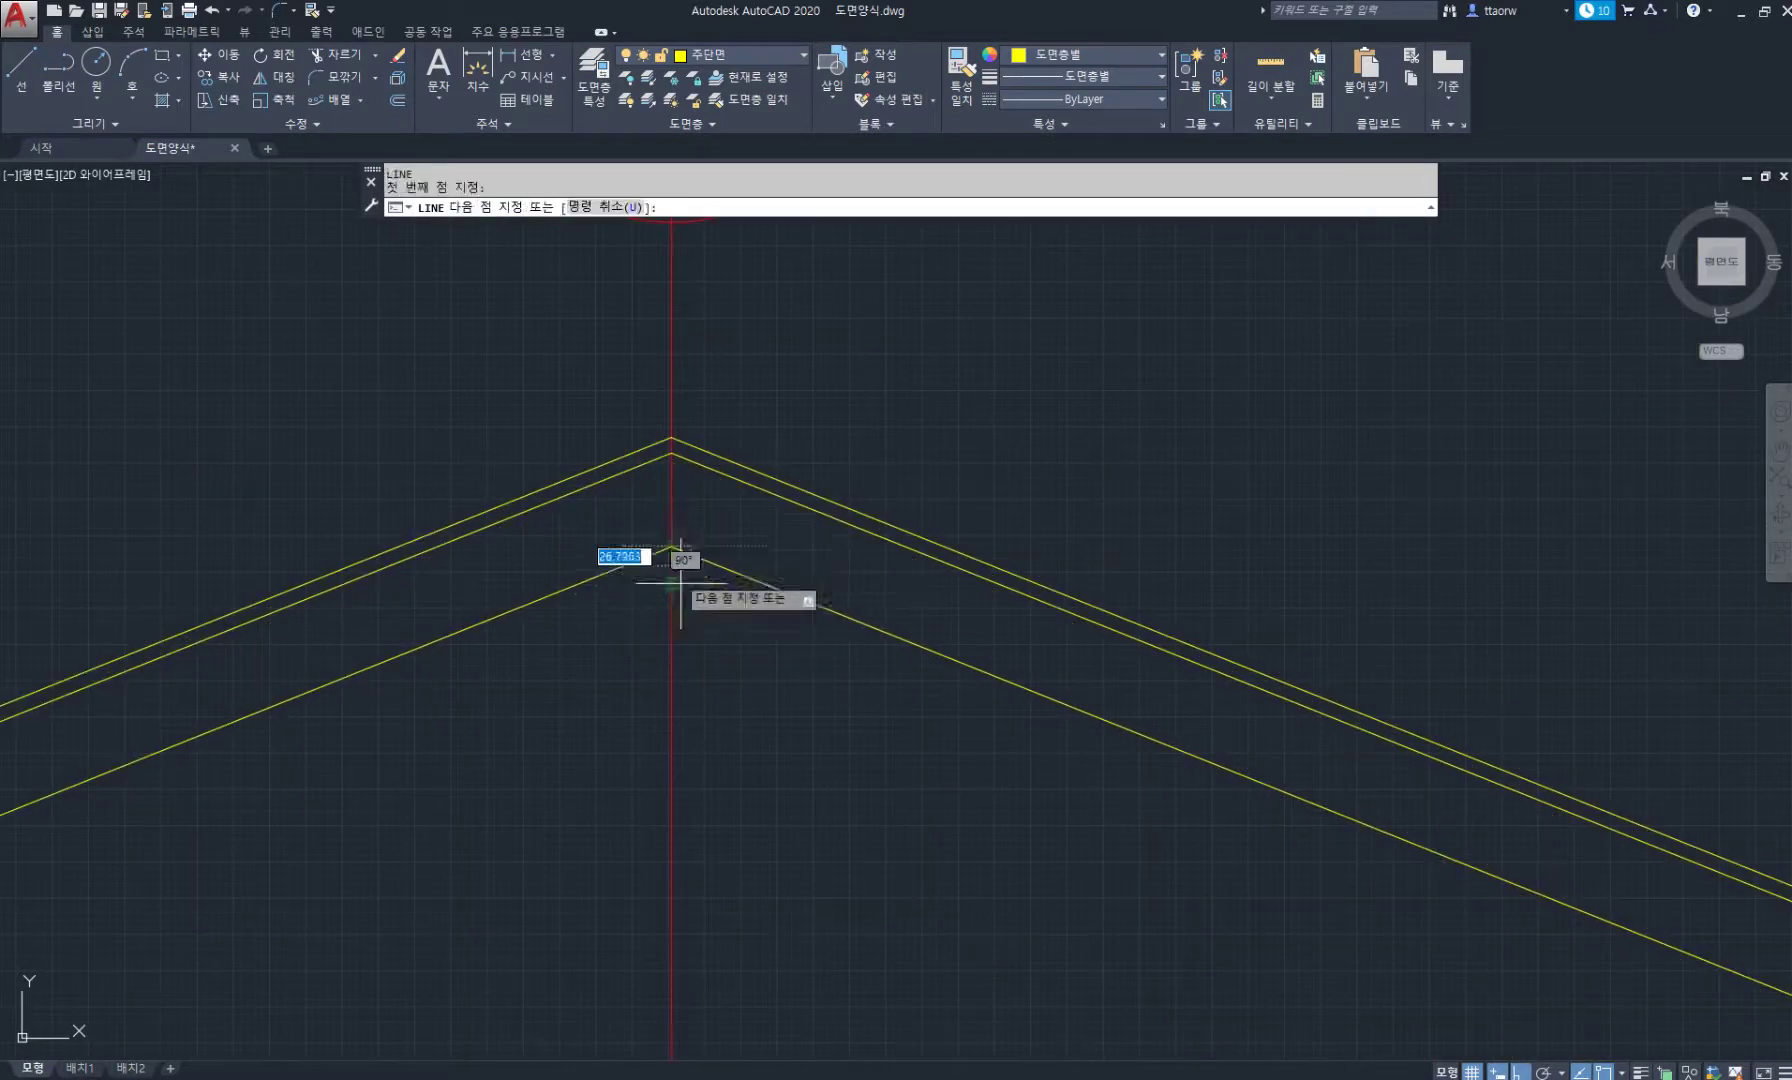
{"action": "middle_click_drag", "start_coordinate": [747, 787], "coordinate": [757, 741]}
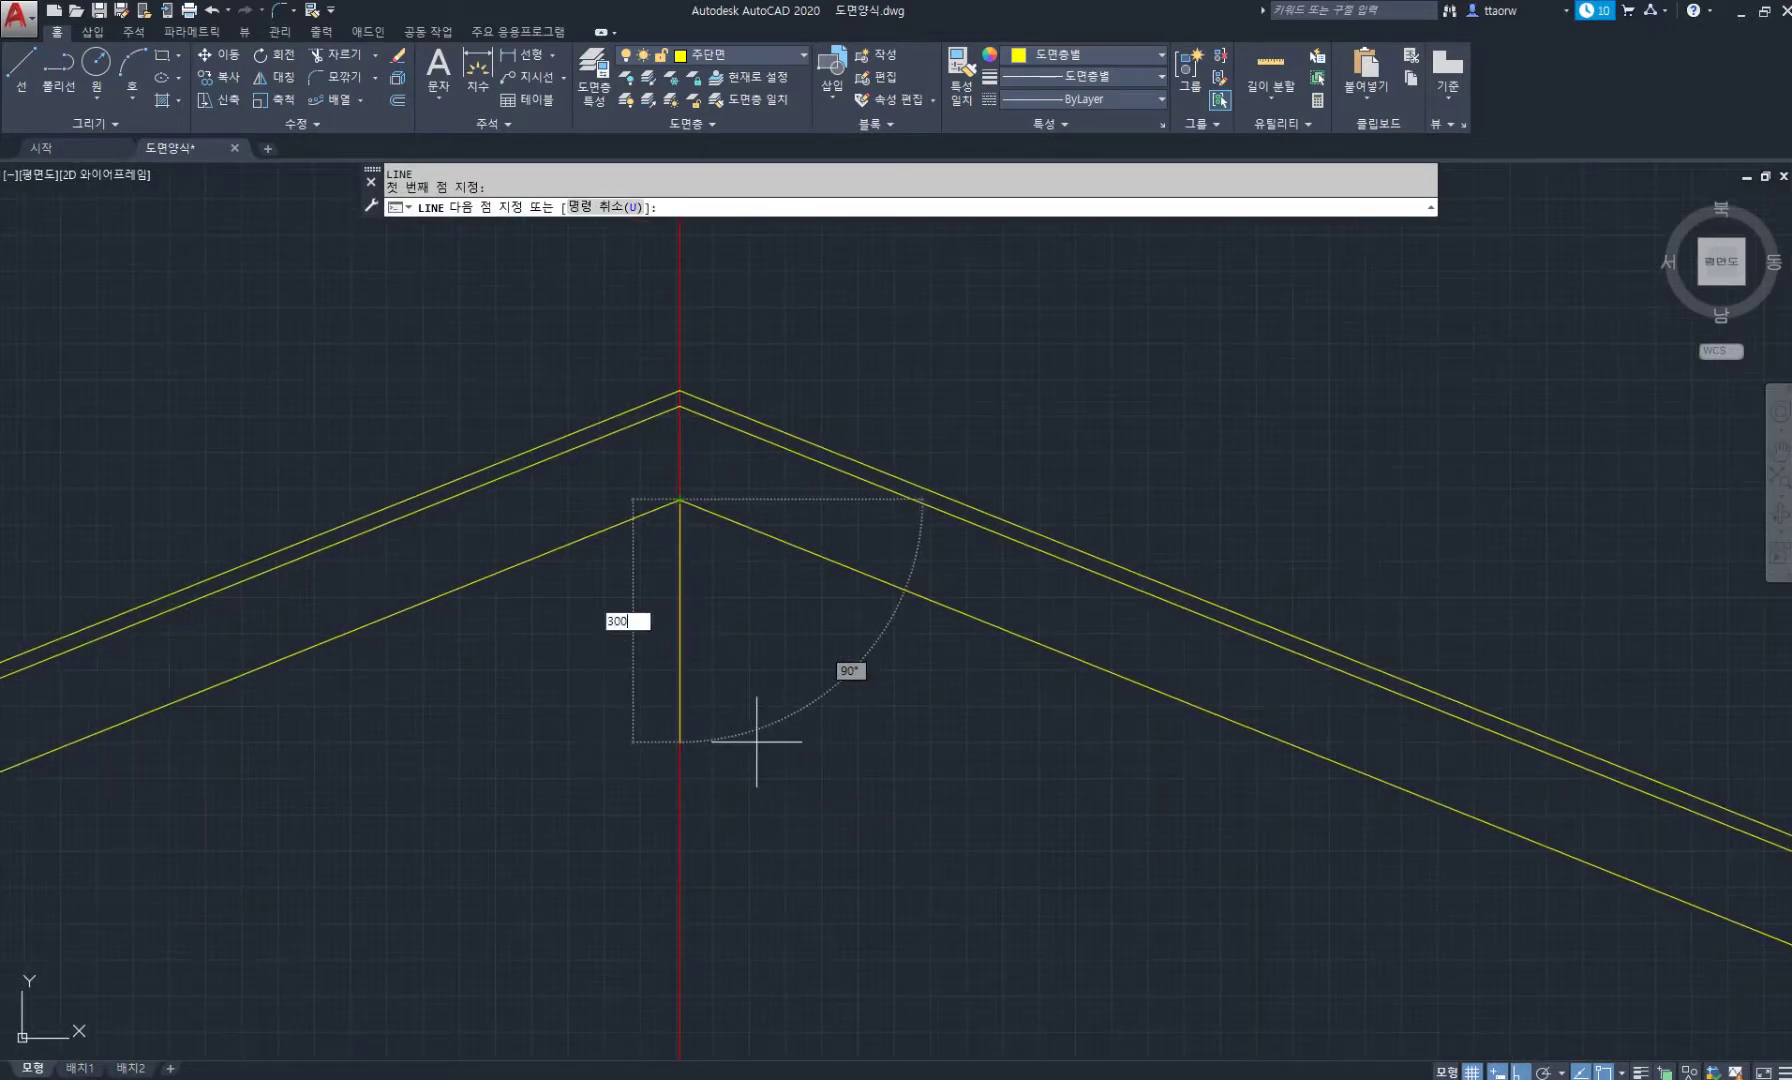
{"action": "key", "text": "Return"}
{"action": "scroll", "coordinate": [757, 741], "scroll_direction": "down", "scroll_amount": 6}
{"action": "left_click", "coordinate": [641, 748]}
{"action": "key", "text": "Return"}
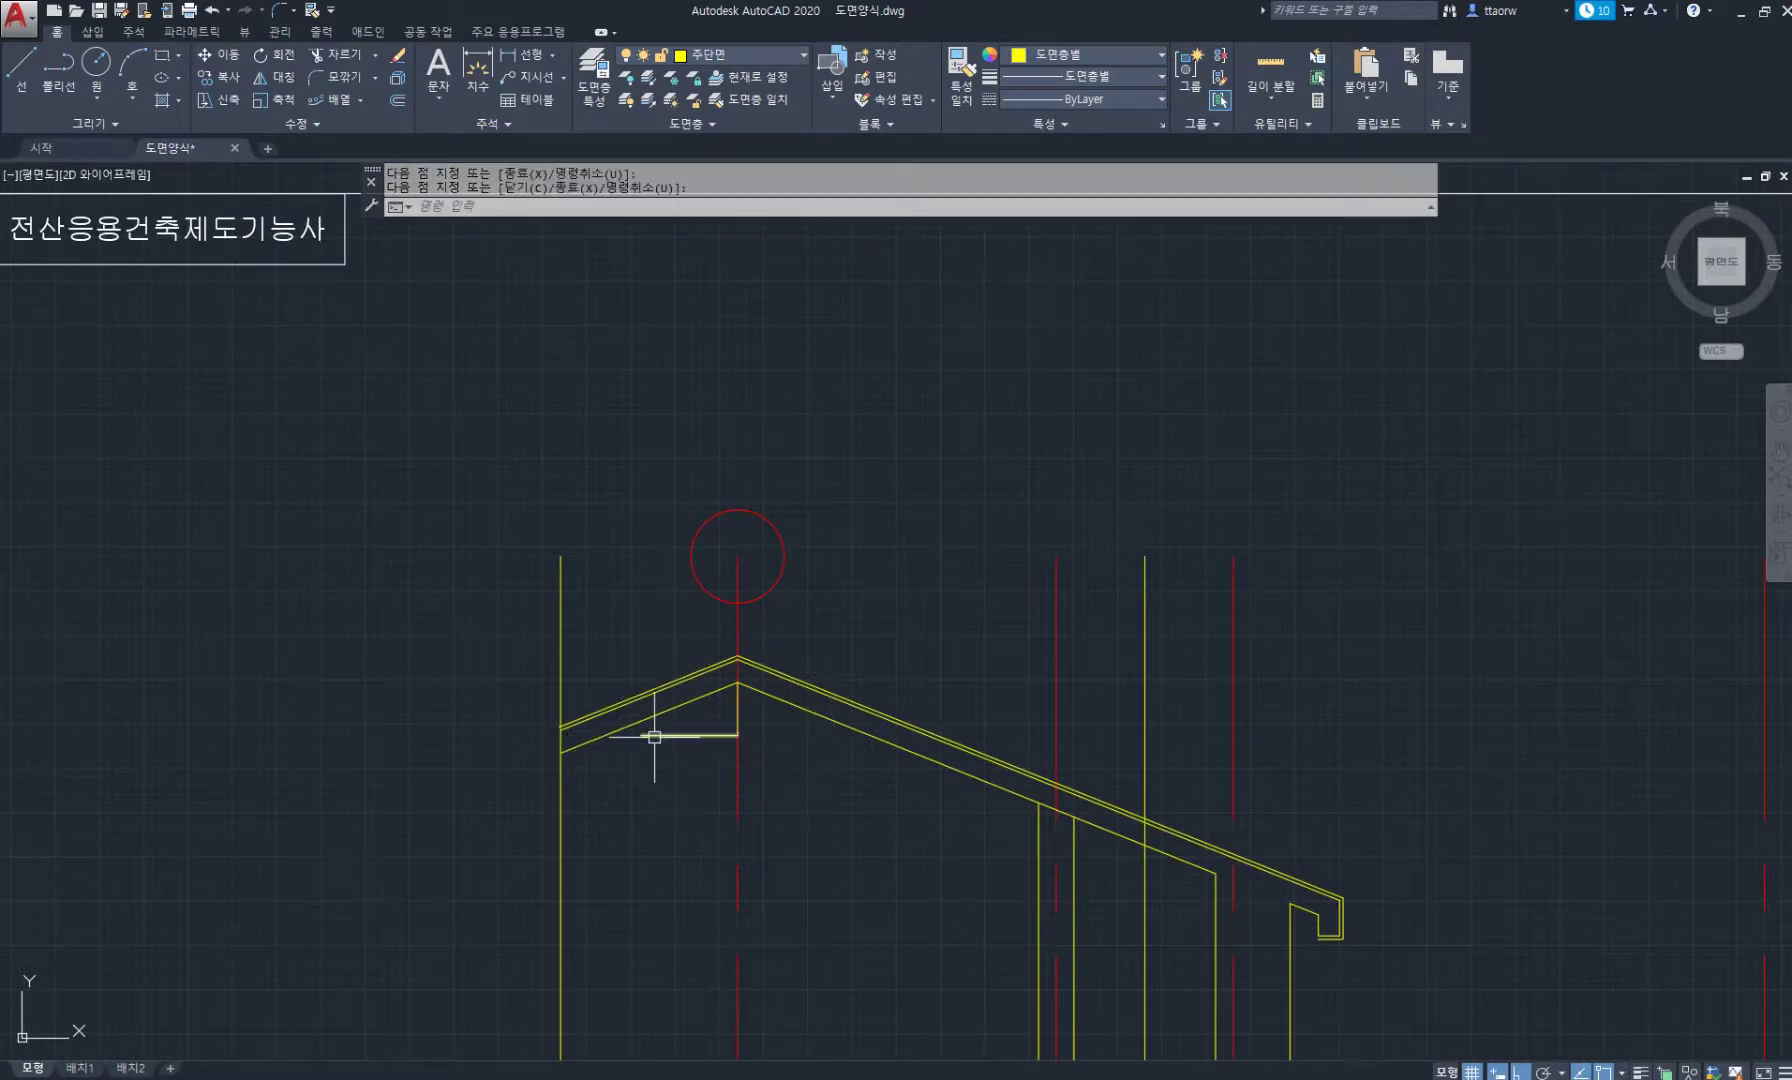
Fillet the horizontal line below the ridge with the left and right roof undersides in Multiple mode, radius 0.
{"action": "scroll", "coordinate": [648, 733], "scroll_direction": "up", "scroll_amount": 4}
{"action": "type", "text": "f"}
{"action": "key", "text": "space"}
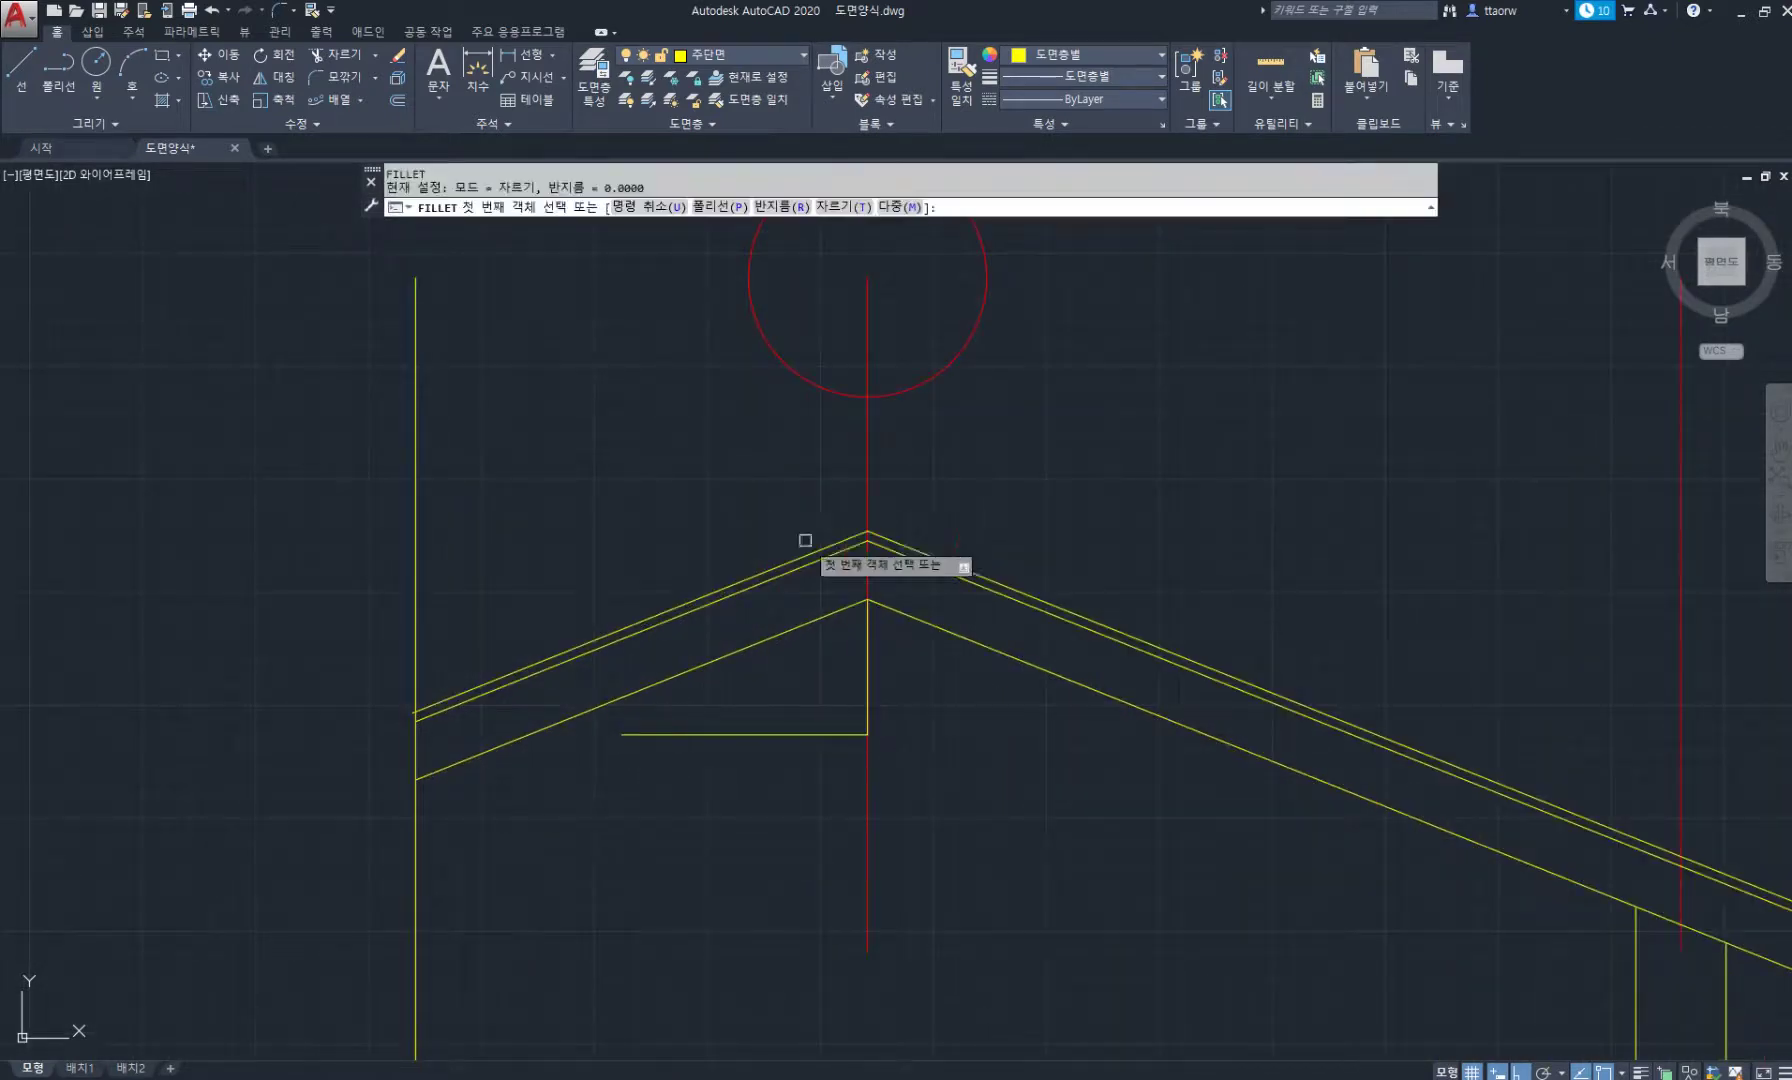
{"action": "left_click", "coordinate": [690, 735]}
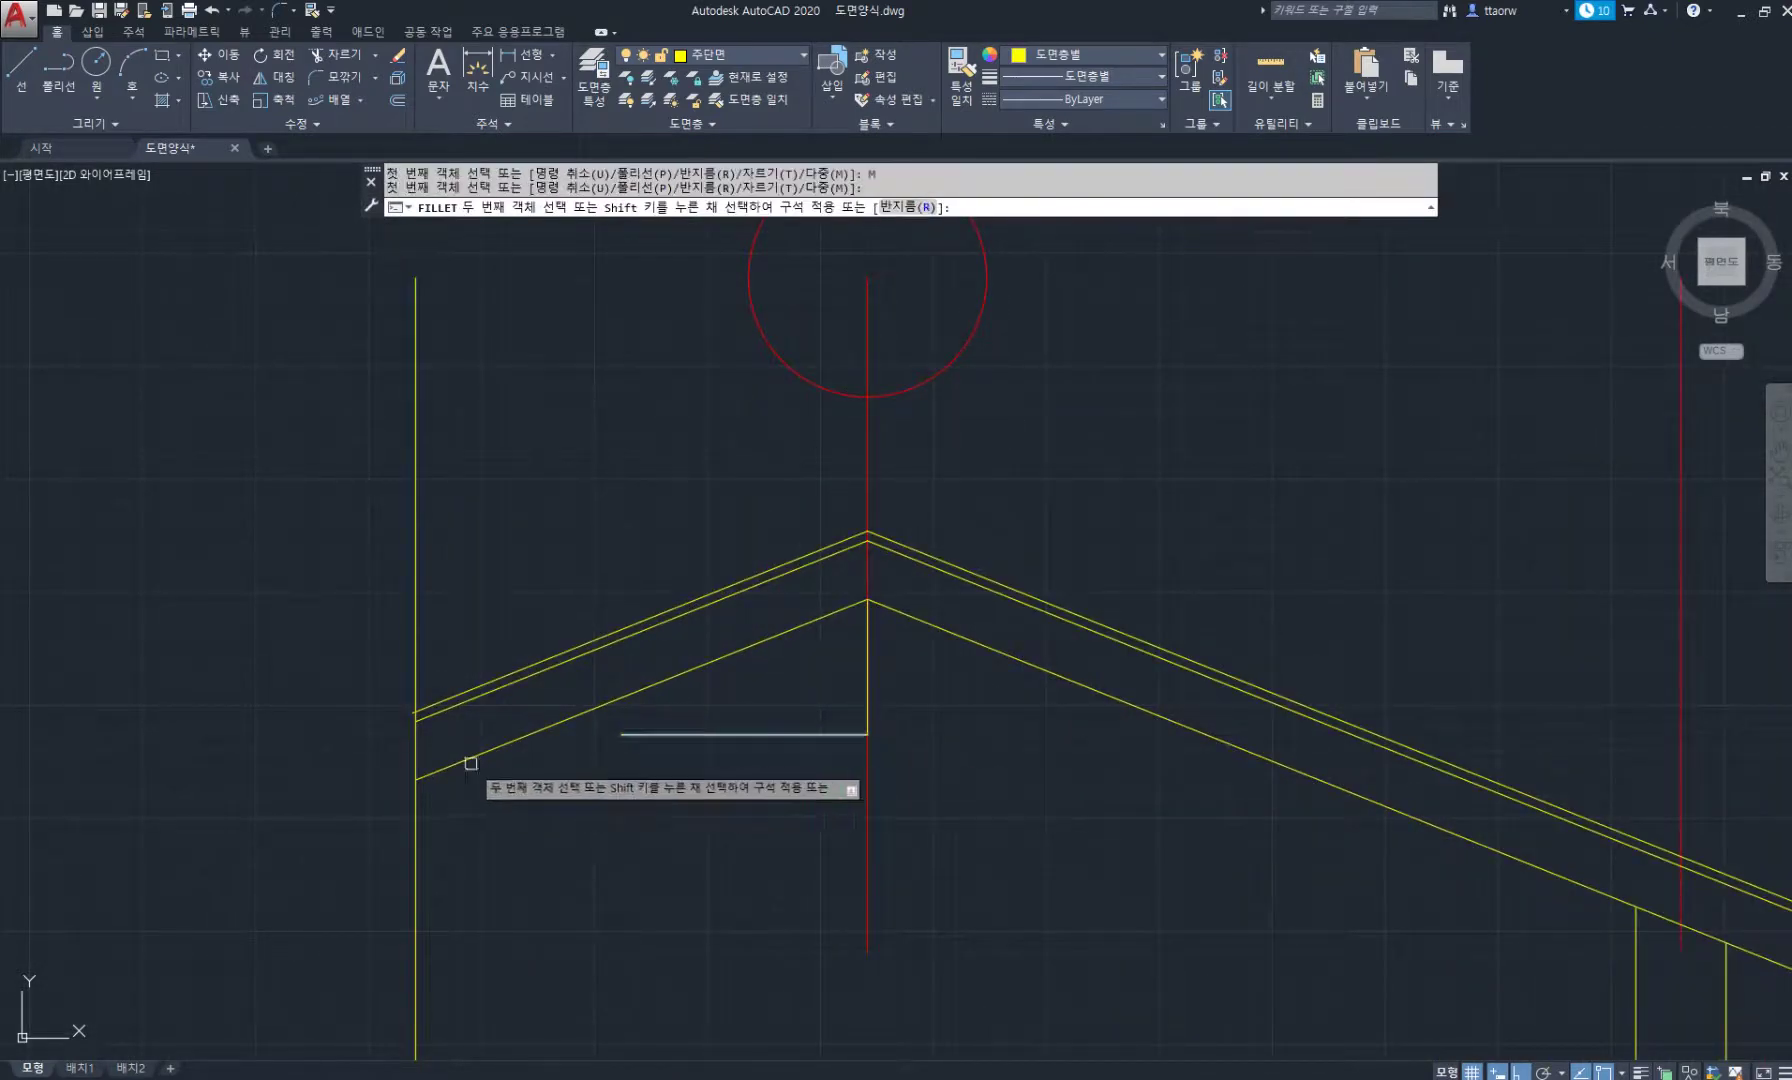
{"action": "left_click", "coordinate": [455, 762]}
{"action": "left_click", "coordinate": [741, 736]}
{"action": "left_click", "coordinate": [1344, 790]}
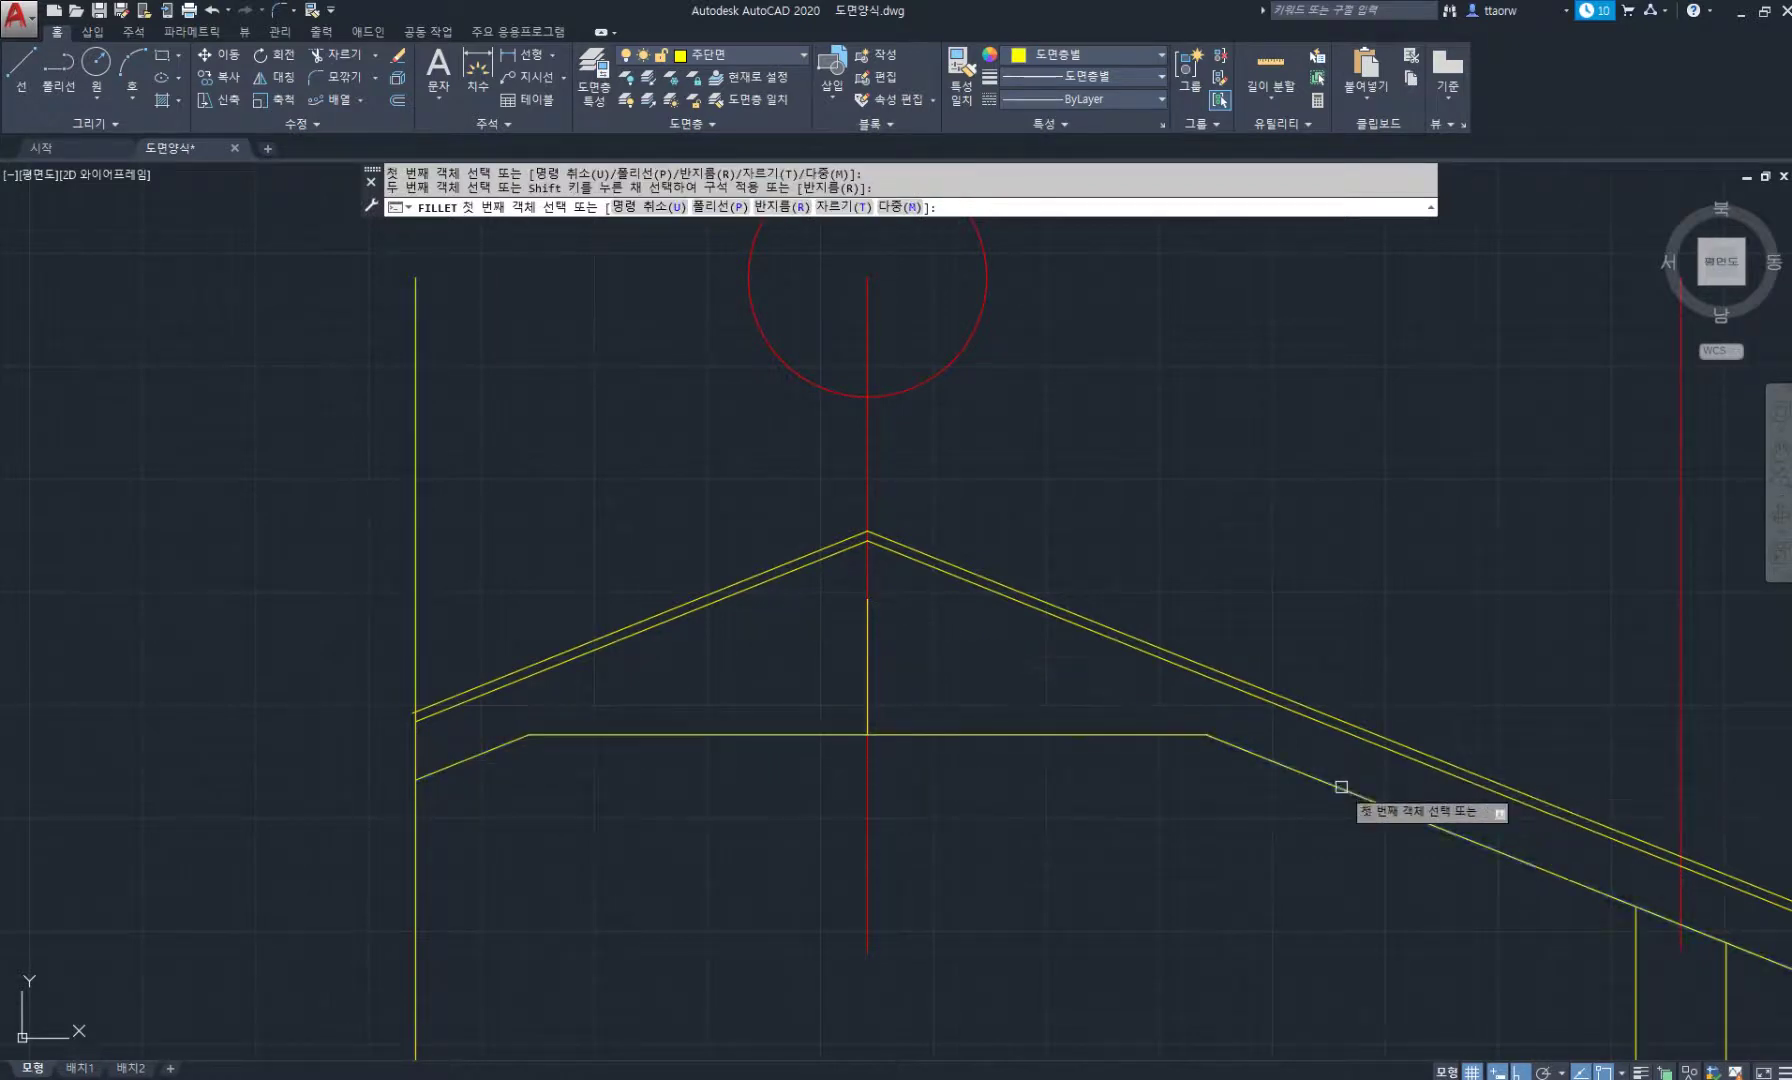
{"action": "key", "text": "Escape"}
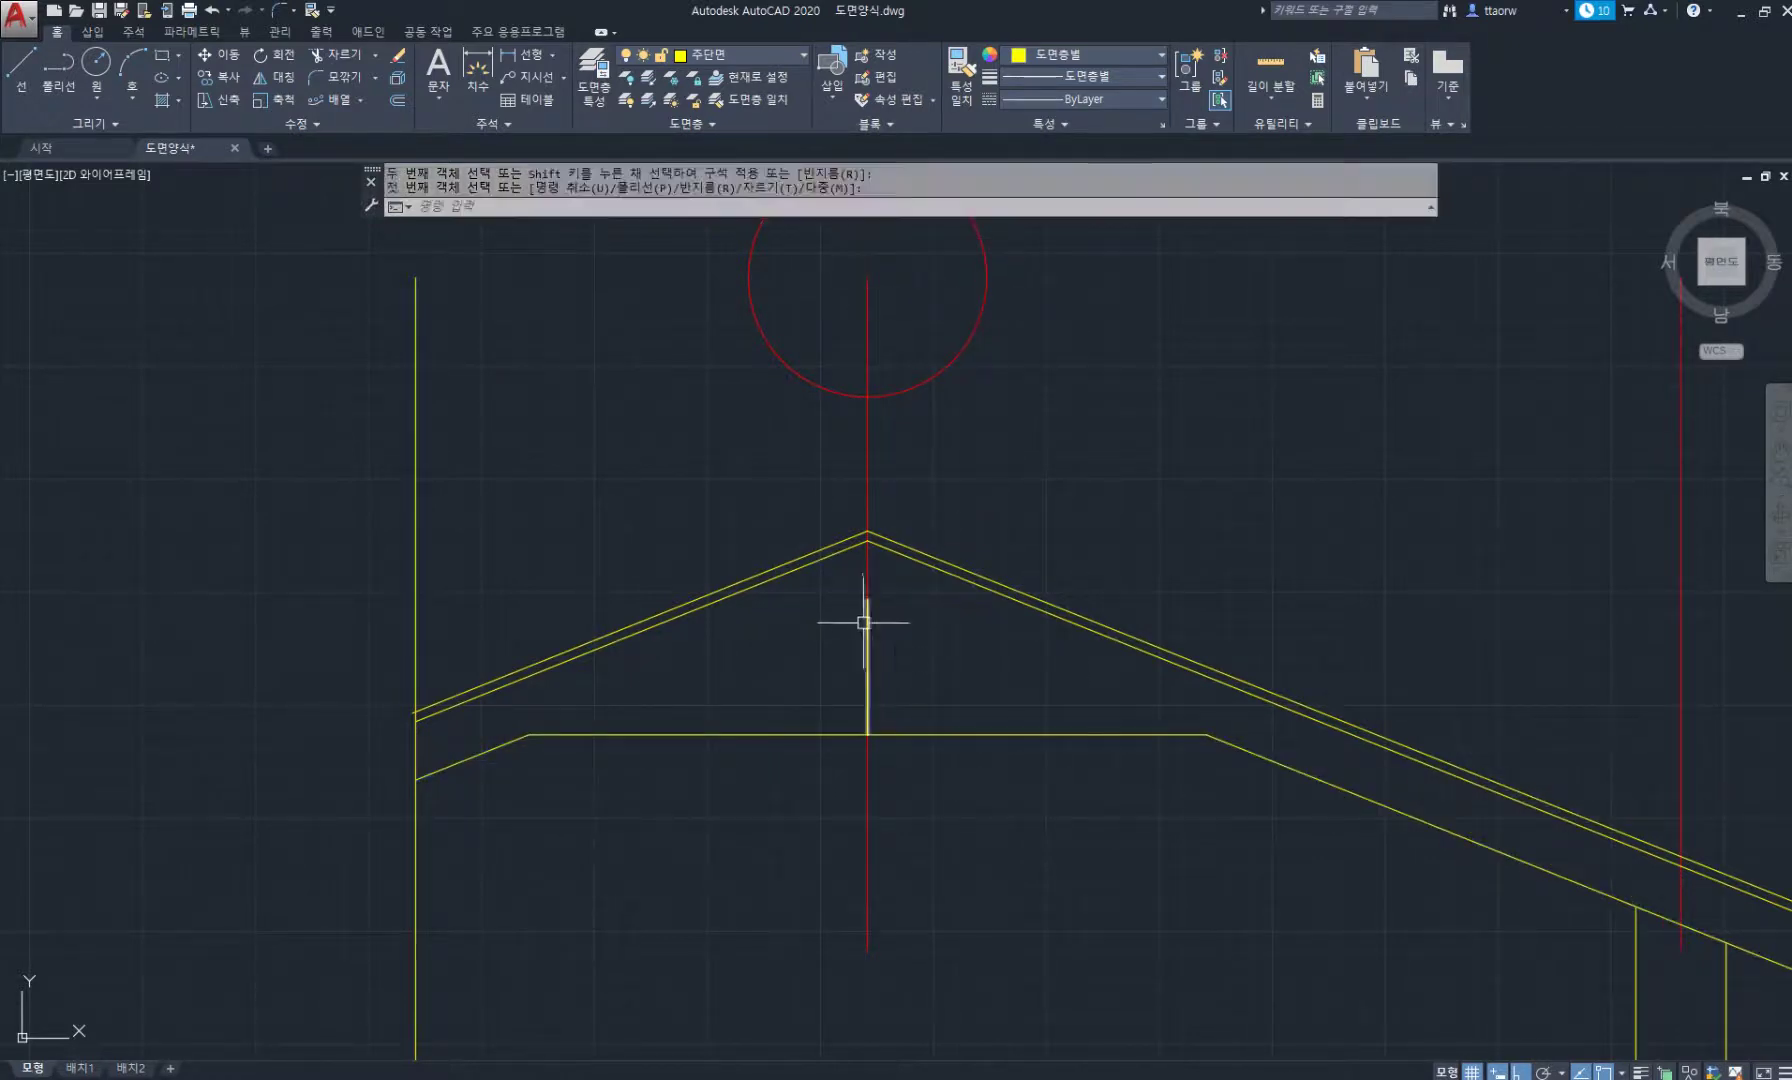
Delete the vertical guide line below the ridge.
{"action": "left_click", "coordinate": [866, 620]}
{"action": "key", "text": "Delete"}
{"action": "scroll", "coordinate": [502, 590], "scroll_direction": "down", "scroll_amount": 6}
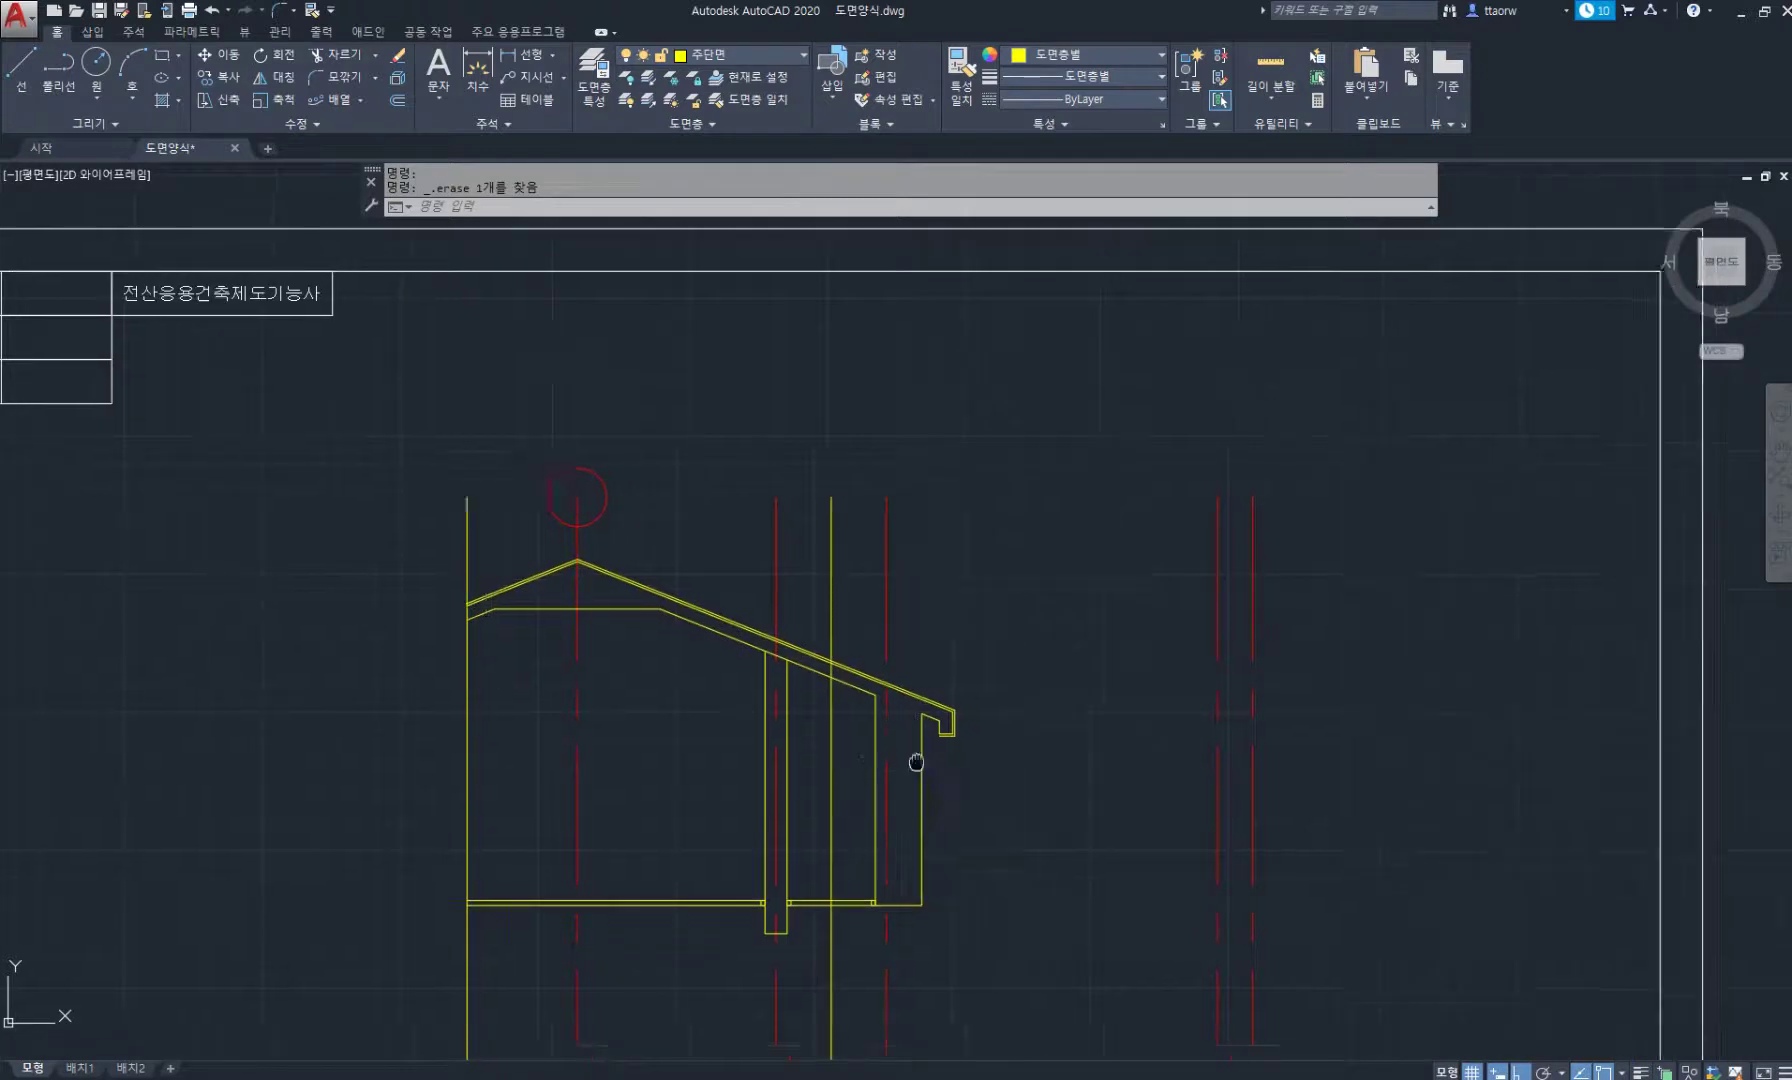
Put the outer roof outline, upper slab's finish lines, lower floor line, terrace line and step lines on the 단면 layer.
{"action": "middle_click_drag", "start_coordinate": [928, 750], "coordinate": [871, 628]}
{"action": "scroll", "coordinate": [877, 557], "scroll_direction": "up", "scroll_amount": 2}
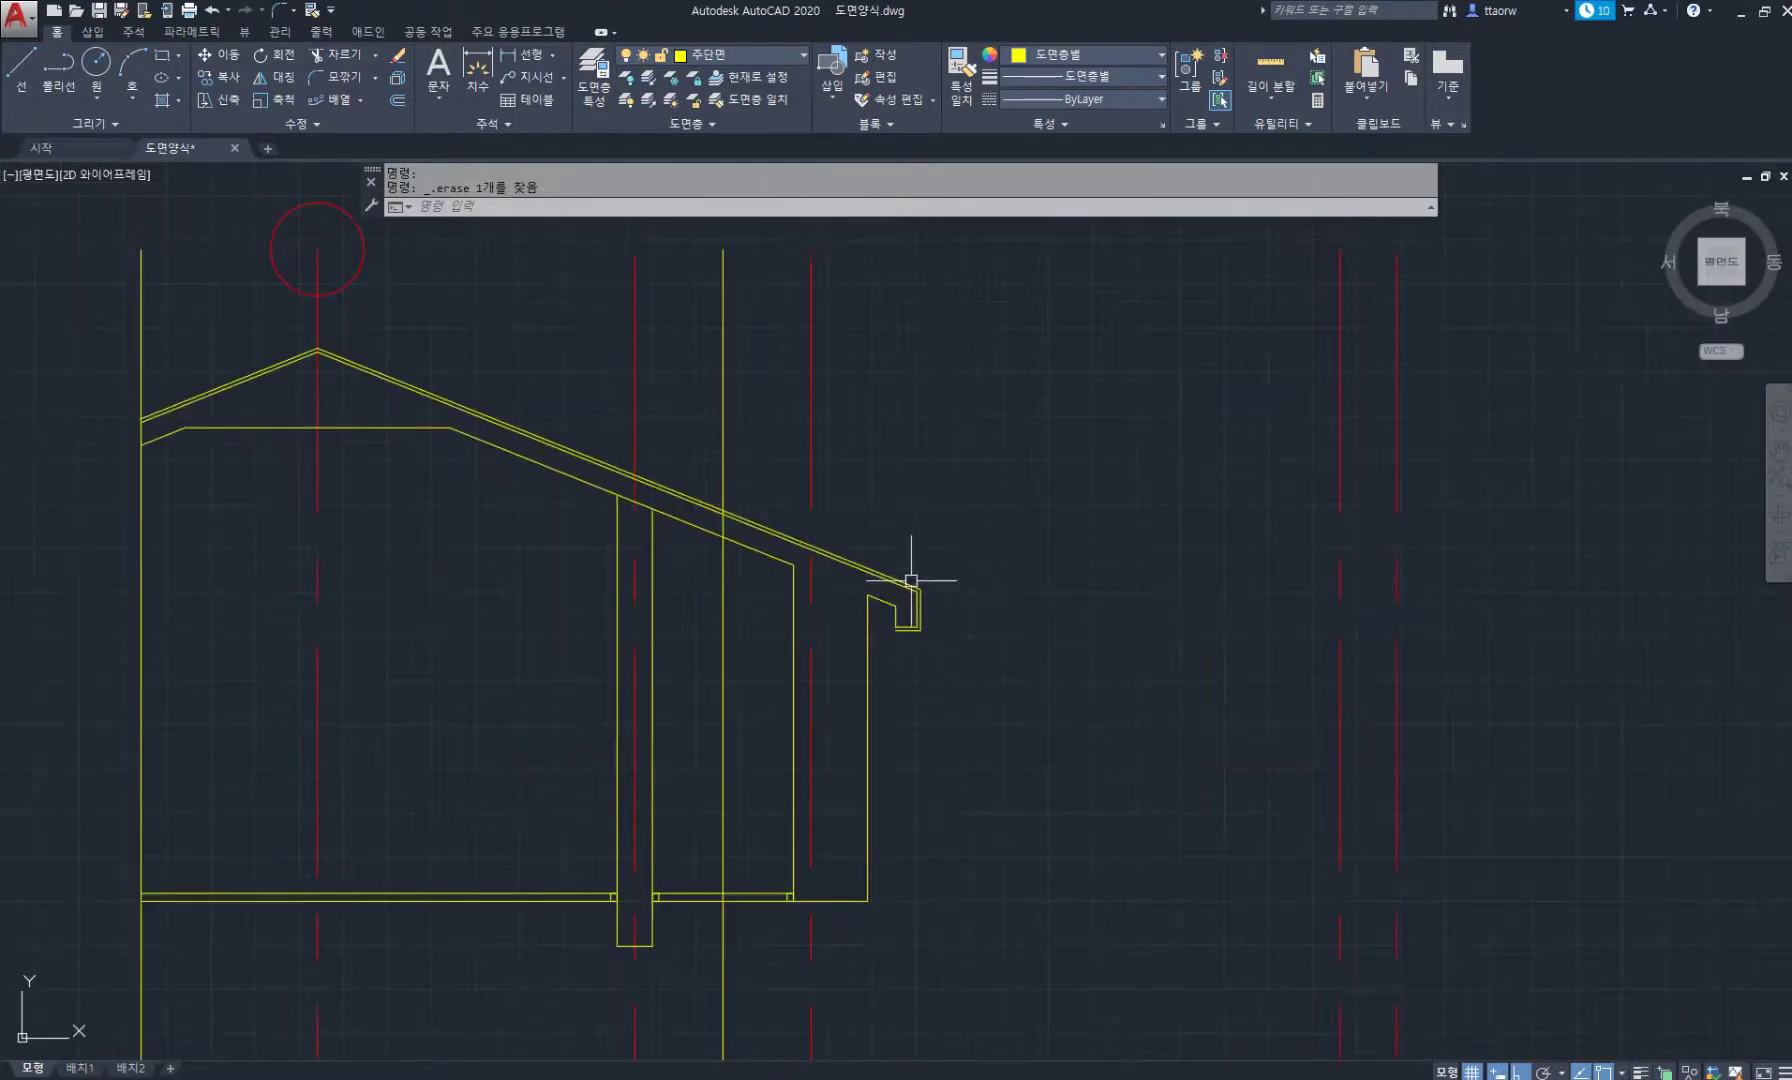
{"action": "left_click", "coordinate": [911, 580]}
{"action": "scroll", "coordinate": [744, 746], "scroll_direction": "up", "scroll_amount": 2}
{"action": "mouse_move", "coordinate": [744, 746]}
{"action": "middle_mouse_down"}
{"action": "mouse_move", "coordinate": [800, 612]}
{"action": "mouse_move", "coordinate": [803, 640]}
{"action": "middle_mouse_up"}
{"action": "scroll", "coordinate": [803, 640], "scroll_direction": "down", "scroll_amount": 2}
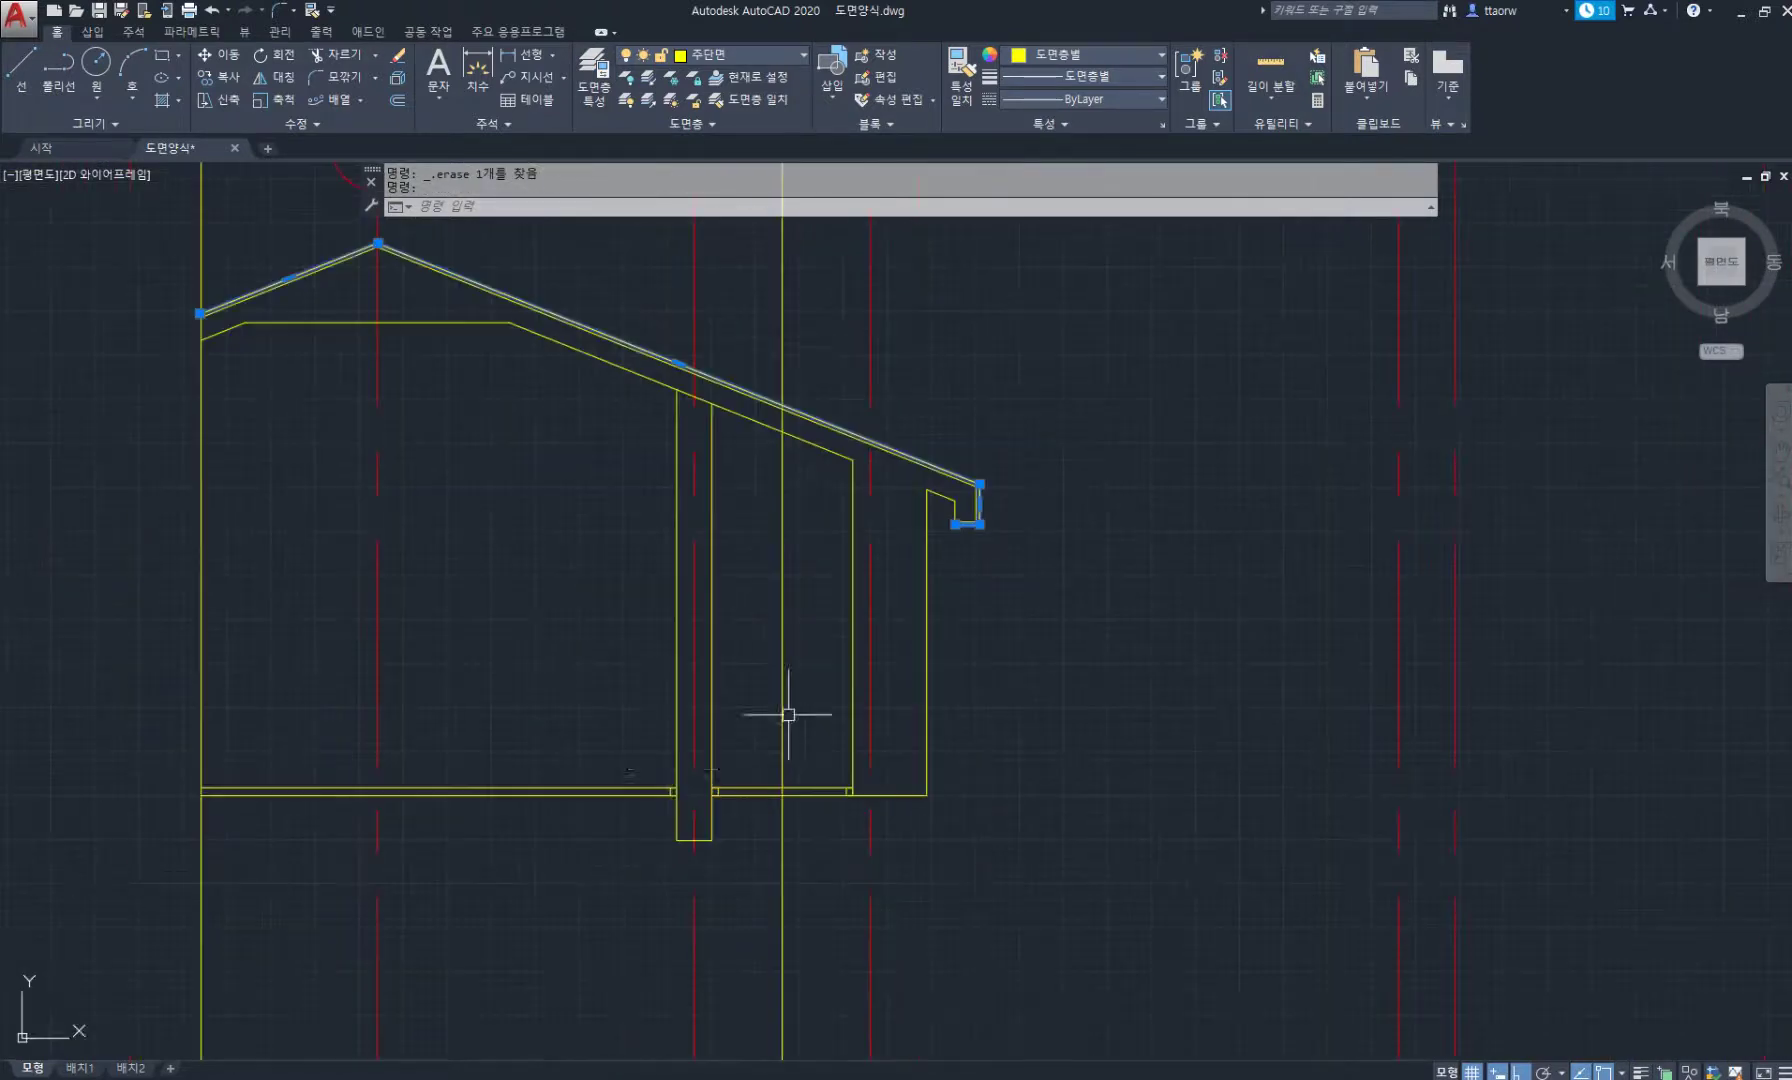
{"action": "scroll", "coordinate": [605, 792], "scroll_direction": "up", "scroll_amount": 4}
{"action": "left_click", "coordinate": [632, 772]}
{"action": "left_click", "coordinate": [704, 688]}
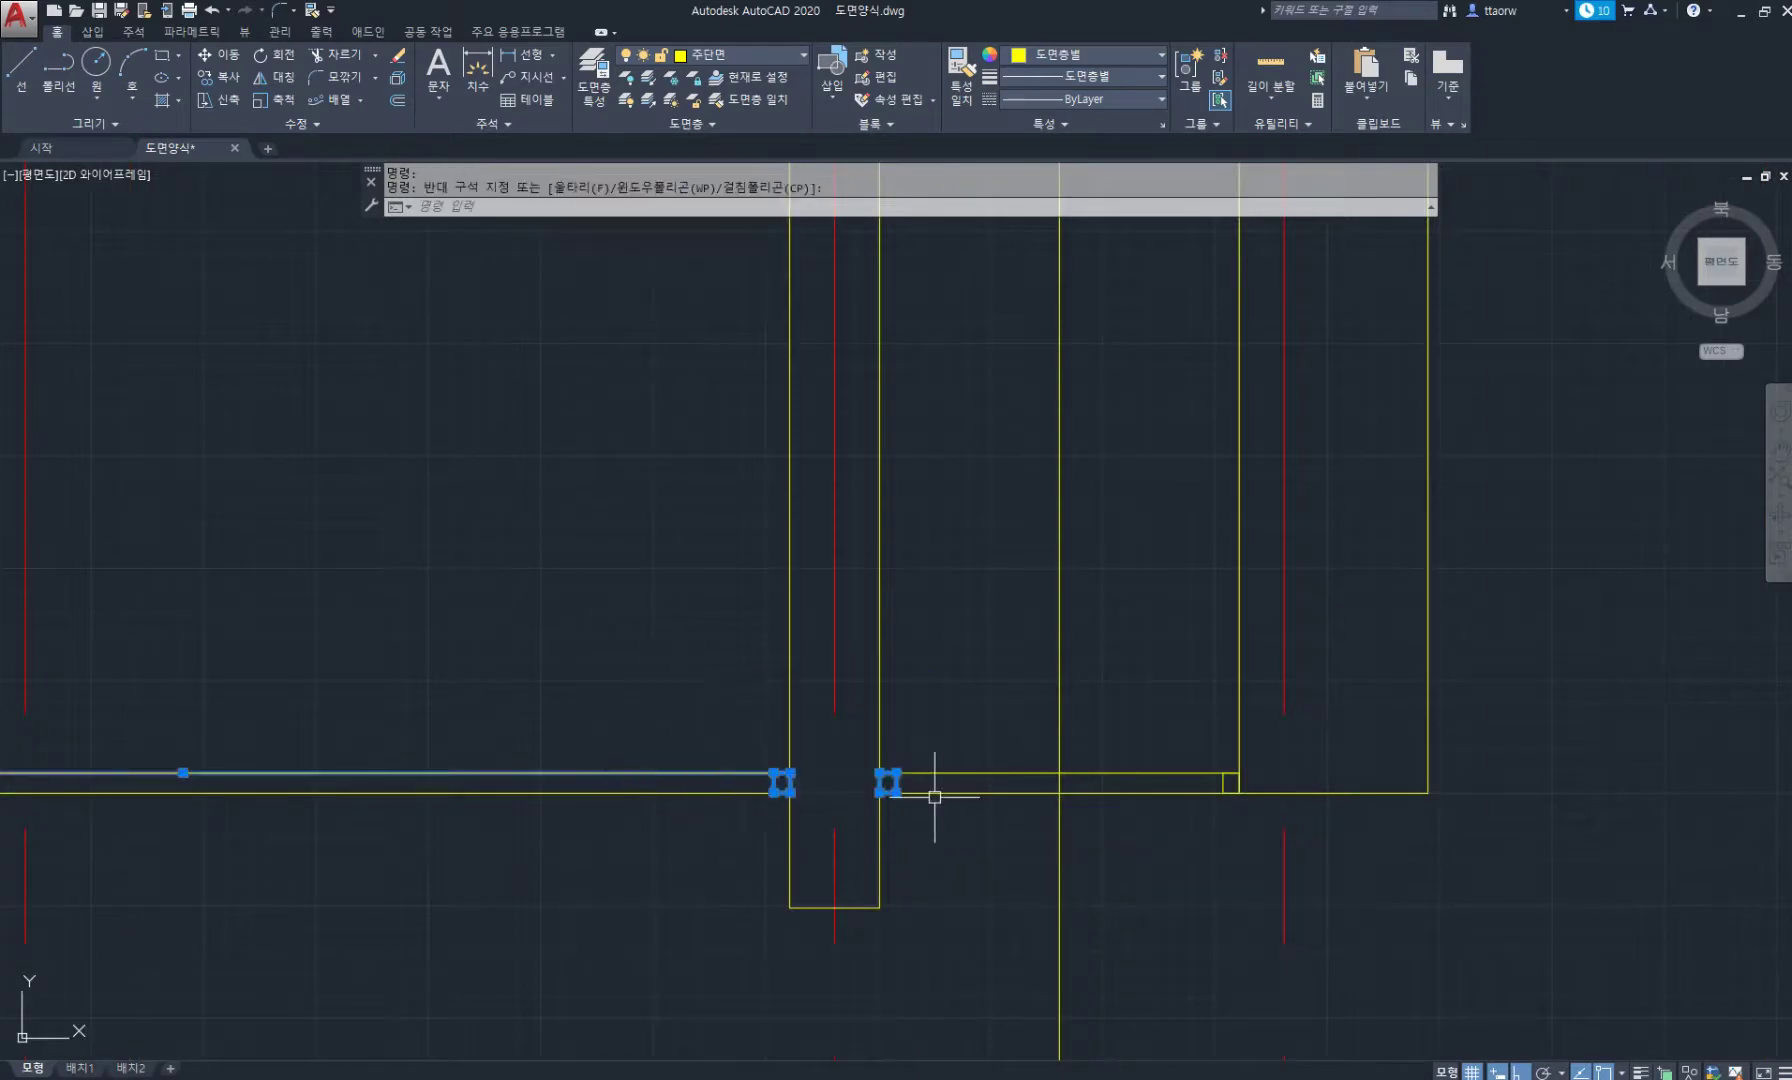
{"action": "left_click", "coordinate": [934, 793]}
{"action": "scroll", "coordinate": [1160, 800], "scroll_direction": "down", "scroll_amount": 8}
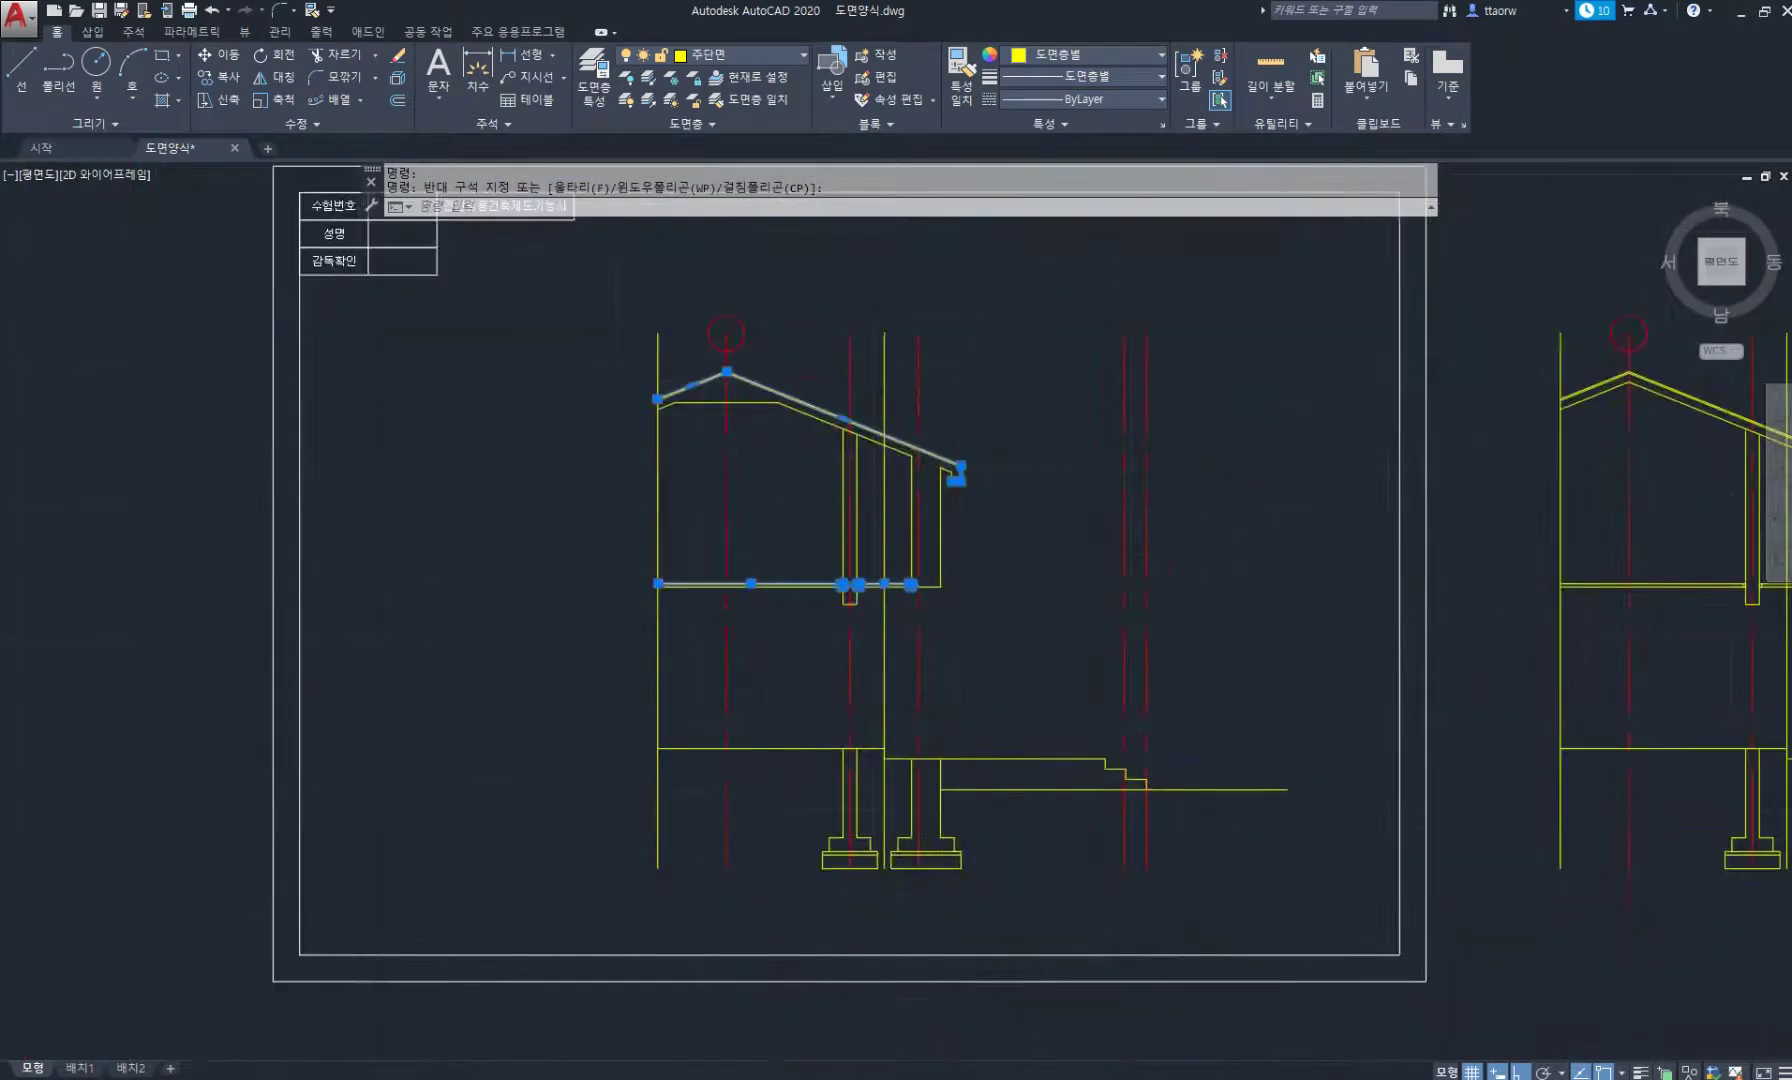
{"action": "scroll", "coordinate": [815, 721], "scroll_direction": "up", "scroll_amount": 2}
{"action": "left_click", "coordinate": [848, 789]}
{"action": "left_click", "coordinate": [828, 733]}
{"action": "scroll", "coordinate": [936, 804], "scroll_direction": "up", "scroll_amount": 4}
{"action": "left_click", "coordinate": [868, 750]}
{"action": "left_click", "coordinate": [841, 655]}
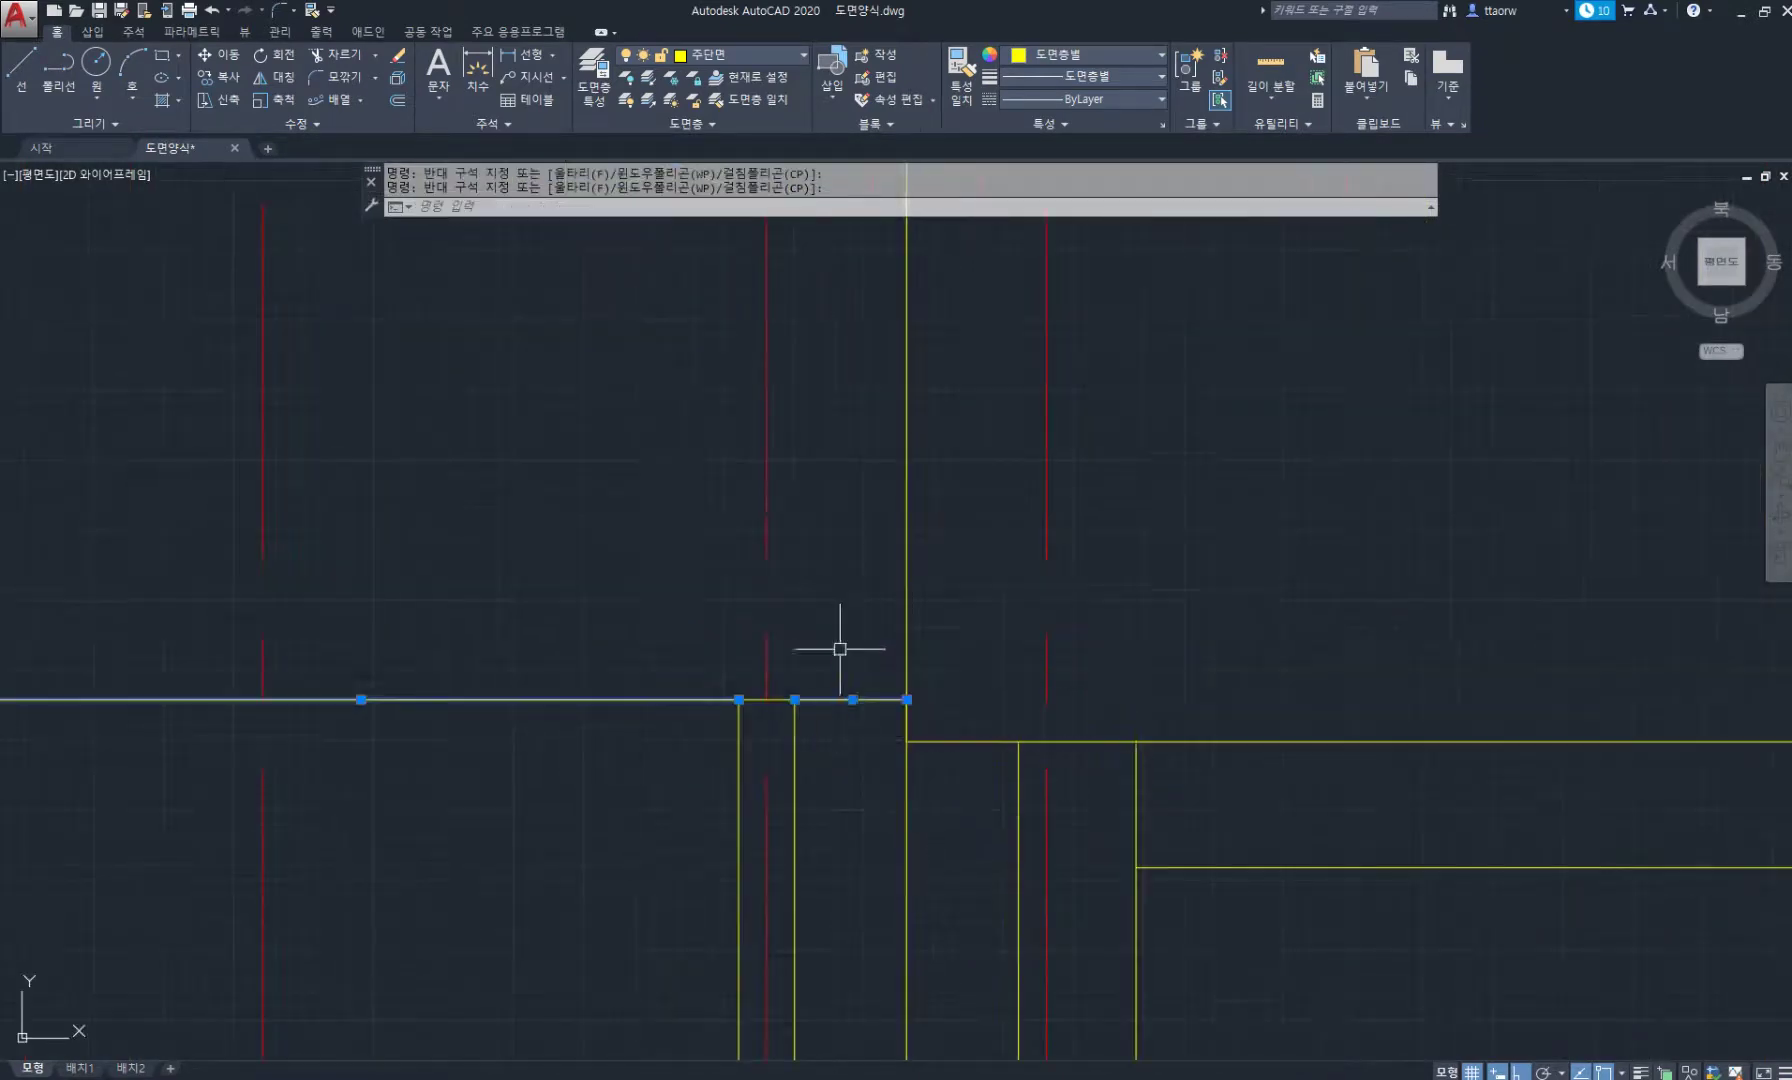
{"action": "left_click", "coordinate": [988, 792]}
{"action": "left_click", "coordinate": [947, 706]}
{"action": "scroll", "coordinate": [950, 718], "scroll_direction": "down", "scroll_amount": 5}
{"action": "middle_click_drag", "start_coordinate": [1146, 743], "coordinate": [834, 733]}
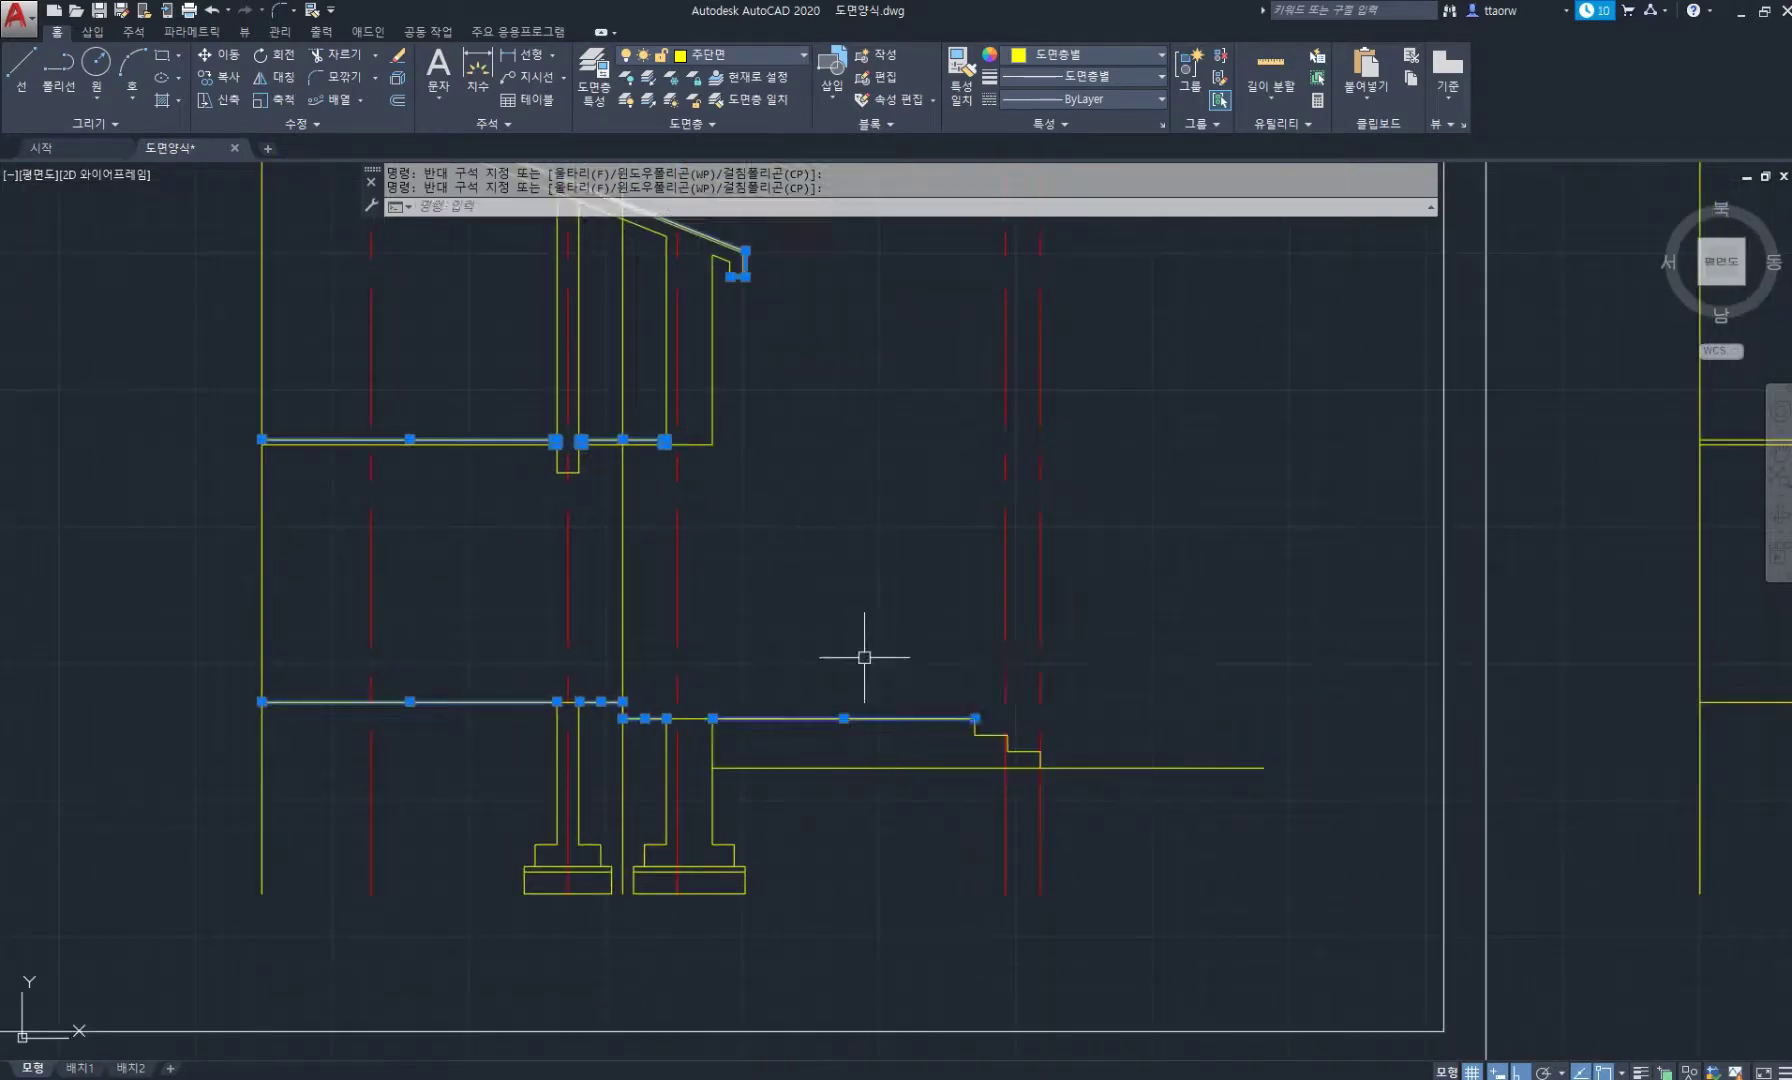
{"action": "left_click", "coordinate": [1020, 750]}
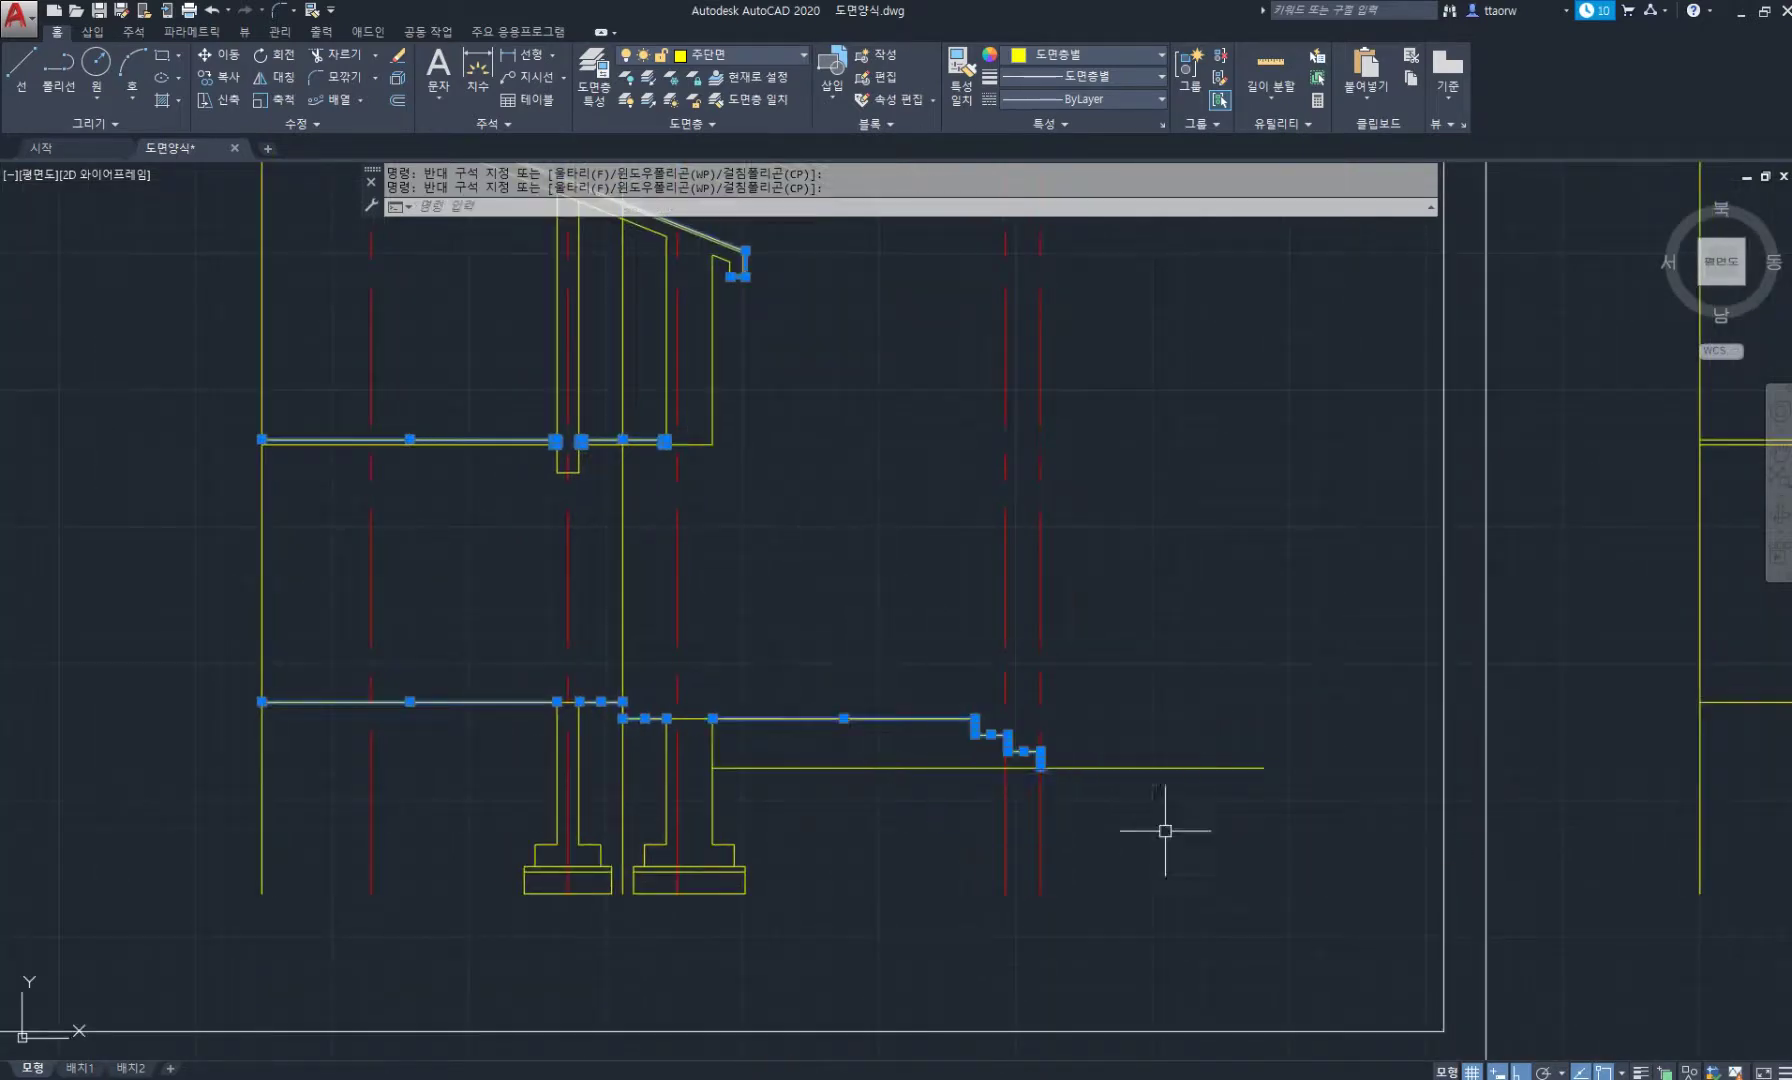
{"action": "left_click", "coordinate": [768, 62]}
{"action": "left_click", "coordinate": [731, 118]}
{"action": "key", "text": "Escape"}
{"action": "key", "text": "Escape"}
Shorten the yellow ground line so that its left end meets the foot of the lowest terrace step.
{"action": "middle_click_drag", "start_coordinate": [1025, 771], "coordinate": [812, 755]}
{"action": "left_click", "coordinate": [600, 750]}
{"action": "left_click", "coordinate": [499, 750]}
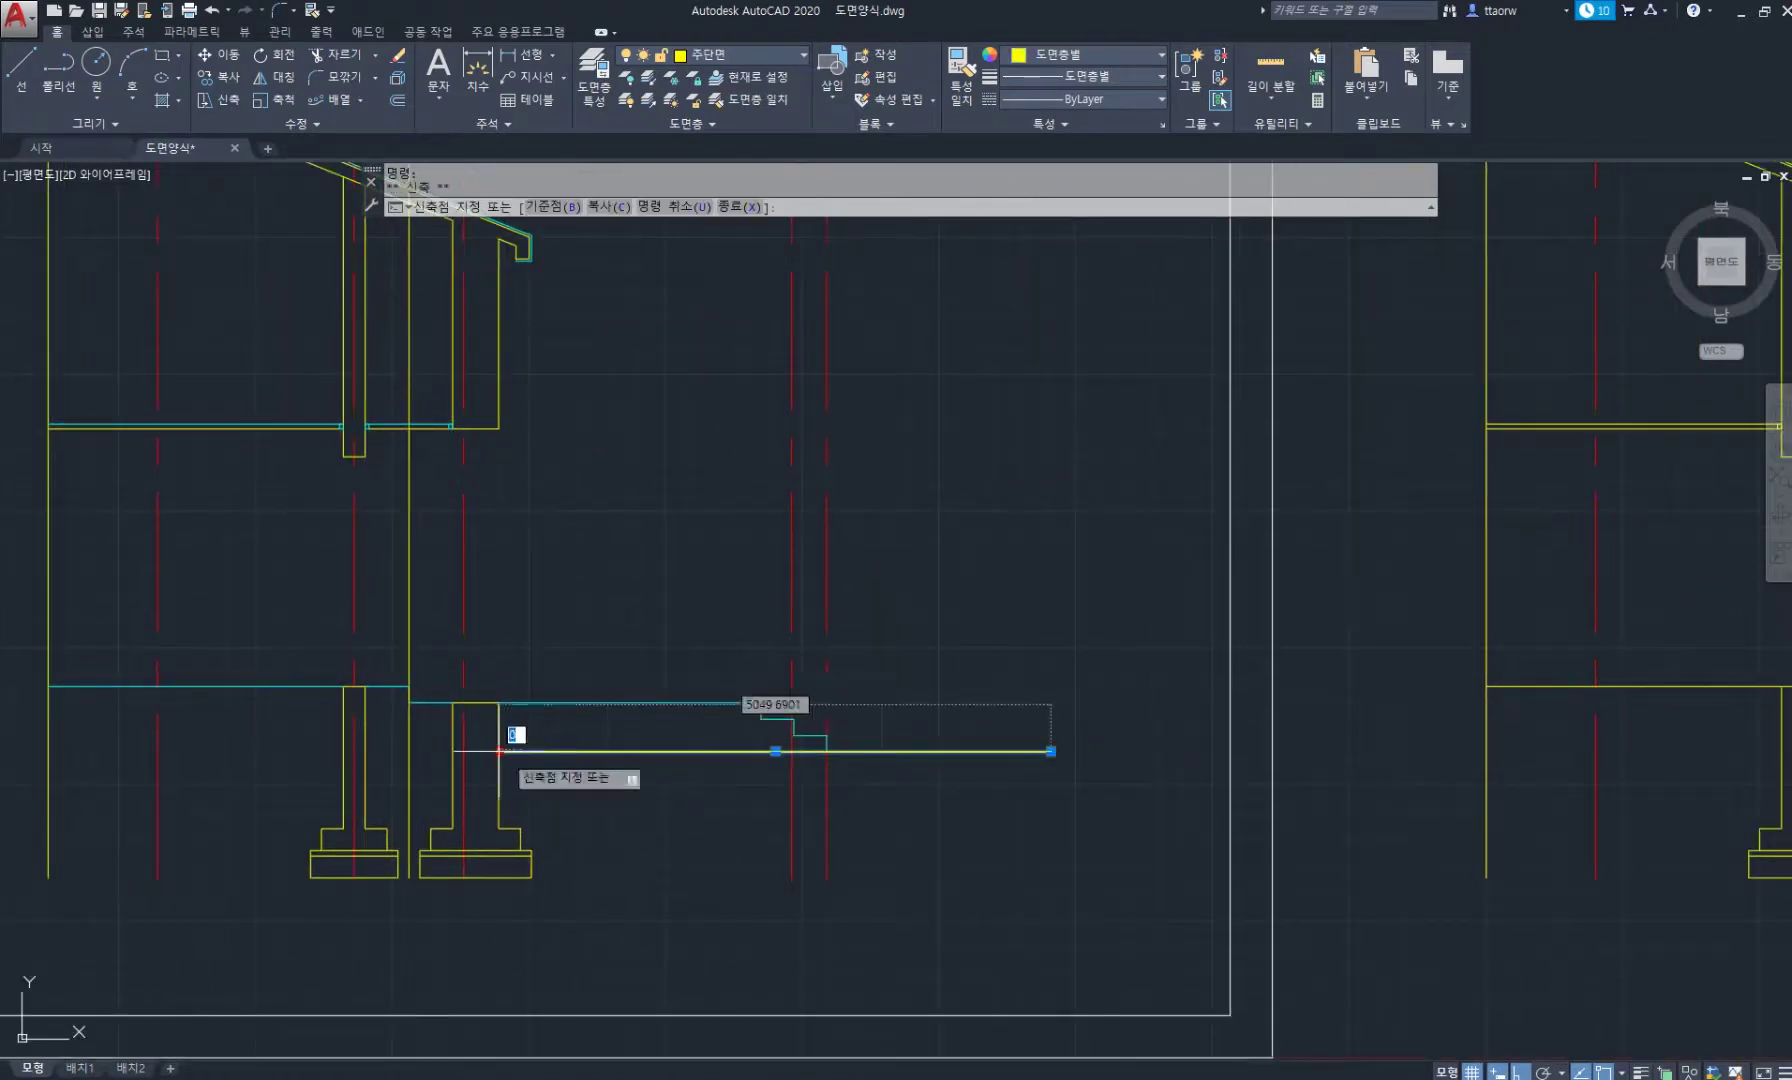
{"action": "left_click", "coordinate": [836, 741]}
{"action": "middle_click_drag", "start_coordinate": [790, 587], "coordinate": [1115, 717]}
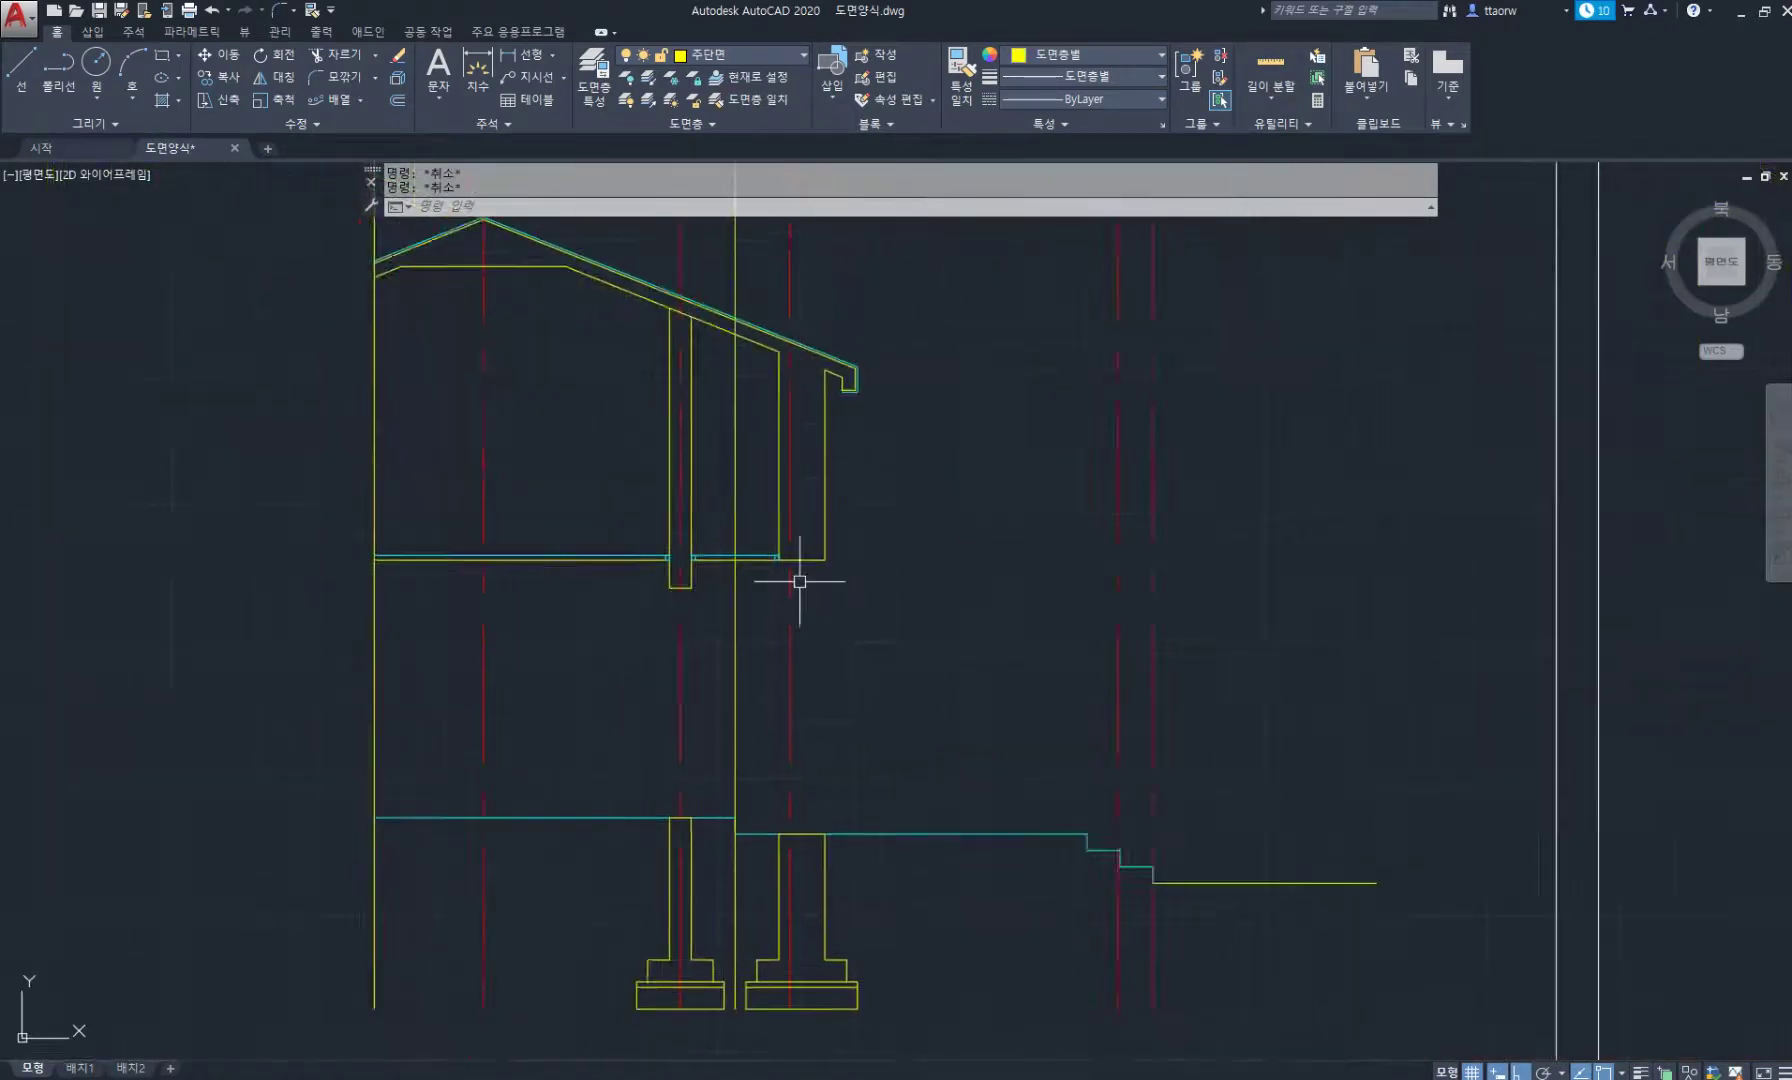
Put the upper floor's lower horizontal lines on the green 입문치 layer and make 단면 the current layer.
{"action": "scroll", "coordinate": [745, 566], "scroll_direction": "up", "scroll_amount": 6}
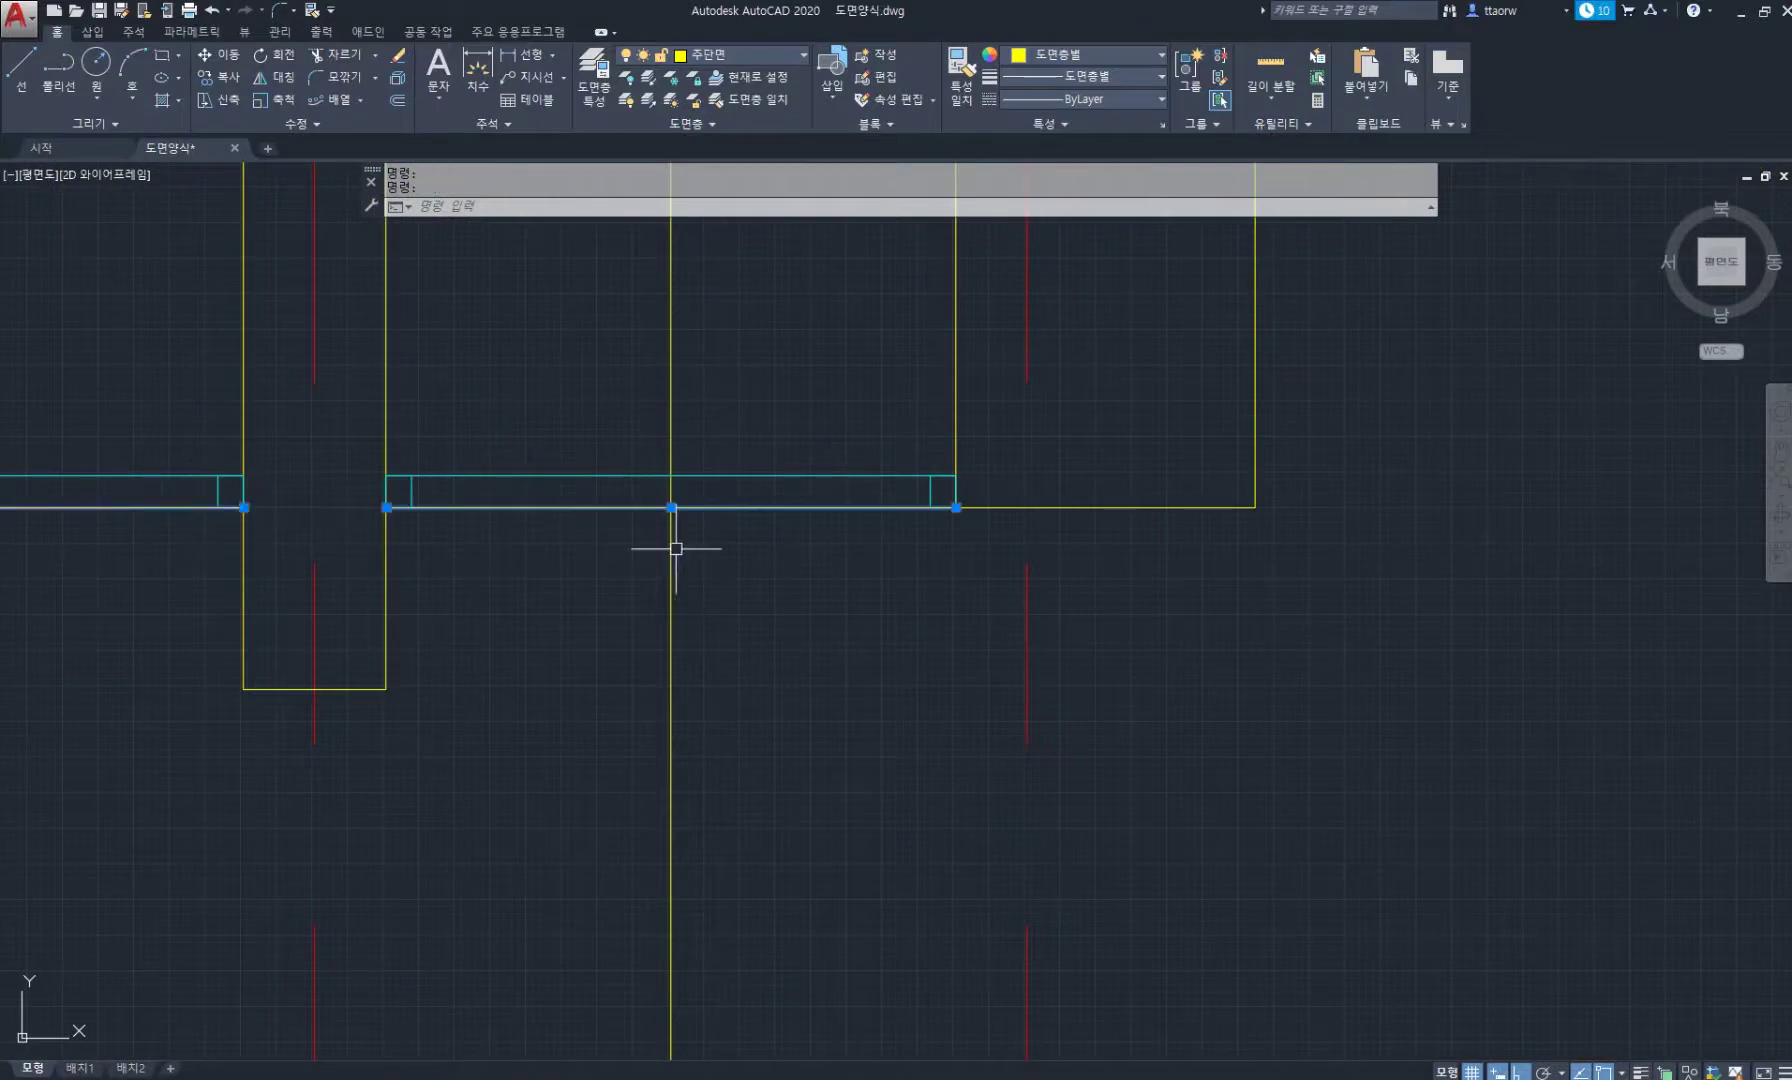
{"action": "left_click", "coordinate": [752, 55]}
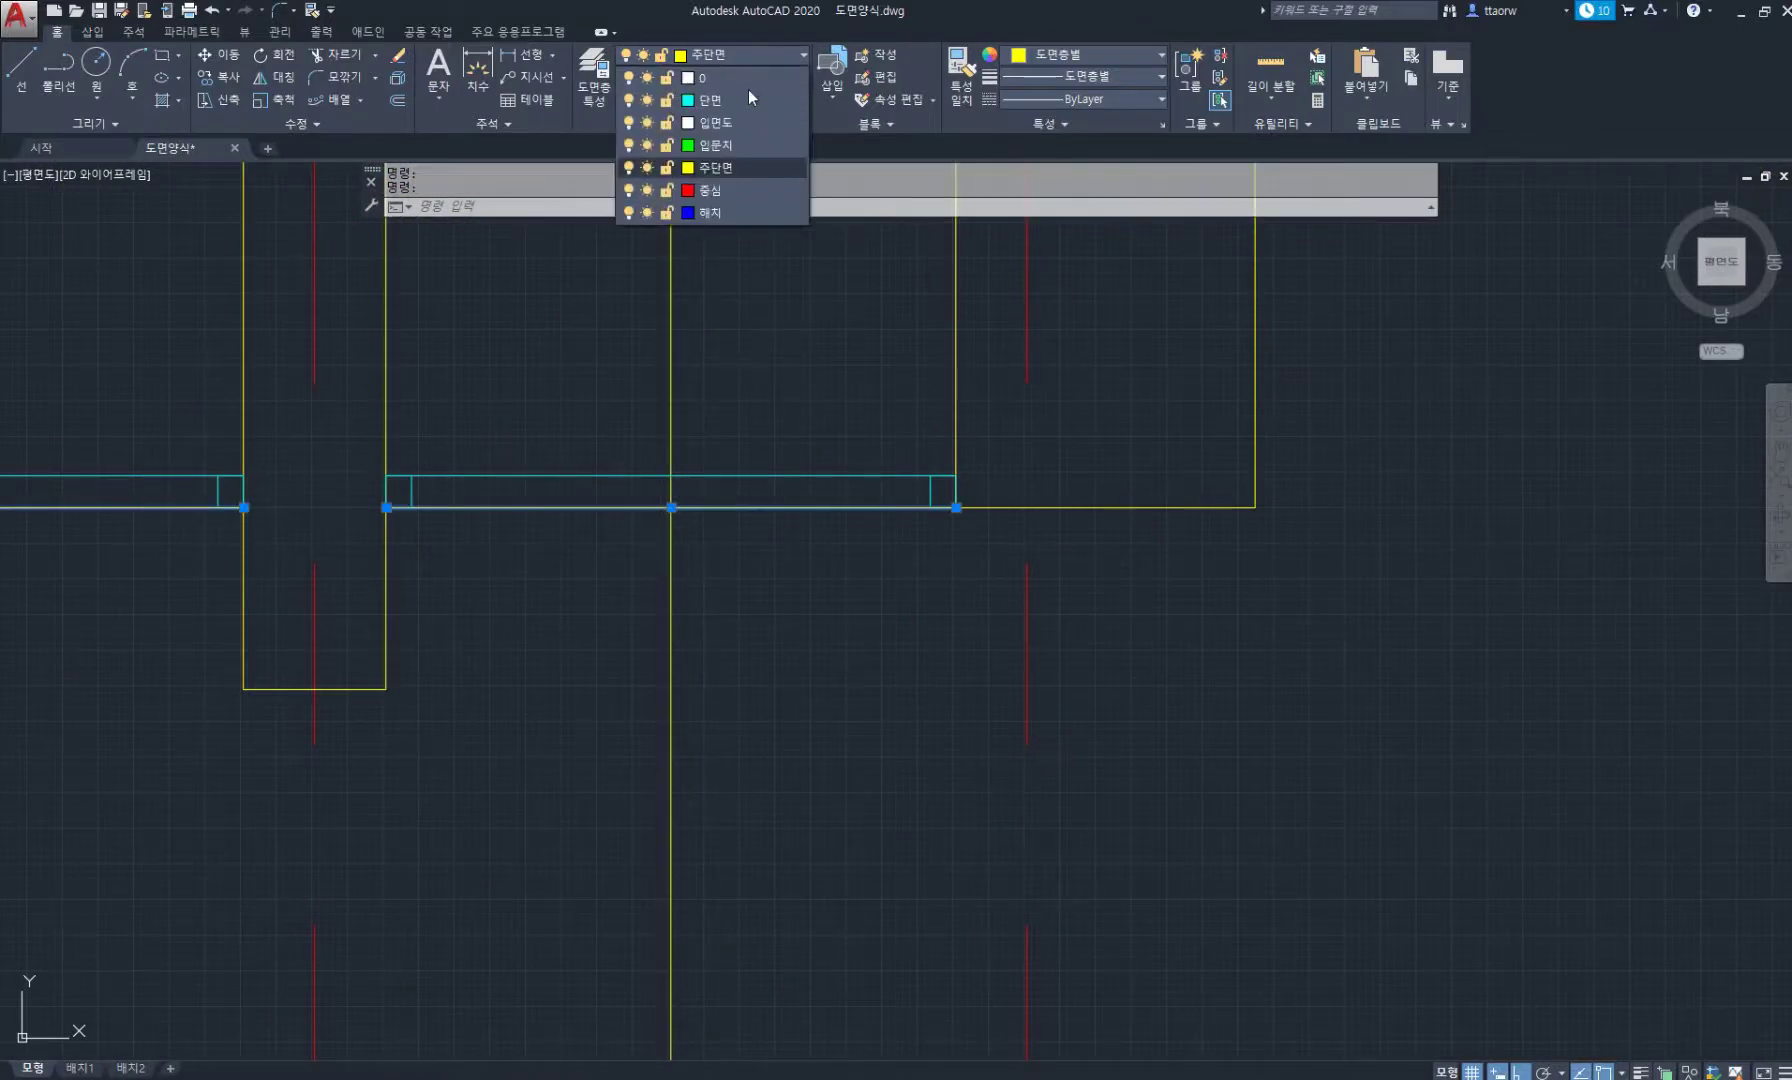
{"action": "left_click", "coordinate": [742, 146]}
{"action": "scroll", "coordinate": [729, 490], "scroll_direction": "down", "scroll_amount": 4}
{"action": "scroll", "coordinate": [729, 490], "scroll_direction": "down", "scroll_amount": 2}
{"action": "key", "text": "Escape"}
{"action": "key", "text": "Escape"}
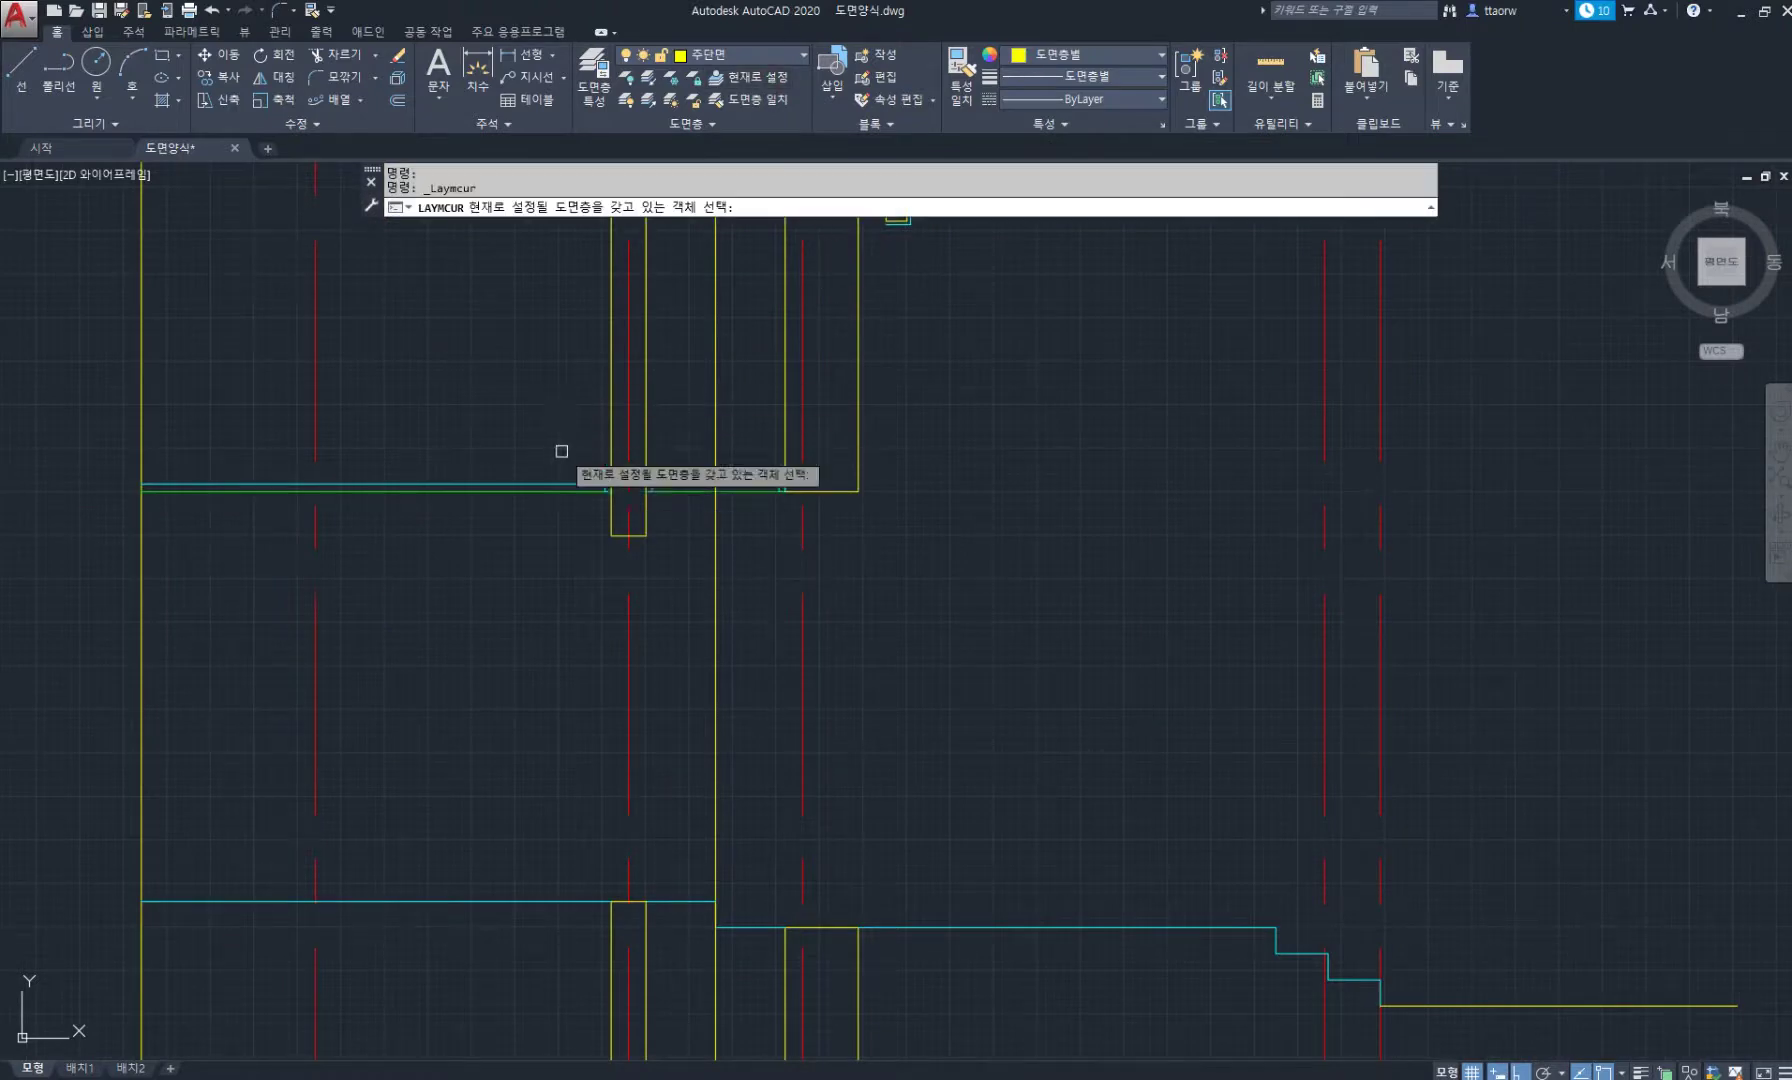
{"action": "left_click", "coordinate": [560, 483]}
{"action": "scroll", "coordinate": [720, 600], "scroll_direction": "down", "scroll_amount": 5}
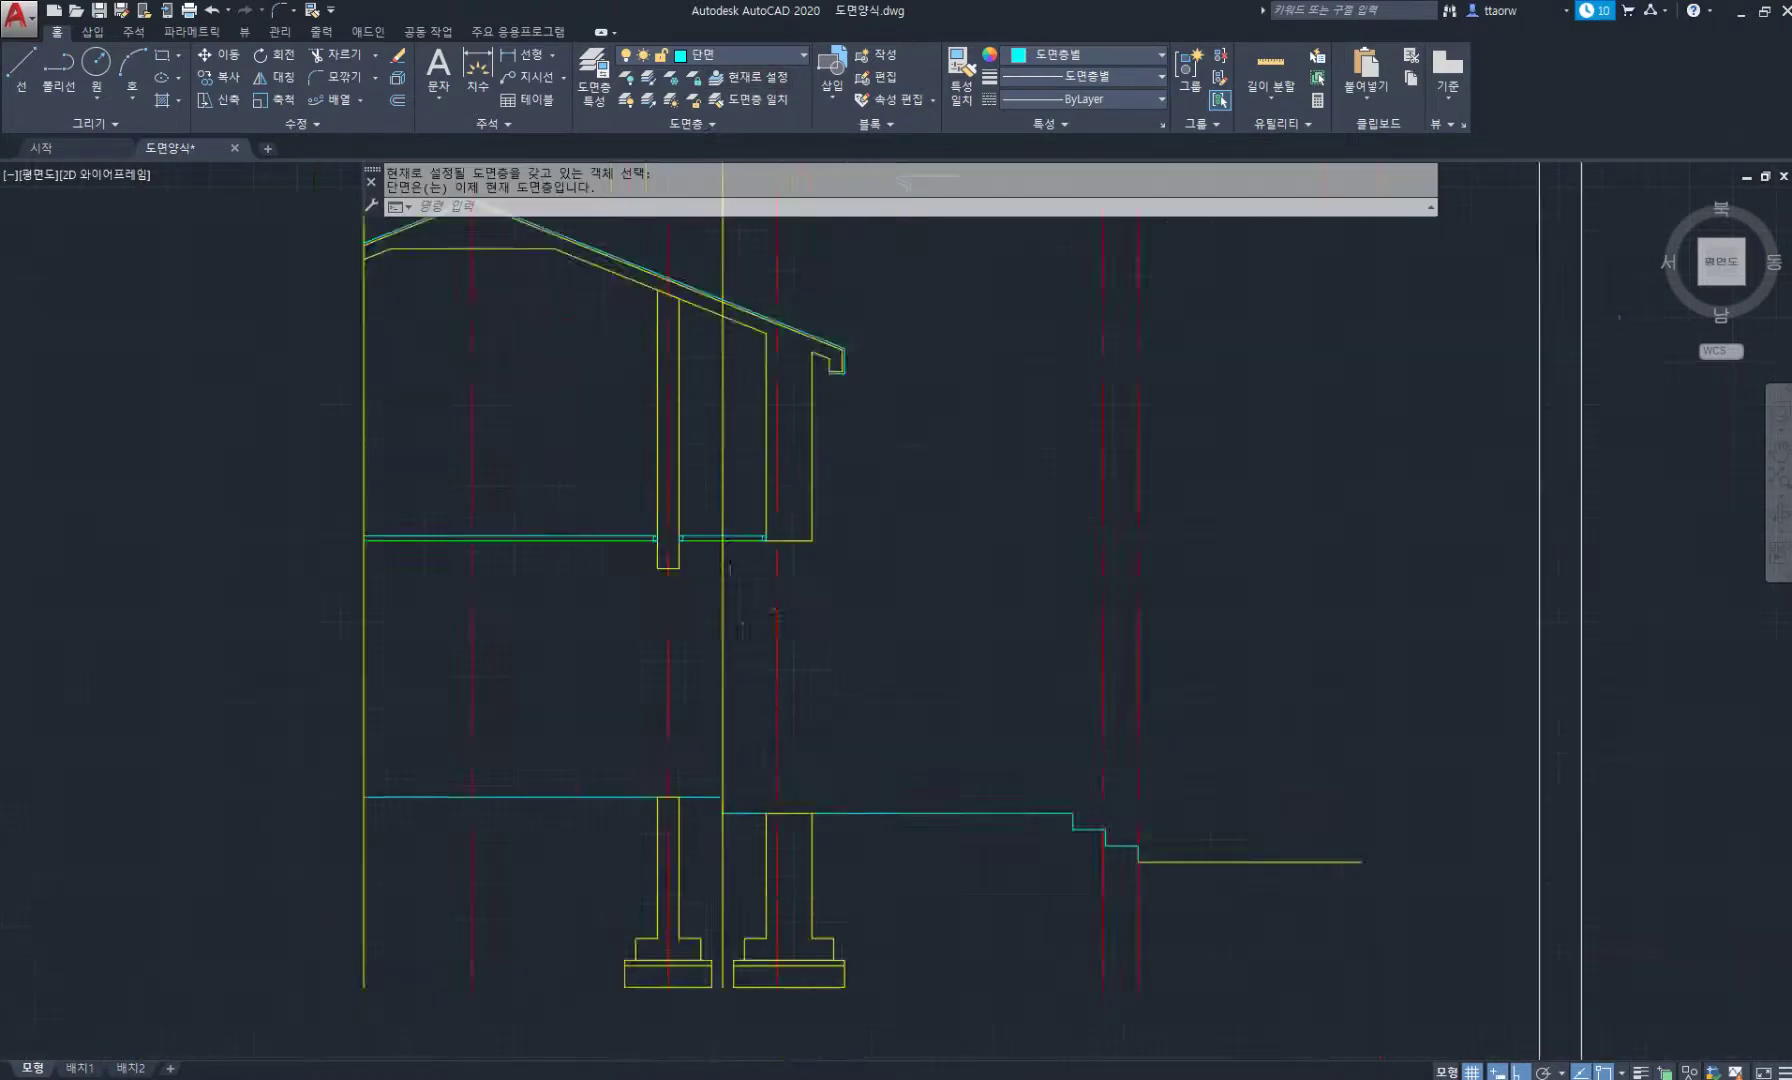
Stretch the lower end of the lowest terrace step's riser 300 down below the ground line.
{"action": "scroll", "coordinate": [857, 761], "scroll_direction": "up", "scroll_amount": 5}
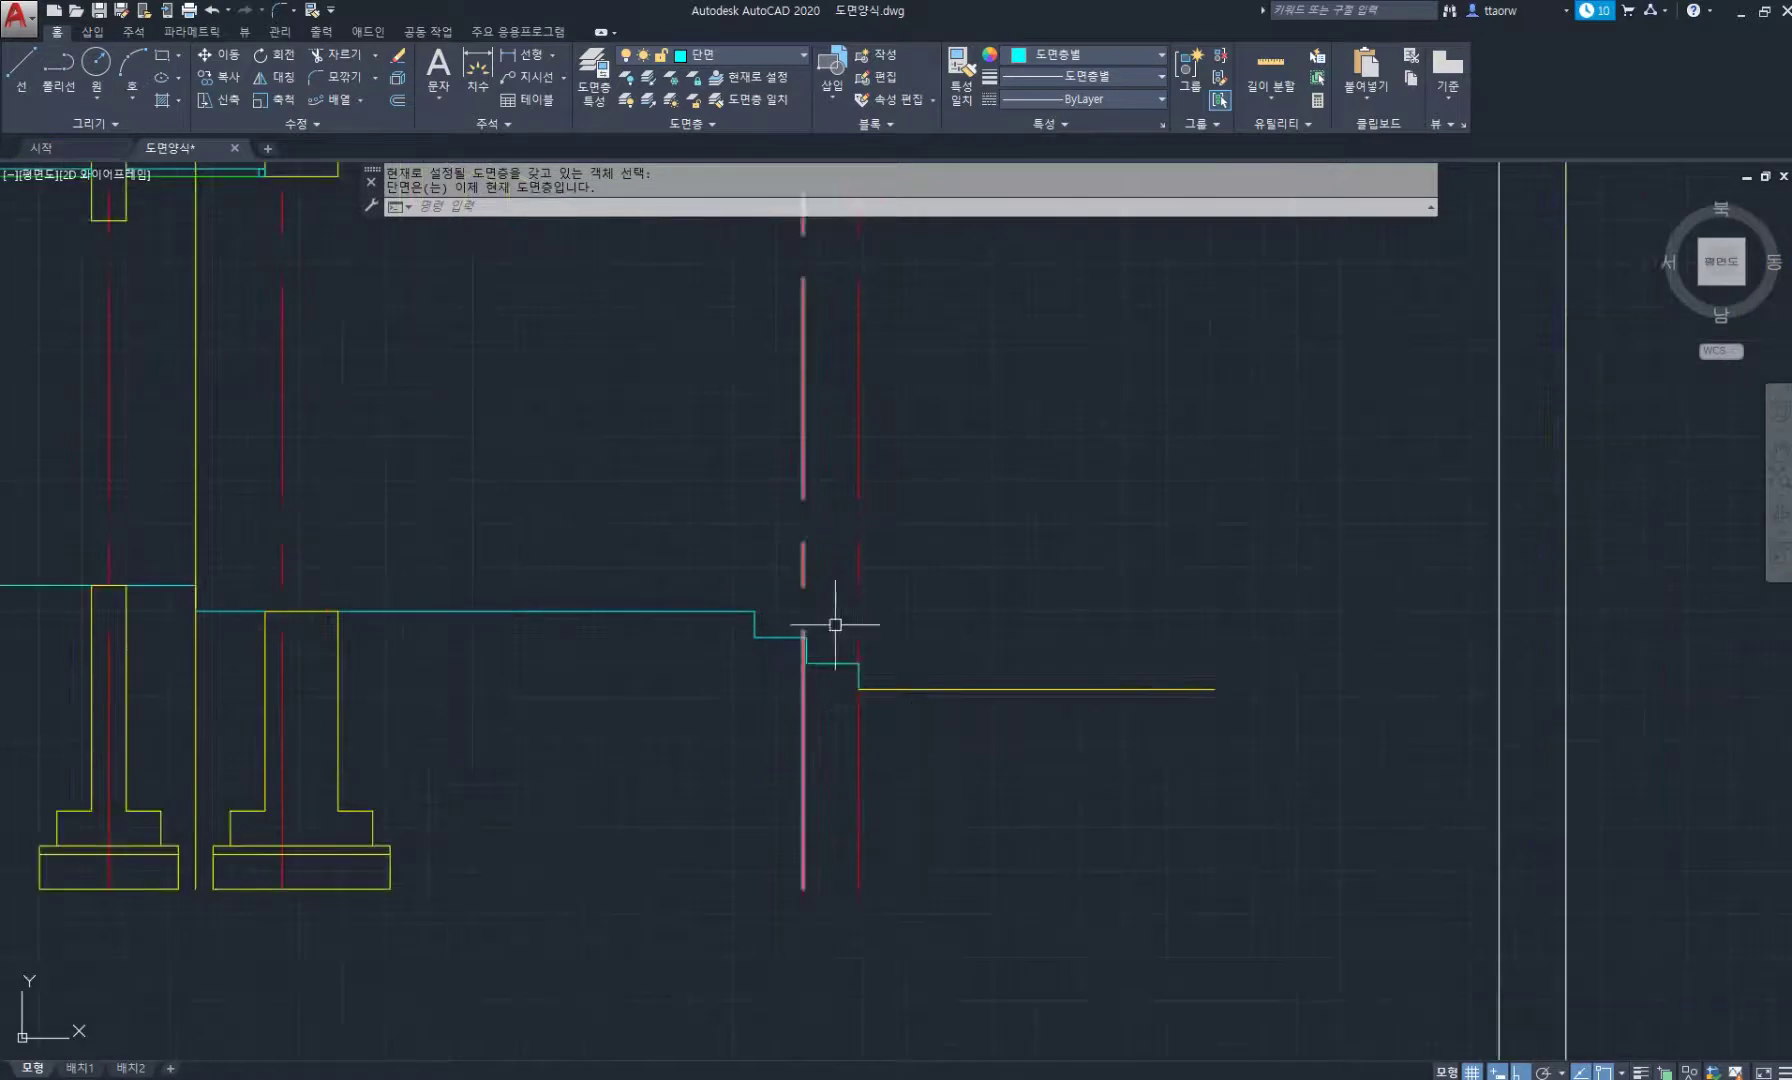
{"action": "scroll", "coordinate": [844, 684], "scroll_direction": "up", "scroll_amount": 2}
{"action": "mouse_move", "coordinate": [862, 688]}
{"action": "middle_mouse_down"}
{"action": "mouse_move", "coordinate": [882, 694]}
{"action": "mouse_move", "coordinate": [854, 698]}
{"action": "middle_mouse_up"}
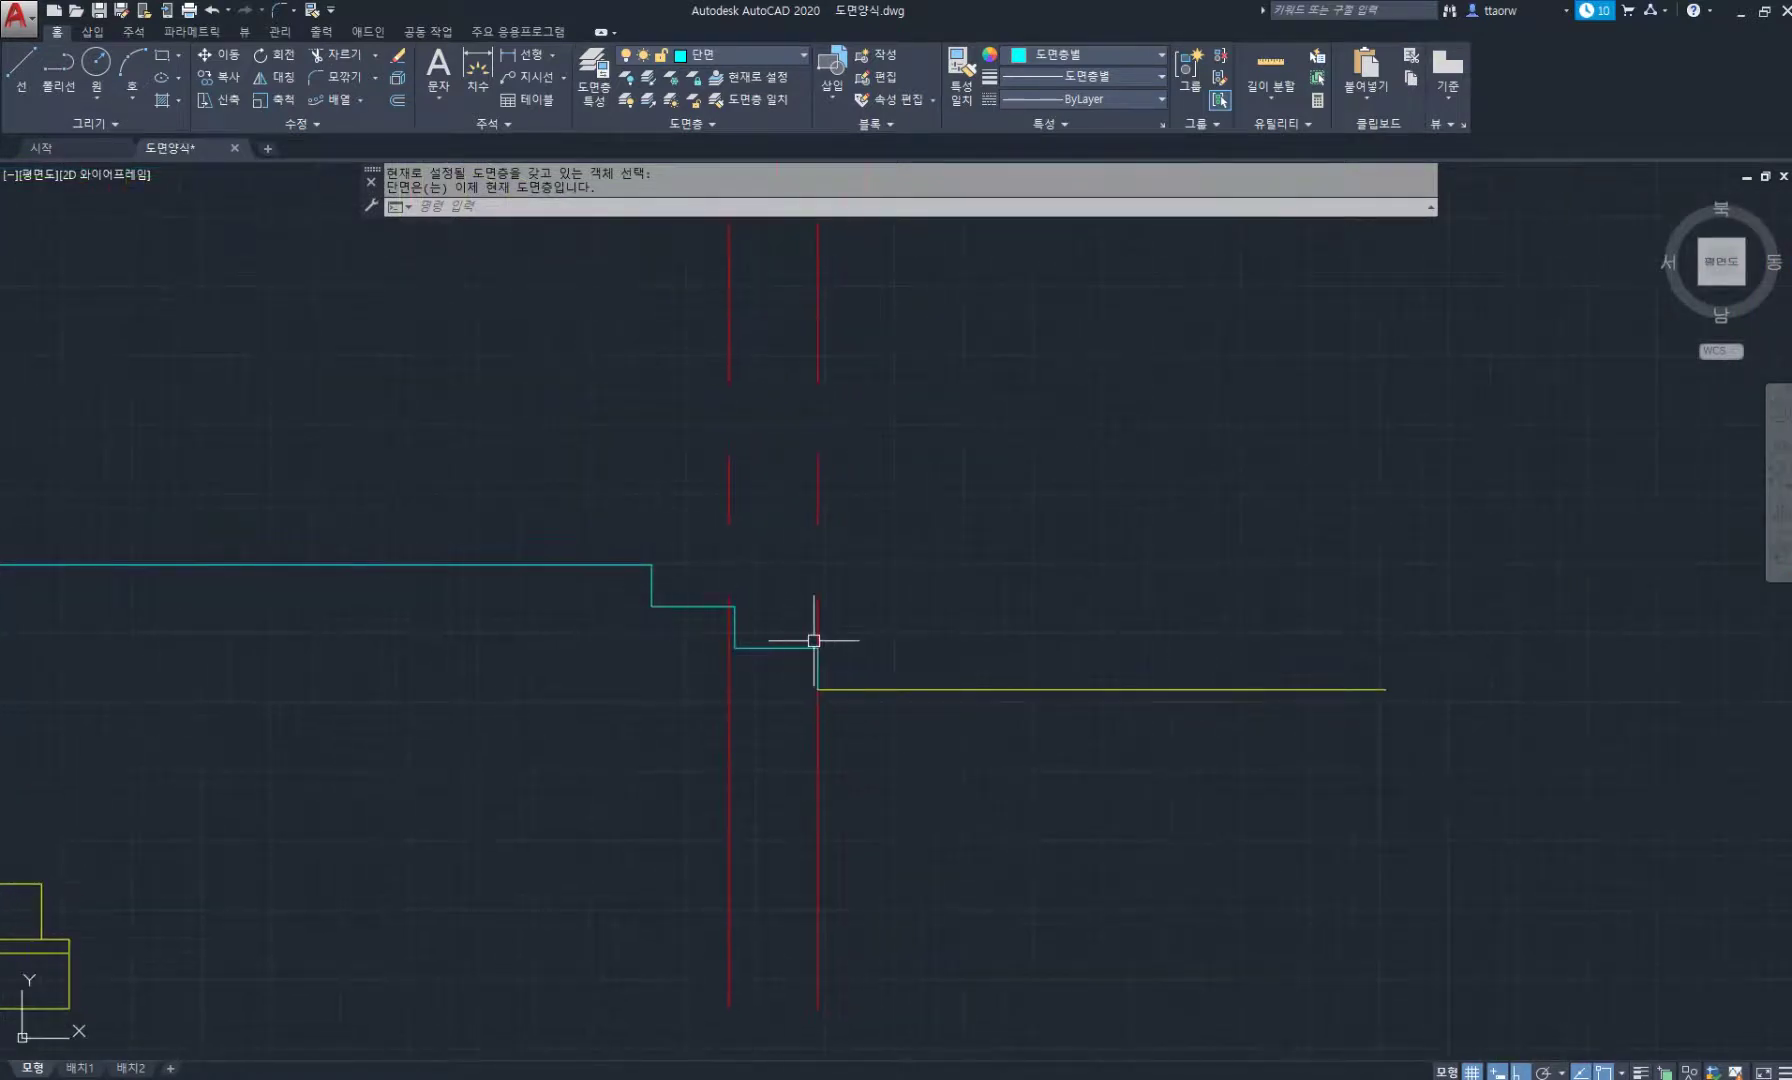
{"action": "left_click", "coordinate": [817, 692]}
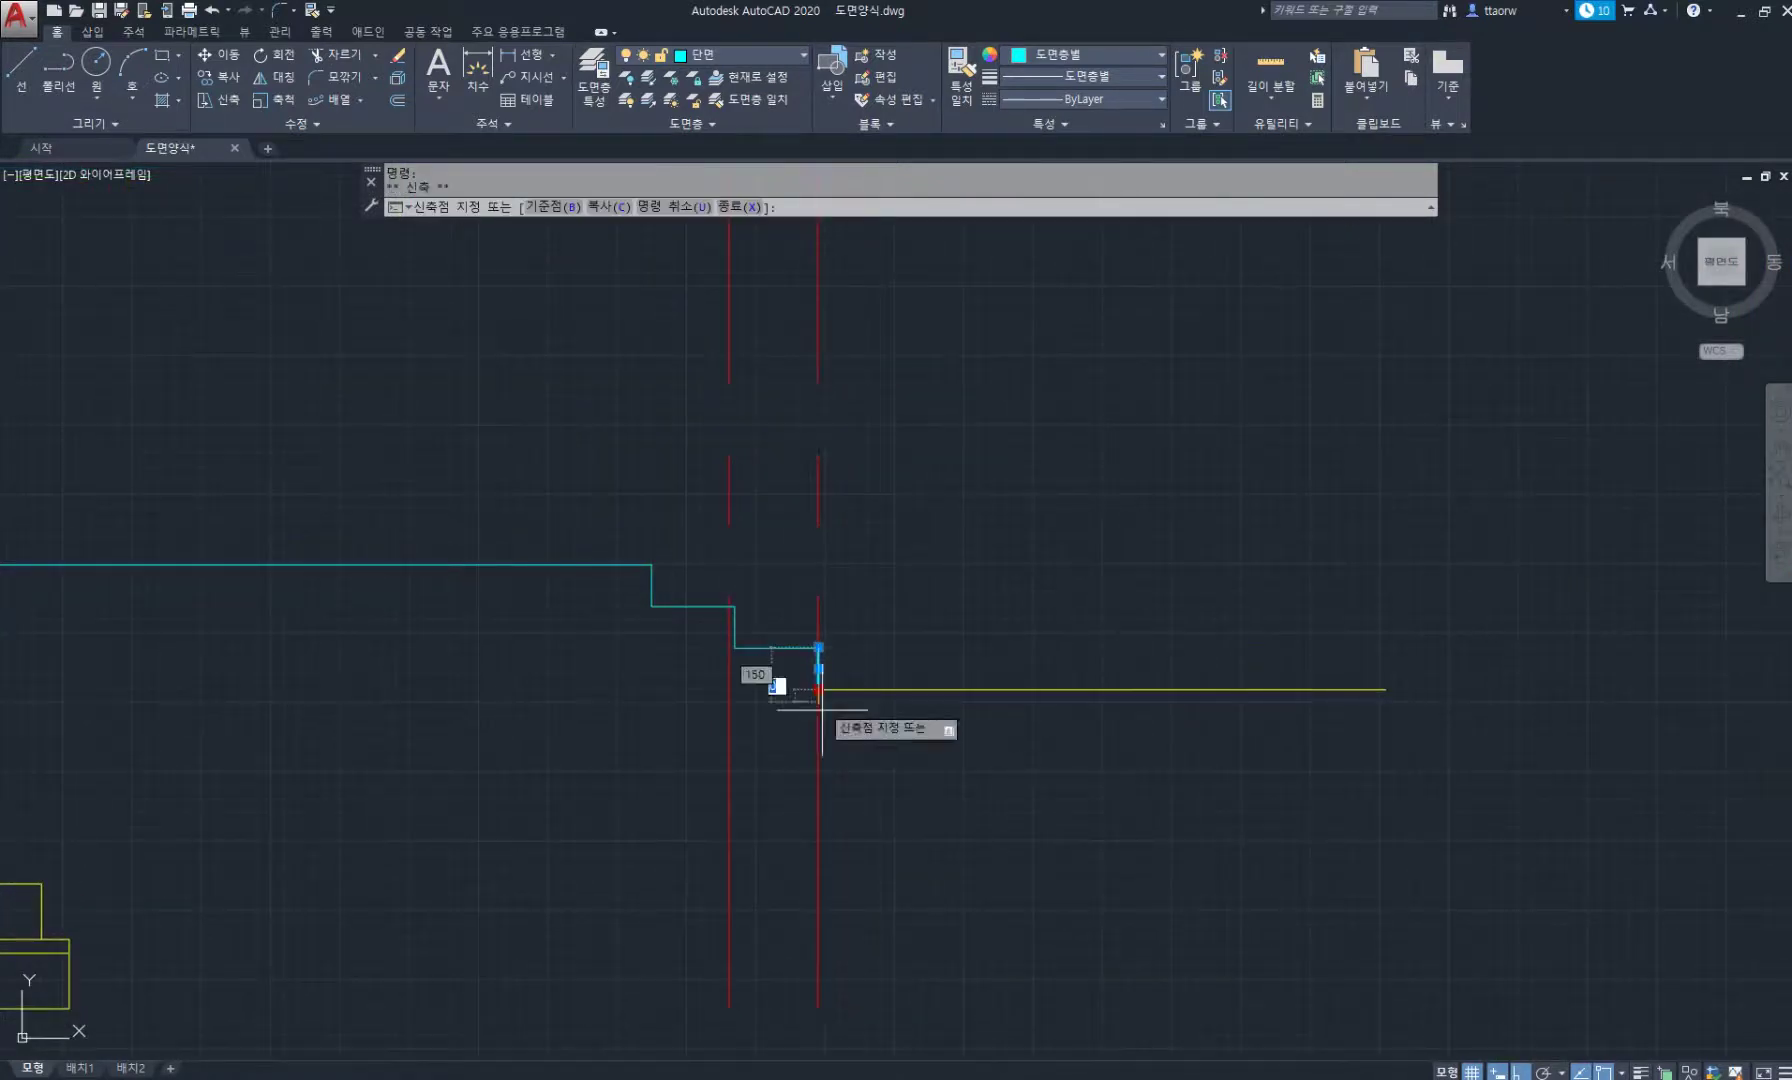
{"action": "key", "text": "Return"}
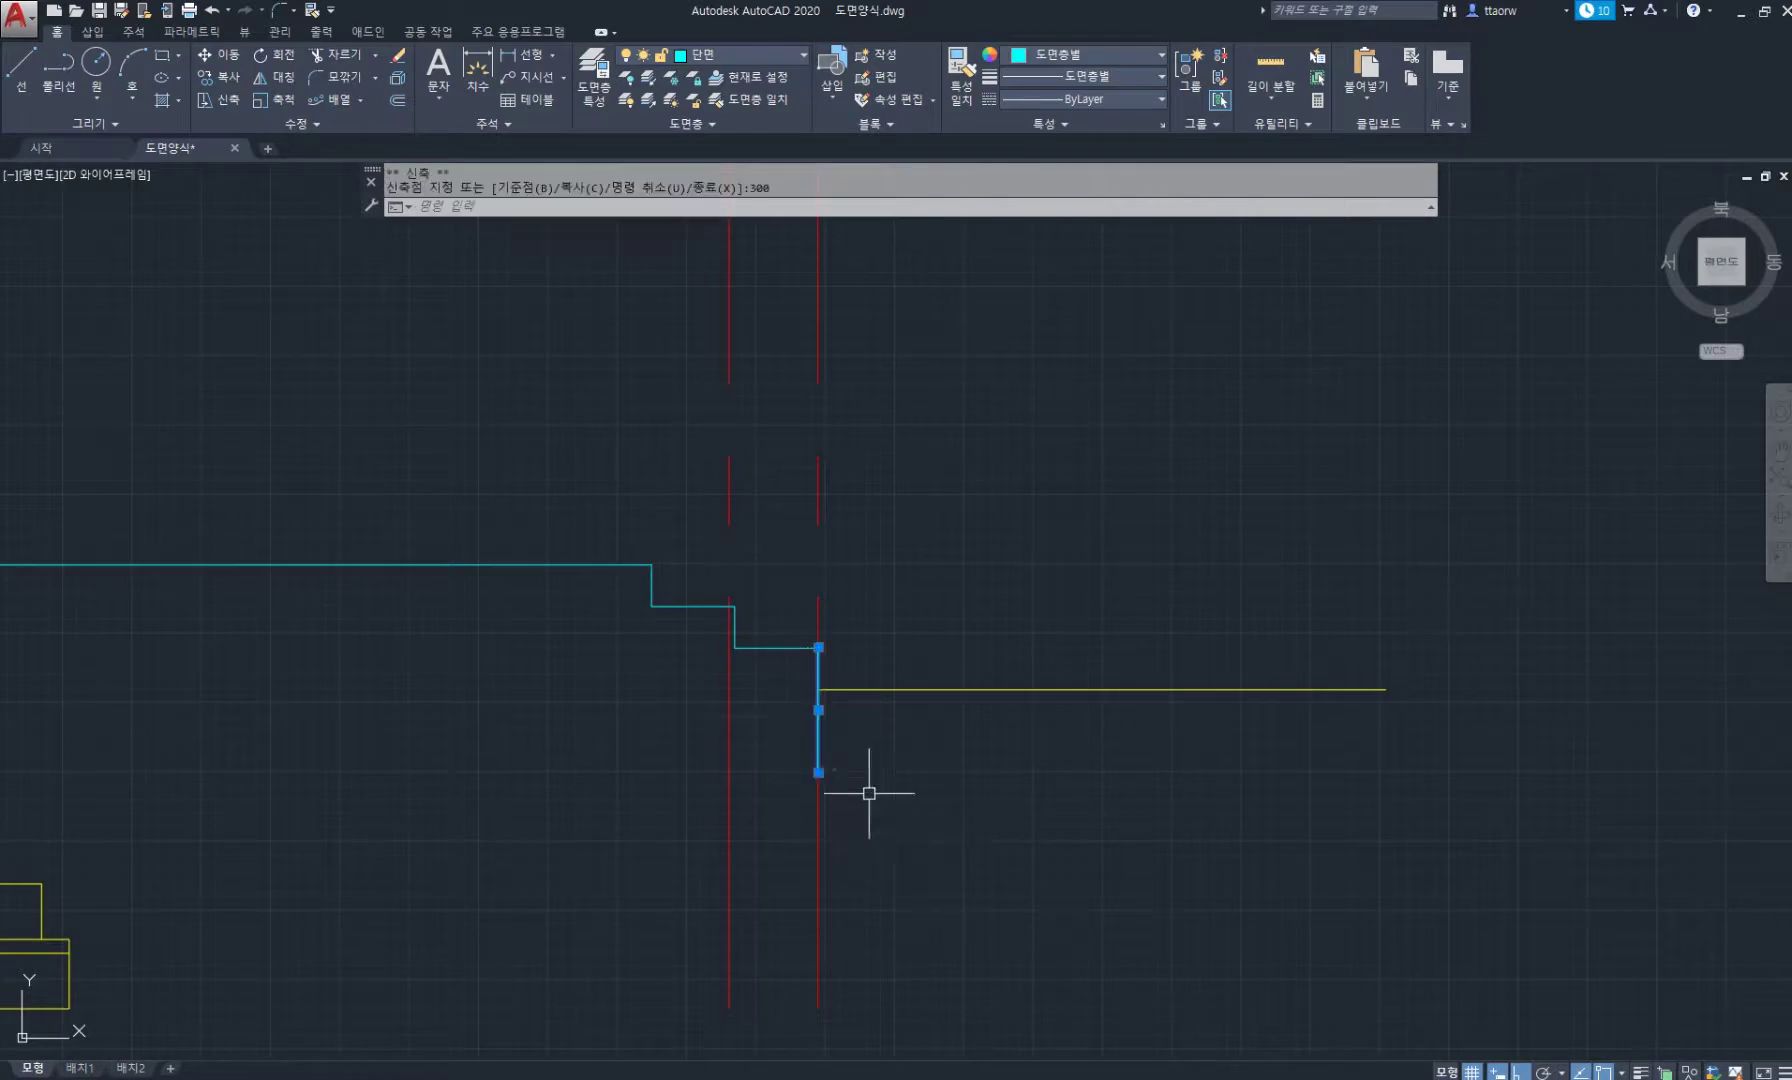
{"action": "key", "text": "Escape"}
{"action": "key", "text": "Escape"}
{"action": "scroll", "coordinate": [848, 593], "scroll_direction": "down", "scroll_amount": 2}
{"action": "middle_click_drag", "start_coordinate": [847, 597], "coordinate": [922, 659]}
Join the terrace's top line with the step risers and treads into one polyline.
{"action": "scroll", "coordinate": [772, 664], "scroll_direction": "up", "scroll_amount": 2}
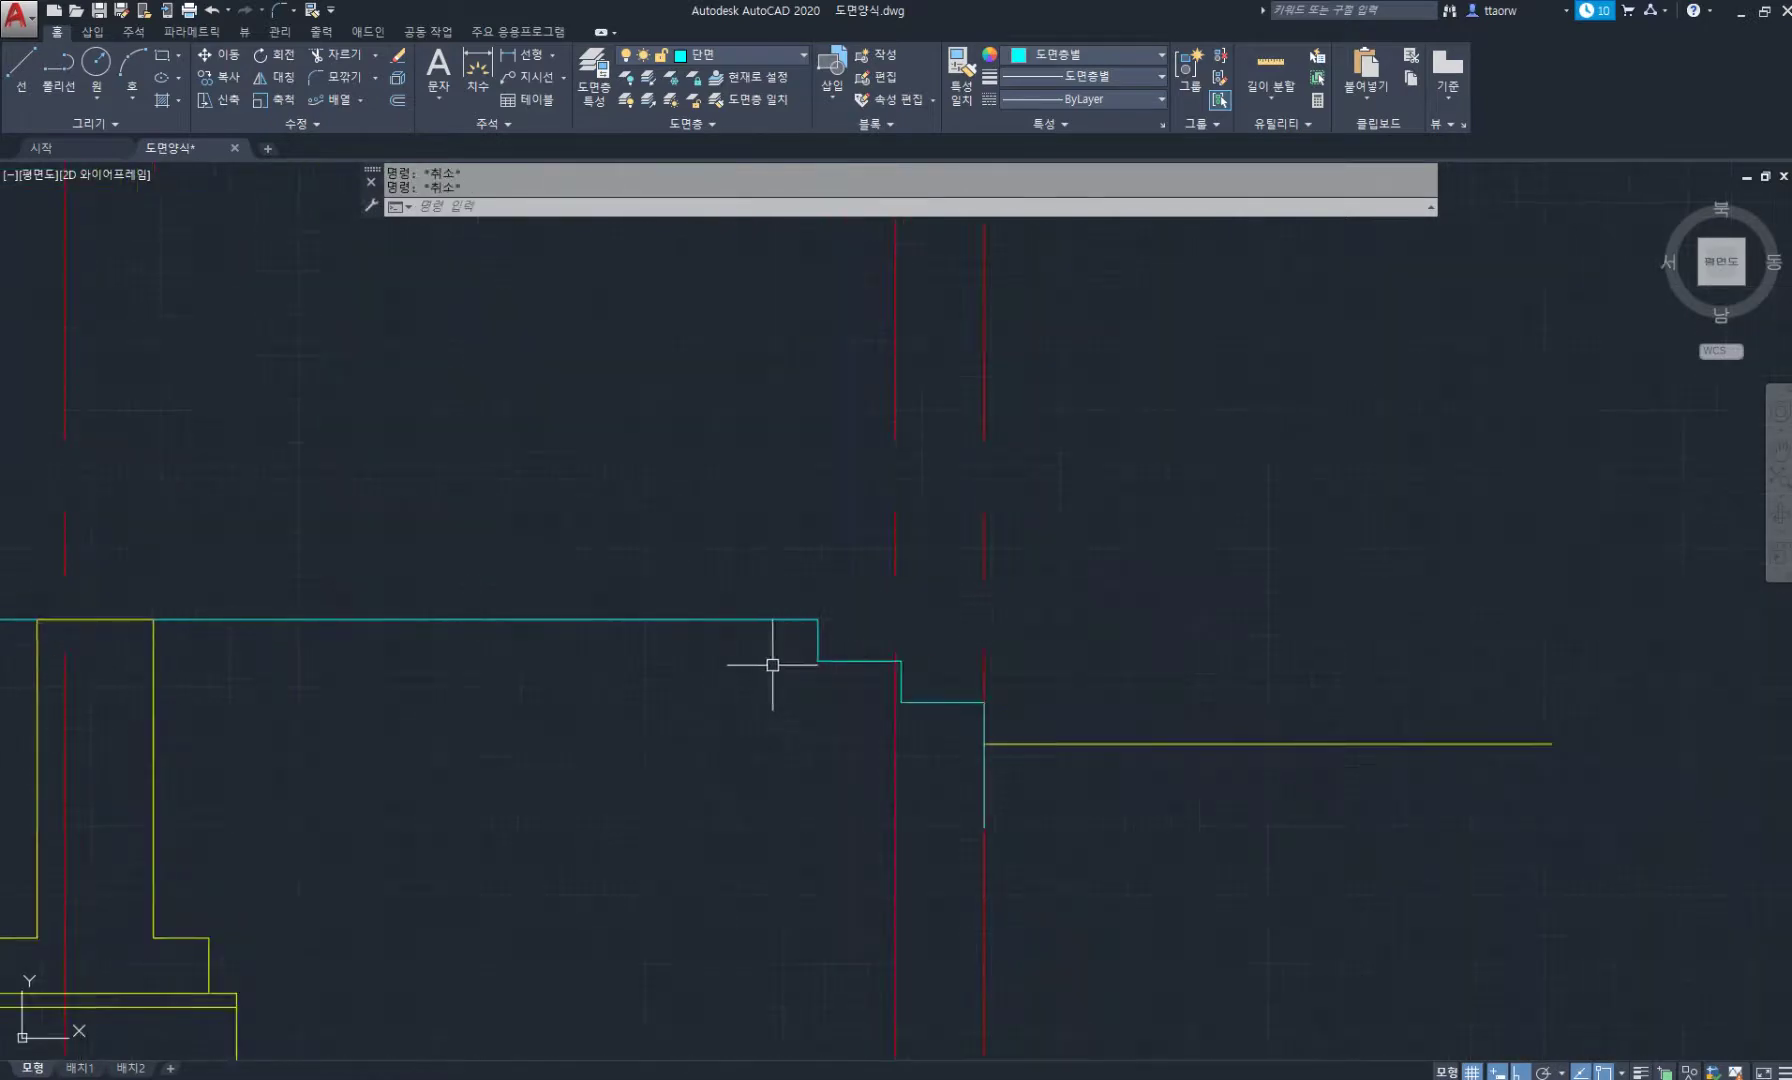
{"action": "key", "text": "Return"}
{"action": "left_click", "coordinate": [848, 716]}
{"action": "left_click", "coordinate": [751, 536]}
{"action": "left_click", "coordinate": [582, 440]}
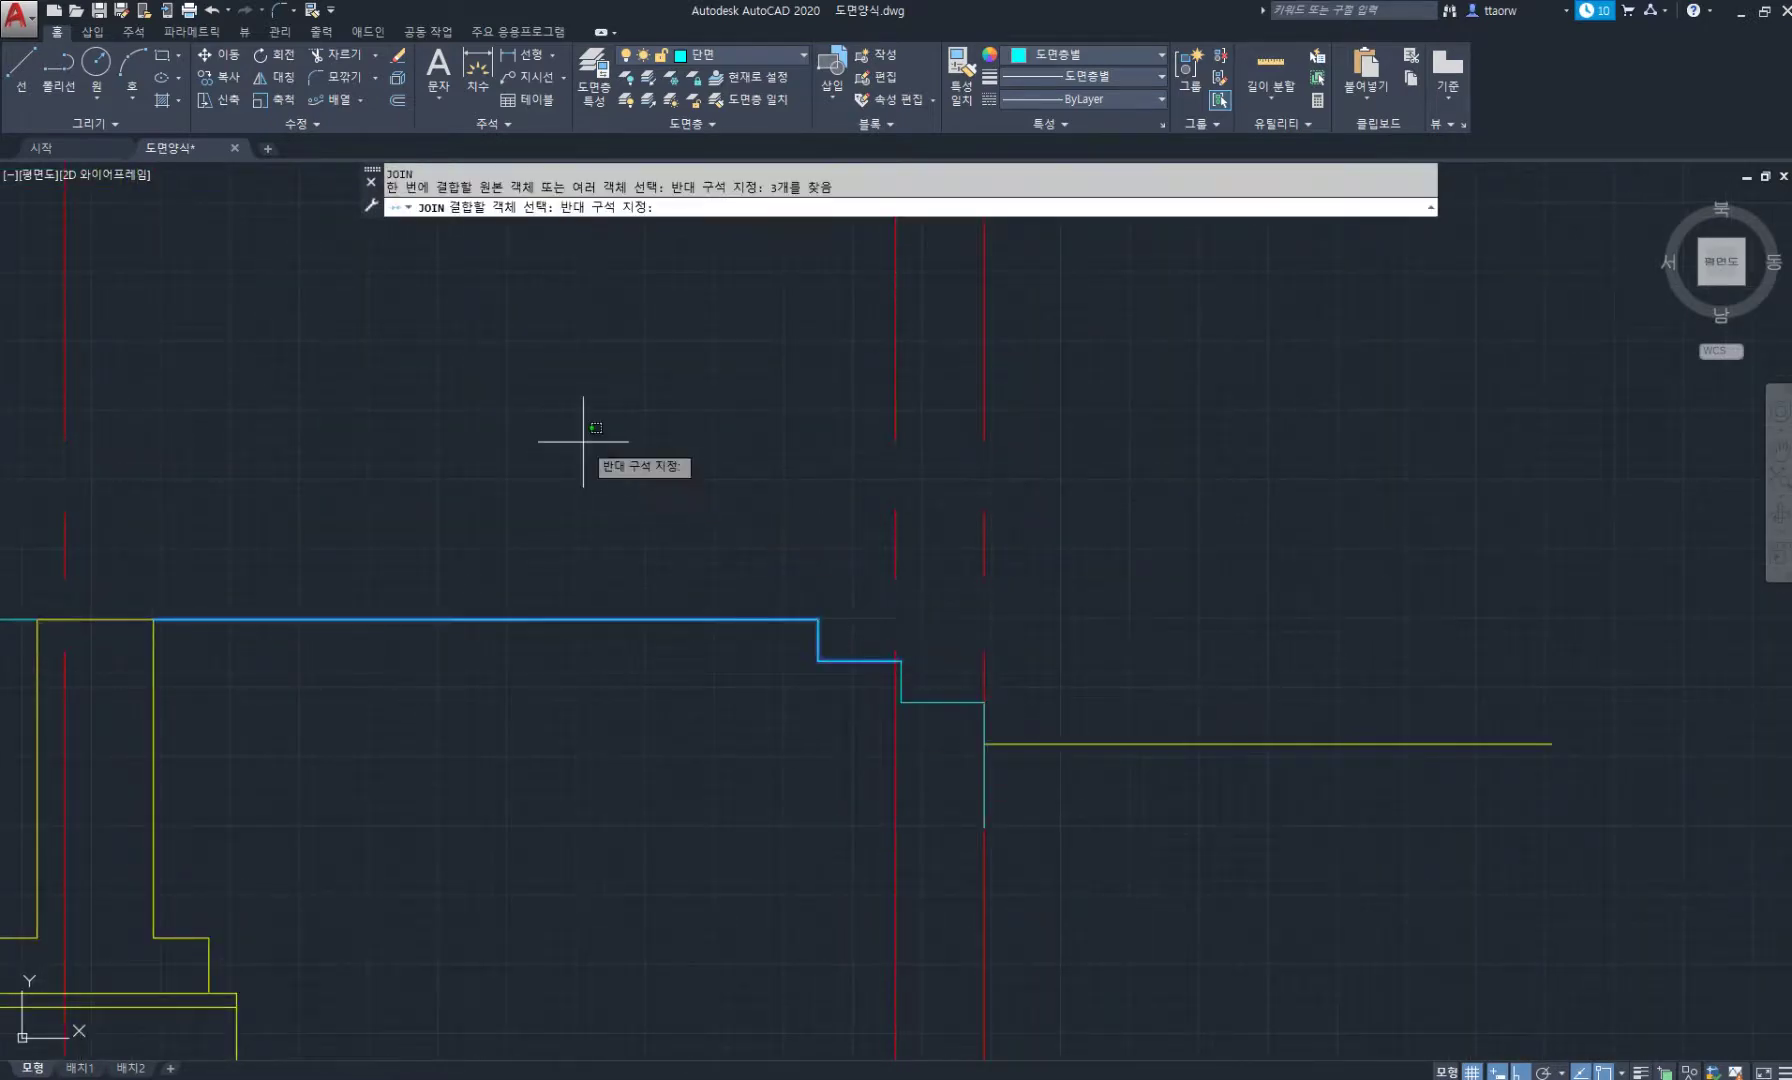
{"action": "left_click", "coordinate": [1152, 929]}
{"action": "key", "text": "Return"}
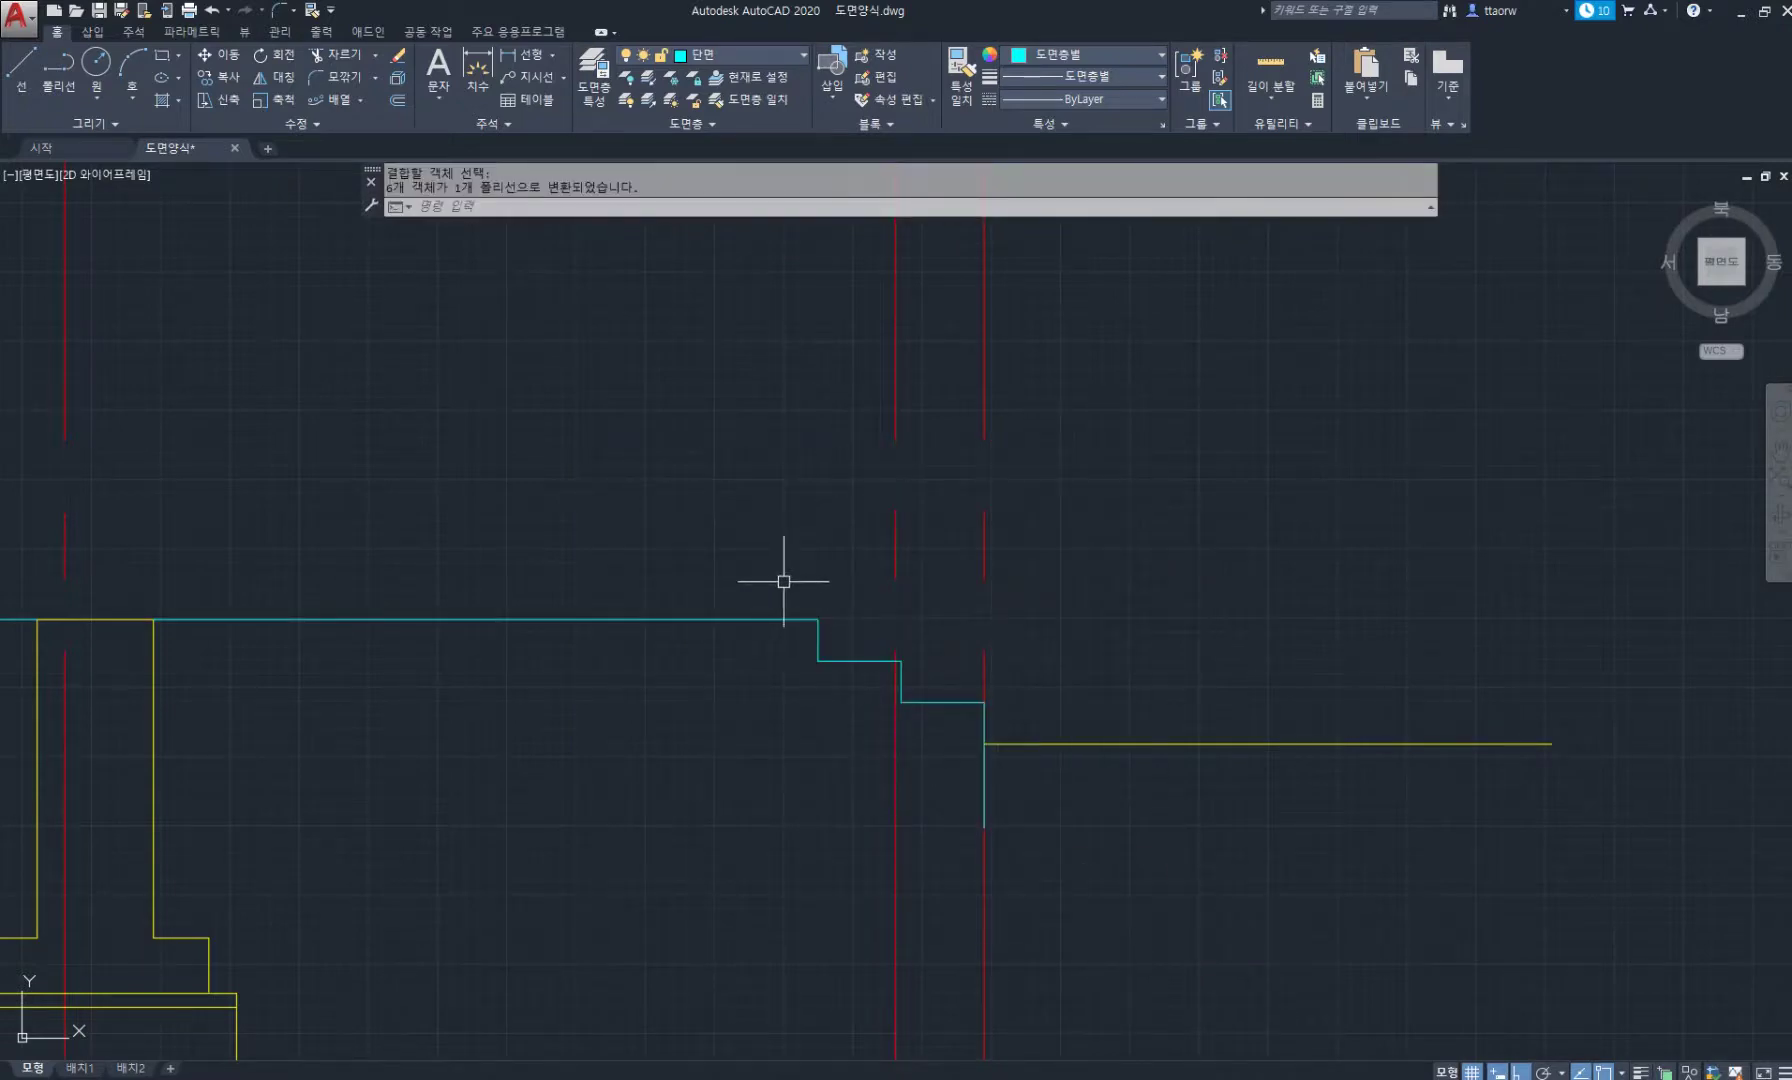
Offset the joined terrace and step outline 20 inward.
{"action": "type", "text": "o"}
{"action": "key", "text": "Return"}
{"action": "key", "text": "Return"}
{"action": "left_click", "coordinate": [768, 620]}
{"action": "type", "text": "2"}
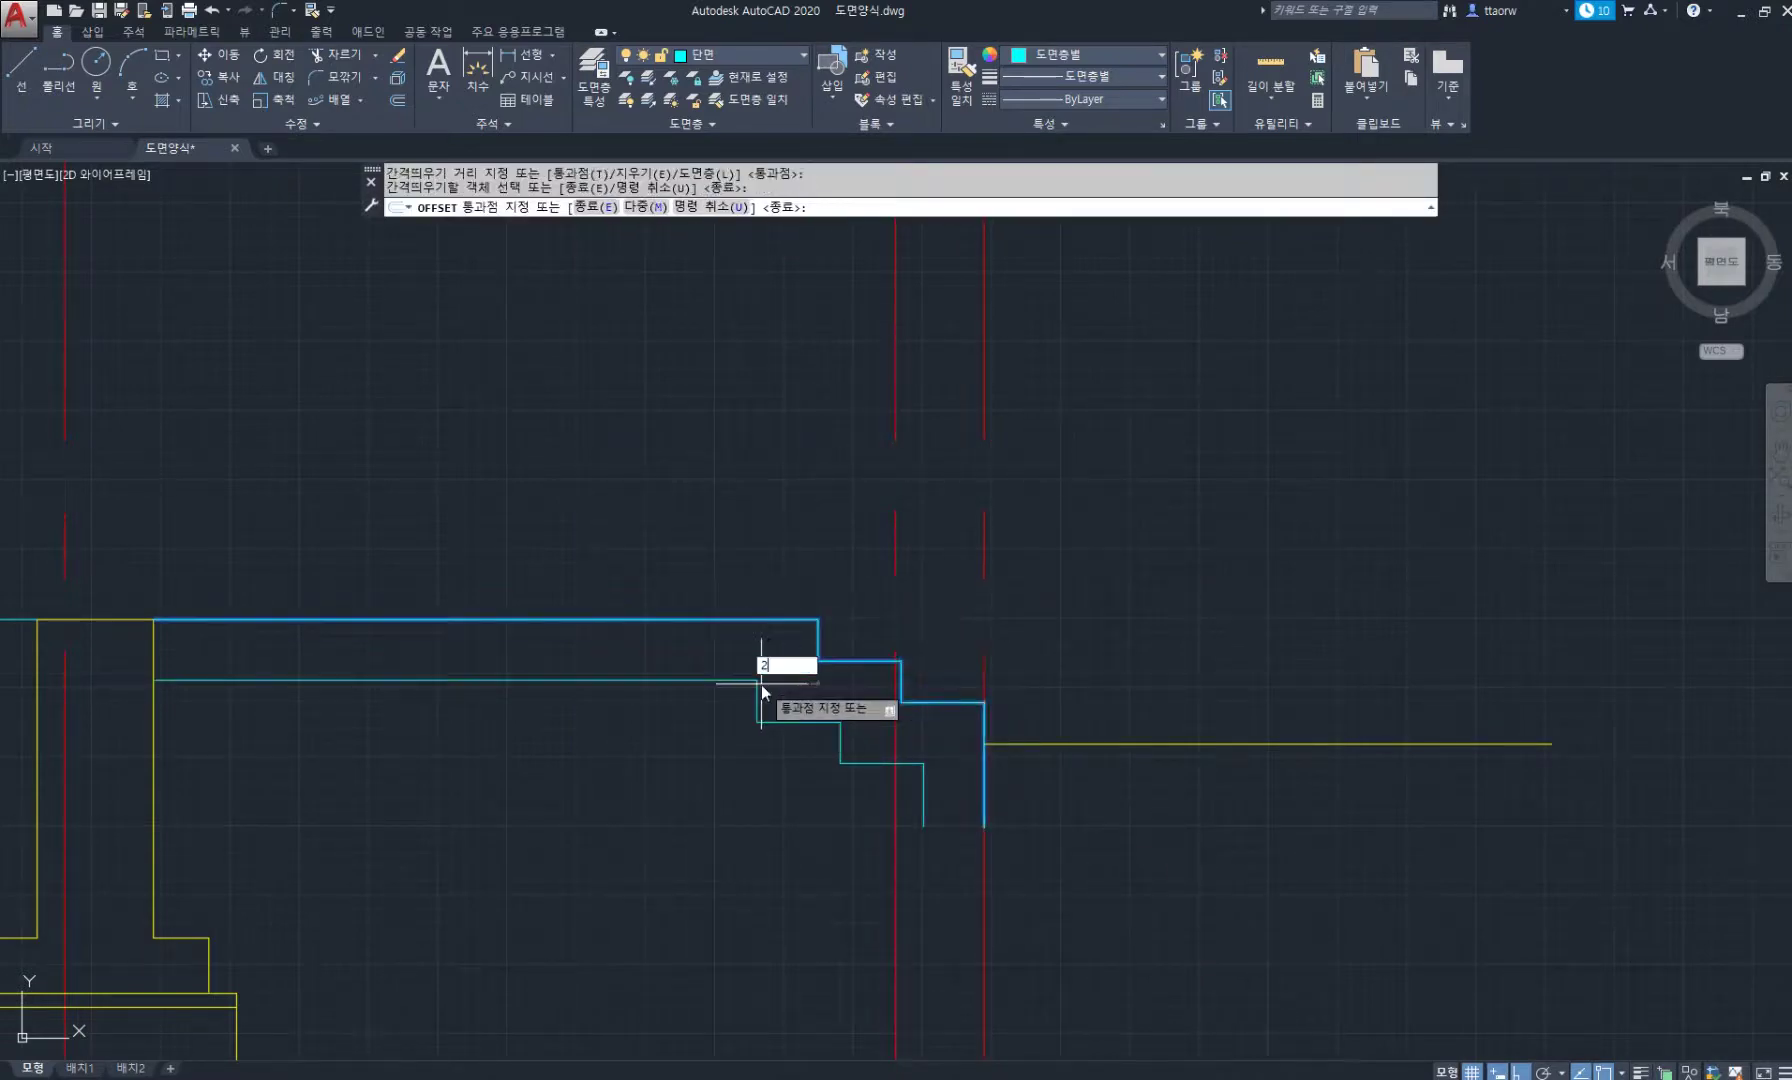
{"action": "type", "text": "0"}
{"action": "key", "text": "Return"}
{"action": "key", "text": "Return"}
{"action": "scroll", "coordinate": [859, 719], "scroll_direction": "up", "scroll_amount": 2}
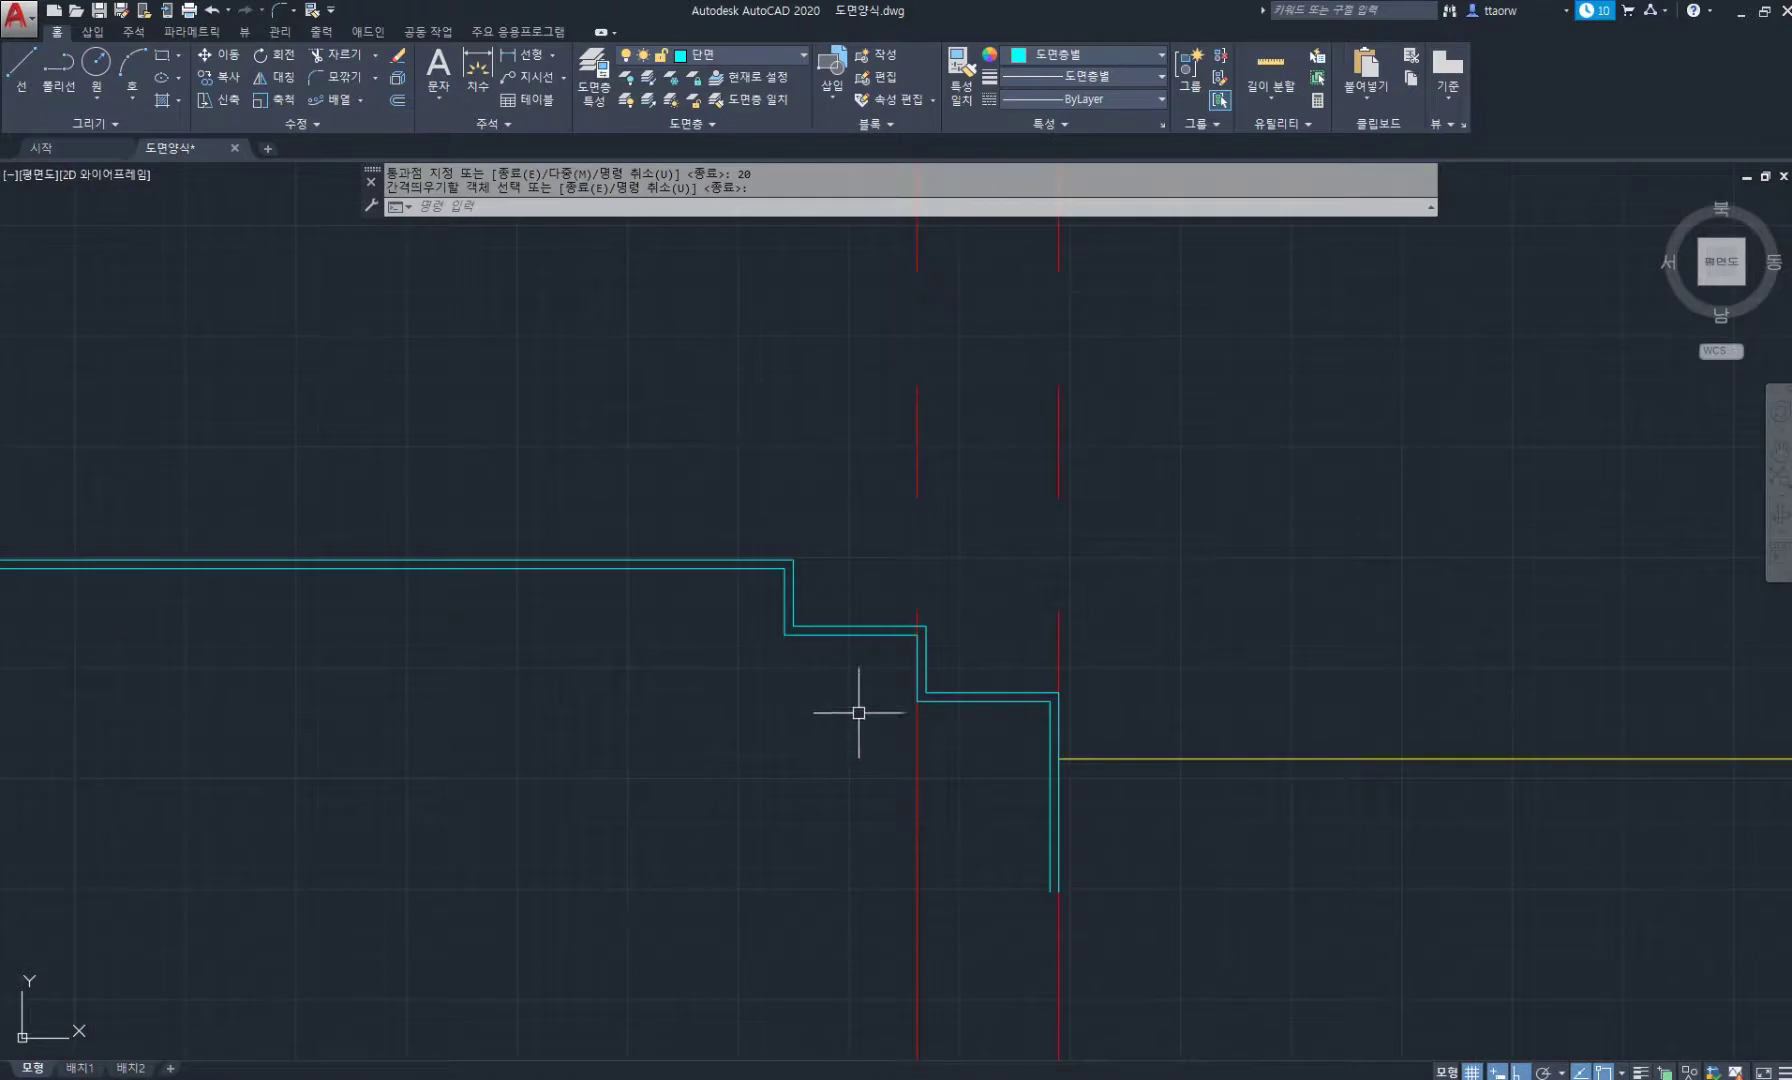
Draw a sloped line from the inner corner below the top riser to the lowest inner riser at ground level.
{"action": "type", "text": "l"}
{"action": "key", "text": "Return"}
{"action": "left_click", "coordinate": [784, 633]}
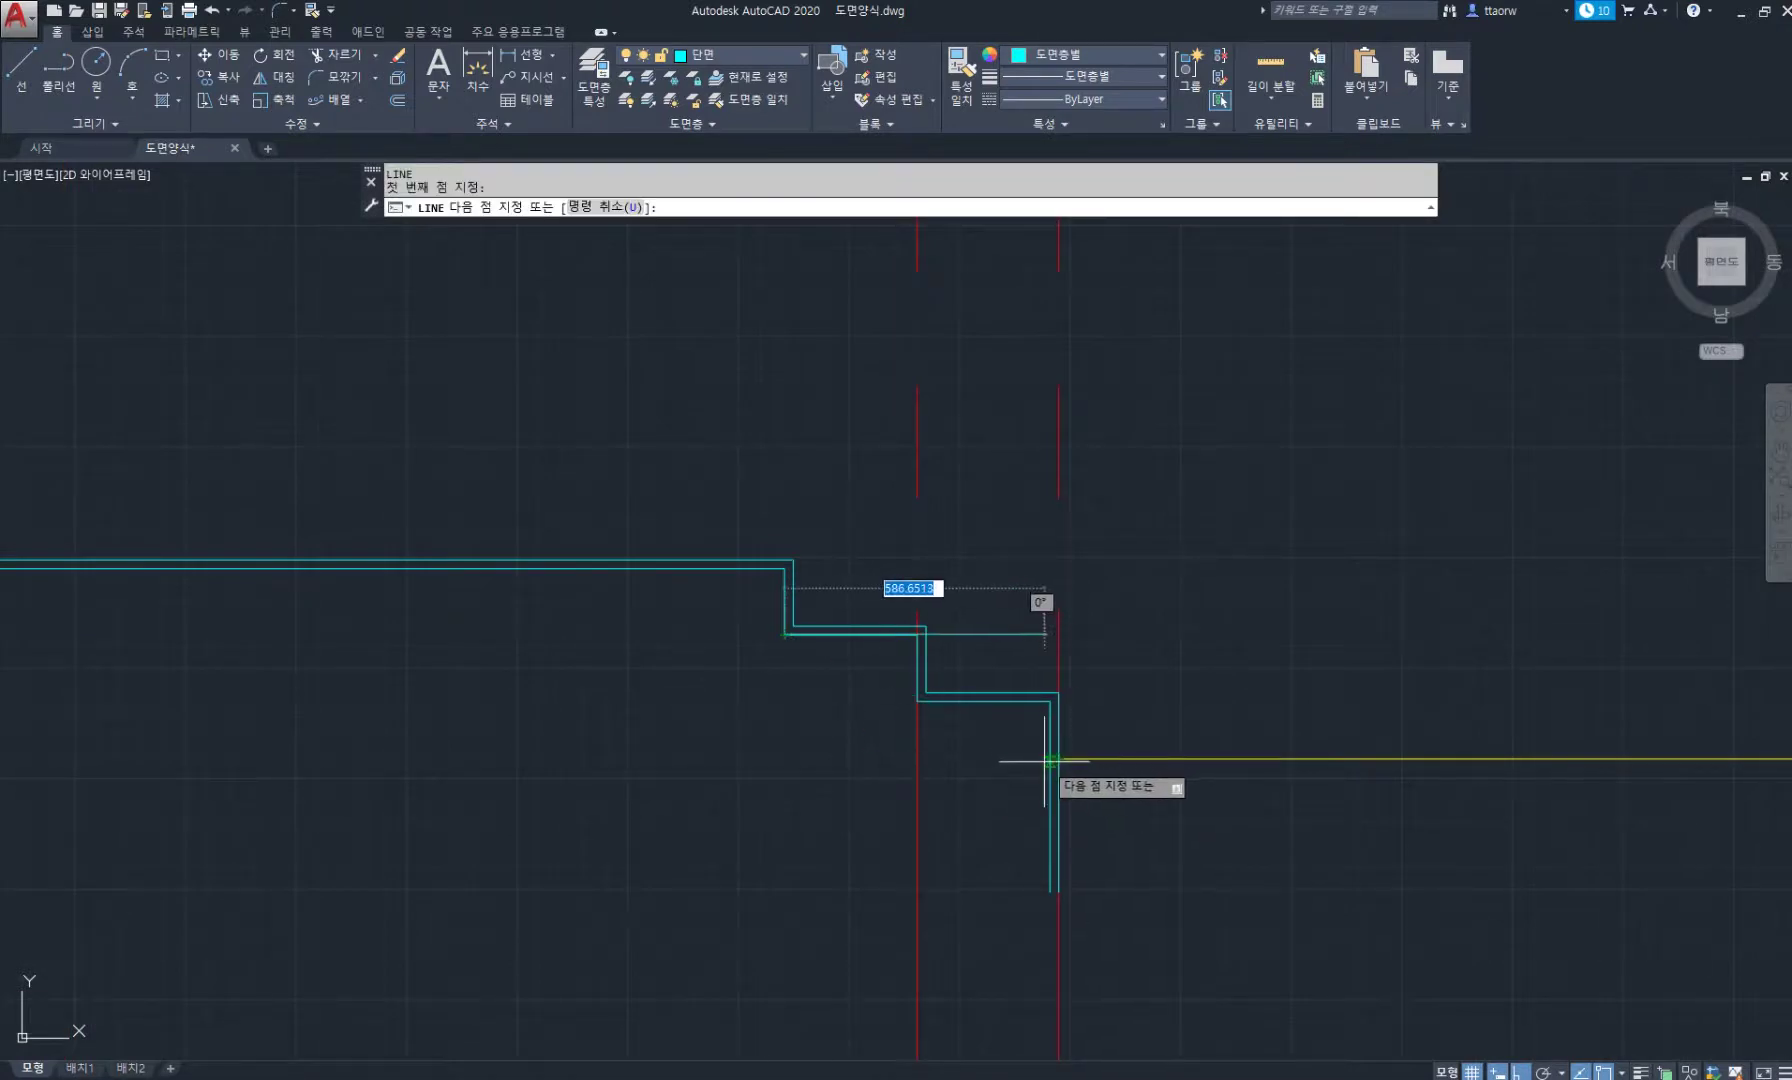
{"action": "left_click", "coordinate": [1050, 760]}
{"action": "key", "text": "Return"}
{"action": "middle_click_drag", "start_coordinate": [892, 632], "coordinate": [955, 604]}
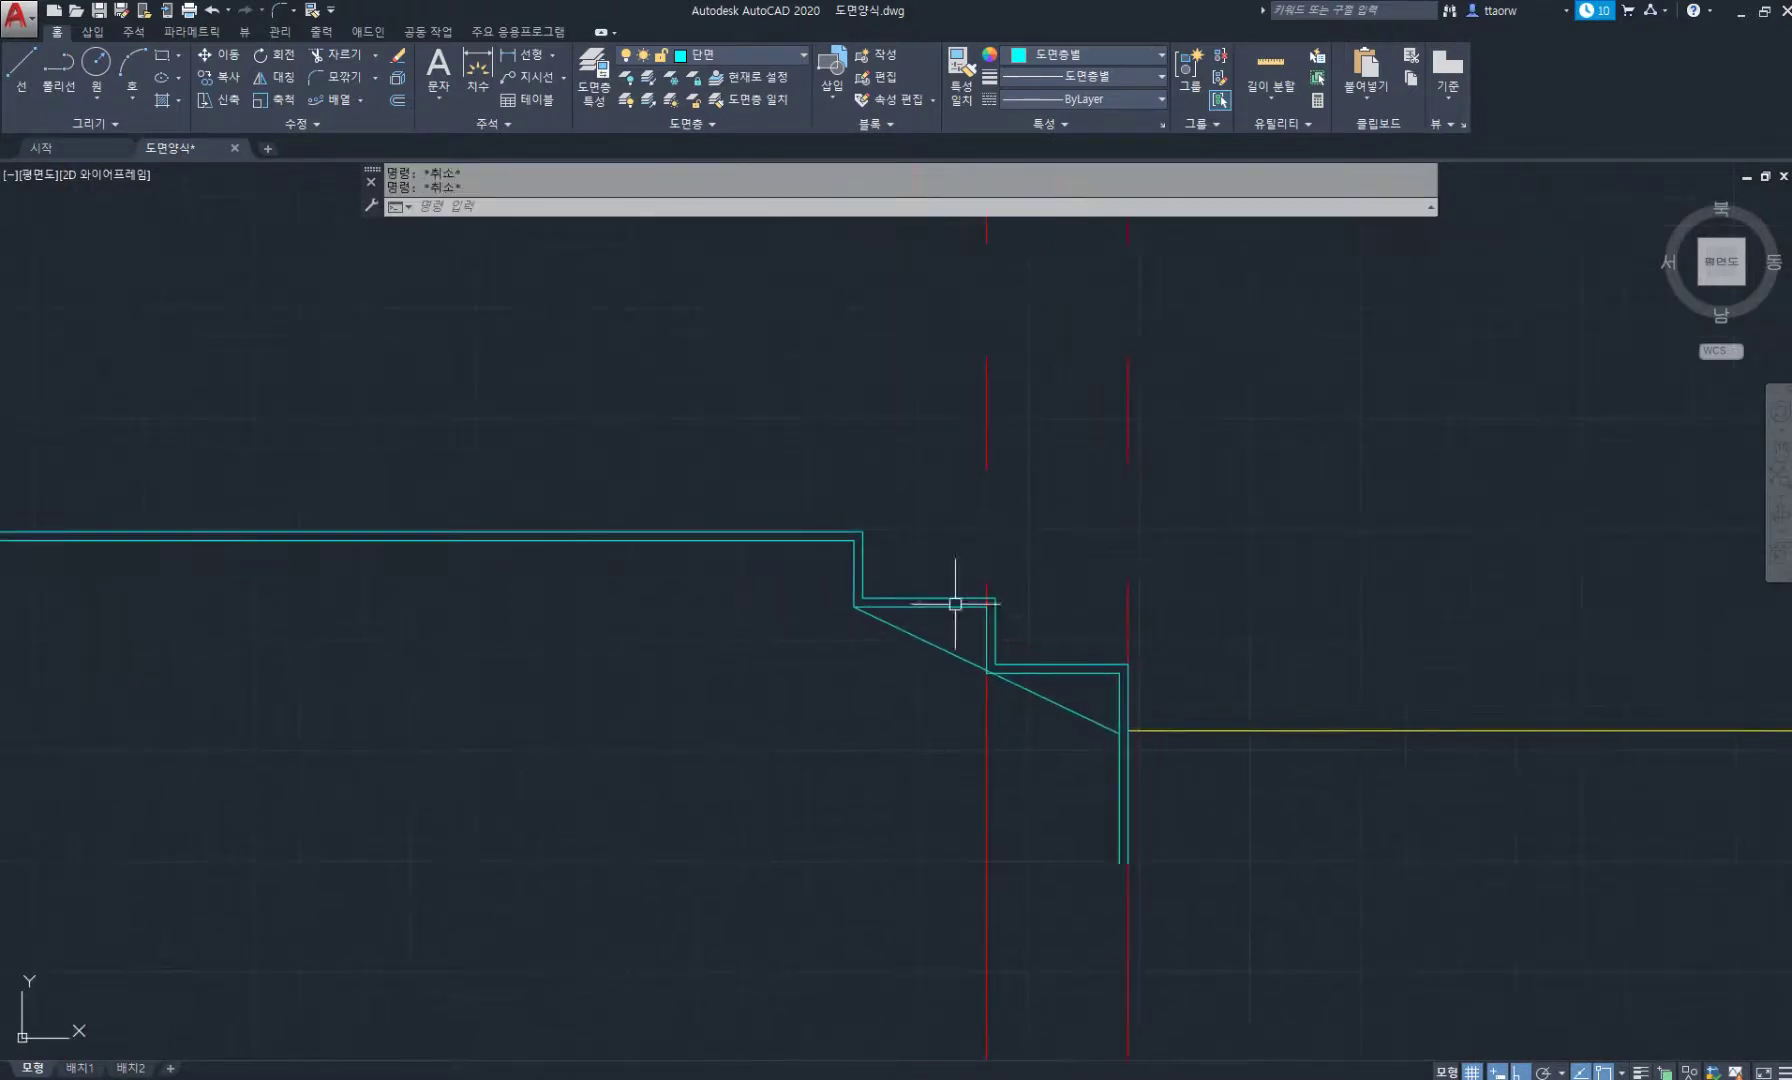
Explode both the outer and inner terrace and step outlines into separate lines.
{"action": "type", "text": "x"}
{"action": "key", "text": "Return"}
{"action": "left_click", "coordinate": [768, 651]}
{"action": "left_click", "coordinate": [568, 437]}
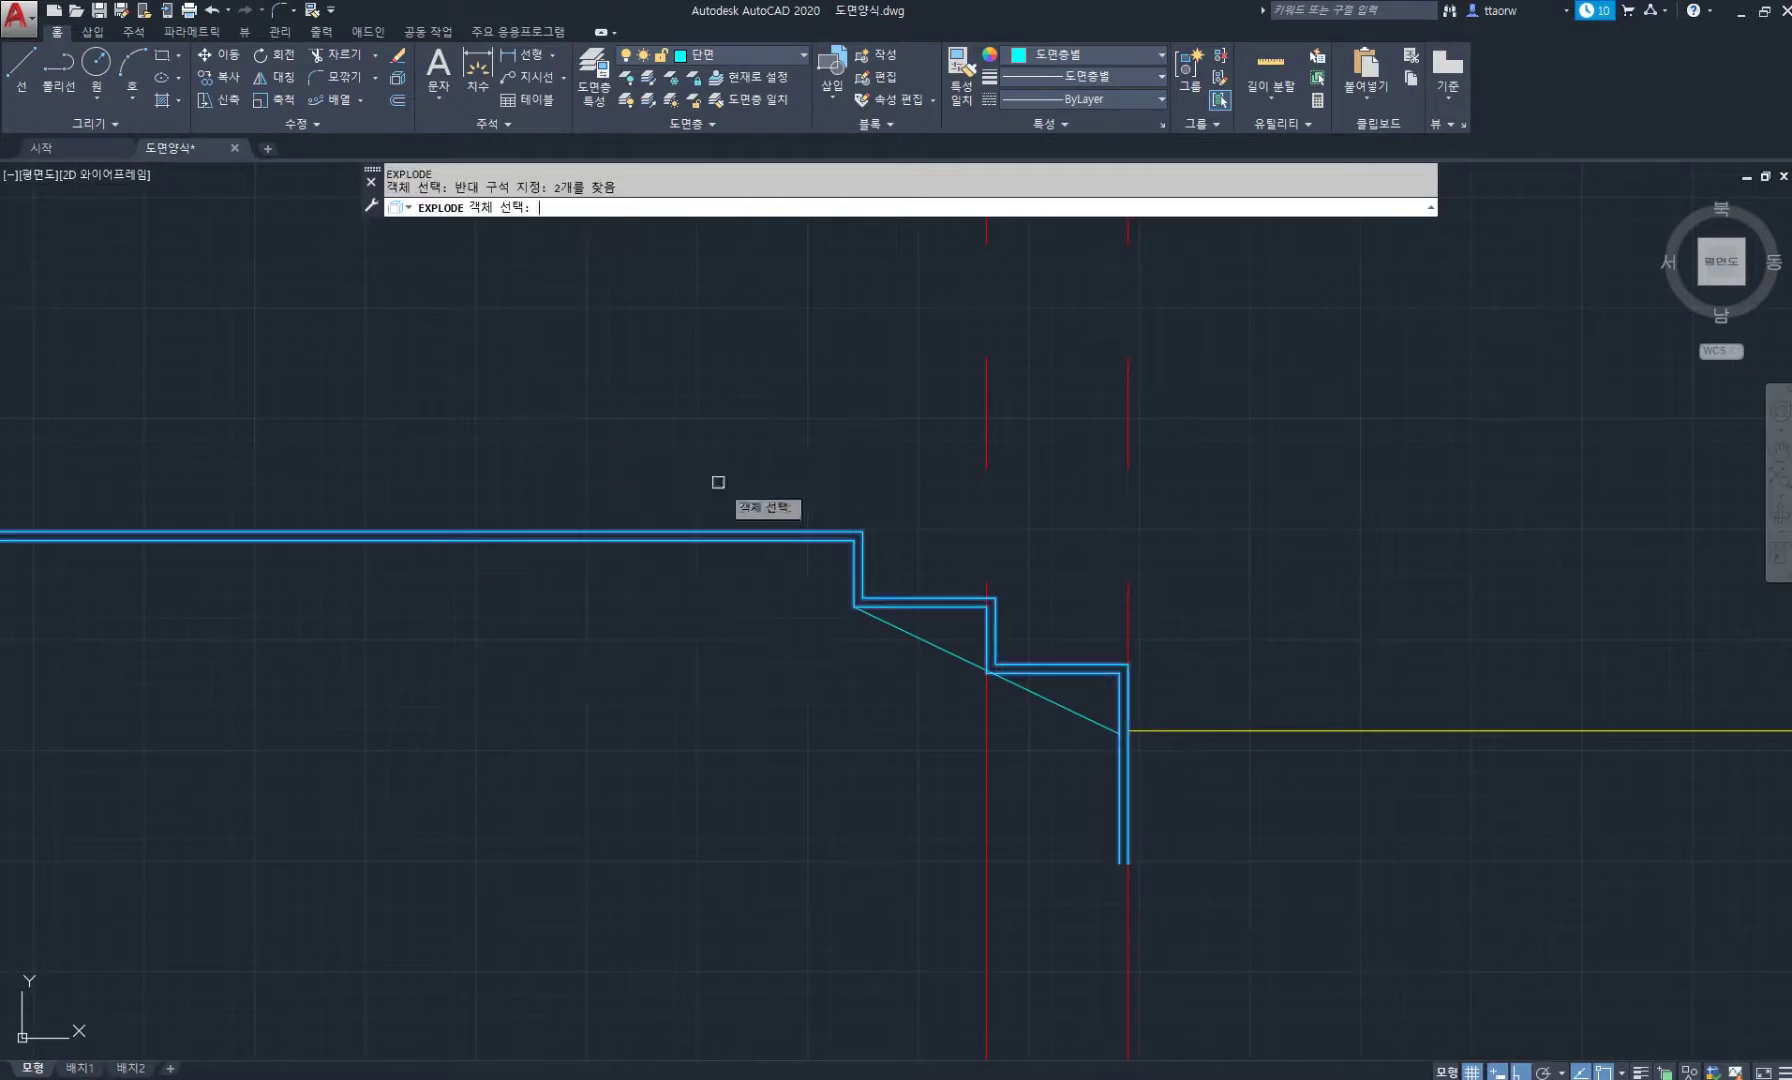
{"action": "key", "text": "Return"}
{"action": "middle_click_drag", "start_coordinate": [840, 607], "coordinate": [888, 560]}
Offset the terrace's inner line, the sloped line and the lowest inner riser 150 each toward the inside of the slab.
{"action": "type", "text": "o"}
{"action": "key", "text": "Return"}
{"action": "key", "text": "Return"}
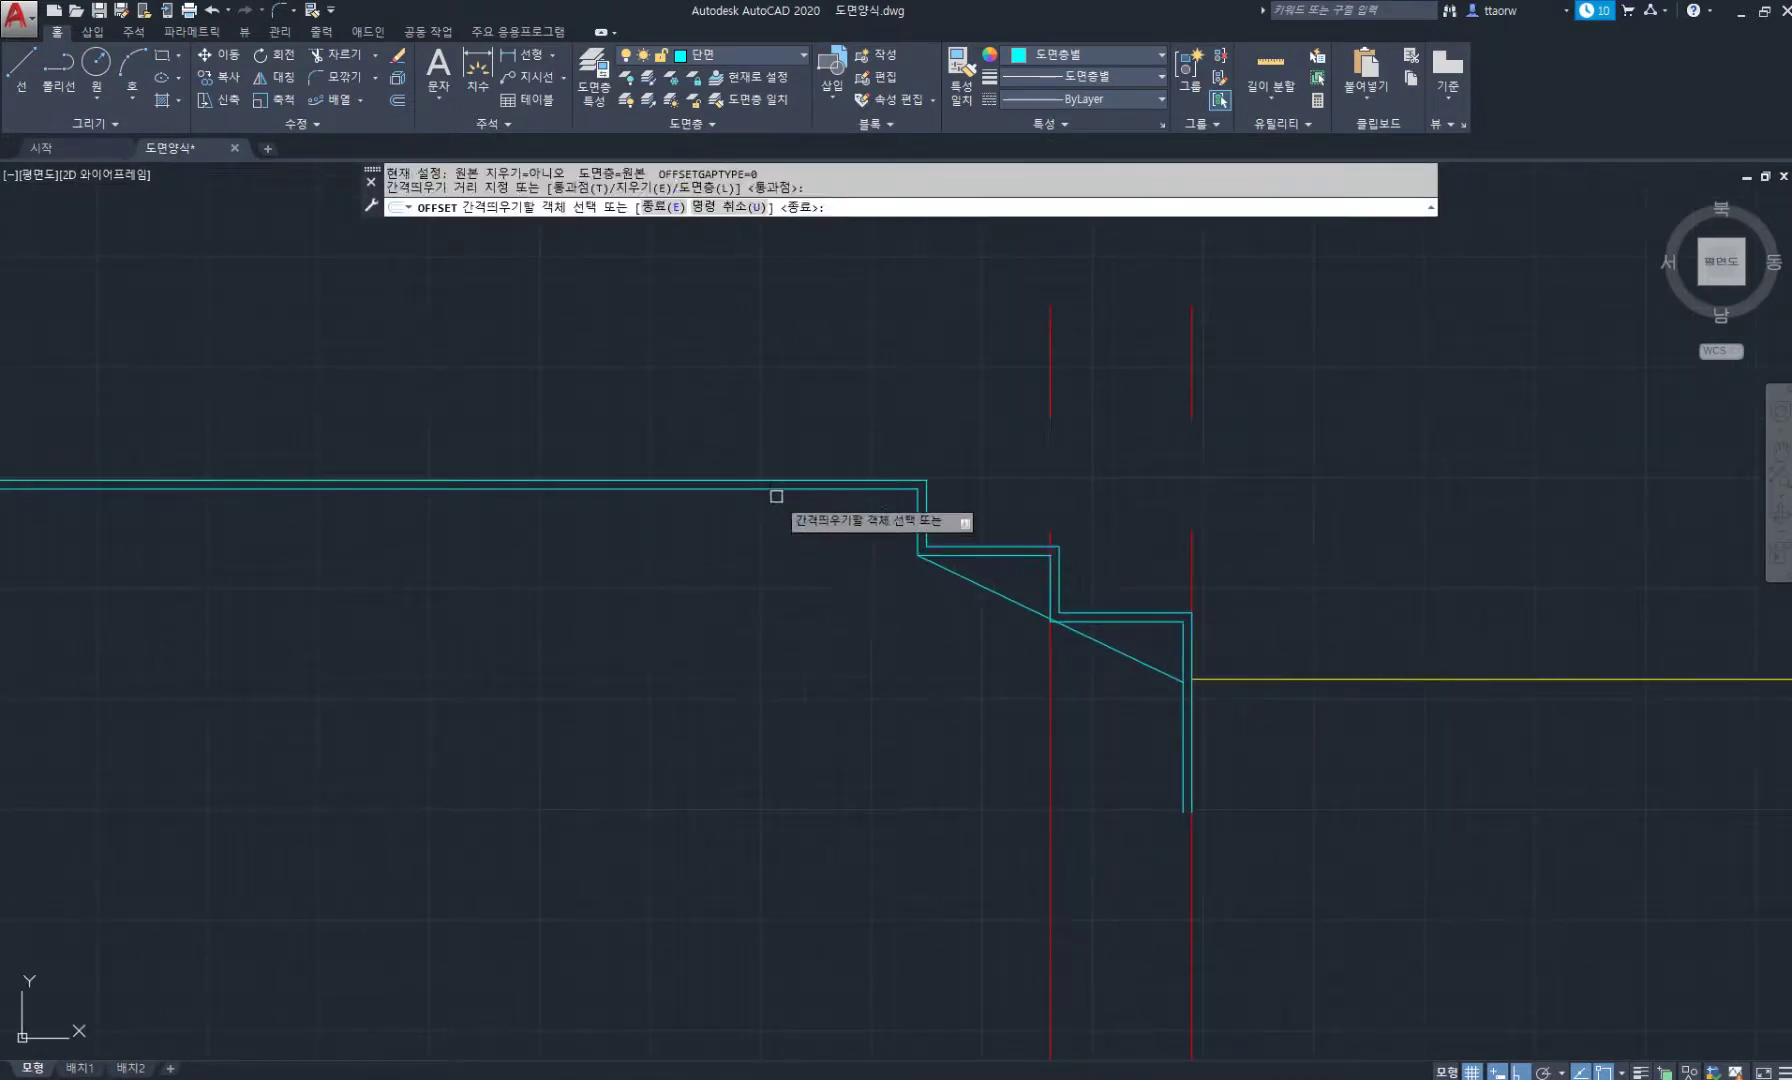
{"action": "left_click", "coordinate": [785, 489]}
{"action": "type", "text": "150"}
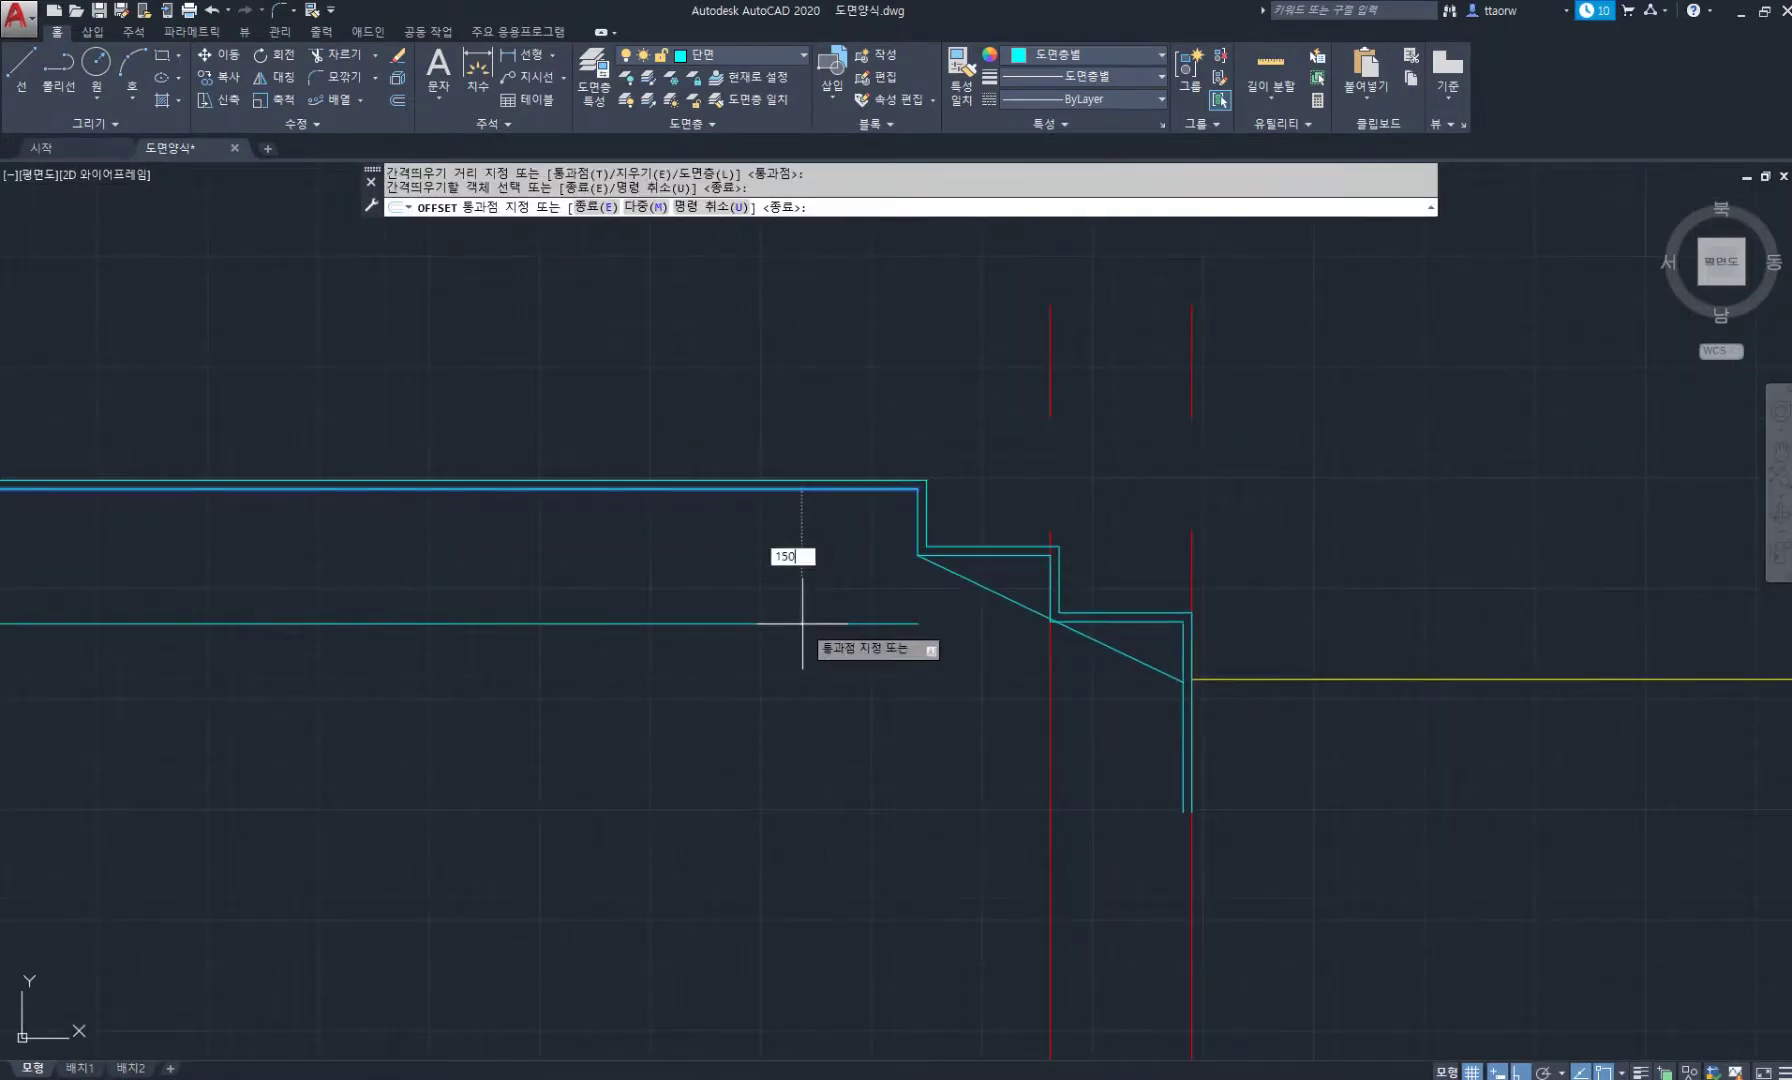
{"action": "key", "text": "Return"}
{"action": "left_click", "coordinate": [993, 584]}
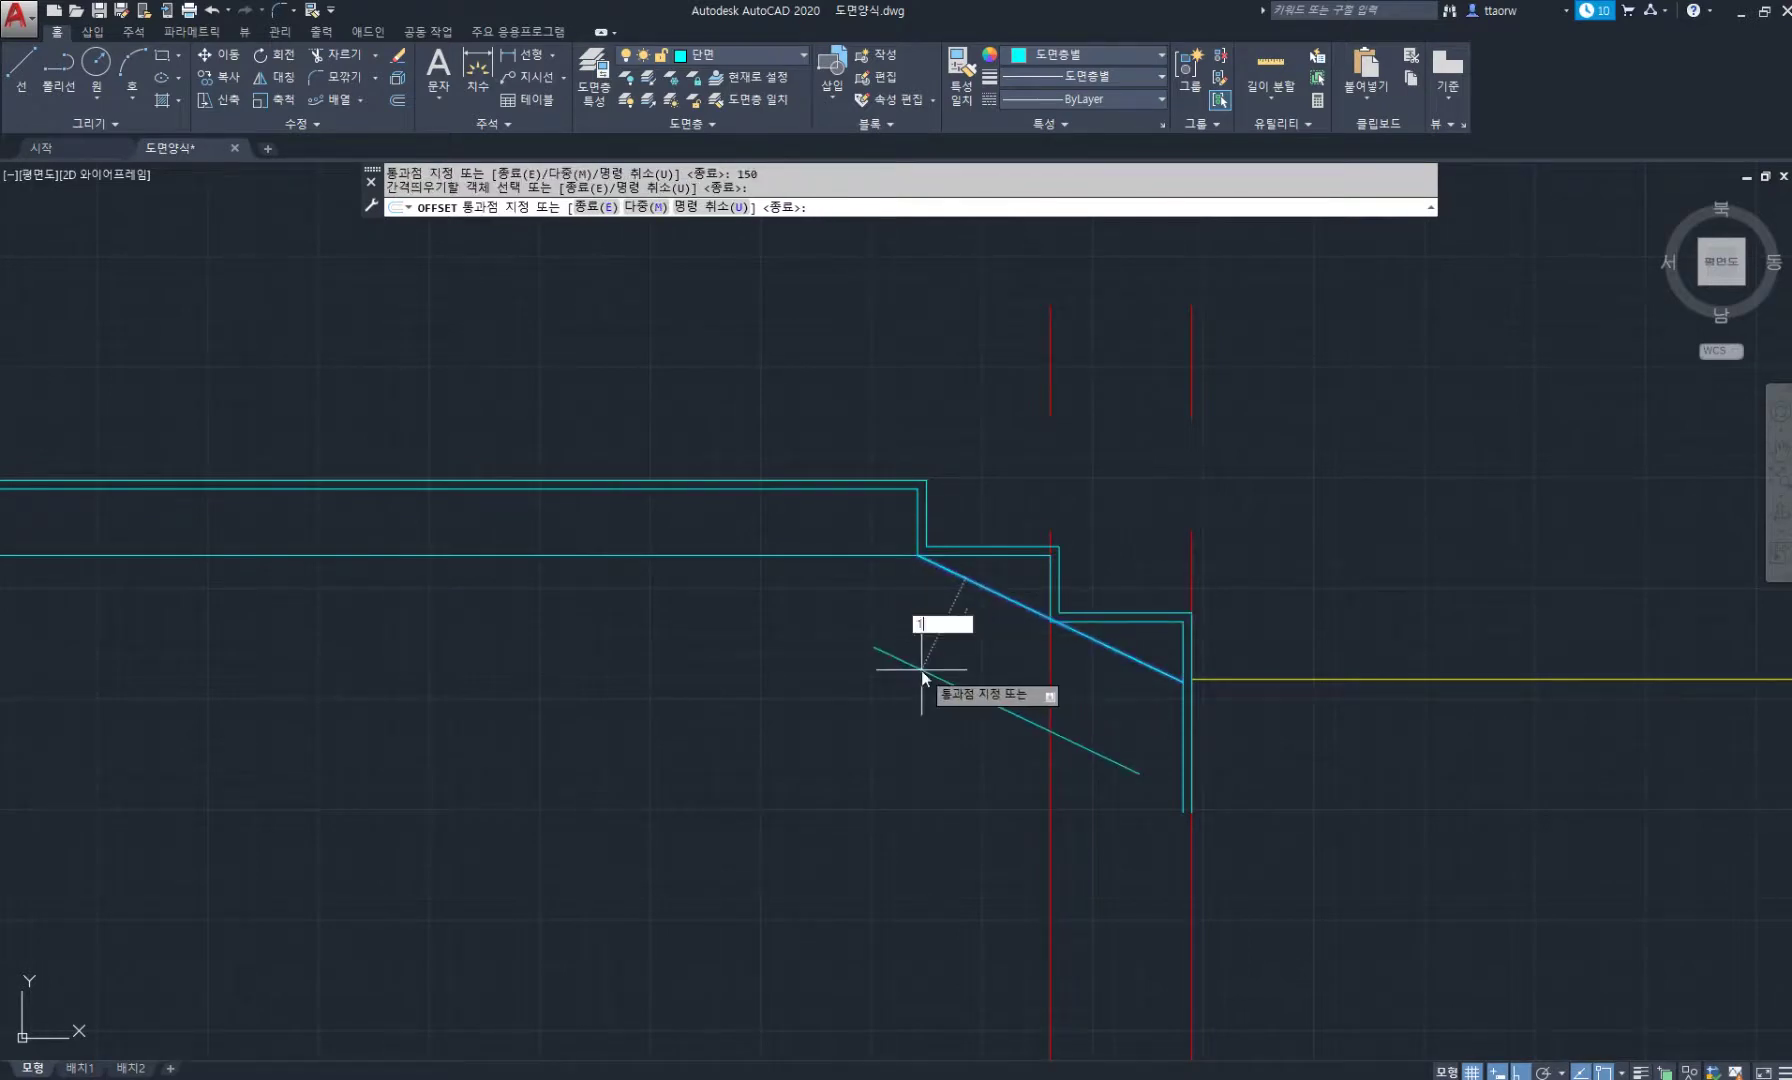
{"action": "key", "text": "Return"}
{"action": "left_click", "coordinate": [1184, 769]}
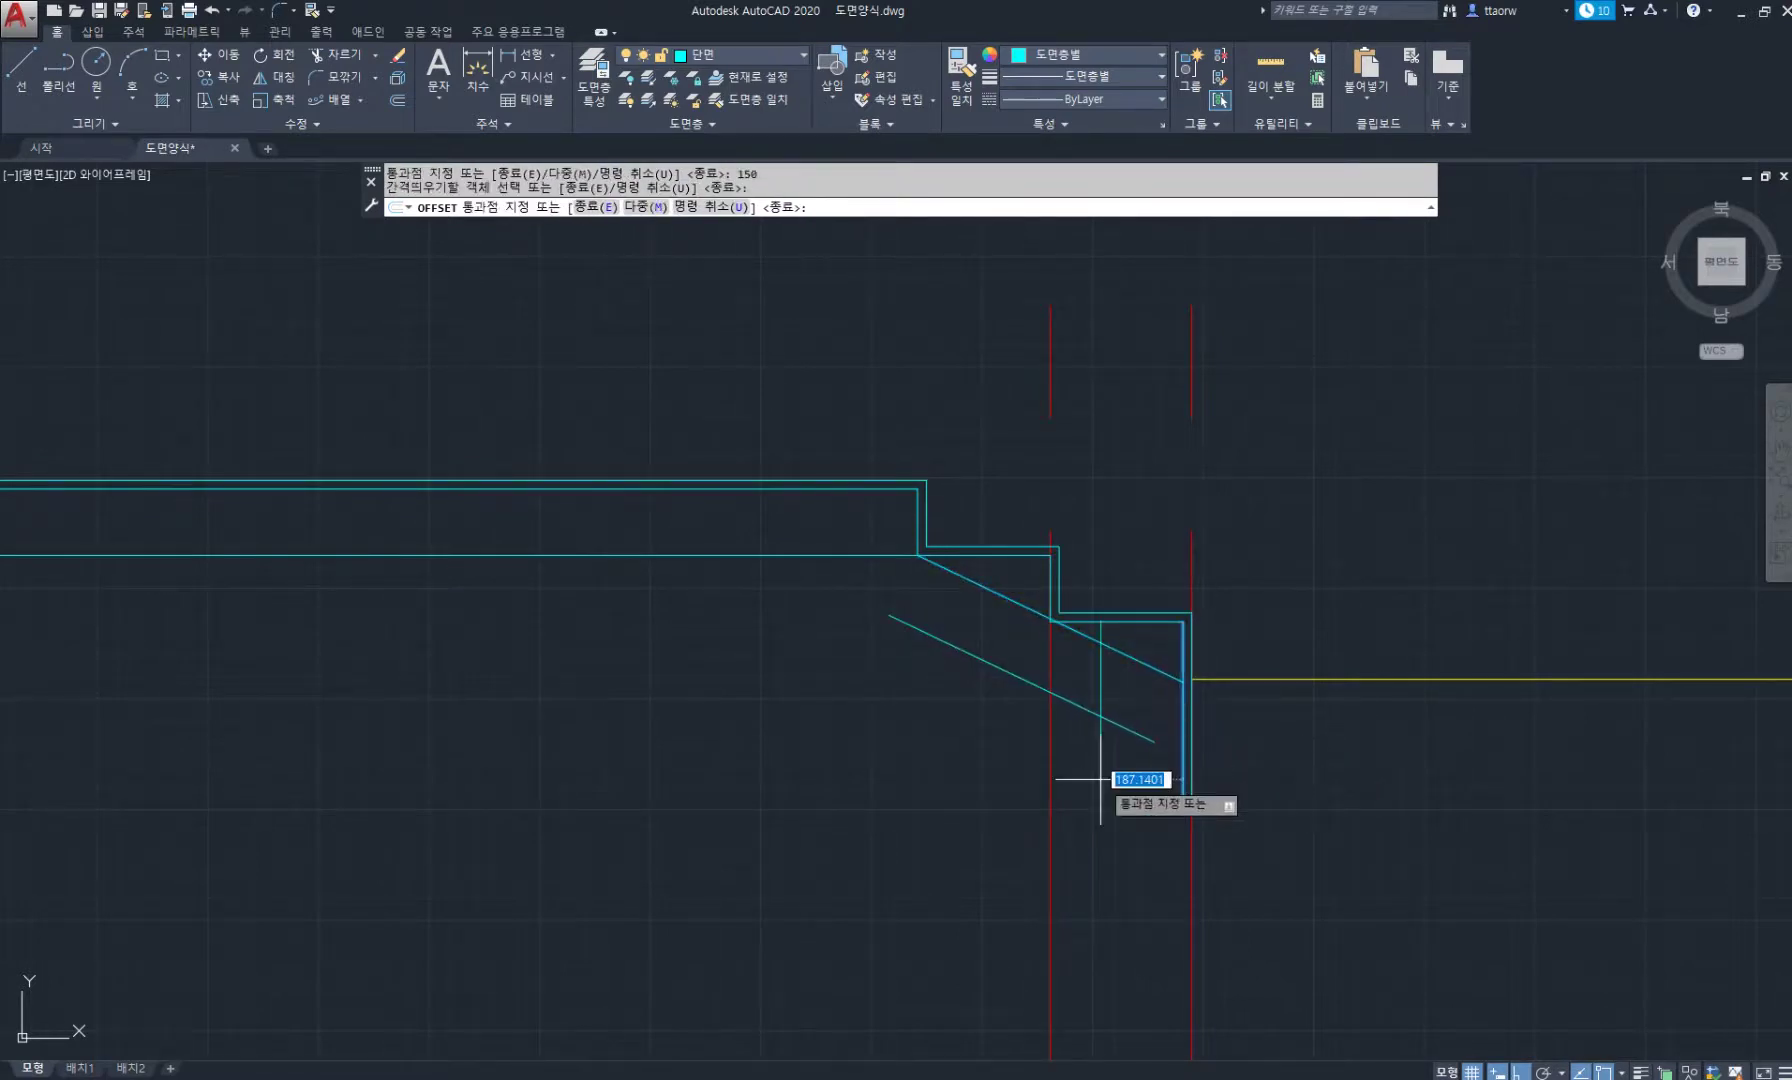
{"action": "type", "text": "0"}
{"action": "key", "text": "Return"}
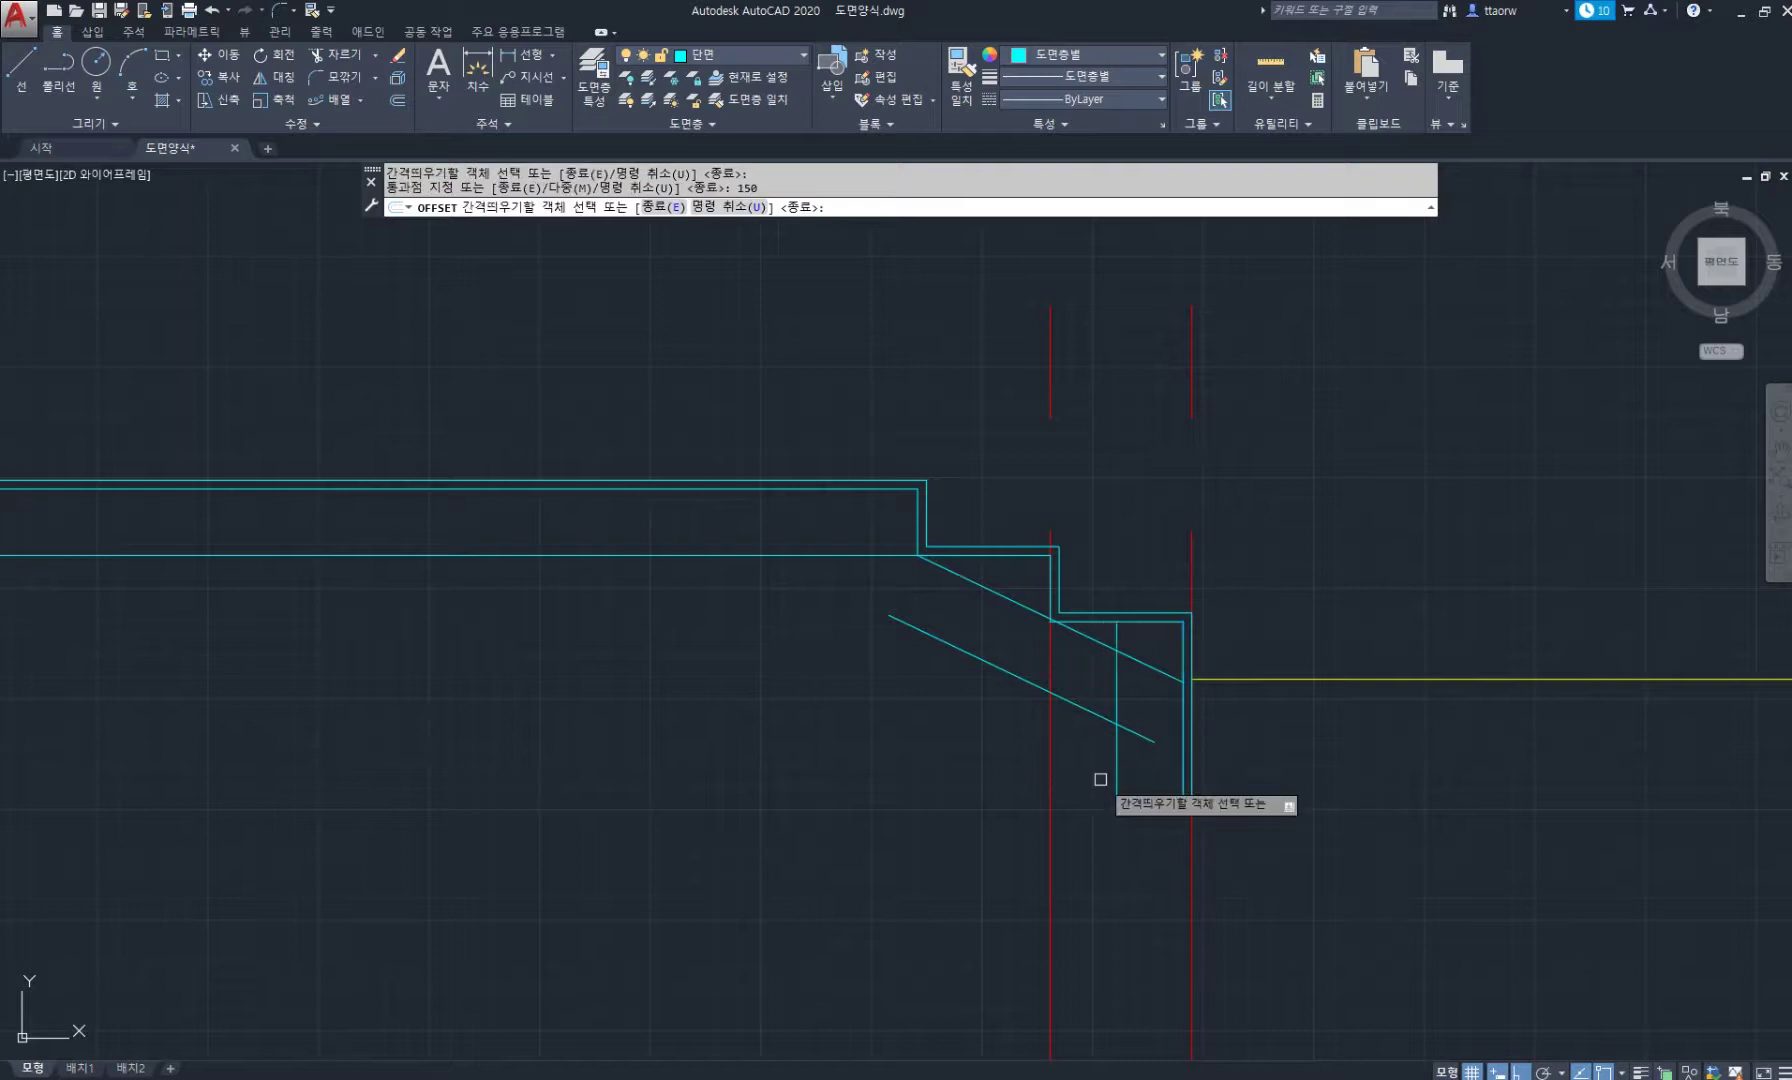
{"action": "key", "text": "Return"}
Fillet the three offset lines with radius 0 into a continuous slab underside and delete the original sloped line.
{"action": "type", "text": "F"}
{"action": "key", "text": "Return"}
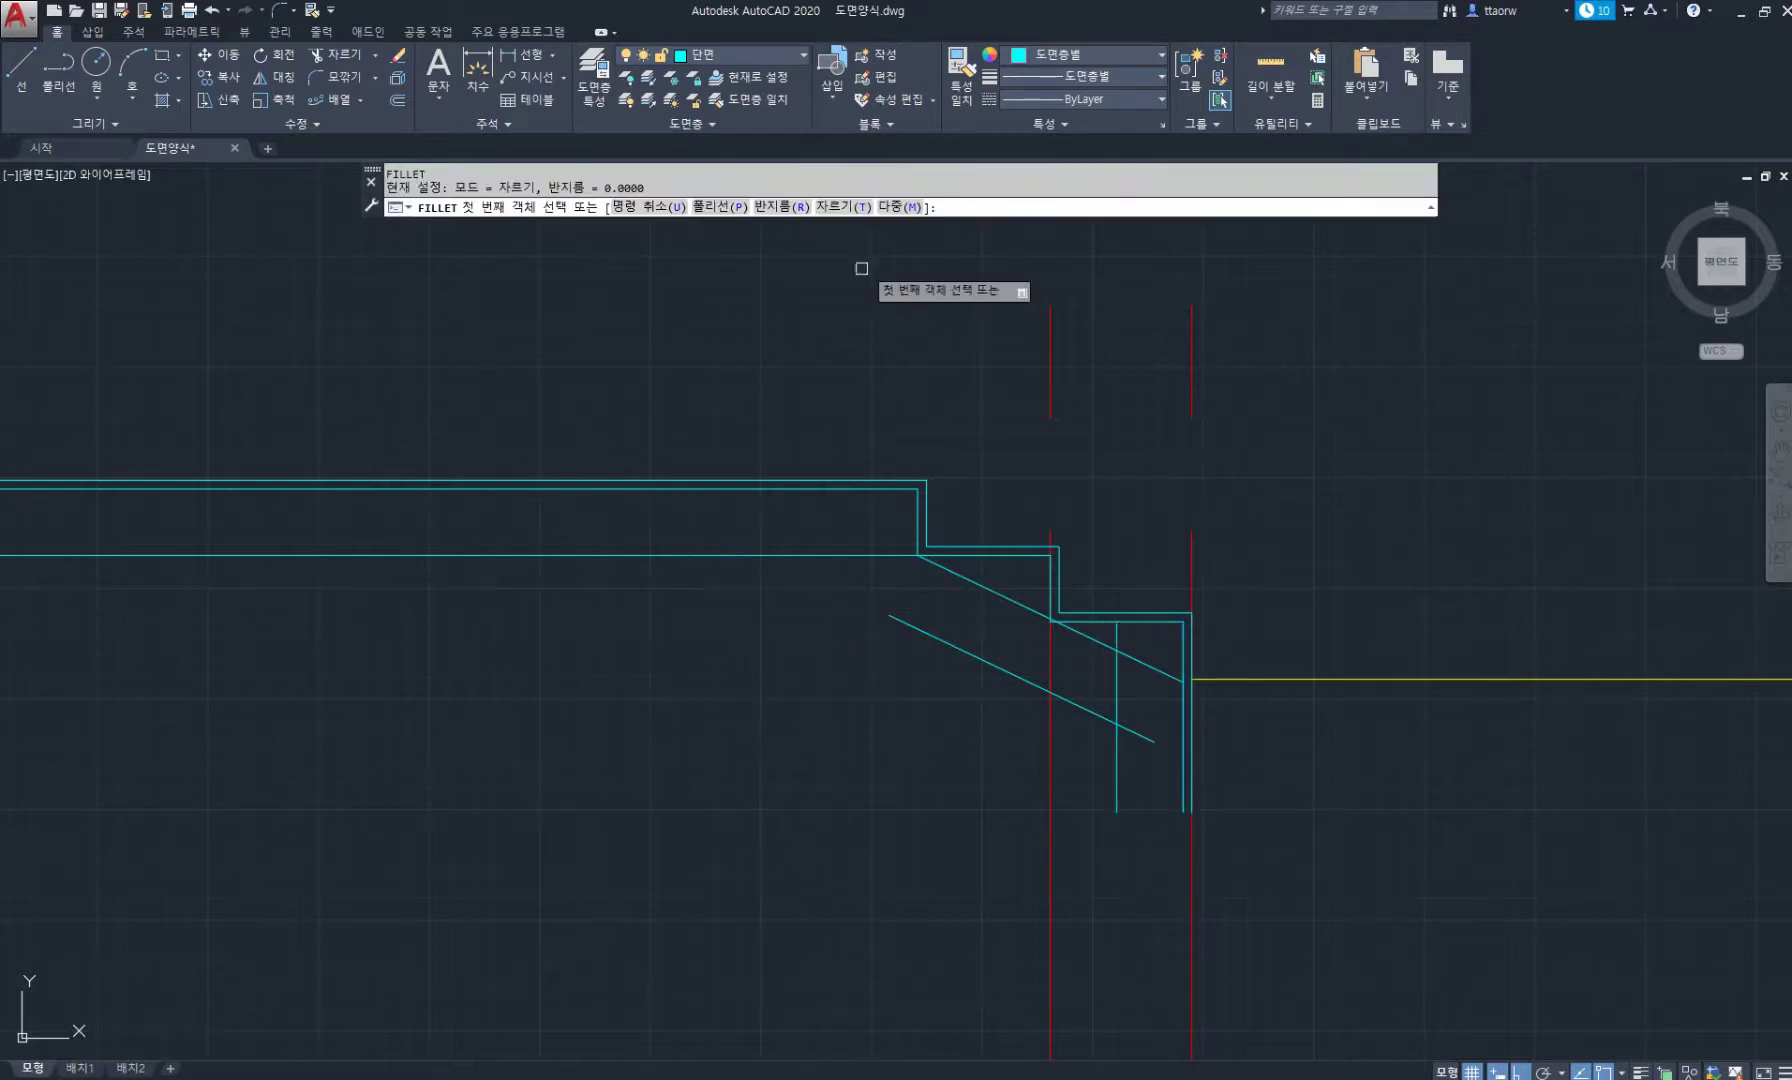
{"action": "left_click", "coordinate": [904, 207]}
{"action": "left_click", "coordinate": [955, 645]}
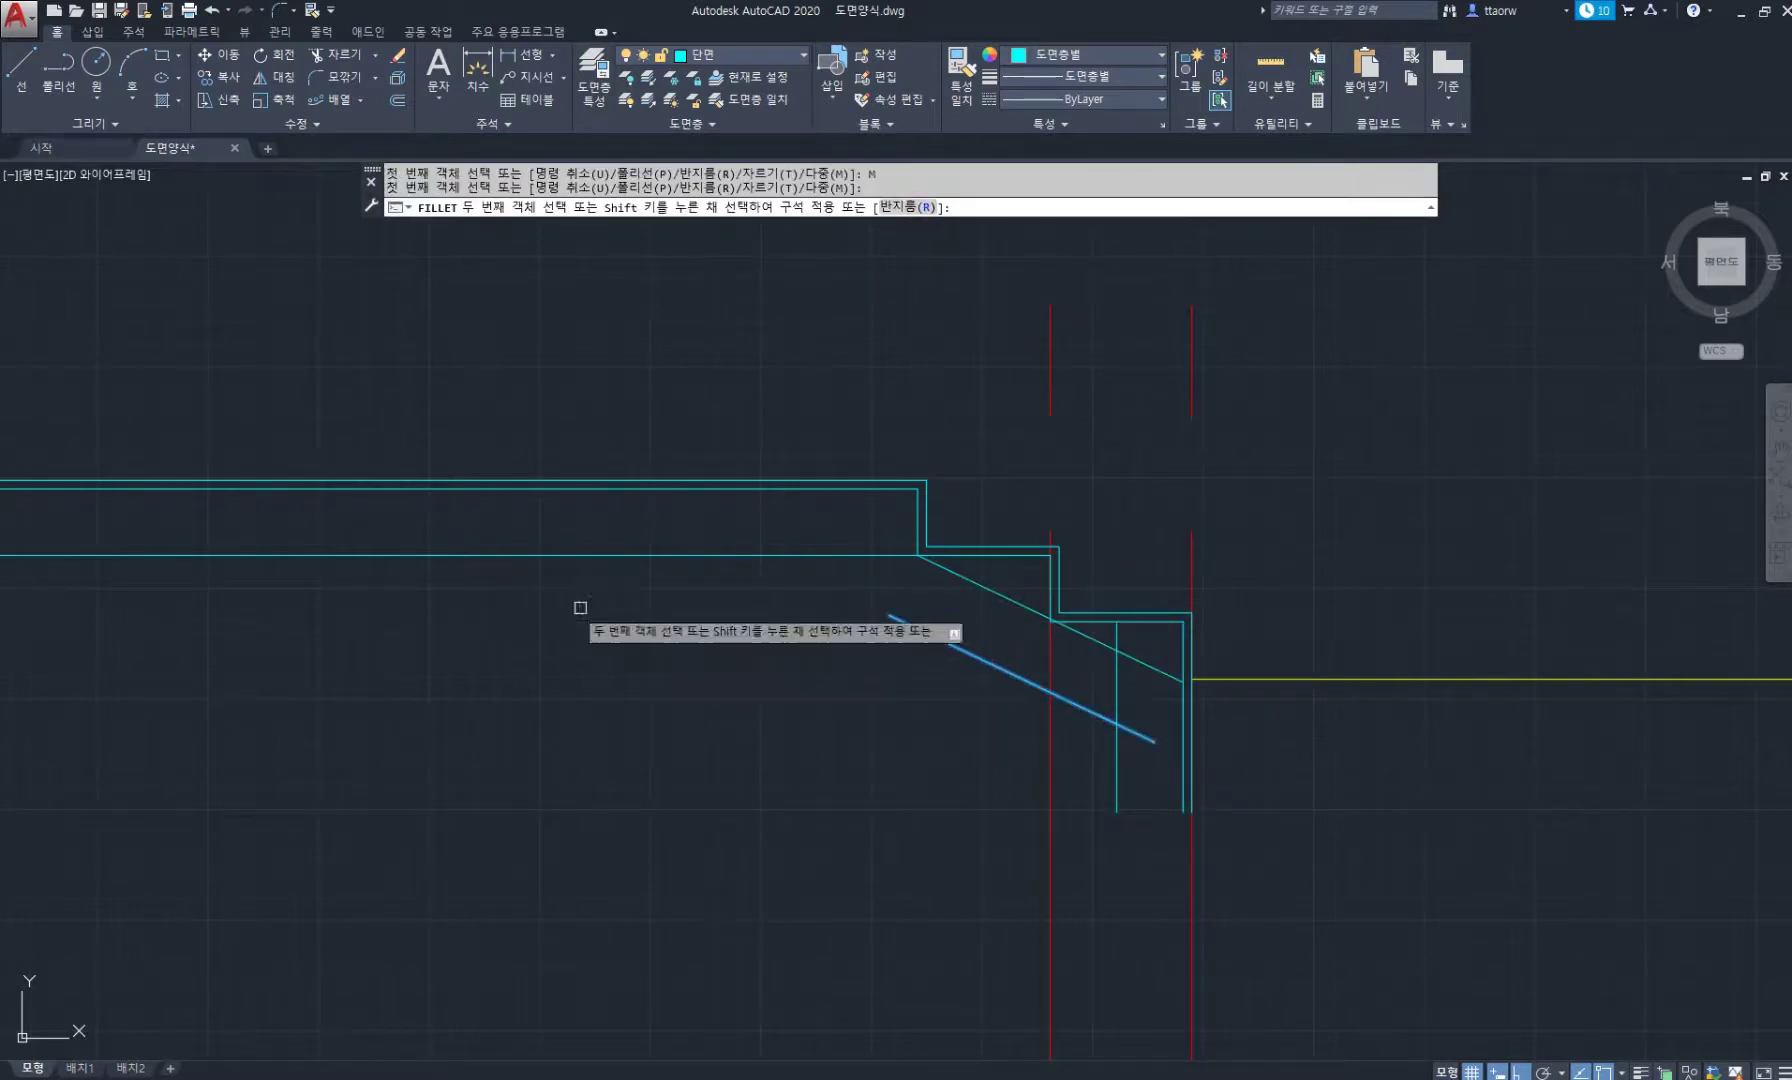
{"action": "left_click", "coordinate": [1117, 762]}
{"action": "key", "text": "Return"}
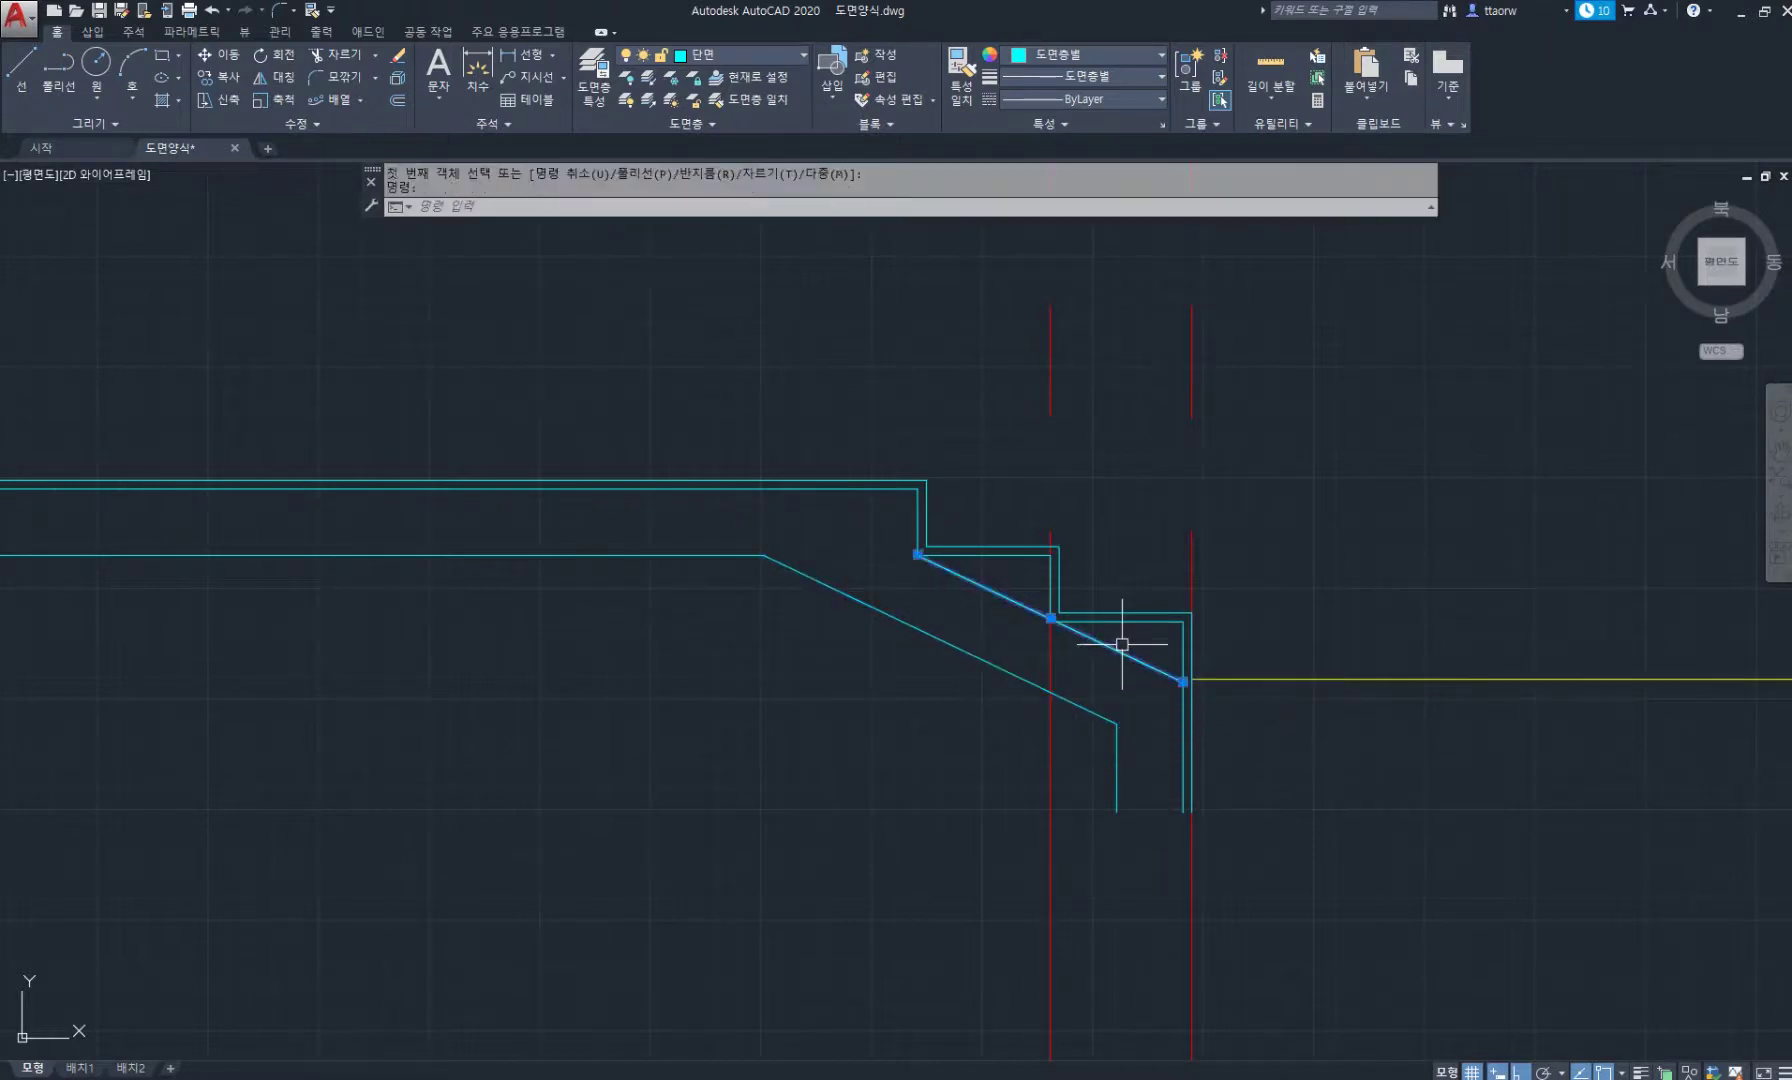
{"action": "key", "text": "Delete"}
Copy the right part of the foundation's base layers to the lower end of the innermost line of the lowest riser.
{"action": "scroll", "coordinate": [957, 679], "scroll_direction": "down", "scroll_amount": 2}
{"action": "middle_click_drag", "start_coordinate": [780, 658], "coordinate": [795, 599]}
{"action": "middle_click_drag", "start_coordinate": [651, 681], "coordinate": [764, 582]}
{"action": "type", "text": "co"}
{"action": "key", "text": "Return"}
{"action": "scroll", "coordinate": [430, 802], "scroll_direction": "up", "scroll_amount": 2}
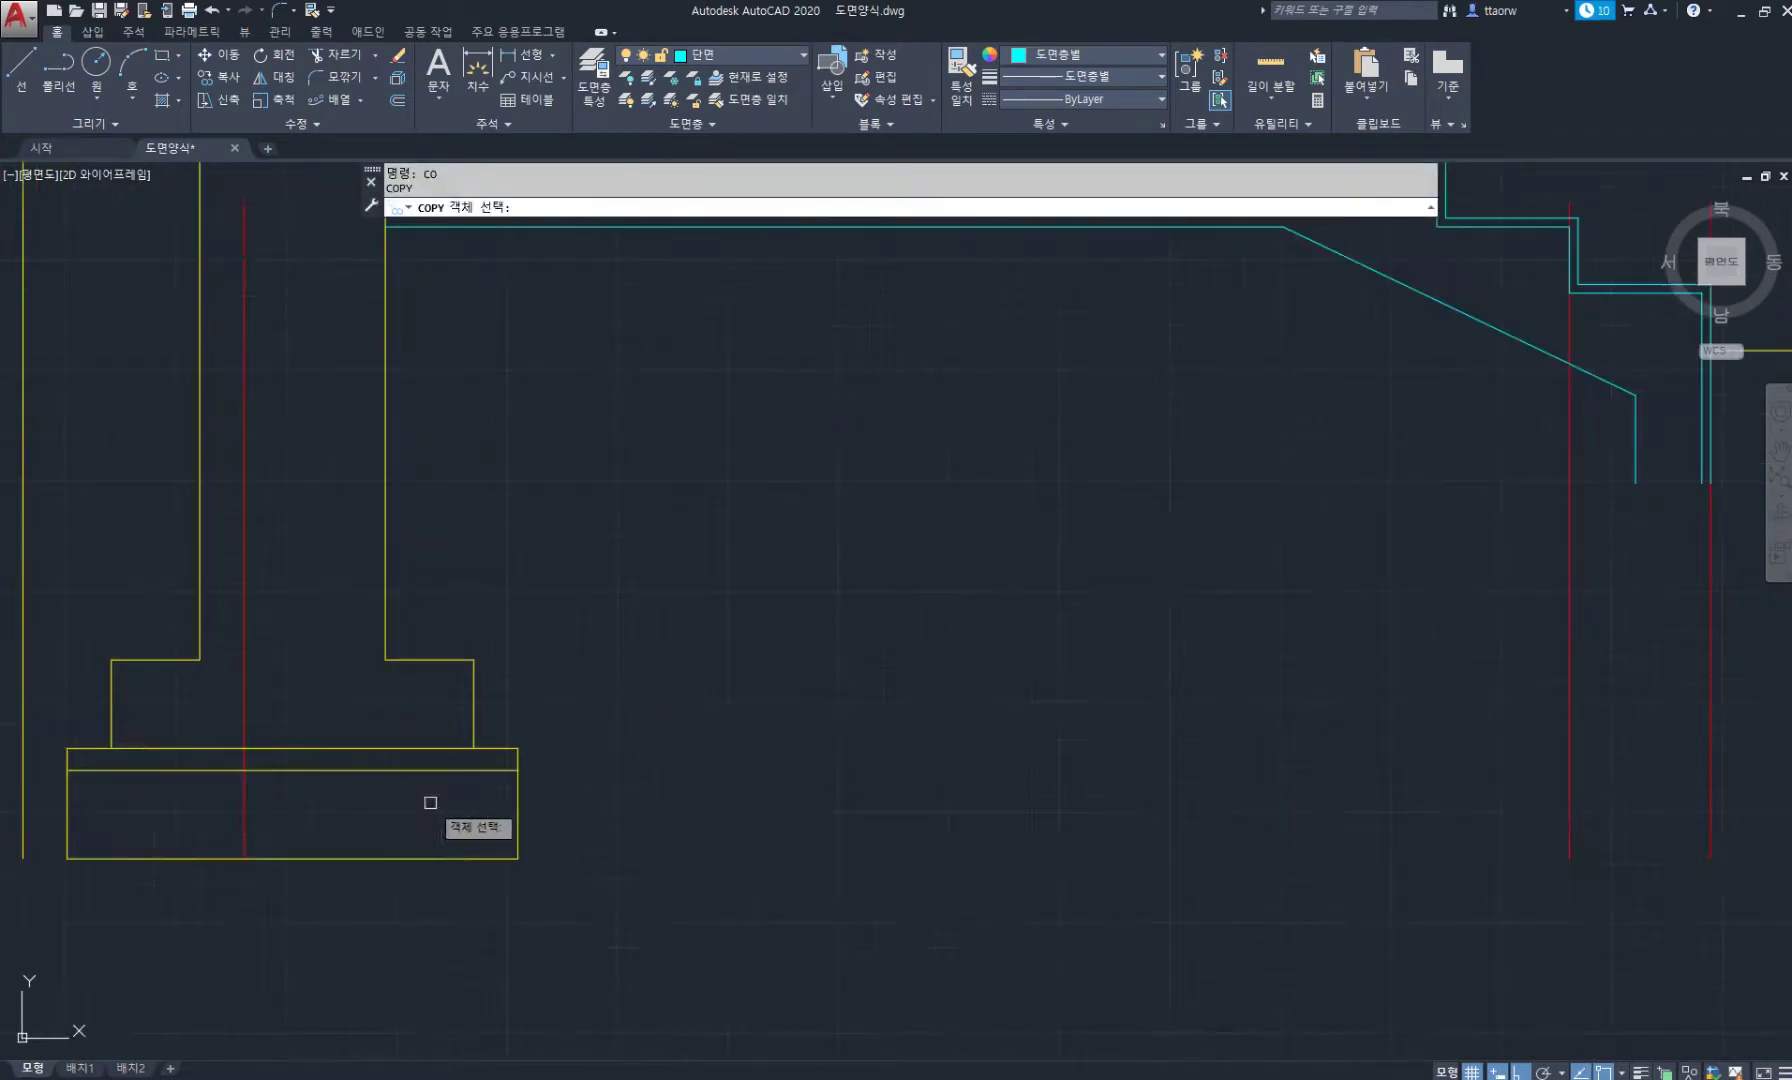
{"action": "left_click", "coordinate": [500, 926]}
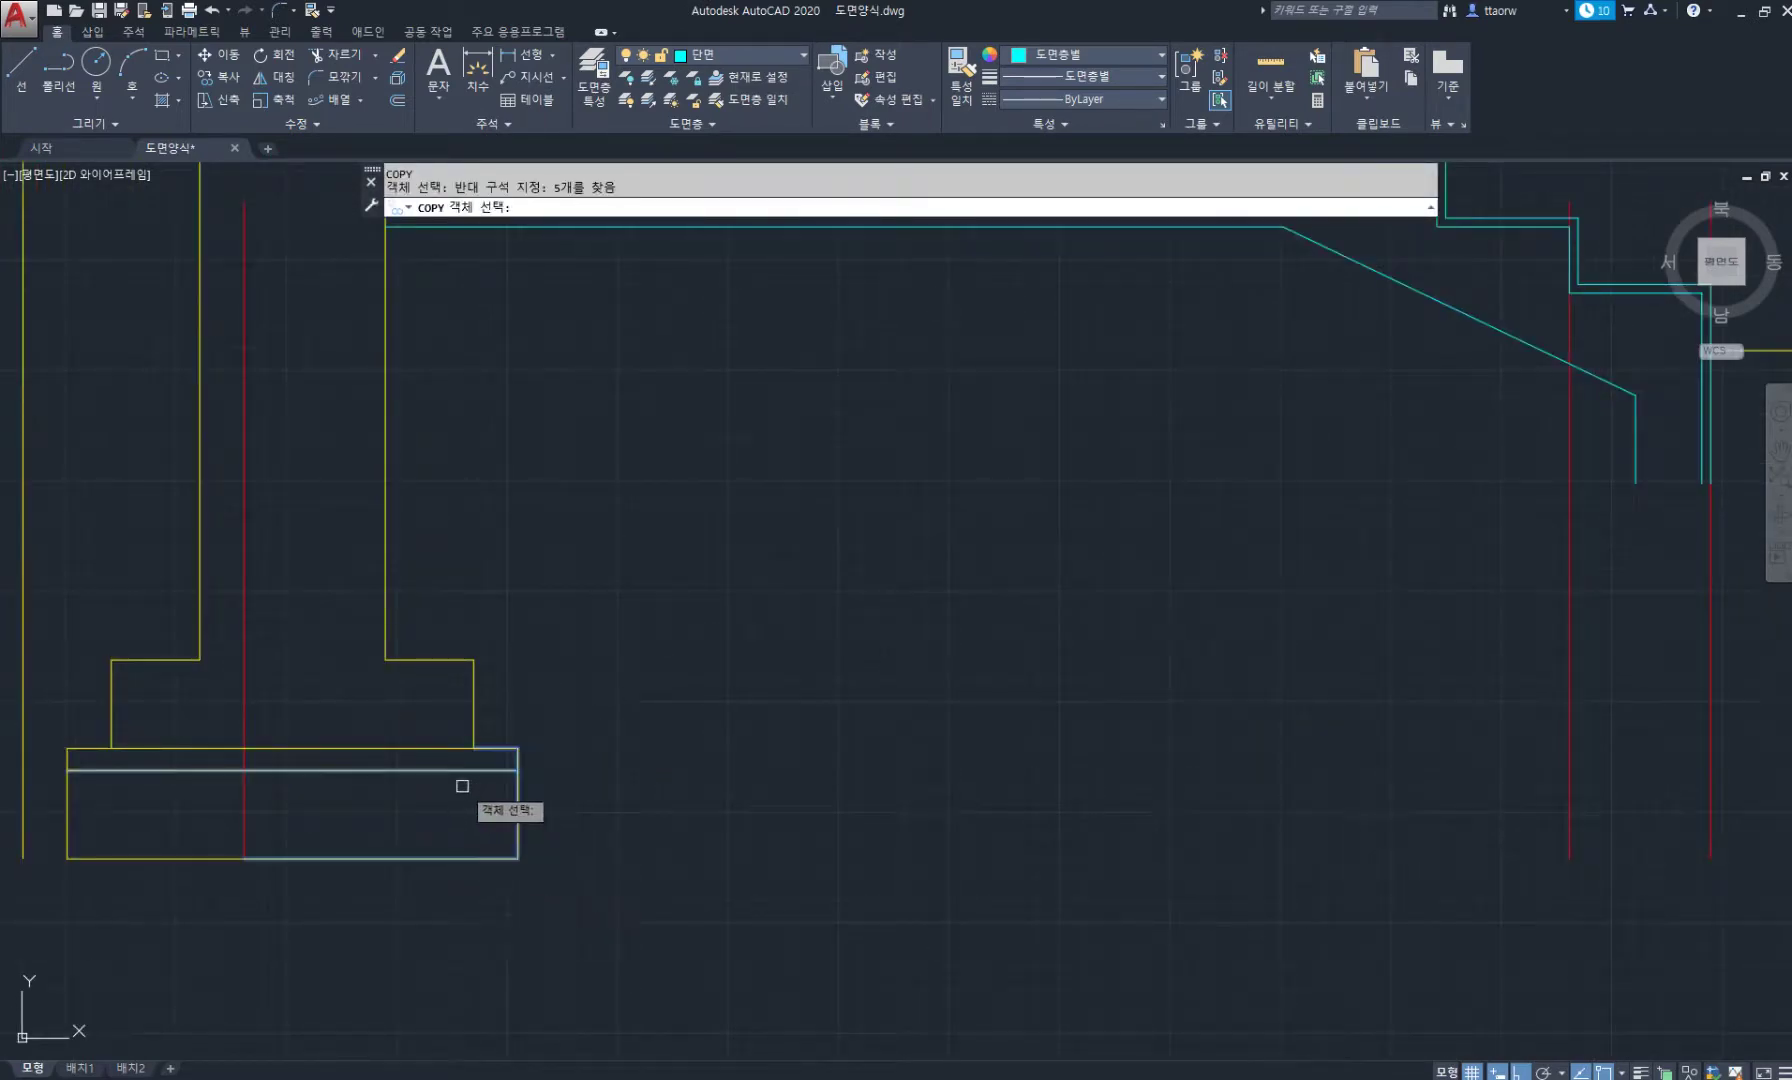
{"action": "key", "text": "Return"}
{"action": "left_click", "coordinate": [472, 747]}
{"action": "scroll", "coordinate": [888, 600], "scroll_direction": "down", "scroll_amount": 3}
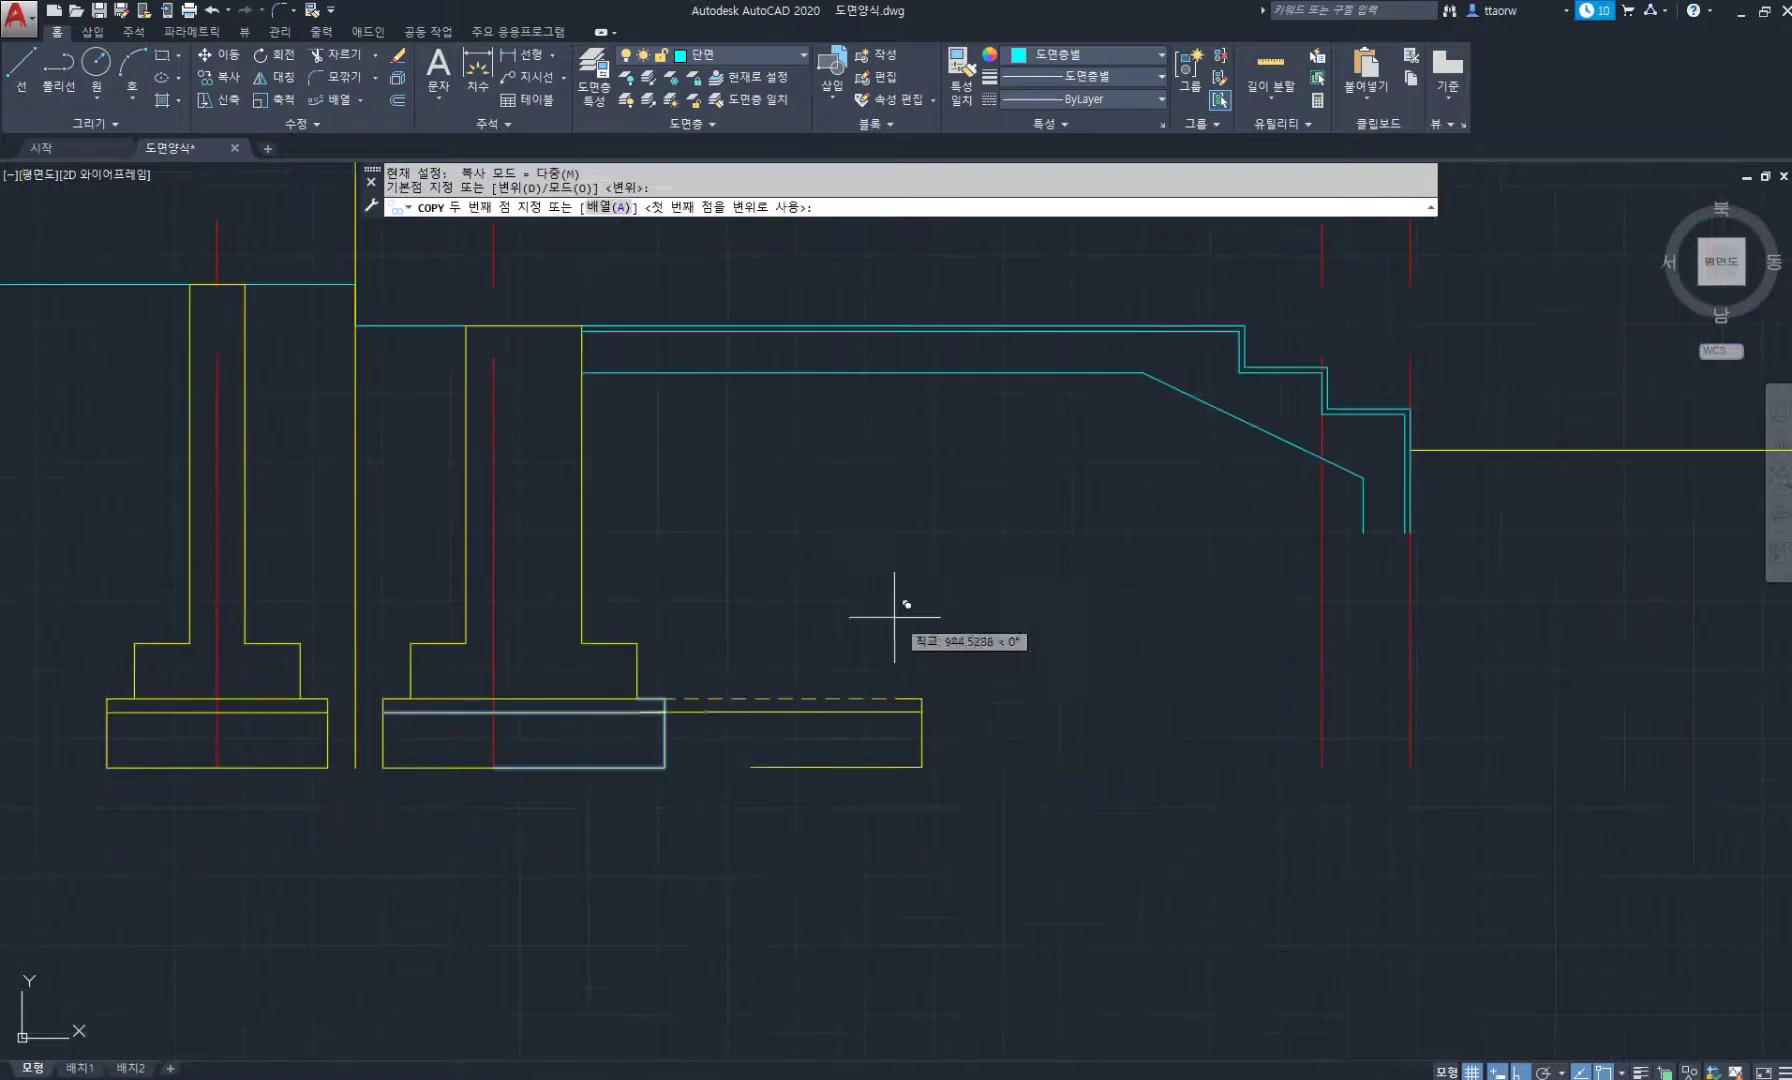
{"action": "scroll", "coordinate": [640, 660], "scroll_direction": "up", "scroll_amount": 1}
{"action": "scroll", "coordinate": [900, 592], "scroll_direction": "up", "scroll_amount": 2}
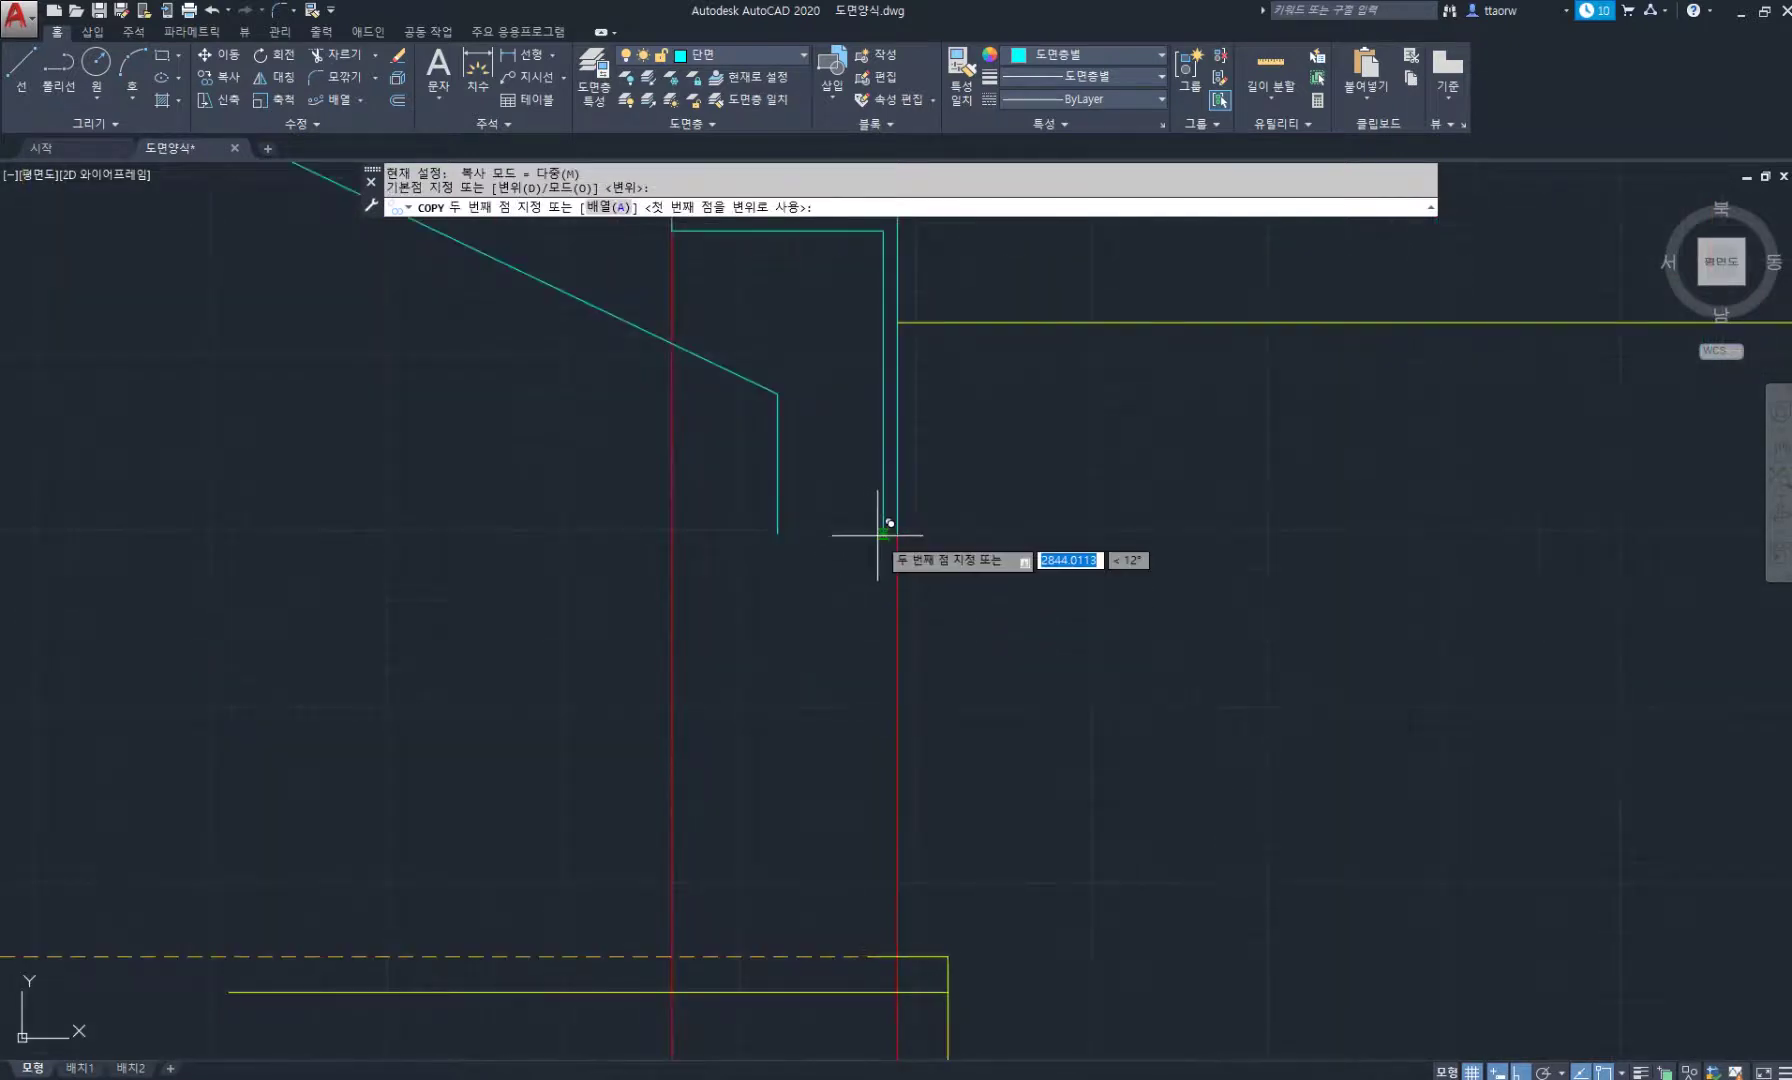
{"action": "left_click", "coordinate": [883, 533]}
Close the step footing with a line across the wall's bottom, extended 100 past its inner face and down to the base line.
{"action": "middle_click_drag", "start_coordinate": [784, 506], "coordinate": [819, 563]}
{"action": "type", "text": "l"}
{"action": "key", "text": "Return"}
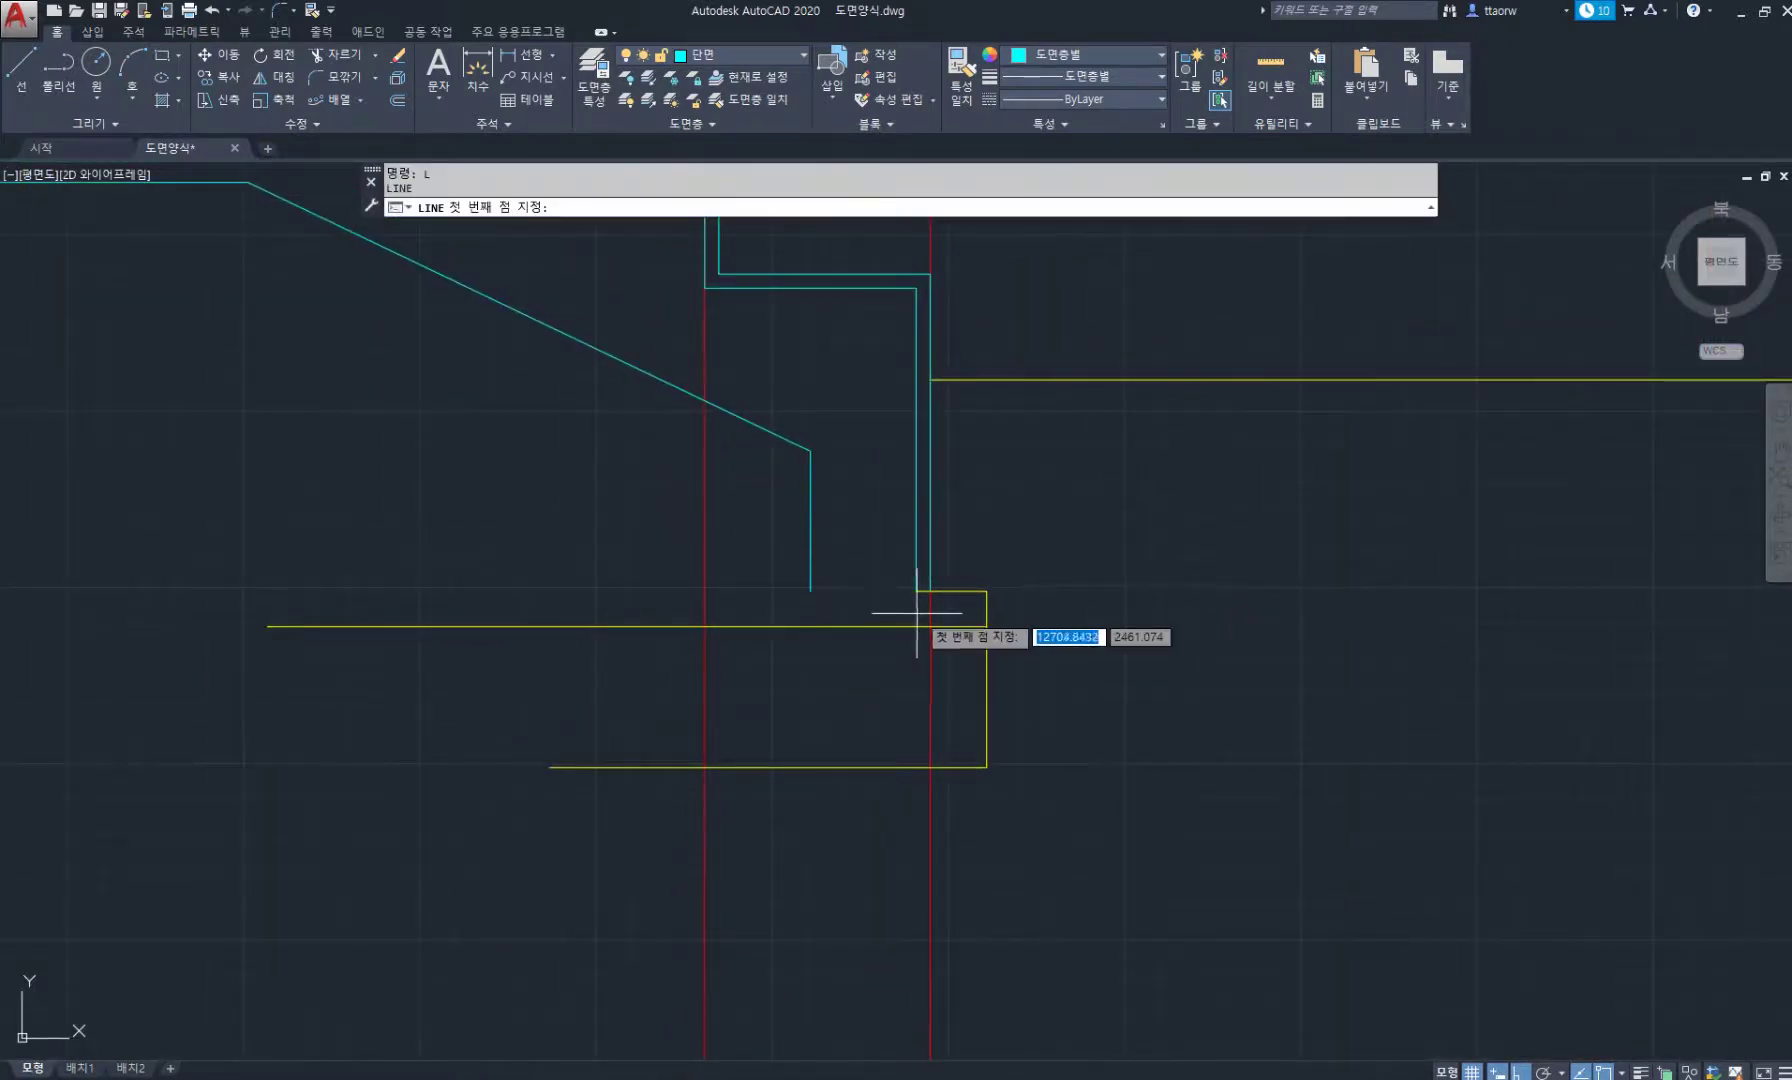
{"action": "scroll", "coordinate": [917, 612], "scroll_direction": "up", "scroll_amount": 2}
{"action": "left_click", "coordinate": [916, 578]}
{"action": "left_click", "coordinate": [747, 578]}
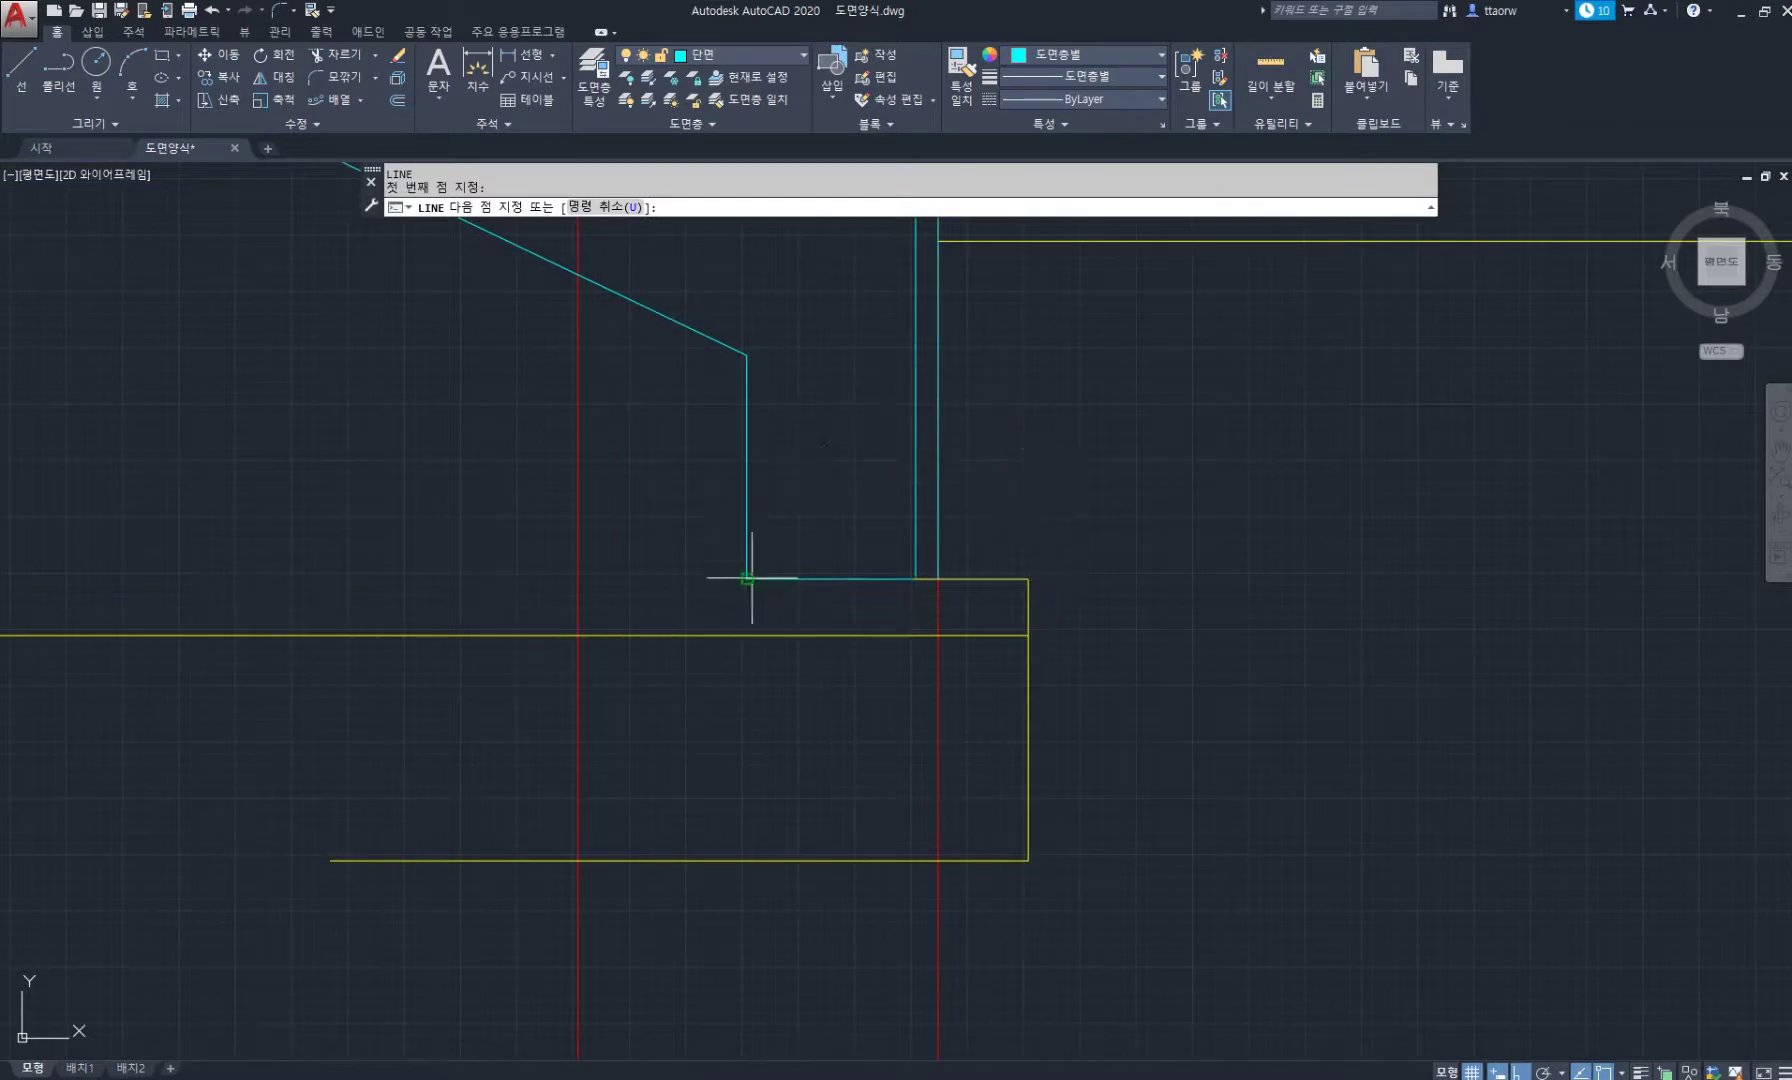
{"action": "key", "text": "Return"}
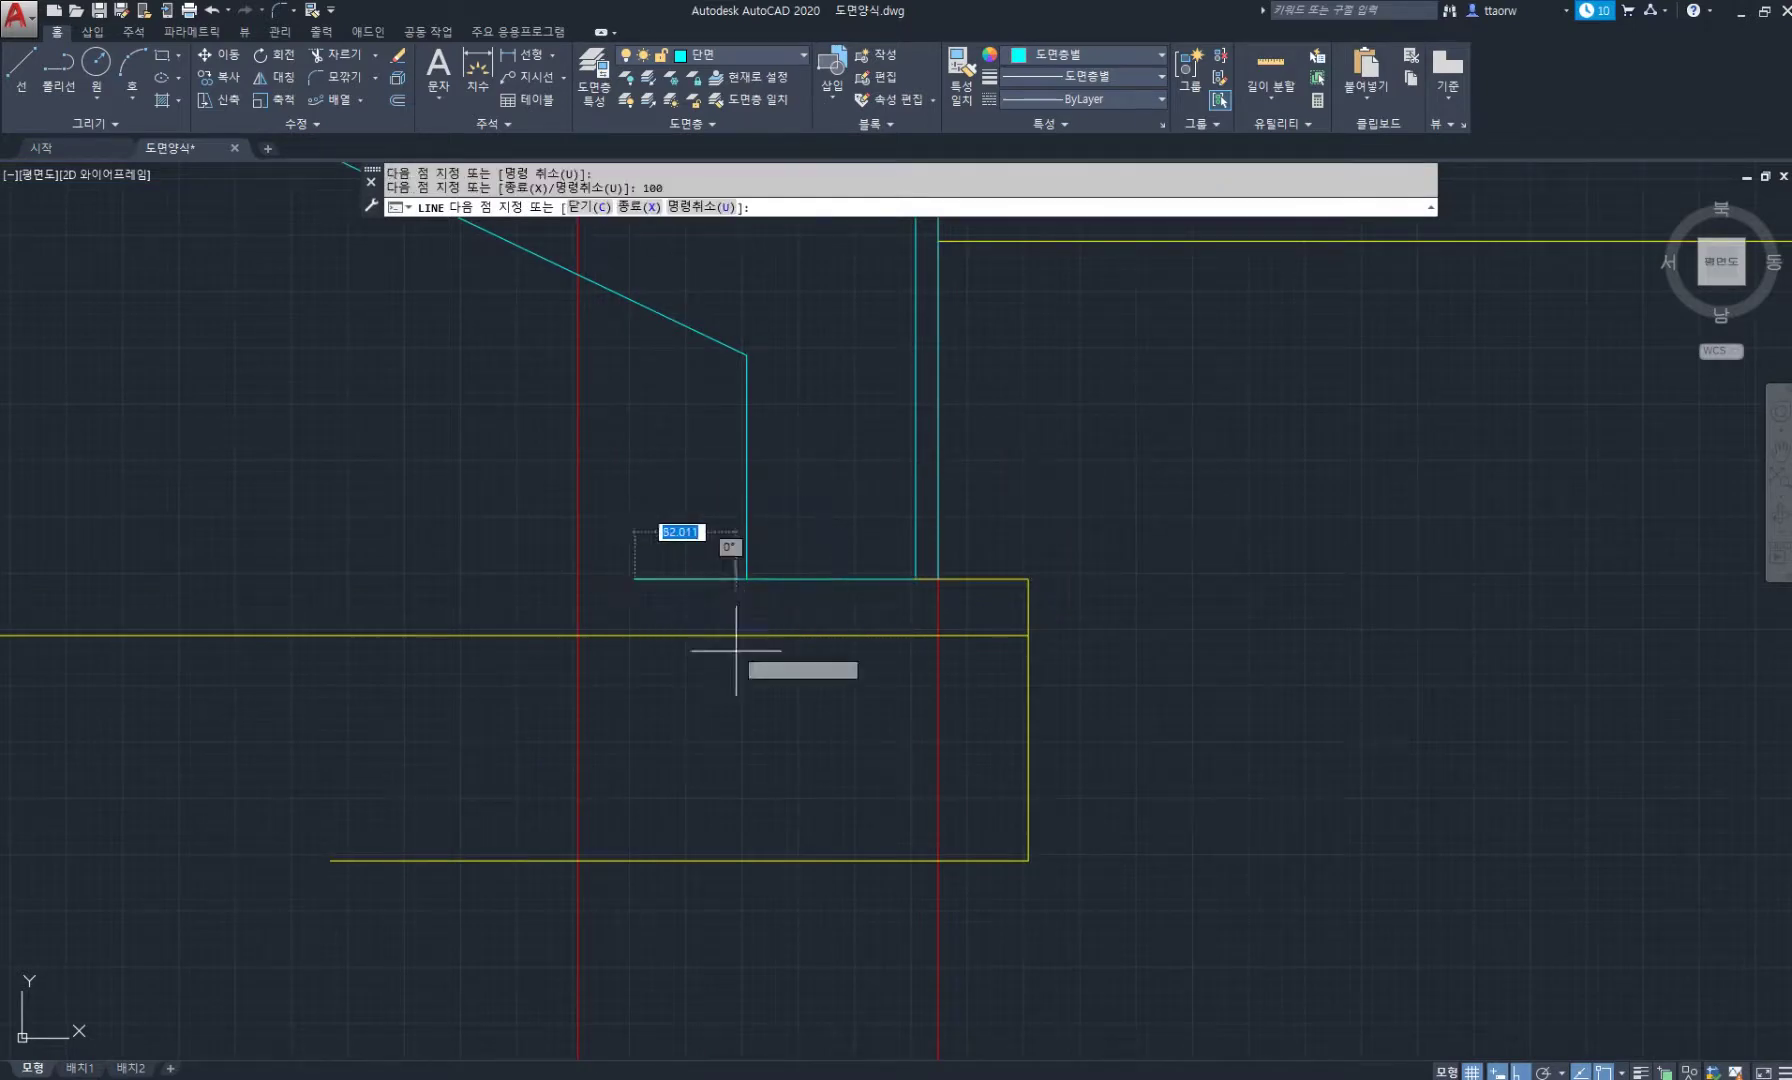
{"action": "left_click", "coordinate": [634, 860]}
{"action": "key", "text": "Return"}
Trim the copied base lines that extend past the footing's new inner edge.
{"action": "type", "text": "tr"}
{"action": "key", "text": "Return"}
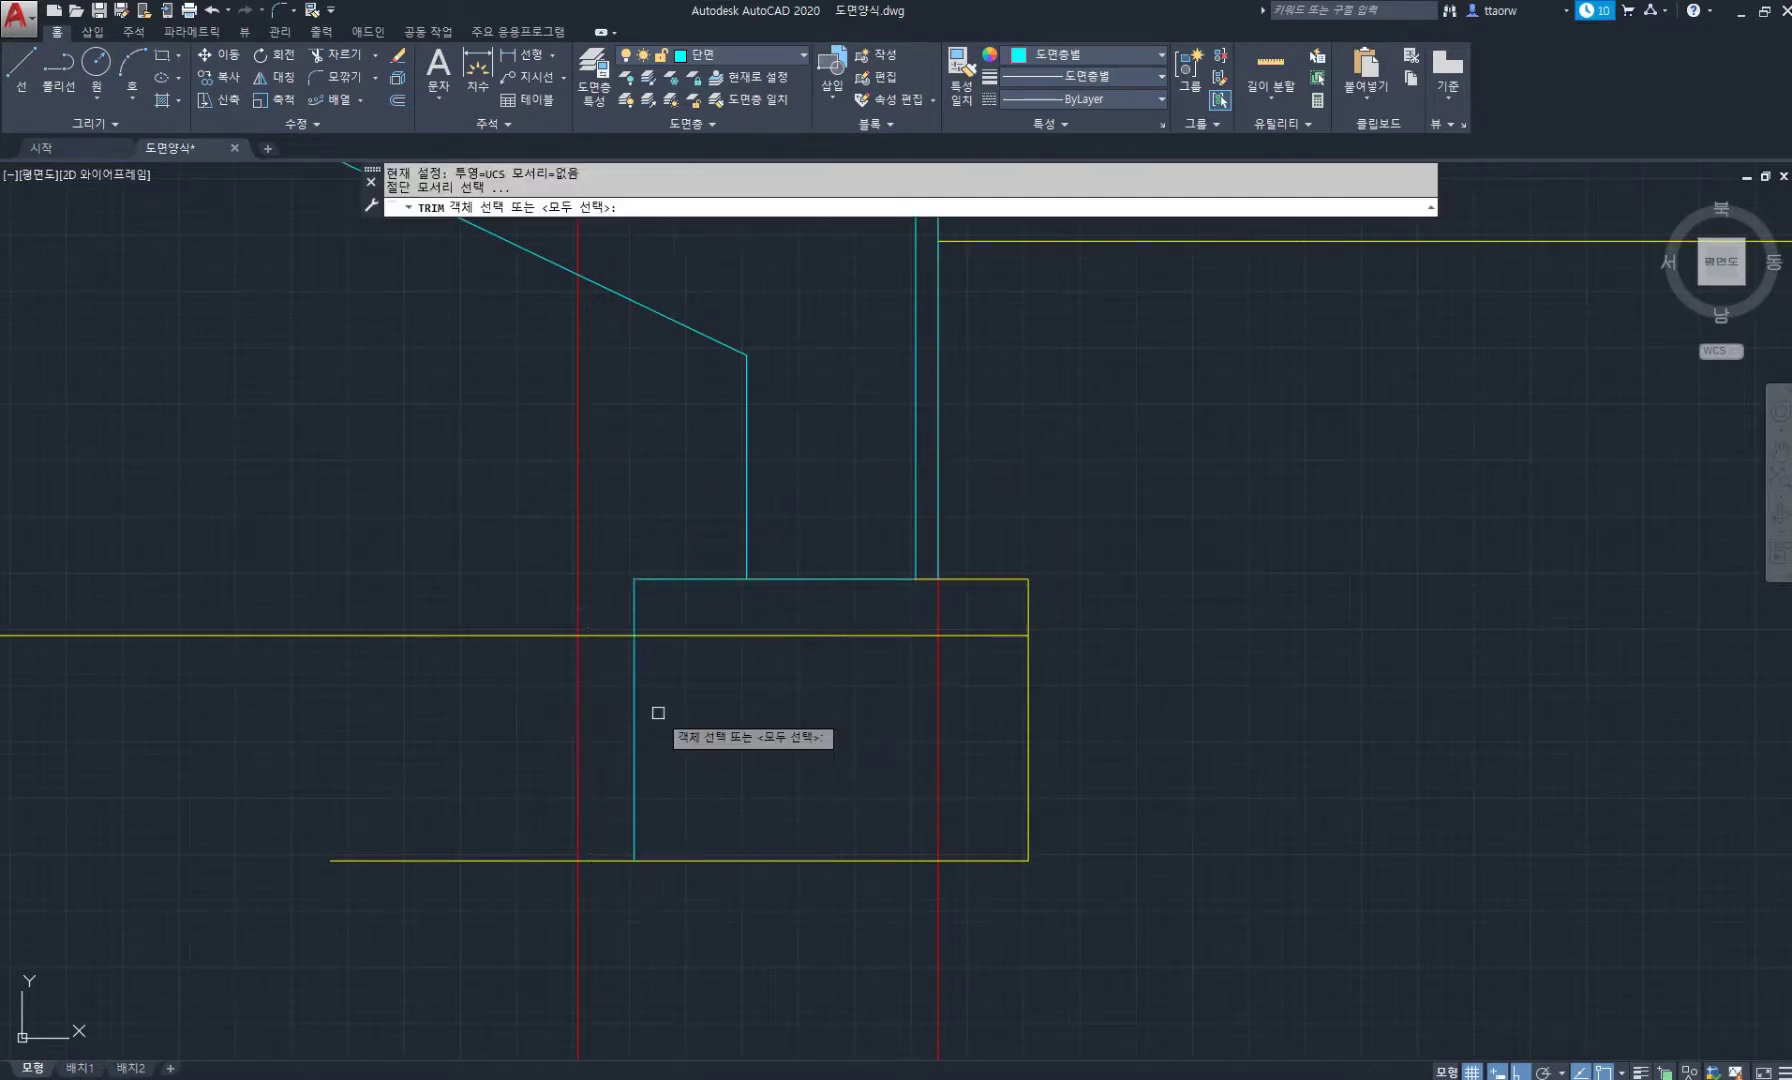
{"action": "key", "text": "Return"}
{"action": "left_click", "coordinate": [480, 560]}
{"action": "left_click", "coordinate": [400, 950]}
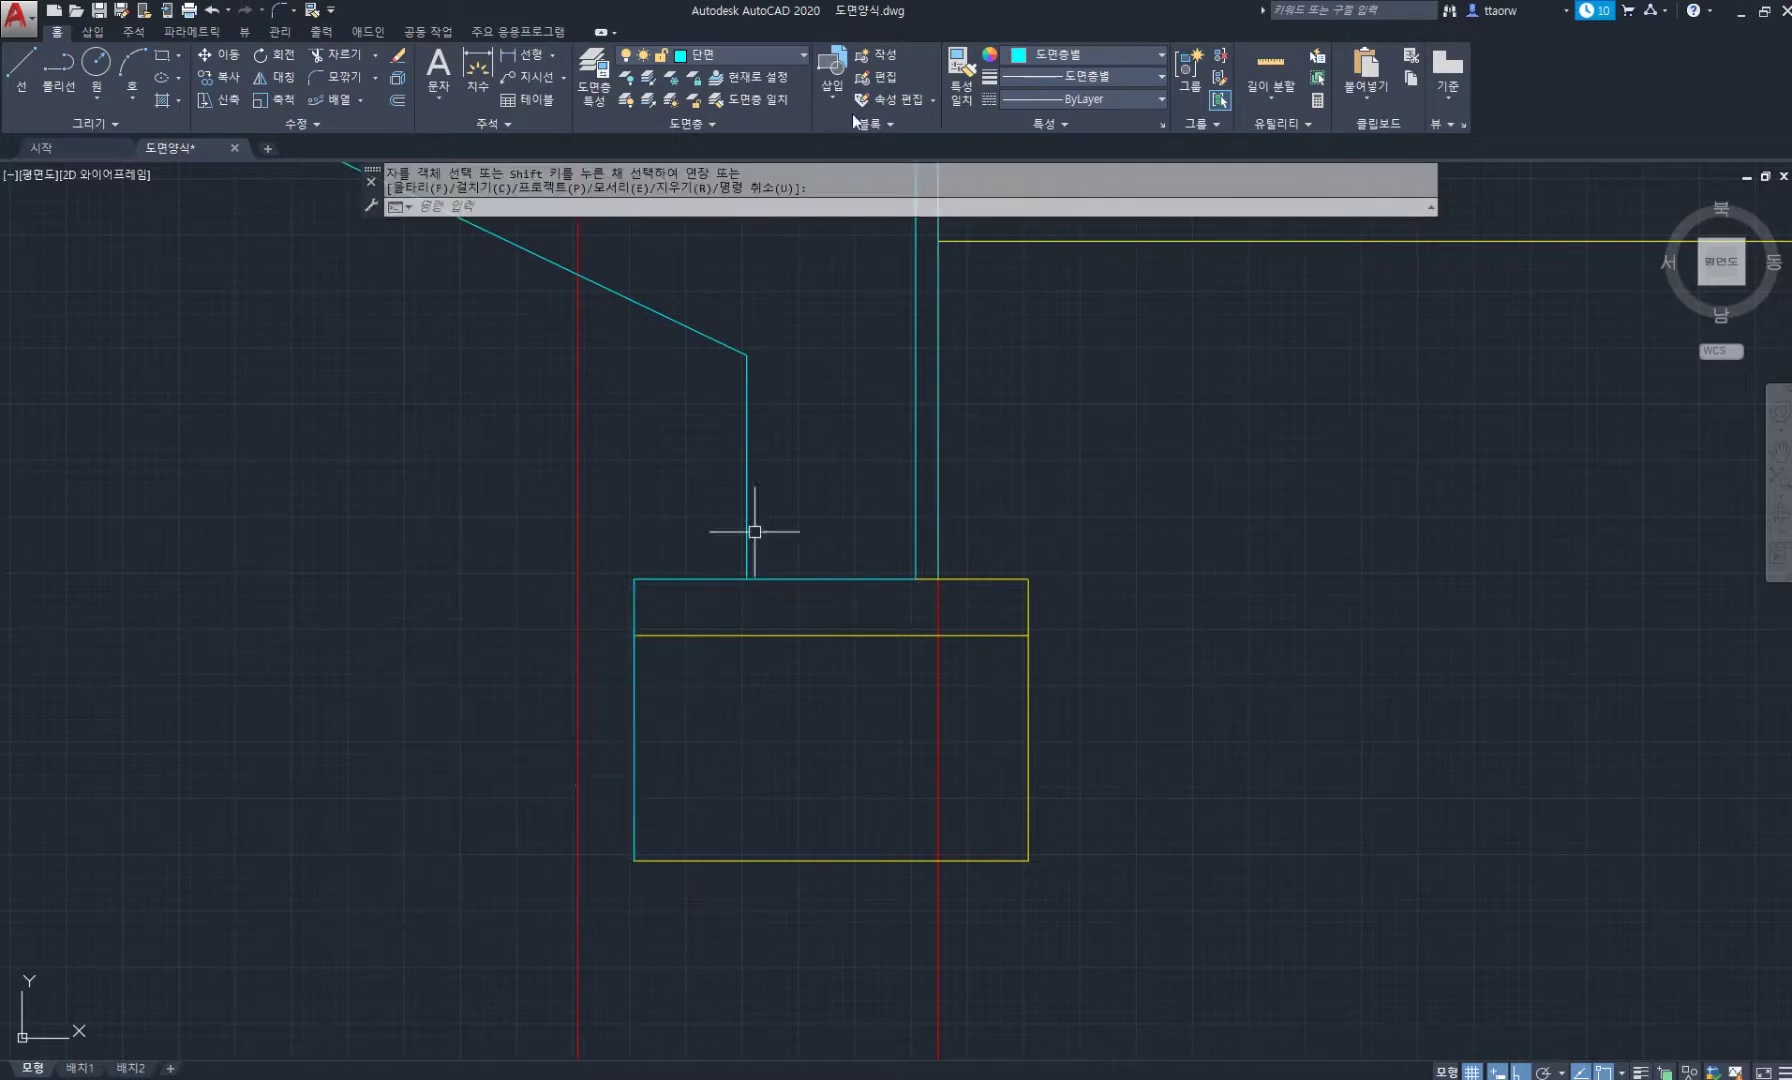
Match the step footing's lines to the properties of its cyan top line.
{"action": "left_click", "coordinate": [968, 88]}
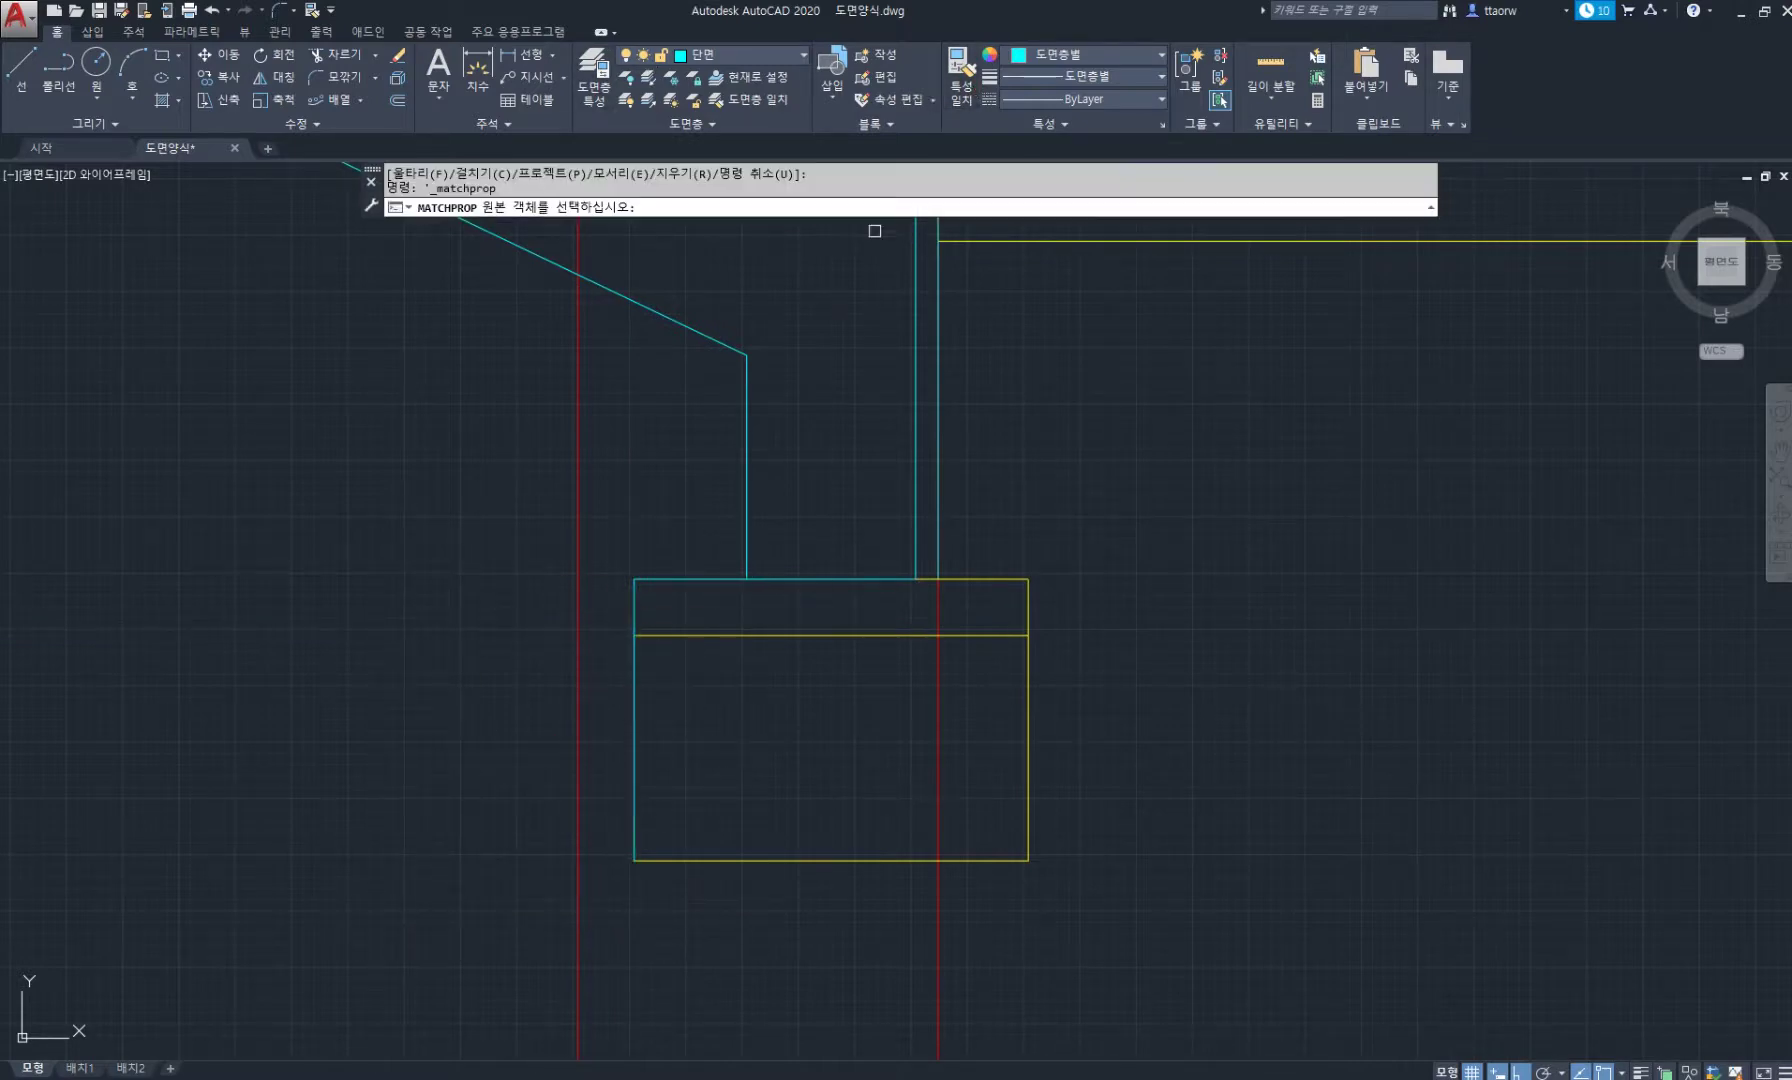
{"action": "left_click", "coordinate": [831, 578]}
{"action": "left_click_drag", "start_coordinate": [367, 477], "coordinate": [1292, 980]}
{"action": "key", "text": "Return"}
Offset the short terrace line between the exterior wall line and the foundation 20 downward, and the resulting line another 150.
{"action": "scroll", "coordinate": [1103, 767], "scroll_direction": "down", "scroll_amount": 8}
{"action": "scroll", "coordinate": [844, 712], "scroll_direction": "up", "scroll_amount": 2}
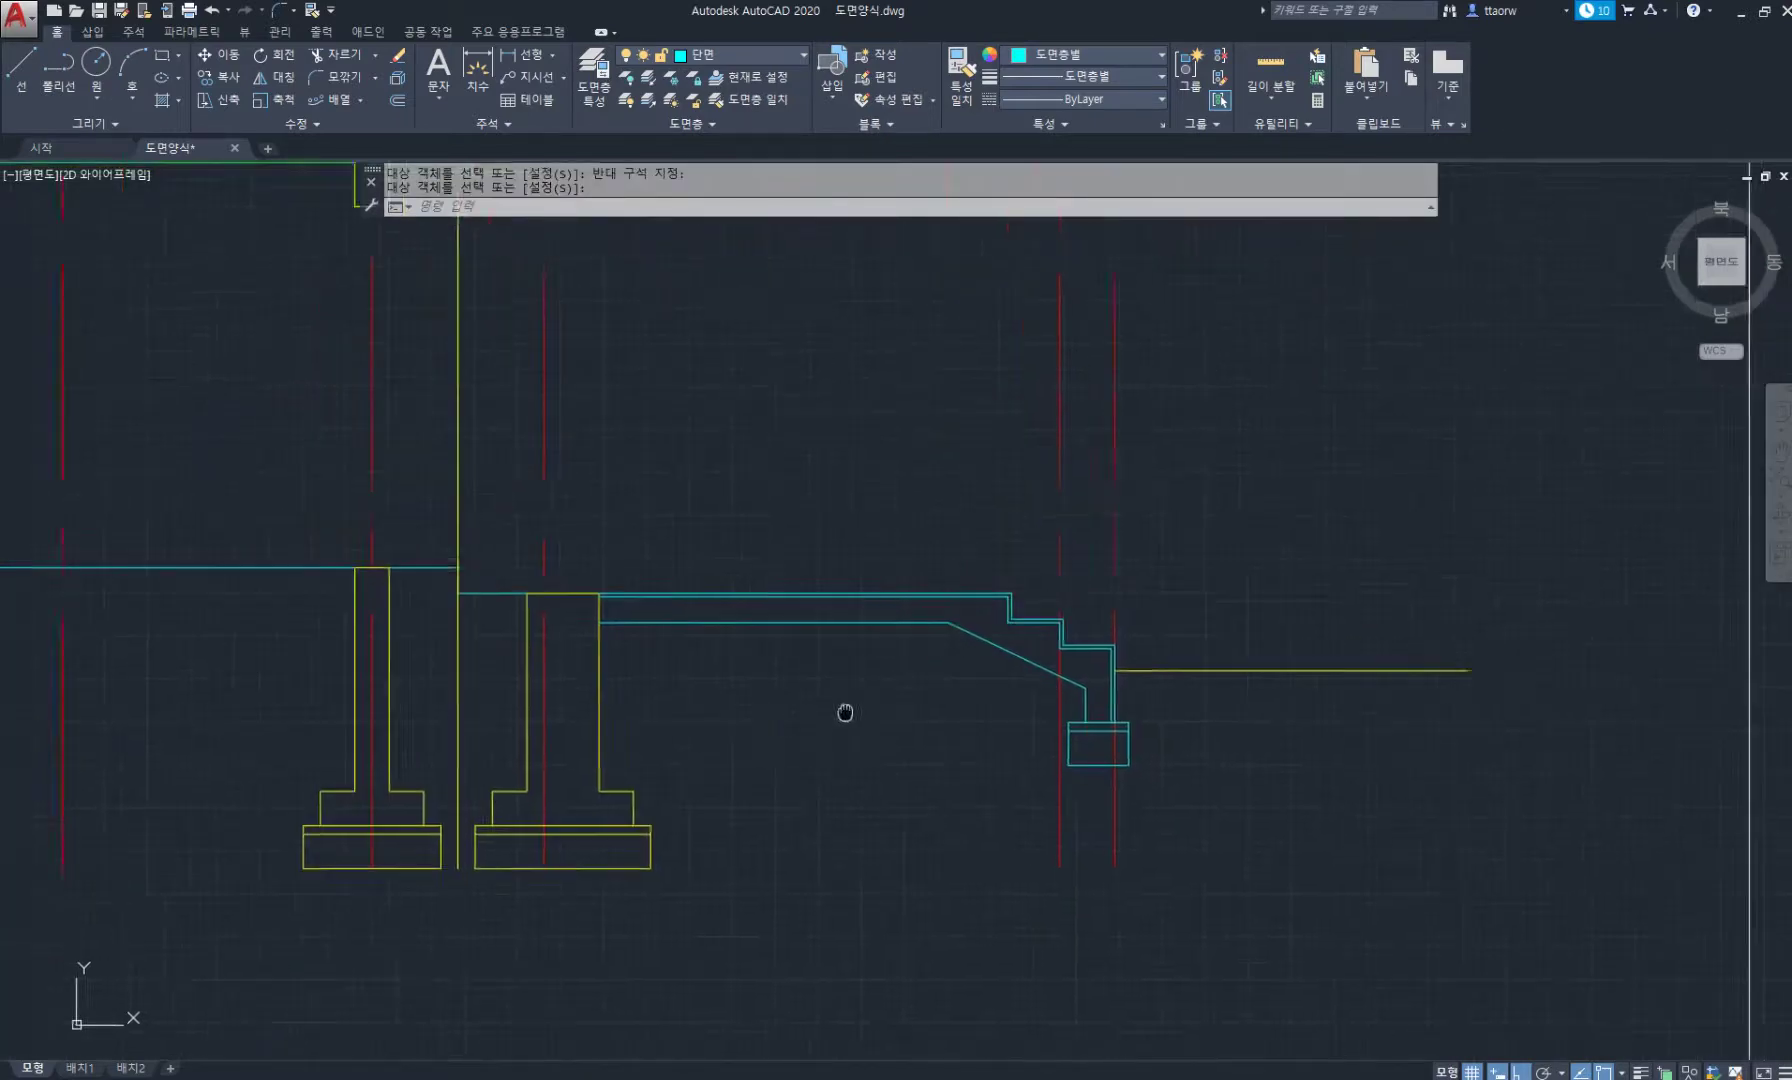
{"action": "scroll", "coordinate": [760, 592], "scroll_direction": "up", "scroll_amount": 3}
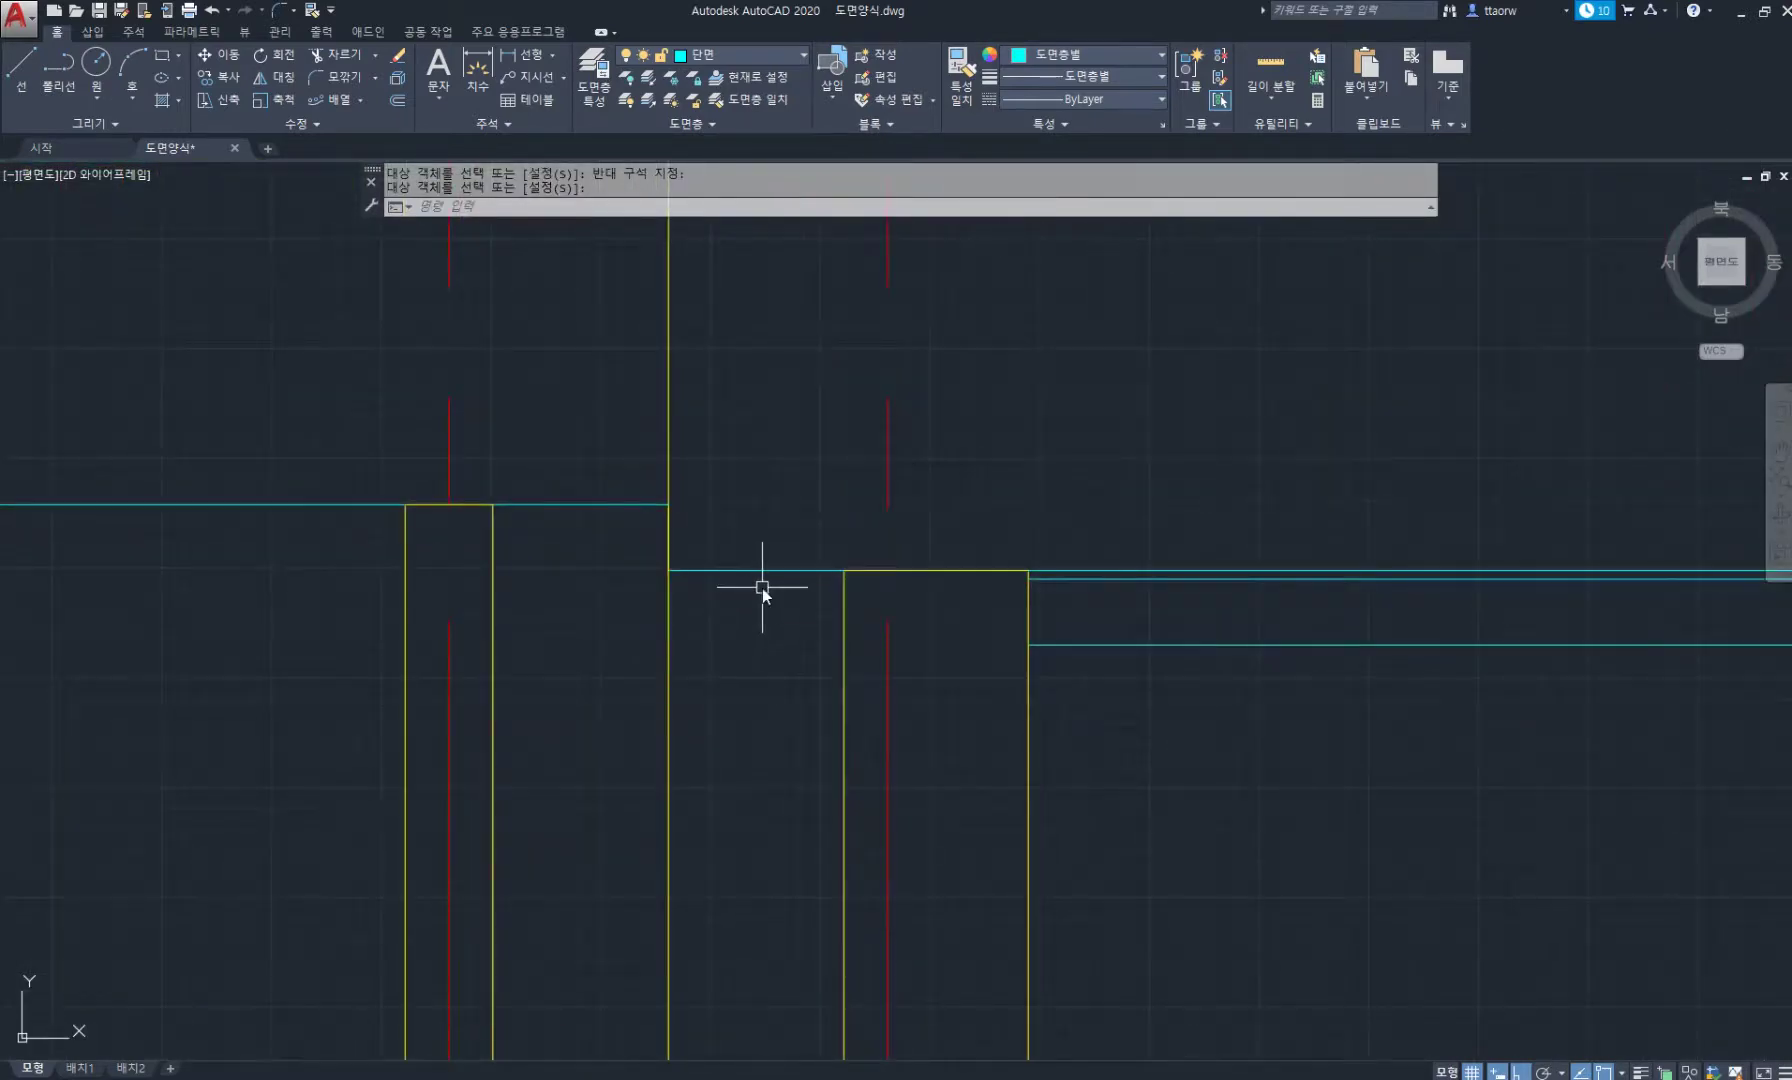
{"action": "type", "text": "o"}
{"action": "key", "text": "Return"}
{"action": "key", "text": "Return"}
{"action": "left_click", "coordinate": [772, 570]}
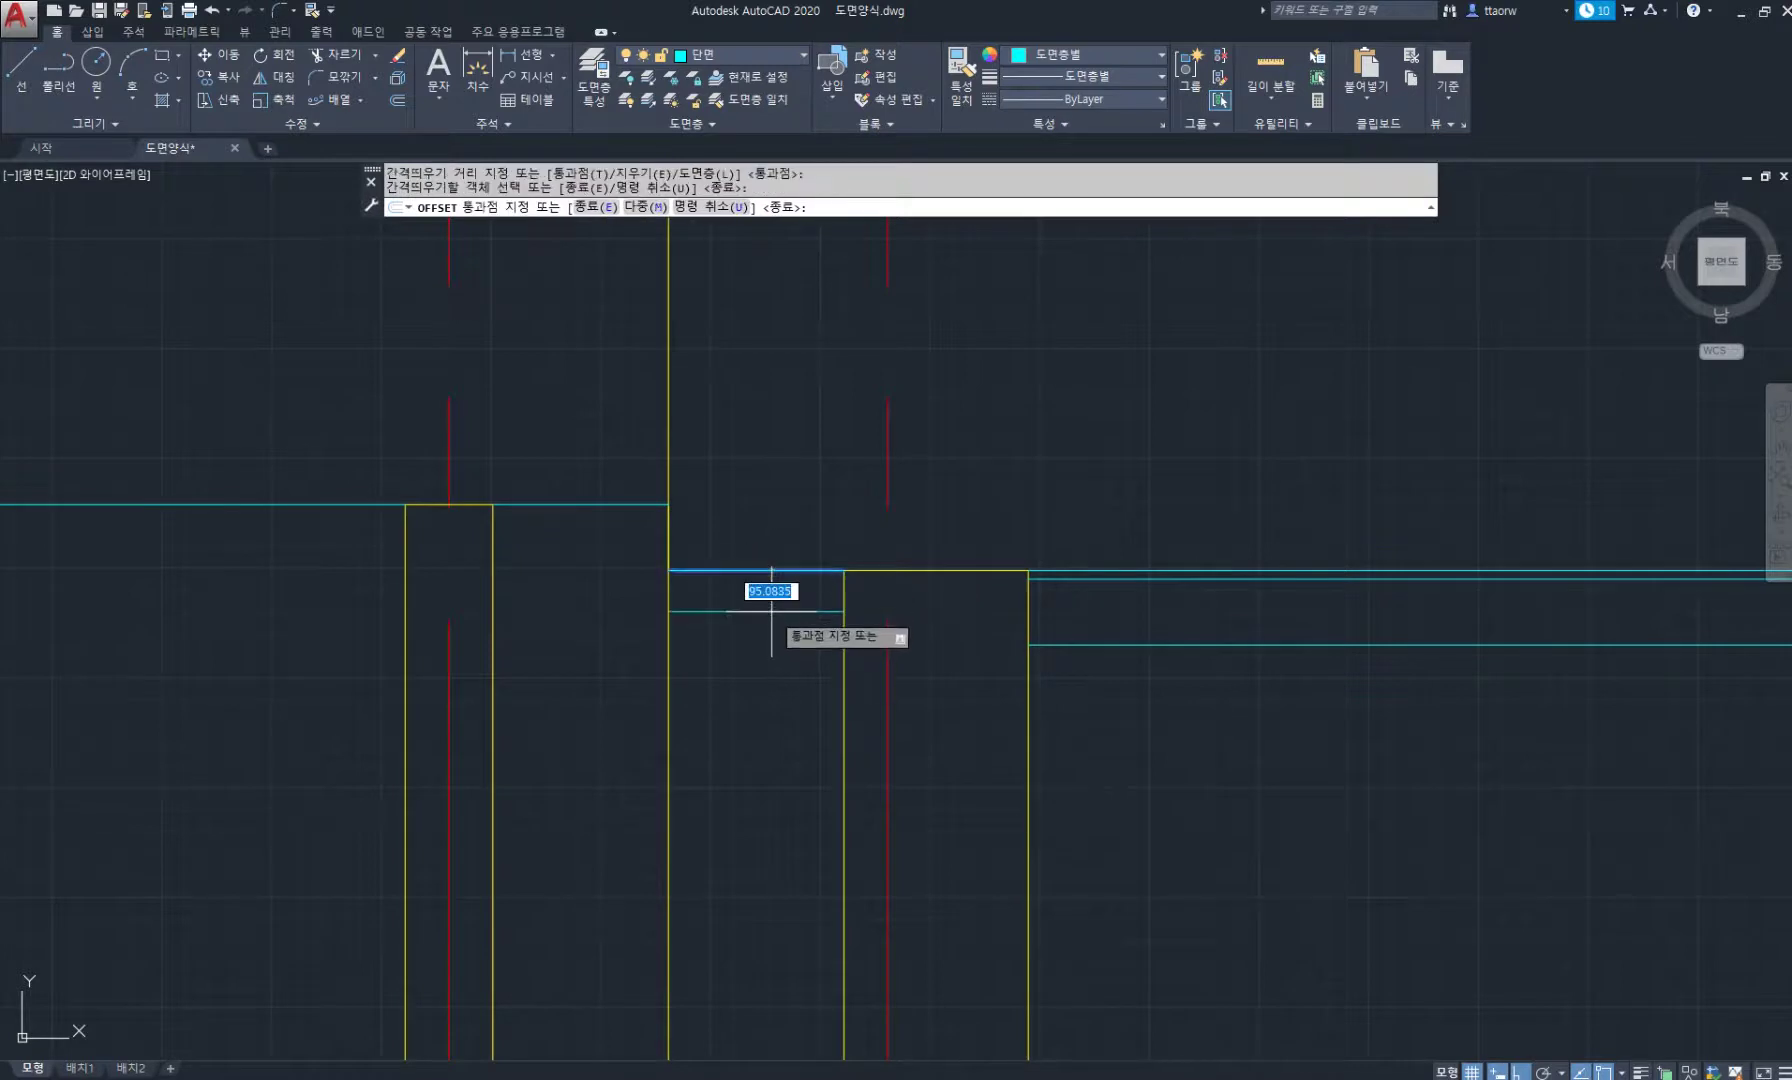
{"action": "type", "text": "20"}
{"action": "key", "text": "Return"}
{"action": "left_click", "coordinate": [776, 578]}
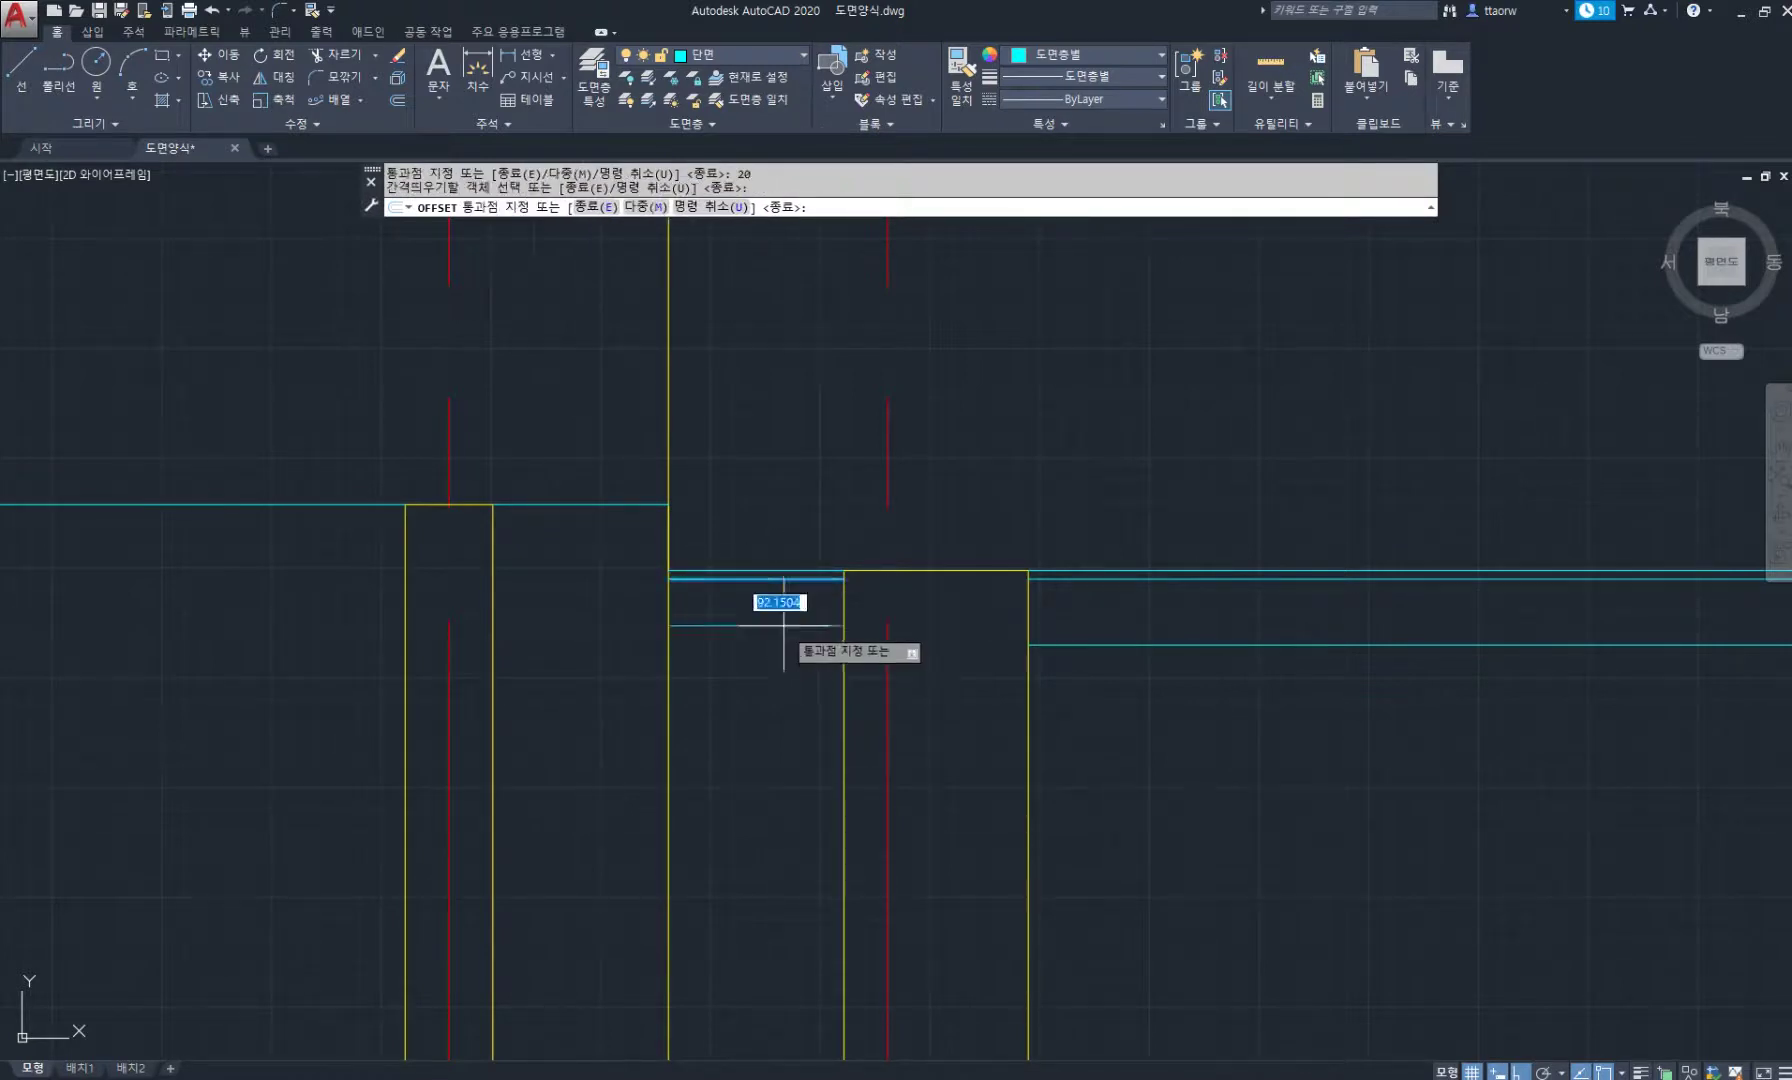
{"action": "type", "text": "150"}
{"action": "key", "text": "Return"}
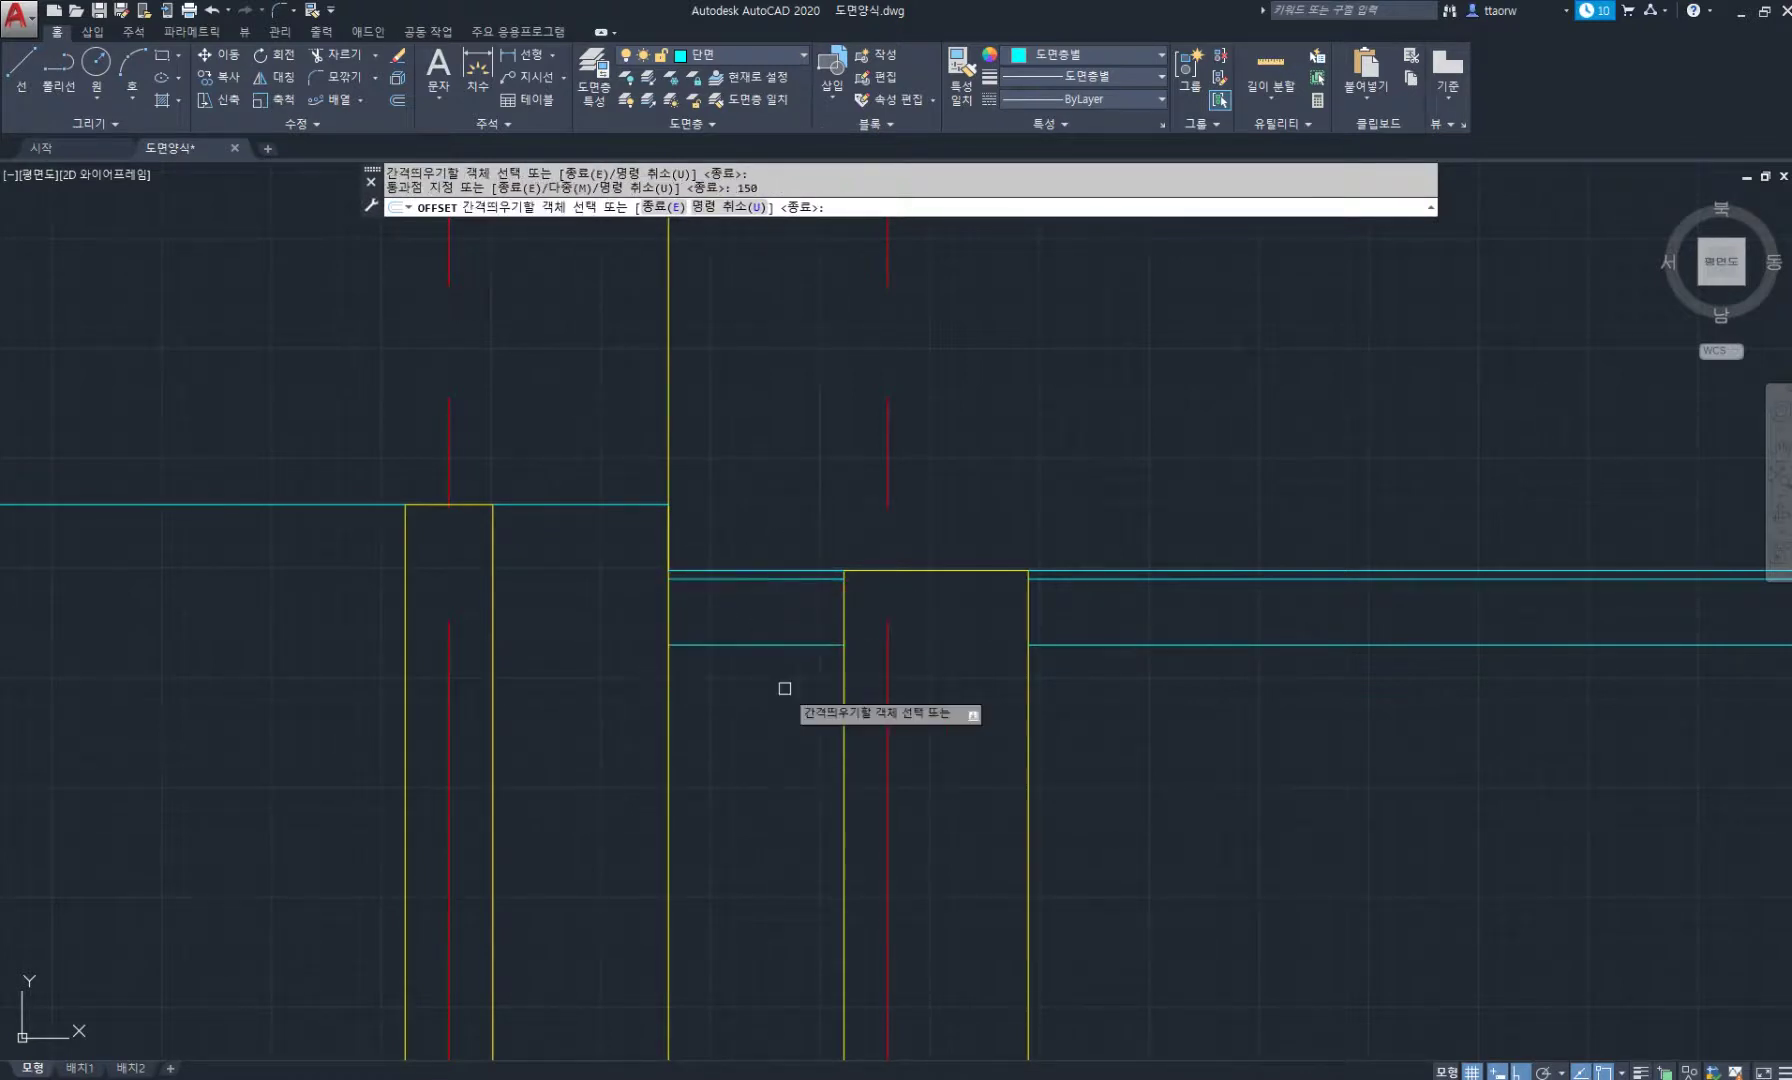
{"action": "scroll", "coordinate": [784, 688], "scroll_direction": "down", "scroll_amount": 3}
{"action": "key", "text": "Return"}
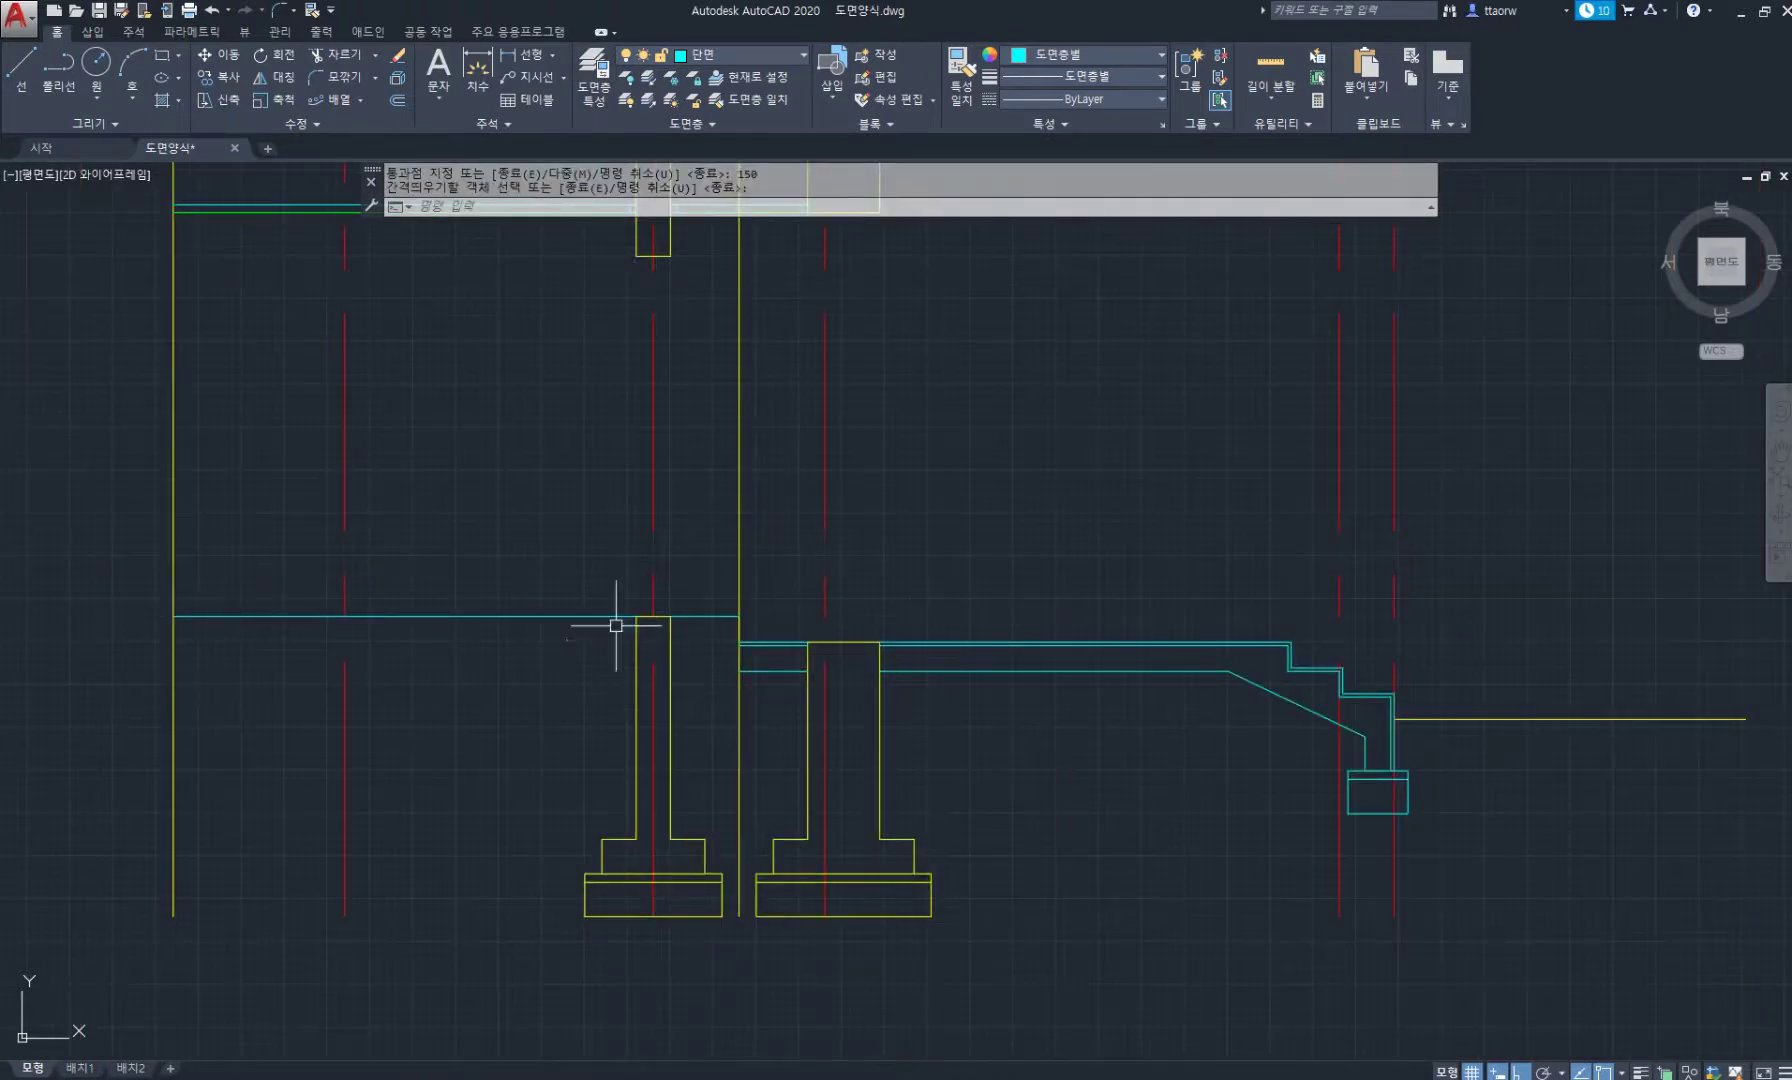
Offset the indoor floor line 20 downward on both sides of the foundation wall.
{"action": "scroll", "coordinate": [680, 630], "scroll_direction": "up", "scroll_amount": 3}
{"action": "key", "text": "Return"}
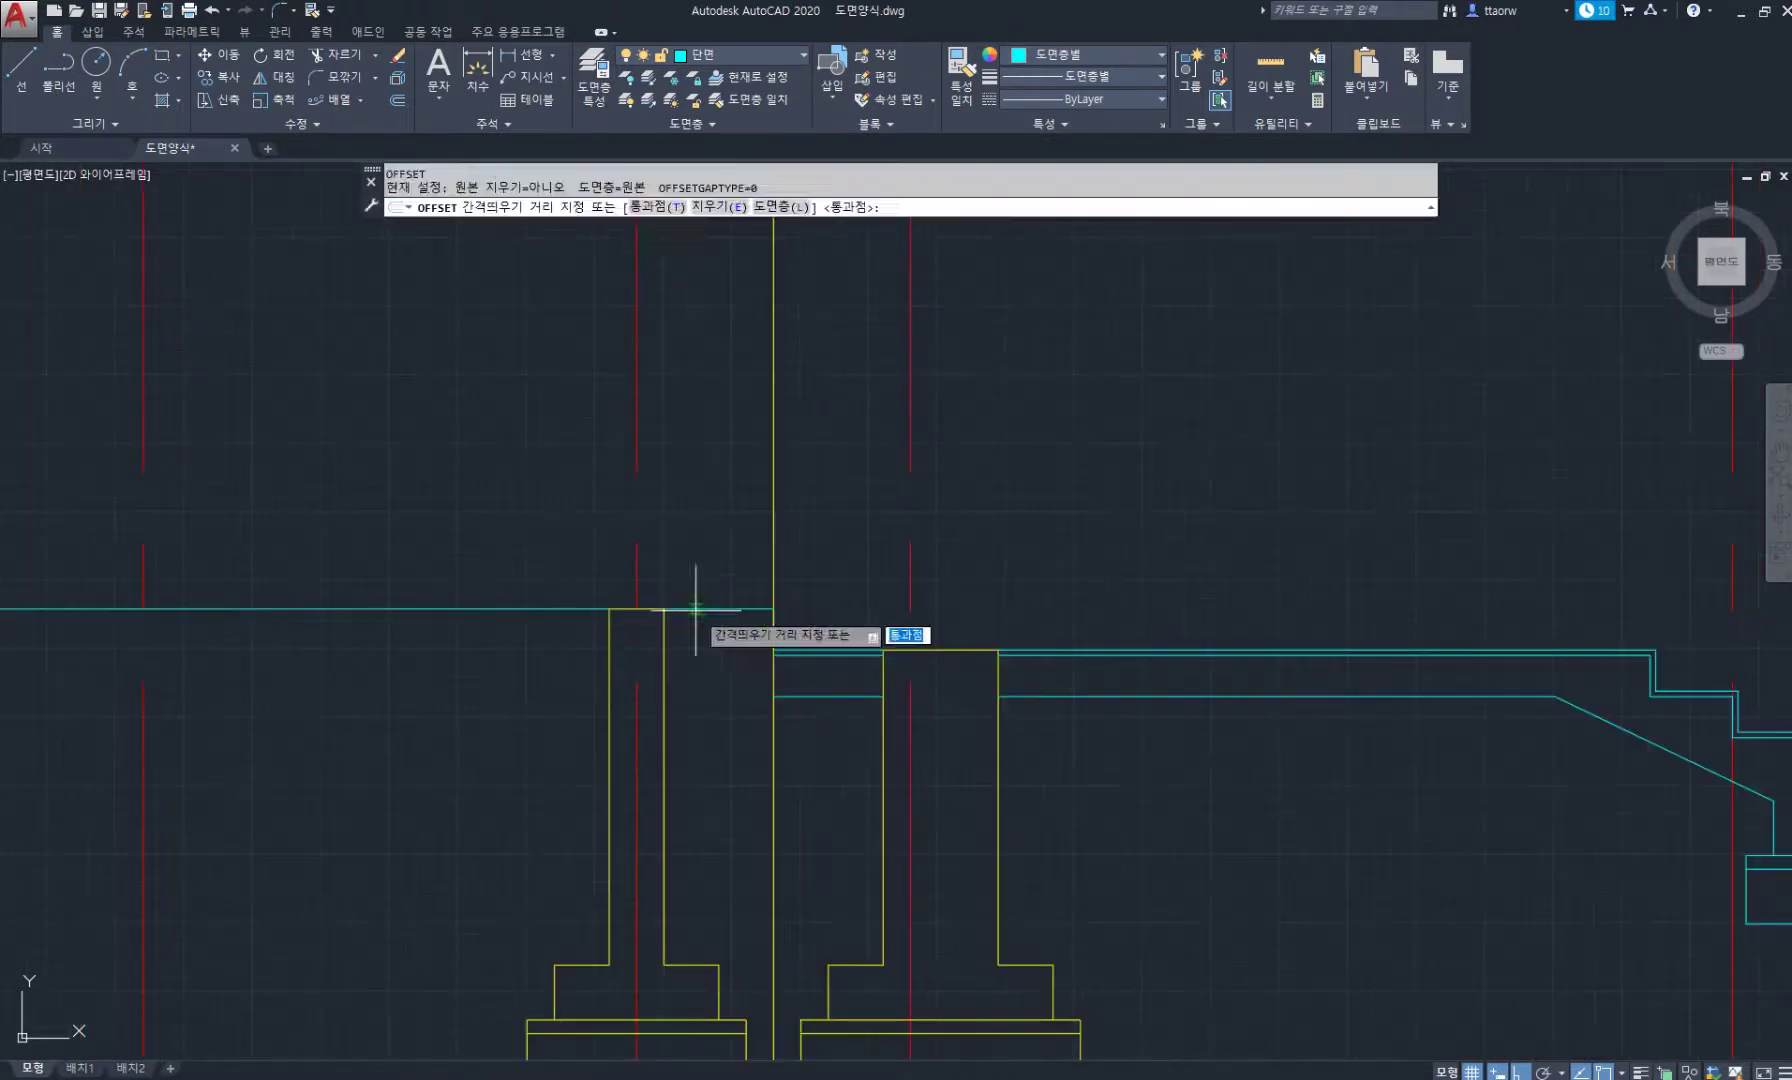
{"action": "key", "text": "Return"}
{"action": "left_click", "coordinate": [704, 608]}
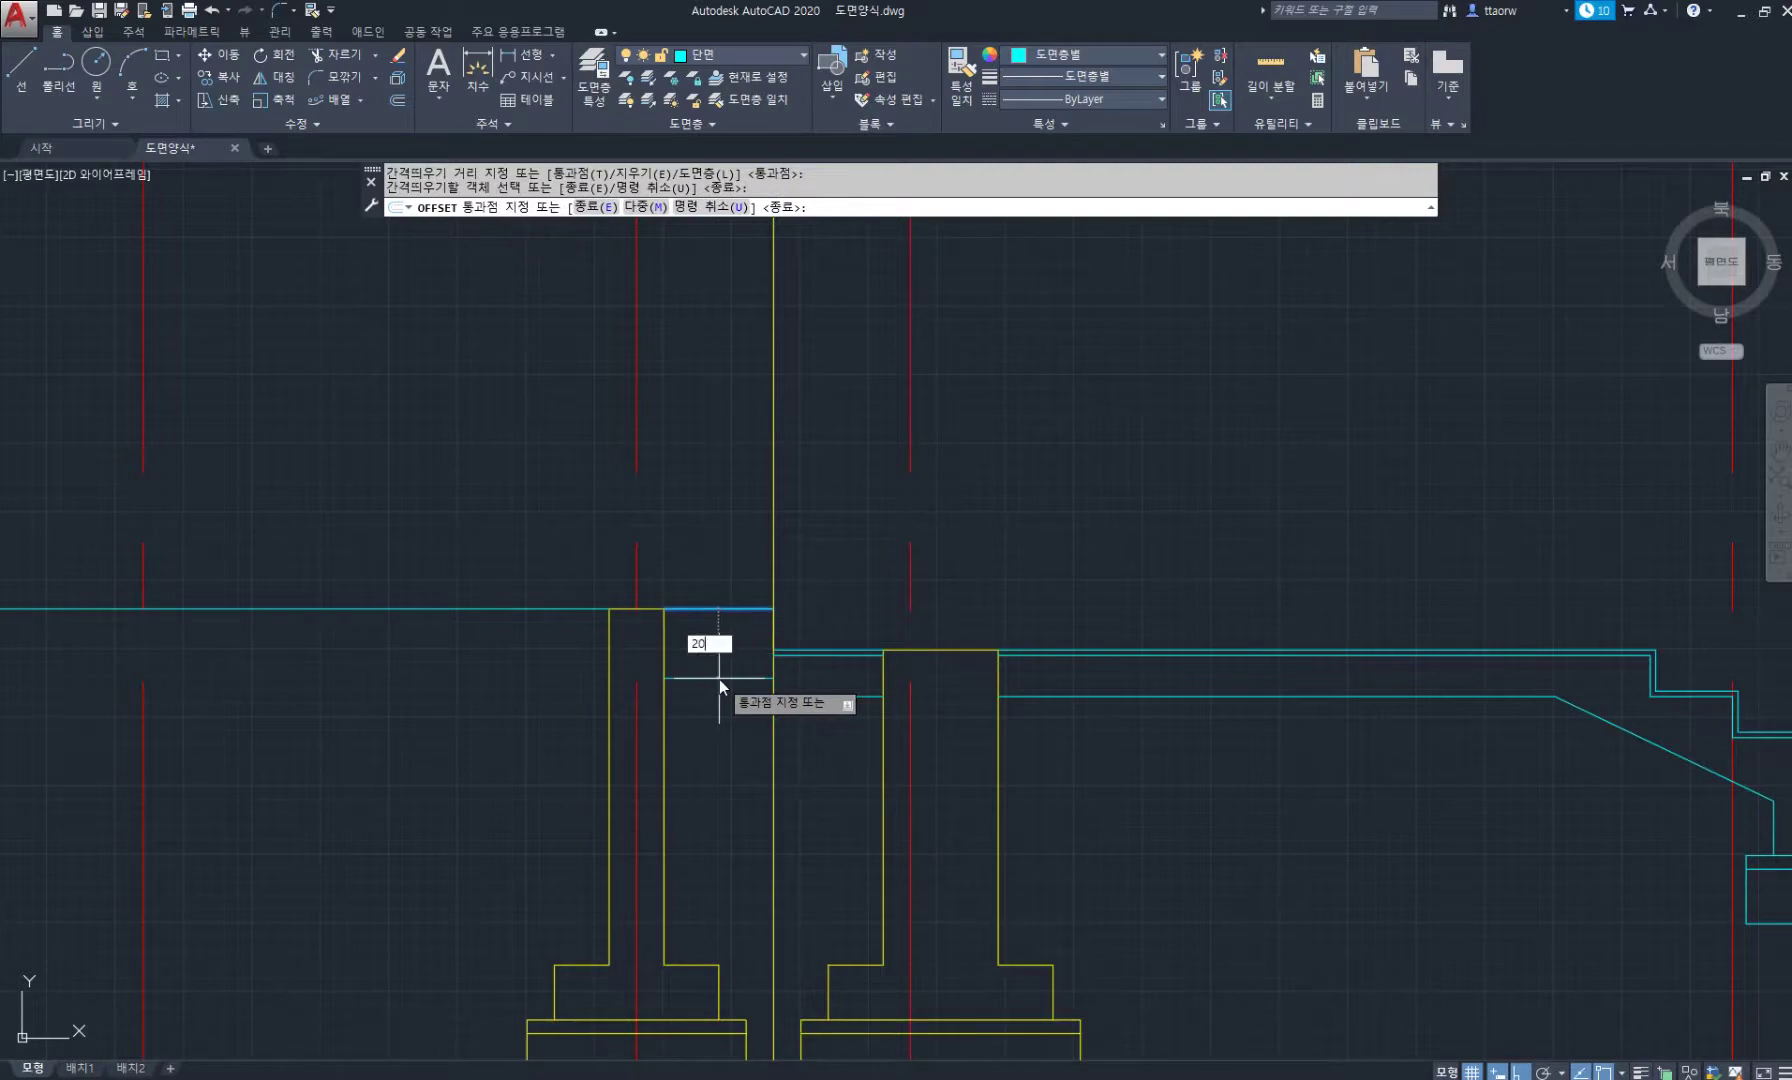
{"action": "type", "text": "20"}
{"action": "key", "text": "Return"}
{"action": "left_click", "coordinate": [553, 608]}
{"action": "type", "text": "20"}
{"action": "key", "text": "Return"}
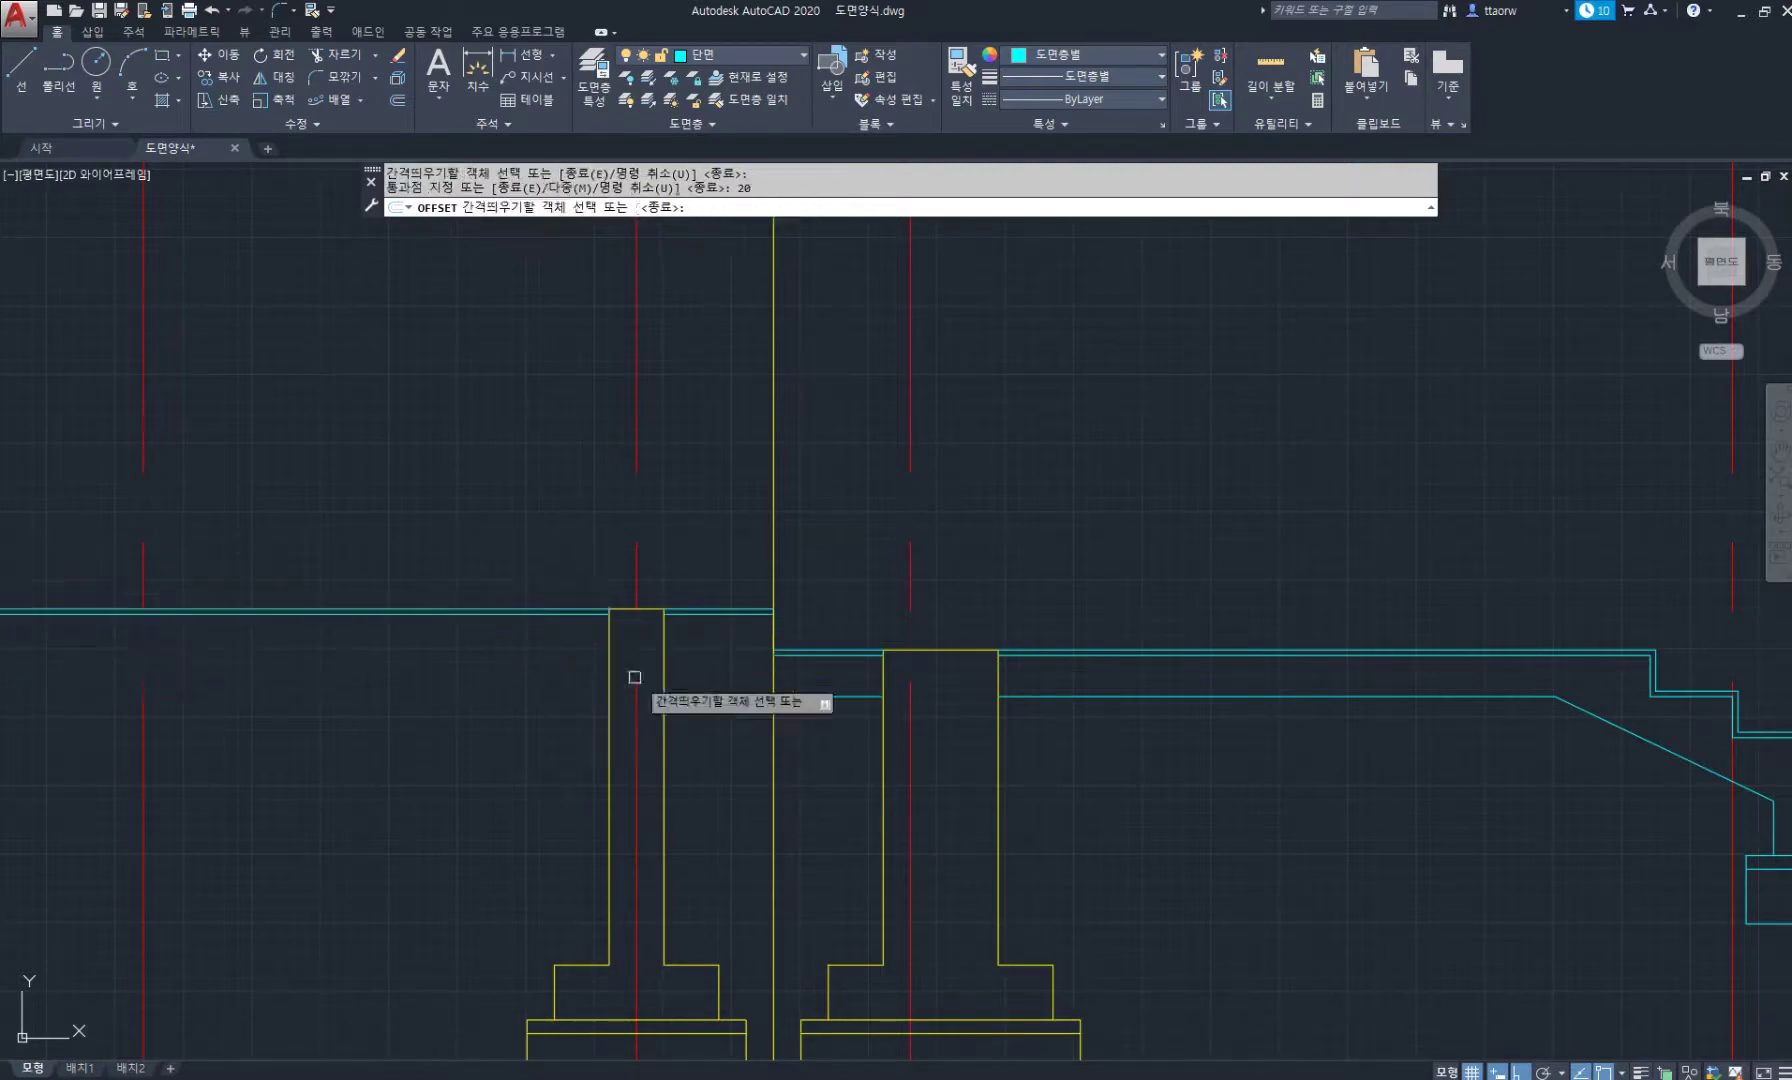
Offset the short inner floor line beside the exterior wall downward in succession by 100, 85 and 150.
{"action": "left_click", "coordinate": [735, 613]}
{"action": "scroll", "coordinate": [728, 664], "scroll_direction": "up", "scroll_amount": 2}
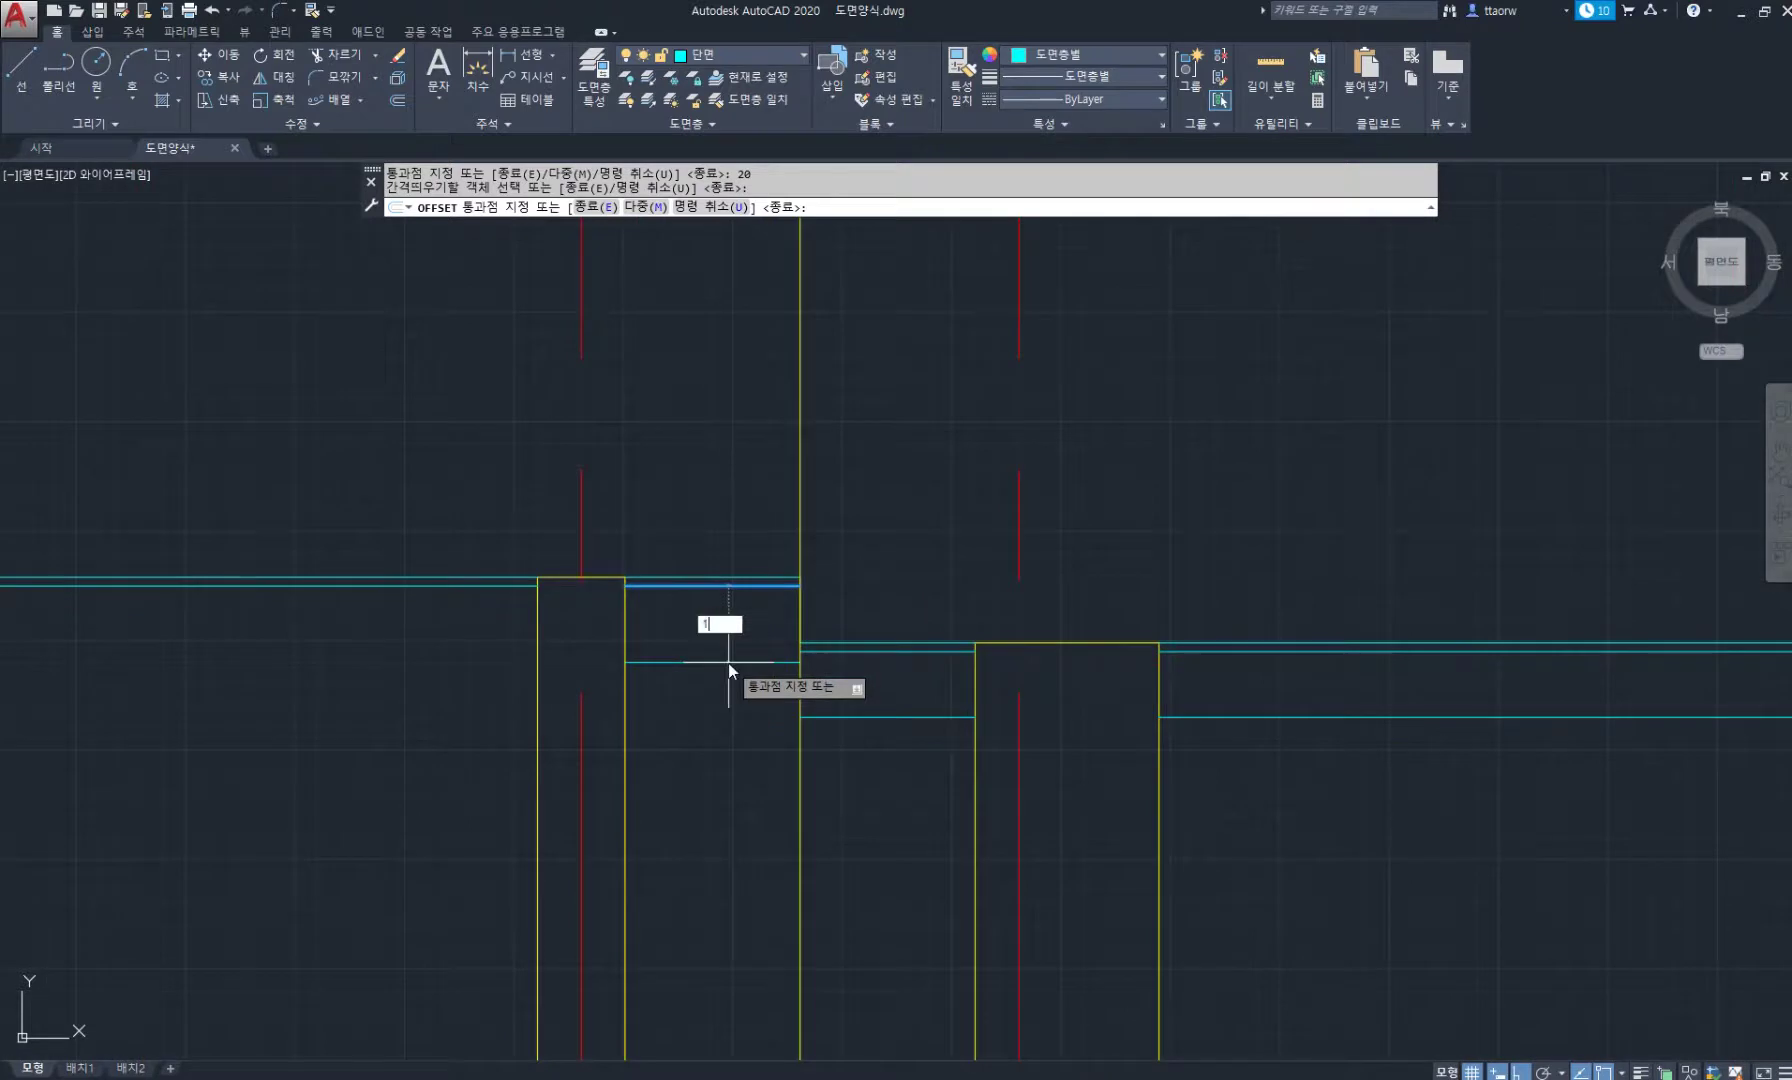
{"action": "type", "text": "100"}
{"action": "key", "text": "Return"}
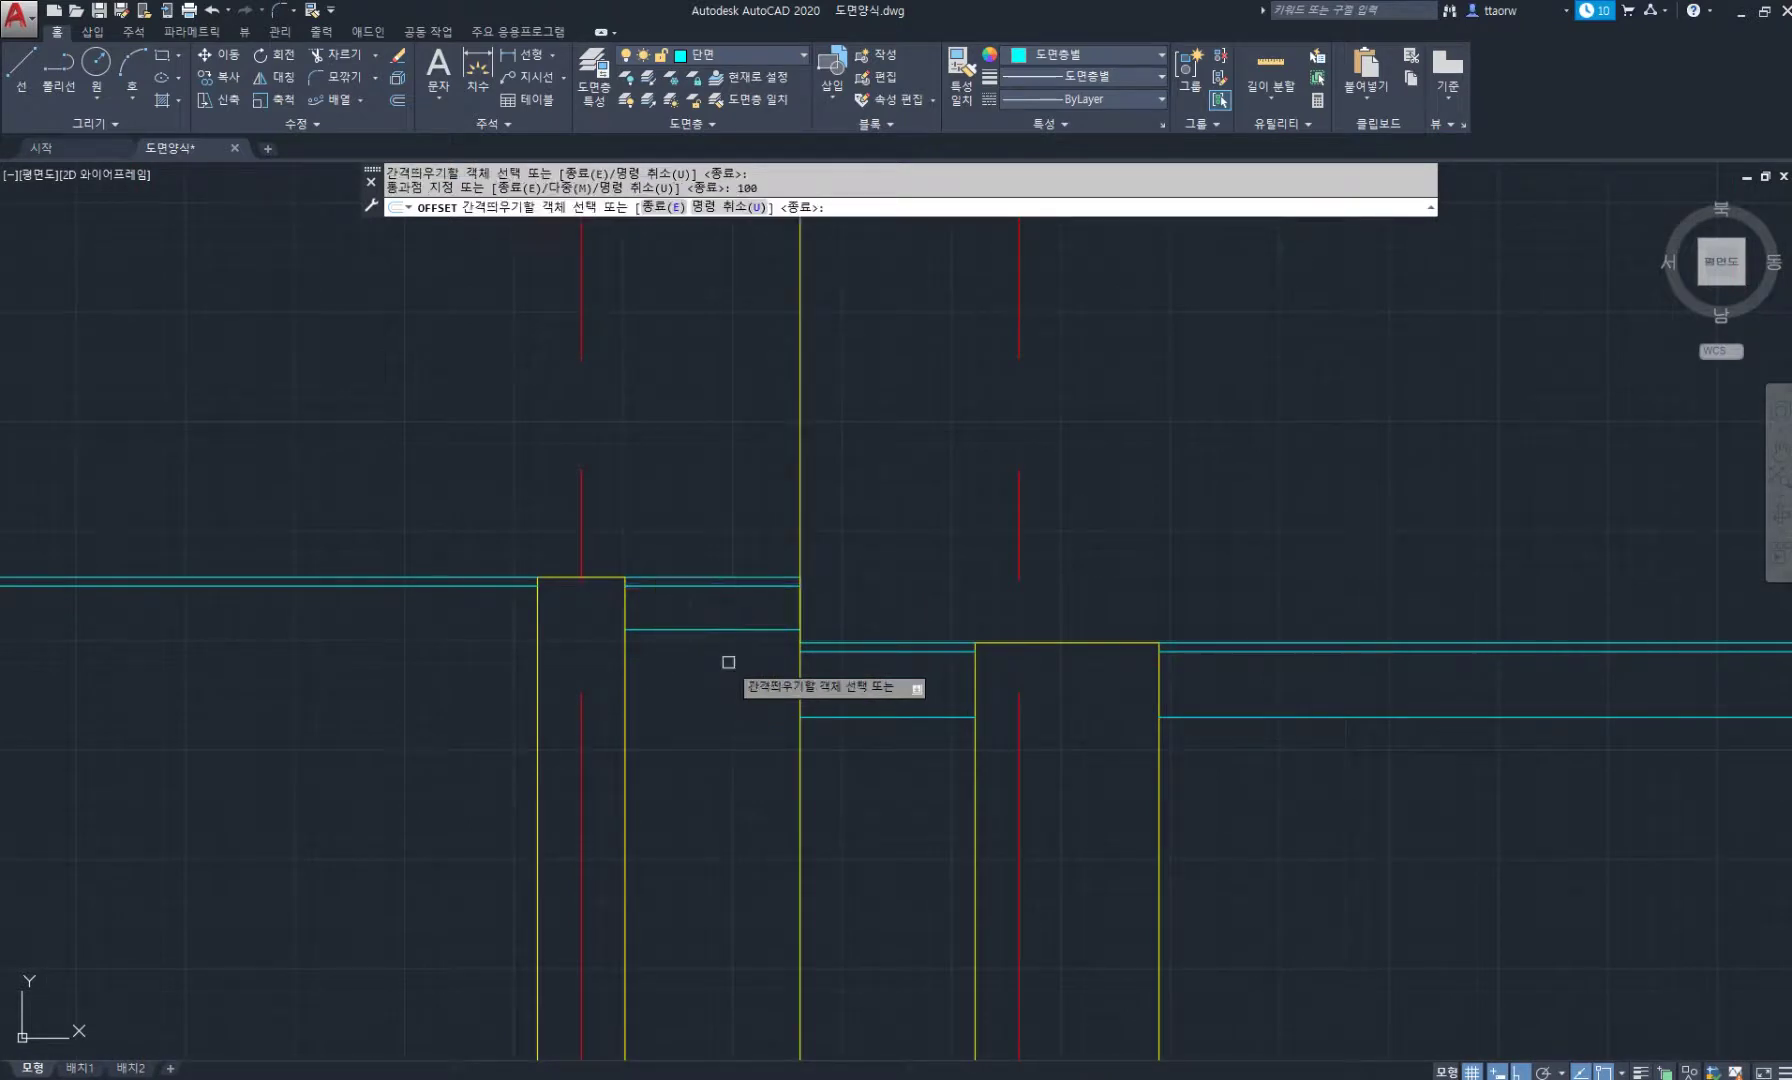
{"action": "left_click", "coordinate": [735, 628]}
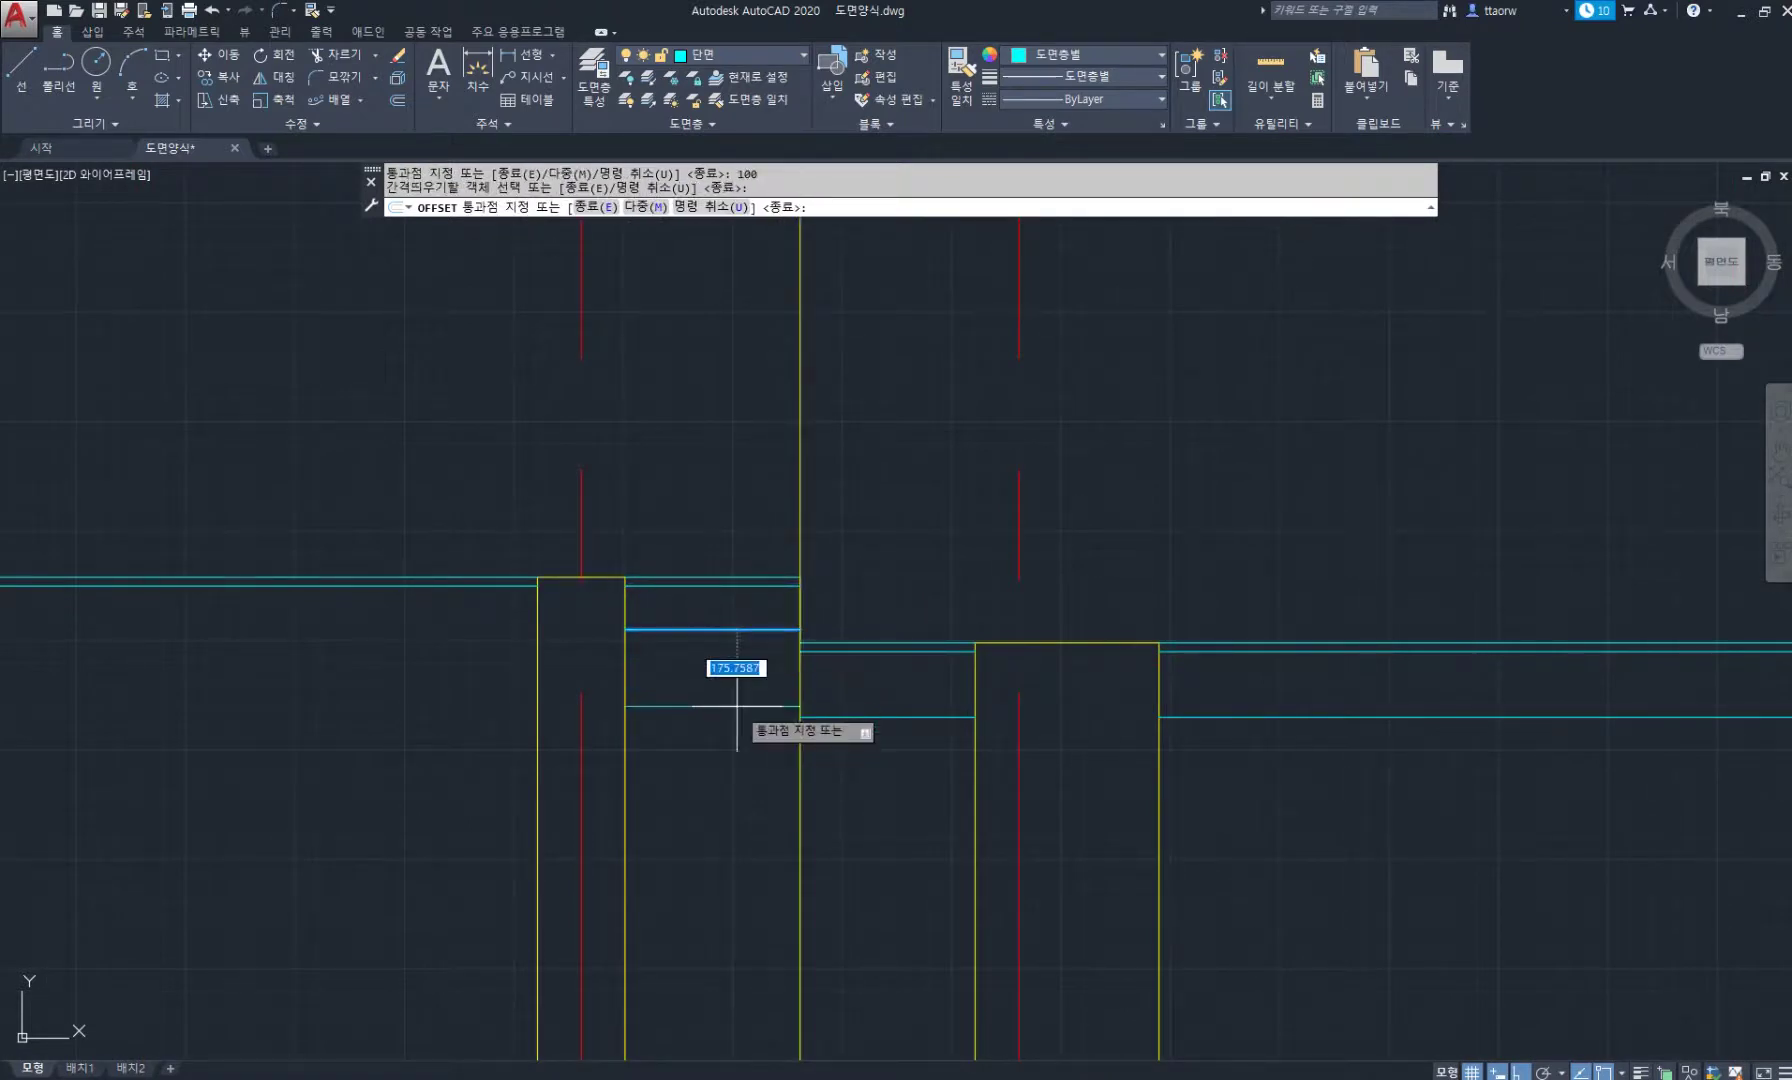
{"action": "type", "text": "85"}
{"action": "key", "text": "Return"}
{"action": "left_click", "coordinate": [738, 666]}
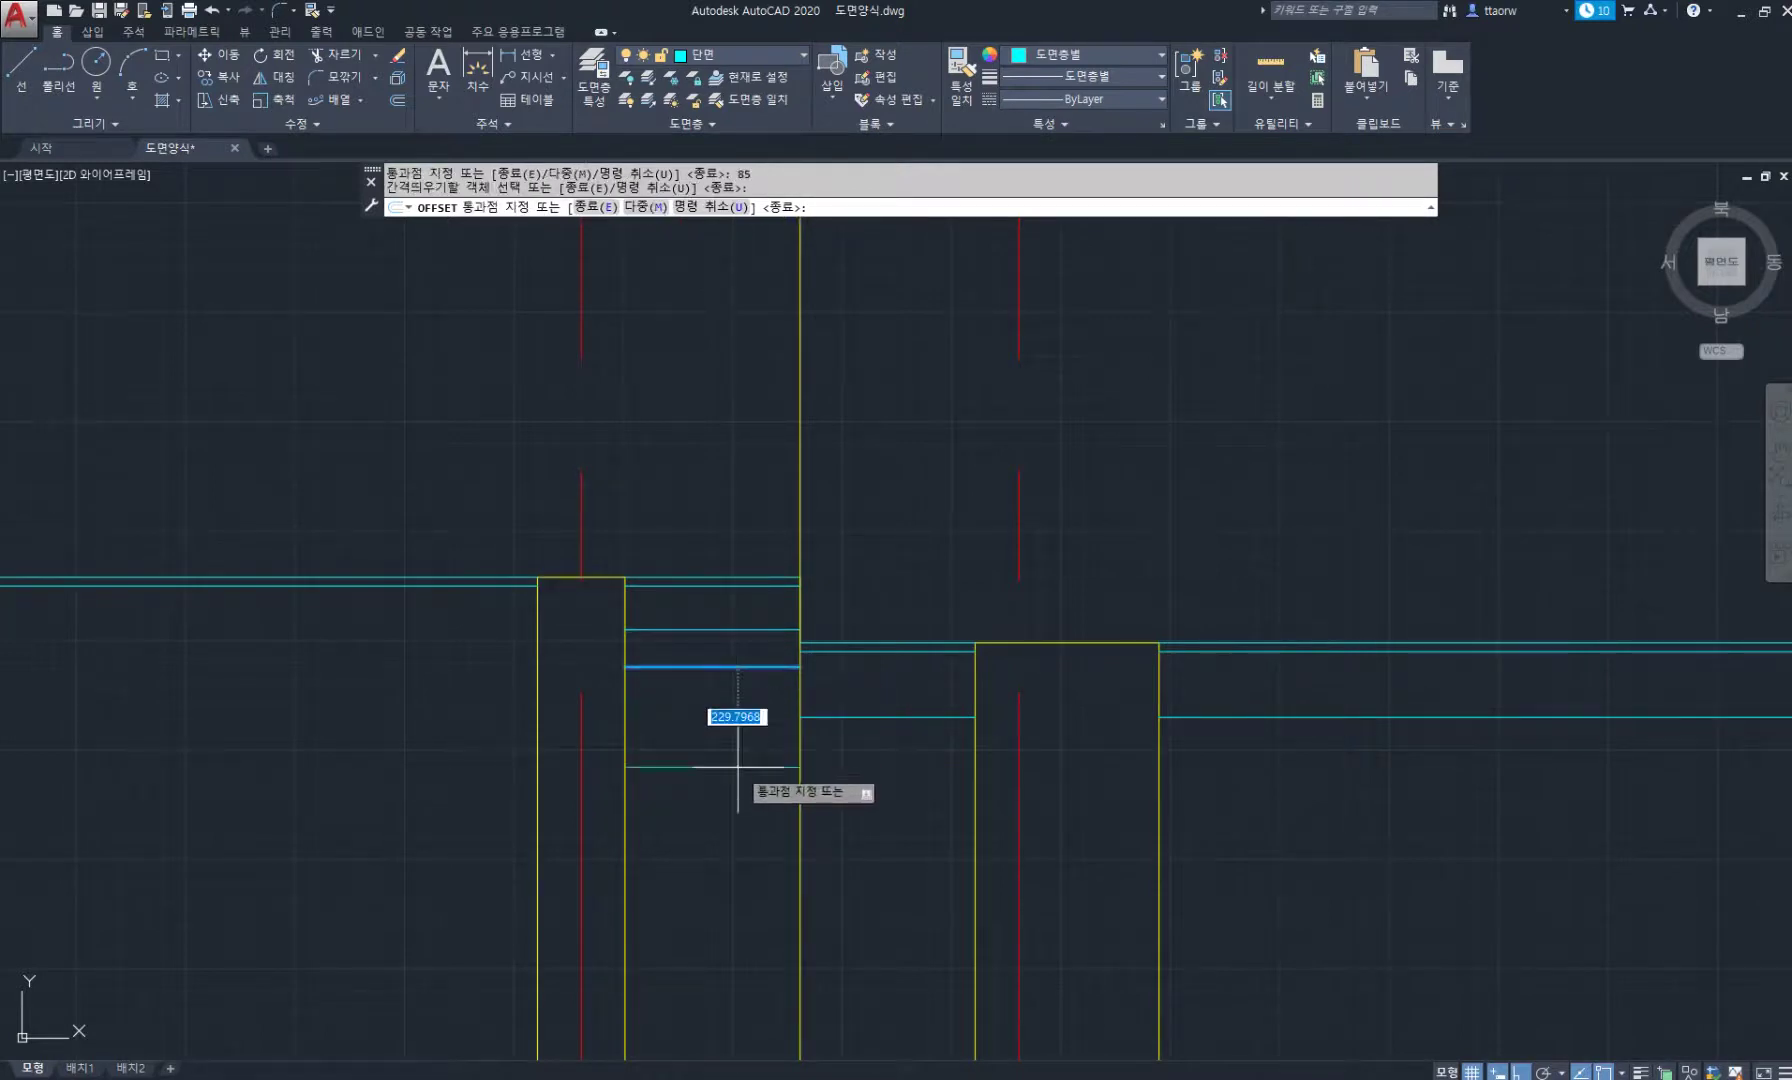
{"action": "type", "text": "150"}
{"action": "key", "text": "Return"}
Add two more floor layers below the short slab by offsetting its lowest line 50 and then 200 downward.
{"action": "left_click", "coordinate": [740, 733]}
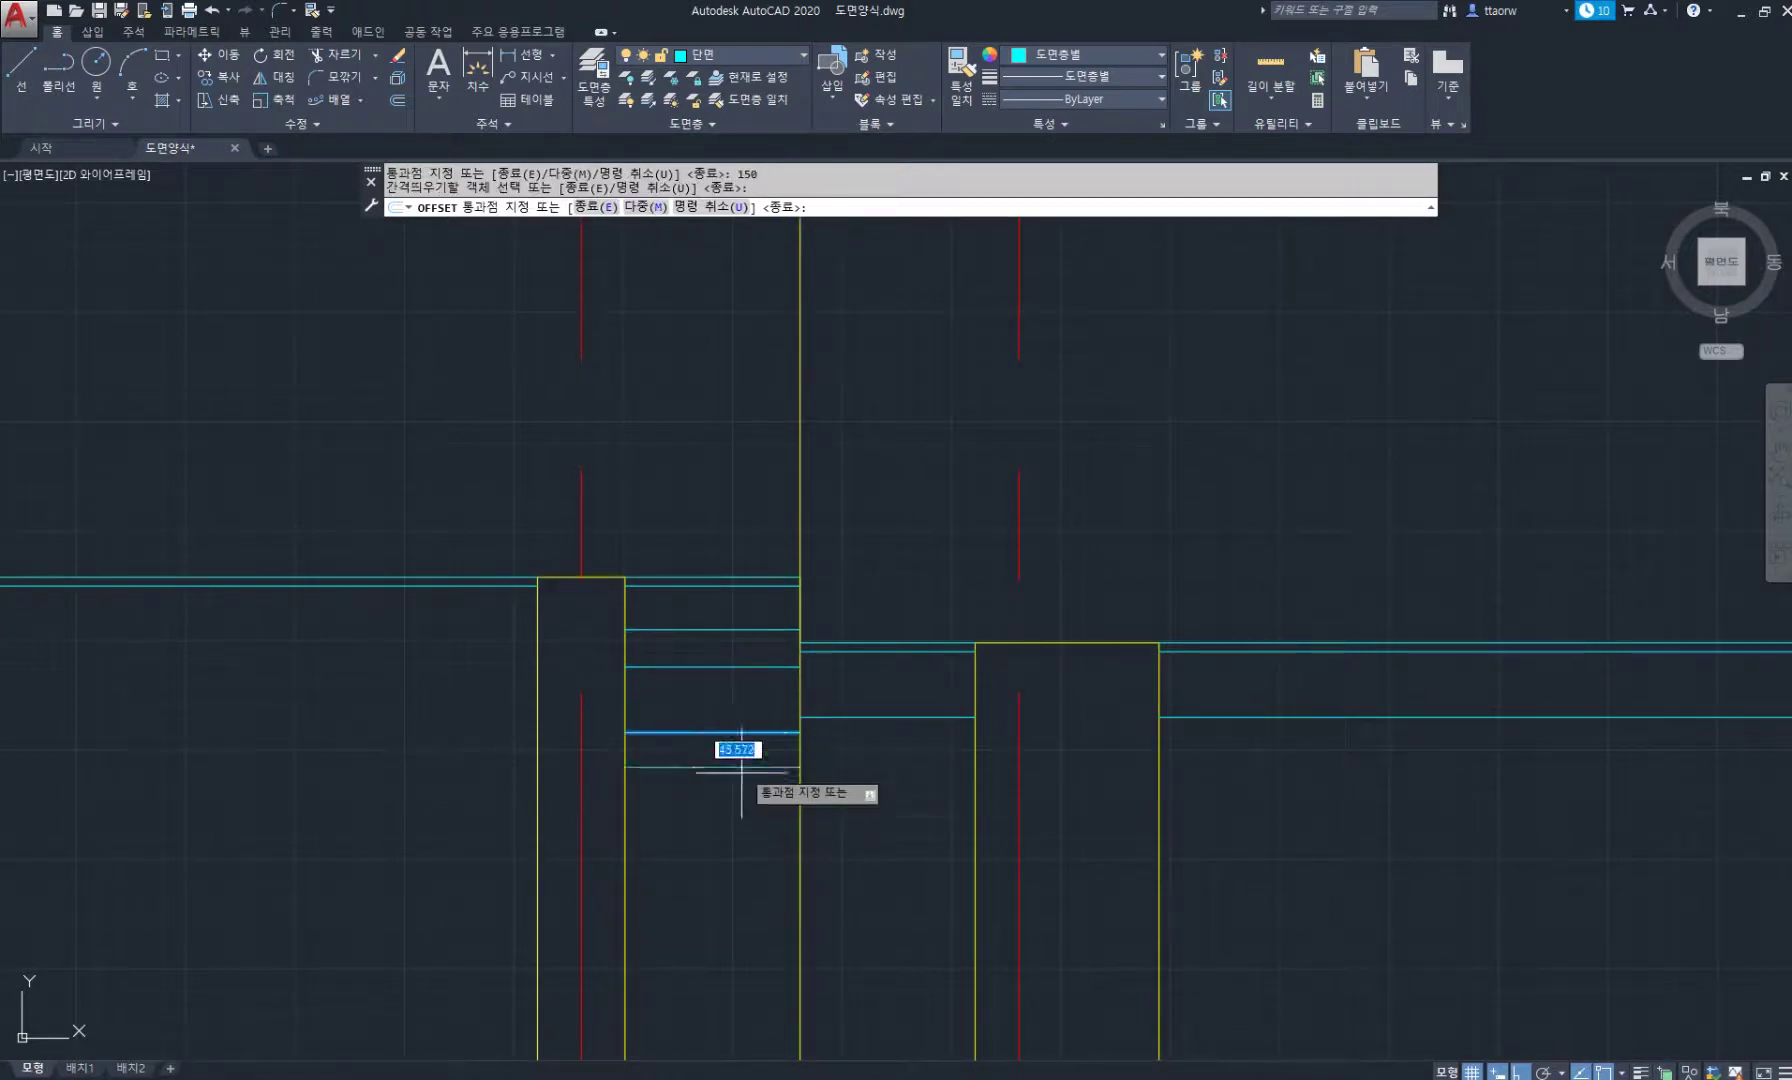
{"action": "type", "text": "50"}
{"action": "key", "text": "Return"}
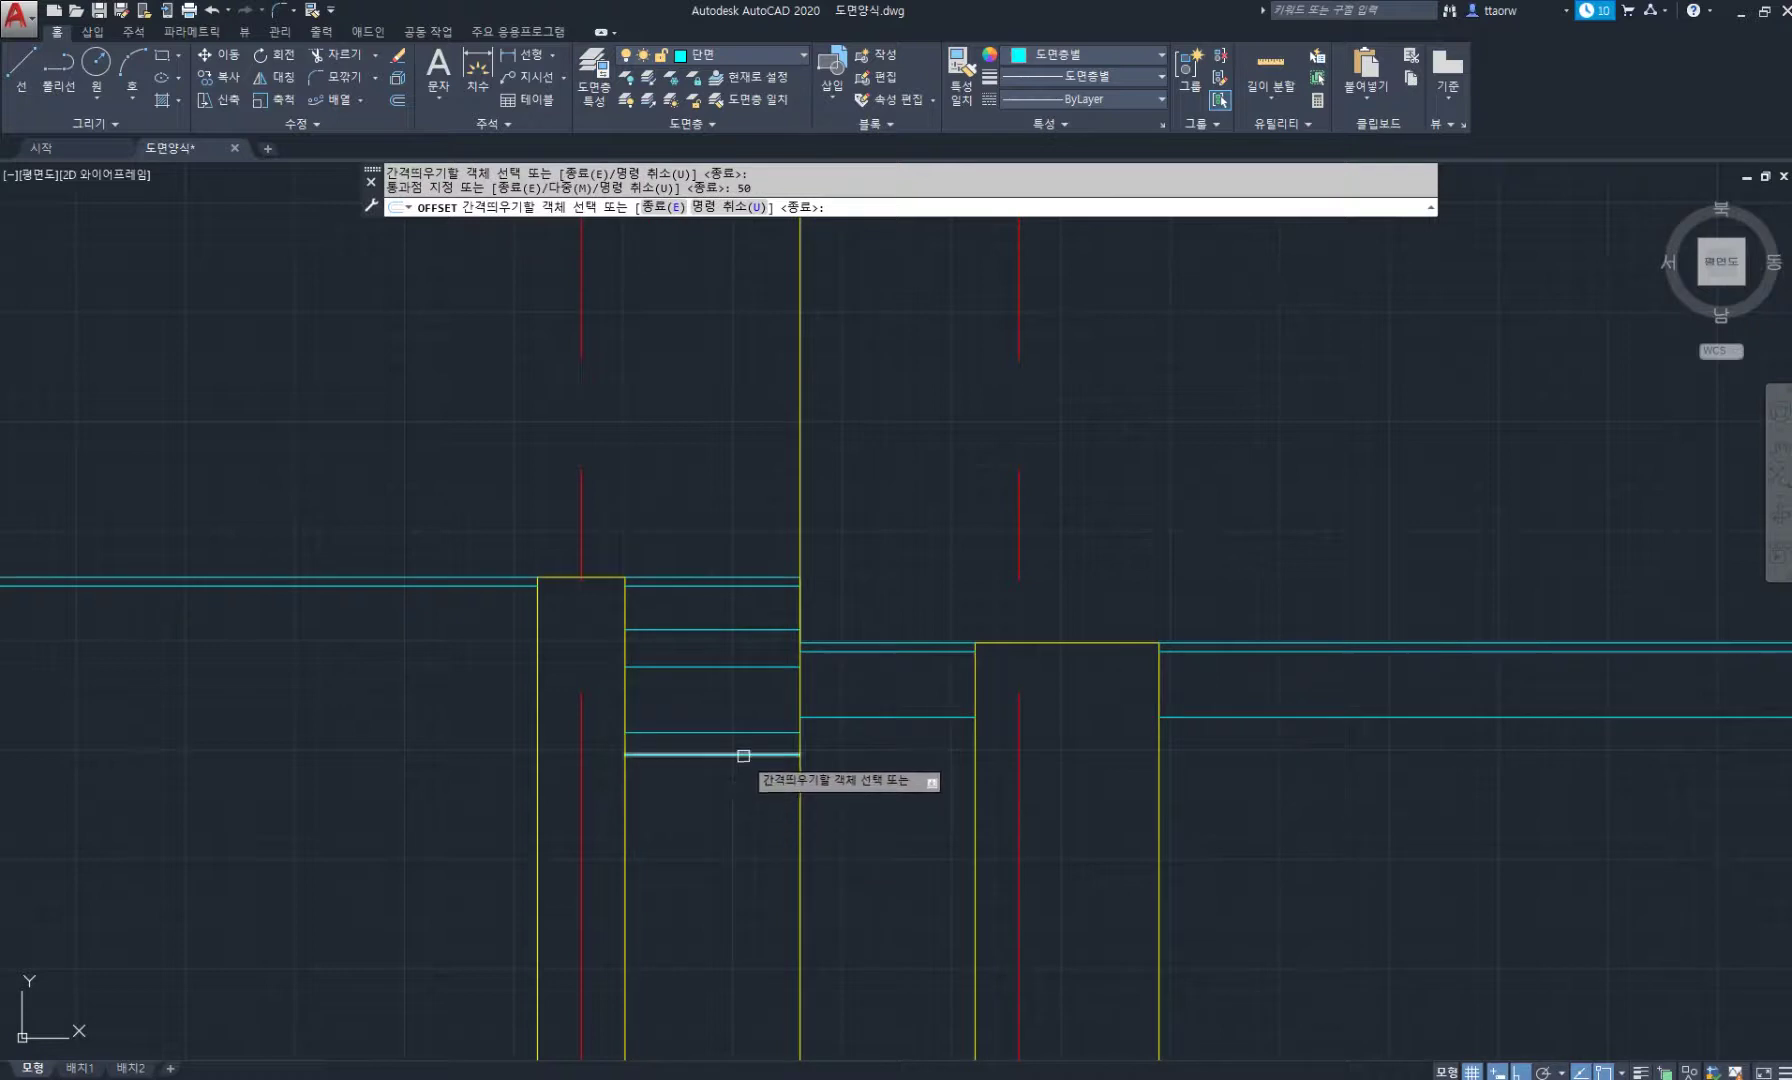
{"action": "left_click", "coordinate": [744, 754]}
{"action": "type", "text": "2"}
{"action": "key", "text": "Escape"}
{"action": "key", "text": "Escape"}
{"action": "key", "text": "Escape"}
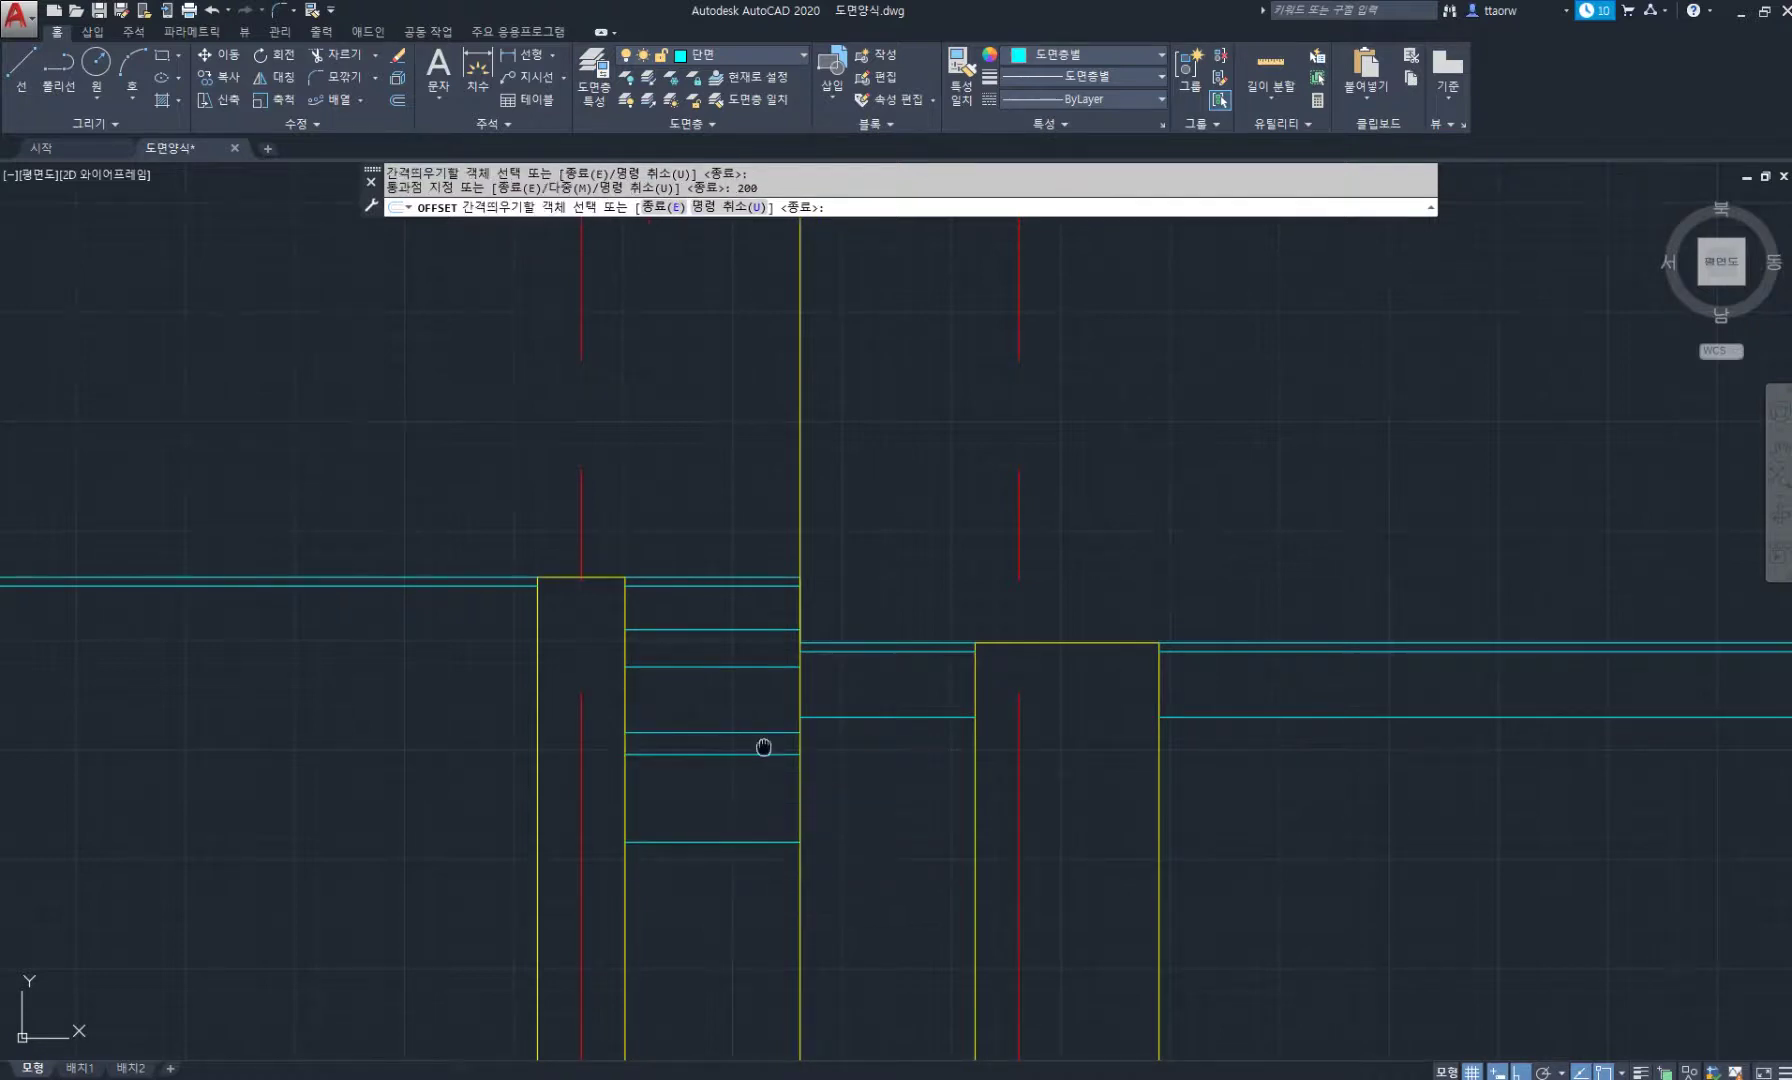
Copy the five lower floor layer lines from beside the exterior wall to the opposite side of the indoor foundation wall.
{"action": "middle_click_drag", "start_coordinate": [756, 764], "coordinate": [929, 729]}
{"action": "type", "text": "co"}
{"action": "key", "text": "Return"}
{"action": "left_click", "coordinate": [948, 860]}
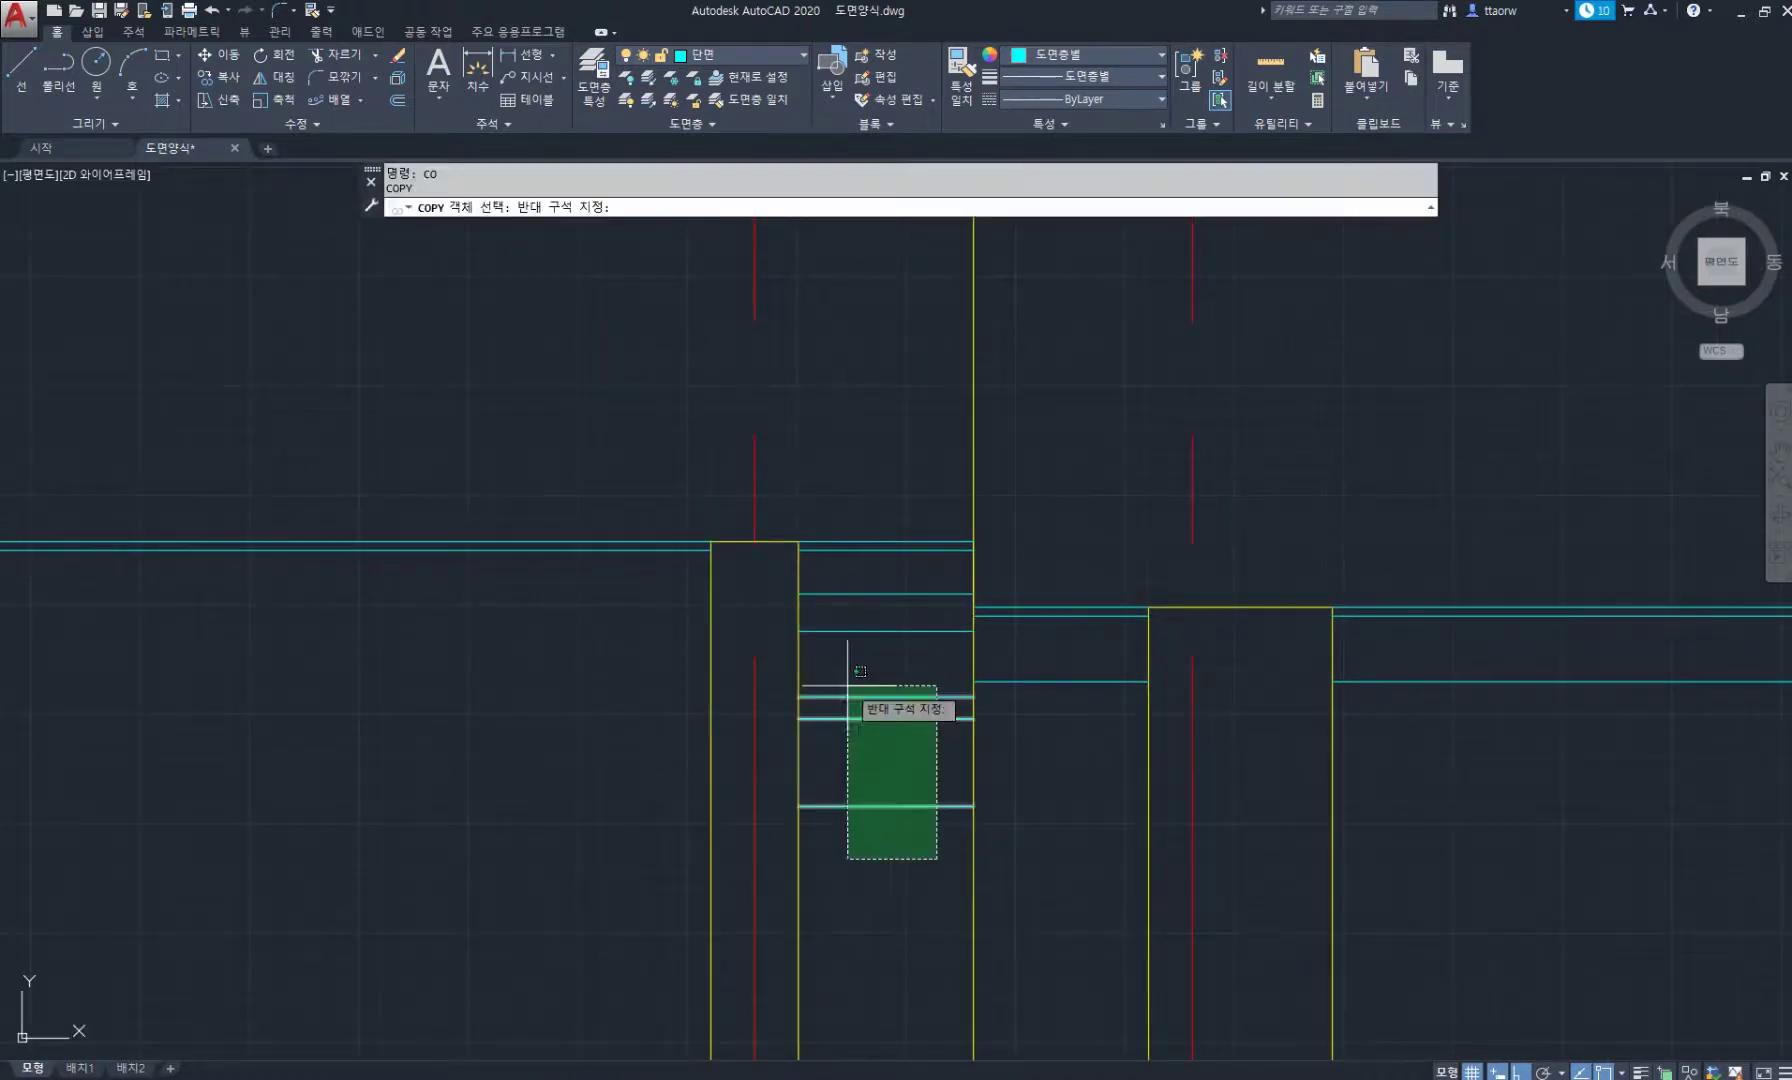
{"action": "left_click", "coordinate": [906, 586]}
{"action": "key", "text": "Return"}
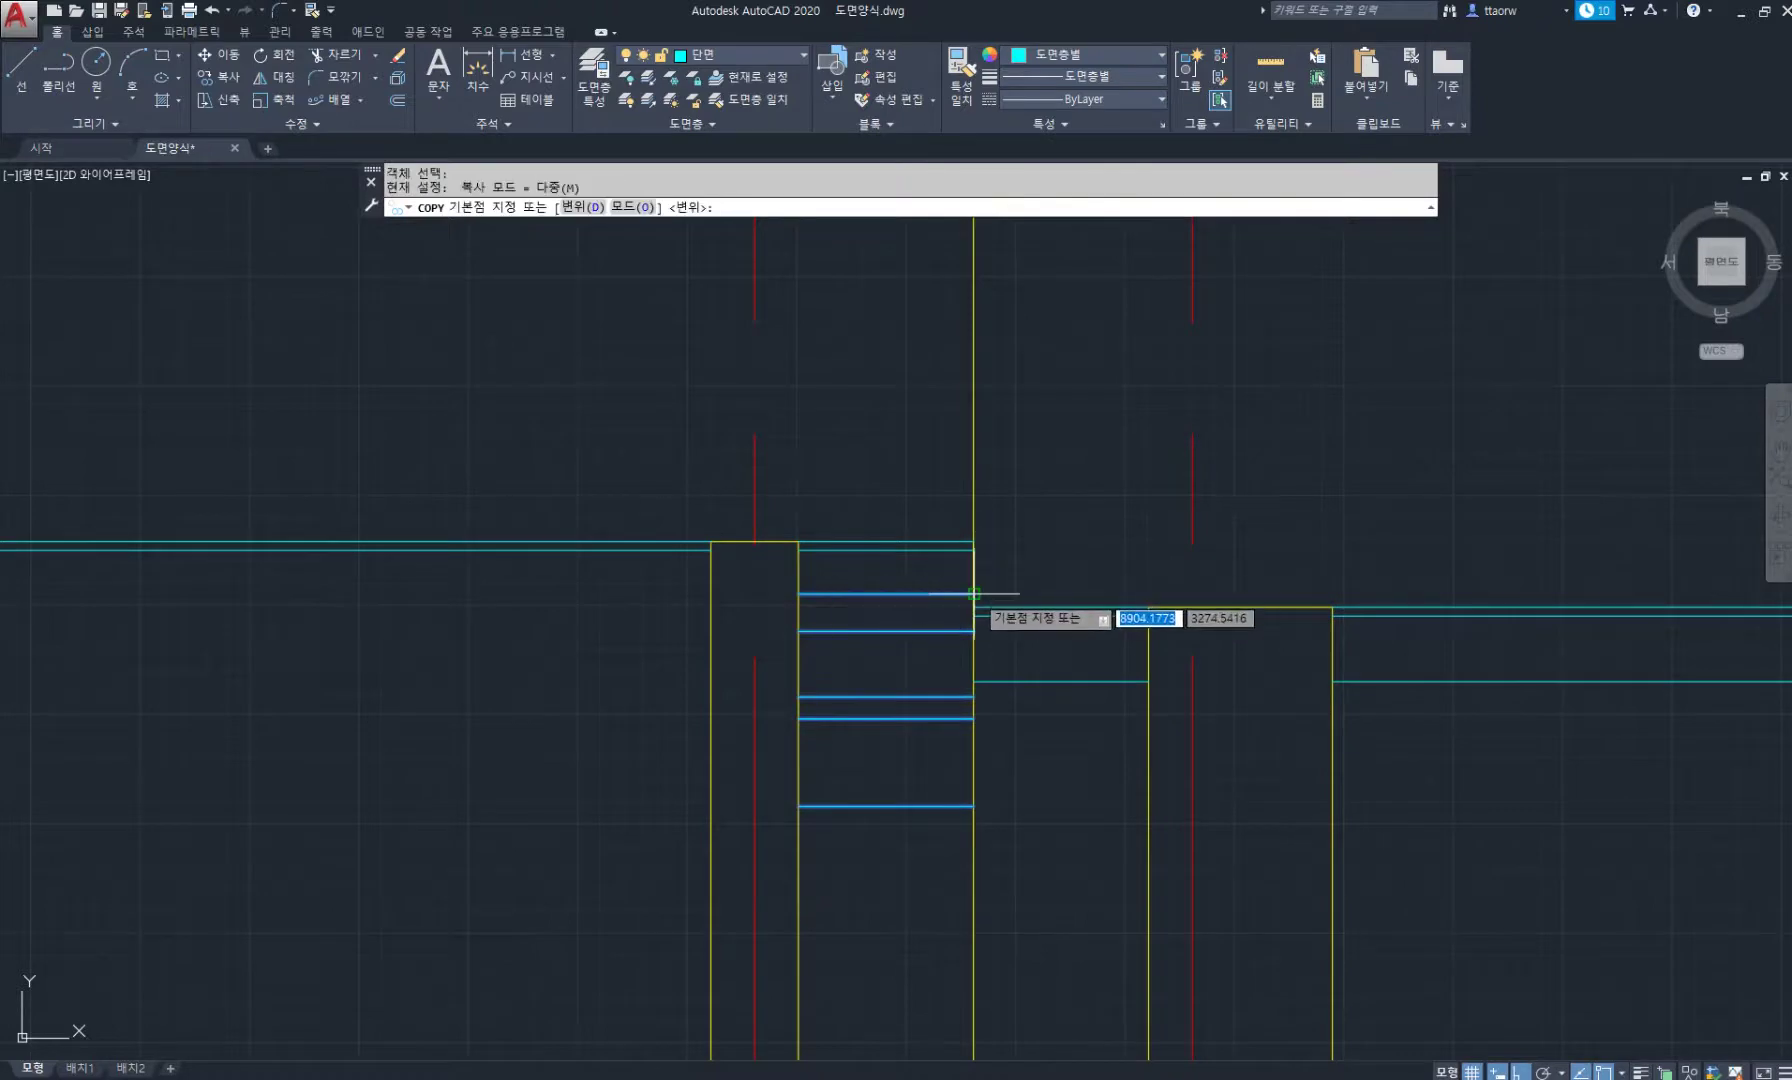
{"action": "left_click", "coordinate": [973, 594]}
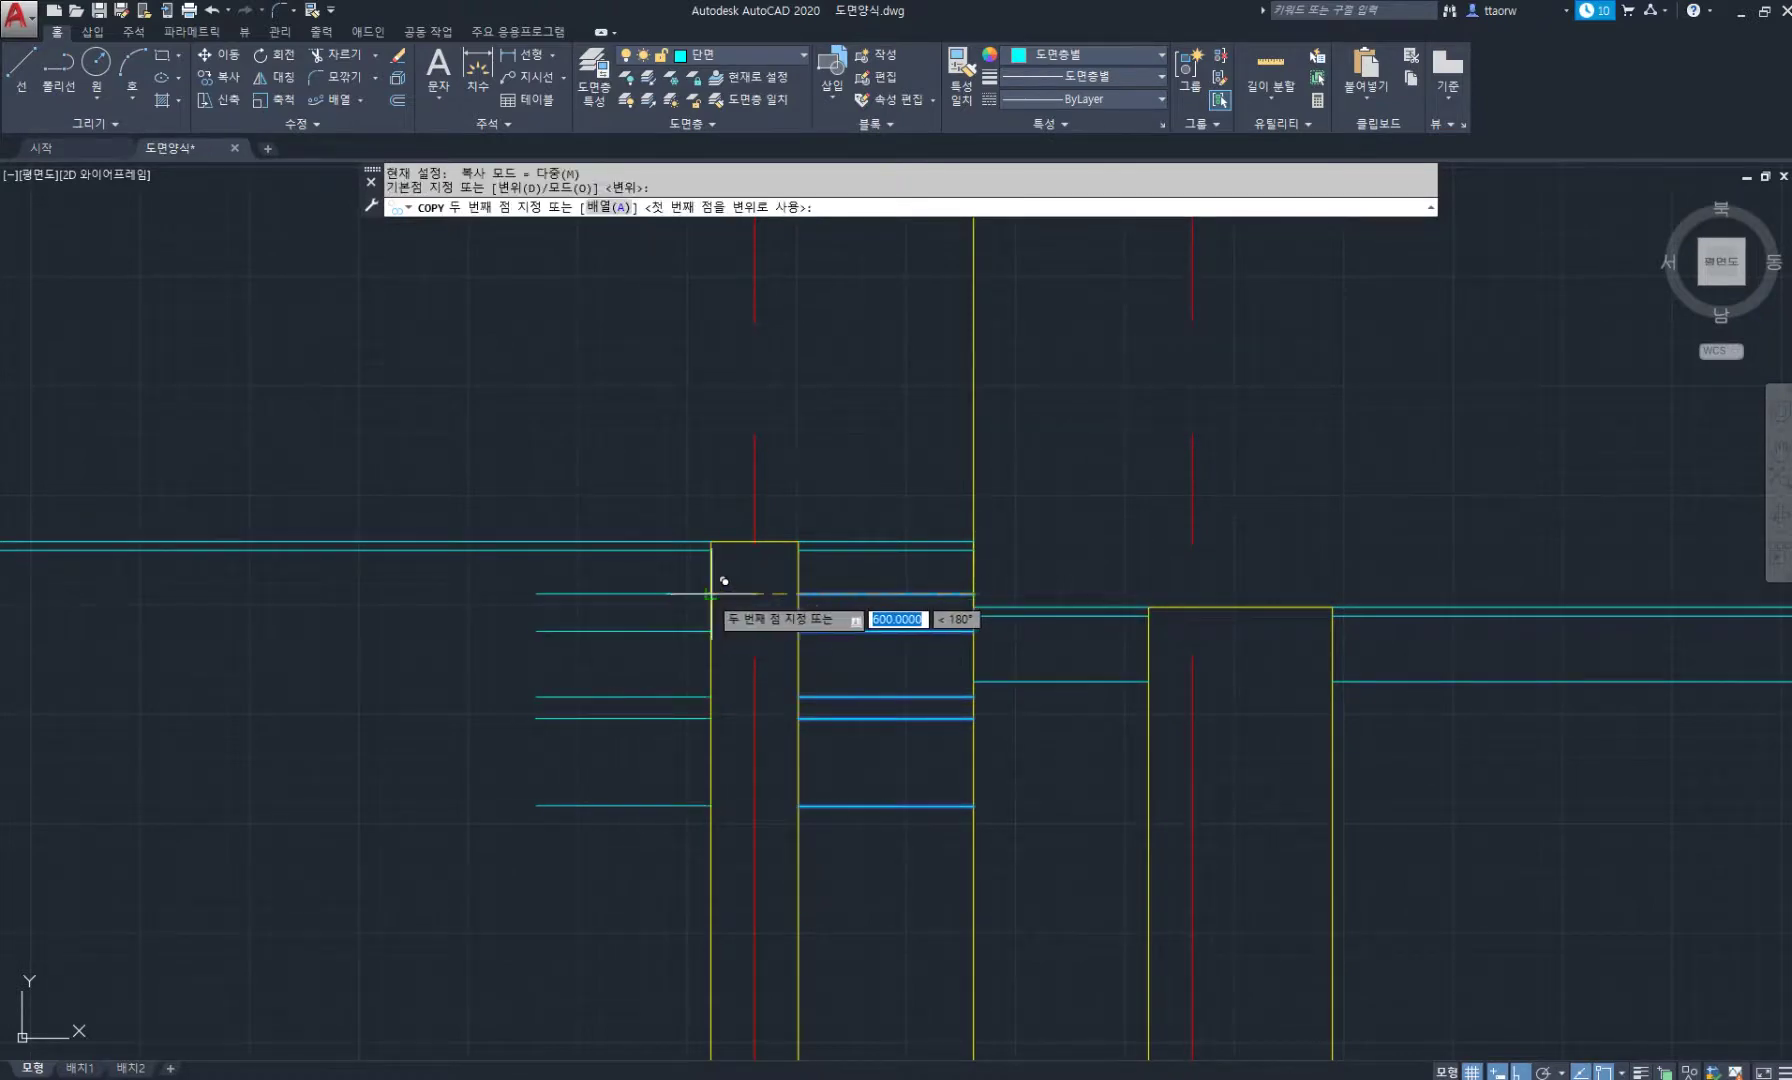
{"action": "left_click", "coordinate": [724, 580]}
{"action": "key", "text": "Return"}
Extend the five copied floor layer lines to the wall line at the far end of the indoor floor.
{"action": "scroll", "coordinate": [820, 684], "scroll_direction": "down", "scroll_amount": 3}
{"action": "key", "text": "Return"}
{"action": "left_click", "coordinate": [512, 695]}
{"action": "left_click", "coordinate": [344, 652]}
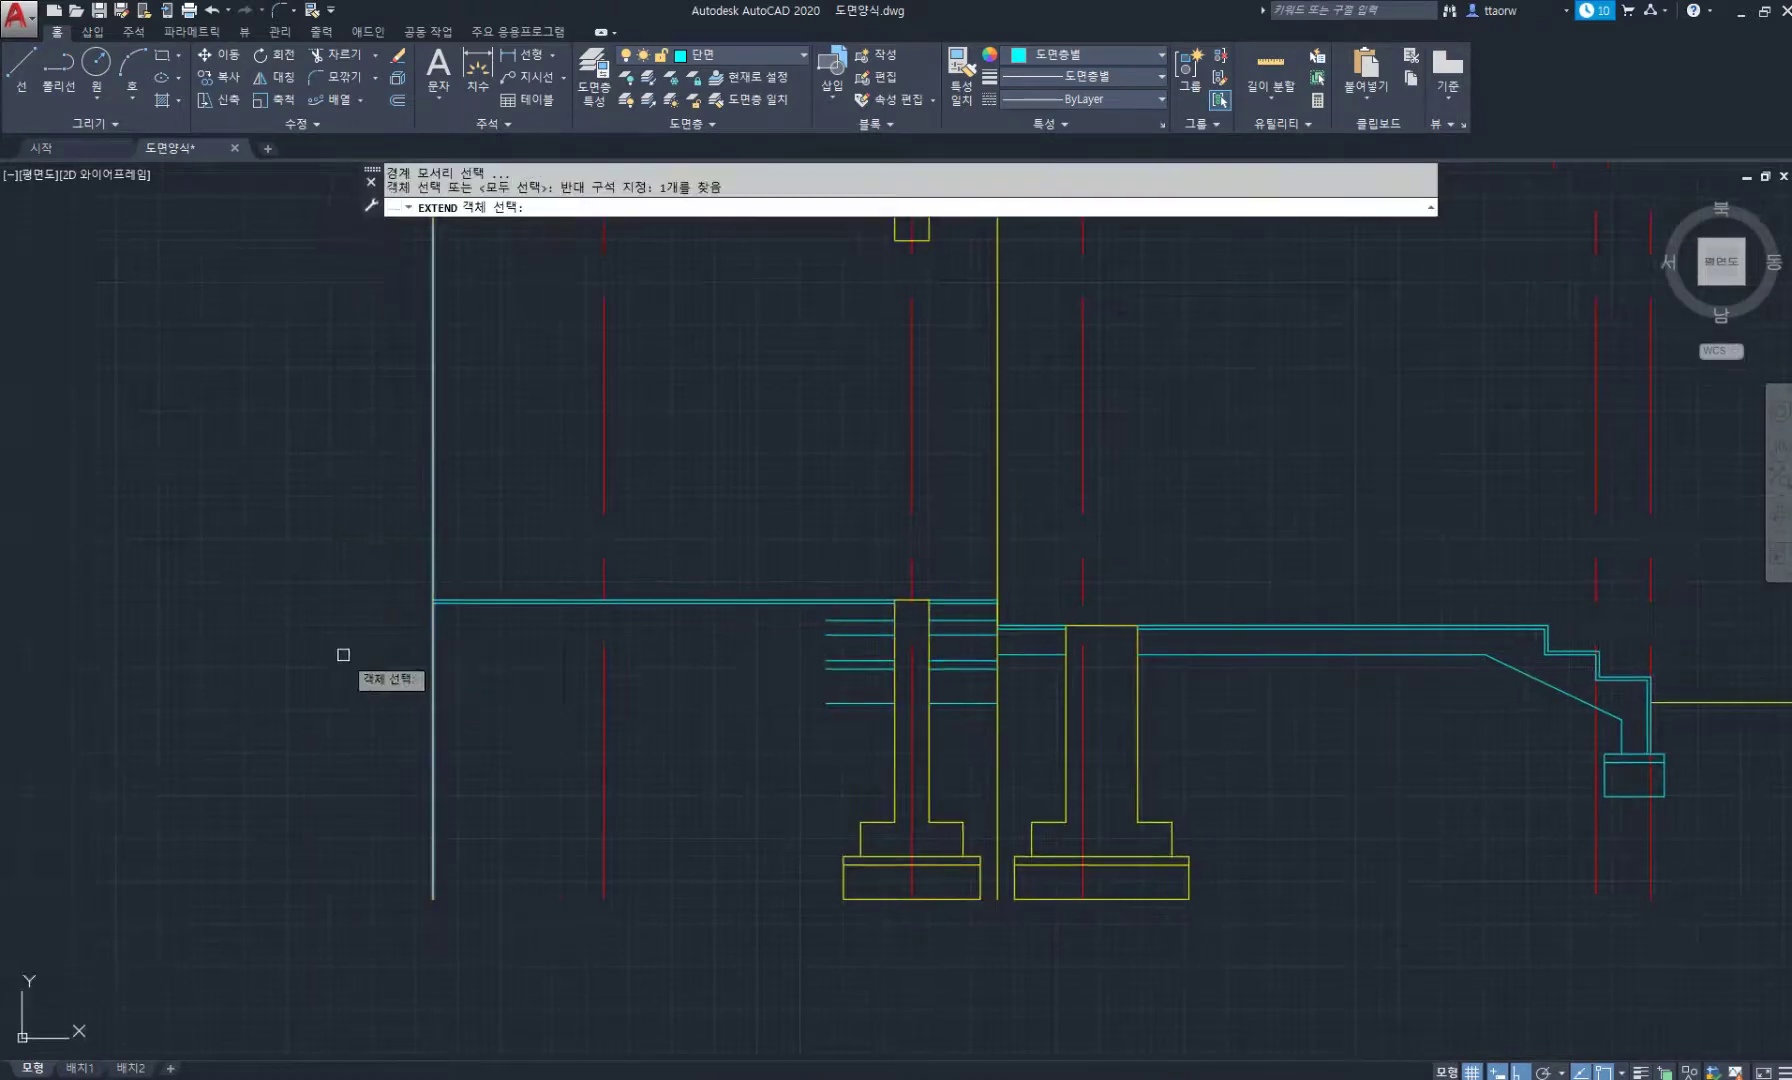
{"action": "key", "text": "Return"}
{"action": "left_click", "coordinate": [862, 735]}
{"action": "left_click", "coordinate": [811, 613]}
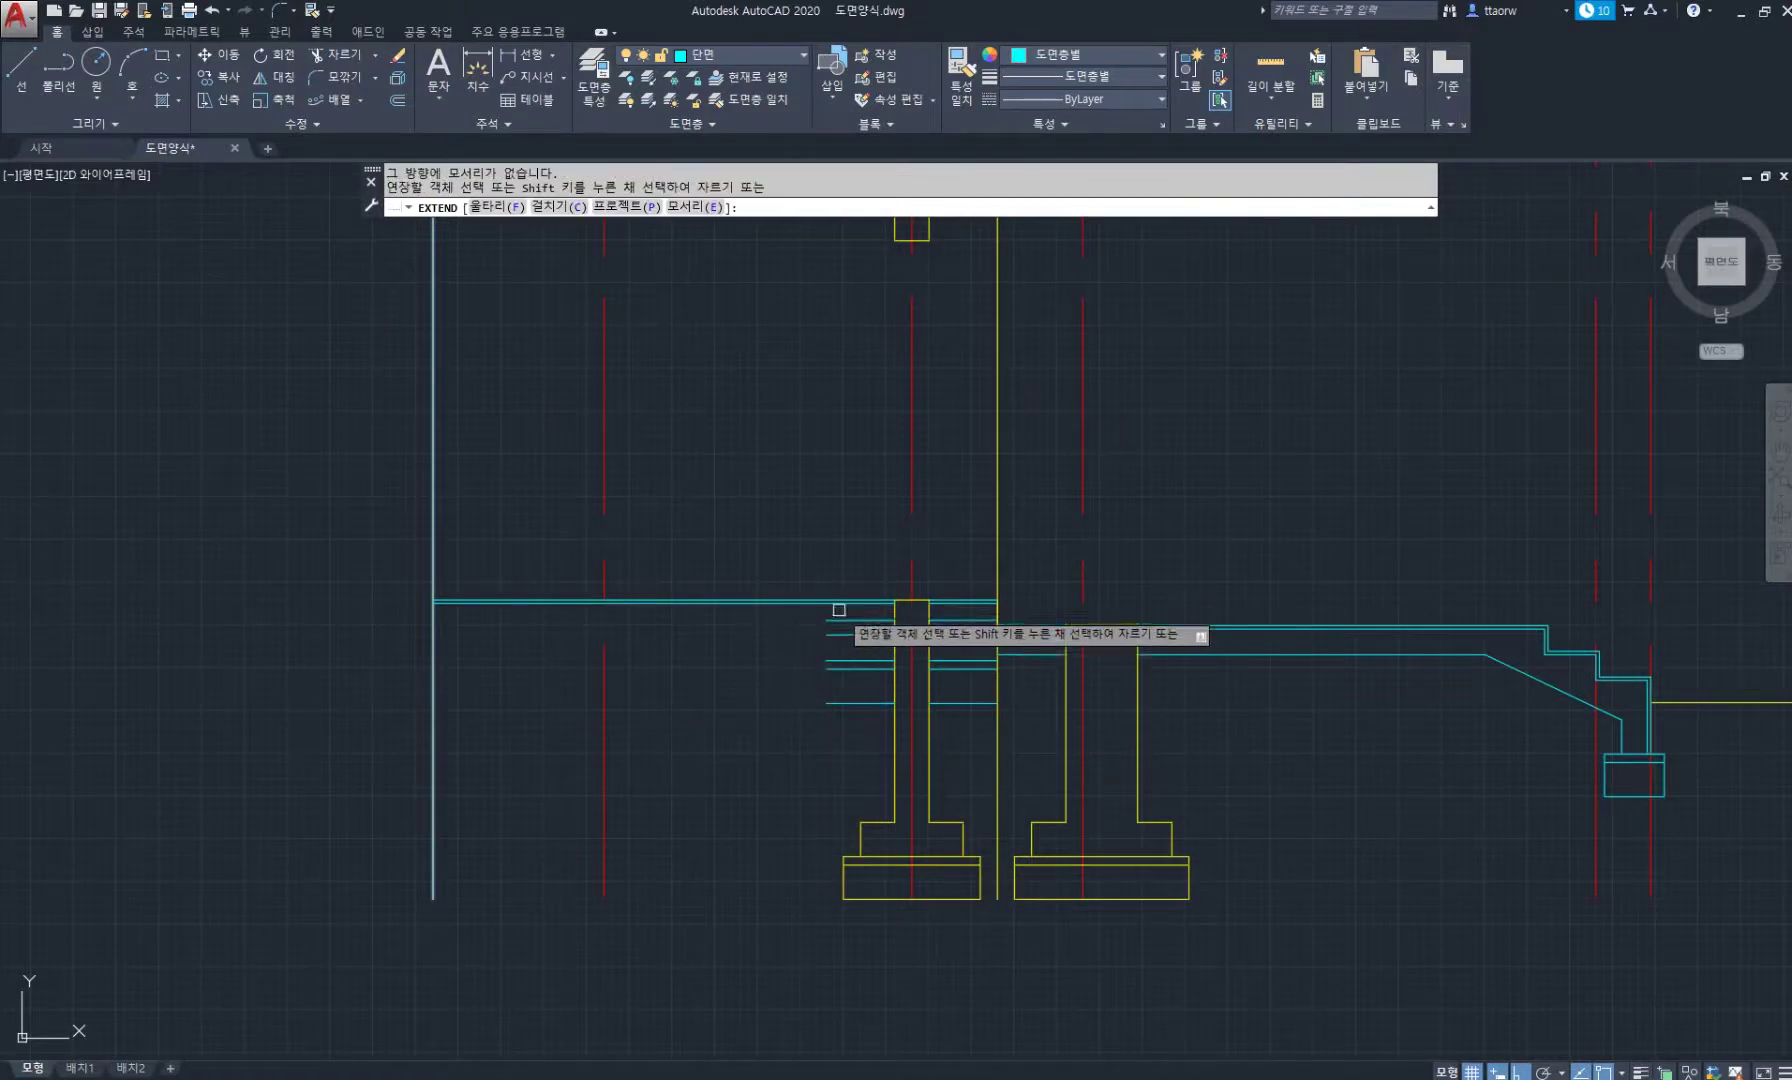
{"action": "left_click", "coordinate": [845, 610]}
{"action": "left_click", "coordinate": [805, 722]}
{"action": "key", "text": "Return"}
{"action": "scroll", "coordinate": [1006, 660], "scroll_direction": "up", "scroll_amount": 2}
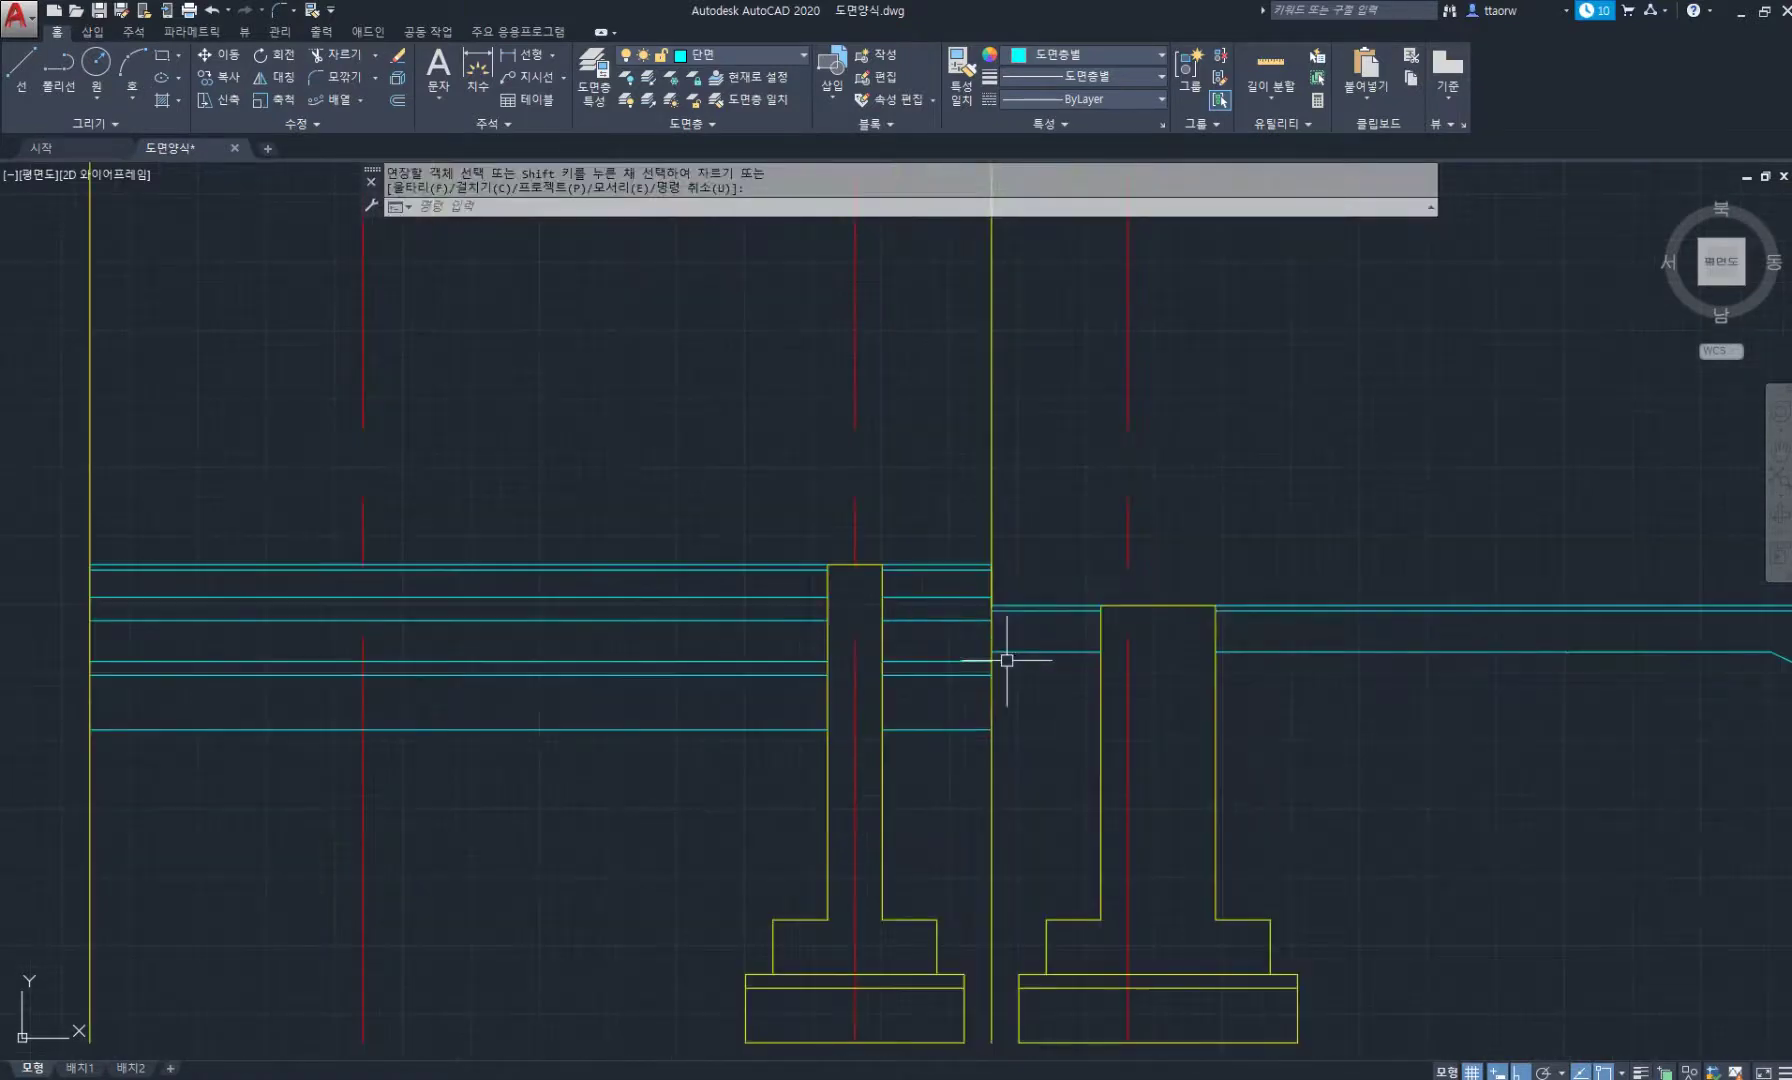
Offset the top edge of the indoor foundation wall 20 downward.
{"action": "middle_click_drag", "start_coordinate": [971, 668], "coordinate": [820, 612]}
{"action": "scroll", "coordinate": [672, 560], "scroll_direction": "up", "scroll_amount": 5}
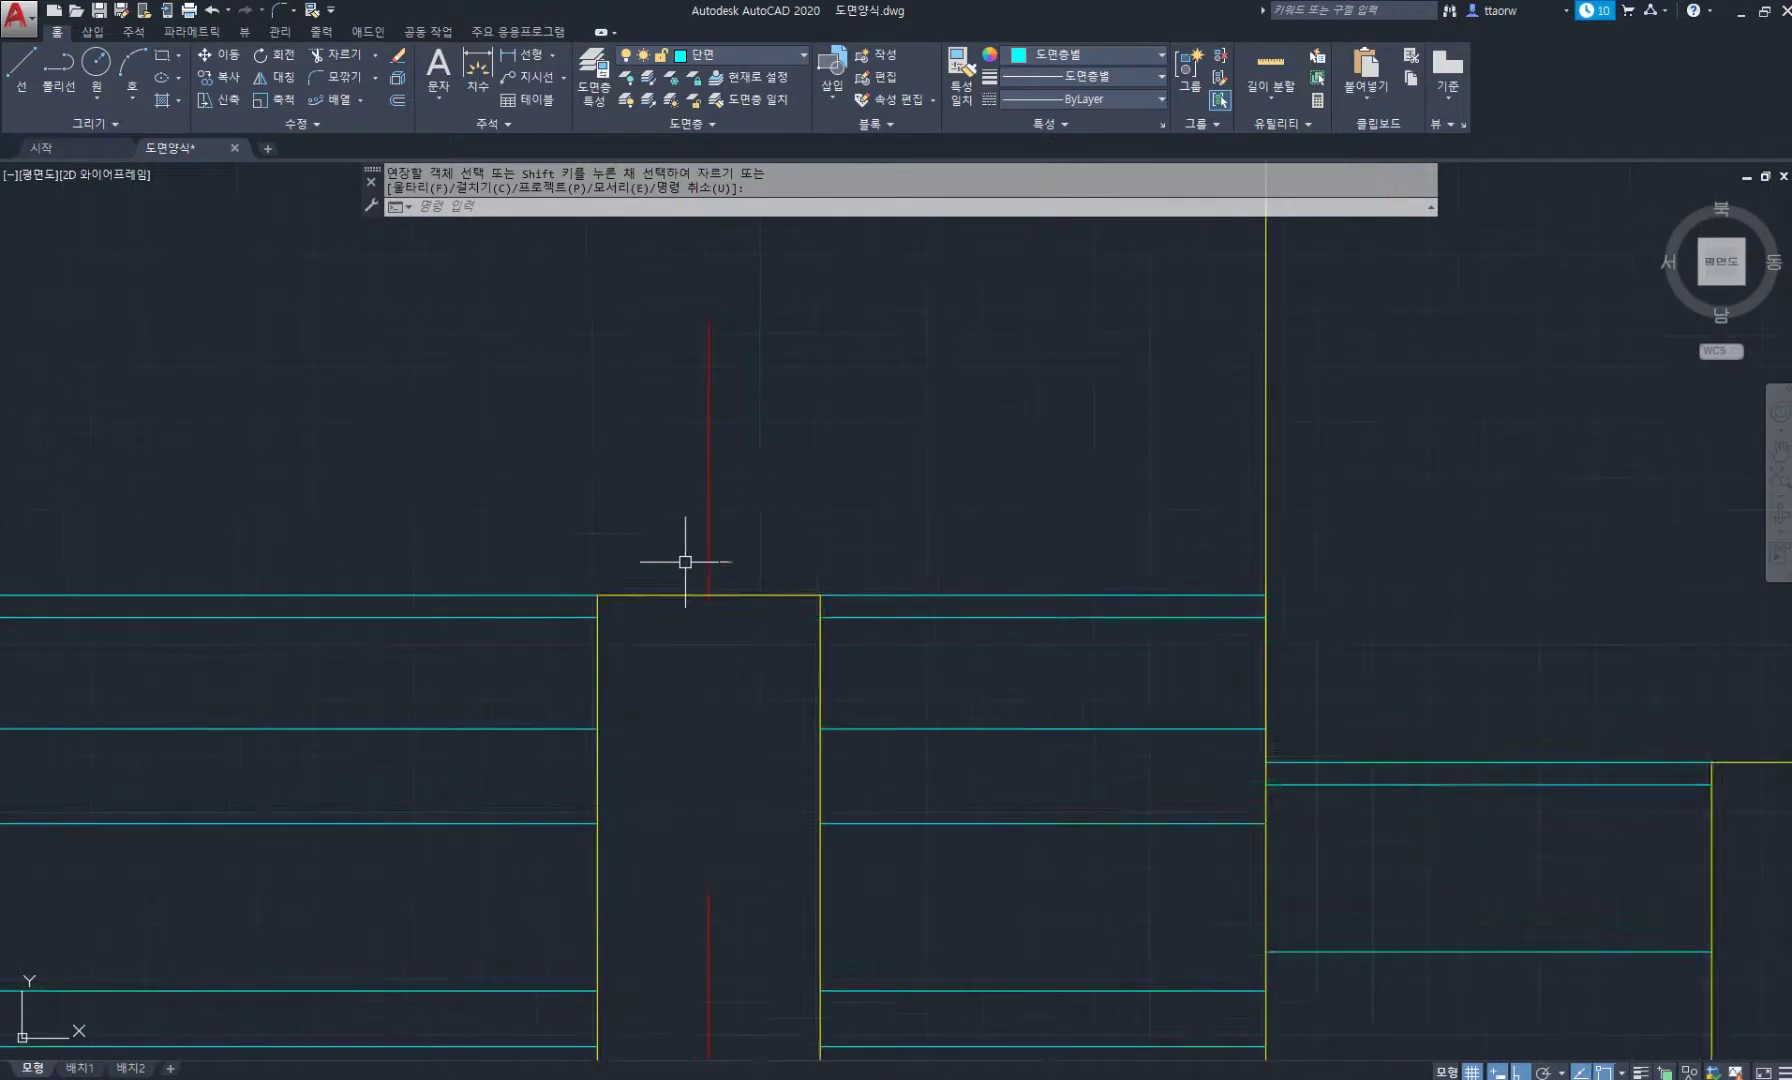
{"action": "type", "text": "o"}
{"action": "key", "text": "Return"}
{"action": "key", "text": "Return"}
{"action": "left_click", "coordinate": [755, 596]}
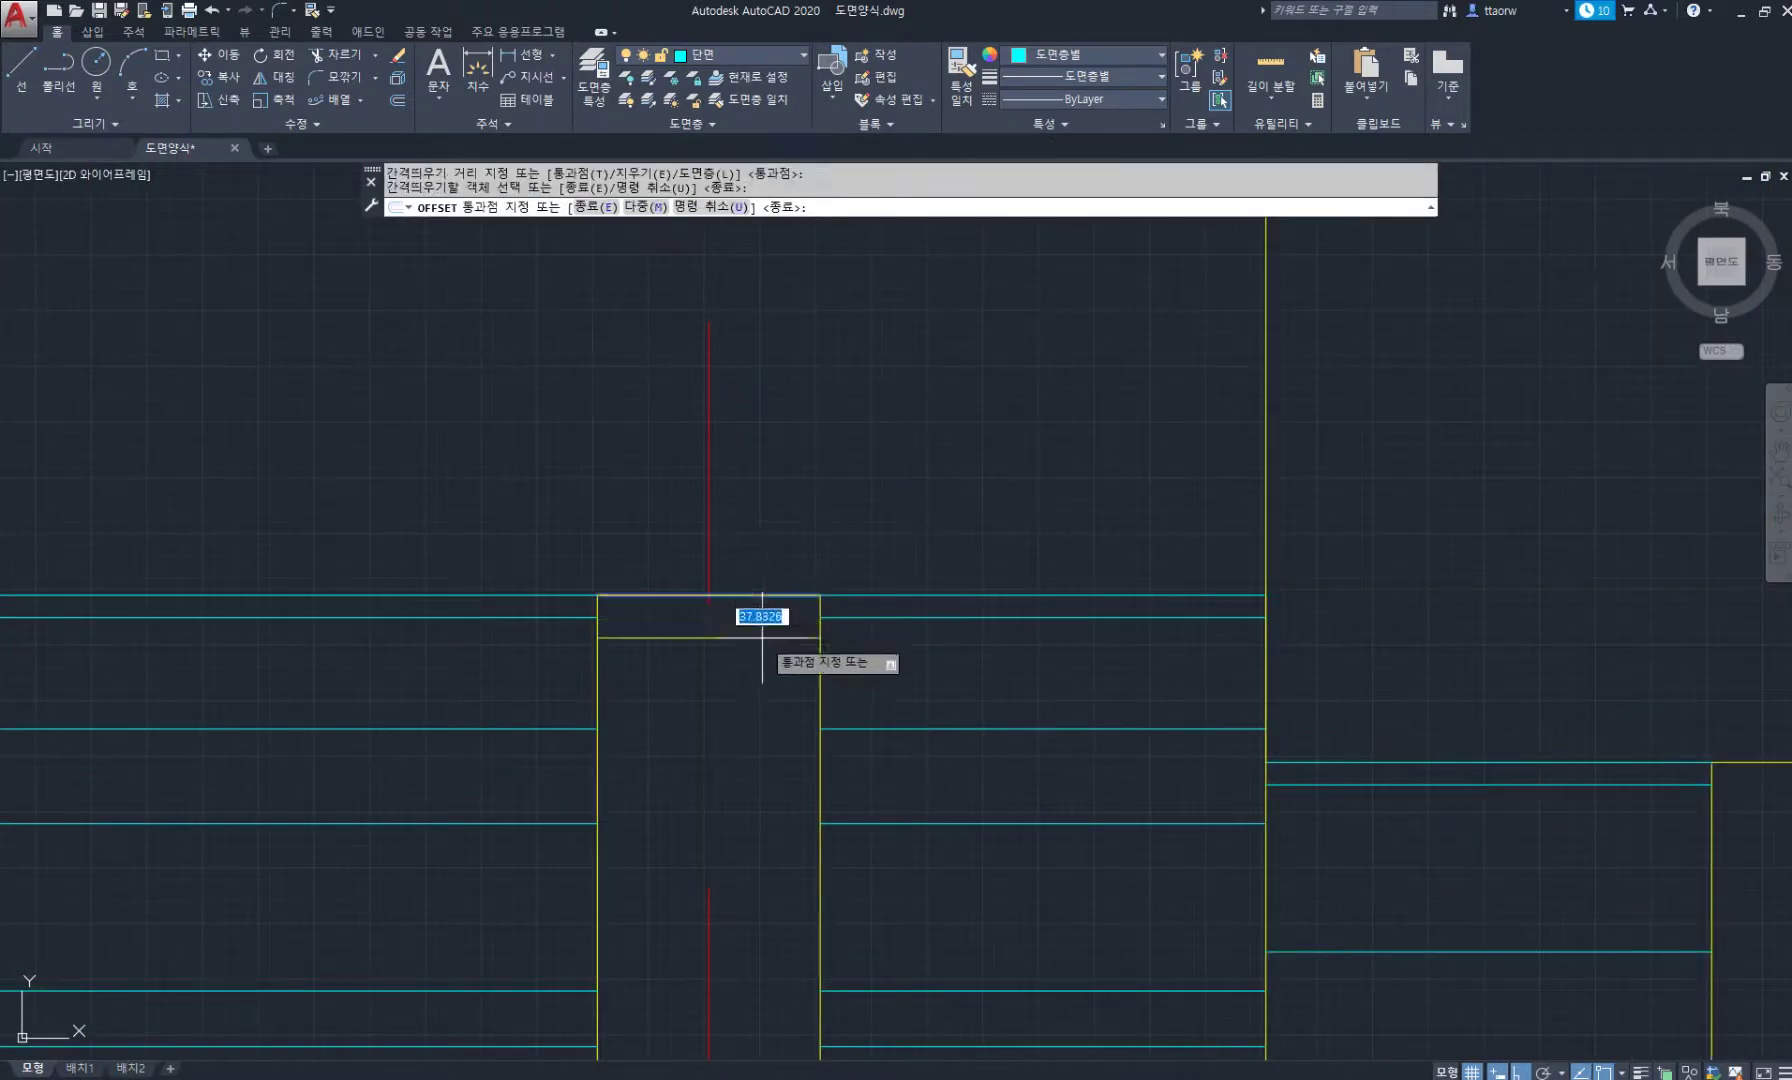
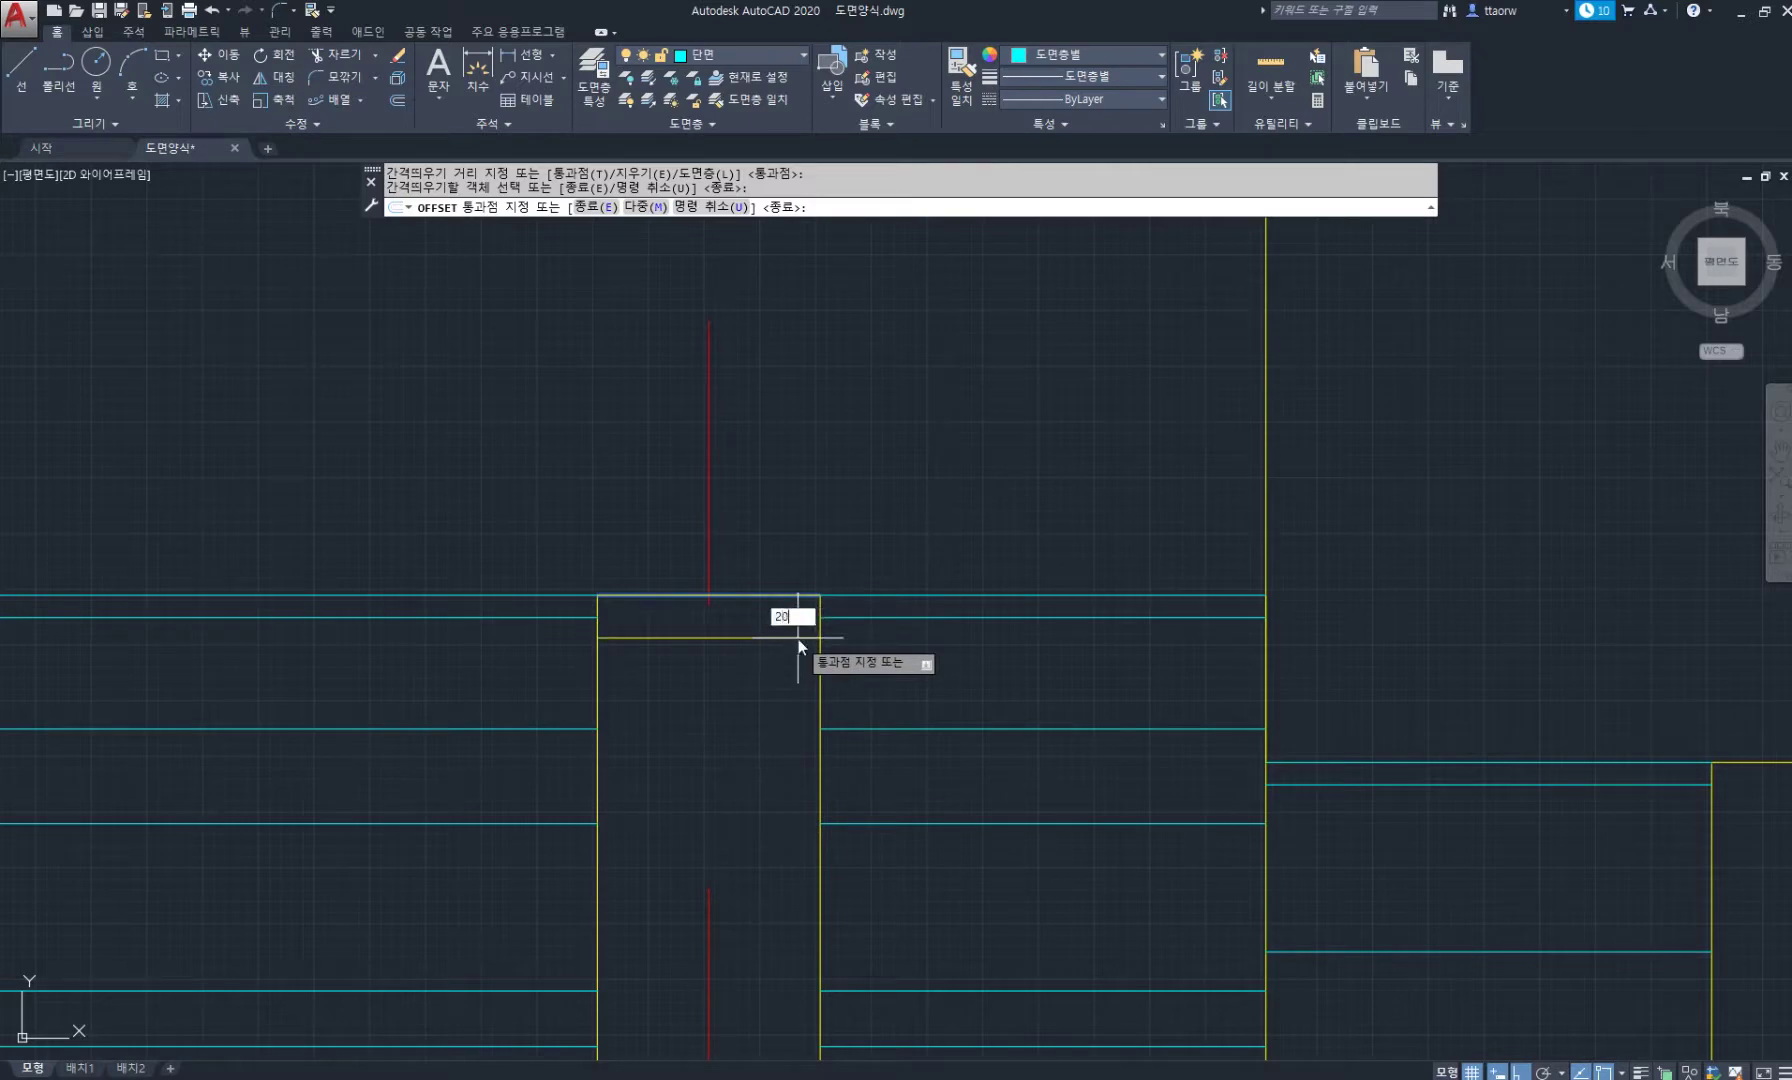
{"action": "key", "text": "Return"}
Offset the top edge of the wider terrace foundation wall 20 downward.
{"action": "scroll", "coordinate": [940, 662], "scroll_direction": "down", "scroll_amount": 2}
{"action": "middle_click_drag", "start_coordinate": [1100, 700], "coordinate": [468, 603]}
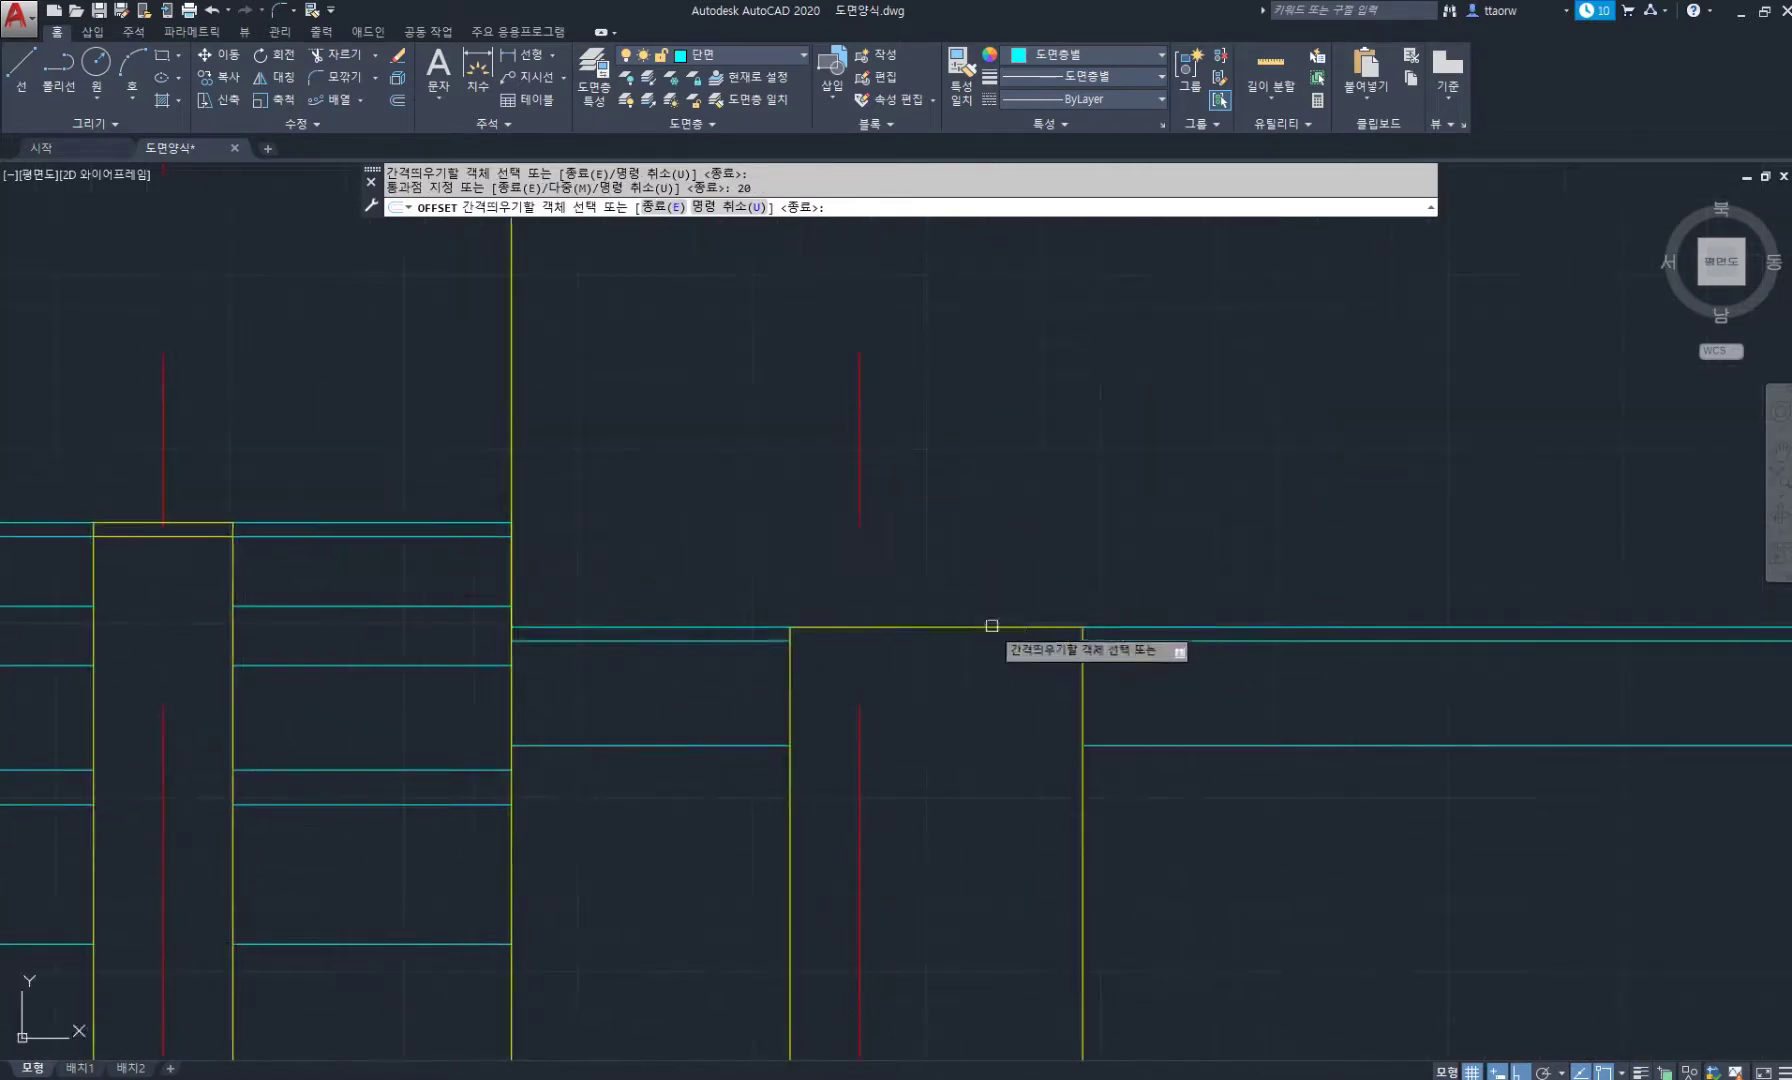
{"action": "left_click", "coordinate": [952, 627]}
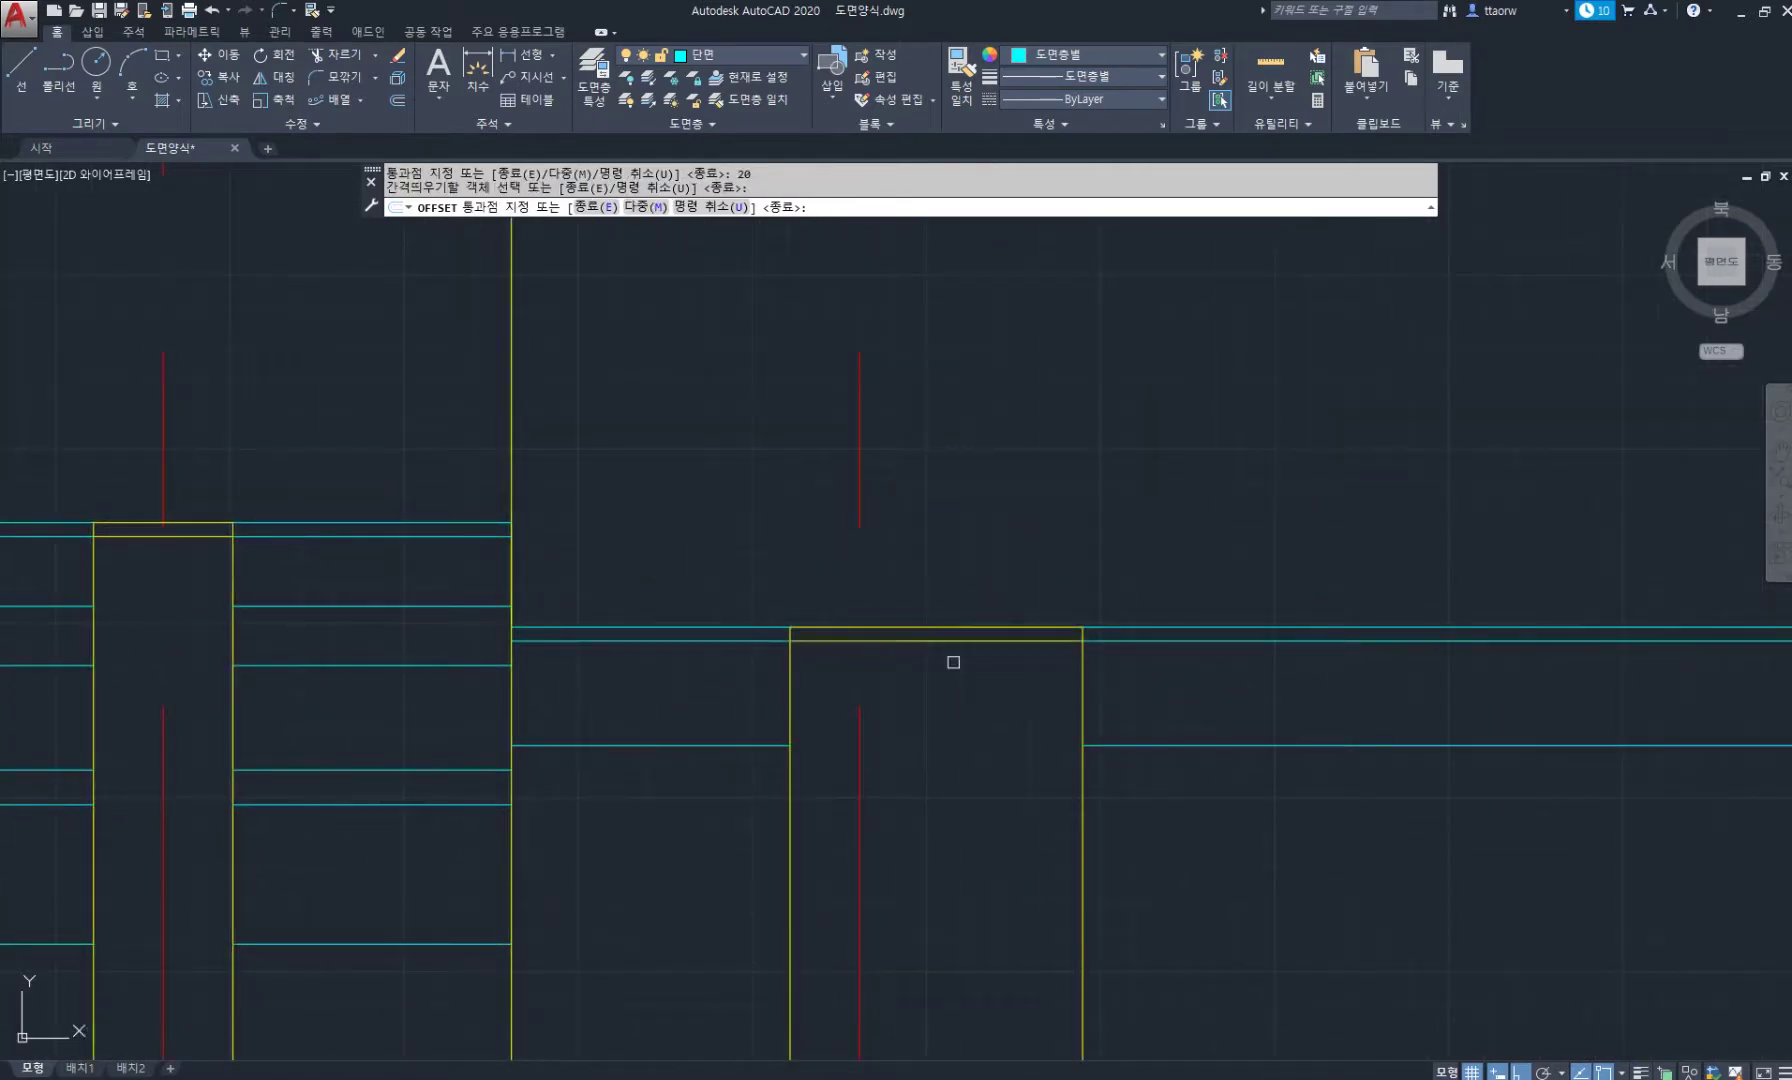
{"action": "middle_click_drag", "start_coordinate": [944, 636], "coordinate": [1156, 620]}
{"action": "key", "text": "Escape"}
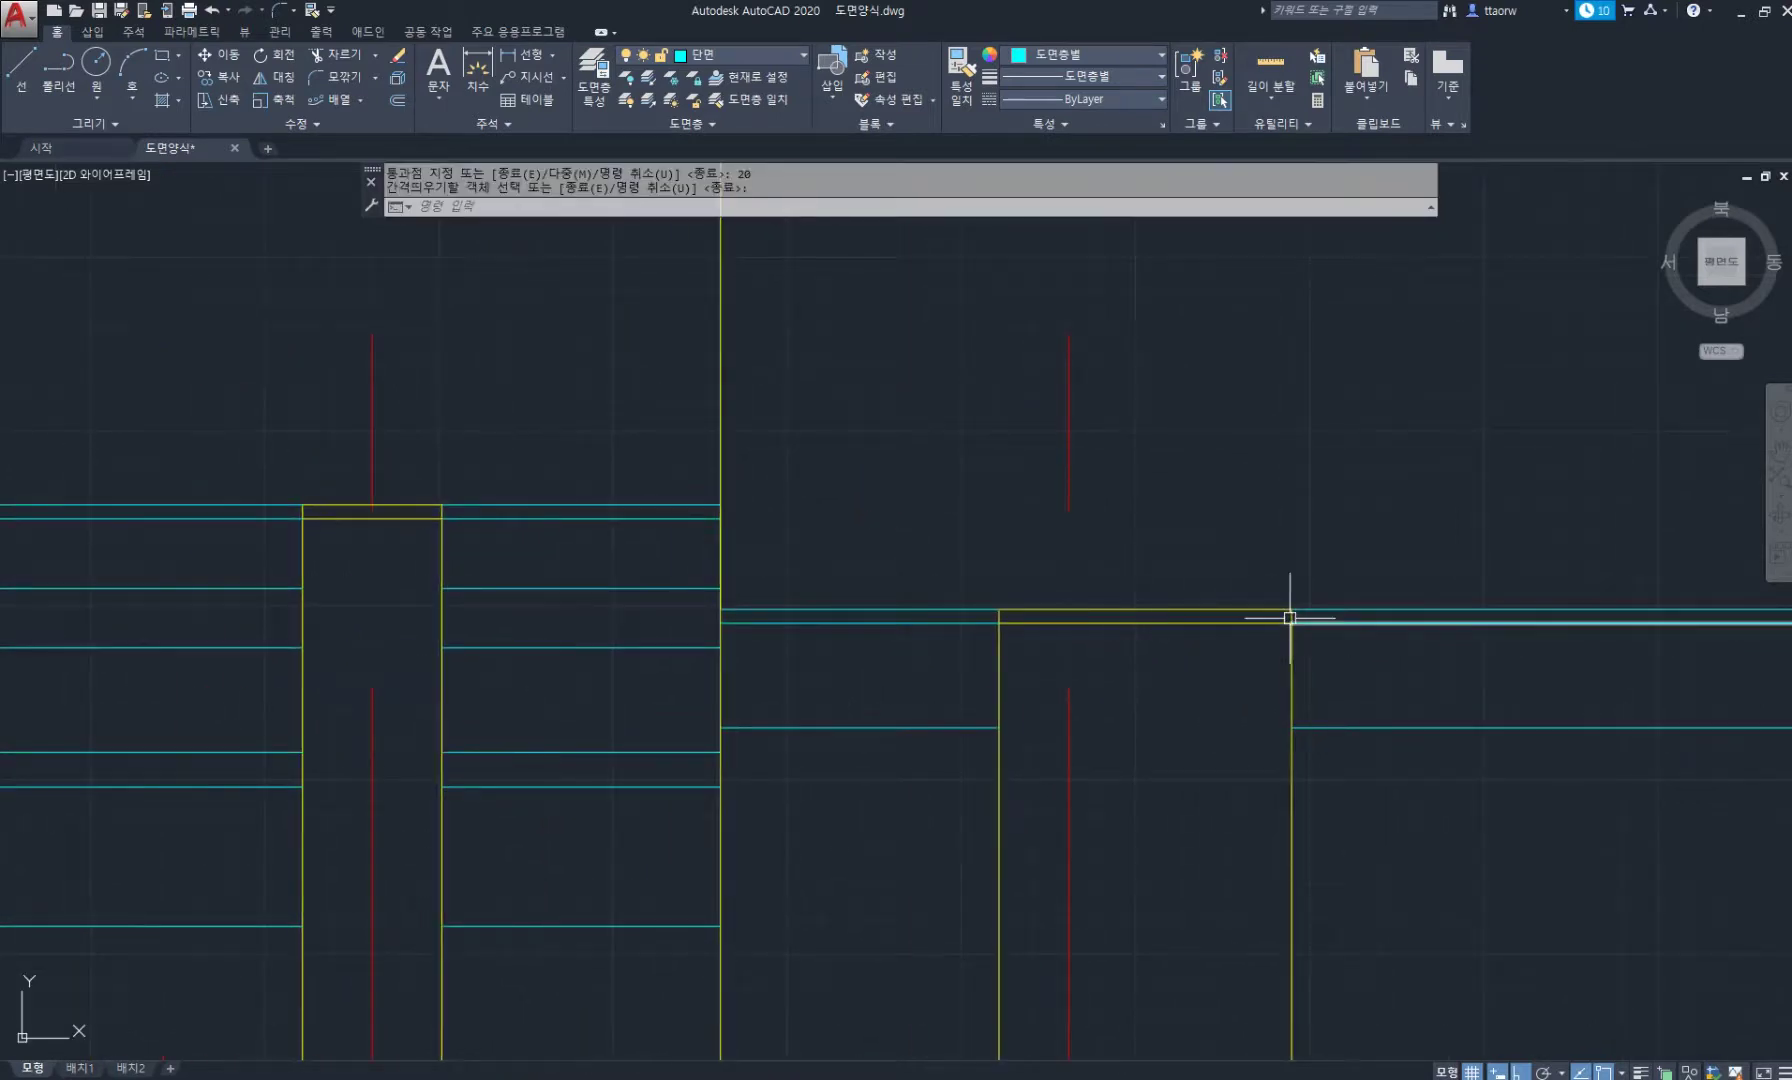
Trim the side lines of both foundation walls above their new lower top edges.
{"action": "type", "text": "tr"}
{"action": "key", "text": "space"}
{"action": "key", "text": "space"}
{"action": "scroll", "coordinate": [1290, 618], "scroll_direction": "up", "scroll_amount": 2}
{"action": "left_click", "coordinate": [1322, 610]}
{"action": "left_click", "coordinate": [494, 619]}
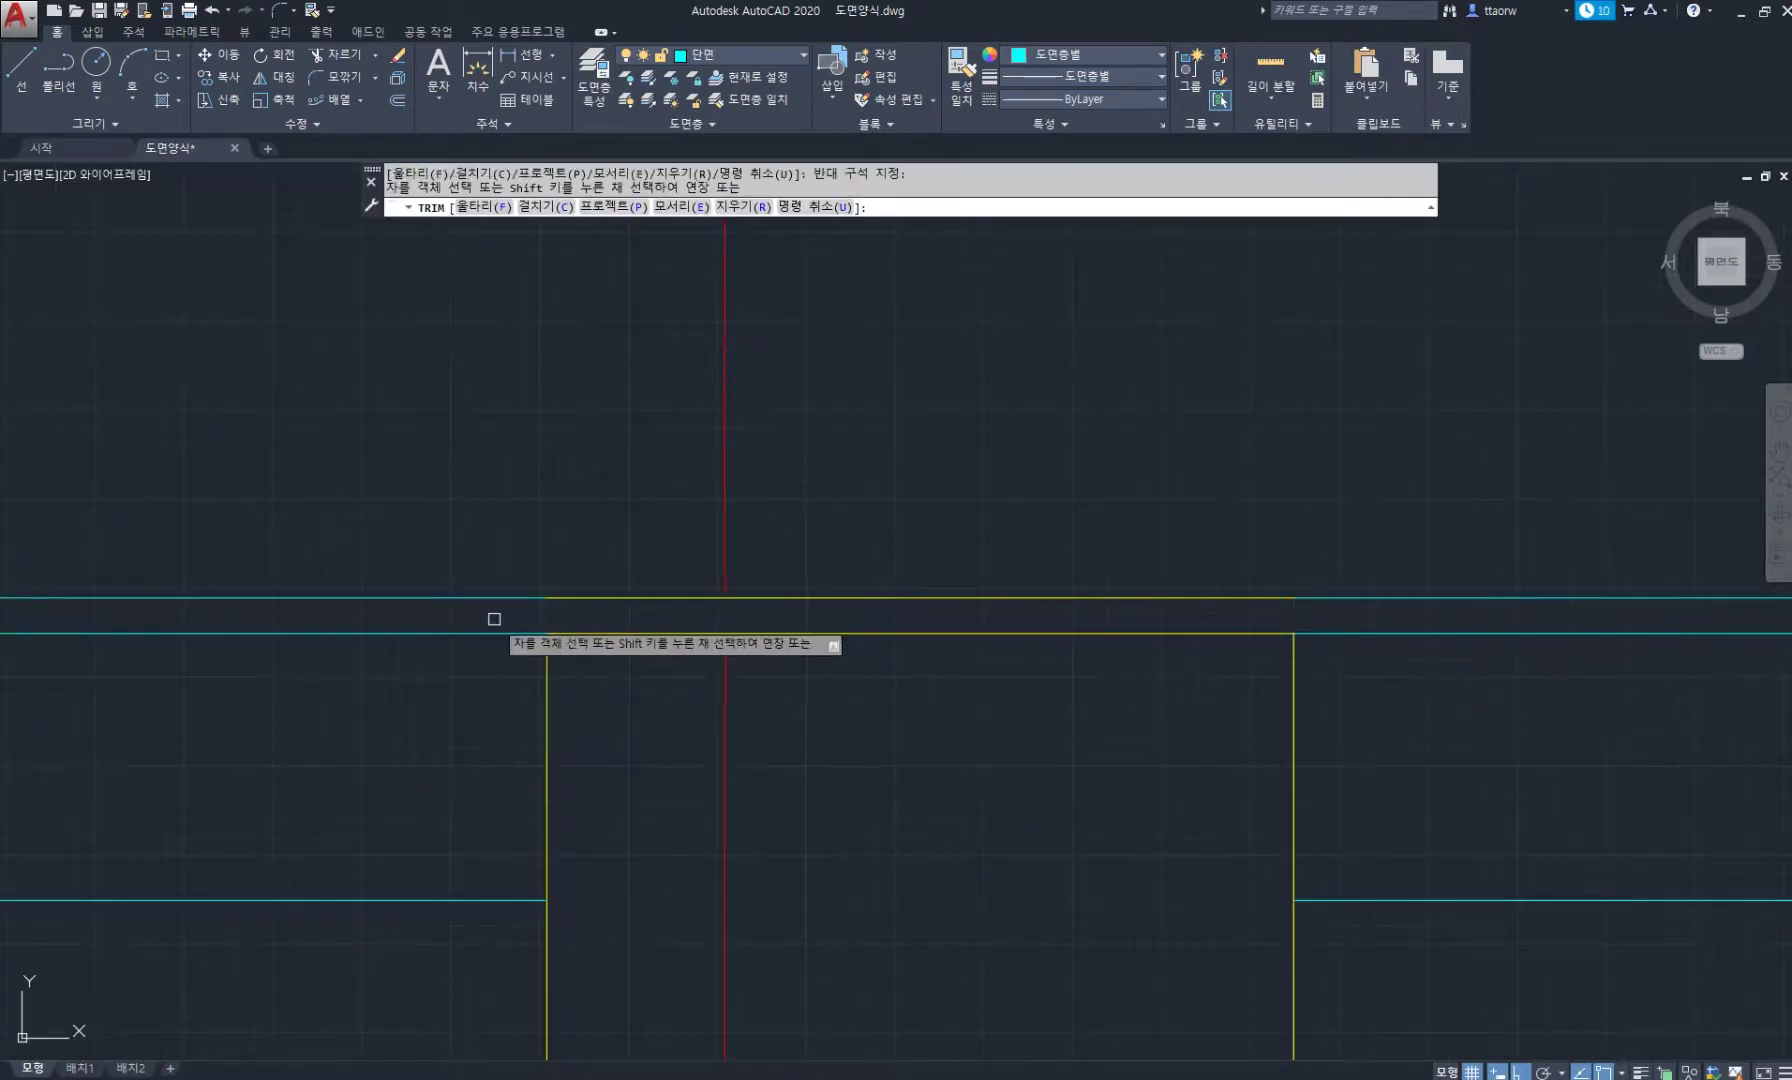
{"action": "key", "text": "Return"}
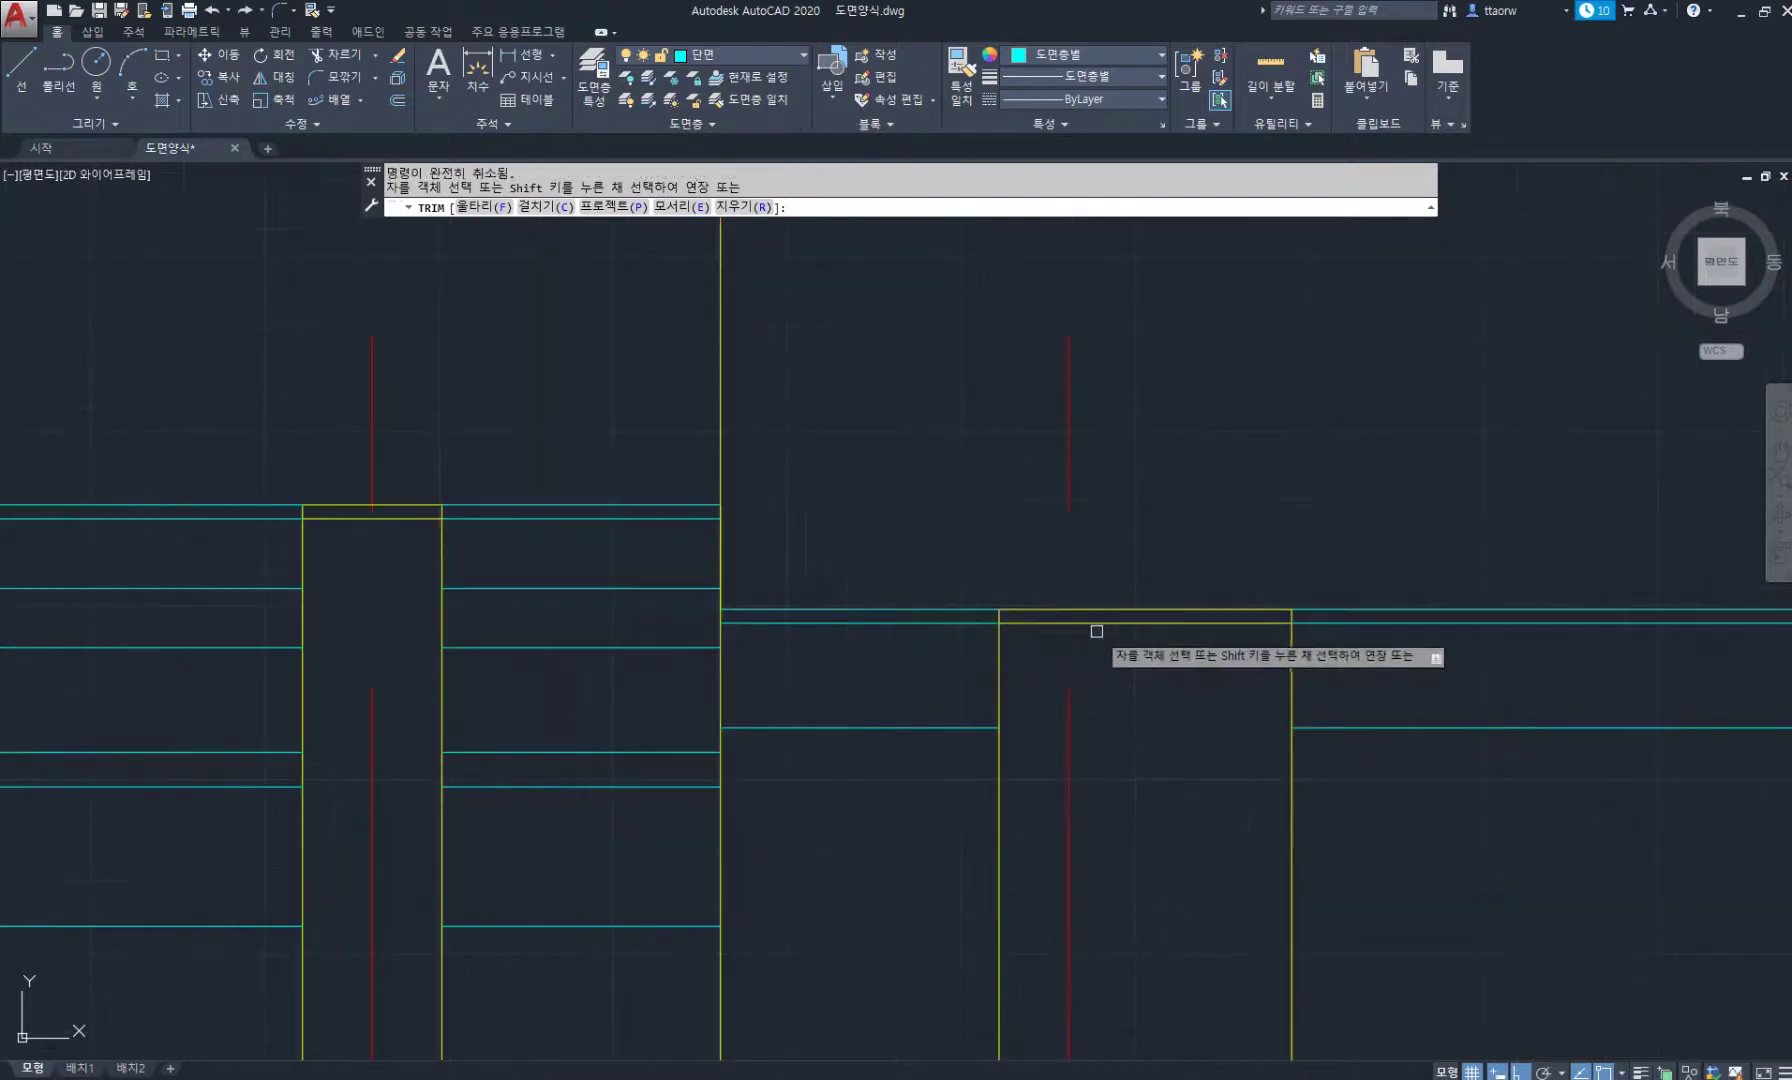
{"action": "scroll", "coordinate": [1288, 612], "scroll_direction": "up", "scroll_amount": 2}
{"action": "left_click", "coordinate": [1340, 602]}
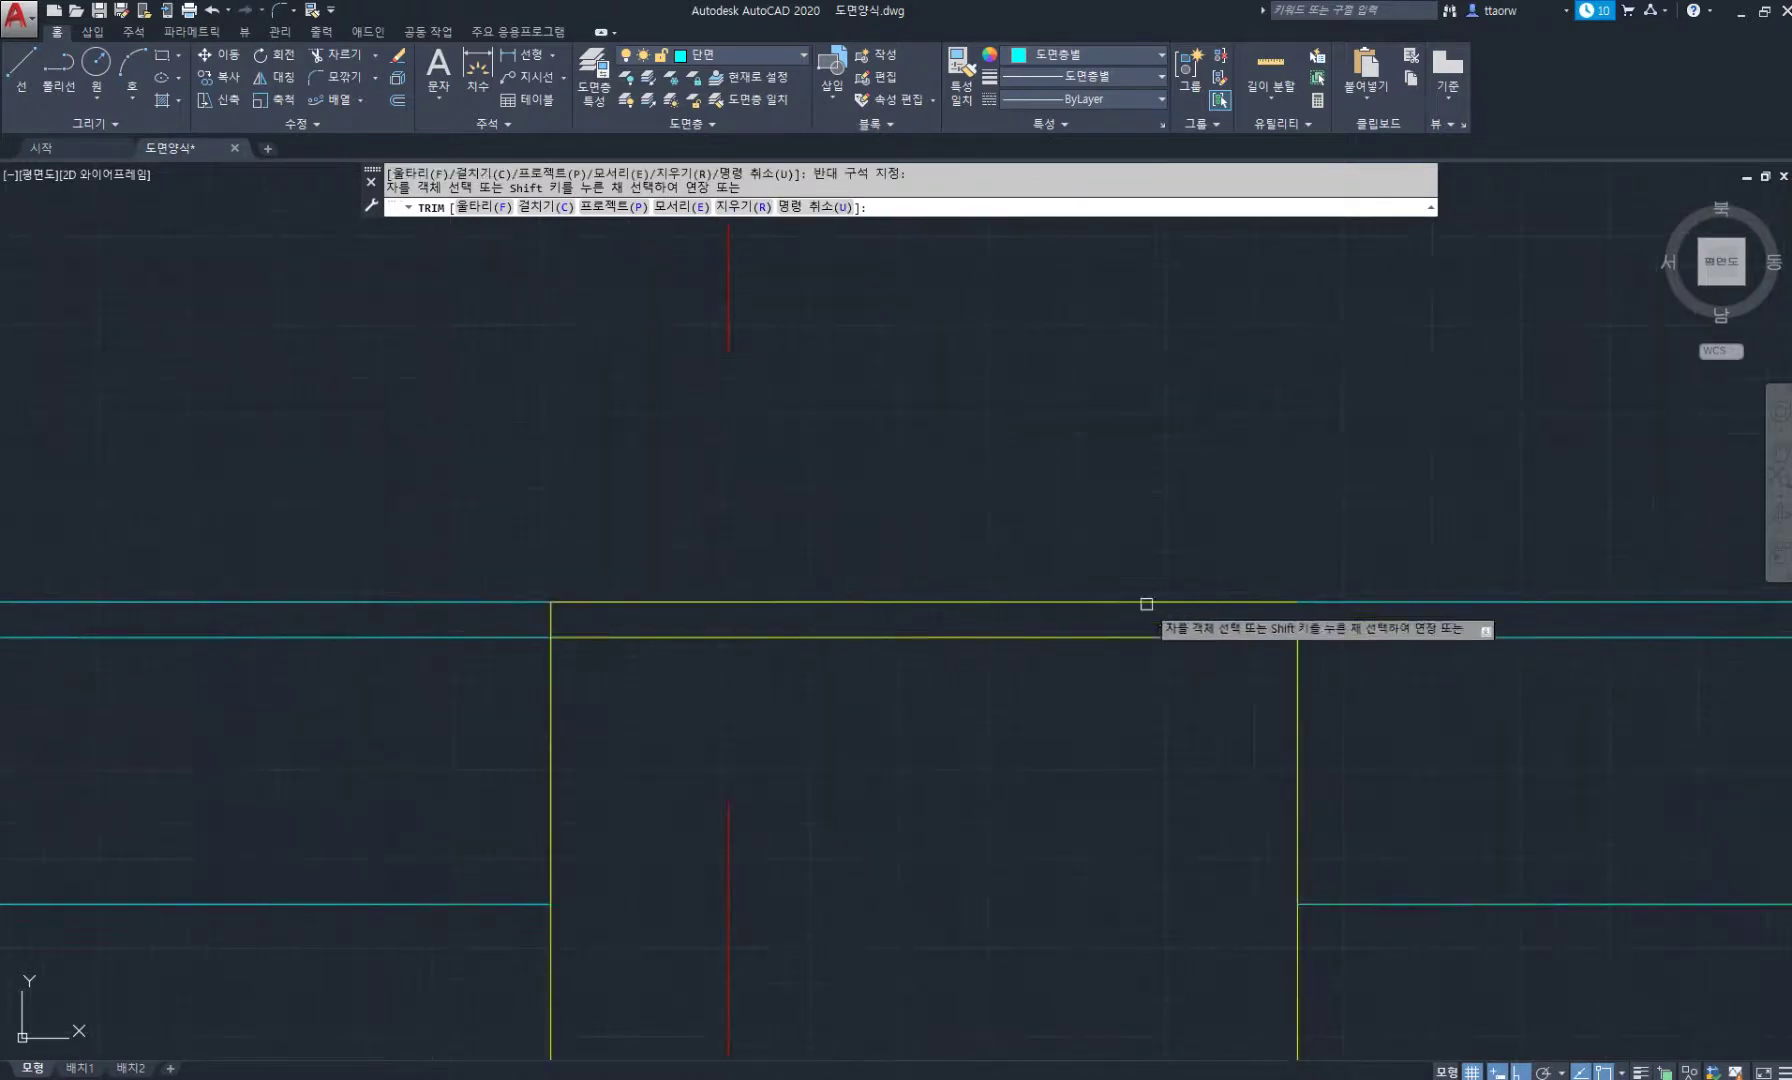
{"action": "left_click", "coordinate": [500, 612]}
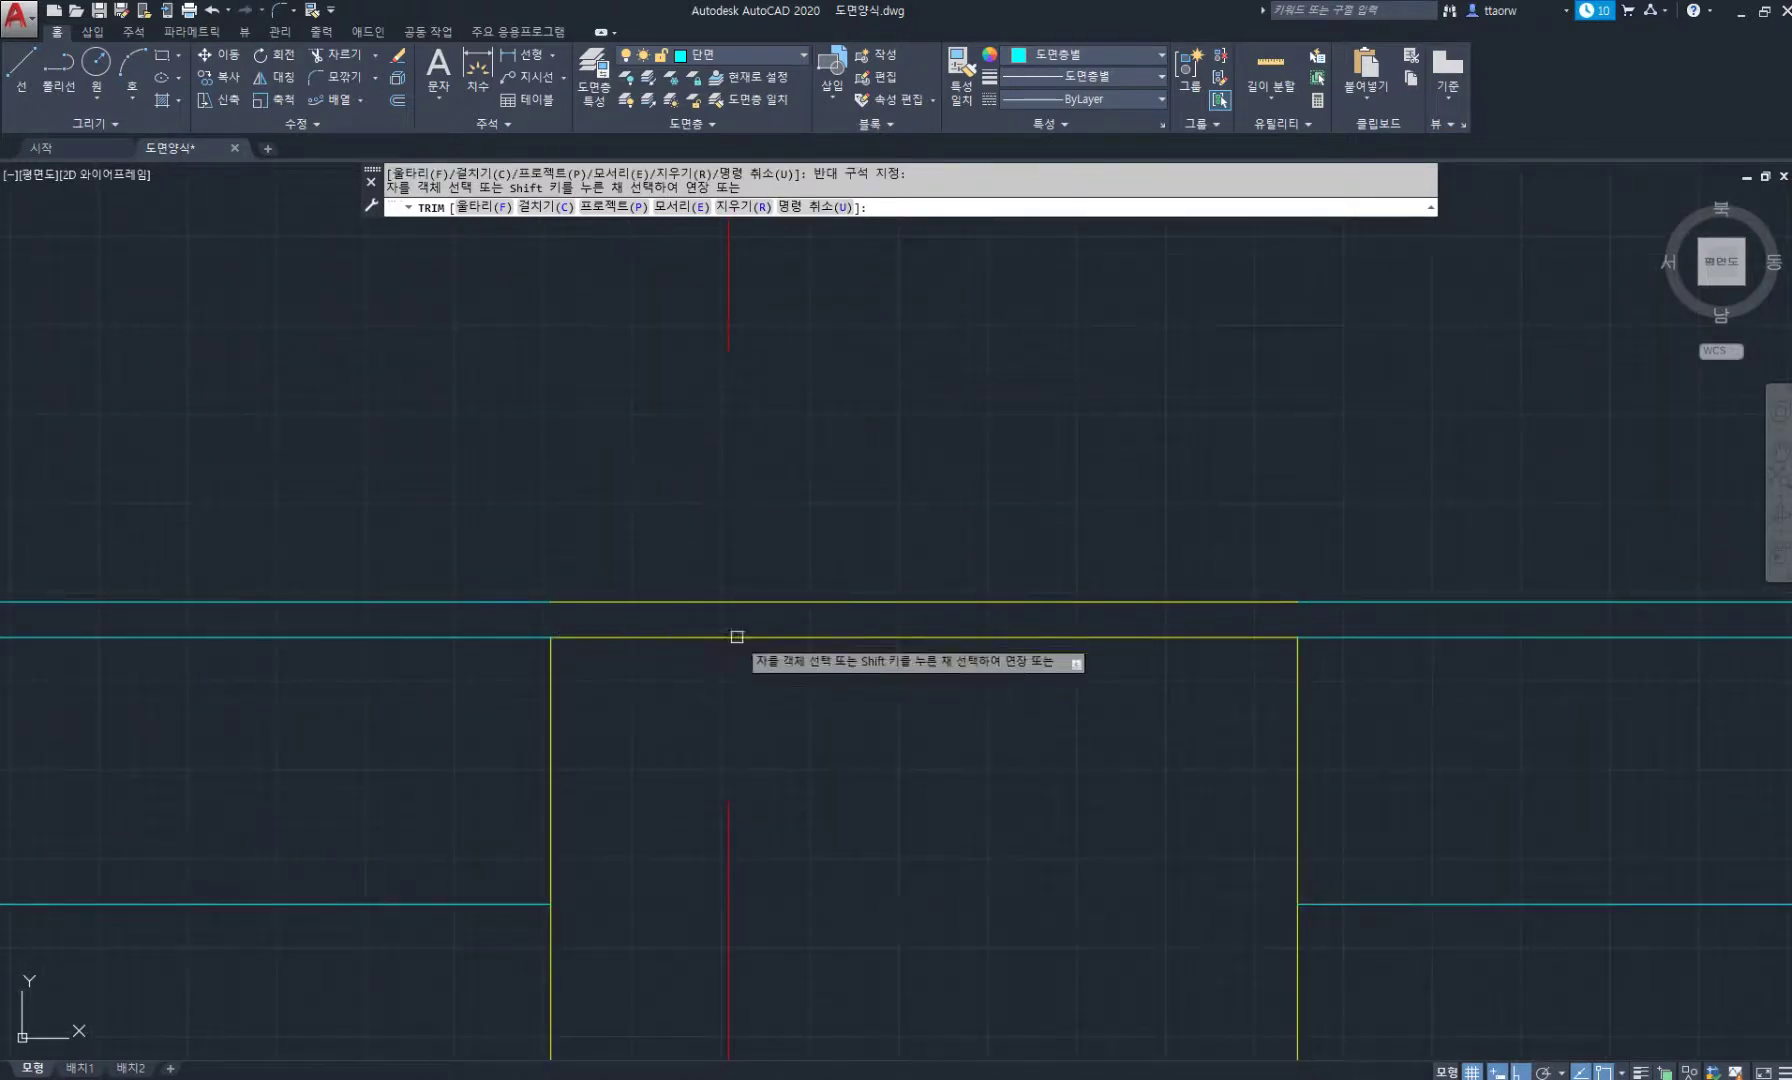
{"action": "scroll", "coordinate": [448, 632], "scroll_direction": "down", "scroll_amount": 3}
{"action": "scroll", "coordinate": [683, 572], "scroll_direction": "up", "scroll_amount": 4}
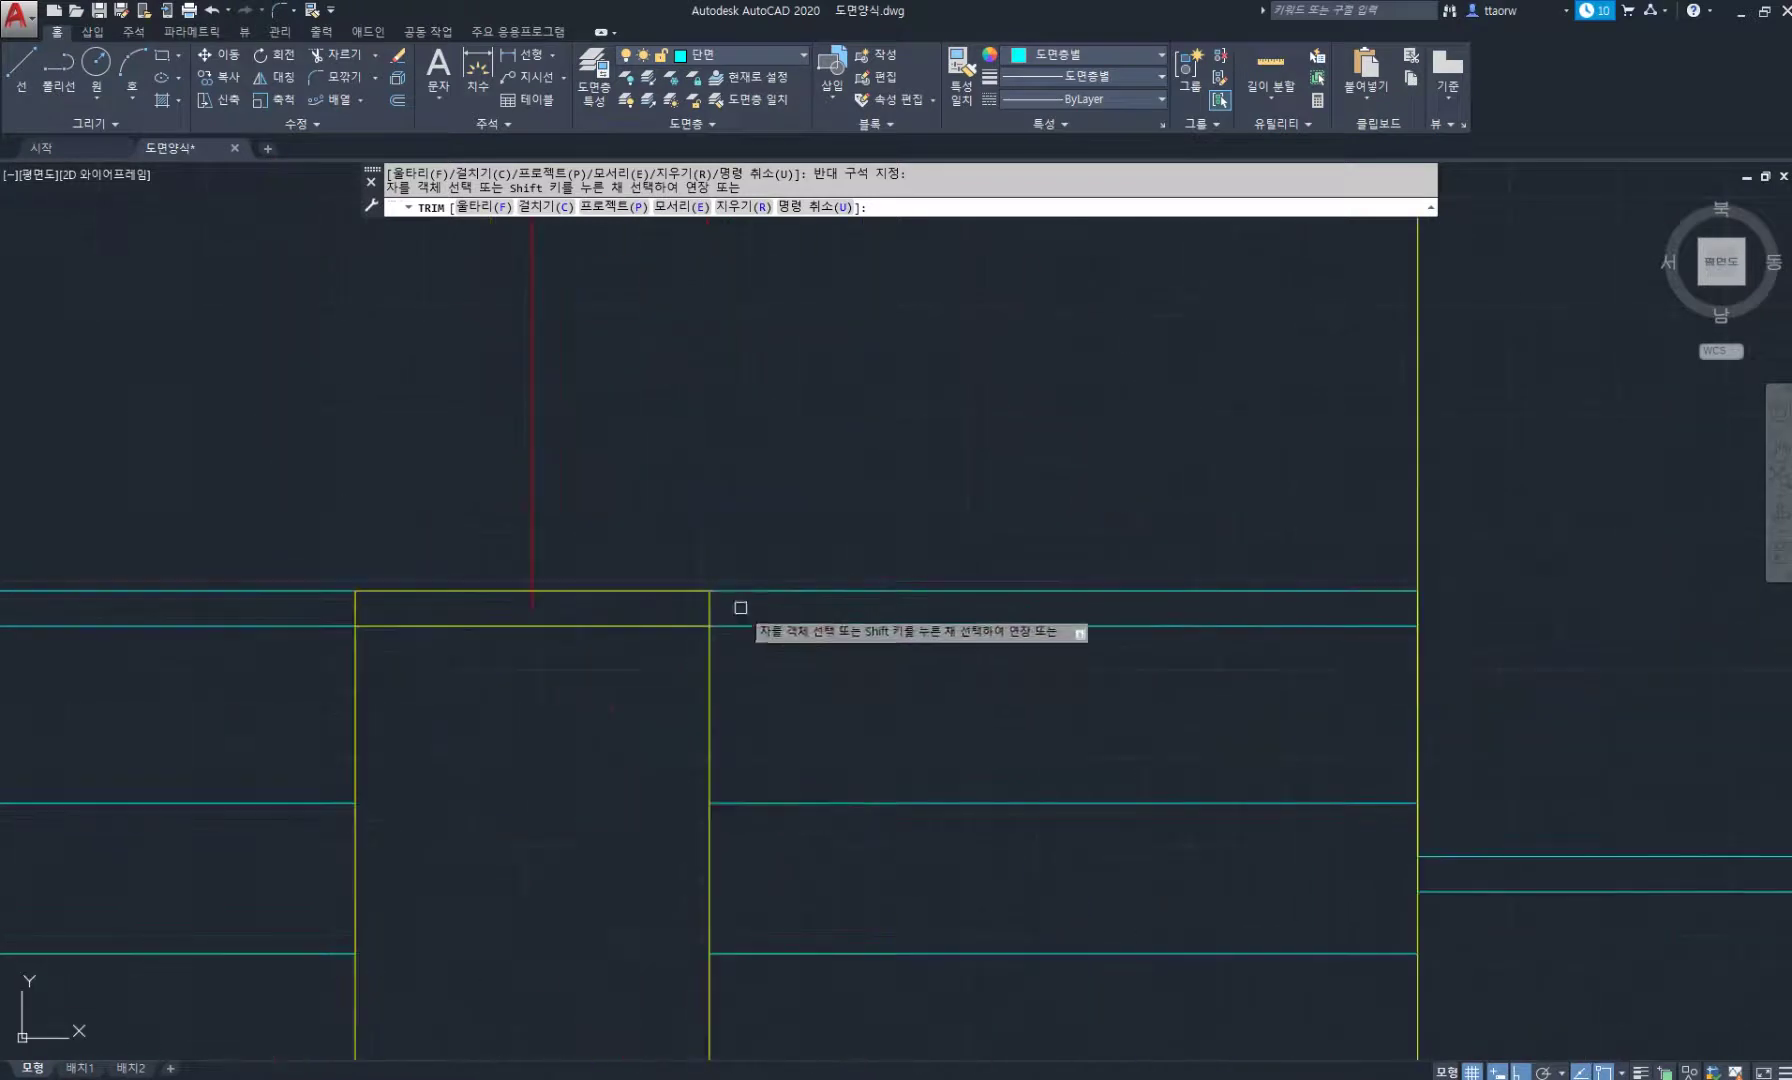
{"action": "key", "text": "Return"}
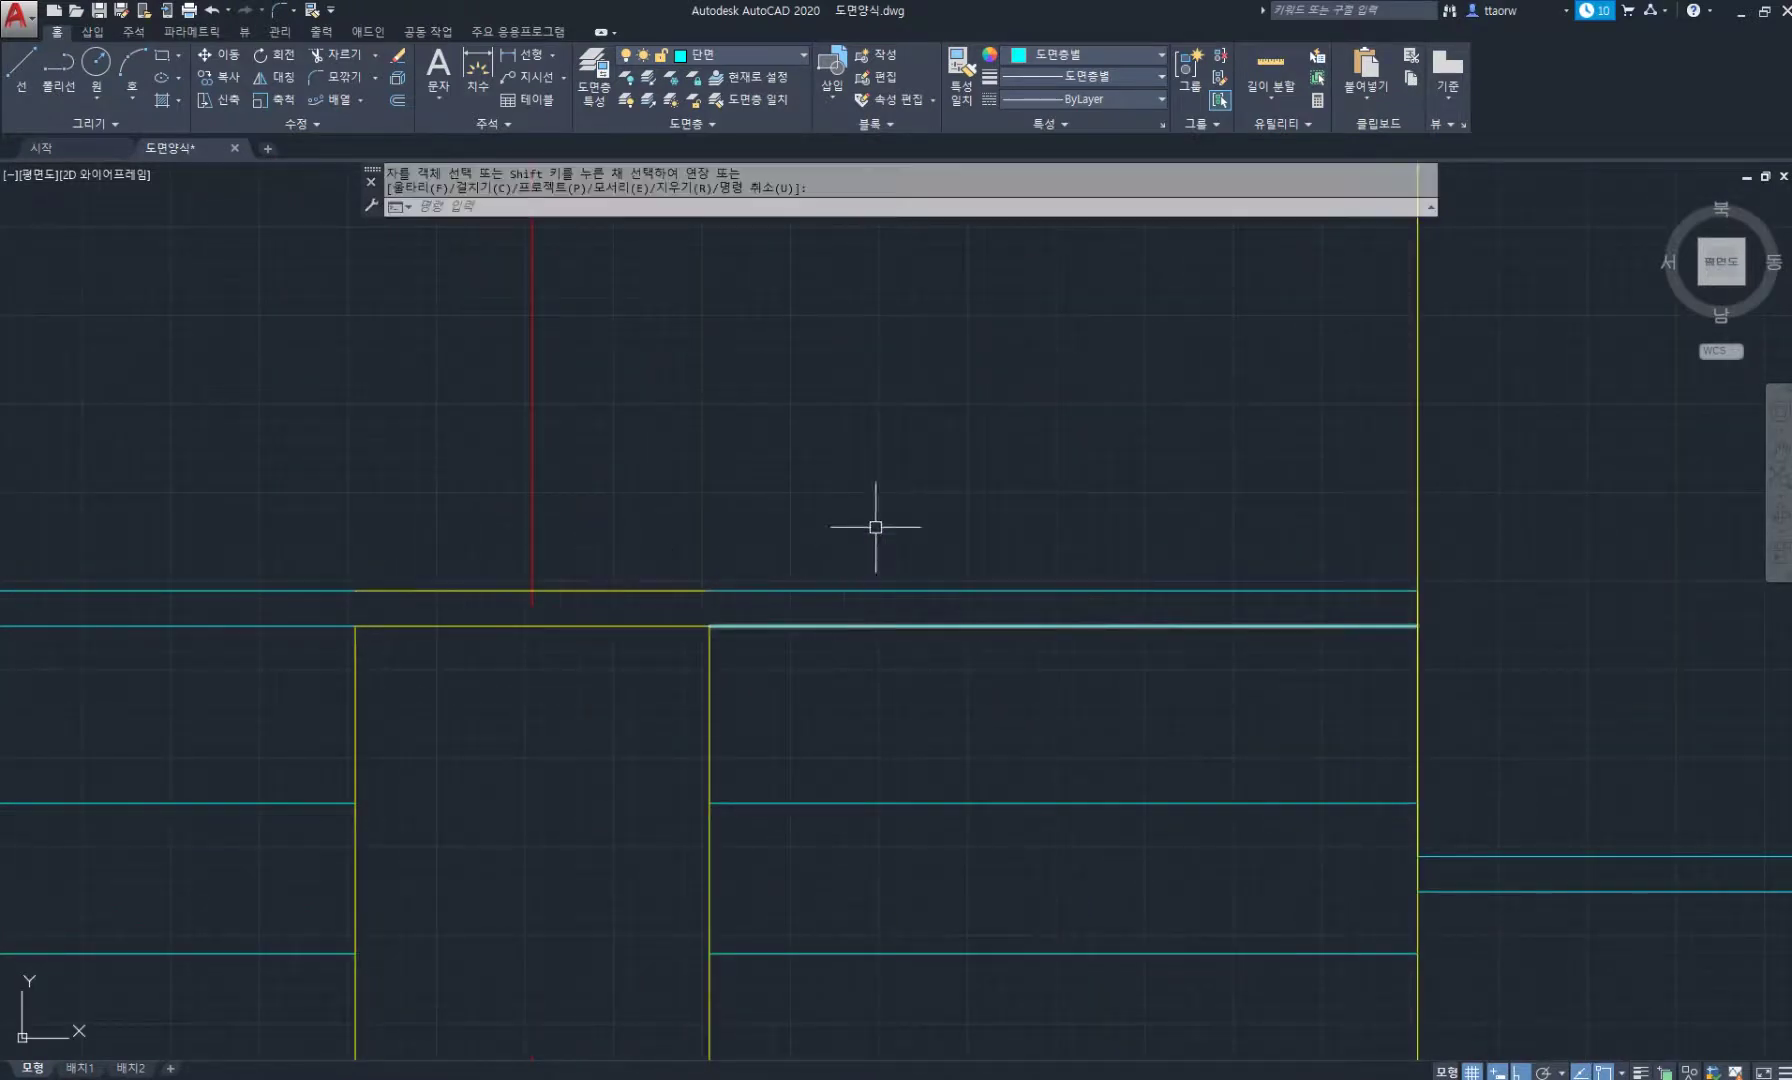
Match the properties of the floor surface line to the top line segments crossing above both foundation walls.
{"action": "left_click", "coordinate": [968, 84]}
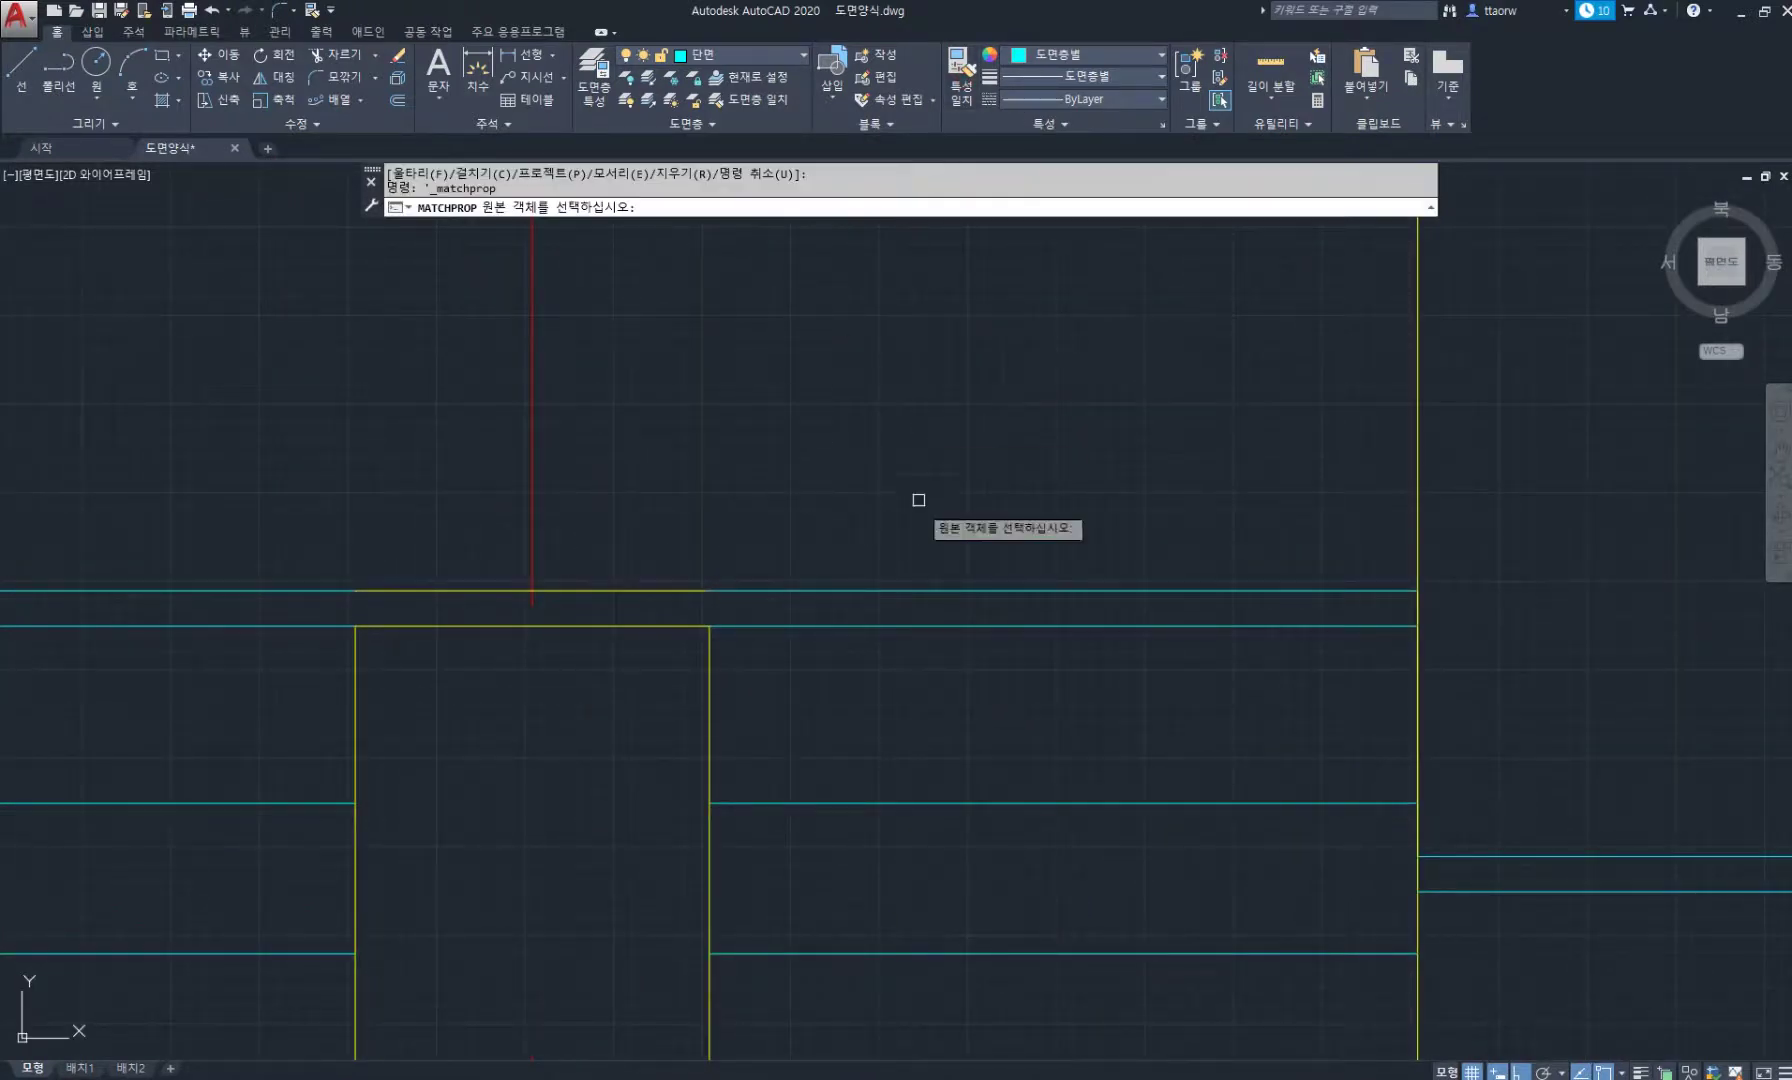
{"action": "left_click", "coordinate": [912, 591]}
{"action": "scroll", "coordinate": [458, 583], "scroll_direction": "down", "scroll_amount": 3}
{"action": "scroll", "coordinate": [992, 680], "scroll_direction": "up", "scroll_amount": 2}
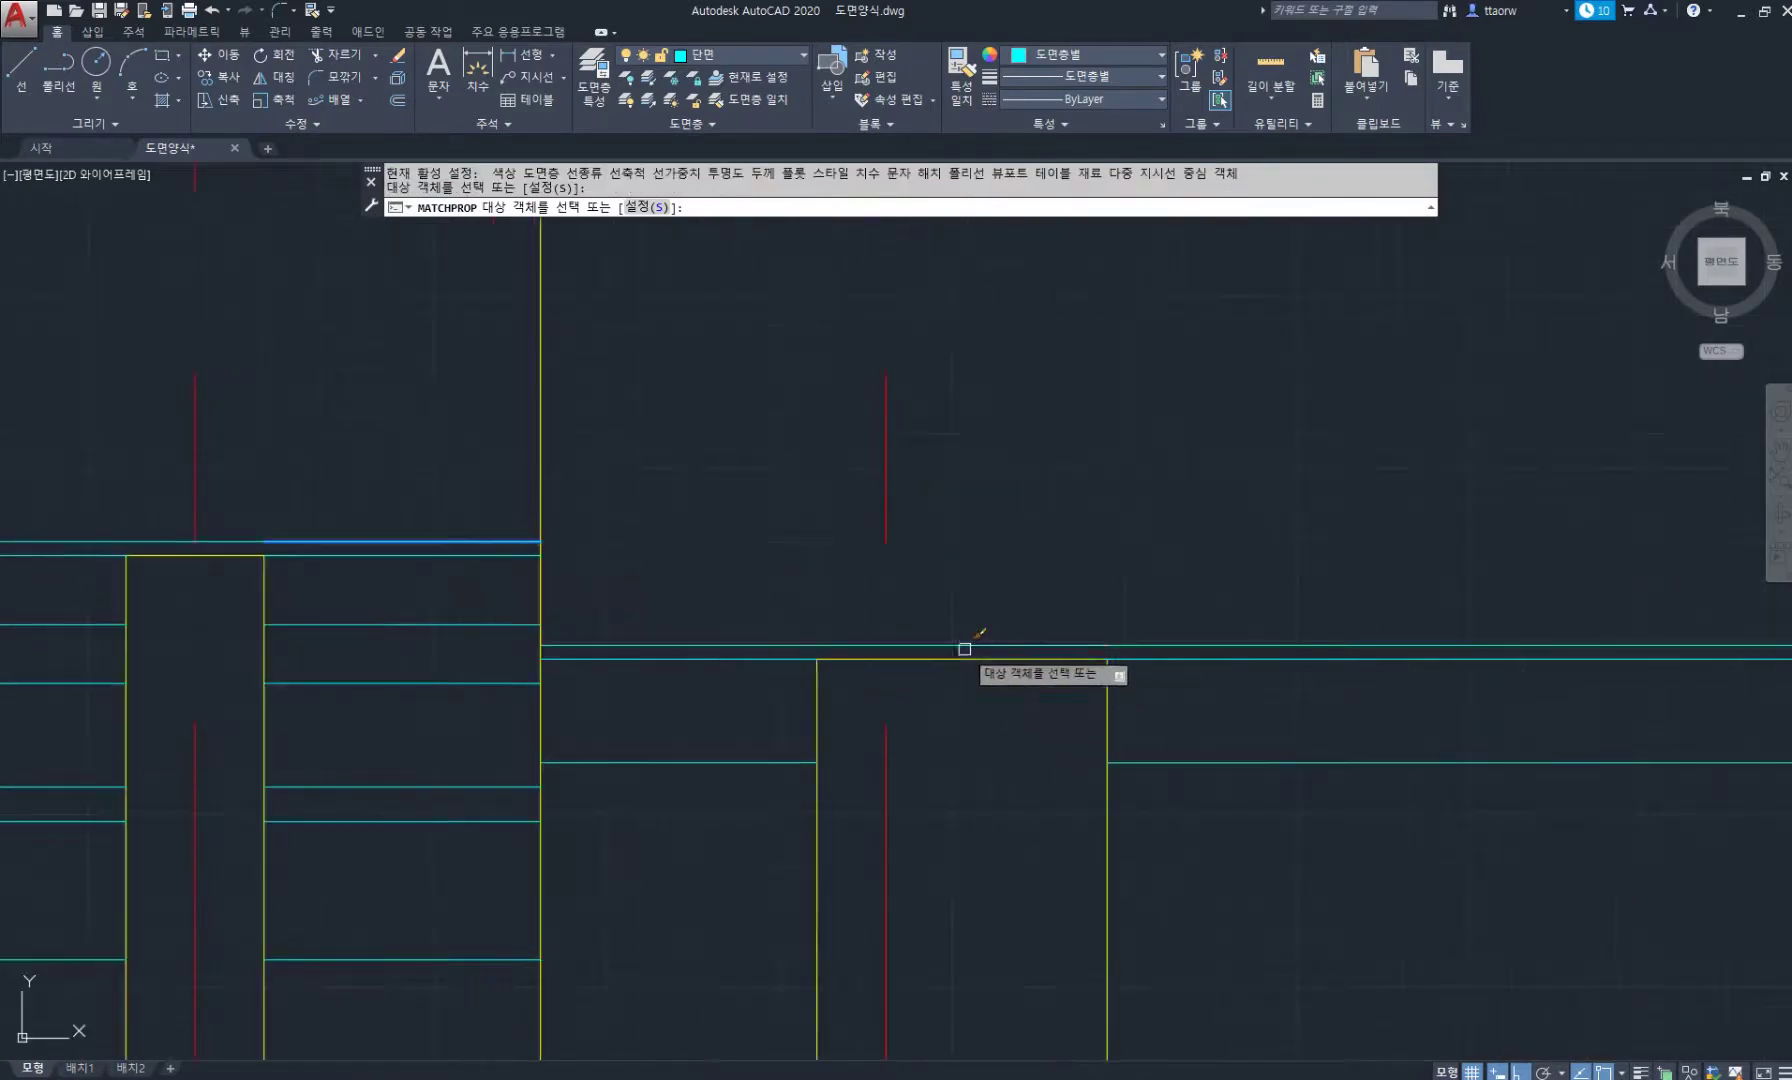
{"action": "left_click", "coordinate": [968, 646]}
{"action": "scroll", "coordinate": [1024, 624], "scroll_direction": "down", "scroll_amount": 4}
{"action": "key", "text": "Return"}
{"action": "scroll", "coordinate": [676, 606], "scroll_direction": "up", "scroll_amount": 4}
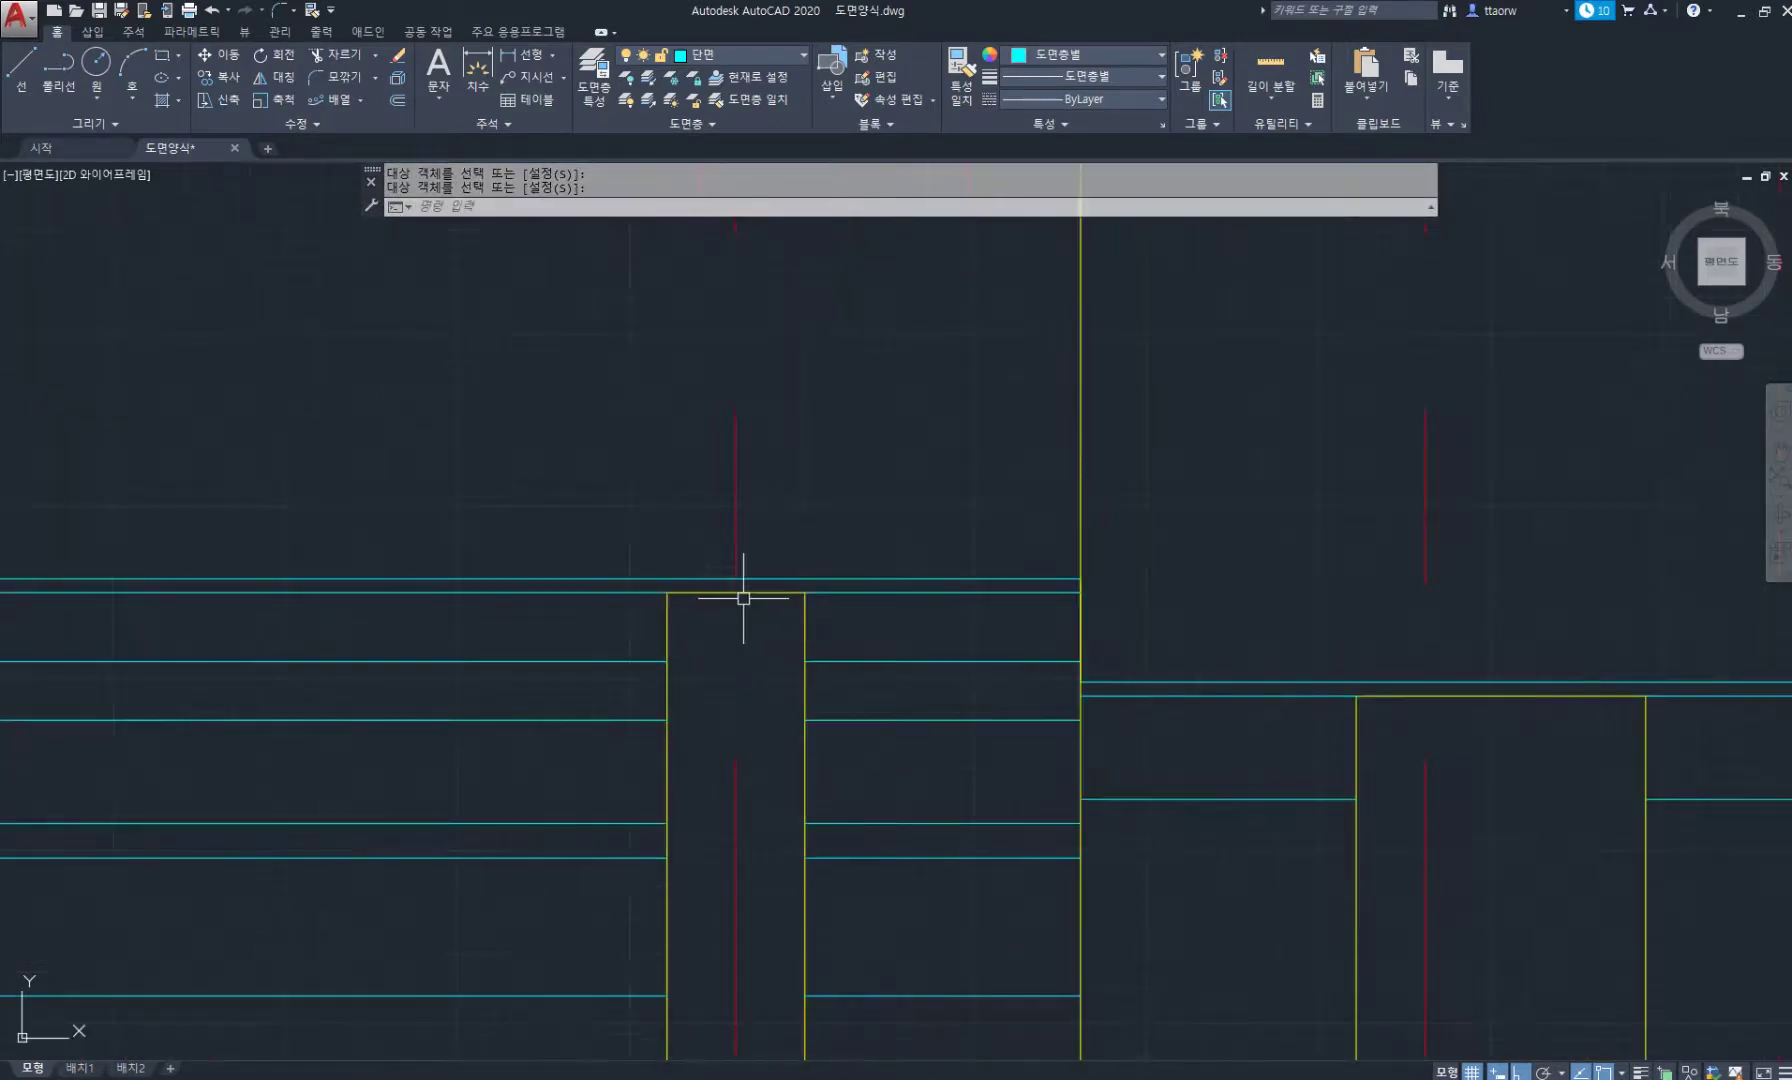
Draw an 85 by 85 square on the third floor line, against the exterior-wall side of the indoor foundation wall.
{"action": "type", "text": "REC"}
{"action": "key", "text": "Return"}
{"action": "left_click", "coordinate": [805, 661]}
{"action": "scroll", "coordinate": [840, 617], "scroll_direction": "up", "scroll_amount": 4}
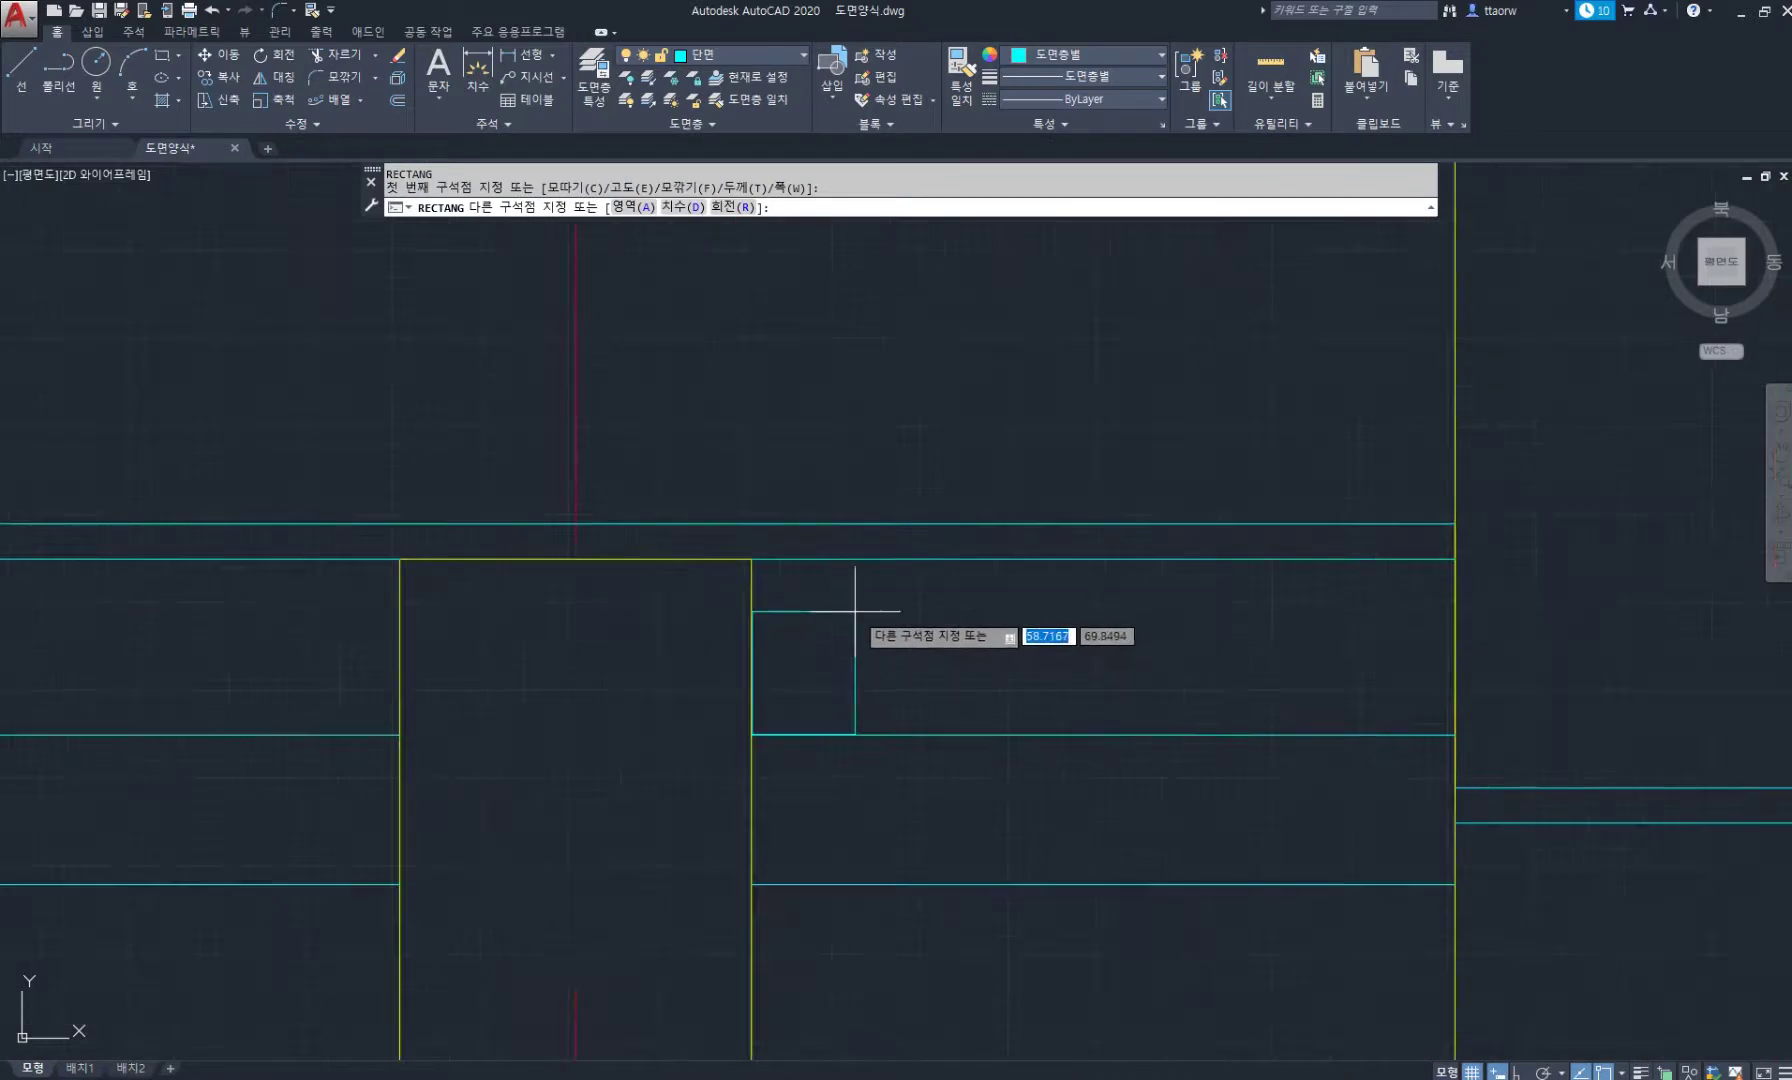
{"action": "type", "text": "85,85"}
{"action": "key", "text": "Return"}
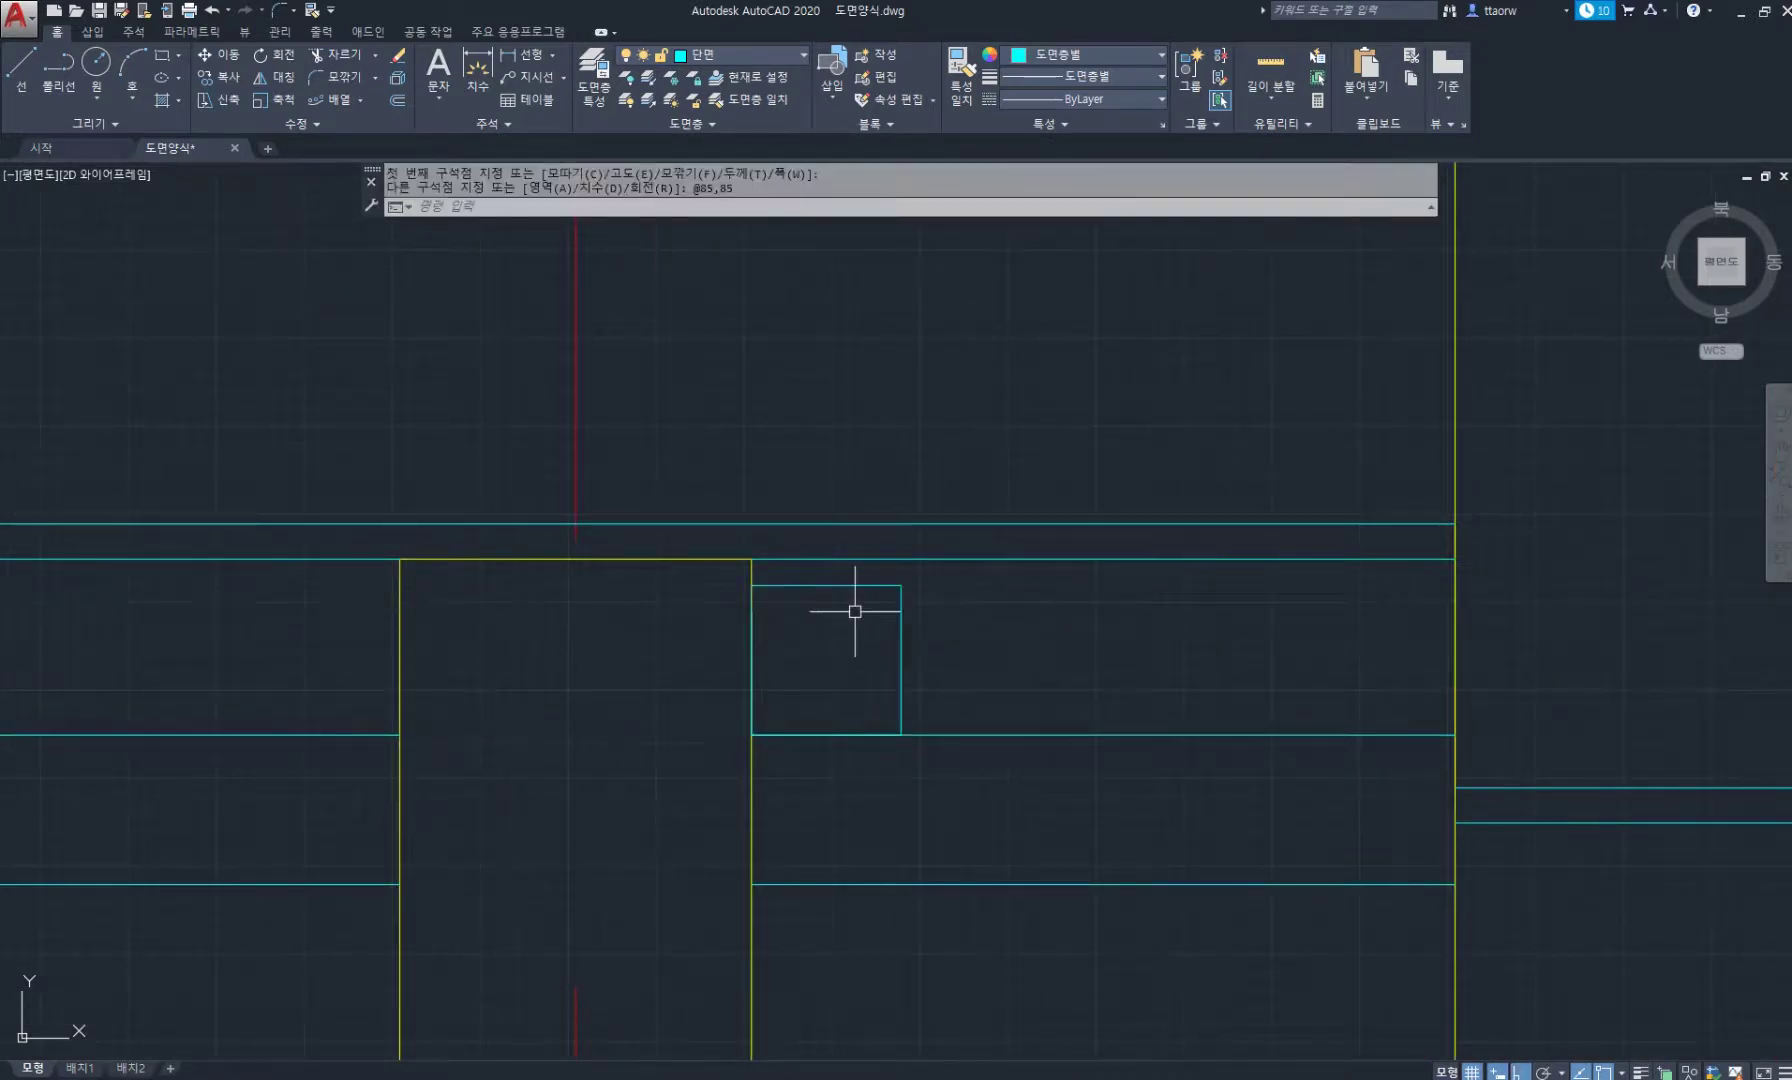
Copy the square to the opposite side of the indoor foundation wall, resting on the same floor line.
{"action": "middle_click_drag", "start_coordinate": [855, 612], "coordinate": [960, 610]}
{"action": "type", "text": "co"}
{"action": "key", "text": "Return"}
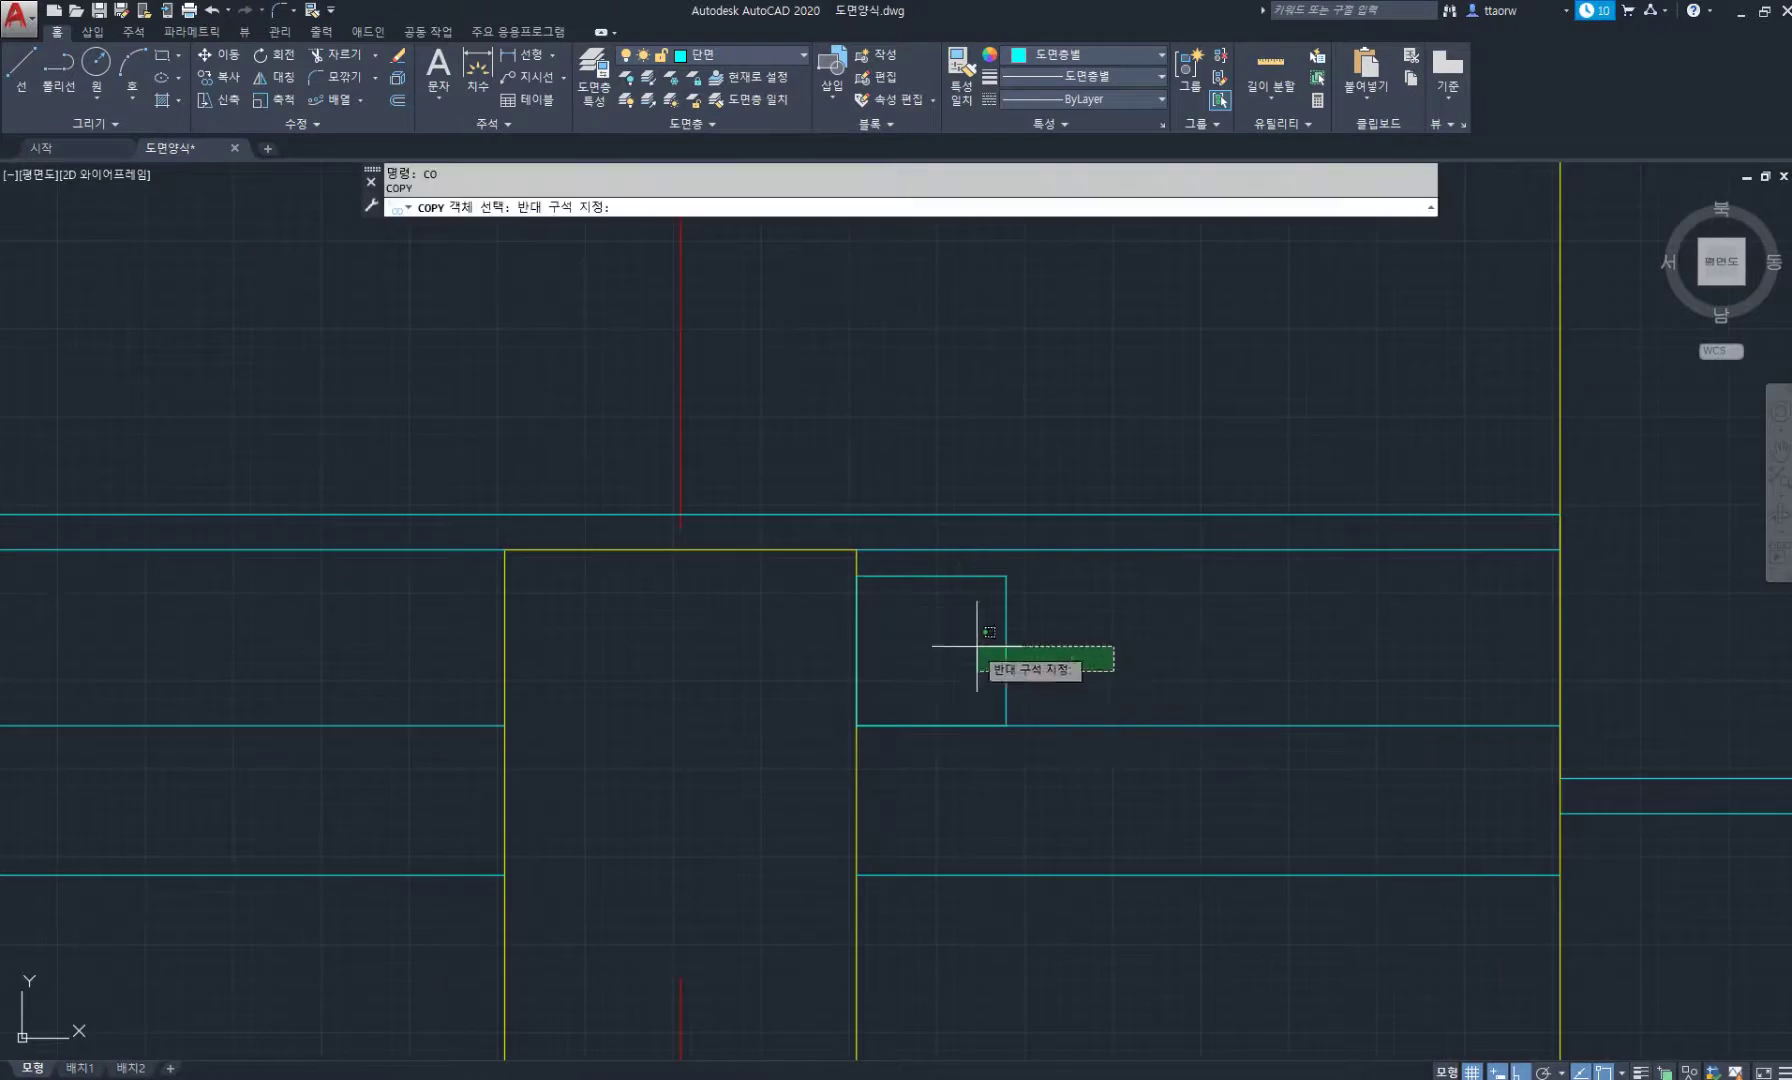
{"action": "left_click", "coordinate": [1005, 715]}
{"action": "key", "text": "Return"}
{"action": "left_click", "coordinate": [1005, 725]}
{"action": "left_click", "coordinate": [507, 722]}
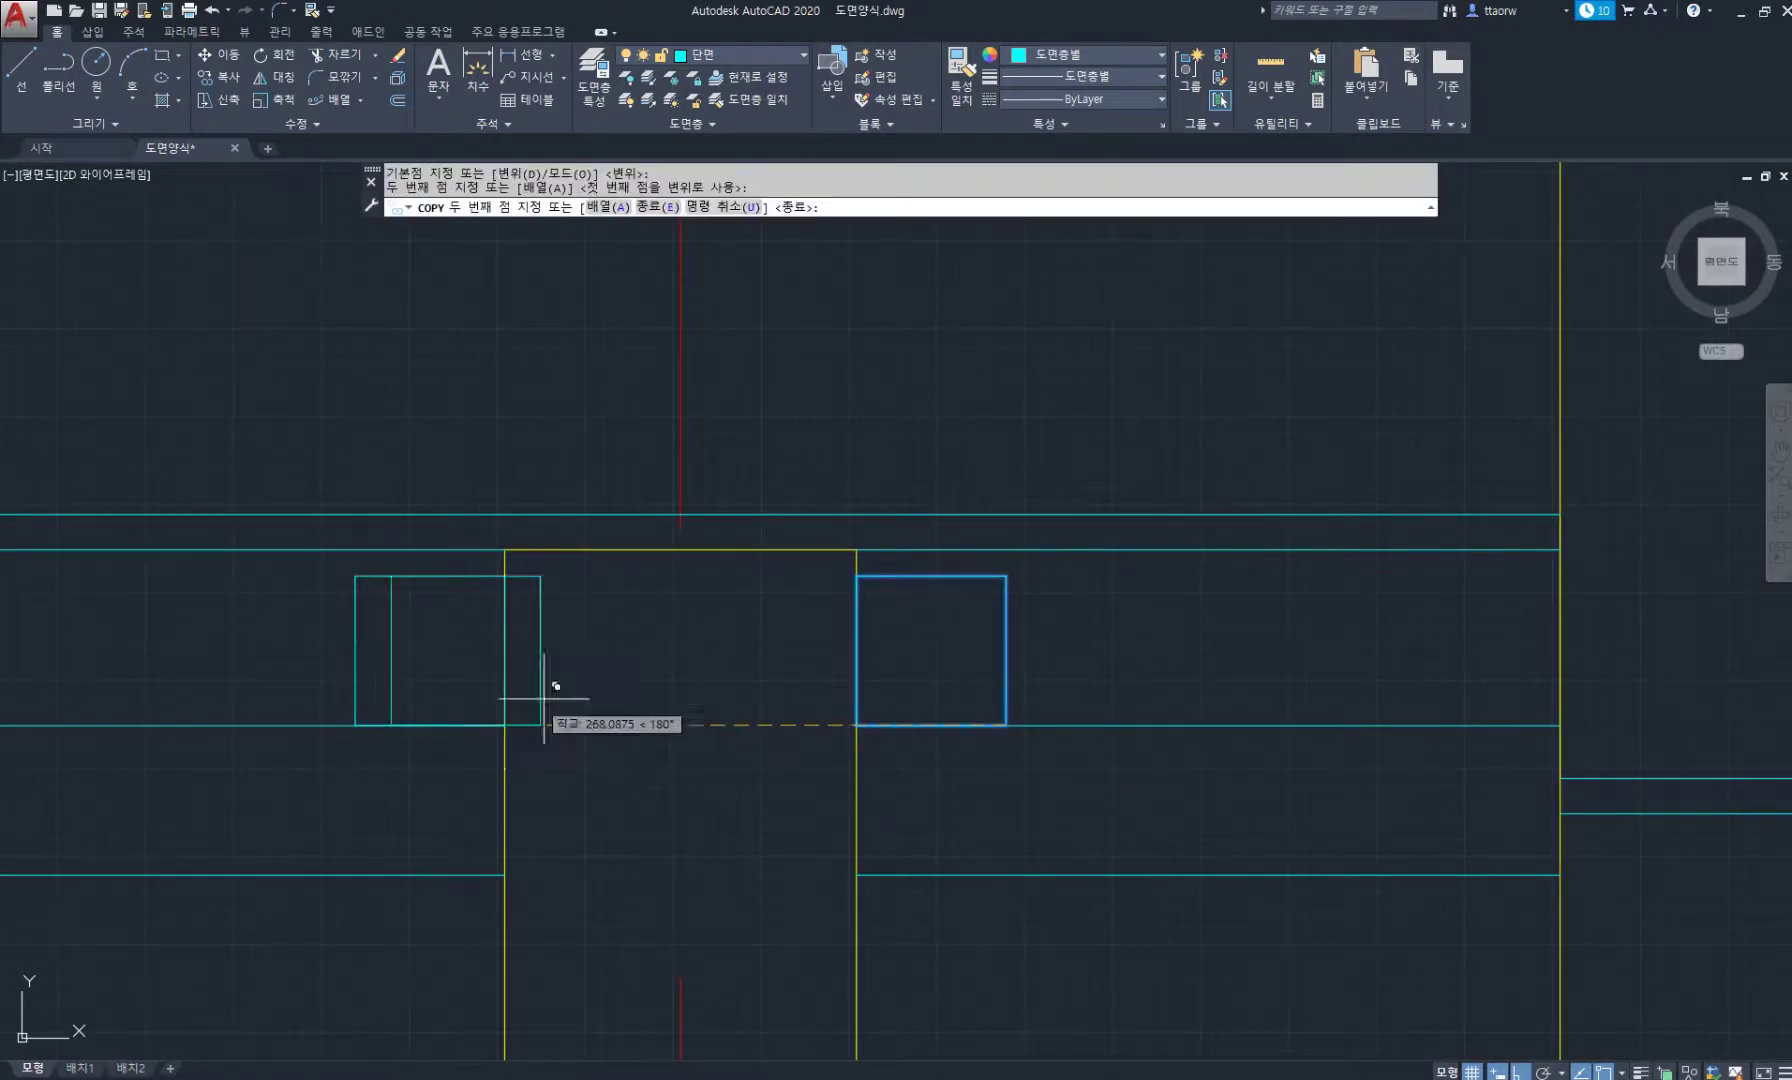
{"action": "key", "text": "Return"}
Trim the floor line segments beneath the two squares beside the indoor foundation wall.
{"action": "middle_click_drag", "start_coordinate": [692, 677], "coordinate": [757, 628]}
{"action": "type", "text": "tr"}
{"action": "key", "text": "Return"}
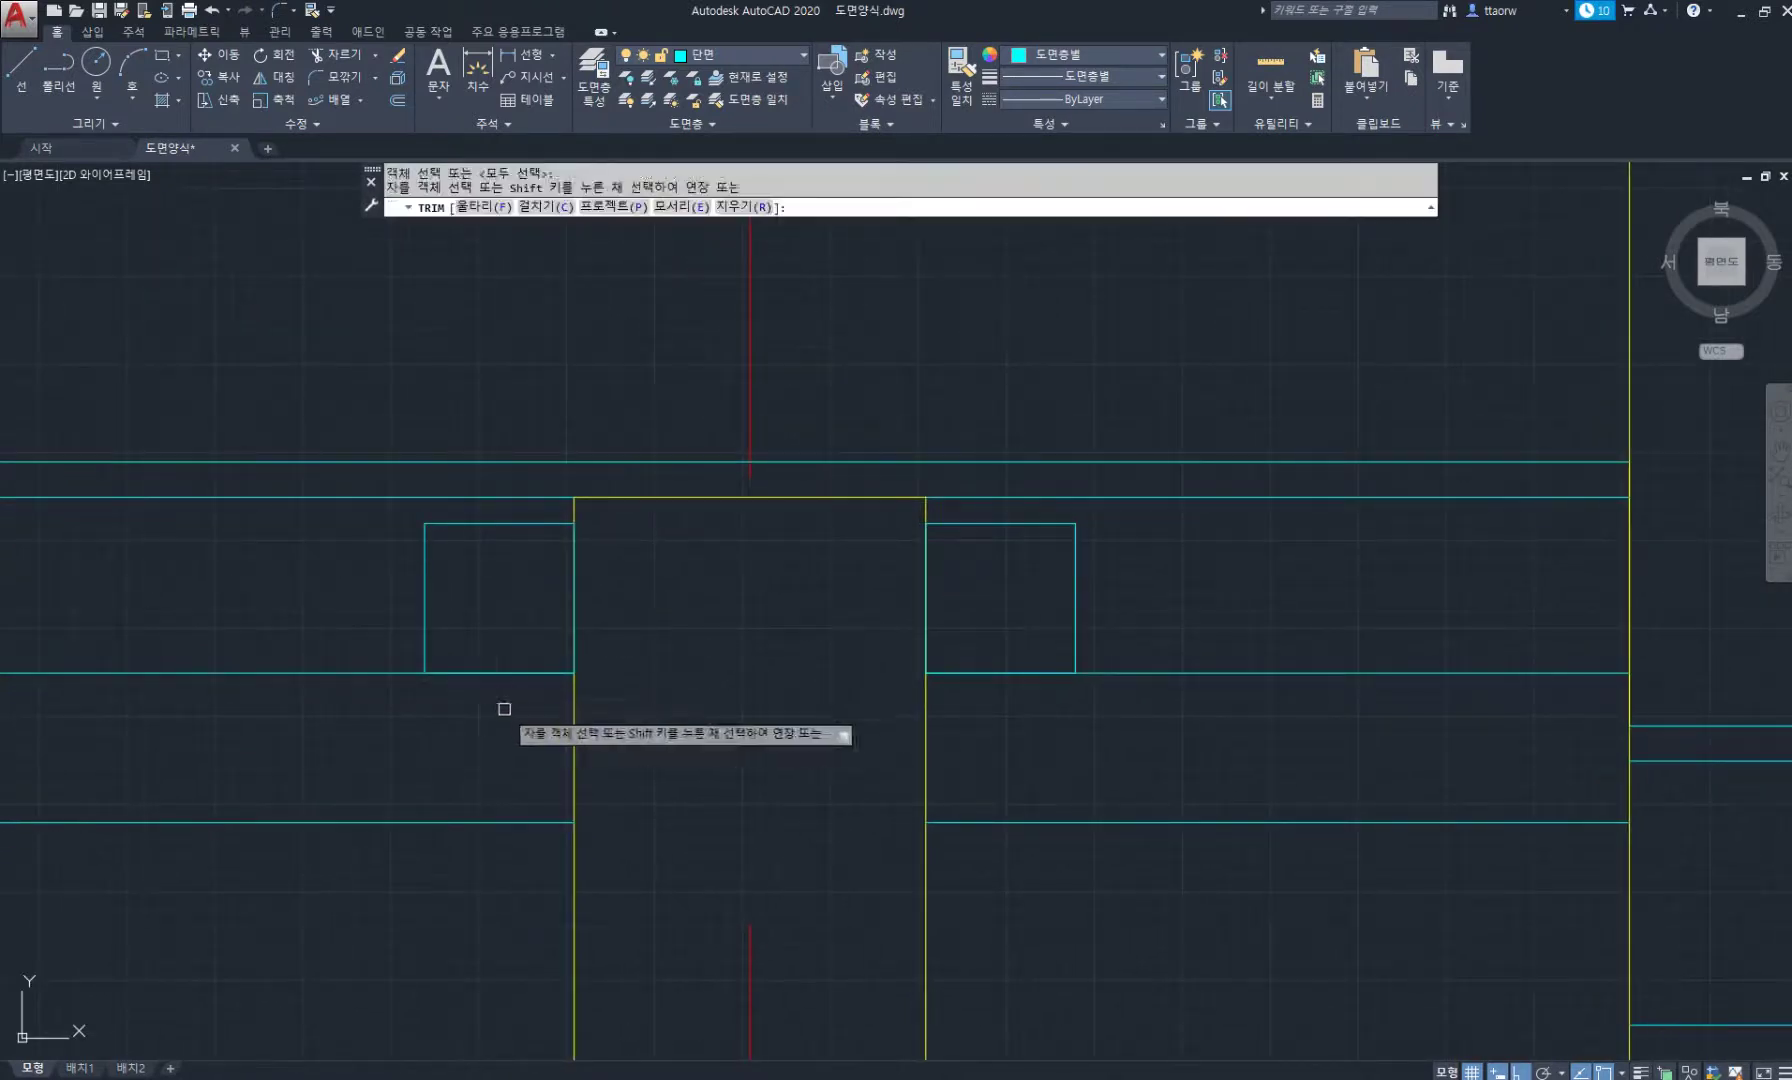
{"action": "left_click", "coordinate": [520, 672]}
{"action": "left_click", "coordinate": [1010, 672]}
{"action": "key", "text": "Return"}
{"action": "scroll", "coordinate": [932, 652], "scroll_direction": "down", "scroll_amount": 8}
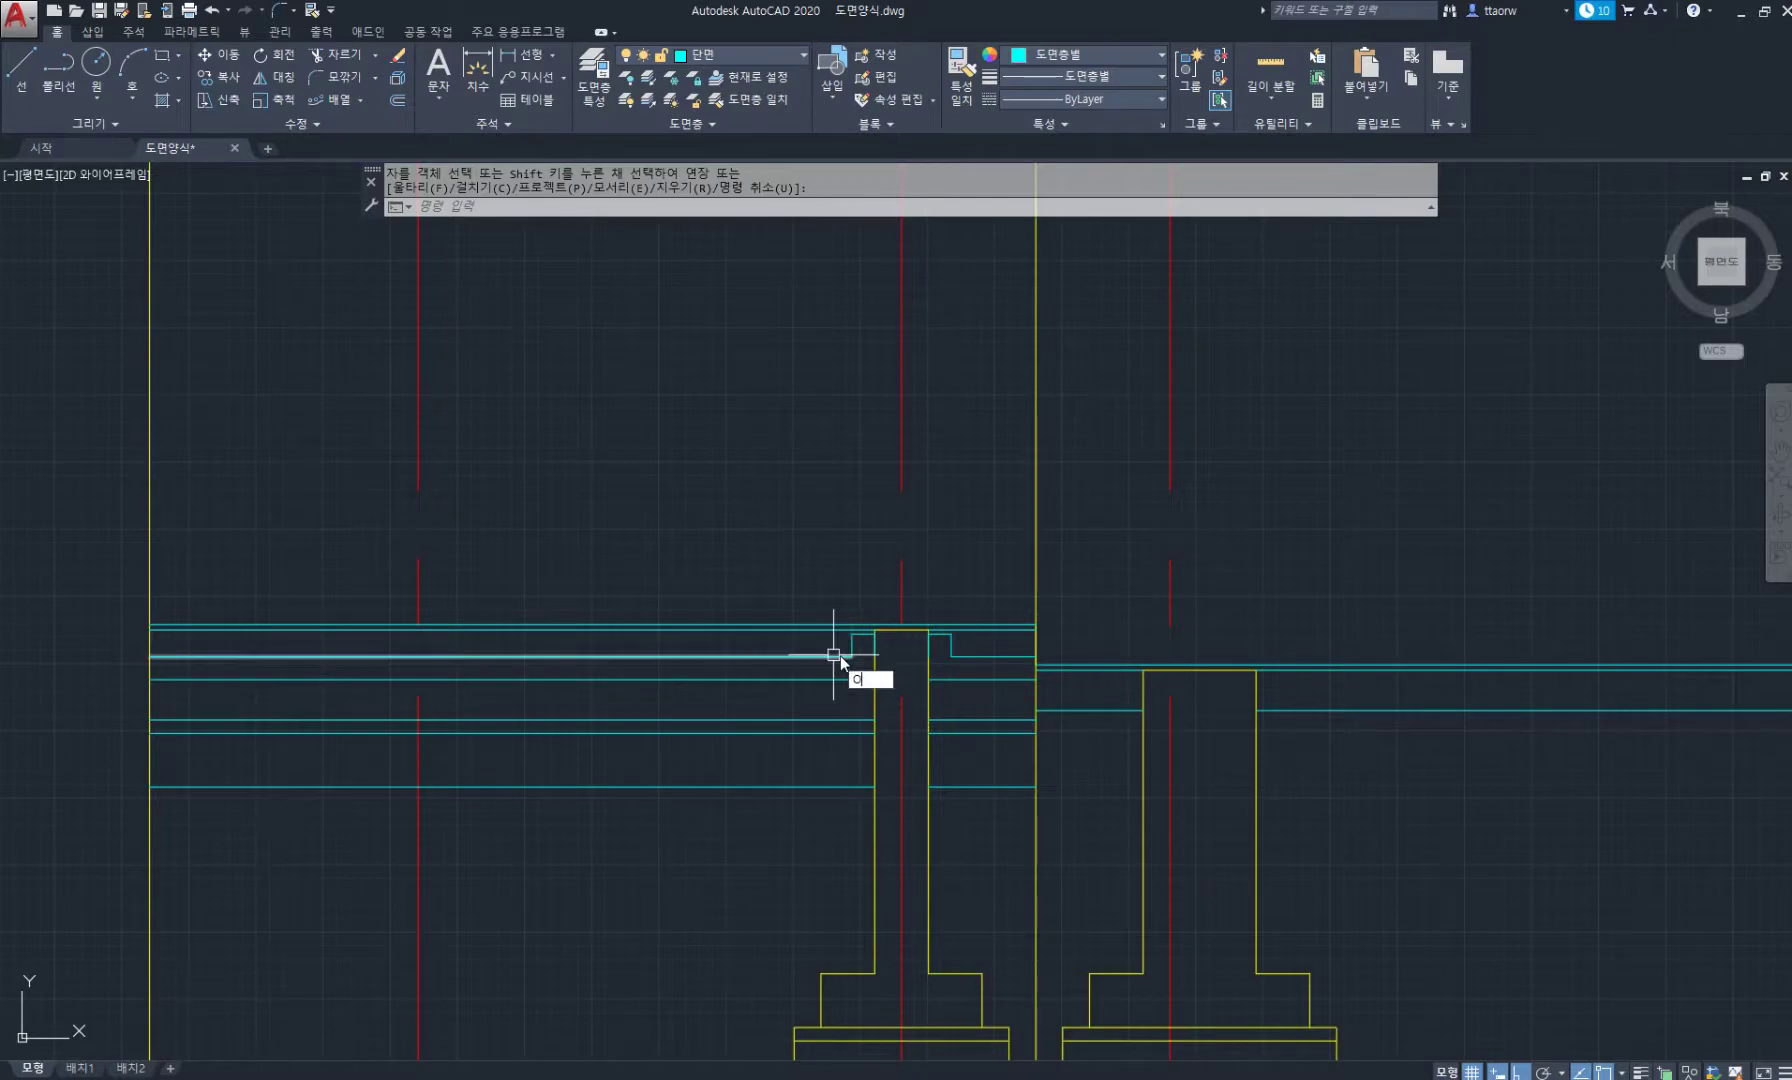
{"action": "type", "text": "o"}
{"action": "key", "text": "Return"}
{"action": "key", "text": "Escape"}
{"action": "key", "text": "Escape"}
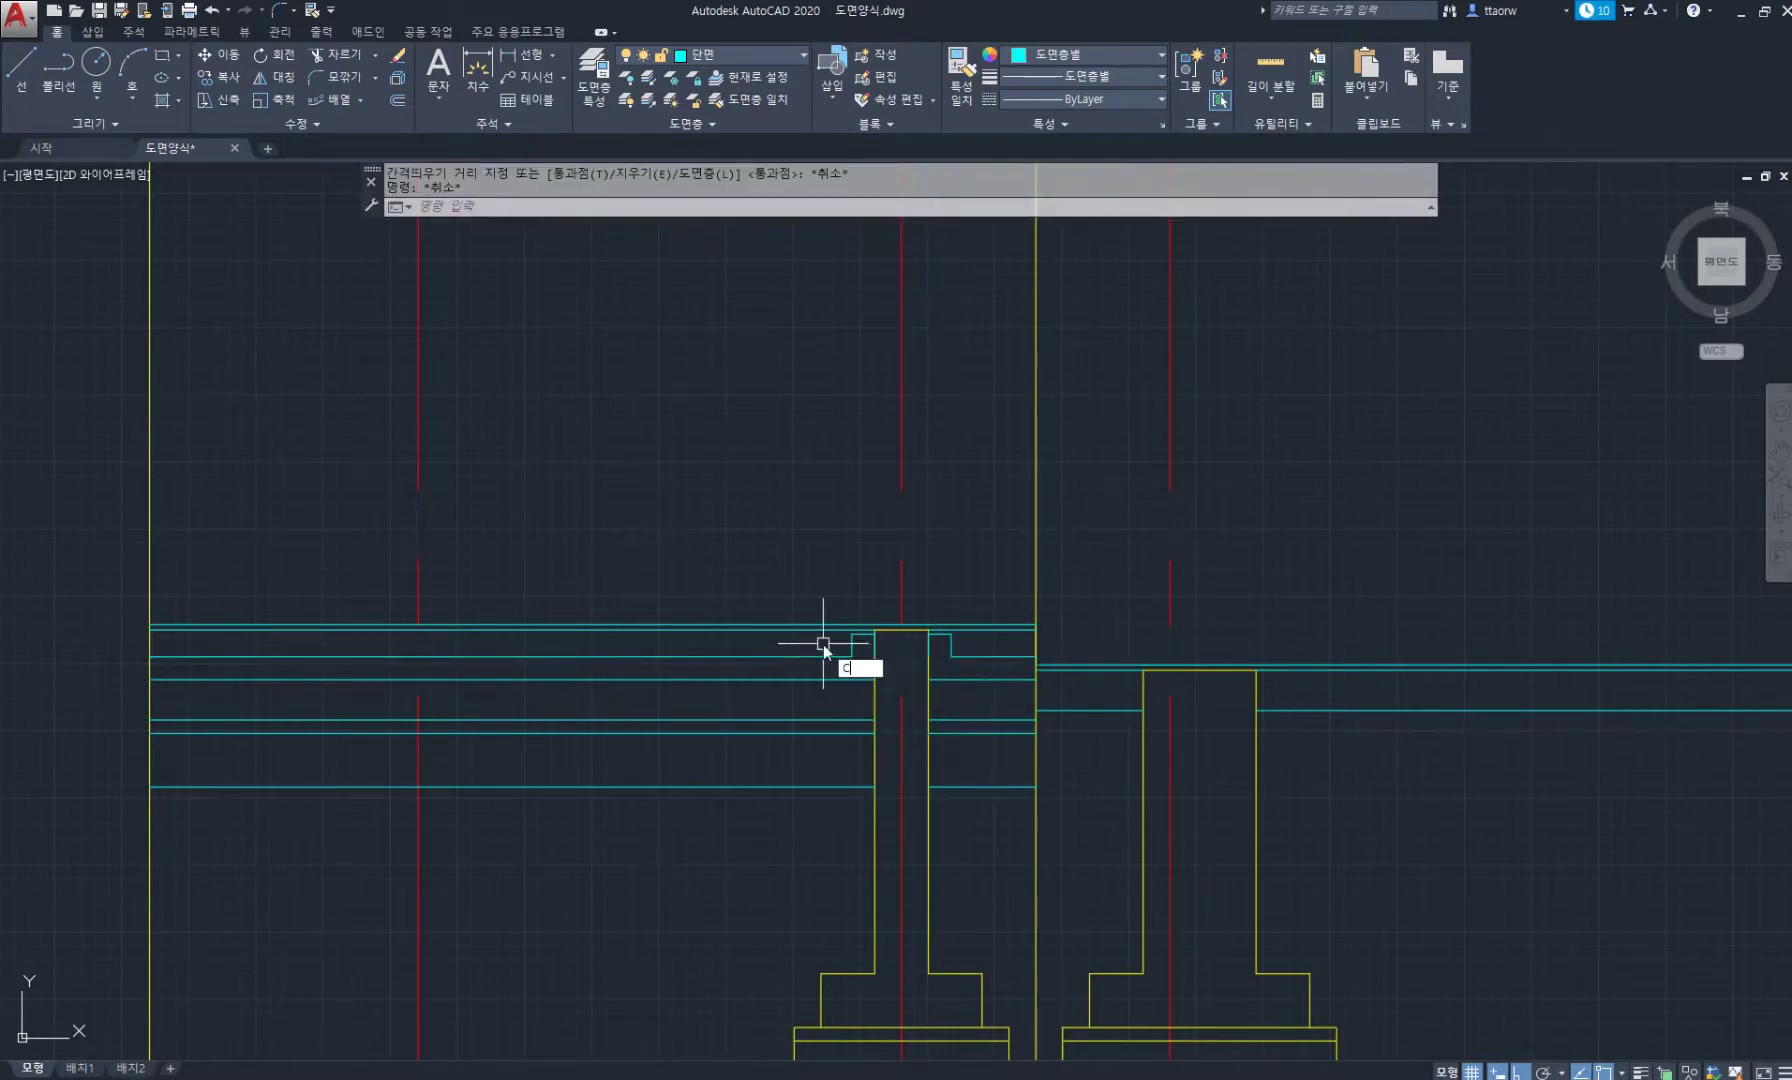
Draw a circle of radius 12.5 inside the upper floor layer near the foundation wall, plus a larger concentric circle around it.
{"action": "key", "text": "Return"}
{"action": "scroll", "coordinate": [823, 643], "scroll_direction": "up", "scroll_amount": 8}
{"action": "key", "text": "Return"}
{"action": "left_click", "coordinate": [740, 648]}
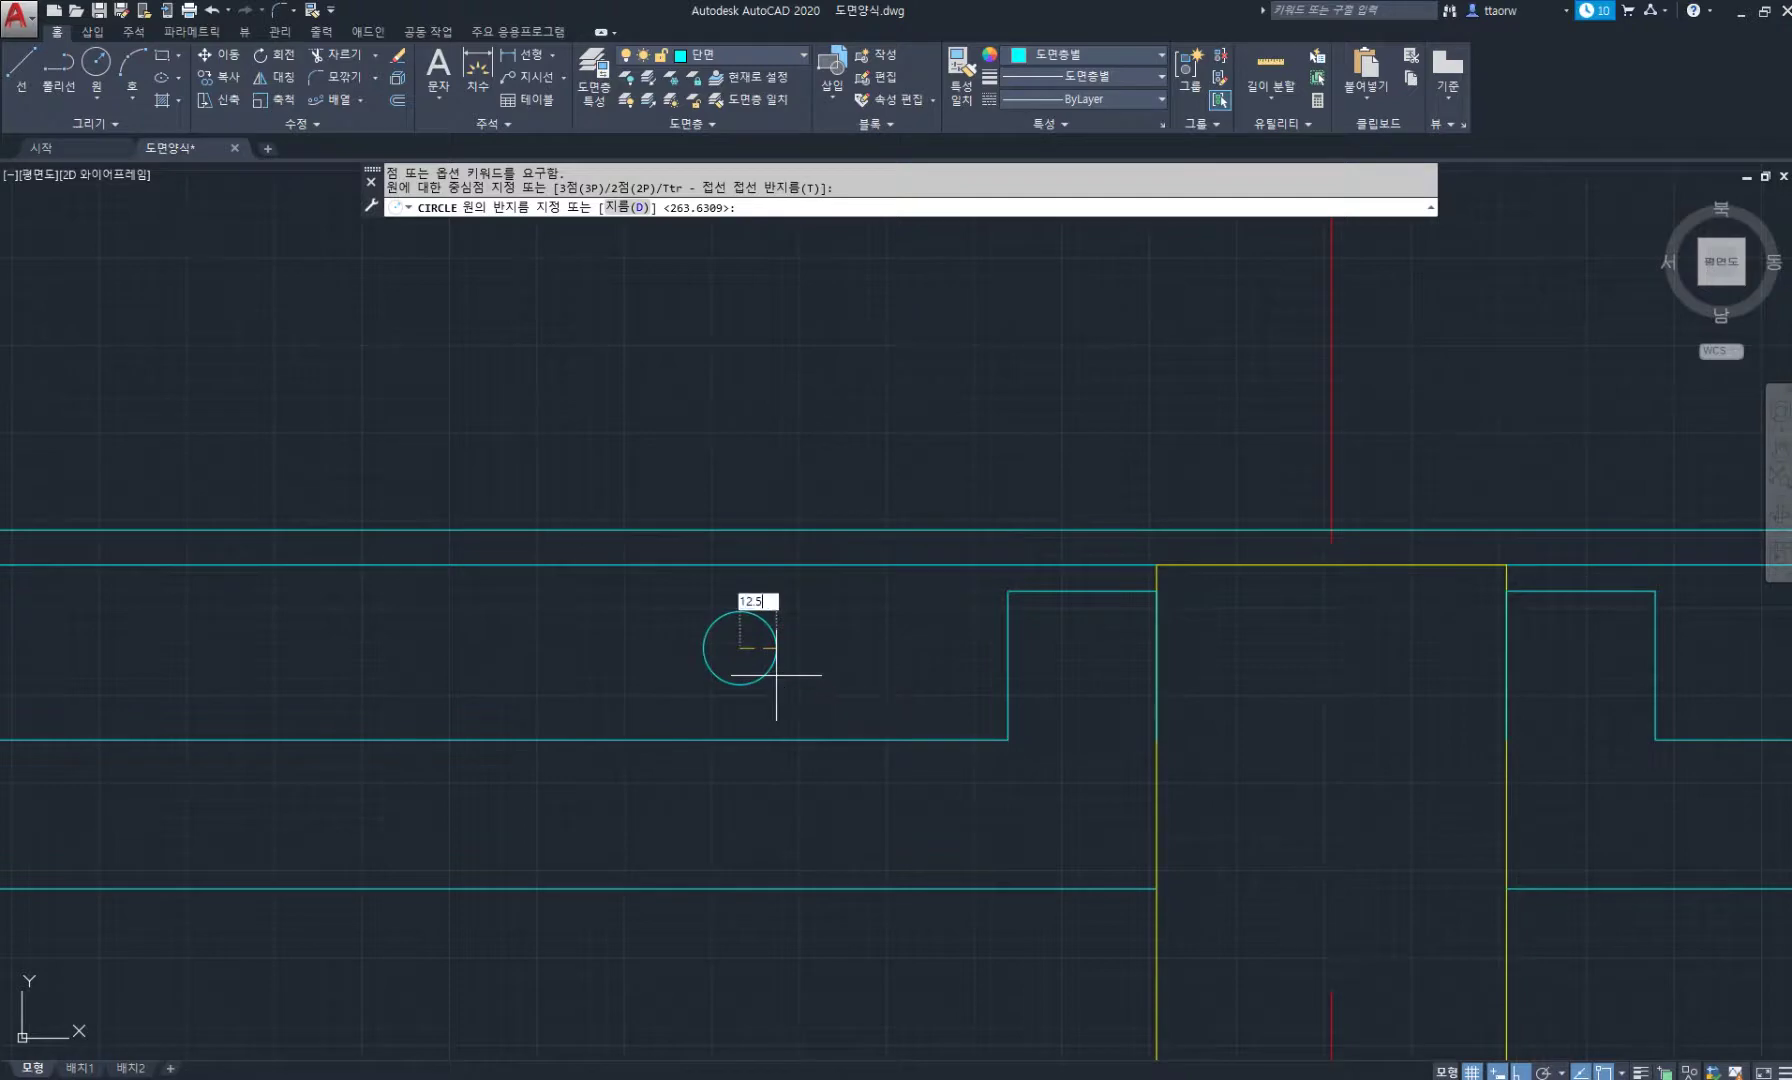
{"action": "type", "text": "12.5"}
{"action": "key", "text": "Return"}
{"action": "key", "text": "Escape"}
{"action": "key", "text": "Return"}
{"action": "left_click", "coordinate": [739, 648]}
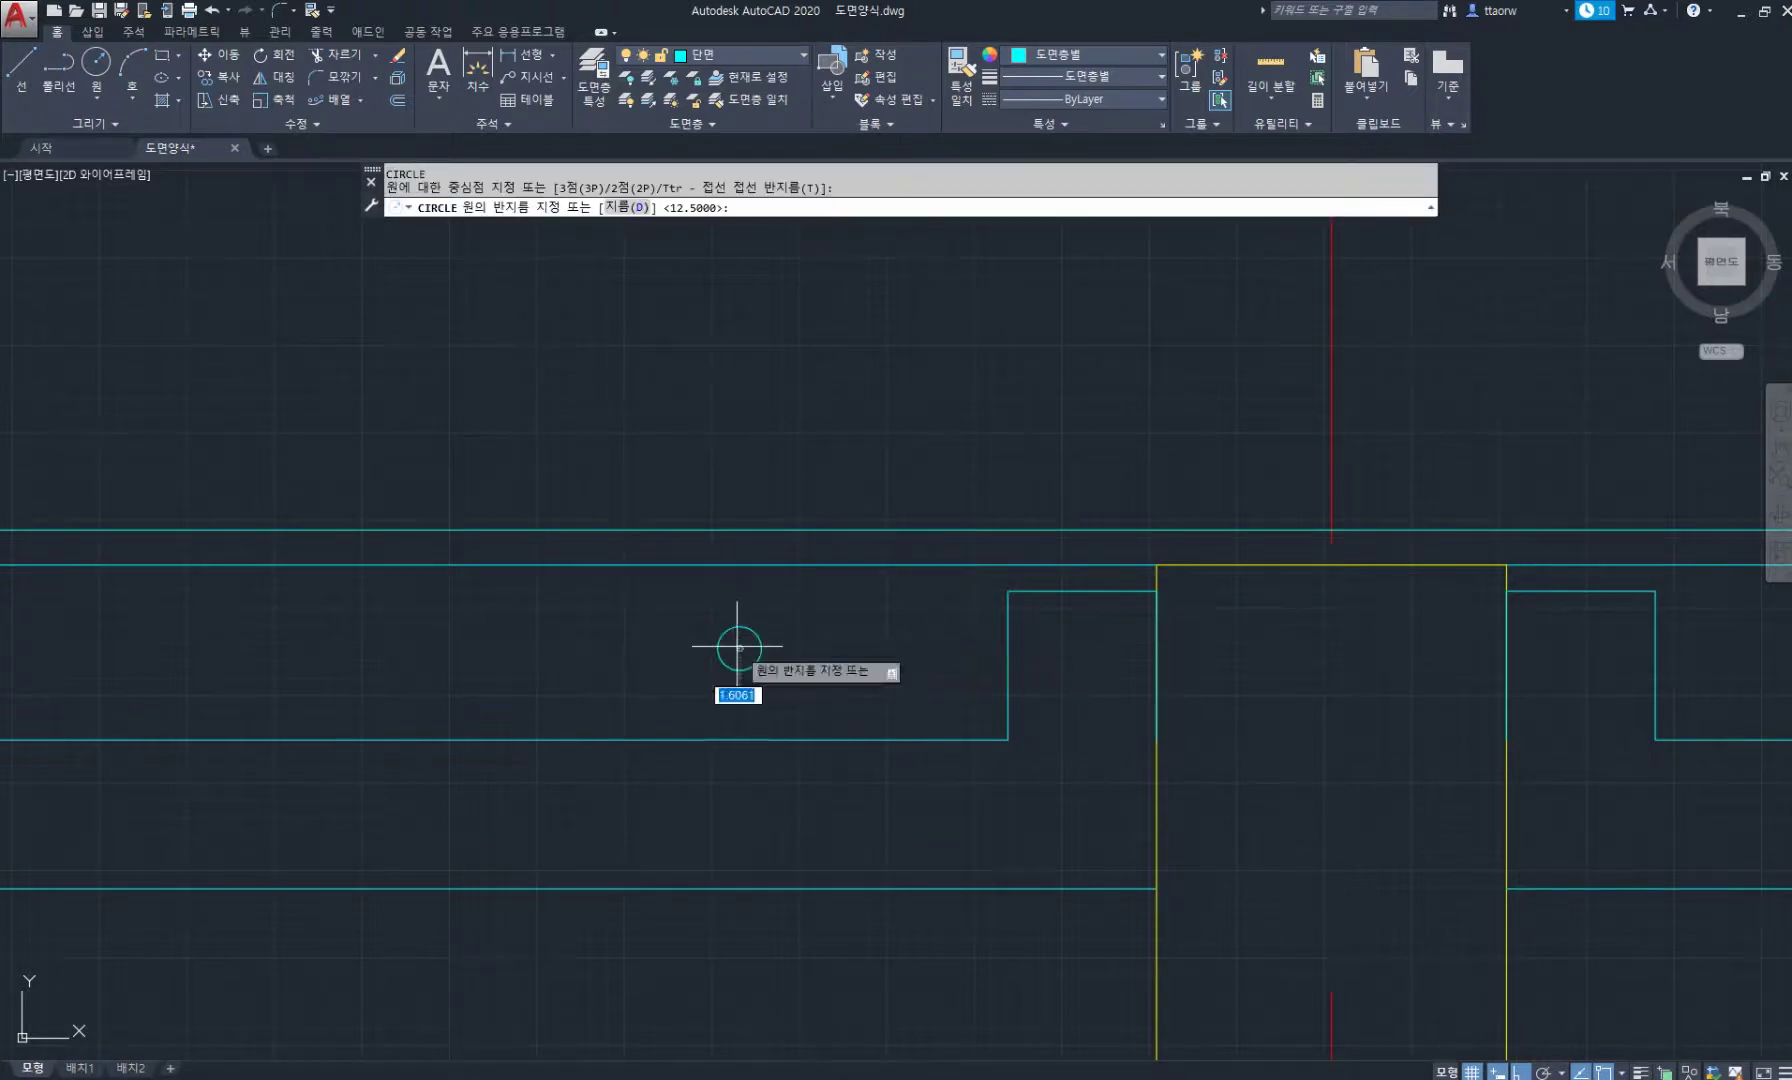
{"action": "left_click", "coordinate": [775, 690]}
Draw a vertical line across the outer circle from its top quadrant to its bottom quadrant.
{"action": "scroll", "coordinate": [738, 625], "scroll_direction": "up", "scroll_amount": 3}
{"action": "type", "text": "l"}
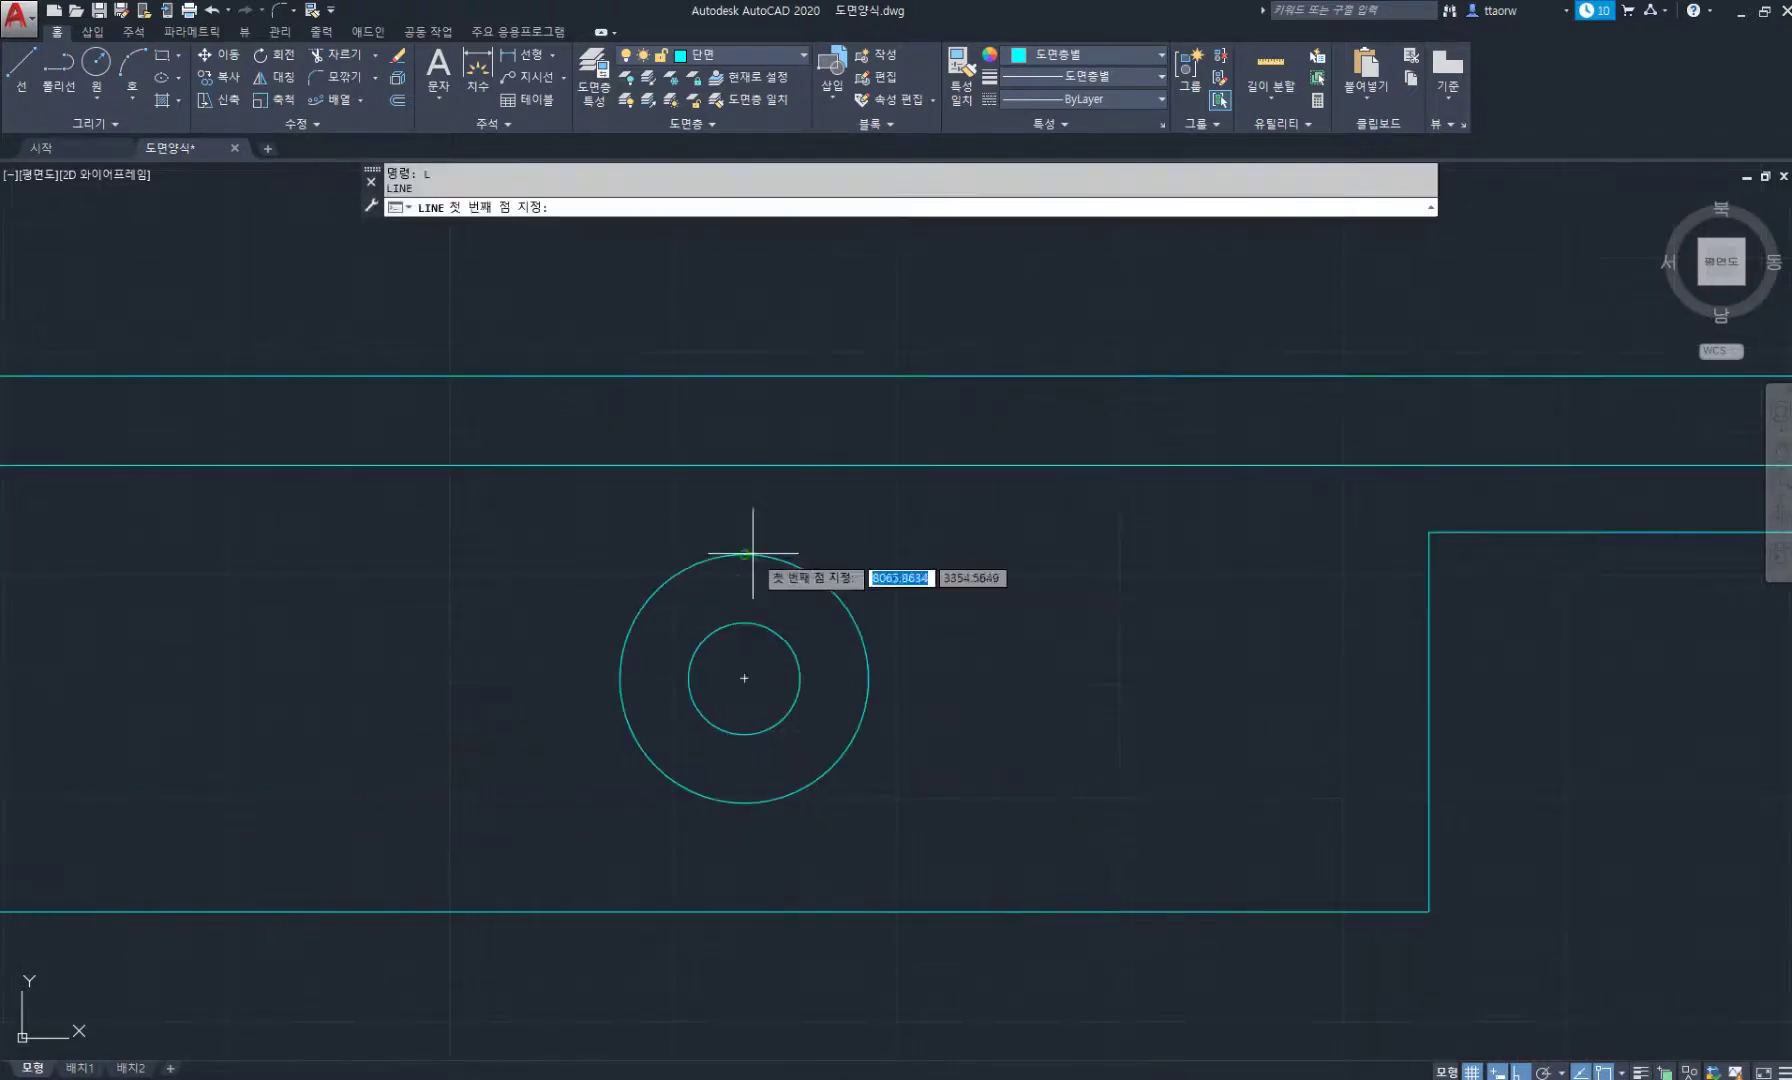
{"action": "key", "text": "Return"}
{"action": "left_click", "coordinate": [744, 678]}
{"action": "key", "text": "Escape"}
{"action": "key", "text": "Return"}
{"action": "left_click", "coordinate": [744, 554]}
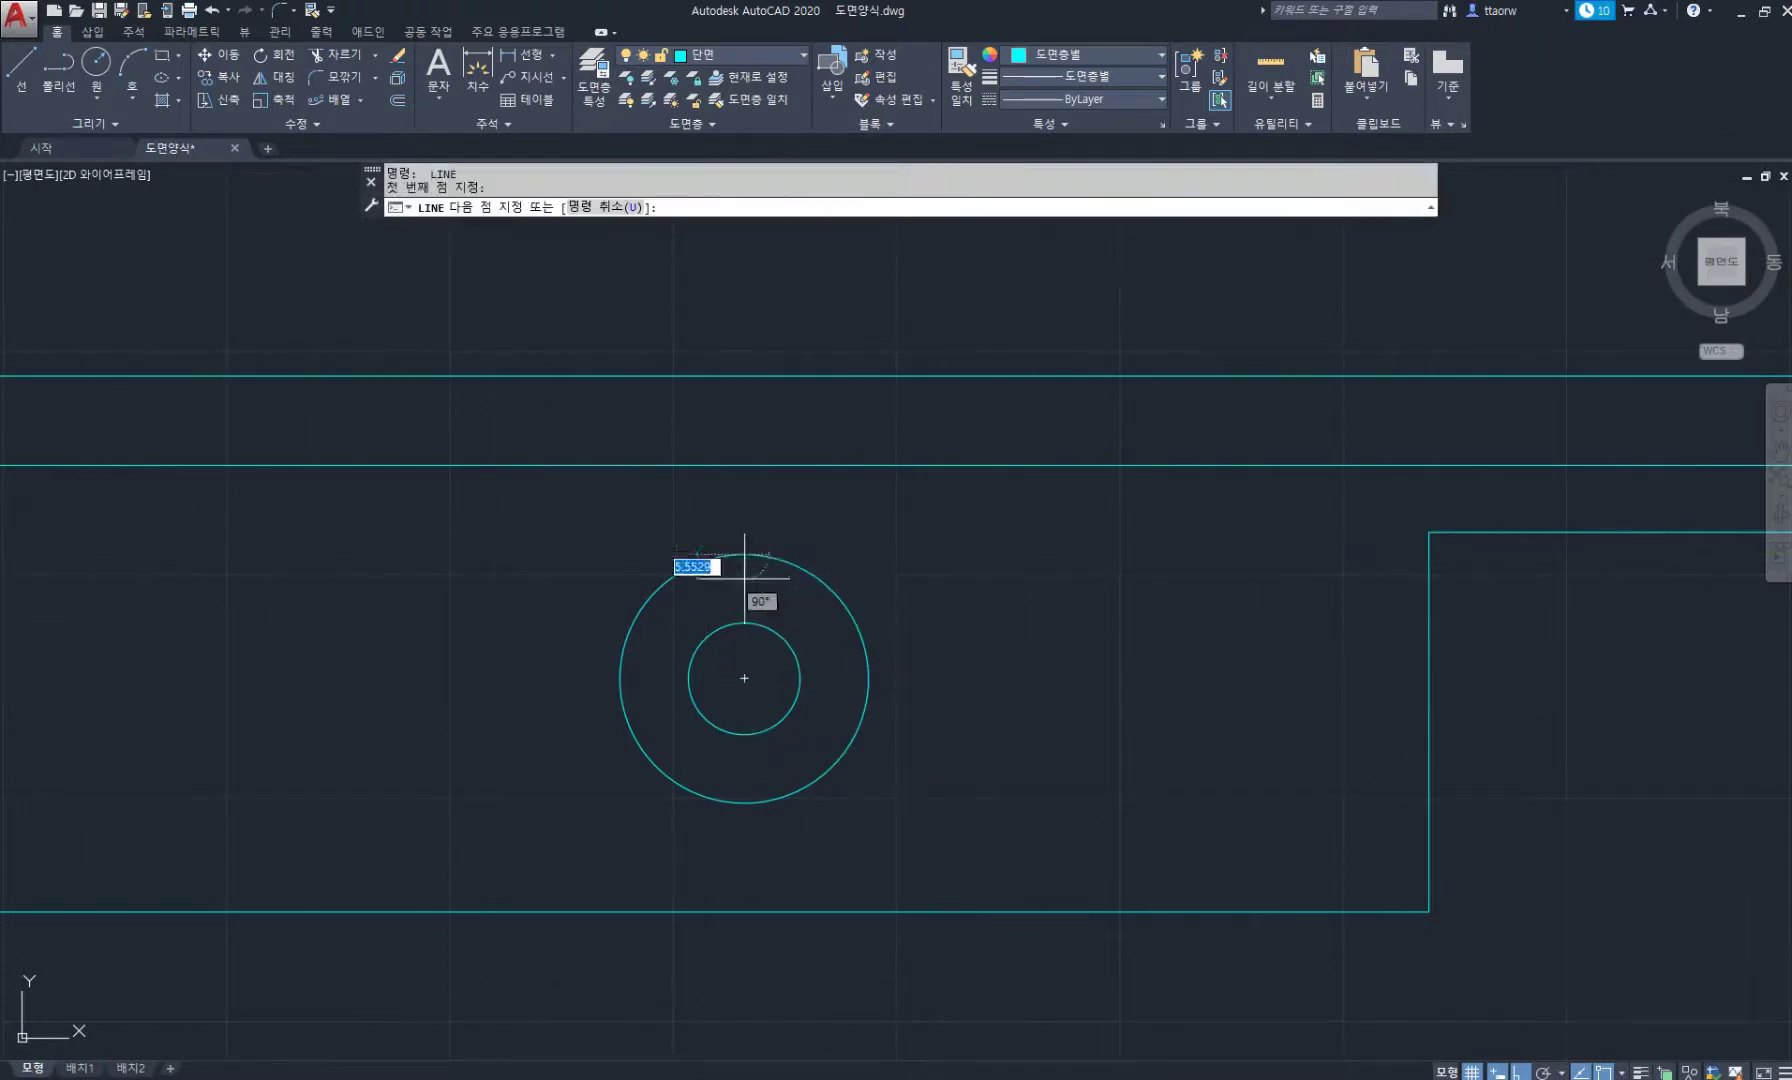
{"action": "left_click", "coordinate": [744, 802]}
{"action": "key", "text": "Escape"}
Draw a horizontal line between the outer circle's side quadrants, and erase the outer circle.
{"action": "key", "text": "Return"}
{"action": "left_click", "coordinate": [620, 678]}
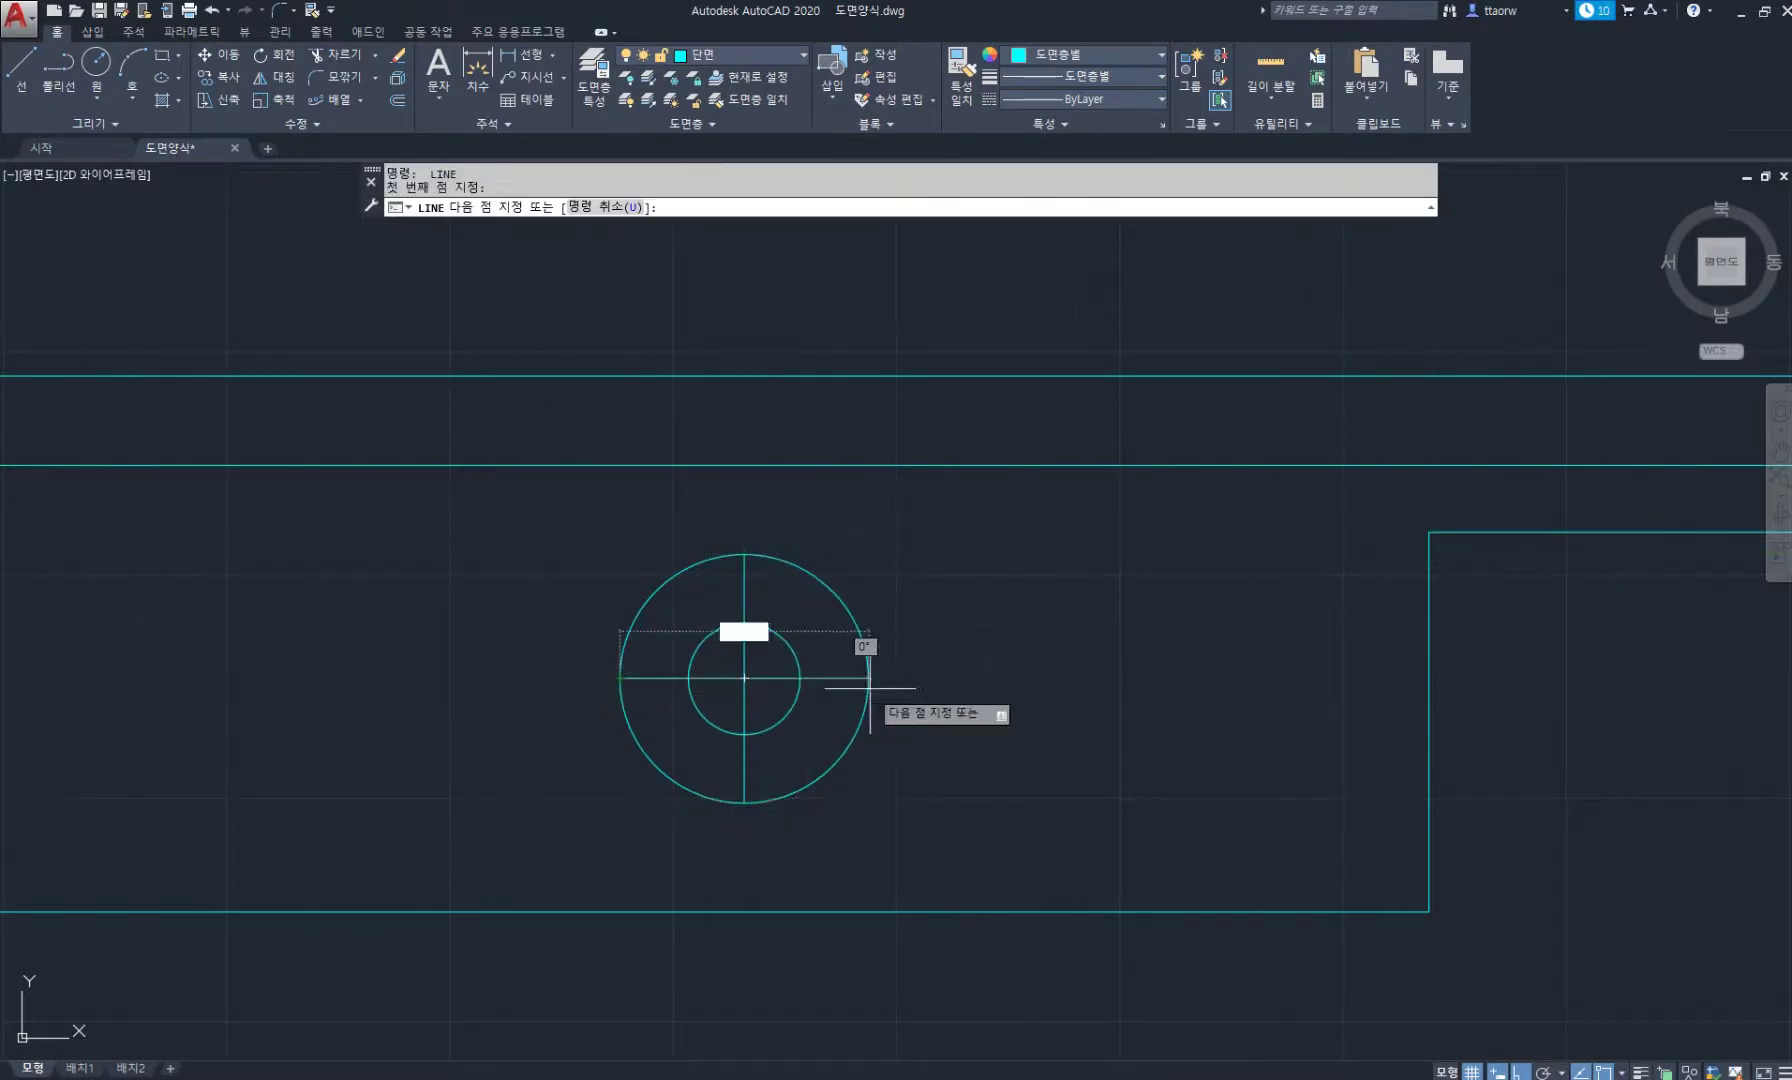
{"action": "left_click", "coordinate": [869, 678]}
{"action": "key", "text": "Escape"}
{"action": "left_click", "coordinate": [834, 591]}
{"action": "key", "text": "Delete"}
Array the heating pipe symbol along the upper indoor floor line as a path array with a spacing of 250.
{"action": "scroll", "coordinate": [870, 592], "scroll_direction": "down", "scroll_amount": 6}
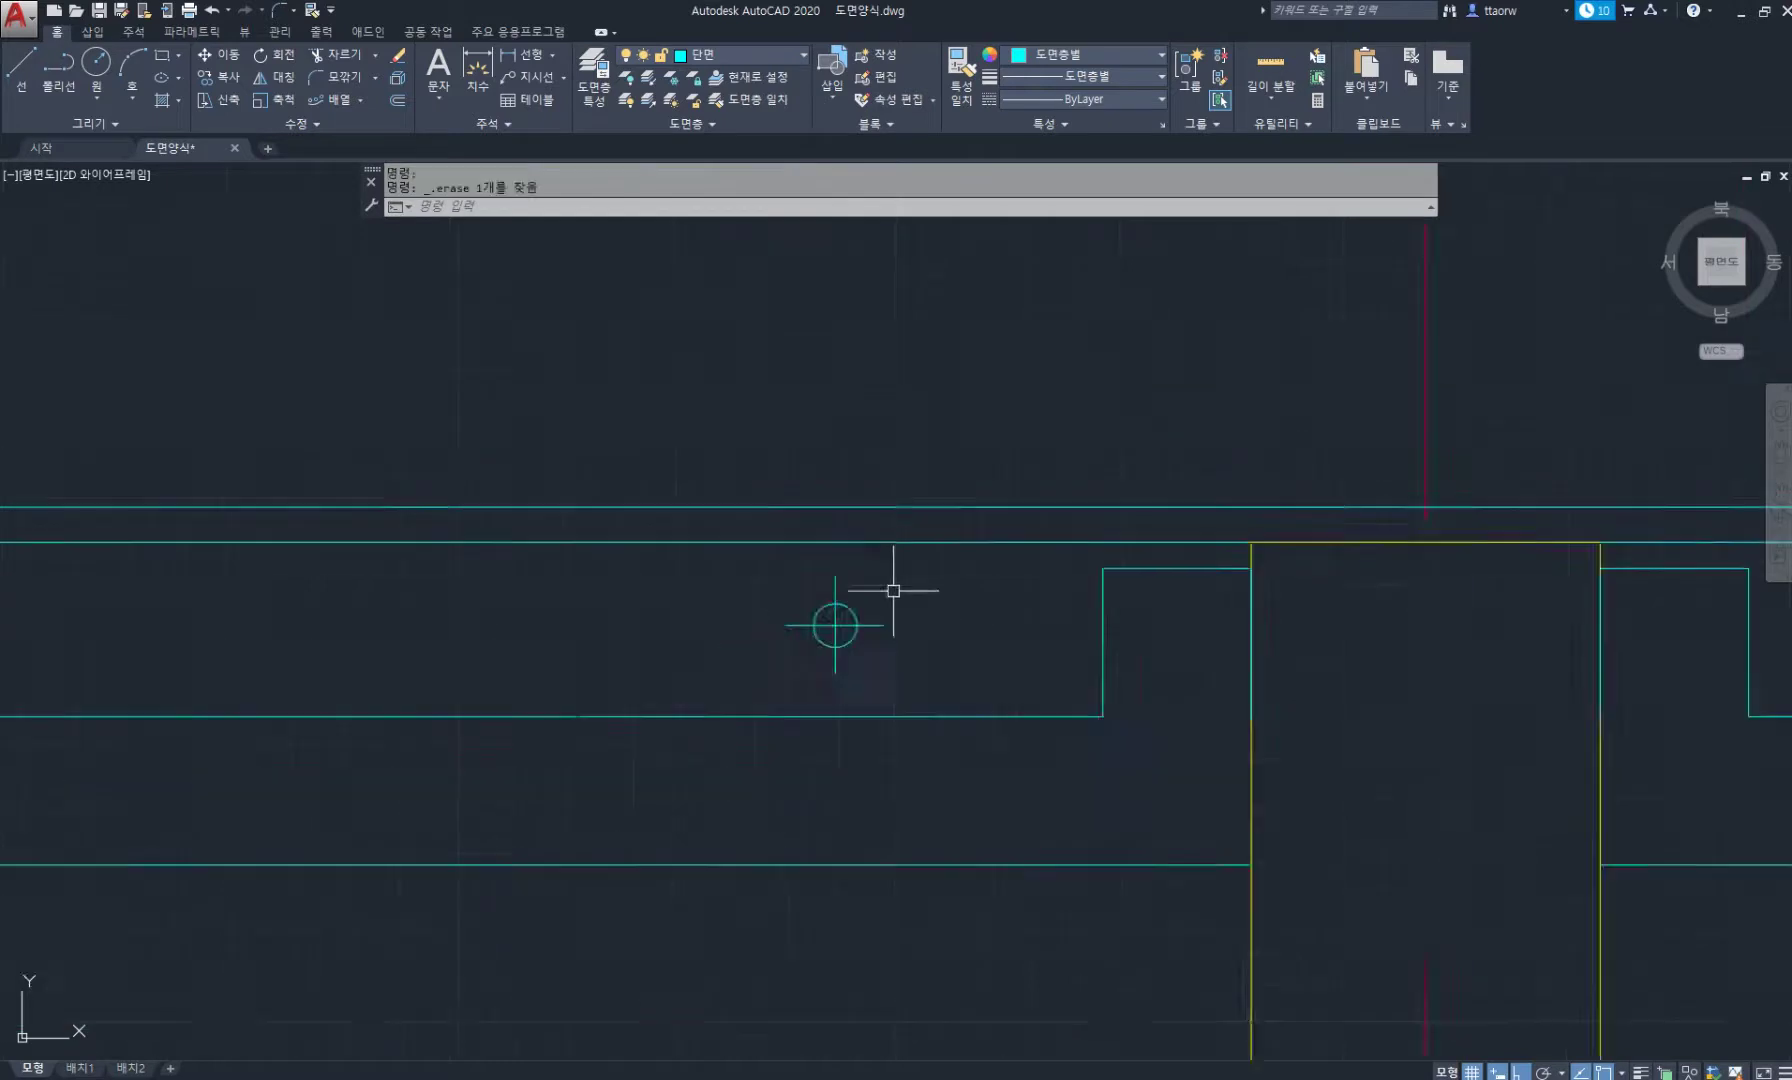
{"action": "left_click", "coordinate": [321, 102]}
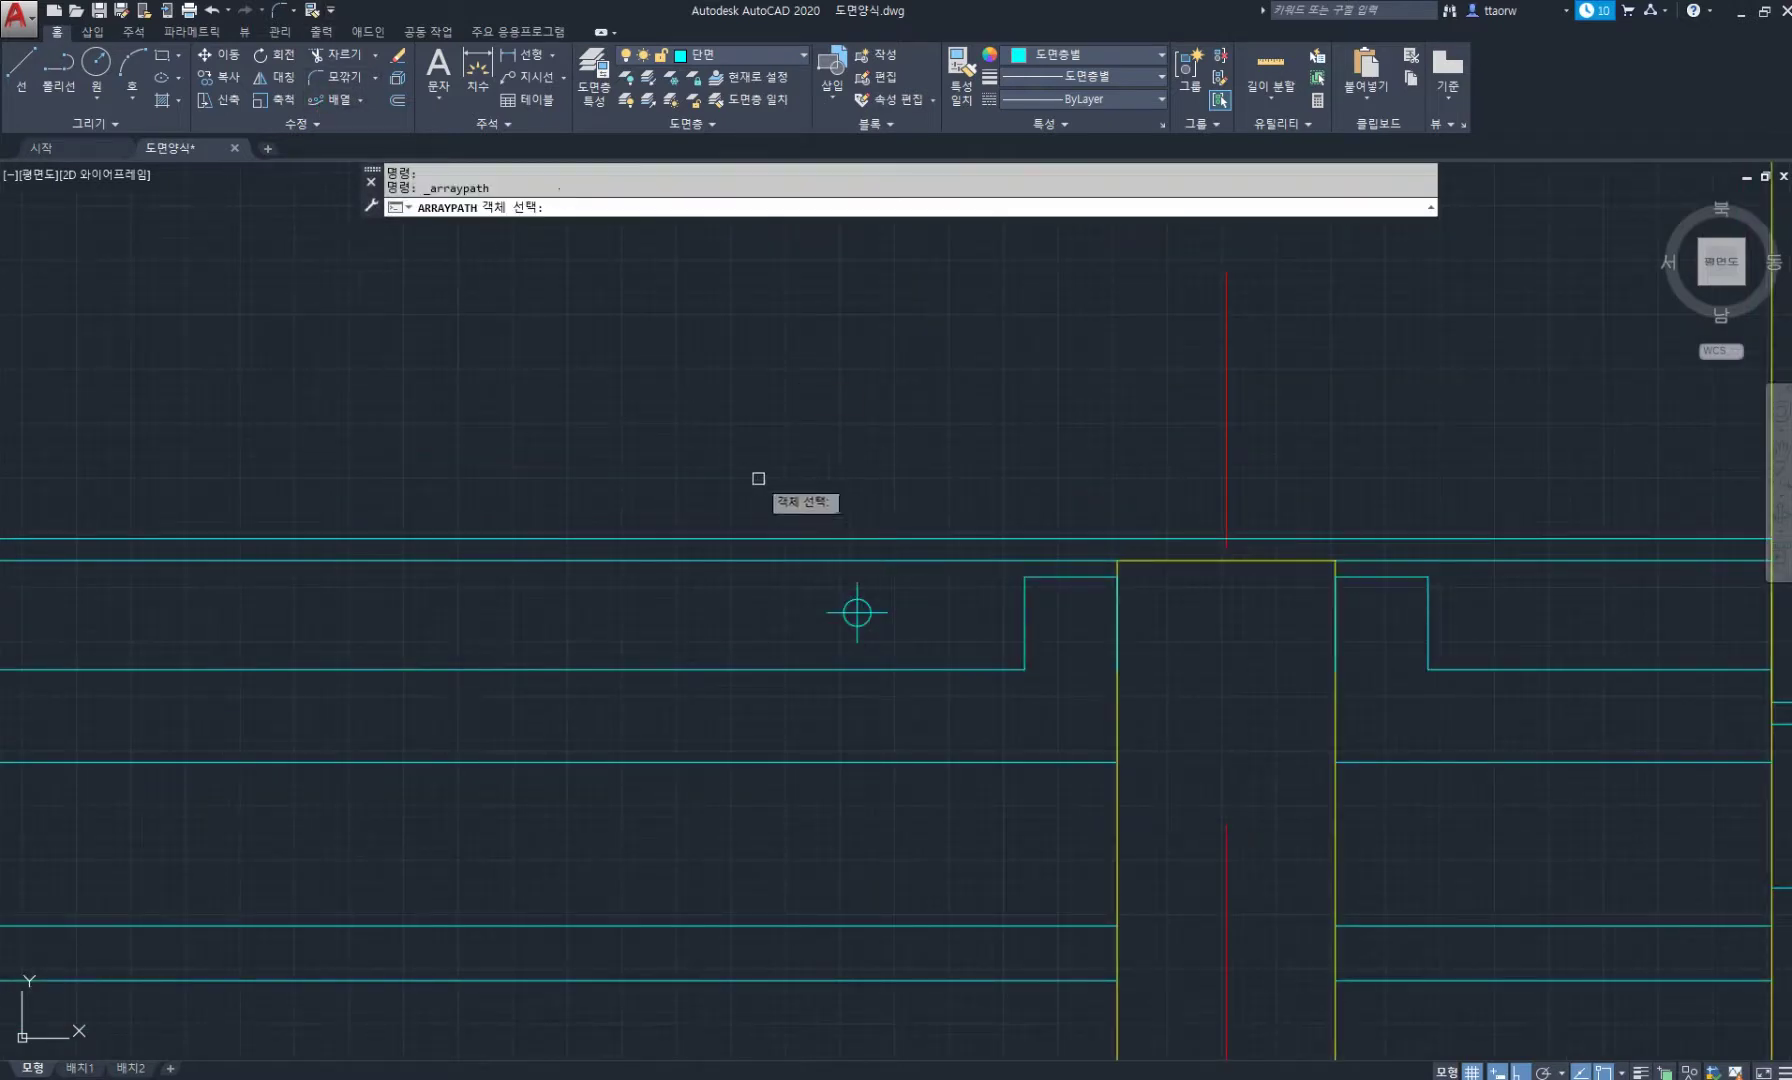
{"action": "left_click", "coordinate": [758, 480]}
{"action": "left_click", "coordinate": [935, 656]}
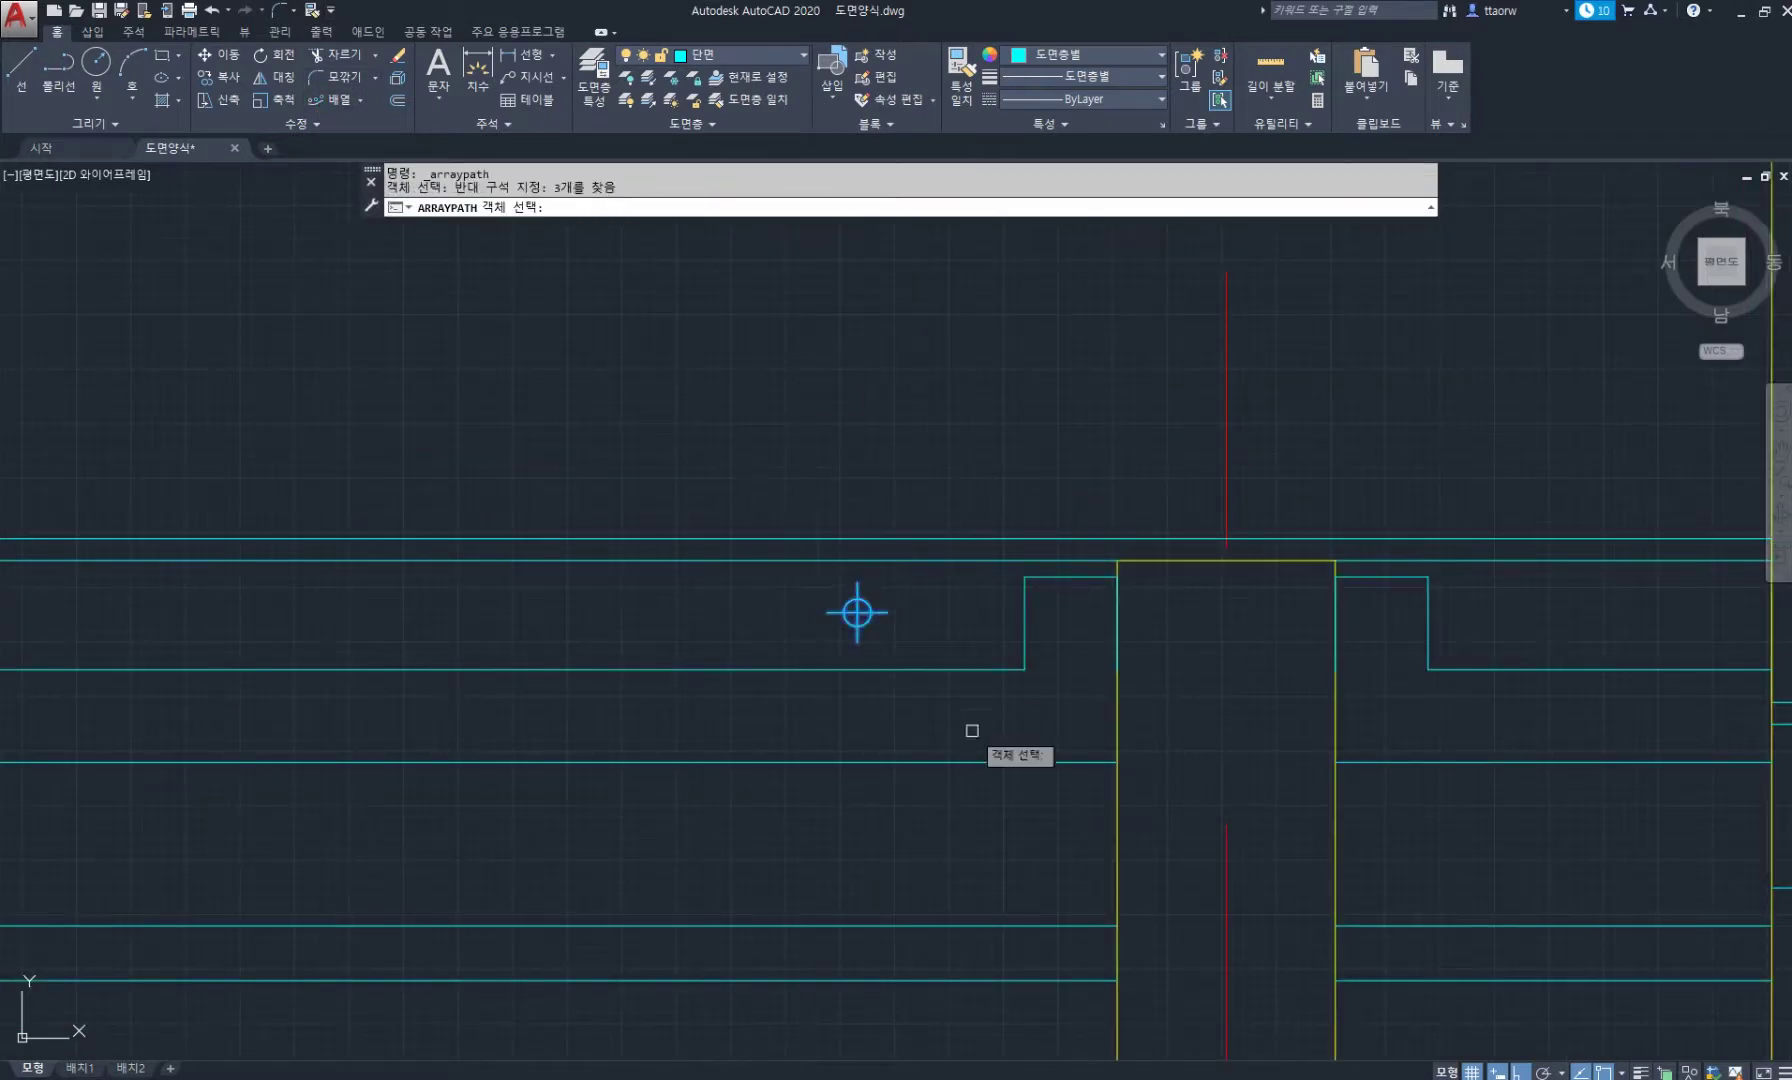
{"action": "left_click", "coordinate": [928, 562]}
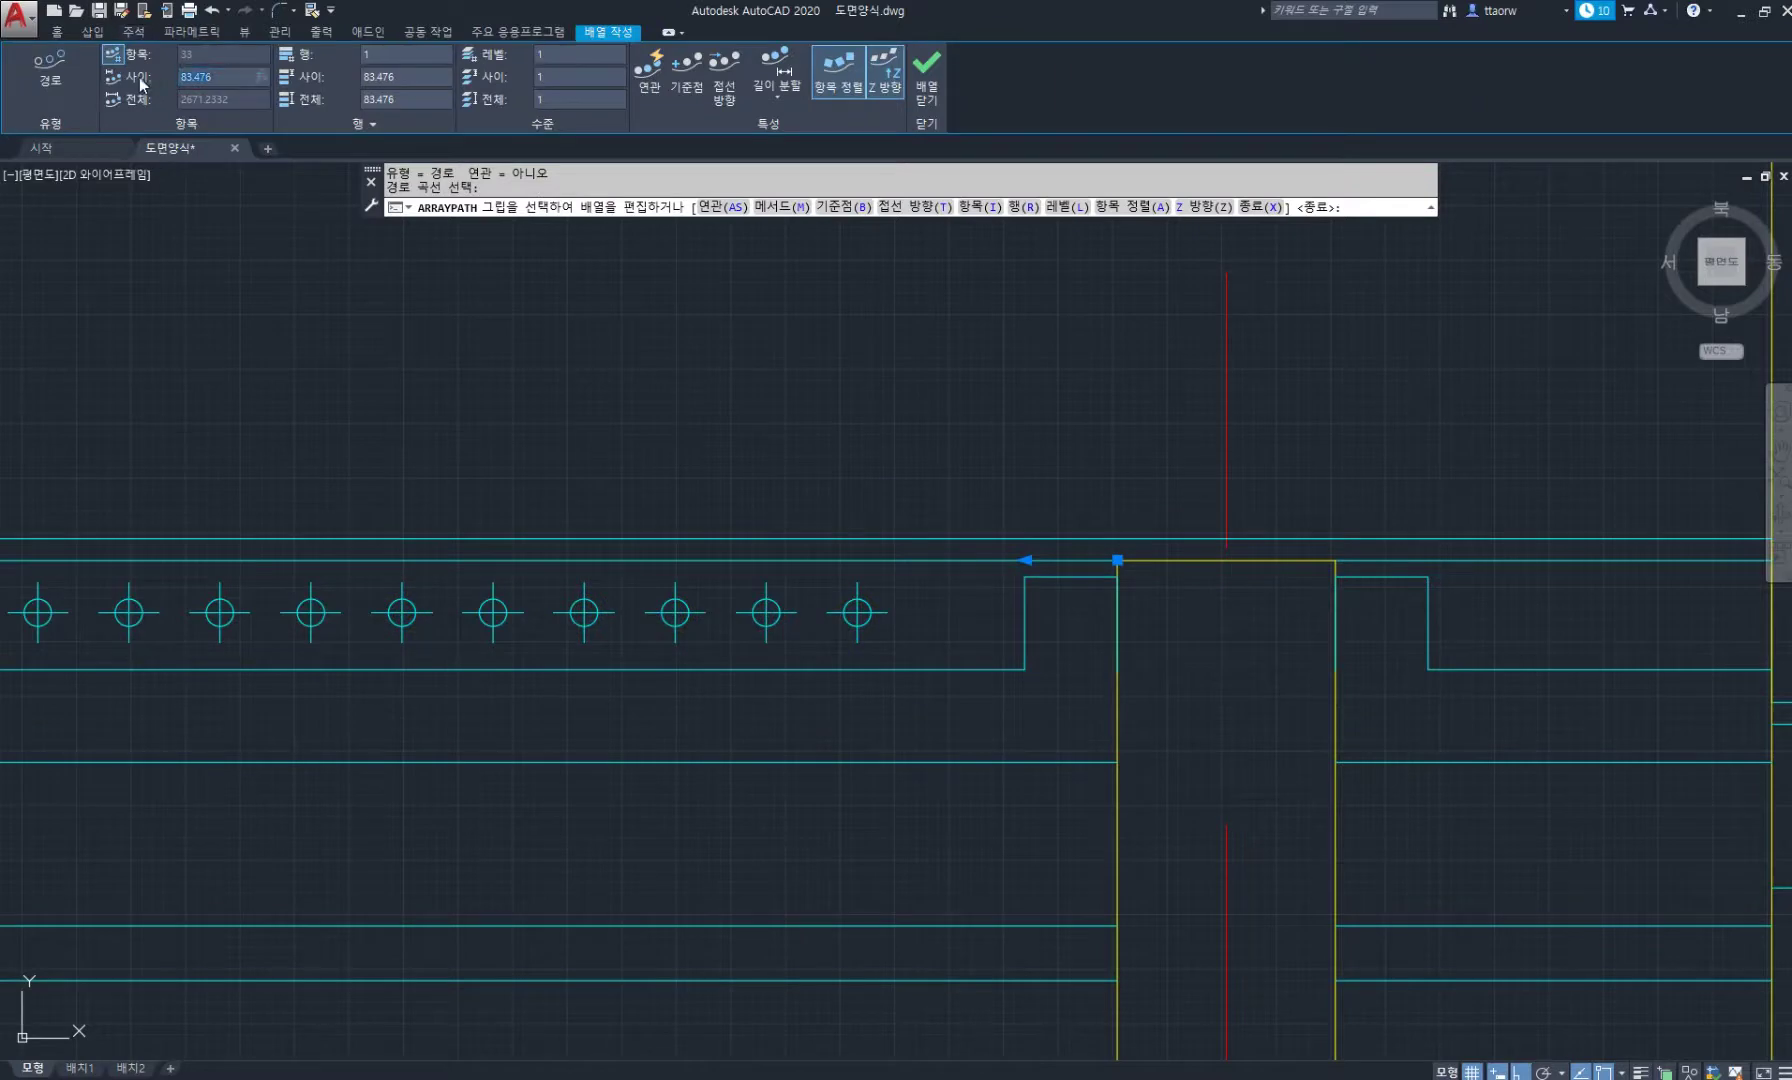
{"action": "type", "text": "250"}
{"action": "key", "text": "Return"}
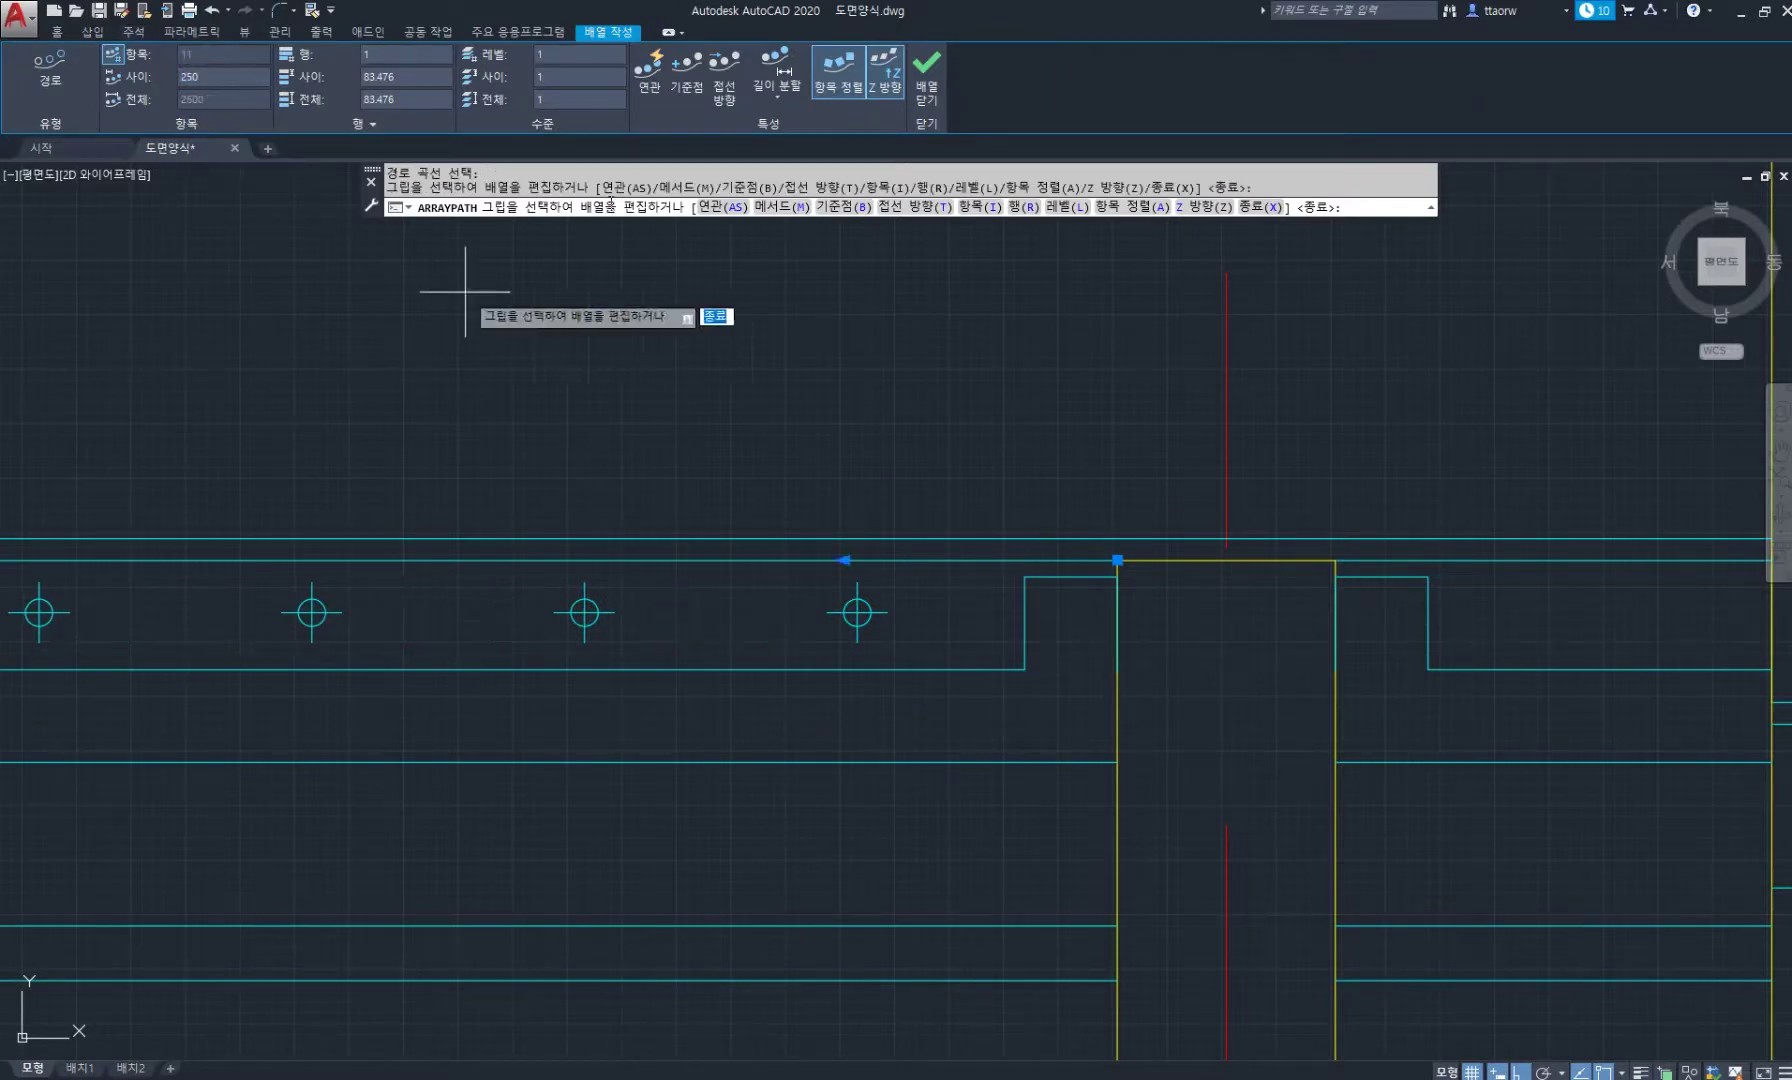
{"action": "left_click", "coordinate": [939, 85]}
{"action": "scroll", "coordinate": [872, 272], "scroll_direction": "down", "scroll_amount": 5}
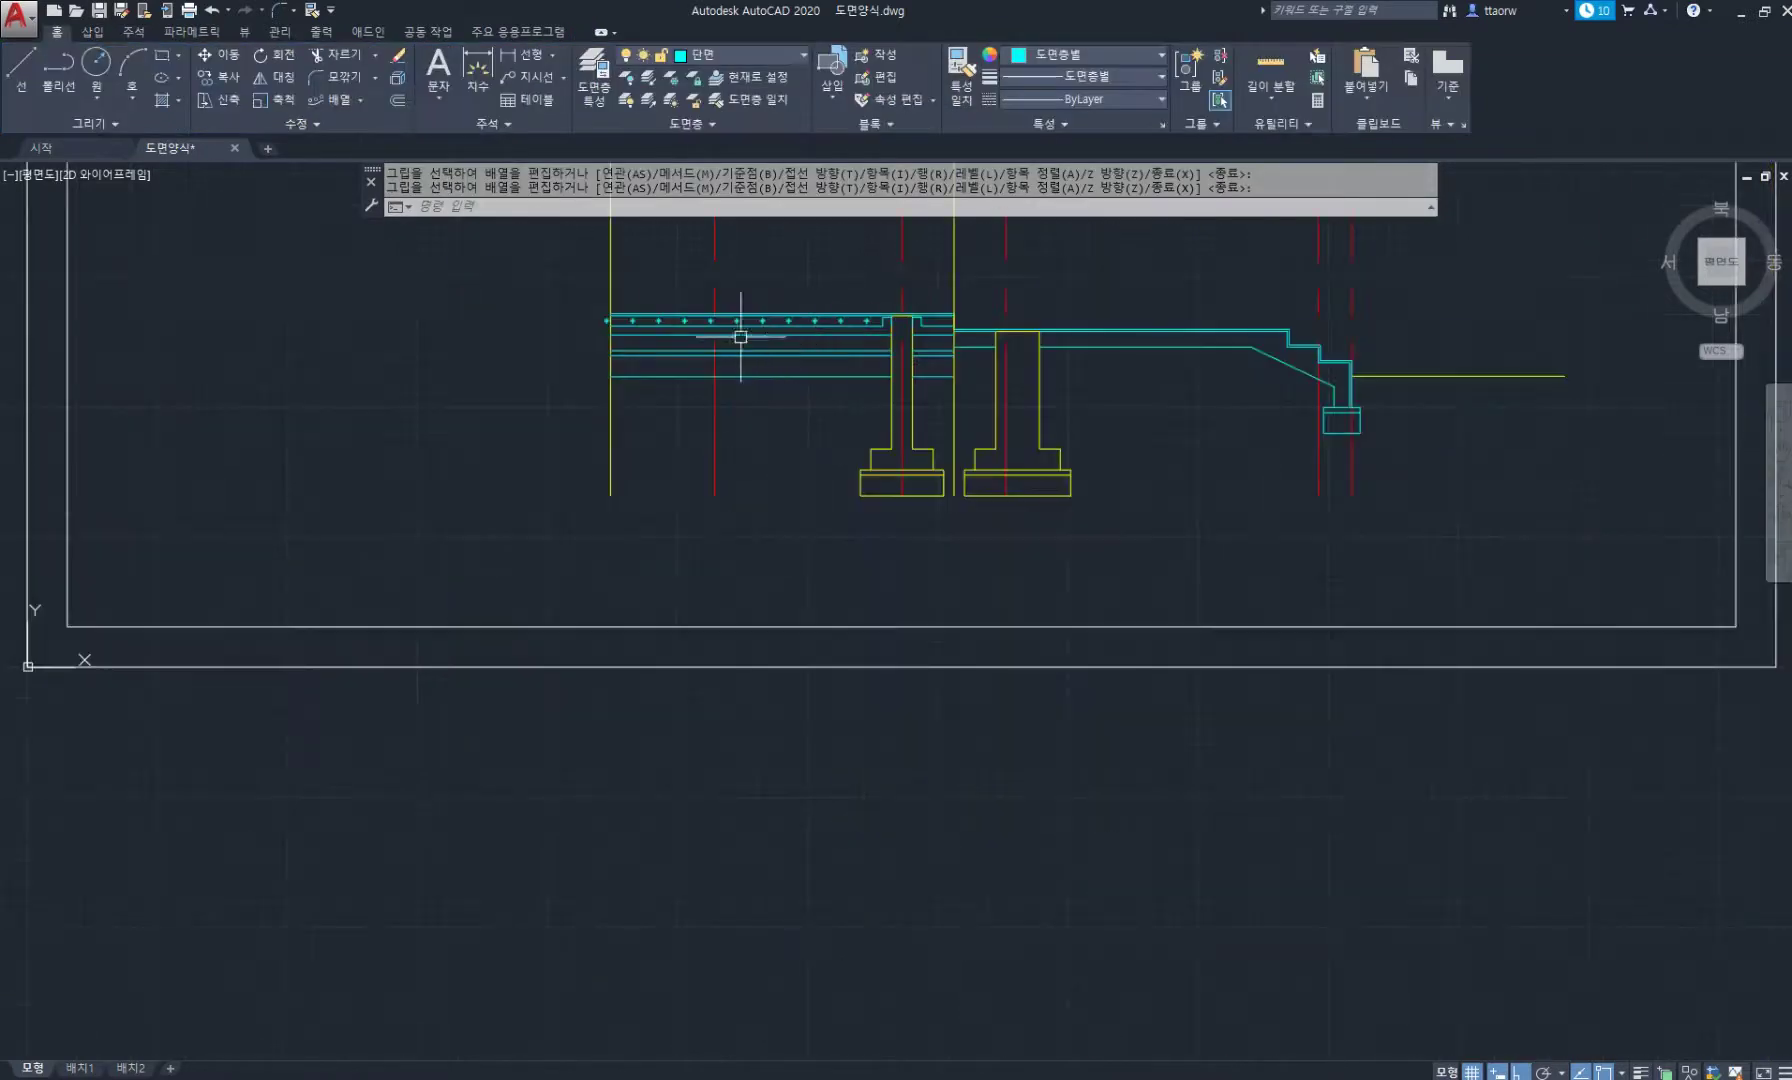
Move the end pipe symbol lying outside the outer wall line into the short floor section on the other side of the indoor foundation wall.
{"action": "scroll", "coordinate": [740, 336], "scroll_direction": "up", "scroll_amount": 5}
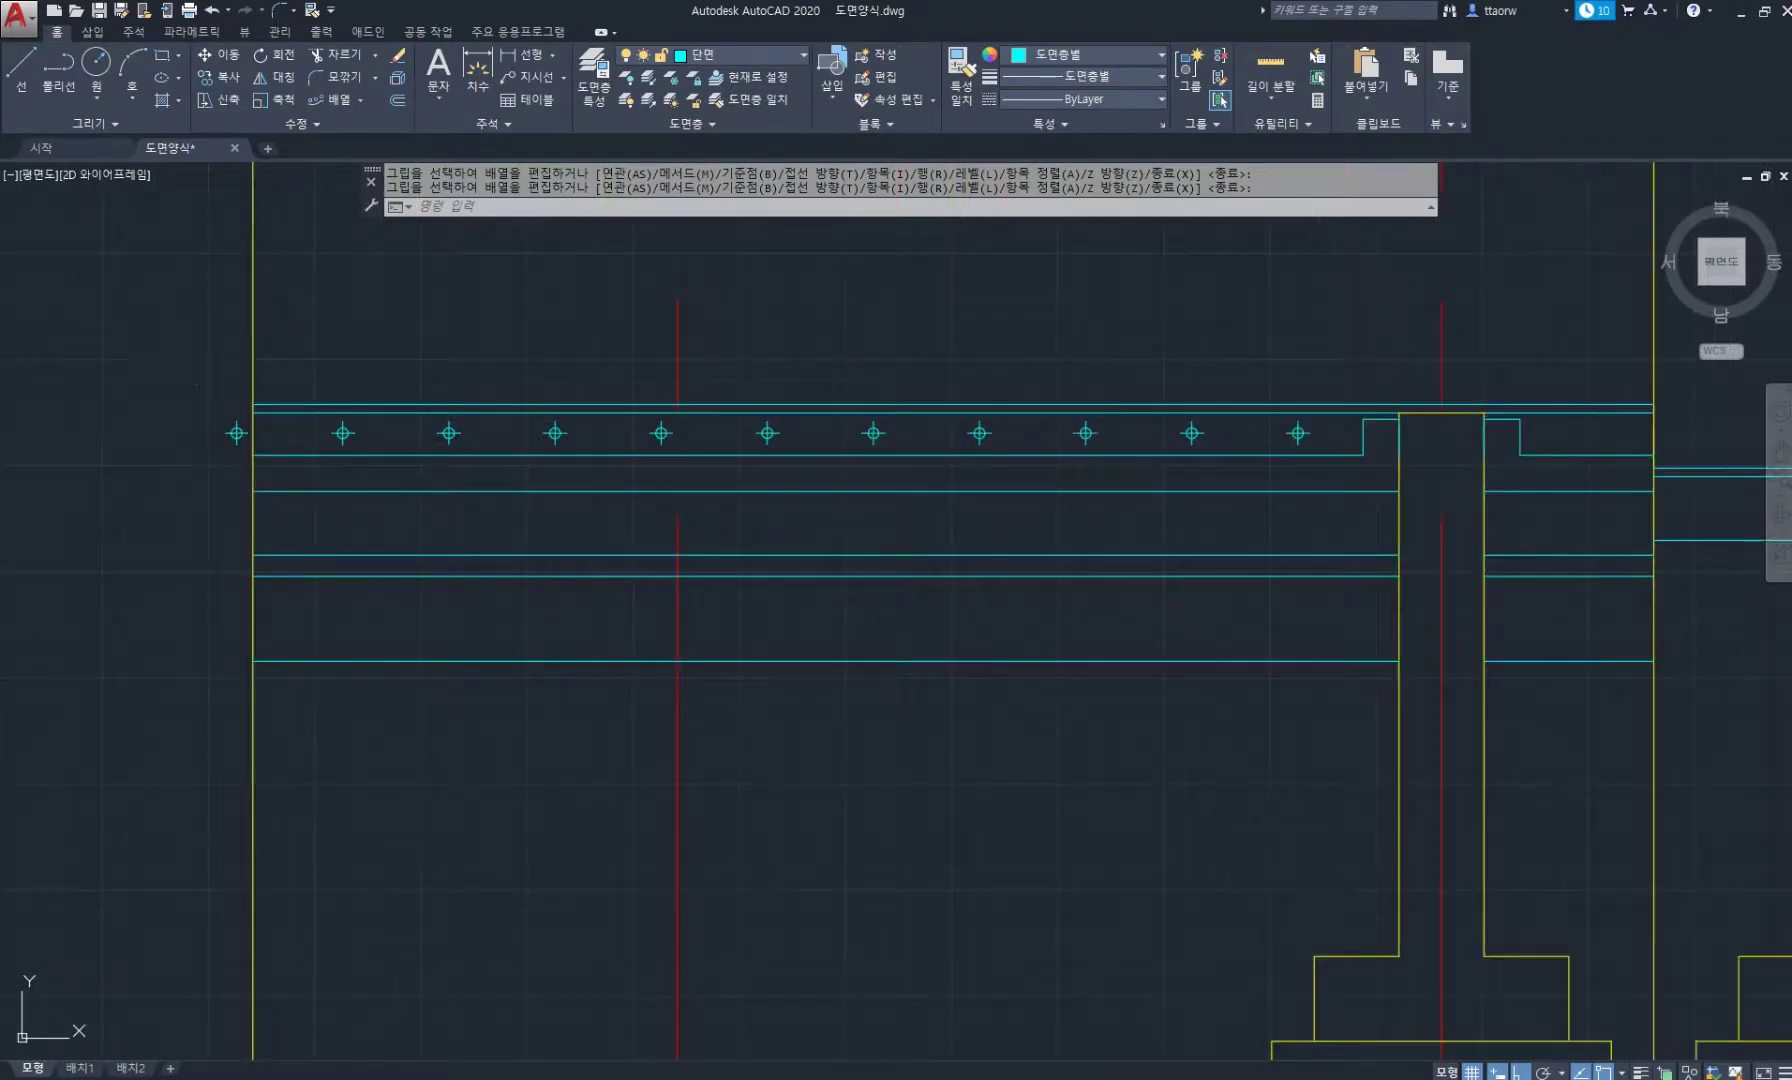
{"action": "type", "text": "m"}
{"action": "key", "text": "space"}
{"action": "left_click", "coordinate": [197, 361]}
{"action": "left_click", "coordinate": [284, 474]}
{"action": "key", "text": "space"}
{"action": "left_click", "coordinate": [113, 489]}
{"action": "middle_click_drag", "start_coordinate": [1560, 538], "coordinate": [870, 590]}
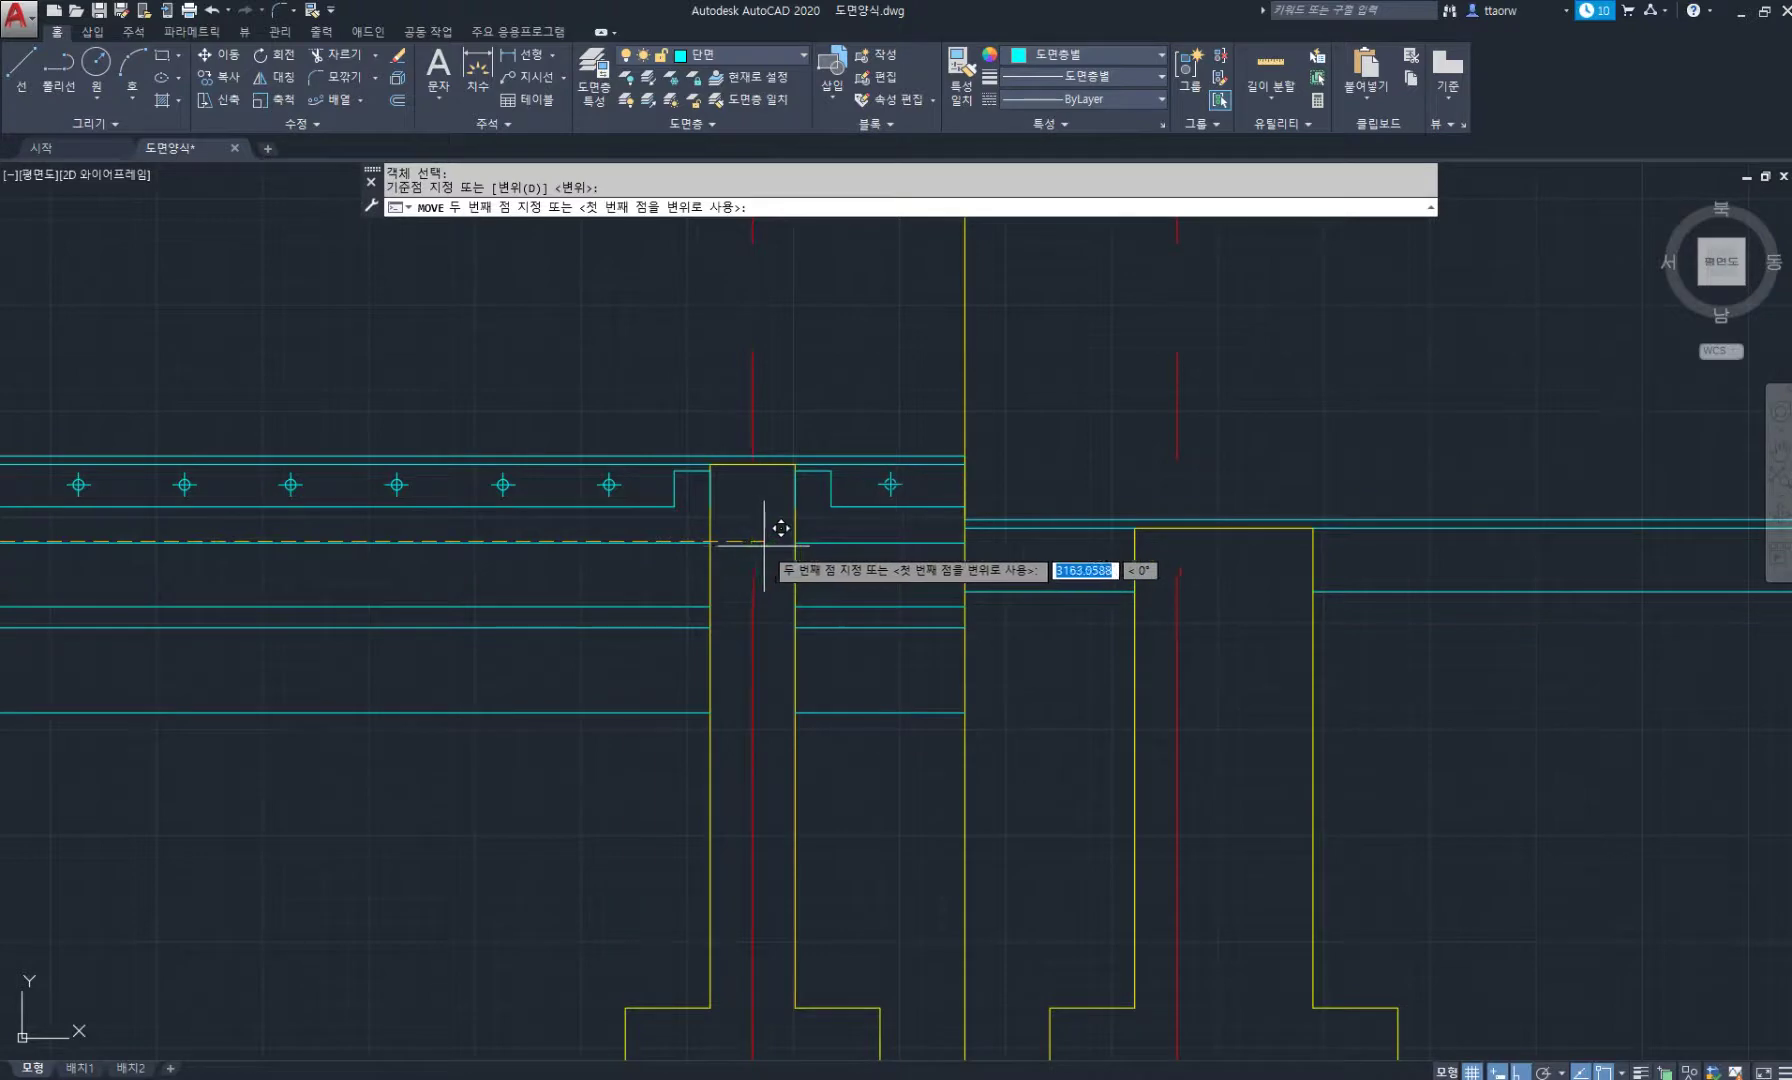
{"action": "scroll", "coordinate": [772, 540], "scroll_direction": "down", "scroll_amount": 4}
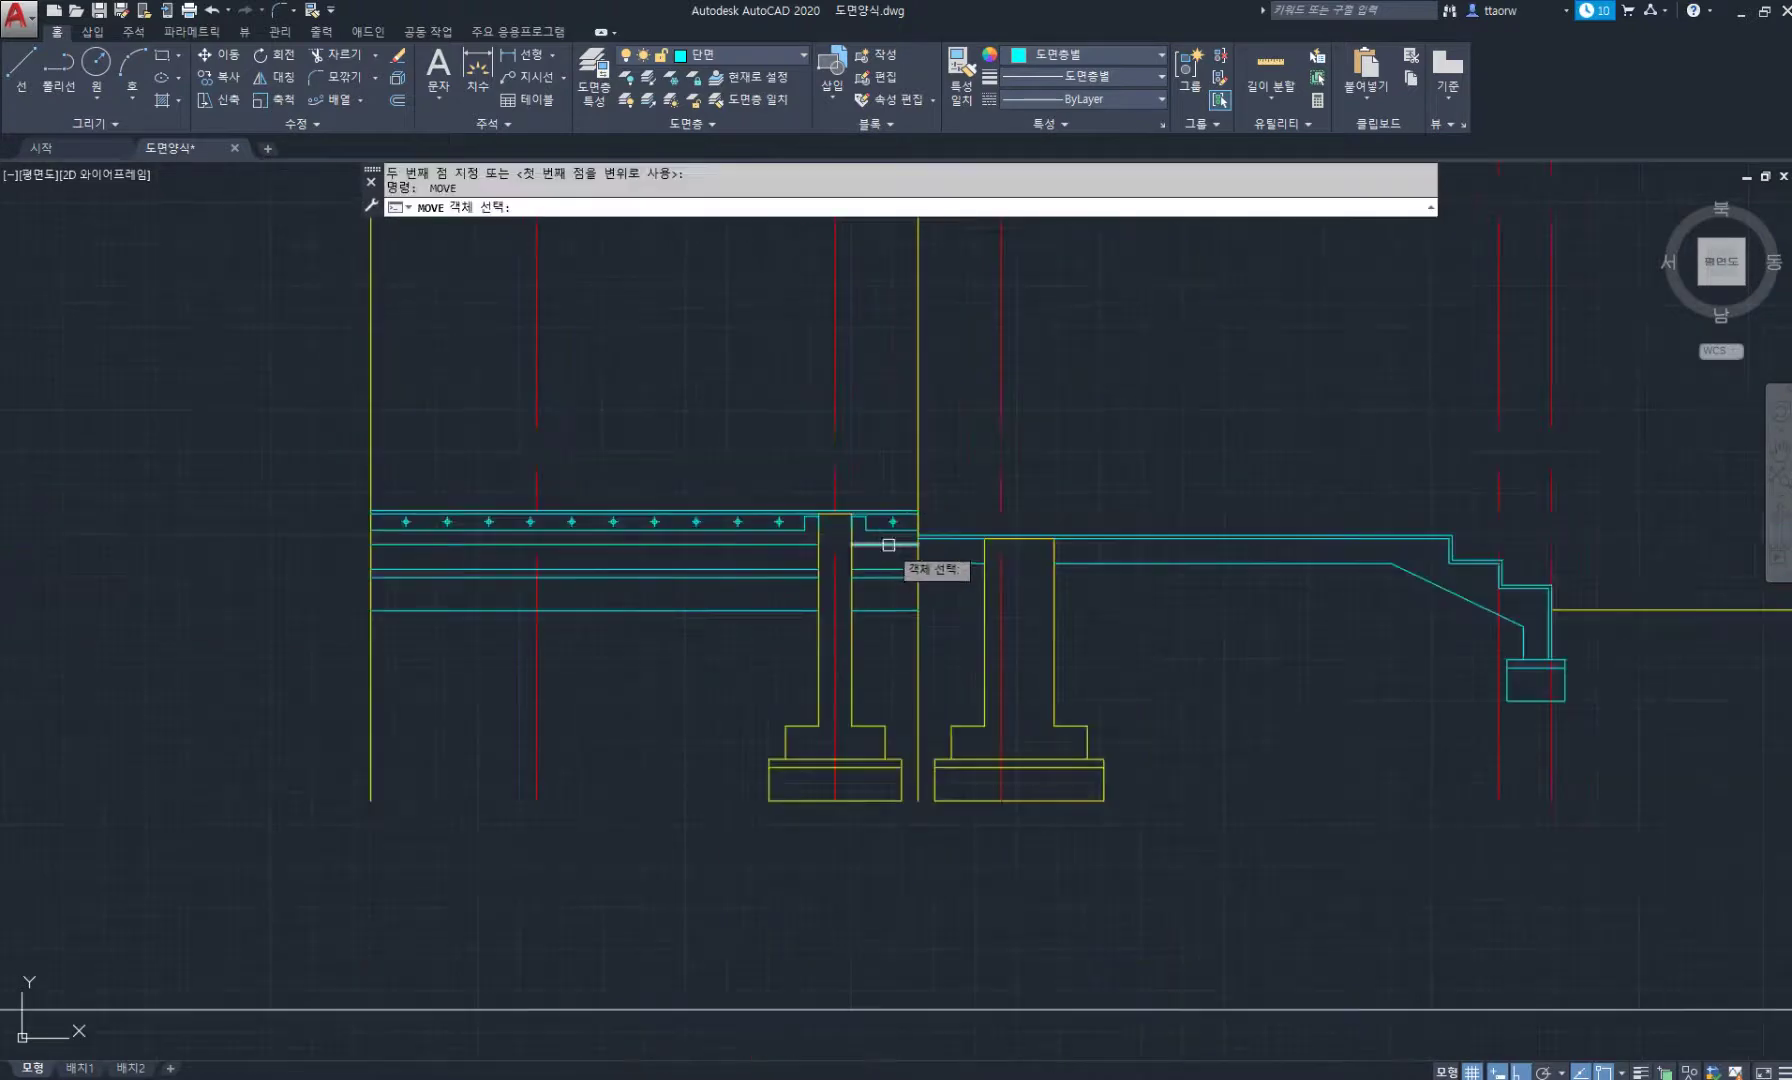
{"action": "key", "text": "Escape"}
{"action": "middle_click_drag", "start_coordinate": [916, 440], "coordinate": [761, 523]}
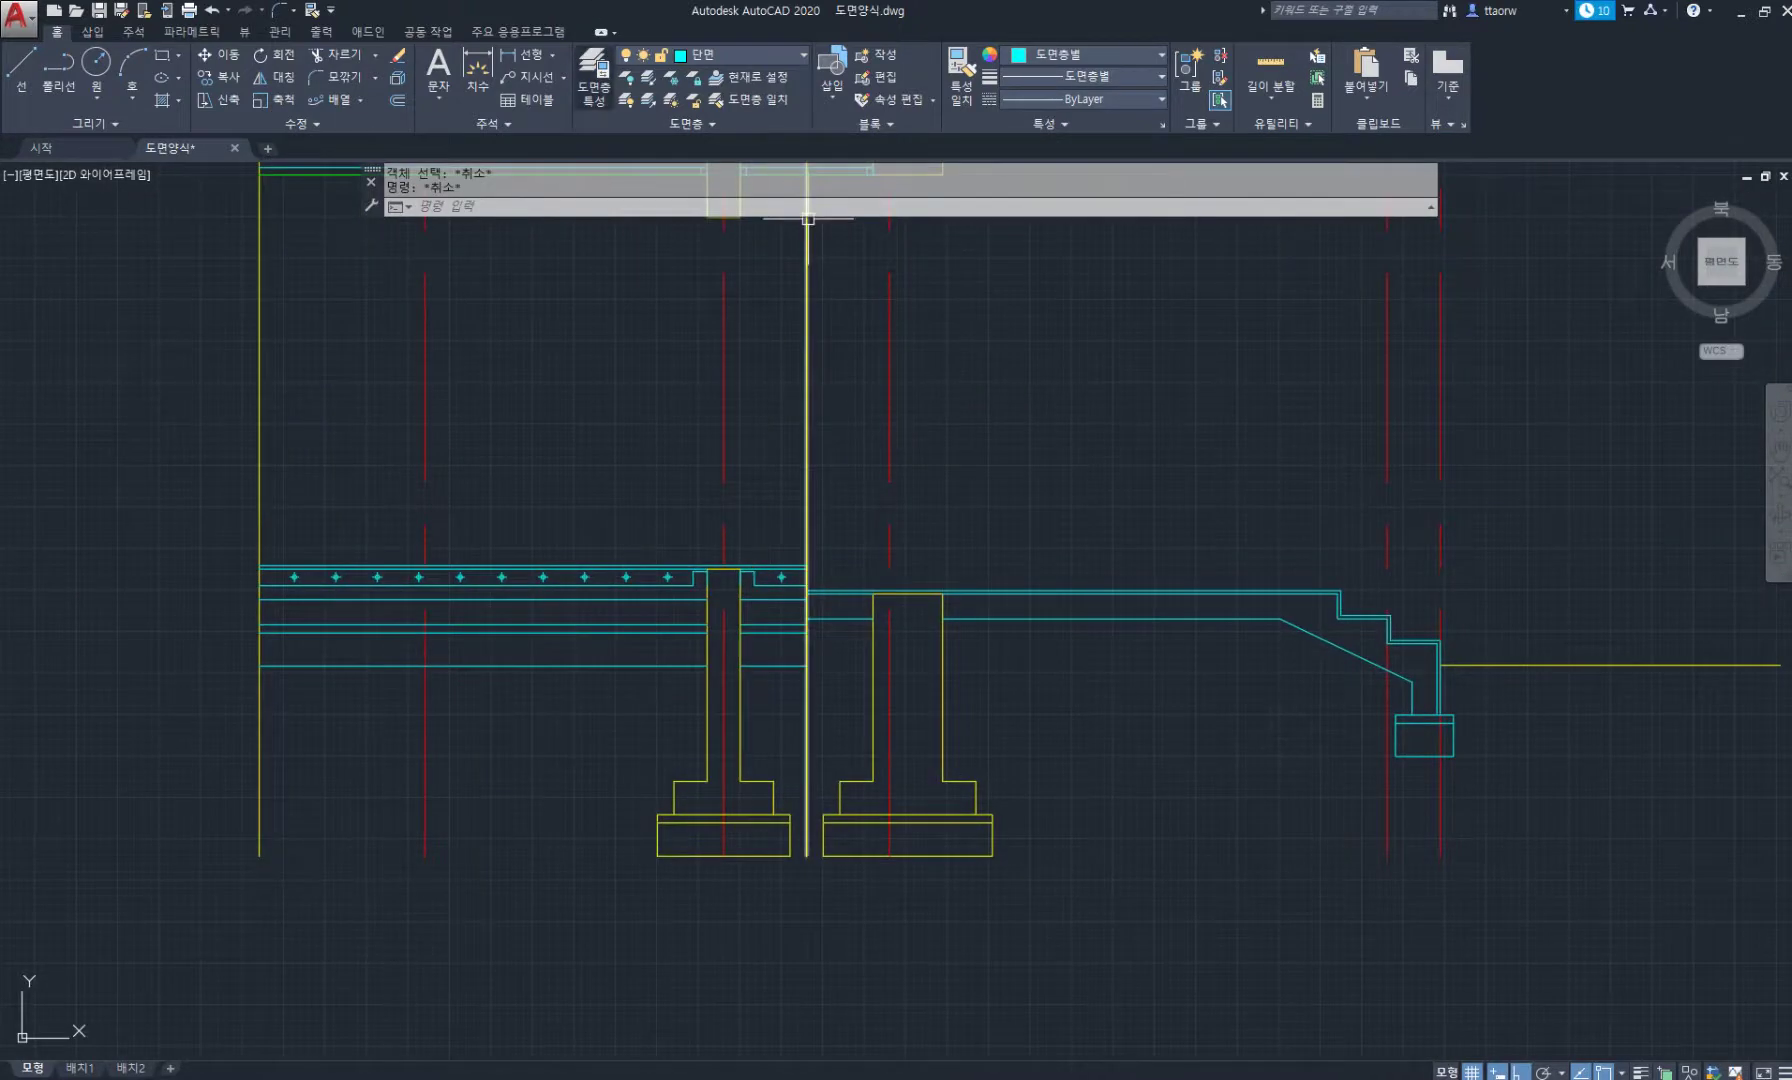
{"action": "scroll", "coordinate": [608, 420], "scroll_direction": "down", "scroll_amount": 2}
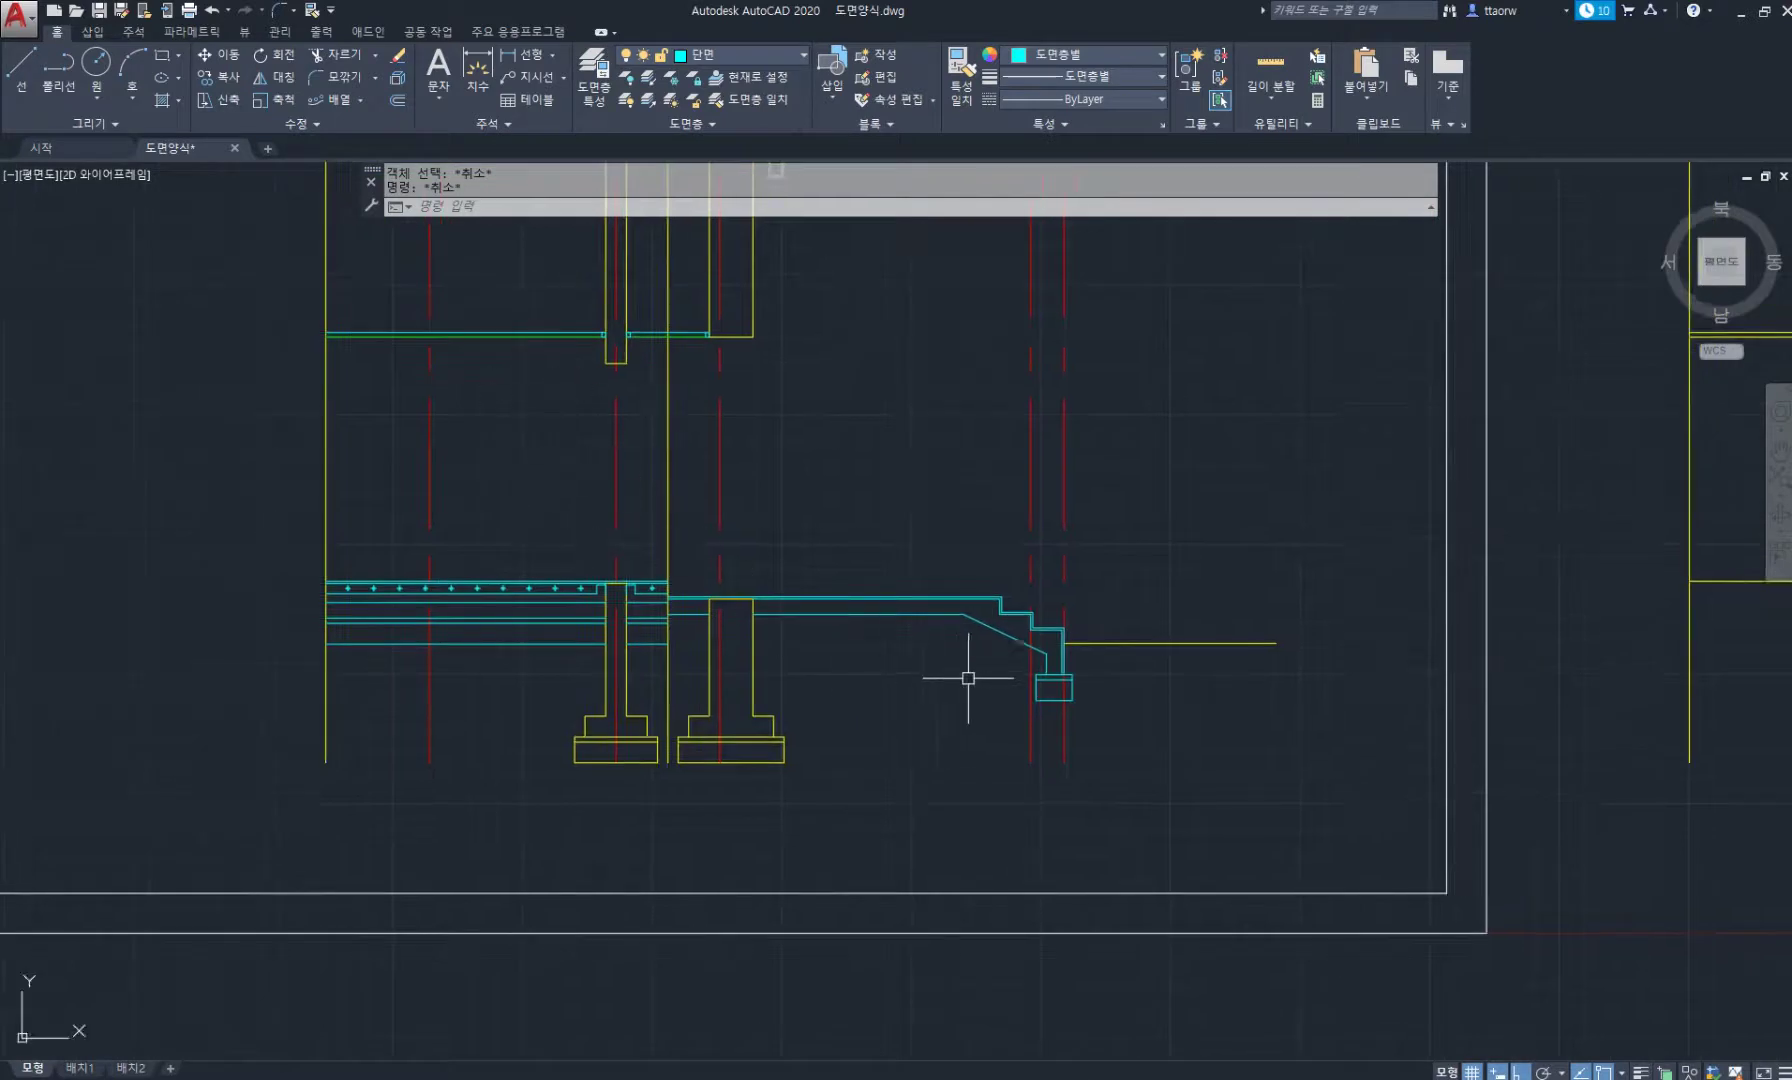
{"action": "scroll", "coordinate": [968, 678], "scroll_direction": "up", "scroll_amount": 4}
{"action": "type", "text": "l"}
{"action": "key", "text": "space"}
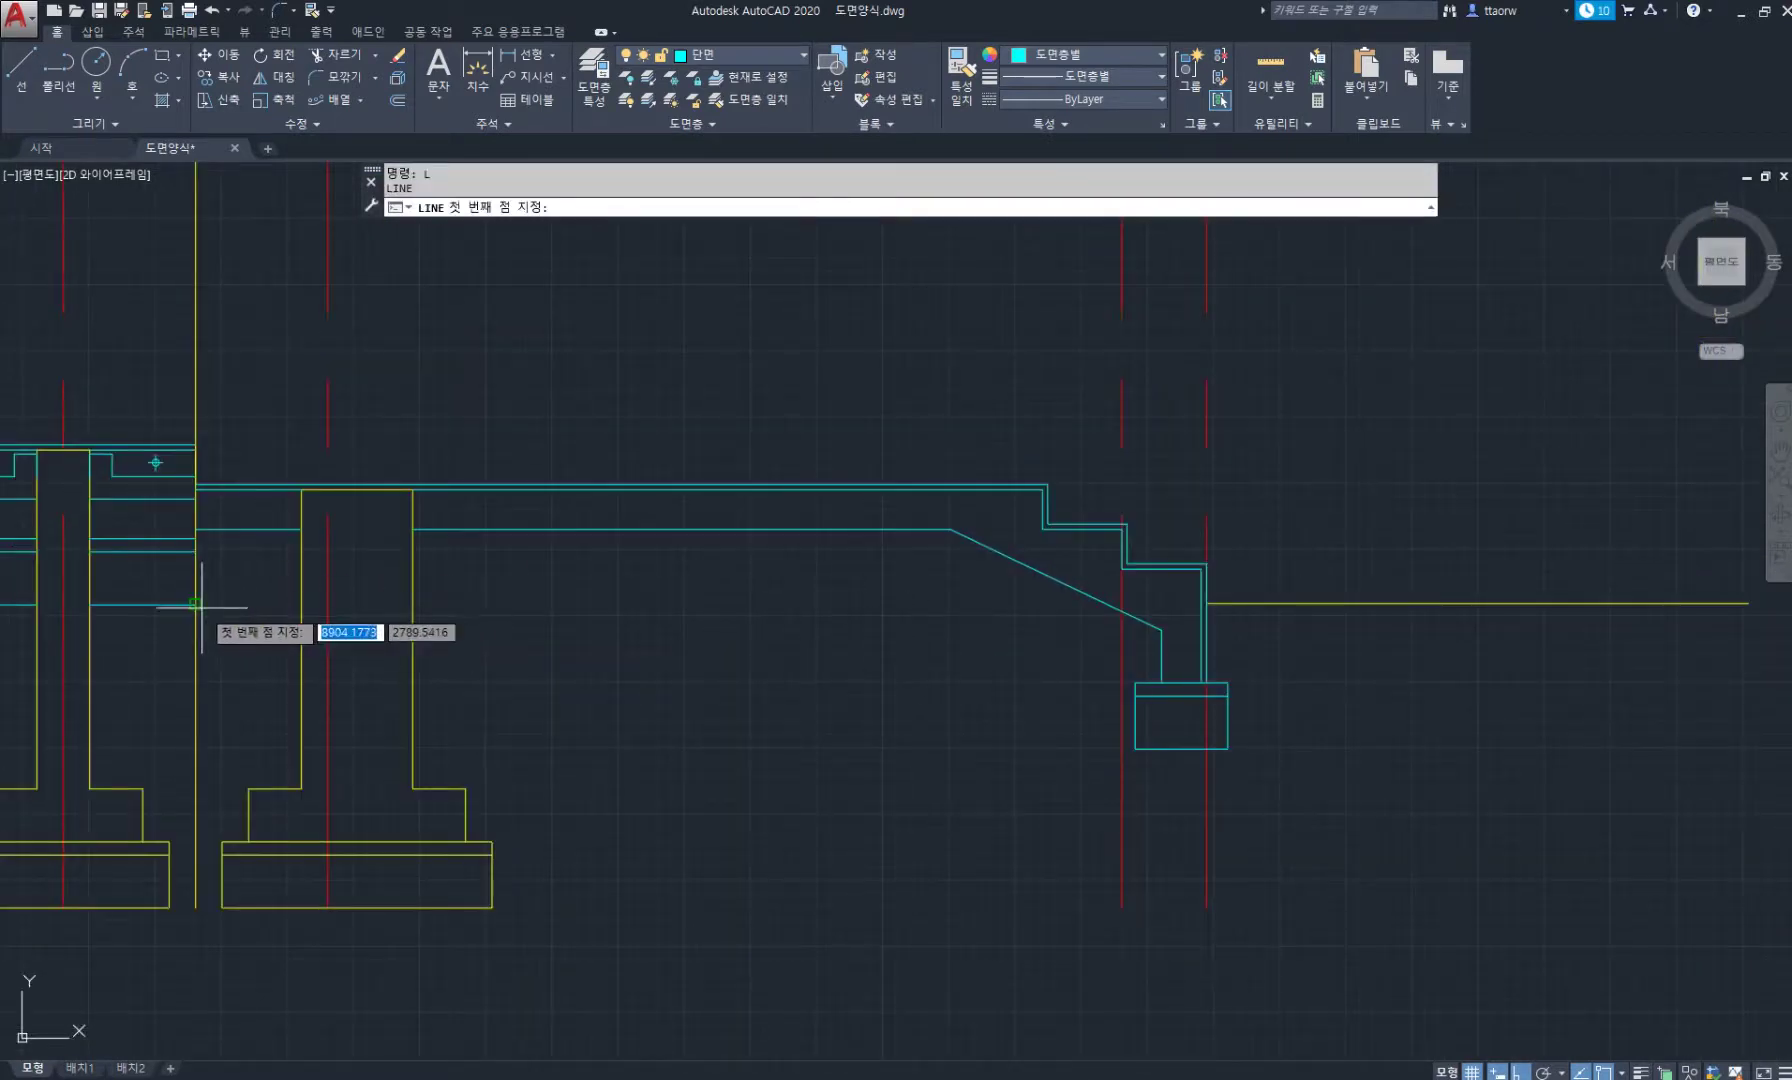
{"action": "left_click", "coordinate": [198, 604]}
{"action": "left_click", "coordinate": [300, 604]}
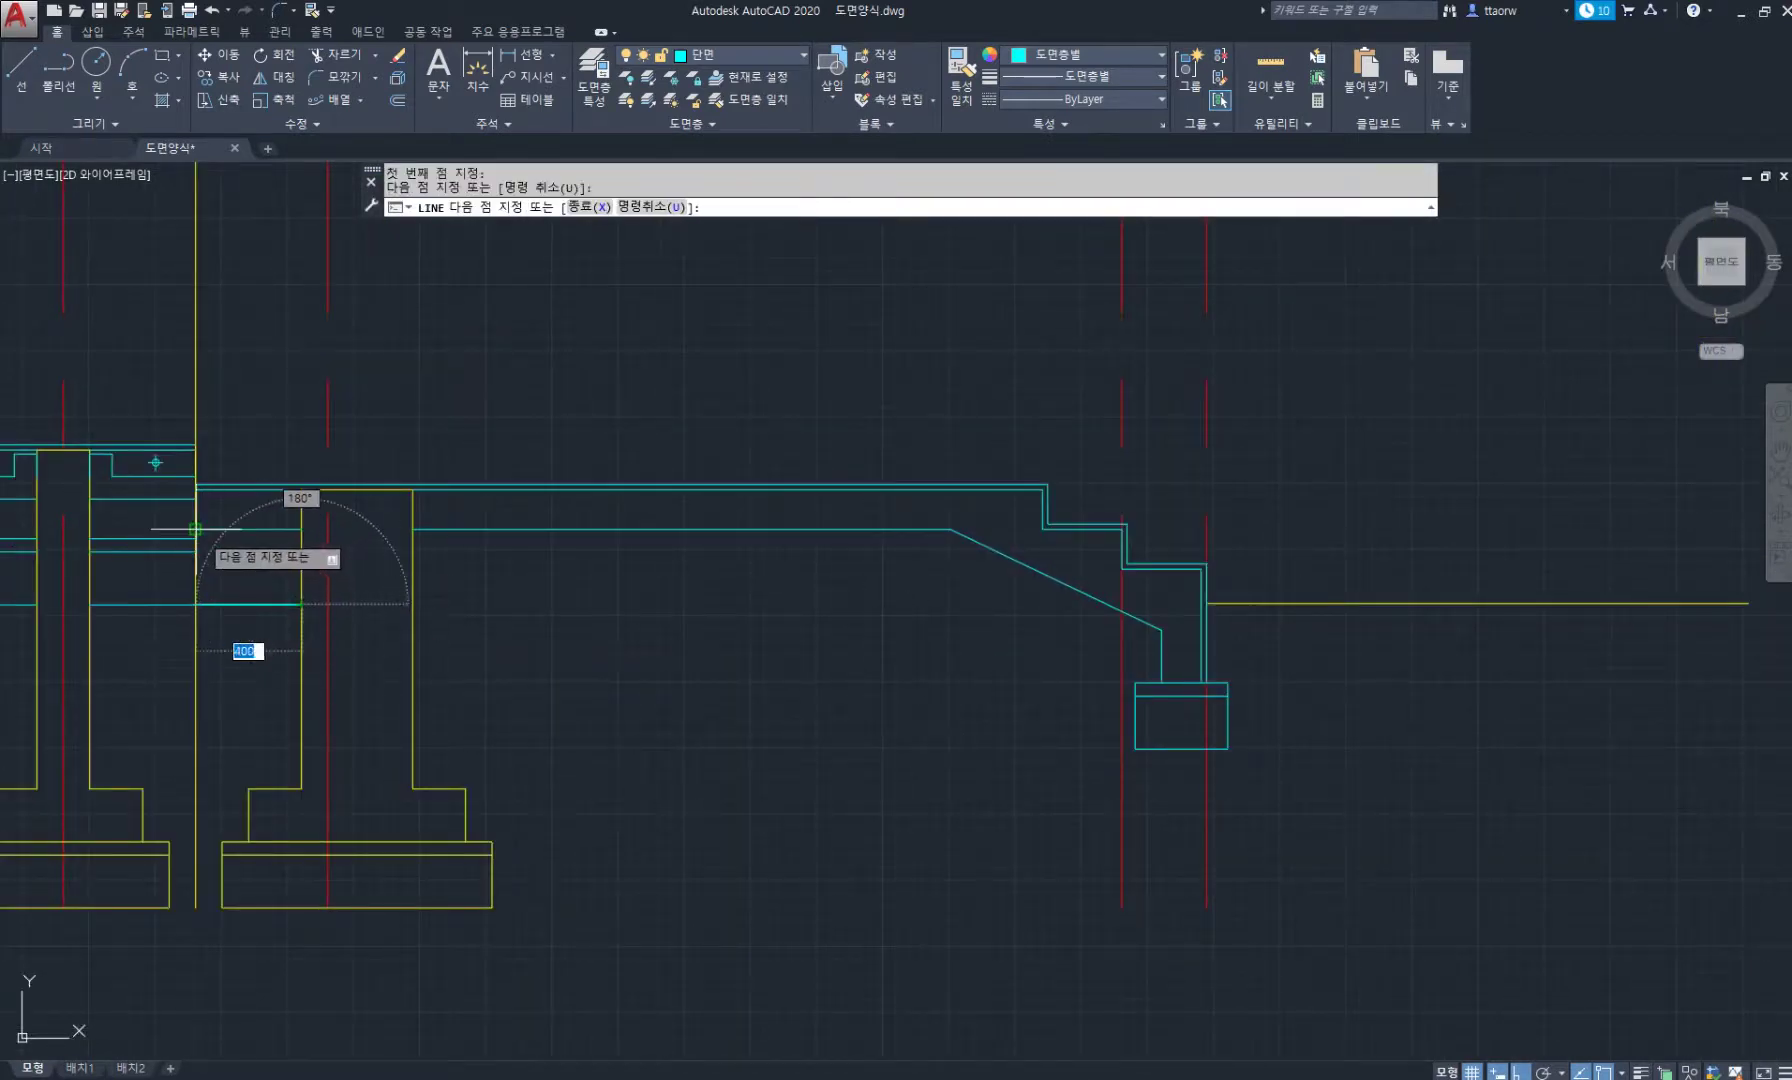
{"action": "left_click", "coordinate": [197, 530]}
{"action": "key", "text": "space"}
{"action": "middle_click_drag", "start_coordinate": [397, 593], "coordinate": [600, 597]}
{"action": "left_click", "coordinate": [498, 612]}
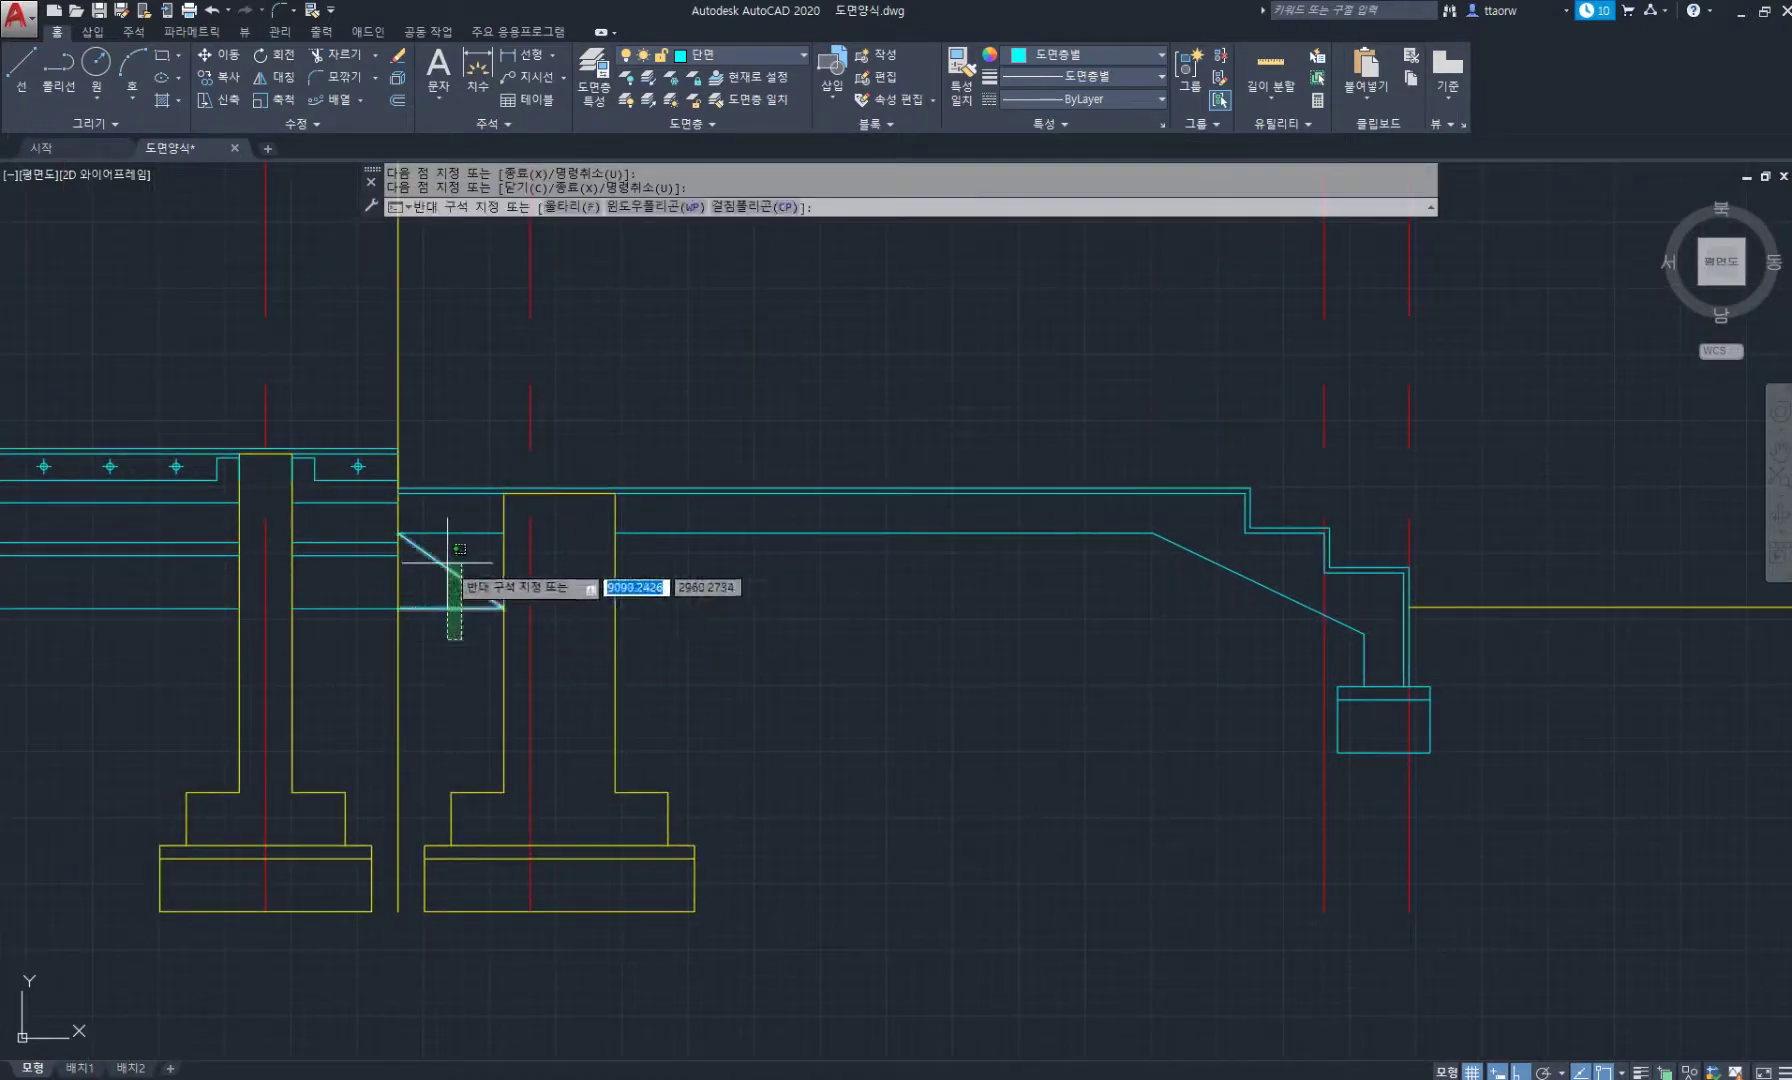
{"action": "left_click", "coordinate": [402, 518]}
{"action": "key", "text": "Delete"}
Draw a ground-level line from the terrace's outer edge to the foundation wall and two crossing diagonals in the fill area beneath the terrace slab.
{"action": "type", "text": "l"}
{"action": "key", "text": "space"}
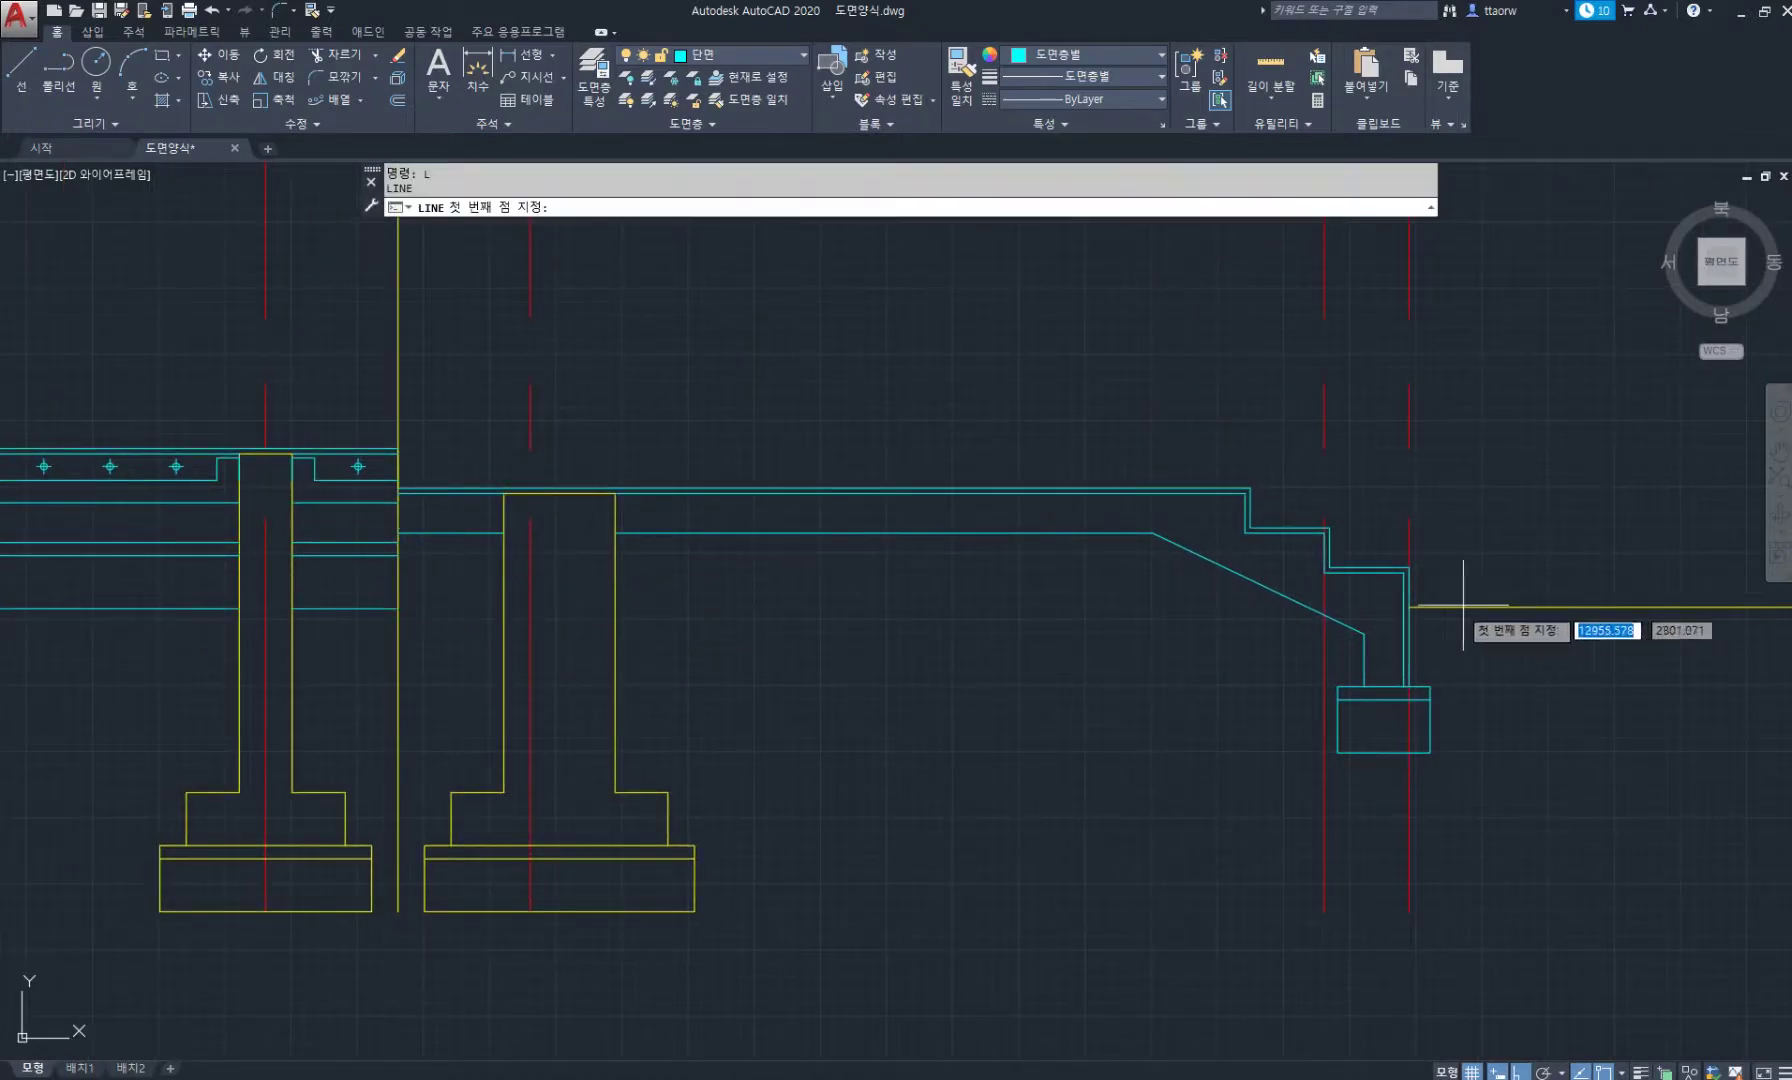
{"action": "left_click", "coordinate": [1410, 606]}
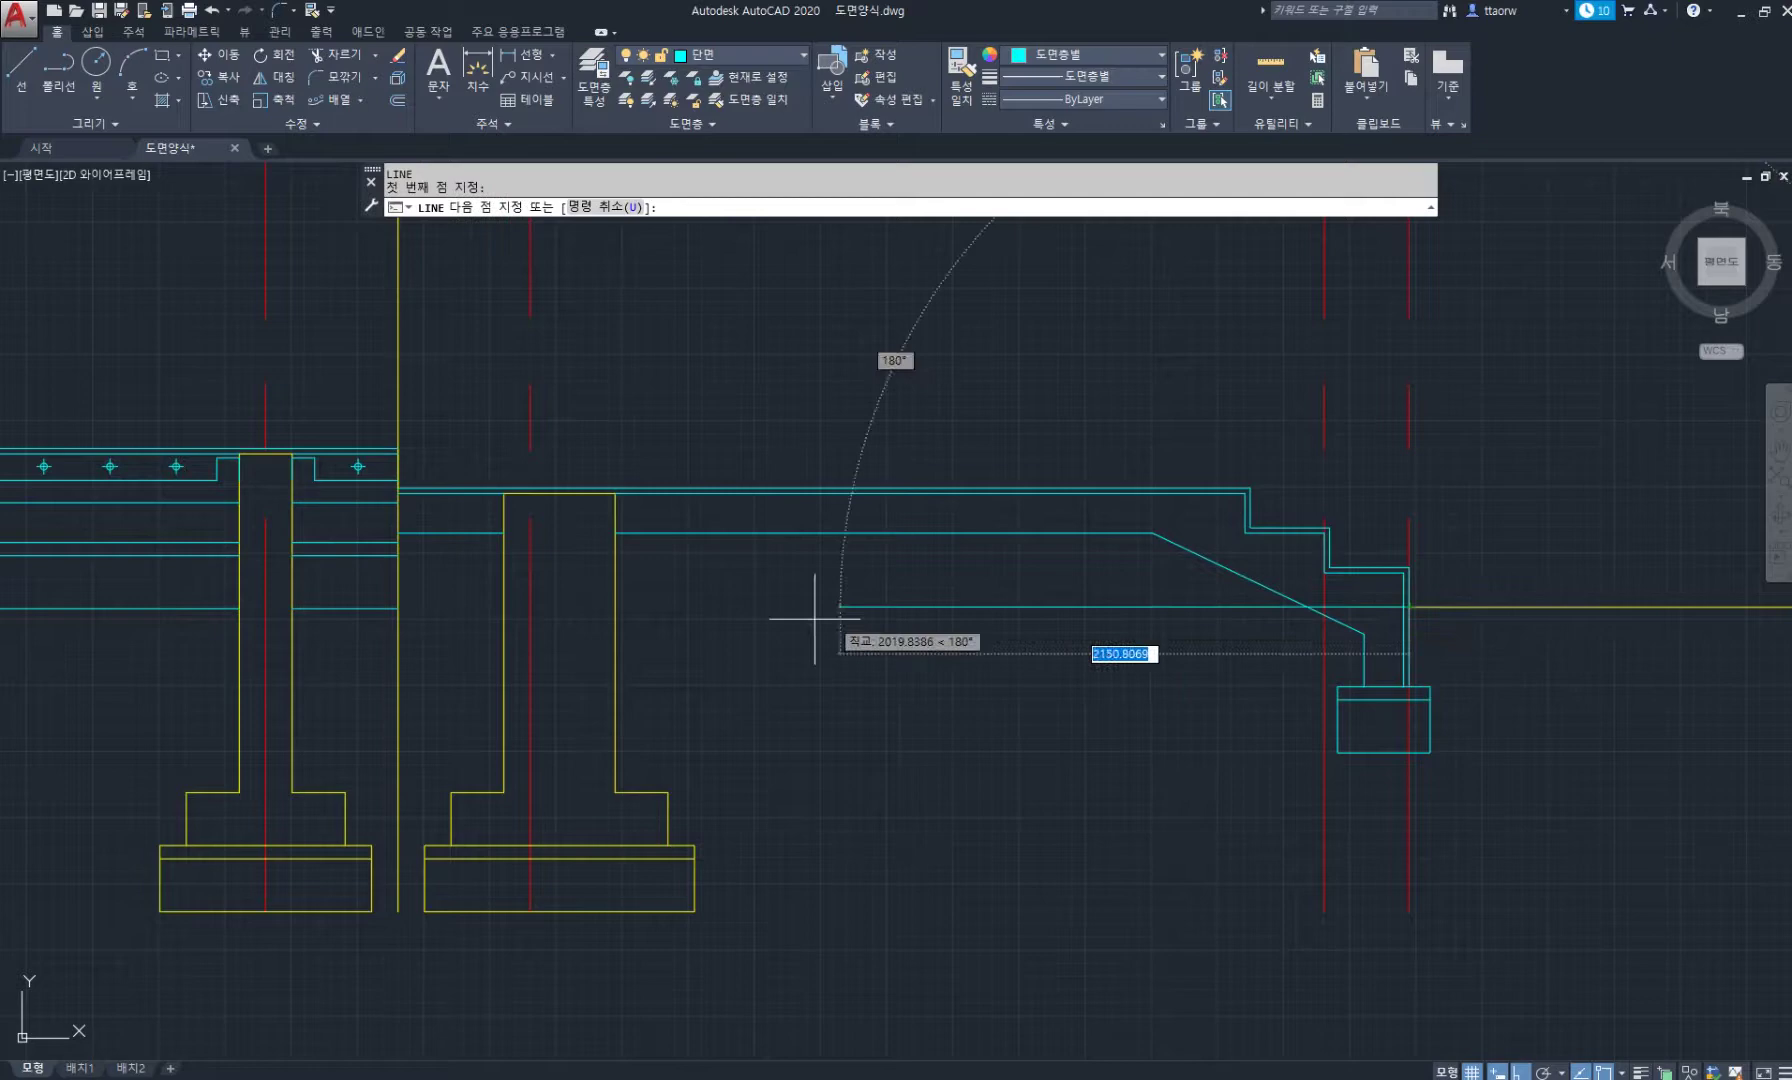
{"action": "left_click", "coordinate": [616, 606]}
{"action": "left_click", "coordinate": [1152, 533]}
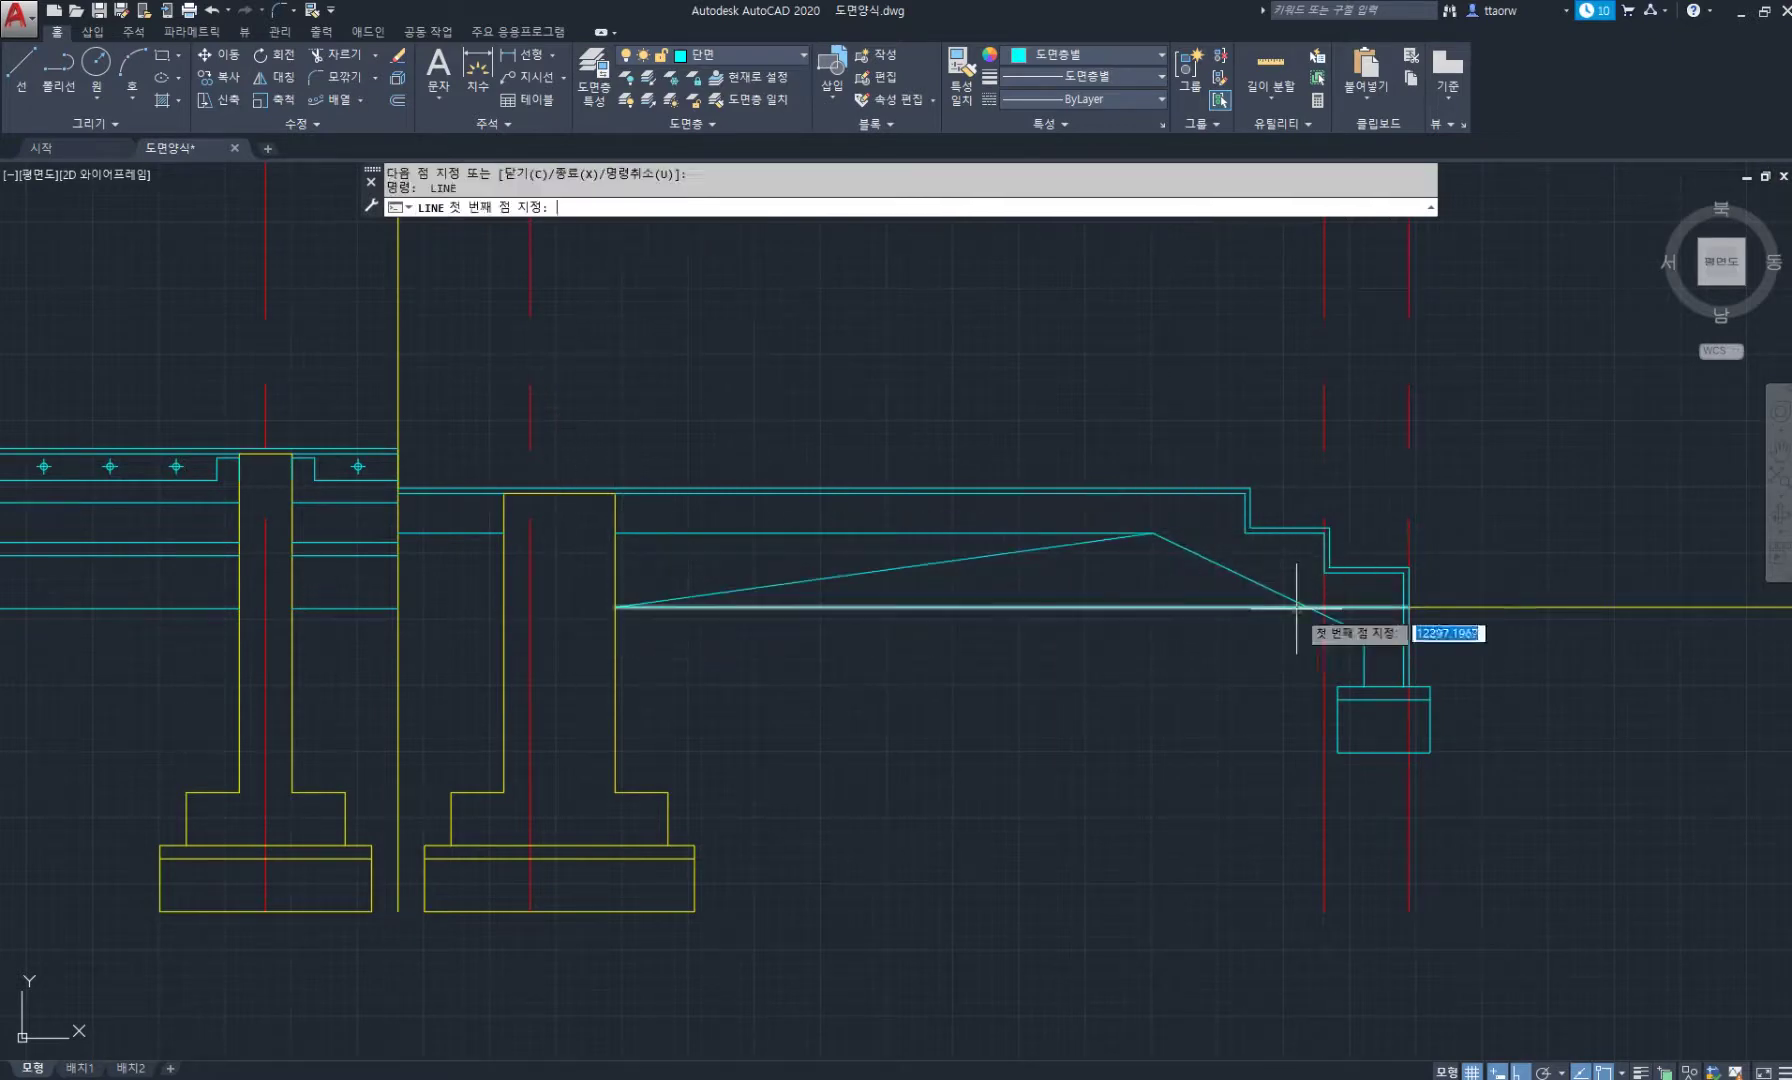
{"action": "left_click", "coordinate": [1303, 606]}
{"action": "left_click", "coordinate": [616, 533]}
{"action": "key", "text": "space"}
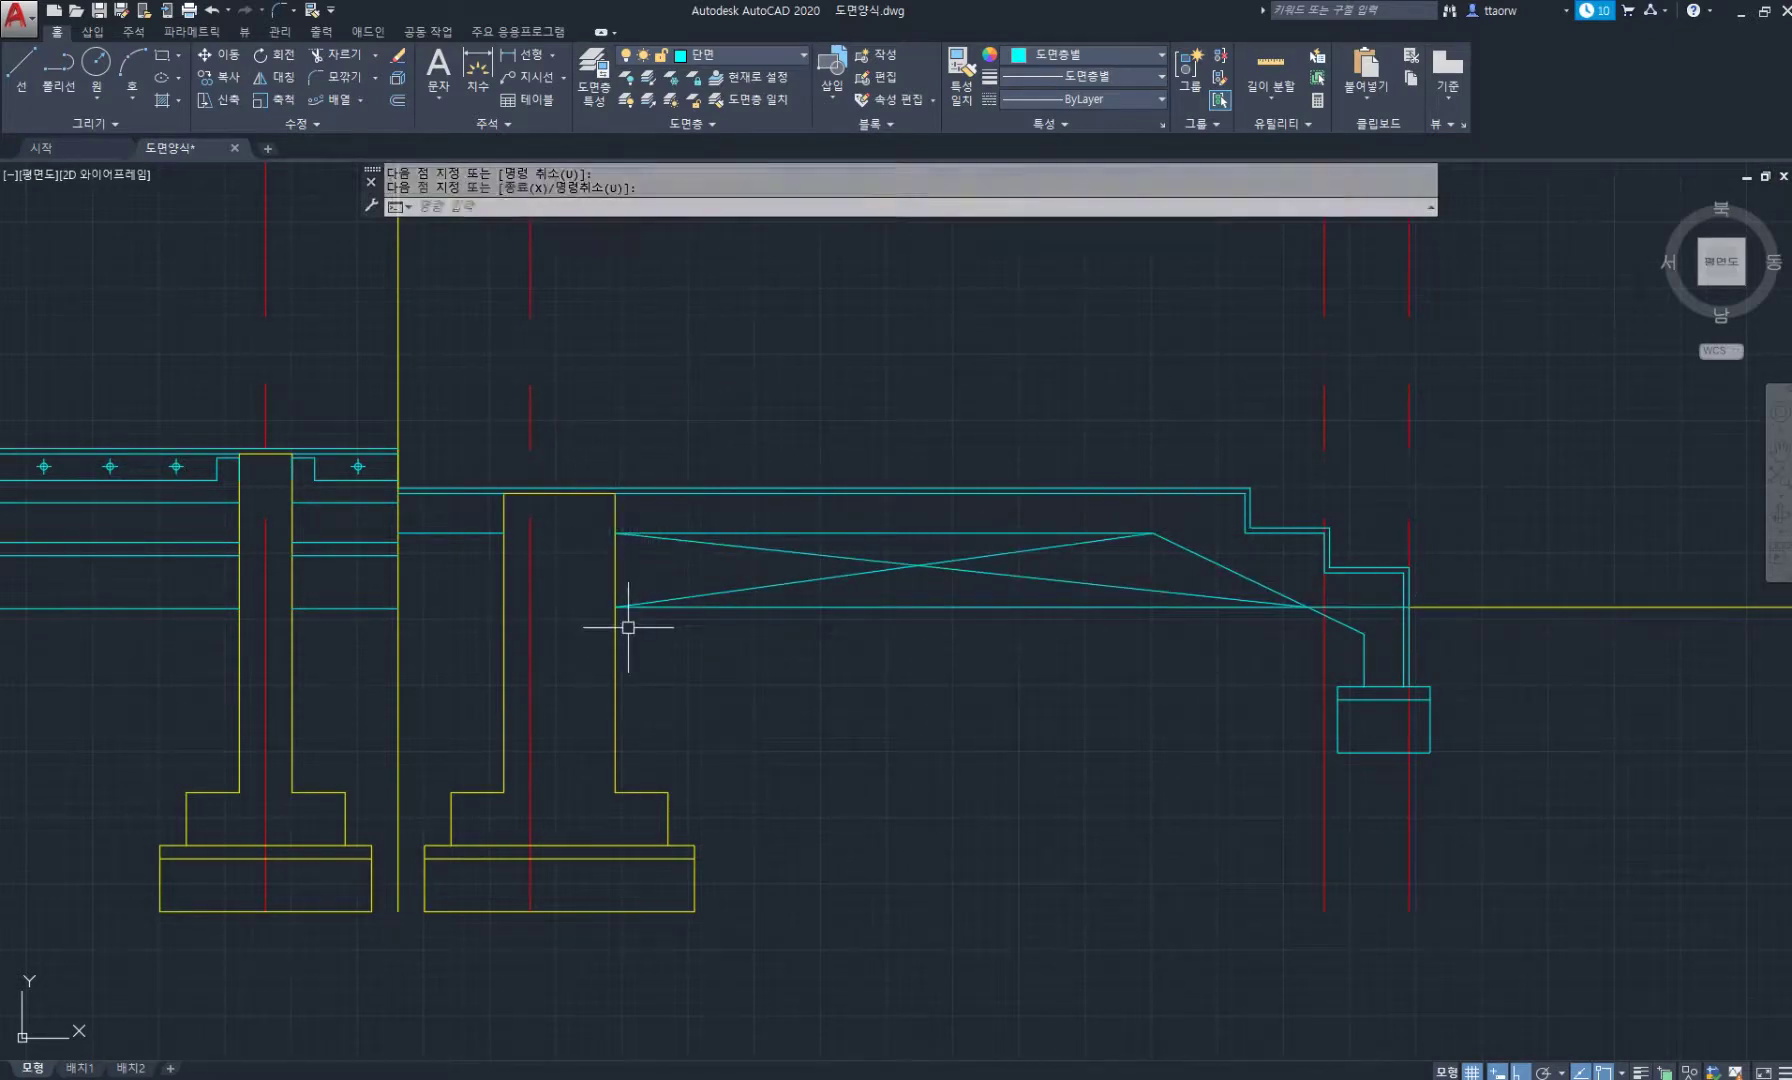
Extend the ground level with a line through the terrace foundation wall to the vertical wall line, and draw two crossing diagonals in the bay beside it.
{"action": "key", "text": "space"}
{"action": "left_click", "coordinate": [615, 606]}
{"action": "scroll", "coordinate": [391, 602], "scroll_direction": "up", "scroll_amount": 6}
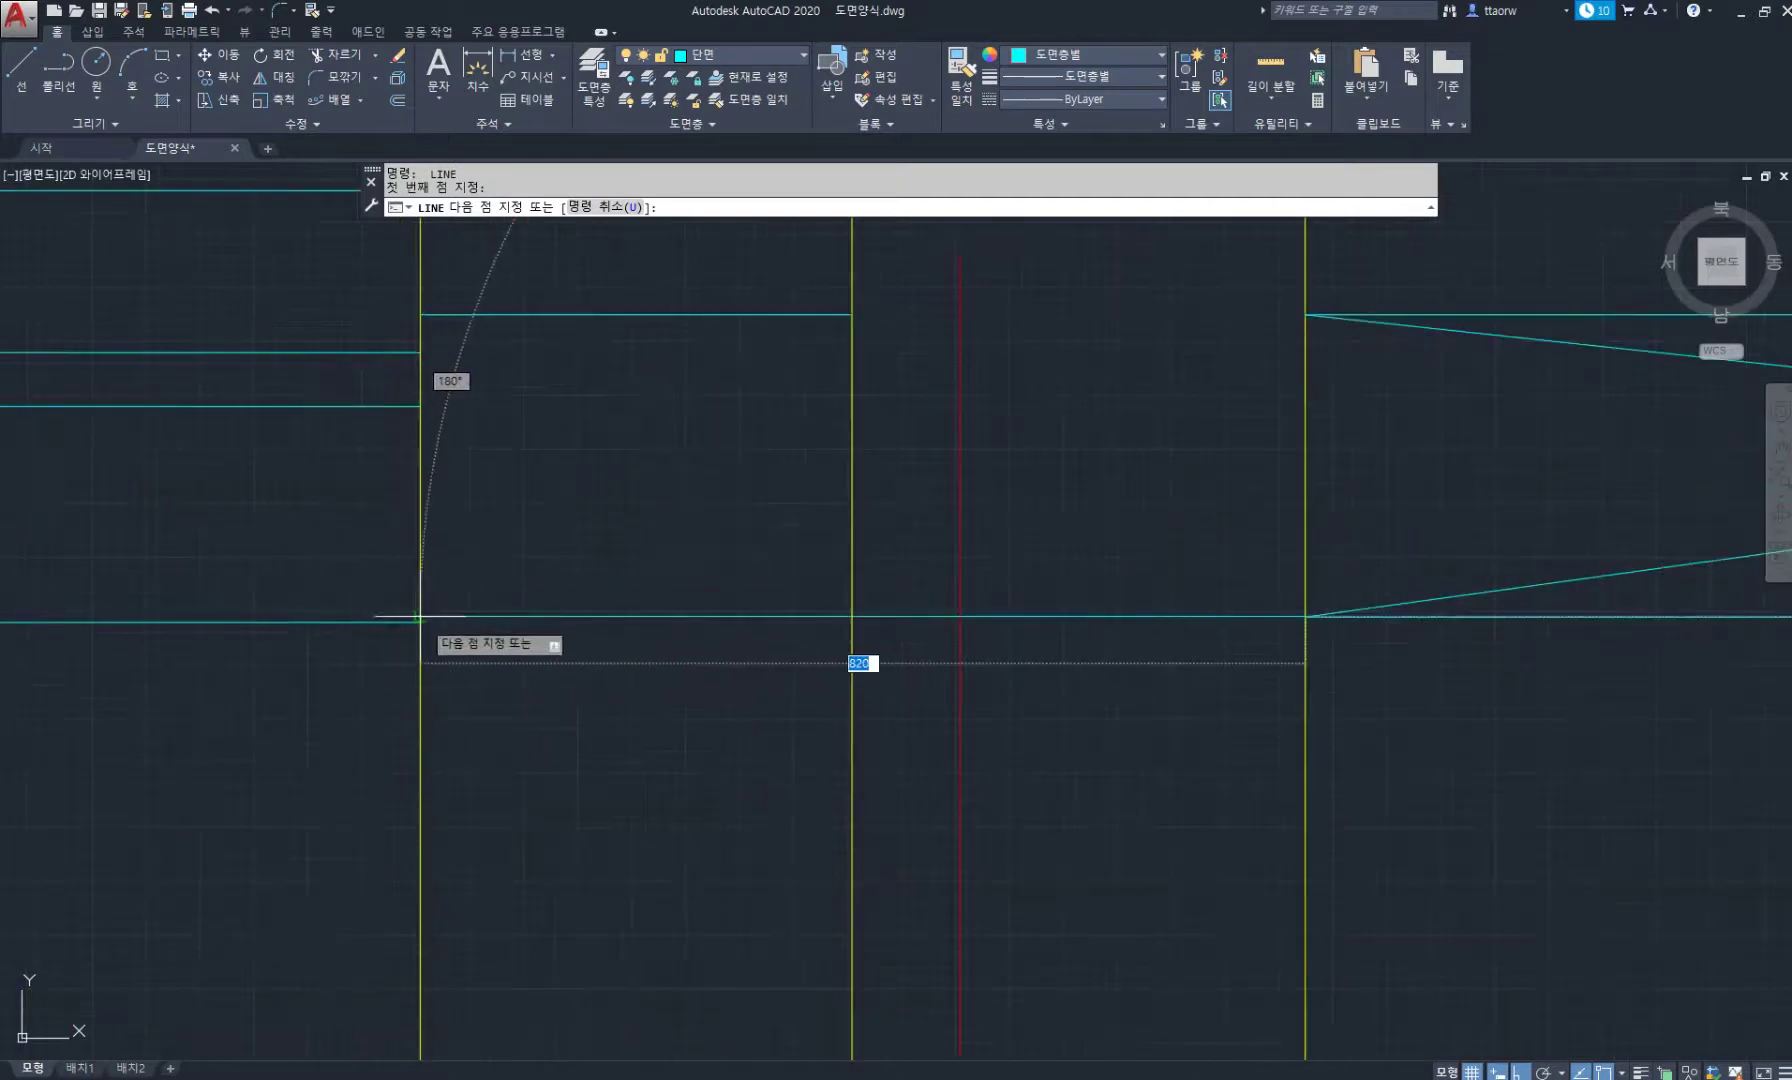
{"action": "left_click", "coordinate": [420, 617]}
{"action": "left_click", "coordinate": [852, 315]}
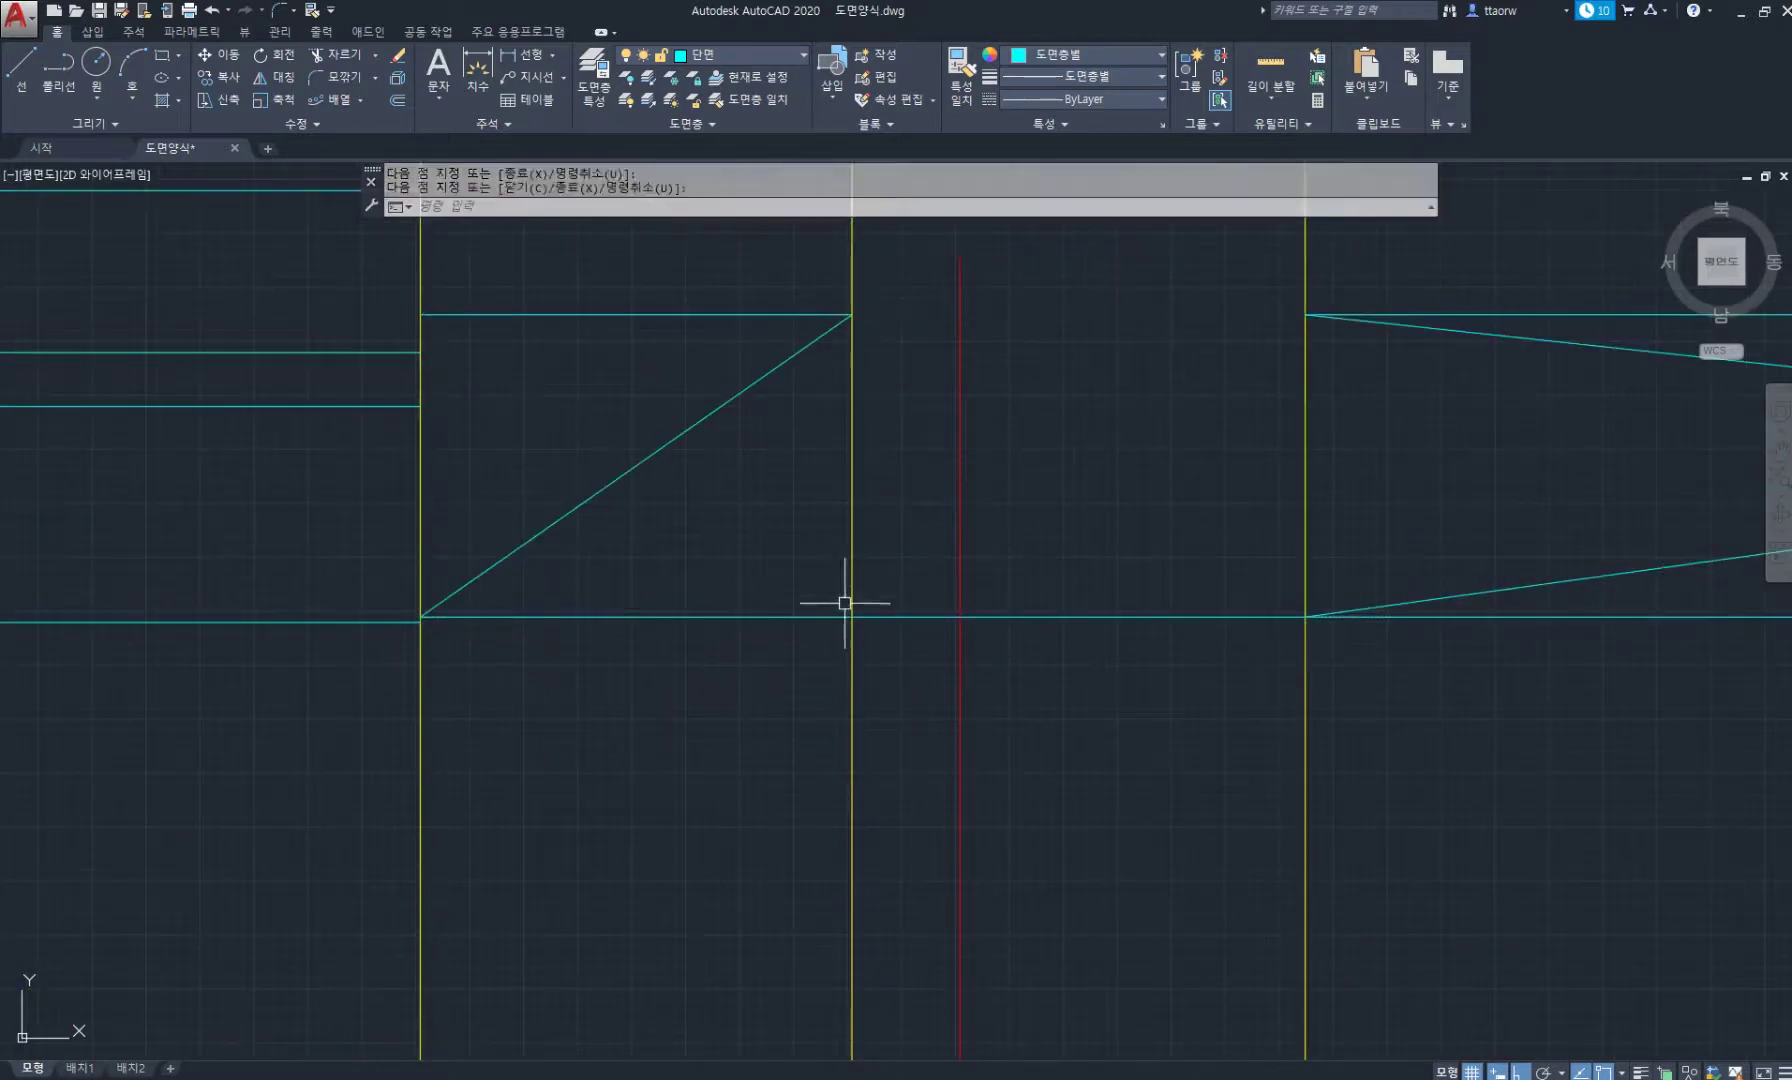
{"action": "key", "text": "Escape"}
{"action": "key", "text": "space"}
{"action": "left_click", "coordinate": [852, 617]}
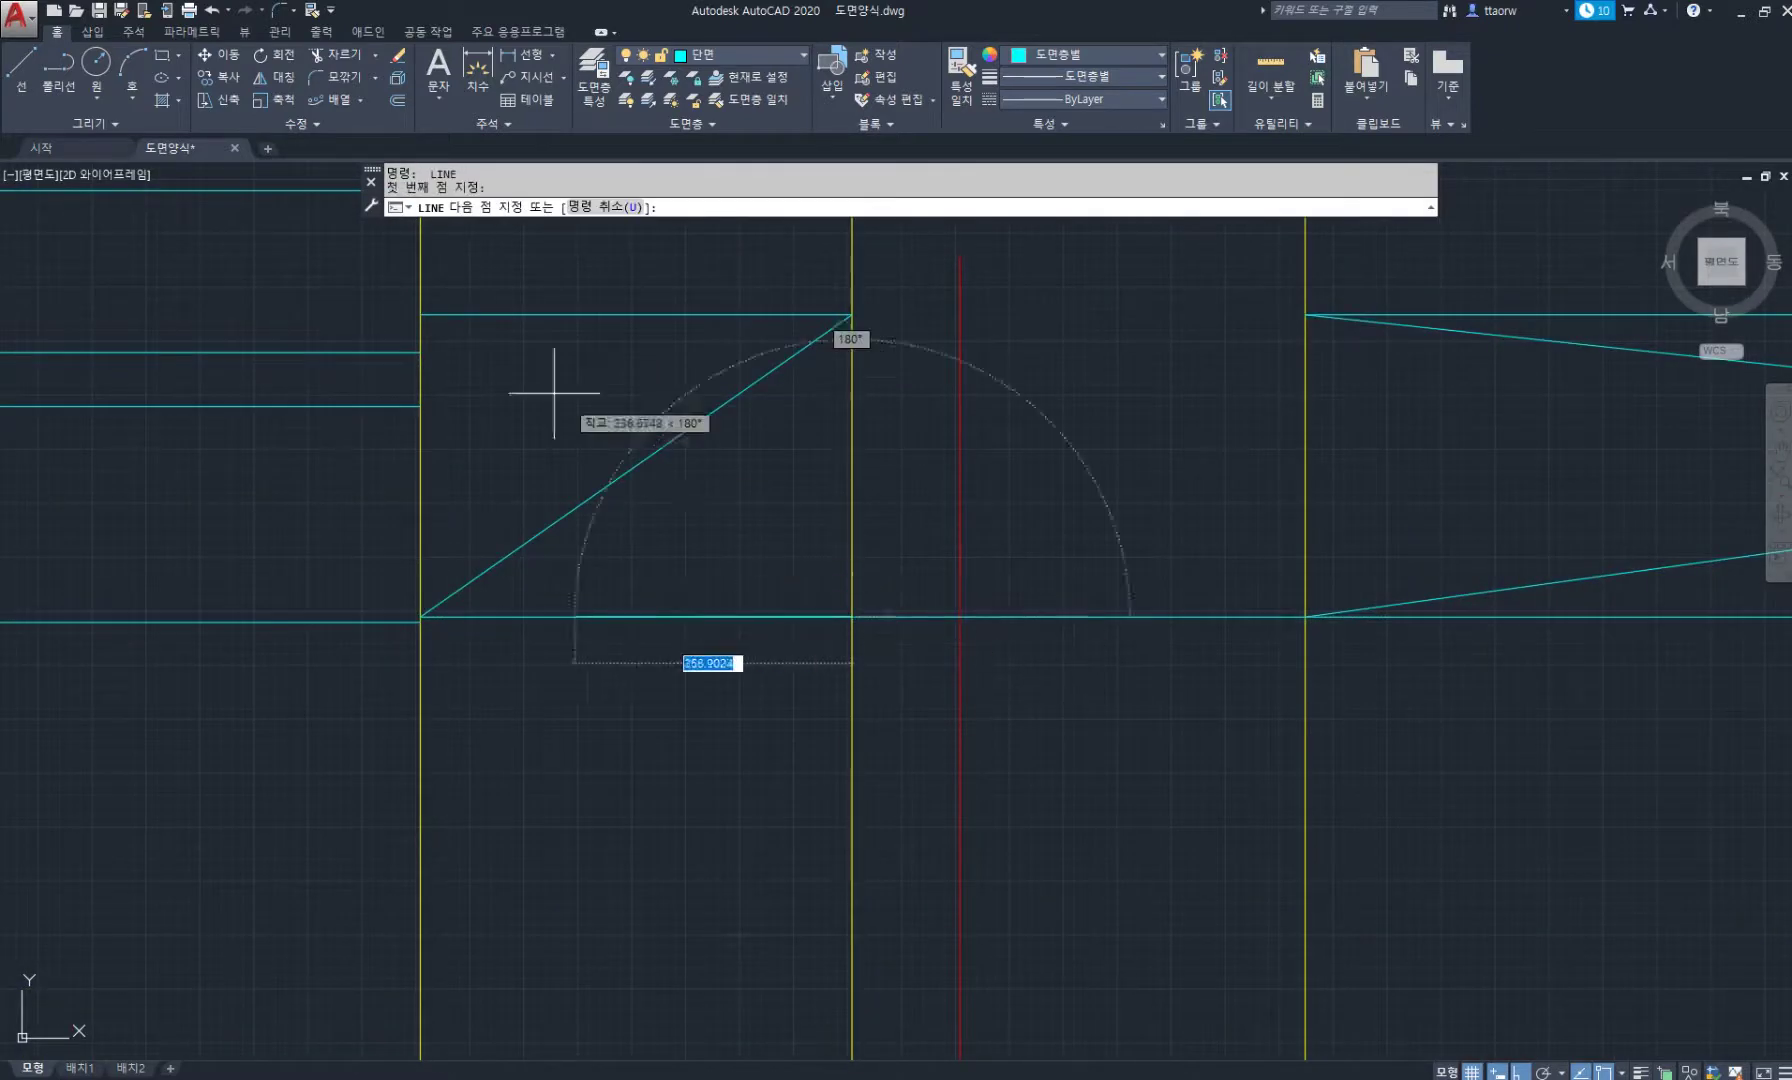
{"action": "left_click", "coordinate": [420, 315]}
{"action": "key", "text": "space"}
Shorten the ground-level line crossing the foundation wall so it ends at the wall's near face.
{"action": "left_click", "coordinate": [1115, 617]}
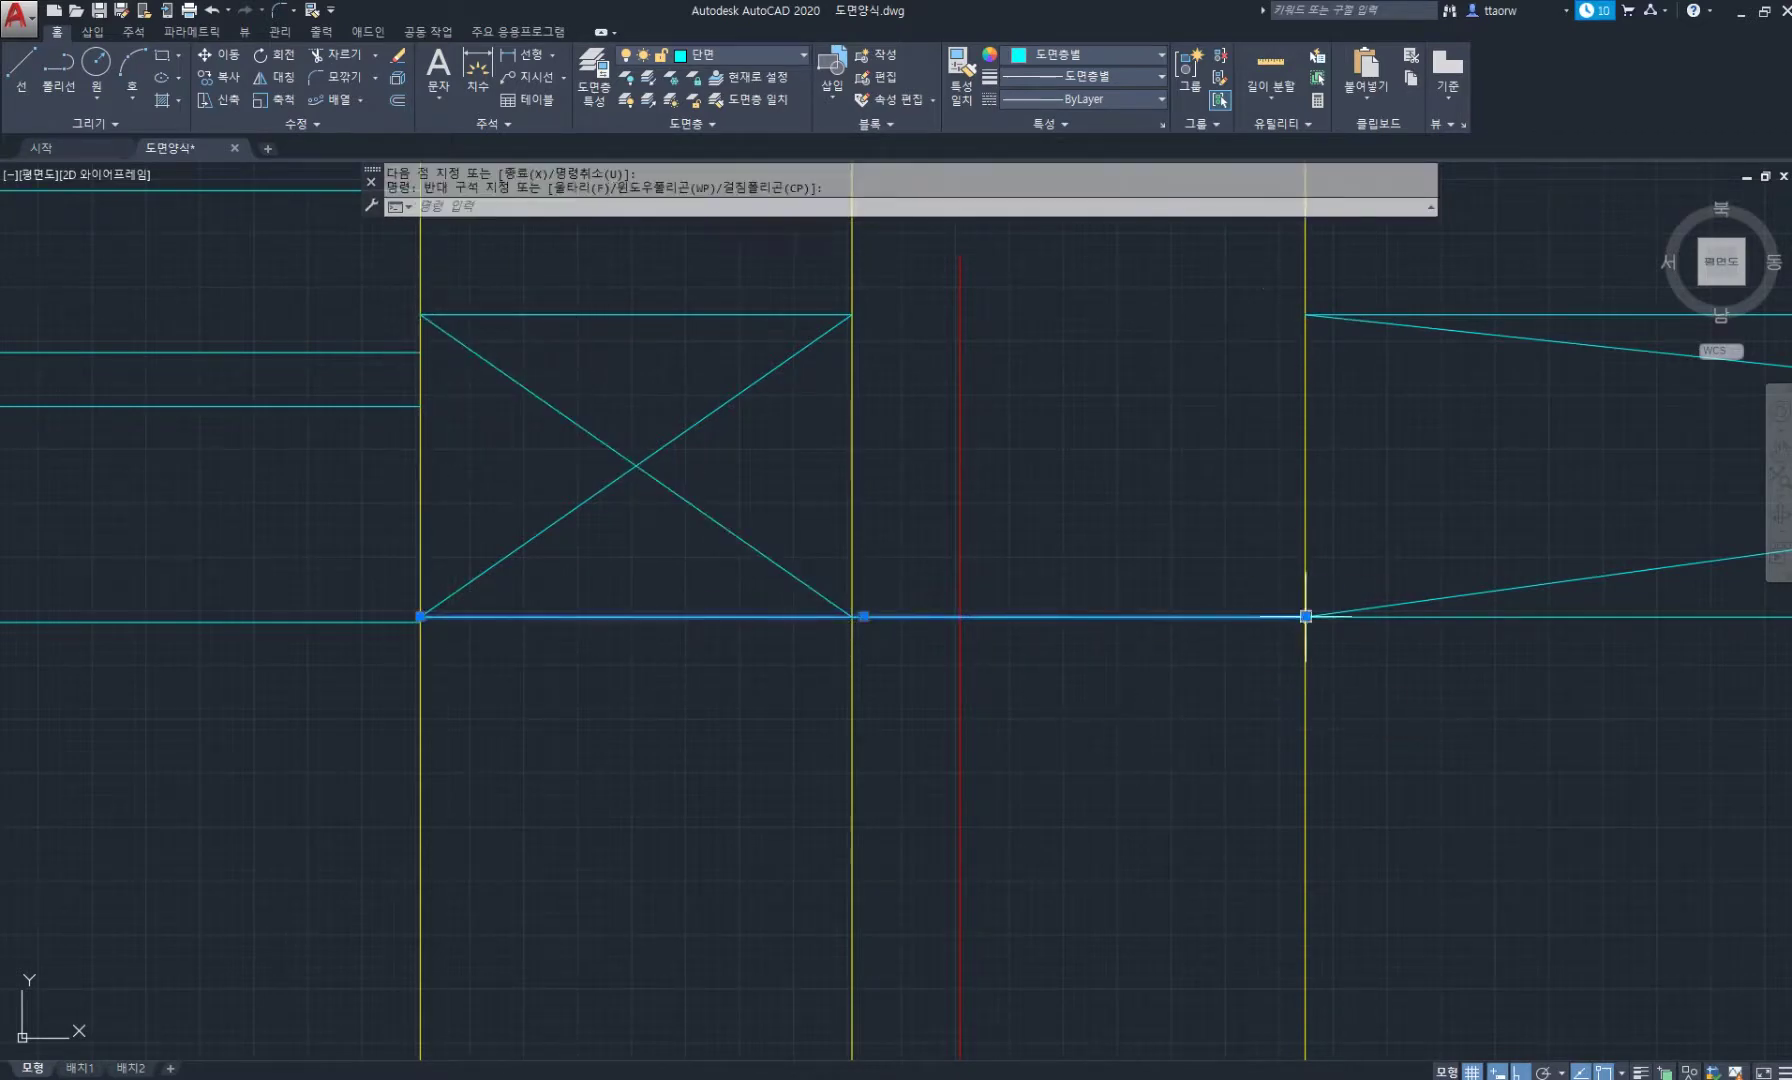
{"action": "left_click", "coordinate": [1305, 617]}
{"action": "scroll", "coordinate": [1044, 640], "scroll_direction": "down", "scroll_amount": 4}
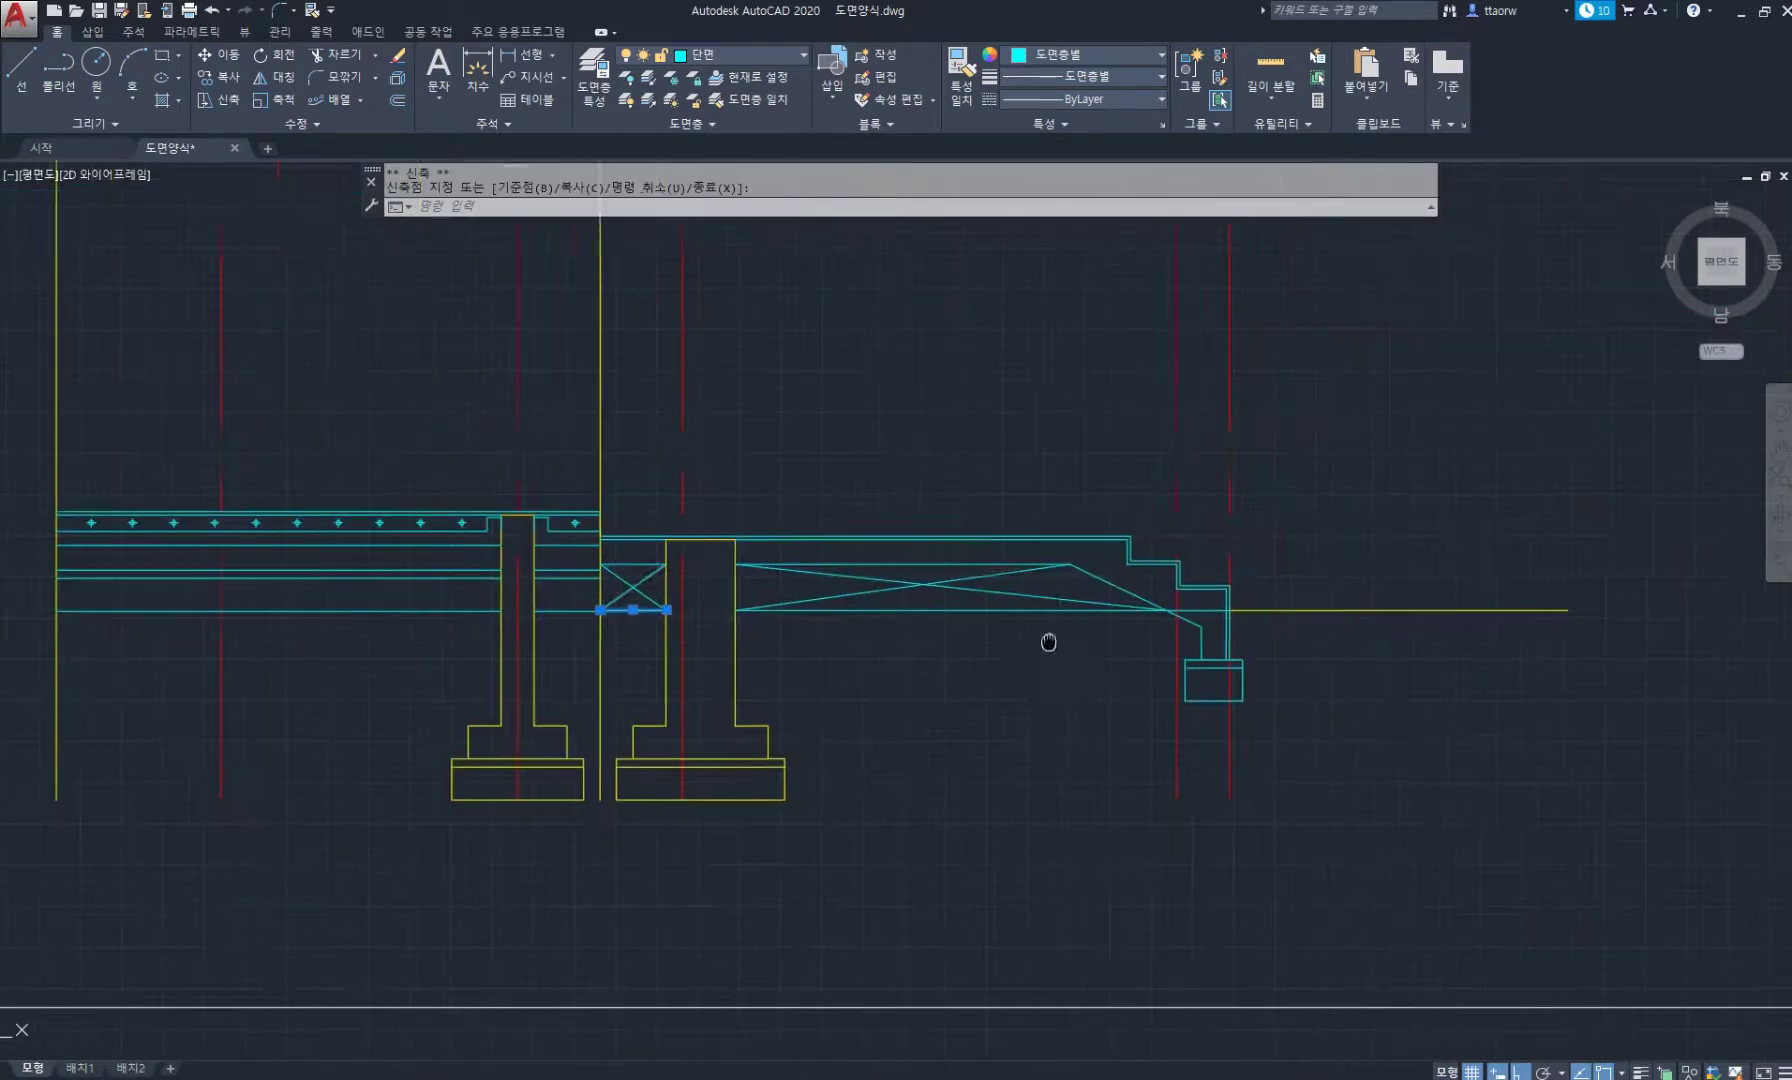
{"action": "key", "text": "Escape"}
Shorten the ground-level line under the terrace so it ends at the slab's sloping underside.
{"action": "scroll", "coordinate": [960, 608], "scroll_direction": "up", "scroll_amount": 5}
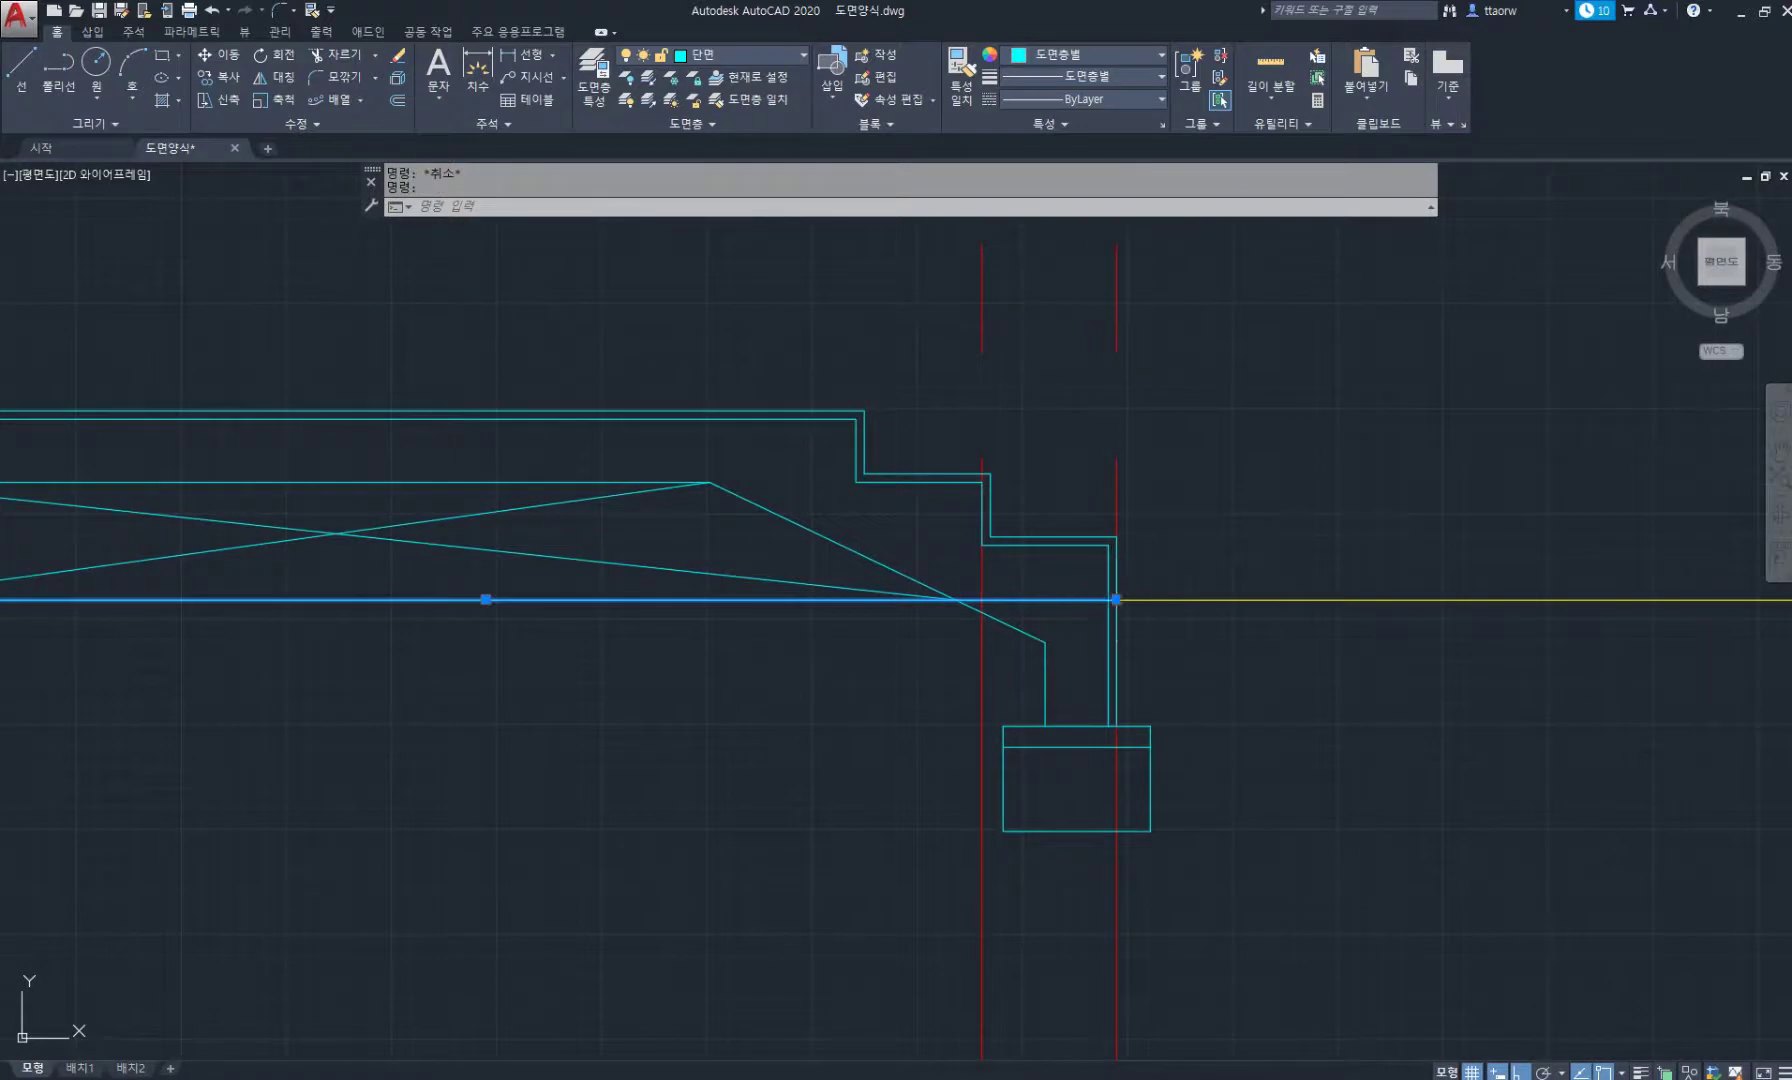
{"action": "left_click", "coordinate": [1116, 600]}
{"action": "left_click", "coordinate": [958, 600]}
{"action": "key", "text": "Escape"}
{"action": "key", "text": "Escape"}
{"action": "scroll", "coordinate": [839, 517], "scroll_direction": "down", "scroll_amount": 4}
Select the diagonals and ground-level lines in both fill areas and change their layer to 중심.
{"action": "middle_click_drag", "start_coordinate": [839, 519], "coordinate": [1148, 586]}
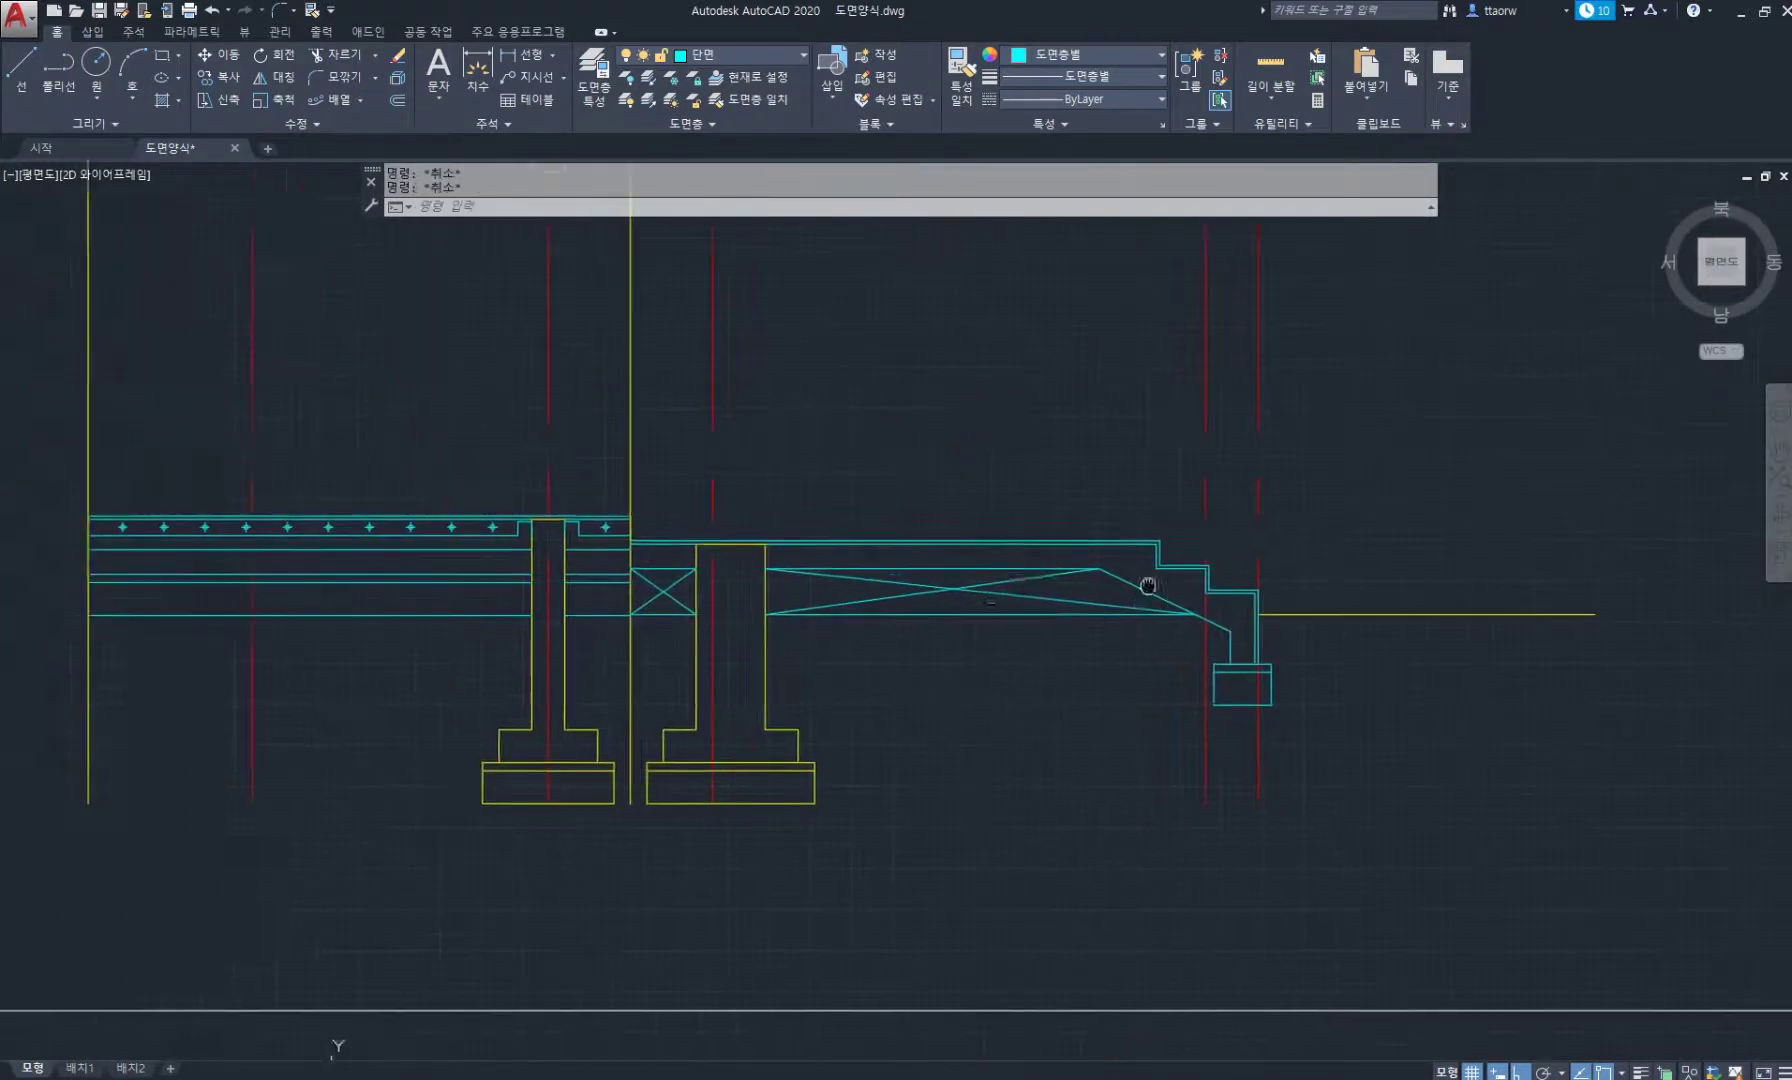
{"action": "scroll", "coordinate": [928, 600], "scroll_direction": "up", "scroll_amount": 2}
{"action": "middle_click_drag", "start_coordinate": [1048, 268], "coordinate": [1248, 323]}
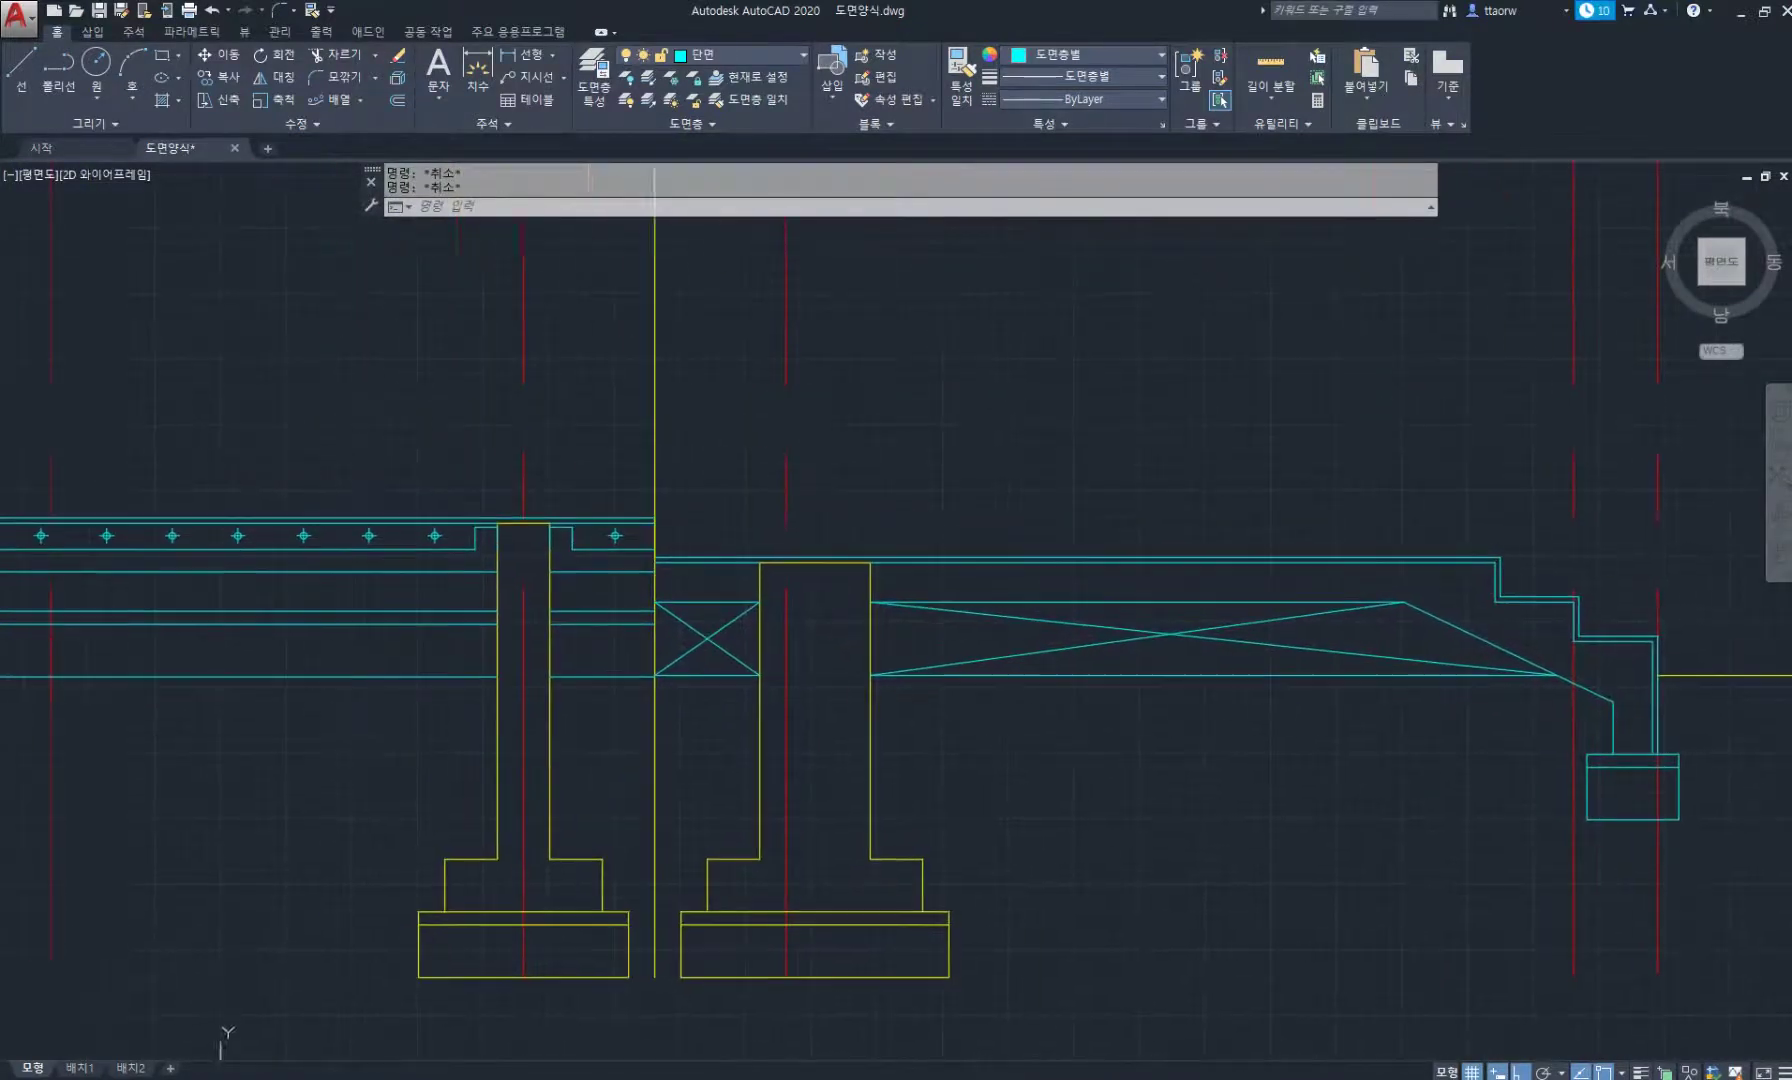
{"action": "left_click", "coordinate": [1161, 123]}
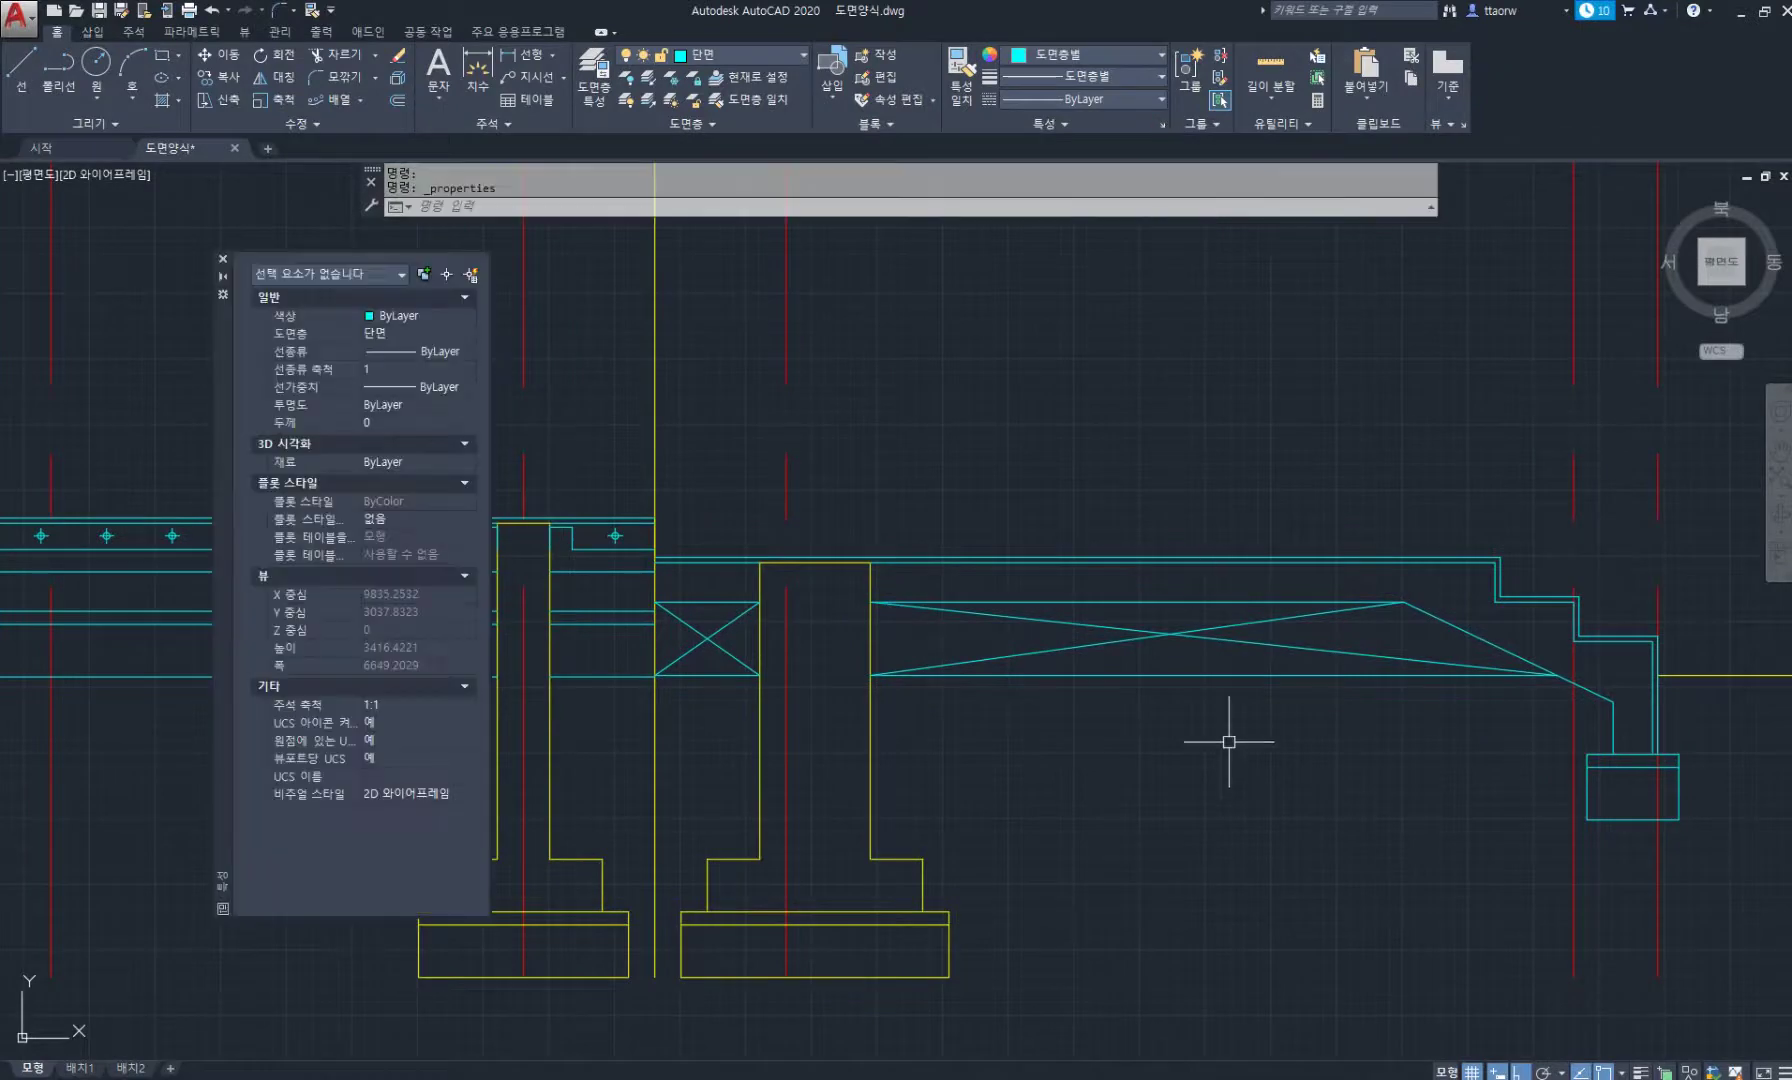
{"action": "left_click", "coordinate": [1270, 732]}
{"action": "left_click", "coordinate": [1147, 632]}
{"action": "left_click", "coordinate": [718, 702]}
{"action": "left_click", "coordinate": [687, 625]}
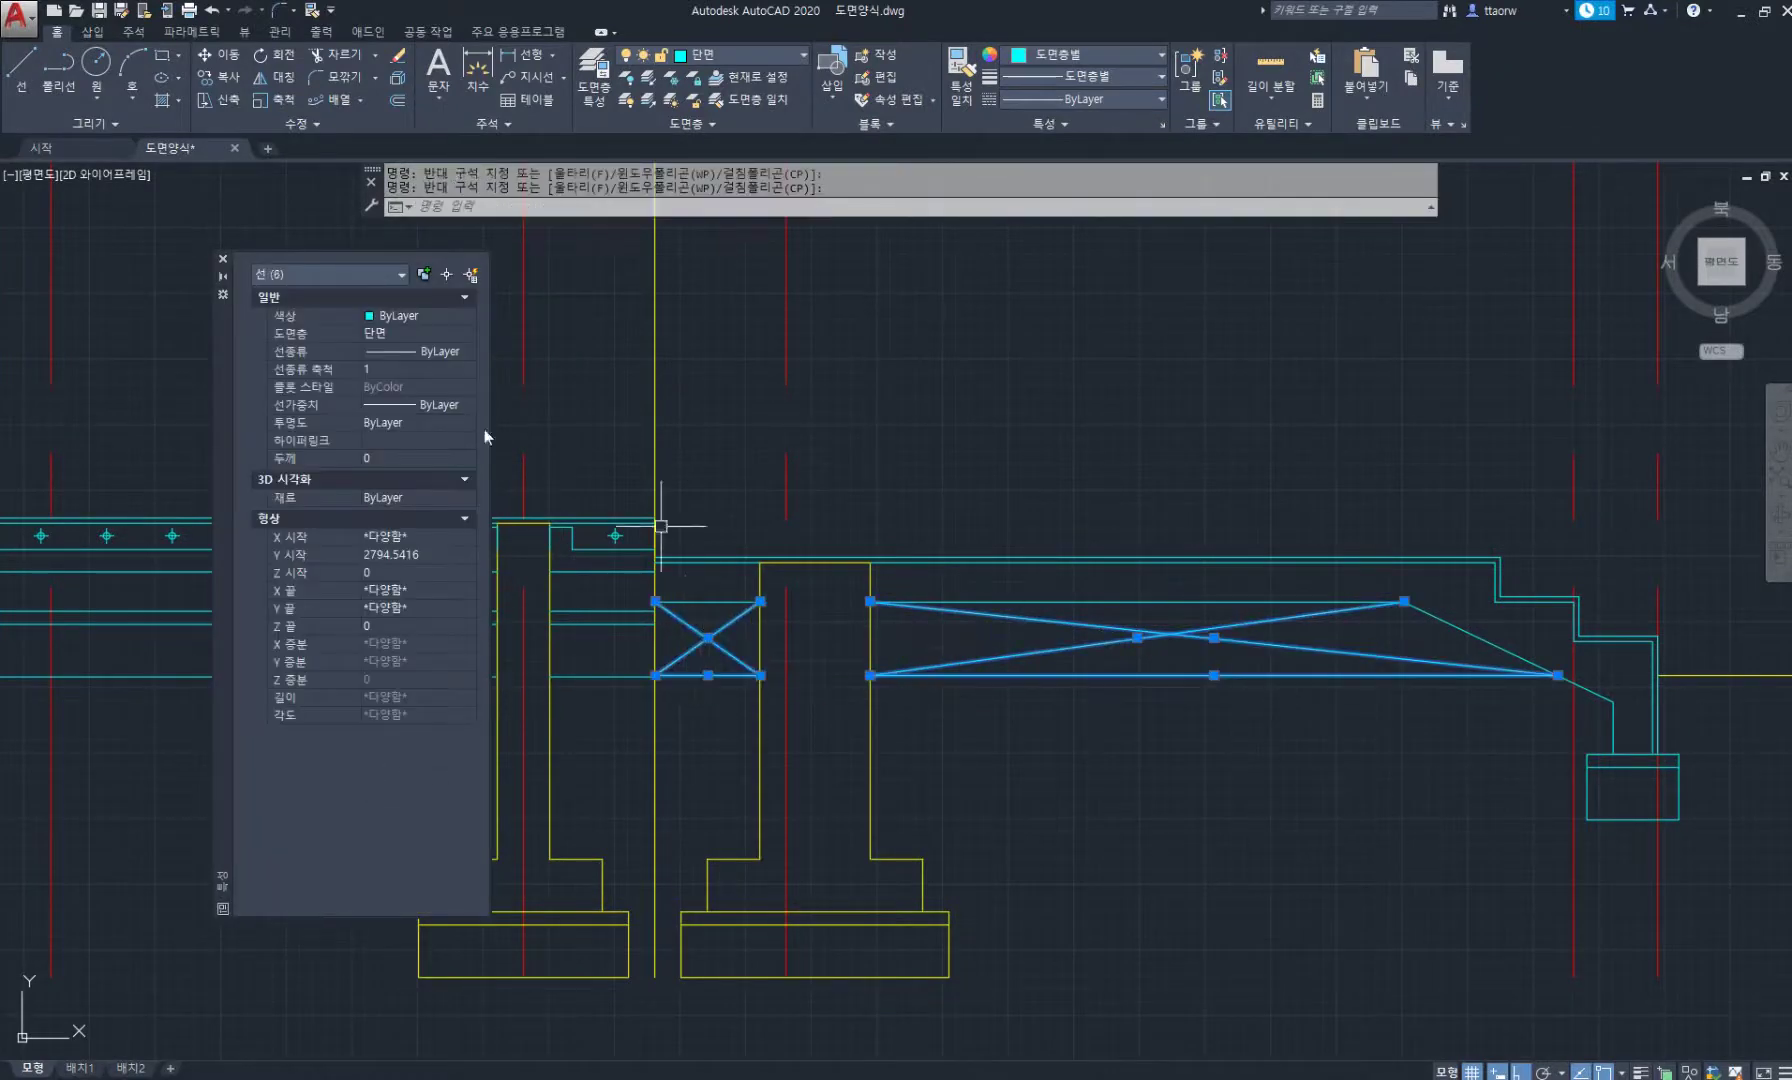
{"action": "left_click", "coordinate": [437, 365]}
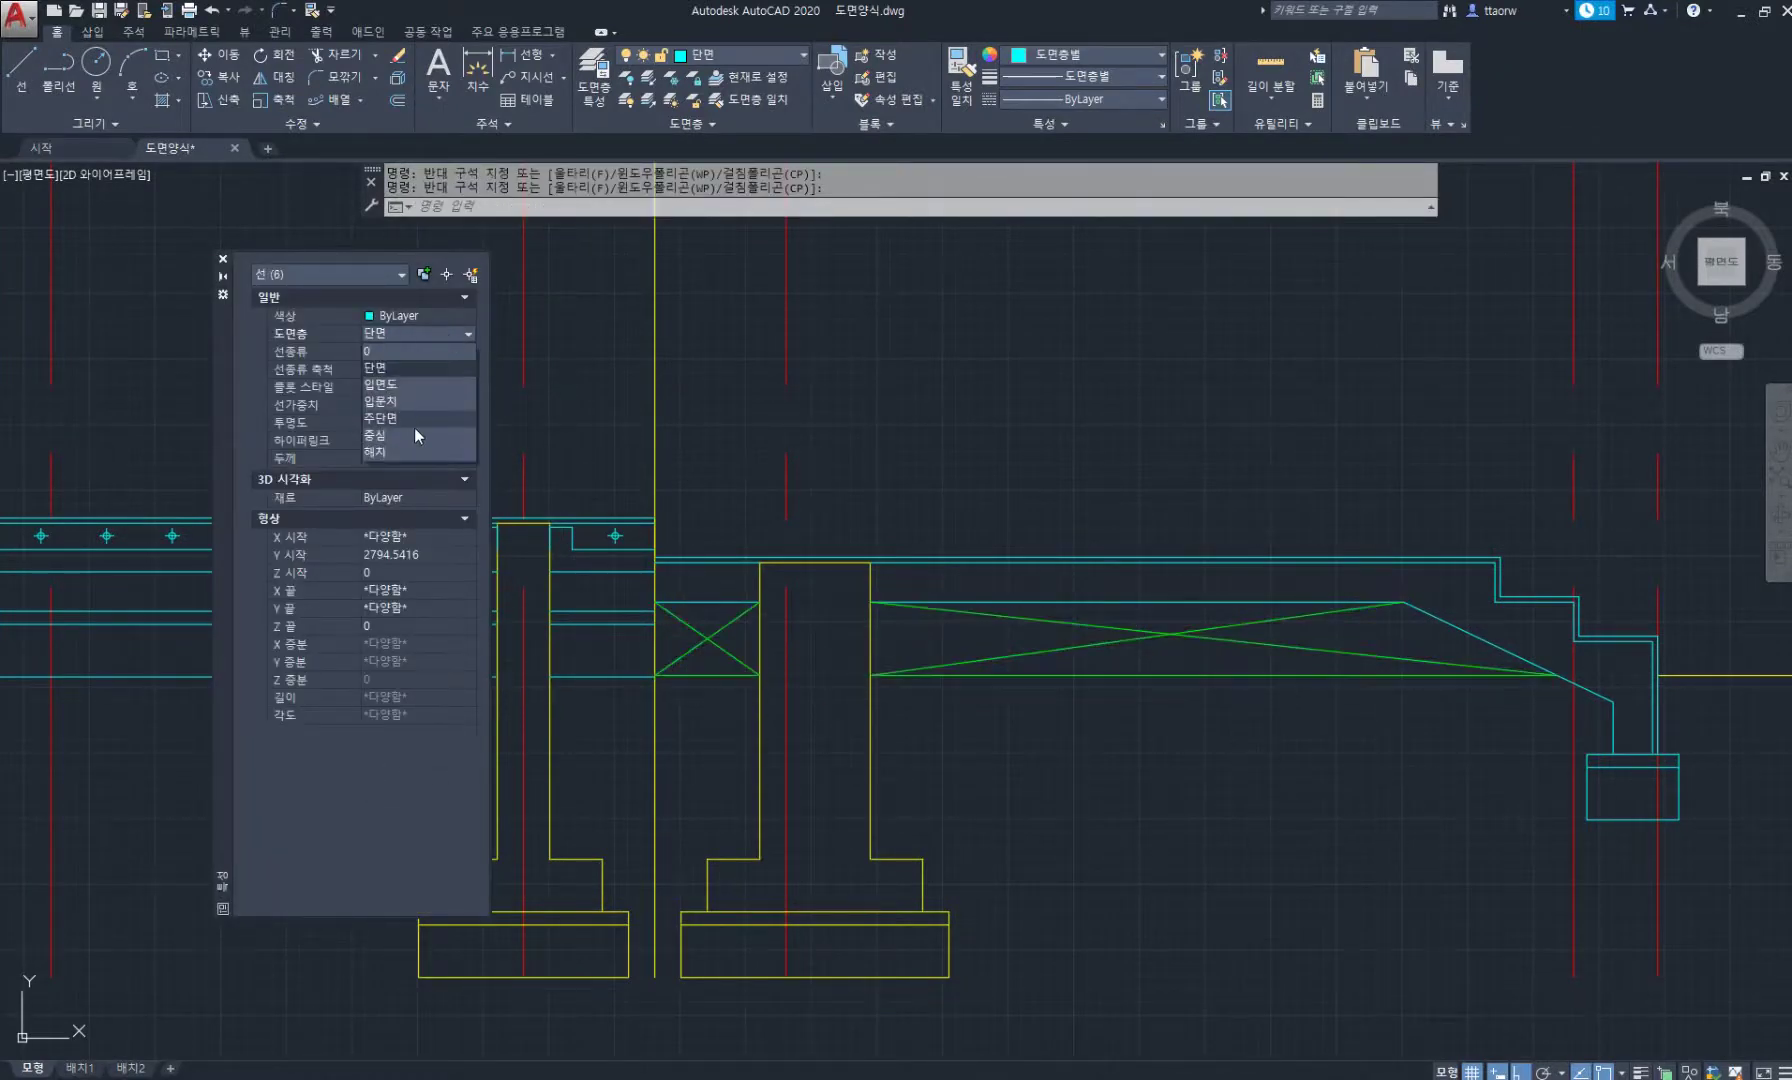
Set the linetype scale of the selected fill-area lines to 0.4 and close the properties palette.
{"action": "left_click", "coordinate": [387, 368]}
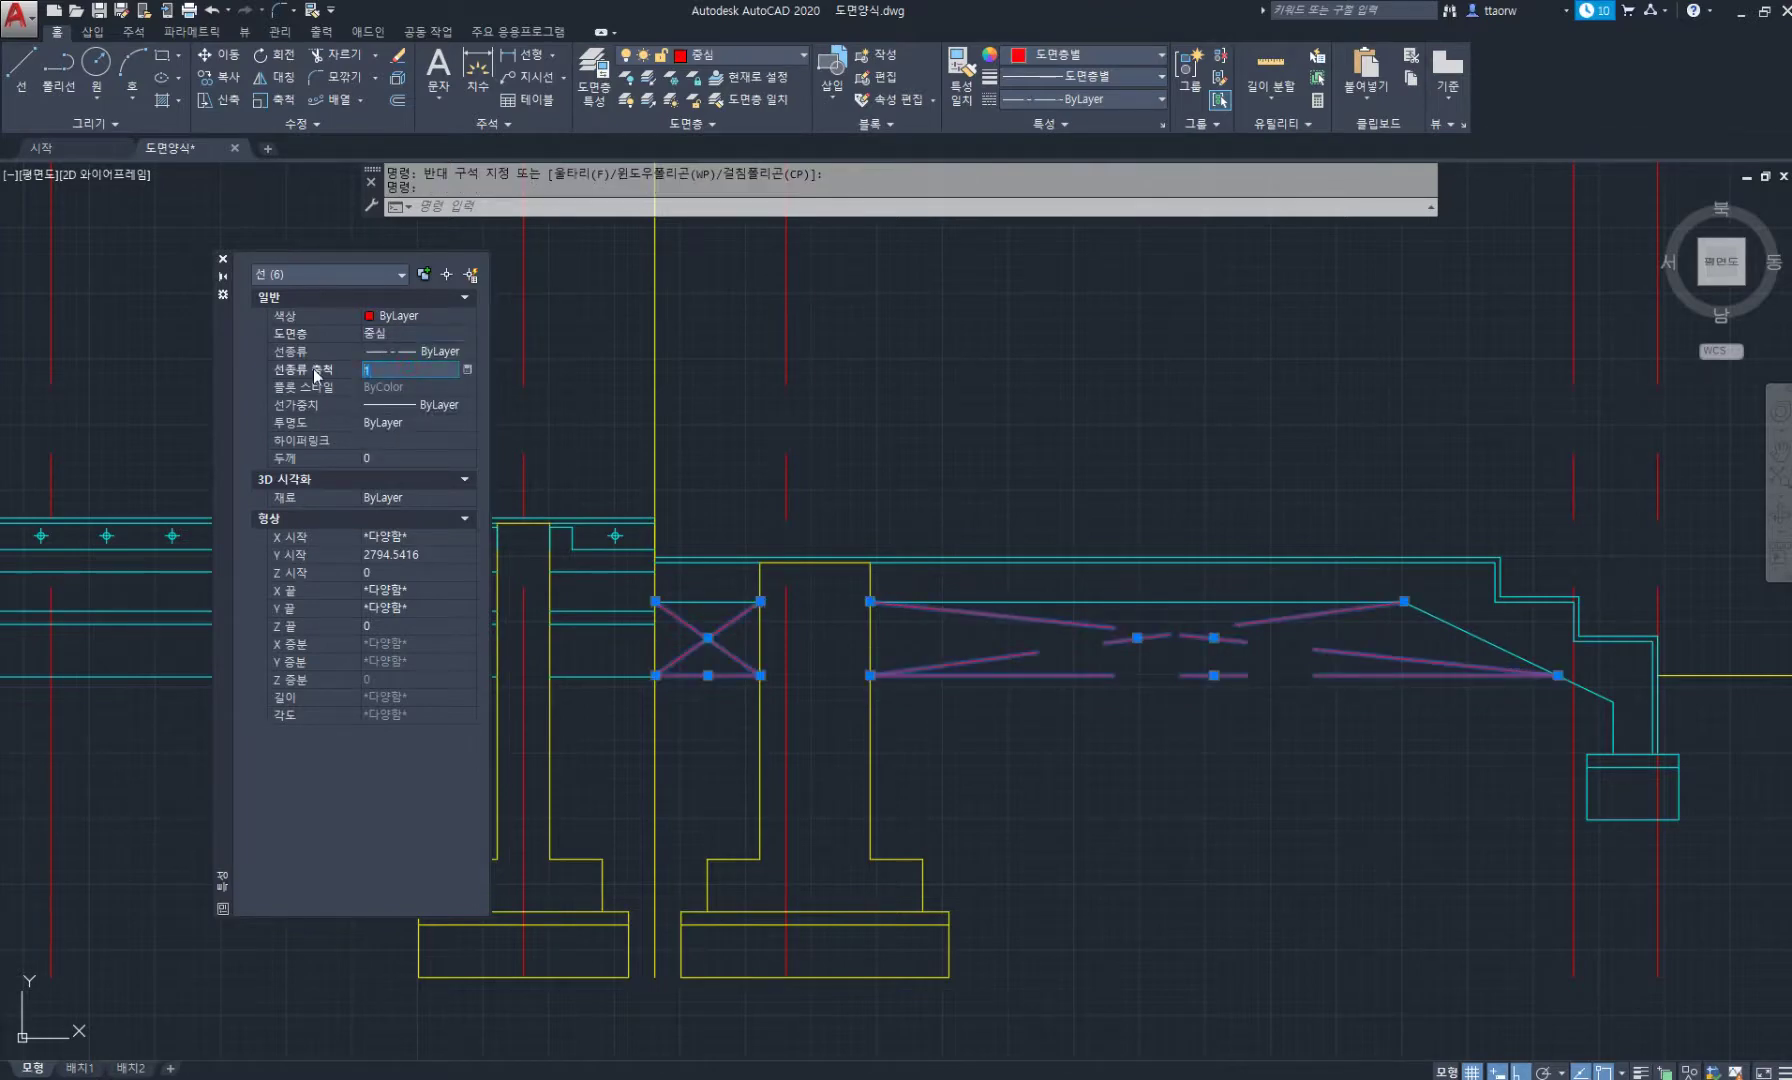
{"action": "type", "text": "0.4"}
{"action": "key", "text": "Return"}
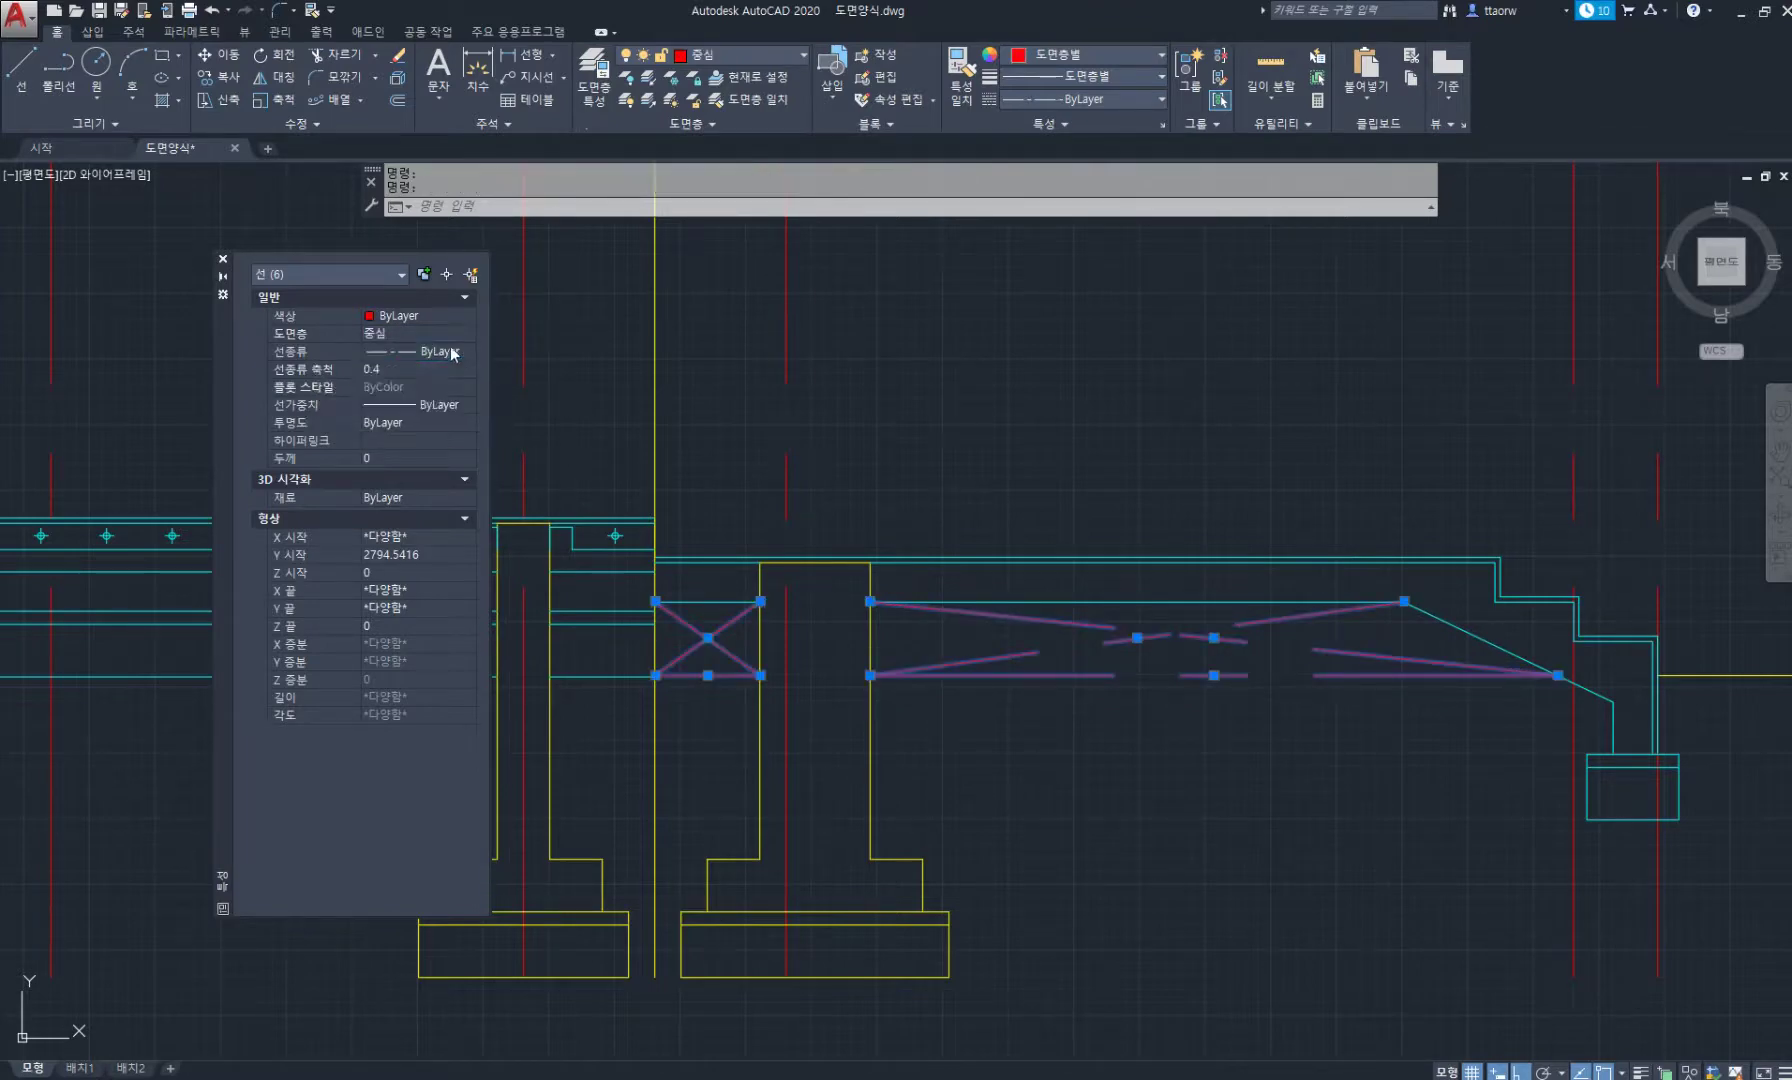
{"action": "left_click", "coordinate": [223, 259]}
{"action": "key", "text": "Escape"}
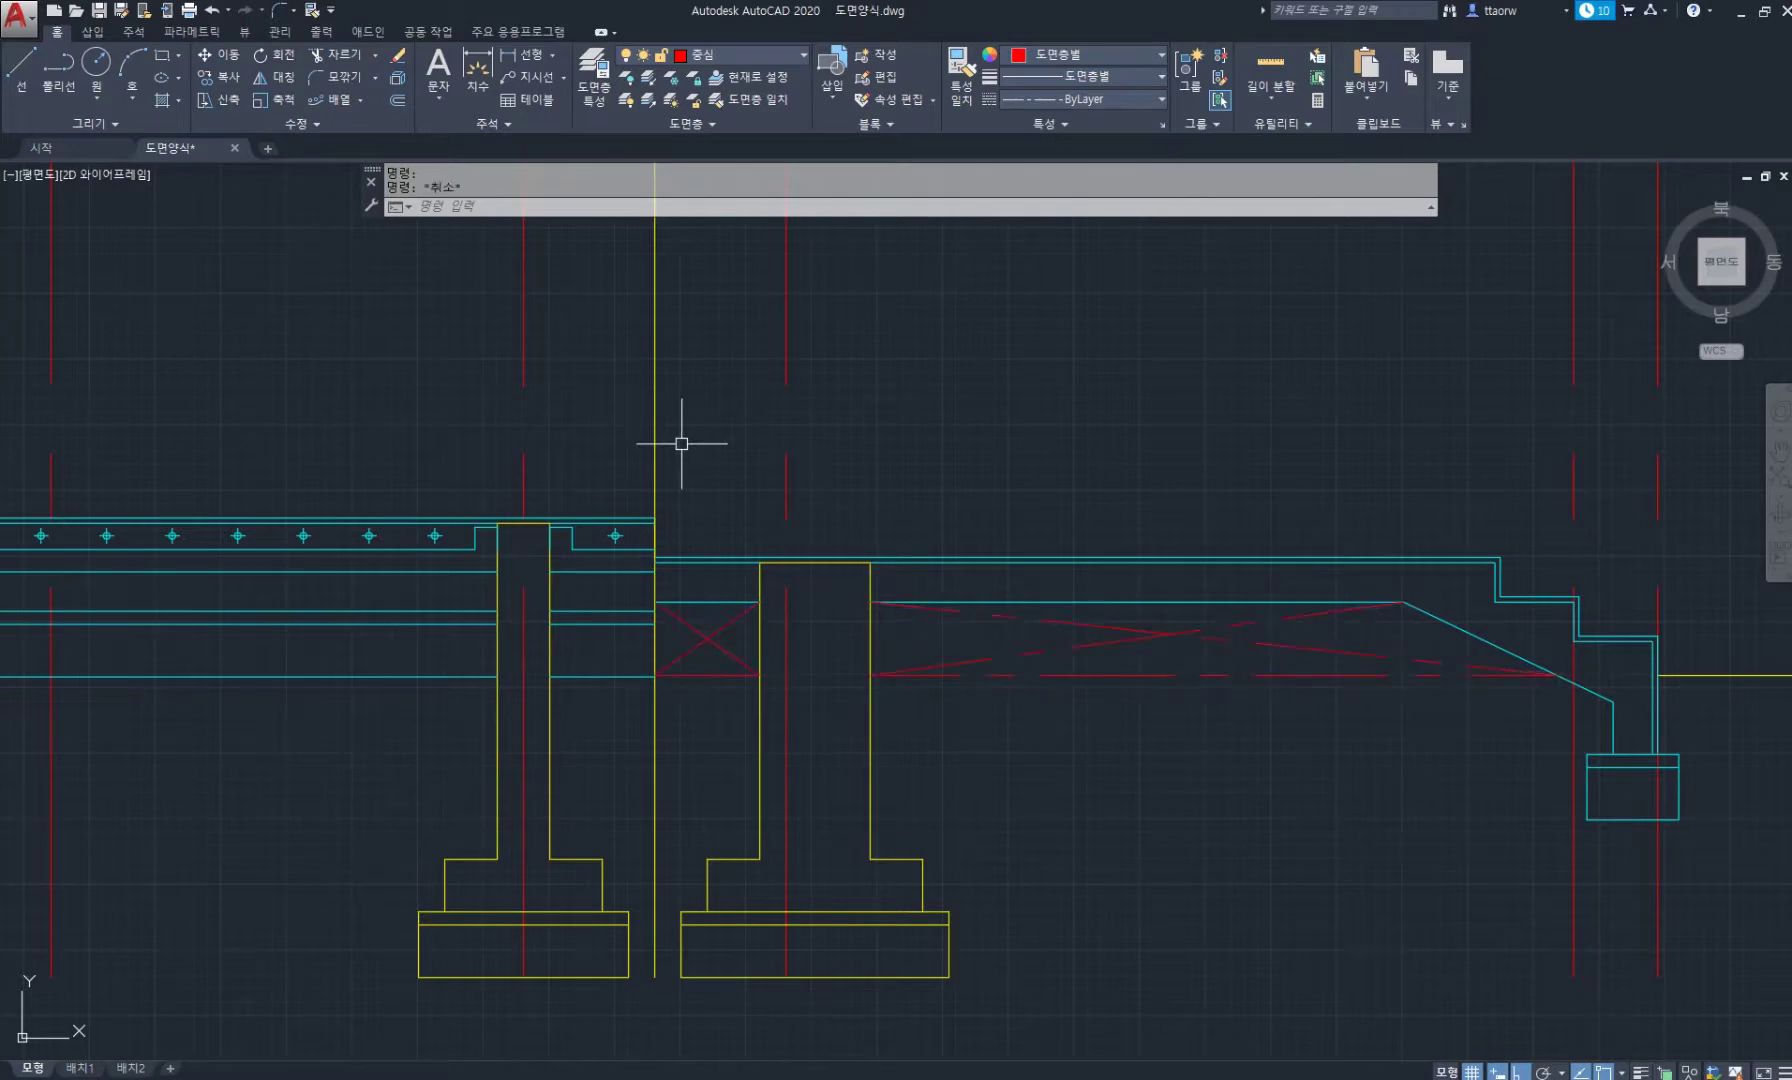
Draw a short vertical line closing the gap between the eave's structural and finish outlines at the inner lower corner.
{"action": "scroll", "coordinate": [663, 476], "scroll_direction": "down", "scroll_amount": 5}
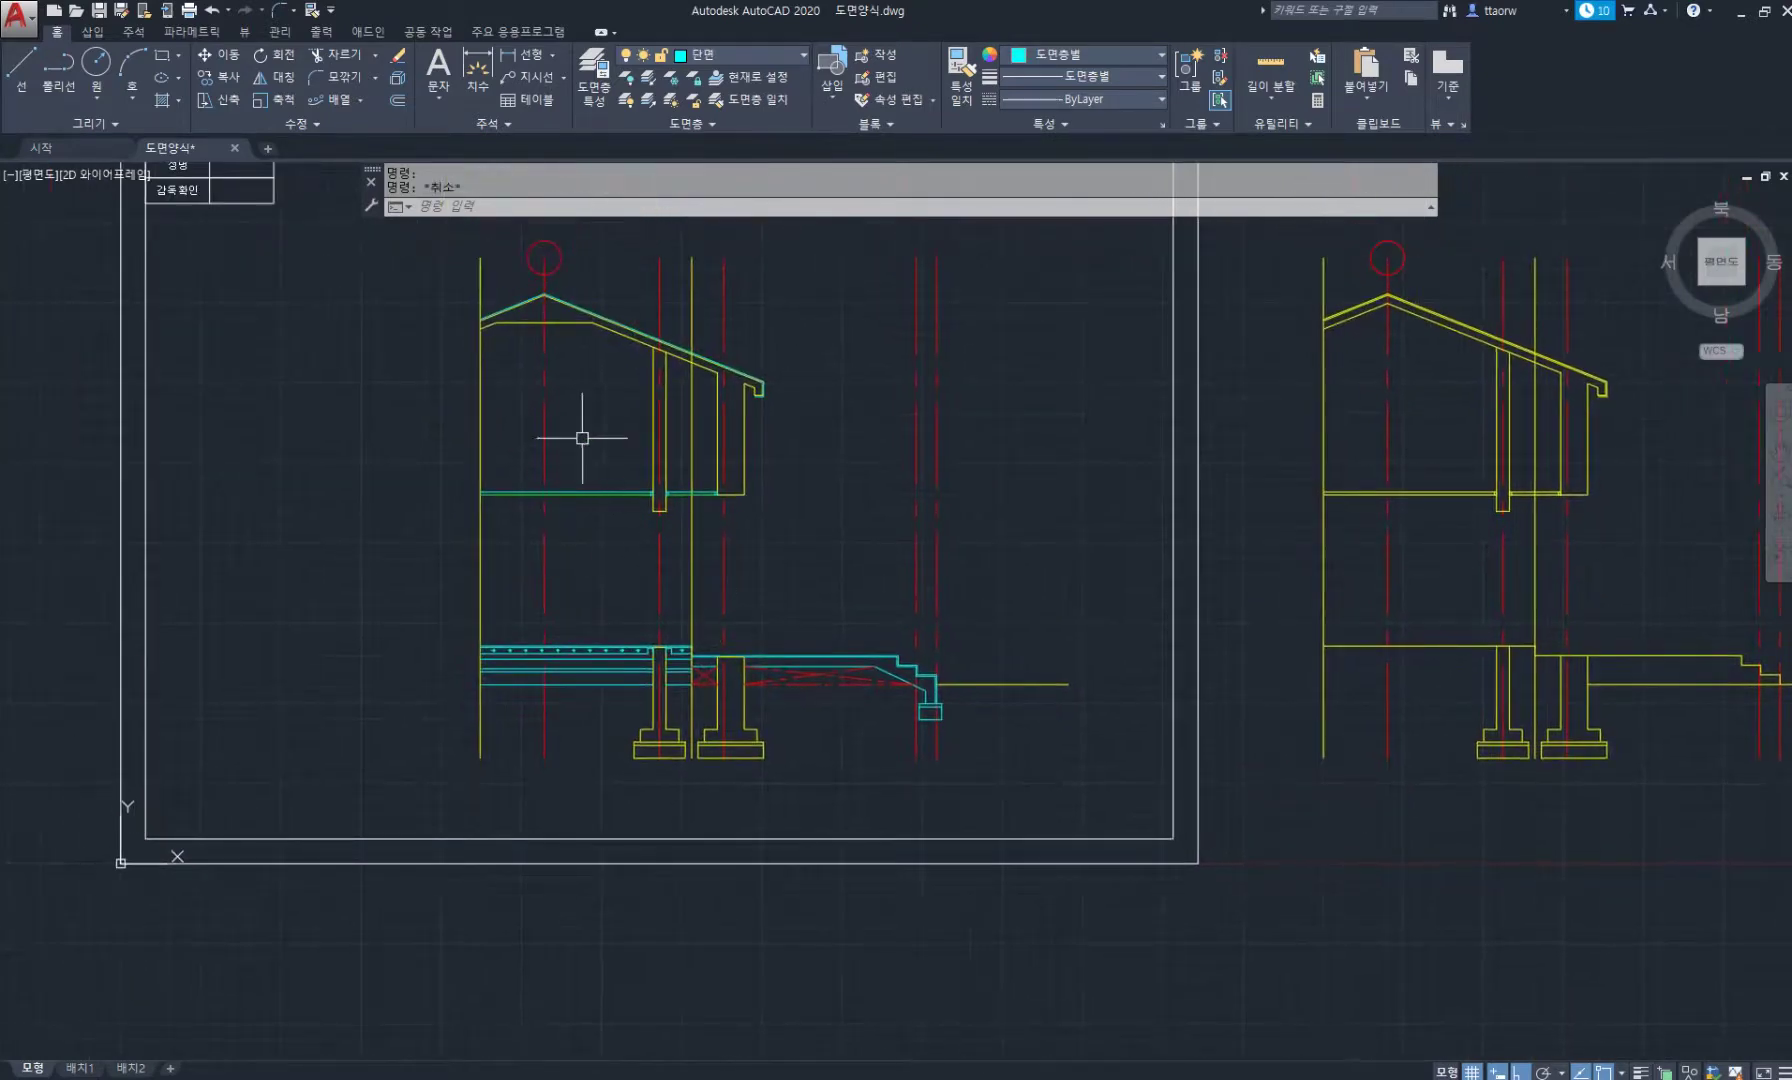
{"action": "scroll", "coordinate": [710, 340], "scroll_direction": "up", "scroll_amount": 6}
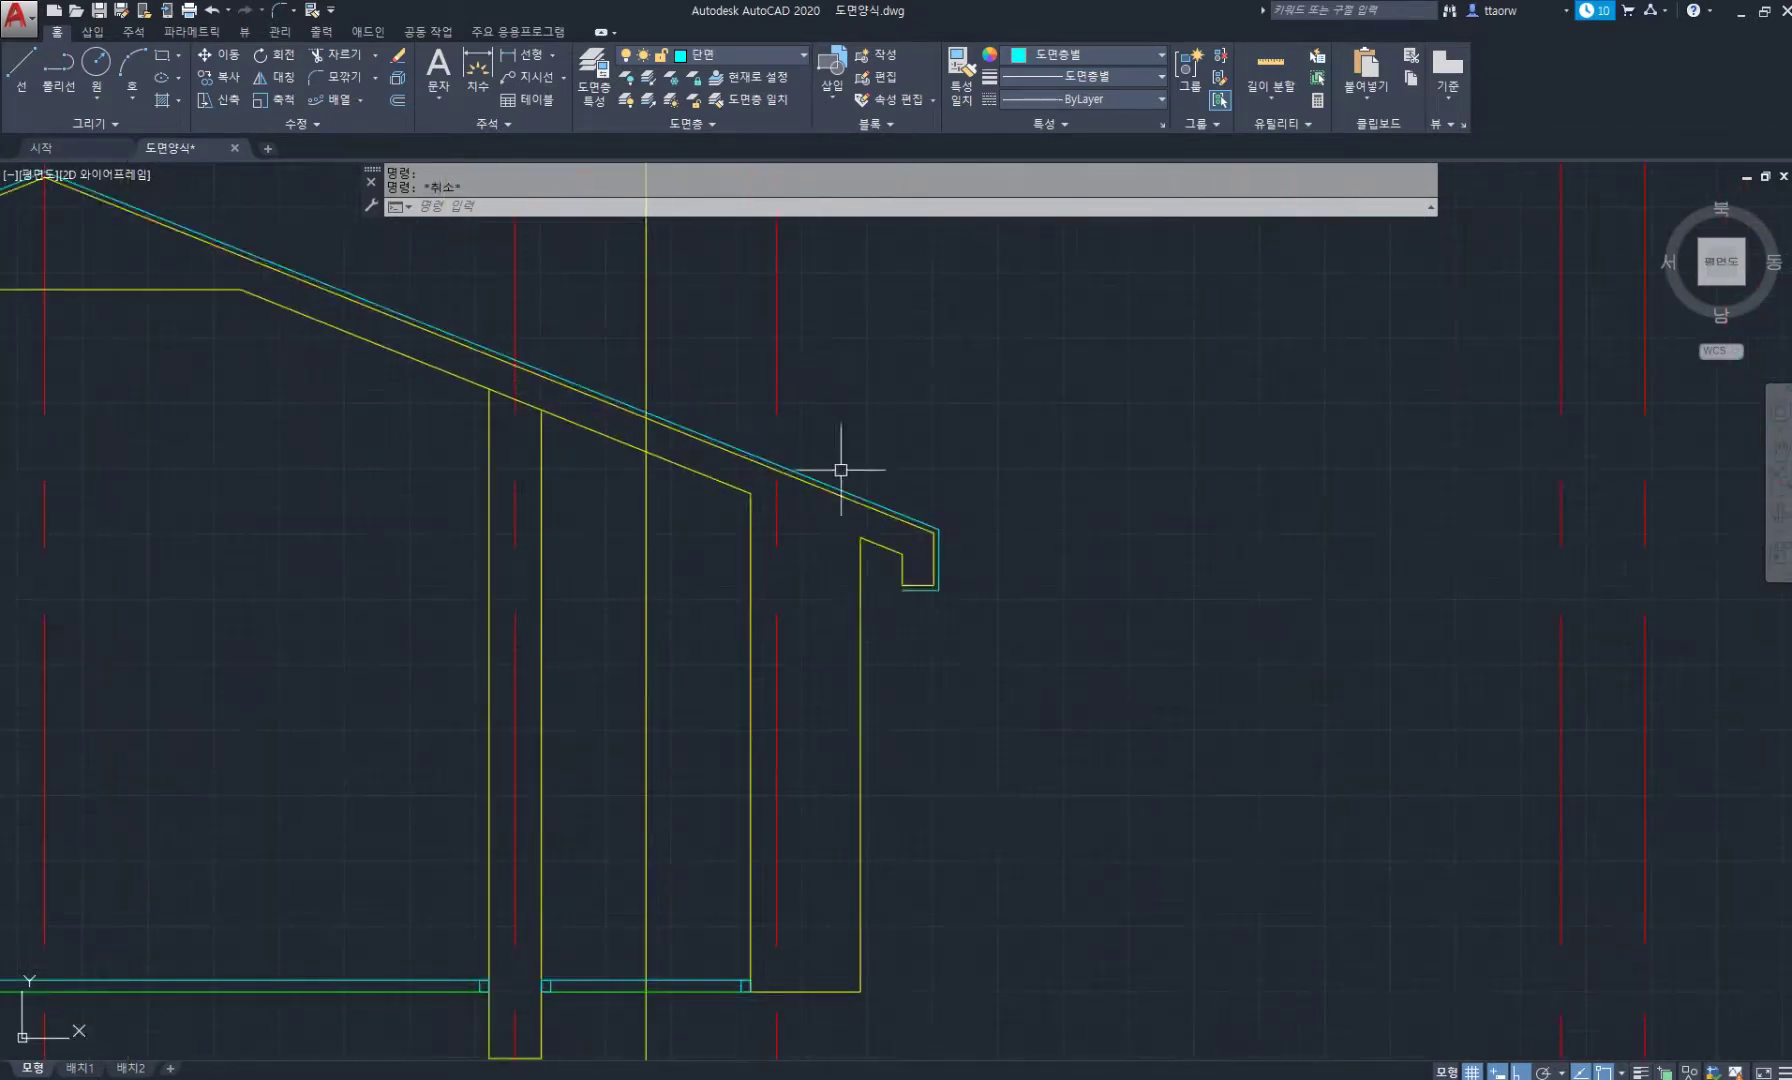
{"action": "middle_click_drag", "start_coordinate": [904, 588], "coordinate": [850, 626]}
{"action": "key", "text": "l"}
{"action": "key", "text": "Return"}
{"action": "scroll", "coordinate": [800, 616], "scroll_direction": "up", "scroll_amount": 3}
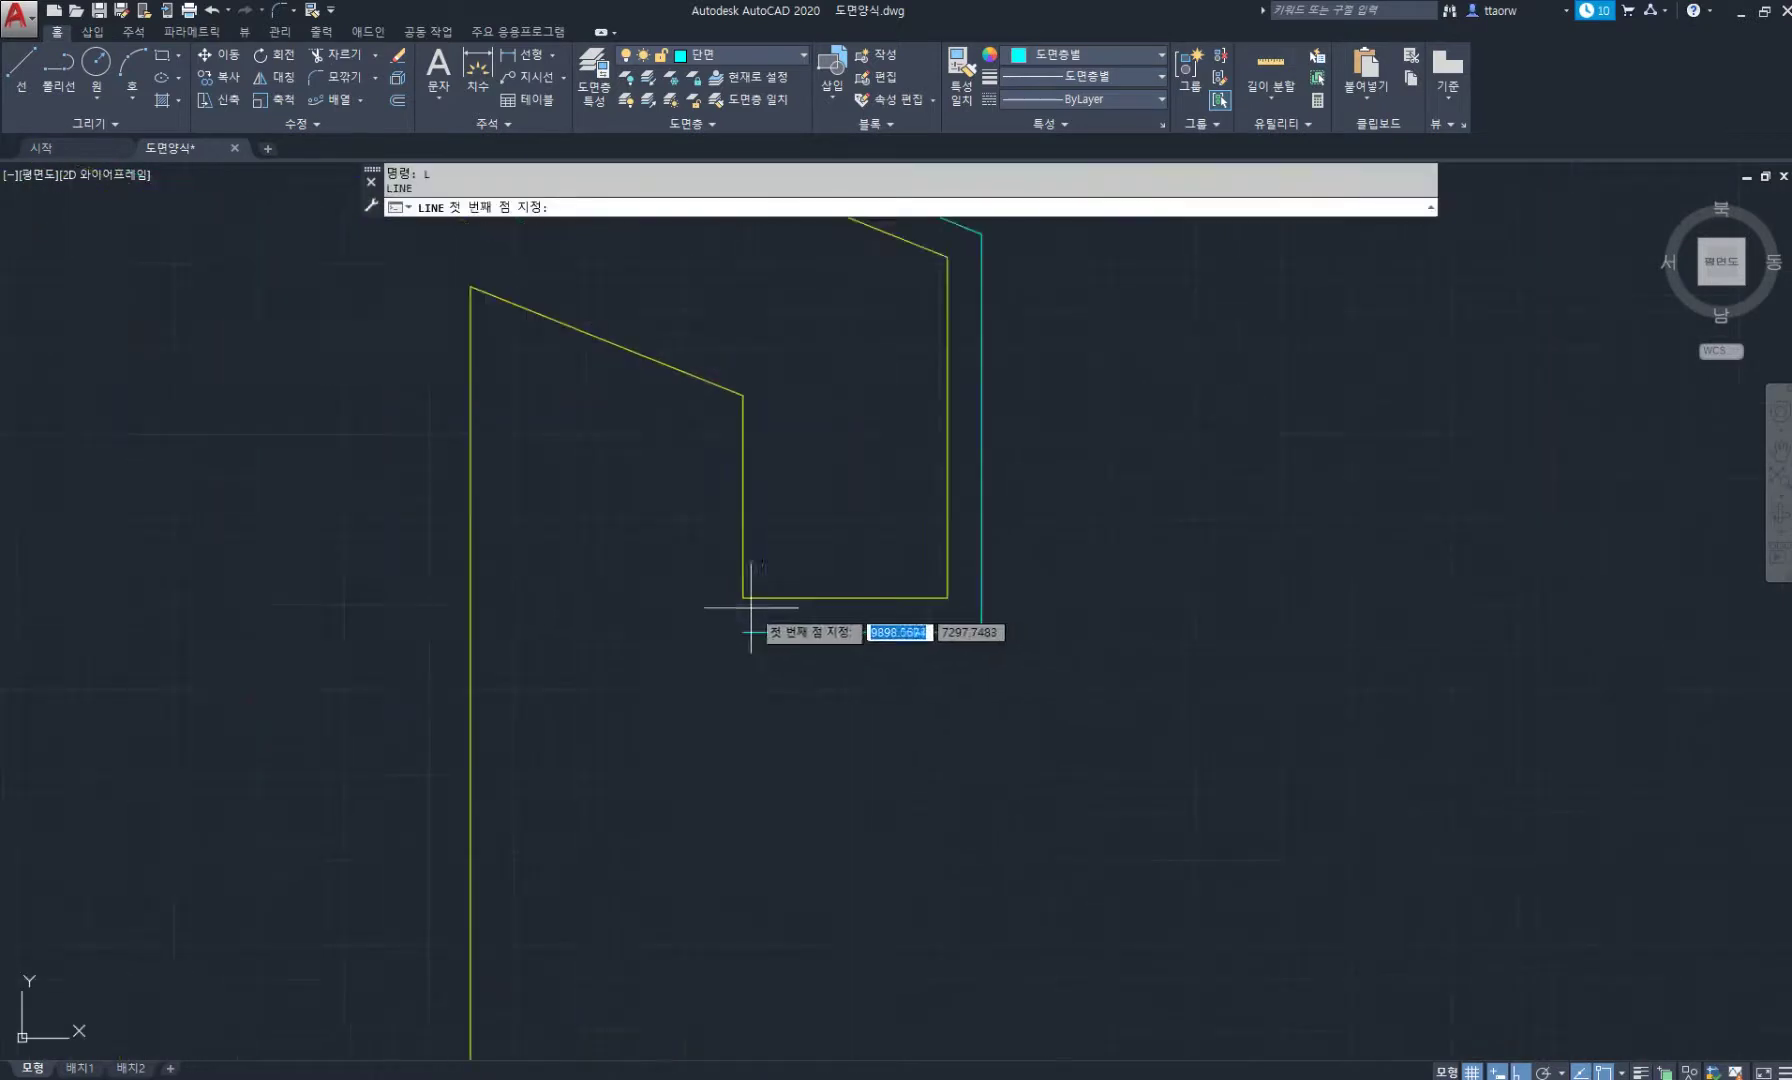
{"action": "left_click", "coordinate": [743, 620]}
{"action": "left_click", "coordinate": [743, 632]}
{"action": "key", "text": "Return"}
Draw a rectangle about 26 by 16 mm standing on the eave's bottom finish line, near the outer edge.
{"action": "scroll", "coordinate": [985, 628], "scroll_direction": "up", "scroll_amount": 2}
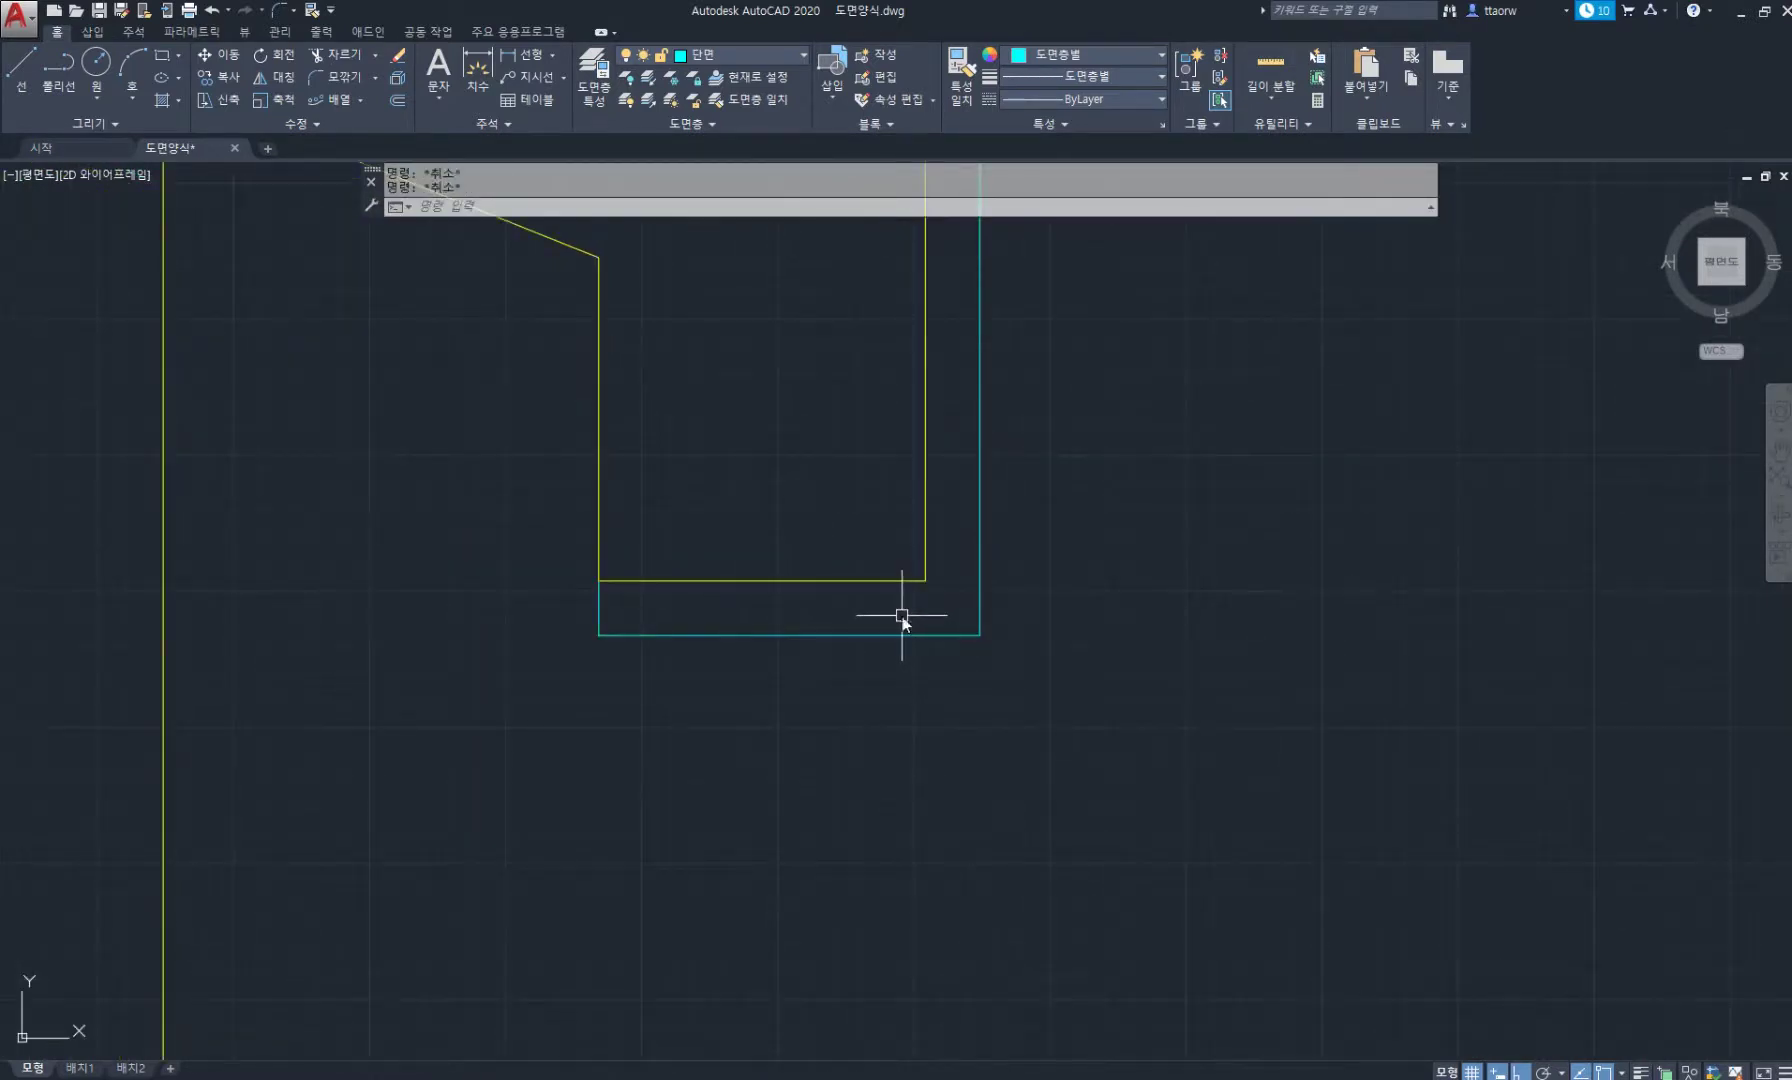
{"action": "type", "text": "REC"}
{"action": "key", "text": "Return"}
{"action": "scroll", "coordinate": [901, 617], "scroll_direction": "up", "scroll_amount": 4}
{"action": "left_click", "coordinate": [910, 635]}
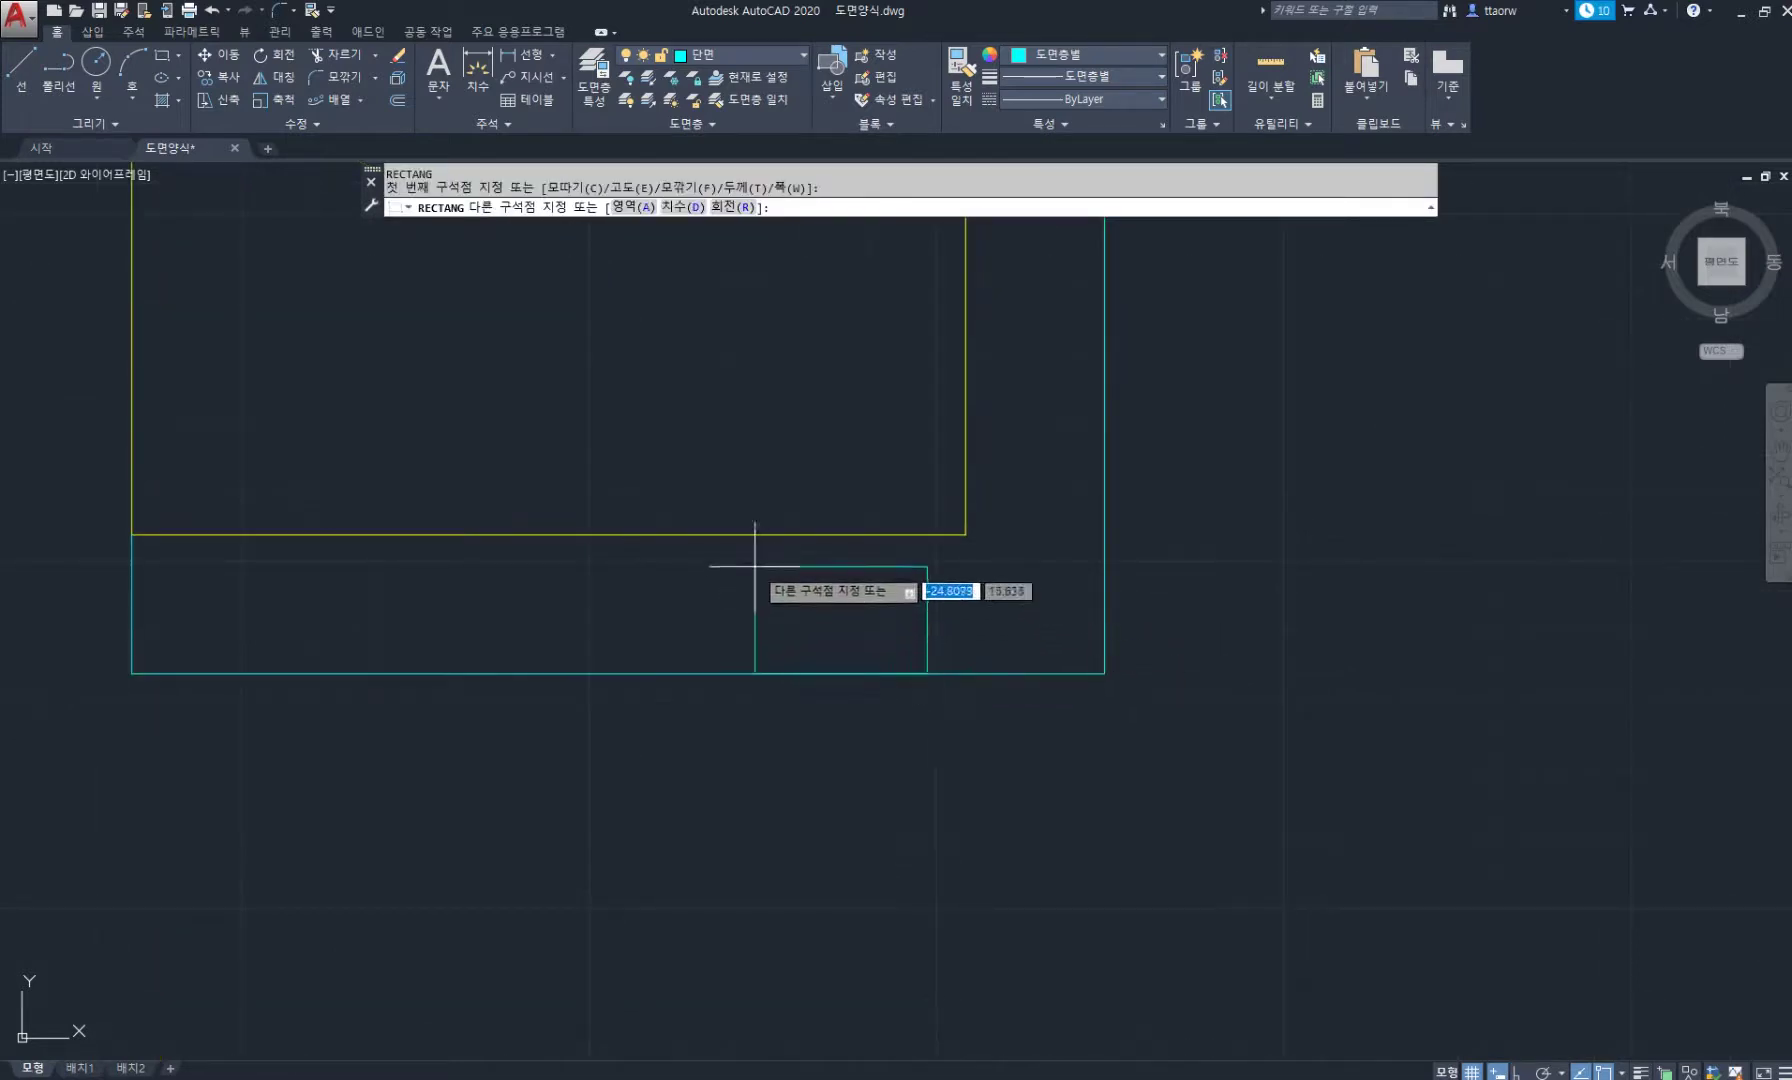
{"action": "left_click", "coordinate": [747, 565]}
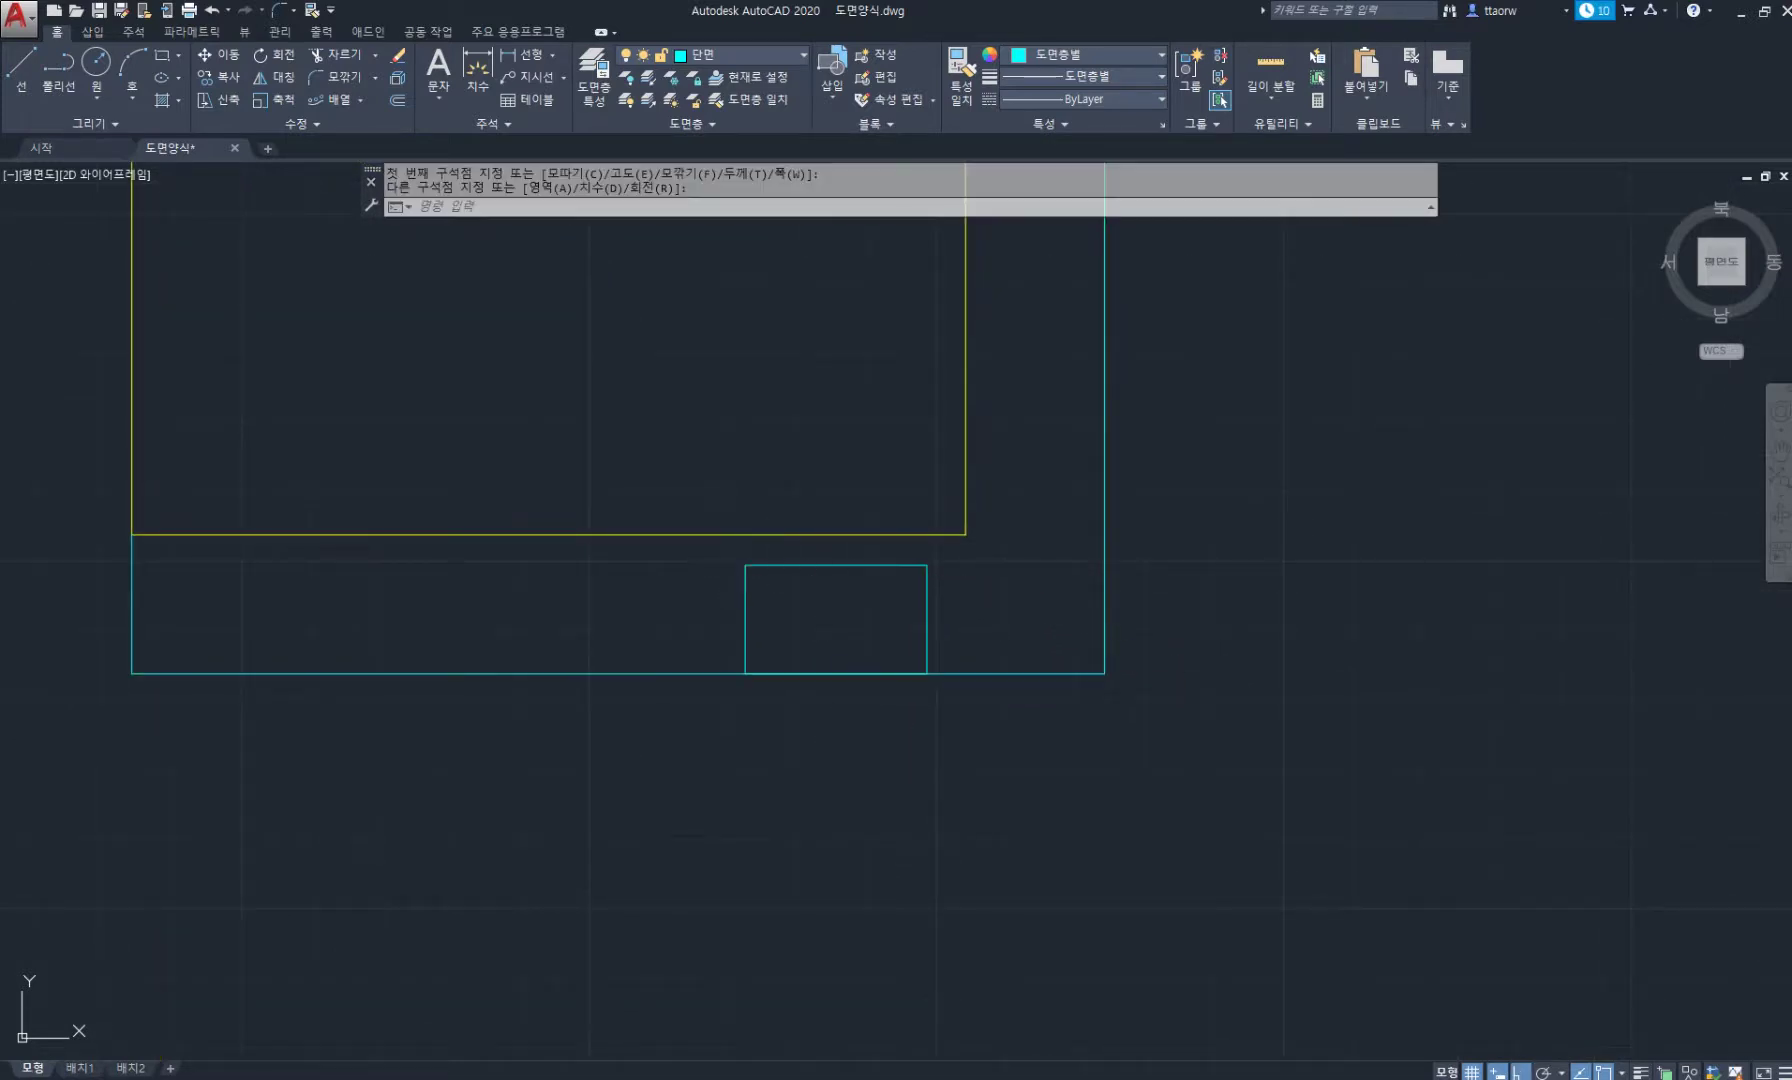
Trim the finish line across the small rectangle and the rectangle's bottom edge to form an open drip groove.
{"action": "type", "text": "TR"}
{"action": "key", "text": "Return"}
{"action": "key", "text": "Return"}
{"action": "left_click", "coordinate": [884, 724]}
{"action": "left_click", "coordinate": [820, 644]}
{"action": "key", "text": "Return"}
{"action": "scroll", "coordinate": [950, 645], "scroll_direction": "down", "scroll_amount": 3}
{"action": "middle_click_drag", "start_coordinate": [1004, 709], "coordinate": [1005, 711]}
{"action": "key", "text": "Escape"}
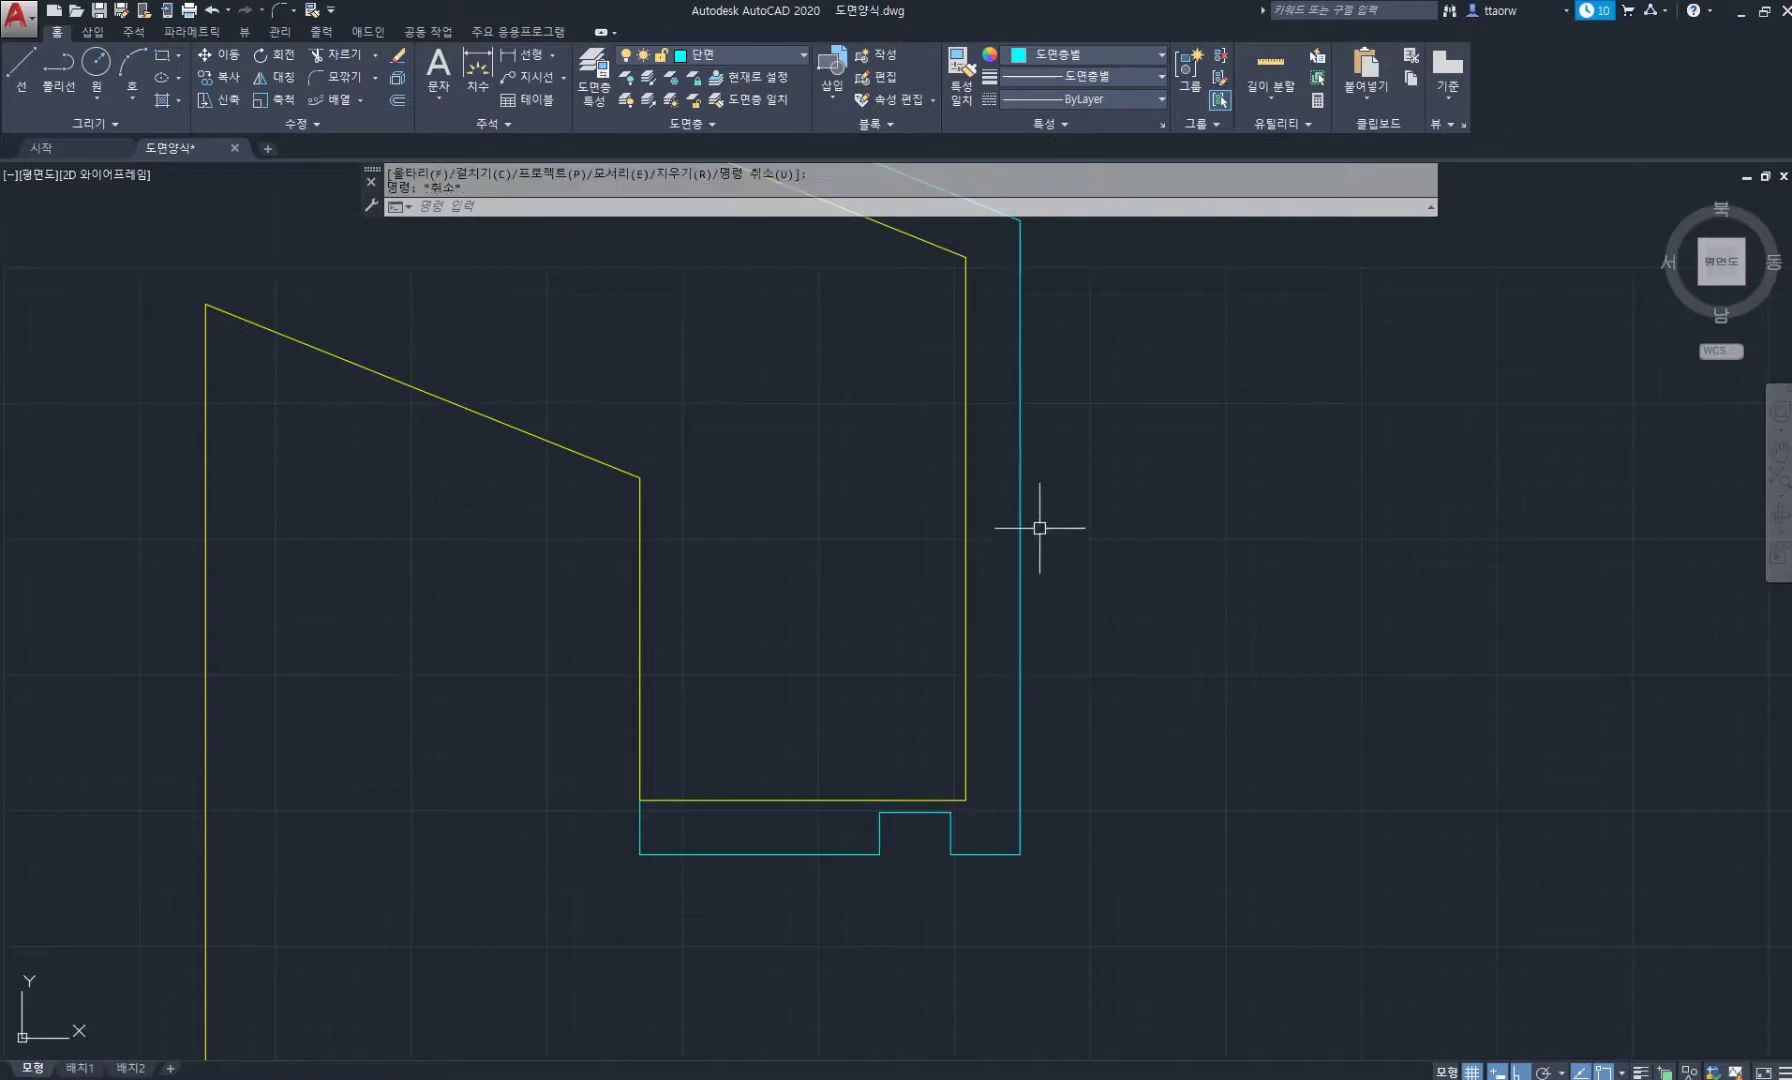
Offset the roof and eave's outer finish outline inward by 10 mm.
{"action": "key", "text": "Return"}
{"action": "key", "text": "Return"}
{"action": "left_click", "coordinate": [1020, 532]}
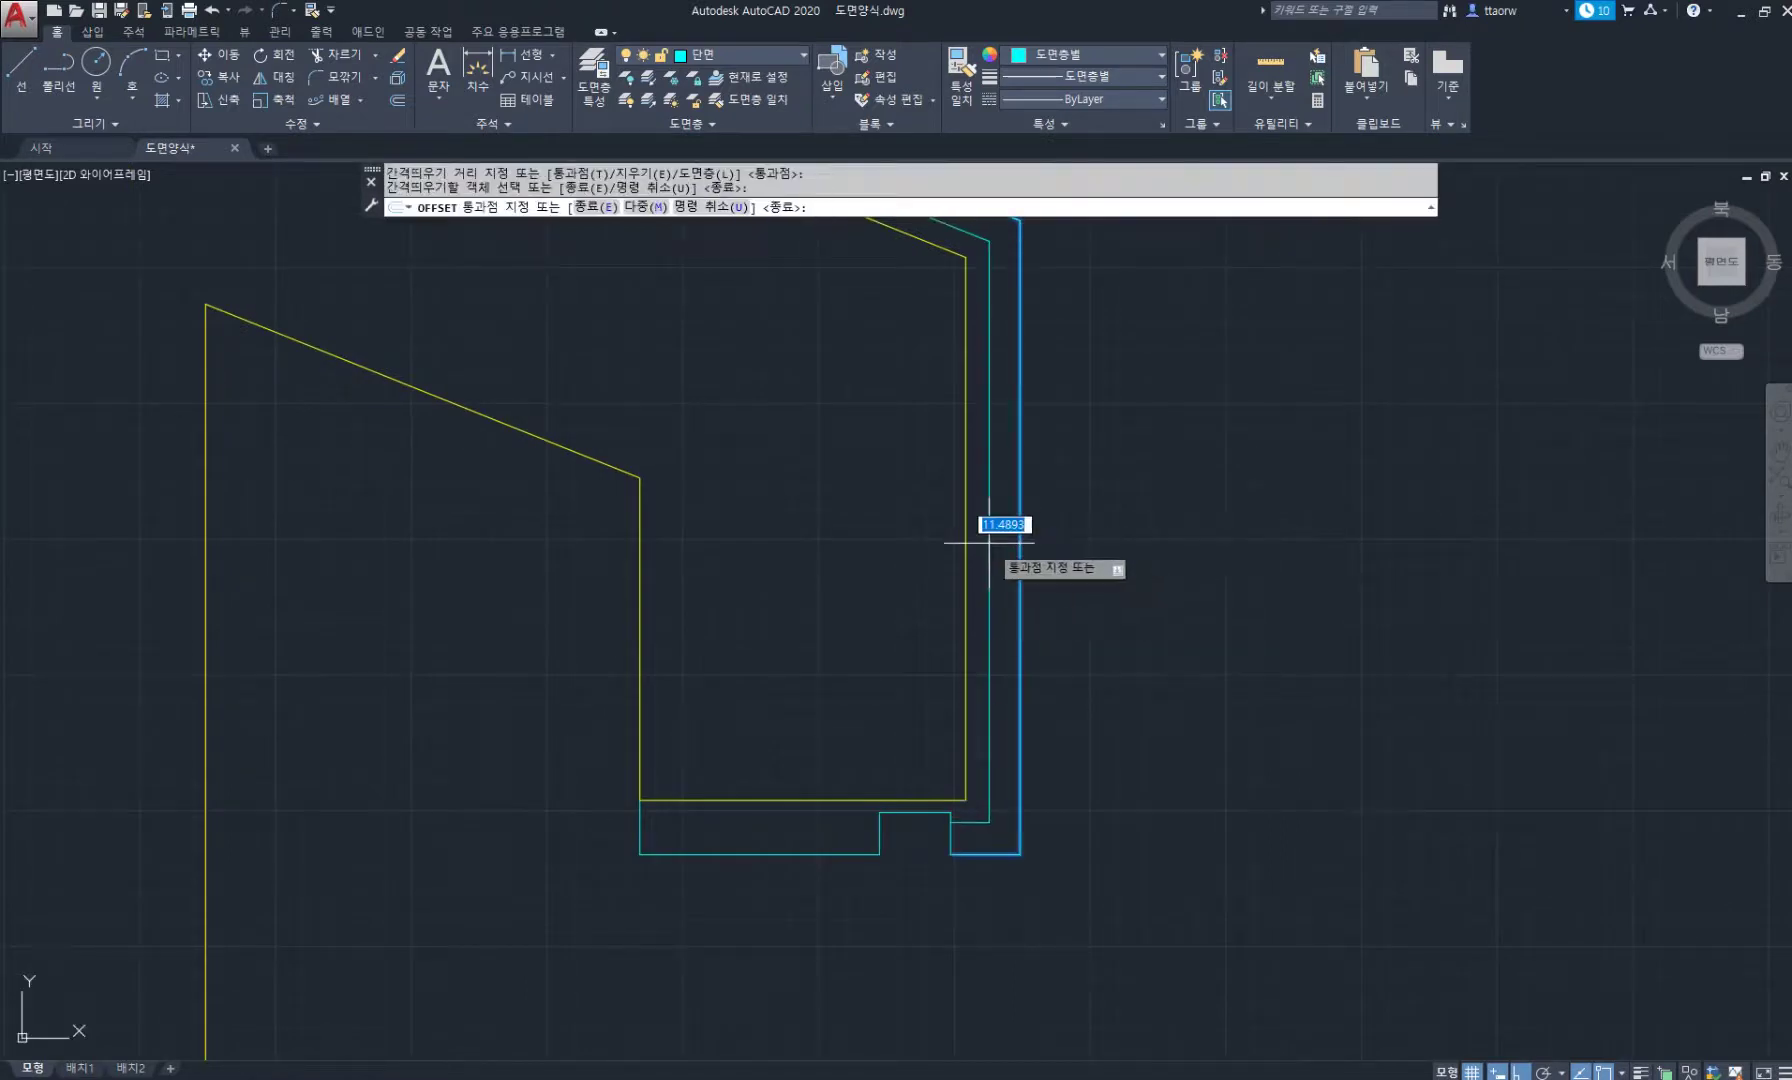
{"action": "type", "text": "10"}
{"action": "key", "text": "Return"}
{"action": "scroll", "coordinate": [1004, 536], "scroll_direction": "down", "scroll_amount": 2}
{"action": "middle_click_drag", "start_coordinate": [1022, 498], "coordinate": [1210, 649]}
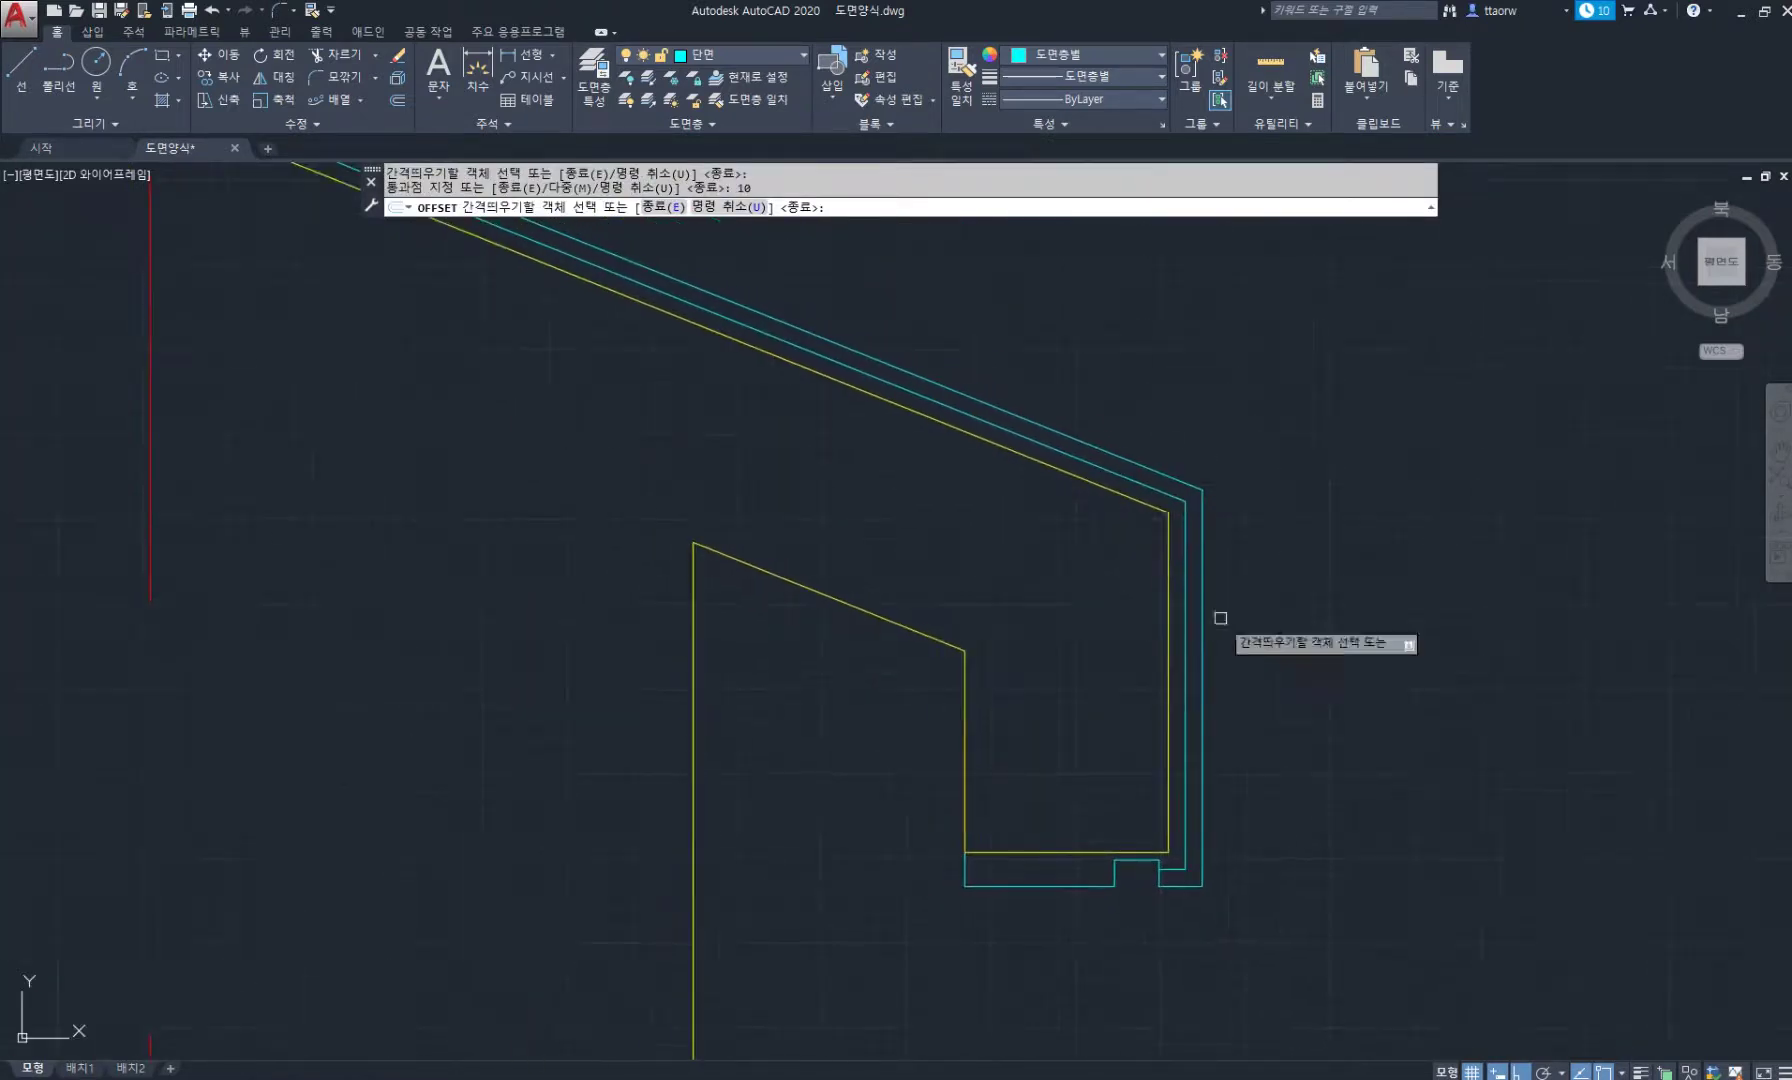
{"action": "key", "text": "Return"}
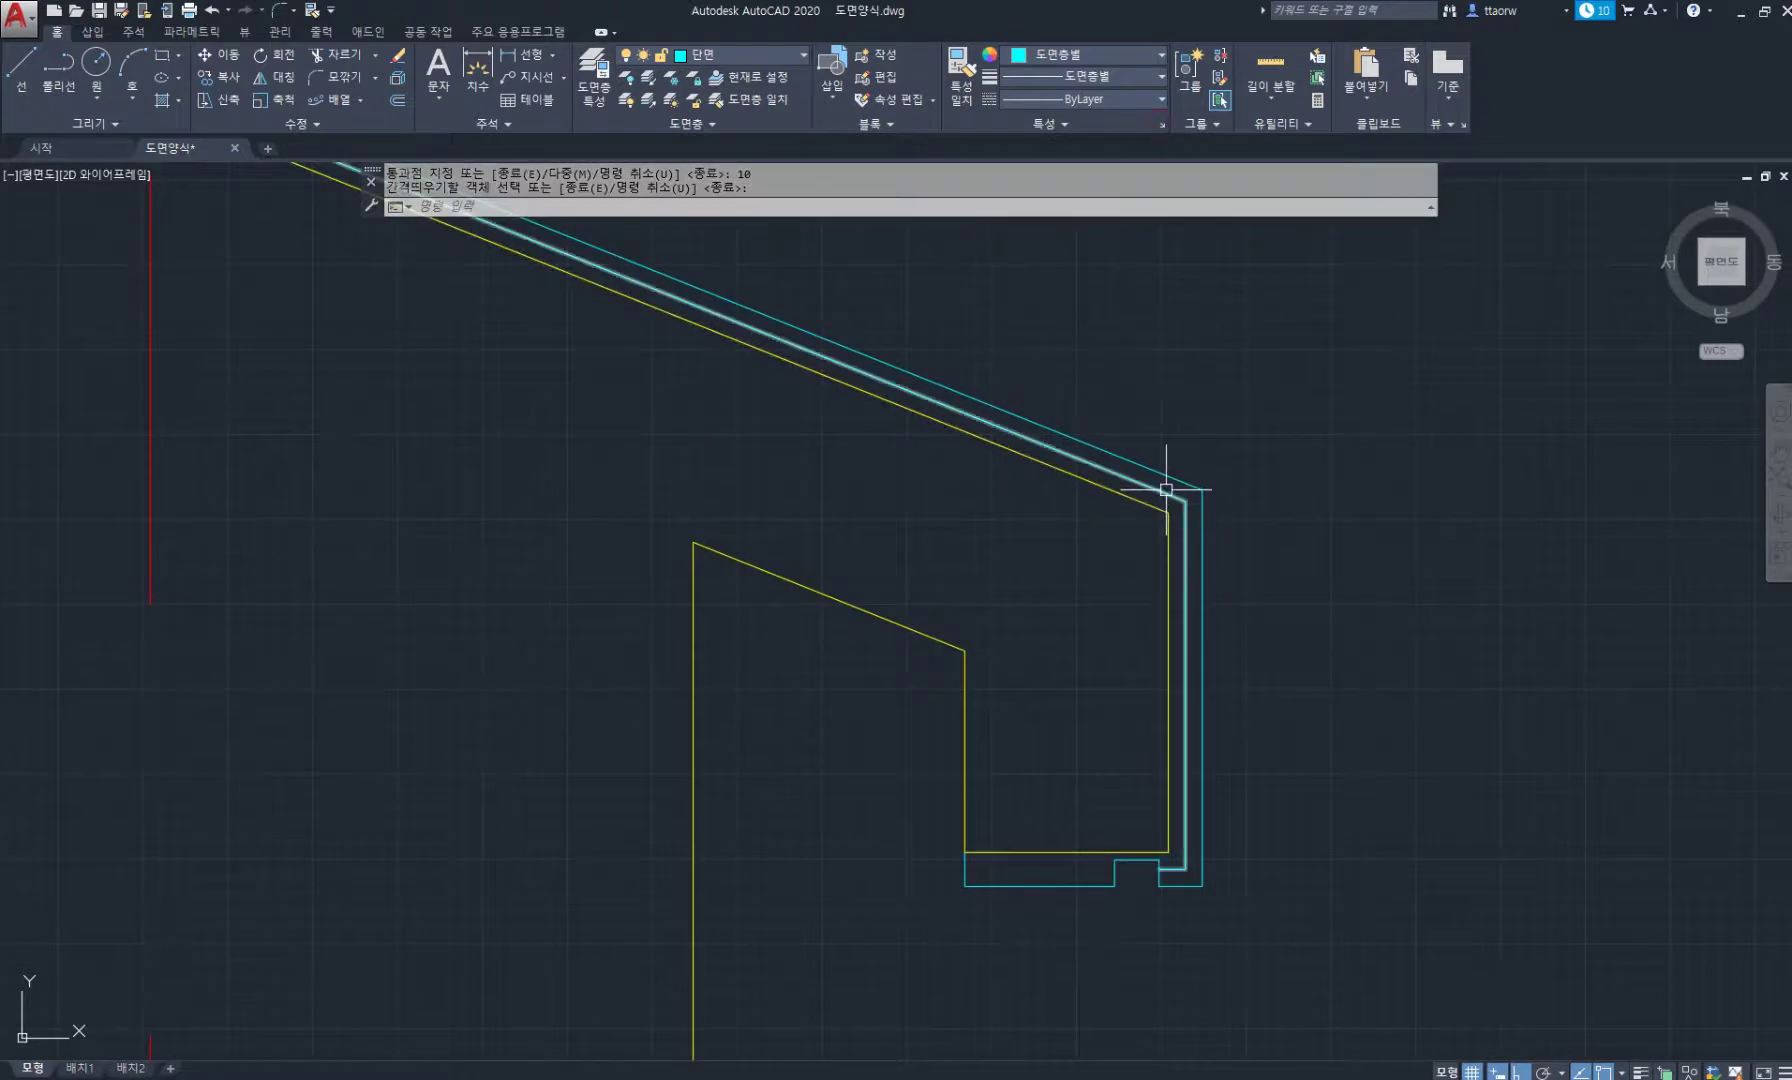
Select the middle polyline between the roof's finish and structural outlines and change its layer to 해치.
{"action": "left_click", "coordinate": [1162, 125]}
{"action": "left_click", "coordinate": [1166, 486]}
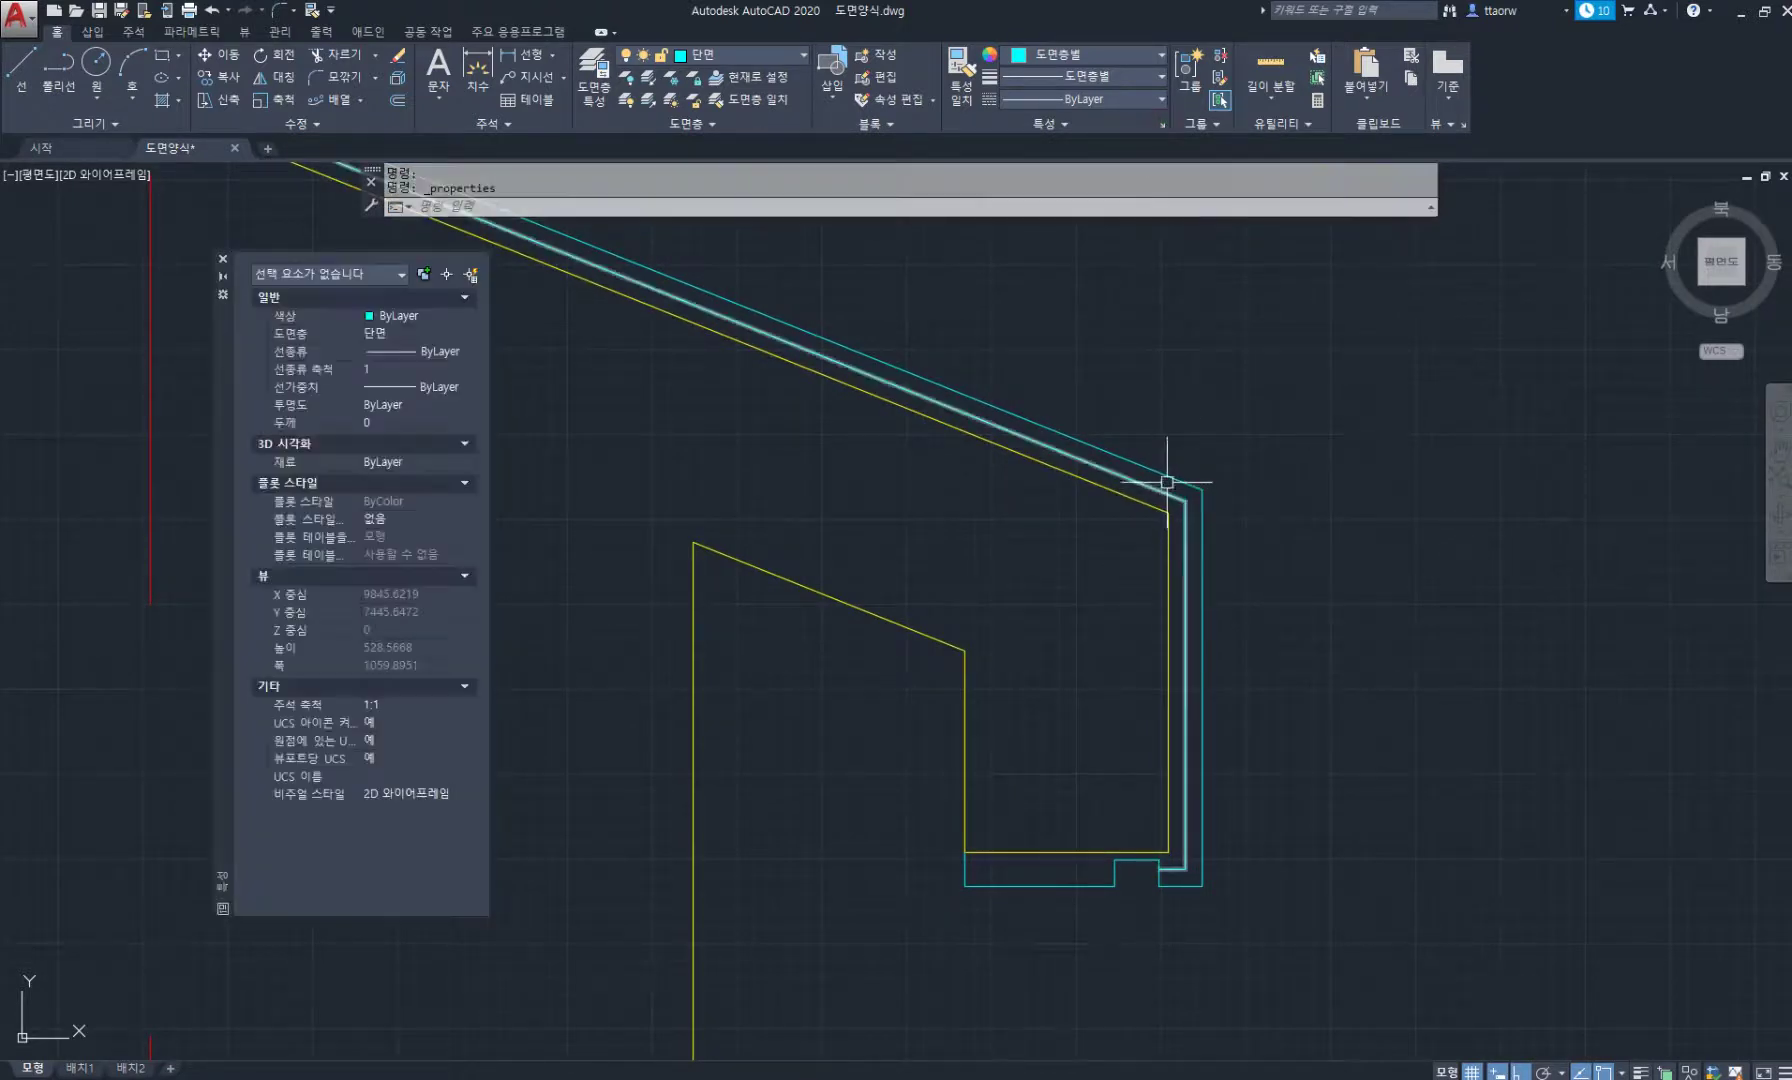
{"action": "left_click", "coordinate": [415, 338]}
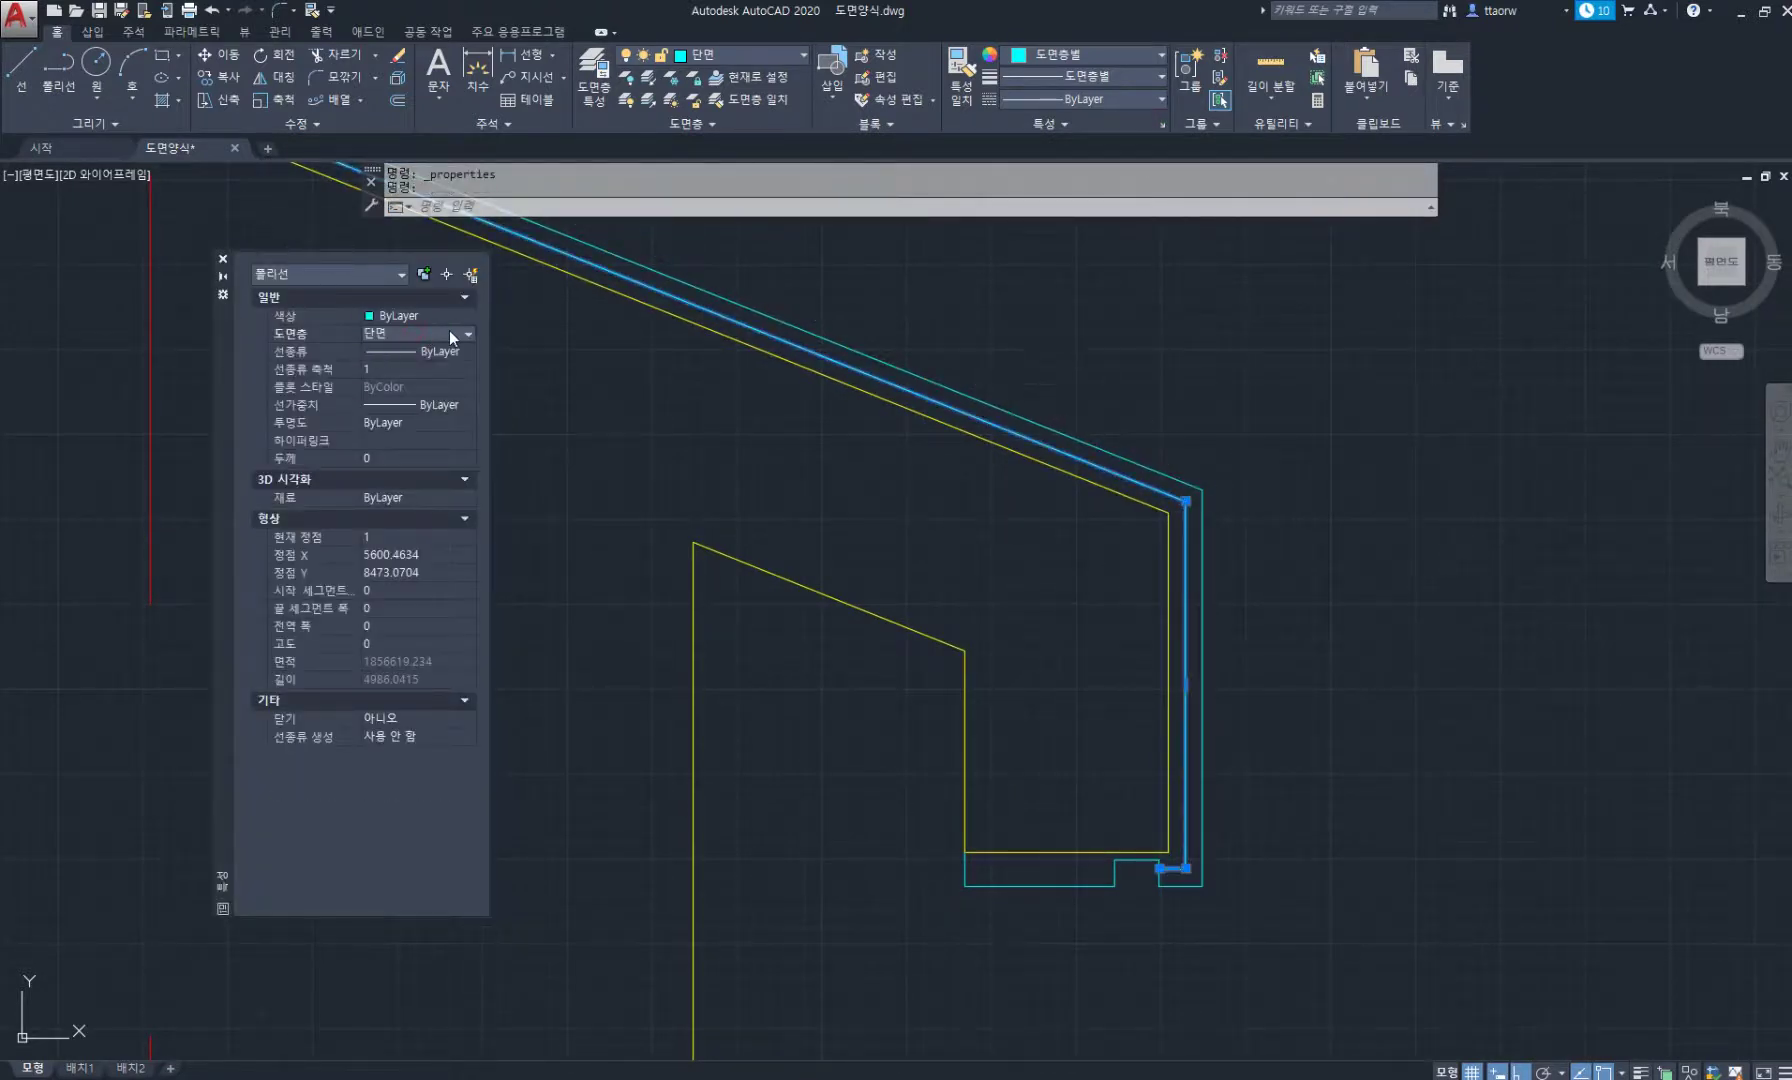
{"action": "left_click", "coordinate": [449, 331]}
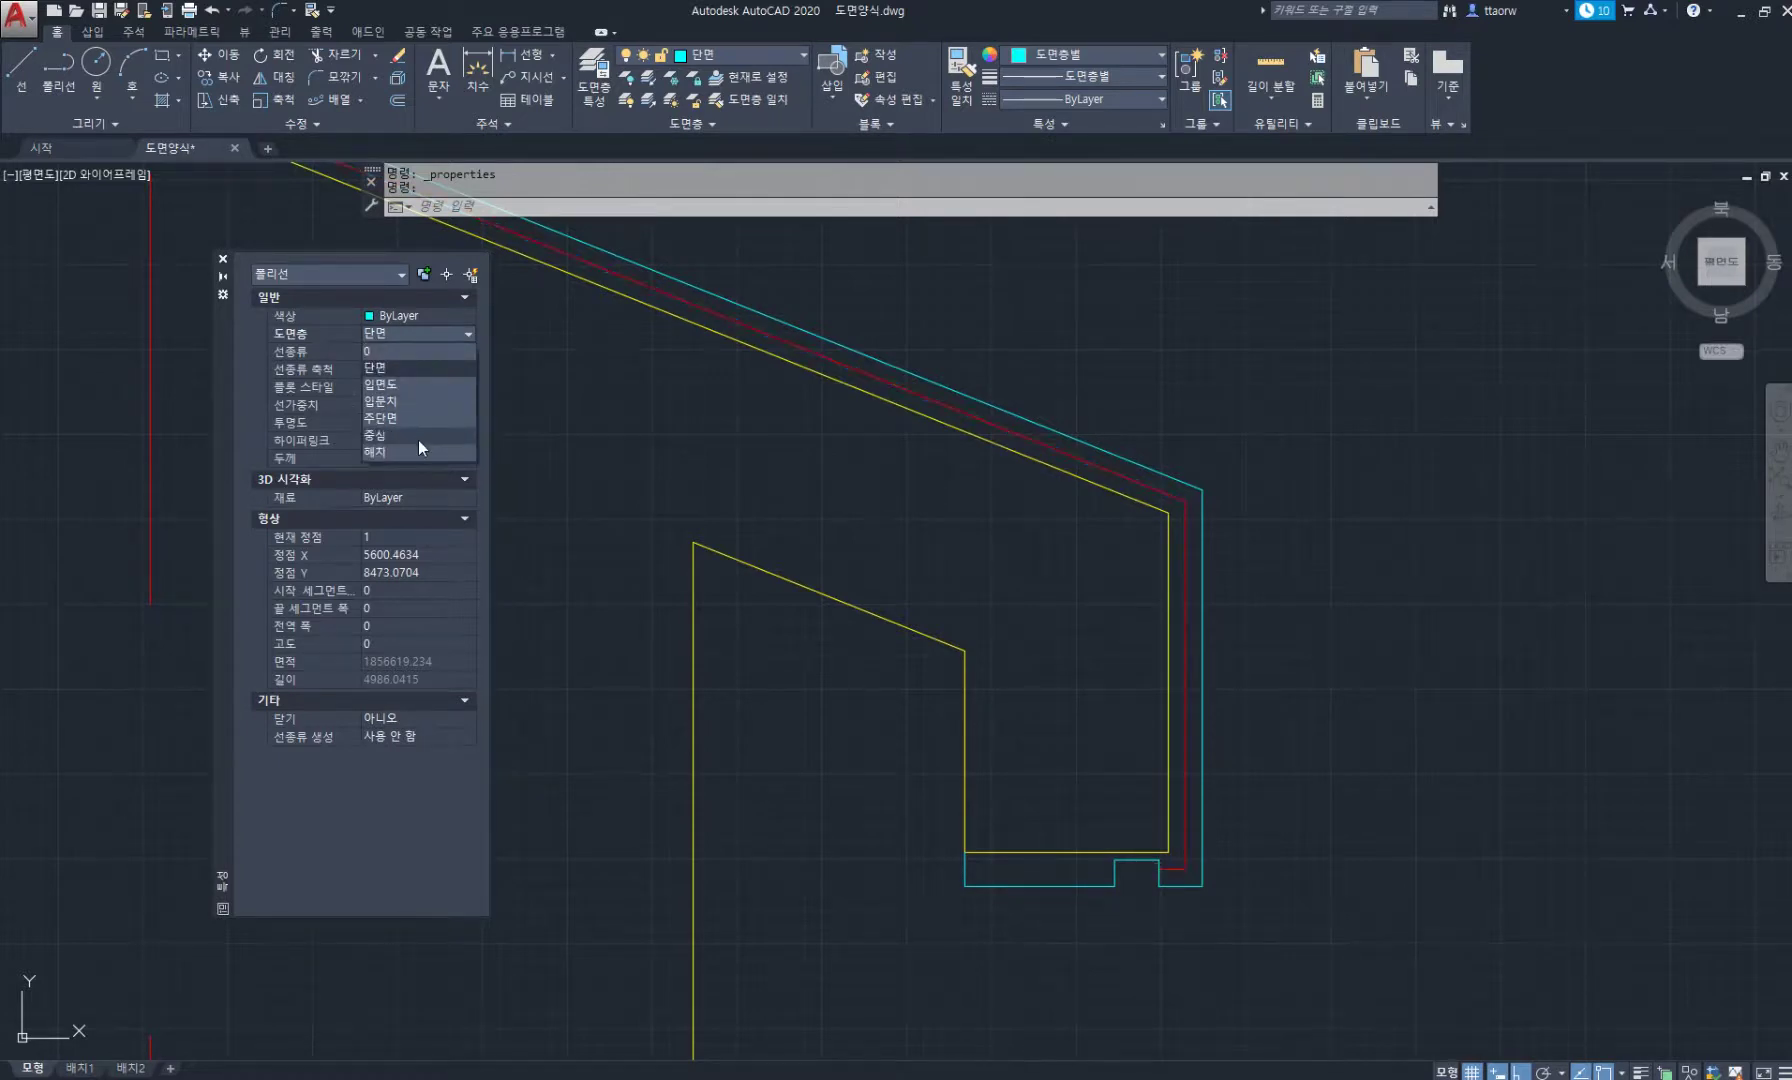
{"action": "left_click", "coordinate": [406, 451]}
Give the middle roof polyline the HIDDEN linetype, a linetype scale of 0.4 and a global width of 20.
{"action": "left_click", "coordinate": [433, 351]}
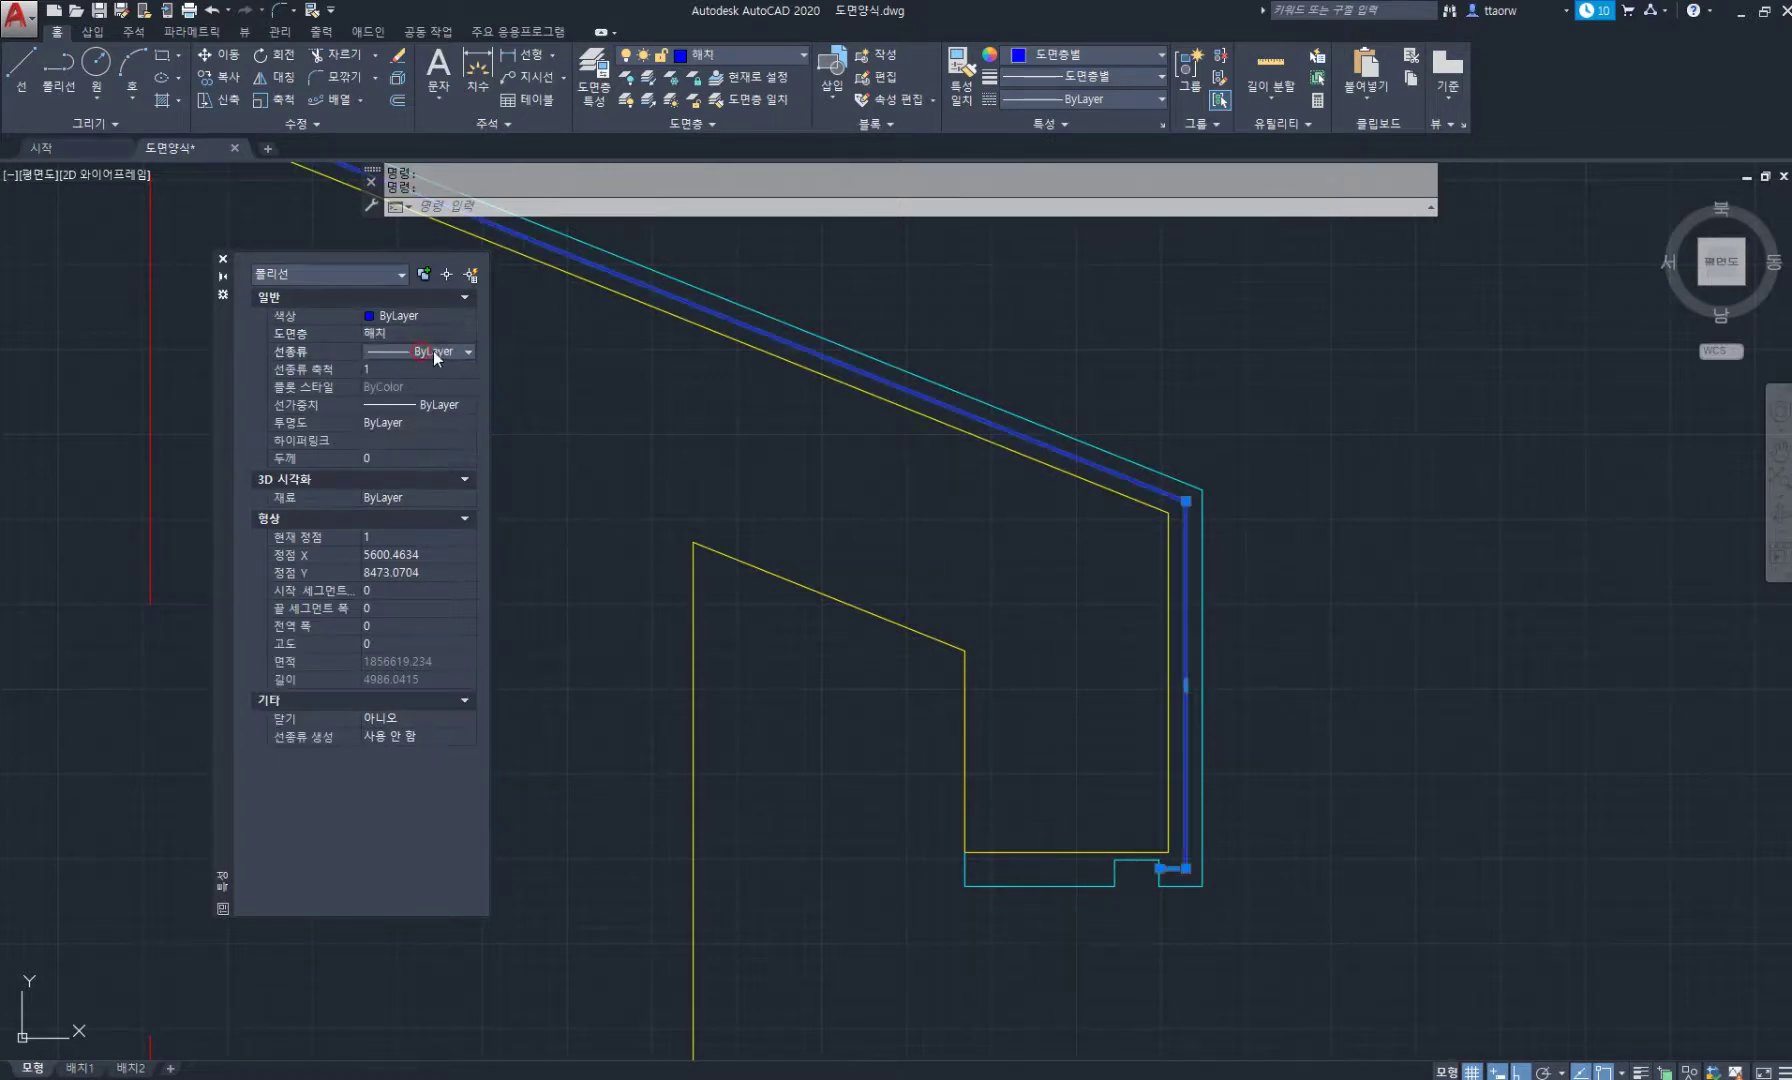
{"action": "left_click", "coordinate": [433, 351]}
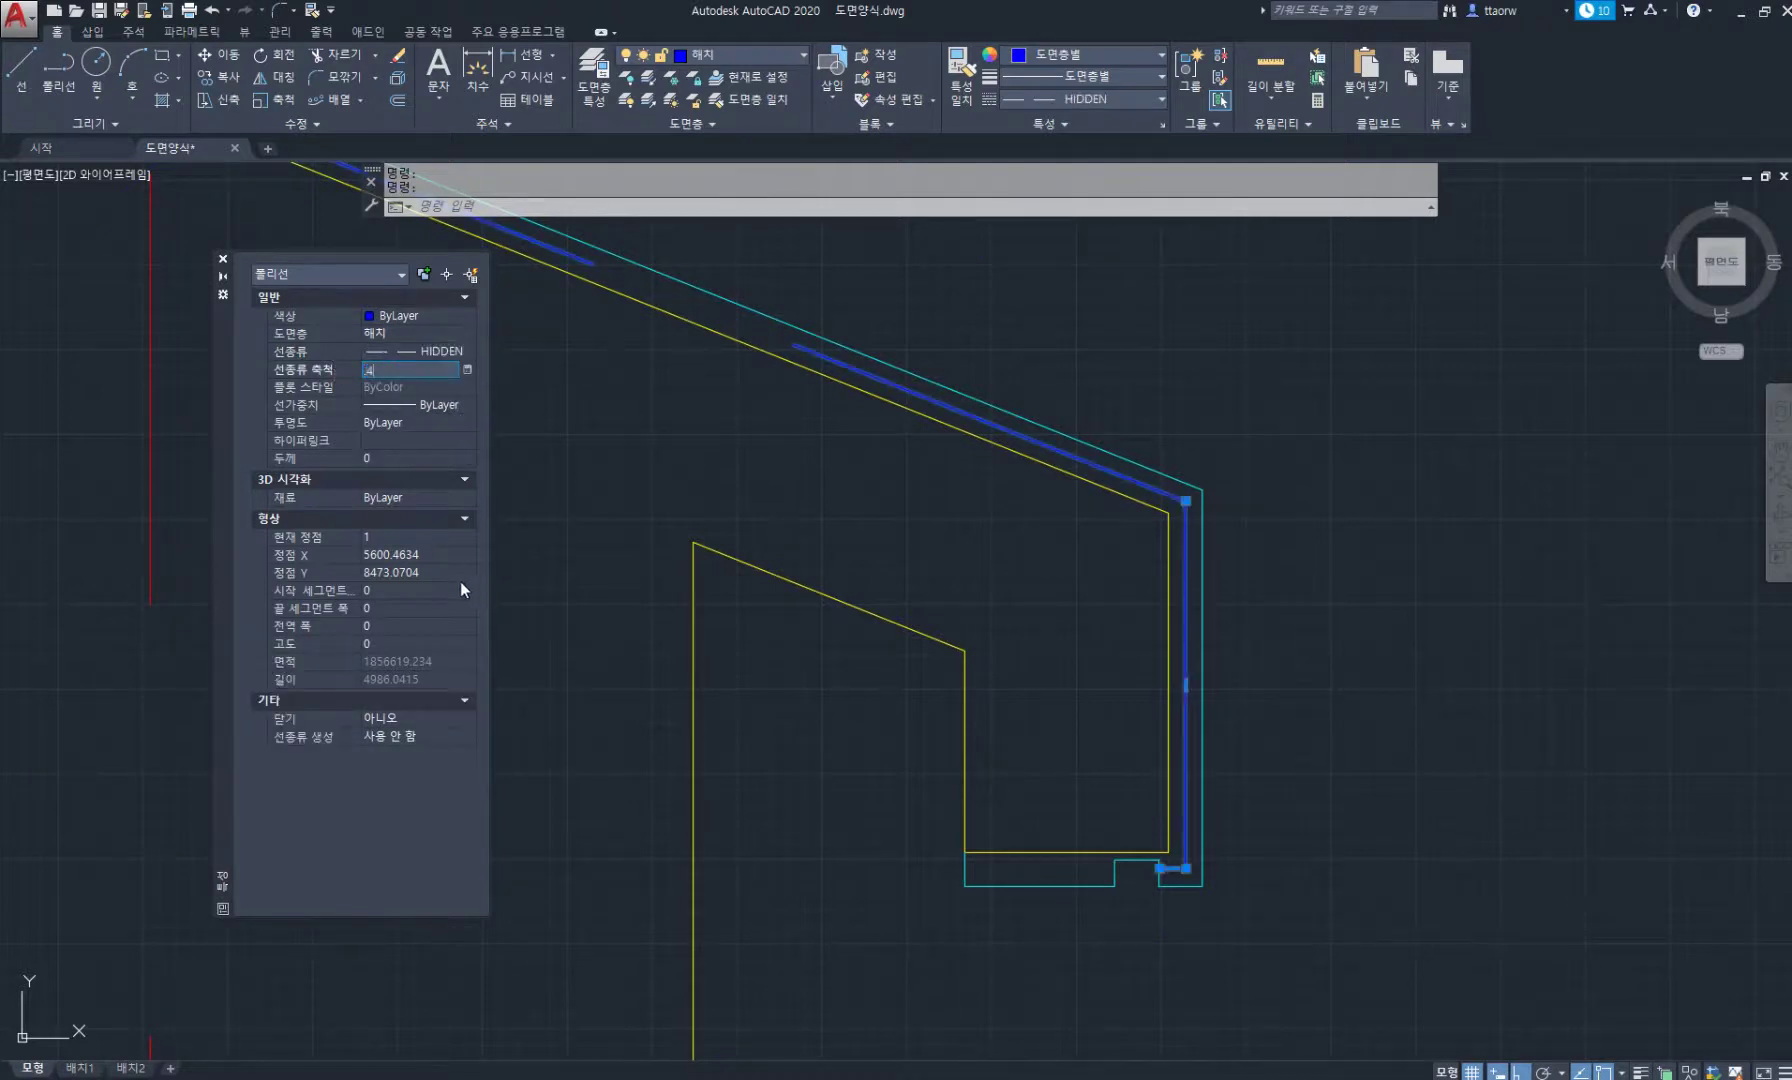
{"action": "left_click", "coordinate": [390, 626]}
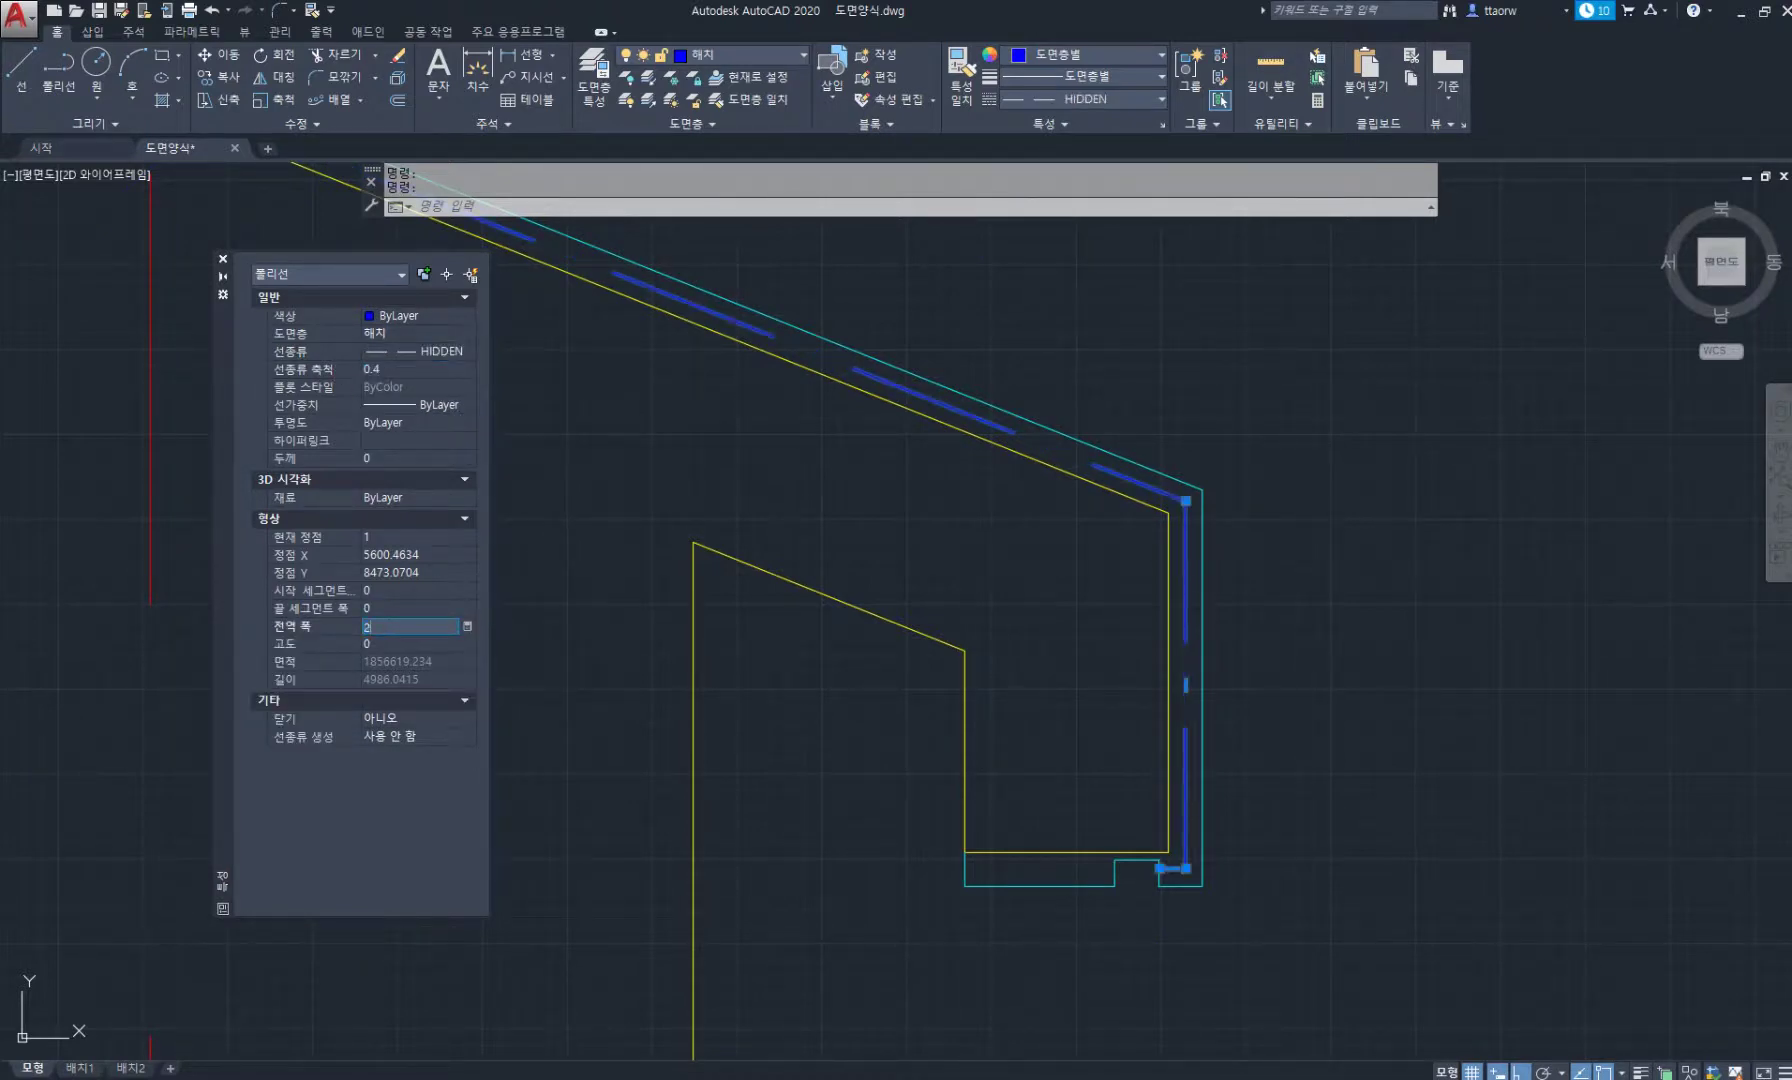
{"action": "key", "text": "Return"}
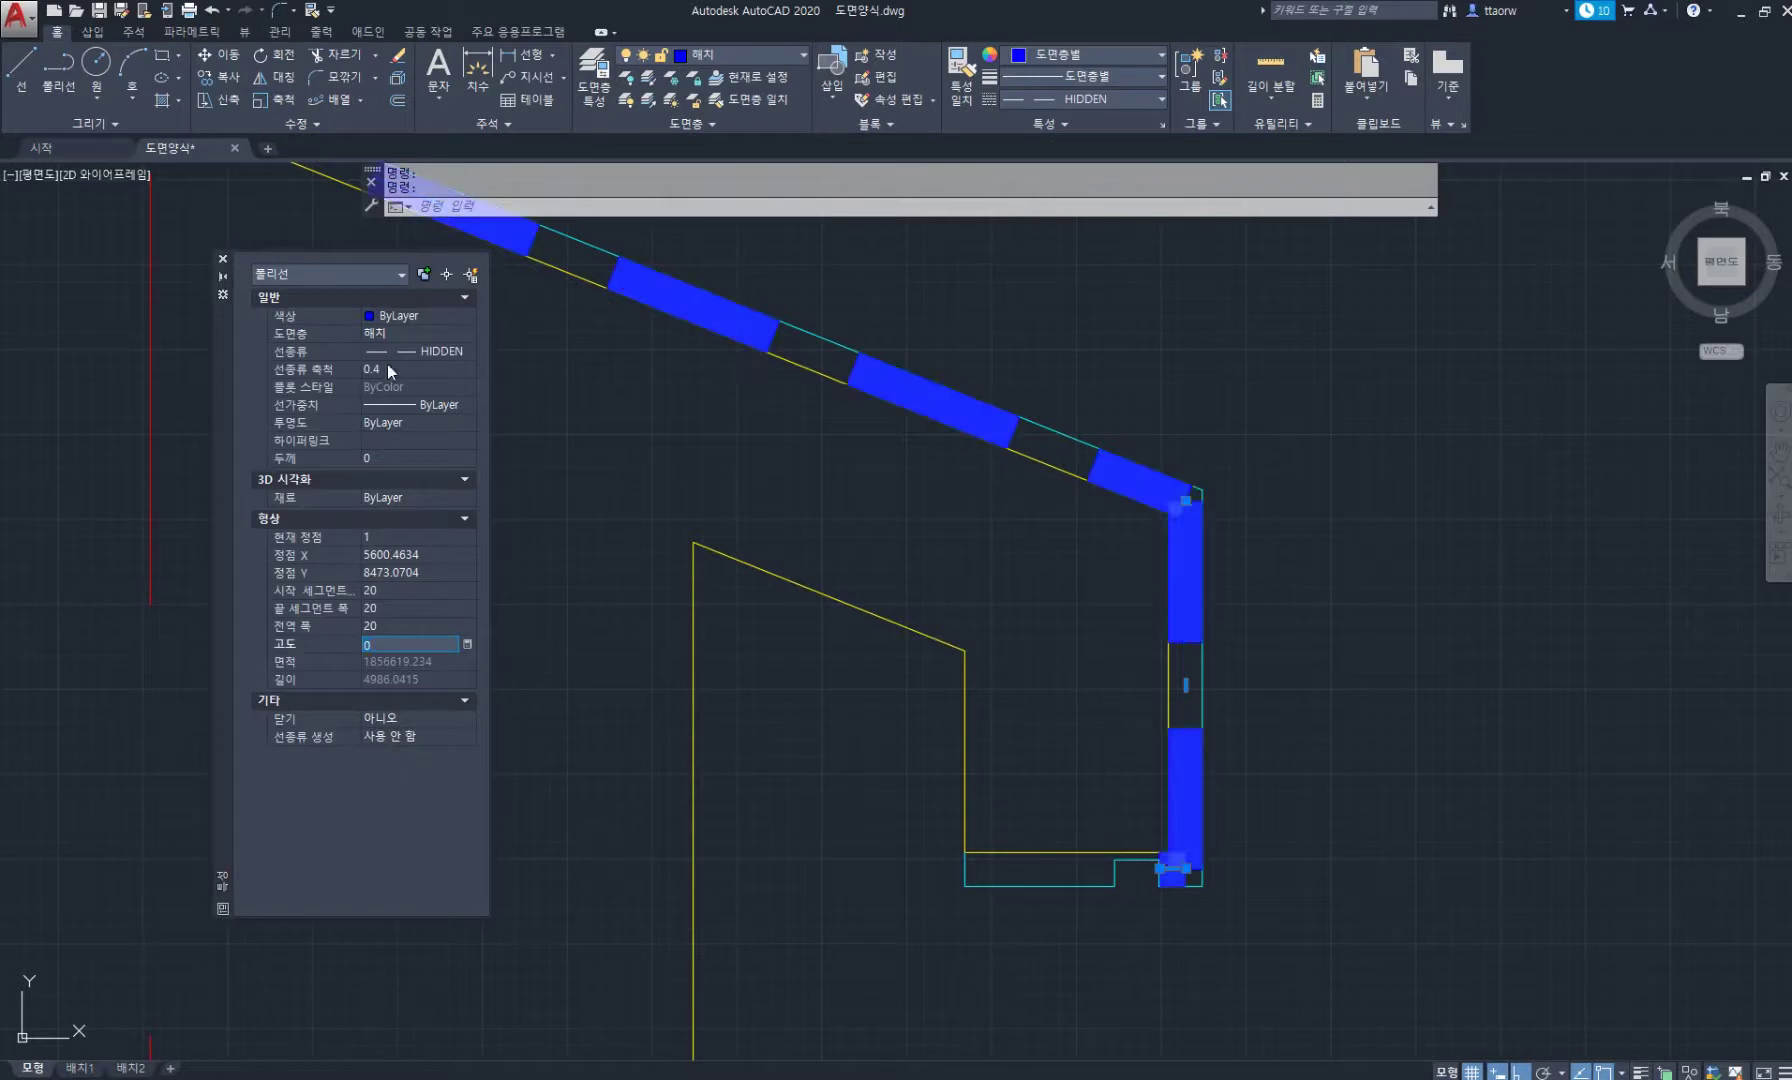
{"action": "left_click", "coordinate": [222, 259]}
{"action": "key", "text": "Escape"}
Explode the roof and eave's outer finish polyline into separate lines.
{"action": "scroll", "coordinate": [788, 504], "scroll_direction": "down", "scroll_amount": 2}
{"action": "type", "text": "x"}
{"action": "key", "text": "Return"}
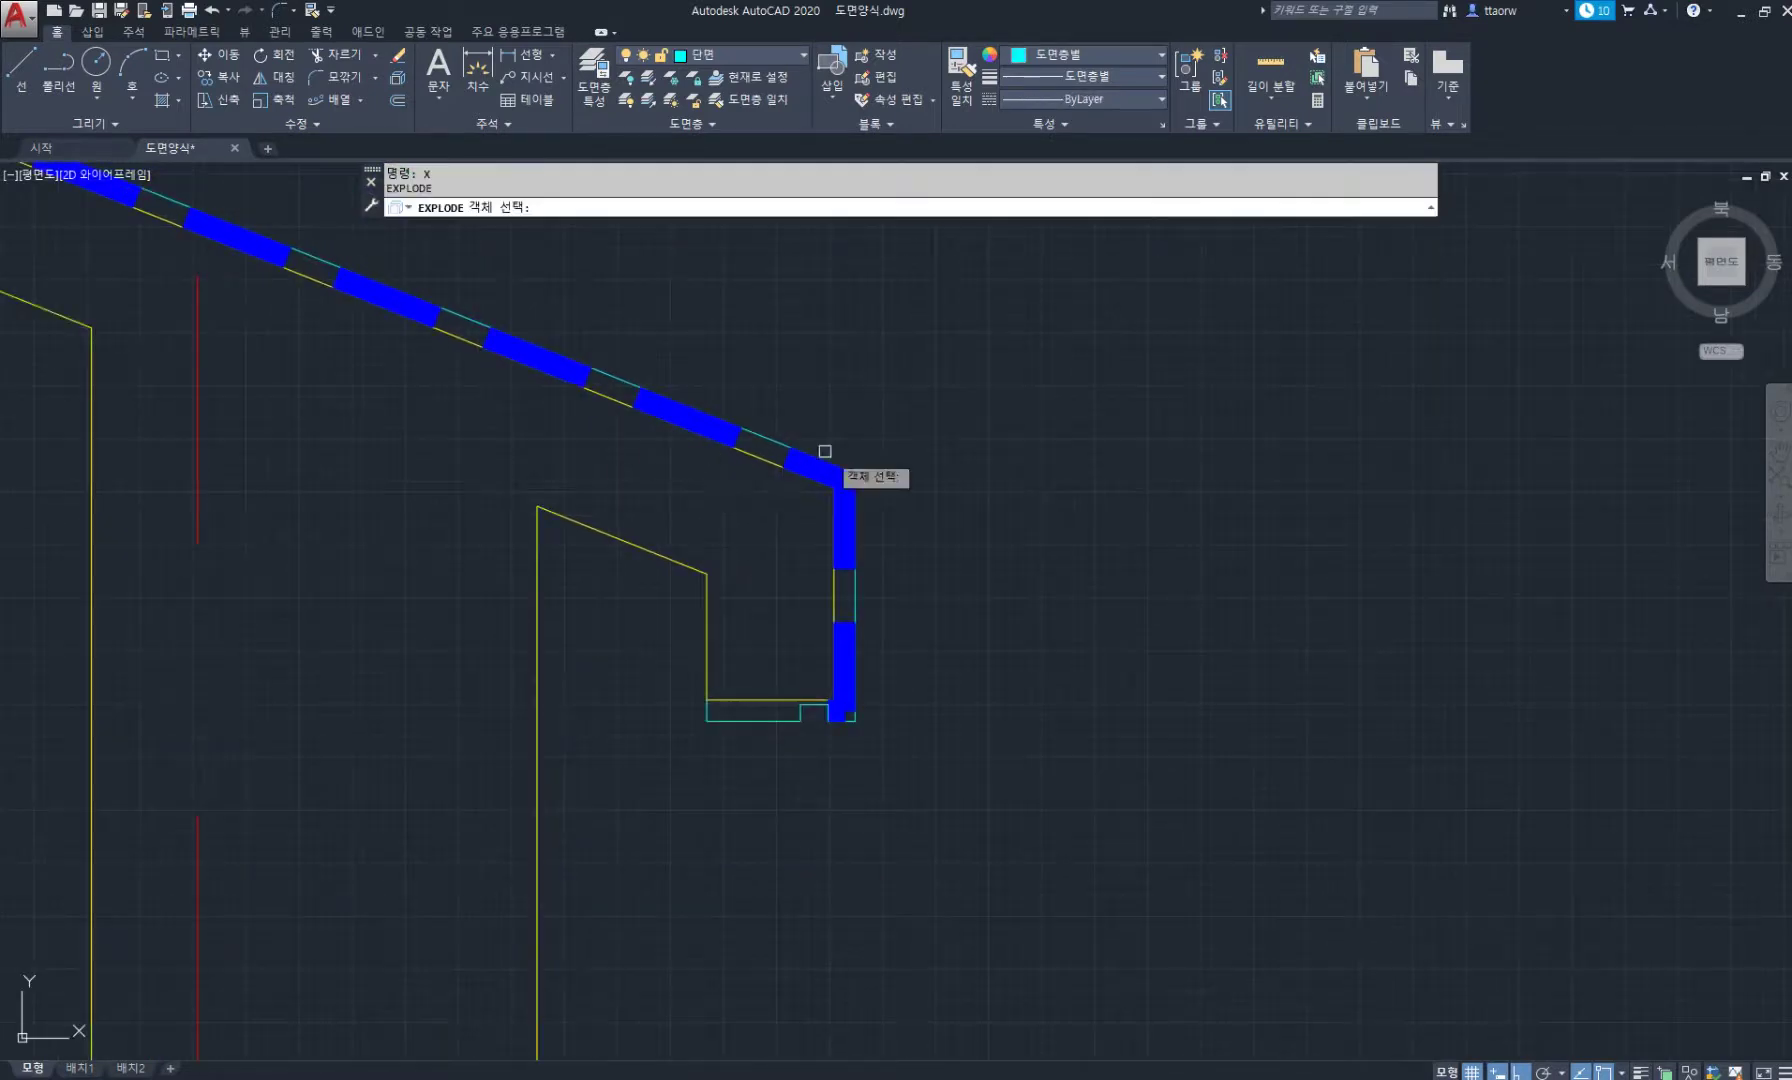
{"action": "scroll", "coordinate": [825, 451], "scroll_direction": "up", "scroll_amount": 4}
{"action": "left_click", "coordinate": [684, 428]}
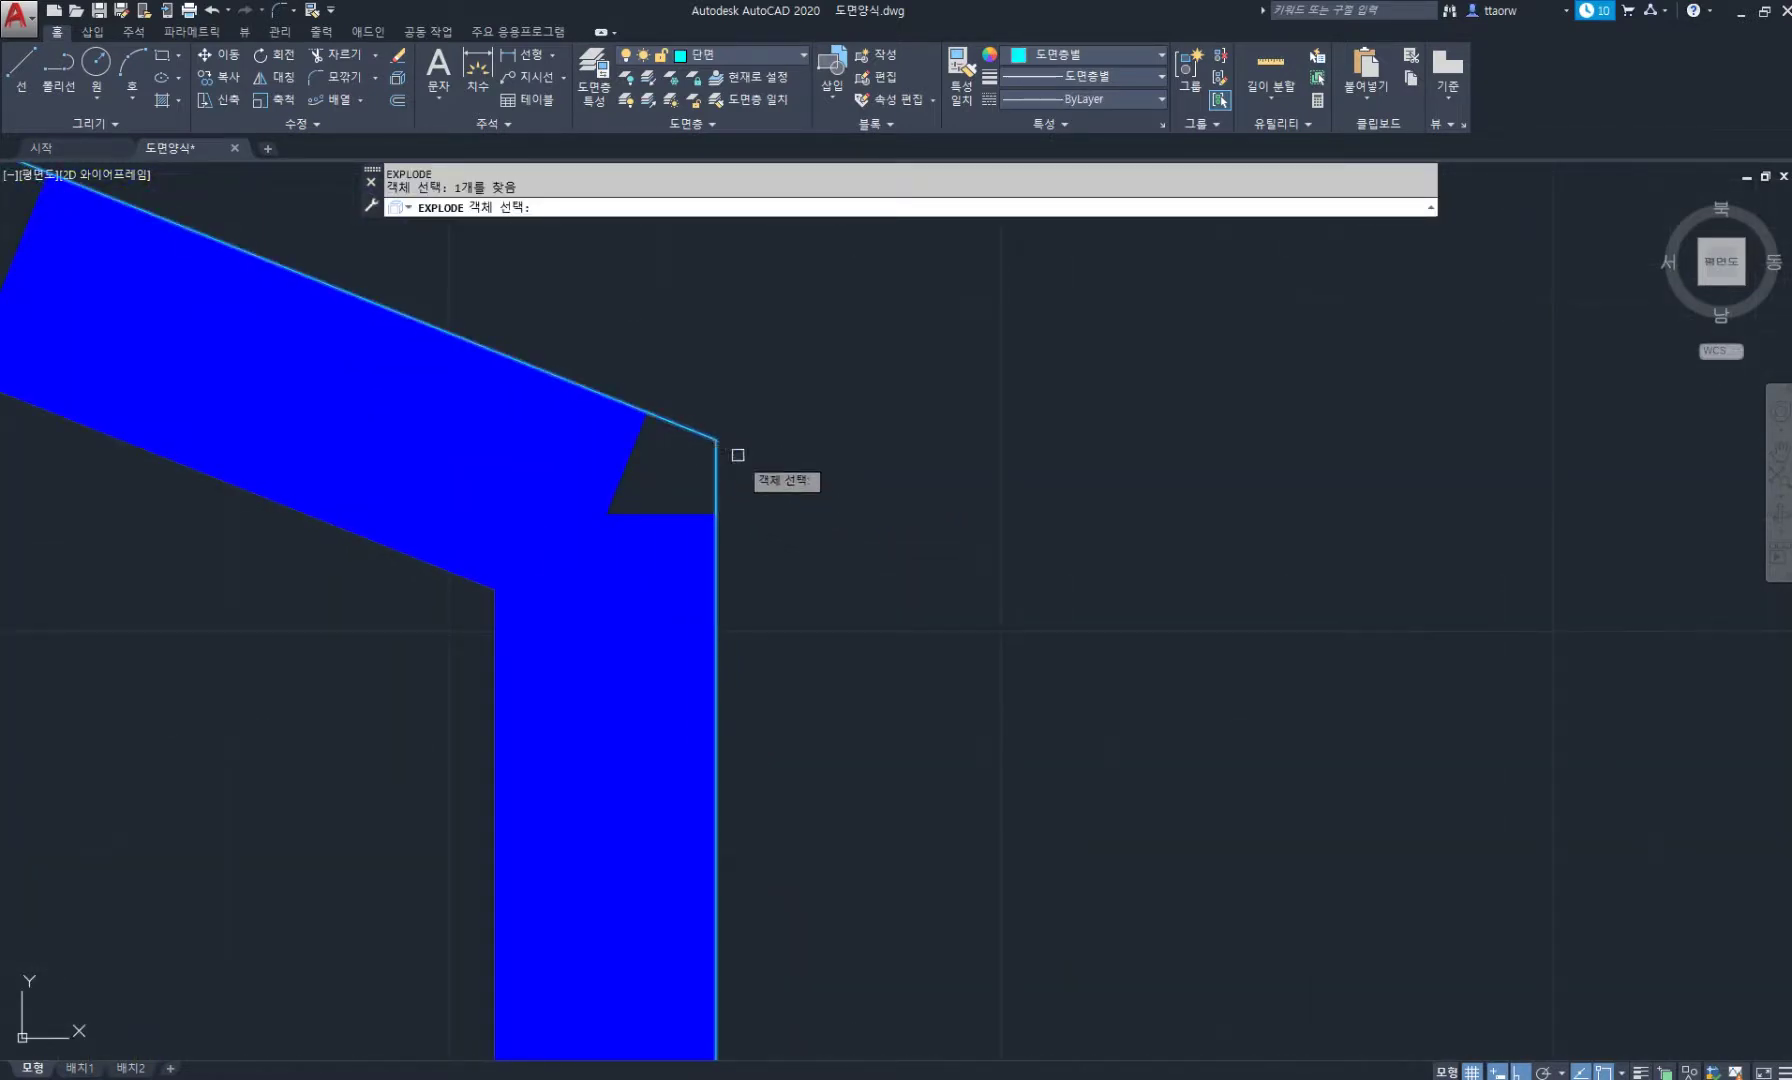
{"action": "scroll", "coordinate": [738, 455], "scroll_direction": "down", "scroll_amount": 3}
{"action": "middle_click_drag", "start_coordinate": [792, 500], "coordinate": [944, 672]}
{"action": "key", "text": "Return"}
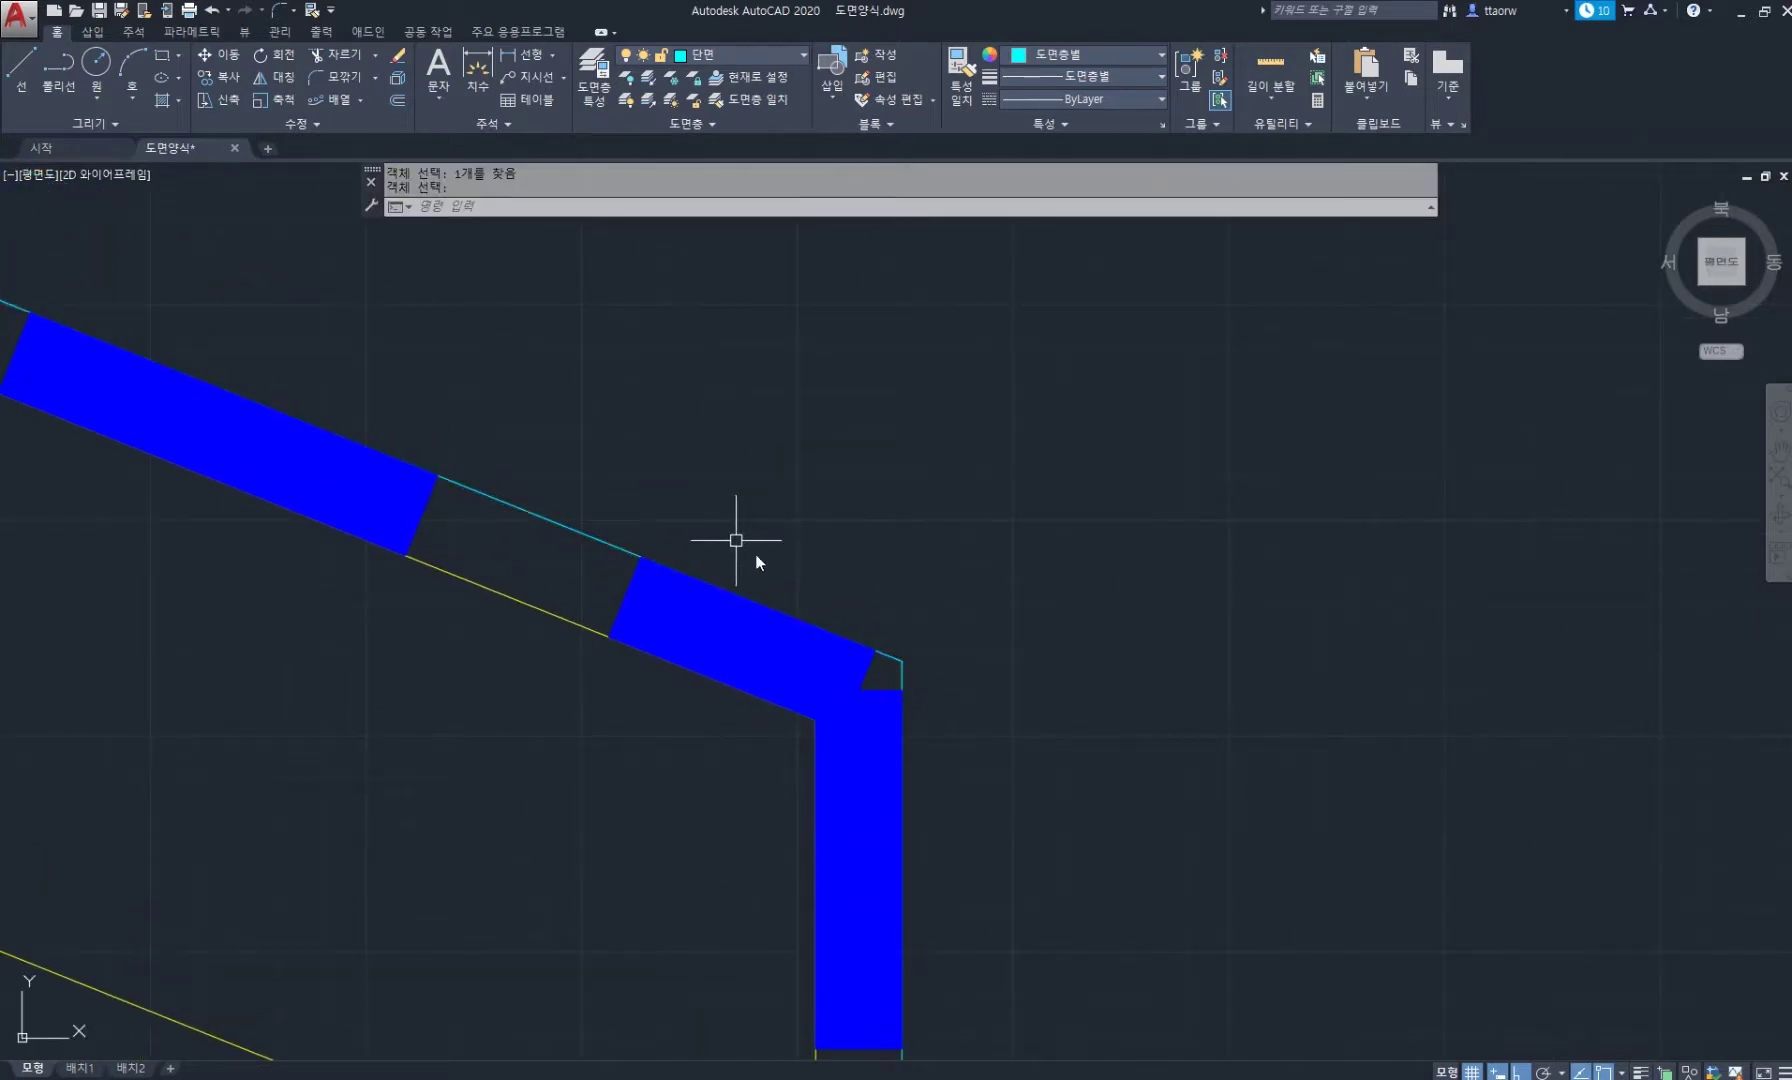
Offset the sloping outer roof line upward by 20 mm and pick the new line for another outward offset.
{"action": "type", "text": "o"}
{"action": "key", "text": "Return"}
{"action": "key", "text": "Return"}
{"action": "left_click", "coordinate": [870, 646]}
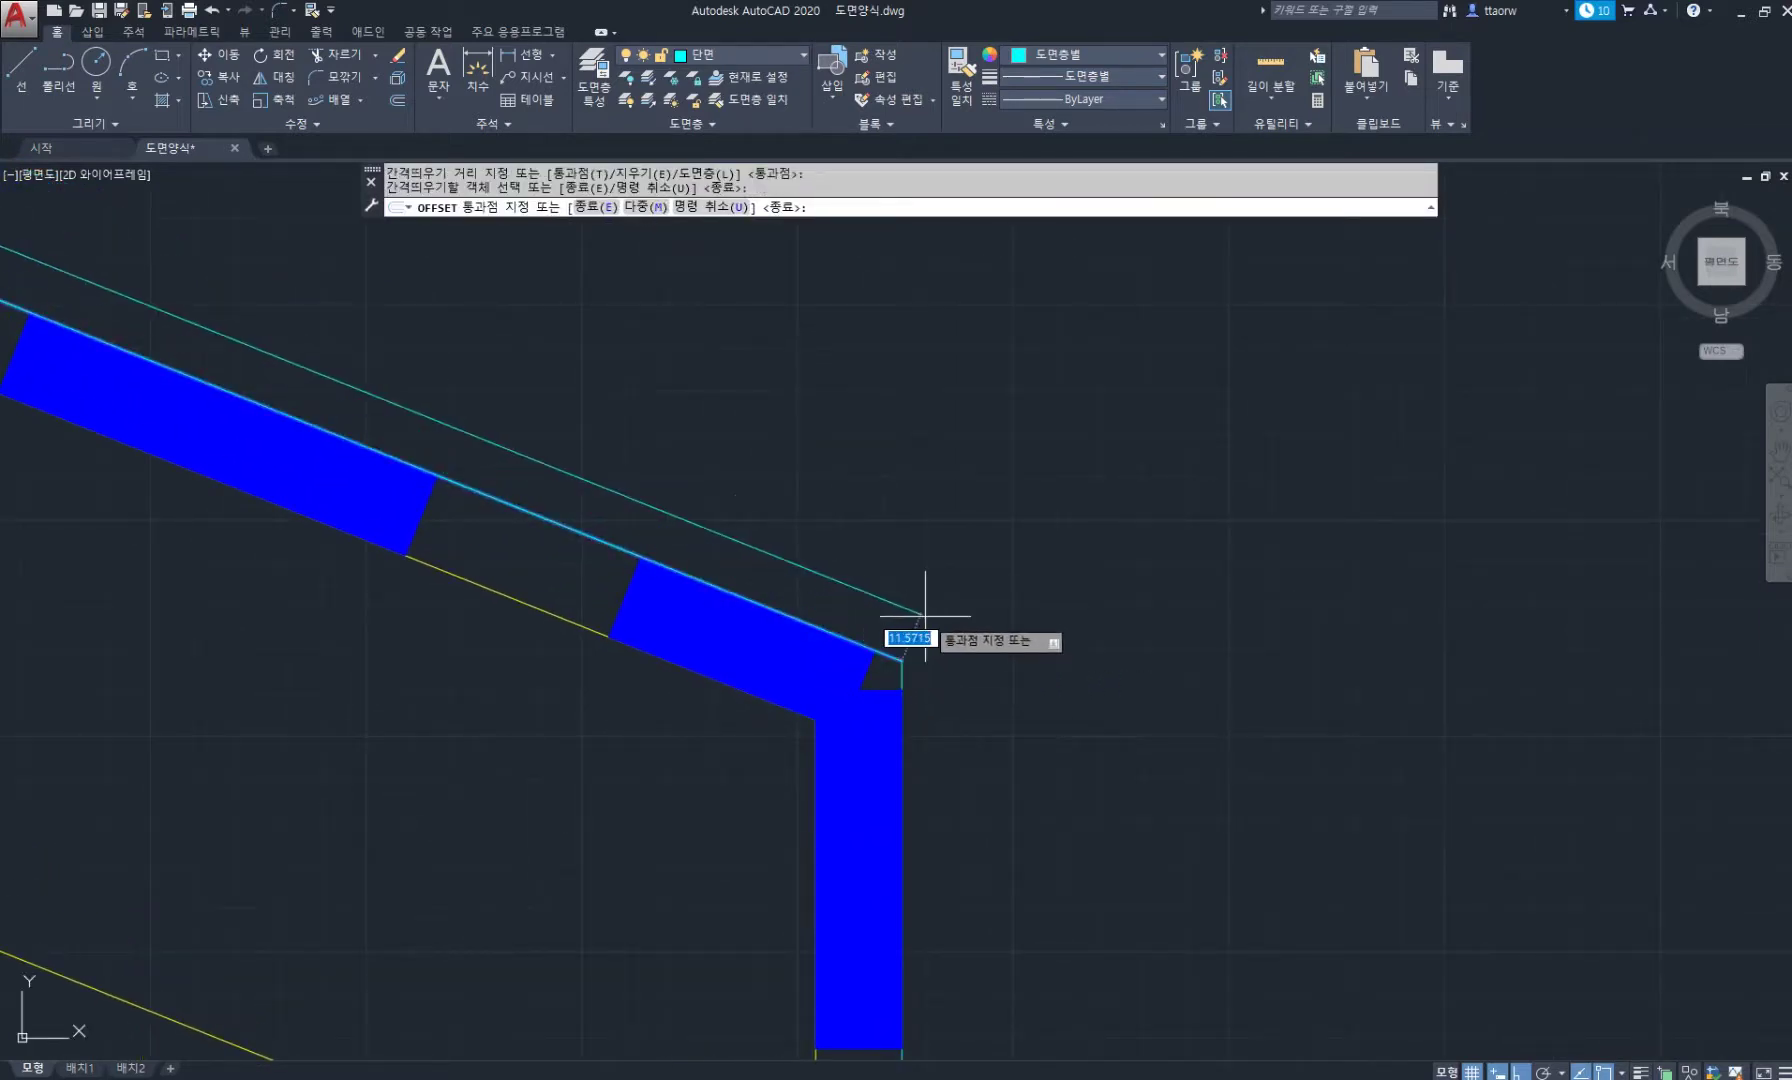
{"action": "type", "text": "20"}
{"action": "key", "text": "Return"}
{"action": "left_click", "coordinate": [906, 564]}
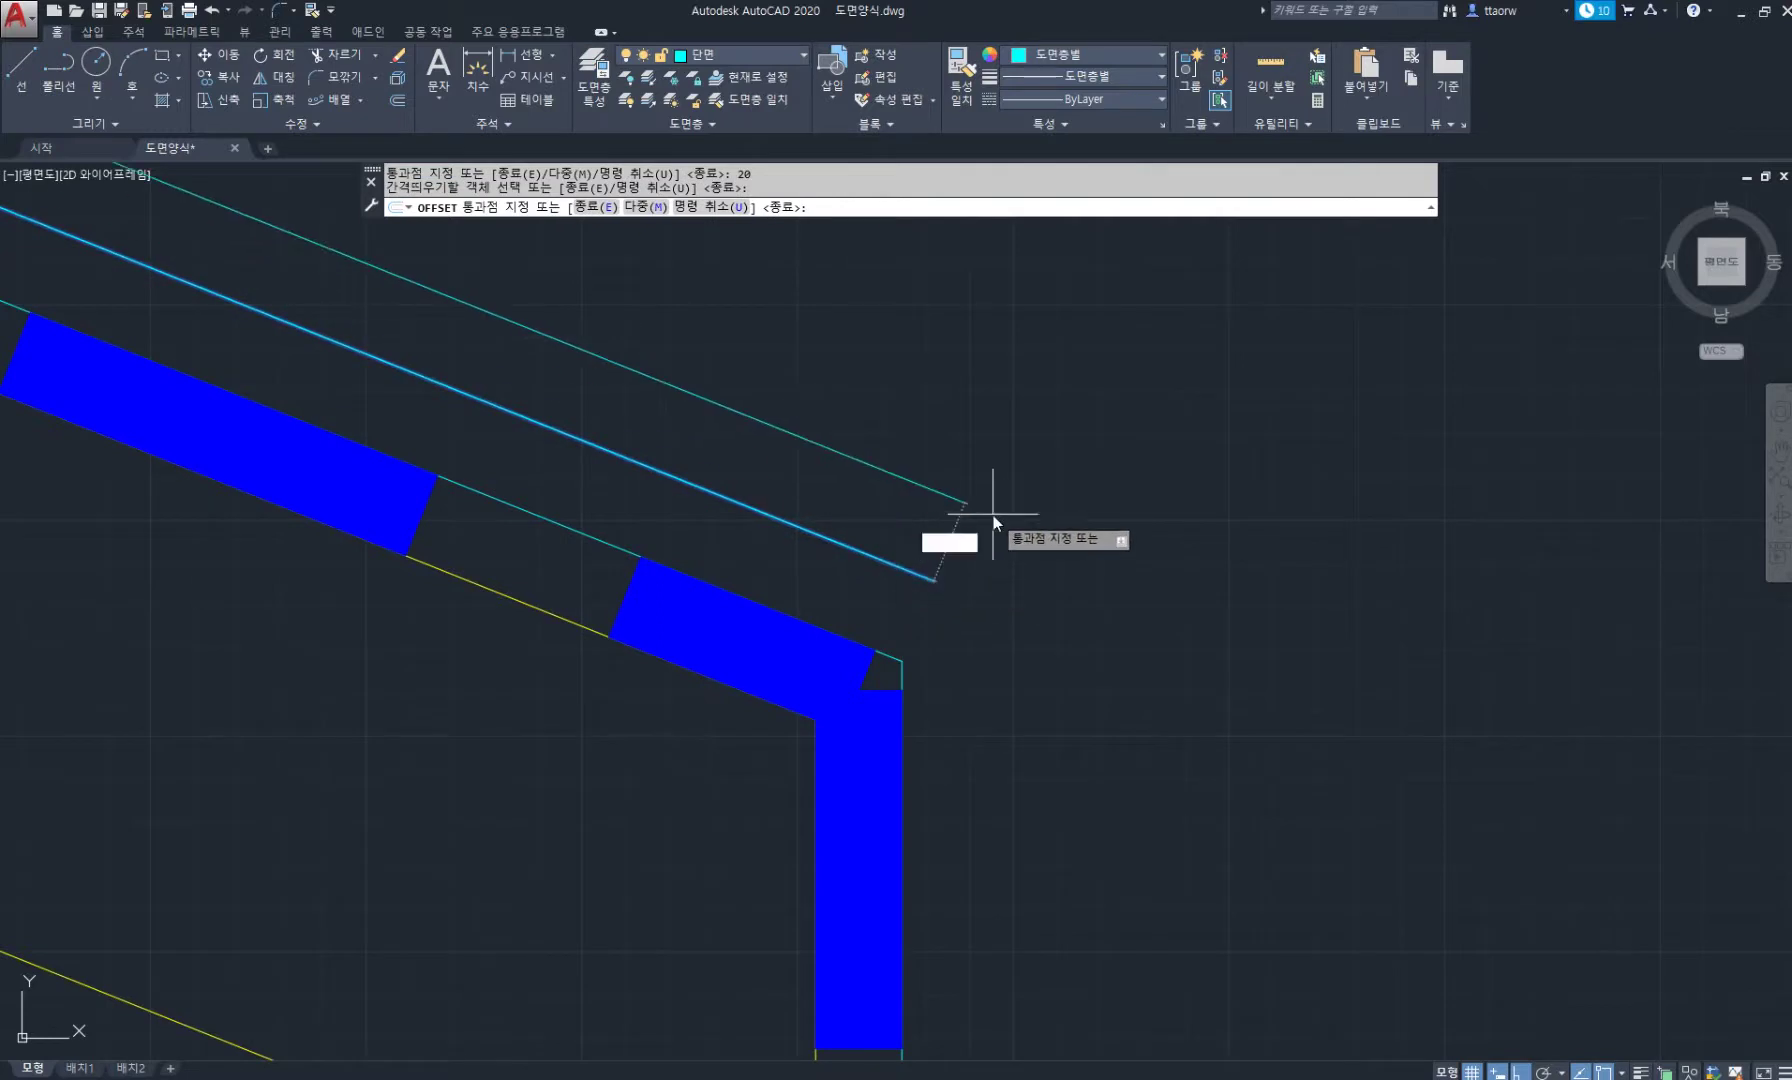
Offset the line above the roof slope outward by 20 twice in succession, each copy from the newest line.
{"action": "type", "text": "20"}
{"action": "key", "text": "Return"}
{"action": "left_click", "coordinate": [953, 495]}
{"action": "type", "text": "2"}
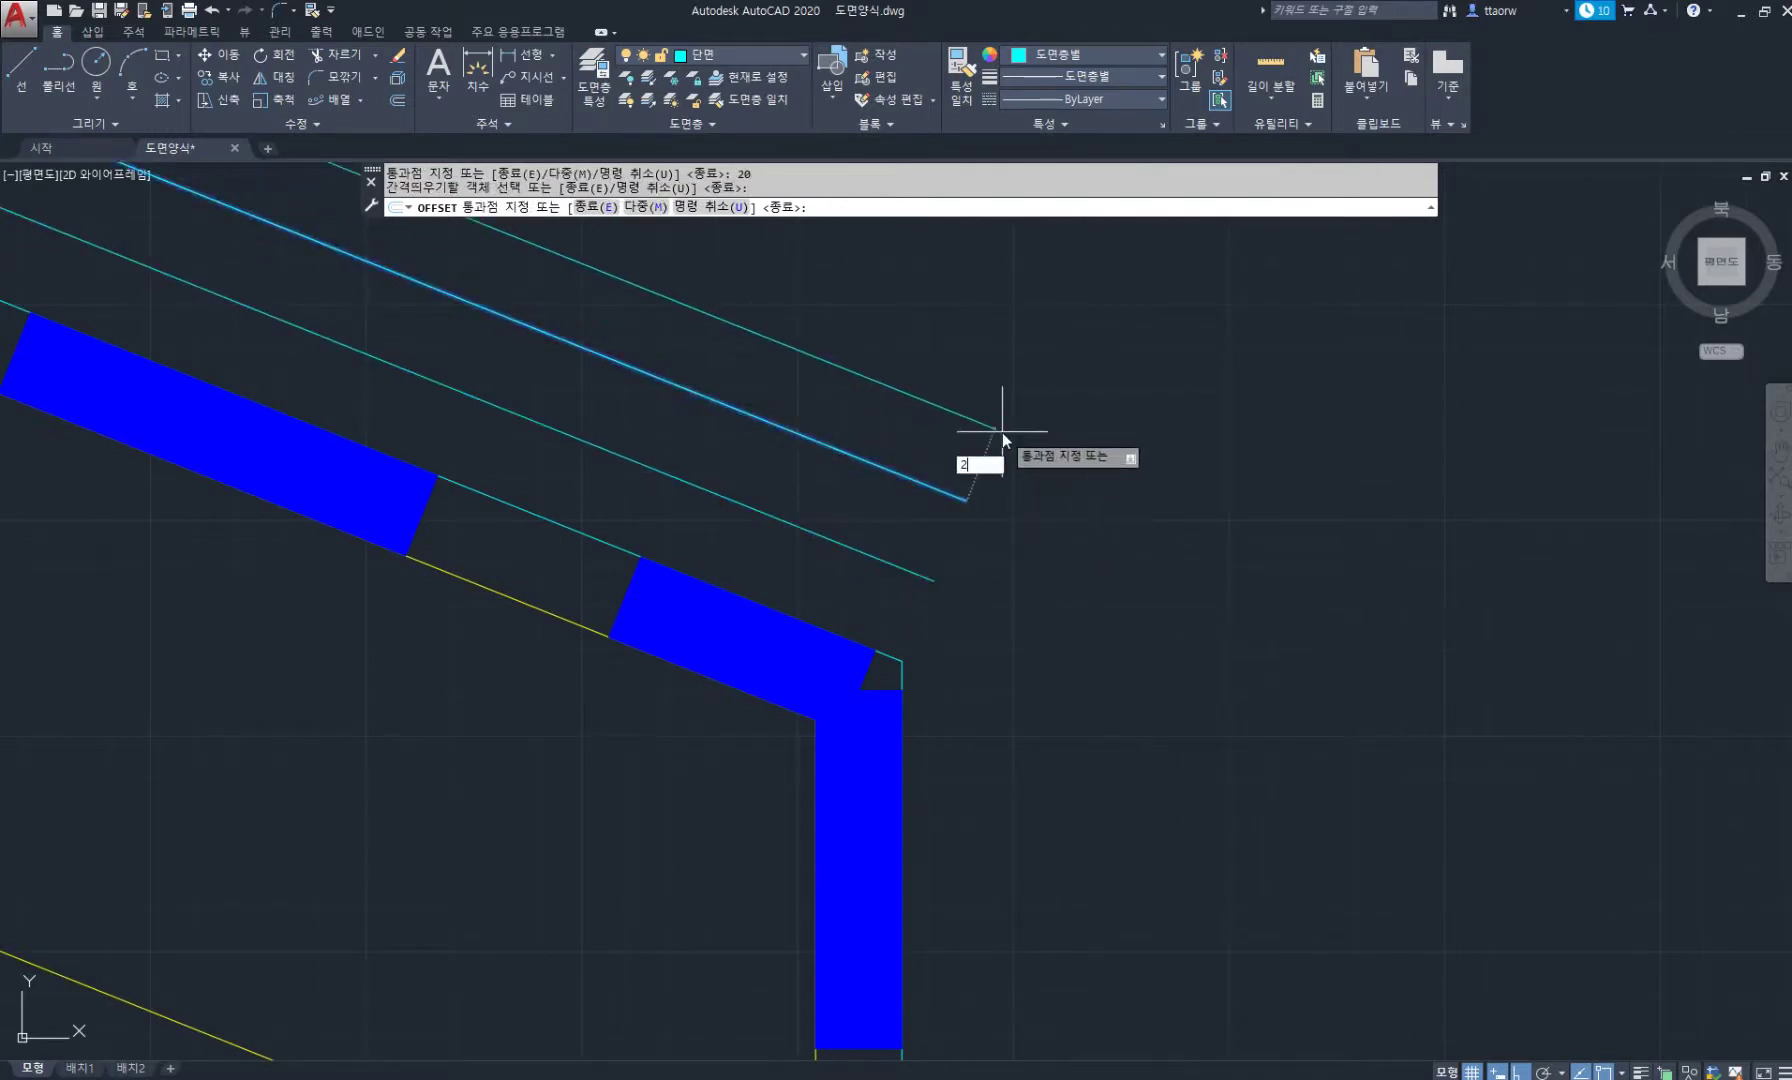
{"action": "type", "text": "0"}
{"action": "key", "text": "Return"}
{"action": "scroll", "coordinate": [832, 518], "scroll_direction": "down", "scroll_amount": 4}
{"action": "middle_click_drag", "start_coordinate": [832, 525], "coordinate": [912, 686]}
{"action": "key", "text": "Escape"}
Draw a line across the eave end, from the outermost offset line's endpoint down to the roof's outer corner.
{"action": "type", "text": "l"}
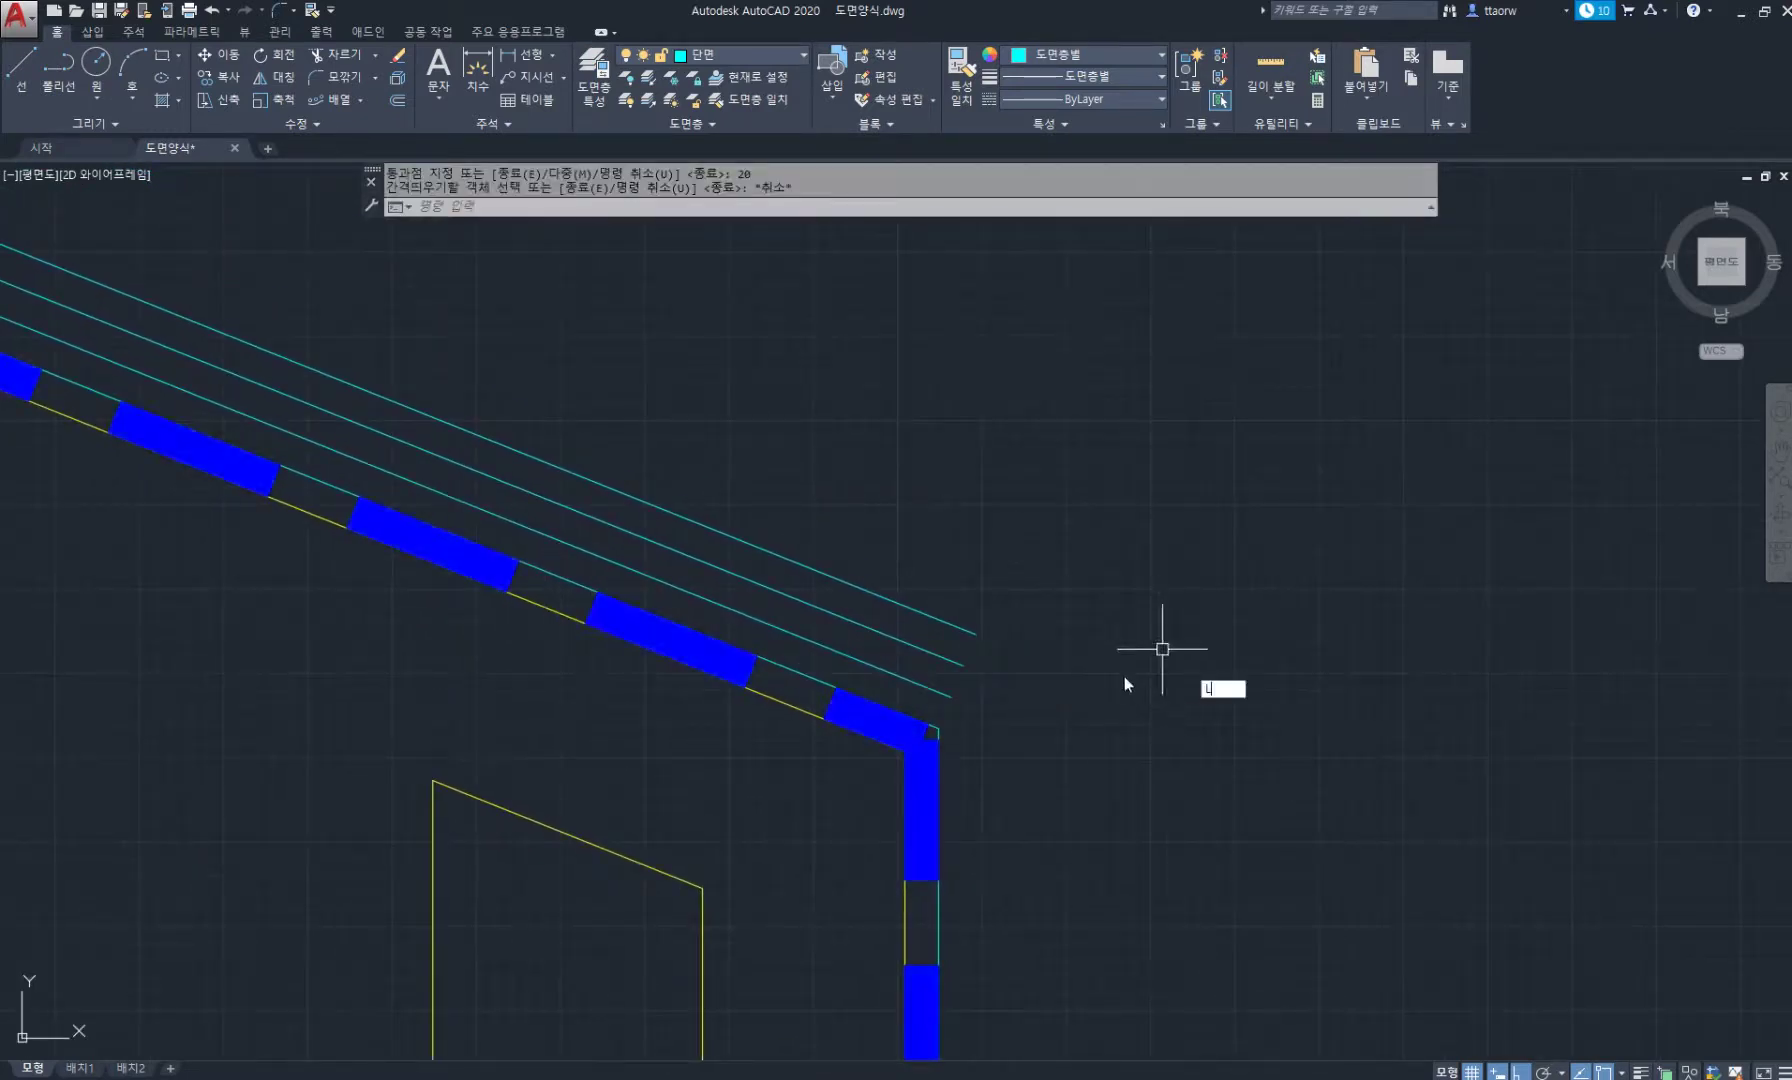
{"action": "key", "text": "Return"}
{"action": "left_click", "coordinate": [975, 634]}
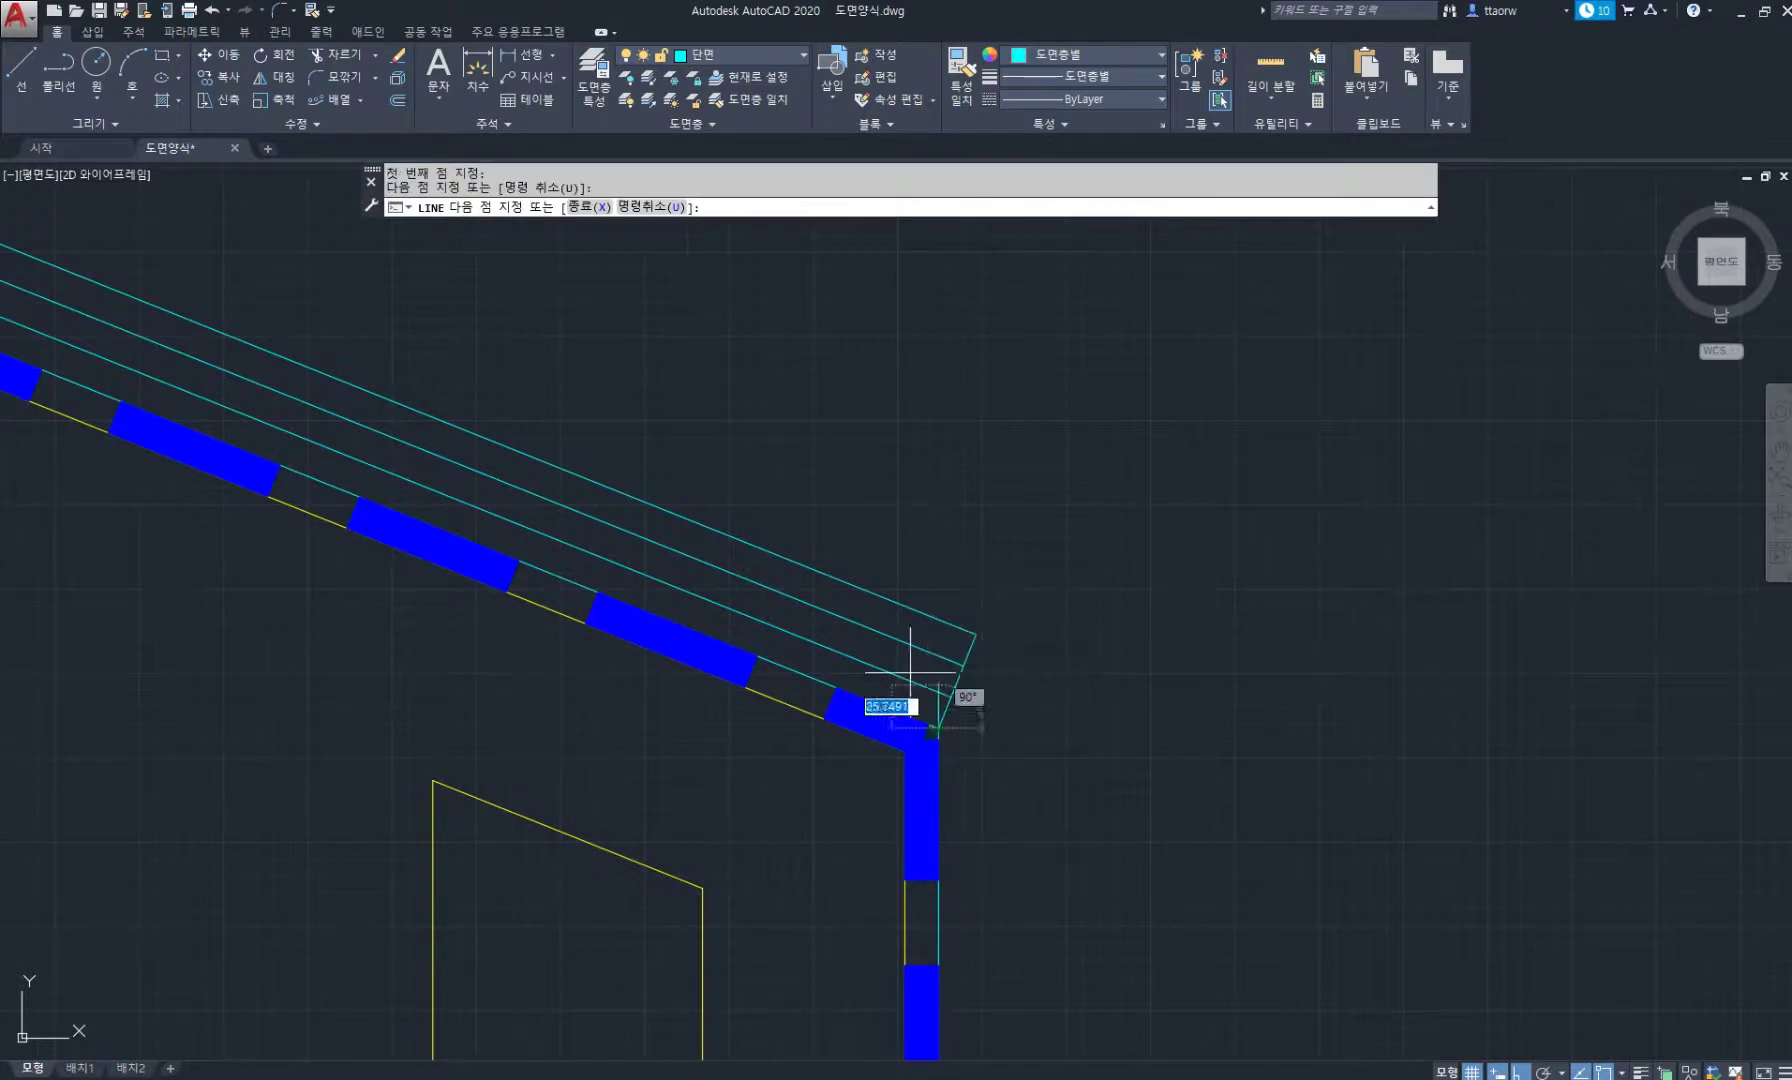
{"action": "key", "text": "Return"}
Offset the eave end line 300 up the roof slope.
{"action": "type", "text": "o"}
{"action": "key", "text": "Return"}
{"action": "key", "text": "Return"}
{"action": "left_click", "coordinate": [968, 651]}
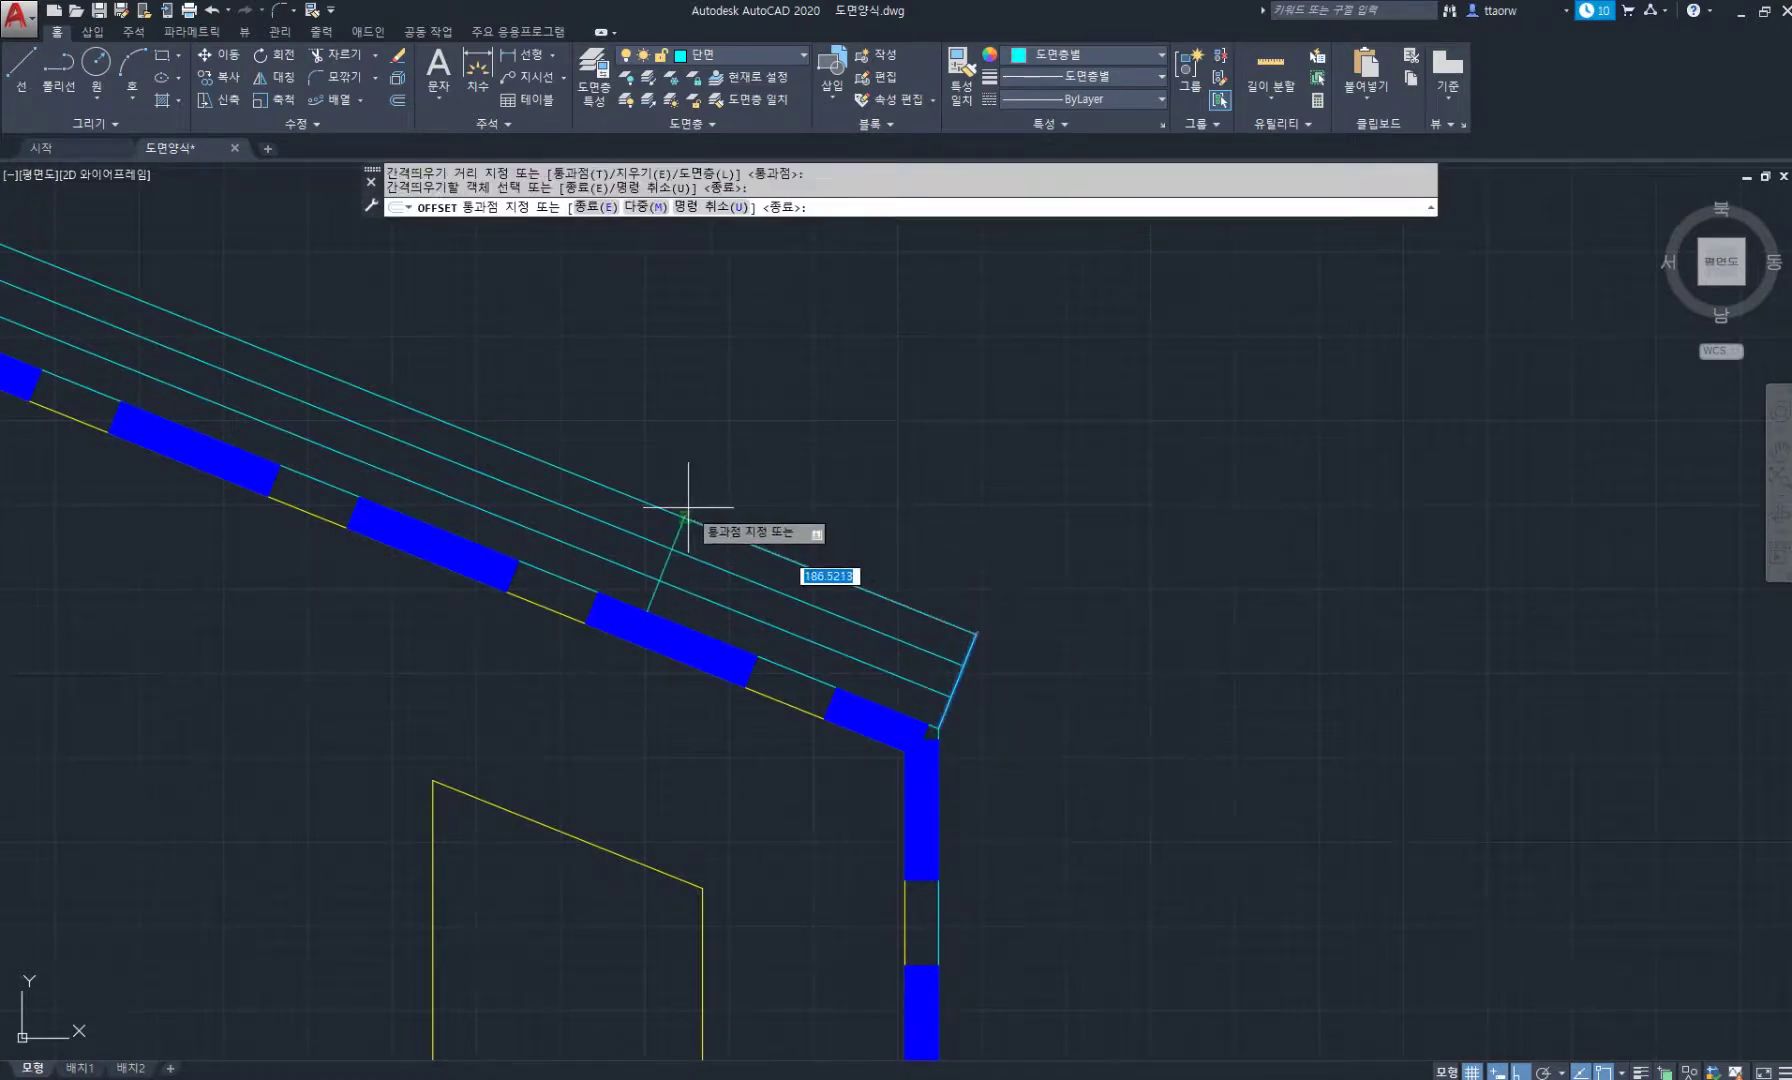
{"action": "key", "text": "Return"}
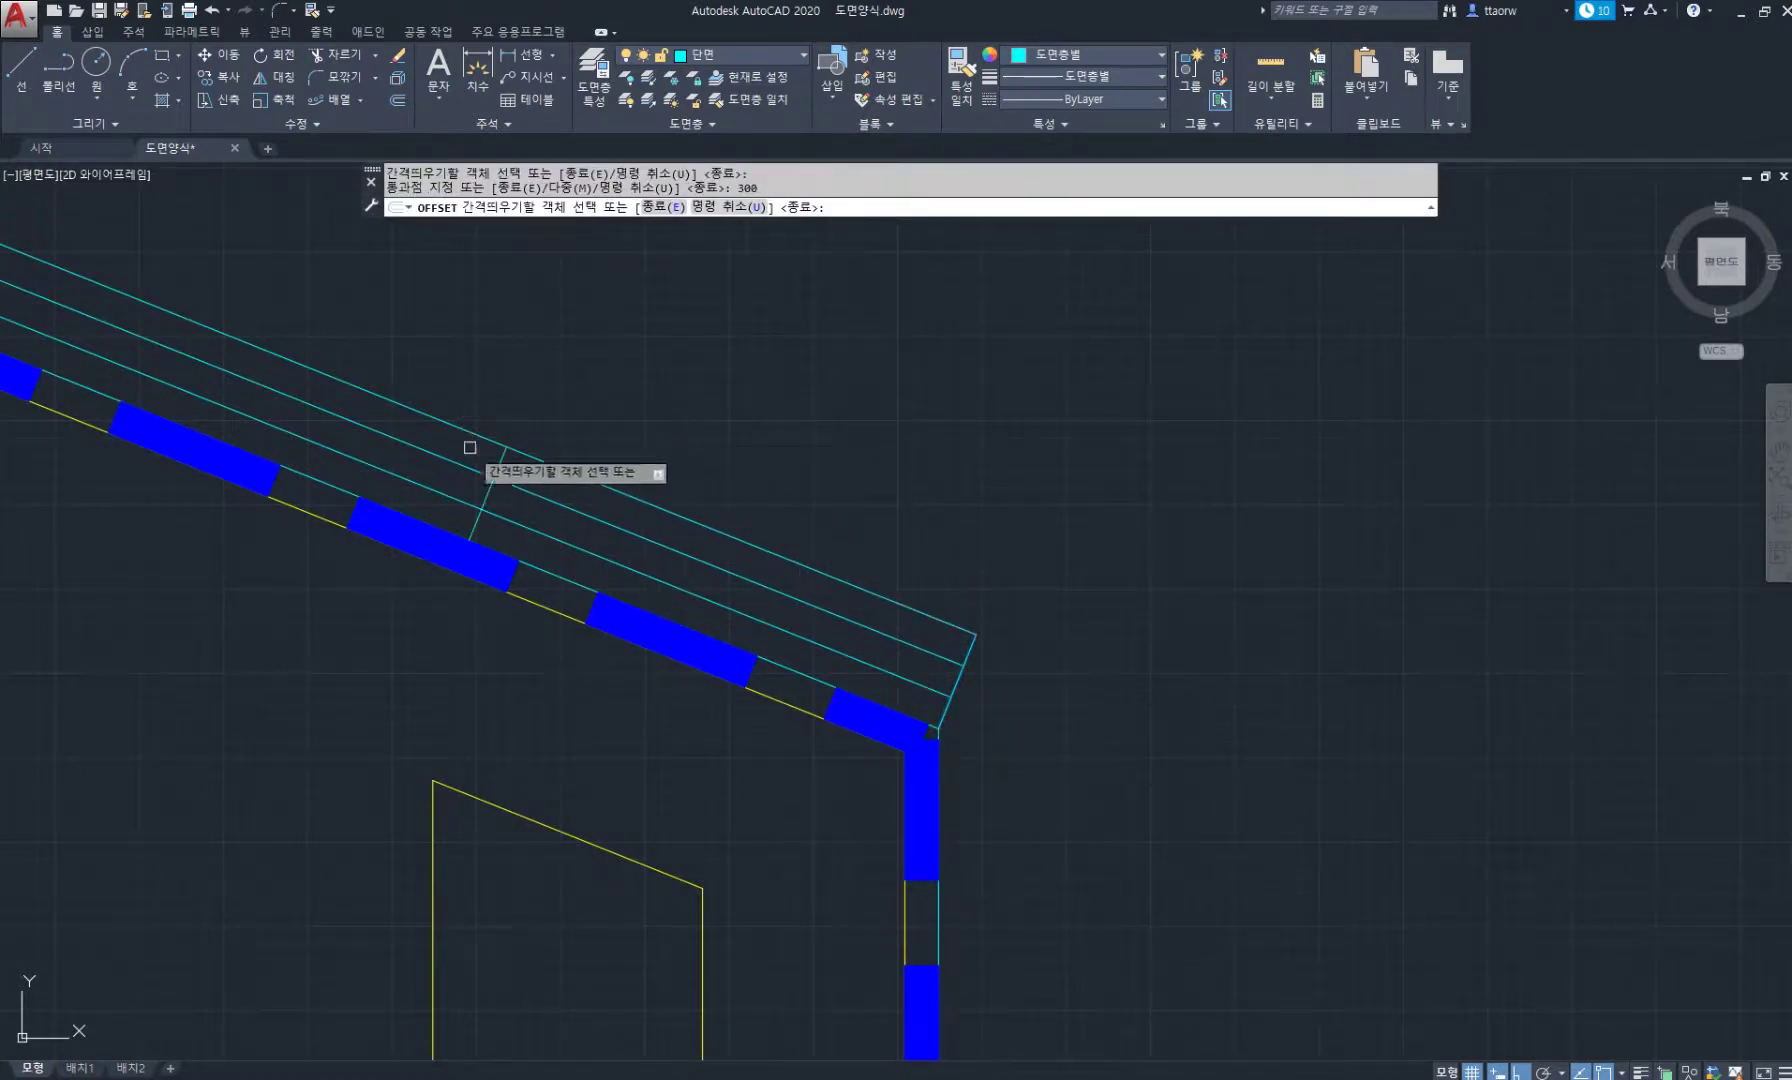
Offset the upslope cross line 20 back toward the eave, and offset that copy by another 20.
{"action": "left_click", "coordinate": [495, 479]}
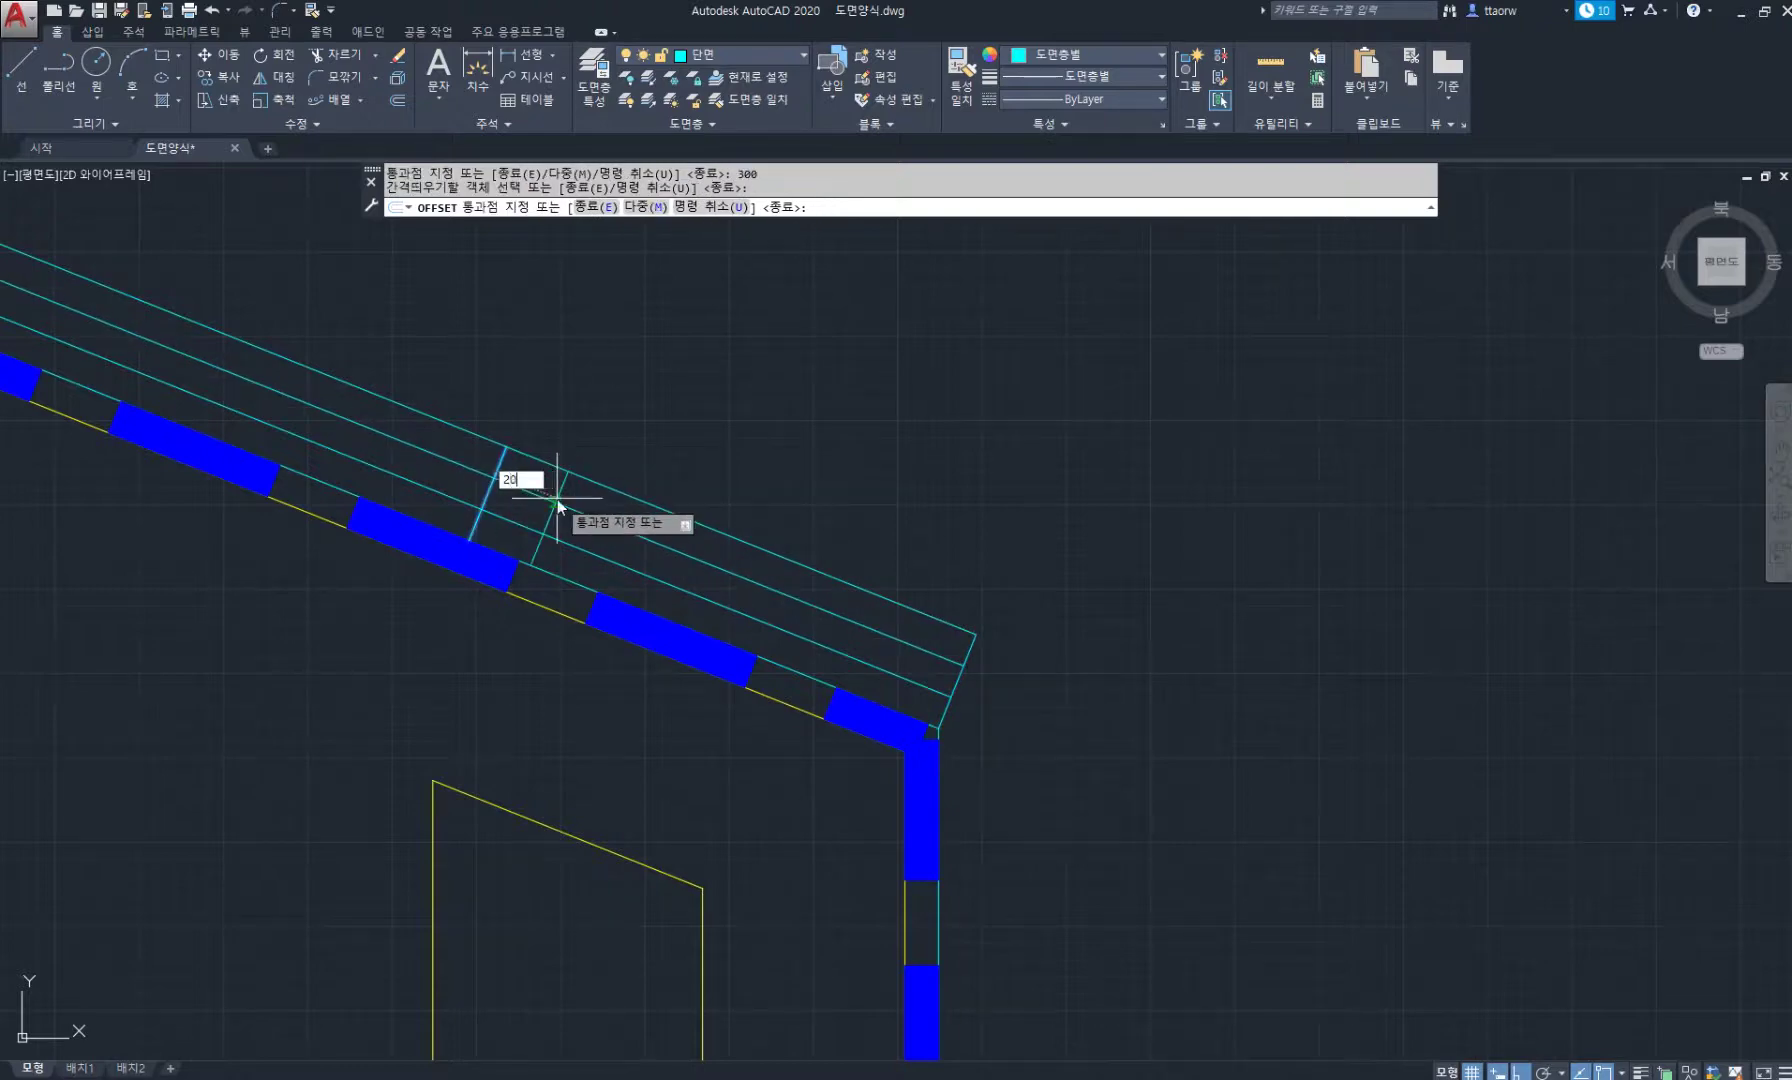
{"action": "type", "text": "20"}
{"action": "key", "text": "Return"}
{"action": "left_click", "coordinate": [528, 479]}
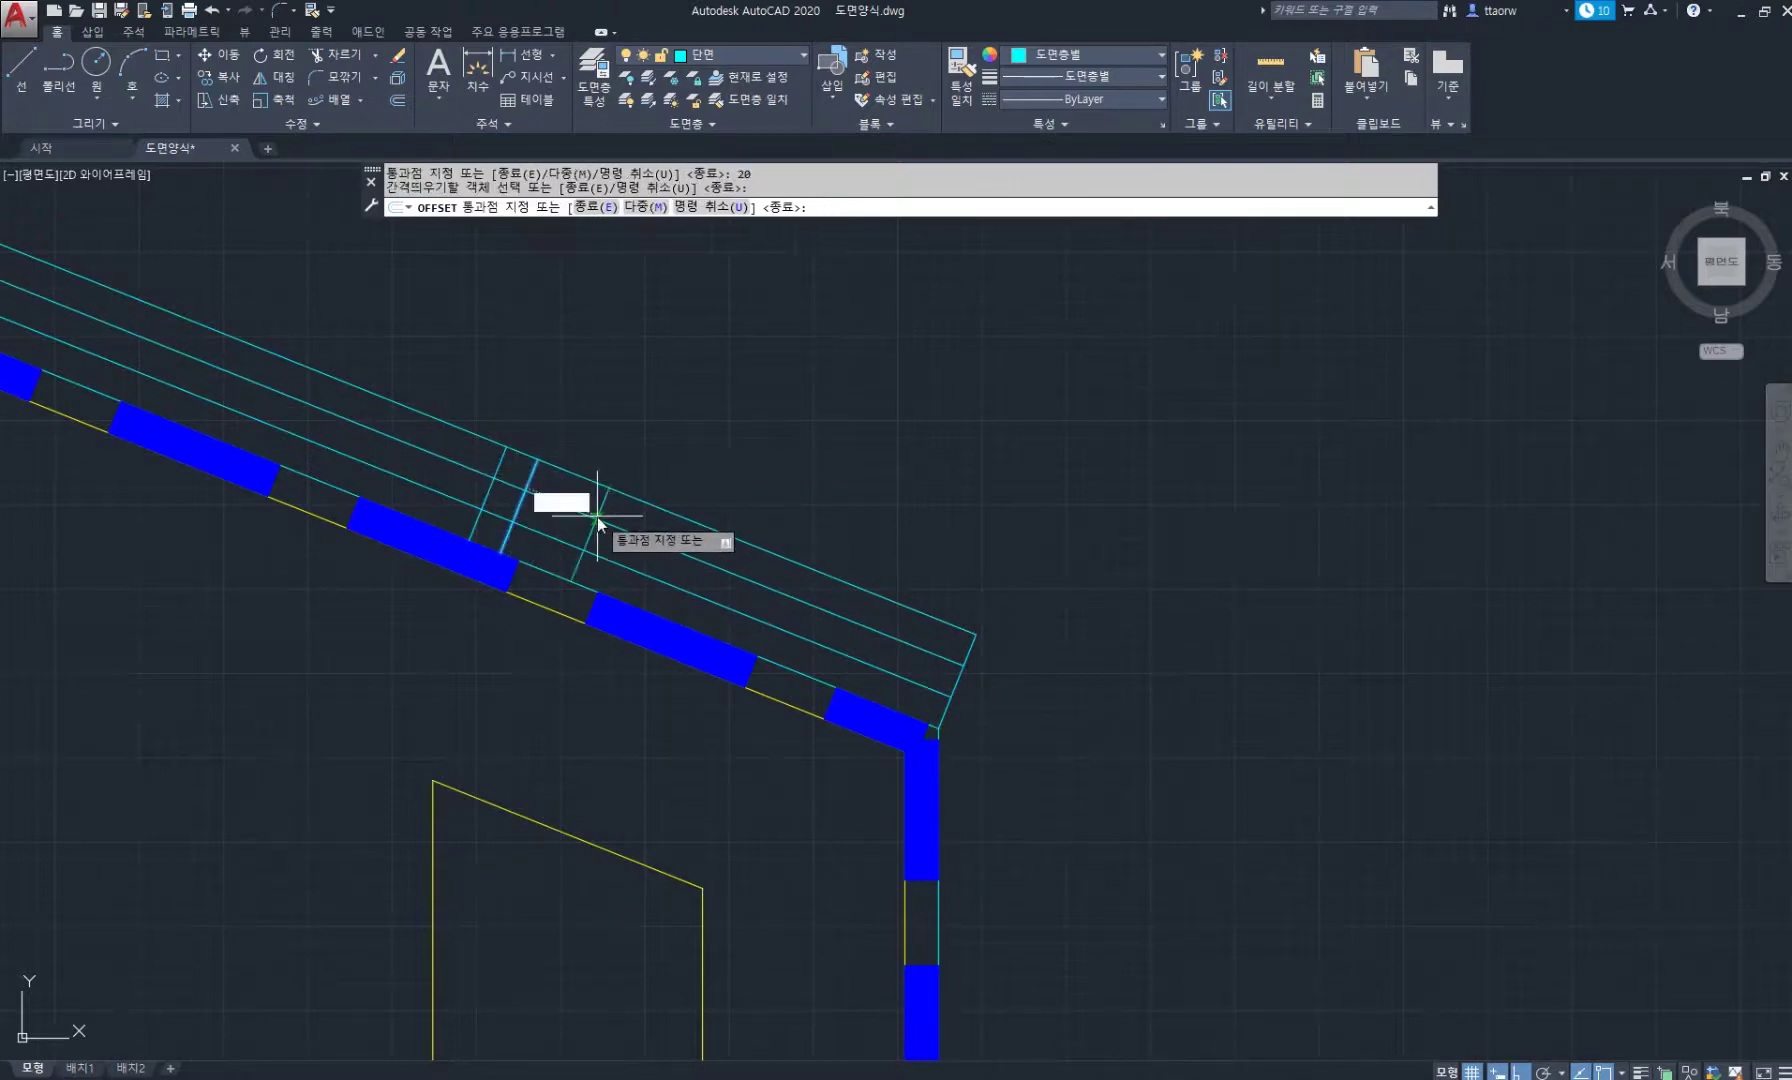
{"action": "type", "text": "20"}
{"action": "key", "text": "Return"}
{"action": "key", "text": "Return"}
Draw two slanted tile lines from the eave end line's upper two points to the nearest cross line's intersections with the middle guide lines.
{"action": "type", "text": "l"}
{"action": "key", "text": "Return"}
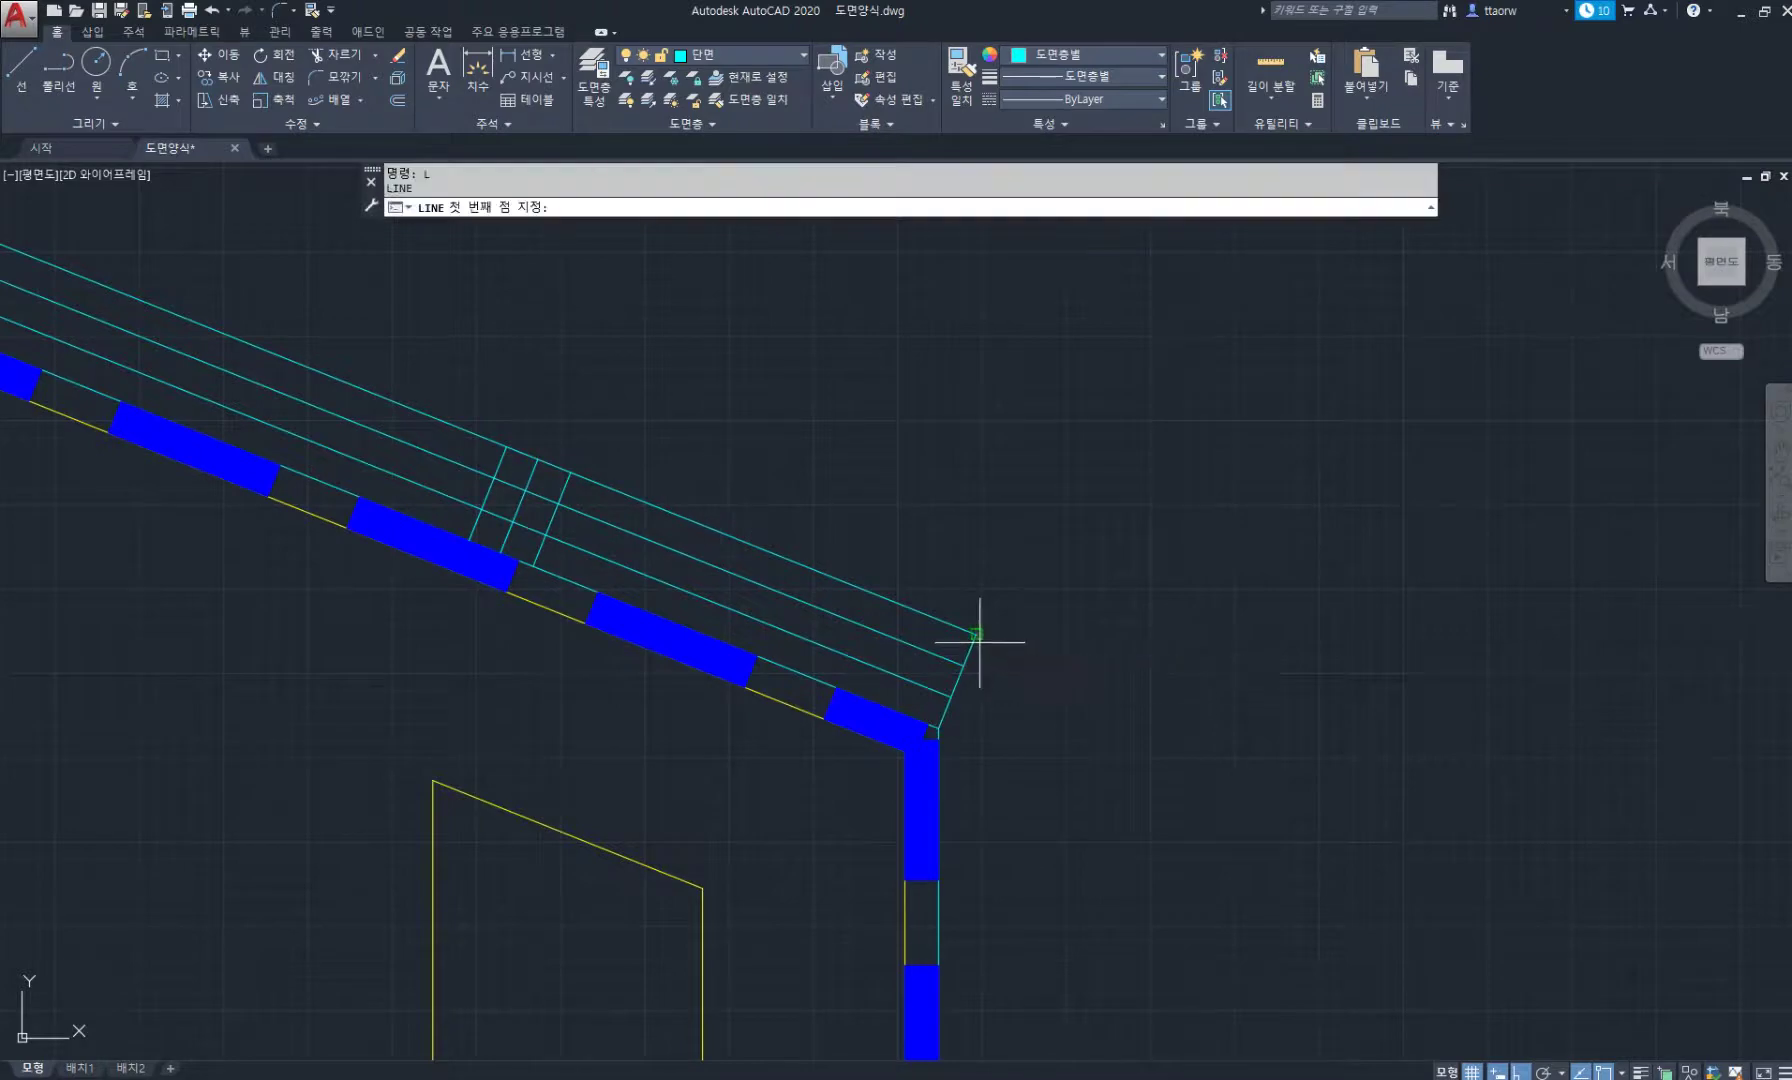
{"action": "left_click", "coordinate": [976, 634]}
{"action": "left_click", "coordinate": [560, 505]}
{"action": "key", "text": "Return"}
{"action": "key", "text": "Return"}
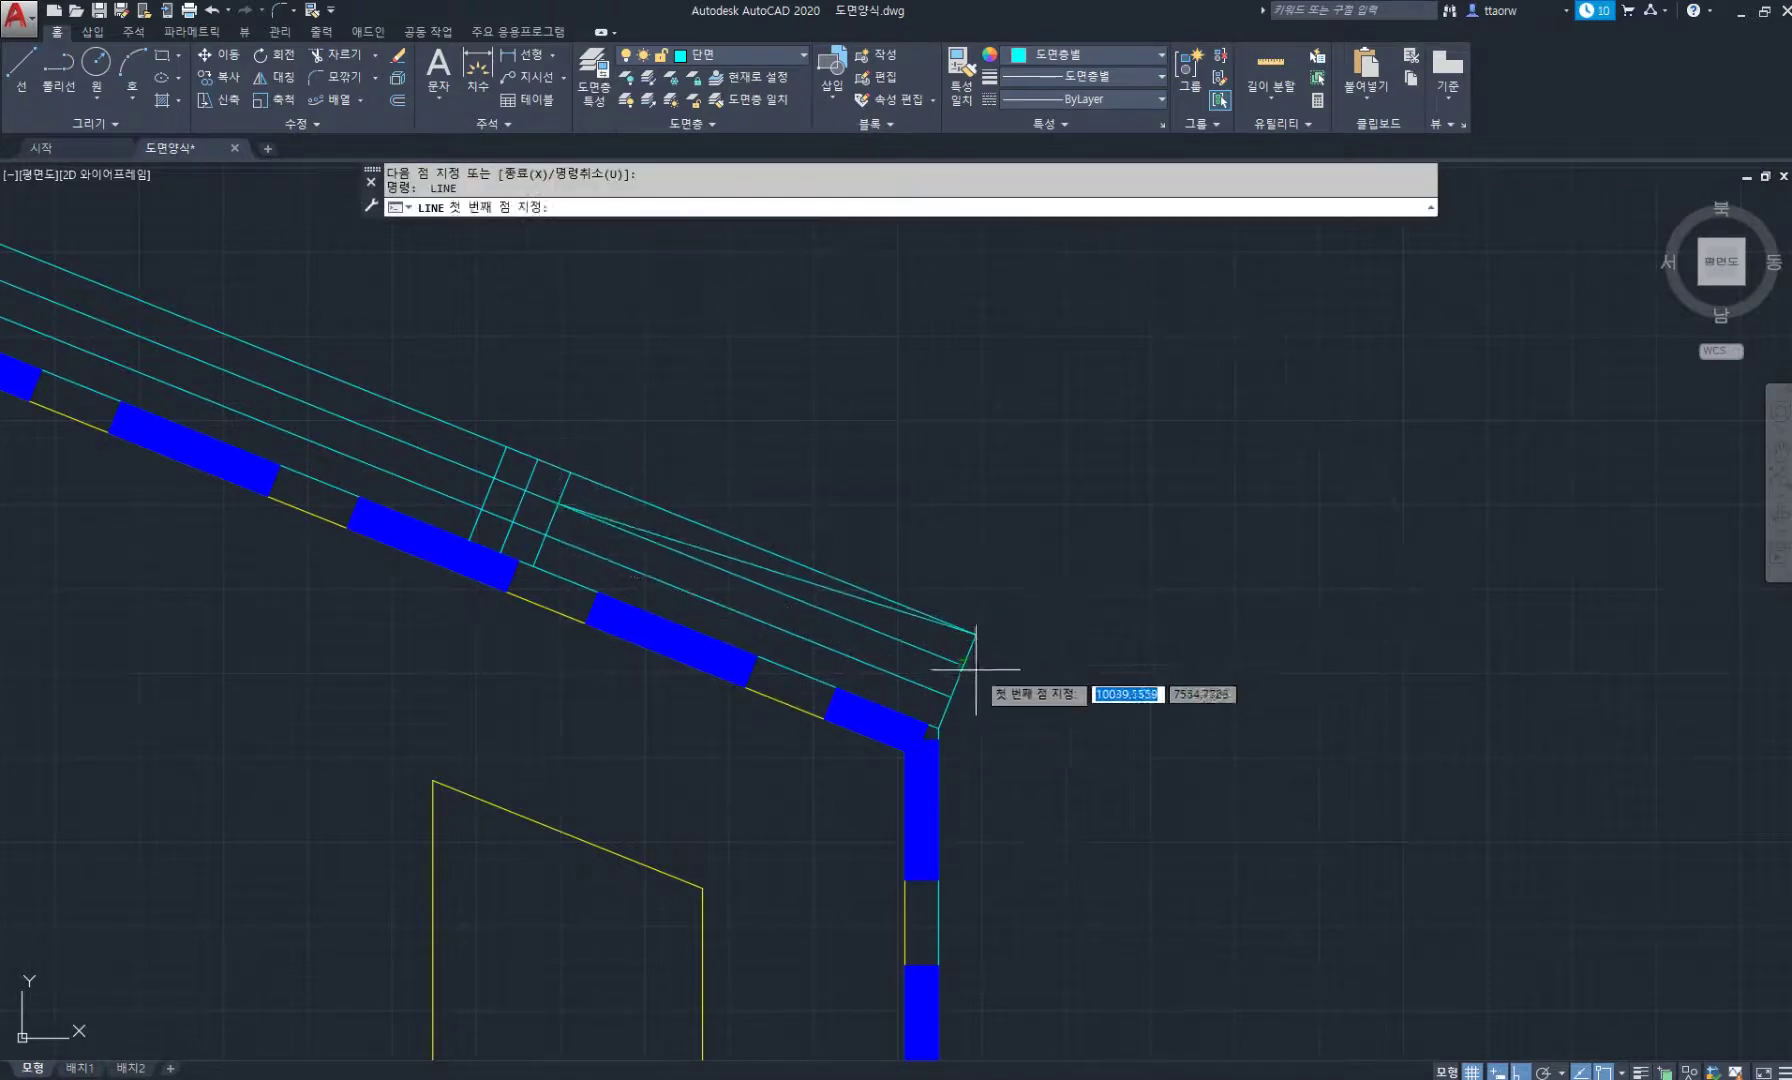
{"action": "left_click", "coordinate": [968, 666]}
{"action": "left_click", "coordinate": [545, 537]}
{"action": "key", "text": "Return"}
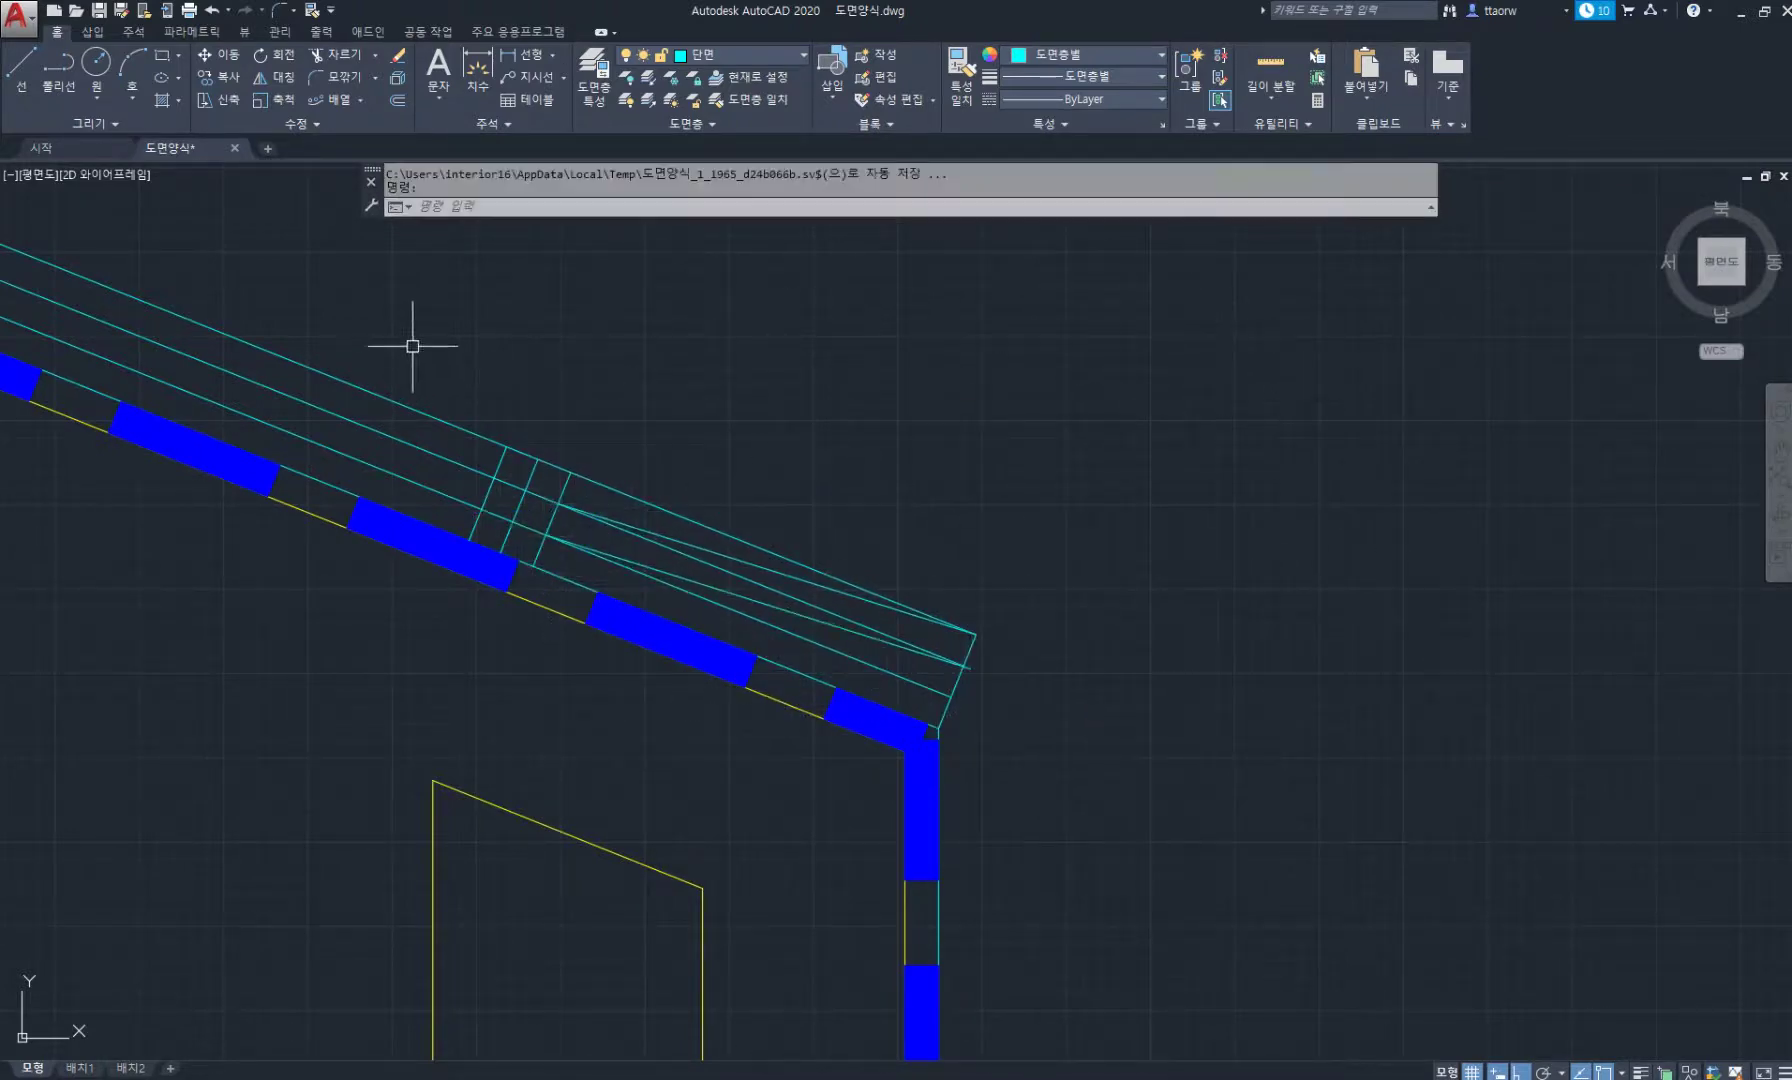
Delete the three offset guide lines above the roof slope.
{"action": "left_click", "coordinate": [412, 346]}
{"action": "left_click", "coordinate": [321, 457]}
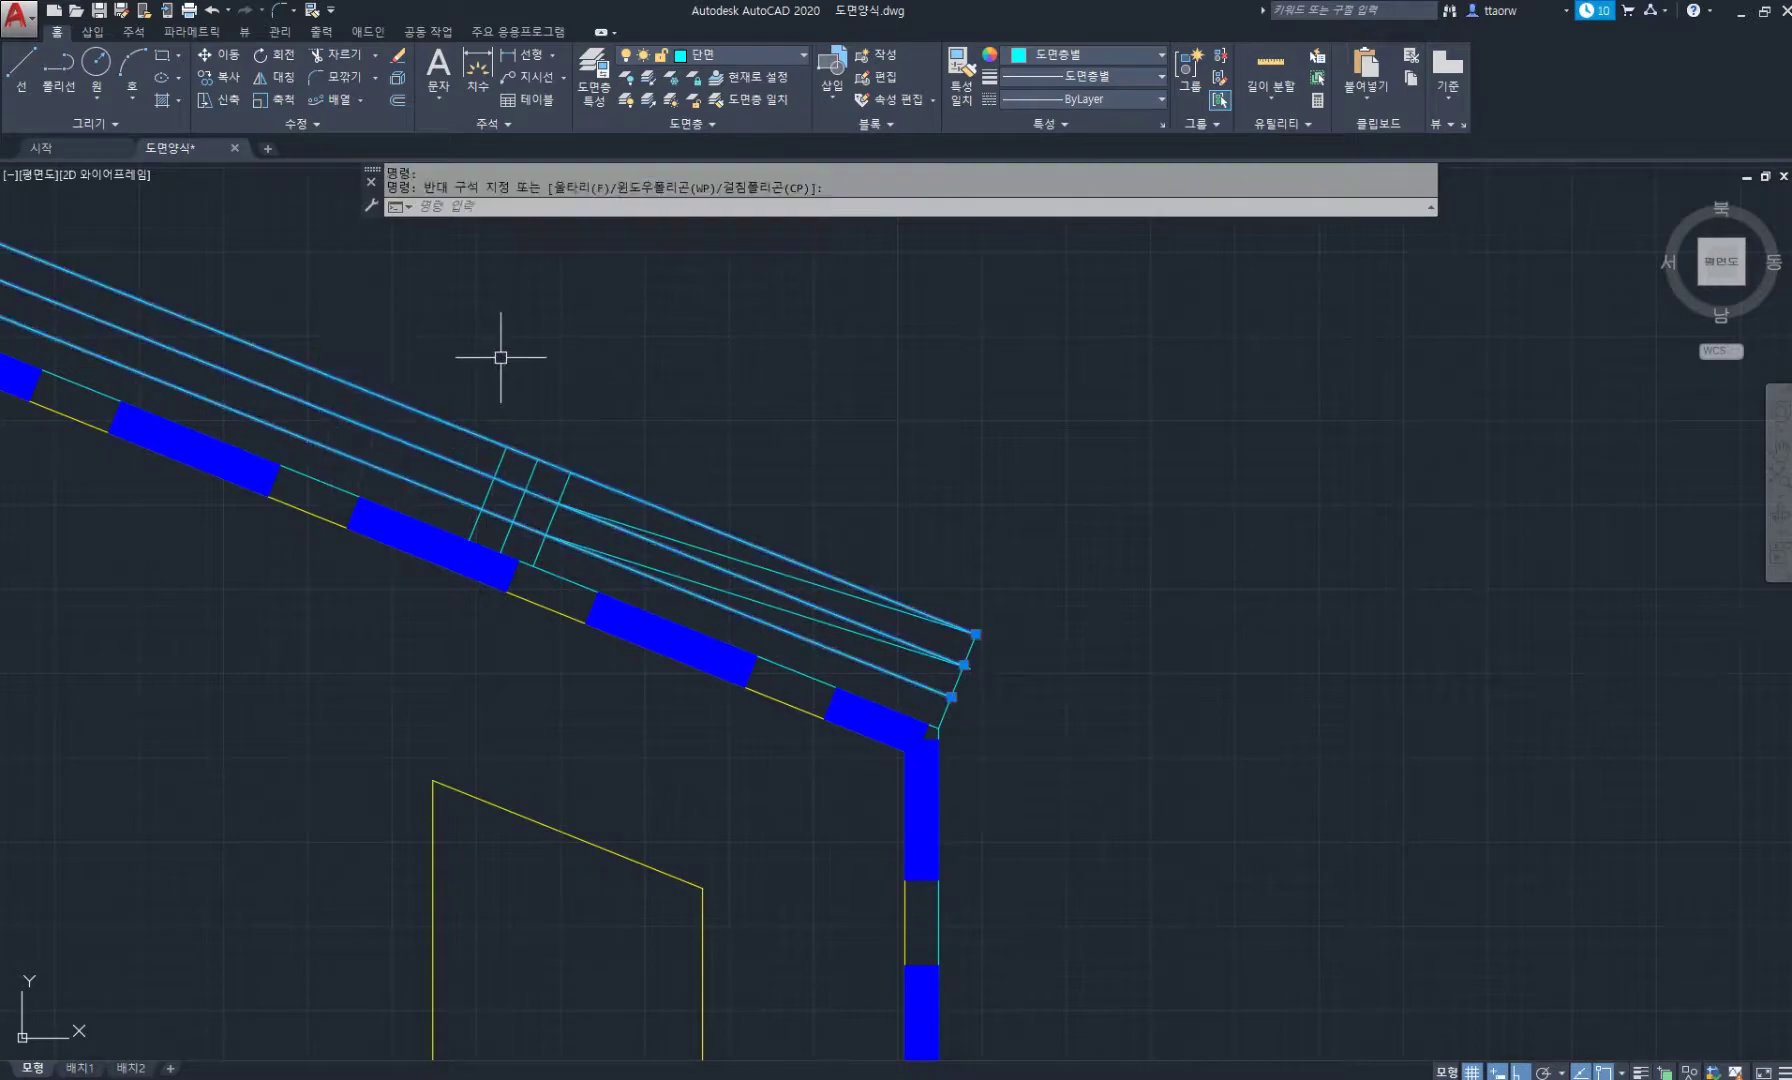
{"action": "key", "text": "Delete"}
Fillet the slanted tile lines with the two upslope cross lines and the eave end line in multiple mode to close the tile's corners.
{"action": "type", "text": "F"}
{"action": "key", "text": "Return"}
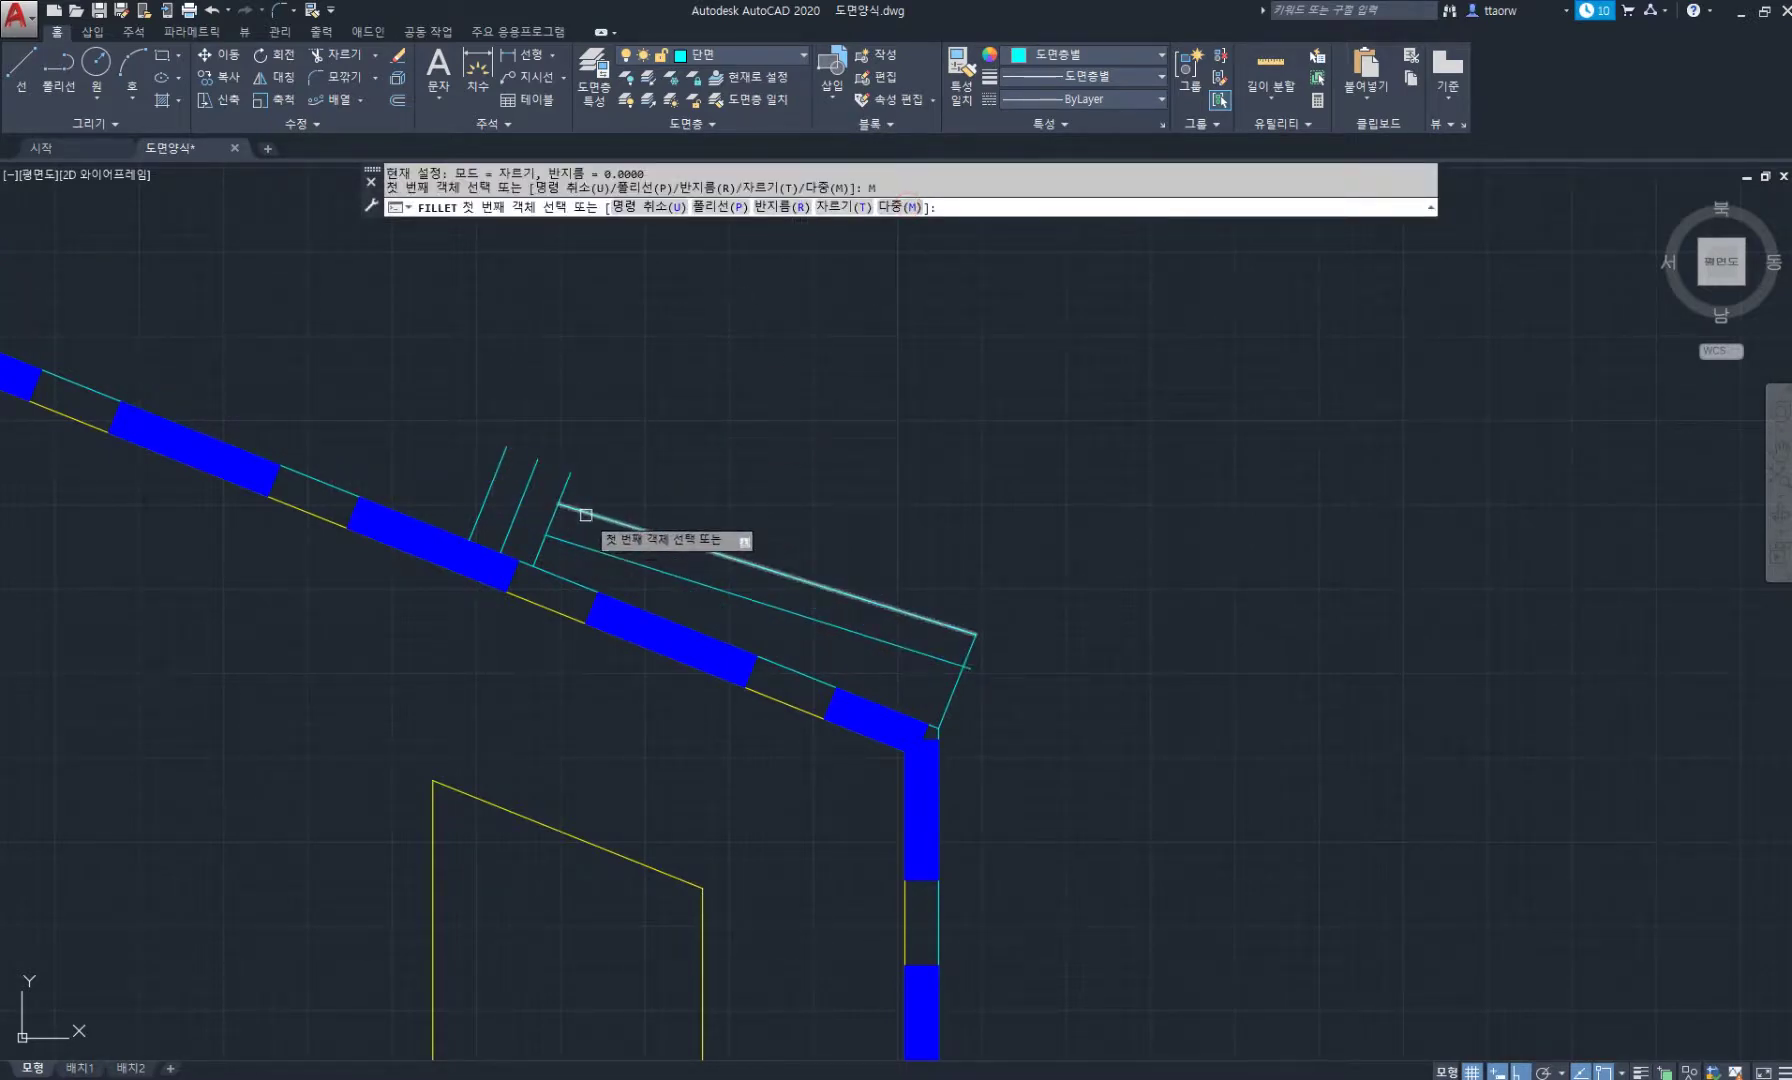
{"action": "left_click", "coordinate": [586, 515]}
{"action": "left_click", "coordinate": [468, 519]}
{"action": "left_click", "coordinate": [566, 545]}
{"action": "left_click", "coordinate": [504, 537]}
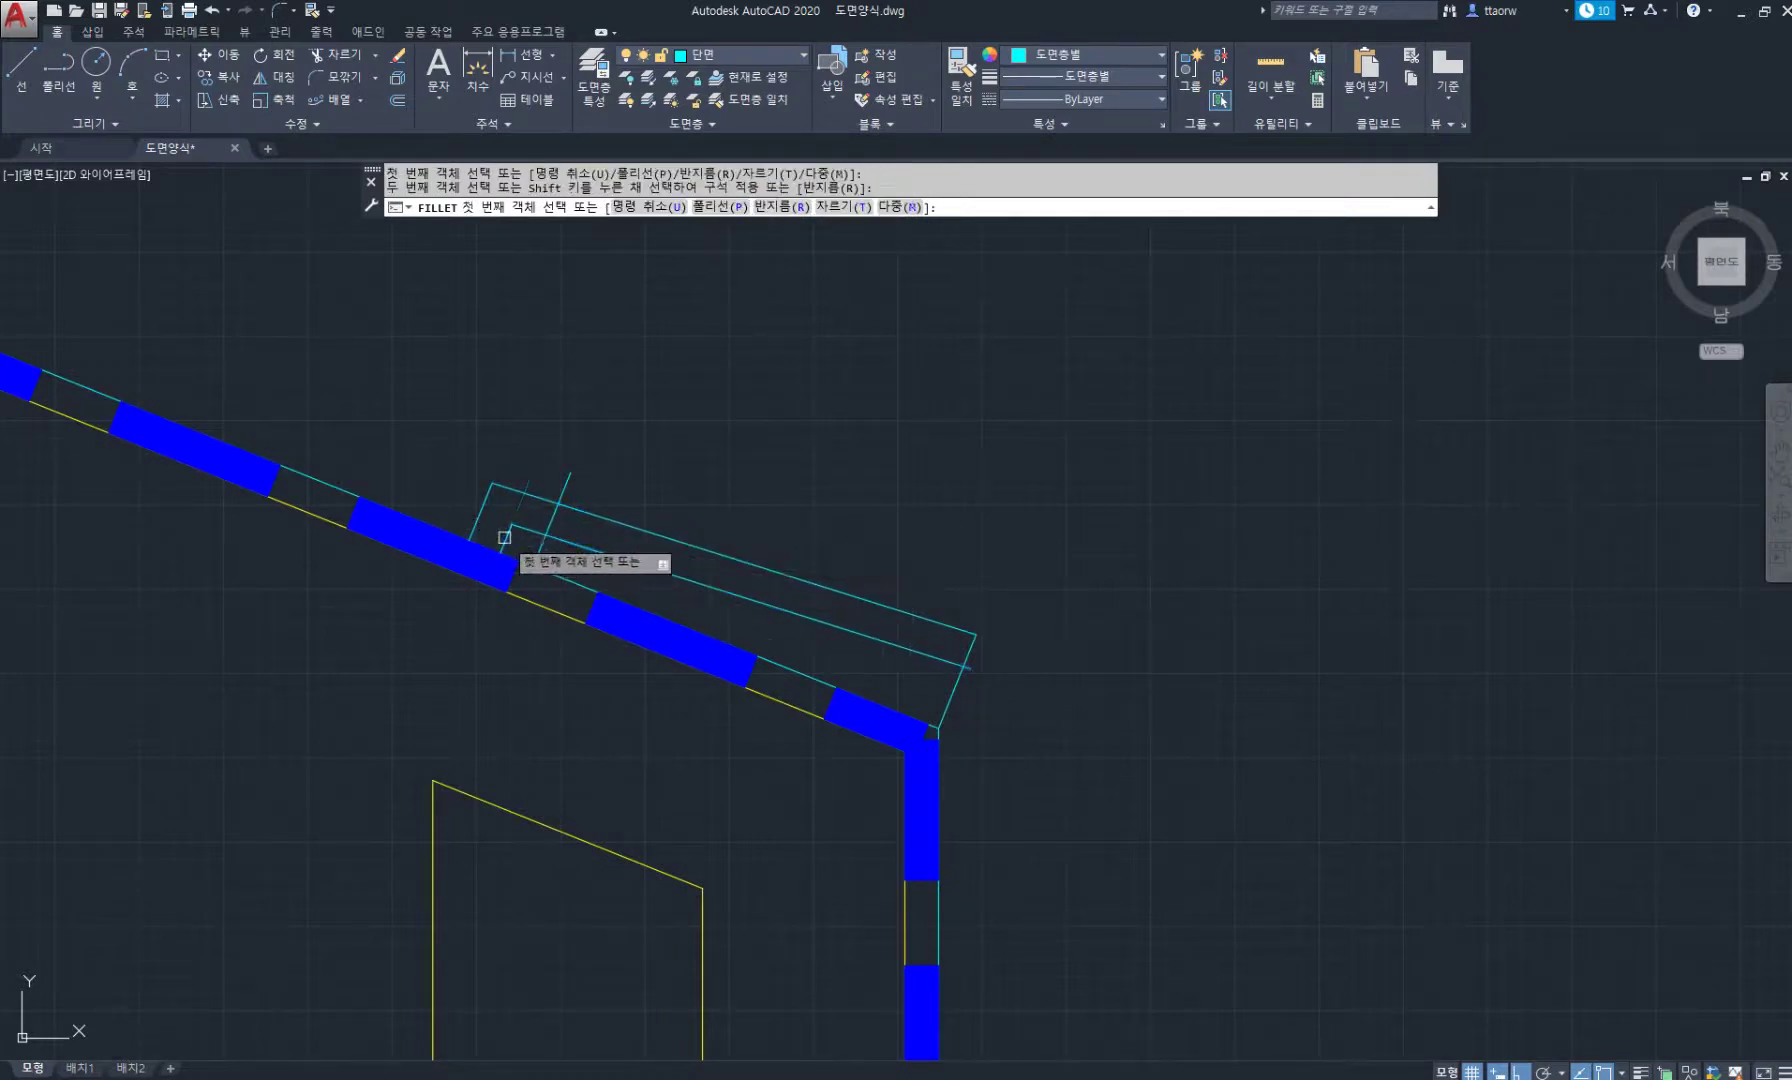
{"action": "left_click", "coordinate": [945, 661]}
{"action": "left_click", "coordinate": [972, 651]}
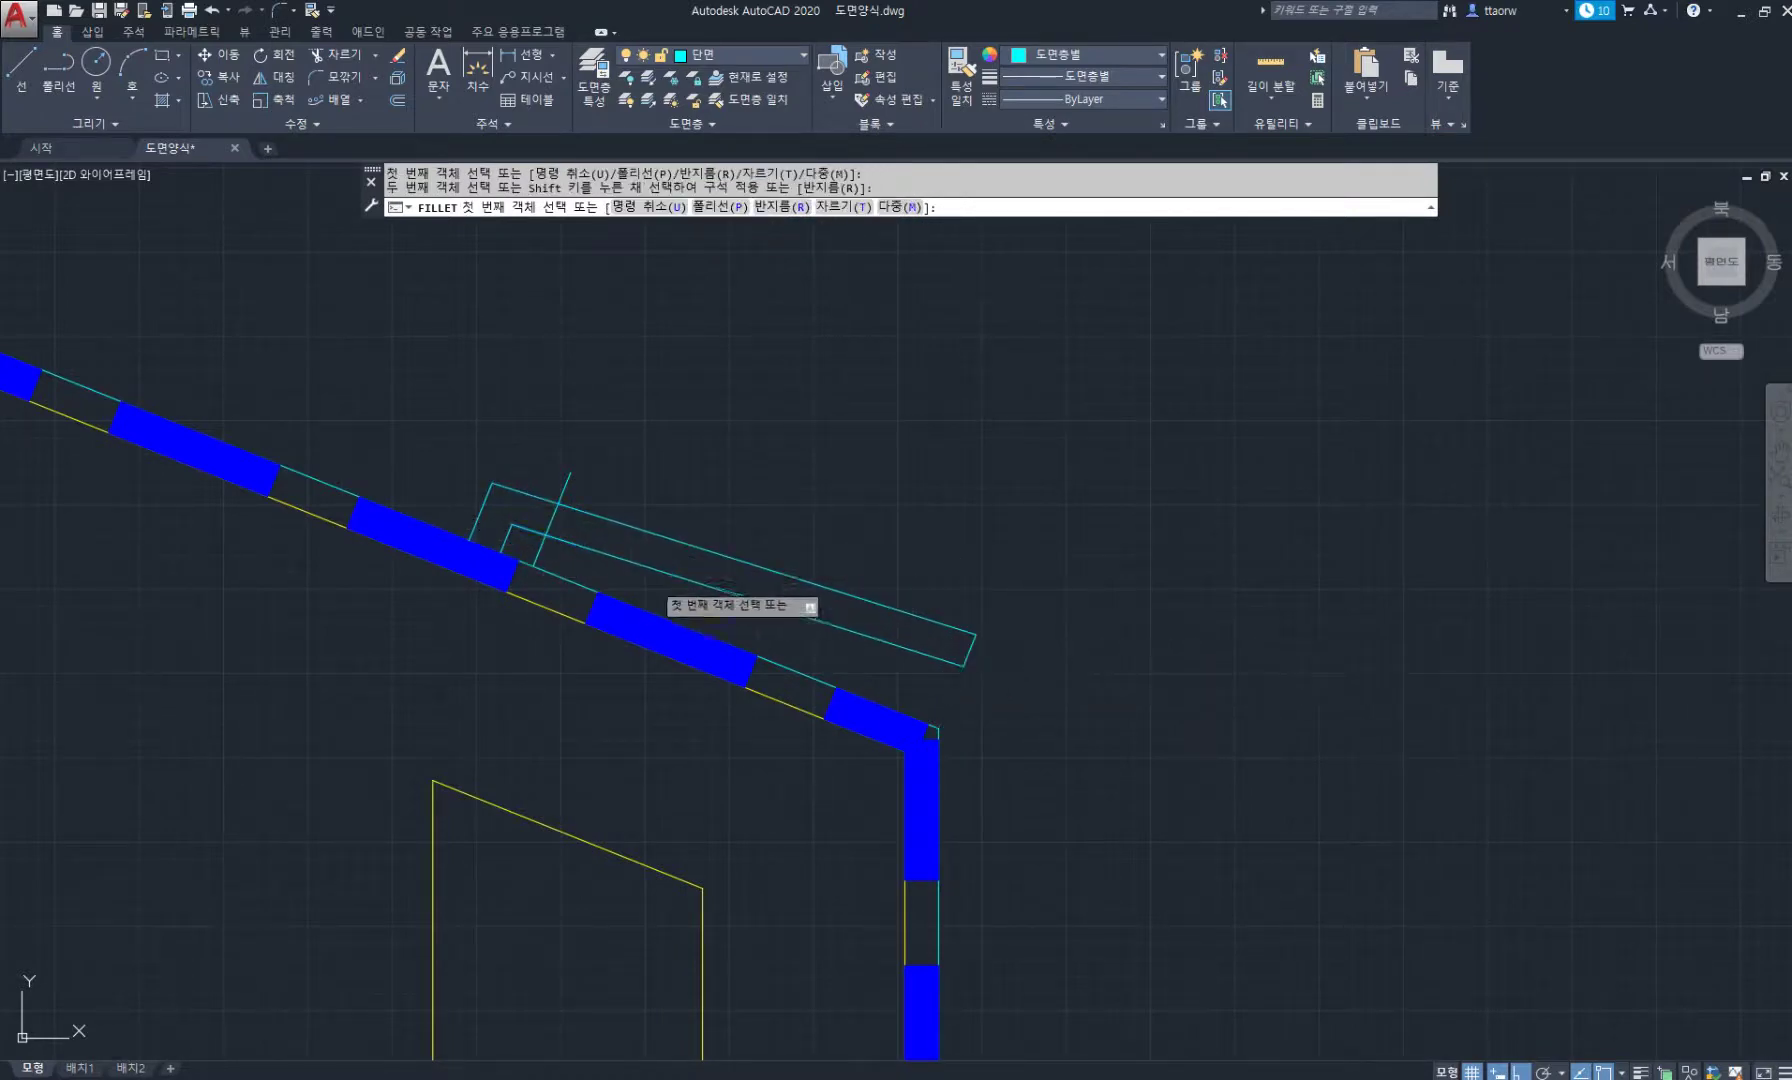
{"action": "key", "text": "Escape"}
Draw a diagonal across the small batten under the tile and shorten the batten's eave-side cross line to the tile's underside.
{"action": "type", "text": "l"}
{"action": "key", "text": "space"}
{"action": "left_click", "coordinate": [548, 537]}
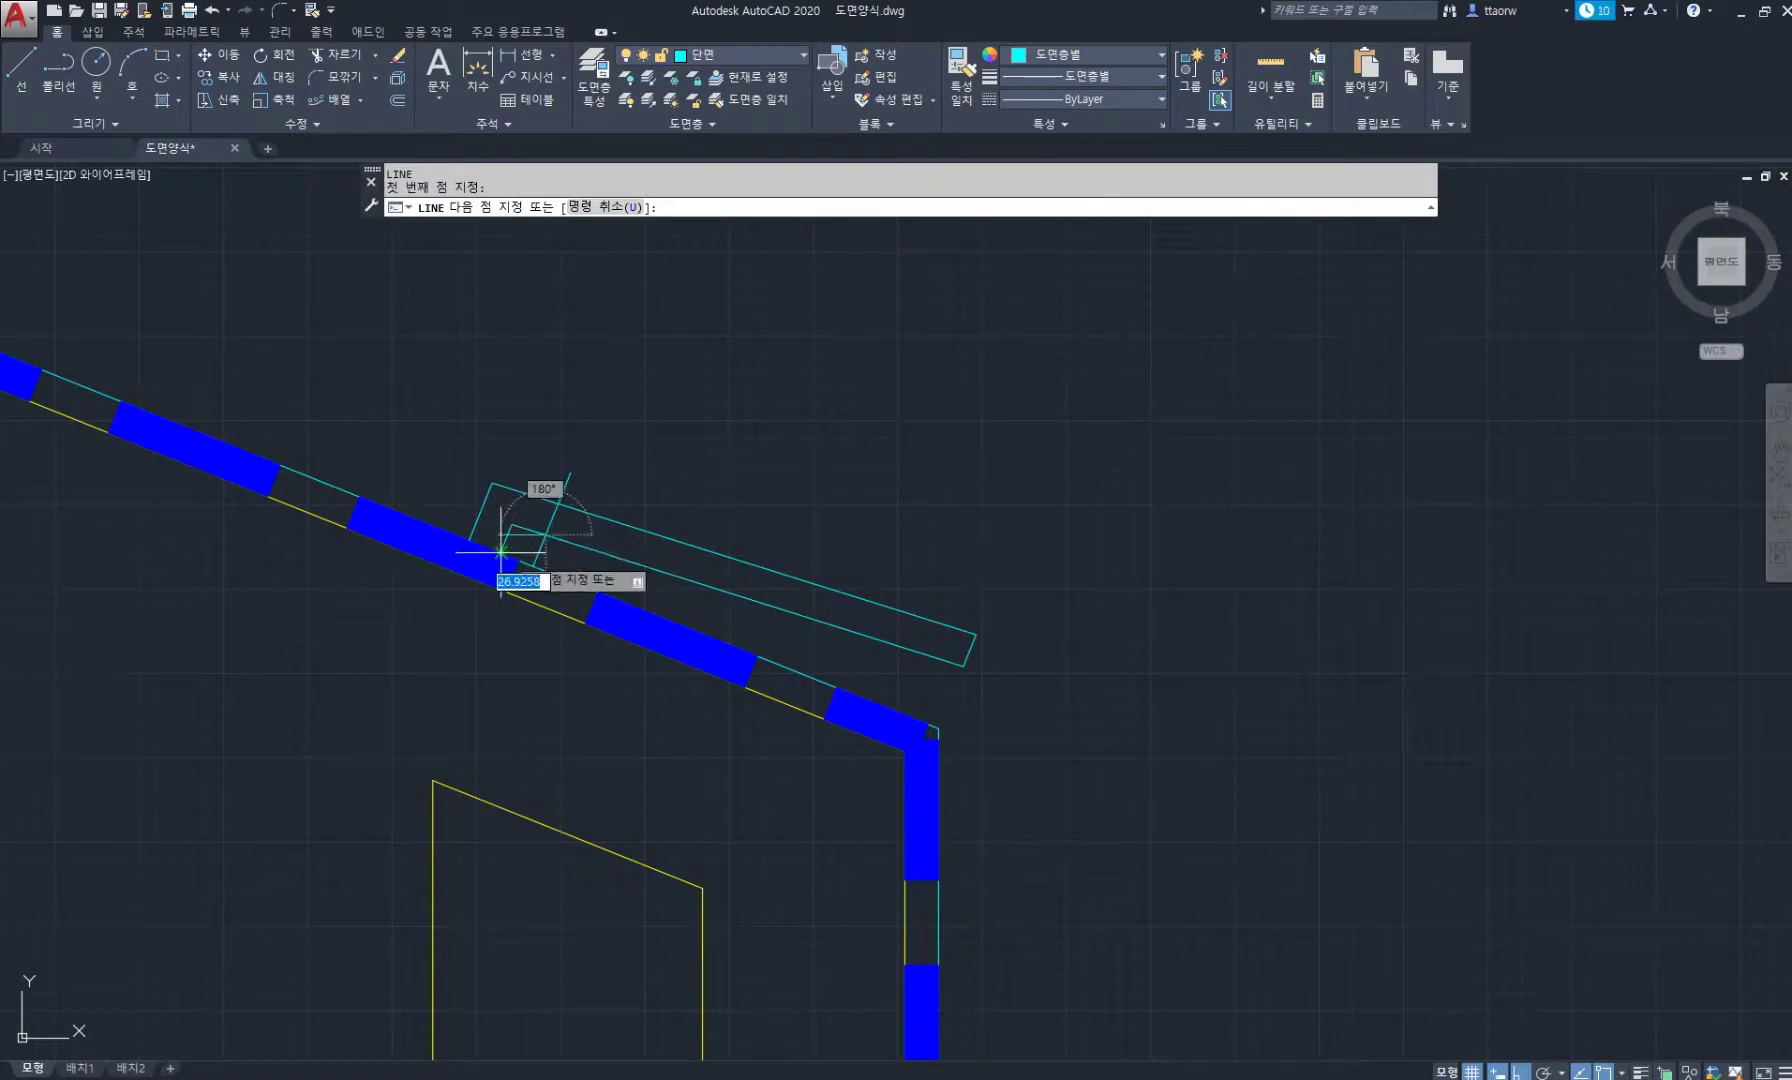
{"action": "left_click", "coordinate": [501, 553]}
{"action": "key", "text": "space"}
{"action": "scroll", "coordinate": [554, 511], "scroll_direction": "up", "scroll_amount": 2}
{"action": "left_click", "coordinate": [581, 448]}
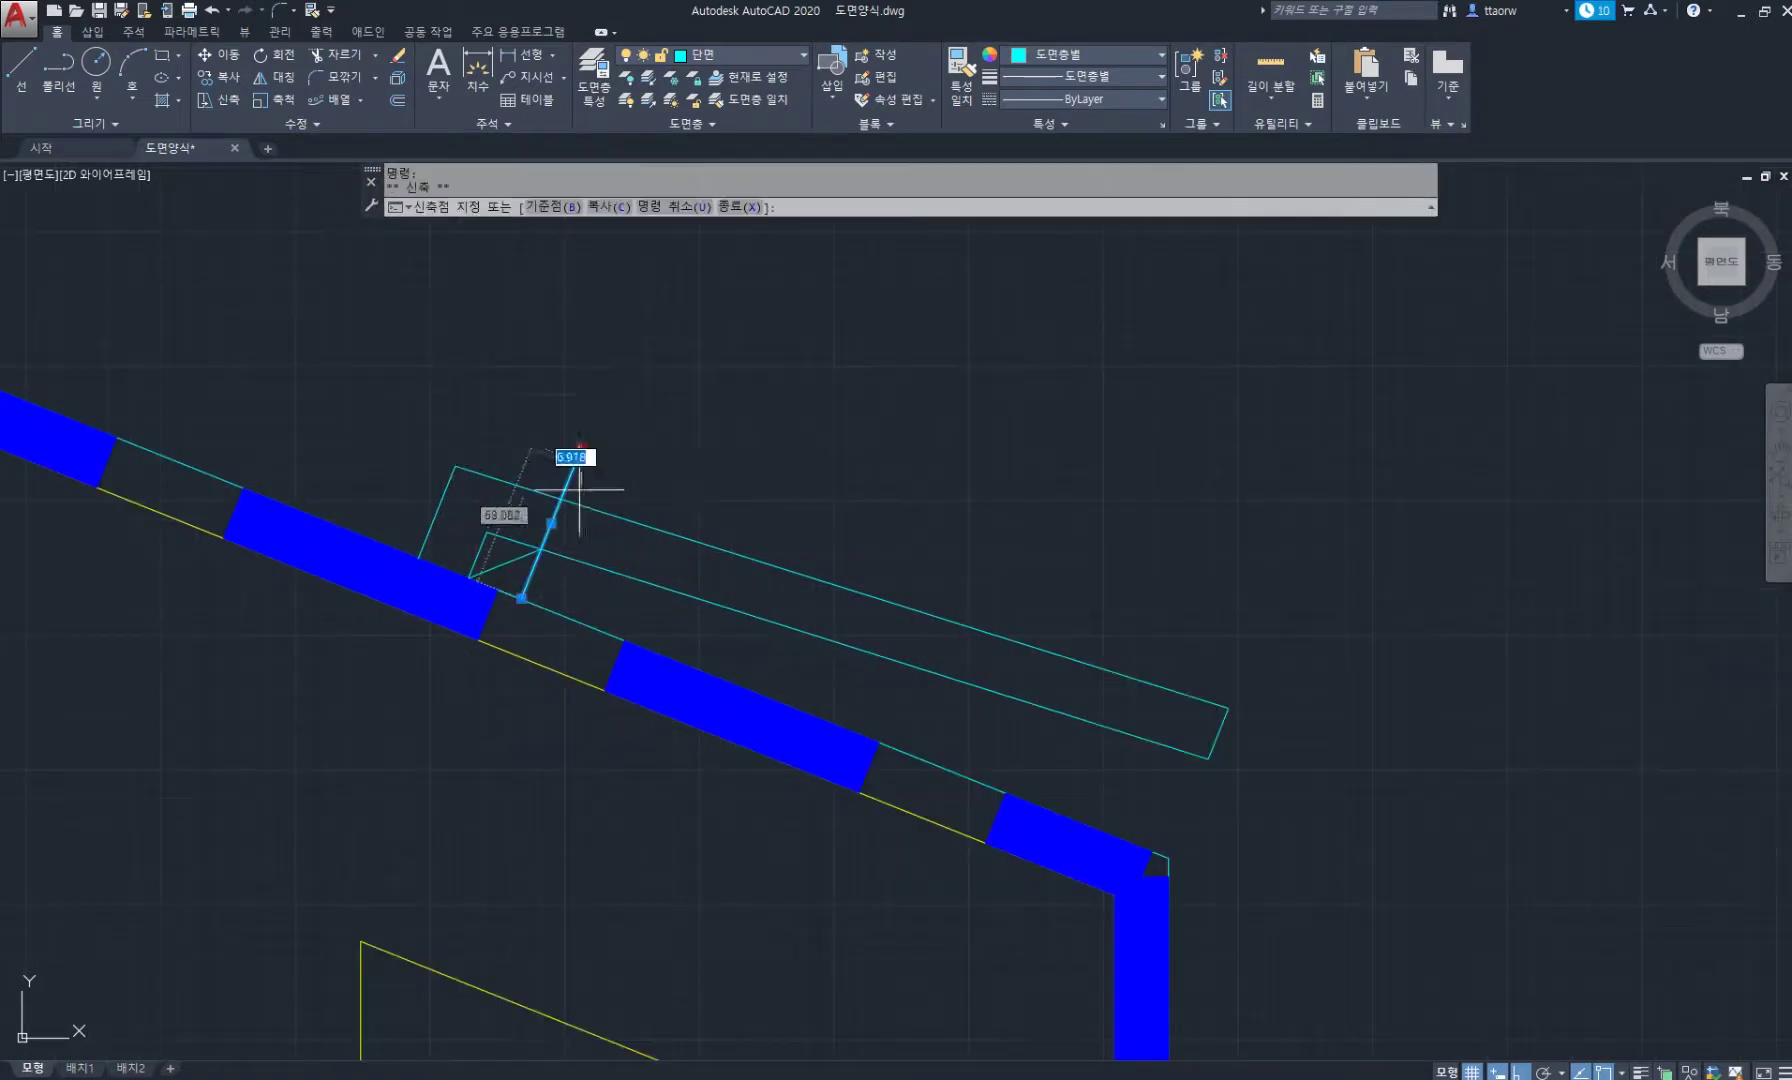
{"action": "scroll", "coordinate": [682, 467], "scroll_direction": "down", "scroll_amount": 3}
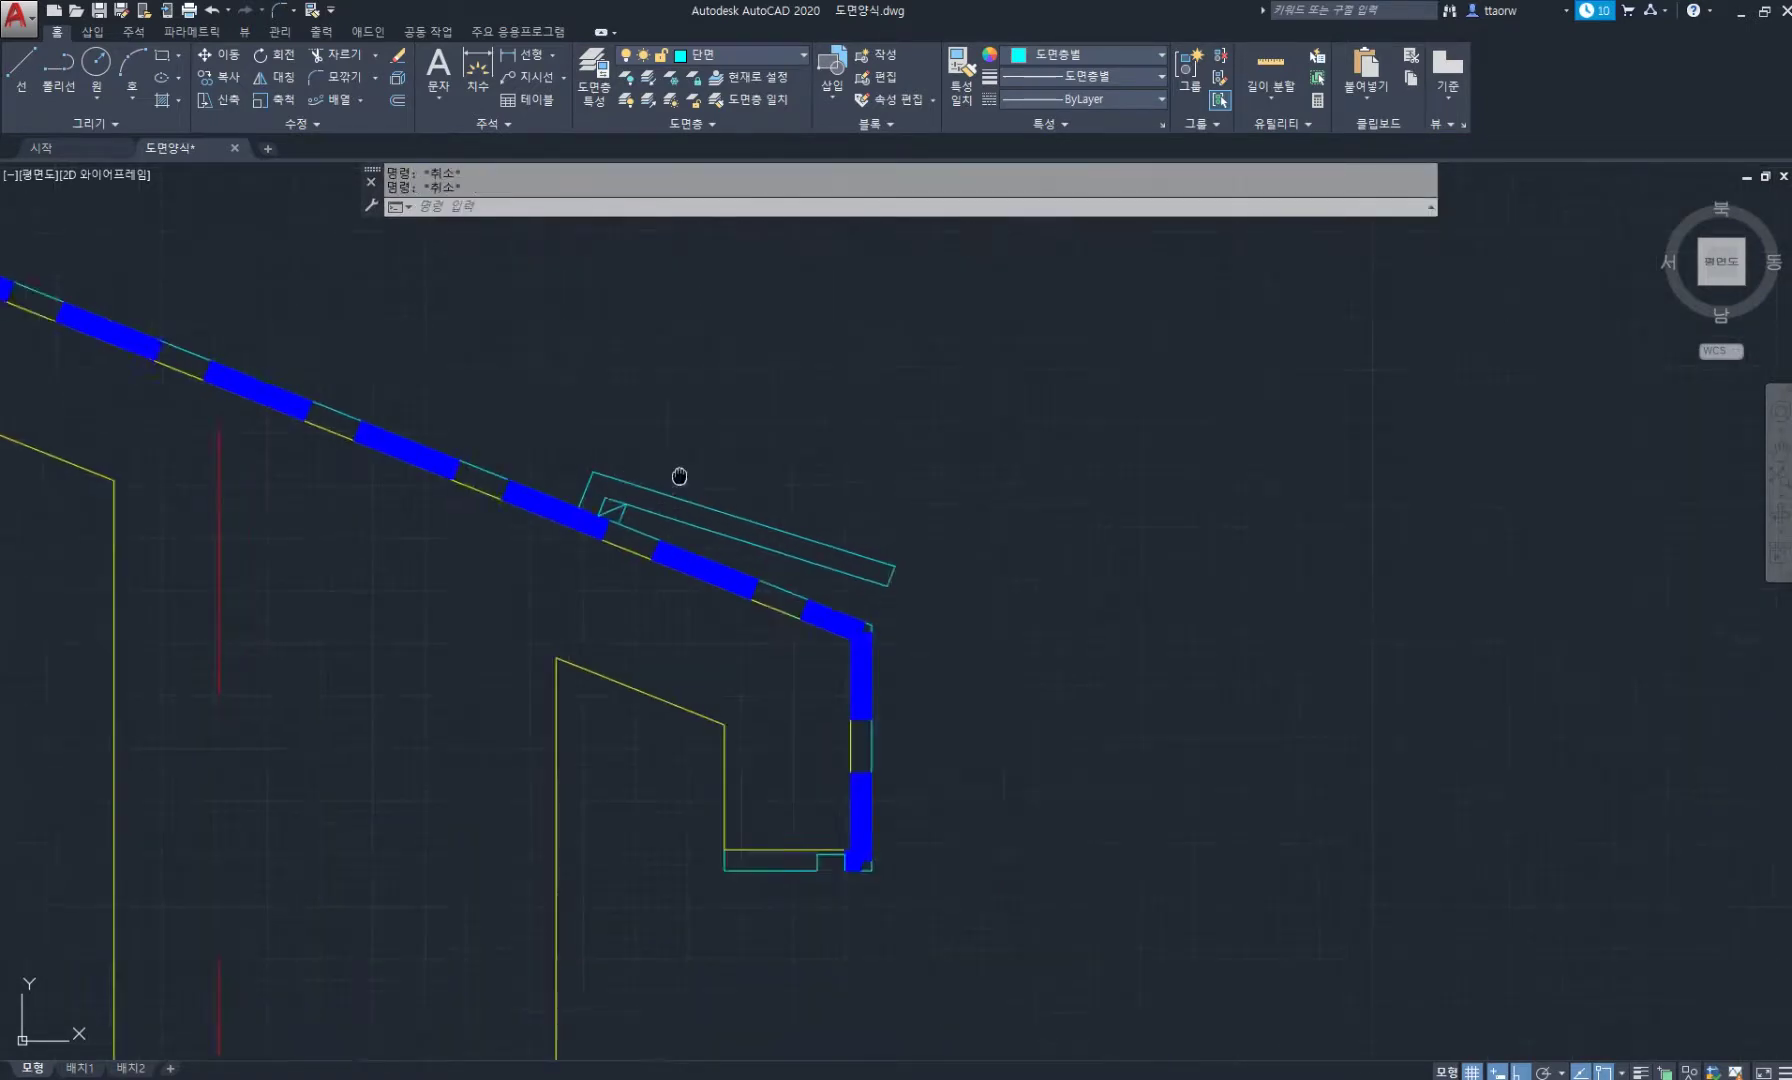
Path-array the finished tile and batten along the long roof slope's top line with an item spacing of 260.
{"action": "left_click", "coordinate": [328, 101]}
{"action": "left_click", "coordinate": [494, 441]}
{"action": "left_click", "coordinate": [972, 669]}
{"action": "scroll", "coordinate": [881, 659], "scroll_direction": "up", "scroll_amount": 5}
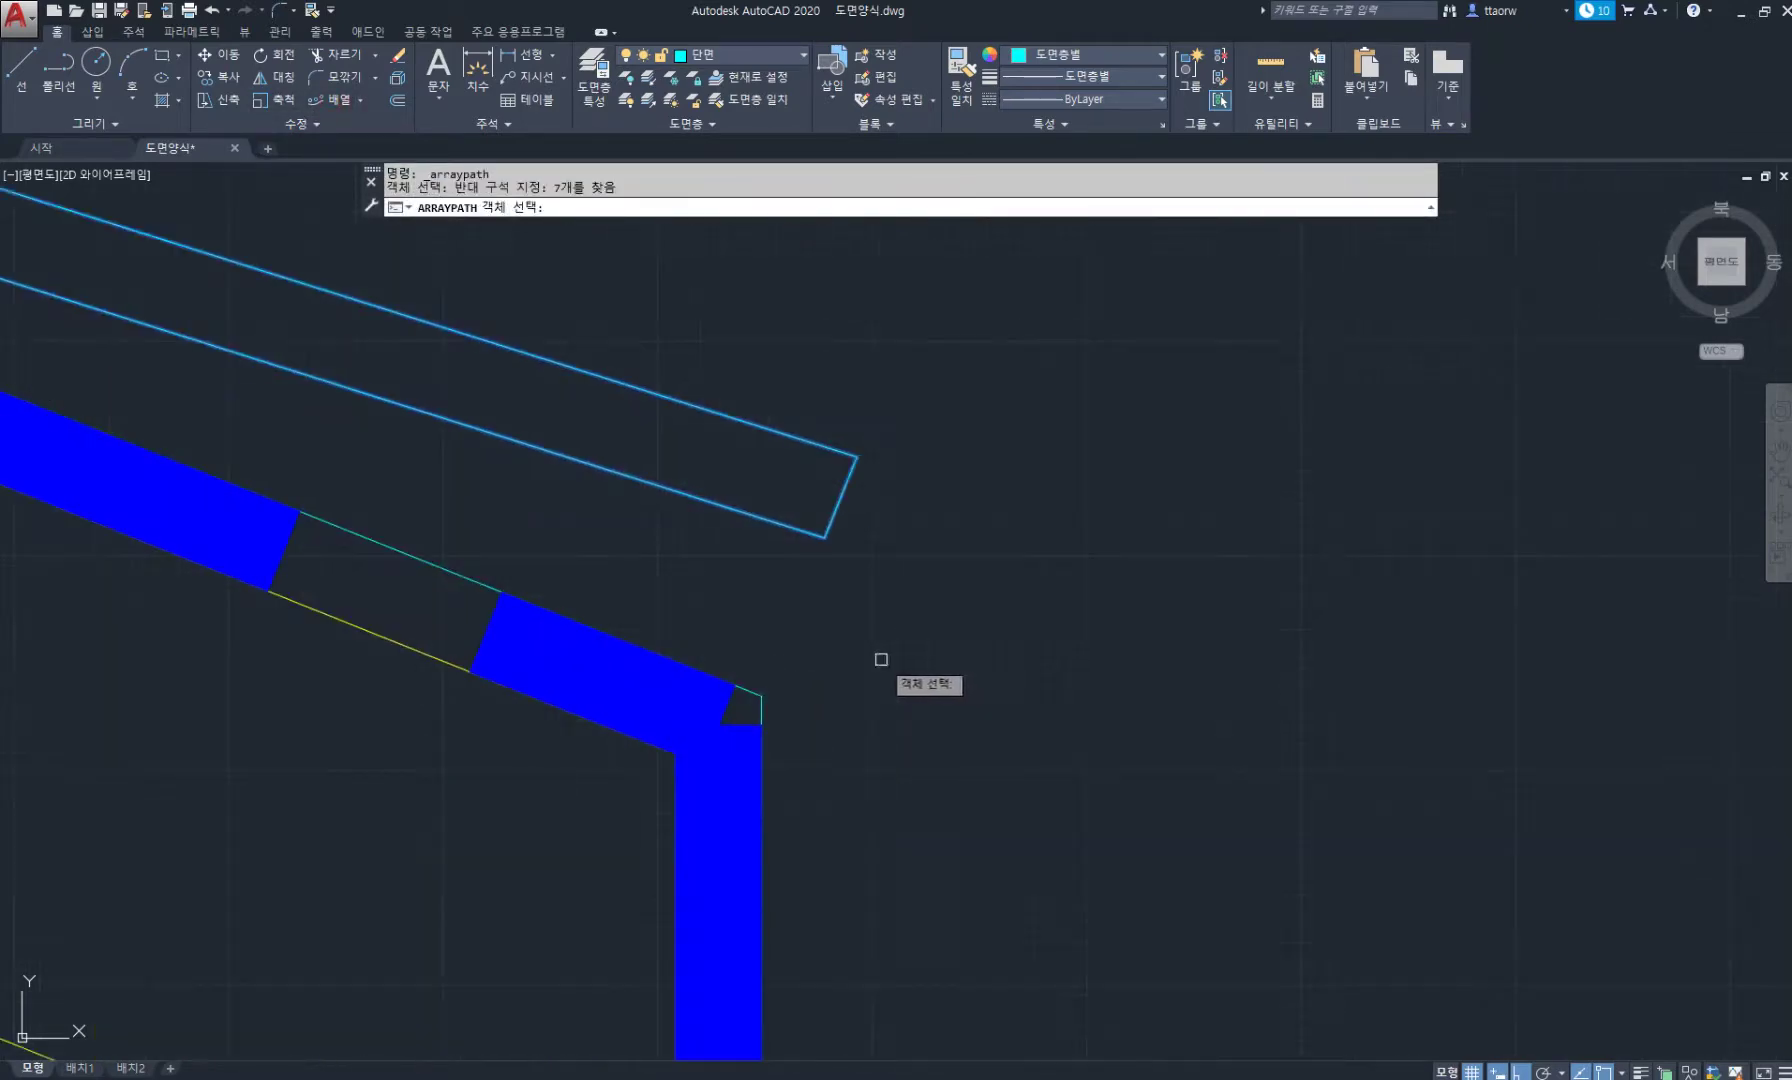
{"action": "key", "text": "Return"}
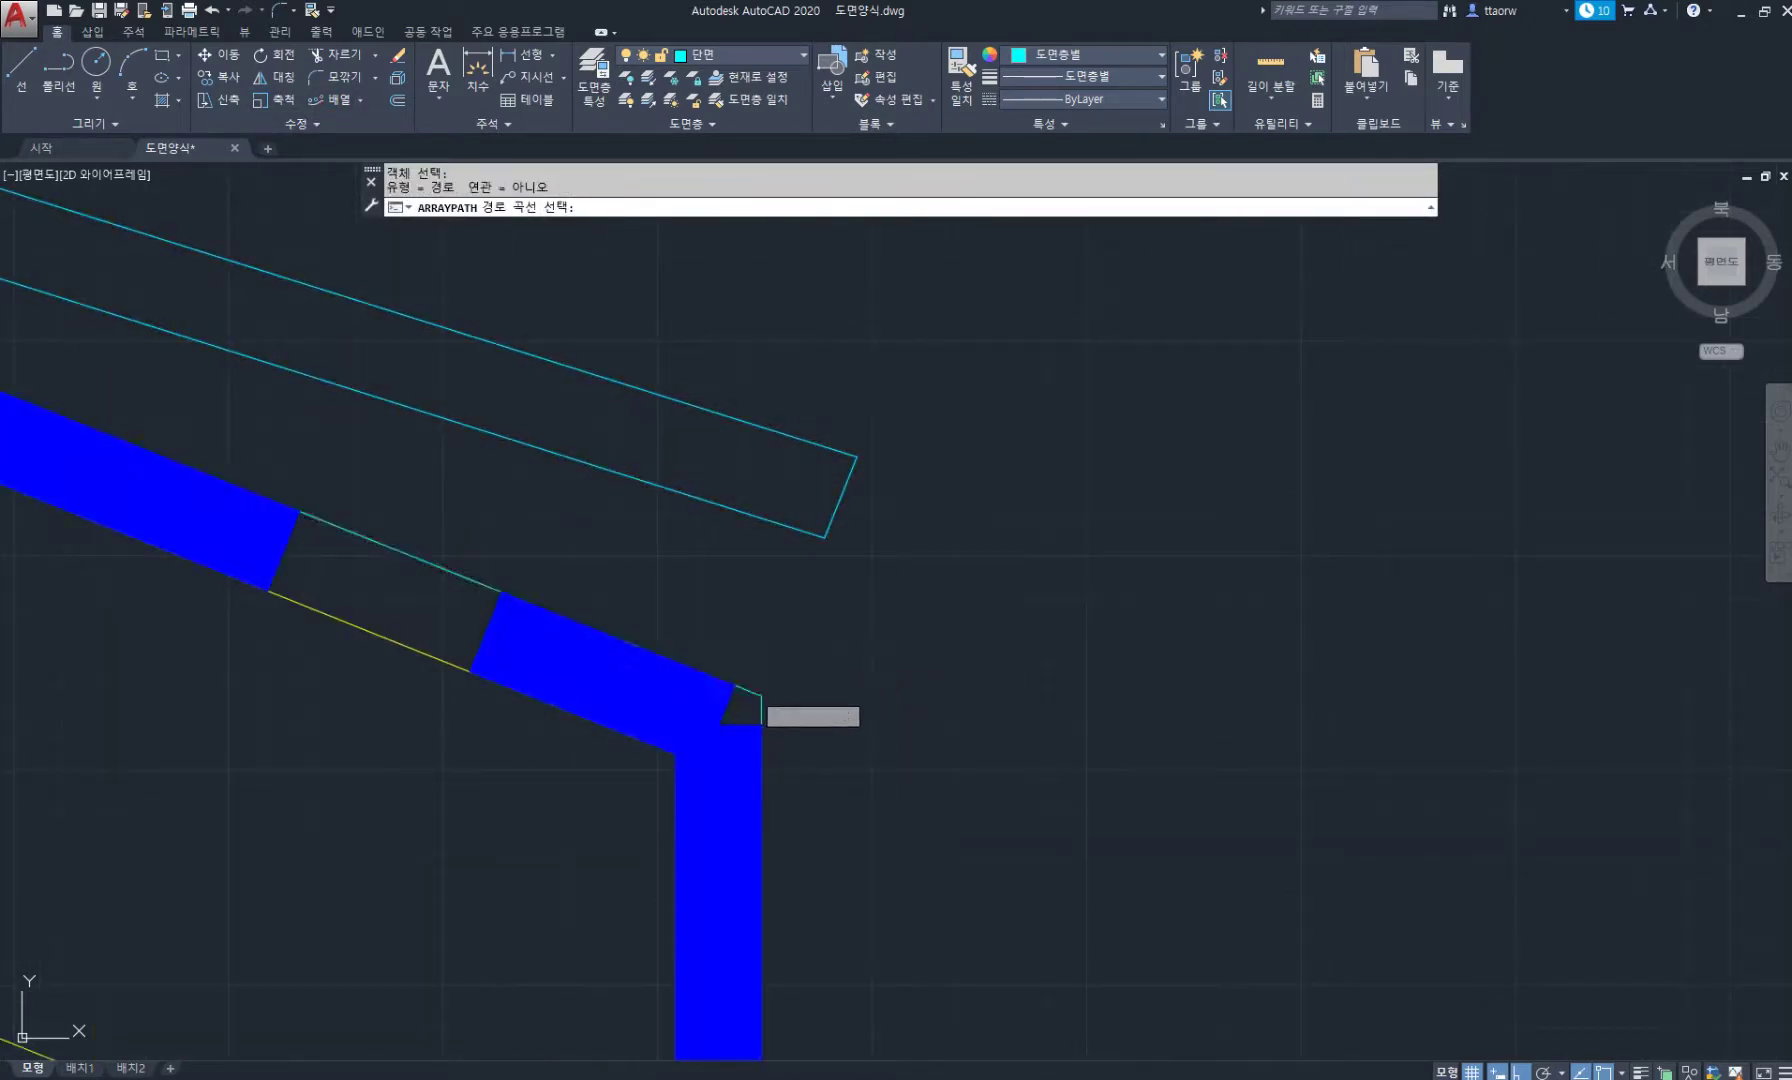
{"action": "left_click", "coordinate": [762, 700]}
{"action": "scroll", "coordinate": [912, 700], "scroll_direction": "down", "scroll_amount": 8}
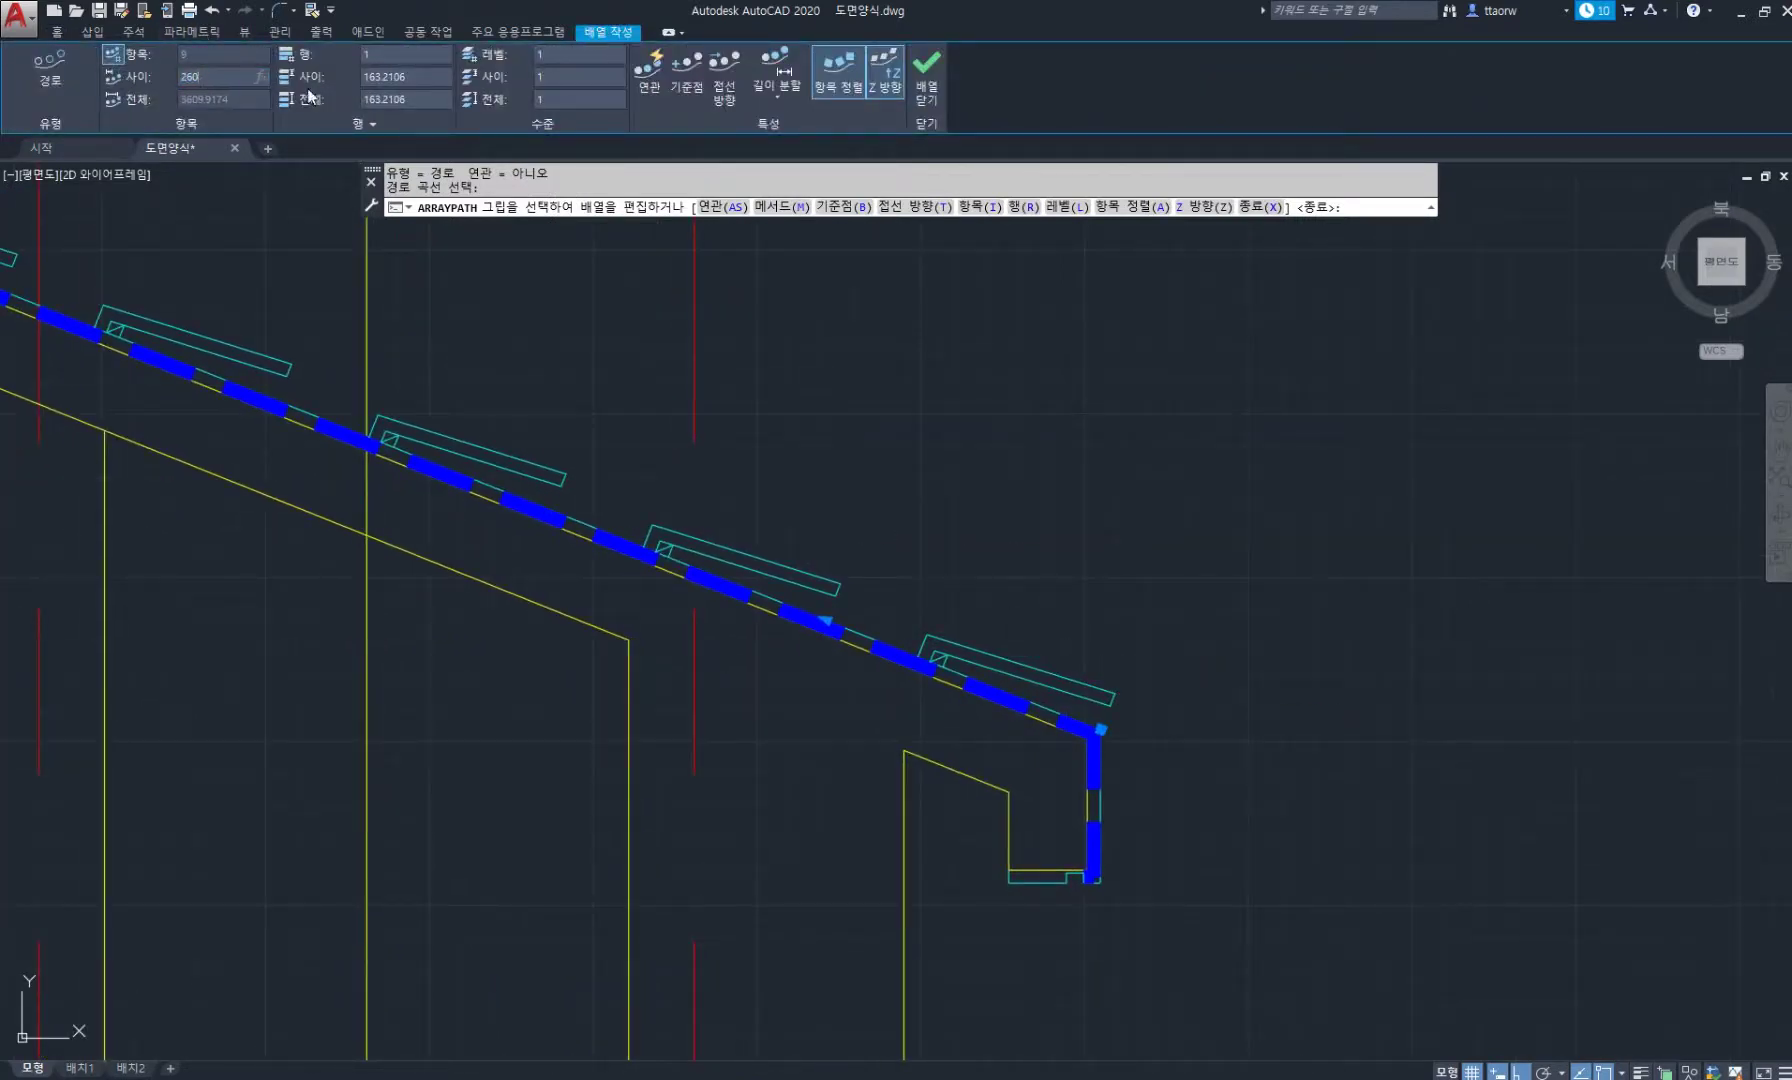
{"action": "key", "text": "Return"}
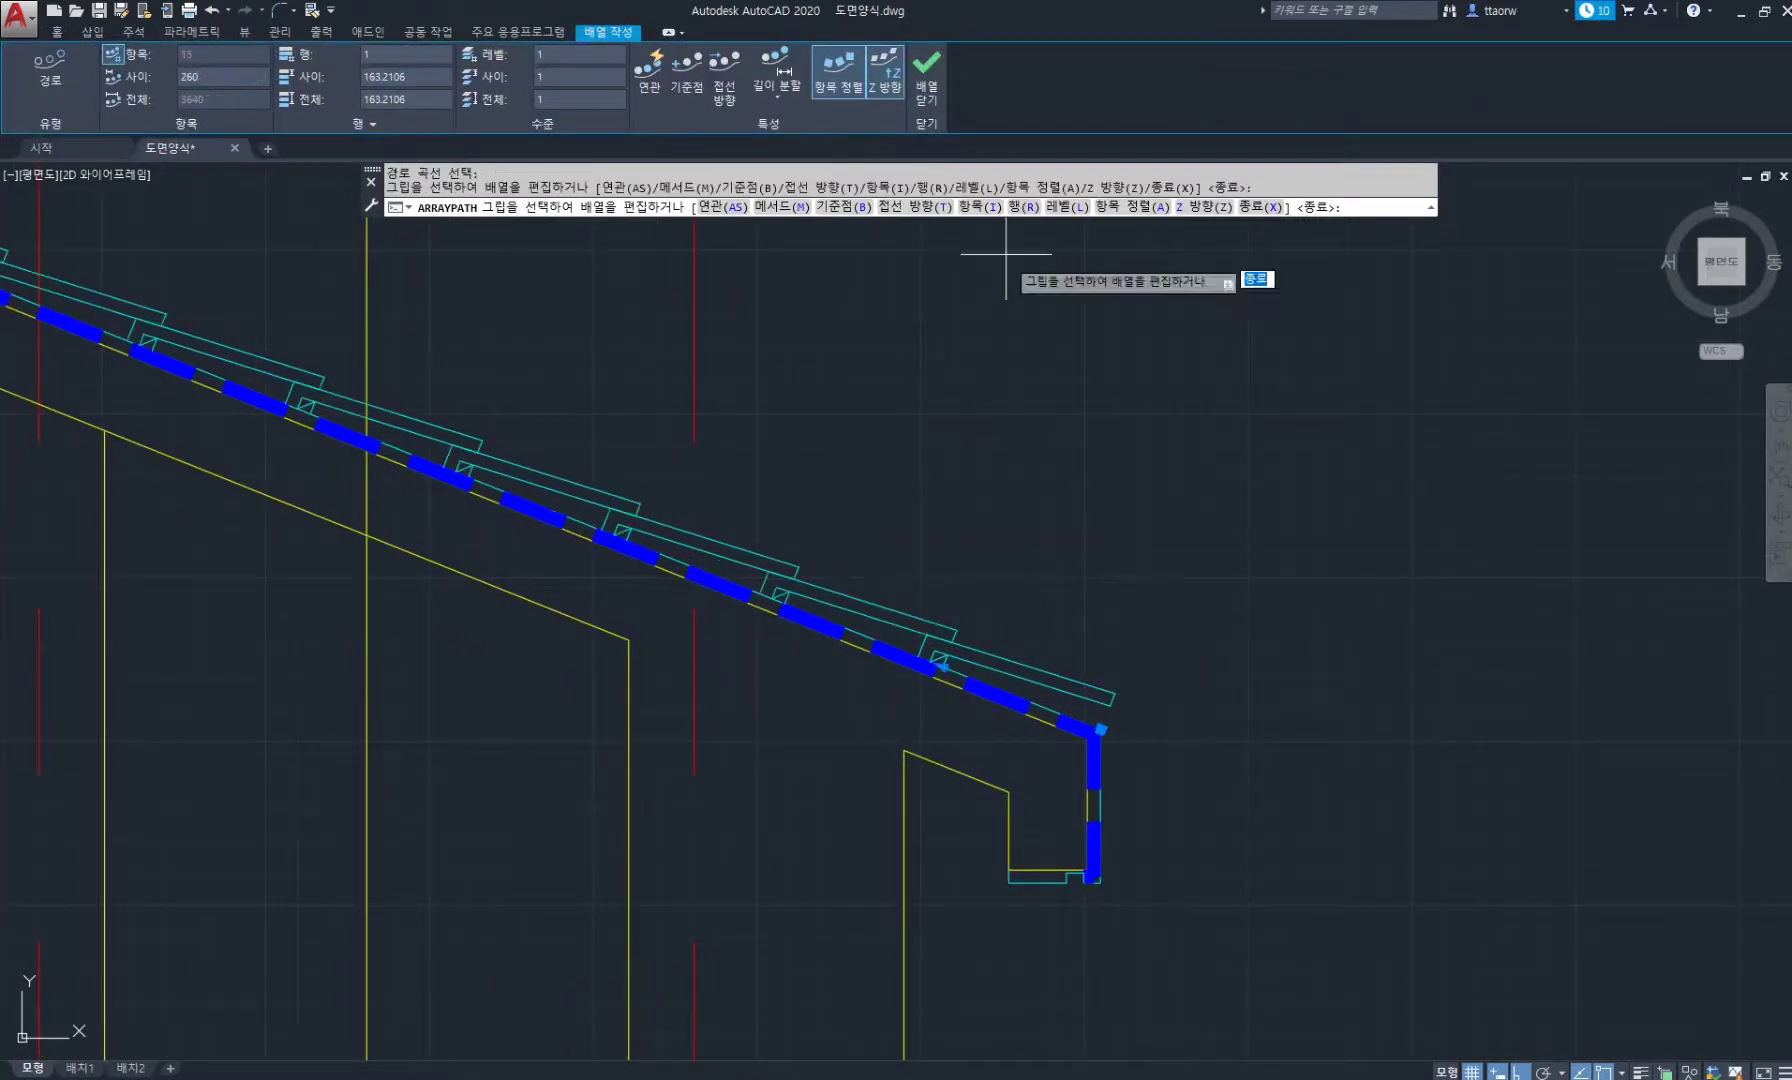
{"action": "left_click", "coordinate": [933, 82]}
Delete the surplus tile and batten that extend beyond the ridge.
{"action": "scroll", "coordinate": [760, 452], "scroll_direction": "down", "scroll_amount": 4}
{"action": "scroll", "coordinate": [432, 320], "scroll_direction": "up", "scroll_amount": 6}
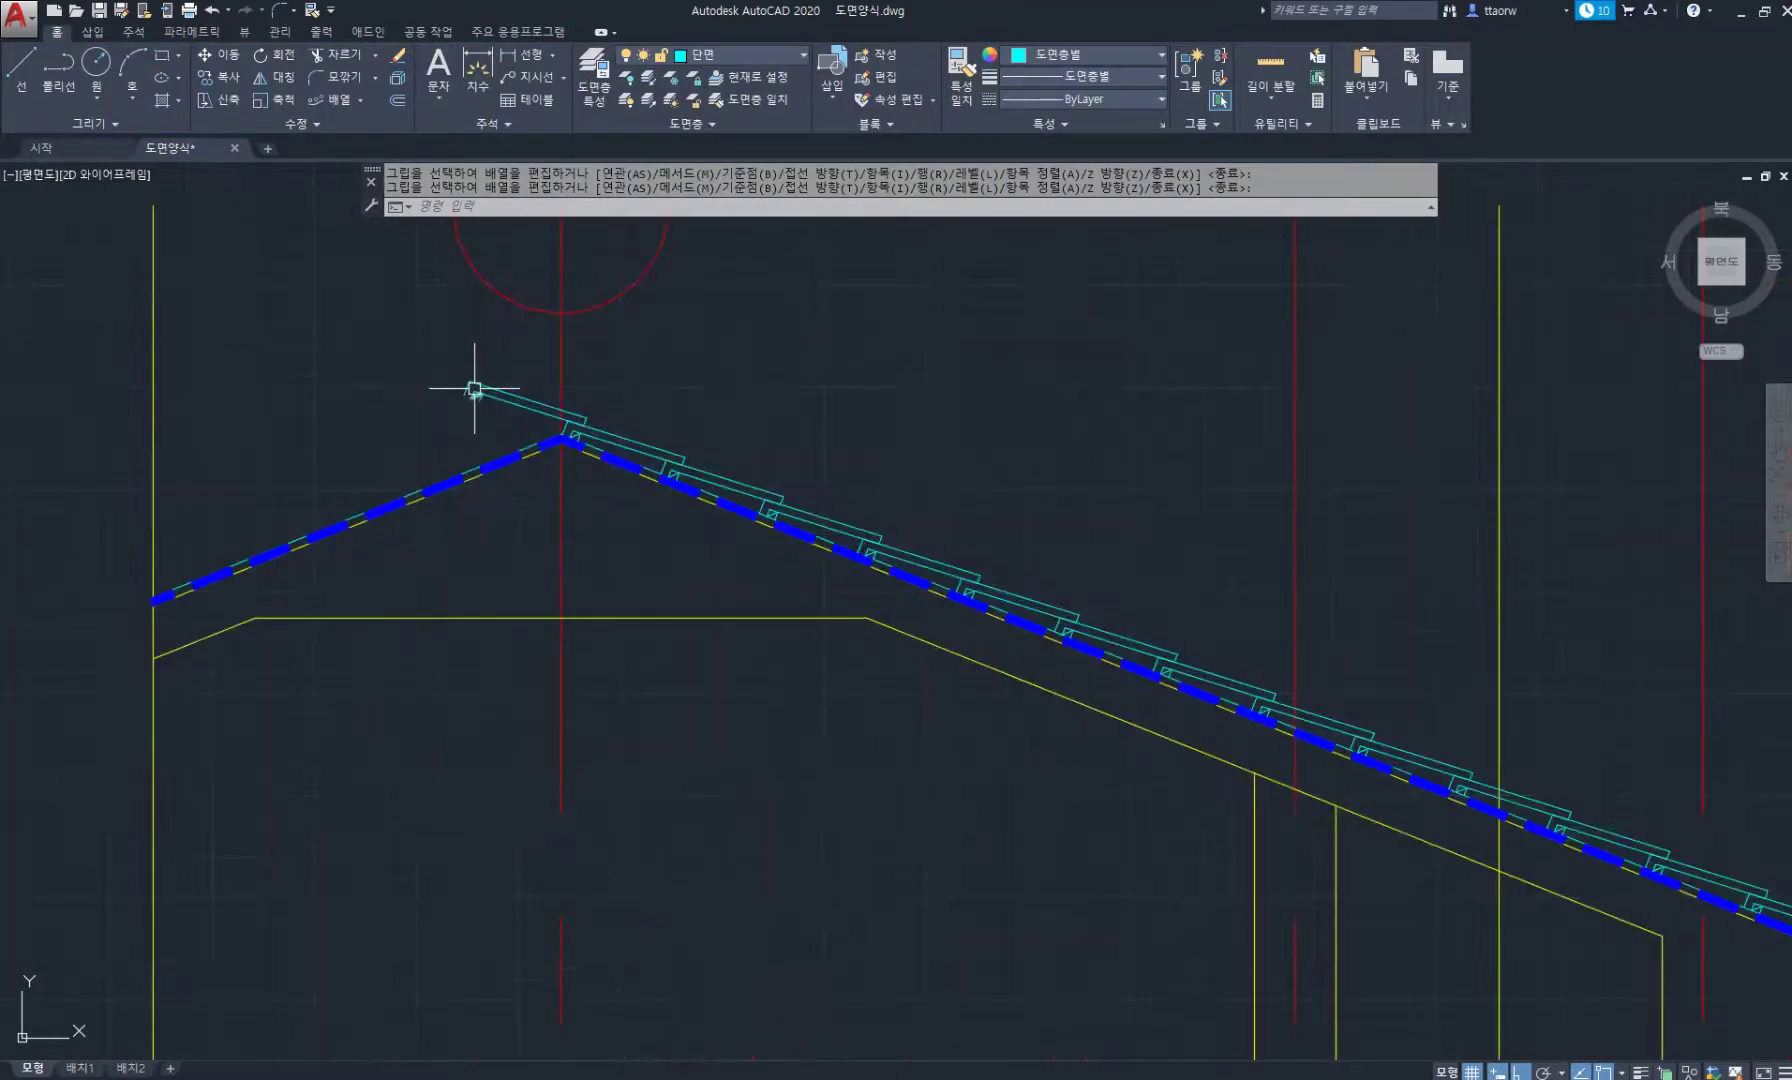
{"action": "key", "text": "Escape"}
{"action": "left_click", "coordinate": [400, 340]}
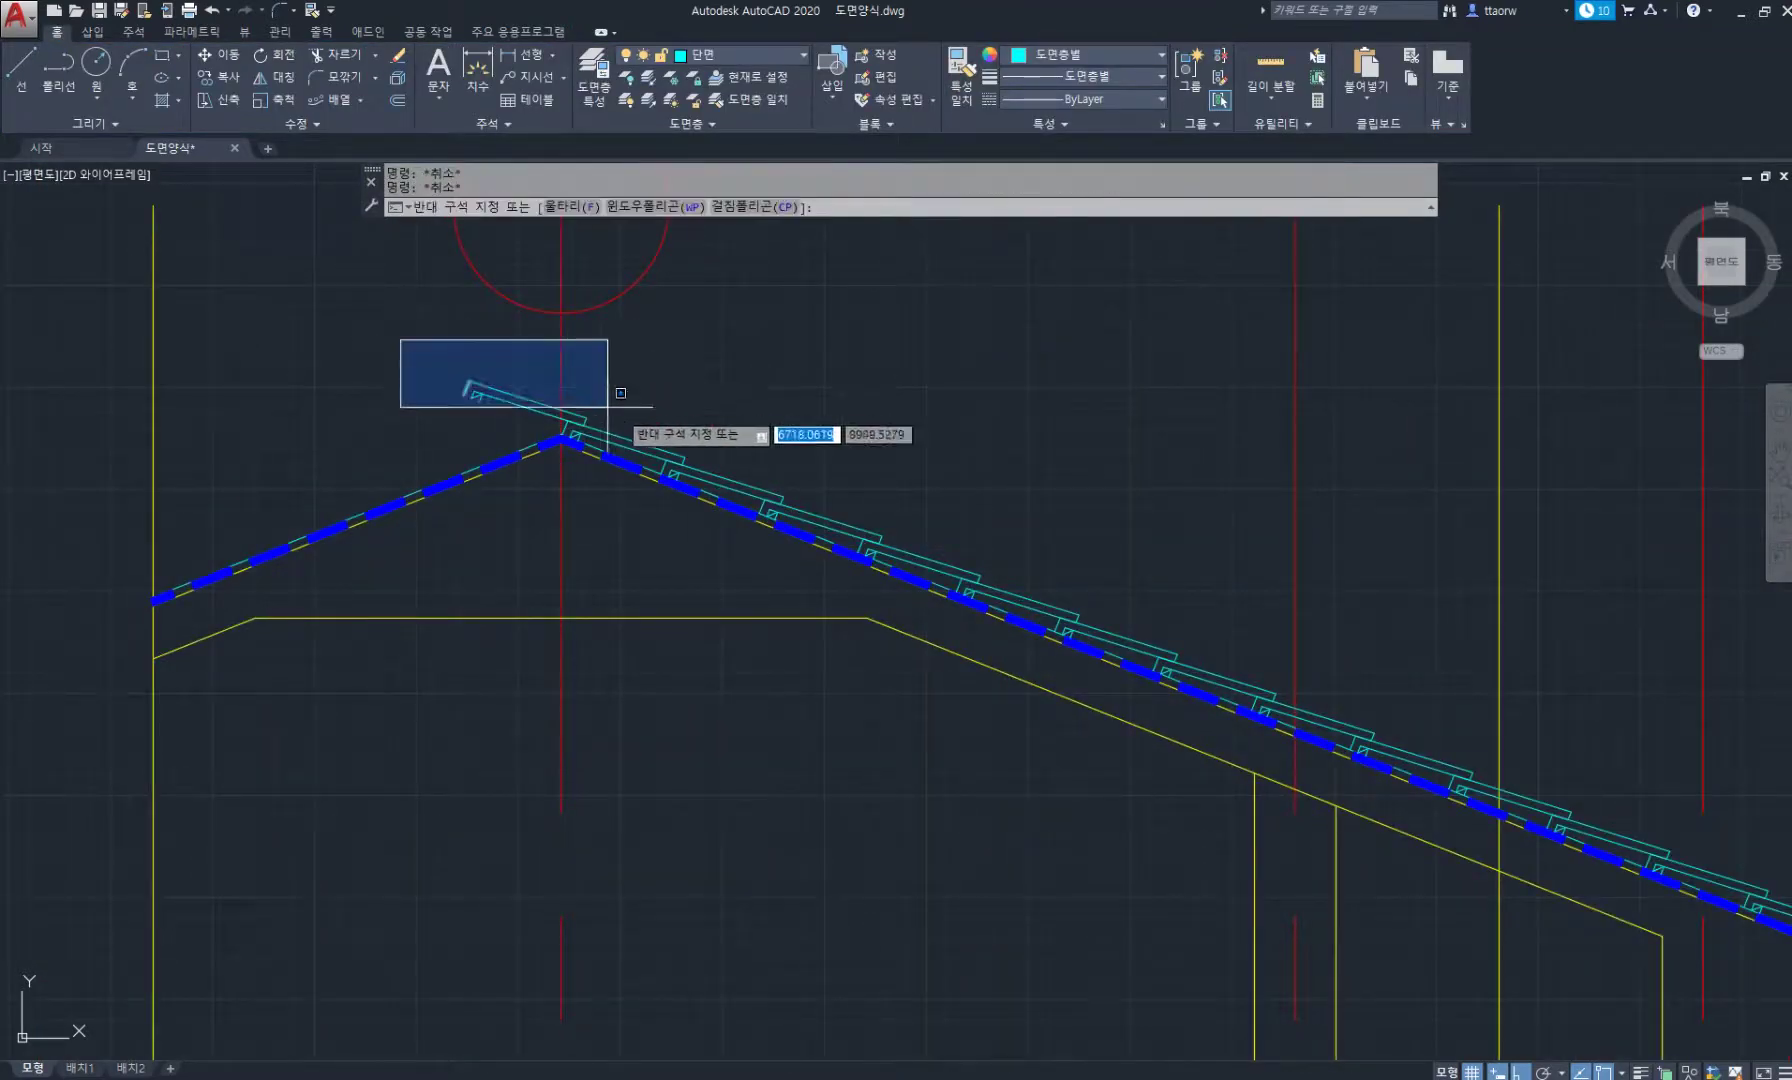
{"action": "left_click", "coordinate": [630, 434]}
{"action": "key", "text": "Delete"}
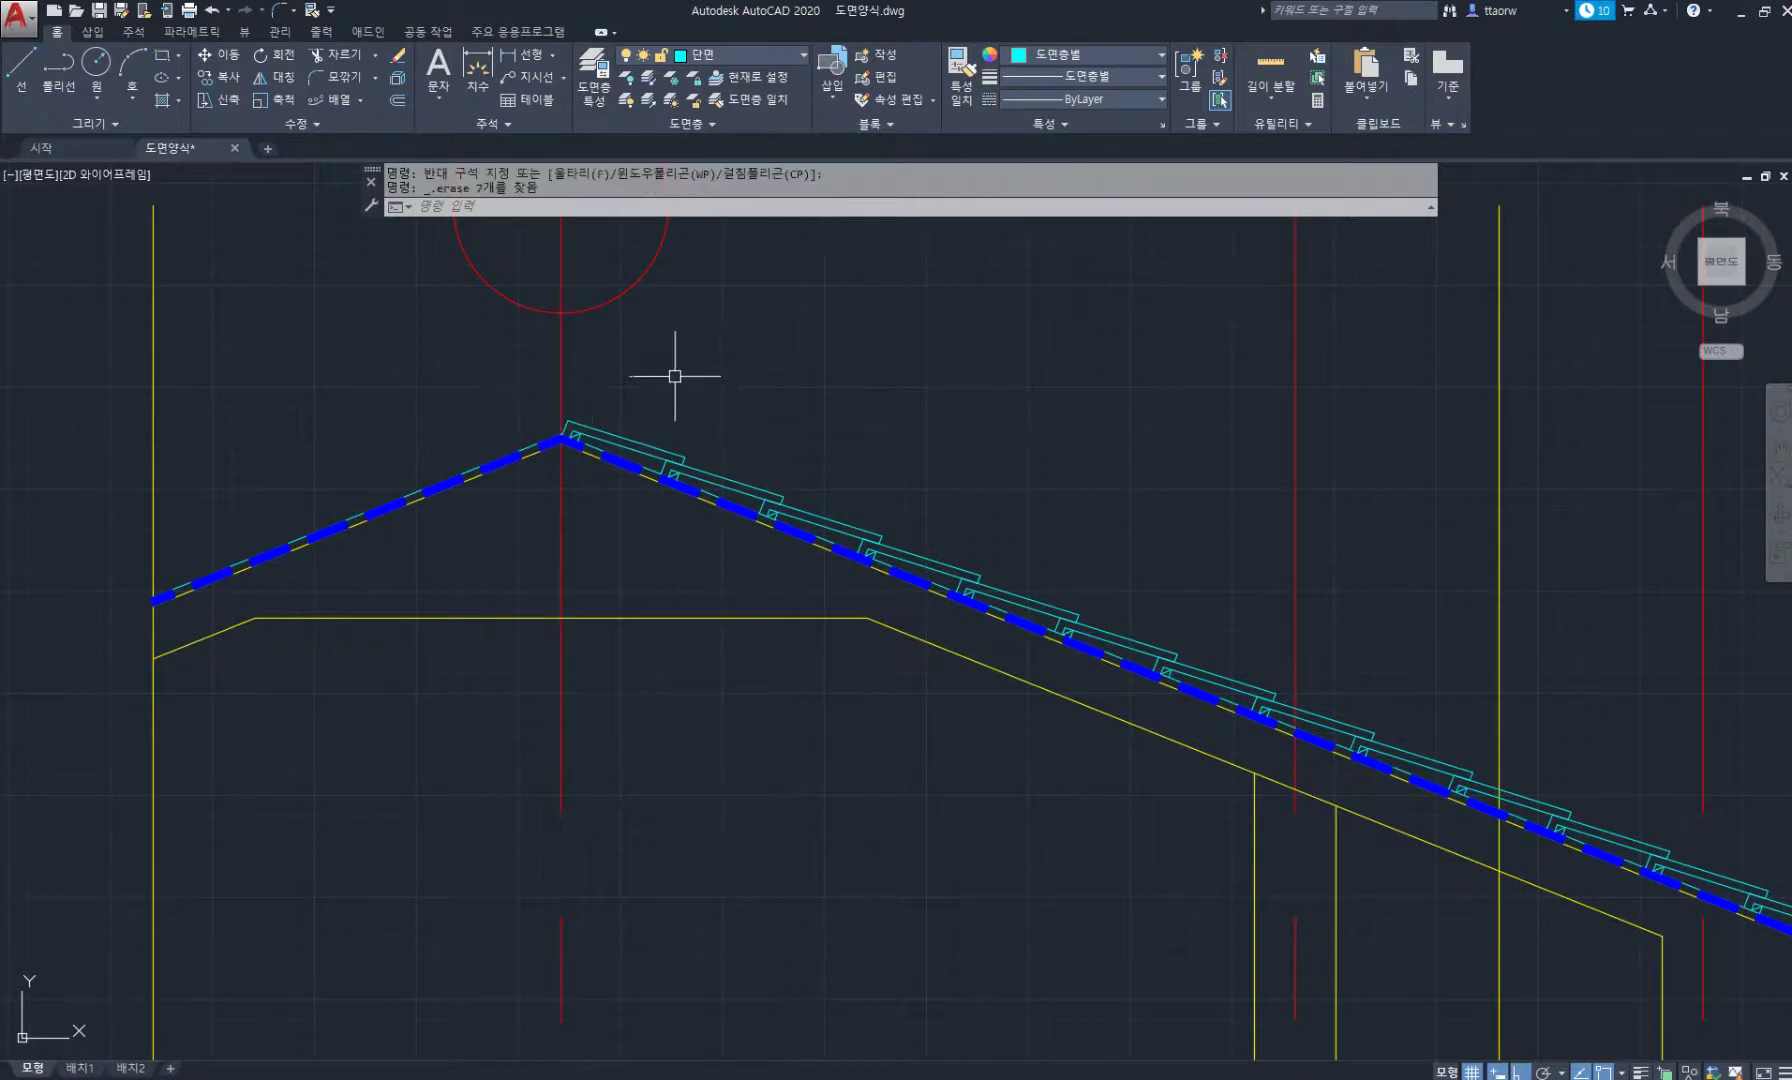
Mirror the uppermost tiles about the vertical ridge centreline onto the short roof slope, keeping the originals.
{"action": "type", "text": "MI"}
{"action": "key", "text": "Return"}
{"action": "left_click", "coordinate": [426, 373]}
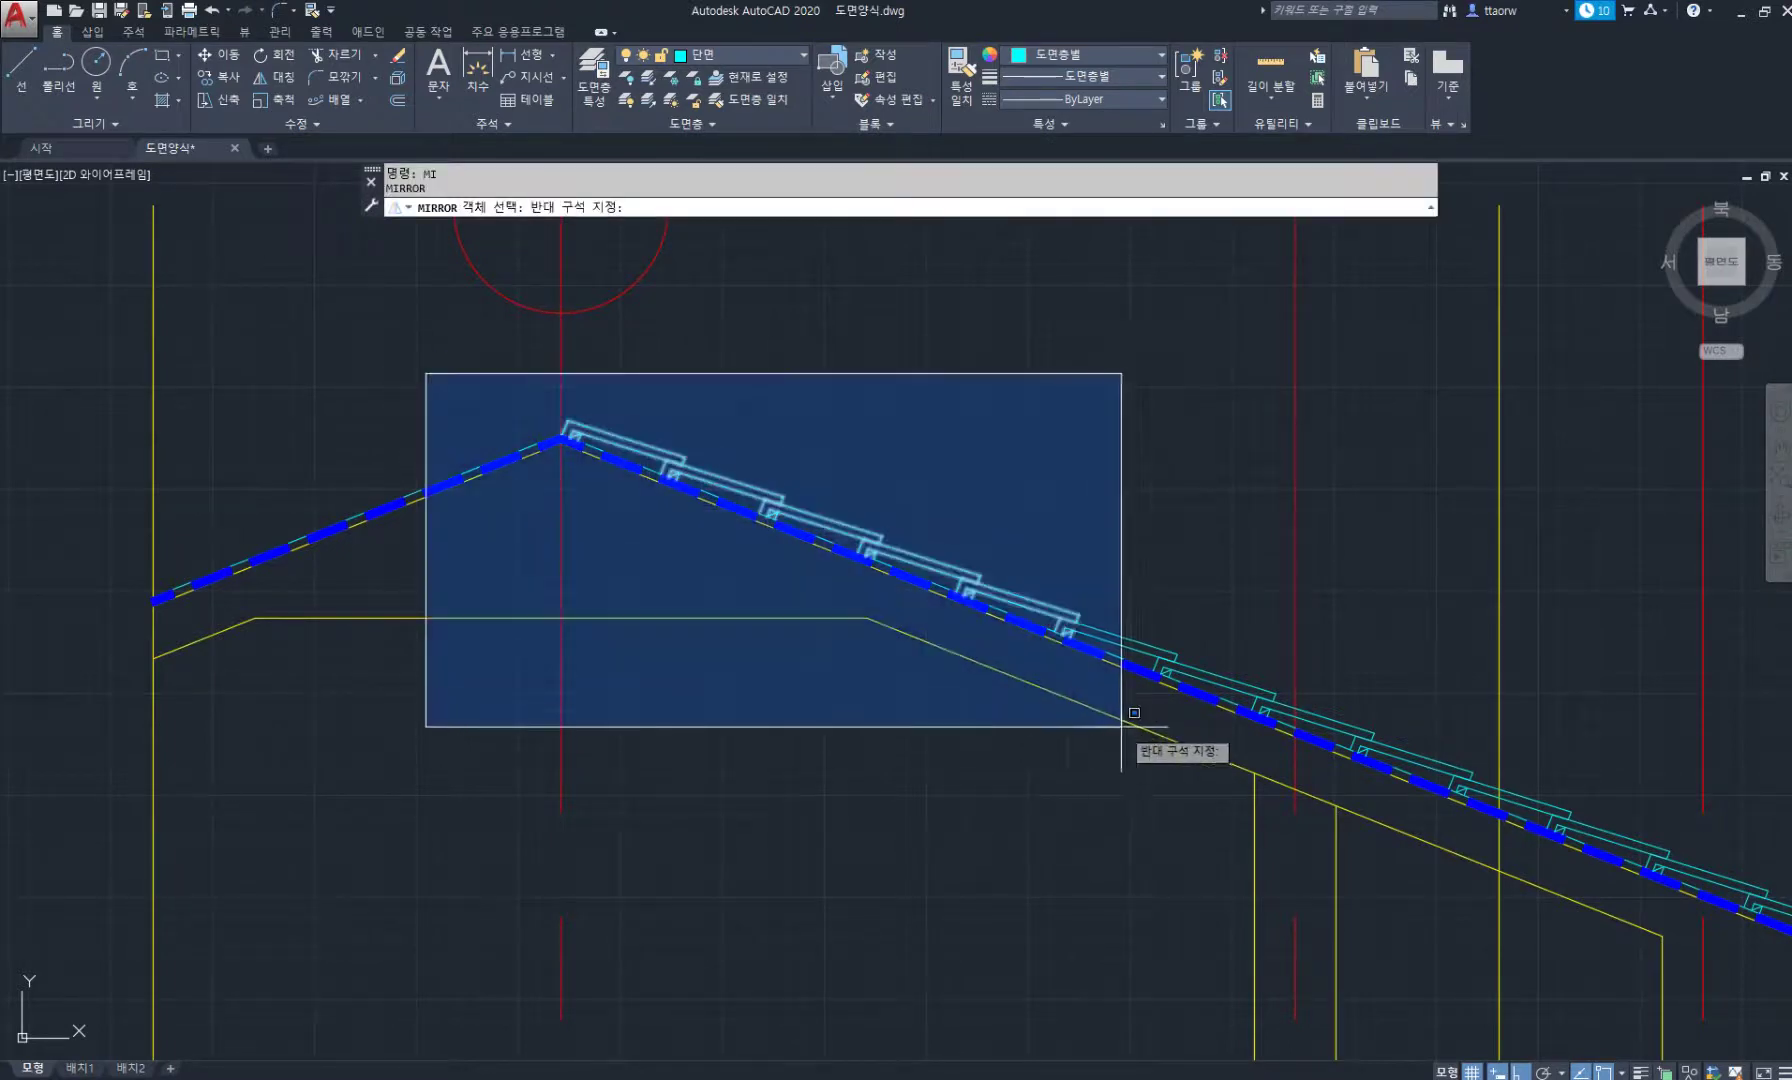
{"action": "left_click", "coordinate": [1164, 713]}
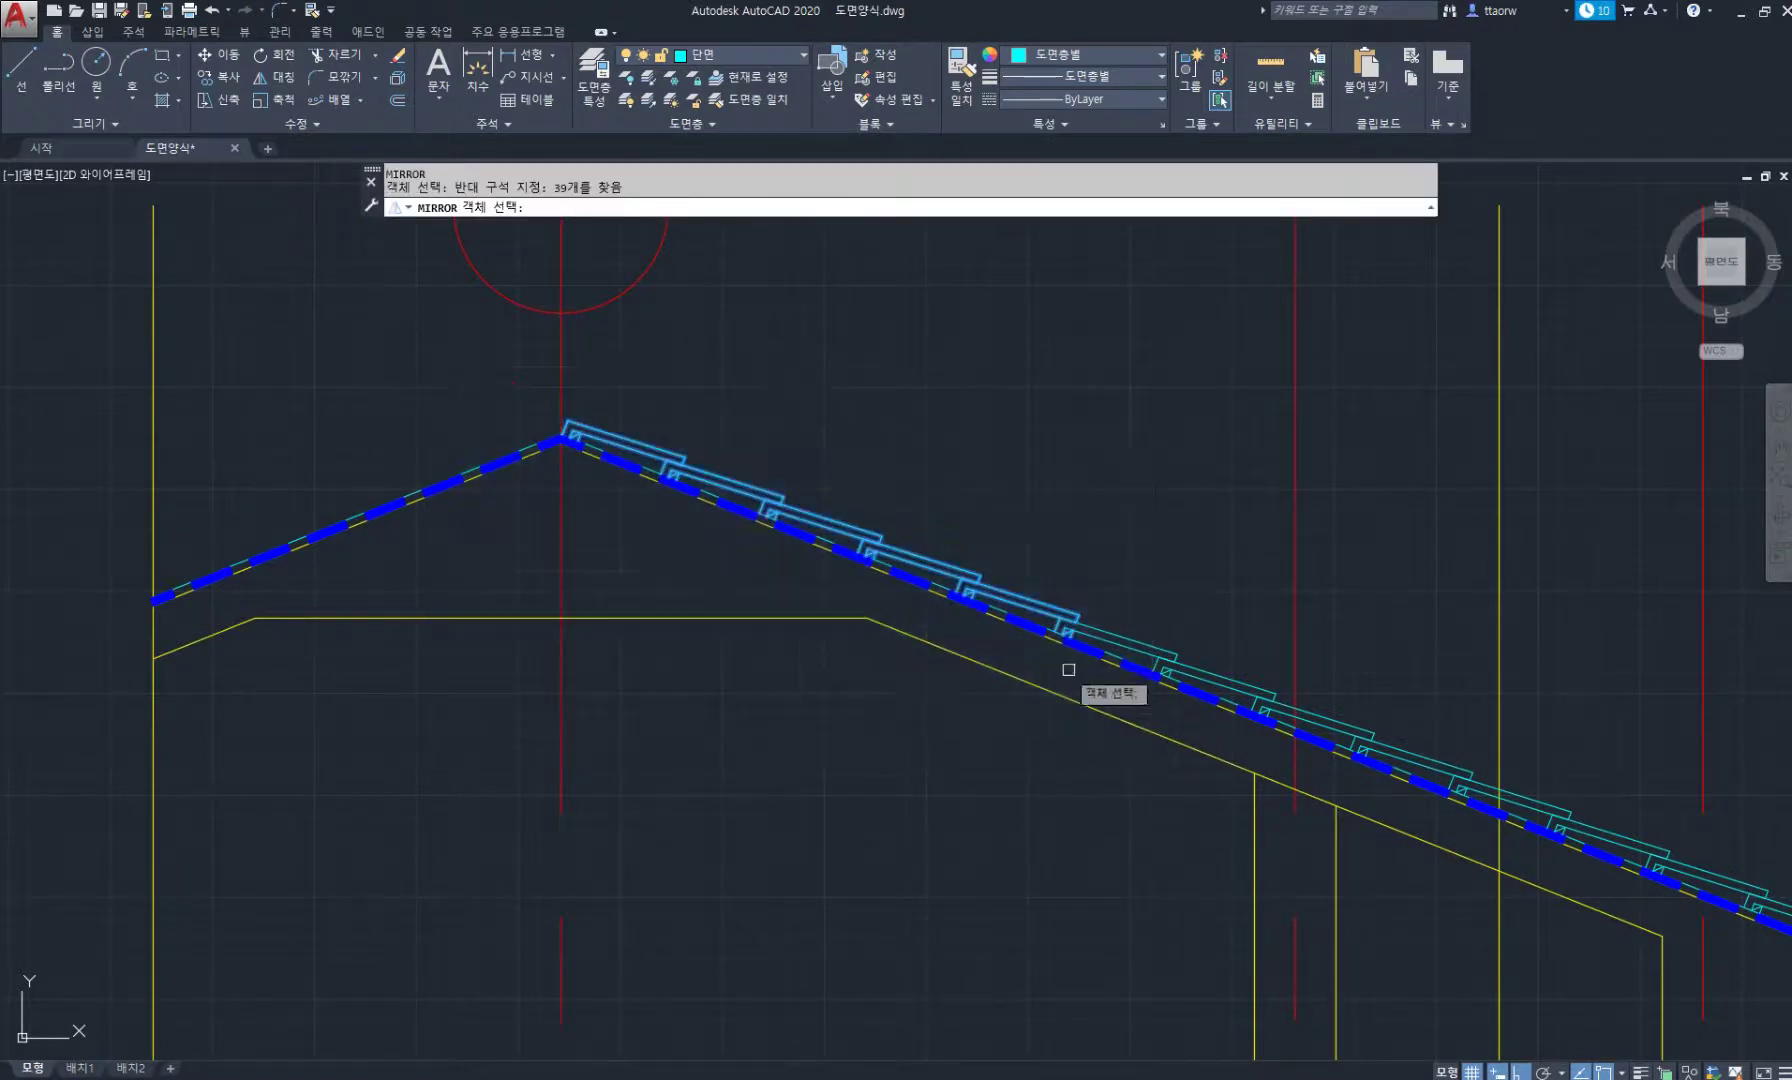
{"action": "key", "text": "Return"}
{"action": "left_click", "coordinate": [561, 355]}
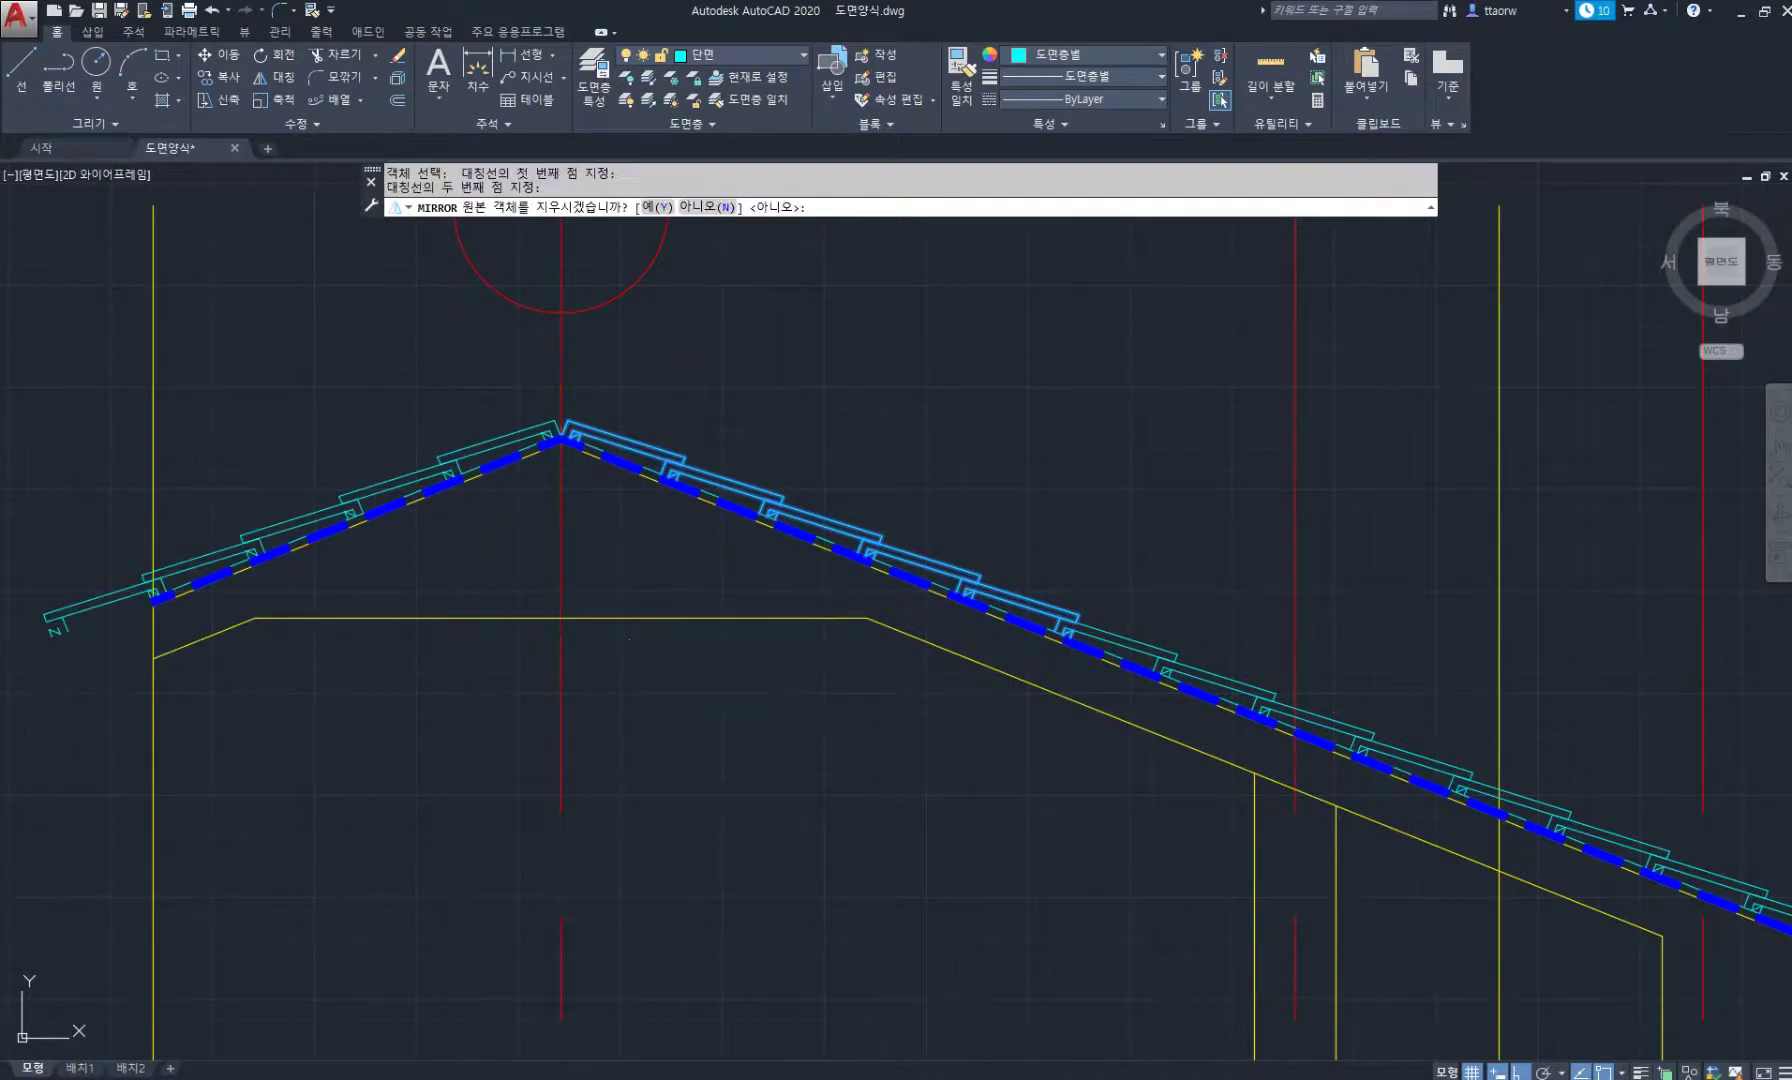
{"action": "key", "text": "Return"}
Trim the lowest mirrored tiles and batten at the vertical boundary line on the short slope's end.
{"action": "scroll", "coordinate": [380, 556], "scroll_direction": "up", "scroll_amount": 5}
{"action": "type", "text": "tr"}
{"action": "key", "text": "Return"}
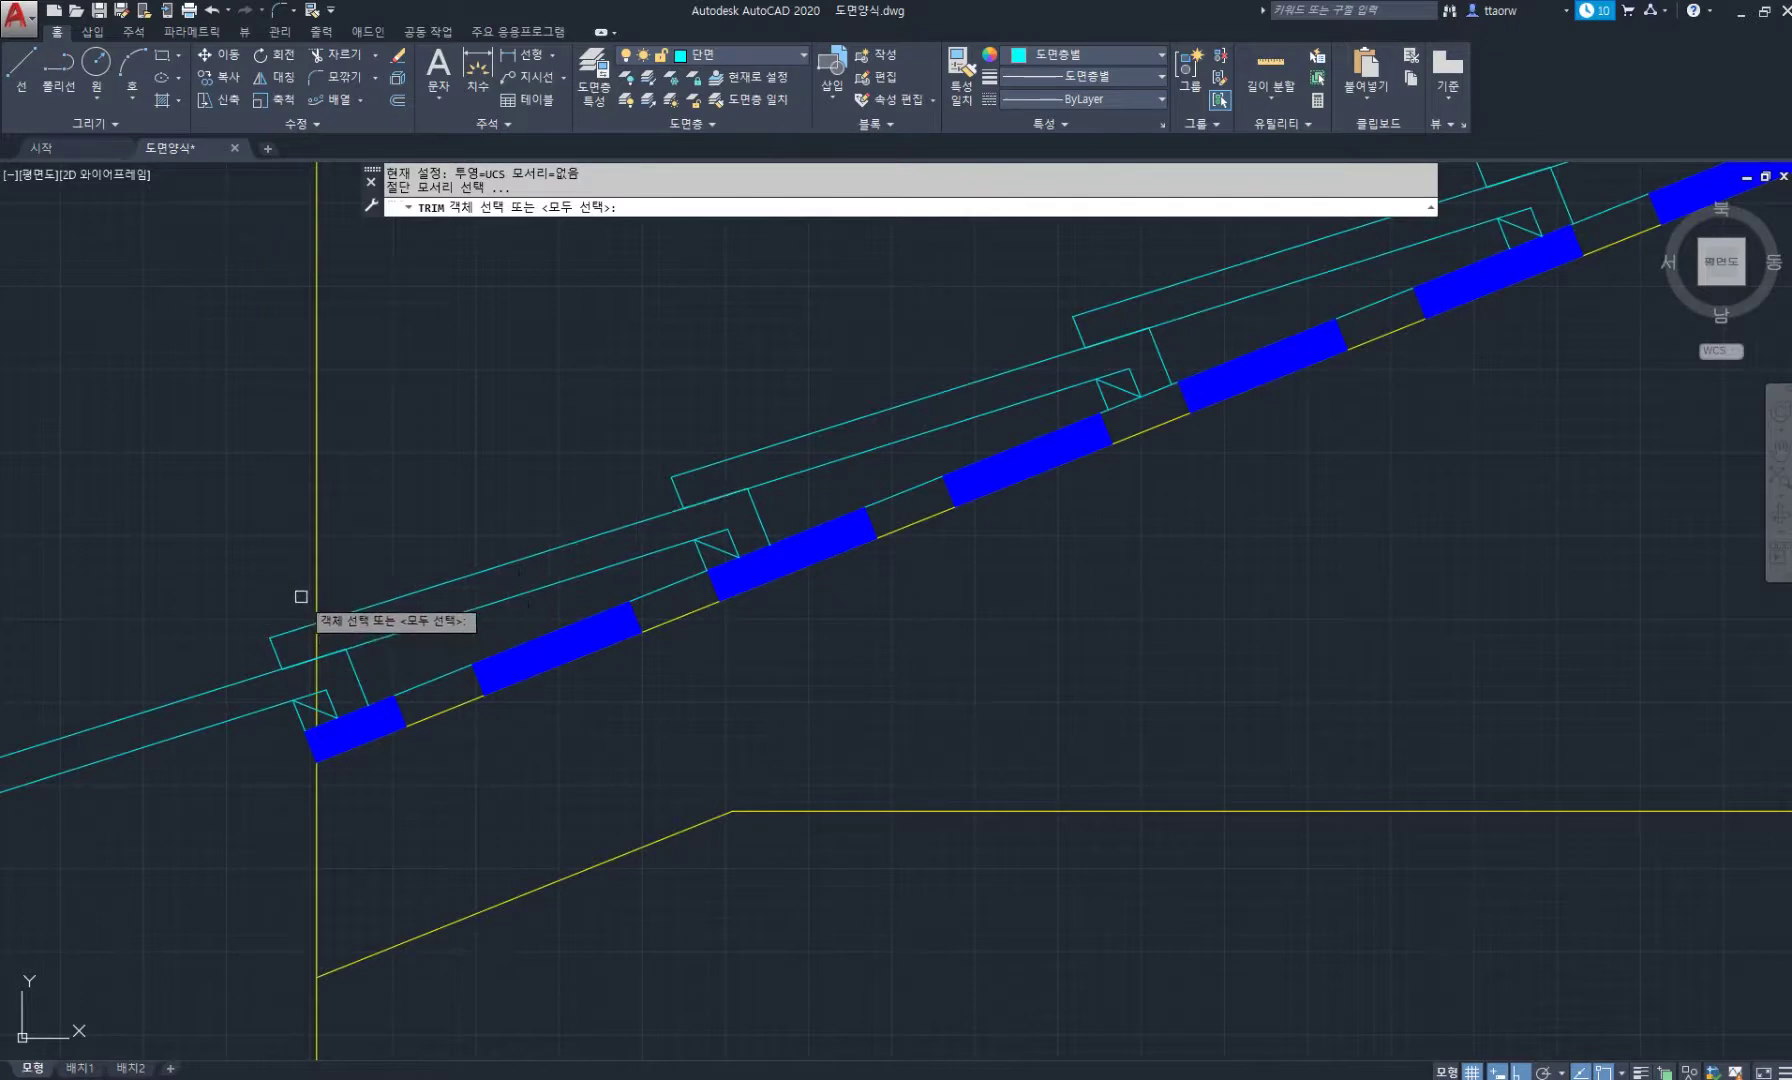
{"action": "key", "text": "Return"}
{"action": "left_click", "coordinate": [301, 597]}
{"action": "left_click", "coordinate": [280, 767]}
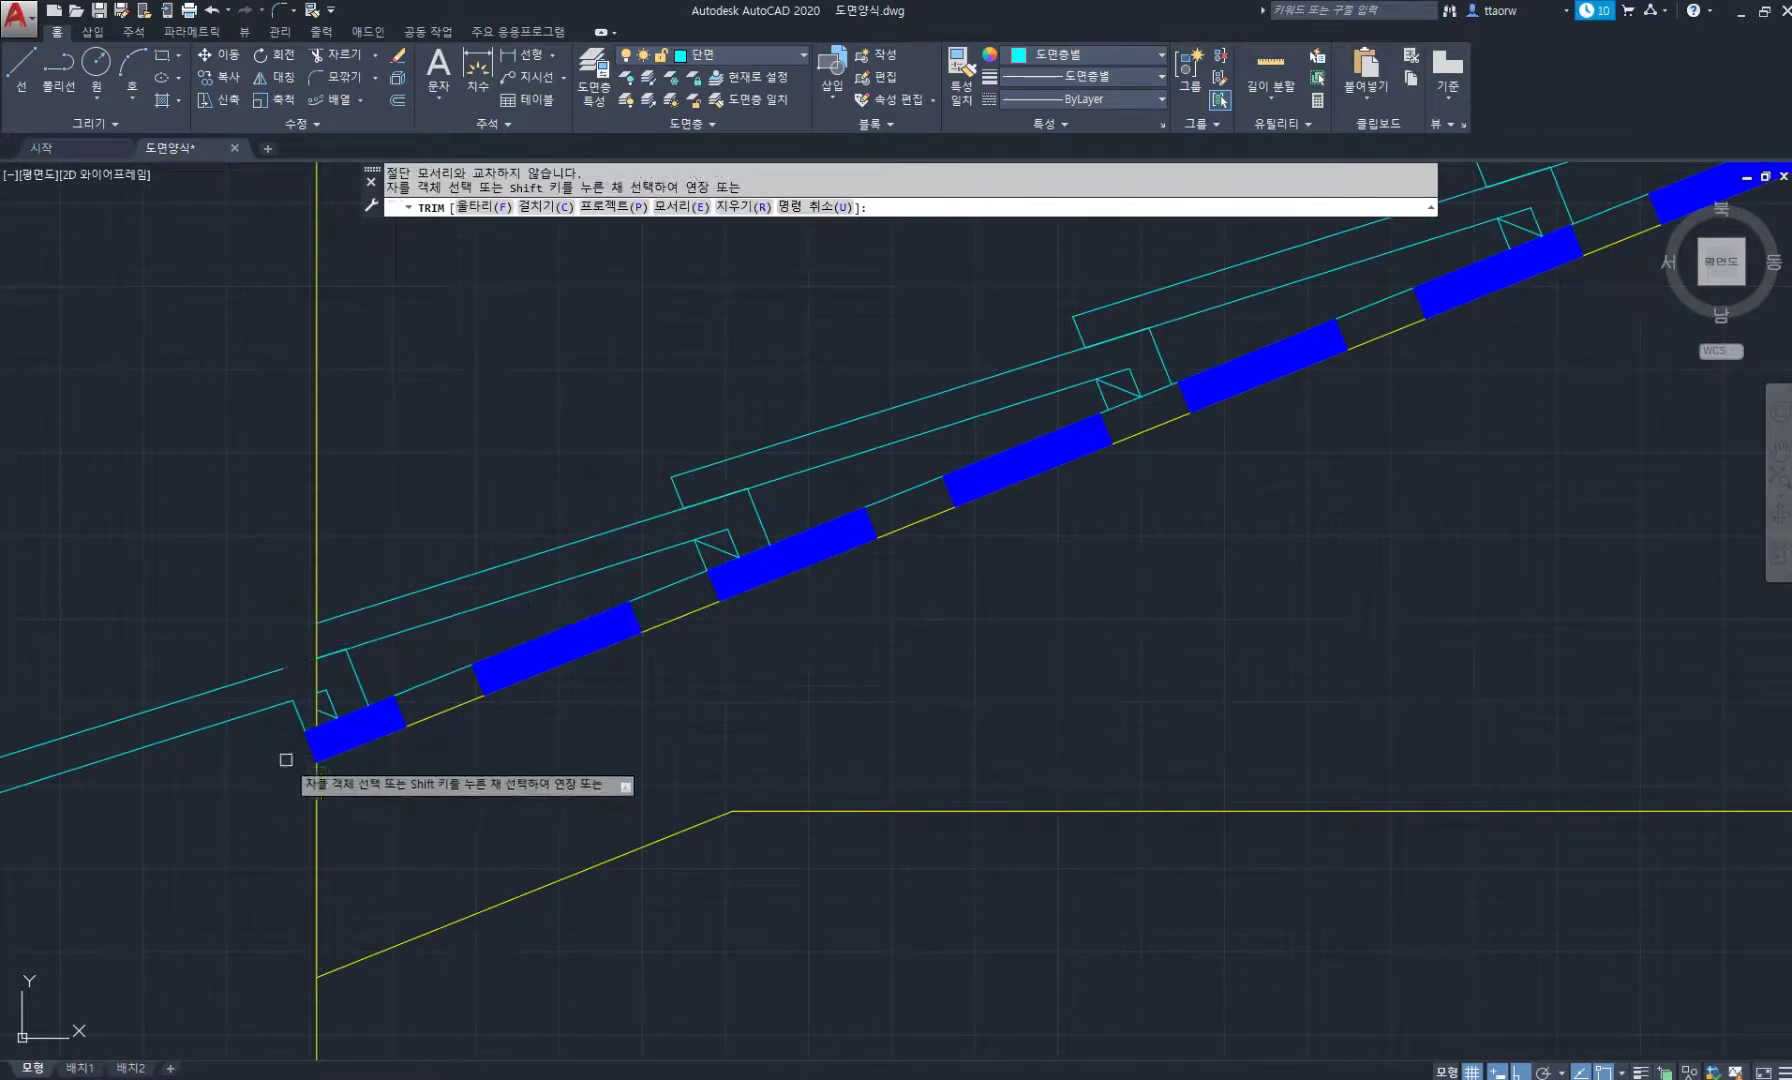
{"action": "scroll", "coordinate": [313, 706], "scroll_direction": "down", "scroll_amount": 2}
{"action": "middle_click_drag", "start_coordinate": [312, 720], "coordinate": [512, 568]}
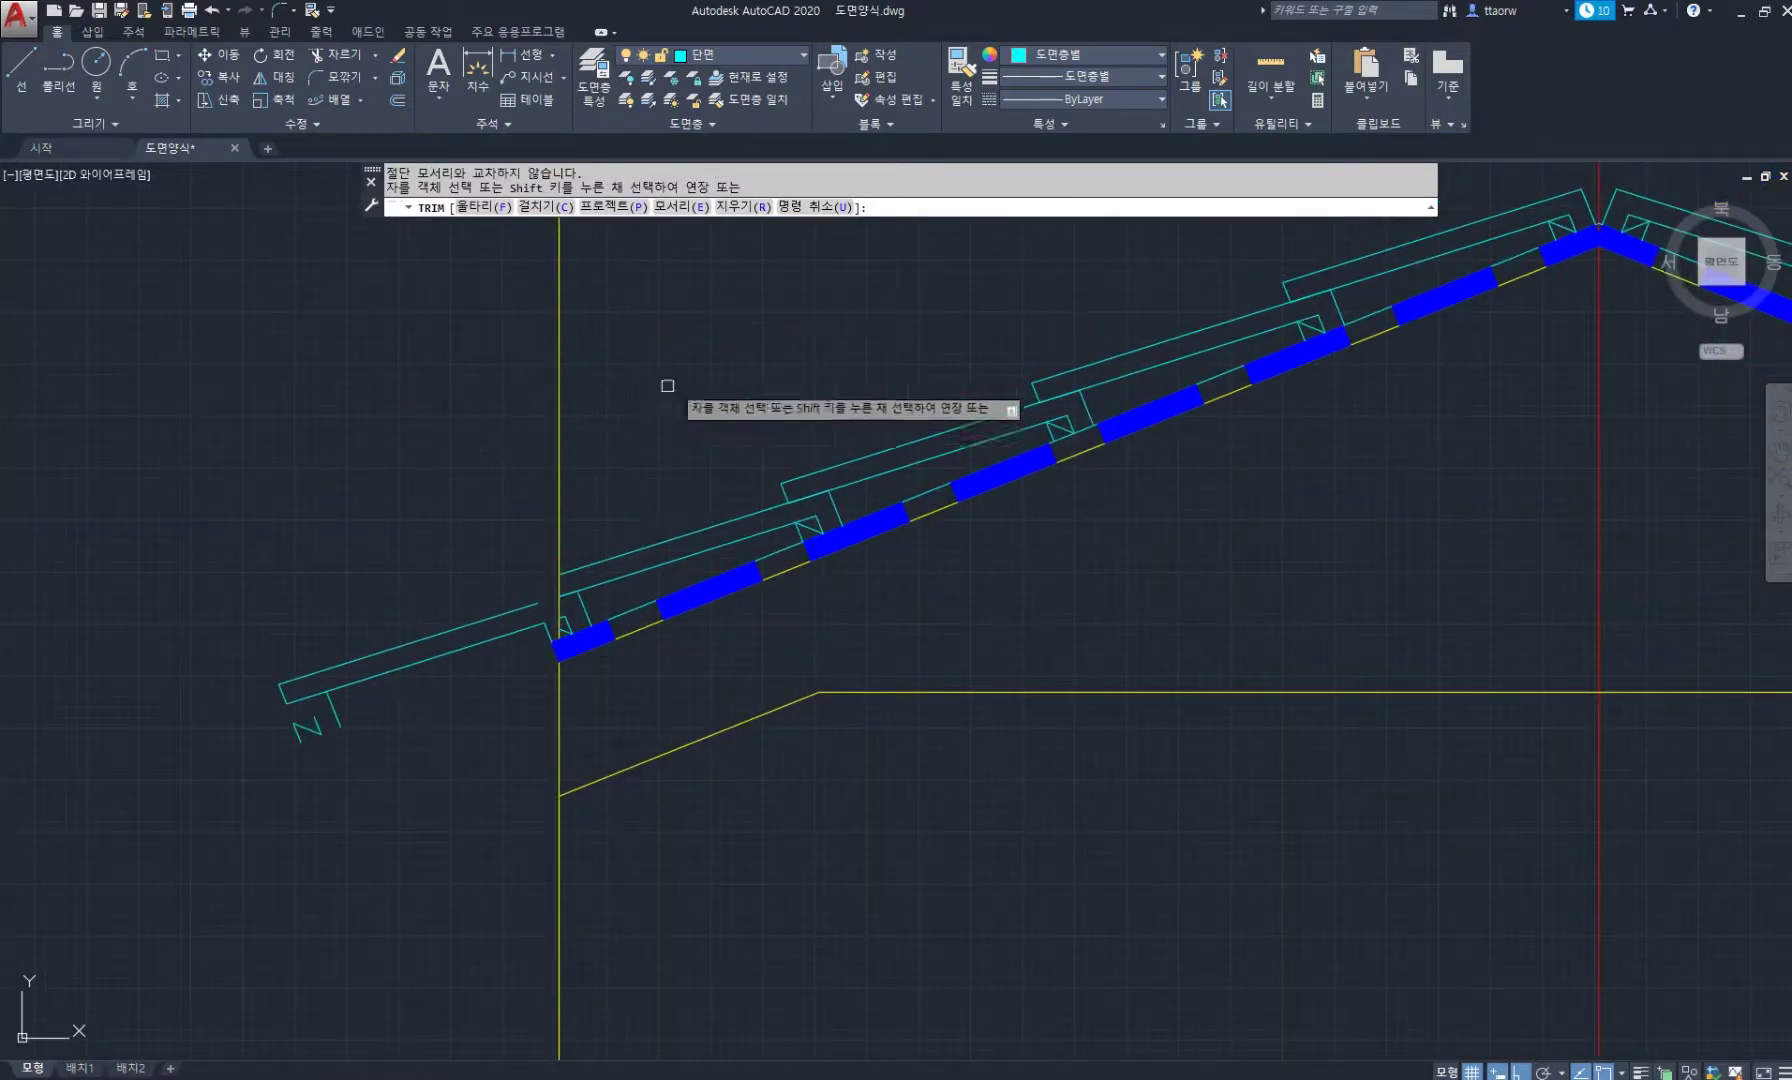
Erase the leftover tile pieces outside the short slope's boundary line using the Trim command's erase option.
{"action": "left_click", "coordinate": [741, 207]}
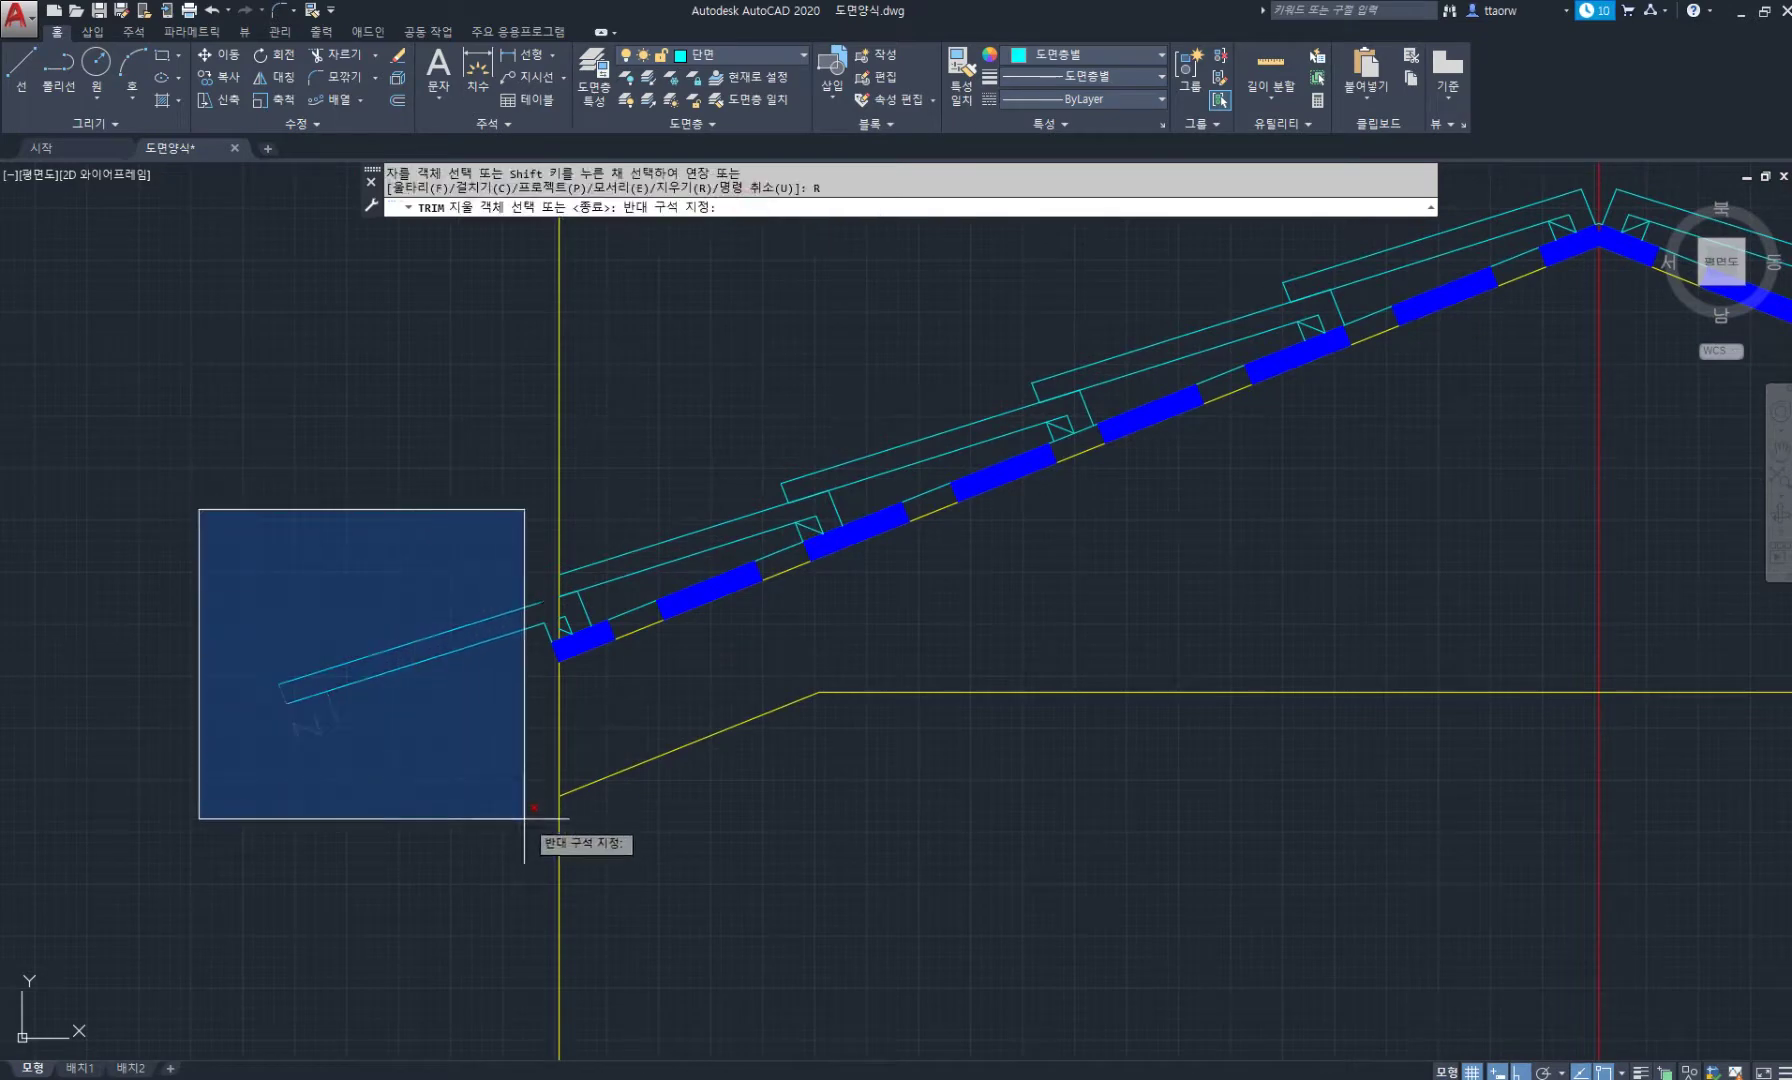
{"action": "left_click", "coordinate": [562, 826]}
{"action": "key", "text": "Return"}
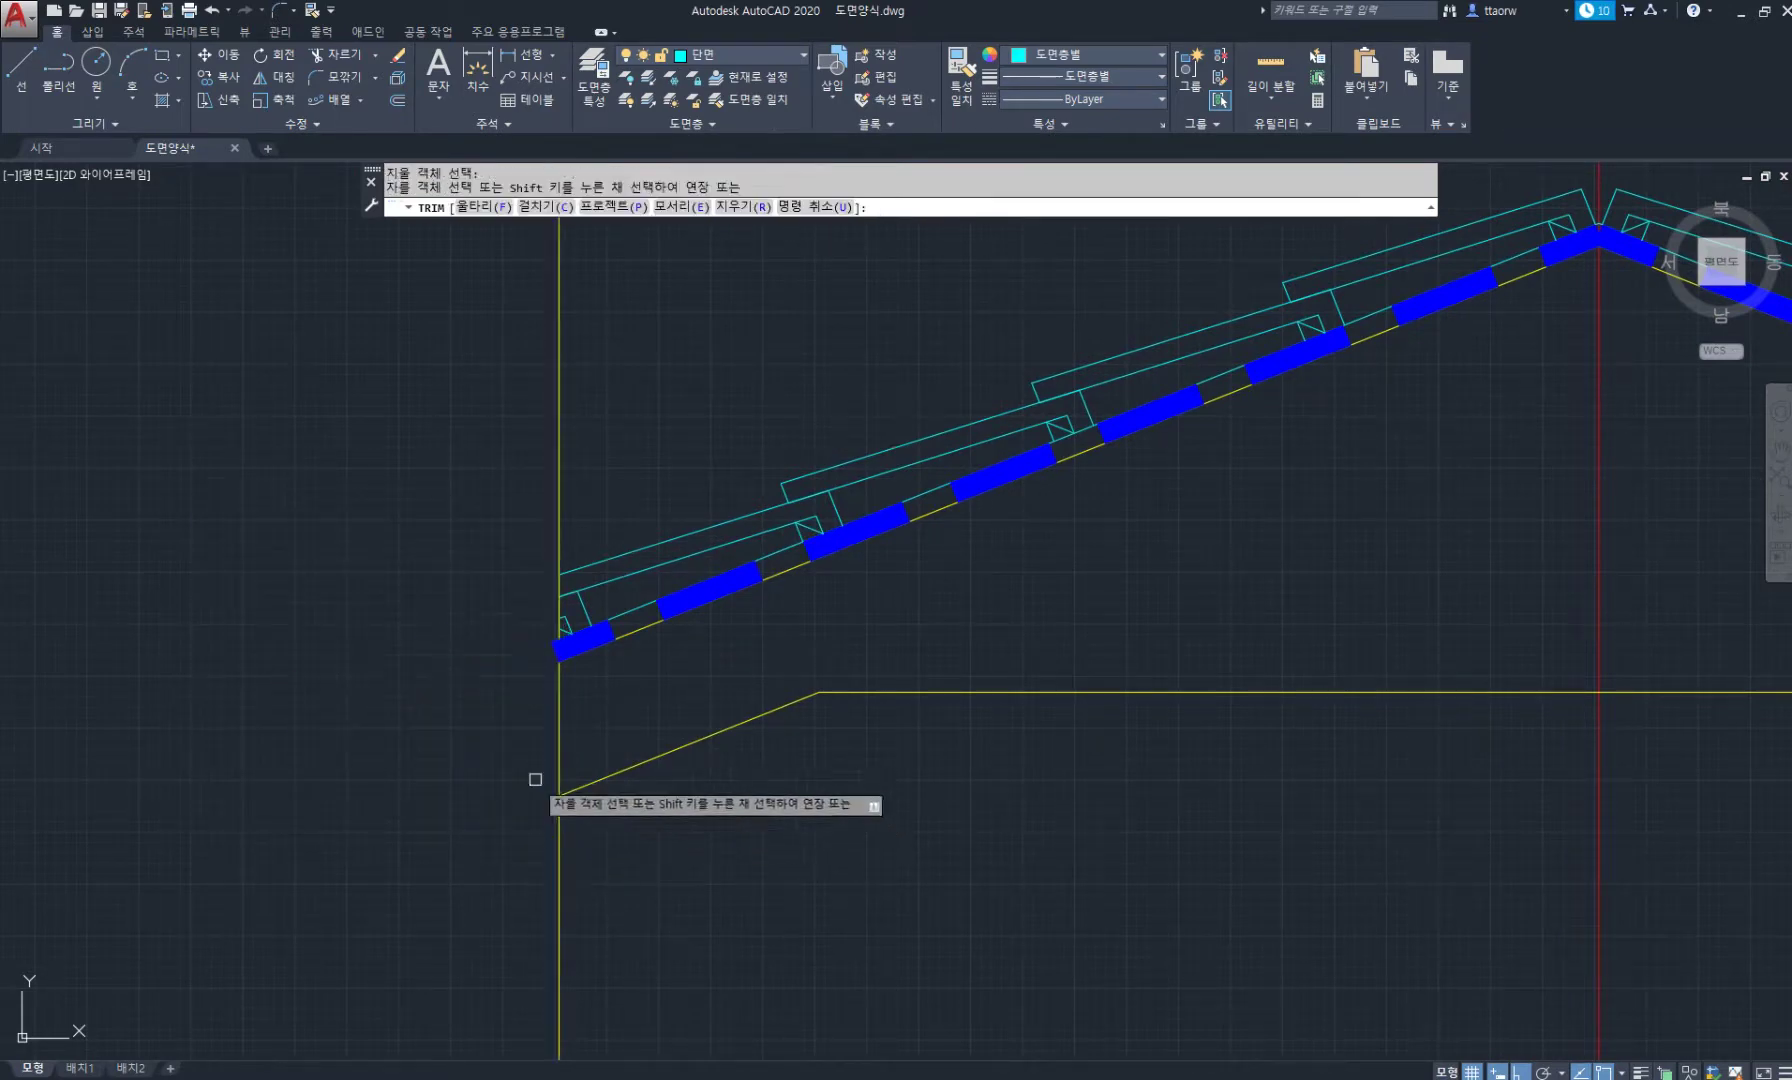
{"action": "scroll", "coordinate": [388, 700], "scroll_direction": "down", "scroll_amount": 5}
{"action": "middle_click_drag", "start_coordinate": [806, 691], "coordinate": [597, 593]}
{"action": "key", "text": "Escape"}
Offset the vertical ridge centreline by 150 to each side.
{"action": "scroll", "coordinate": [406, 411], "scroll_direction": "up", "scroll_amount": 2}
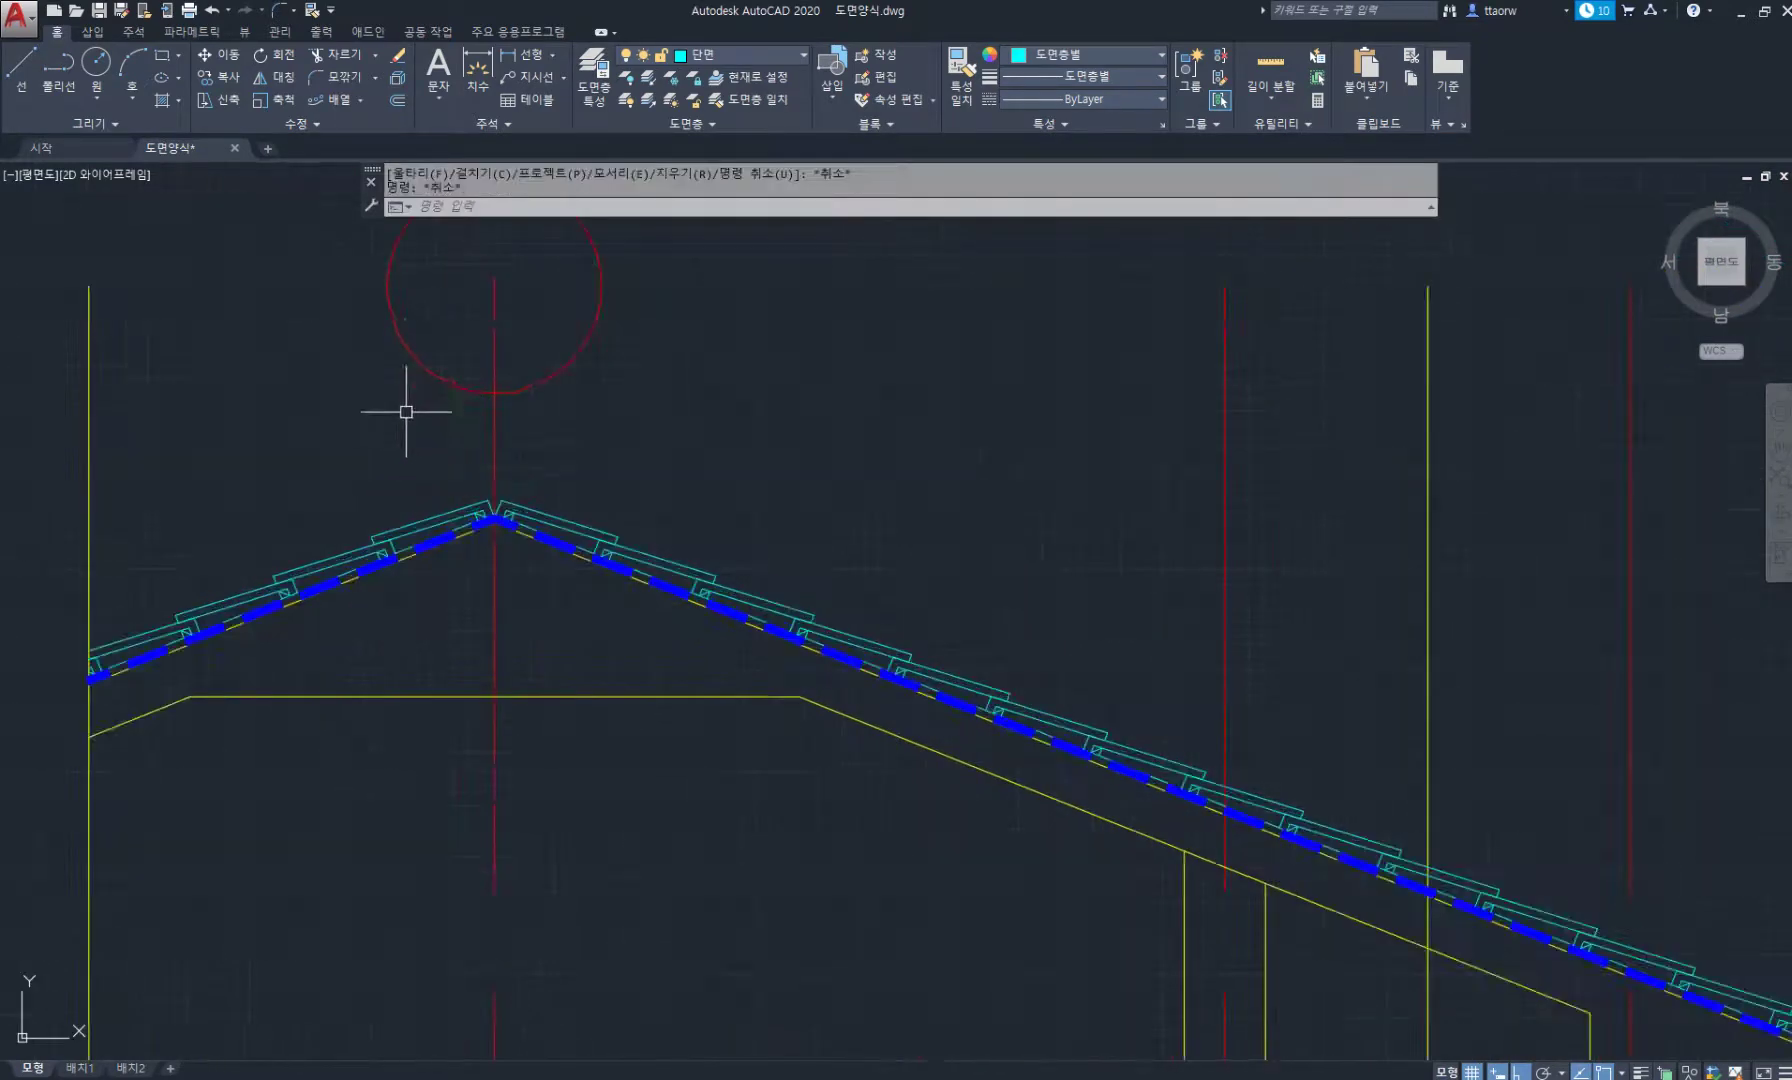
{"action": "key", "text": "Return"}
{"action": "middle_click_drag", "start_coordinate": [432, 440], "coordinate": [577, 490]}
{"action": "key", "text": "Return"}
{"action": "scroll", "coordinate": [636, 511], "scroll_direction": "up", "scroll_amount": 2}
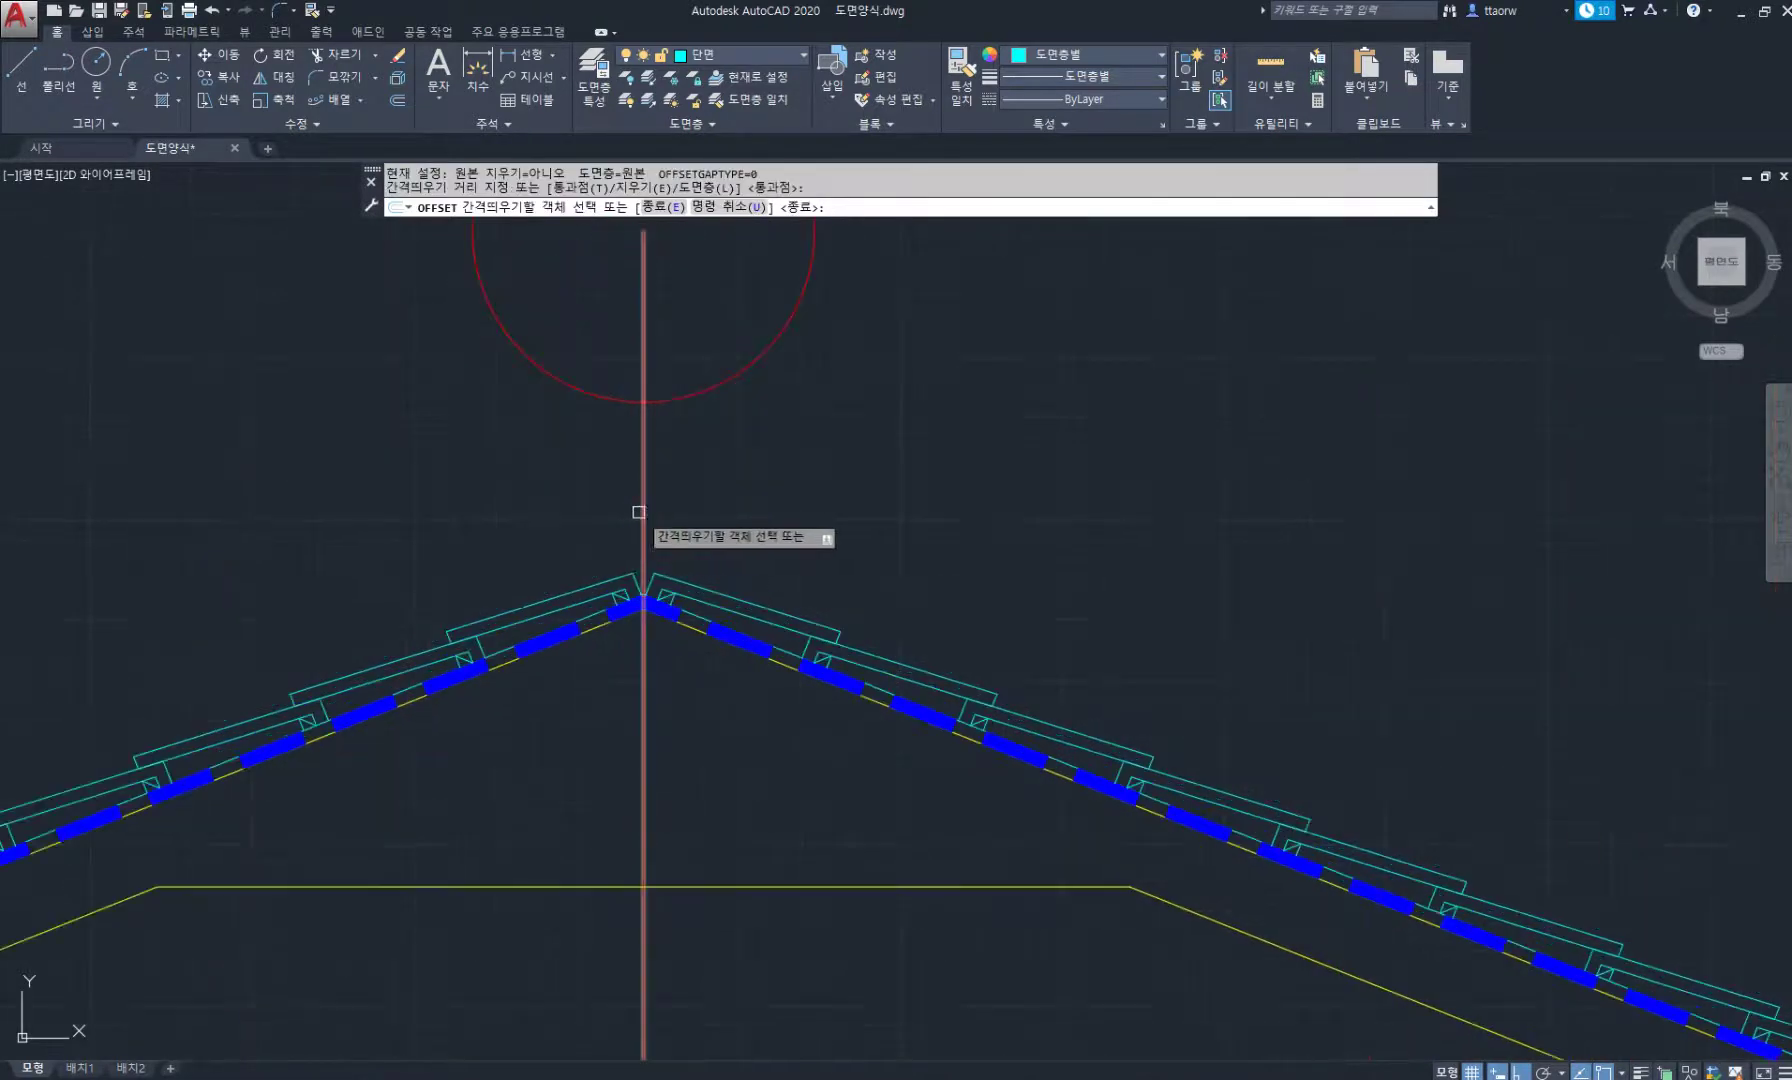
{"action": "left_click", "coordinate": [641, 514]}
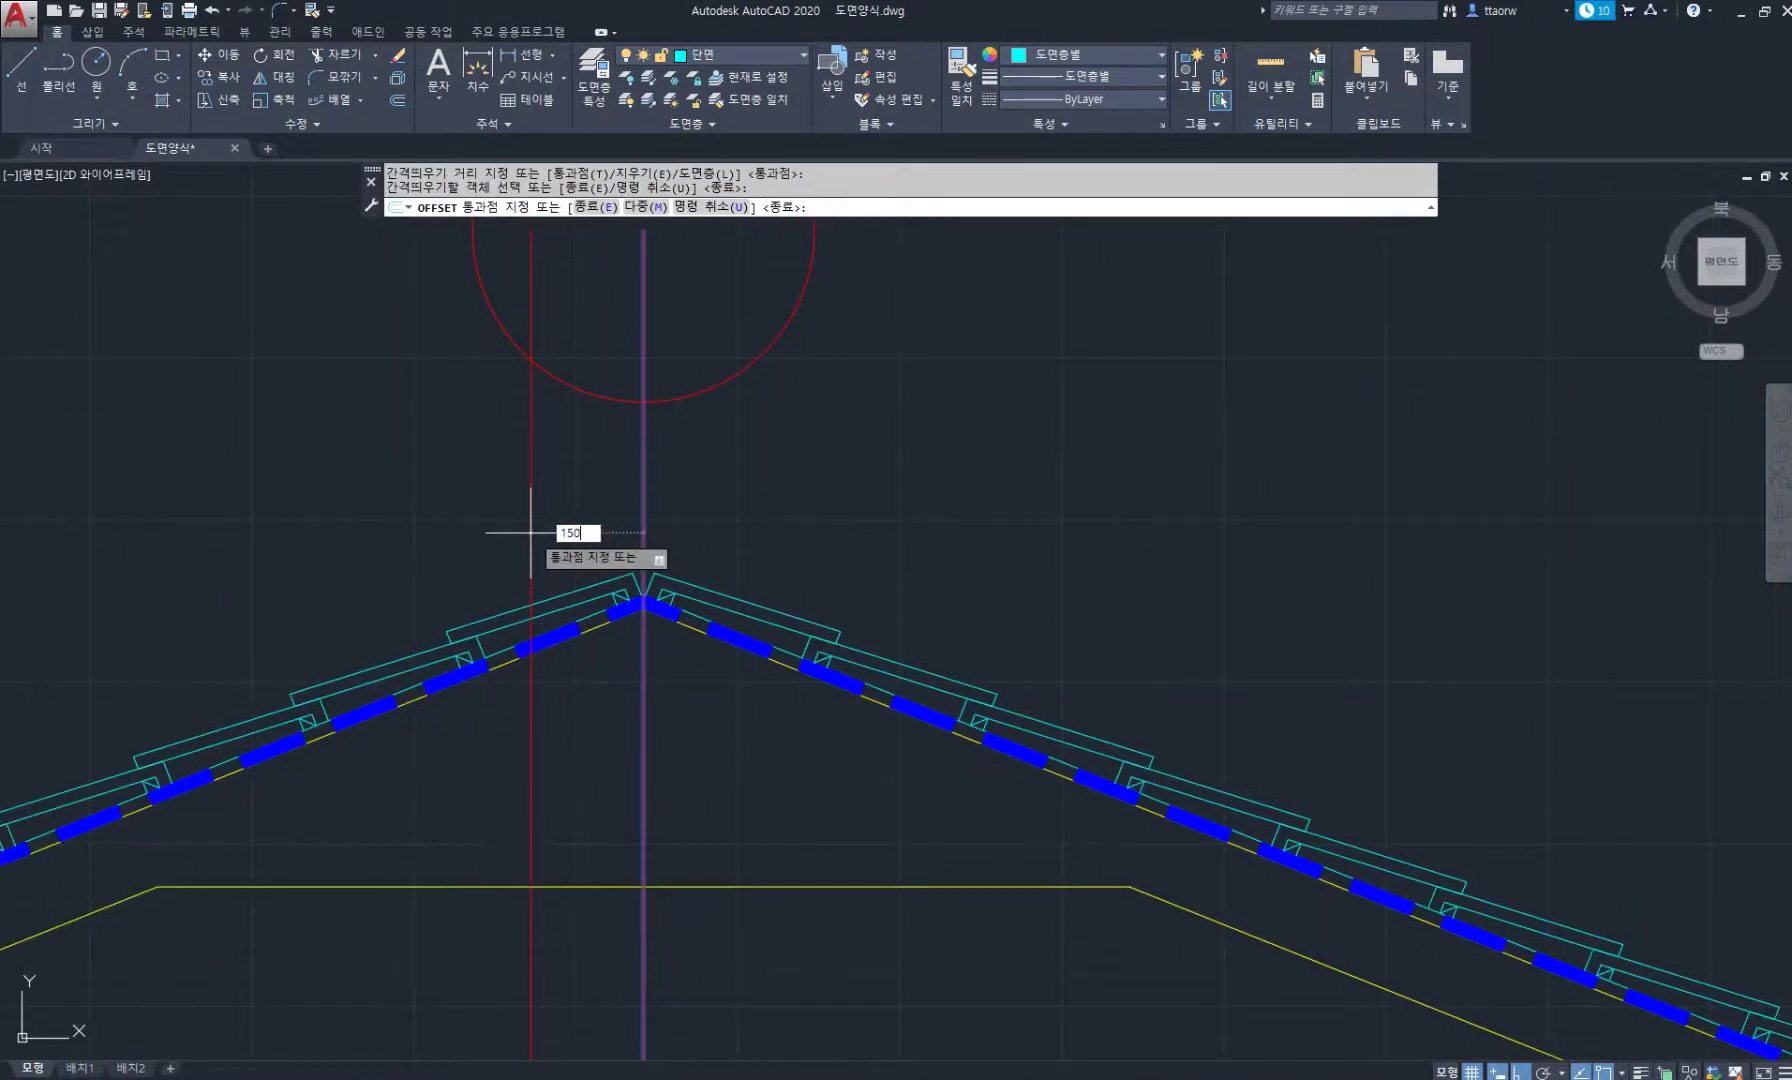
{"action": "type", "text": "150"}
{"action": "key", "text": "Return"}
{"action": "left_click", "coordinate": [643, 532]}
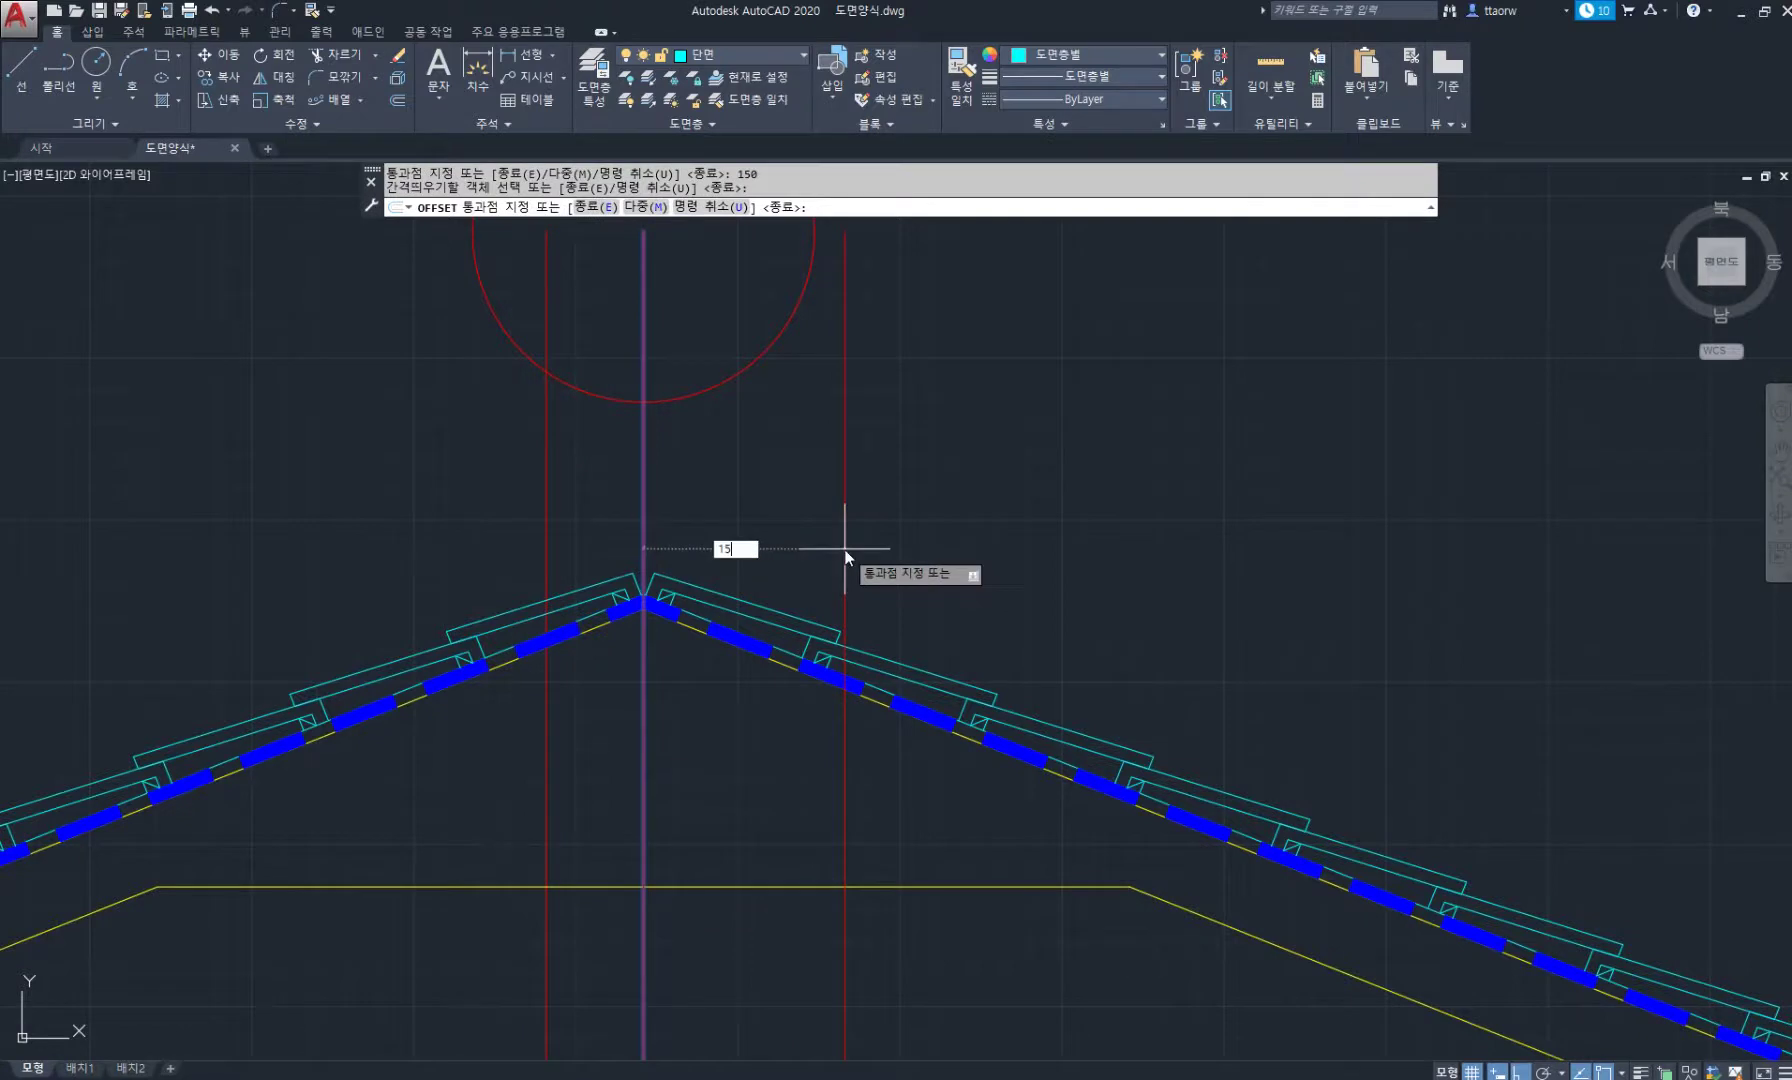
{"action": "key", "text": "Return"}
{"action": "key", "text": "Escape"}
Draw a three-point arc over the ridge, ending where the two offset guide lines meet the tiles' top edges.
{"action": "scroll", "coordinate": [610, 550], "scroll_direction": "up", "scroll_amount": 2}
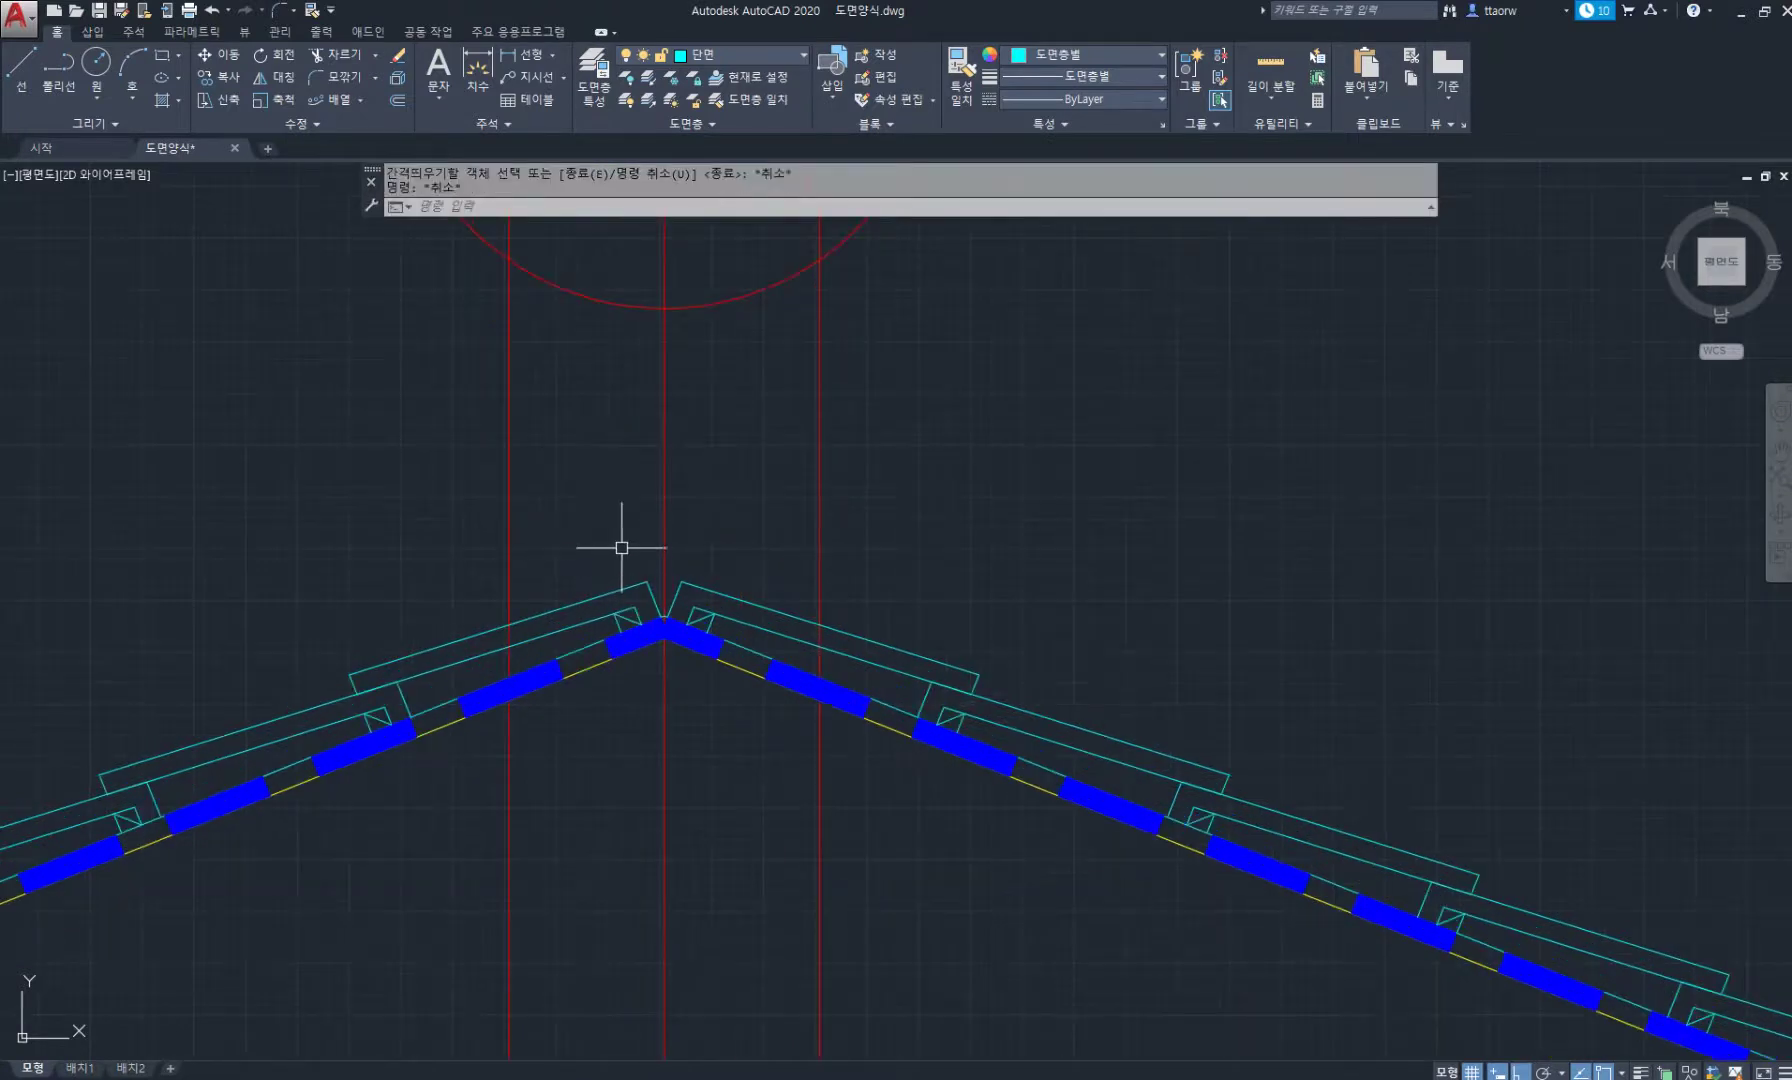
{"action": "type", "text": "A"}
{"action": "key", "text": "Return"}
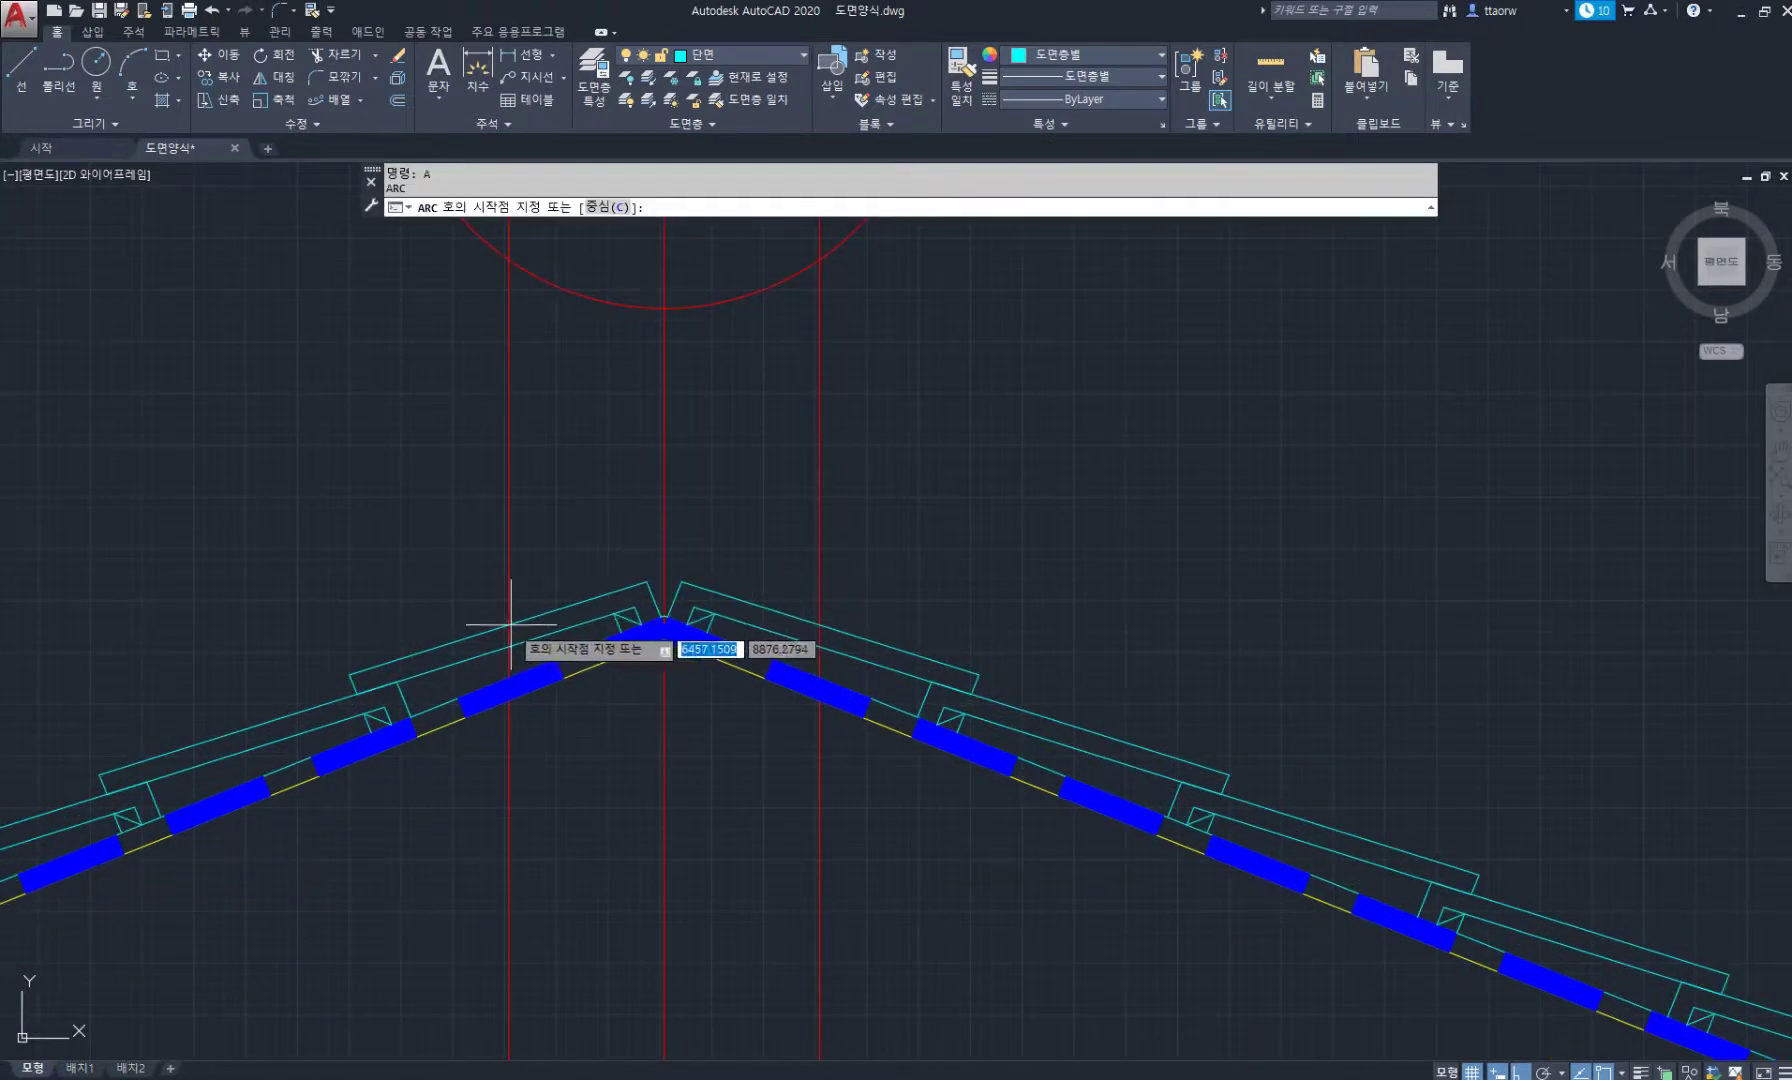
{"action": "left_click", "coordinate": [509, 627]}
{"action": "left_click", "coordinate": [663, 566]}
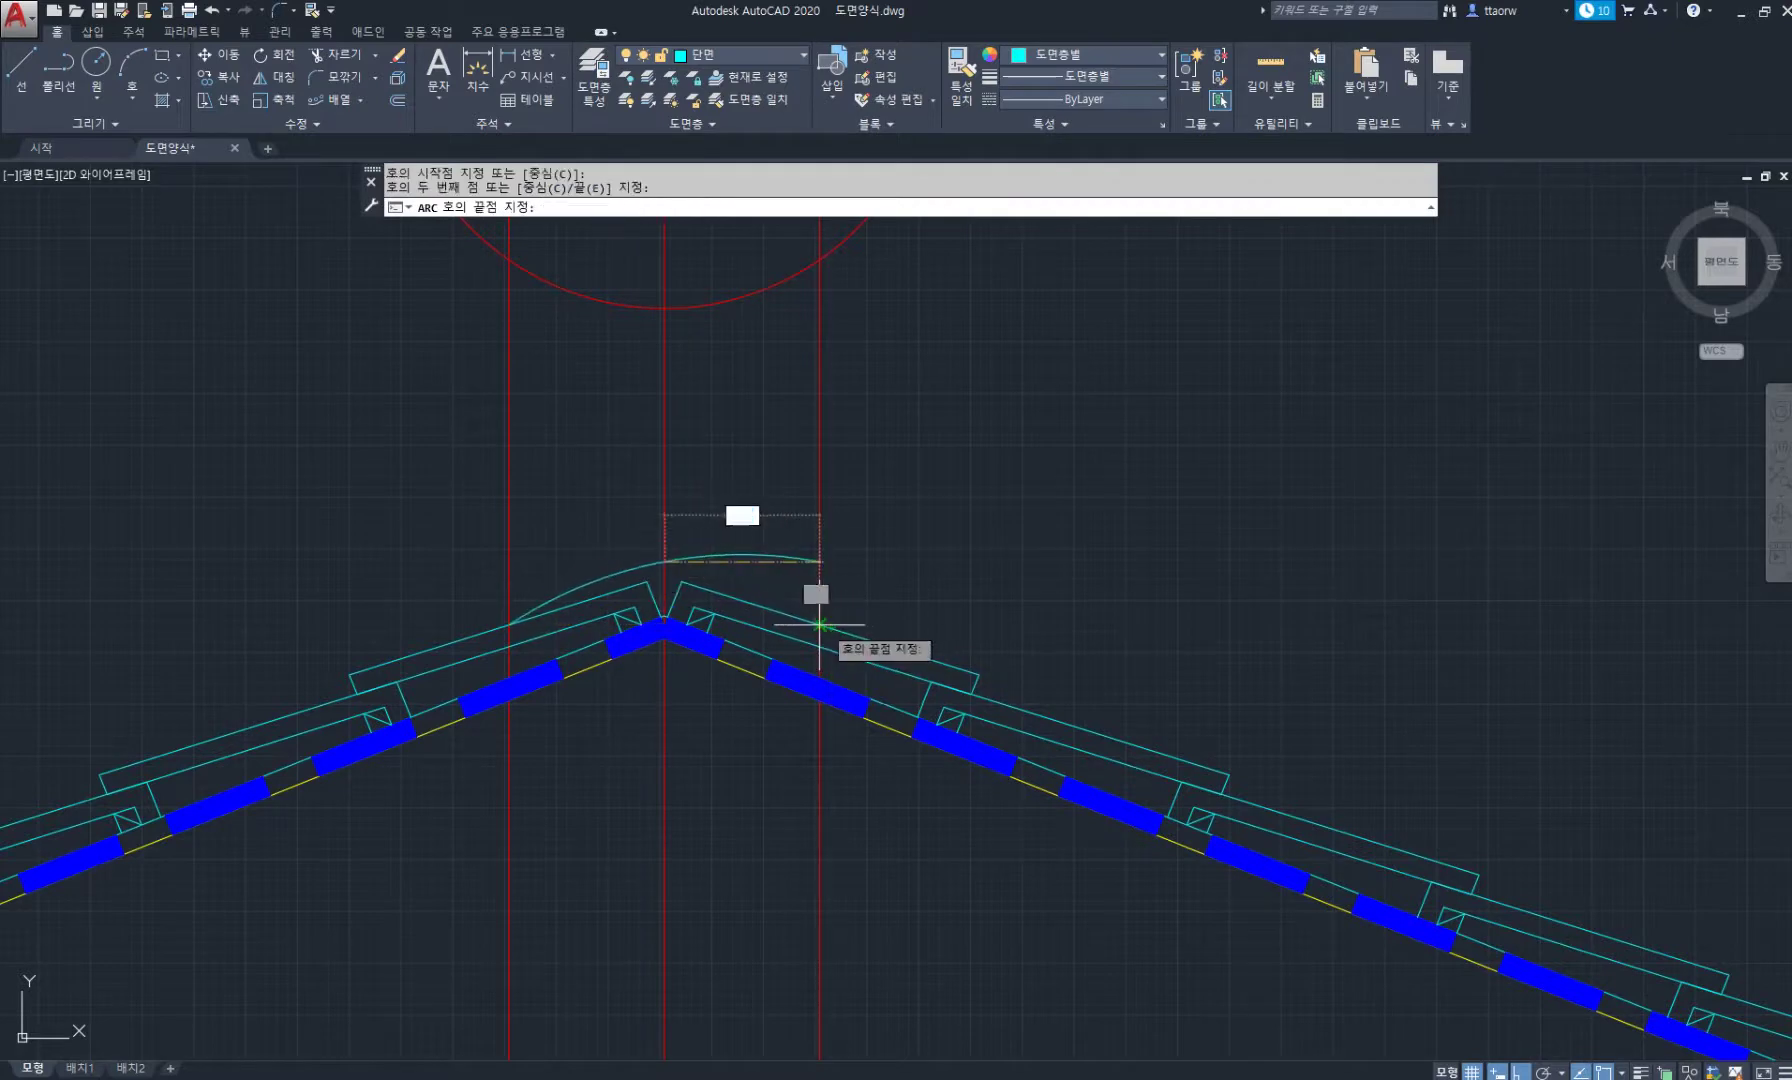
{"action": "left_click", "coordinate": [819, 629]}
Offset the ridge arc upward three times at a spacing of 20 to form stacked ridge tile layers.
{"action": "scroll", "coordinate": [625, 553], "scroll_direction": "up", "scroll_amount": 2}
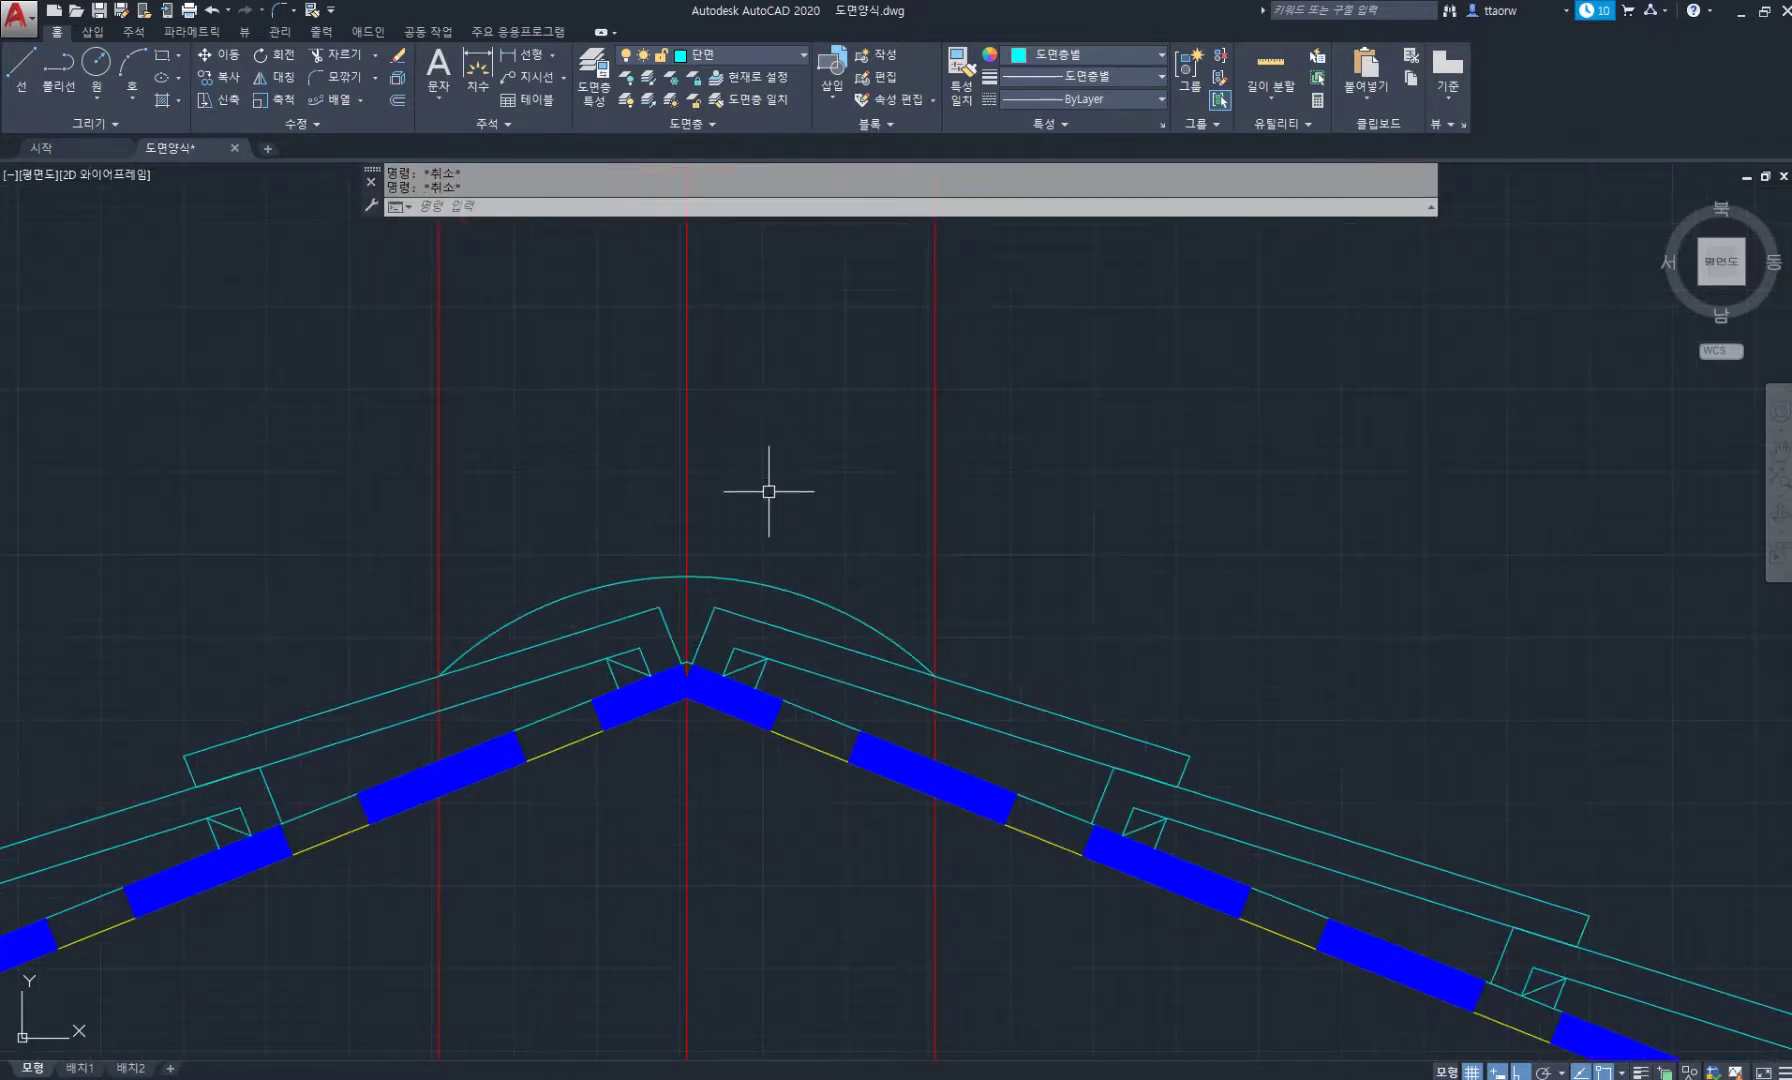
{"action": "type", "text": "o"}
{"action": "key", "text": "Return"}
{"action": "key", "text": "Return"}
{"action": "left_click", "coordinate": [774, 587]}
{"action": "type", "text": "20"}
{"action": "key", "text": "Return"}
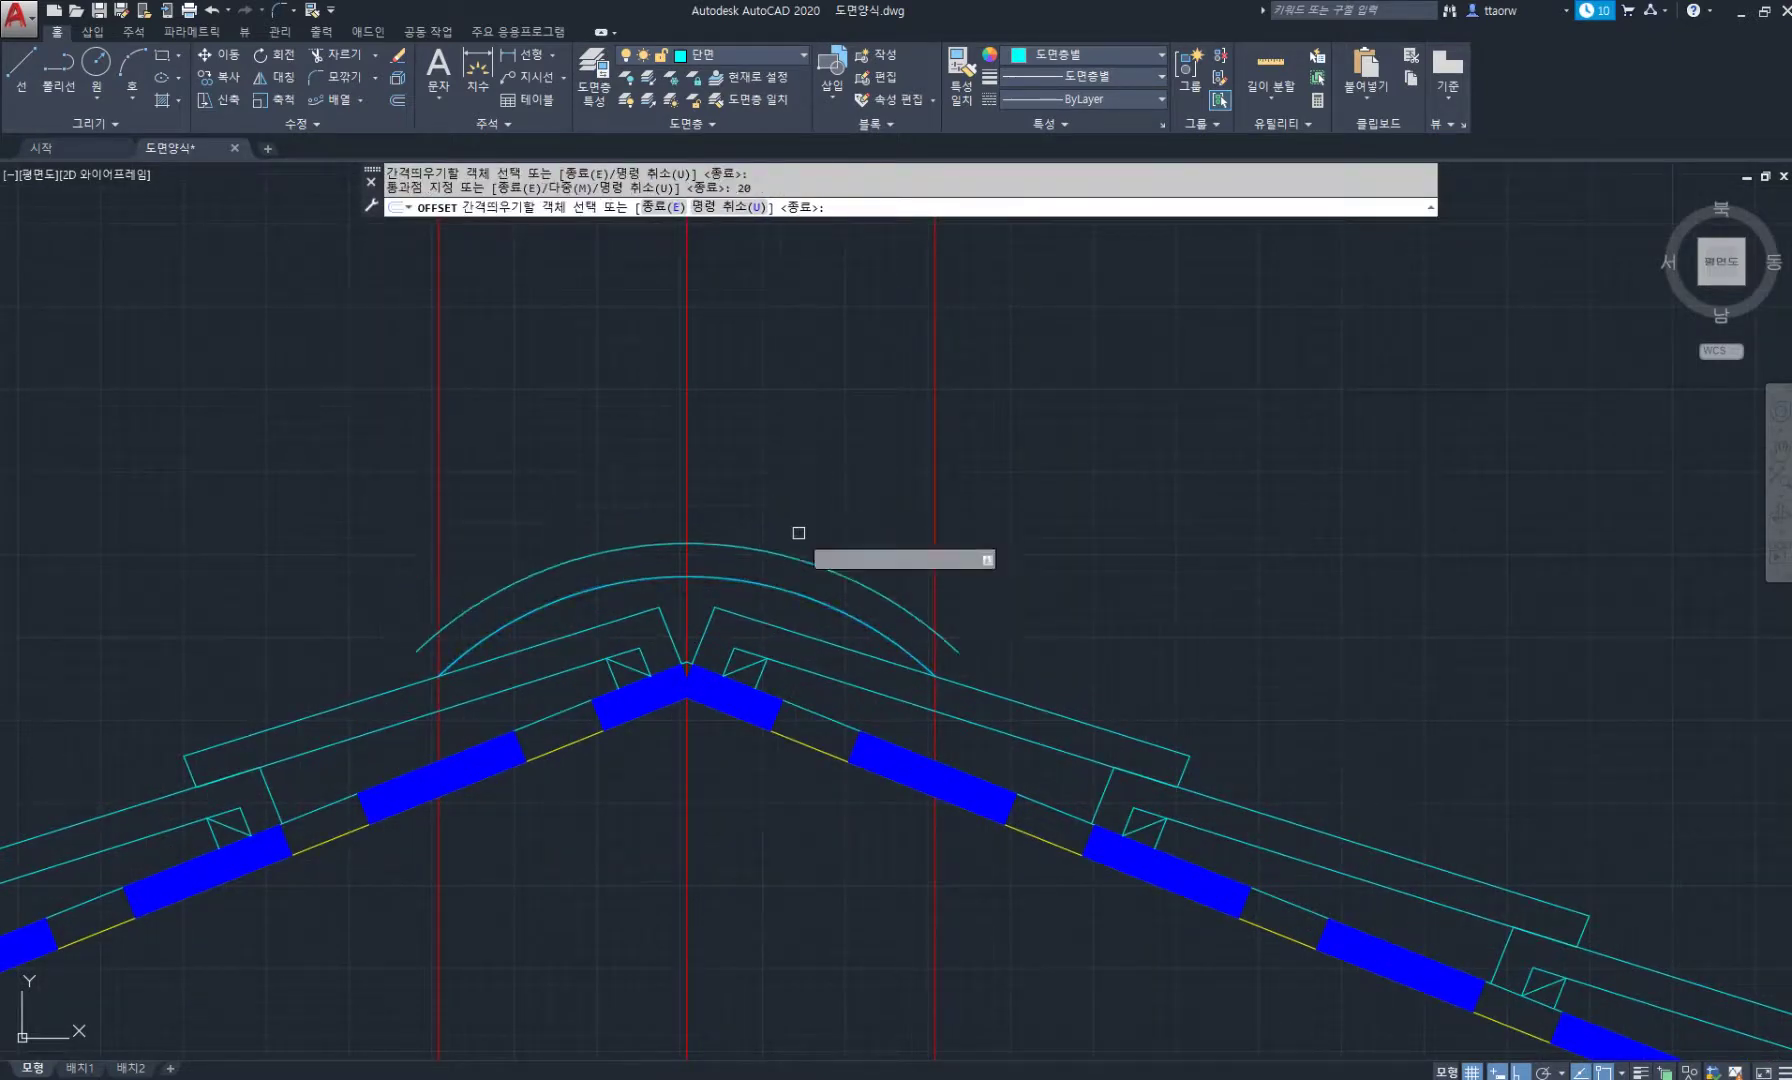
{"action": "left_click", "coordinate": [785, 535]}
{"action": "type", "text": "20"}
{"action": "key", "text": "Return"}
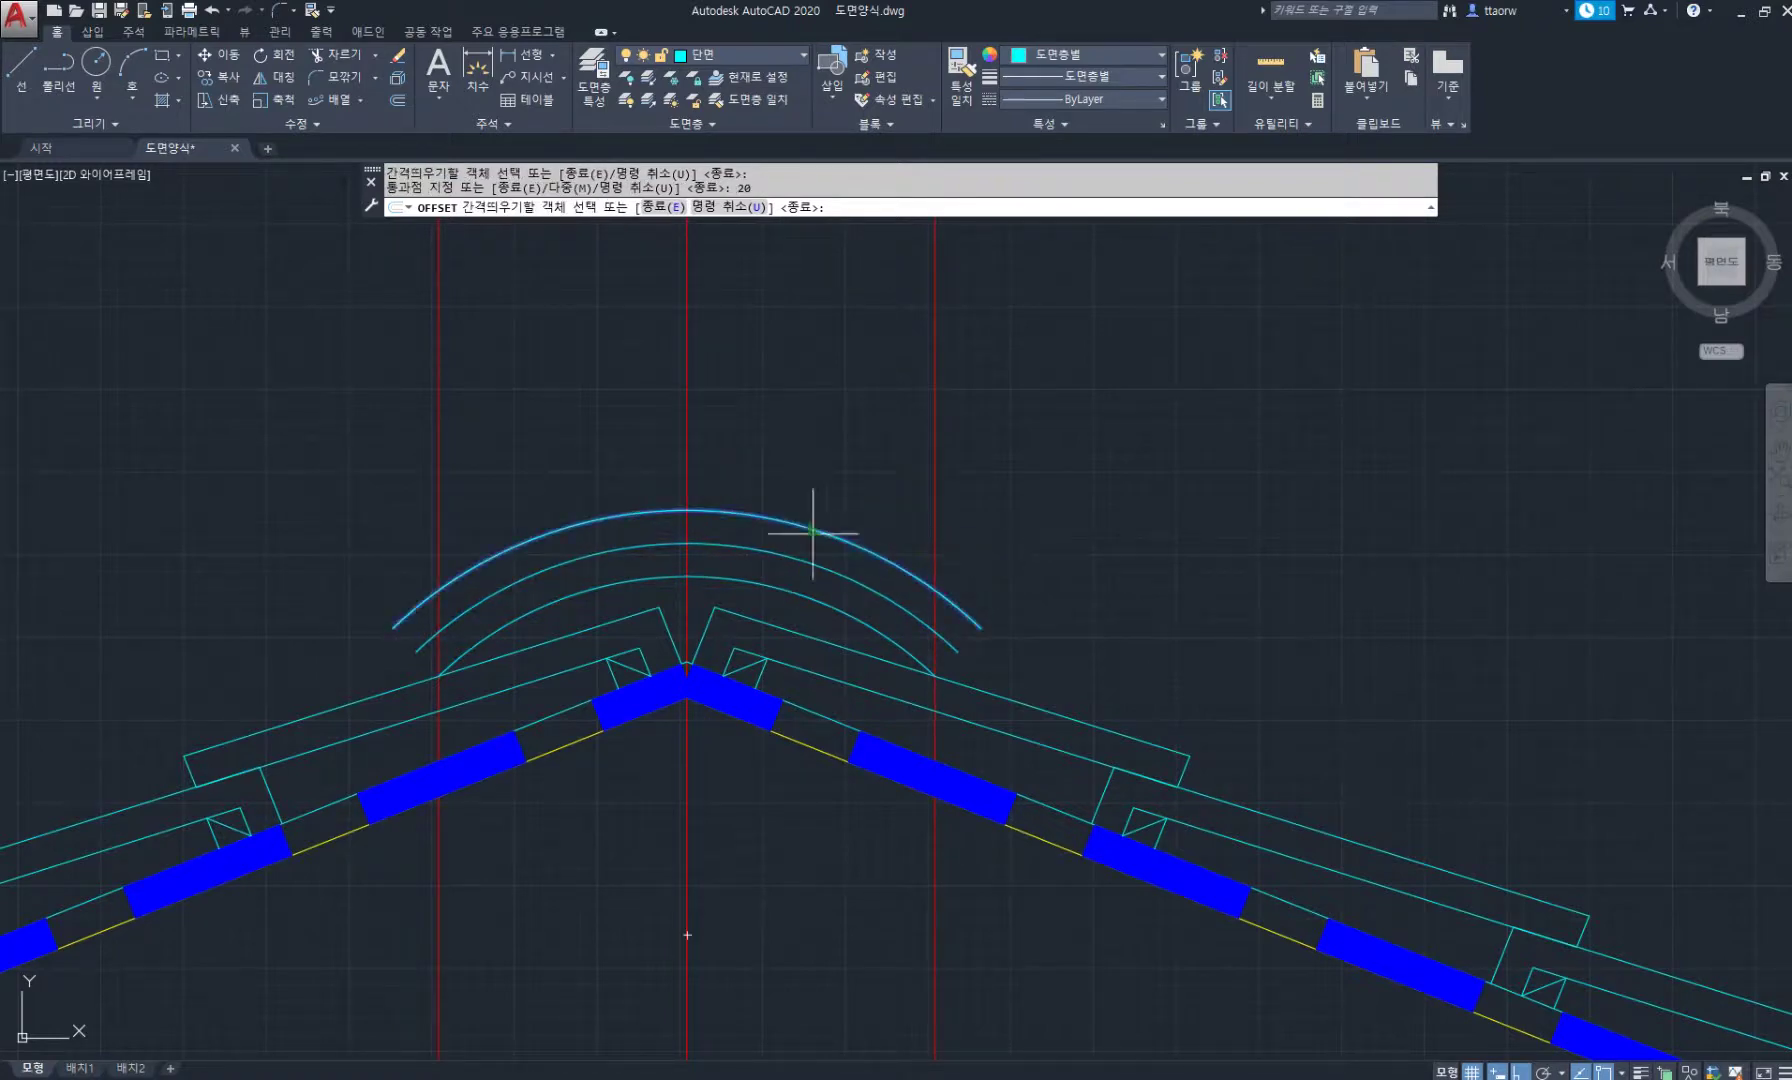
{"action": "left_click", "coordinate": [817, 529]}
{"action": "key", "text": "Return"}
{"action": "key", "text": "Escape"}
{"action": "key", "text": "Escape"}
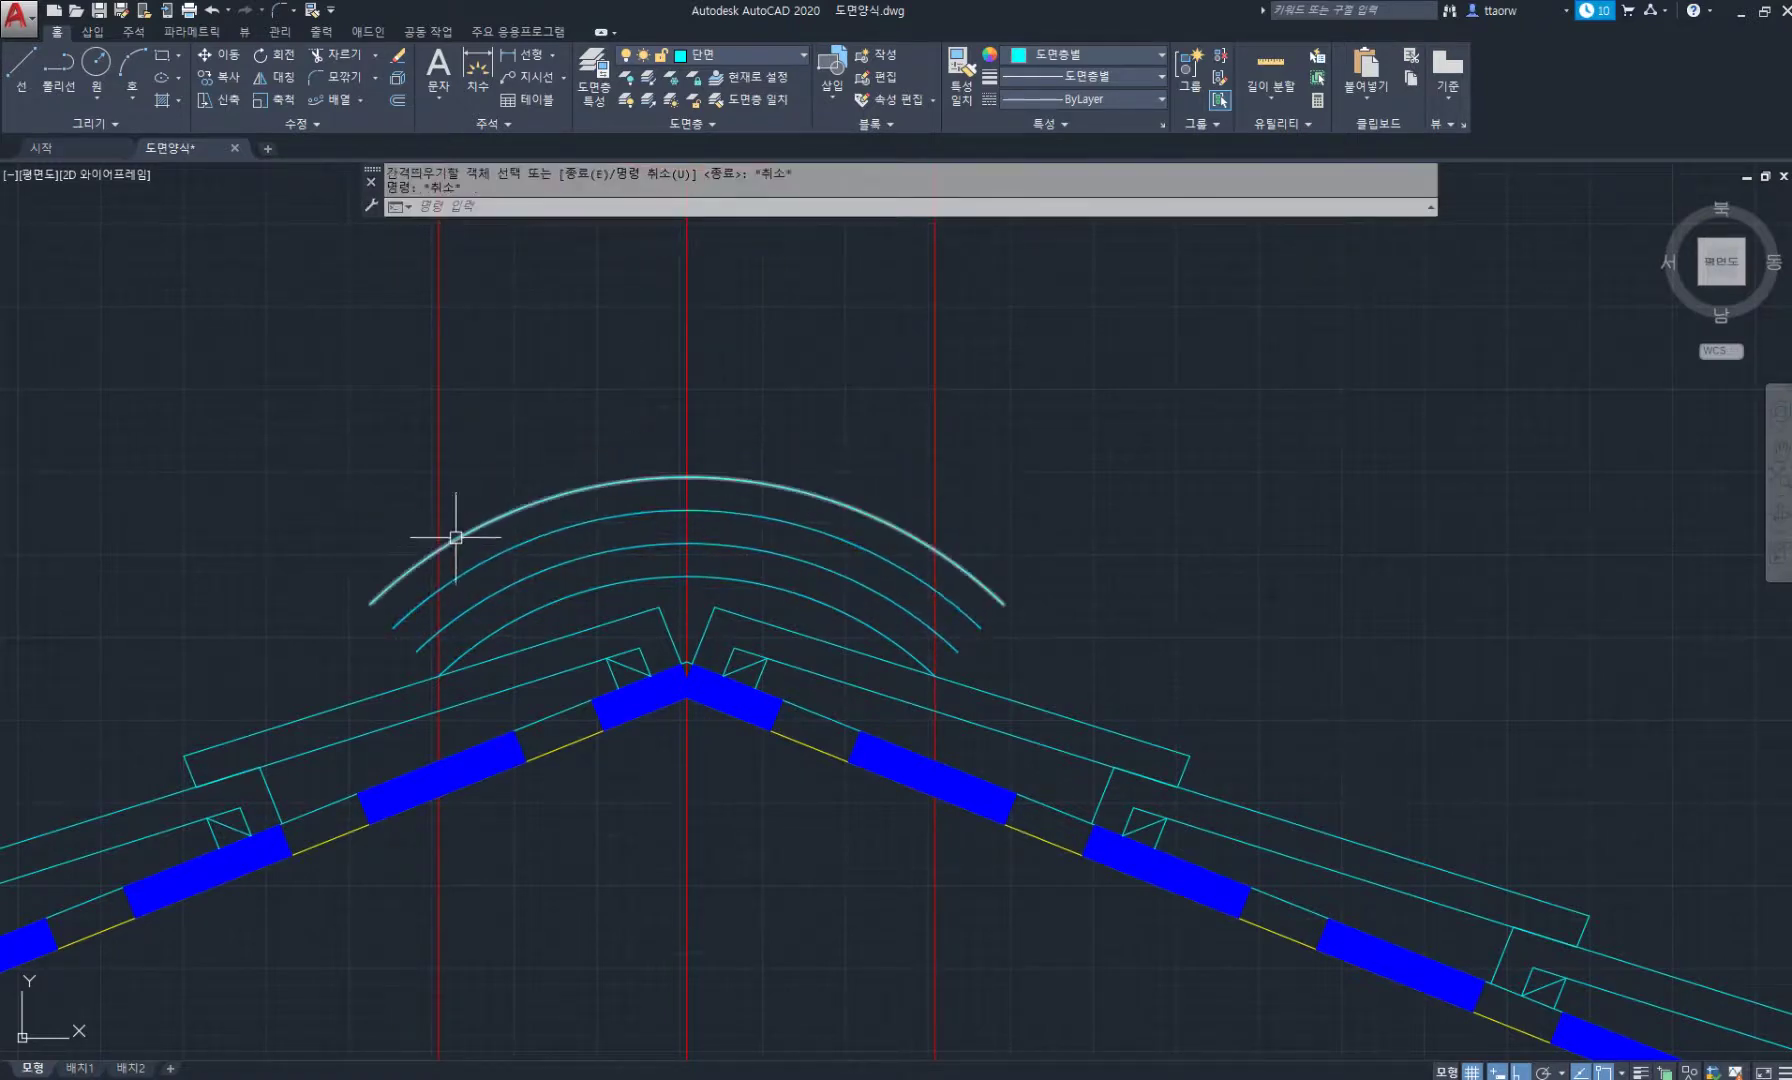
Draw vertical lines along both guide lines from the outermost arc down to the ends of the lowest arc.
{"action": "type", "text": "l"}
{"action": "key", "text": "Return"}
{"action": "left_click", "coordinate": [439, 550]}
{"action": "left_click", "coordinate": [439, 675]}
{"action": "key", "text": "Return"}
{"action": "key", "text": "Return"}
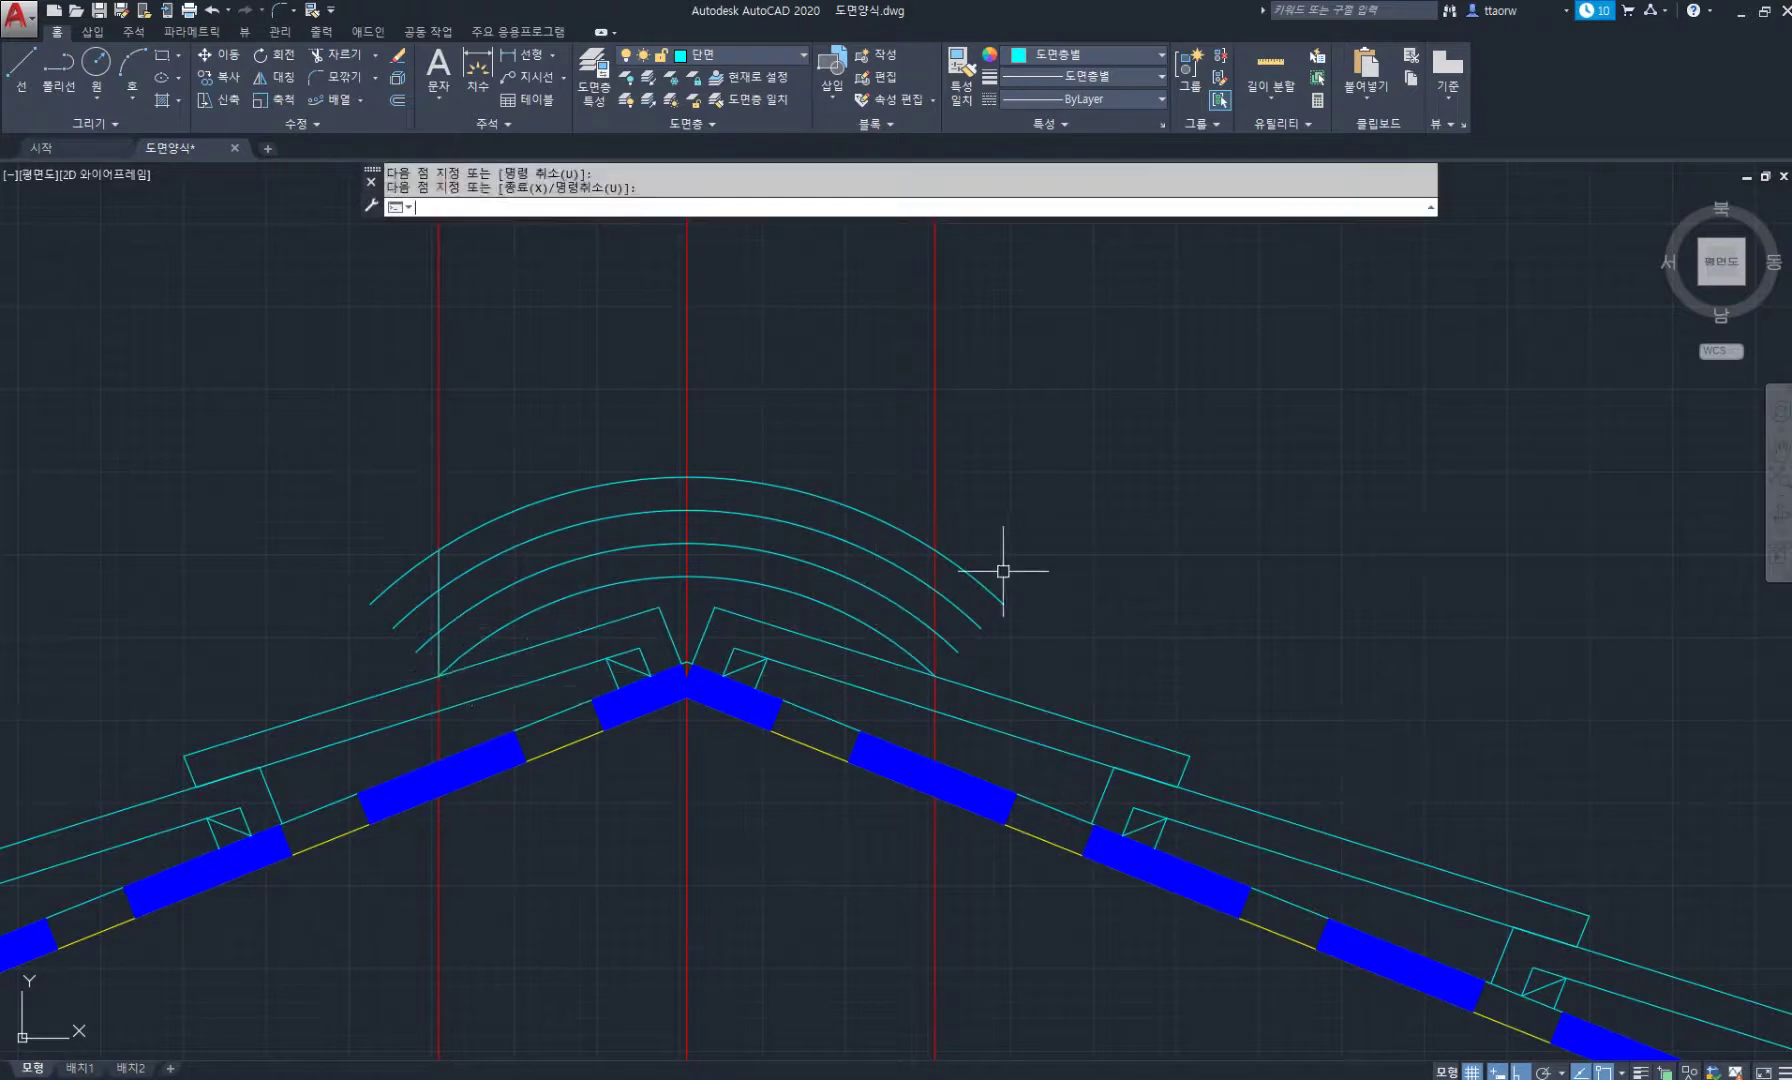
{"action": "left_click", "coordinate": [935, 549]}
{"action": "left_click", "coordinate": [935, 672]}
{"action": "key", "text": "Return"}
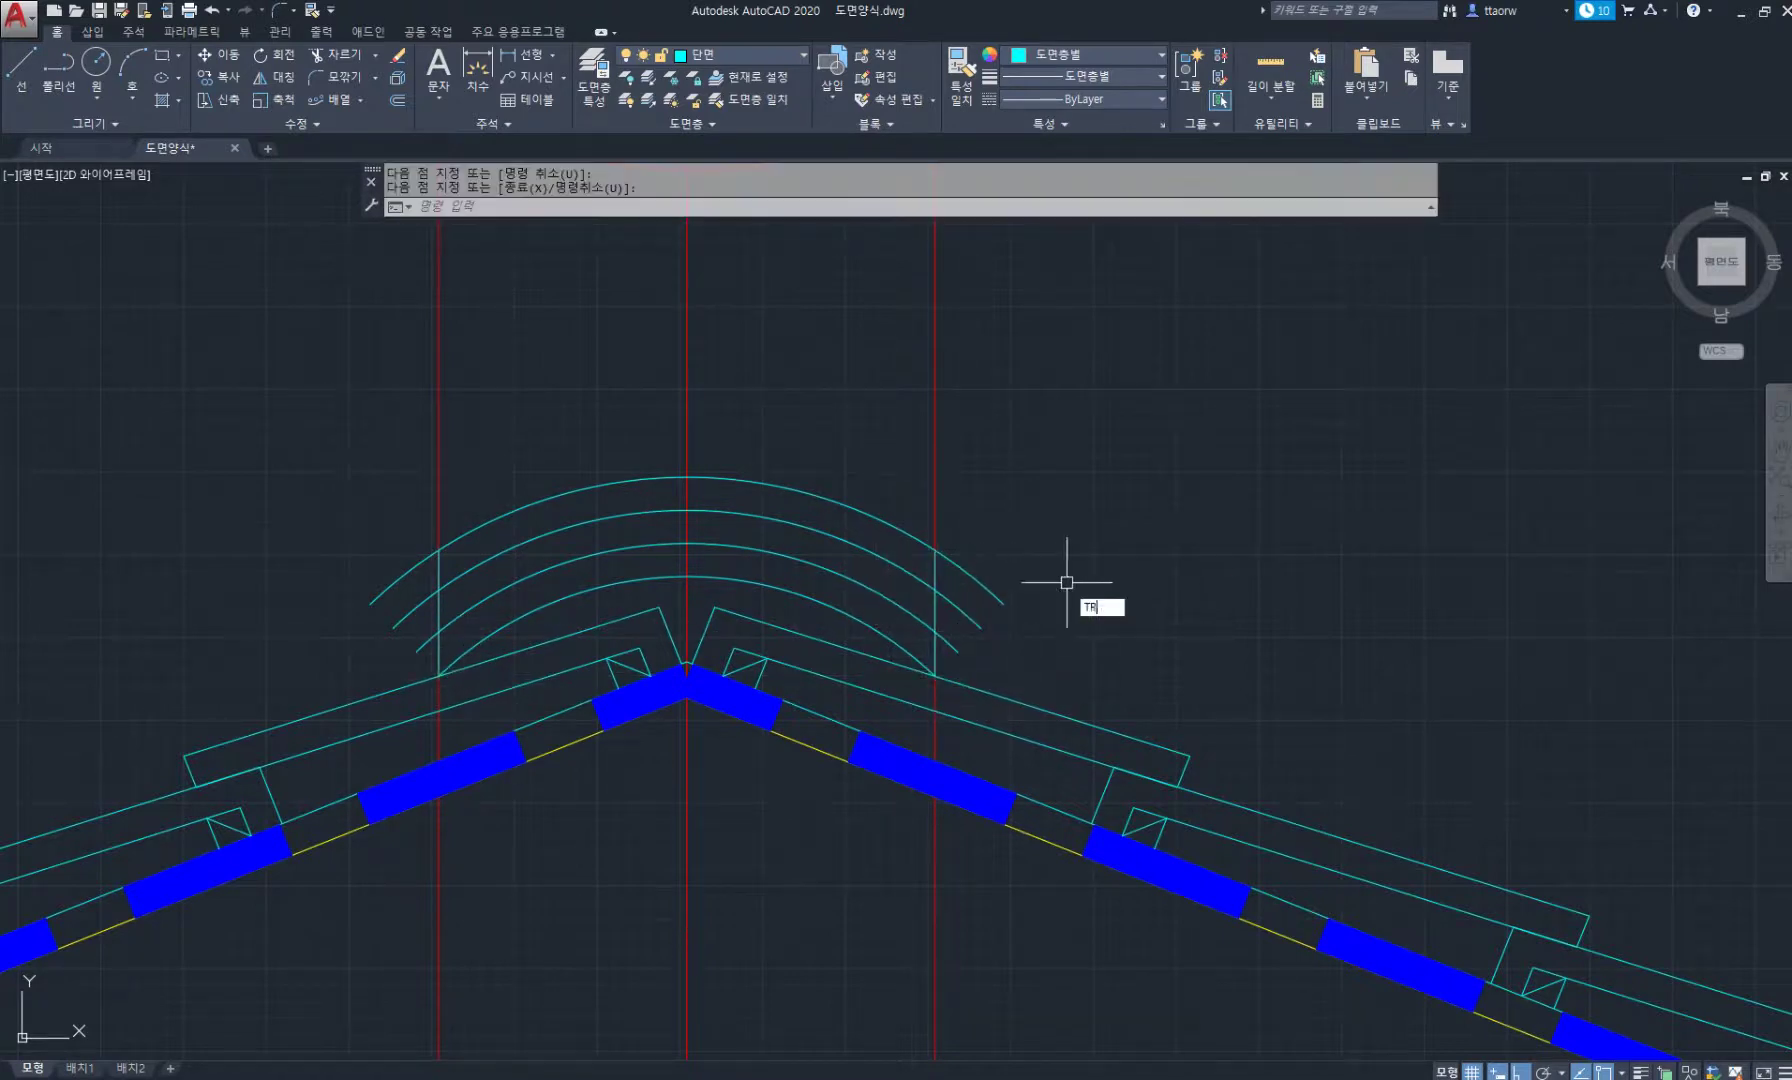
Trim the arc ends that extend beyond the two vertical end lines of the ridge stack.
{"action": "type", "text": "tr"}
{"action": "key", "text": "Return"}
{"action": "left_click", "coordinate": [1037, 556]}
{"action": "left_click", "coordinate": [951, 660]}
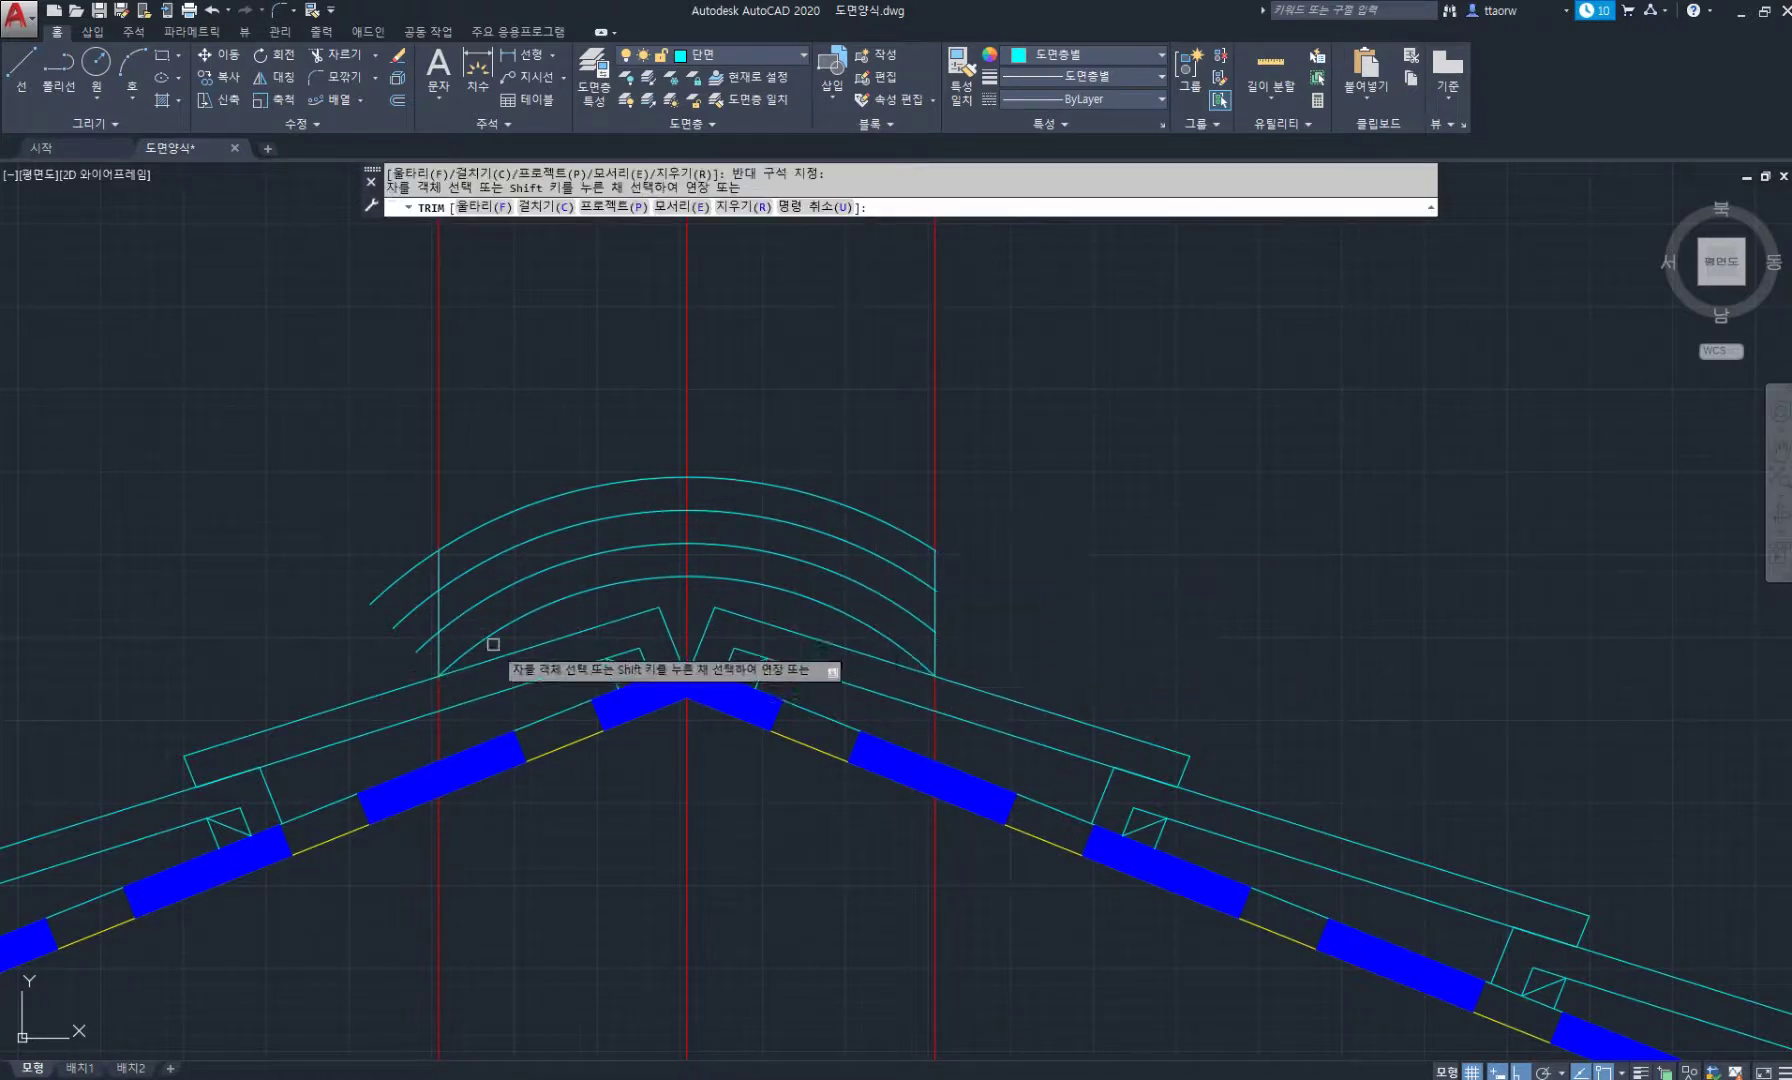
{"action": "left_click", "coordinate": [432, 660]}
{"action": "left_click", "coordinate": [304, 512]}
Erase the two red vertical guide lines beside the ridge centreline using the Trim command's erase option.
{"action": "type", "text": "r"}
{"action": "key", "text": "Return"}
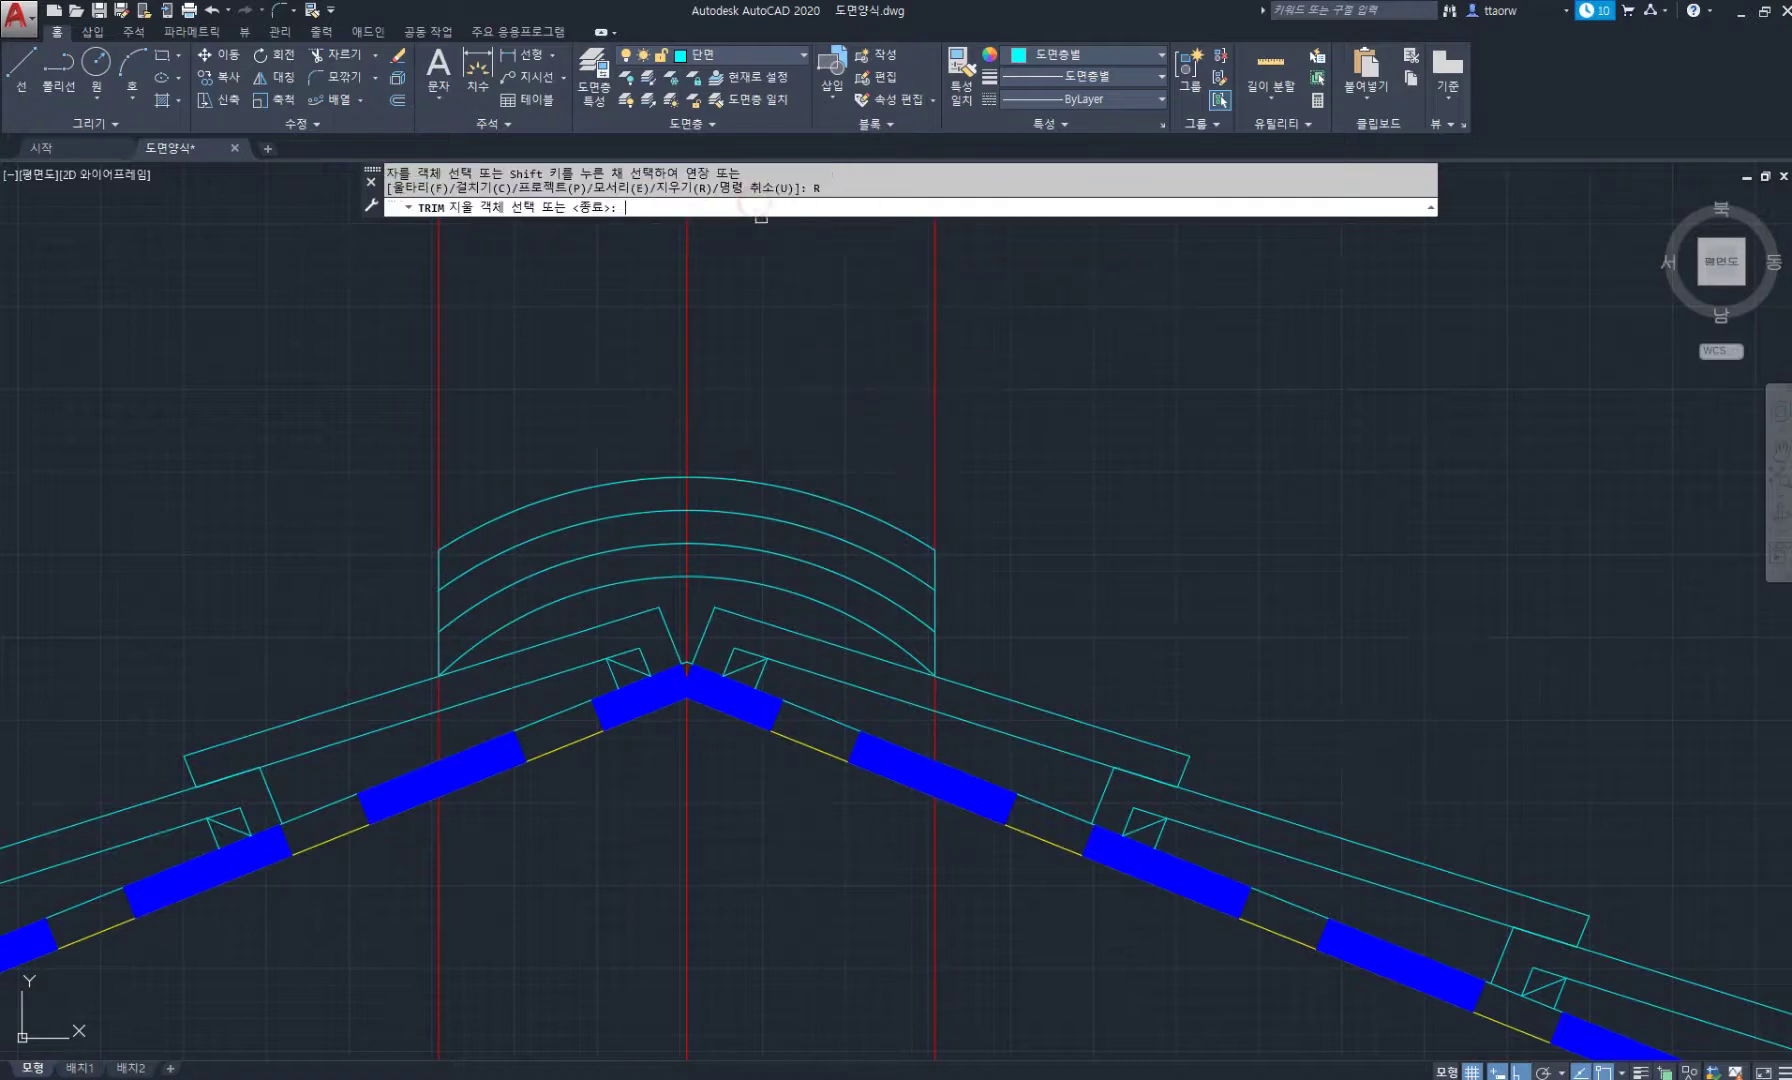
{"action": "left_click", "coordinate": [1060, 368]}
{"action": "left_click", "coordinate": [852, 280]}
{"action": "left_click", "coordinate": [596, 336]}
{"action": "left_click", "coordinate": [325, 353]}
{"action": "key", "text": "Return"}
Draw a circle of radius 100 centred where the outermost ridge arc crosses the vertical centreline.
{"action": "middle_click_drag", "start_coordinate": [634, 382], "coordinate": [742, 482]}
{"action": "type", "text": "c"}
{"action": "key", "text": "Return"}
{"action": "key", "text": "Escape"}
{"action": "type", "text": "c"}
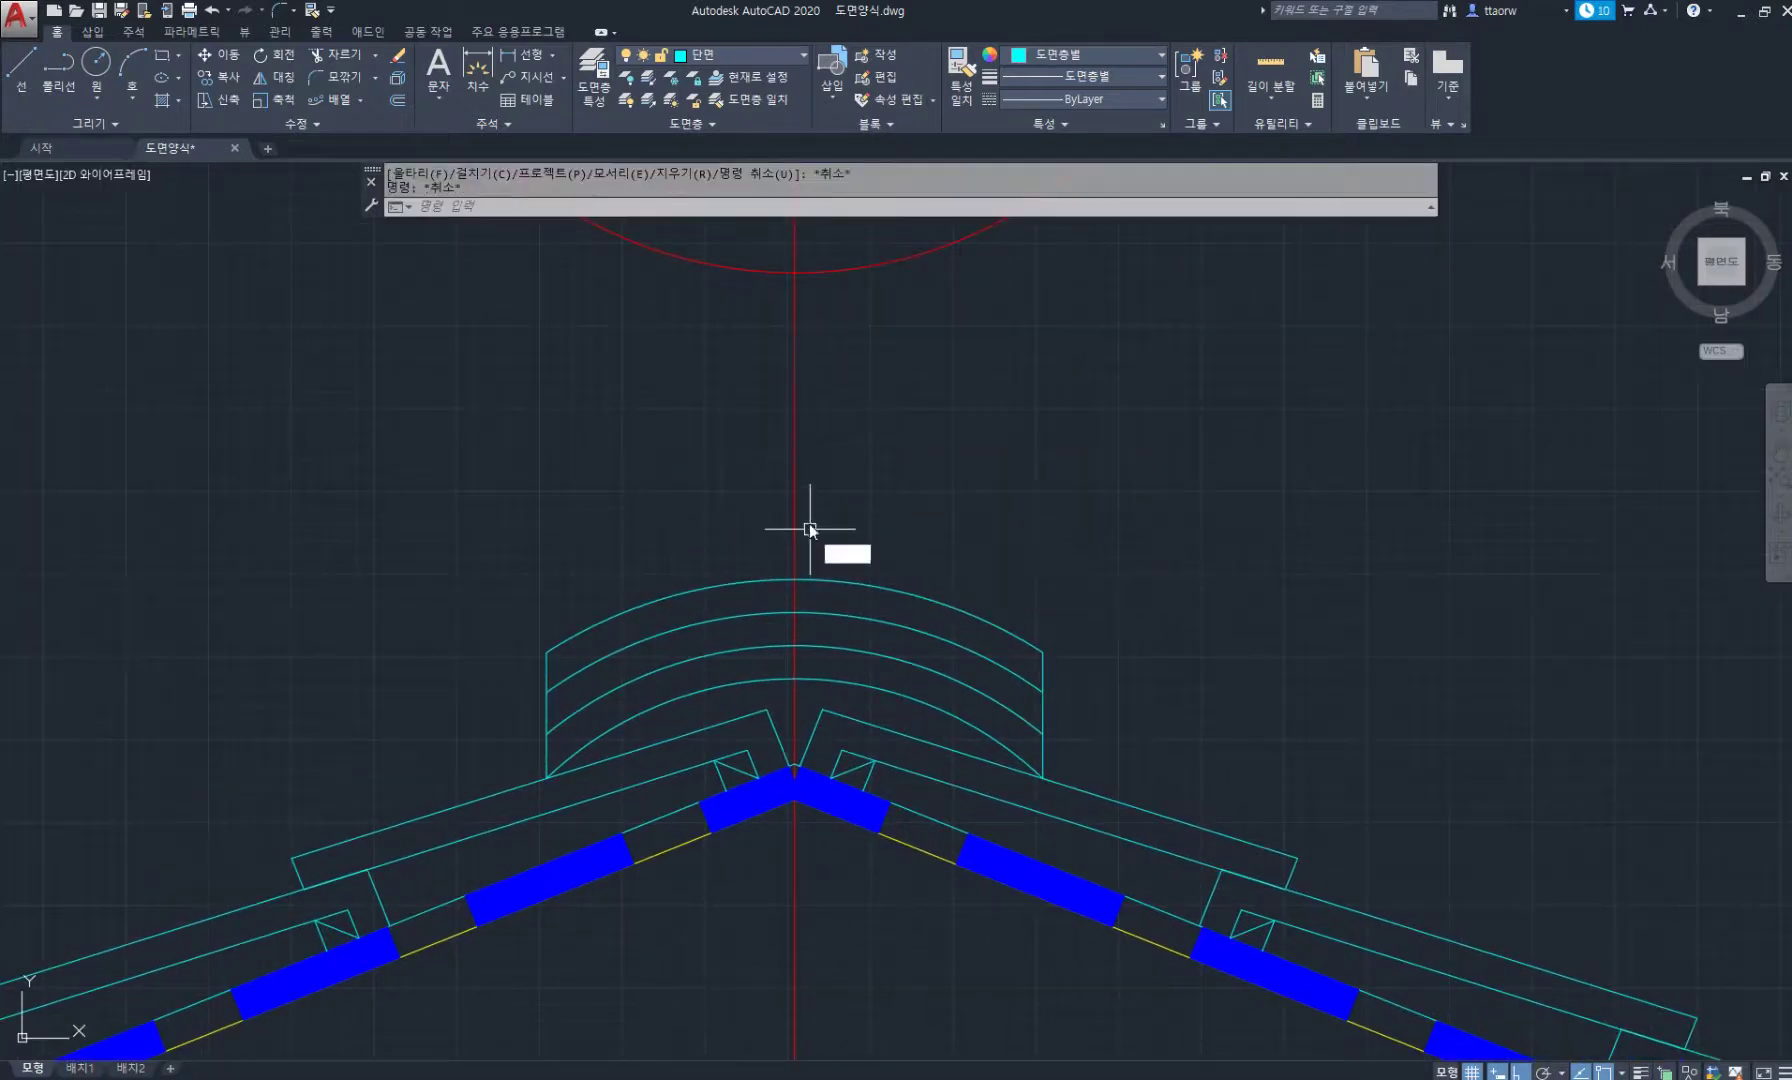
{"action": "key", "text": "Return"}
{"action": "left_click", "coordinate": [795, 579]}
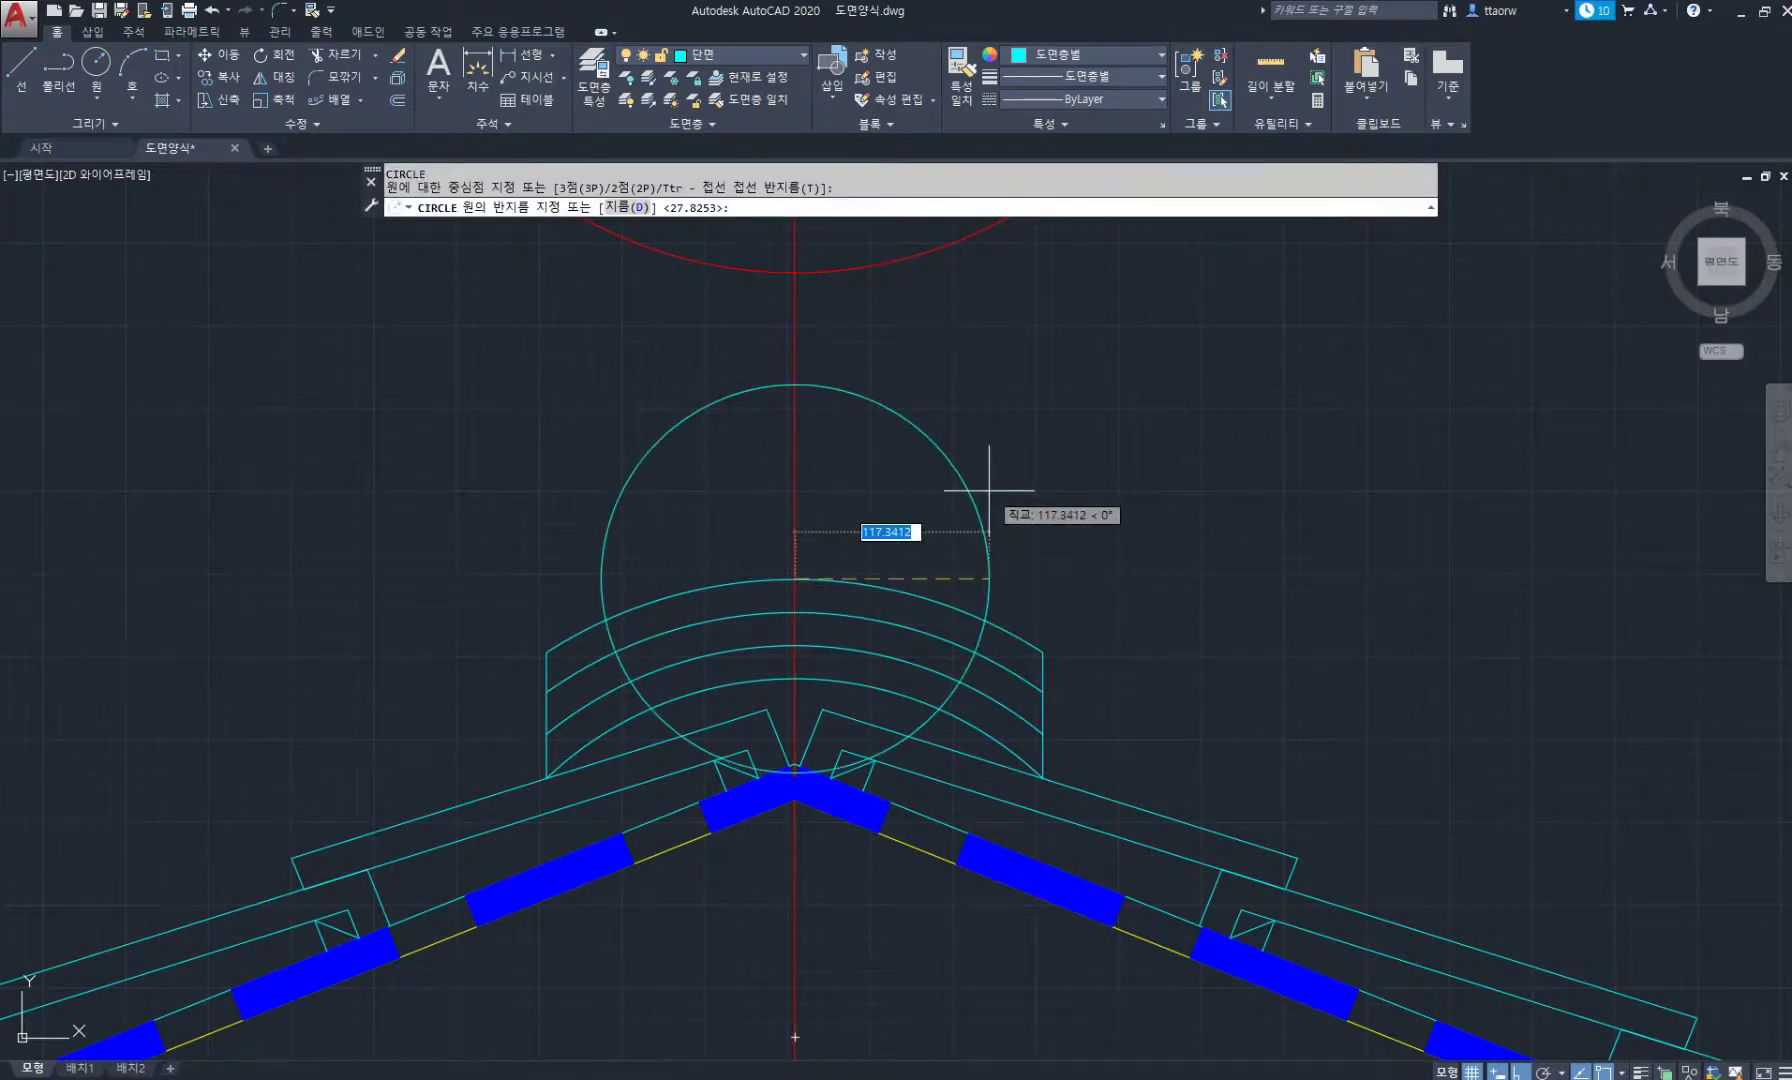
{"action": "type", "text": "100"}
{"action": "key", "text": "Return"}
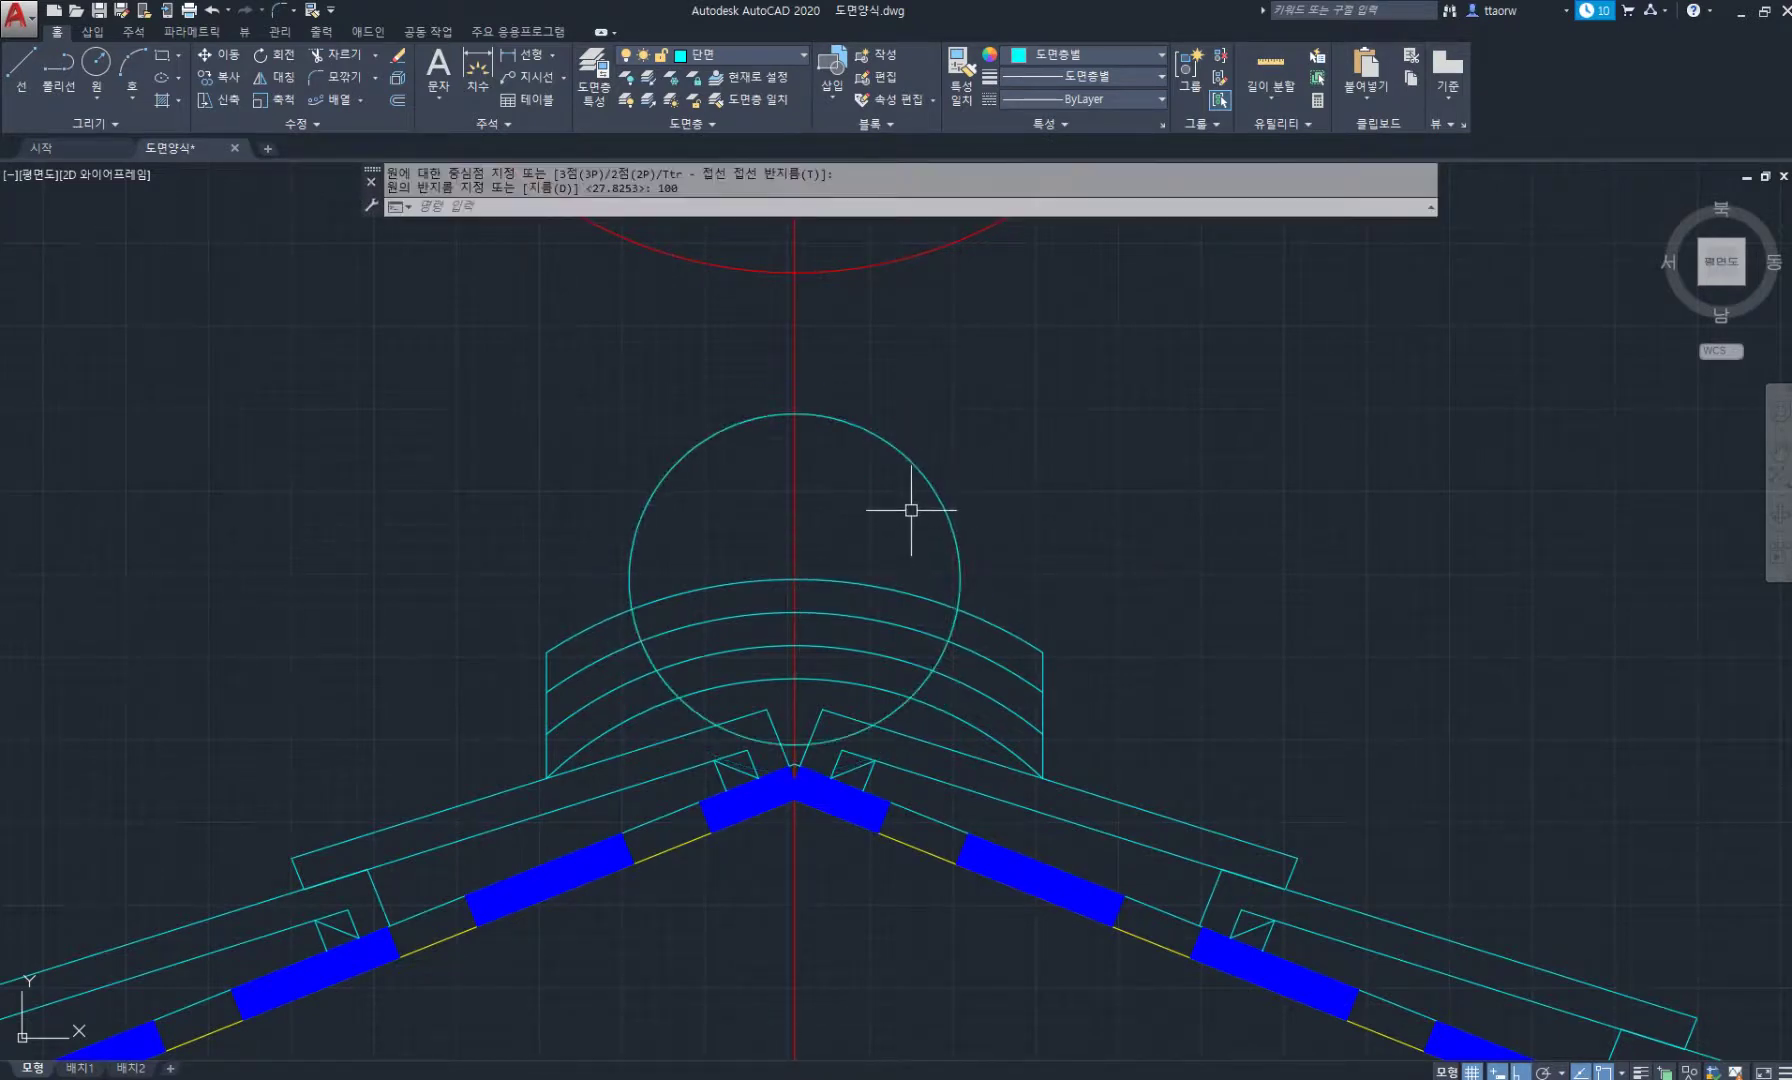
Offset the ridge cap circle inward by 30.
{"action": "type", "text": "o"}
{"action": "key", "text": "Return"}
{"action": "key", "text": "Return"}
{"action": "left_click", "coordinate": [915, 455]}
{"action": "type", "text": "3"}
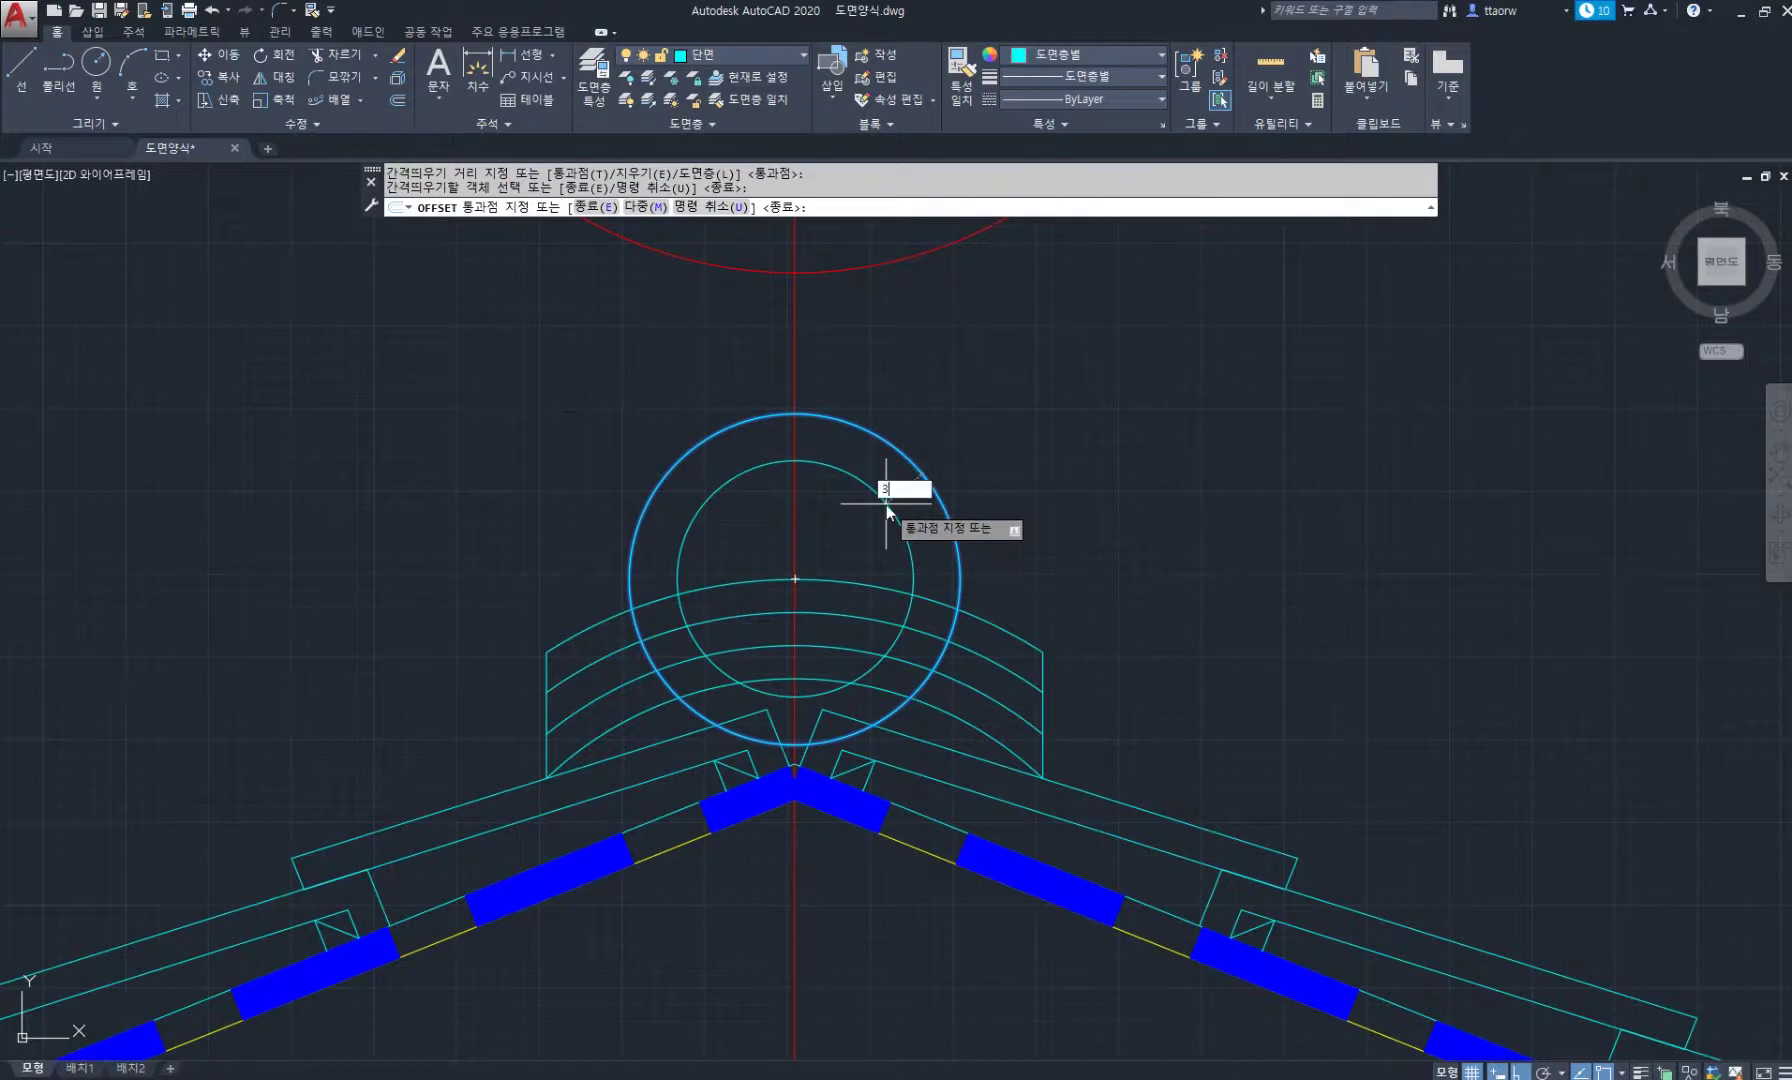
{"action": "type", "text": "0"}
{"action": "key", "text": "Return"}
{"action": "middle_click_drag", "start_coordinate": [829, 512], "coordinate": [704, 496]}
{"action": "key", "text": "Return"}
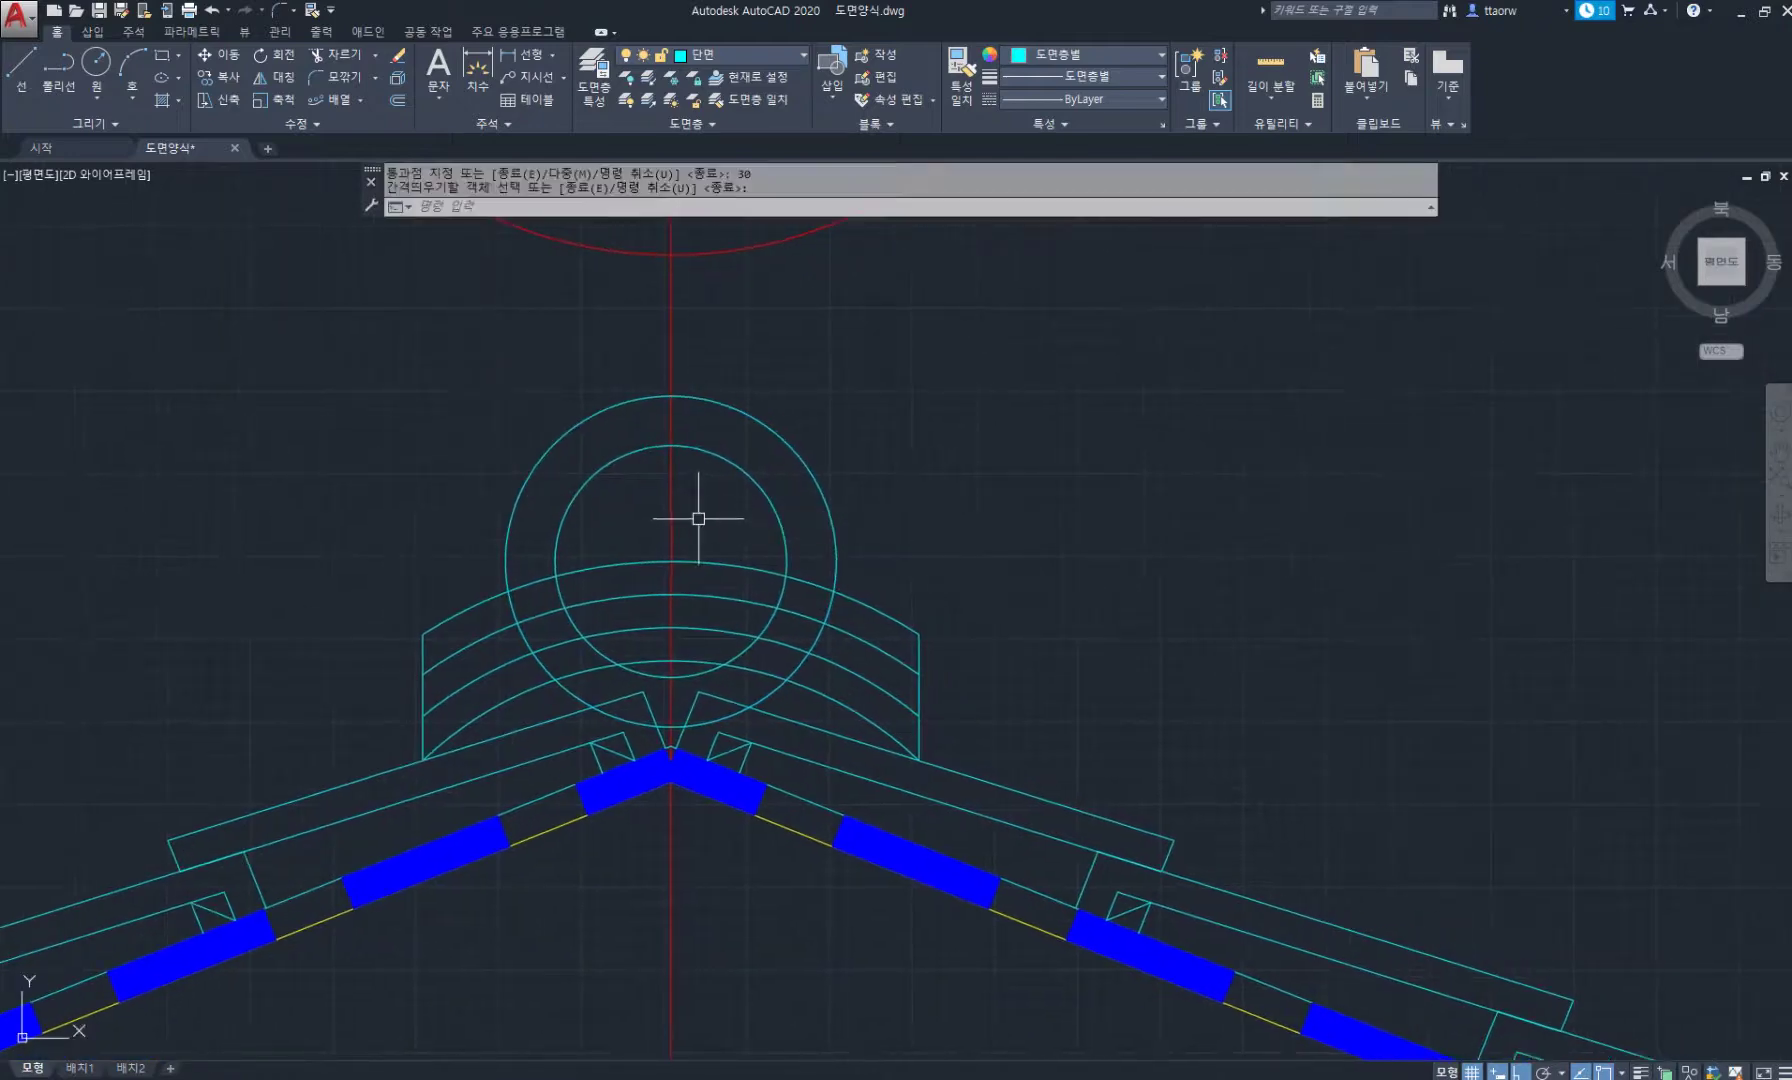
Trim the parts of both concentric circles below the outermost ridge arc.
{"action": "type", "text": "tr"}
{"action": "key", "text": "Return"}
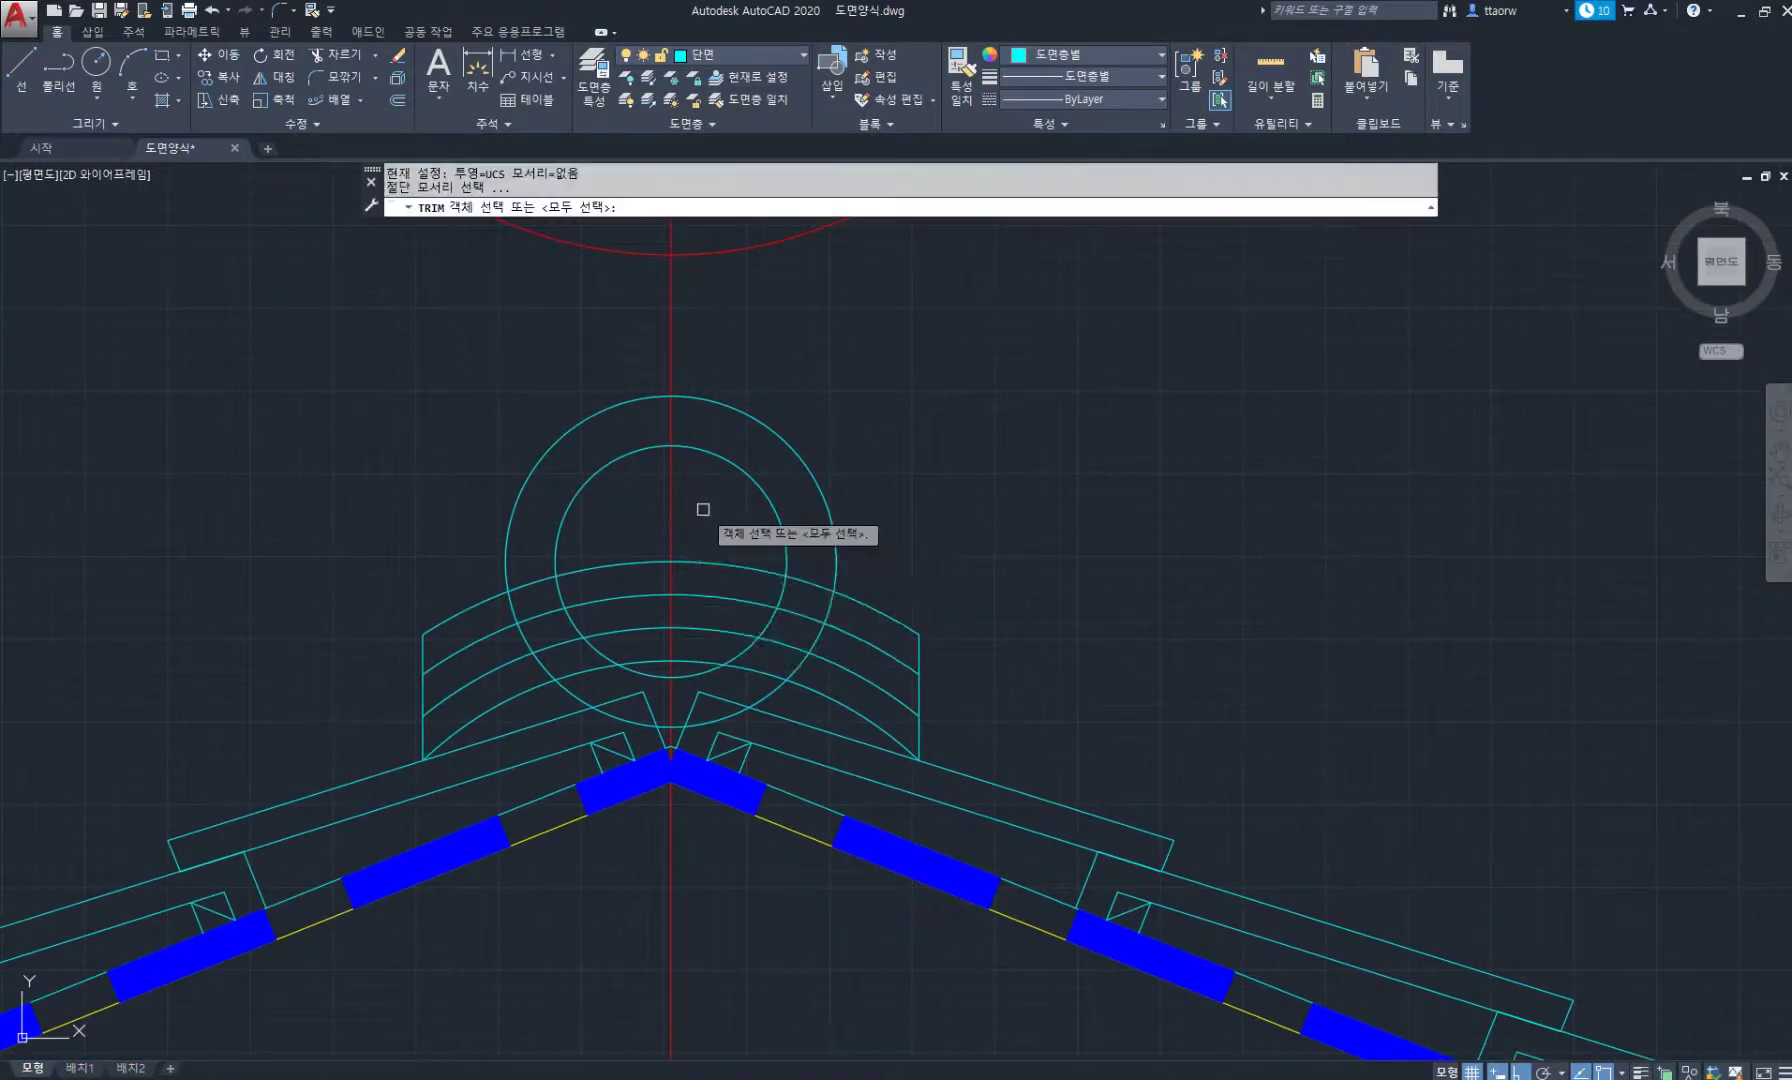
{"action": "left_click", "coordinate": [710, 561]}
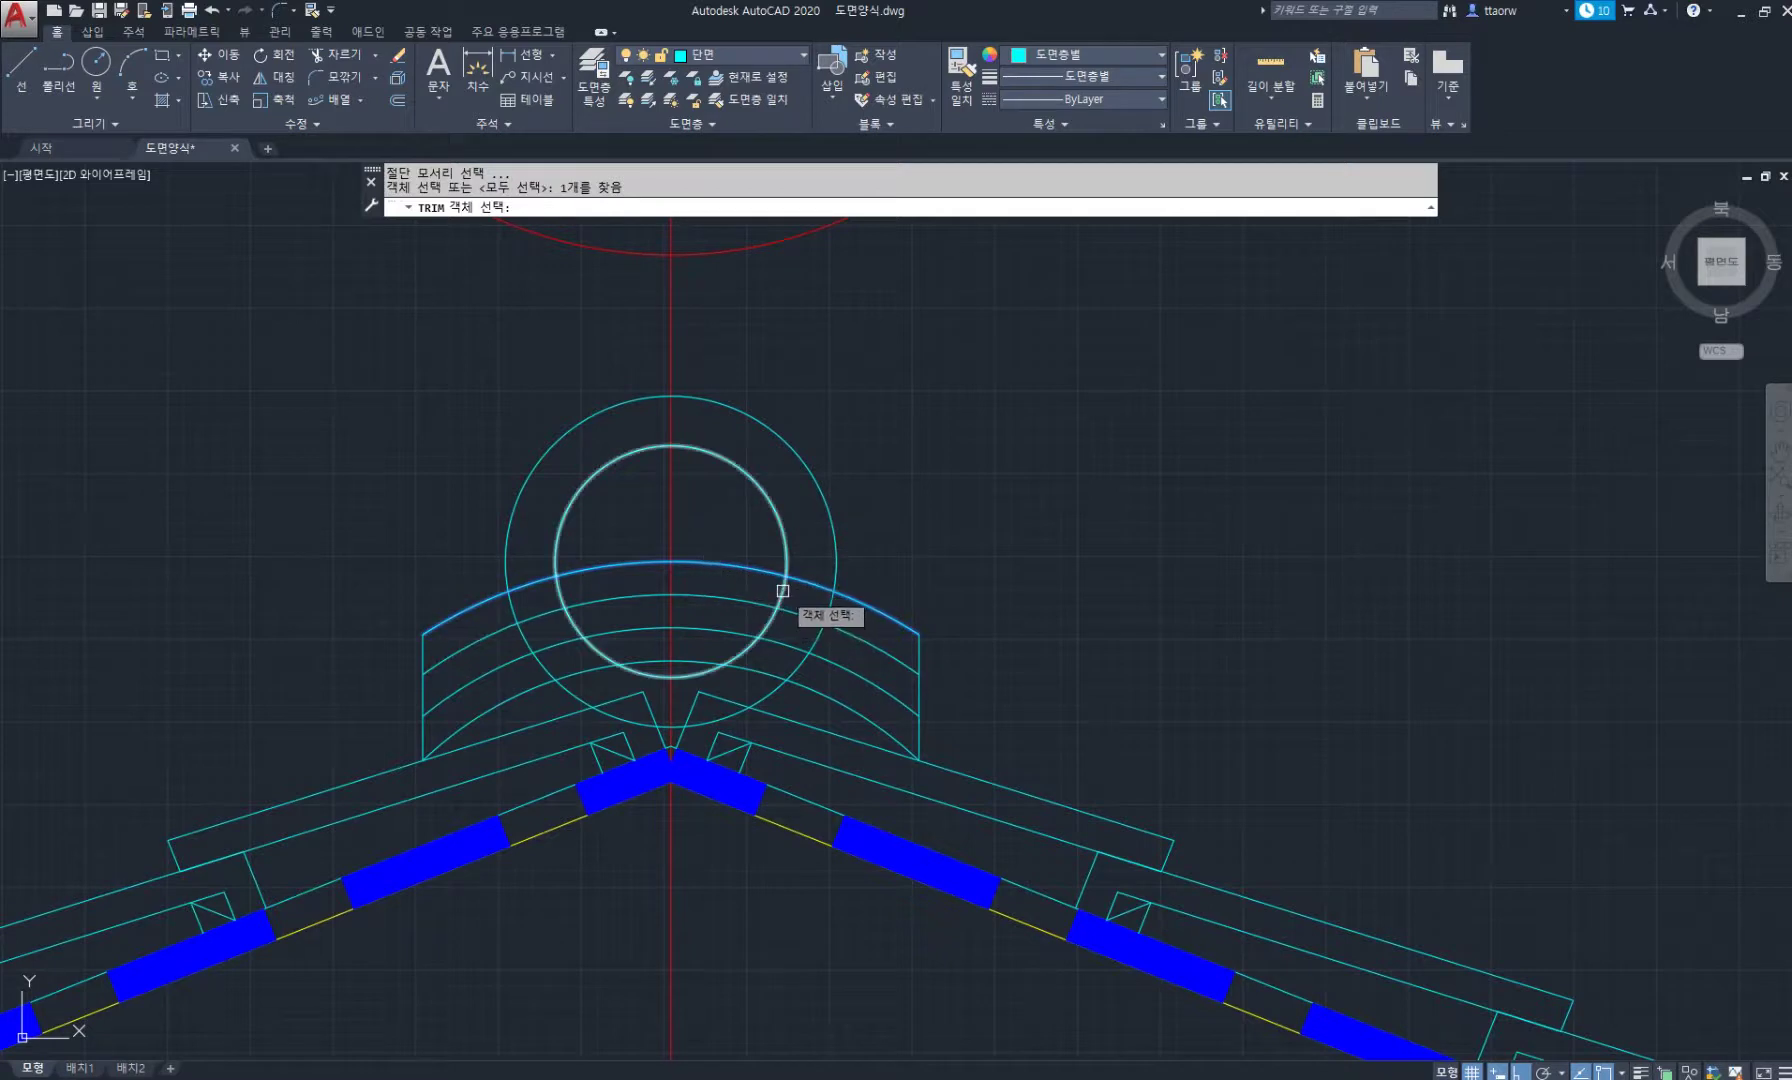
{"action": "key", "text": "Return"}
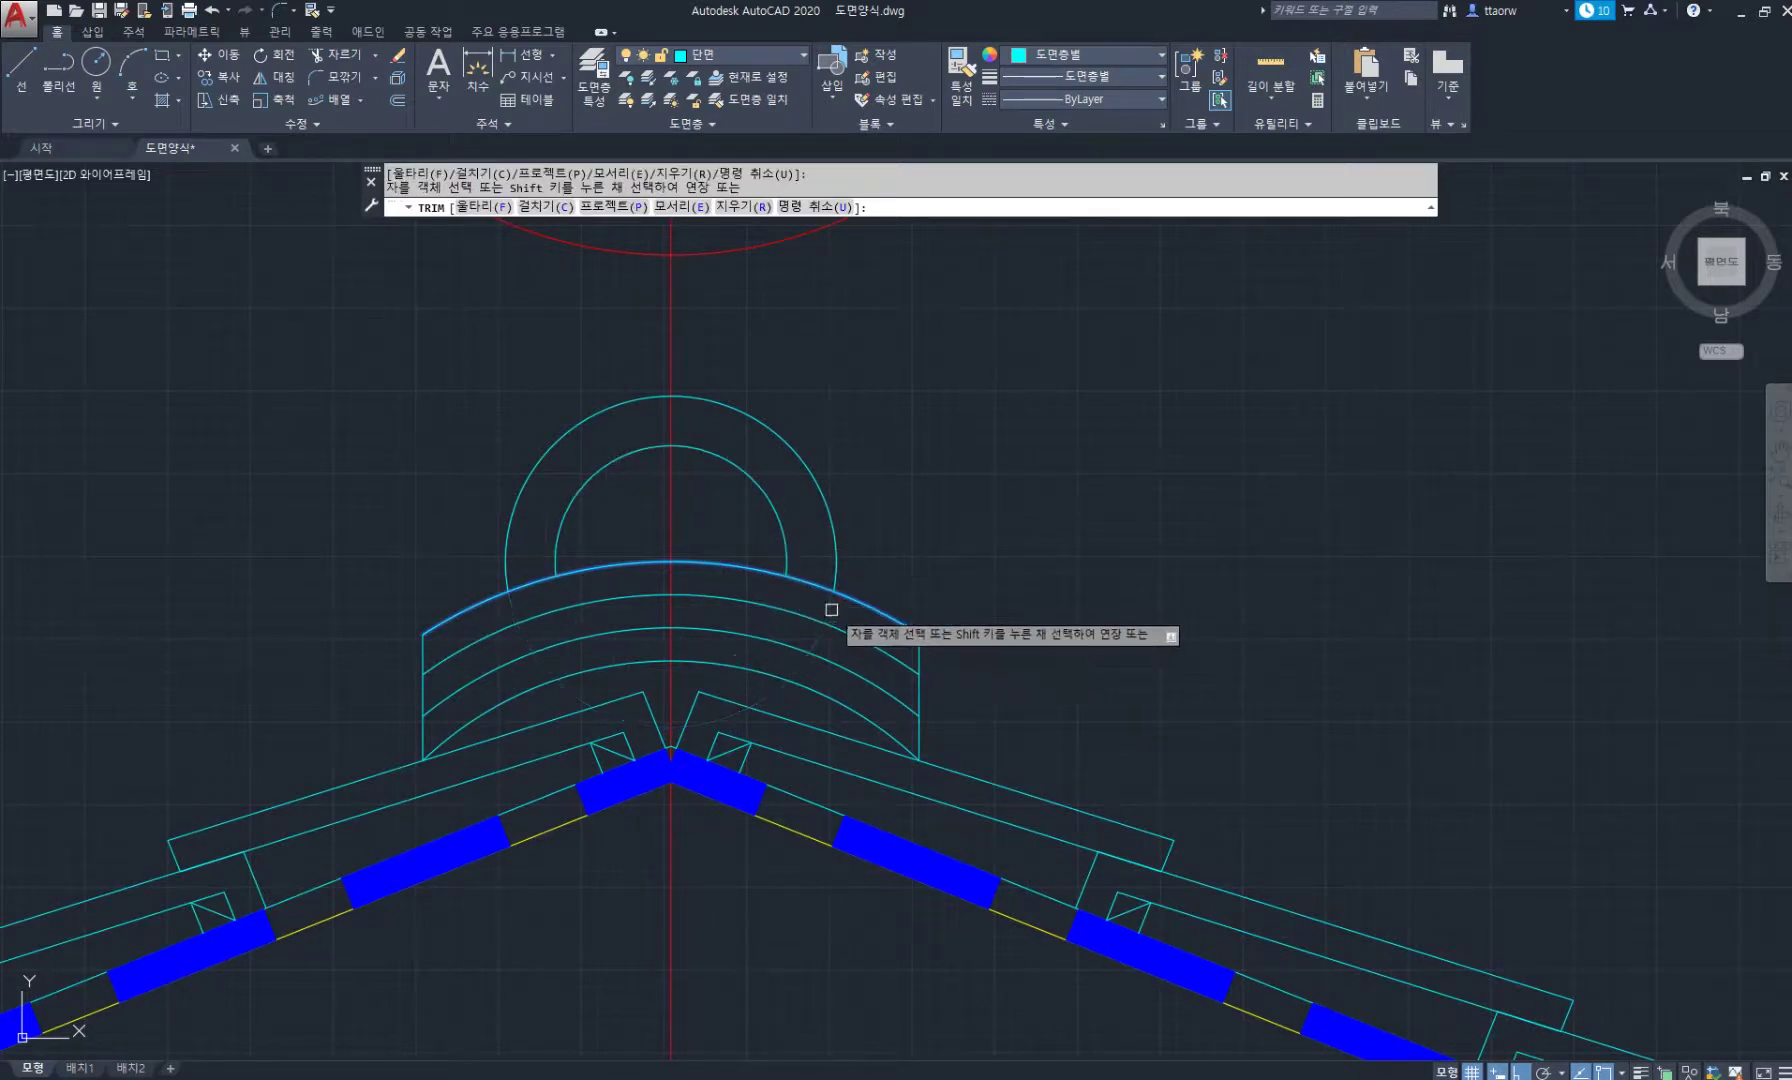
{"action": "middle_click_drag", "start_coordinate": [865, 497], "coordinate": [958, 579]}
{"action": "key", "text": "Return"}
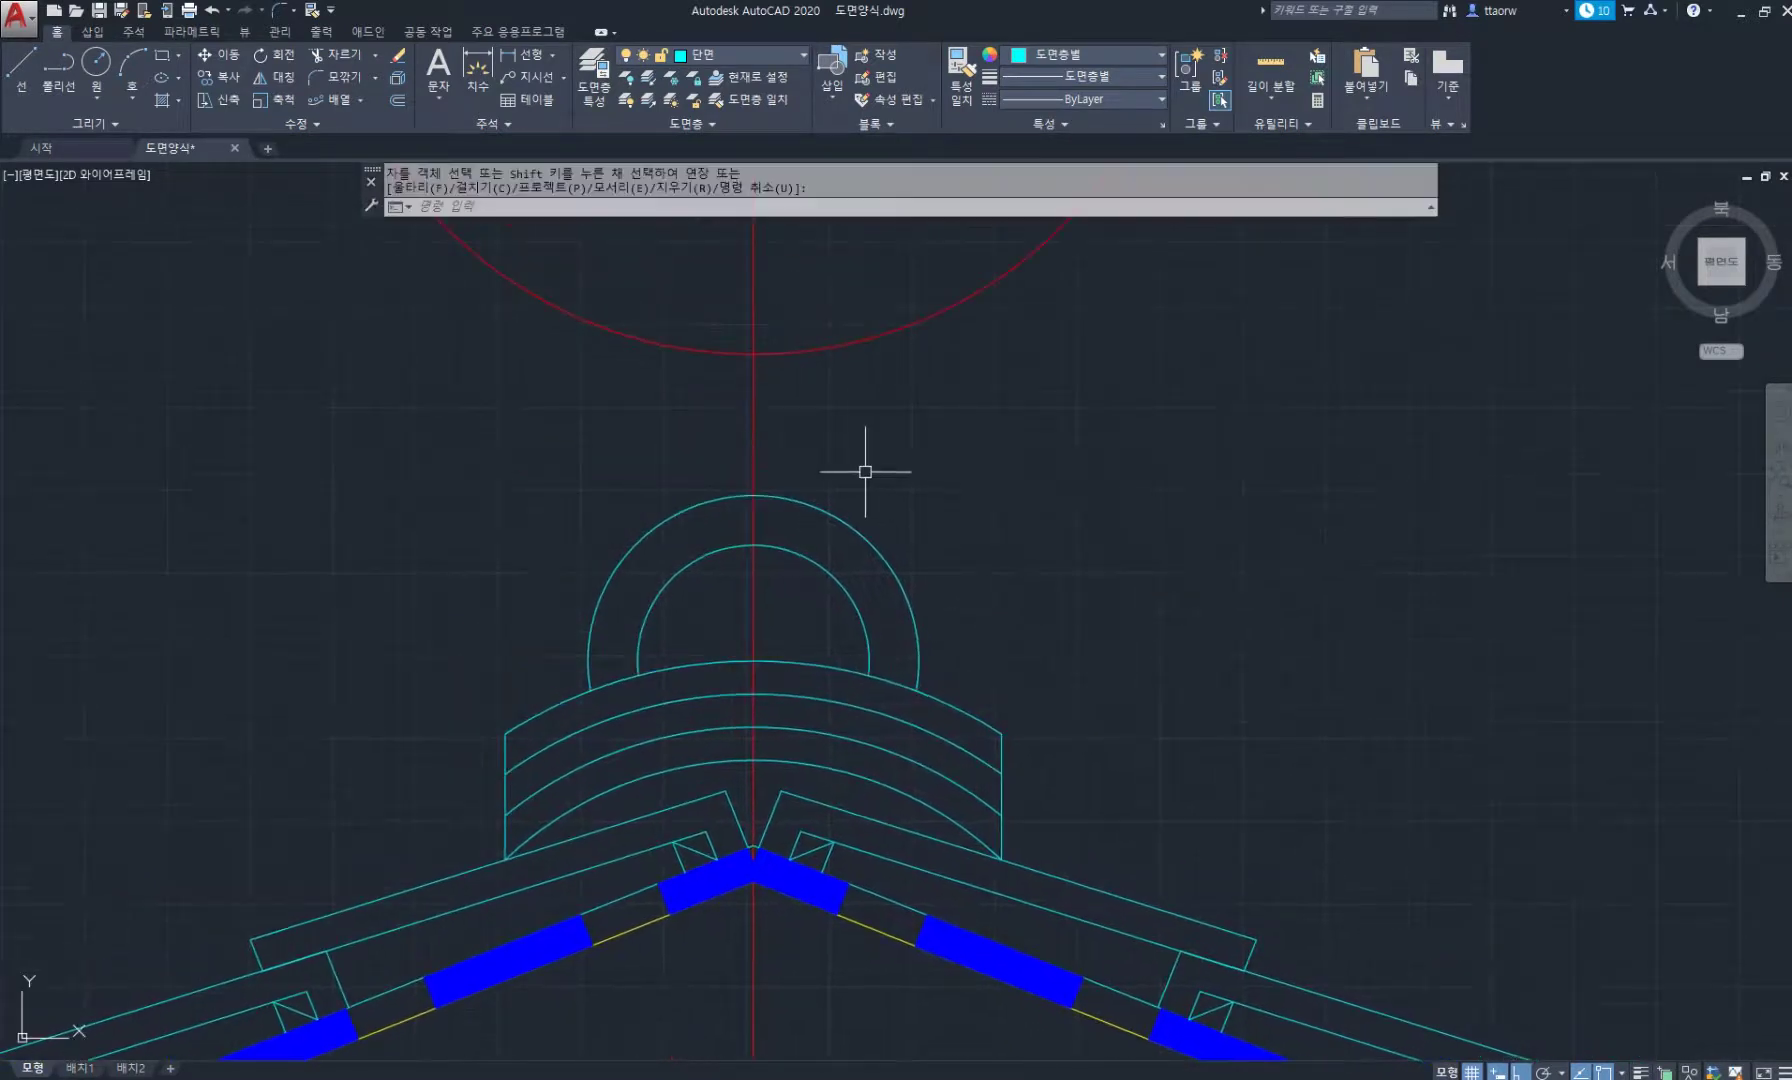
Draw a circle of radius 150 centred at the top of the inner ridge cap arc.
{"action": "type", "text": "C"}
{"action": "key", "text": "Return"}
{"action": "left_click", "coordinate": [753, 545]}
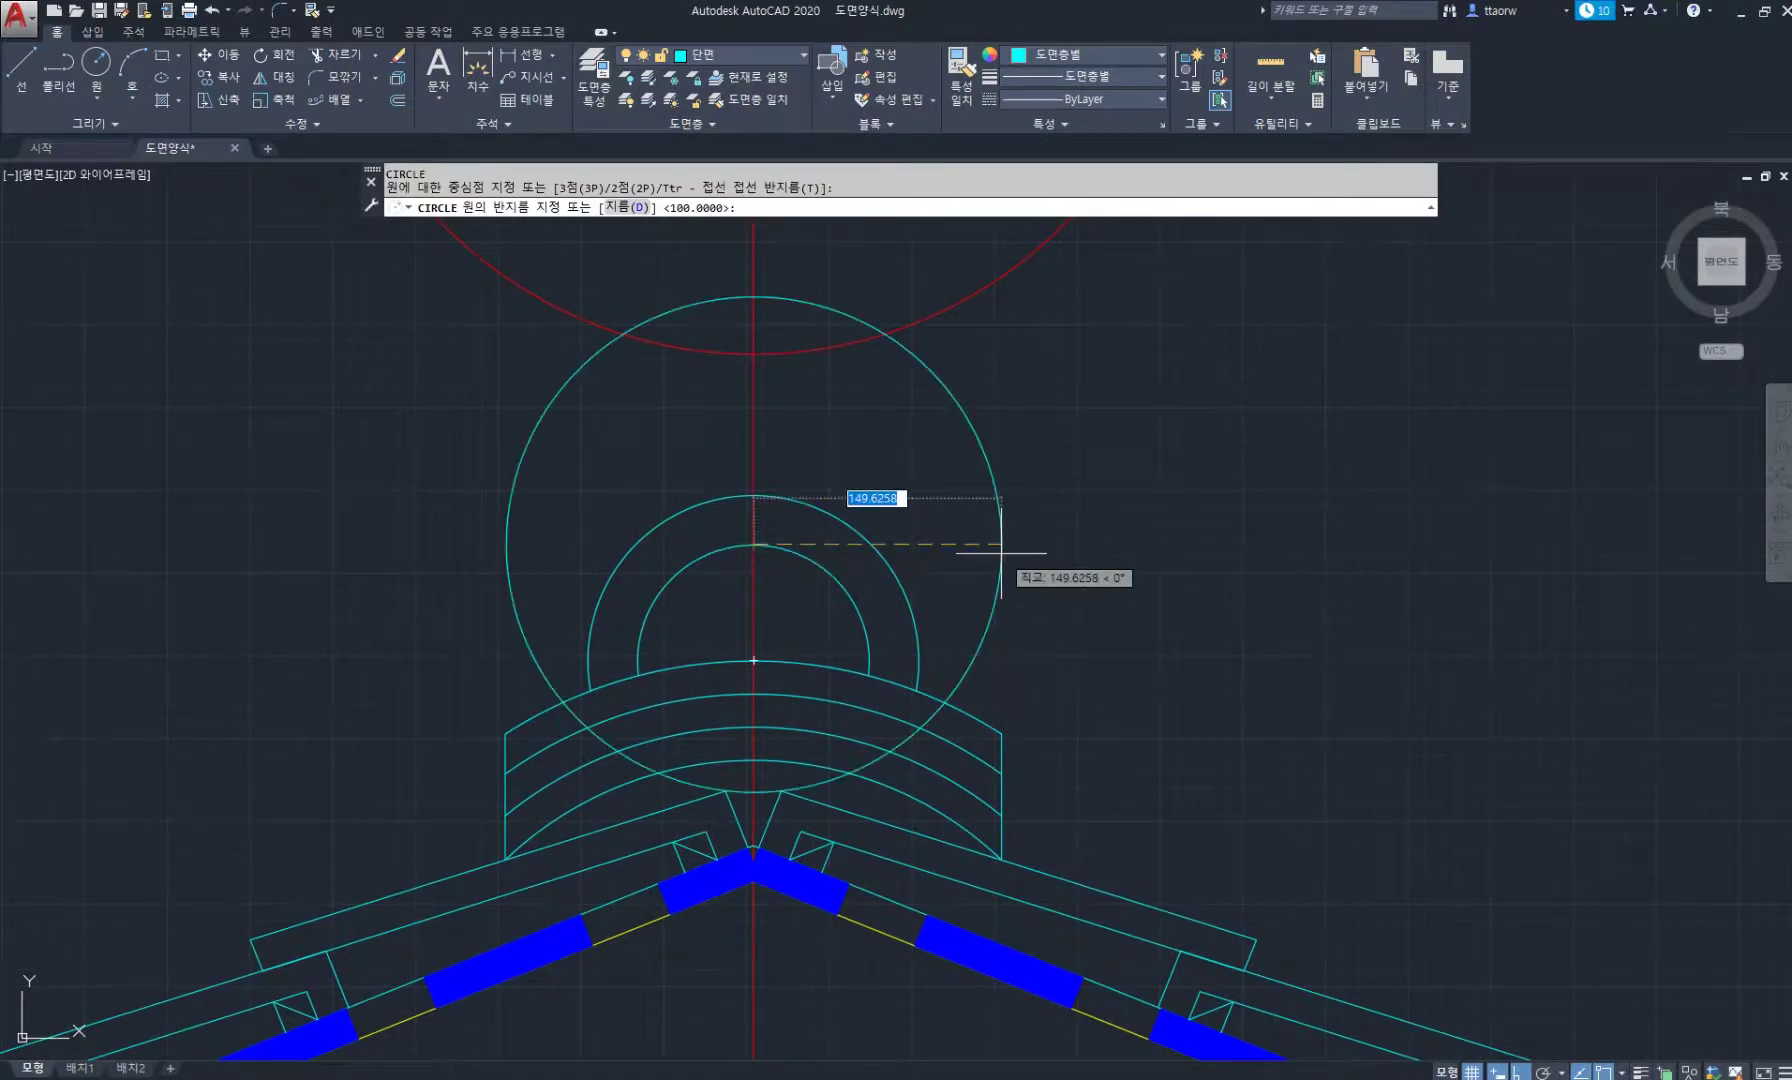
{"action": "type", "text": "150"}
{"action": "key", "text": "Return"}
Draw a circle of radius 100 centred on each upper corner of the ridge tile stack.
{"action": "key", "text": "Return"}
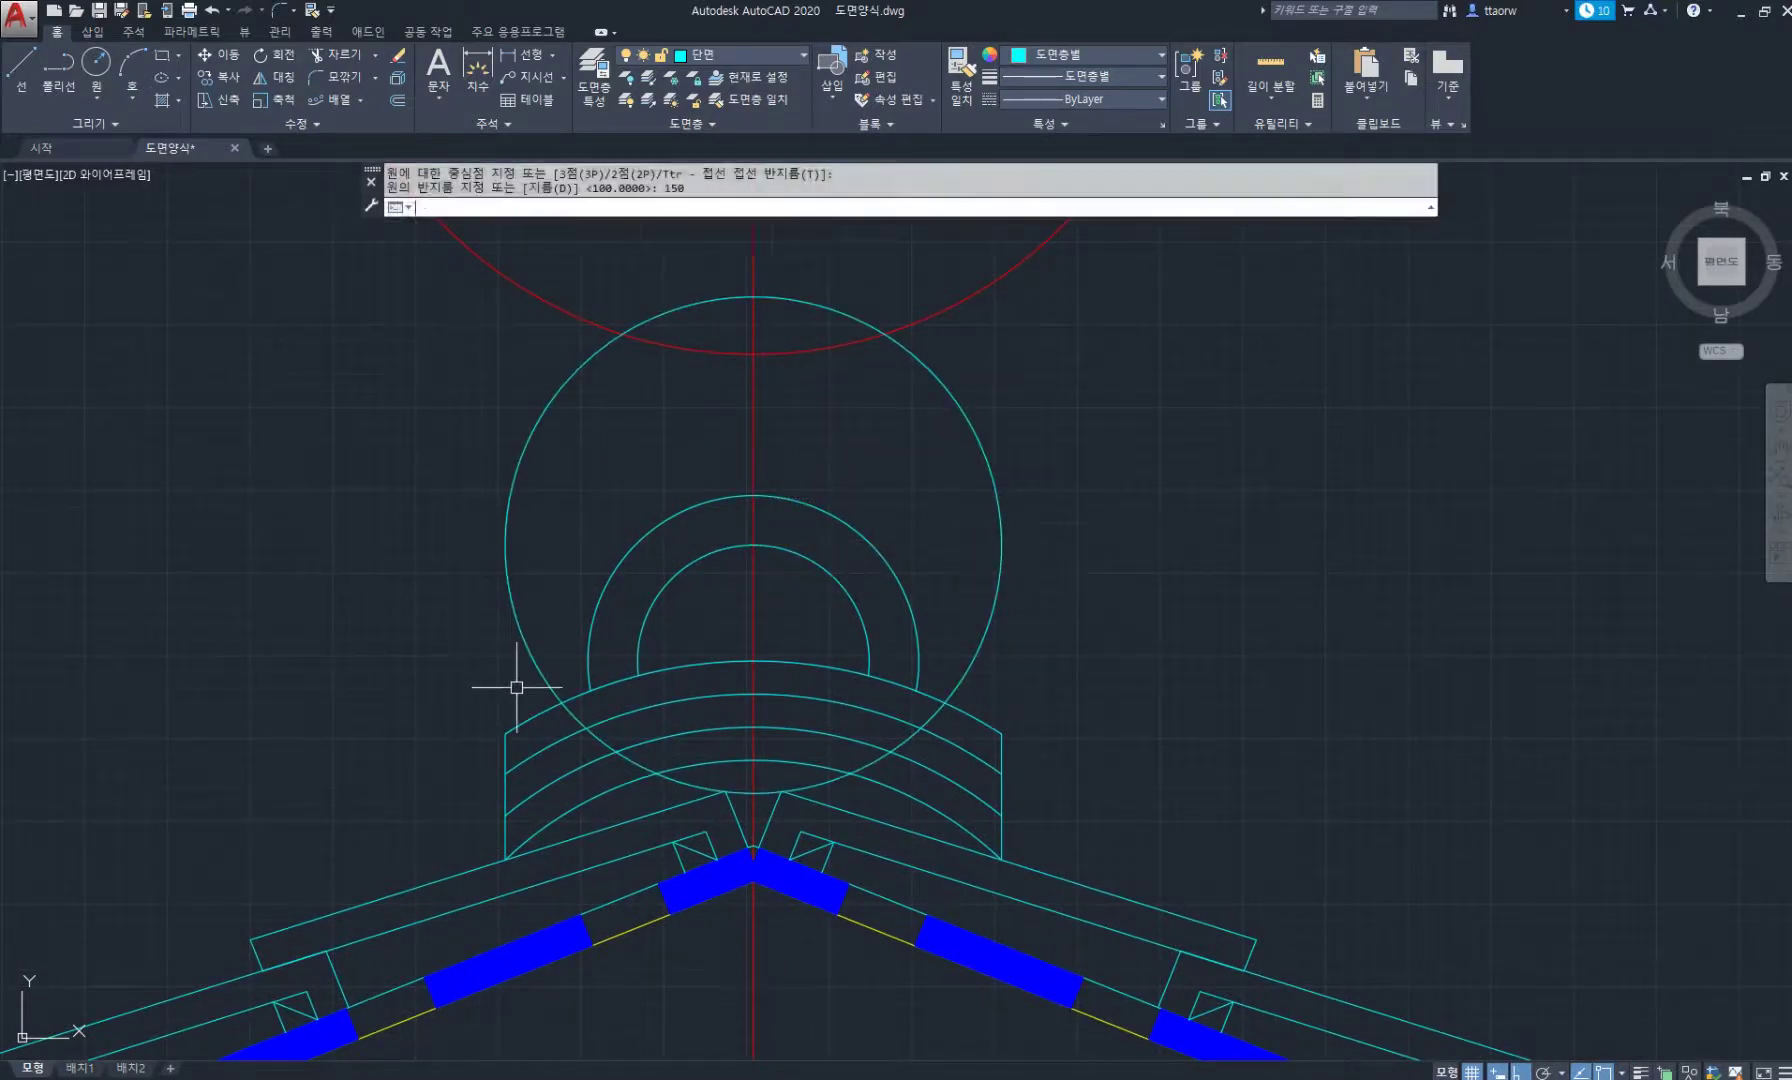
{"action": "left_click", "coordinate": [504, 733]}
{"action": "type", "text": "100"}
{"action": "key", "text": "Return"}
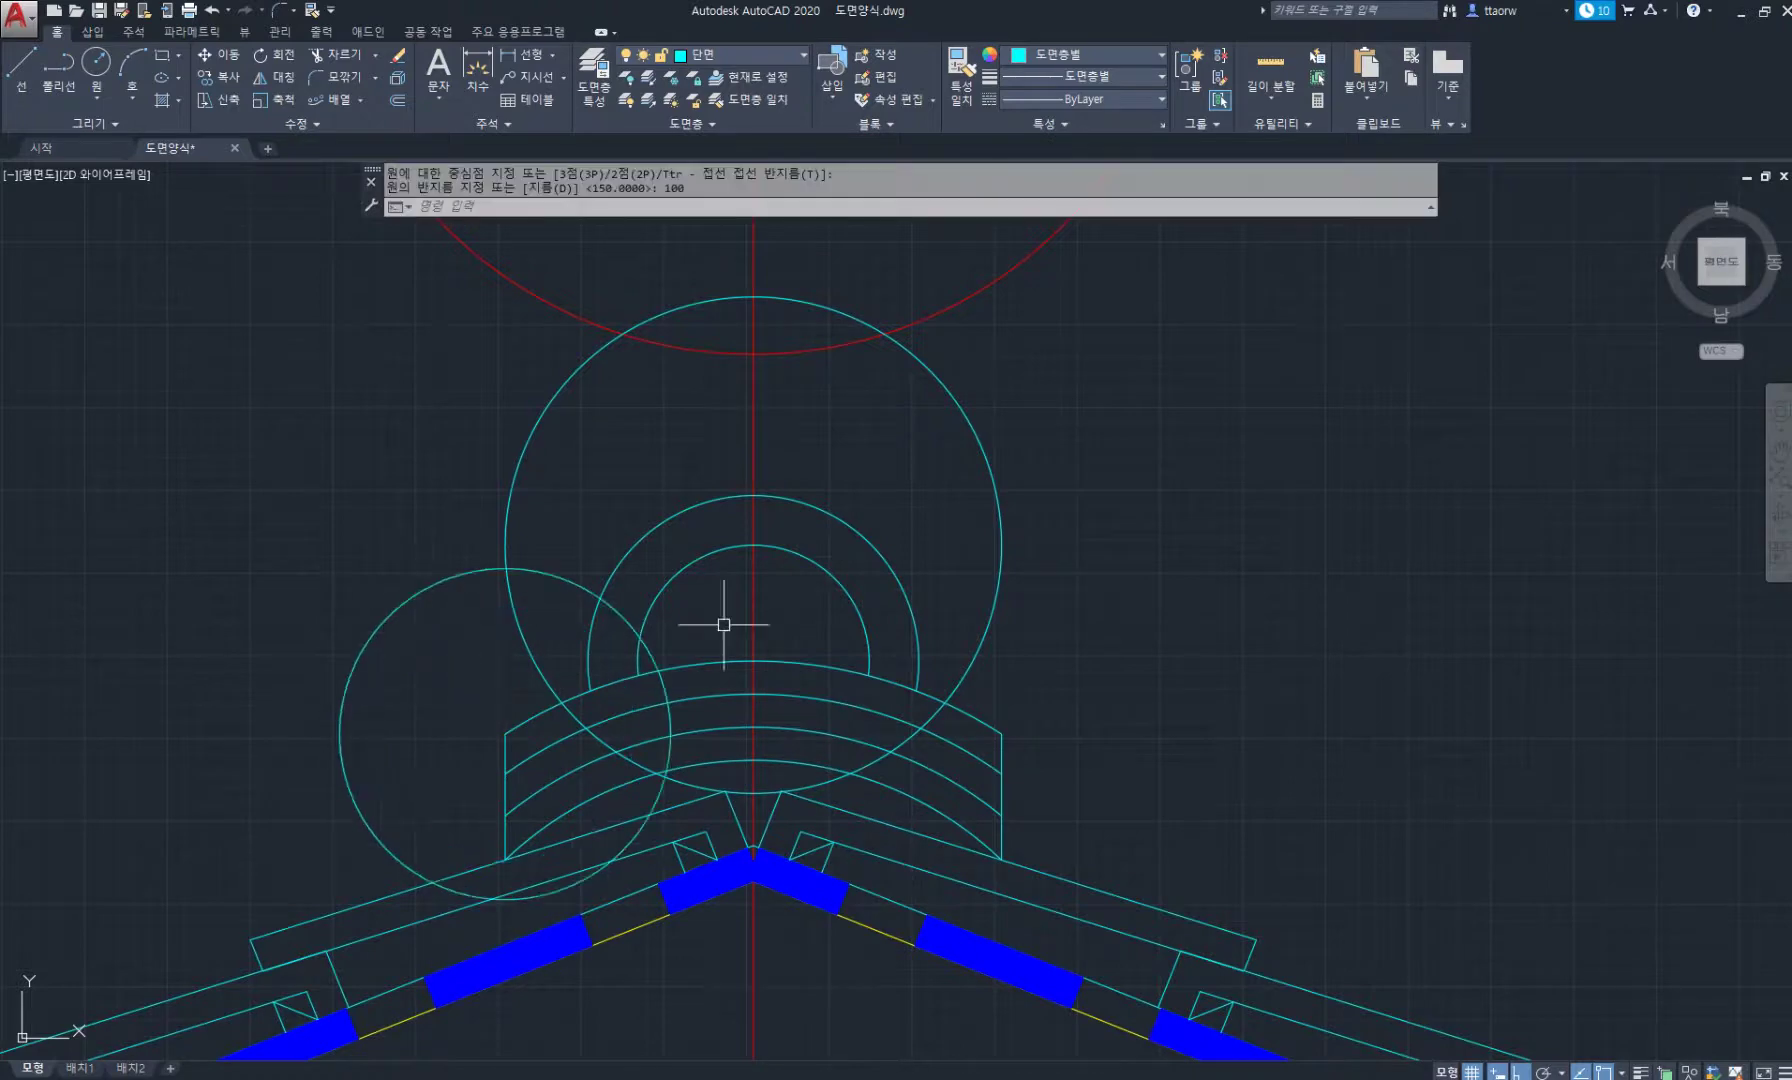
{"action": "key", "text": "Return"}
{"action": "left_click", "coordinate": [1001, 733]}
{"action": "key", "text": "Return"}
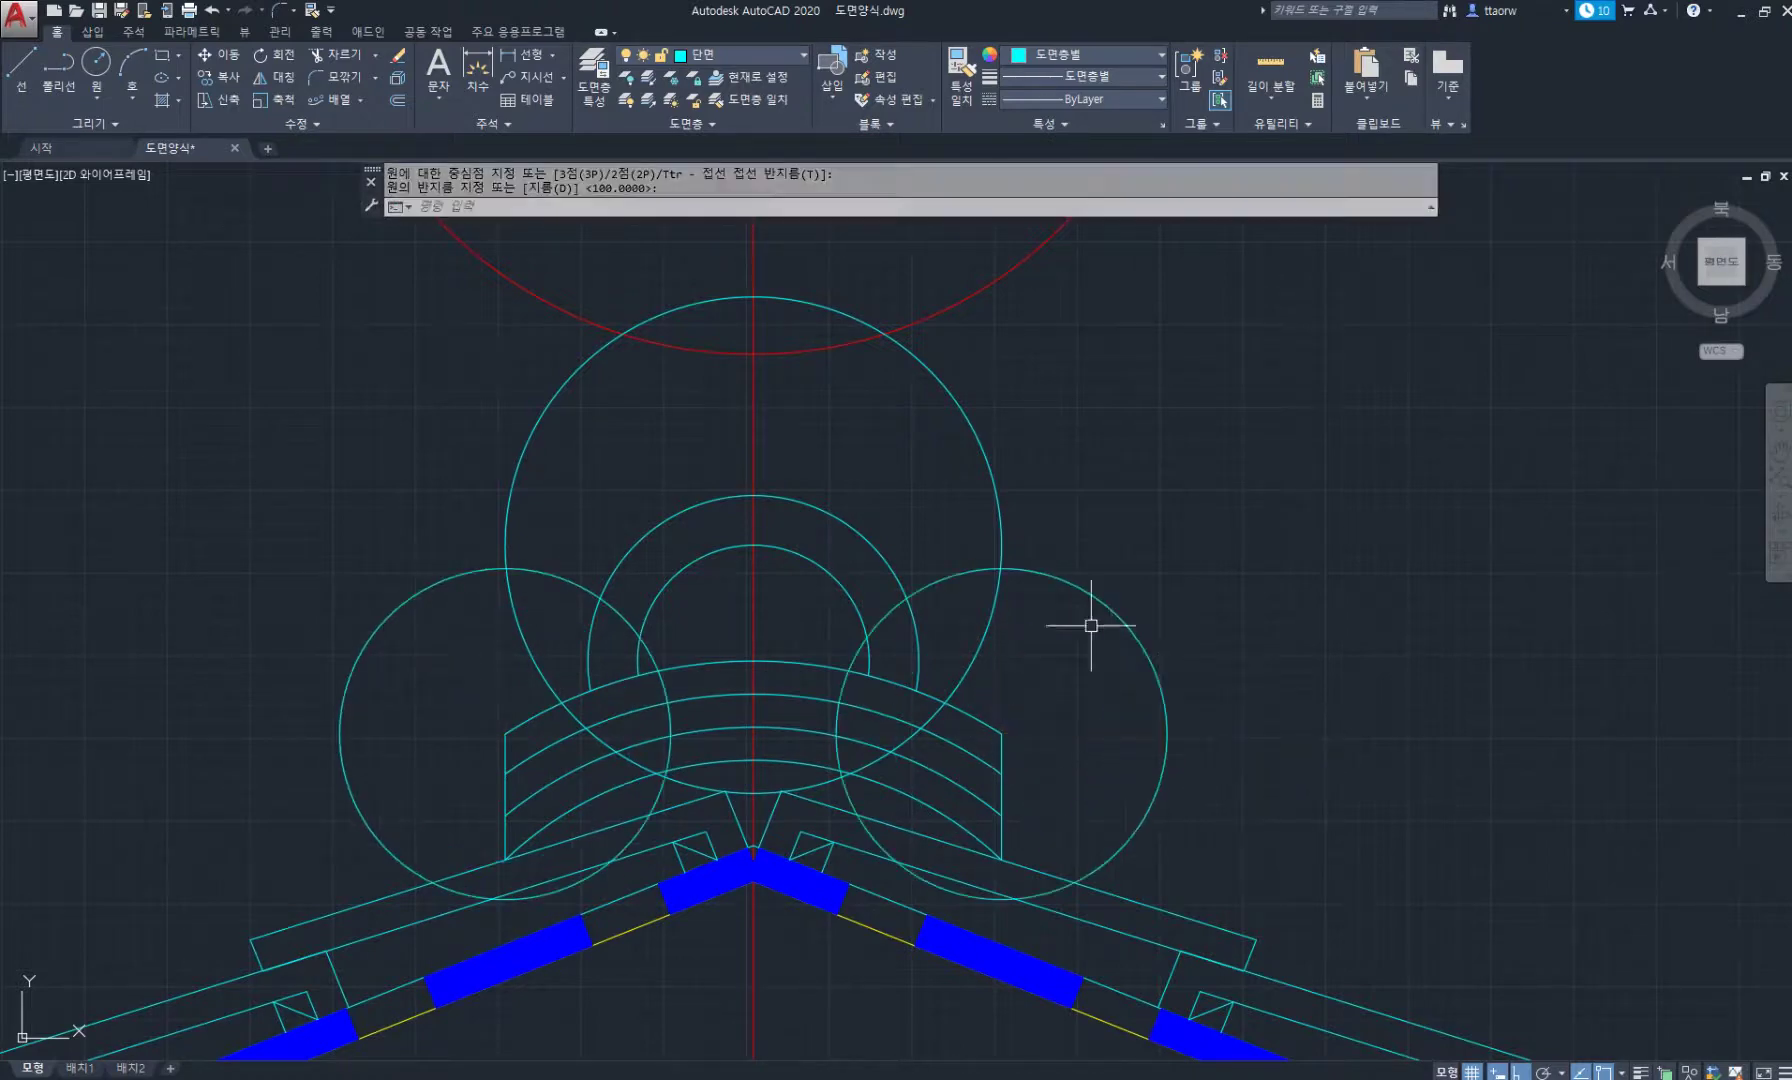
Delete the large red centreline circle above the ridge.
{"action": "scroll", "coordinate": [935, 445], "scroll_direction": "down", "scroll_amount": 3}
{"action": "left_click", "coordinate": [1130, 480]}
{"action": "left_click", "coordinate": [980, 384]}
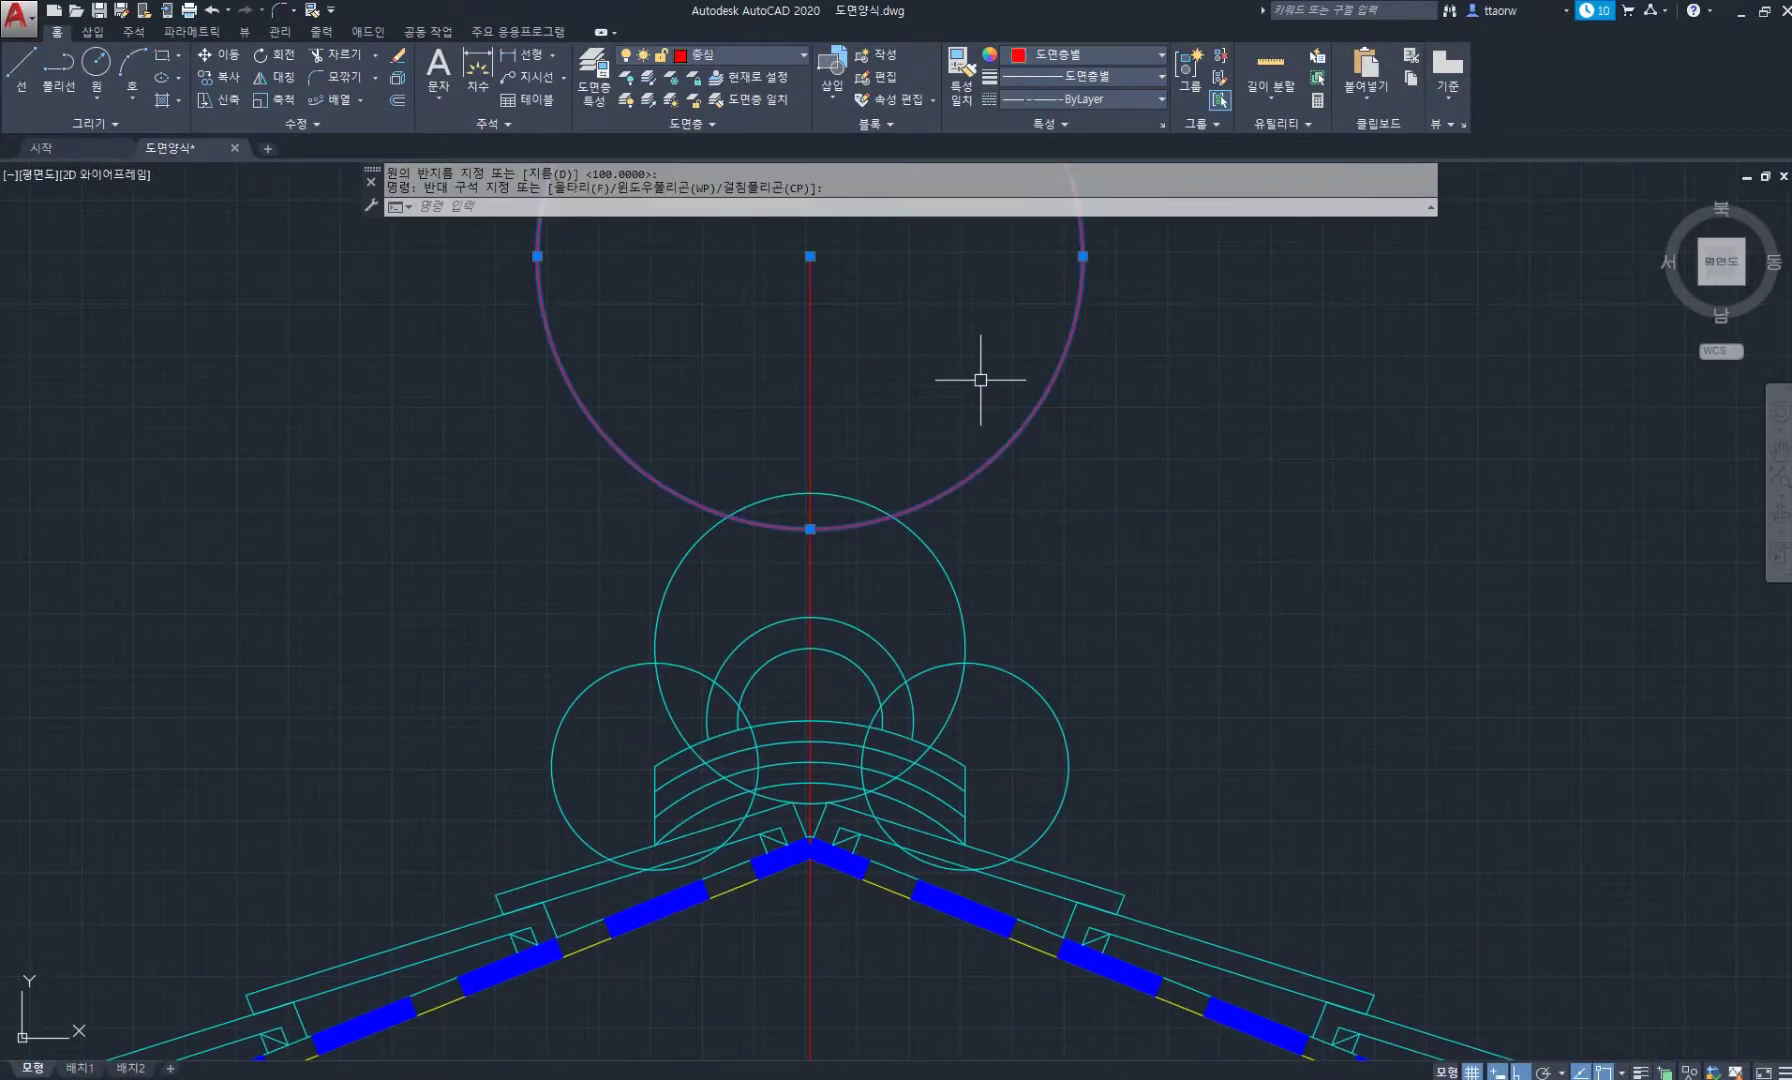
{"action": "key", "text": "Delete"}
Trim the overlapping inner parts and lower ends of the three large circles to form a cloud-shaped outline around the ridge.
{"action": "middle_click_drag", "start_coordinate": [912, 473], "coordinate": [905, 412]}
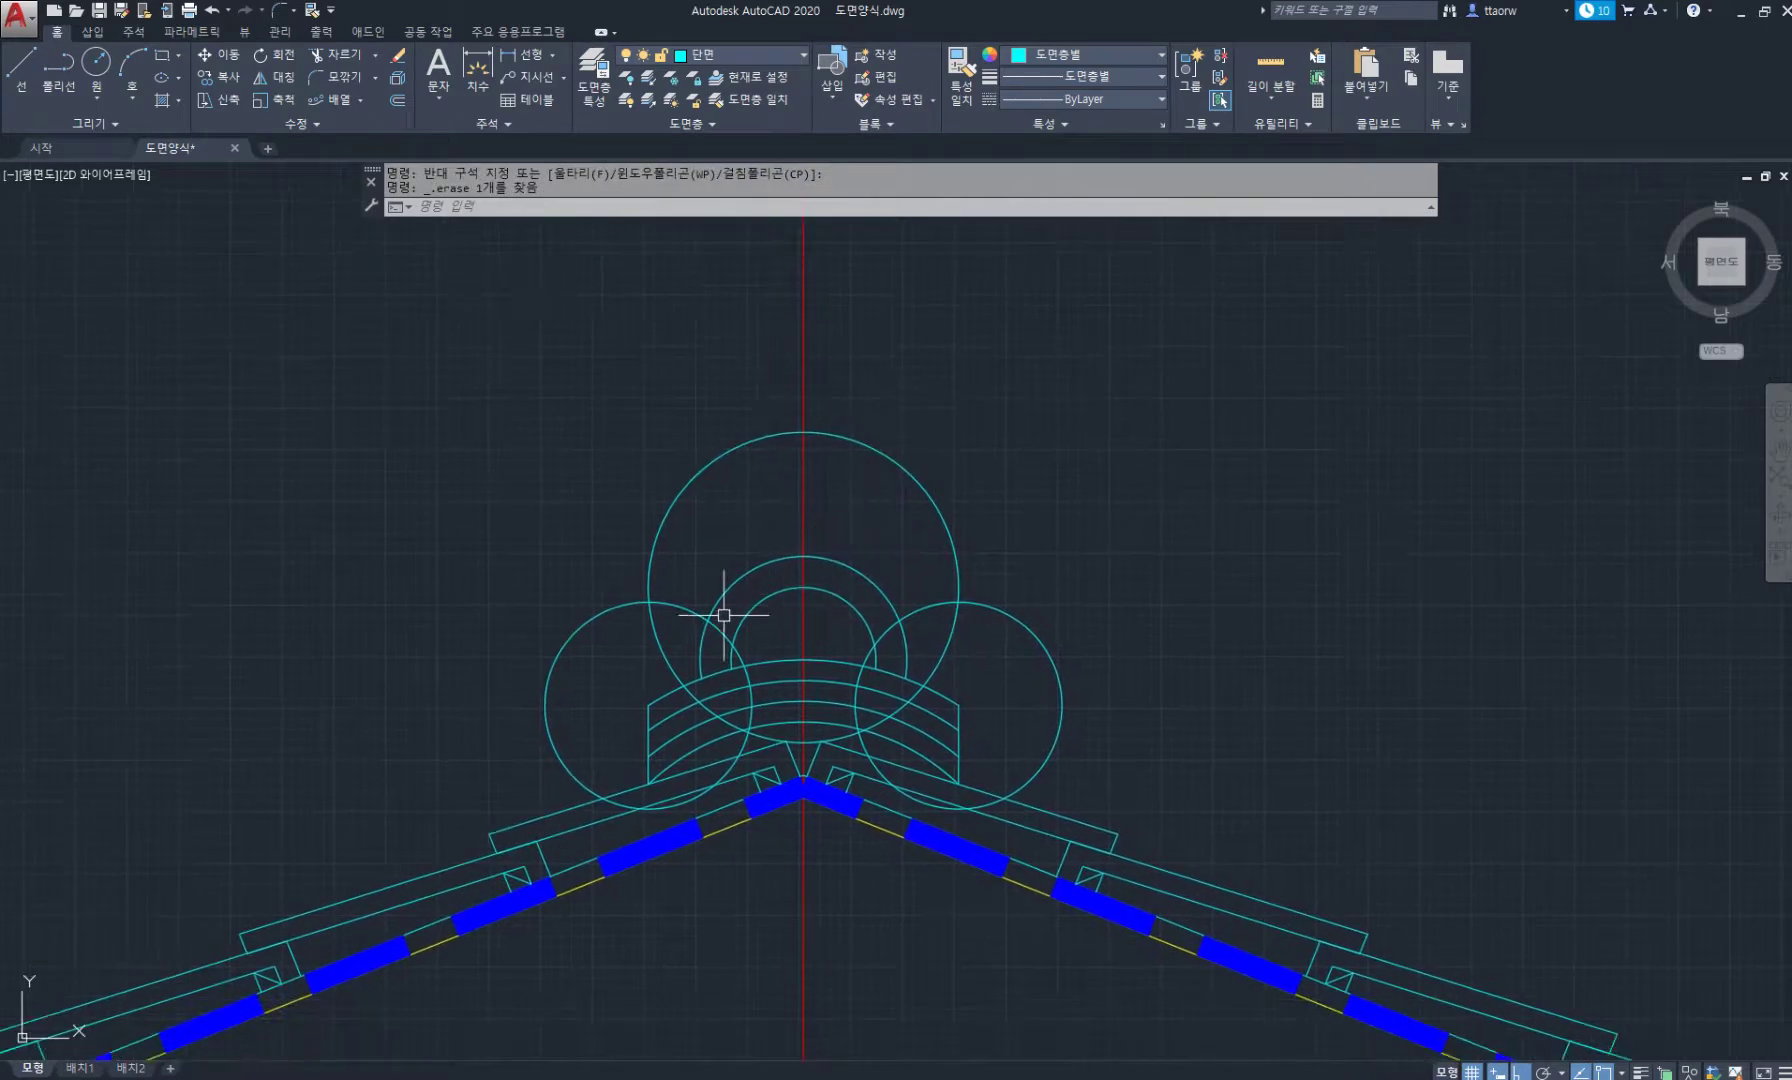
{"action": "key", "text": "Return"}
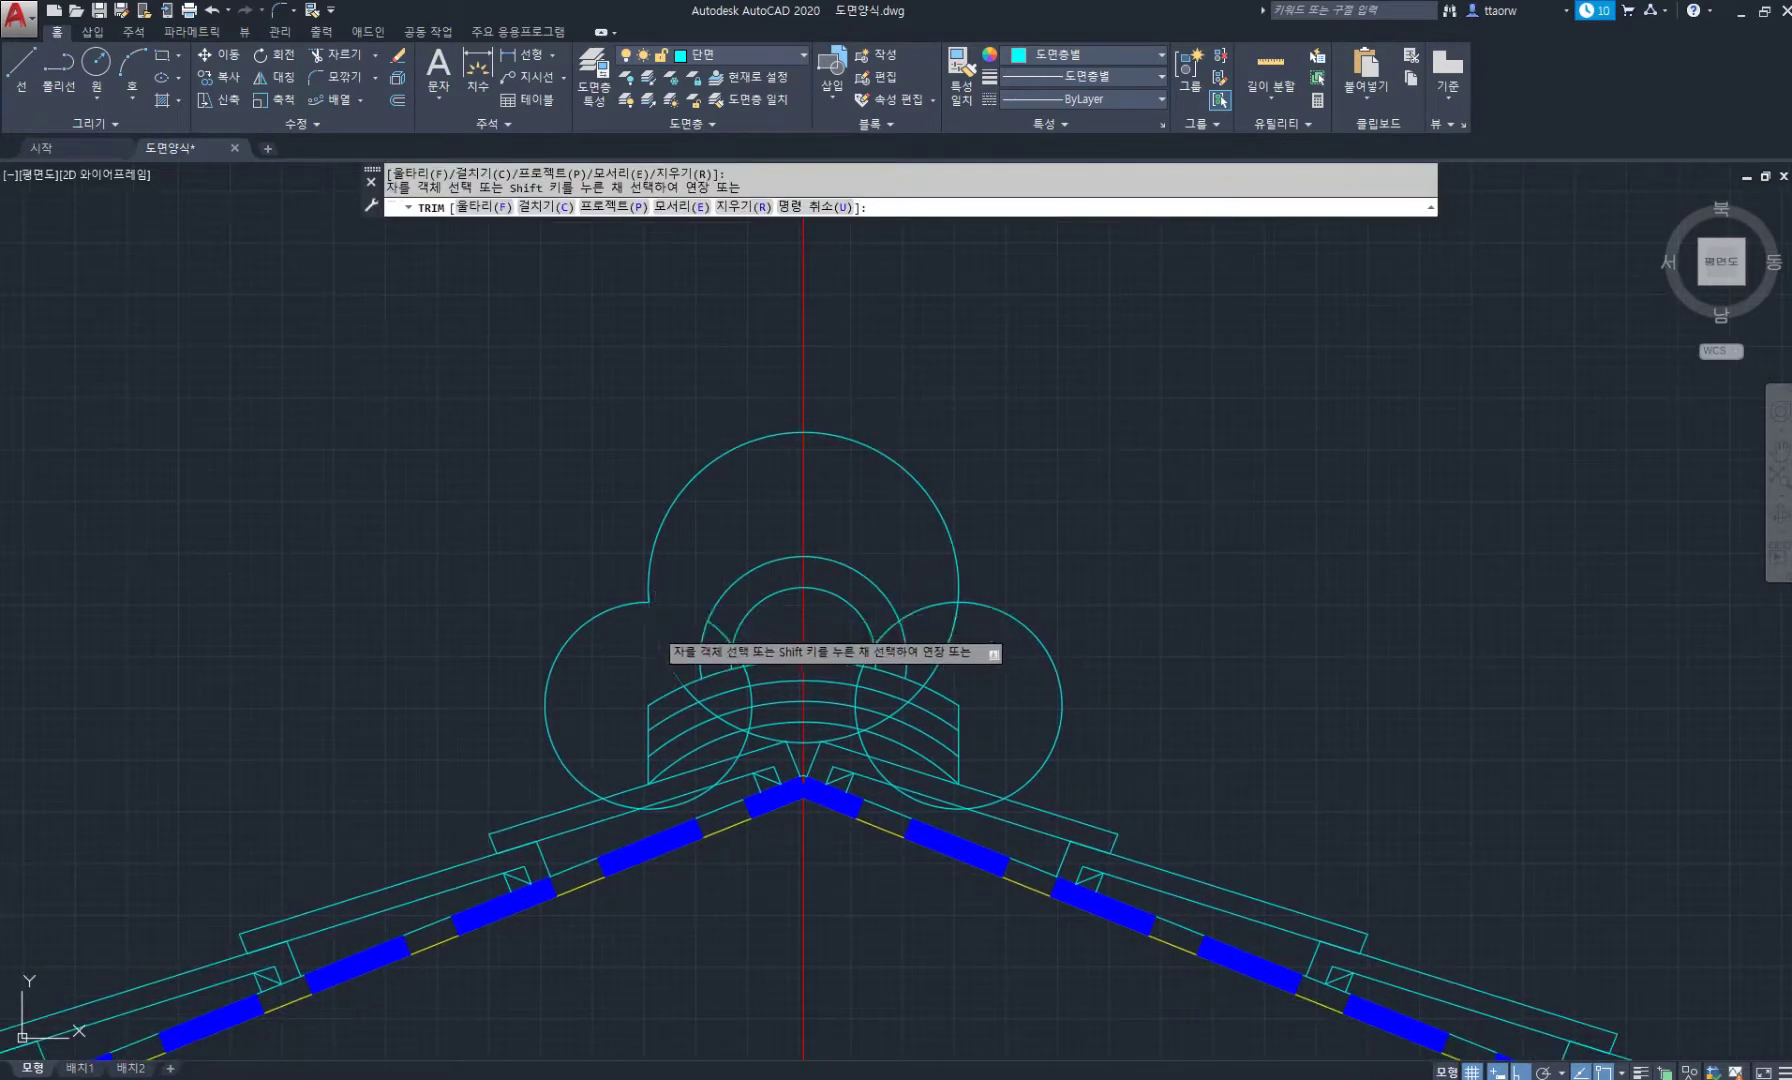
{"action": "scroll", "coordinate": [648, 784], "scroll_direction": "up", "scroll_amount": 2}
{"action": "scroll", "coordinate": [568, 832], "scroll_direction": "up", "scroll_amount": 2}
{"action": "scroll", "coordinate": [1028, 652], "scroll_direction": "down", "scroll_amount": 3}
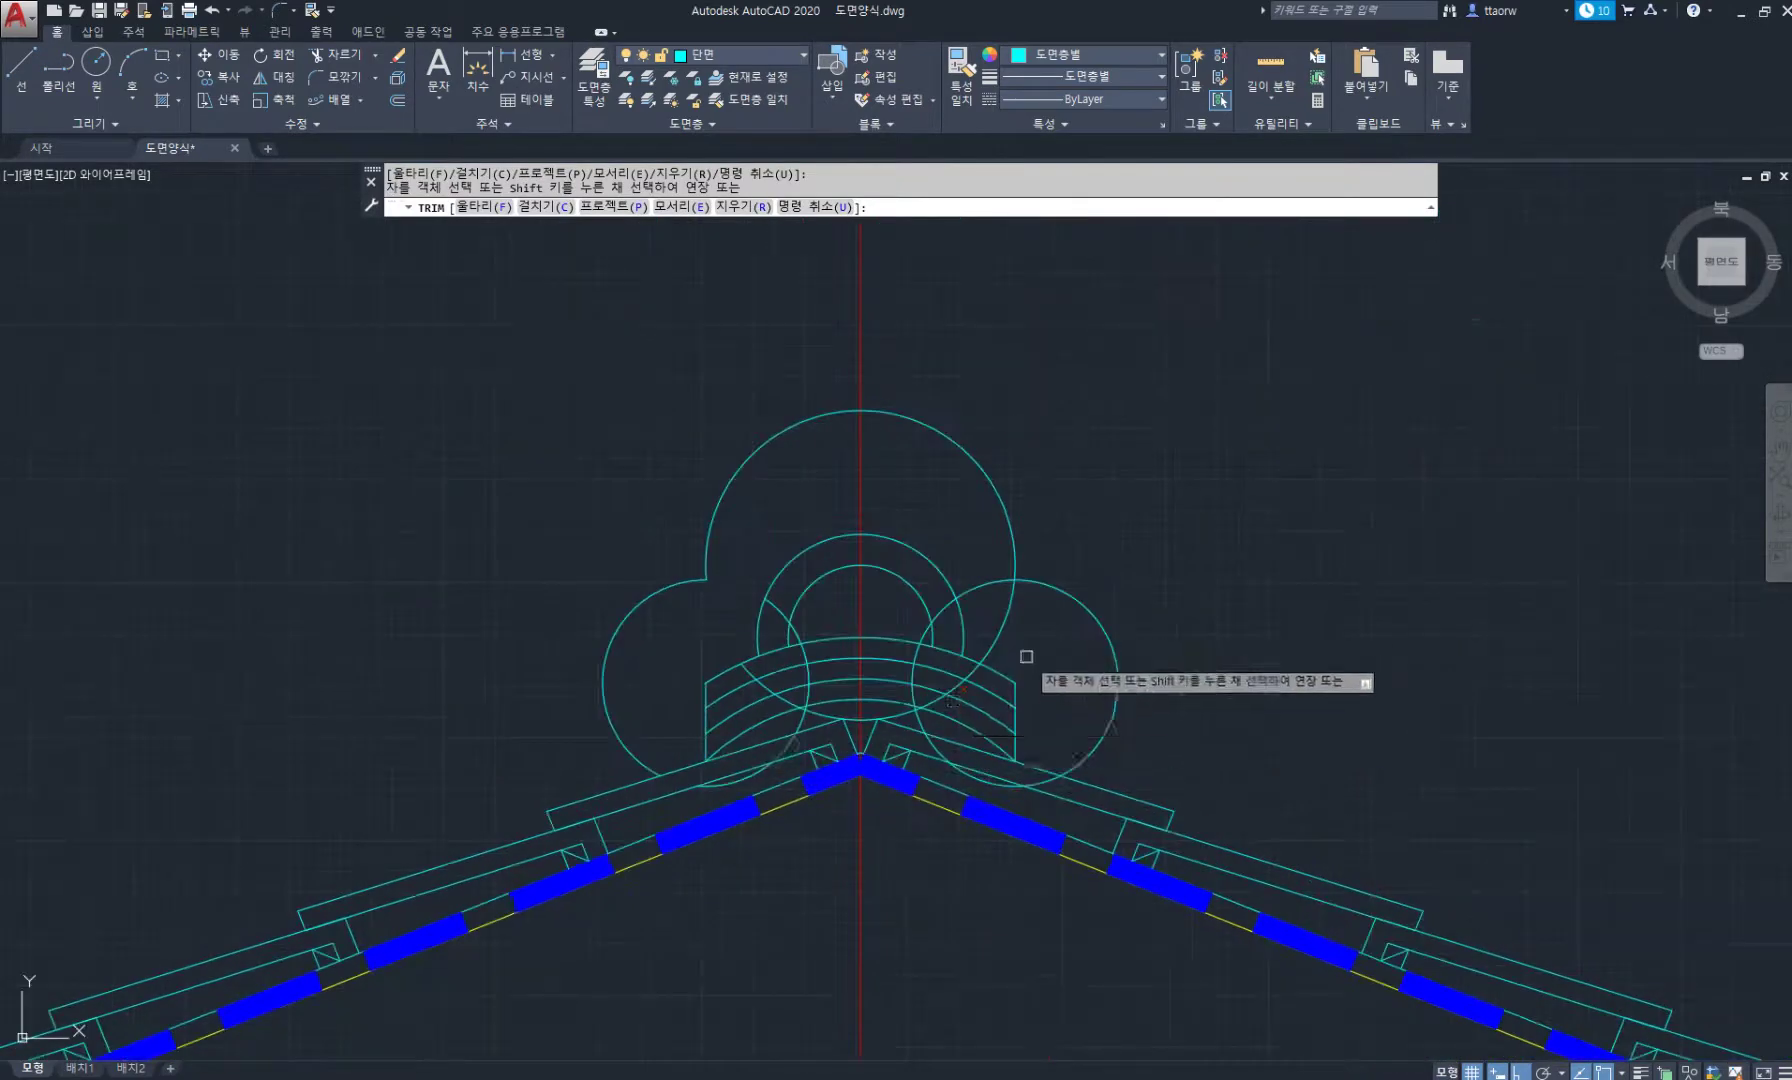
{"action": "scroll", "coordinate": [1015, 578], "scroll_direction": "up", "scroll_amount": 3}
{"action": "left_click", "coordinate": [1015, 578]}
{"action": "left_click", "coordinate": [948, 502]}
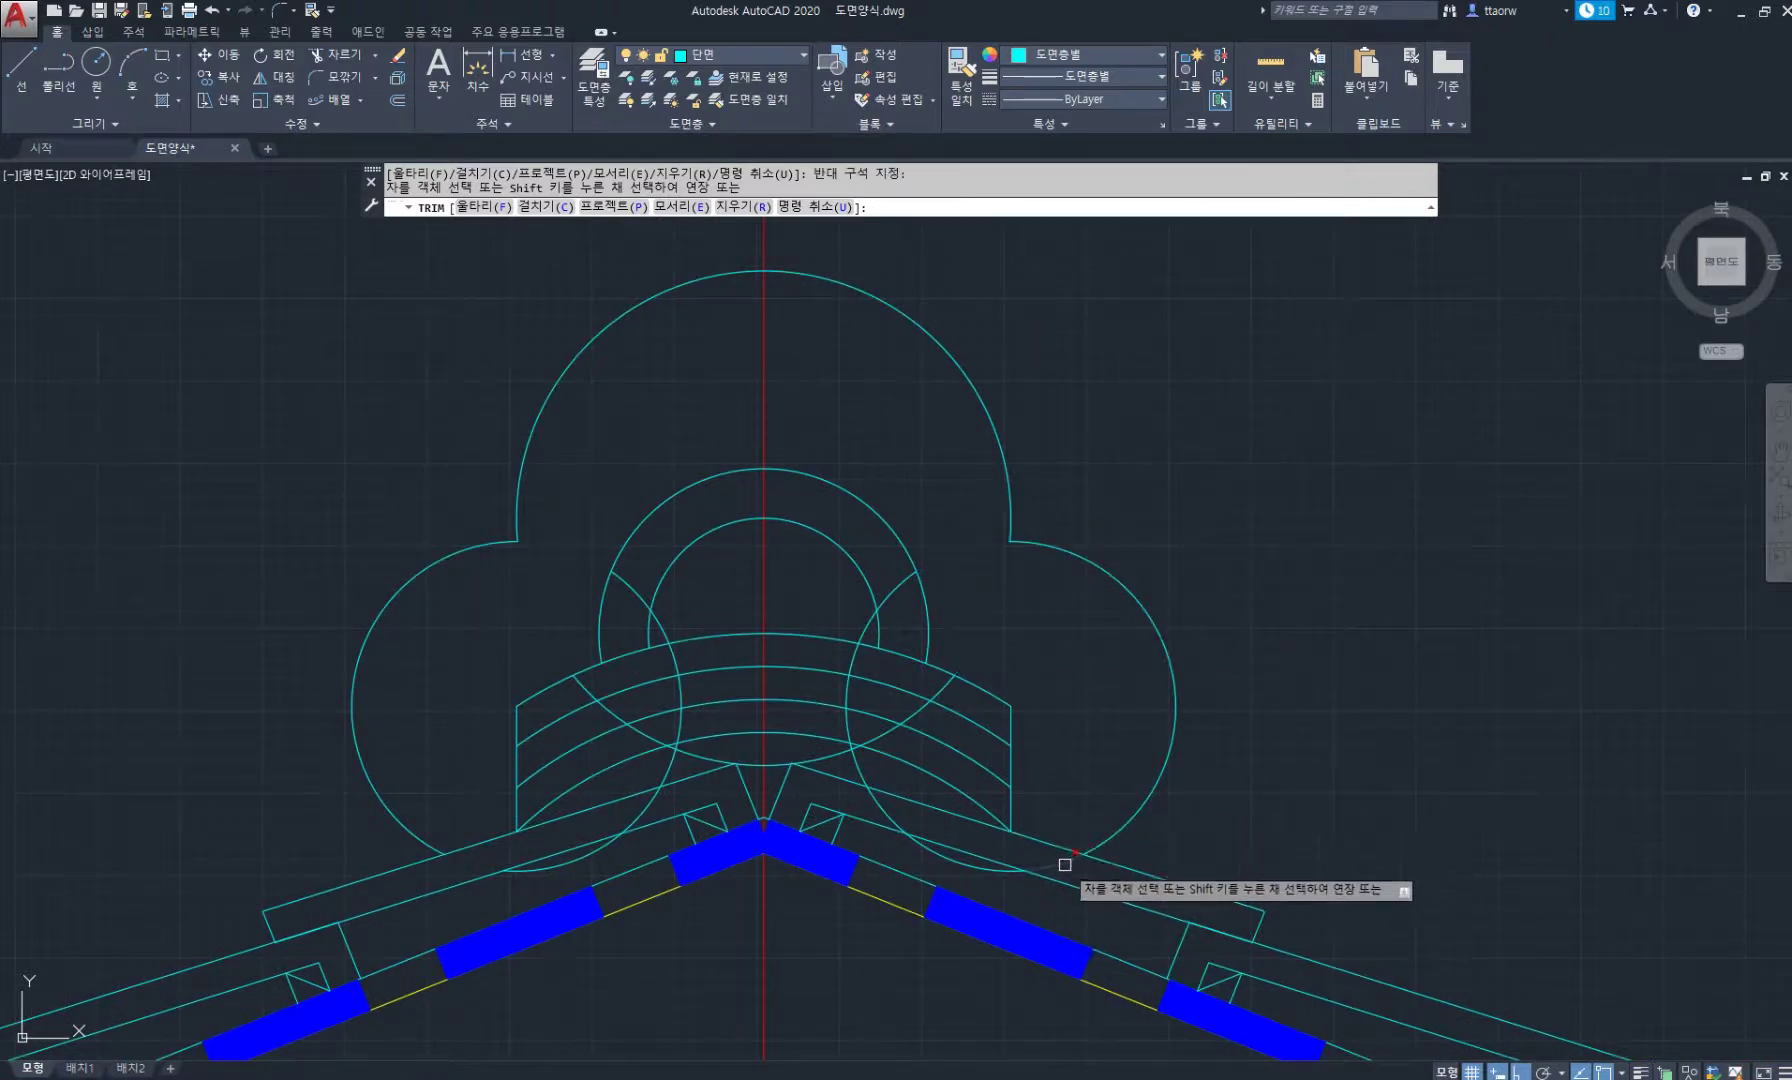
{"action": "middle_click_drag", "start_coordinate": [1070, 655], "coordinate": [1008, 612]}
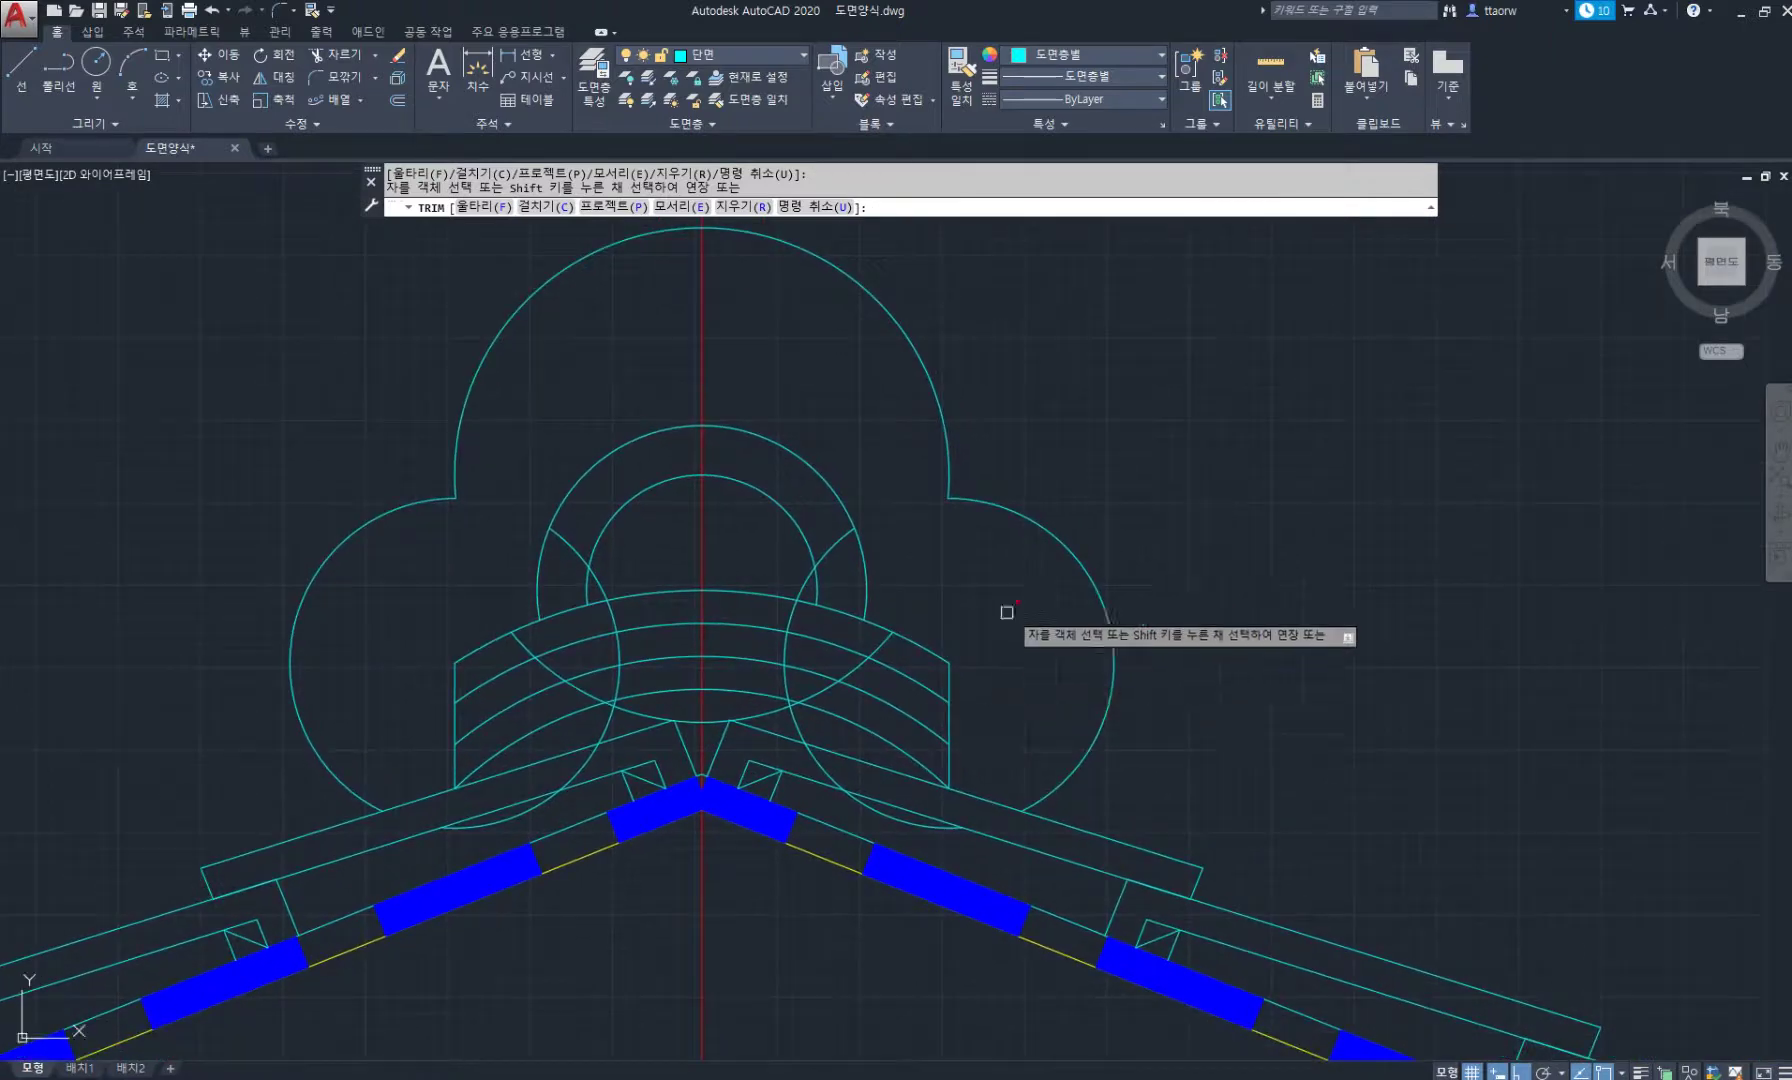
Erase the leftover circle arcs crossing the ridge cap and tile stack using Trim's erase option.
{"action": "left_click", "coordinate": [748, 207]}
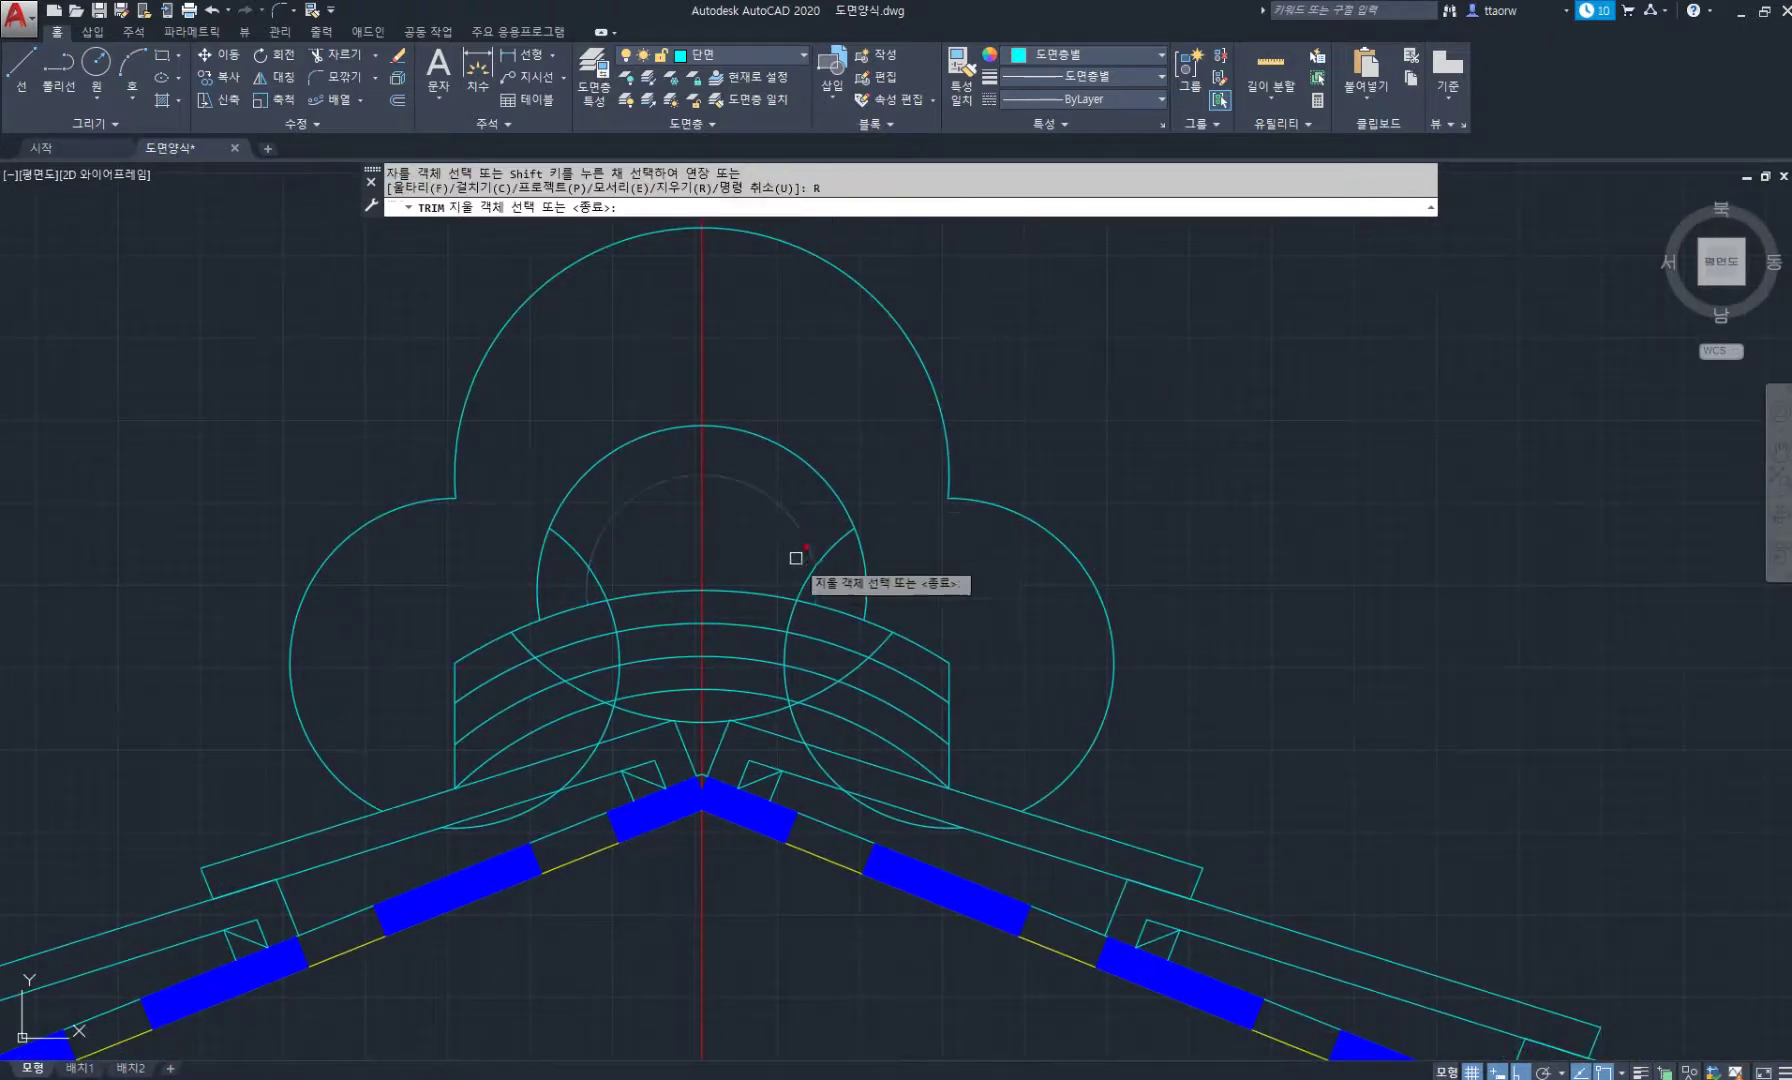
{"action": "left_click", "coordinate": [886, 648]}
{"action": "key", "text": "space"}
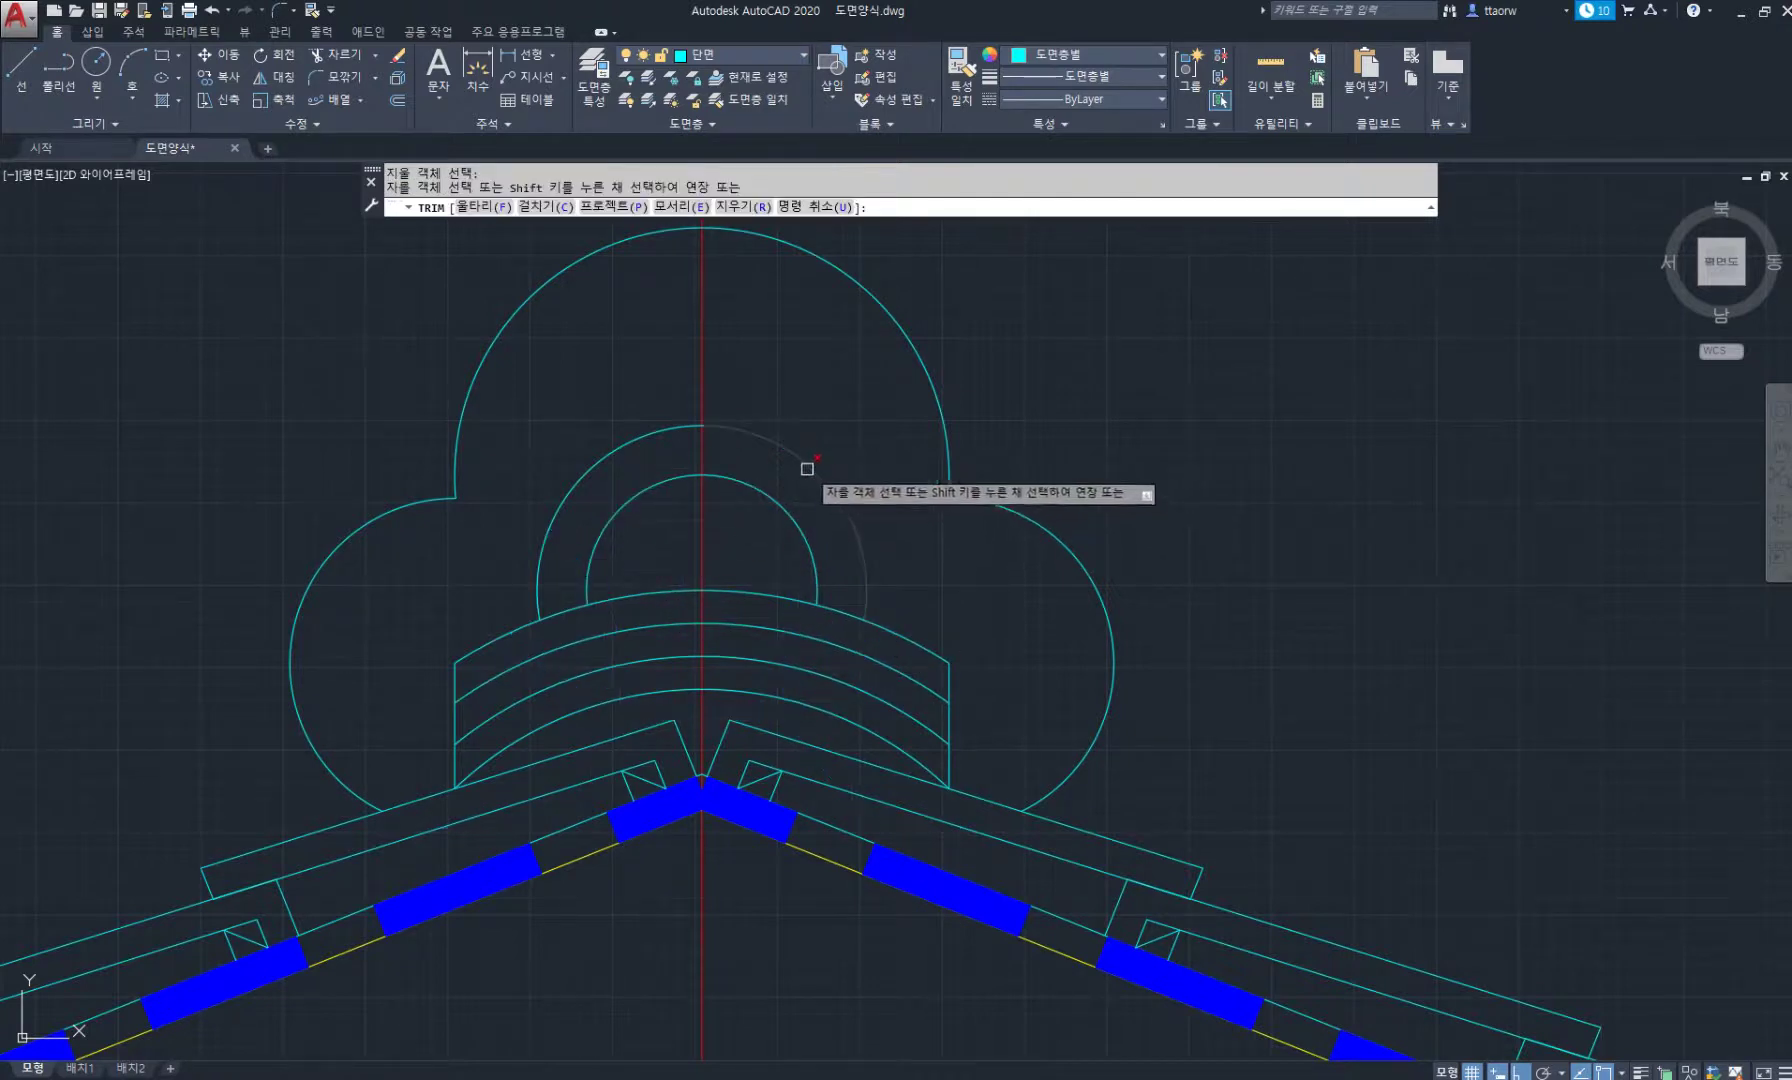
{"action": "key", "text": "space"}
Move the three arcs of the cloud-shaped ridge outline to the dark blue layer.
{"action": "left_click", "coordinate": [1003, 411]}
{"action": "left_click", "coordinate": [928, 529]}
{"action": "left_click", "coordinate": [520, 570]}
{"action": "left_click", "coordinate": [300, 437]}
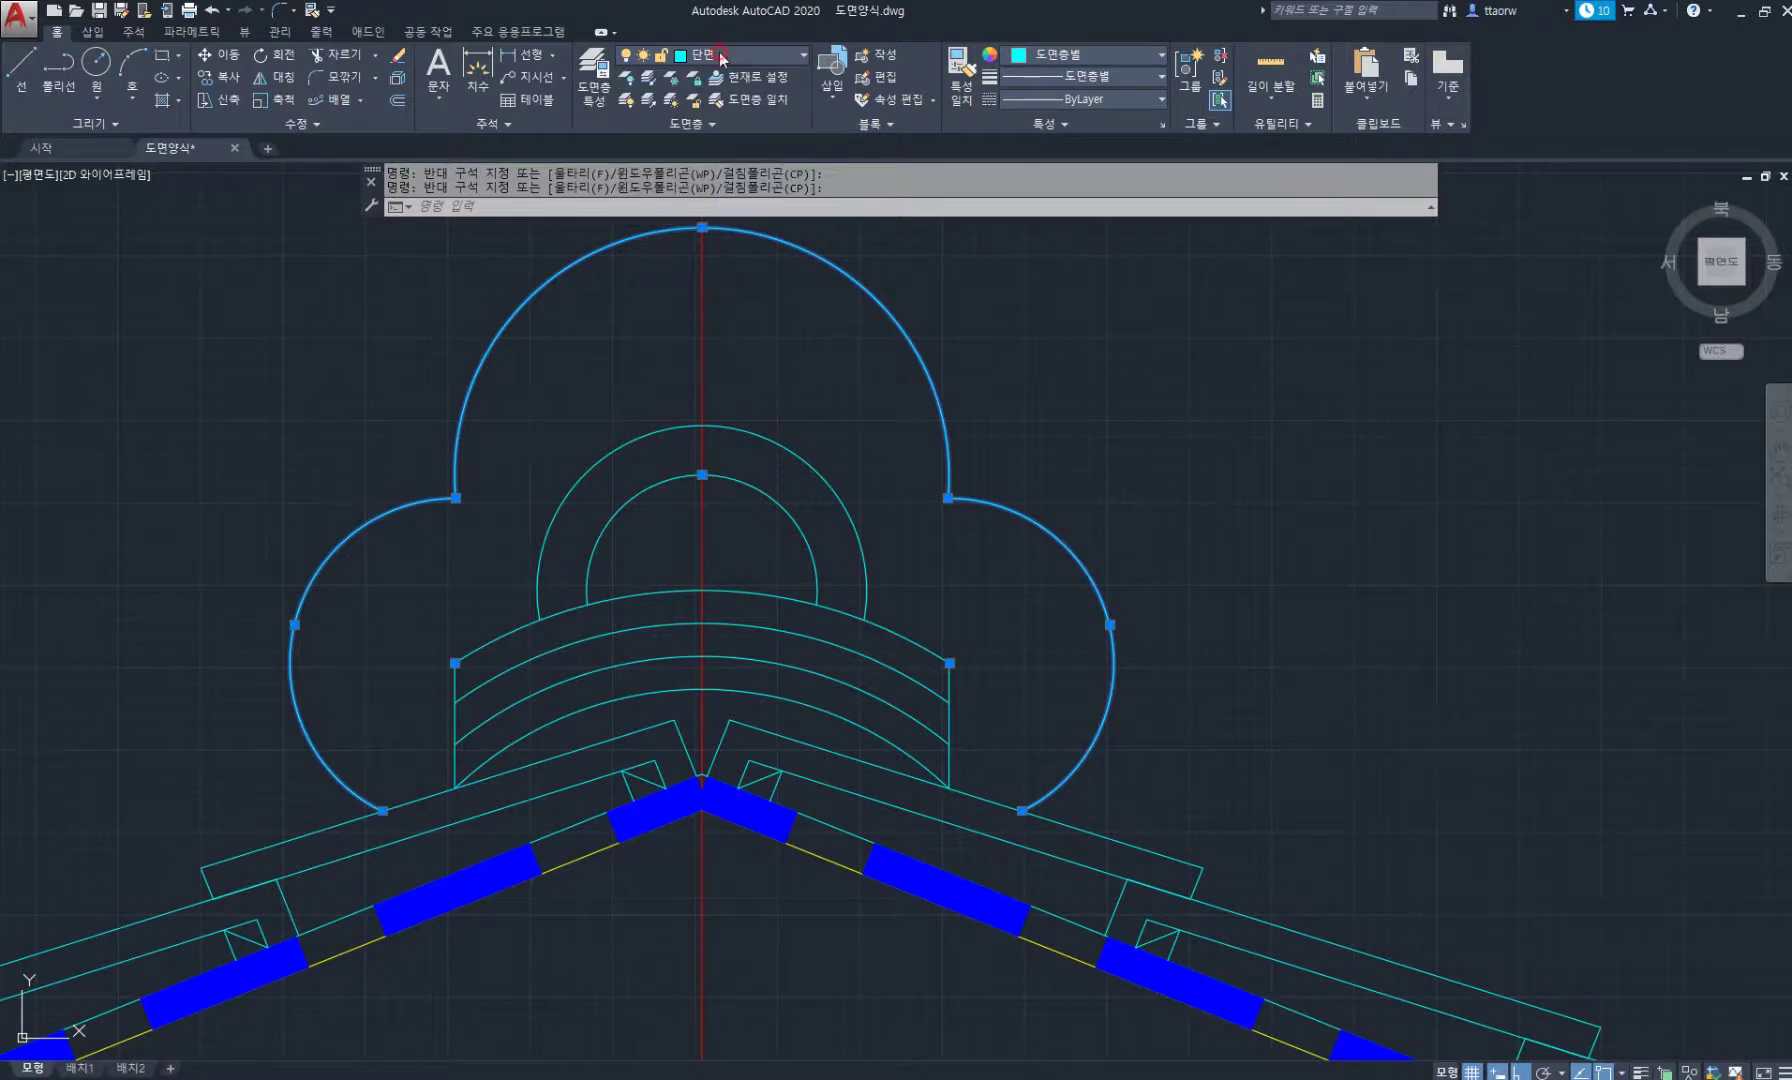
{"action": "left_click", "coordinate": [721, 57]}
{"action": "left_click", "coordinate": [712, 213]}
{"action": "key", "text": "Escape"}
{"action": "key", "text": "Escape"}
Draw the eave tile's turned-down end from its outer upper corner: 50 down, 20 inward, then up past the tile's underside.
{"action": "scroll", "coordinate": [980, 421], "scroll_direction": "down", "scroll_amount": 8}
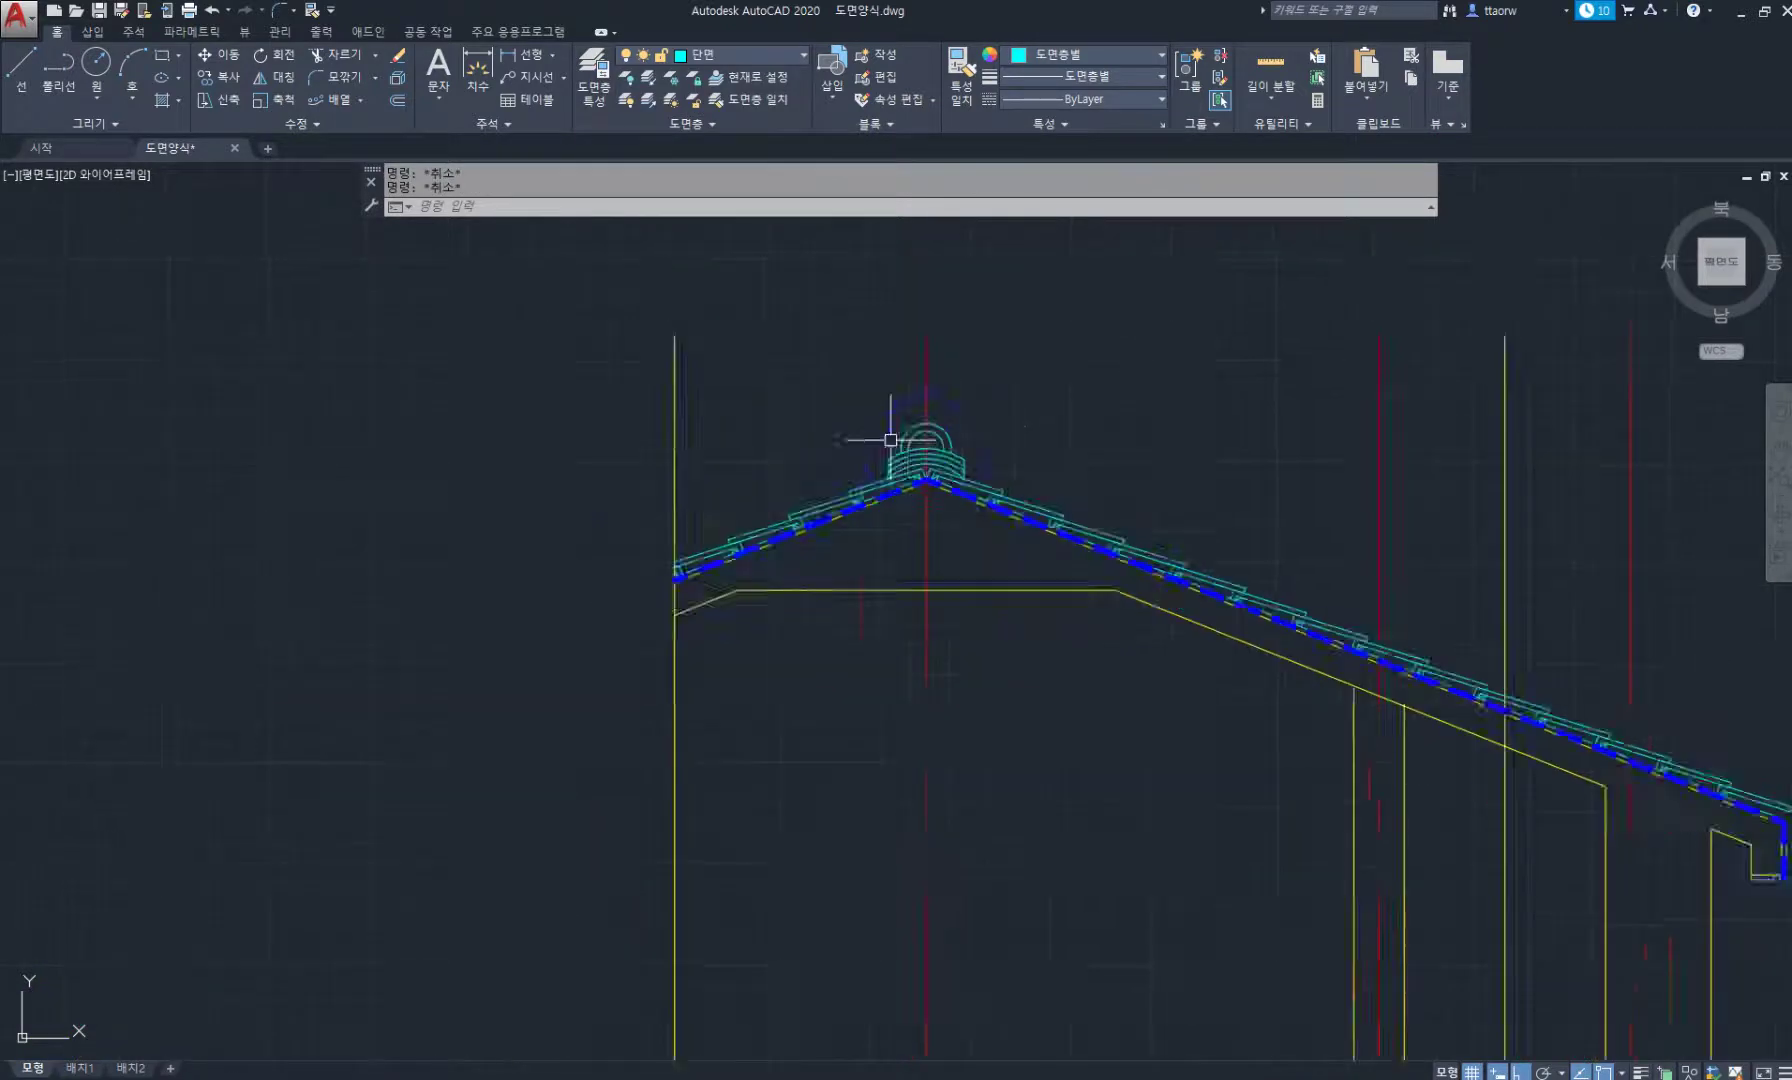
{"action": "scroll", "coordinate": [890, 440], "scroll_direction": "down", "scroll_amount": 2}
{"action": "middle_click_drag", "start_coordinate": [1000, 508], "coordinate": [416, 430]}
{"action": "scroll", "coordinate": [812, 572], "scroll_direction": "up", "scroll_amount": 8}
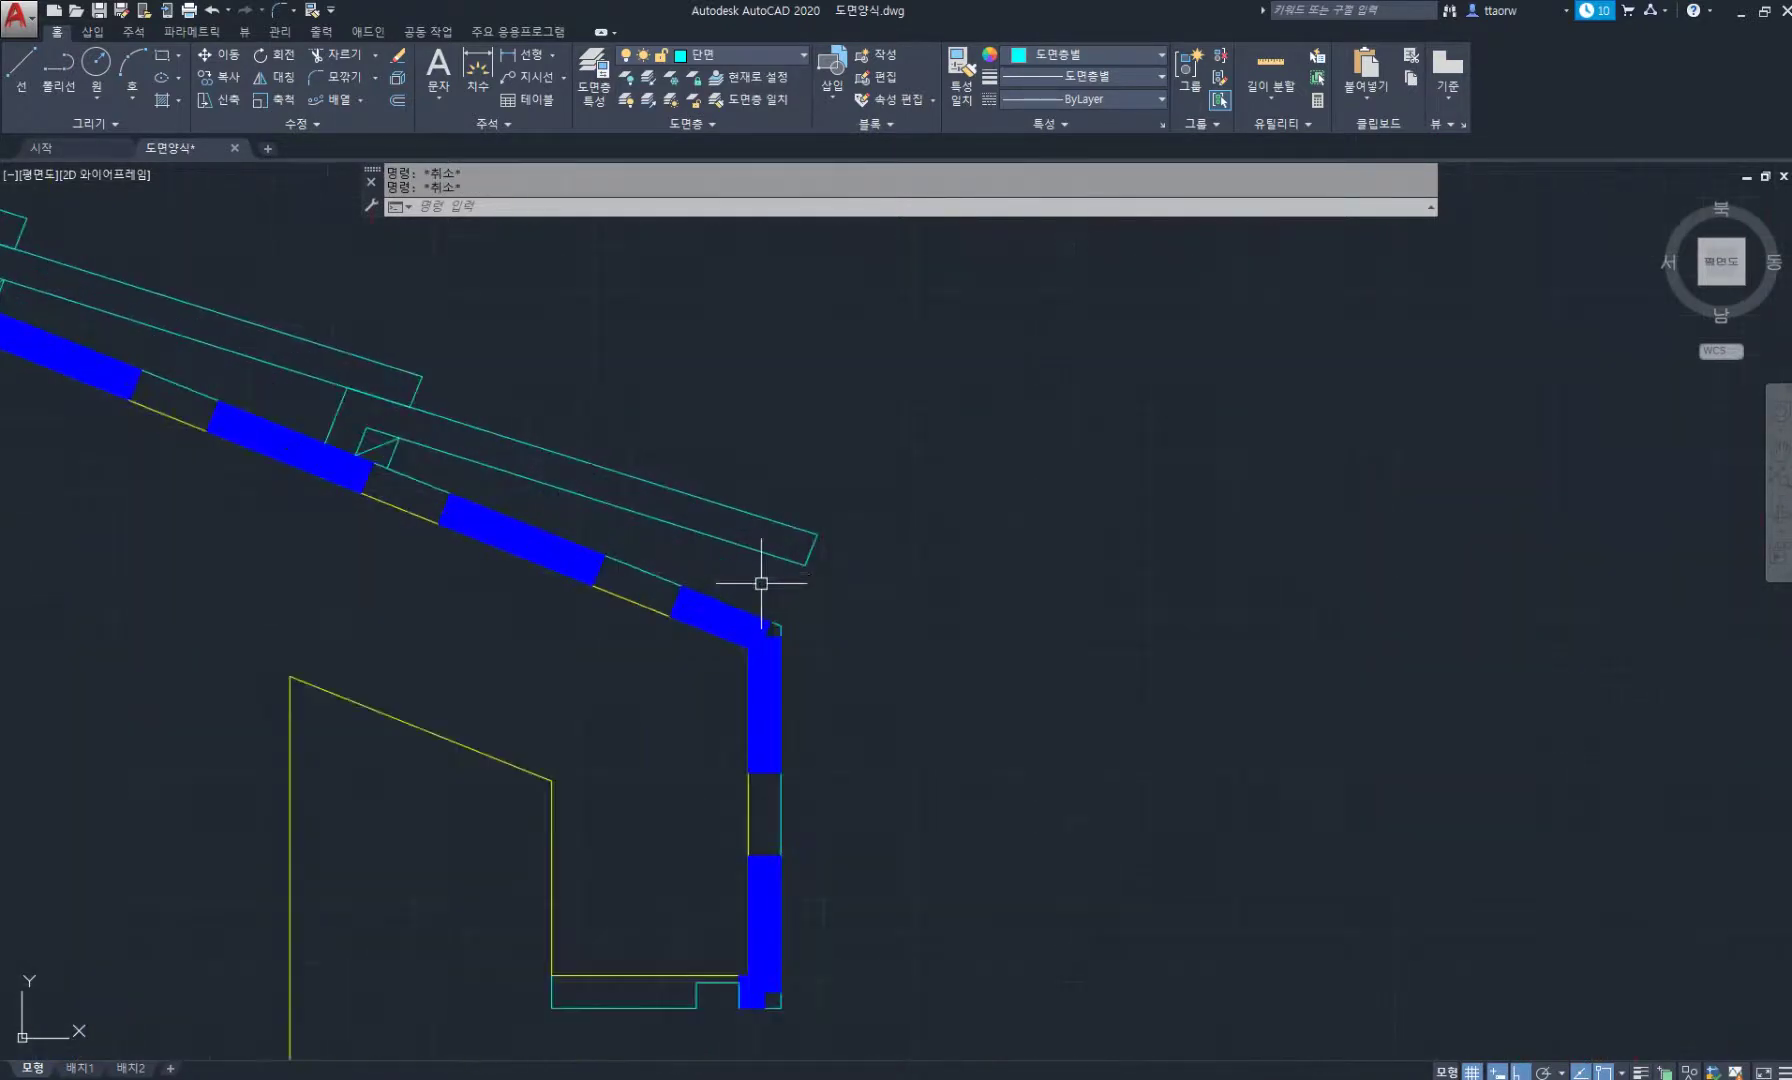
{"action": "key", "text": "Return"}
{"action": "scroll", "coordinate": [815, 495], "scroll_direction": "up", "scroll_amount": 1}
{"action": "left_click", "coordinate": [811, 512]}
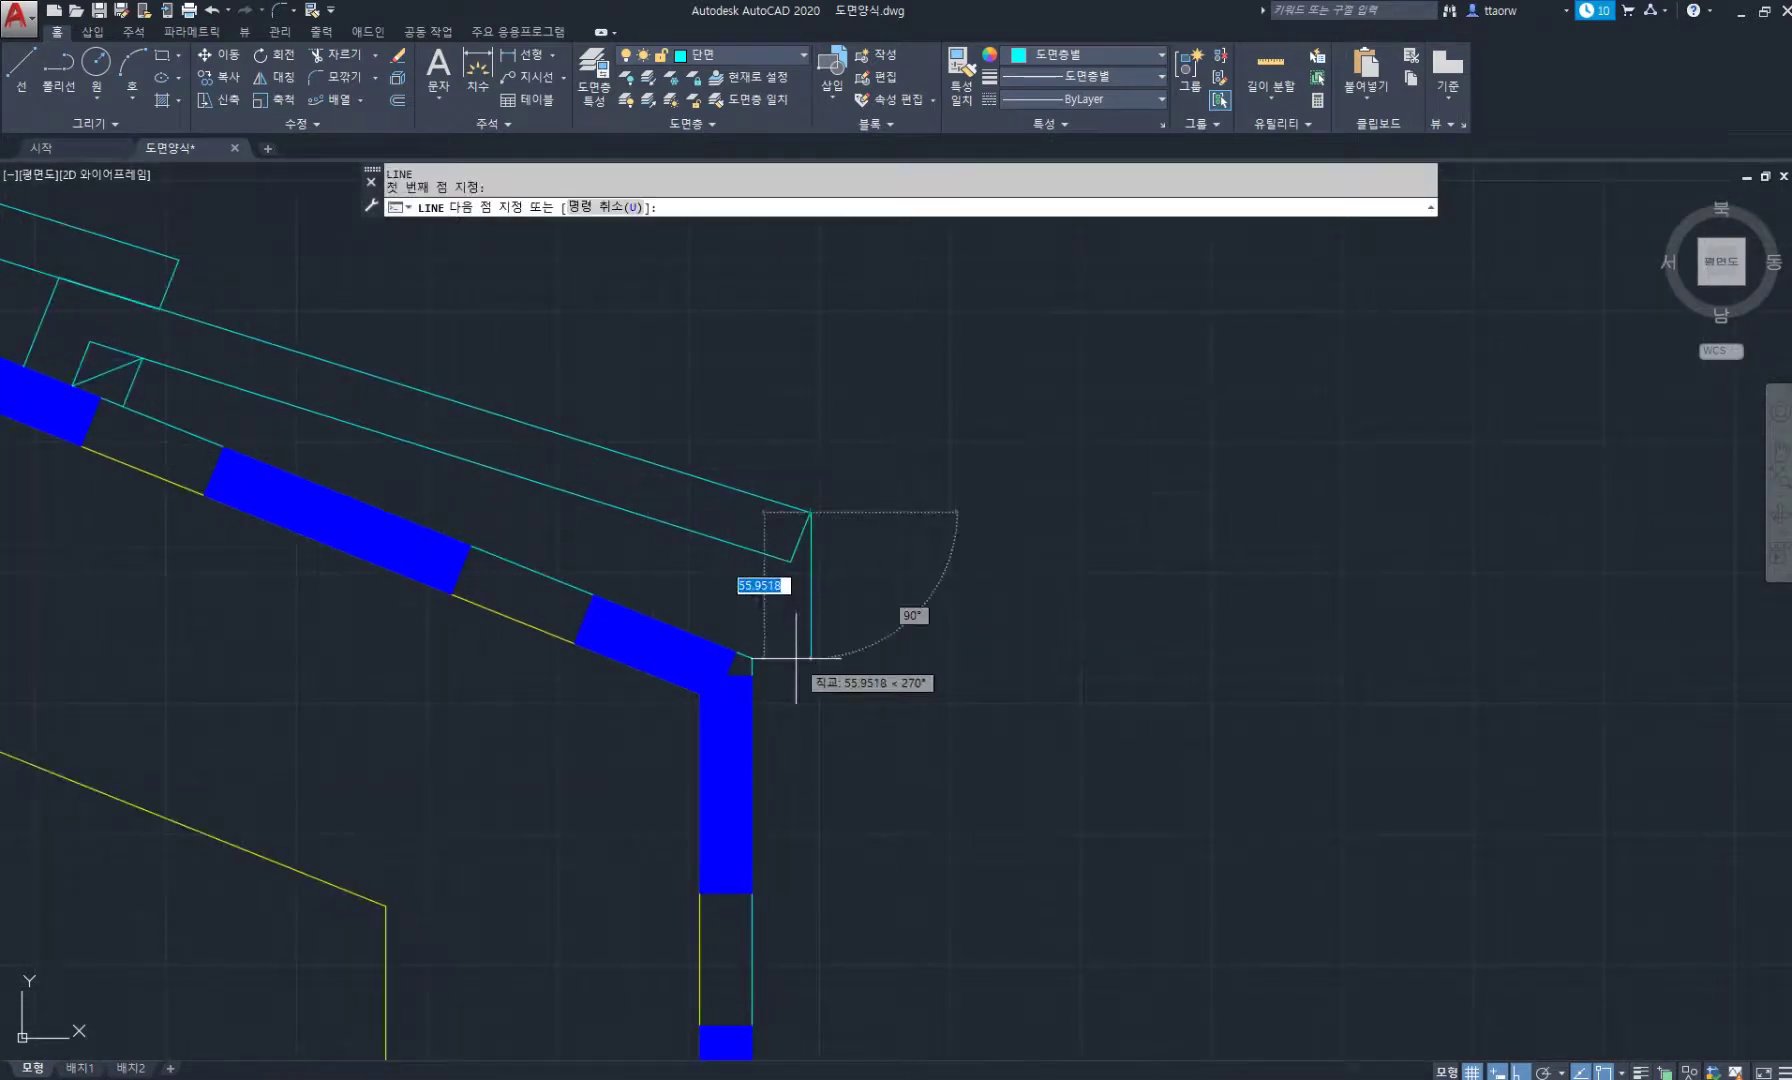
{"action": "type", "text": "50"}
{"action": "key", "text": "Return"}
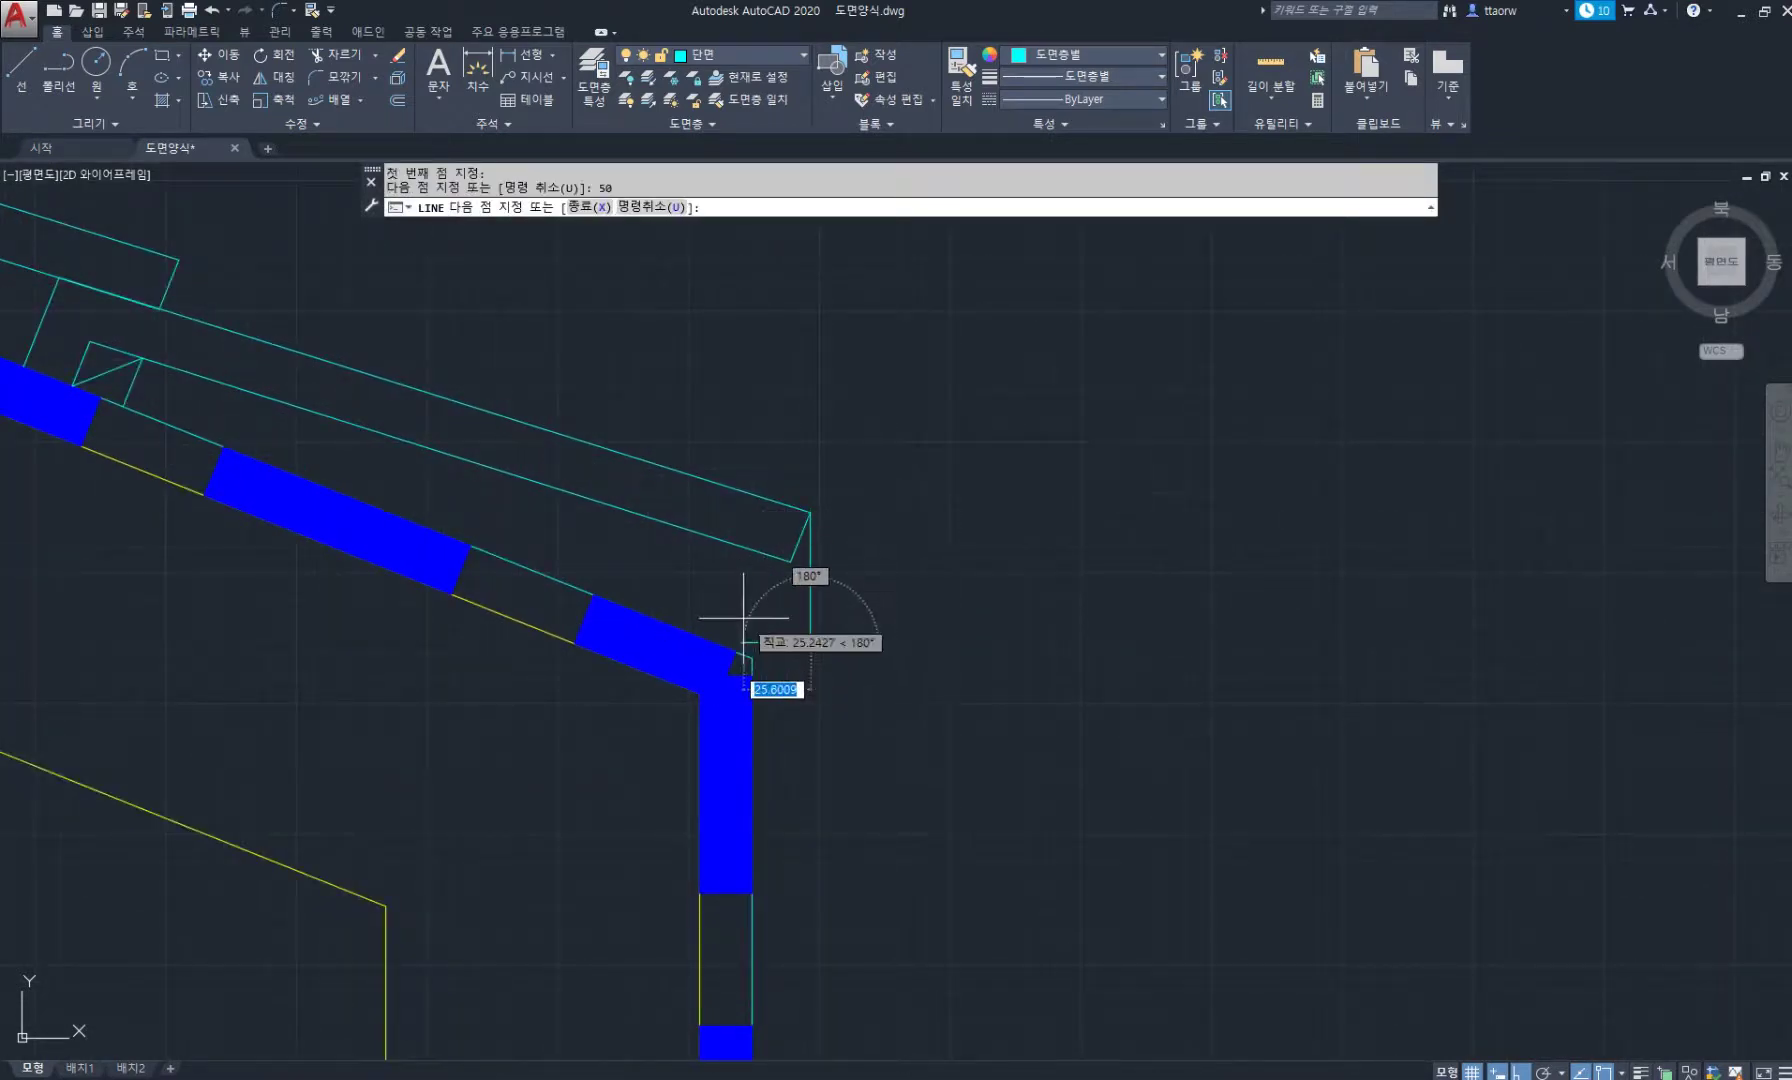
{"action": "type", "text": "0"}
{"action": "key", "text": "Return"}
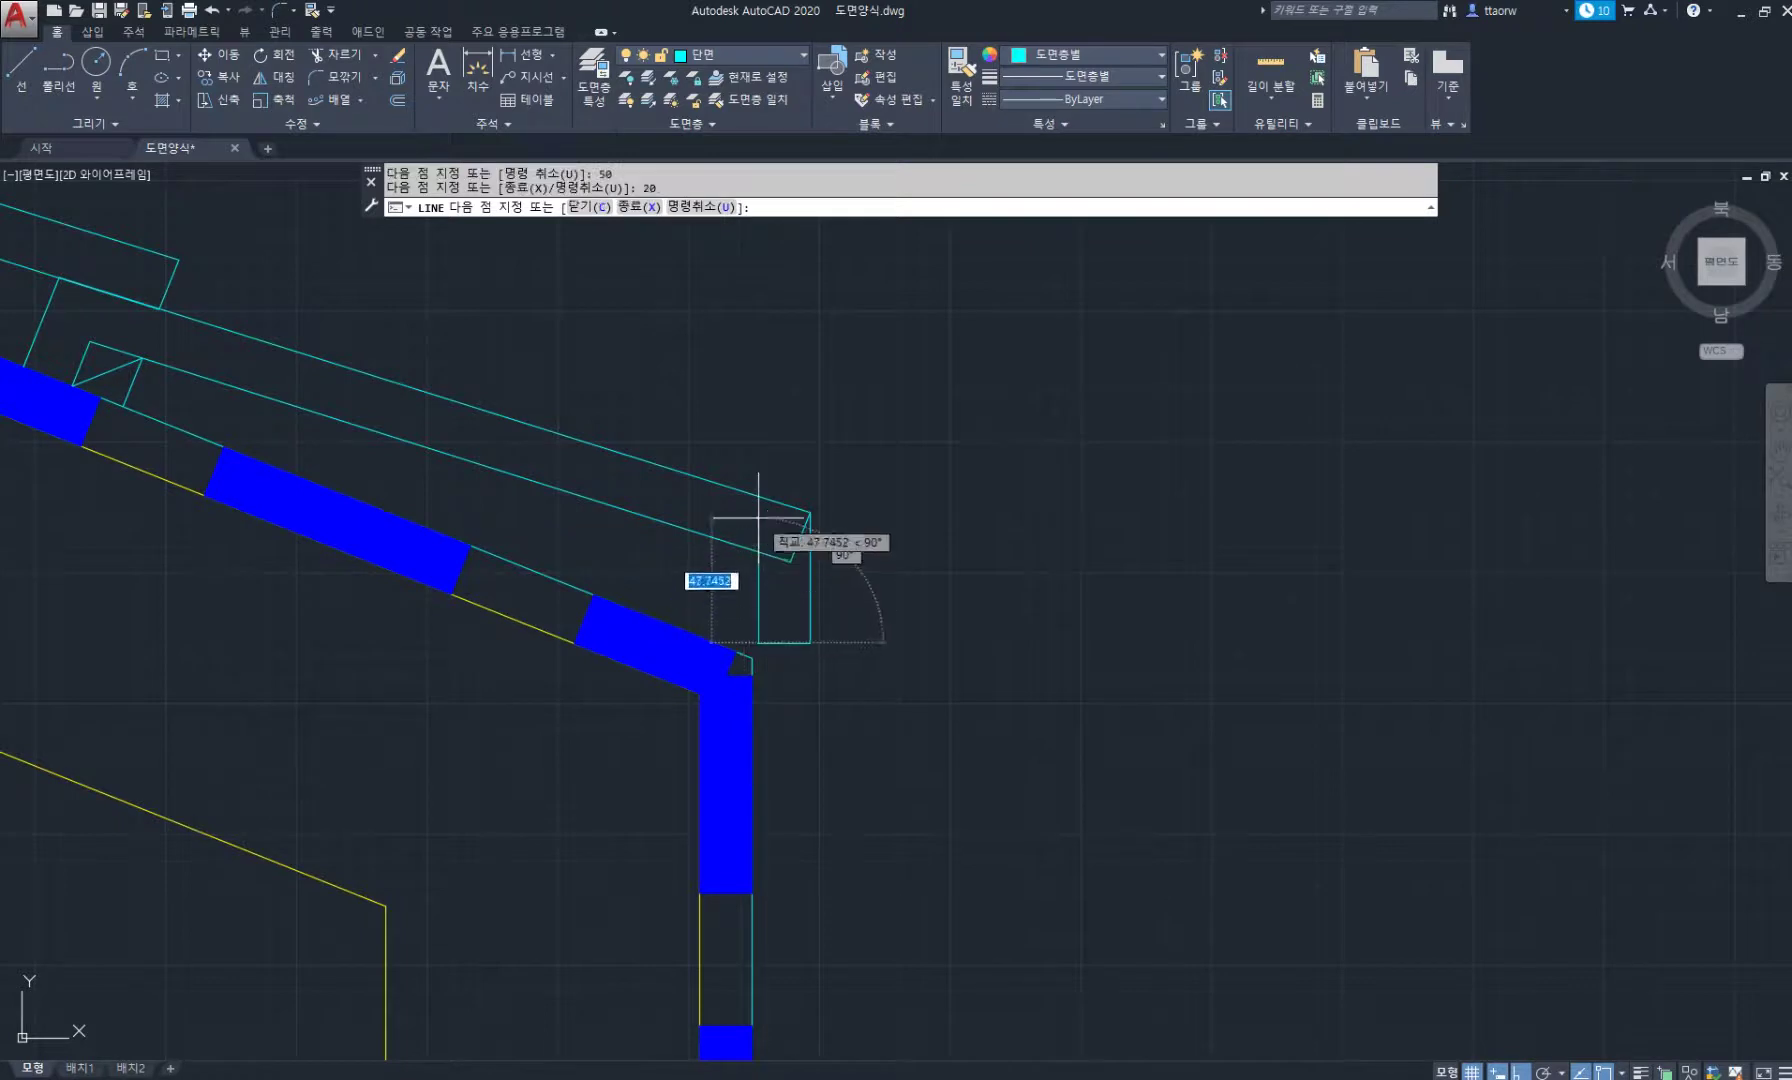
{"action": "left_click", "coordinate": [759, 518]}
{"action": "key", "text": "Return"}
Join the eave tile's underside to the inner vertical line with a zero-radius fillet and delete the slanted end line.
{"action": "scroll", "coordinate": [730, 530], "scroll_direction": "up", "scroll_amount": 2}
{"action": "type", "text": "F"}
{"action": "key", "text": "Return"}
{"action": "left_click", "coordinate": [722, 534]}
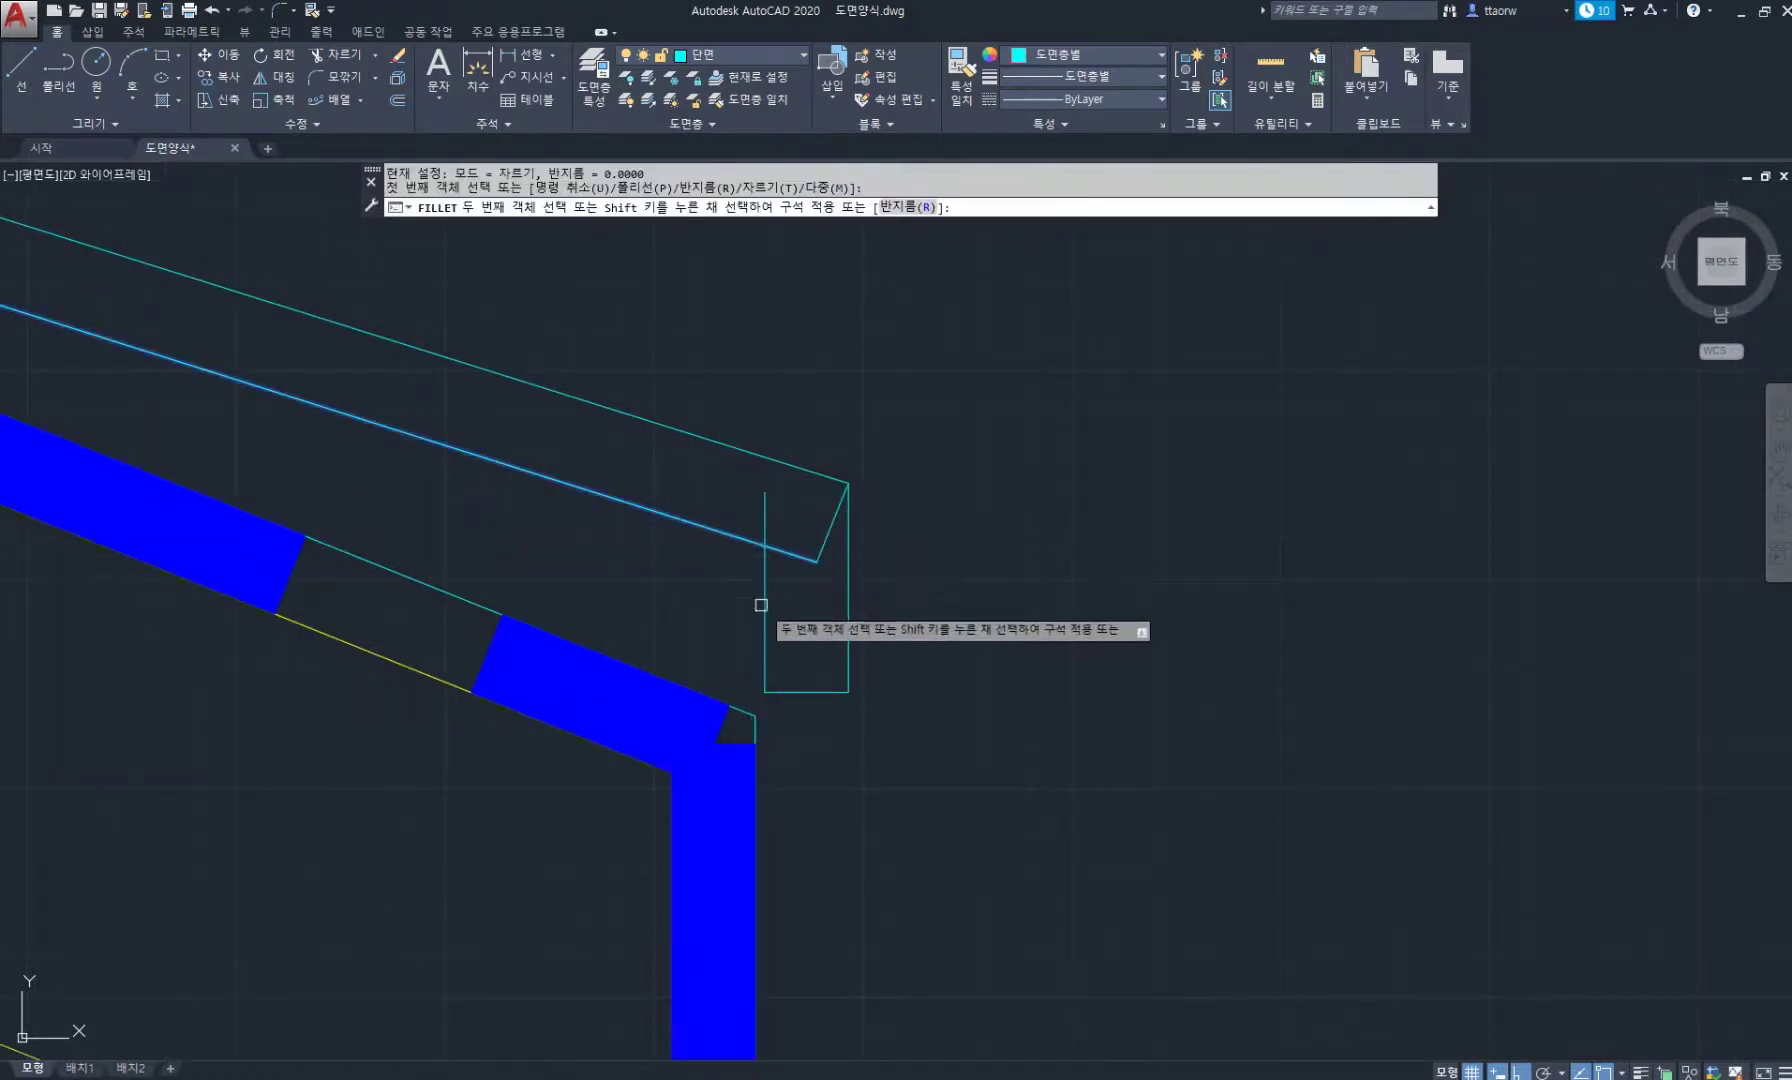
{"action": "left_click", "coordinate": [763, 604]}
{"action": "left_click", "coordinate": [821, 575]}
{"action": "left_click", "coordinate": [802, 520]}
{"action": "key", "text": "Delete"}
{"action": "scroll", "coordinate": [740, 540], "scroll_direction": "down", "scroll_amount": 4}
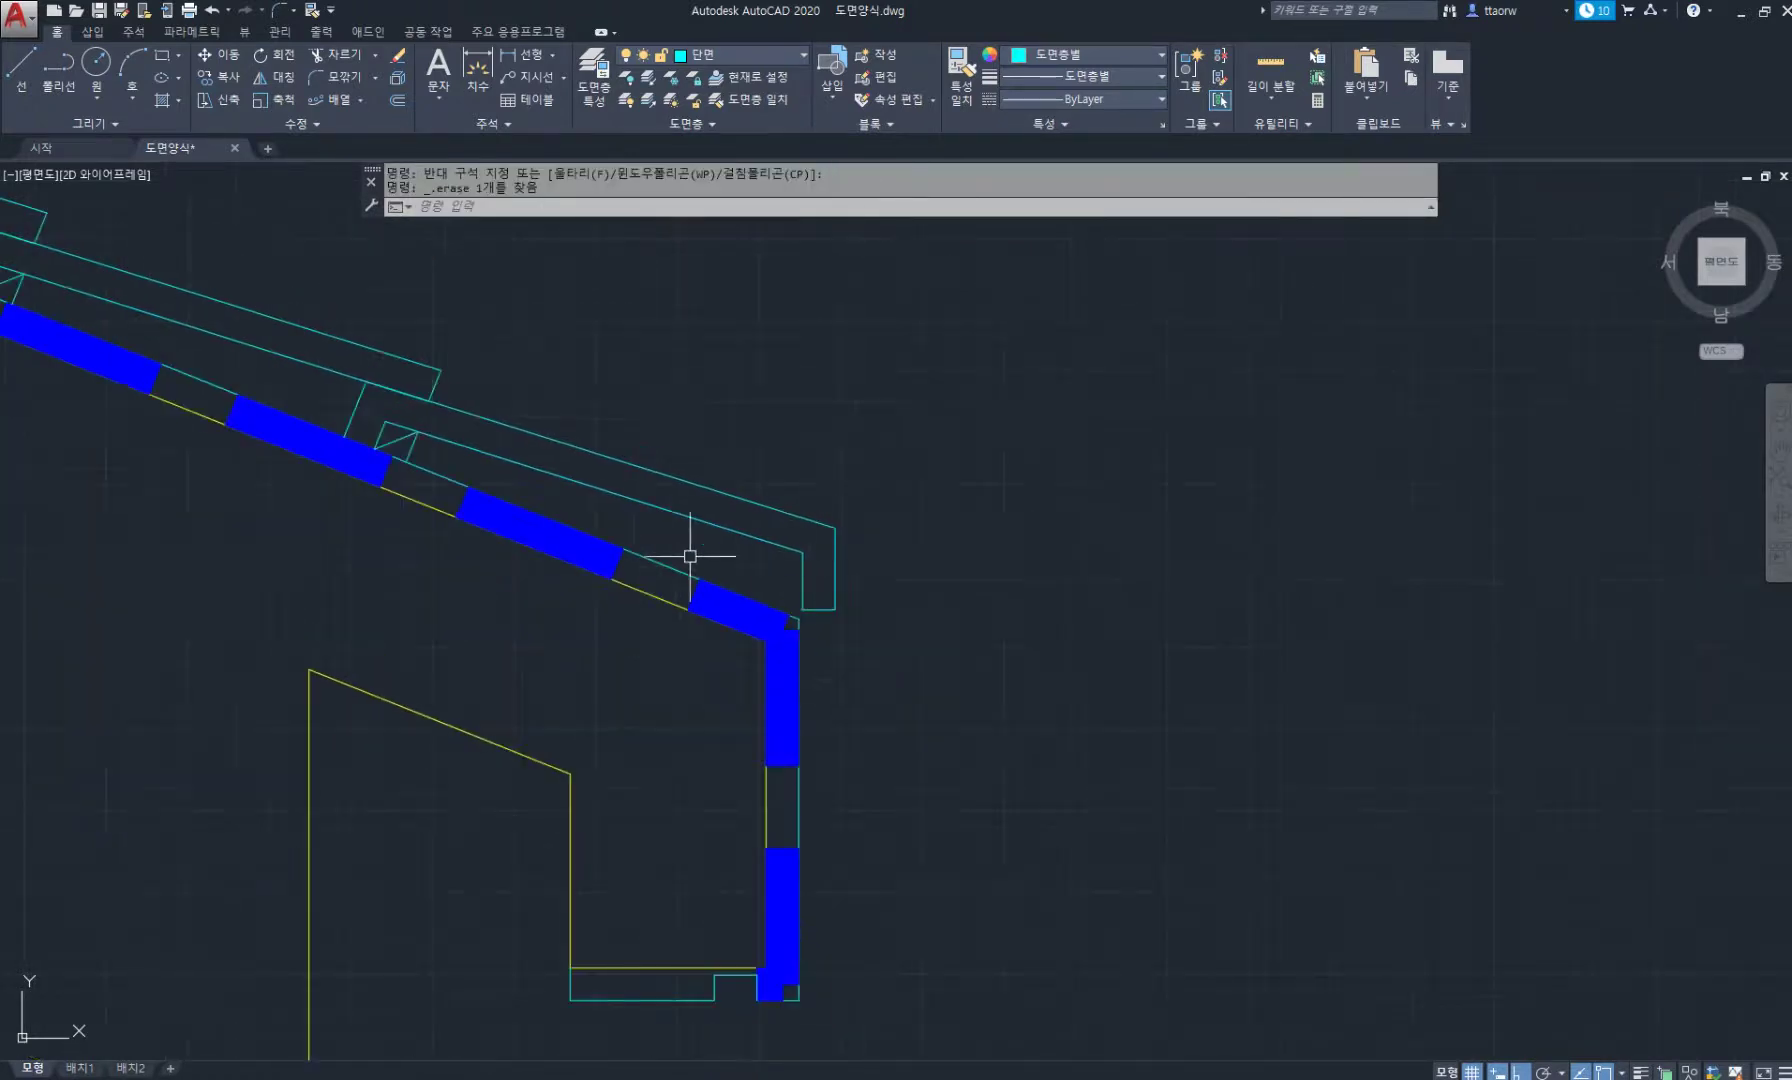
Copy the lowest roof batten with its diagonal to the sheathing edge beneath the eave tile.
{"action": "type", "text": "cco"}
{"action": "key", "text": "Return"}
{"action": "scroll", "coordinate": [472, 448], "scroll_direction": "up", "scroll_amount": 2}
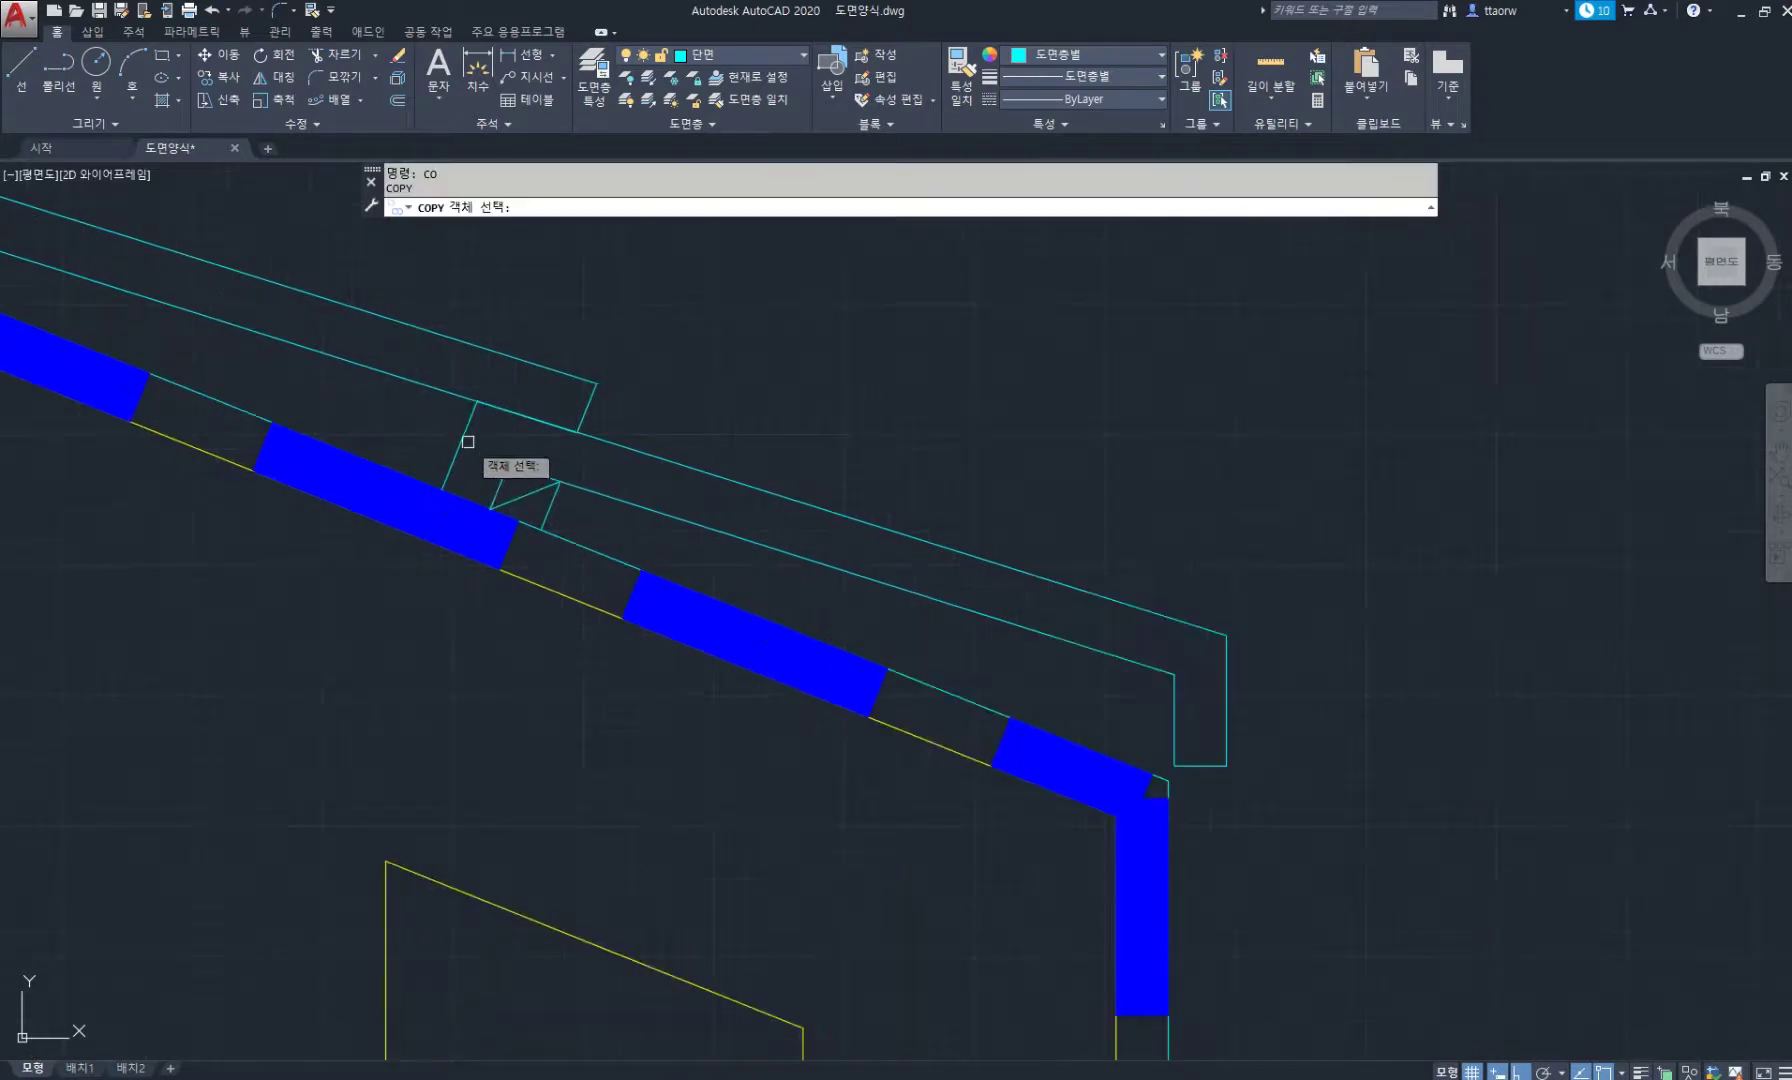
{"action": "left_click", "coordinate": [472, 448]}
{"action": "left_click", "coordinate": [640, 594]}
{"action": "key", "text": "Return"}
{"action": "middle_click_drag", "start_coordinate": [1058, 676], "coordinate": [852, 640]}
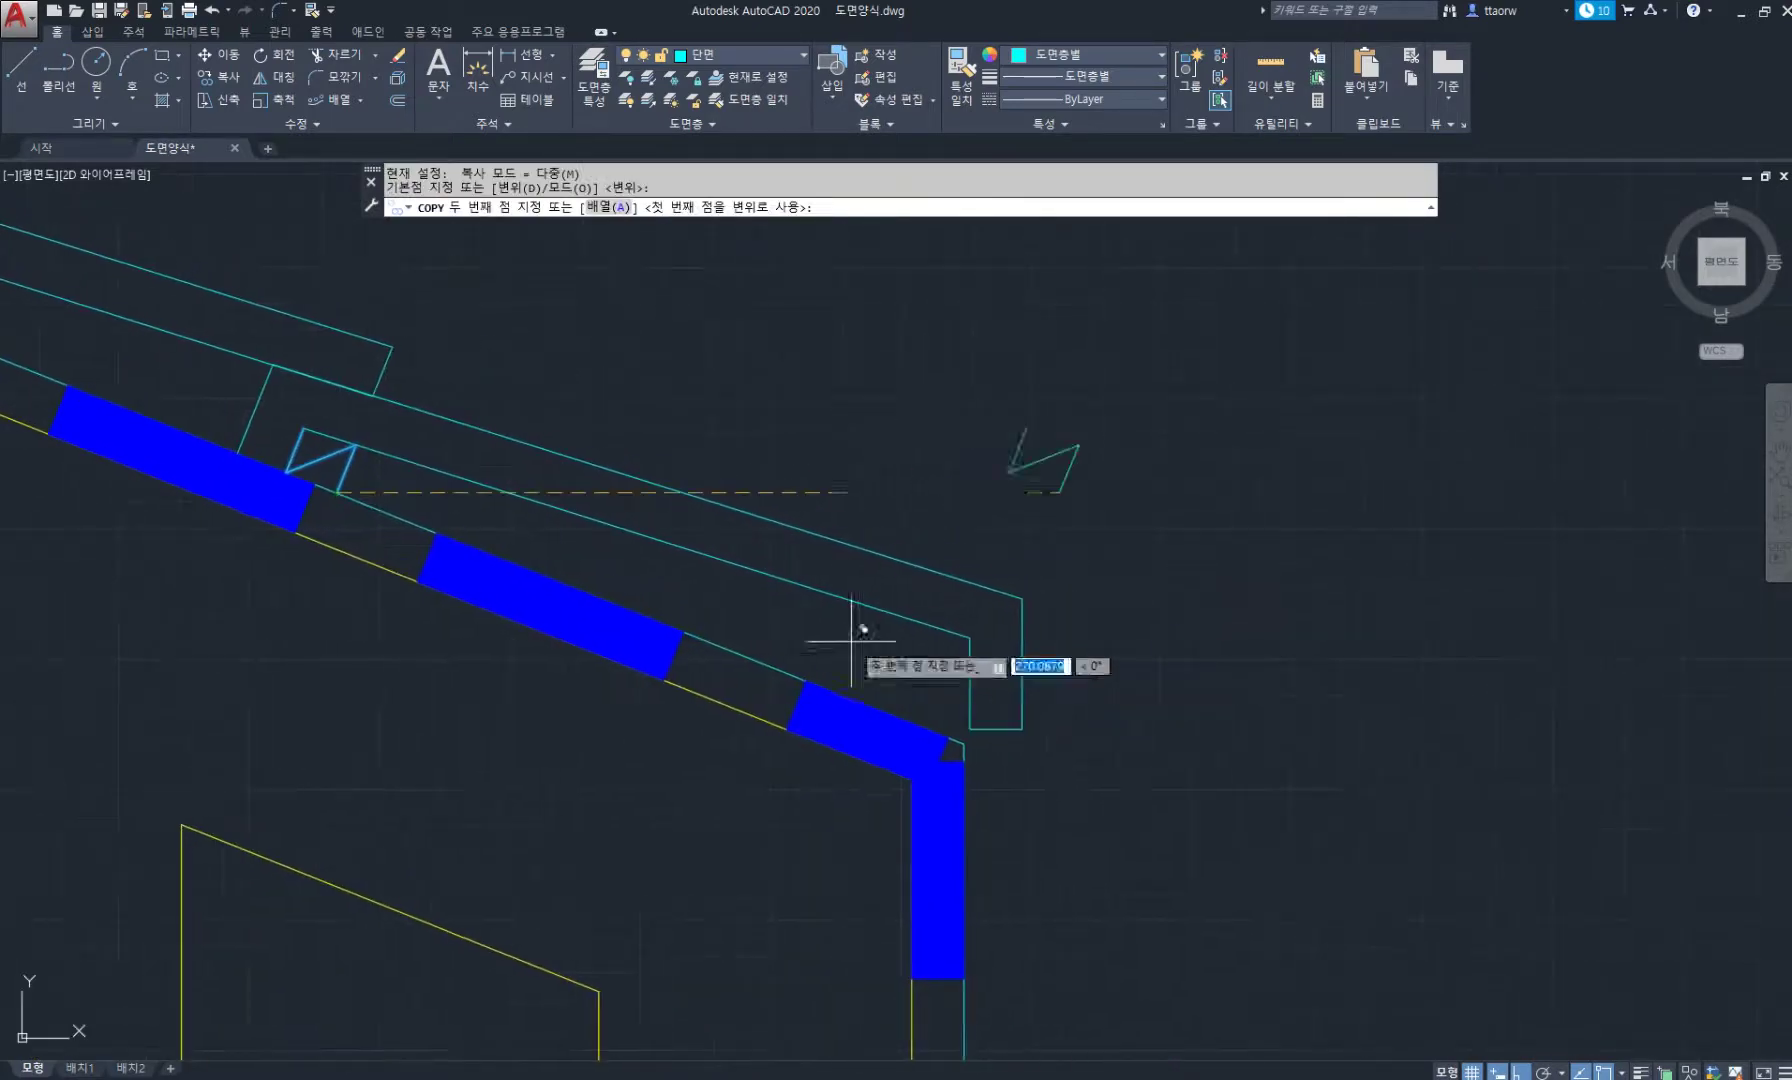
{"action": "left_click", "coordinate": [897, 716]}
{"action": "key", "text": "space"}
{"action": "scroll", "coordinate": [919, 674], "scroll_direction": "up", "scroll_amount": 2}
{"action": "scroll", "coordinate": [935, 679], "scroll_direction": "up", "scroll_amount": 2}
{"action": "key", "text": "Escape"}
{"action": "key", "text": "Escape"}
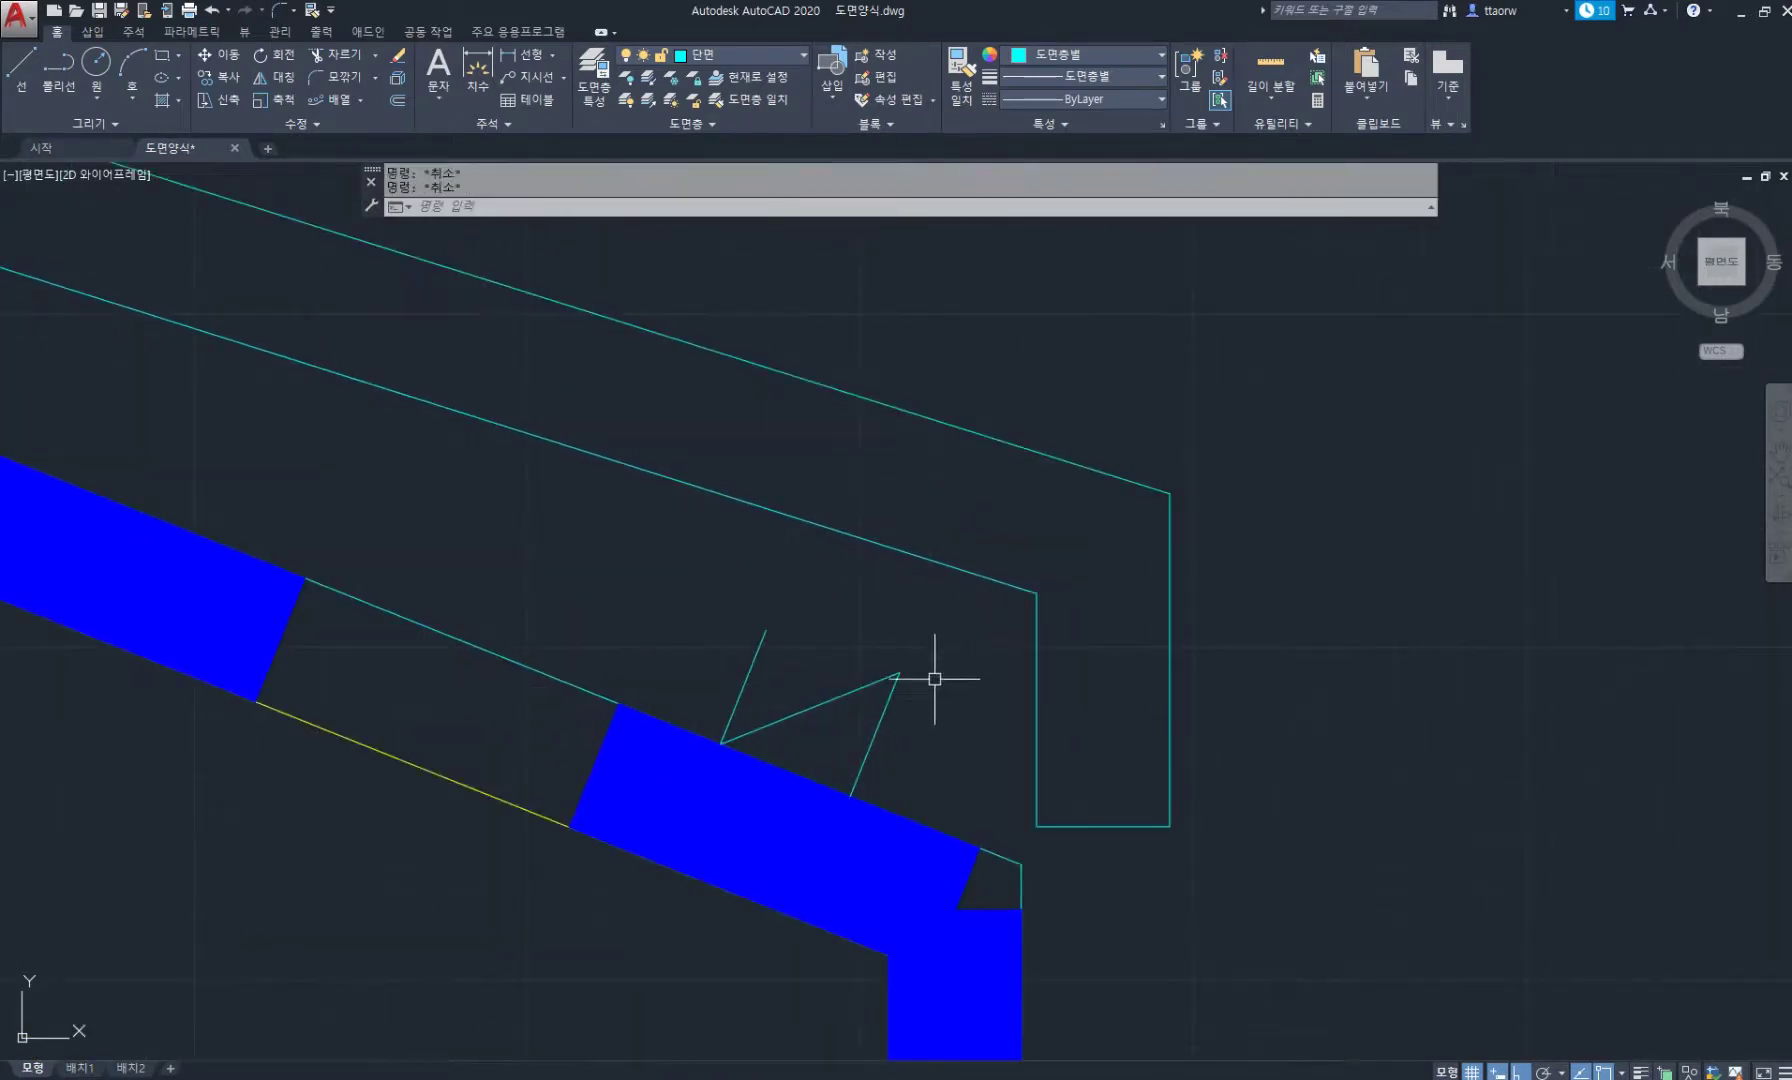
Stretch the top of the copied eave batten up to the underside of the last tile.
{"action": "type", "text": "s"}
{"action": "key", "text": "space"}
{"action": "left_click", "coordinate": [937, 689]}
{"action": "left_click", "coordinate": [736, 572]}
{"action": "key", "text": "space"}
{"action": "left_click", "coordinate": [912, 640]}
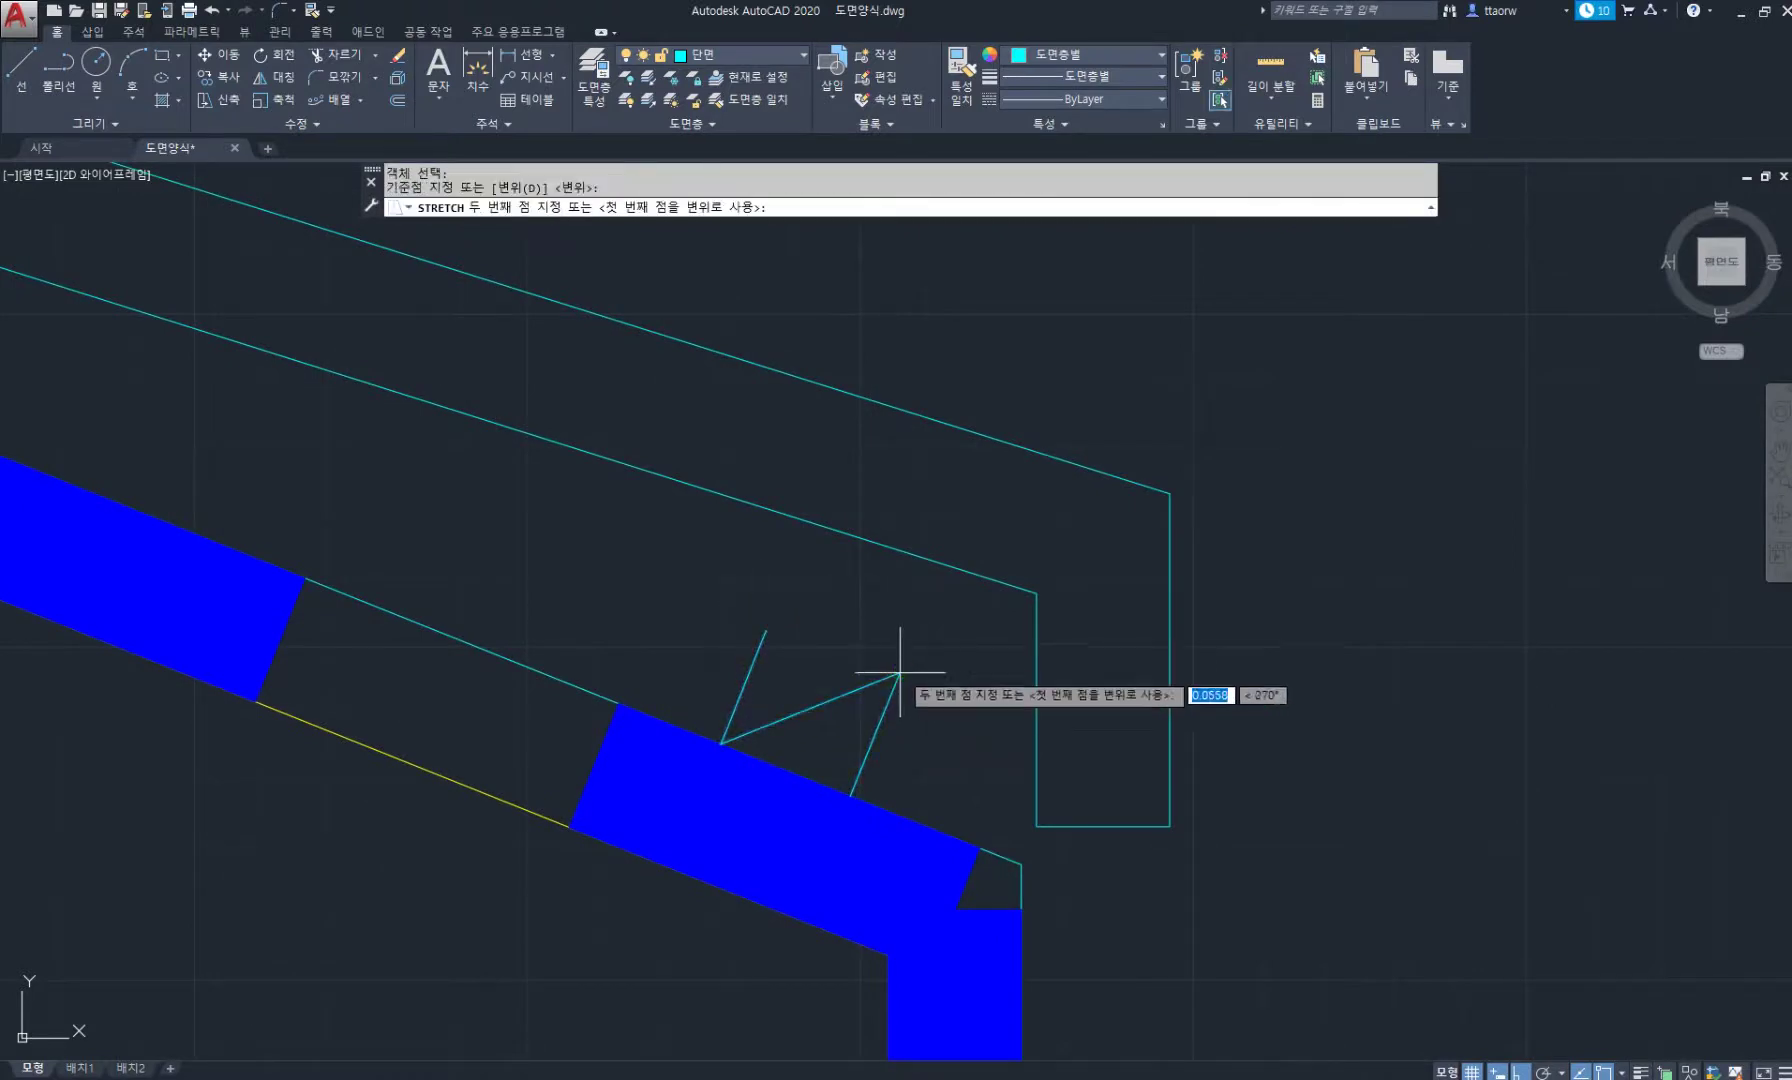
{"action": "left_click", "coordinate": [935, 562]}
{"action": "key", "text": "Escape"}
{"action": "scroll", "coordinate": [935, 474], "scroll_direction": "down", "scroll_amount": 6}
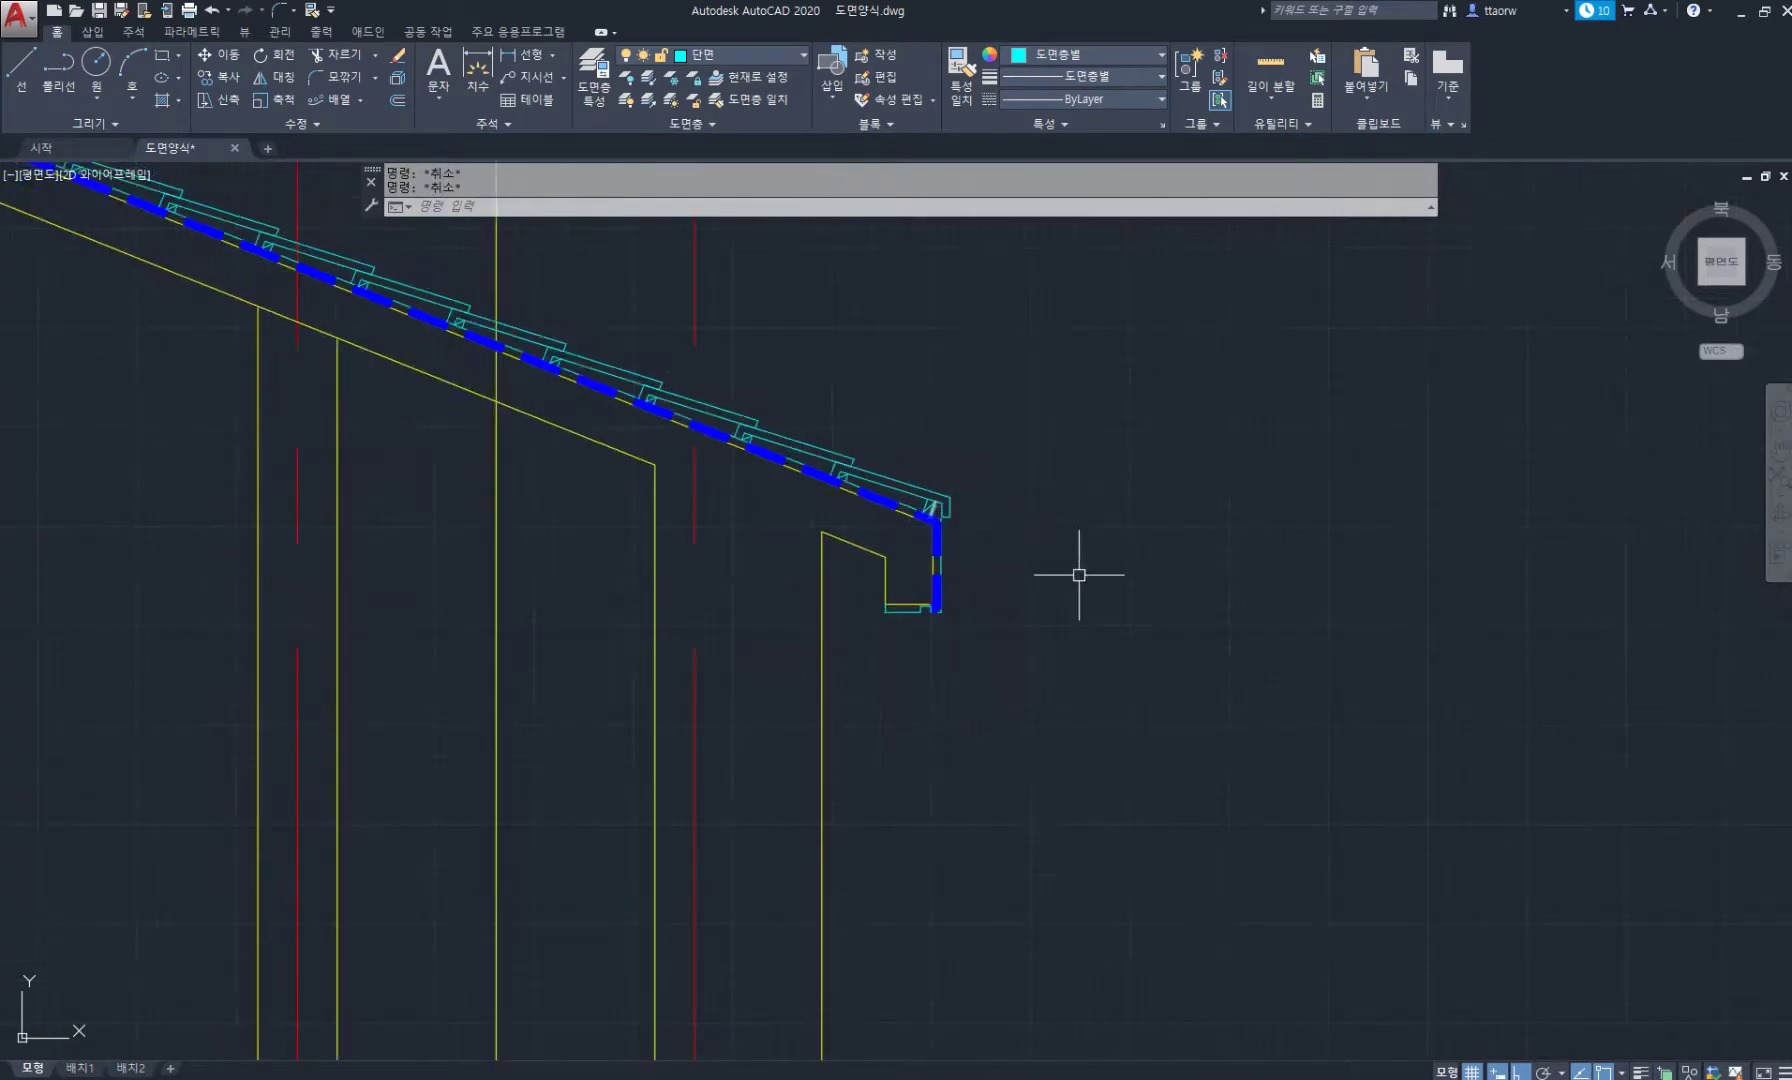
Offset the top lines of both ceiling sections upward by 6.
{"action": "scroll", "coordinate": [997, 563], "scroll_direction": "down", "scroll_amount": 3}
{"action": "middle_click_drag", "start_coordinate": [948, 592], "coordinate": [912, 519]}
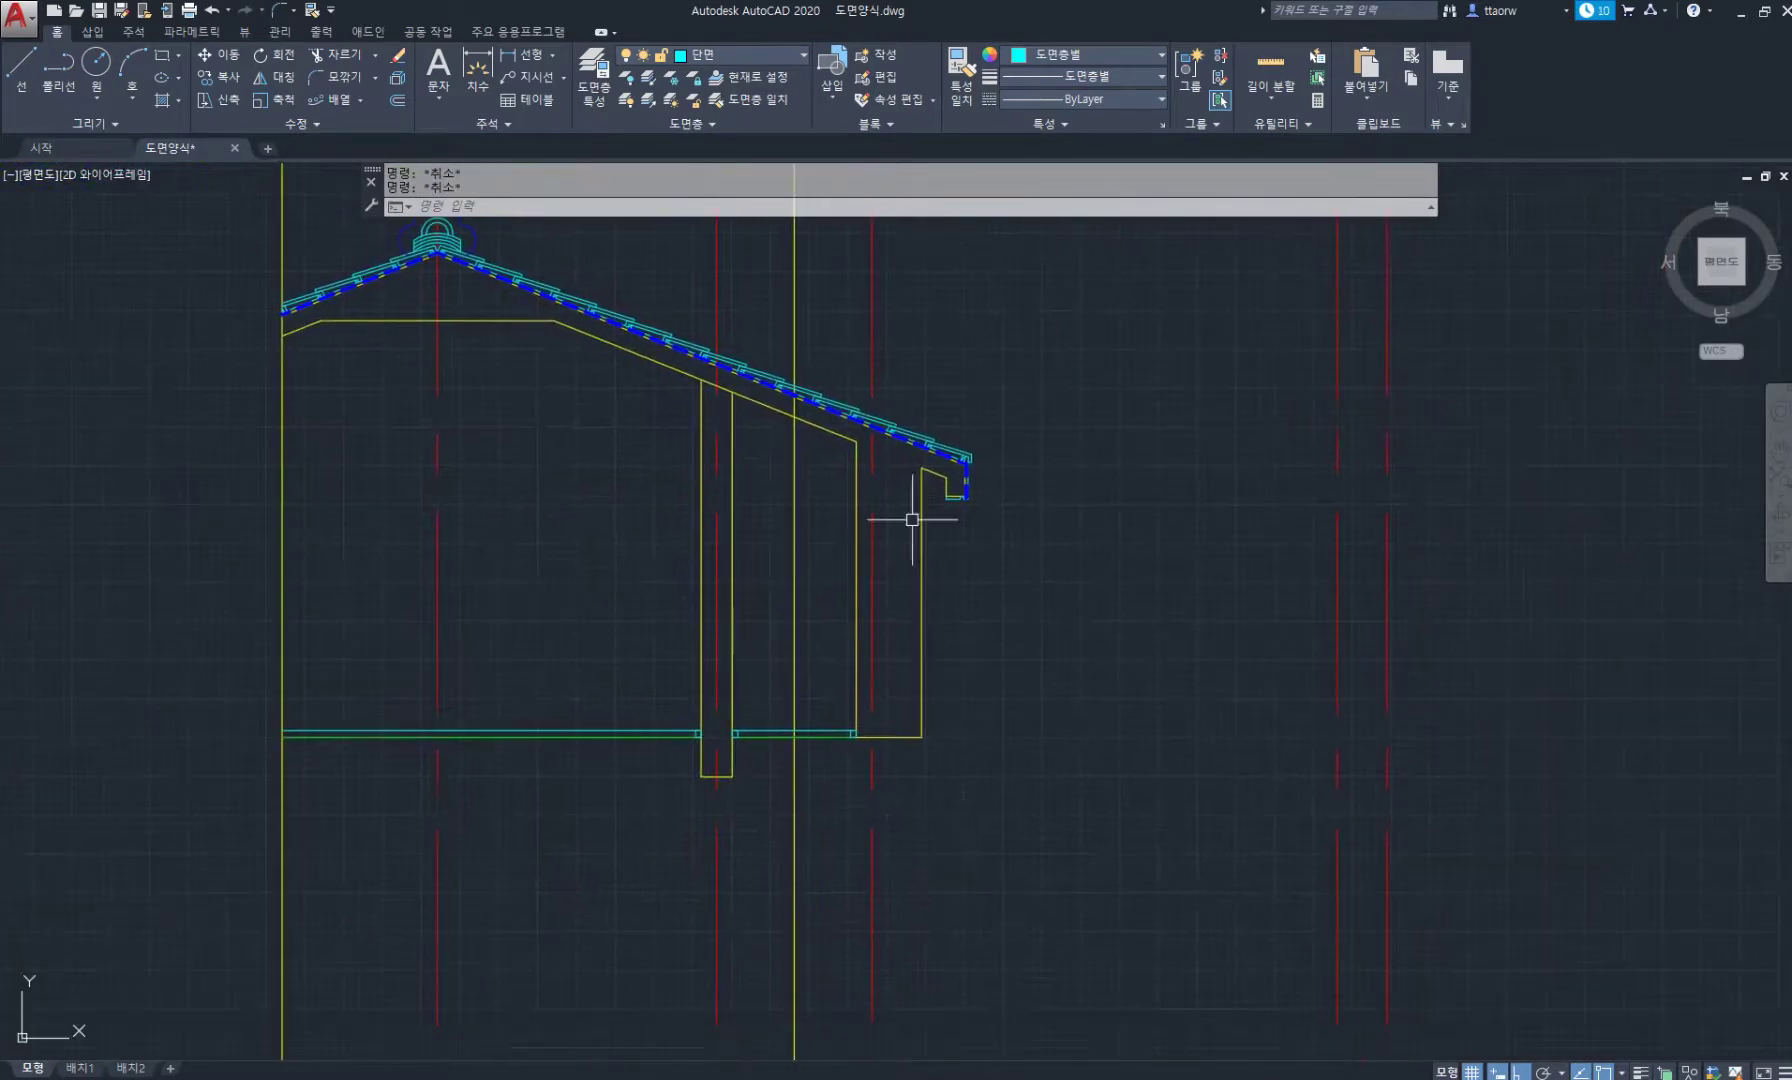
{"action": "scroll", "coordinate": [563, 651], "scroll_direction": "up", "scroll_amount": 2}
{"action": "middle_click_drag", "start_coordinate": [609, 615], "coordinate": [736, 765]}
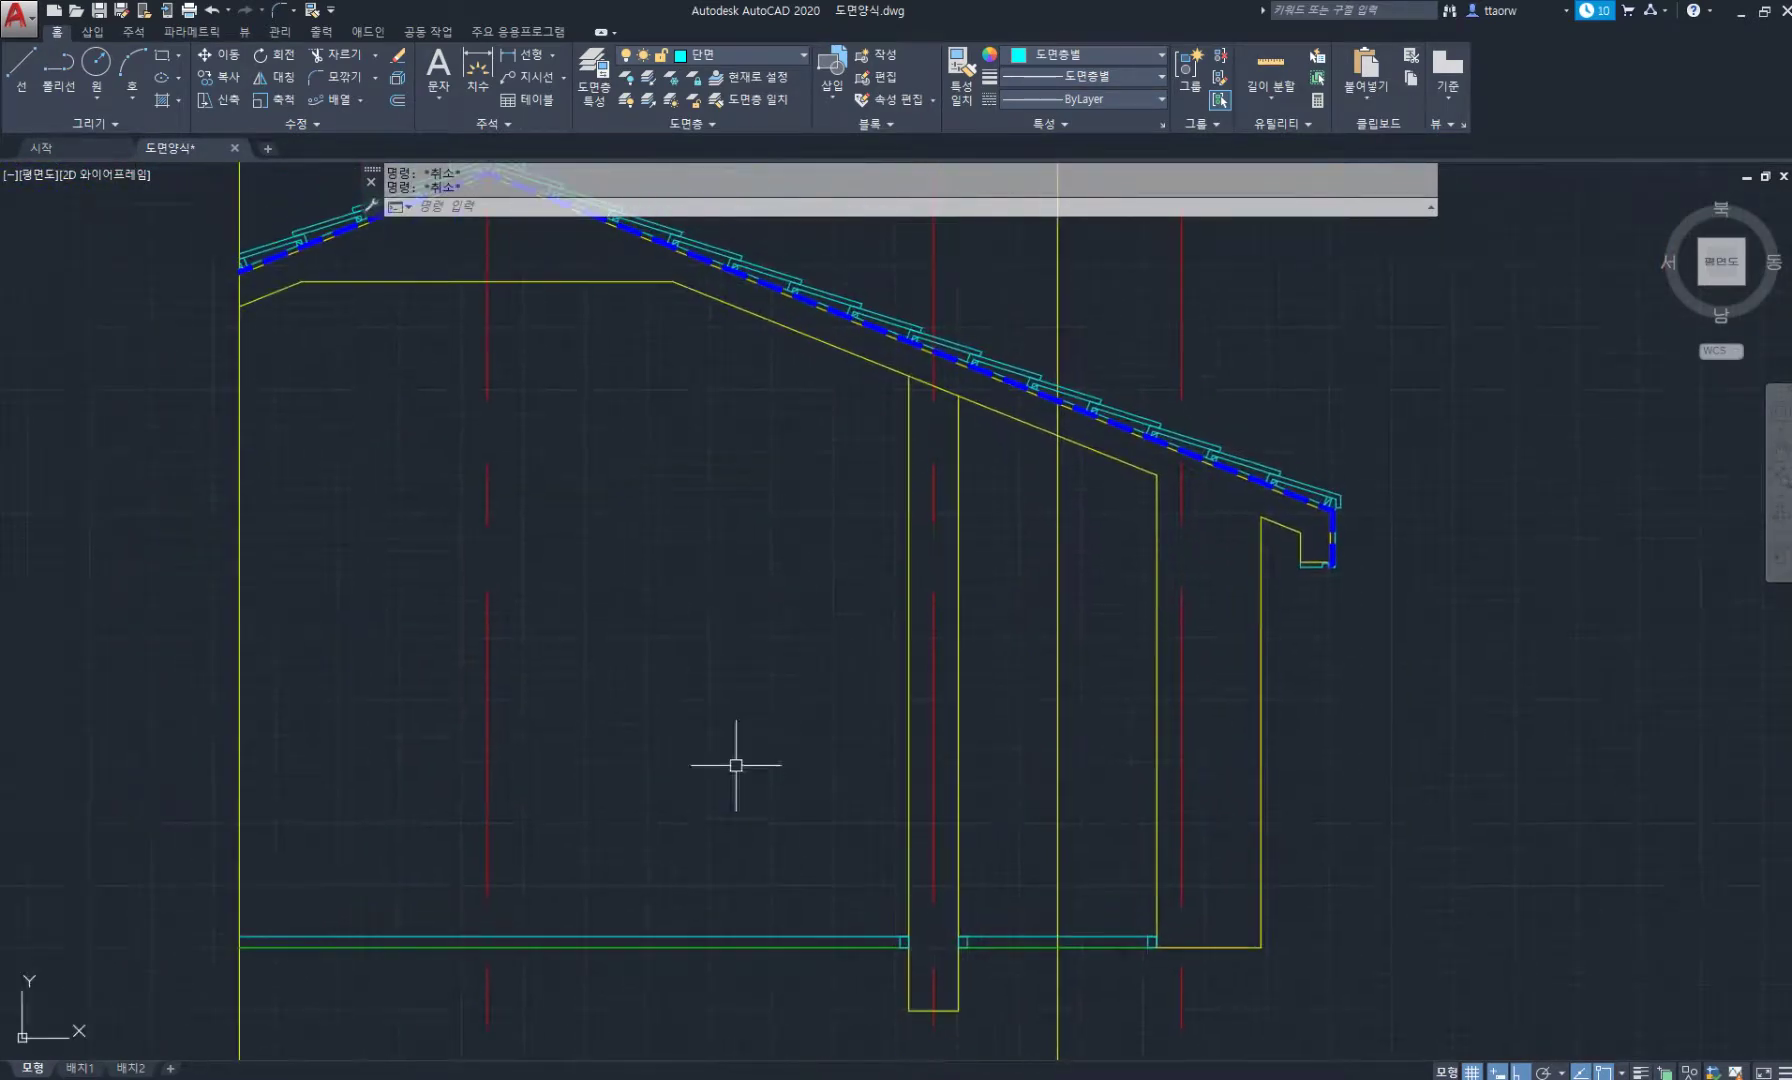
{"action": "key", "text": "Return"}
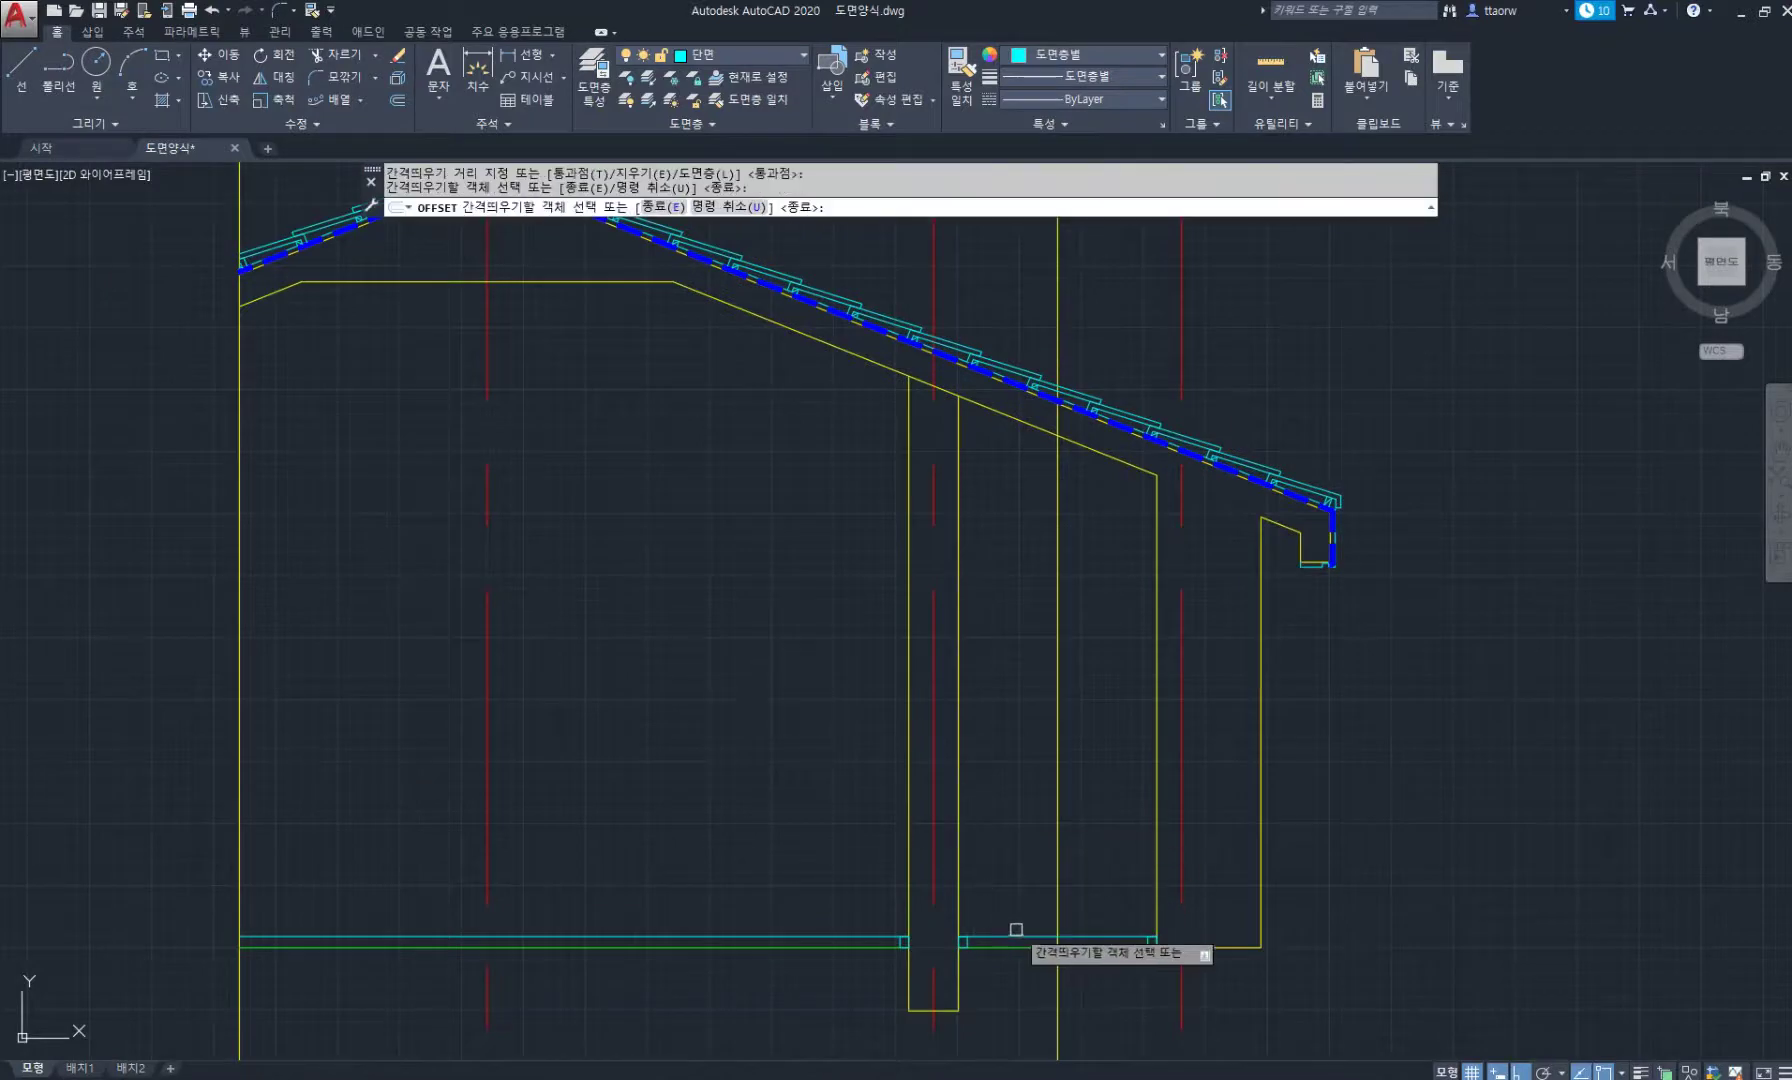
{"action": "left_click", "coordinate": [1020, 940]}
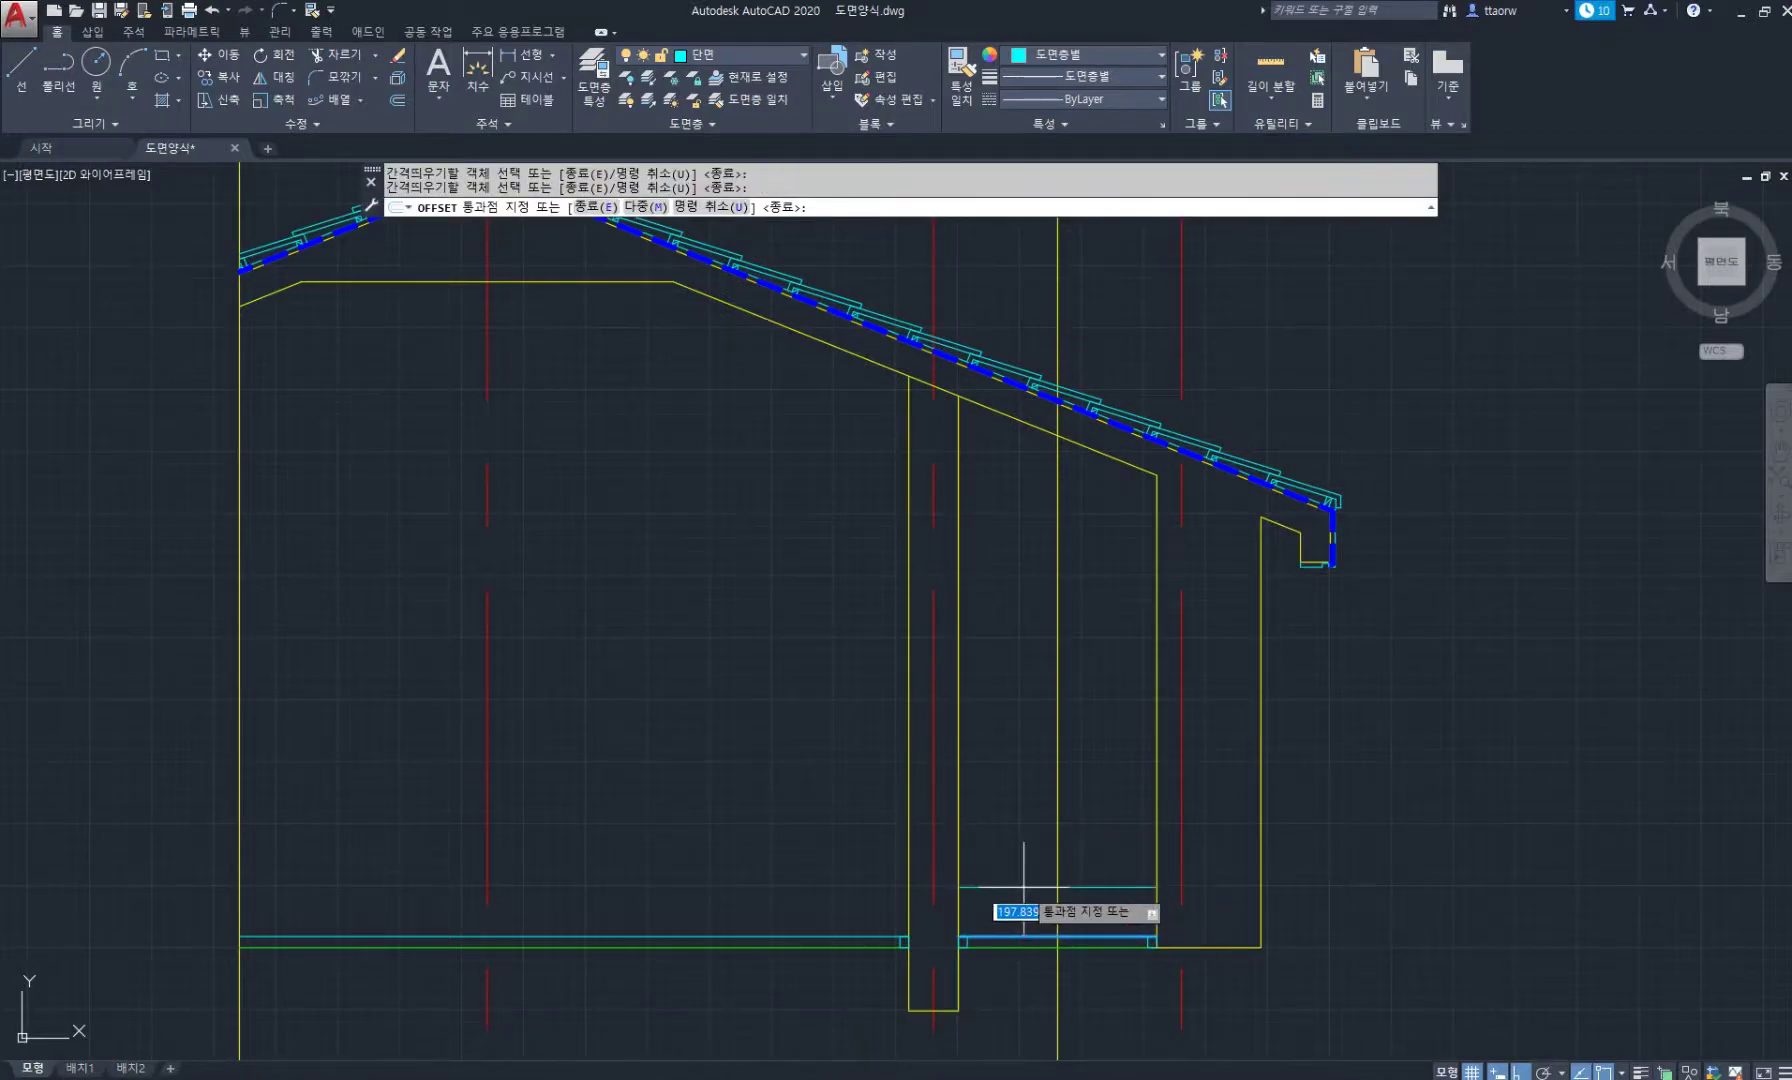
{"action": "type", "text": "6"}
{"action": "key", "text": "Return"}
{"action": "left_click", "coordinate": [840, 937]}
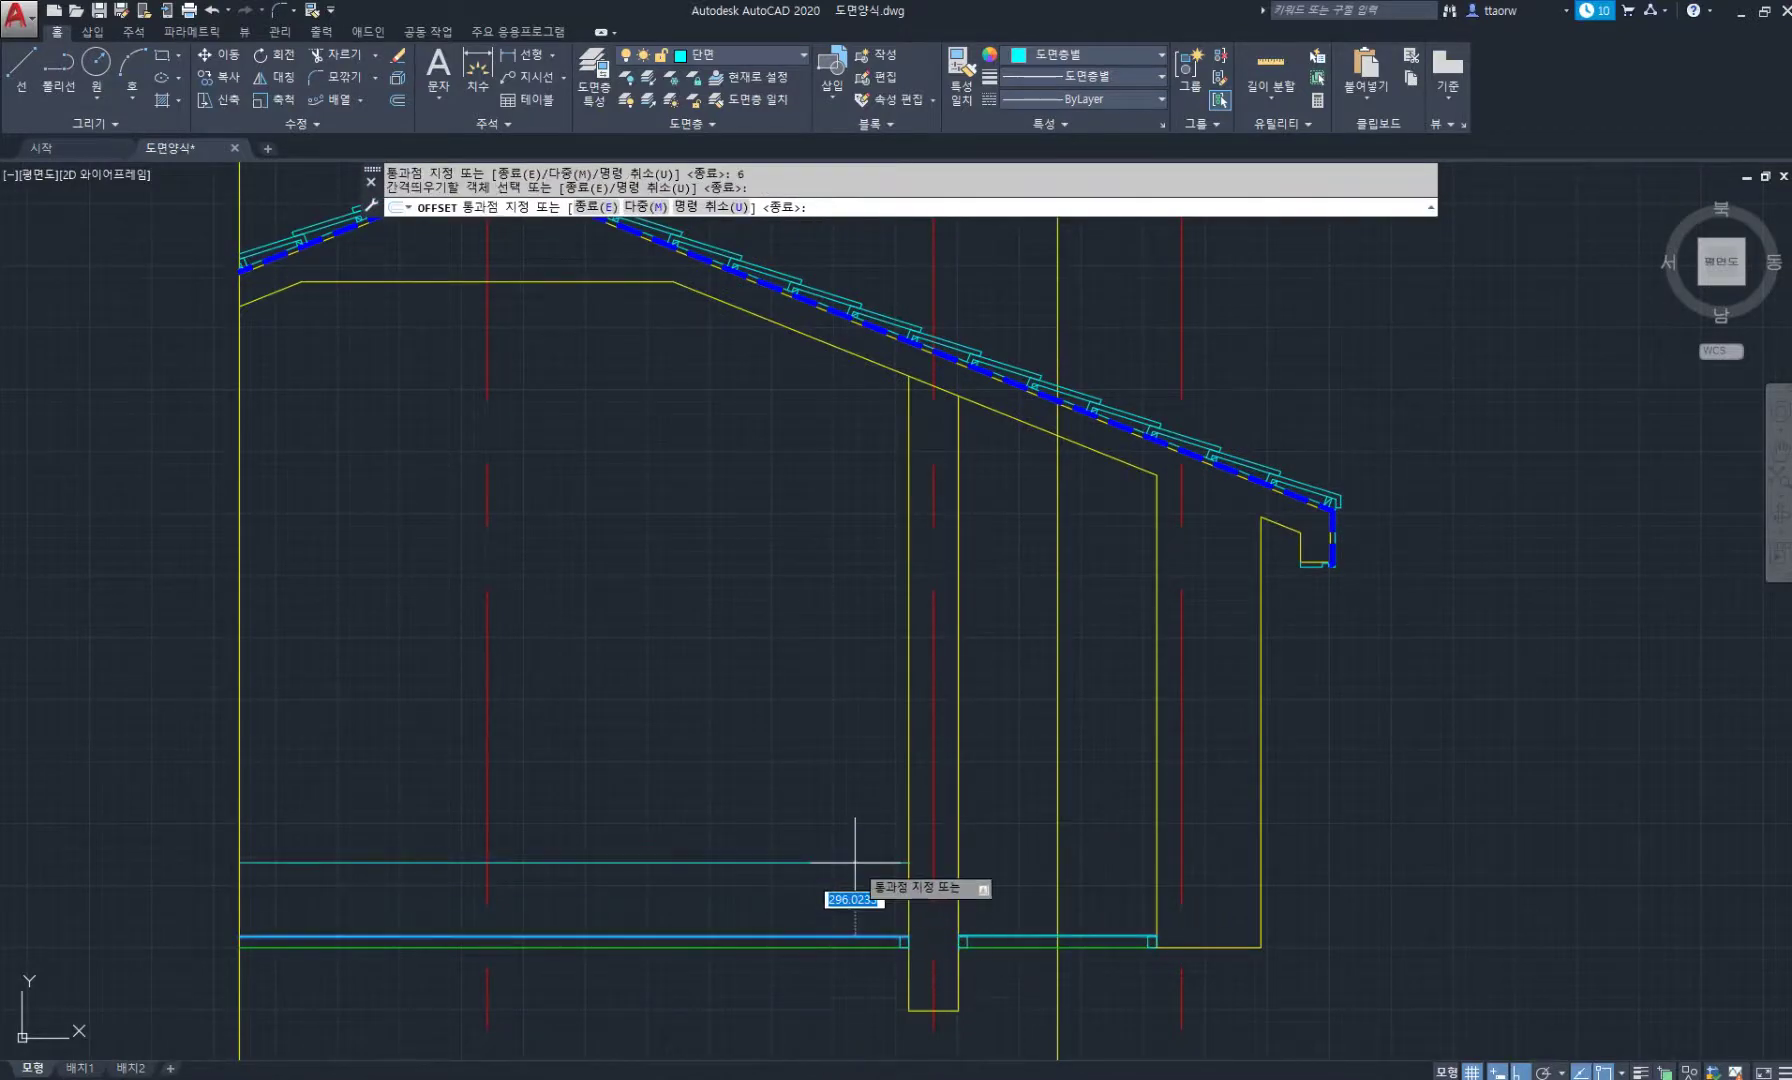
{"action": "key", "text": "Escape"}
{"action": "key", "text": "Escape"}
Draw a horizontal line above the ceiling from the inner face of the eave-side wall to the far section edge.
{"action": "middle_click_drag", "start_coordinate": [1130, 882], "coordinate": [1150, 785]}
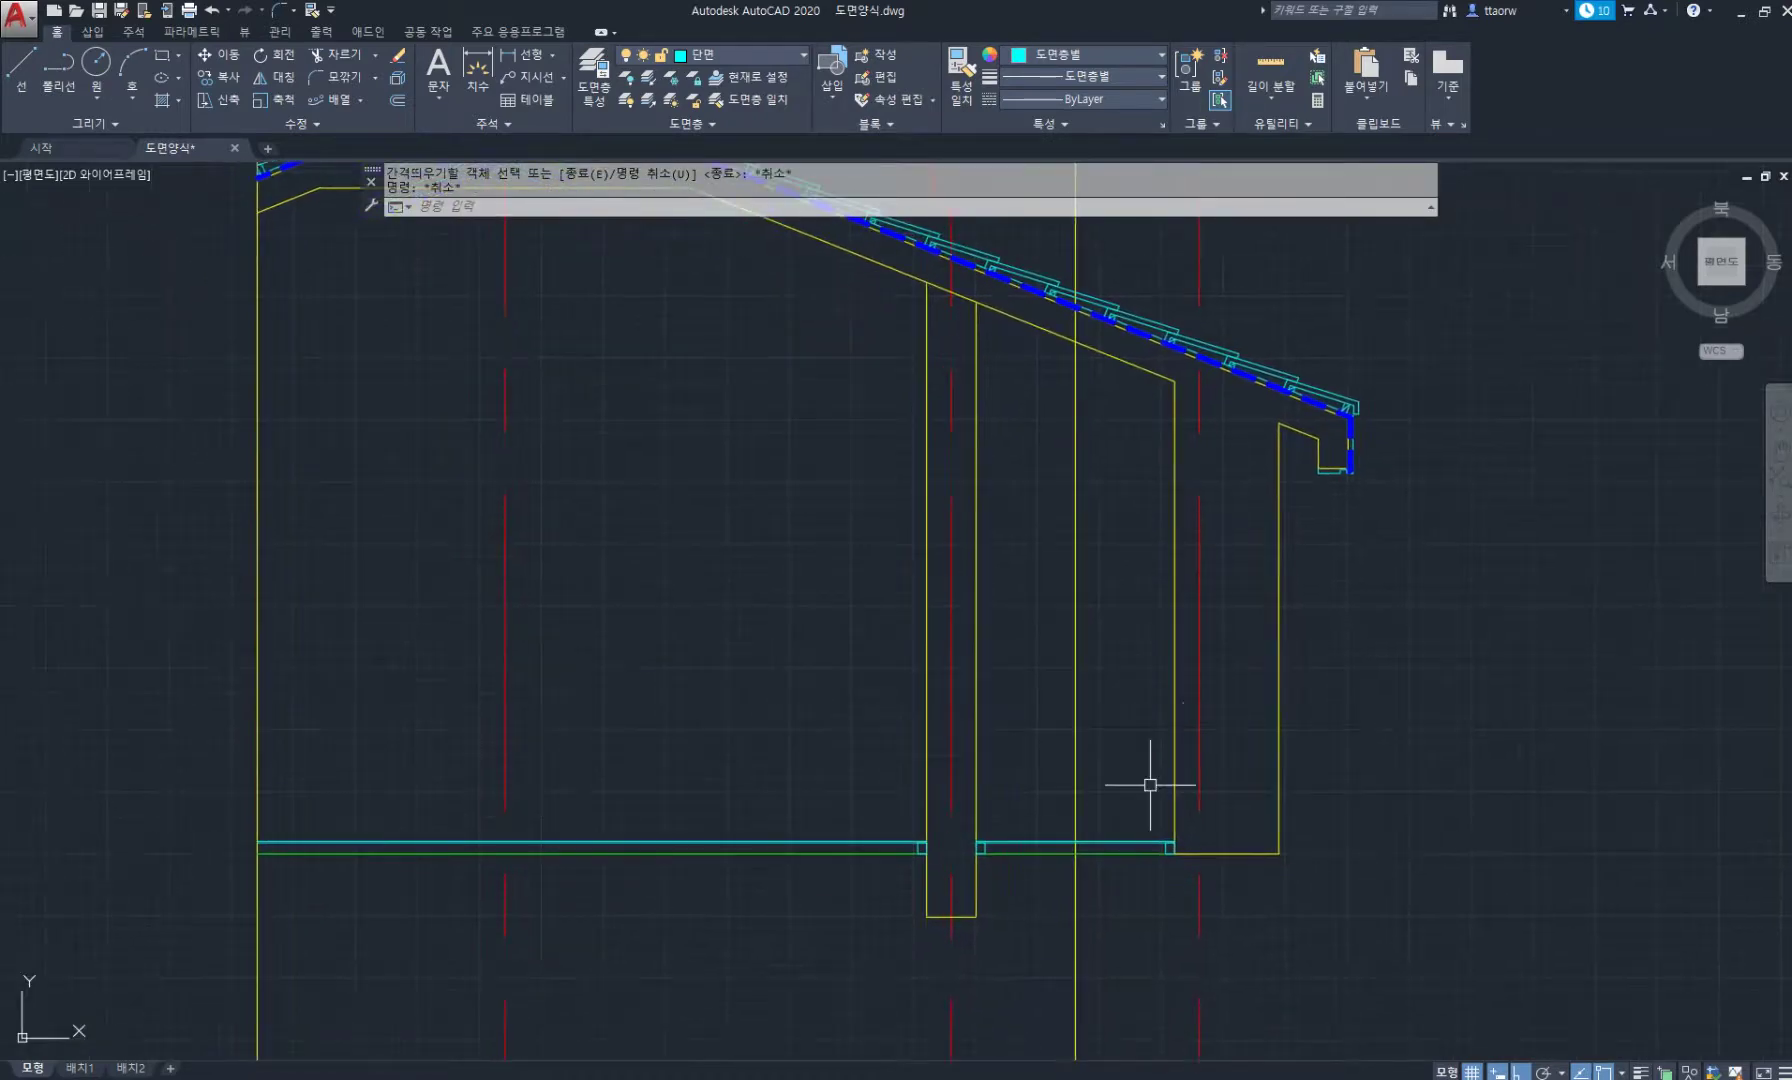
{"action": "type", "text": "L"}
{"action": "key", "text": "Return"}
{"action": "left_click", "coordinate": [1174, 725]}
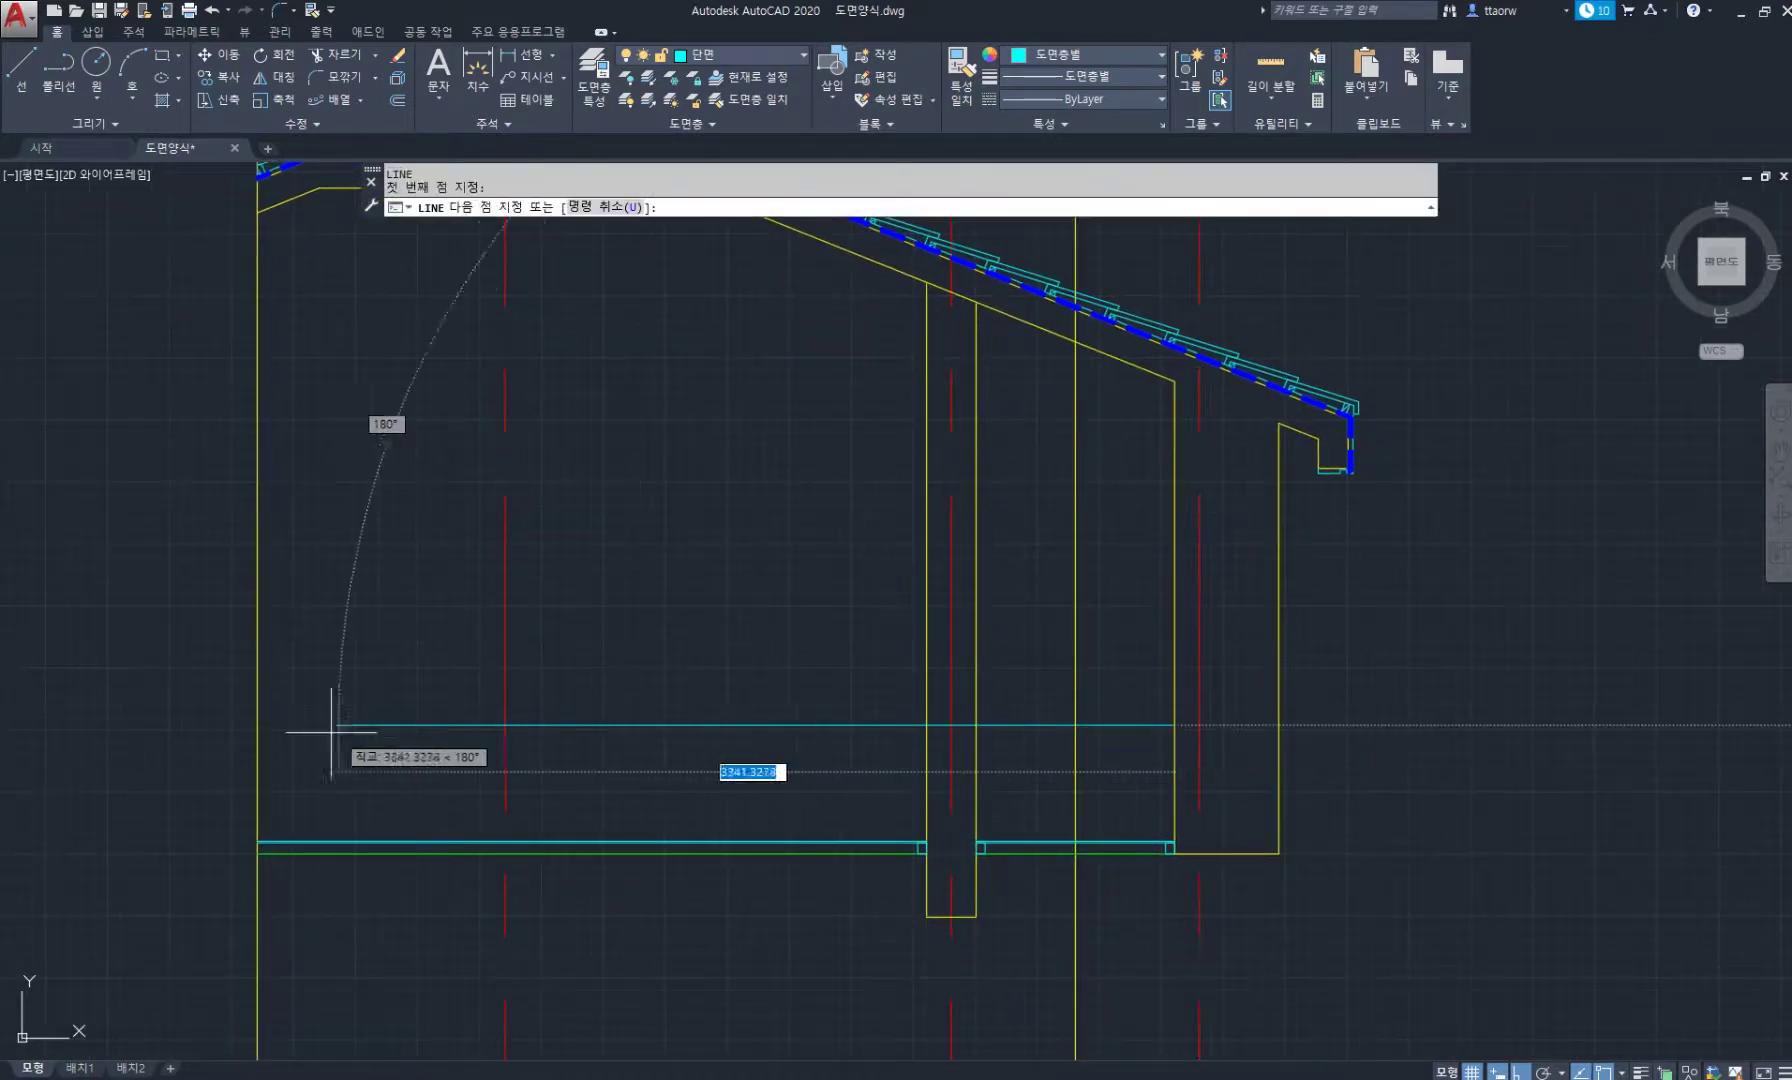
{"action": "left_click", "coordinate": [258, 725]}
{"action": "key", "text": "Return"}
Draw a 45 by 45 square on top of the ceiling board against the eave-side wall.
{"action": "scroll", "coordinate": [1166, 848], "scroll_direction": "up", "scroll_amount": 4}
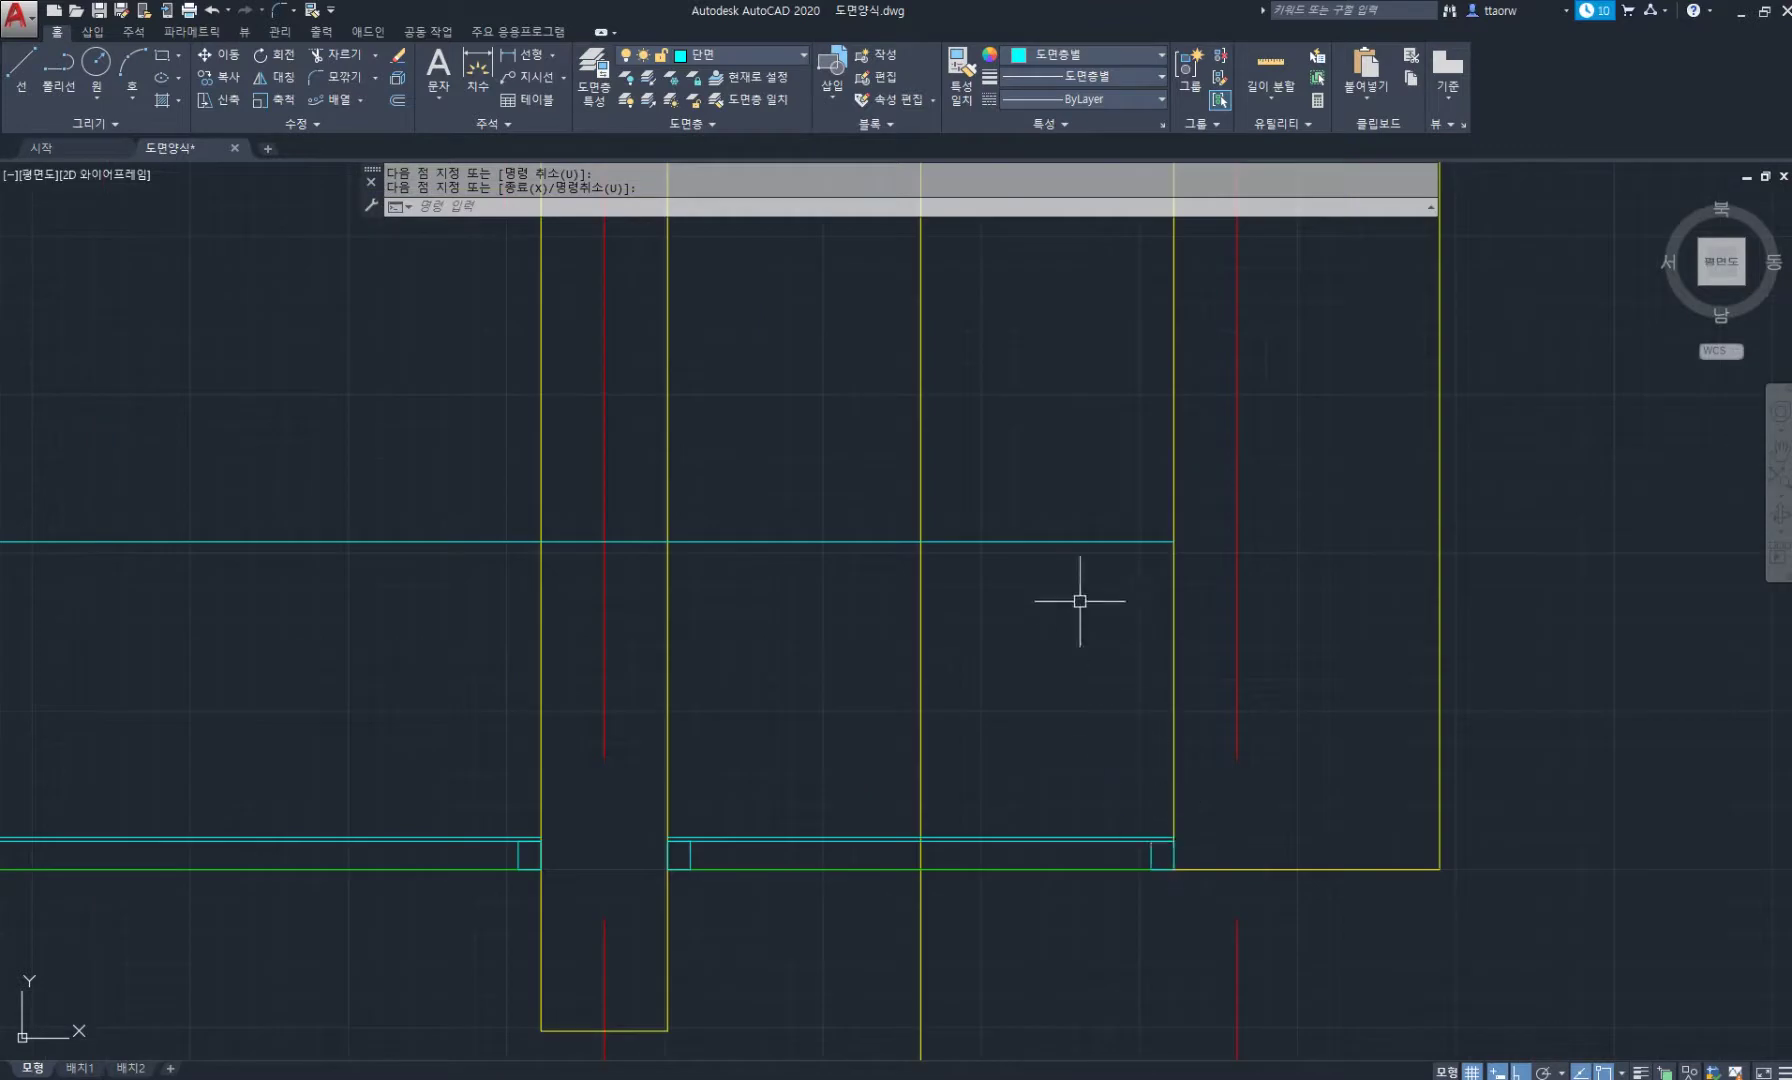
{"action": "middle_click_drag", "start_coordinate": [1141, 785], "coordinate": [1024, 720]}
{"action": "scroll", "coordinate": [1010, 741], "scroll_direction": "up", "scroll_amount": 2}
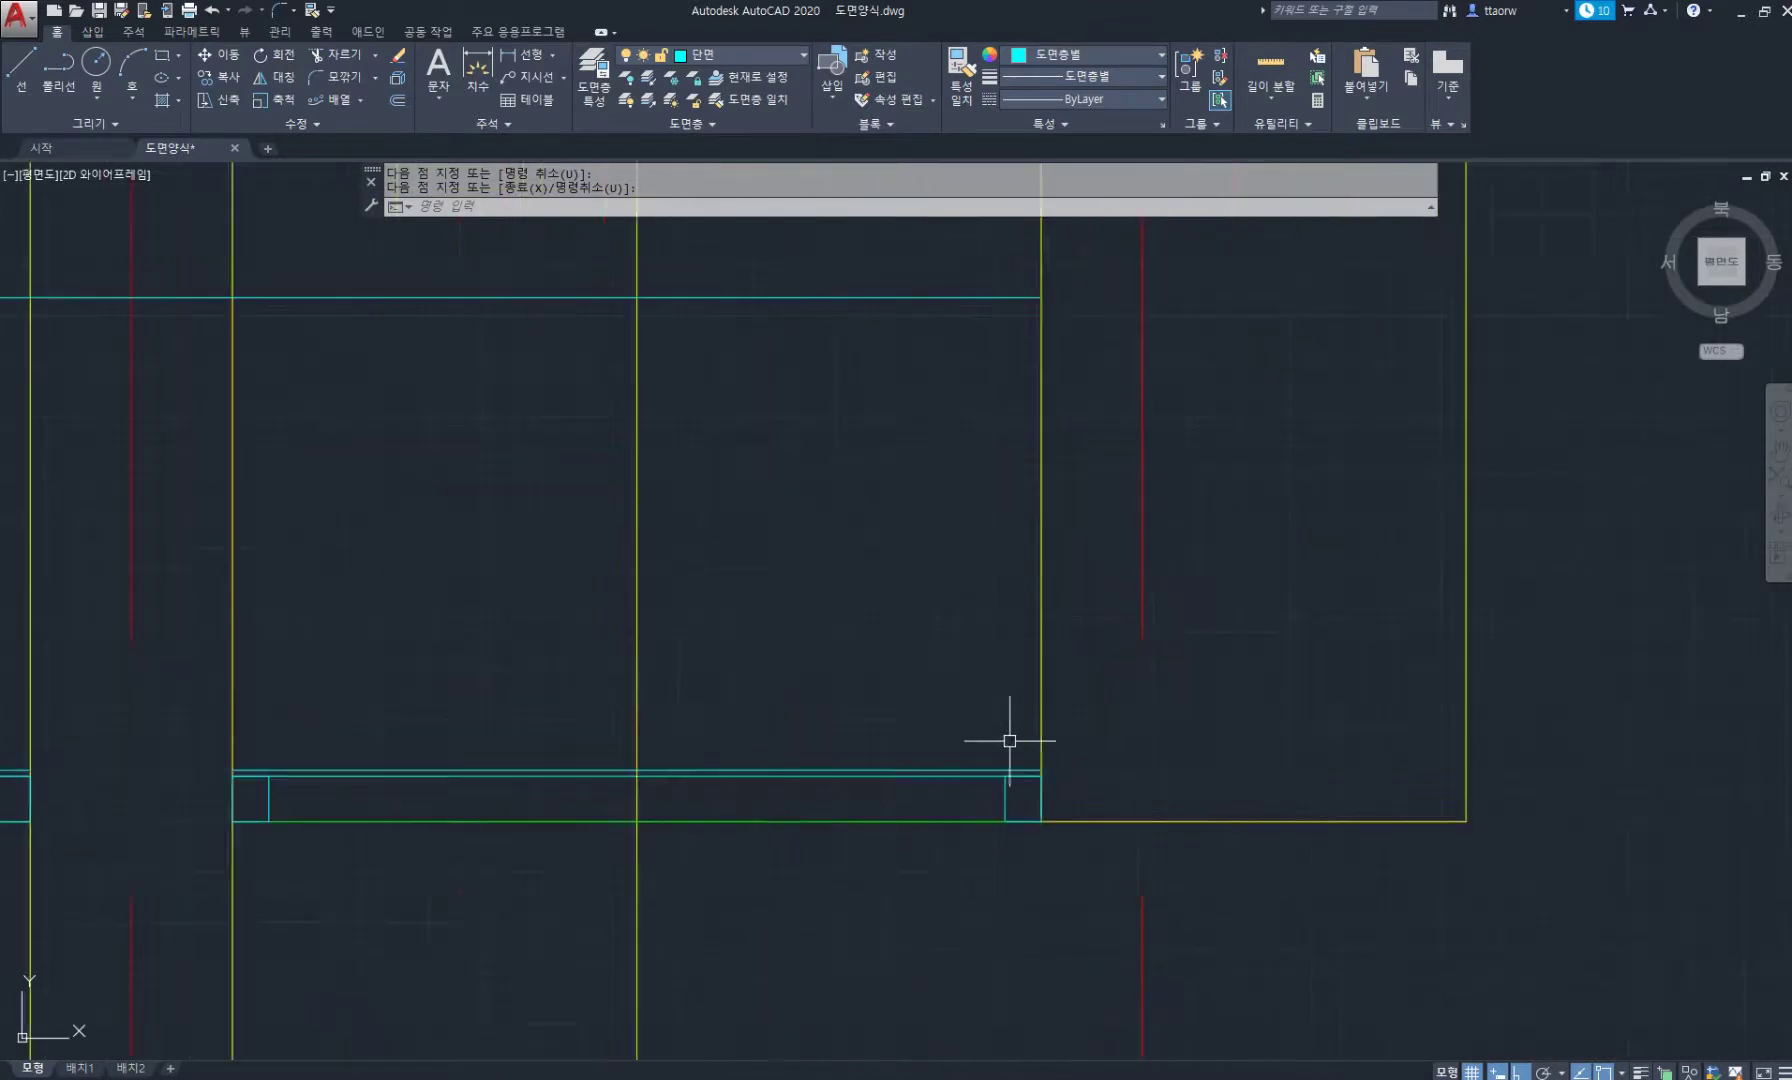
{"action": "key", "text": "Return"}
{"action": "left_click", "coordinate": [1041, 770]}
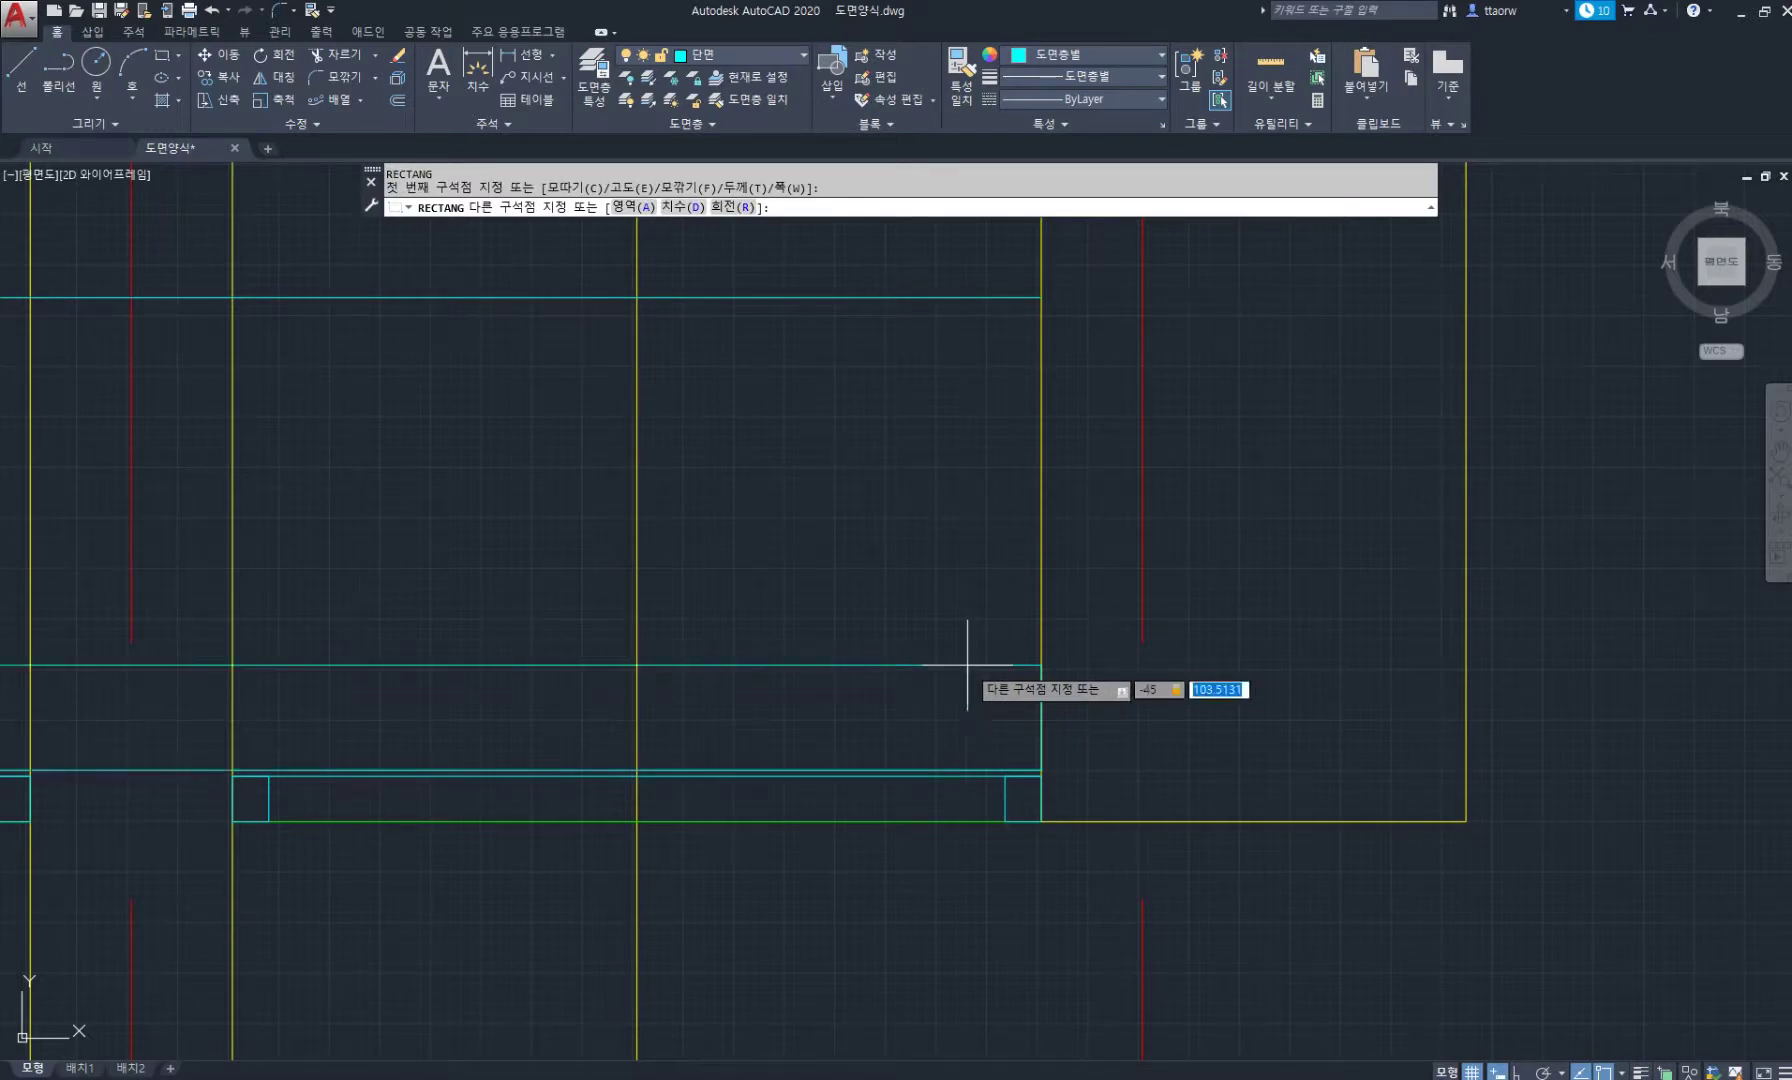
{"action": "type", "text": "5"}
{"action": "key", "text": "Return"}
{"action": "key", "text": "Escape"}
{"action": "key", "text": "Escape"}
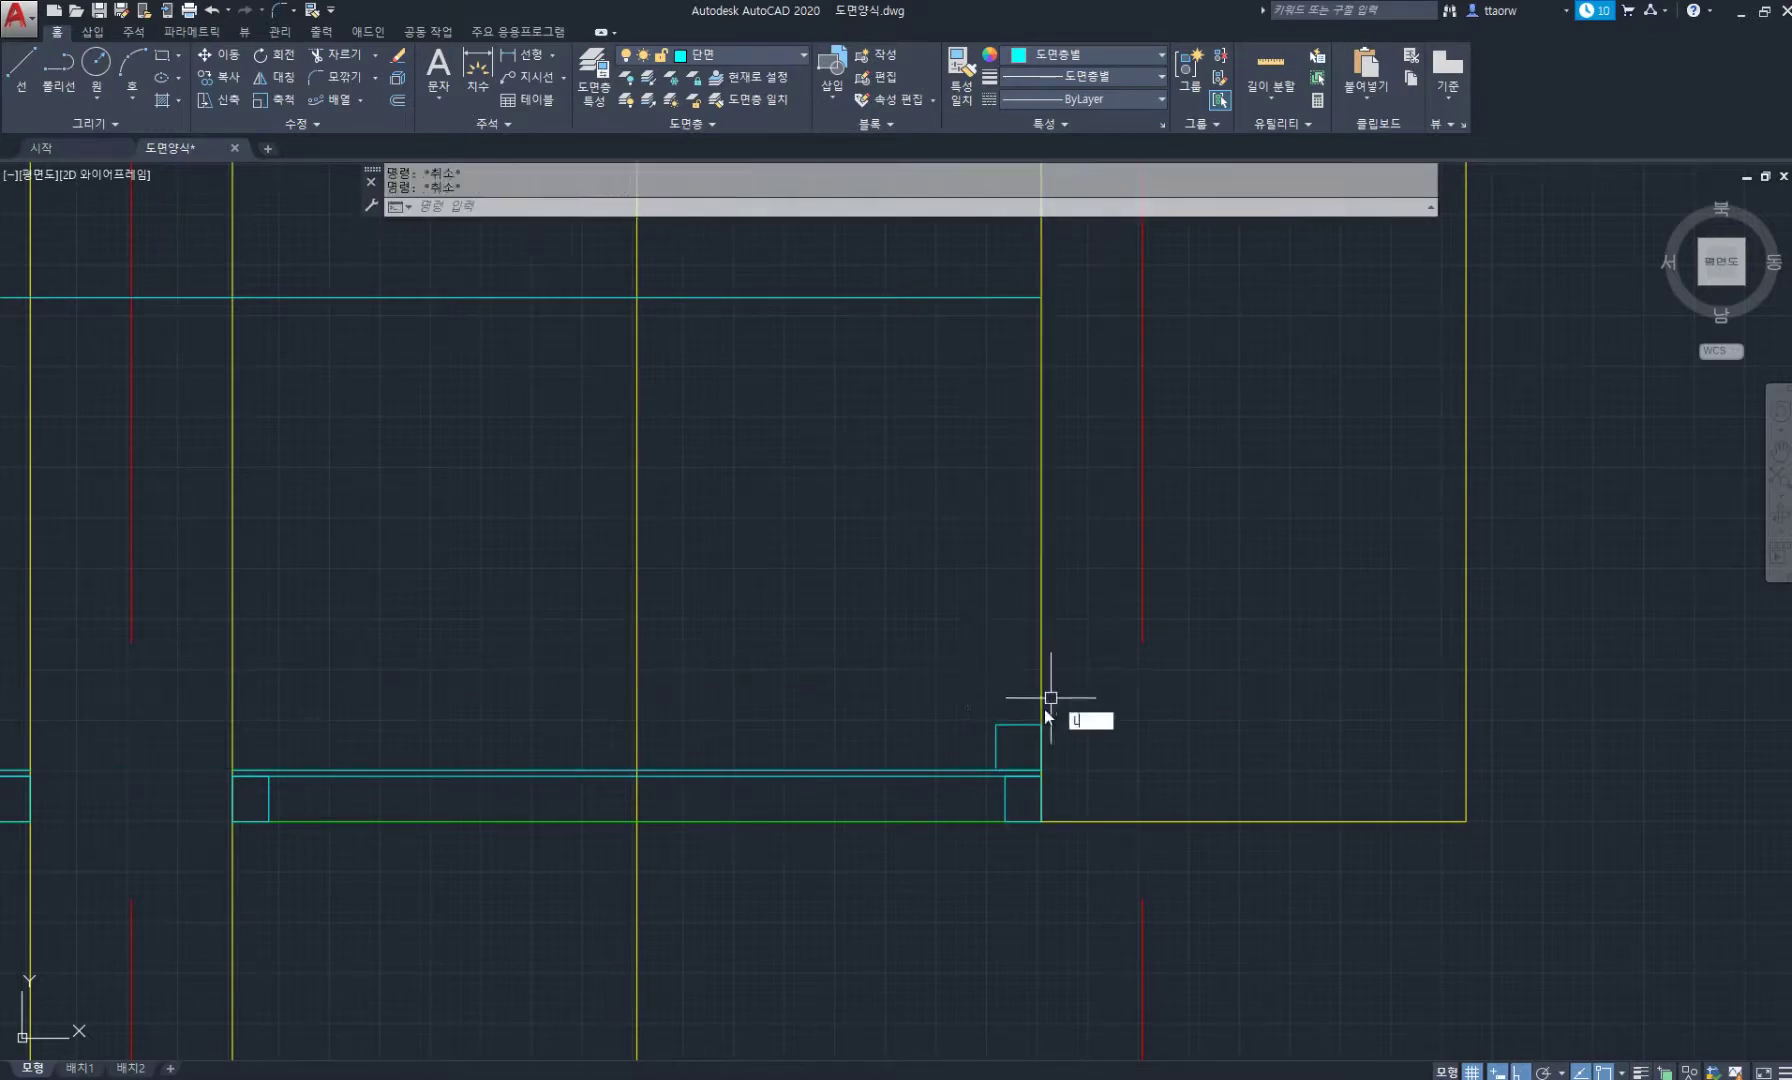
Draw a diagonal across the small square from its lower inner corner to the upper corner at the wall.
{"action": "key", "text": "Return"}
{"action": "left_click", "coordinate": [996, 770]}
{"action": "left_click", "coordinate": [1036, 709]}
{"action": "key", "text": "Escape"}
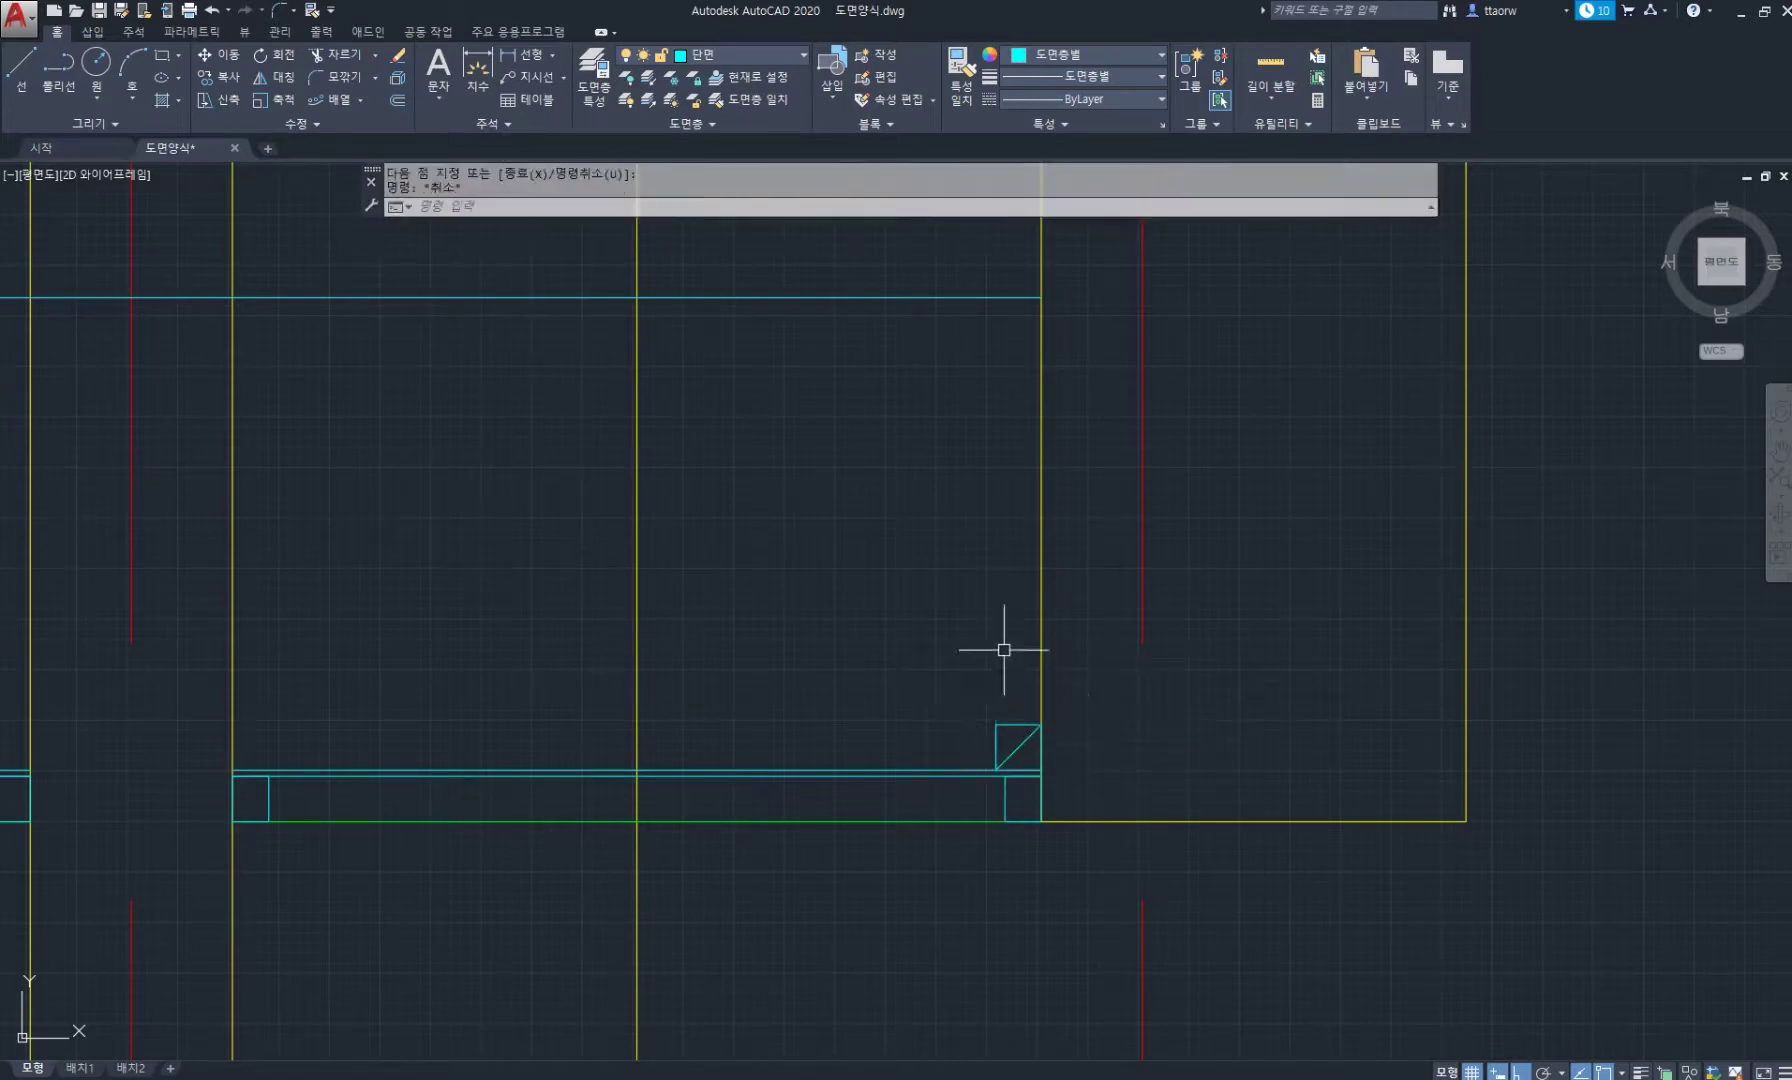
Path-array the crossed 45 mm batten square along the horizontal line above the ceiling at a spacing of 450.
{"action": "scroll", "coordinate": [1000, 640], "scroll_direction": "down", "scroll_amount": 3}
{"action": "left_click", "coordinate": [328, 105]}
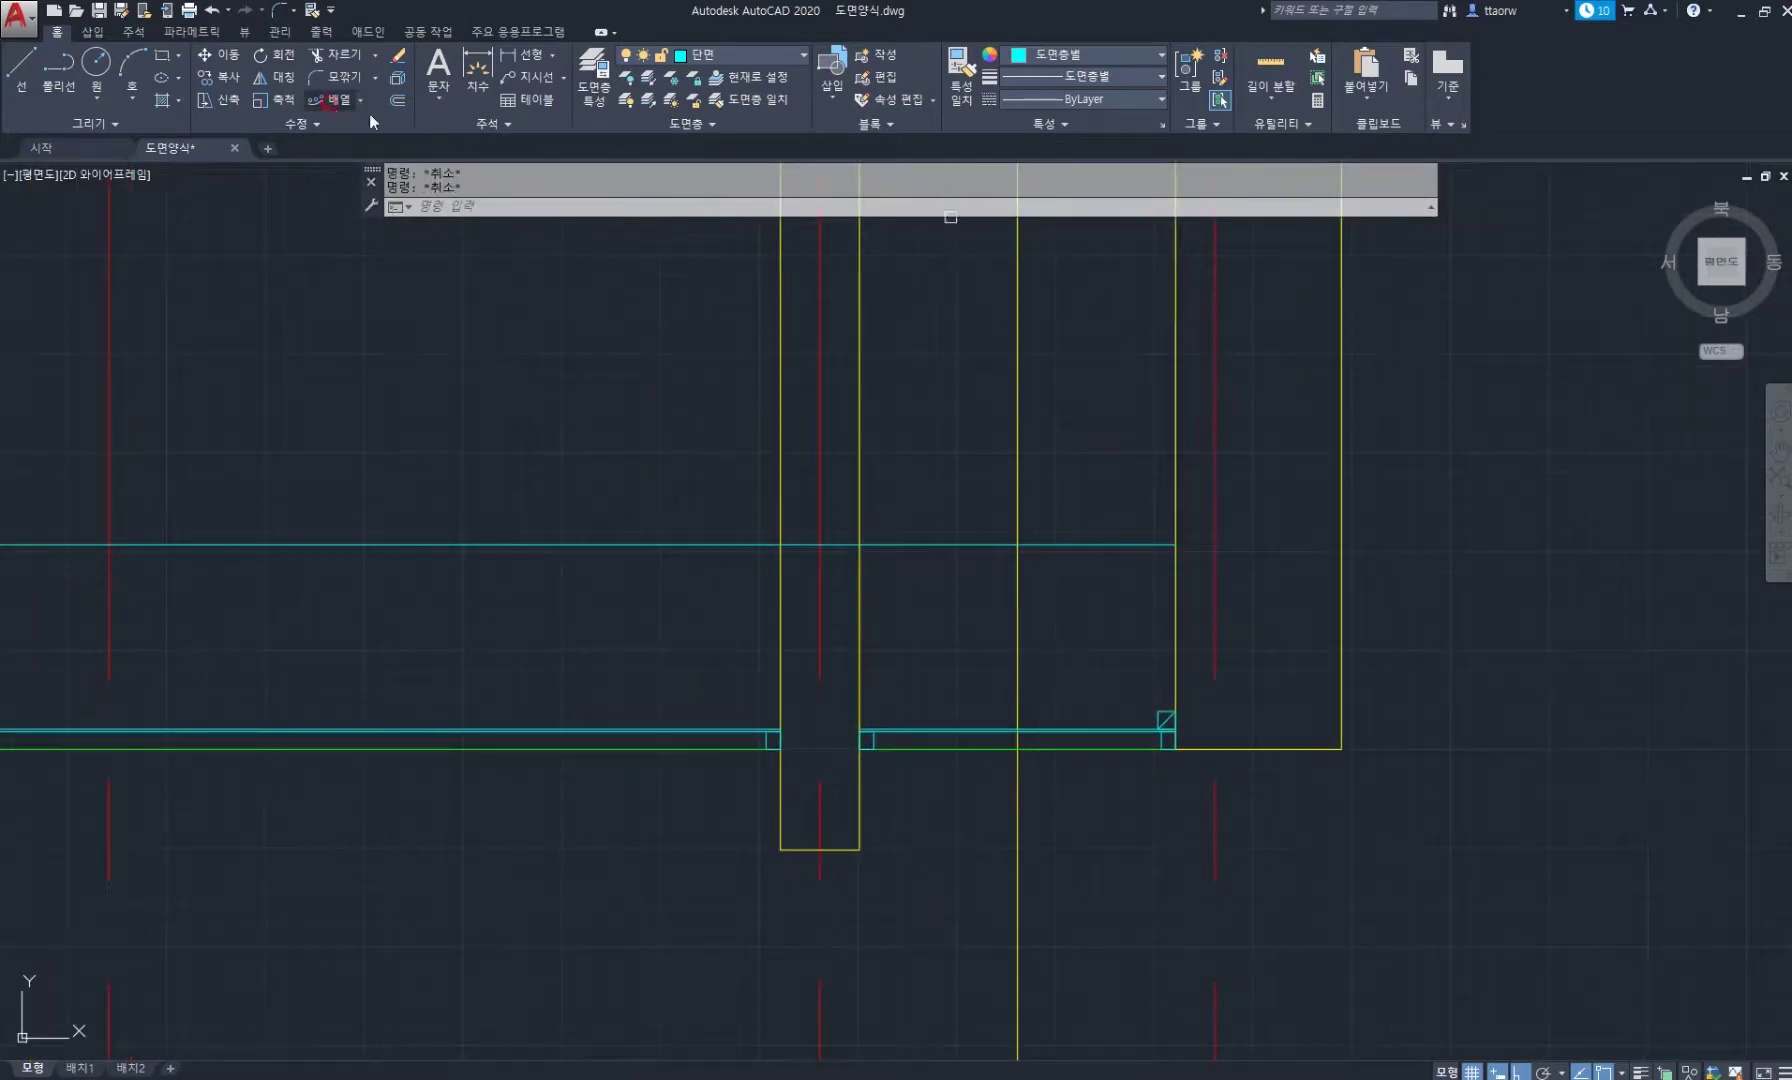
{"action": "left_click", "coordinate": [1100, 672]}
{"action": "left_click", "coordinate": [1200, 744]}
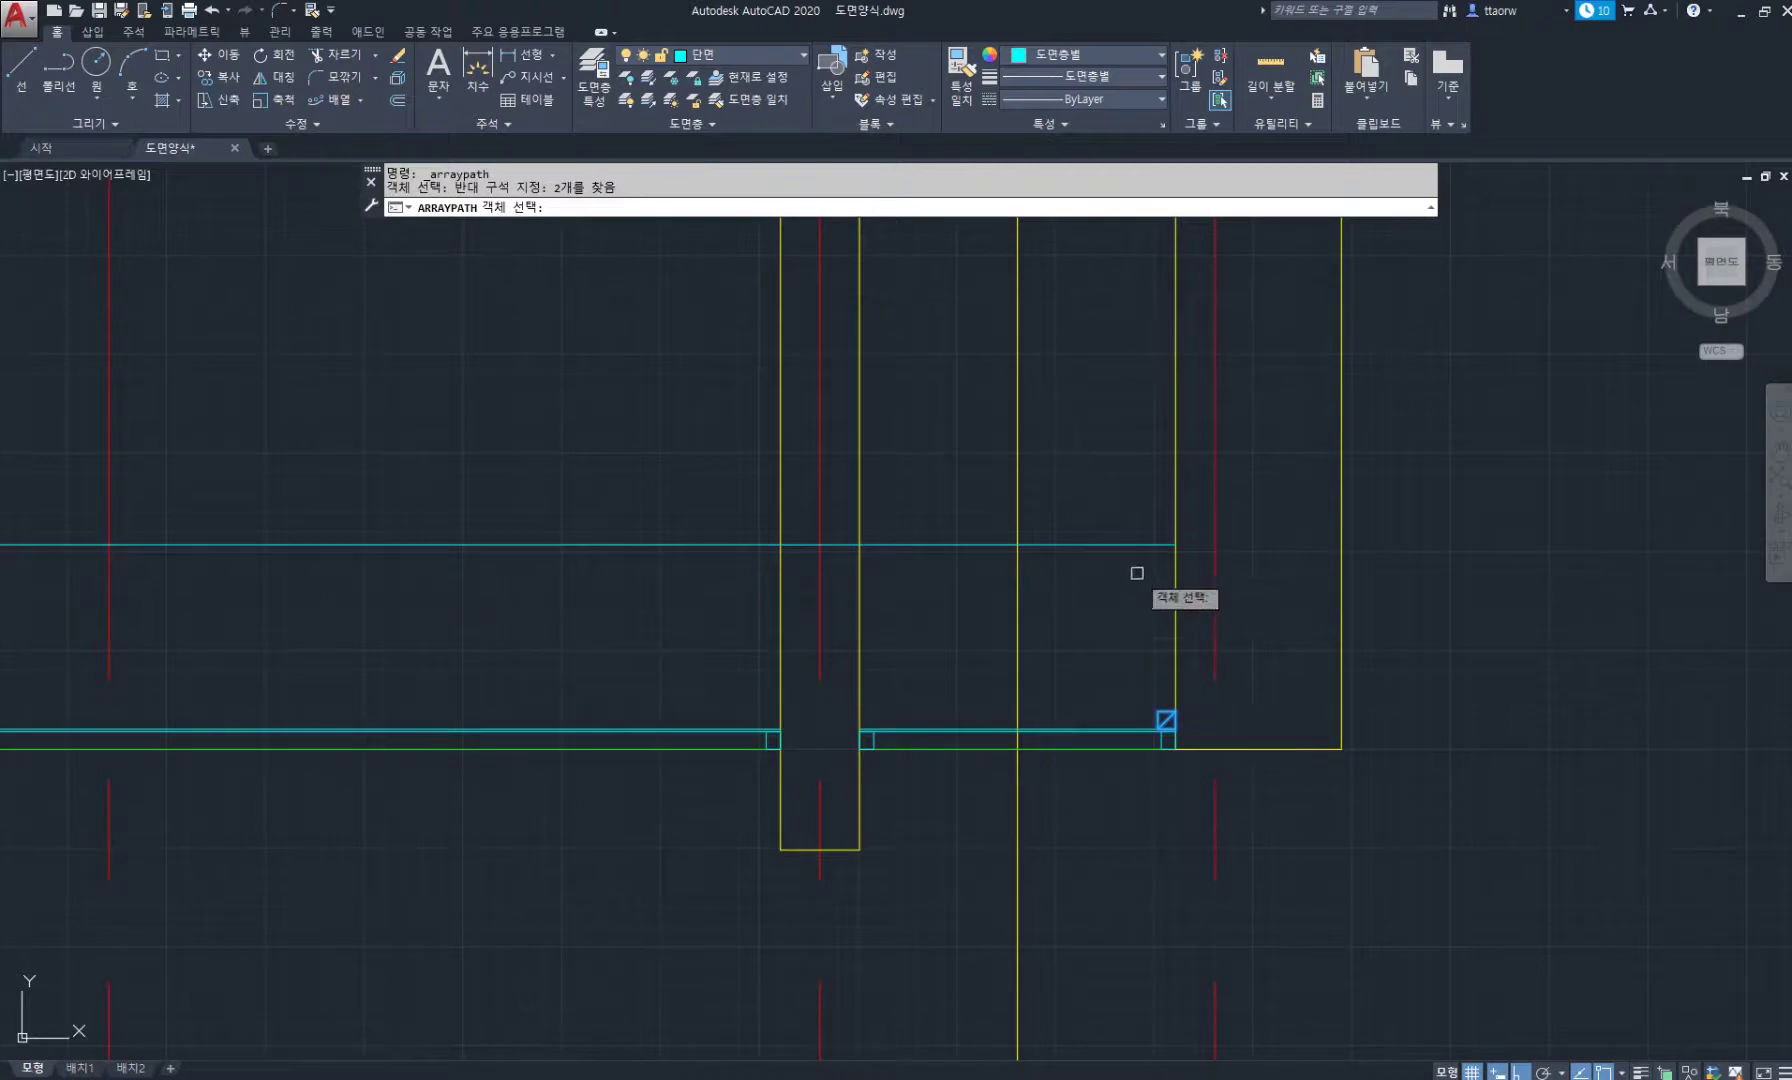
{"action": "key", "text": "Return"}
{"action": "left_click", "coordinate": [1162, 544]}
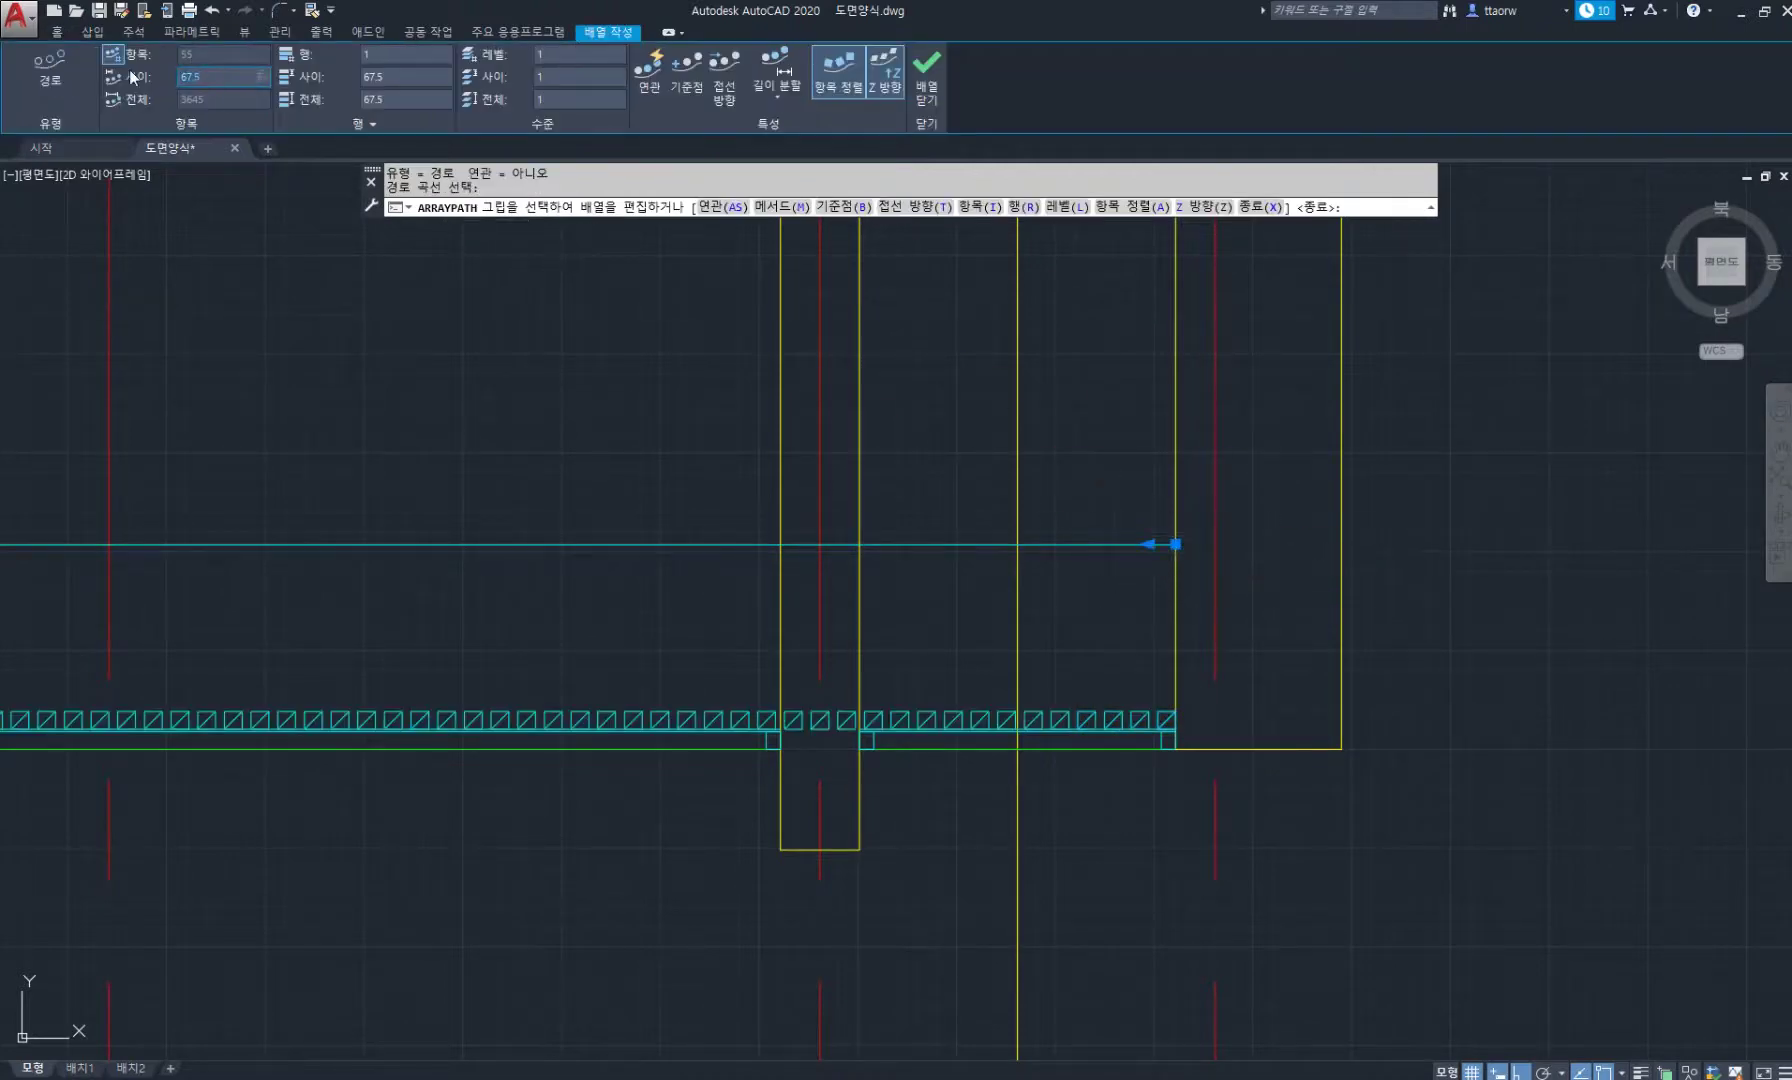
{"action": "type", "text": "450"}
{"action": "key", "text": "Return"}
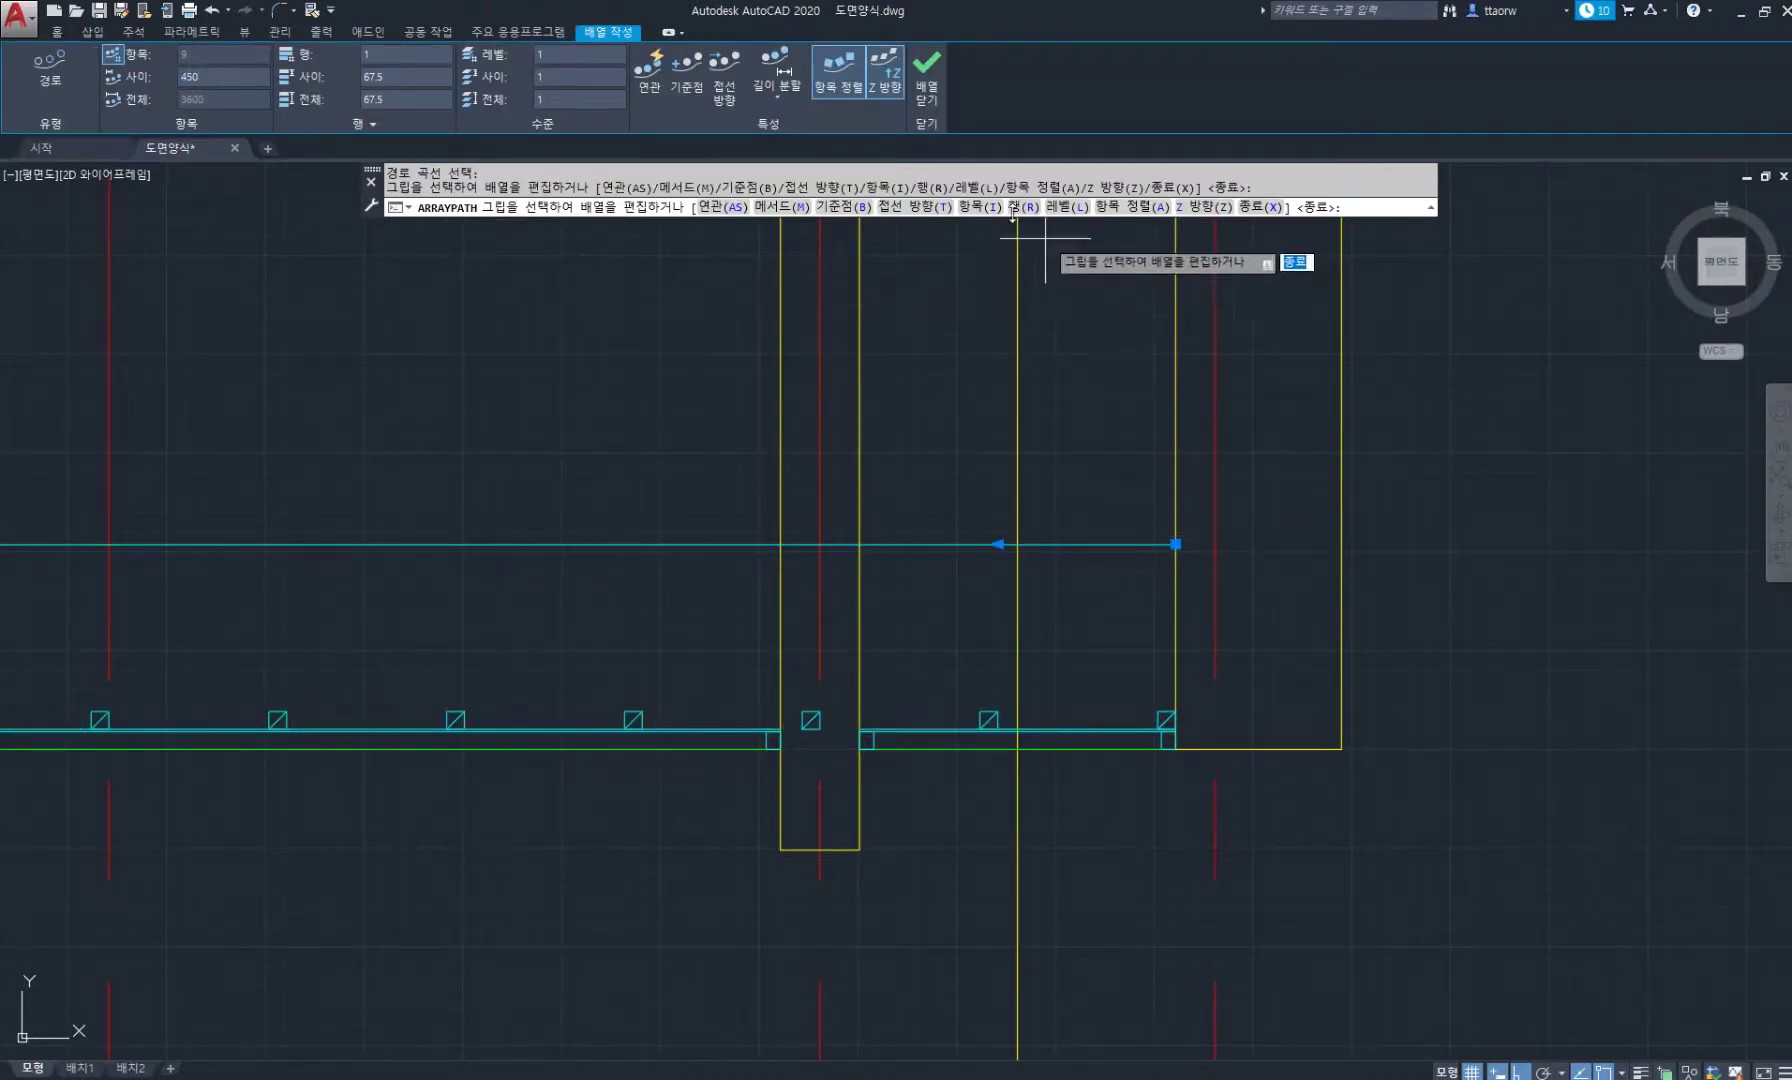
{"action": "left_click", "coordinate": [932, 79]}
{"action": "scroll", "coordinate": [900, 438], "scroll_direction": "down", "scroll_amount": 3}
{"action": "scroll", "coordinate": [662, 490], "scroll_direction": "up", "scroll_amount": 2}
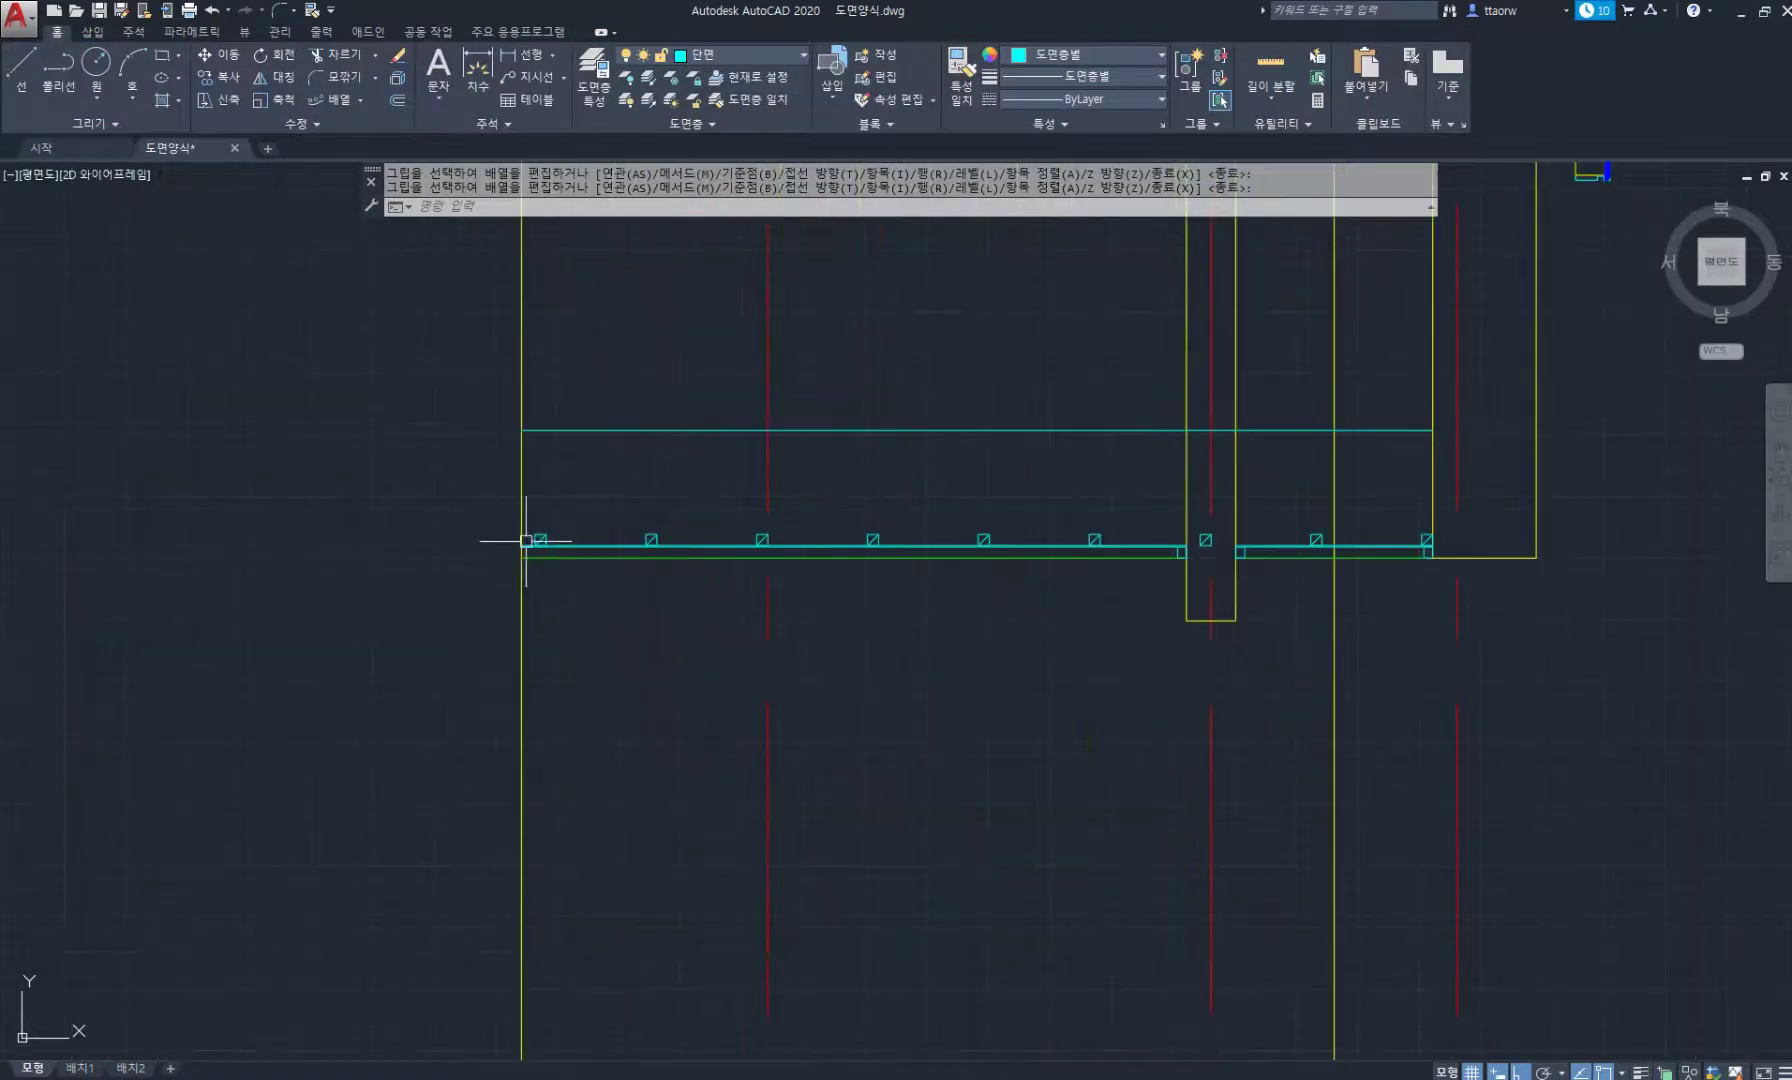
Copy the batten lying inside the interior wall so it sits on the ceiling board against the wall's long-ceiling face.
{"action": "scroll", "coordinate": [688, 508], "scroll_direction": "up", "scroll_amount": 6}
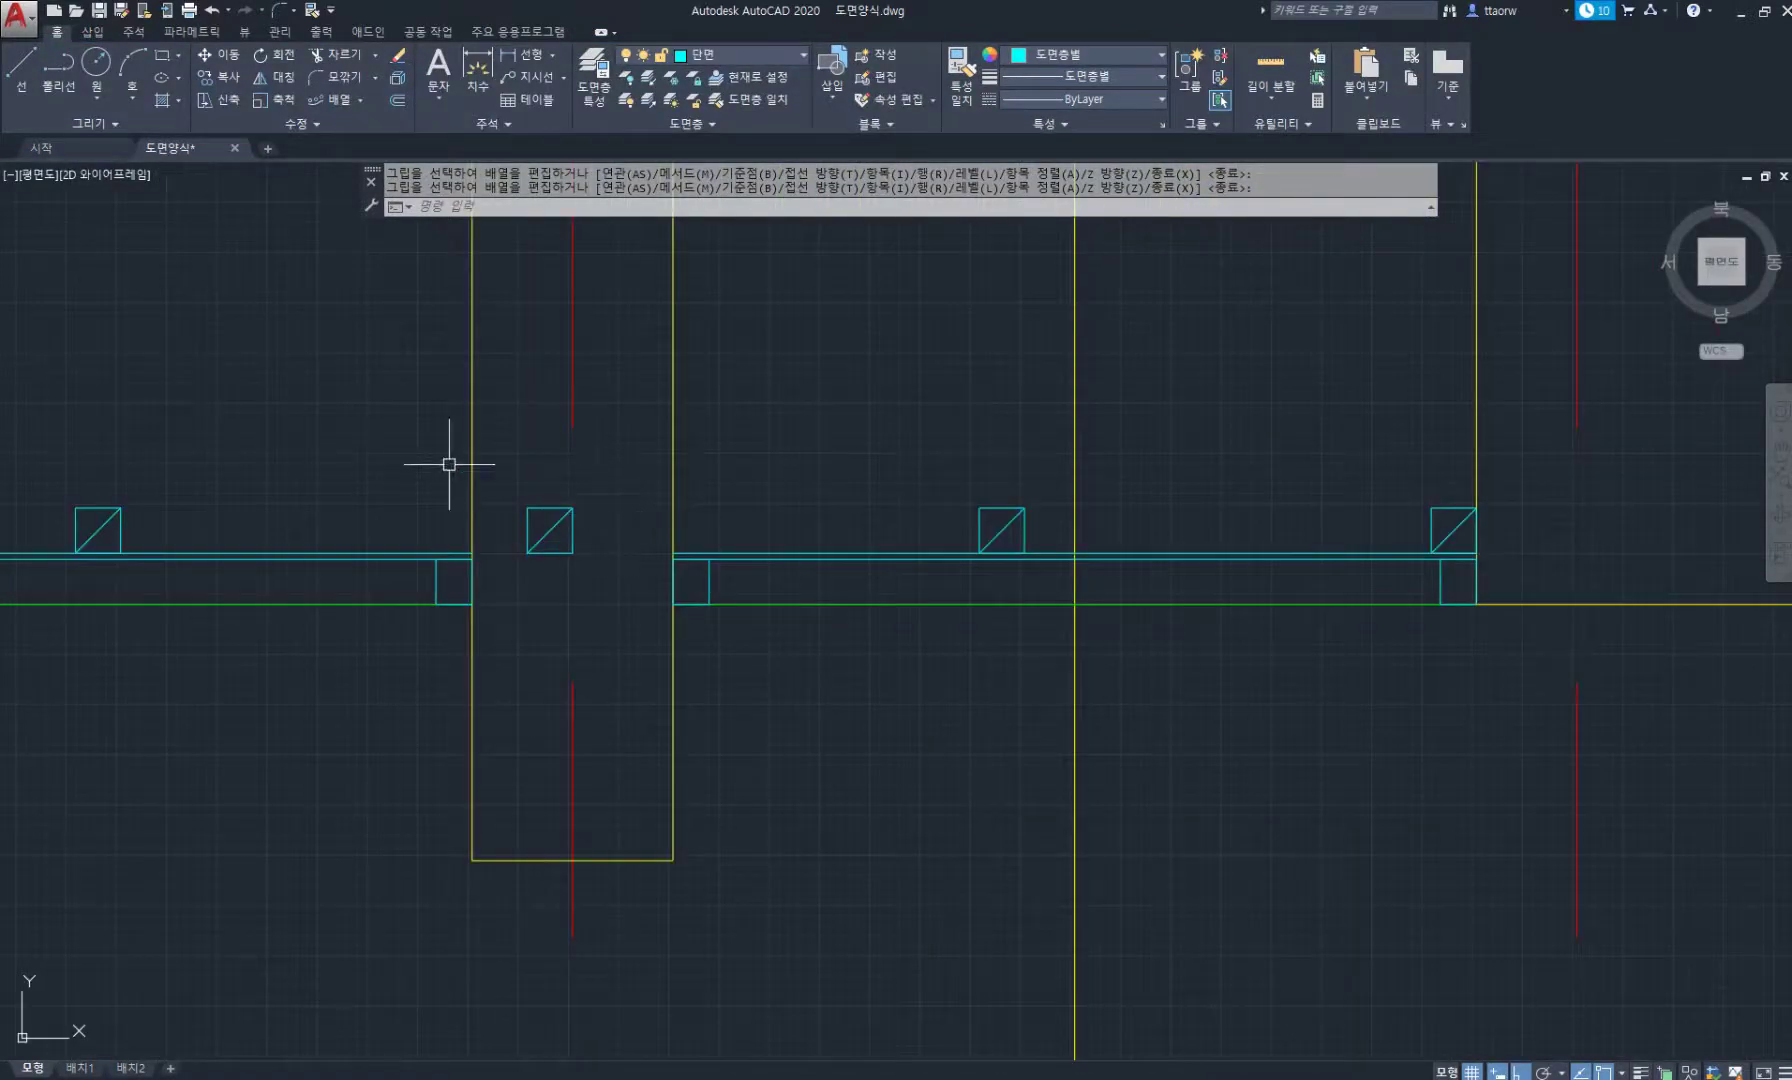
{"action": "type", "text": "co"}
{"action": "key", "text": "space"}
{"action": "left_click", "coordinate": [513, 475]}
{"action": "left_click", "coordinate": [604, 600]}
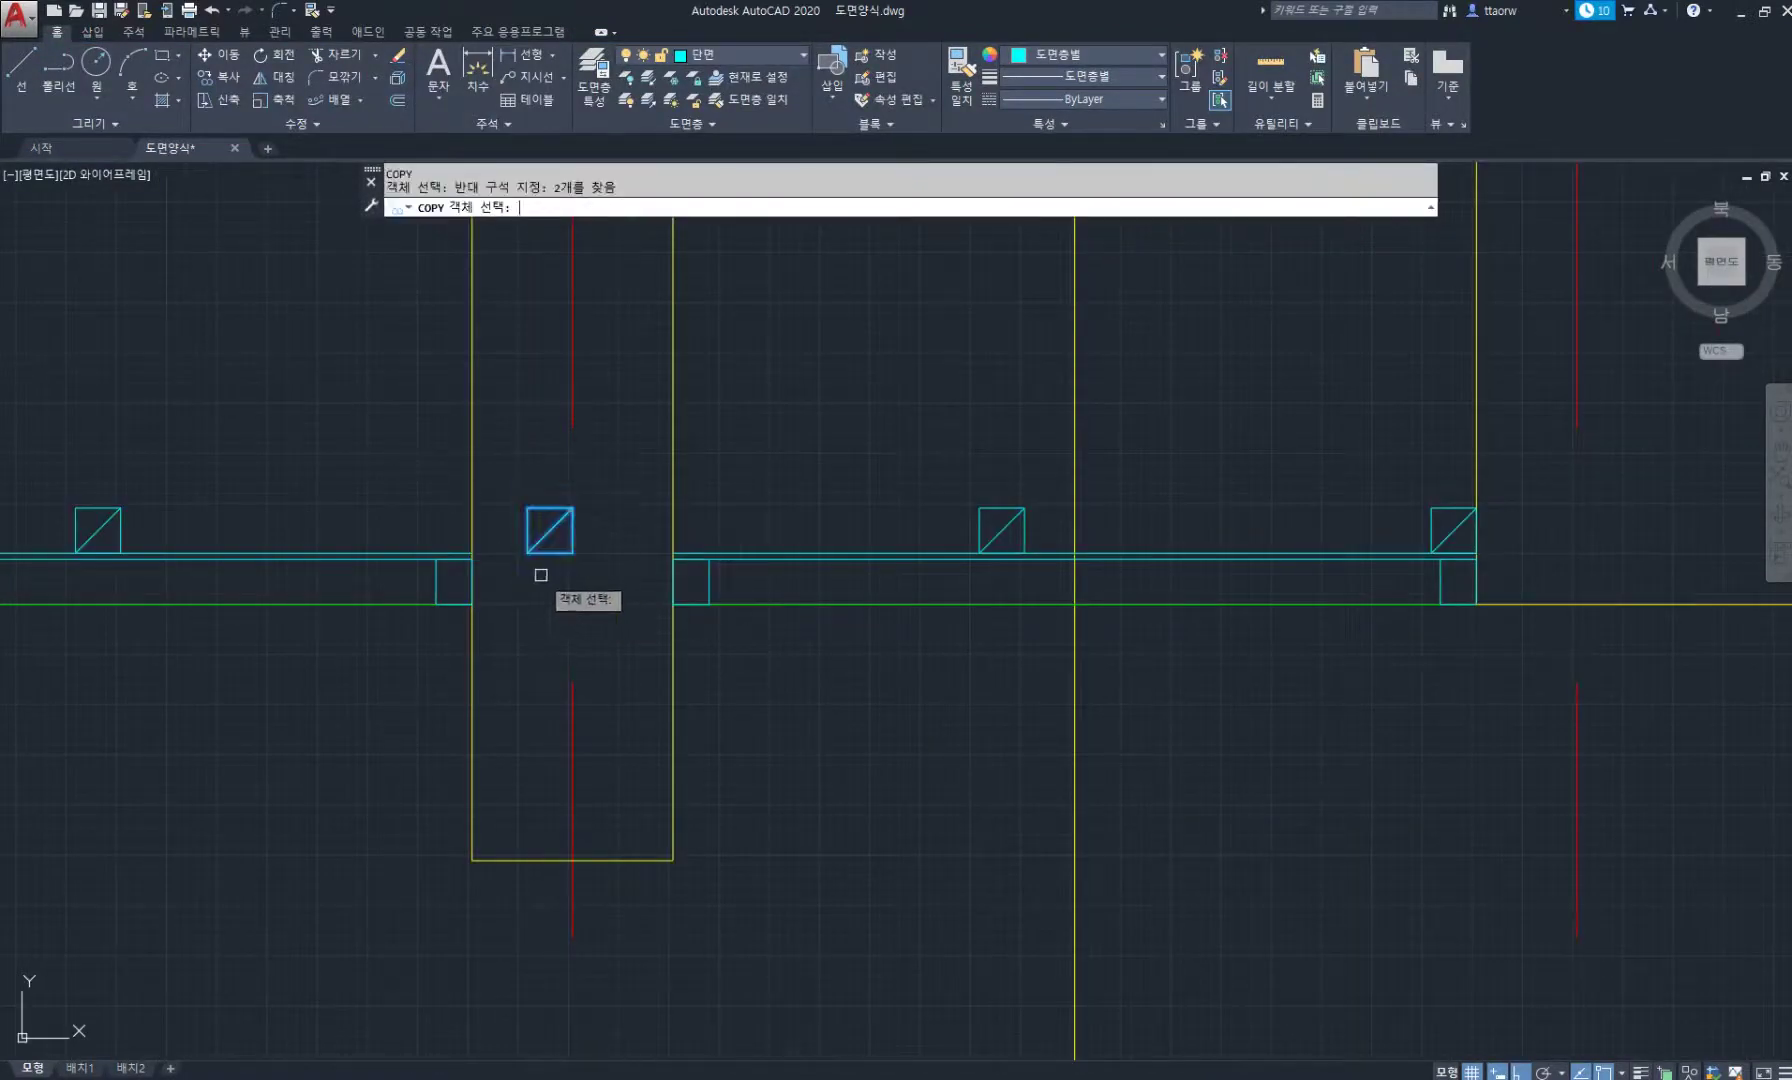
{"action": "key", "text": "space"}
{"action": "left_click", "coordinate": [573, 508]}
{"action": "left_click", "coordinate": [471, 508]}
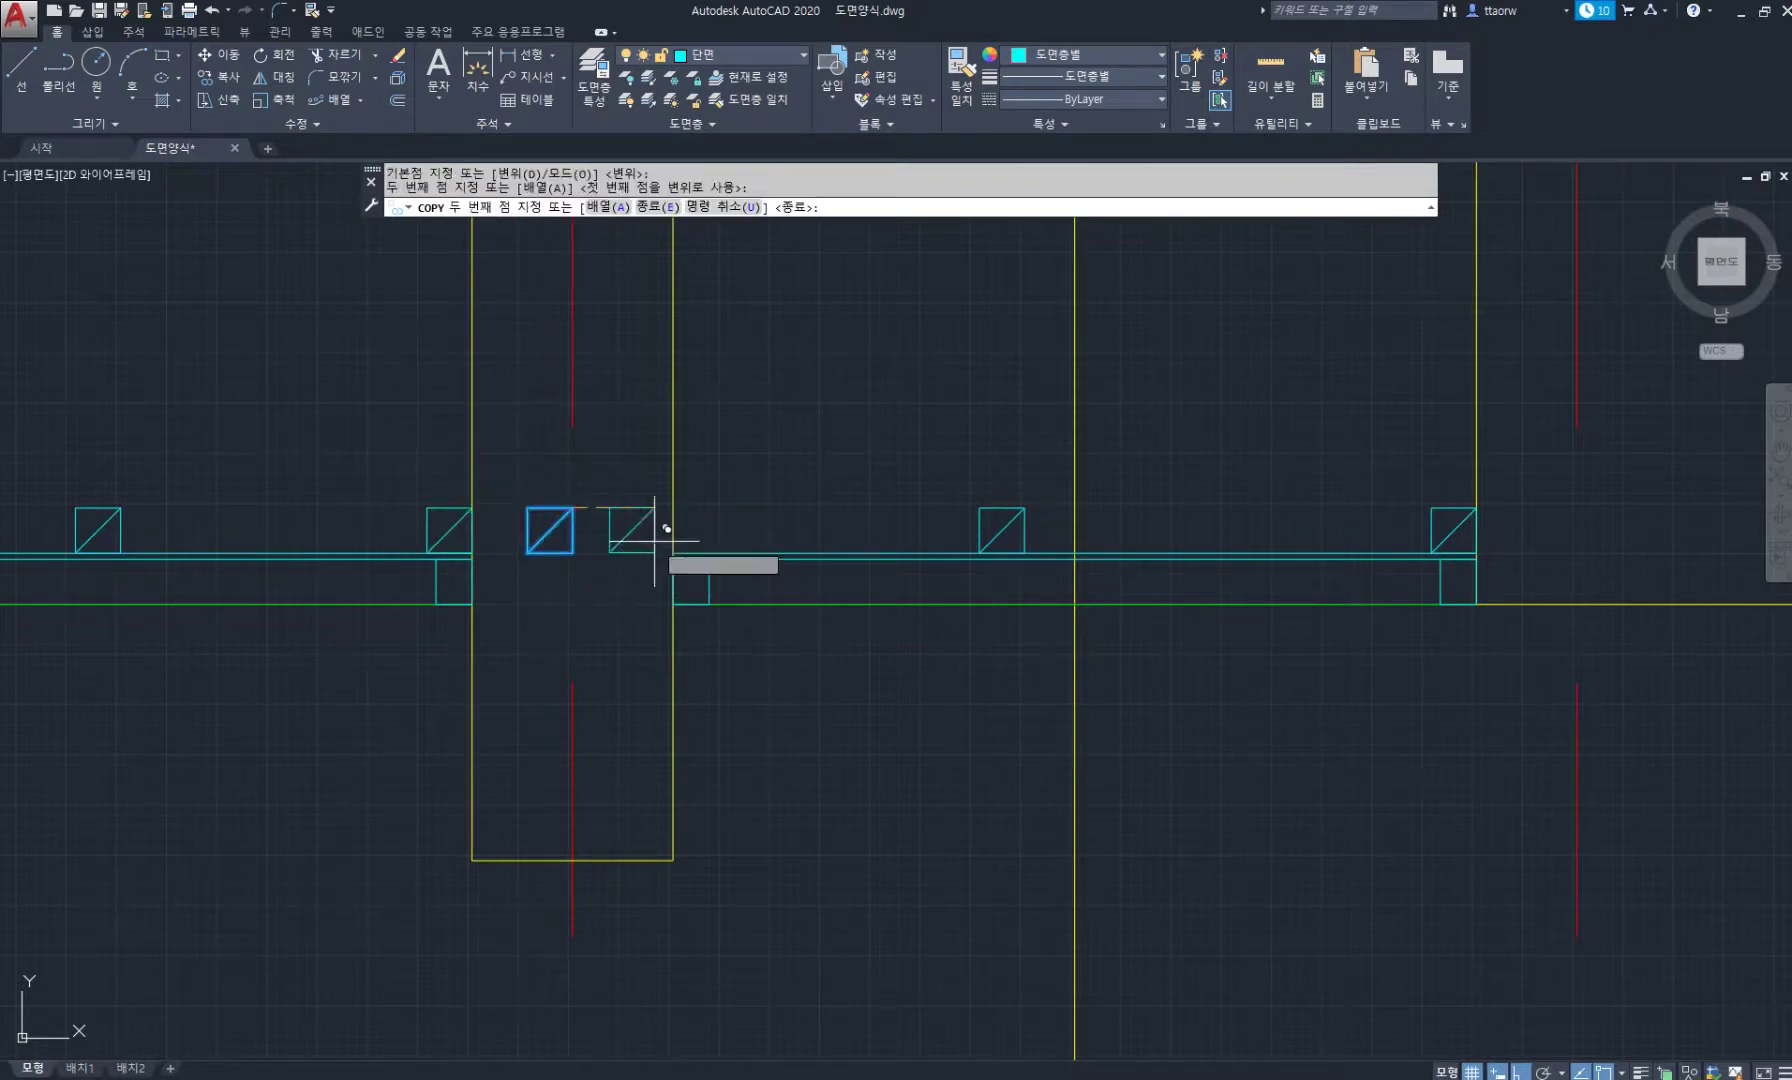
{"action": "key", "text": "space"}
Move the batten inside the interior wall onto the short ceiling section, against the wall's opposite face.
{"action": "type", "text": "m"}
{"action": "key", "text": "space"}
{"action": "left_click", "coordinate": [513, 477]}
{"action": "left_click", "coordinate": [602, 600]}
{"action": "key", "text": "space"}
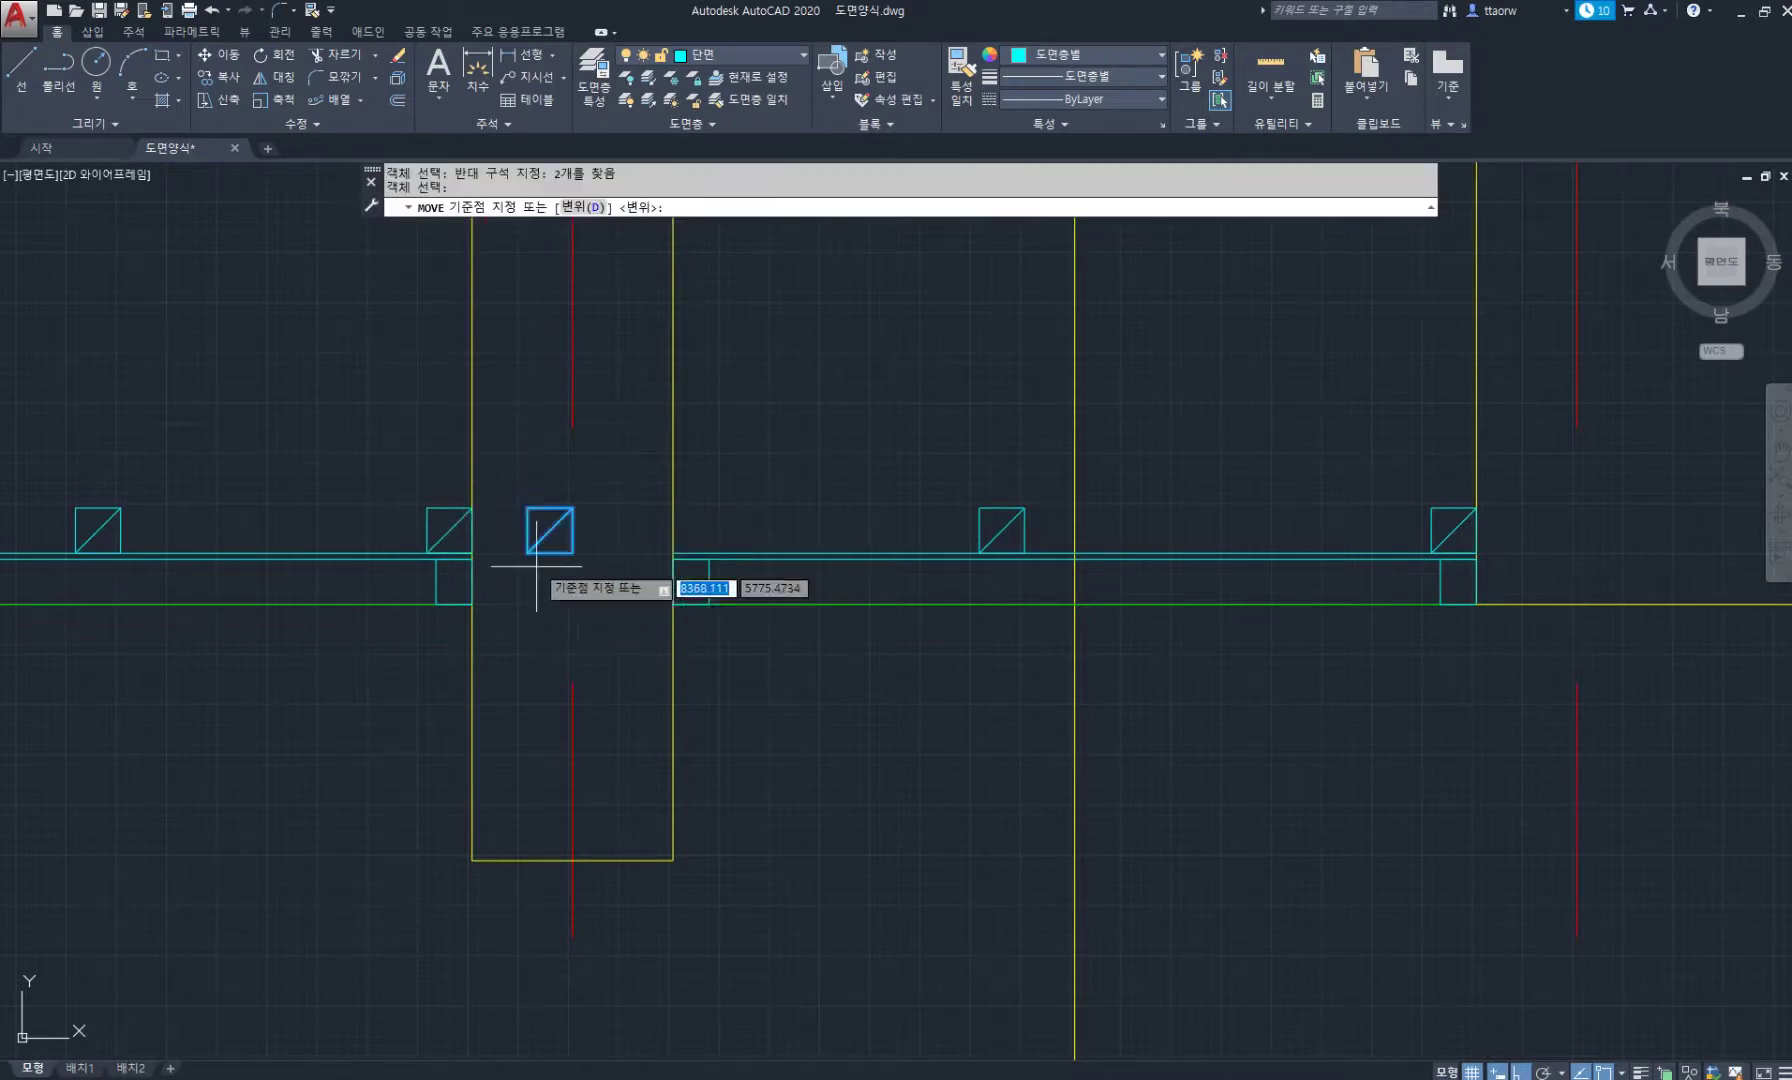
{"action": "left_click", "coordinate": [527, 552]}
{"action": "left_click", "coordinate": [687, 528]}
{"action": "key", "text": "Escape"}
{"action": "key", "text": "Escape"}
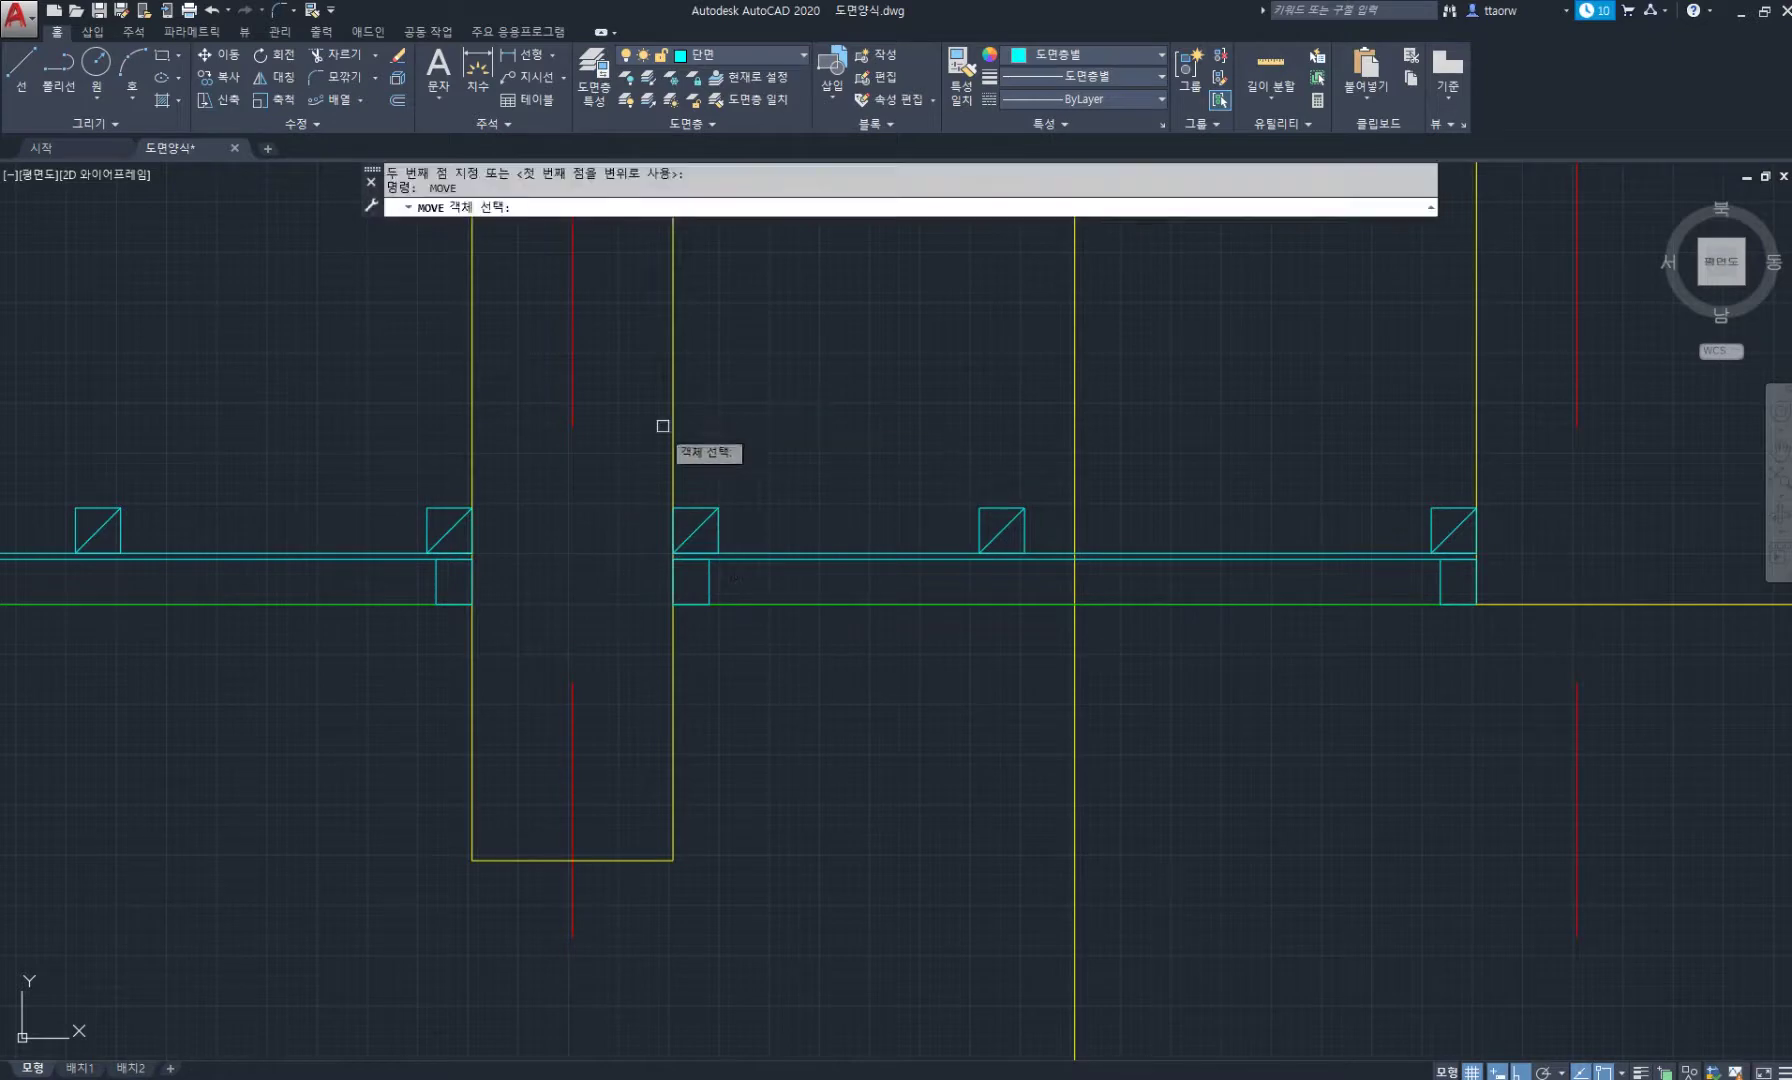
Offset the top board lines of both ceiling sections upward by 45.
{"action": "scroll", "coordinate": [664, 424], "scroll_direction": "down", "scroll_amount": 2}
{"action": "middle_click_drag", "start_coordinate": [889, 438], "coordinate": [860, 496]}
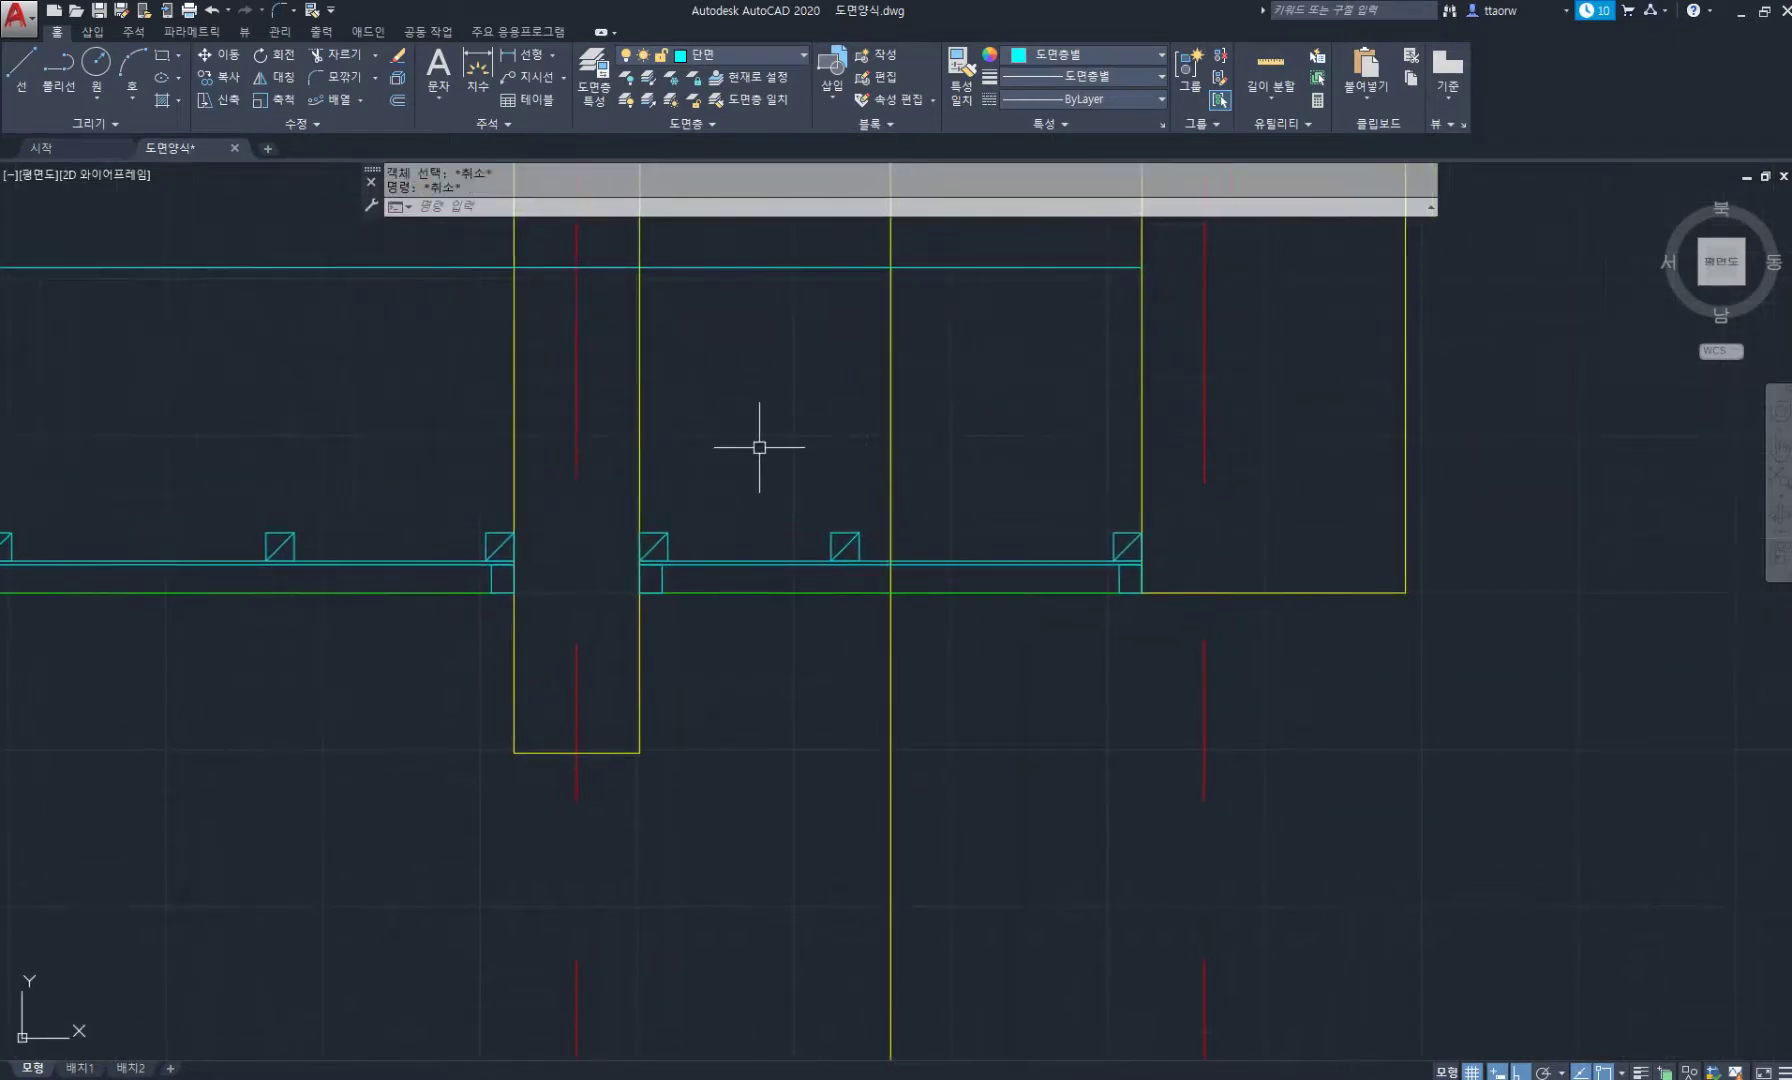
{"action": "type", "text": "o"}
{"action": "key", "text": "space"}
{"action": "key", "text": "space"}
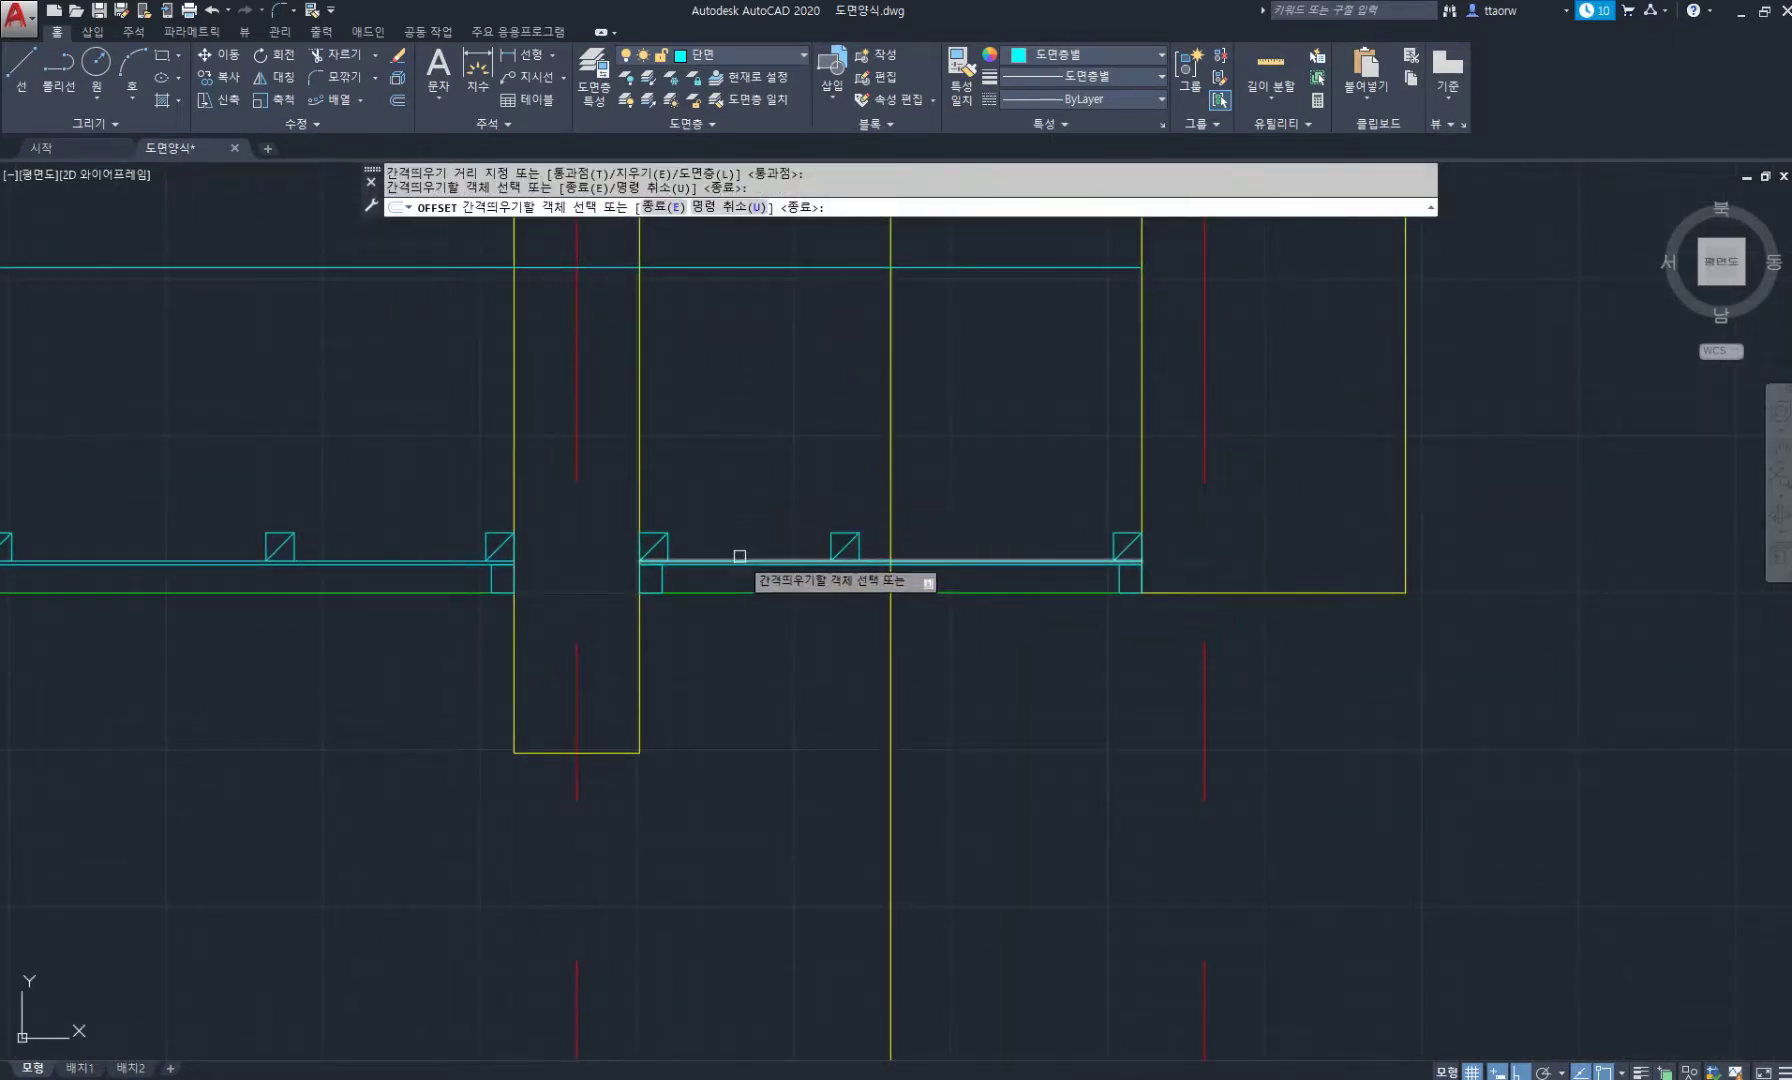
{"action": "left_click", "coordinate": [740, 557]}
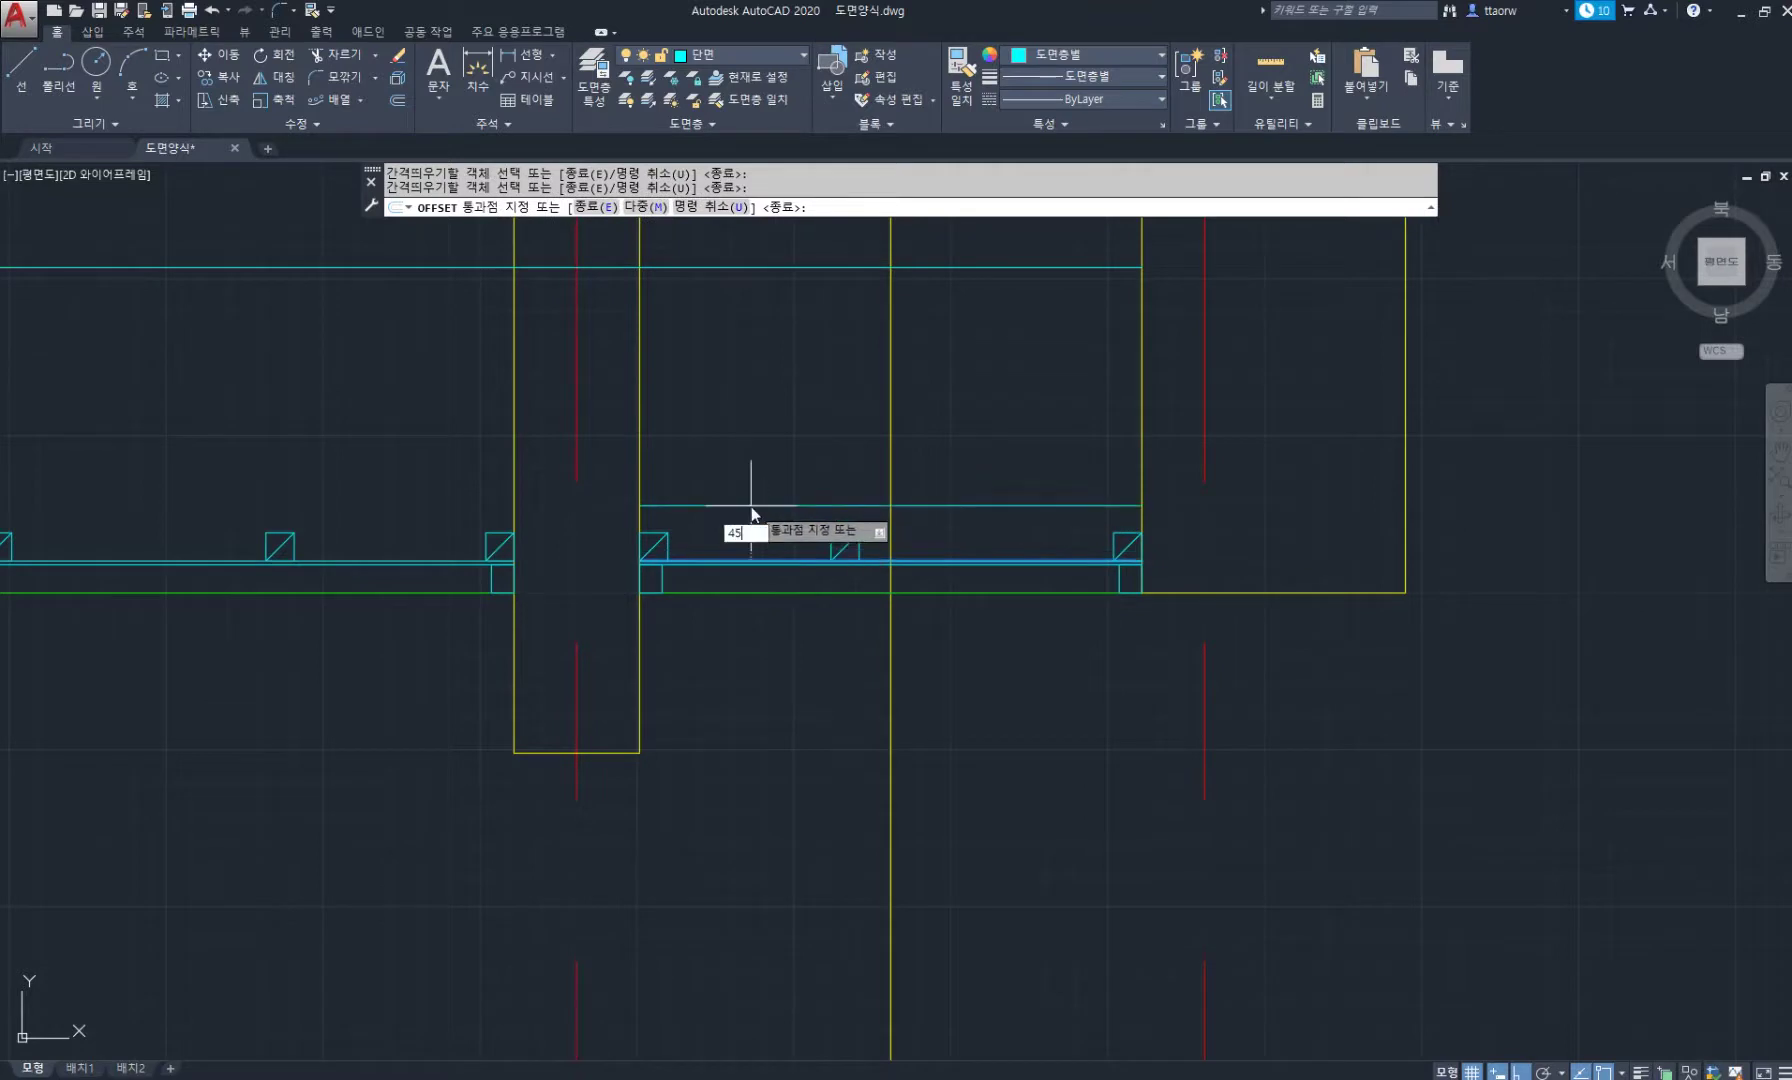
{"action": "type", "text": "45"}
{"action": "key", "text": "Return"}
{"action": "left_click", "coordinate": [414, 561]}
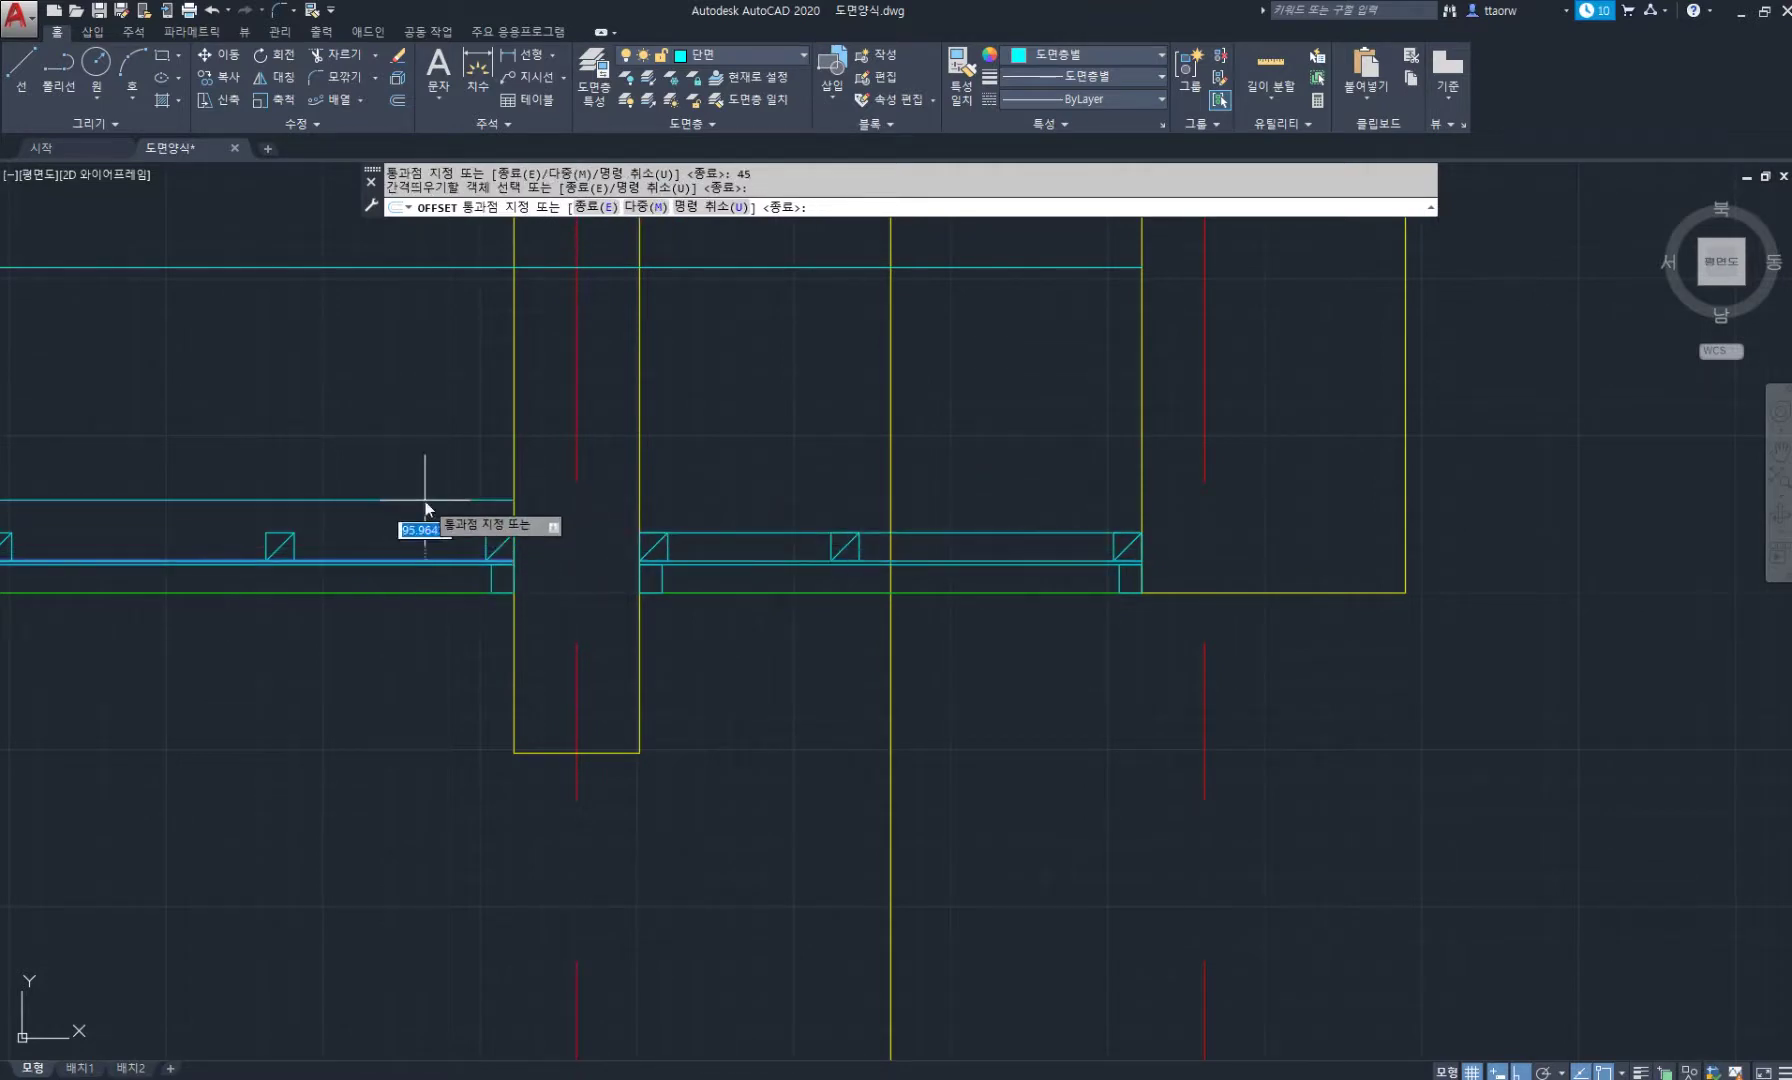
{"action": "key", "text": "Escape"}
{"action": "key", "text": "Escape"}
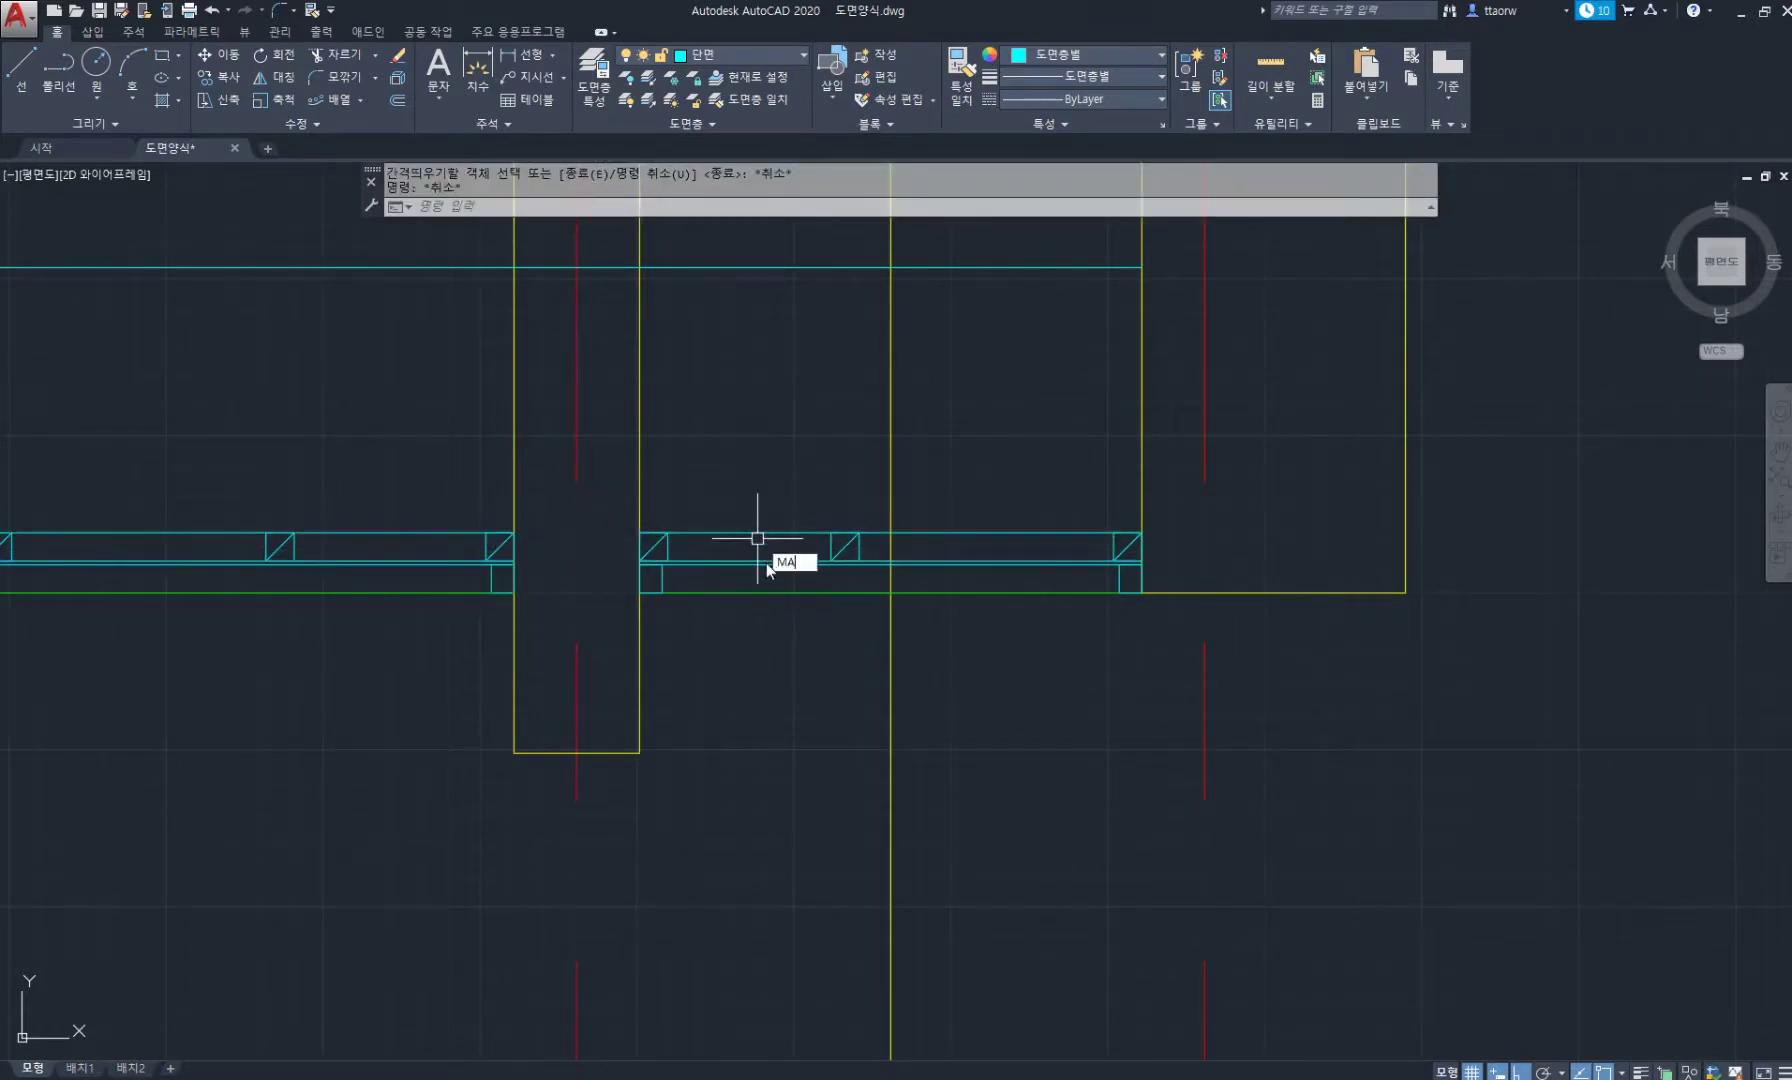
Match the new upper lines of both ceiling sections to the properties of the green ceiling bottom line.
{"action": "type", "text": "MA"}
{"action": "key", "text": "Return"}
{"action": "left_click", "coordinate": [752, 593]}
{"action": "left_click", "coordinate": [741, 537]}
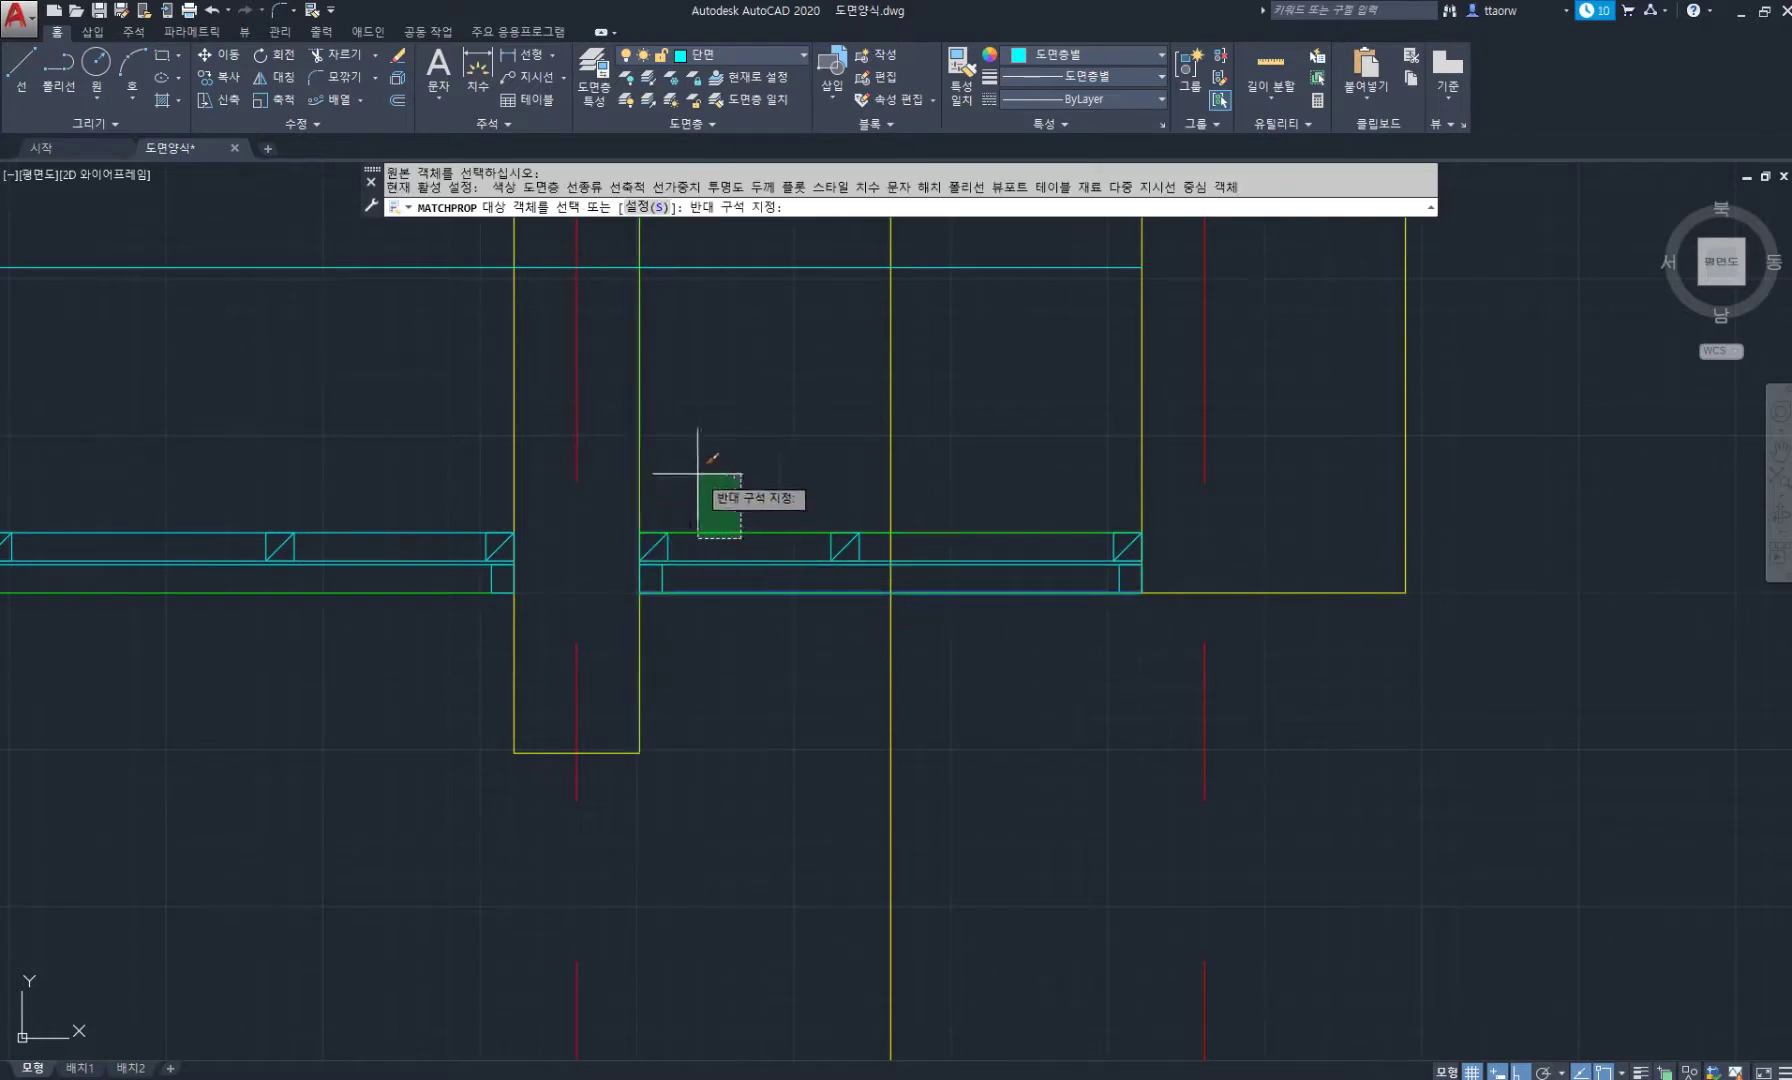
{"action": "left_click", "coordinate": [697, 474]}
{"action": "left_click", "coordinate": [434, 541]}
{"action": "left_click", "coordinate": [384, 440]}
{"action": "key", "text": "Return"}
Erase the middle batten from the short ceiling section between the interior wall and the eave-side wall.
{"action": "scroll", "coordinate": [692, 454], "scroll_direction": "down", "scroll_amount": 5}
{"action": "middle_click_drag", "start_coordinate": [782, 483], "coordinate": [907, 580]}
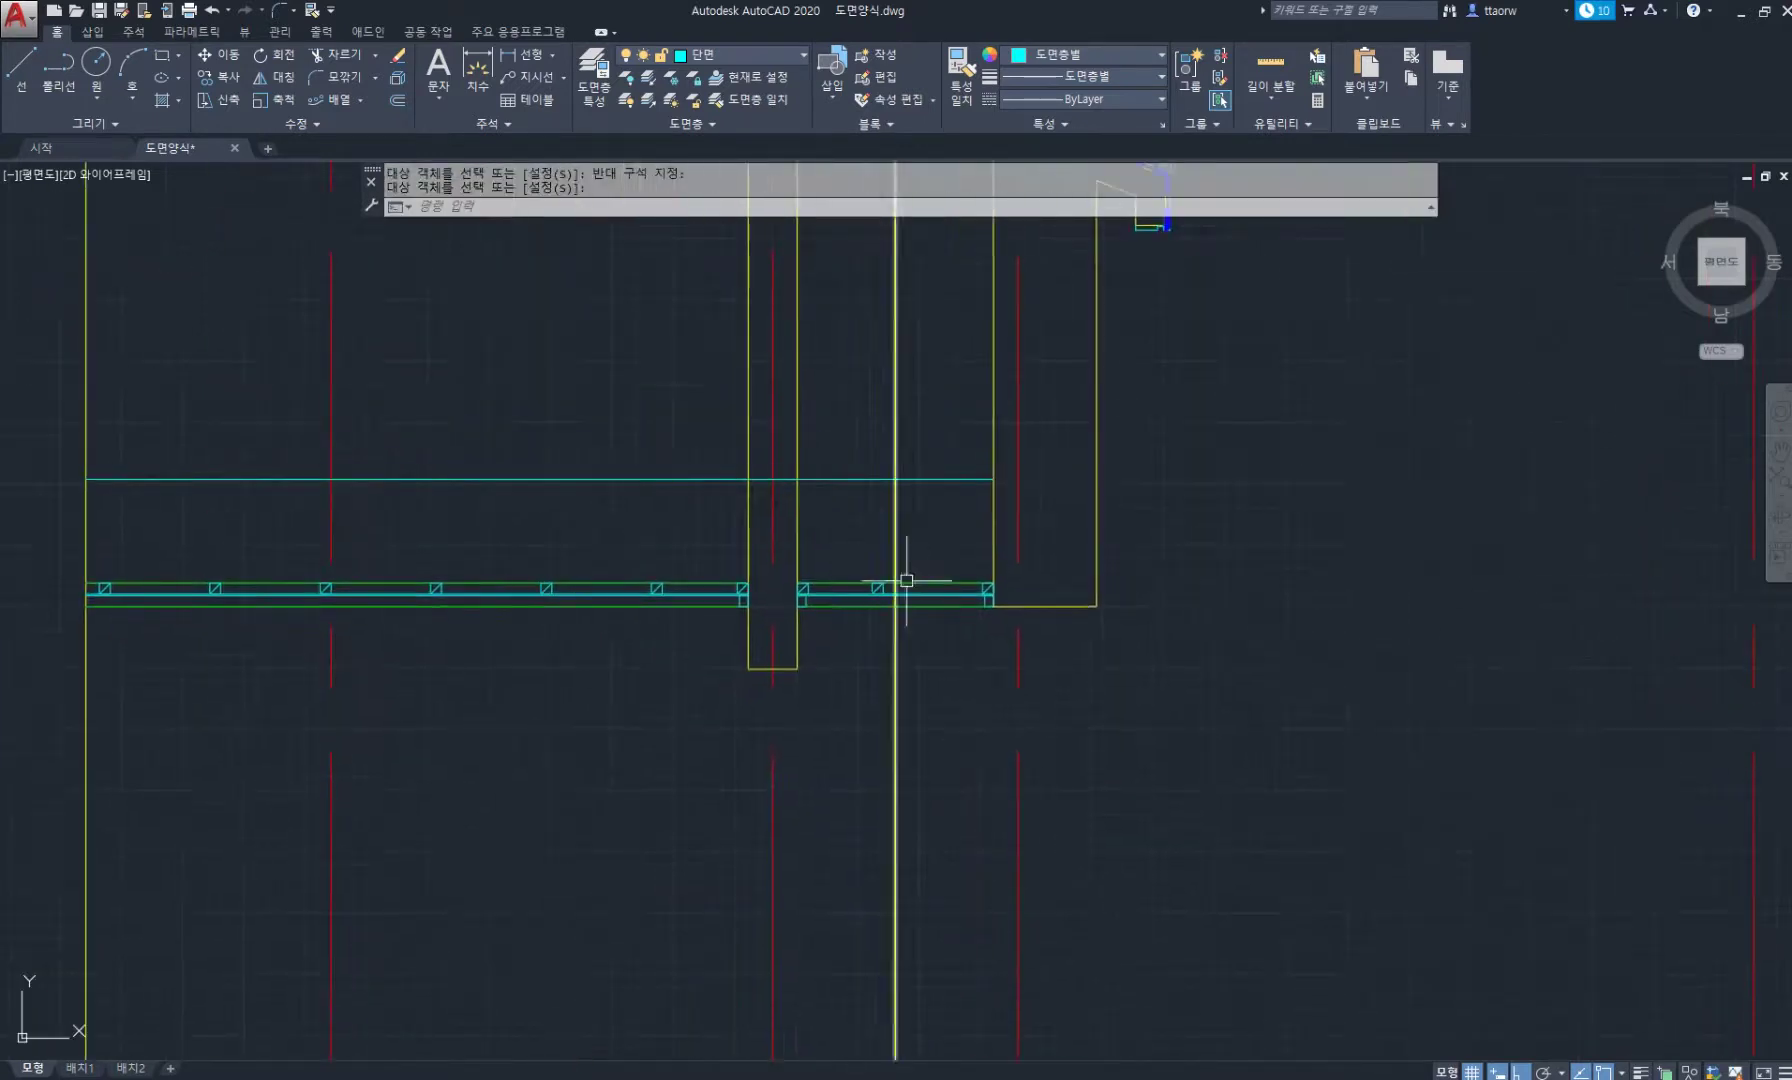
{"action": "scroll", "coordinate": [906, 580], "scroll_direction": "up", "scroll_amount": 2}
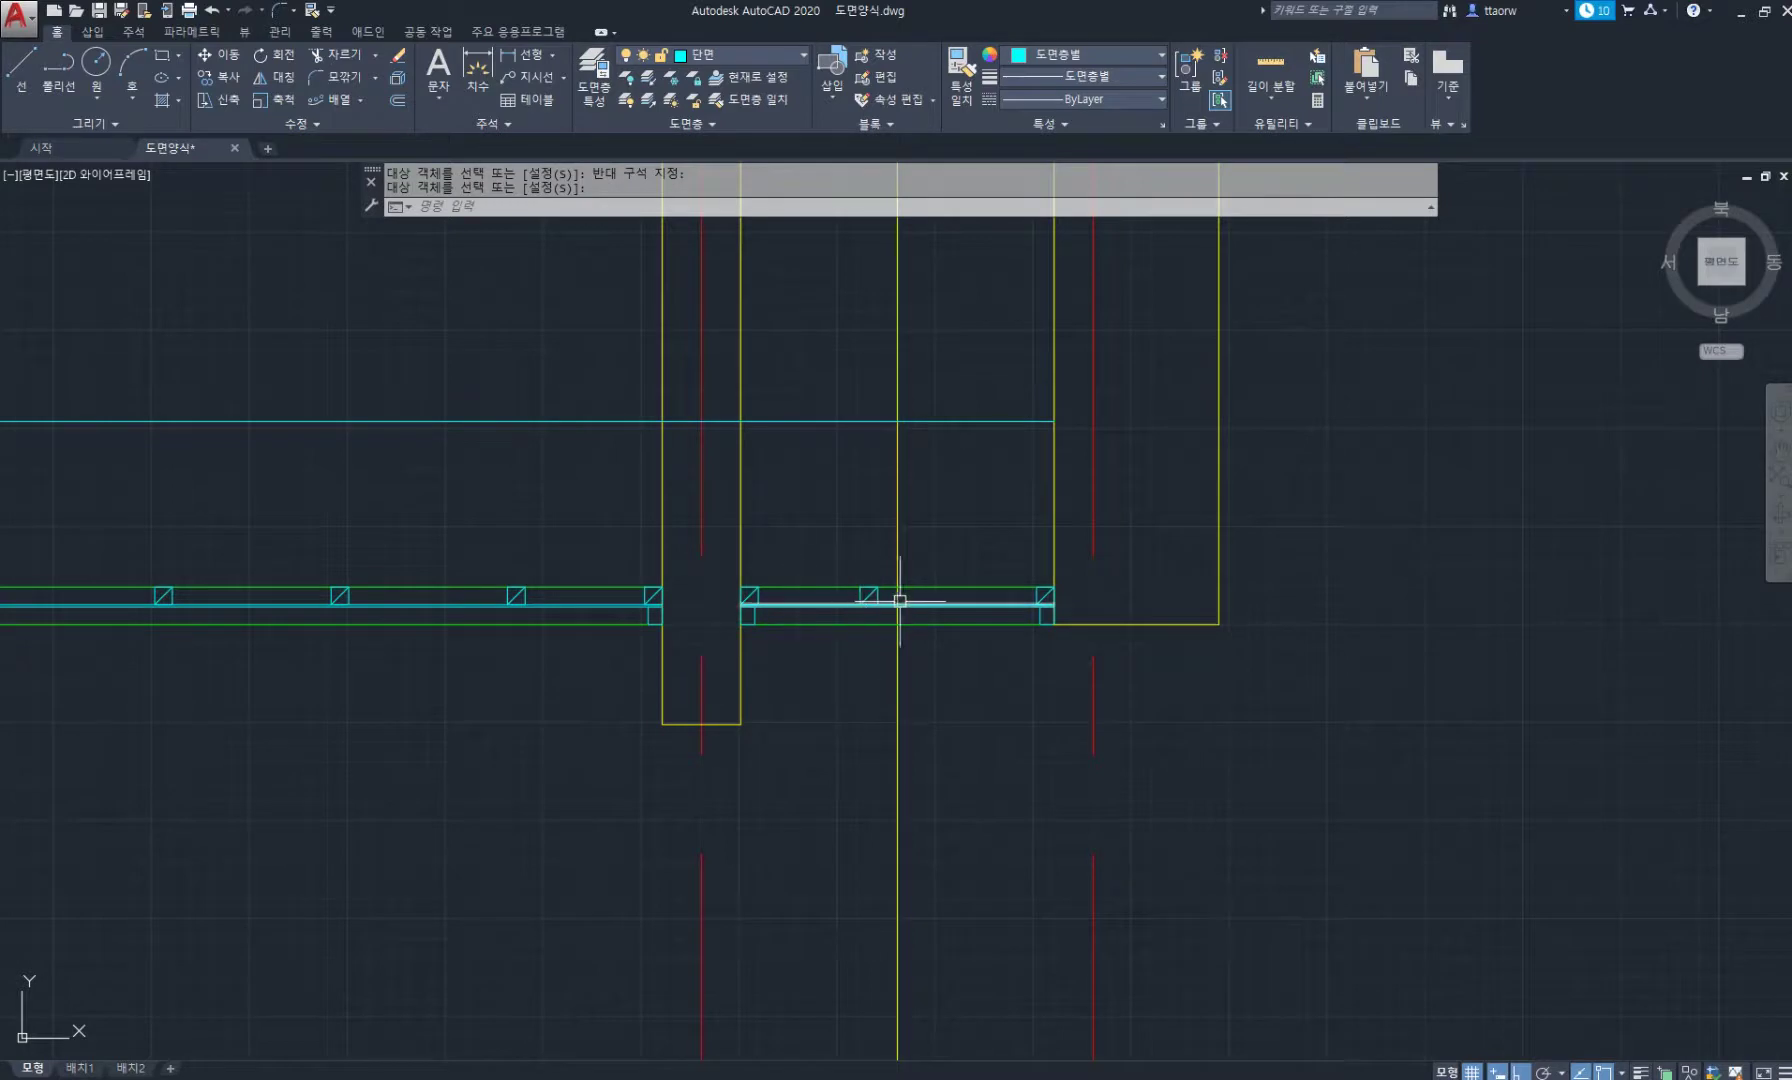
{"action": "scroll", "coordinate": [900, 600], "scroll_direction": "up", "scroll_amount": 2}
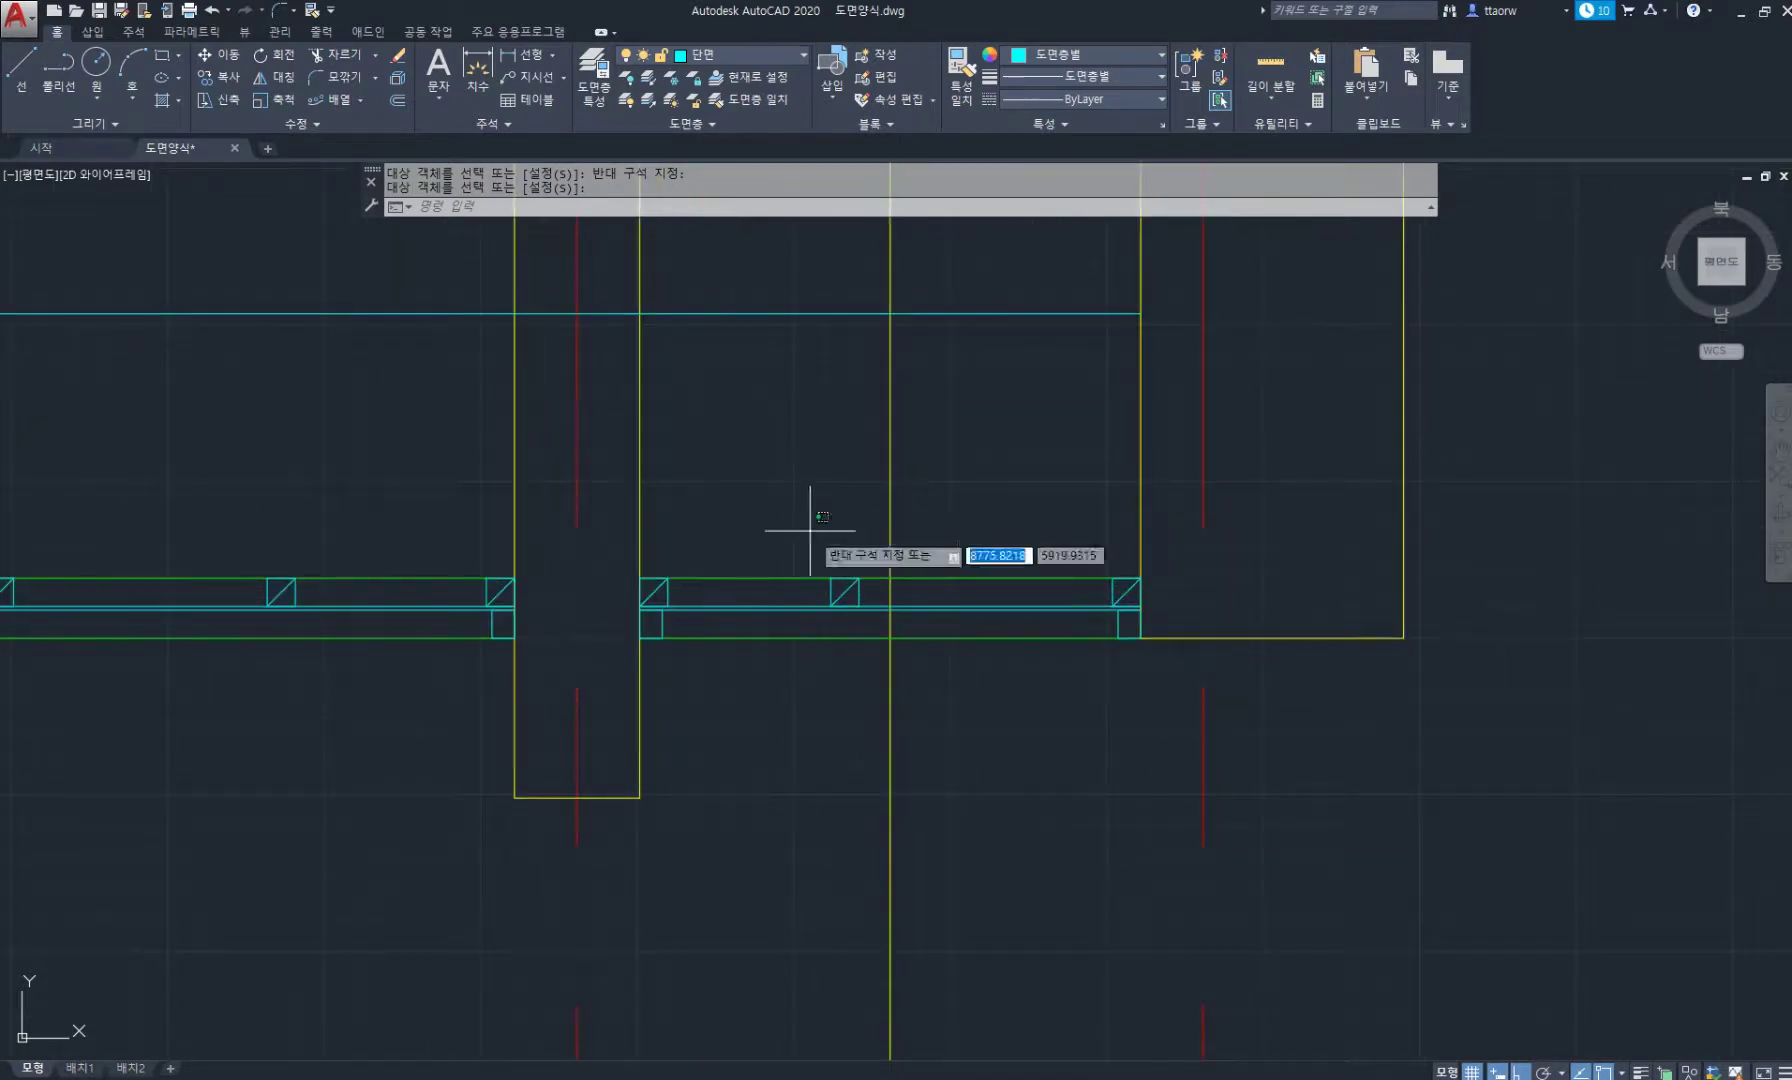
{"action": "left_click", "coordinate": [880, 622]}
{"action": "key", "text": "Delete"}
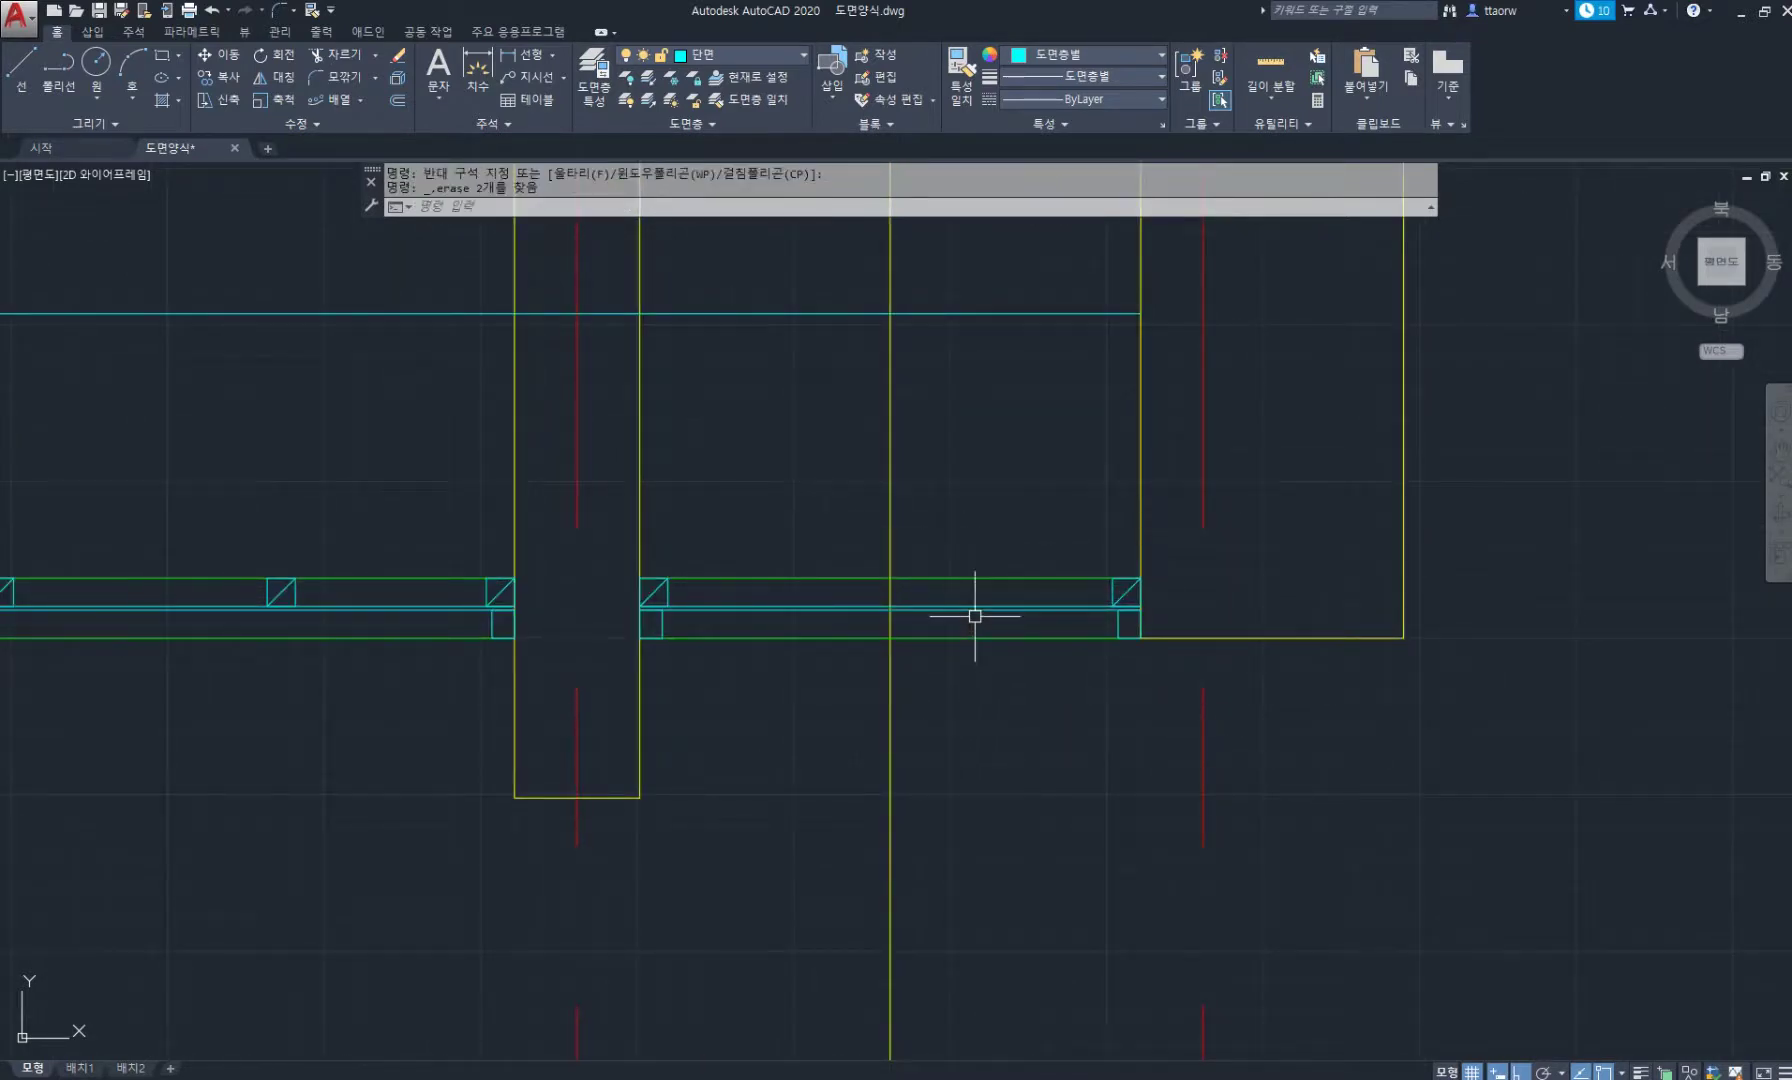
Draw a short vertical hanger line upward from the top midpoint of the second batten from the interior wall.
{"action": "scroll", "coordinate": [800, 520], "scroll_direction": "down", "scroll_amount": 4}
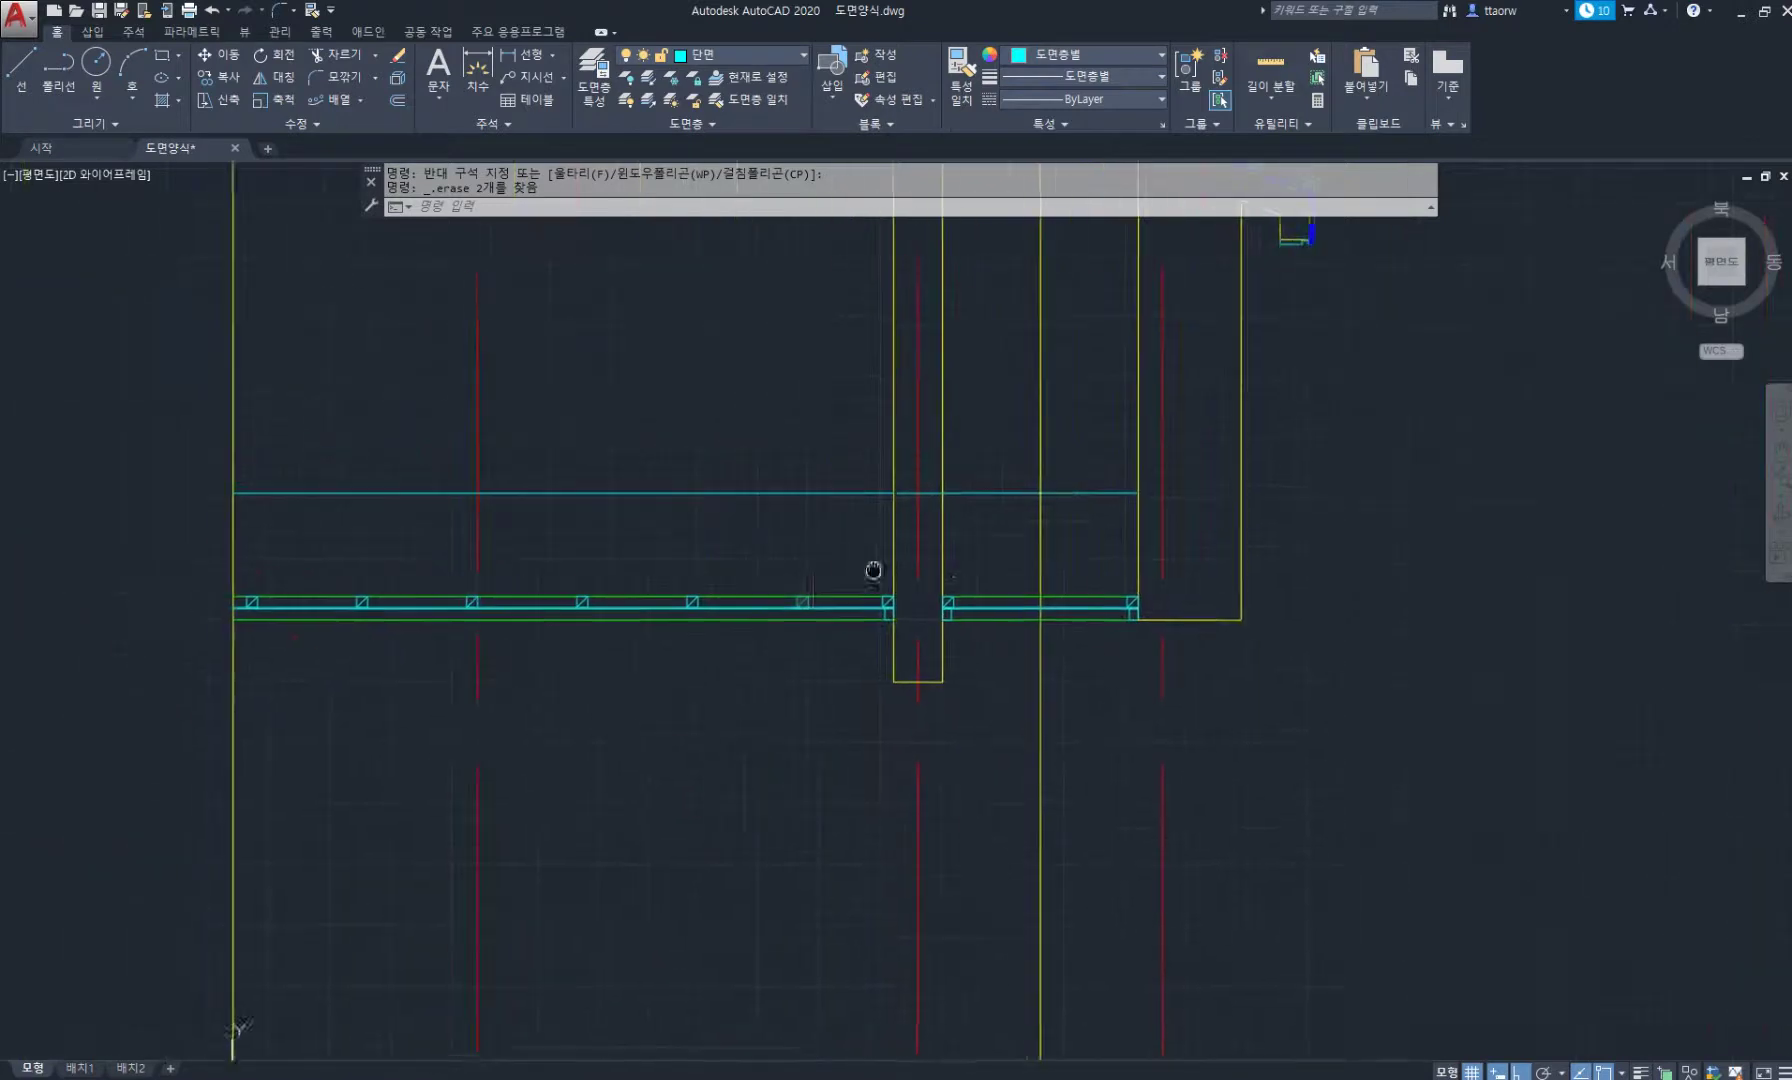
{"action": "scroll", "coordinate": [795, 560], "scroll_direction": "up", "scroll_amount": 4}
{"action": "type", "text": "l"}
{"action": "key", "text": "Return"}
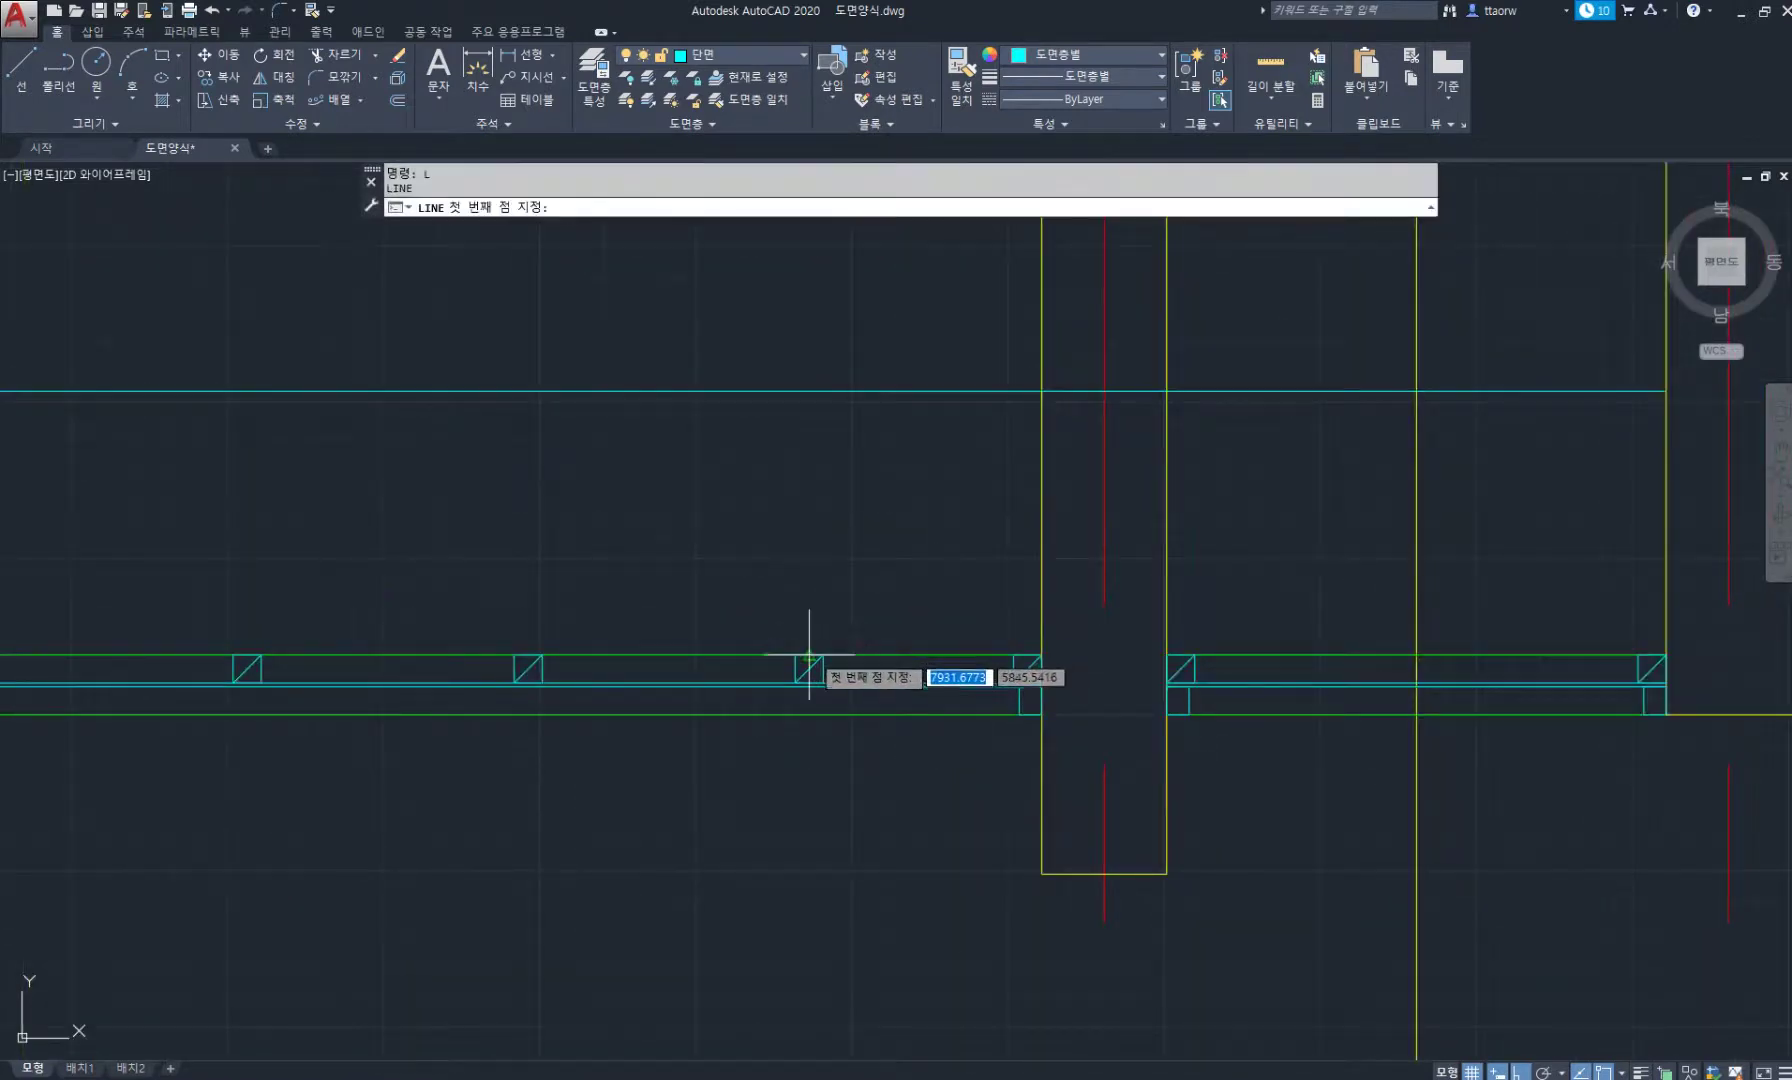
{"action": "left_click", "coordinate": [809, 655]}
{"action": "left_click", "coordinate": [833, 505]}
{"action": "key", "text": "Return"}
Offset the vertical hanger line by 45 toward the interior wall.
{"action": "type", "text": "o"}
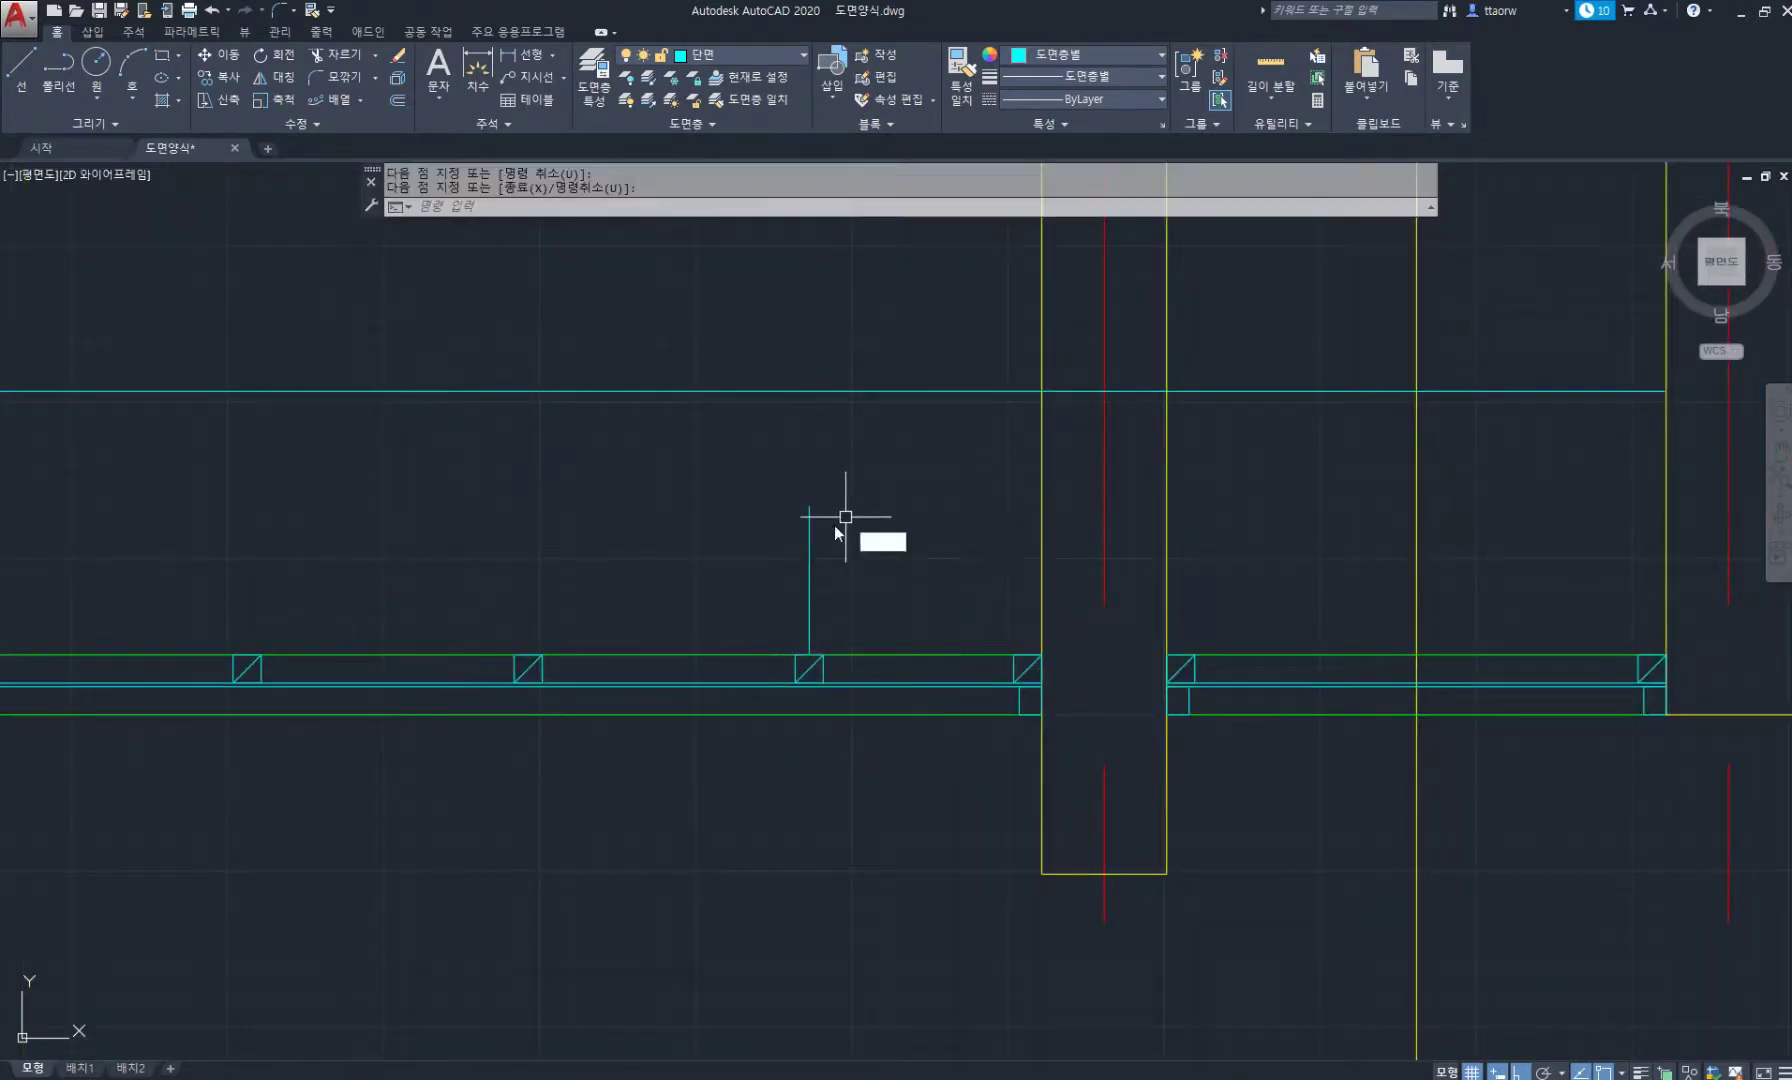
{"action": "key", "text": "Return"}
{"action": "key", "text": "Return"}
{"action": "left_click", "coordinate": [809, 588]}
{"action": "type", "text": "45"}
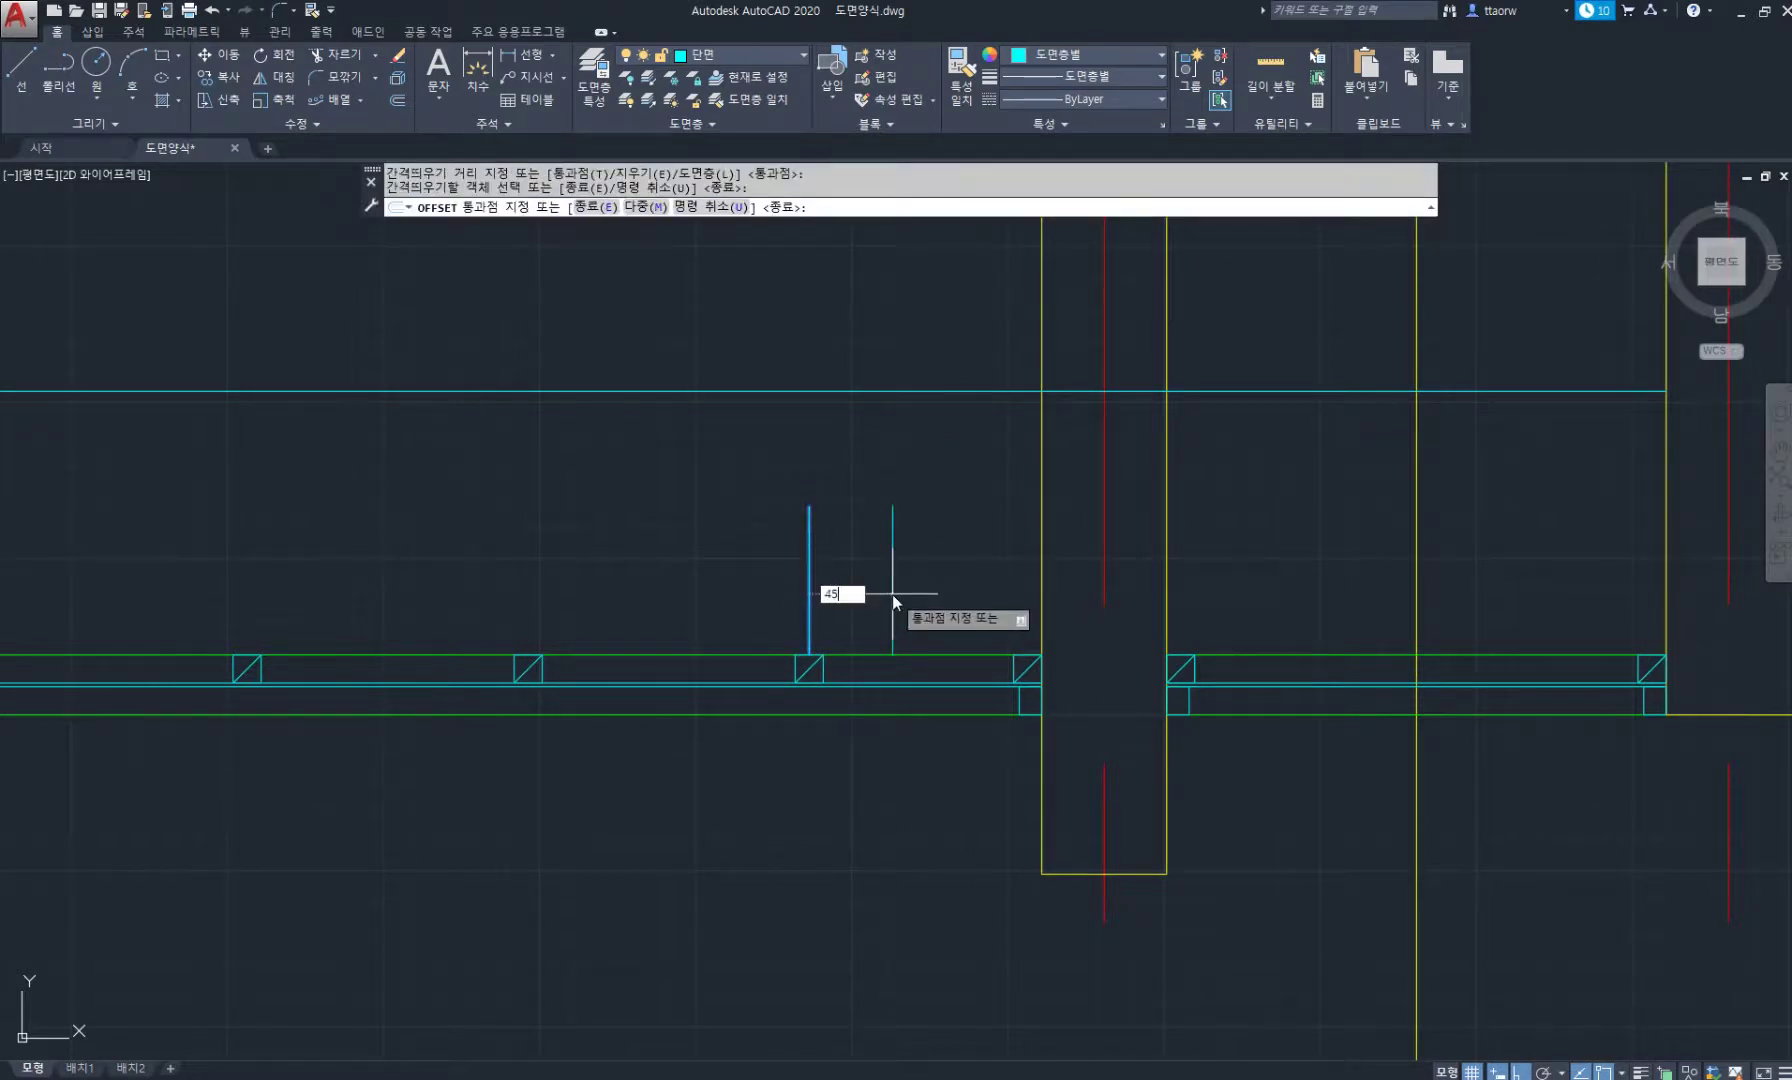
{"action": "key", "text": "Return"}
{"action": "key", "text": "Escape"}
{"action": "key", "text": "Escape"}
Reassign the two vertical hanger lines to the green layer.
{"action": "left_click", "coordinate": [870, 572]}
{"action": "left_click", "coordinate": [765, 485]}
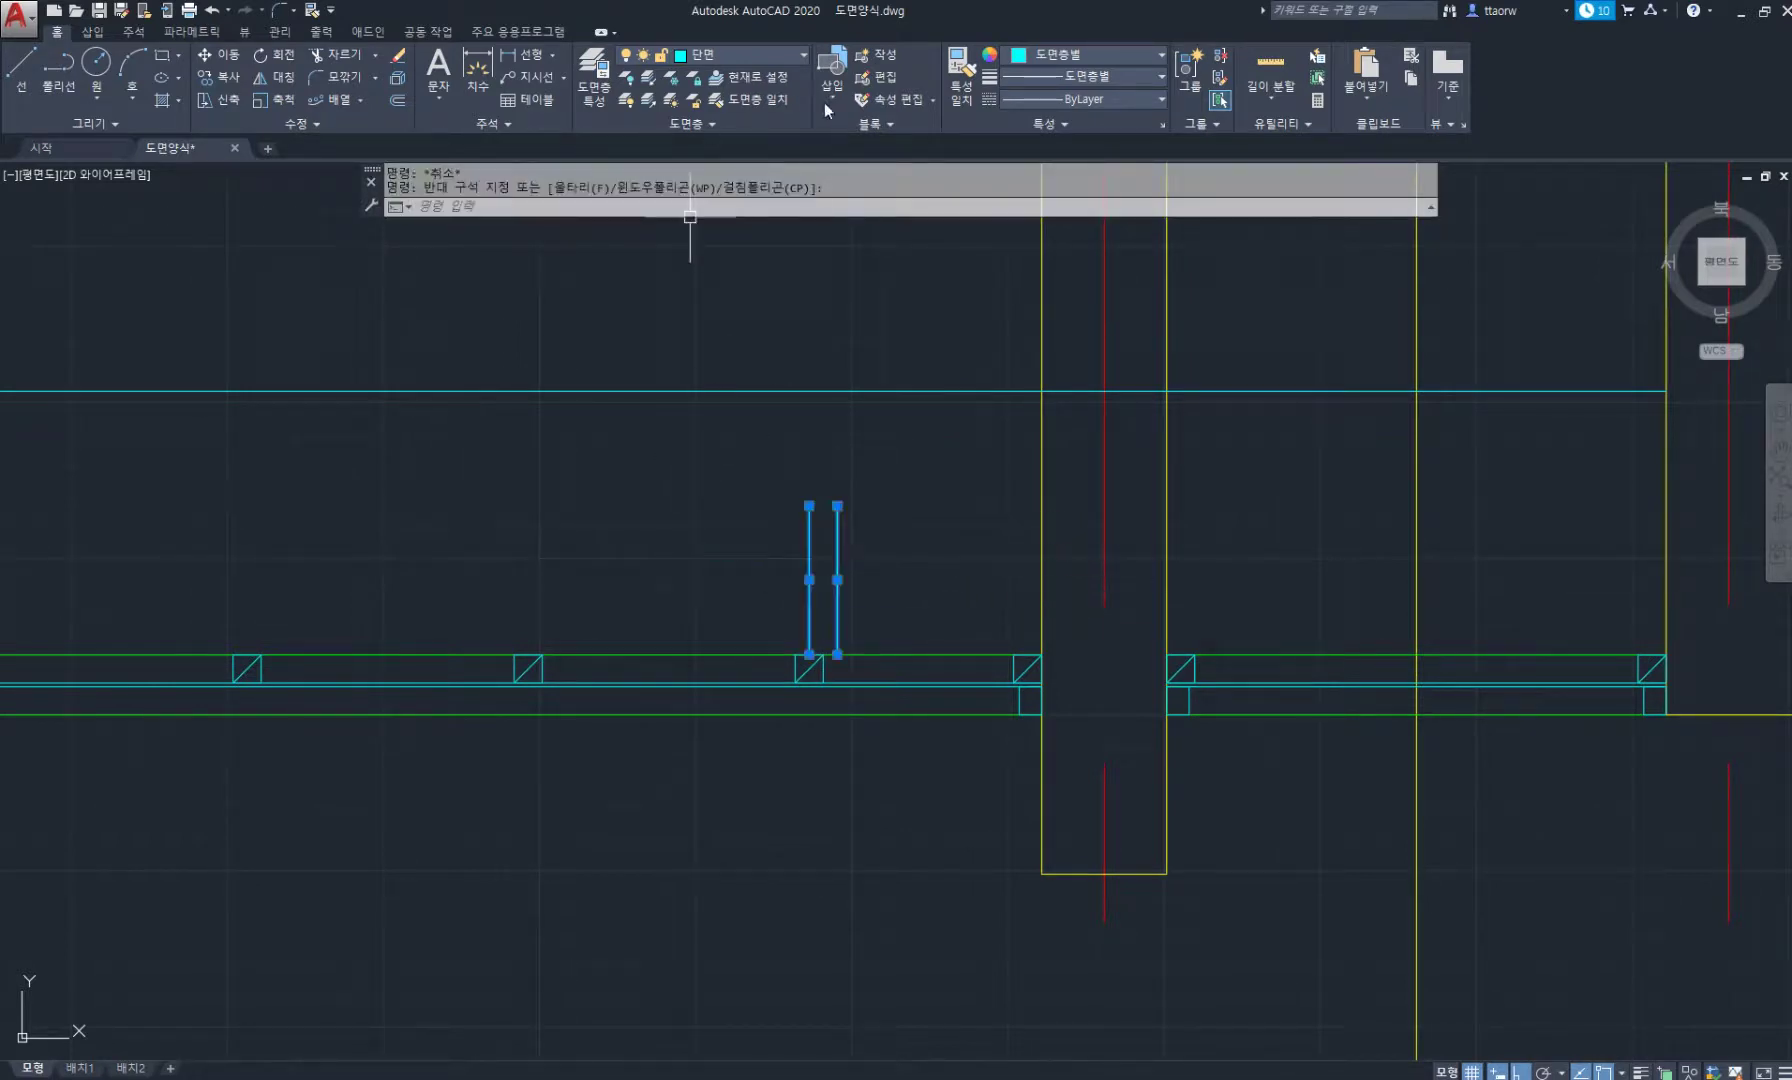
{"action": "left_click", "coordinate": [787, 55]}
{"action": "left_click", "coordinate": [760, 150]}
{"action": "key", "text": "Escape"}
Erase the horizontal guide line above the ceiling.
{"action": "scroll", "coordinate": [914, 504], "scroll_direction": "down", "scroll_amount": 2}
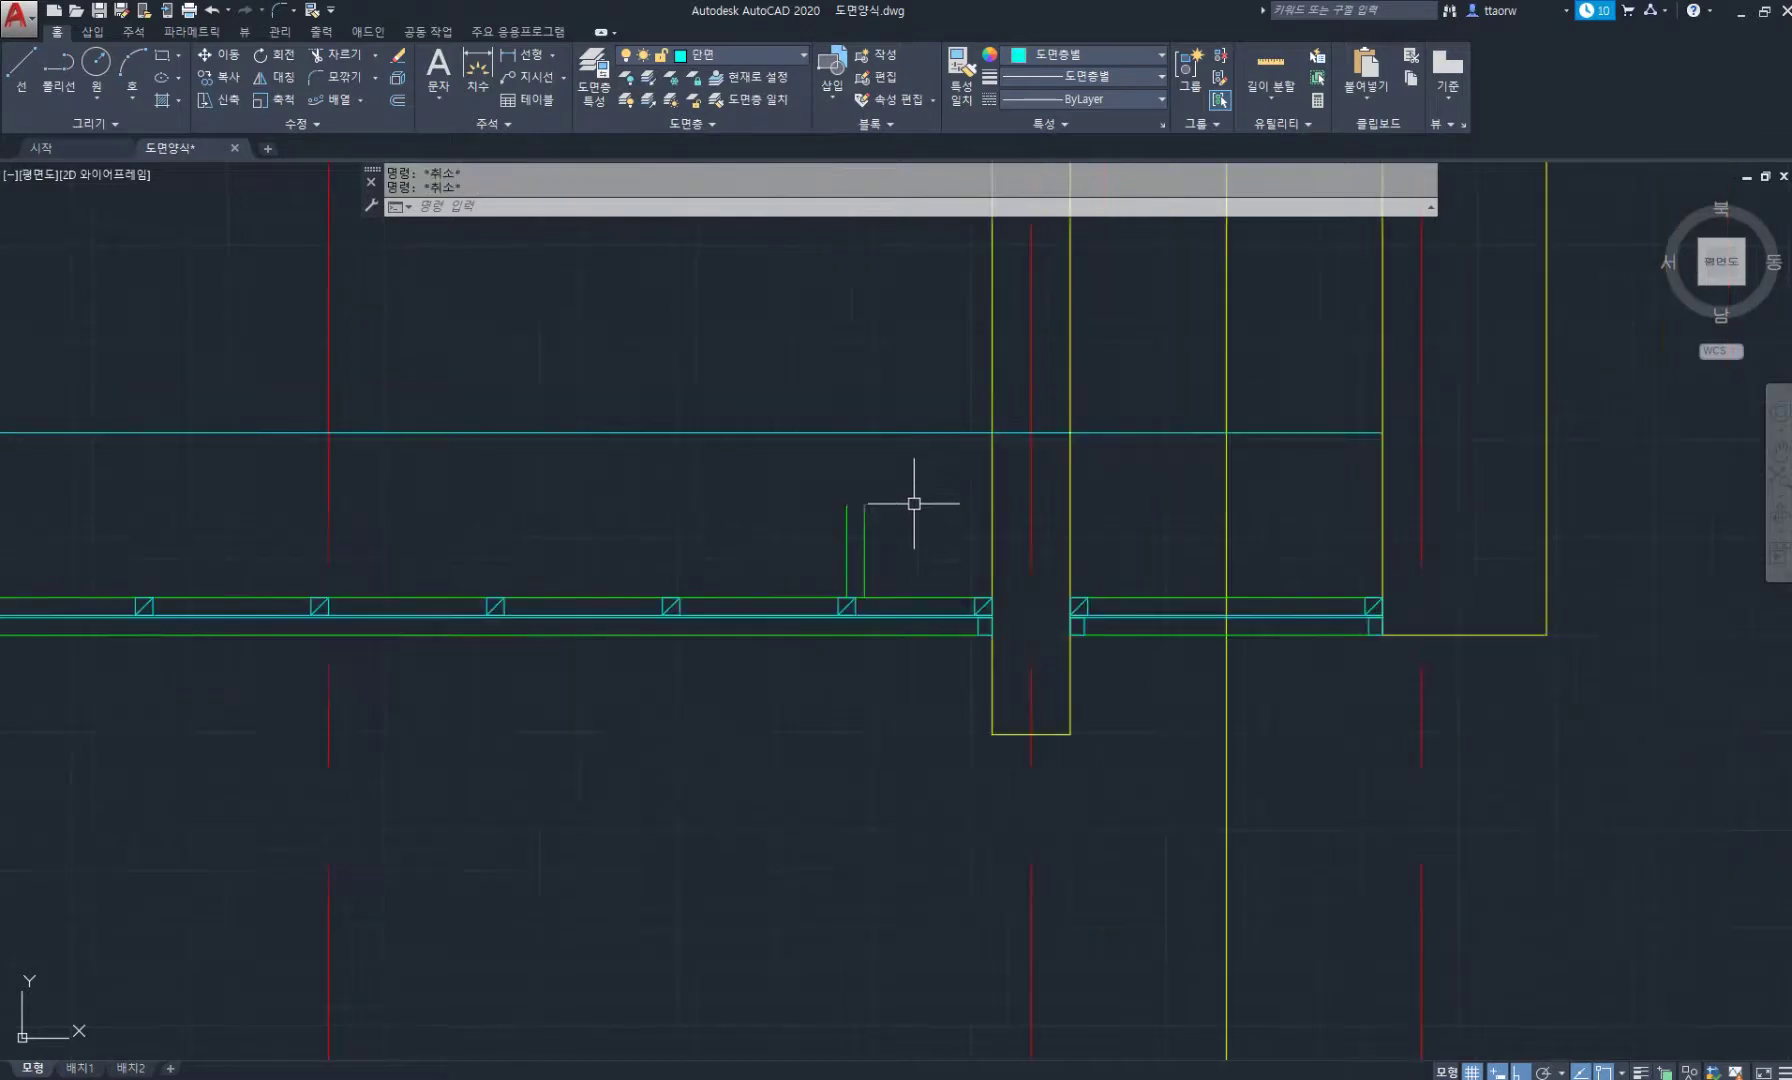
{"action": "middle_click_drag", "start_coordinate": [914, 504], "coordinate": [1041, 538]}
{"action": "left_click_drag", "start_coordinate": [1029, 503], "coordinate": [1000, 388]}
{"action": "key", "text": "Delete"}
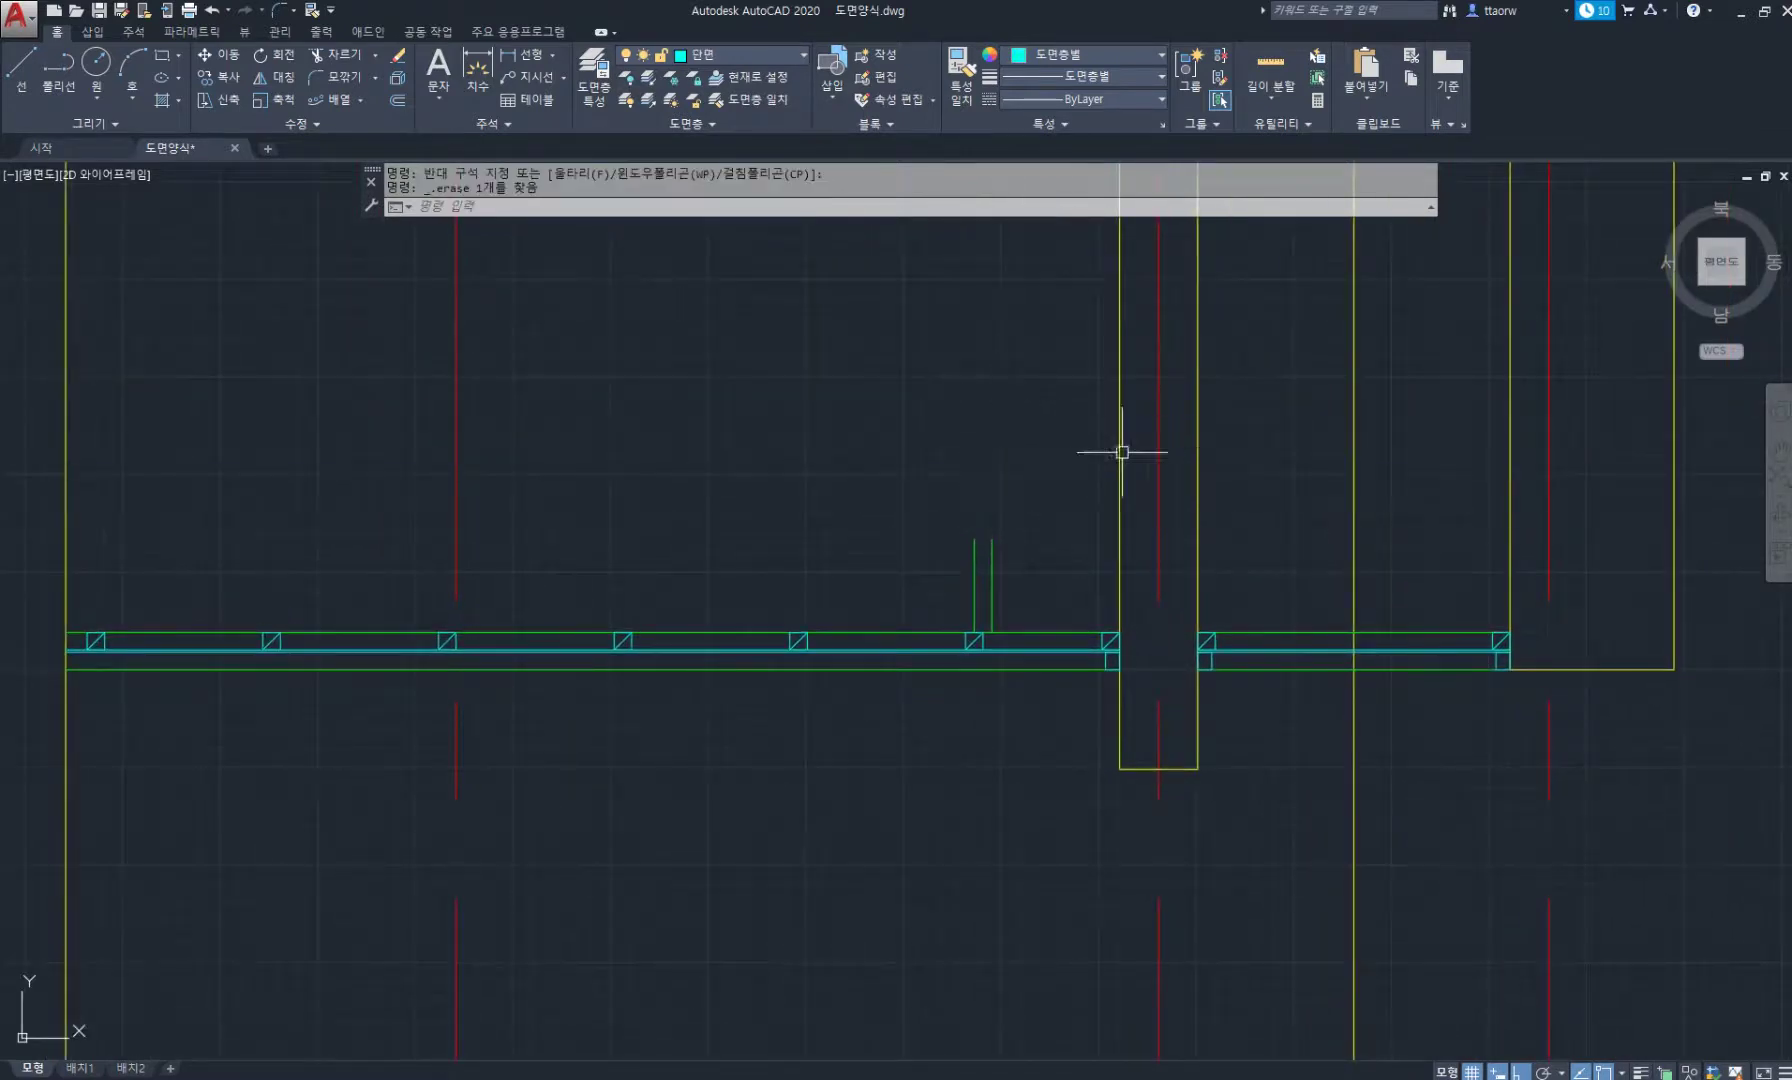
Path-array the pair of hanger lines along the bottom line of the long ceiling section at a spacing of 900.
{"action": "left_click", "coordinate": [330, 100]}
{"action": "left_click_drag", "start_coordinate": [1039, 582], "coordinate": [834, 459]}
{"action": "key", "text": "Return"}
{"action": "left_click", "coordinate": [1055, 669]}
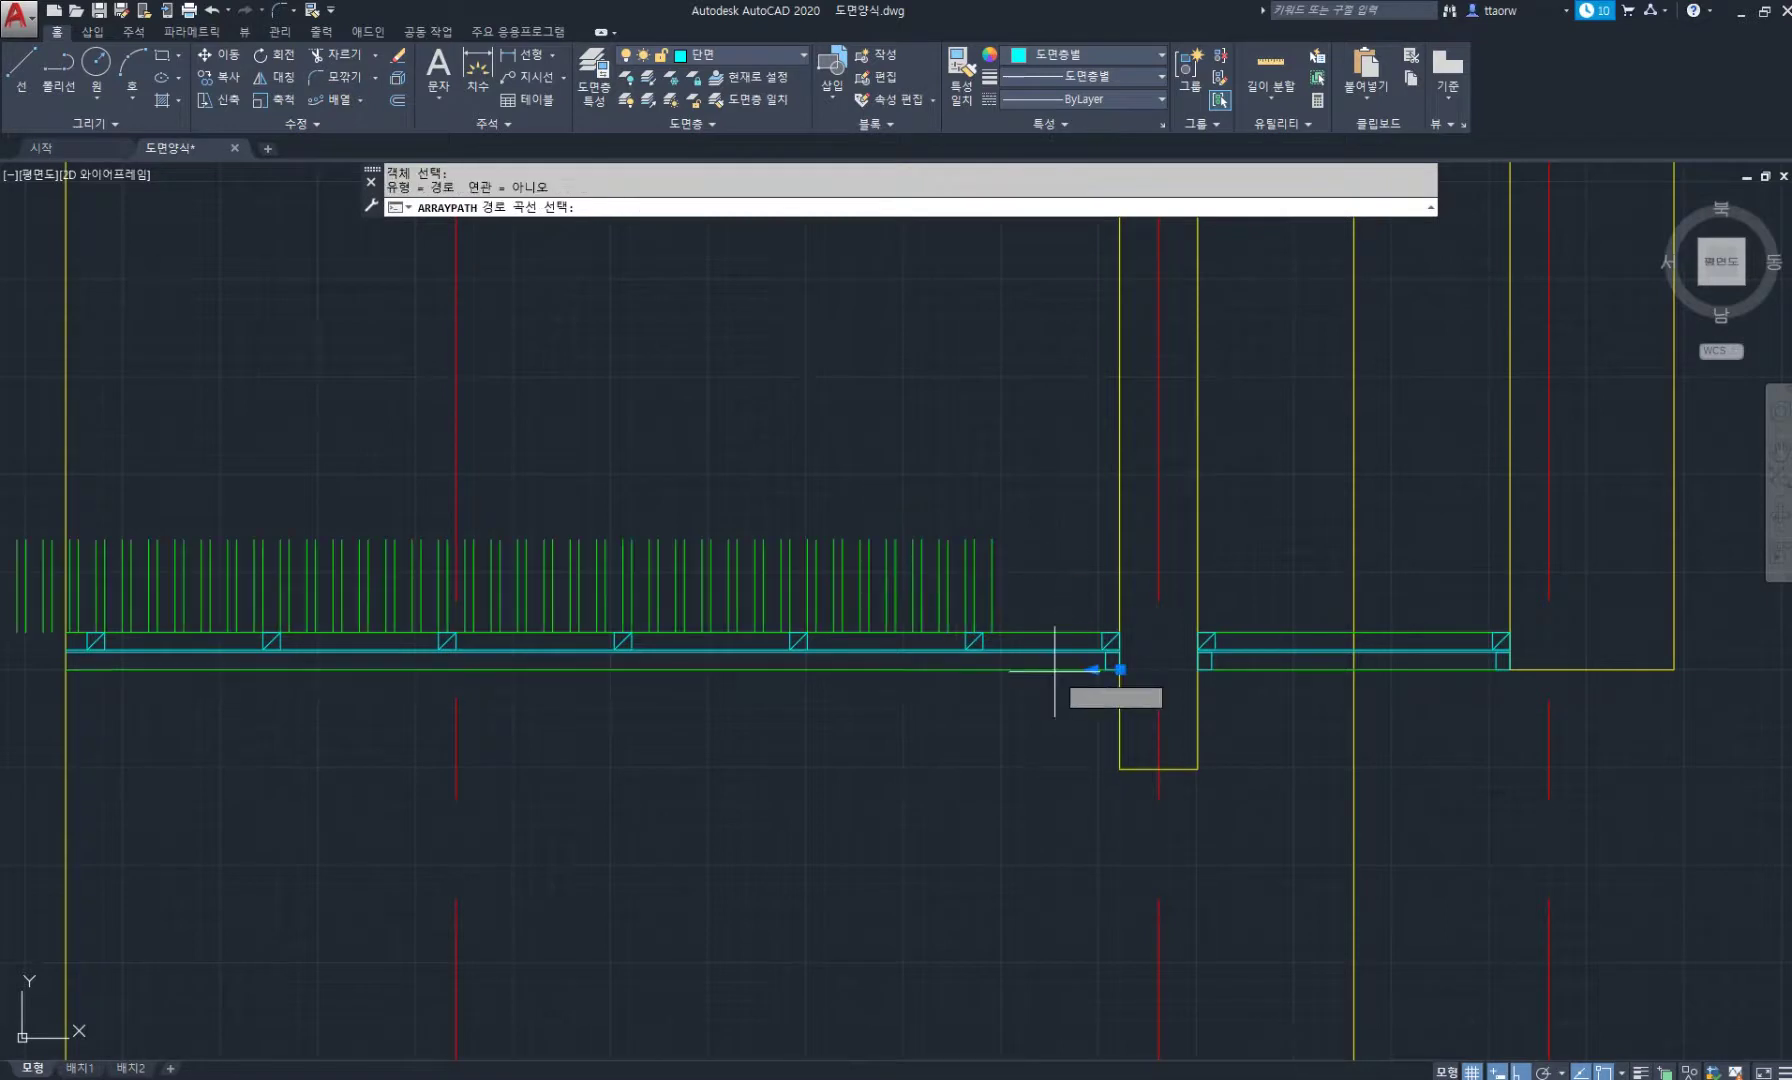
{"action": "left_click", "coordinate": [1055, 669]}
{"action": "type", "text": "900"}
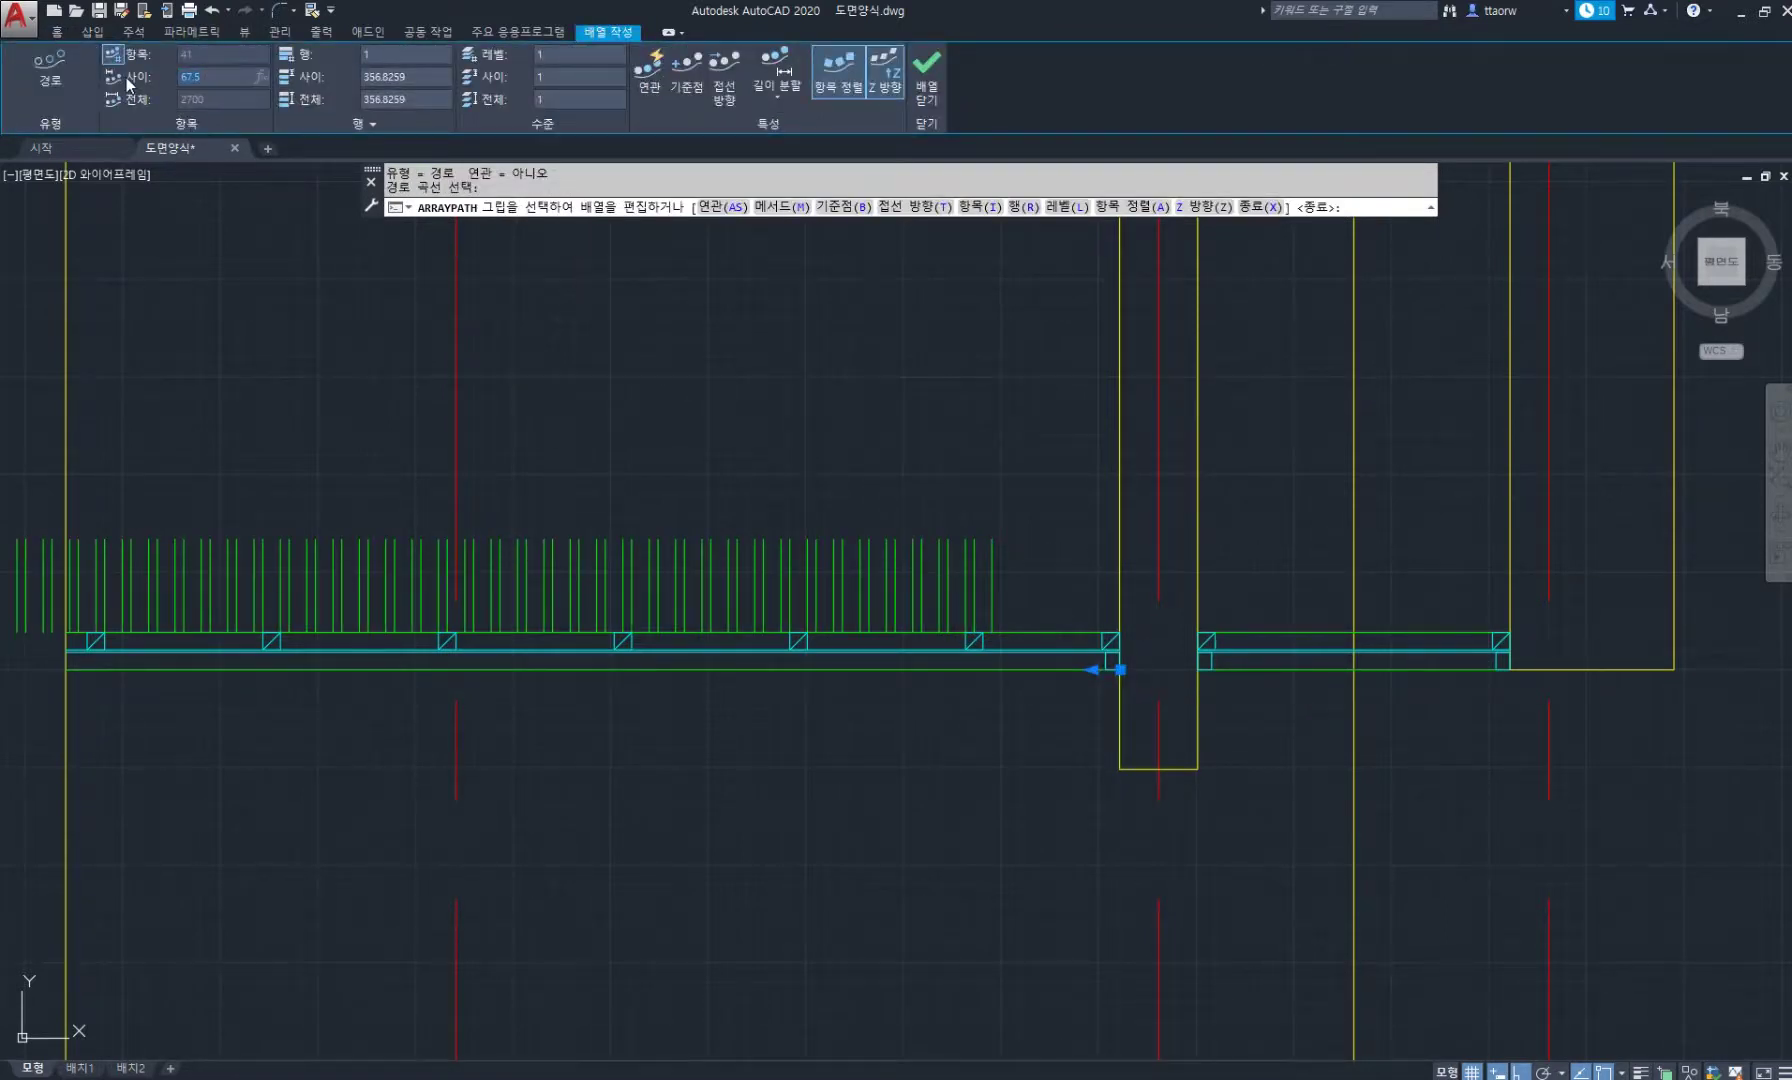
{"action": "key", "text": "Return"}
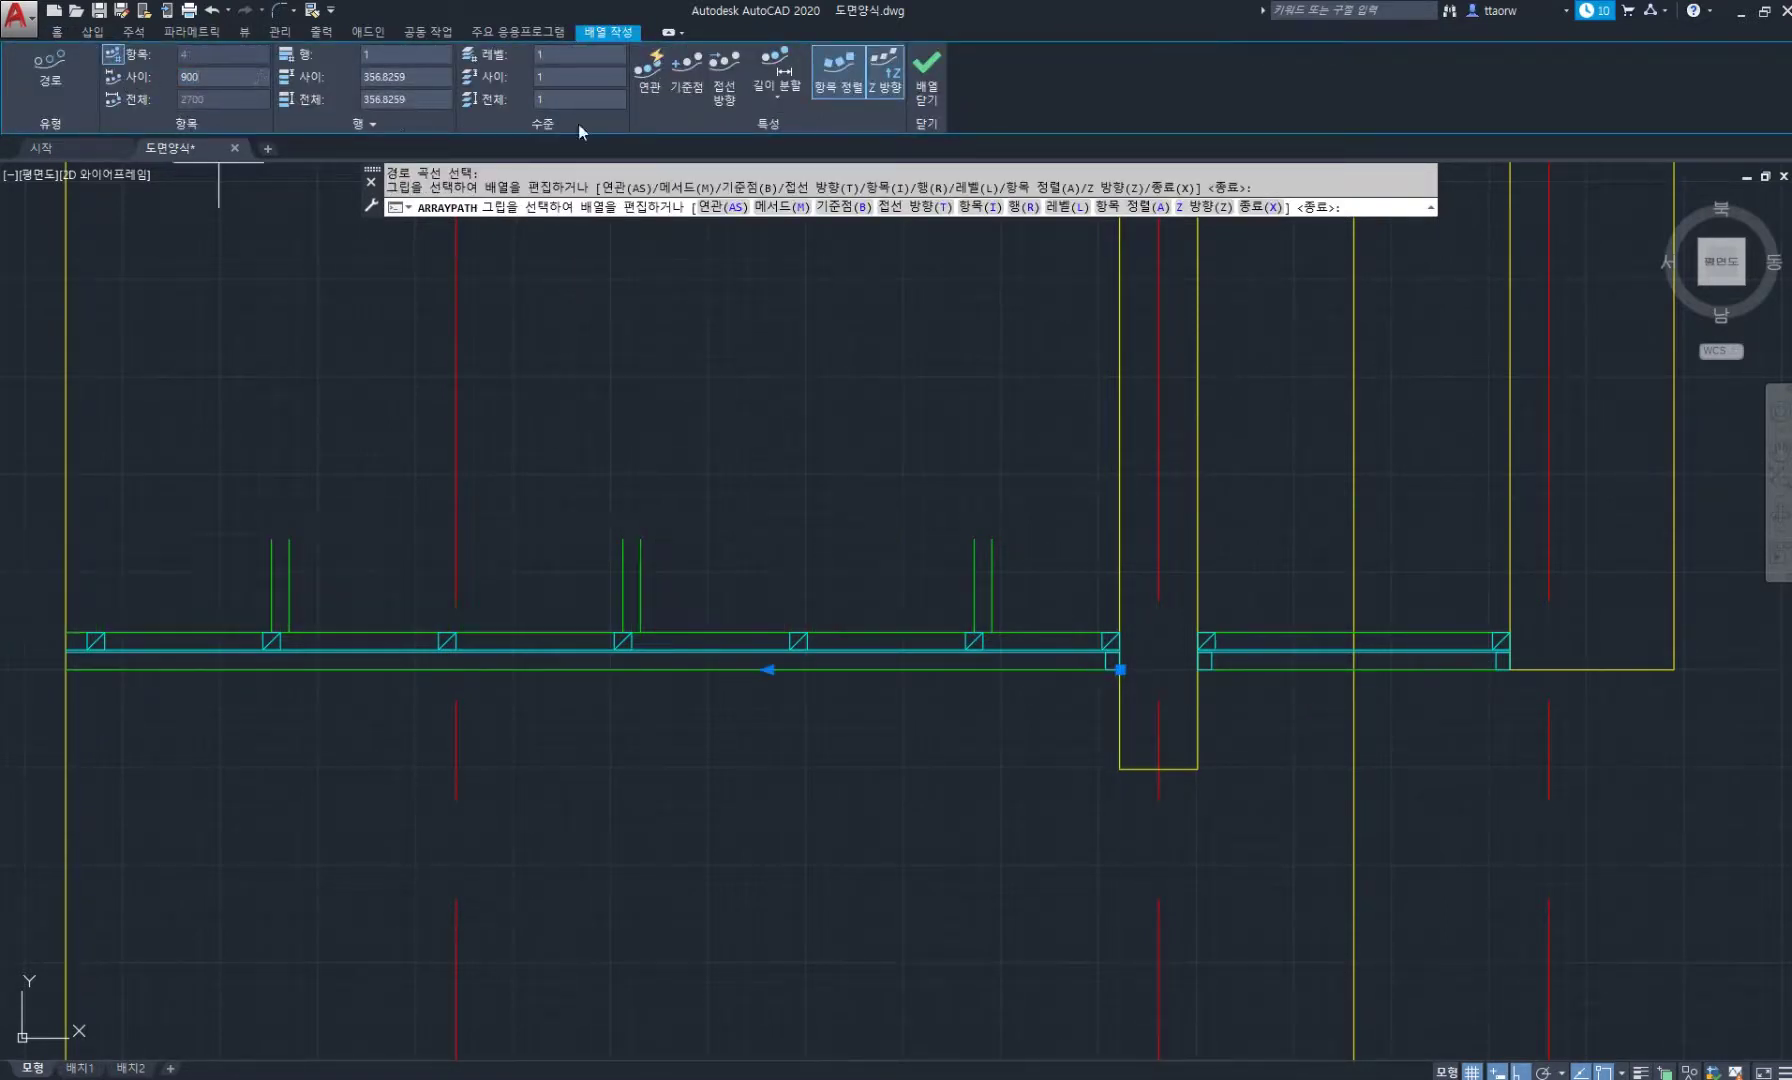
{"action": "left_click", "coordinate": [936, 92]}
Erase the arrayed hanger pair that falls outside the far section edge.
{"action": "scroll", "coordinate": [880, 308], "scroll_direction": "down", "scroll_amount": 4}
{"action": "scroll", "coordinate": [590, 440], "scroll_direction": "up", "scroll_amount": 2}
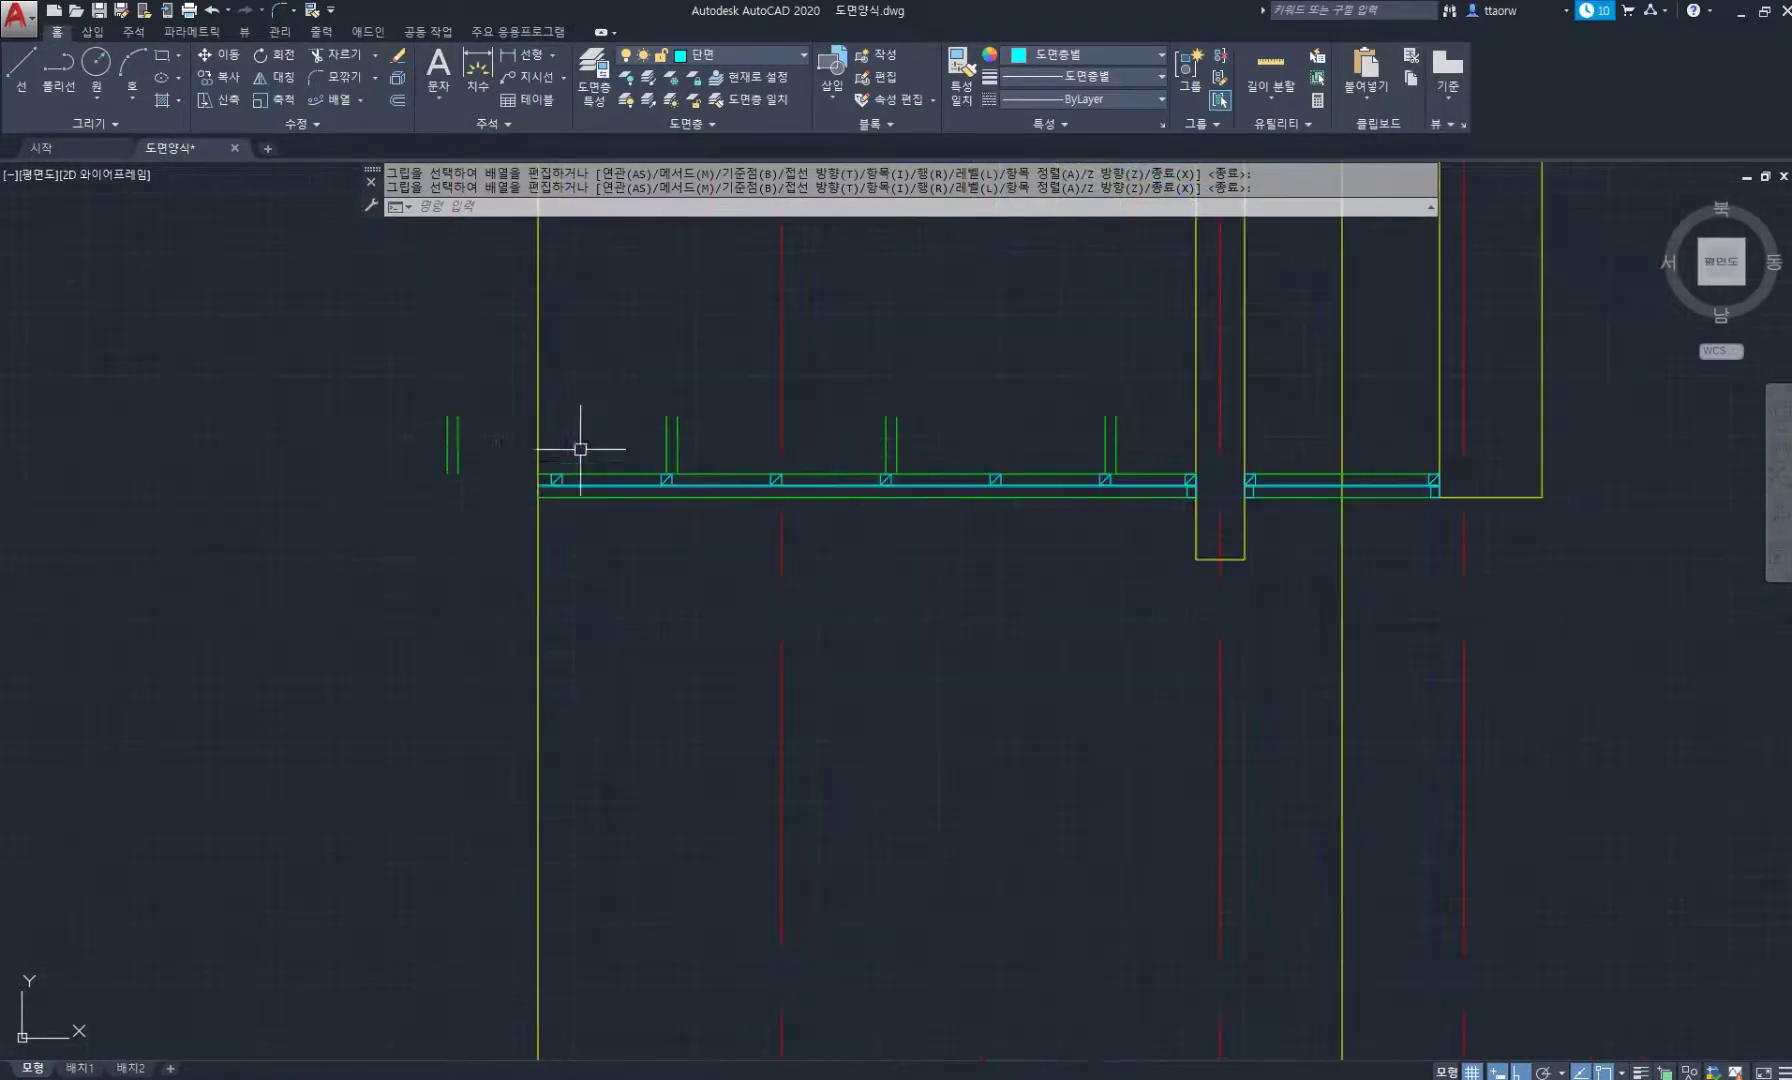
{"action": "left_click", "coordinate": [487, 493]}
{"action": "left_click", "coordinate": [440, 372]}
{"action": "key", "text": "Delete"}
{"action": "scroll", "coordinate": [712, 372], "scroll_direction": "down", "scroll_amount": 3}
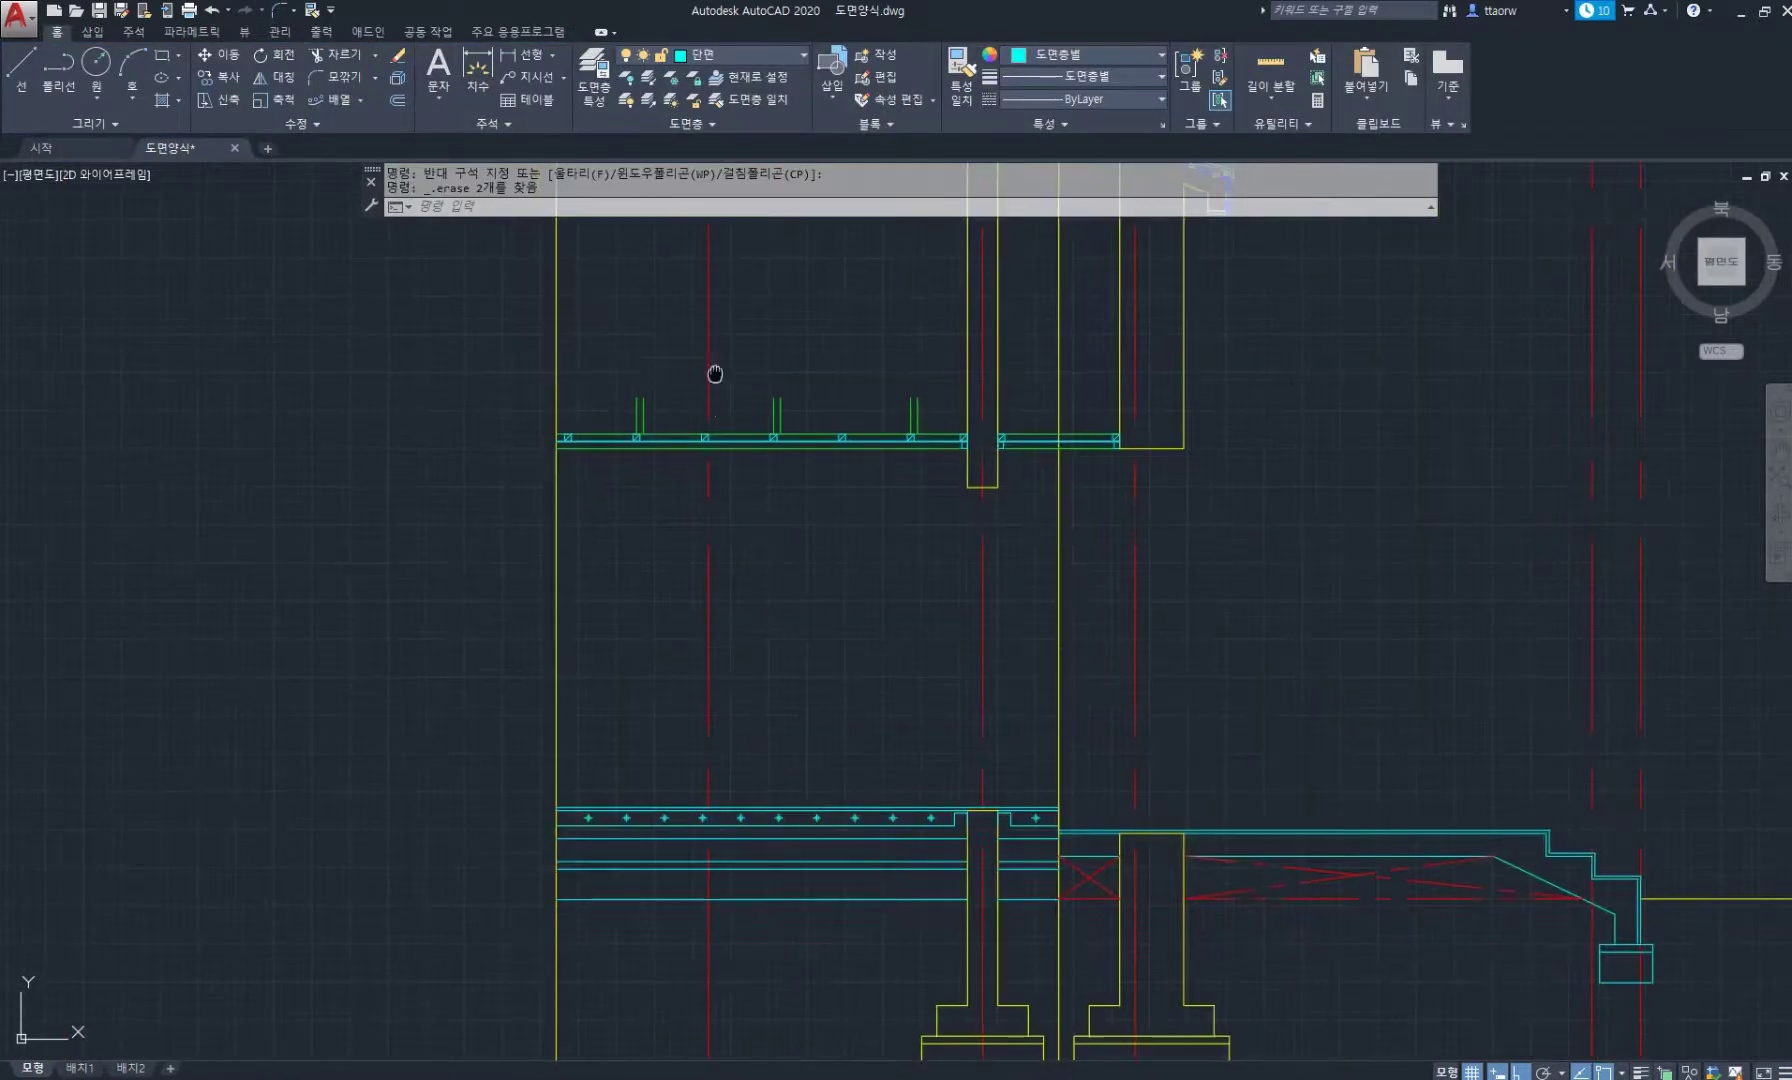
{"action": "scroll", "coordinate": [597, 655], "scroll_direction": "up", "scroll_amount": 3}
{"action": "middle_click_drag", "start_coordinate": [646, 456], "coordinate": [692, 575]}
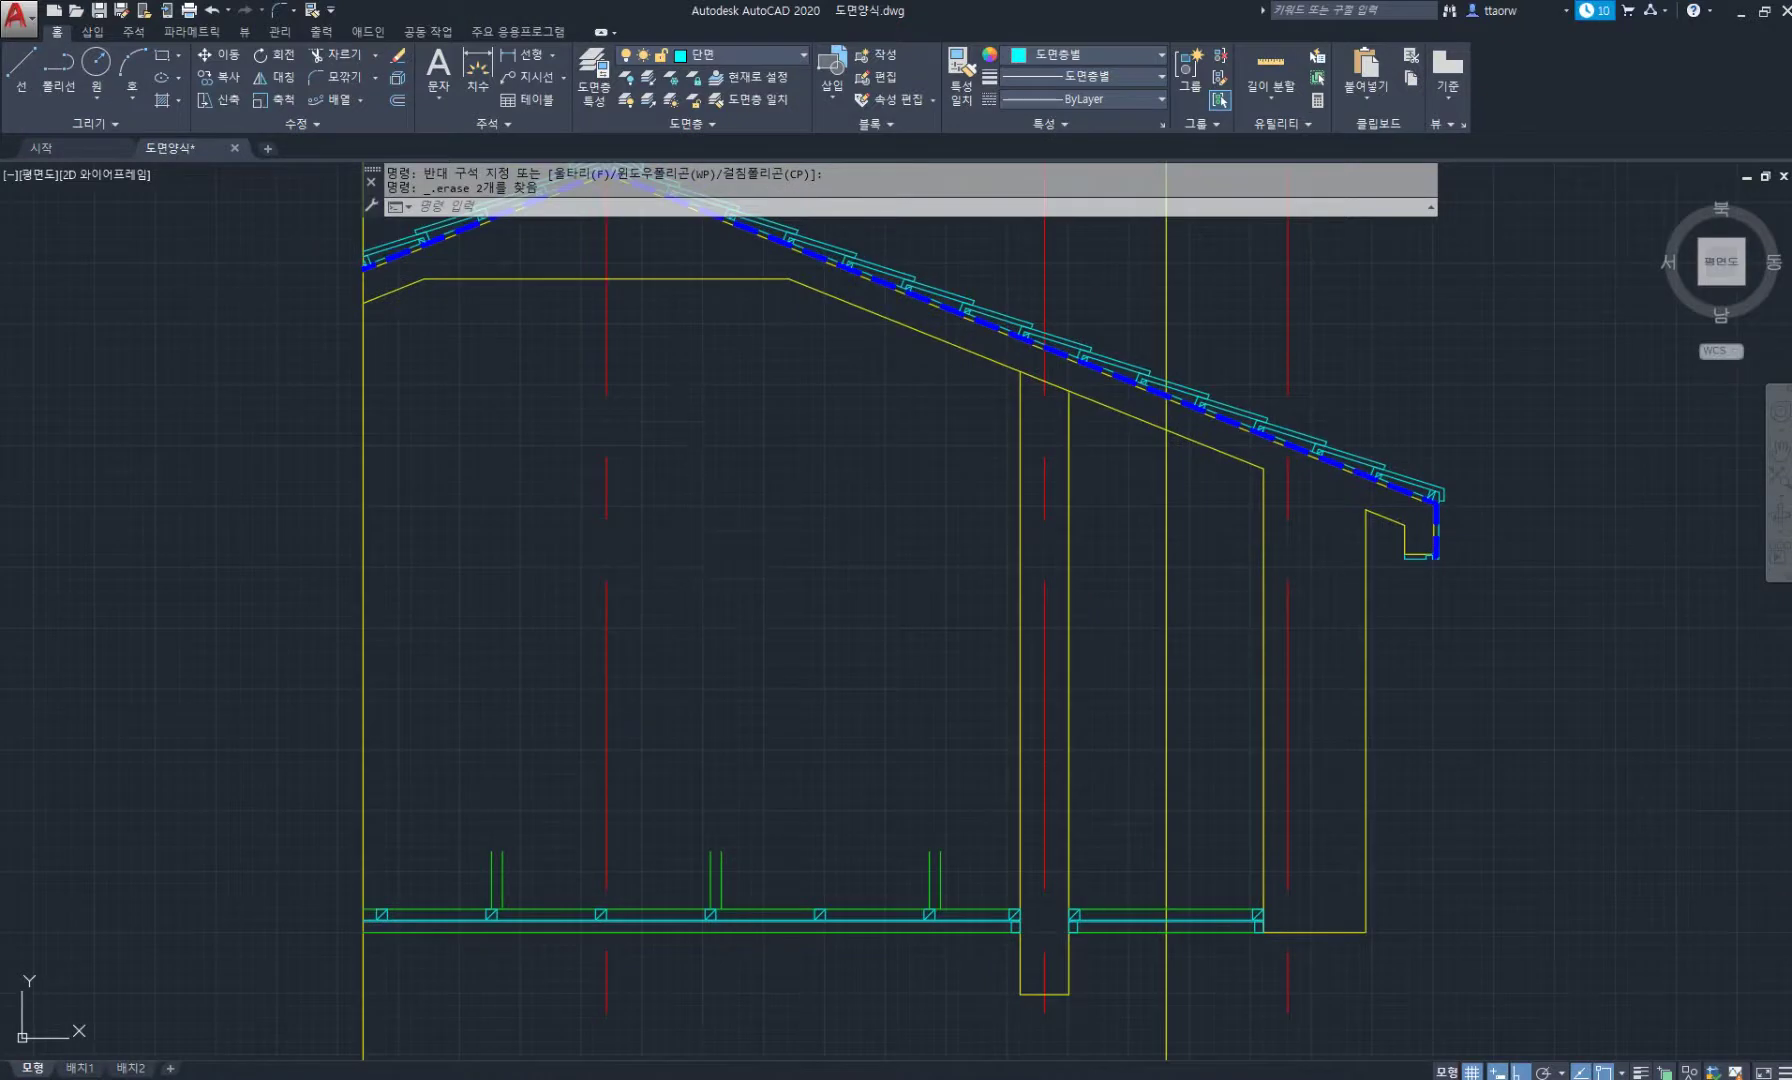
{"action": "type", "text": "x"}
{"action": "key", "text": "Return"}
{"action": "left_click", "coordinate": [761, 293]}
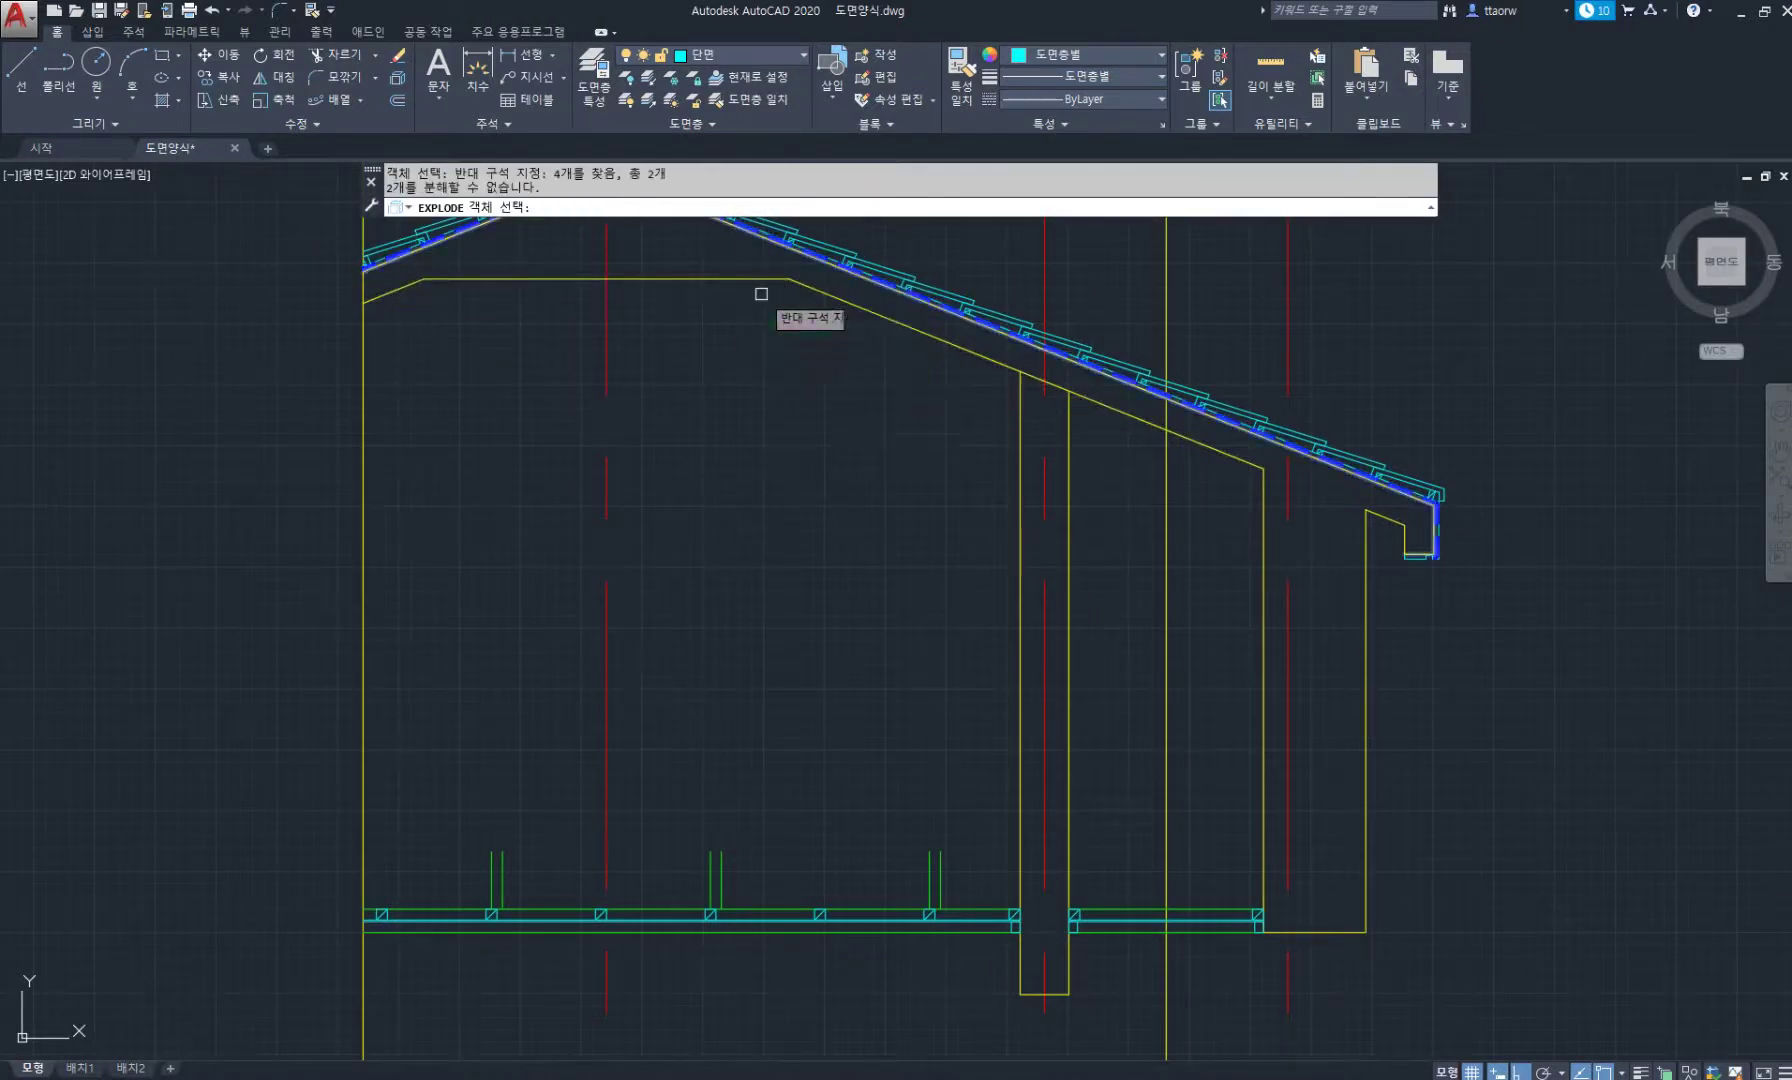
{"action": "key", "text": "Escape"}
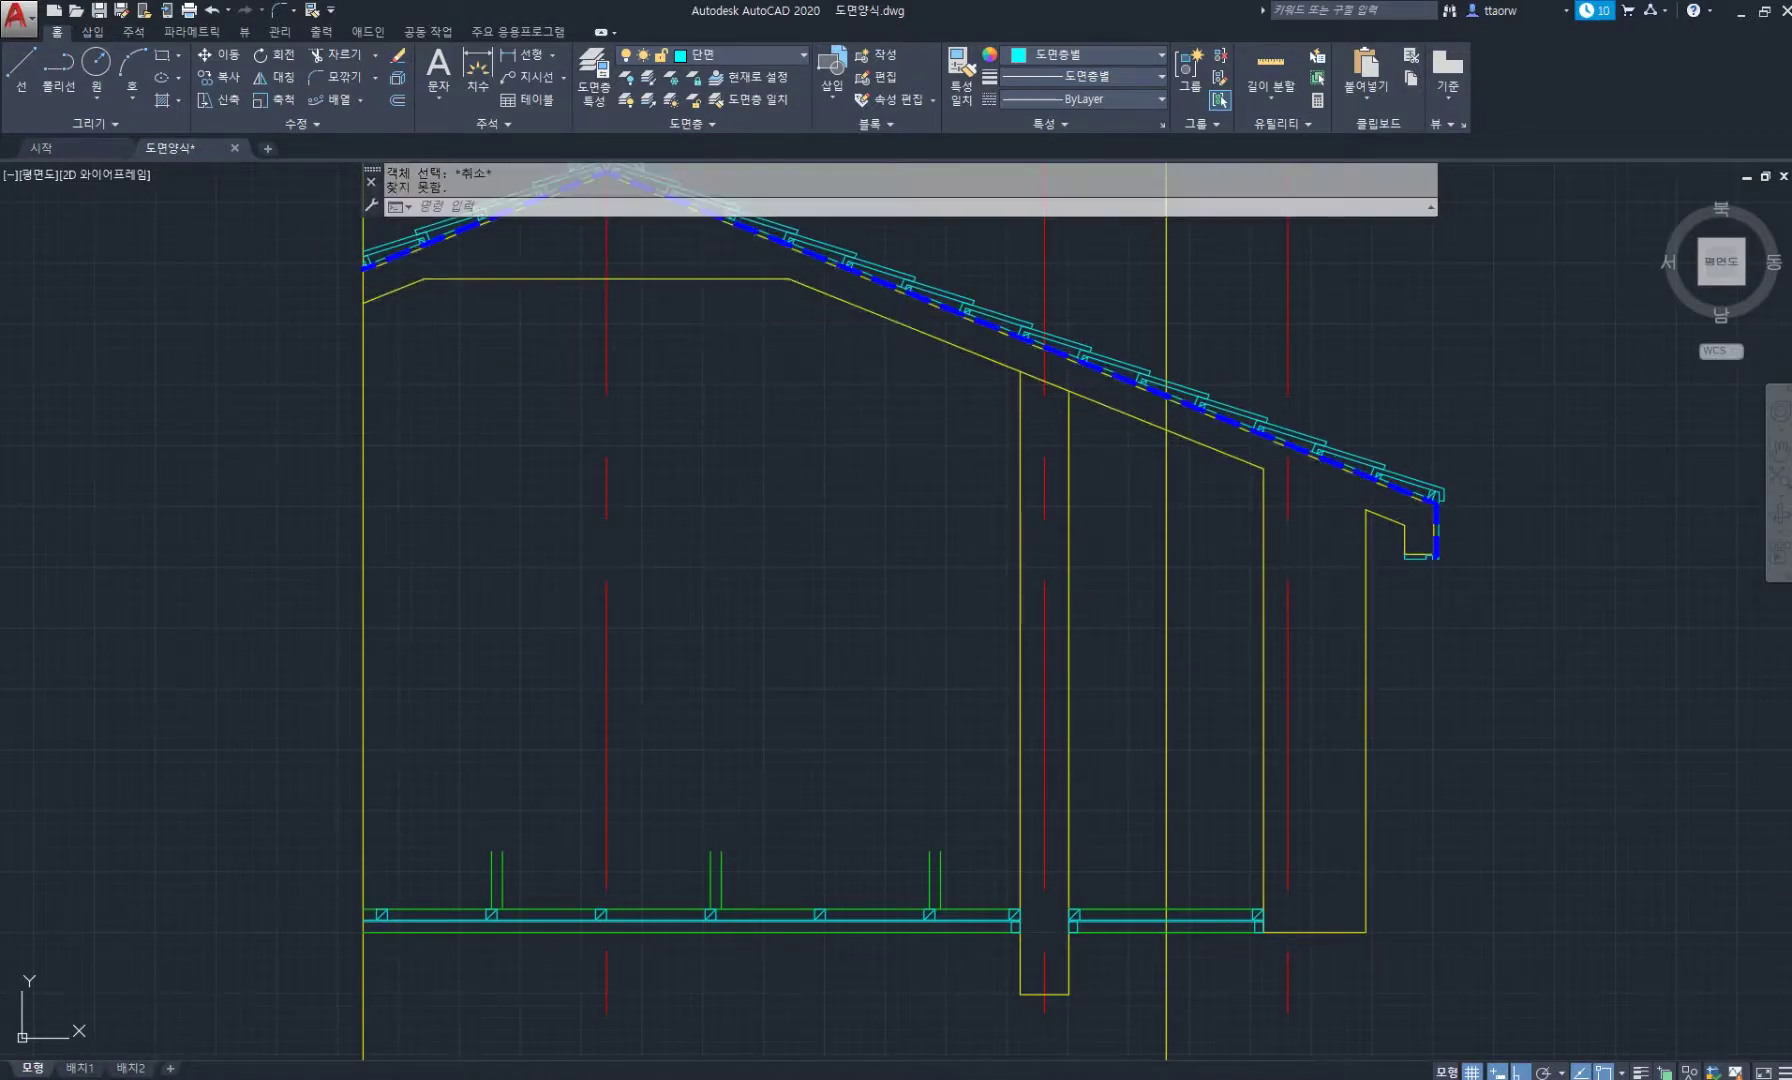
Extend the three pairs of green hanger lines up to the horizontal and sloped underside lines of the roof slab.
{"action": "type", "text": "ex"}
{"action": "key", "text": "Return"}
{"action": "left_click", "coordinate": [748, 312]}
{"action": "left_click", "coordinate": [712, 278]}
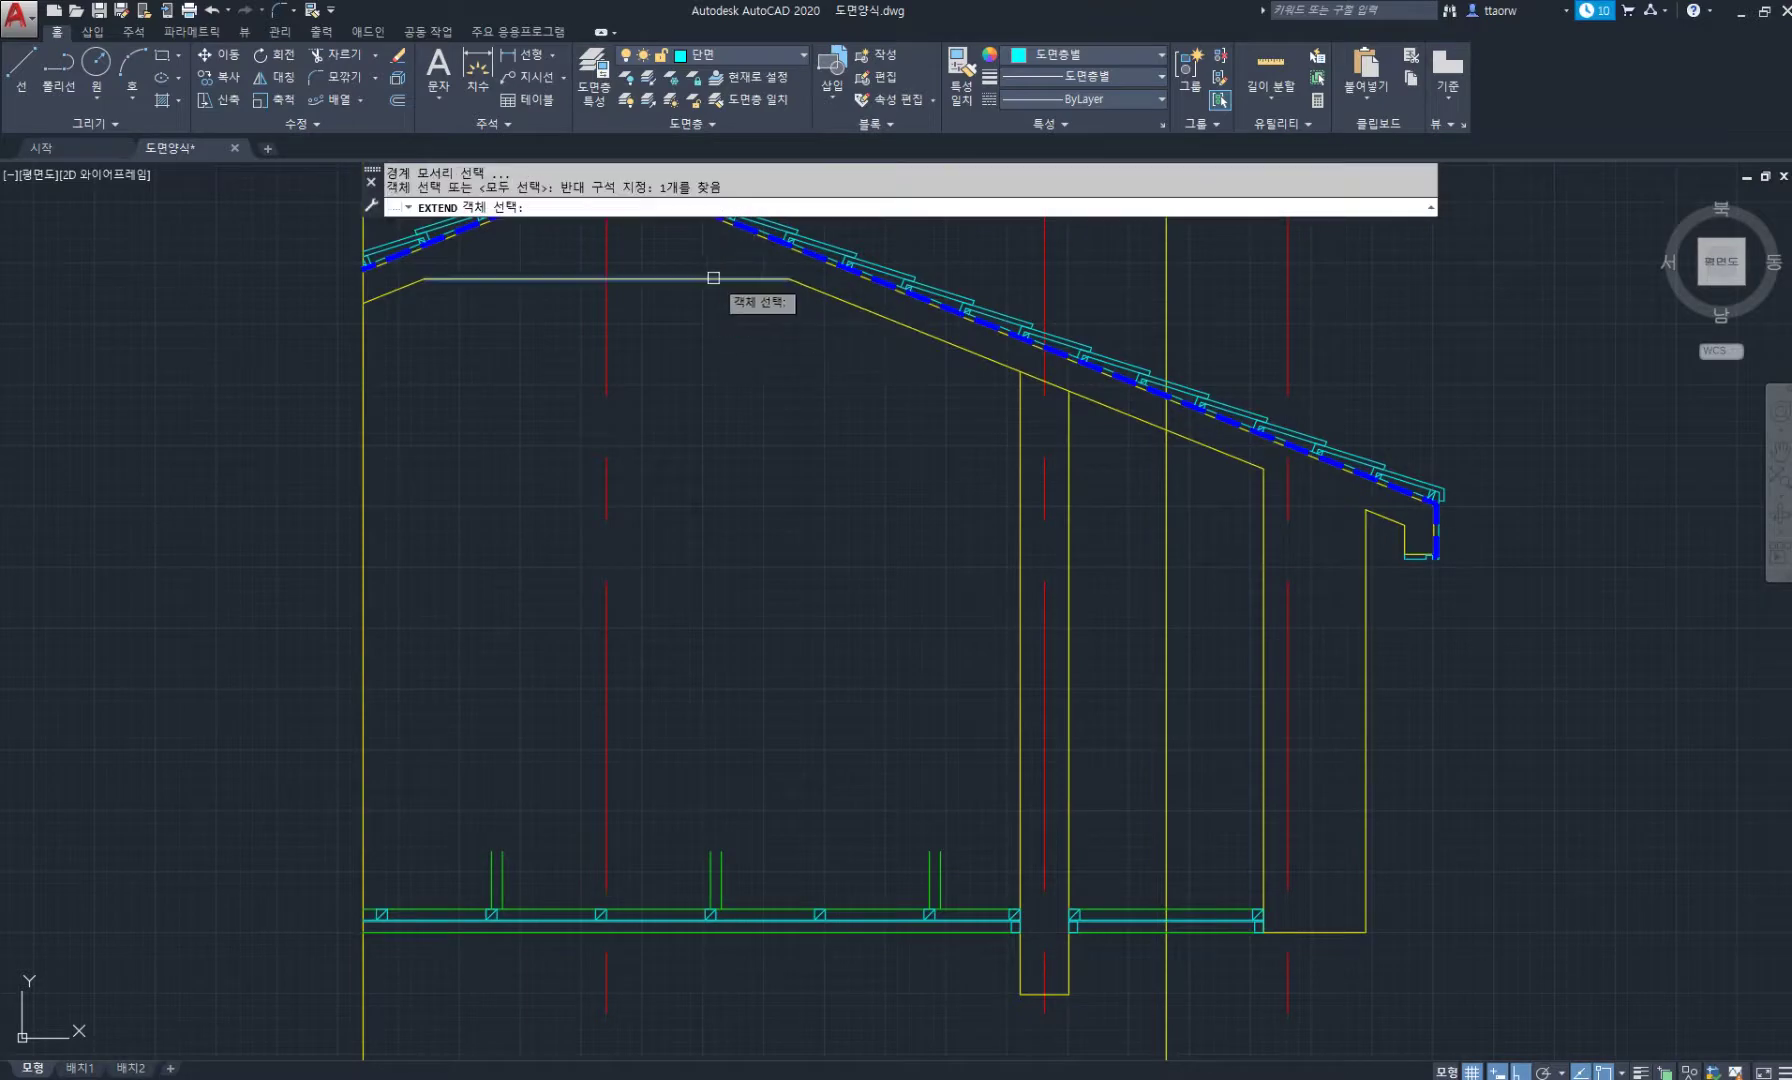
{"action": "left_click", "coordinate": [834, 301]}
{"action": "key", "text": "Return"}
{"action": "left_click", "coordinate": [972, 792]}
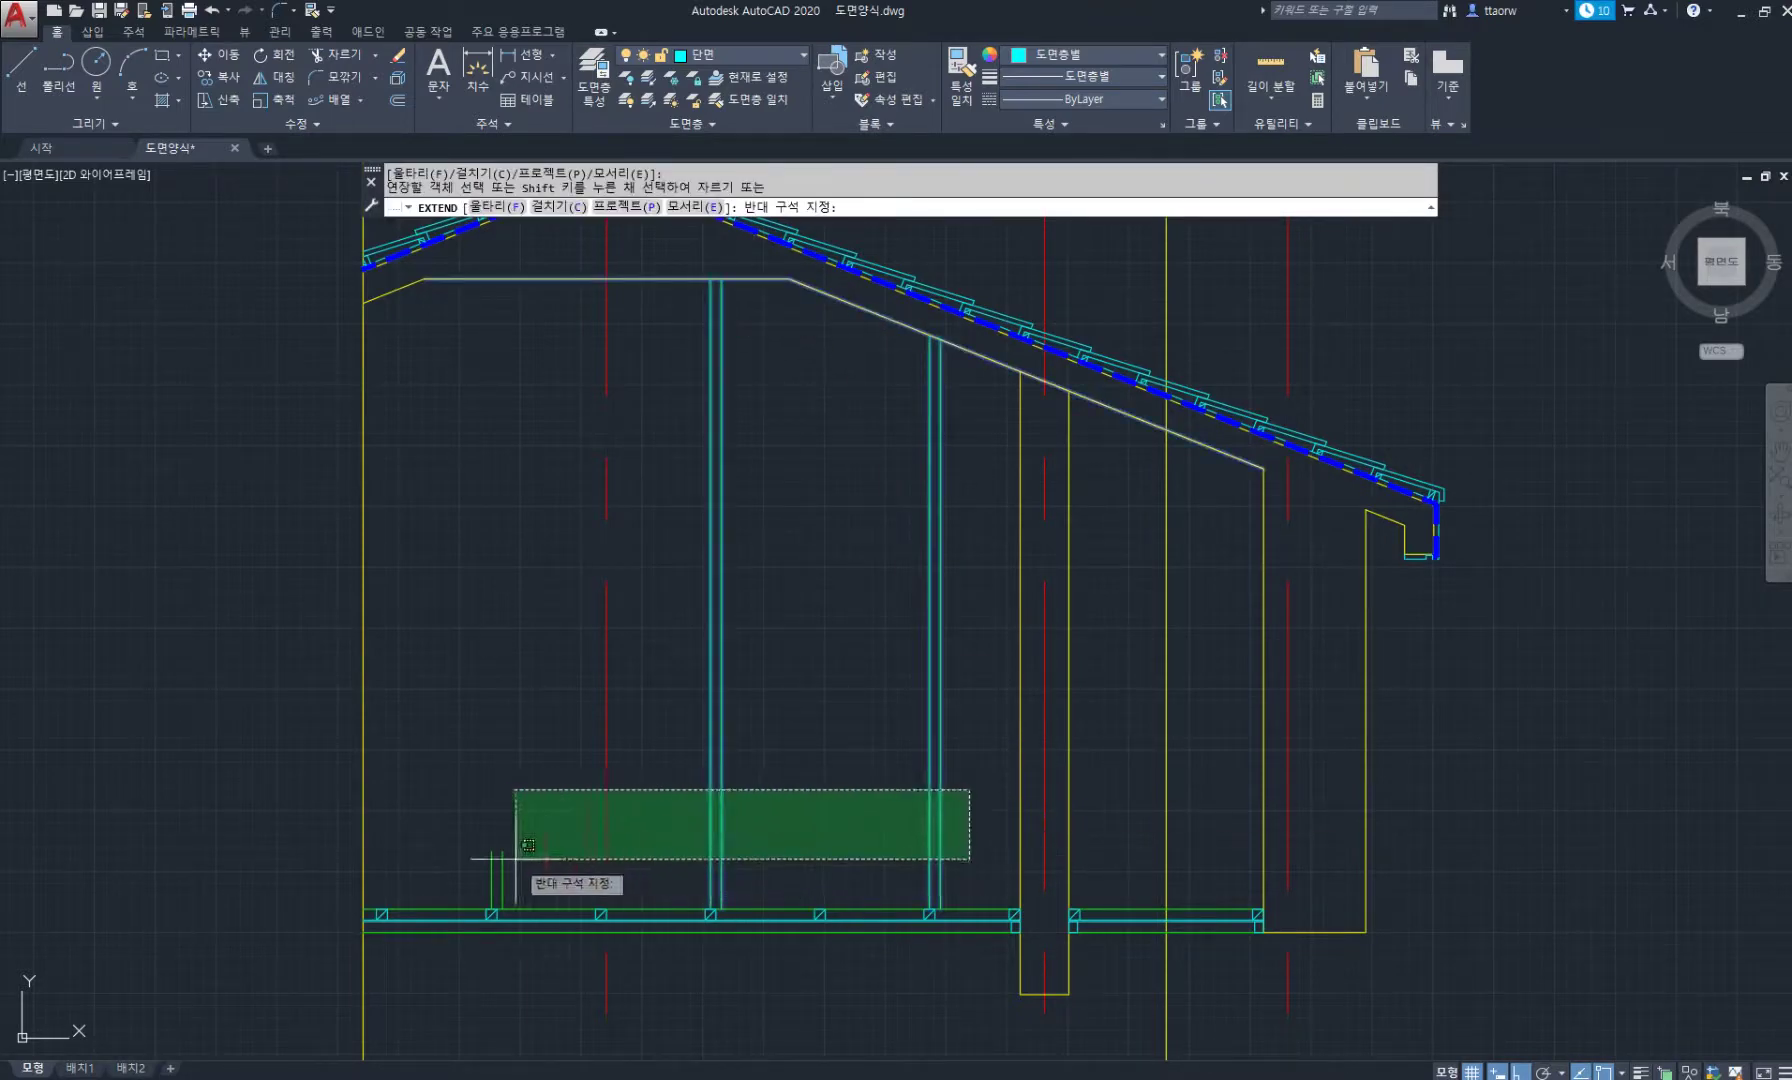
{"action": "left_click", "coordinate": [465, 866]}
{"action": "scroll", "coordinate": [968, 310], "scroll_direction": "up", "scroll_amount": 6}
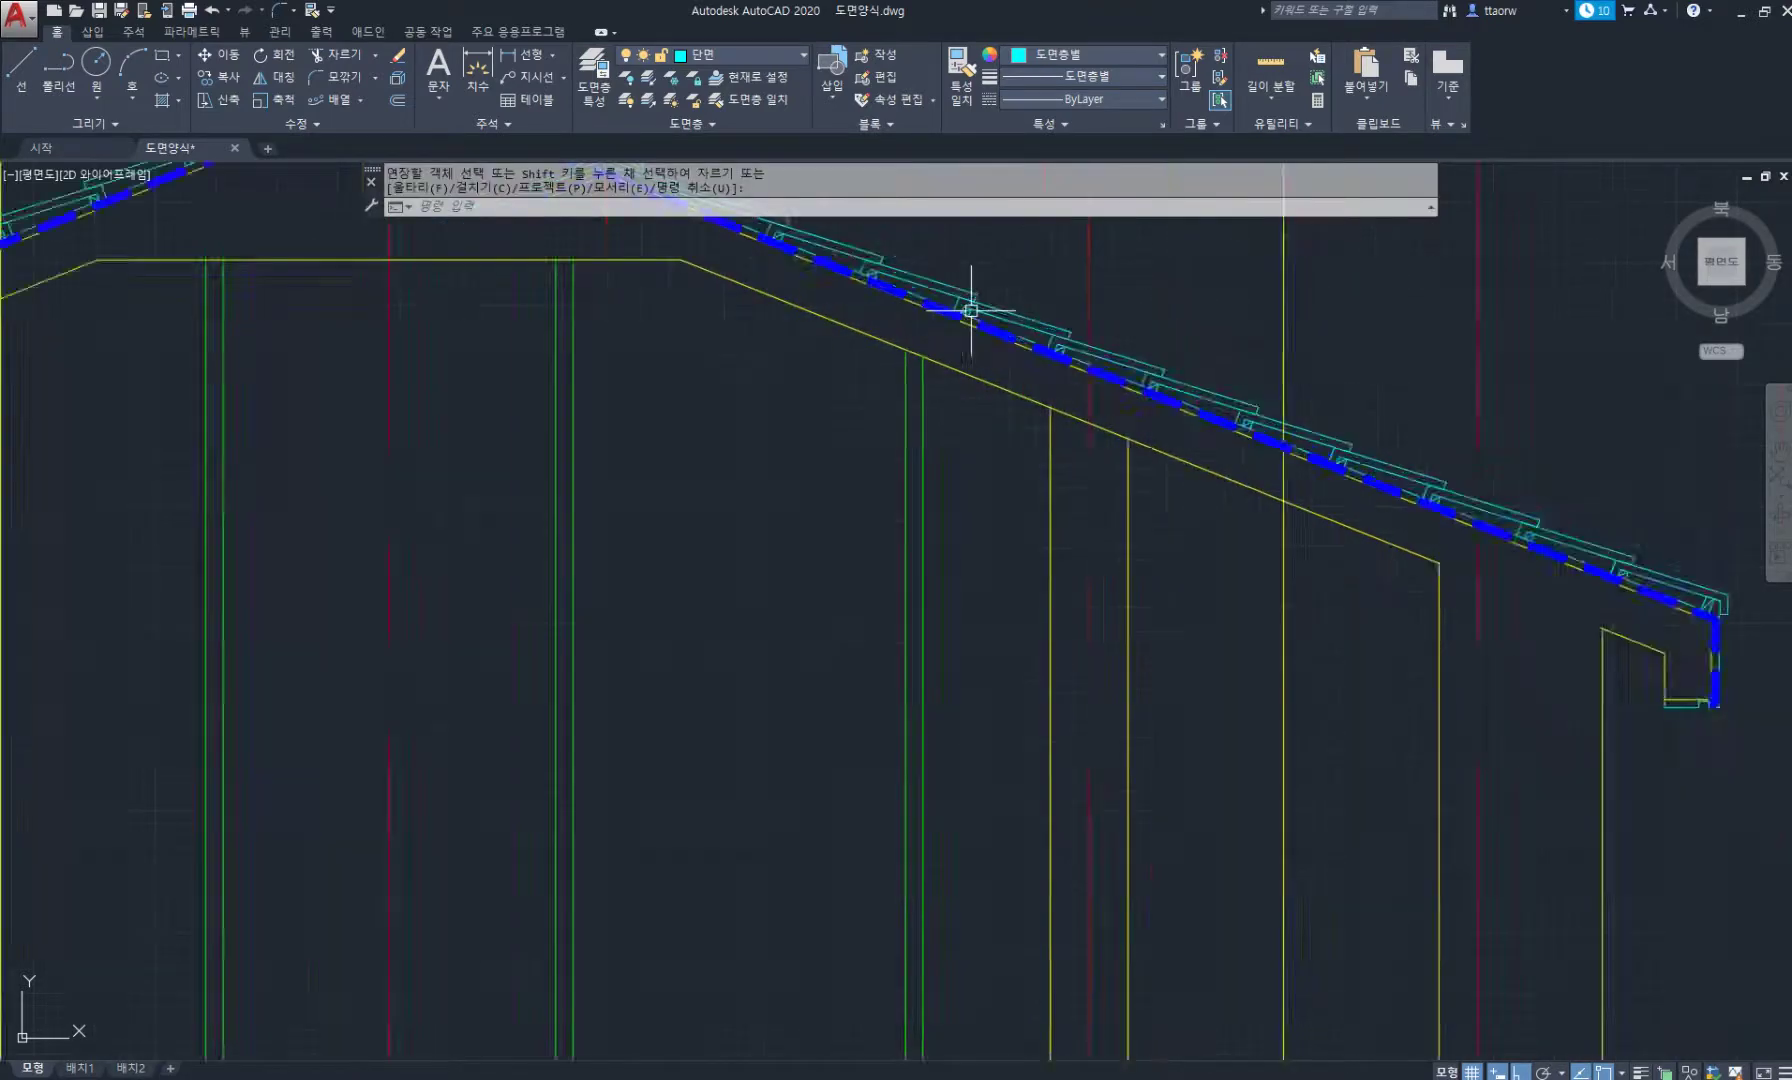
{"action": "type", "text": "REC"}
{"action": "key", "text": "Return"}
{"action": "left_click", "coordinate": [863, 416]}
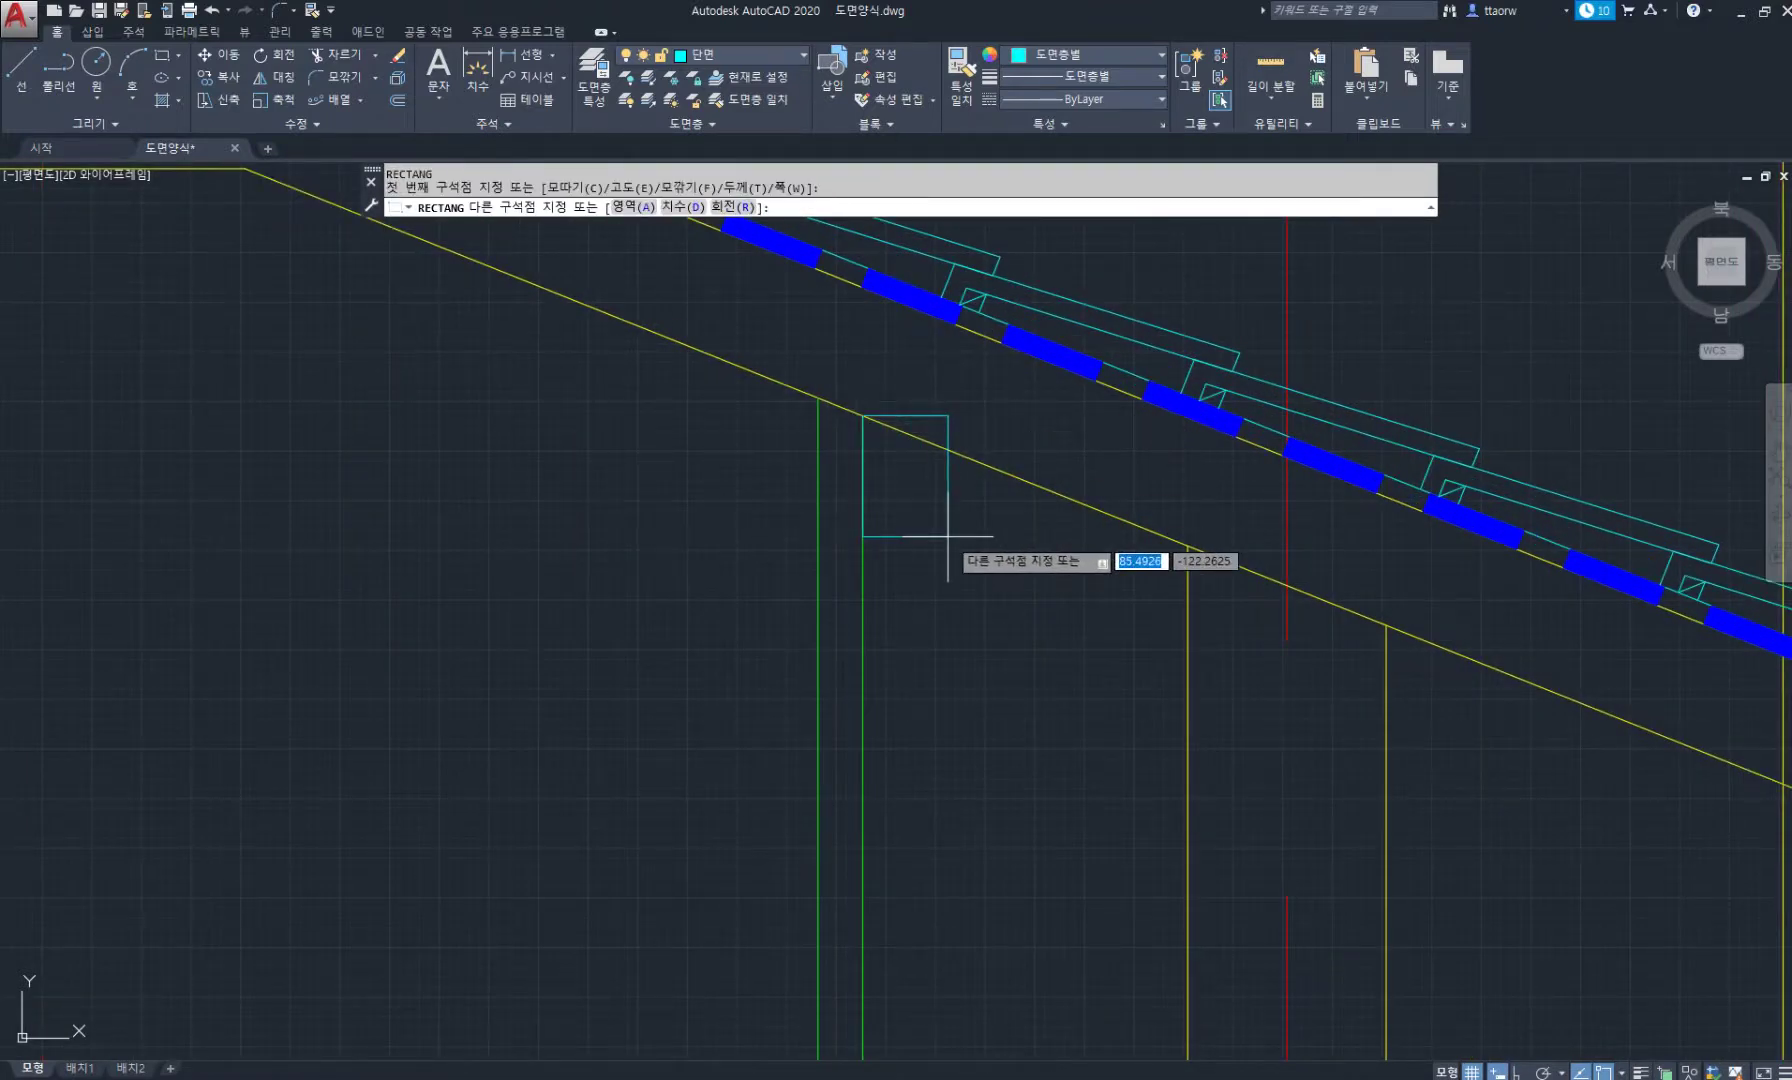
{"action": "key", "text": "Tab"}
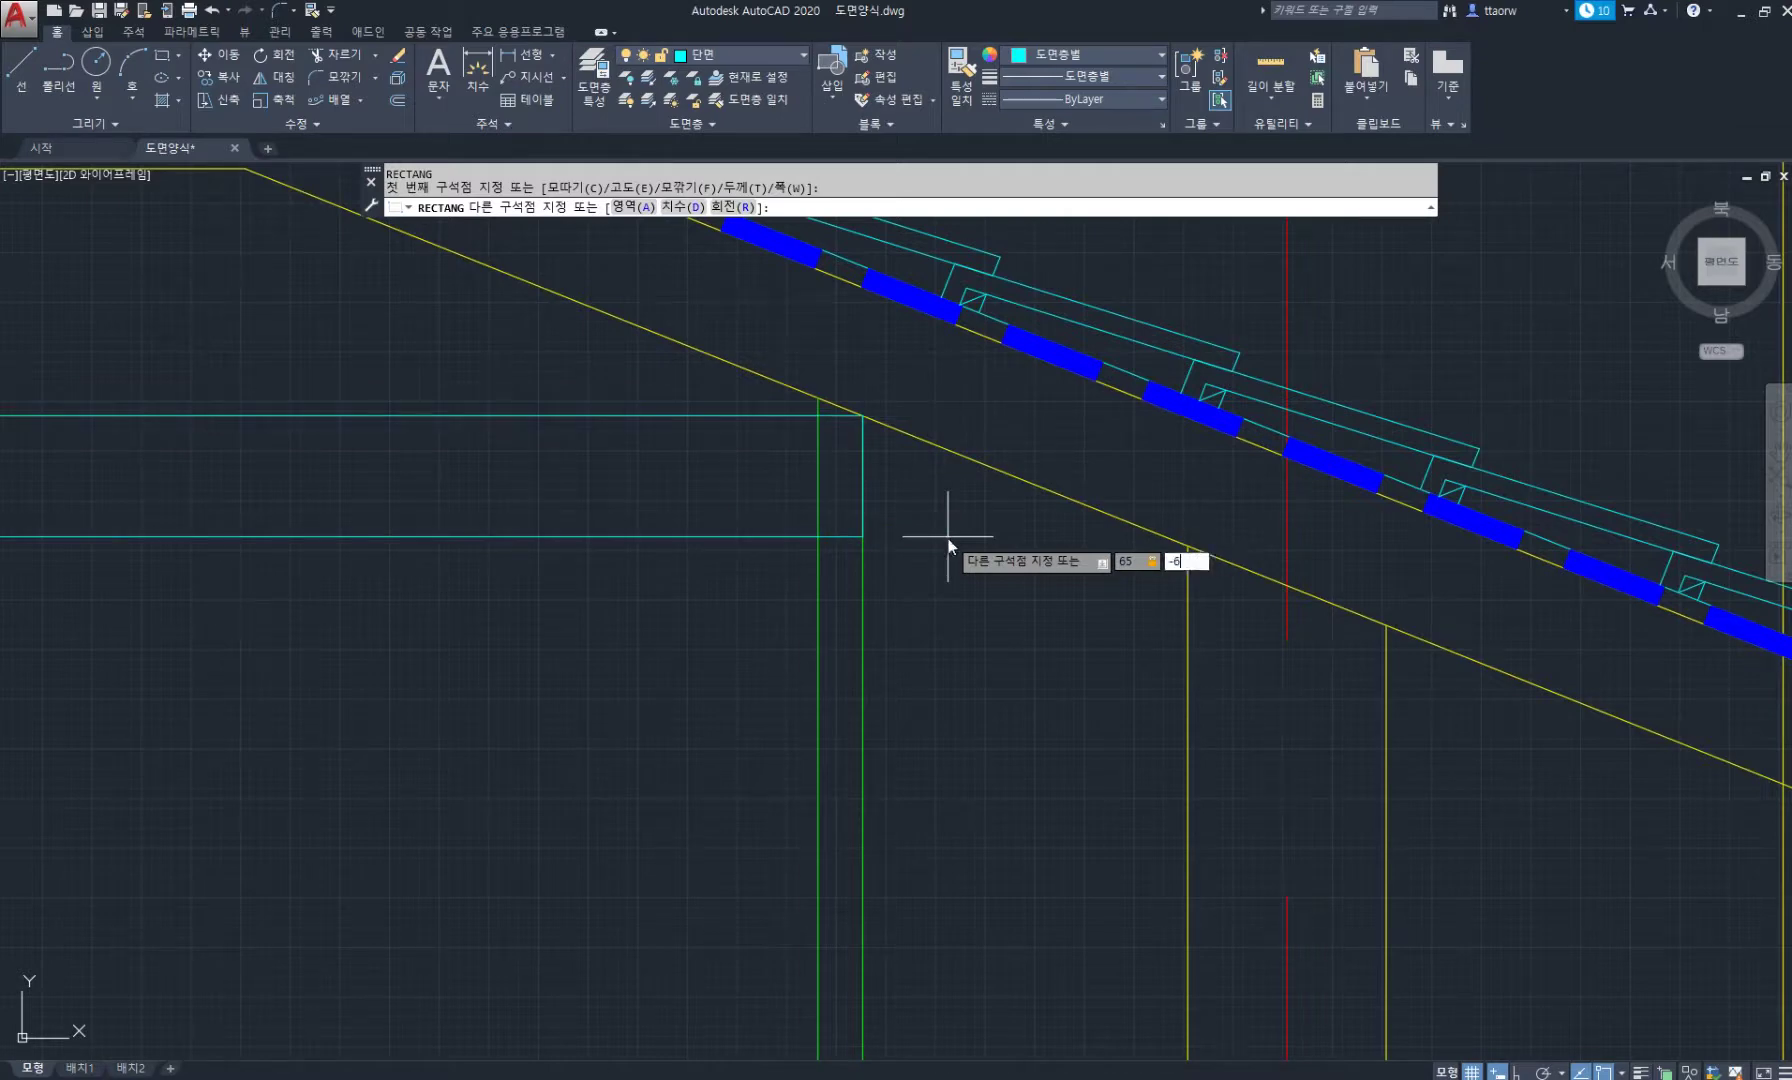
{"action": "key", "text": "Escape"}
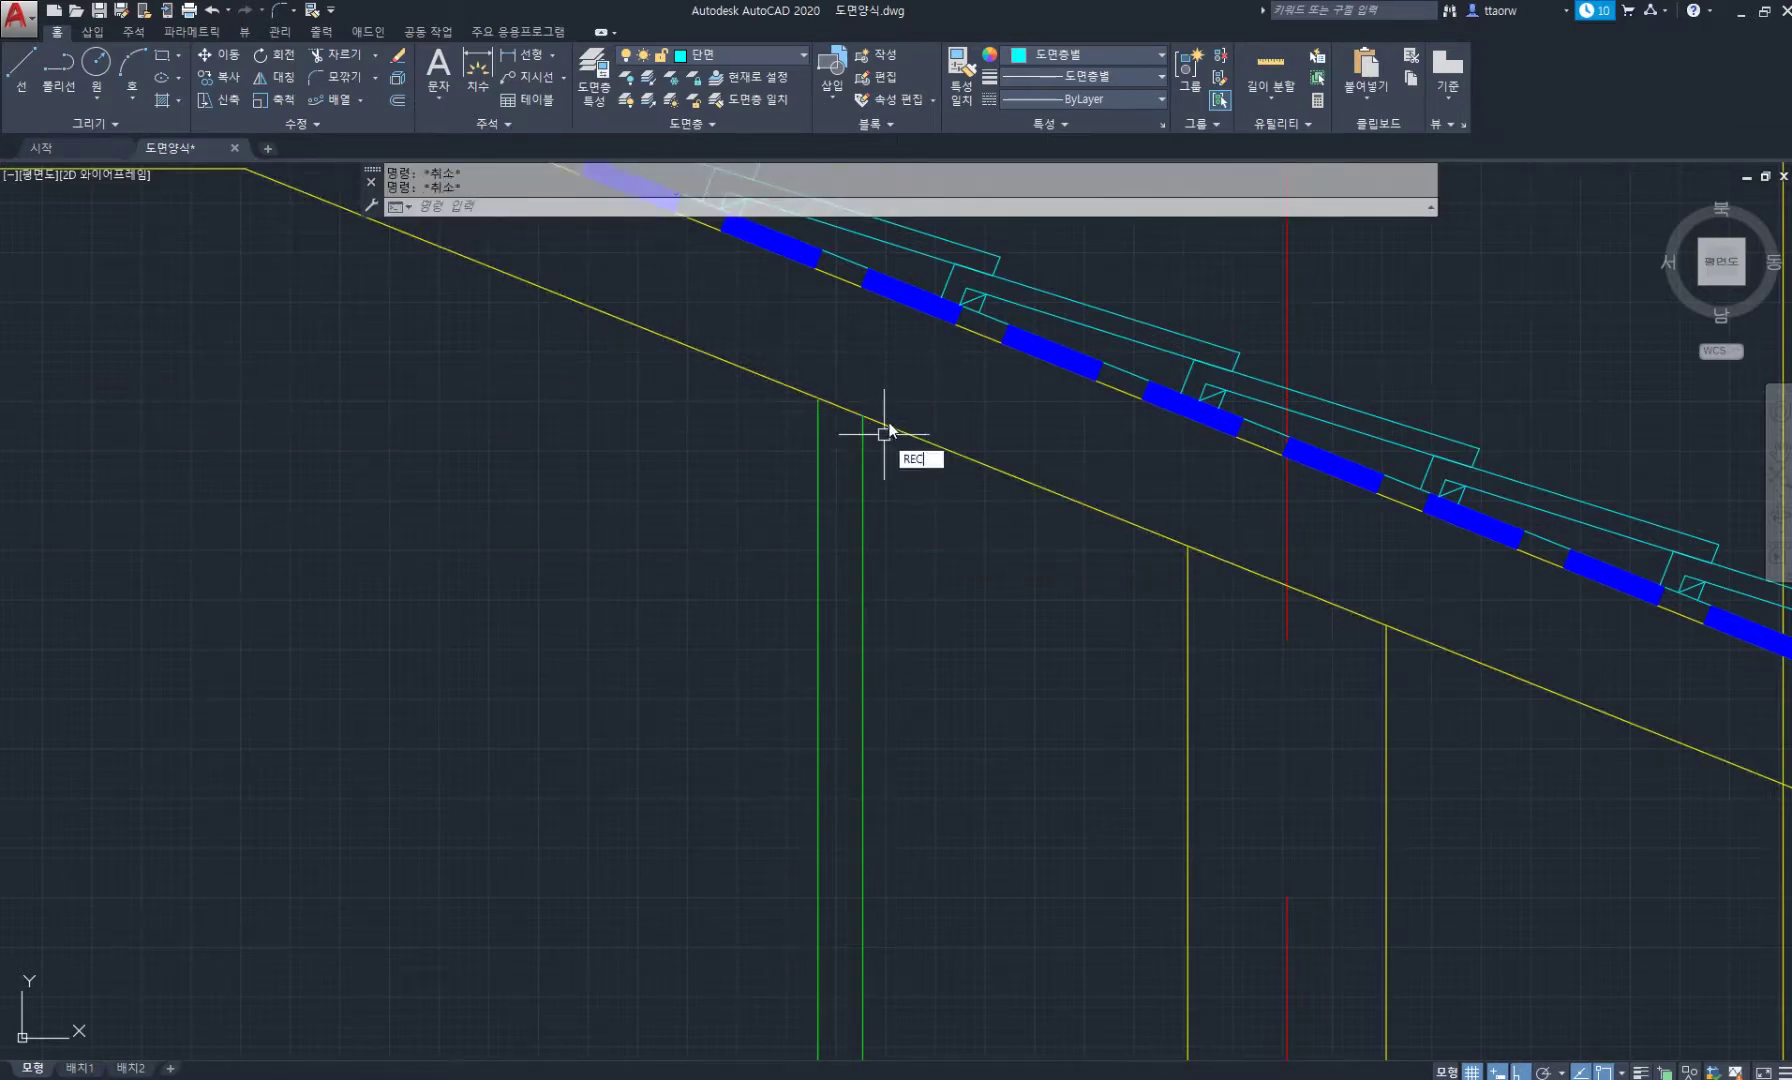
Draw a 60 by 60 square from the upper end of the hanger under the sloped roof slab.
{"action": "type", "text": "REC"}
{"action": "key", "text": "Return"}
{"action": "left_click", "coordinate": [863, 416]}
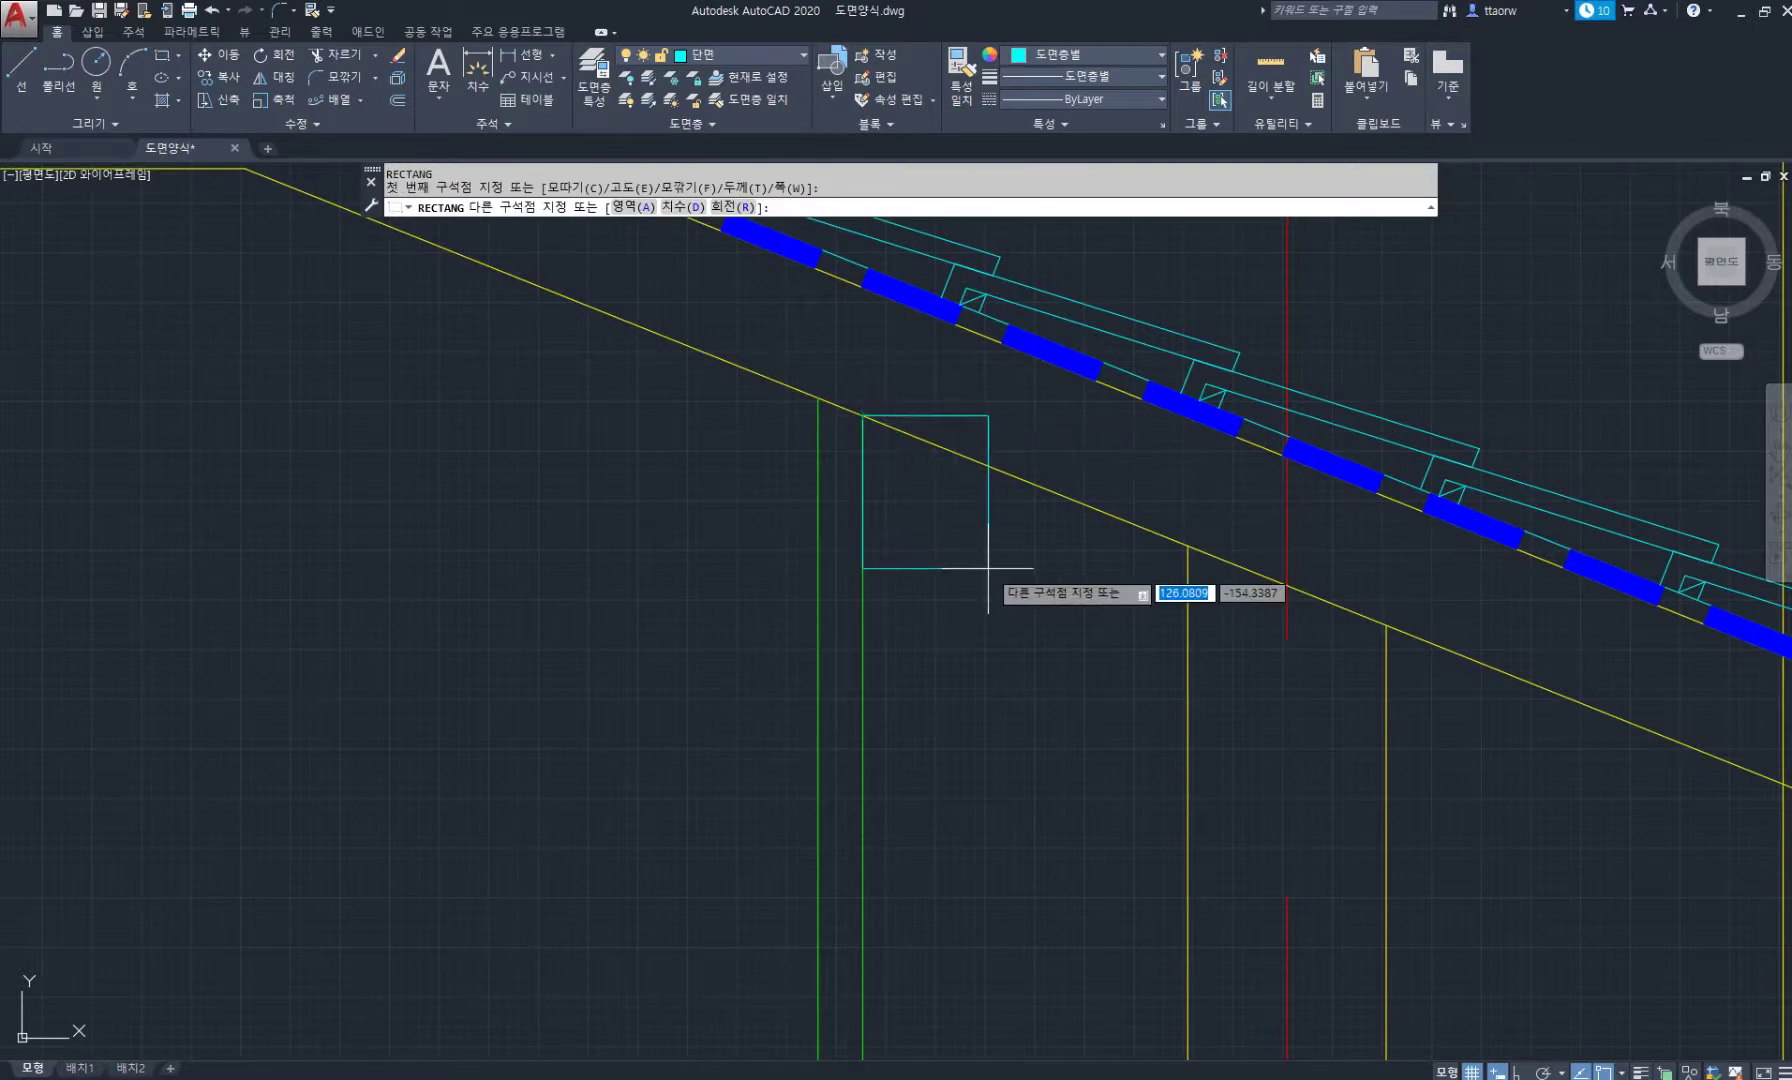
{"action": "type", "text": "-60"}
{"action": "key", "text": "Tab"}
{"action": "type", "text": "60"}
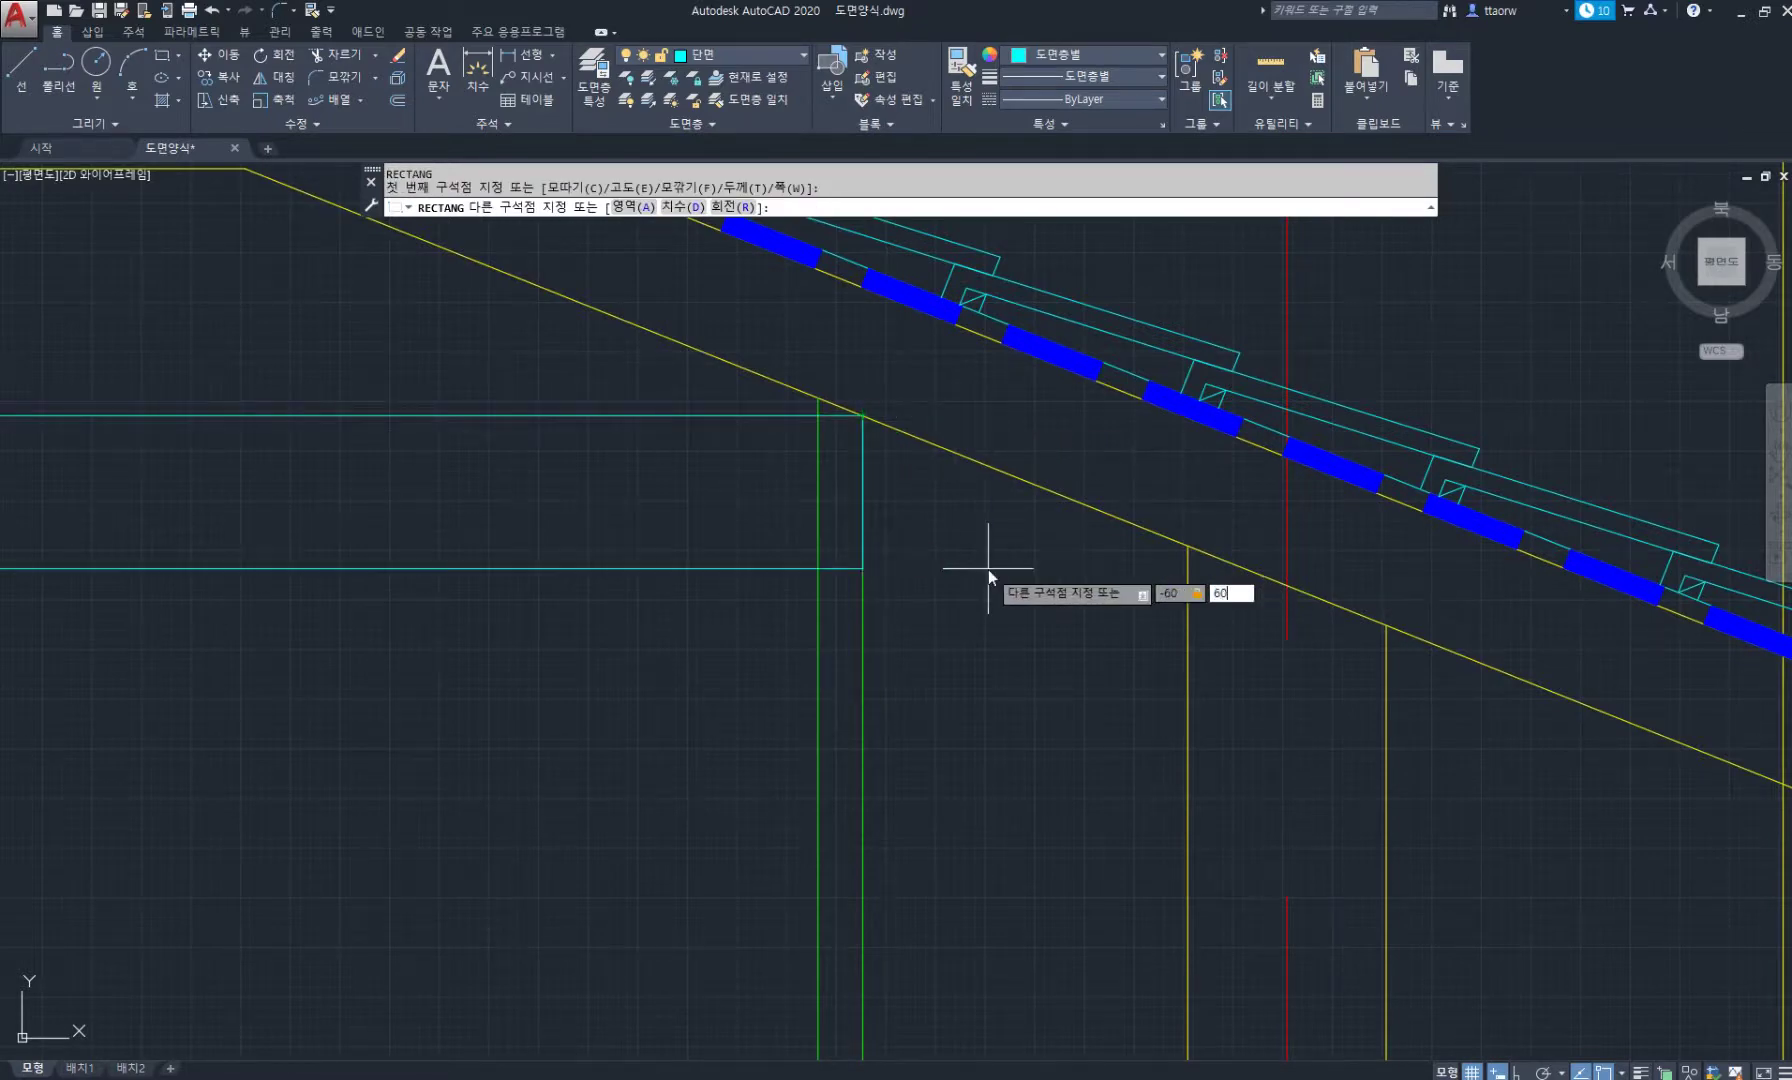
{"action": "key", "text": "Return"}
{"action": "scroll", "coordinate": [871, 357], "scroll_direction": "up", "scroll_amount": 4}
Move the square against the hanger's outer line, with its upper outer corner touching the sloped underside of the slab.
{"action": "type", "text": "M"}
{"action": "key", "text": "Return"}
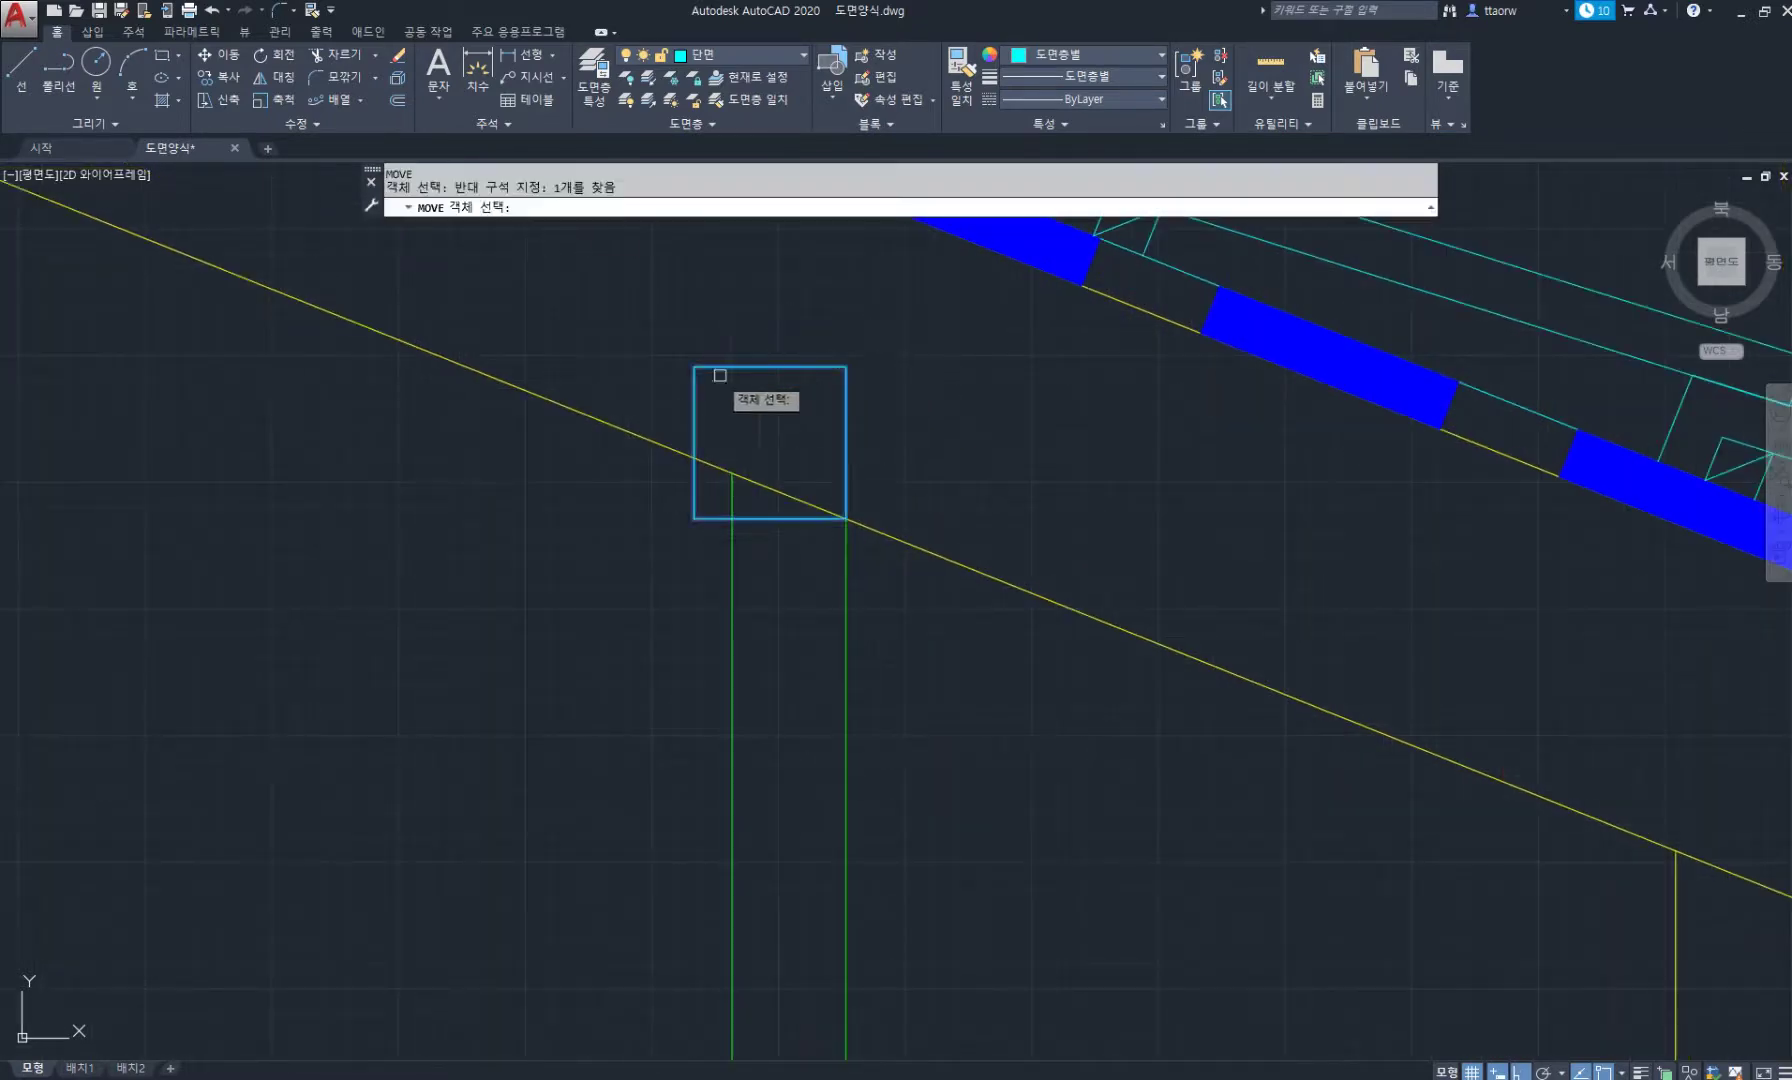
{"action": "left_click", "coordinate": [698, 390]}
{"action": "key", "text": "Return"}
{"action": "left_click", "coordinate": [700, 368]}
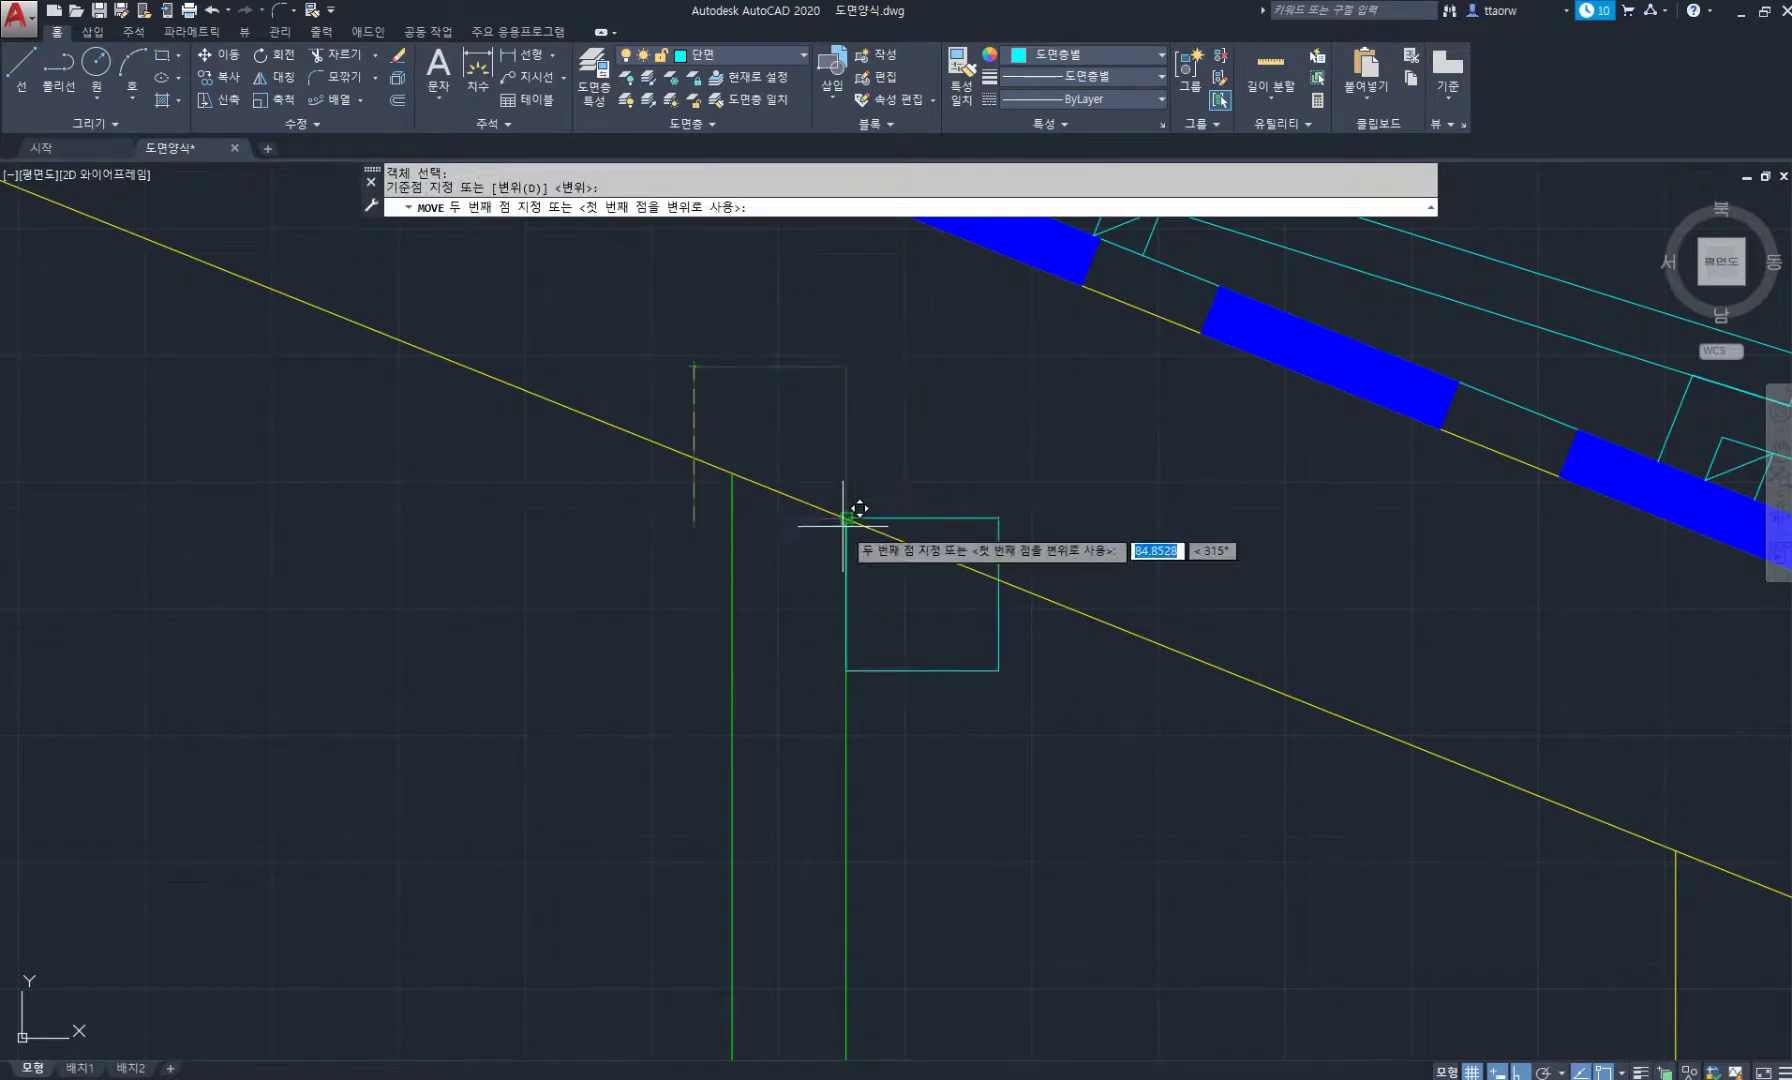
{"action": "left_click", "coordinate": [848, 518]}
{"action": "key", "text": "Return"}
{"action": "left_click", "coordinate": [999, 524]}
{"action": "key", "text": "Return"}
{"action": "left_click", "coordinate": [998, 518]}
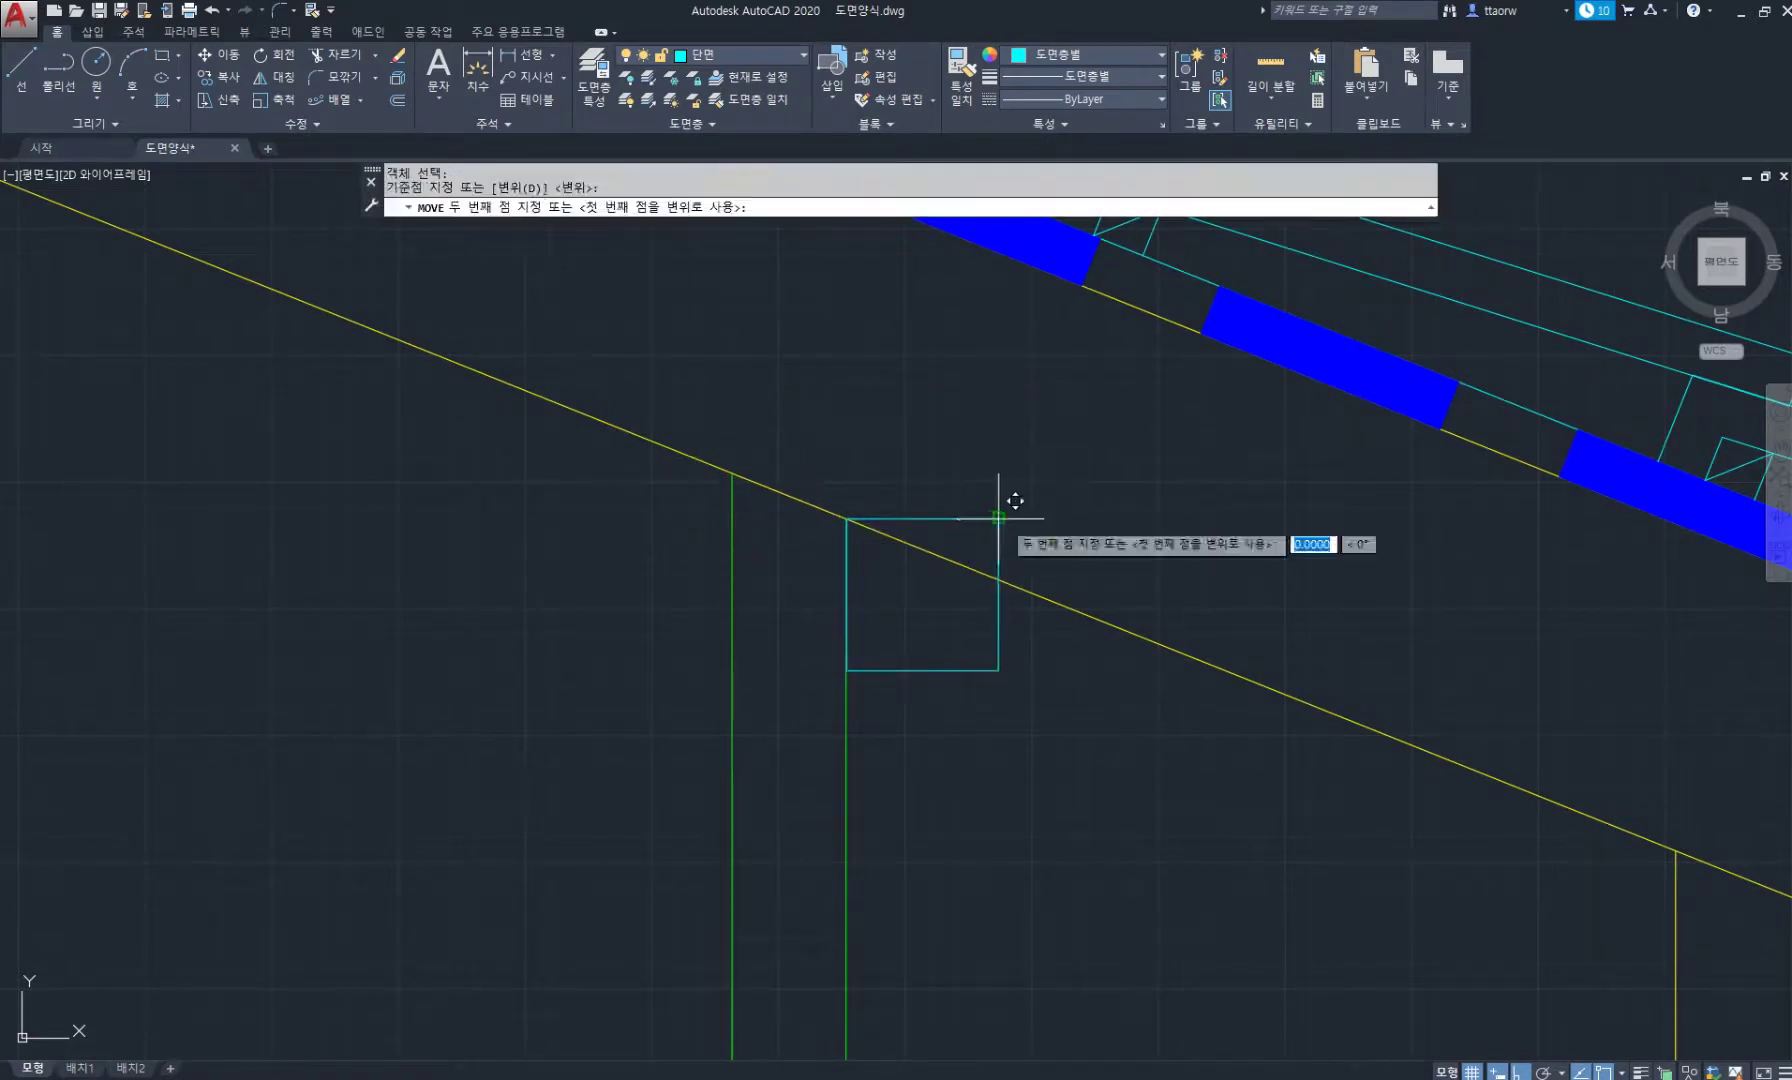
{"action": "left_click", "coordinate": [998, 580]}
Draw a vertical and a horizontal line crossing through the square and extending past its sides.
{"action": "middle_click_drag", "start_coordinate": [1091, 573], "coordinate": [1058, 536]}
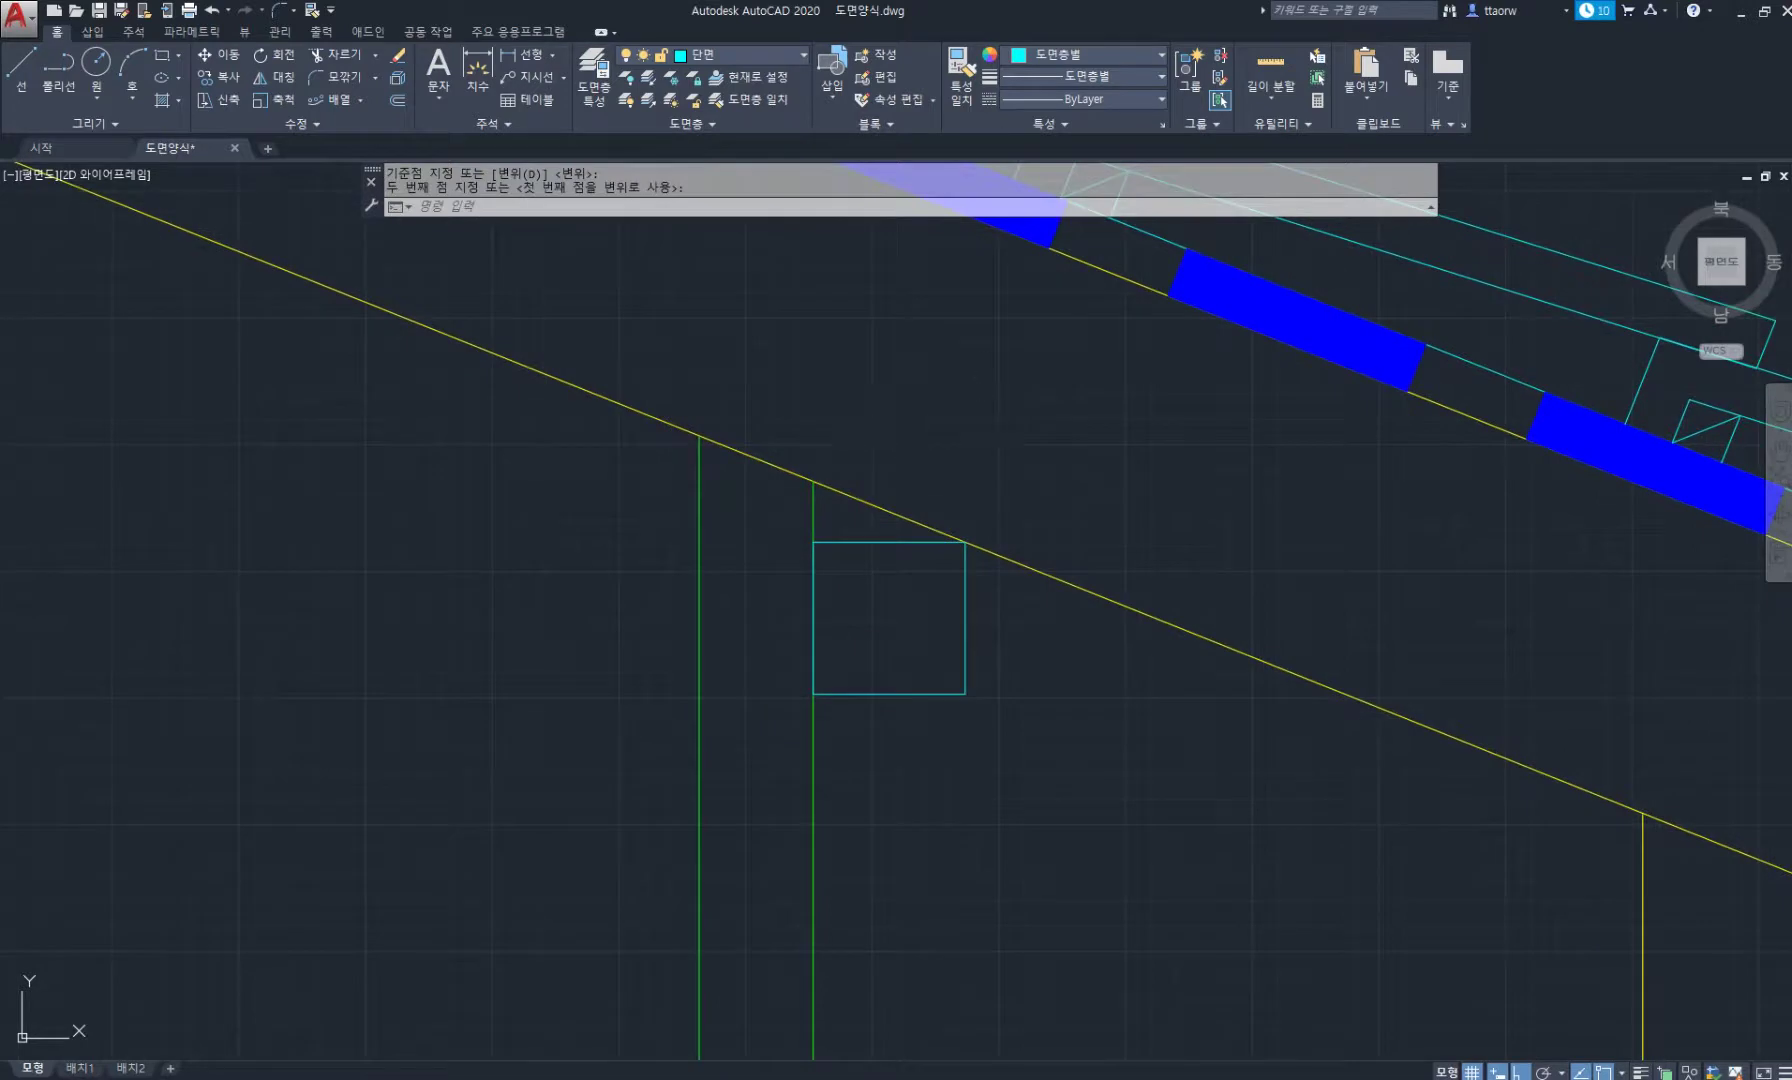
{"action": "type", "text": "l"}
{"action": "key", "text": "Return"}
{"action": "left_click", "coordinate": [924, 322]}
{"action": "key", "text": "Escape"}
{"action": "key", "text": "Return"}
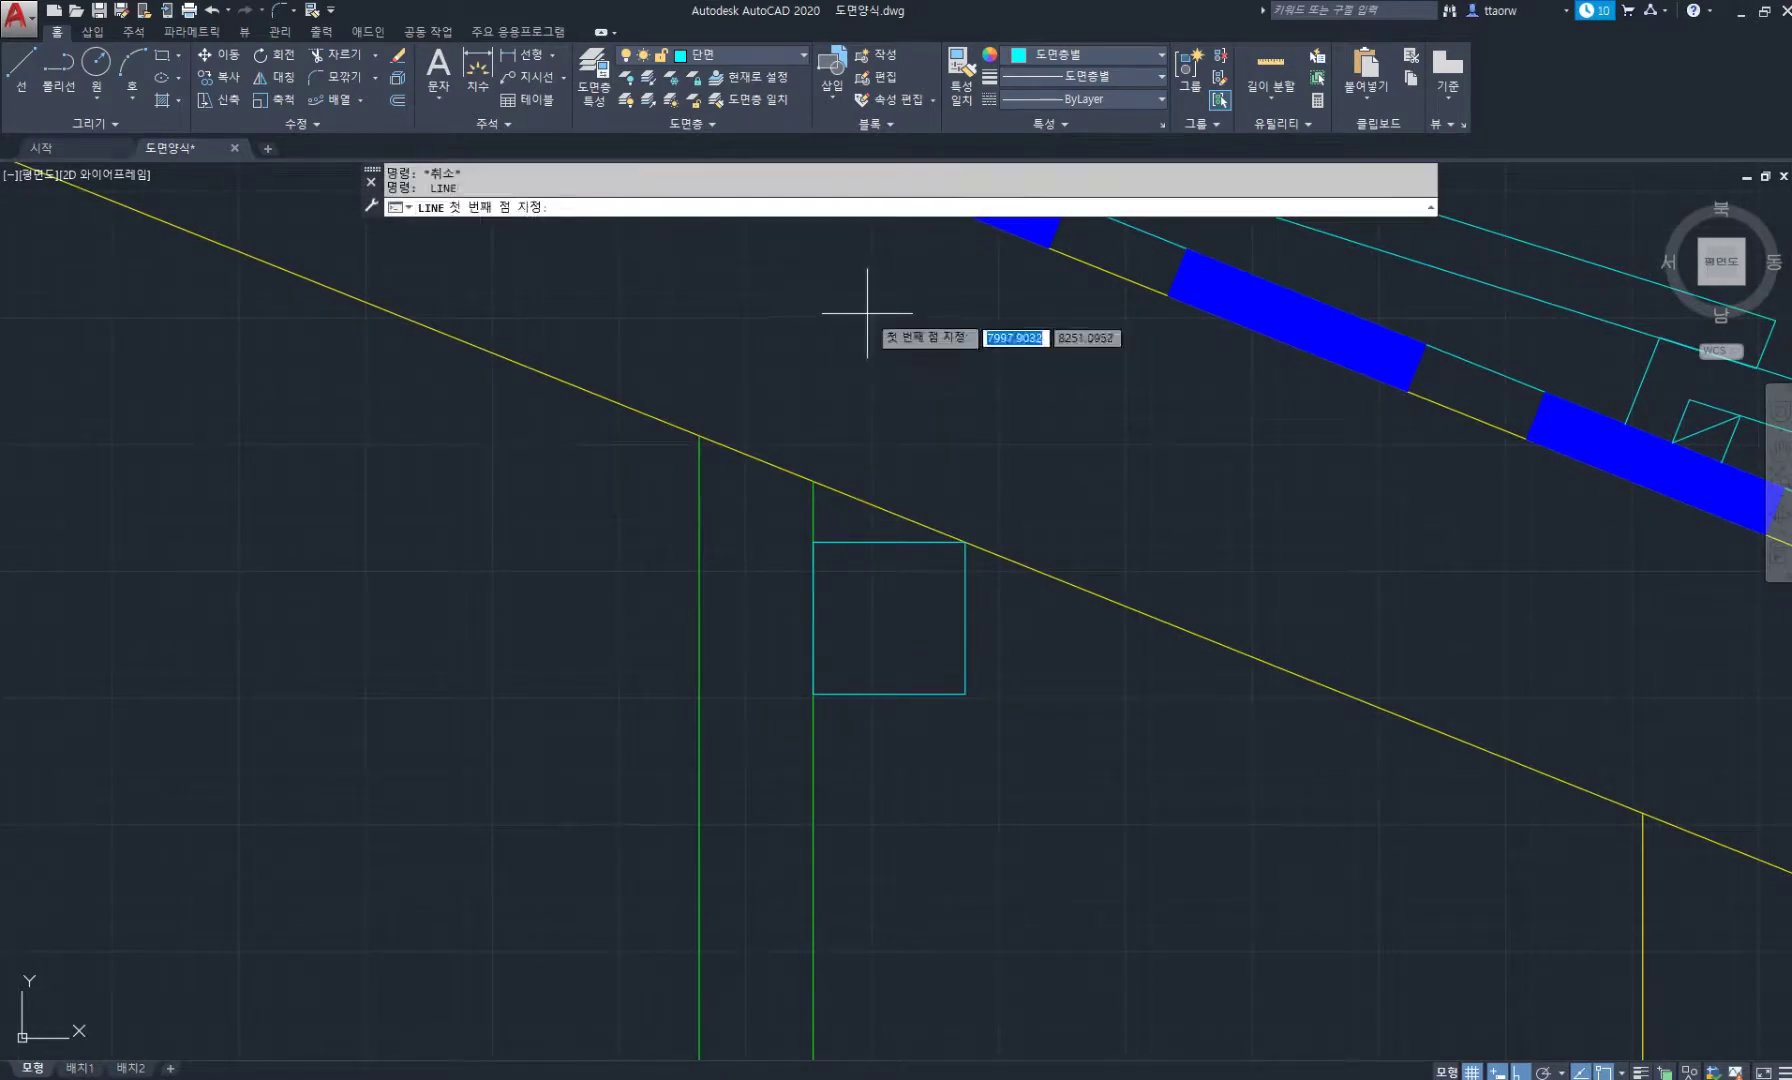
{"action": "left_click", "coordinate": [869, 308]}
{"action": "left_click", "coordinate": [926, 840]}
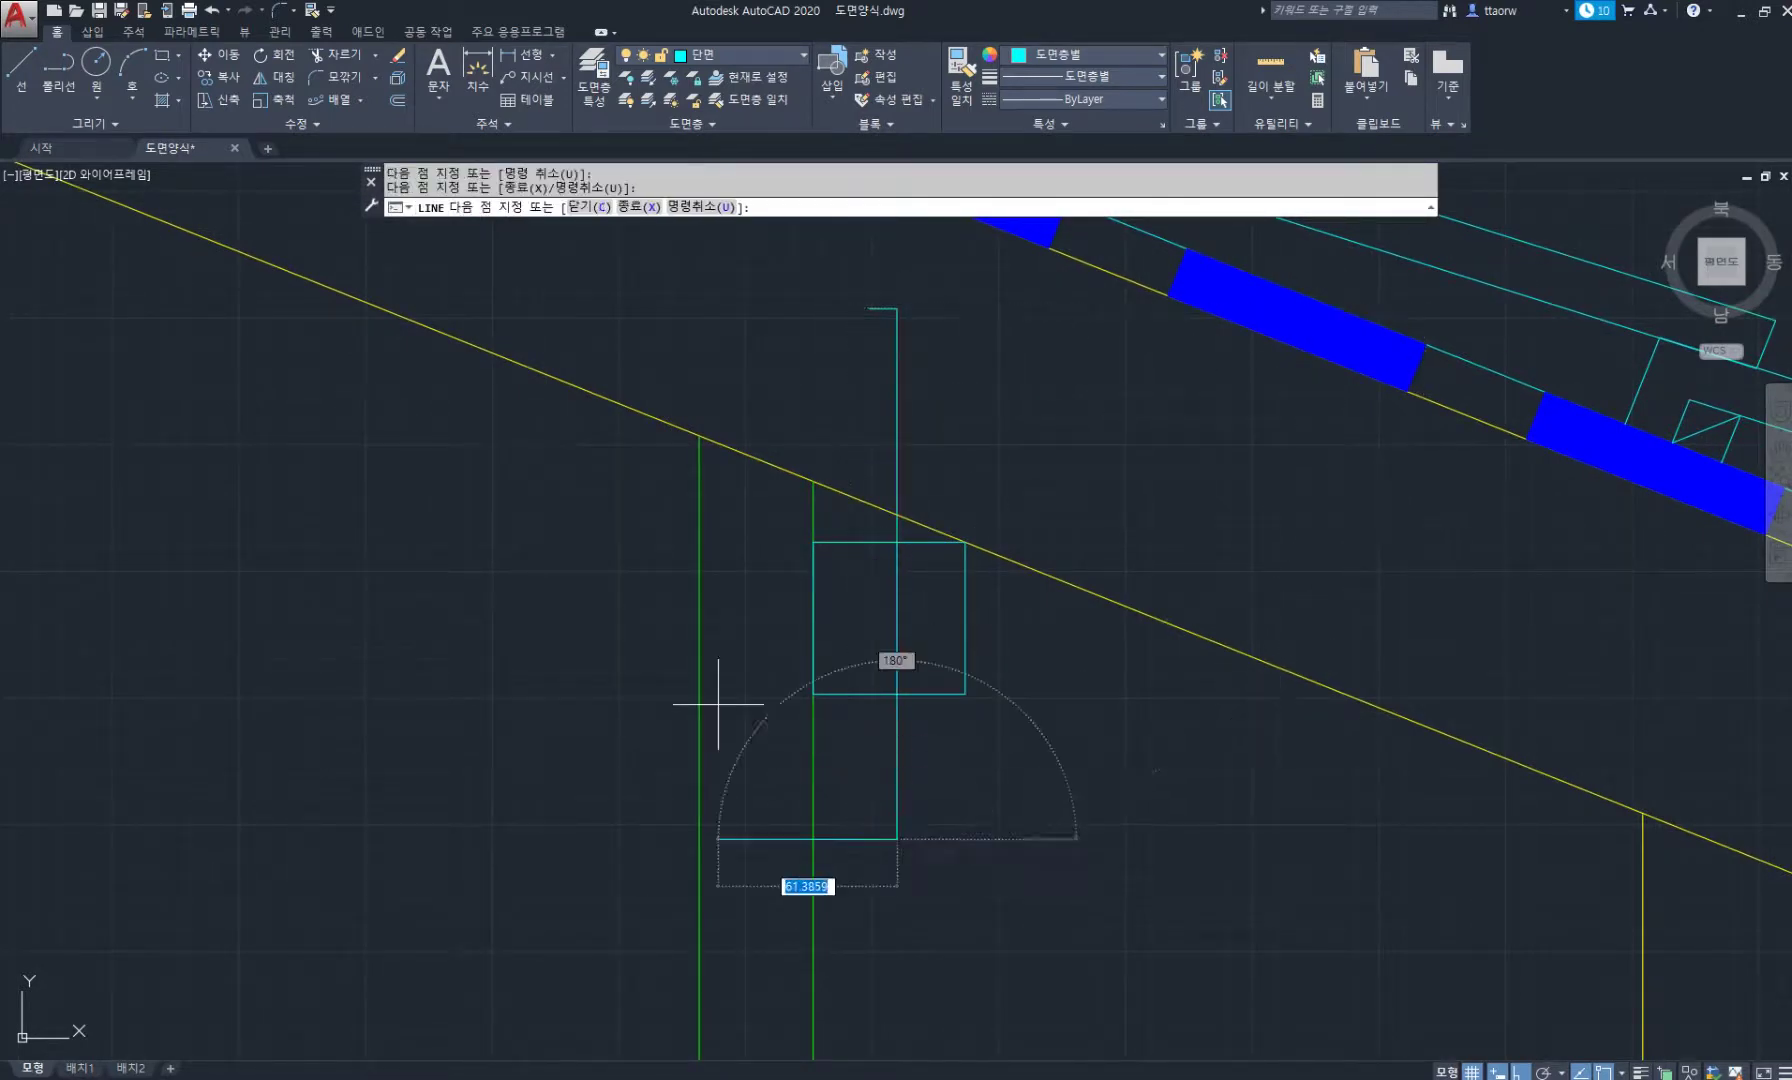
{"action": "key", "text": "Escape"}
{"action": "key", "text": "Return"}
{"action": "left_click", "coordinate": [596, 627]}
{"action": "left_click", "coordinate": [1056, 627]}
{"action": "key", "text": "Return"}
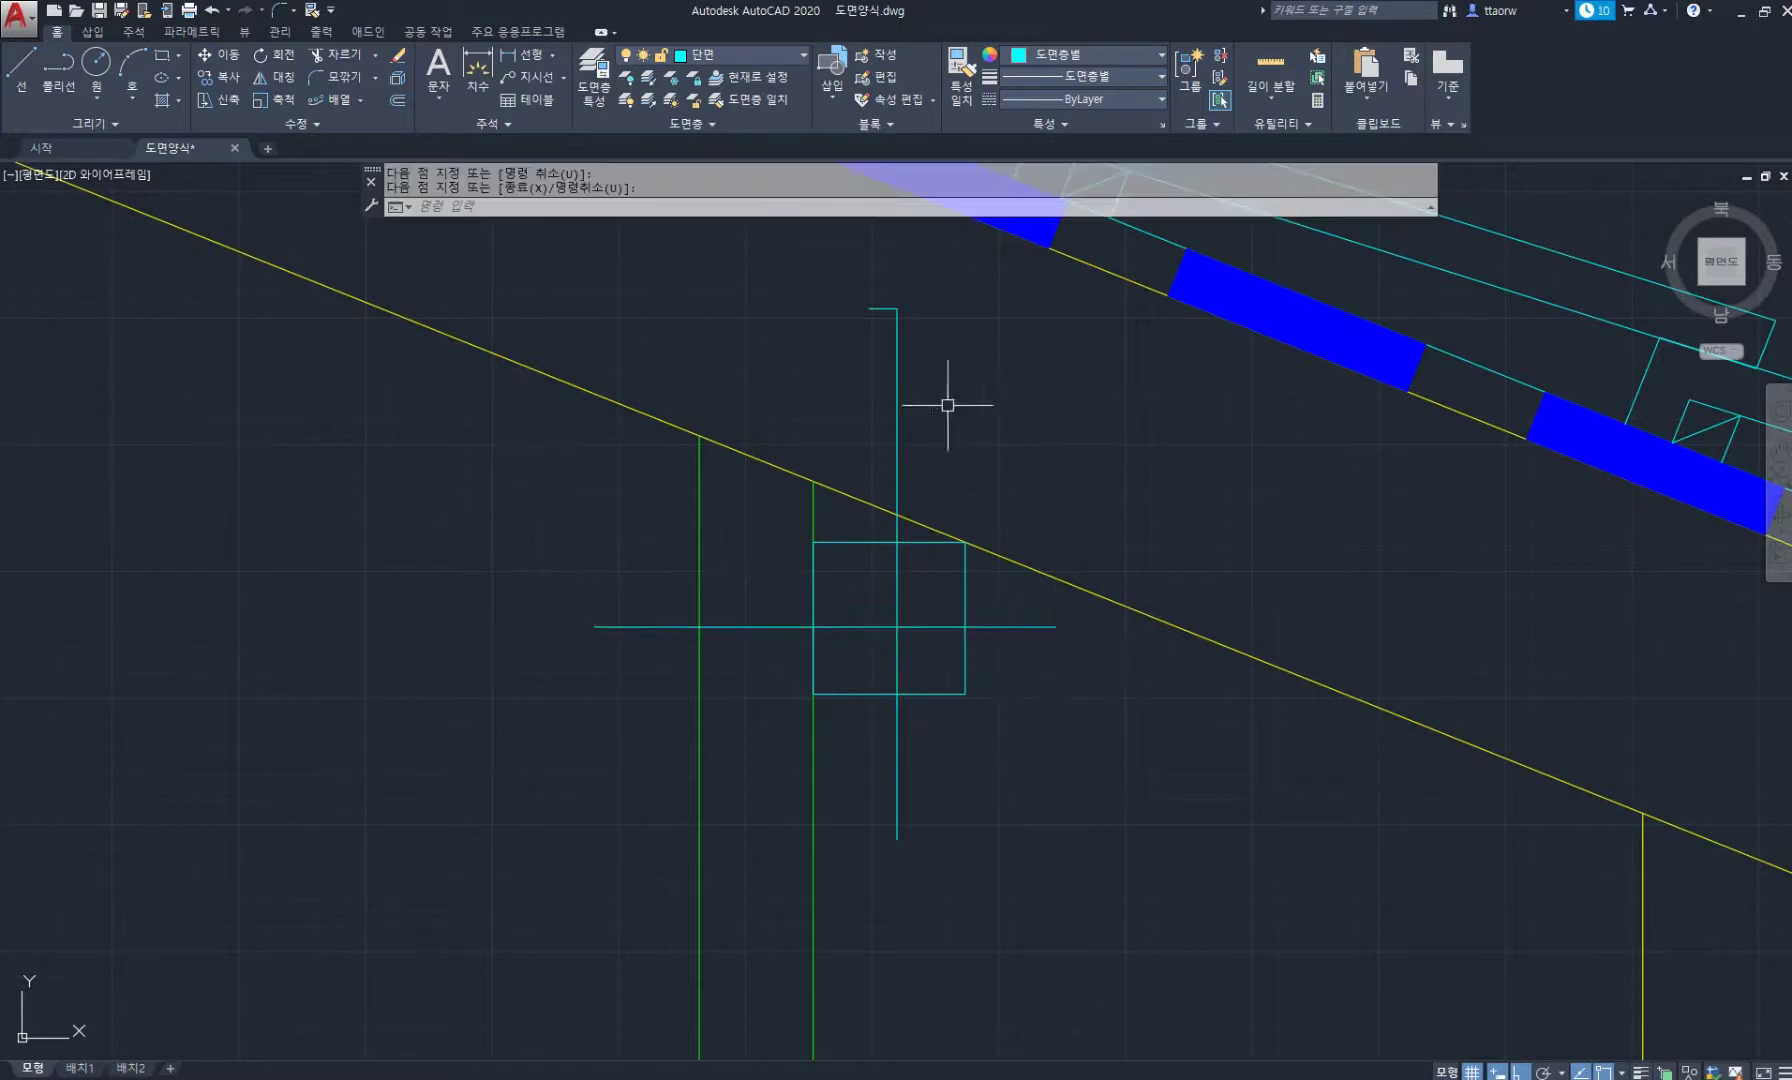
Move the vertical line slightly sideways and the horizontal line slightly up so they cross nearer the square's centre.
{"action": "type", "text": "m"}
{"action": "key", "text": "Return"}
{"action": "left_click", "coordinate": [954, 425]}
{"action": "left_click", "coordinate": [843, 289]}
{"action": "key", "text": "Return"}
{"action": "left_click", "coordinate": [1041, 374]}
{"action": "left_click", "coordinate": [1029, 374]}
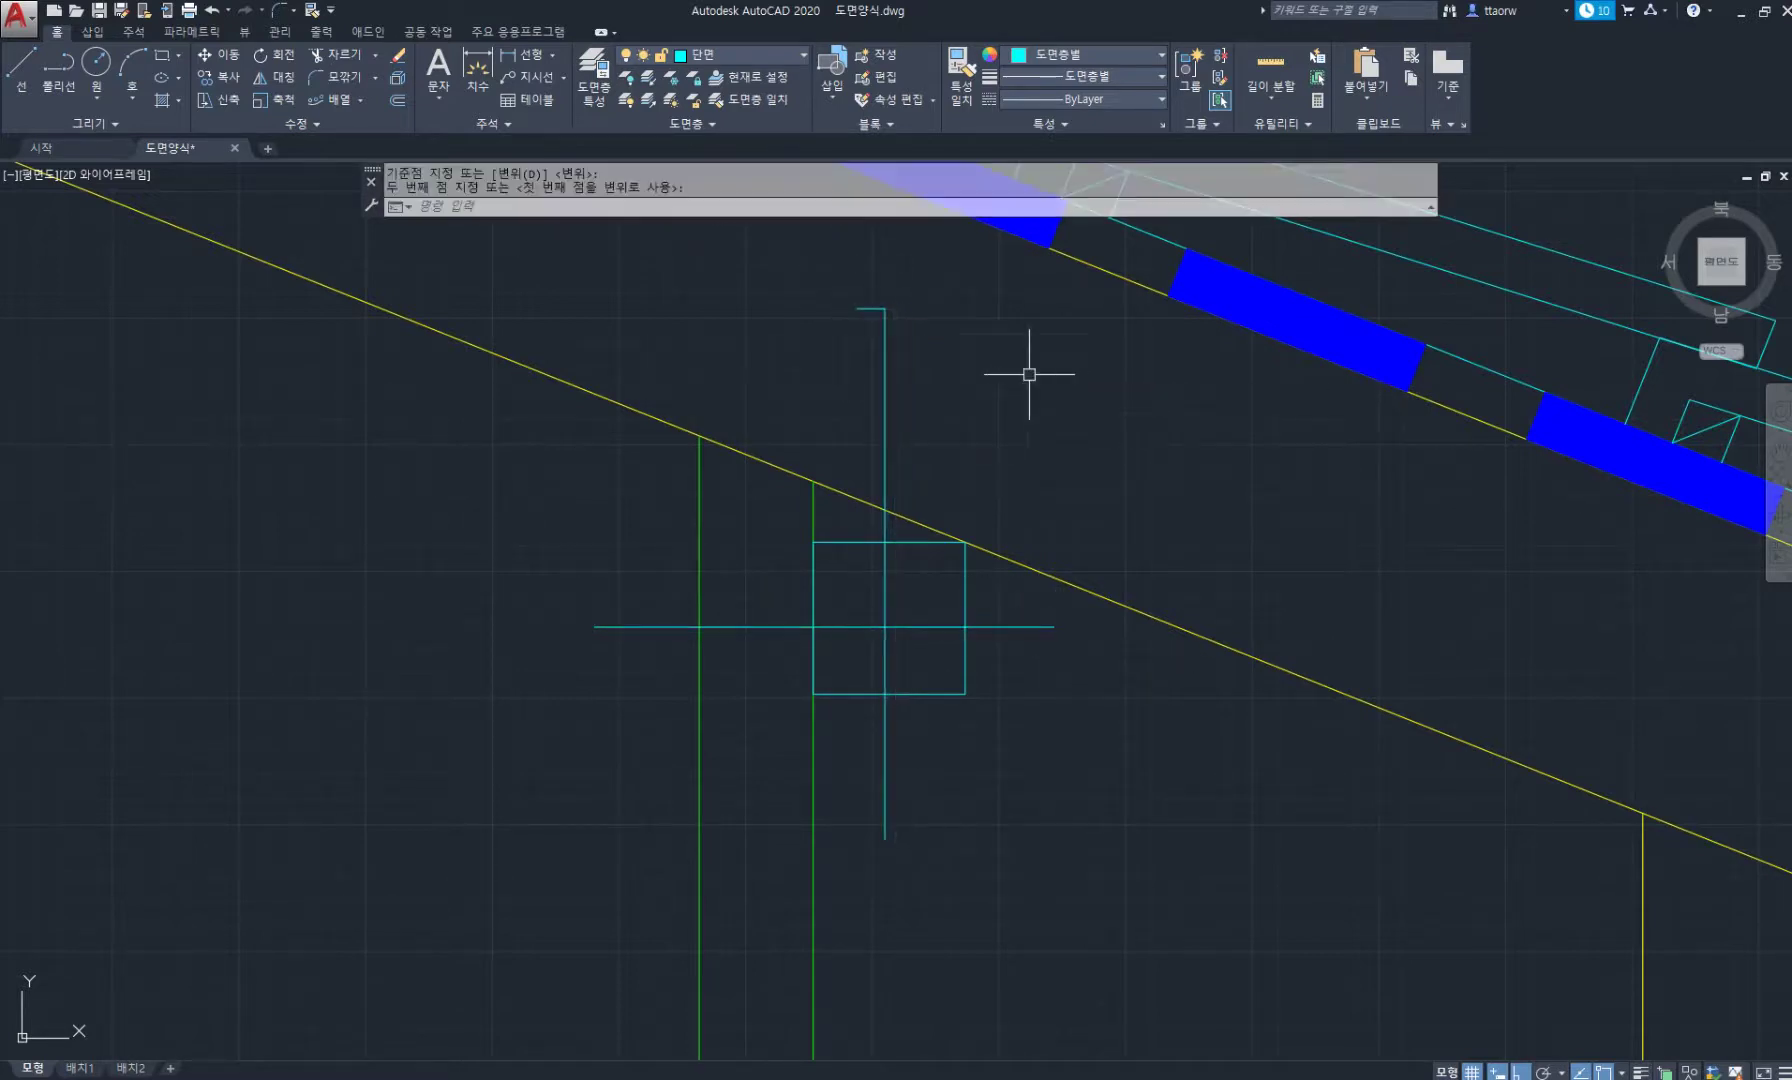
{"action": "key", "text": "Return"}
{"action": "left_click", "coordinate": [1019, 625]}
{"action": "key", "text": "Return"}
{"action": "left_click", "coordinate": [1092, 727]}
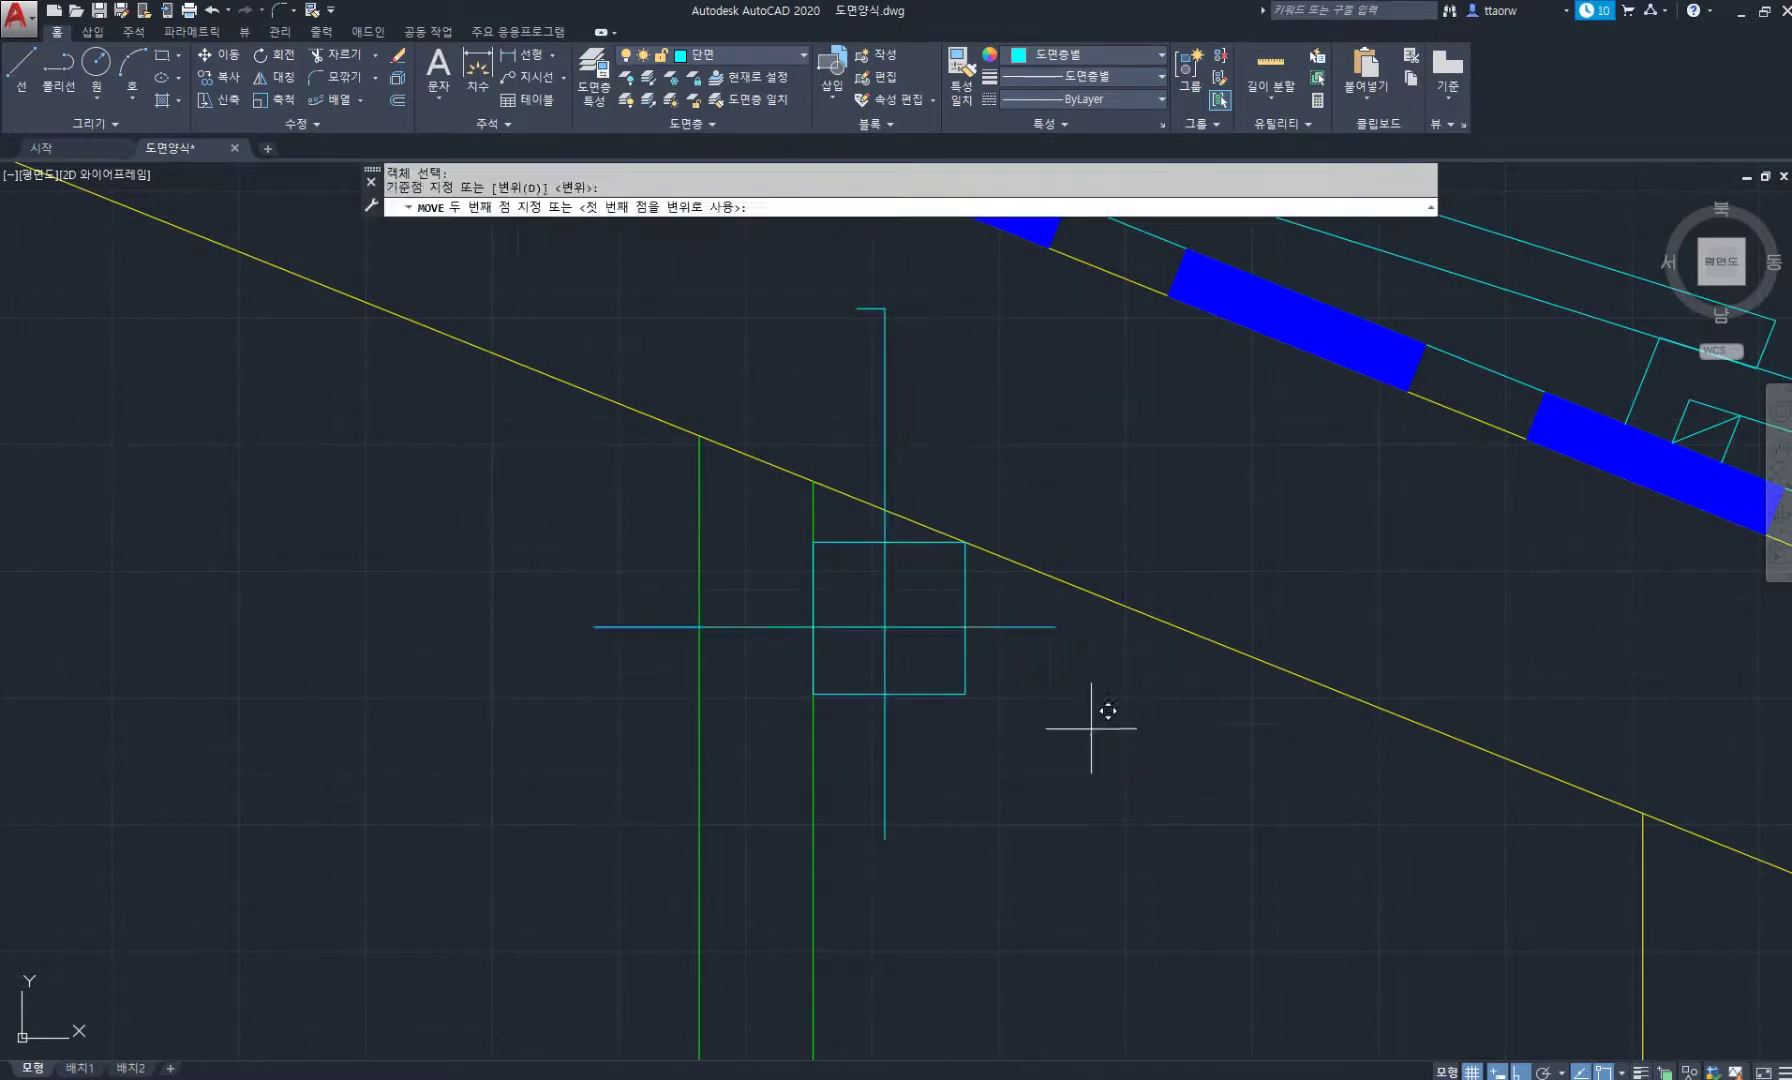
{"action": "left_click", "coordinate": [1095, 718]}
Copy the square with its crossing lines to the upper ends of the other two hangers.
{"action": "type", "text": "c"}
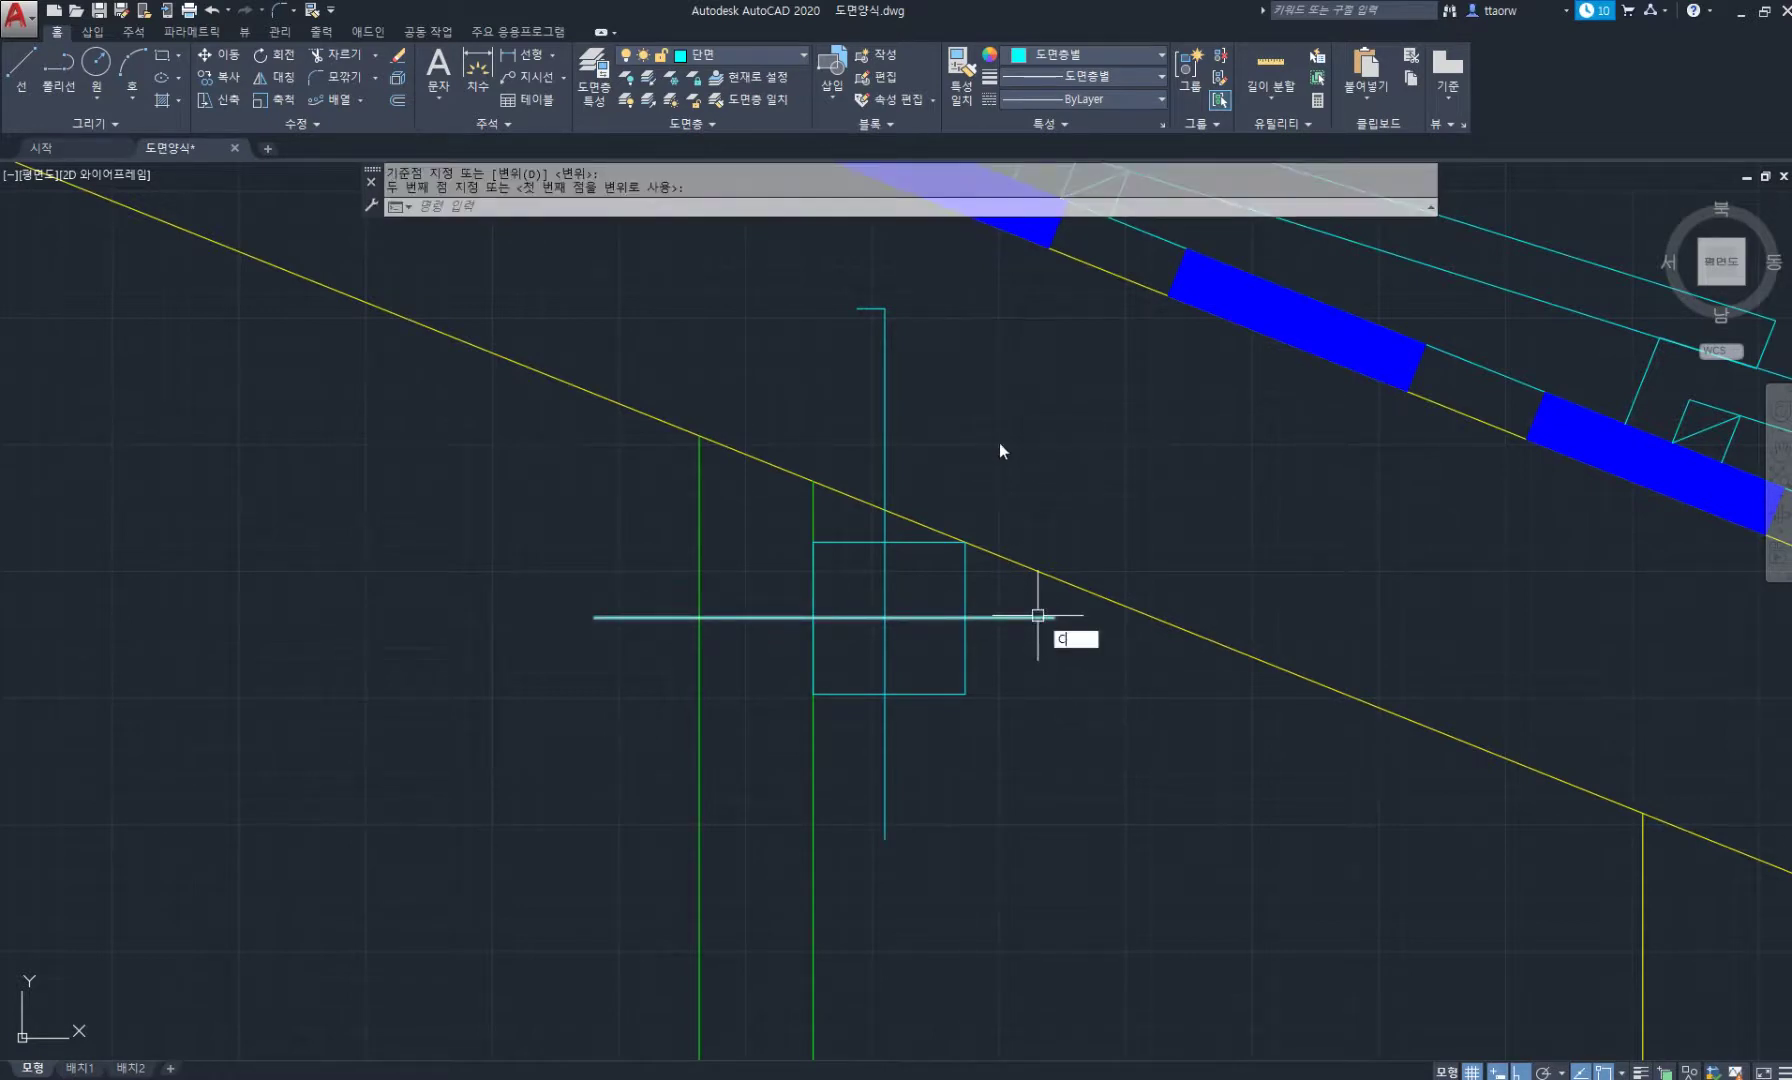
{"action": "type", "text": "o"}
{"action": "key", "text": "Return"}
{"action": "left_click", "coordinate": [484, 246]}
{"action": "left_click", "coordinate": [1080, 888]}
{"action": "key", "text": "Return"}
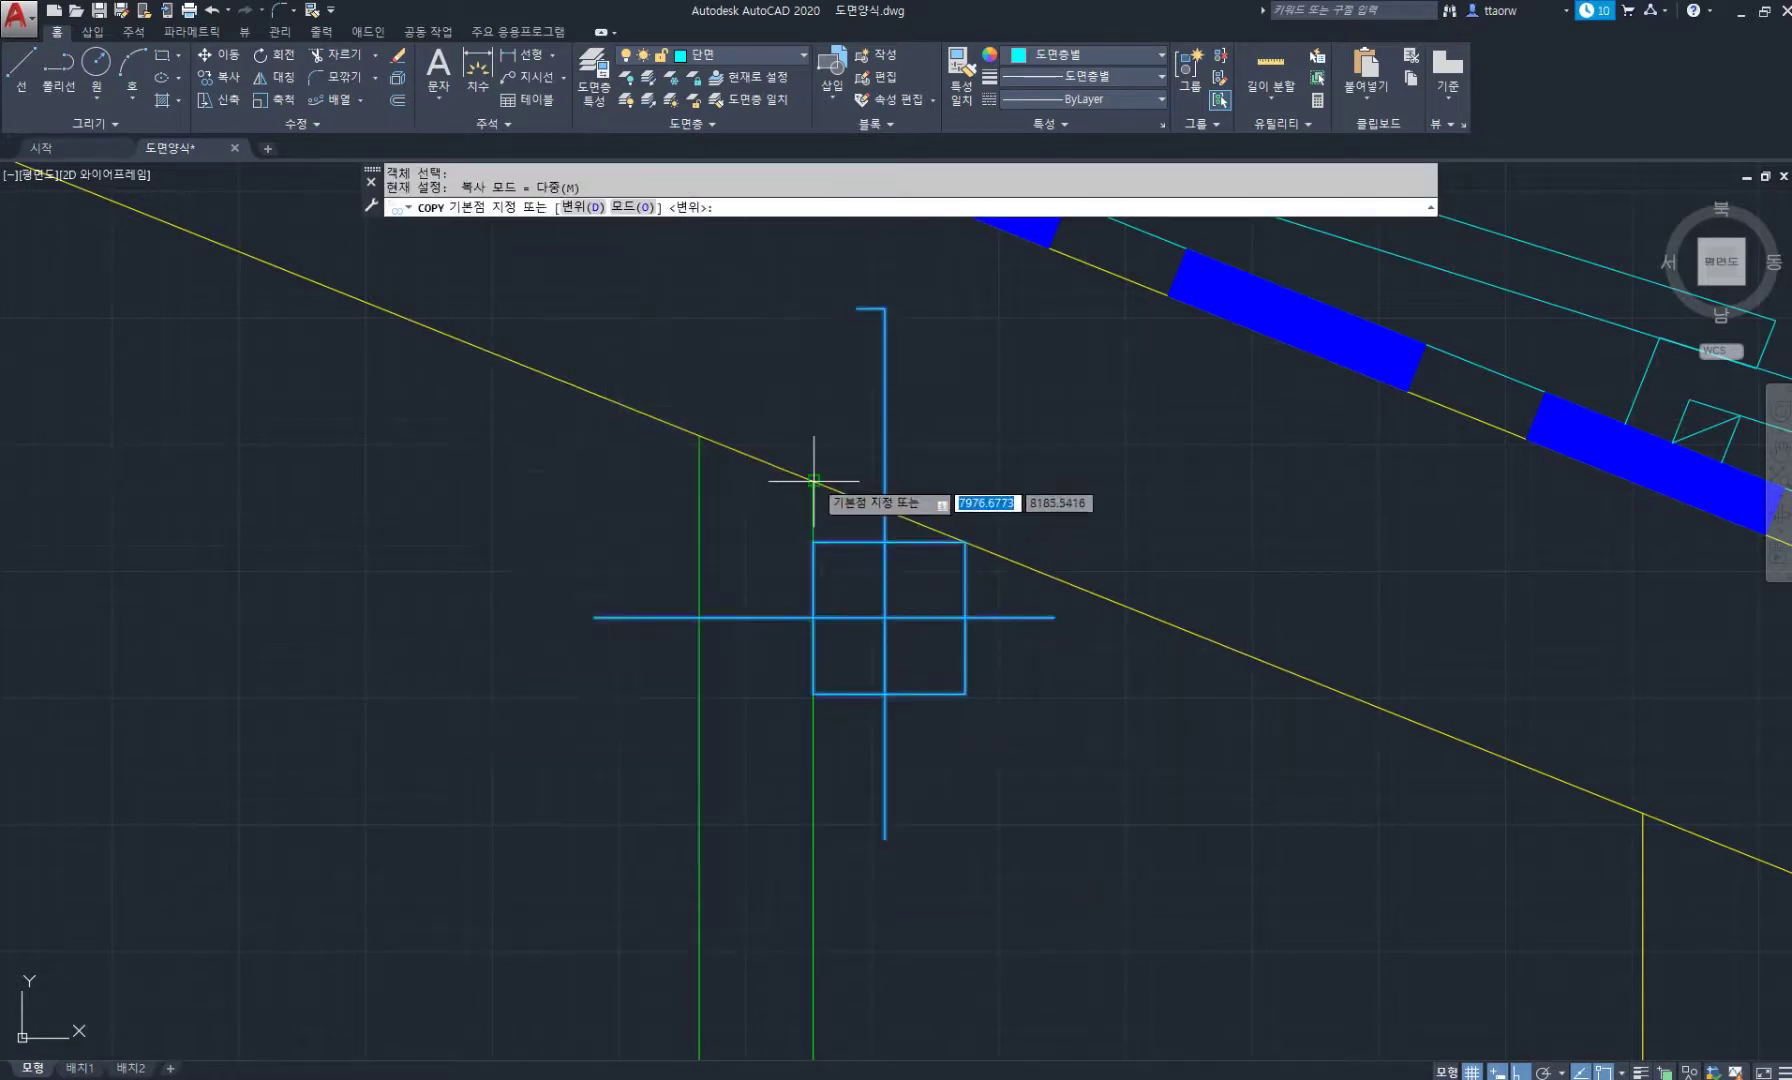
{"action": "left_click", "coordinate": [814, 481]}
{"action": "scroll", "coordinate": [980, 640], "scroll_direction": "down", "scroll_amount": 5}
{"action": "left_click", "coordinate": [375, 463]}
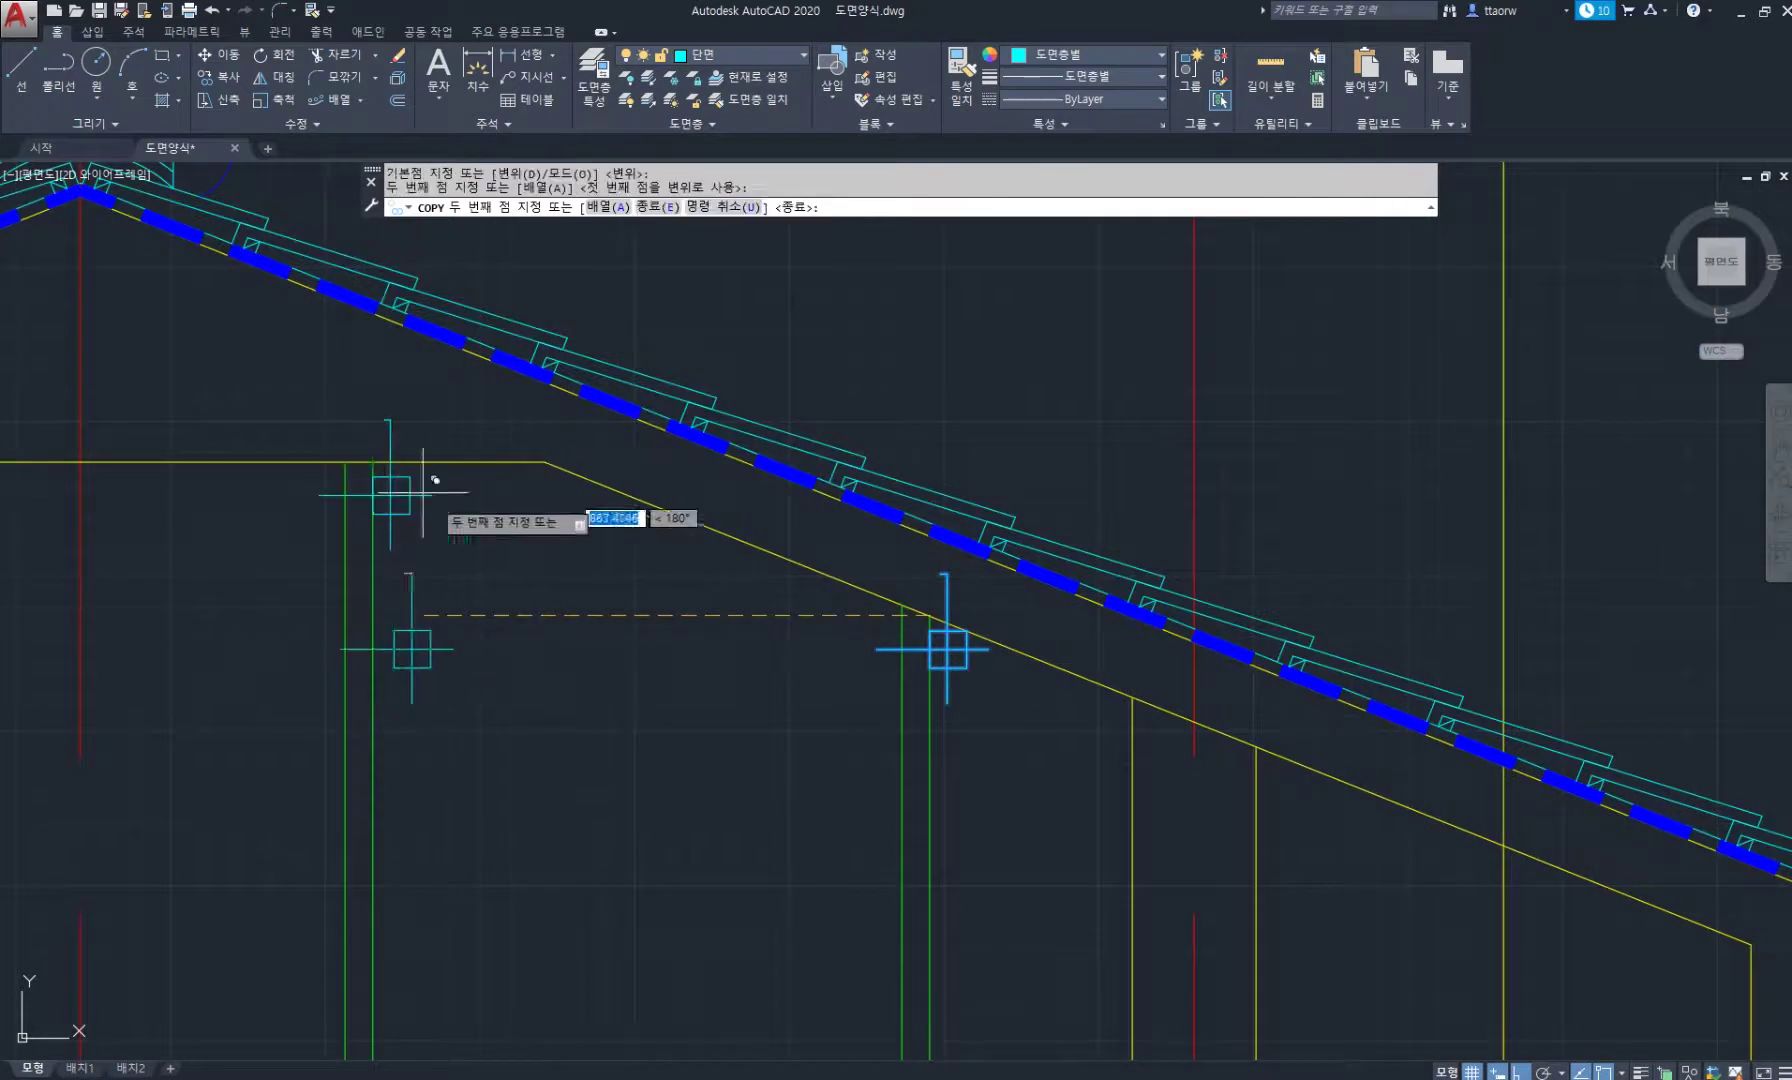
{"action": "middle_click_drag", "start_coordinate": [423, 492], "coordinate": [950, 545]}
{"action": "left_click", "coordinate": [344, 513]}
{"action": "key", "text": "Escape"}
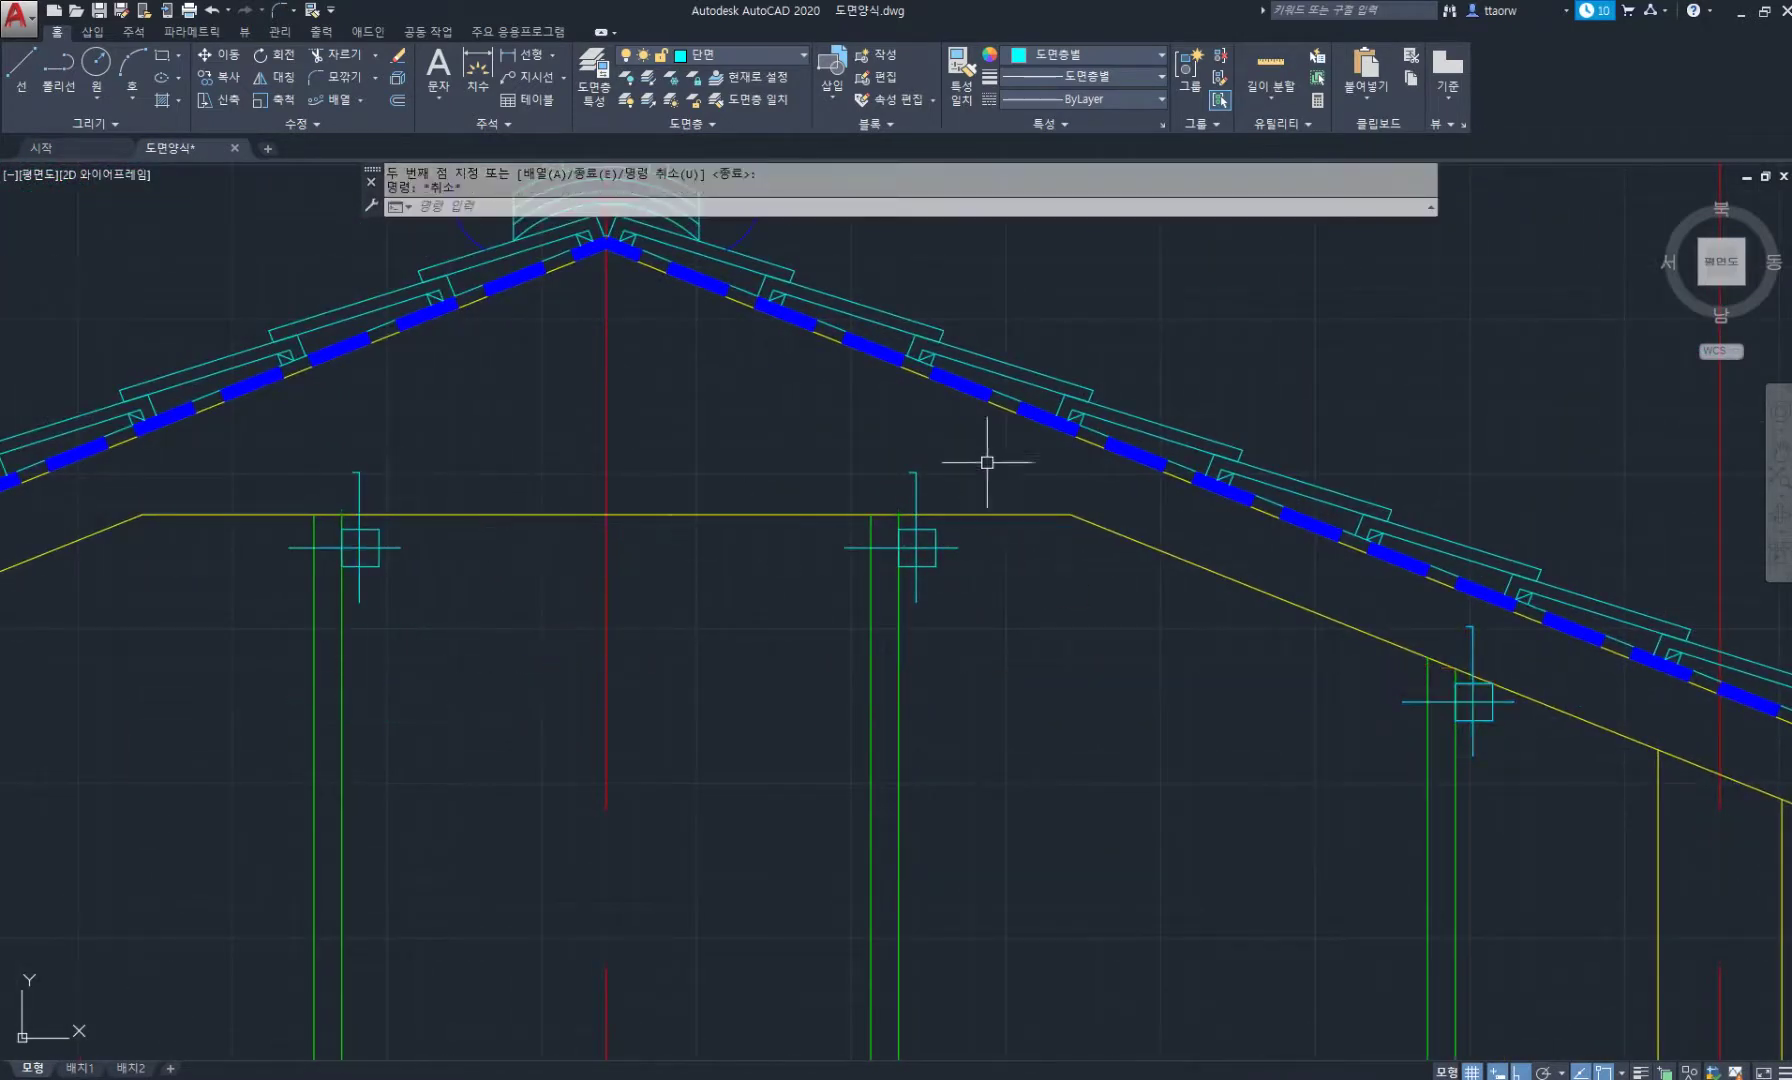
Move the two copied square details up until the squares touch the horizontal underside of the slab.
{"action": "type", "text": "m"}
{"action": "key", "text": "Return"}
{"action": "left_click", "coordinate": [224, 468]}
{"action": "left_click", "coordinate": [952, 688]}
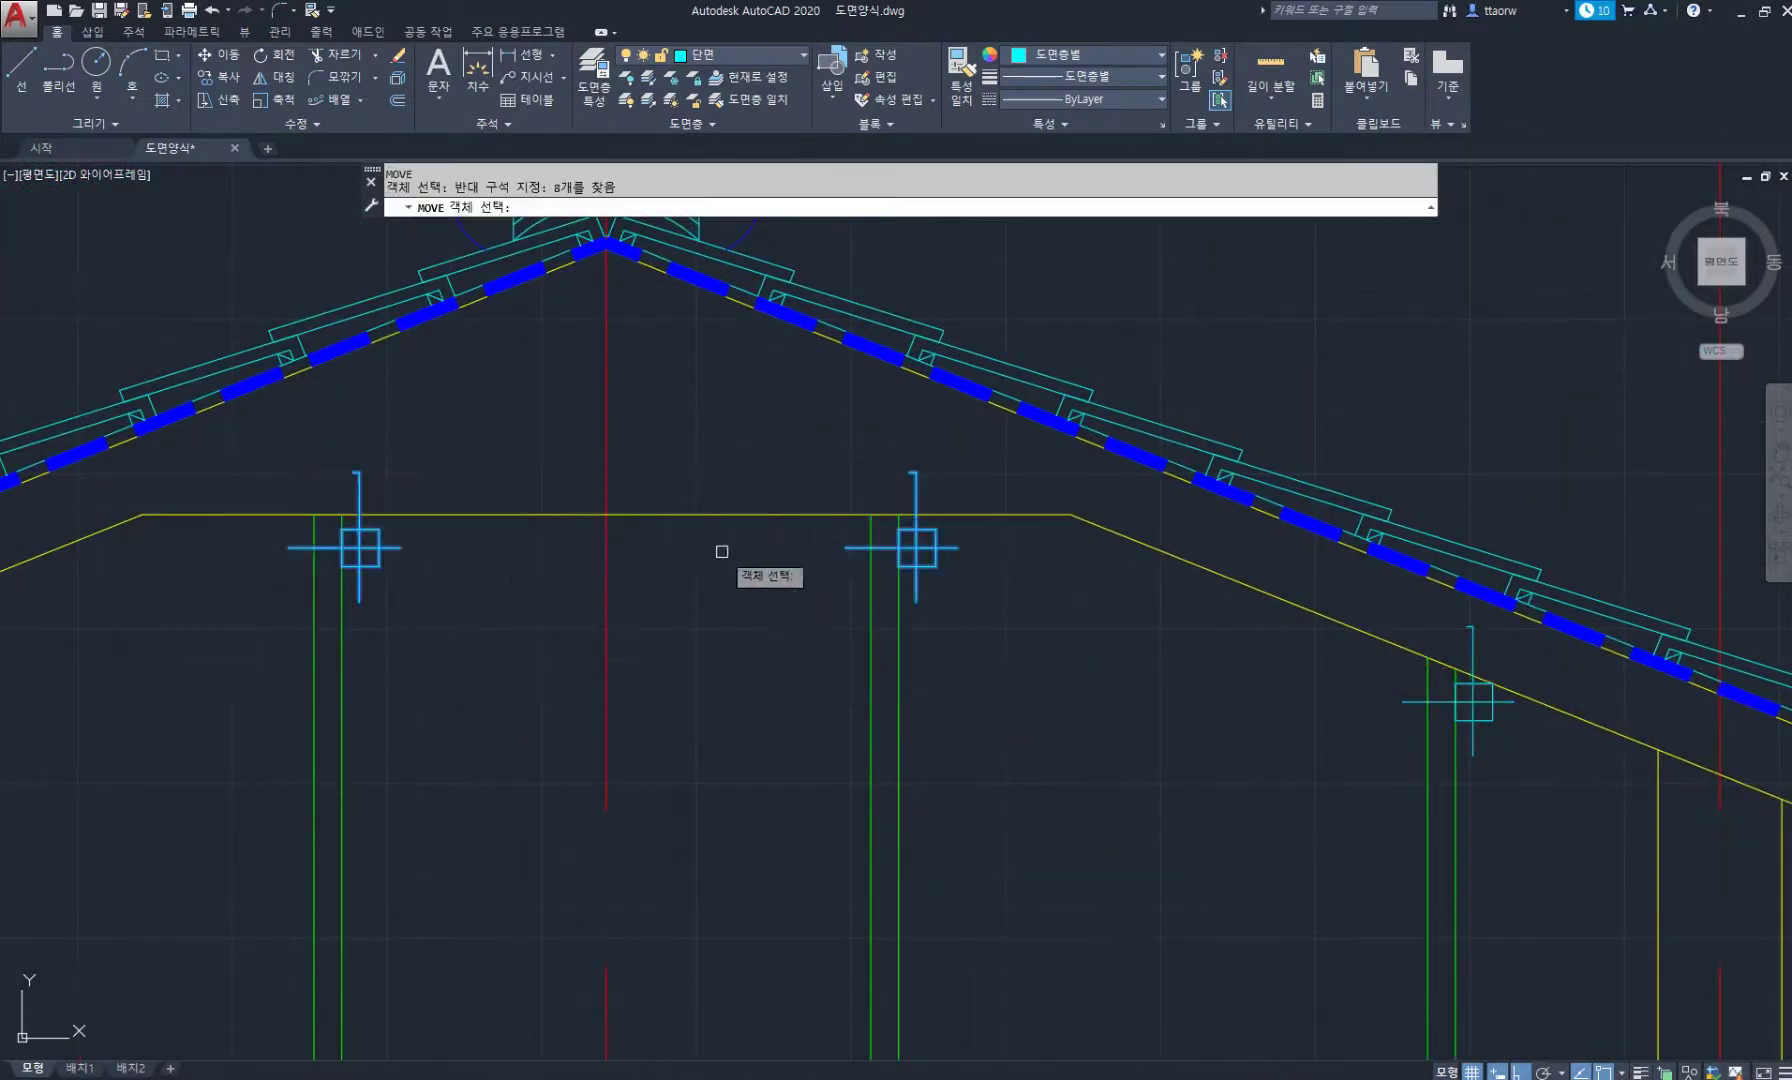
{"action": "key", "text": "Return"}
{"action": "left_click", "coordinate": [378, 528]}
{"action": "left_click", "coordinate": [378, 516]}
Draw a closed horizontal brace about 1060 long and 45 deep across the two hangers nearest the column.
{"action": "scroll", "coordinate": [658, 597], "scroll_direction": "down", "scroll_amount": 6}
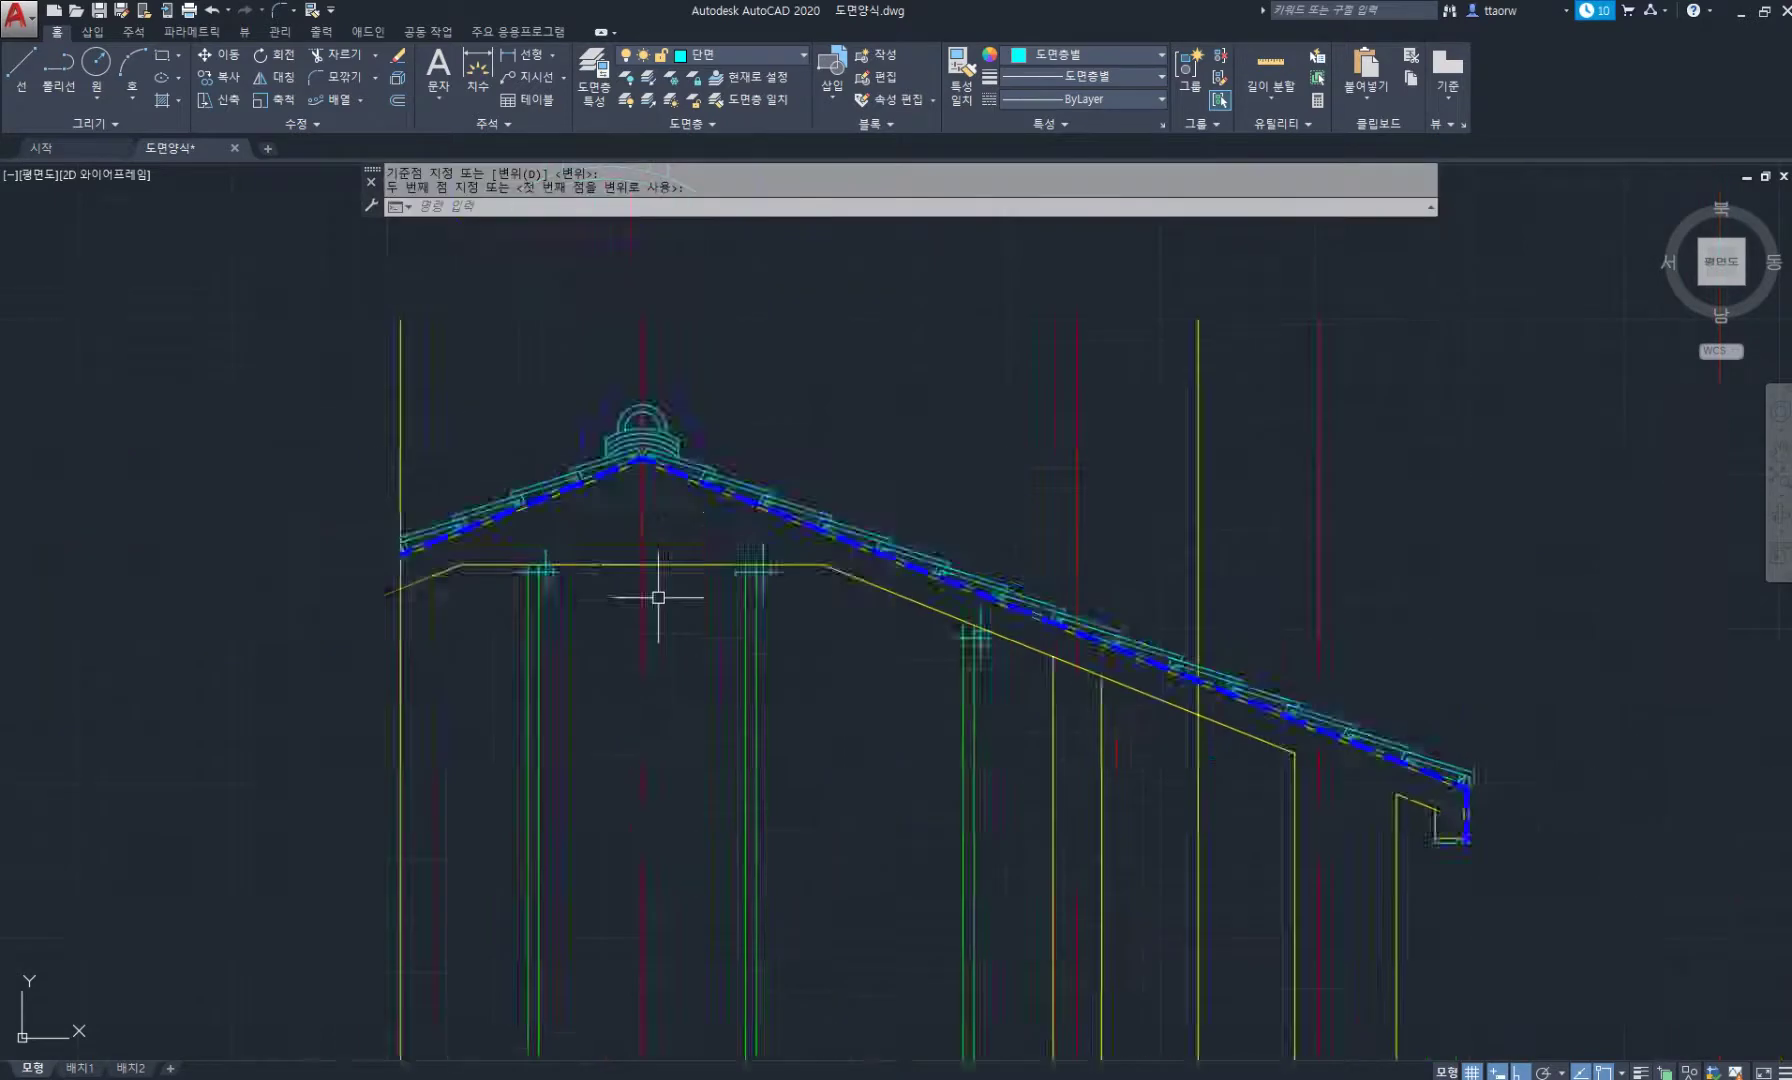
{"action": "mouse_move", "coordinate": [870, 672]}
{"action": "middle_mouse_down"}
{"action": "mouse_move", "coordinate": [856, 661]}
{"action": "mouse_move", "coordinate": [980, 488]}
{"action": "middle_mouse_up"}
{"action": "scroll", "coordinate": [856, 661], "scroll_direction": "up", "scroll_amount": 2}
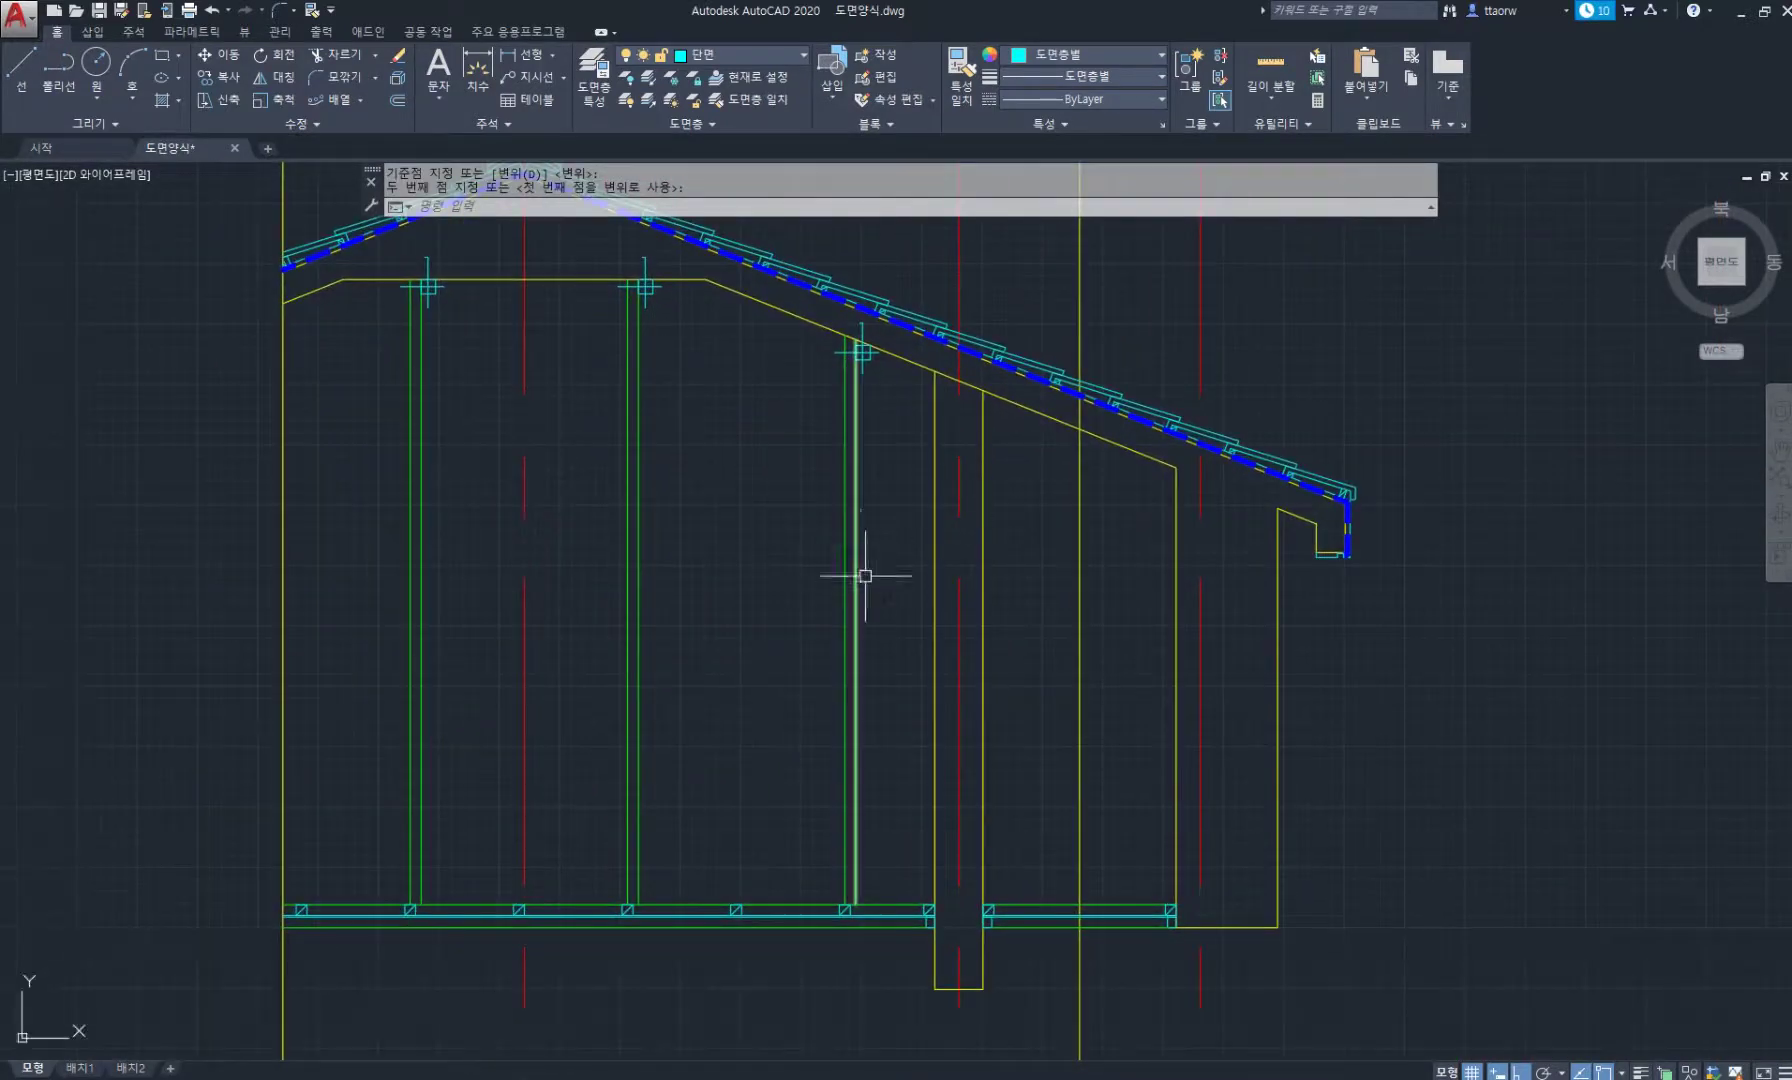
{"action": "type", "text": "l"}
{"action": "key", "text": "Return"}
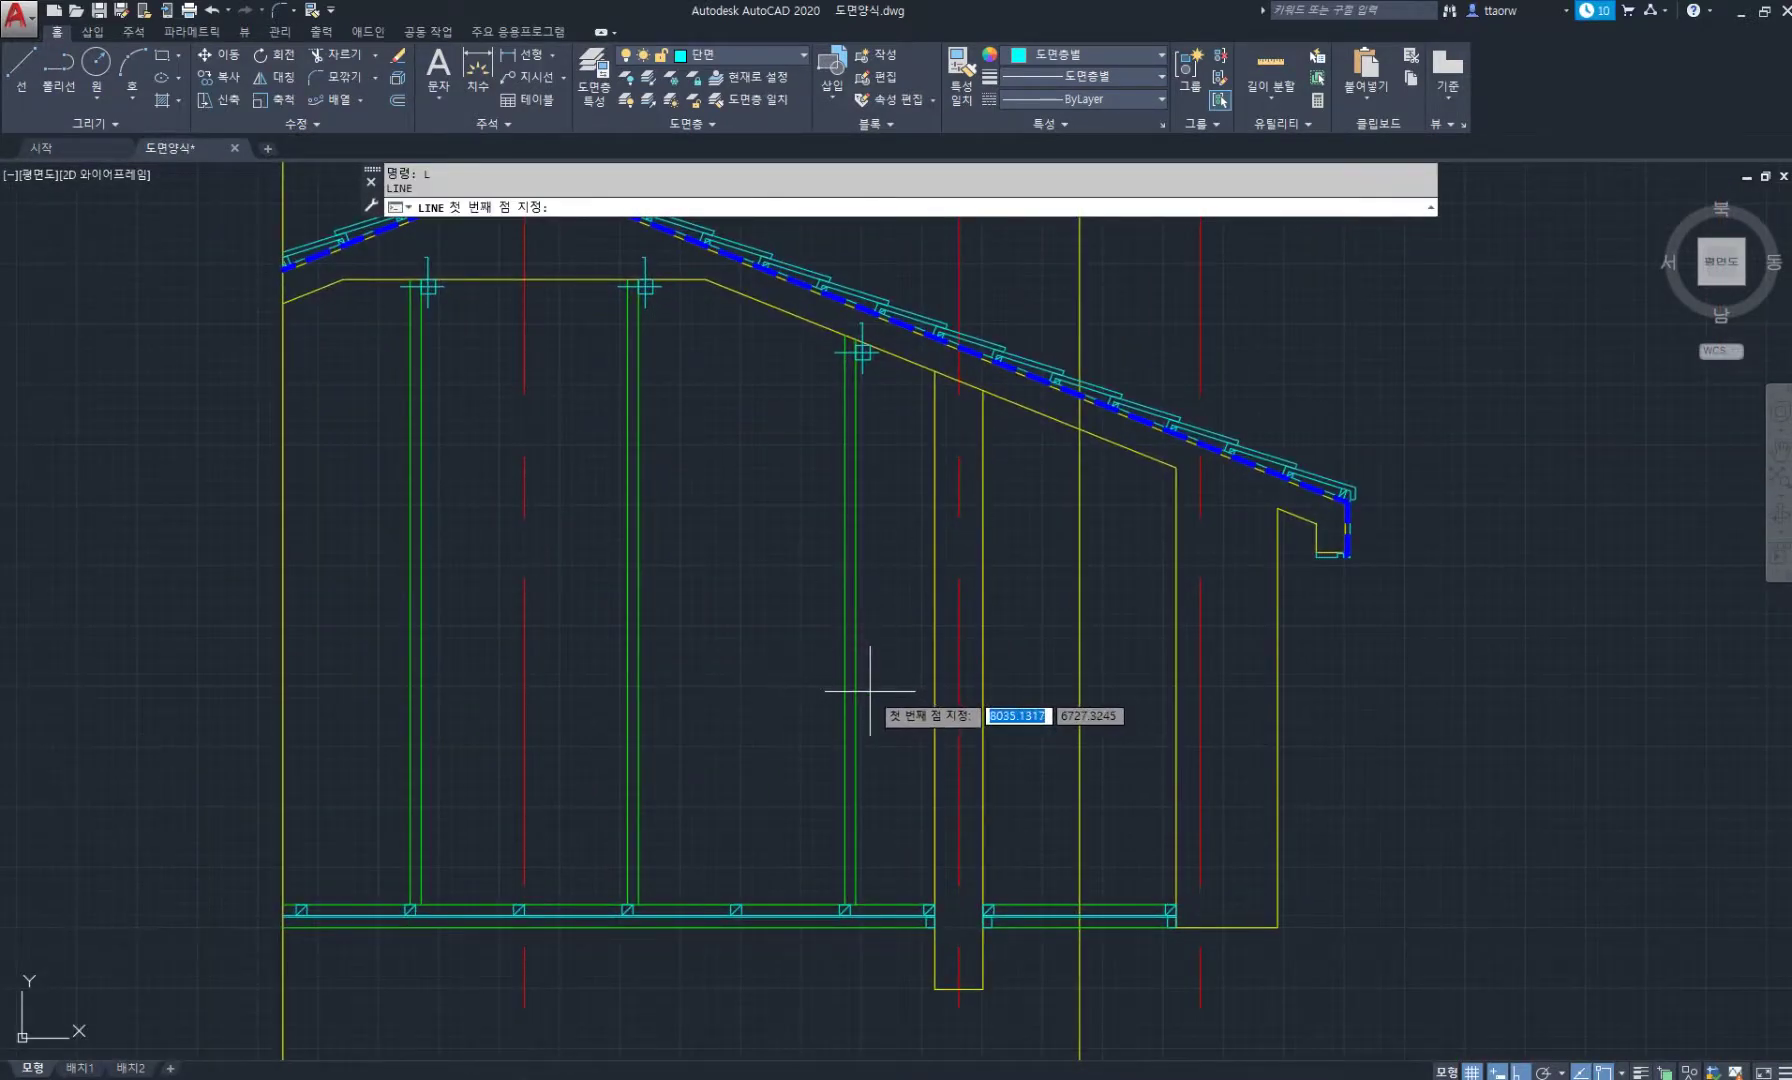
{"action": "left_click", "coordinate": [870, 691]}
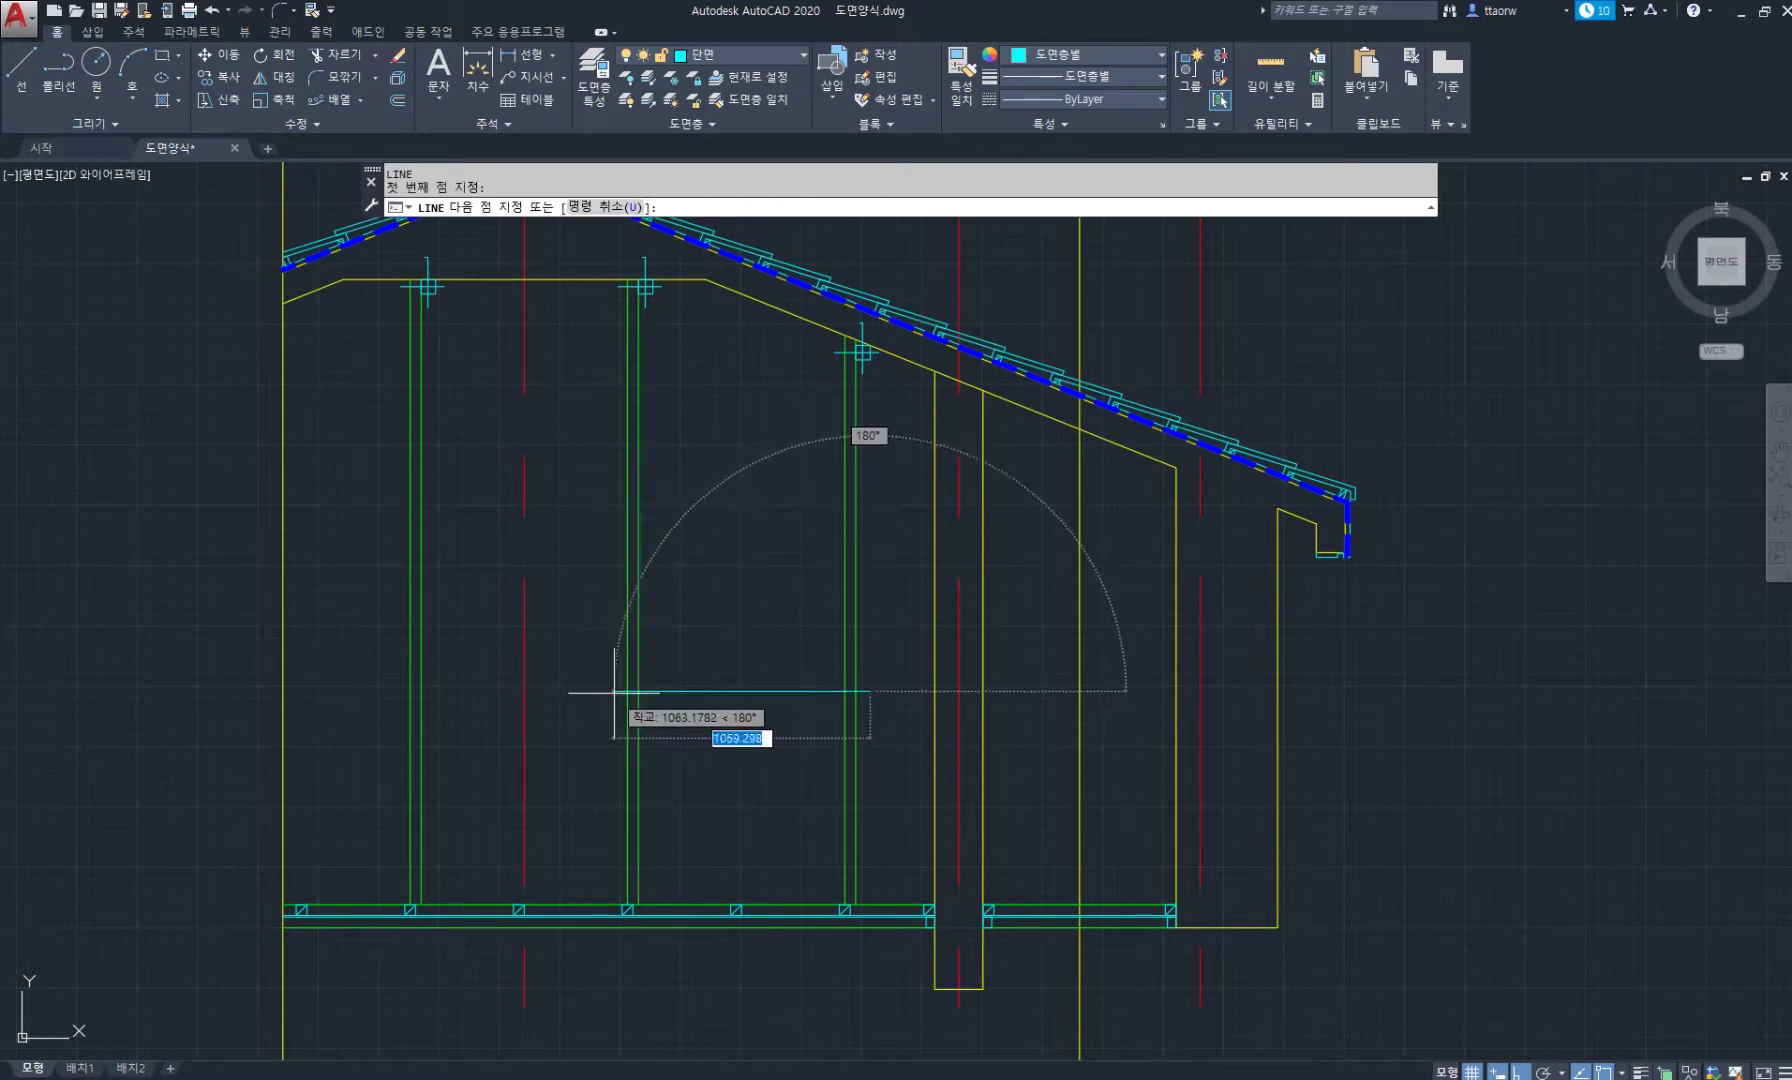
{"action": "left_click", "coordinate": [613, 691]}
{"action": "scroll", "coordinate": [613, 691], "scroll_direction": "up", "scroll_amount": 2}
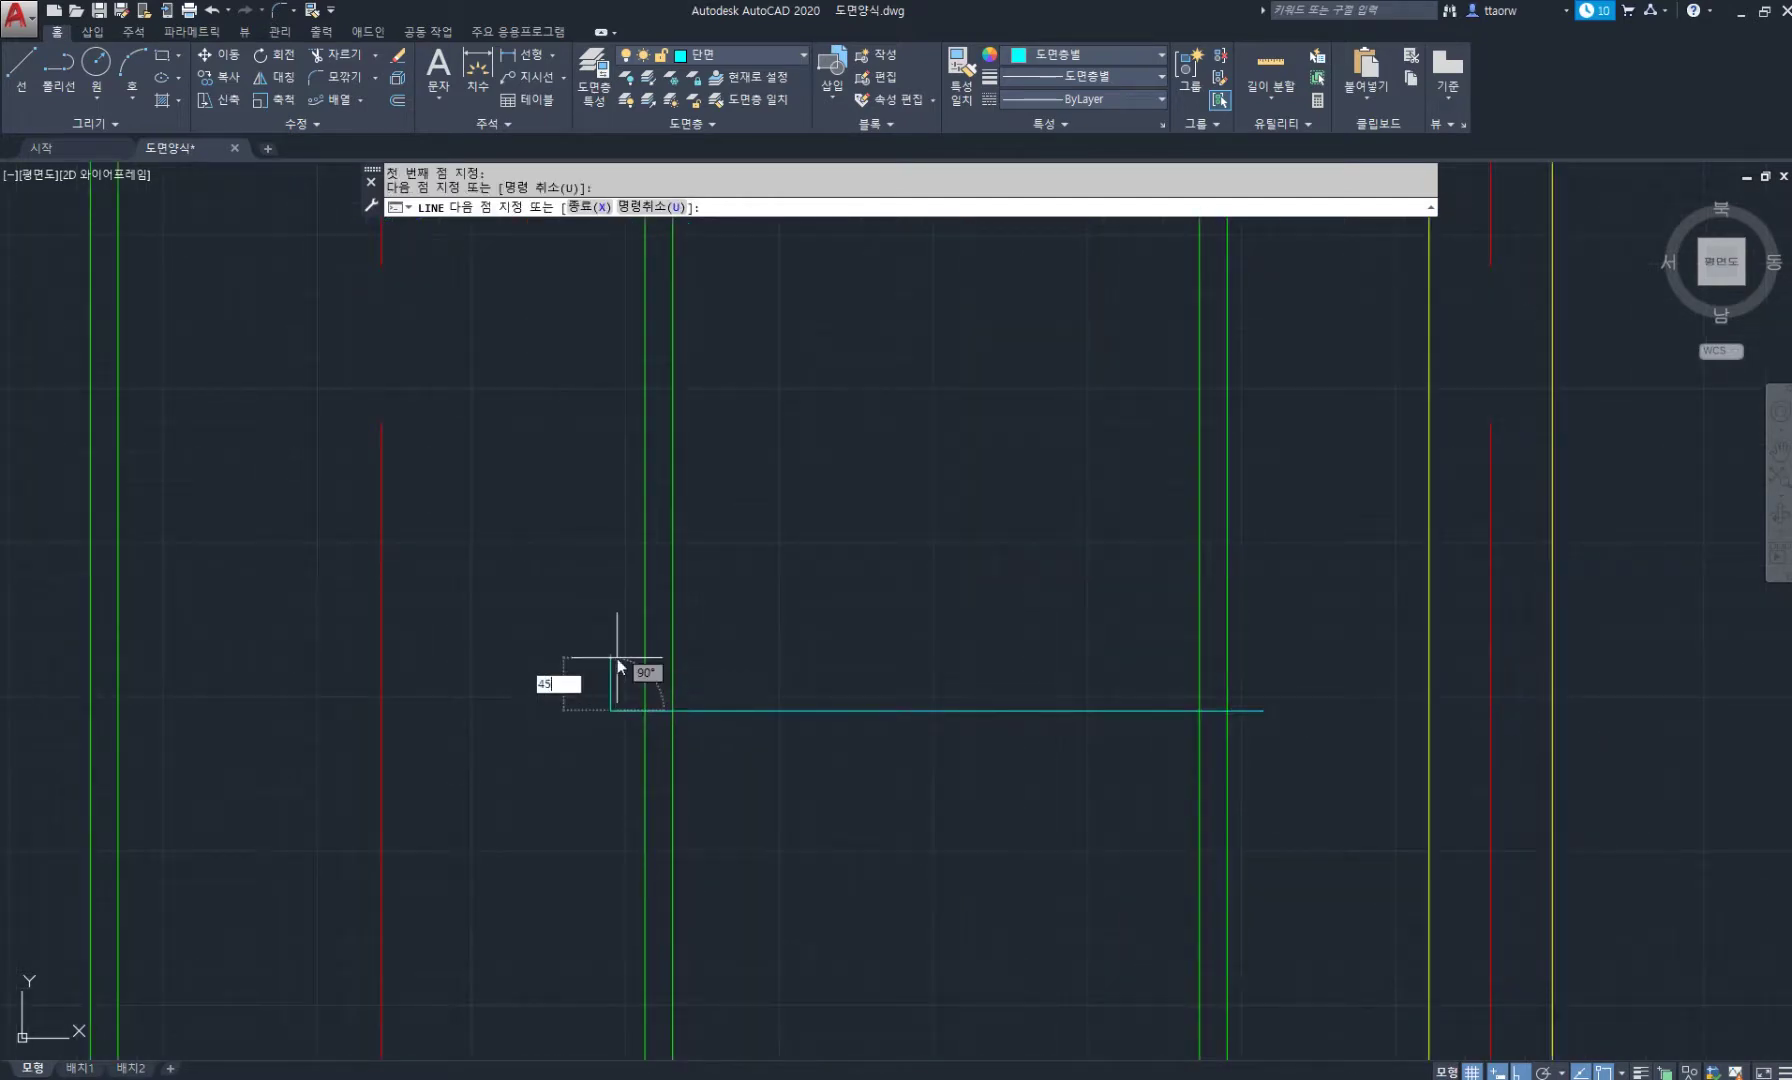
{"action": "key", "text": "Return"}
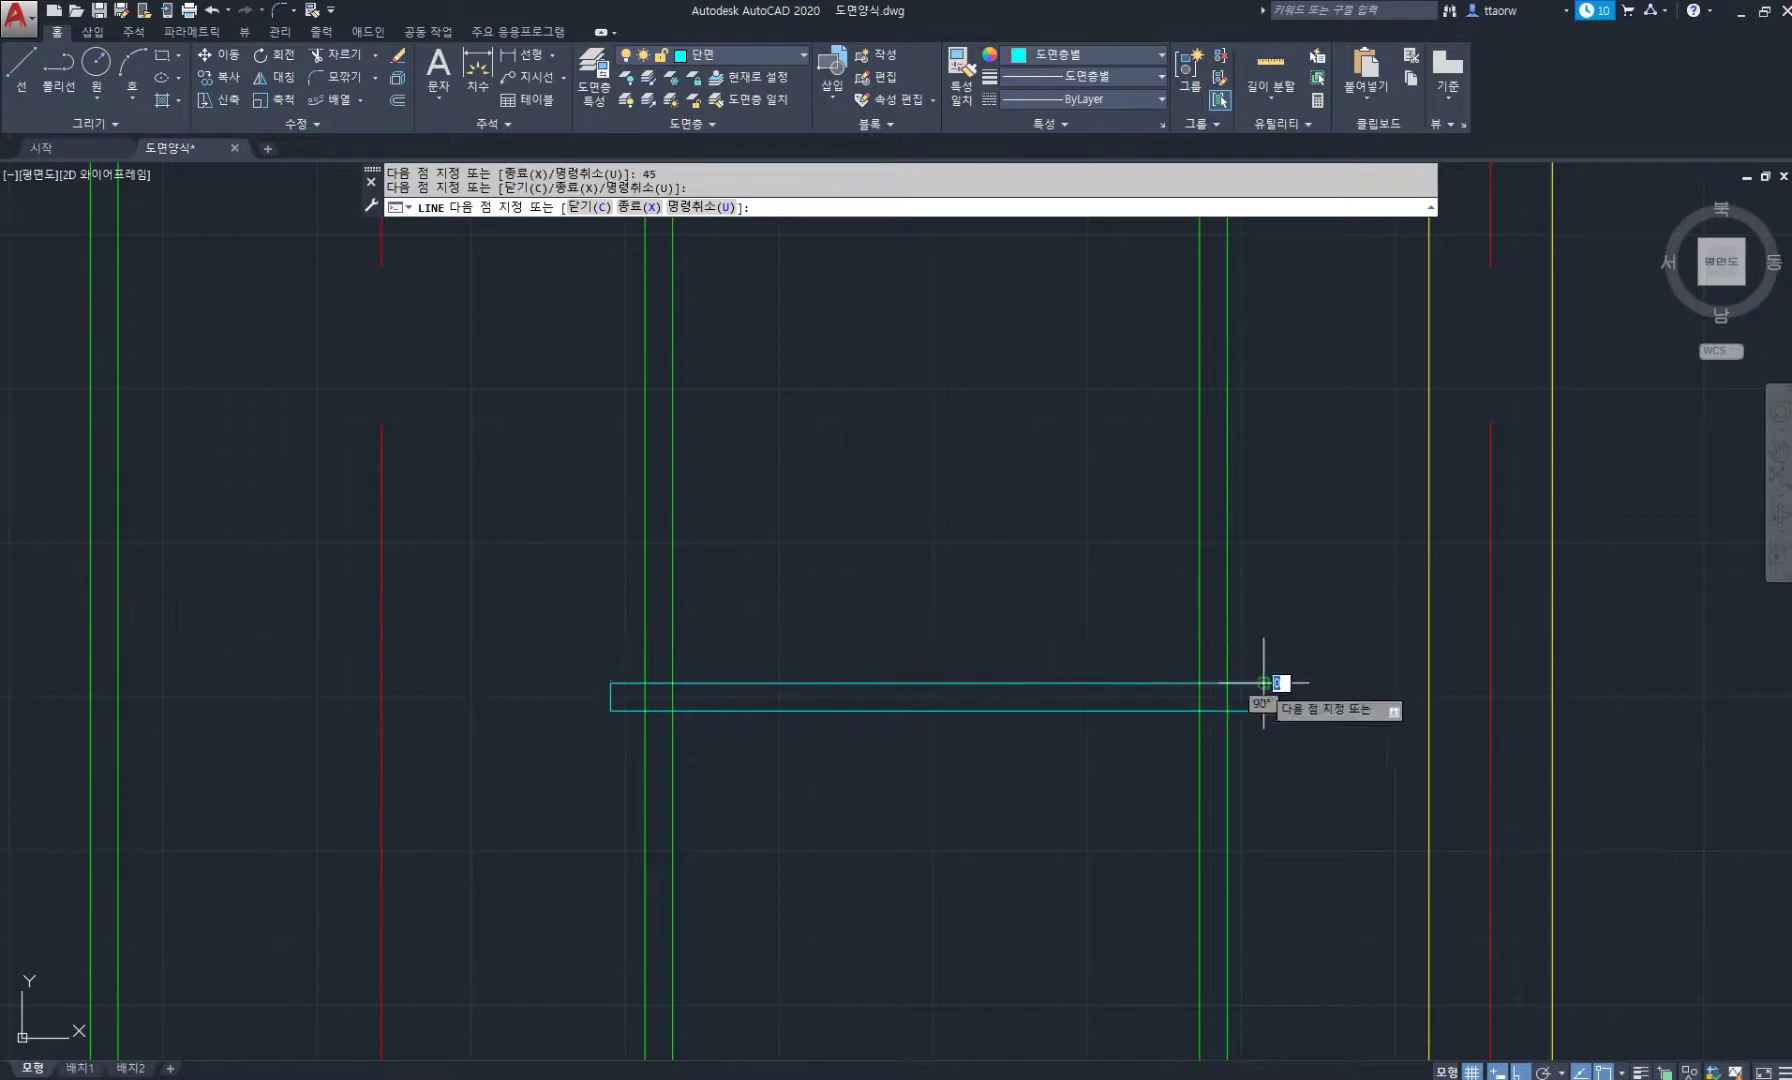
{"action": "left_click", "coordinate": [1264, 711]}
{"action": "key", "text": "space"}
Trim the brace lines where they pass inside the two hangers.
{"action": "type", "text": "tr"}
{"action": "key", "text": "space"}
{"action": "key", "text": "space"}
{"action": "scroll", "coordinate": [1226, 701], "scroll_direction": "up", "scroll_amount": 4}
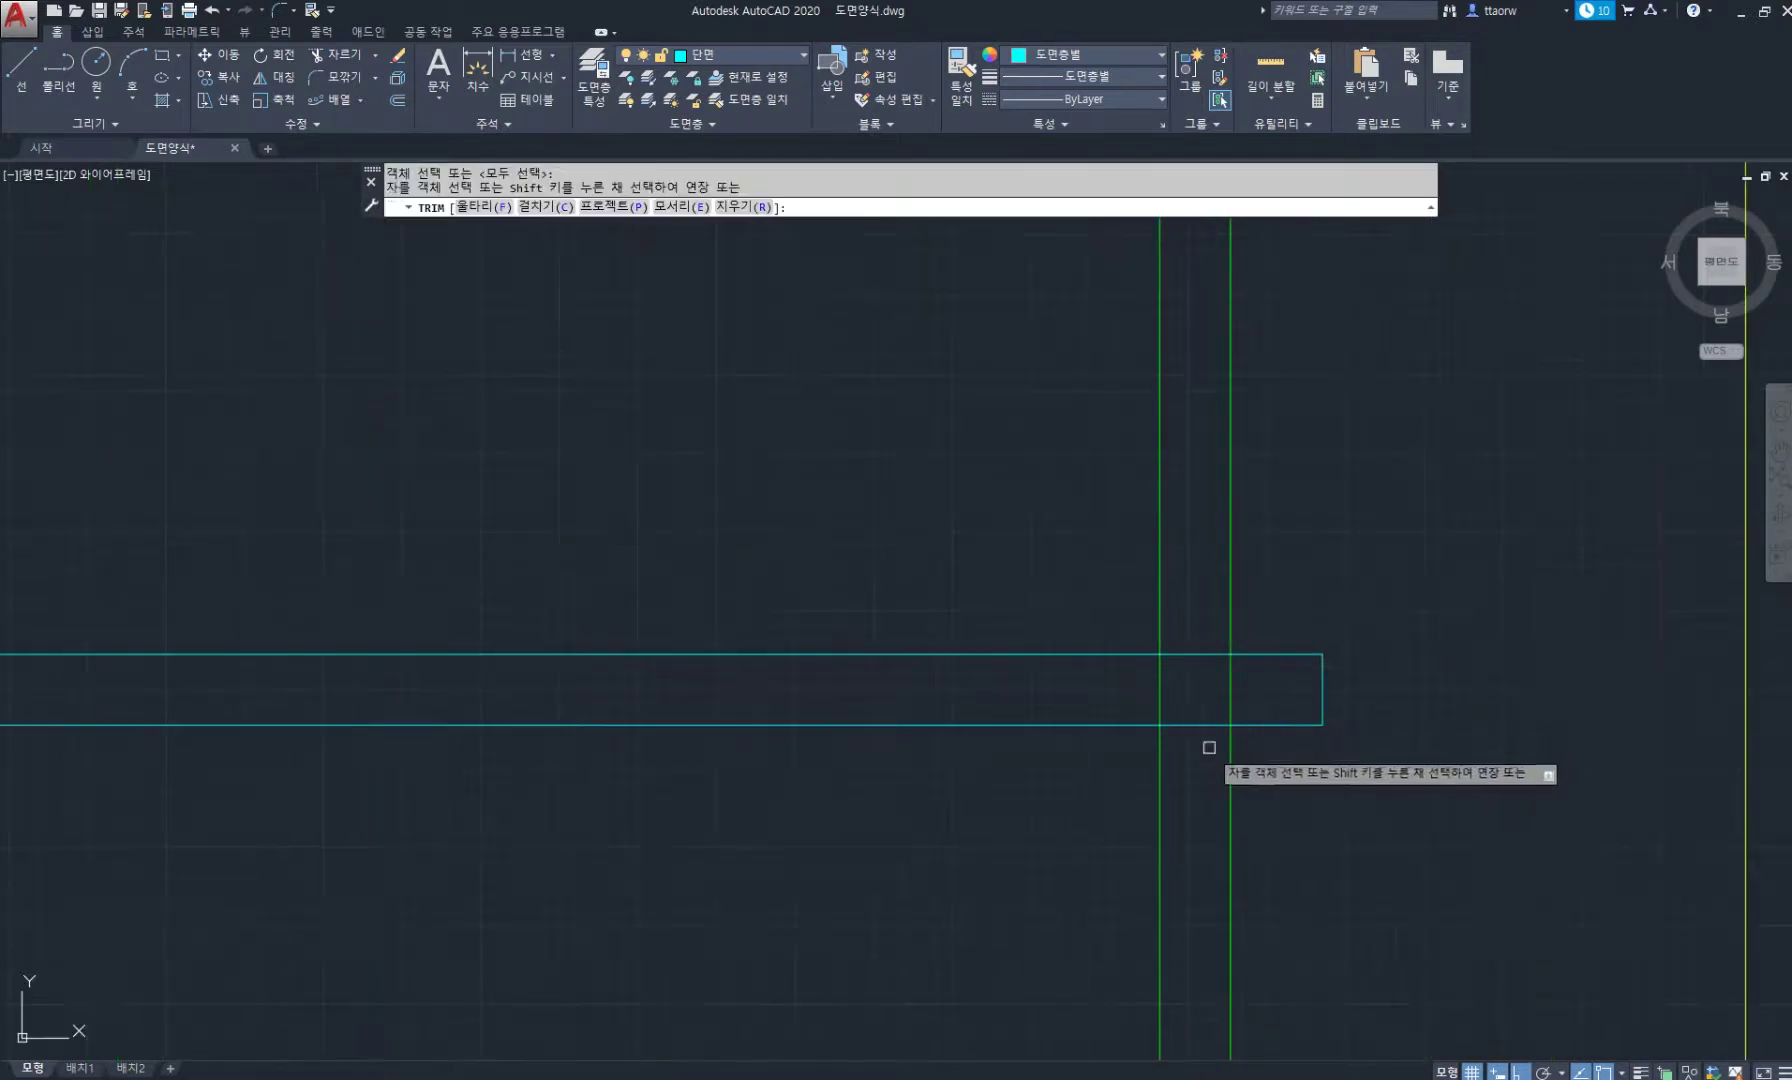
{"action": "left_click", "coordinate": [1209, 747]}
{"action": "scroll", "coordinate": [1176, 628], "scroll_direction": "down", "scroll_amount": 4}
{"action": "scroll", "coordinate": [832, 632], "scroll_direction": "up", "scroll_amount": 4}
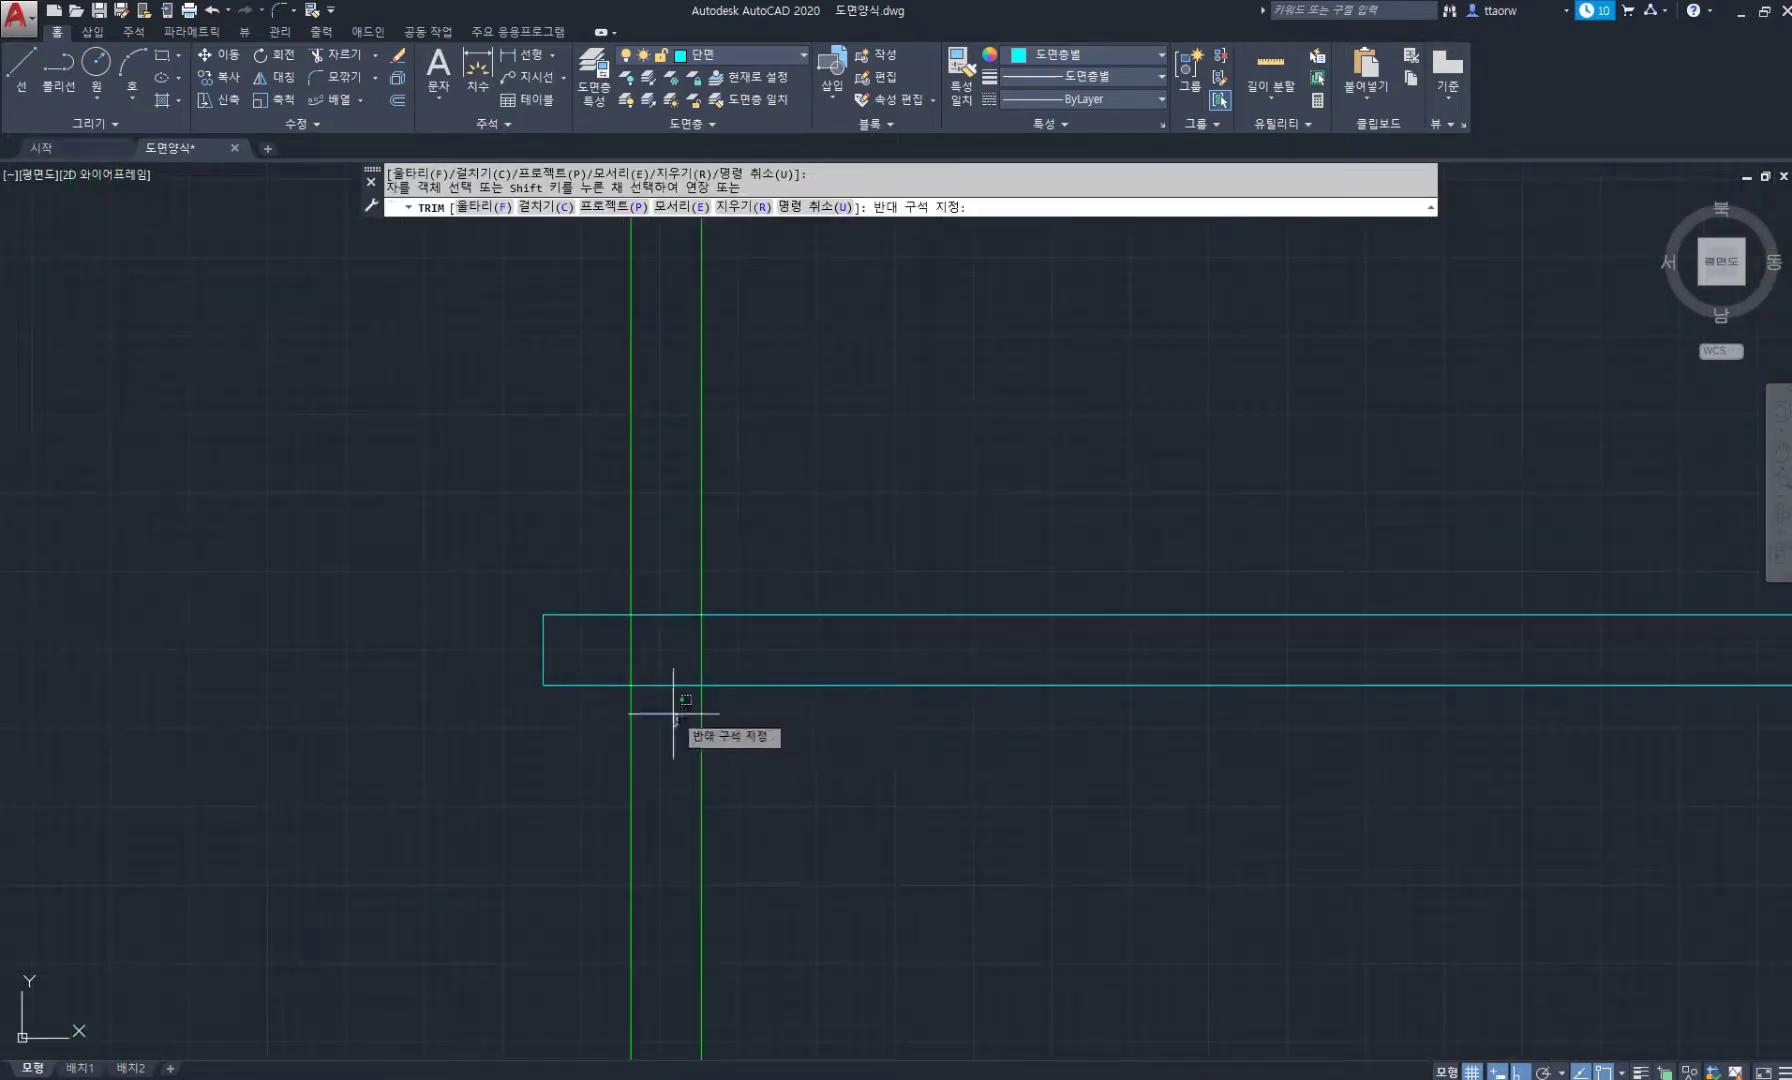
{"action": "left_click", "coordinate": [698, 595]}
{"action": "scroll", "coordinate": [679, 655], "scroll_direction": "up", "scroll_amount": 4}
{"action": "key", "text": "space"}
Draw a small cross of two short lines inside the middle hanger, where it meets the brace.
{"action": "type", "text": "l"}
{"action": "key", "text": "space"}
{"action": "left_click", "coordinate": [598, 627]}
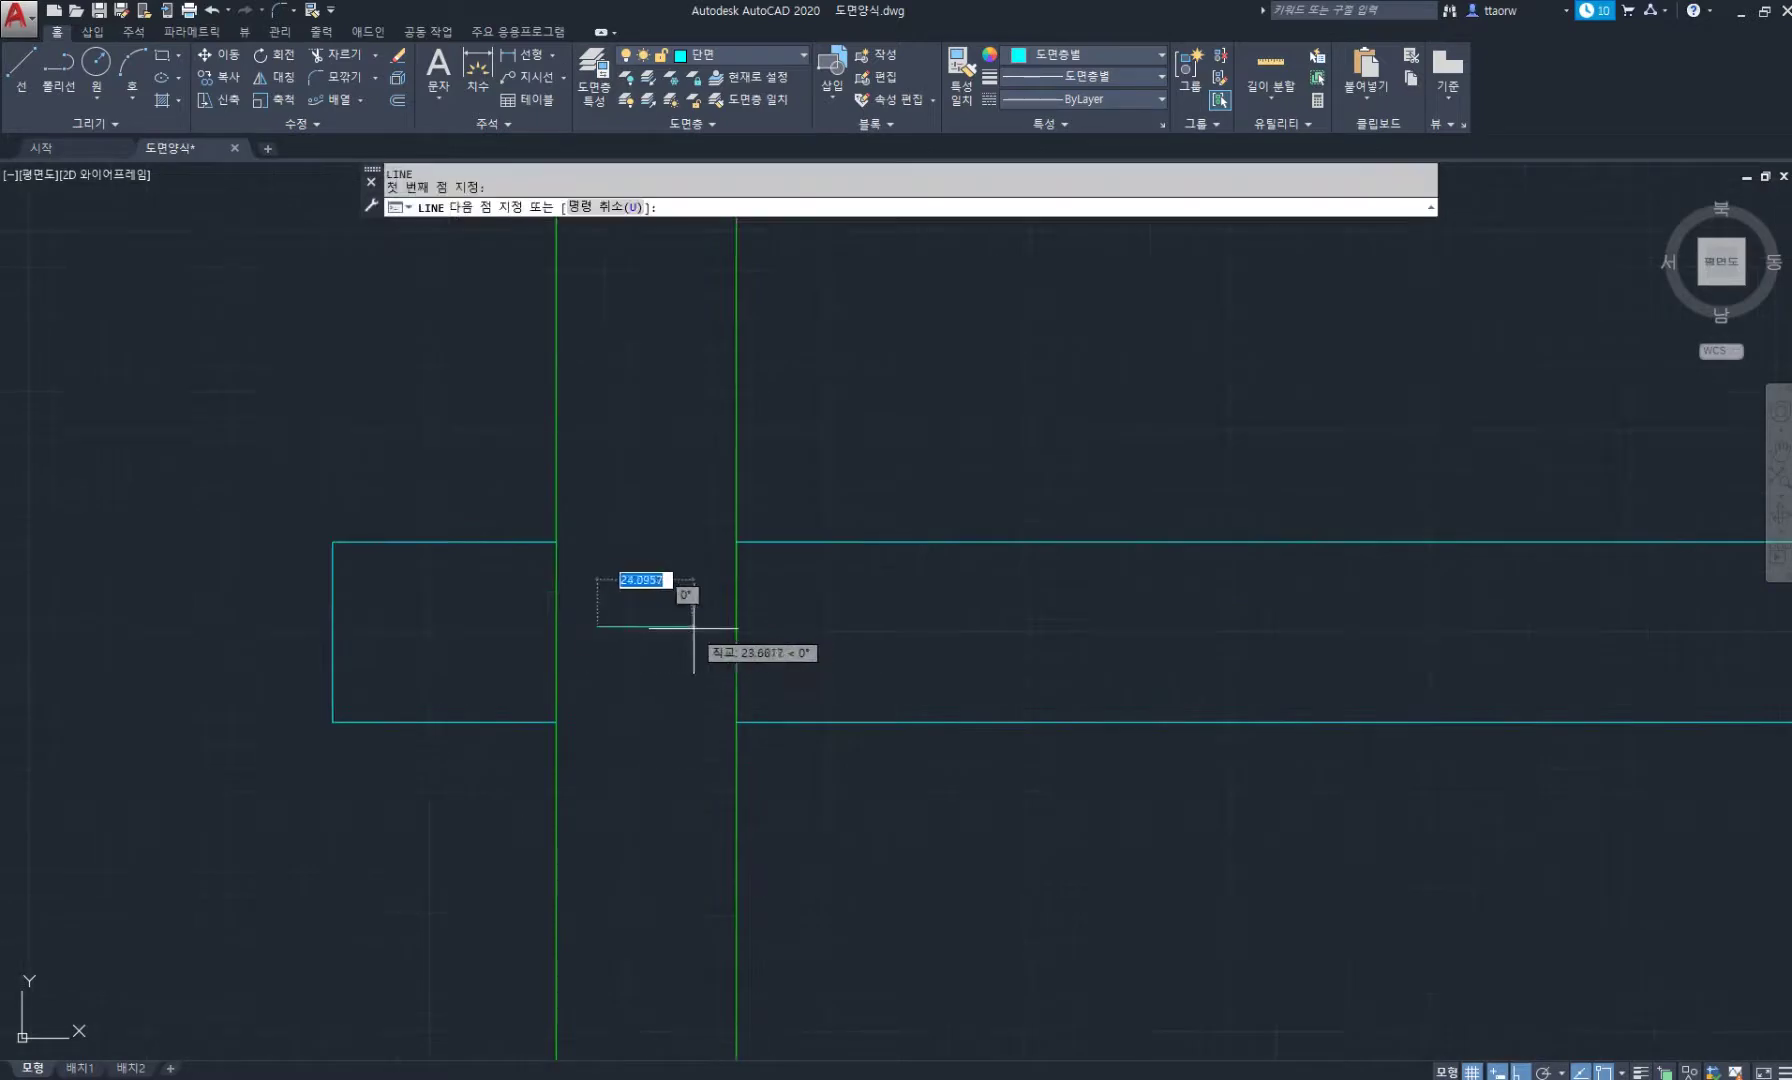
{"action": "left_click", "coordinate": [702, 627]}
{"action": "key", "text": "space"}
{"action": "key", "text": "space"}
{"action": "left_click", "coordinate": [653, 594]}
Draw a small cross about 24 wide and 21 tall inside the hanger nearest the column, at the brace's other end.
{"action": "scroll", "coordinate": [812, 655], "scroll_direction": "down", "scroll_amount": 4}
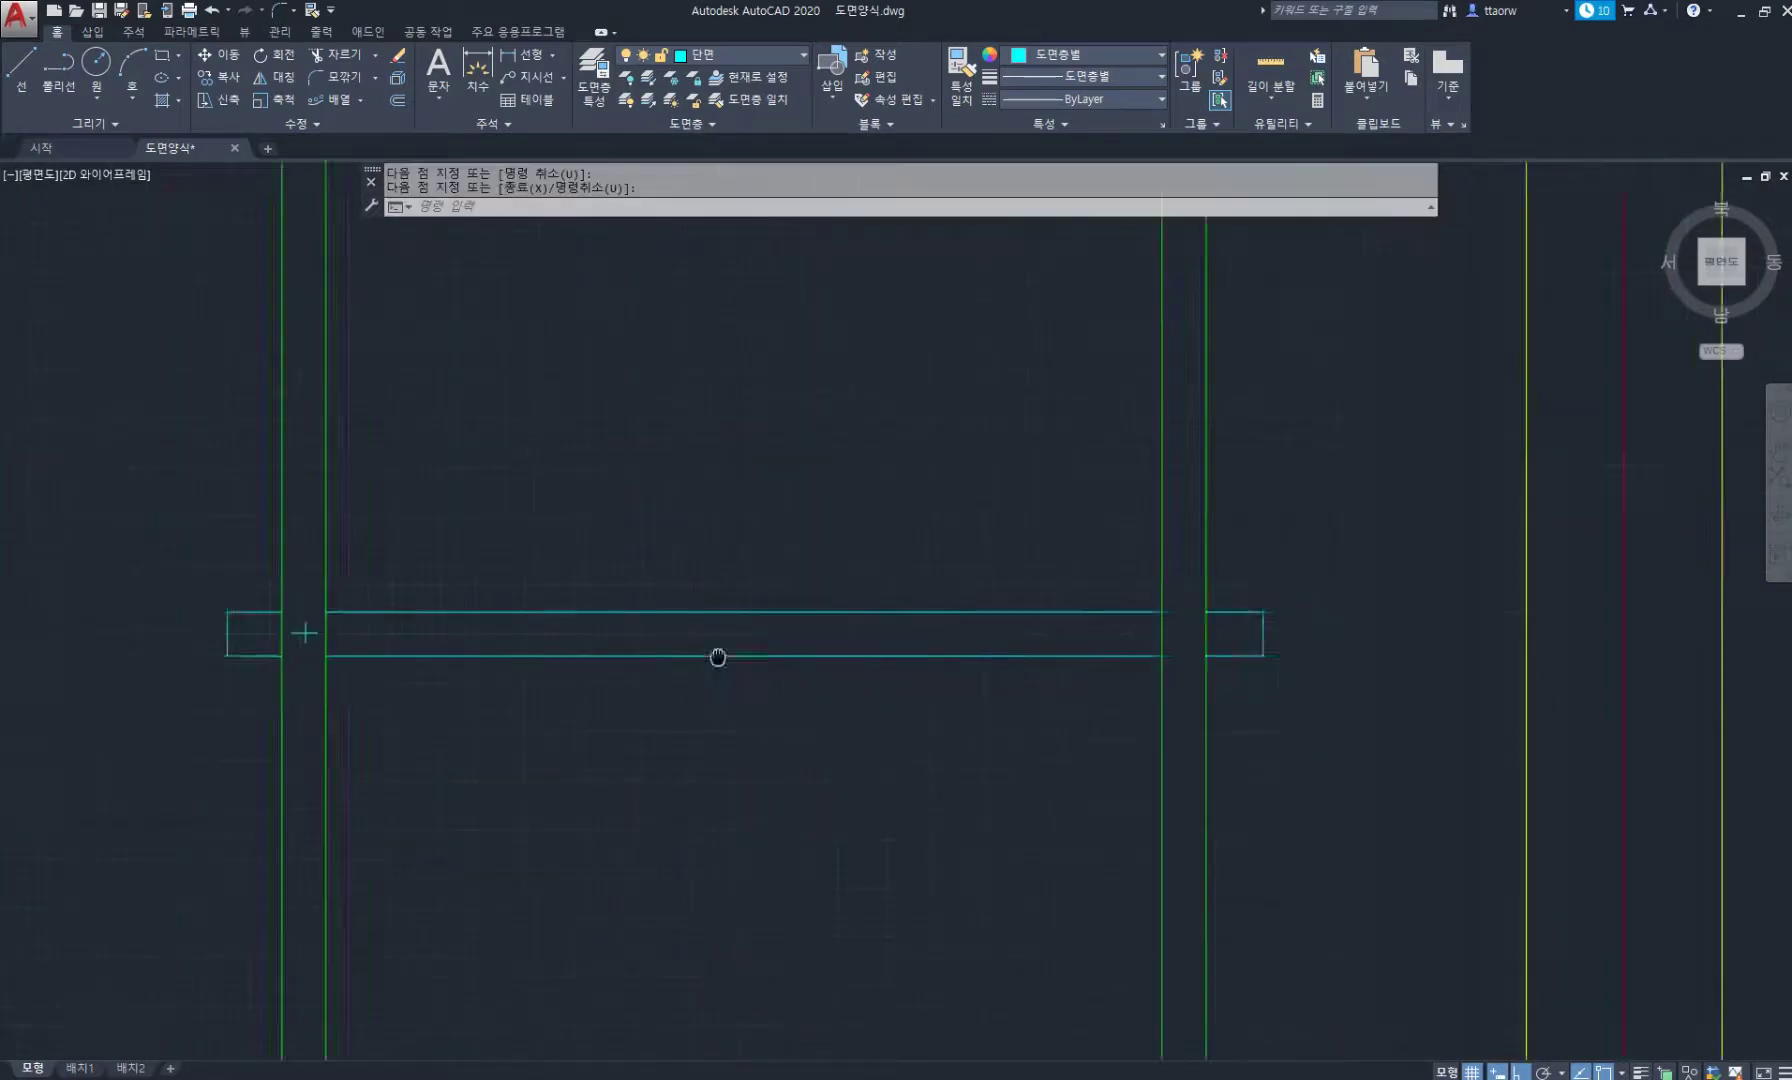
{"action": "scroll", "coordinate": [716, 652], "scroll_direction": "up", "scroll_amount": 4}
{"action": "key", "text": "space"}
{"action": "key", "text": "space"}
{"action": "left_click", "coordinate": [814, 590]}
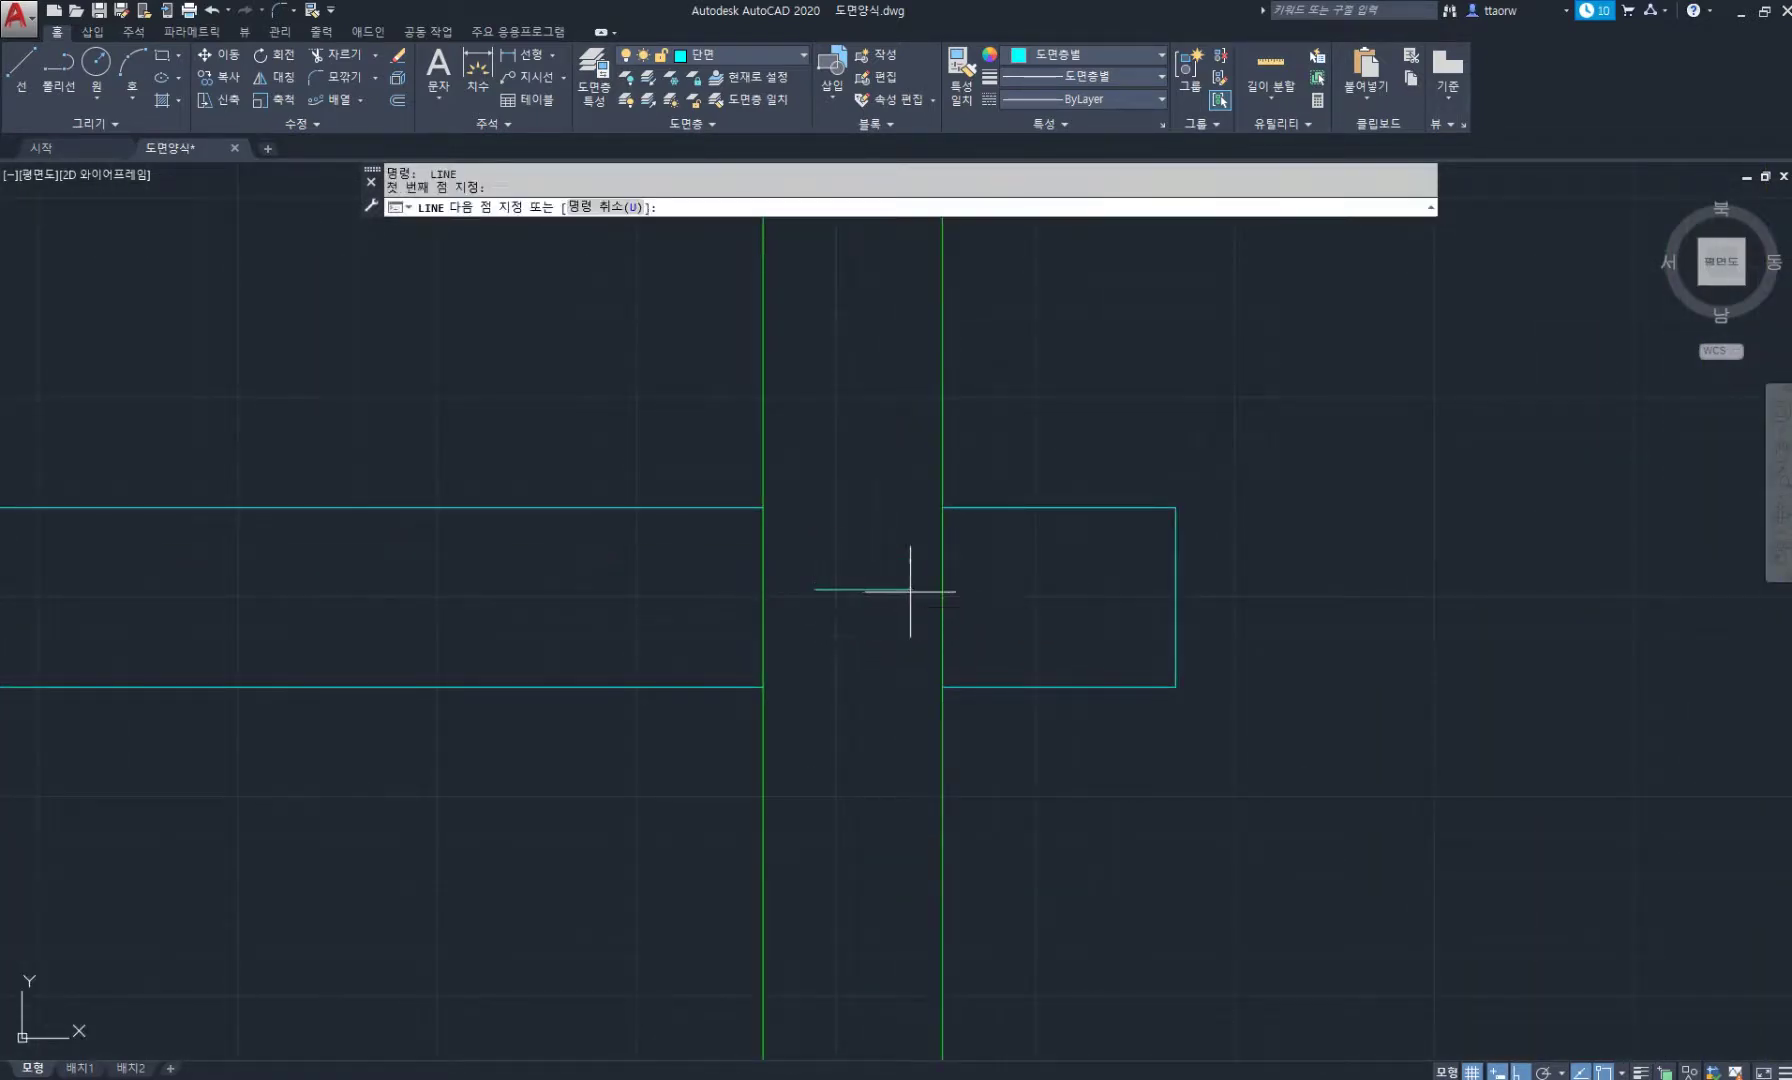
{"action": "left_click", "coordinate": [910, 590]}
{"action": "key", "text": "space"}
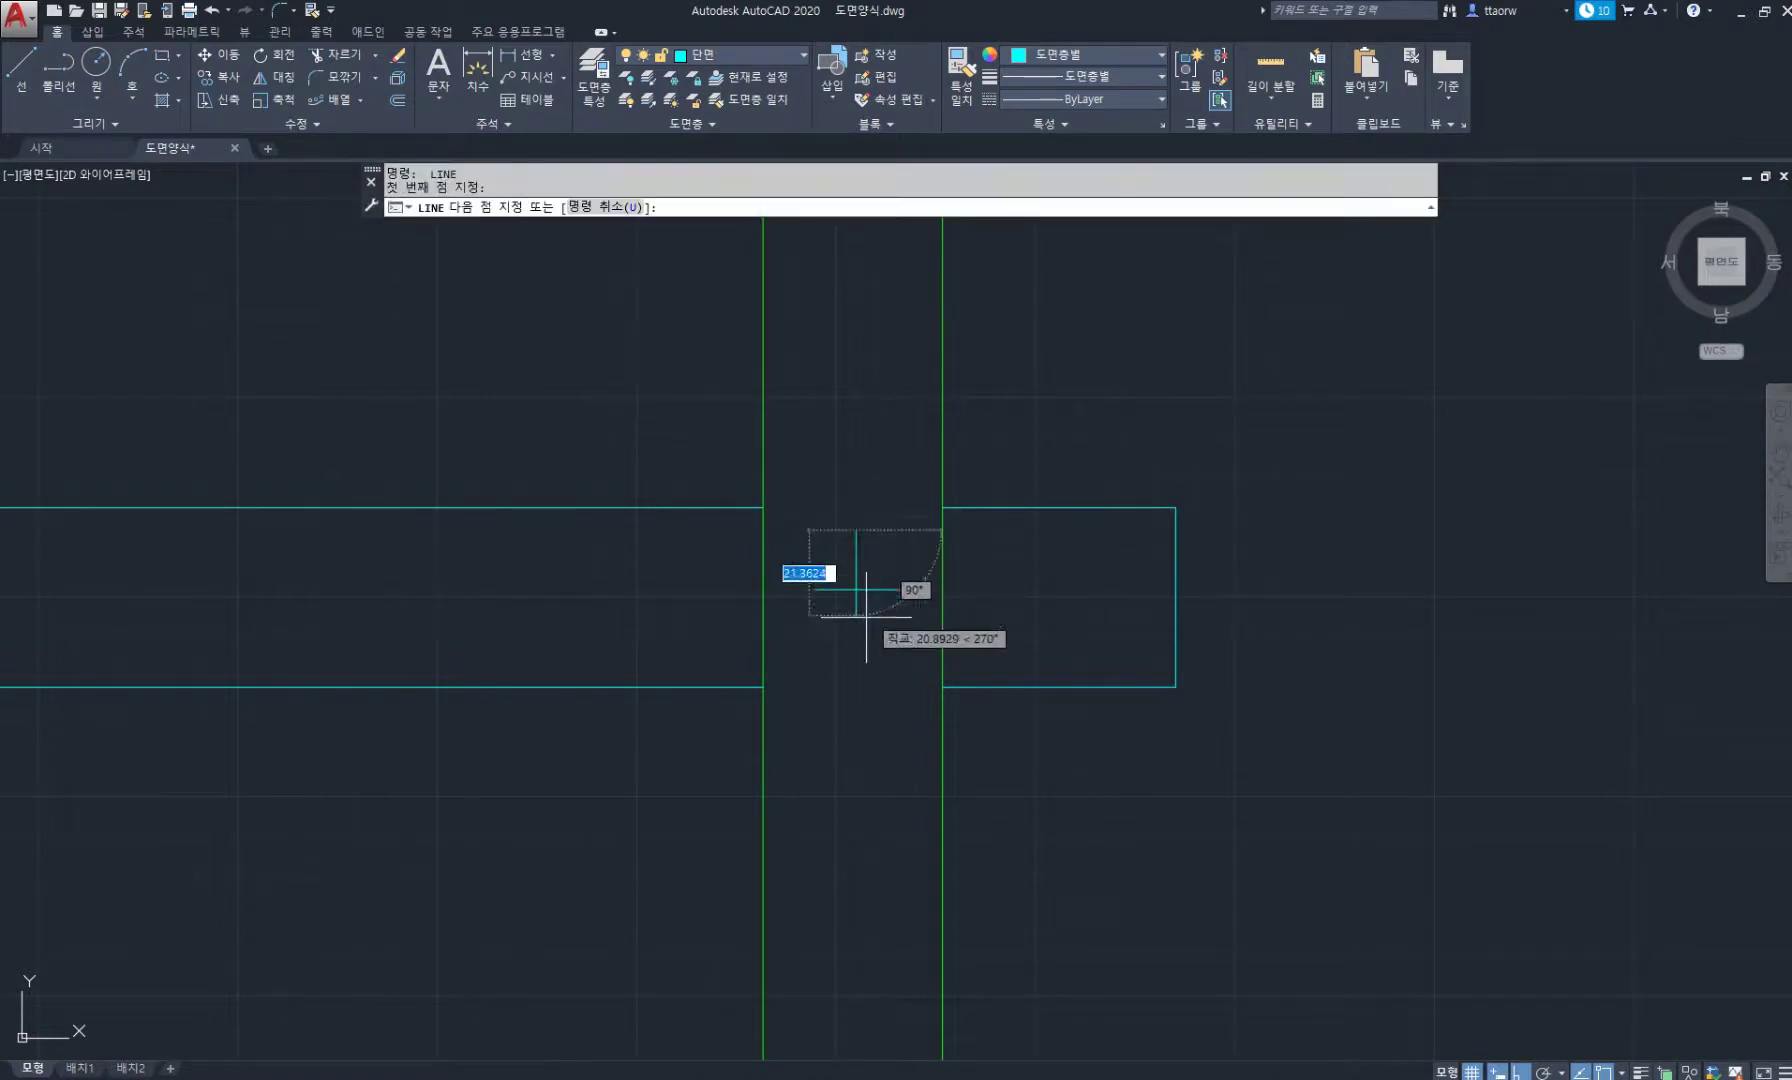
{"action": "scroll", "coordinate": [976, 620], "scroll_direction": "down", "scroll_amount": 6}
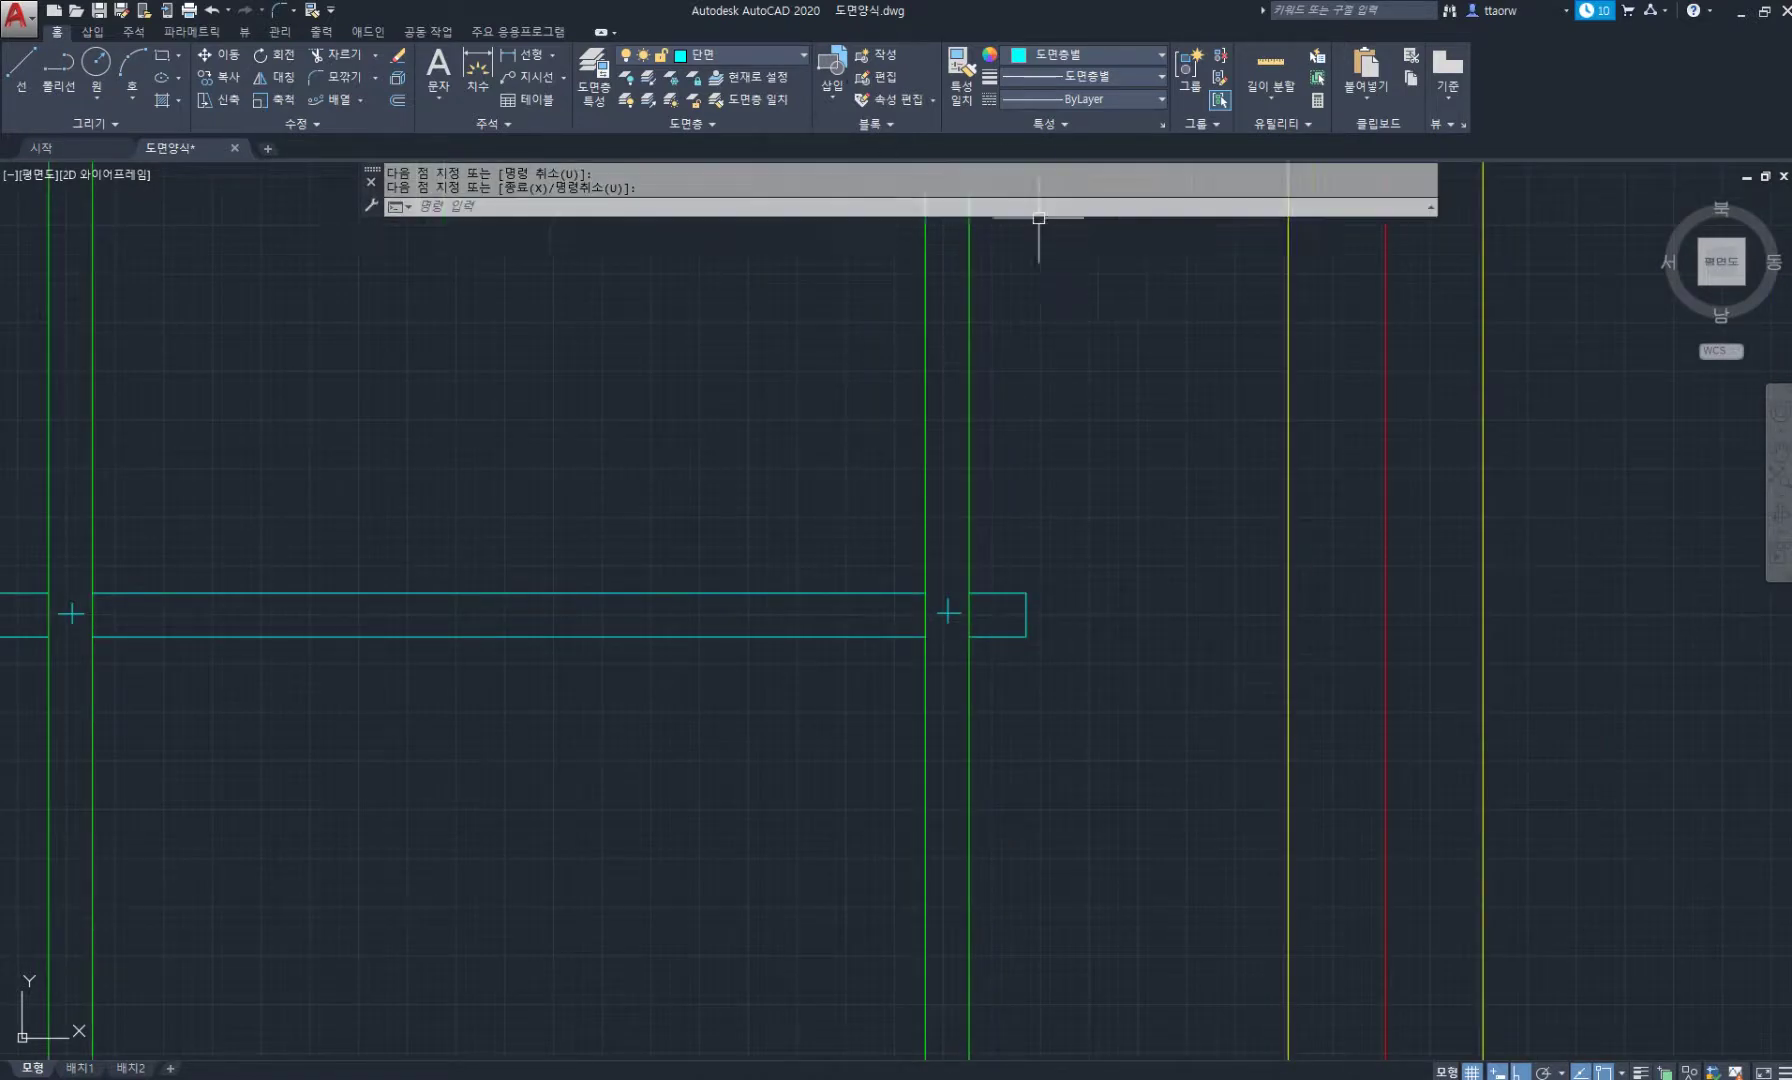
Match the horizontal brace and its two nail crosses to the properties of the green hanger lines.
{"action": "scroll", "coordinate": [1030, 226], "scroll_direction": "down", "scroll_amount": 2}
{"action": "left_click", "coordinate": [965, 94]}
{"action": "left_click", "coordinate": [996, 371]}
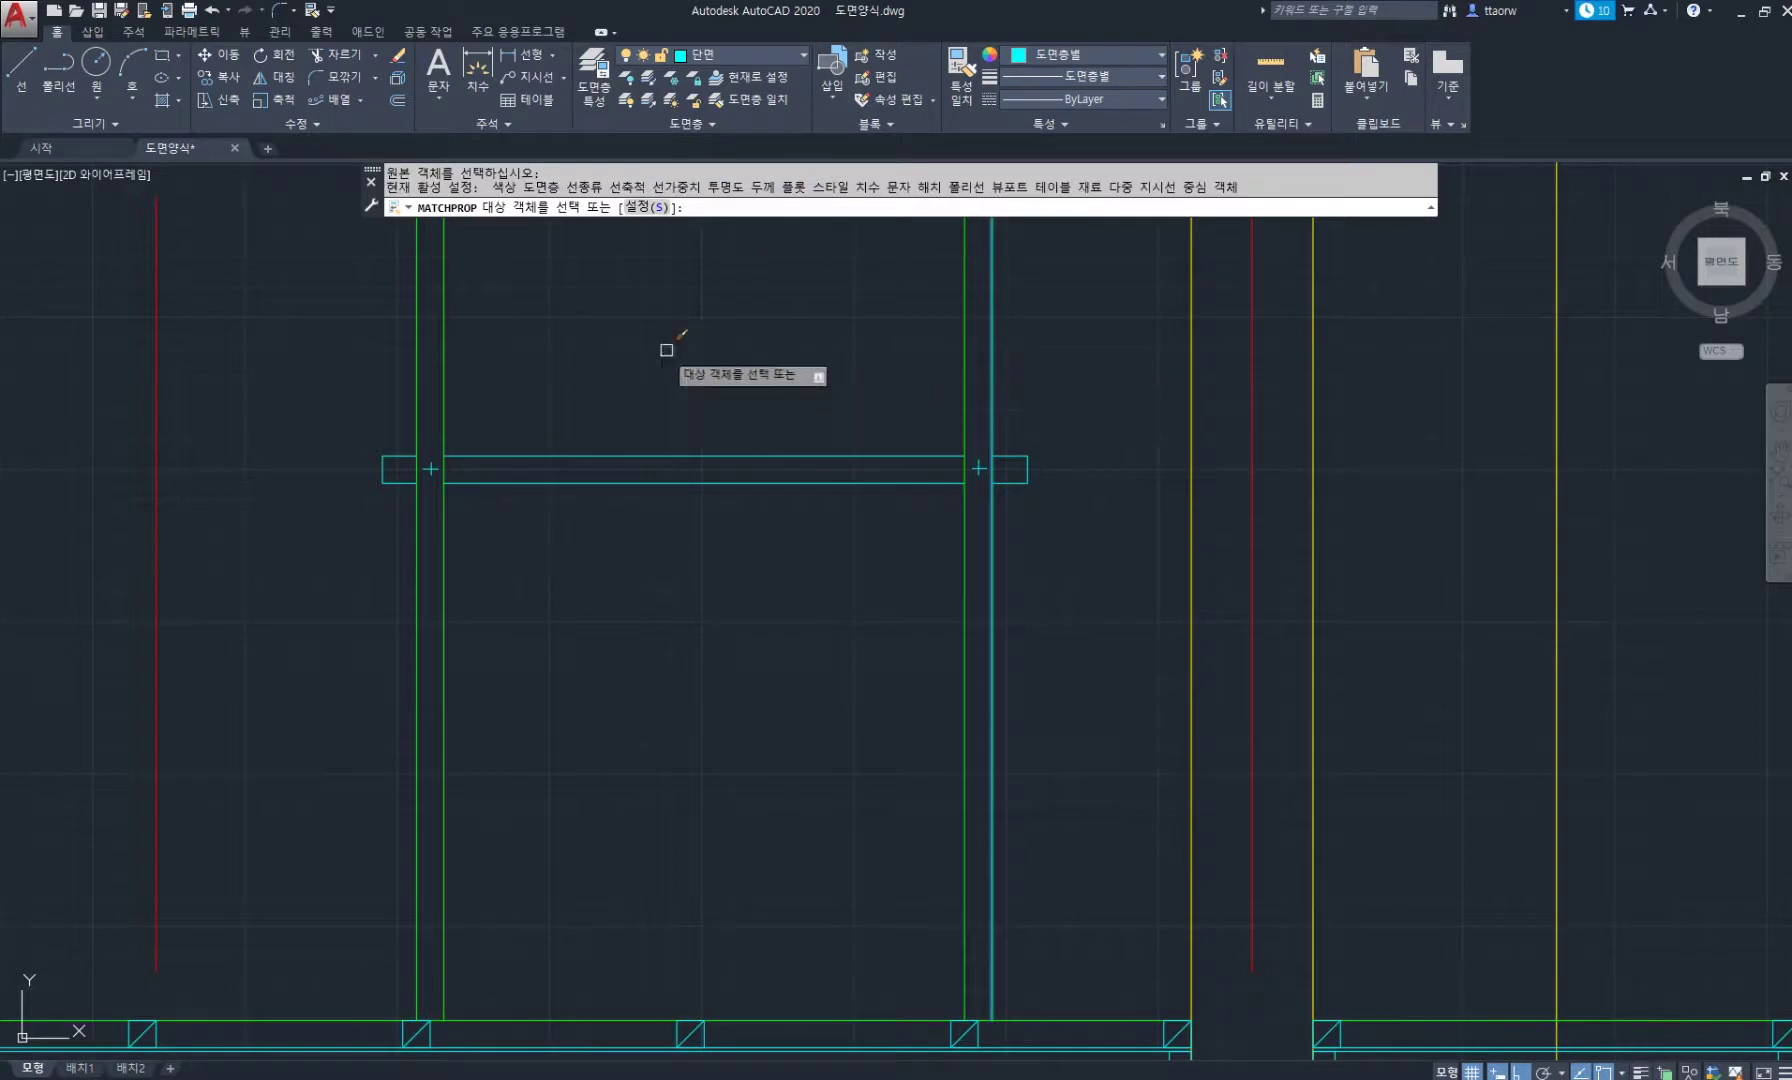
{"action": "left_click", "coordinate": [312, 337]}
{"action": "left_click", "coordinate": [1120, 560]}
{"action": "scroll", "coordinate": [848, 440], "scroll_direction": "down", "scroll_amount": 4}
{"action": "middle_click_drag", "start_coordinate": [848, 440], "coordinate": [1034, 577]}
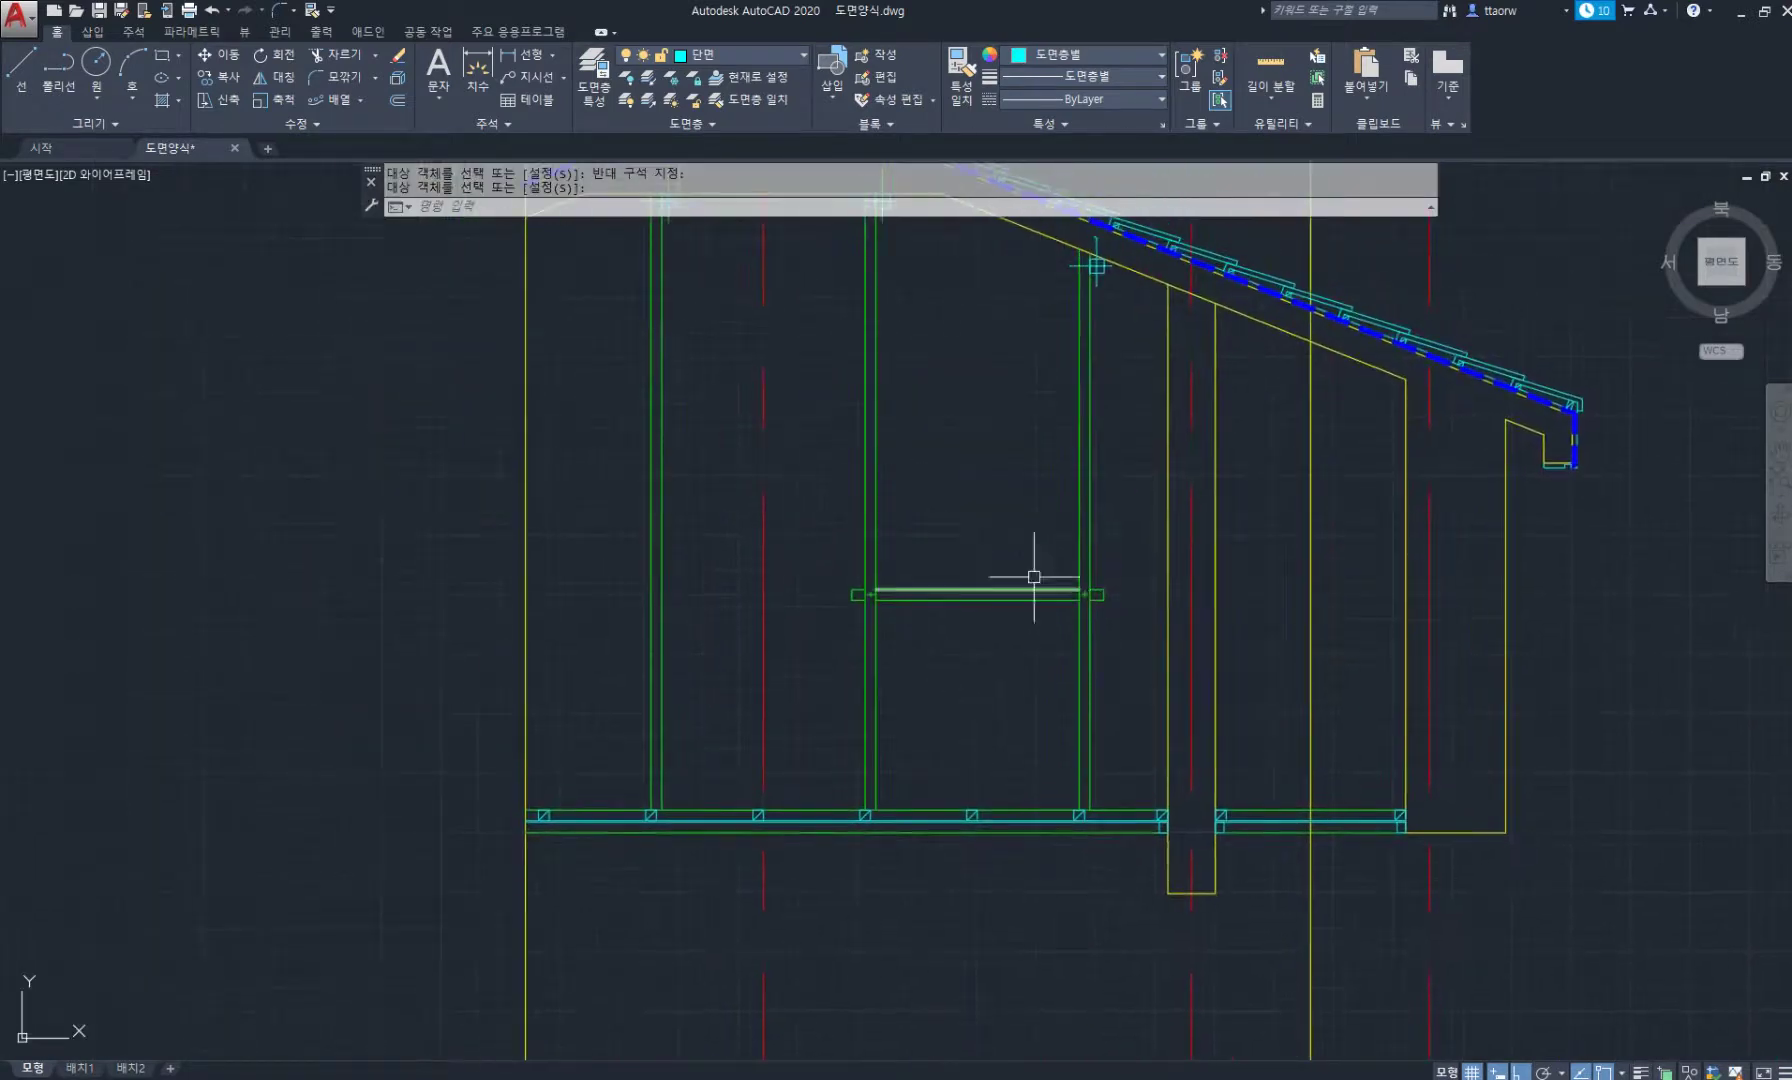
Copy the brace with its crosses level to the hanger nearest the section's cut line, and higher up between that hanger and the middle one.
{"action": "key", "text": "Escape"}
{"action": "key", "text": "Escape"}
{"action": "type", "text": "CO"}
{"action": "key", "text": "Return"}
{"action": "left_click", "coordinate": [800, 525]}
{"action": "left_click", "coordinate": [1150, 648]}
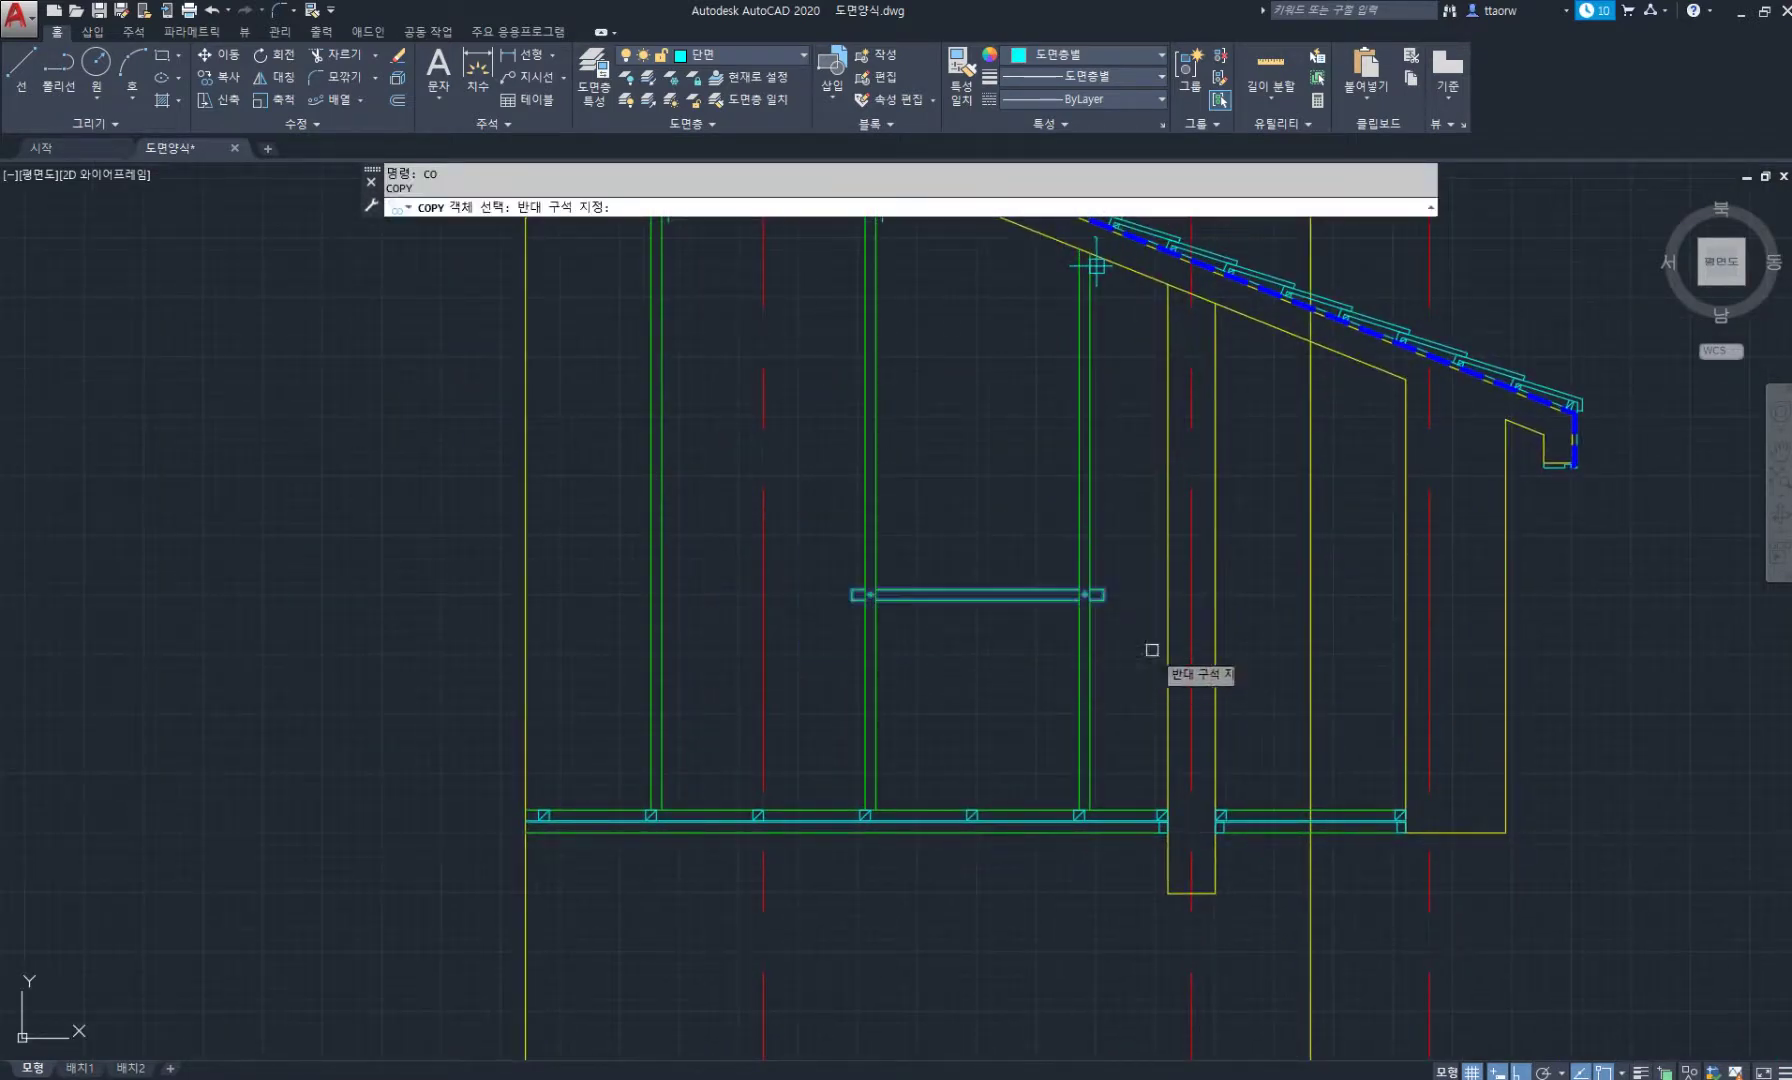
{"action": "key", "text": "Return"}
{"action": "scroll", "coordinate": [1100, 590], "scroll_direction": "up", "scroll_amount": 4}
{"action": "left_click", "coordinate": [1092, 608]}
{"action": "scroll", "coordinate": [1097, 608], "scroll_direction": "down", "scroll_amount": 4}
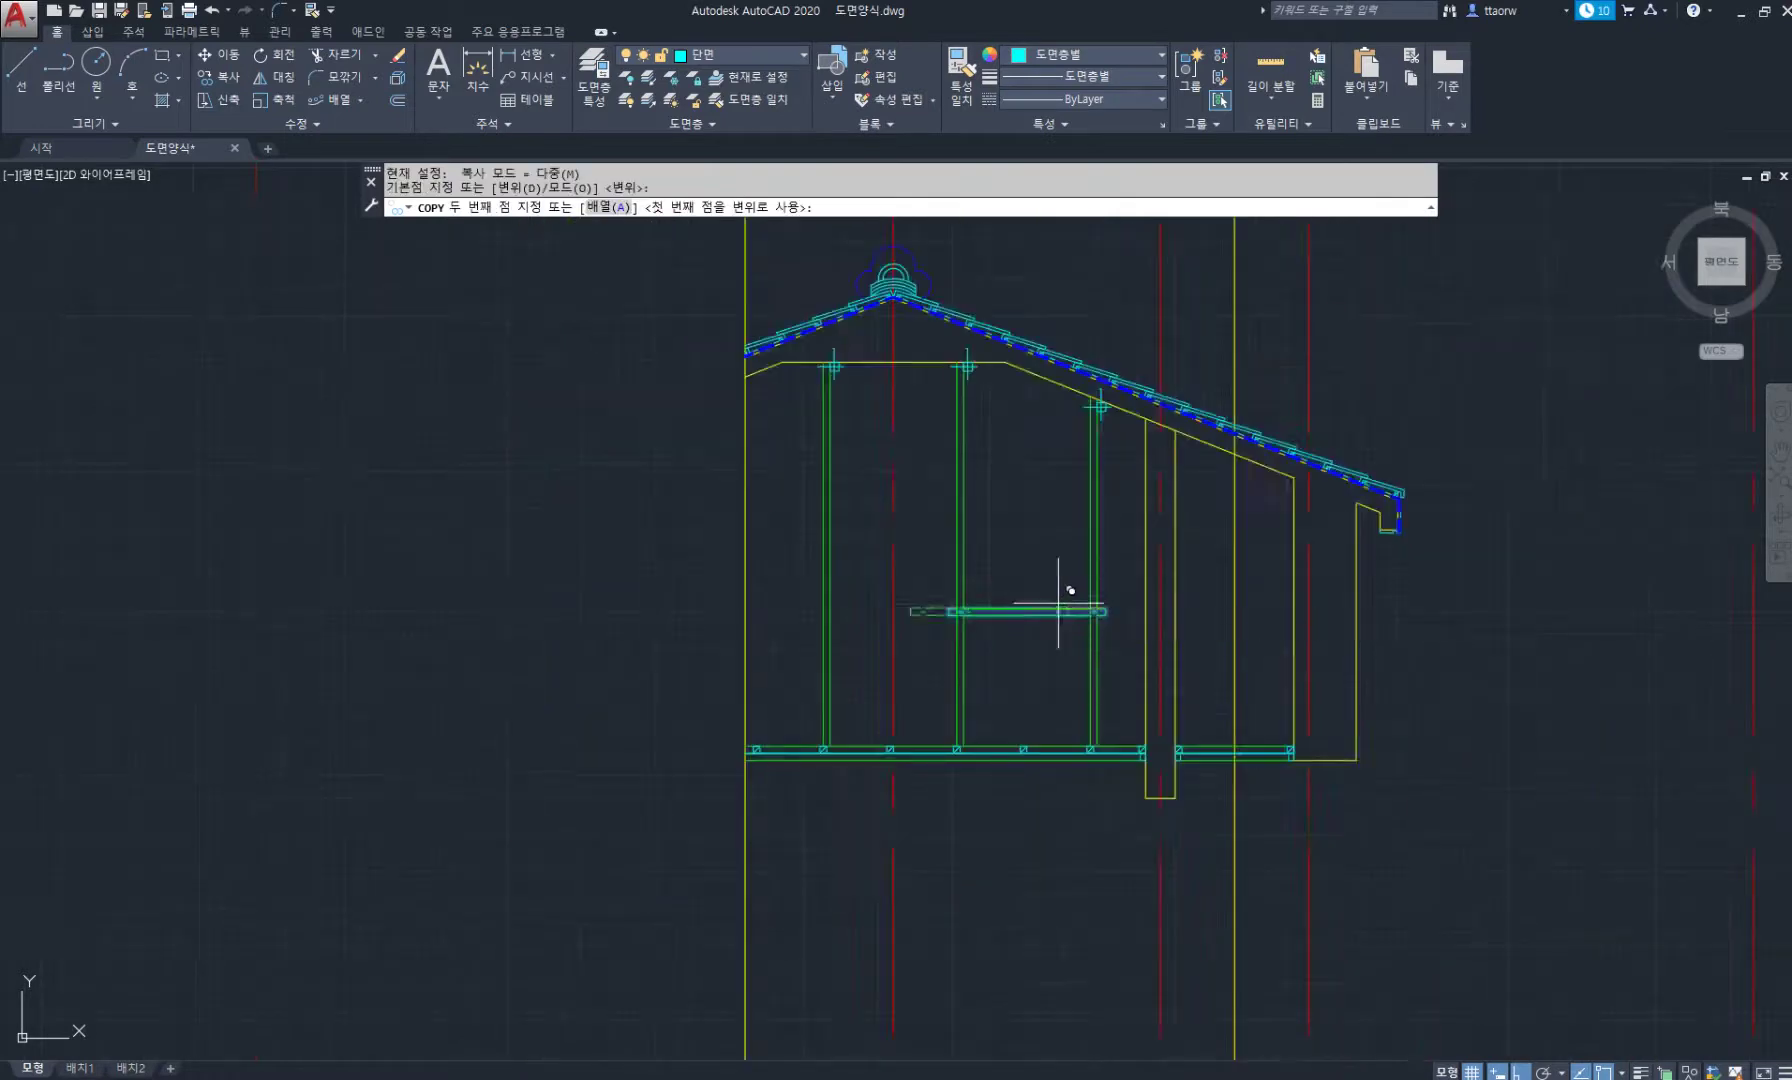
{"action": "left_click", "coordinate": [834, 611]}
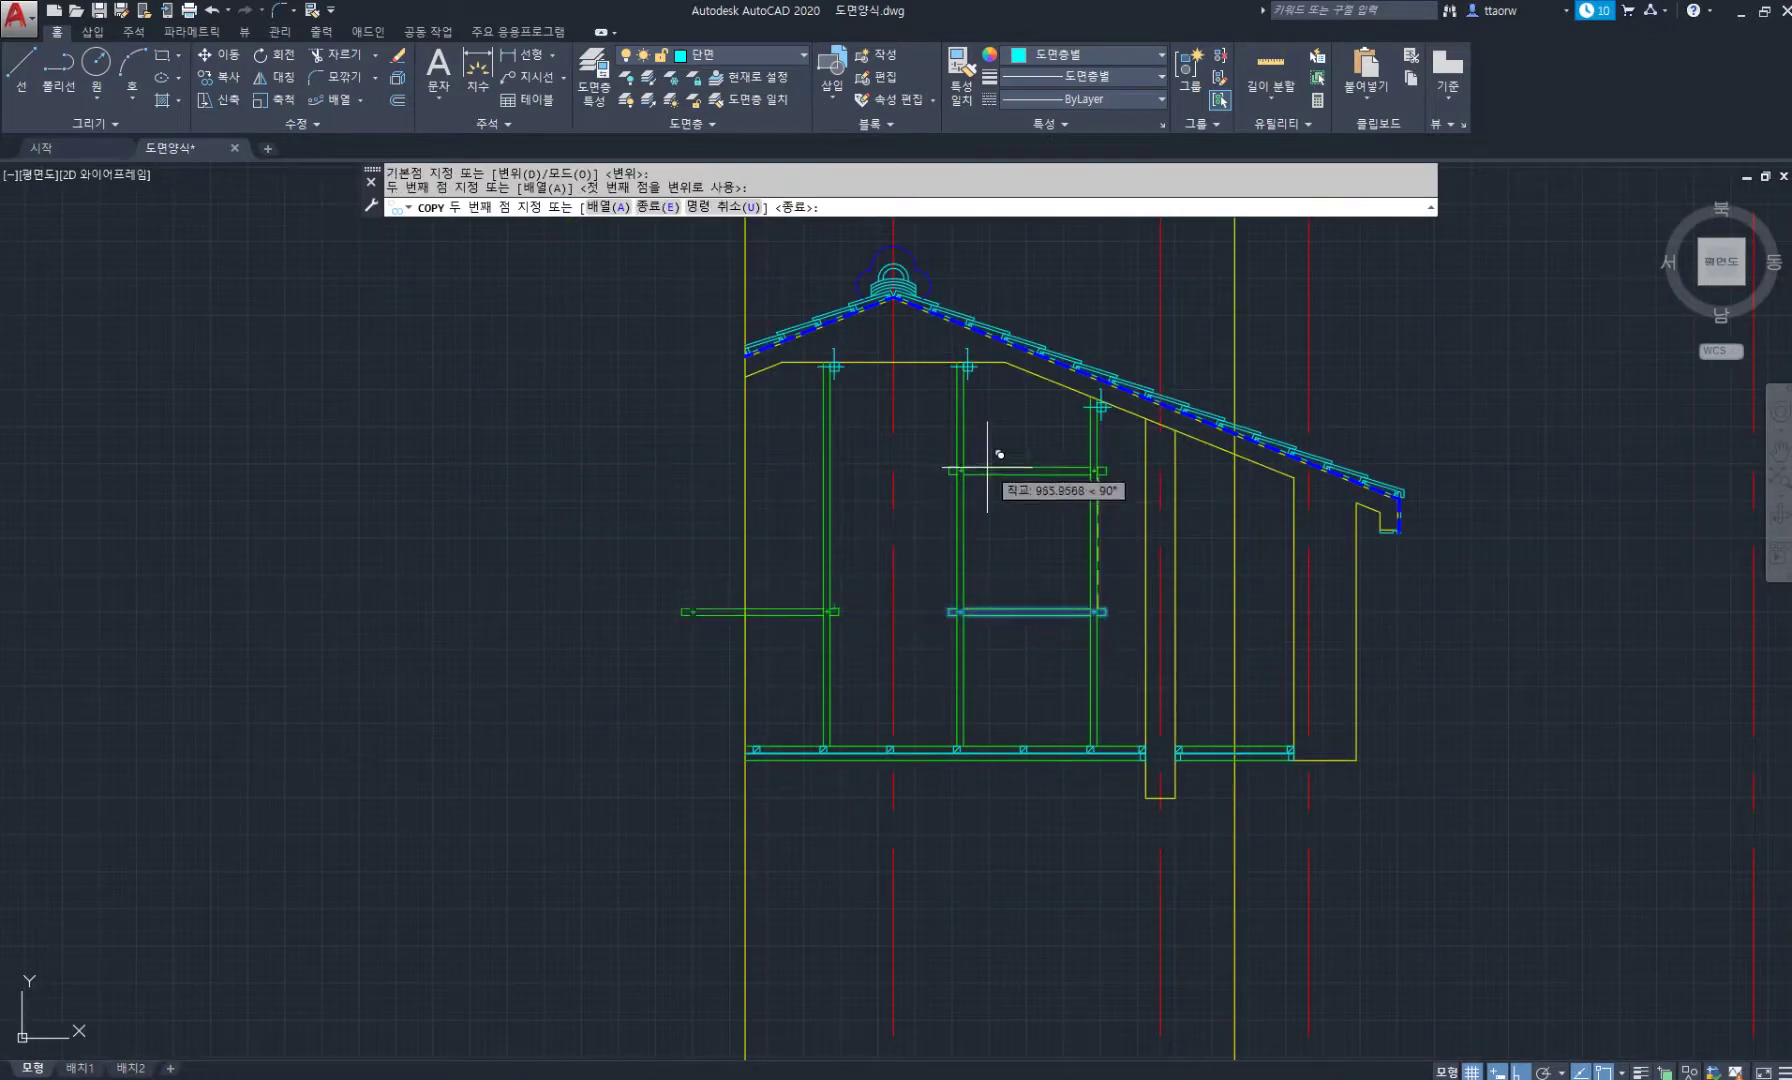
{"action": "left_click", "coordinate": [964, 489]}
{"action": "key", "text": "Return"}
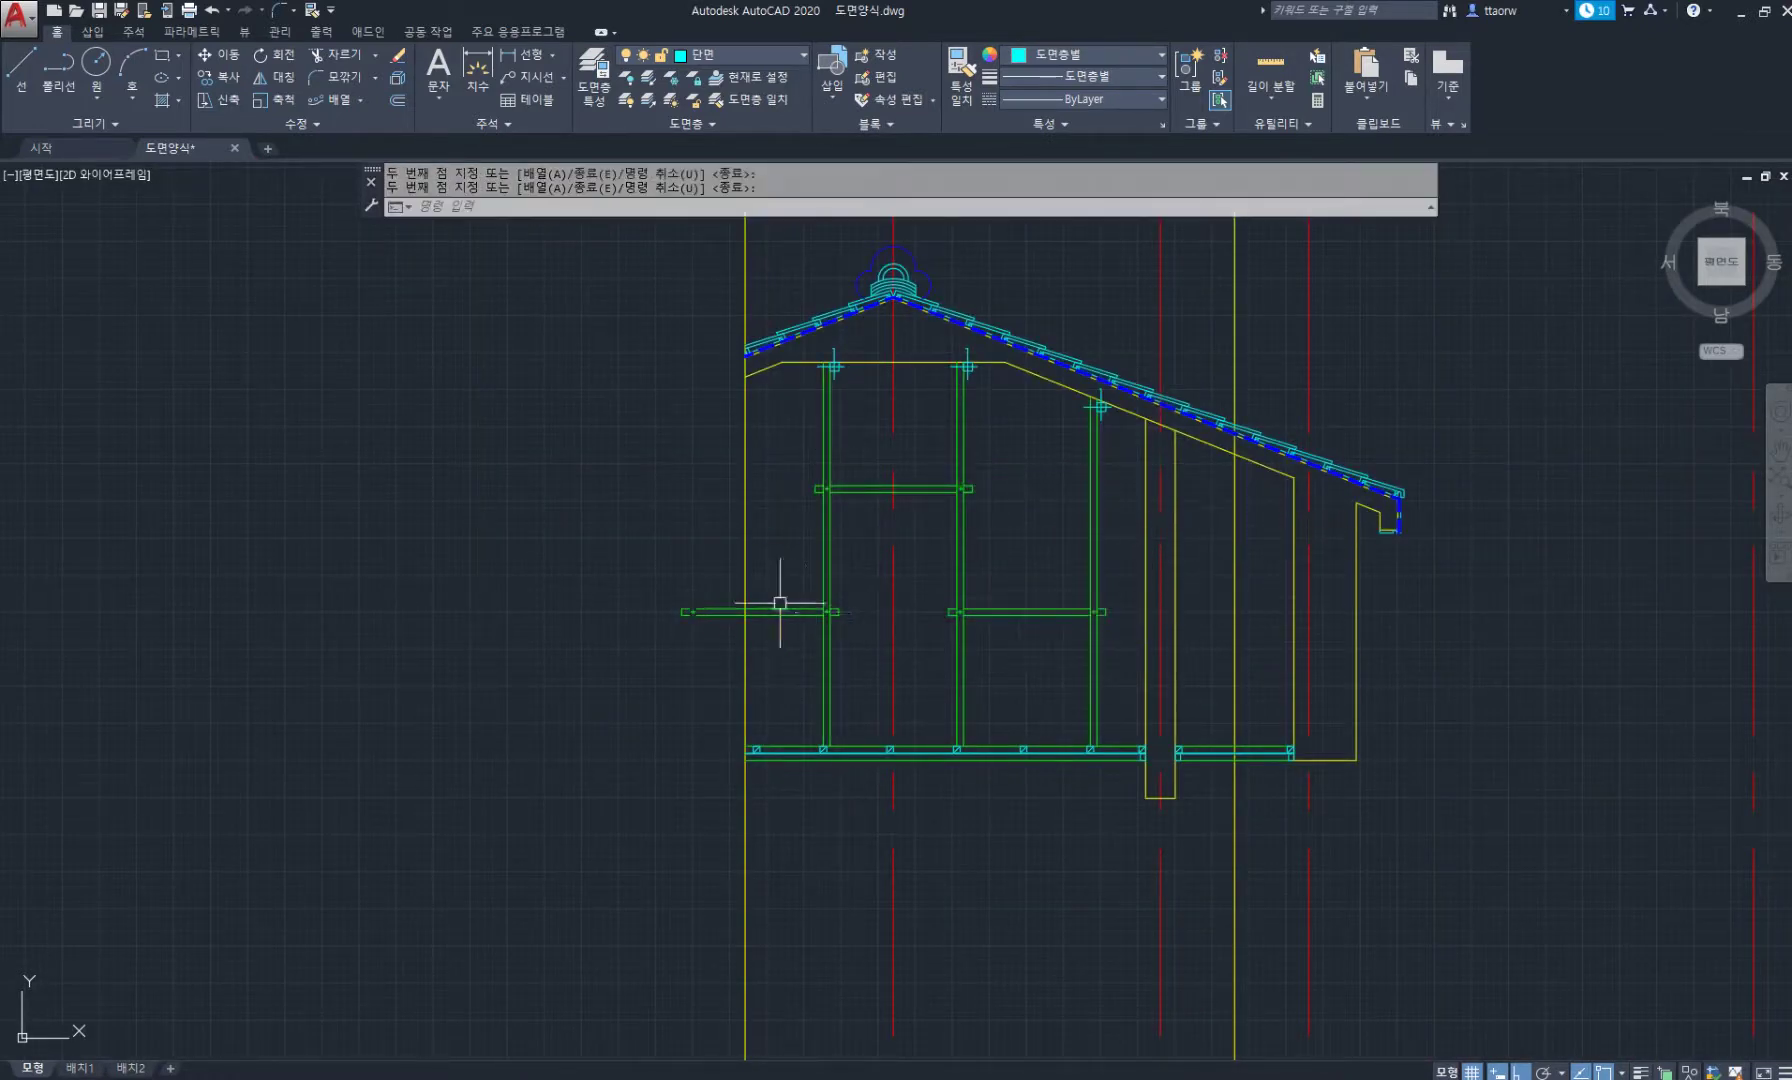
Trim the level brace copy at the section's cut line and erase the leftover pieces outside the section.
{"action": "scroll", "coordinate": [768, 597], "scroll_direction": "up", "scroll_amount": 4}
{"action": "type", "text": "TR"}
{"action": "key", "text": "Return"}
{"action": "left_click", "coordinate": [774, 551]}
{"action": "left_click", "coordinate": [624, 521]}
{"action": "key", "text": "Return"}
{"action": "left_click", "coordinate": [645, 701]}
{"action": "left_click", "coordinate": [613, 572]}
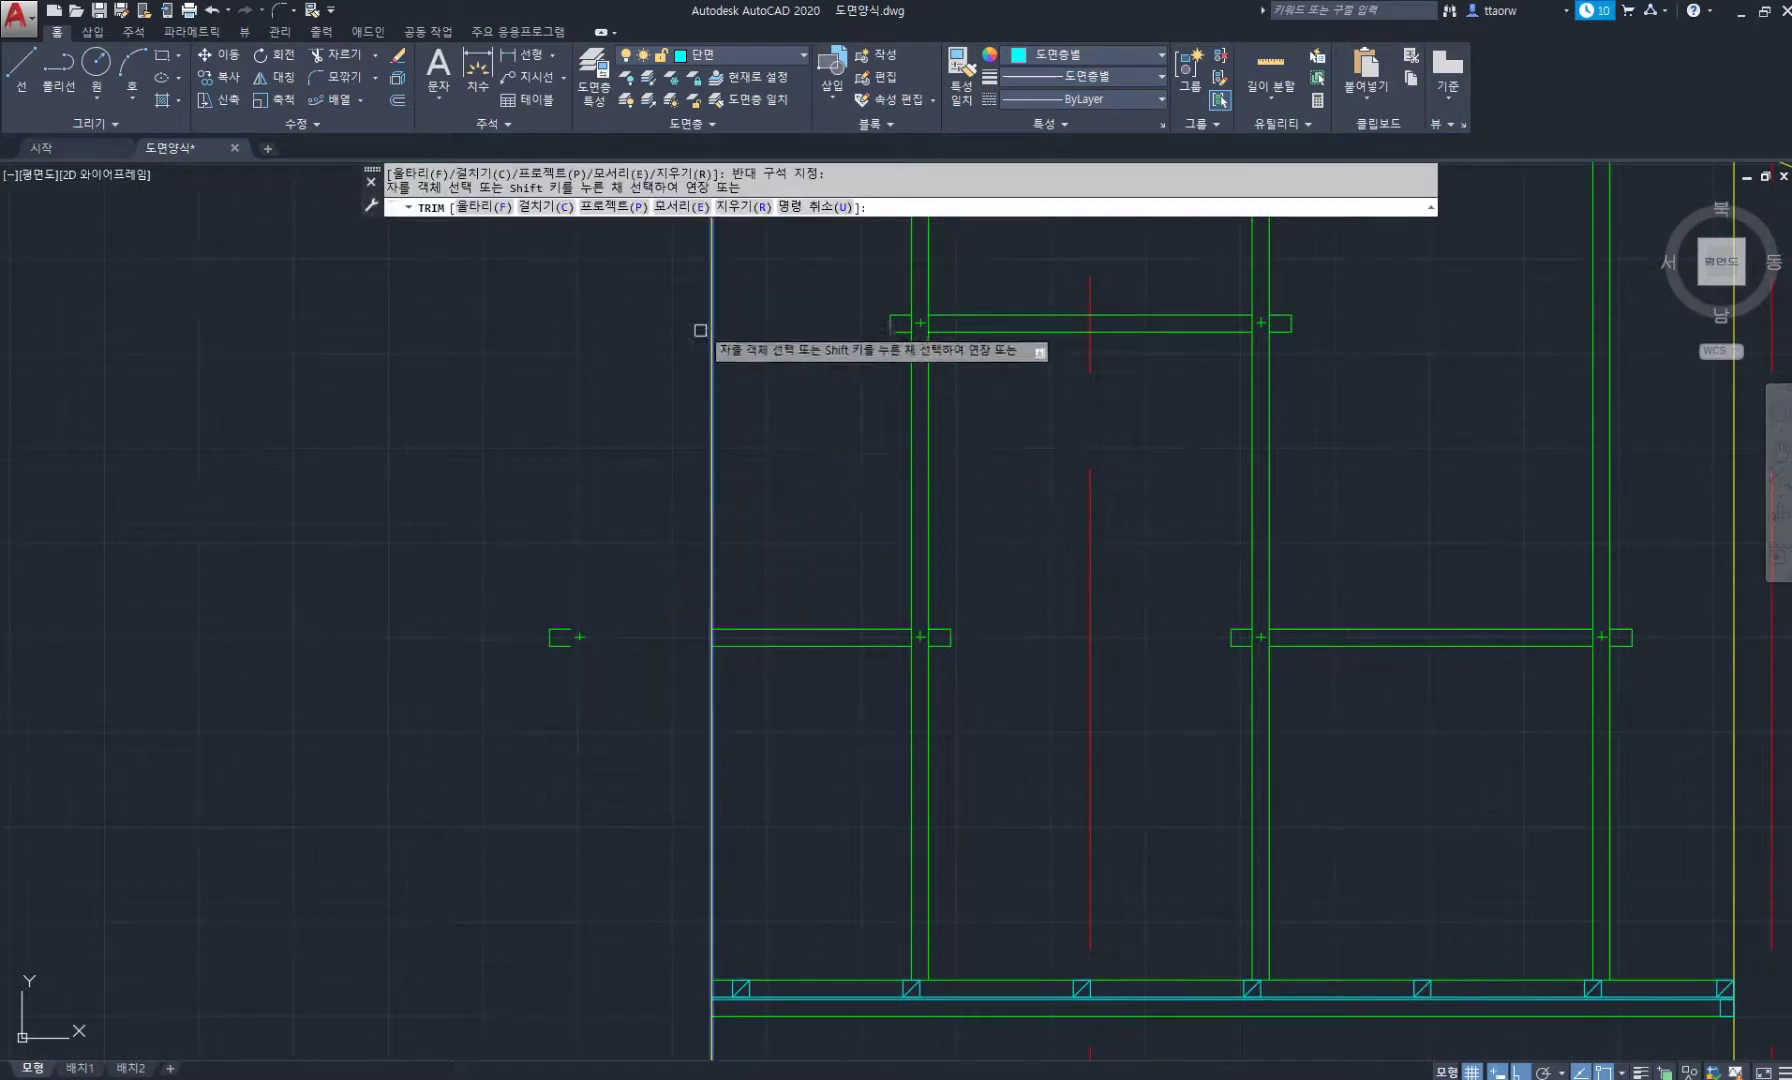
{"action": "left_click", "coordinate": [741, 208]}
{"action": "left_click", "coordinate": [652, 760]}
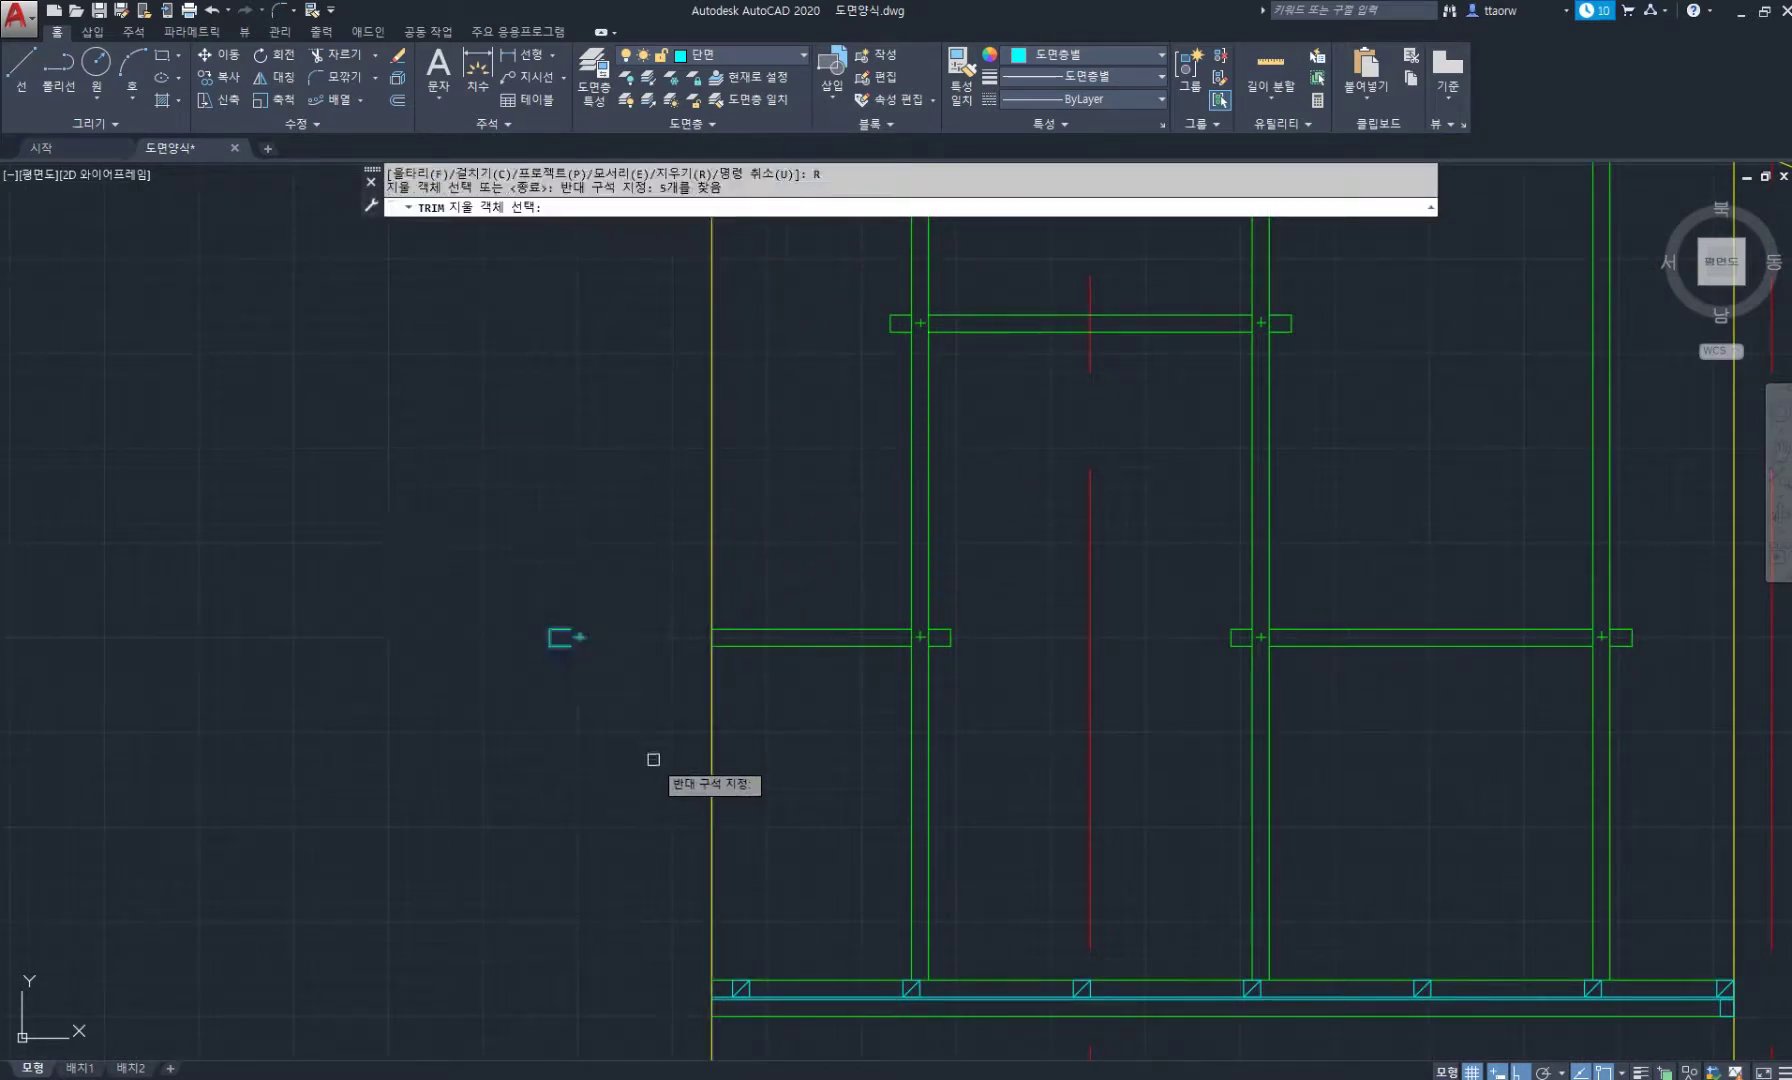
{"action": "key", "text": "Return"}
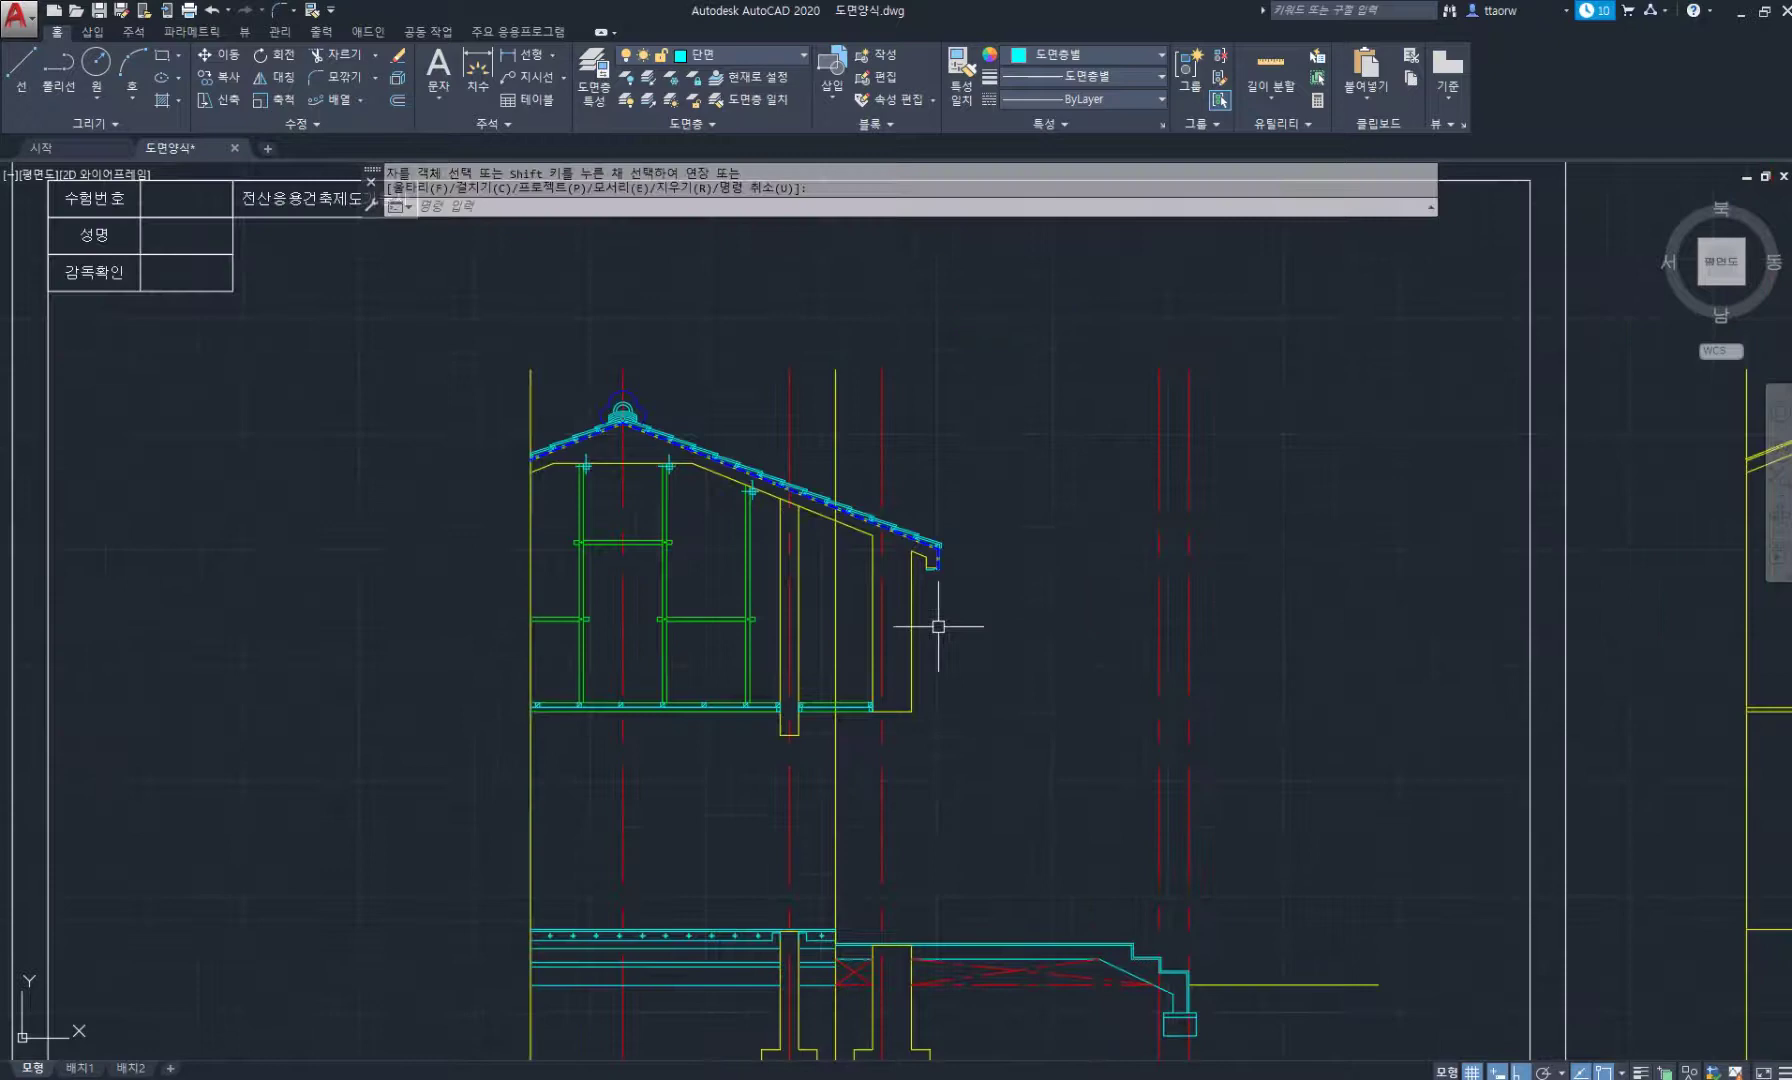
Offset the inner face line of the eaves beam by 90 towards the ceiling space.
{"action": "scroll", "coordinate": [938, 626], "scroll_direction": "up", "scroll_amount": 2}
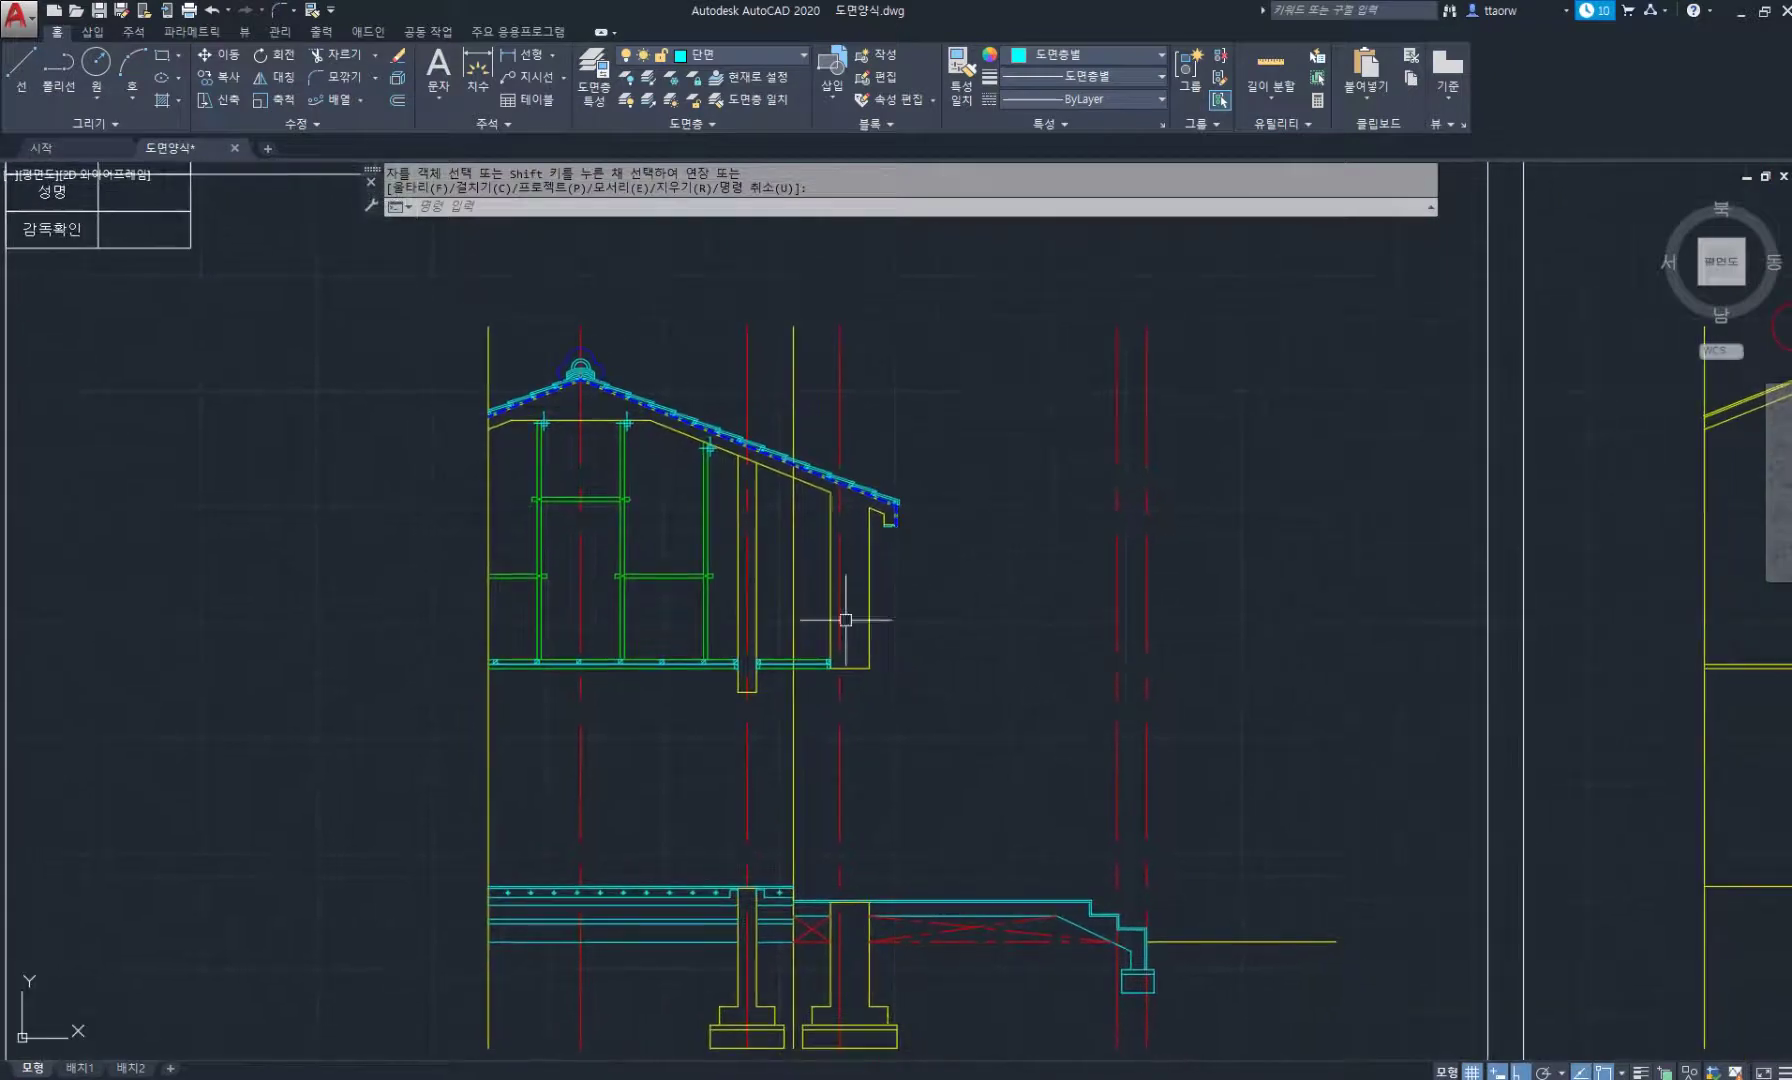
{"action": "middle_click_drag", "start_coordinate": [645, 346], "coordinate": [727, 431]}
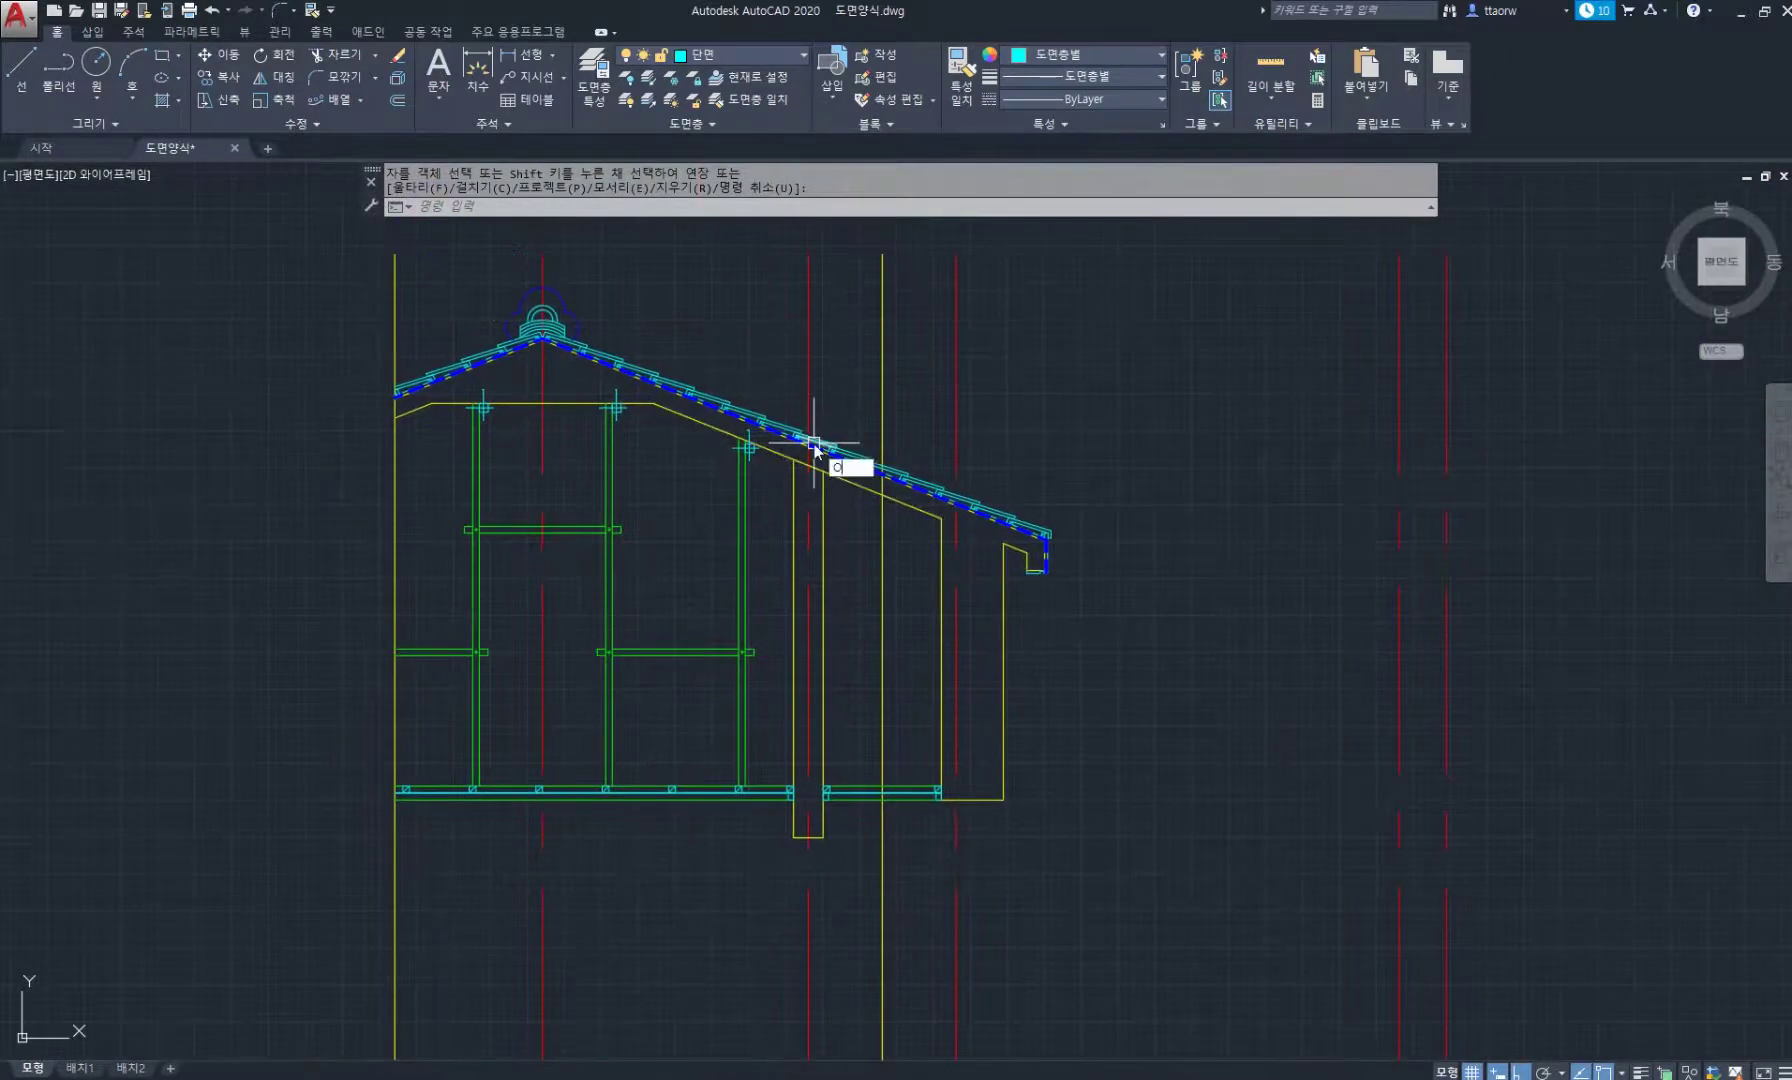
{"action": "key", "text": "Return"}
{"action": "key", "text": "Return"}
{"action": "left_click", "coordinate": [938, 681]}
{"action": "scroll", "coordinate": [913, 686], "scroll_direction": "up", "scroll_amount": 4}
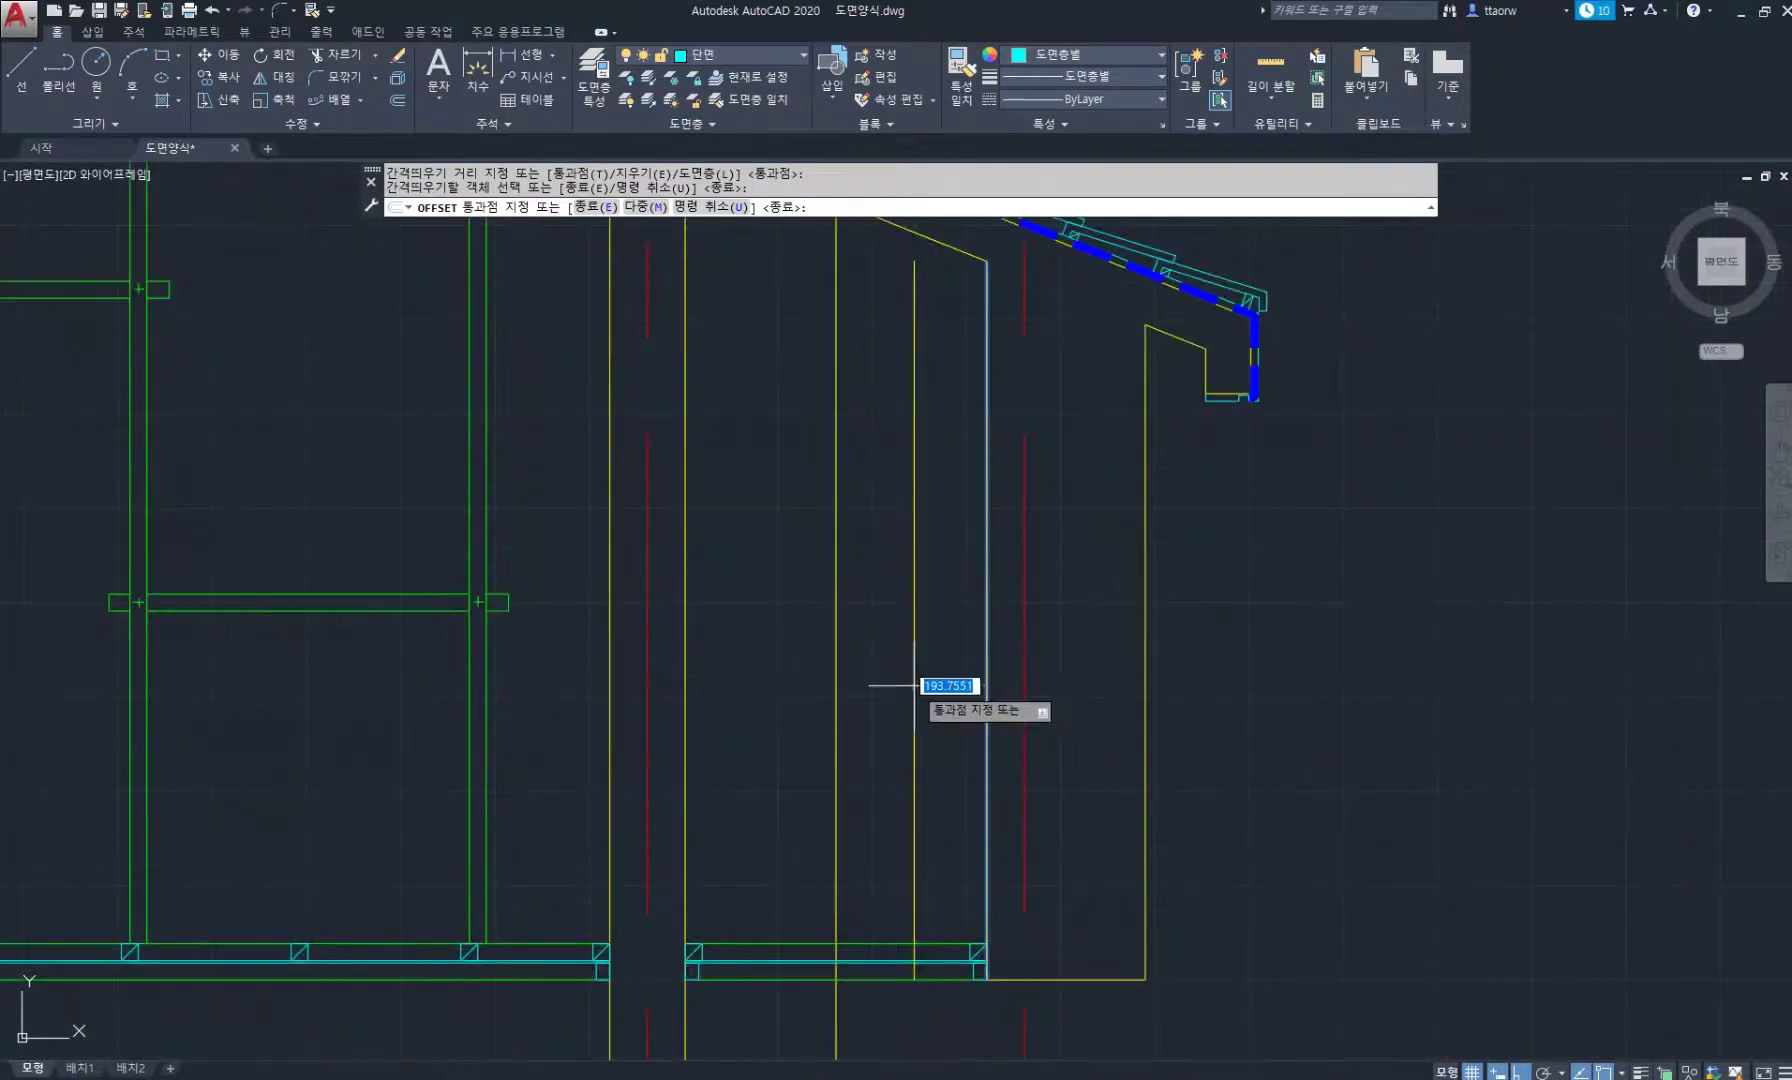
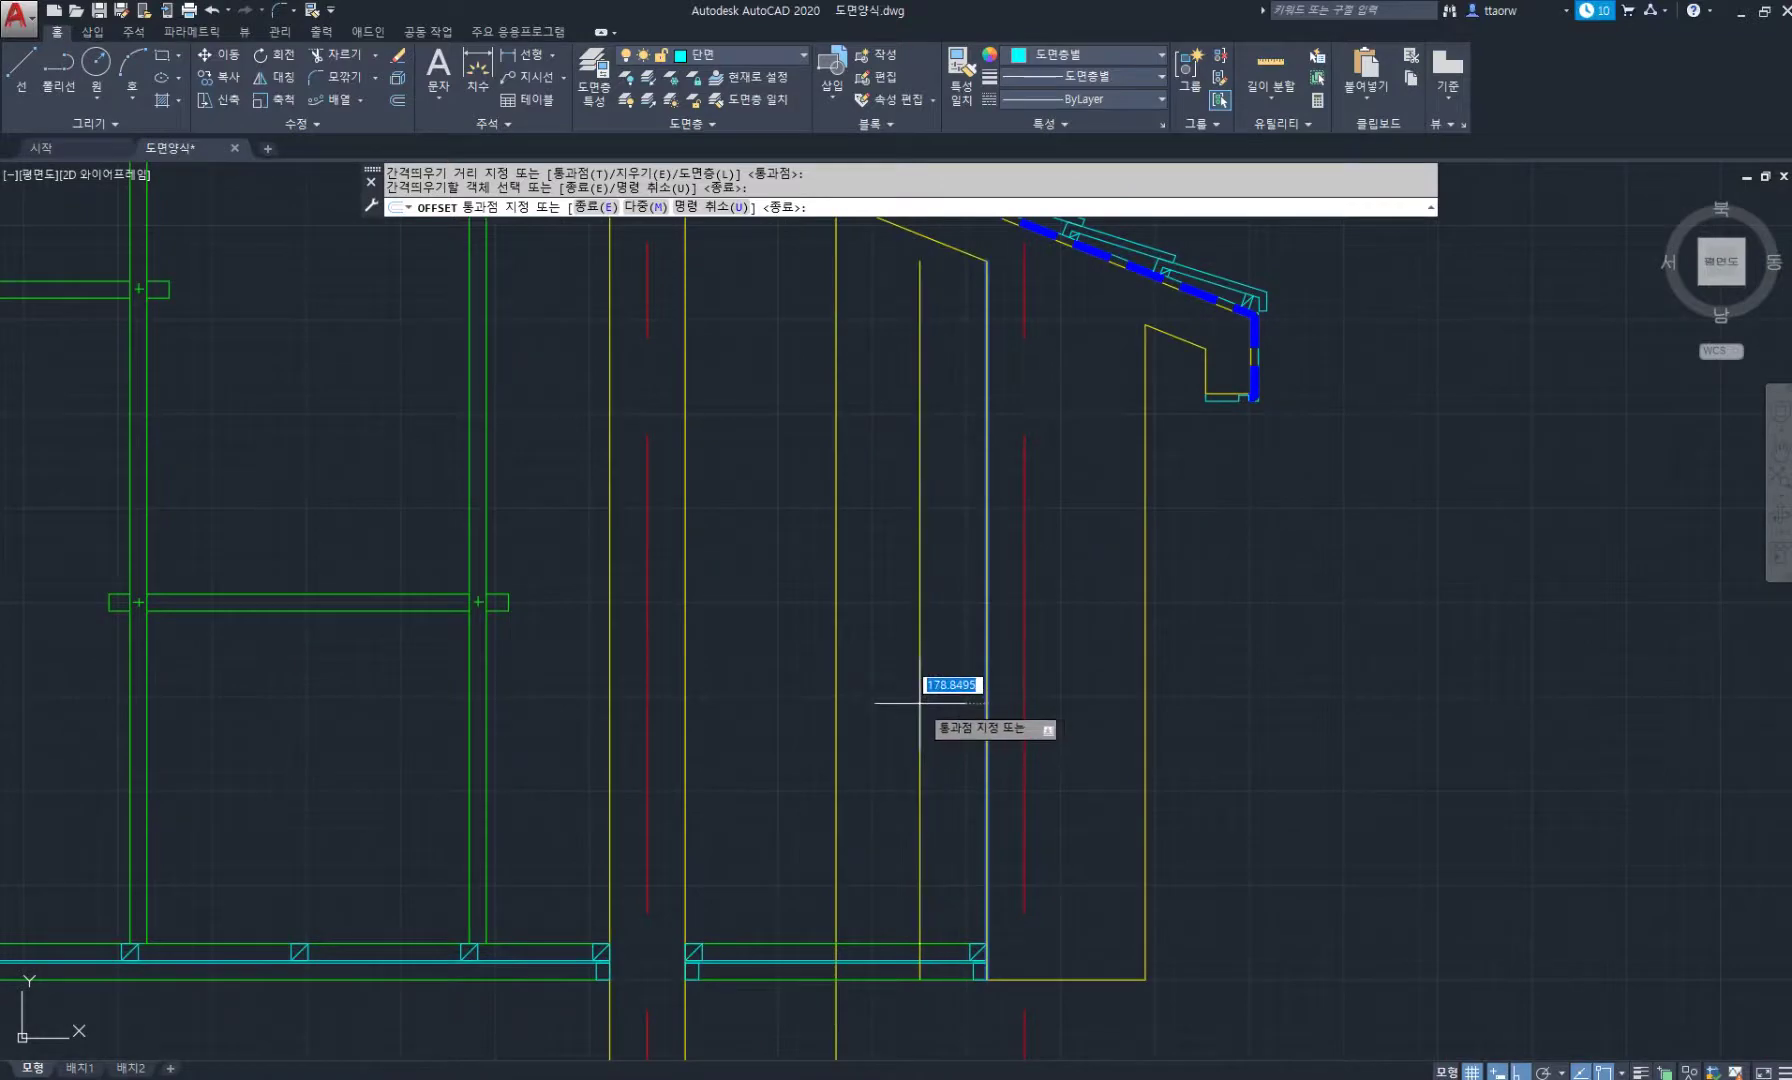
{"action": "type", "text": "90"}
{"action": "key", "text": "Return"}
{"action": "scroll", "coordinate": [920, 620], "scroll_direction": "down", "scroll_amount": 3}
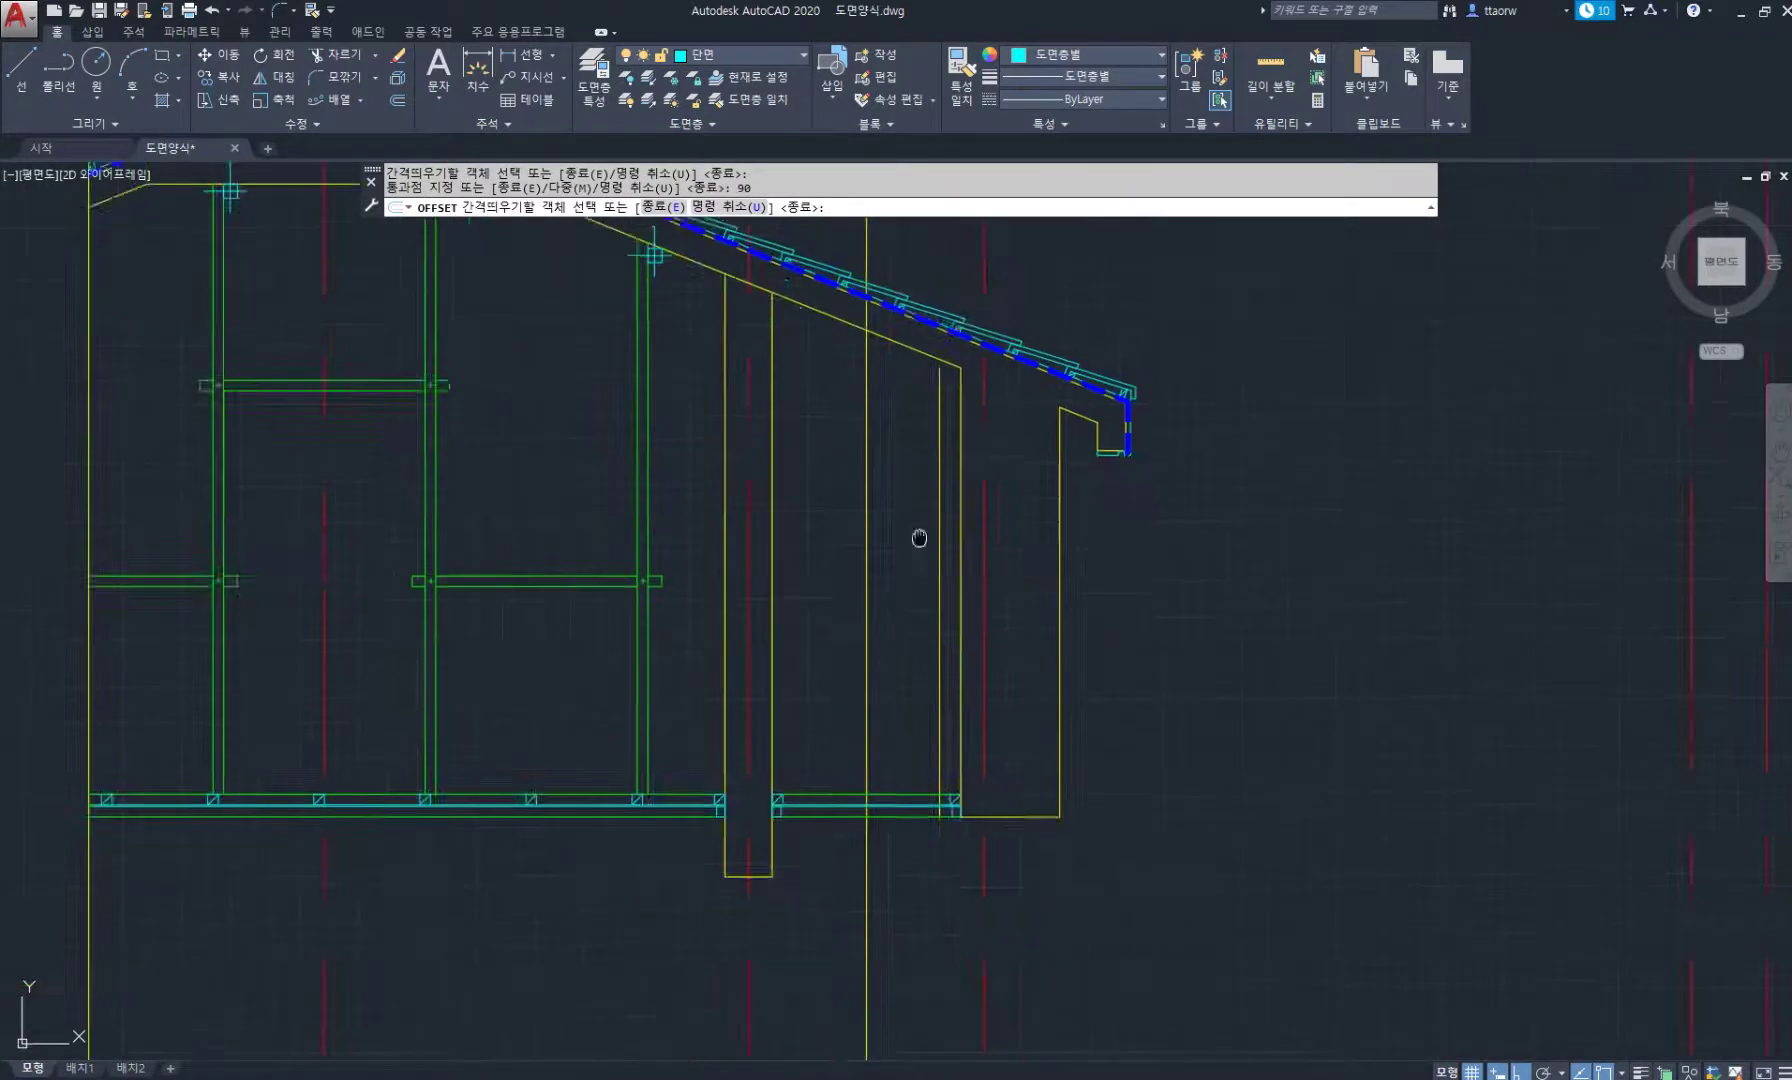
Offset the roof slab's underside lines, the long slope, the horizontal part and the short slope, downward by 90.
{"action": "left_click", "coordinate": [928, 488]}
{"action": "type", "text": "9"}
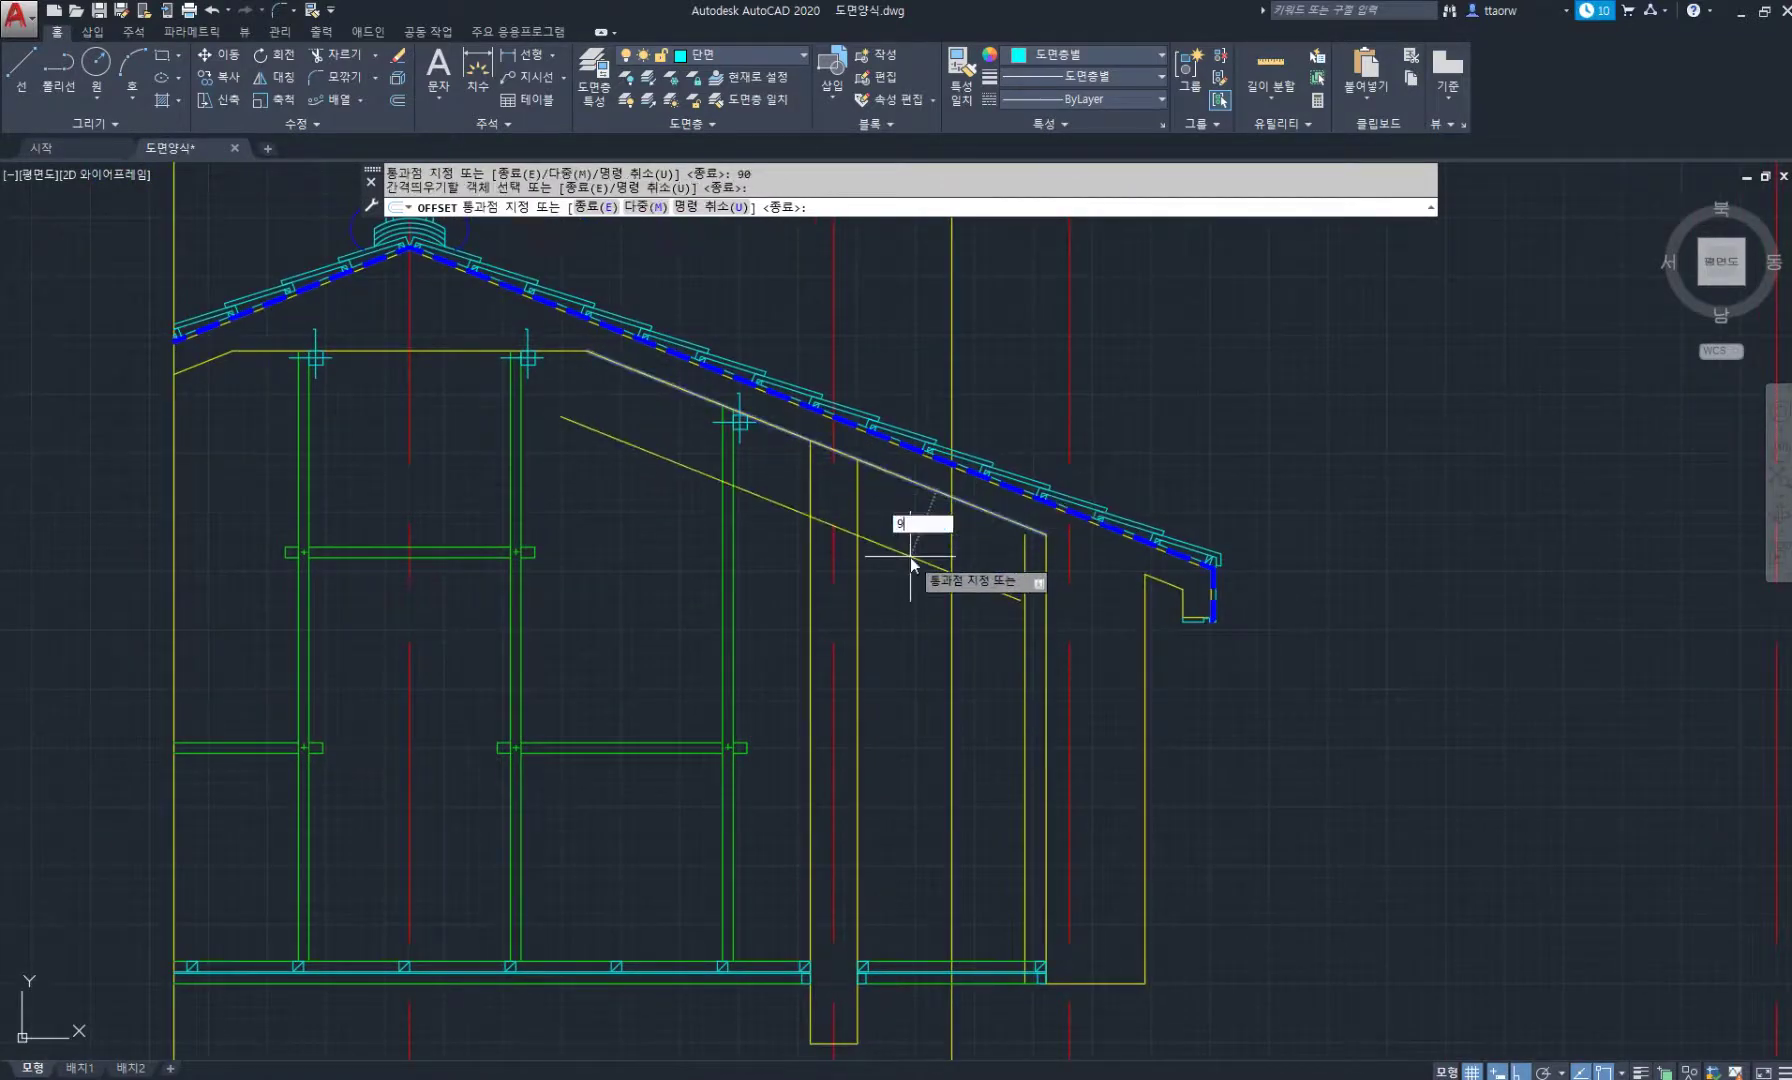
{"action": "type", "text": "0"}
{"action": "key", "text": "Return"}
{"action": "left_click", "coordinate": [449, 351]}
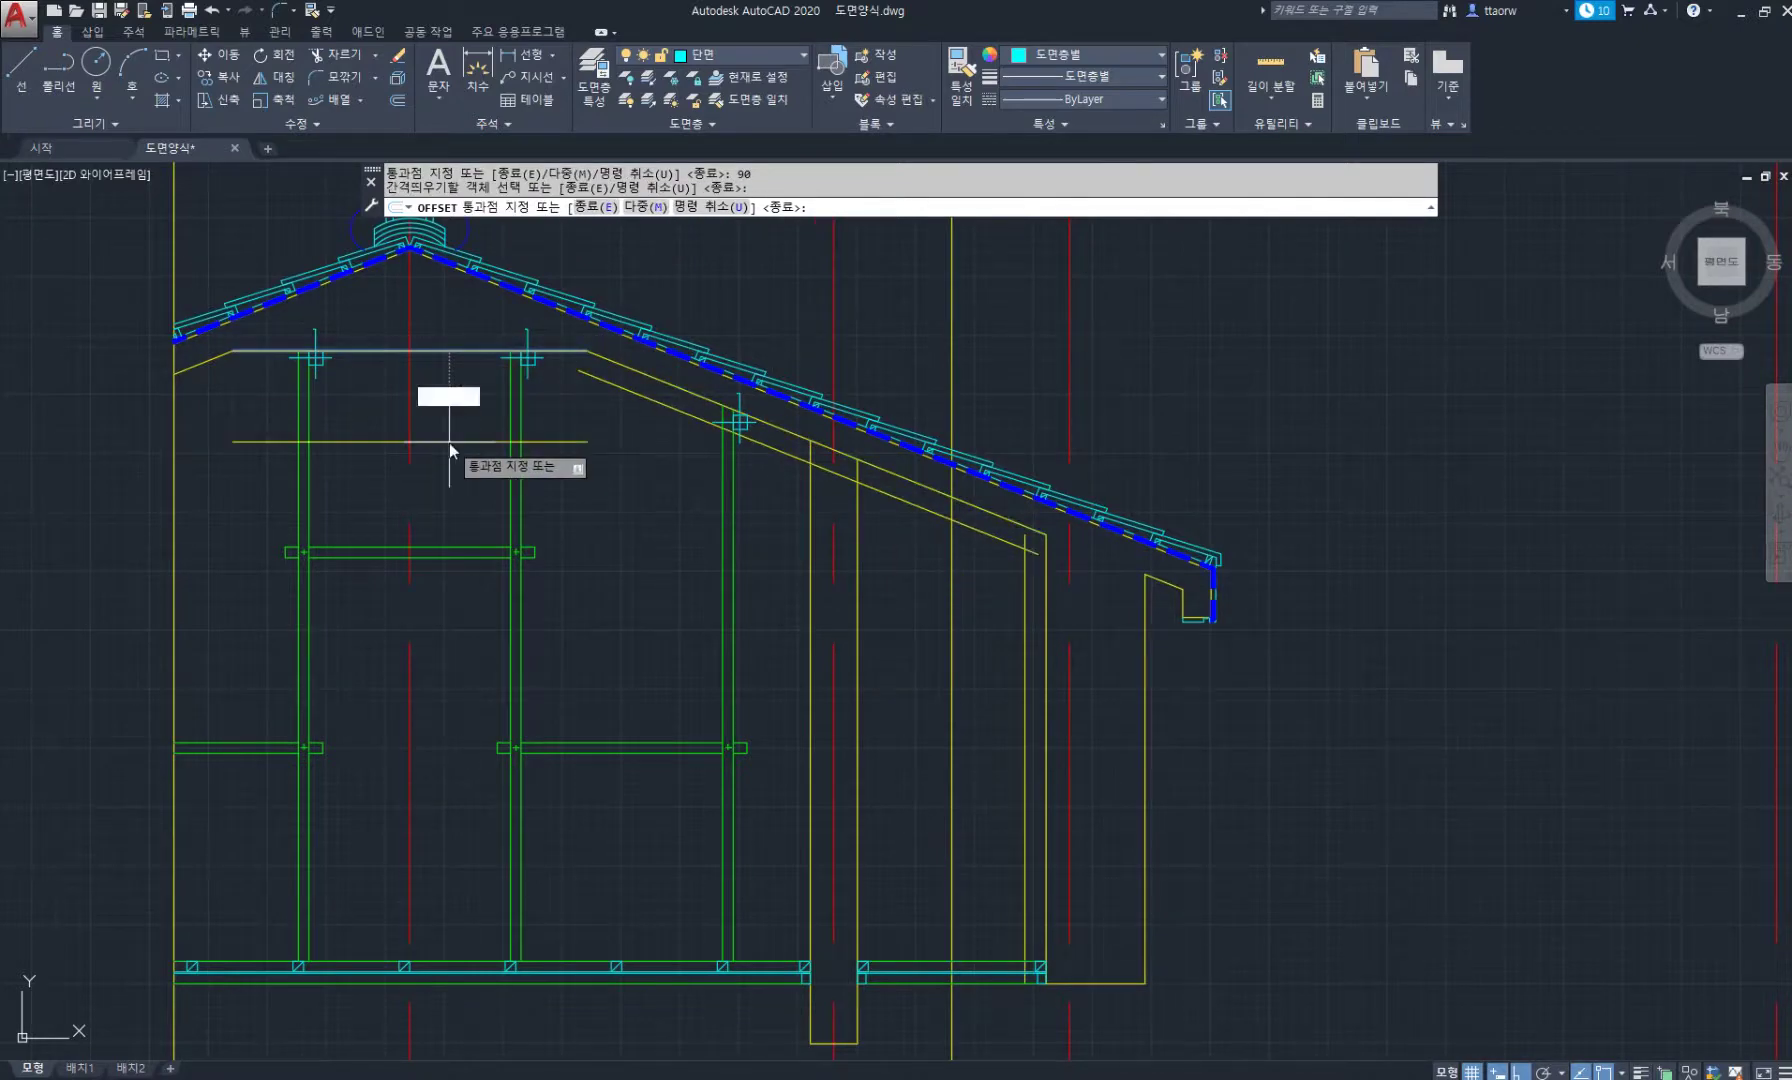
{"action": "type", "text": "90"}
{"action": "key", "text": "Return"}
{"action": "left_click", "coordinate": [195, 366]}
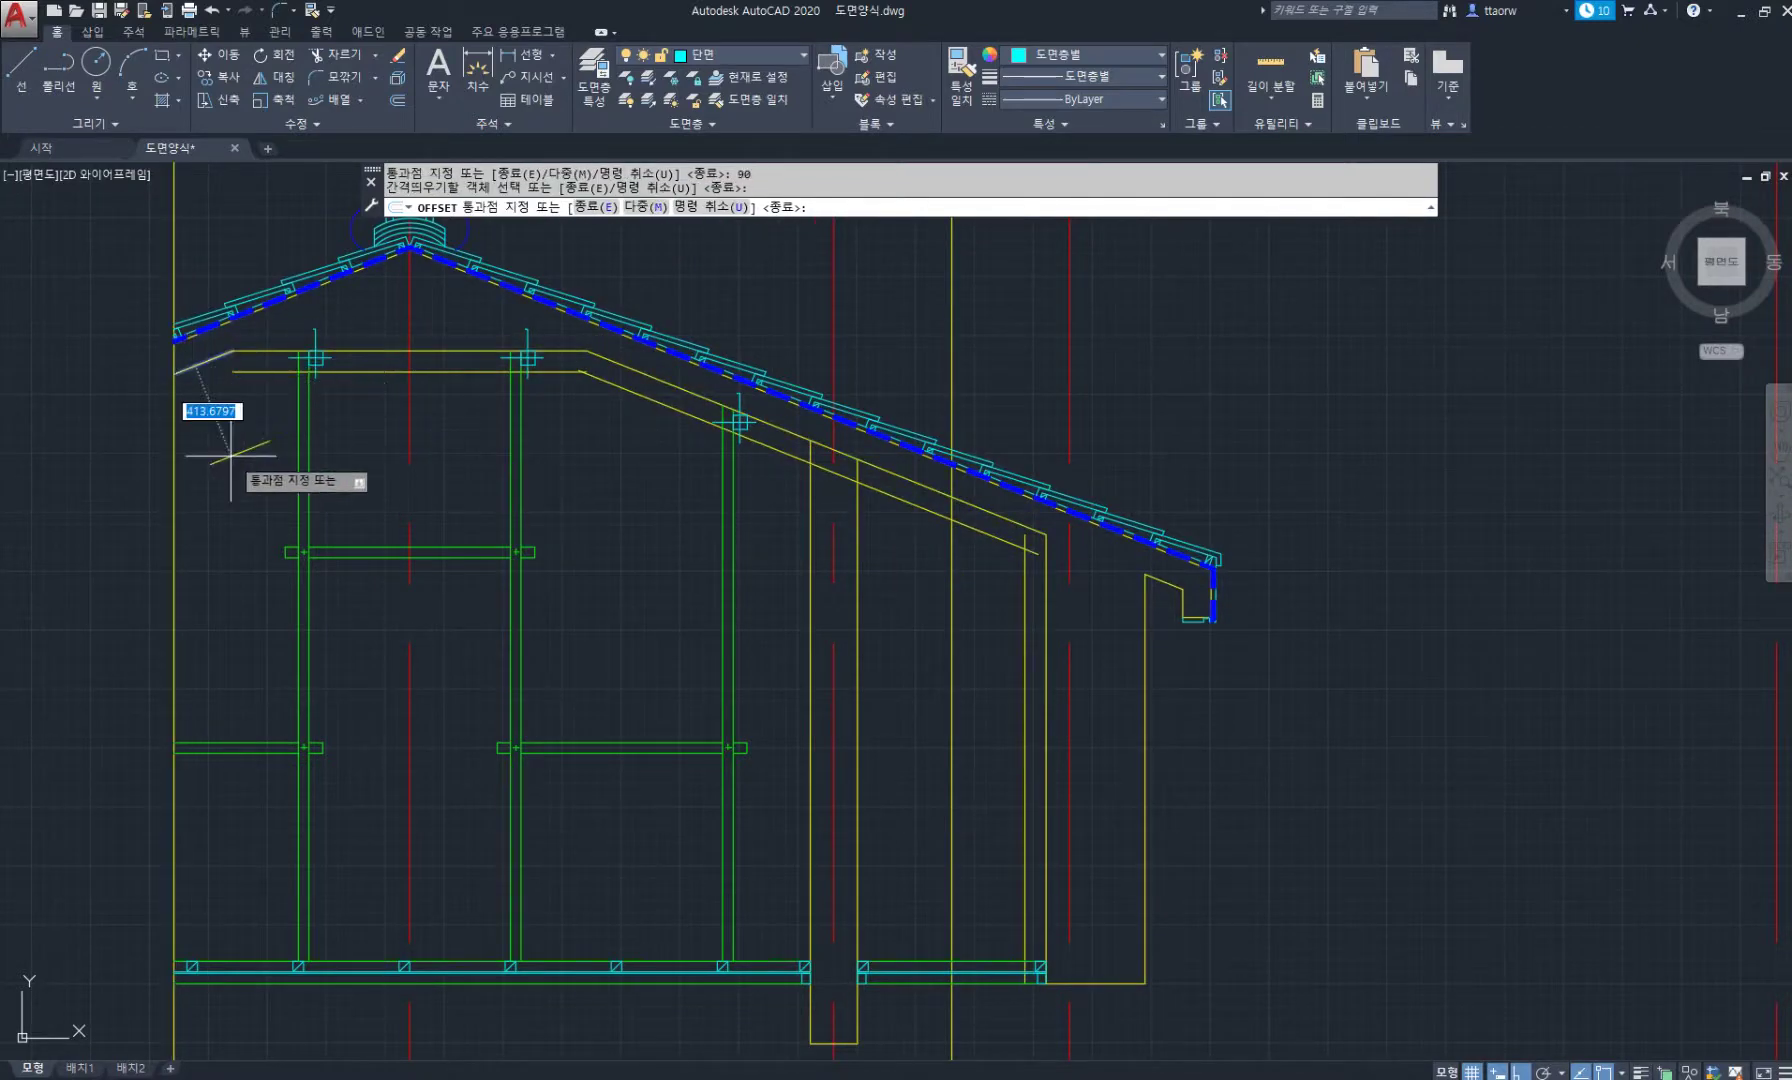
{"action": "key", "text": "Escape"}
Shorten the lower end of the vertical offset line to the upper line of the ceiling framing.
{"action": "scroll", "coordinate": [885, 705], "scroll_direction": "up", "scroll_amount": 4}
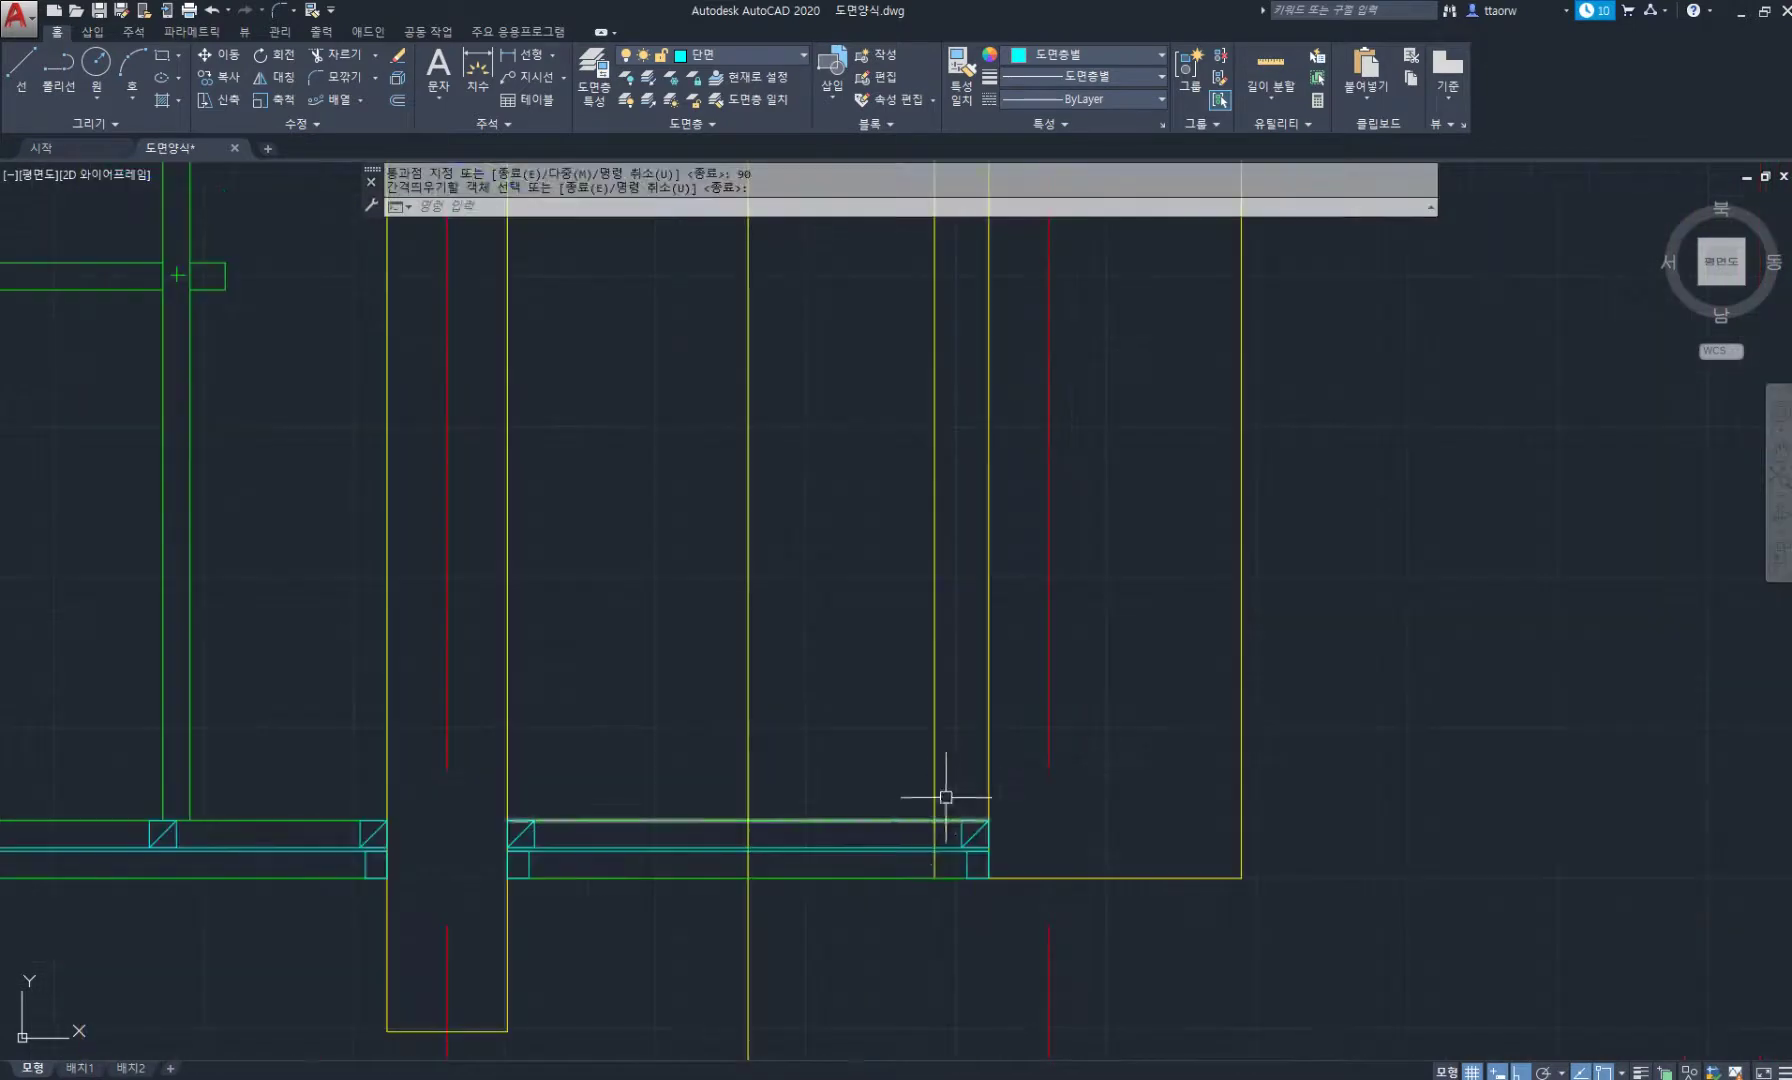
{"action": "left_click", "coordinate": [934, 790]}
{"action": "left_click", "coordinate": [934, 877]}
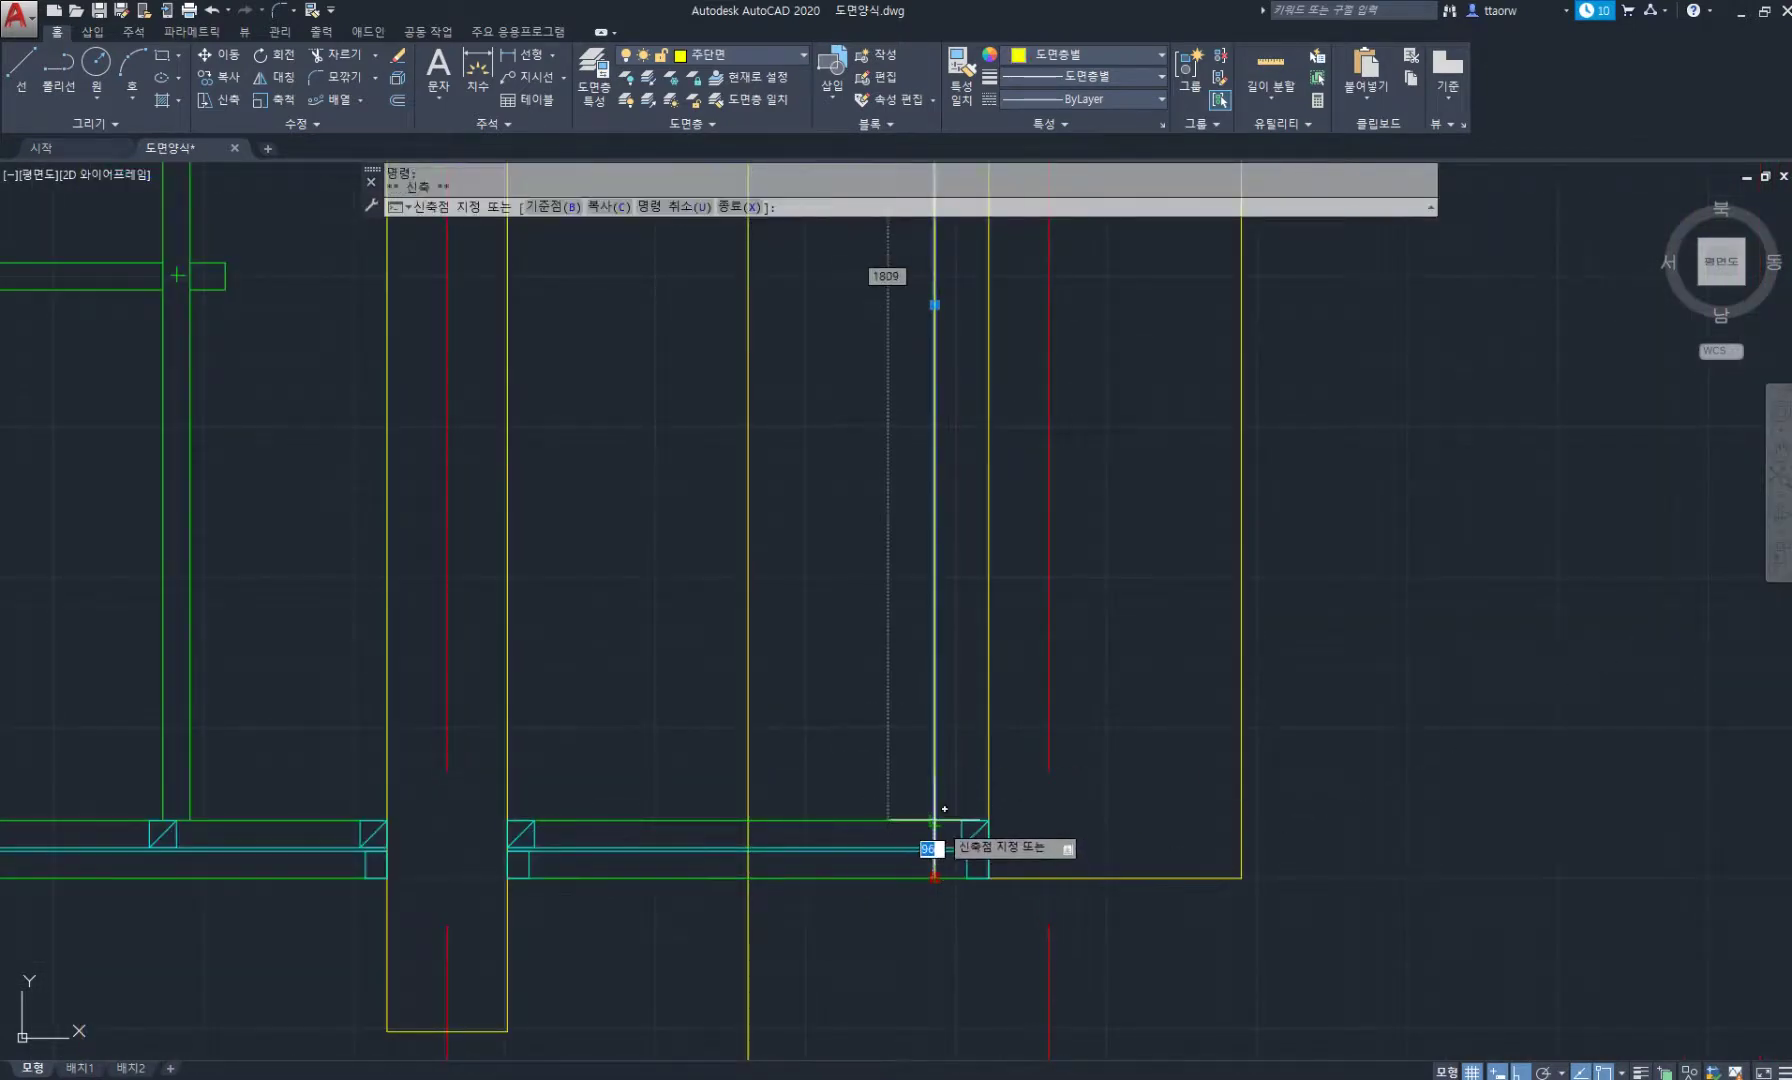
{"action": "key", "text": "Escape"}
{"action": "key", "text": "Escape"}
{"action": "scroll", "coordinate": [752, 488], "scroll_direction": "down", "scroll_amount": 5}
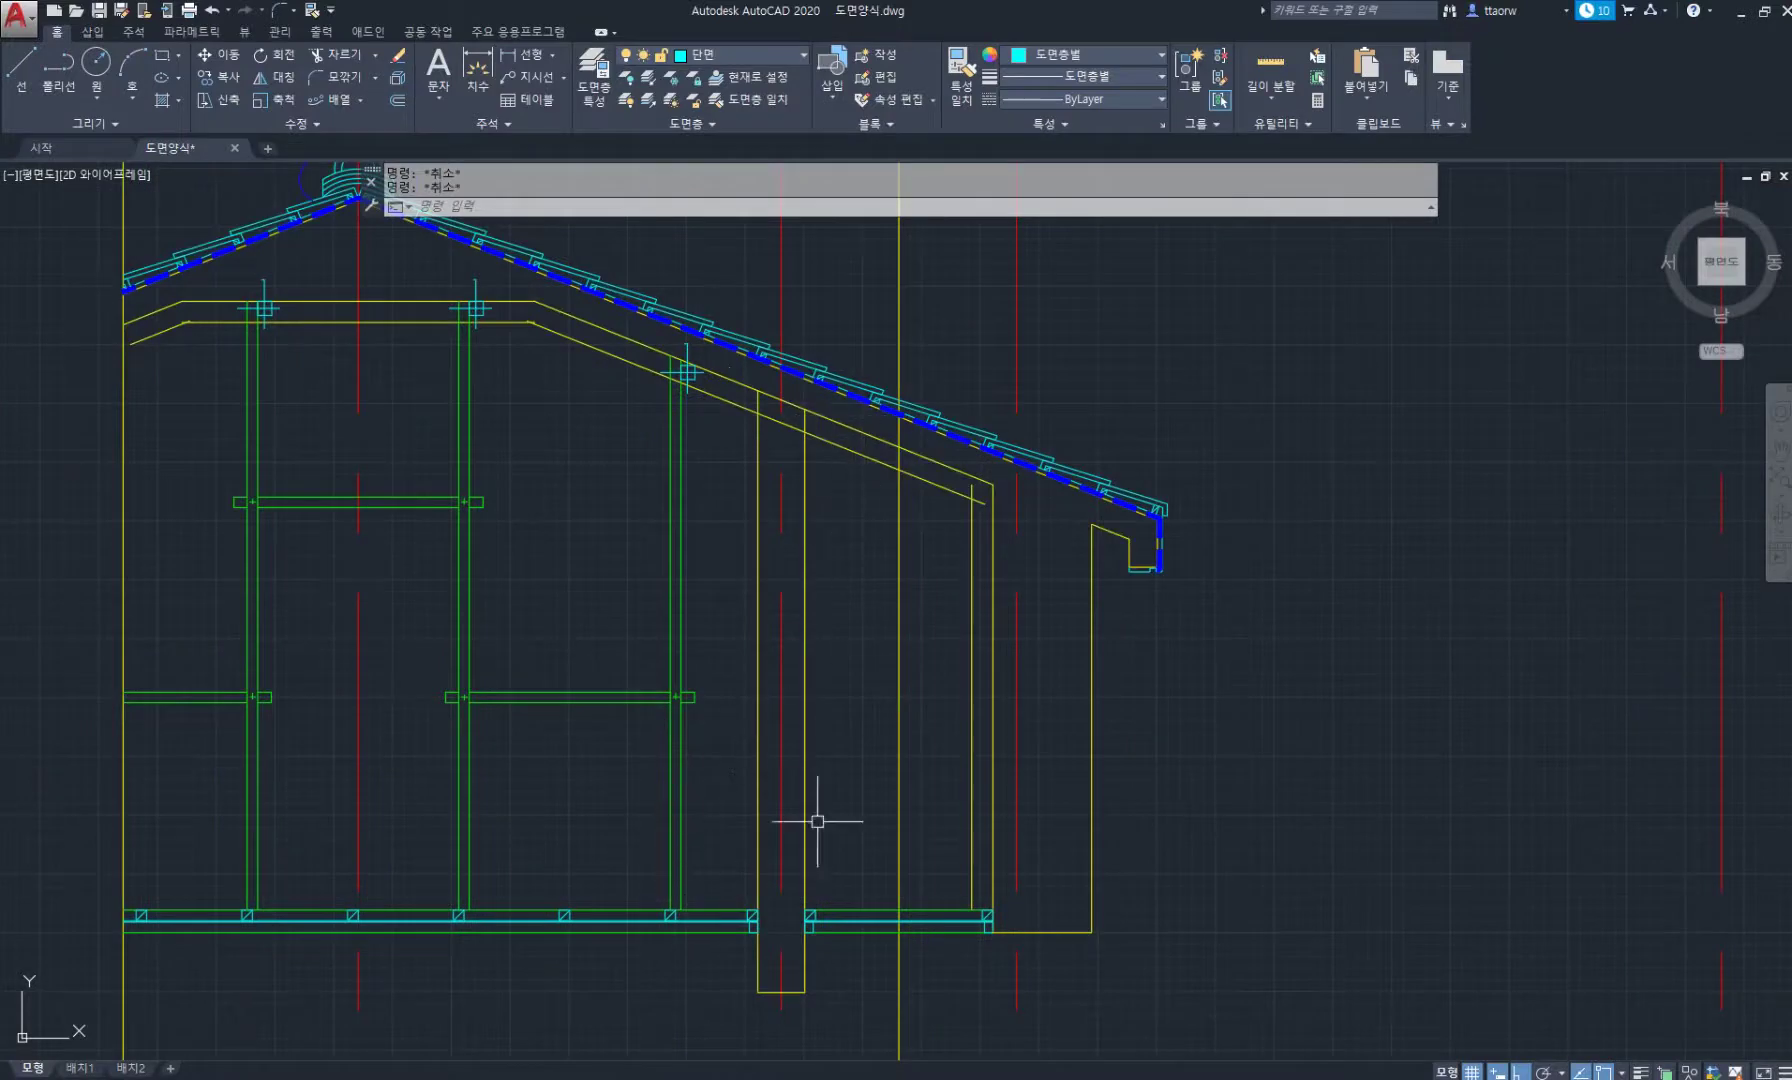
Trim away the part of the sloped offset line that crosses the inside of the column.
{"action": "type", "text": "TR"}
{"action": "key", "text": "Return"}
{"action": "scroll", "coordinate": [790, 420], "scroll_direction": "up", "scroll_amount": 3}
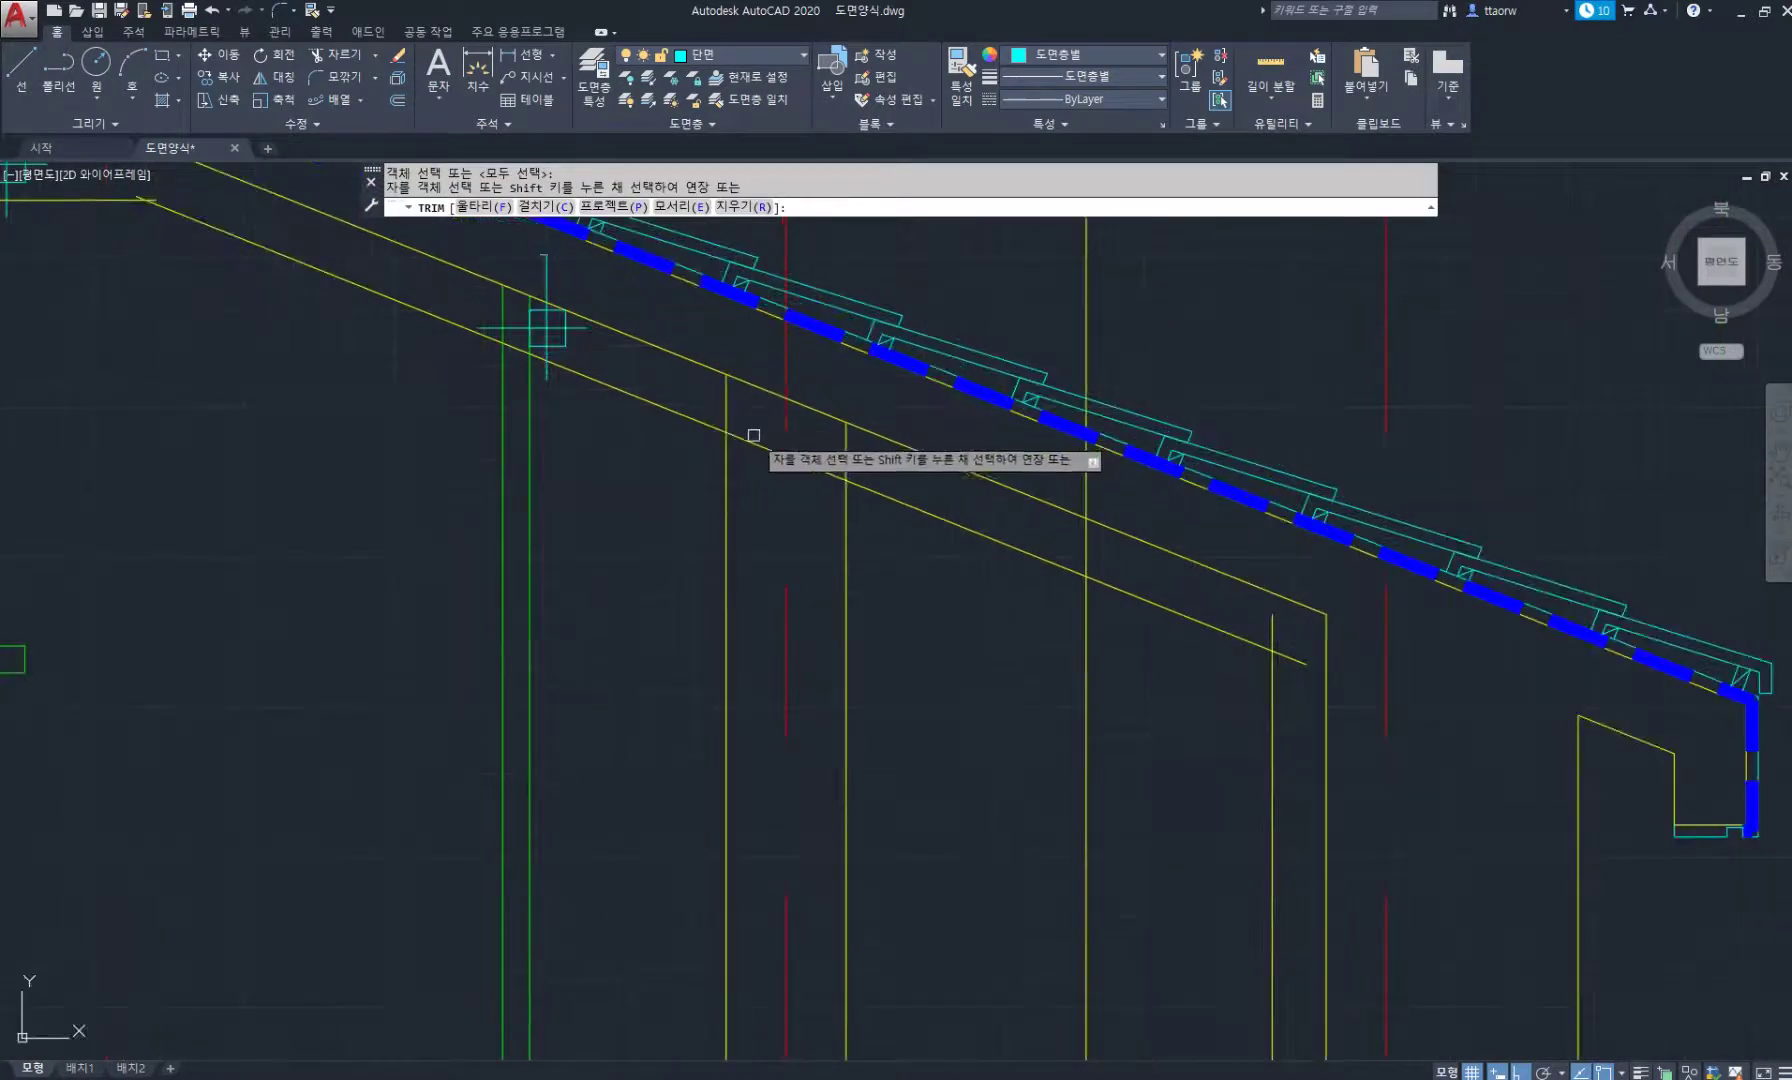
{"action": "key", "text": "Return"}
Put the five offset lines along the slab underside and eaves beam on the 해치 layer.
{"action": "scroll", "coordinate": [840, 465], "scroll_direction": "down", "scroll_amount": 5}
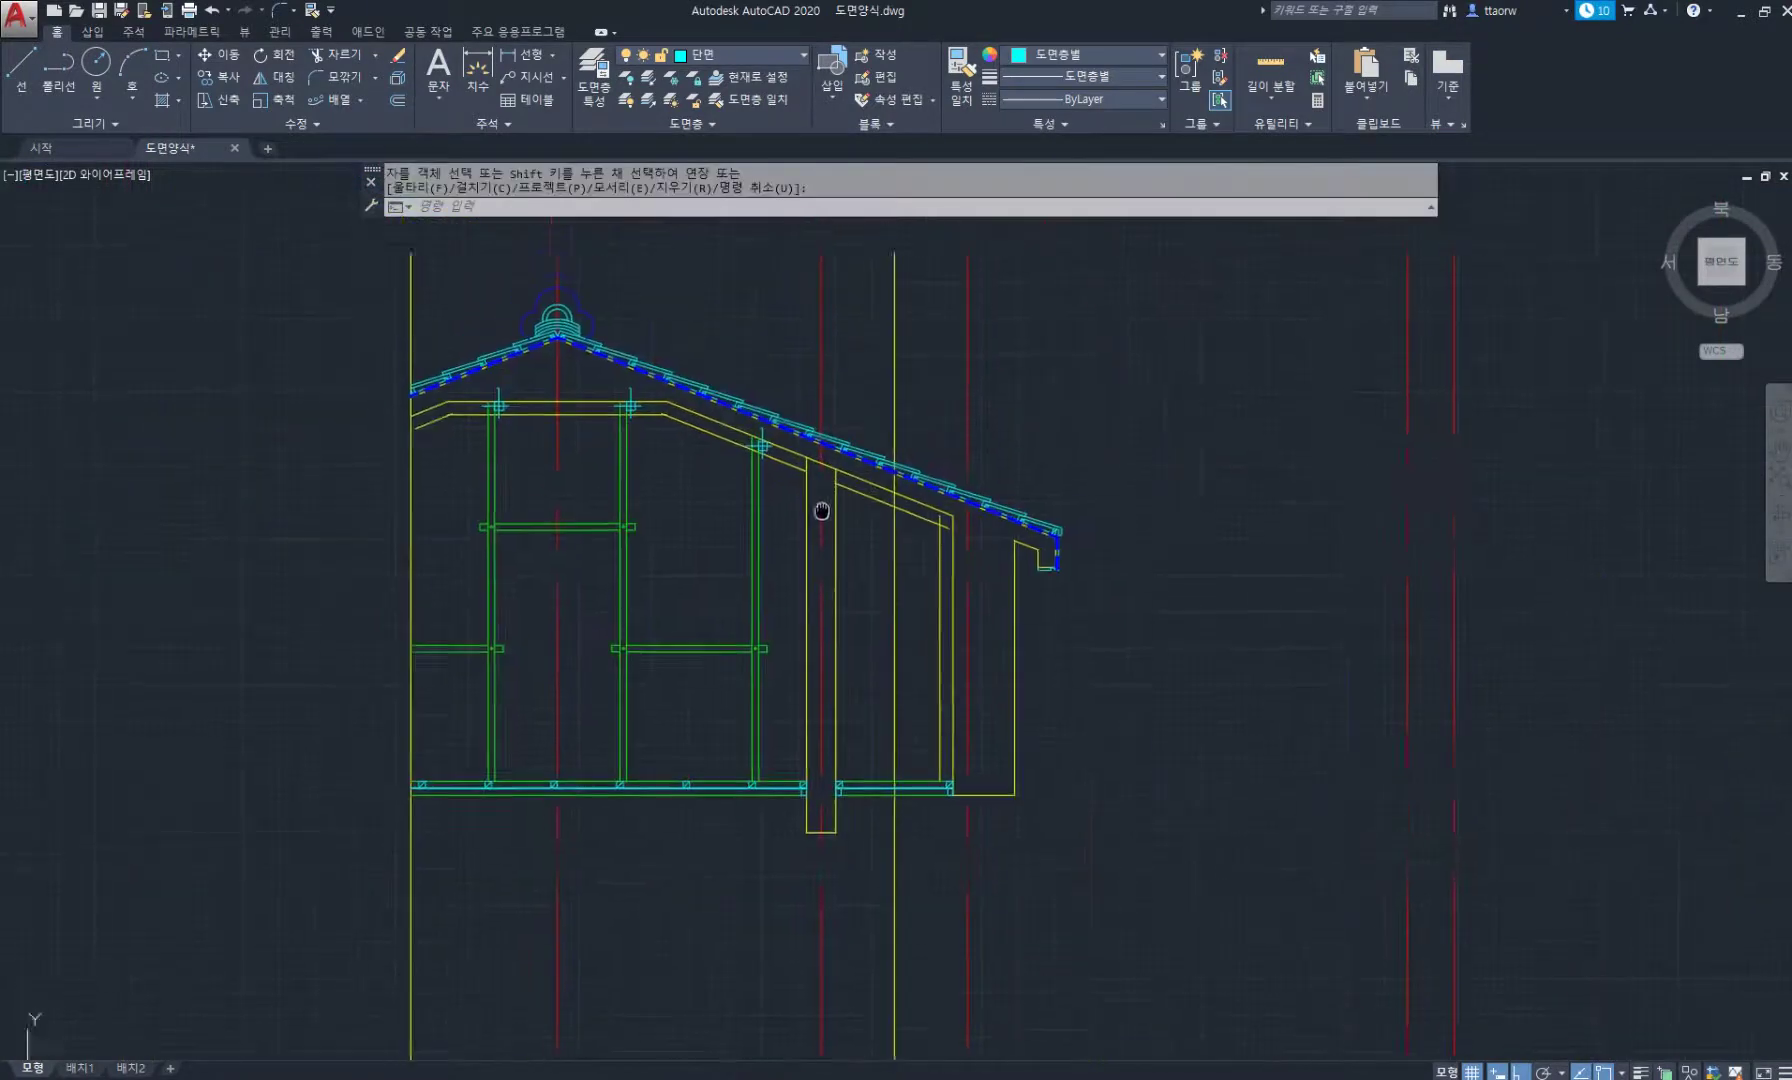
{"action": "scroll", "coordinate": [790, 520], "scroll_direction": "up", "scroll_amount": 4}
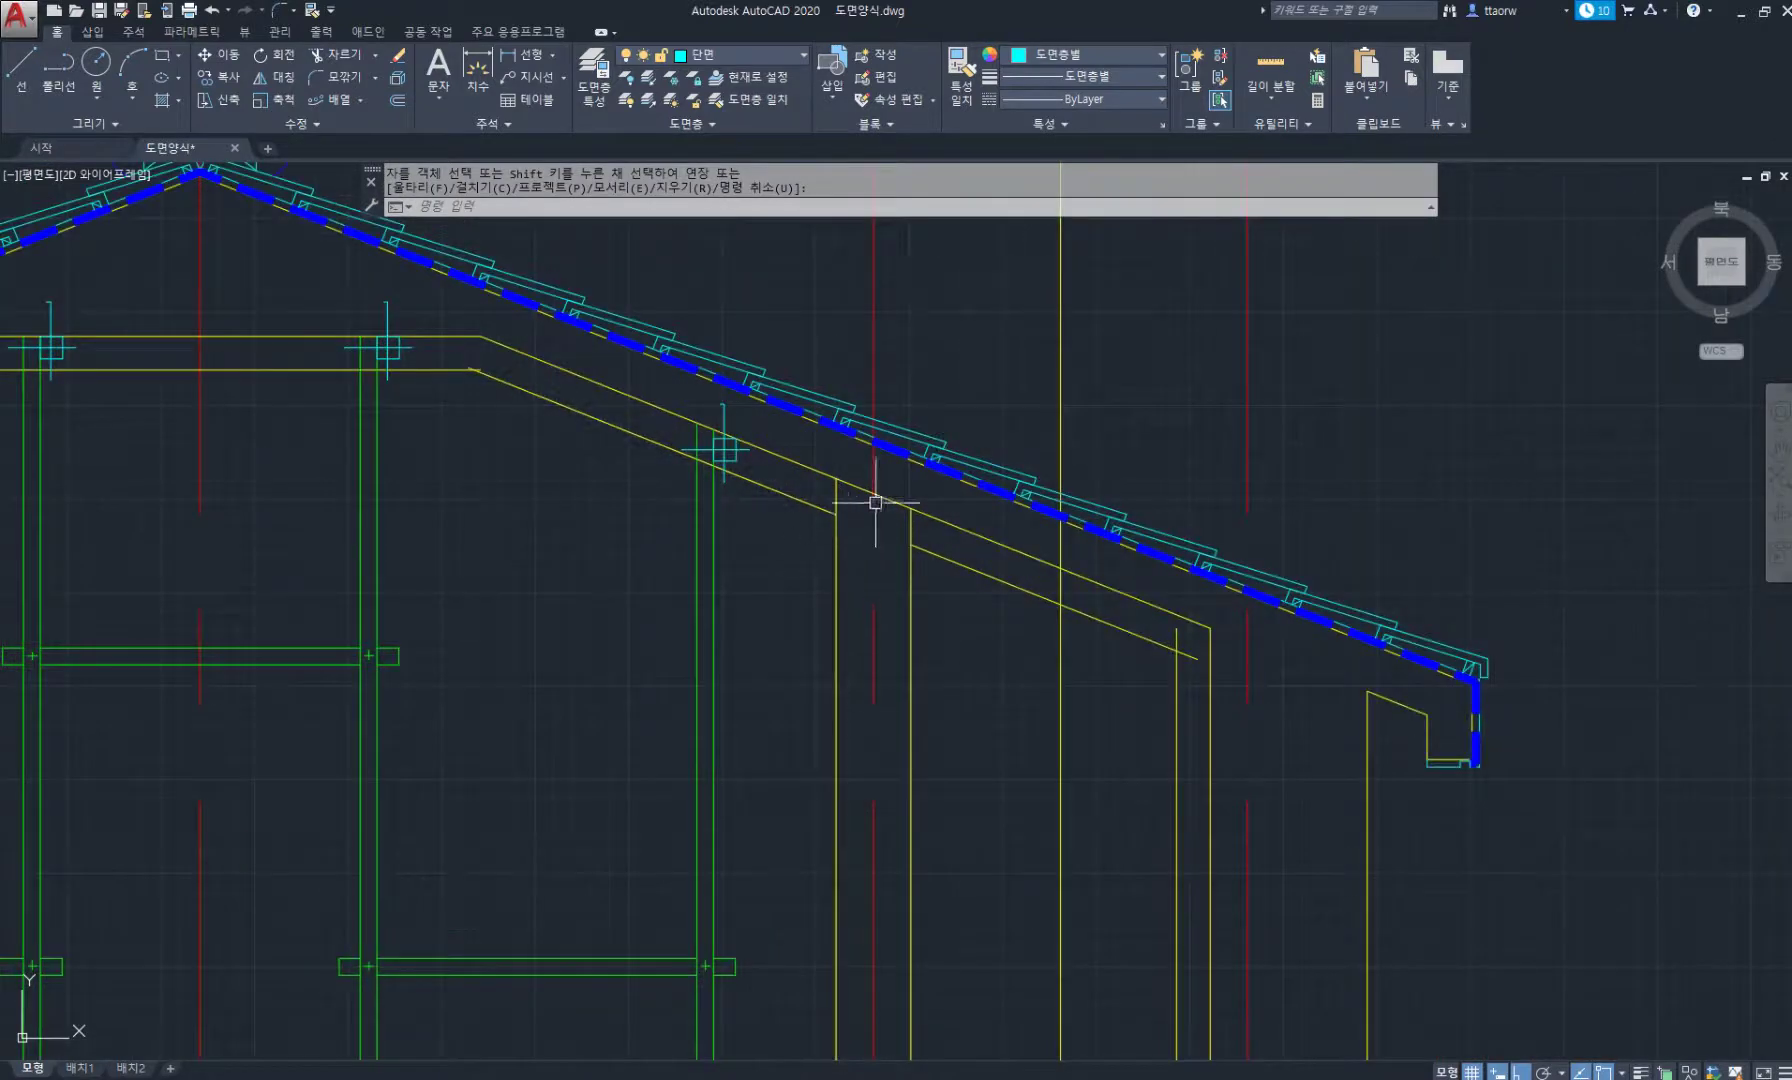
{"action": "scroll", "coordinate": [880, 505], "scroll_direction": "down", "scroll_amount": 2}
{"action": "mouse_move", "coordinate": [897, 495]}
{"action": "middle_mouse_down"}
{"action": "mouse_move", "coordinate": [898, 513]}
{"action": "mouse_move", "coordinate": [904, 477]}
{"action": "middle_mouse_up"}
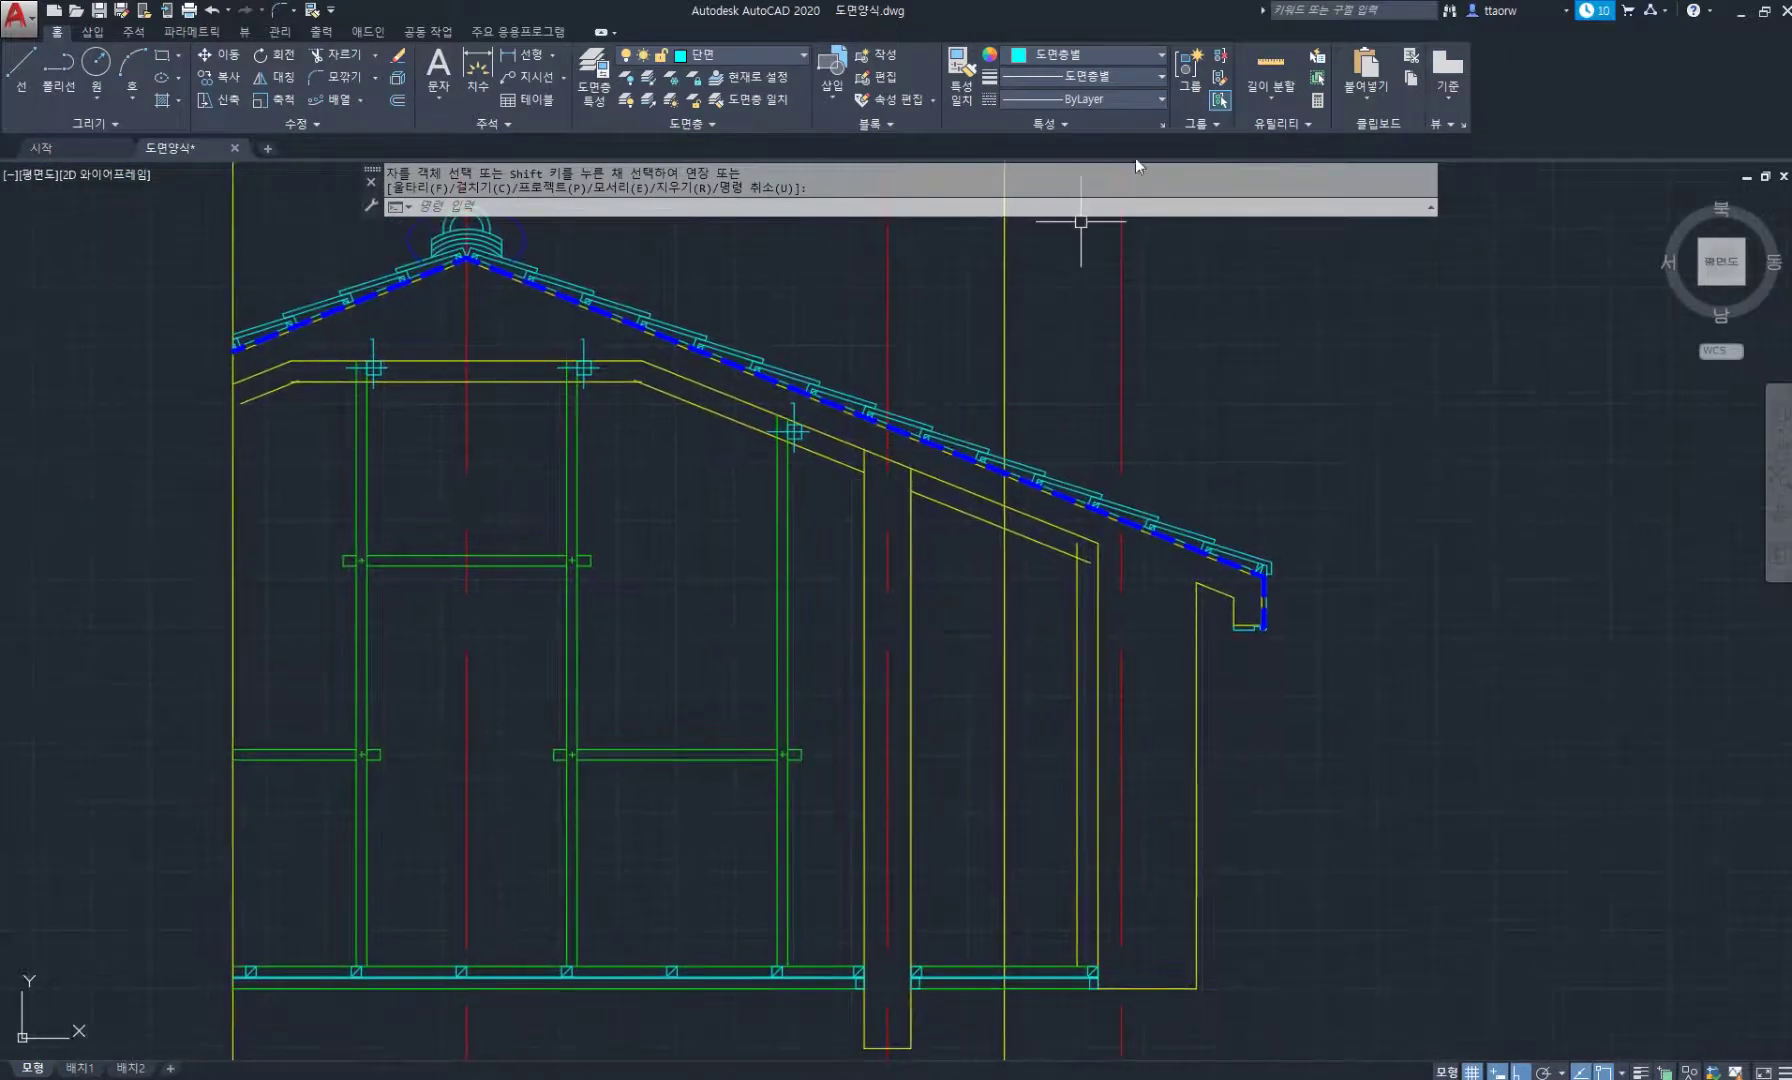
{"action": "left_click", "coordinate": [1163, 126]}
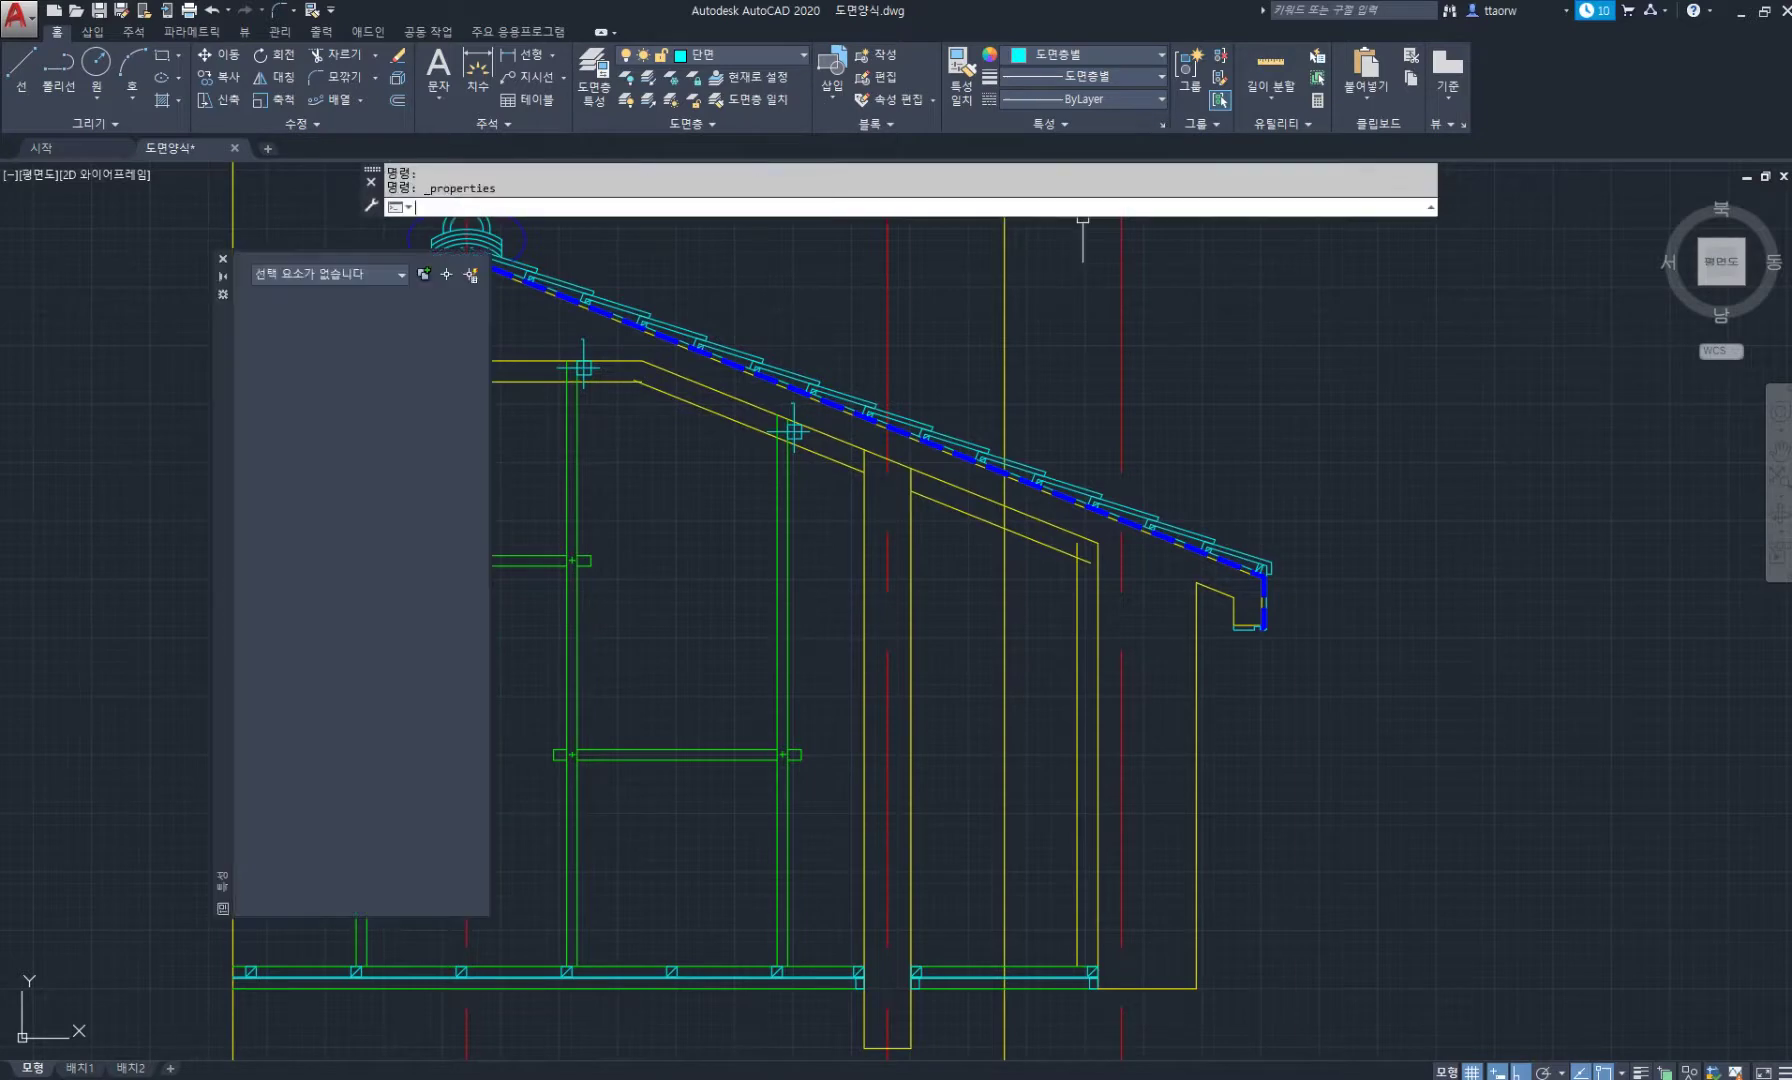
{"action": "middle_click_drag", "start_coordinate": [556, 415], "coordinate": [892, 411]}
{"action": "left_click", "coordinate": [652, 398]}
{"action": "left_click", "coordinate": [617, 371]}
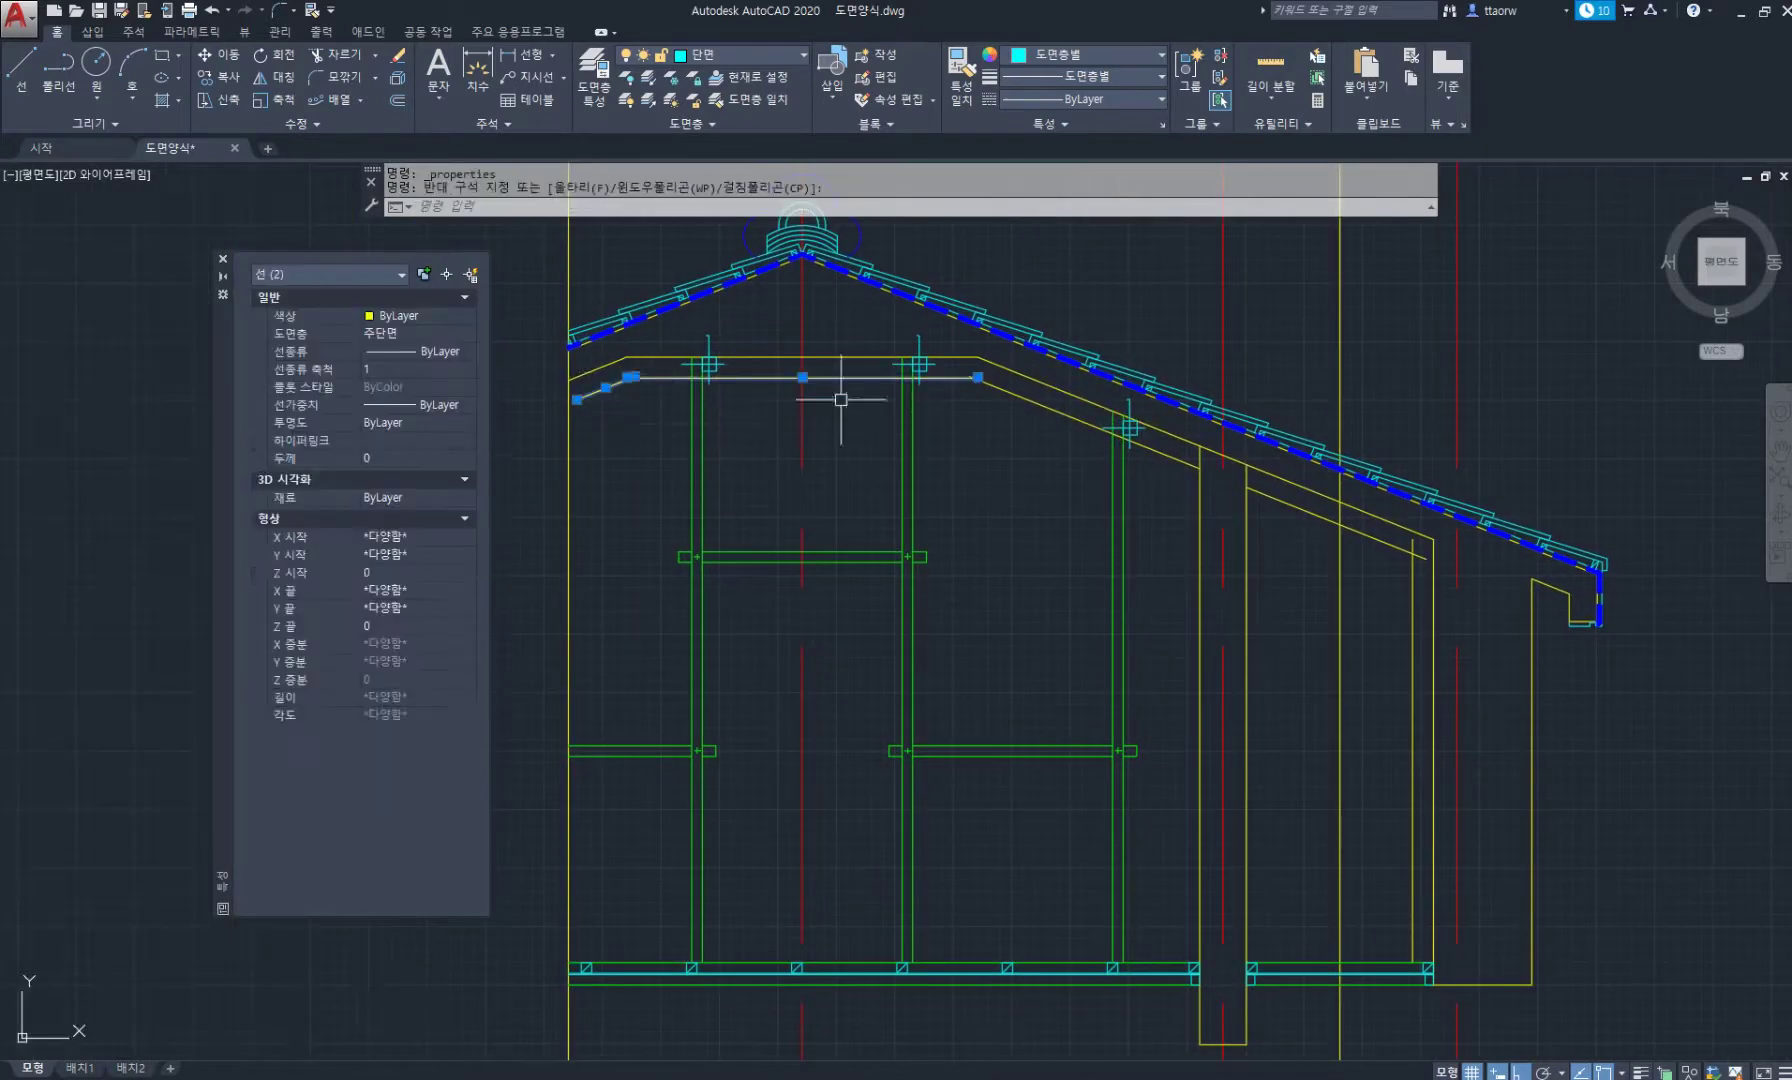
{"action": "left_click", "coordinate": [1074, 417]}
{"action": "left_click", "coordinate": [1350, 525]}
{"action": "left_click", "coordinate": [1413, 625]}
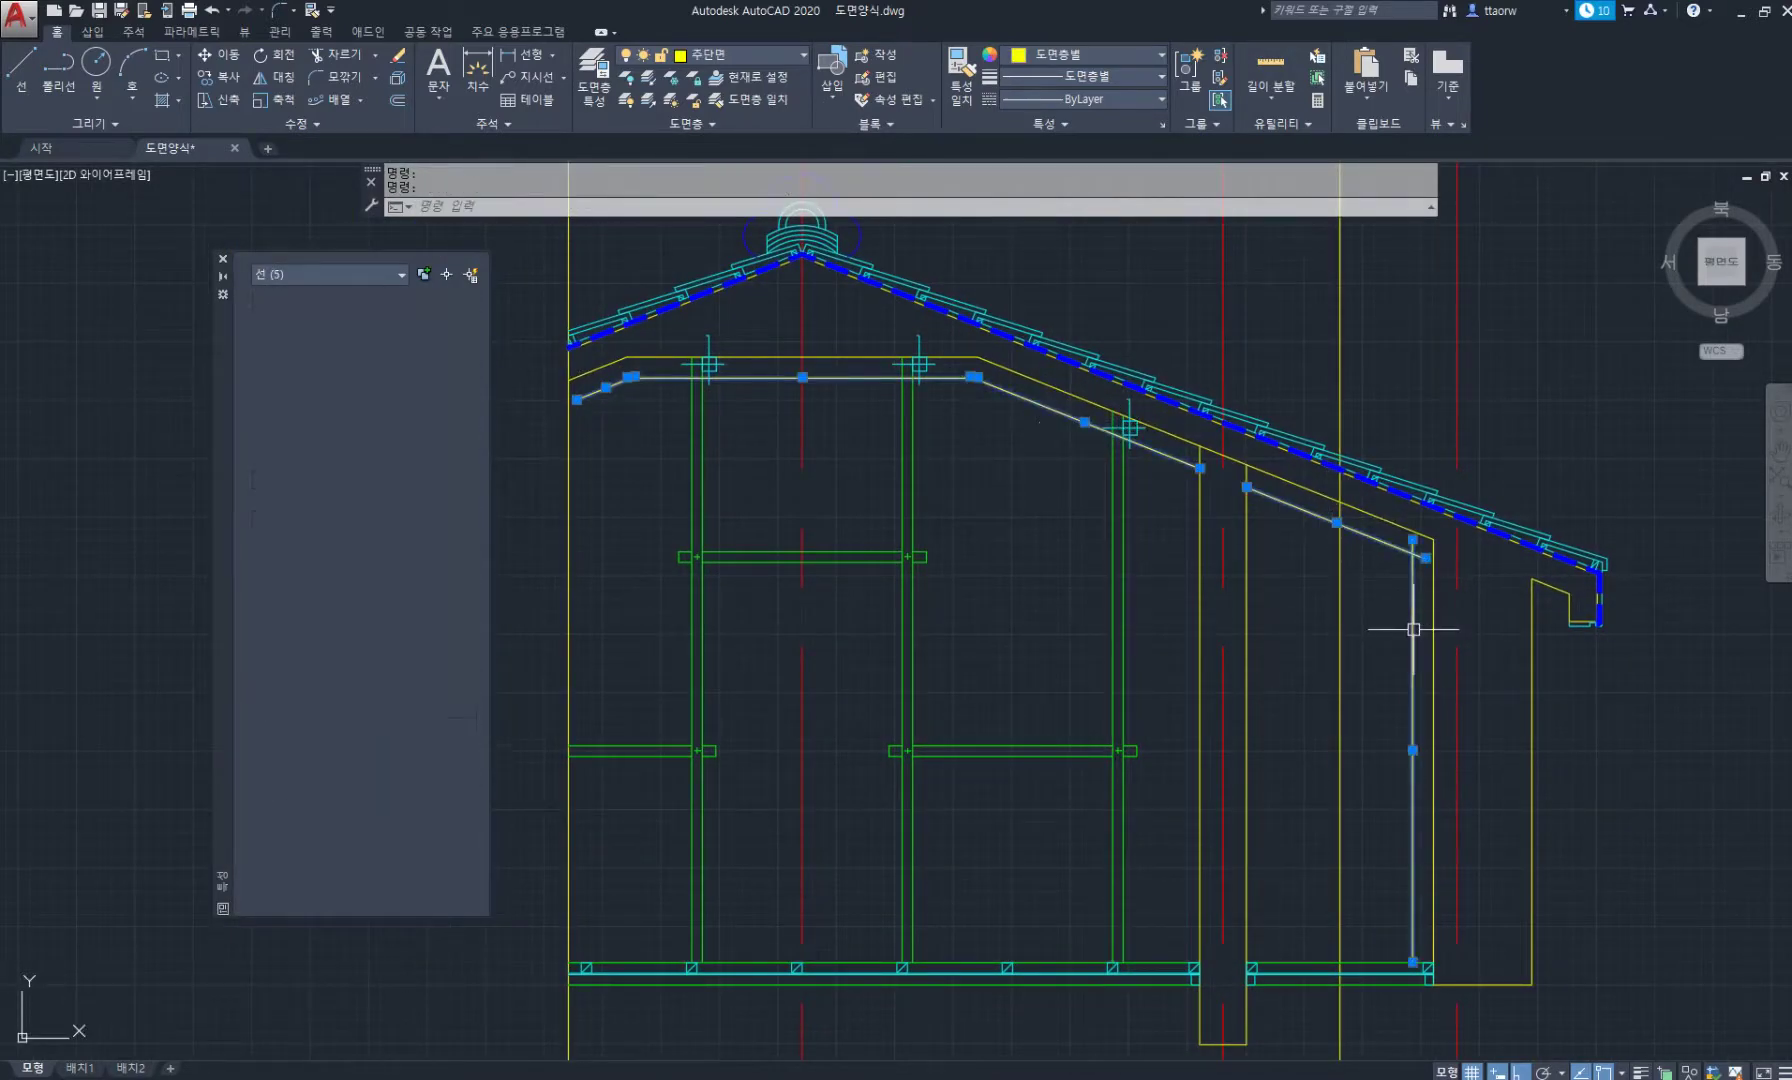
{"action": "left_click", "coordinate": [430, 334]}
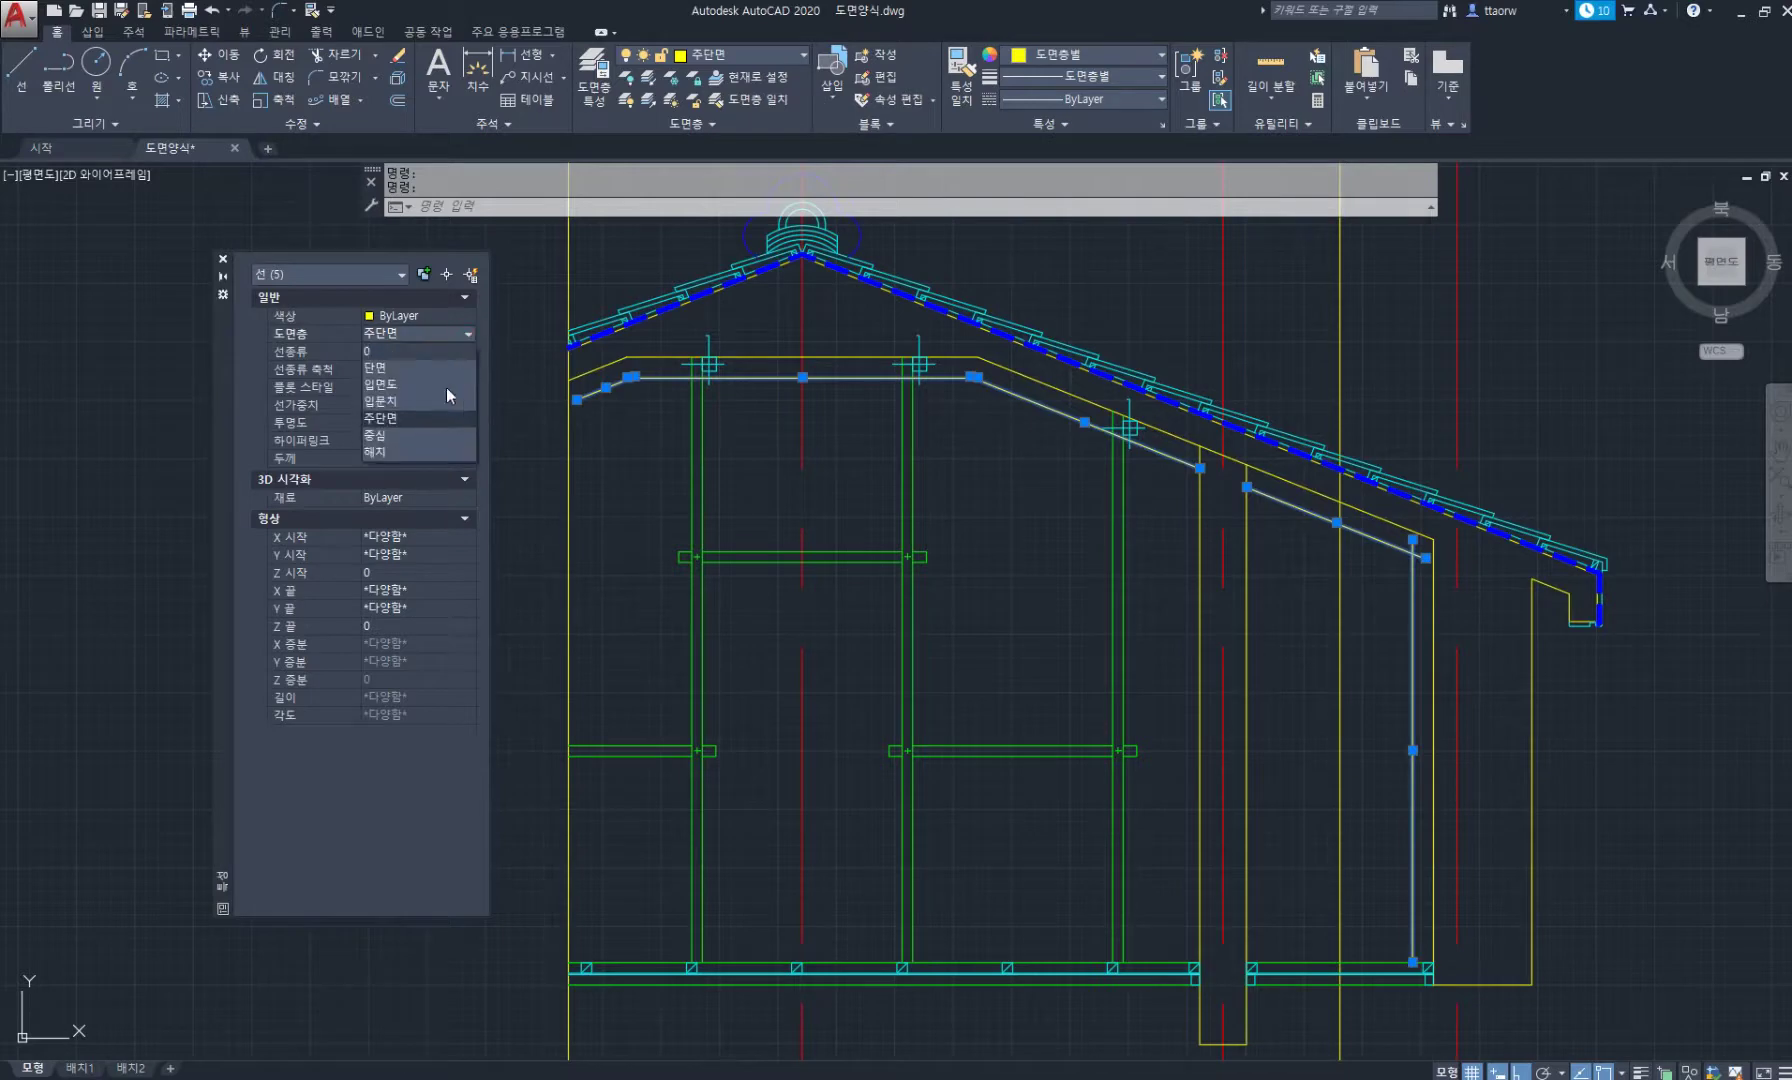
{"action": "left_click", "coordinate": [445, 353]}
Give the five offset lines the BATTING linetype with a linetype scale of 0.2.
{"action": "left_click", "coordinate": [445, 353]}
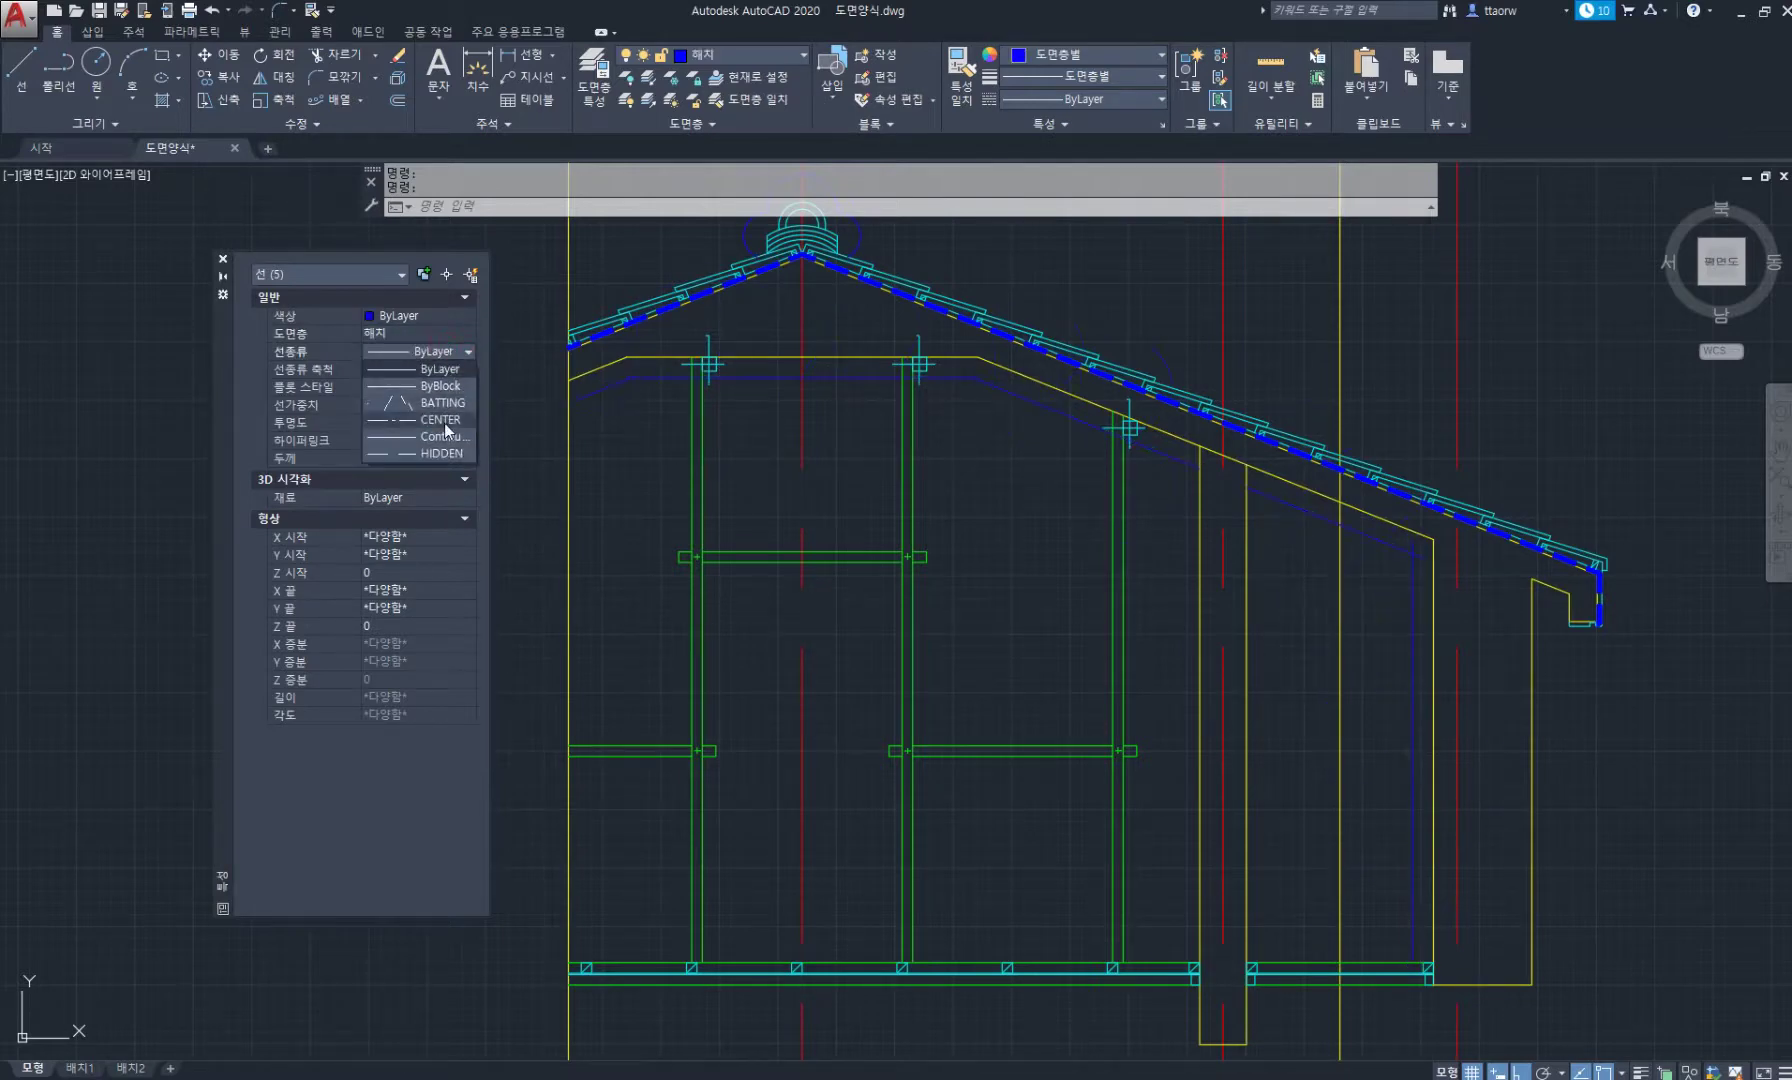
{"action": "left_click", "coordinate": [449, 405]}
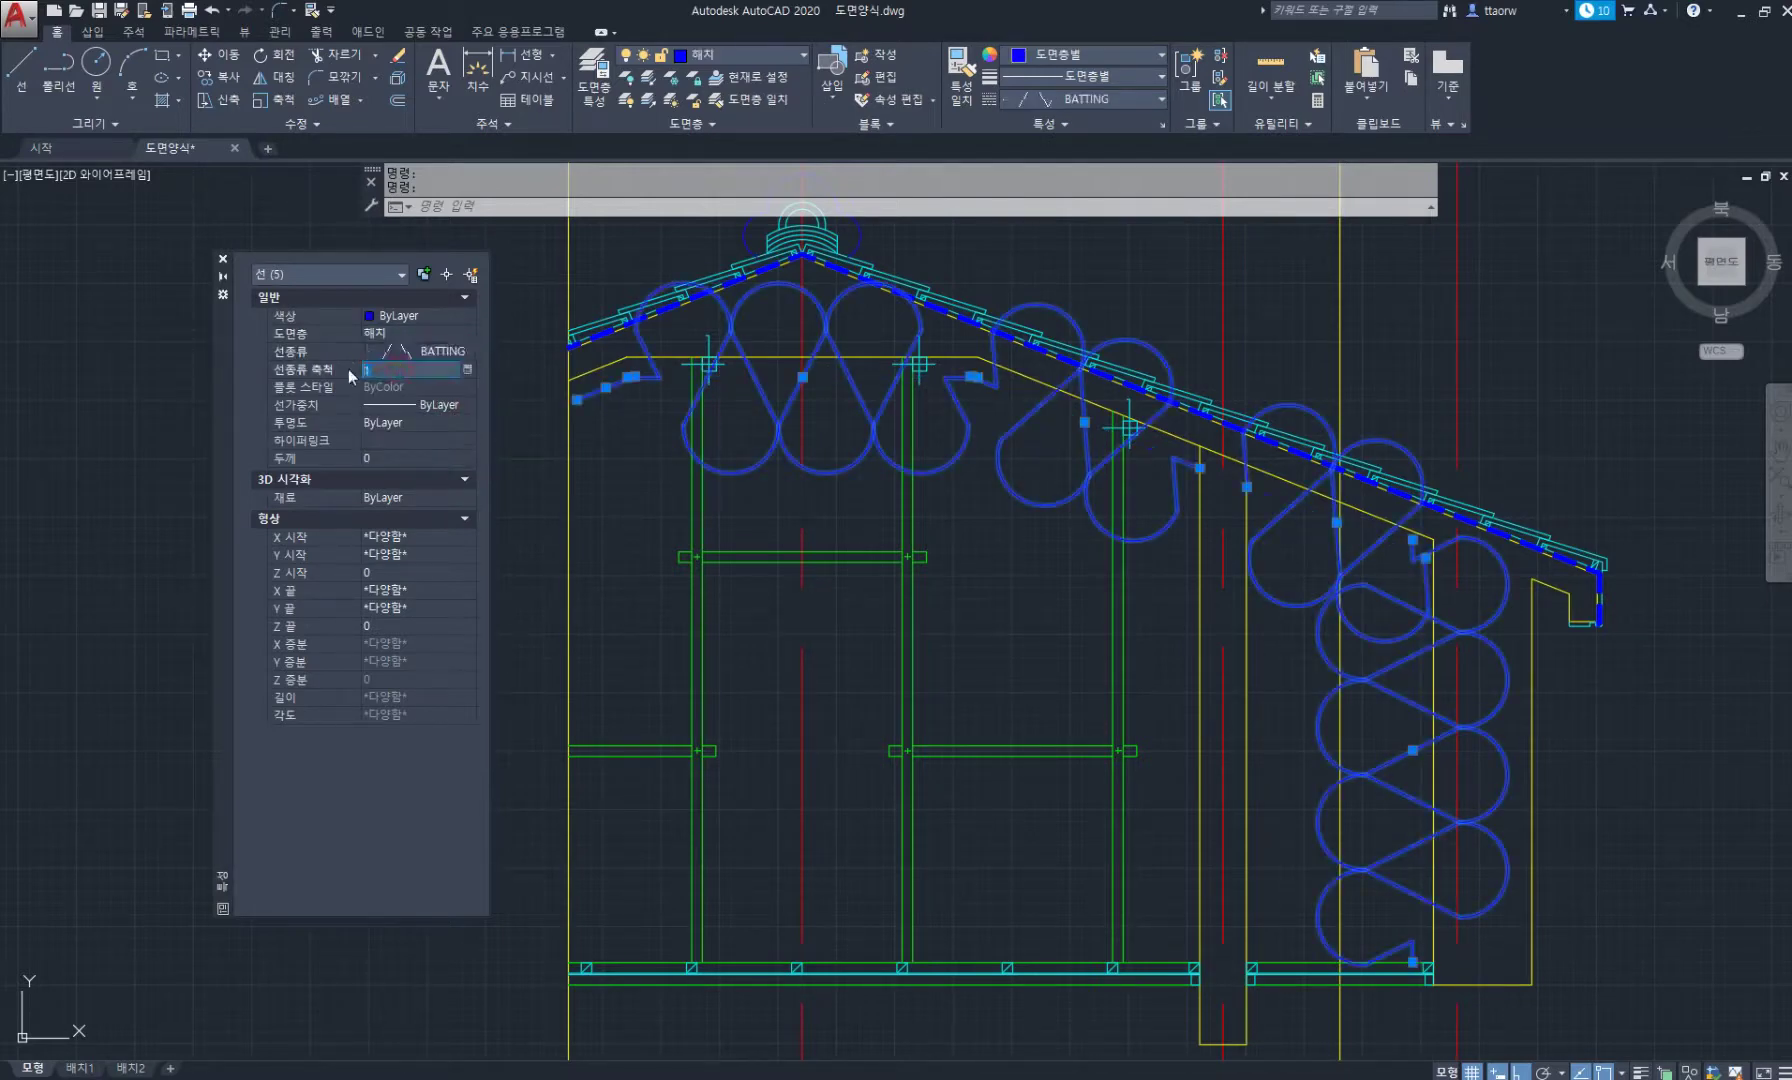
{"action": "type", "text": ".2"}
{"action": "key", "text": "Return"}
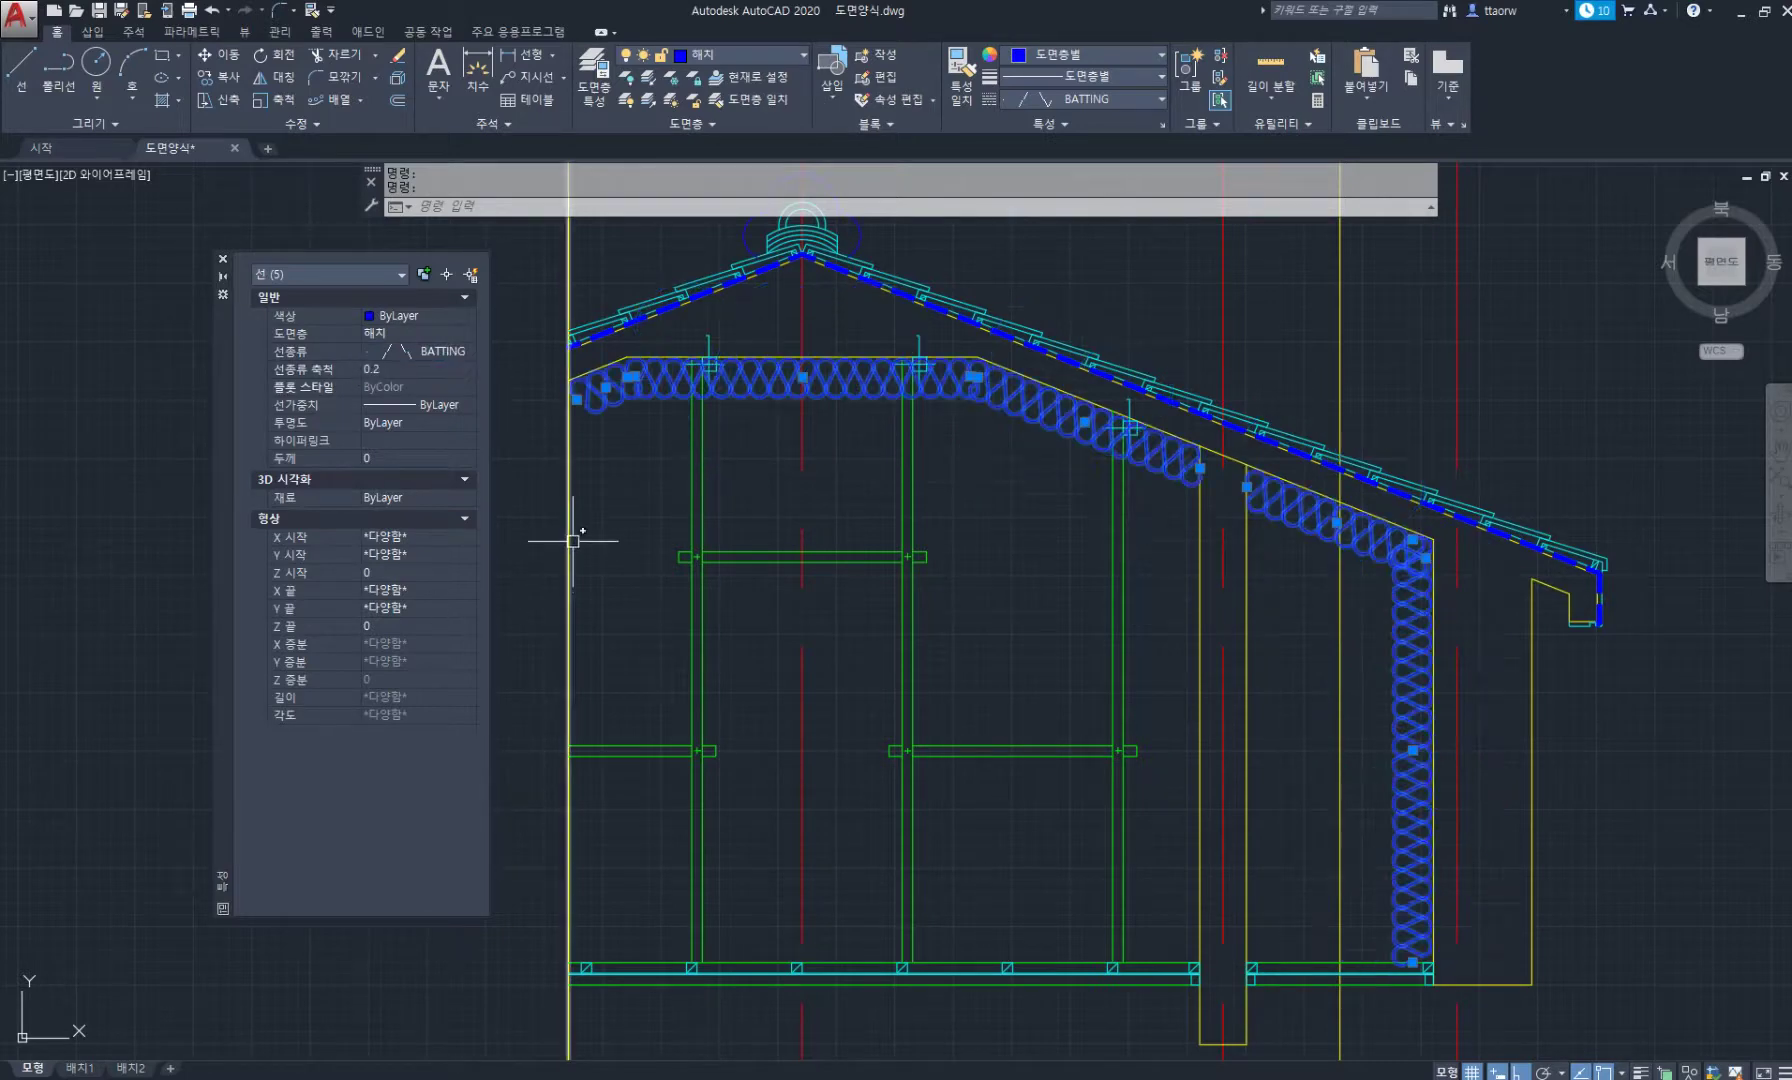
{"action": "left_click", "coordinate": [223, 259]}
{"action": "key", "text": "Escape"}
{"action": "key", "text": "Escape"}
Copy the ceiling framing end at the eaves beam by its lower outer corner to the inner lower corner of the eaves fascia.
{"action": "scroll", "coordinate": [355, 371], "scroll_direction": "down", "scroll_amount": 4}
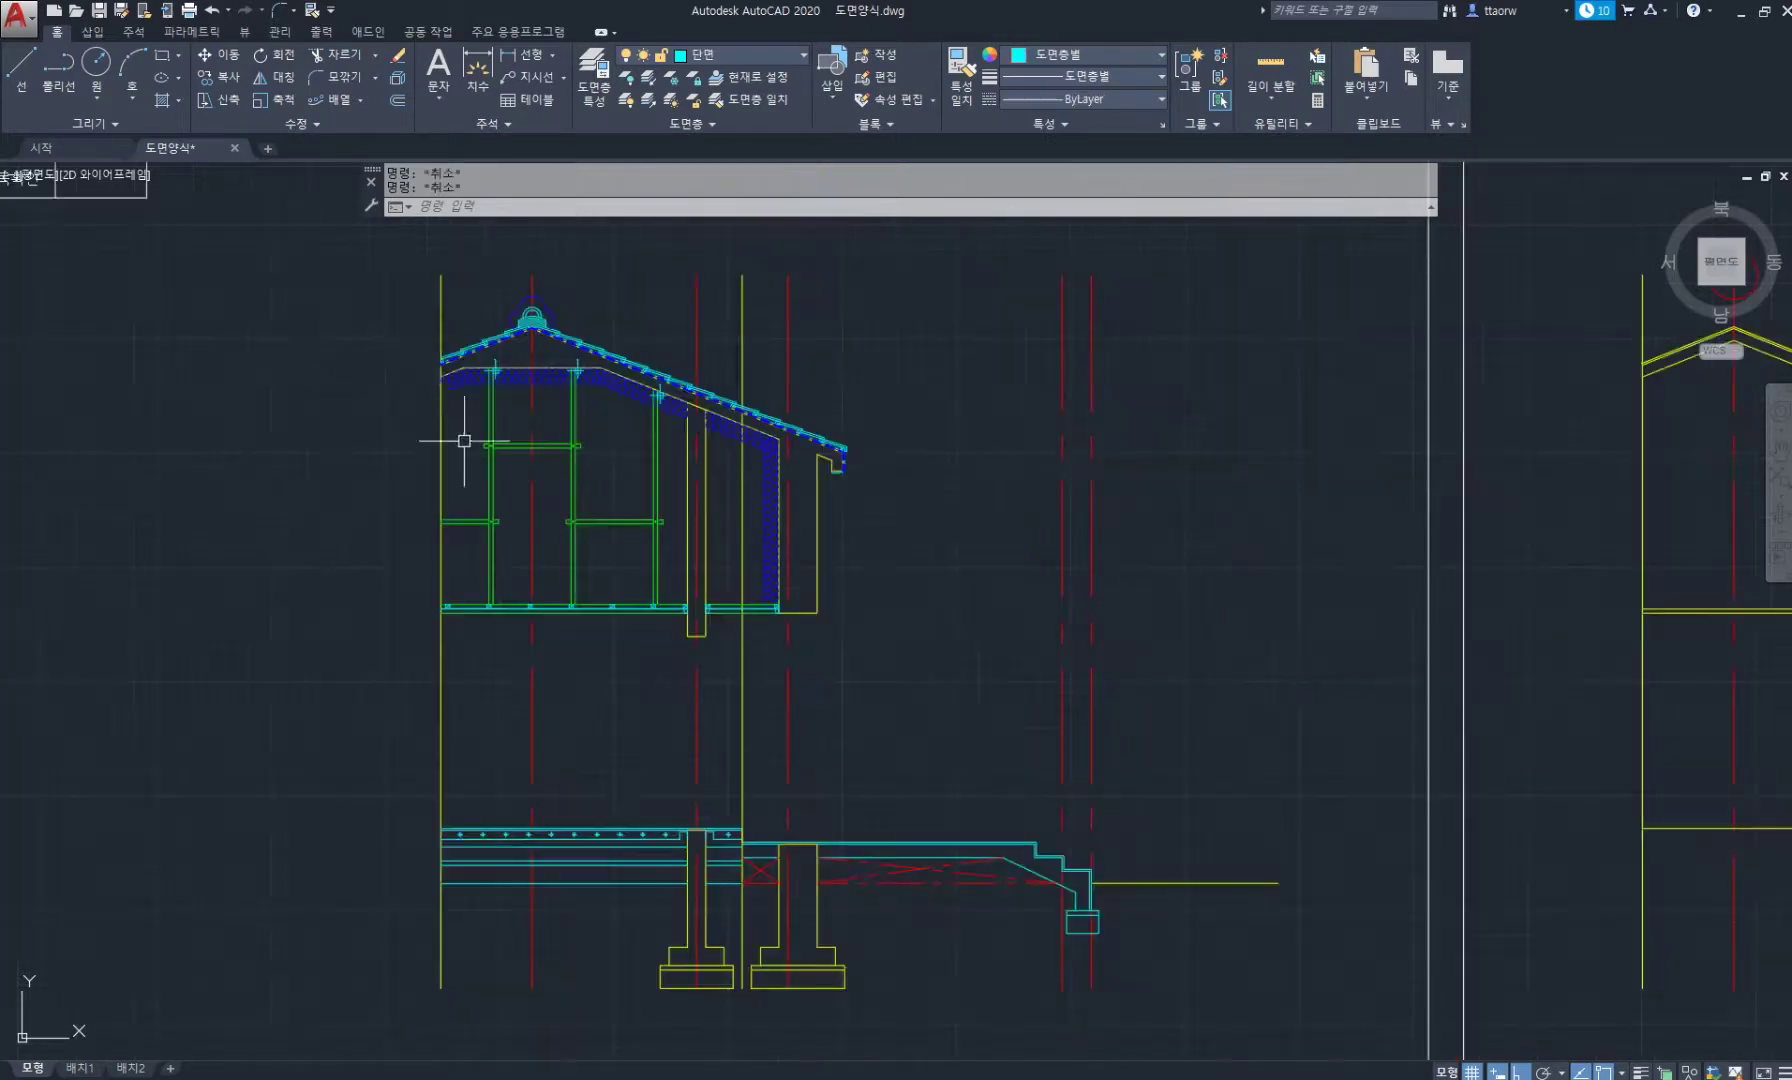
{"action": "middle_click_drag", "start_coordinate": [810, 618], "coordinate": [688, 598]}
{"action": "scroll", "coordinate": [688, 598], "scroll_direction": "up", "scroll_amount": 6}
{"action": "scroll", "coordinate": [563, 572], "scroll_direction": "up", "scroll_amount": 2}
{"action": "type", "text": "c"}
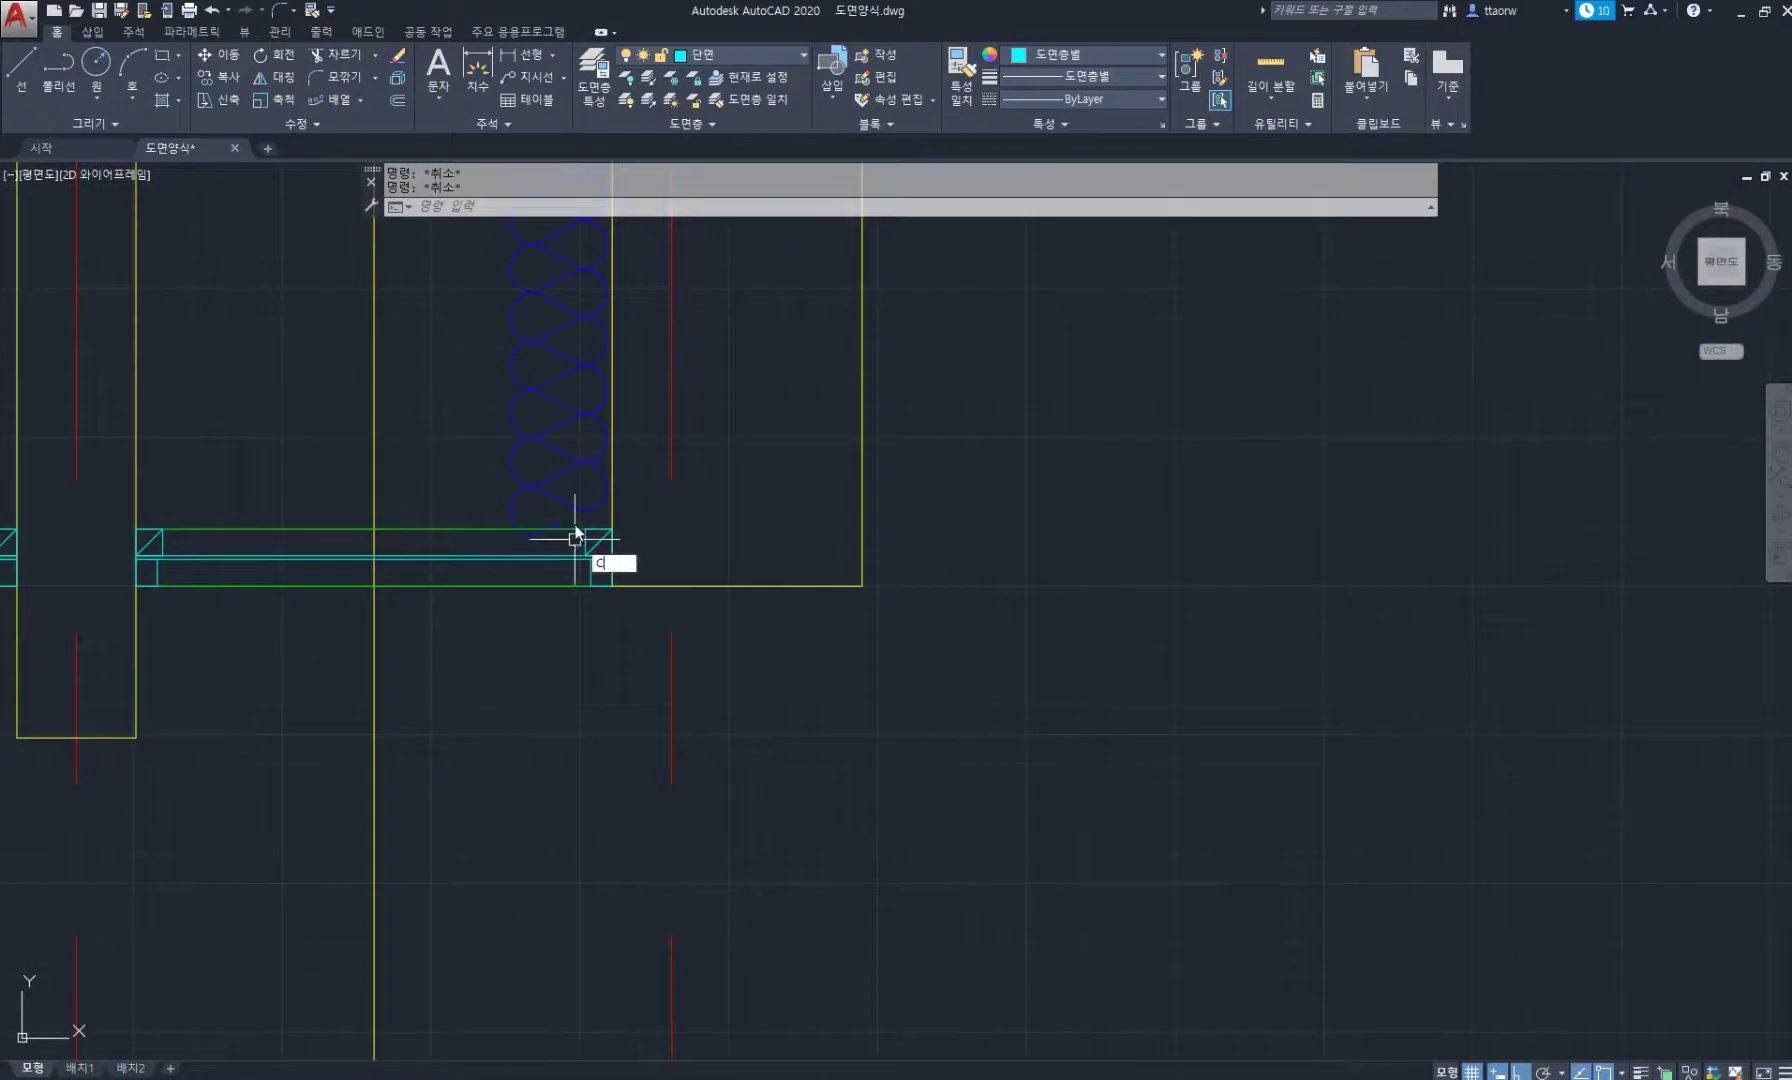
{"action": "type", "text": "o"}
{"action": "key", "text": "Return"}
{"action": "scroll", "coordinate": [603, 565], "scroll_direction": "up", "scroll_amount": 4}
{"action": "left_click", "coordinate": [600, 672]}
{"action": "left_click", "coordinate": [540, 460]}
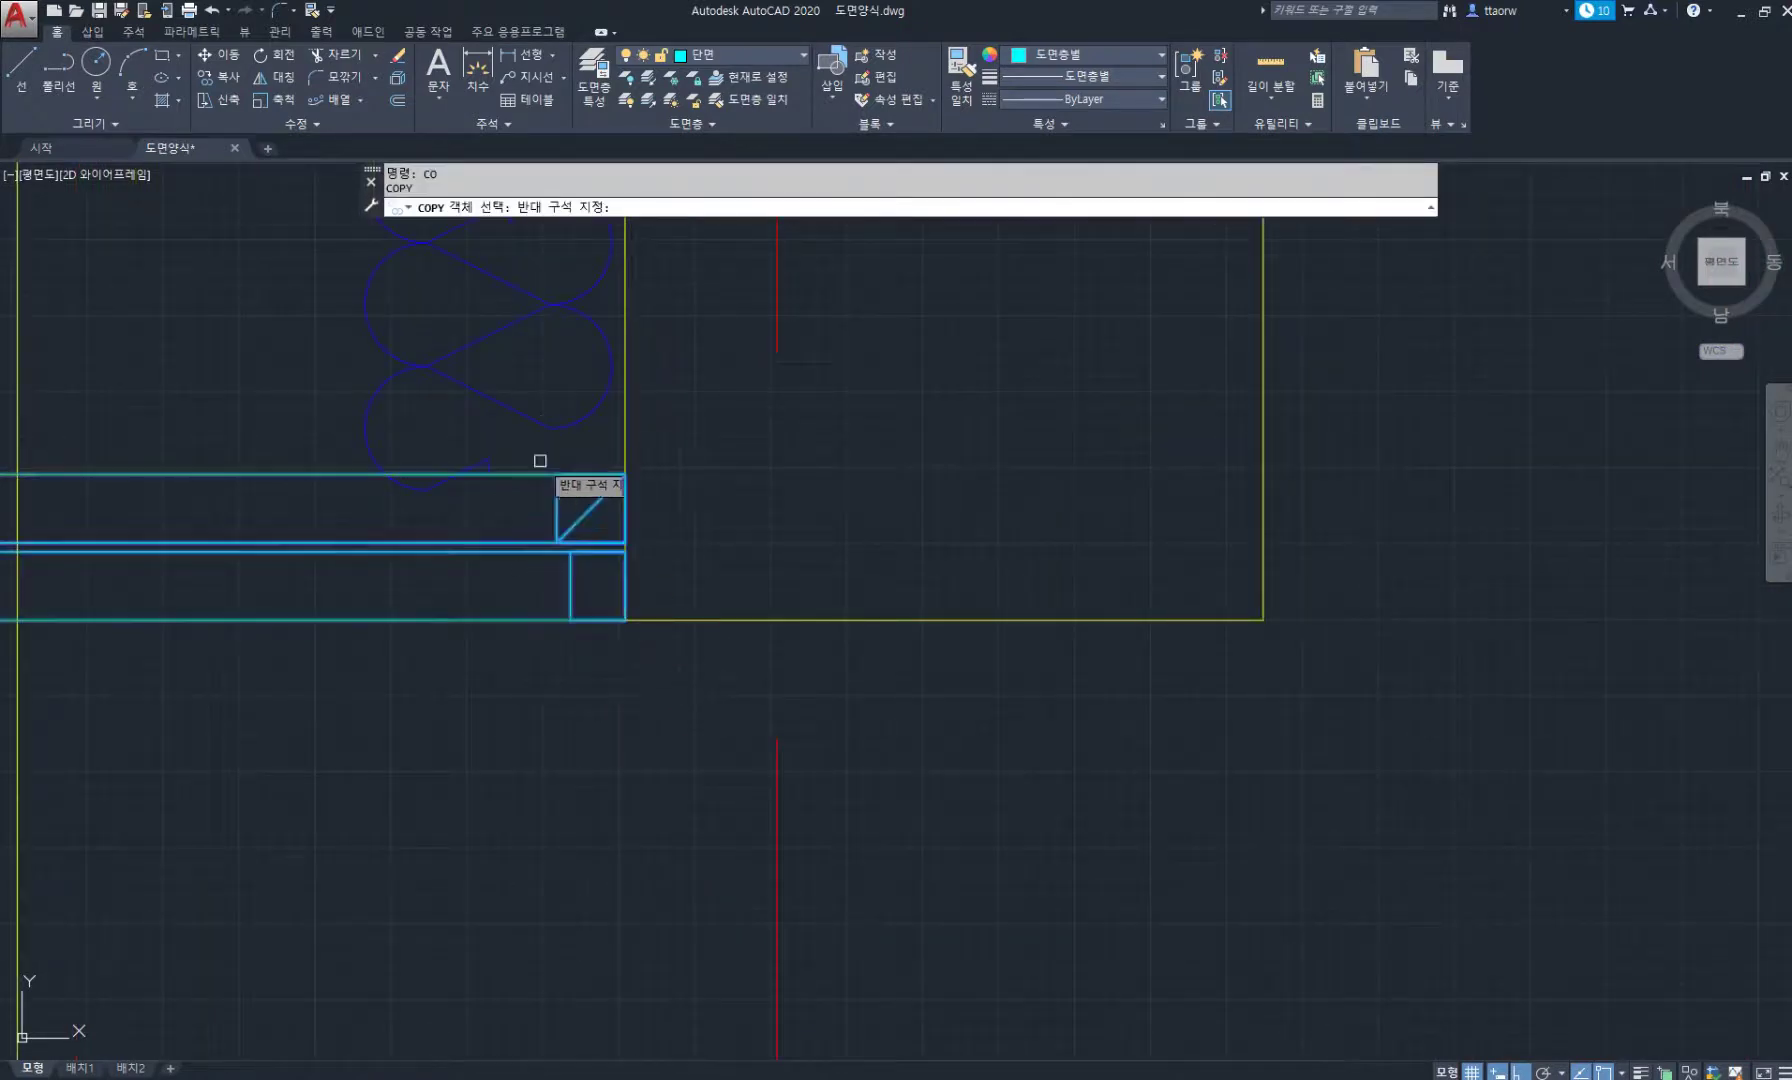
{"action": "left_click", "coordinate": [600, 668]}
{"action": "left_click", "coordinate": [544, 440]}
{"action": "key", "text": "Return"}
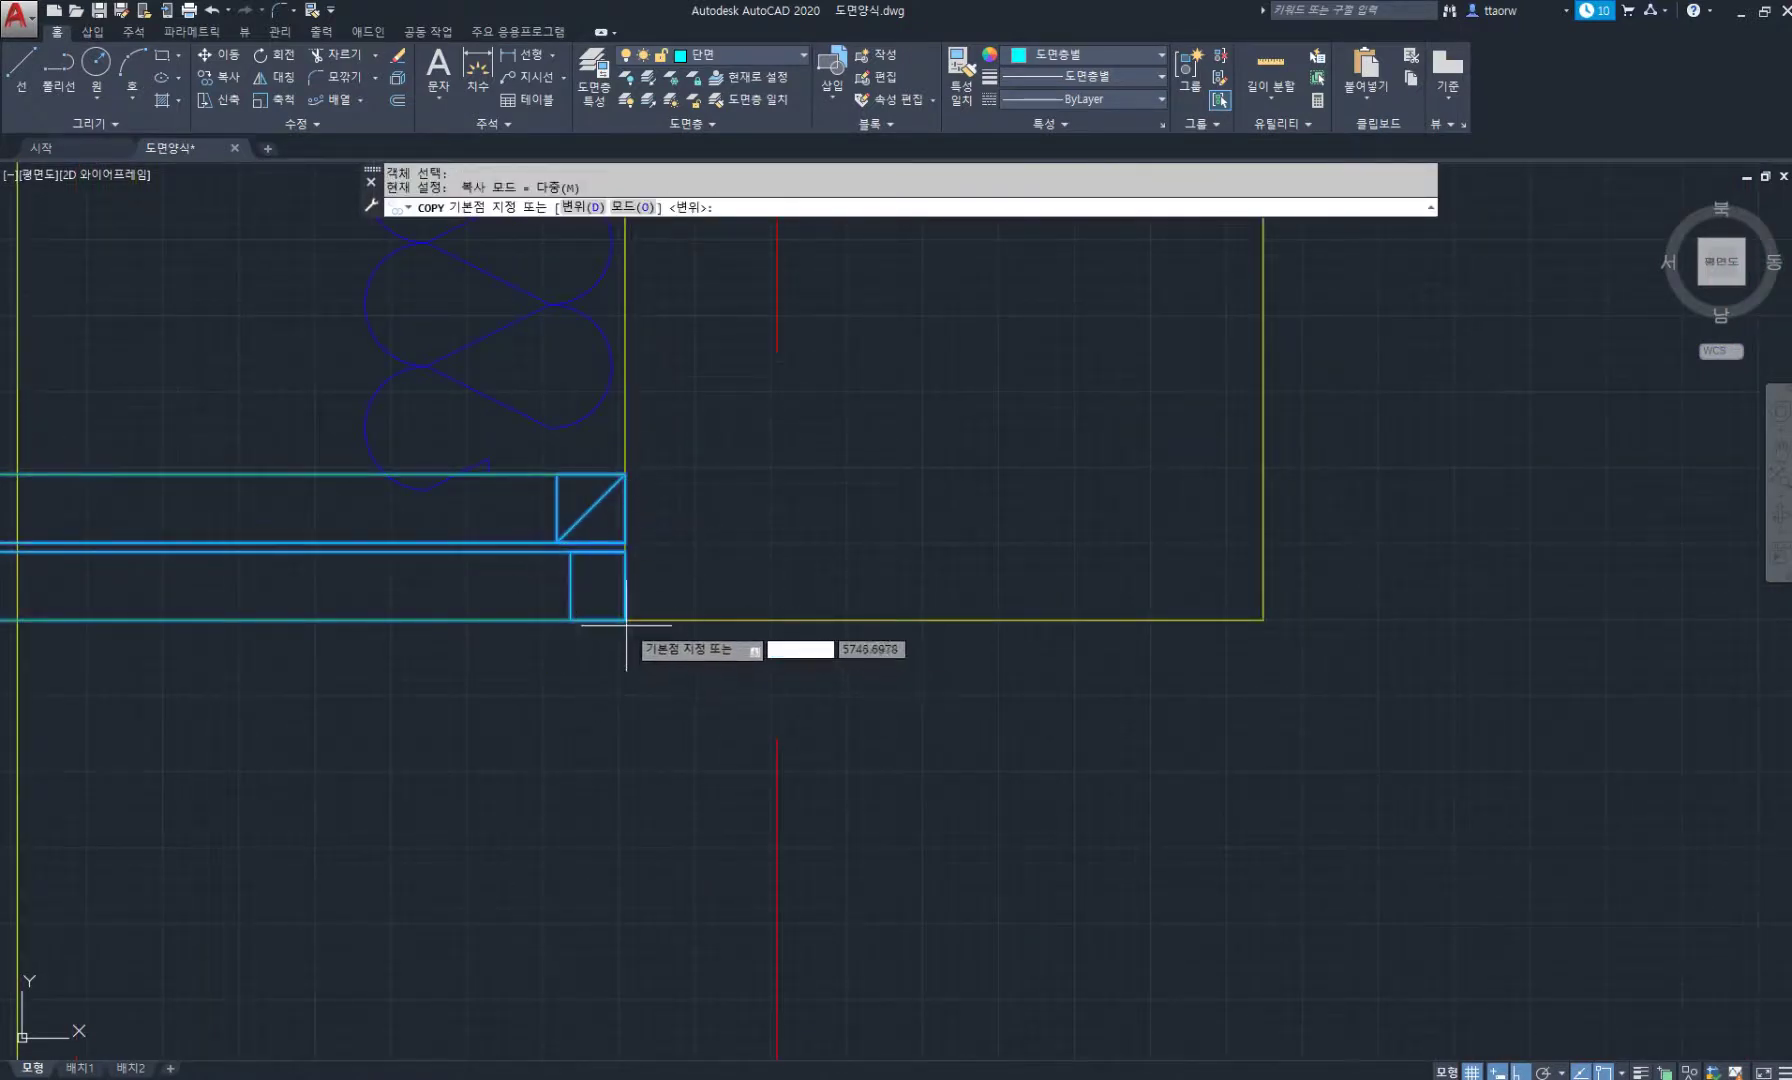
{"action": "left_click", "coordinate": [626, 620]}
{"action": "scroll", "coordinate": [926, 348], "scroll_direction": "down", "scroll_amount": 6}
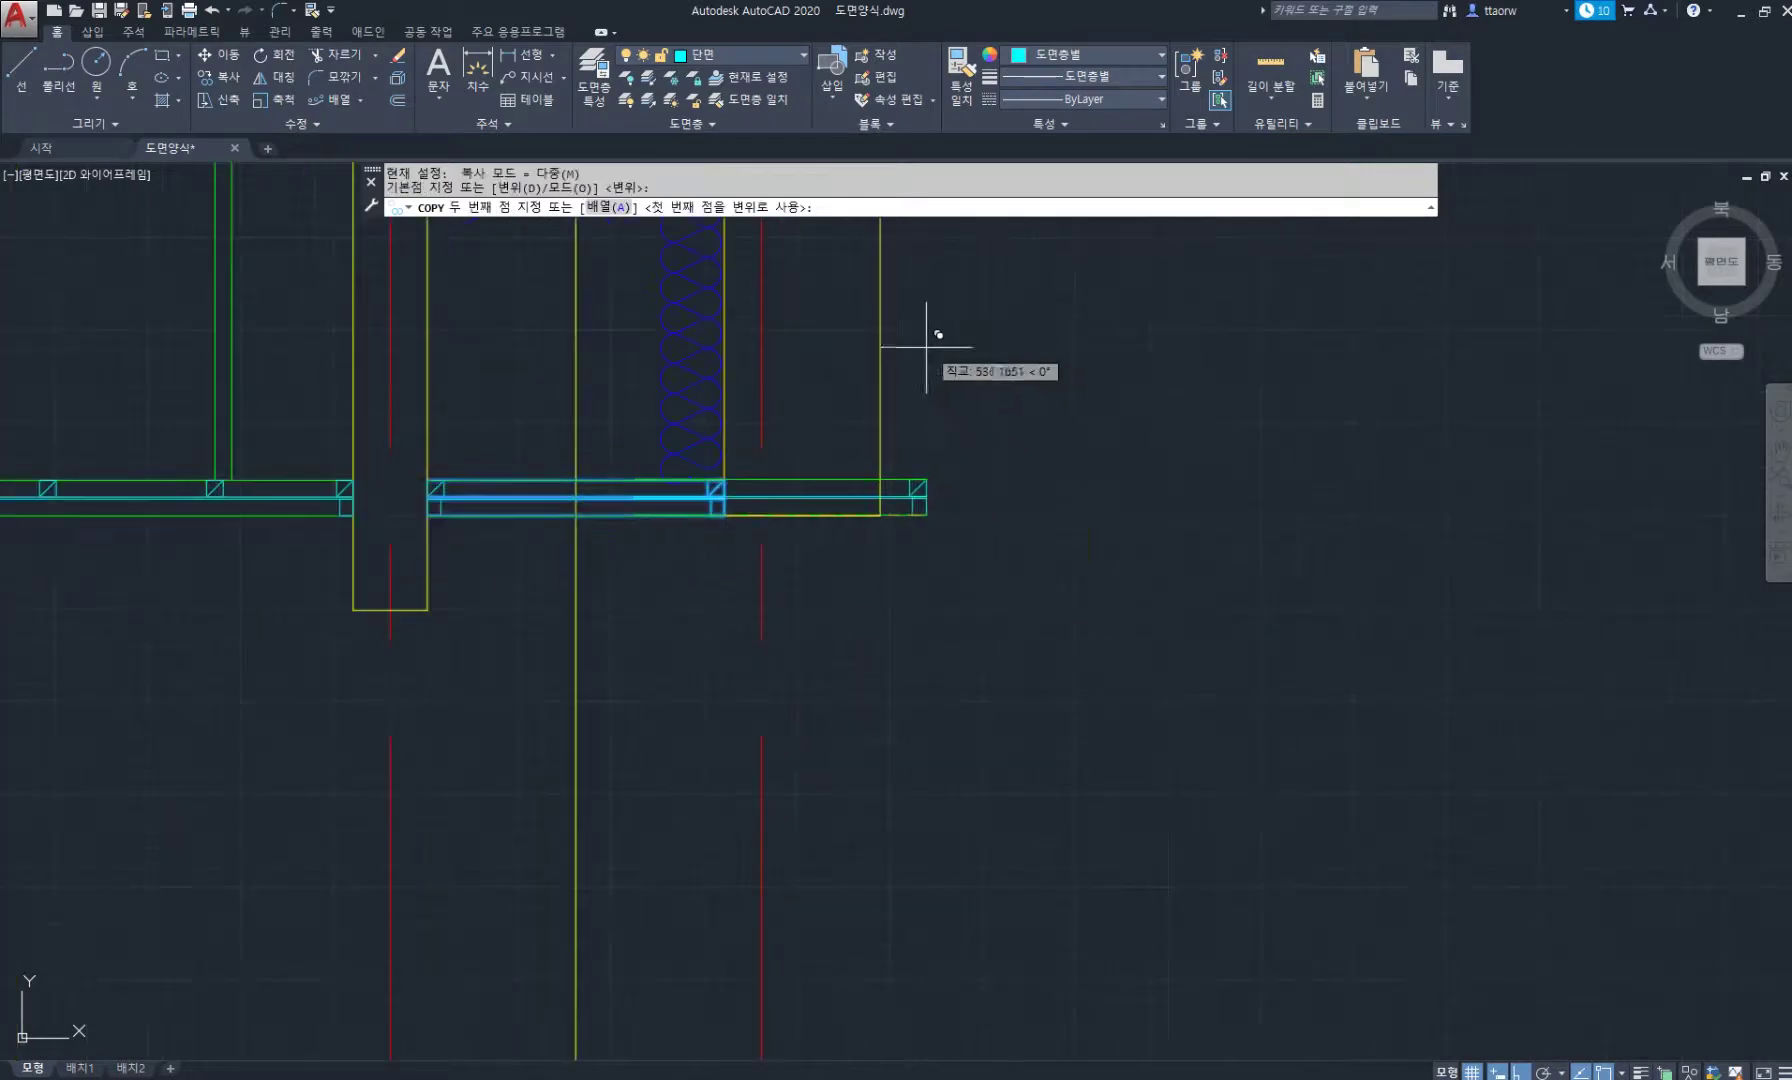
{"action": "middle_click_drag", "start_coordinate": [916, 350], "coordinate": [706, 904]}
{"action": "scroll", "coordinate": [728, 500], "scroll_direction": "up", "scroll_amount": 6}
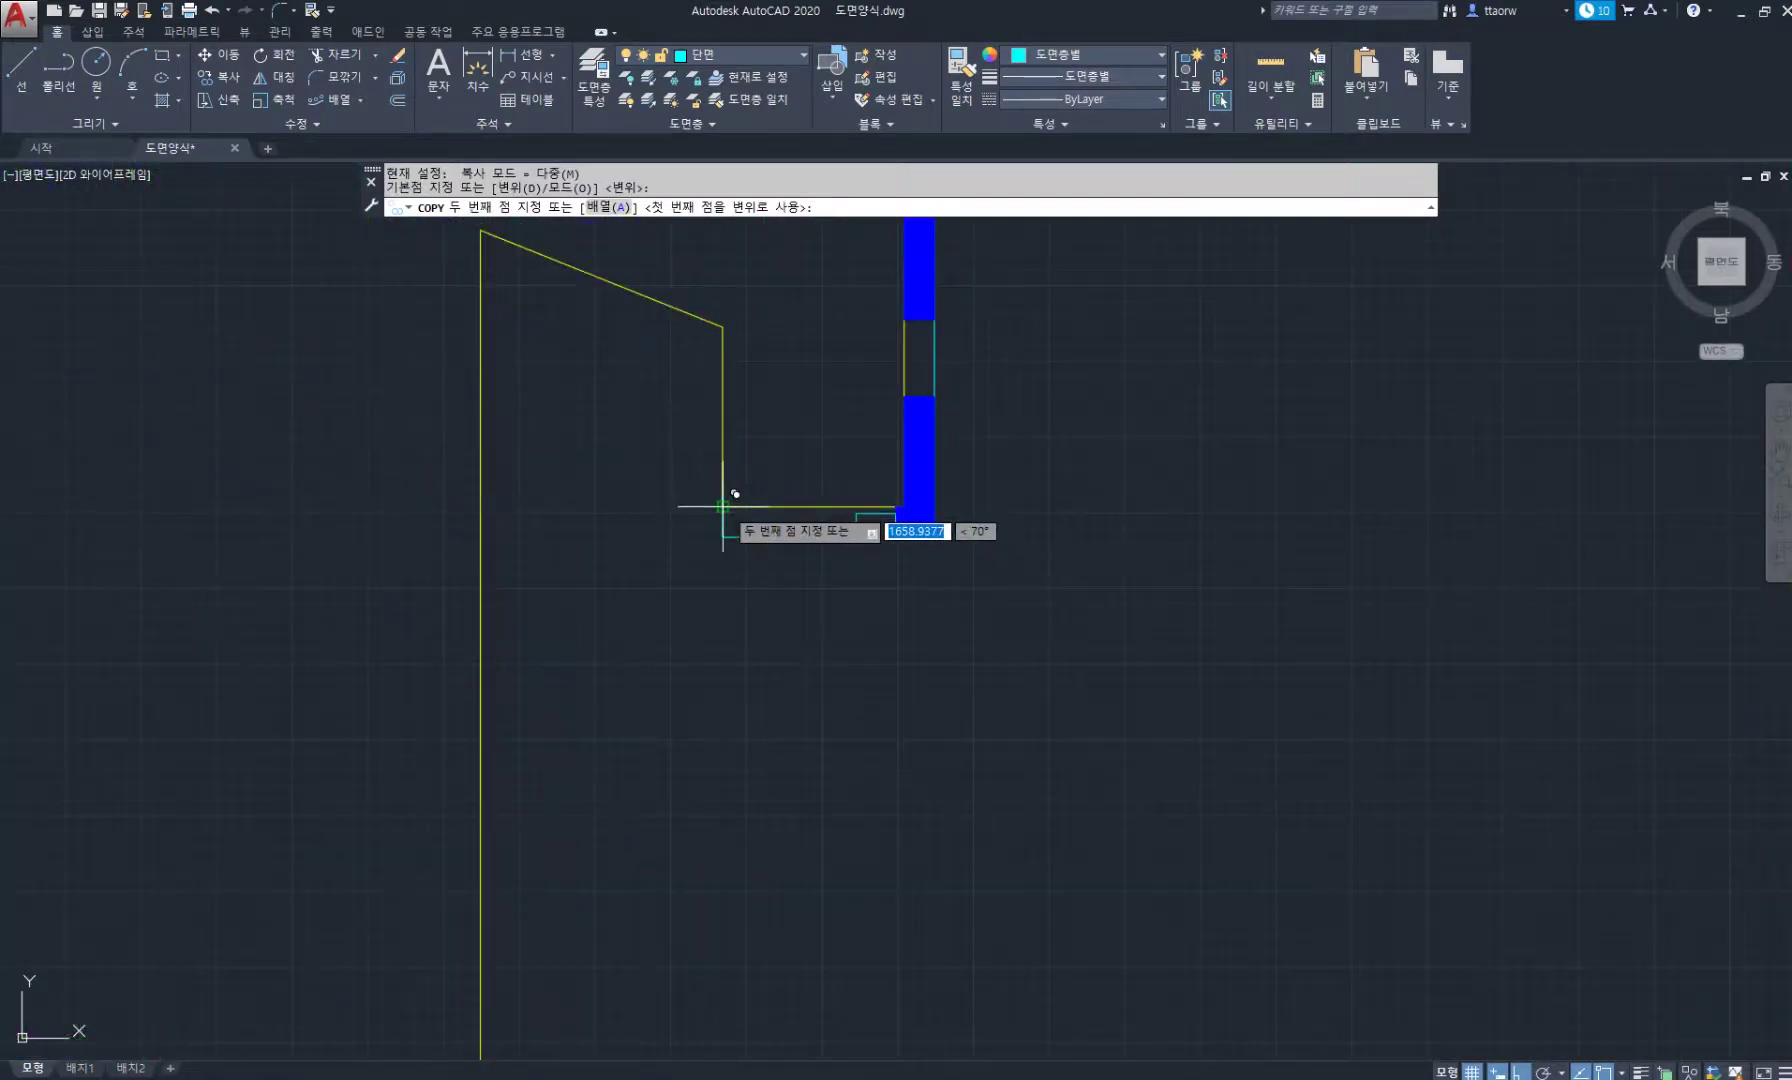
{"action": "left_click", "coordinate": [722, 507]}
{"action": "key", "text": "Escape"}
{"action": "key", "text": "Escape"}
Trim away the copied framing lines on the inner side of the vertical wall line under the eaves.
{"action": "middle_click_drag", "start_coordinate": [500, 380], "coordinate": [651, 528]}
{"action": "type", "text": "tr"}
{"action": "key", "text": "Return"}
{"action": "left_click", "coordinate": [640, 448]}
{"action": "left_click", "coordinate": [527, 444]}
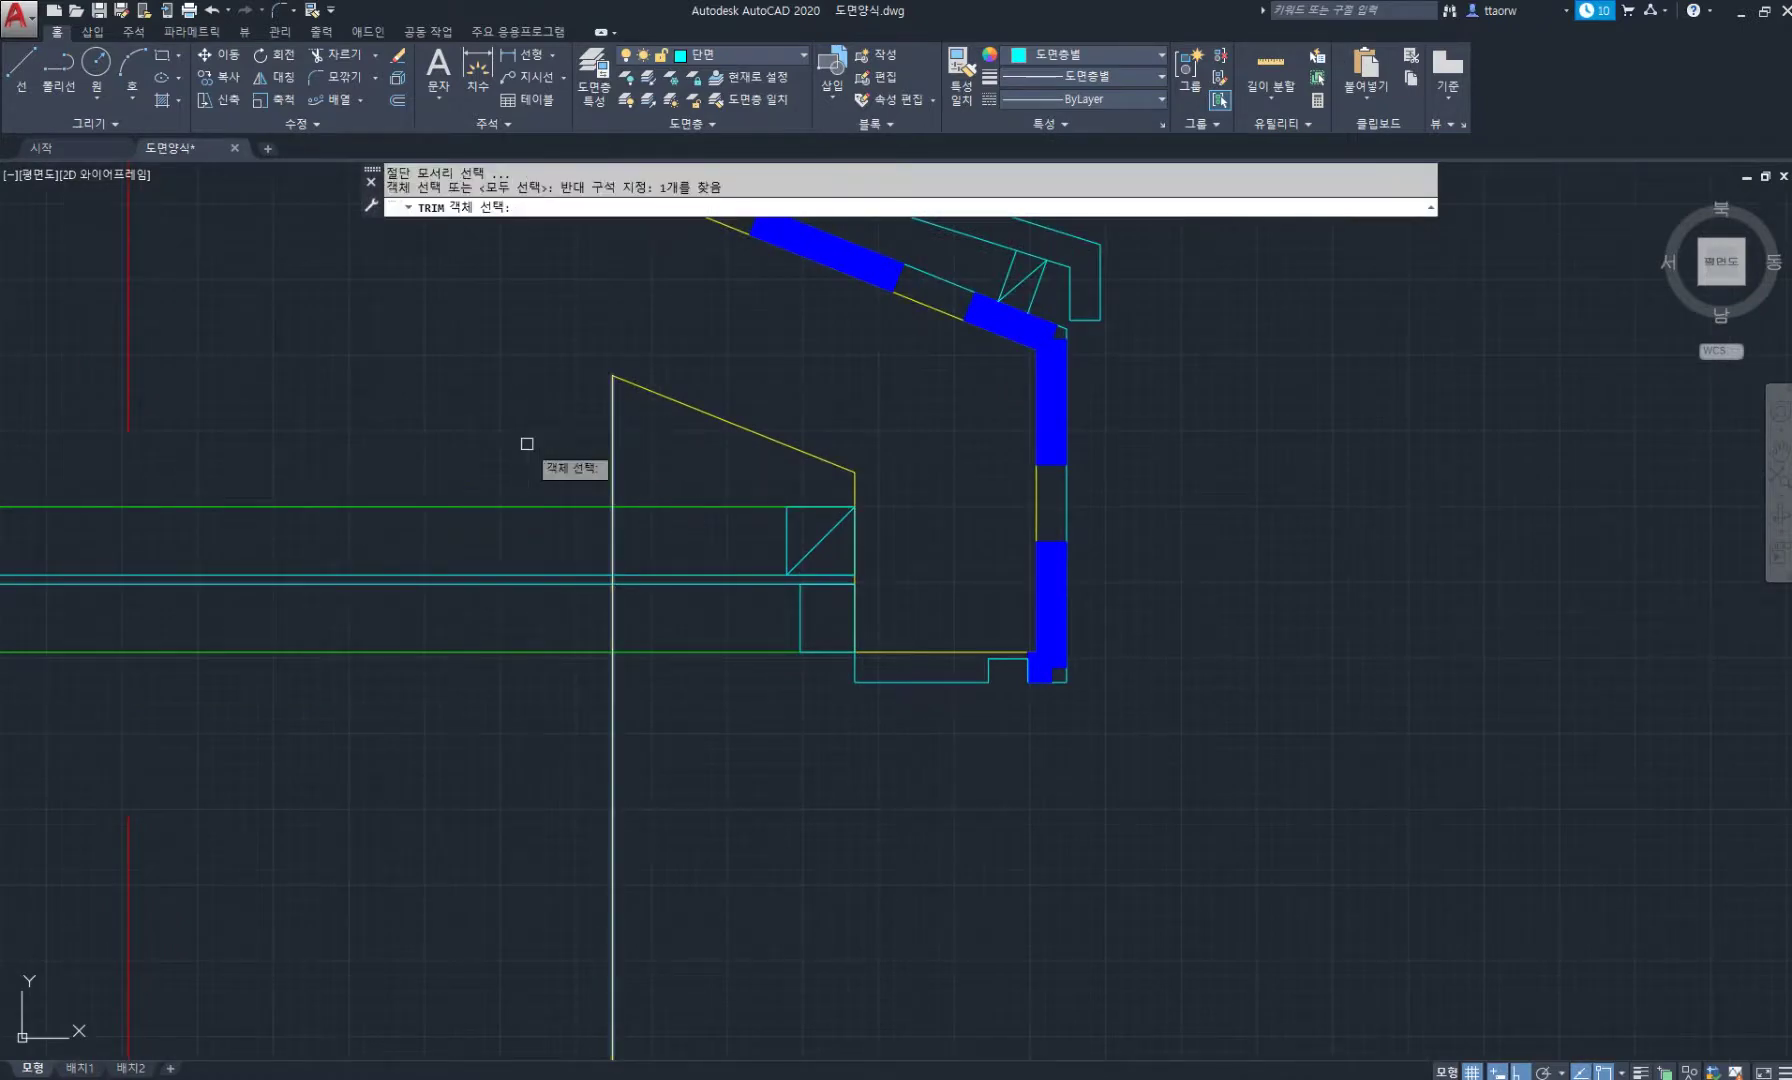
{"action": "key", "text": "Return"}
{"action": "left_click", "coordinate": [558, 397]}
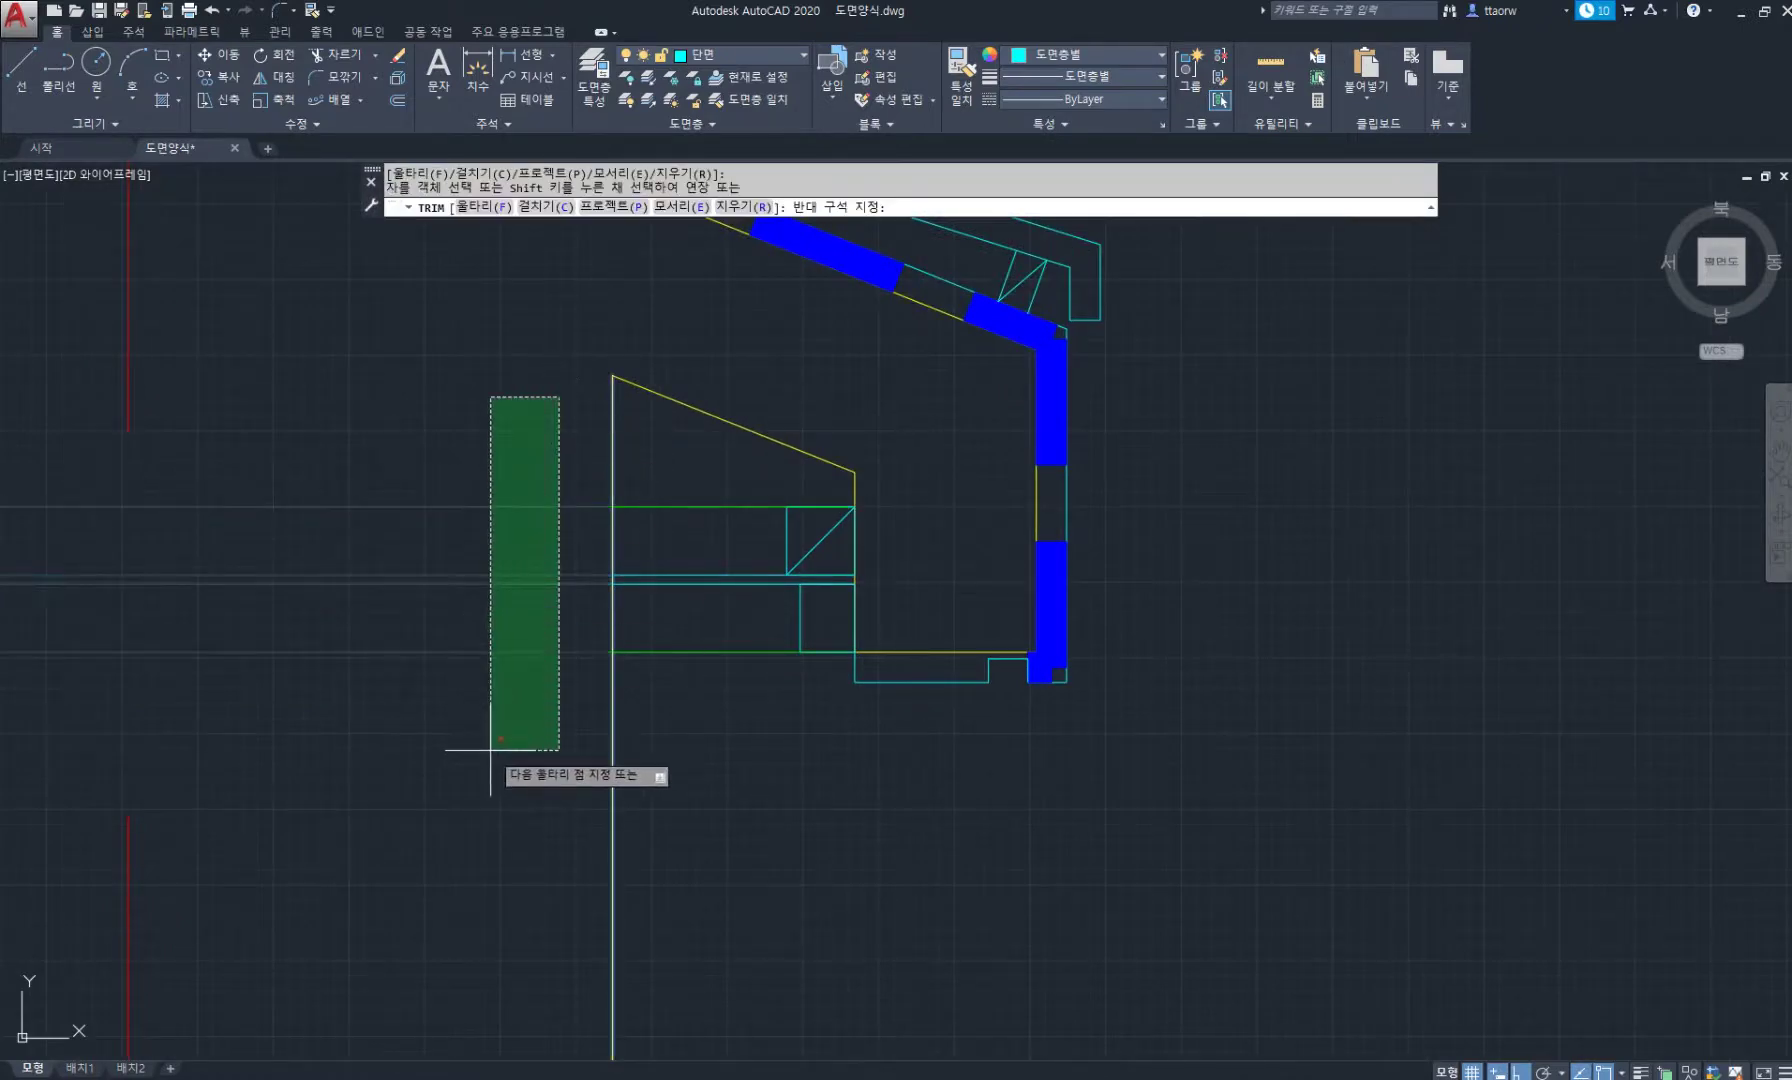
{"action": "left_click", "coordinate": [490, 748]}
{"action": "key", "text": "Return"}
Mirror the upper and lower wood boxes of the eaves framing about the midpoint of its bottom line, keeping the originals.
{"action": "scroll", "coordinate": [757, 497], "scroll_direction": "up", "scroll_amount": 2}
{"action": "type", "text": "m"}
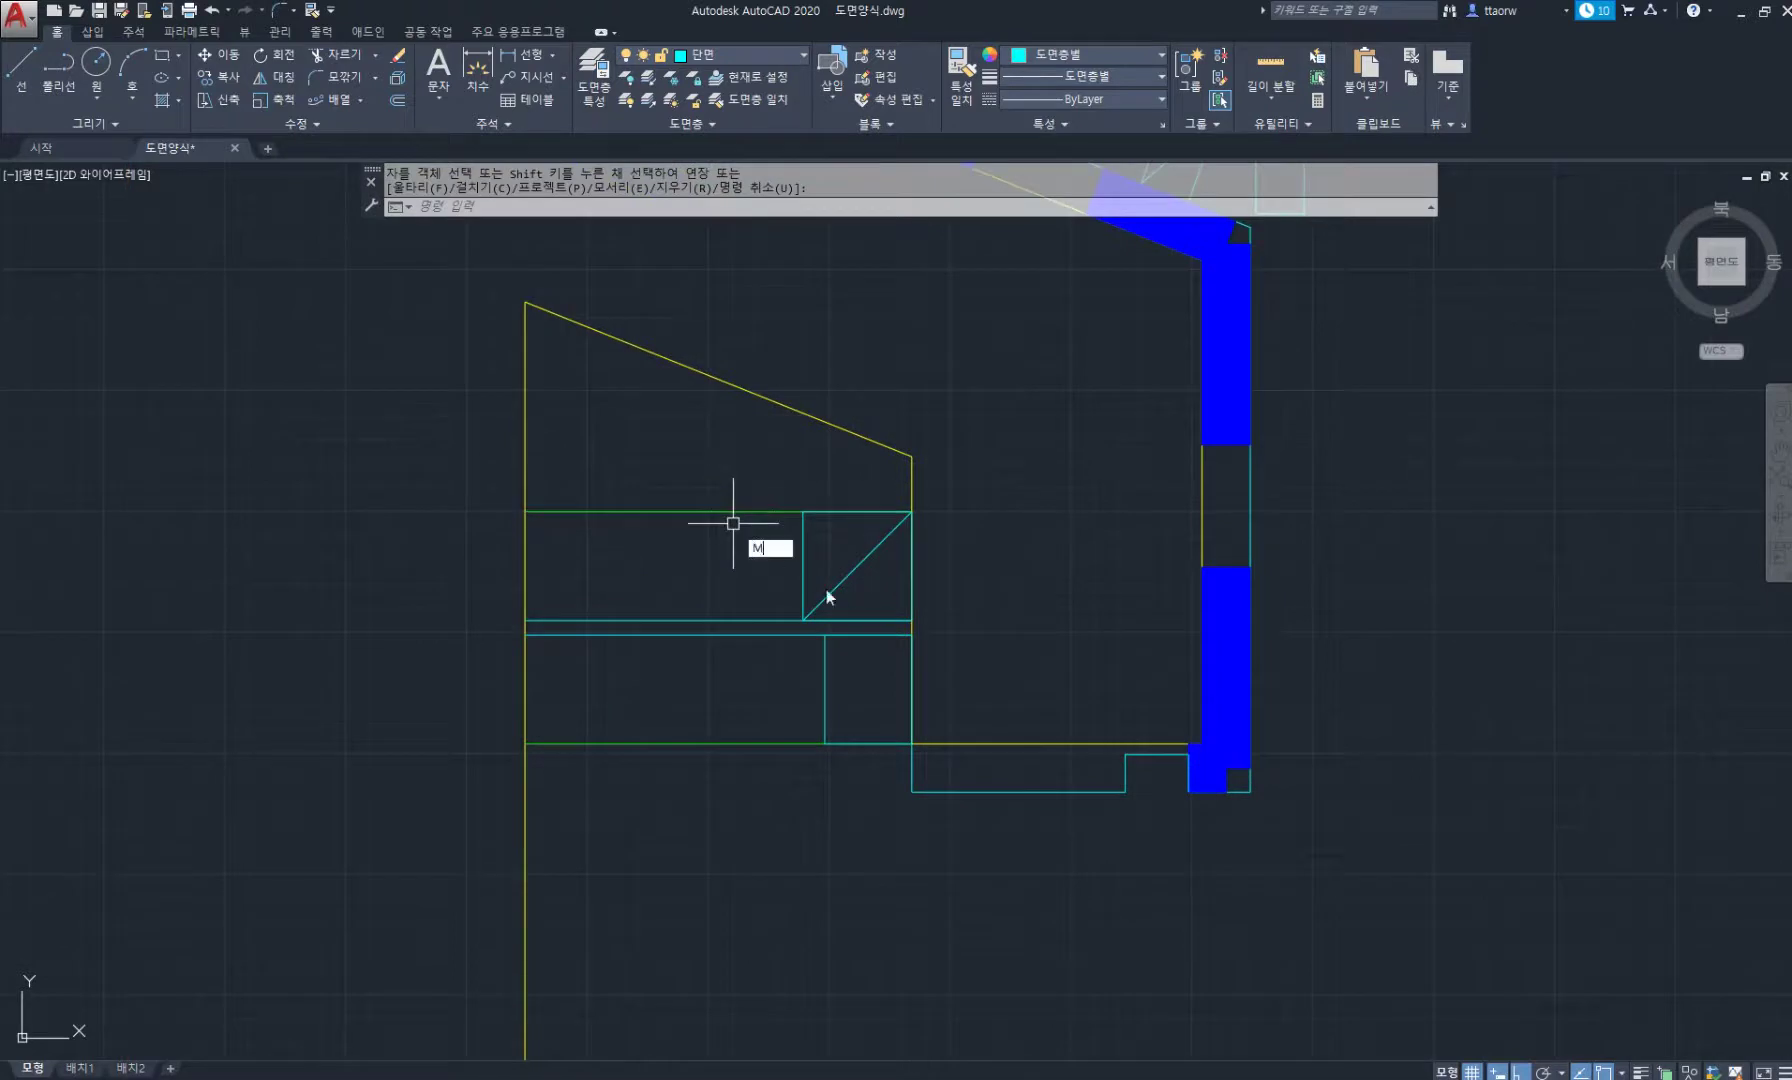
{"action": "type", "text": "i"}
{"action": "key", "text": "Return"}
{"action": "left_click", "coordinate": [874, 689]}
{"action": "left_click", "coordinate": [775, 677]}
{"action": "left_click", "coordinate": [824, 549]}
{"action": "left_click", "coordinate": [775, 545]}
{"action": "key", "text": "Return"}
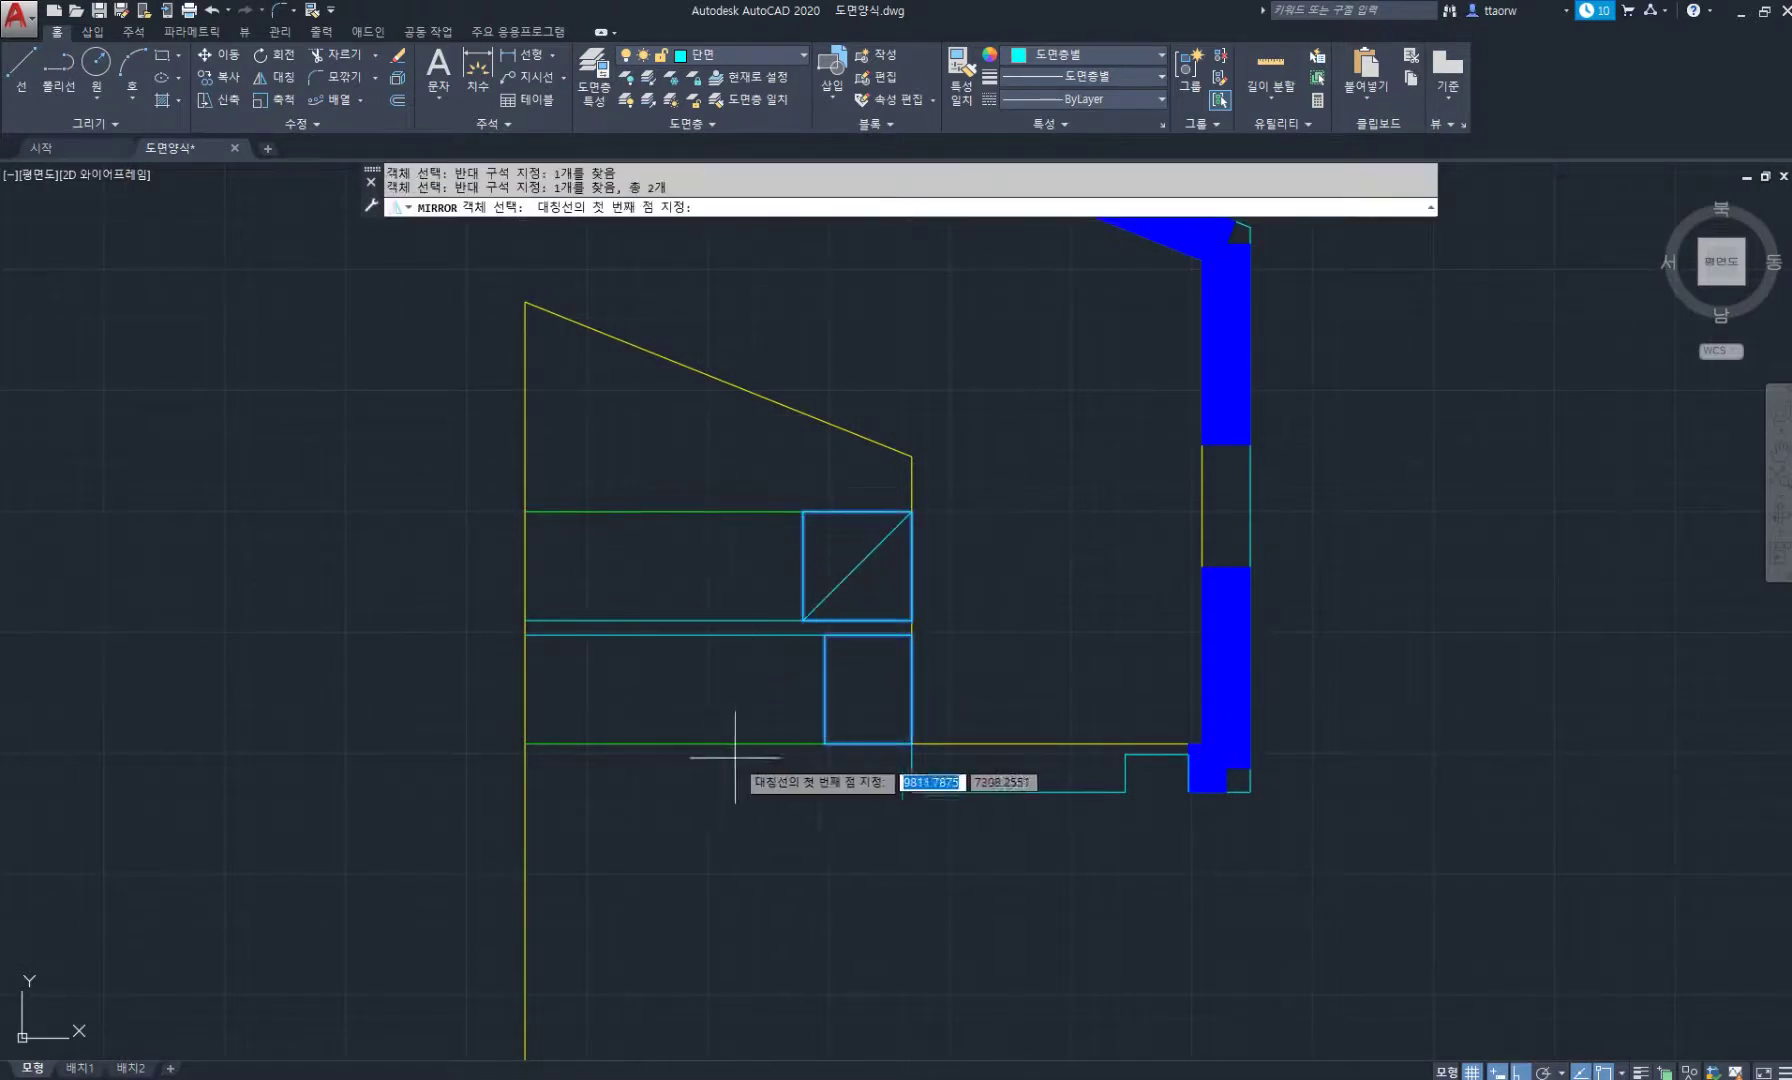
{"action": "left_click", "coordinate": [718, 744]}
{"action": "left_click", "coordinate": [720, 850]}
{"action": "key", "text": "Return"}
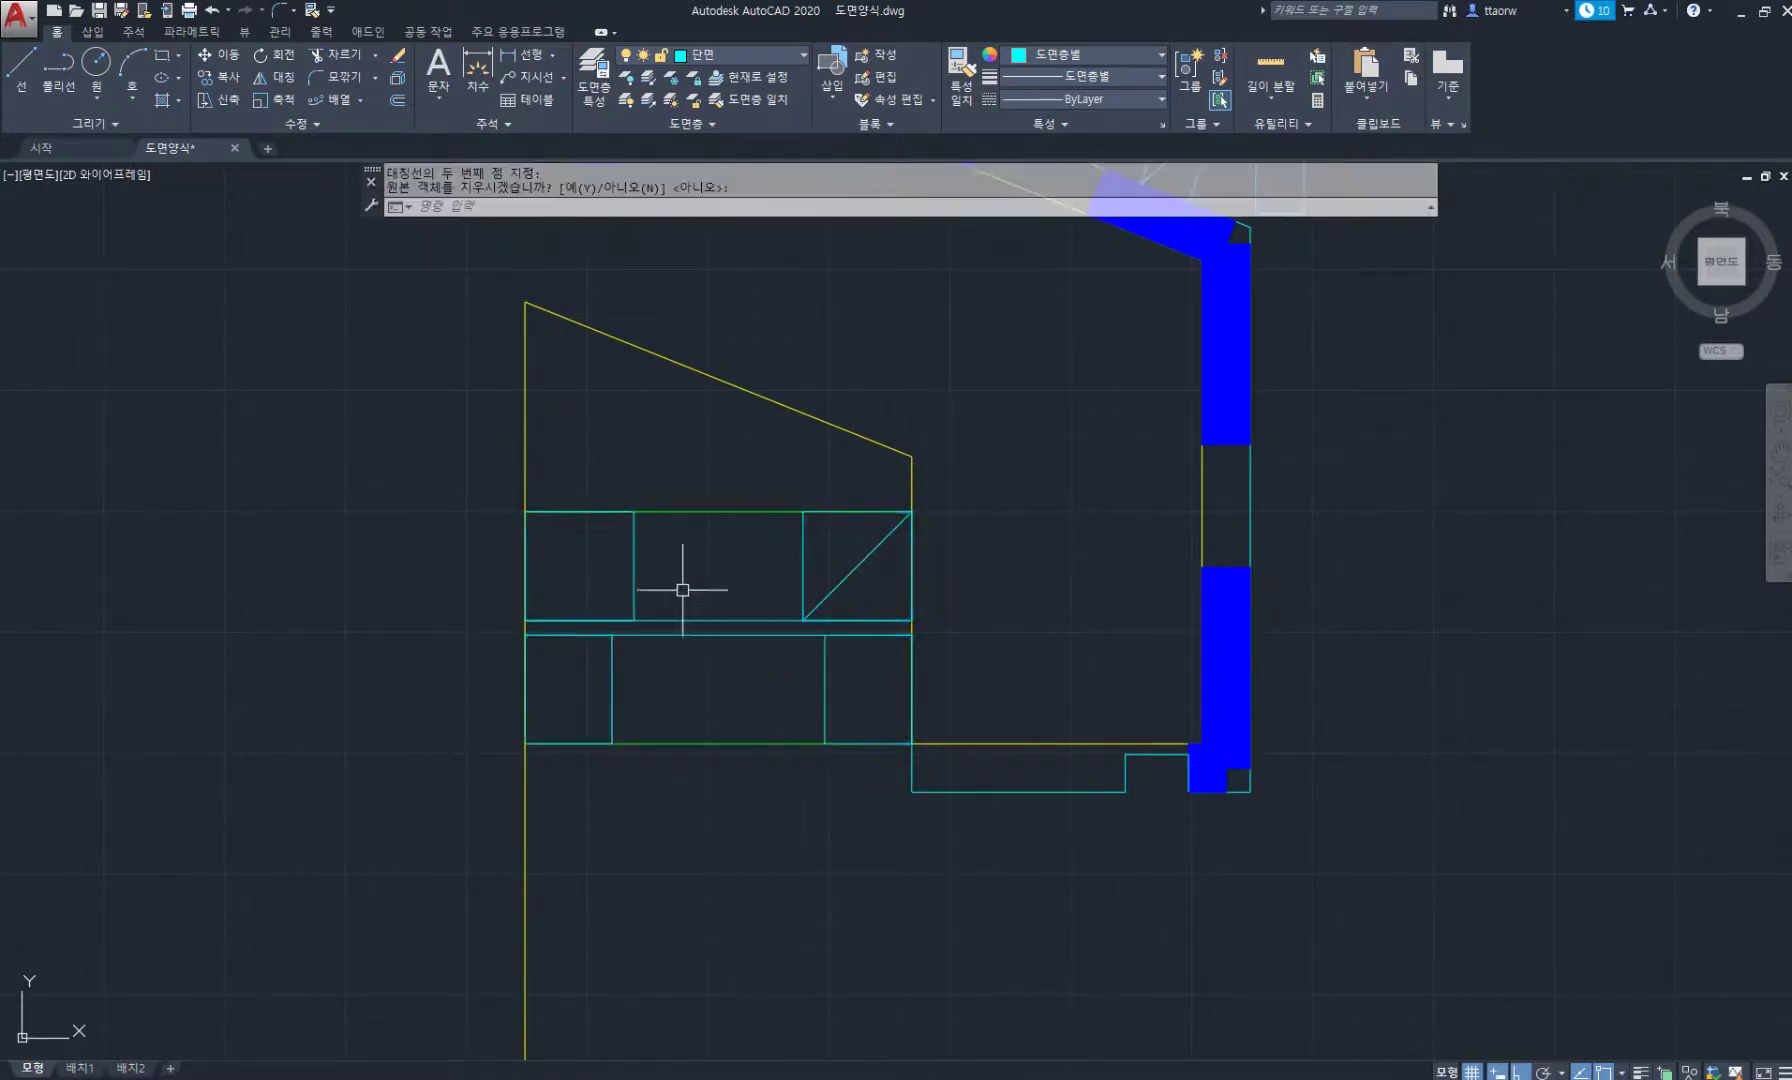
Draw a diagonal across the mirrored upper wood box from its upper inner corner to its lower corner at the wall line.
{"action": "type", "text": "l"}
{"action": "key", "text": "Return"}
{"action": "left_click", "coordinate": [633, 512]}
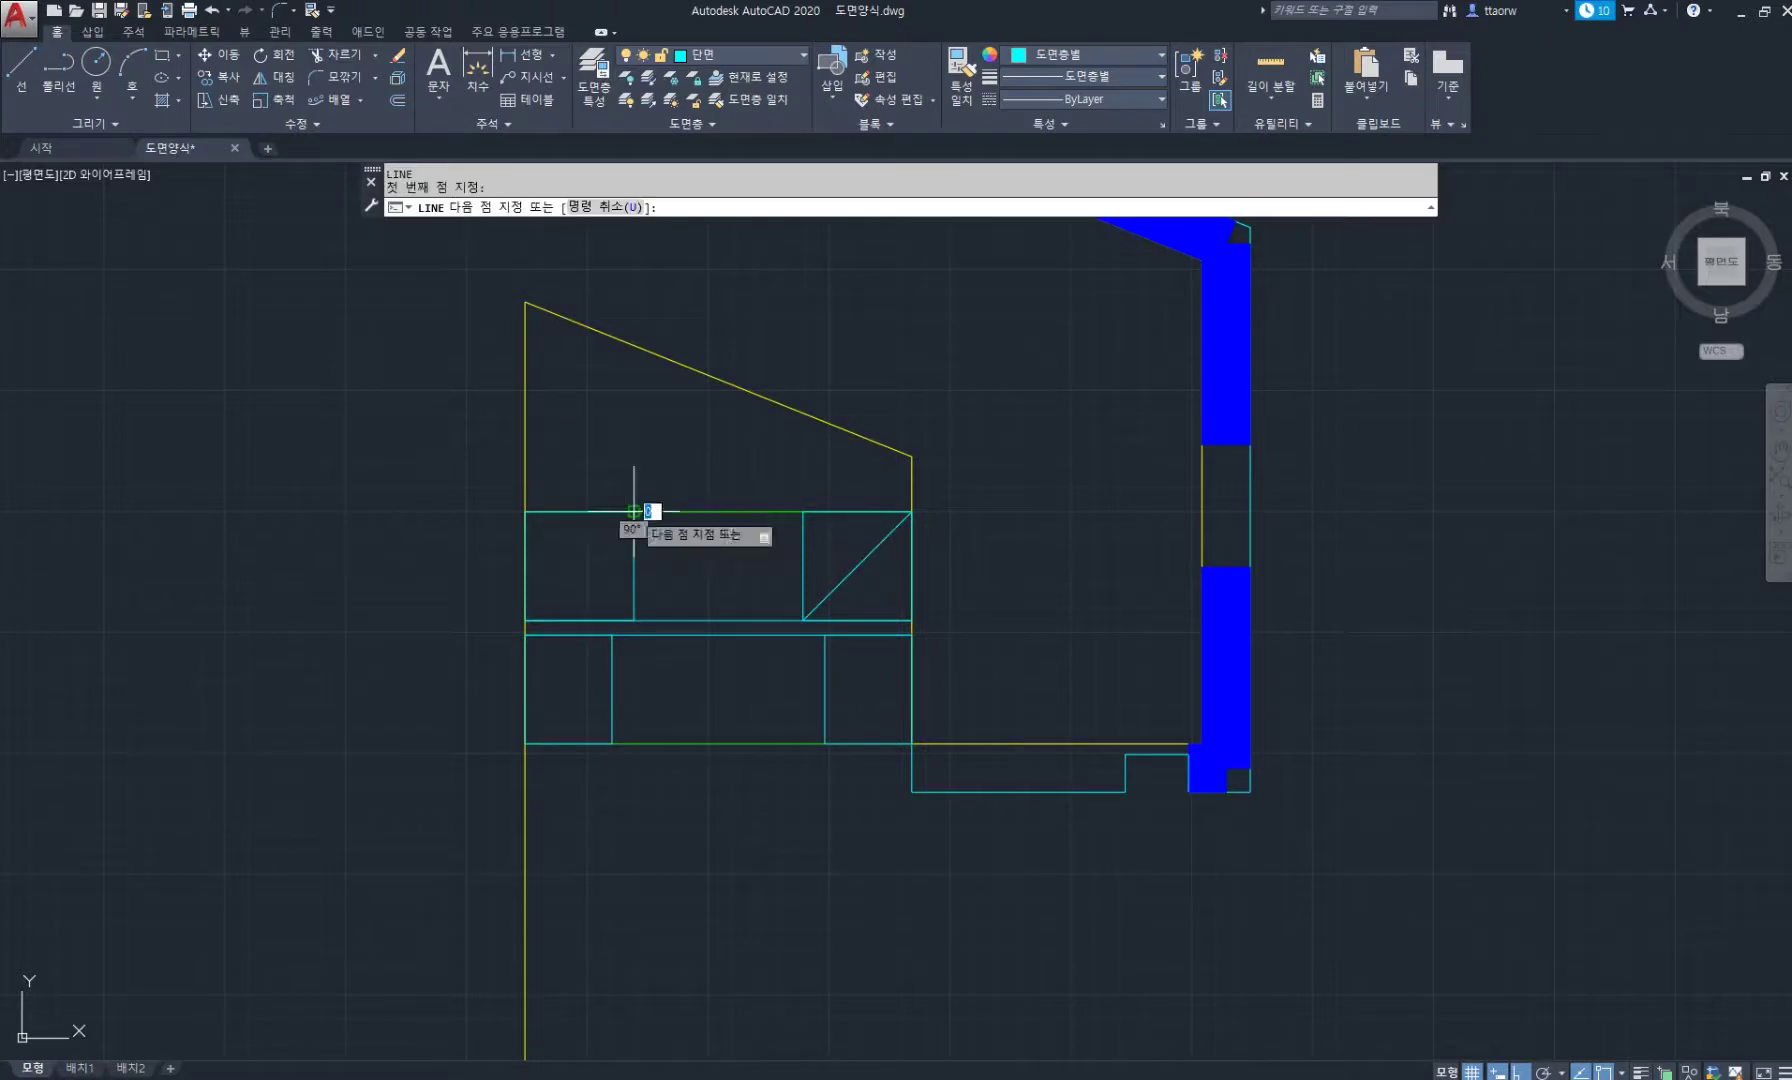
{"action": "left_click", "coordinate": [525, 620]}
{"action": "scroll", "coordinate": [716, 594], "scroll_direction": "down", "scroll_amount": 4}
{"action": "key", "text": "Escape"}
{"action": "key", "text": "Escape"}
Make the layer of the green ceiling hangers the current layer.
{"action": "scroll", "coordinate": [680, 660], "scroll_direction": "up", "scroll_amount": 4}
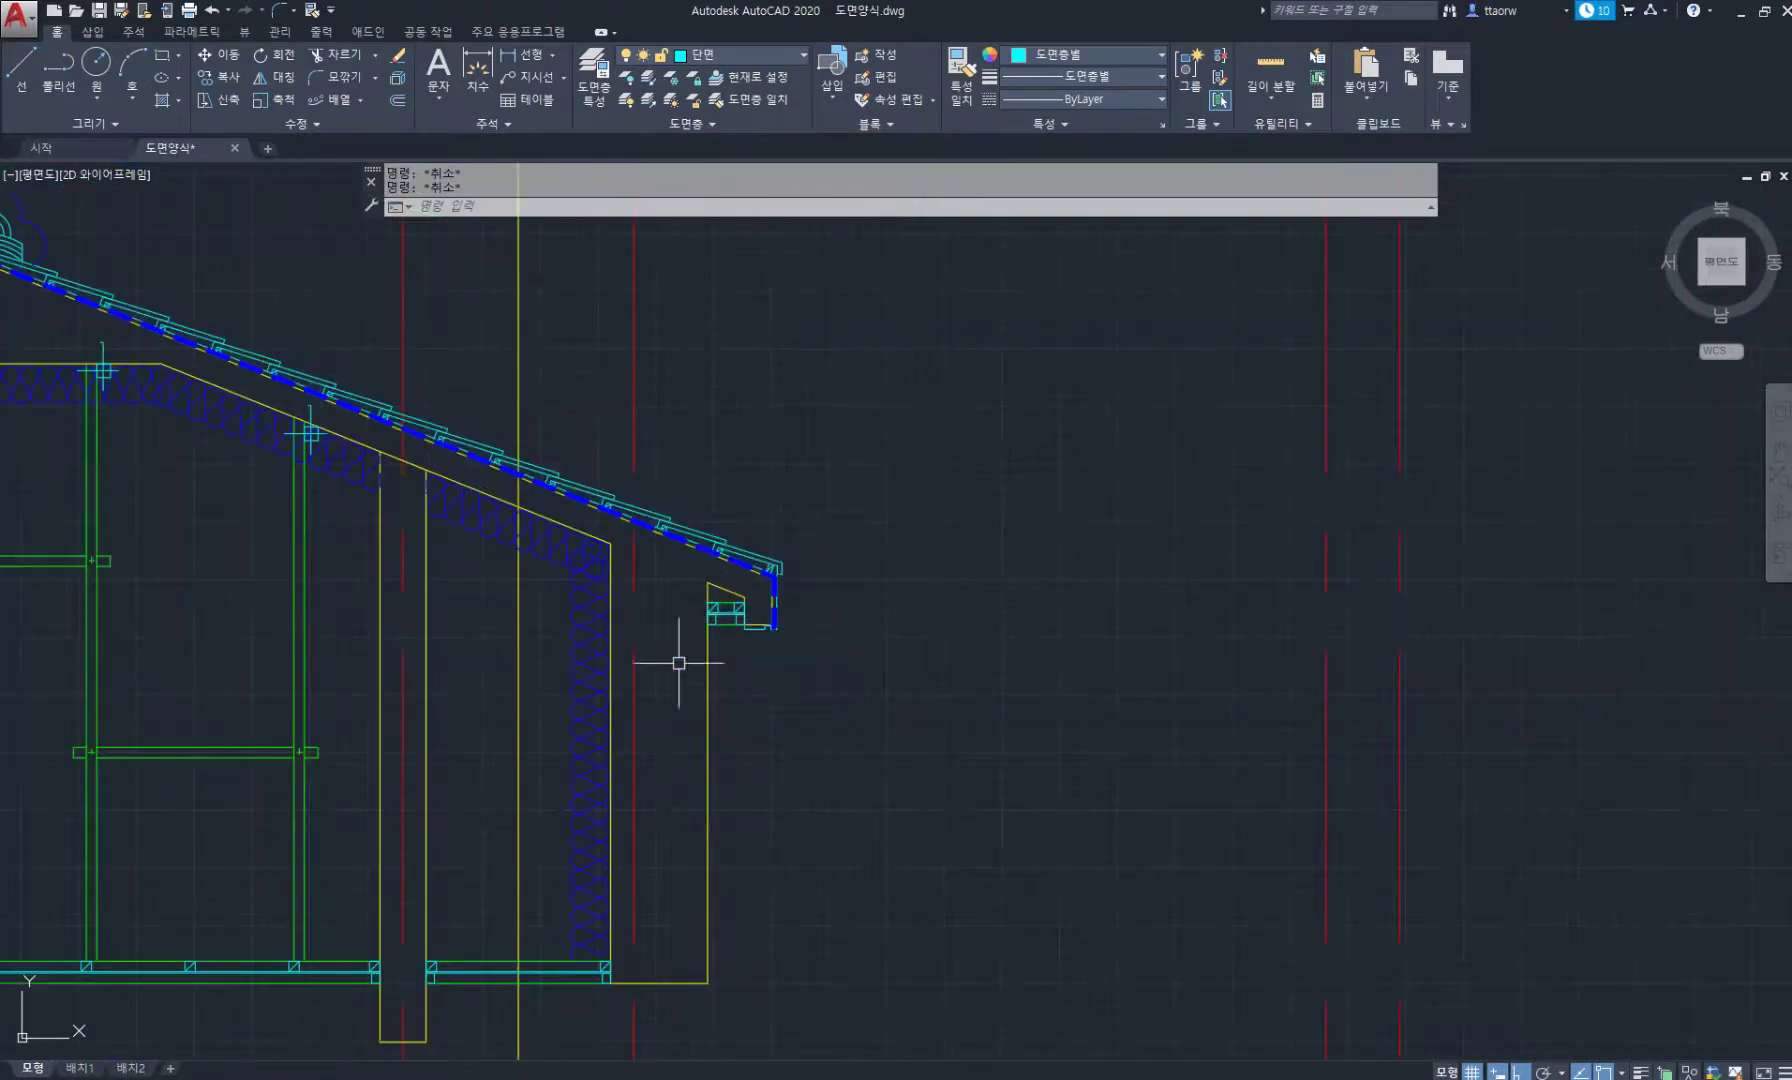
{"action": "mouse_move", "coordinate": [680, 660]}
{"action": "middle_mouse_down"}
{"action": "mouse_move", "coordinate": [658, 663]}
{"action": "mouse_move", "coordinate": [748, 533]}
{"action": "middle_mouse_up"}
{"action": "scroll", "coordinate": [760, 540], "scroll_direction": "down", "scroll_amount": 3}
{"action": "scroll", "coordinate": [786, 567], "scroll_direction": "up", "scroll_amount": 6}
{"action": "scroll", "coordinate": [687, 592], "scroll_direction": "down", "scroll_amount": 5}
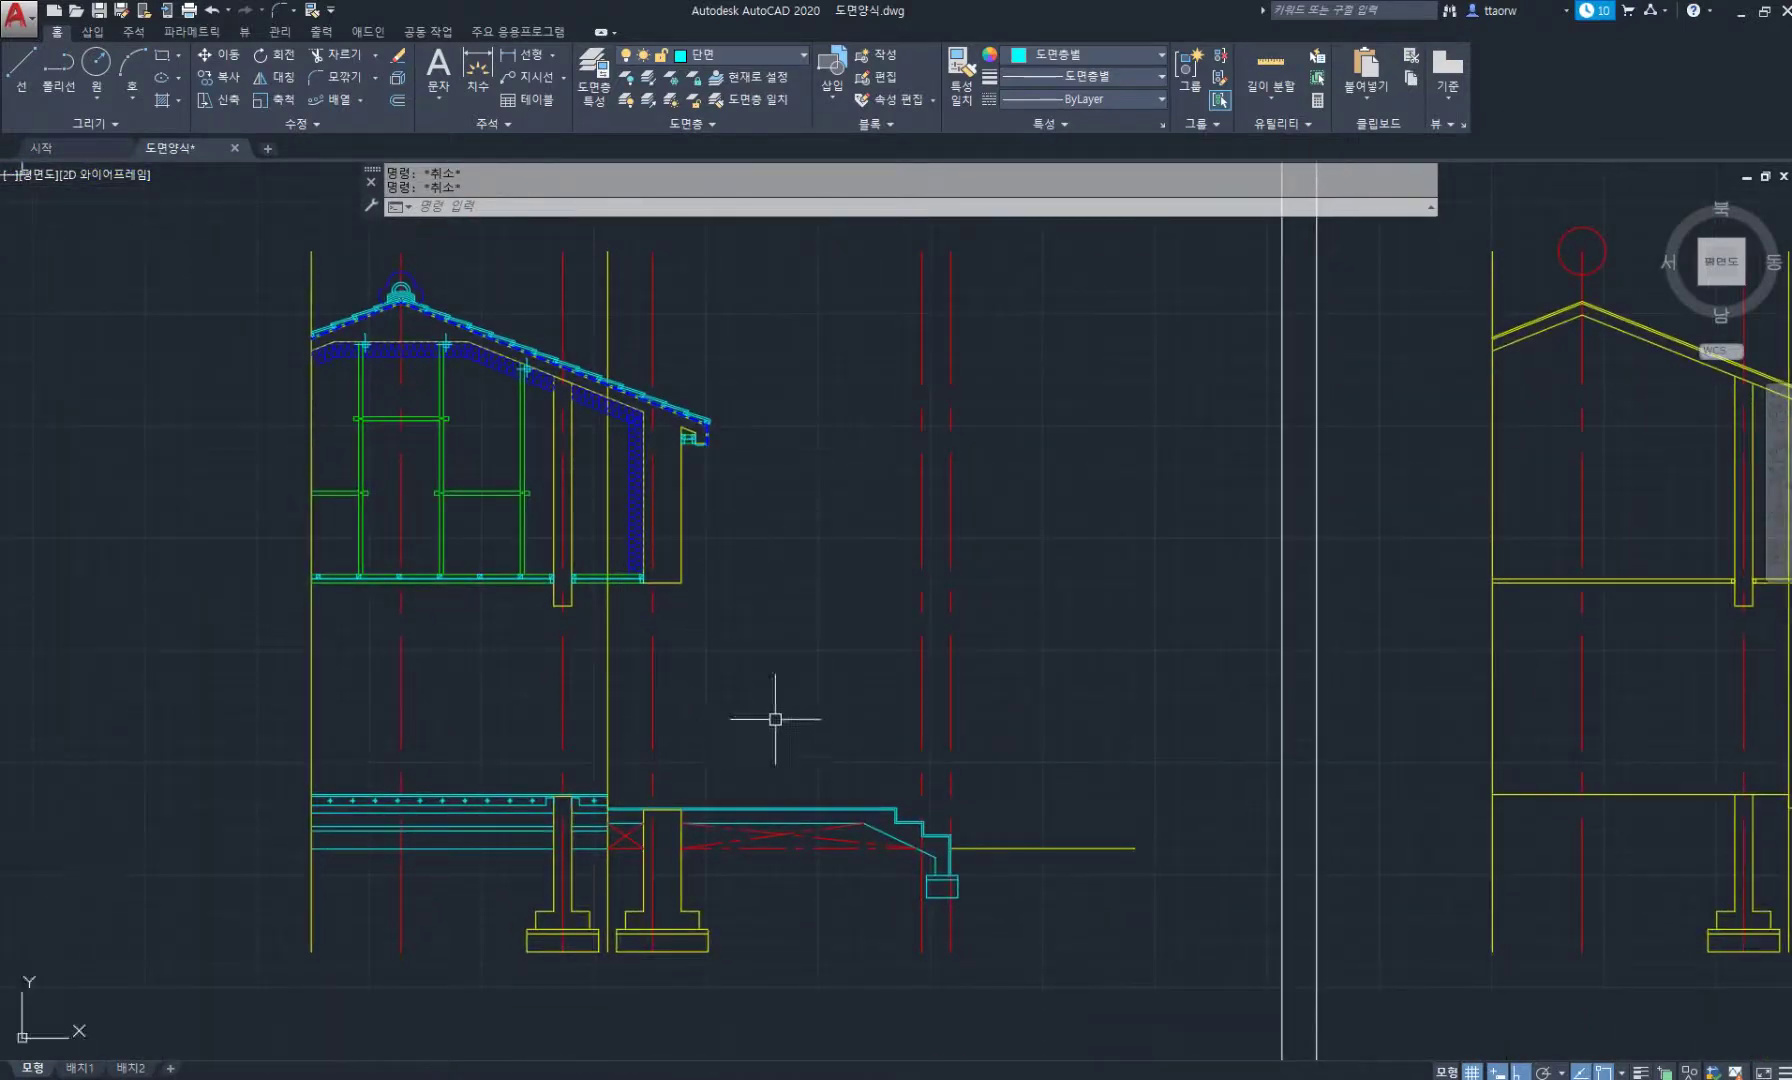
{"action": "scroll", "coordinate": [861, 744], "scroll_direction": "up", "scroll_amount": 2}
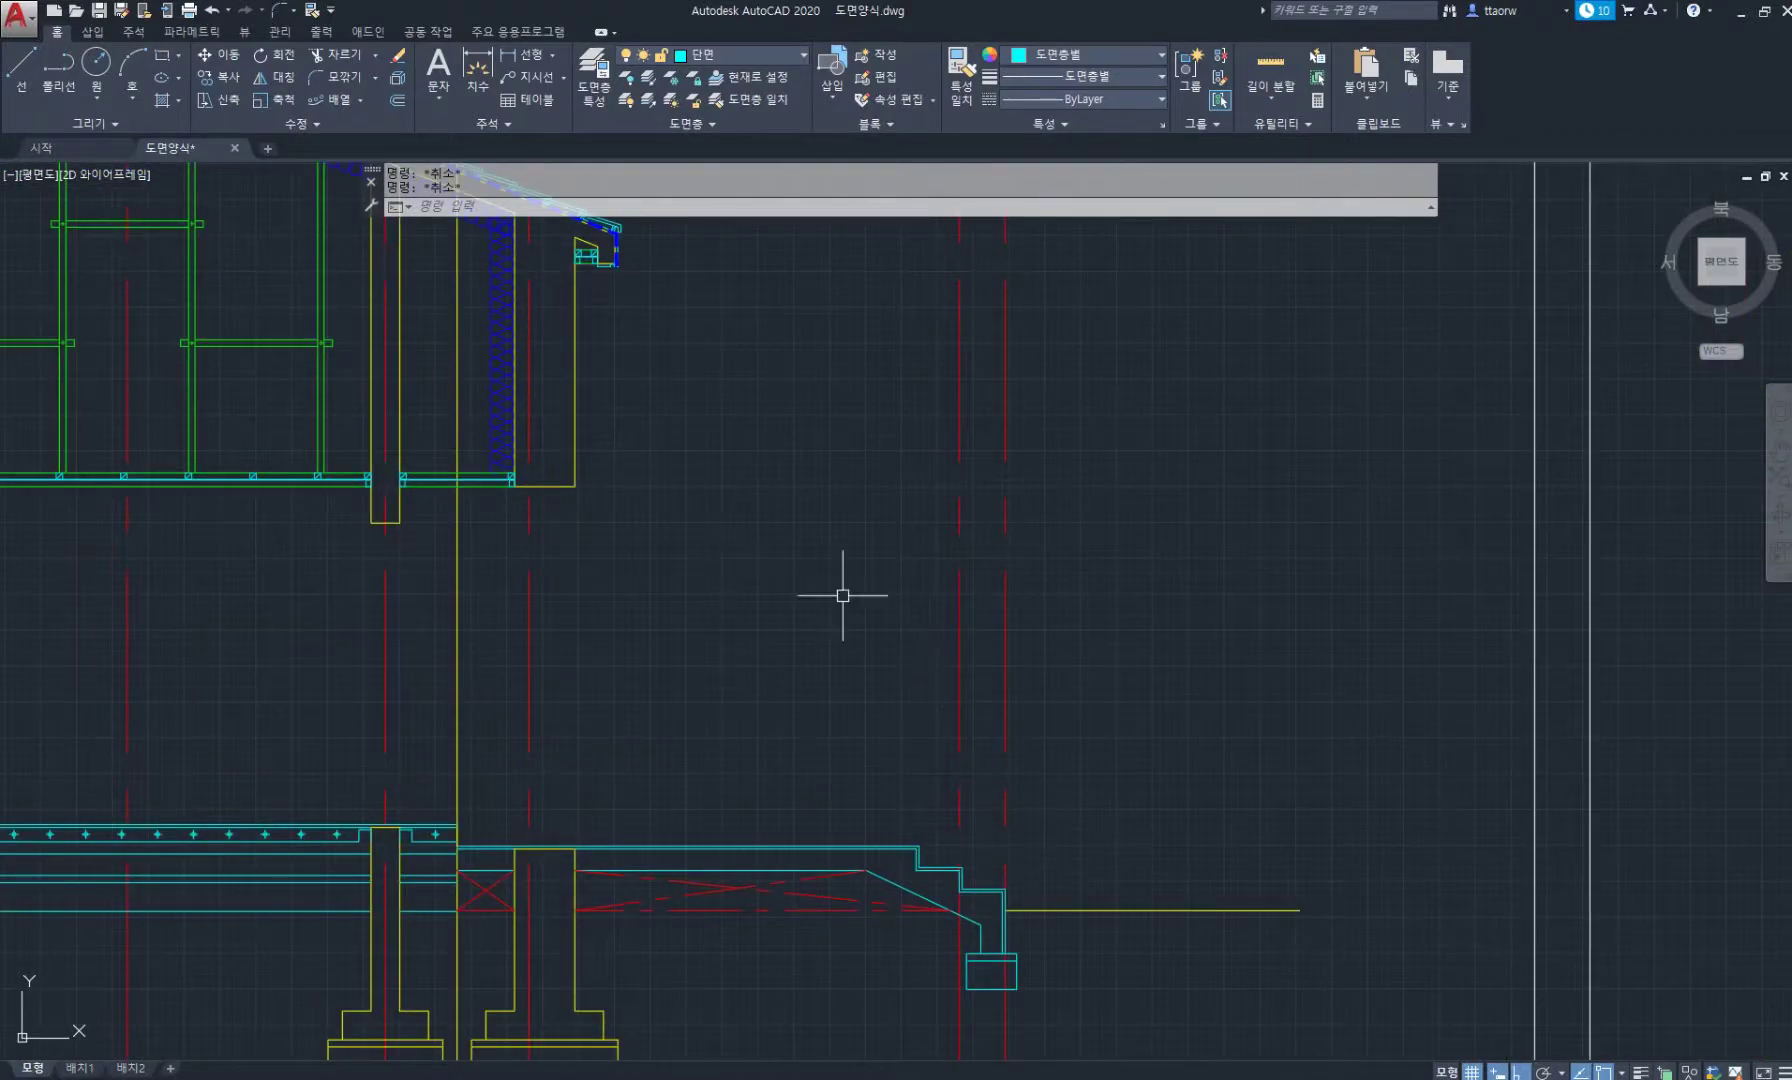
{"action": "left_click", "coordinate": [754, 86]}
{"action": "left_click", "coordinate": [317, 364]}
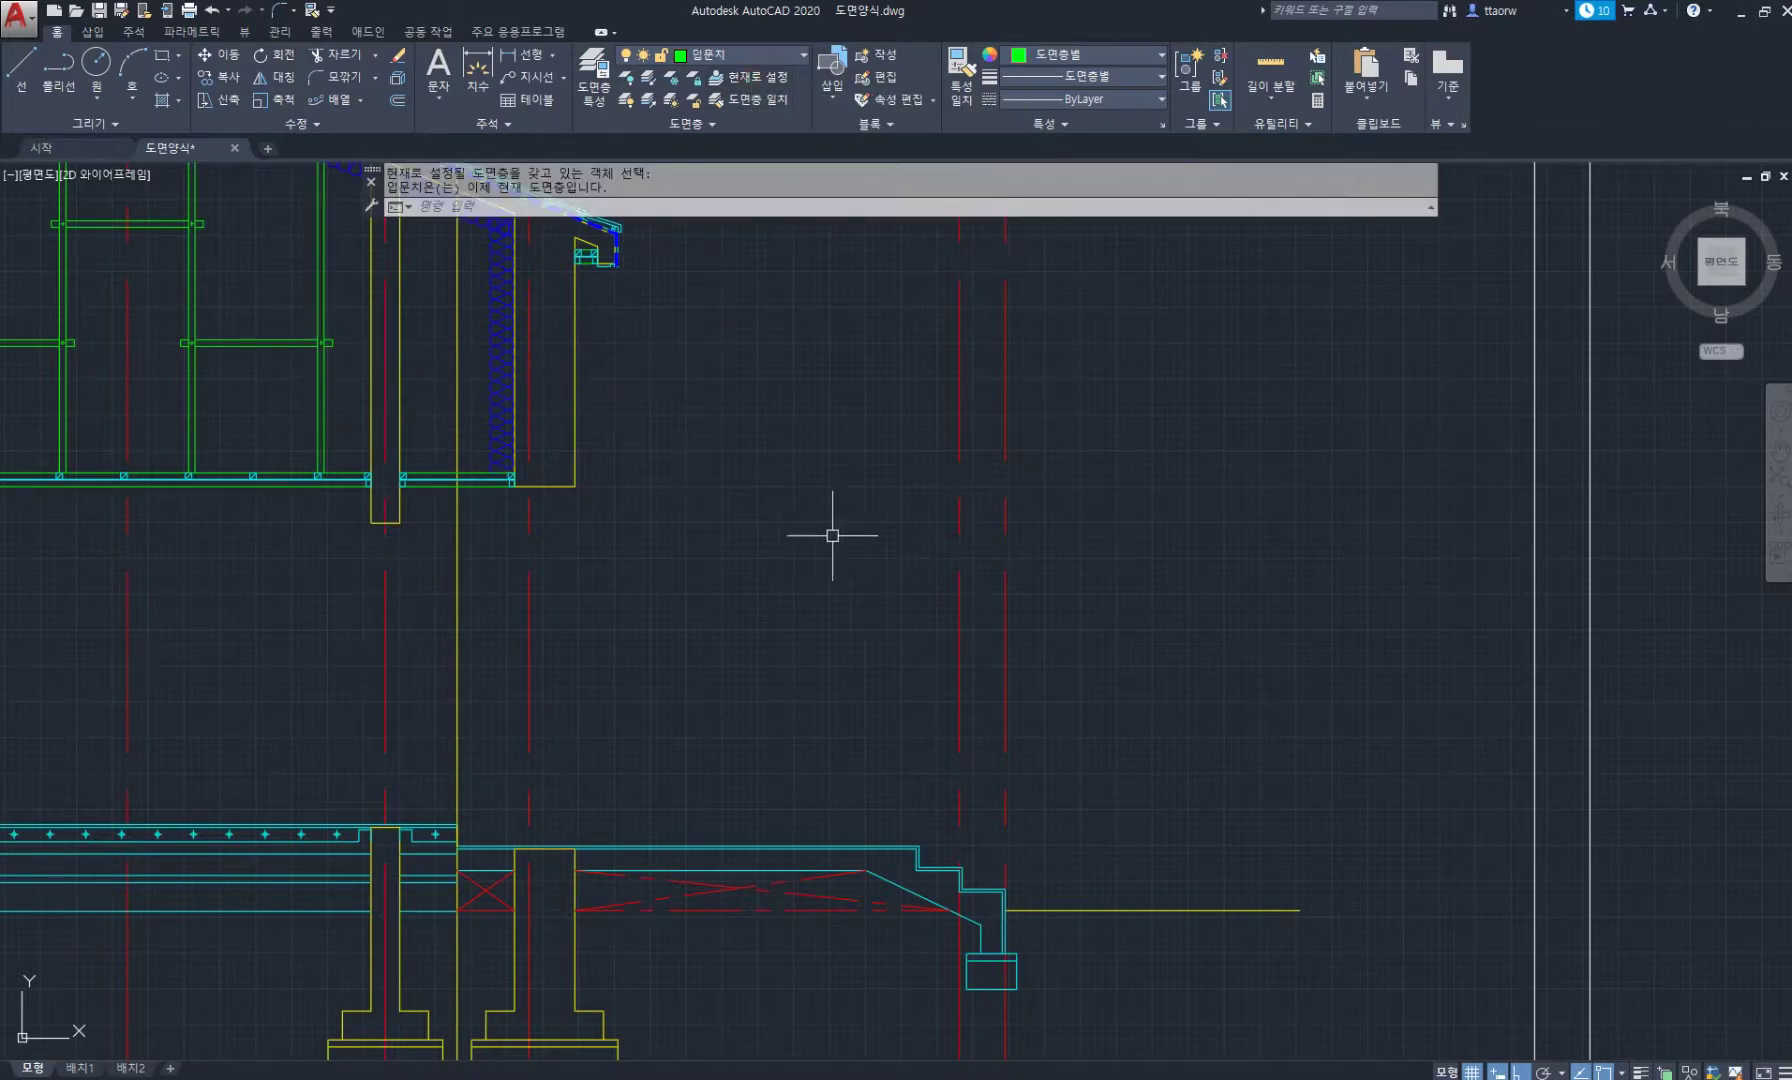
Draw a vertical line upward from the outer corner of the terrace's lowest step and erase the red centreline coinciding with it.
{"action": "middle_click_drag", "start_coordinate": [906, 545], "coordinate": [882, 571]}
{"action": "type", "text": "l"}
{"action": "key", "text": "space"}
{"action": "left_click", "coordinate": [981, 918]}
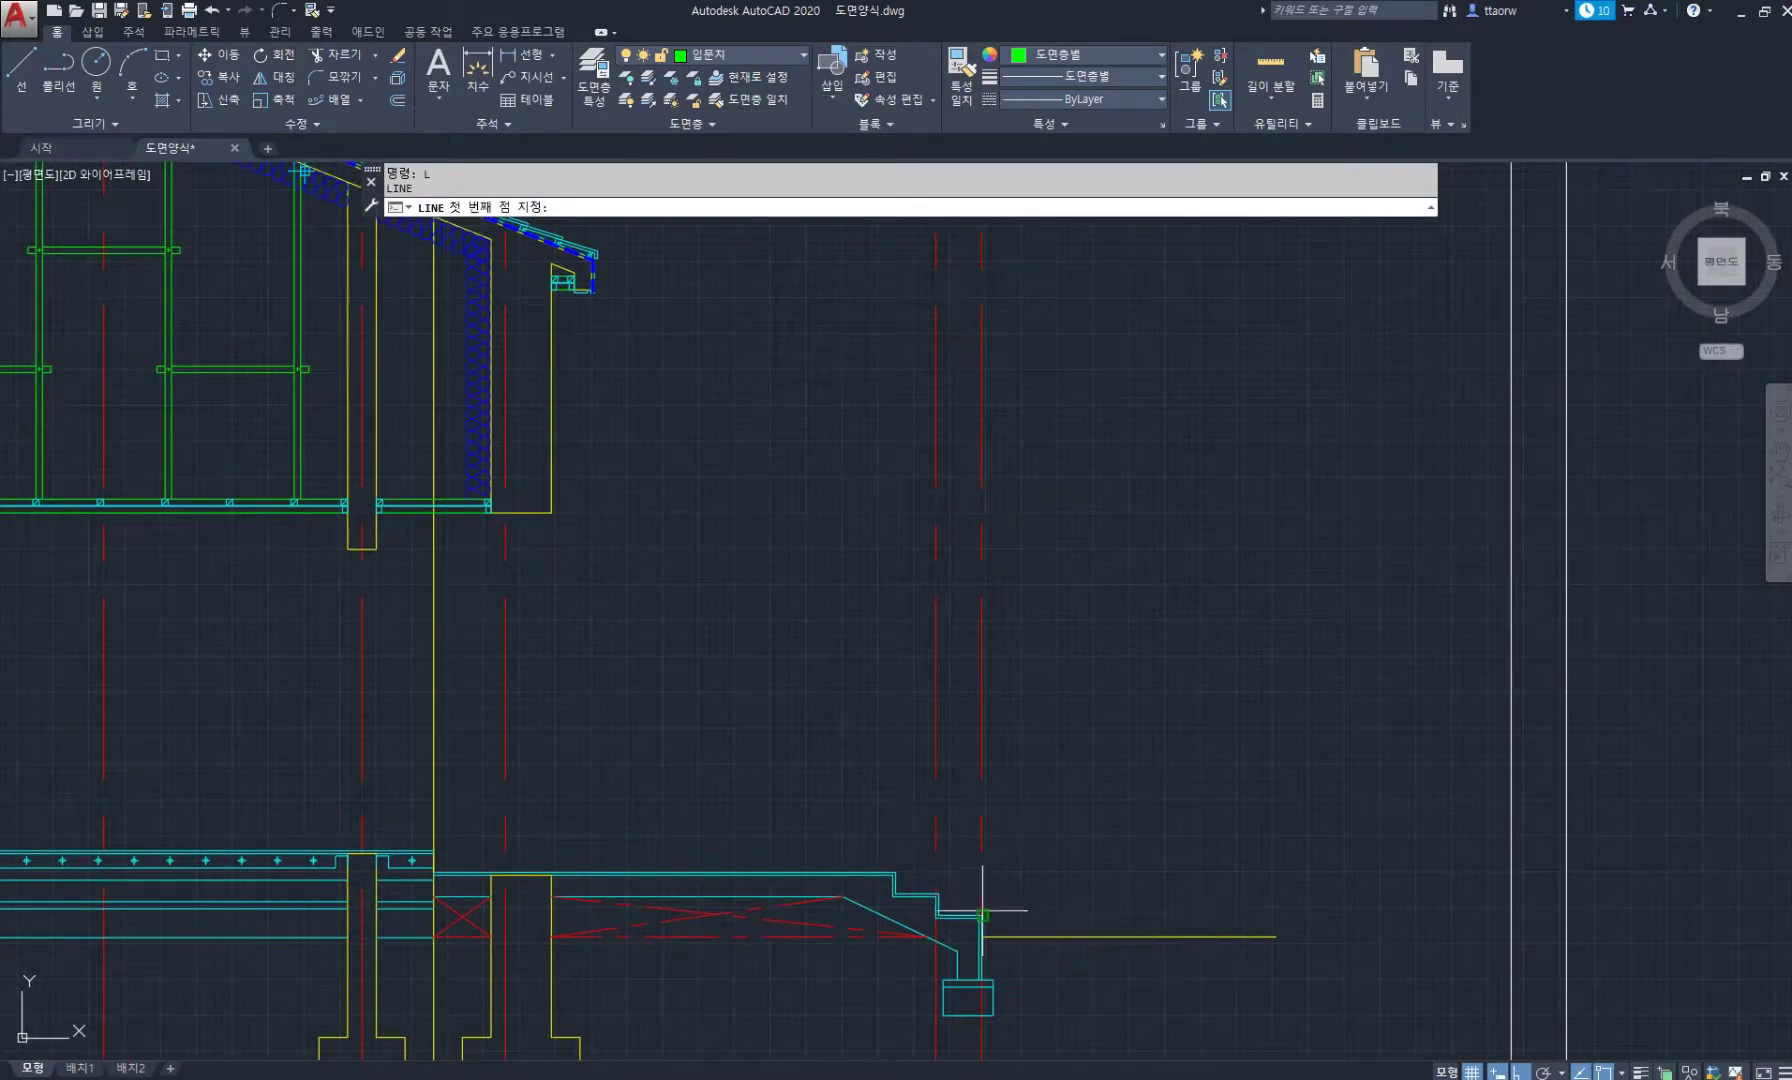
{"action": "left_click", "coordinate": [975, 270]}
{"action": "key", "text": "space"}
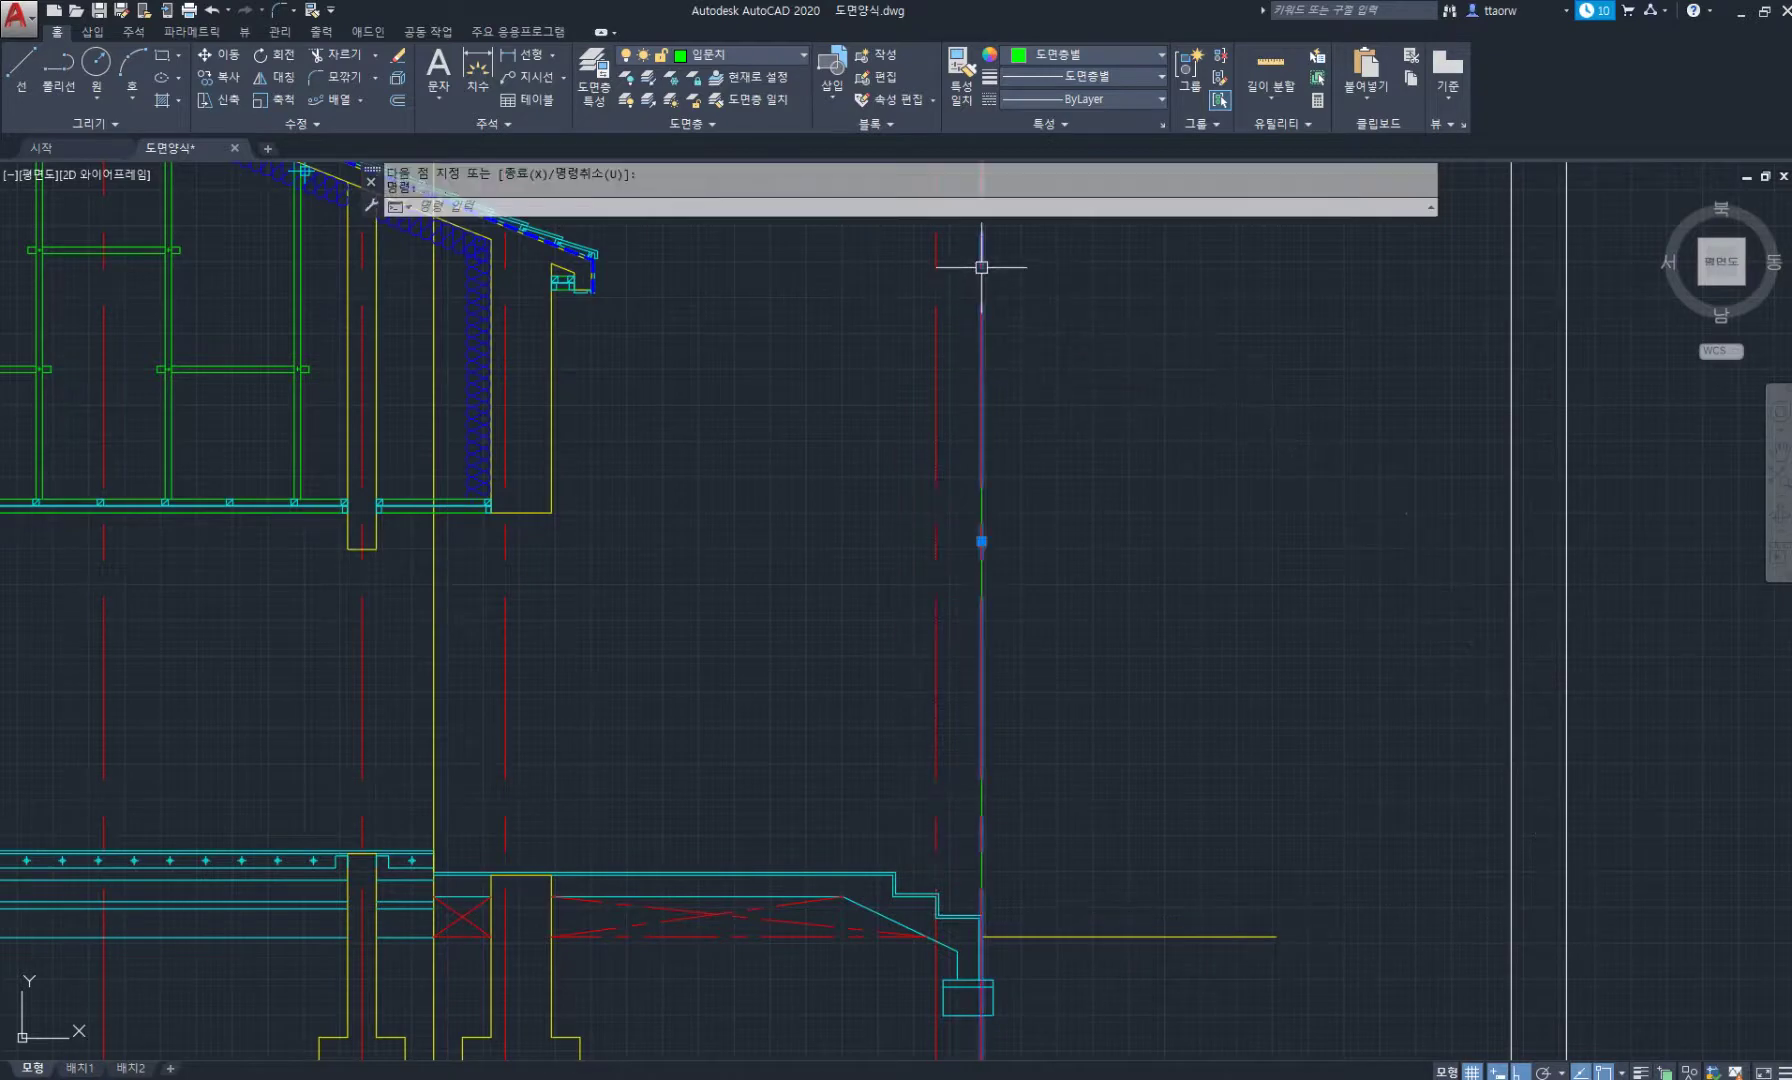
{"action": "key", "text": "Delete"}
{"action": "middle_click_drag", "start_coordinate": [859, 467], "coordinate": [904, 556]}
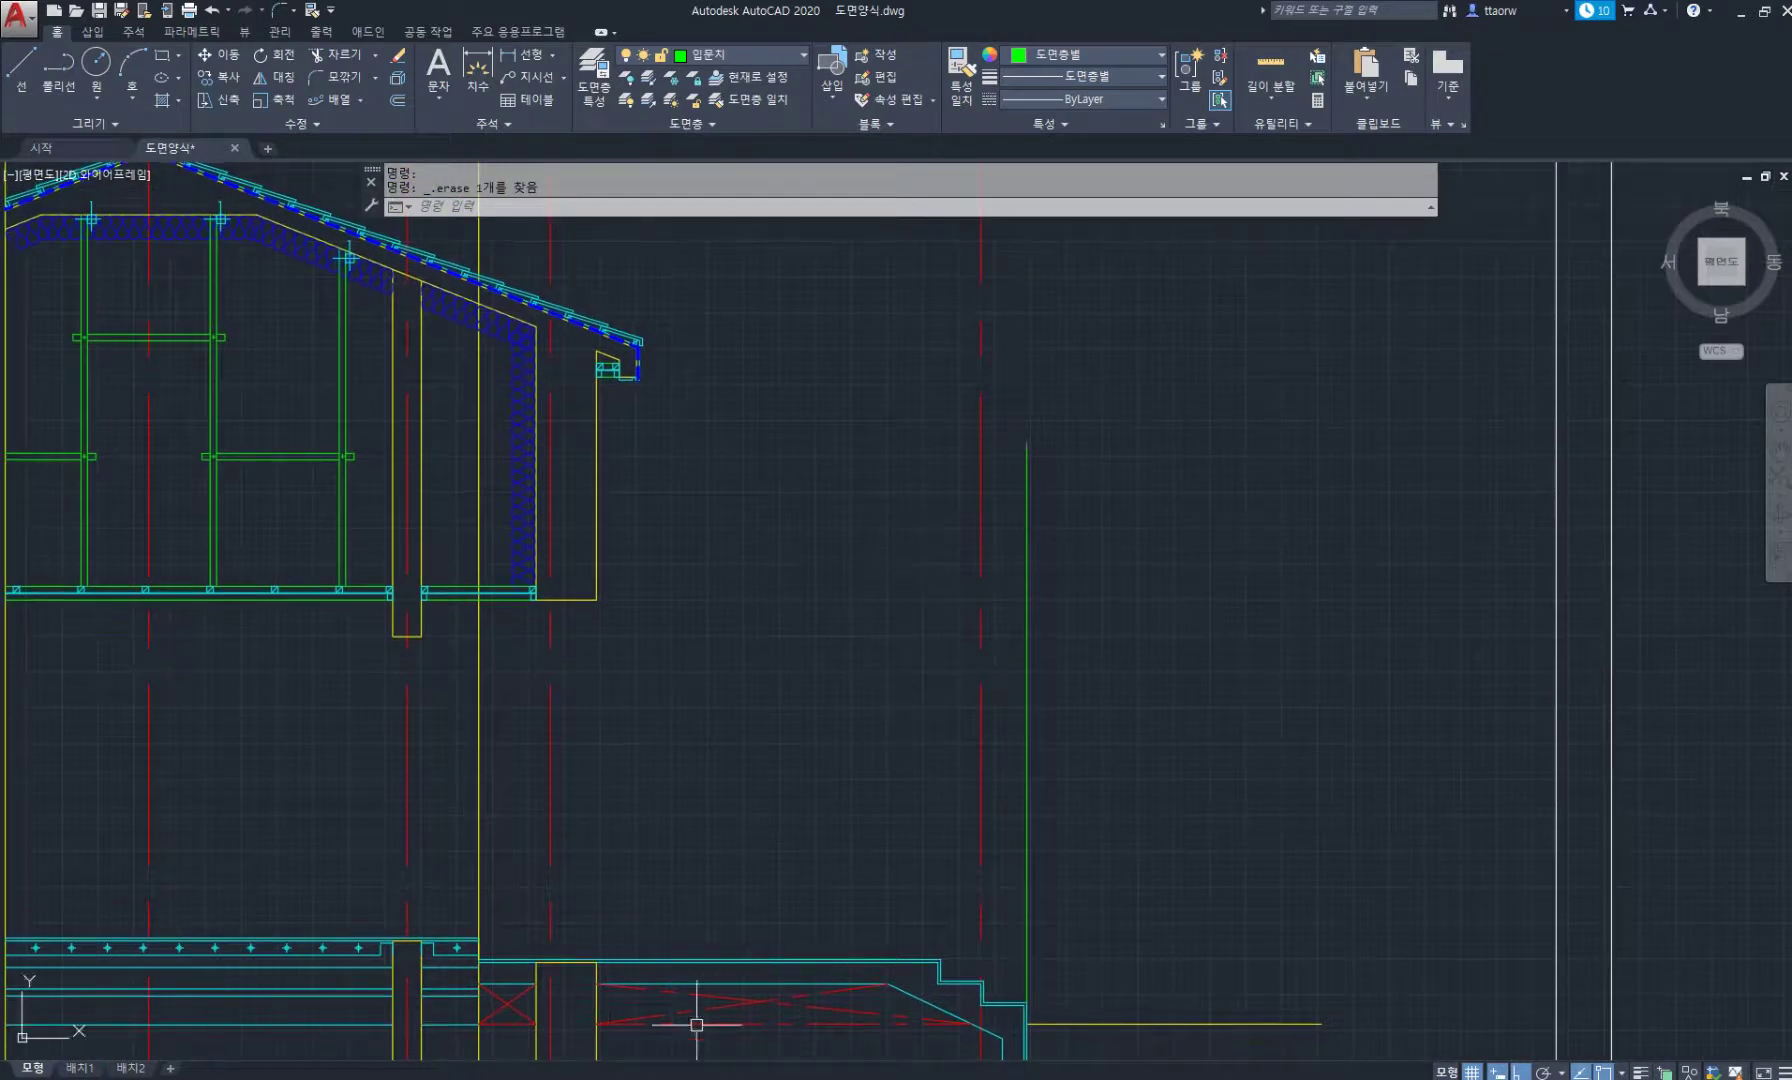
Switch to the floor plan PDF in Acrobat Reader and examine the eaves outline around section line A beside the kitchen.
{"action": "left_click", "coordinate": [604, 1077]}
{"action": "scroll", "coordinate": [1230, 456], "scroll_direction": "up", "scroll_amount": 1}
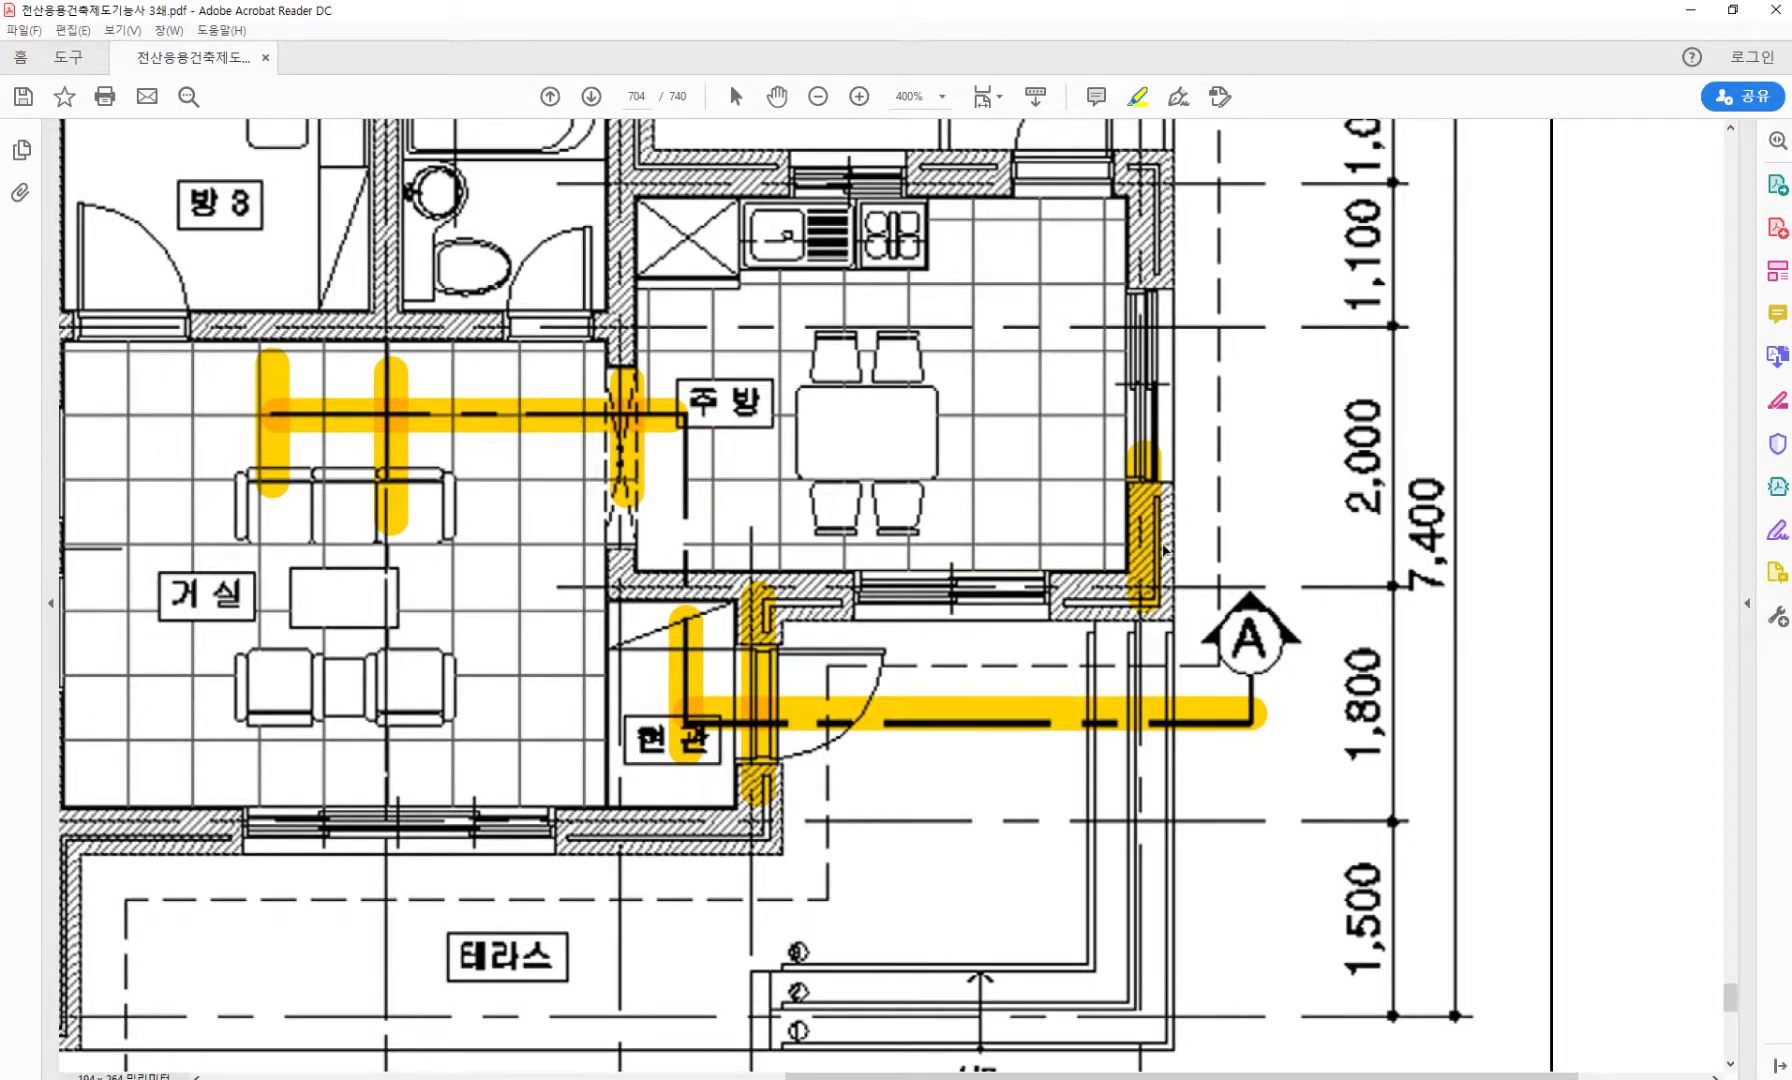
{"action": "scroll", "coordinate": [1180, 545], "scroll_direction": "up", "scroll_amount": 2}
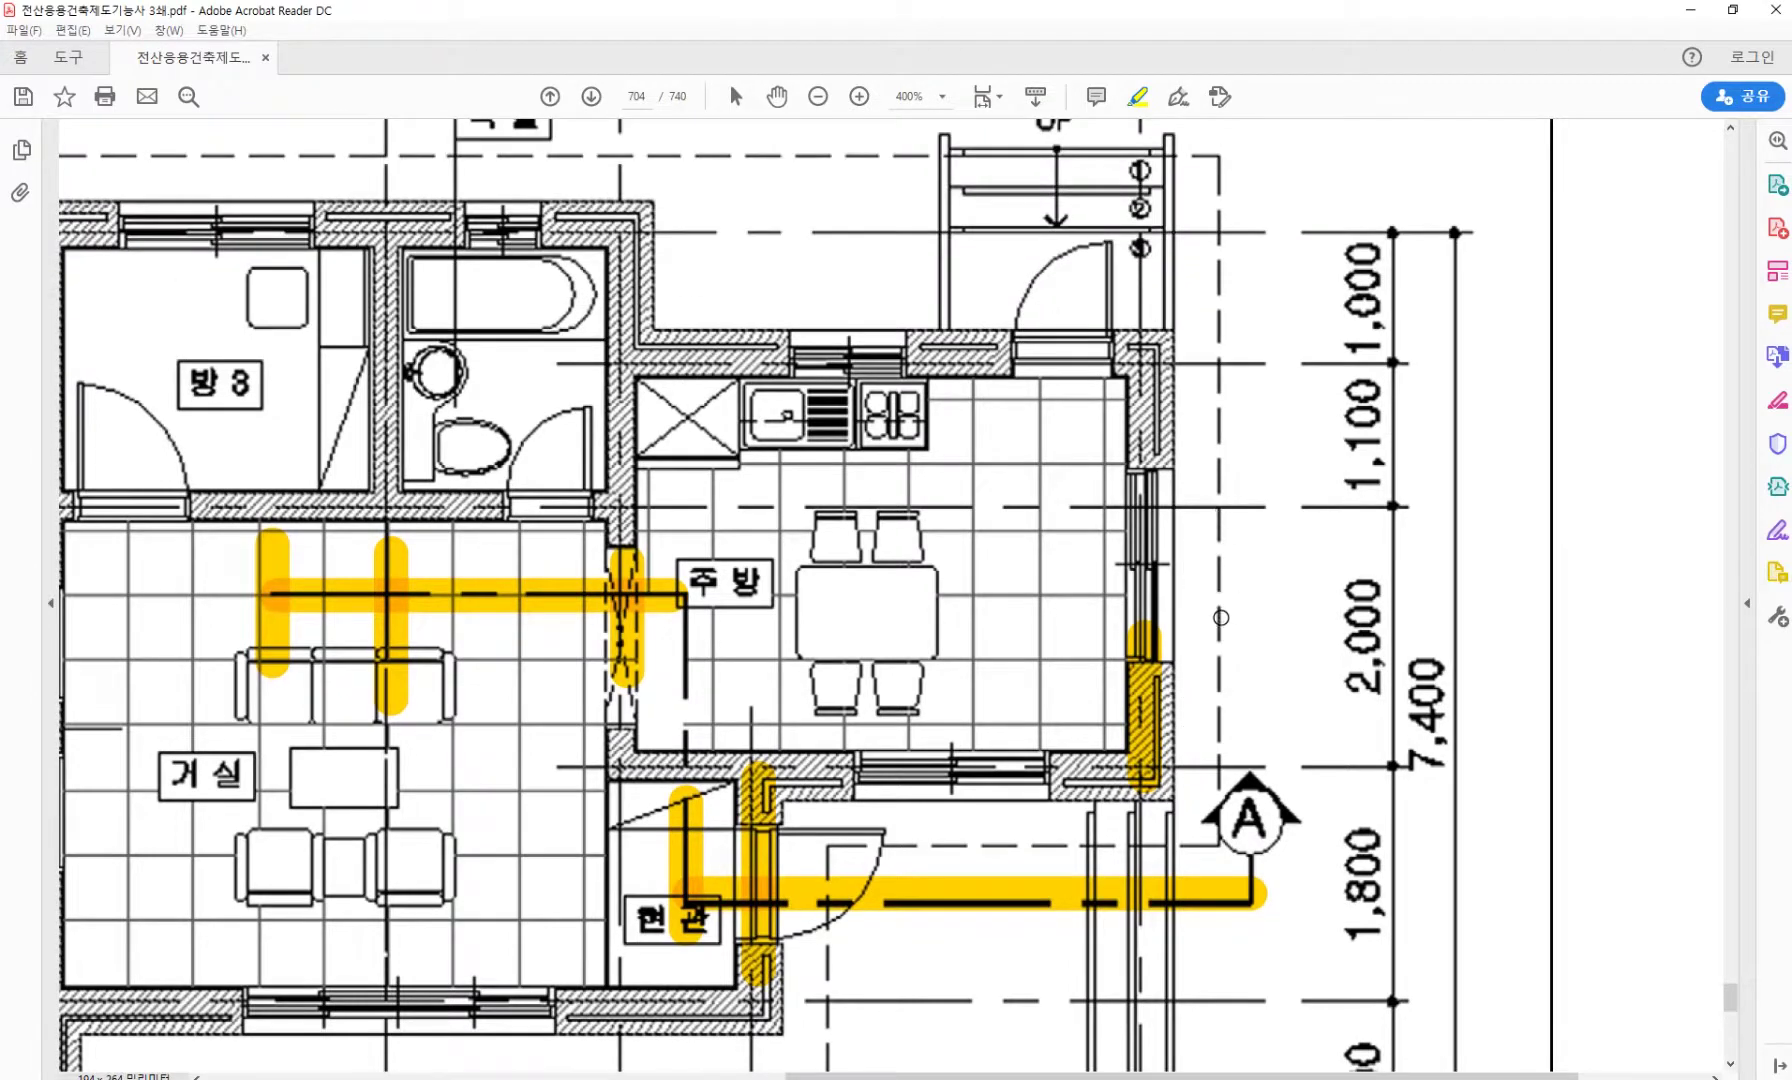
{"action": "scroll", "coordinate": [1197, 603], "scroll_direction": "down", "scroll_amount": 1}
{"action": "left_click", "coordinate": [606, 1077]}
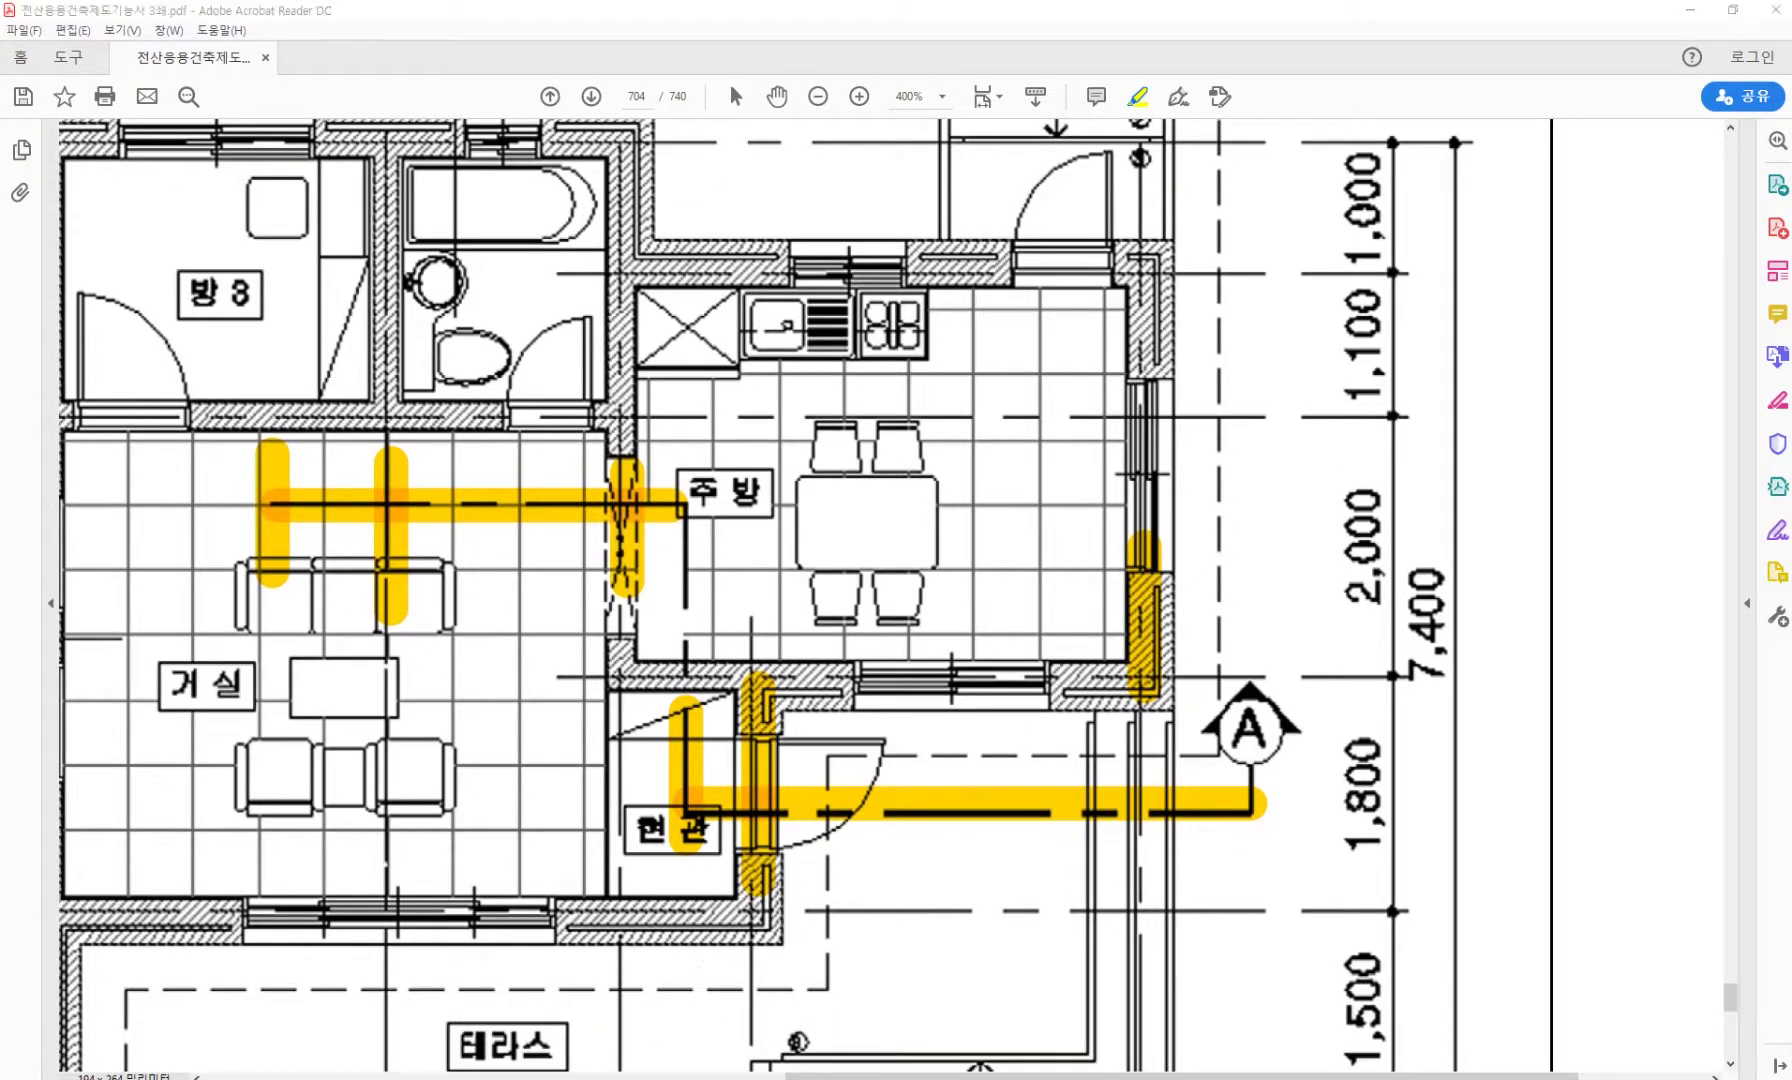
Back in AutoCAD, copy the short sloped line above the eaves framing from its upper end to the roof slab's outer corner.
{"action": "scroll", "coordinate": [526, 300], "scroll_direction": "up", "scroll_amount": 2}
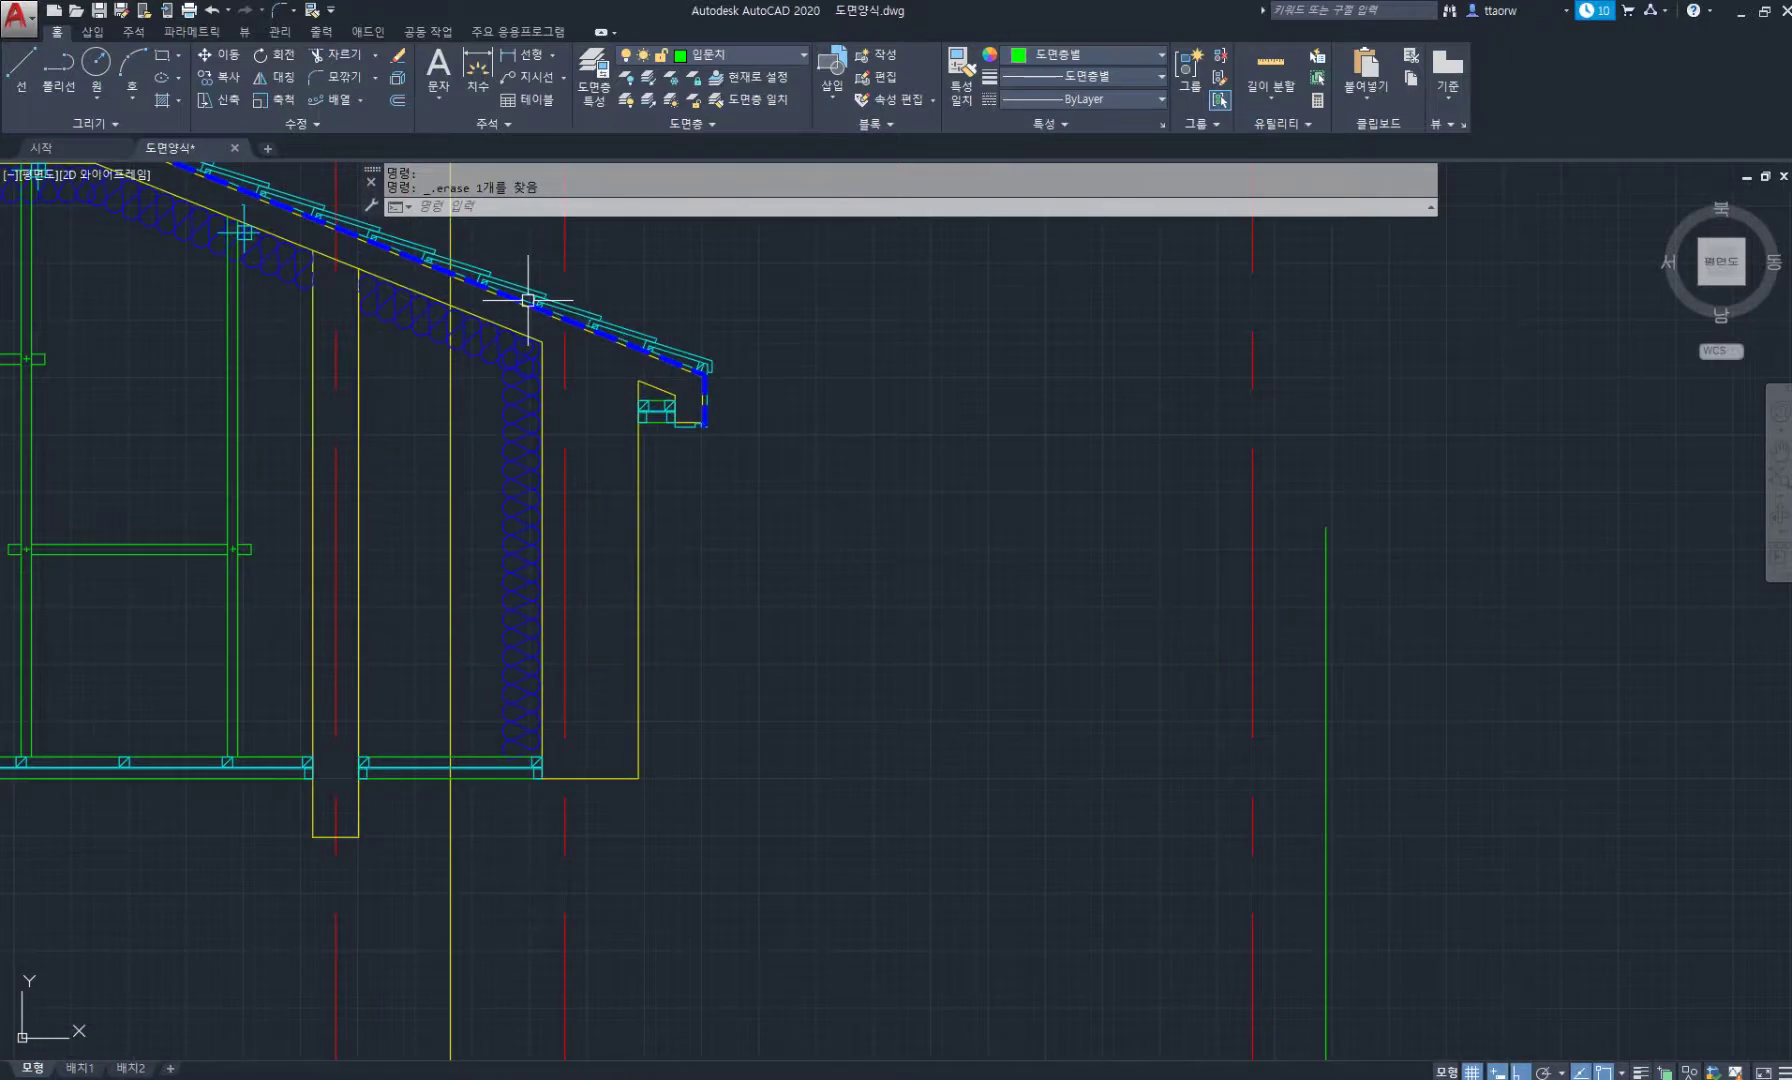
{"action": "scroll", "coordinate": [660, 390], "scroll_direction": "up", "scroll_amount": 3}
{"action": "type", "text": "co"}
{"action": "key", "text": "Return"}
{"action": "key", "text": "Return"}
{"action": "left_click", "coordinate": [618, 396]}
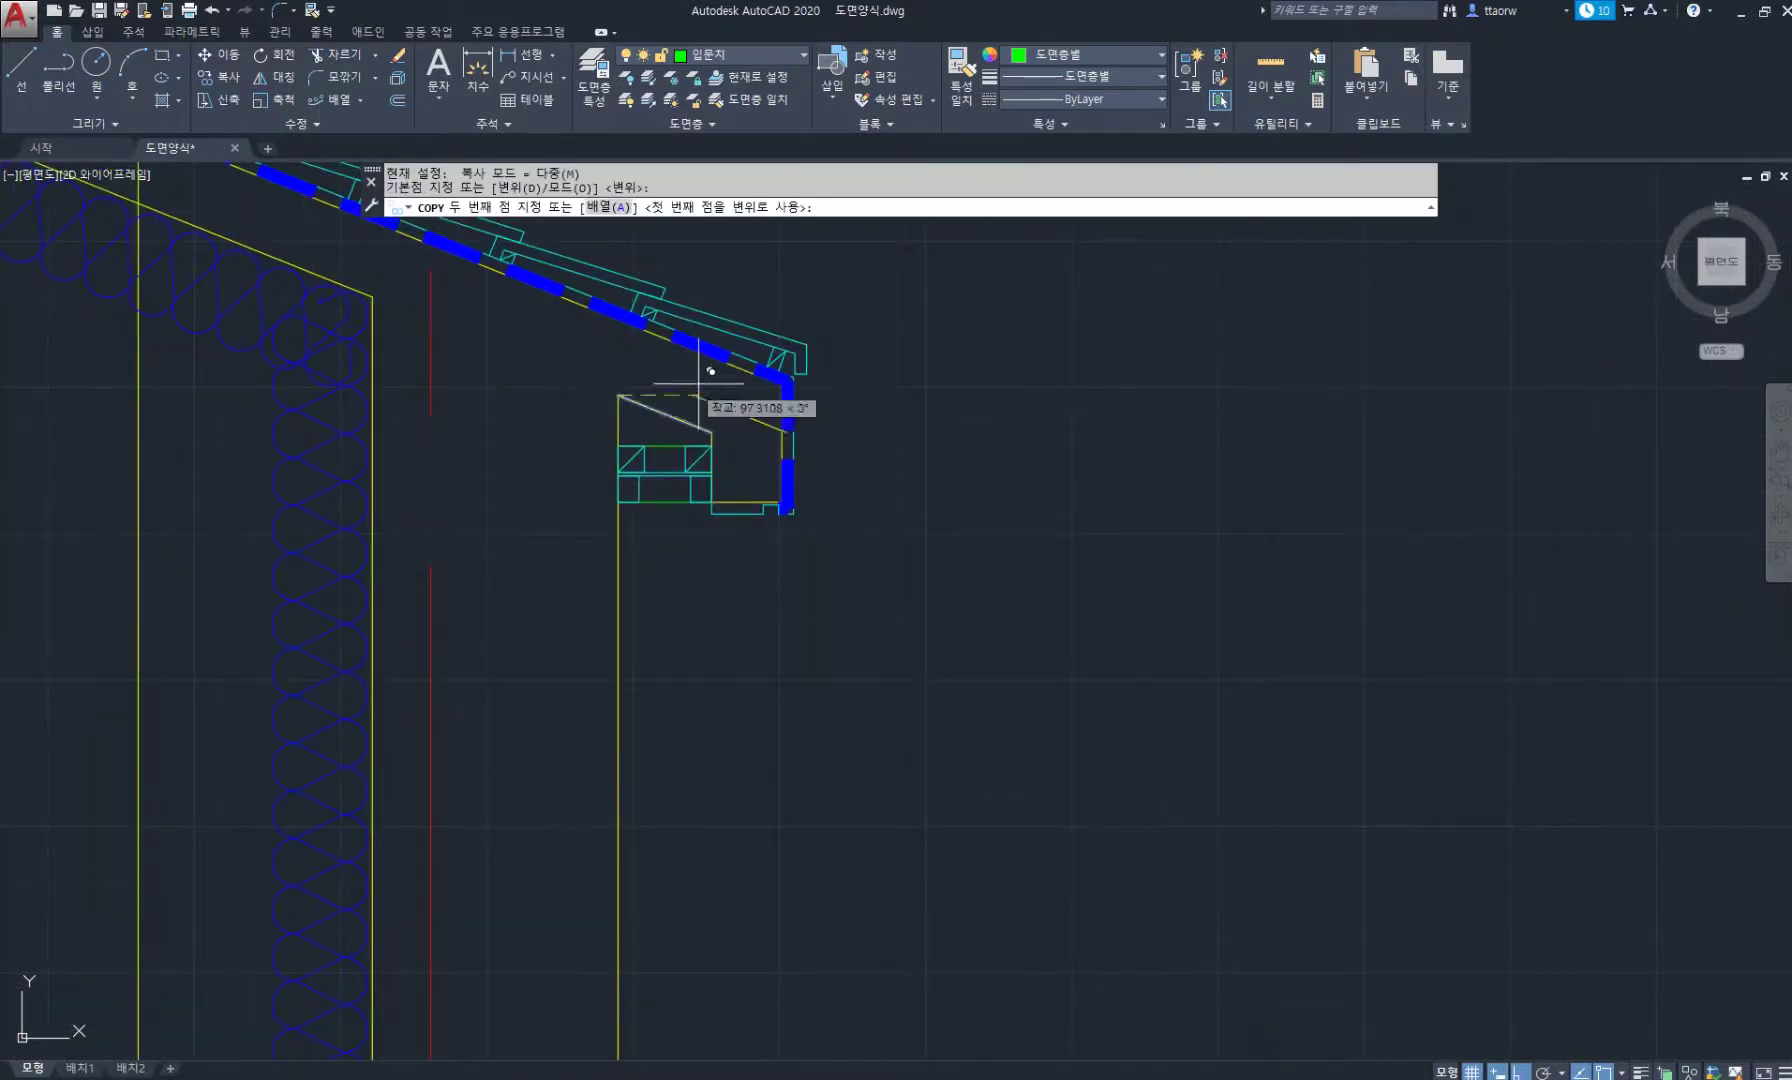
{"action": "scroll", "coordinate": [790, 380], "scroll_direction": "up", "scroll_amount": 4}
{"action": "left_click", "coordinate": [724, 408]}
{"action": "key", "text": "Return"}
{"action": "scroll", "coordinate": [796, 512], "scroll_direction": "down", "scroll_amount": 5}
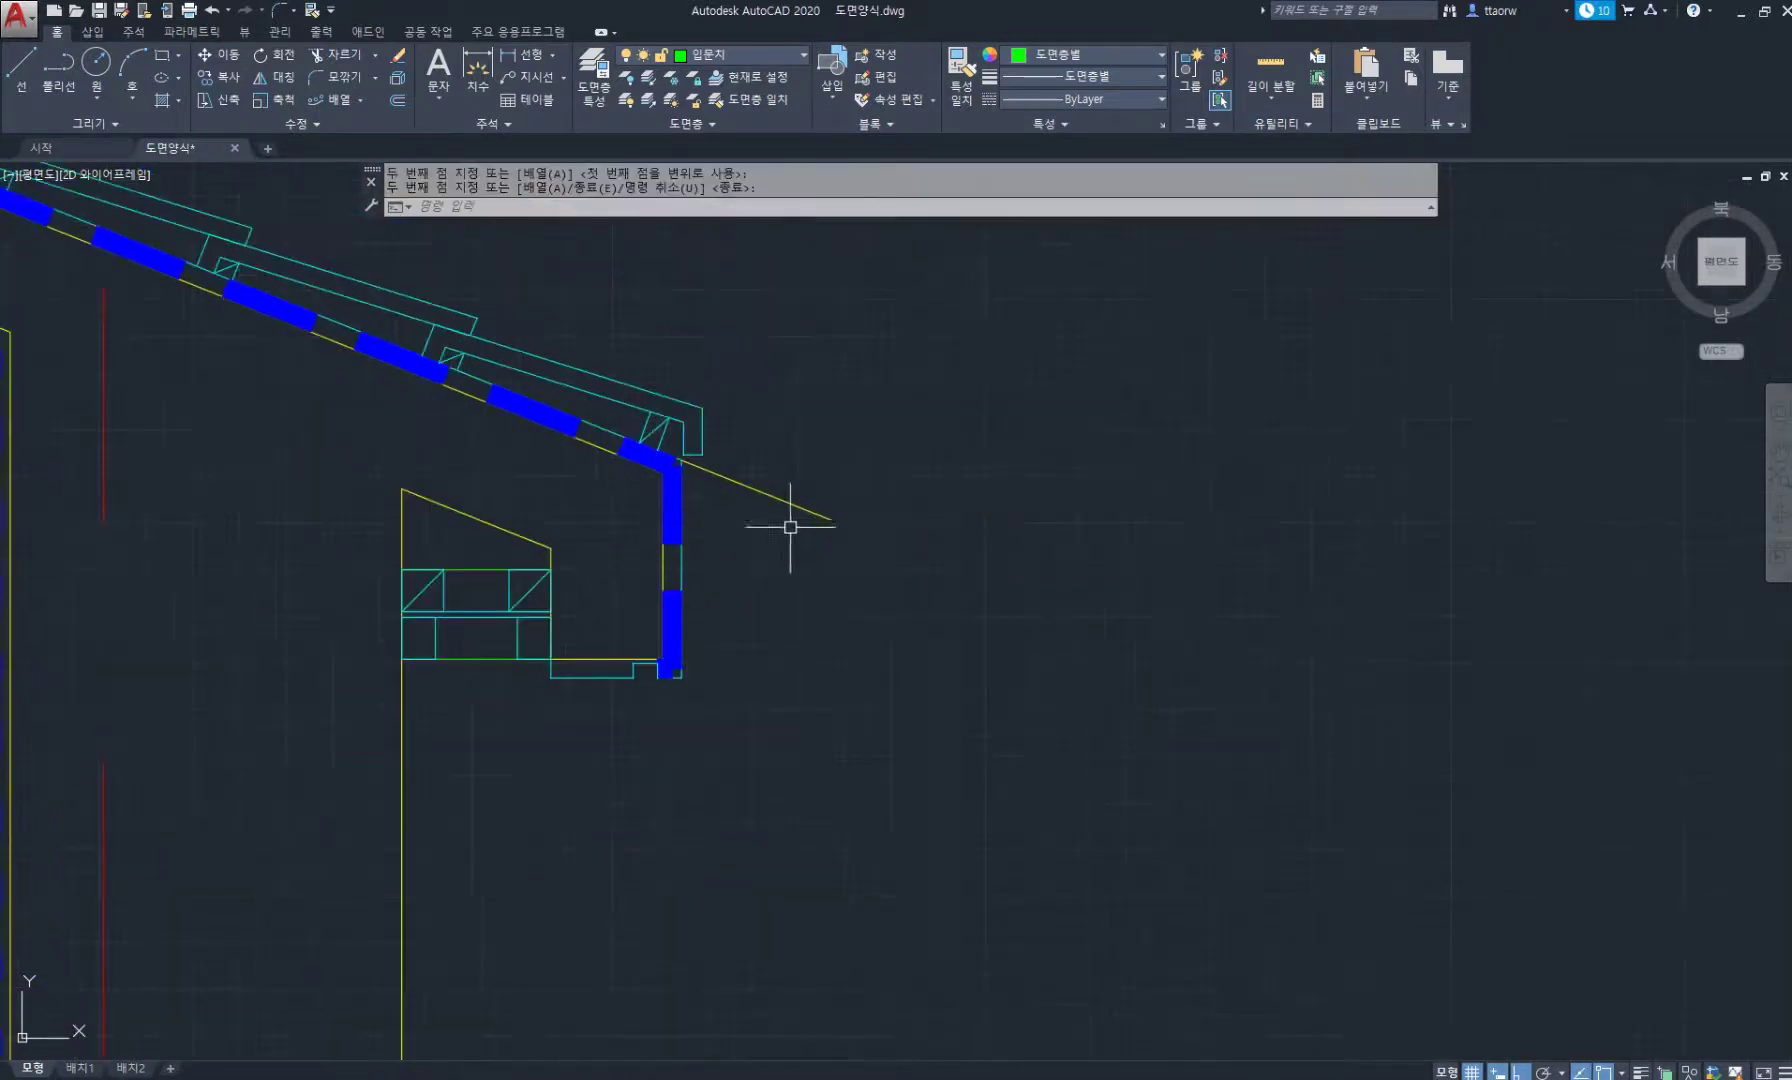
Offset the outermost red centreline outward past the green vertical line.
{"action": "scroll", "coordinate": [607, 465], "scroll_direction": "down", "scroll_amount": 4}
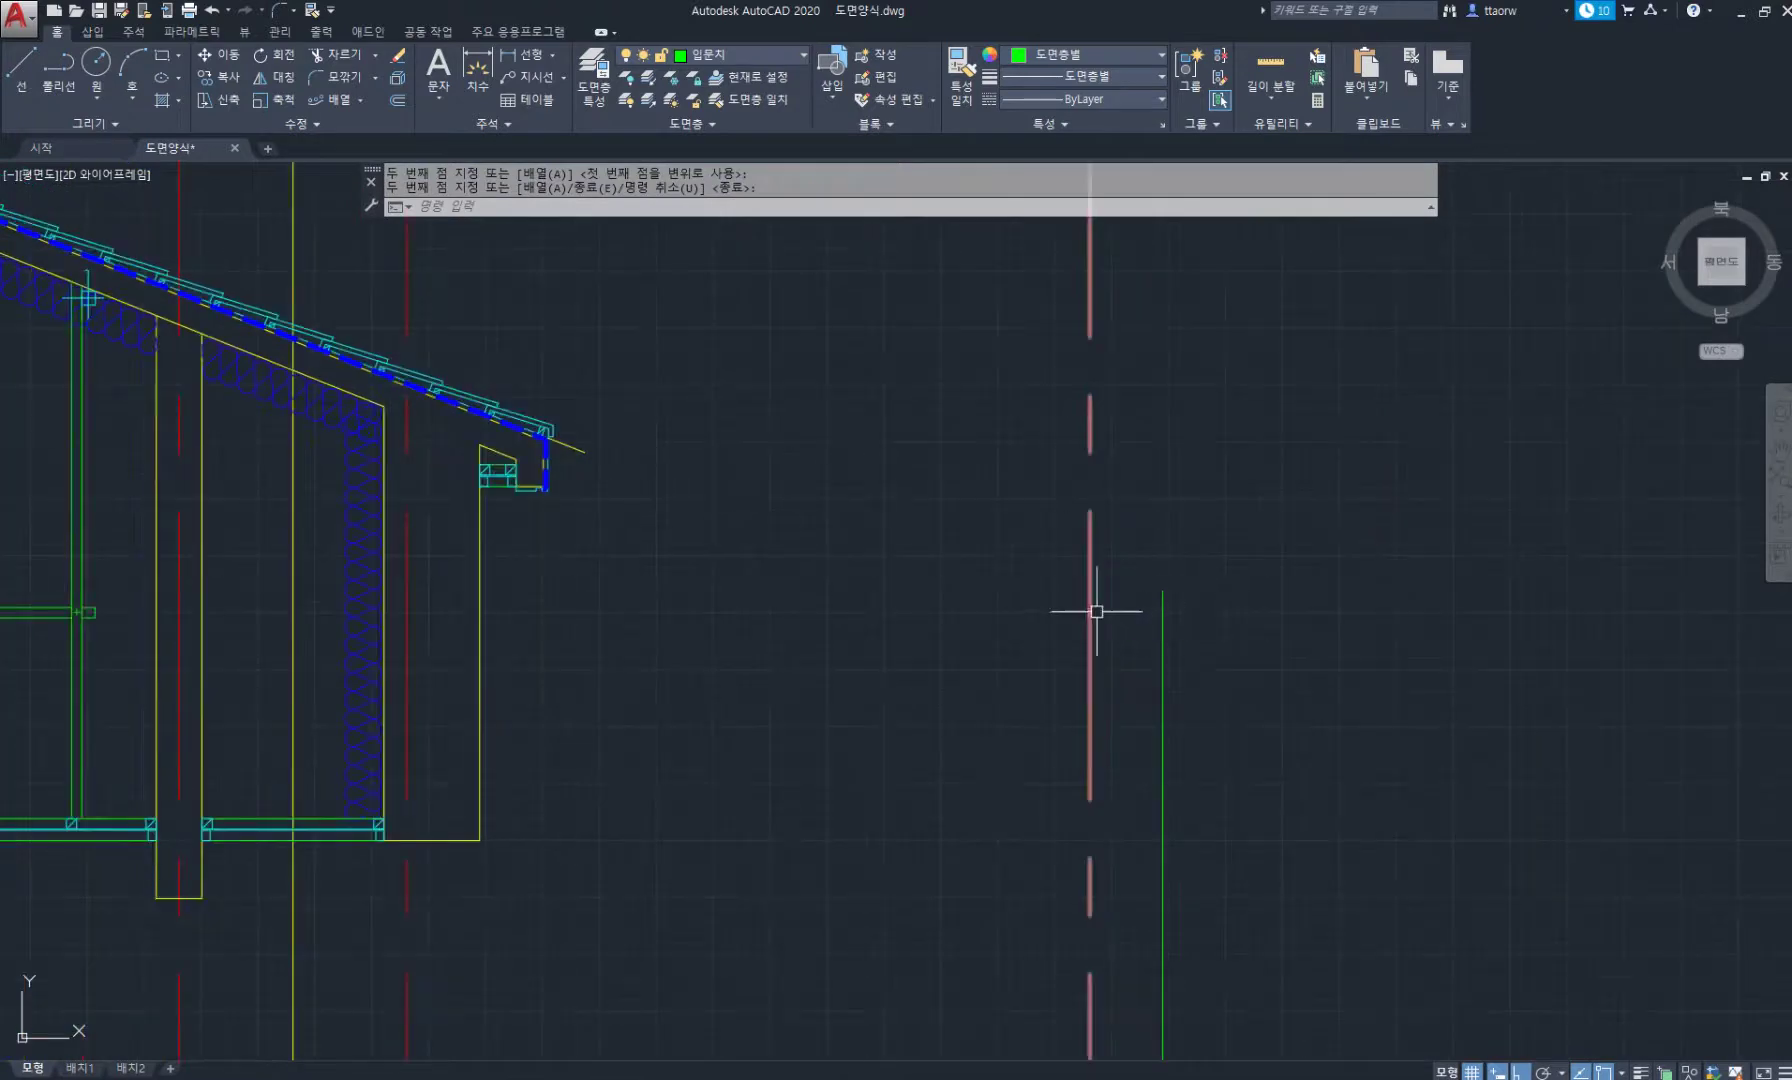
{"action": "type", "text": "o"}
{"action": "key", "text": "Return"}
{"action": "left_click", "coordinate": [1089, 660]}
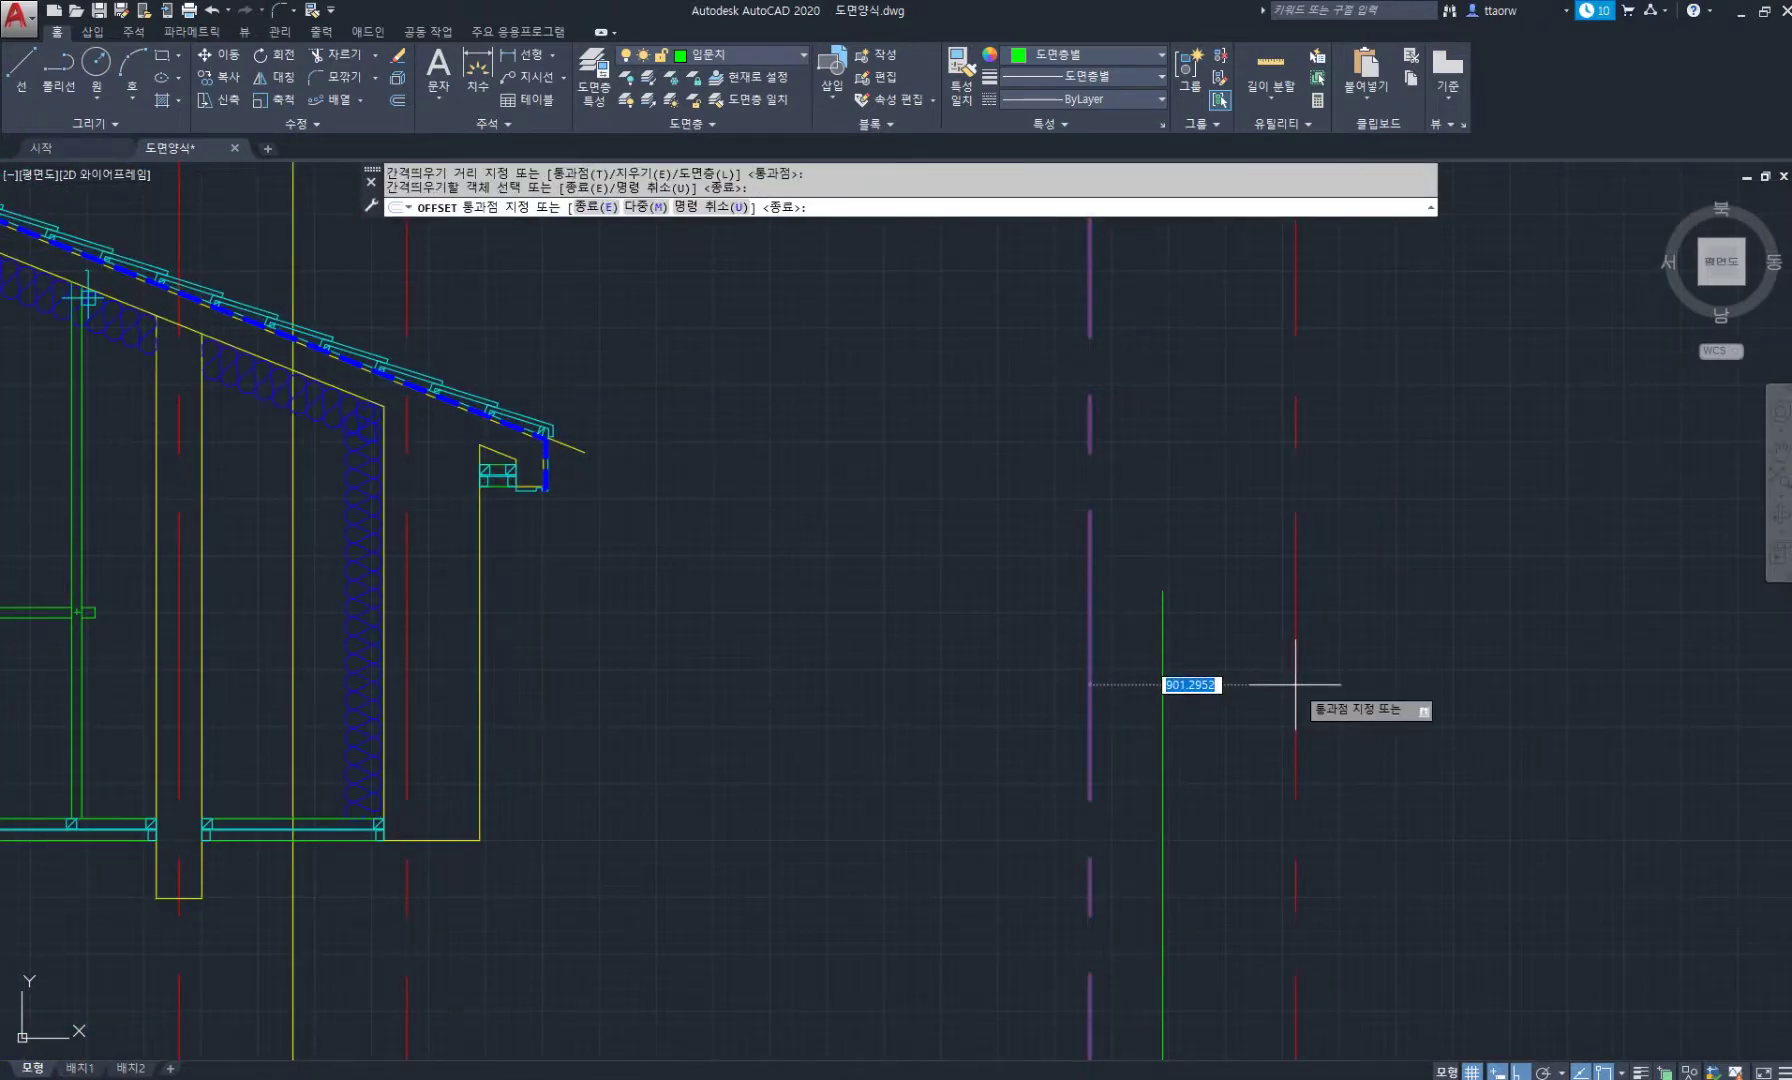
{"action": "key", "text": "Return"}
{"action": "key", "text": "Escape"}
Extend the copied sloped line from the eaves down to the newly offset centreline.
{"action": "type", "text": "E"}
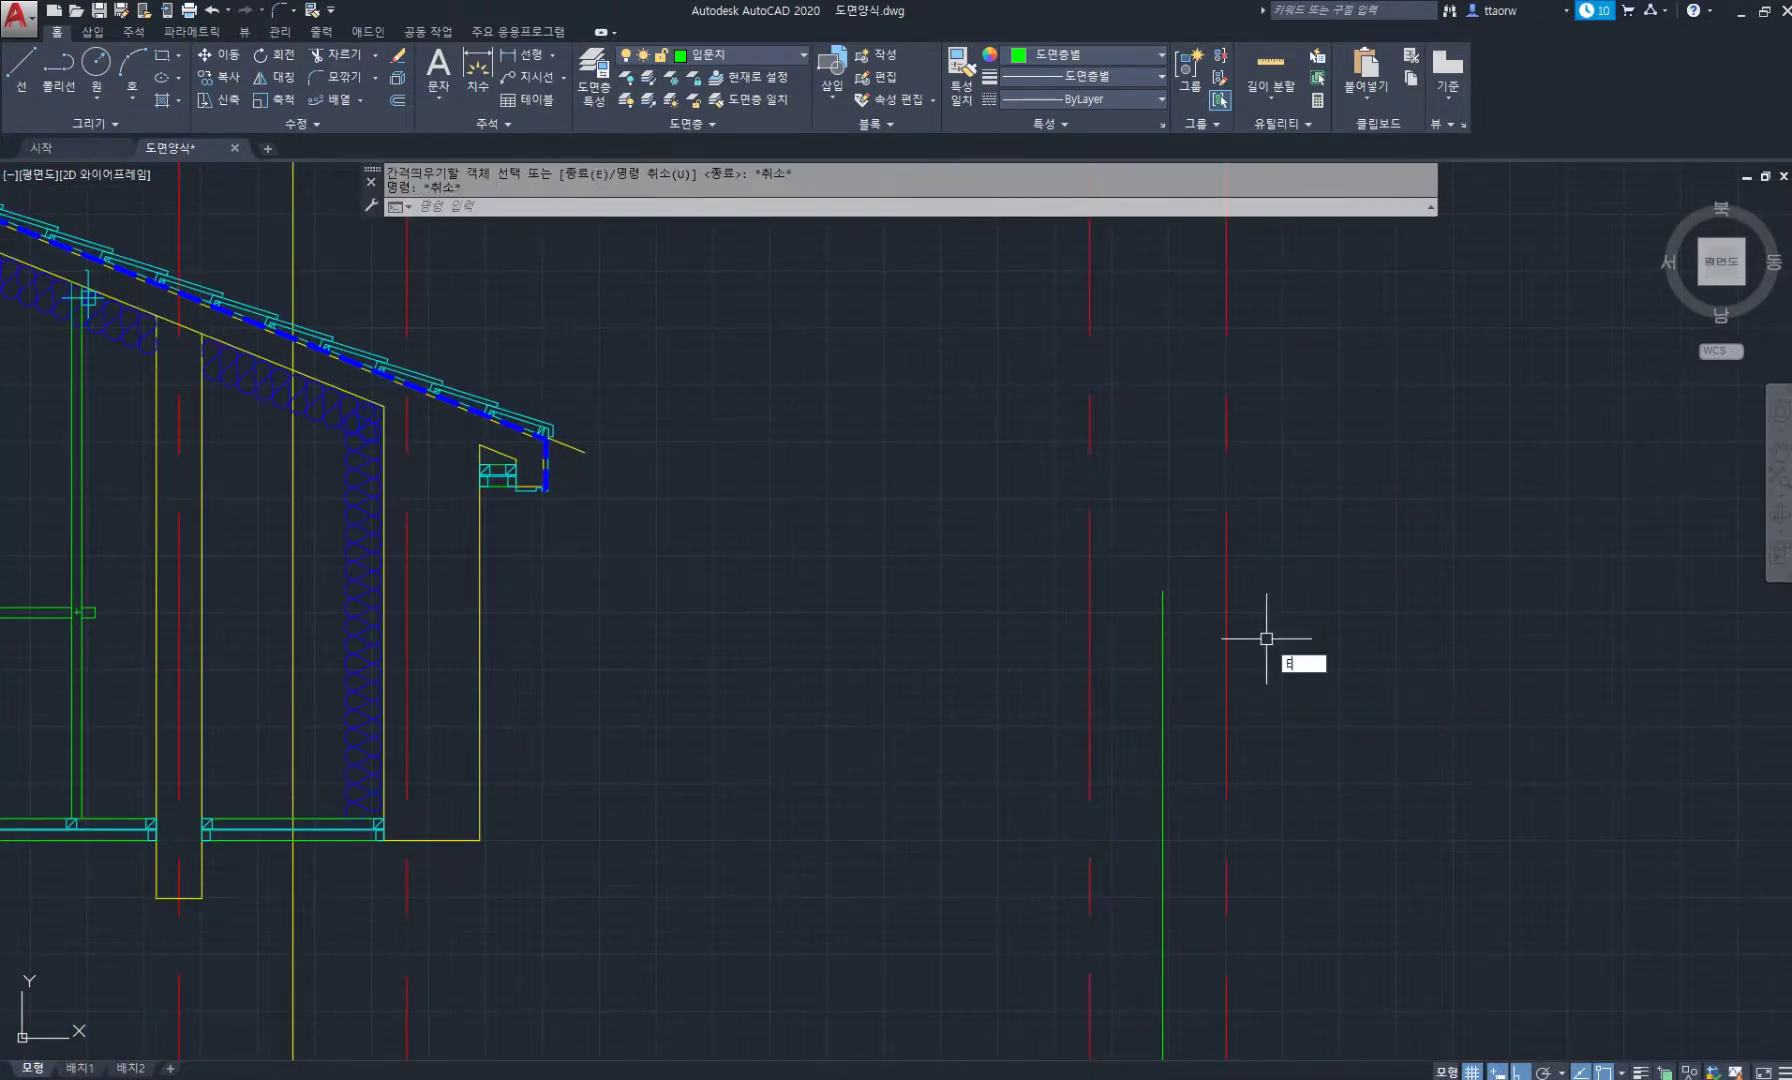
{"action": "type", "text": "X"}
{"action": "key", "text": "Return"}
{"action": "left_click", "coordinate": [1283, 690]}
{"action": "left_click", "coordinate": [1214, 623]}
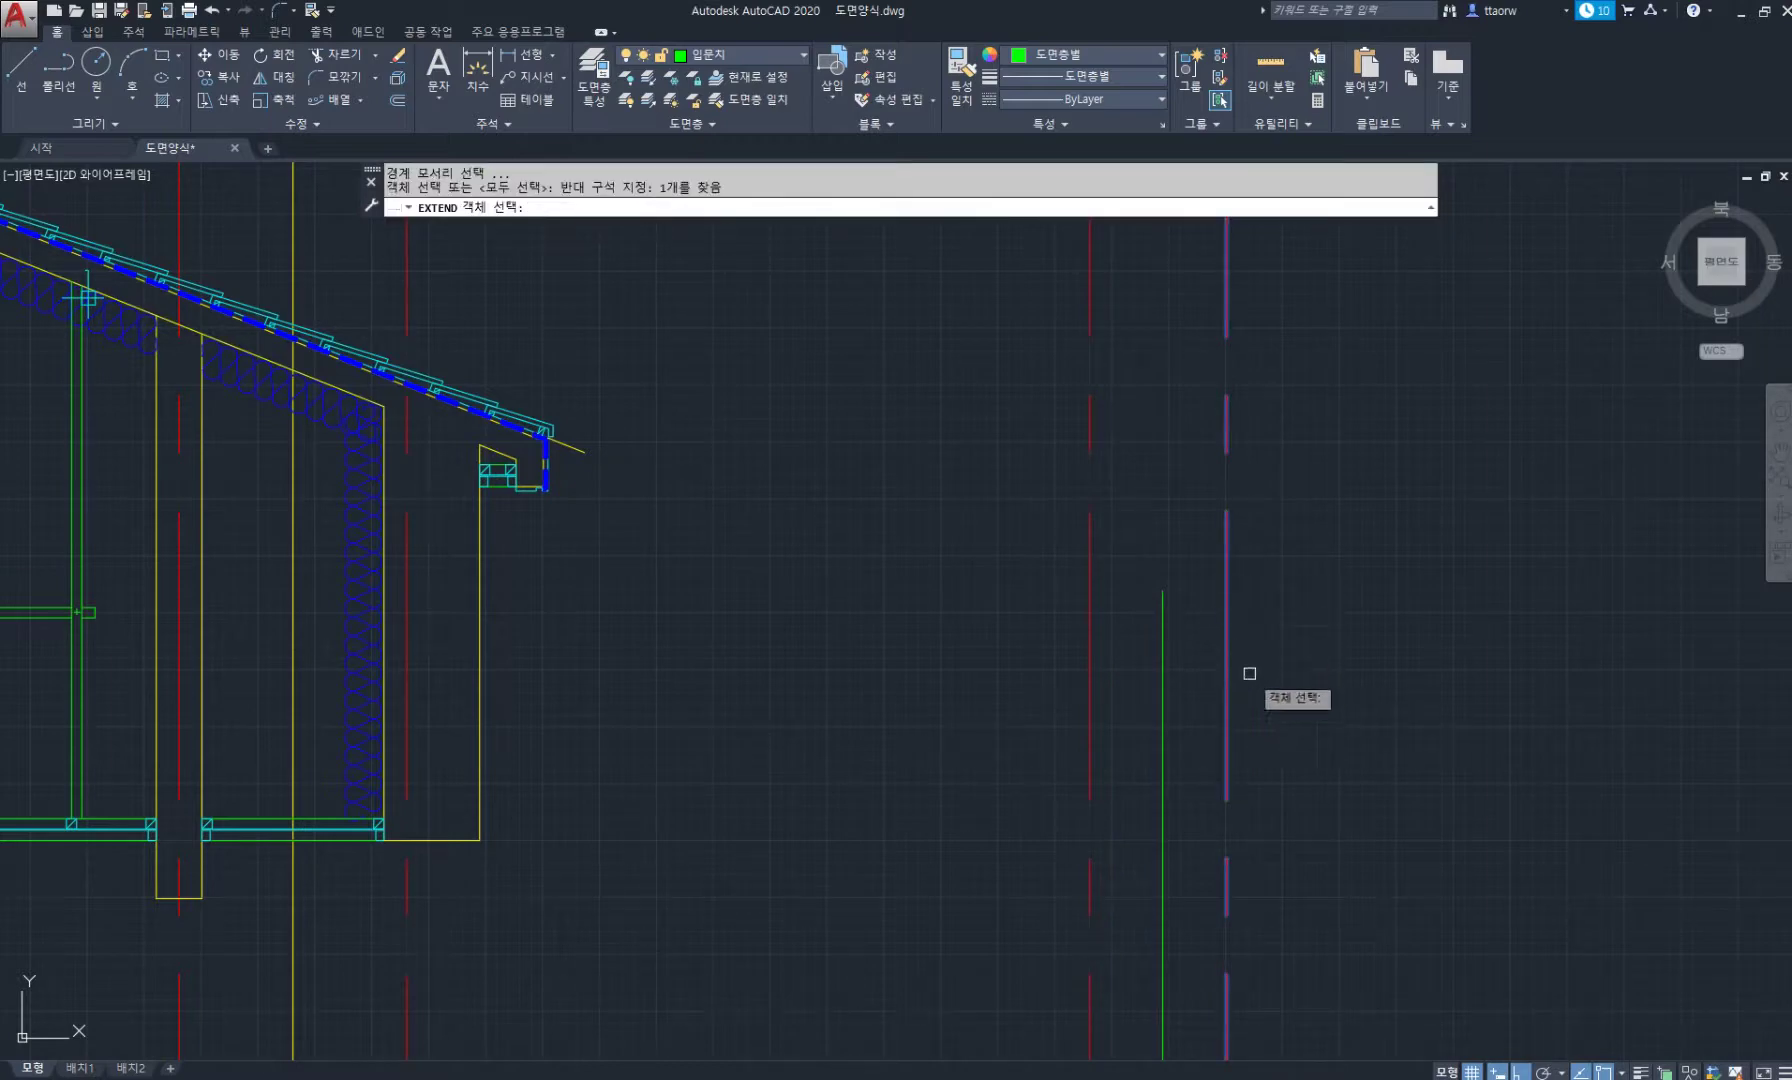
{"action": "left_click", "coordinate": [1208, 607]}
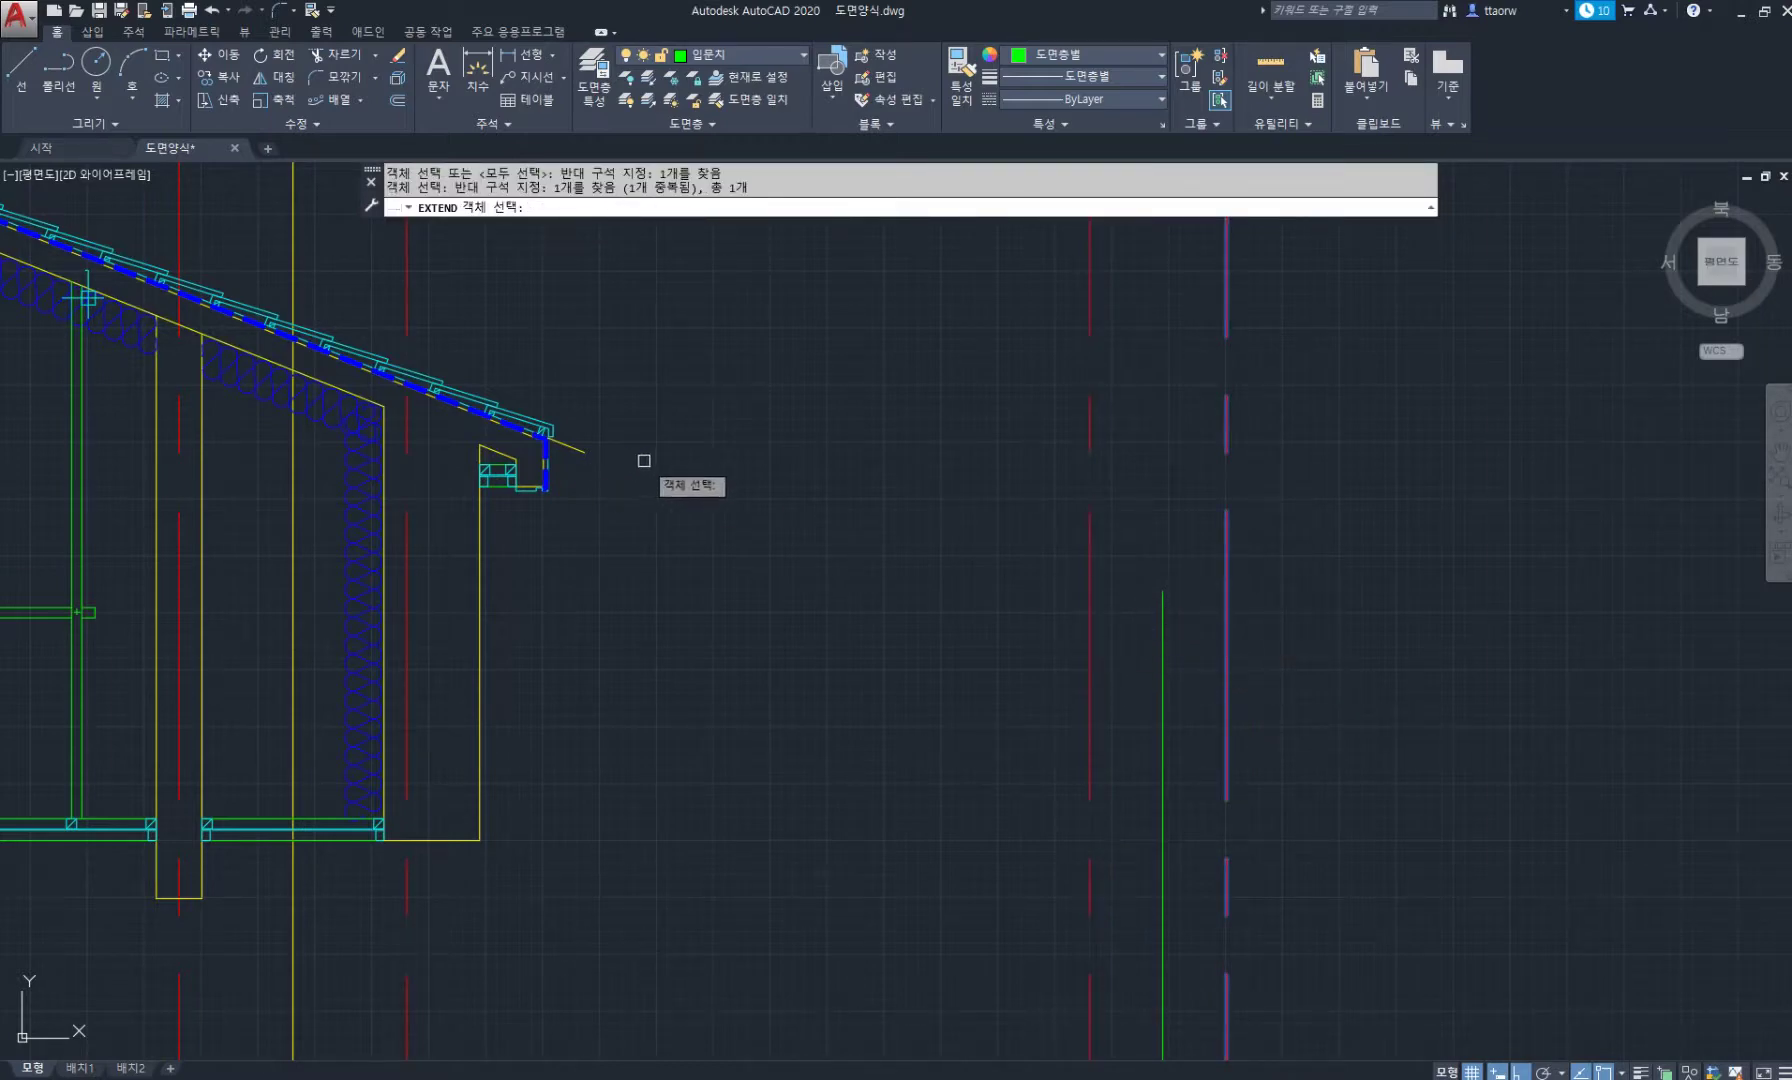
{"action": "key", "text": "Return"}
{"action": "left_click", "coordinate": [566, 449]}
{"action": "key", "text": "Escape"}
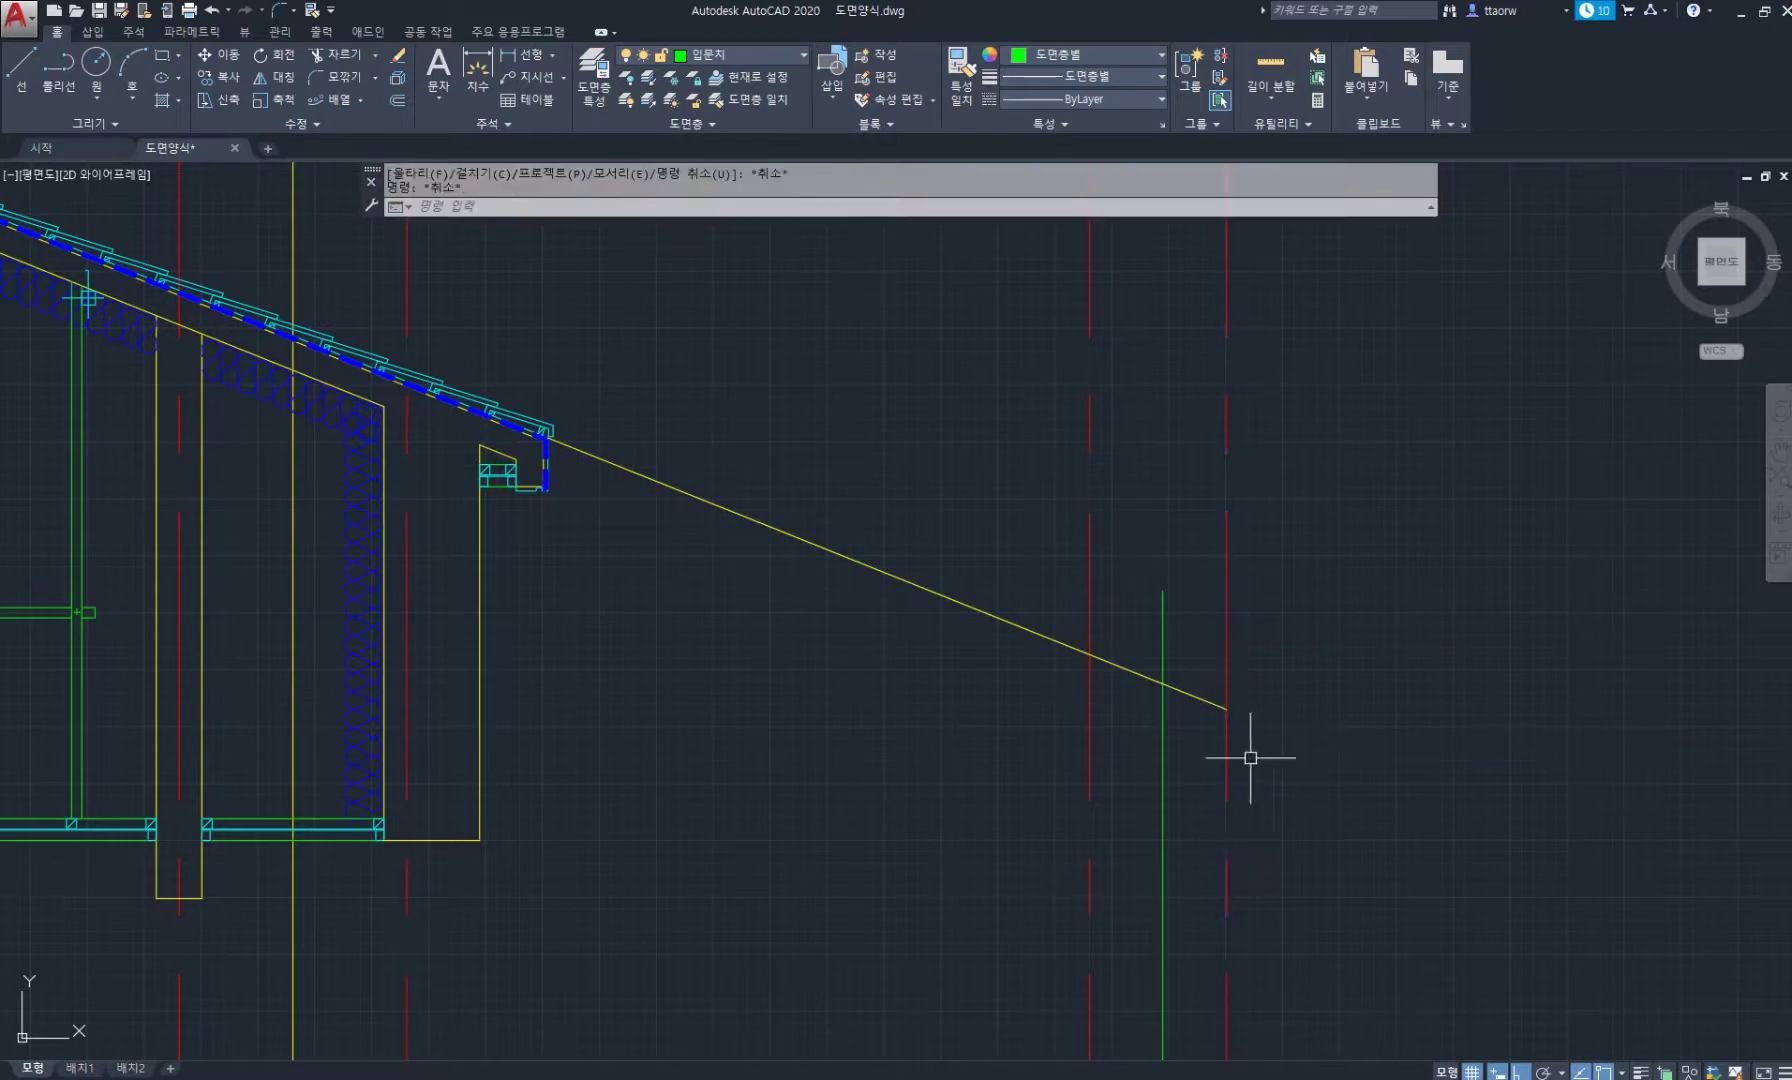
Draw the eaves end outline from the sloped line's lower end: 230 down, across to the inner red centreline, and 230 up.
{"action": "type", "text": "l"}
{"action": "key", "text": "Return"}
{"action": "left_click", "coordinate": [1226, 708]}
{"action": "scroll", "coordinate": [1243, 832], "scroll_direction": "up", "scroll_amount": 2}
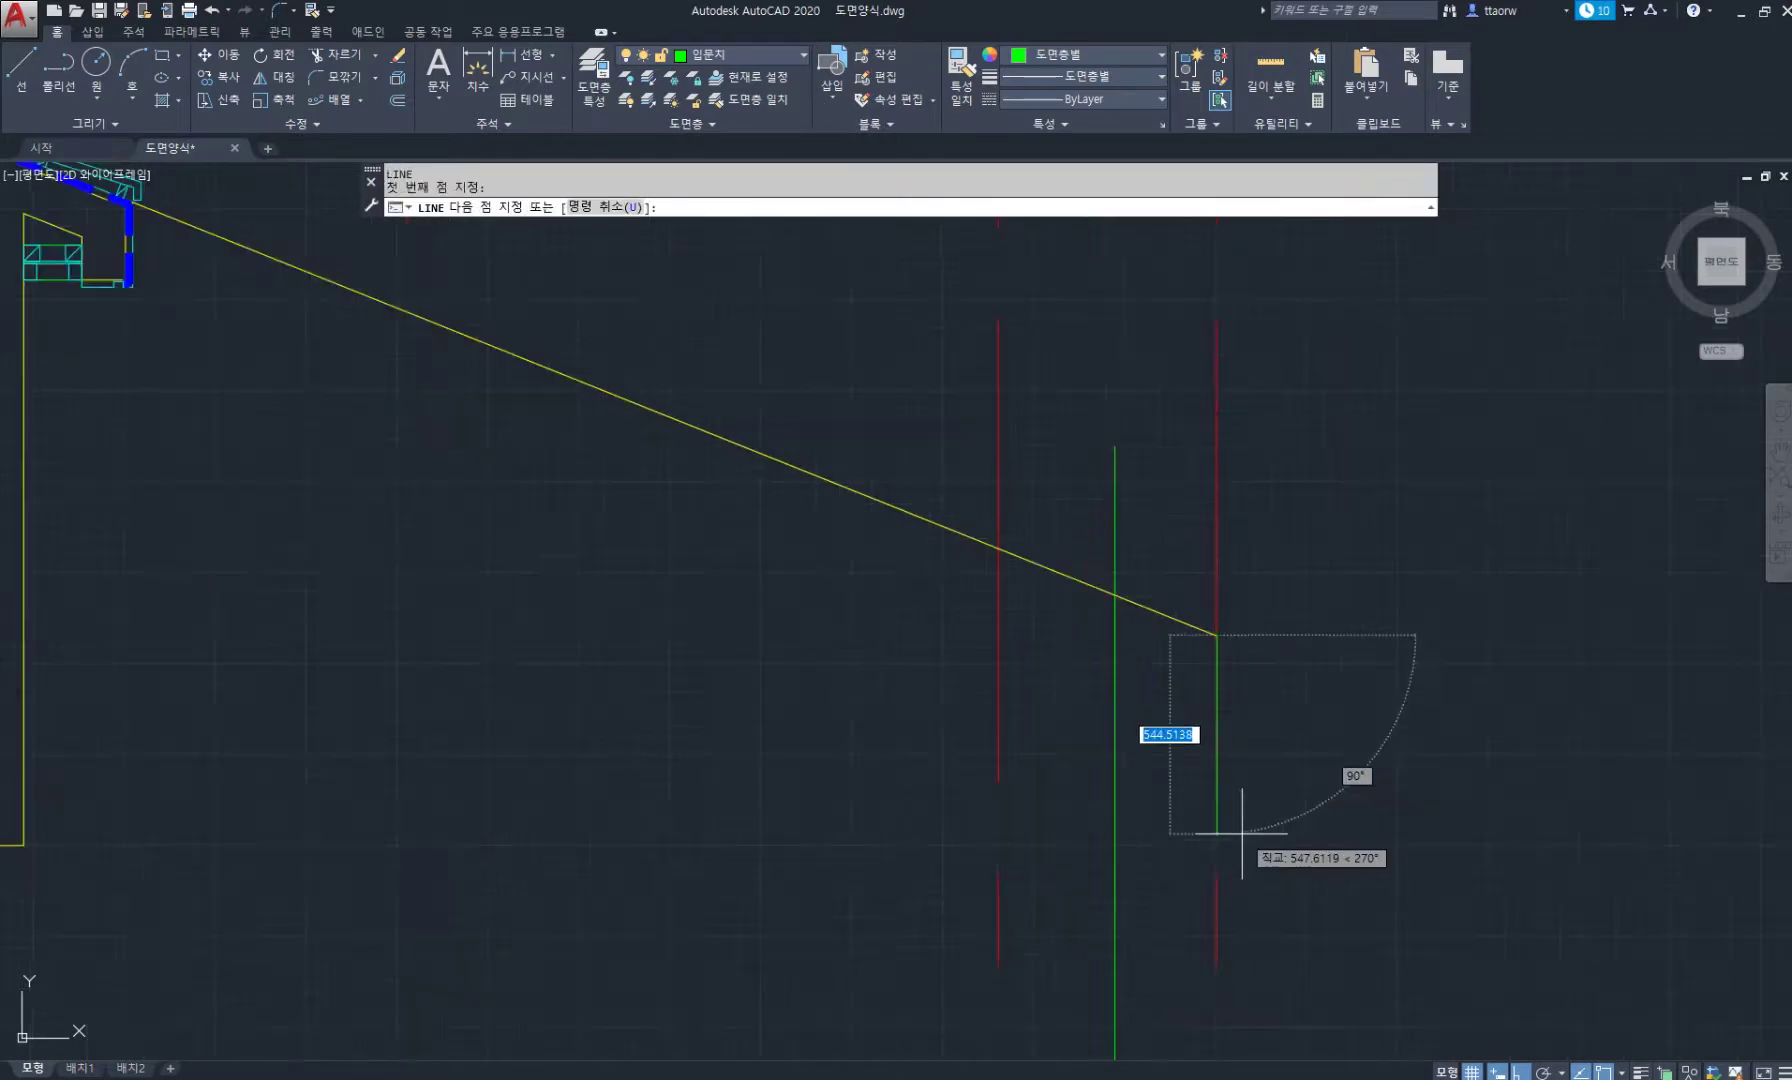
{"action": "type", "text": "230"}
{"action": "key", "text": "Return"}
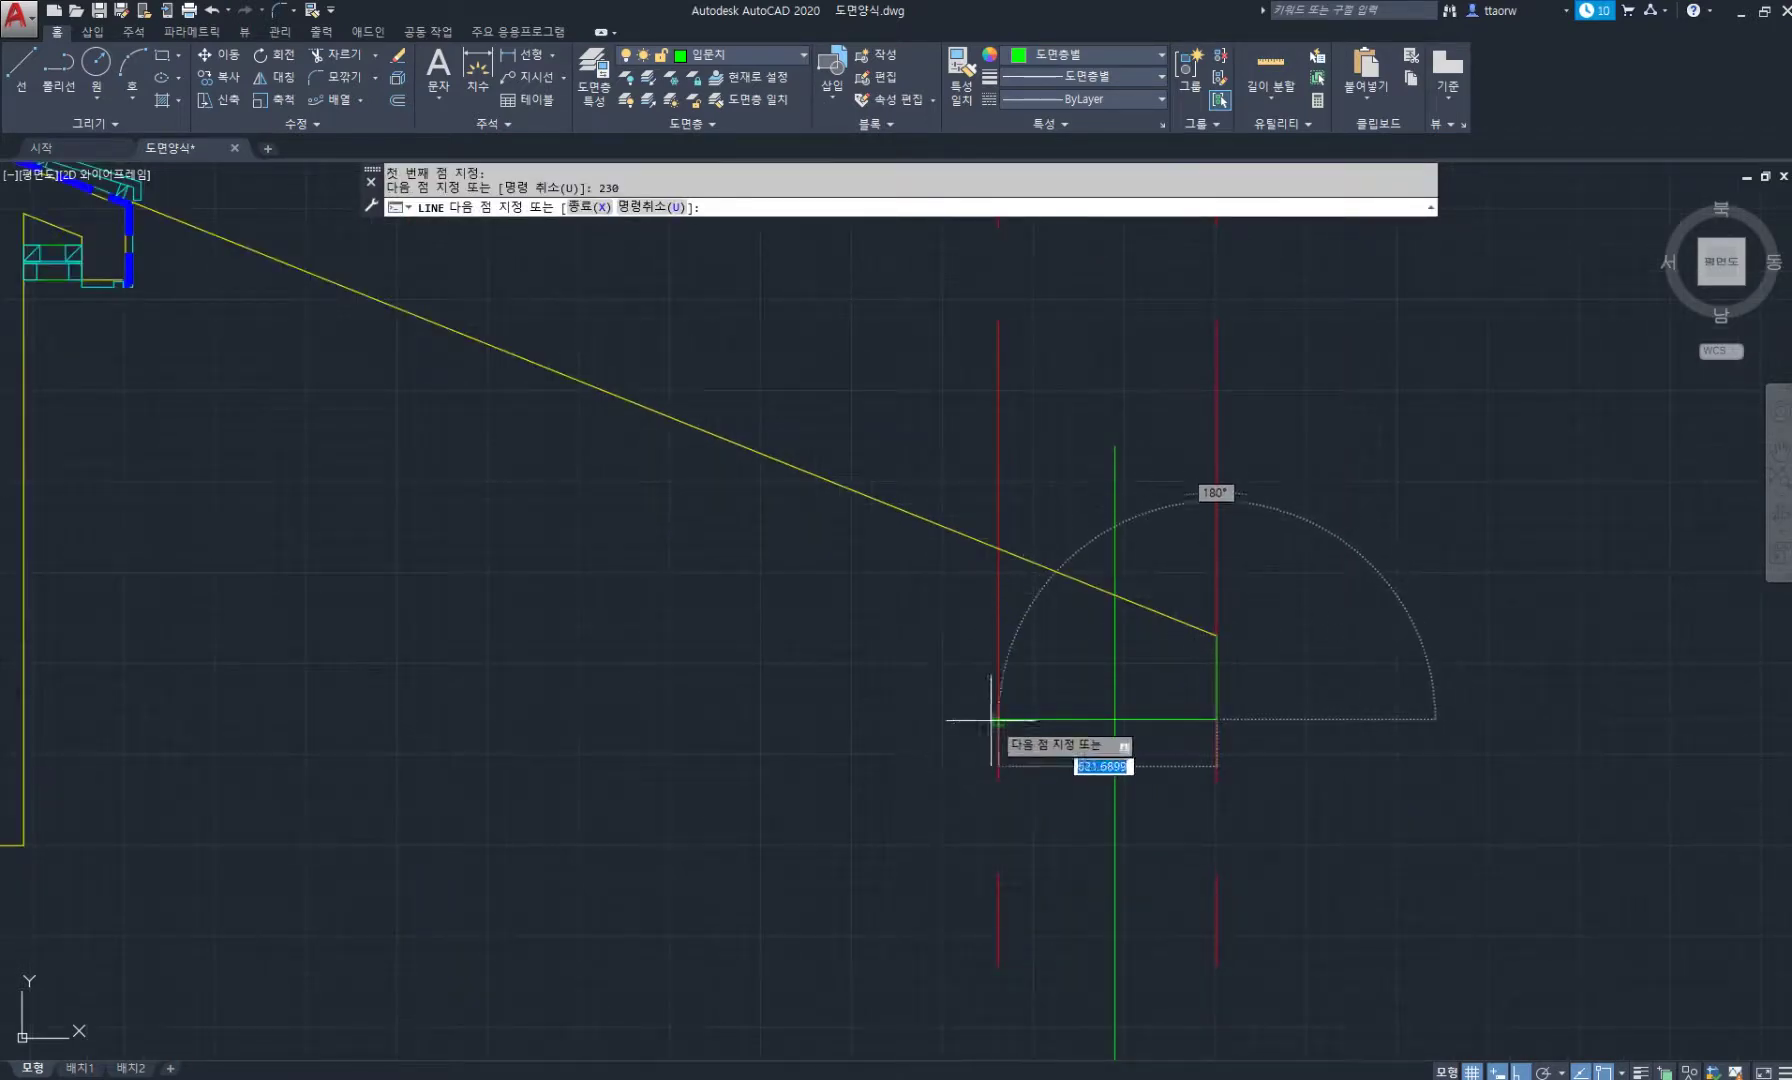
{"action": "left_click", "coordinate": [998, 719]}
{"action": "type", "text": "23"}
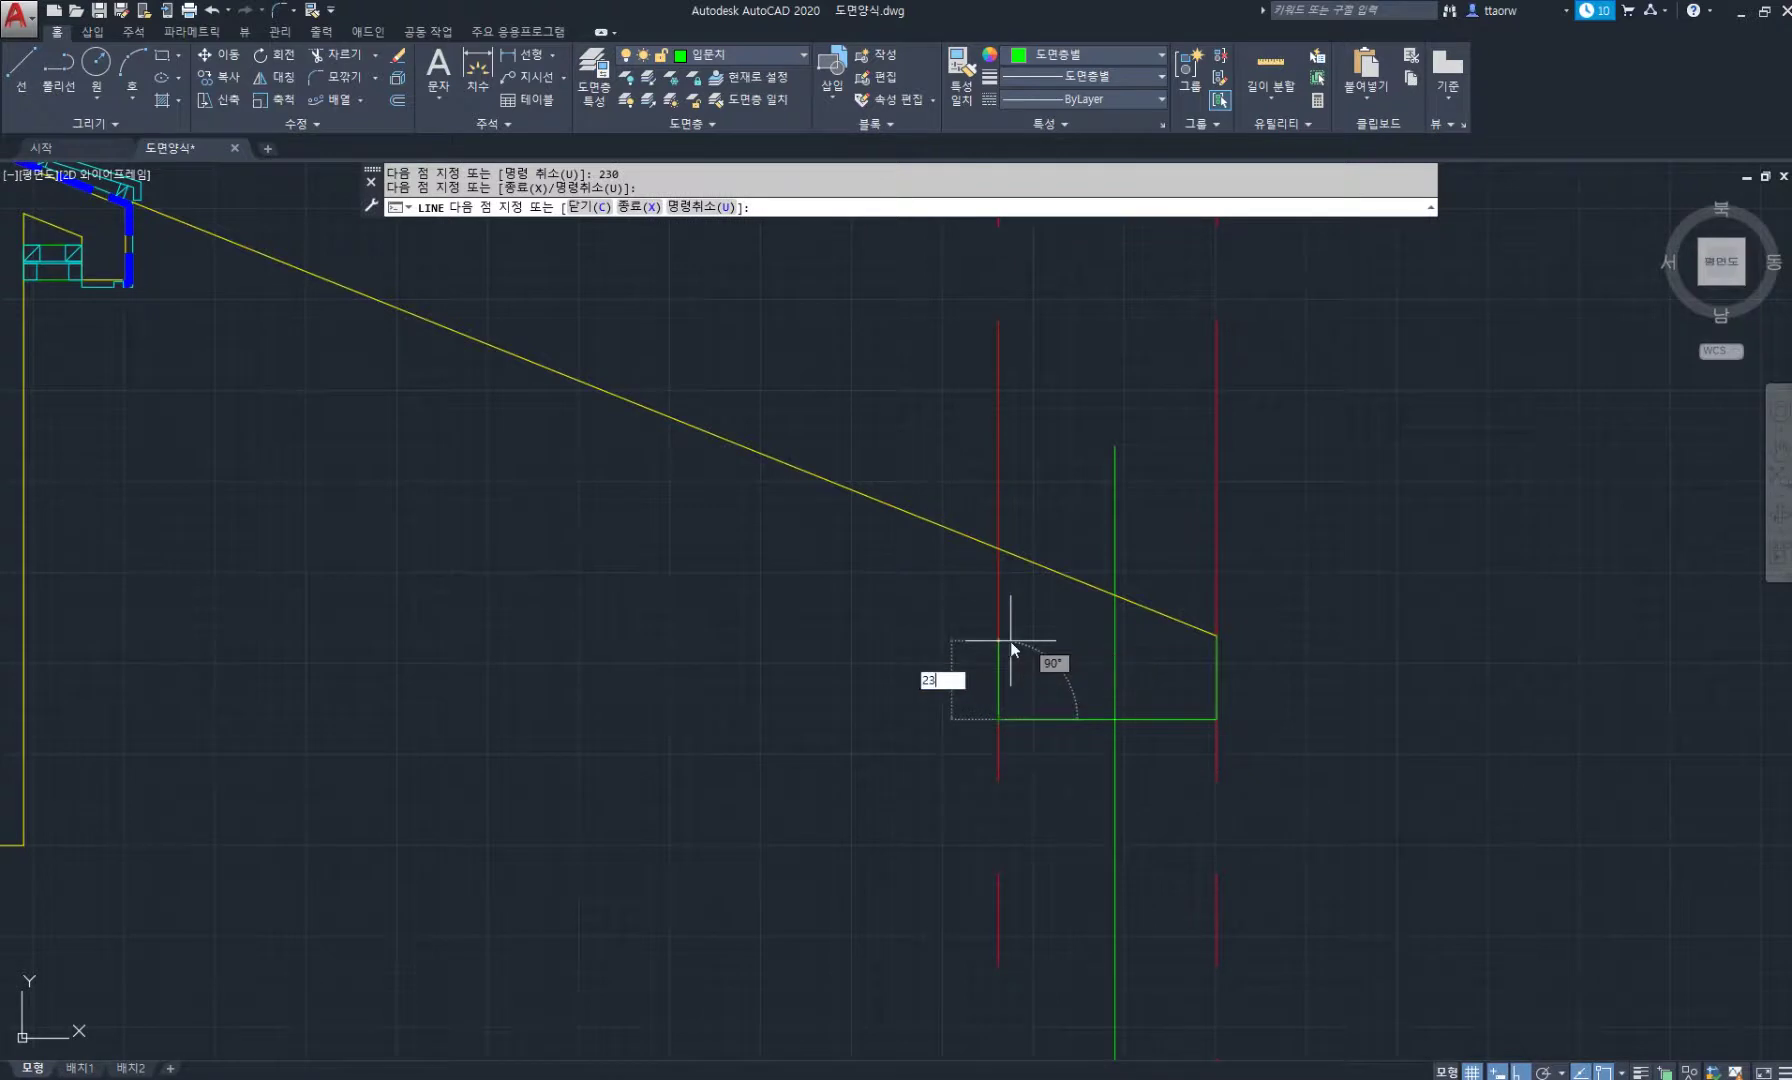
{"action": "type", "text": "0"}
{"action": "key", "text": "Return"}
Continue the outline with a sloped underside line to the bottom corner of the cut roof slab's end.
{"action": "scroll", "coordinate": [995, 638], "scroll_direction": "down", "scroll_amount": 2}
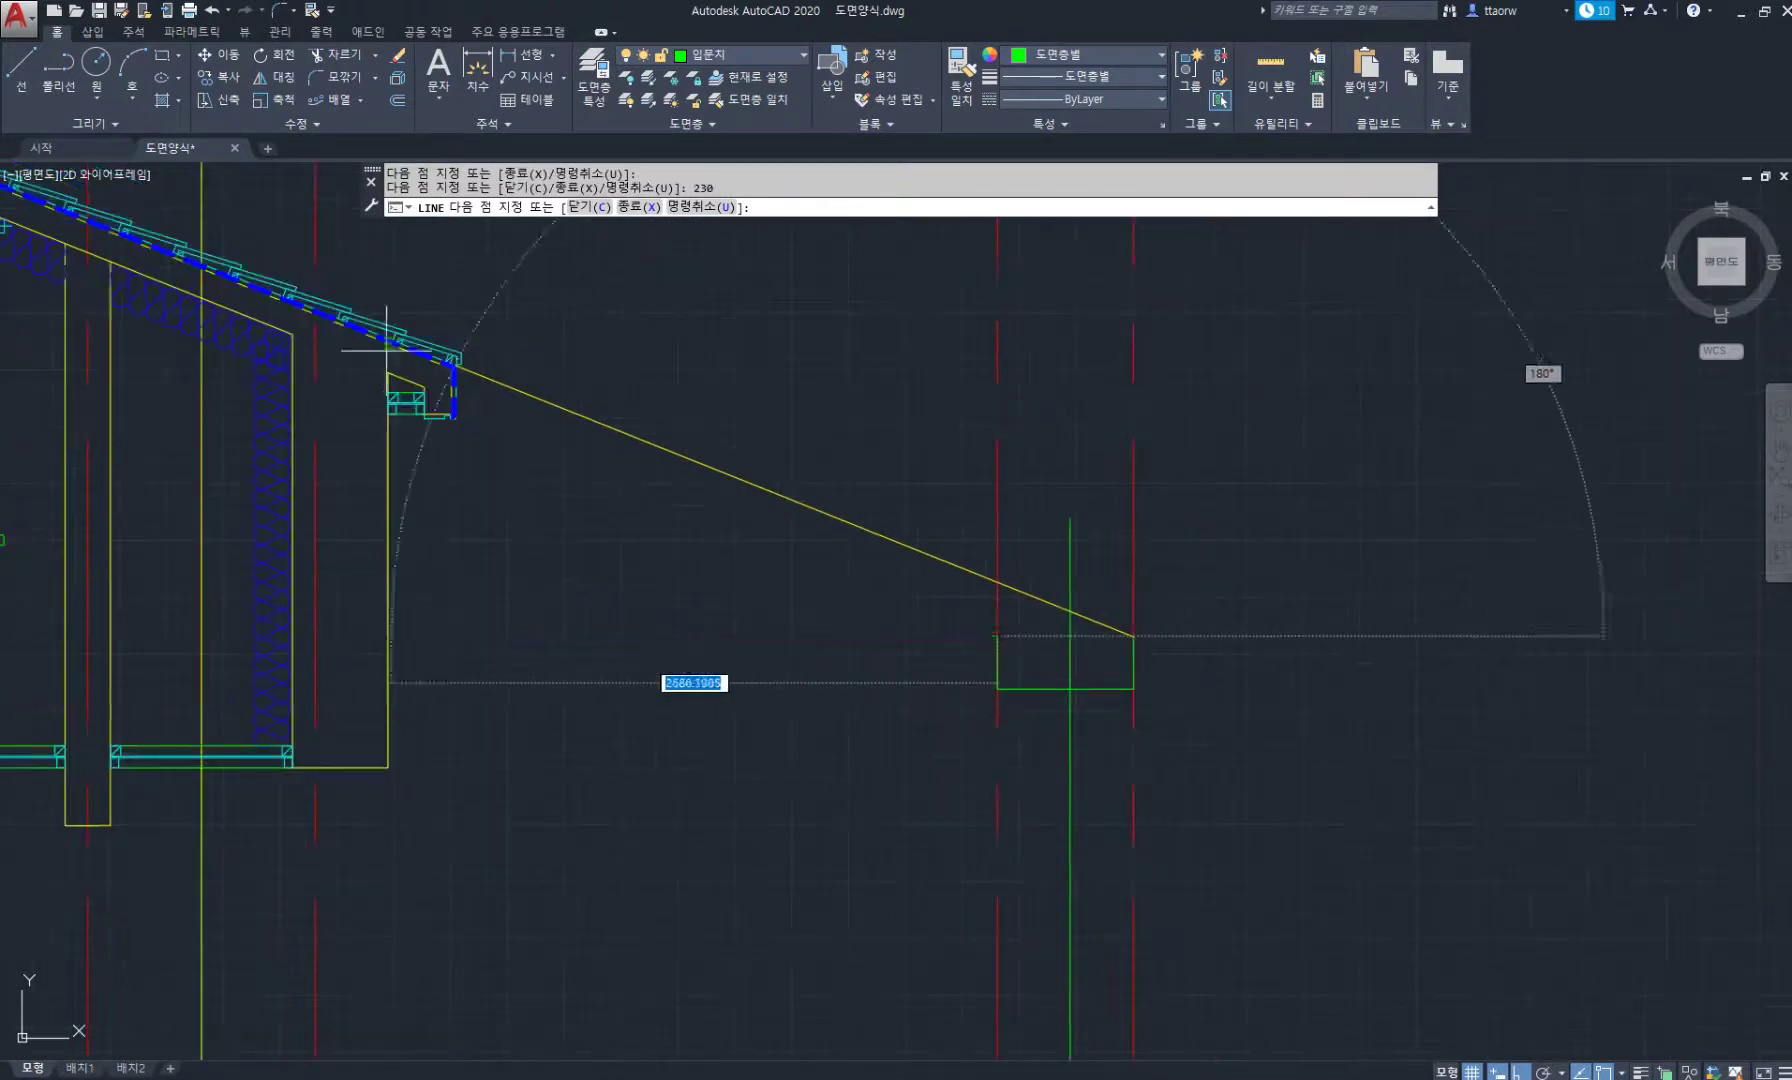
{"action": "left_click", "coordinate": [455, 417]}
{"action": "key", "text": "Return"}
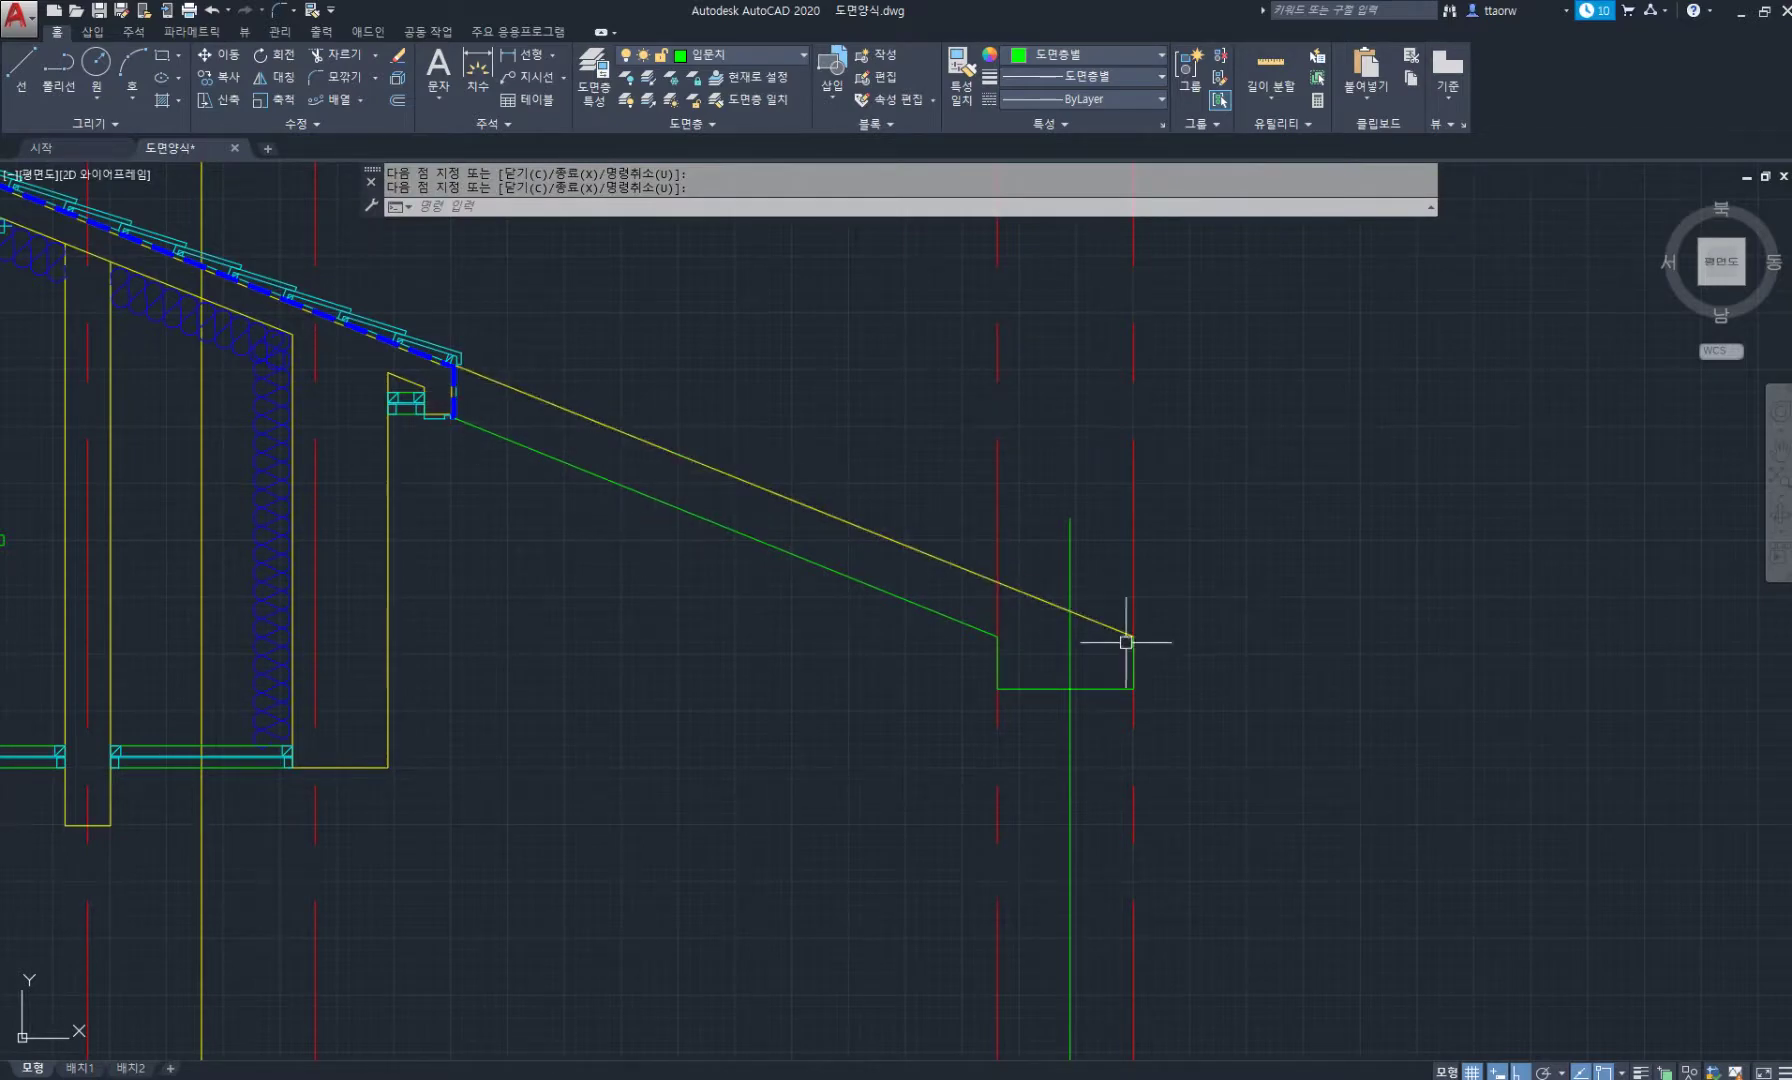
Shorten the green vertical wall line so its upper end stops at the underside of the eaves end.
{"action": "left_click", "coordinate": [1071, 630]}
{"action": "left_click", "coordinate": [1070, 518]}
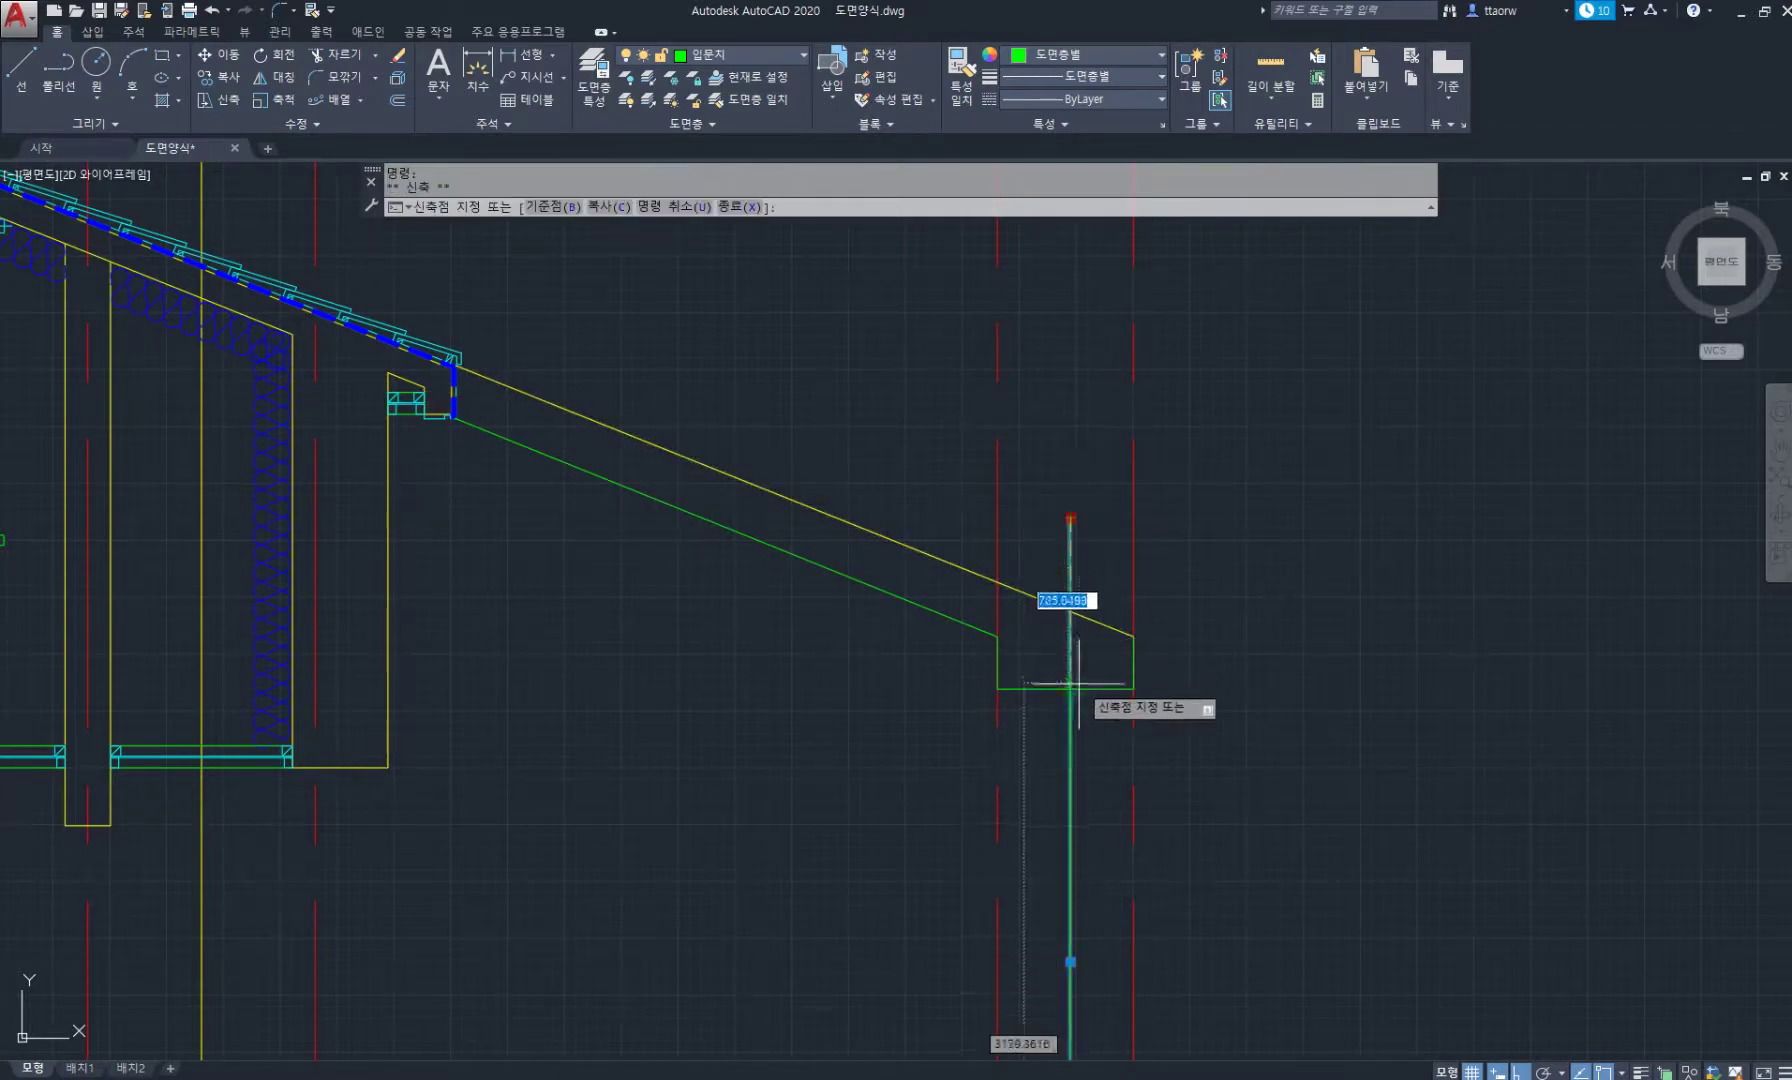
{"action": "key", "text": "Escape"}
{"action": "key", "text": "Escape"}
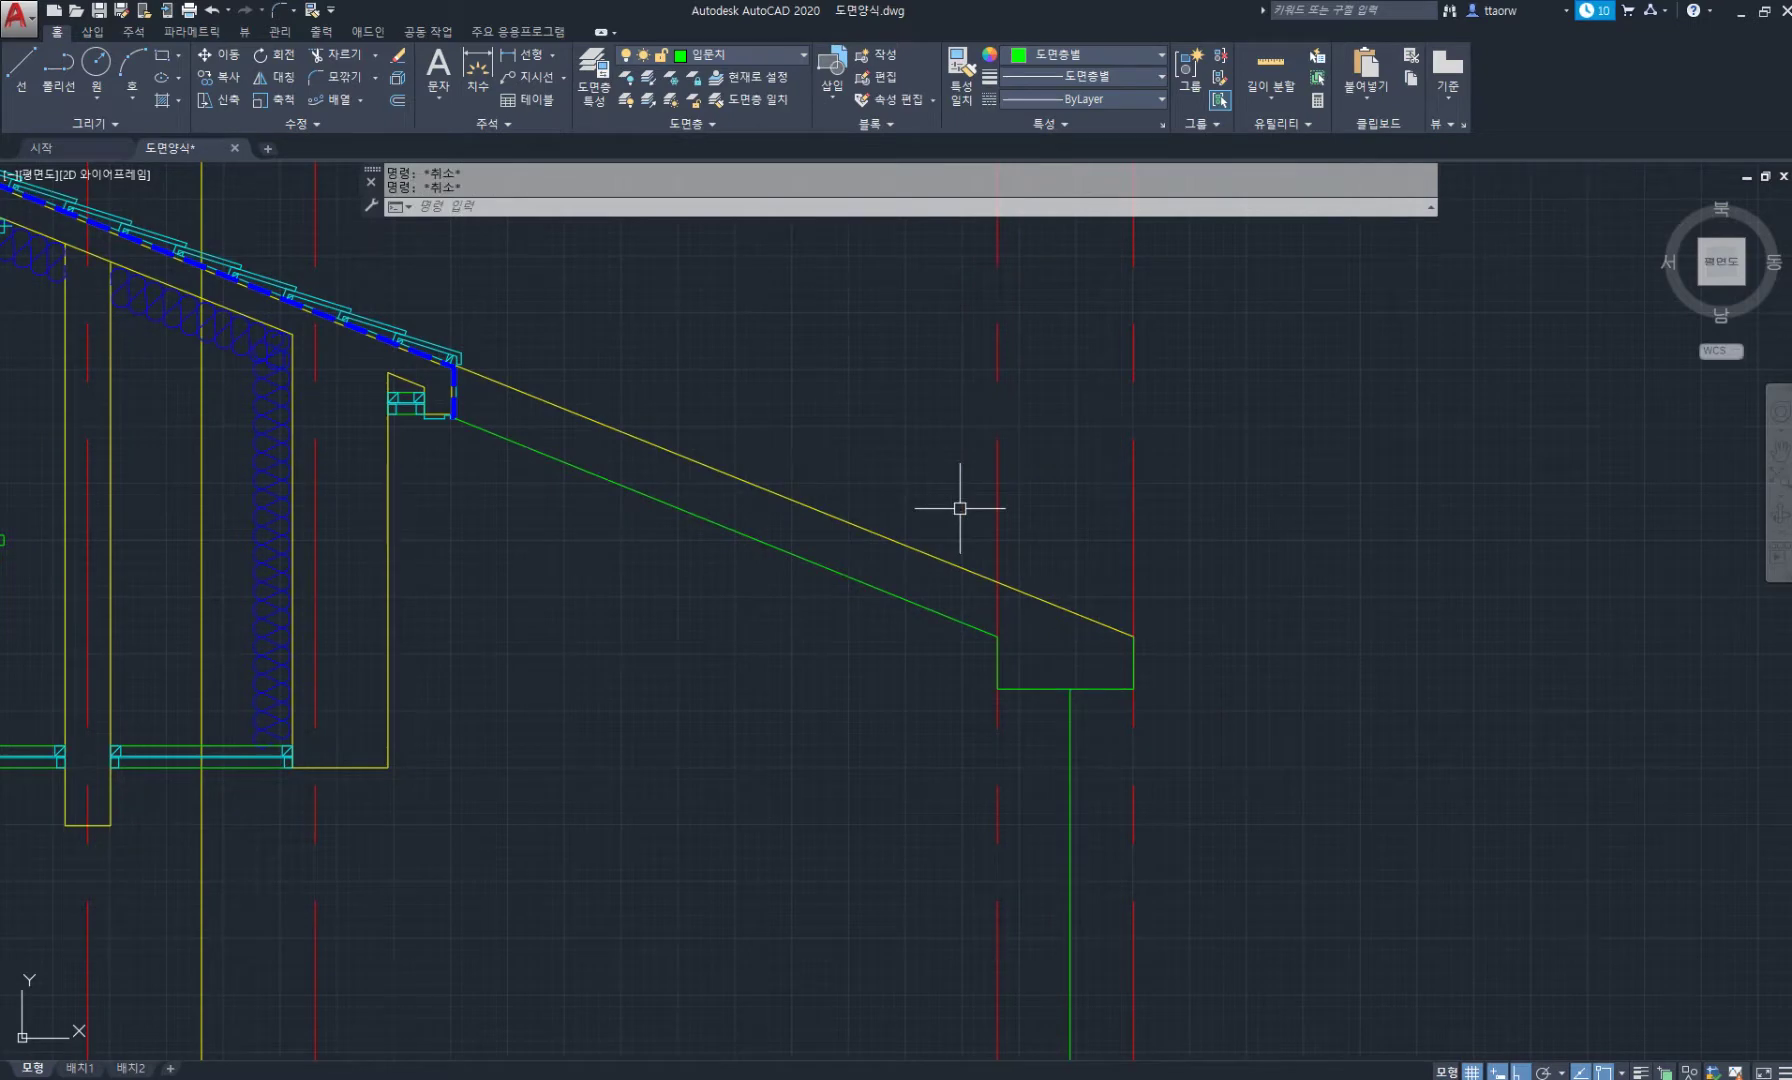
Match the yellow upper sloped line's properties to the green bottom line of the eaves end.
{"action": "type", "text": "MA"}
{"action": "key", "text": "Return"}
{"action": "left_click", "coordinate": [1072, 688]}
{"action": "left_click", "coordinate": [1090, 617]}
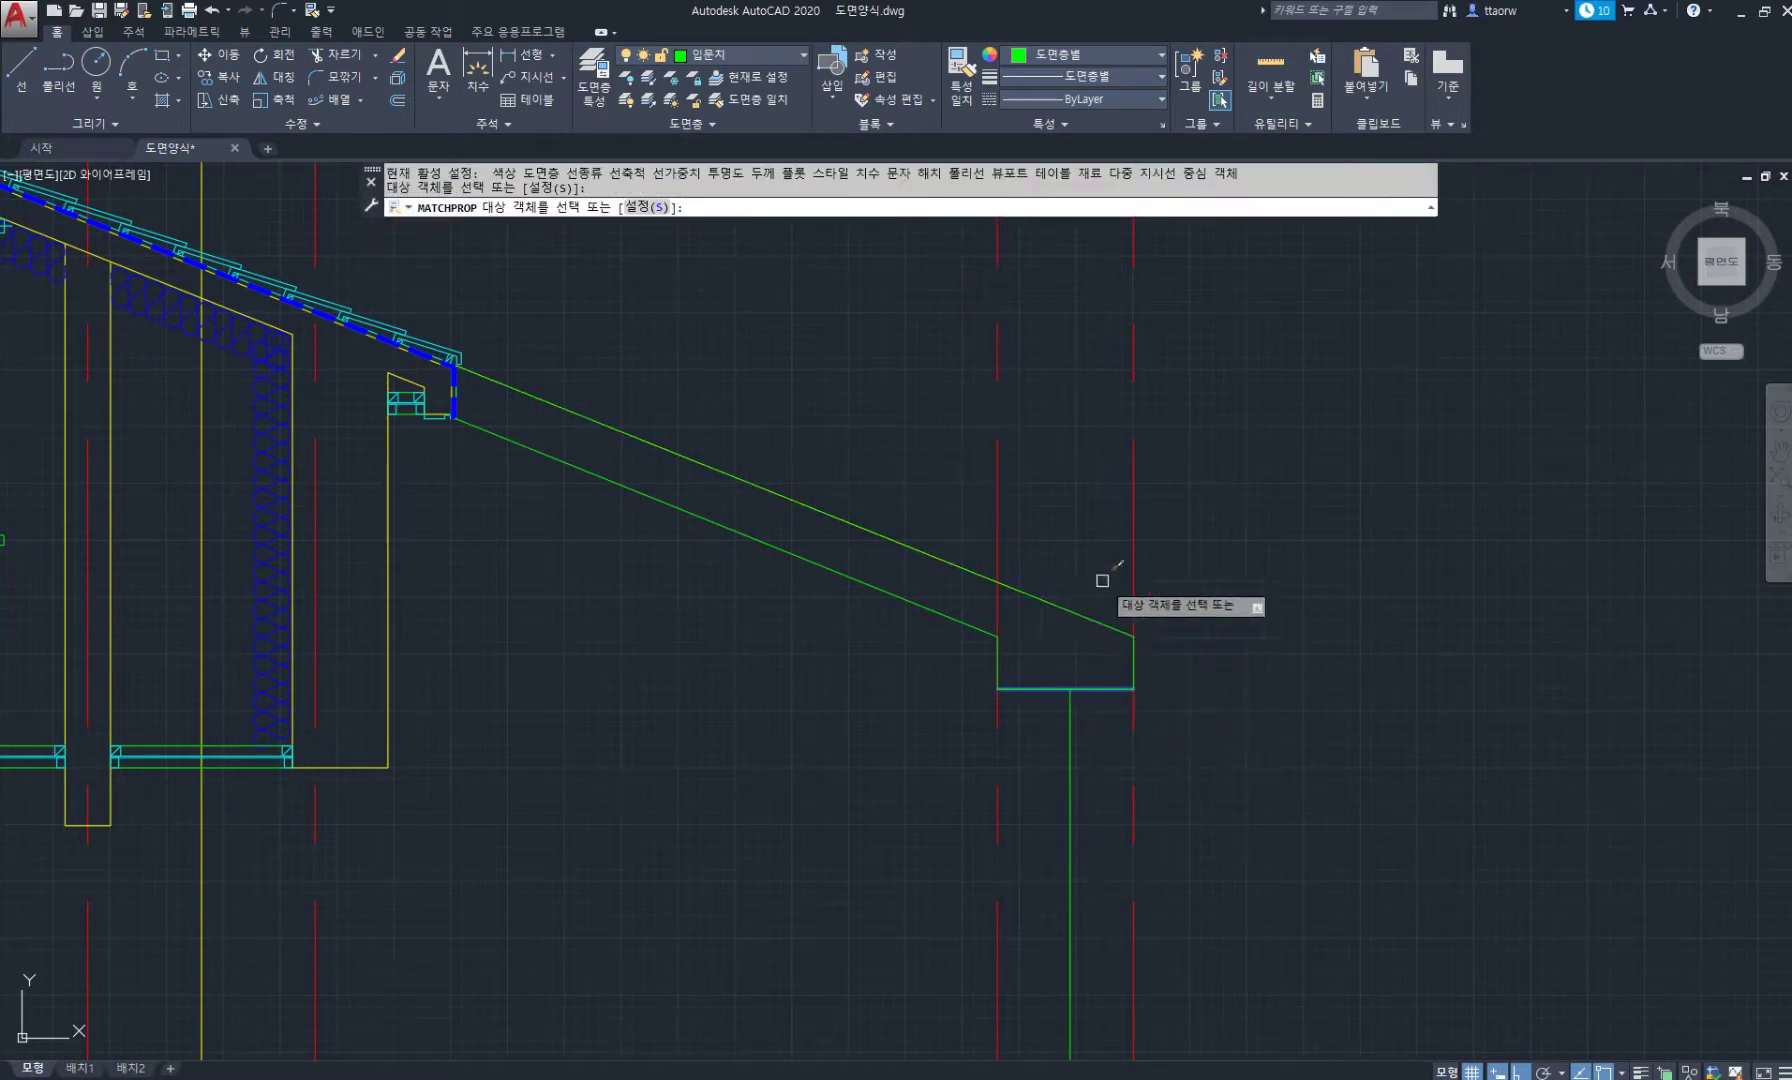
Offset the upper sloped roof line 60 upward.
{"action": "mouse_move", "coordinate": [798, 382]}
{"action": "middle_mouse_down"}
{"action": "mouse_move", "coordinate": [744, 352]}
{"action": "mouse_move", "coordinate": [706, 392]}
{"action": "middle_mouse_up"}
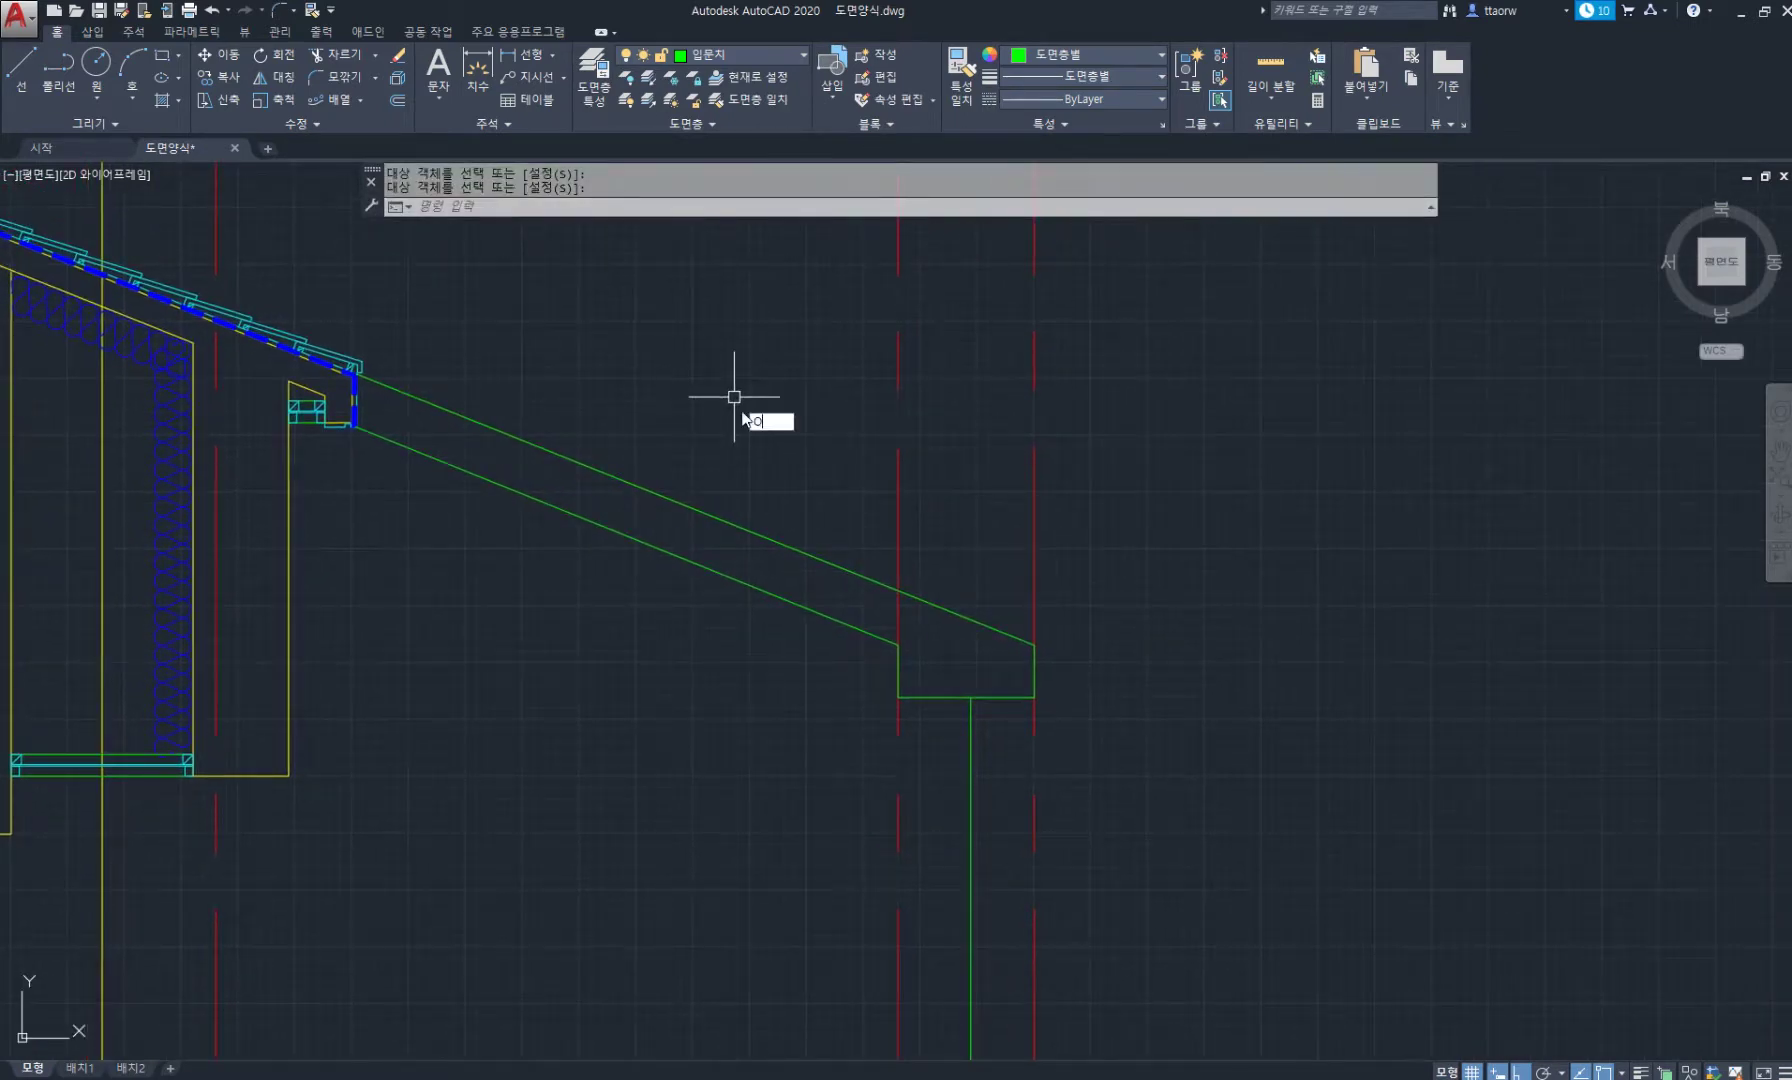
{"action": "type", "text": "o"}
{"action": "key", "text": "Return"}
{"action": "key", "text": "Return"}
{"action": "left_click", "coordinate": [745, 530]}
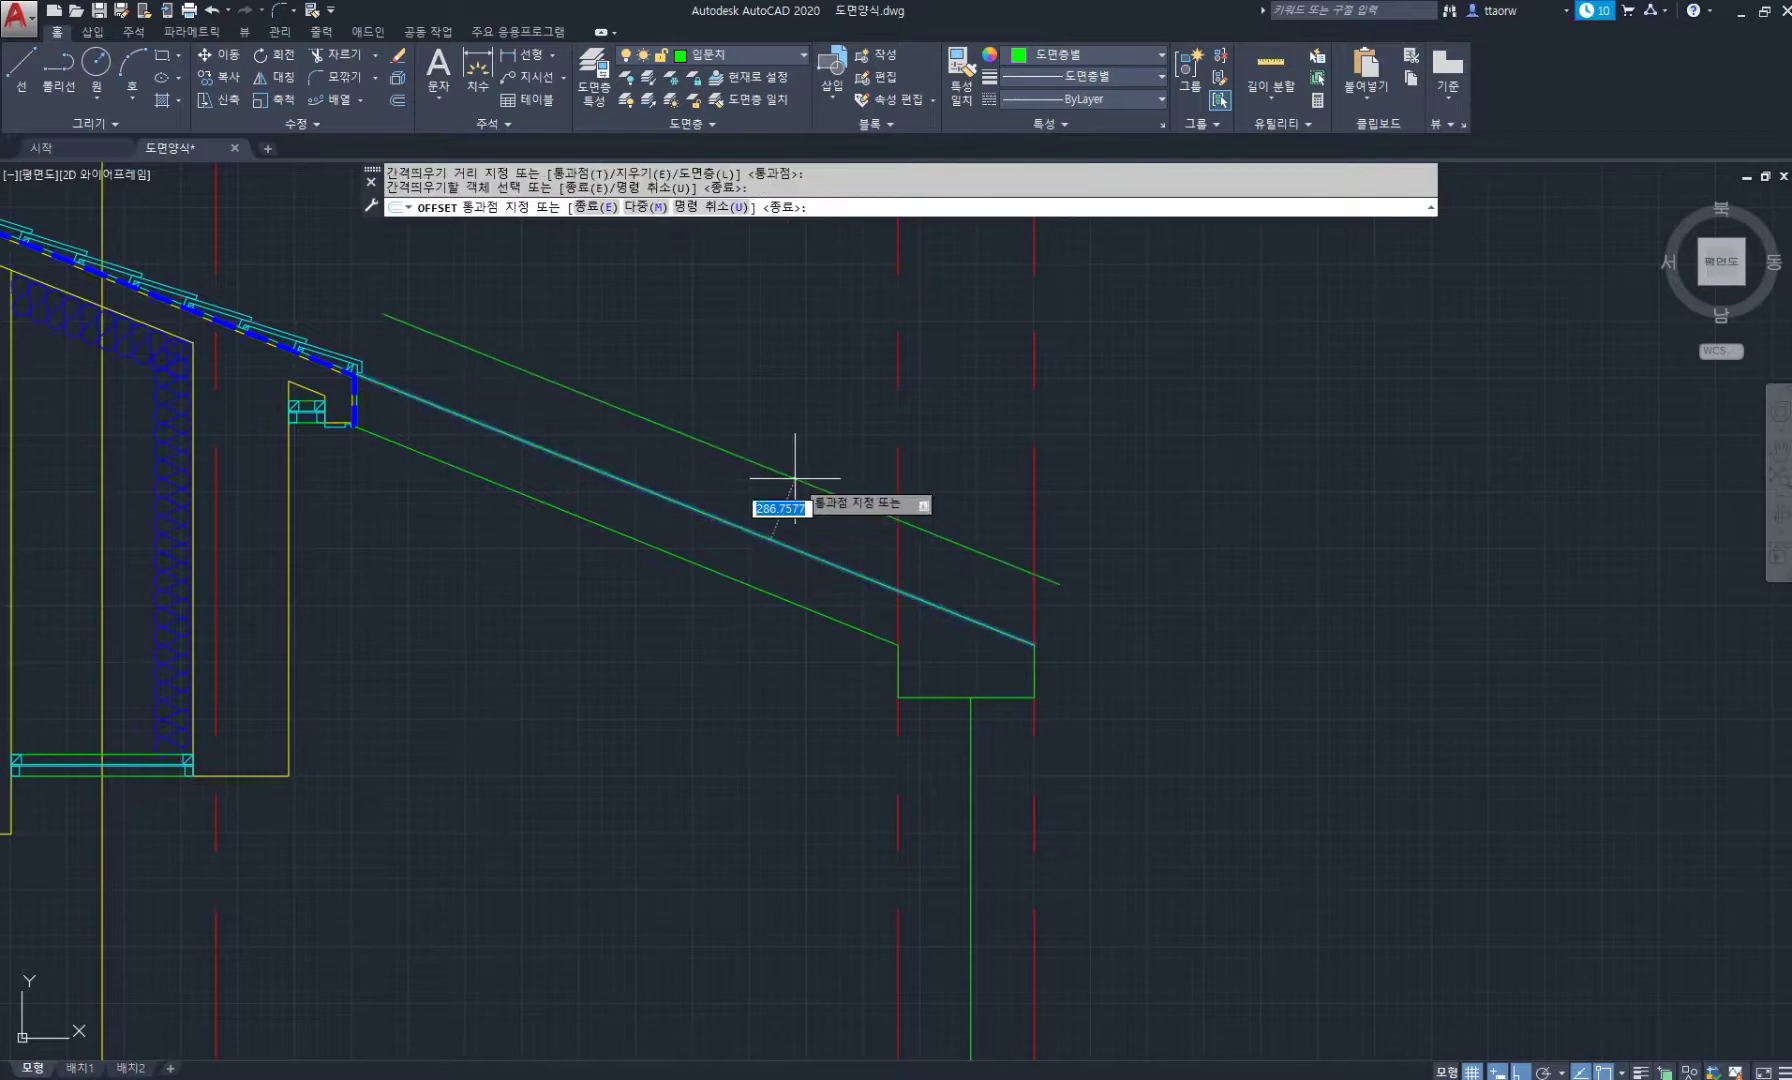
{"action": "type", "text": "60"}
{"action": "key", "text": "Return"}
{"action": "key", "text": "Return"}
Delete the outermost red centreline at the eaves end.
{"action": "left_click", "coordinate": [1054, 552]}
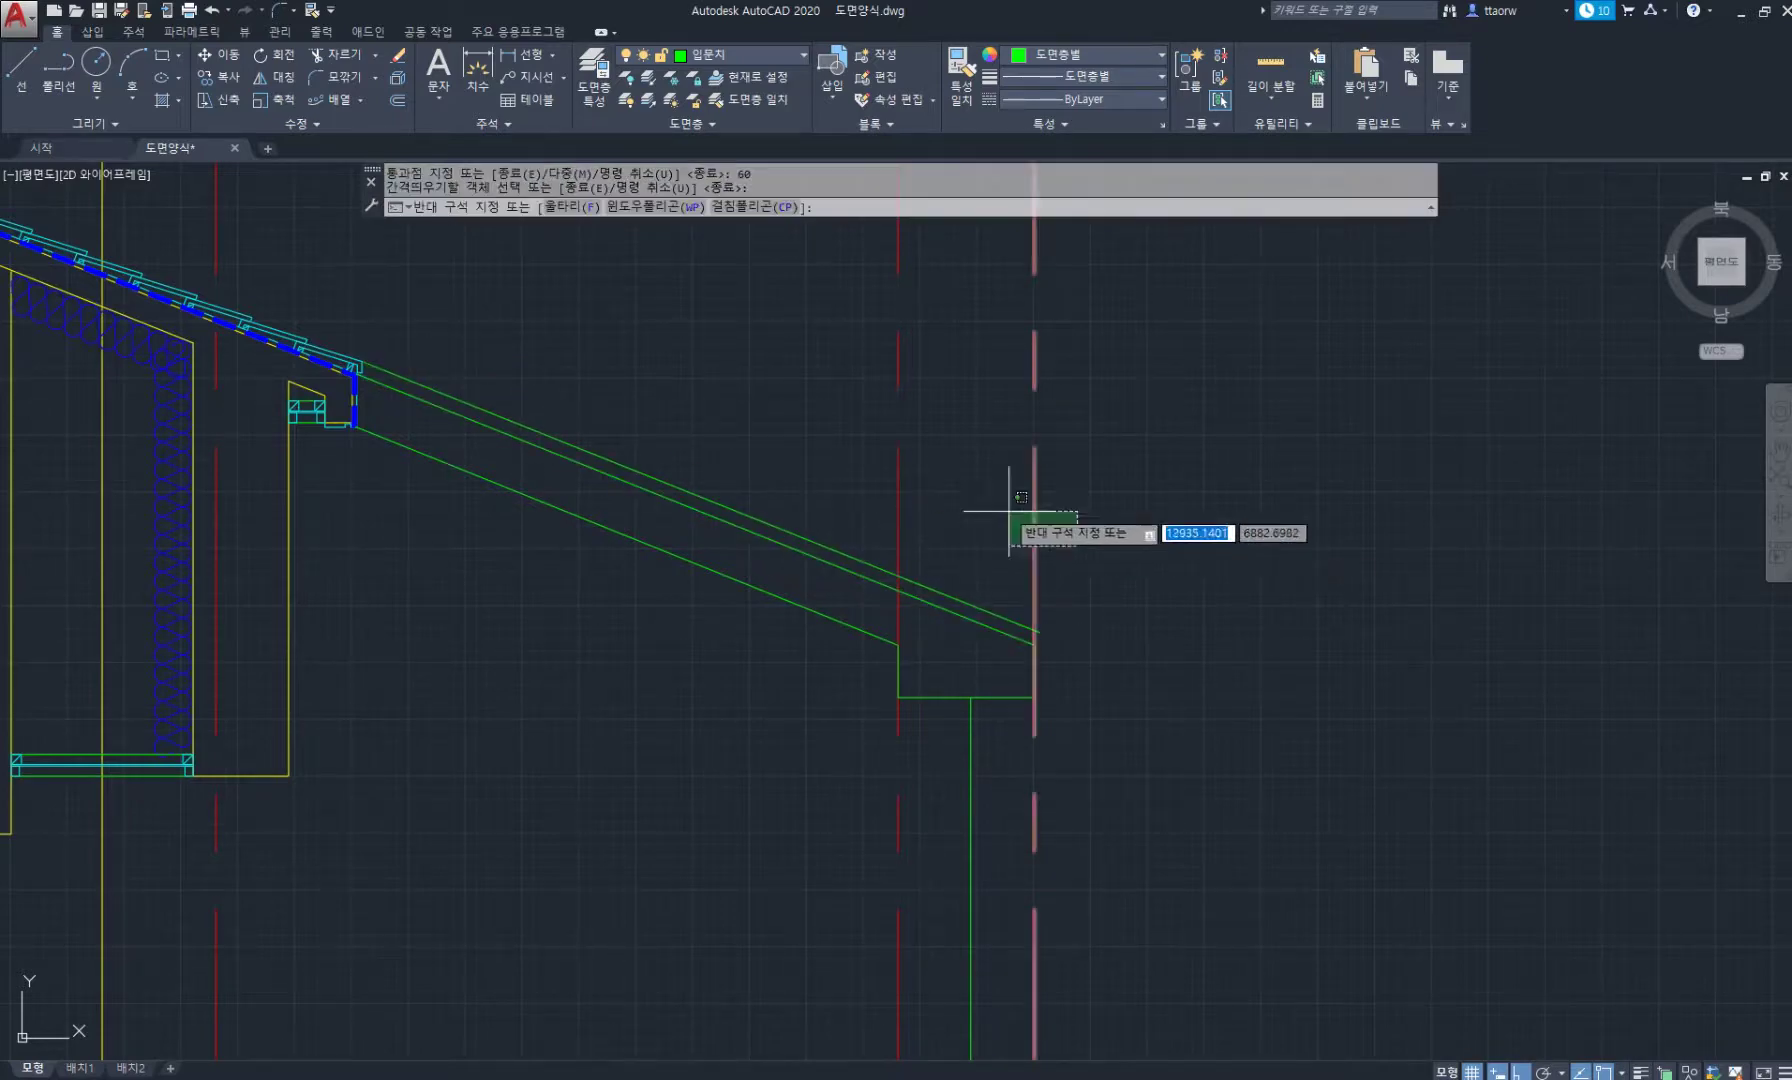
{"action": "left_click", "coordinate": [995, 483]}
{"action": "key", "text": "Delete"}
Close the offset roof line's lower end with lines 50 down, 20 inward and back to the roof line below.
{"action": "scroll", "coordinate": [1037, 660], "scroll_direction": "up", "scroll_amount": 6}
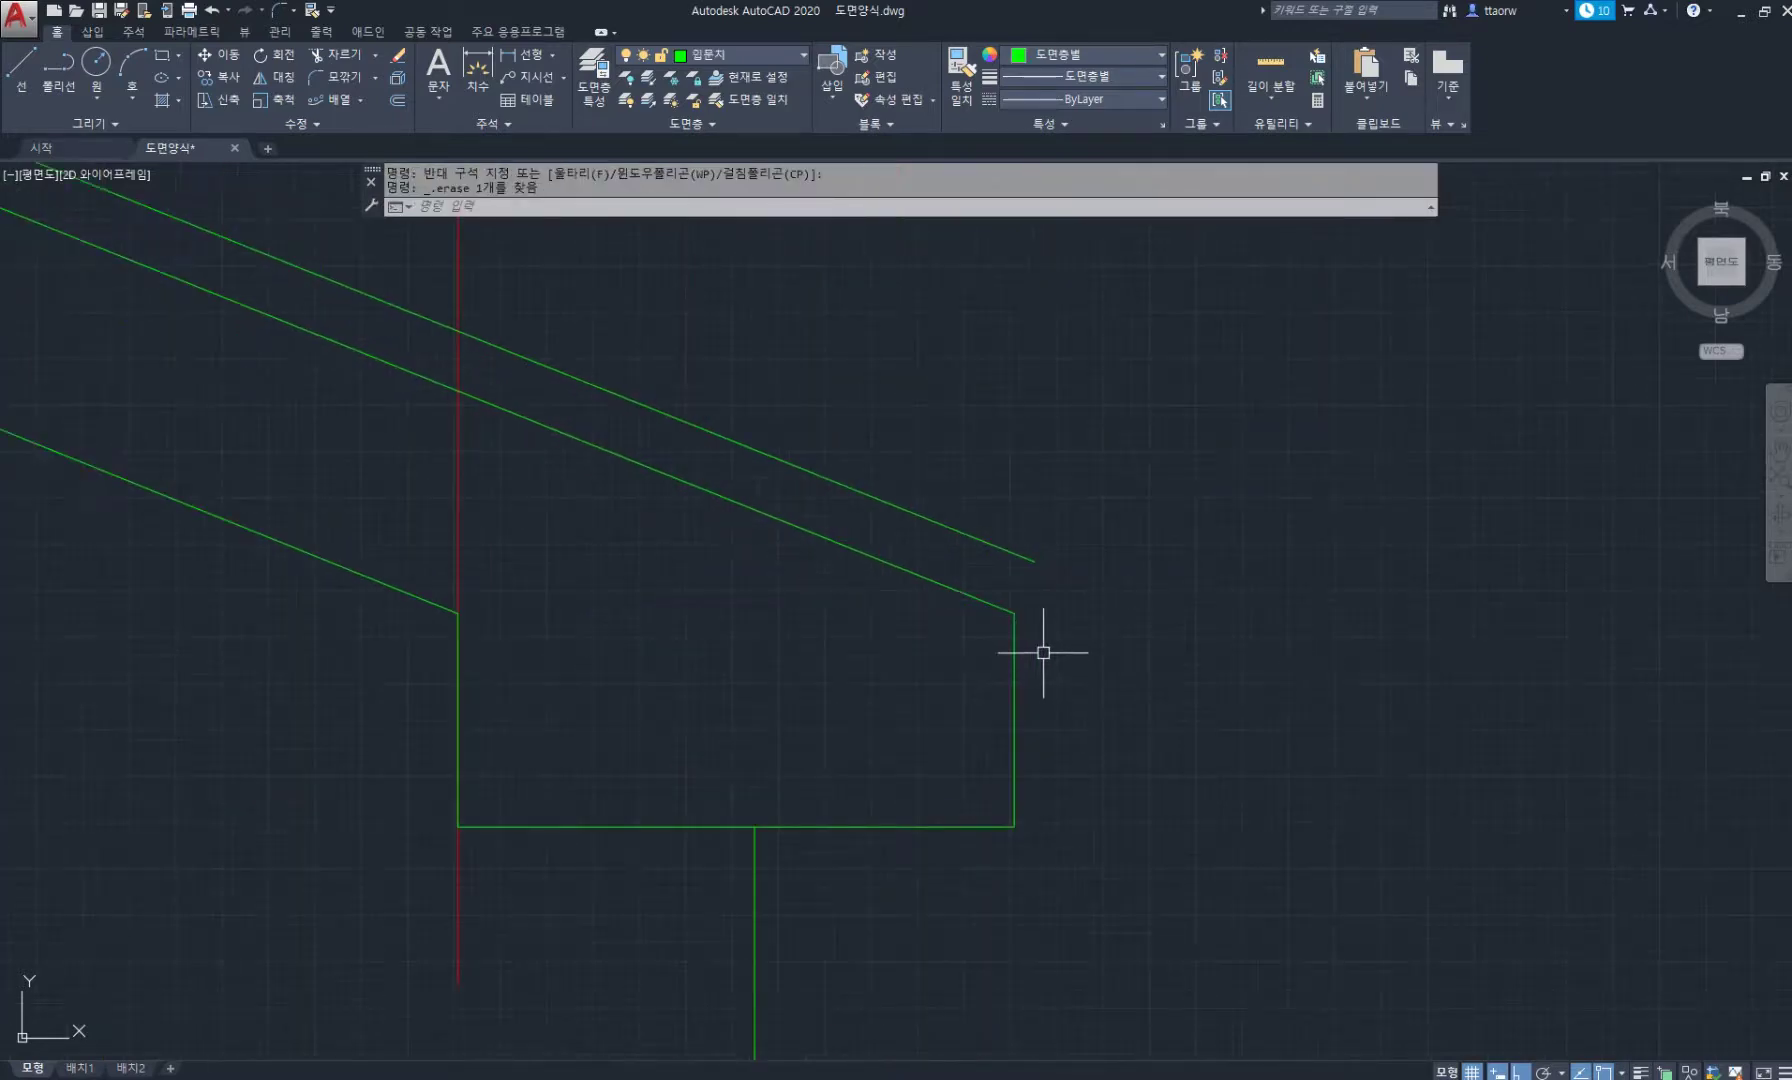
{"action": "type", "text": "l"}
{"action": "key", "text": "Return"}
{"action": "left_click", "coordinate": [1036, 561]}
{"action": "scroll", "coordinate": [1046, 655], "scroll_direction": "up", "scroll_amount": 4}
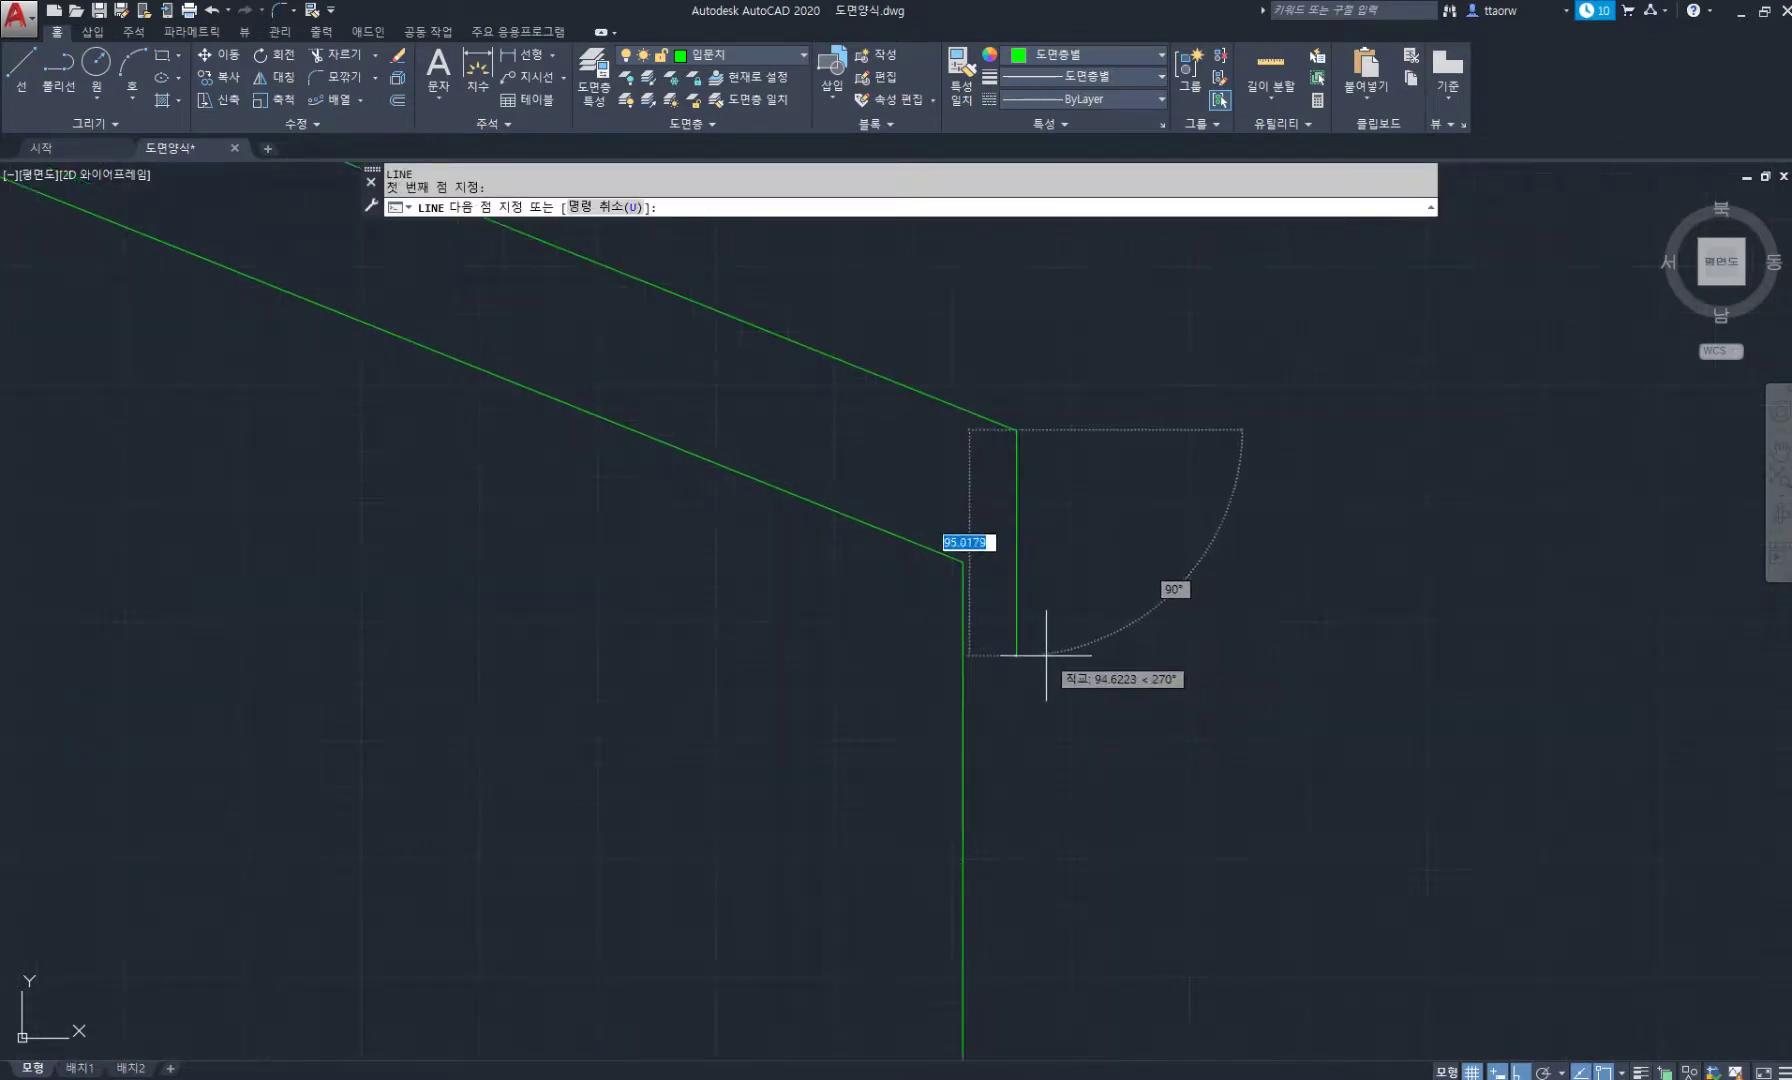
{"action": "type", "text": "50"}
{"action": "key", "text": "Return"}
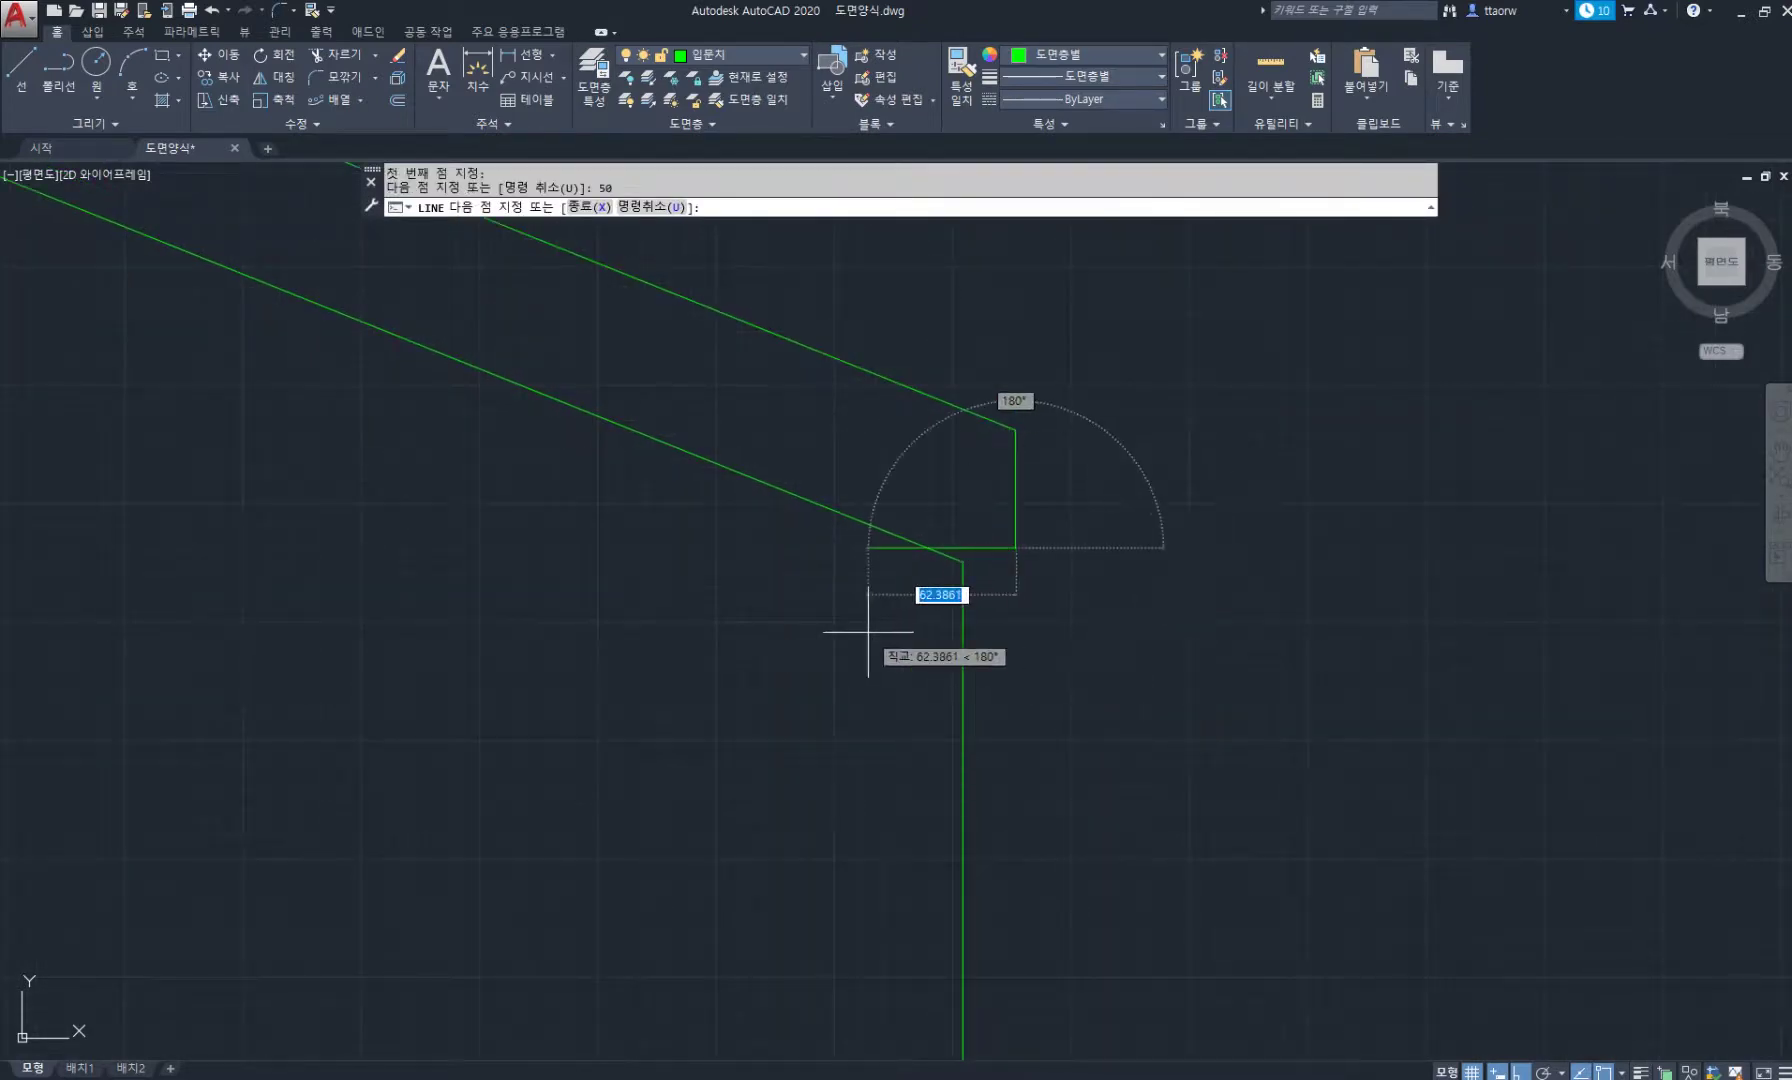
{"action": "type", "text": "20"}
{"action": "key", "text": "Return"}
{"action": "left_click", "coordinate": [861, 521]}
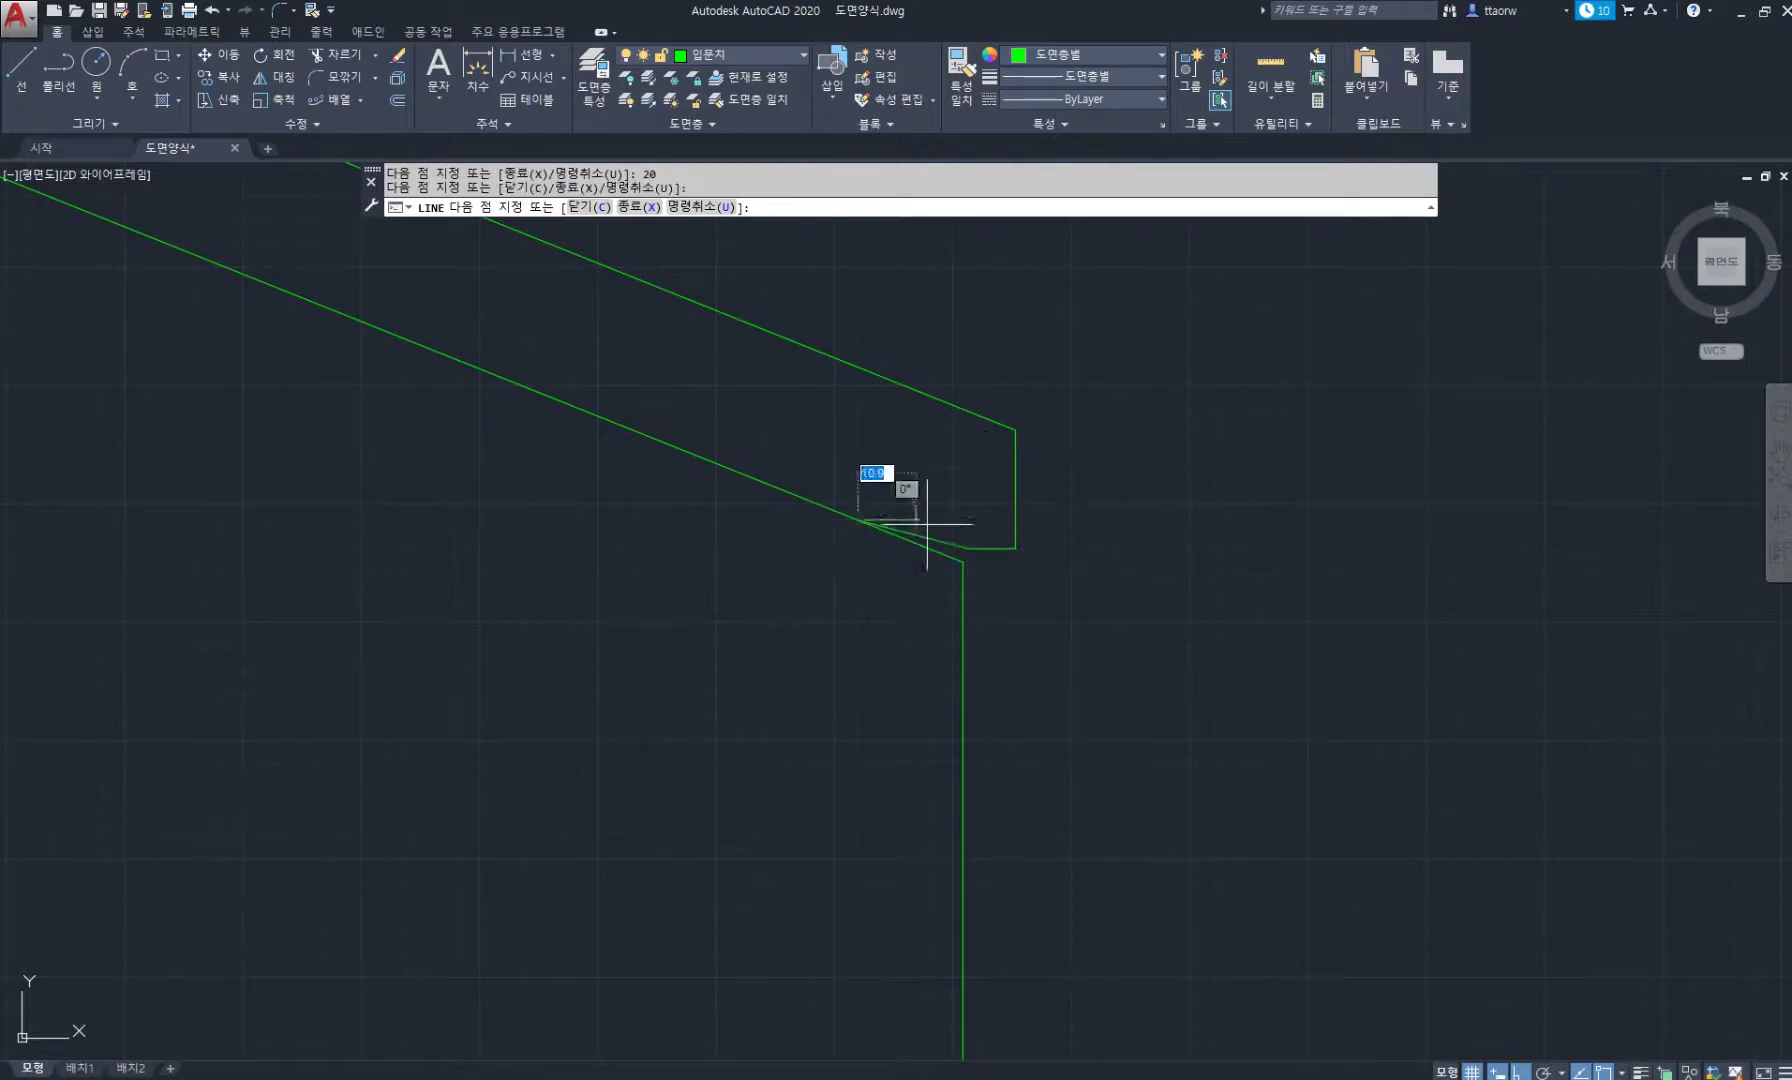
{"action": "key", "text": "Return"}
Draw a horizontal line from the lower outer corner of the yellow eaves beam to the green vertical wall line.
{"action": "scroll", "coordinate": [1106, 566], "scroll_direction": "down", "scroll_amount": 4}
{"action": "scroll", "coordinate": [1108, 566], "scroll_direction": "down", "scroll_amount": 5}
{"action": "scroll", "coordinate": [624, 520], "scroll_direction": "up", "scroll_amount": 5}
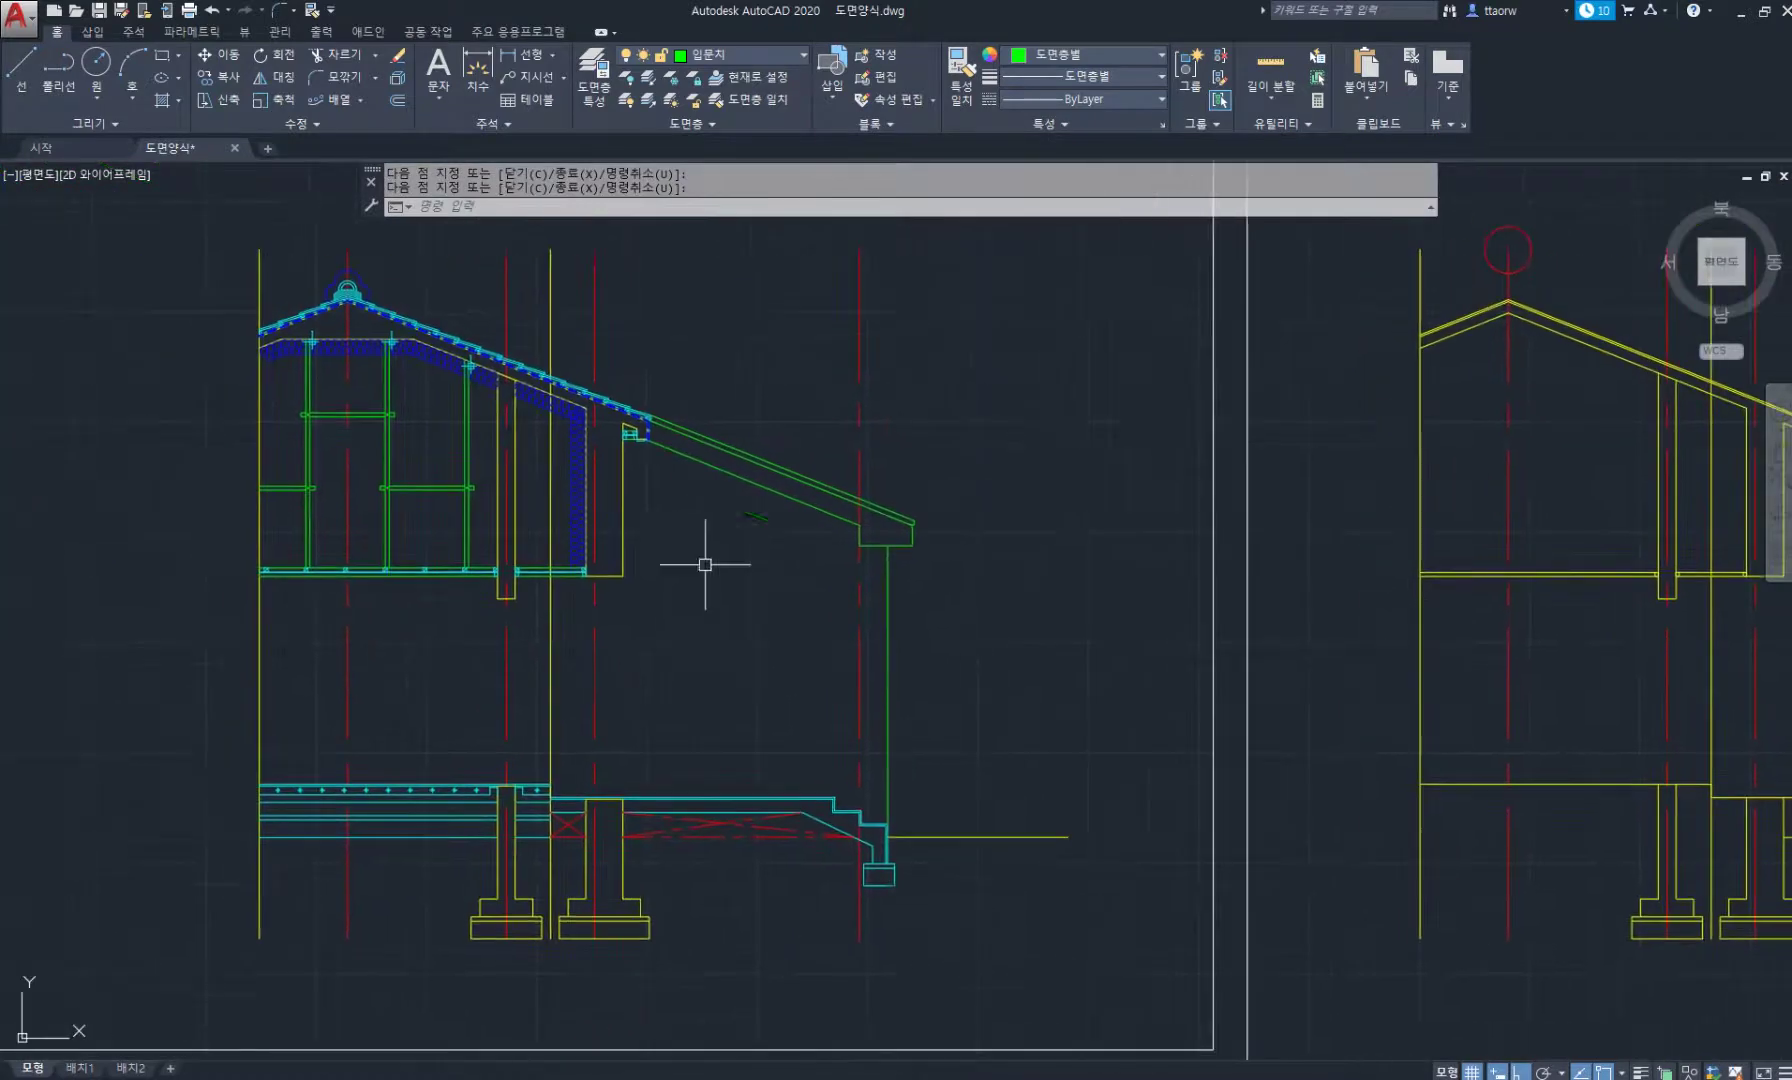
{"action": "key", "text": "space"}
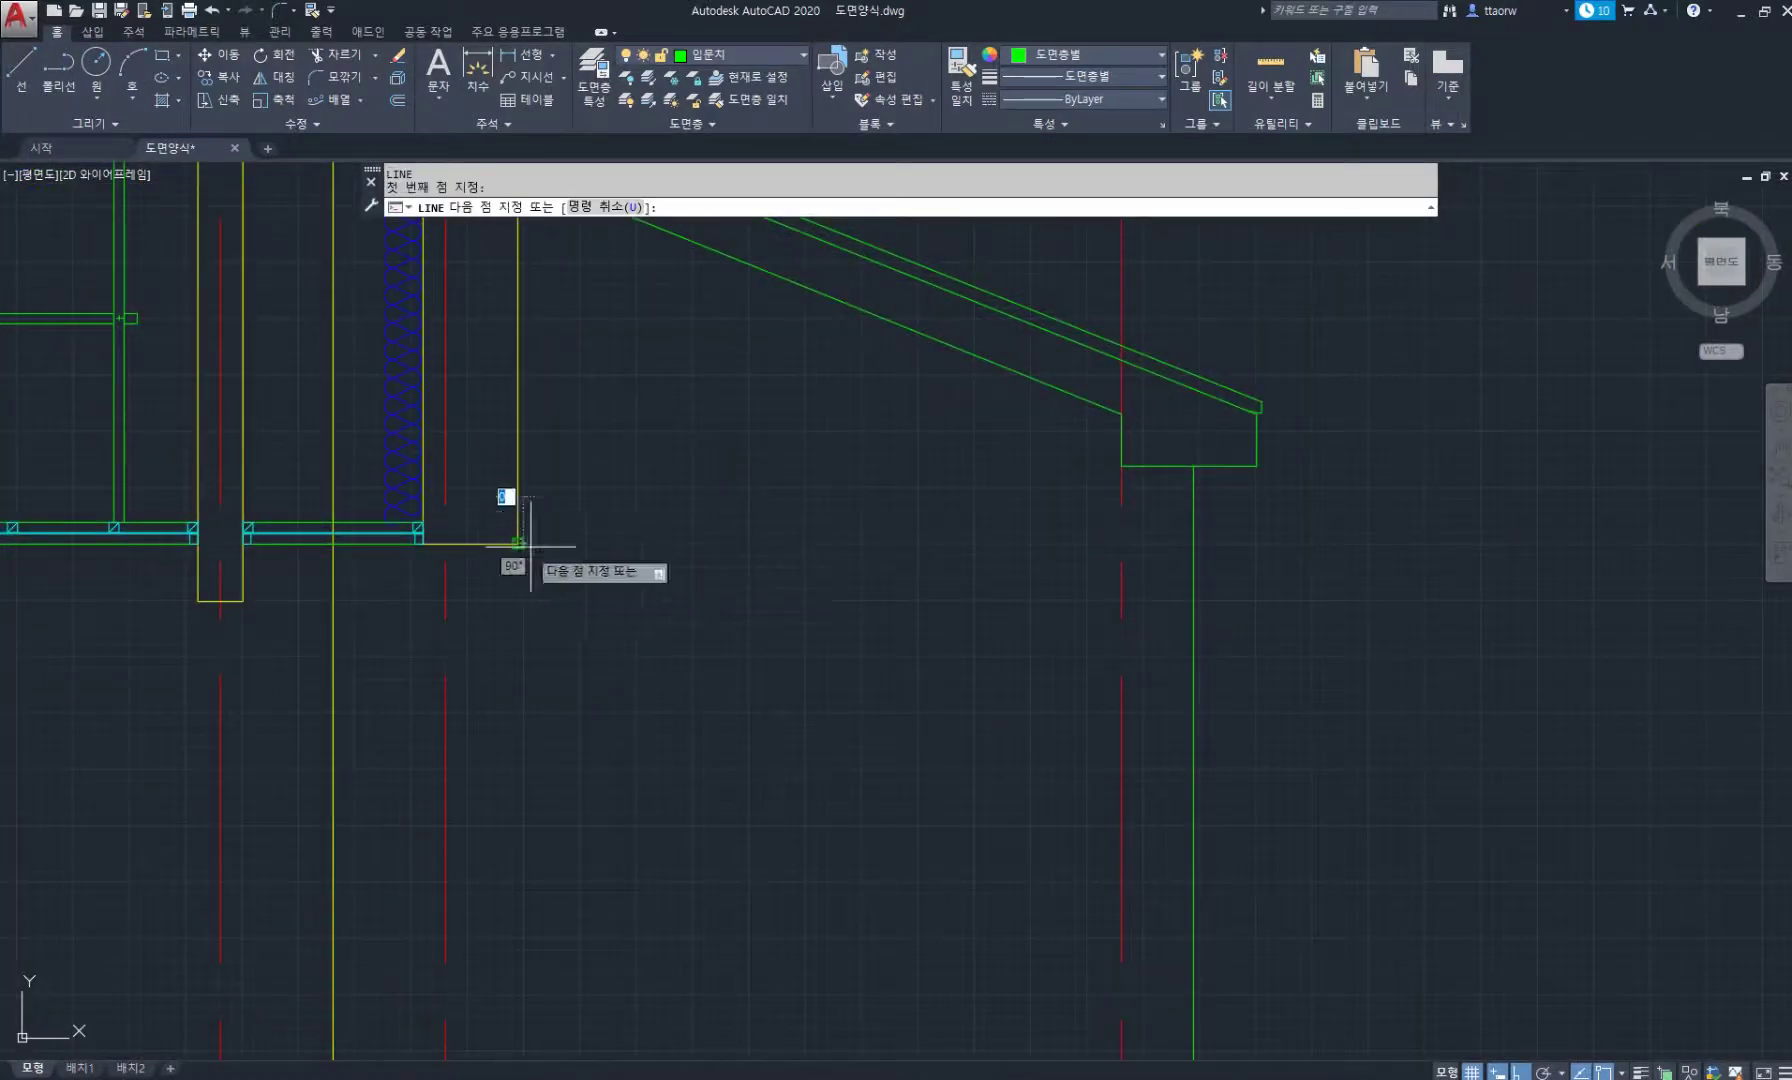
{"action": "left_click", "coordinate": [518, 544]}
{"action": "left_click", "coordinate": [1193, 544]}
{"action": "key", "text": "Return"}
{"action": "scroll", "coordinate": [732, 572], "scroll_direction": "down", "scroll_amount": 6}
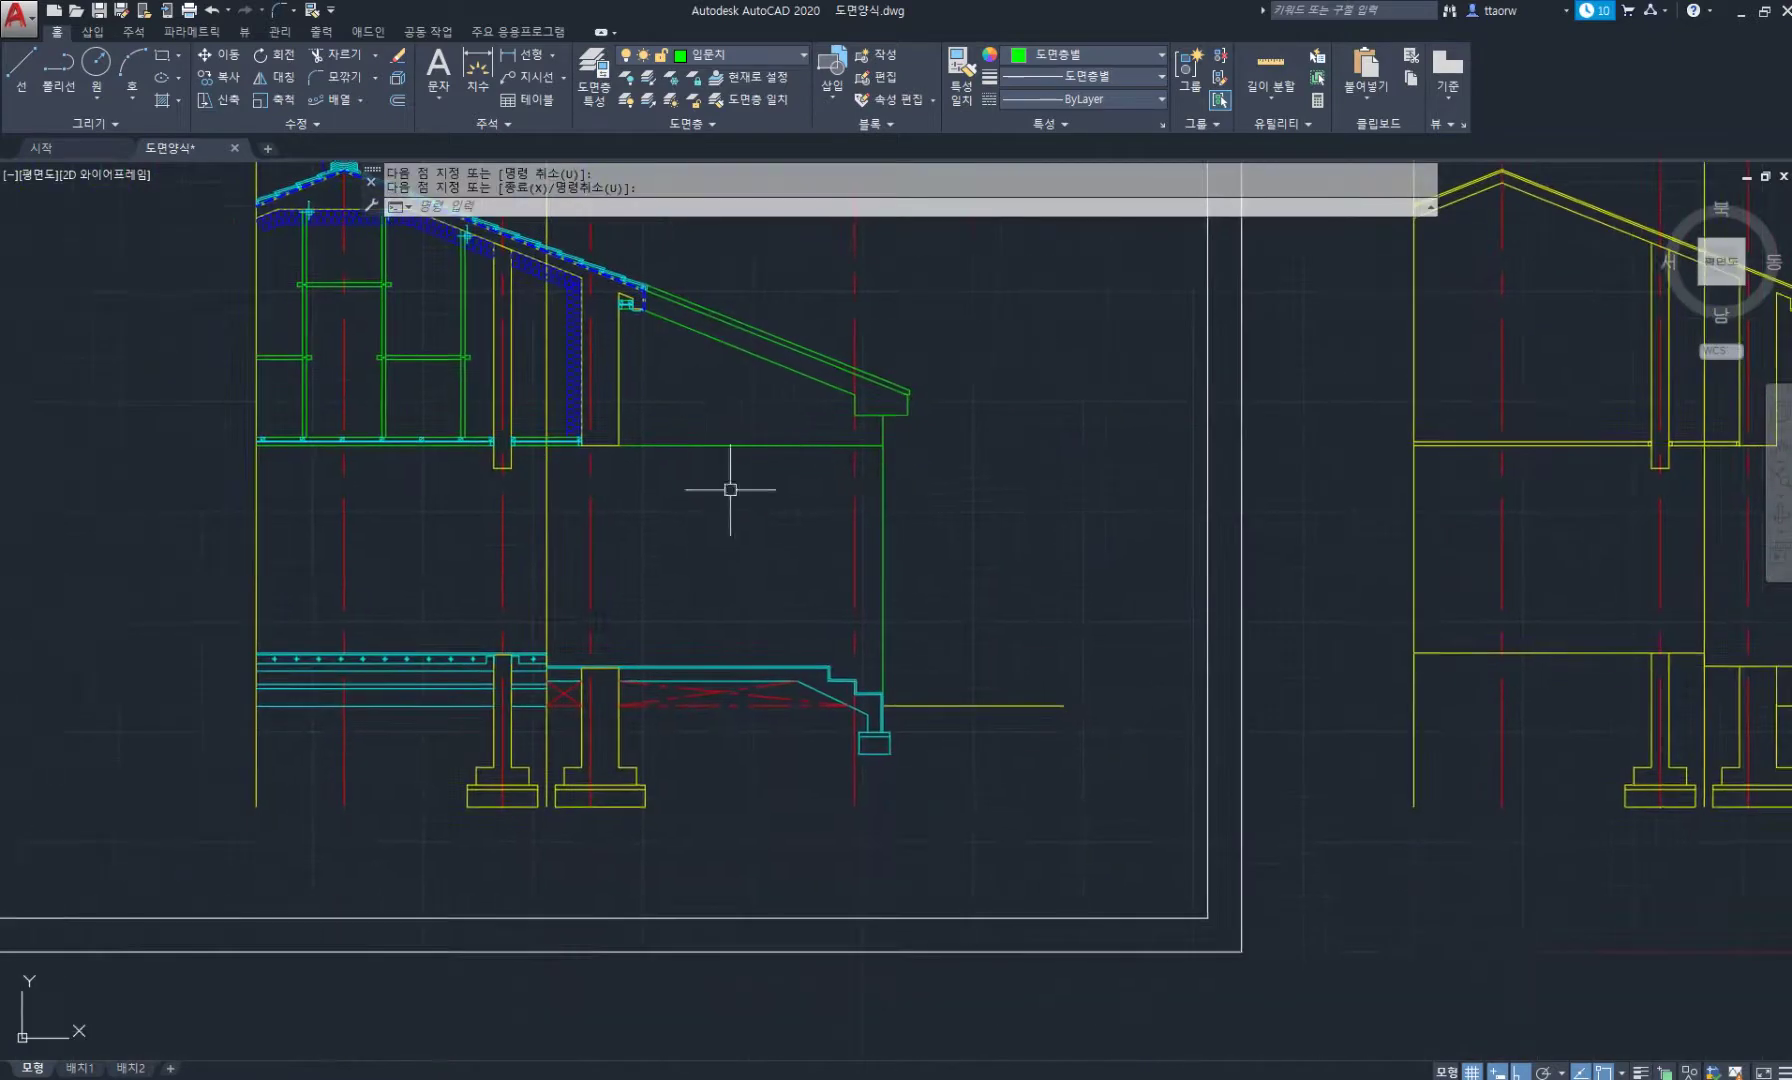
Offset the top line of the stepped entrance slab 150 upward.
{"action": "scroll", "coordinate": [731, 645], "scroll_direction": "up", "scroll_amount": 6}
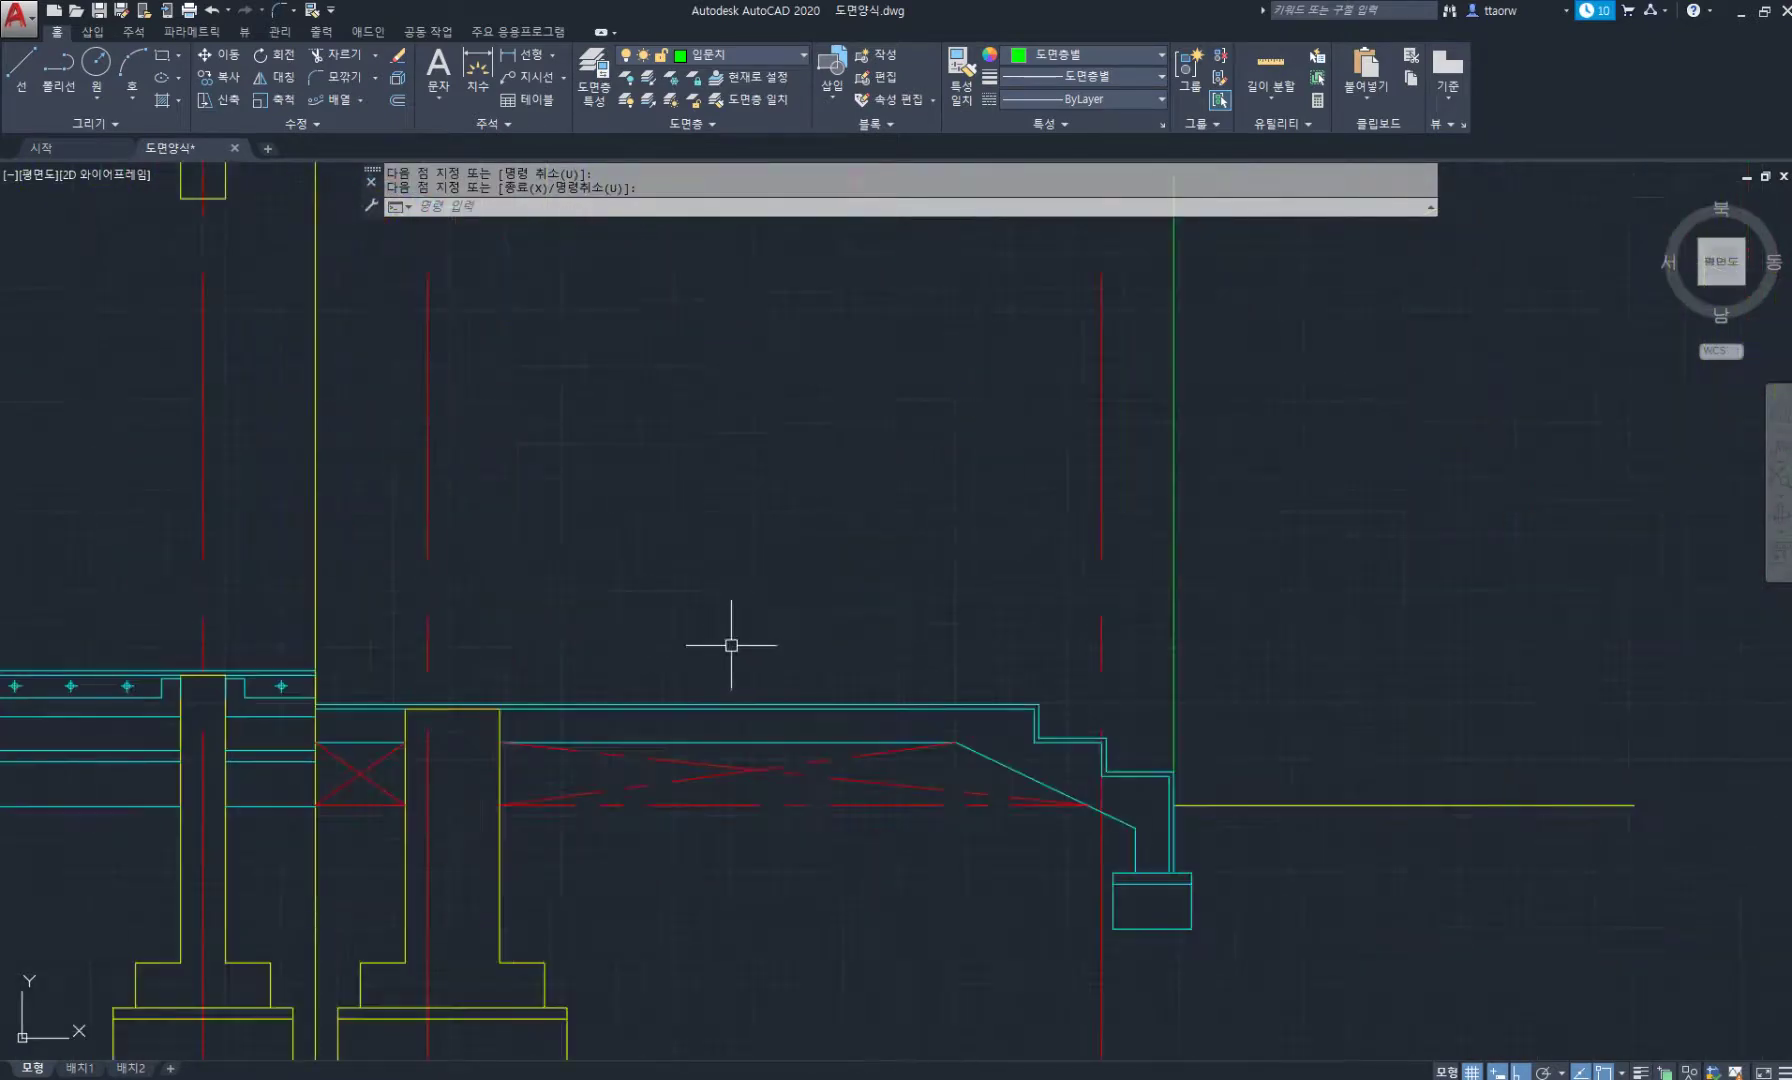
{"action": "type", "text": "o"}
{"action": "key", "text": "space"}
{"action": "key", "text": "space"}
{"action": "left_click", "coordinate": [803, 703]}
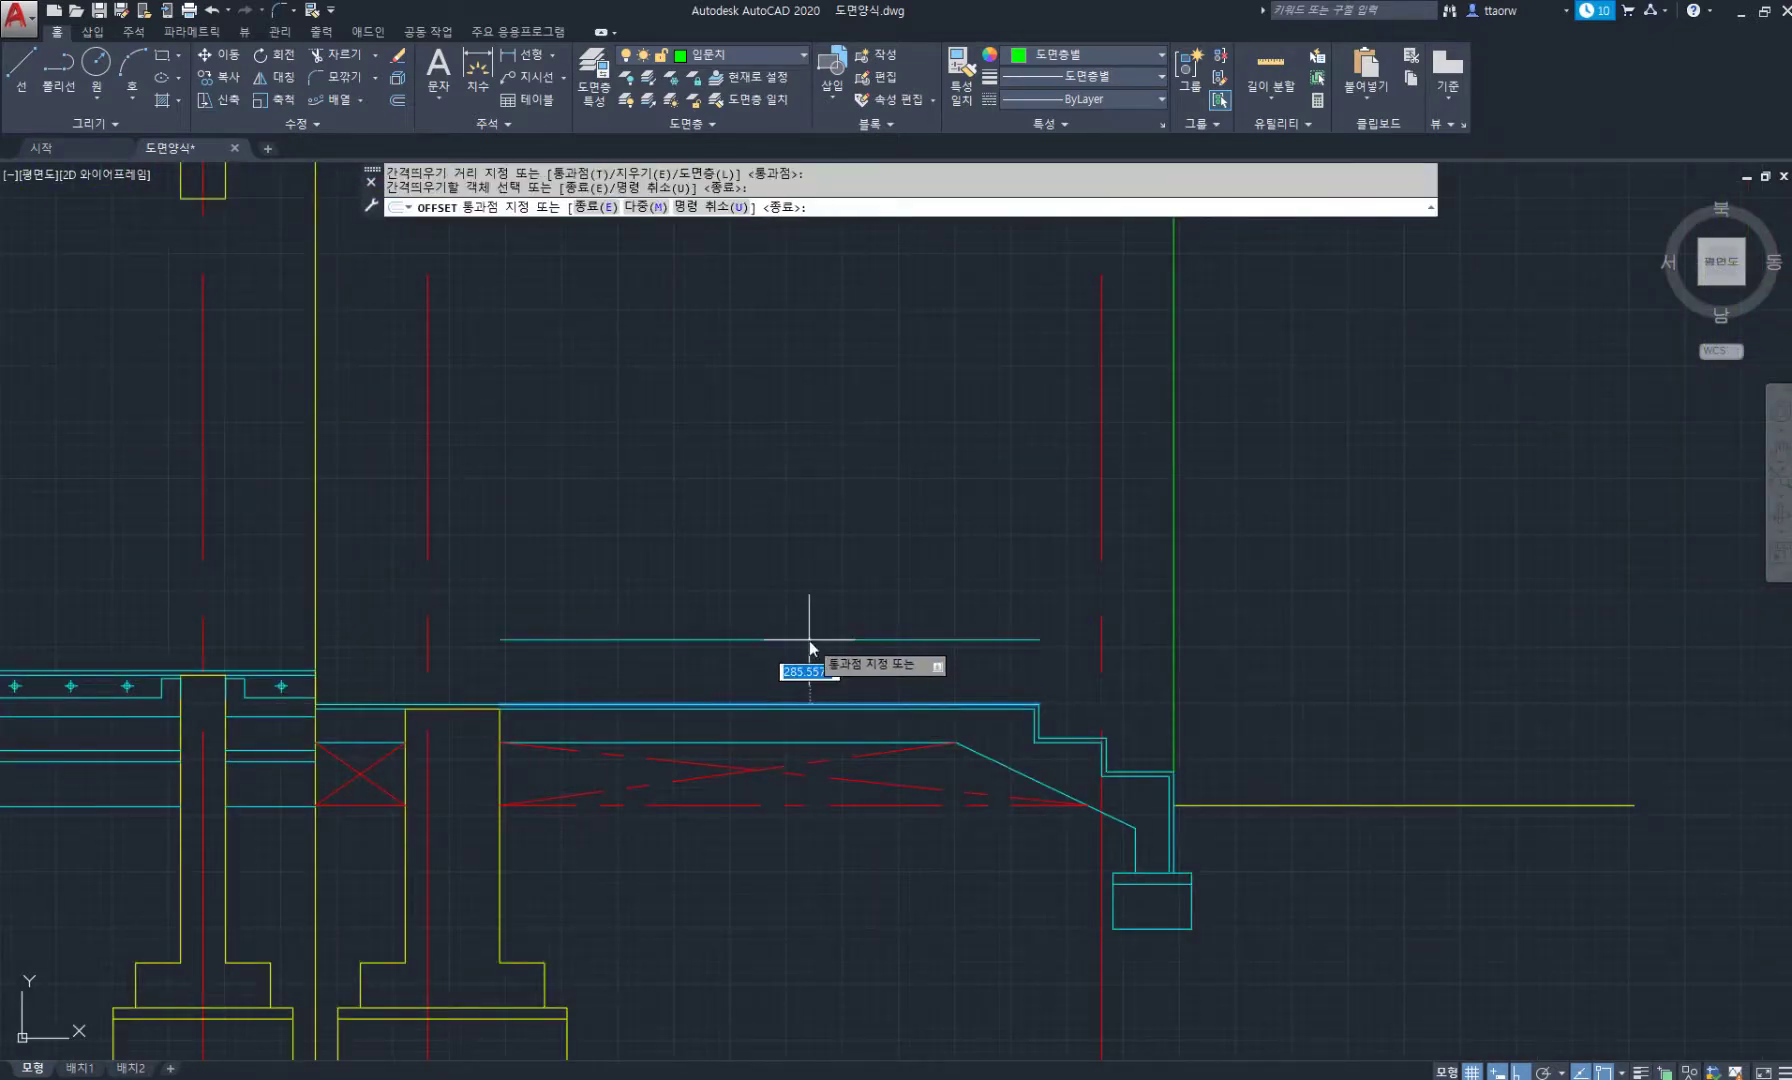
{"action": "type", "text": "15"}
{"action": "key", "text": "Return"}
{"action": "key", "text": "Return"}
Stretch the offset floor line's outer end to the green vertical wall line.
{"action": "left_click", "coordinate": [852, 669]}
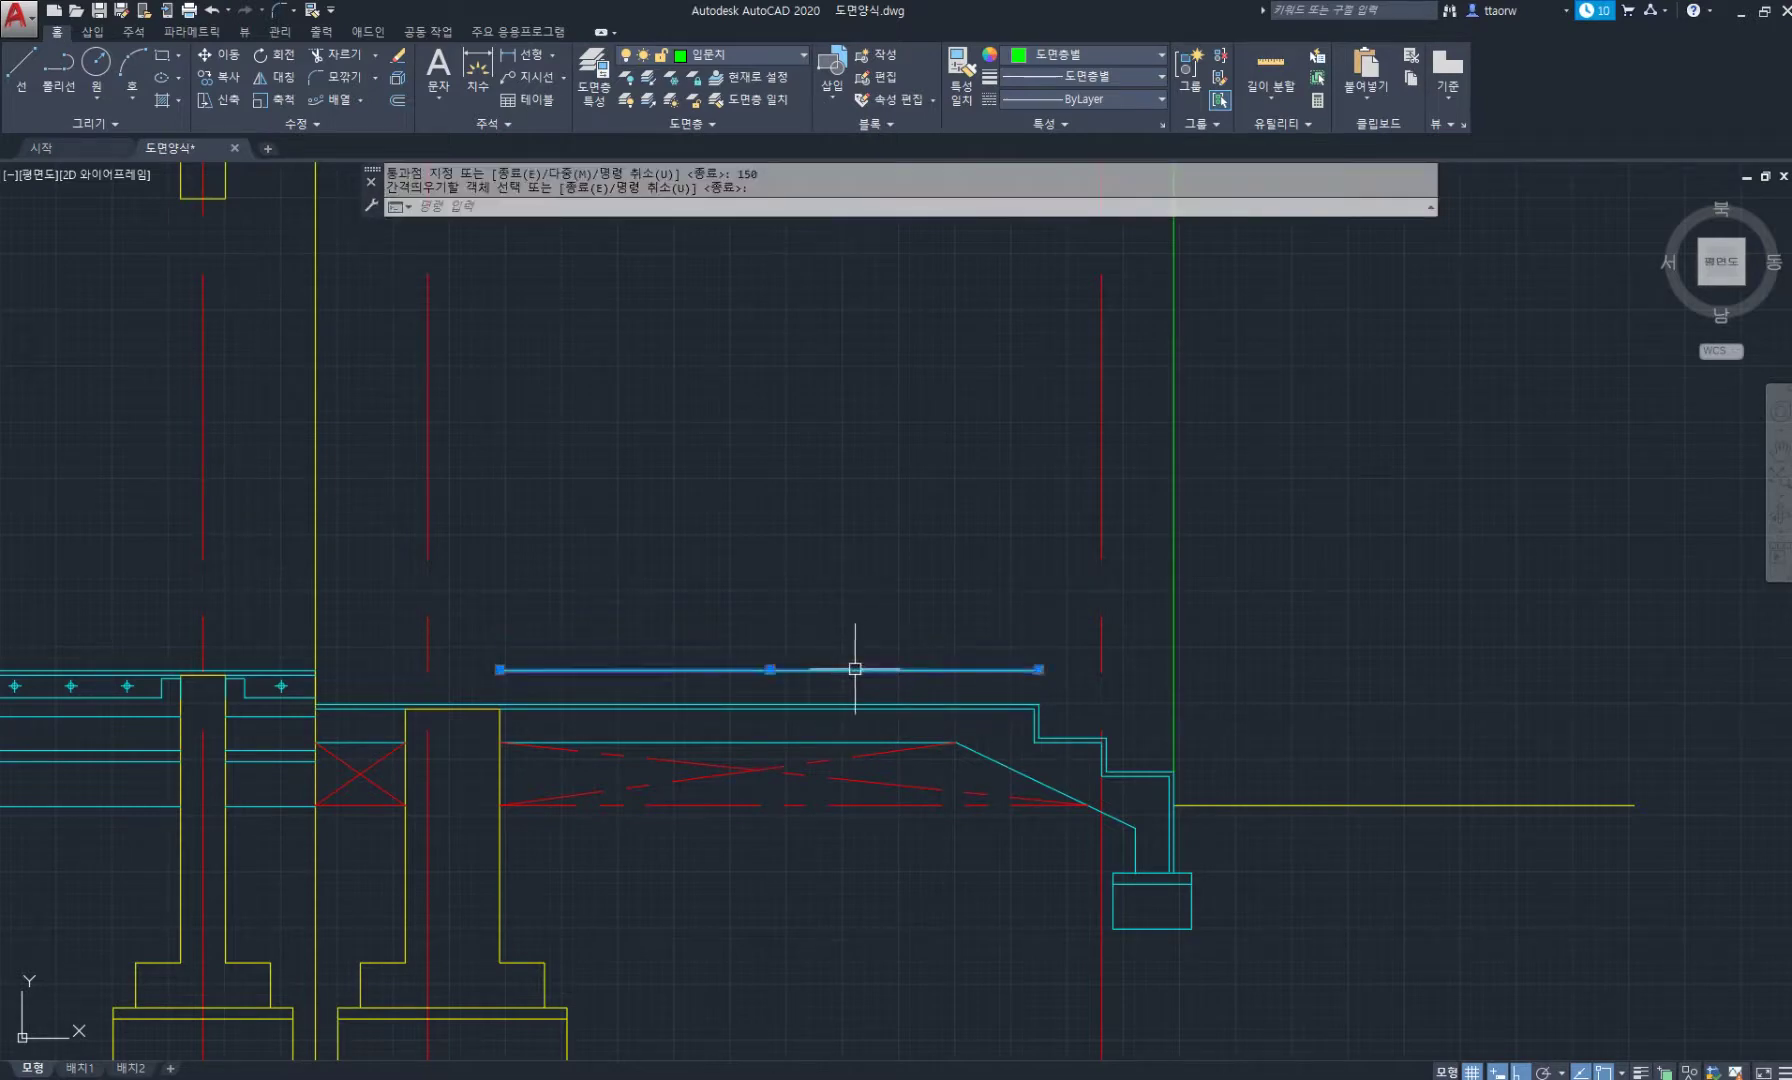
{"action": "left_click", "coordinate": [1038, 669]}
{"action": "left_click", "coordinate": [1173, 669]}
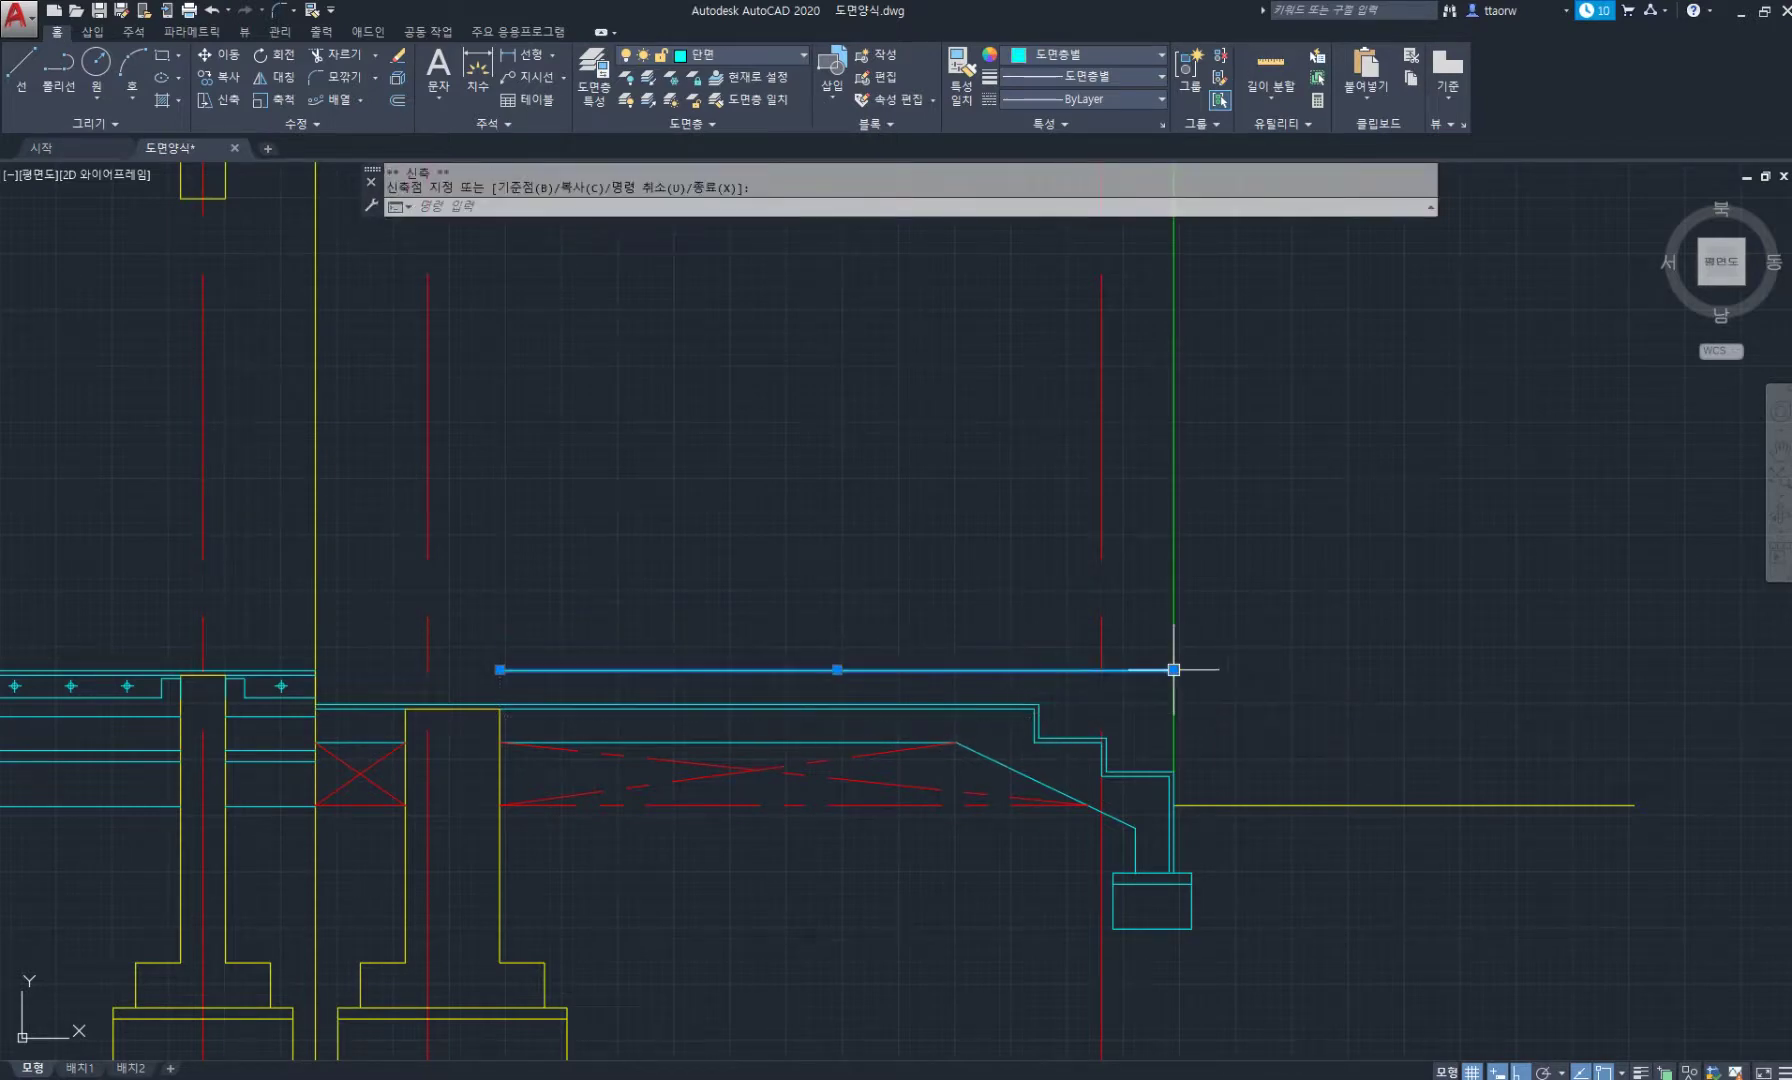
{"action": "key", "text": "Escape"}
{"action": "key", "text": "Escape"}
Match the offset floor line's properties to the green vertical wall line.
{"action": "type", "text": "ma"}
{"action": "key", "text": "Return"}
{"action": "left_click", "coordinate": [1173, 584]}
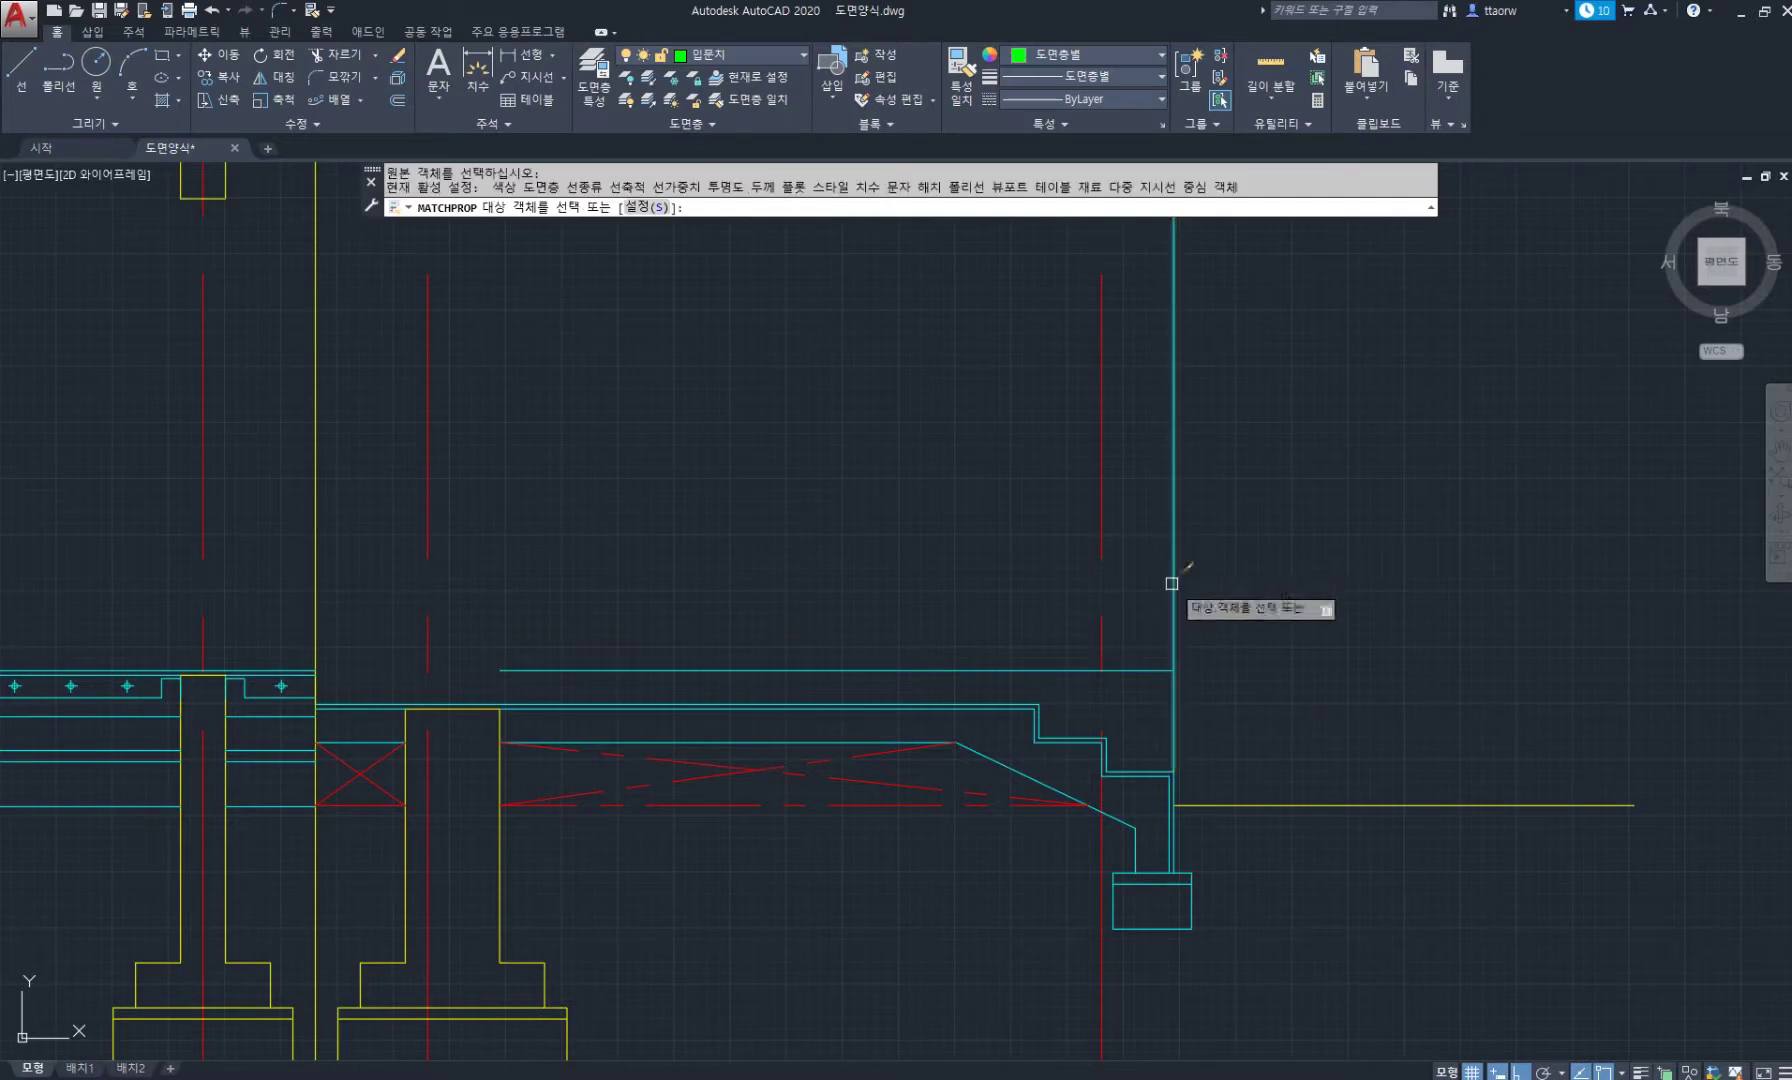
{"action": "left_click", "coordinate": [928, 601]}
{"action": "left_click", "coordinate": [867, 687]}
{"action": "key", "text": "Return"}
Shorten the upper horizontal wall line to a short piece near the outer red centreline.
{"action": "scroll", "coordinate": [700, 500], "scroll_direction": "down", "scroll_amount": 4}
{"action": "mouse_move", "coordinate": [643, 472]}
{"action": "middle_mouse_down"}
{"action": "mouse_move", "coordinate": [493, 430]}
{"action": "mouse_move", "coordinate": [633, 590]}
{"action": "middle_mouse_up"}
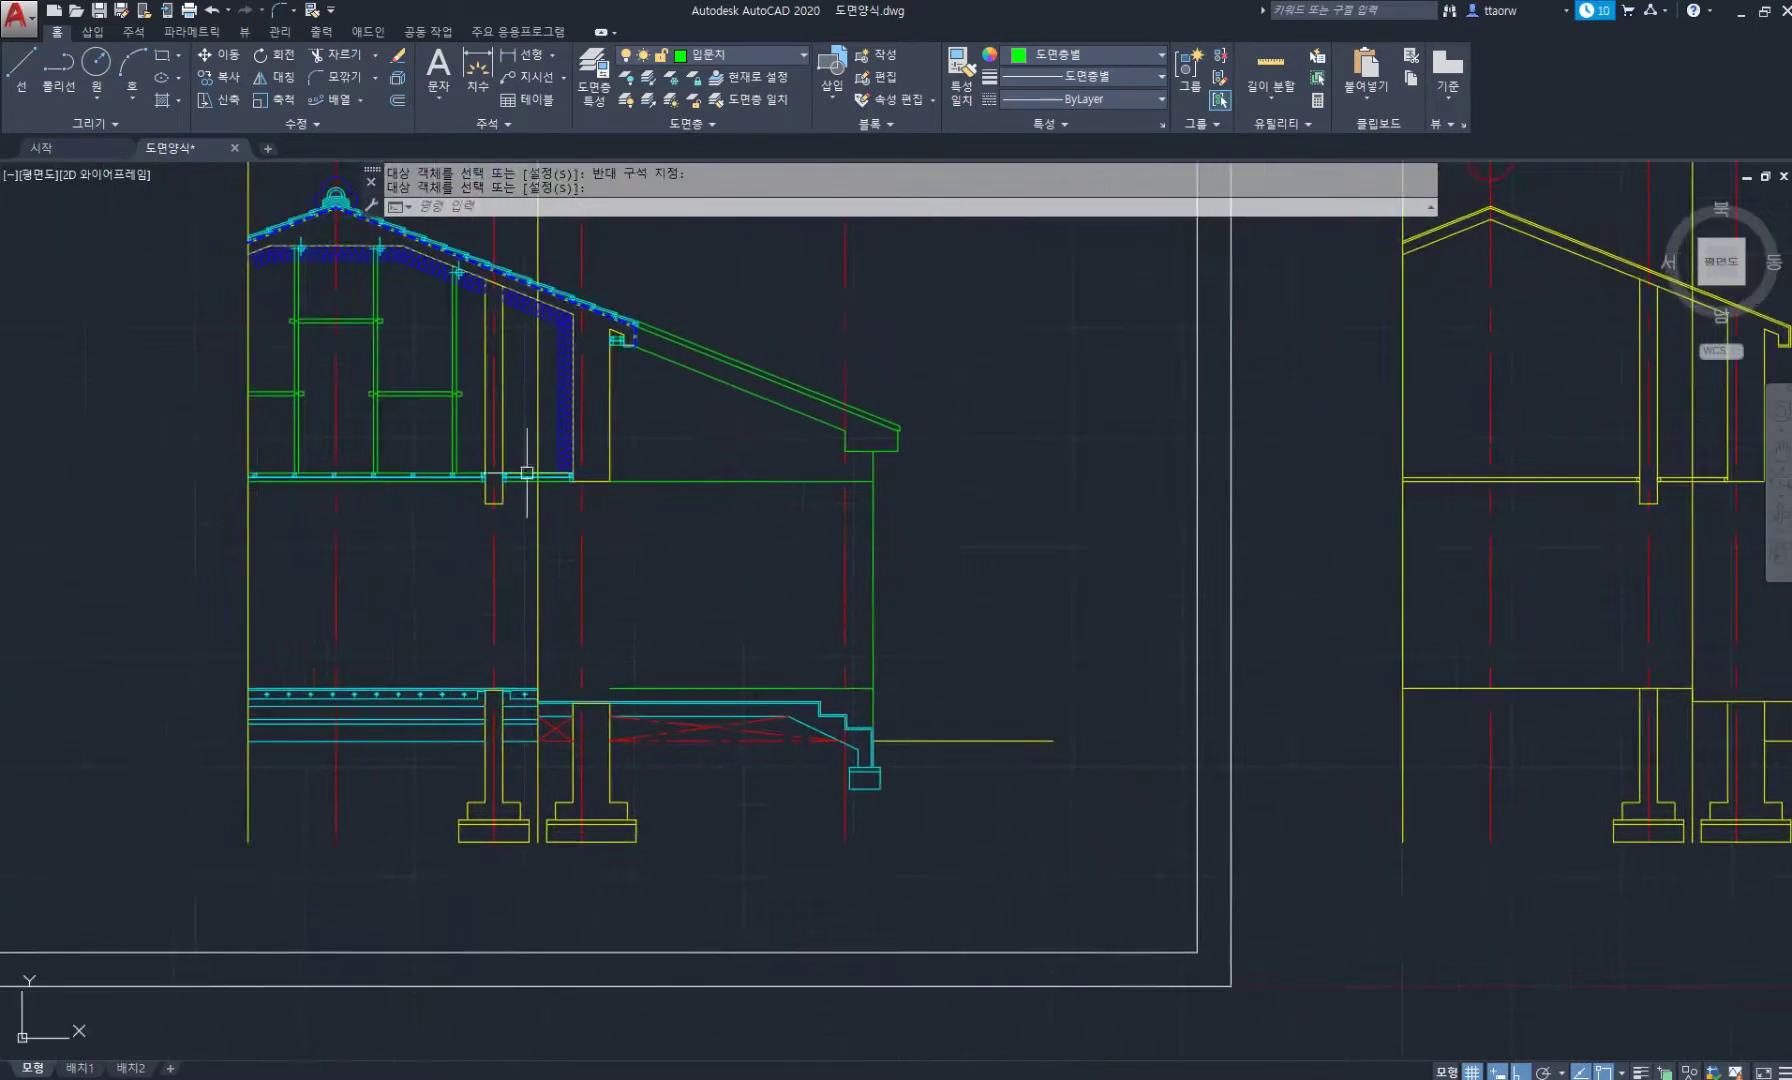
{"action": "scroll", "coordinate": [540, 442], "scroll_direction": "up", "scroll_amount": 2}
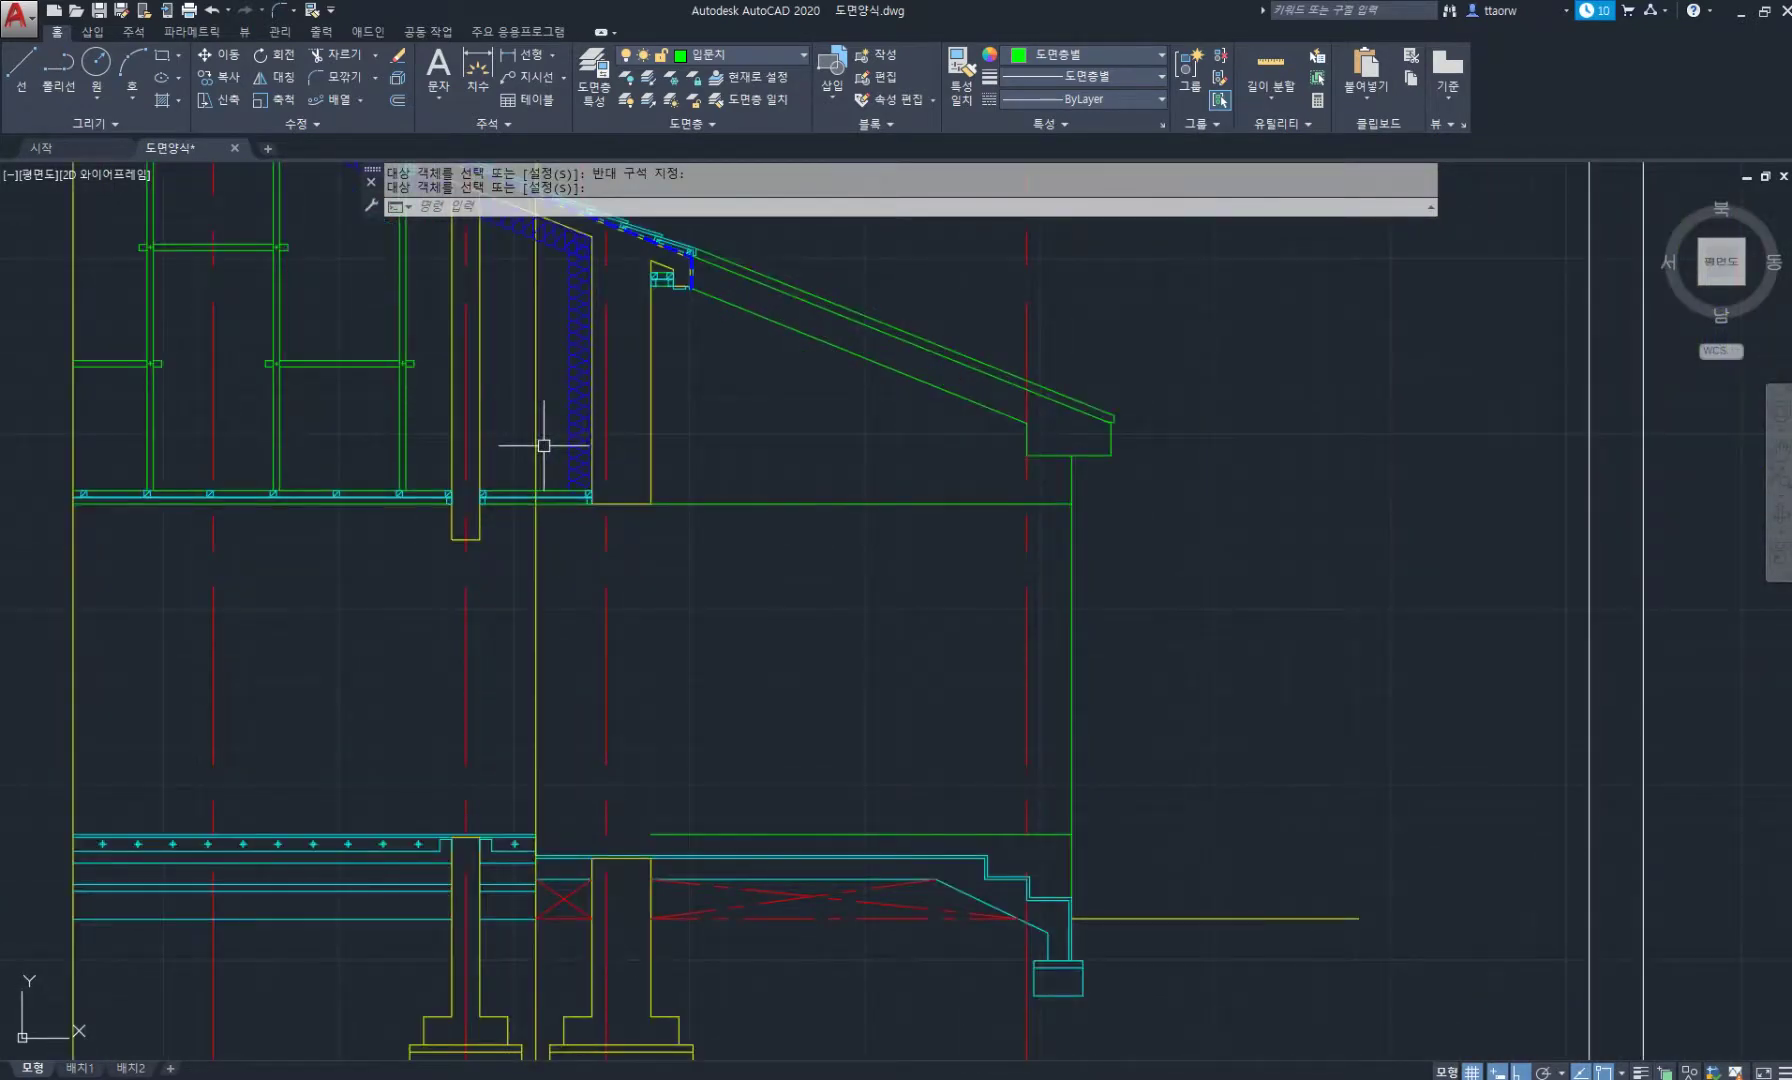
{"action": "middle_click_drag", "start_coordinate": [970, 617], "coordinate": [938, 645]}
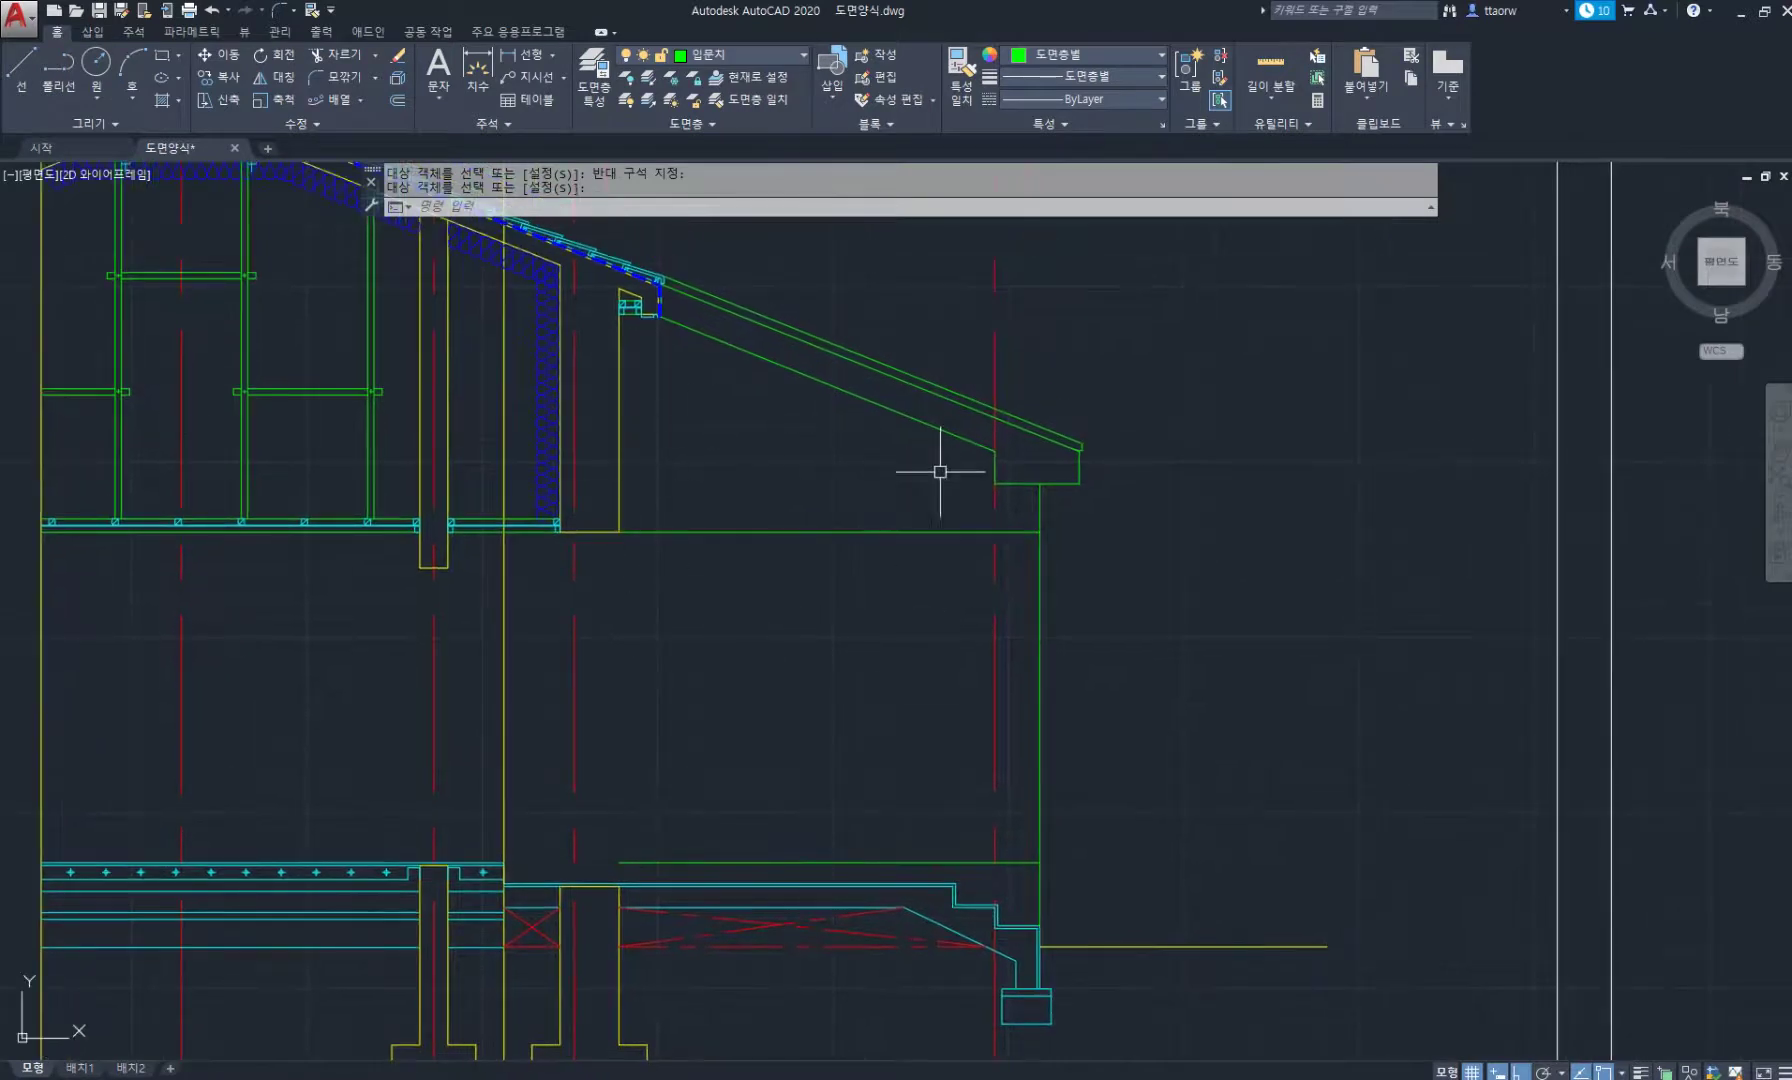
{"action": "left_click", "coordinate": [741, 551]}
{"action": "left_click", "coordinate": [760, 512]}
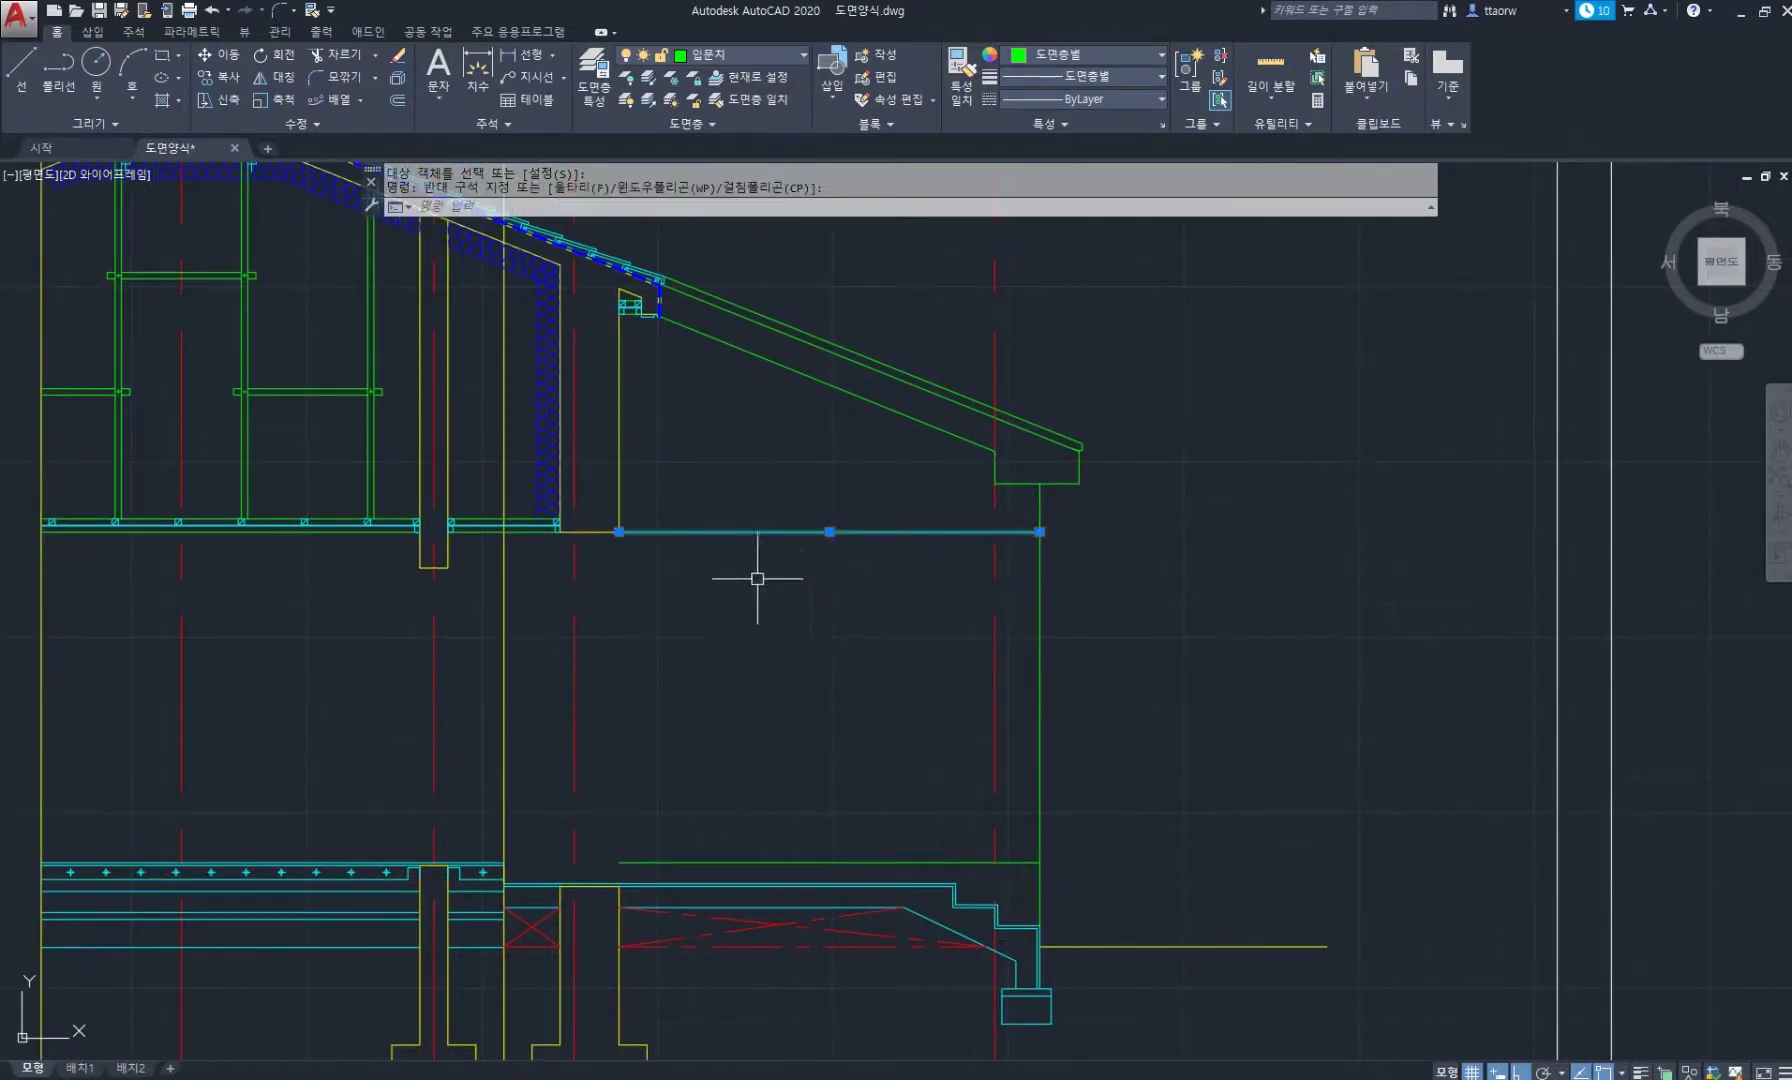
{"action": "left_click", "coordinate": [619, 531]}
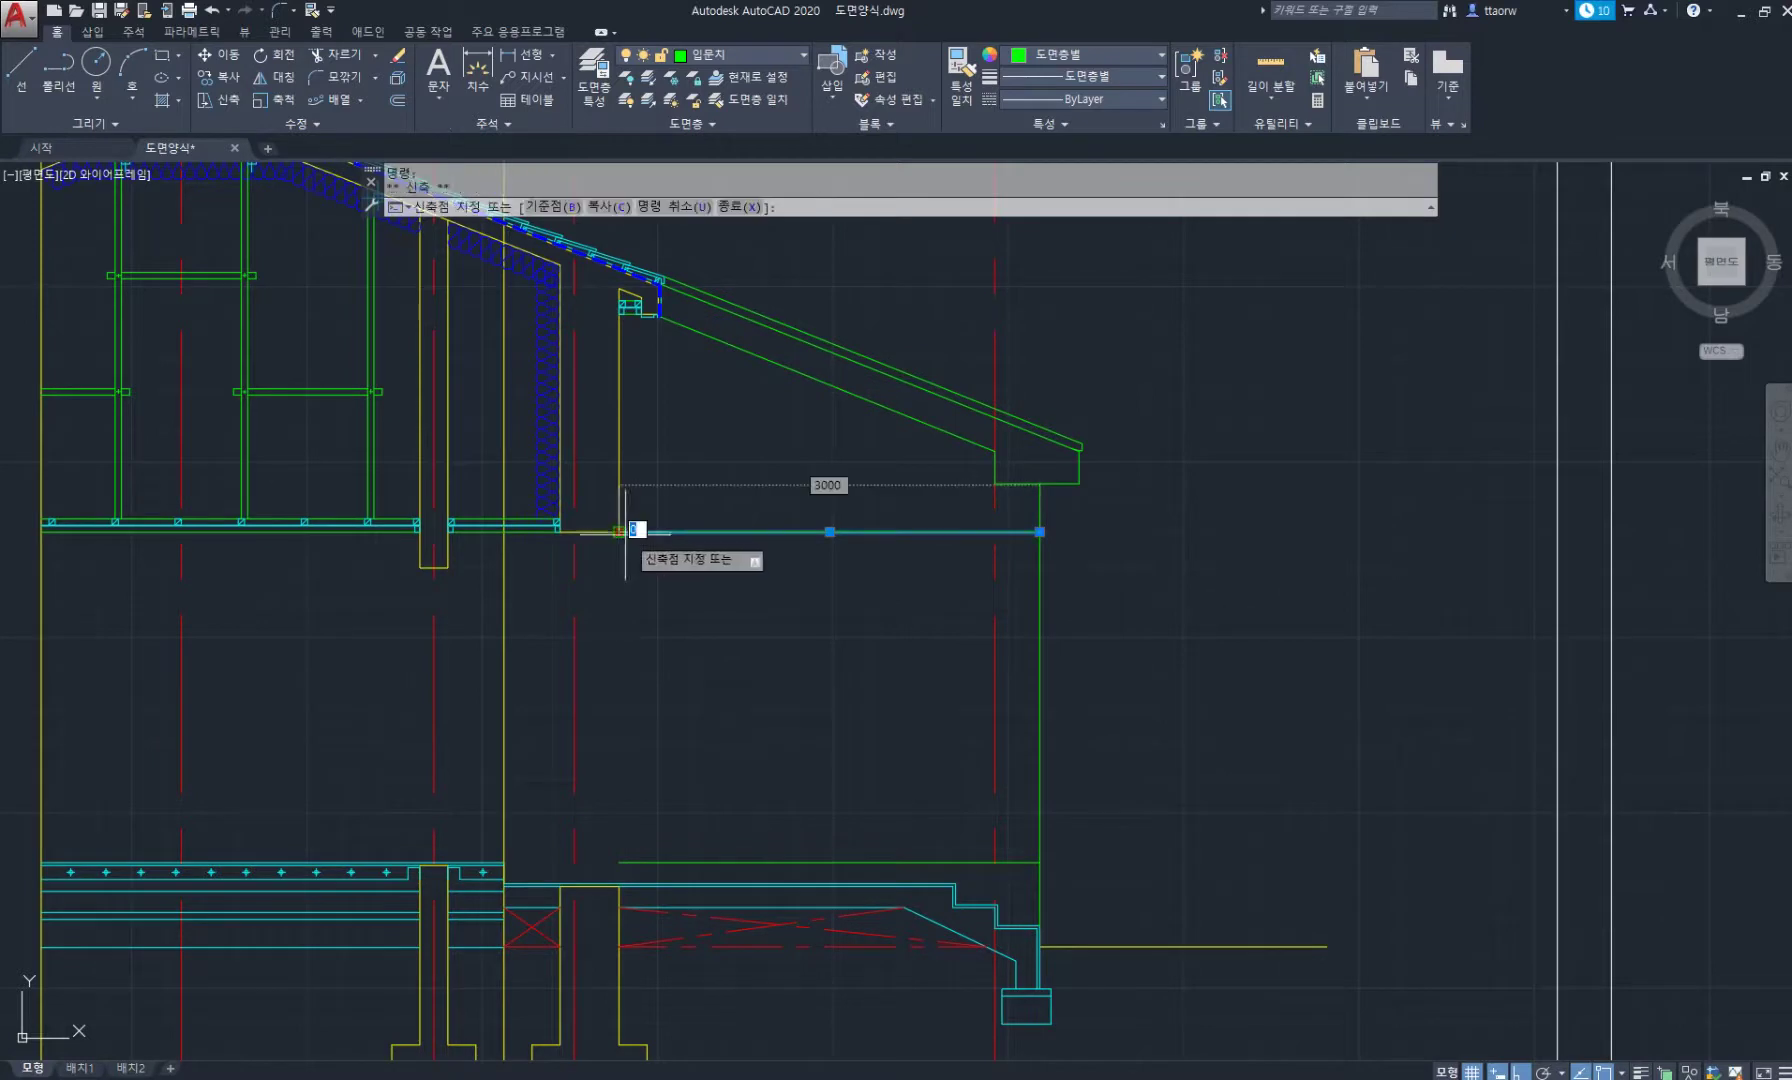
{"action": "left_click", "coordinate": [978, 549]}
{"action": "key", "text": "Escape"}
{"action": "key", "text": "Escape"}
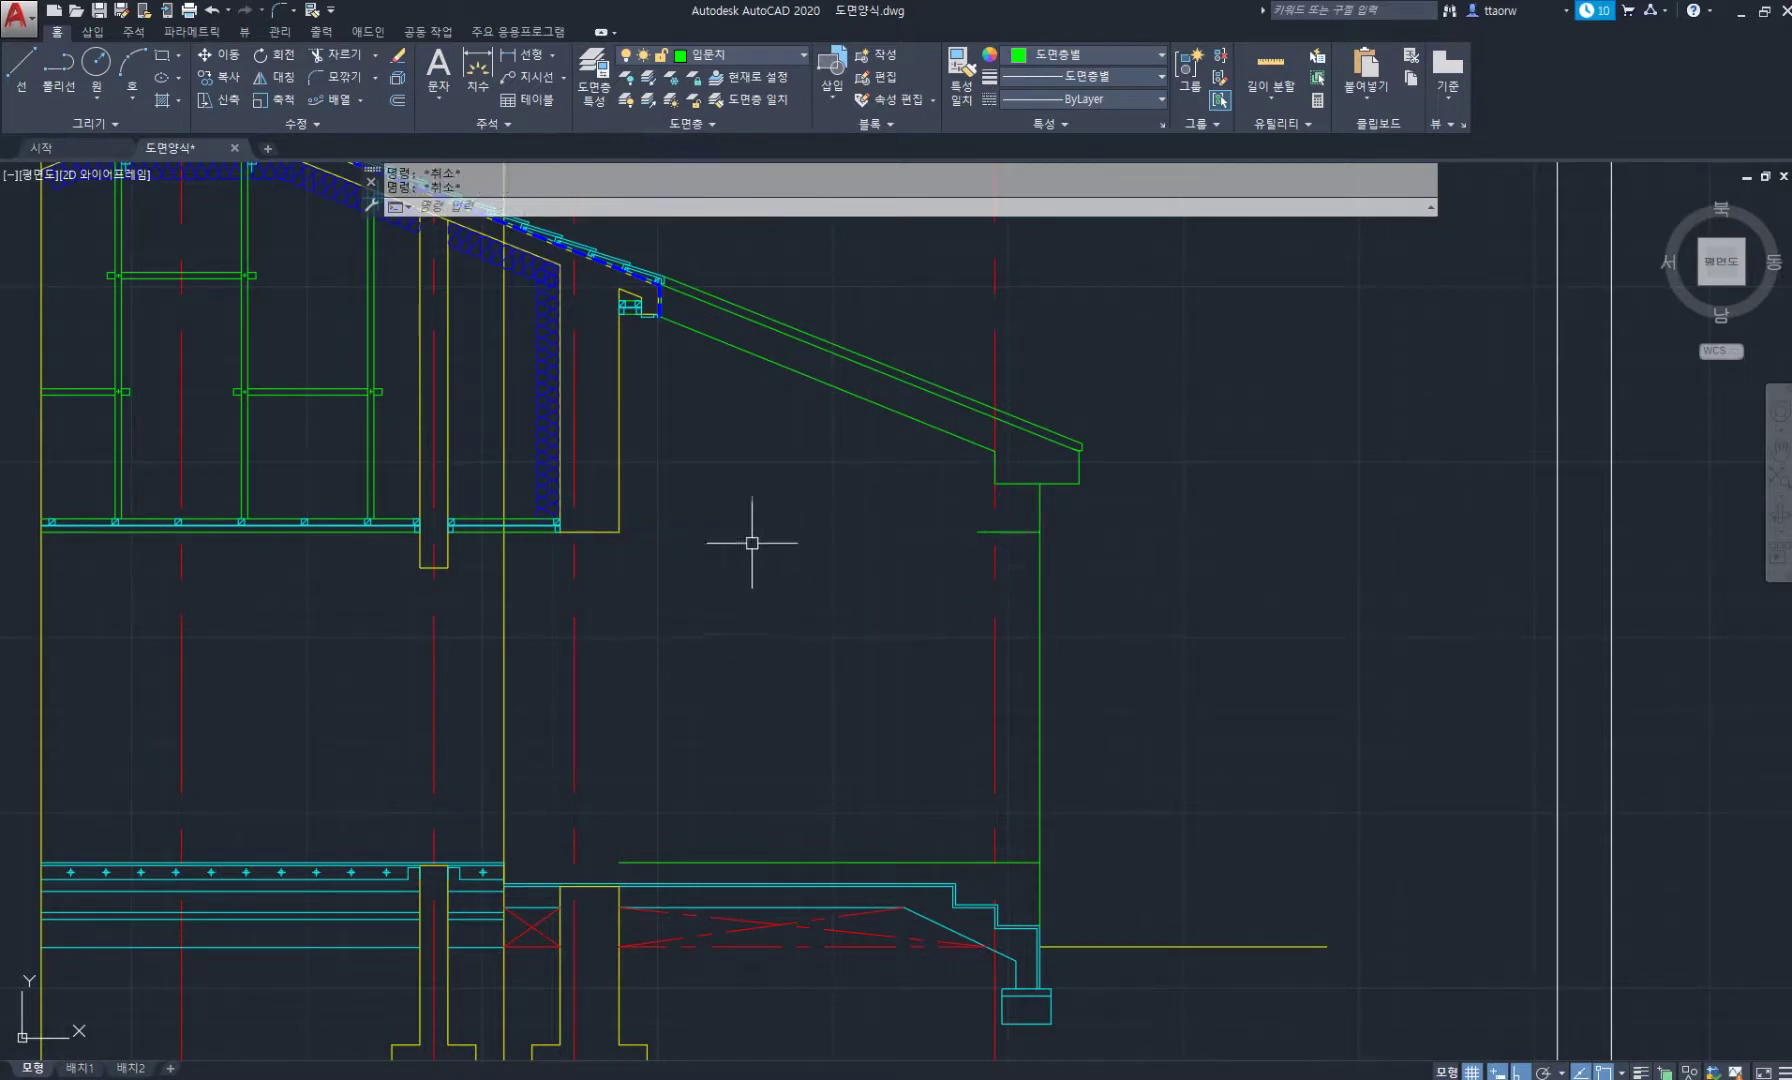
Switch to the floor plan PDF in Acrobat Reader, examine the entrance and kitchen walls beside section line A, and return to AutoCAD.
{"action": "scroll", "coordinate": [700, 520], "scroll_direction": "up", "scroll_amount": 4}
{"action": "scroll", "coordinate": [778, 614], "scroll_direction": "down", "scroll_amount": 2}
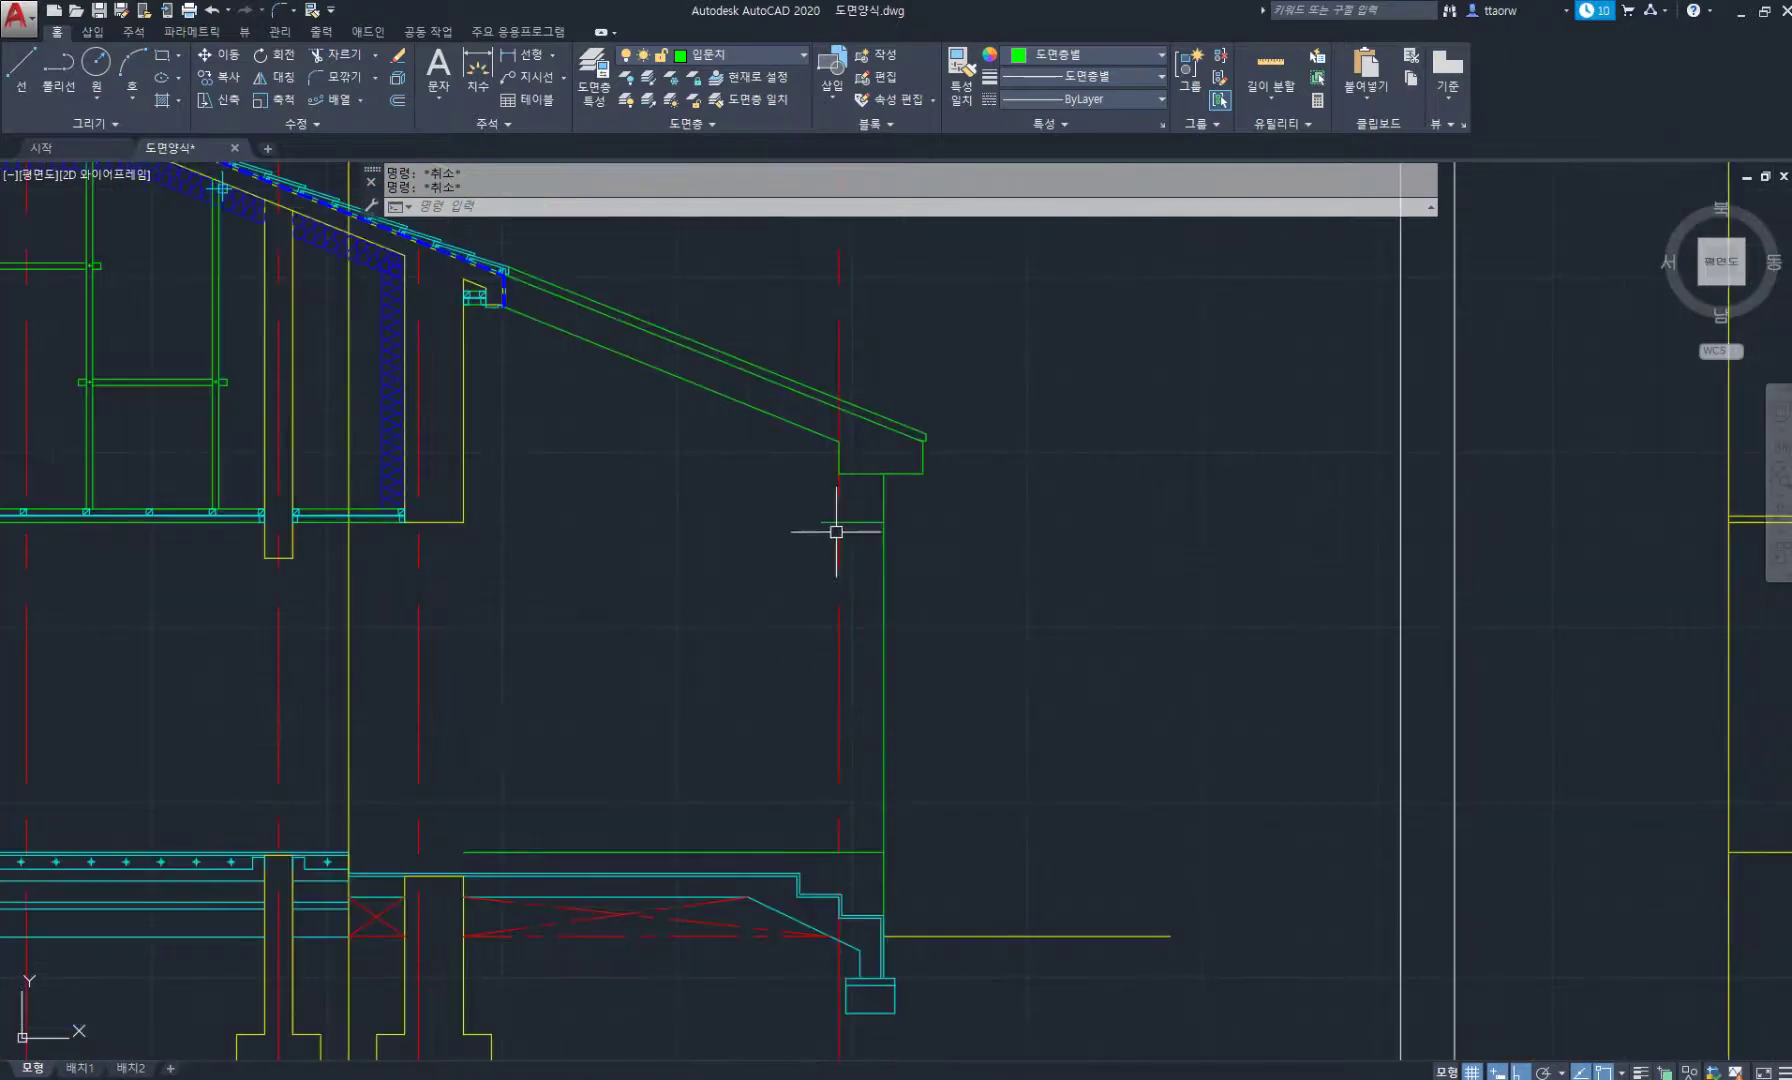
{"action": "middle_click_drag", "start_coordinate": [638, 576], "coordinate": [685, 562]}
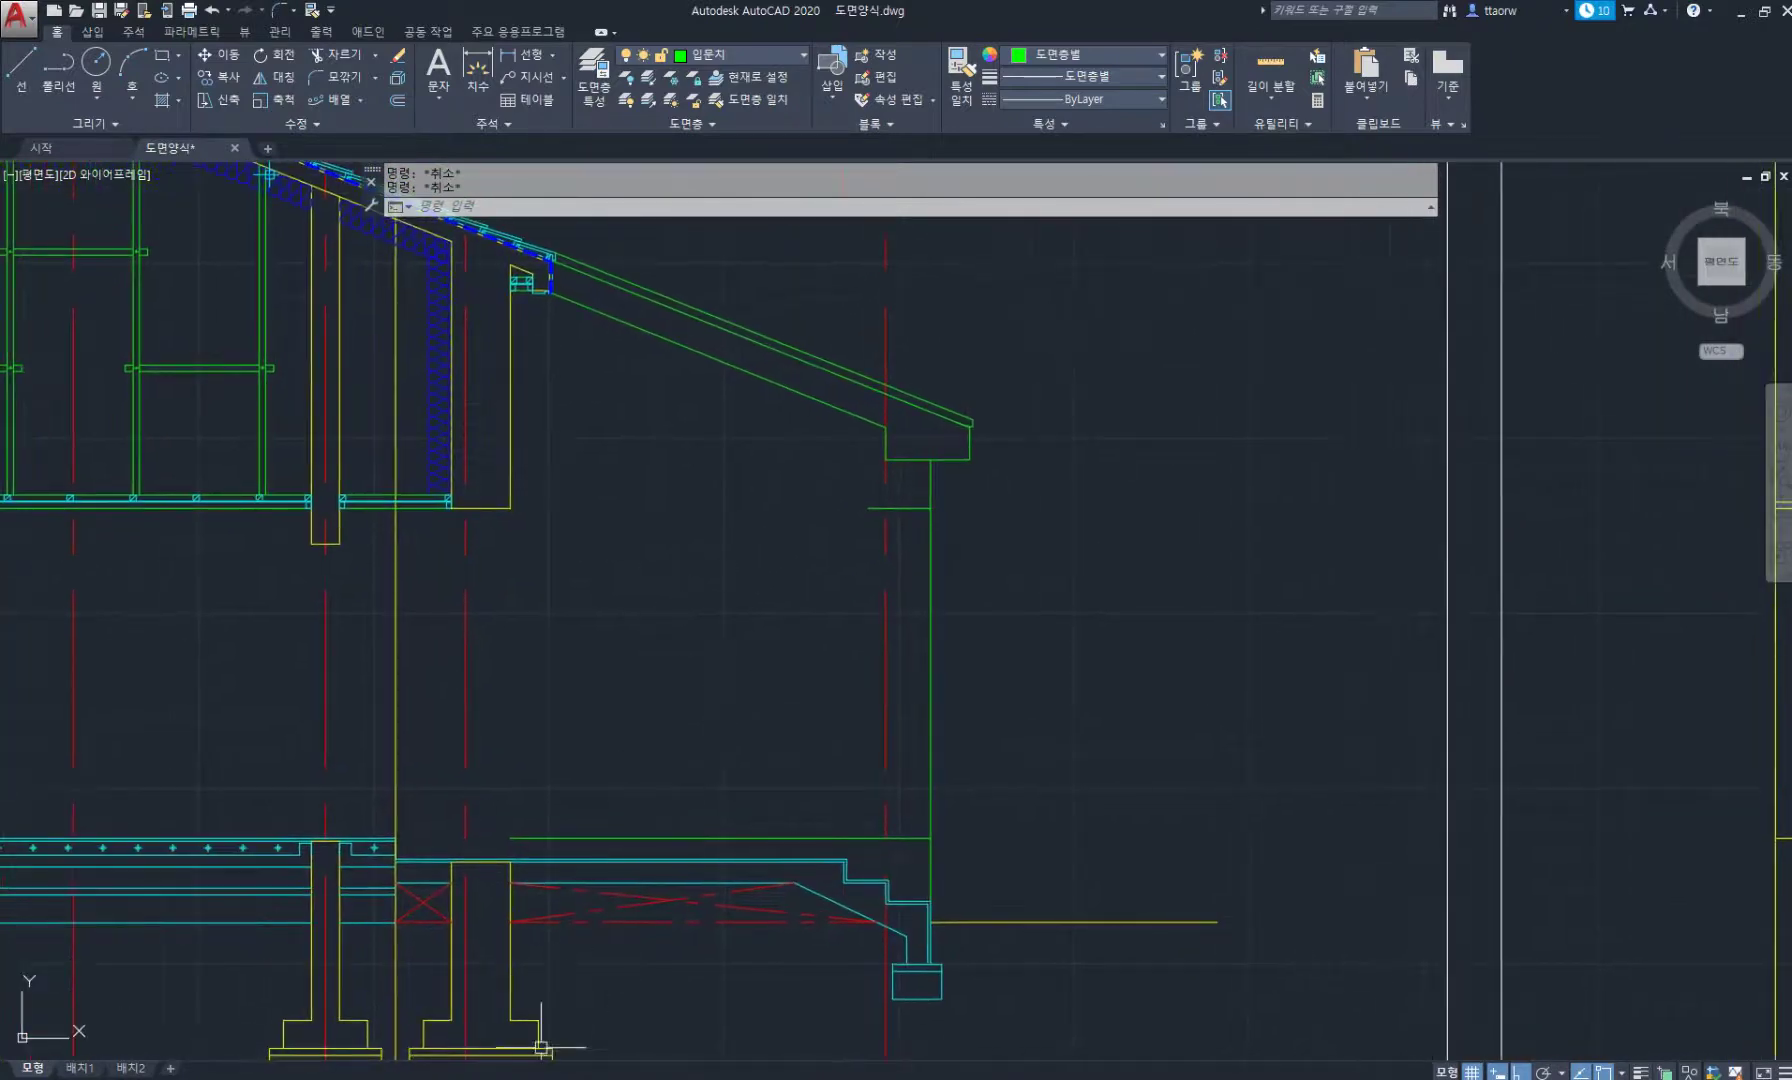
{"action": "key", "text": "alt+Tab"}
{"action": "scroll", "coordinate": [1379, 772], "scroll_direction": "down", "scroll_amount": 3}
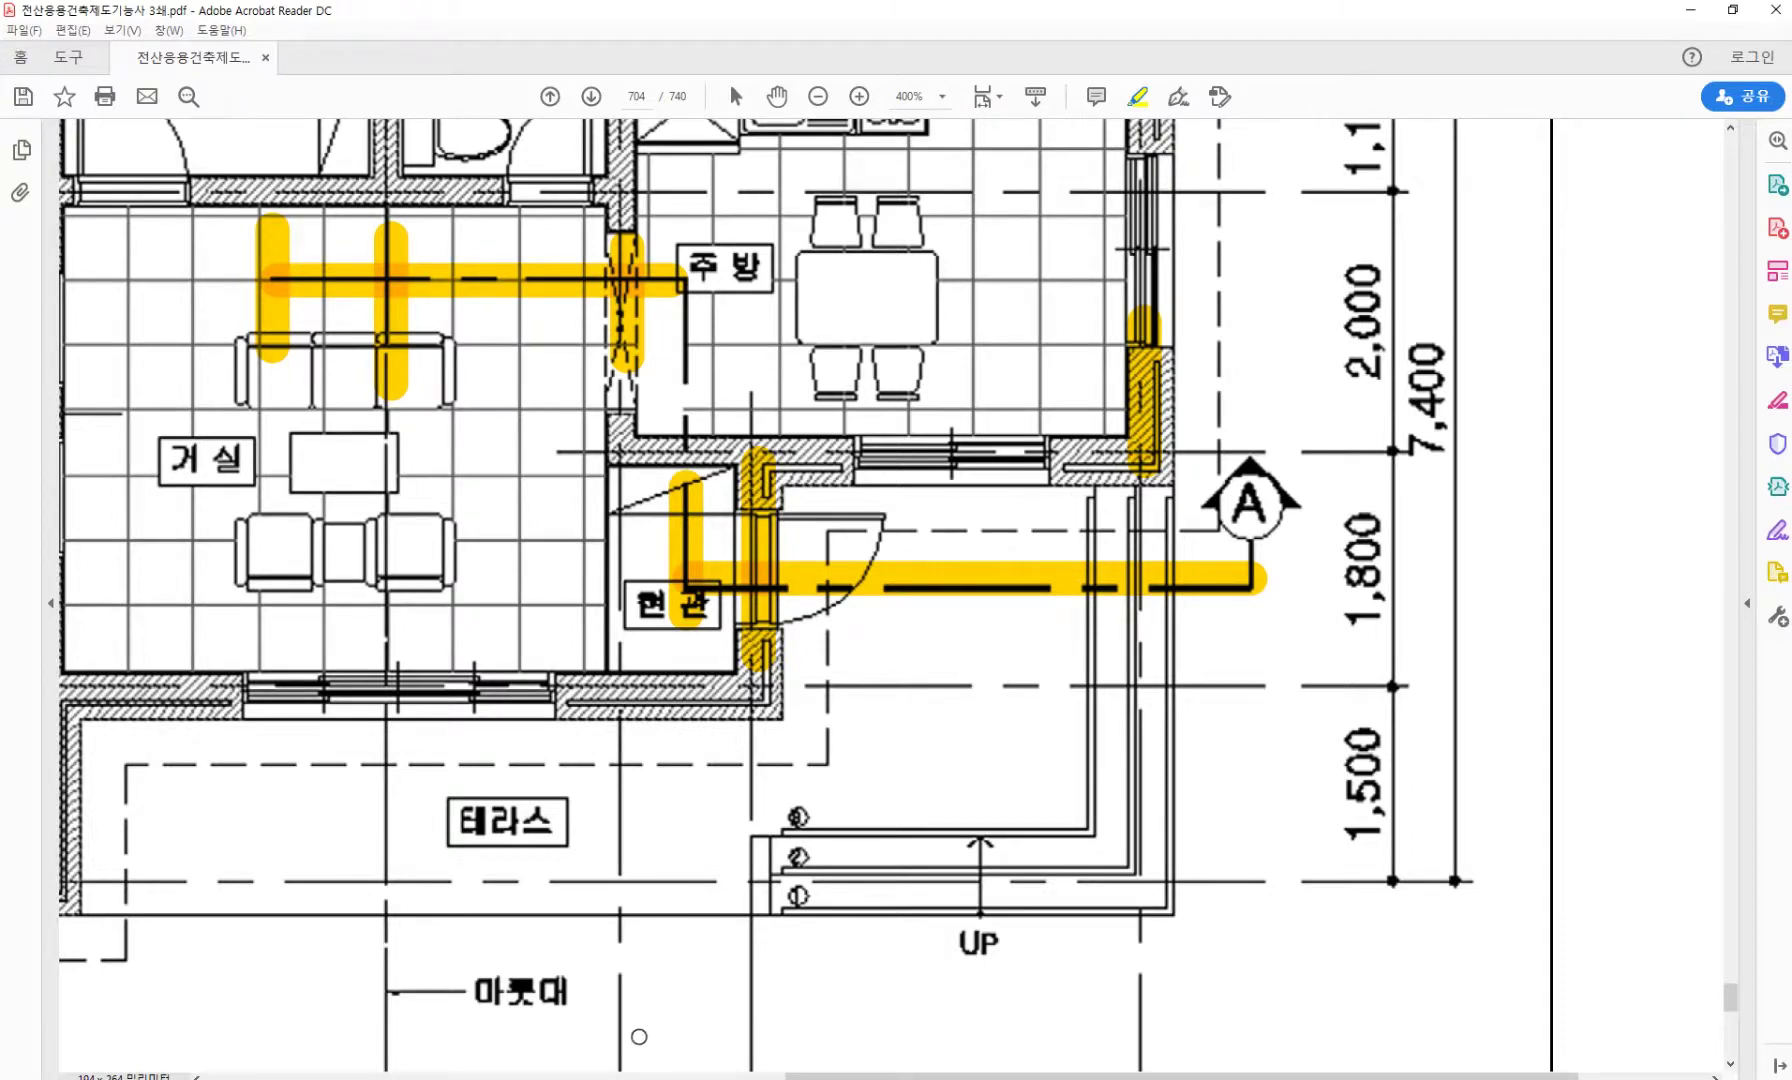
{"action": "key", "text": "alt+Tab"}
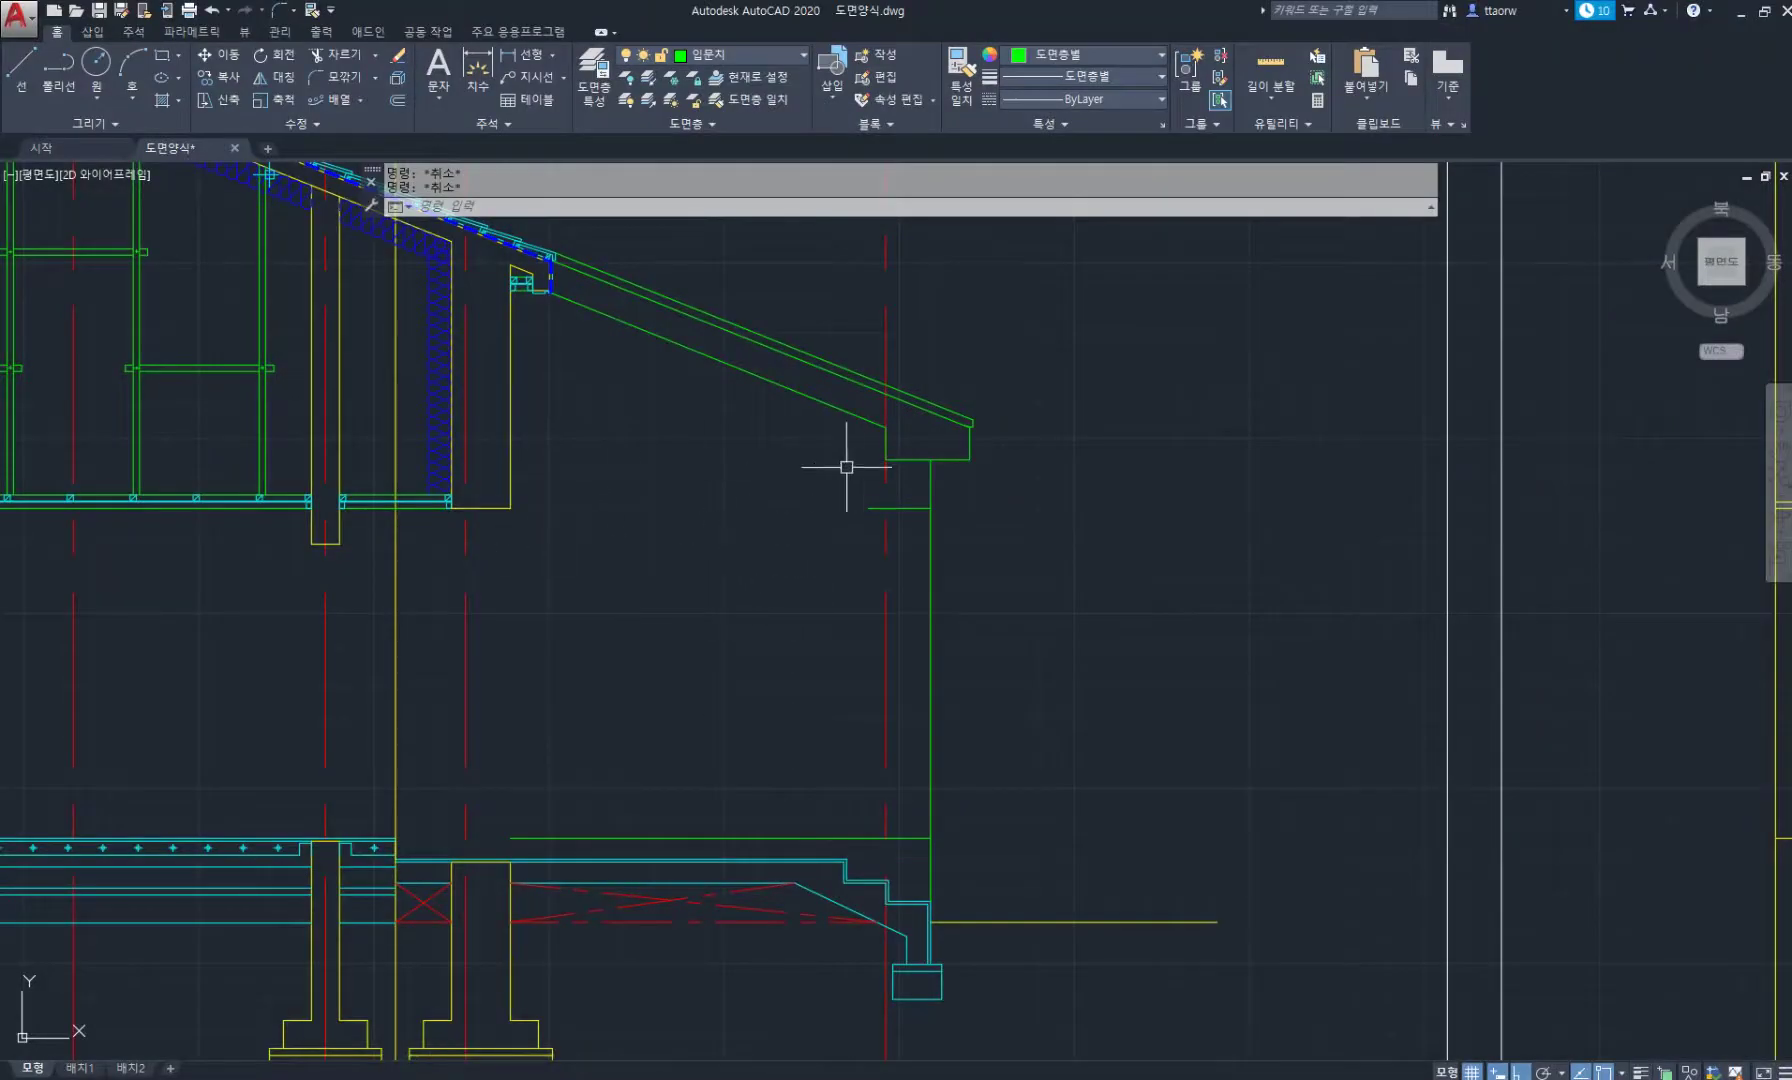
Stretch the shortened horizontal line's inner end back to the yellow eaves beam's lower outer corner.
{"action": "left_click", "coordinate": [863, 507]}
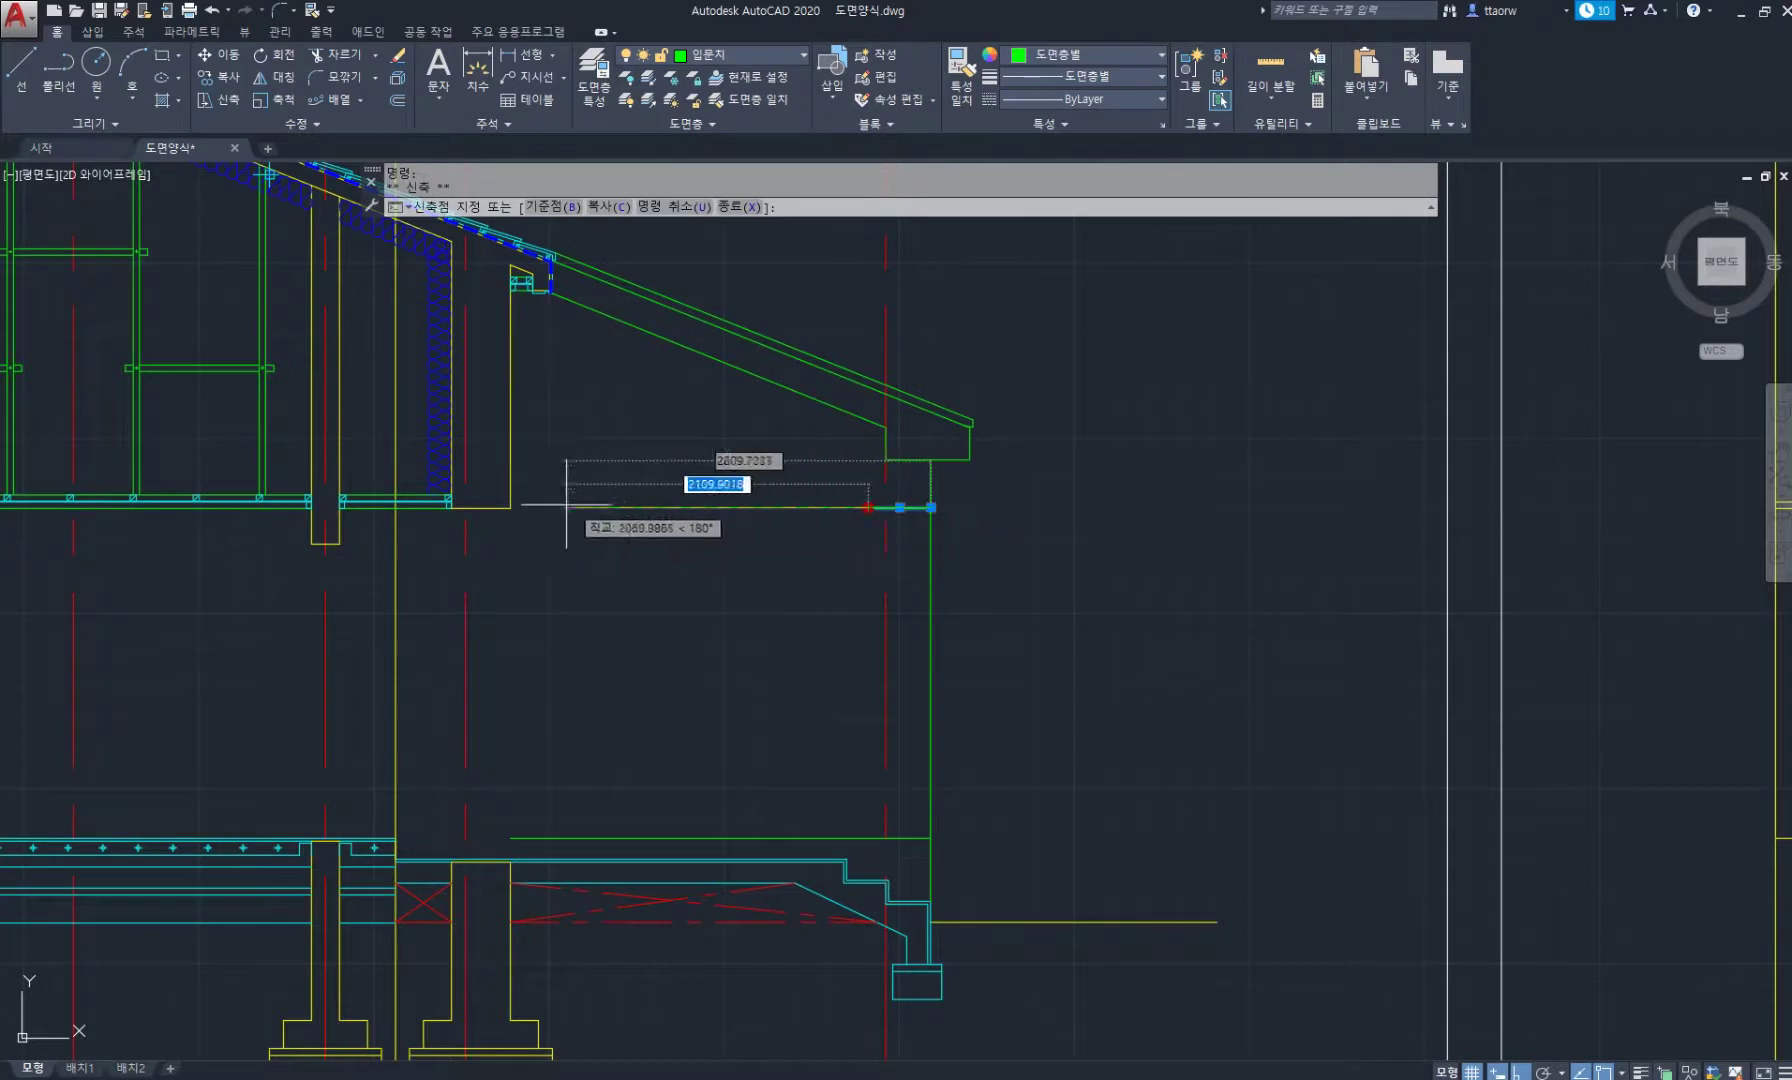
{"action": "left_click", "coordinate": [511, 507]}
{"action": "key", "text": "Escape"}
{"action": "key", "text": "Escape"}
{"action": "middle_click_drag", "start_coordinate": [712, 412], "coordinate": [924, 458]}
{"action": "middle_click_drag", "start_coordinate": [744, 566], "coordinate": [738, 476]}
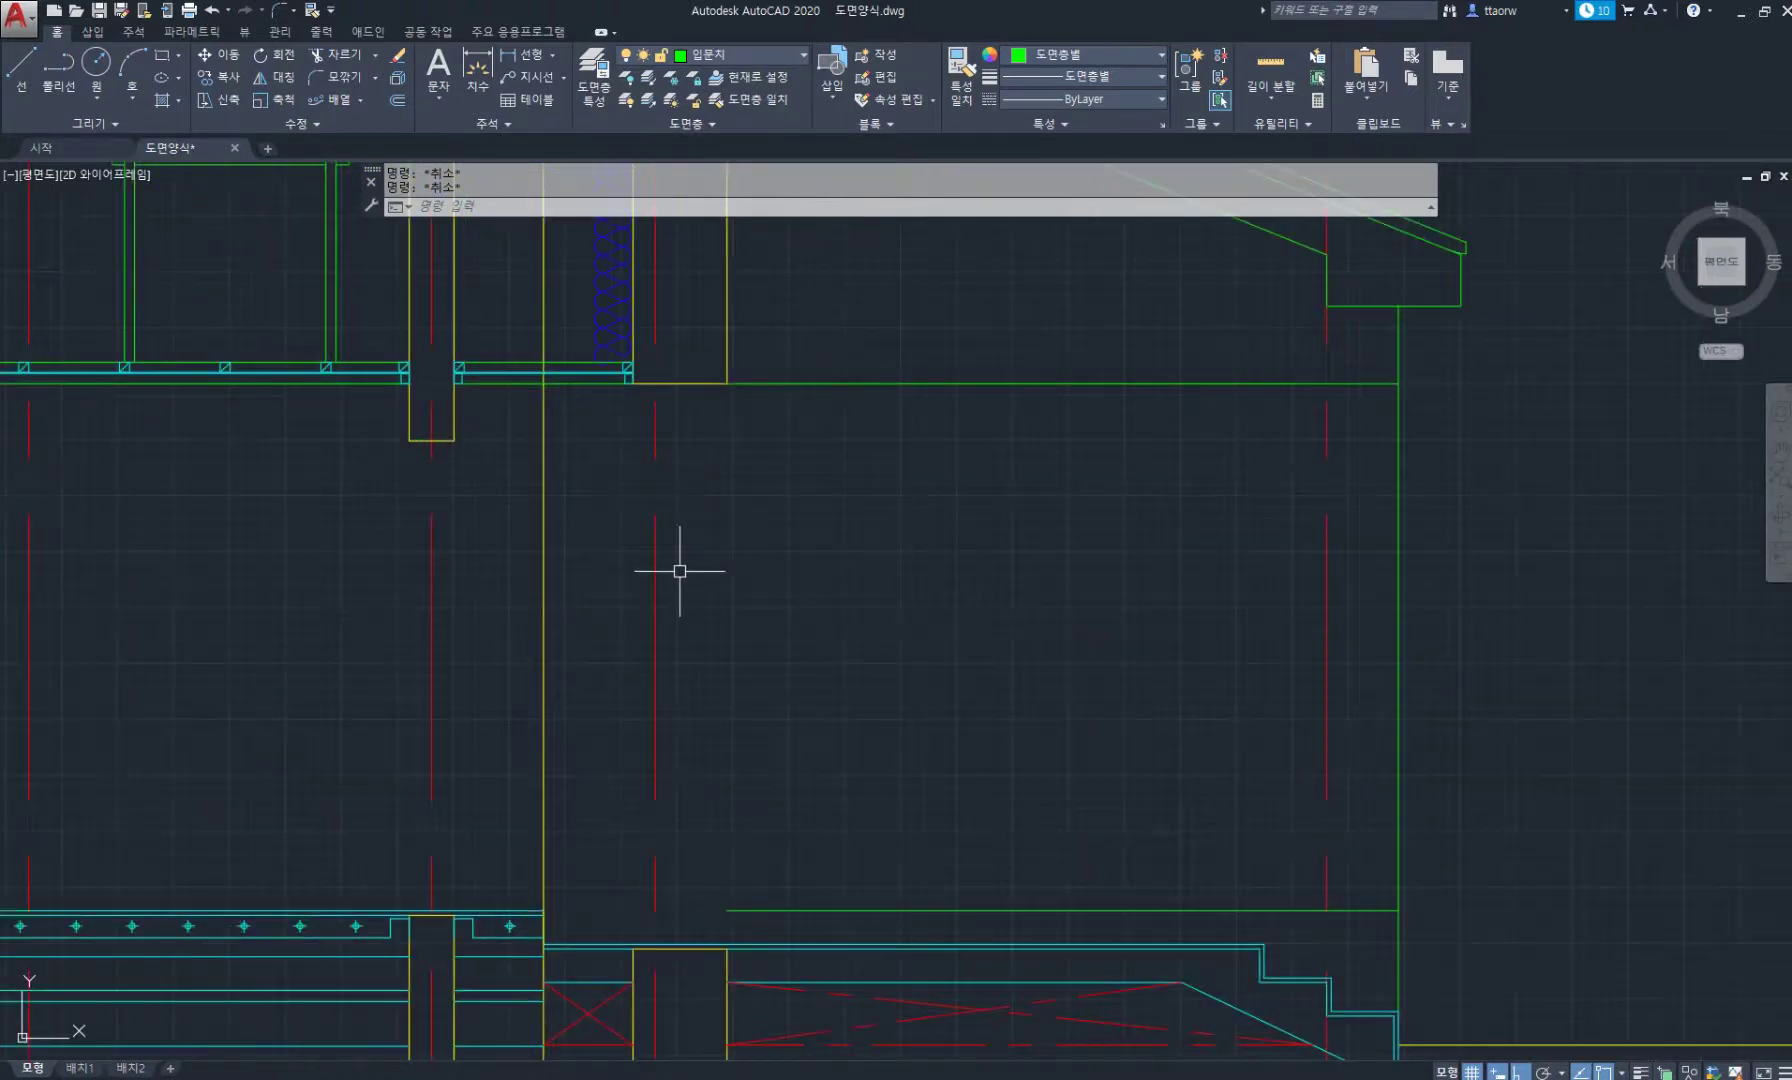
{"action": "scroll", "coordinate": [700, 540], "scroll_direction": "down", "scroll_amount": 3}
{"action": "middle_click_drag", "start_coordinate": [776, 496], "coordinate": [828, 564]}
{"action": "left_click", "coordinate": [878, 515]}
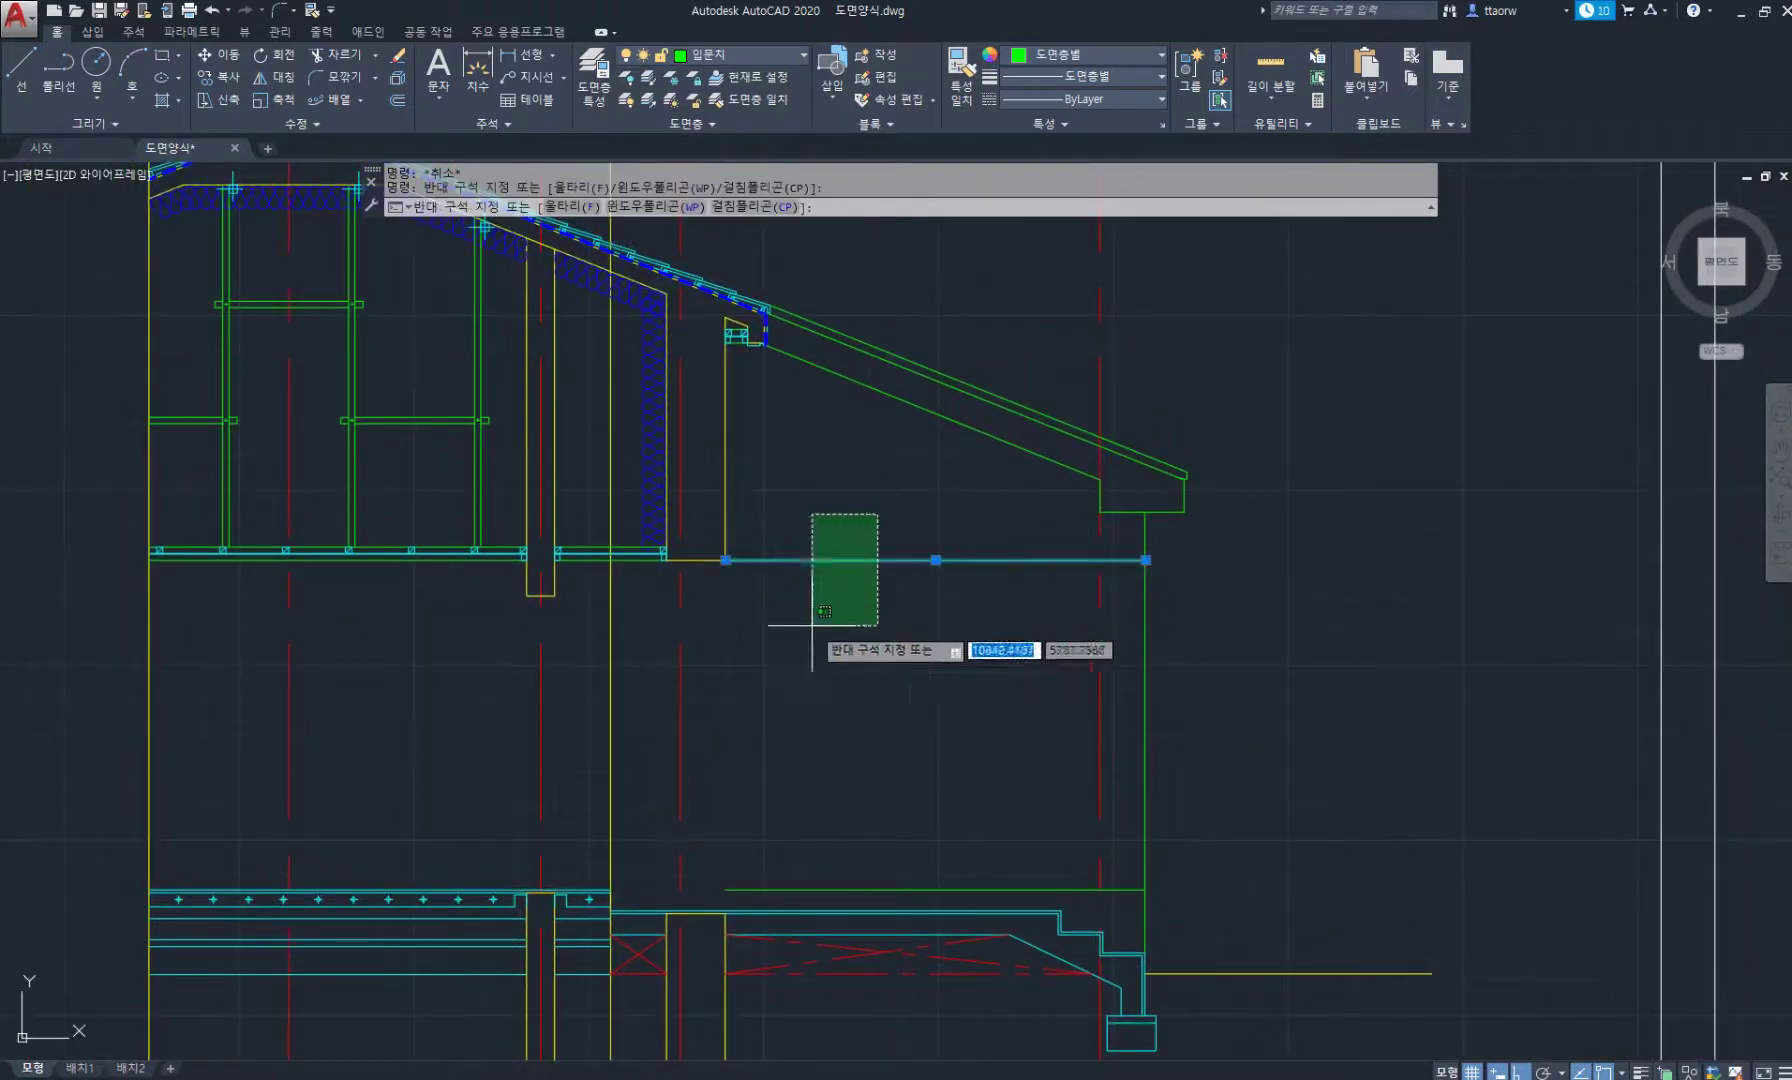
{"action": "left_click", "coordinate": [739, 526]}
{"action": "key", "text": "Escape"}
{"action": "key", "text": "Escape"}
{"action": "middle_click_drag", "start_coordinate": [773, 653], "coordinate": [788, 611]}
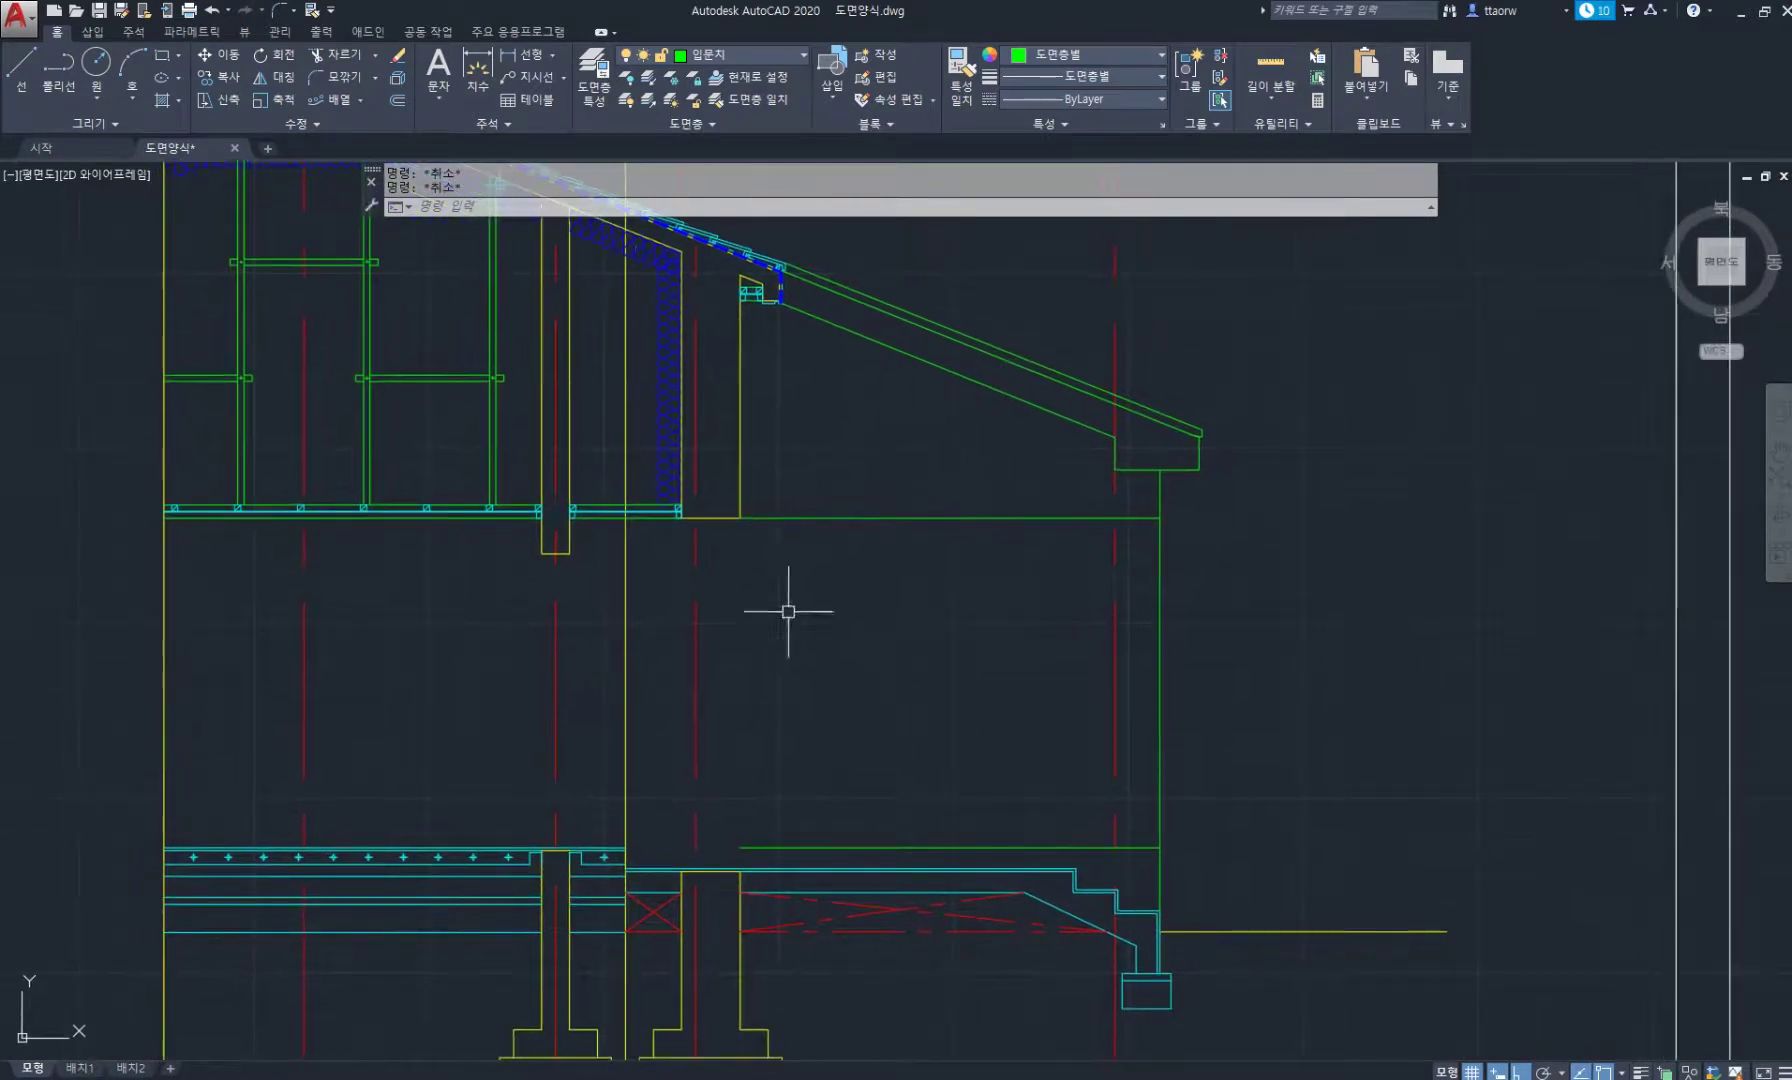
Switch to the floor plan PDF in Acrobat Reader, examine the entrance door opening on section line A, and return to AutoCAD.
{"action": "scroll", "coordinate": [690, 790], "scroll_direction": "up", "scroll_amount": 2}
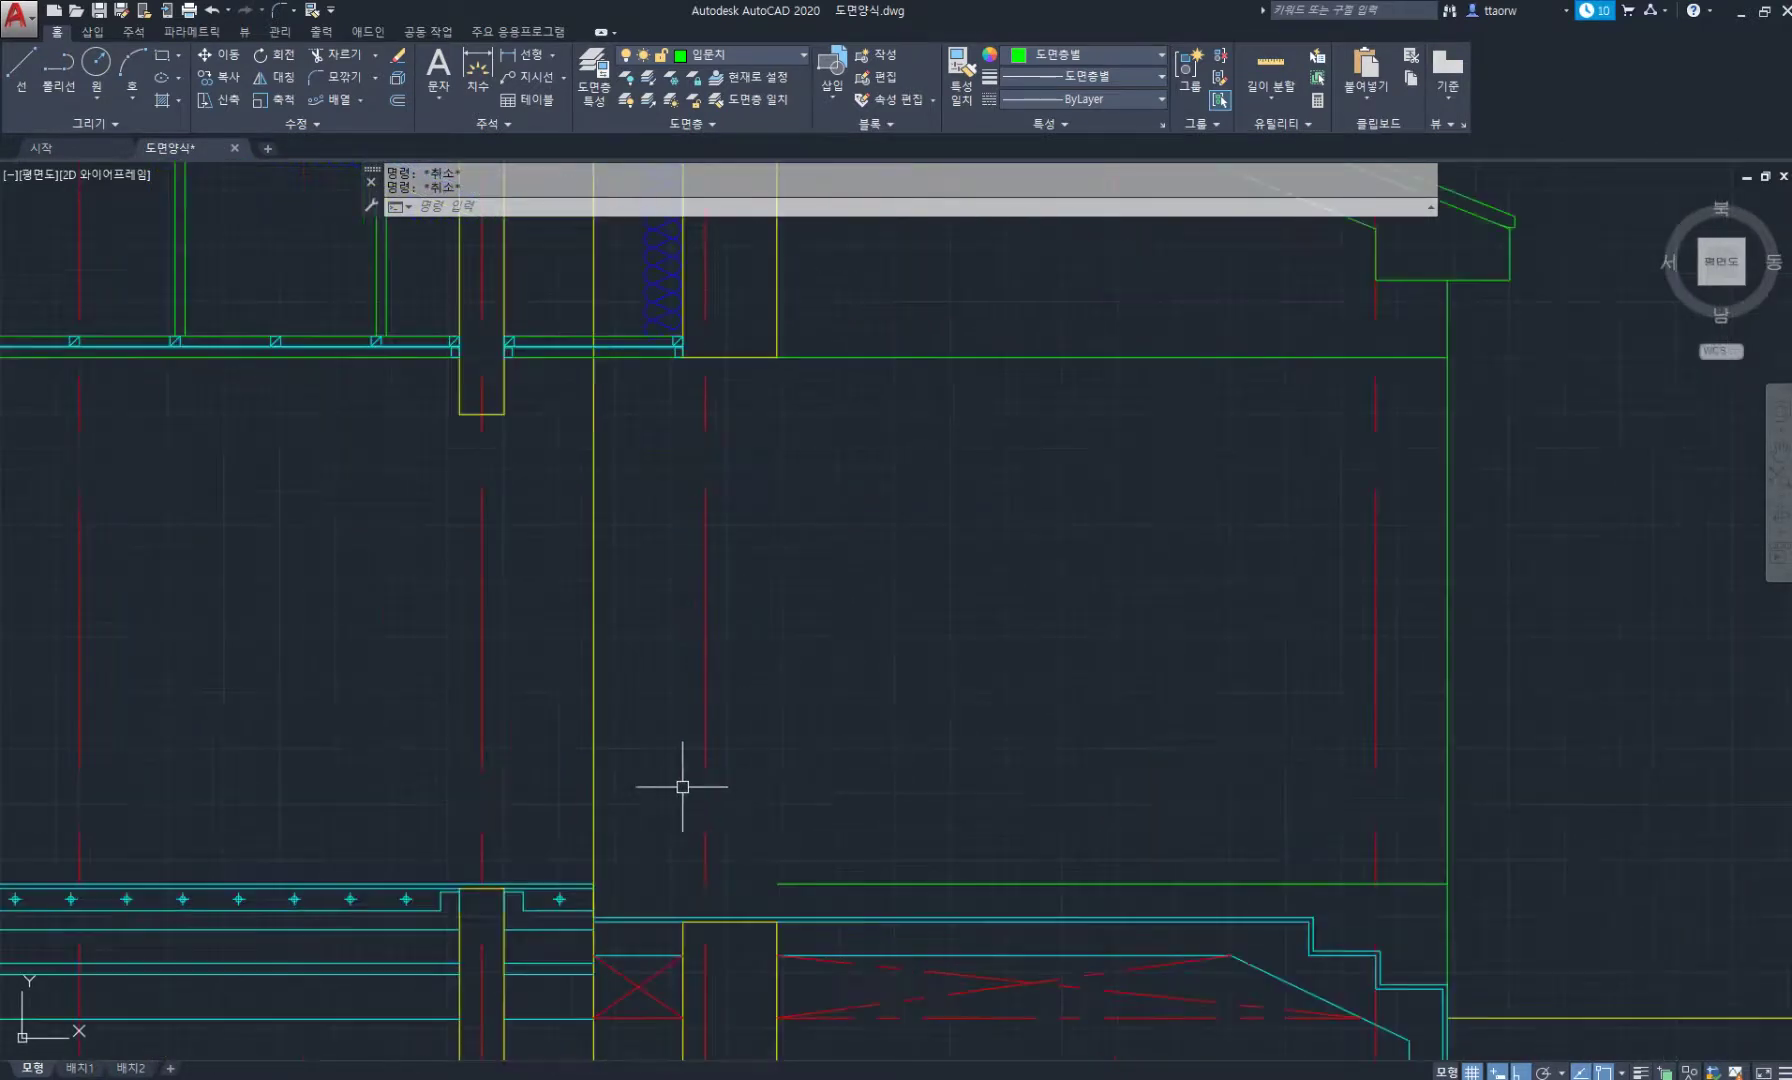
{"action": "middle_click_drag", "start_coordinate": [682, 786], "coordinate": [690, 827]}
{"action": "key", "text": "alt+Tab"}
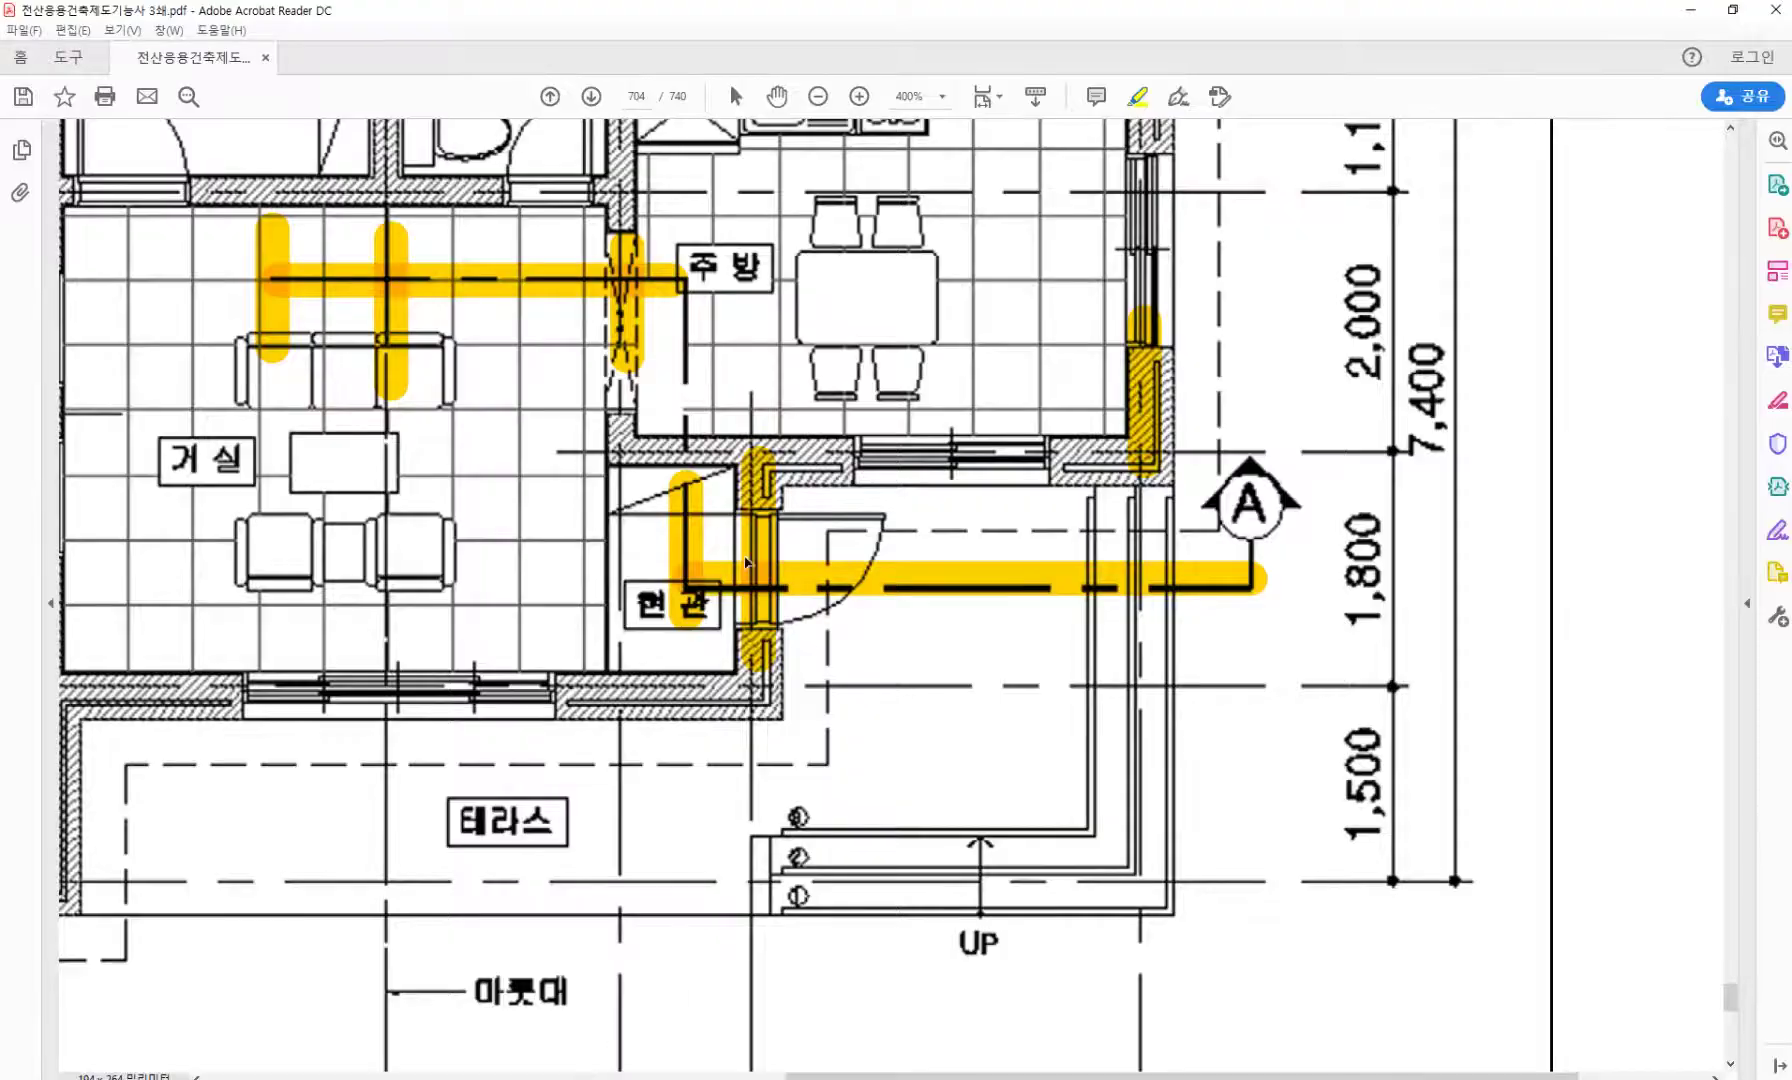
{"action": "scroll", "coordinate": [760, 538], "scroll_direction": "up", "scroll_amount": 2, "text": "ctrl"}
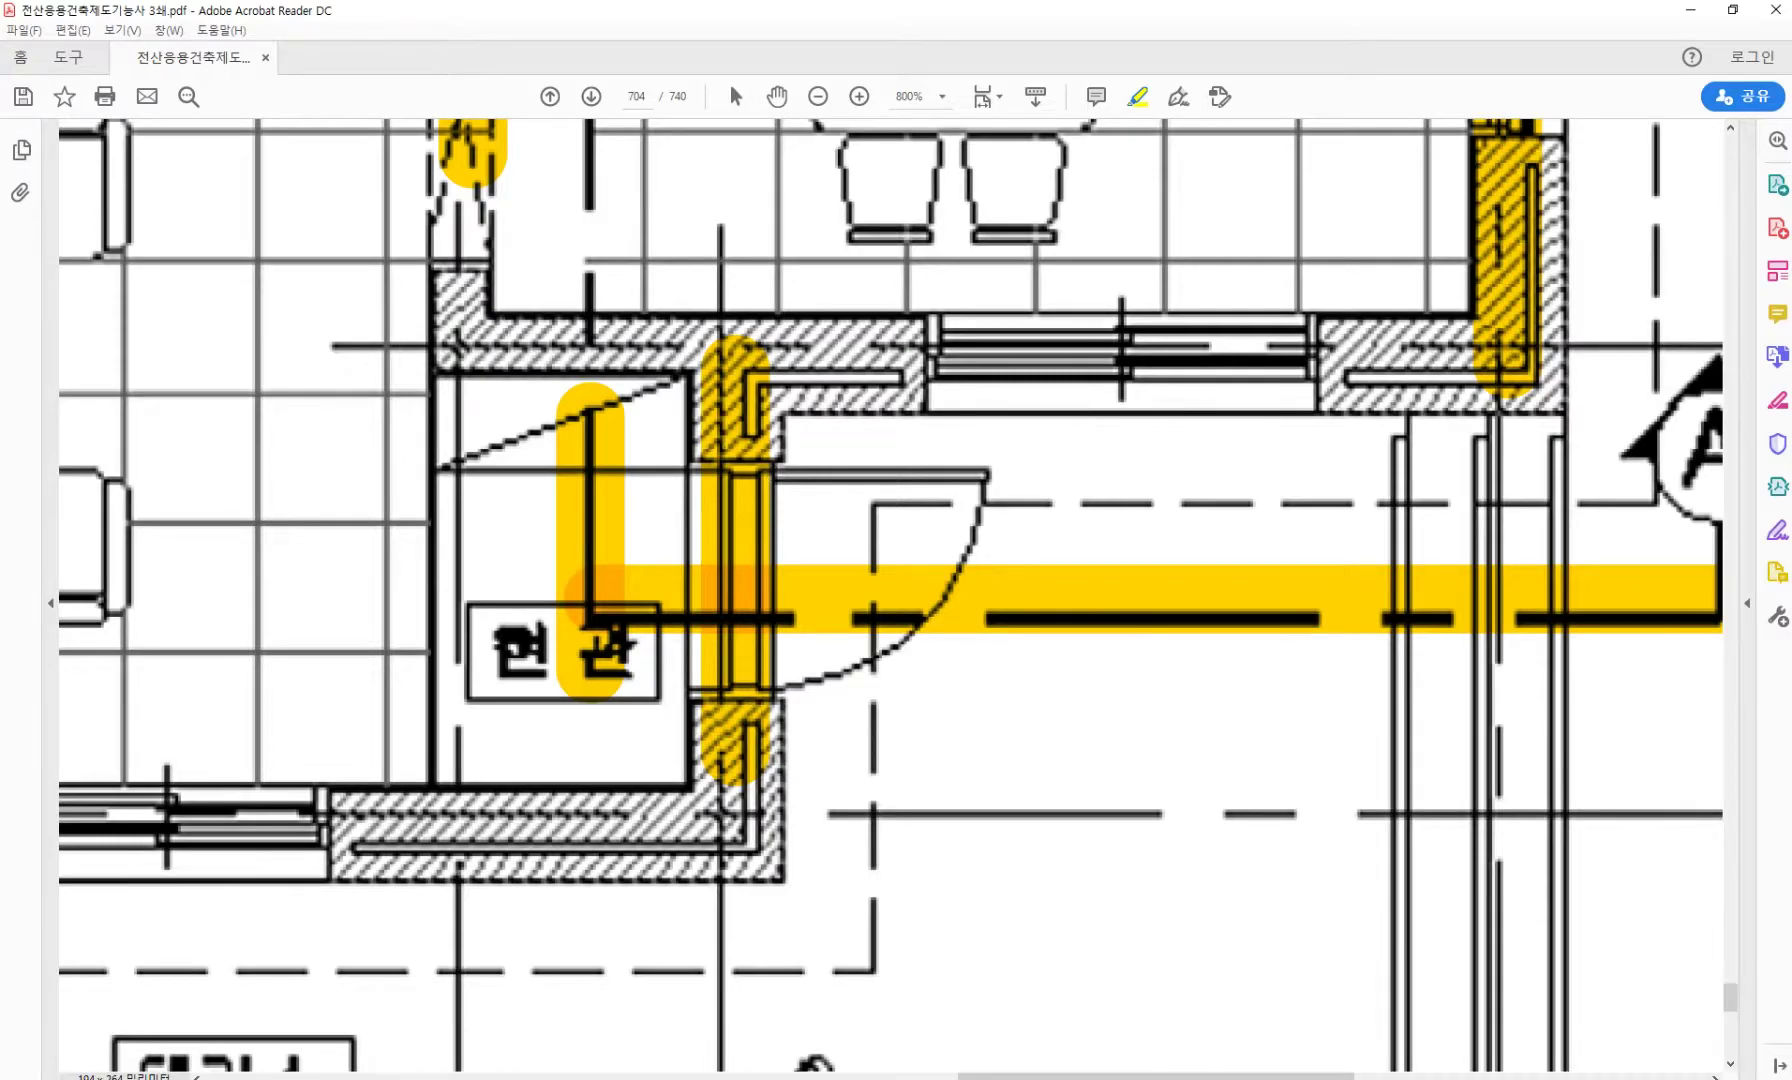
{"action": "key", "text": "alt+Tab"}
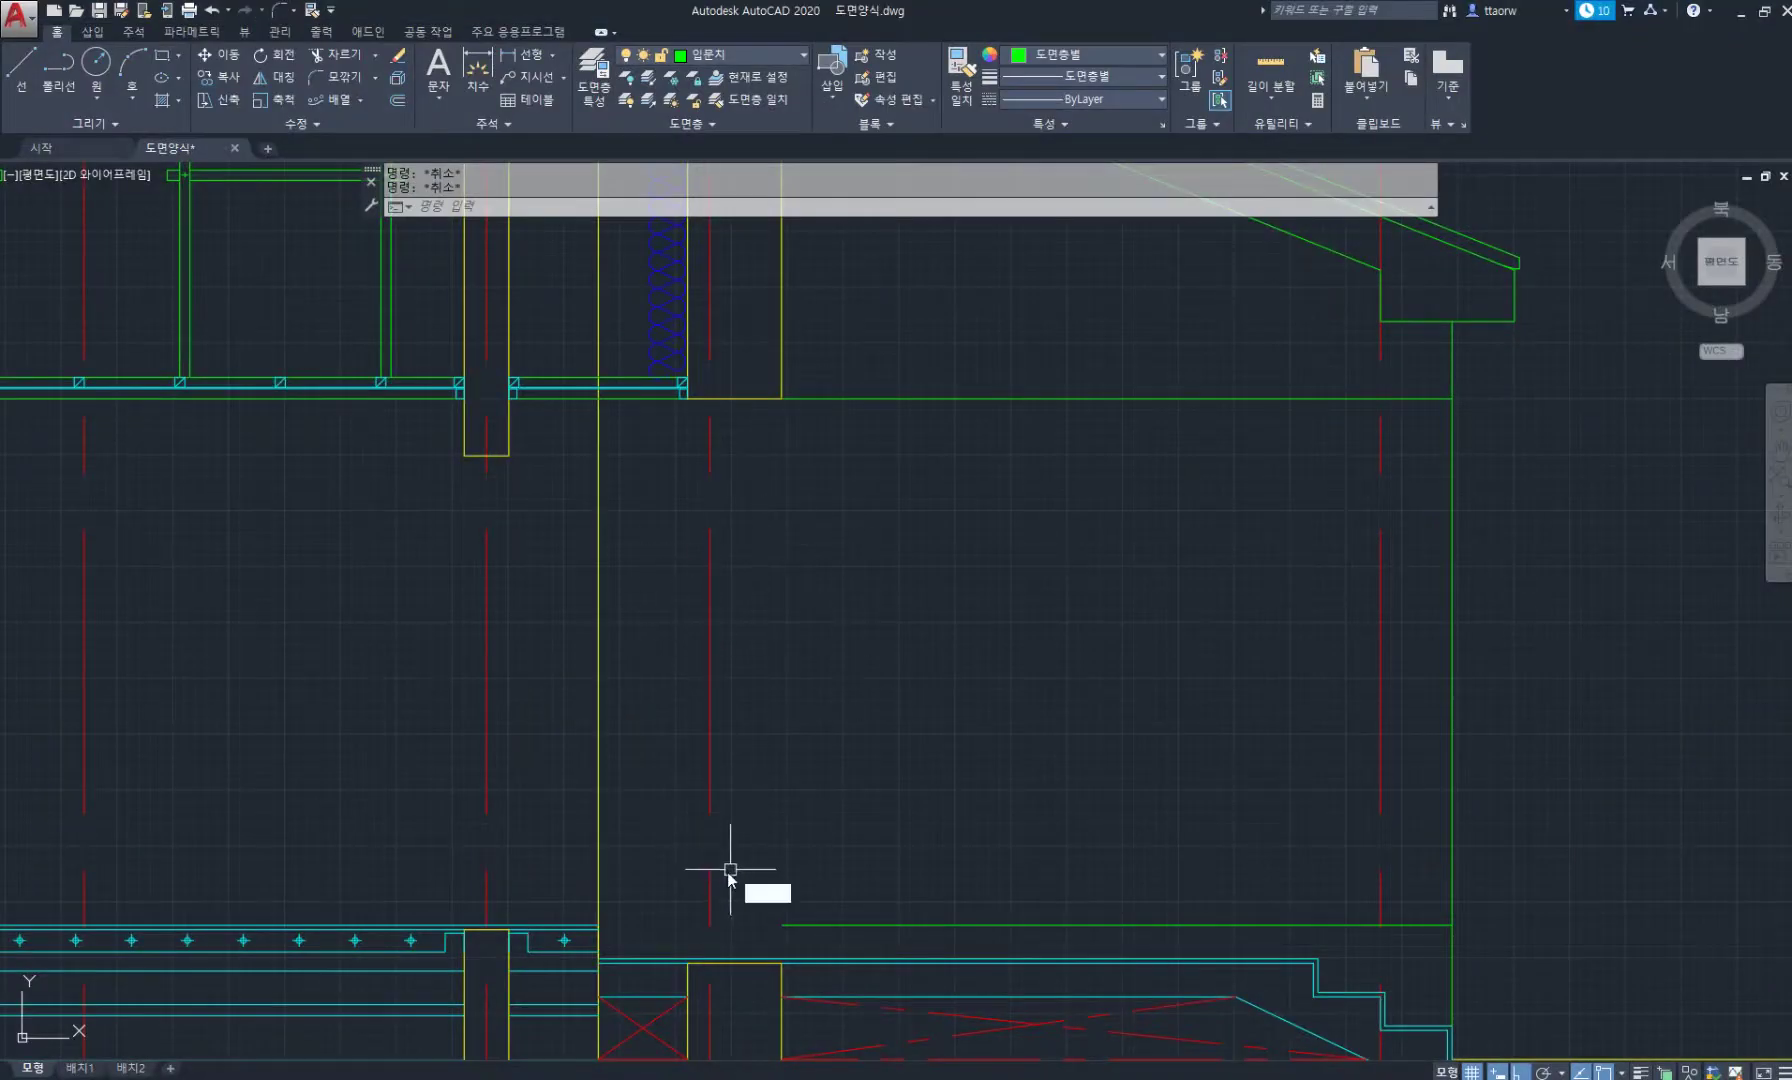
Draw a 2100 vertical line upward from the entrance floor along the red centreline of the outer entrance wall.
{"action": "type", "text": "l"}
{"action": "key", "text": "Return"}
{"action": "left_click", "coordinate": [710, 958]}
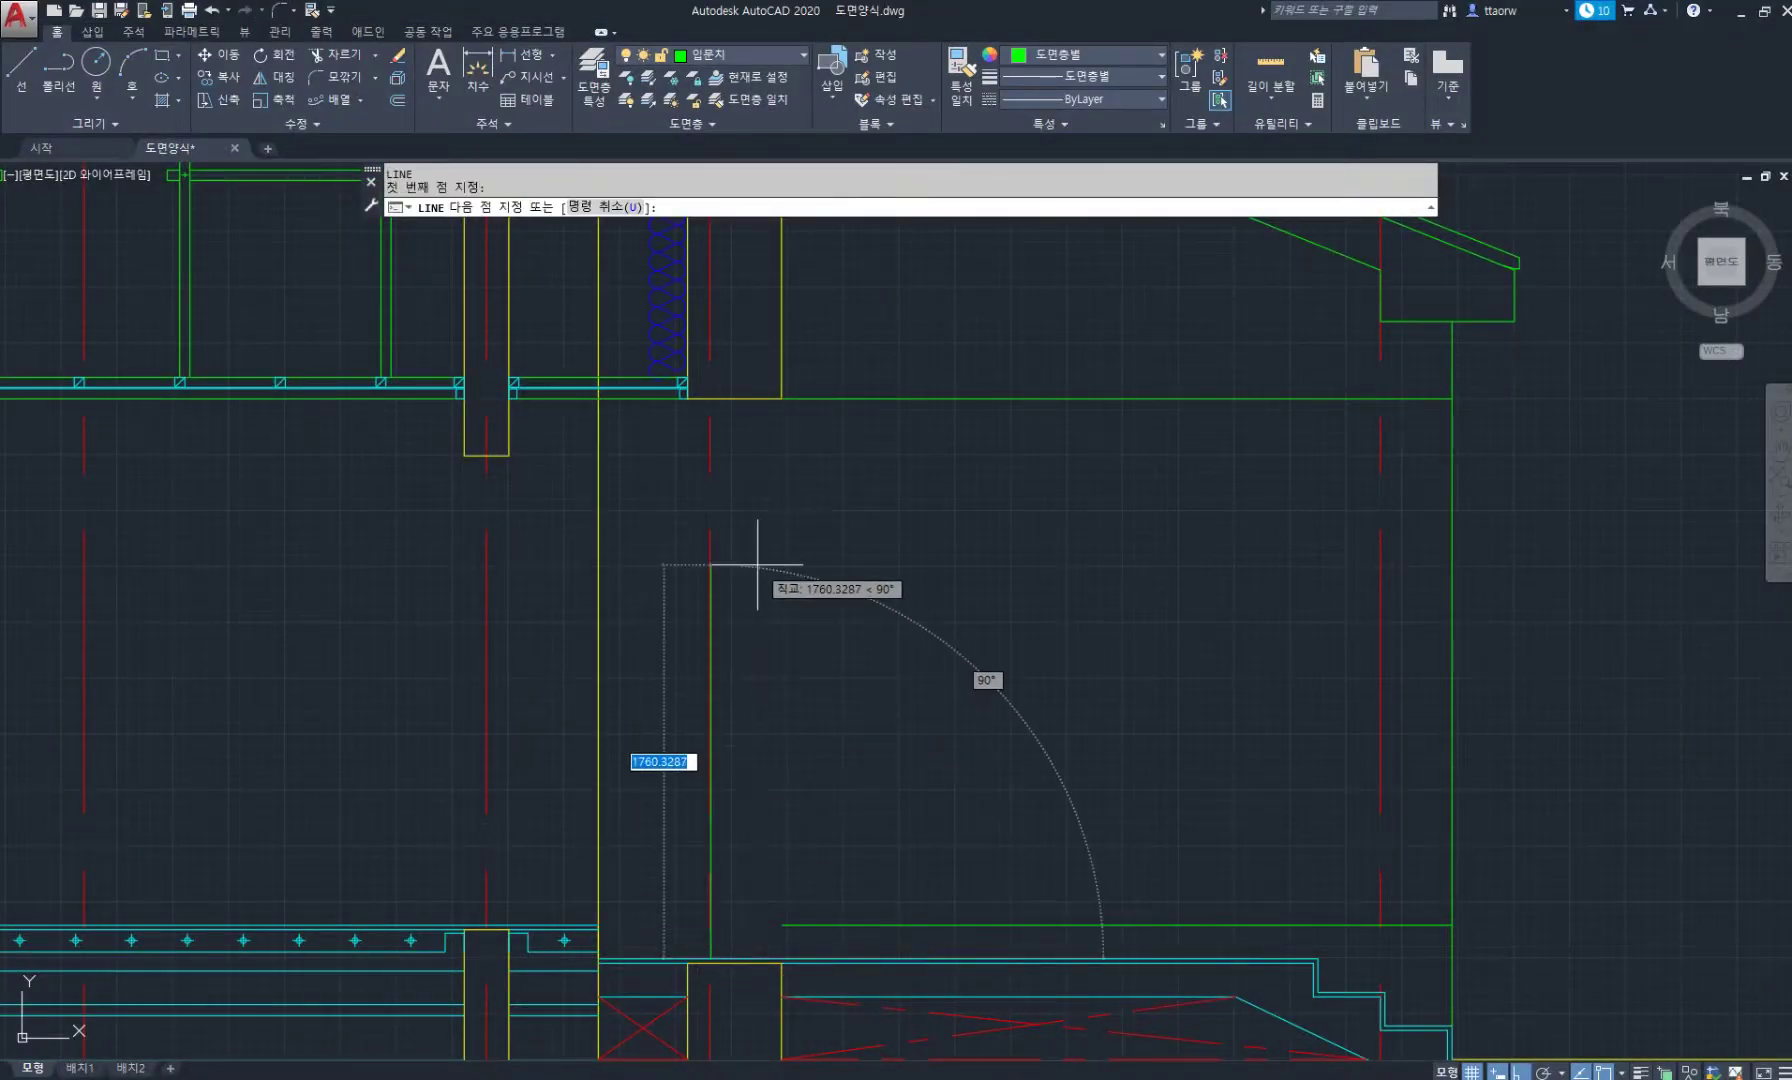
{"action": "type", "text": "2100"}
{"action": "key", "text": "Return"}
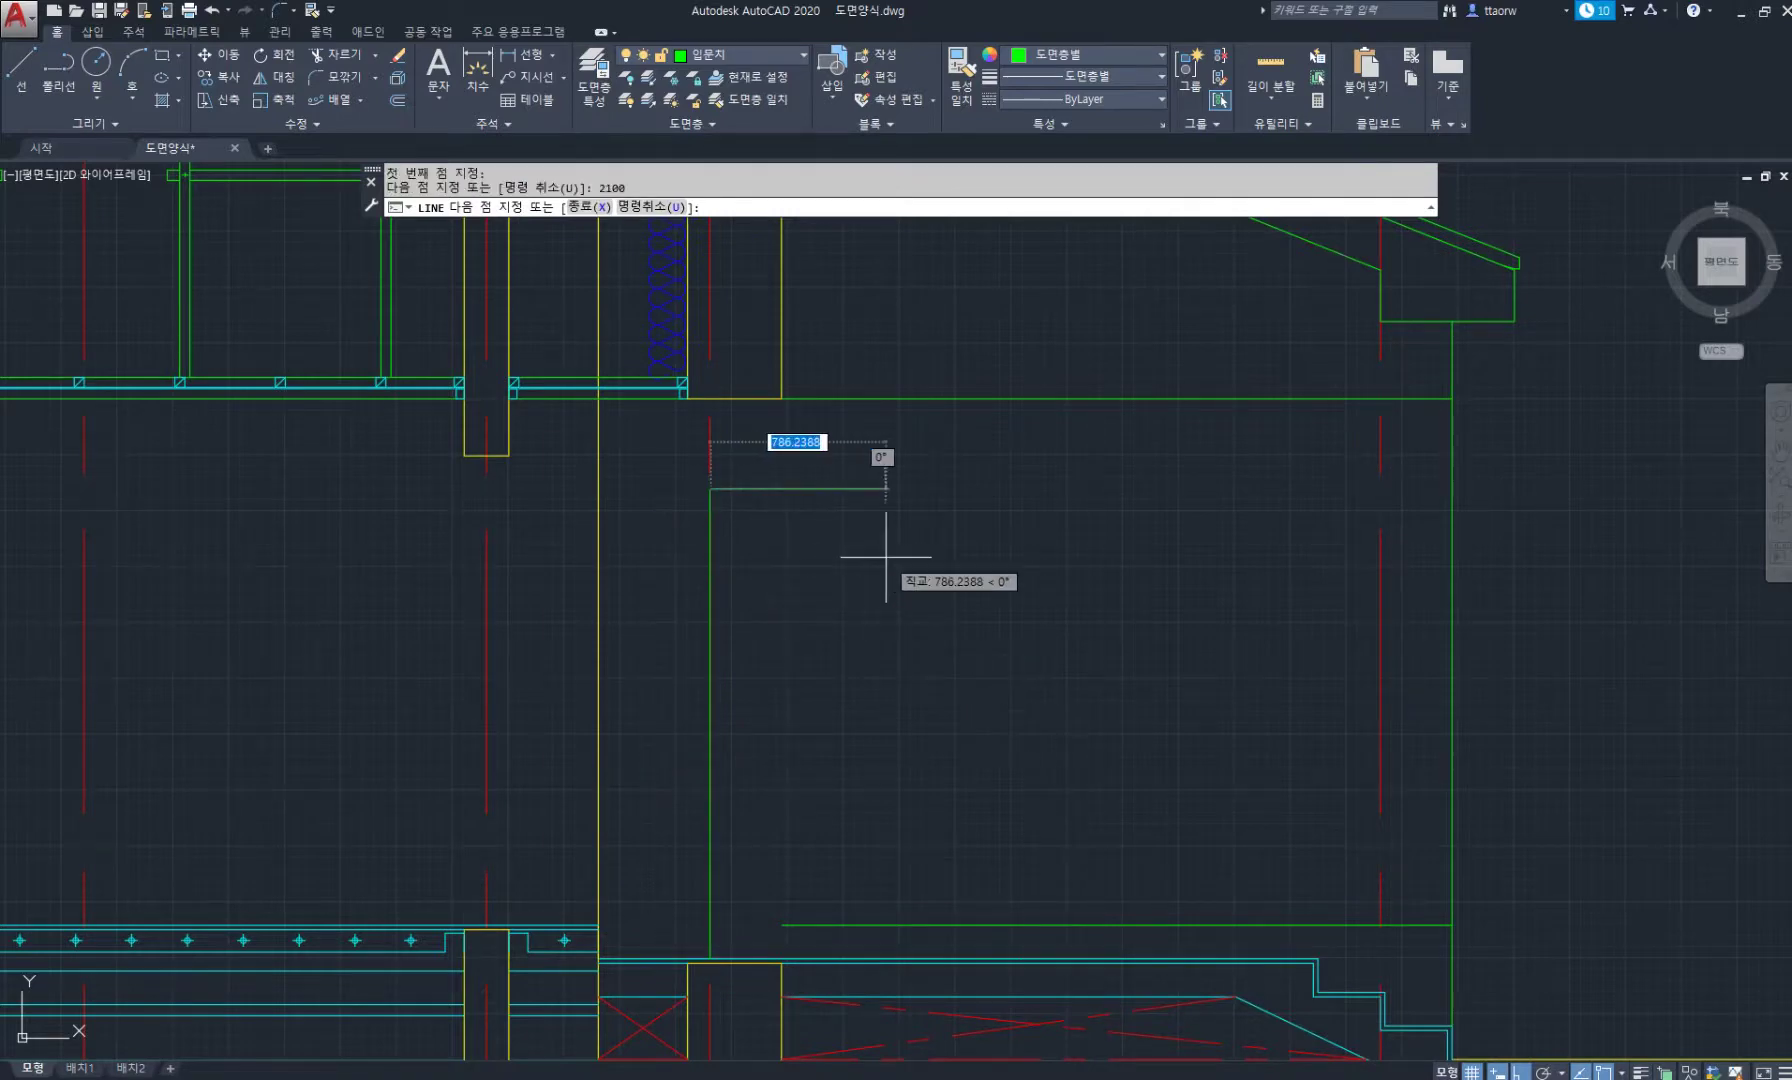
{"action": "key", "text": "Return"}
Draw a 120 by 45 door-frame rectangle extending inward and down from the top end of the 2100 vertical line.
{"action": "scroll", "coordinate": [699, 453], "scroll_direction": "up", "scroll_amount": 2}
{"action": "key", "text": "Return"}
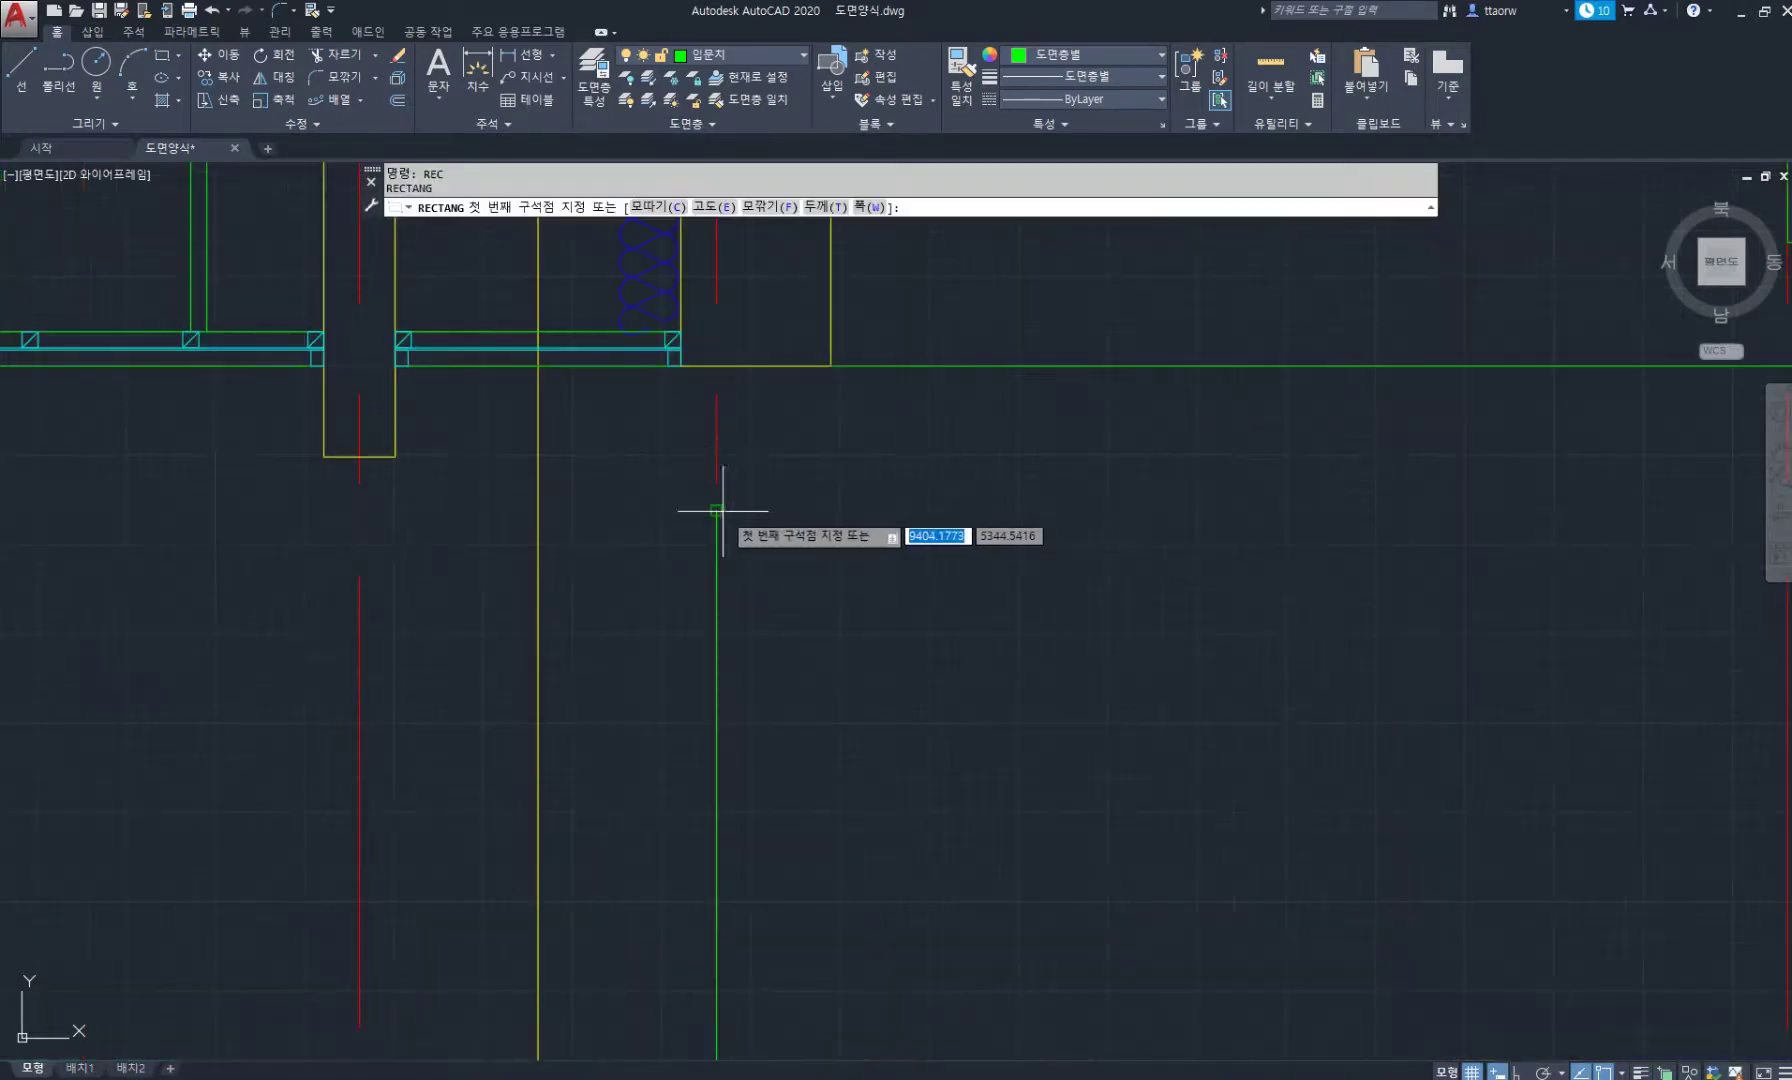
{"action": "left_click", "coordinate": [717, 510]}
{"action": "scroll", "coordinate": [820, 562], "scroll_direction": "up", "scroll_amount": 2}
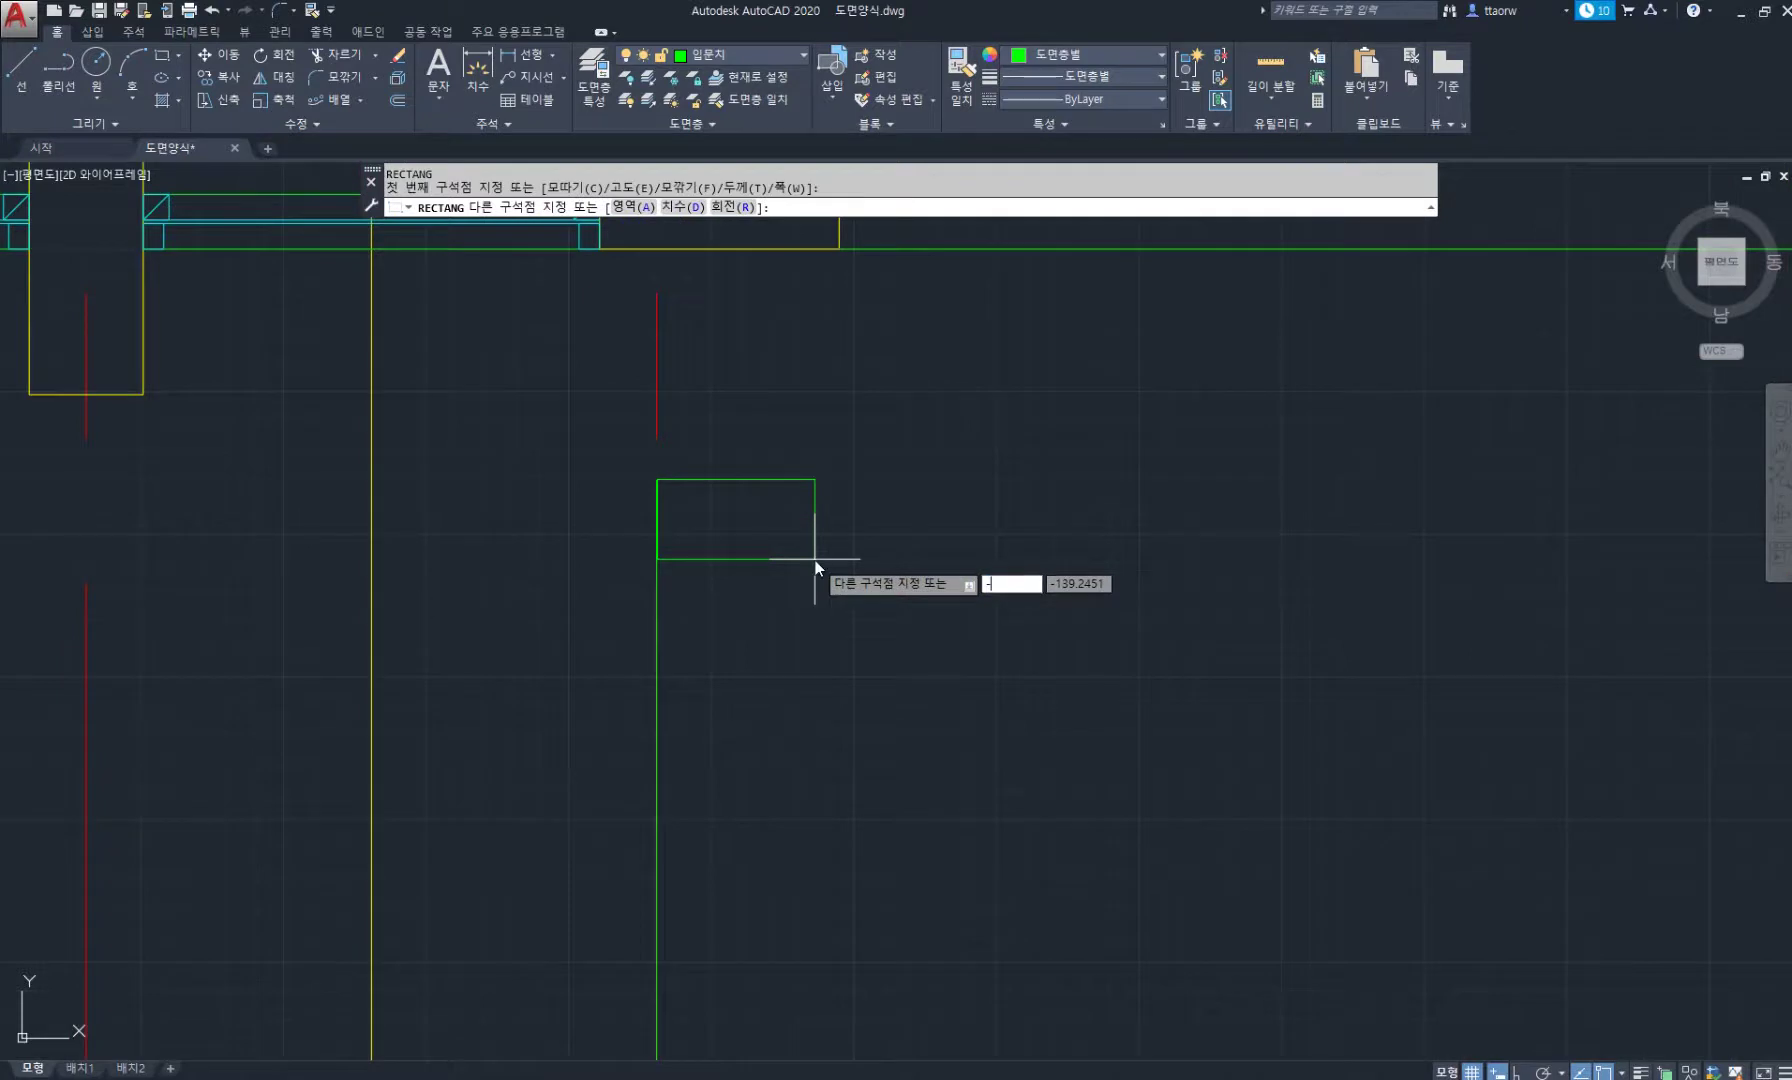
{"action": "type", "text": "-120"}
{"action": "key", "text": "Tab"}
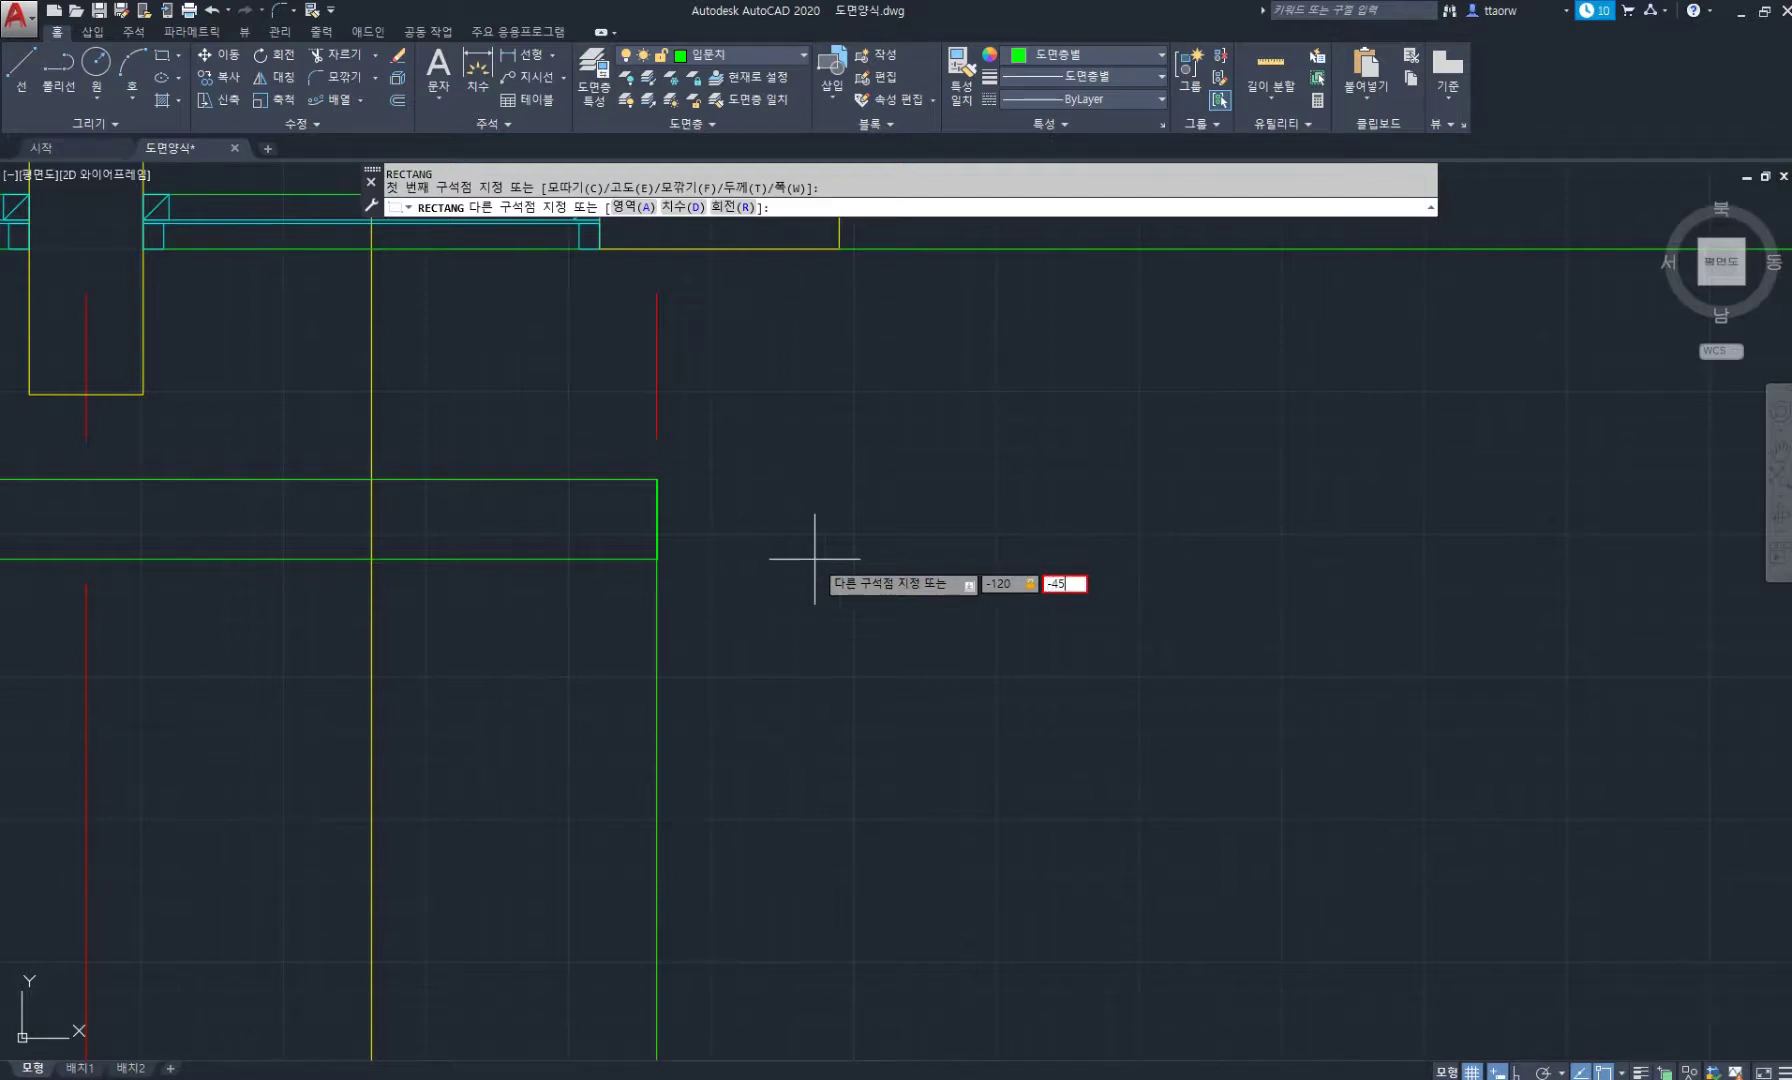
{"action": "key", "text": "Return"}
{"action": "key", "text": "Escape"}
{"action": "key", "text": "Escape"}
Move the door-frame rectangle to the outer side of the vertical line, with its upper inner corner on the line's top end.
{"action": "scroll", "coordinate": [620, 460], "scroll_direction": "up", "scroll_amount": 4}
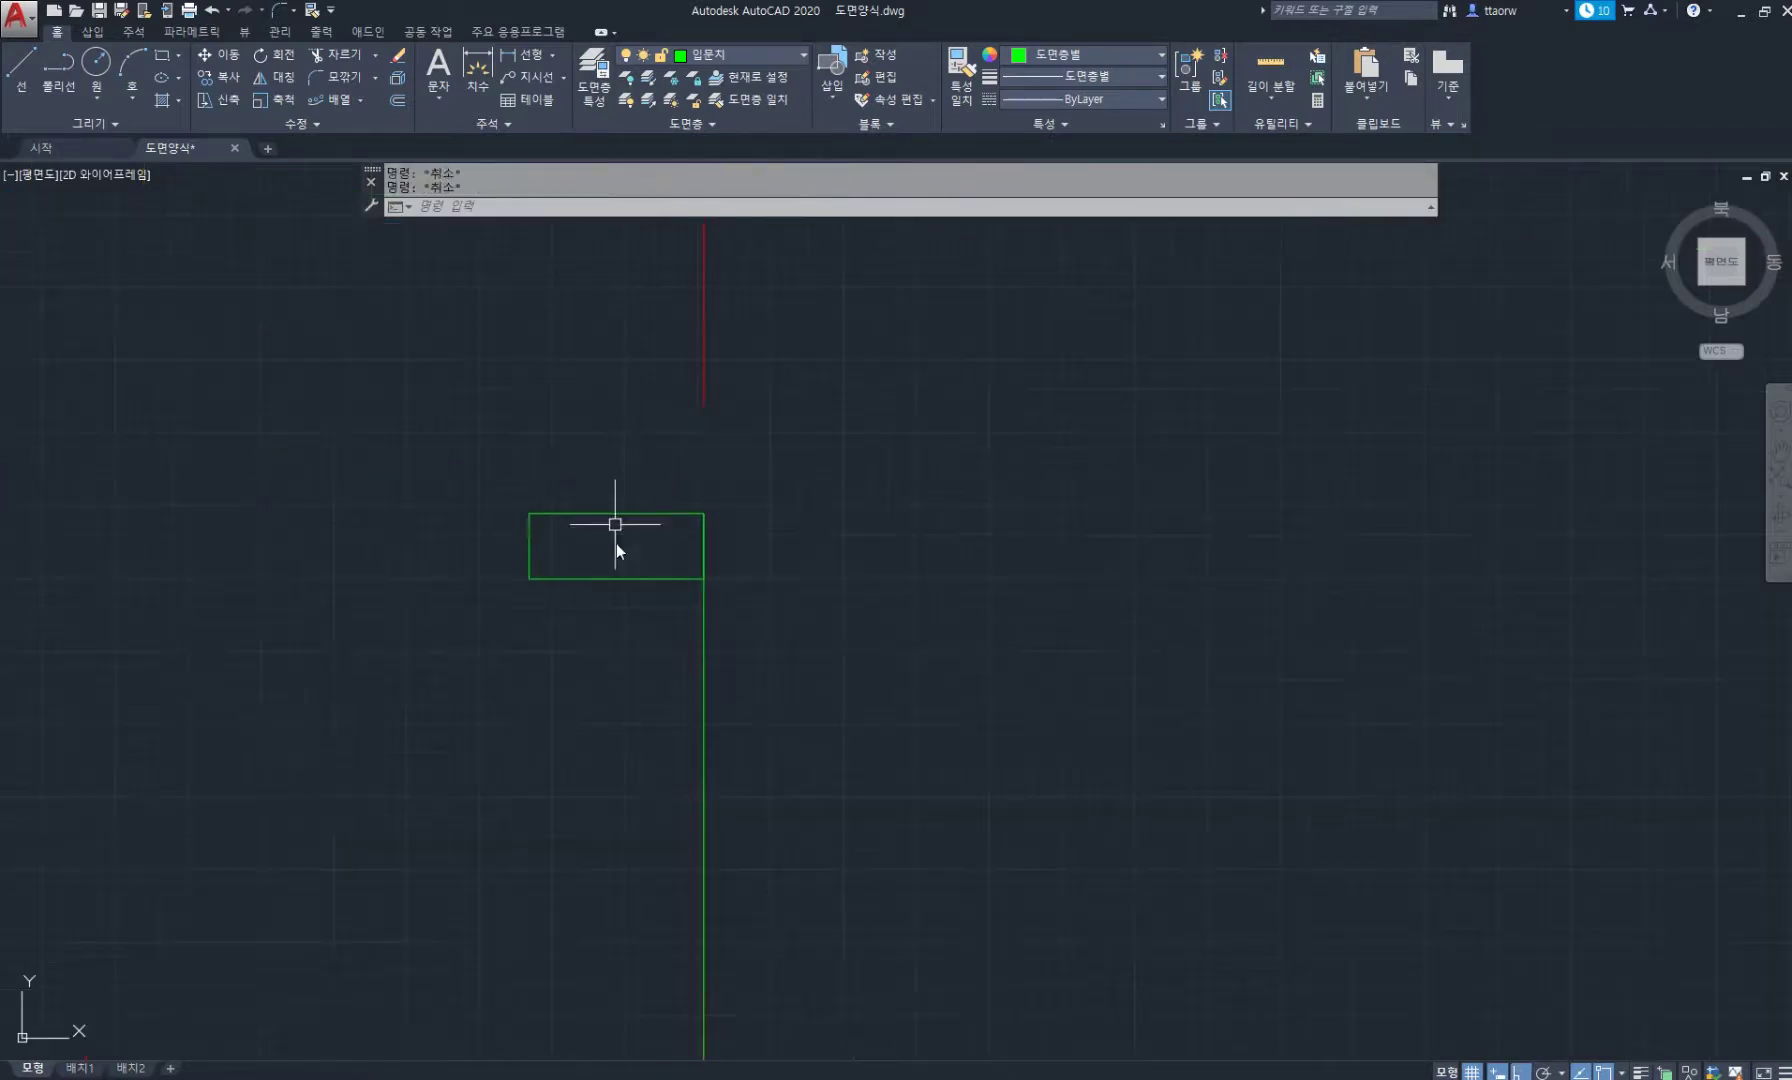
{"action": "type", "text": "m"}
{"action": "key", "text": "space"}
{"action": "left_click", "coordinate": [617, 590]}
{"action": "left_click", "coordinate": [565, 529]}
{"action": "key", "text": "space"}
{"action": "left_click", "coordinate": [529, 514]}
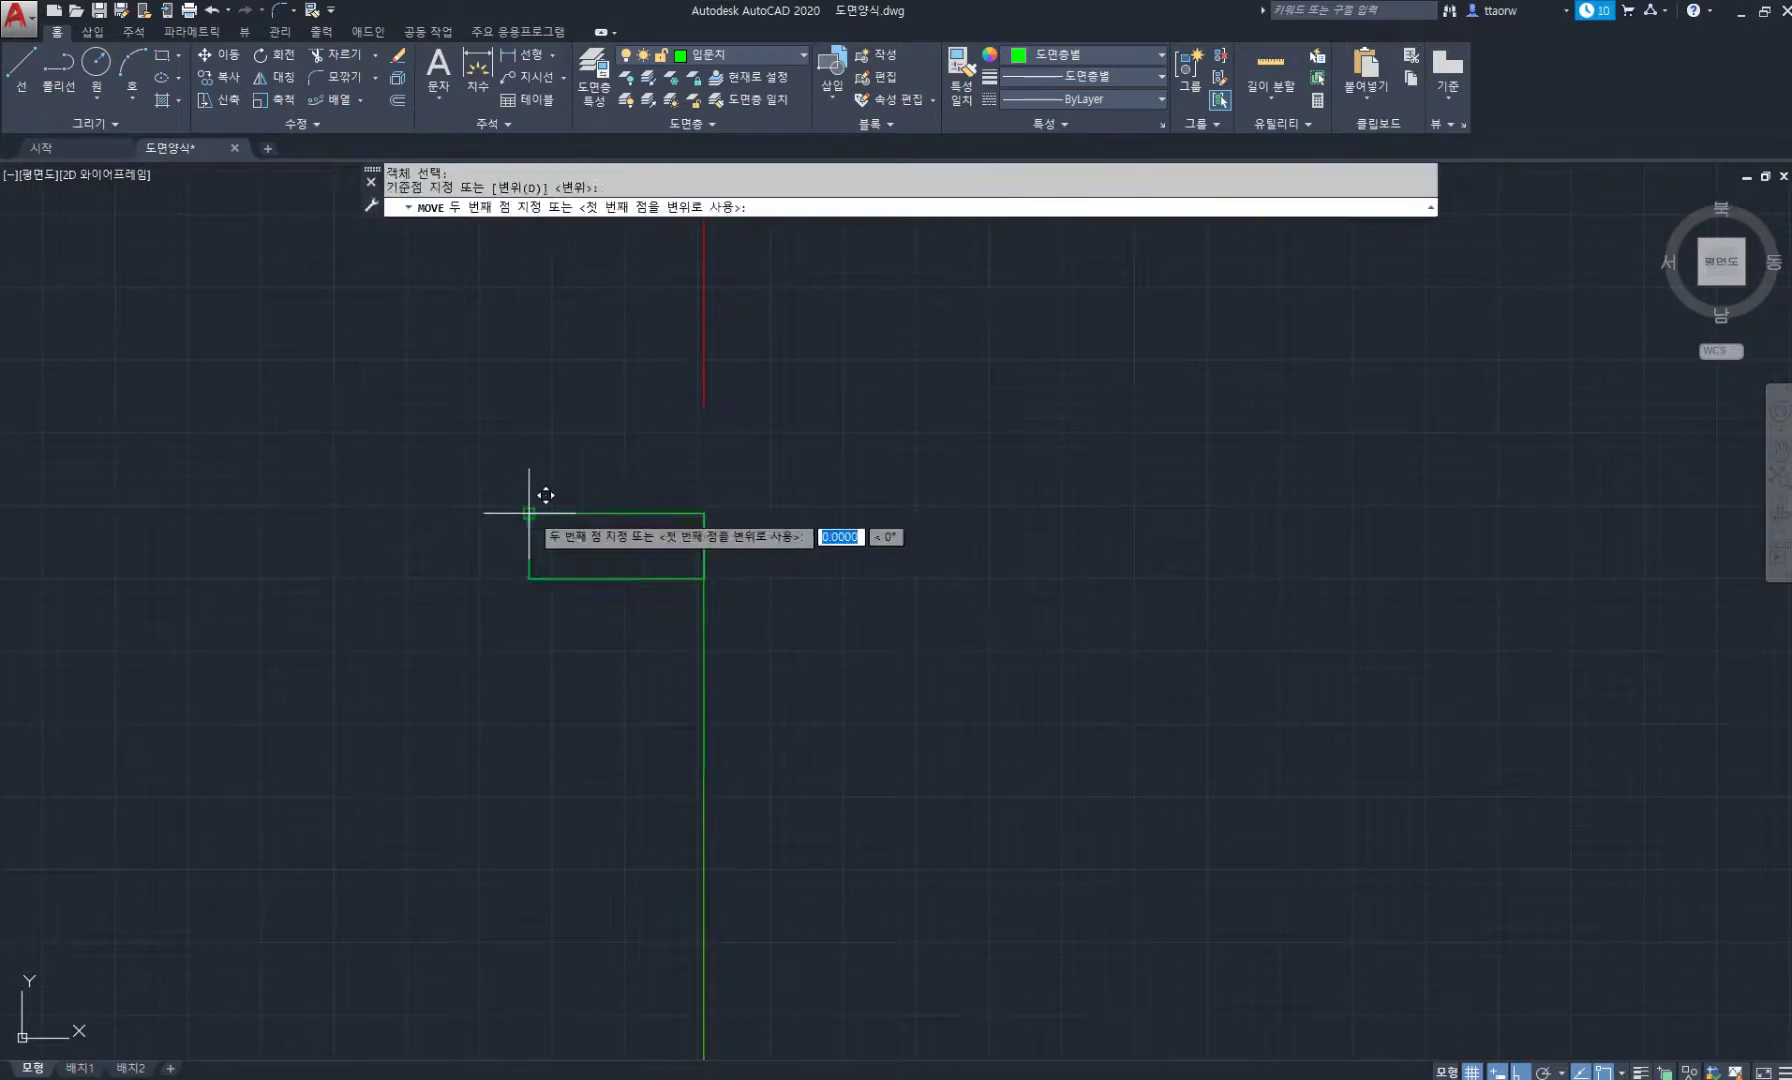
{"action": "left_click", "coordinate": [706, 513]}
{"action": "key", "text": "Escape"}
{"action": "key", "text": "Escape"}
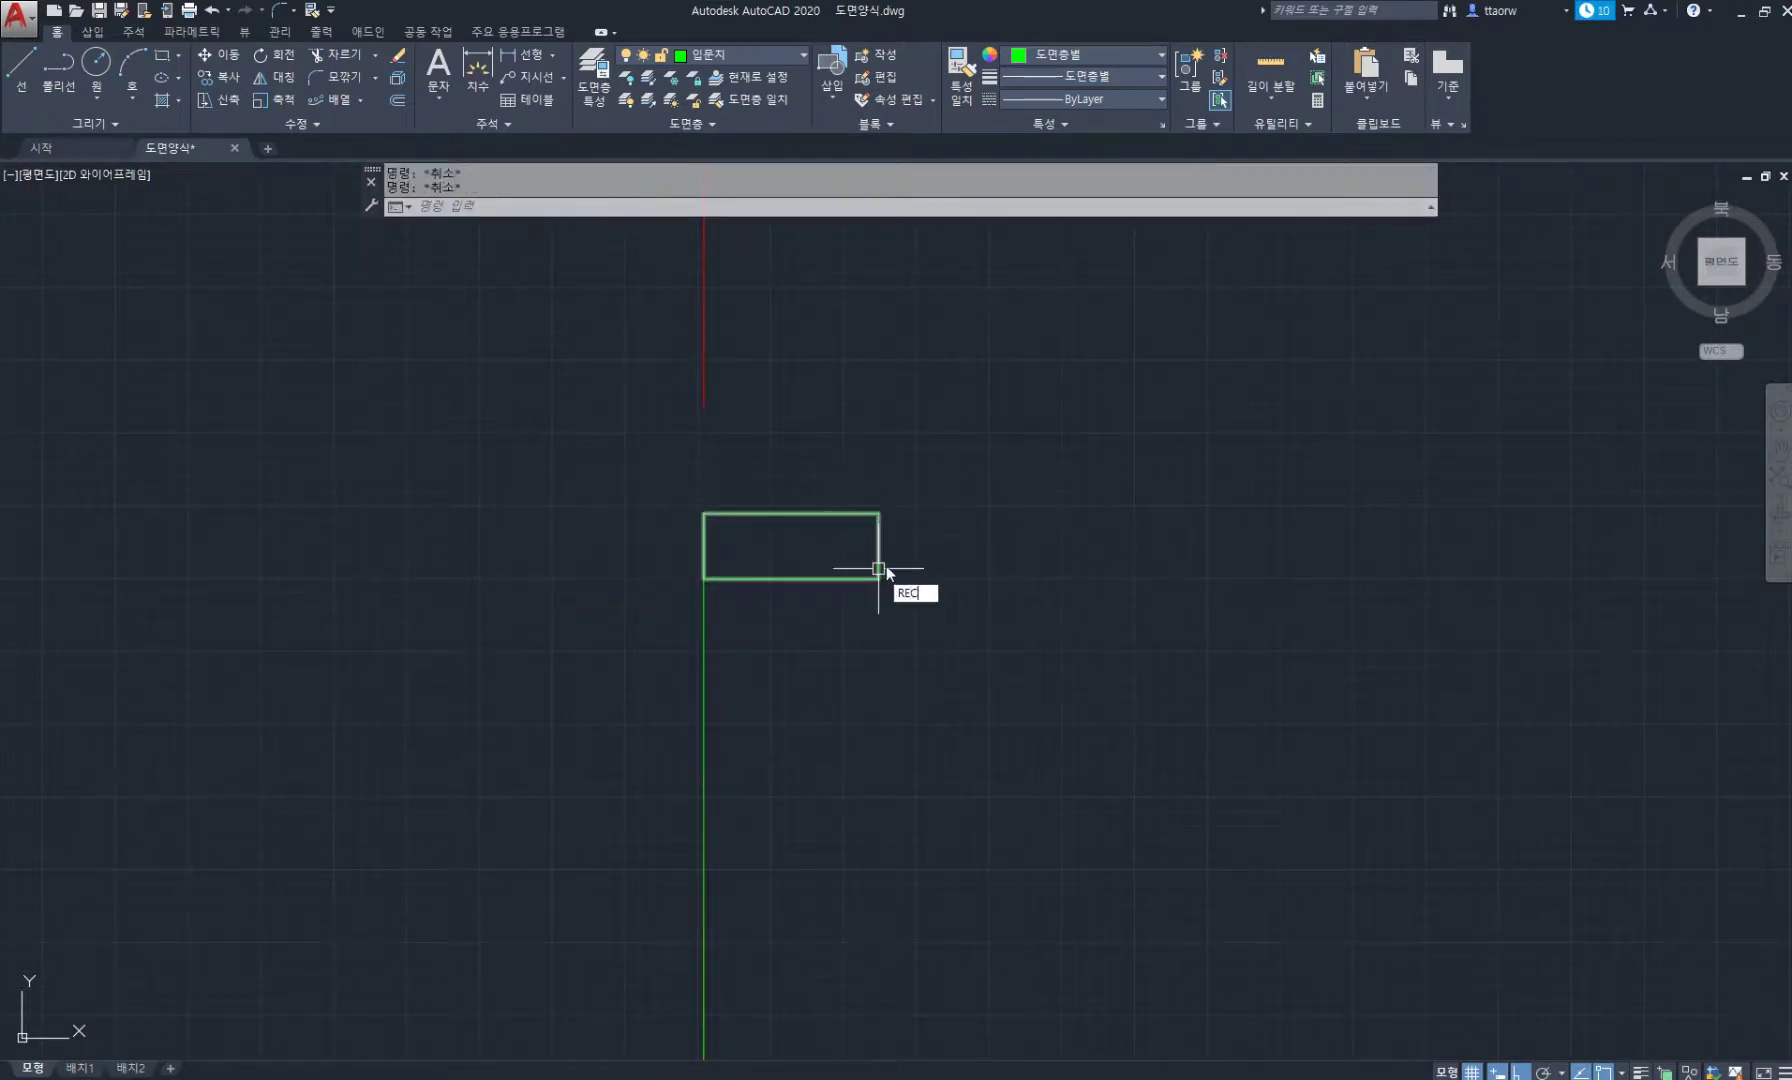
Draw a 36 by 120 door-rail rectangle inward and down from the frame rectangle's lower outer corner.
{"action": "type", "text": "REC"}
{"action": "key", "text": "space"}
{"action": "left_click", "coordinate": [879, 579]}
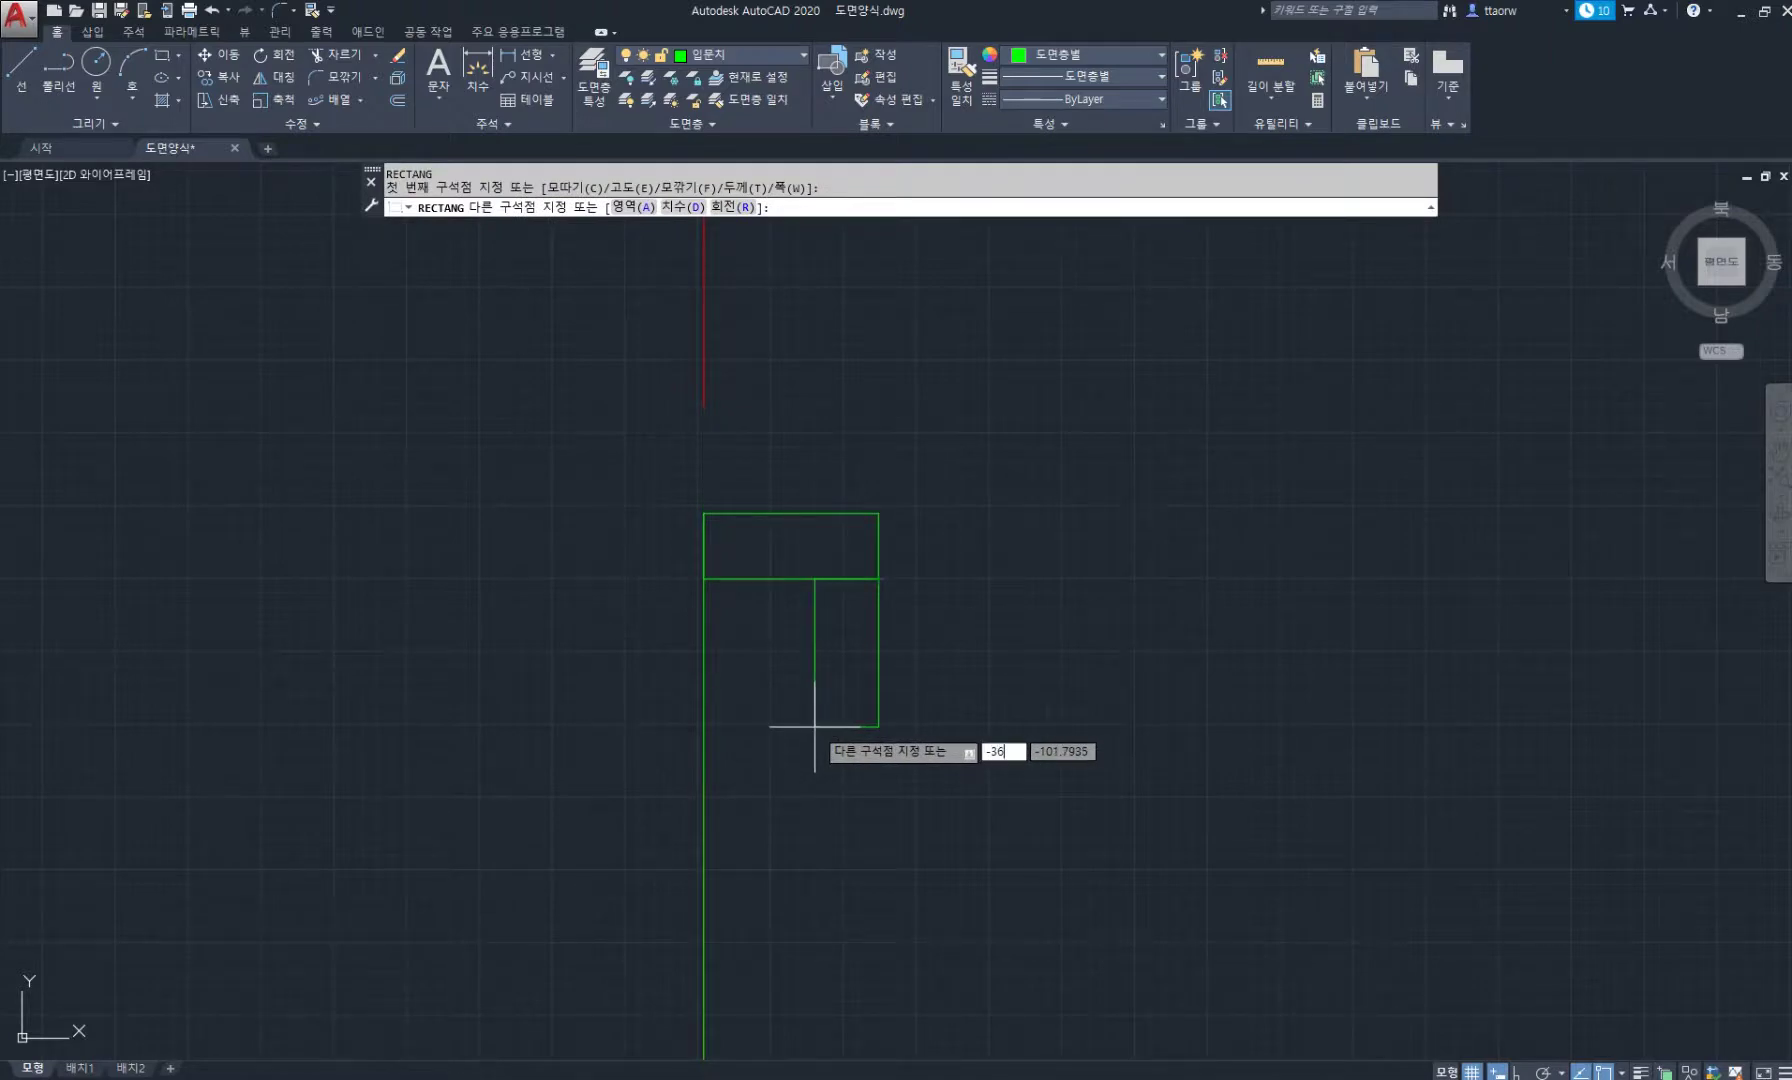
{"action": "type", "text": "-36"}
{"action": "key", "text": "Tab"}
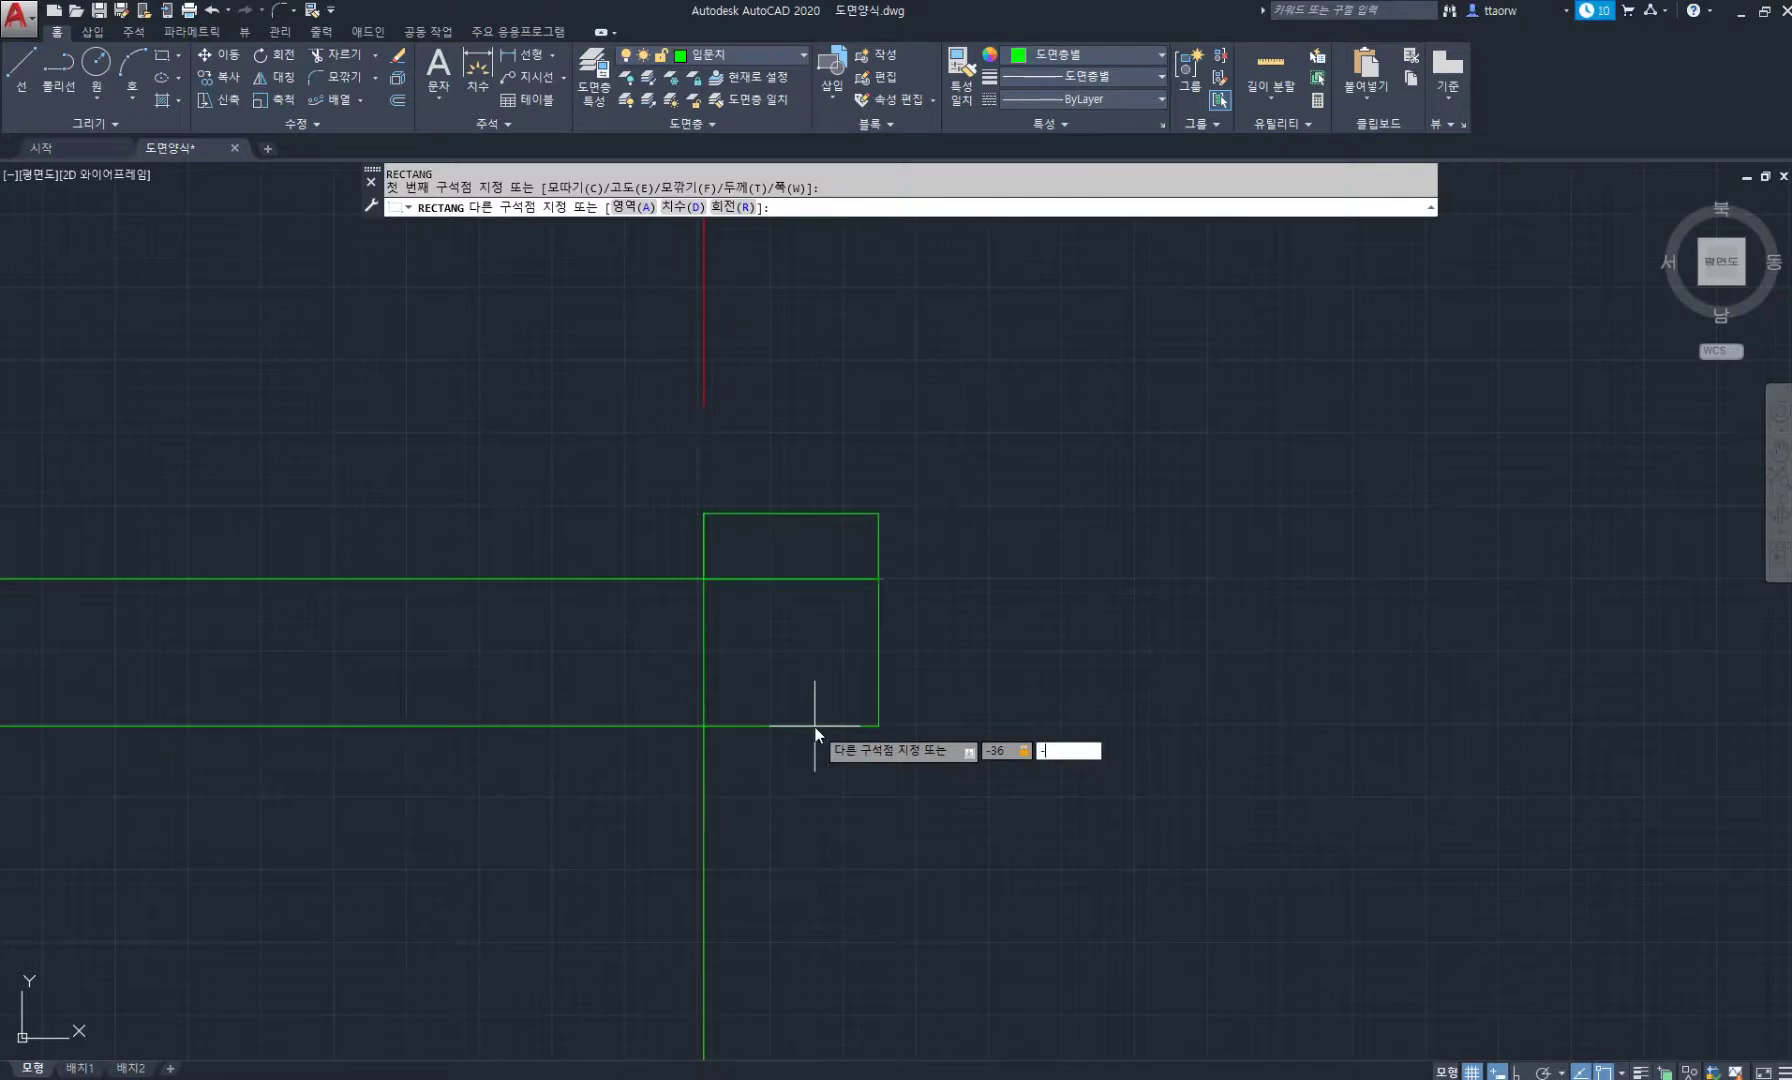
{"action": "key", "text": "Return"}
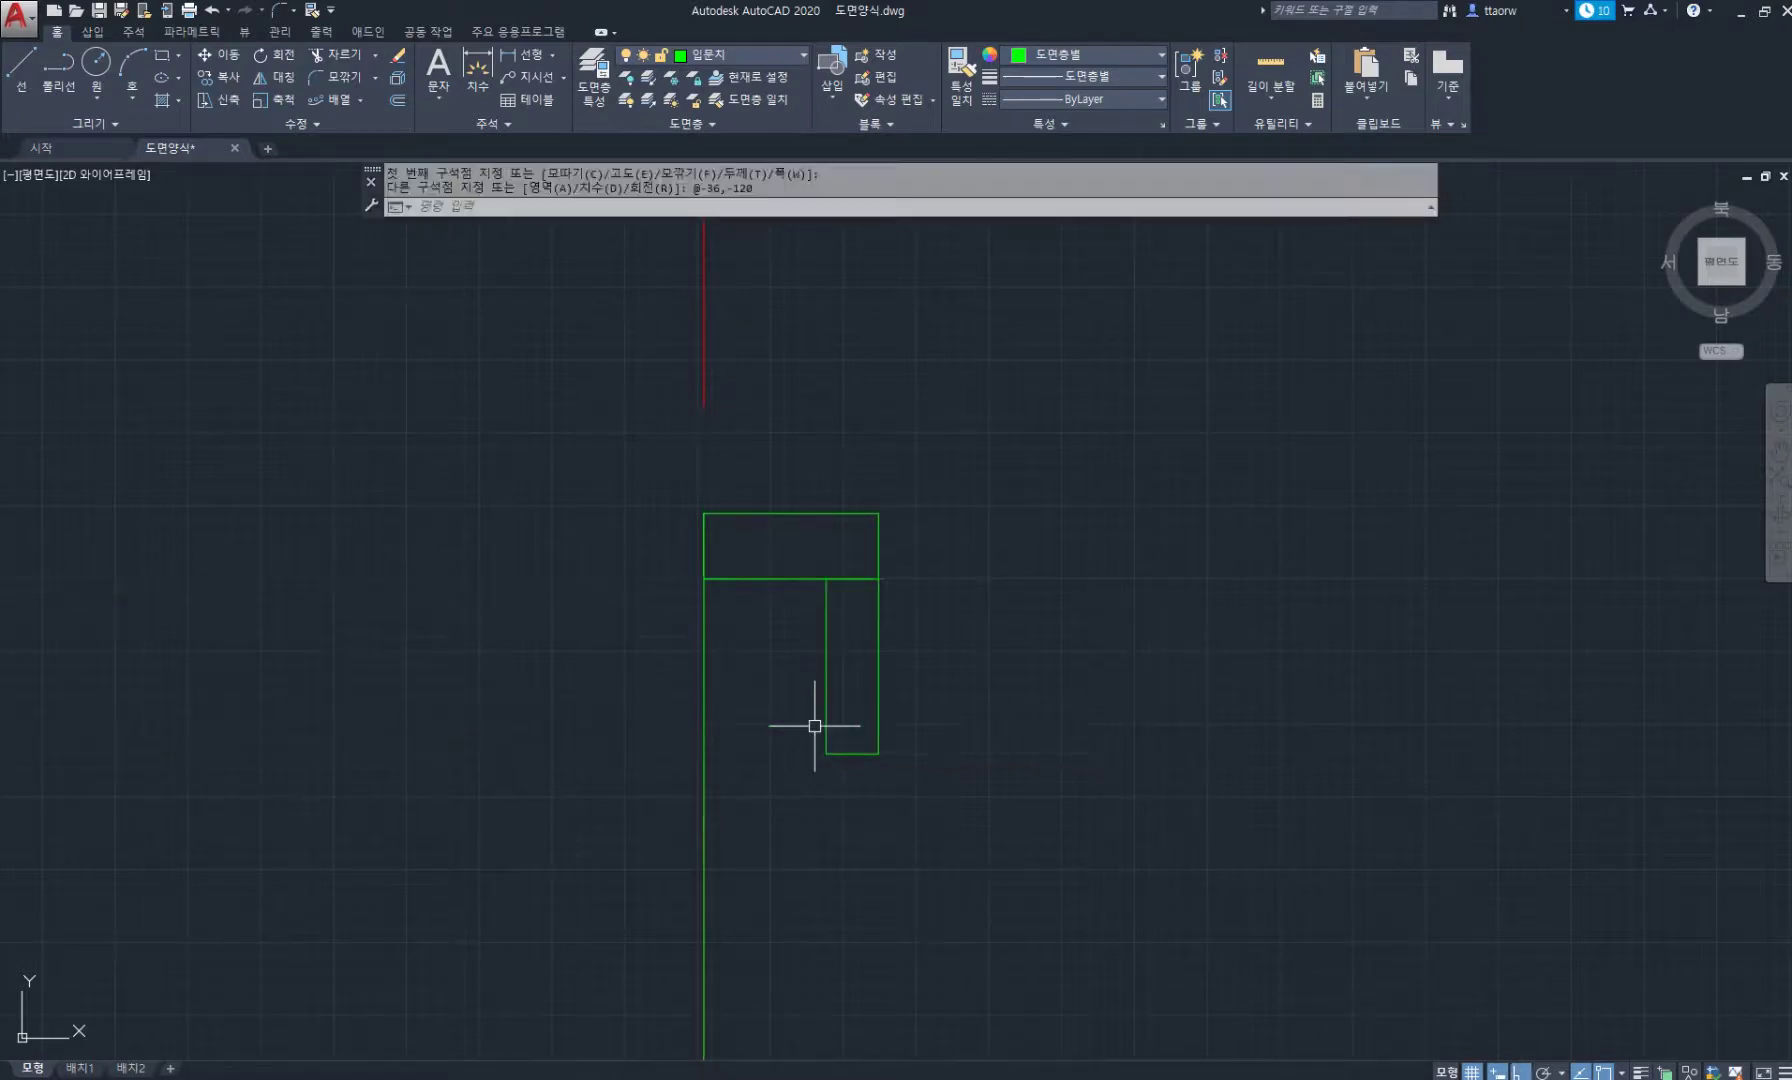
Move the door-rail rectangle straight up by 15 so it overlaps the frame rectangle.
{"action": "key", "text": "space"}
{"action": "left_click", "coordinate": [919, 672]}
{"action": "left_click", "coordinate": [857, 657]}
{"action": "key", "text": "space"}
{"action": "left_click", "coordinate": [993, 706]}
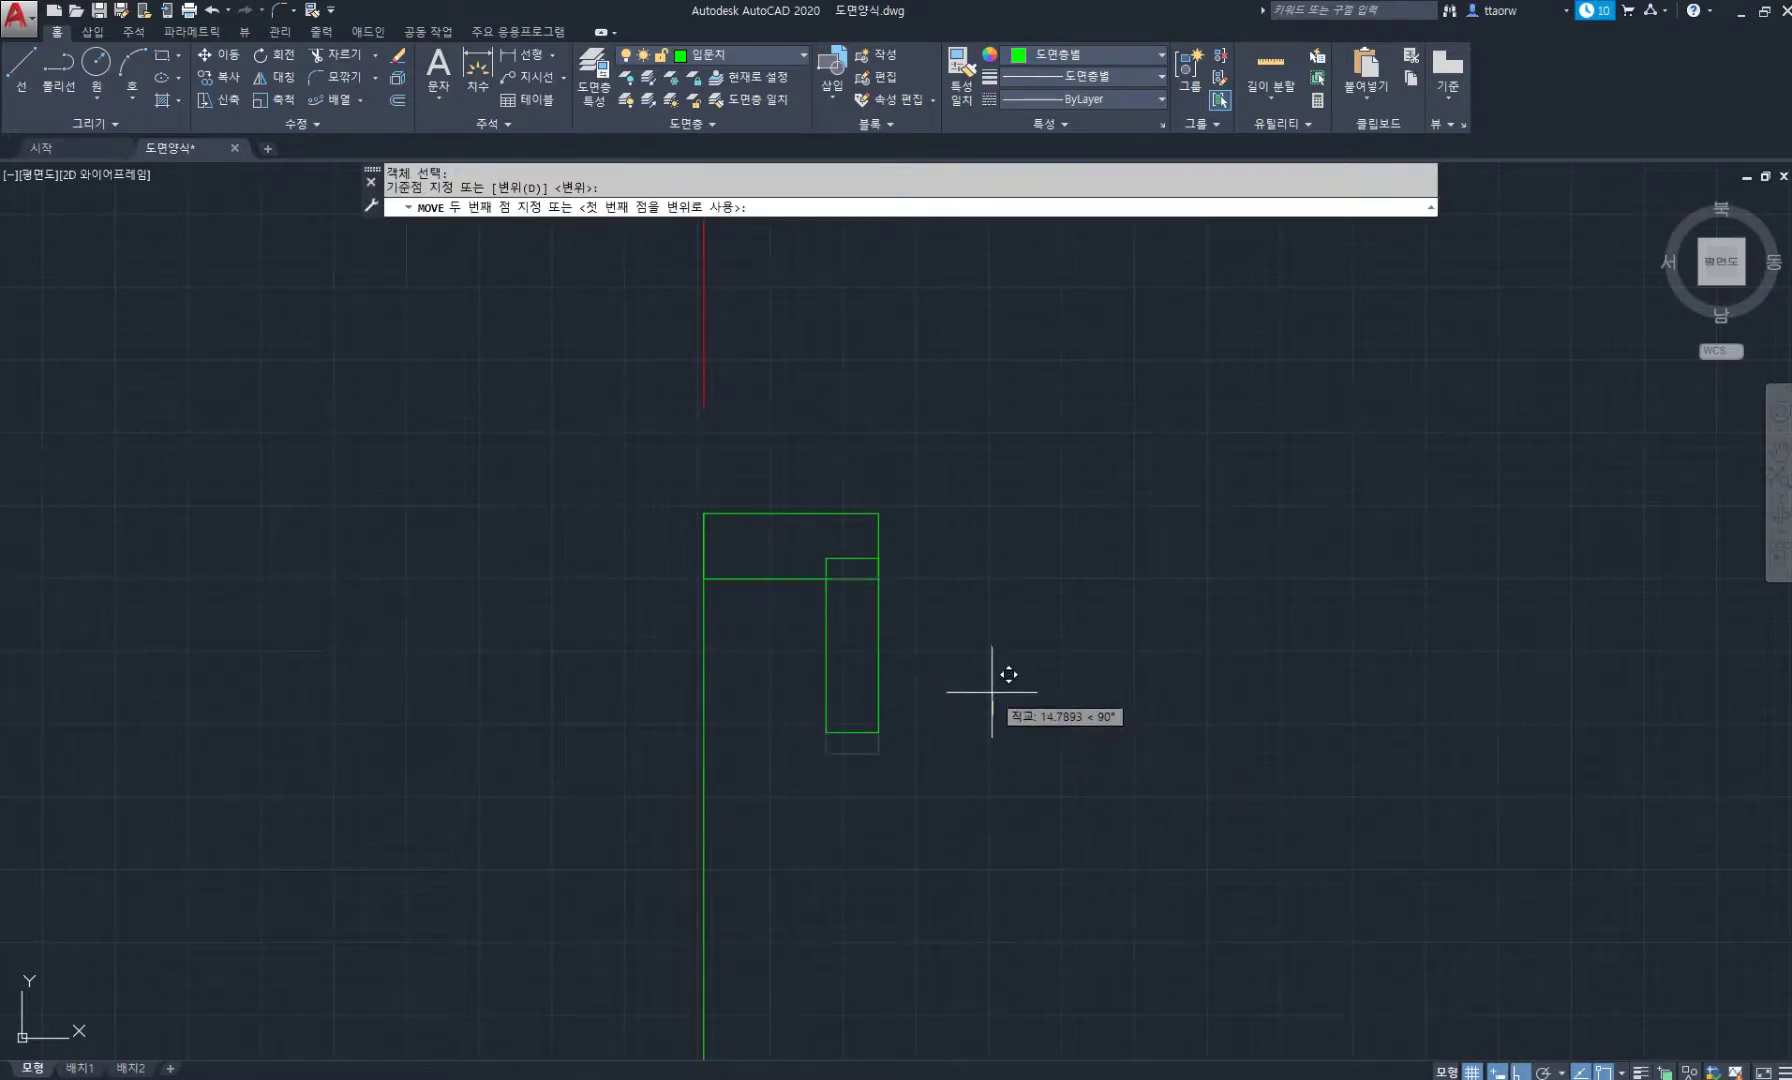
{"action": "type", "text": "15"}
{"action": "key", "text": "Return"}
{"action": "key", "text": "space"}
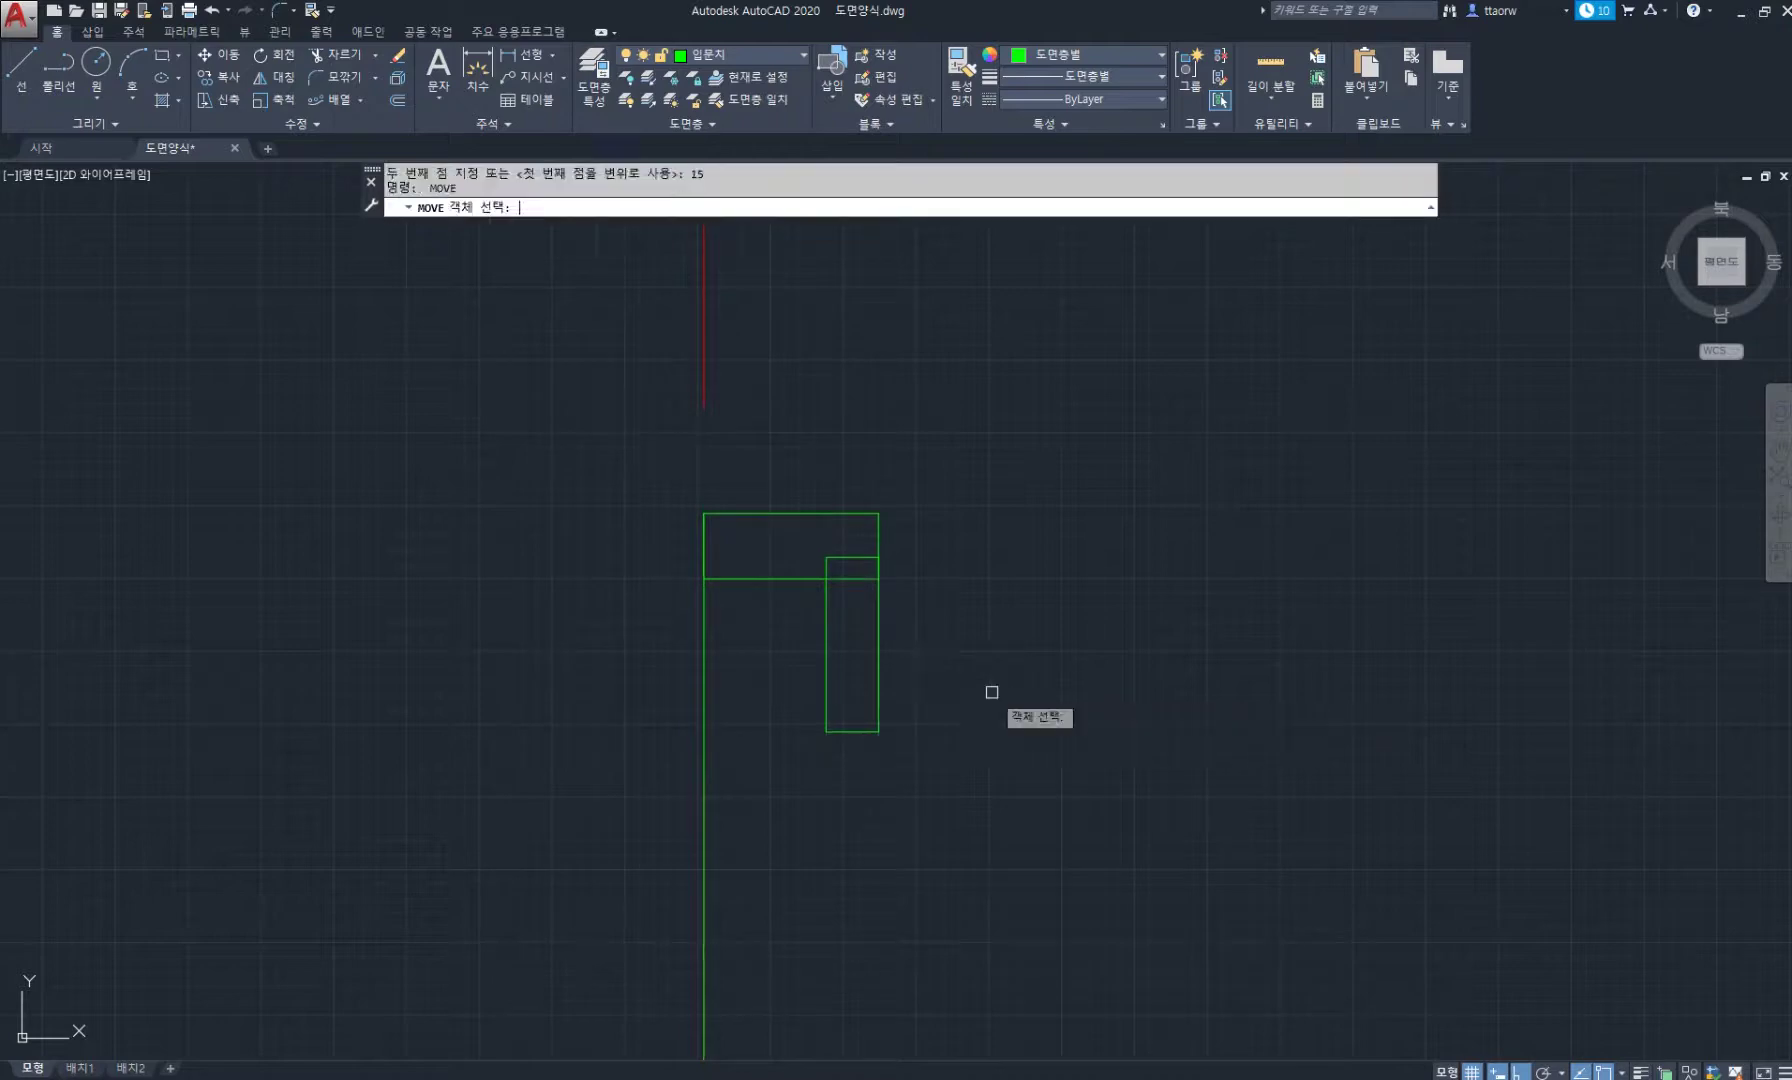
{"action": "key", "text": "Escape"}
Trim the part of the frame's lower edge that crosses the door-rail rectangle.
{"action": "type", "text": "Tr"}
{"action": "key", "text": "space"}
{"action": "left_click", "coordinate": [868, 611]}
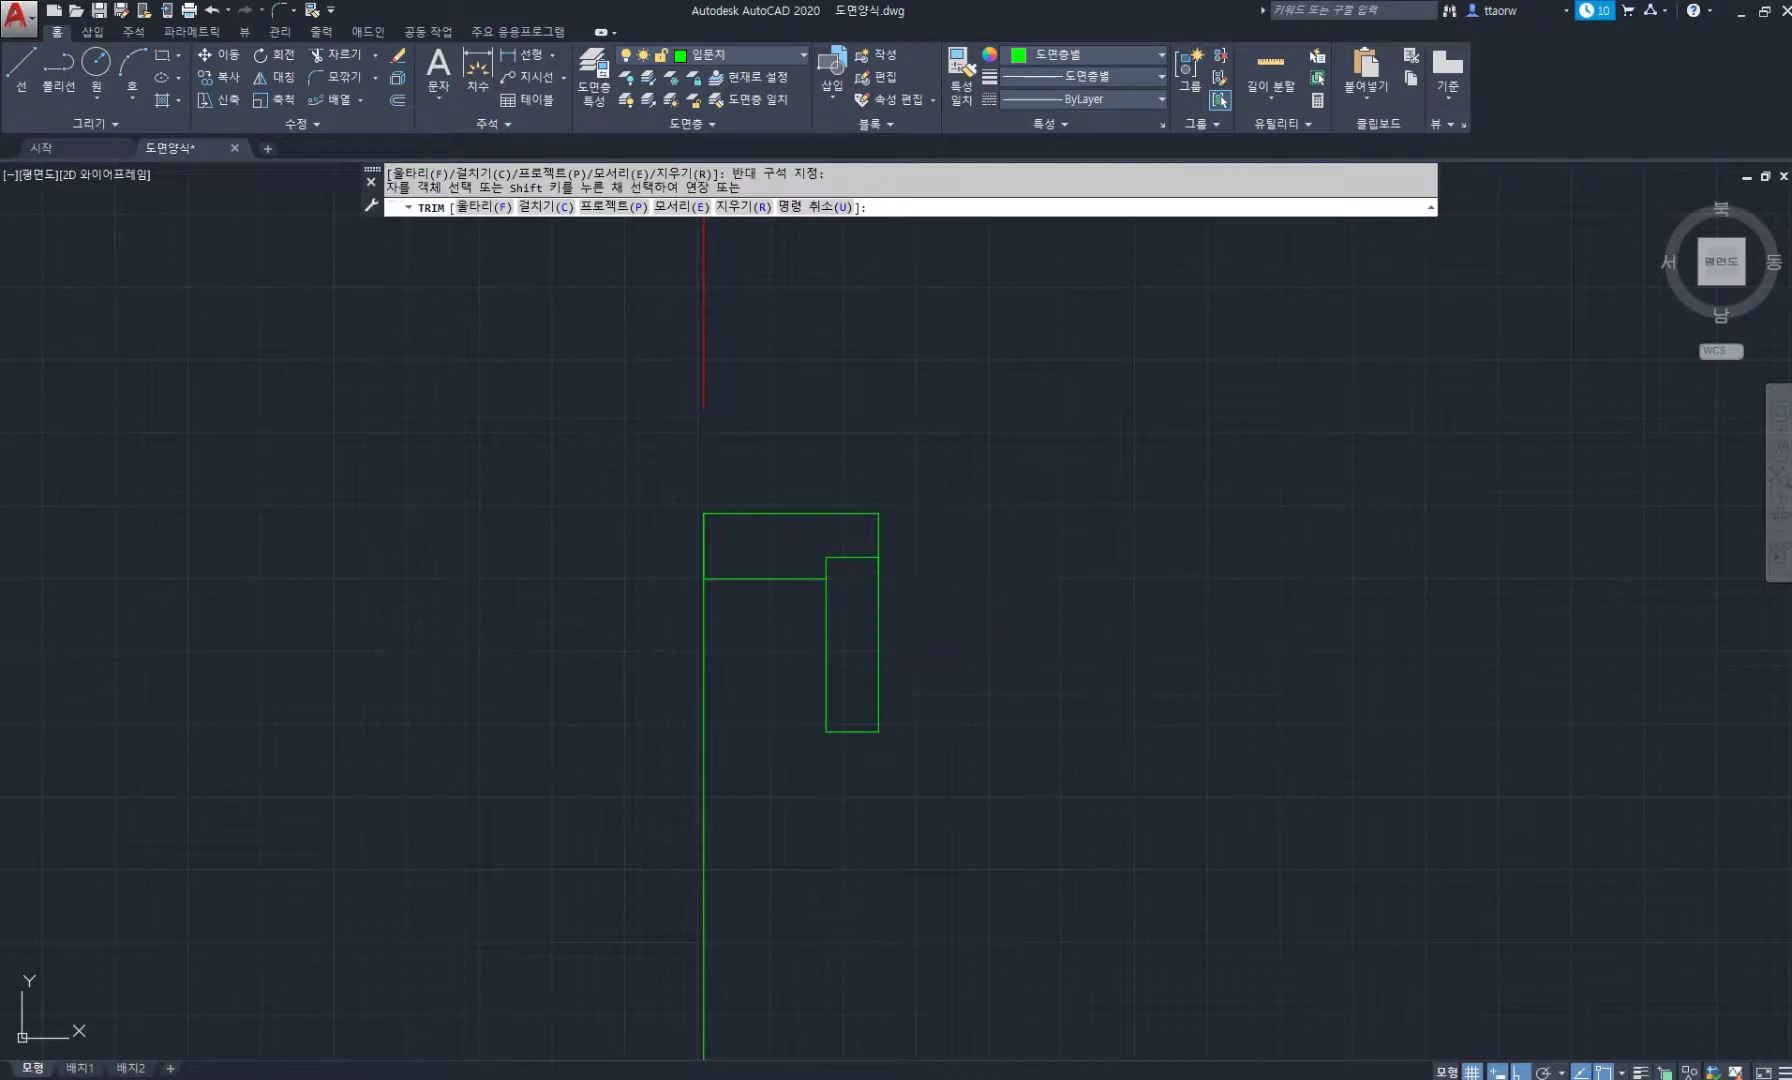
{"action": "key", "text": "Escape"}
Copy the door-rail rectangle straight down to stand on the entrance floor line.
{"action": "scroll", "coordinate": [918, 695], "scroll_direction": "down", "scroll_amount": 6}
{"action": "middle_click_drag", "start_coordinate": [938, 712], "coordinate": [798, 600]}
{"action": "type", "text": "CO"}
{"action": "key", "text": "Return"}
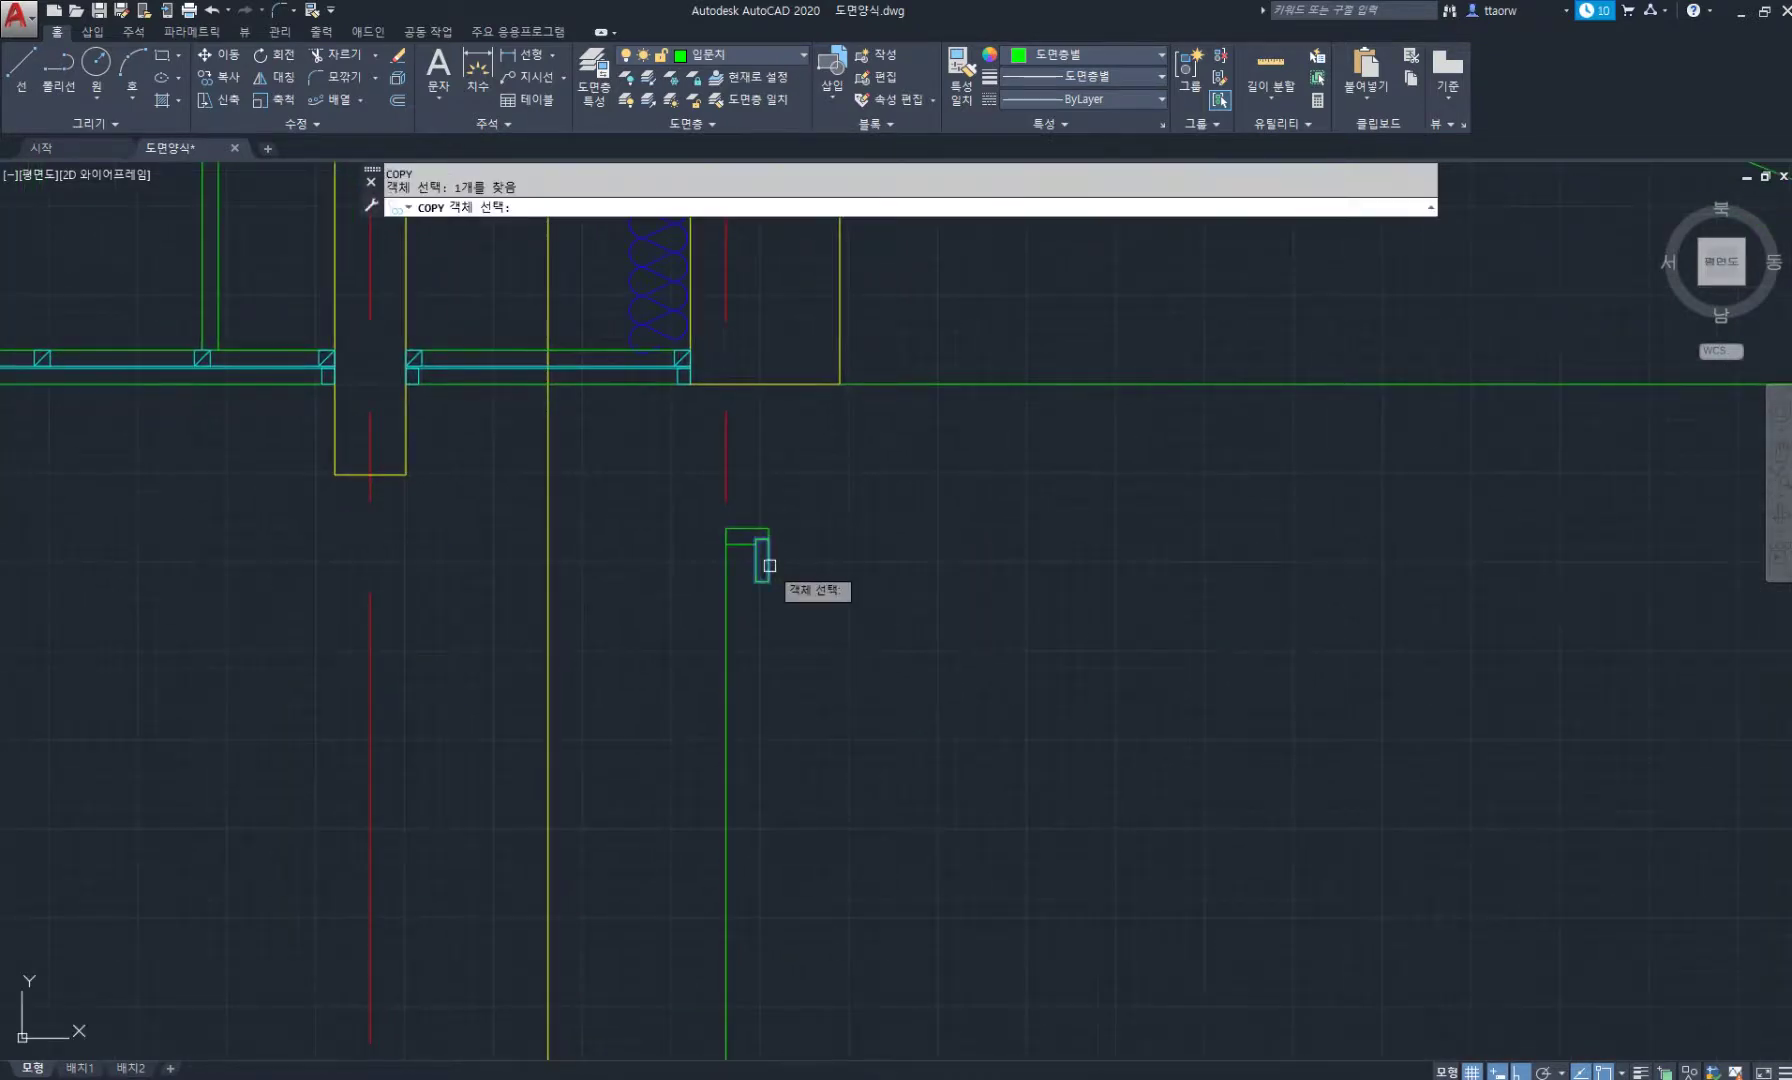
{"action": "scroll", "coordinate": [748, 541], "scroll_direction": "up", "scroll_amount": 4}
{"action": "left_click", "coordinate": [798, 600]}
{"action": "key", "text": "Return"}
{"action": "left_click", "coordinate": [798, 643]}
{"action": "scroll", "coordinate": [798, 718], "scroll_direction": "down", "scroll_amount": 5}
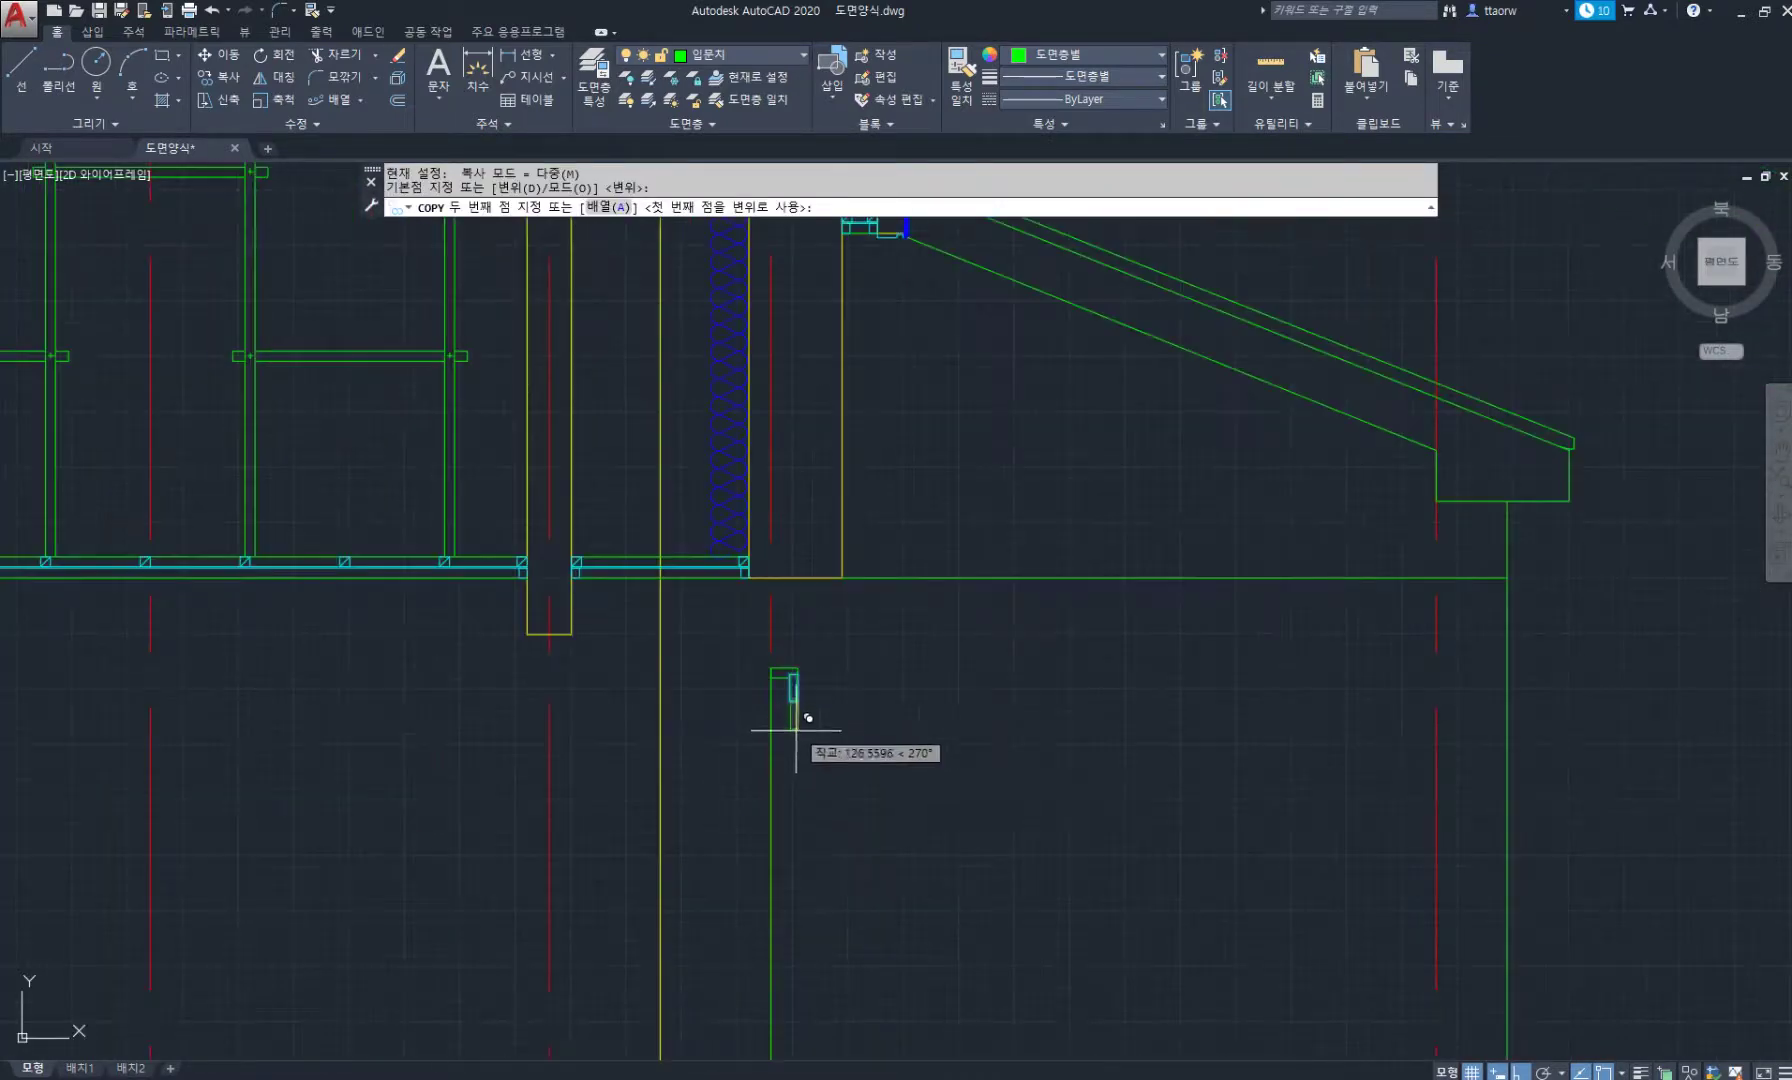
{"action": "middle_click_drag", "start_coordinate": [838, 782], "coordinate": [738, 502]}
{"action": "scroll", "coordinate": [734, 804], "scroll_direction": "up", "scroll_amount": 4}
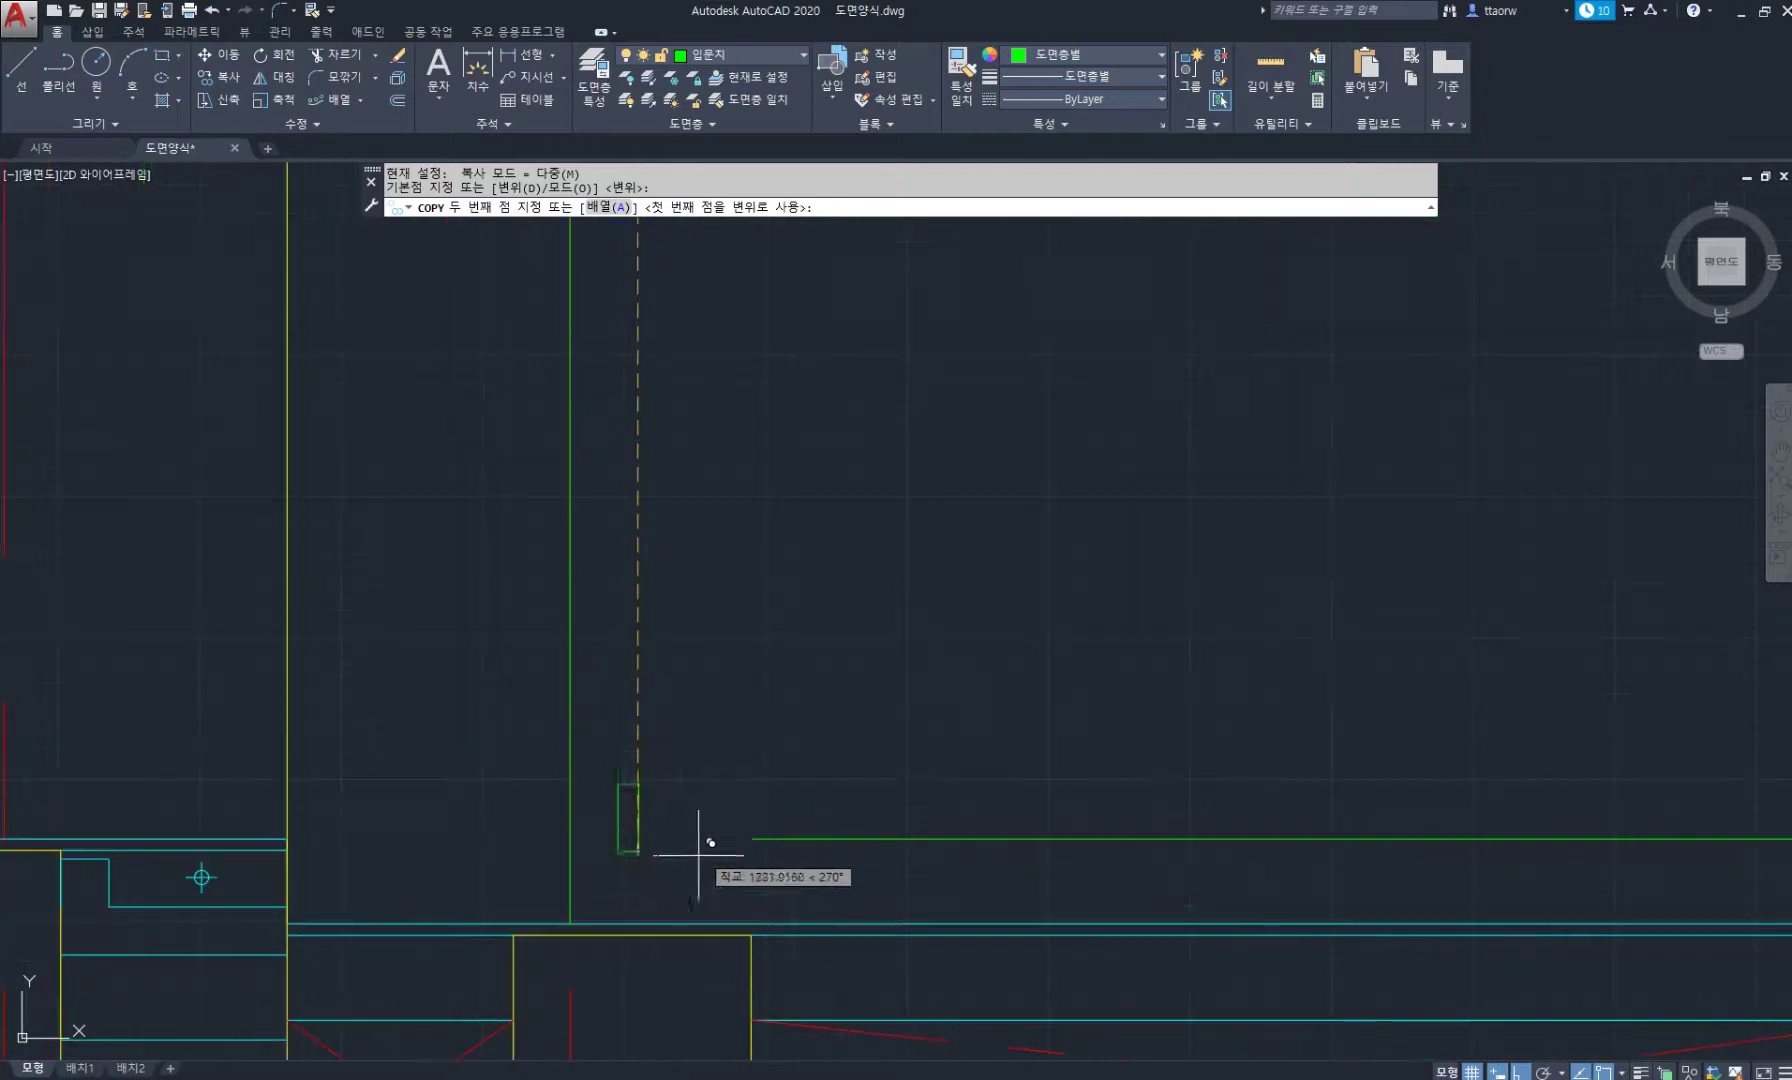
{"action": "left_click", "coordinate": [655, 922]}
Place another copy of the door rail at mid-height, about 1003 below the original.
{"action": "scroll", "coordinate": [665, 815], "scroll_direction": "down", "scroll_amount": 2}
{"action": "scroll", "coordinate": [681, 531], "scroll_direction": "down", "scroll_amount": 2}
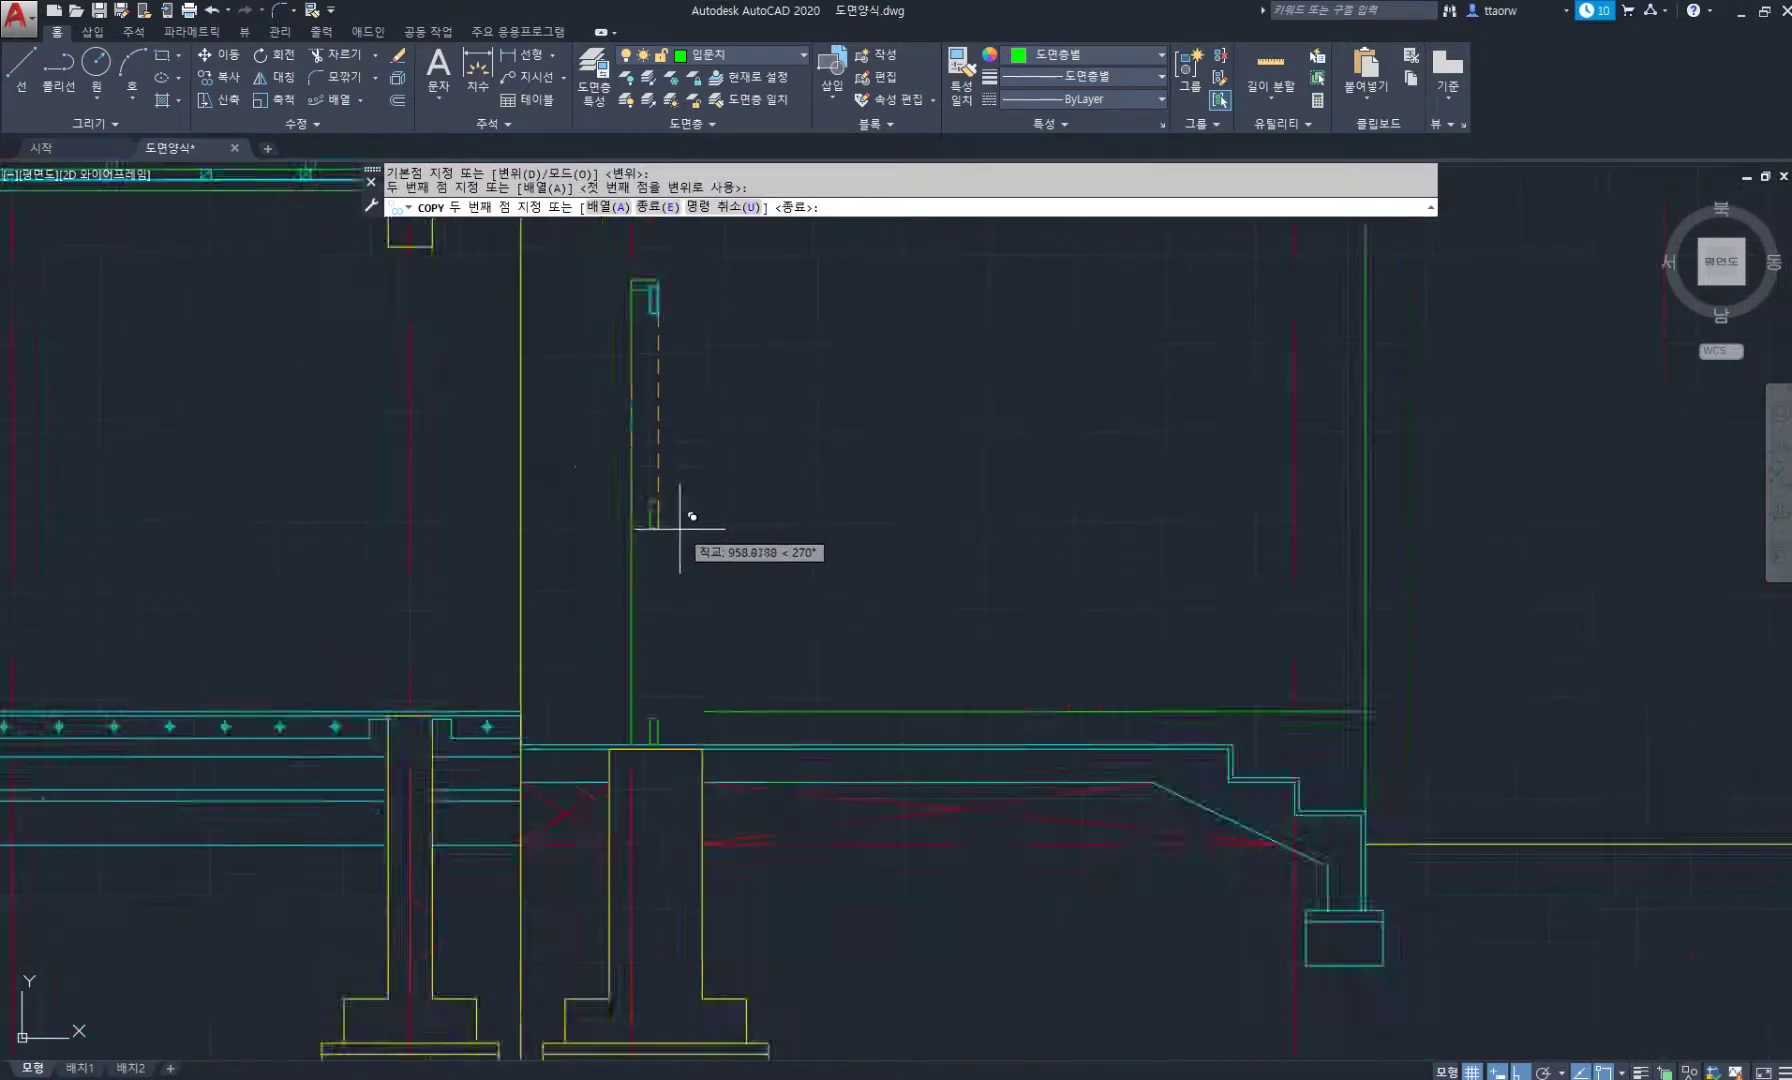
{"action": "middle_click_drag", "start_coordinate": [682, 531], "coordinate": [700, 634]}
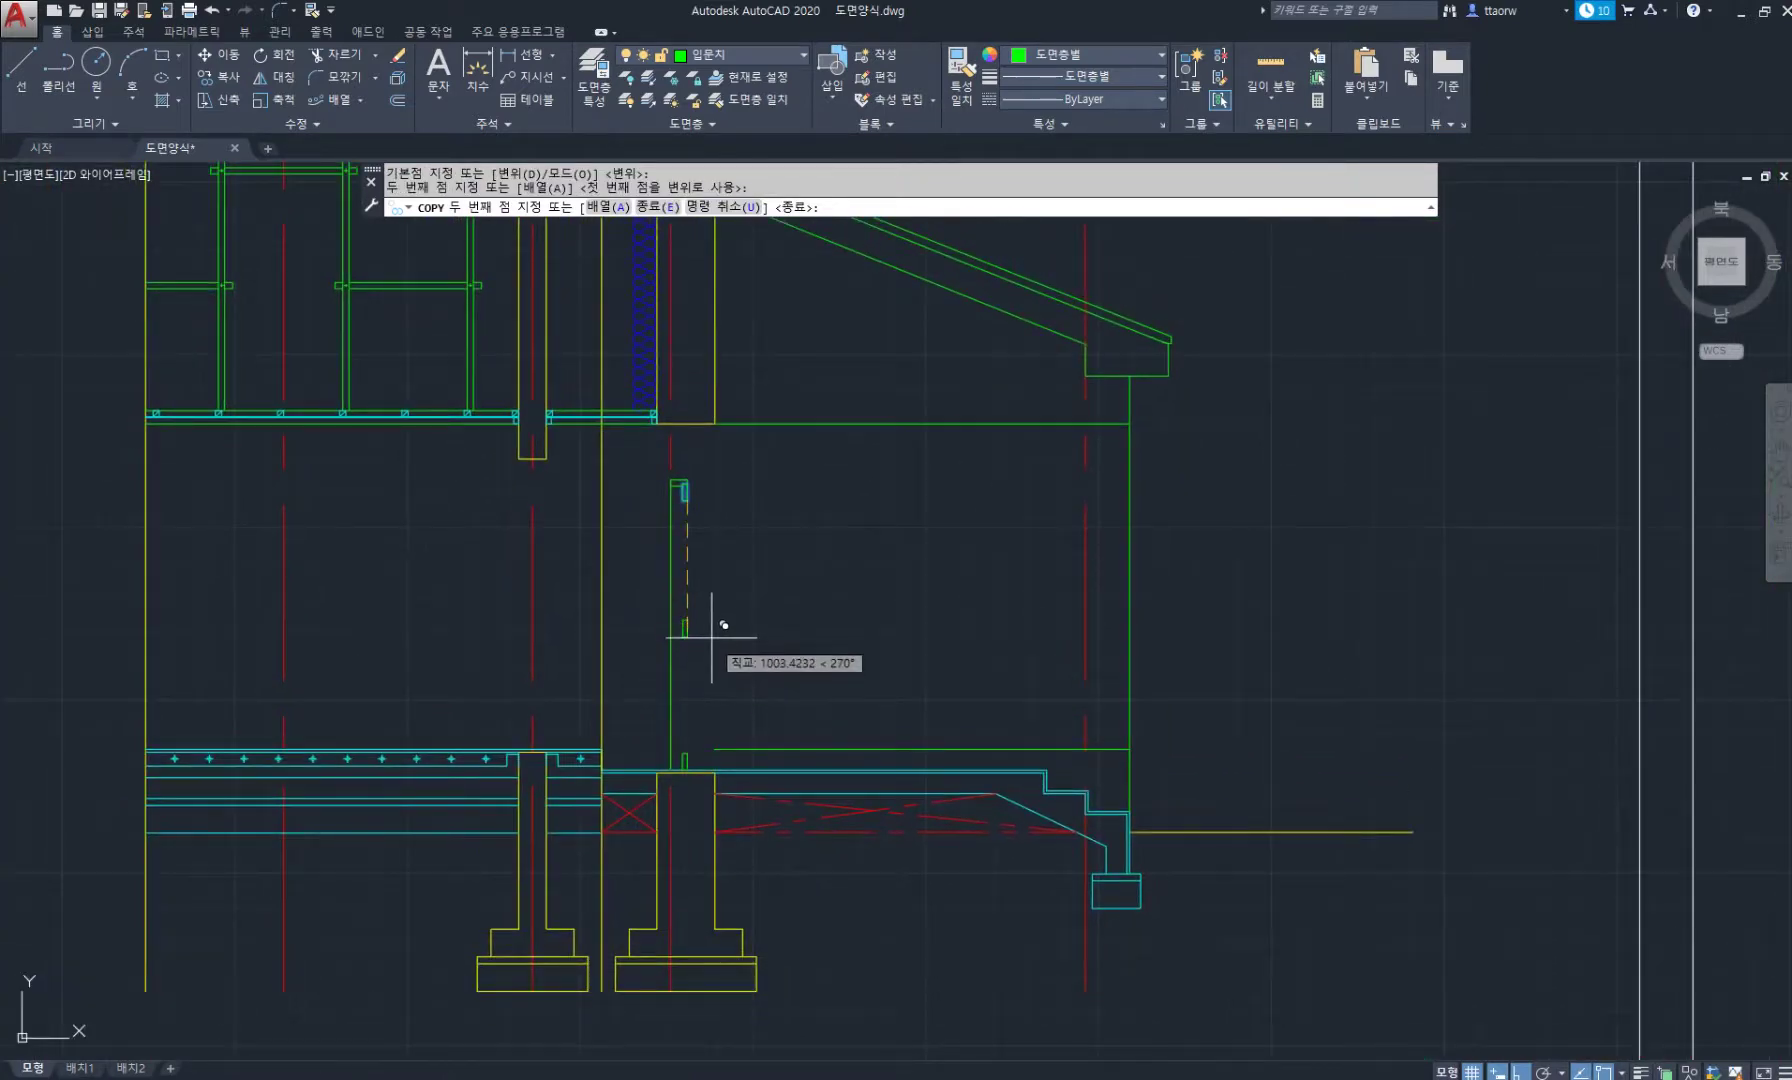
{"action": "left_click", "coordinate": [712, 637]}
{"action": "key", "text": "Return"}
{"action": "scroll", "coordinate": [648, 615], "scroll_direction": "up", "scroll_amount": 2}
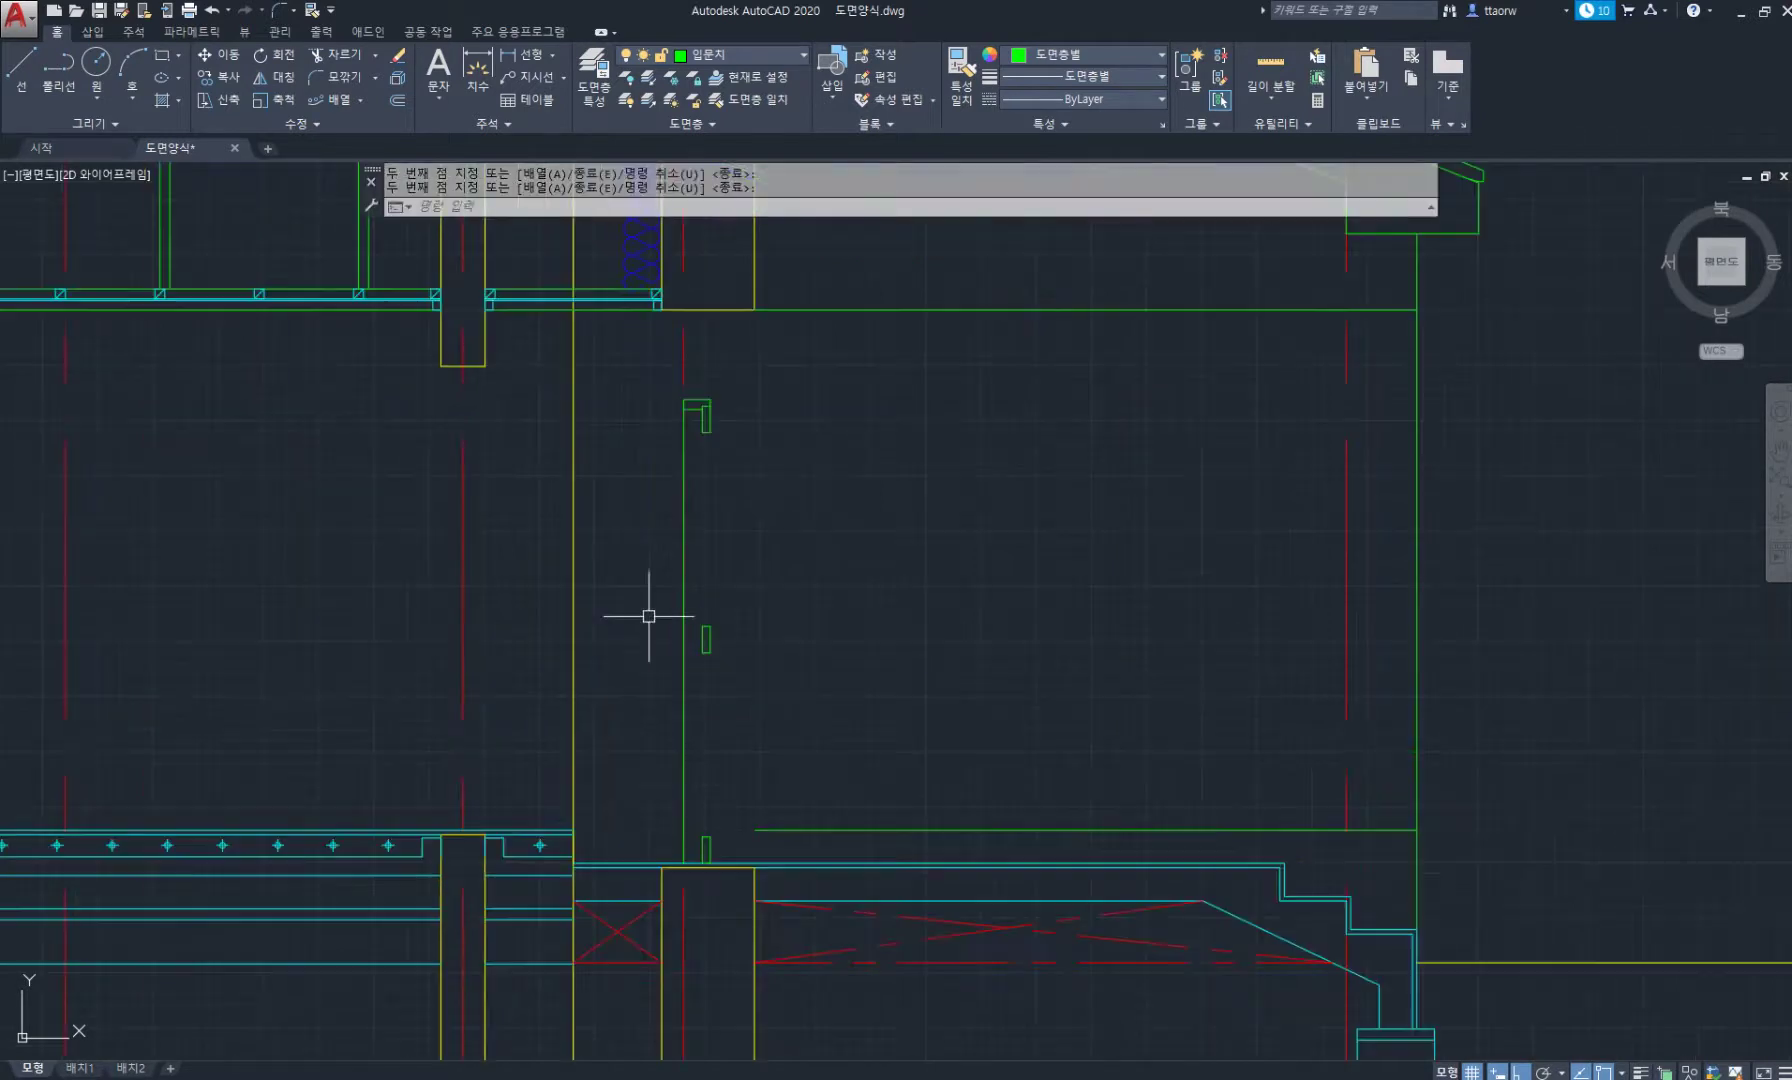
Draw the door leaf's inner and outer vertical face lines from the upper rail down to the bottom rail.
{"action": "type", "text": "l"}
{"action": "key", "text": "Return"}
{"action": "left_click", "coordinate": [700, 432]}
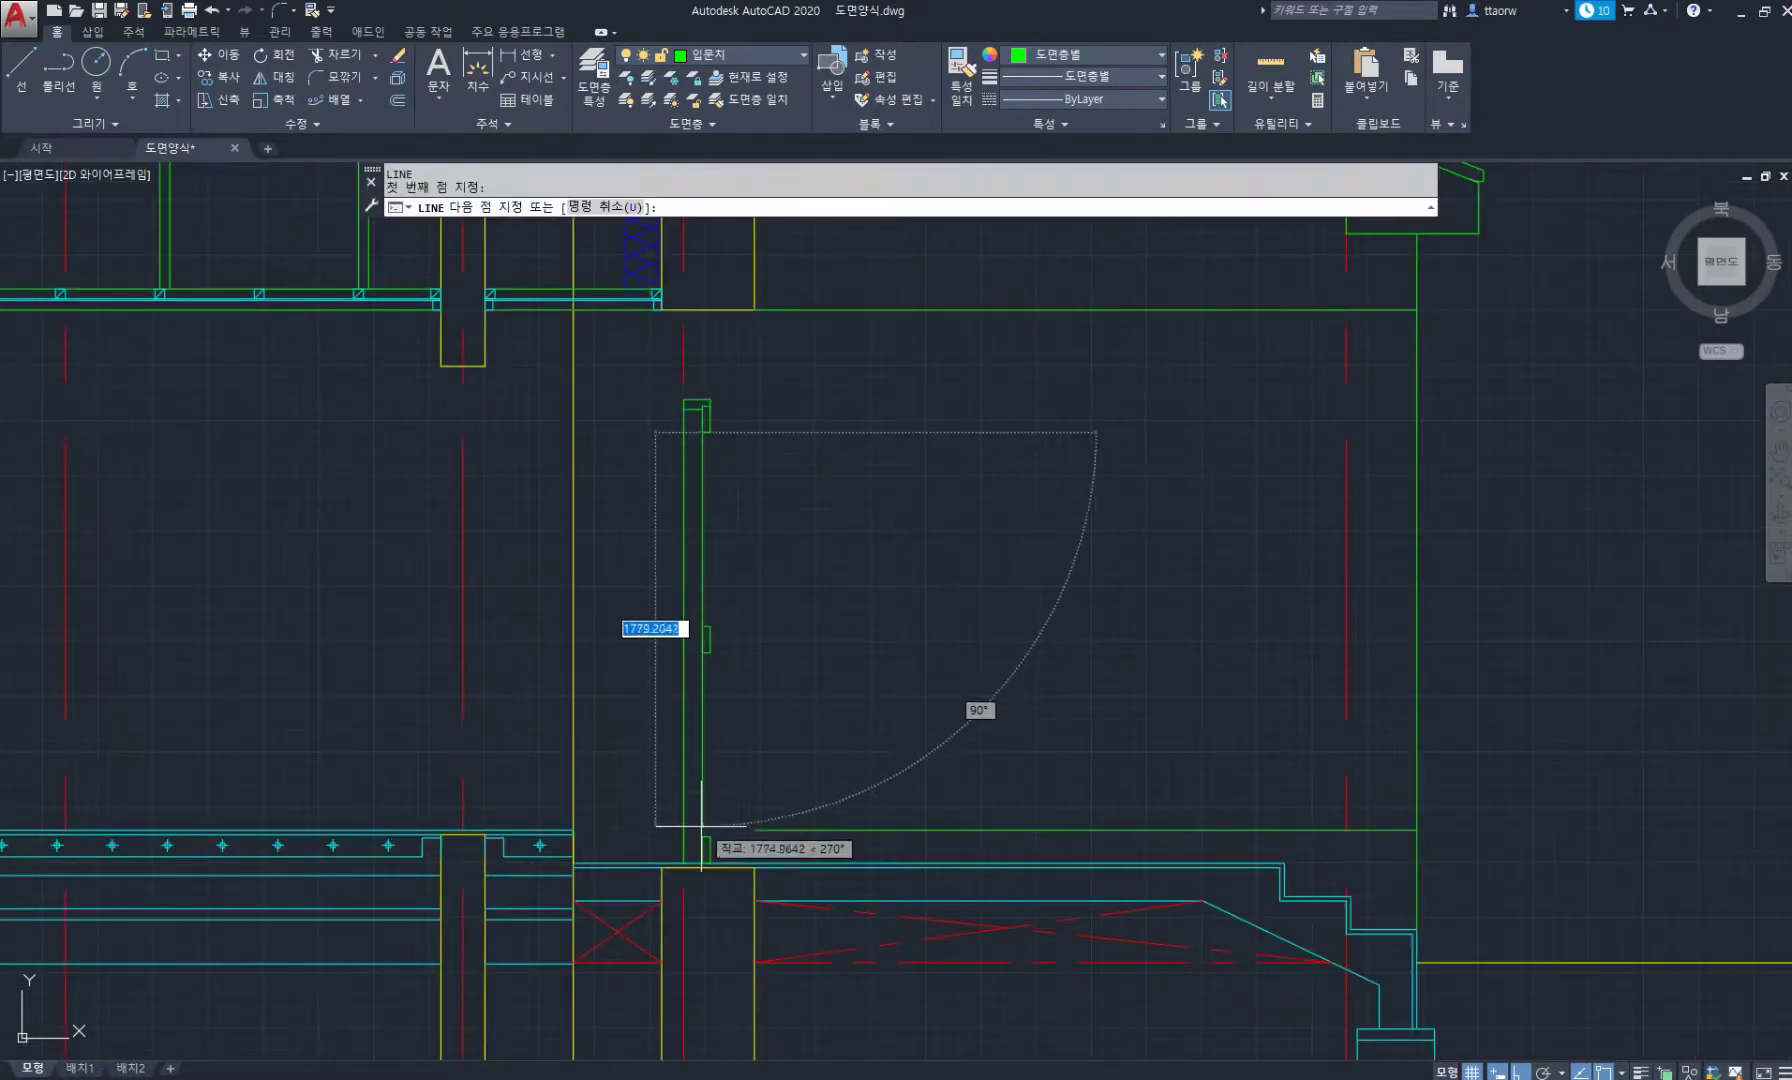
{"action": "key", "text": "Escape"}
{"action": "key", "text": "Return"}
{"action": "left_click", "coordinate": [706, 430]}
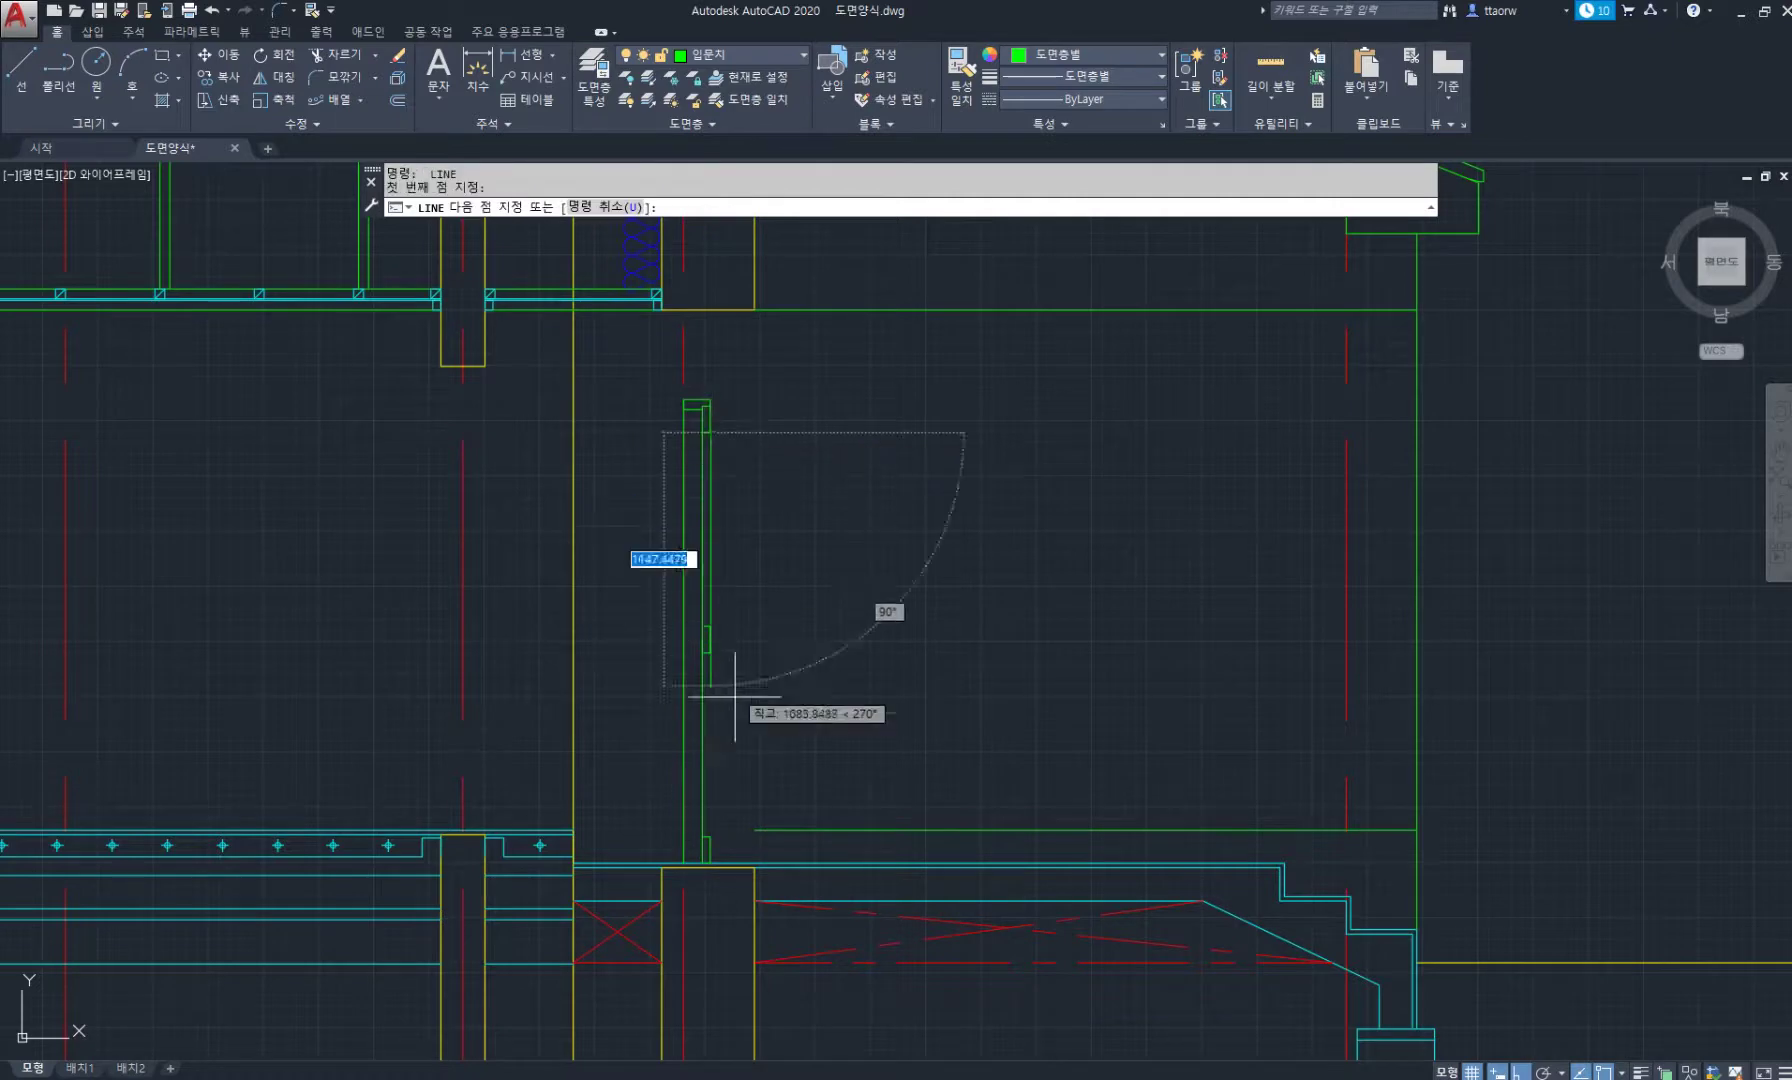
Draw vertical centre lines joining the midpoints of the upper, middle and bottom door rails.
{"action": "scroll", "coordinate": [704, 410], "scroll_direction": "up", "scroll_amount": 6}
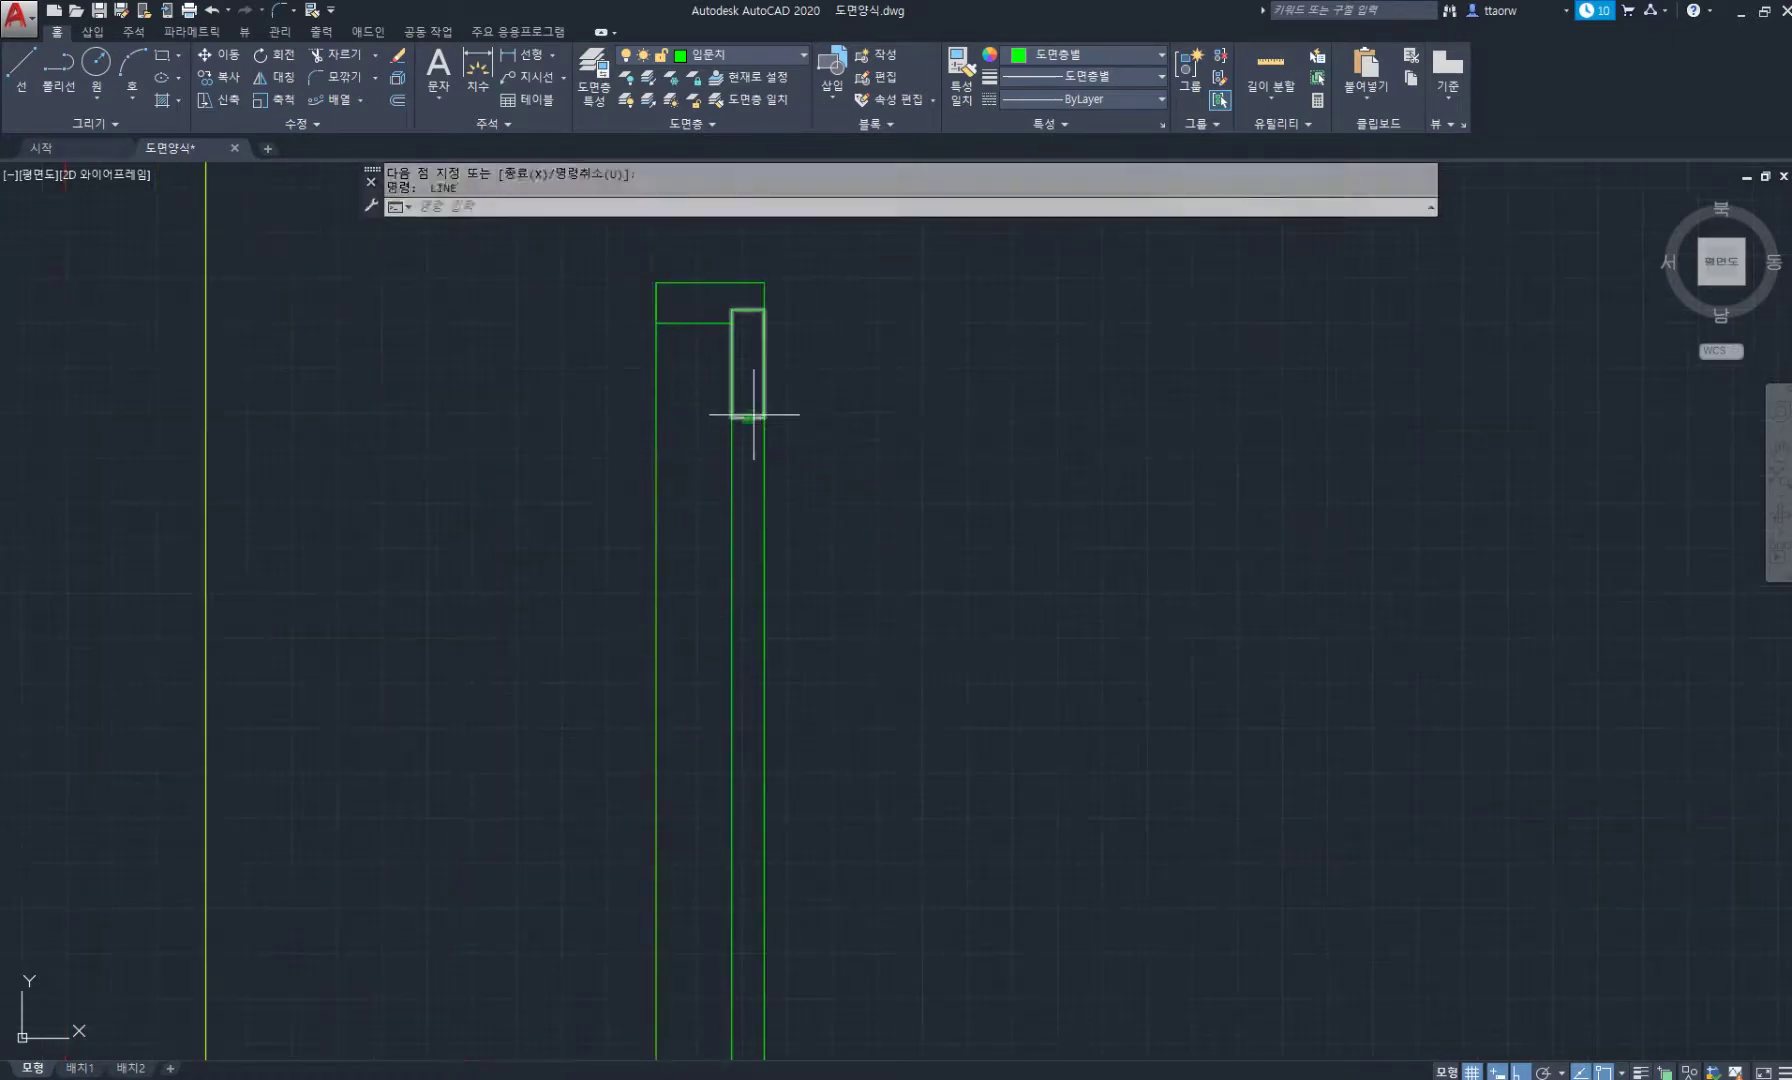
{"action": "scroll", "coordinate": [712, 670], "scroll_direction": "down", "scroll_amount": 5}
{"action": "scroll", "coordinate": [700, 700], "scroll_direction": "up", "scroll_amount": 4}
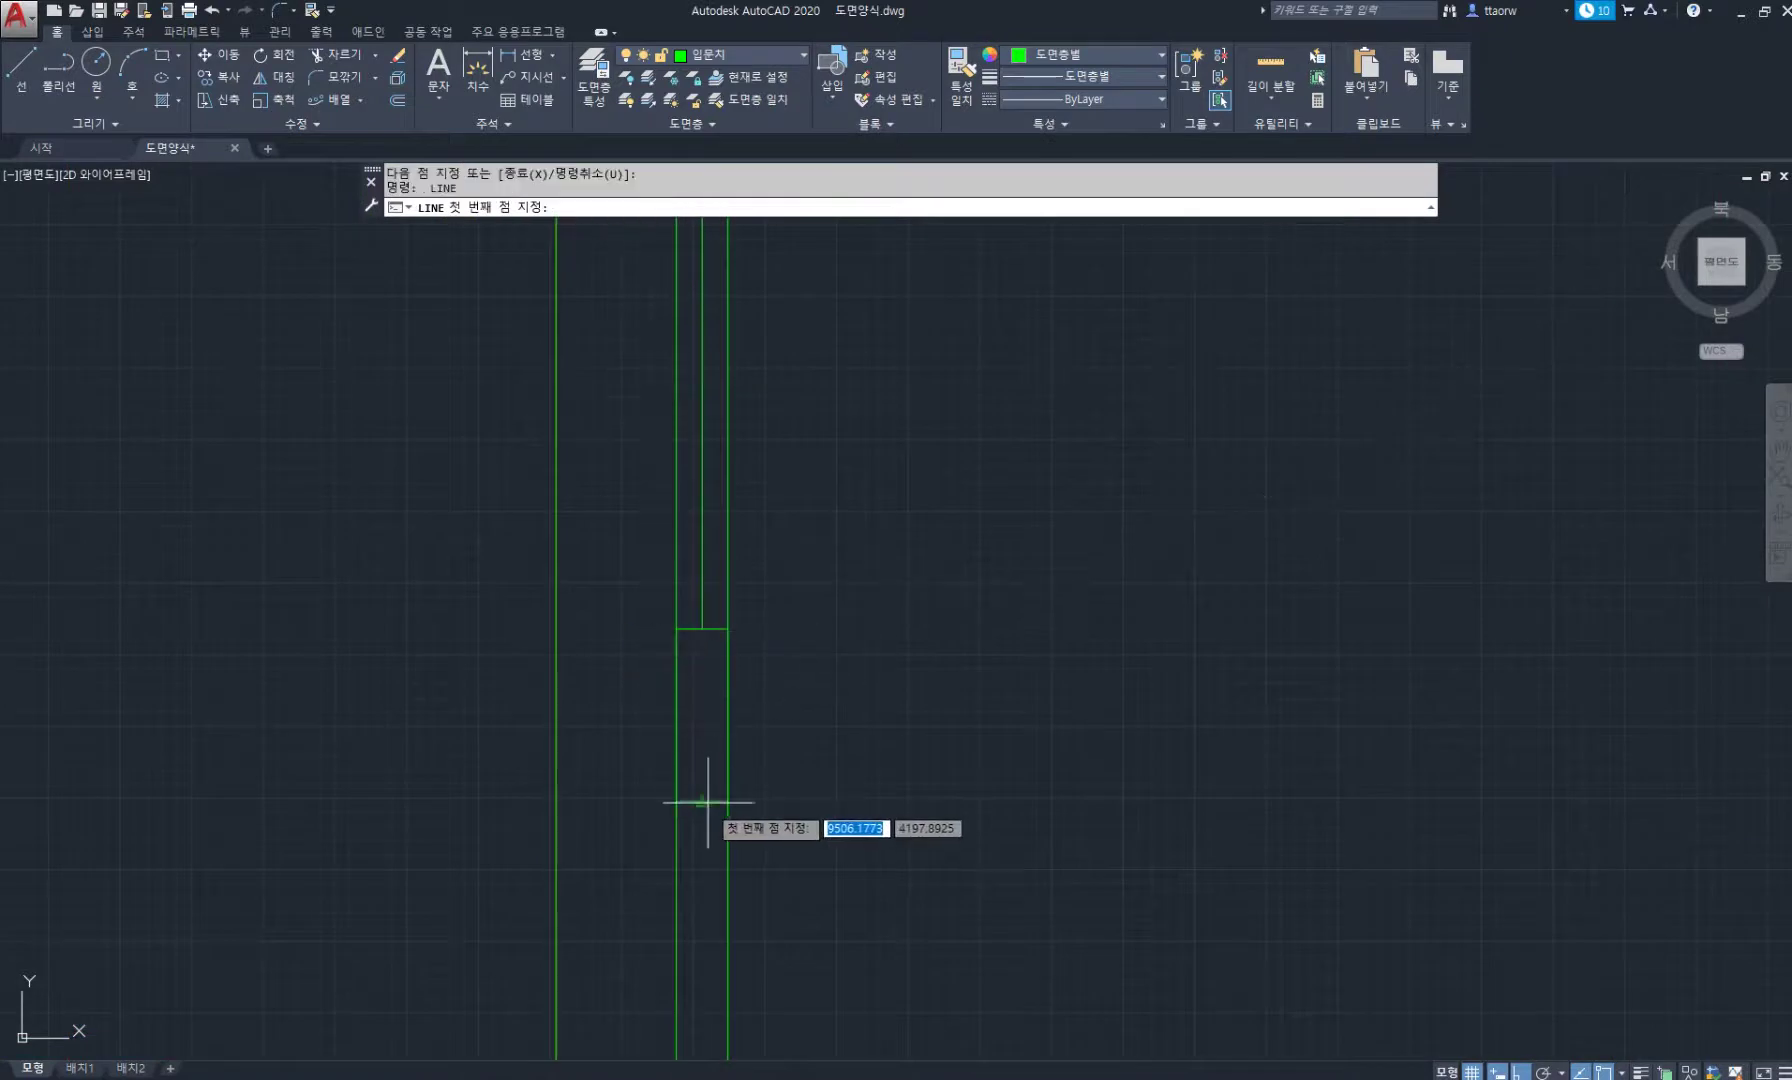
{"action": "scroll", "coordinate": [704, 800], "scroll_direction": "down", "scroll_amount": 2}
{"action": "scroll", "coordinate": [704, 805], "scroll_direction": "down", "scroll_amount": 3}
{"action": "scroll", "coordinate": [680, 800], "scroll_direction": "up", "scroll_amount": 3}
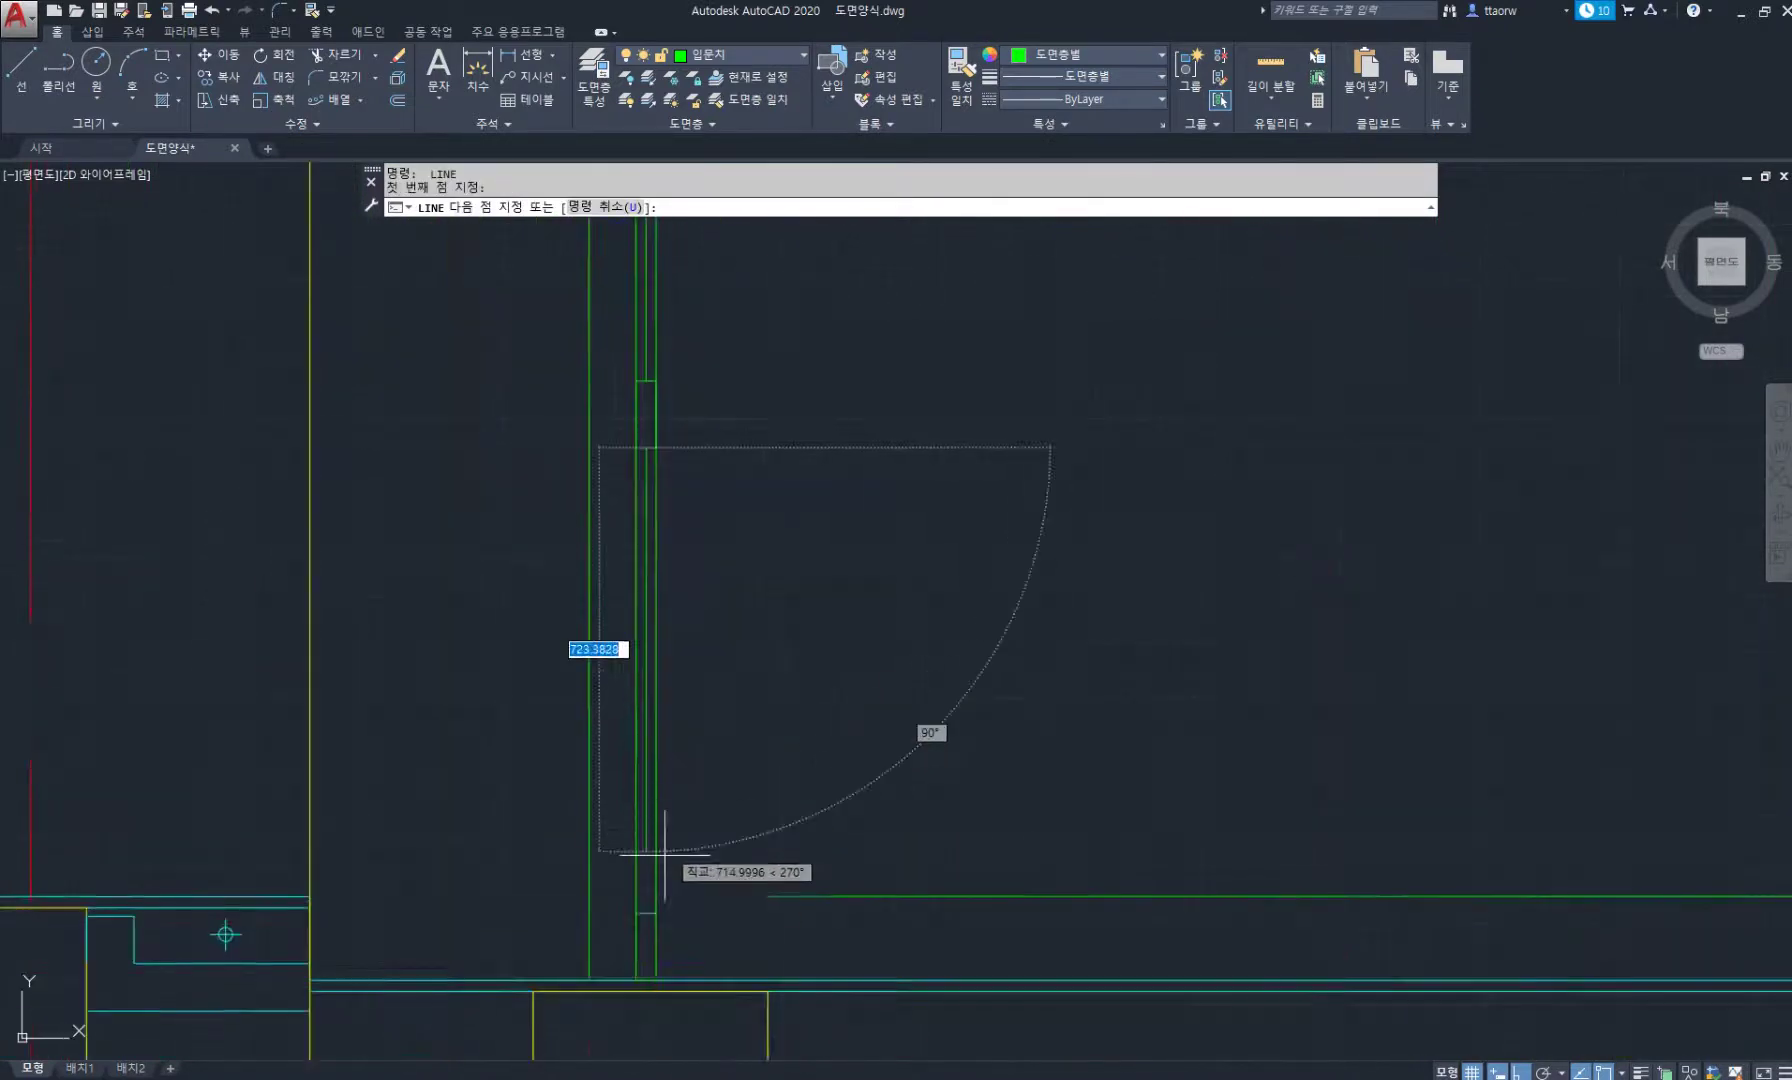
{"action": "left_click", "coordinate": [658, 912]}
{"action": "key", "text": "space"}
Copy the door-frame rectangle from its upper outer corner up to the underside of the yellow beam above the door.
{"action": "scroll", "coordinate": [752, 617], "scroll_direction": "down", "scroll_amount": 2}
{"action": "middle_click_drag", "start_coordinate": [788, 481], "coordinate": [847, 820]}
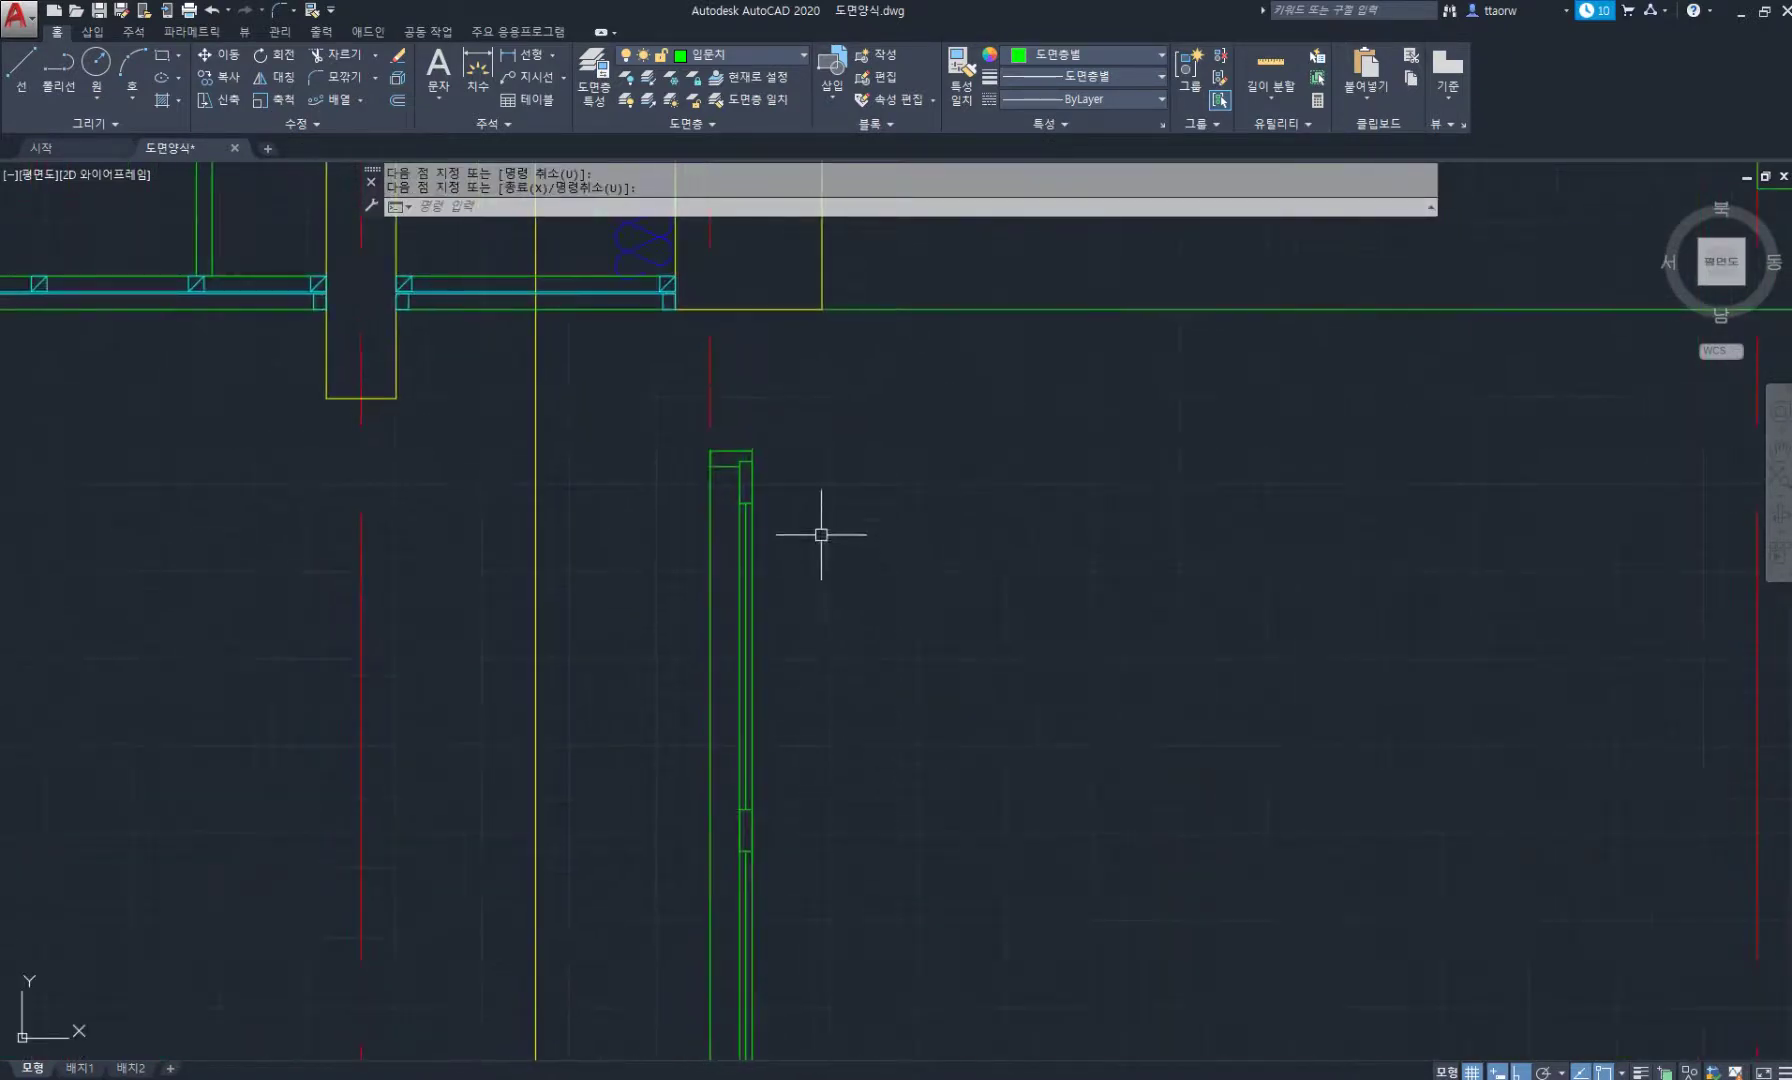
{"action": "scroll", "coordinate": [710, 428], "scroll_direction": "up", "scroll_amount": 1}
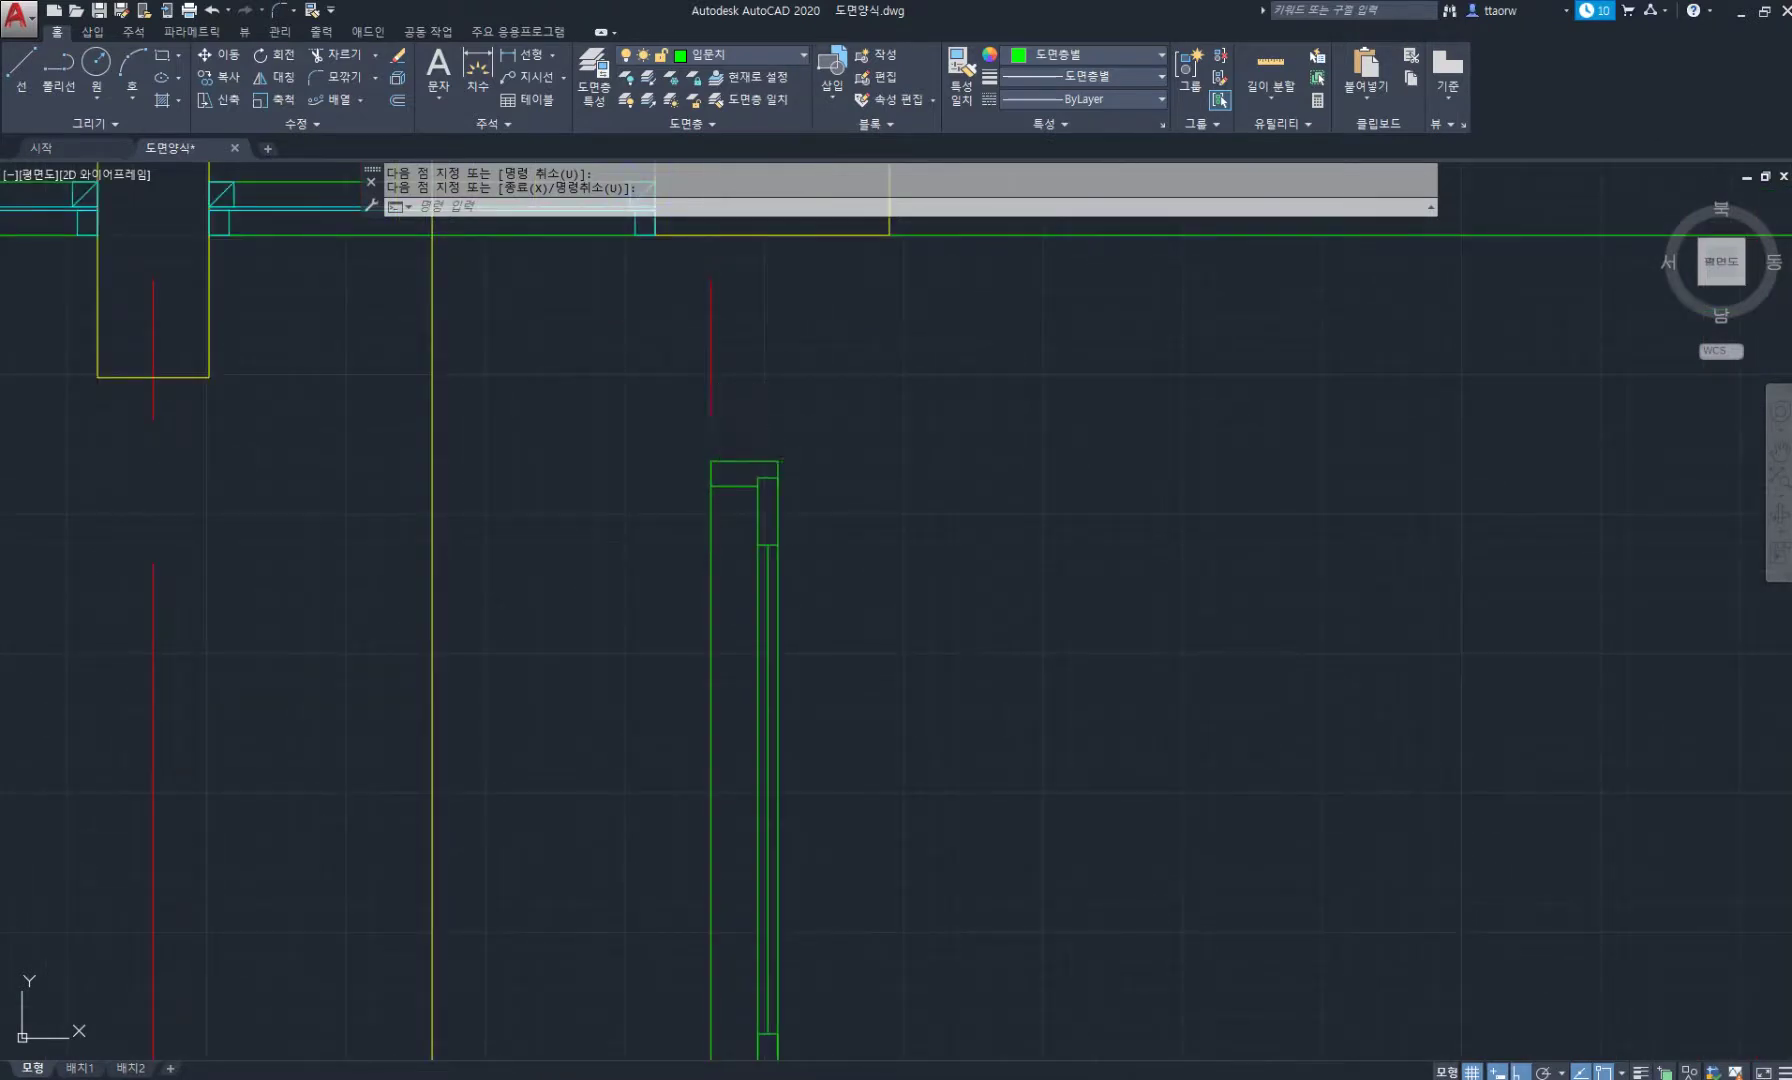
{"action": "type", "text": "co"}
{"action": "key", "text": "space"}
{"action": "left_click", "coordinate": [746, 460]}
{"action": "middle_click_drag", "start_coordinate": [783, 417], "coordinate": [808, 556]}
{"action": "key", "text": "space"}
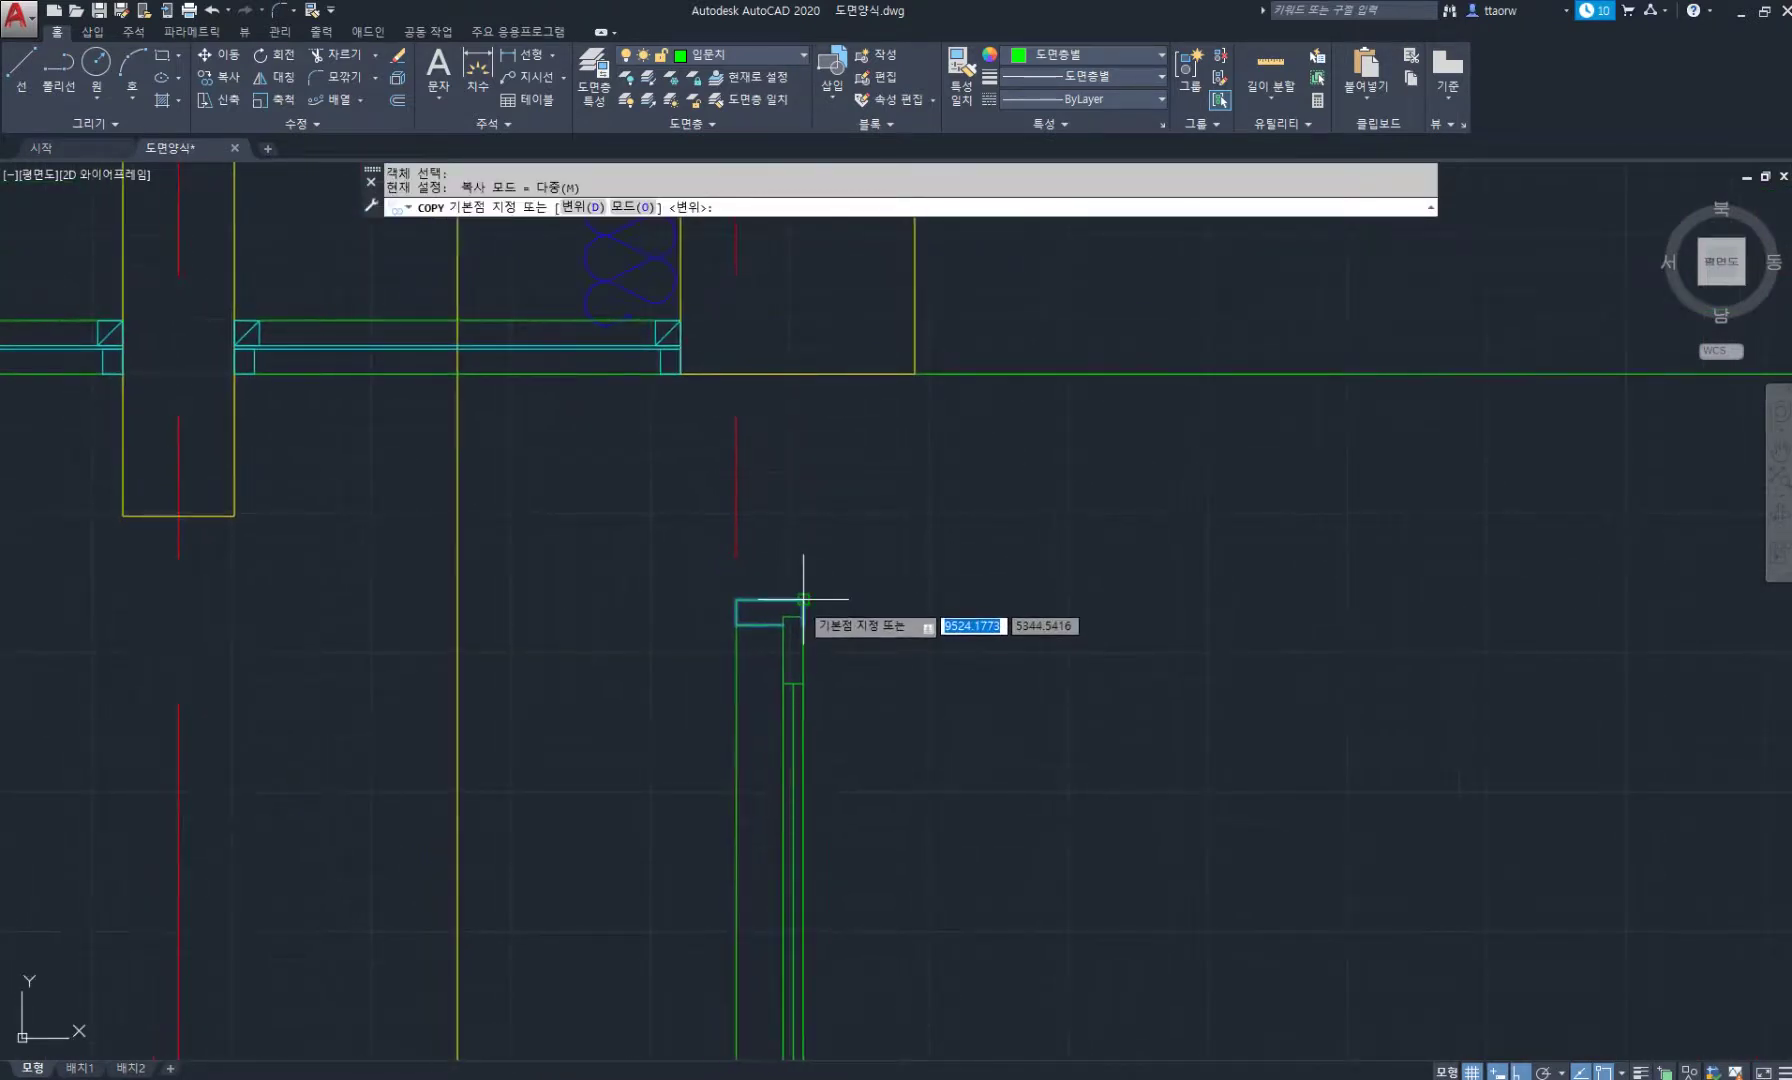
{"action": "left_click", "coordinate": [803, 599]}
{"action": "left_click", "coordinate": [798, 375]}
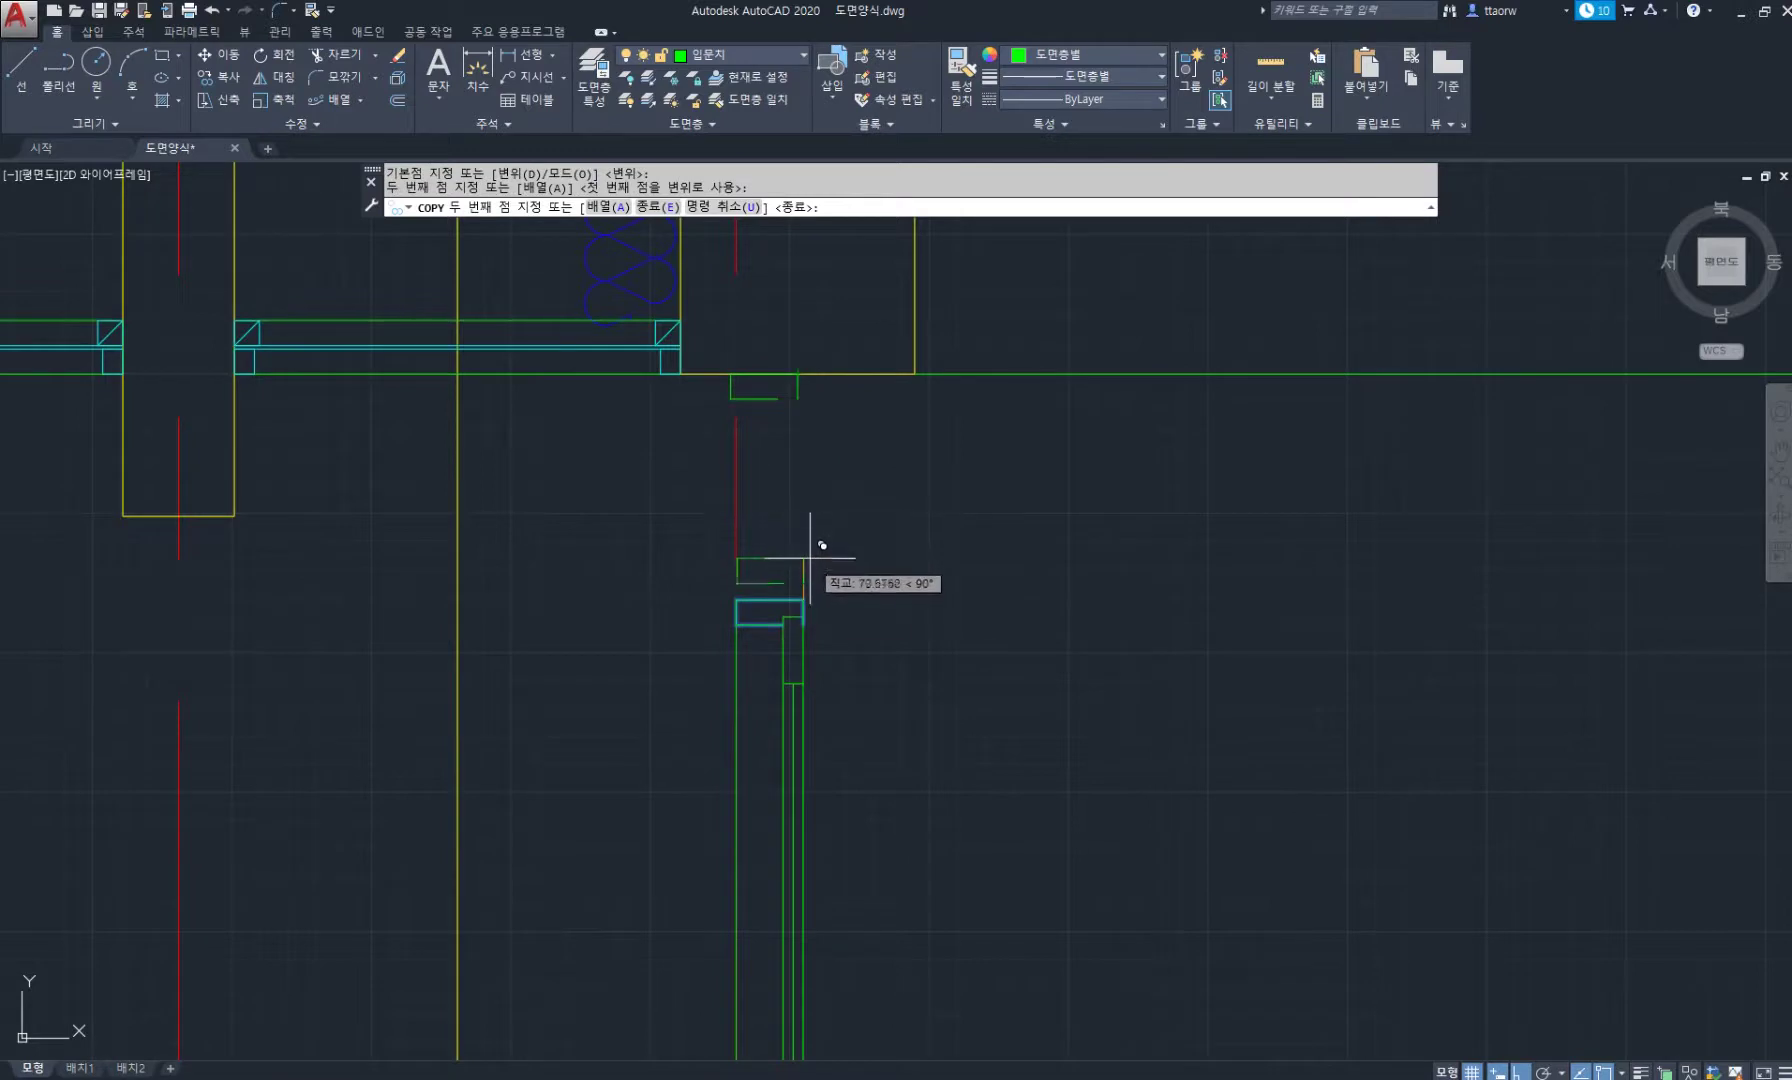
Copy the door-head frame profile upward by its own height so the copy sits directly on the original.
{"action": "scroll", "coordinate": [810, 558], "scroll_direction": "up", "scroll_amount": 4}
{"action": "key", "text": "space"}
{"action": "key", "text": "space"}
{"action": "left_click", "coordinate": [749, 693]}
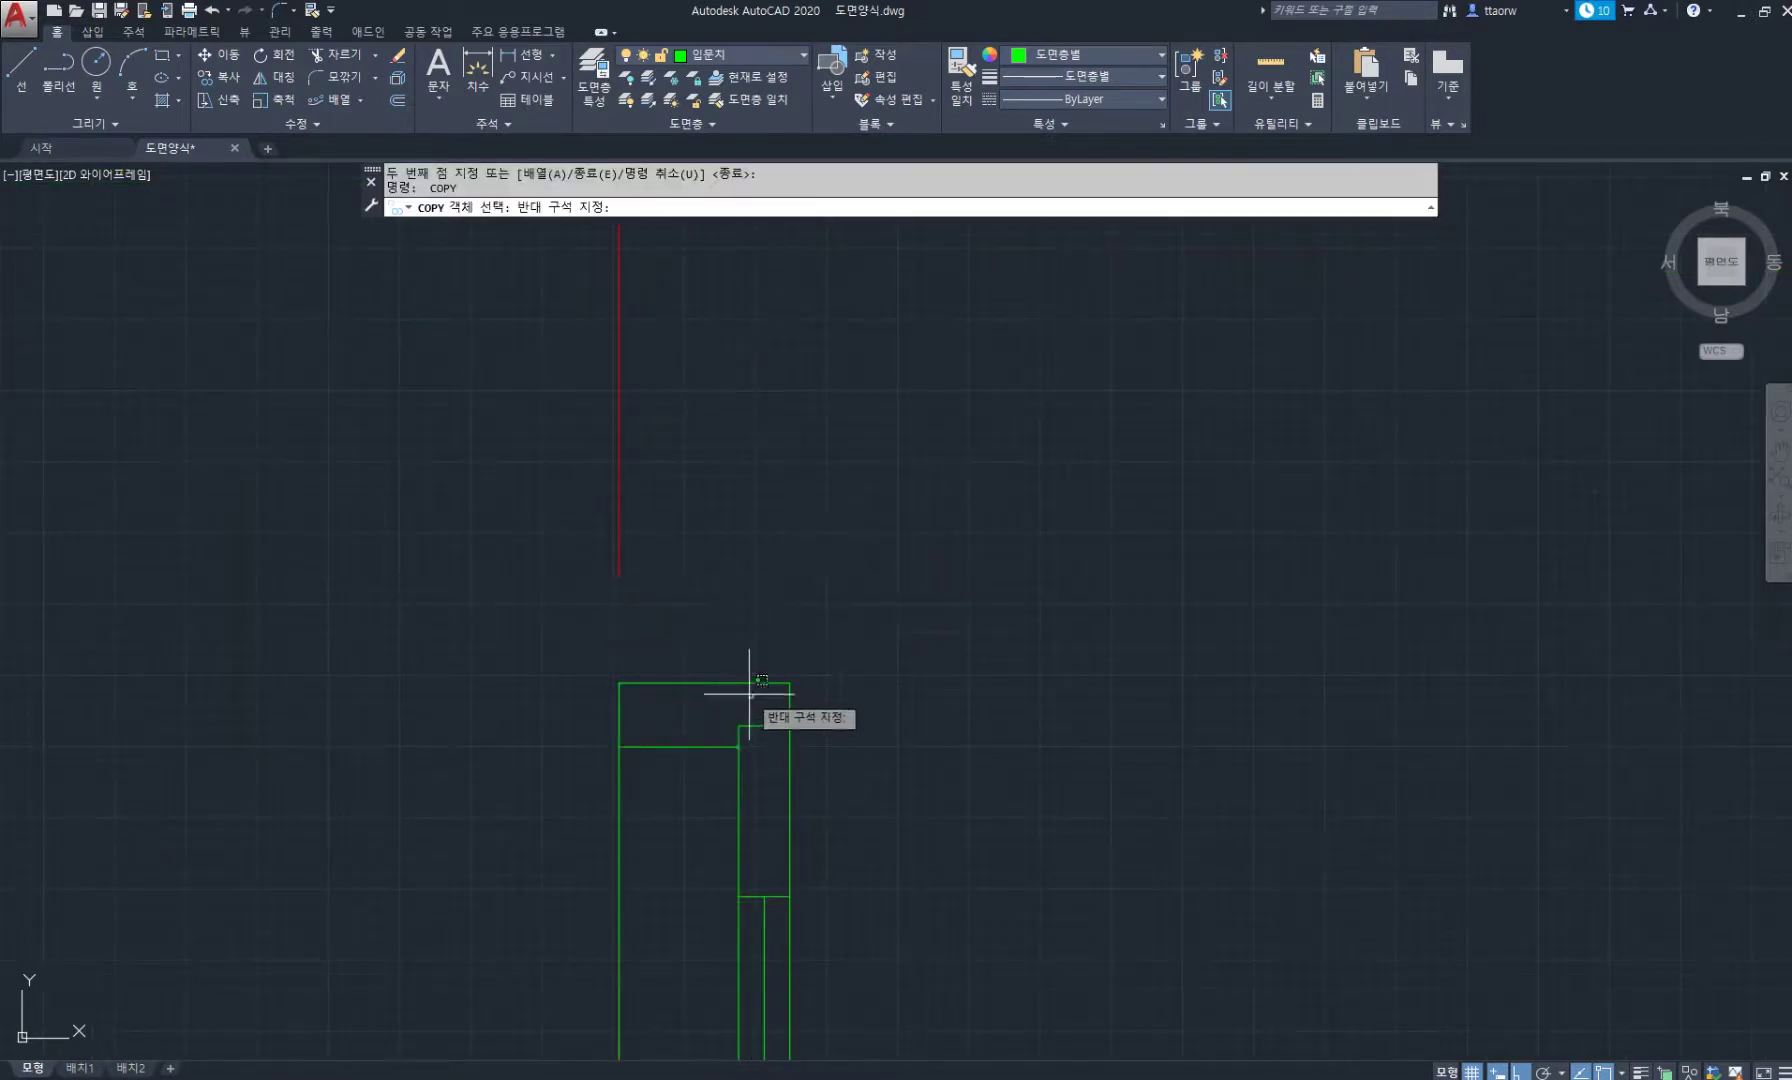
{"action": "left_click", "coordinate": [701, 637]}
{"action": "key", "text": "space"}
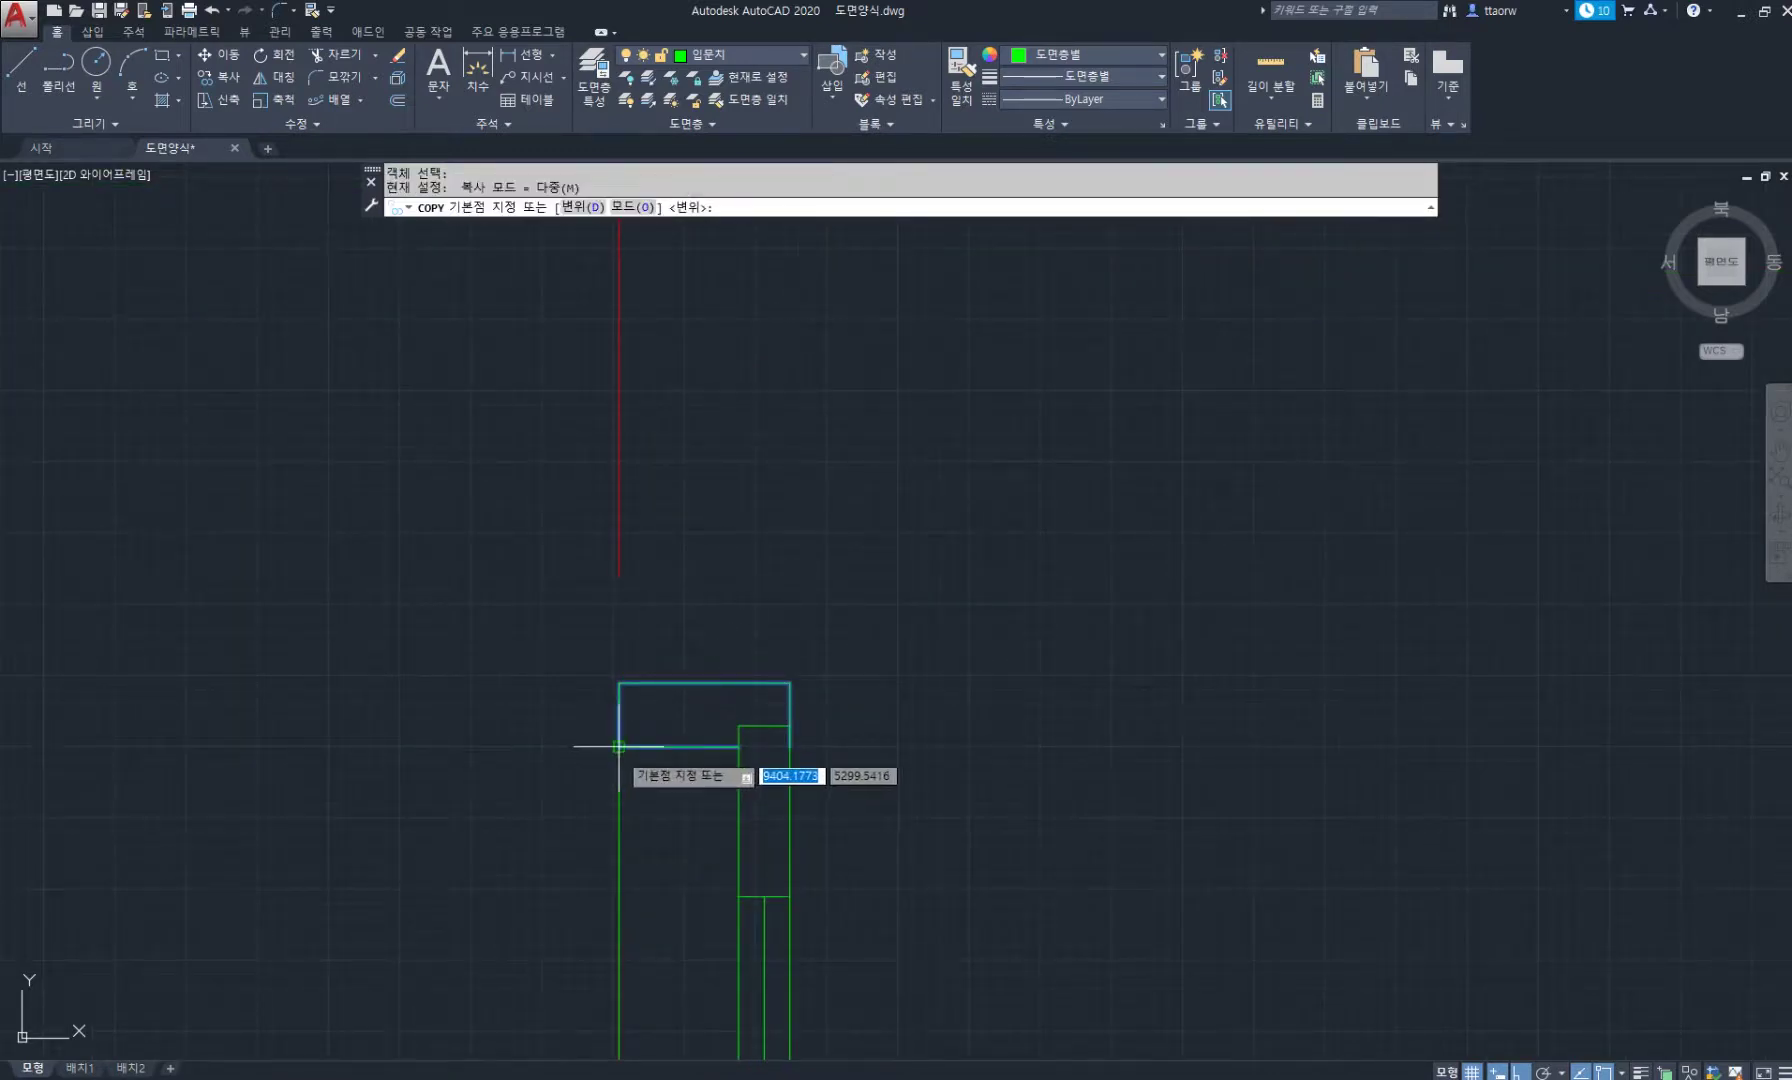
{"action": "left_click", "coordinate": [620, 746]}
{"action": "left_click", "coordinate": [620, 684]}
{"action": "scroll", "coordinate": [812, 575], "scroll_direction": "down", "scroll_amount": 4}
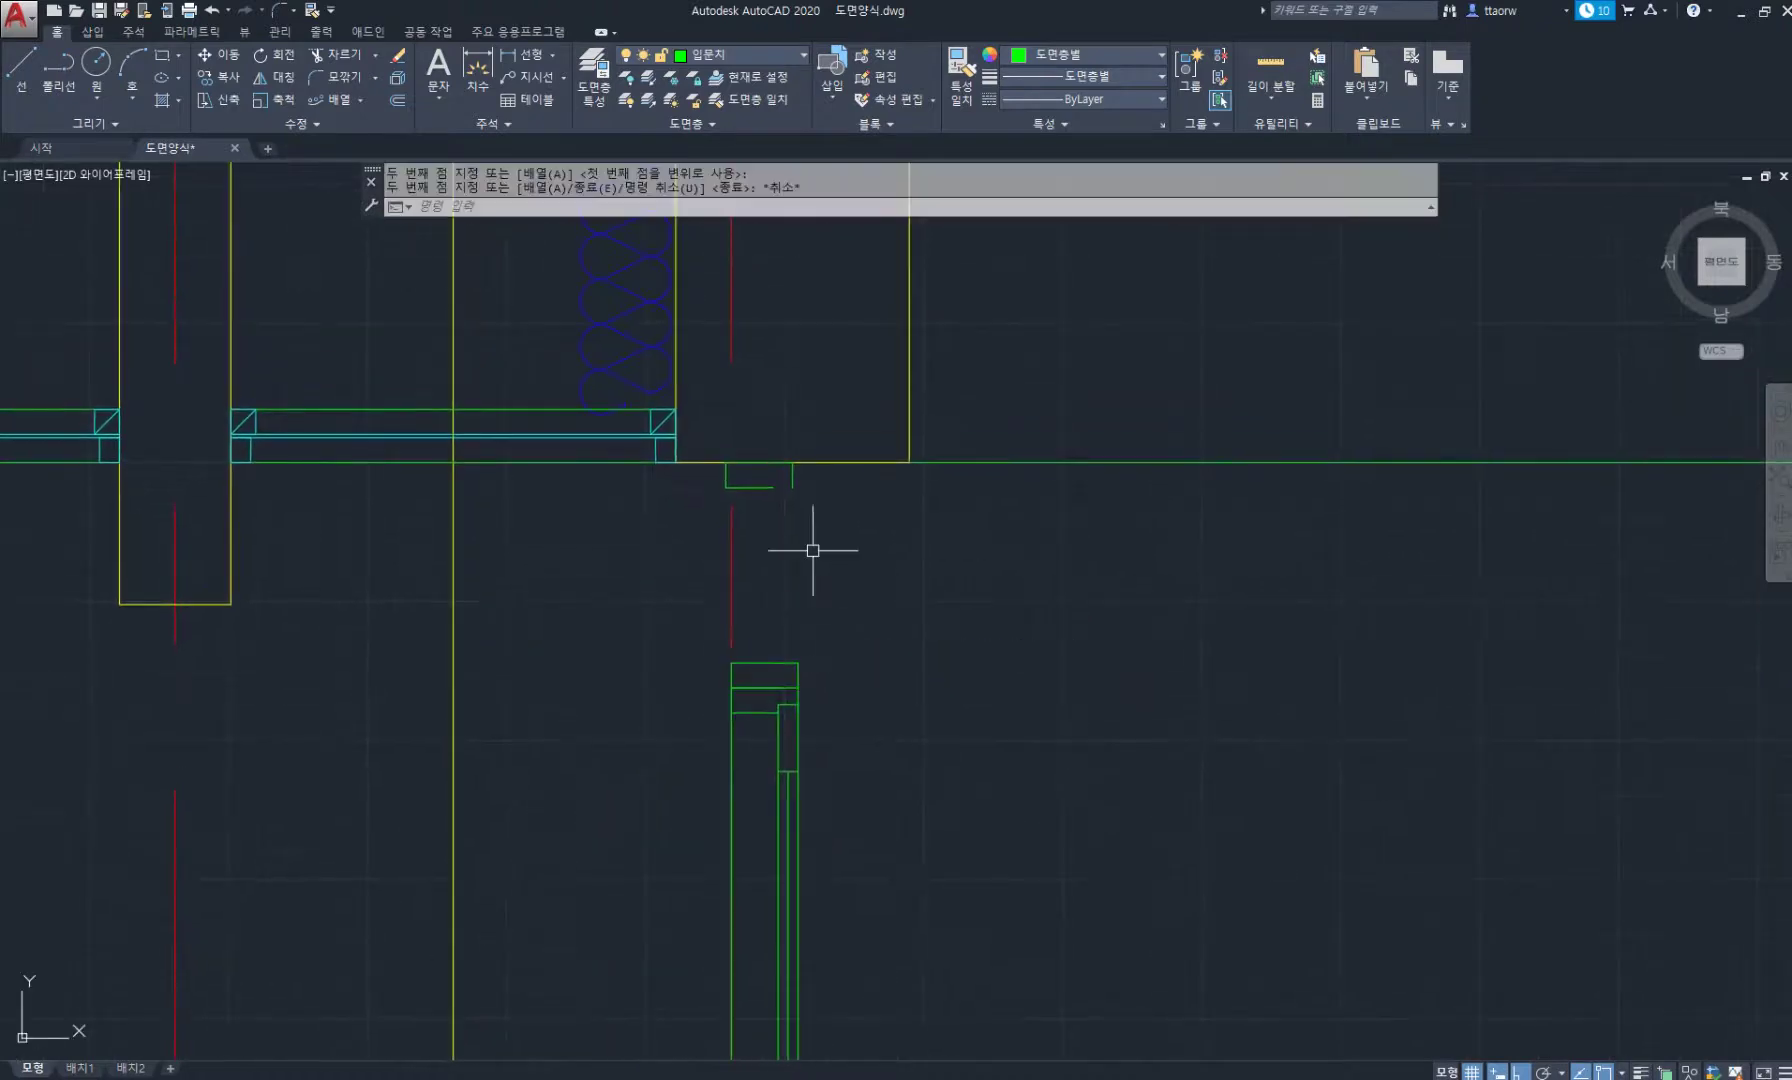
{"action": "key", "text": "Escape"}
Extend the short lower edge of the frame copy under the beam to its outer side, closing the rectangle.
{"action": "left_click", "coordinate": [778, 486]}
{"action": "scroll", "coordinate": [778, 484], "scroll_direction": "up", "scroll_amount": 3}
{"action": "left_click", "coordinate": [771, 483]}
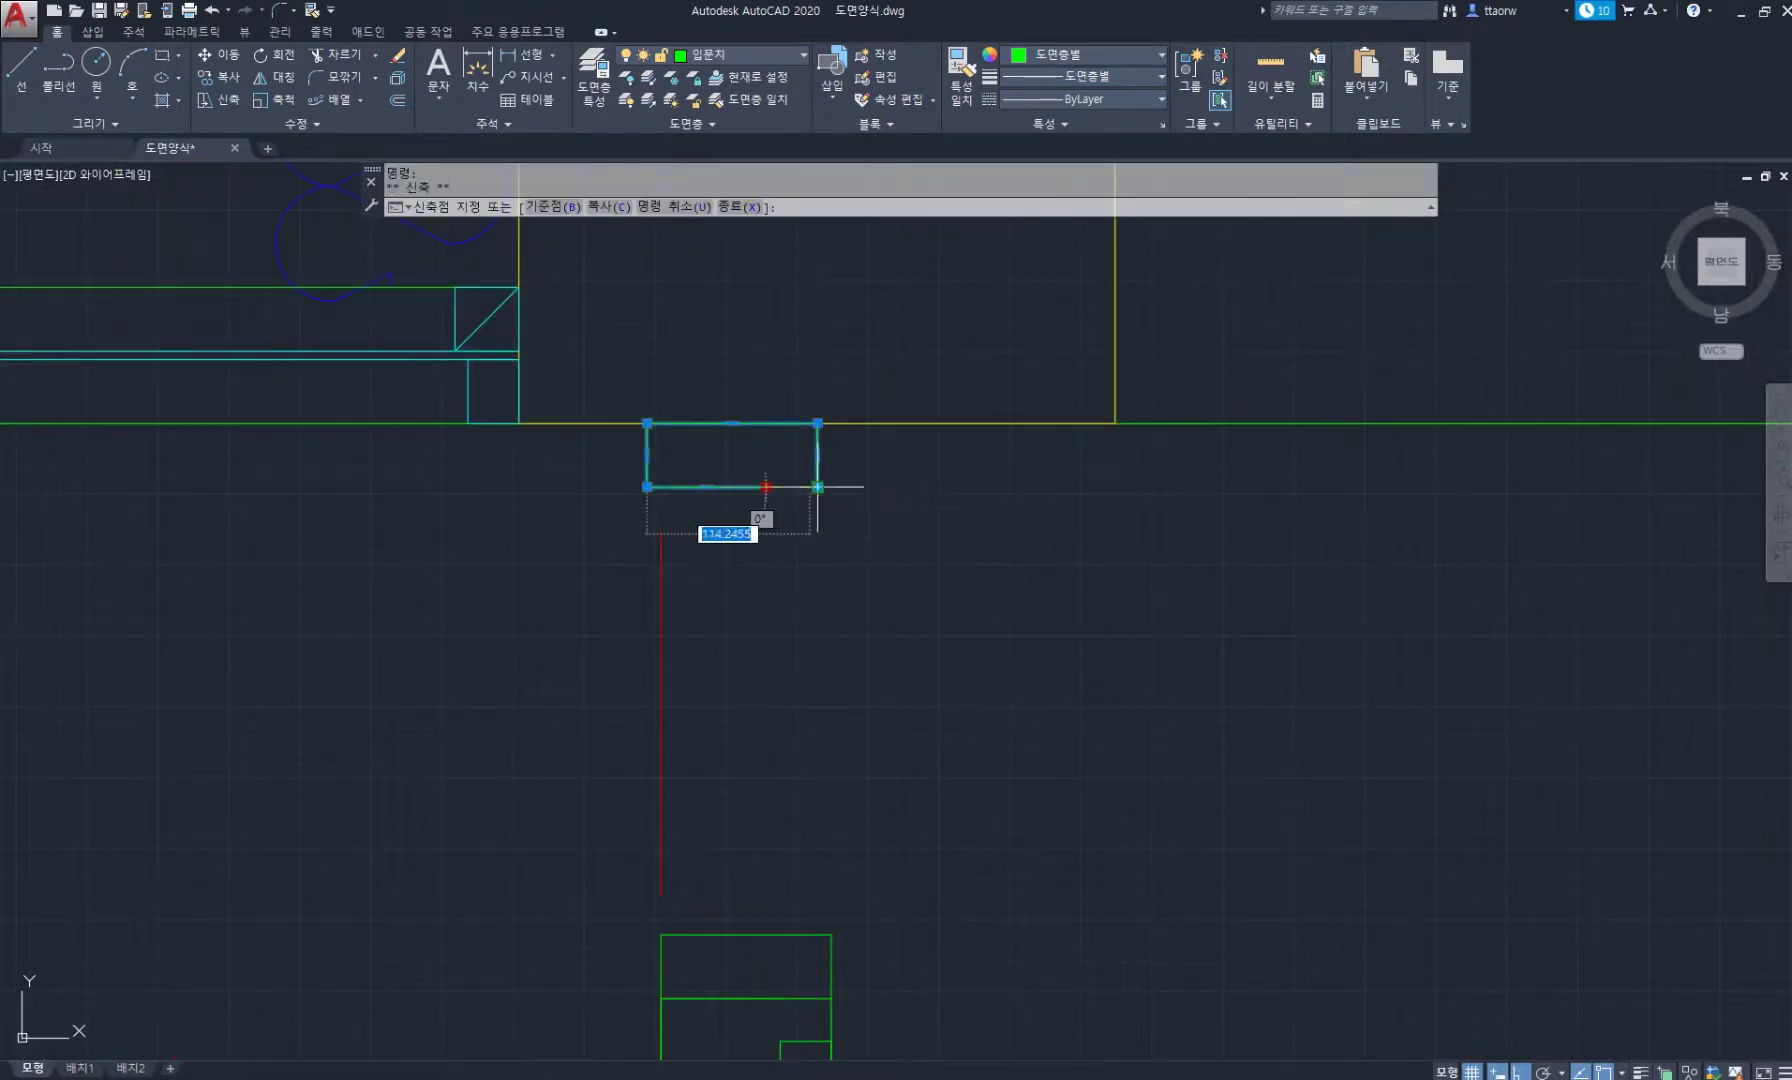
{"action": "key", "text": "Escape"}
Draw two vertical lines about 315 high from the door head's upper corners to the underside level of the frame piece below the beam.
{"action": "type", "text": "l"}
{"action": "key", "text": "space"}
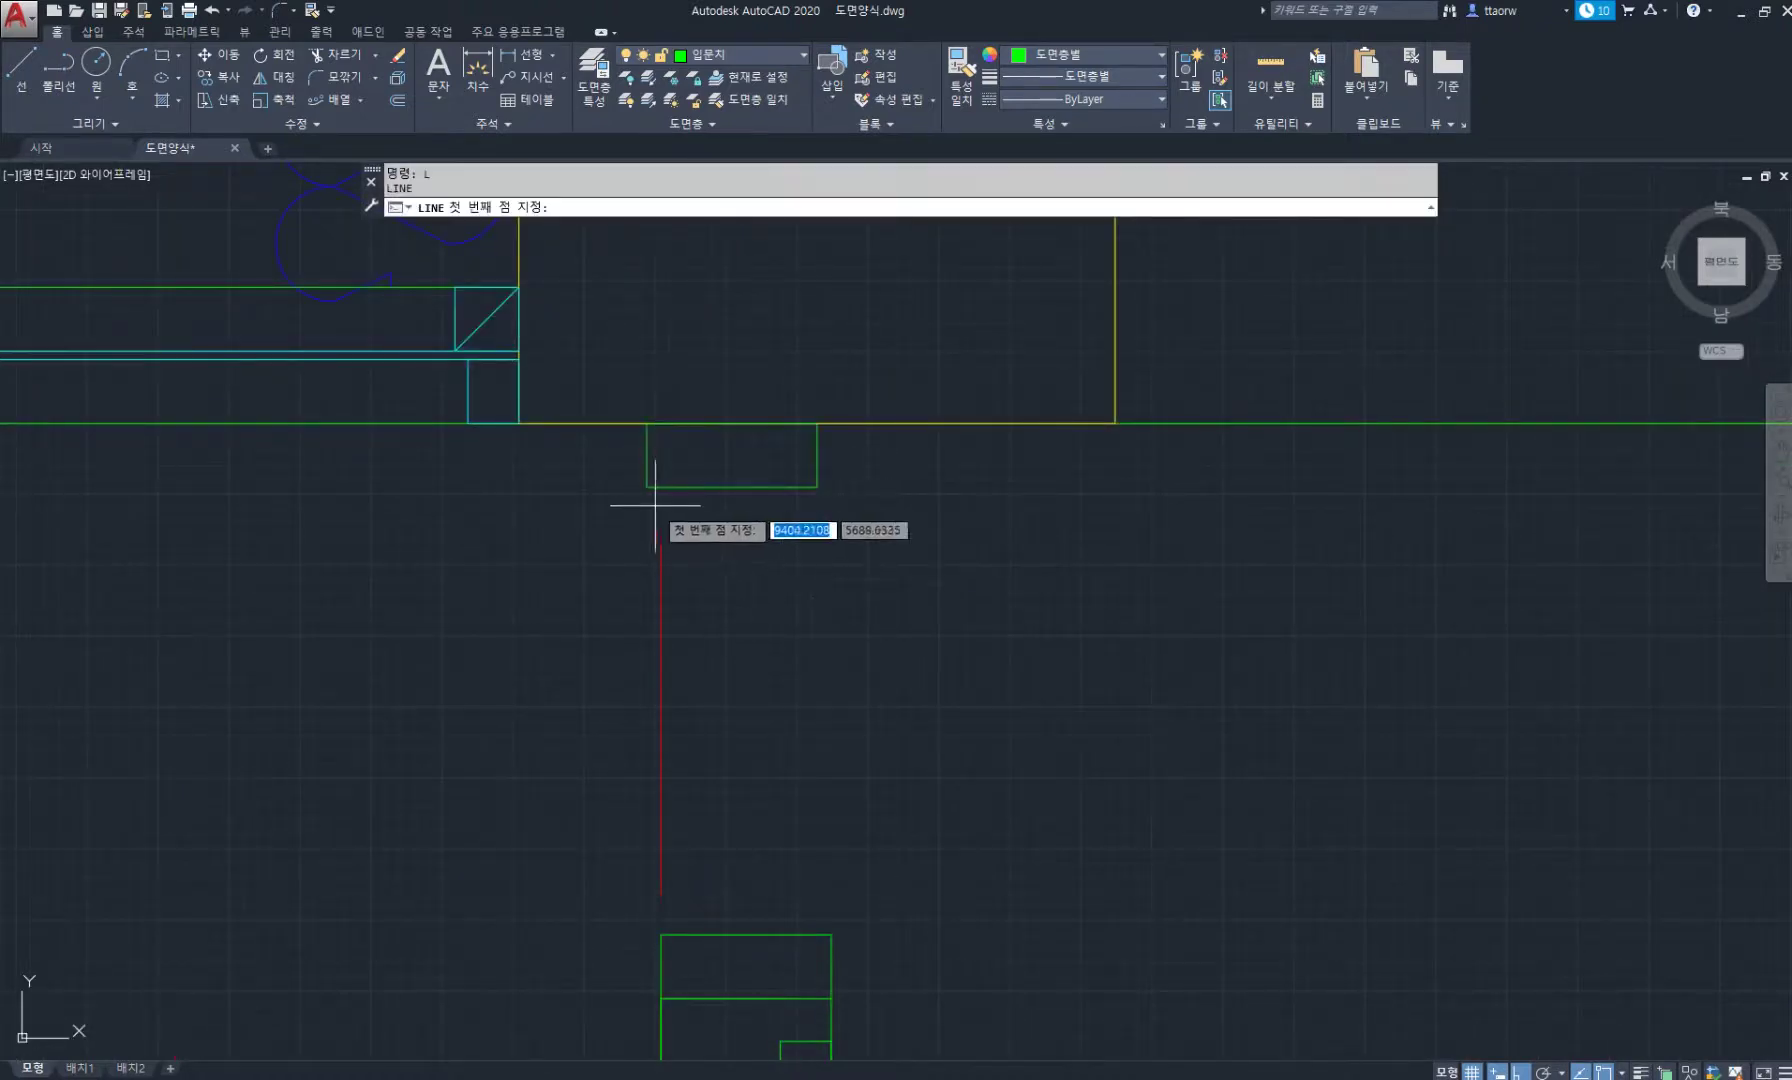
{"action": "left_click", "coordinate": [660, 935]}
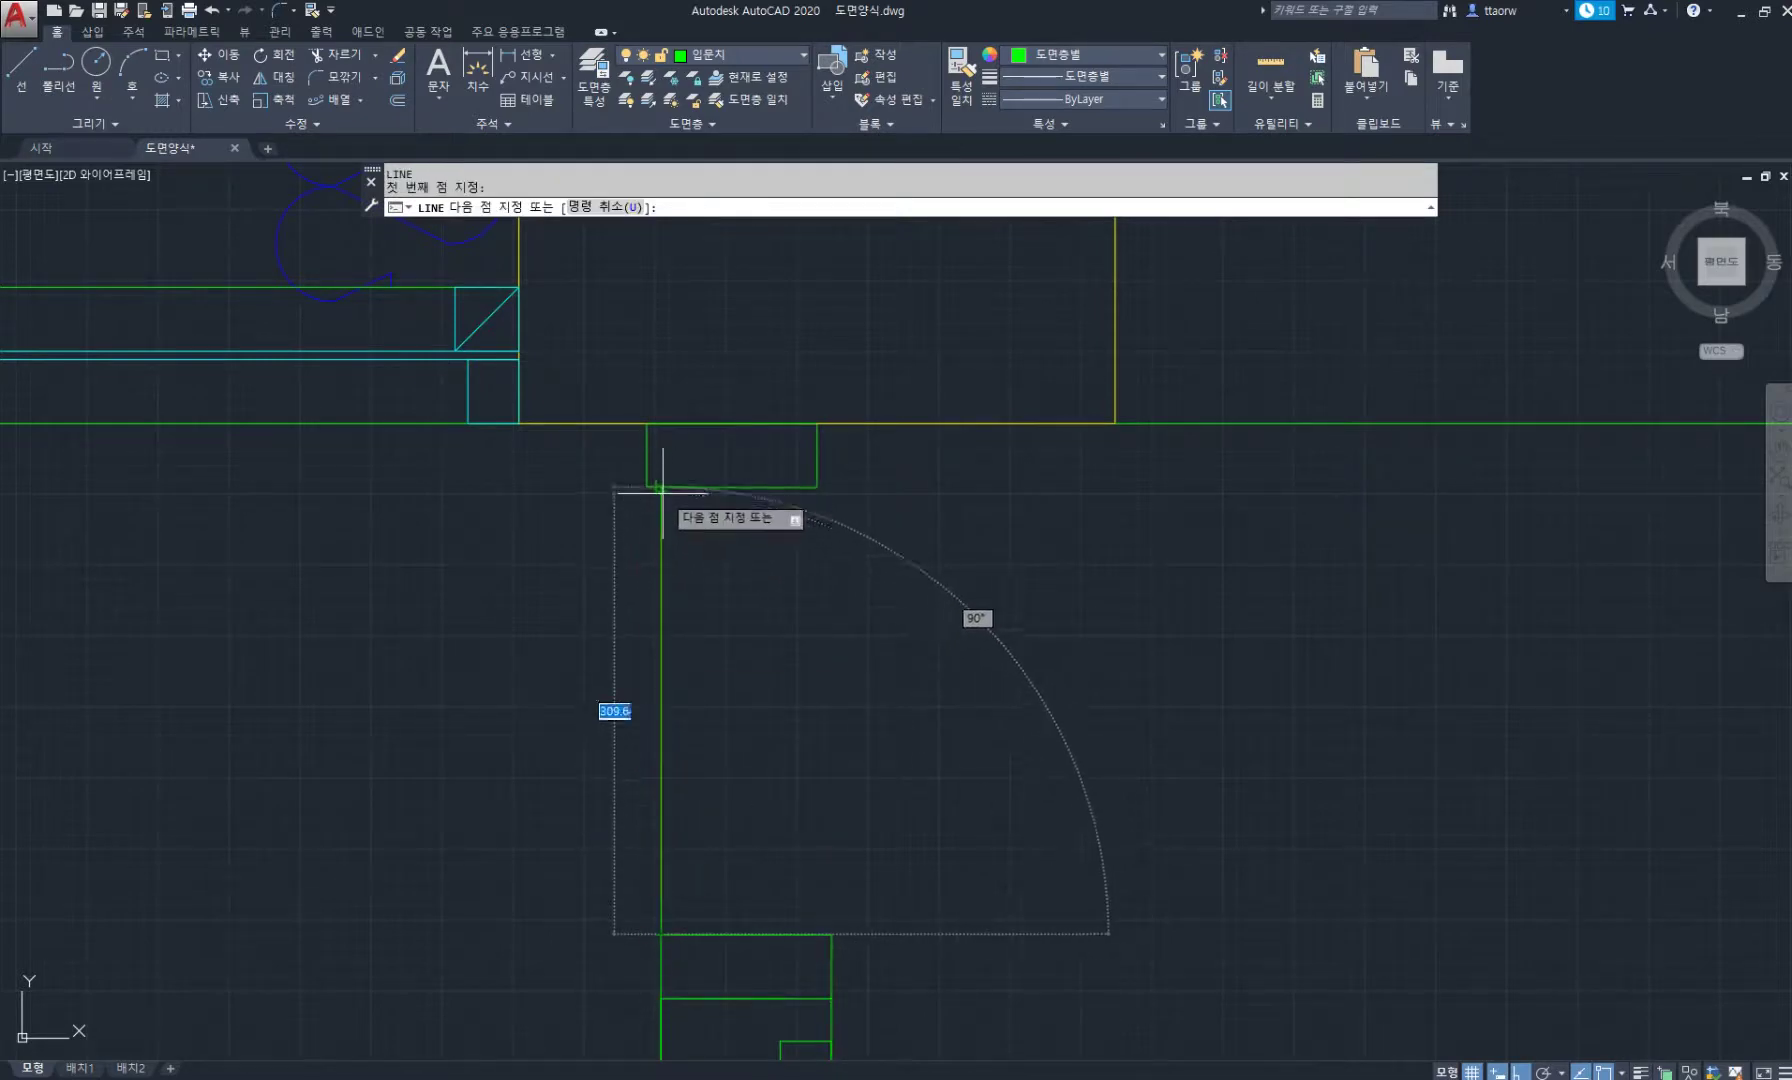
{"action": "left_click", "coordinate": [660, 488]}
{"action": "key", "text": "space"}
{"action": "key", "text": "space"}
{"action": "left_click", "coordinate": [831, 935]}
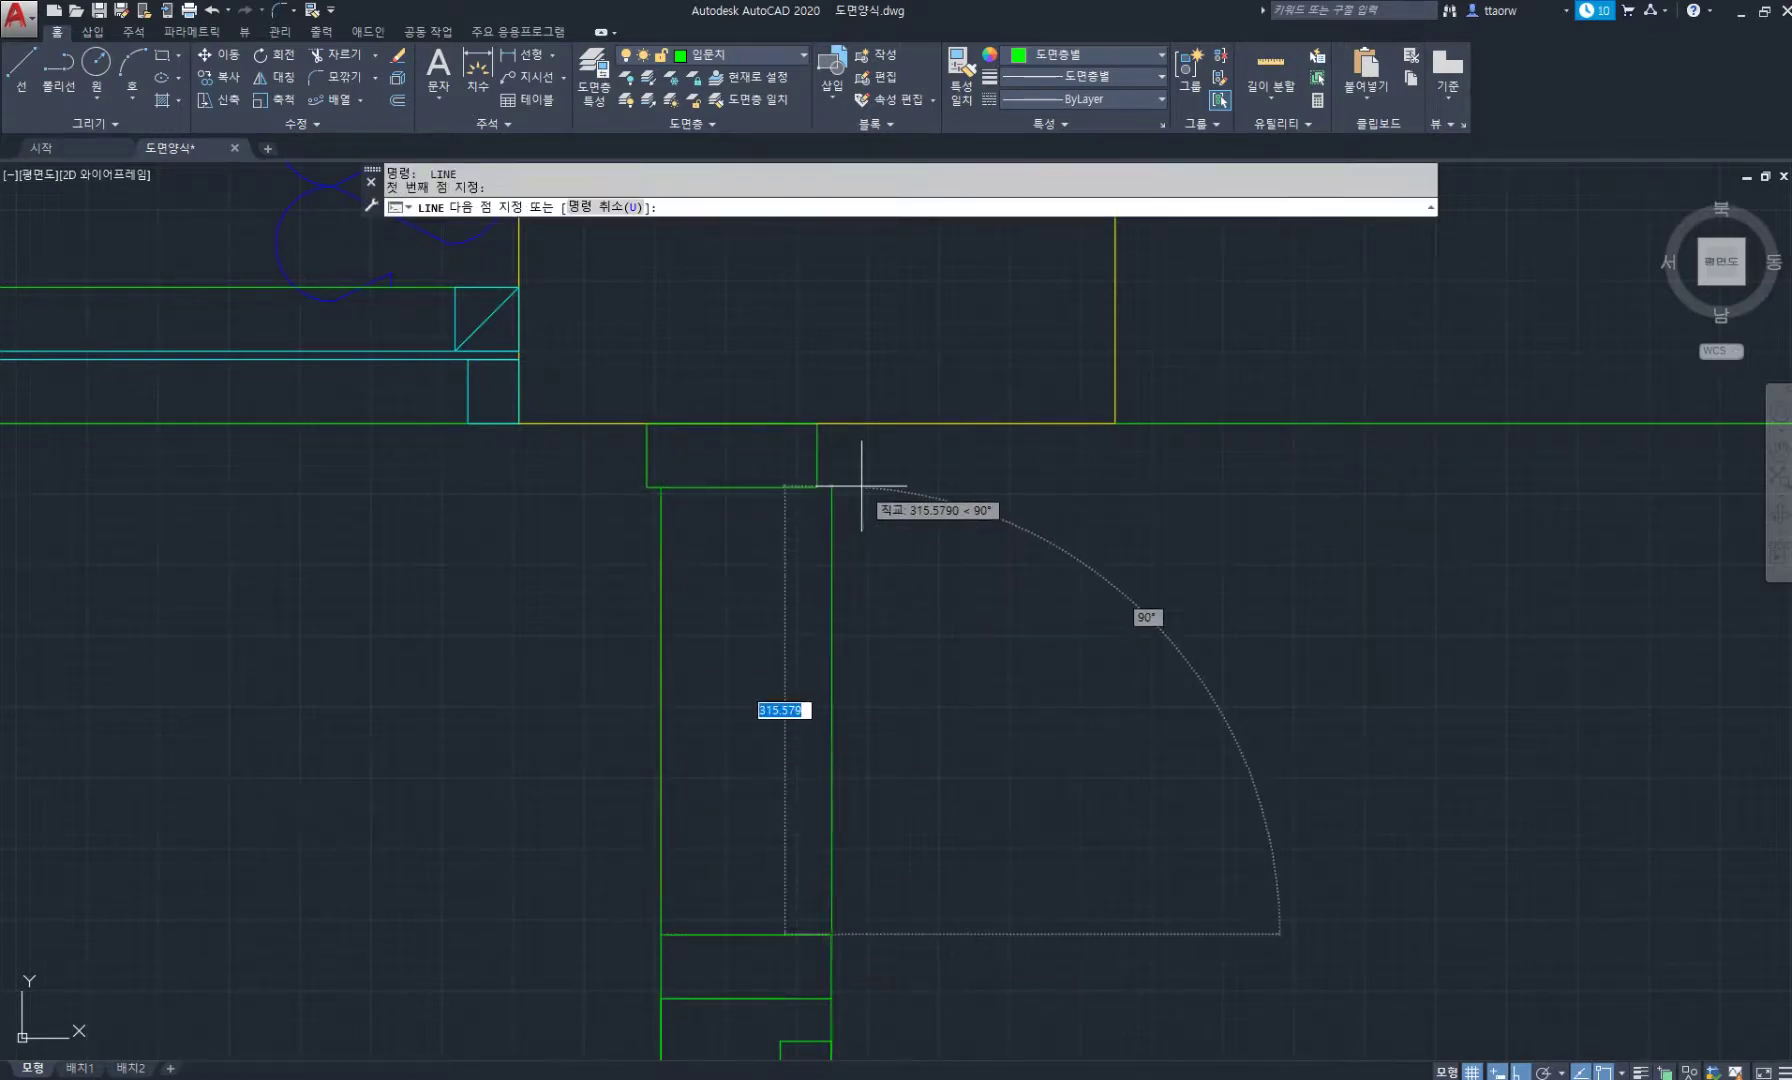
{"action": "left_click", "coordinate": [831, 489]}
{"action": "key", "text": "space"}
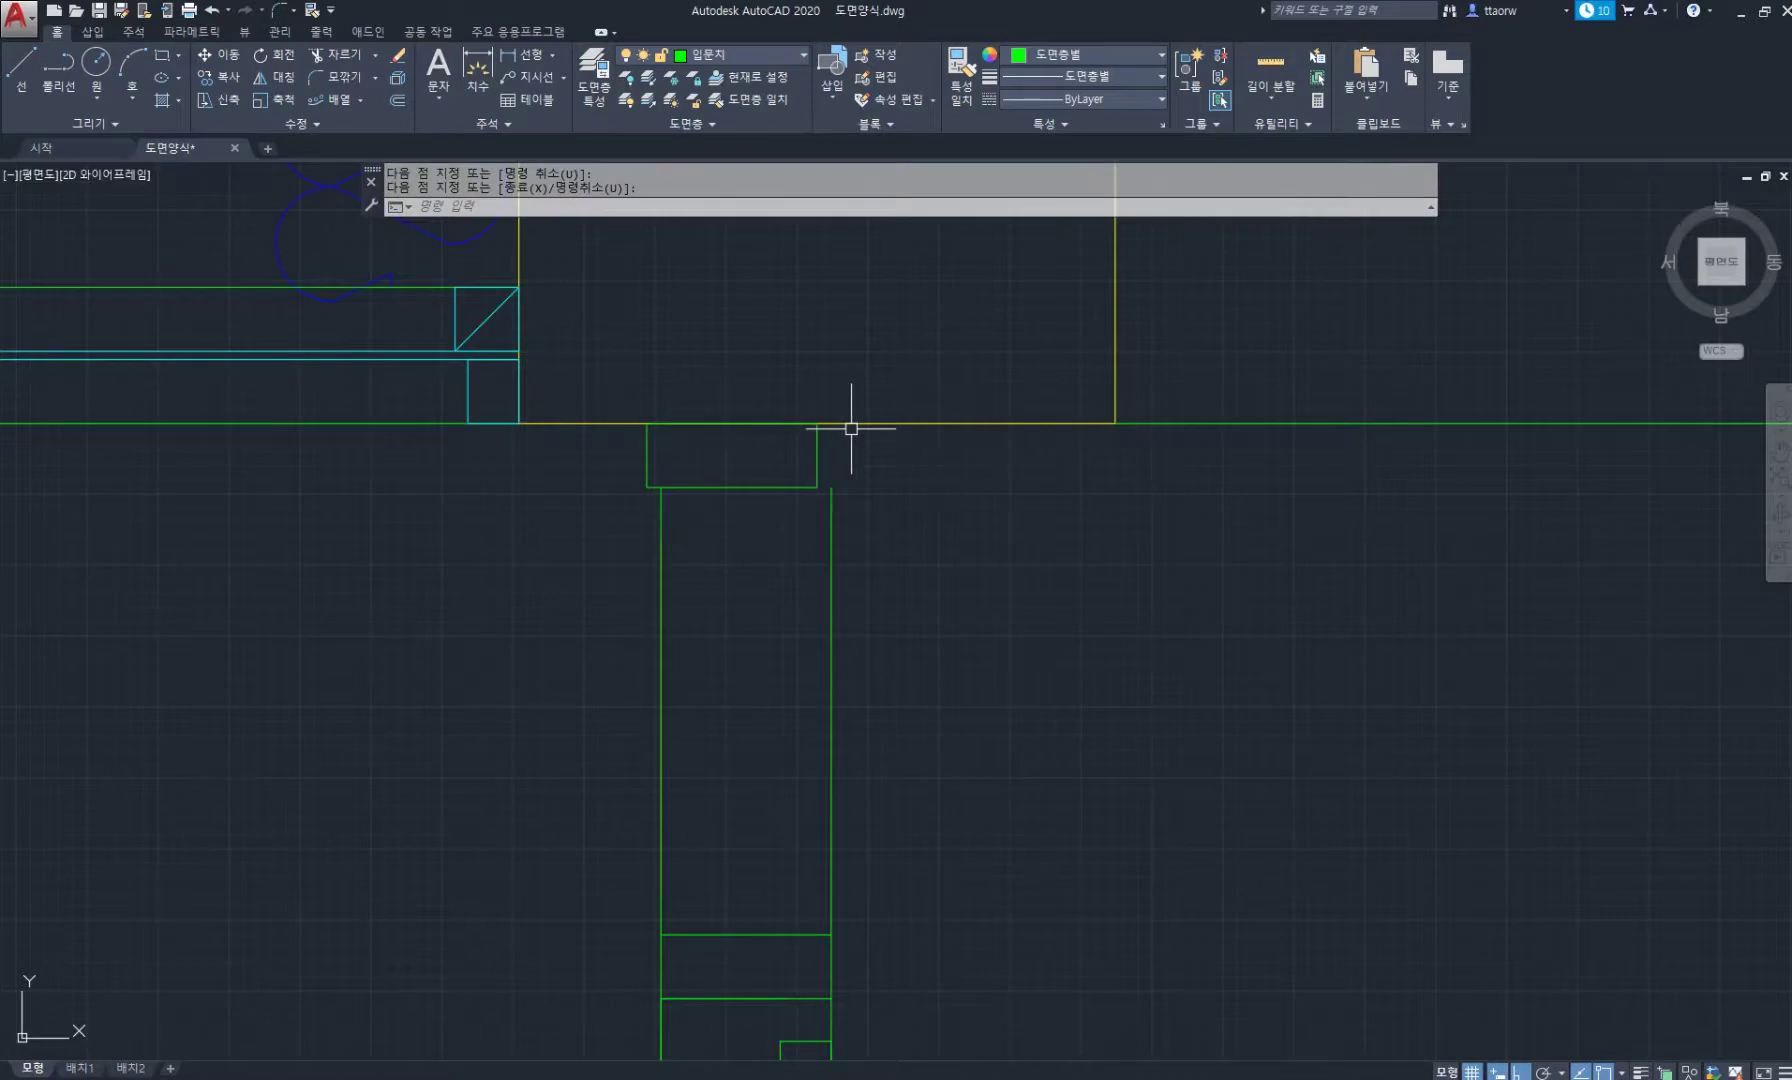
Move the frame piece under the beam by its lower outer corner onto the upper end of the outer vertical line.
{"action": "type", "text": "m"}
{"action": "key", "text": "space"}
{"action": "left_click", "coordinate": [842, 434]}
{"action": "left_click", "coordinate": [816, 456]}
{"action": "key", "text": "space"}
{"action": "left_click", "coordinate": [817, 488]}
{"action": "left_click", "coordinate": [831, 488]}
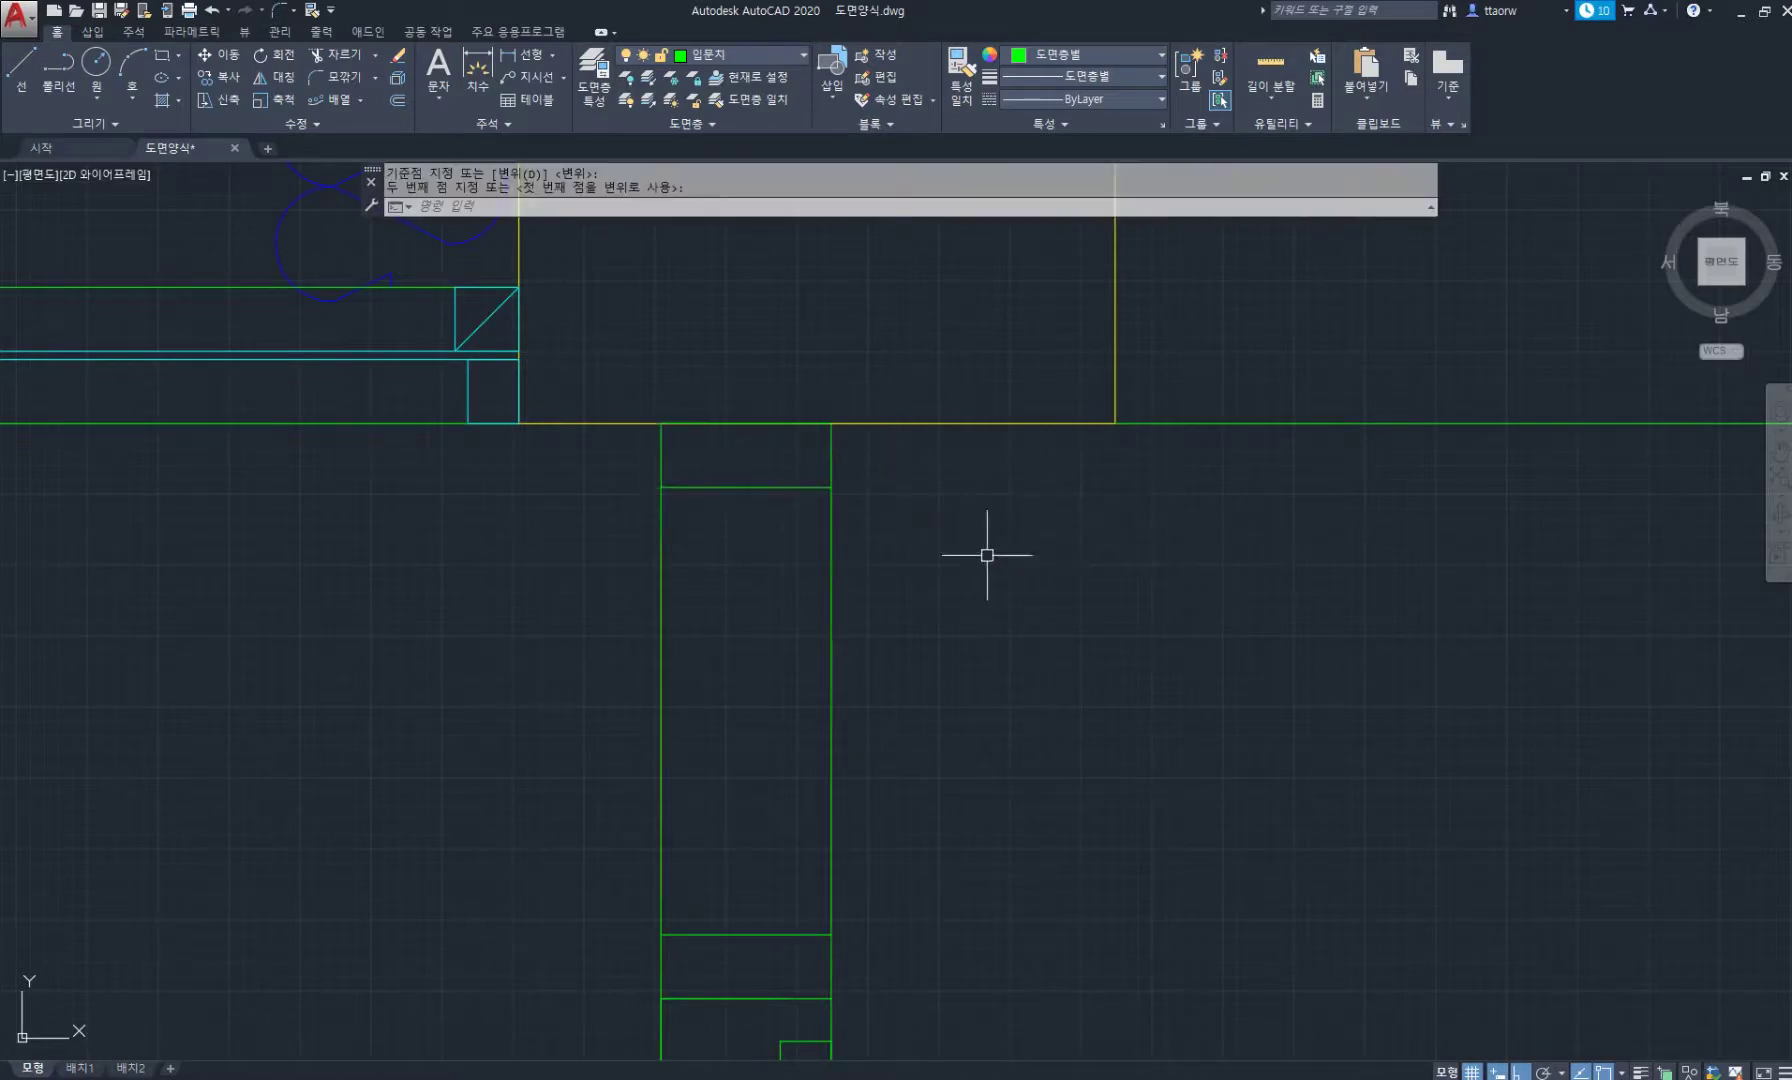
{"action": "key", "text": "Escape"}
{"action": "key", "text": "Escape"}
Draw a vertical centre line from the midpoint of the frame piece under the beam down to the door head's upper edge.
{"action": "type", "text": "l"}
{"action": "key", "text": "space"}
{"action": "left_click", "coordinate": [752, 488]}
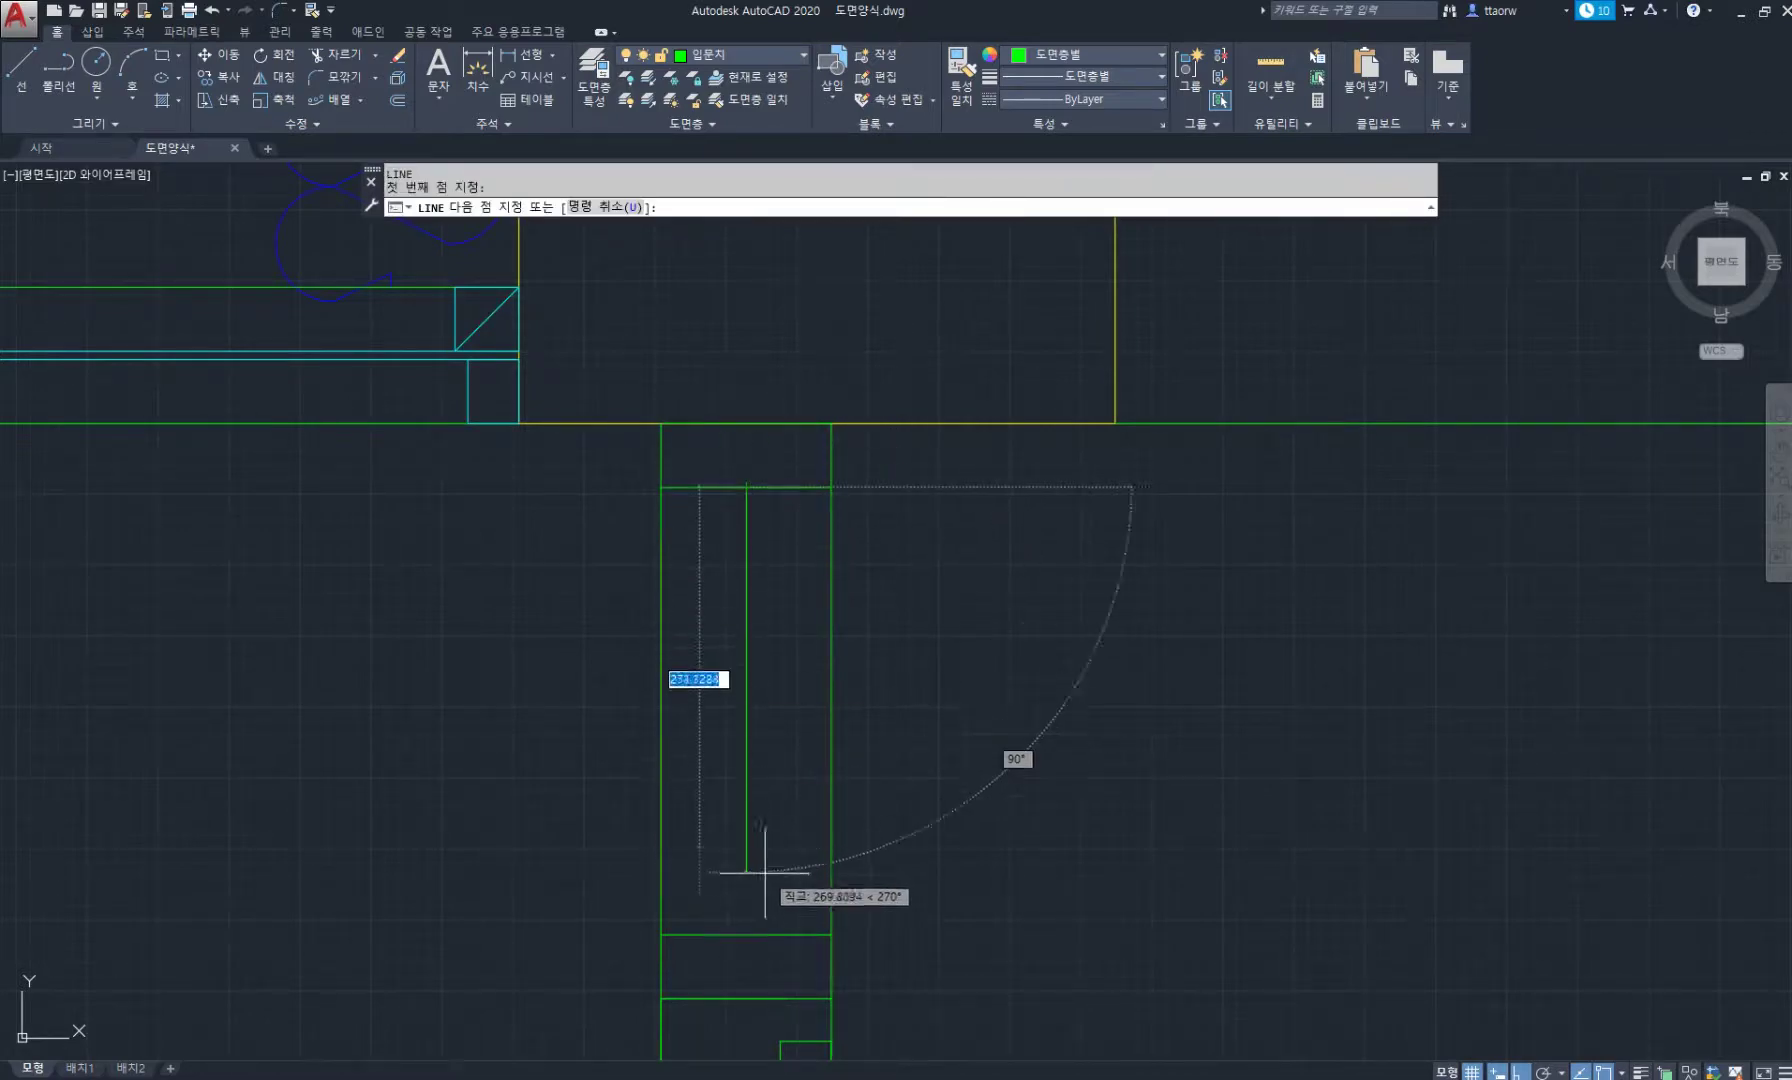
{"action": "left_click", "coordinate": [752, 935]}
Put the frame pieces, the three door rails and the vertical centre lines between them on the 단면 layer.
{"action": "scroll", "coordinate": [869, 613], "scroll_direction": "down", "scroll_amount": 2}
{"action": "scroll", "coordinate": [549, 192], "scroll_direction": "down", "scroll_amount": 2}
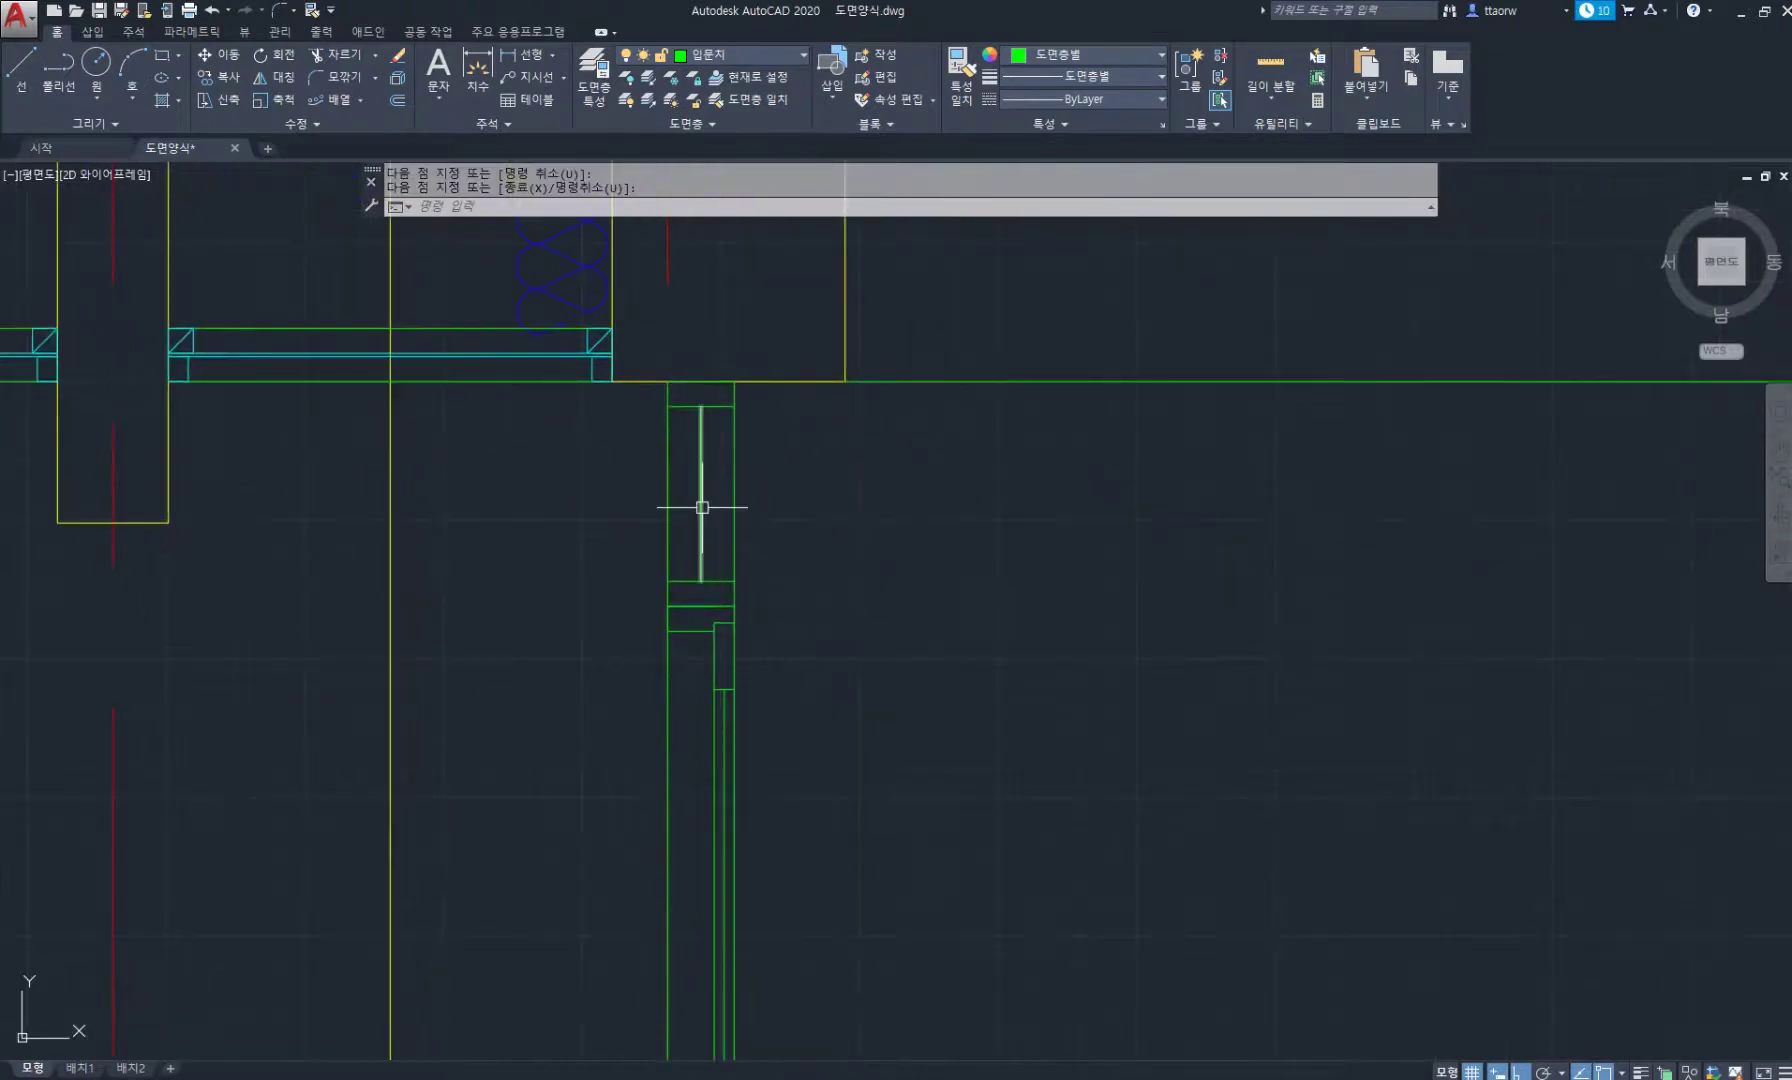
{"action": "scroll", "coordinate": [727, 670], "scroll_direction": "up", "scroll_amount": 2}
{"action": "left_click", "coordinate": [744, 672]}
{"action": "left_click", "coordinate": [632, 392]}
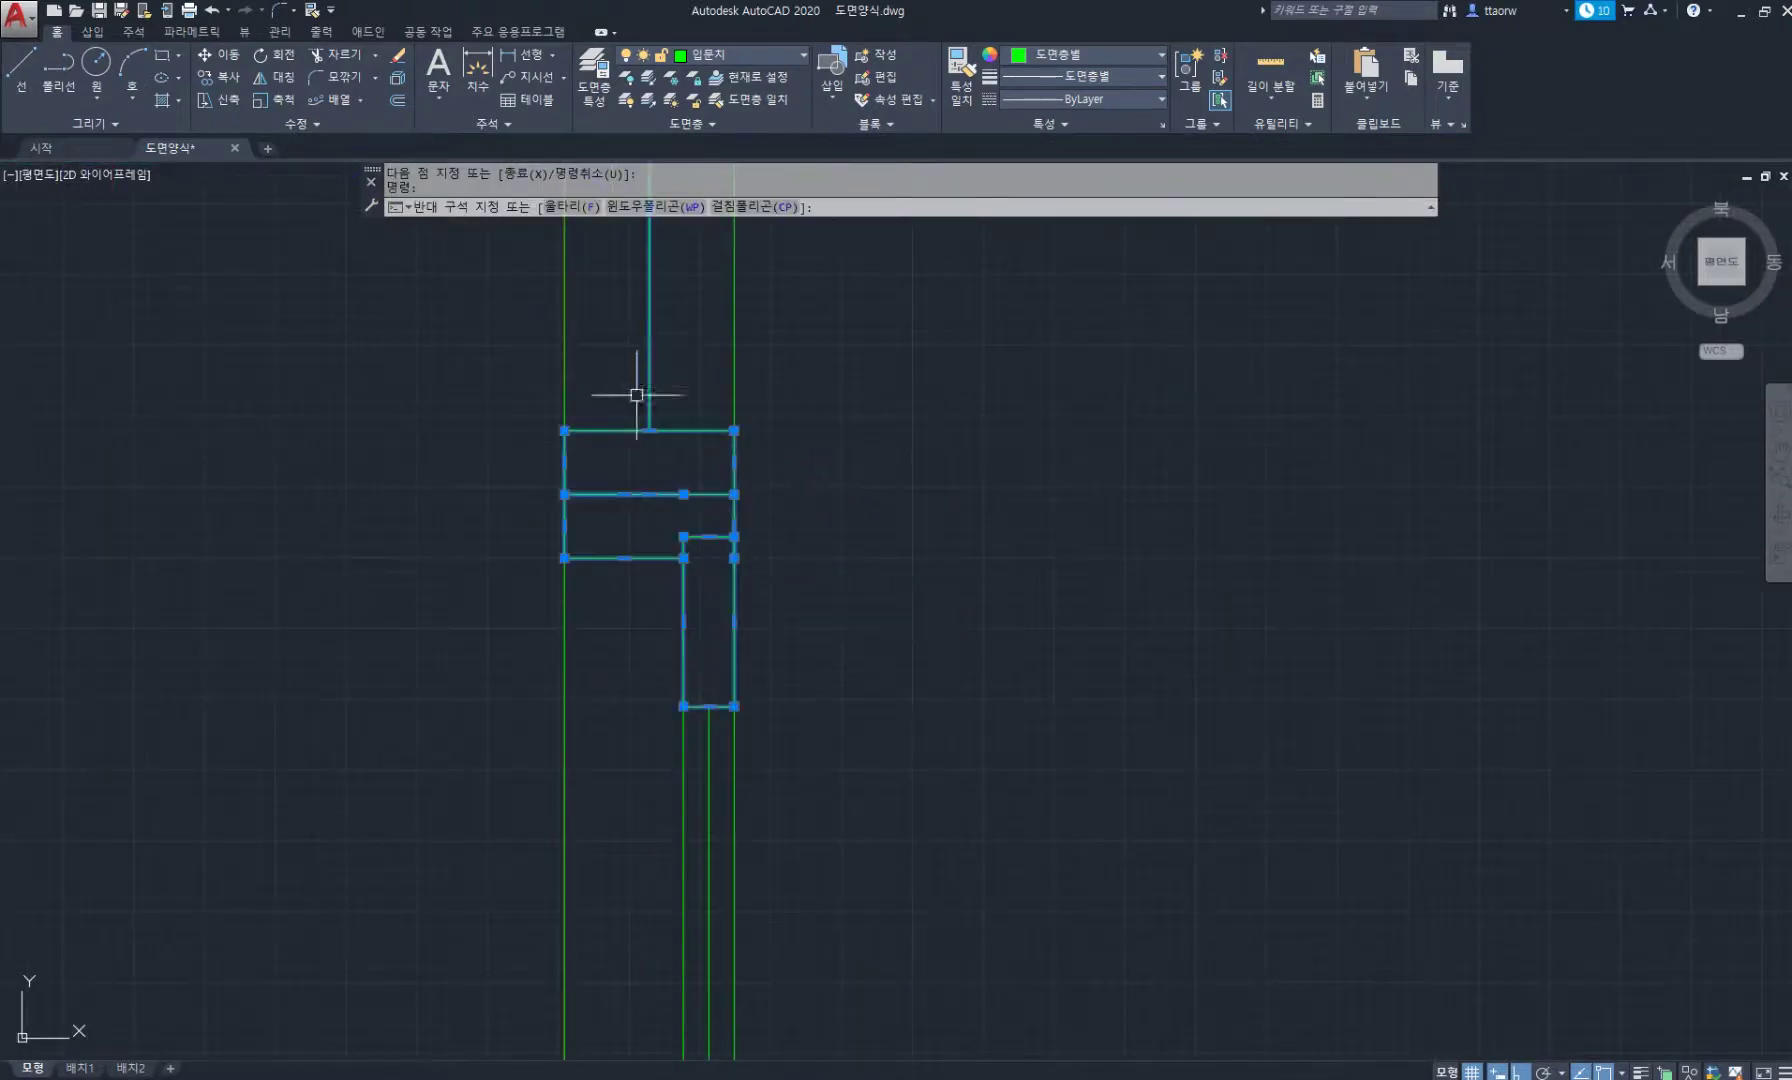
{"action": "scroll", "coordinate": [712, 332], "scroll_direction": "down", "scroll_amount": 1}
{"action": "middle_click_drag", "start_coordinate": [712, 332], "coordinate": [733, 563]}
{"action": "left_click", "coordinate": [731, 343]}
{"action": "middle_click_drag", "start_coordinate": [820, 792], "coordinate": [771, 523]}
{"action": "left_click", "coordinate": [687, 618]}
{"action": "scroll", "coordinate": [778, 797], "scroll_direction": "down", "scroll_amount": 2}
{"action": "middle_click_drag", "start_coordinate": [753, 890], "coordinate": [782, 427]}
{"action": "left_click", "coordinate": [715, 587]}
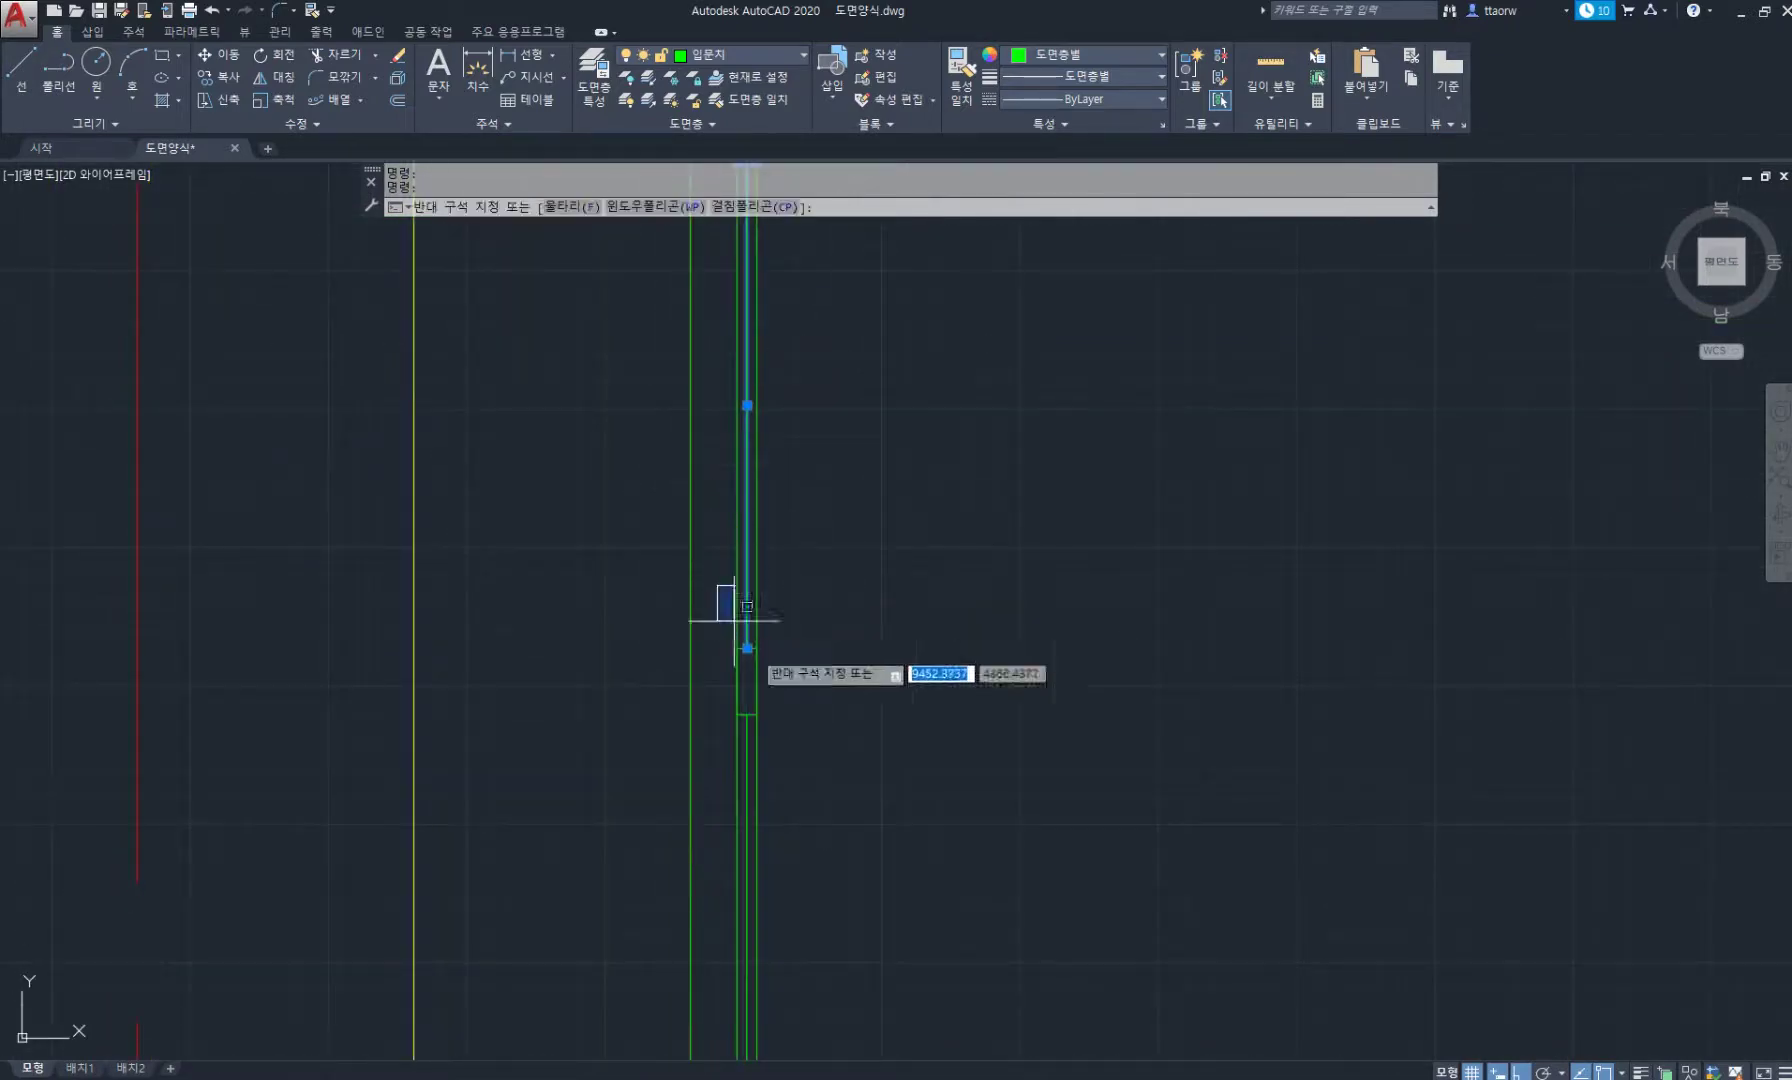
{"action": "left_click", "coordinate": [857, 785]}
{"action": "middle_click_drag", "start_coordinate": [860, 819], "coordinate": [824, 441]}
{"action": "scroll", "coordinate": [711, 801], "scroll_direction": "up", "scroll_amount": 2}
{"action": "left_click", "coordinate": [712, 783]}
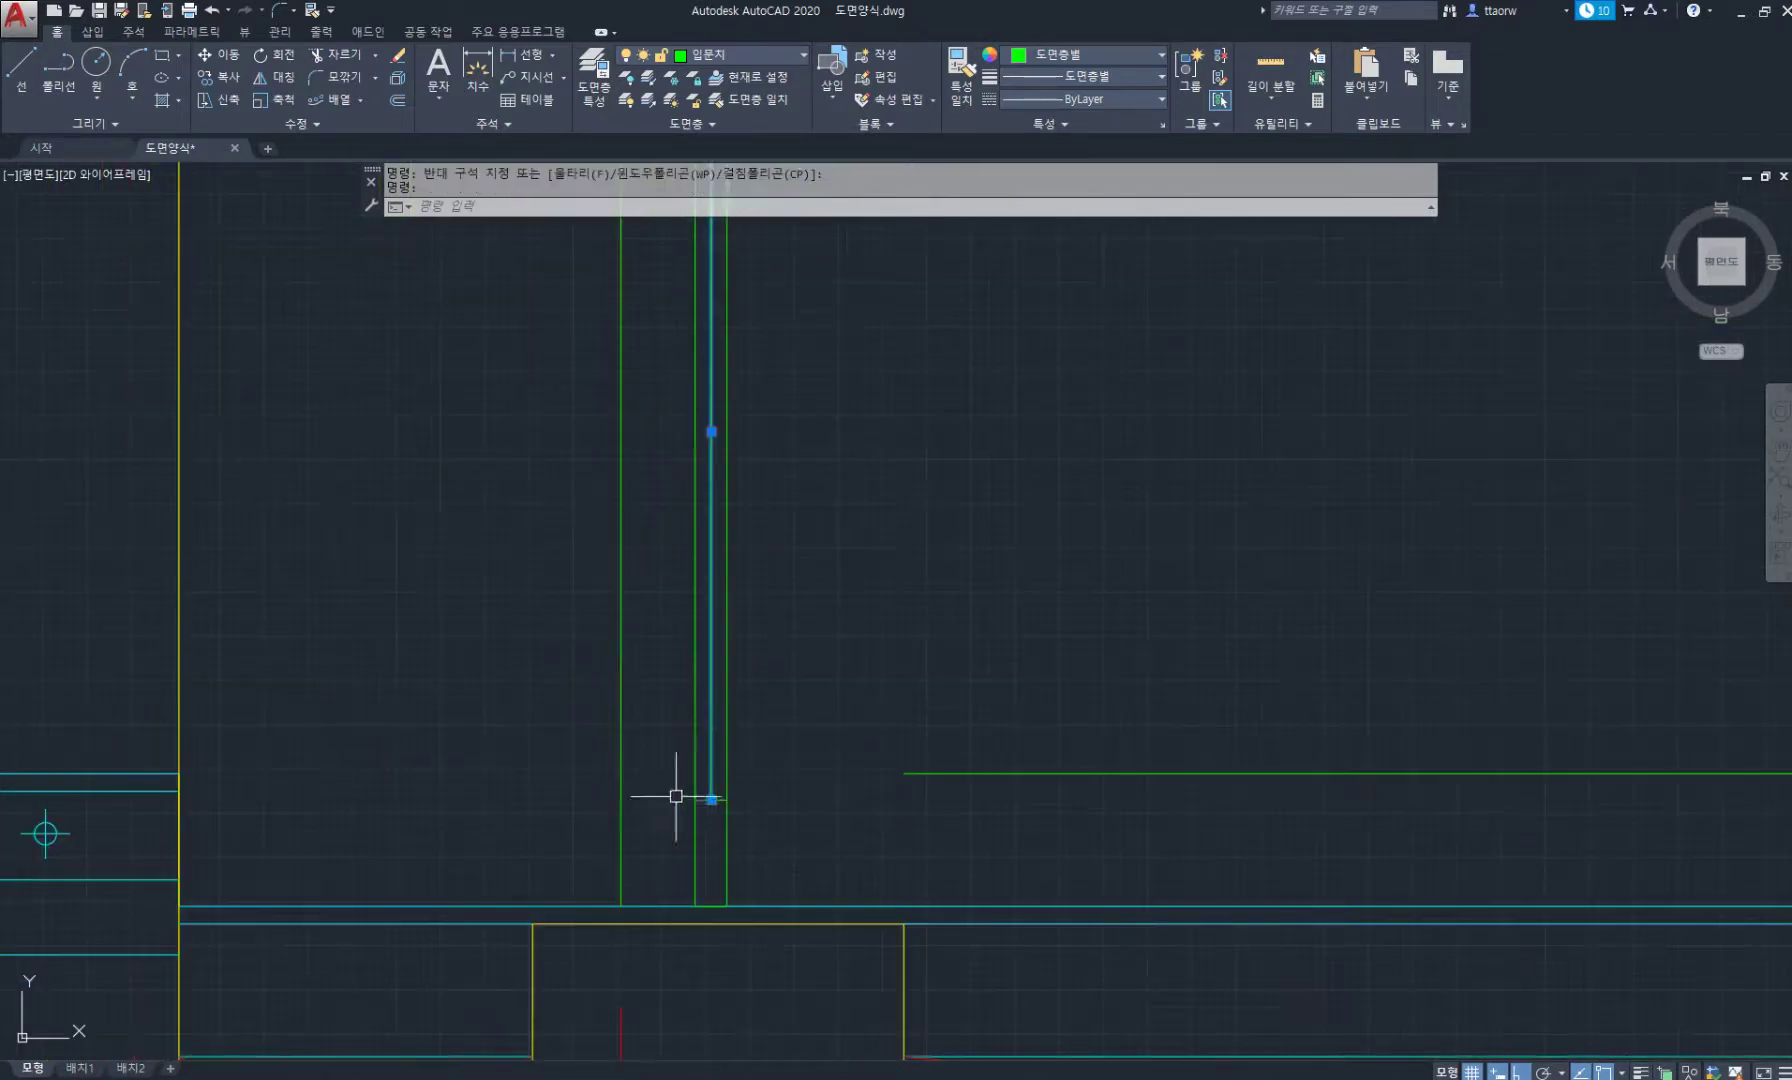
{"action": "left_click", "coordinate": [663, 745]}
{"action": "left_click", "coordinate": [854, 938]}
{"action": "left_click", "coordinate": [748, 61]}
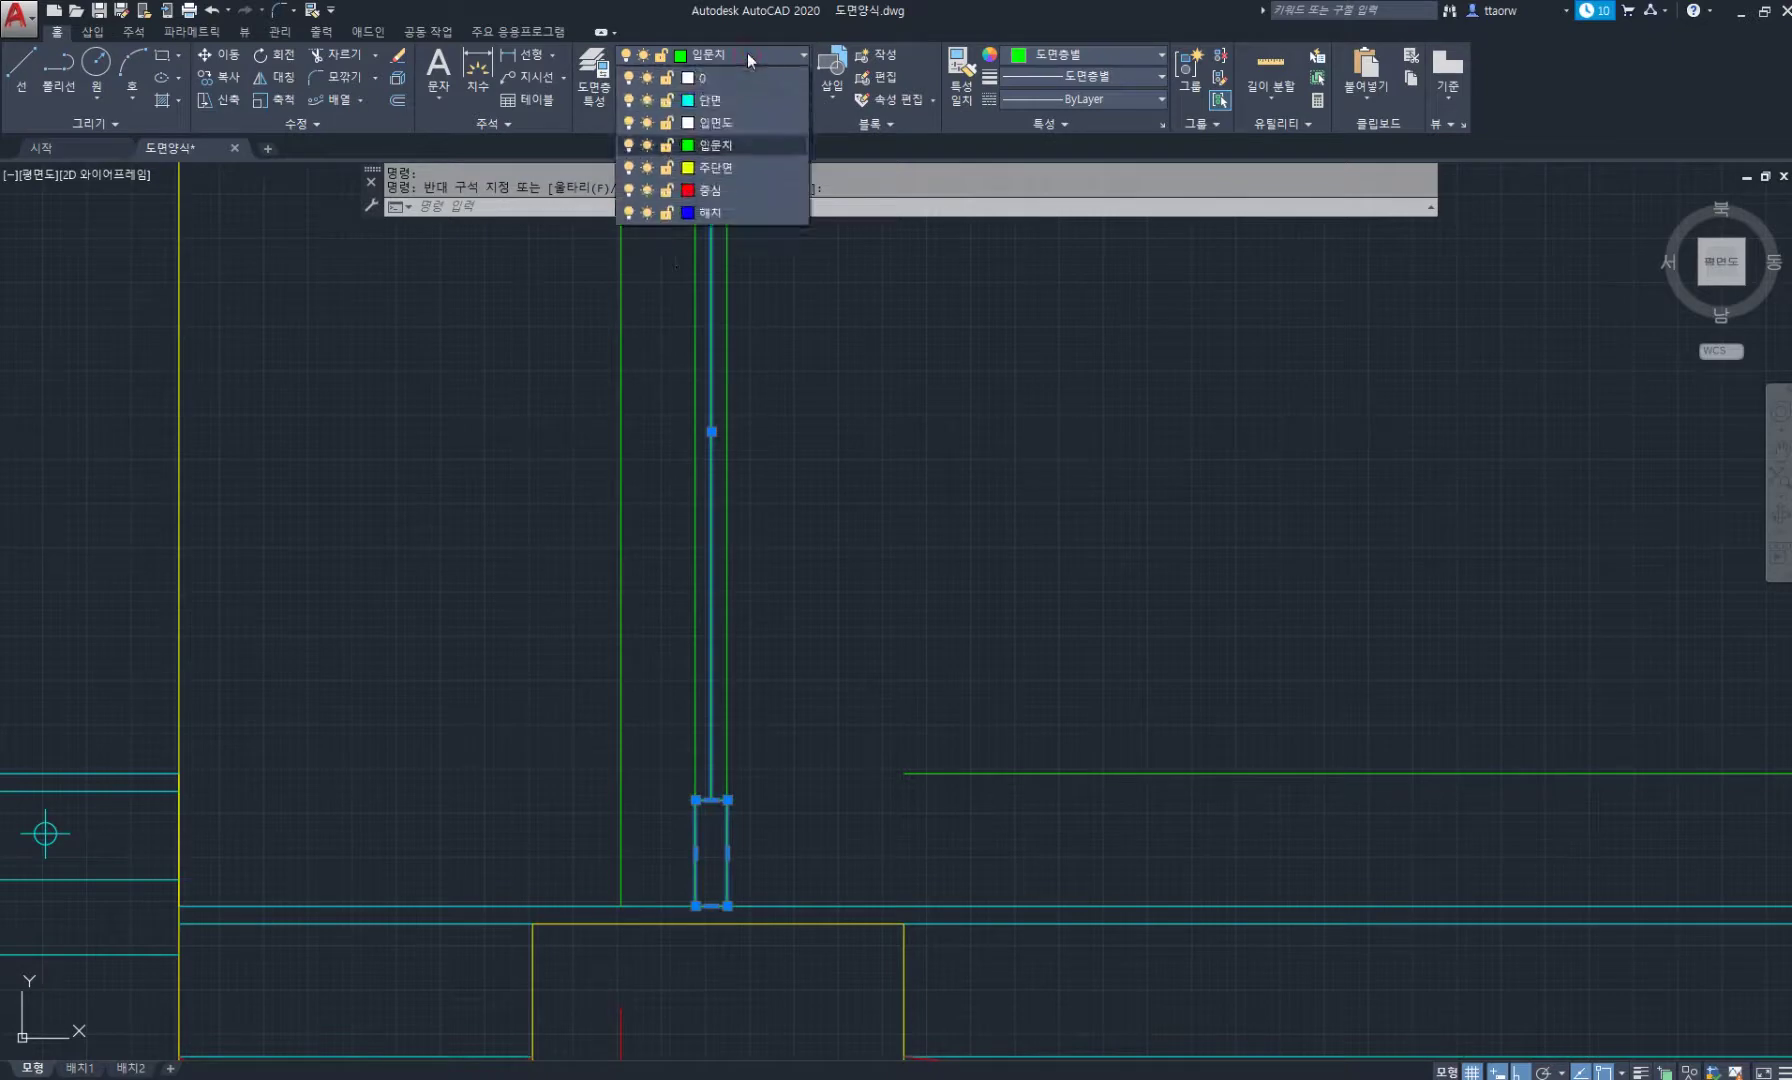
{"action": "left_click", "coordinate": [741, 104]}
{"action": "key", "text": "Escape"}
{"action": "key", "text": "Escape"}
Draw the handle's upper stem edge outward from the middle rail's outer face, its grip side upward and its 20-wide upper end.
{"action": "scroll", "coordinate": [815, 376], "scroll_direction": "down", "scroll_amount": 4}
{"action": "middle_click_drag", "start_coordinate": [820, 375], "coordinate": [780, 732]}
{"action": "scroll", "coordinate": [729, 577], "scroll_direction": "up", "scroll_amount": 6}
{"action": "type", "text": "l"}
{"action": "key", "text": "space"}
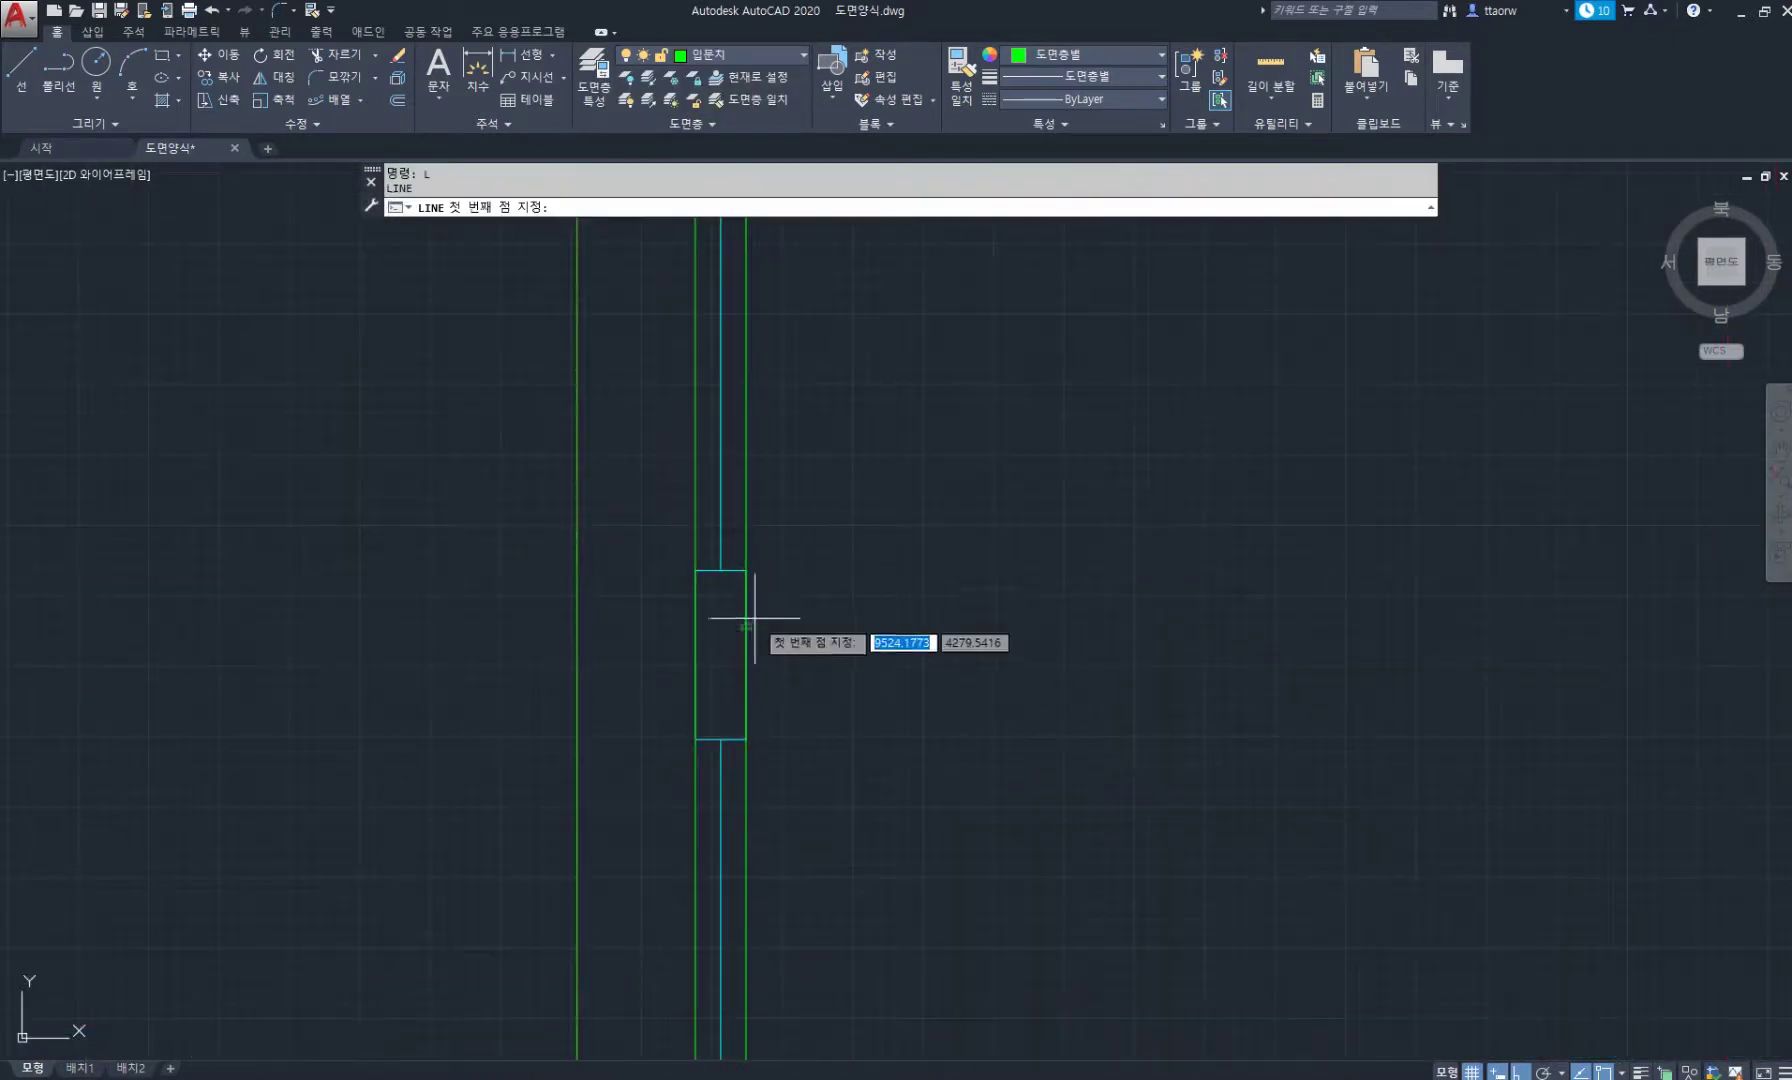
{"action": "left_click", "coordinate": [745, 624]}
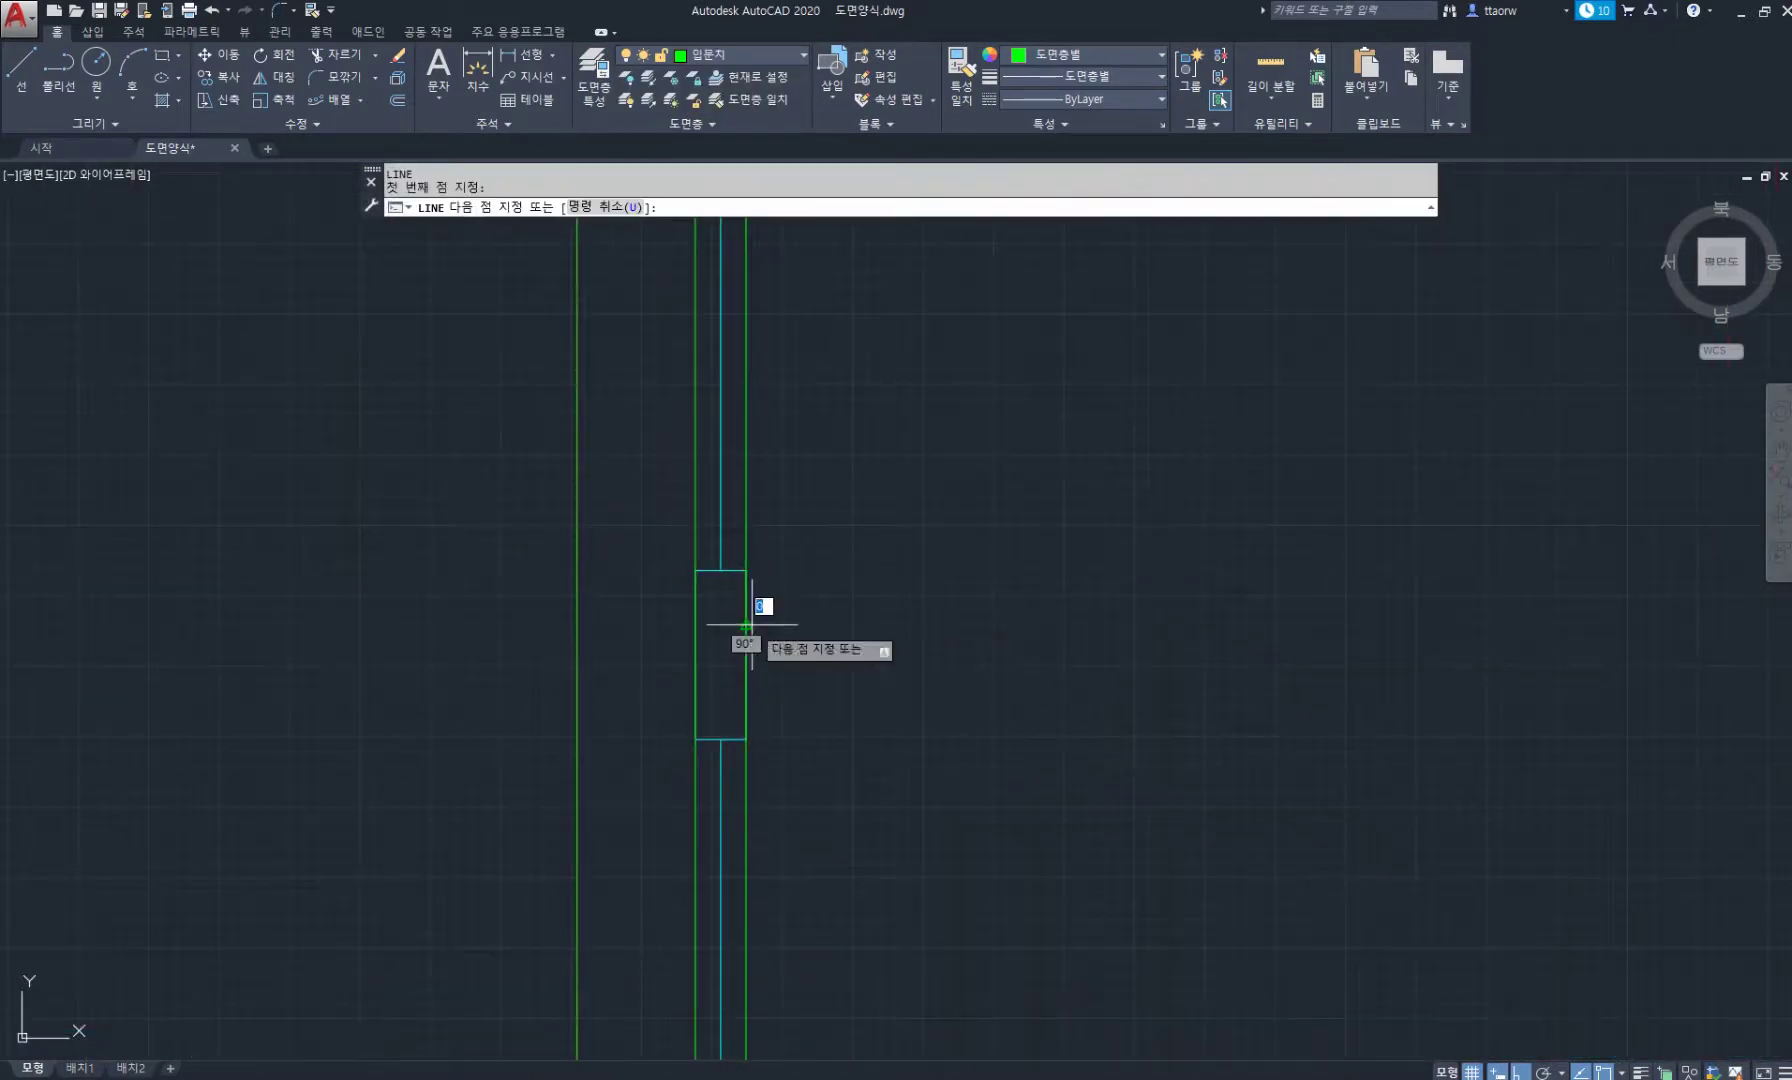
{"action": "left_click", "coordinate": [803, 624]}
{"action": "left_click", "coordinate": [803, 450]}
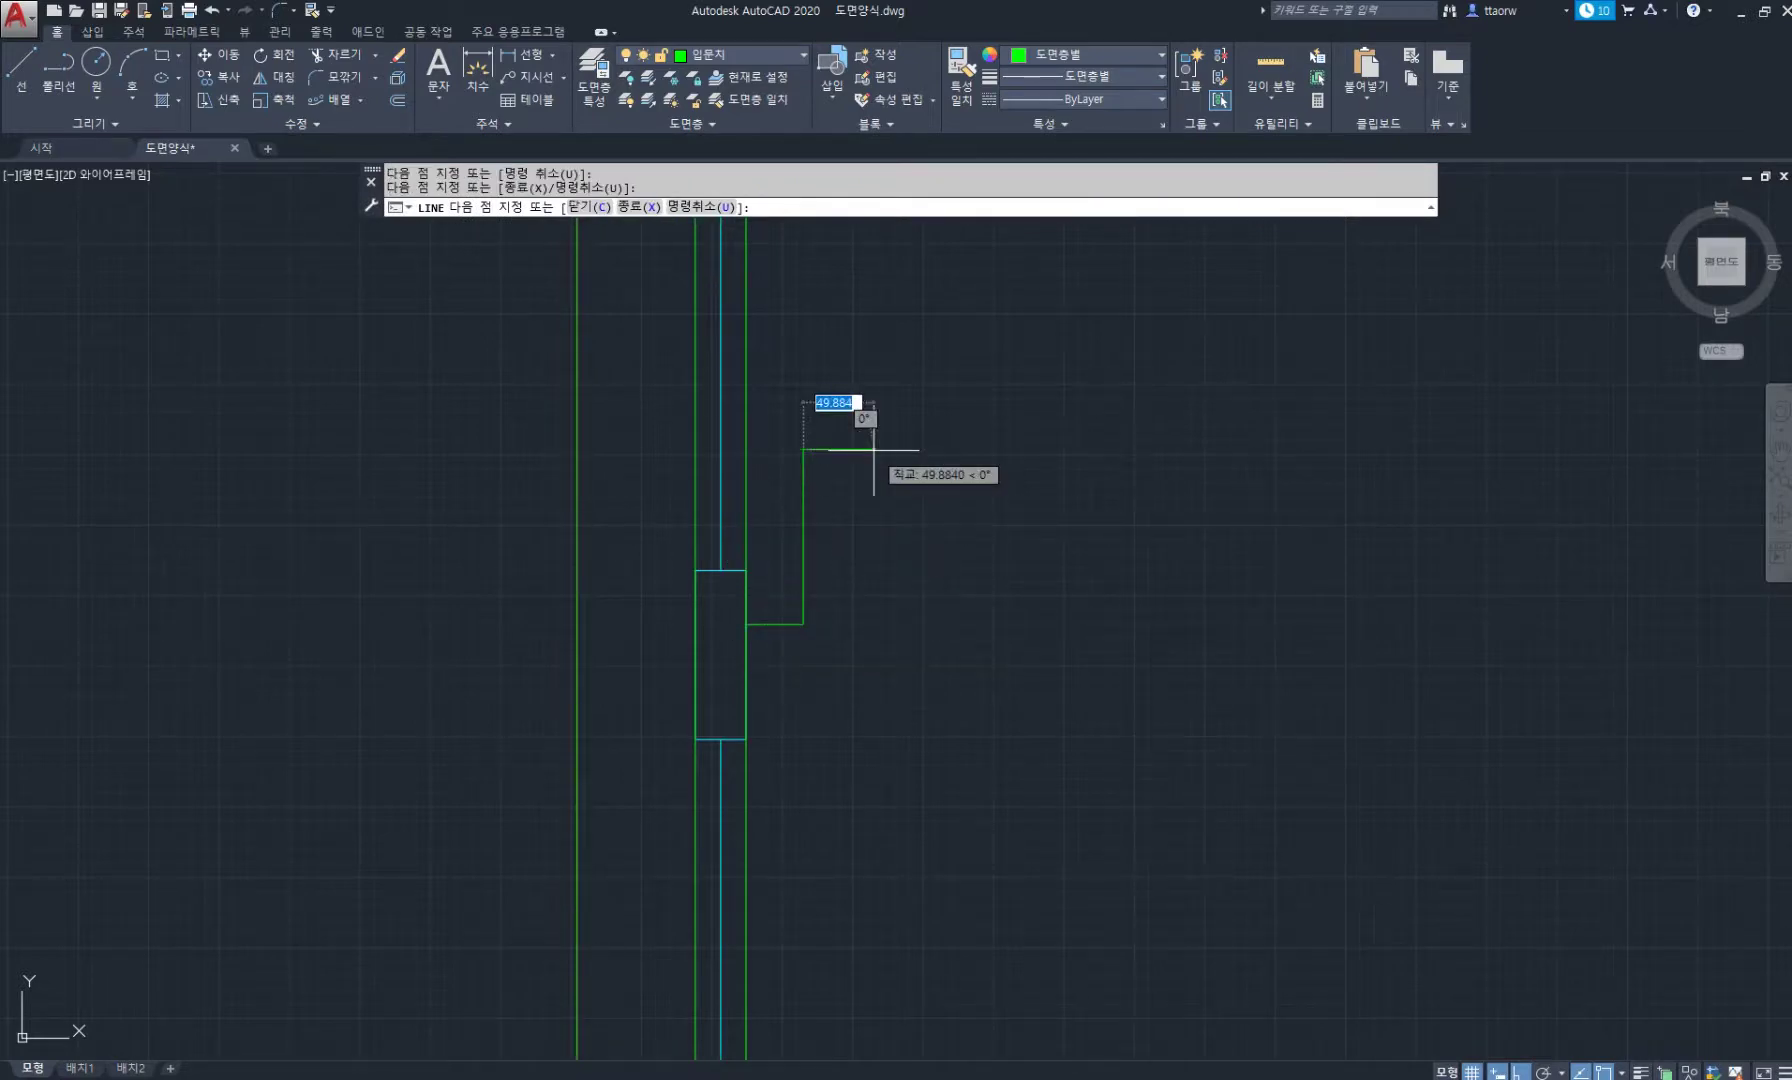
{"action": "key", "text": "Return"}
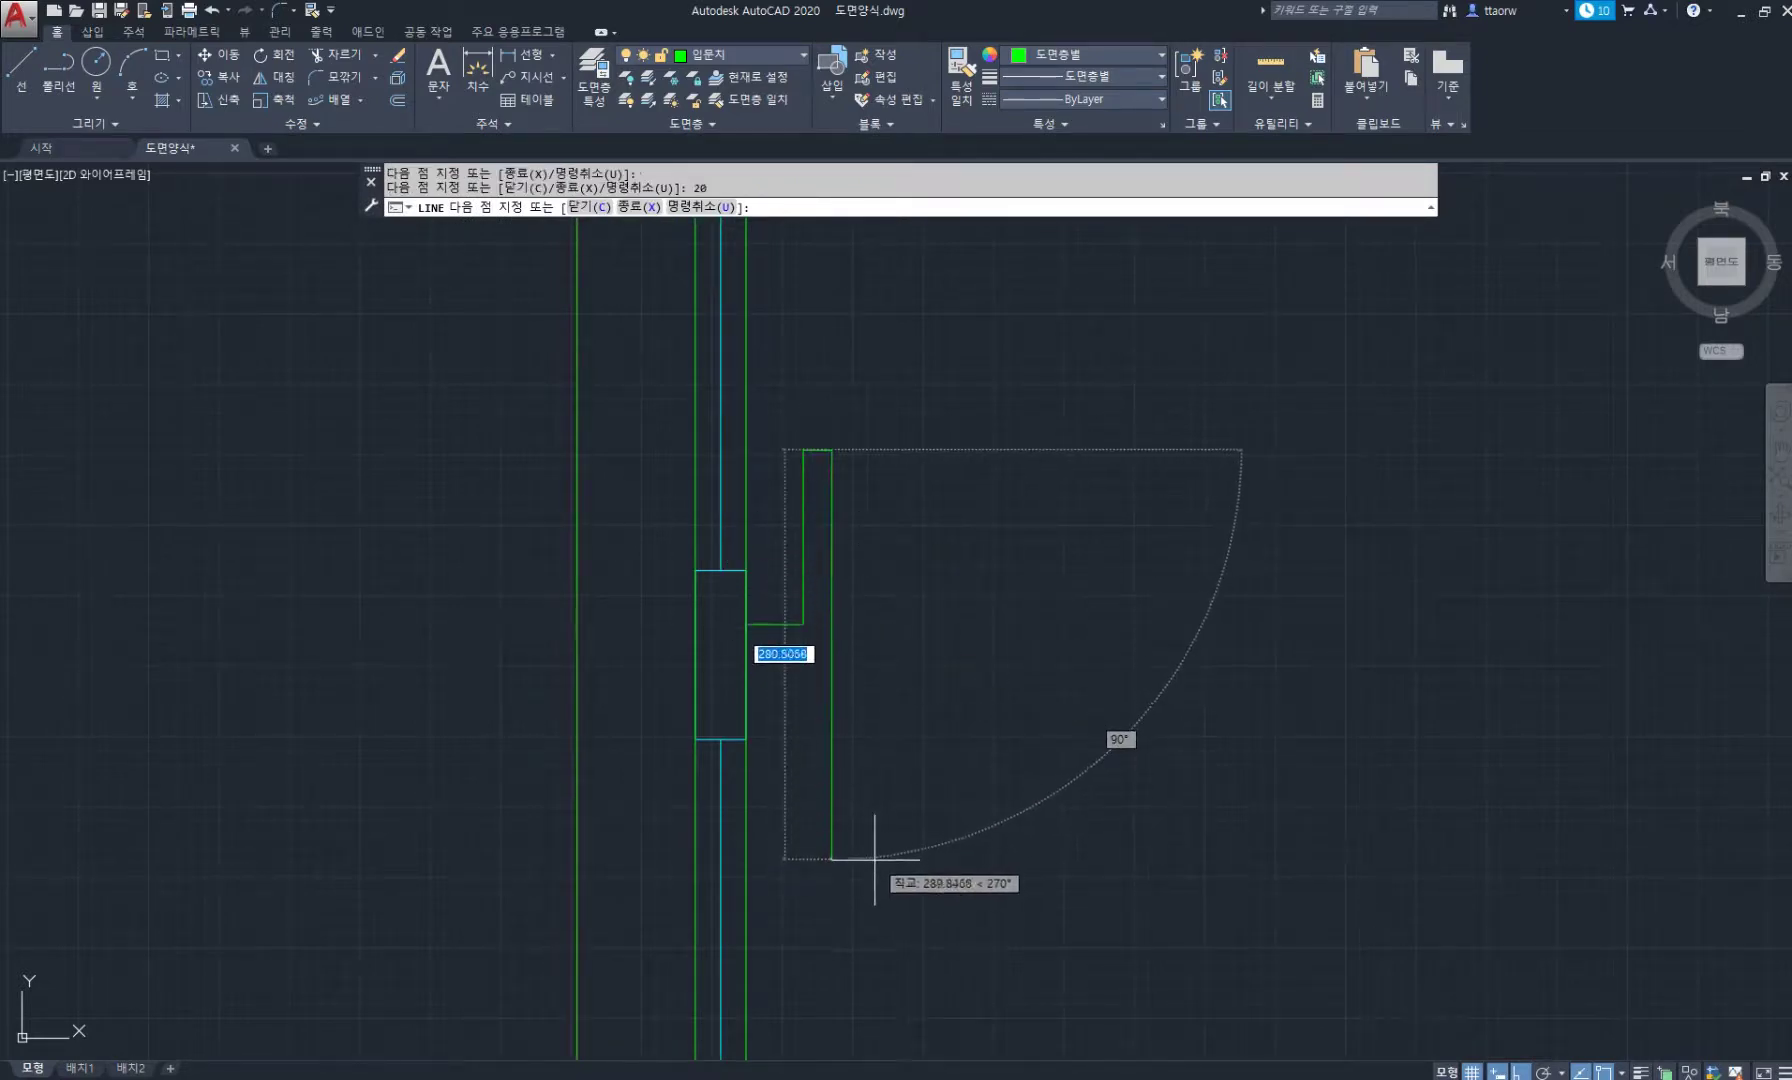
Draw the handle's long outer side downward, its 20-wide lower end and its inner side, returning horizontally to the rail face.
{"action": "left_click", "coordinate": [831, 880]}
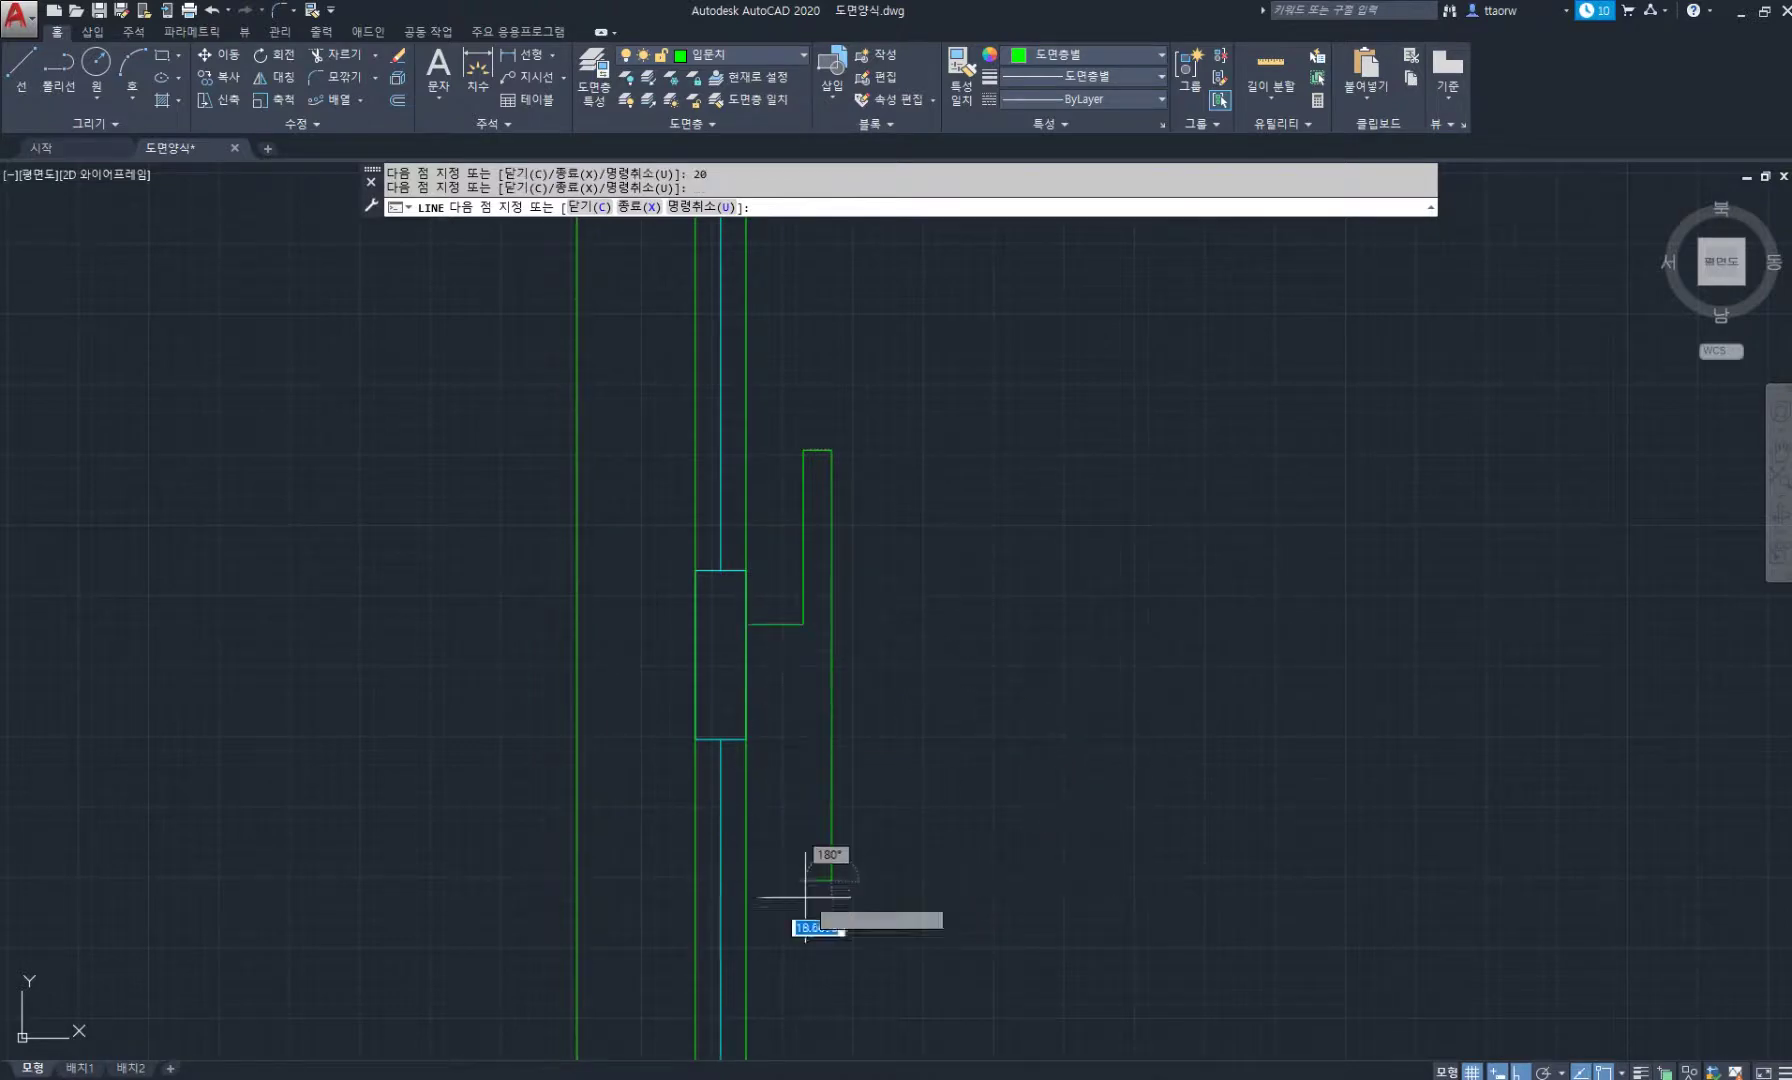
{"action": "type", "text": "20"}
{"action": "key", "text": "Return"}
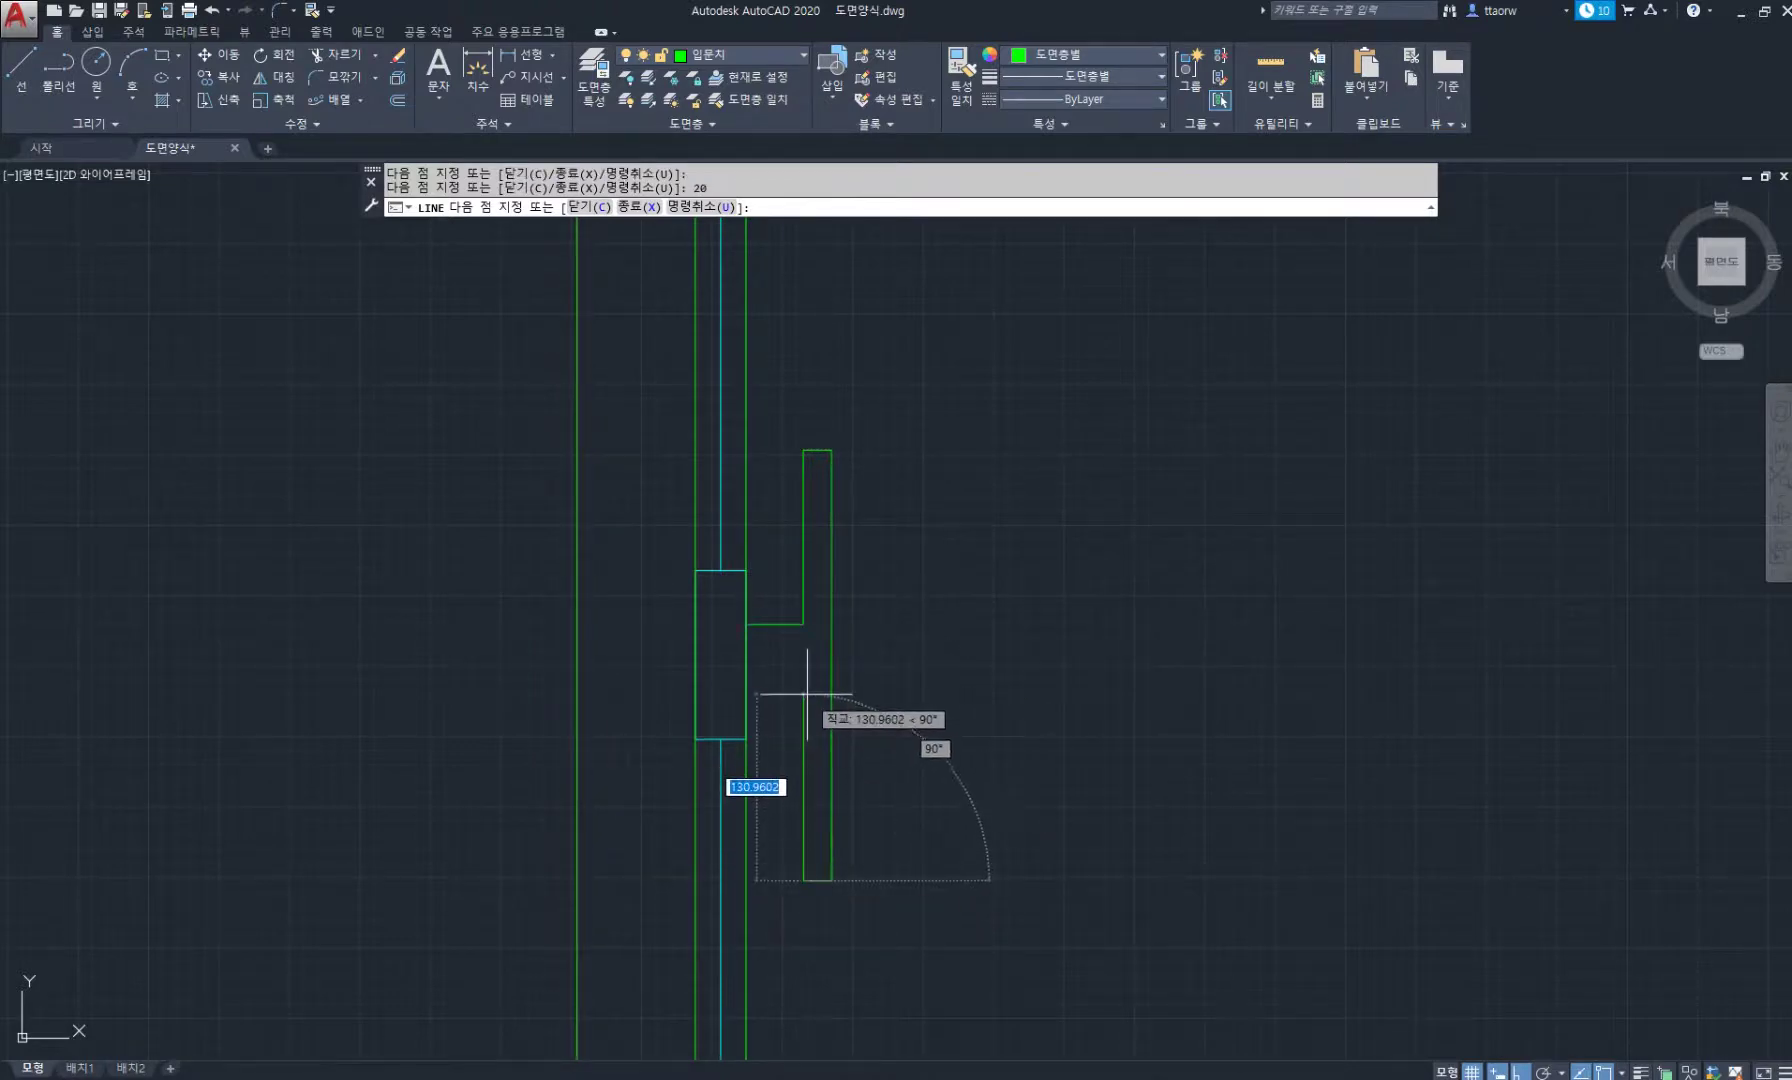
{"action": "left_click", "coordinate": [804, 680]}
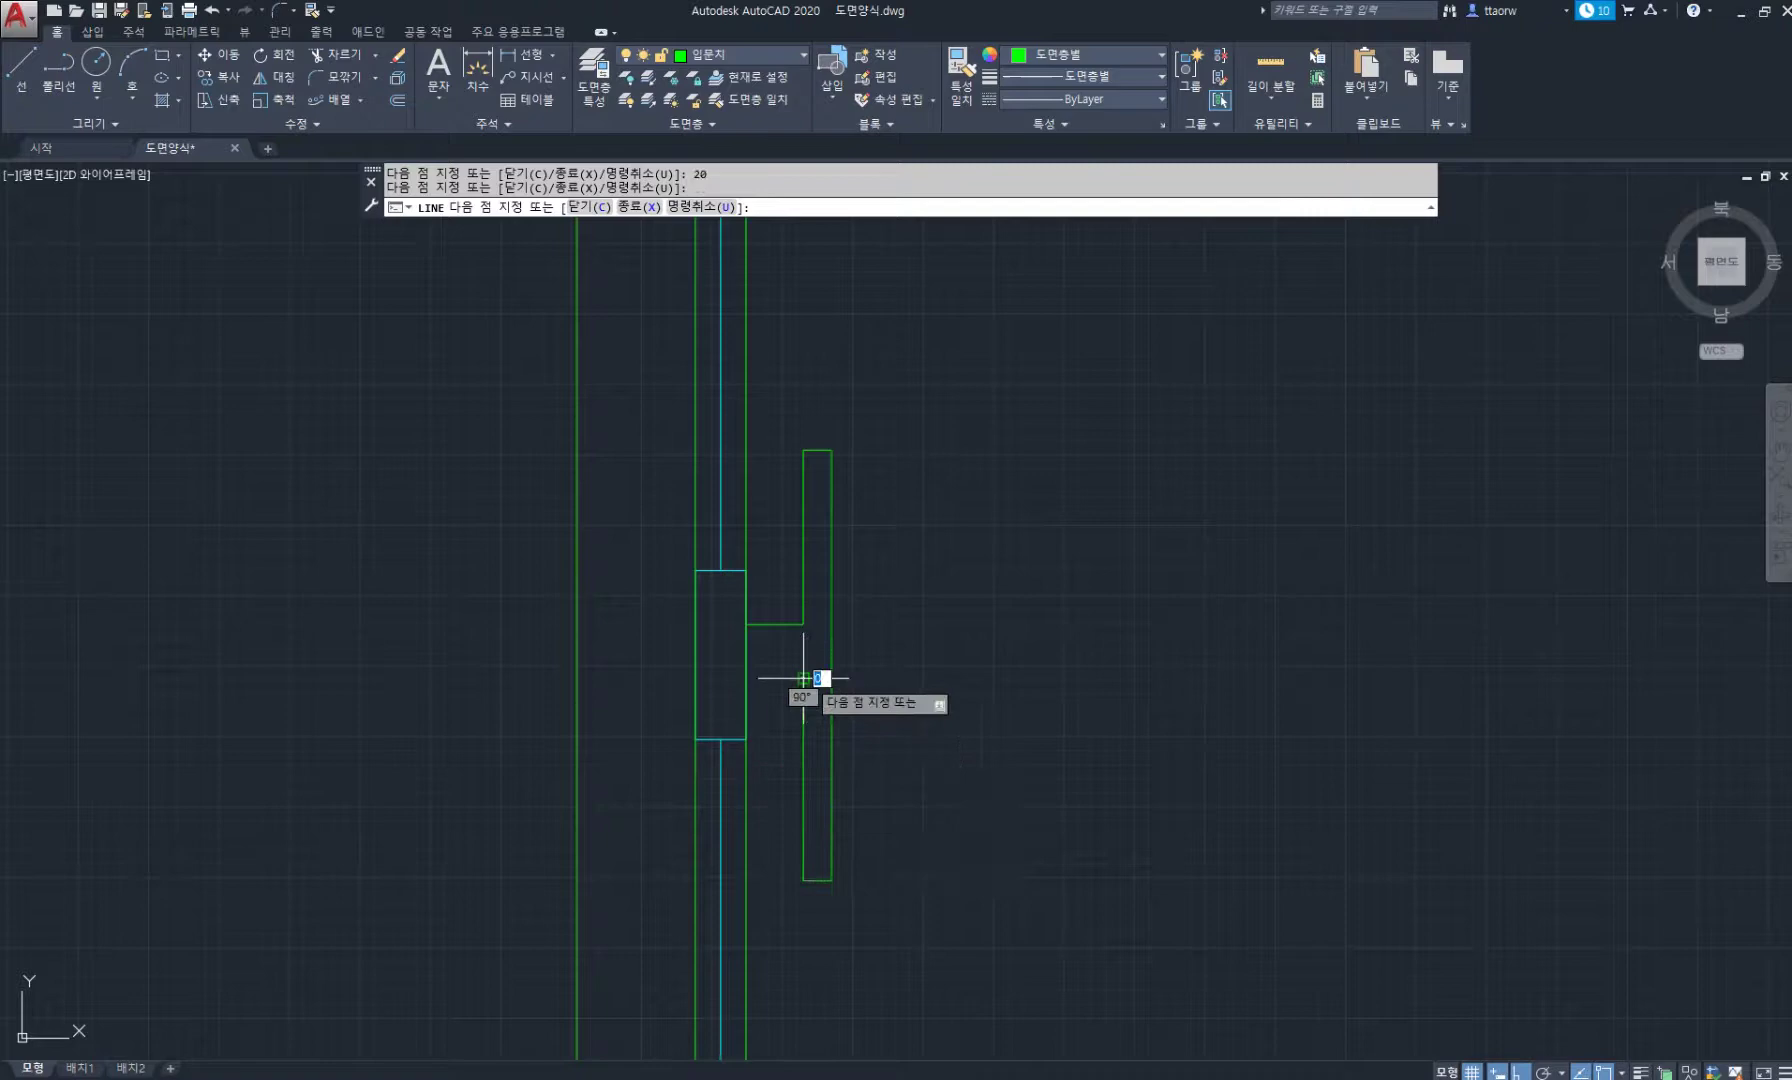
{"action": "left_click", "coordinate": [747, 679]}
{"action": "key", "text": "Return"}
Stretch the lower end of the handle grip slightly upward to shorten it.
{"action": "key", "text": "Return"}
{"action": "left_click", "coordinate": [884, 910]}
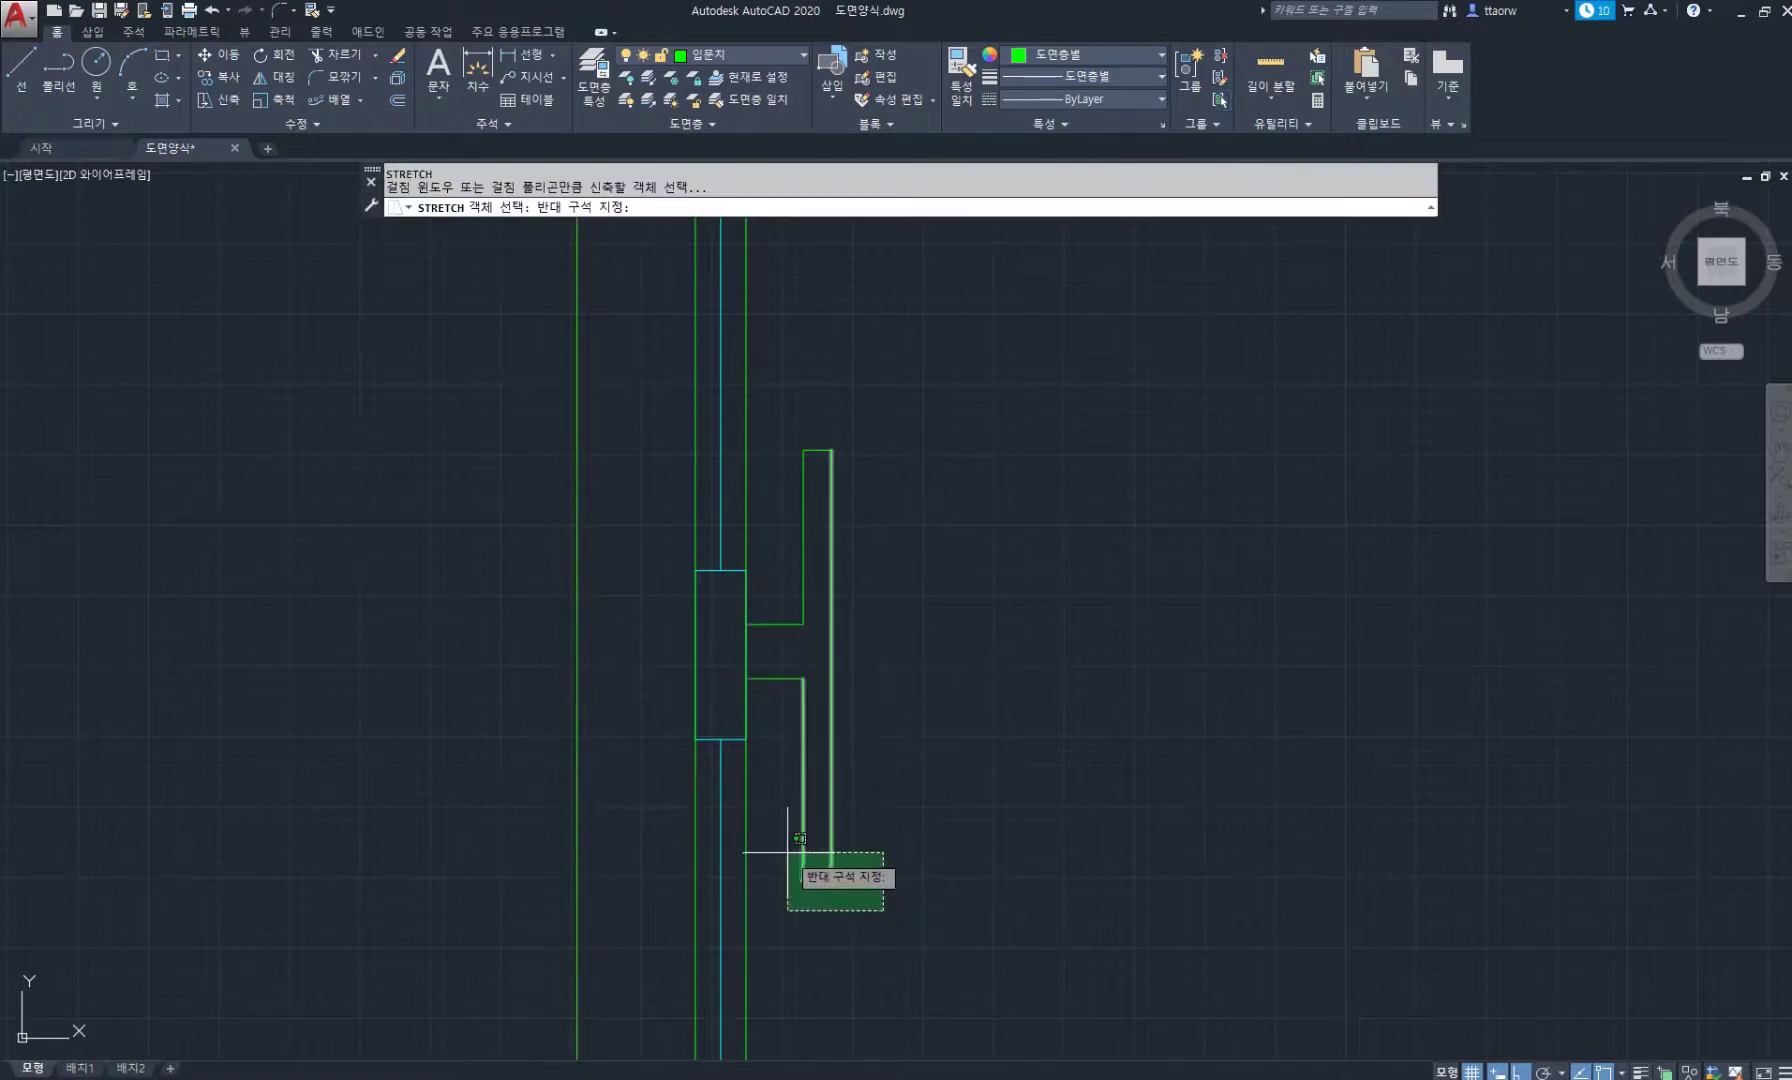
{"action": "left_click", "coordinate": [778, 850]}
{"action": "key", "text": "Return"}
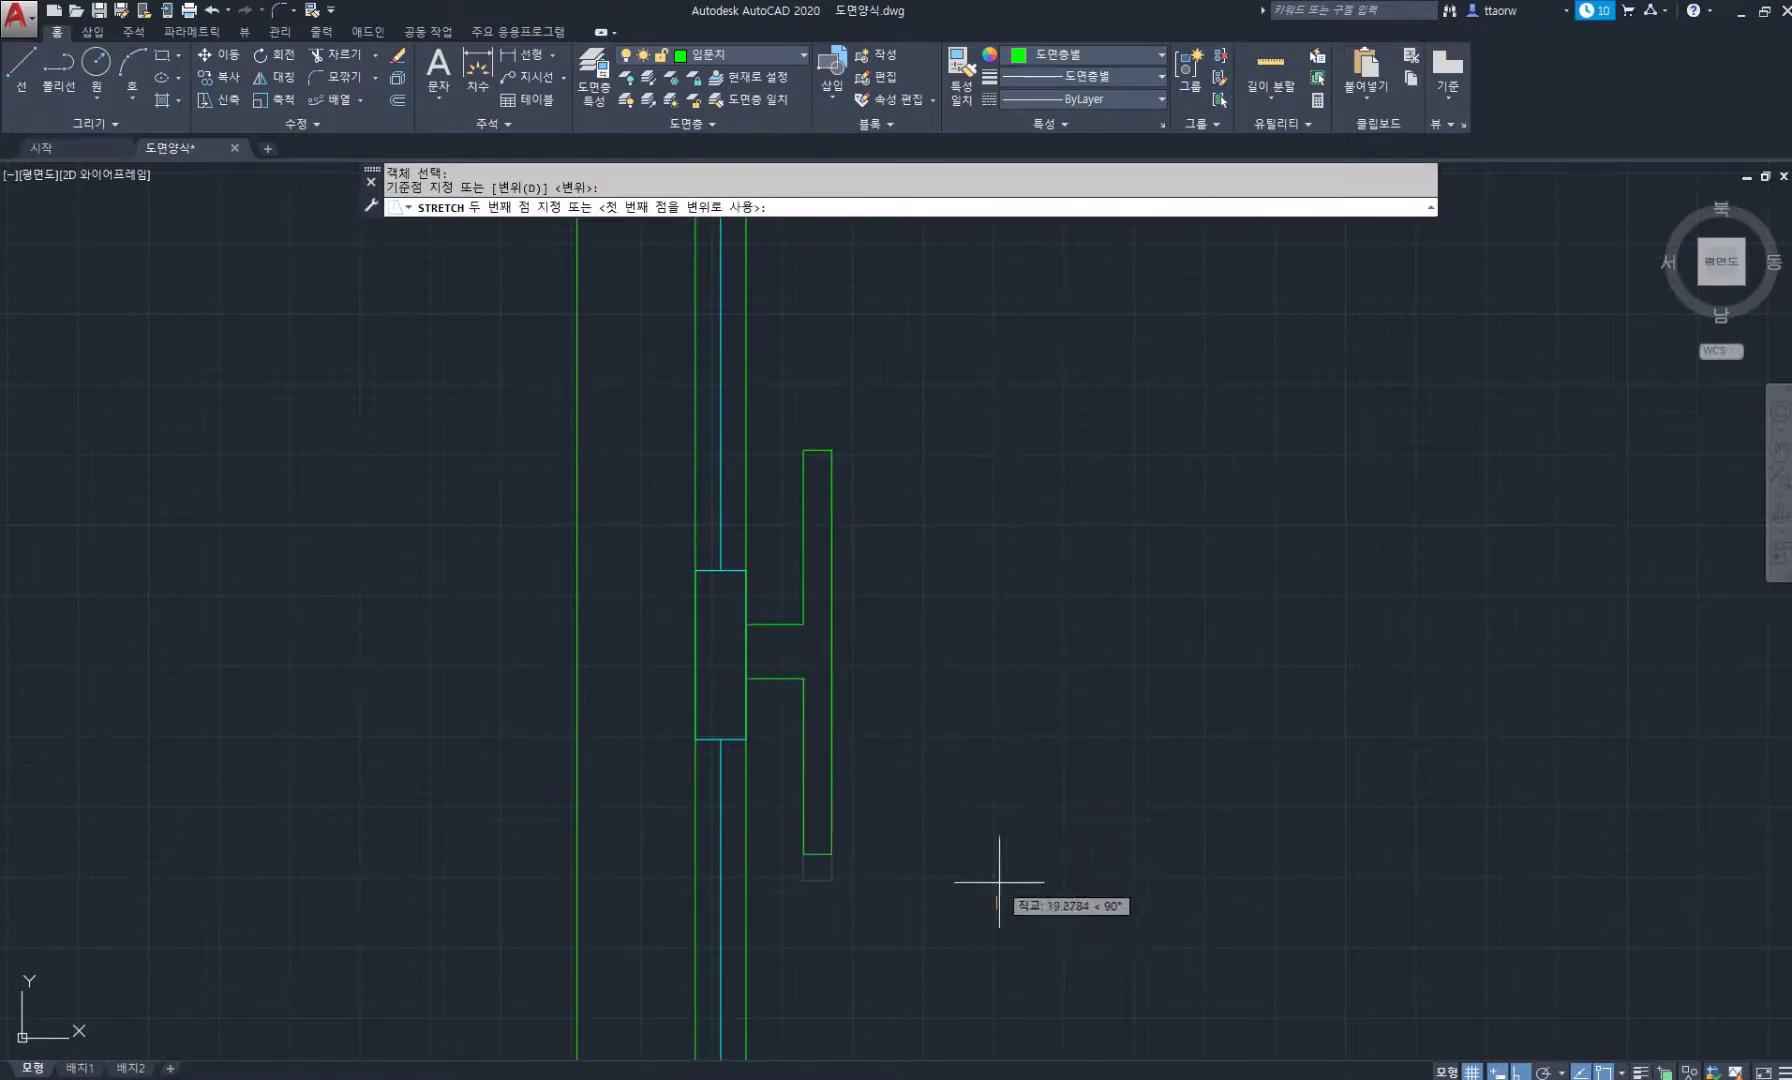
{"action": "left_click", "coordinate": [997, 905]}
{"action": "key", "text": "Escape"}
{"action": "key", "text": "Escape"}
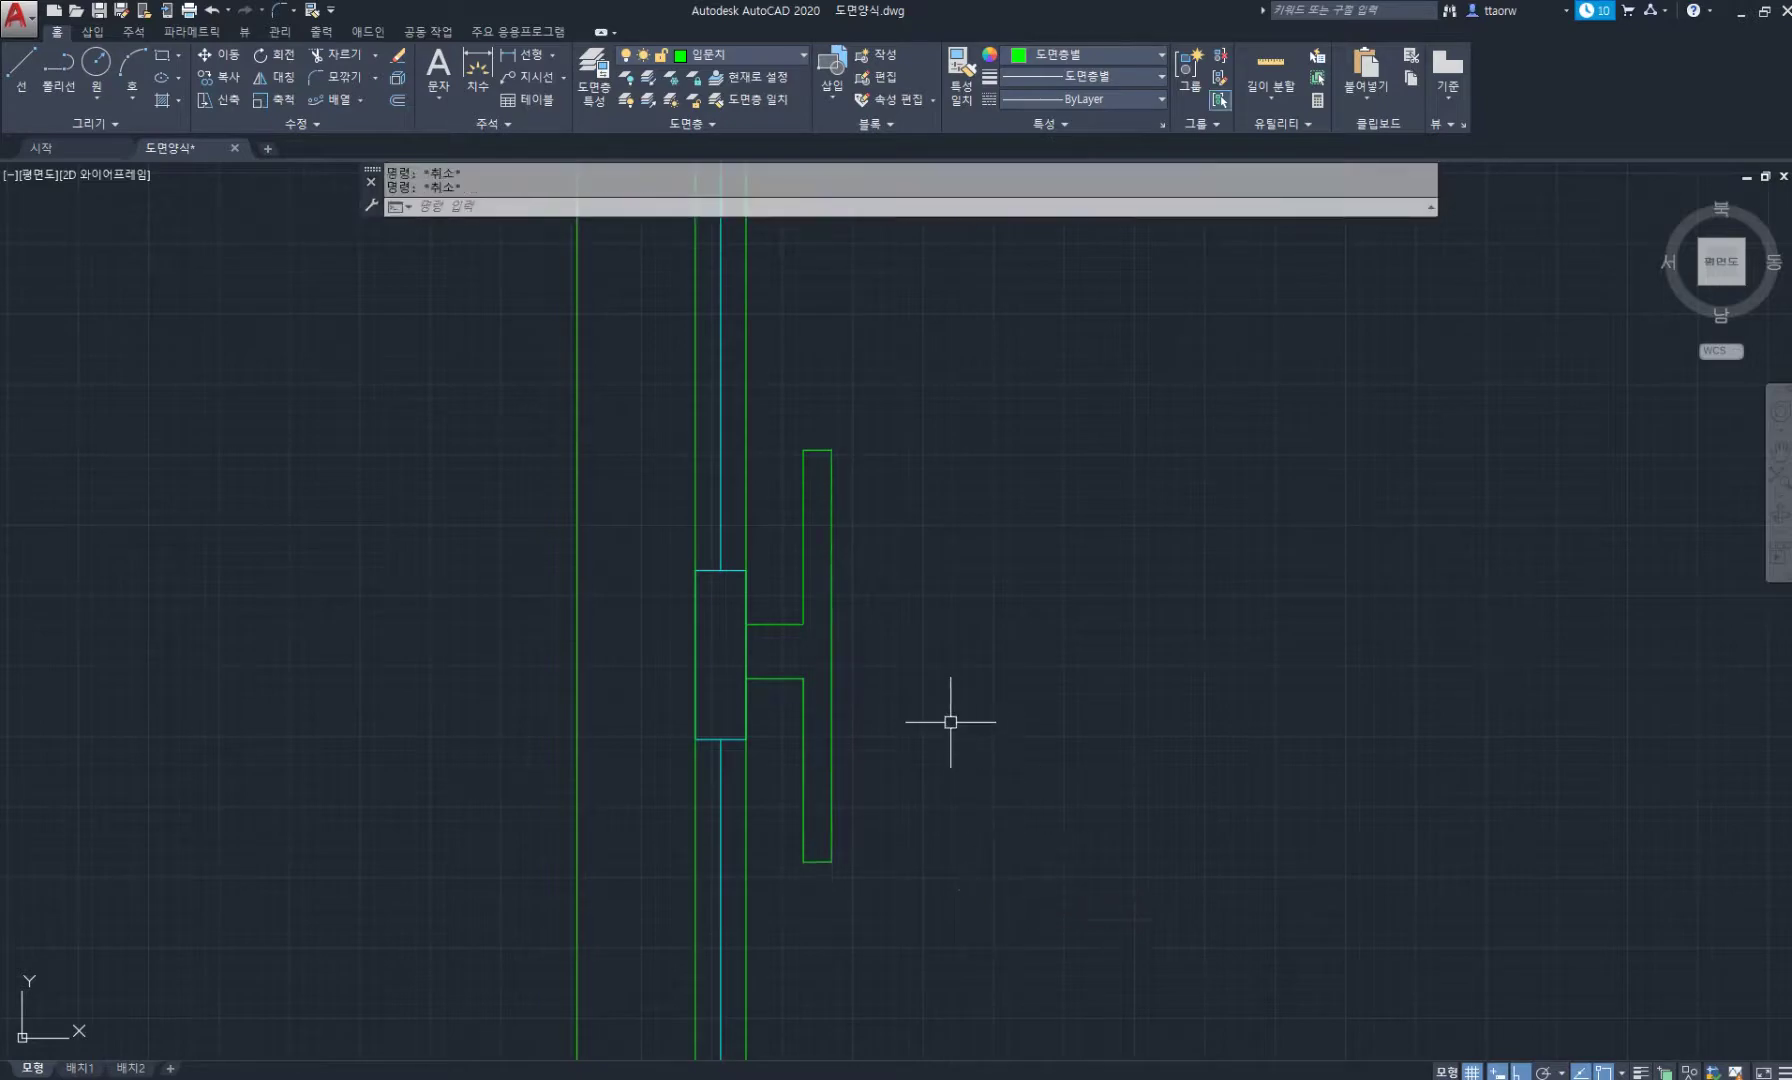
Mirror the door handle to the inner side about the middle rail's vertical centre line, keeping the original.
{"action": "type", "text": "MI"}
{"action": "key", "text": "Return"}
{"action": "left_click", "coordinate": [950, 962]}
{"action": "left_click", "coordinate": [717, 370]}
{"action": "key", "text": "Return"}
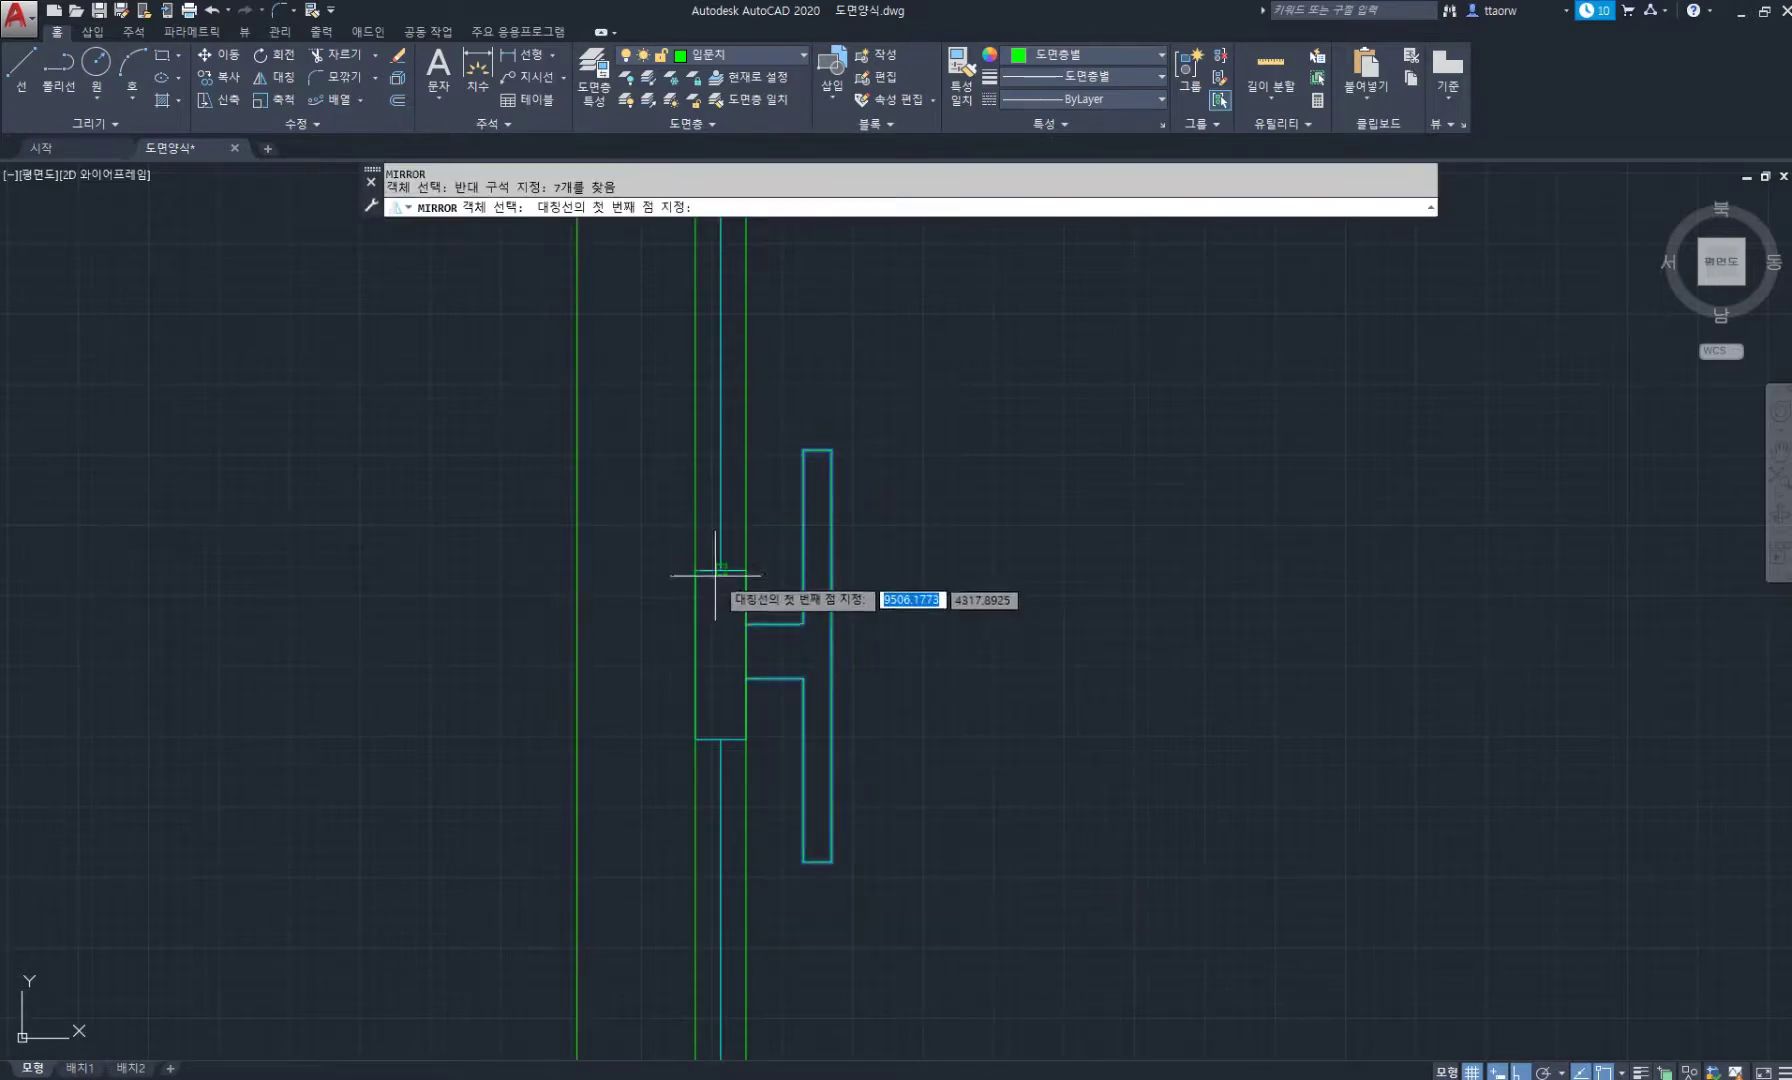
{"action": "left_click", "coordinate": [720, 571]}
{"action": "left_click", "coordinate": [724, 630]}
{"action": "key", "text": "Return"}
{"action": "scroll", "coordinate": [768, 628], "scroll_direction": "down", "scroll_amount": 6}
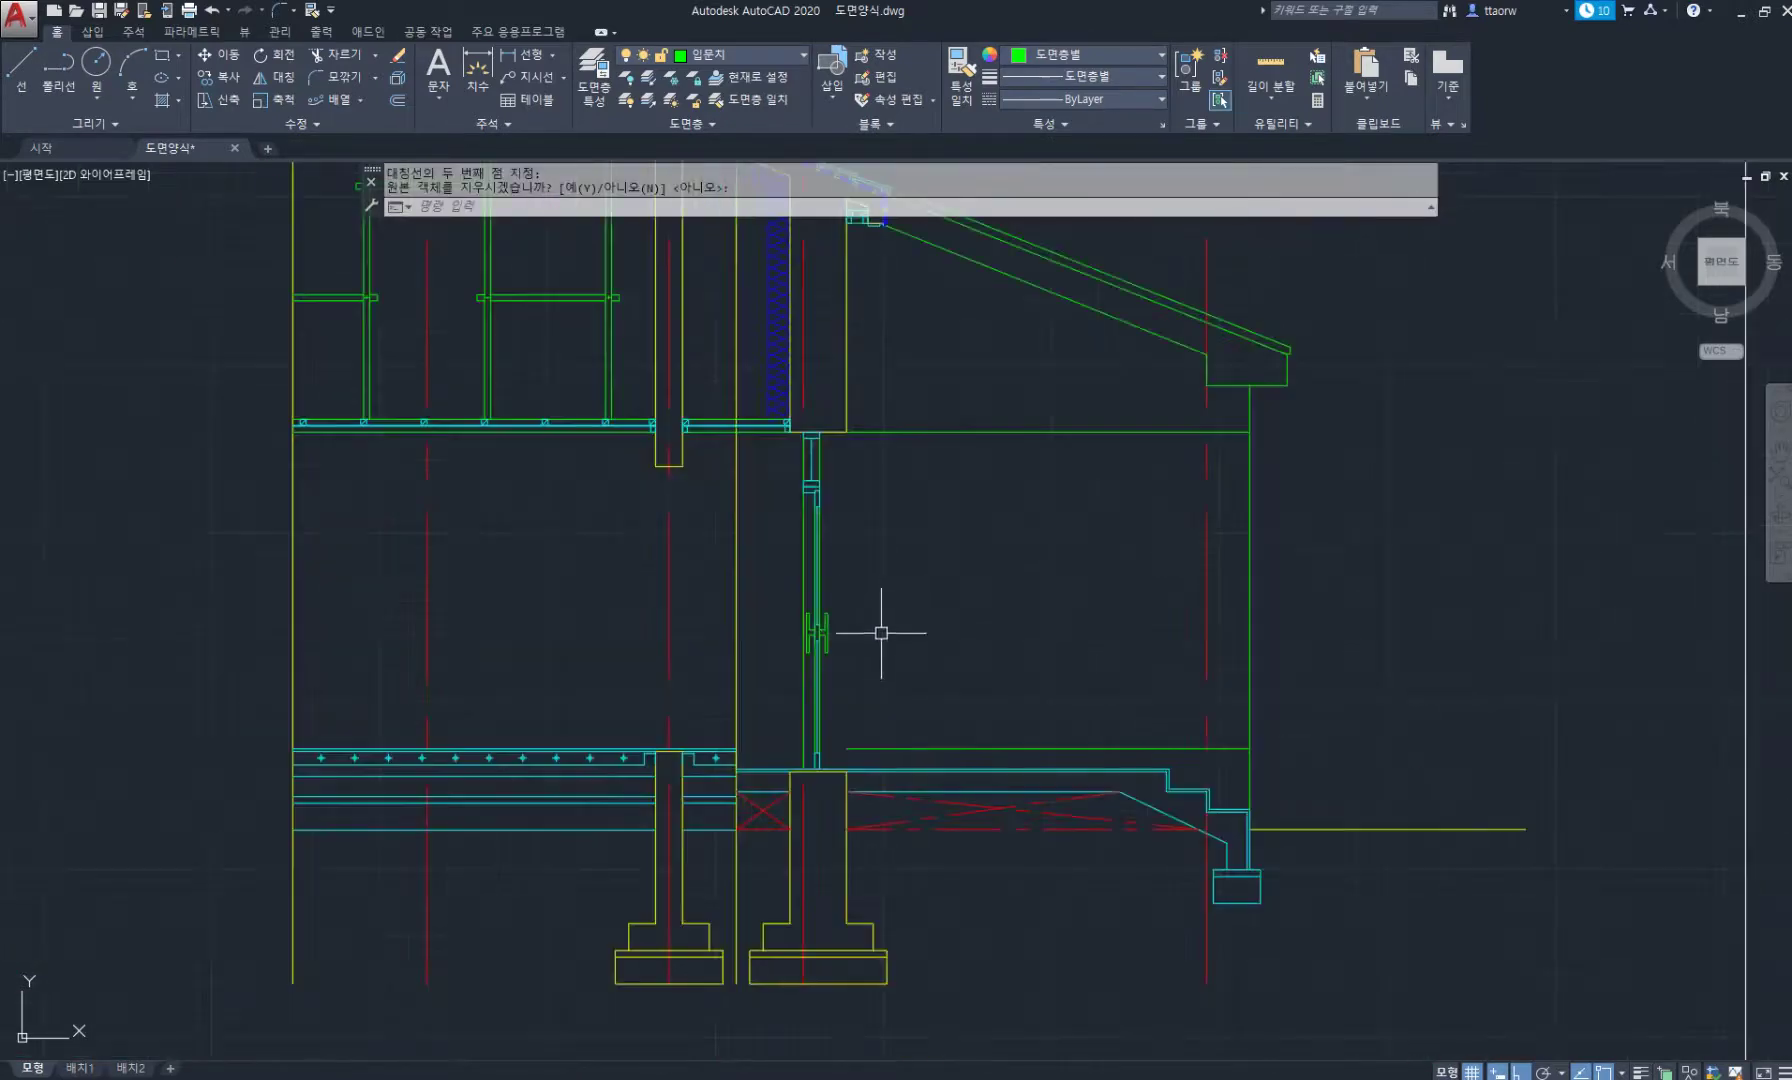
{"action": "scroll", "coordinate": [788, 563], "scroll_direction": "up", "scroll_amount": 2}
{"action": "type", "text": "l"}
{"action": "key", "text": "Return"}
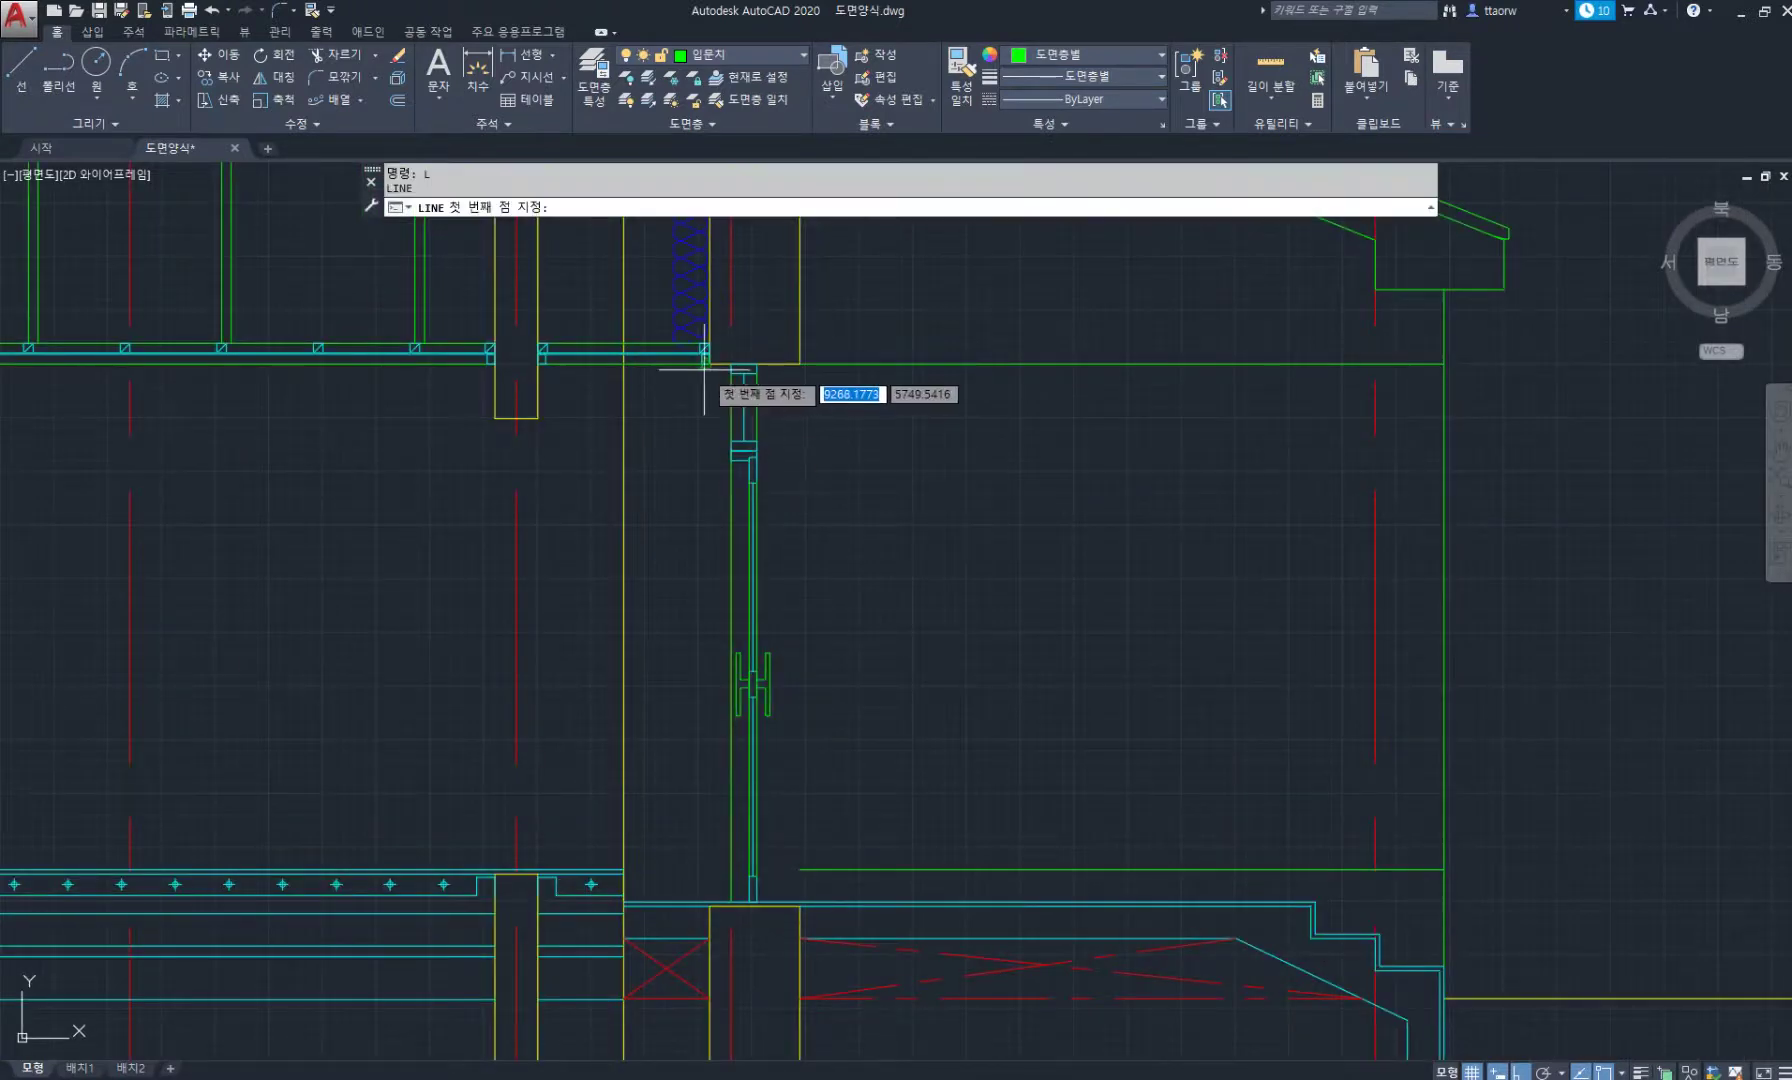
{"action": "left_click", "coordinate": [710, 365]}
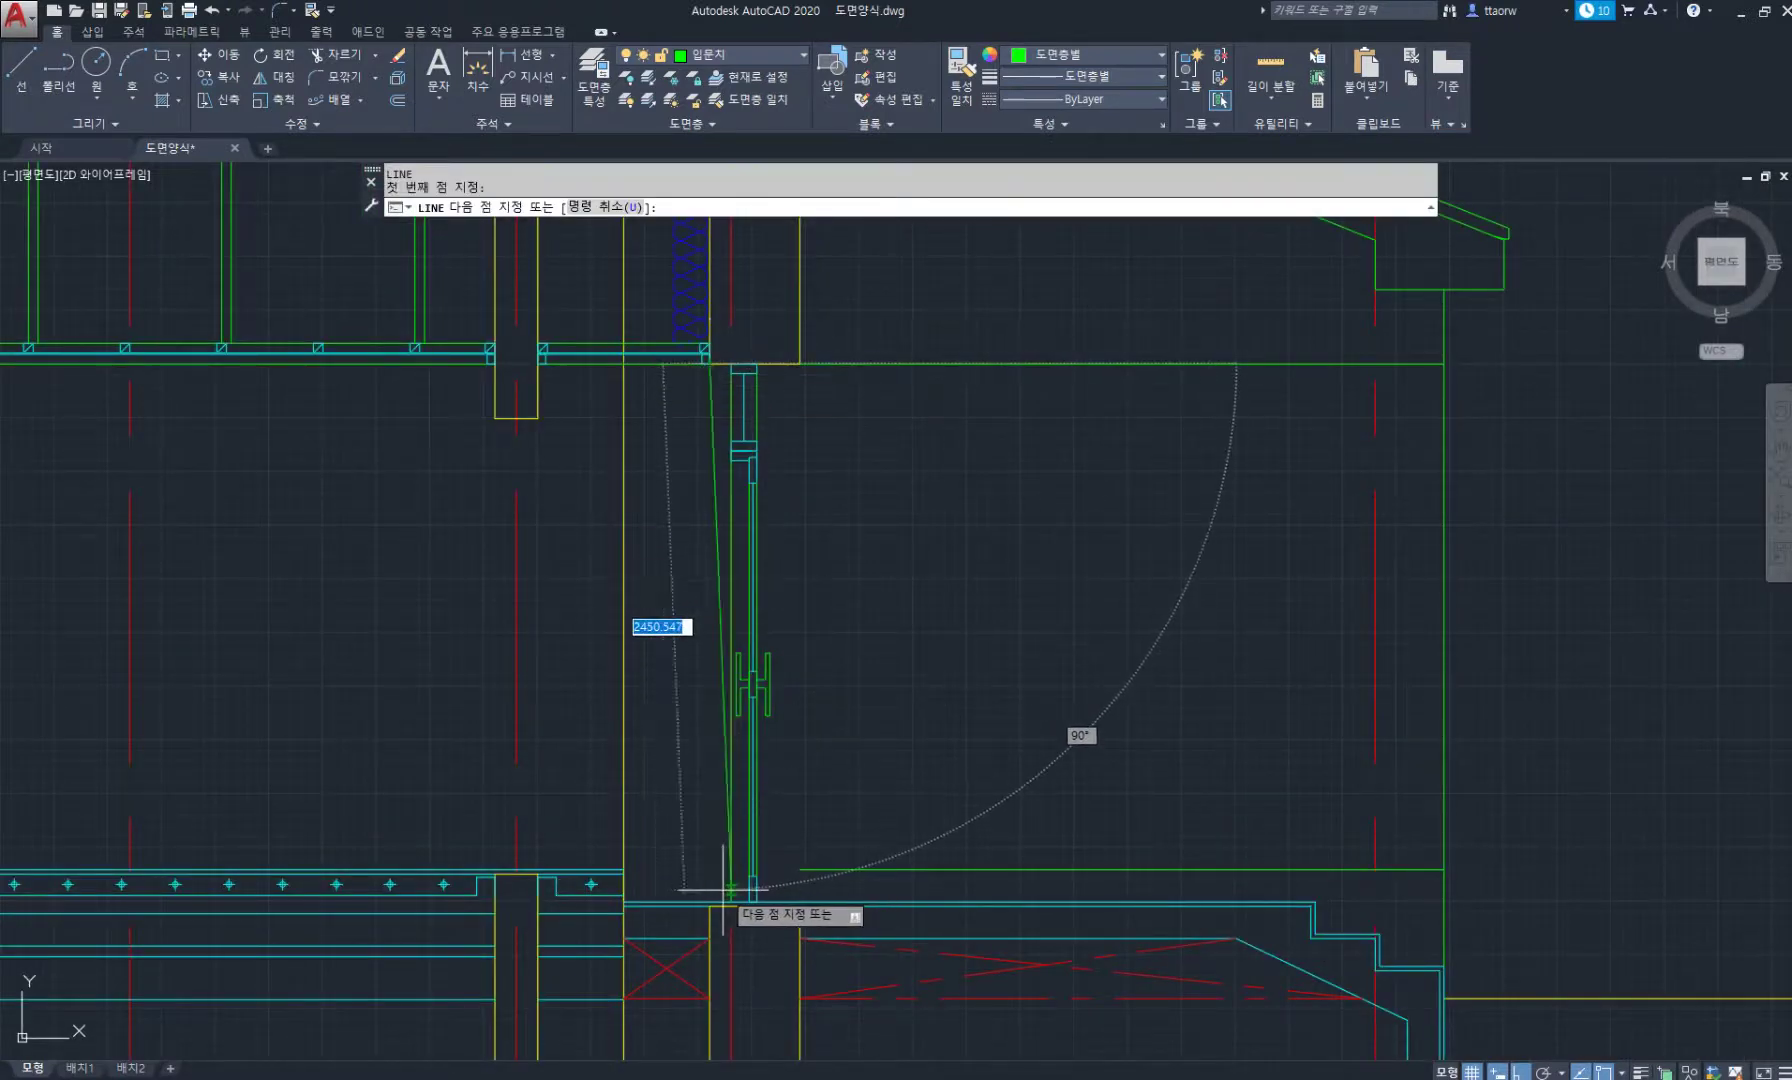
{"action": "key", "text": "Escape"}
Check the entrance in the floor plan PDF and draw a vertical line from the beam's outer lower corner down to the floor finish.
{"action": "left_click", "coordinate": [577, 1079]}
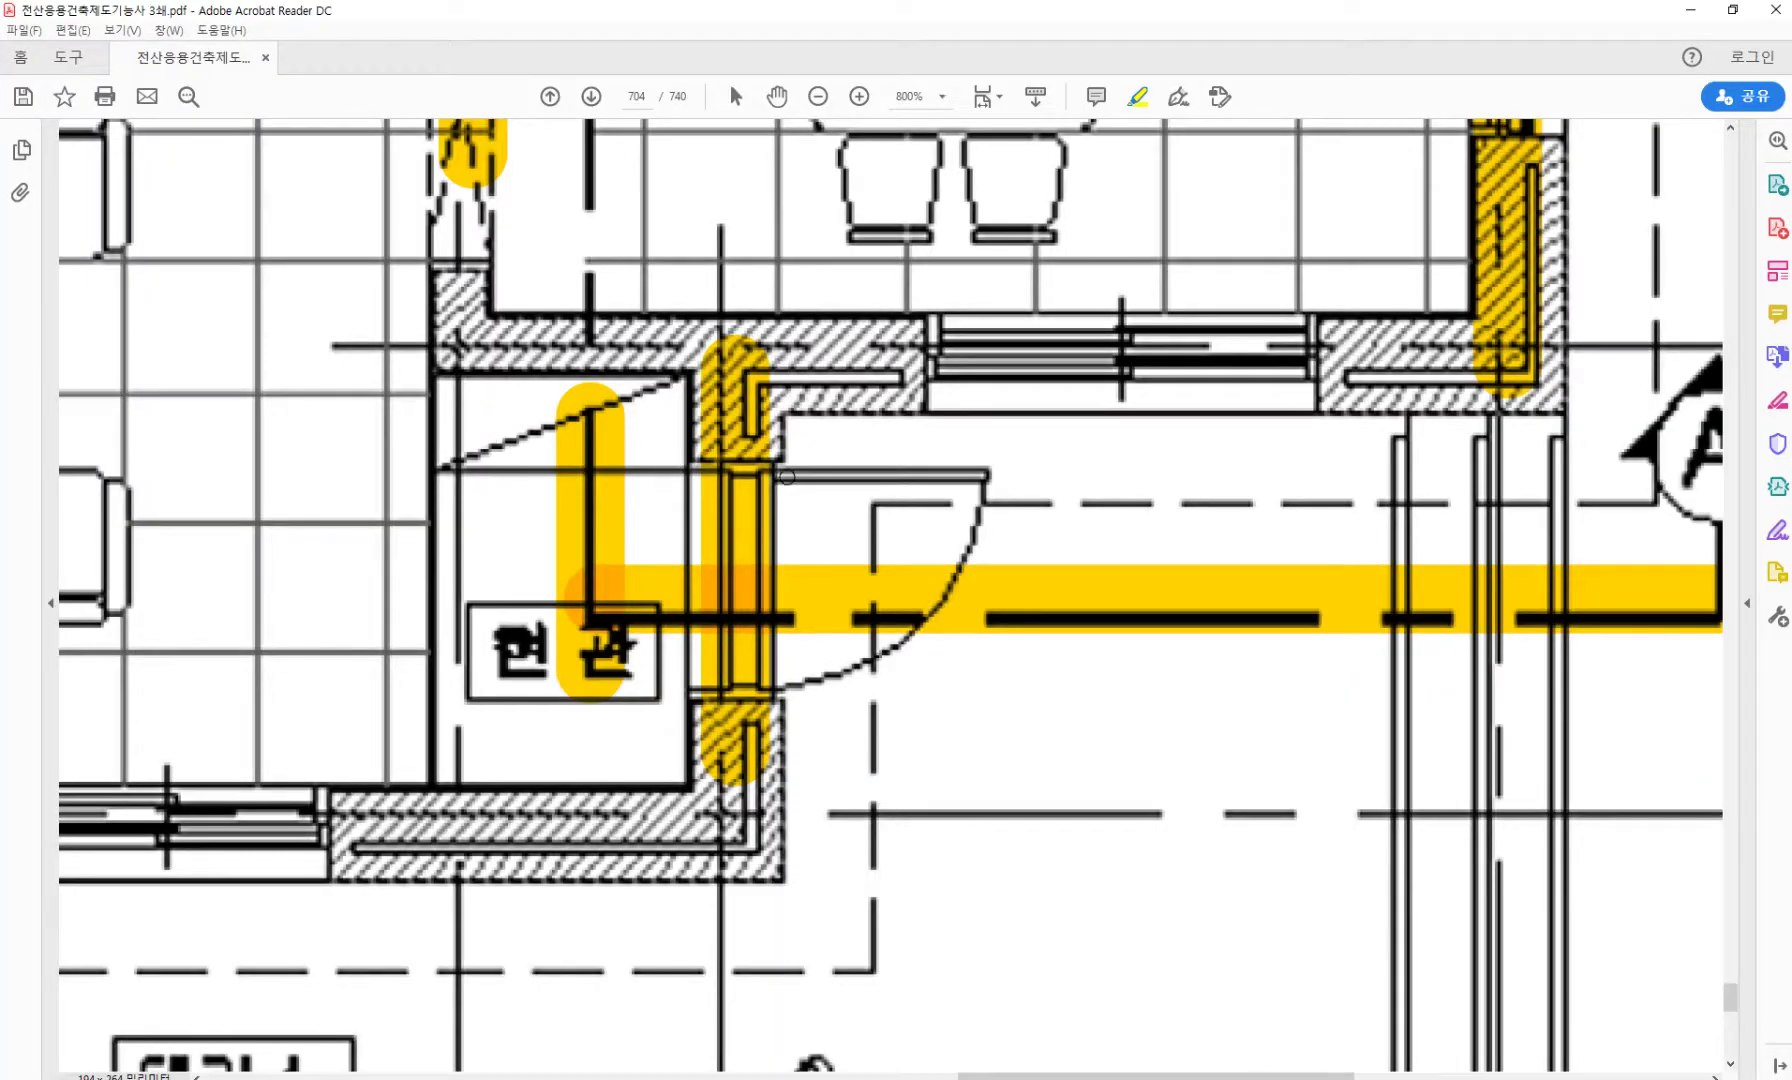
{"action": "left_click", "coordinate": [603, 1079]}
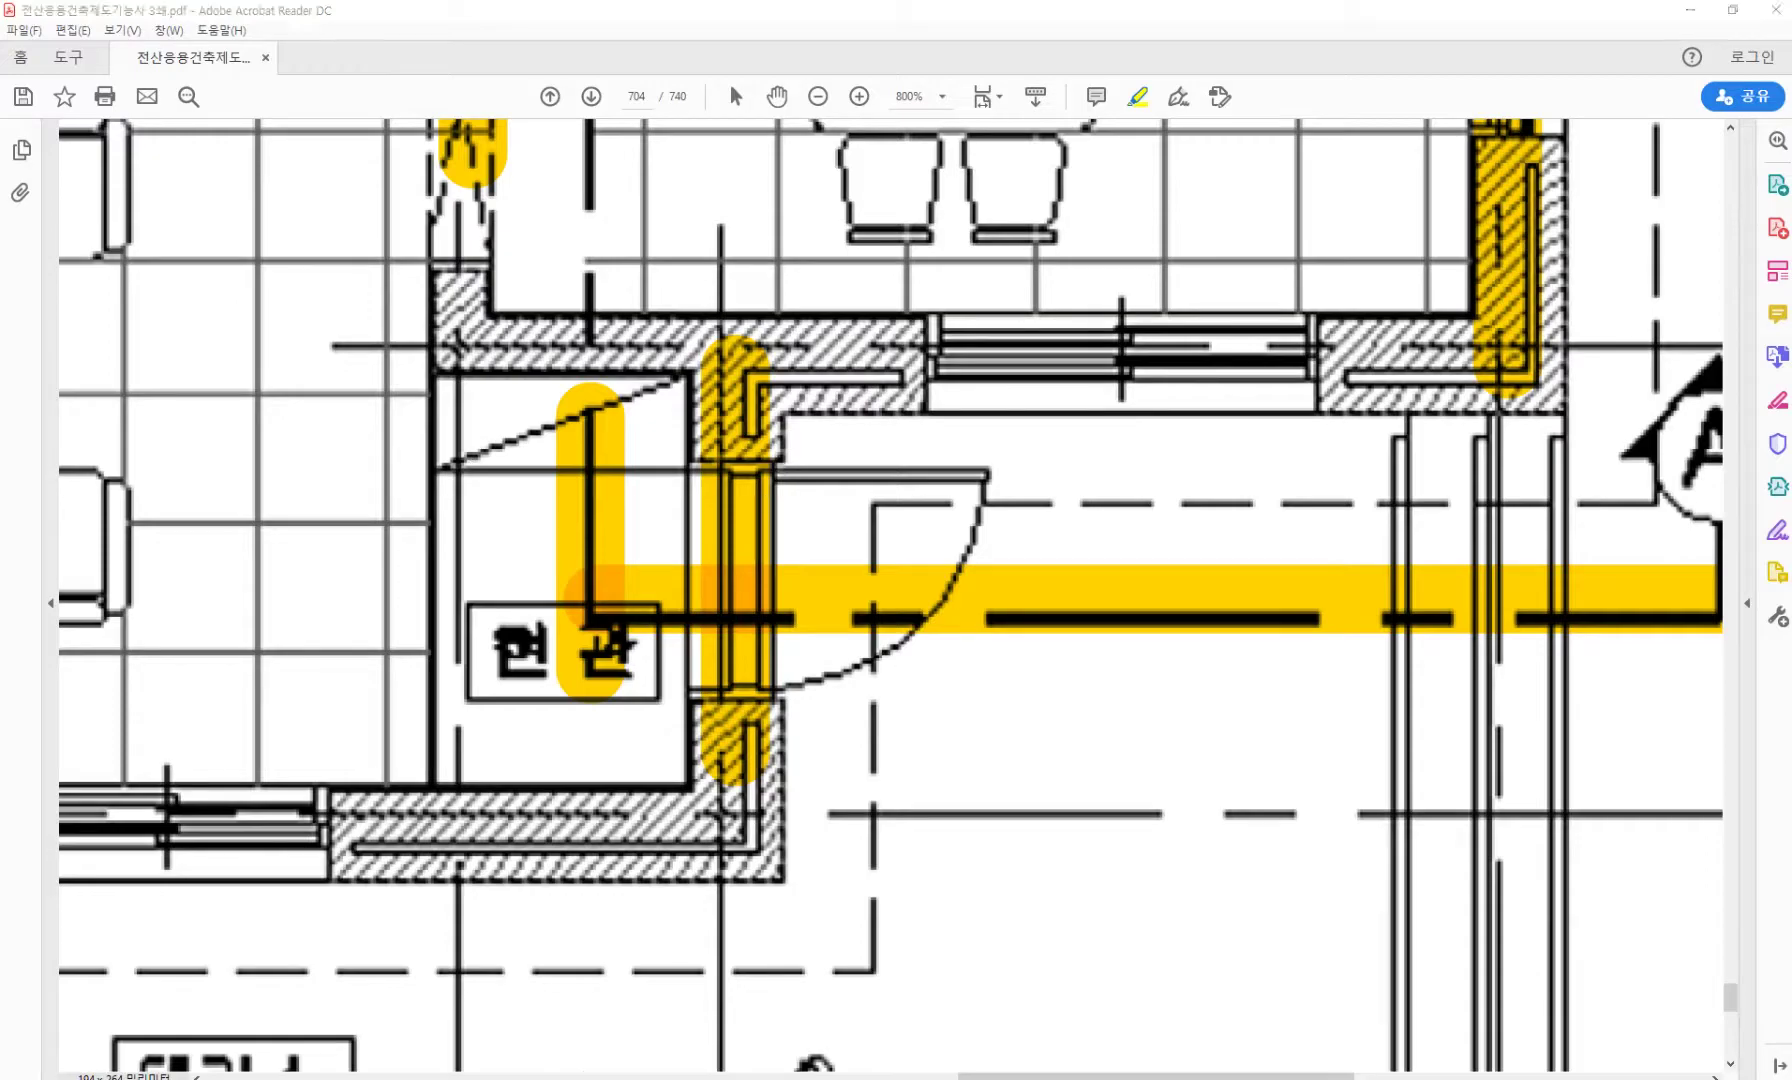
{"action": "type", "text": "l"}
{"action": "key", "text": "Return"}
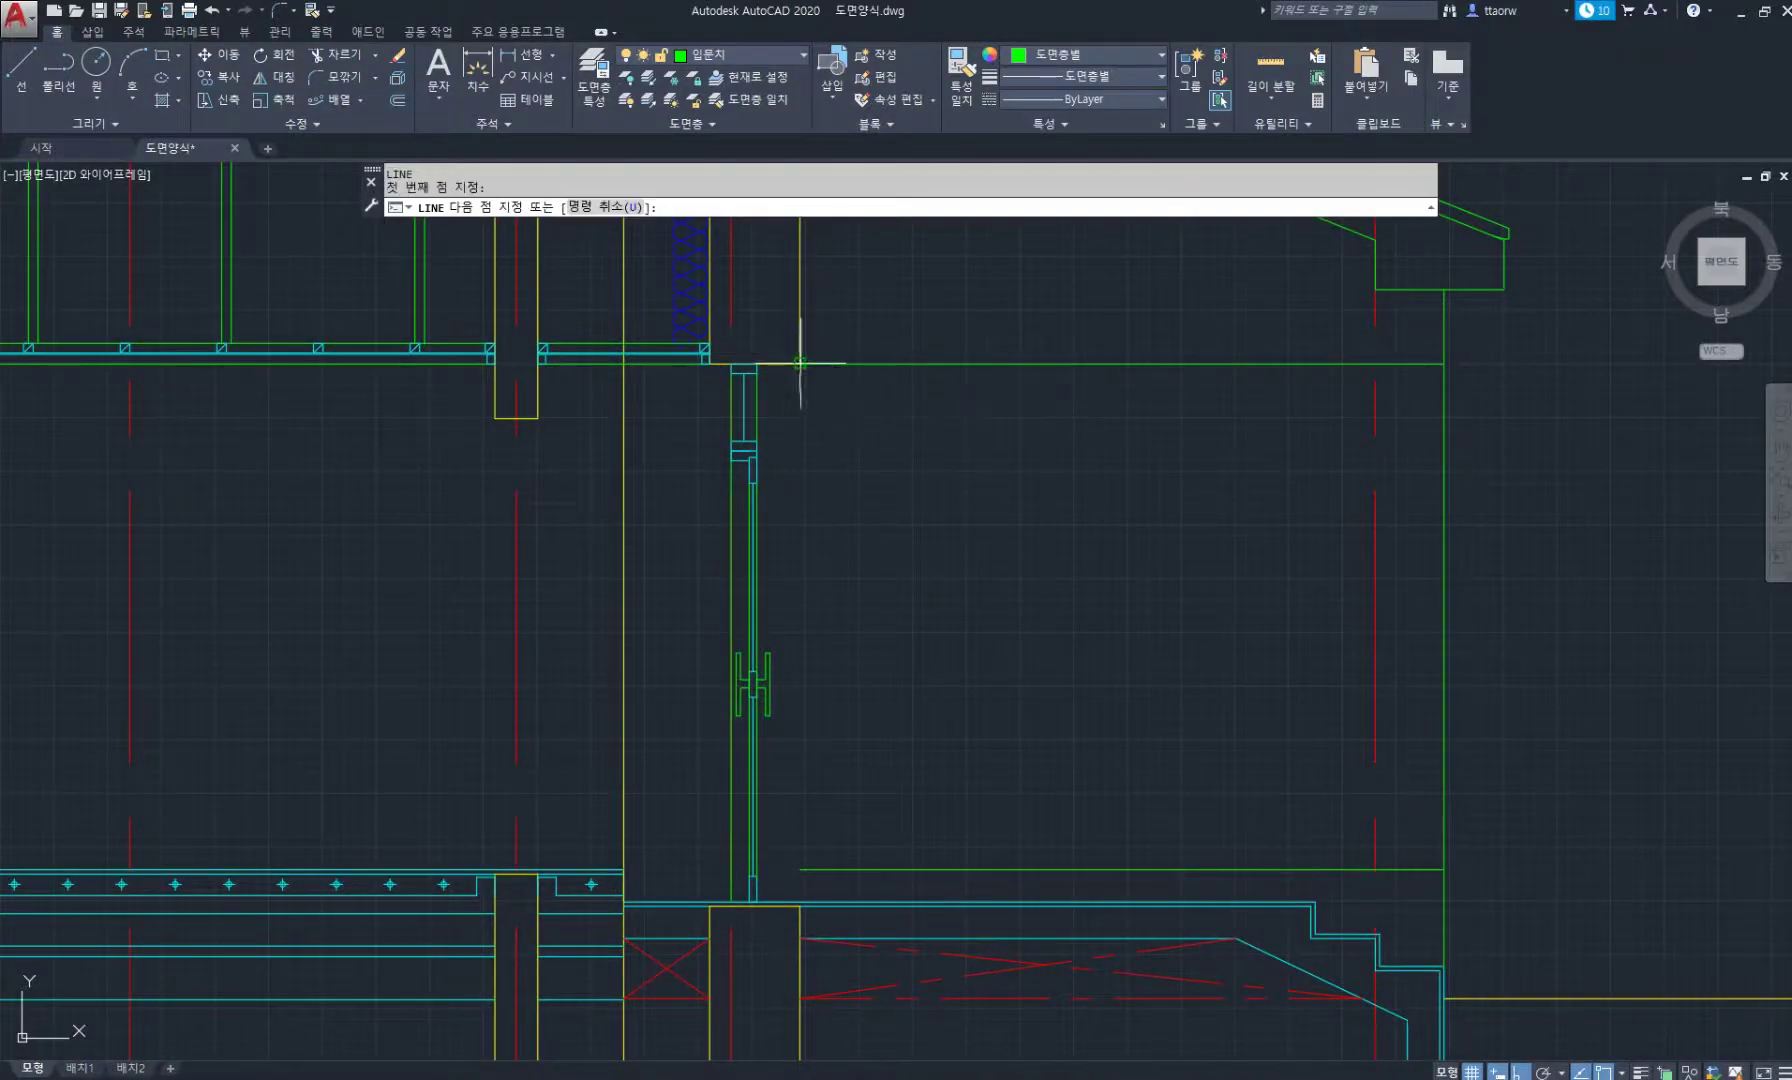
{"action": "left_click", "coordinate": [800, 364]}
{"action": "left_click", "coordinate": [800, 901]}
{"action": "key", "text": "Return"}
Stretch the inner end of the horizontal elevation line above the porch floor to the door leaf's outer face.
{"action": "scroll", "coordinate": [807, 869], "scroll_direction": "up", "scroll_amount": 6}
{"action": "left_click", "coordinate": [878, 902]}
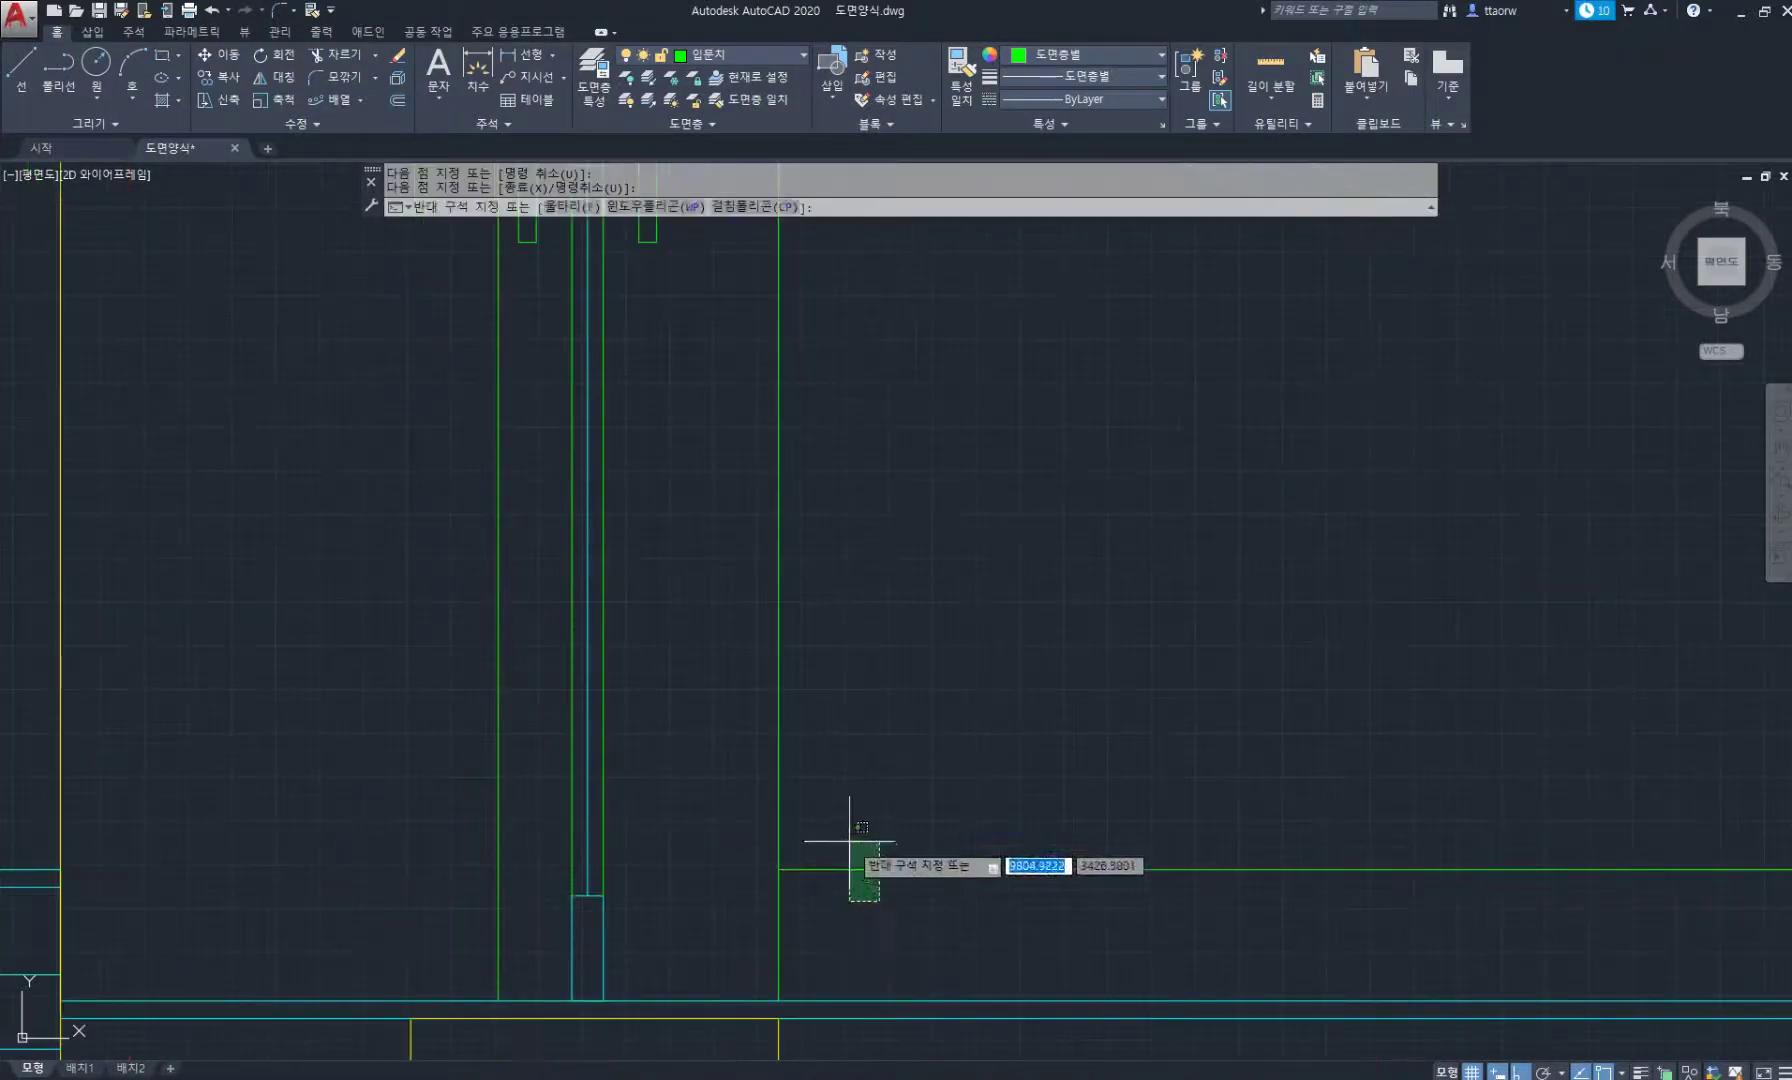
{"action": "left_click", "coordinate": [843, 841]}
{"action": "left_click", "coordinate": [779, 870]}
{"action": "key", "text": "Escape"}
{"action": "key", "text": "Escape"}
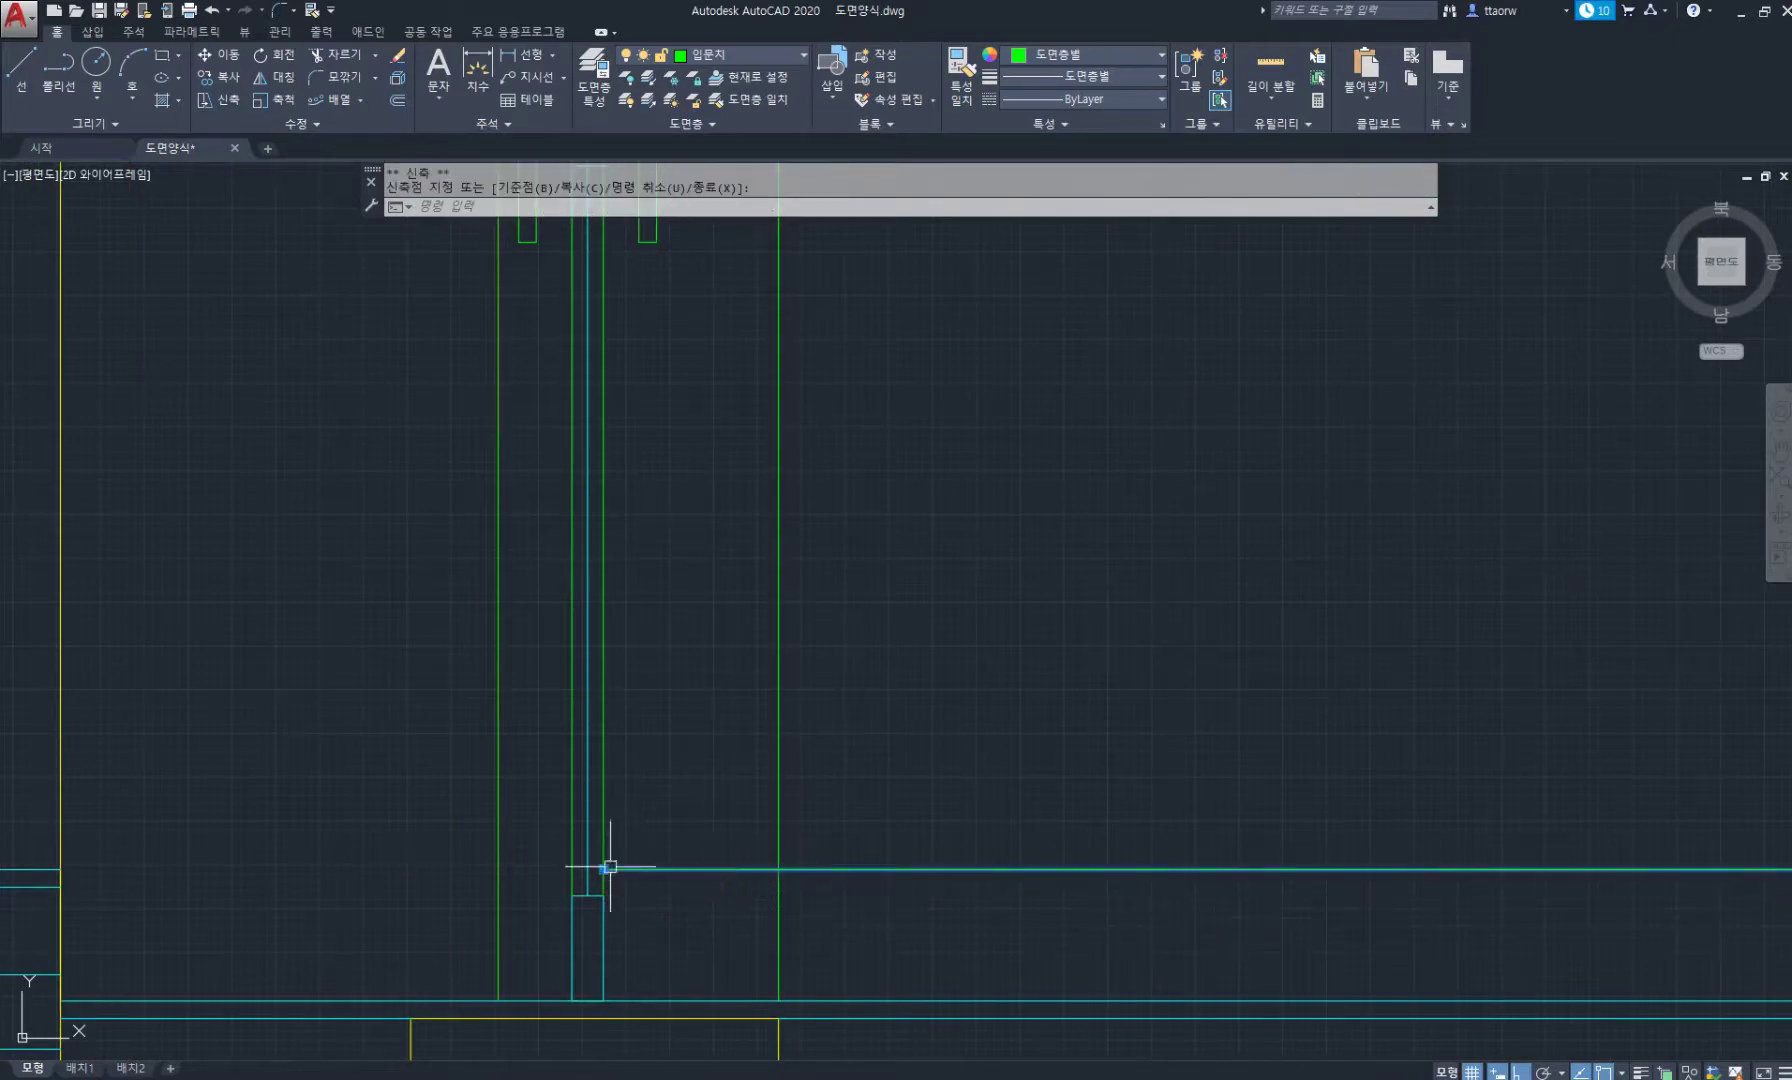
Draw a vertical line from the inner lower corner of the beam above the entrance door down to the floor finish.
{"action": "scroll", "coordinate": [788, 748], "scroll_direction": "down", "scroll_amount": 4}
{"action": "middle_click_drag", "start_coordinate": [722, 516], "coordinate": [766, 609]}
{"action": "type", "text": "l"}
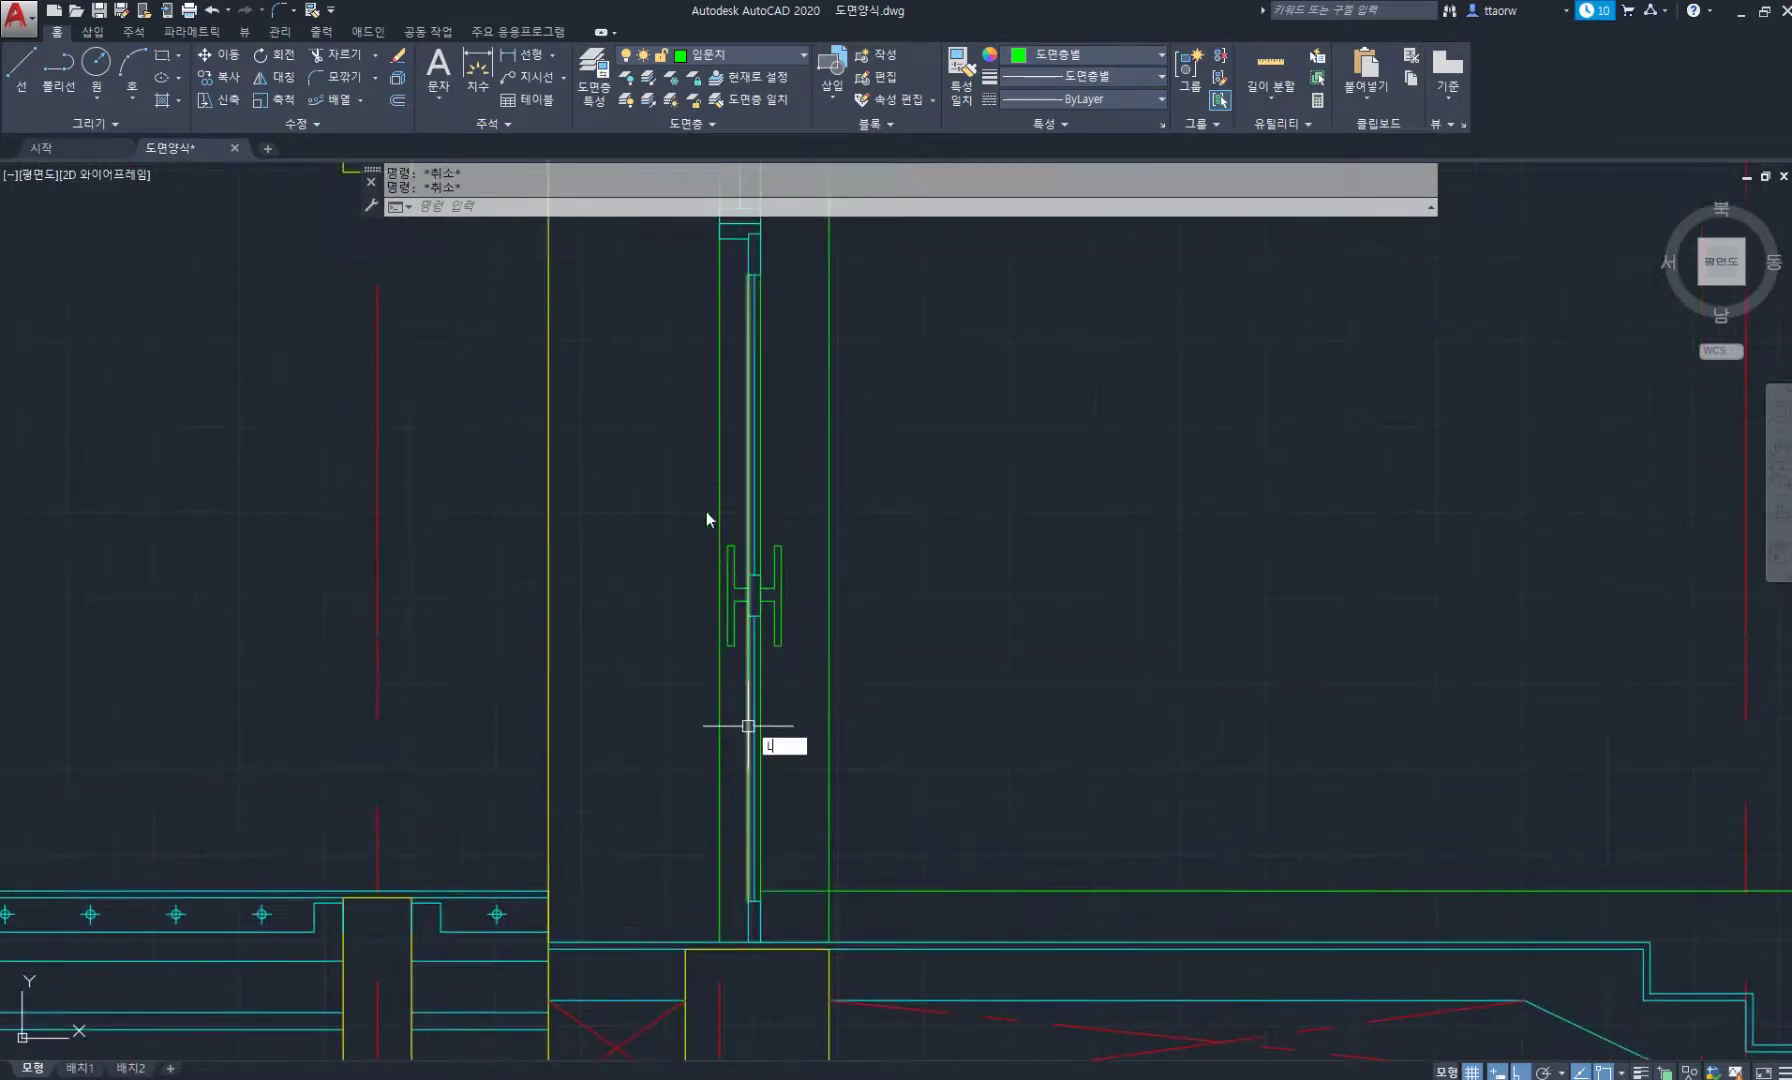
{"action": "key", "text": "Return"}
{"action": "middle_click_drag", "start_coordinate": [671, 440], "coordinate": [706, 665]}
{"action": "left_click", "coordinate": [722, 309]}
{"action": "scroll", "coordinate": [728, 594], "scroll_direction": "down", "scroll_amount": 6}
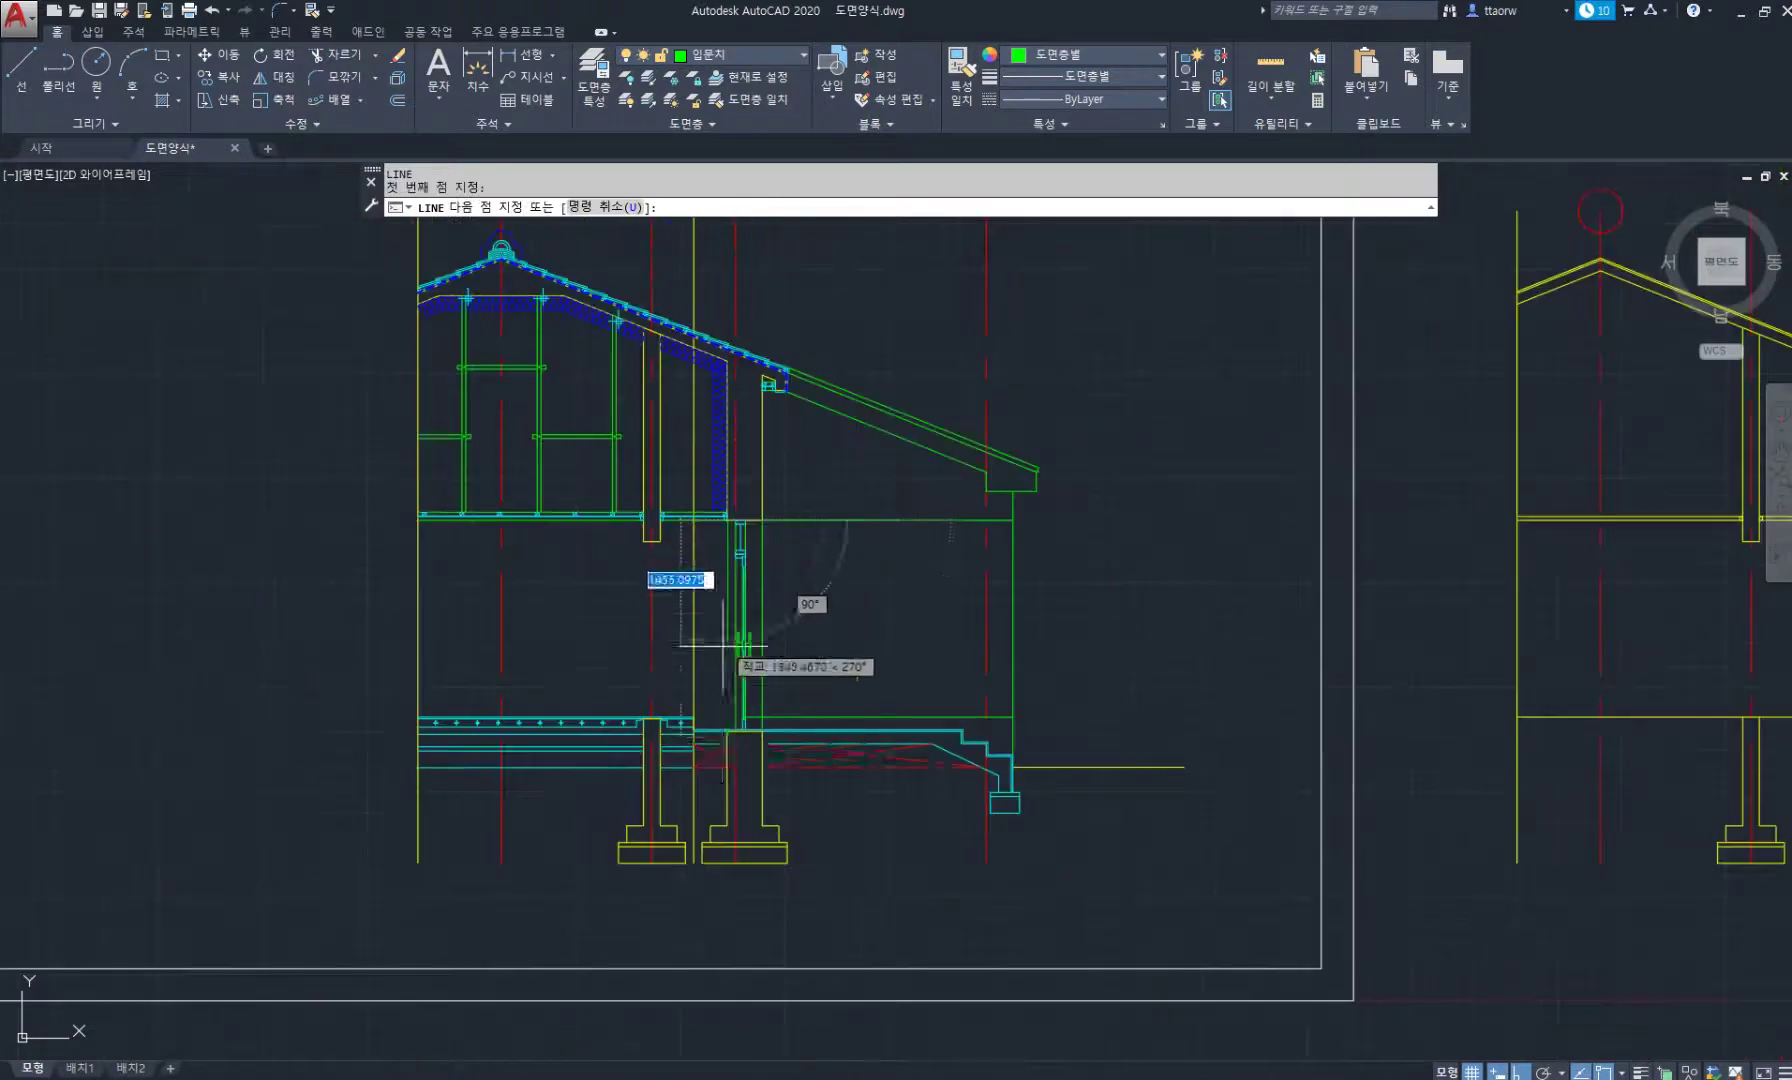
{"action": "scroll", "coordinate": [729, 755], "scroll_direction": "up", "scroll_amount": 6}
{"action": "left_click", "coordinate": [717, 672]}
{"action": "key", "text": "Return"}
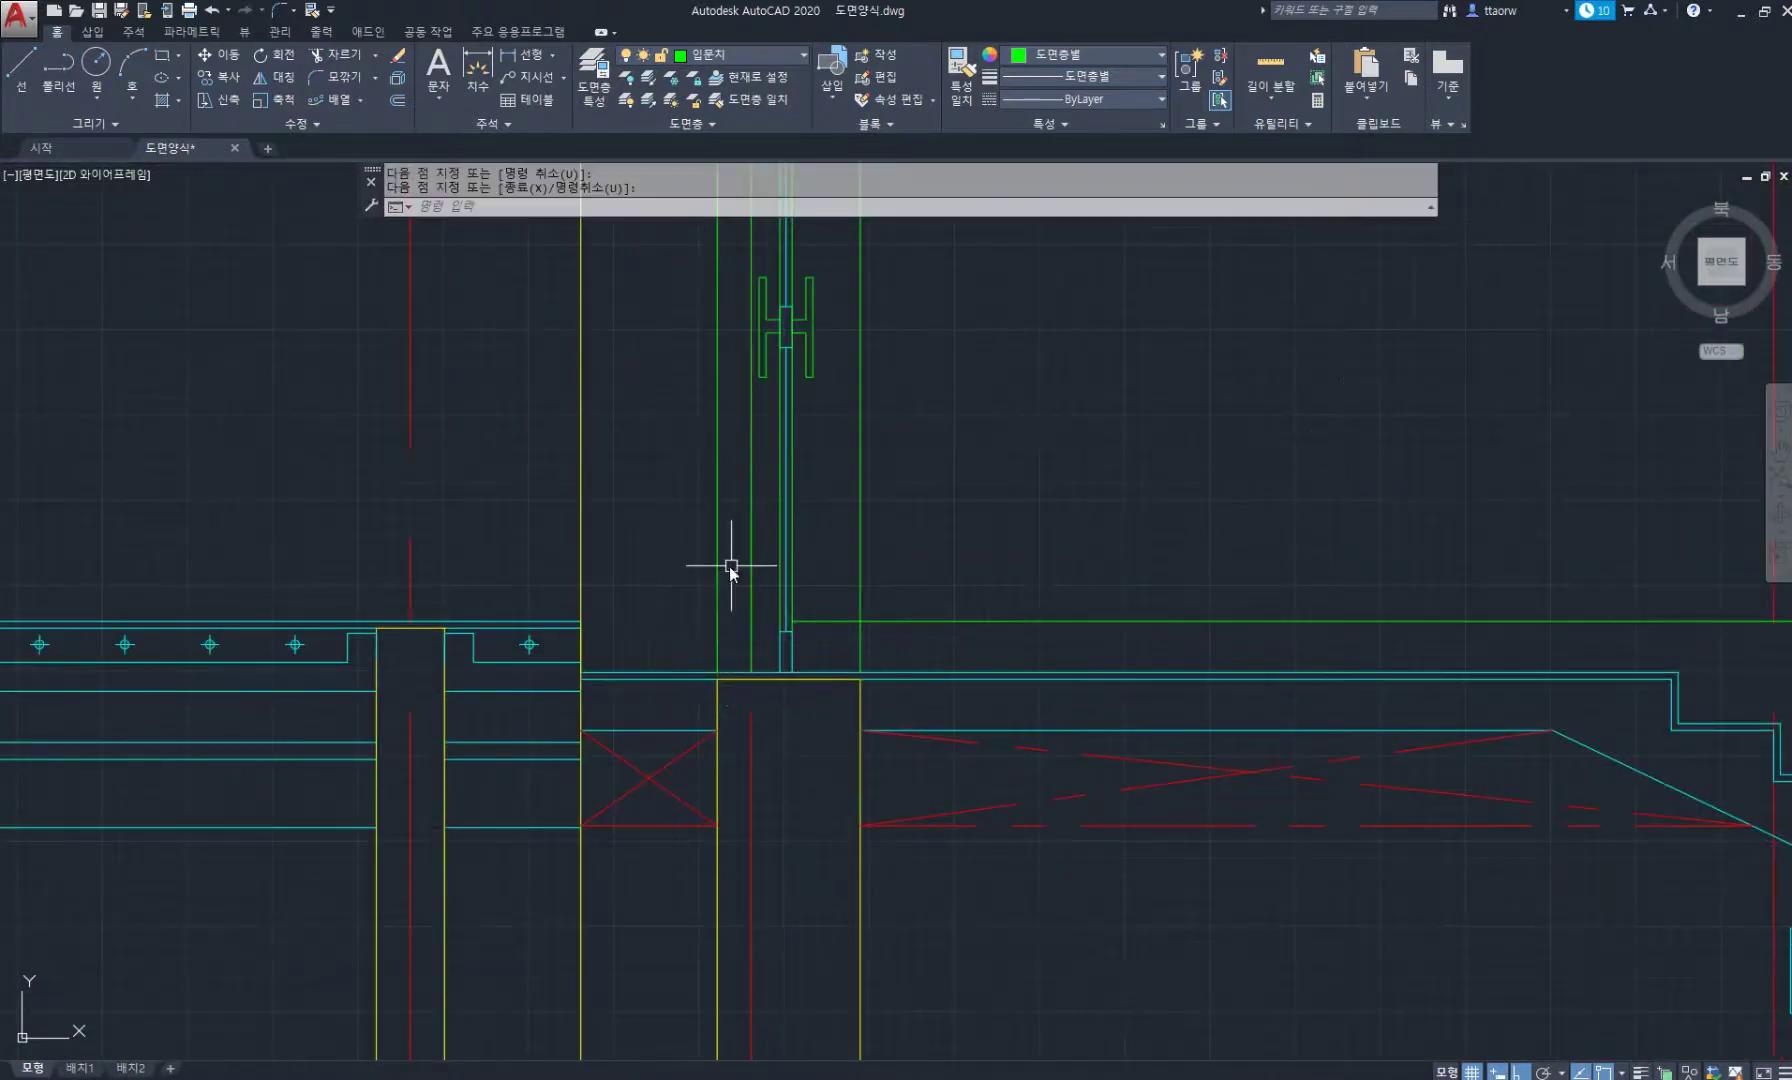
Move the new vertical line 20 mm inward, away from the entrance door.
{"action": "type", "text": "m"}
{"action": "key", "text": "Return"}
{"action": "left_click", "coordinate": [730, 566]}
{"action": "left_click", "coordinate": [664, 528]}
{"action": "key", "text": "Return"}
{"action": "left_click", "coordinate": [674, 505]}
{"action": "type", "text": "20"}
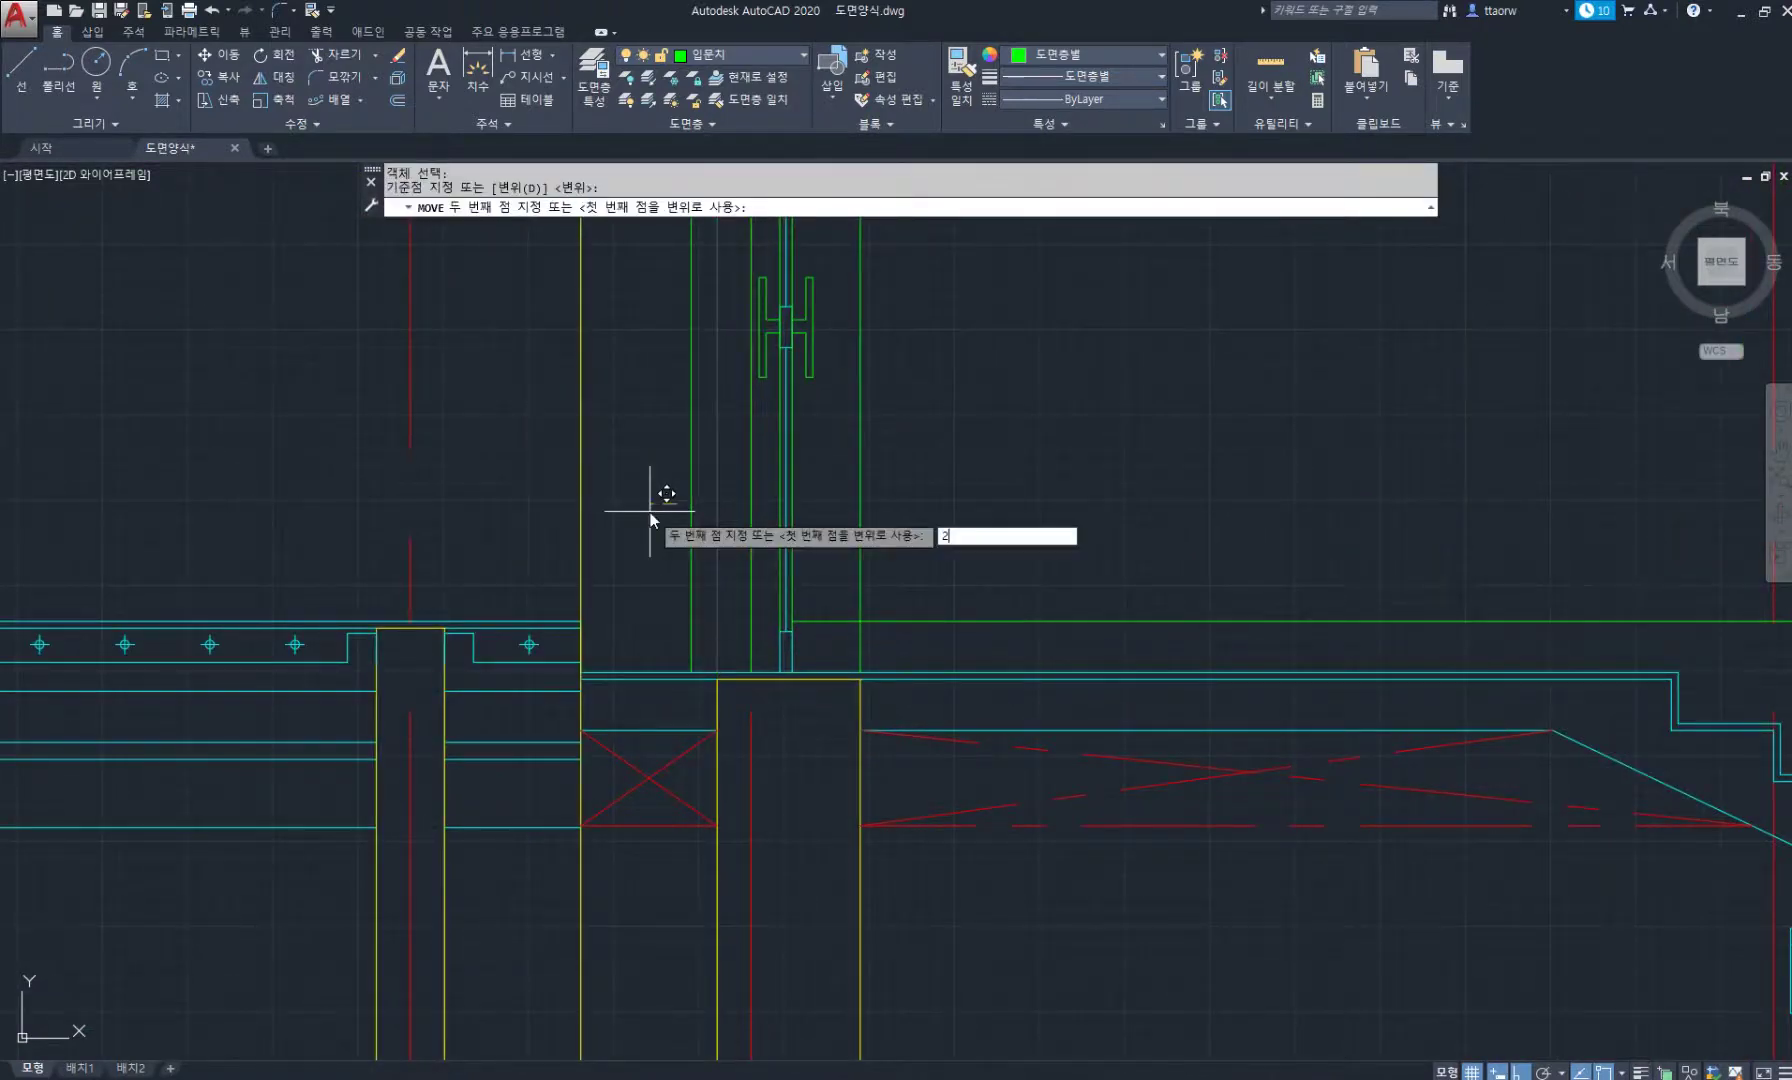
{"action": "key", "text": "Return"}
{"action": "scroll", "coordinate": [679, 522], "scroll_direction": "down", "scroll_amount": 4}
{"action": "key", "text": "Escape"}
{"action": "key", "text": "Escape"}
{"action": "scroll", "coordinate": [688, 600], "scroll_direction": "up", "scroll_amount": 3}
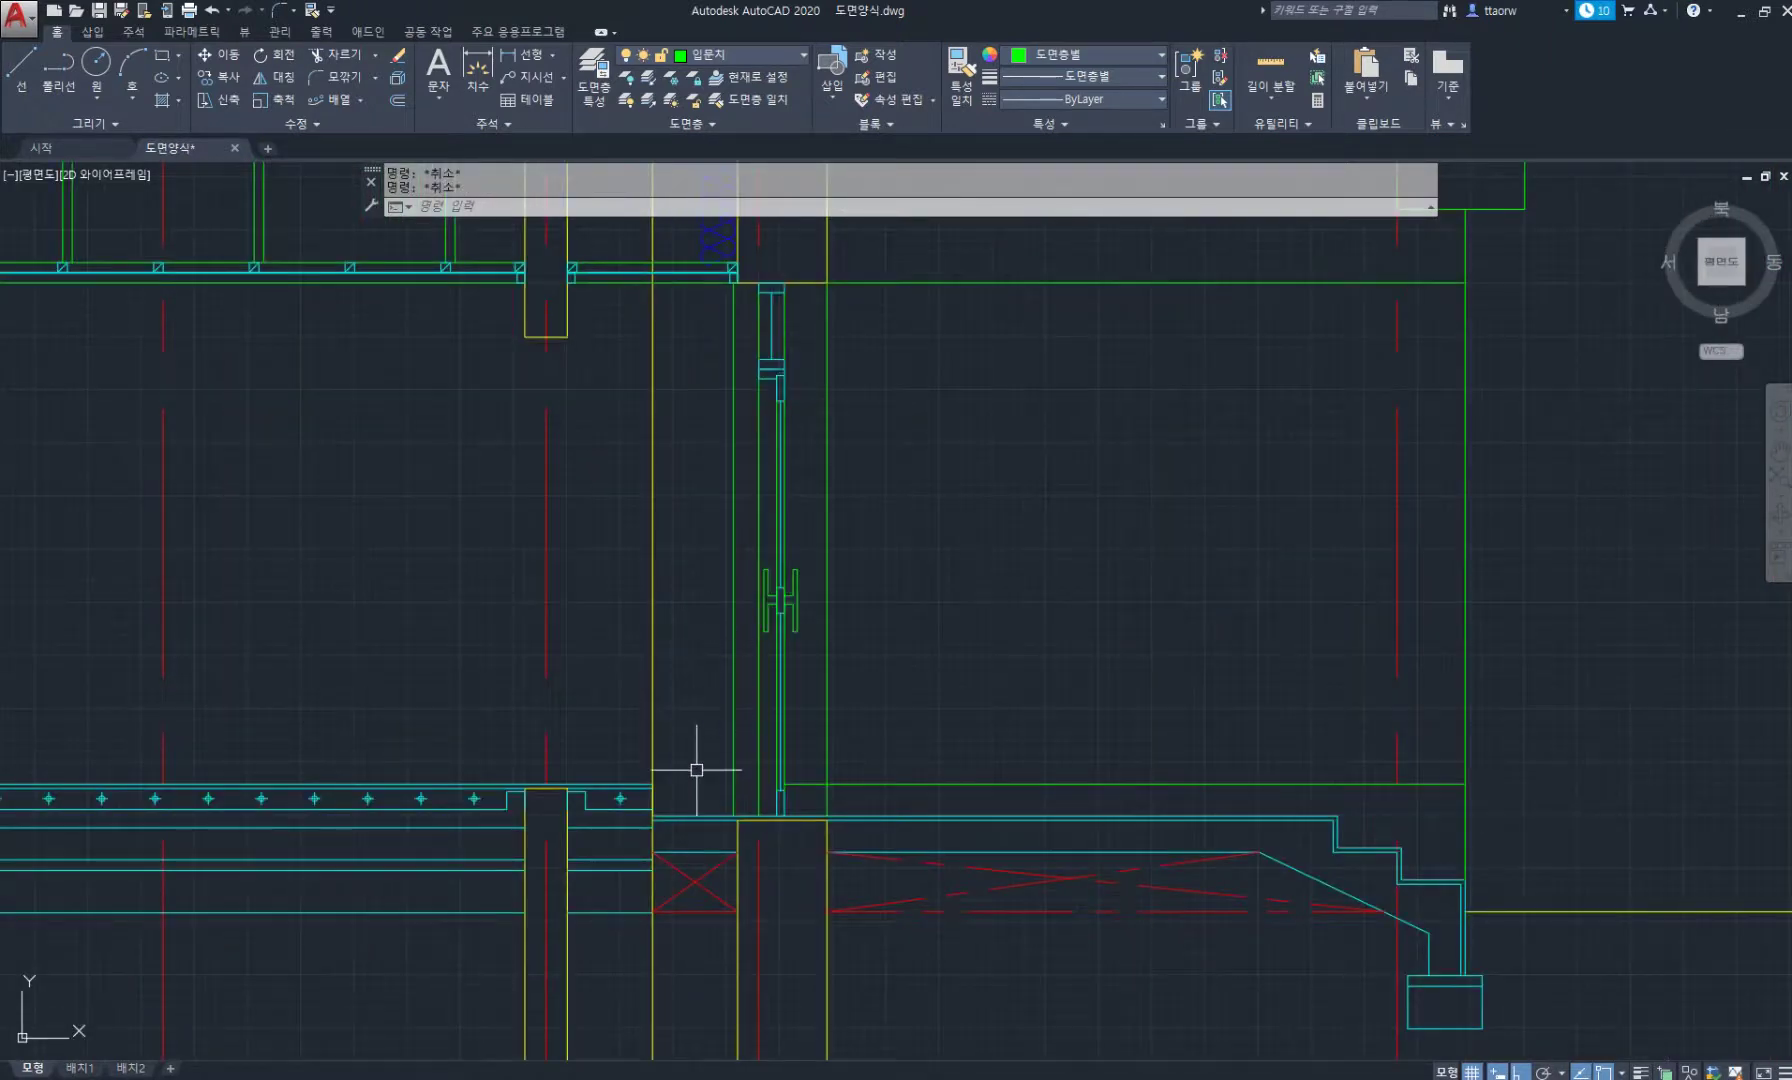
Offset the entrance floor finish line inside the door upward by 180 mm.
{"action": "scroll", "coordinate": [696, 770], "scroll_direction": "up", "scroll_amount": 2}
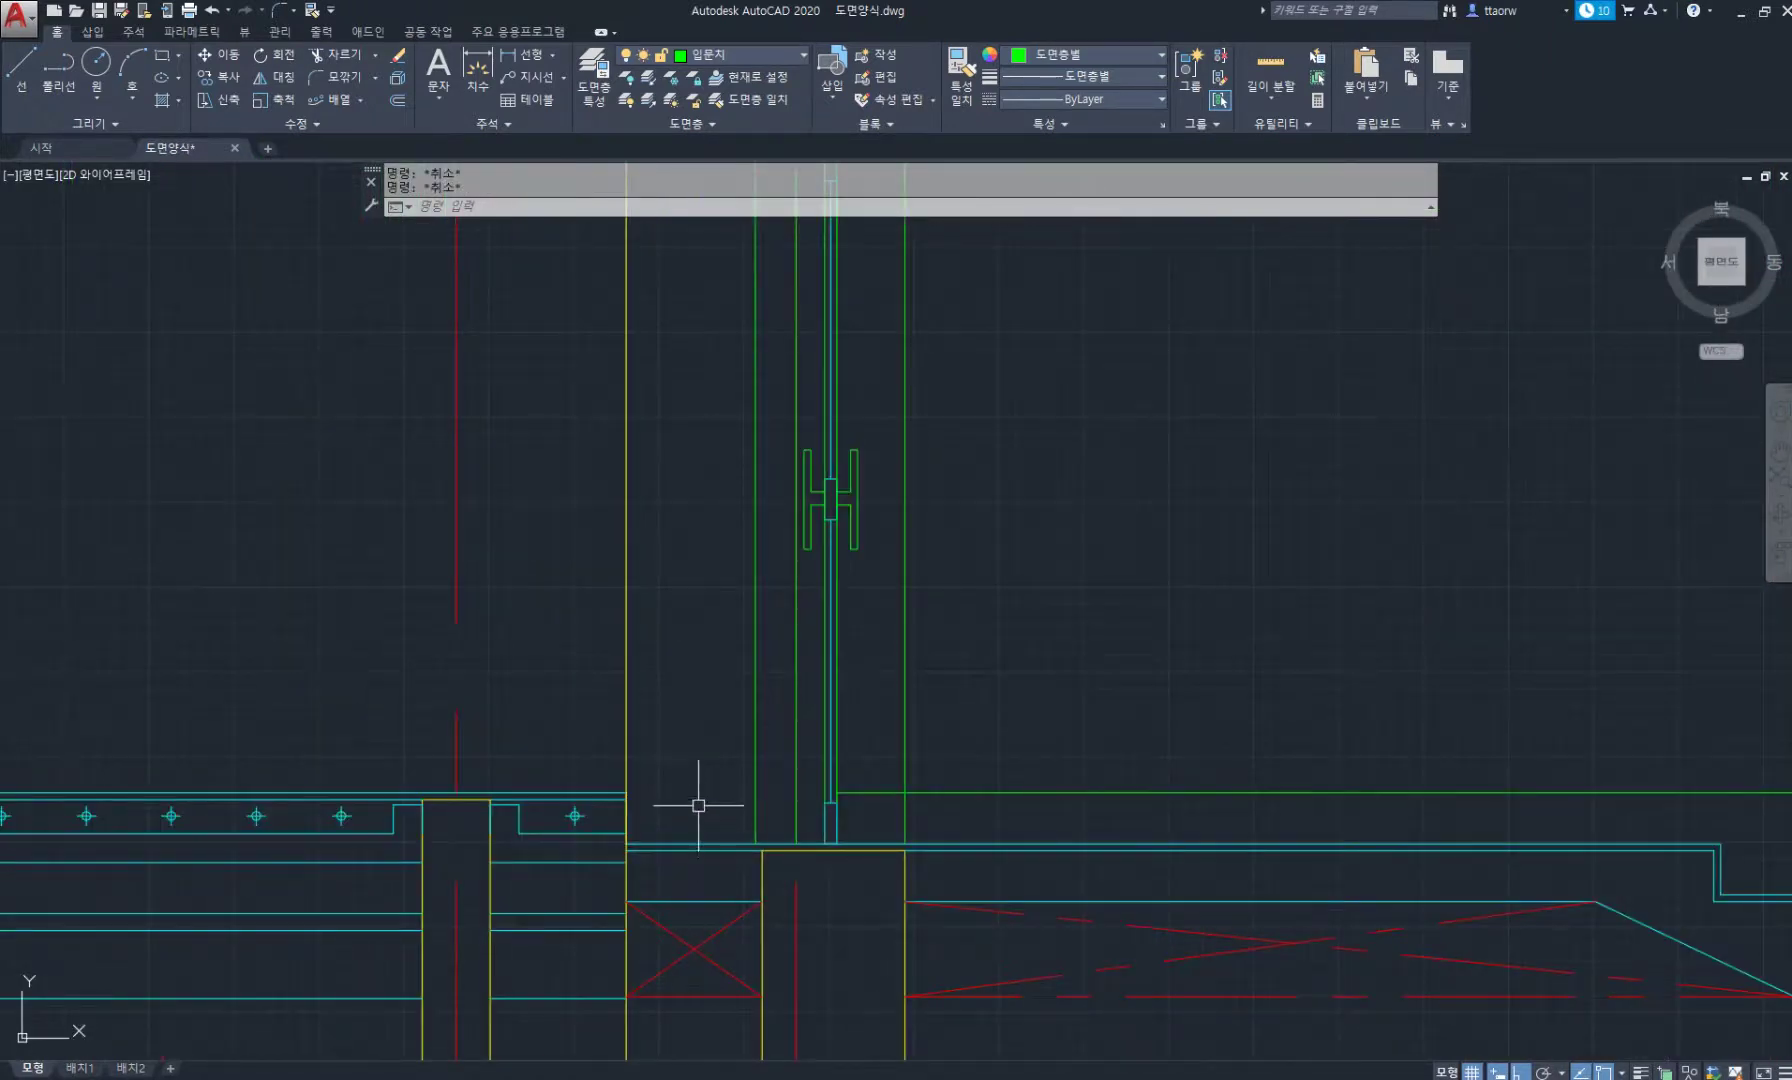
{"action": "key", "text": "Return"}
{"action": "key", "text": "Return"}
{"action": "left_click", "coordinate": [690, 845]}
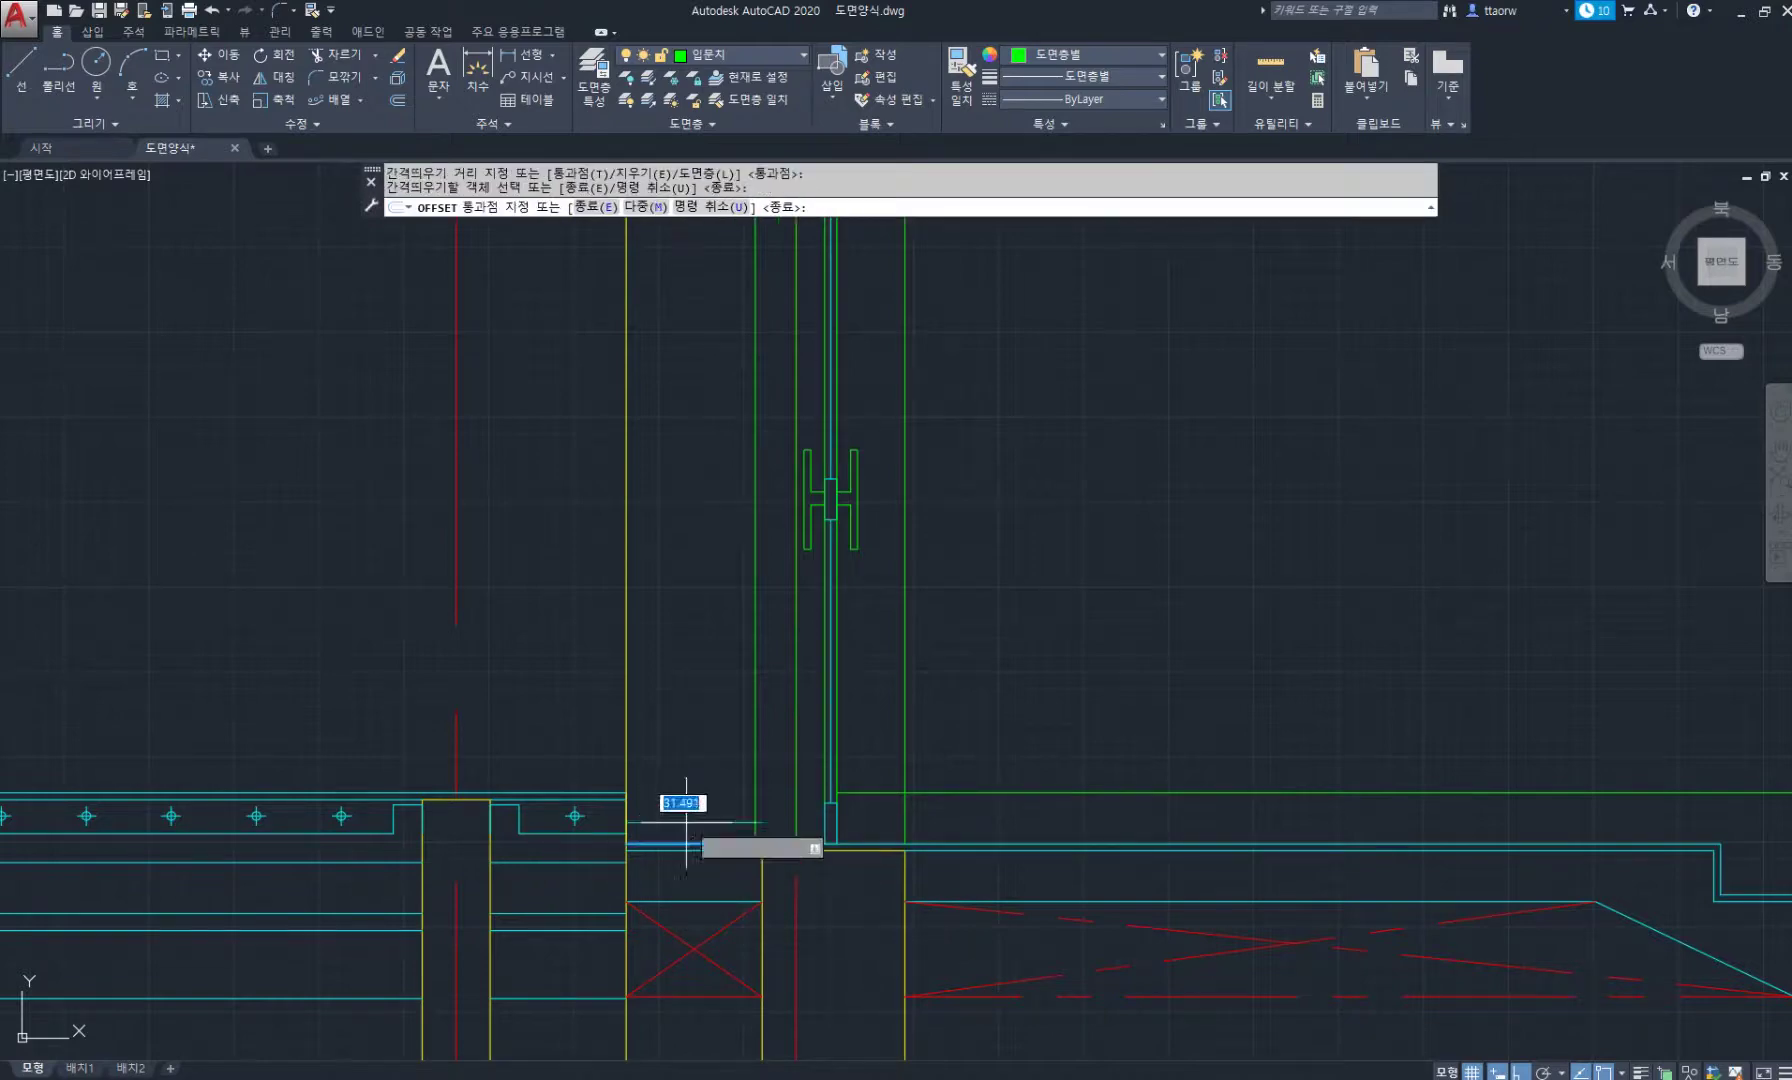
{"action": "key", "text": "Return"}
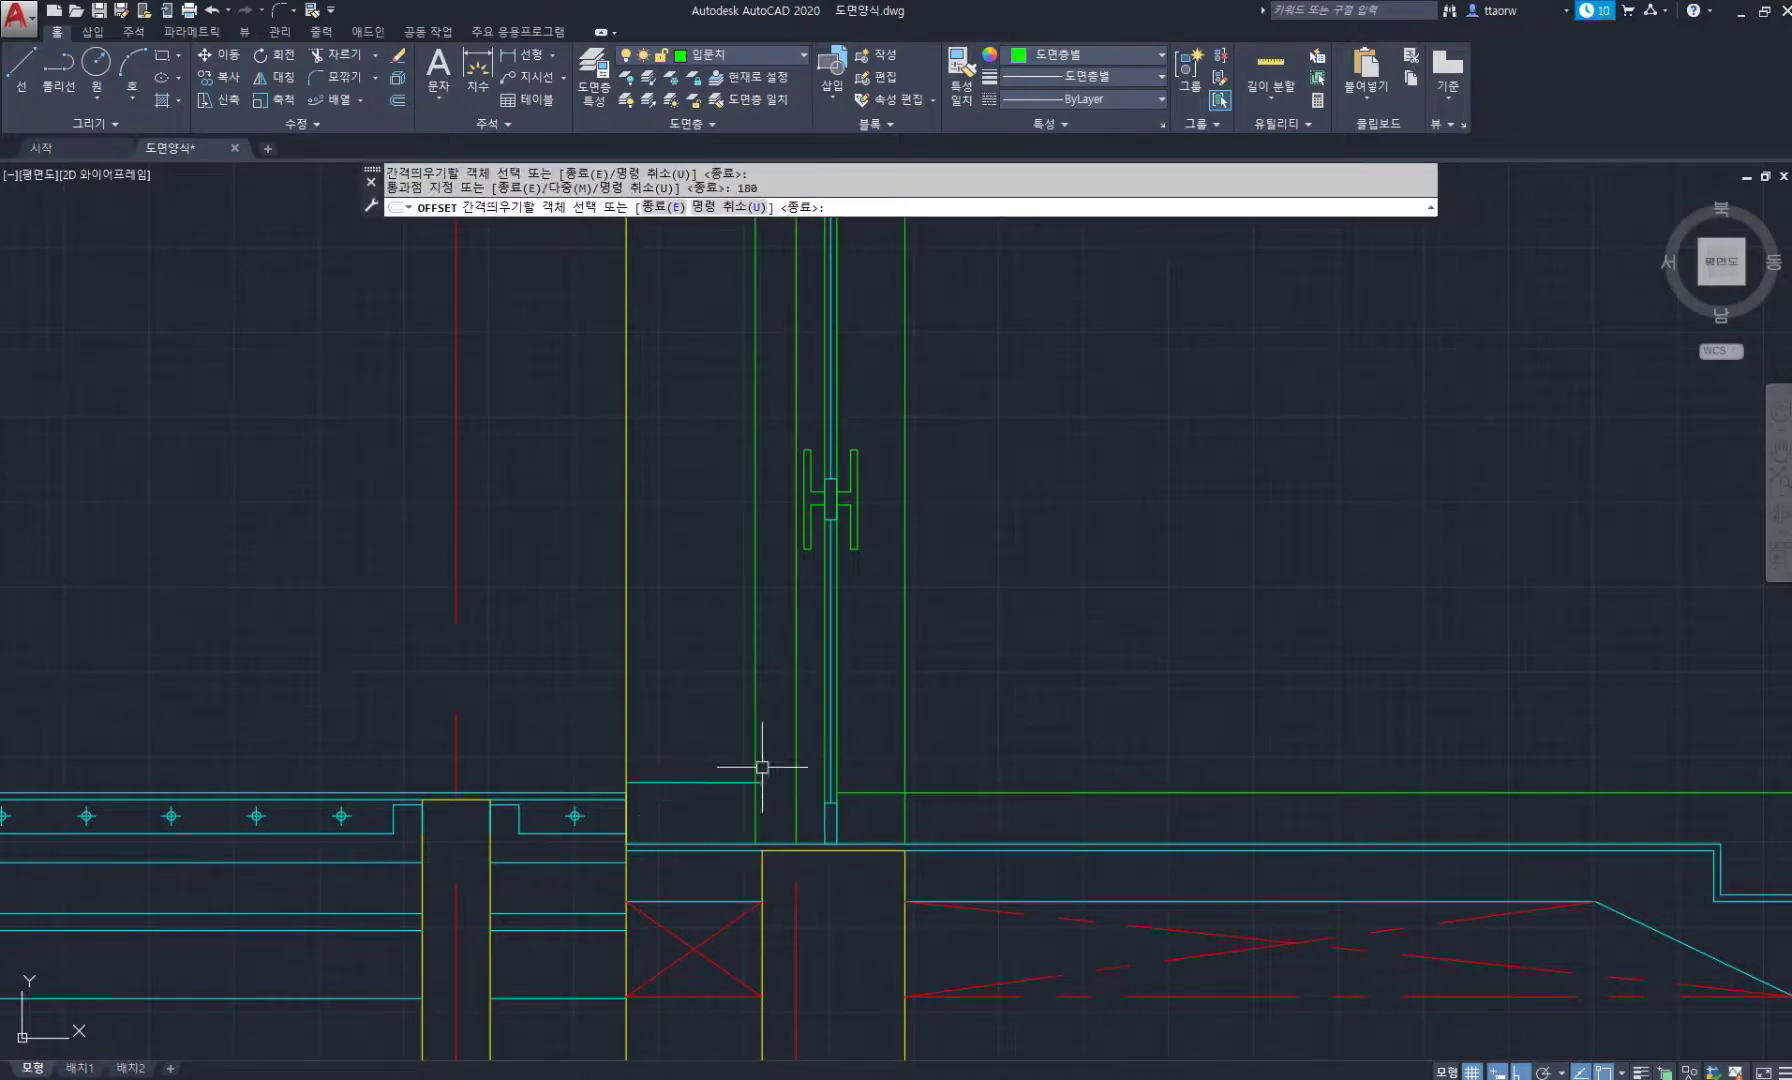
{"action": "key", "text": "Escape"}
{"action": "key", "text": "Escape"}
Stretch the outer end of the offset line to the door frame's inner face.
{"action": "scroll", "coordinate": [734, 790], "scroll_direction": "up", "scroll_amount": 2}
{"action": "left_click", "coordinate": [736, 797]}
{"action": "left_click", "coordinate": [724, 765]}
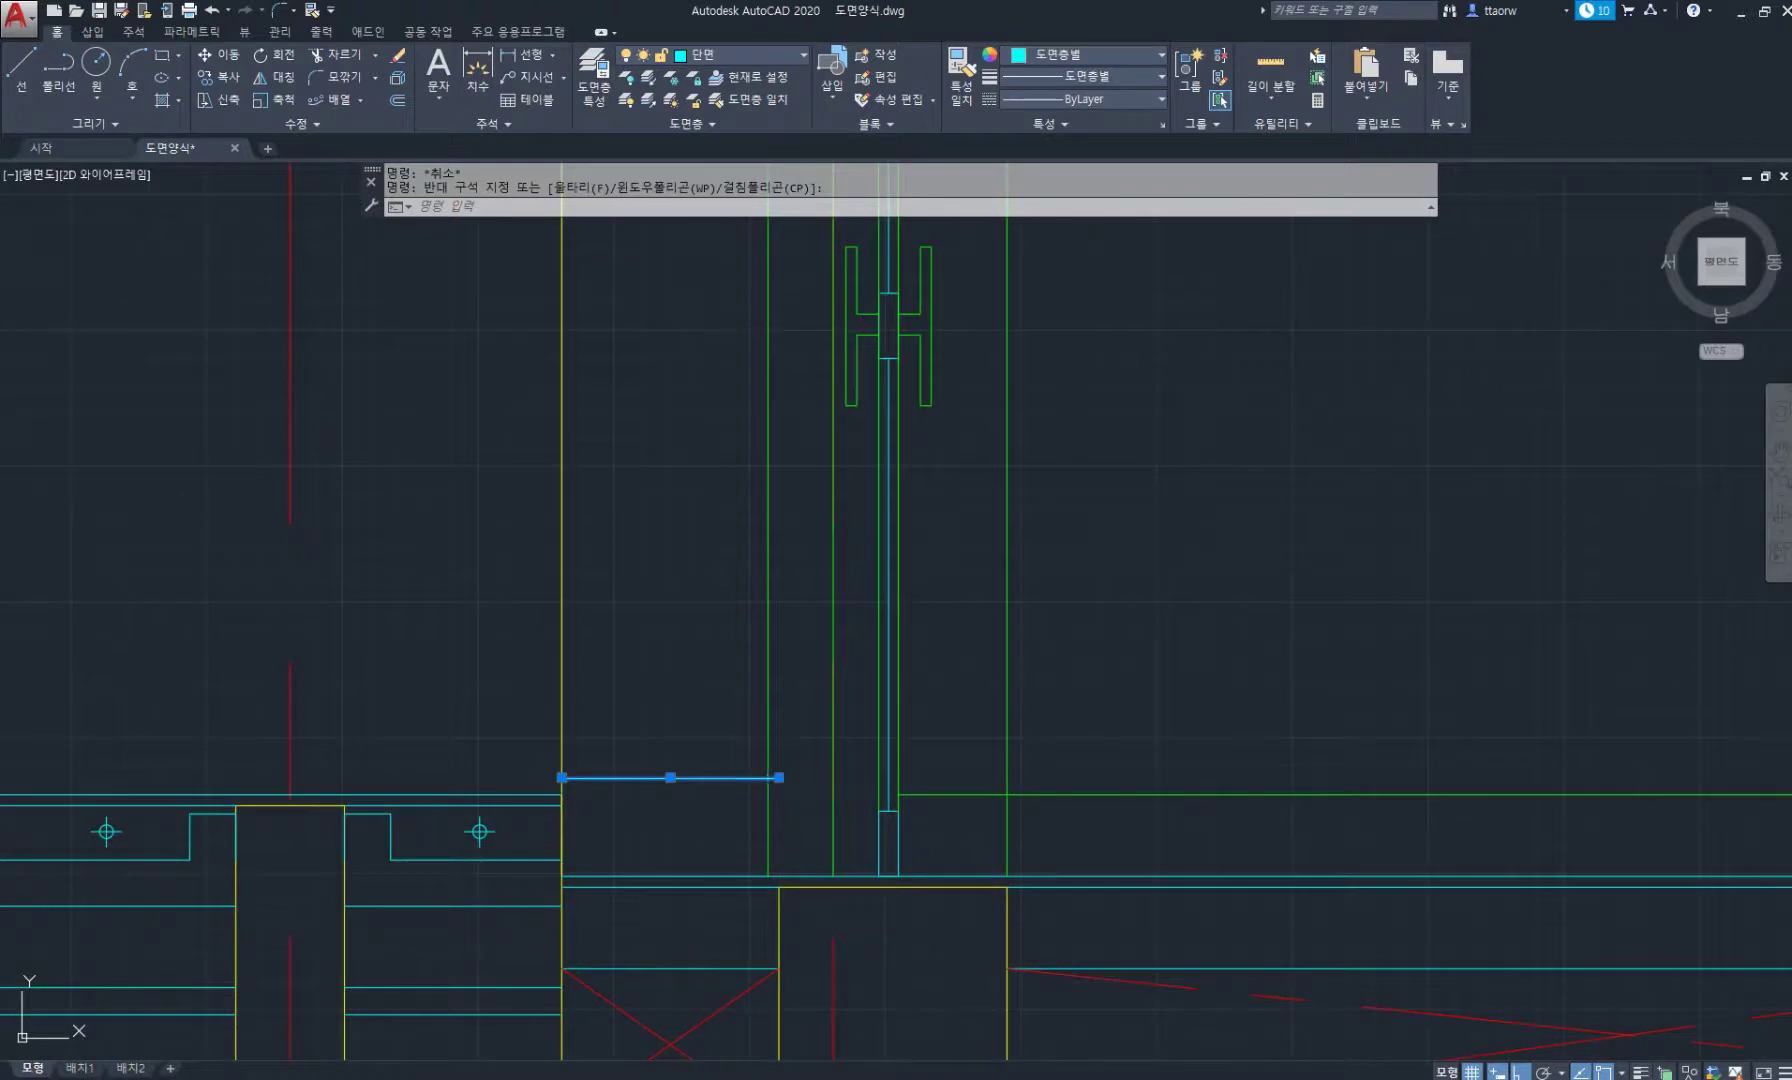
{"action": "left_click", "coordinate": [779, 777]}
{"action": "left_click", "coordinate": [832, 777]}
{"action": "key", "text": "Escape"}
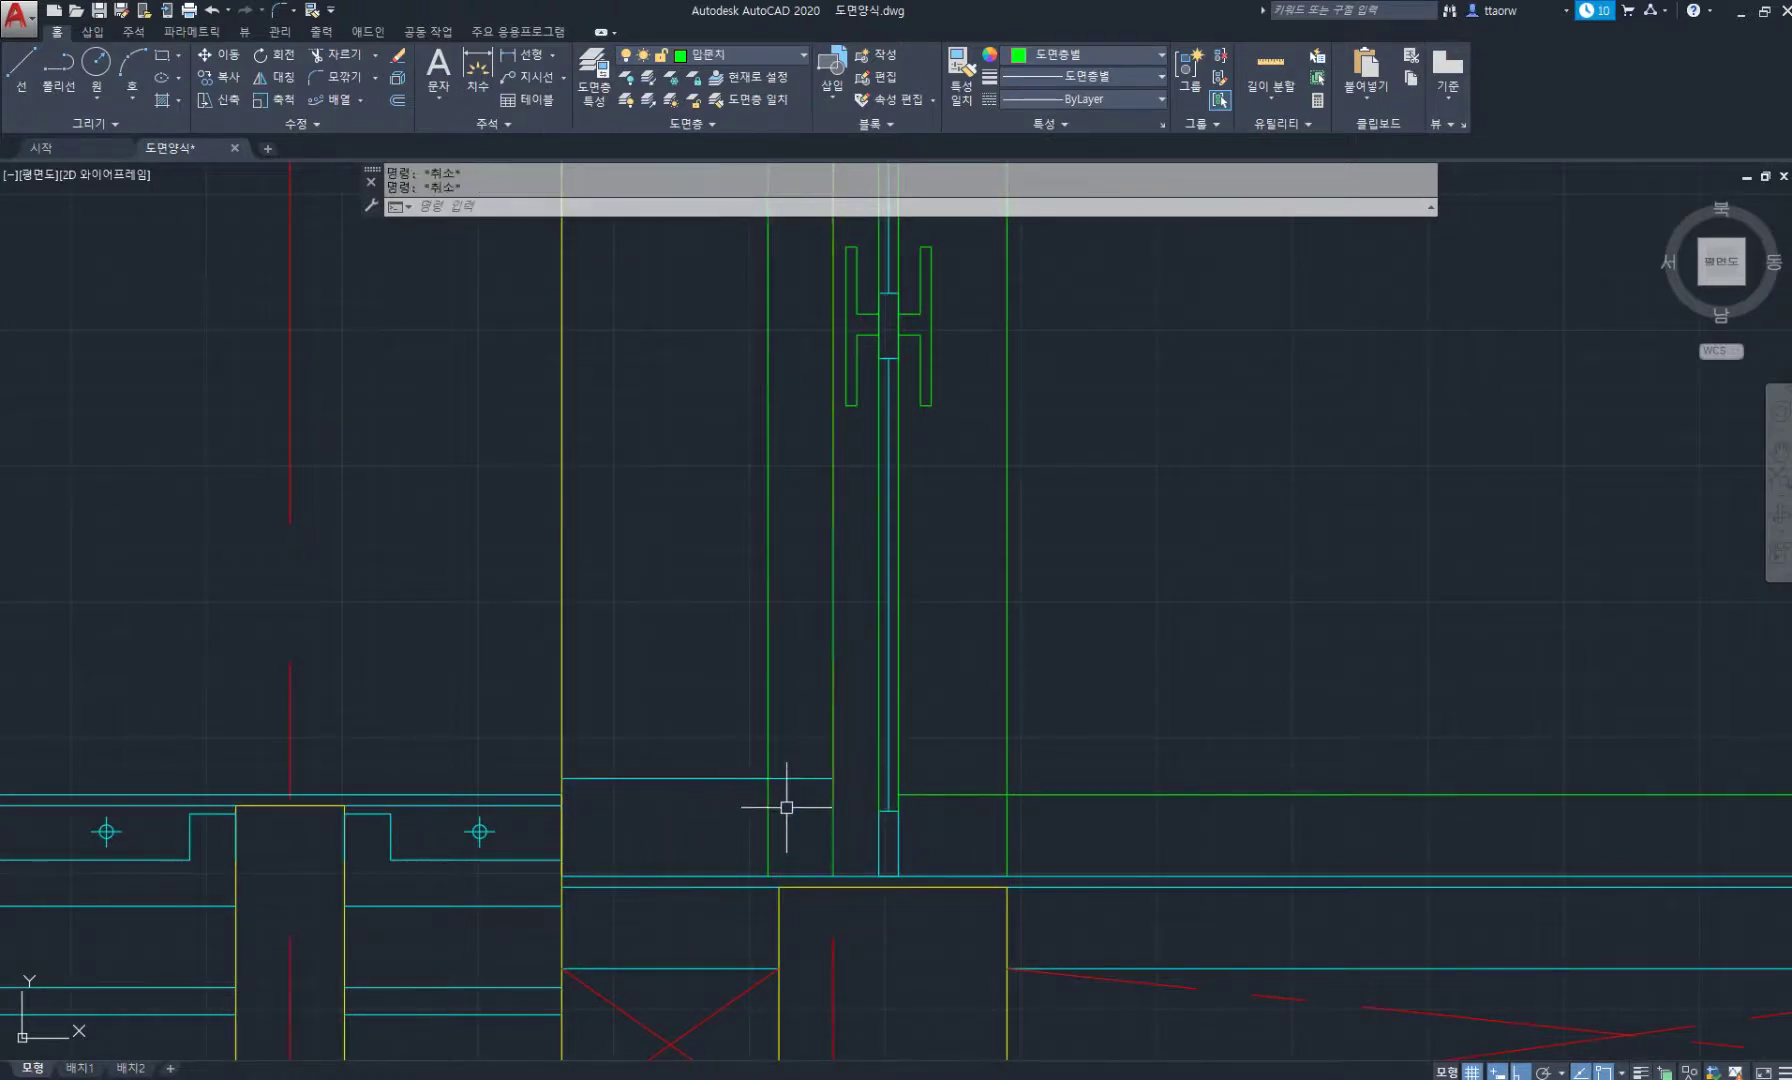
Match the offset line's properties to the green vertical elevation line it crosses.
{"action": "type", "text": "ma"}
{"action": "key", "text": "Return"}
{"action": "left_click", "coordinate": [768, 824]}
{"action": "left_click", "coordinate": [728, 810]}
{"action": "left_click", "coordinate": [690, 745]}
{"action": "key", "text": "Return"}
{"action": "scroll", "coordinate": [807, 578], "scroll_direction": "down", "scroll_amount": 2}
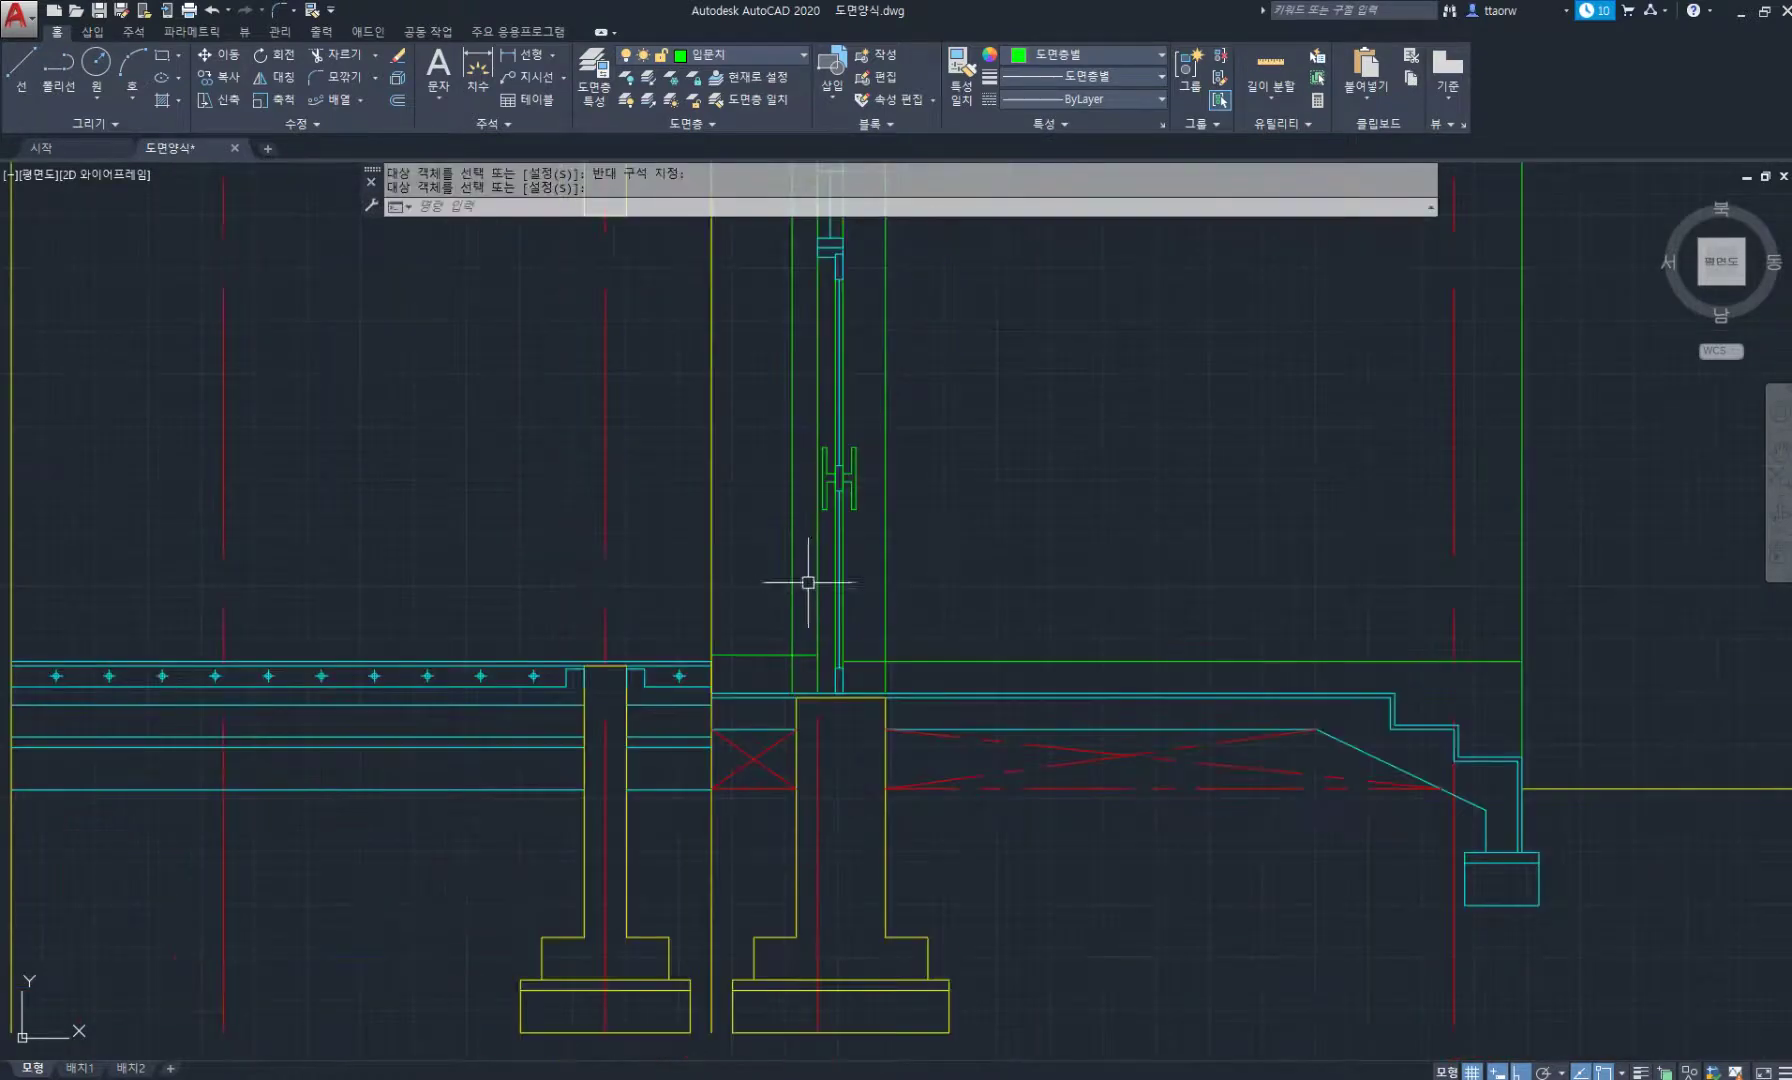
Compare the heights of the horizontal elevation lines on both sides of the entrance door.
{"action": "scroll", "coordinate": [918, 555], "scroll_direction": "down", "scroll_amount": 1}
{"action": "middle_click_drag", "start_coordinate": [1012, 568], "coordinate": [952, 771]}
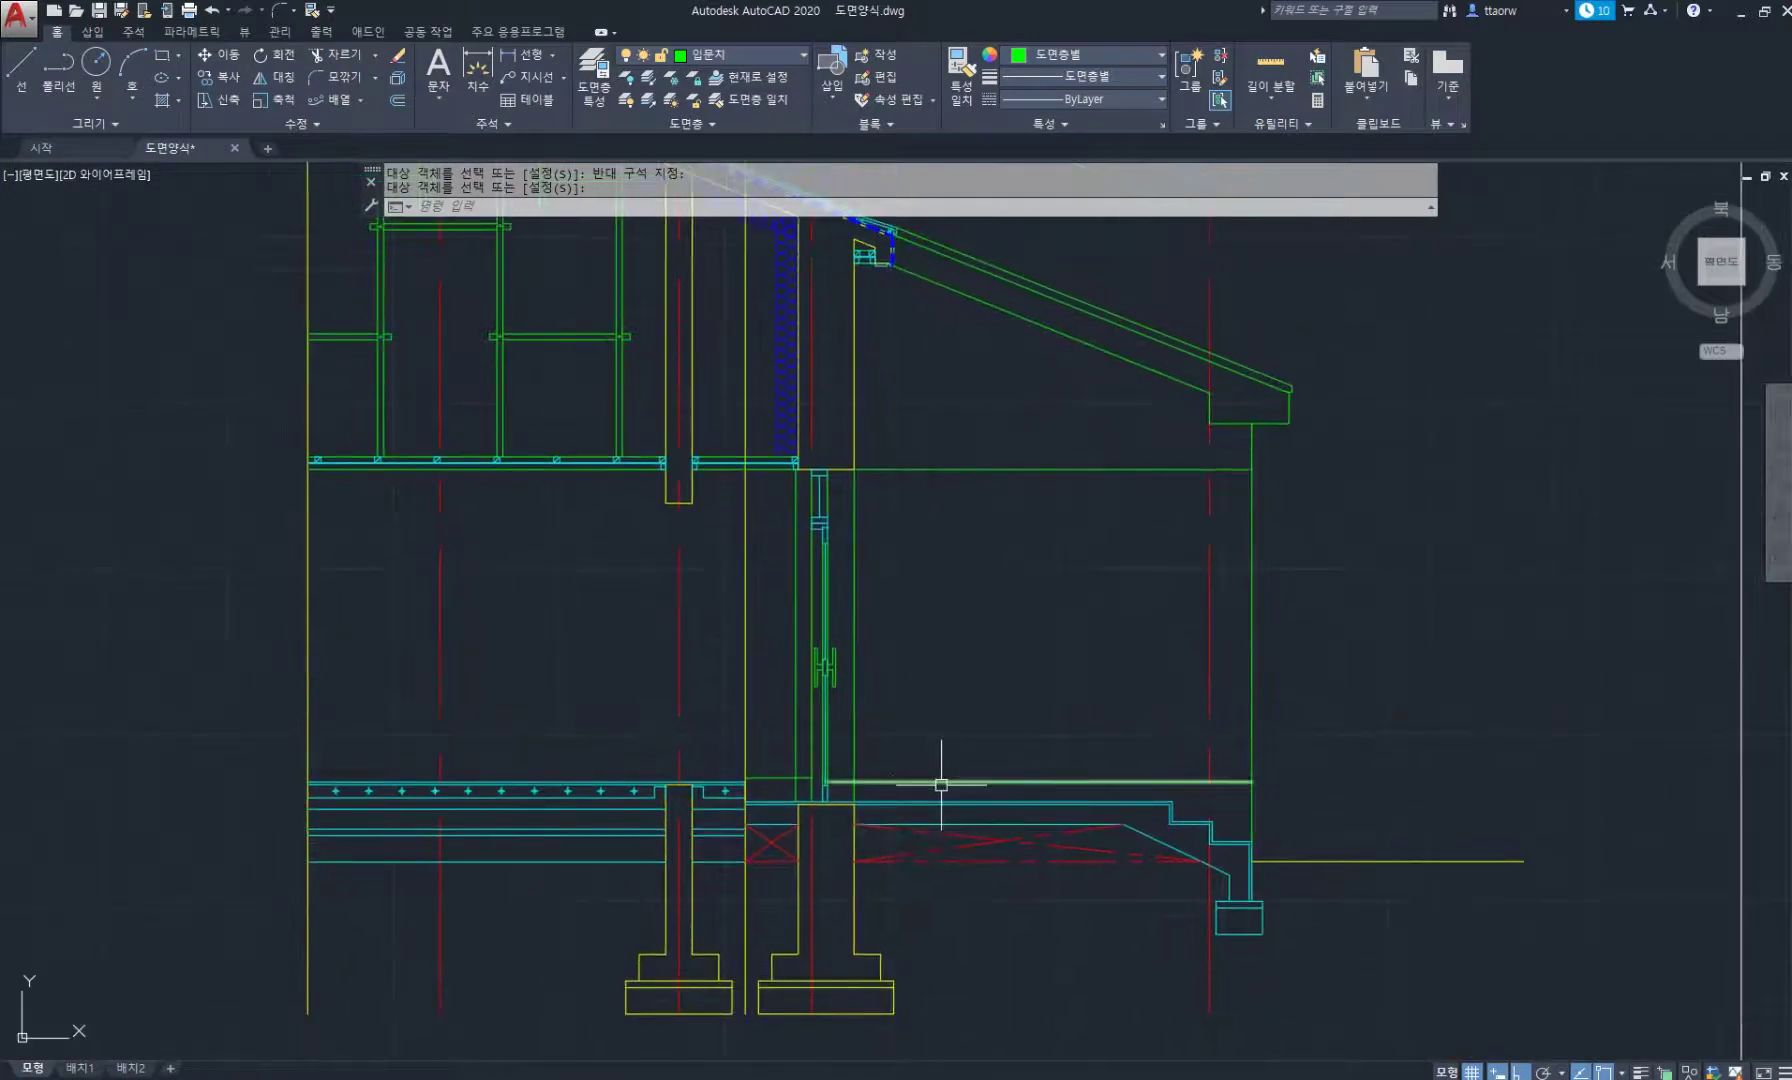
{"action": "key", "text": "Return"}
{"action": "left_click", "coordinate": [941, 783]}
{"action": "scroll", "coordinate": [830, 785], "scroll_direction": "up", "scroll_amount": 2}
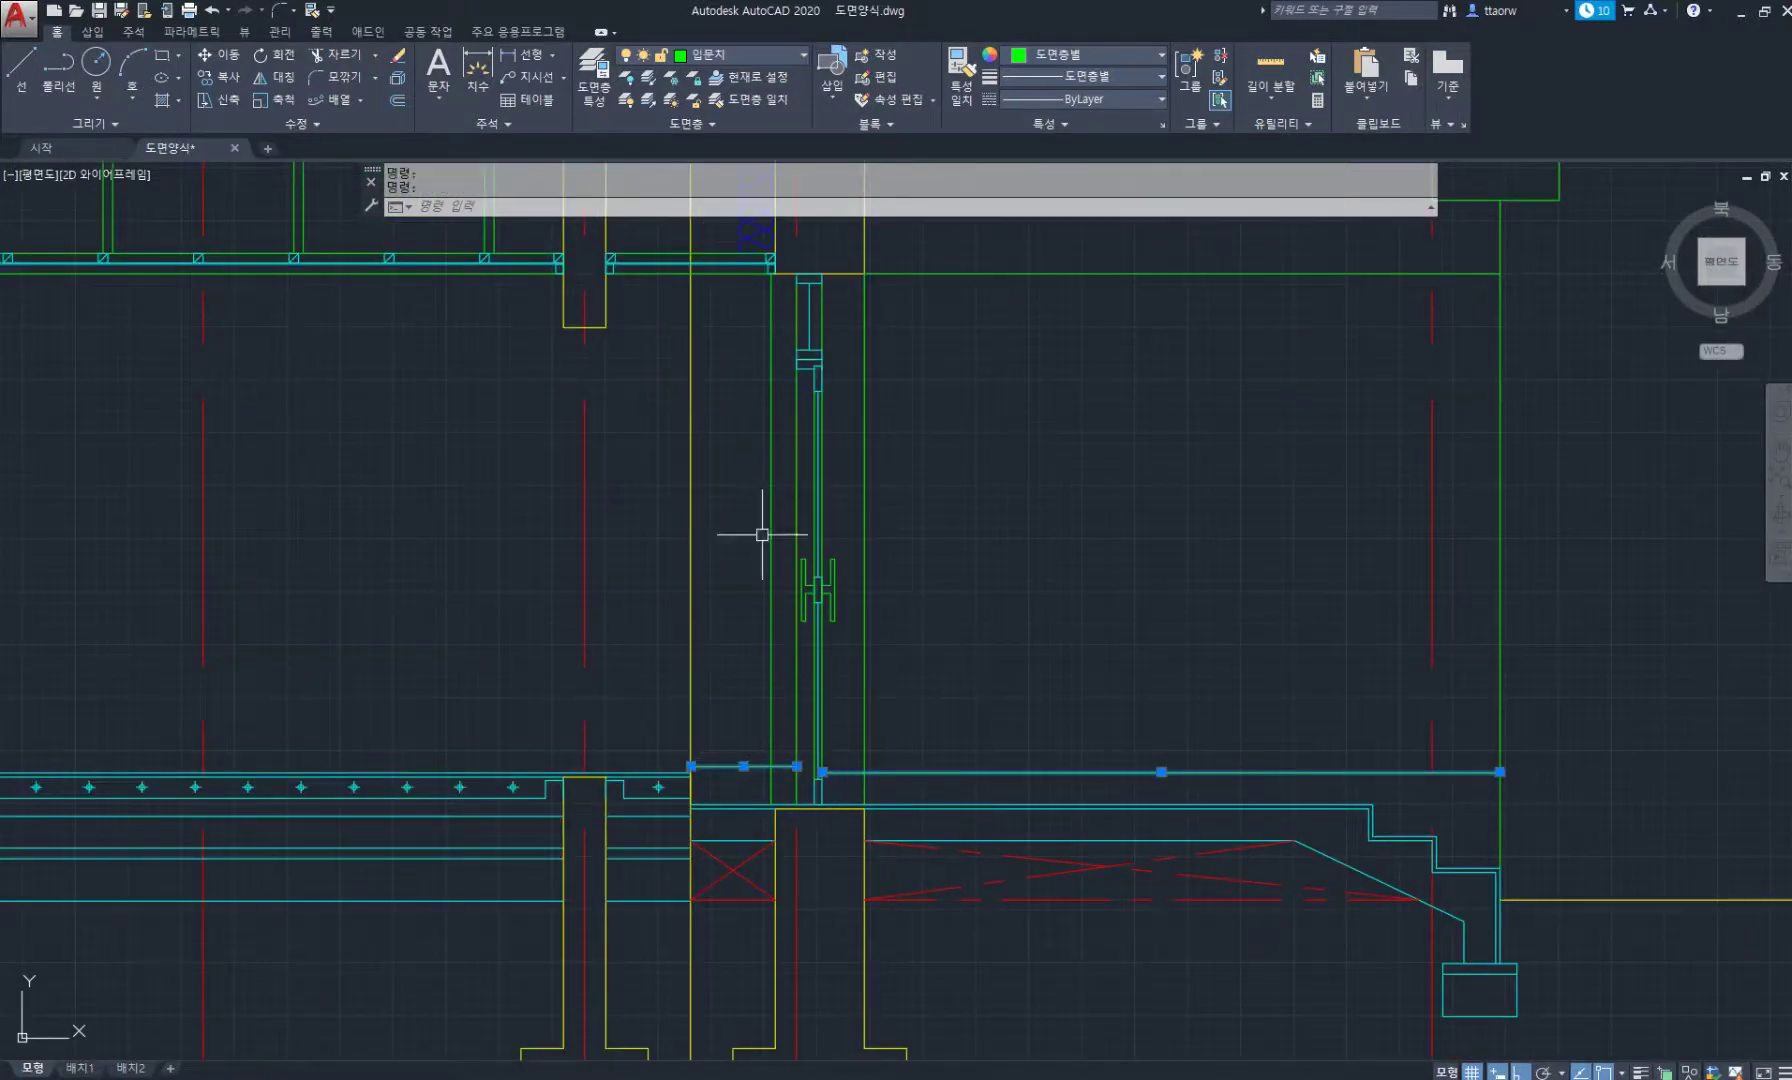
{"action": "key", "text": "Escape"}
{"action": "key", "text": "Escape"}
{"action": "scroll", "coordinate": [744, 512], "scroll_direction": "down", "scroll_amount": 1}
{"action": "middle_click_drag", "start_coordinate": [788, 502], "coordinate": [821, 687]}
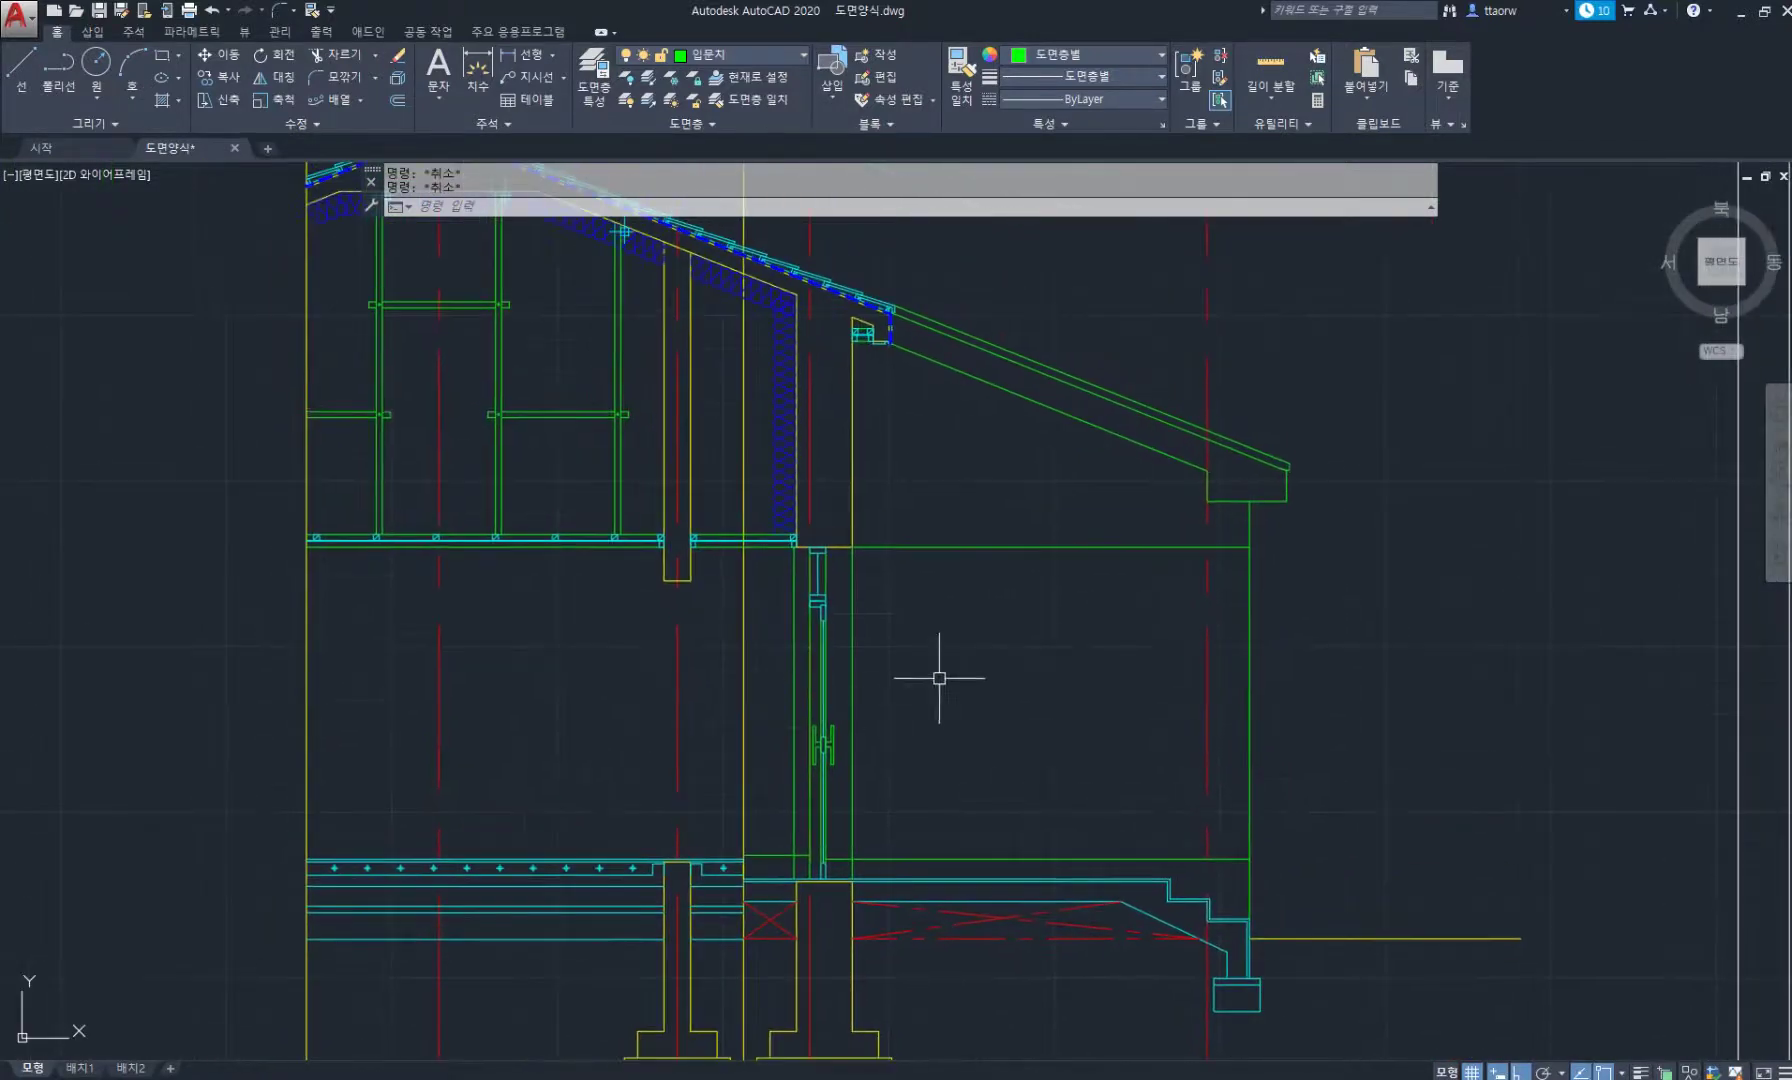
{"action": "middle_click_drag", "start_coordinate": [895, 520], "coordinate": [938, 558]}
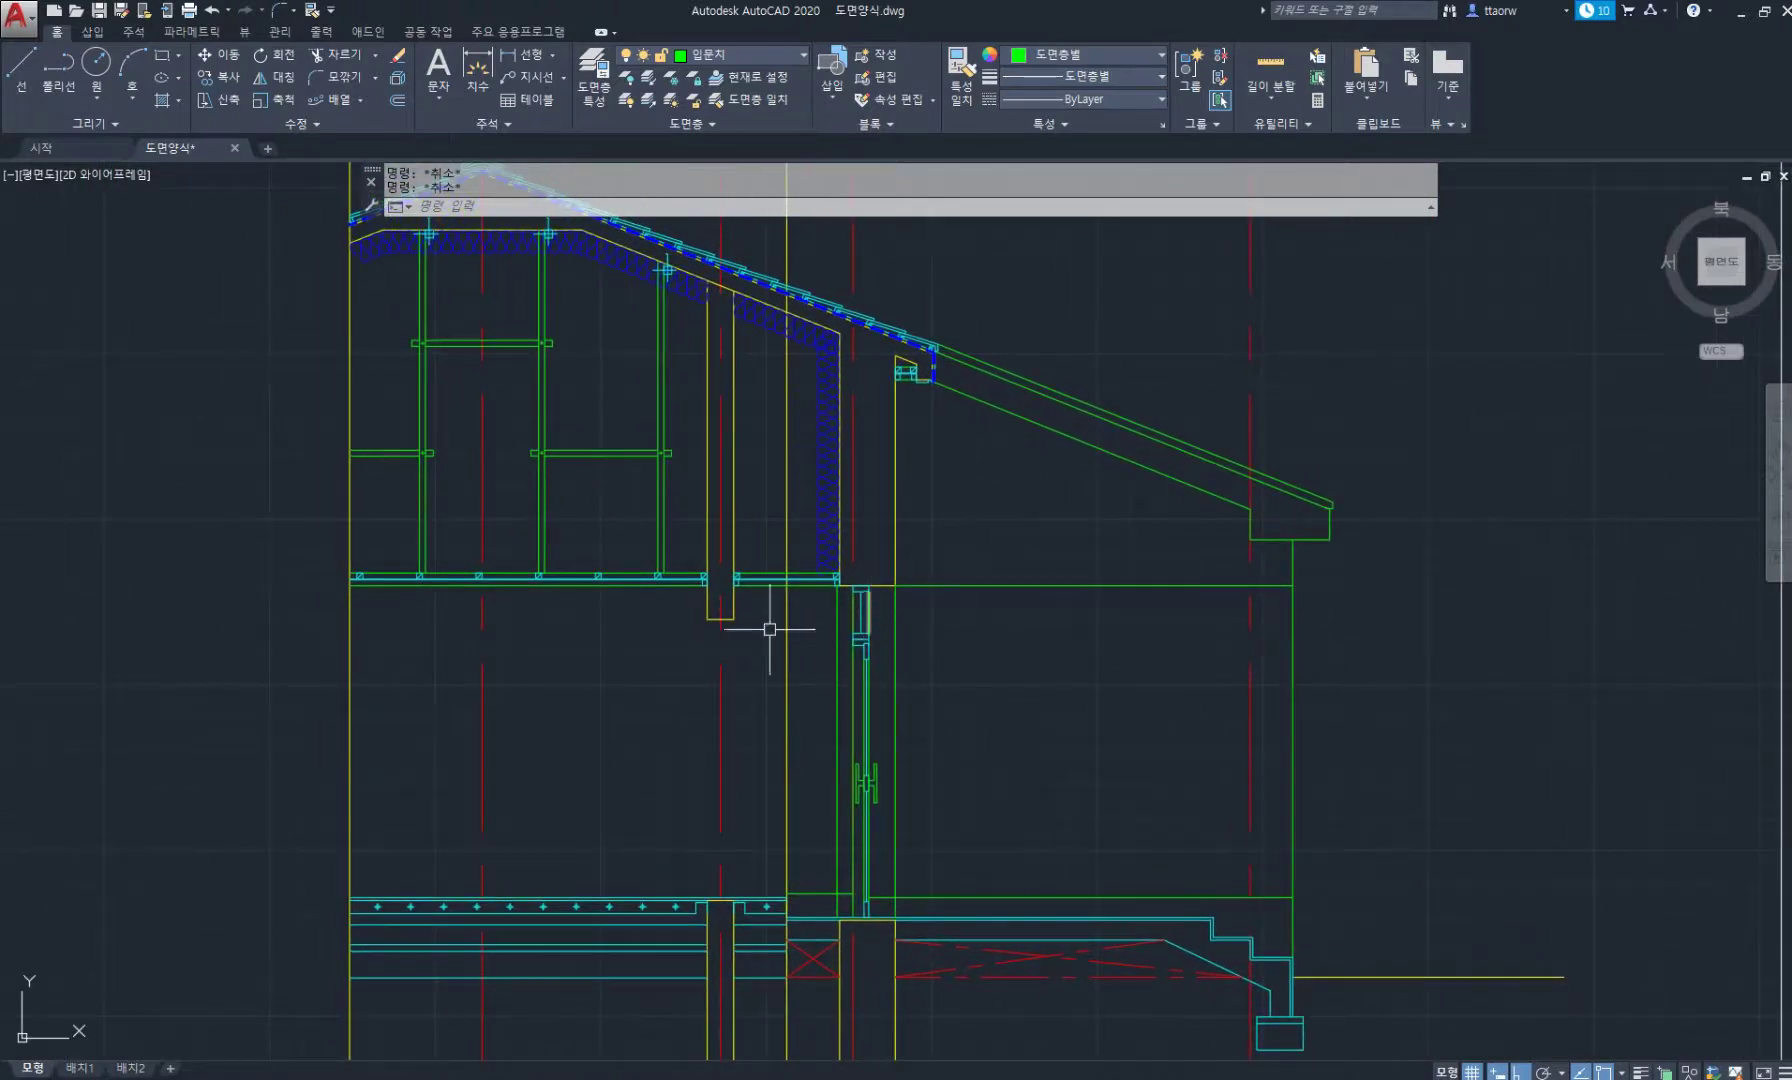
Make the 주단면 layer current and draw a 200 by 200 mm rectangle upward from the interior beam's lower left corner.
{"action": "middle_click_drag", "start_coordinate": [769, 629], "coordinate": [932, 560]}
{"action": "scroll", "coordinate": [908, 540], "scroll_direction": "up", "scroll_amount": 2}
{"action": "scroll", "coordinate": [860, 450], "scroll_direction": "up", "scroll_amount": 1}
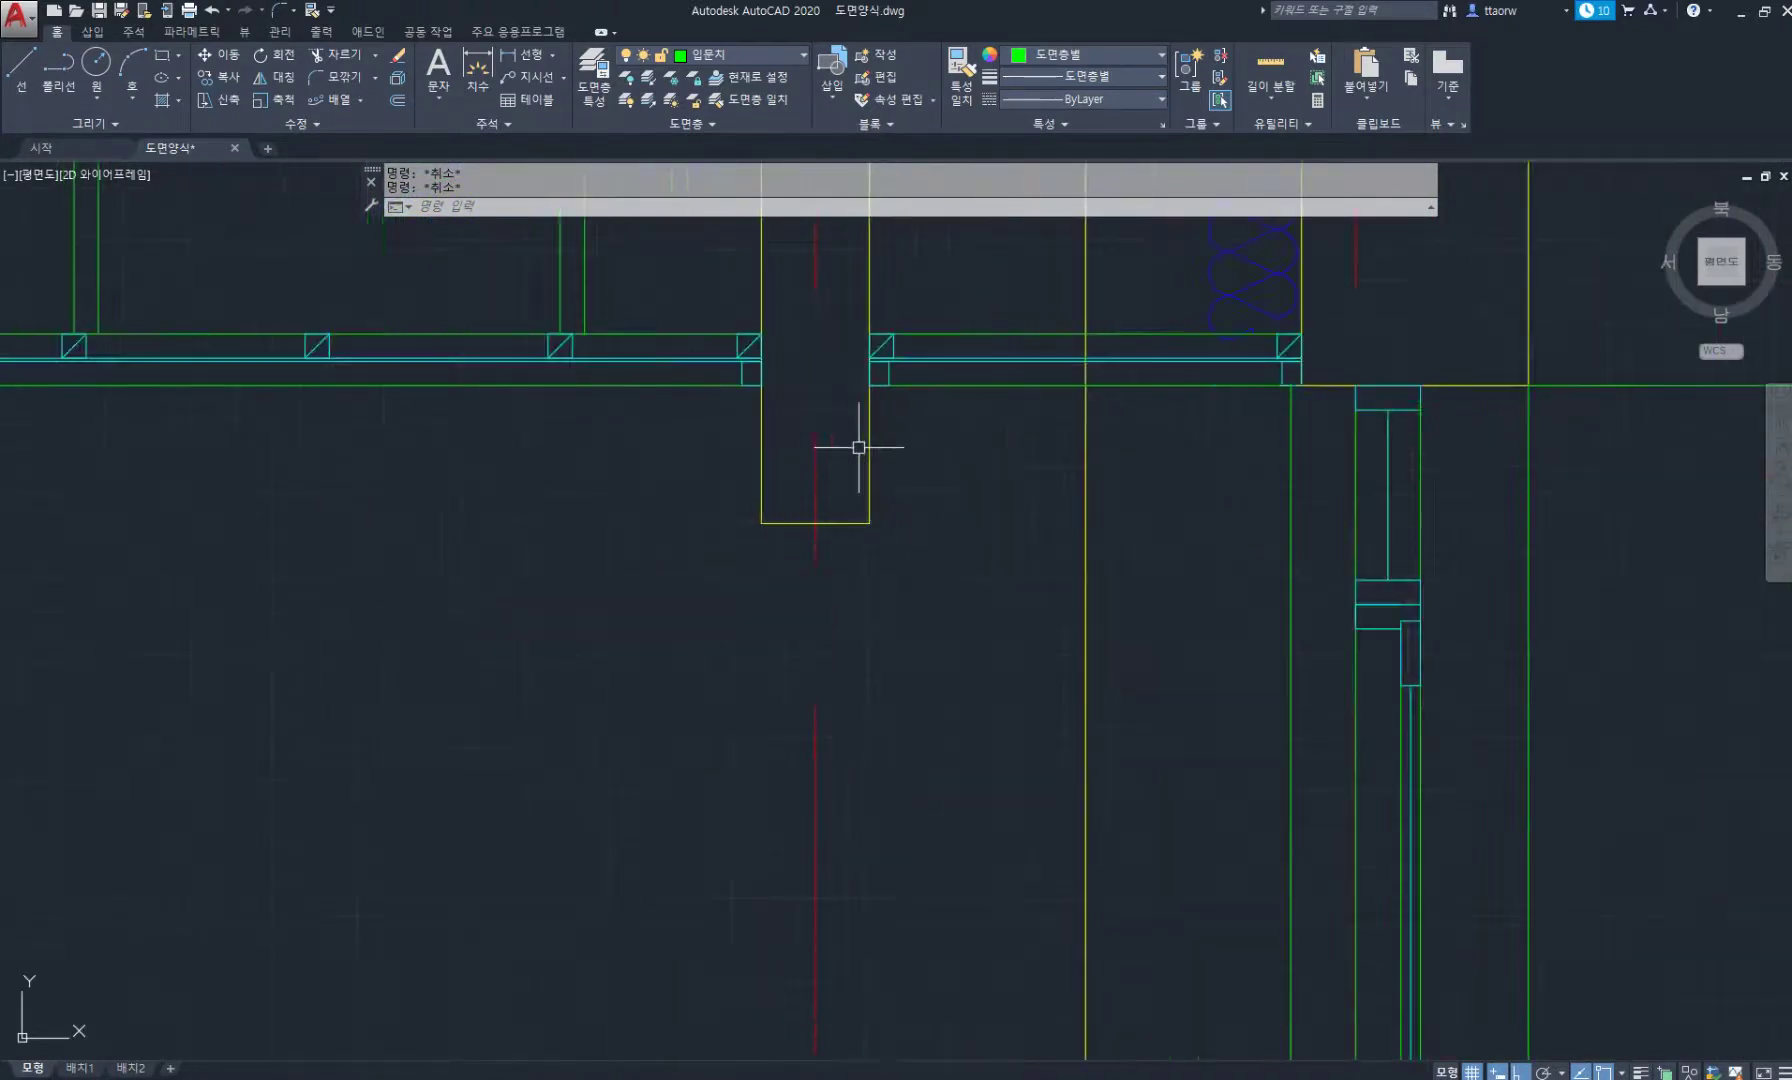
{"action": "middle_click_drag", "start_coordinate": [859, 447], "coordinate": [799, 549]}
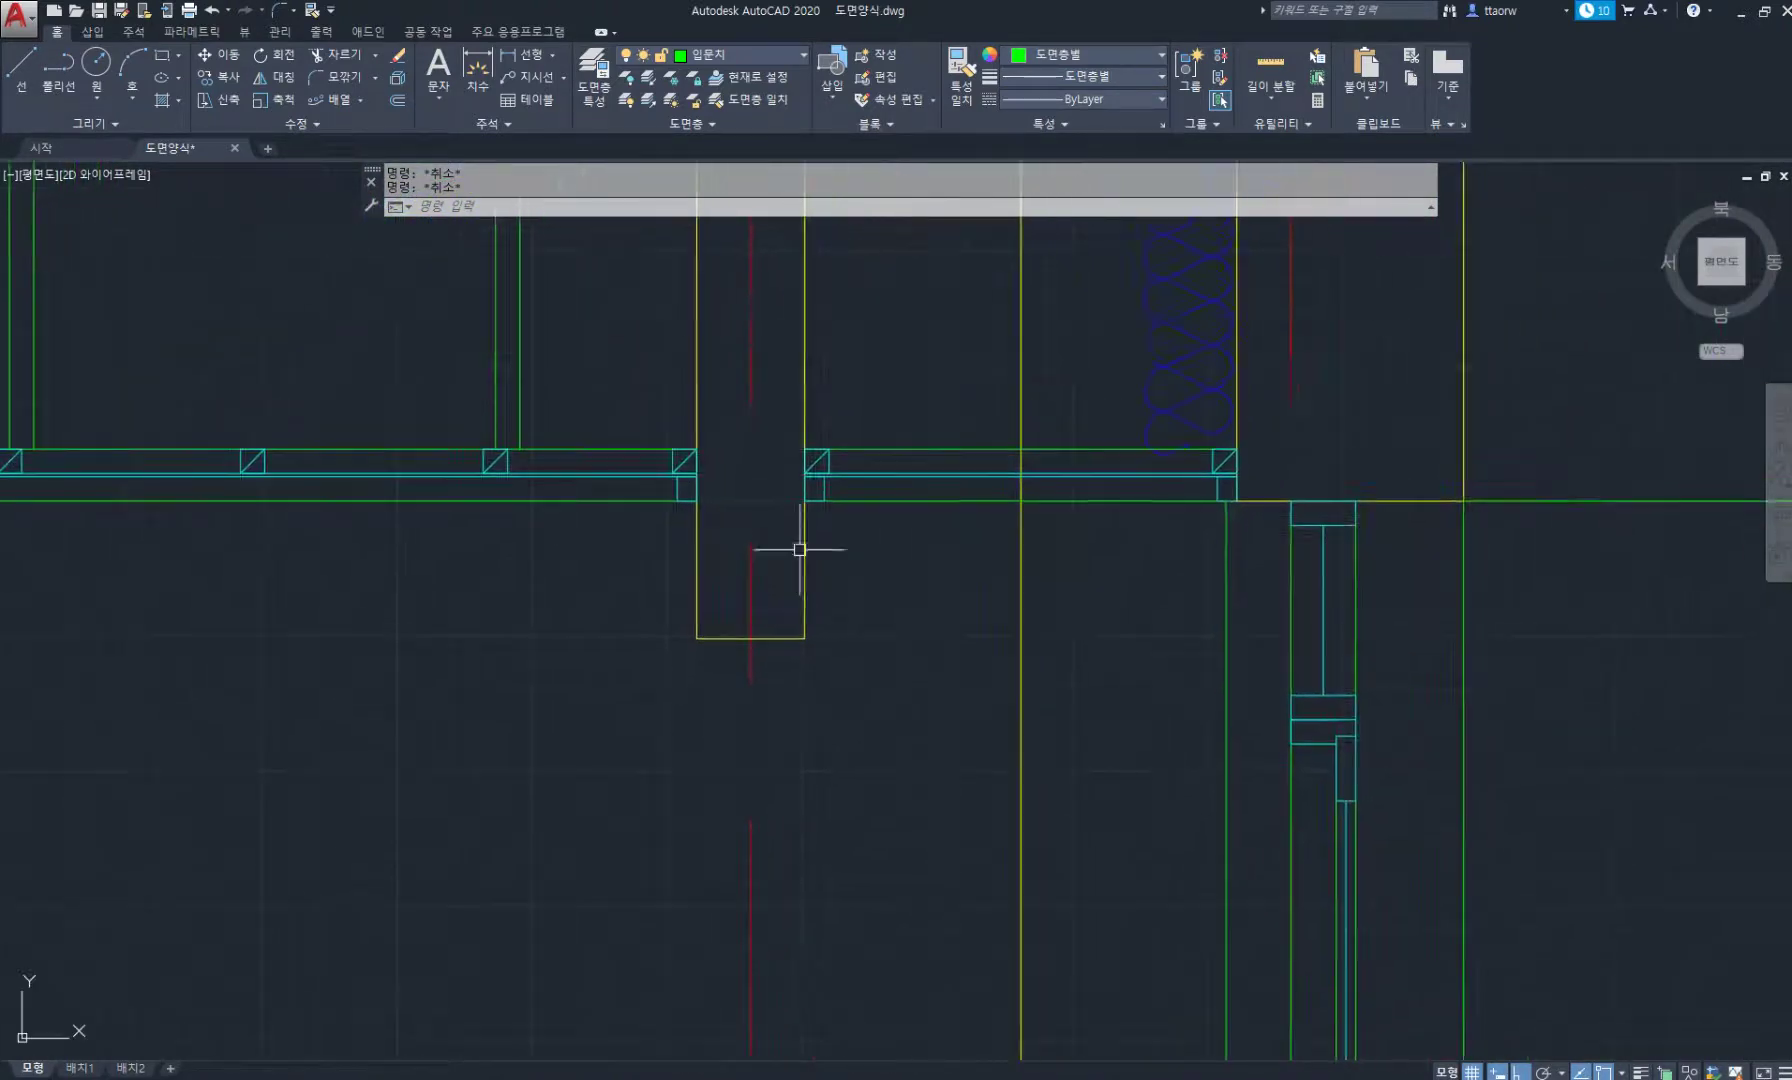
{"action": "left_click", "coordinate": [745, 637]}
{"action": "type", "text": "rec"}
{"action": "key", "text": "Return"}
{"action": "left_click", "coordinate": [697, 637]}
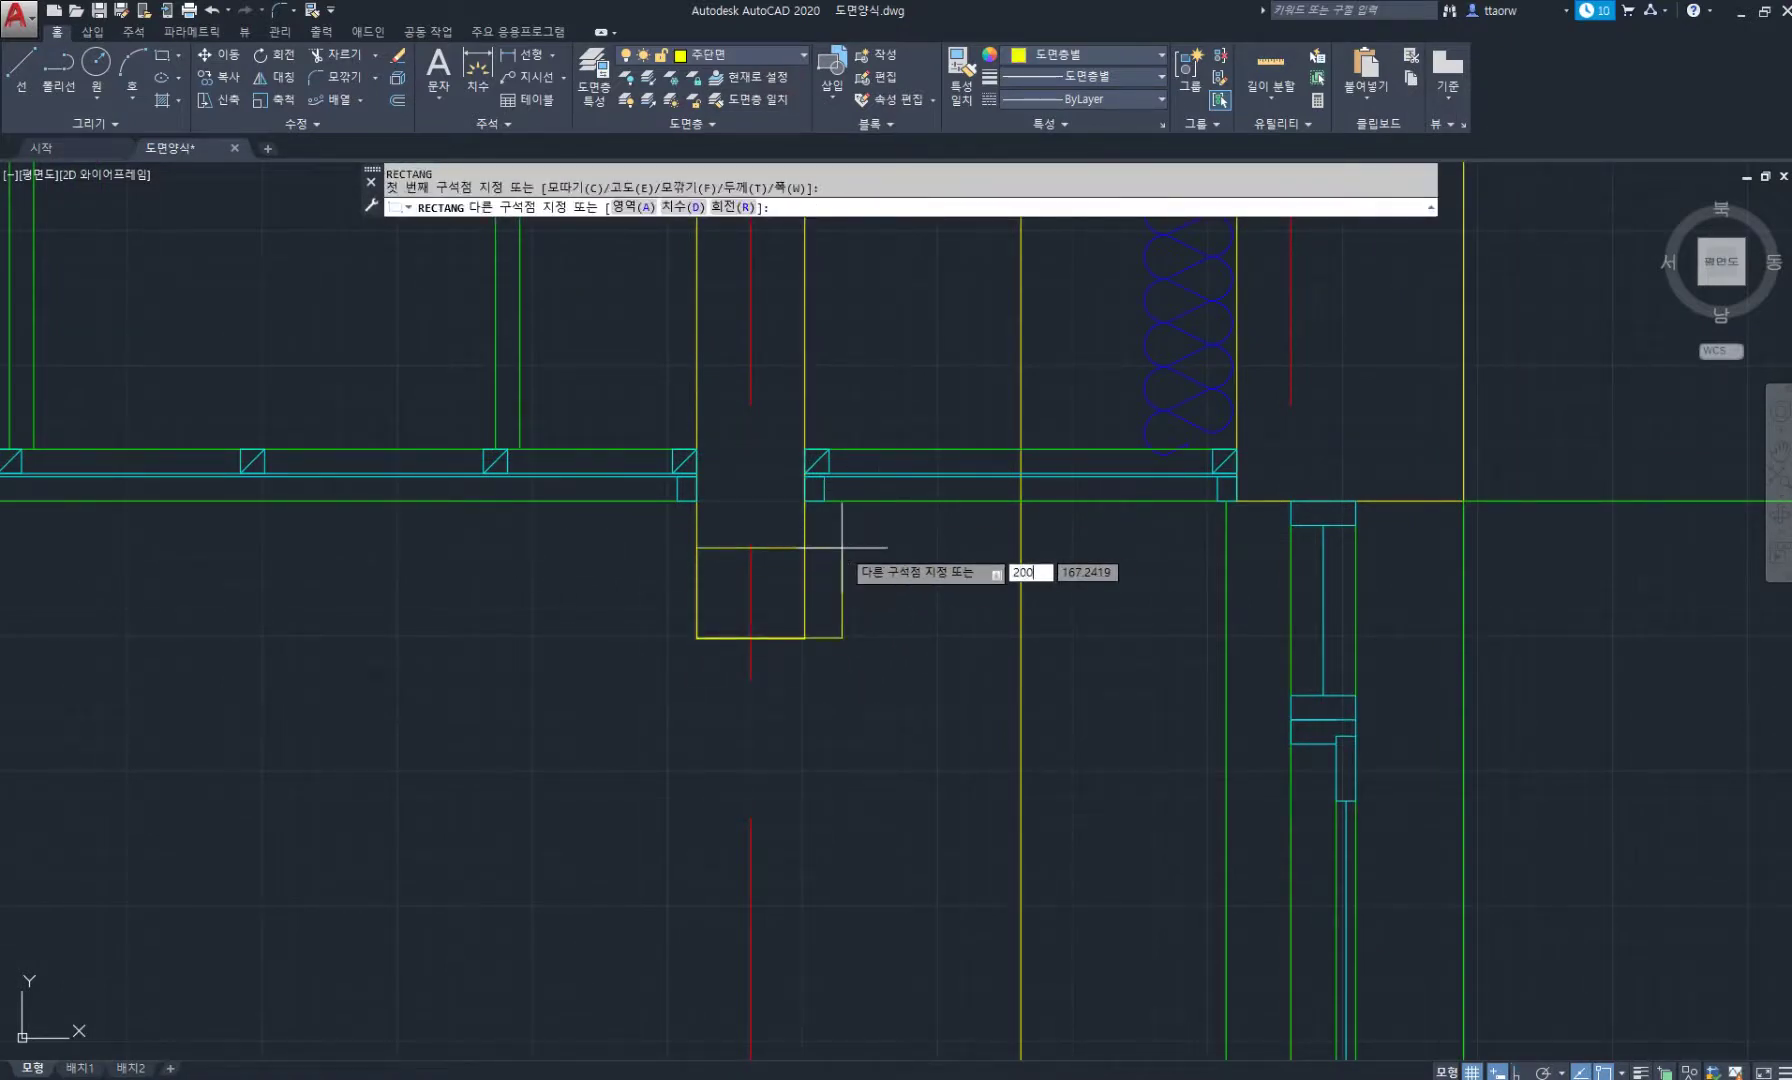
{"action": "type", "text": "200"}
{"action": "key", "text": "Tab"}
{"action": "type", "text": "200"}
{"action": "key", "text": "Return"}
{"action": "key", "text": "Escape"}
{"action": "key", "text": "Escape"}
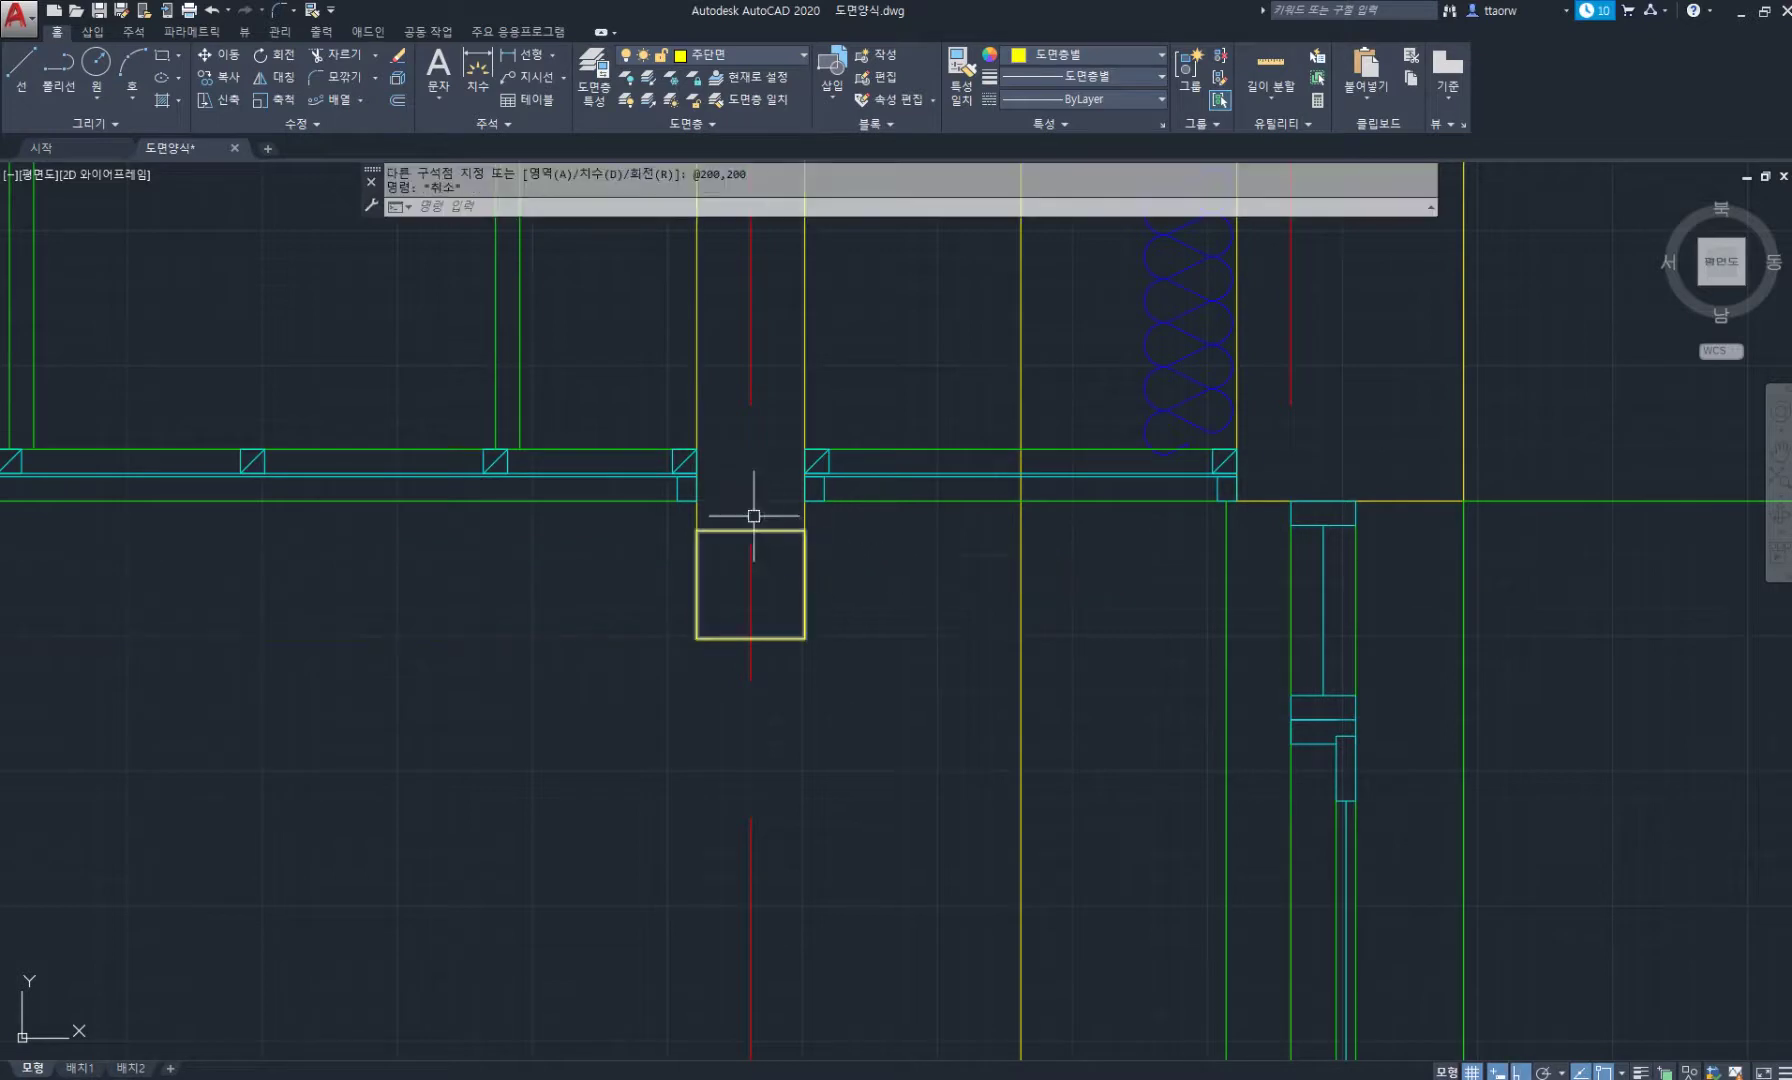
Draw two crossing diagonal lines inside the beam rectangle.
{"action": "scroll", "coordinate": [752, 512], "scroll_direction": "up", "scroll_amount": 2}
{"action": "type", "text": "l"}
{"action": "key", "text": "Return"}
{"action": "left_click", "coordinate": [827, 522]}
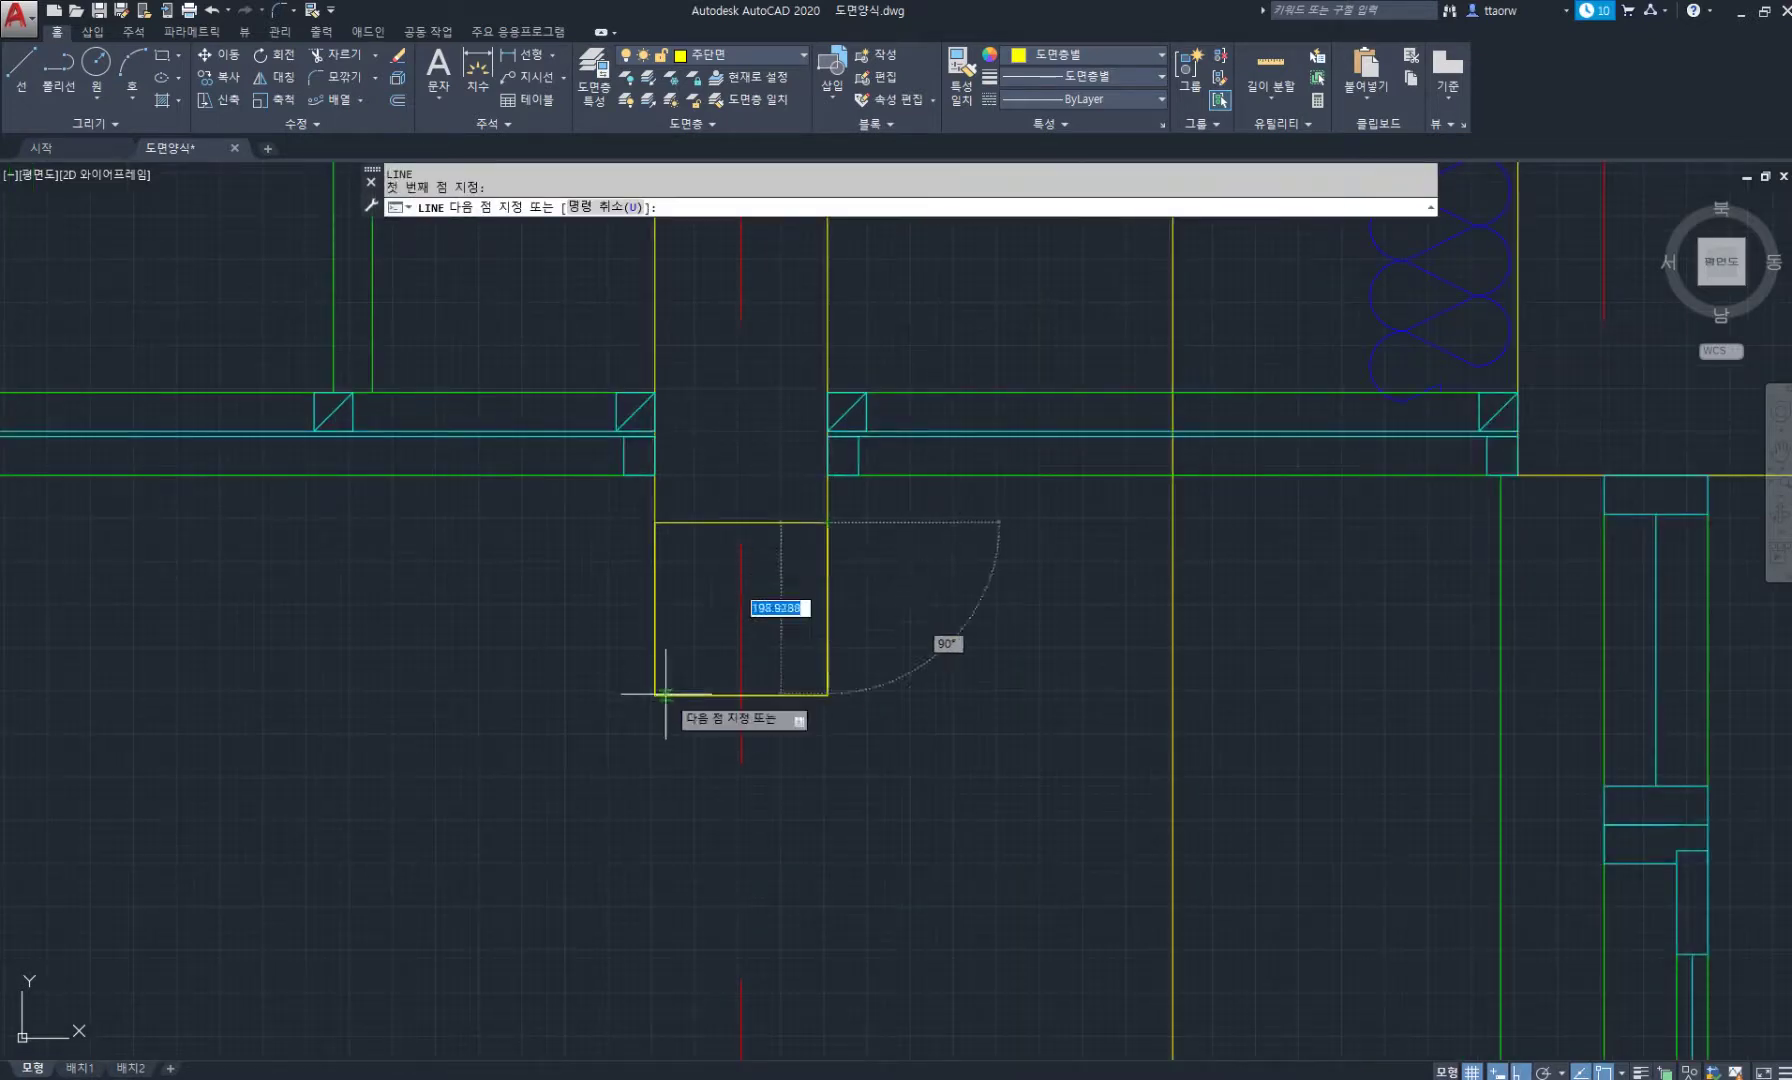
{"action": "left_click", "coordinate": [665, 694]}
{"action": "key", "text": "Return"}
{"action": "key", "text": "Return"}
{"action": "left_click", "coordinate": [827, 695]}
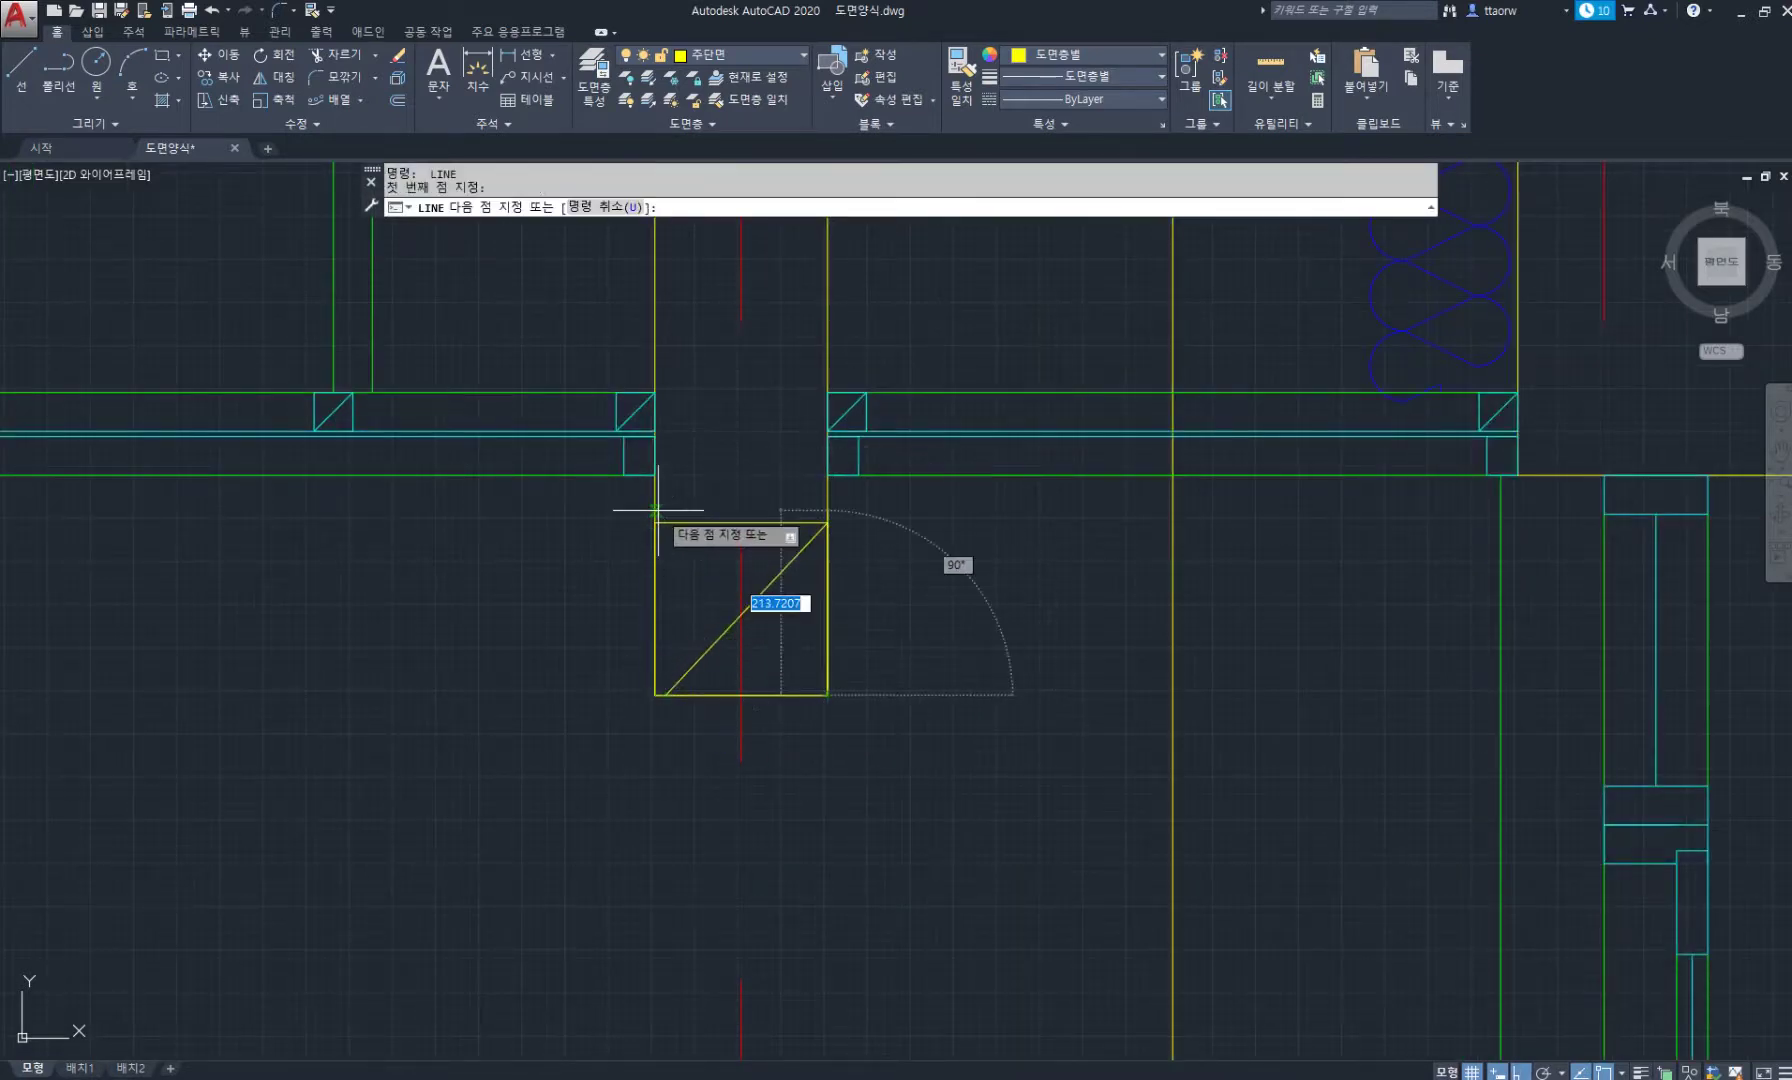
{"action": "left_click", "coordinate": [655, 522]}
{"action": "key", "text": "Return"}
Stretch the lower end of the misplaced diagonal to the rectangle's lower left corner.
{"action": "left_click", "coordinate": [713, 656]}
{"action": "left_click", "coordinate": [662, 664]}
{"action": "scroll", "coordinate": [664, 690], "scroll_direction": "up", "scroll_amount": 4}
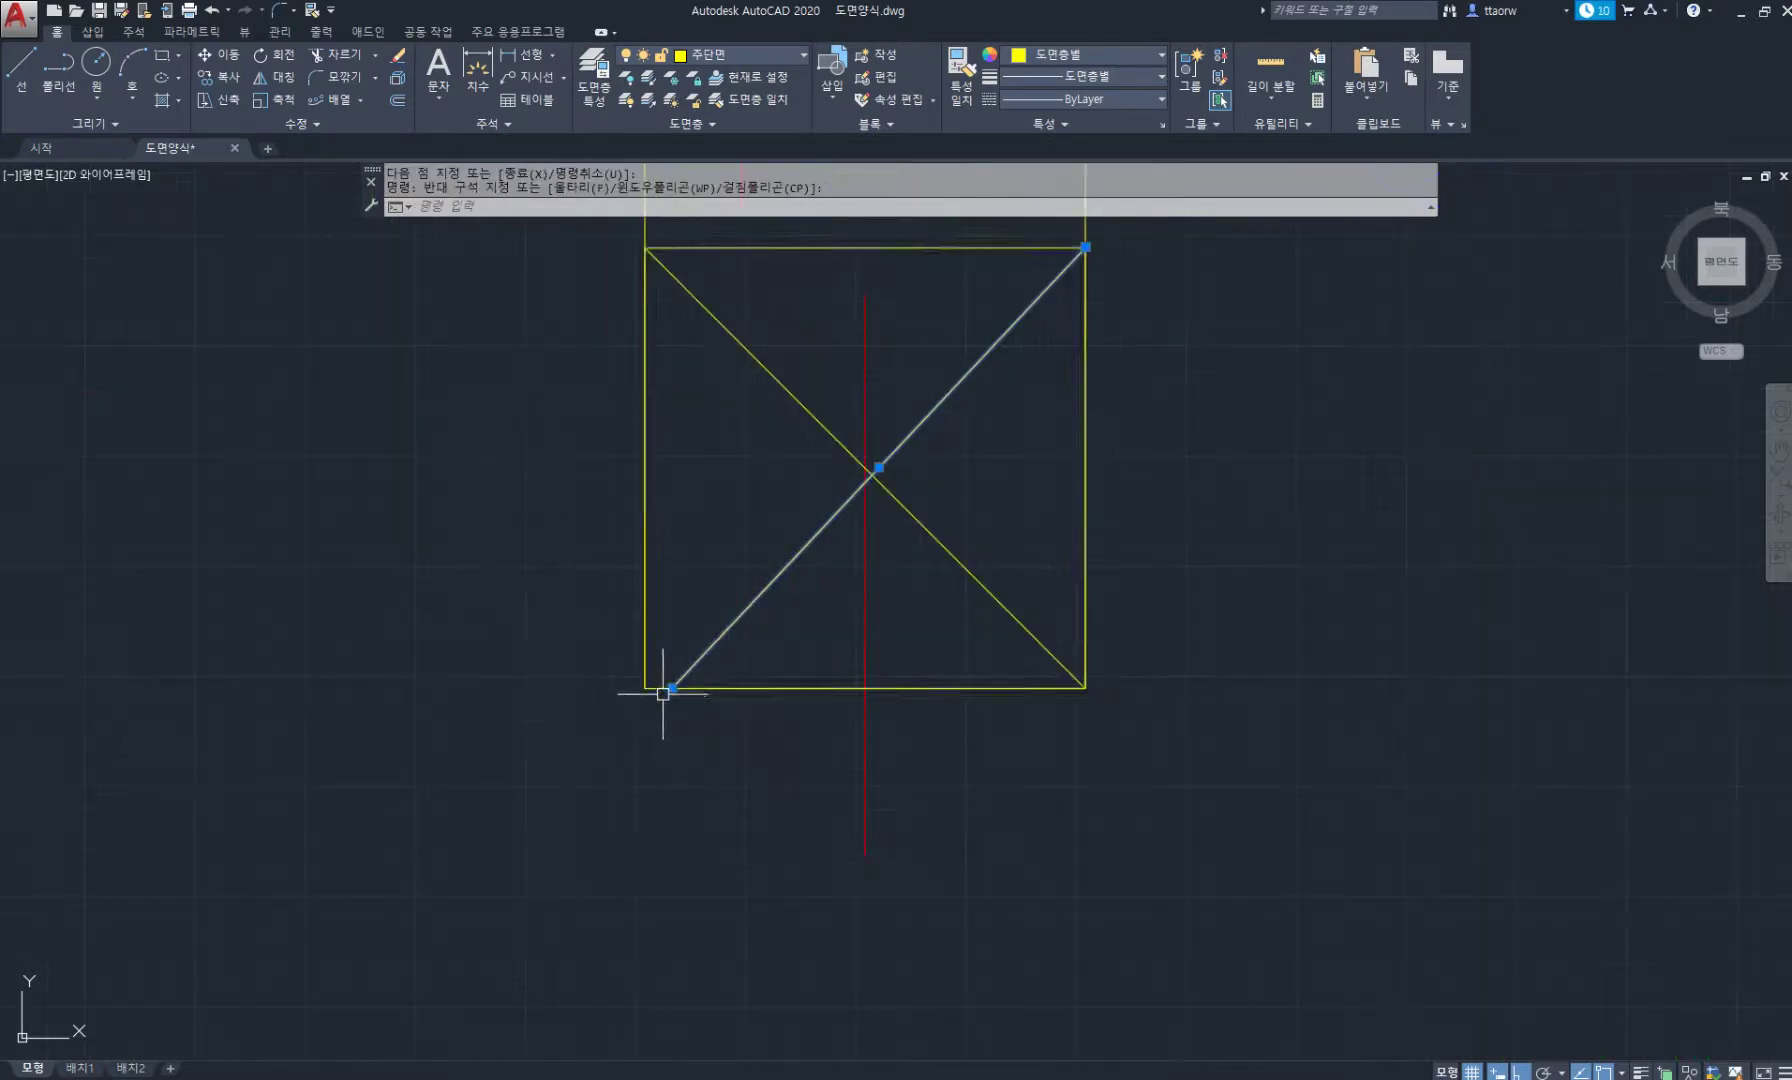
{"action": "left_click", "coordinate": [672, 687]}
{"action": "key", "text": "Escape"}
{"action": "key", "text": "Escape"}
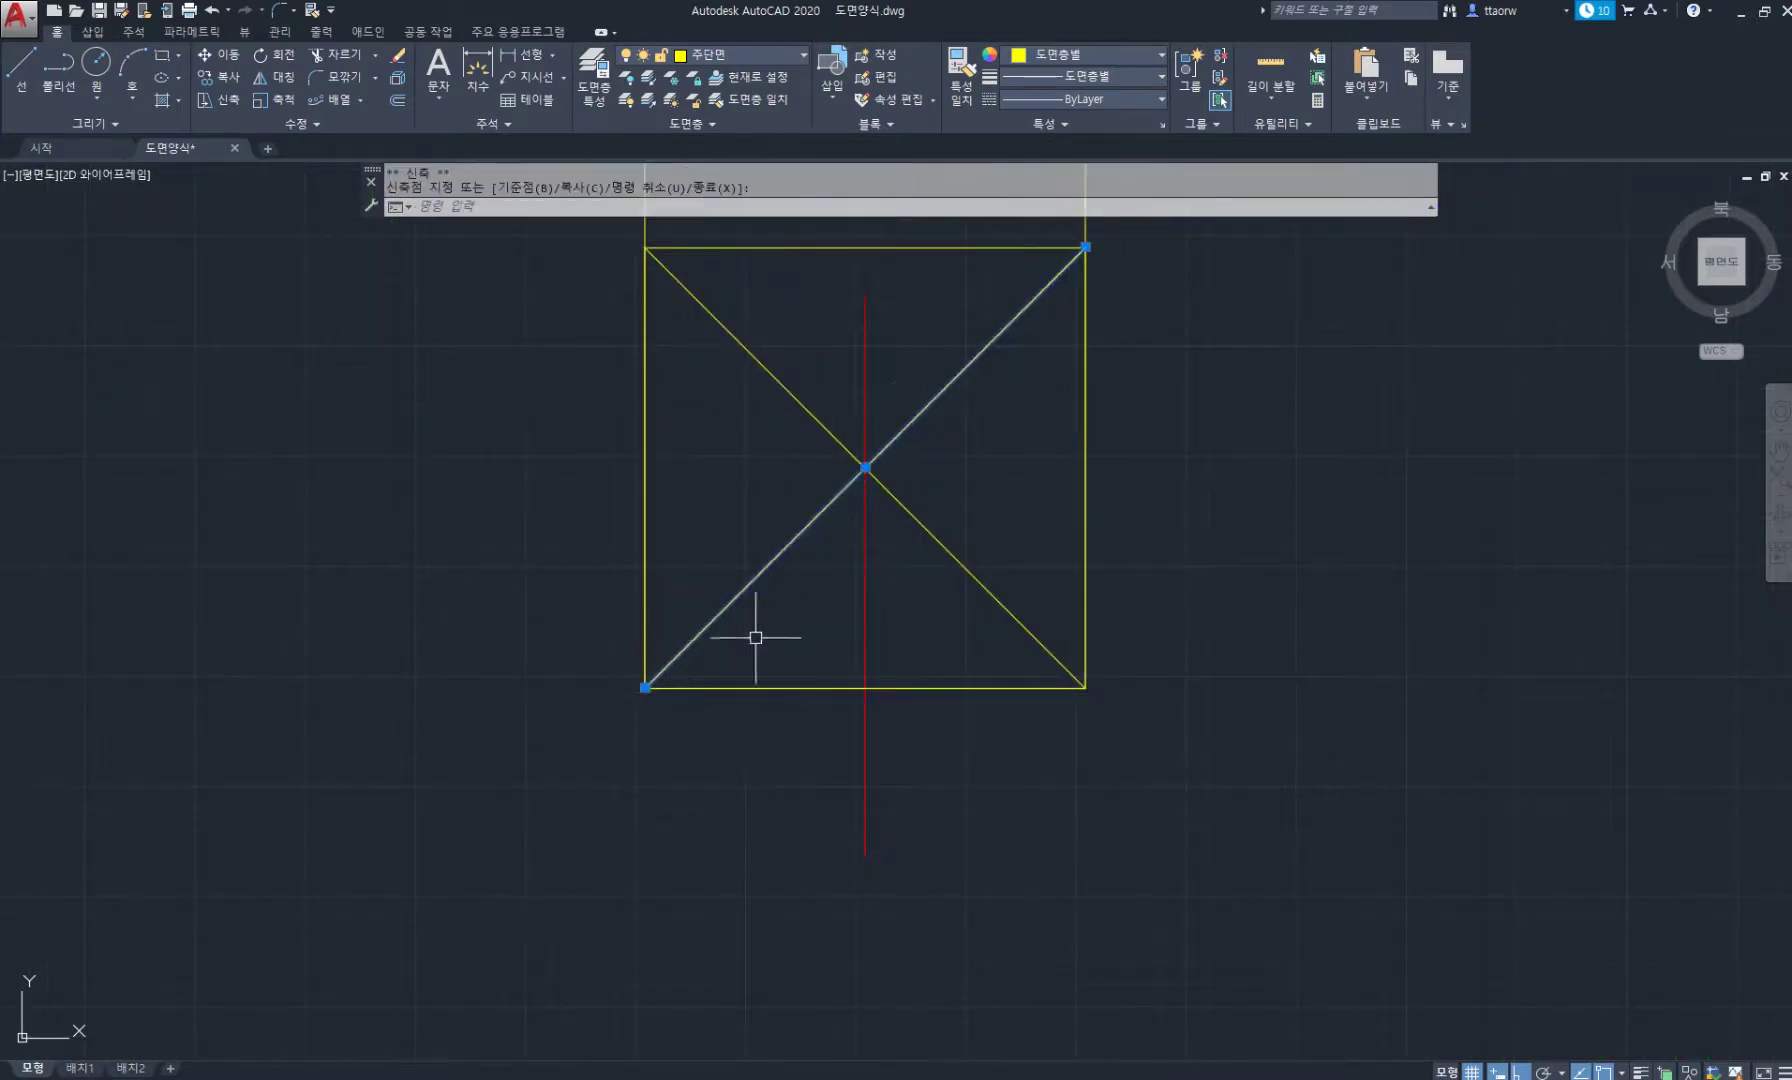
Make the 단면 layer current and draw a 20 mm thick finish outline along the beam's left side up to the ceiling line.
{"action": "scroll", "coordinate": [767, 601], "scroll_direction": "down", "scroll_amount": 4}
{"action": "left_click", "coordinate": [788, 82]}
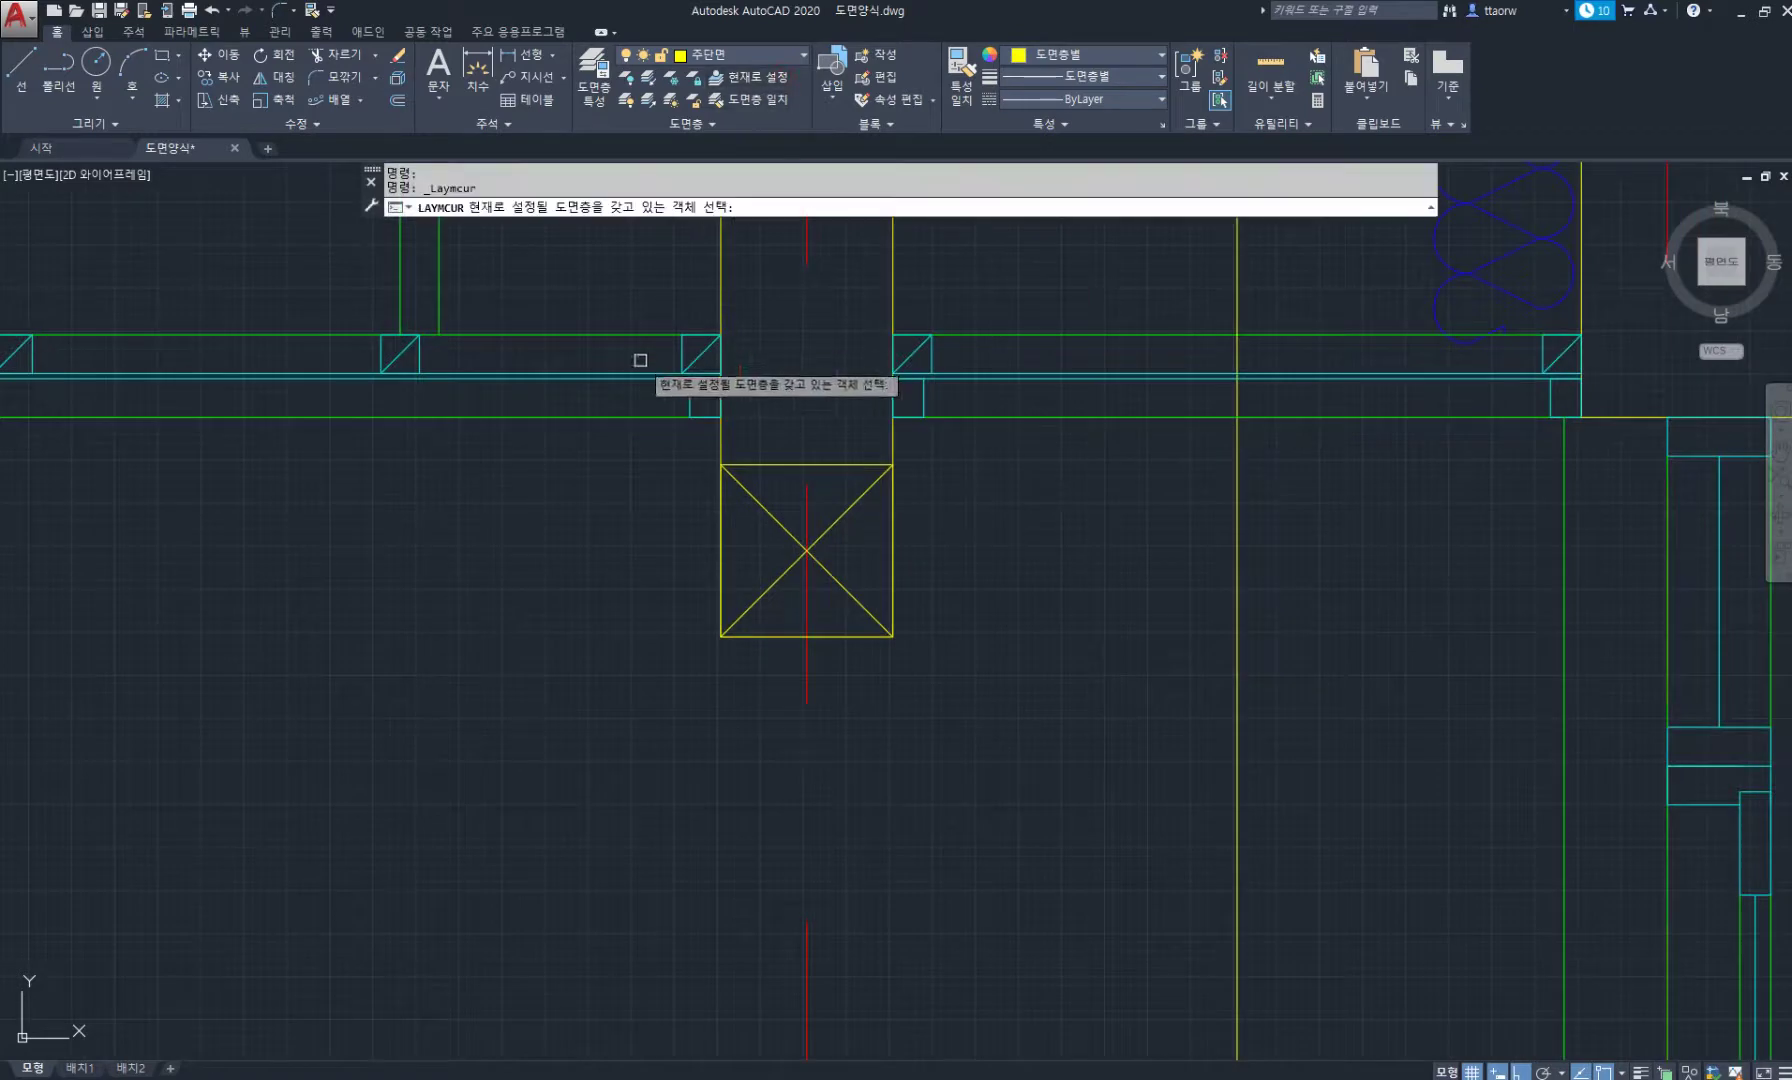
{"action": "left_click", "coordinate": [638, 394]}
{"action": "type", "text": "l"}
{"action": "key", "text": "Return"}
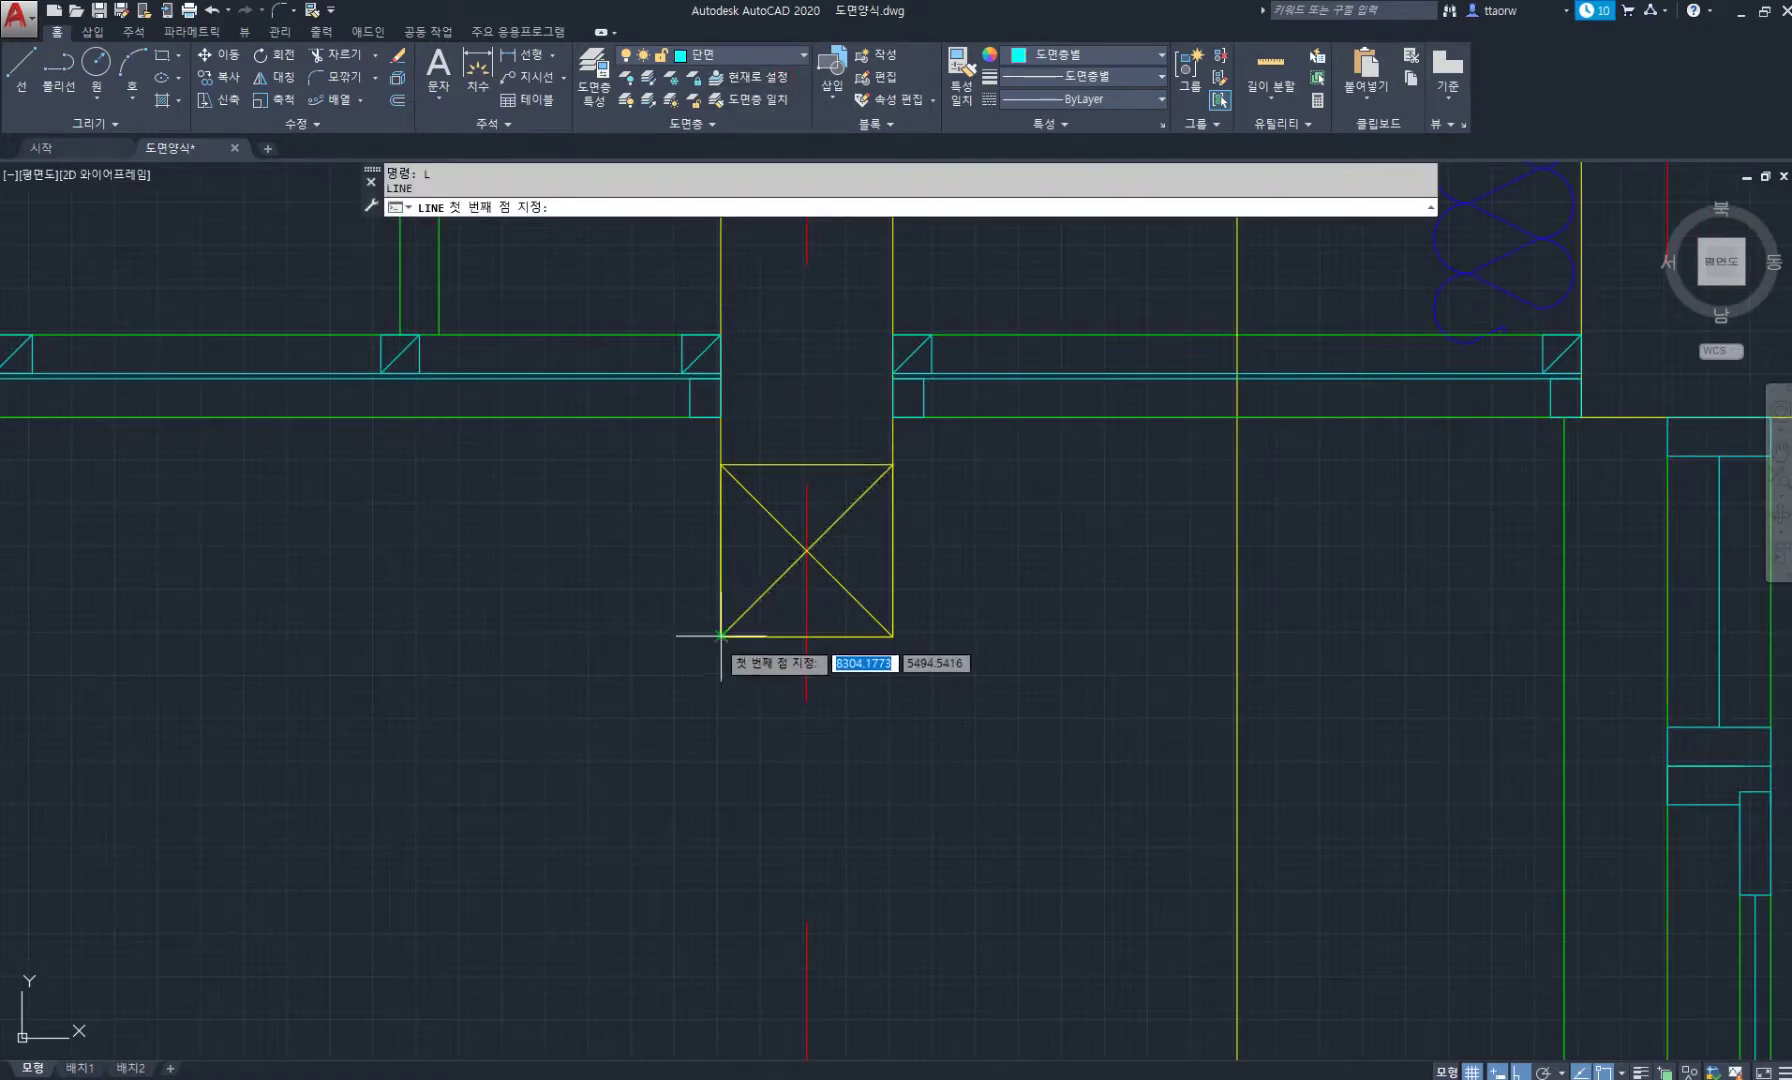
{"action": "left_click", "coordinate": [722, 635]}
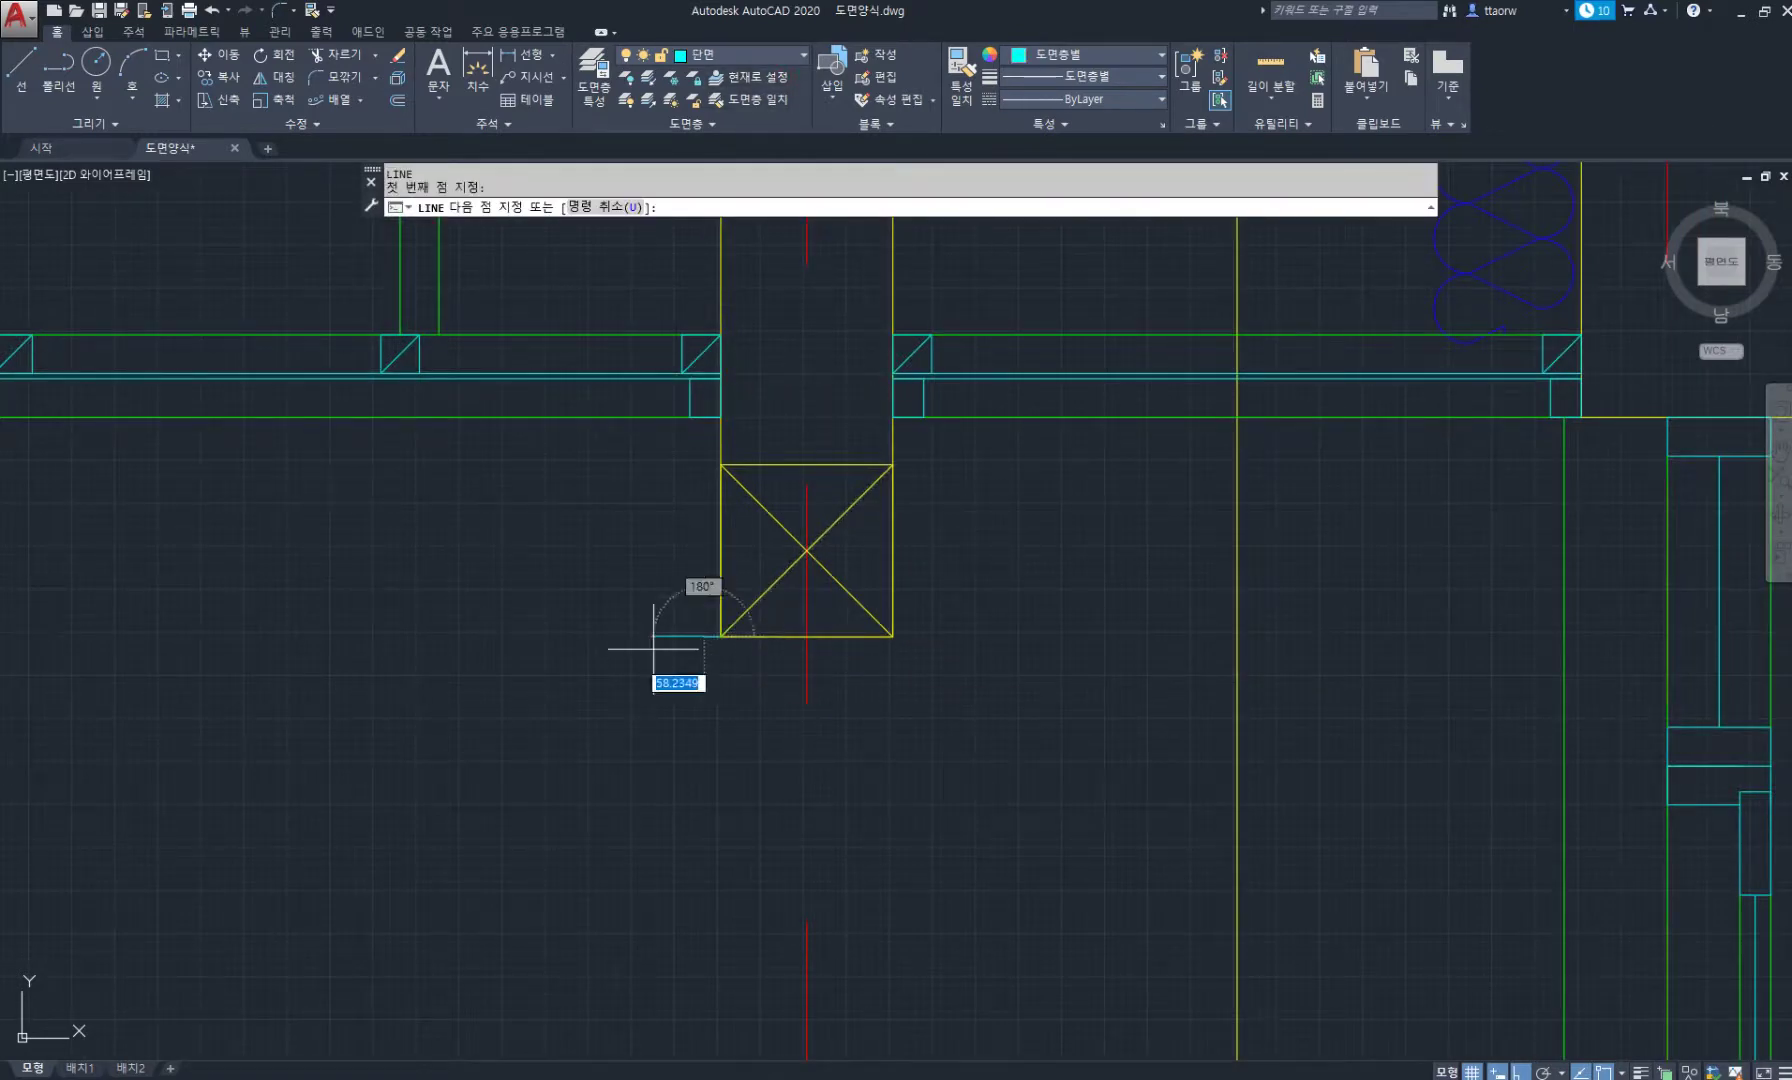
{"action": "type", "text": "20"}
{"action": "key", "text": "Return"}
{"action": "left_click", "coordinate": [704, 417]}
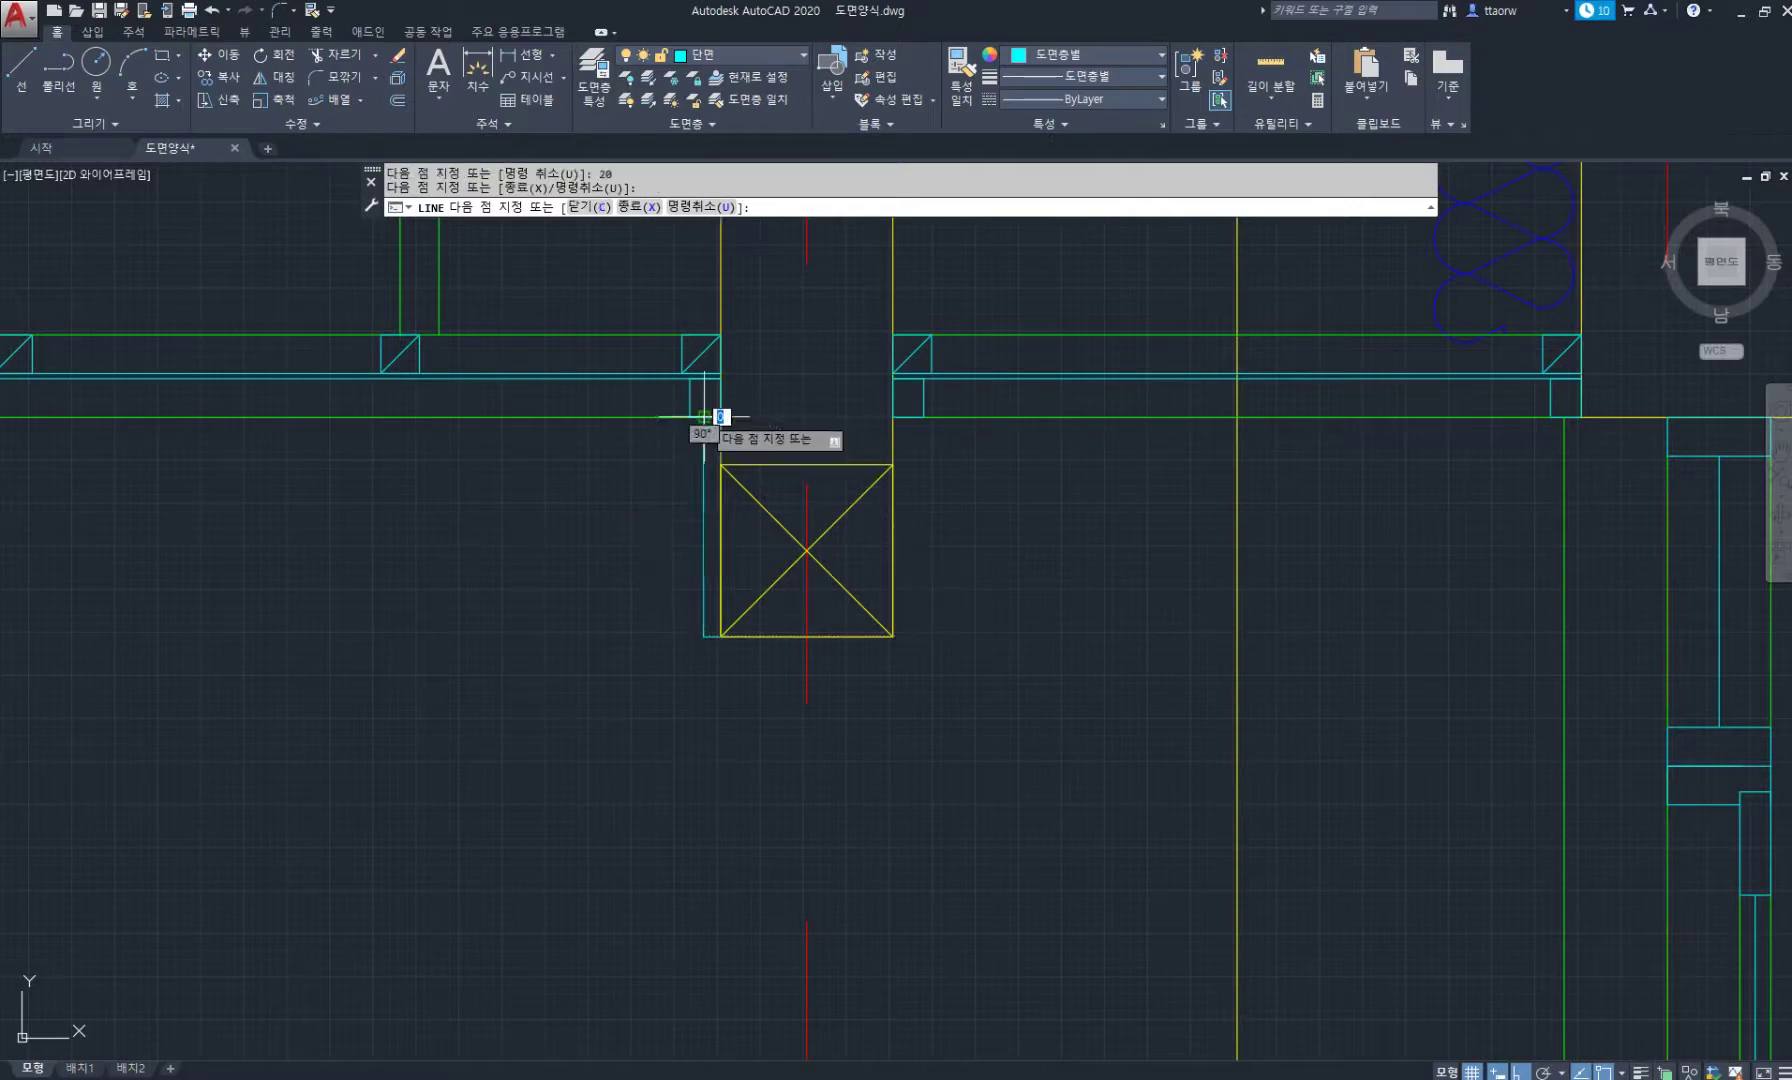
{"action": "key", "text": "Return"}
Draw the matching 20 mm finish outline from the beam's lower right corner up to the ceiling line.
{"action": "key", "text": "Return"}
{"action": "left_click", "coordinate": [893, 636]}
{"action": "scroll", "coordinate": [936, 604], "scroll_direction": "up", "scroll_amount": 4}
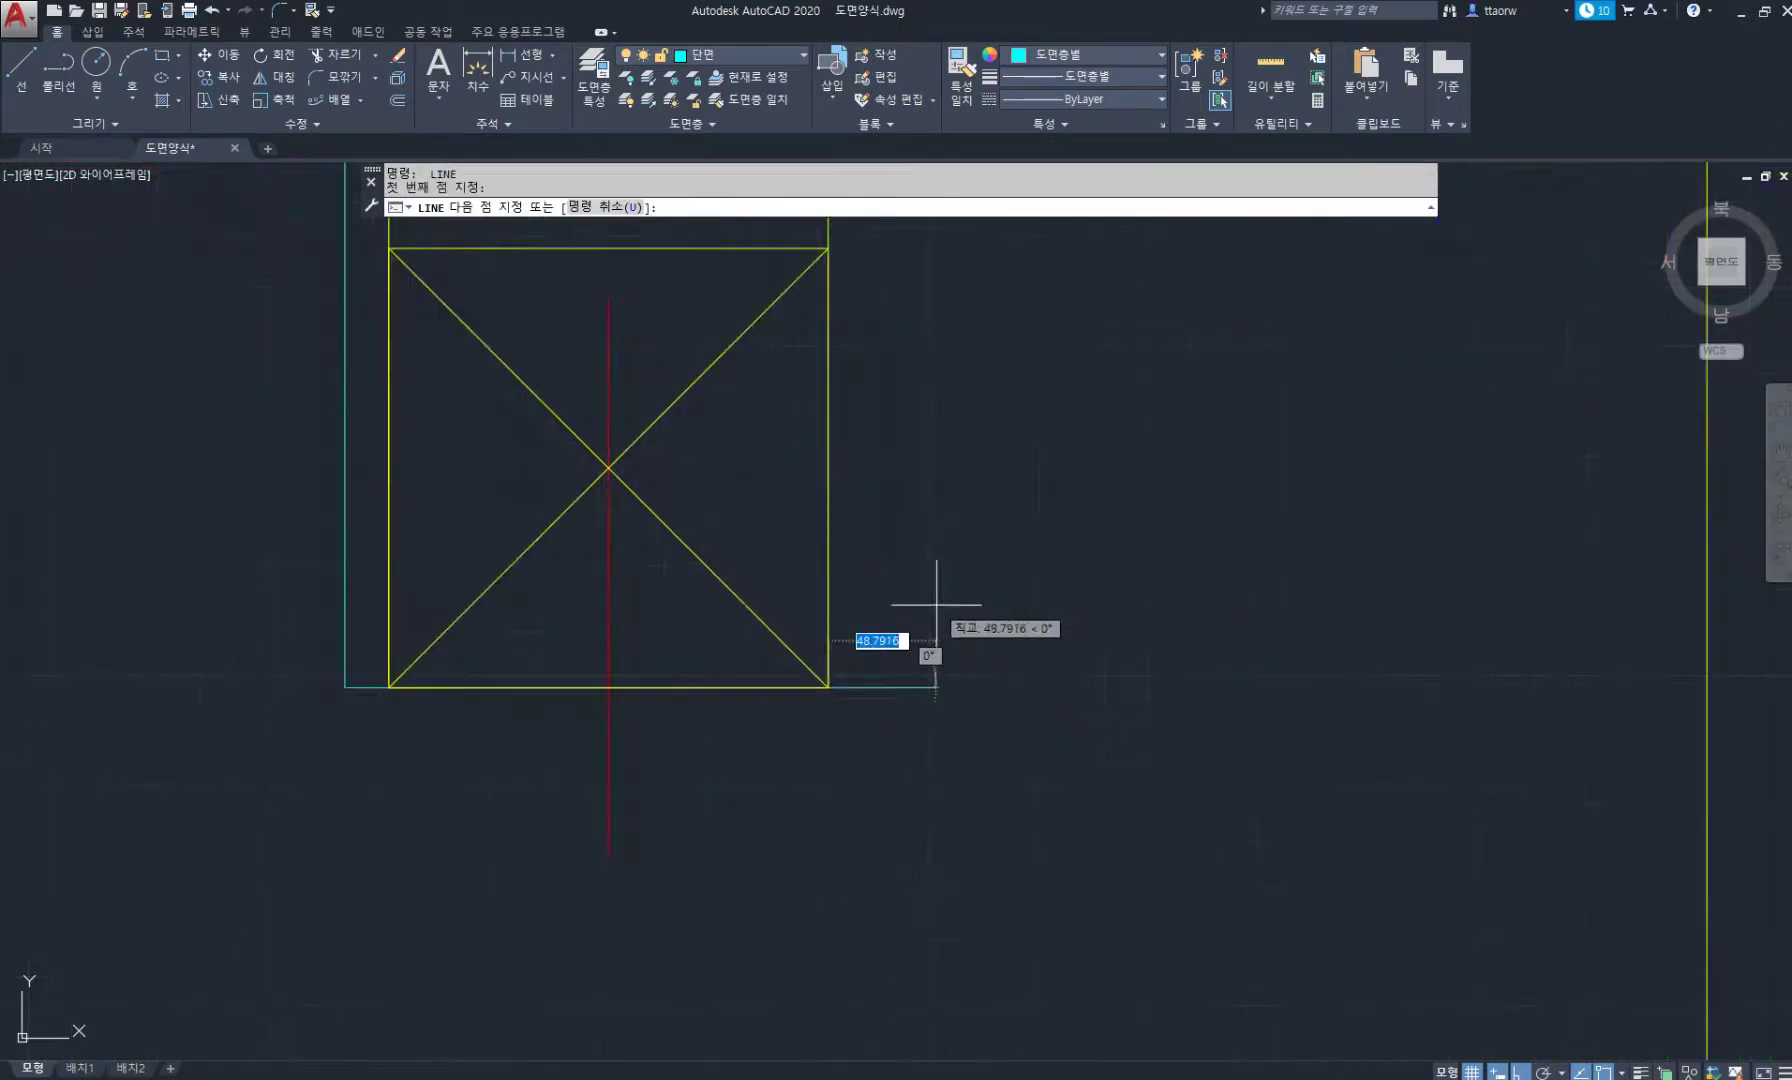
{"action": "key", "text": "Return"}
{"action": "middle_click_drag", "start_coordinate": [932, 336], "coordinate": [932, 724]}
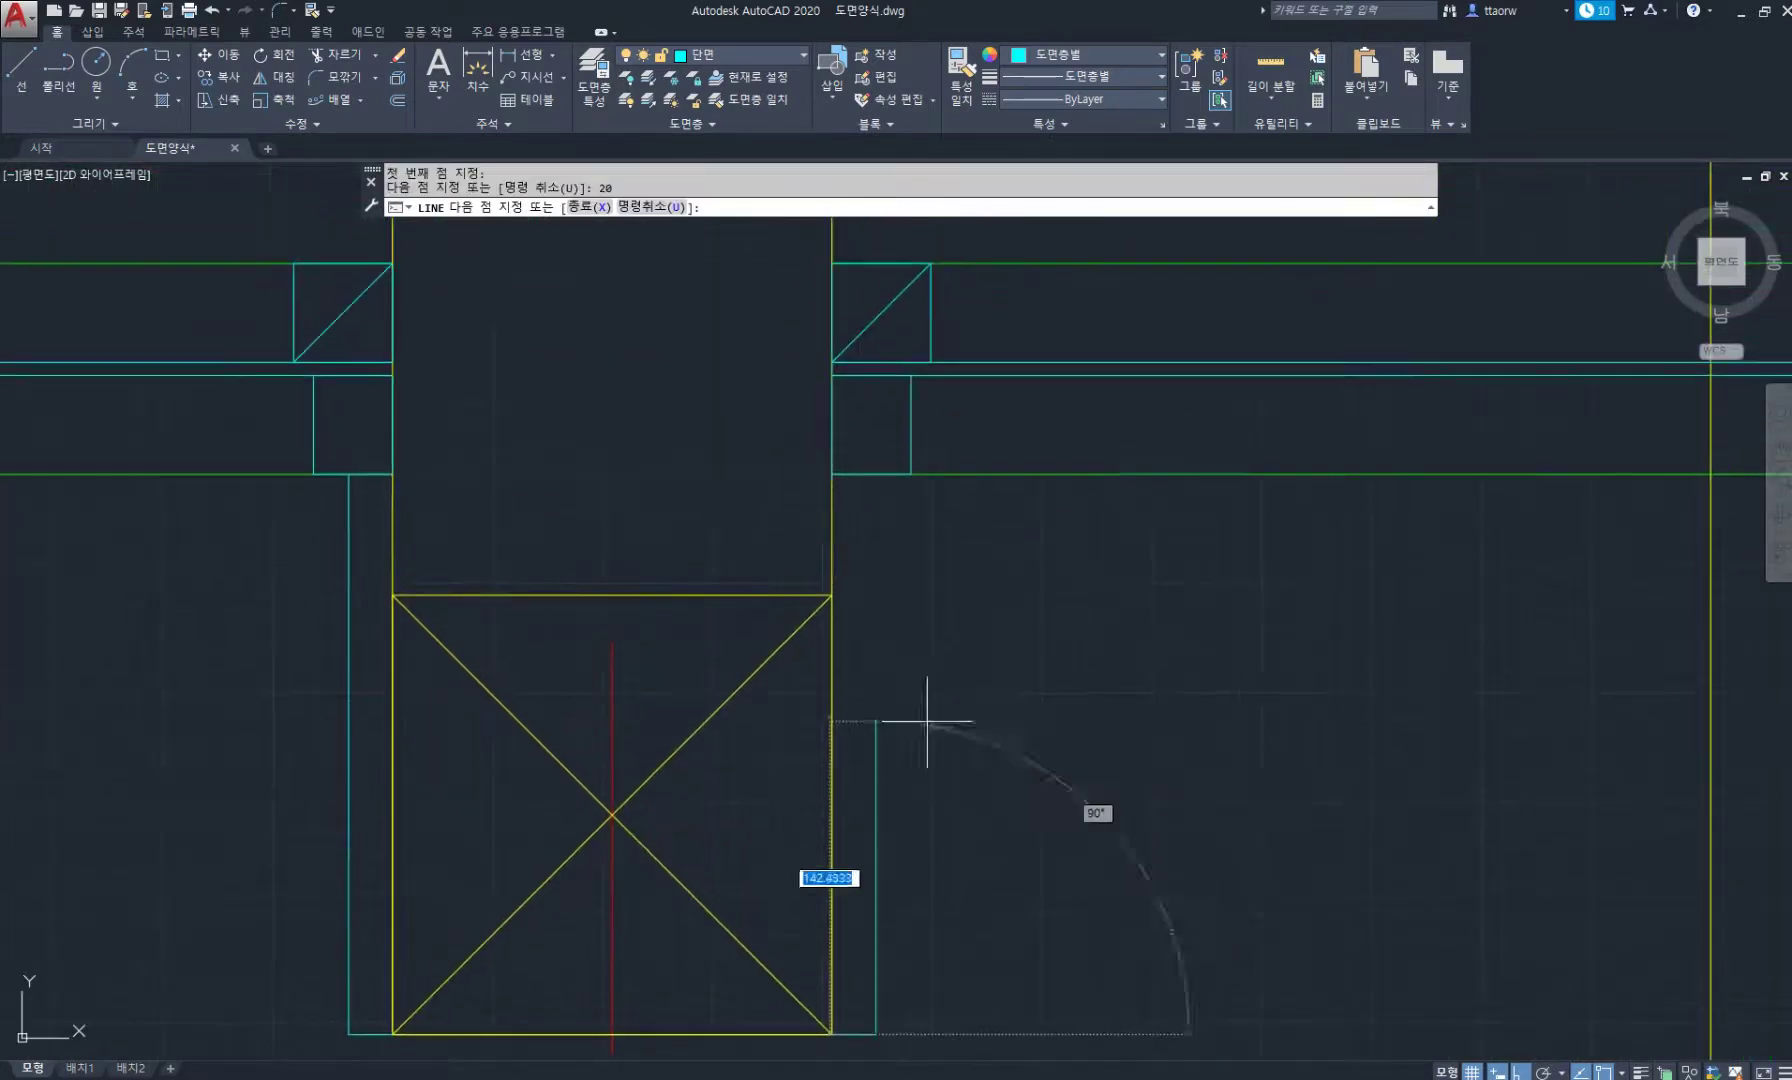
{"action": "left_click", "coordinate": [876, 474]}
{"action": "key", "text": "Return"}
Draw vertical lines from the lower outer corners of both beam finish outlines down to the floor finish.
{"action": "scroll", "coordinate": [921, 602], "scroll_direction": "down", "scroll_amount": 5}
{"action": "middle_click_drag", "start_coordinate": [952, 696], "coordinate": [811, 487]}
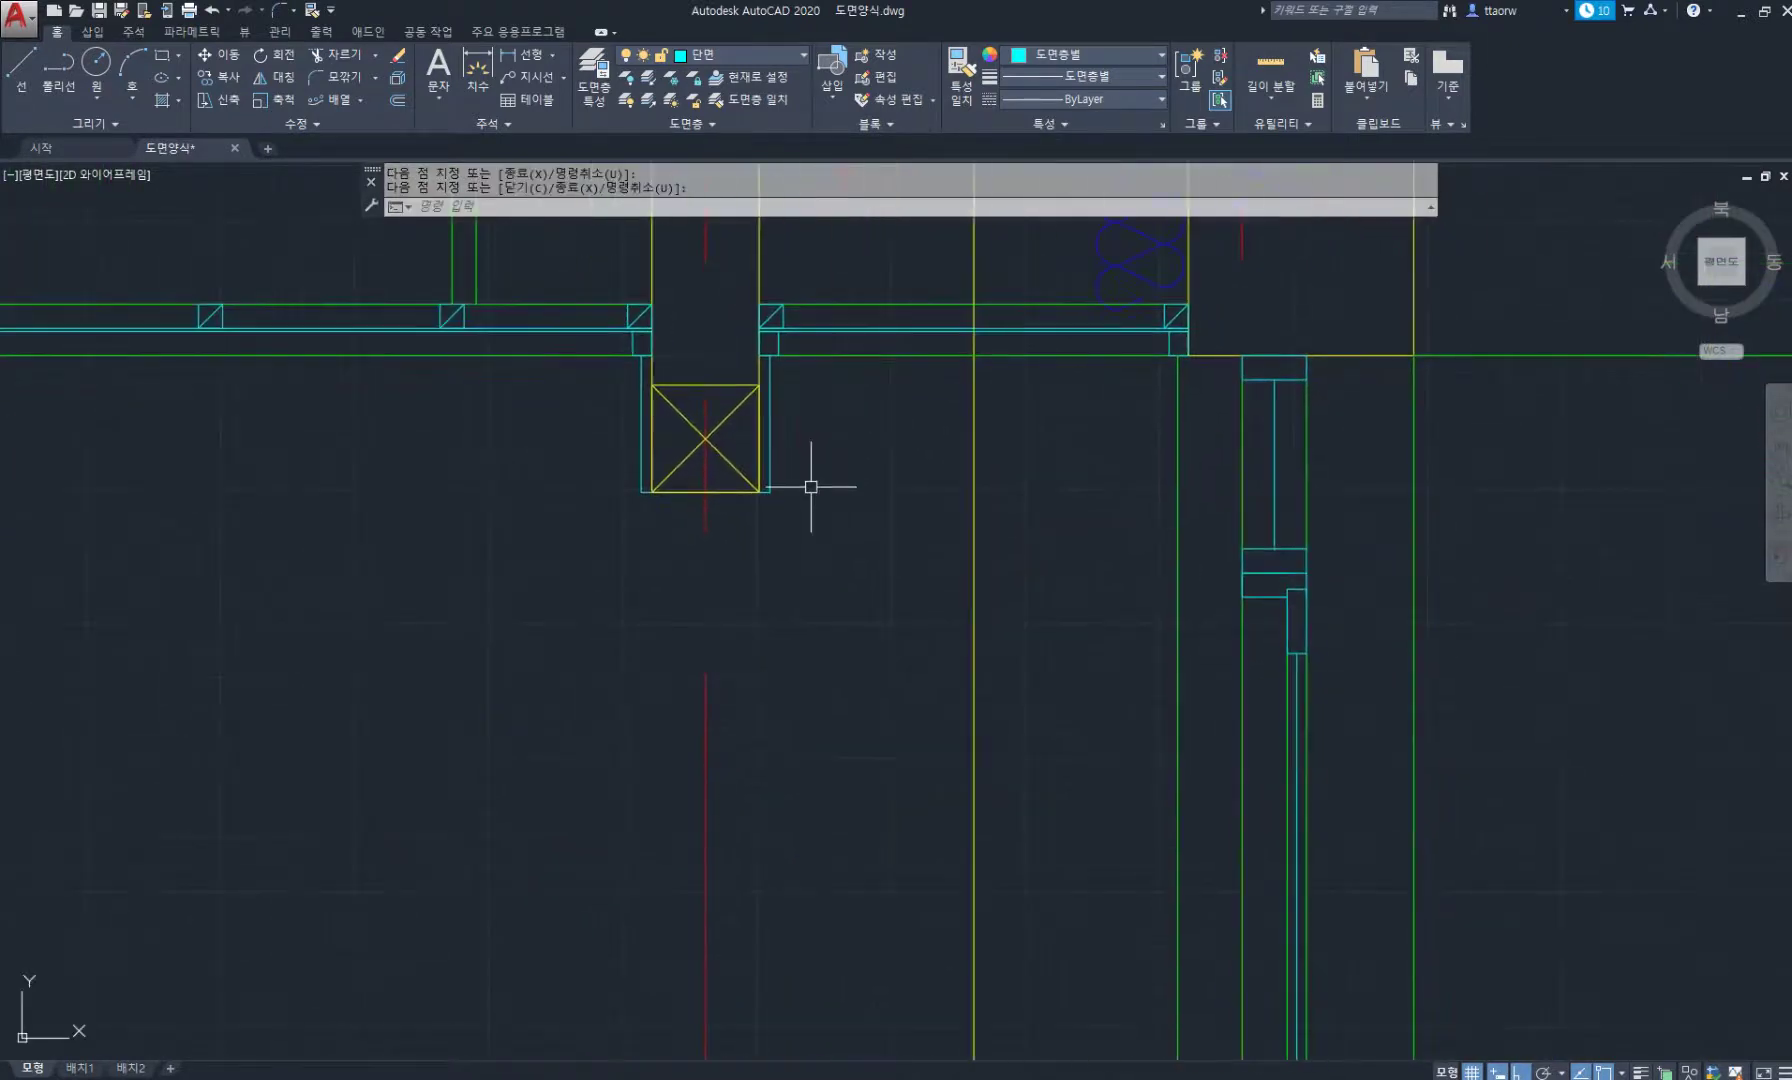
{"action": "type", "text": "l"}
{"action": "key", "text": "Return"}
{"action": "left_click", "coordinate": [771, 494]}
{"action": "scroll", "coordinate": [764, 686], "scroll_direction": "down", "scroll_amount": 5}
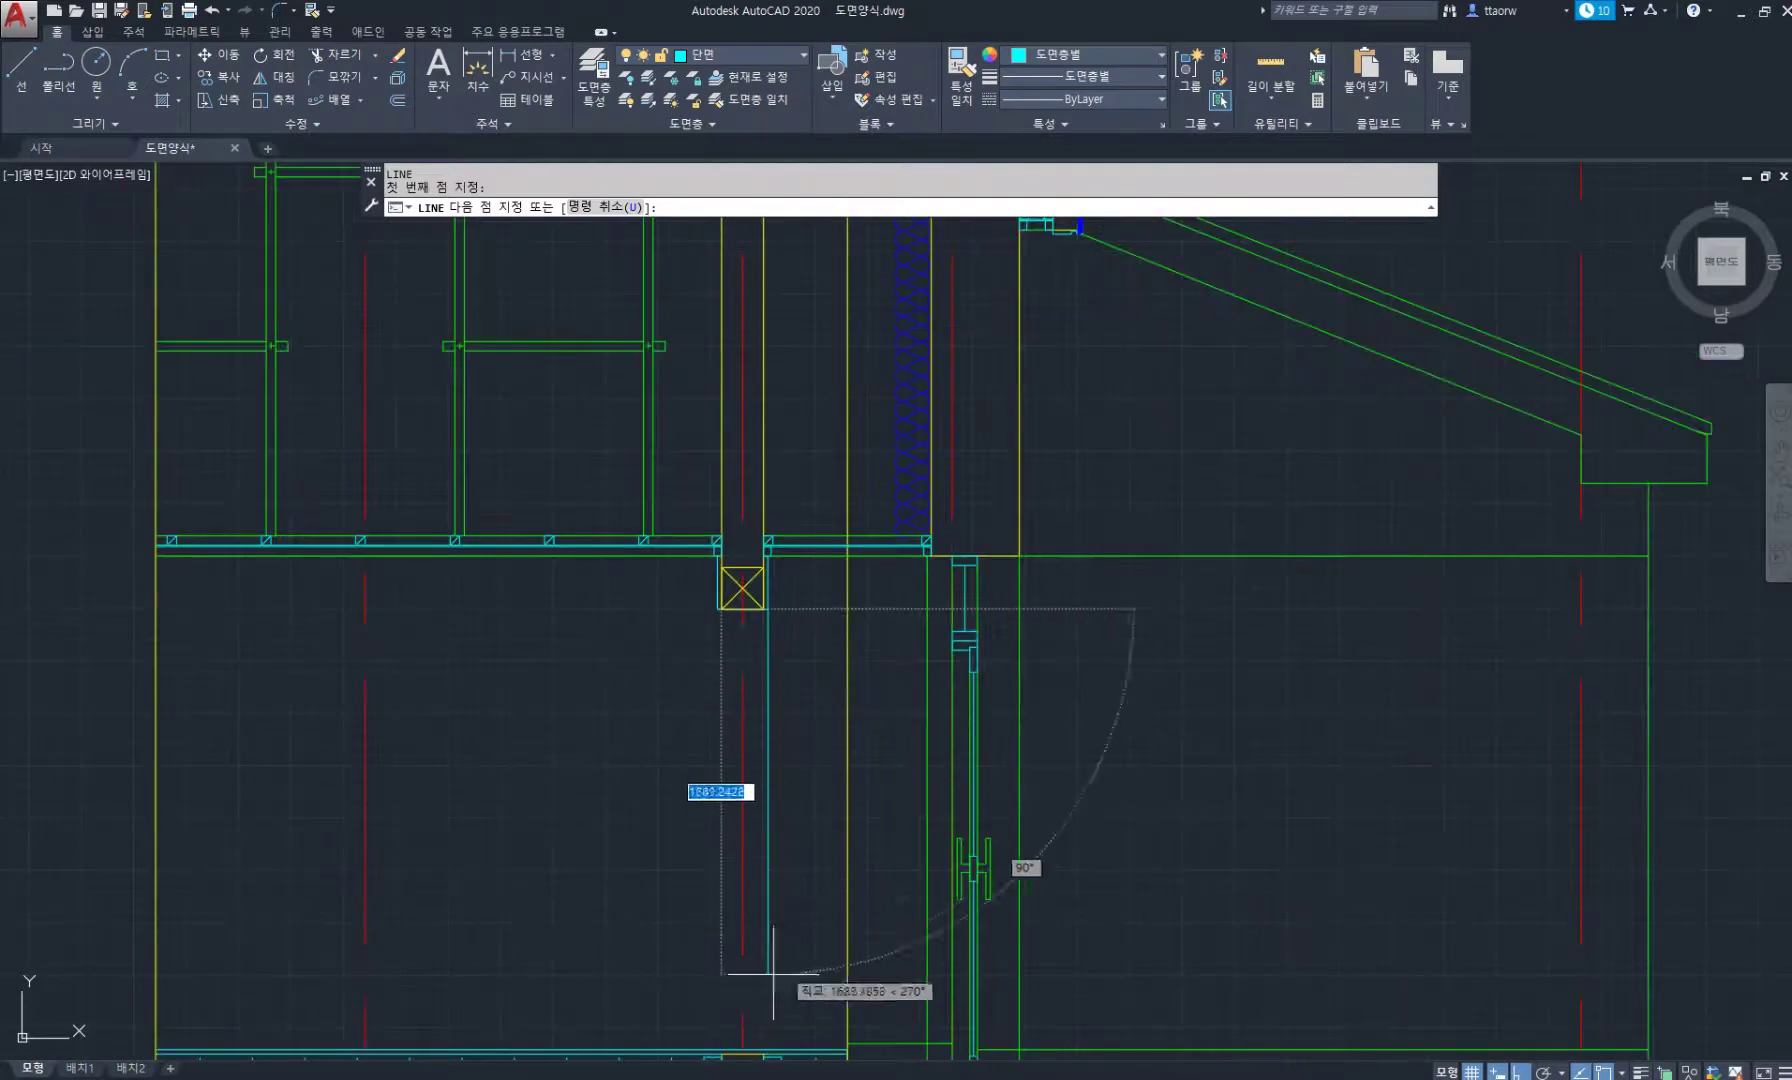
{"action": "middle_click_drag", "start_coordinate": [768, 960], "coordinate": [783, 815]}
{"action": "left_click", "coordinate": [781, 904]}
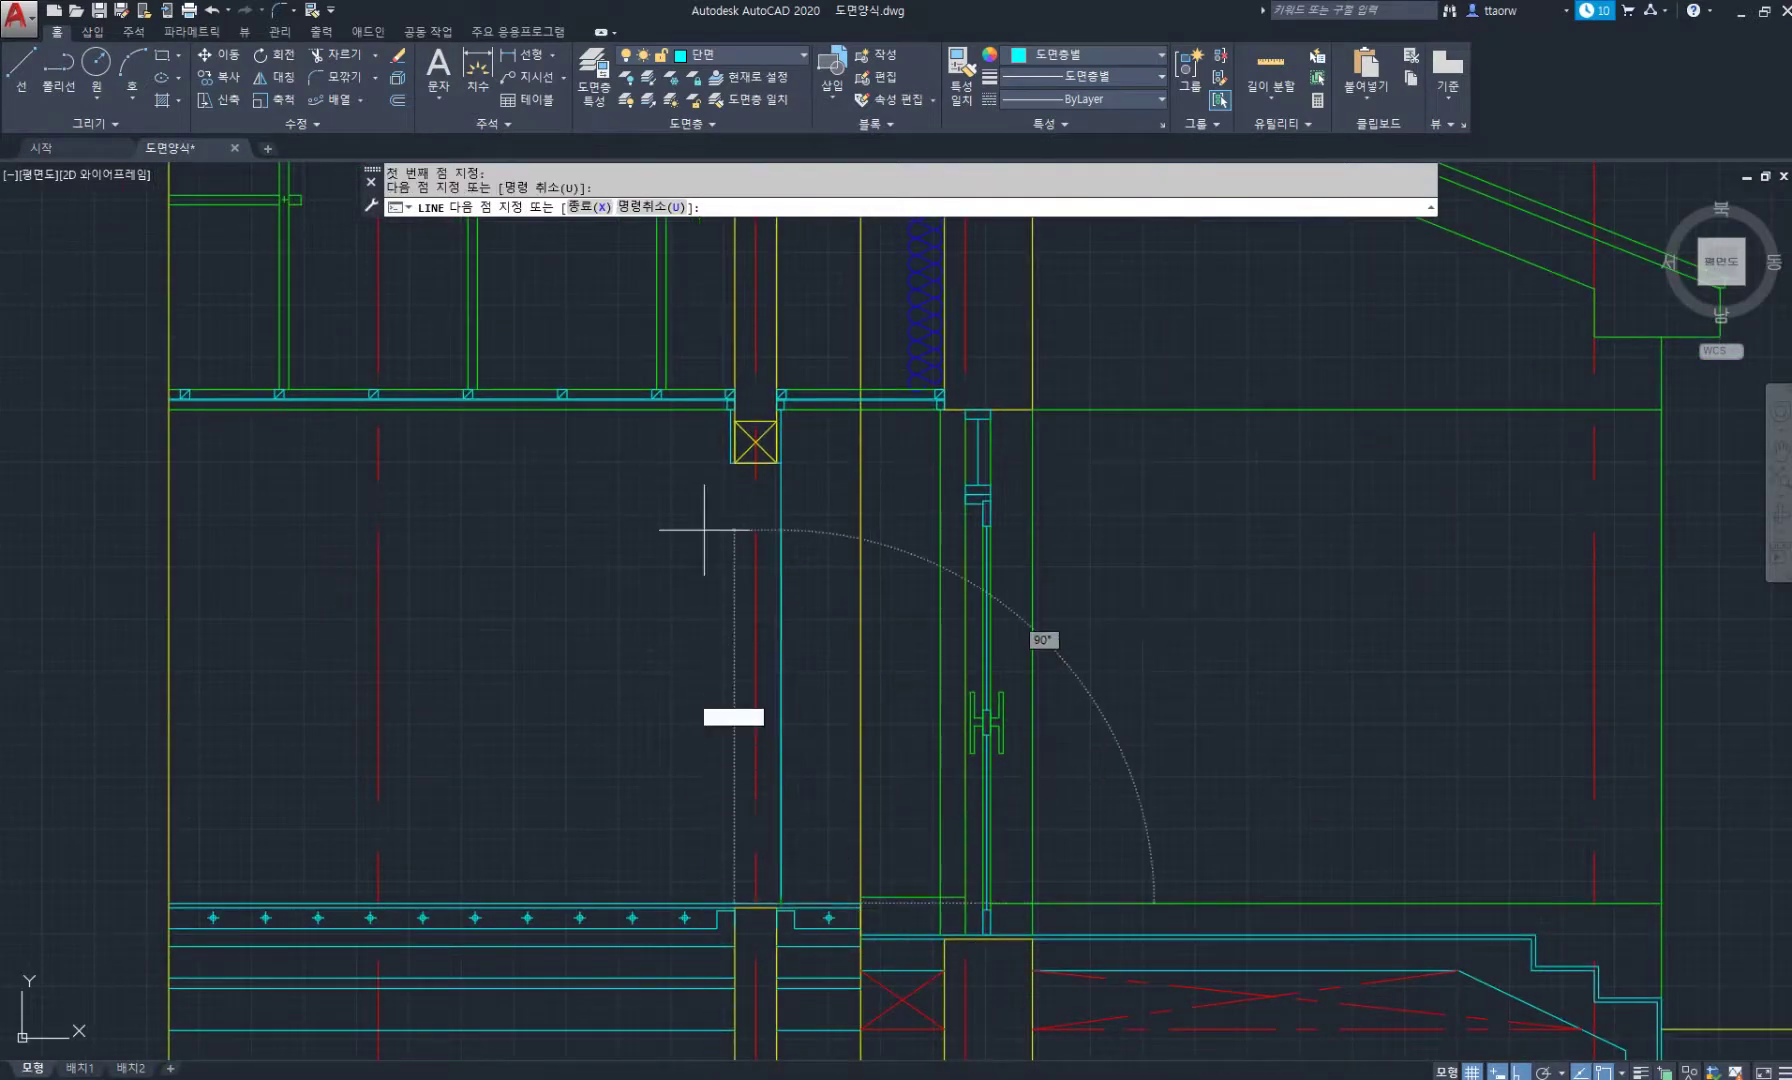
{"action": "key", "text": "Return"}
{"action": "key", "text": "Return"}
{"action": "left_click", "coordinate": [723, 463]}
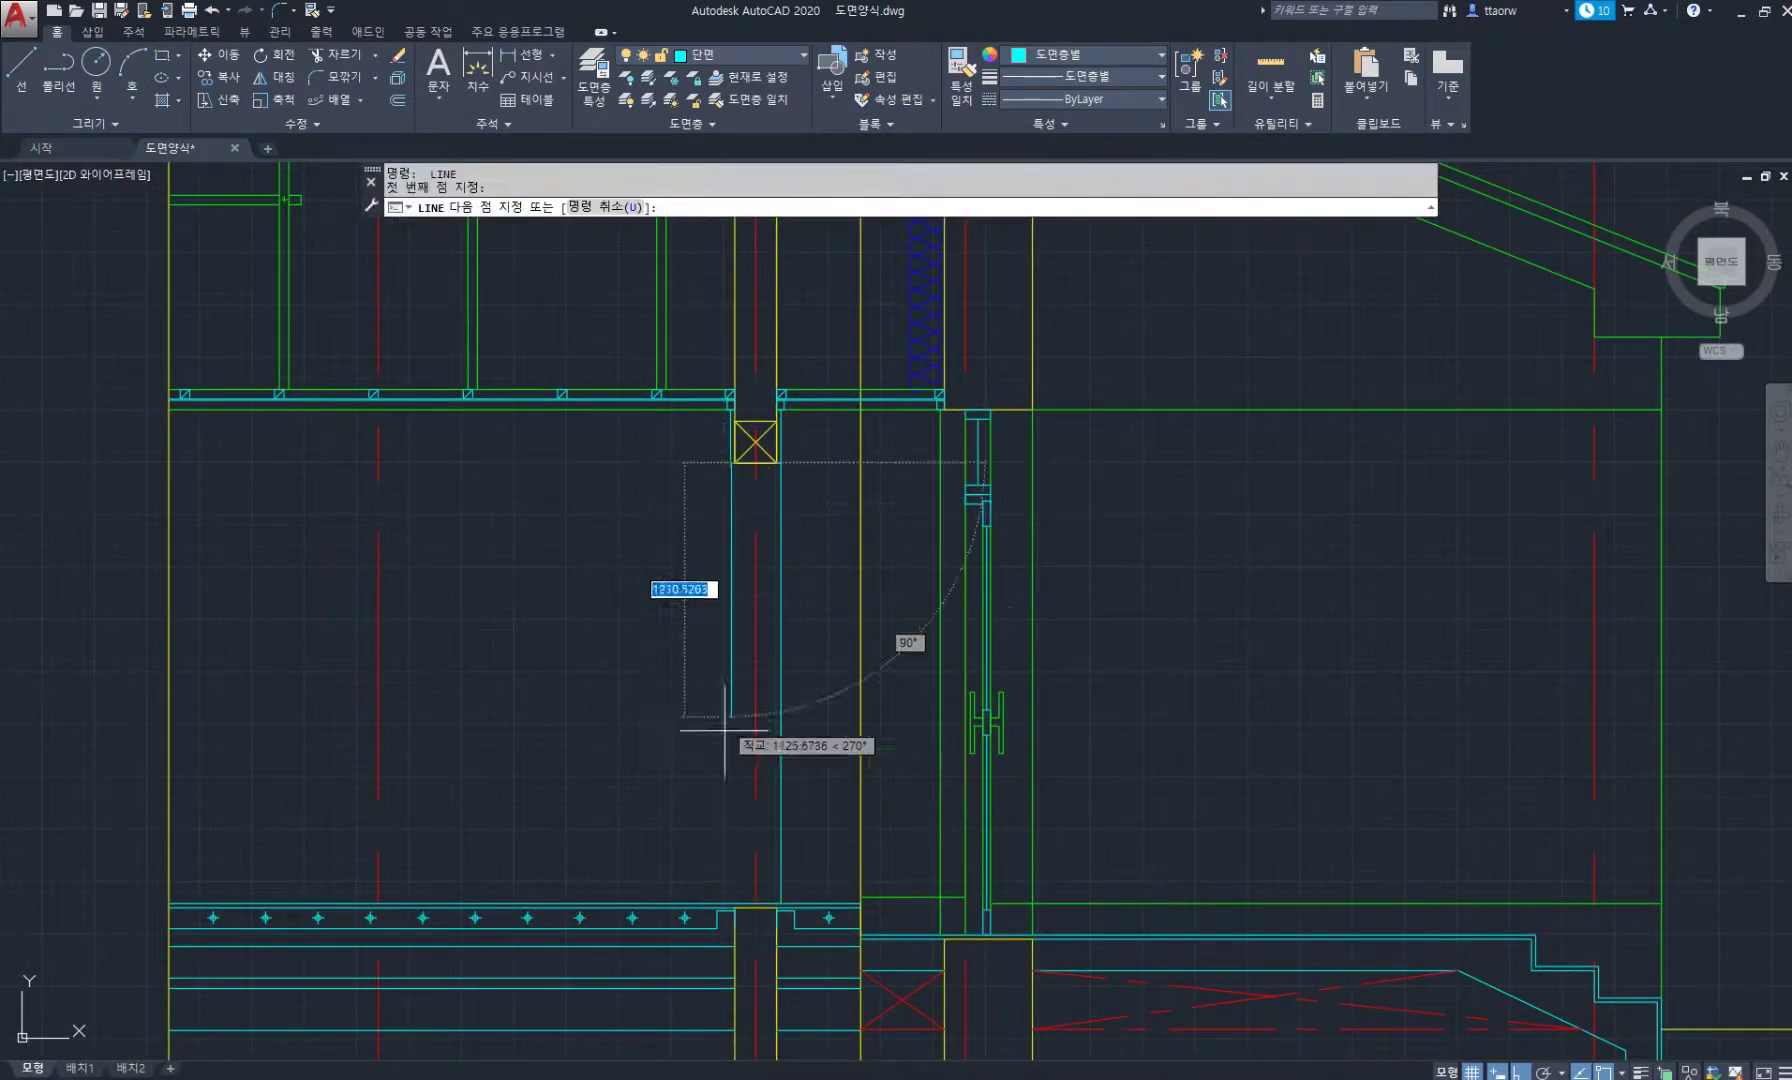
Finish the vertical line along the wall opening's left edge by ending it on the floor line.
{"action": "left_click", "coordinate": [729, 900]}
{"action": "key", "text": "Return"}
Draw a 240 by 45 rectangle directly beneath the lintel, starting at the left finish line and extending right and downward.
{"action": "scroll", "coordinate": [752, 432], "scroll_direction": "up", "scroll_amount": 5}
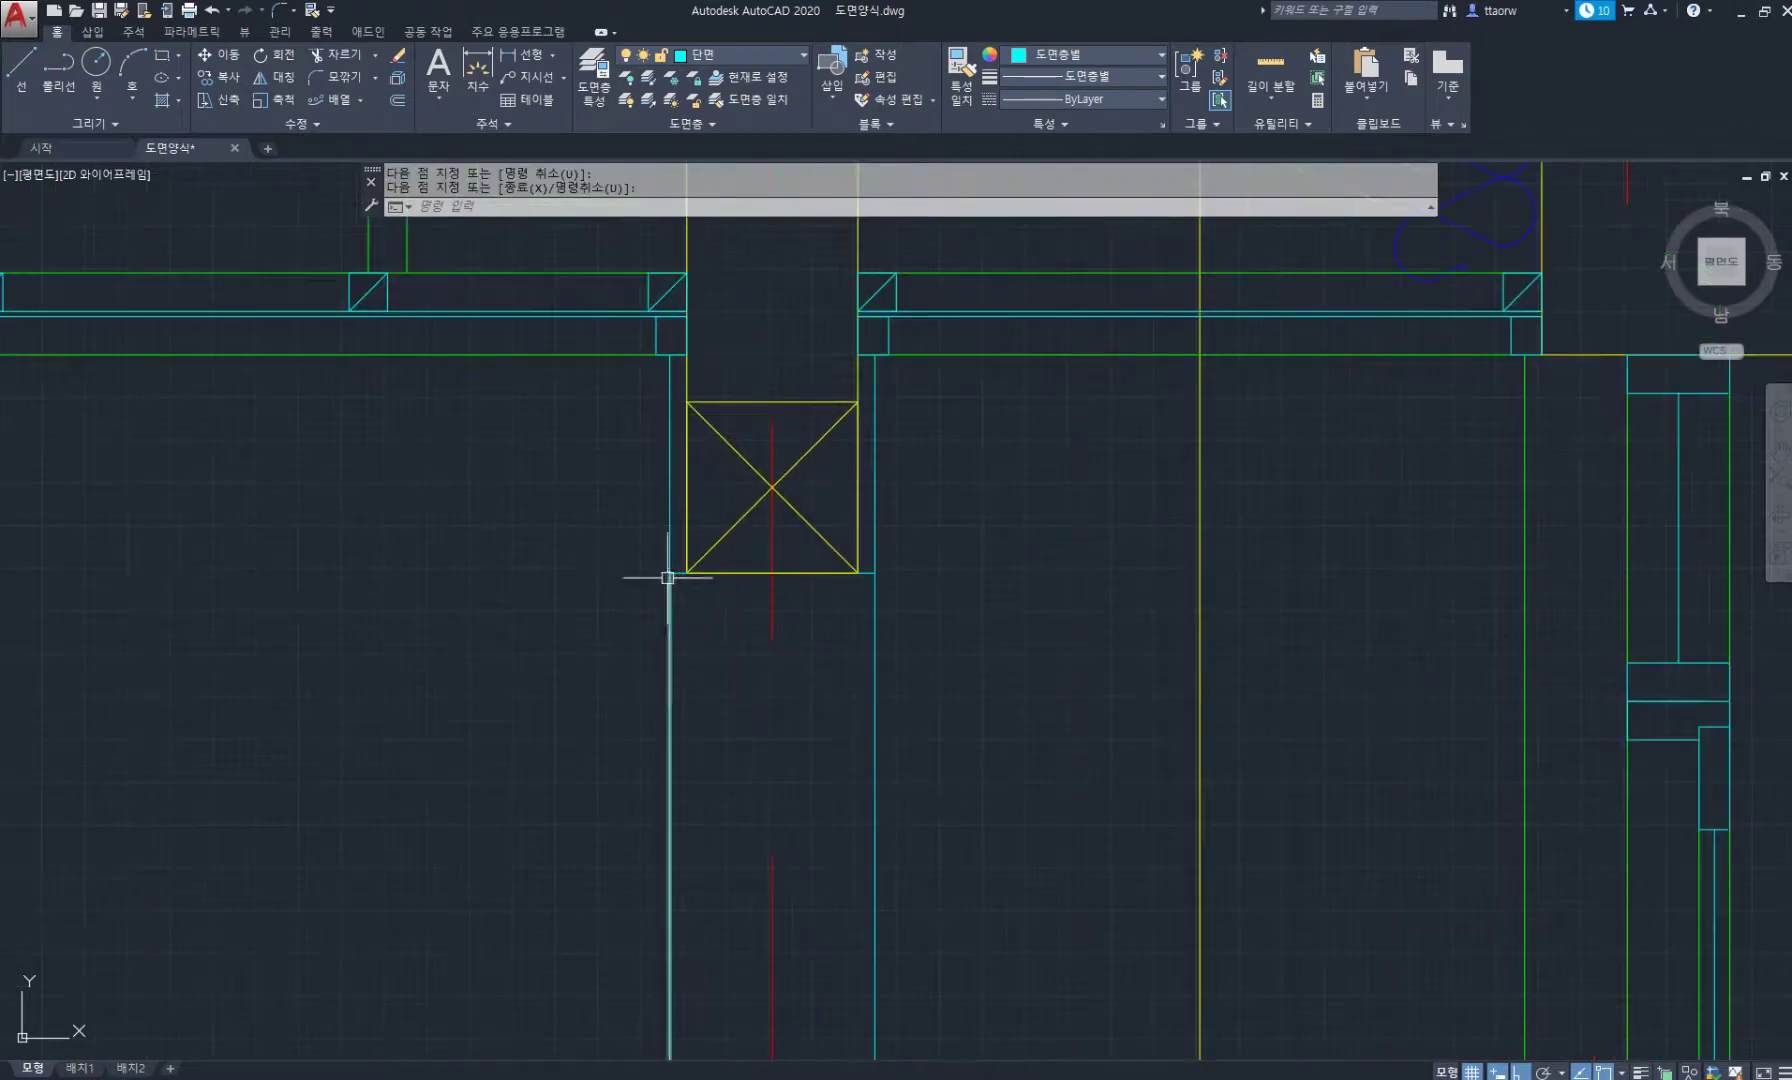
{"action": "key", "text": "Return"}
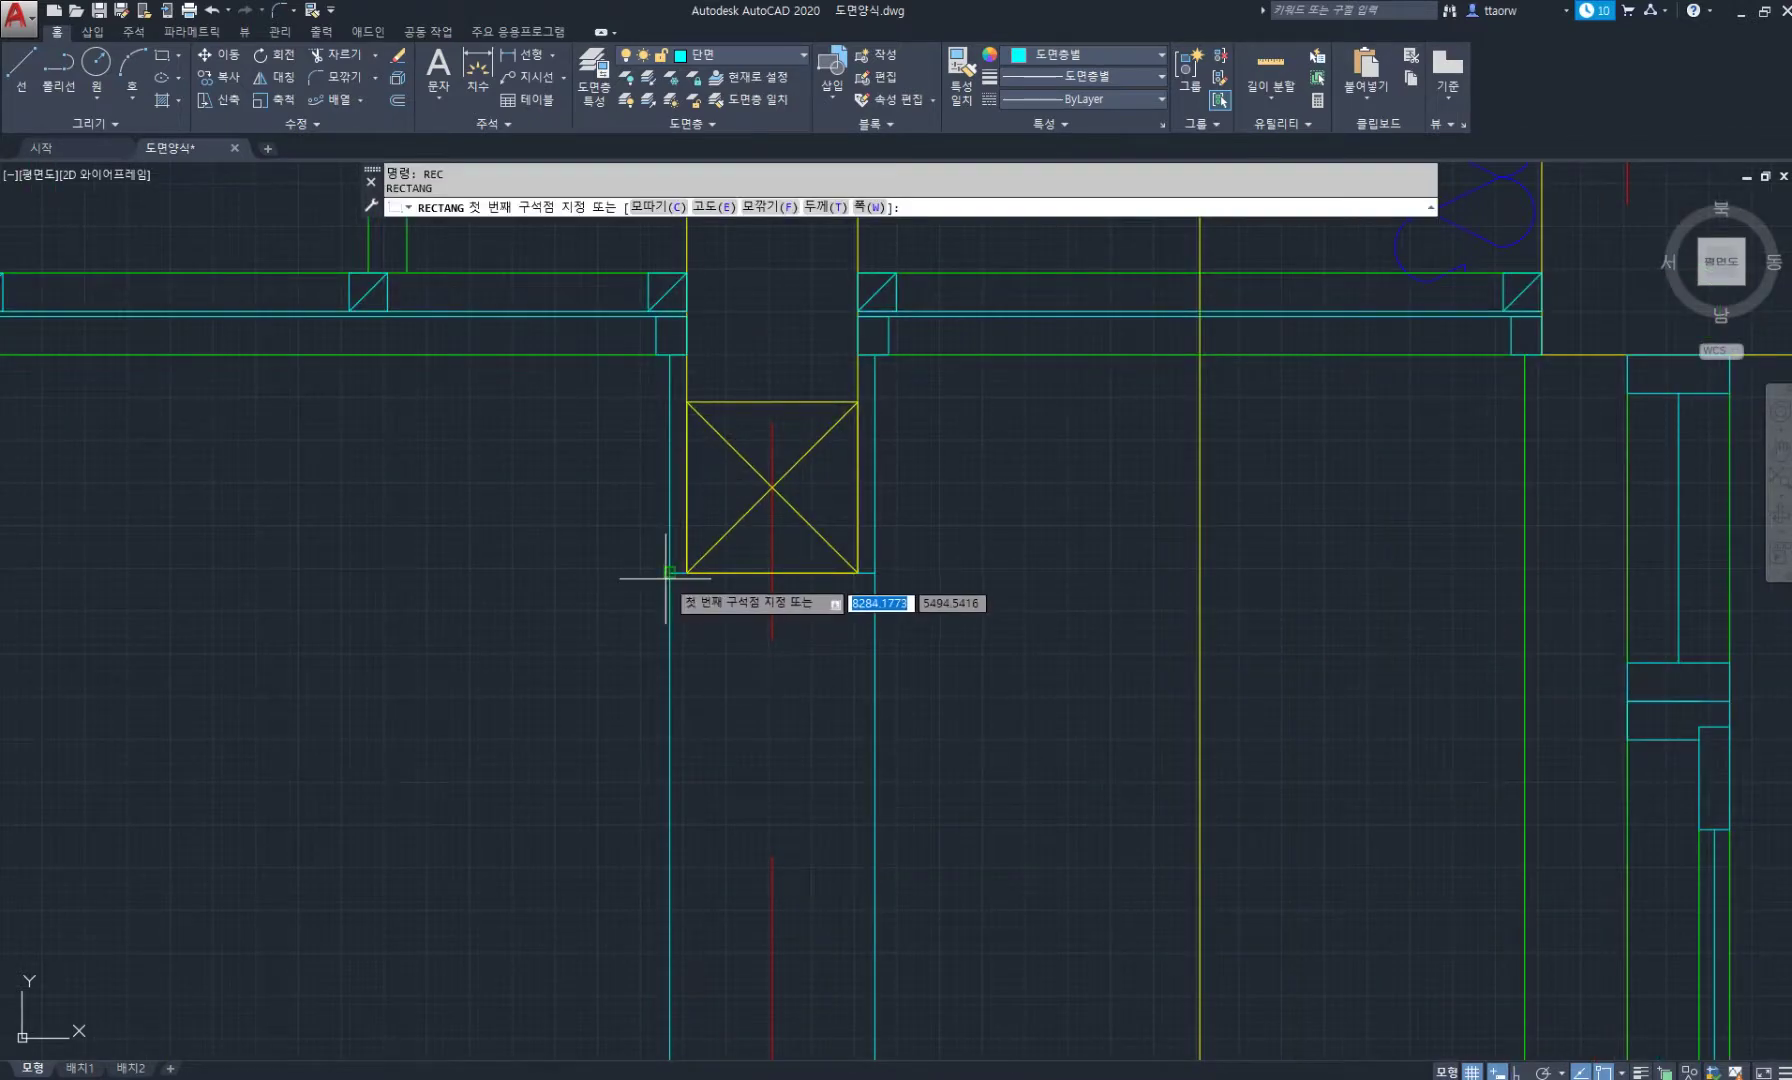
{"action": "left_click", "coordinate": [670, 573]}
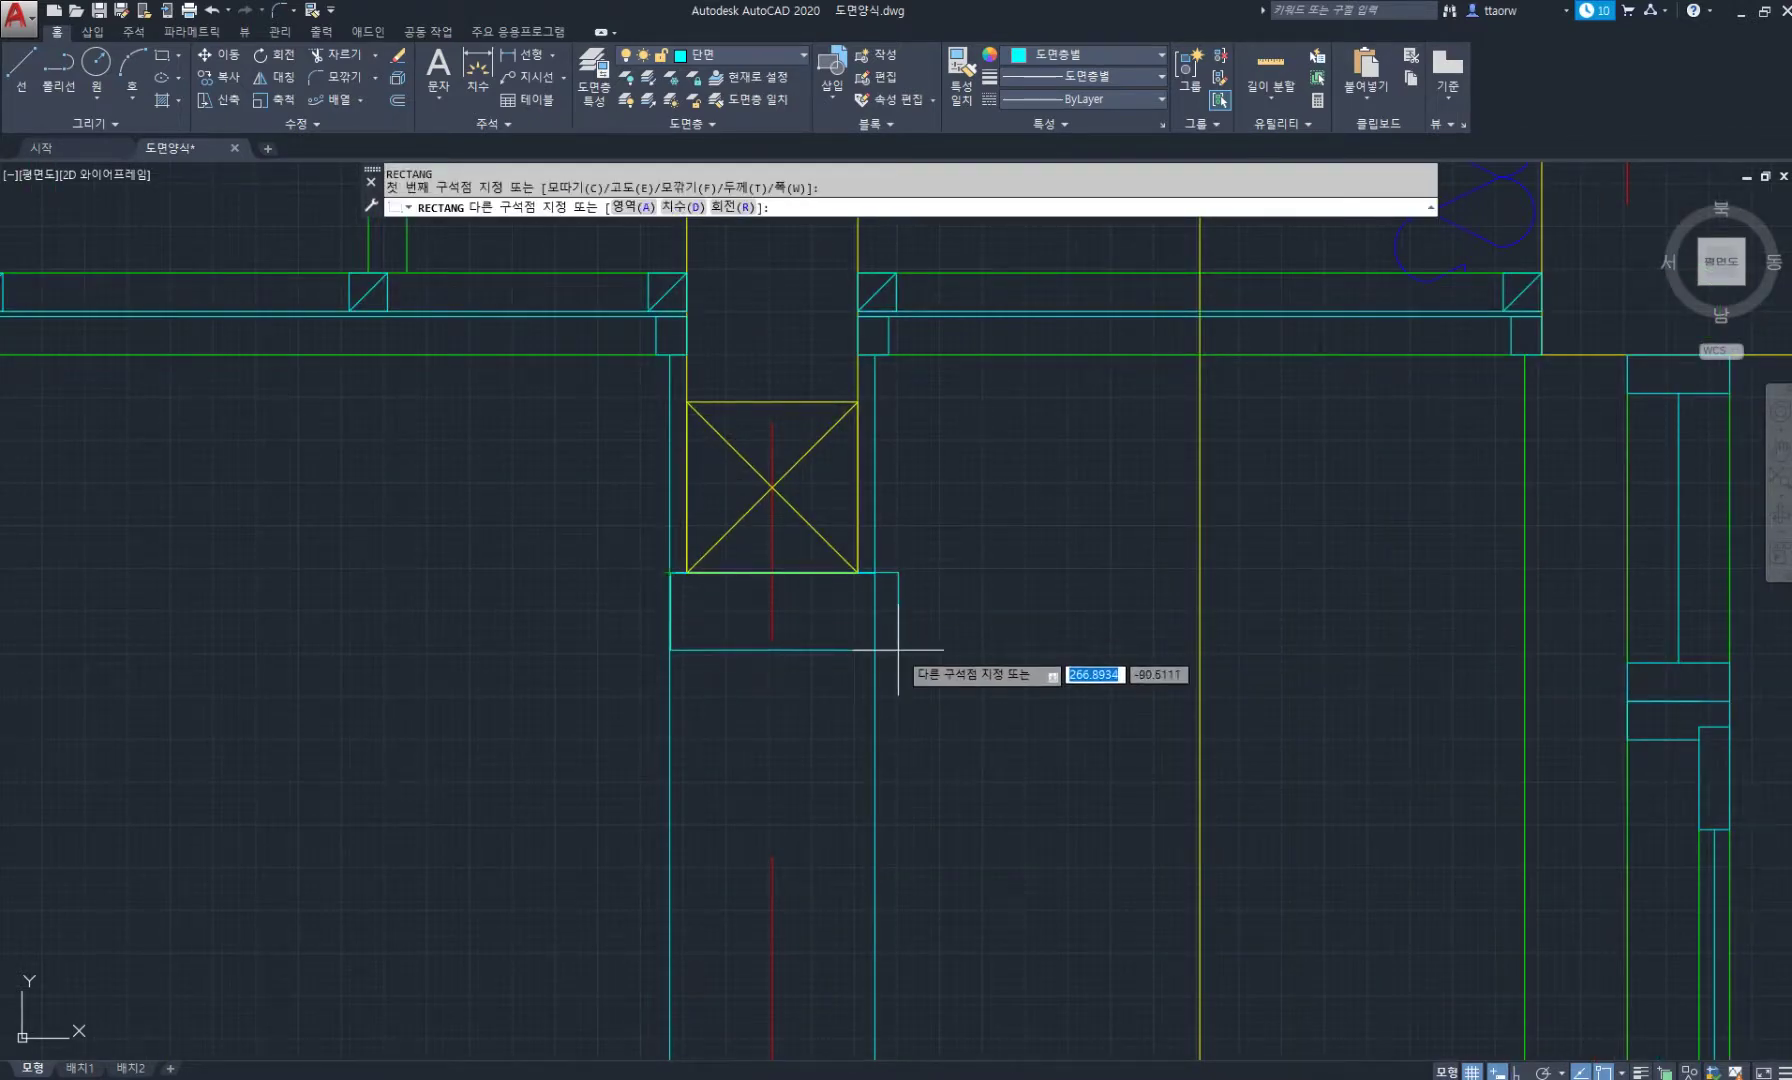
{"action": "type", "text": "240"}
{"action": "key", "text": "Tab"}
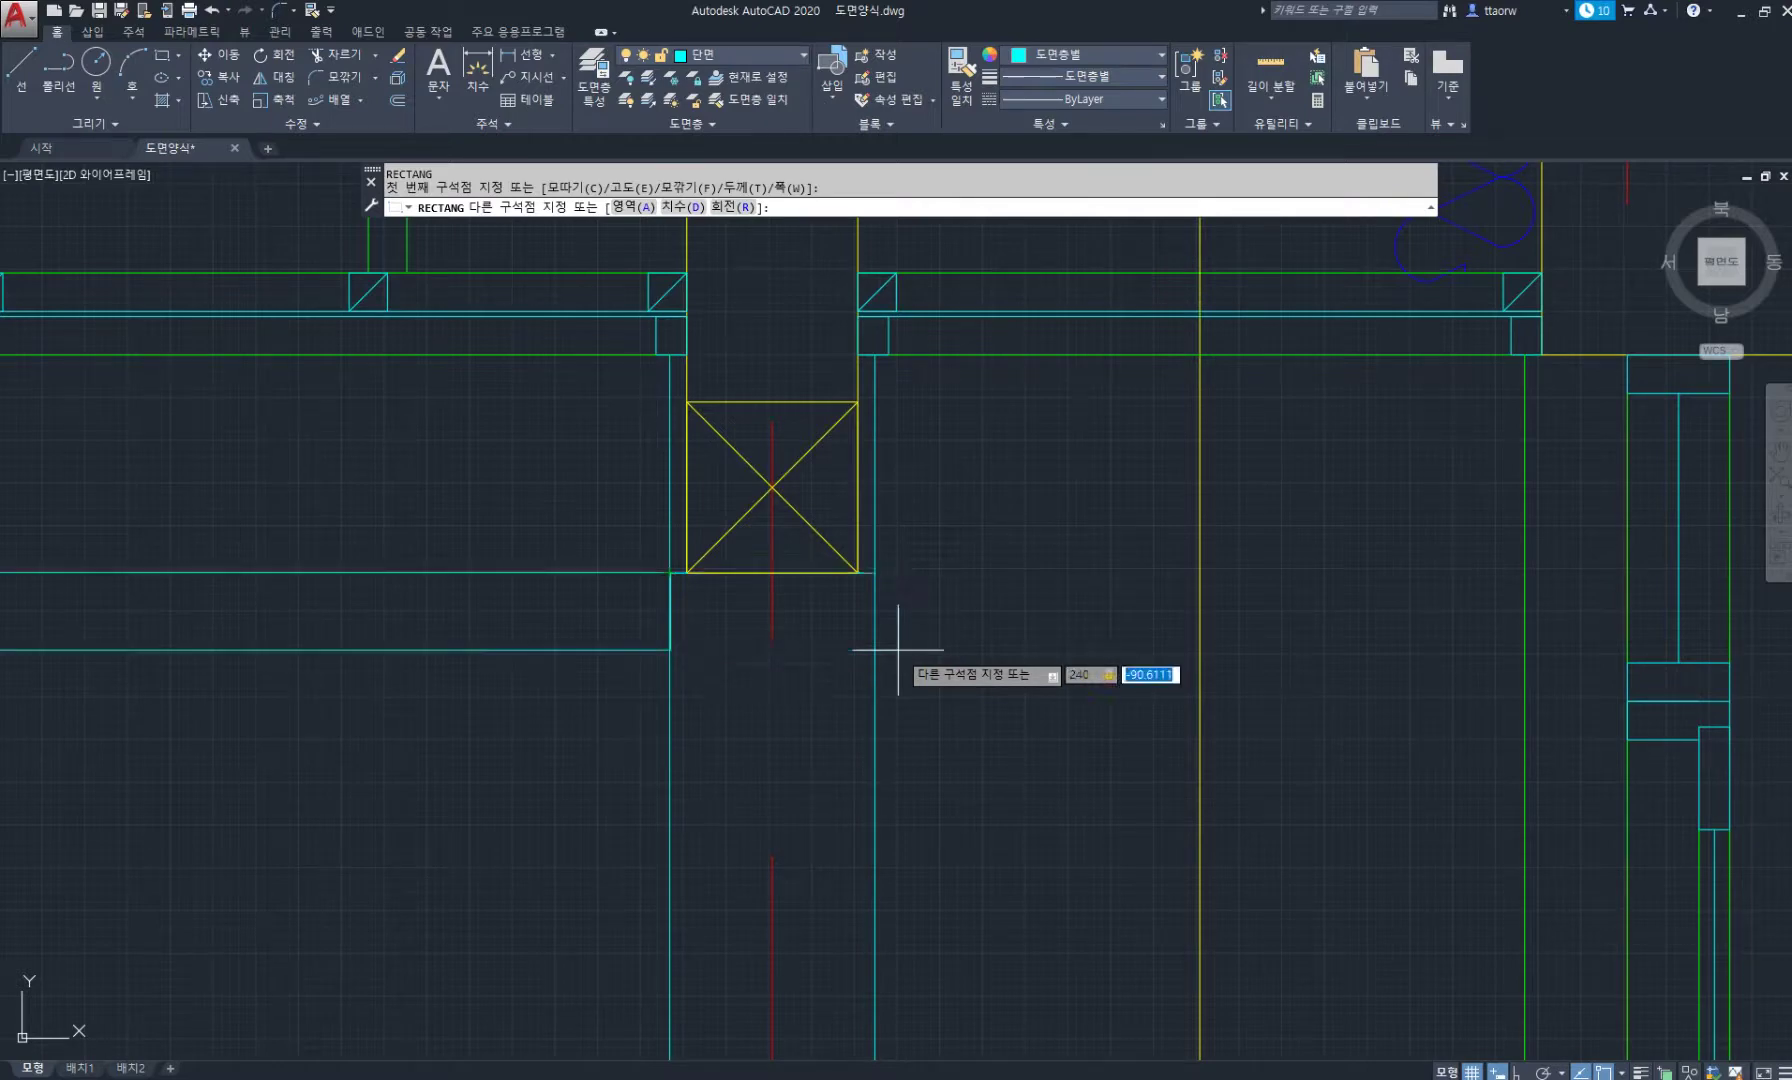
{"action": "type", "text": "-45"}
{"action": "key", "text": "Return"}
{"action": "key", "text": "Escape"}
{"action": "key", "text": "Escape"}
Match the properties of the green ceiling line onto the two vertical lines below the lintel.
{"action": "type", "text": "M"}
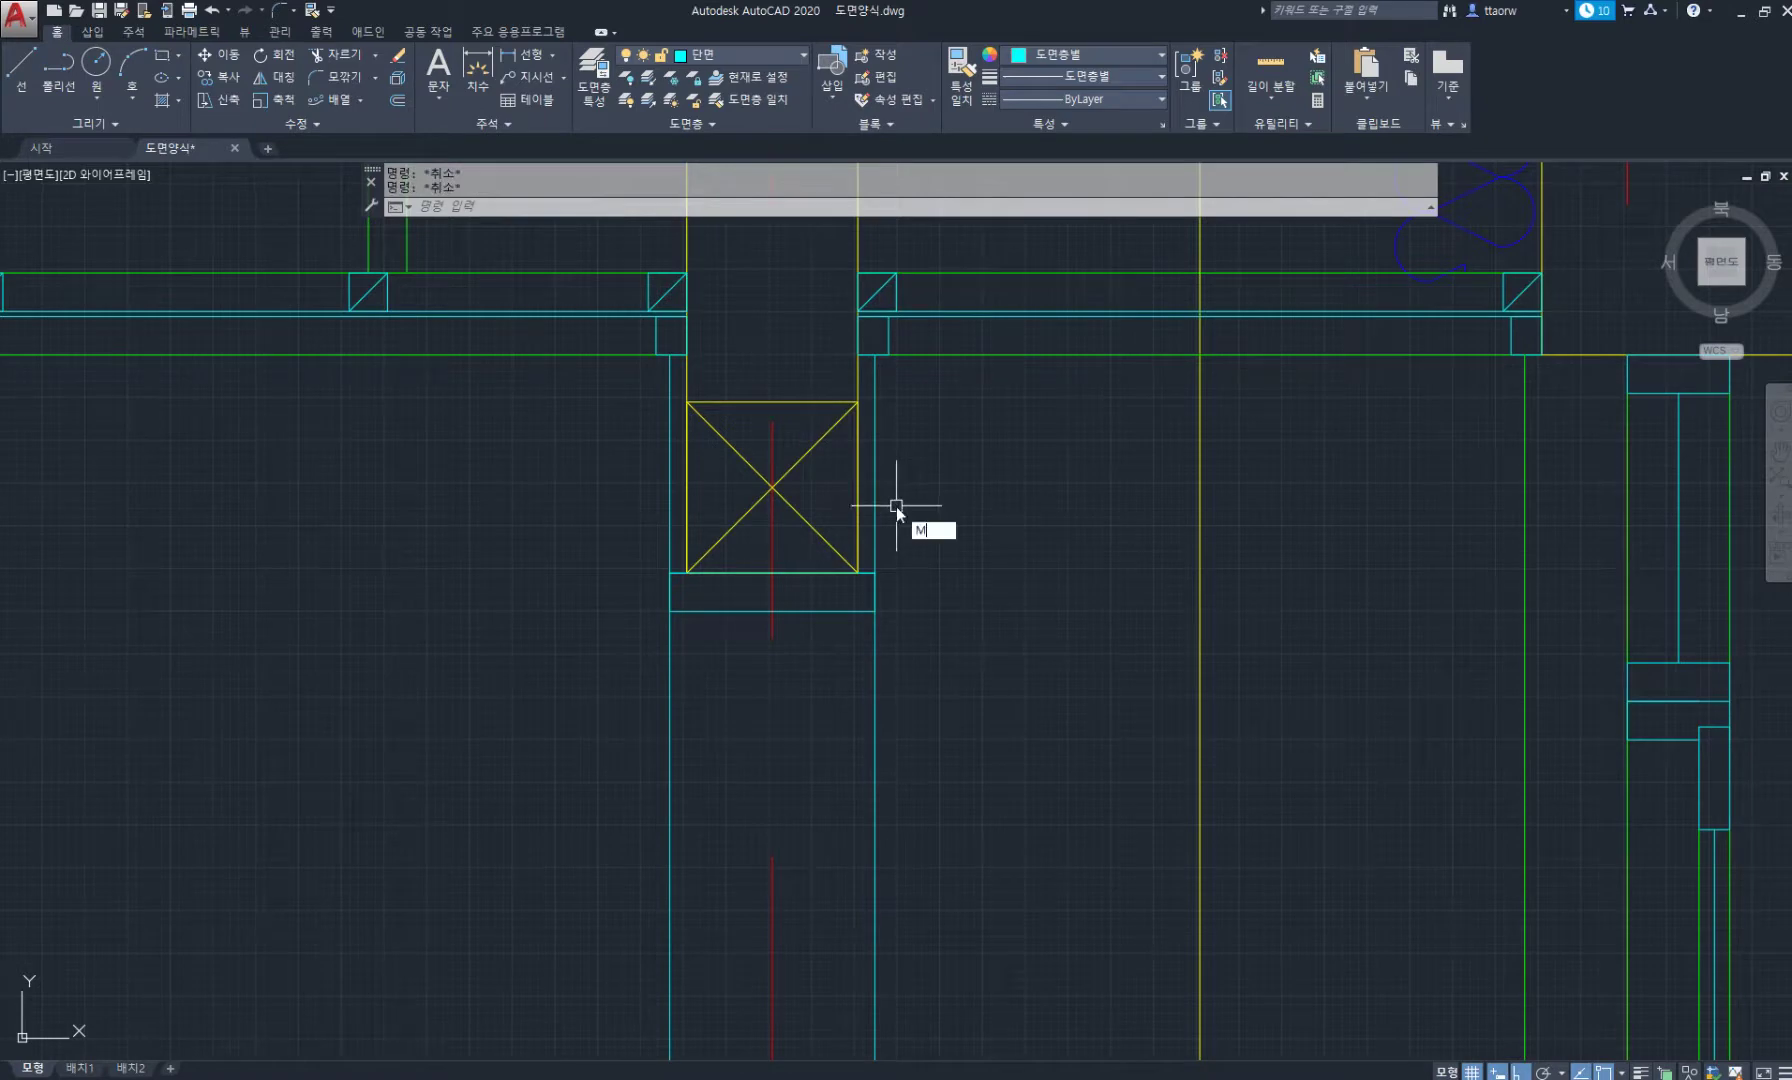
{"action": "type", "text": "A"}
{"action": "key", "text": "Return"}
{"action": "left_click", "coordinate": [930, 354]}
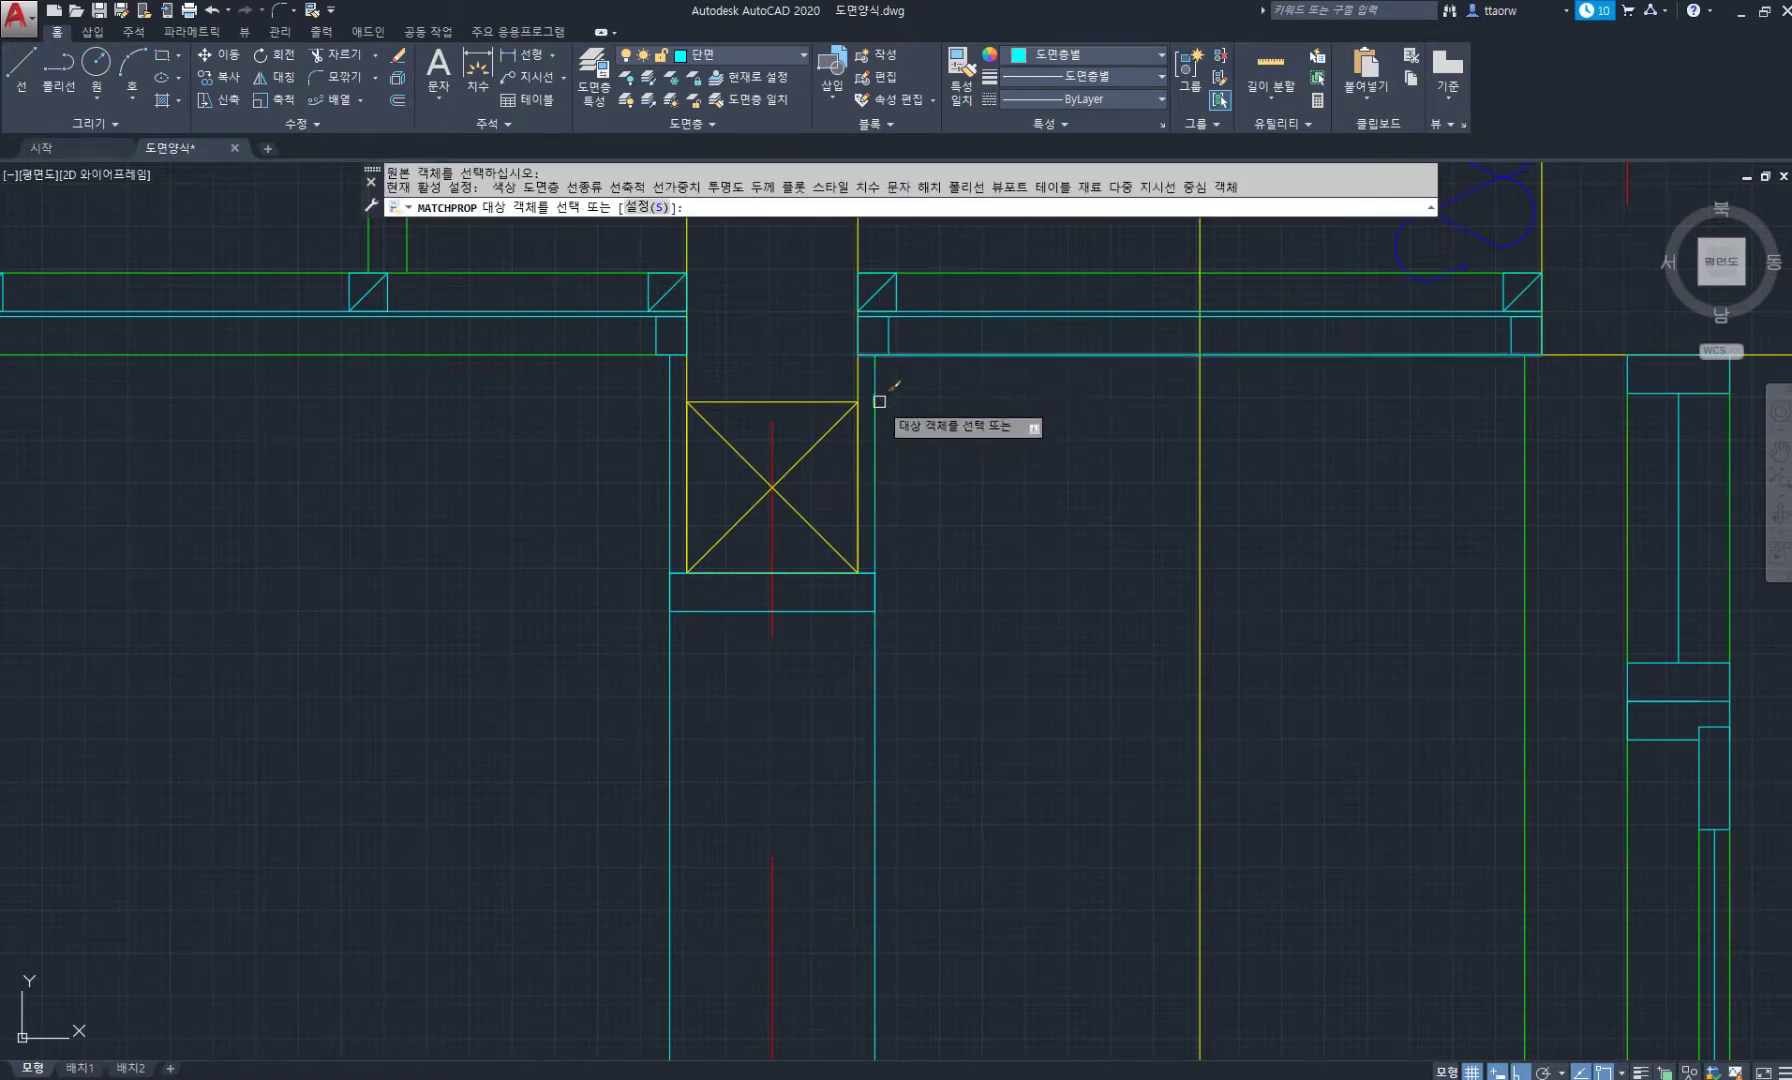
{"action": "left_click", "coordinate": [876, 652]}
{"action": "left_click", "coordinate": [669, 702]}
{"action": "key", "text": "Return"}
{"action": "scroll", "coordinate": [926, 708], "scroll_direction": "down", "scroll_amount": 5}
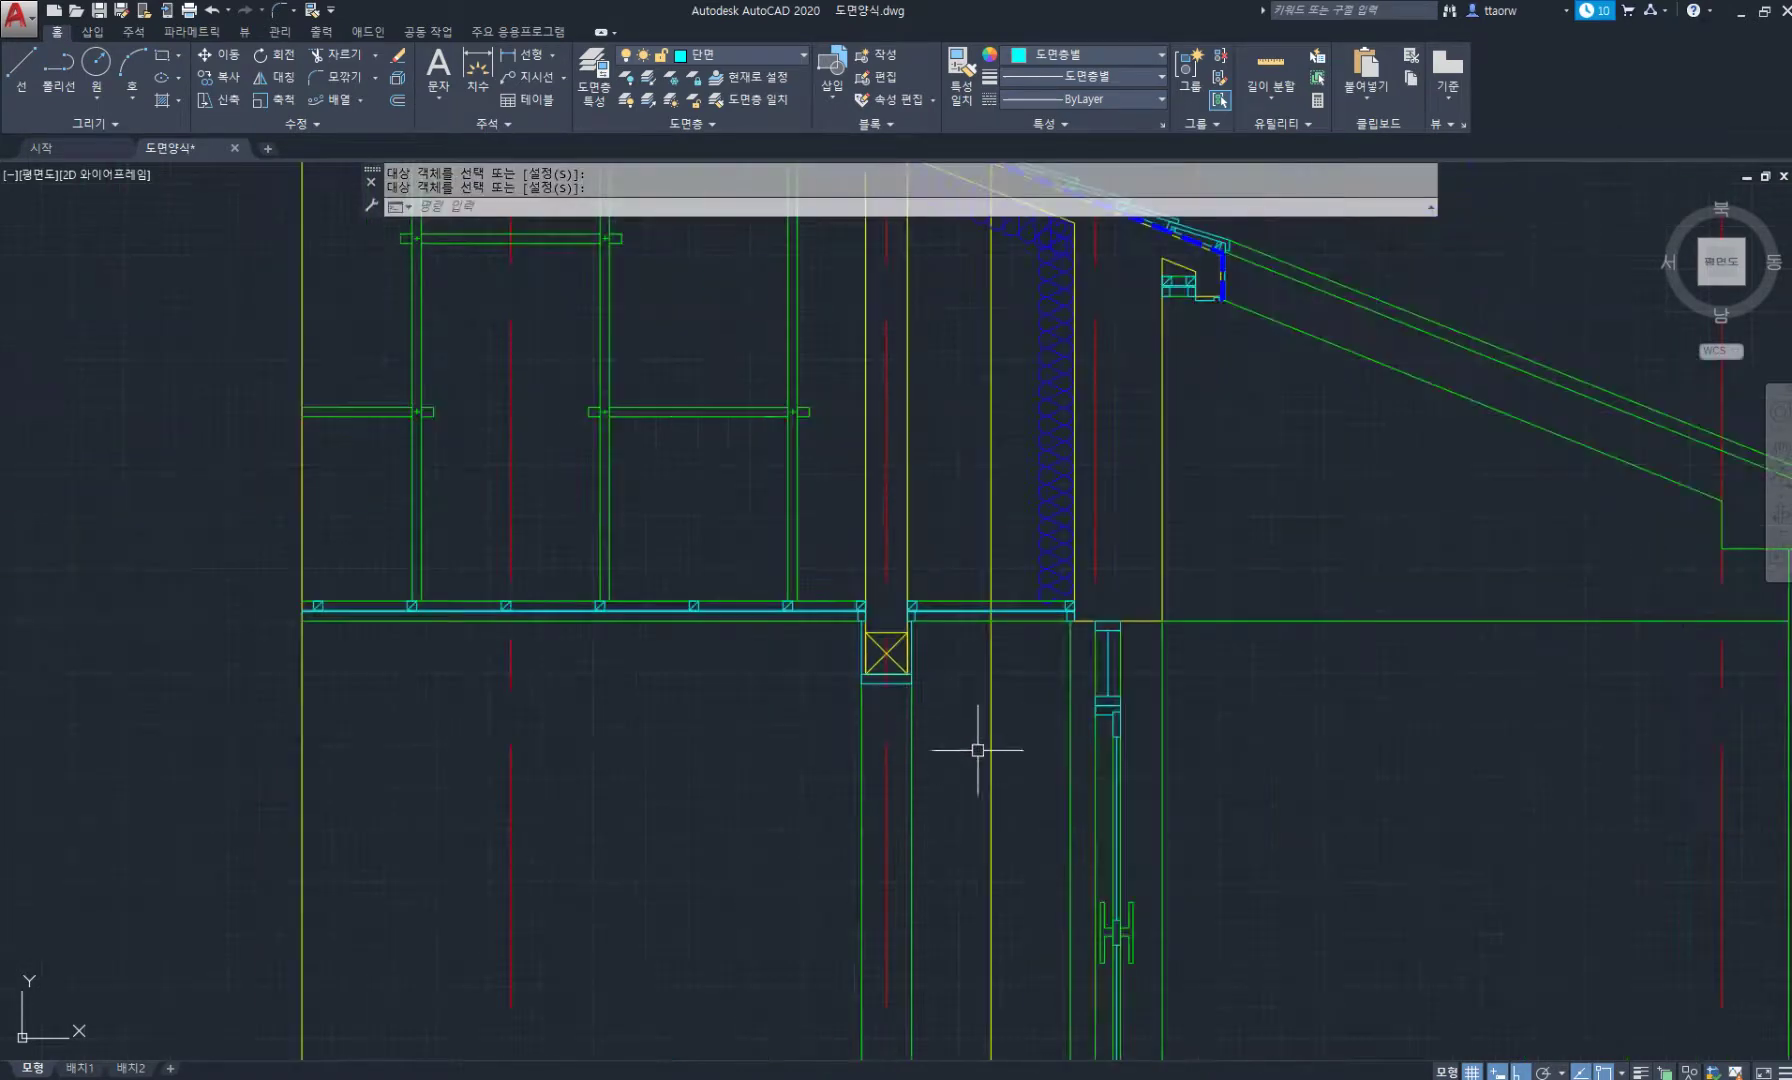
{"action": "middle_click_drag", "start_coordinate": [978, 750], "coordinate": [916, 552]}
{"action": "key", "text": "Escape"}
{"action": "key", "text": "Escape"}
{"action": "middle_click_drag", "start_coordinate": [828, 692], "coordinate": [928, 695]}
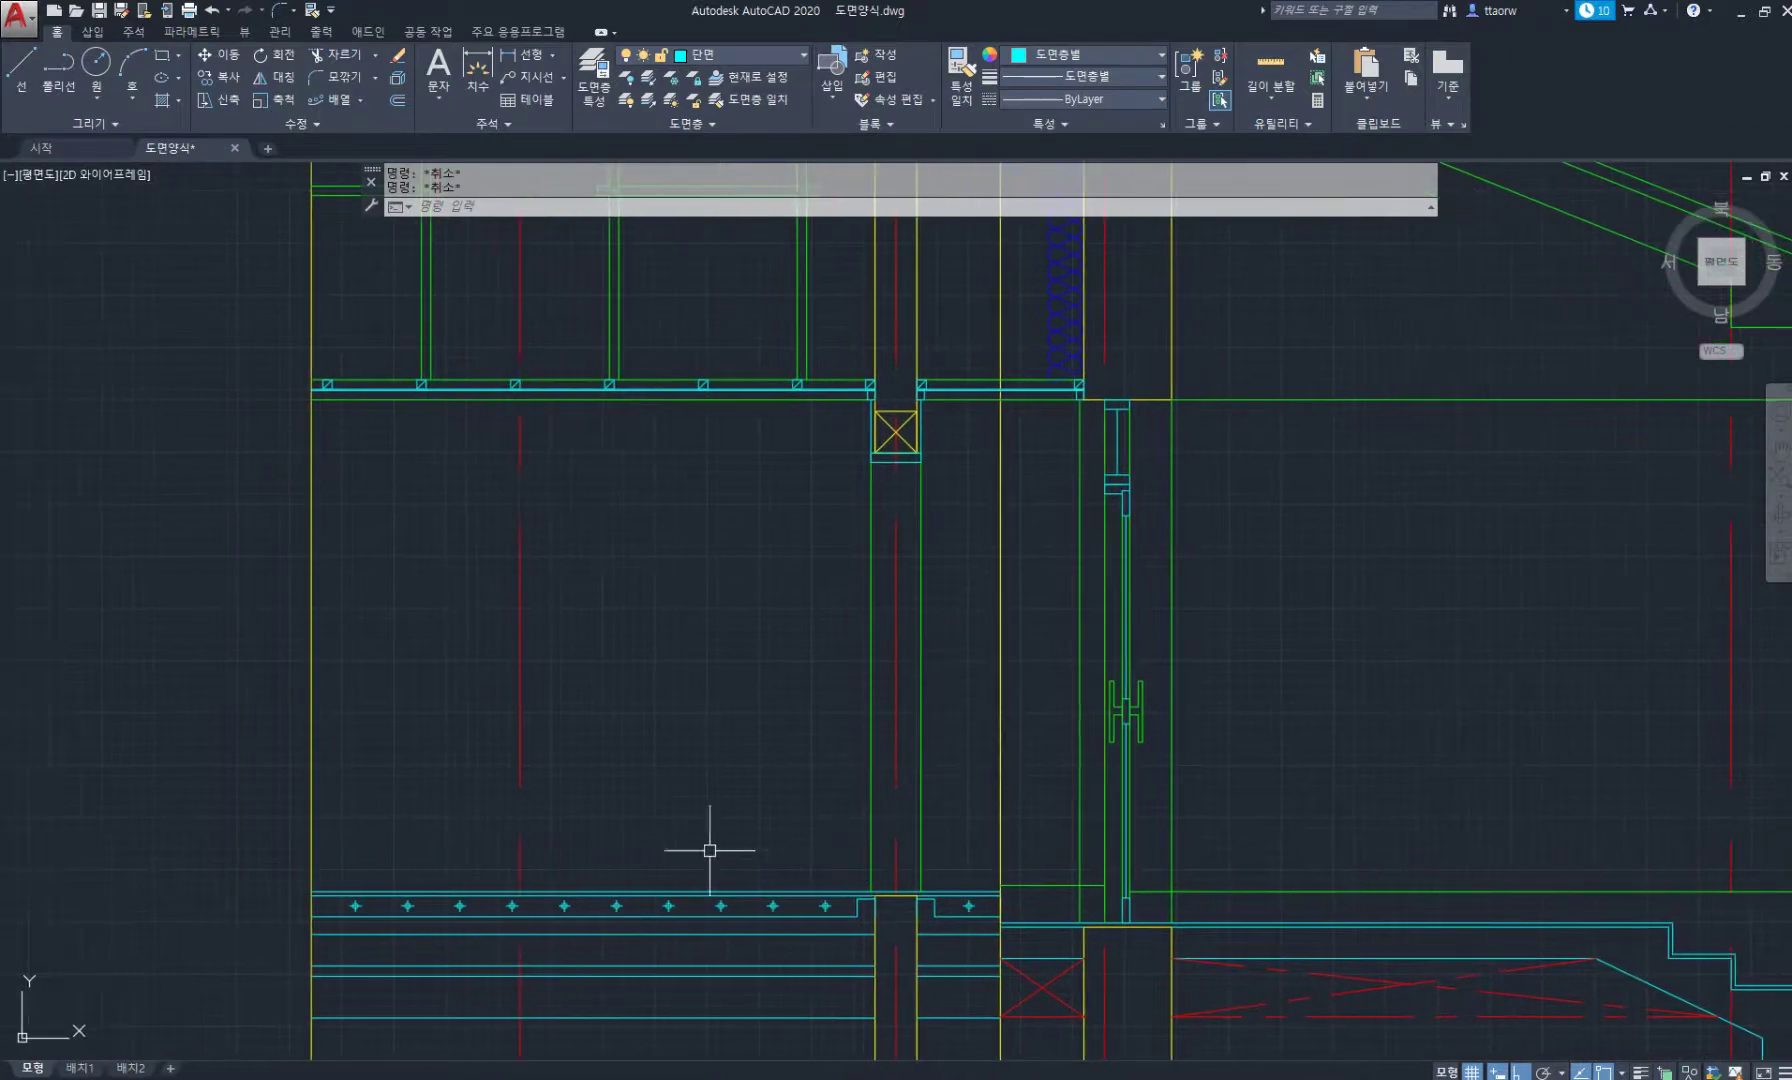
Check the entrance area in the floor plan PDF in Acrobat Reader, and draw an 800 by 2100 door rectangle on the AutoCAD section's floor line, left of the opening.
{"action": "key", "text": "alt+Tab"}
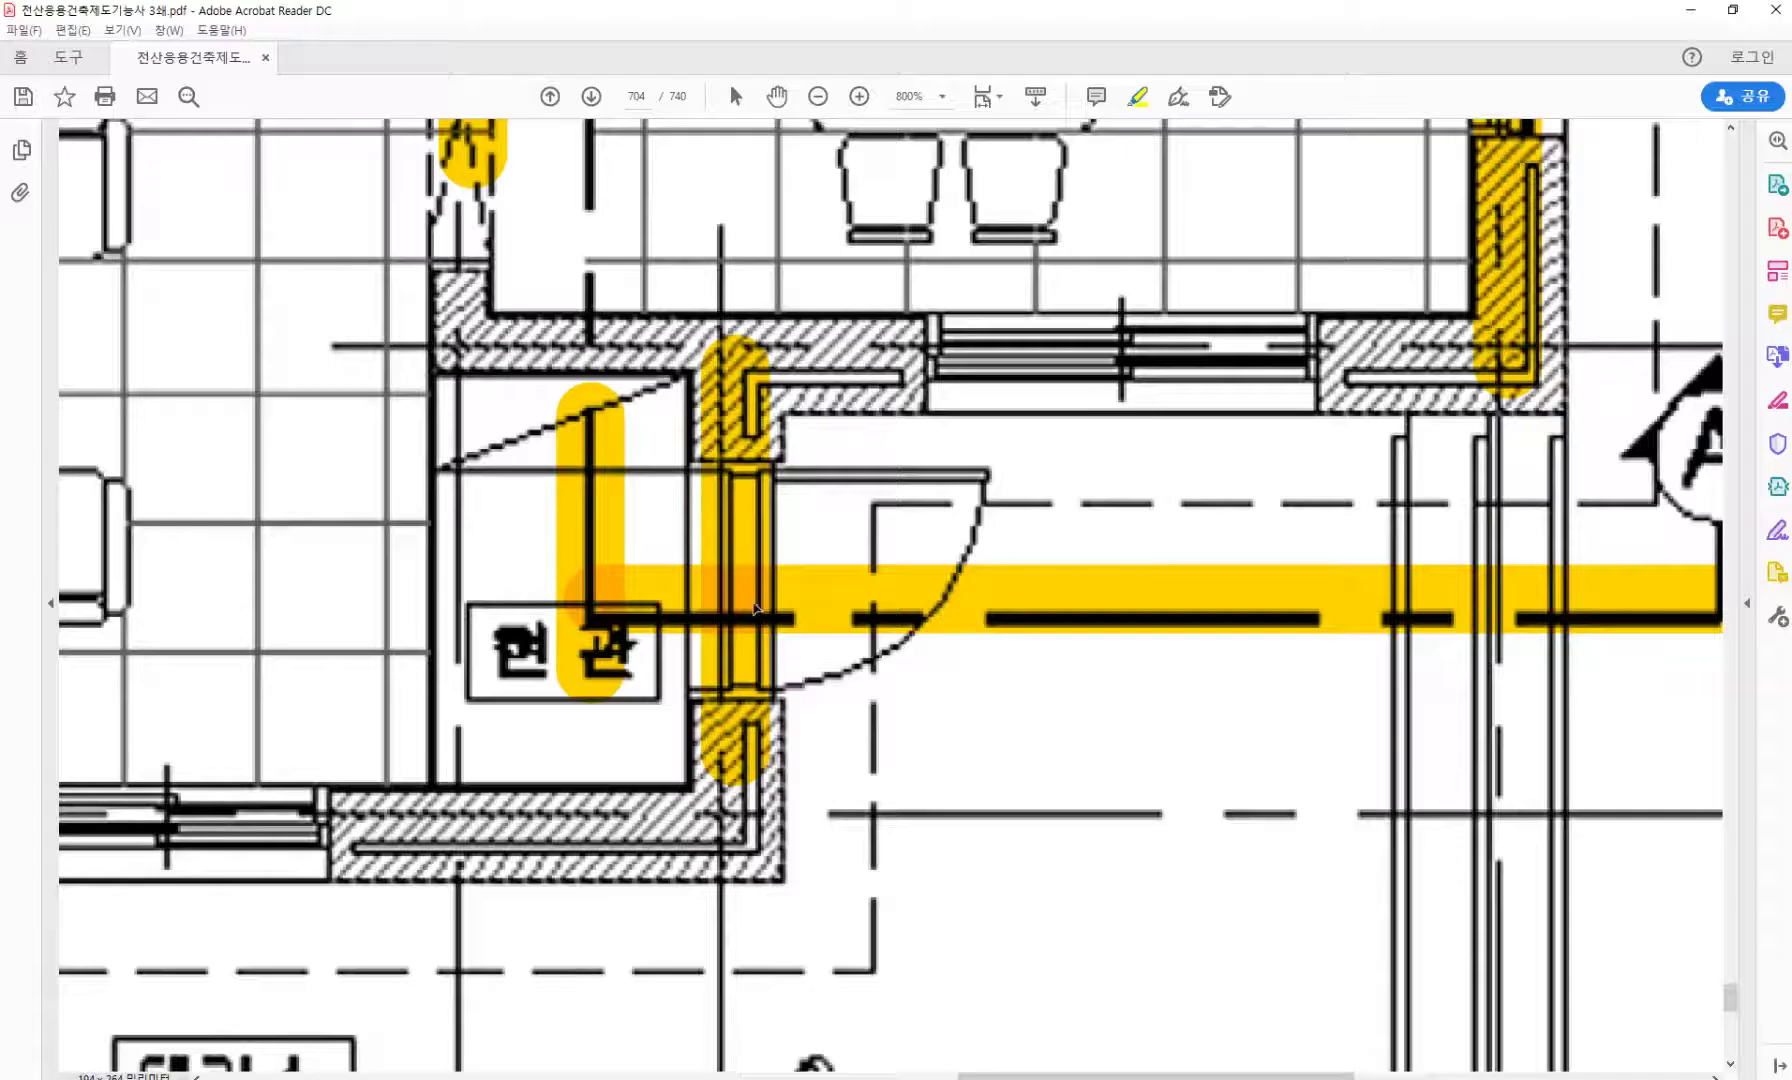
{"action": "scroll", "coordinate": [772, 638], "scroll_direction": "down", "scroll_amount": 2, "text": "ctrl"}
{"action": "scroll", "coordinate": [772, 638], "scroll_direction": "up", "scroll_amount": 2}
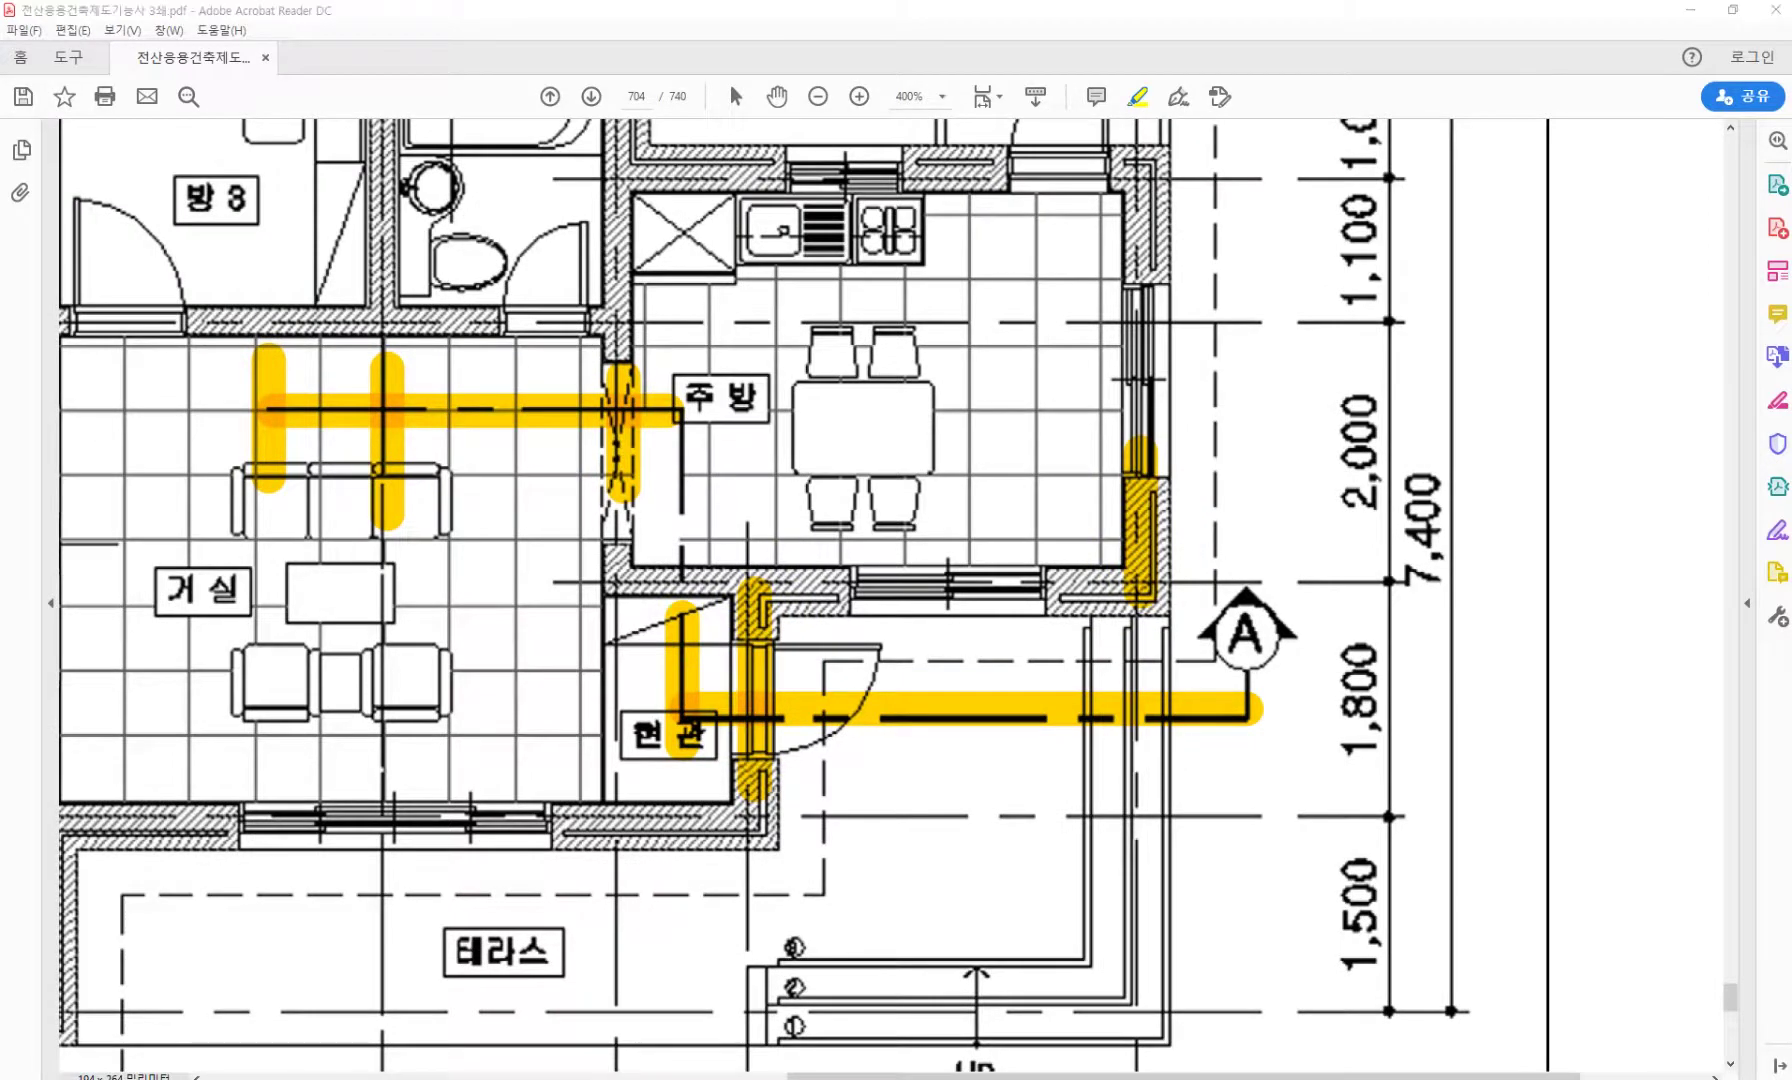
{"action": "key", "text": "alt+Tab"}
{"action": "type", "text": "REC"}
{"action": "key", "text": "Return"}
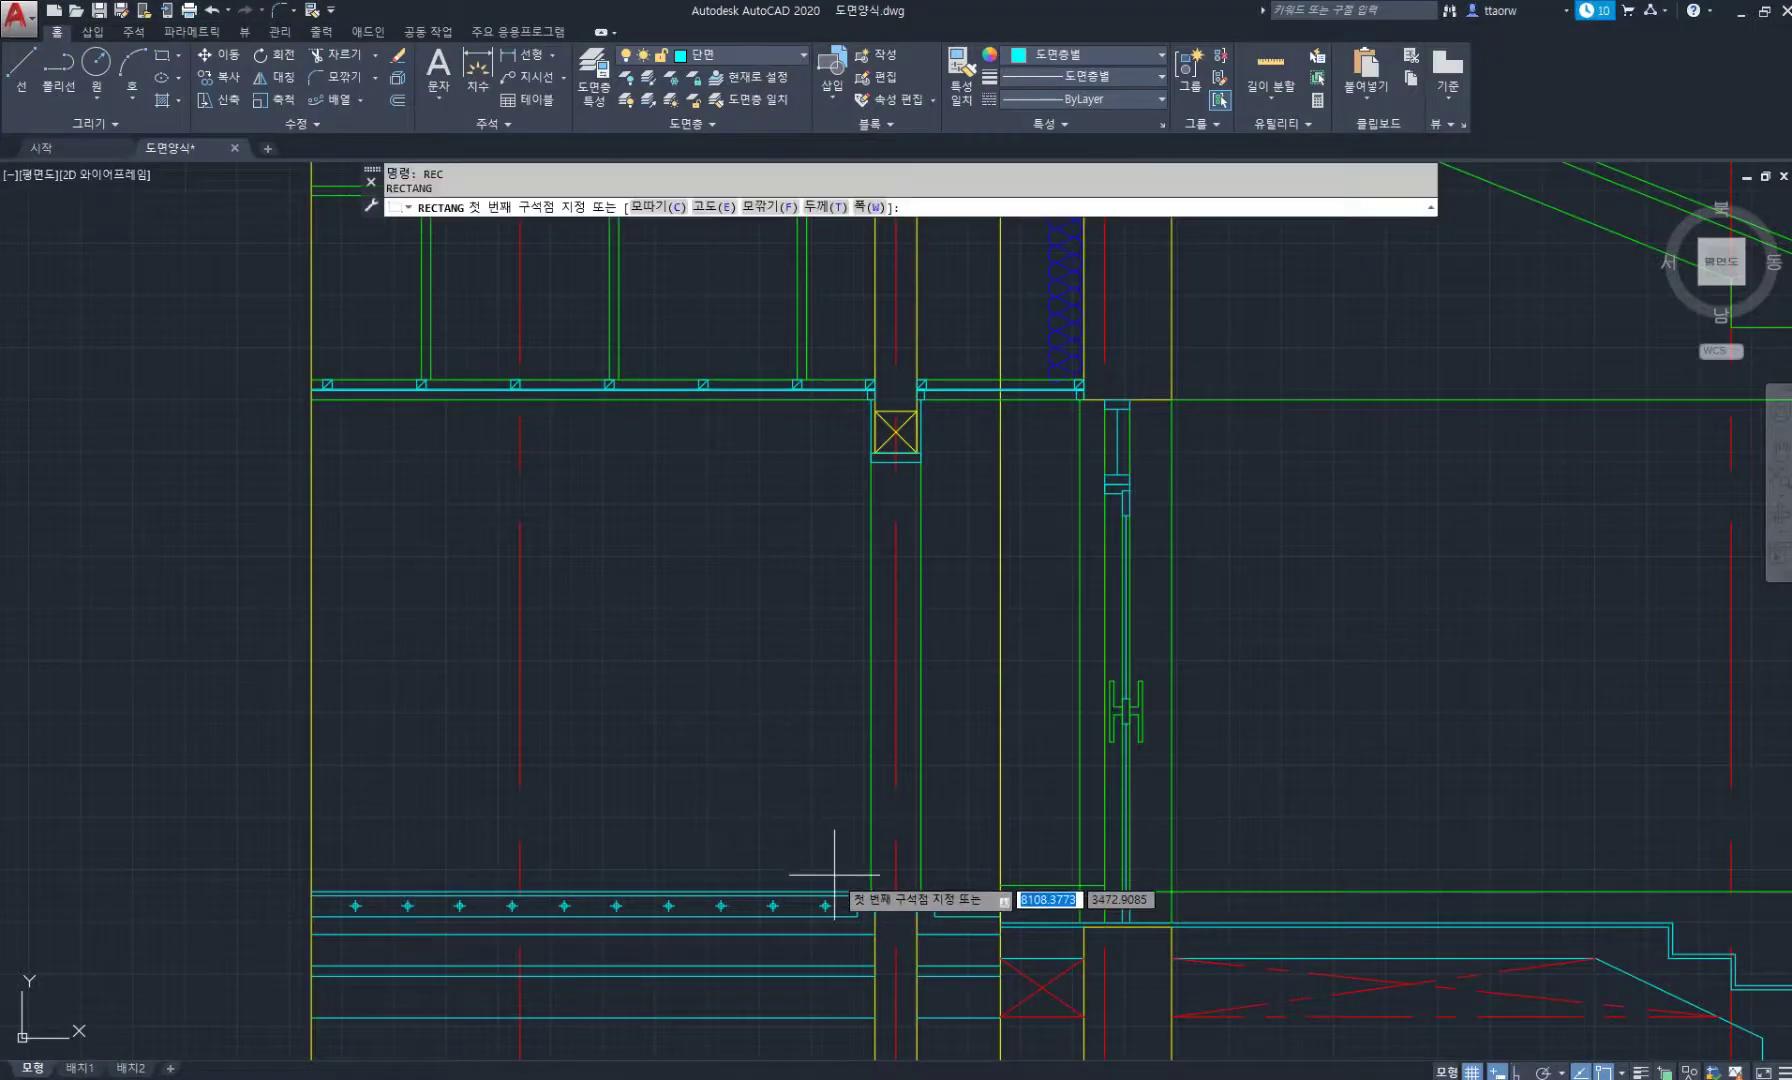
{"action": "left_click", "coordinate": [845, 890]}
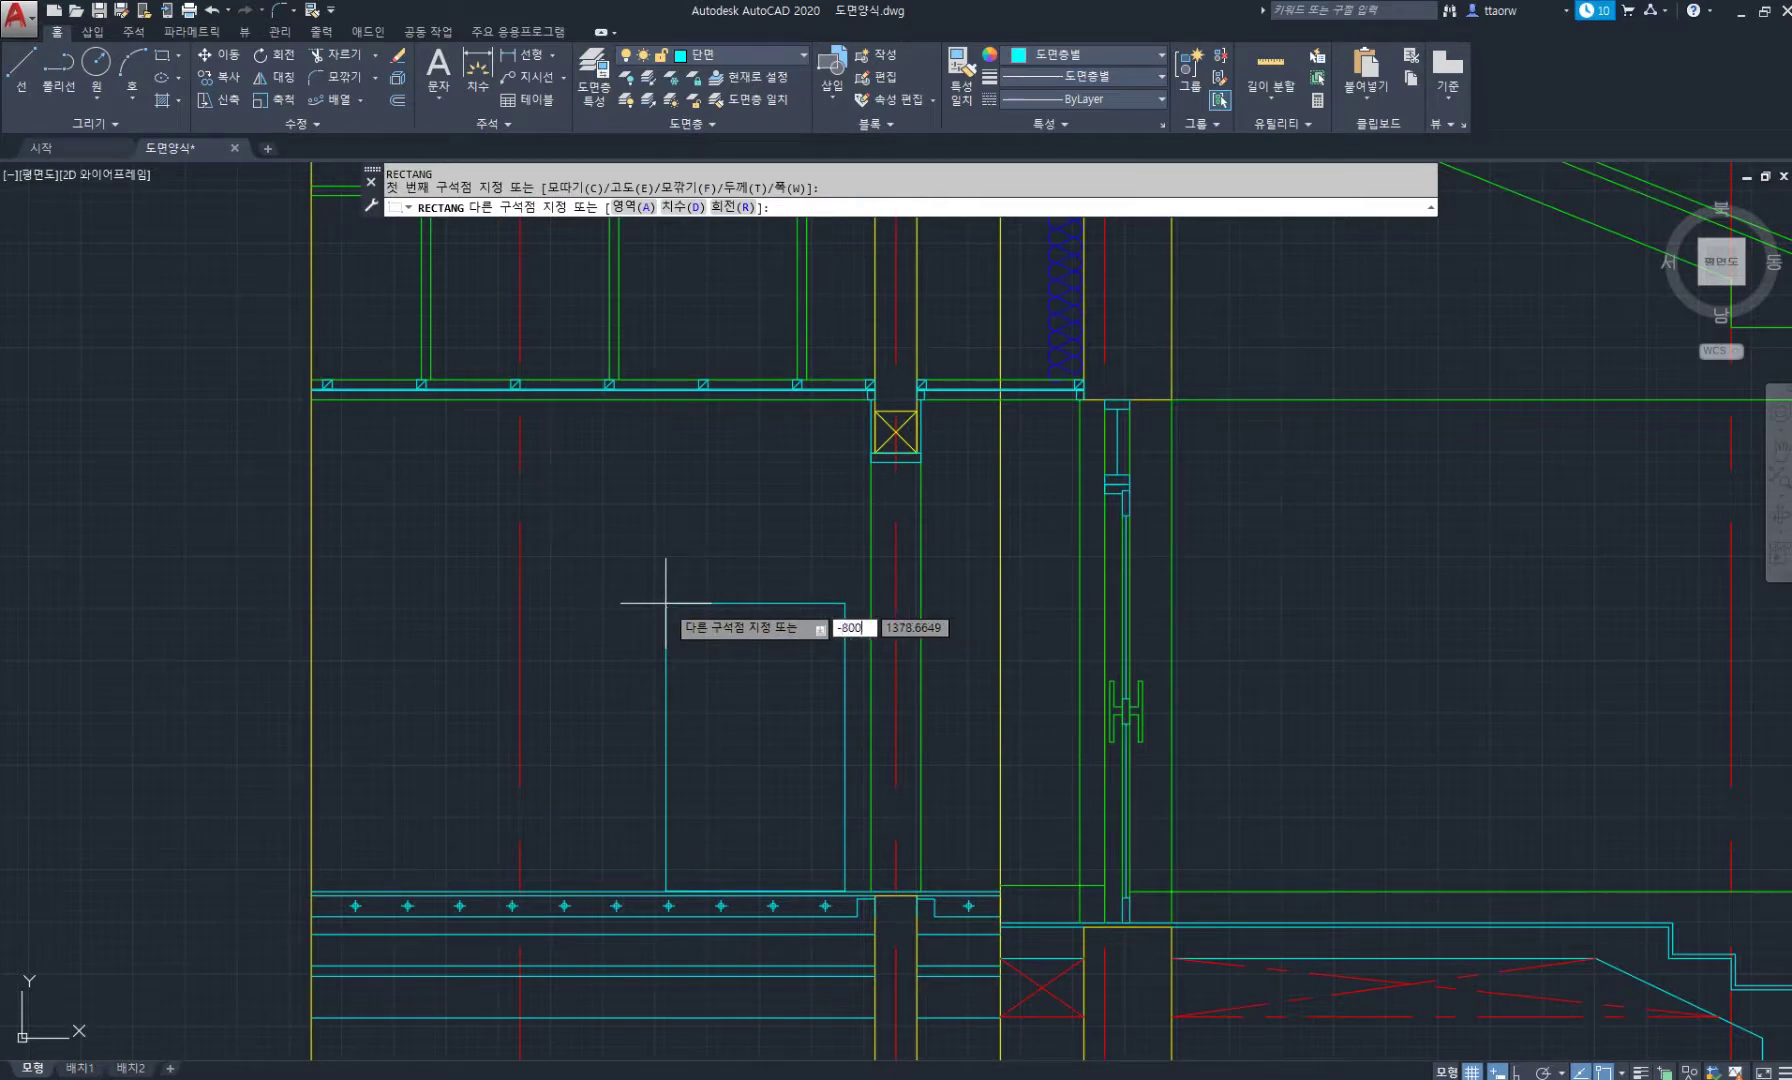
{"action": "key", "text": "Tab"}
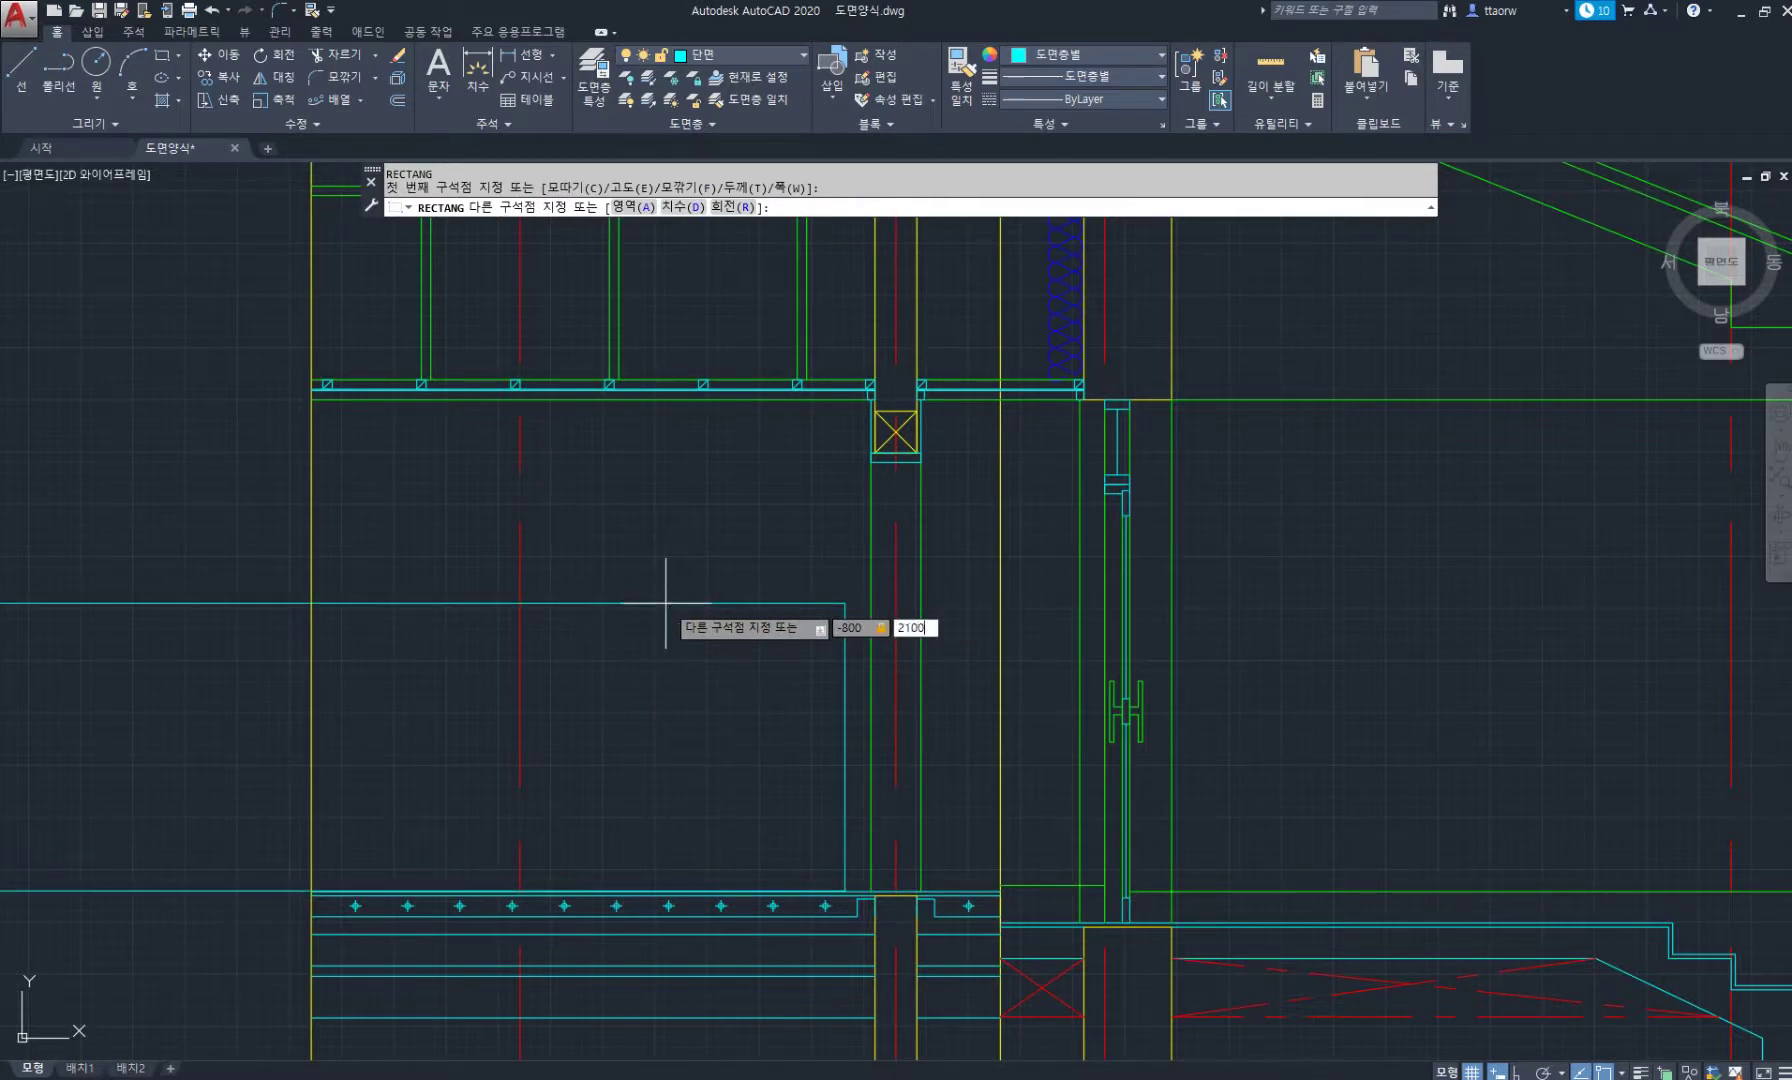
{"action": "type", "text": "2100"}
{"action": "key", "text": "Return"}
Offset the door rectangle inward by 45, and offset the resulting rectangle inward by another 120.
{"action": "type", "text": "O"}
{"action": "key", "text": "Return"}
{"action": "key", "text": "Return"}
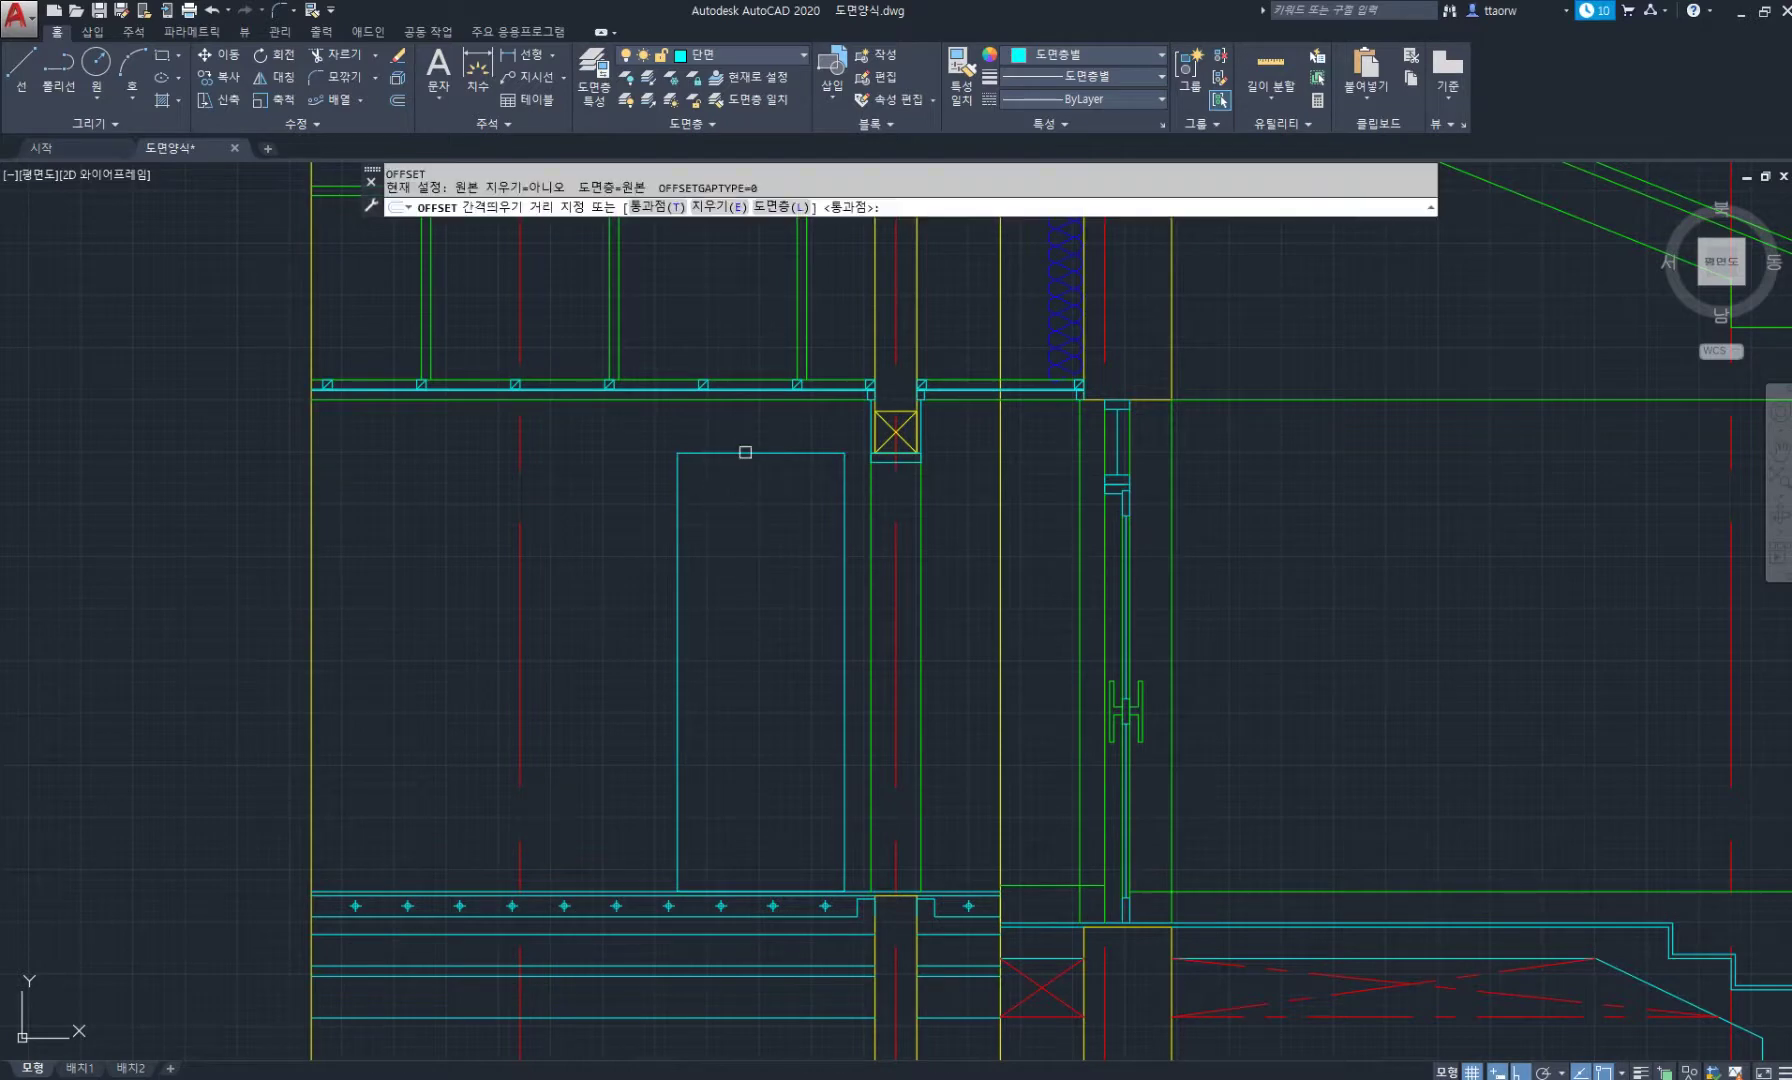
{"action": "left_click", "coordinate": [748, 454]}
{"action": "type", "text": "3"}
{"action": "key", "text": "BackSpace"}
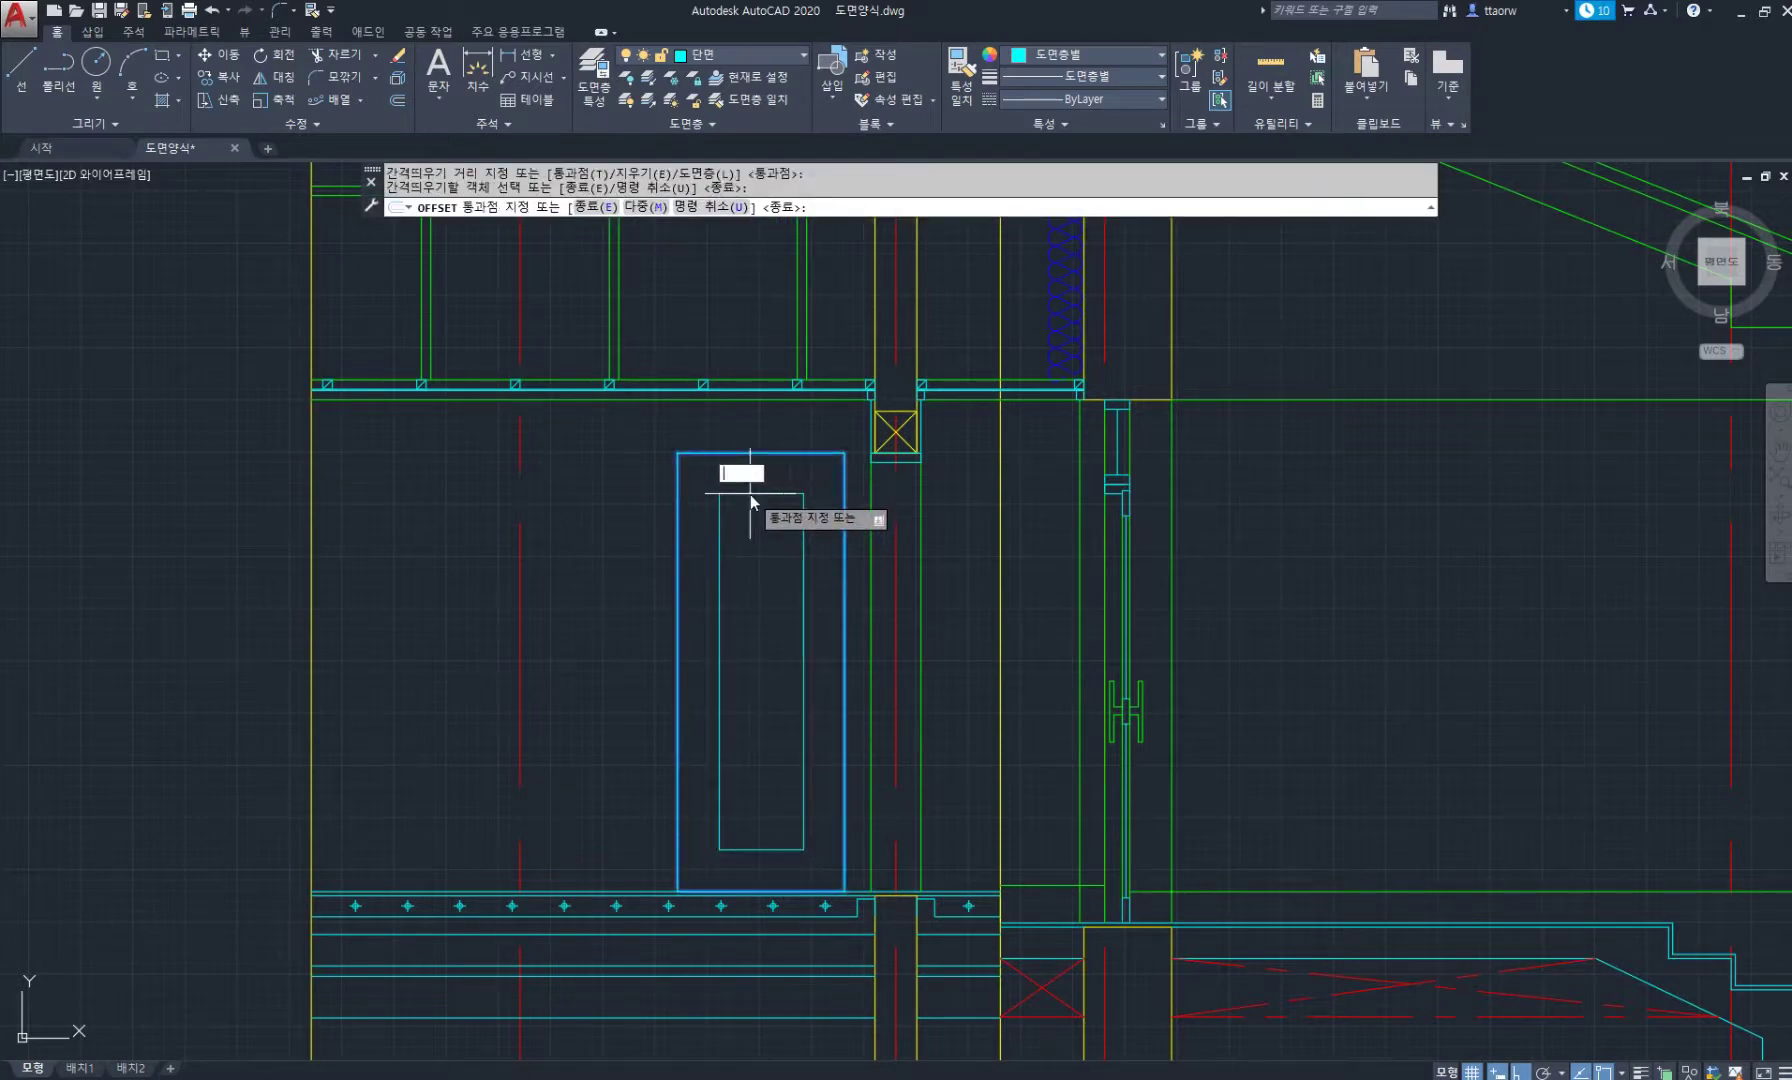
{"action": "type", "text": "45"}
{"action": "key", "text": "Return"}
{"action": "left_click", "coordinate": [763, 463]}
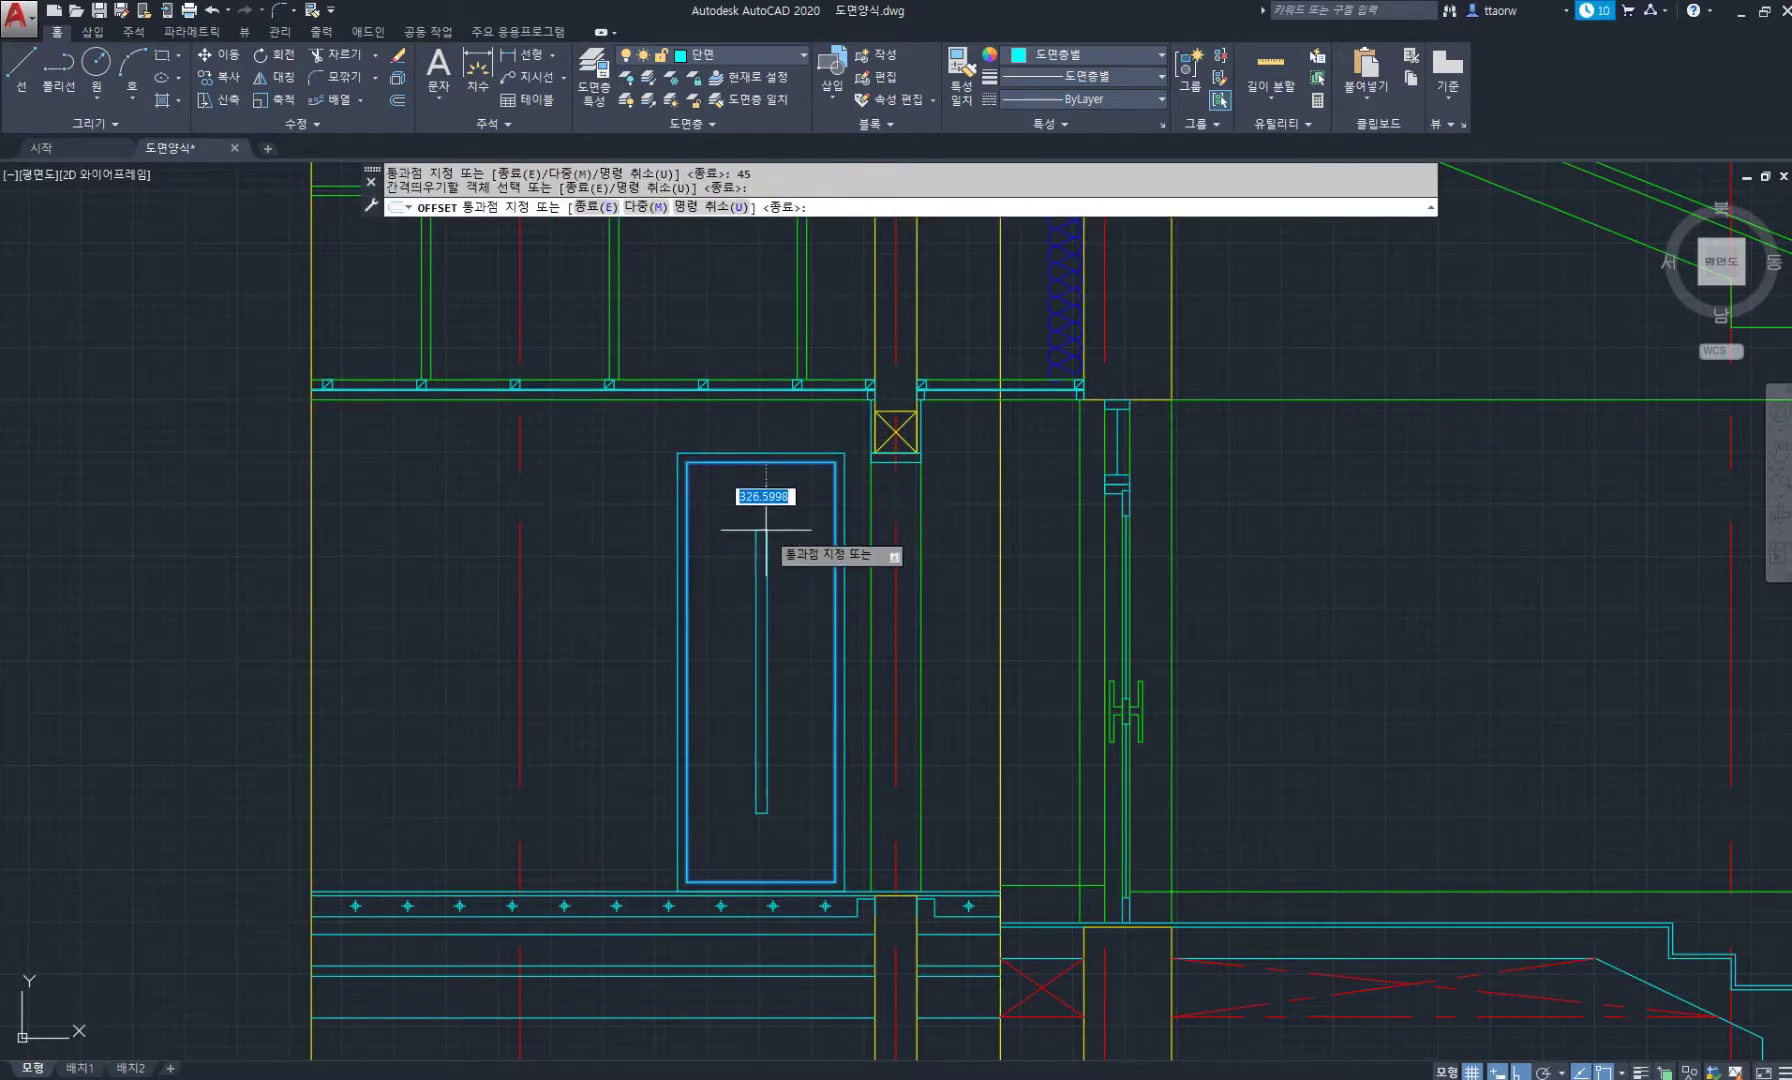
{"action": "key", "text": "Escape"}
{"action": "key", "text": "Escape"}
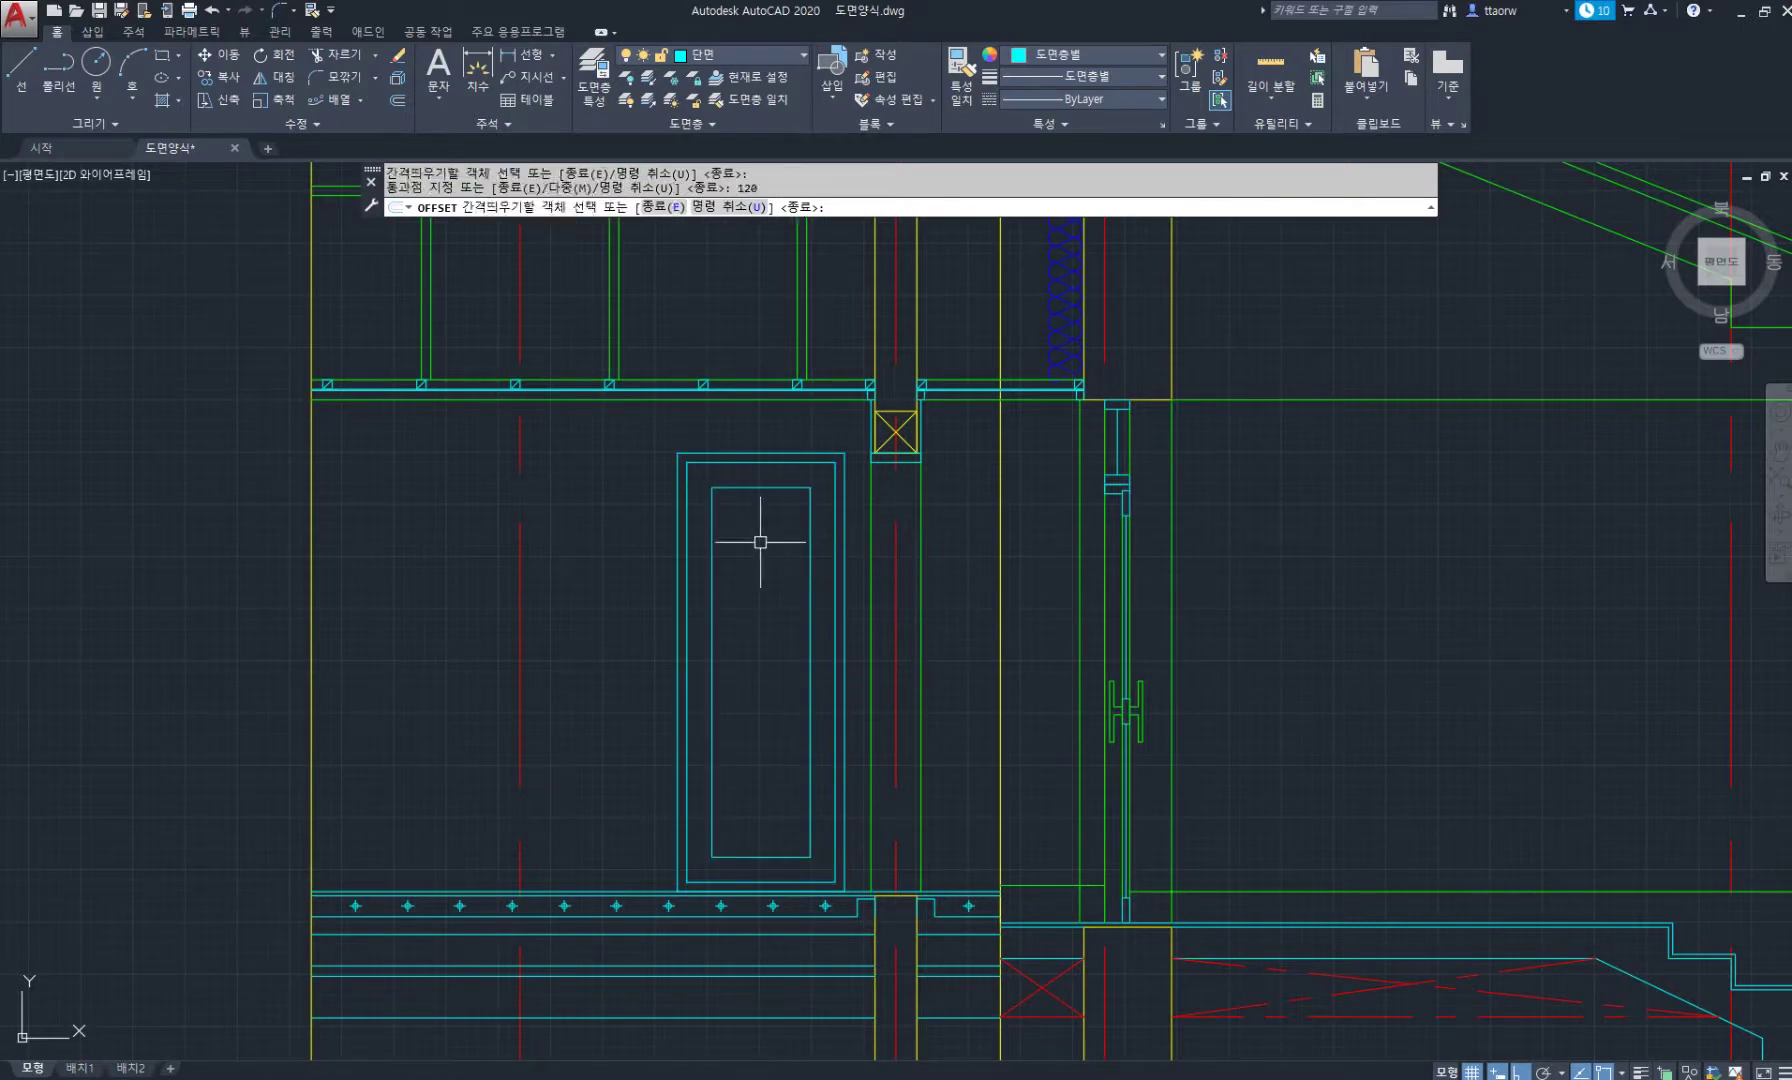
{"action": "scroll", "coordinate": [725, 705], "scroll_direction": "up", "scroll_amount": 2}
{"action": "type", "text": "l"}
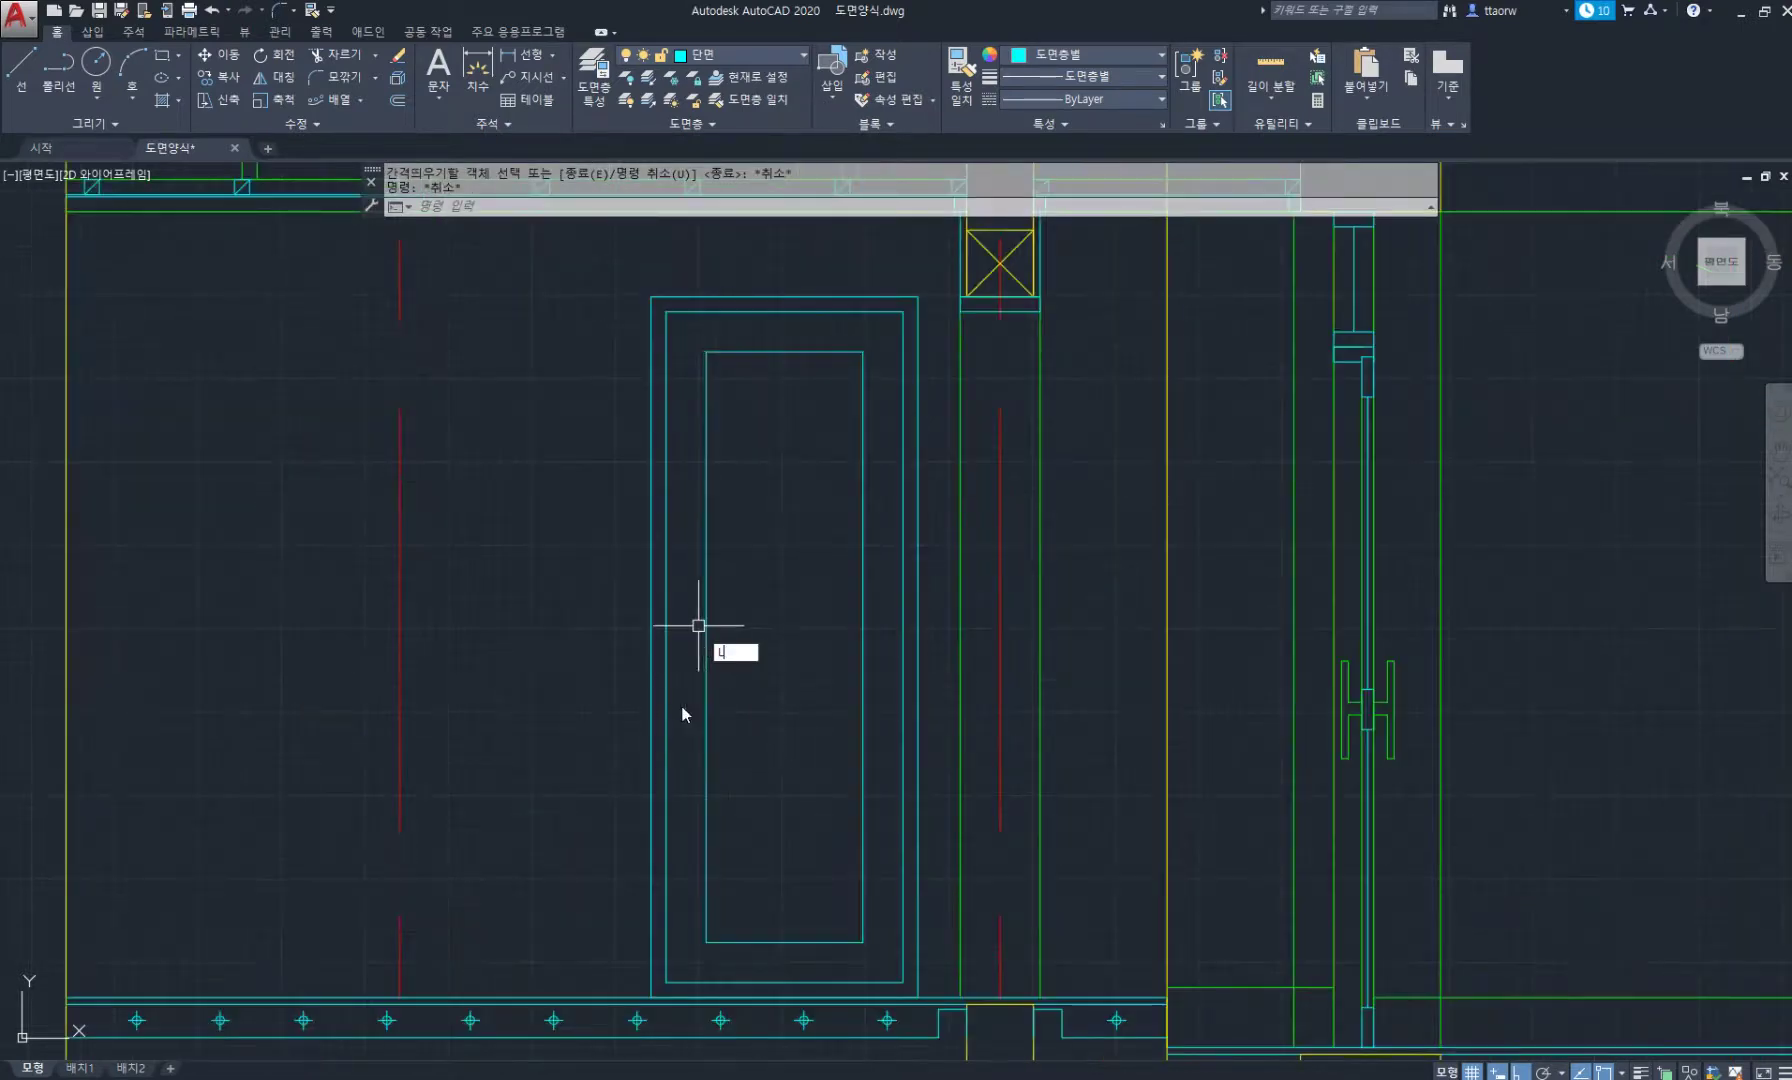
{"action": "key", "text": "Return"}
{"action": "scroll", "coordinate": [666, 646], "scroll_direction": "up", "scroll_amount": 3}
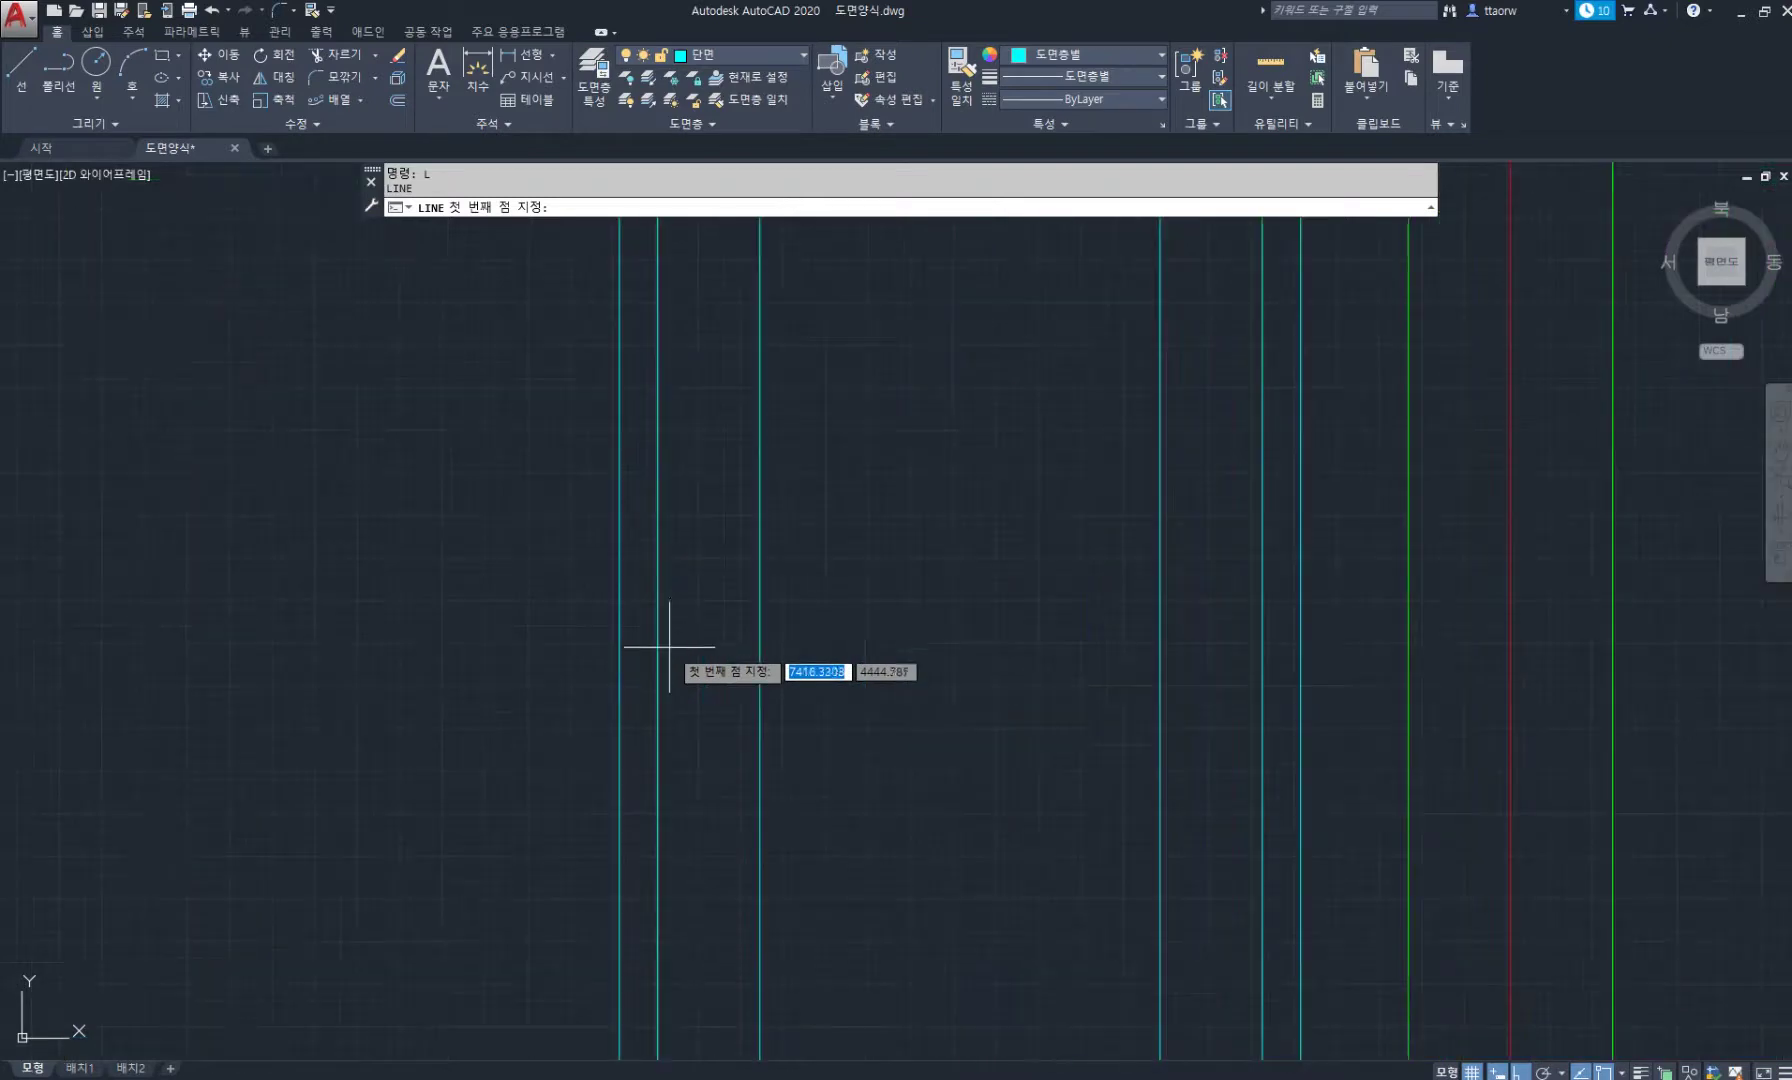
{"action": "left_click", "coordinate": [710, 698]}
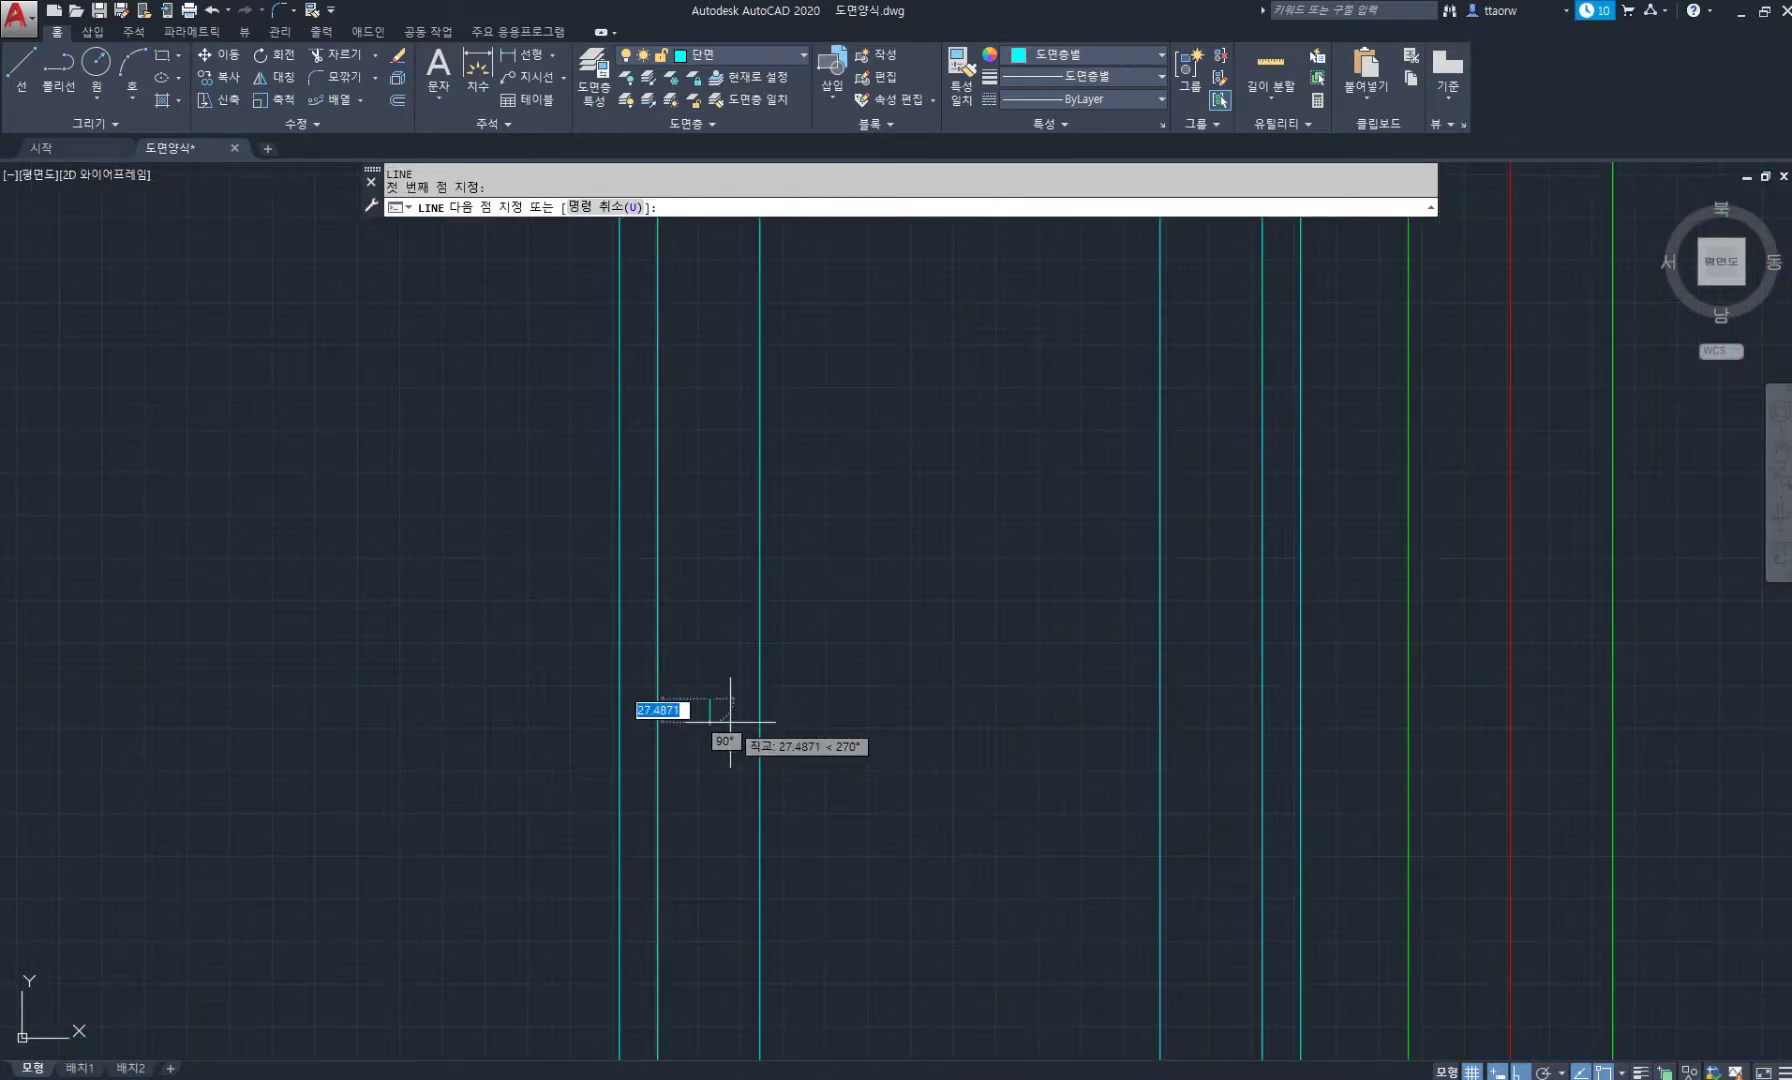
{"action": "key", "text": "Escape"}
Draw a door knob circle of radius 30 centred between the two inner door rectangles on the left side.
{"action": "type", "text": "c"}
{"action": "key", "text": "Return"}
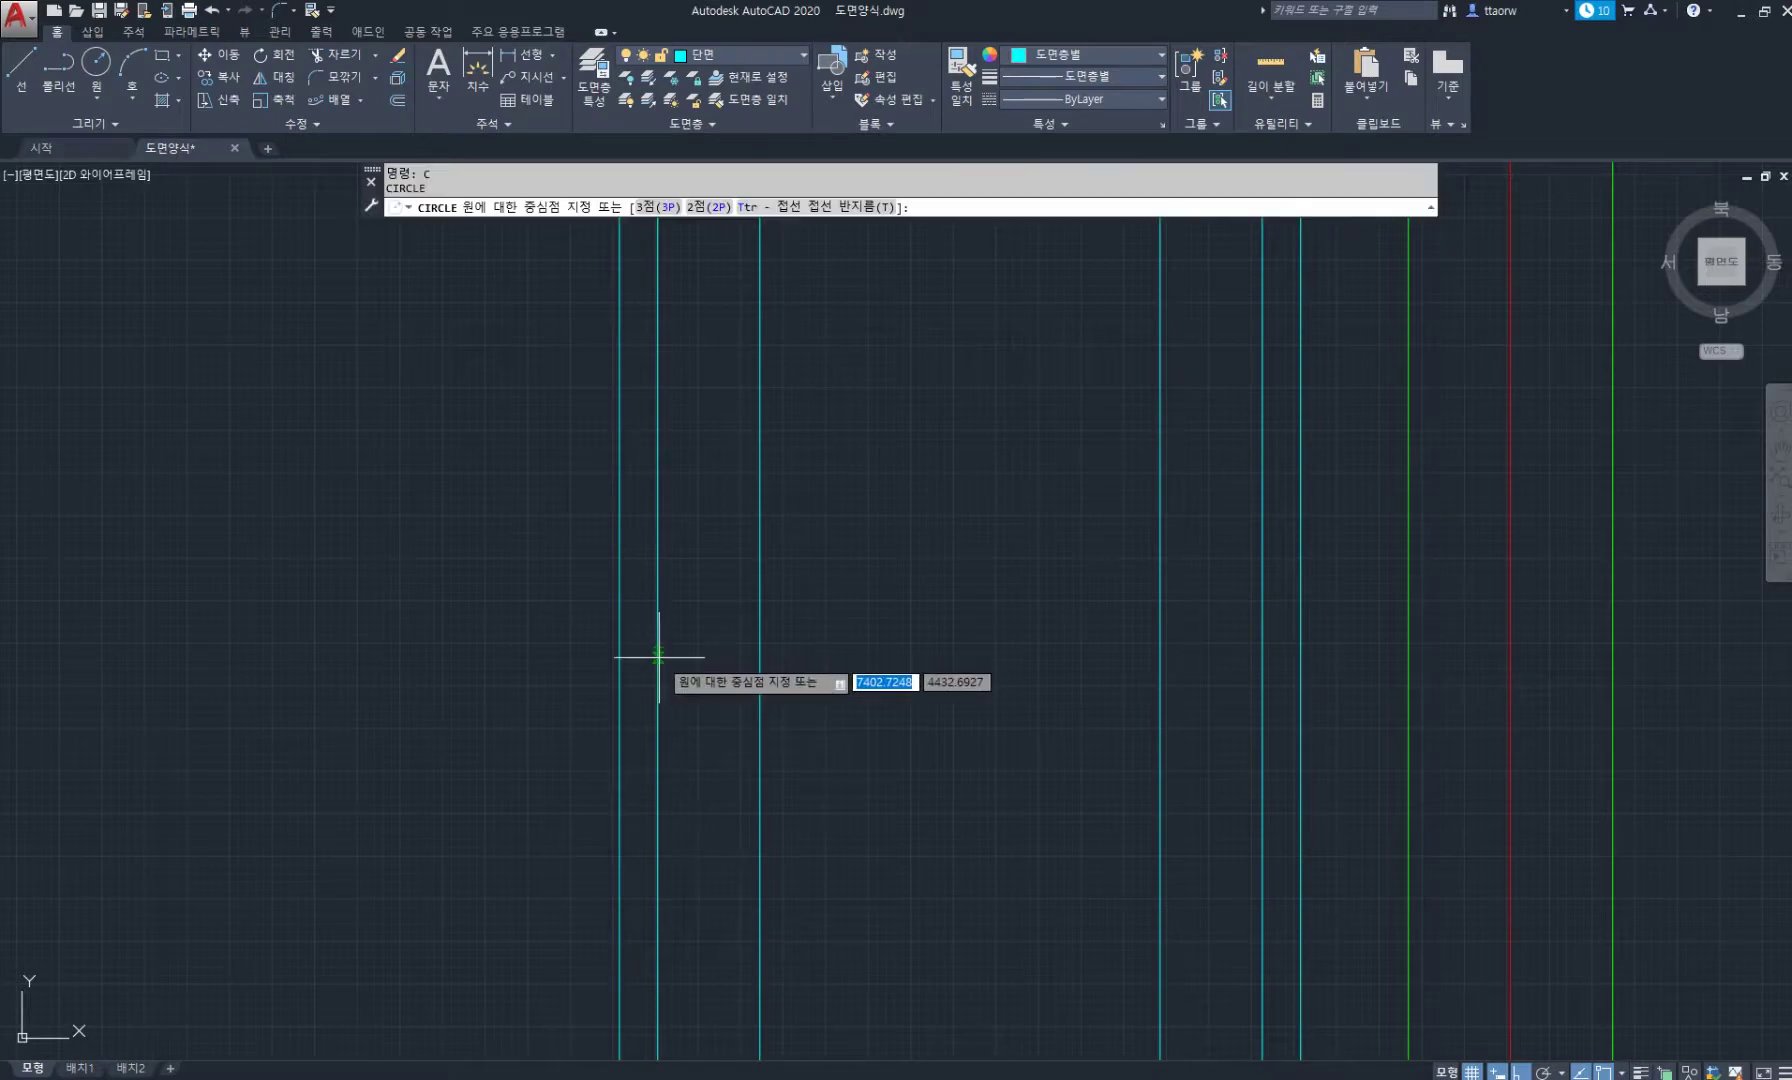
{"action": "left_click", "coordinate": [711, 719]}
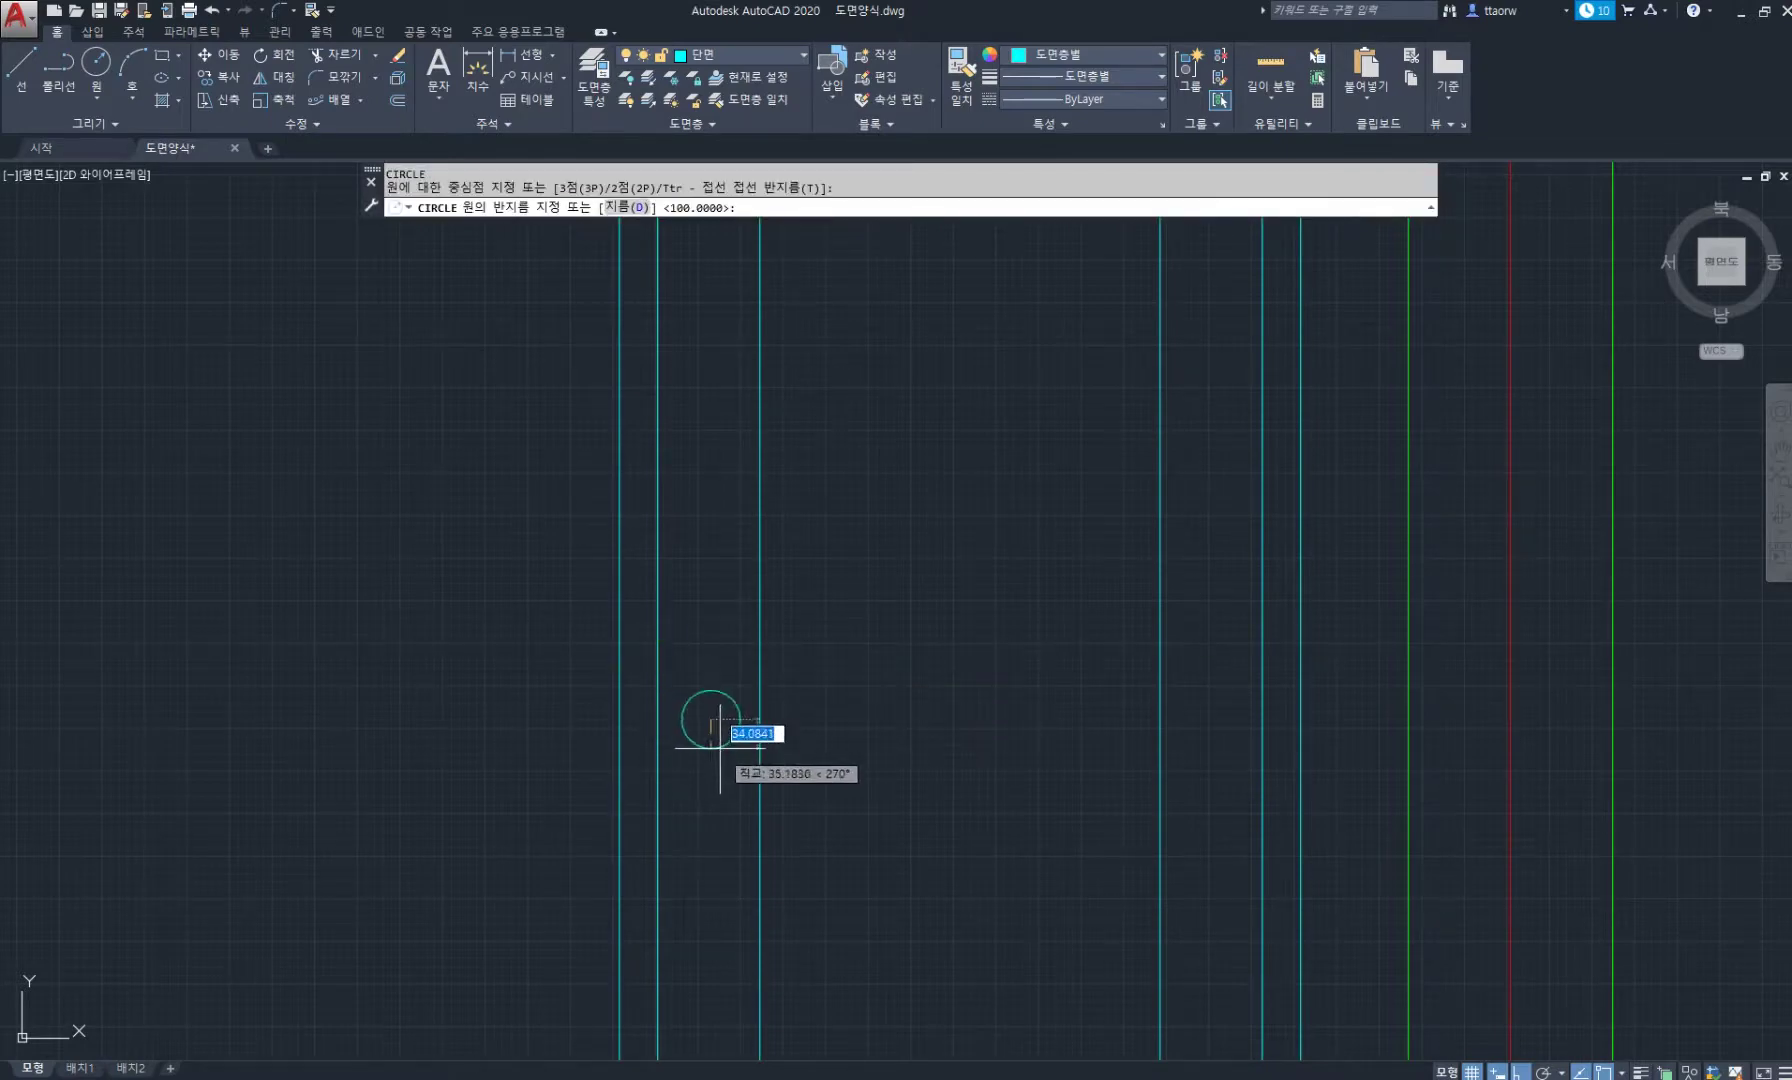
{"action": "type", "text": "0"}
{"action": "key", "text": "Return"}
Draw a concentric circle of radius 50 around the door knob circle.
{"action": "scroll", "coordinate": [723, 704], "scroll_direction": "up", "scroll_amount": 2}
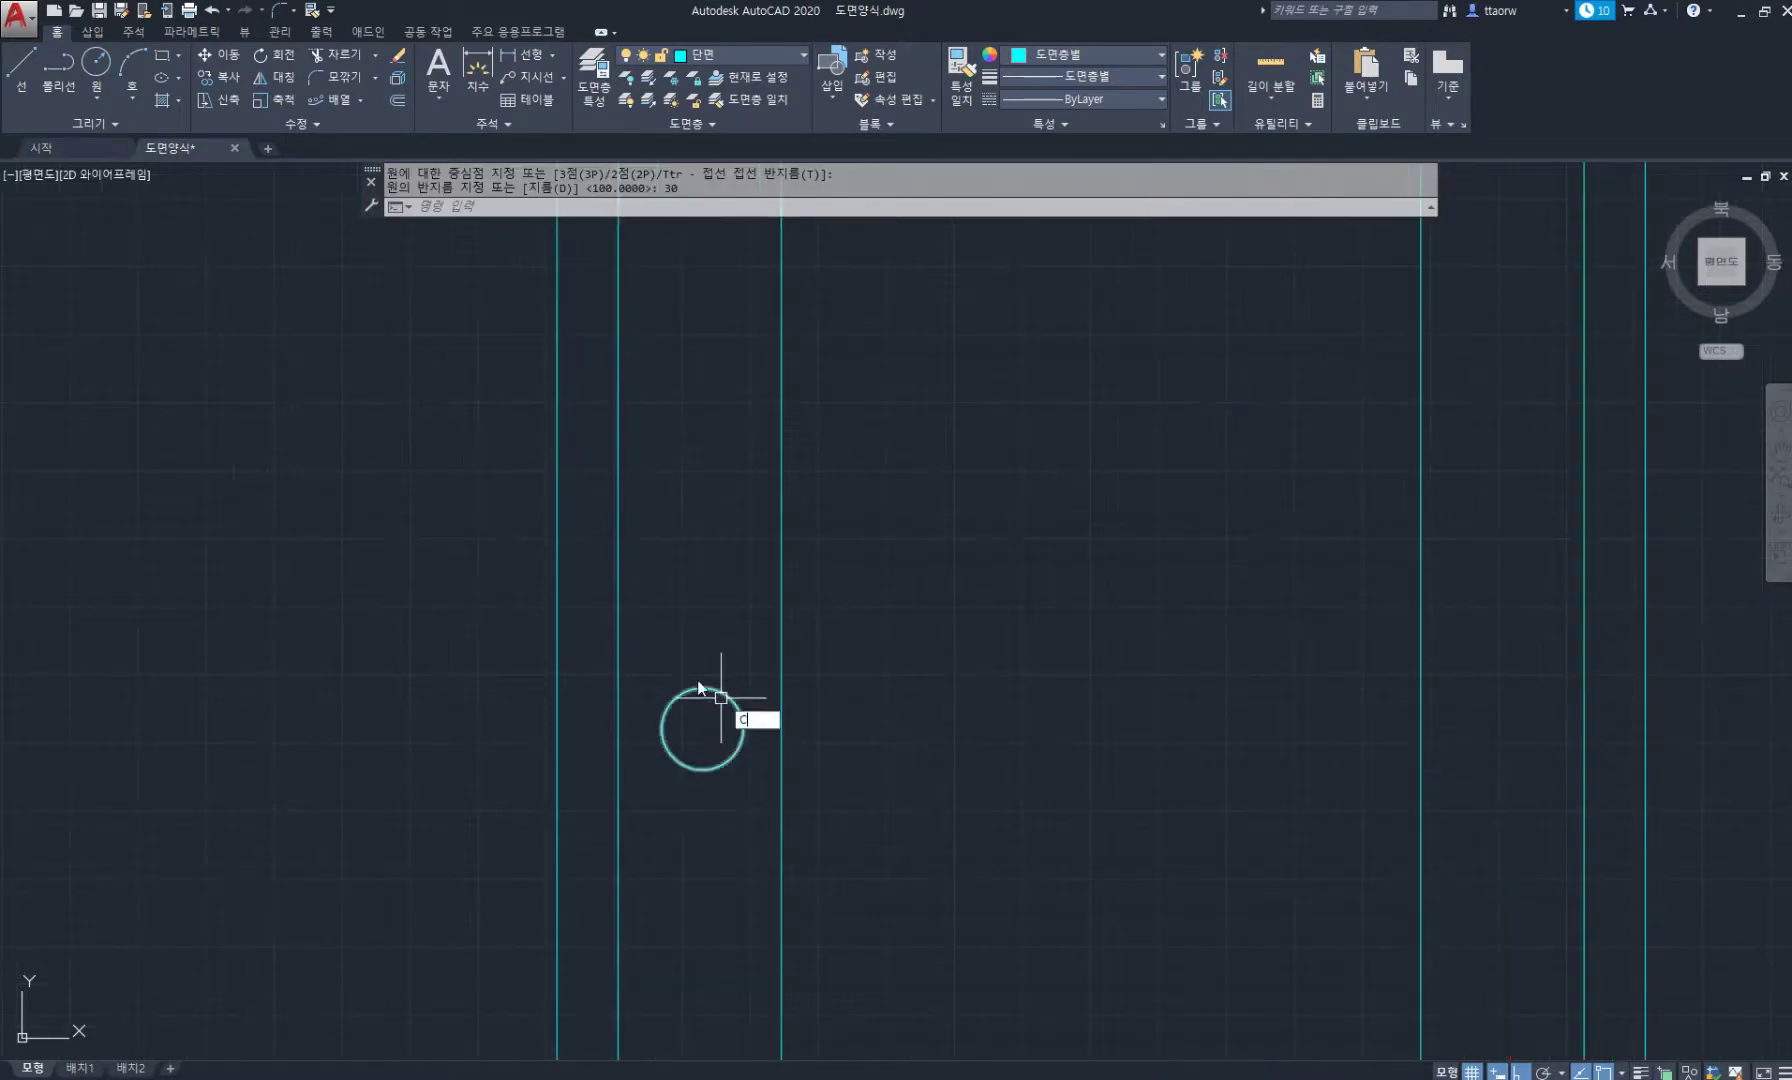
{"action": "type", "text": "c"}
{"action": "key", "text": "Return"}
{"action": "left_click", "coordinate": [702, 730]}
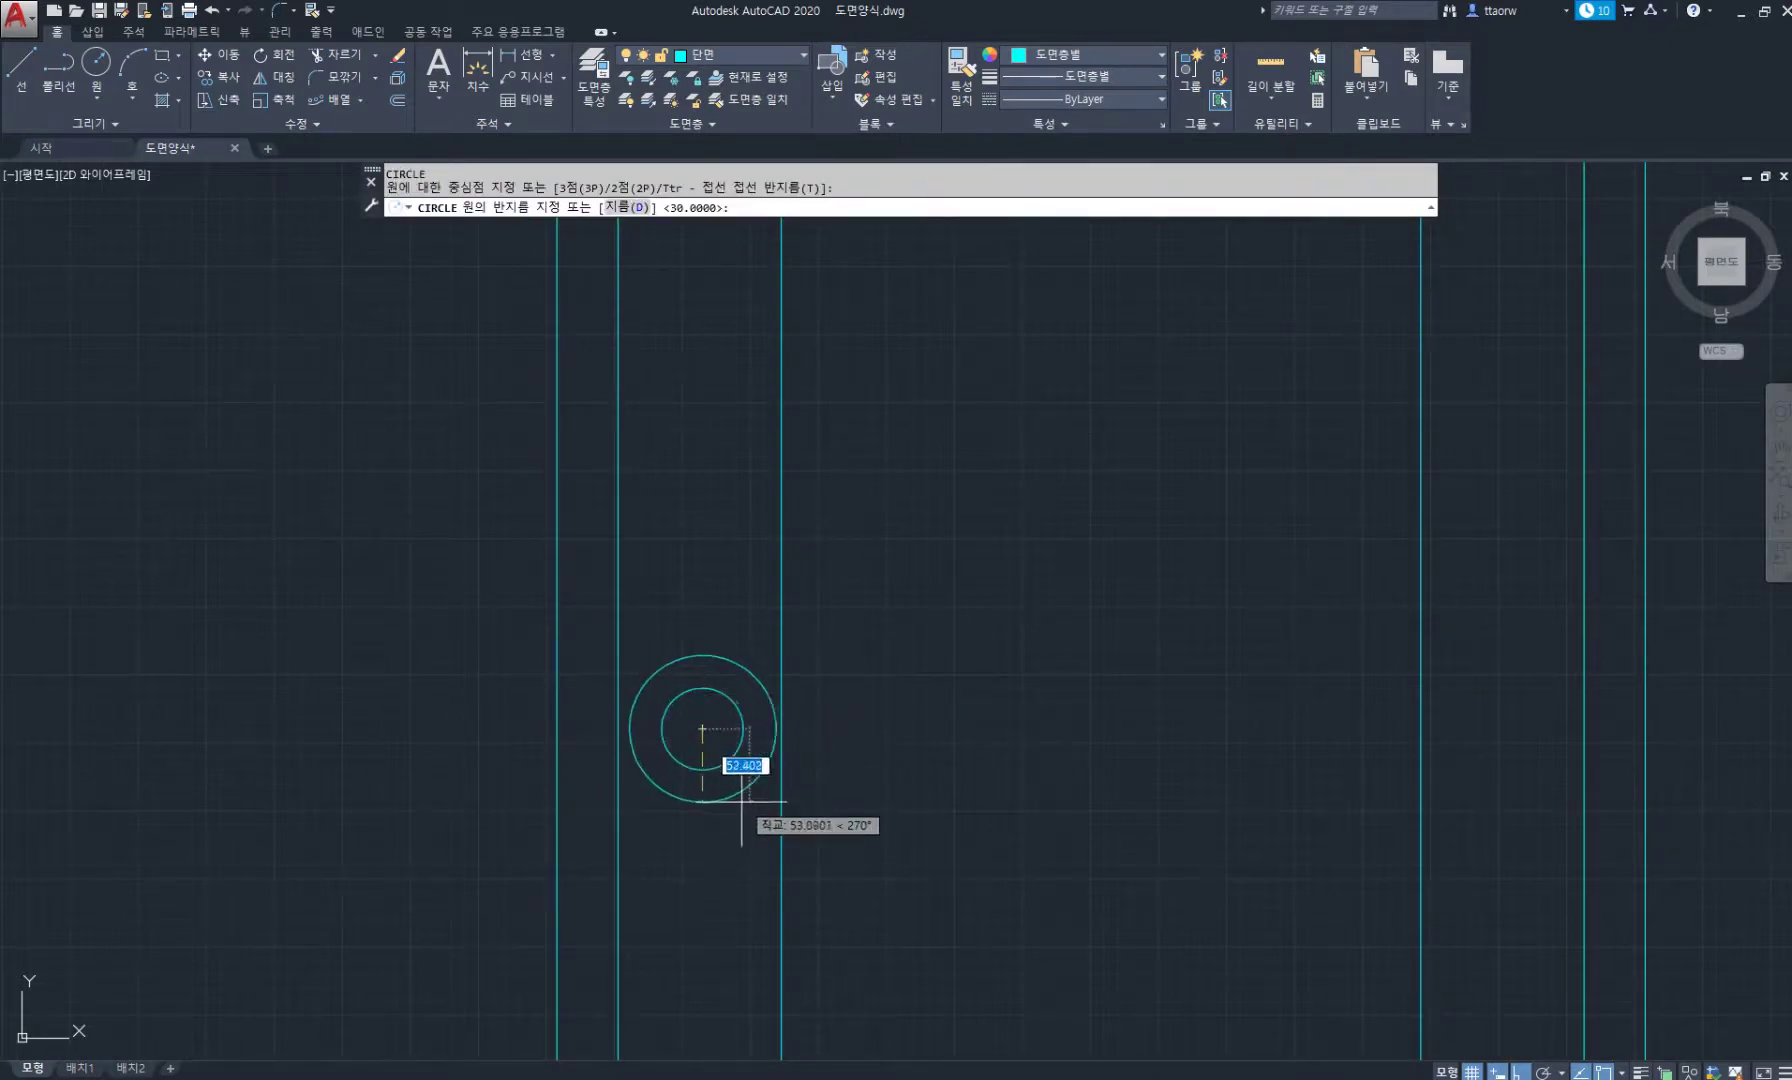
{"action": "type", "text": "50"}
{"action": "key", "text": "Return"}
Draw vertical and horizontal lines across the knob spanning the outer circle's diameter, and erase the outer circle.
{"action": "type", "text": "l"}
{"action": "key", "text": "Return"}
{"action": "left_click", "coordinate": [702, 661]}
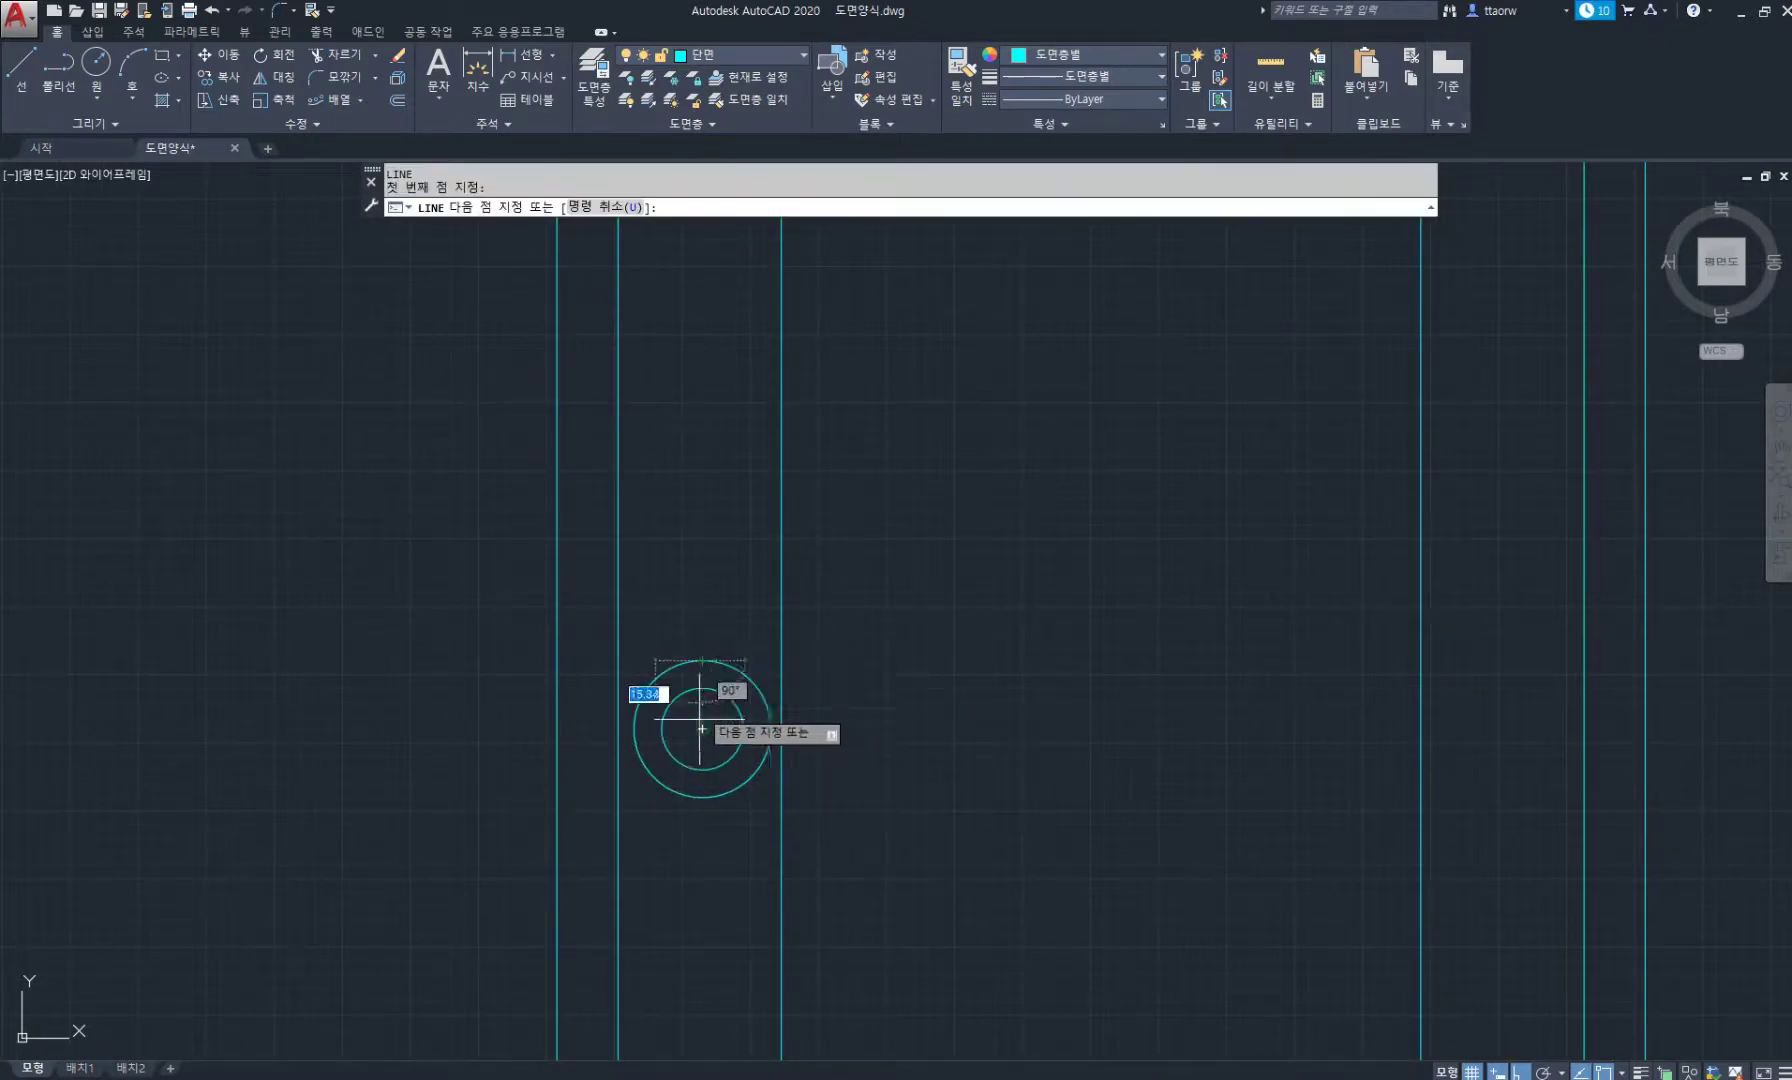
{"action": "key", "text": "Escape"}
{"action": "key", "text": "Return"}
{"action": "left_click", "coordinate": [634, 729]}
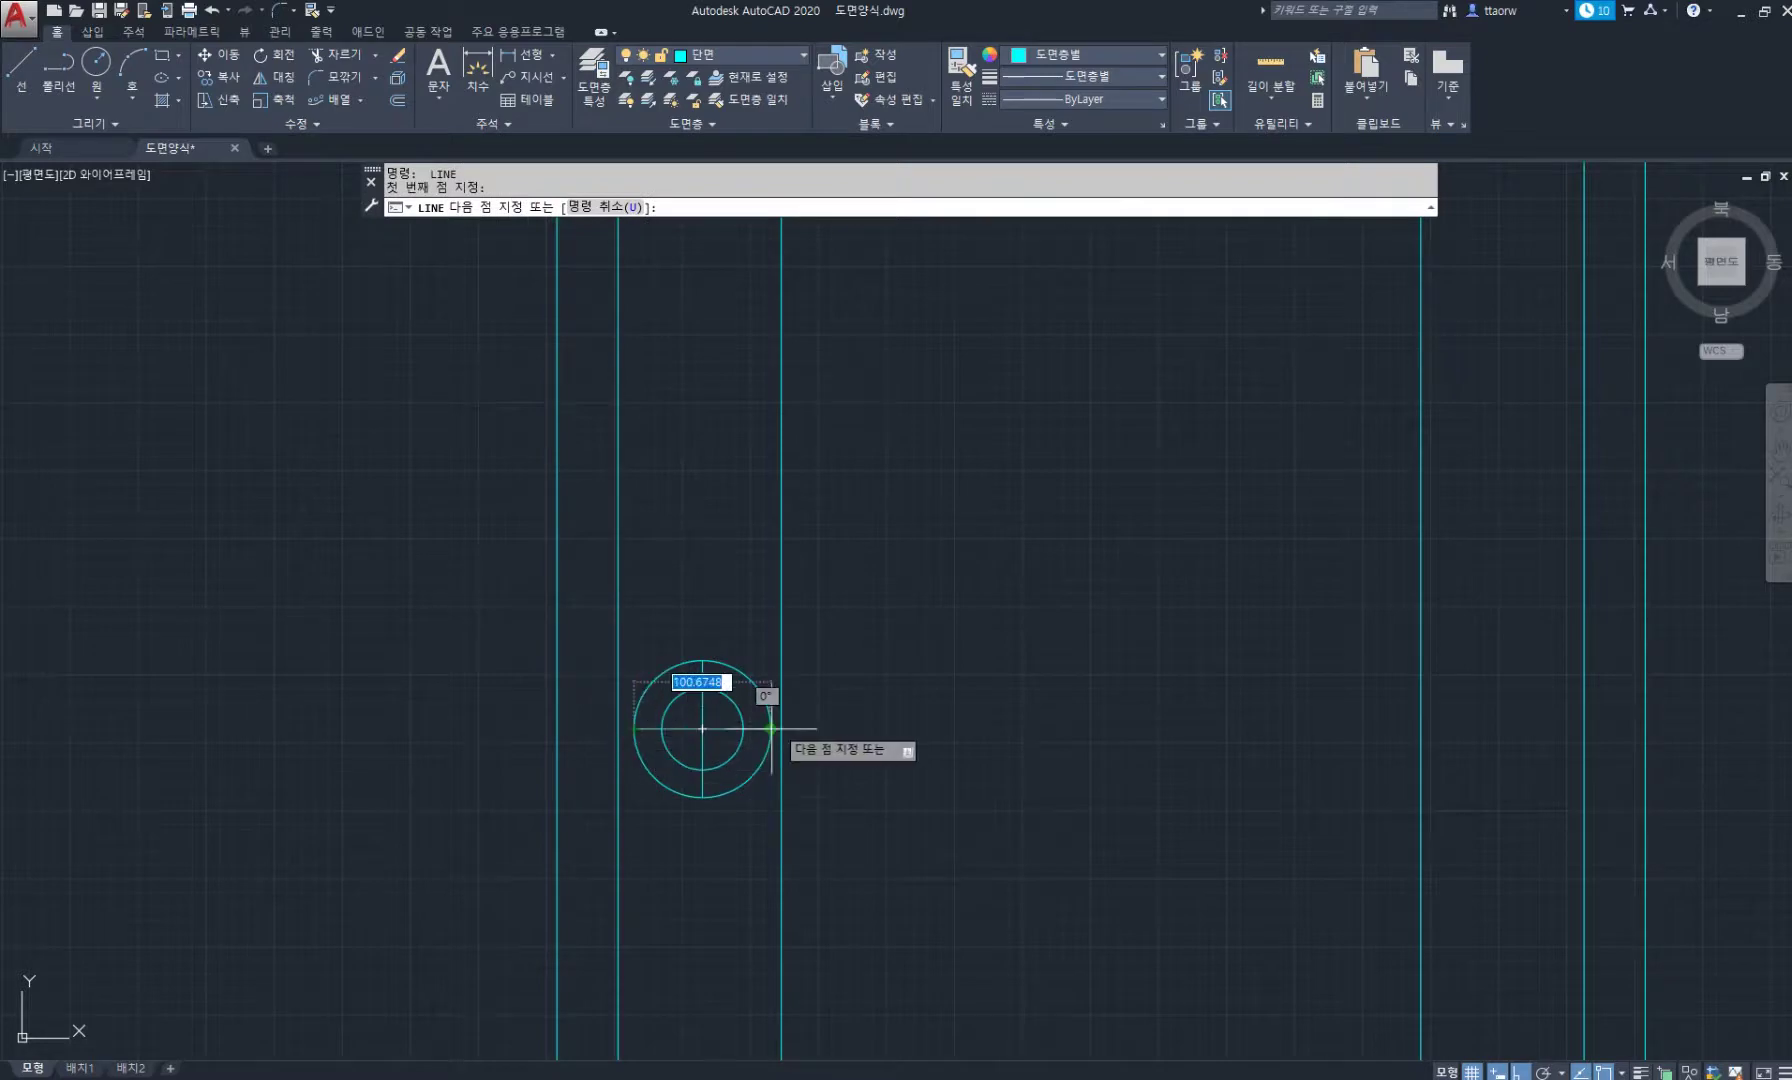
{"action": "key", "text": "Escape"}
{"action": "left_click", "coordinate": [760, 681]}
{"action": "key", "text": "Delete"}
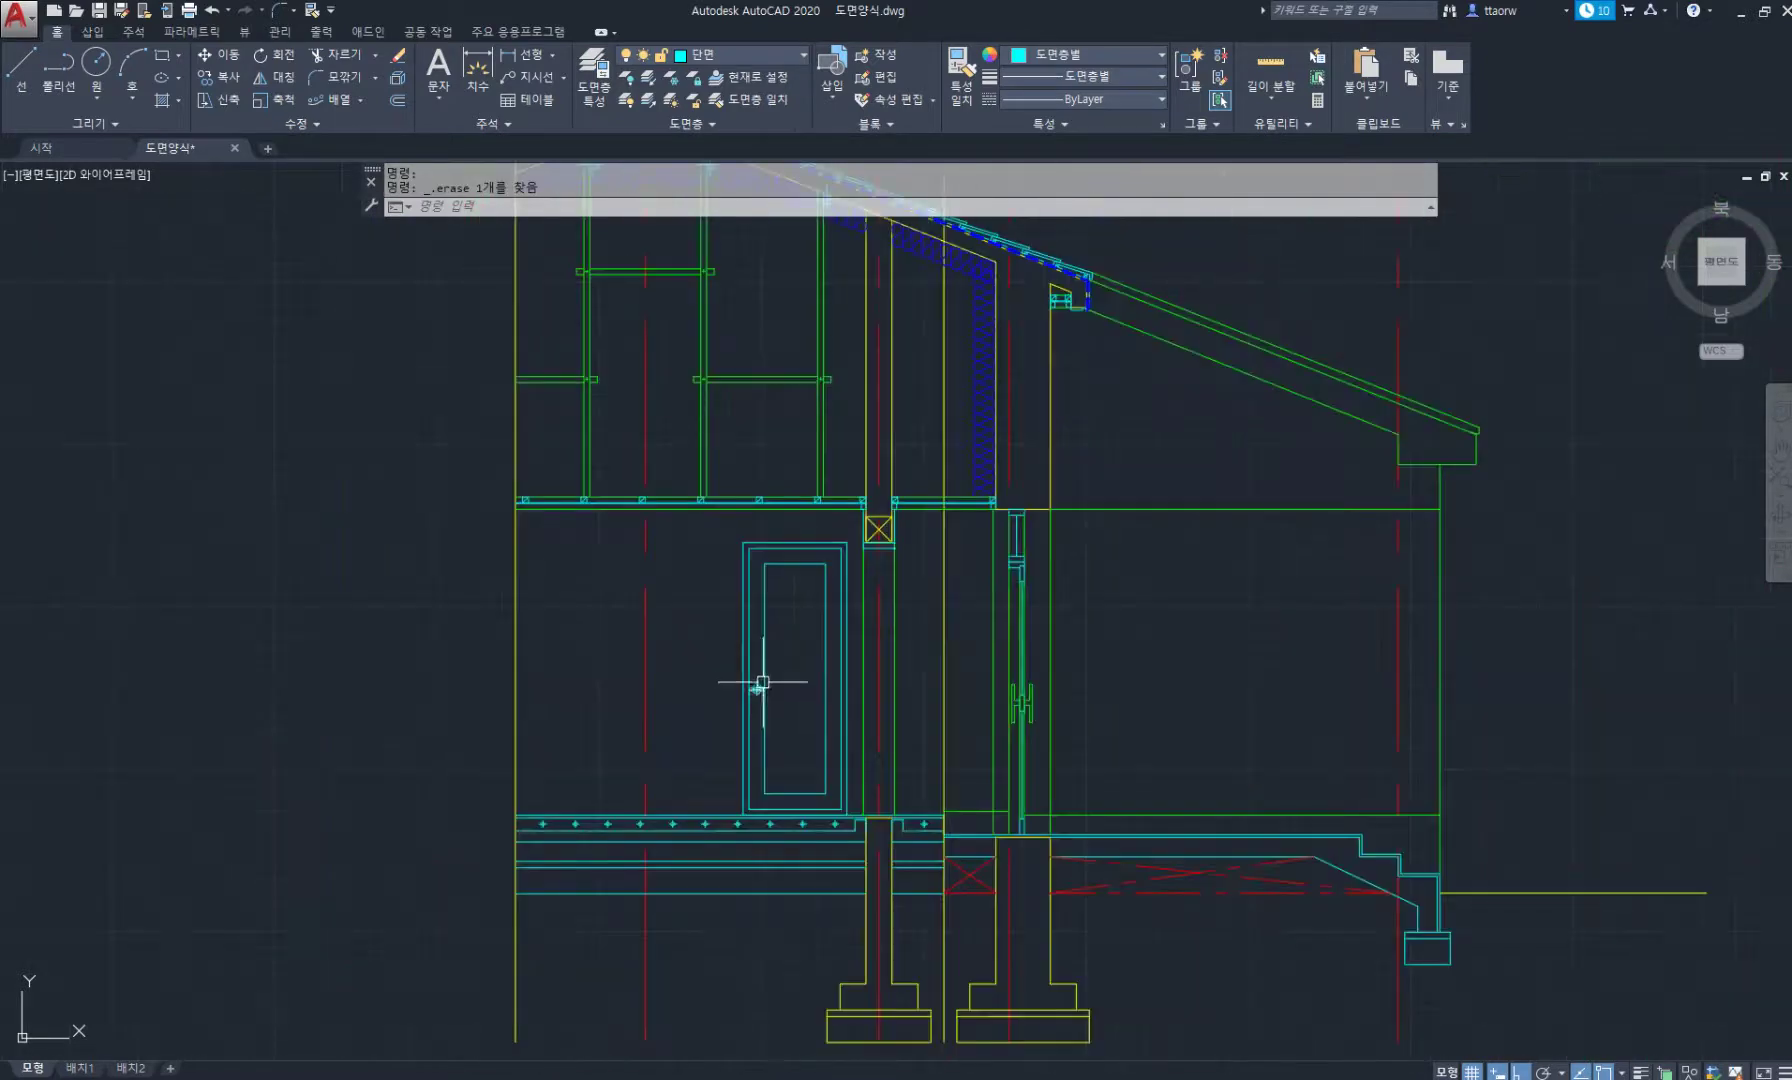
Assign all the door rectangles and the knob to the green layer and make that layer current.
{"action": "scroll", "coordinate": [728, 539], "scroll_direction": "up", "scroll_amount": 2}
{"action": "left_click", "coordinate": [702, 521]}
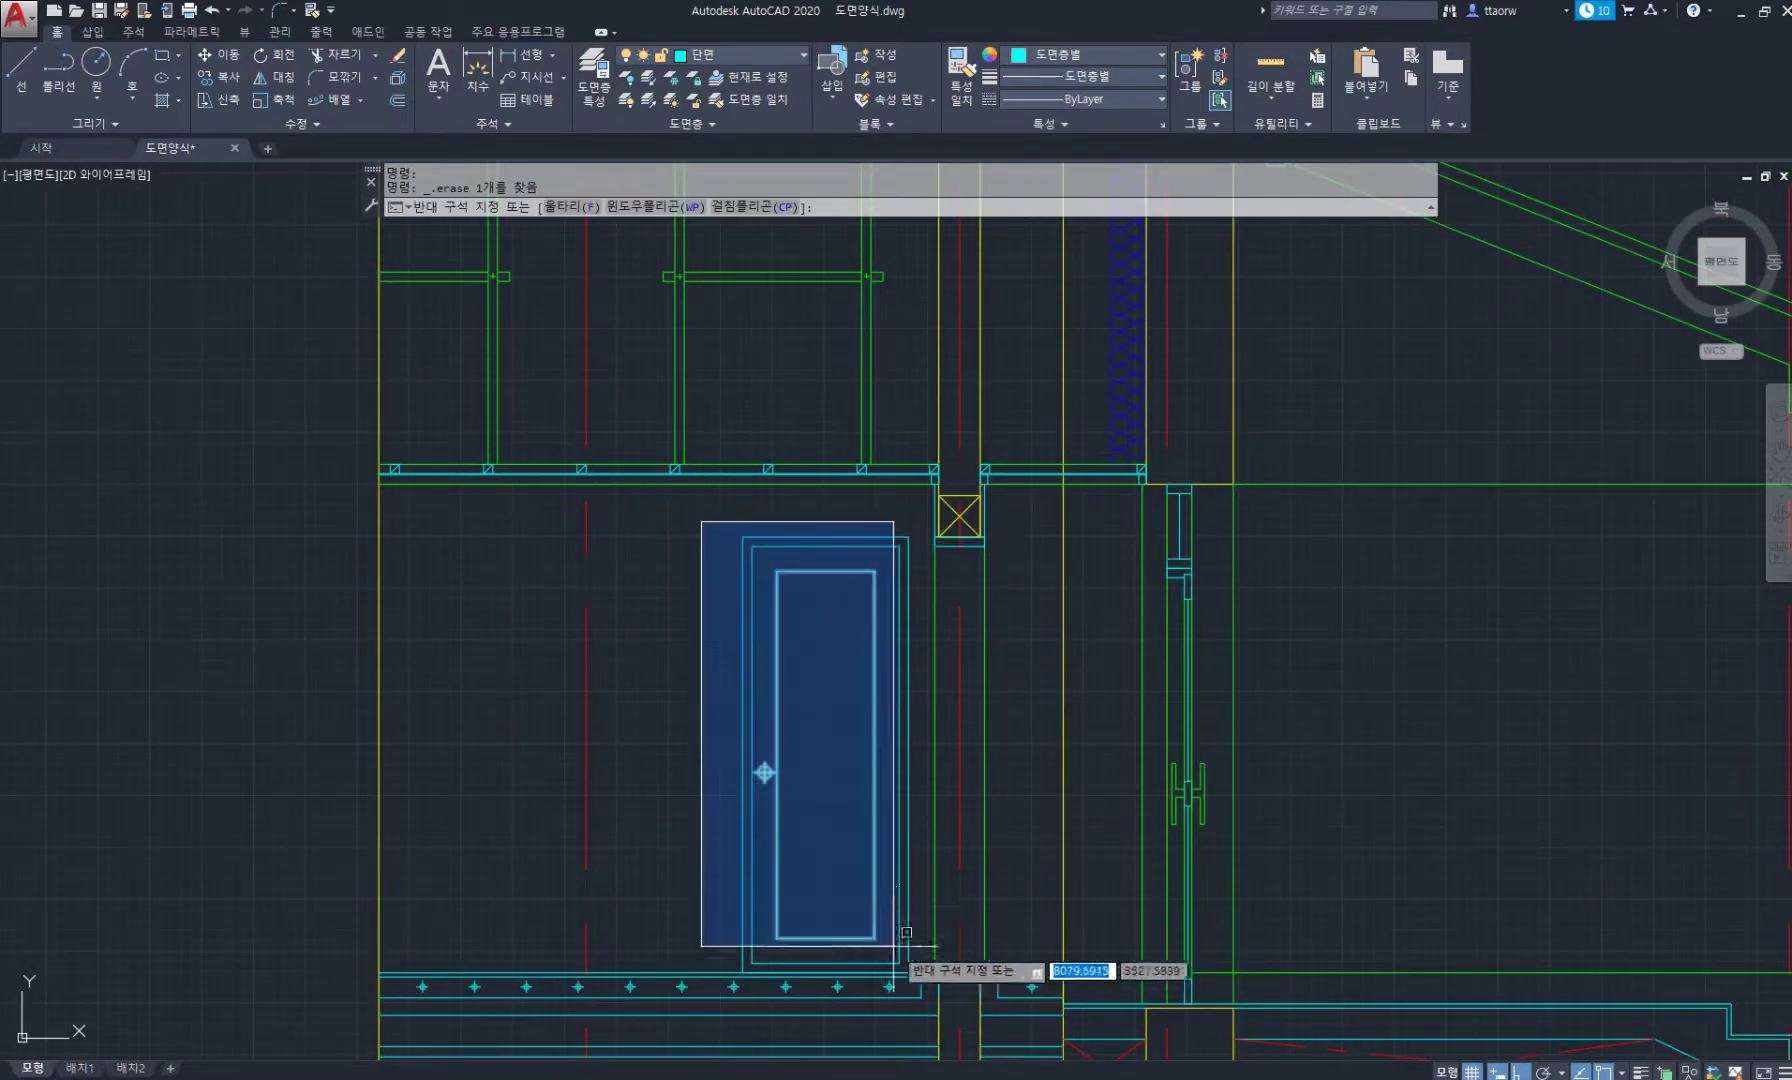
{"action": "left_click", "coordinate": [934, 967]}
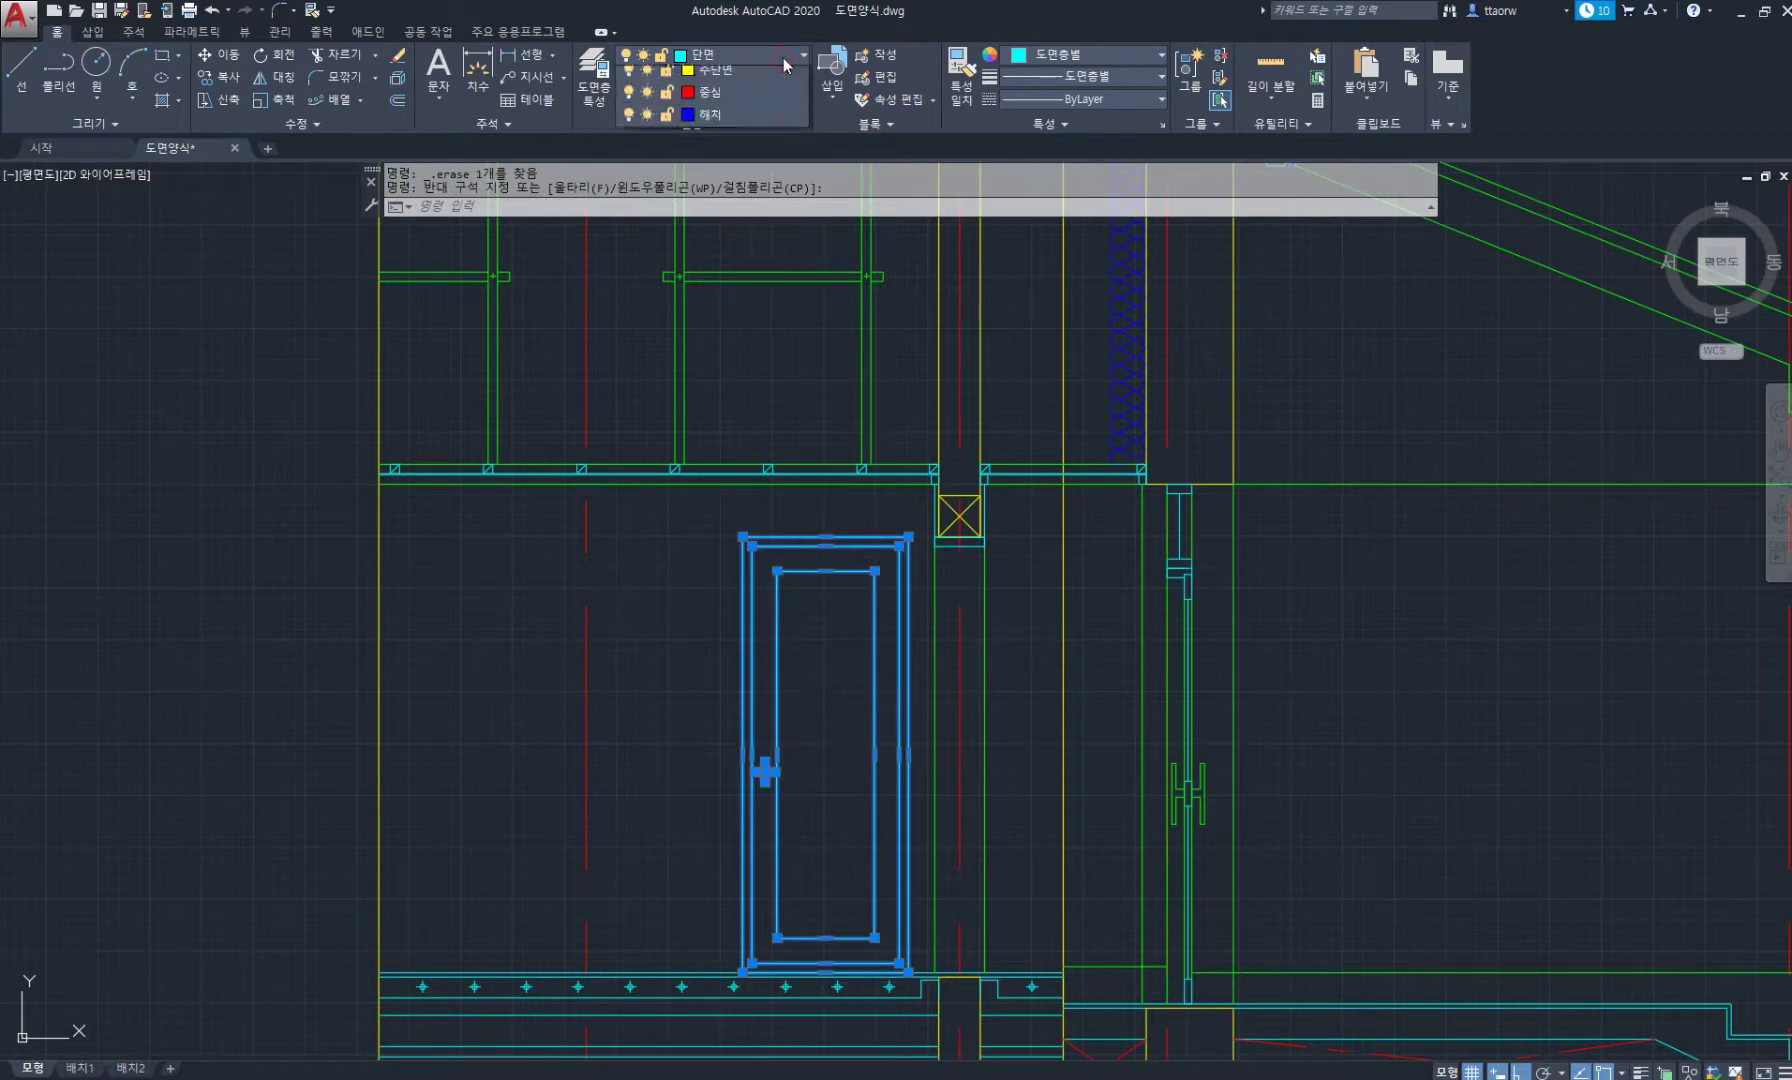
{"action": "left_click", "coordinate": [740, 54]}
{"action": "left_click", "coordinate": [740, 145]}
{"action": "key", "text": "Escape"}
{"action": "key", "text": "Escape"}
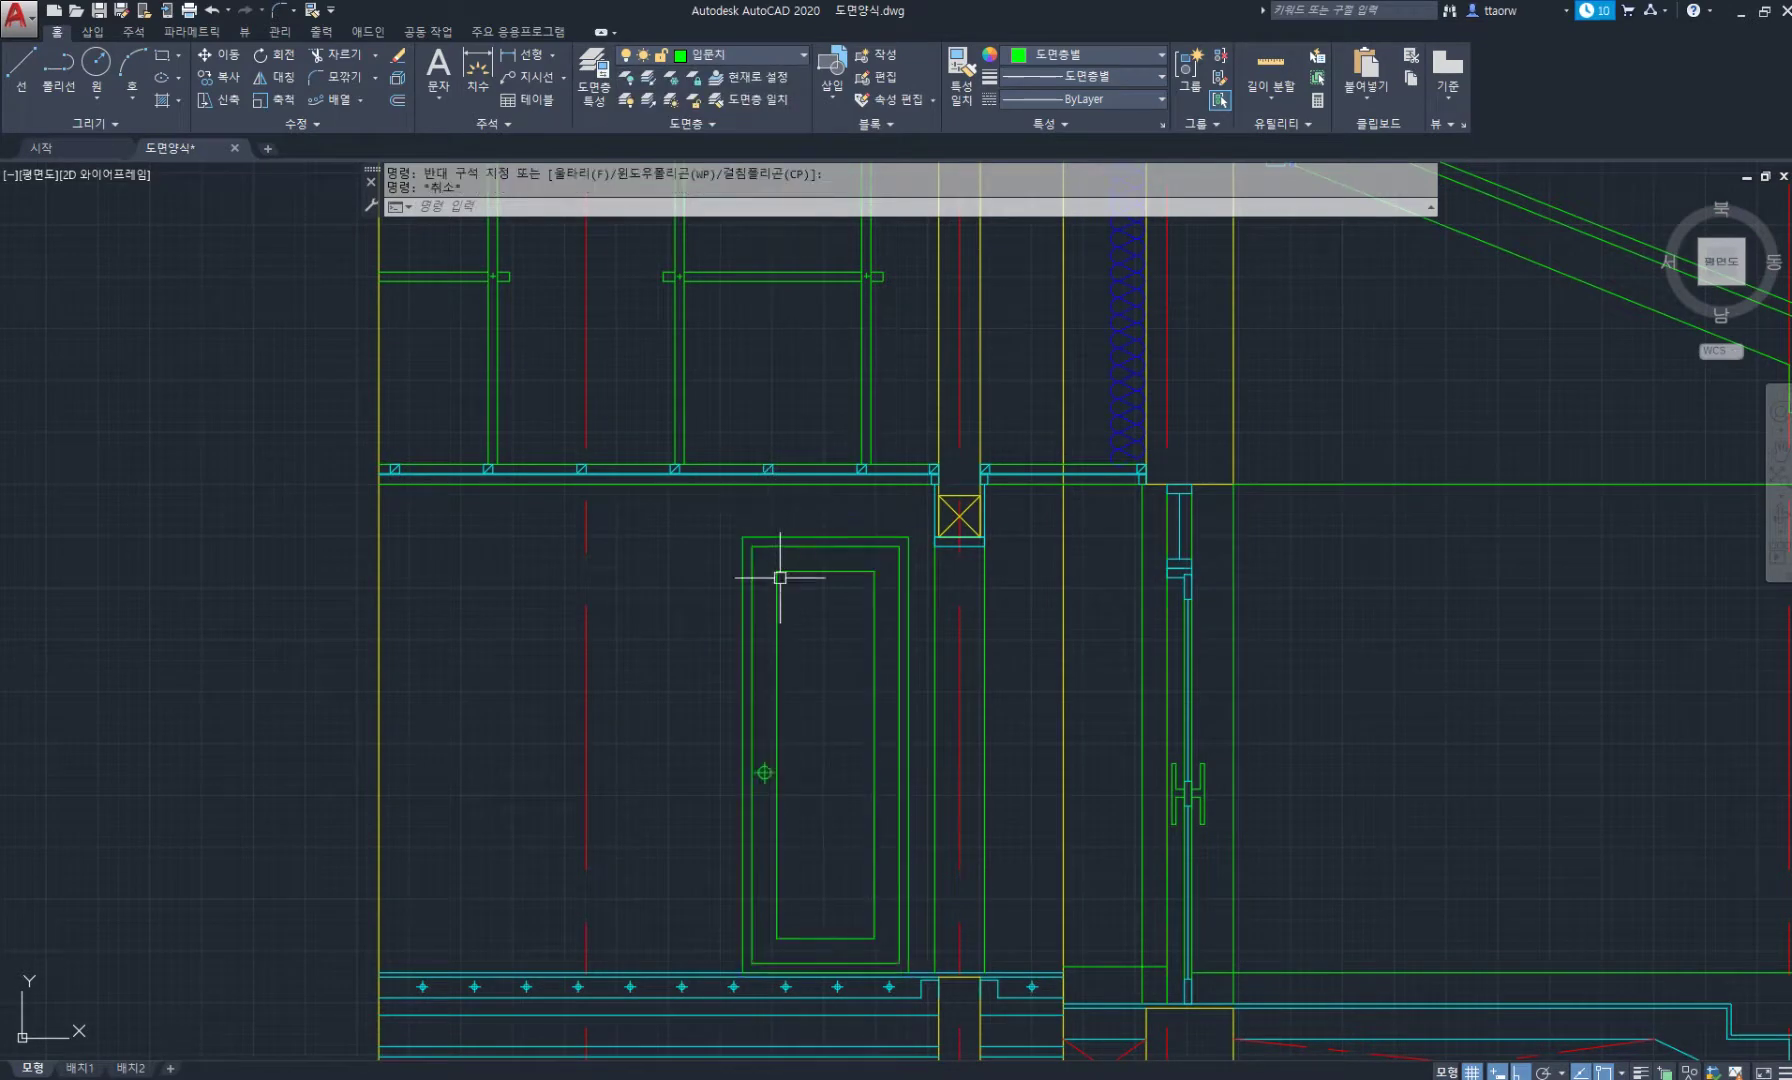
Offset the floor finish line upward by about 180 to mark the top of the baseboard.
{"action": "scroll", "coordinate": [840, 712], "scroll_direction": "up", "scroll_amount": 2}
{"action": "type", "text": "o"}
{"action": "key", "text": "Return"}
{"action": "key", "text": "Return"}
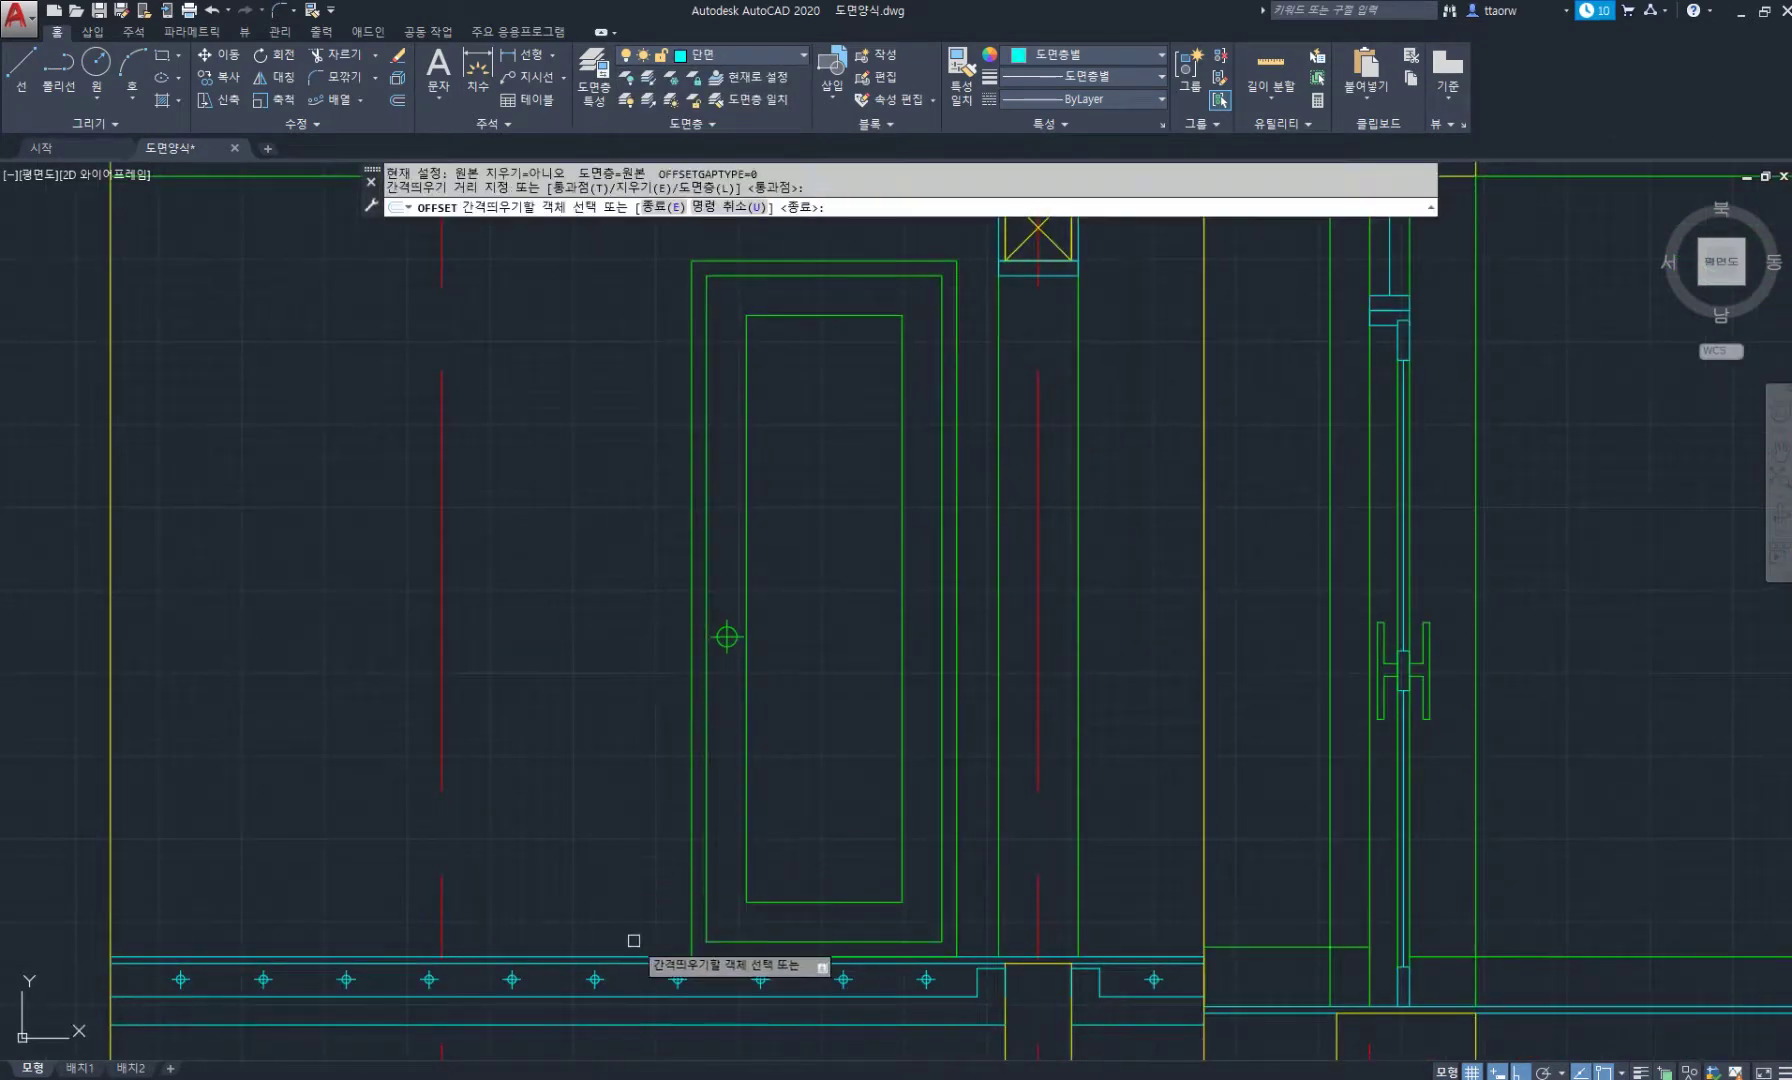
{"action": "left_click", "coordinate": [636, 957]}
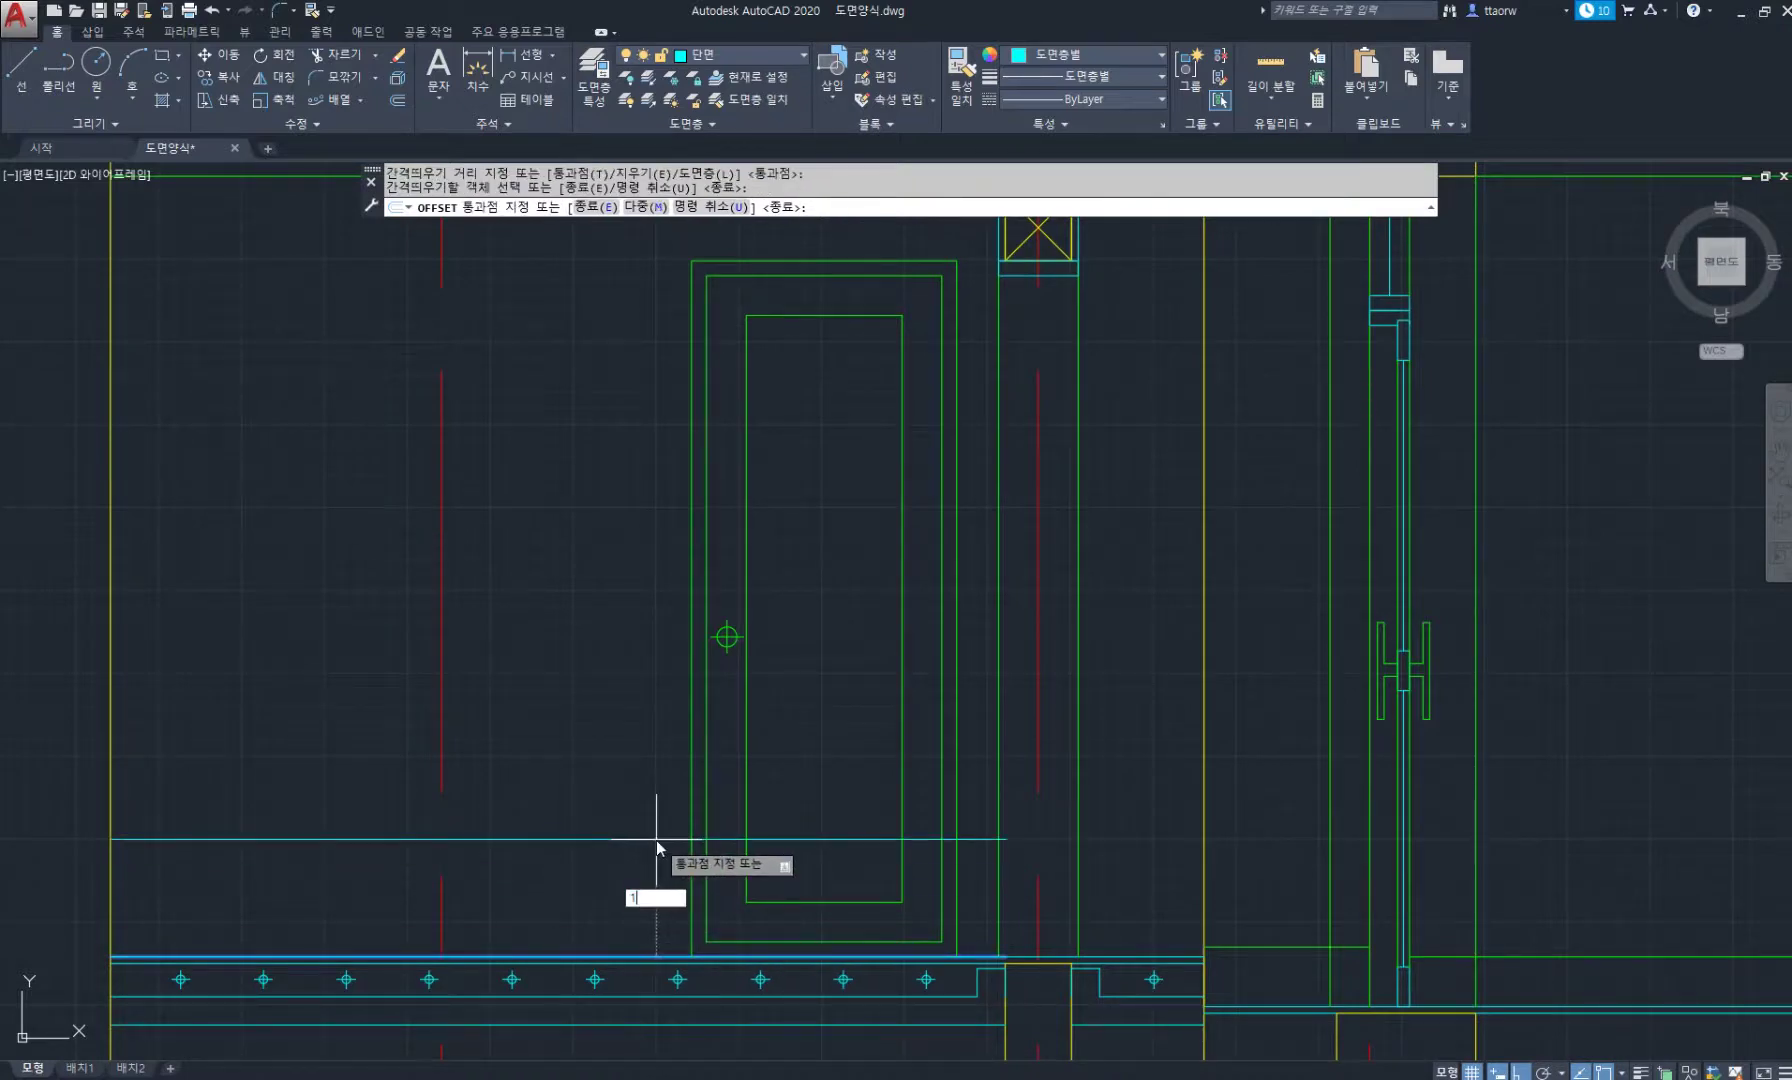
{"action": "type", "text": "18"}
{"action": "key", "text": "Return"}
{"action": "key", "text": "Escape"}
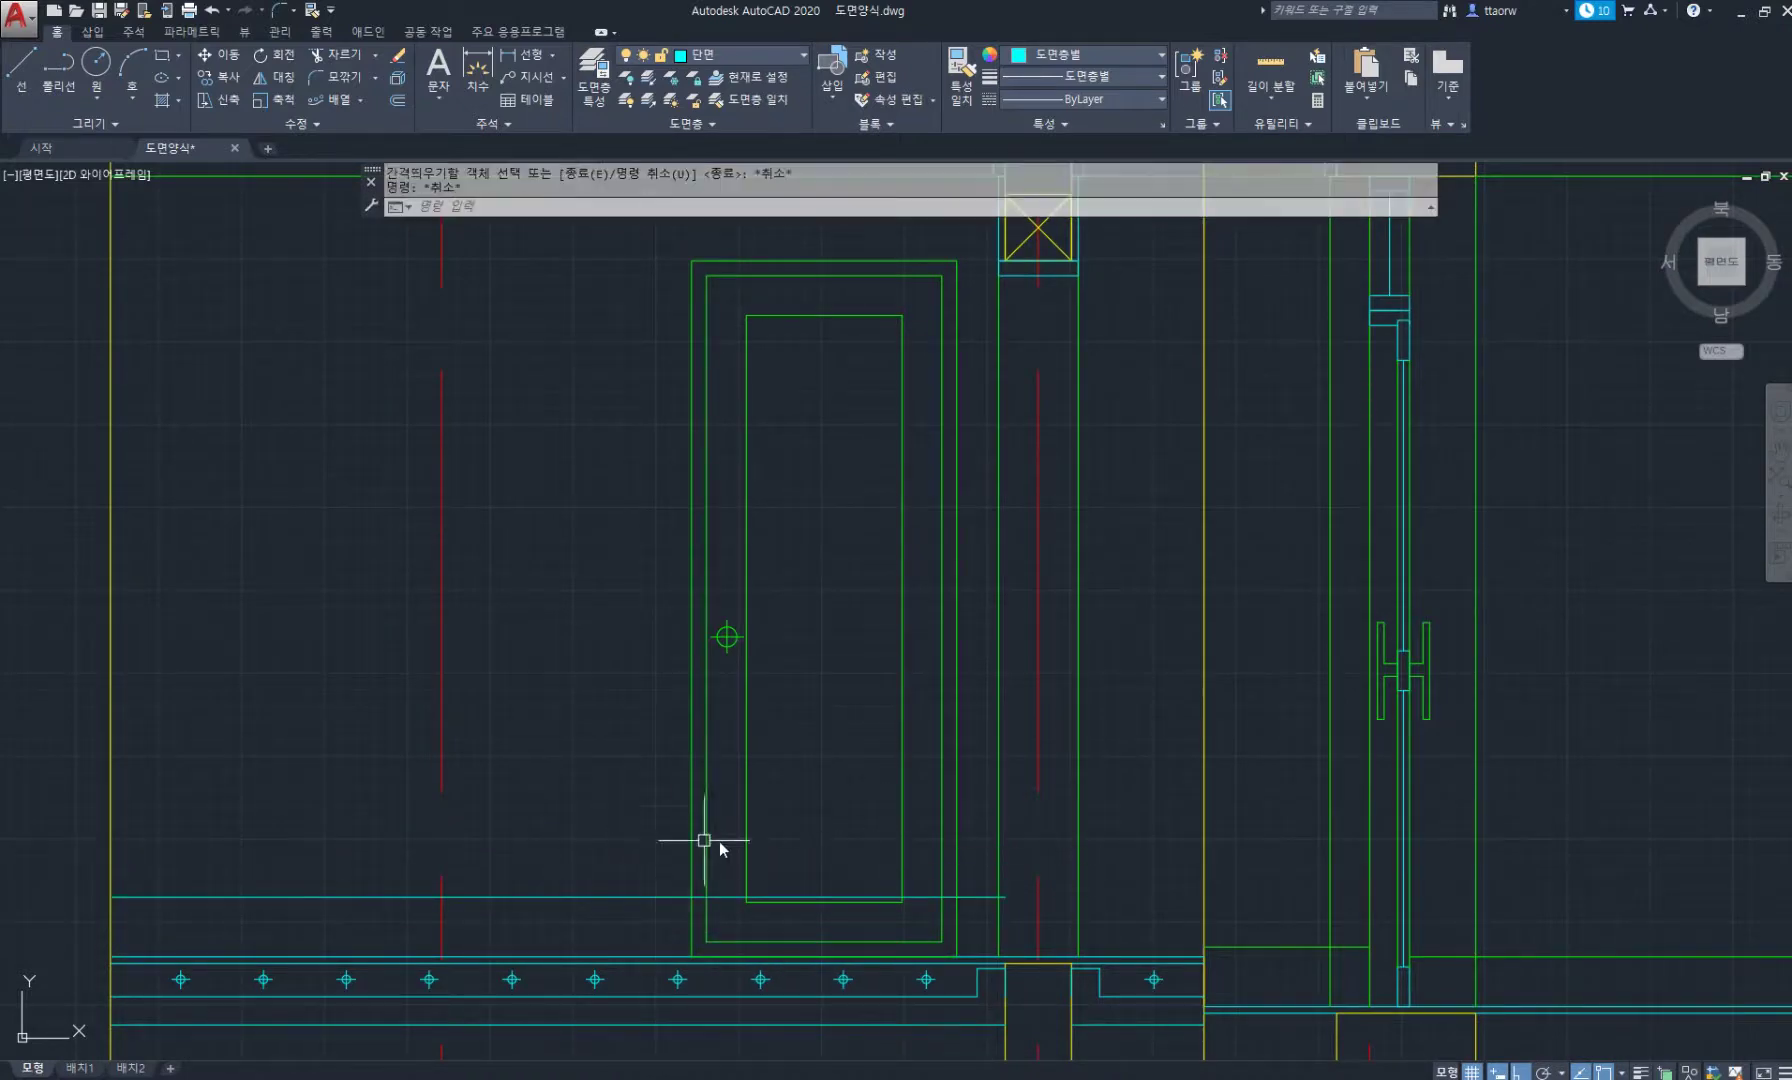
Trace the baseboard's top line on both sides of the door, stopping at the door frame and opening edge, and erase the full-width offset line.
{"action": "type", "text": "l"}
{"action": "key", "text": "Return"}
{"action": "left_click", "coordinate": [111, 897]}
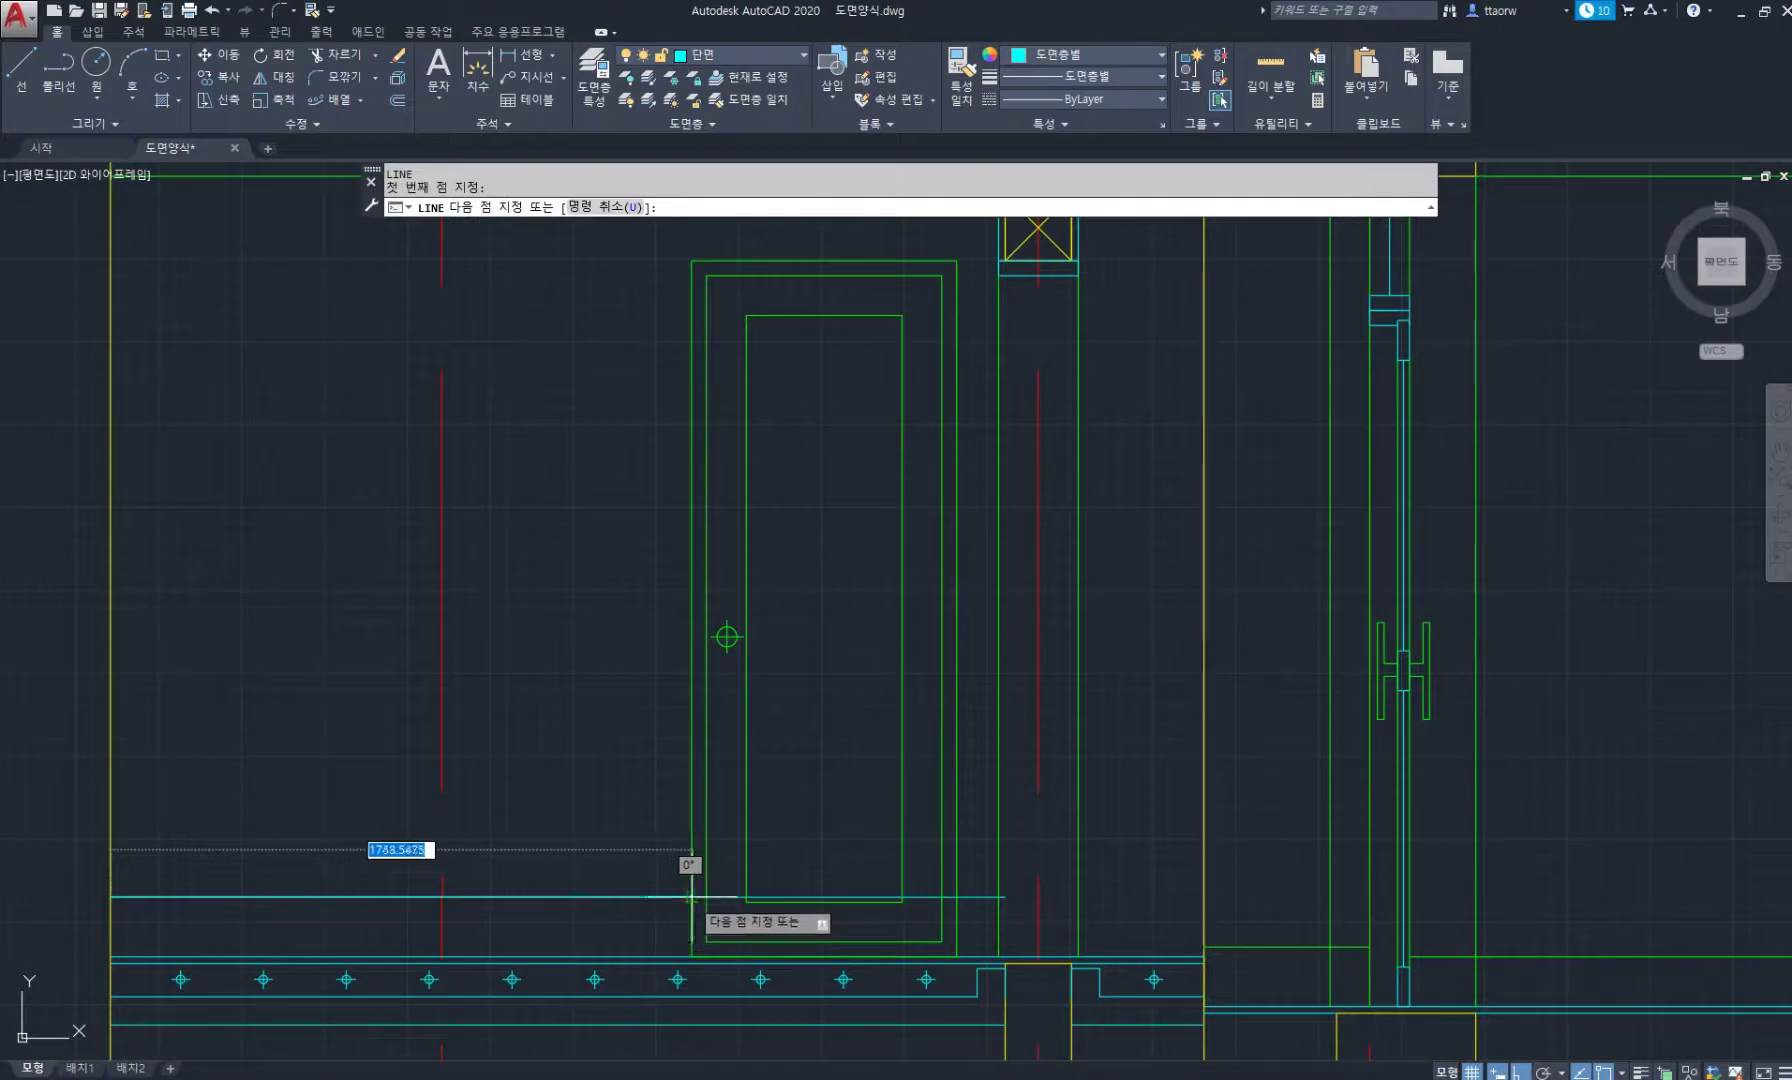
{"action": "left_click", "coordinate": [692, 897]}
{"action": "key", "text": "Return"}
{"action": "key", "text": "Return"}
{"action": "left_click", "coordinate": [957, 897]}
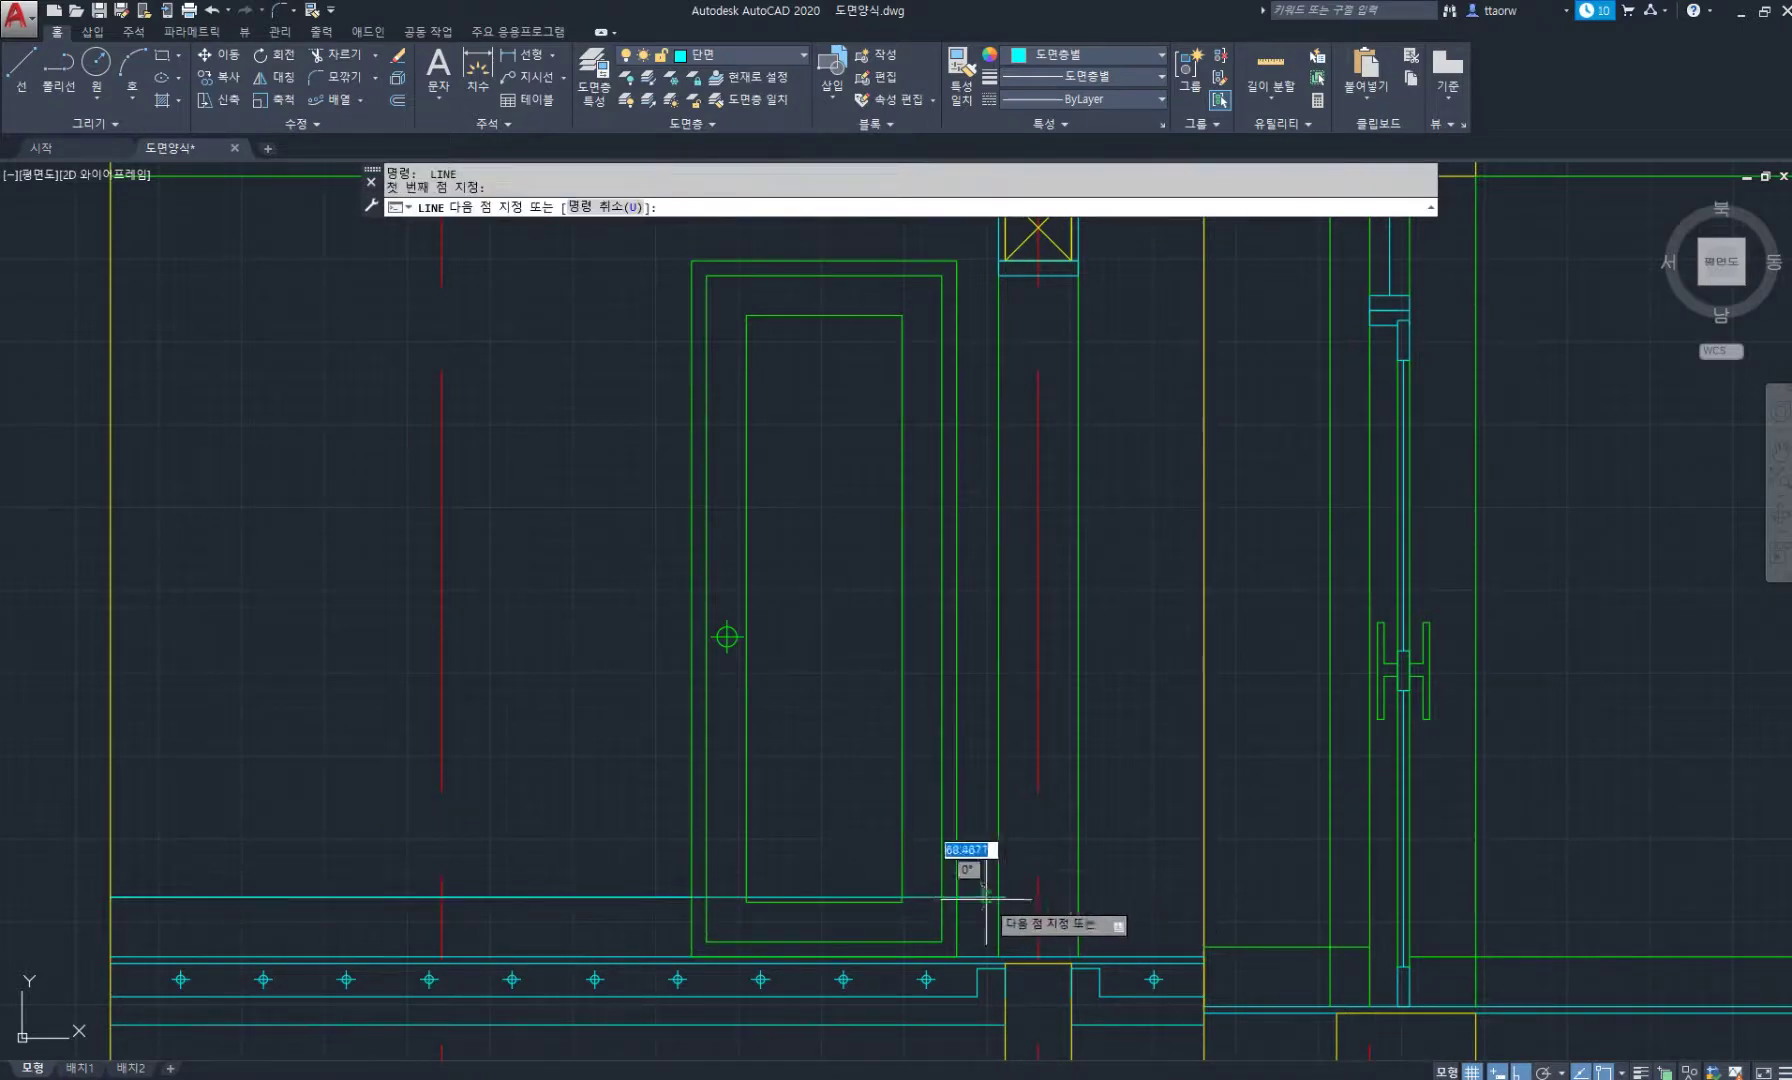
{"action": "left_click", "coordinate": [998, 897]}
{"action": "key", "text": "Return"}
{"action": "left_click", "coordinate": [928, 897]}
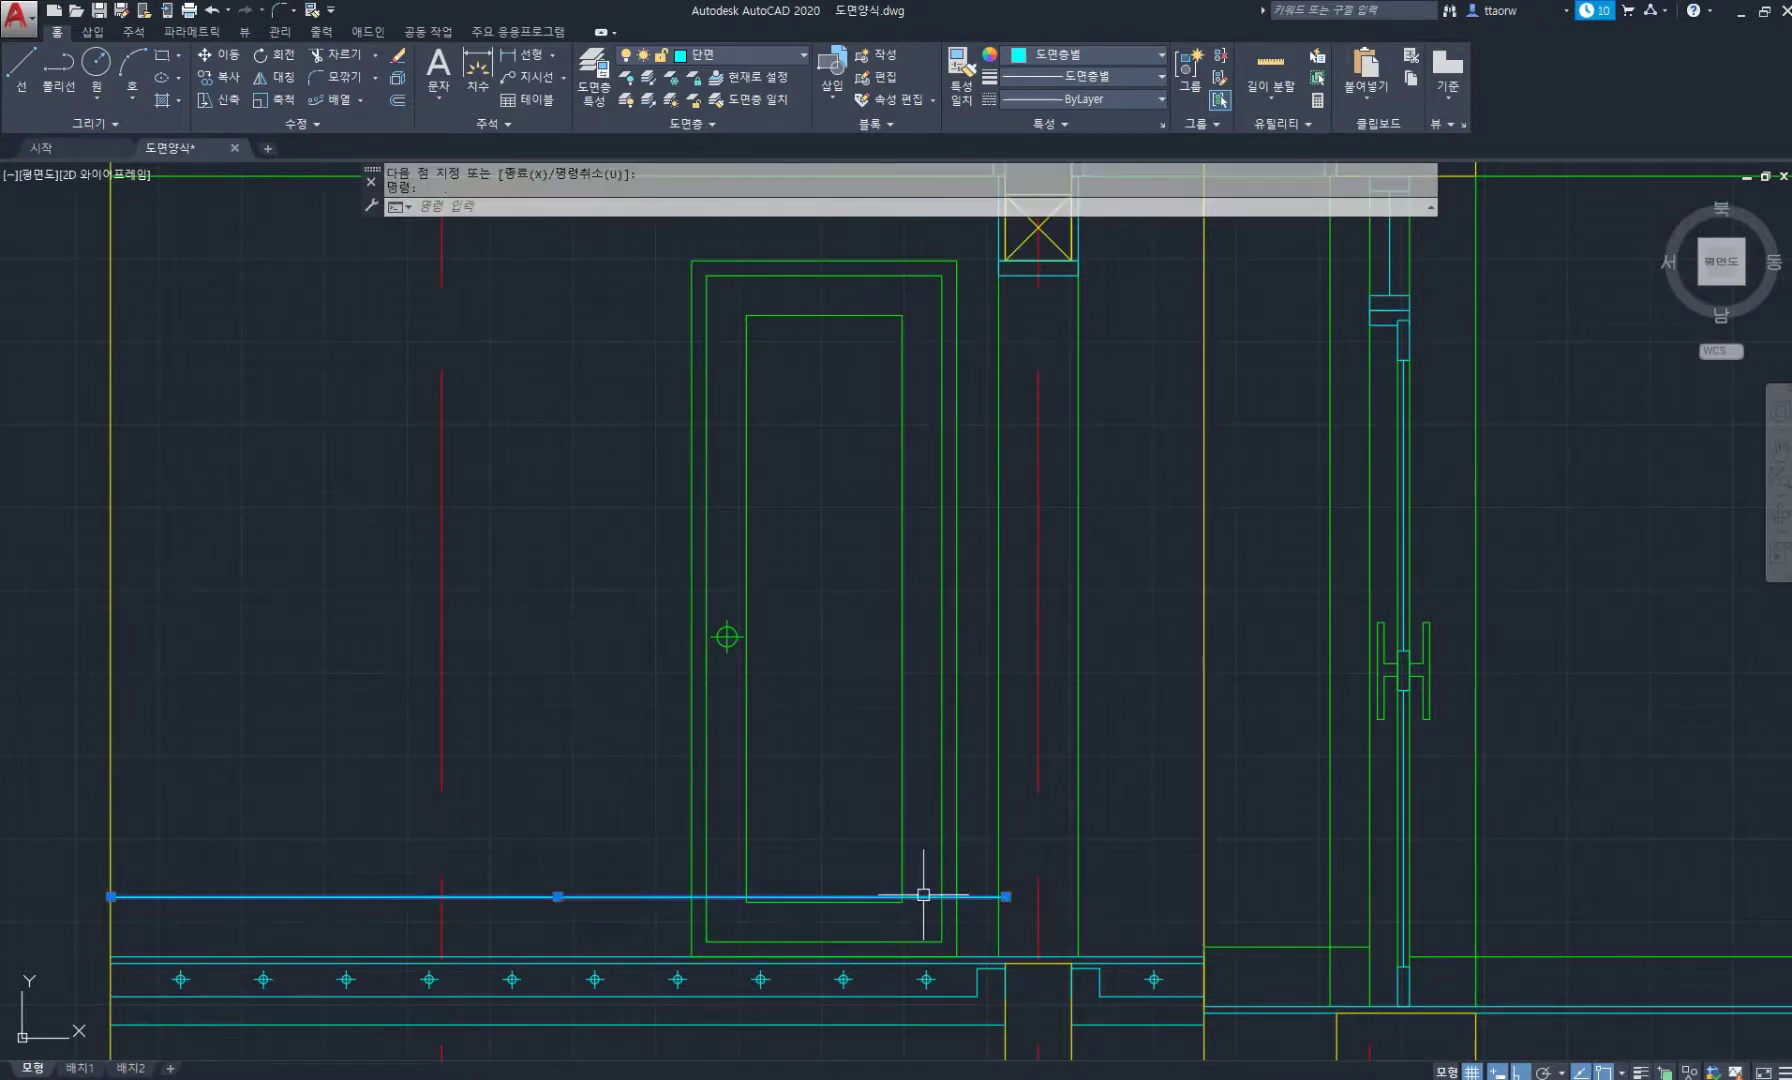
{"action": "key", "text": "Delete"}
Draw the door swing lines from the inner frame's upper knob-side corner to the hinge side's midpoint and back to the lower knob-side corner.
{"action": "scroll", "coordinate": [876, 822], "scroll_direction": "down", "scroll_amount": 2}
{"action": "type", "text": "l"}
{"action": "key", "text": "Return"}
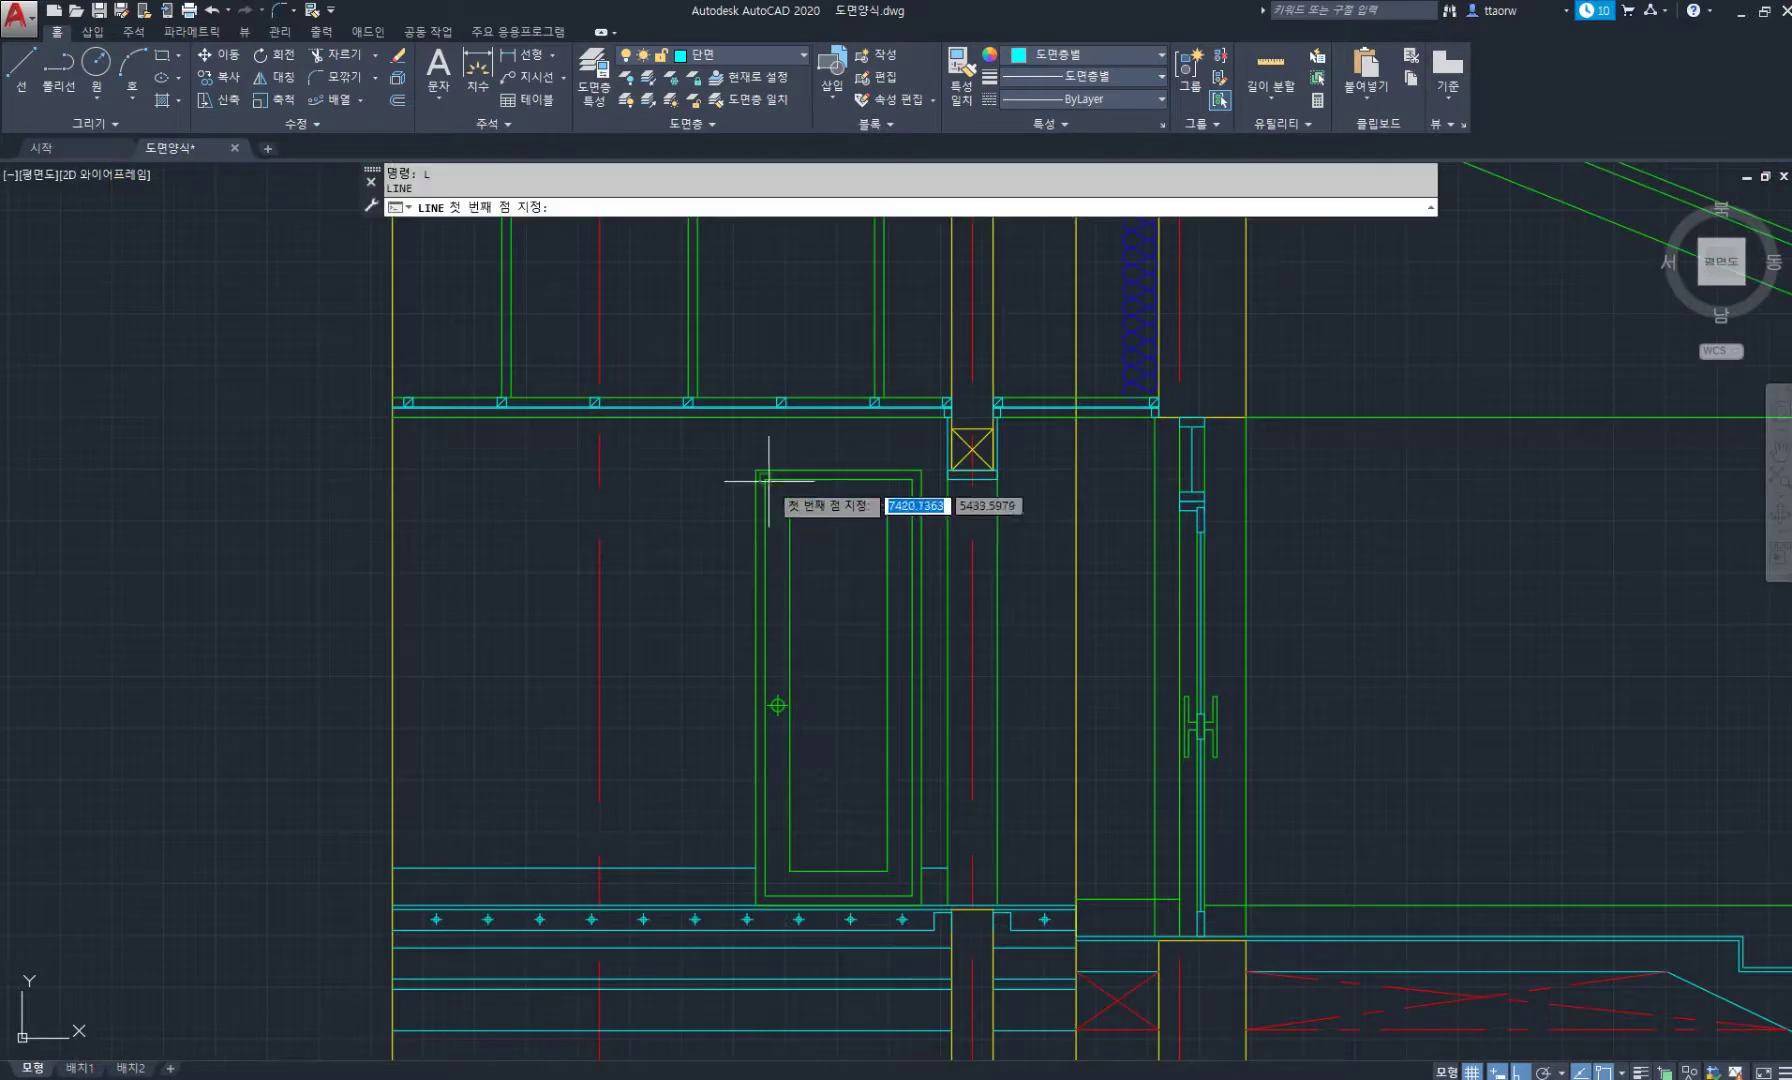
{"action": "left_click", "coordinate": [763, 481]}
{"action": "left_click", "coordinate": [910, 688]}
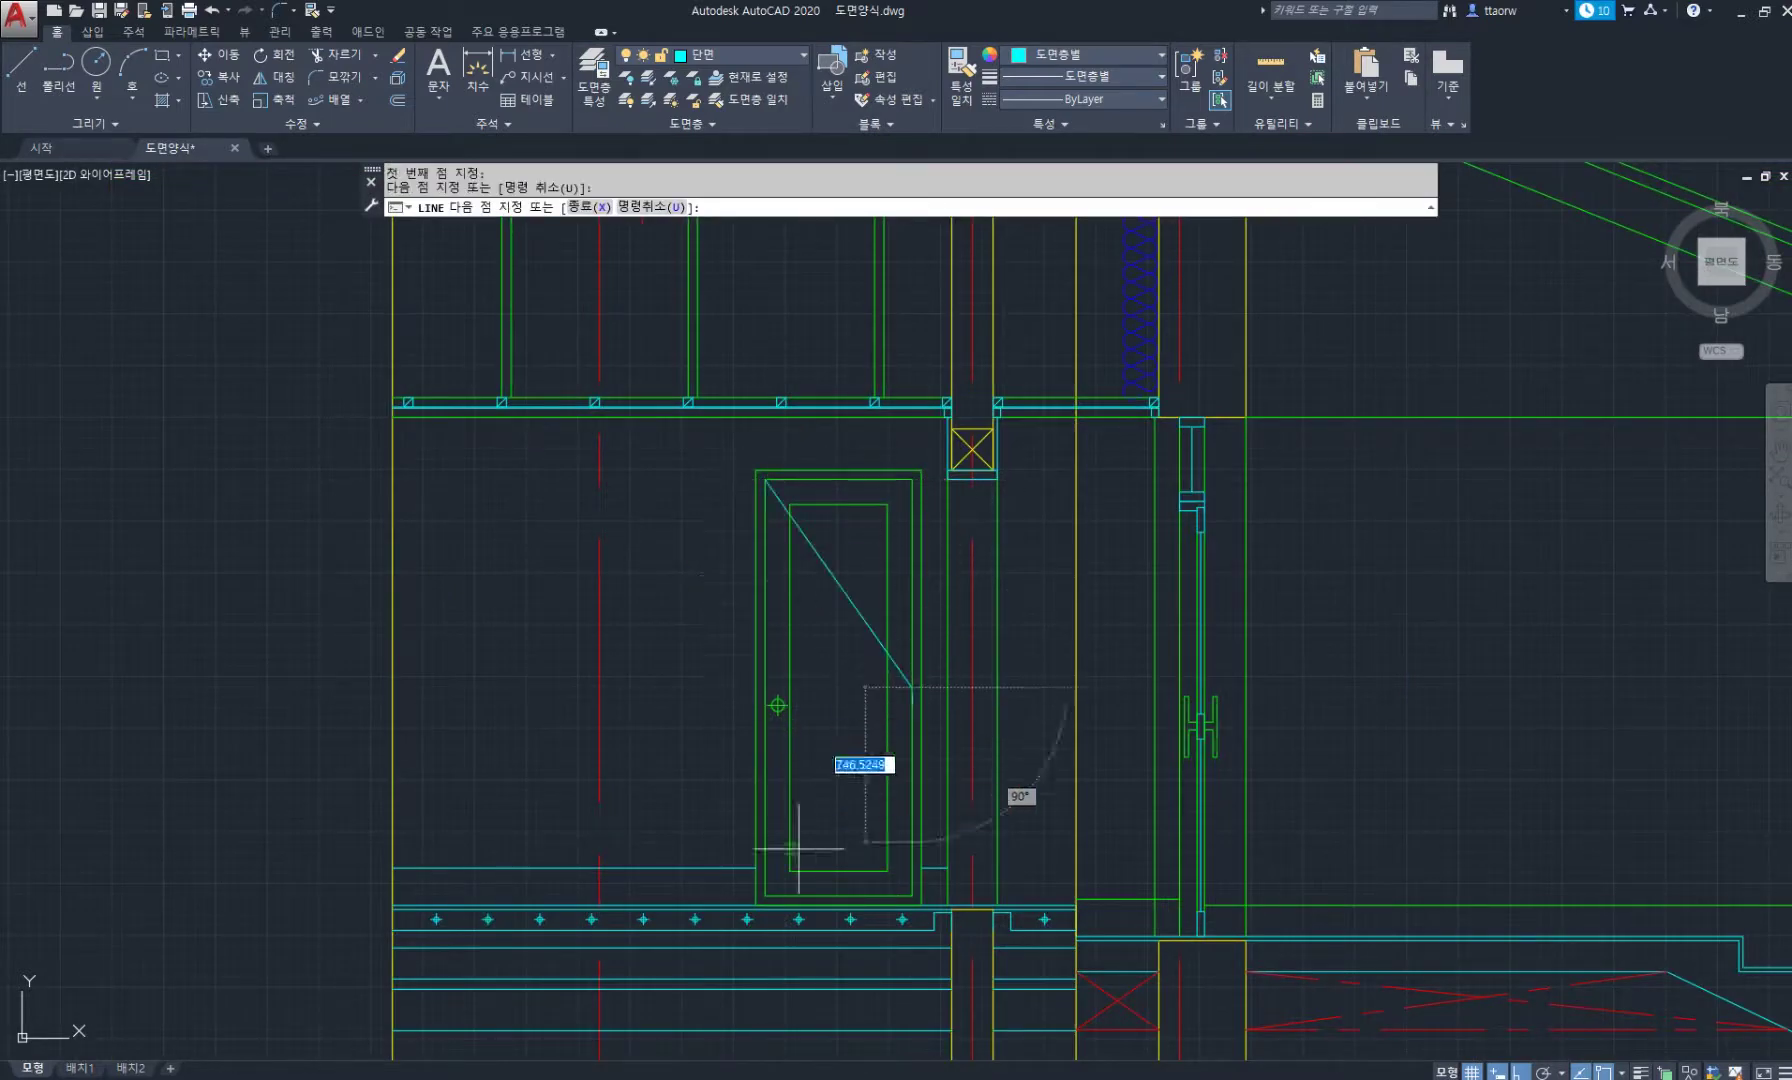
{"action": "left_click", "coordinate": [763, 896]}
{"action": "key", "text": "Return"}
Match the properties of the red dashed diagonal below the terrace slab onto both door swing lines.
{"action": "middle_click_drag", "start_coordinate": [948, 724], "coordinate": [840, 604]}
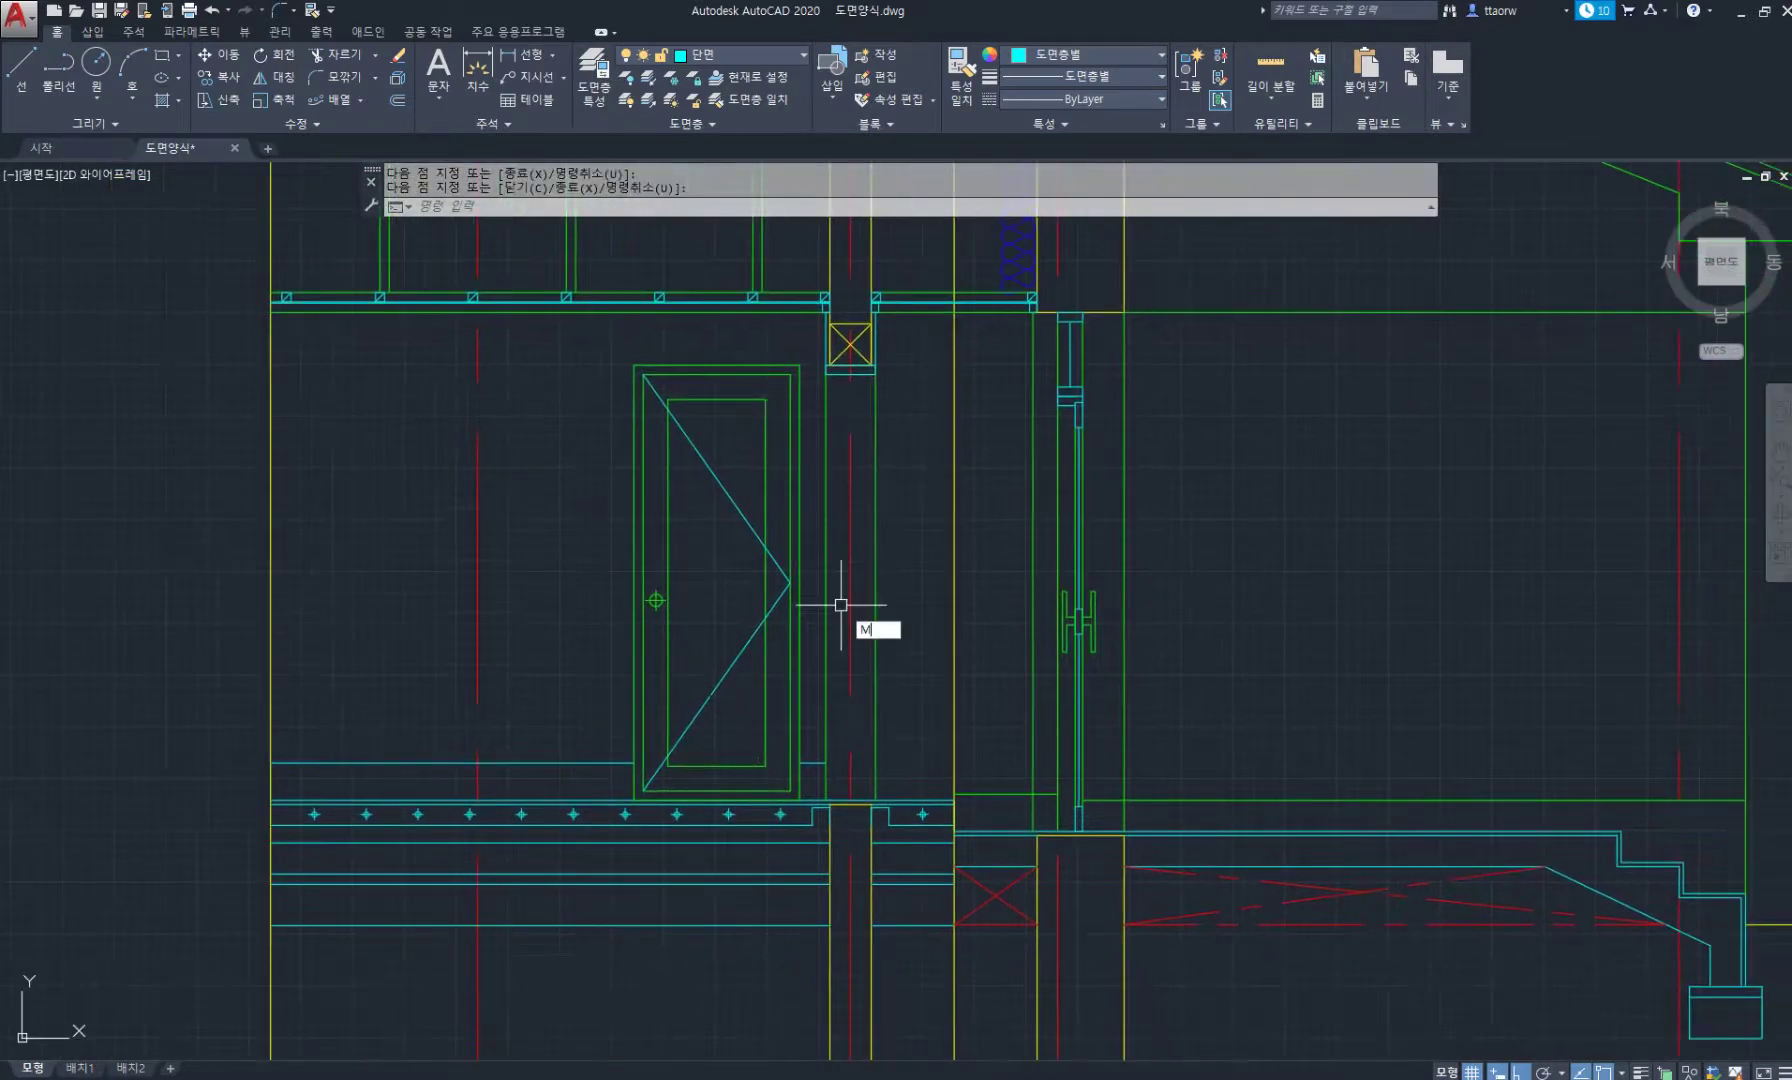
{"action": "type", "text": "ma"}
{"action": "key", "text": "Return"}
{"action": "left_click", "coordinate": [1216, 877]}
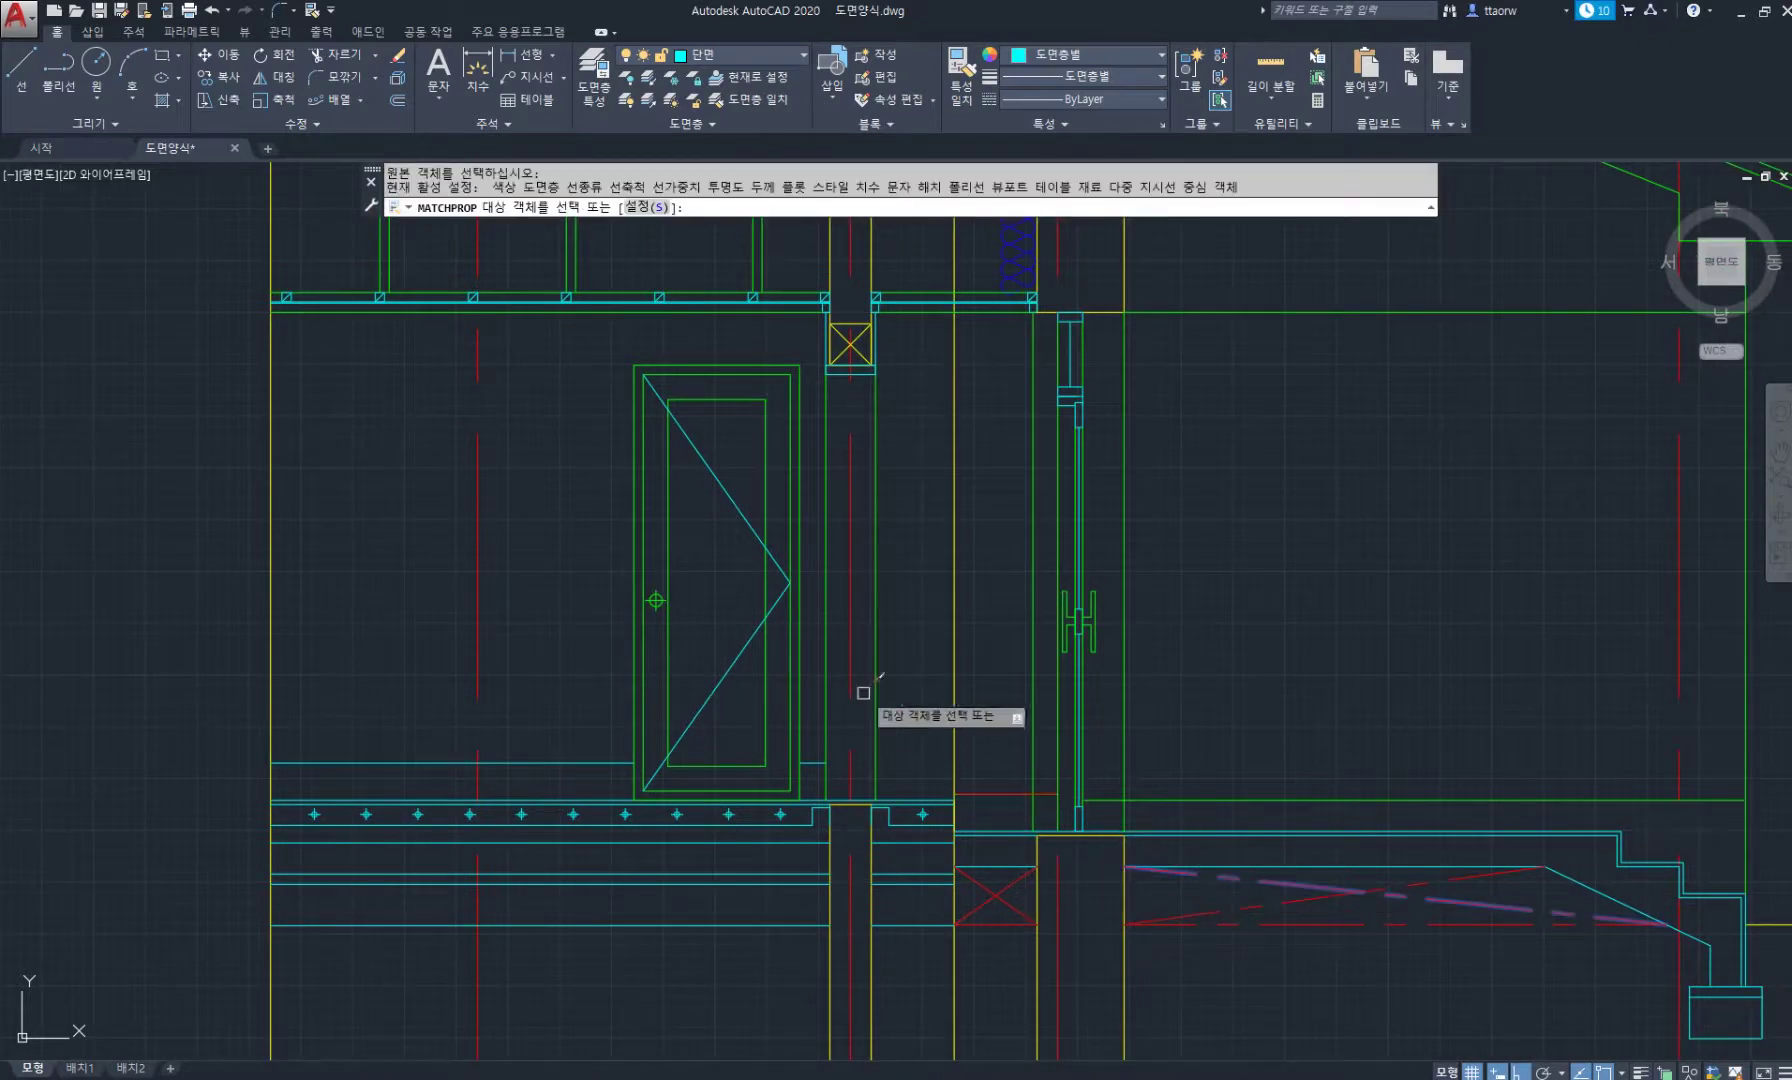
{"action": "left_click", "coordinate": [735, 477]}
{"action": "left_click", "coordinate": [710, 688]}
{"action": "key", "text": "Return"}
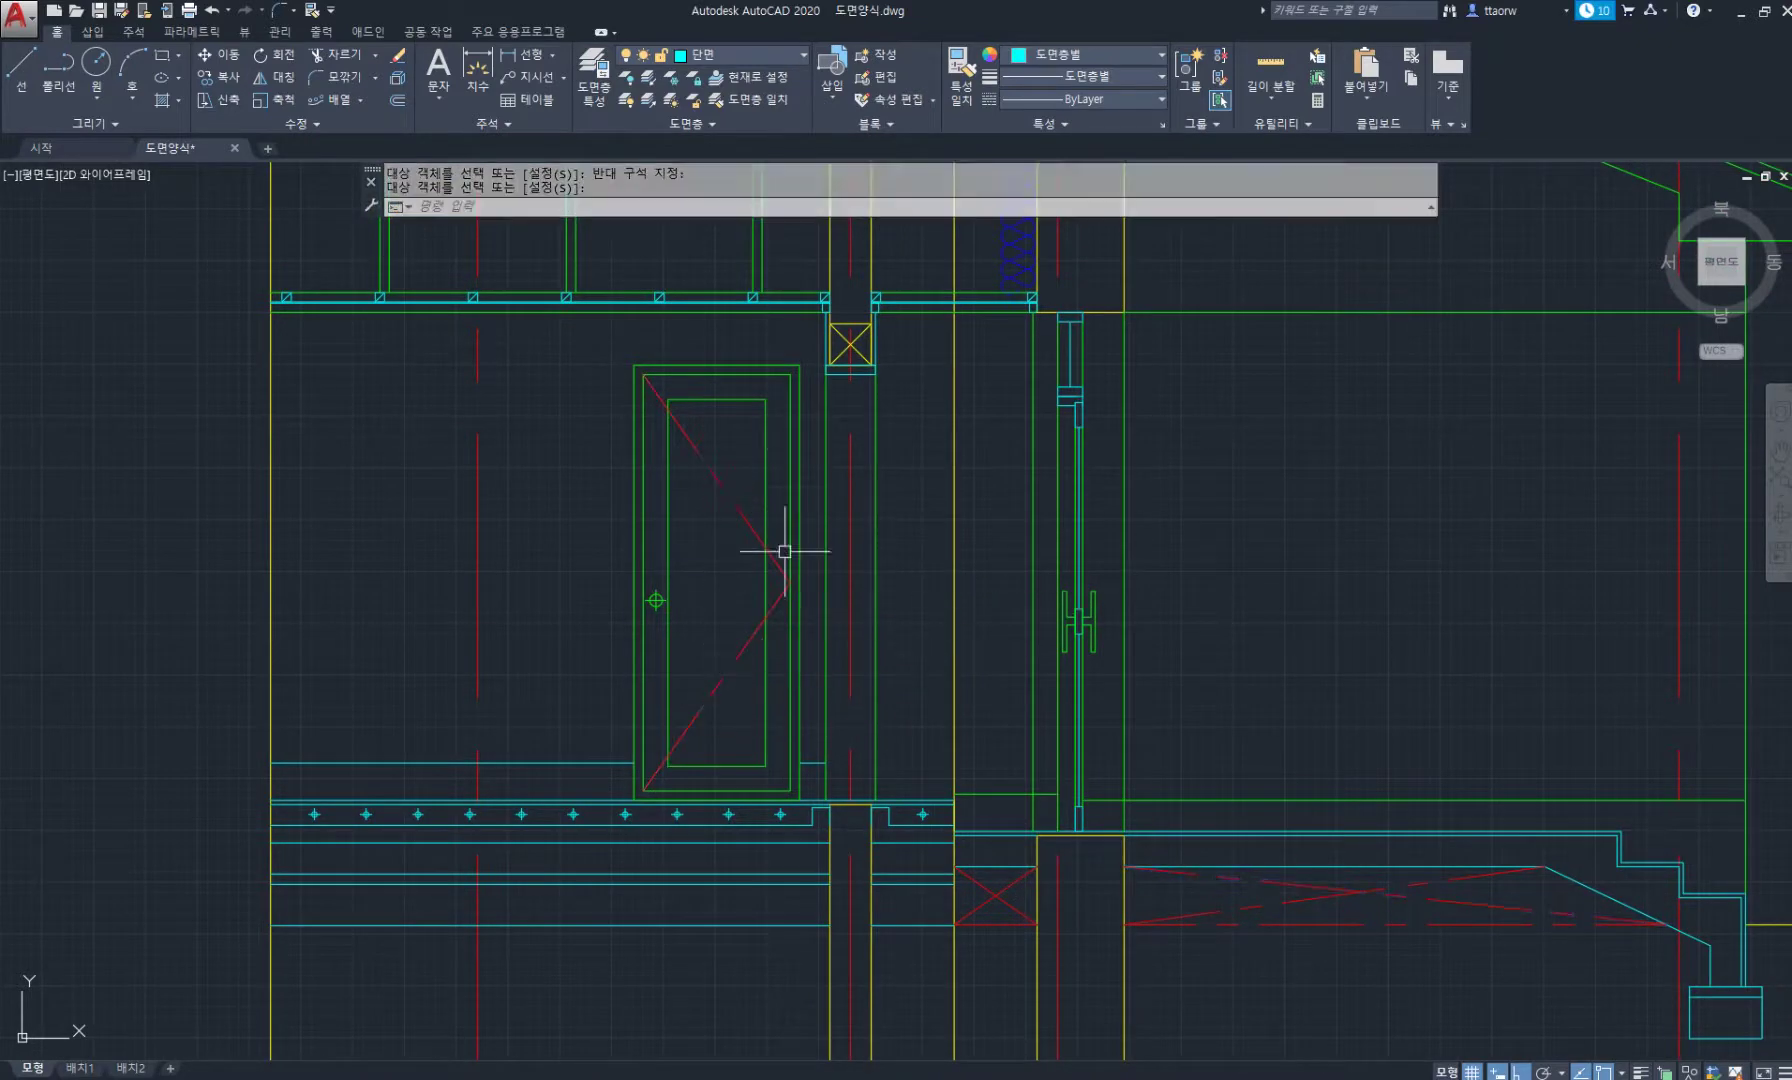
Review the whole section and switch to the PDF floor plan in Acrobat Reader to check what lies behind section line A, returning to AutoCAD.
{"action": "scroll", "coordinate": [724, 551], "scroll_direction": "down", "scroll_amount": 2}
{"action": "scroll", "coordinate": [724, 551], "scroll_direction": "down", "scroll_amount": 4}
{"action": "scroll", "coordinate": [748, 628], "scroll_direction": "up", "scroll_amount": 4}
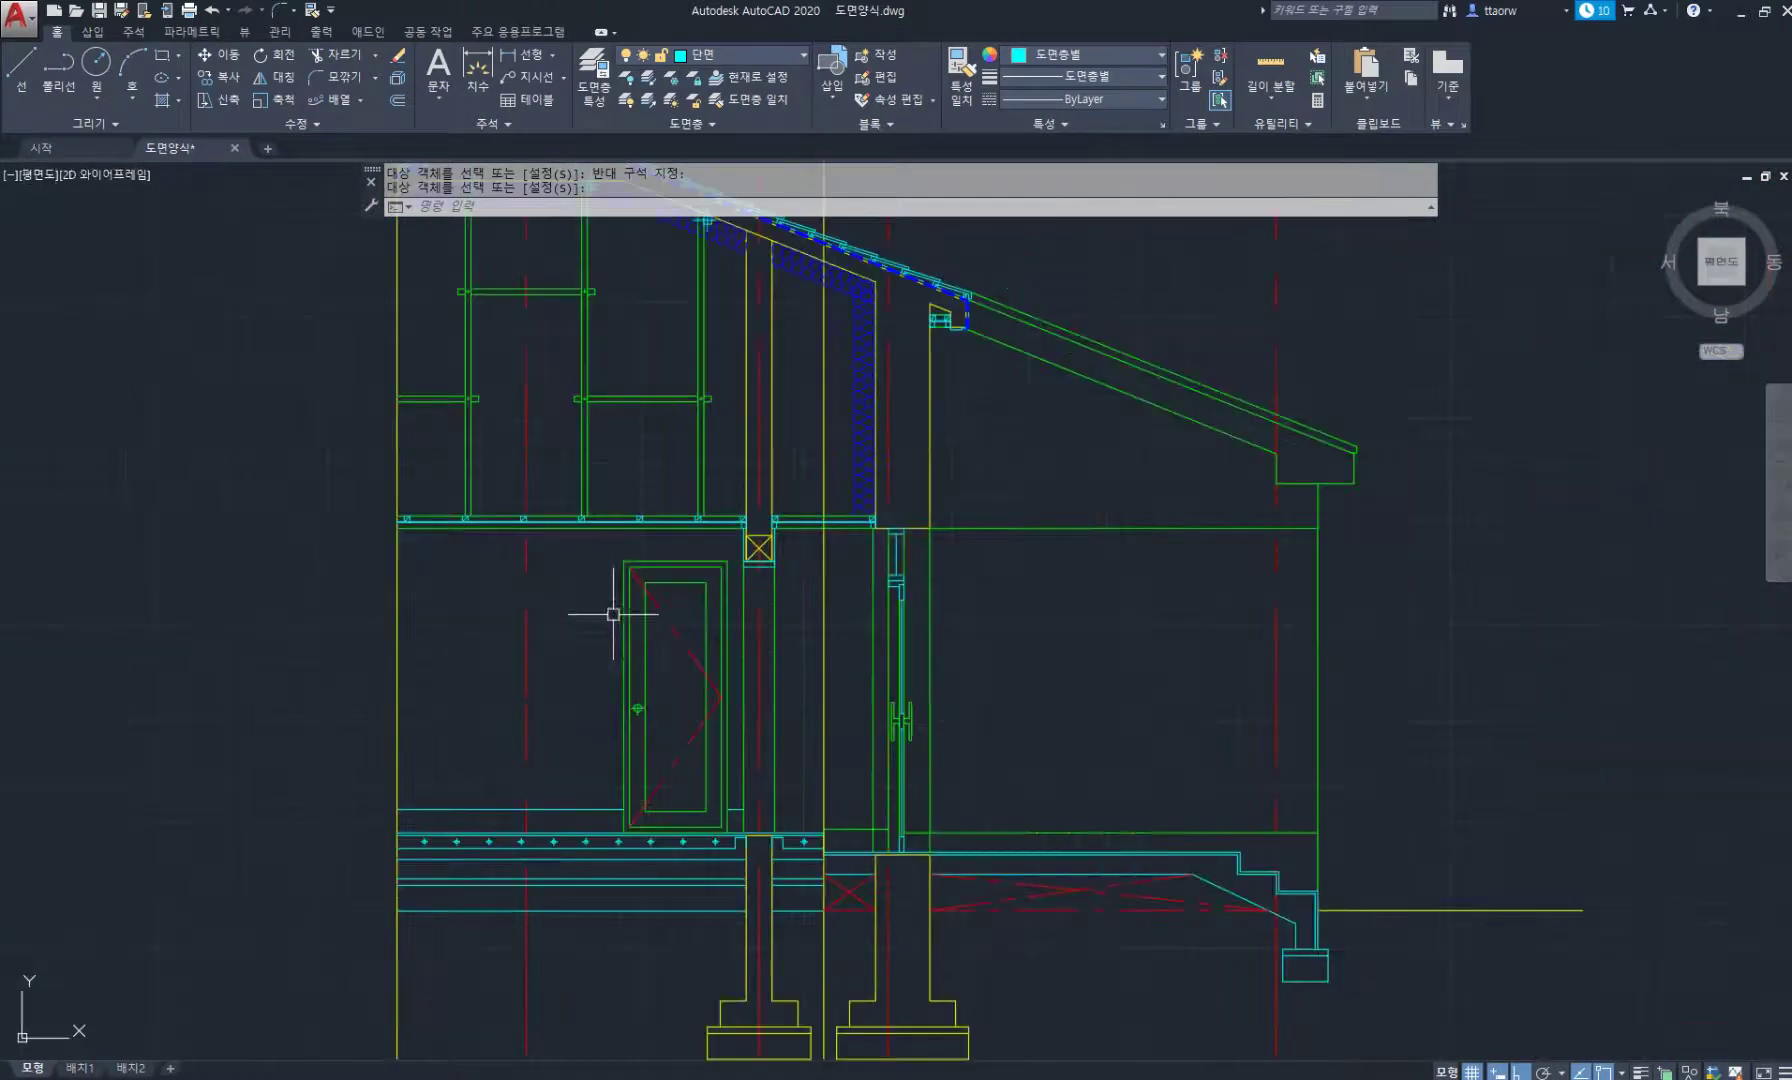
{"action": "scroll", "coordinate": [562, 621], "scroll_direction": "down", "scroll_amount": 4}
{"action": "scroll", "coordinate": [693, 589], "scroll_direction": "up", "scroll_amount": 2}
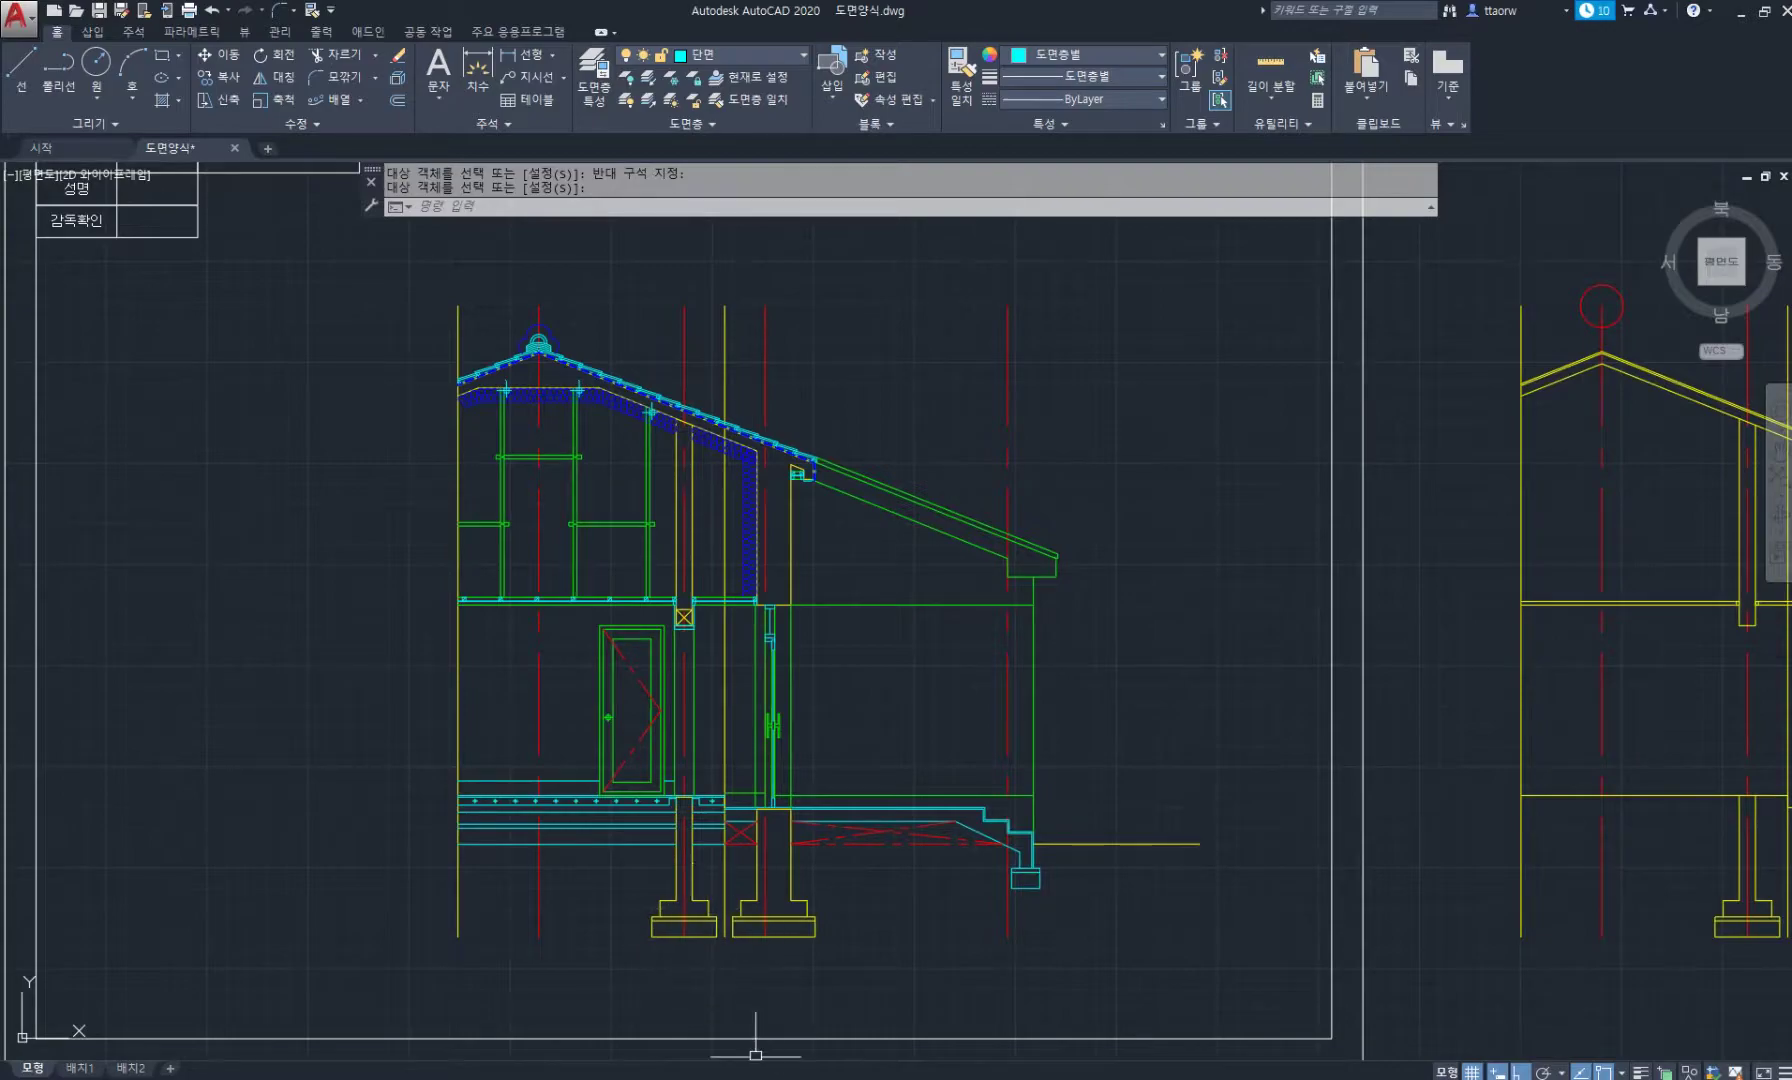
{"action": "key", "text": "alt+Tab"}
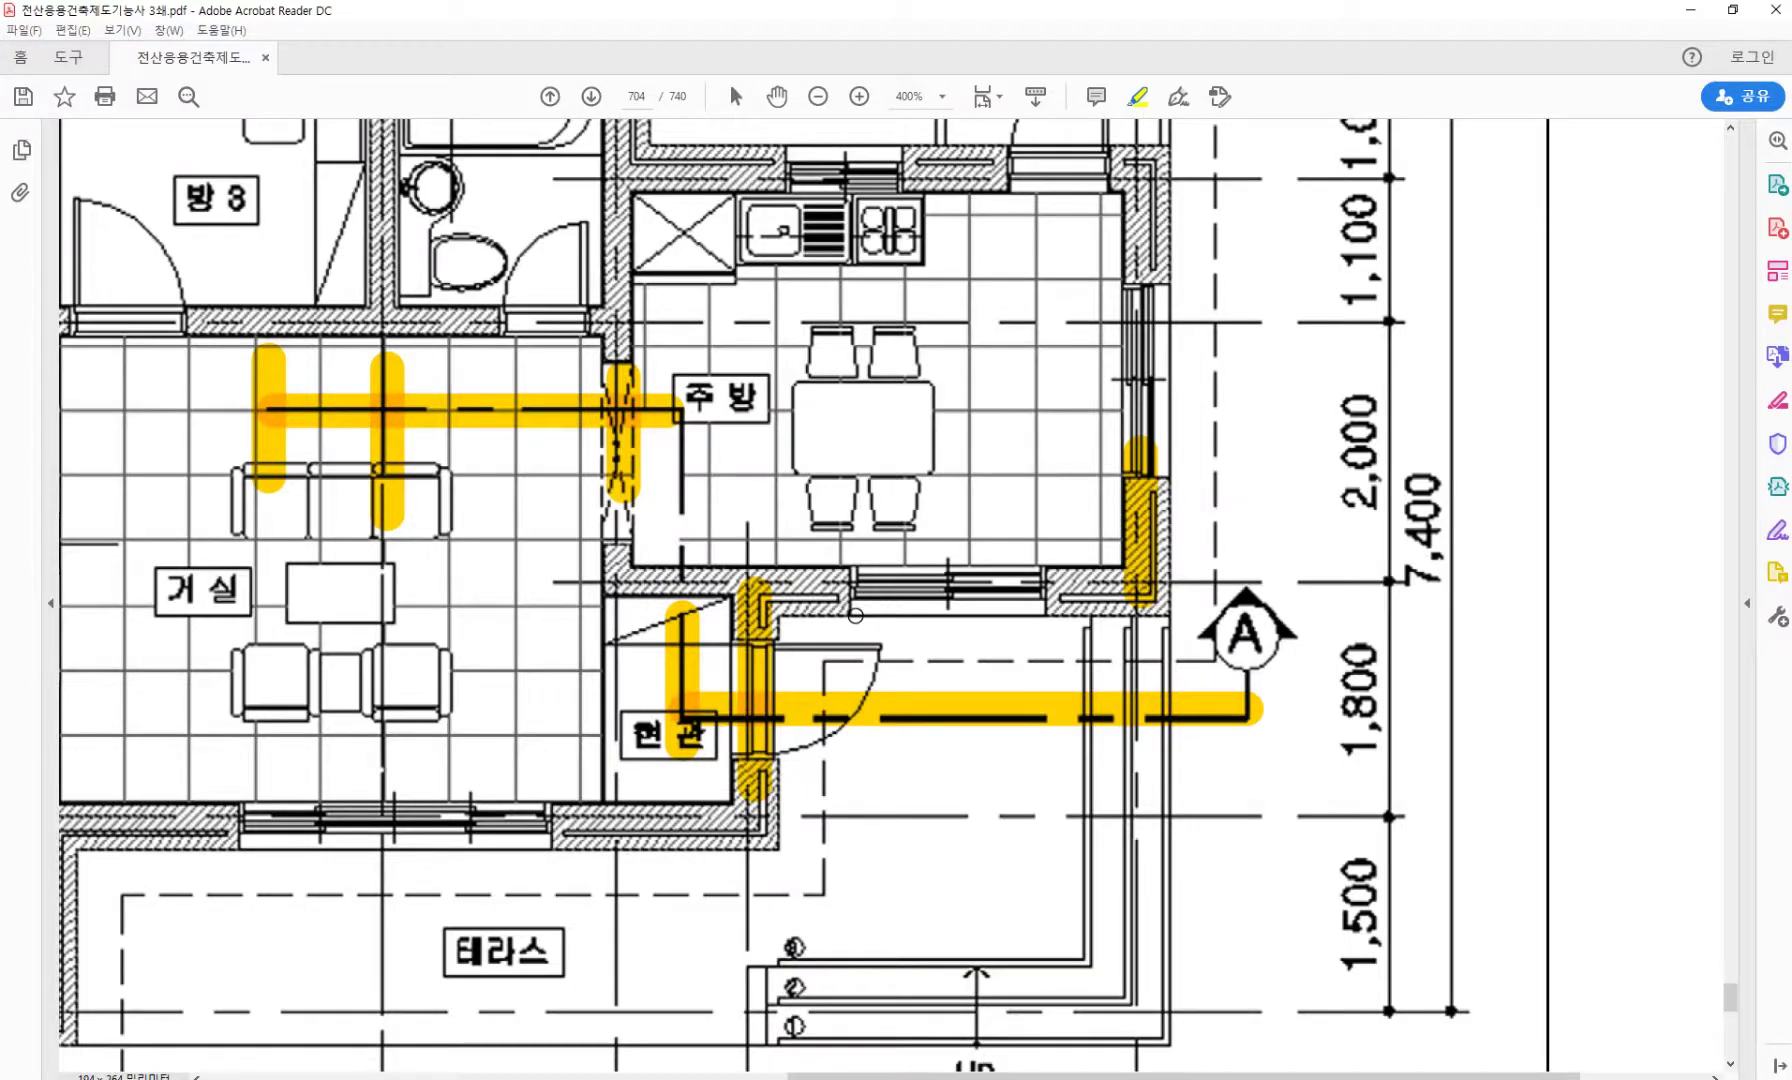
{"action": "scroll", "coordinate": [855, 615], "scroll_direction": "down", "scroll_amount": 2}
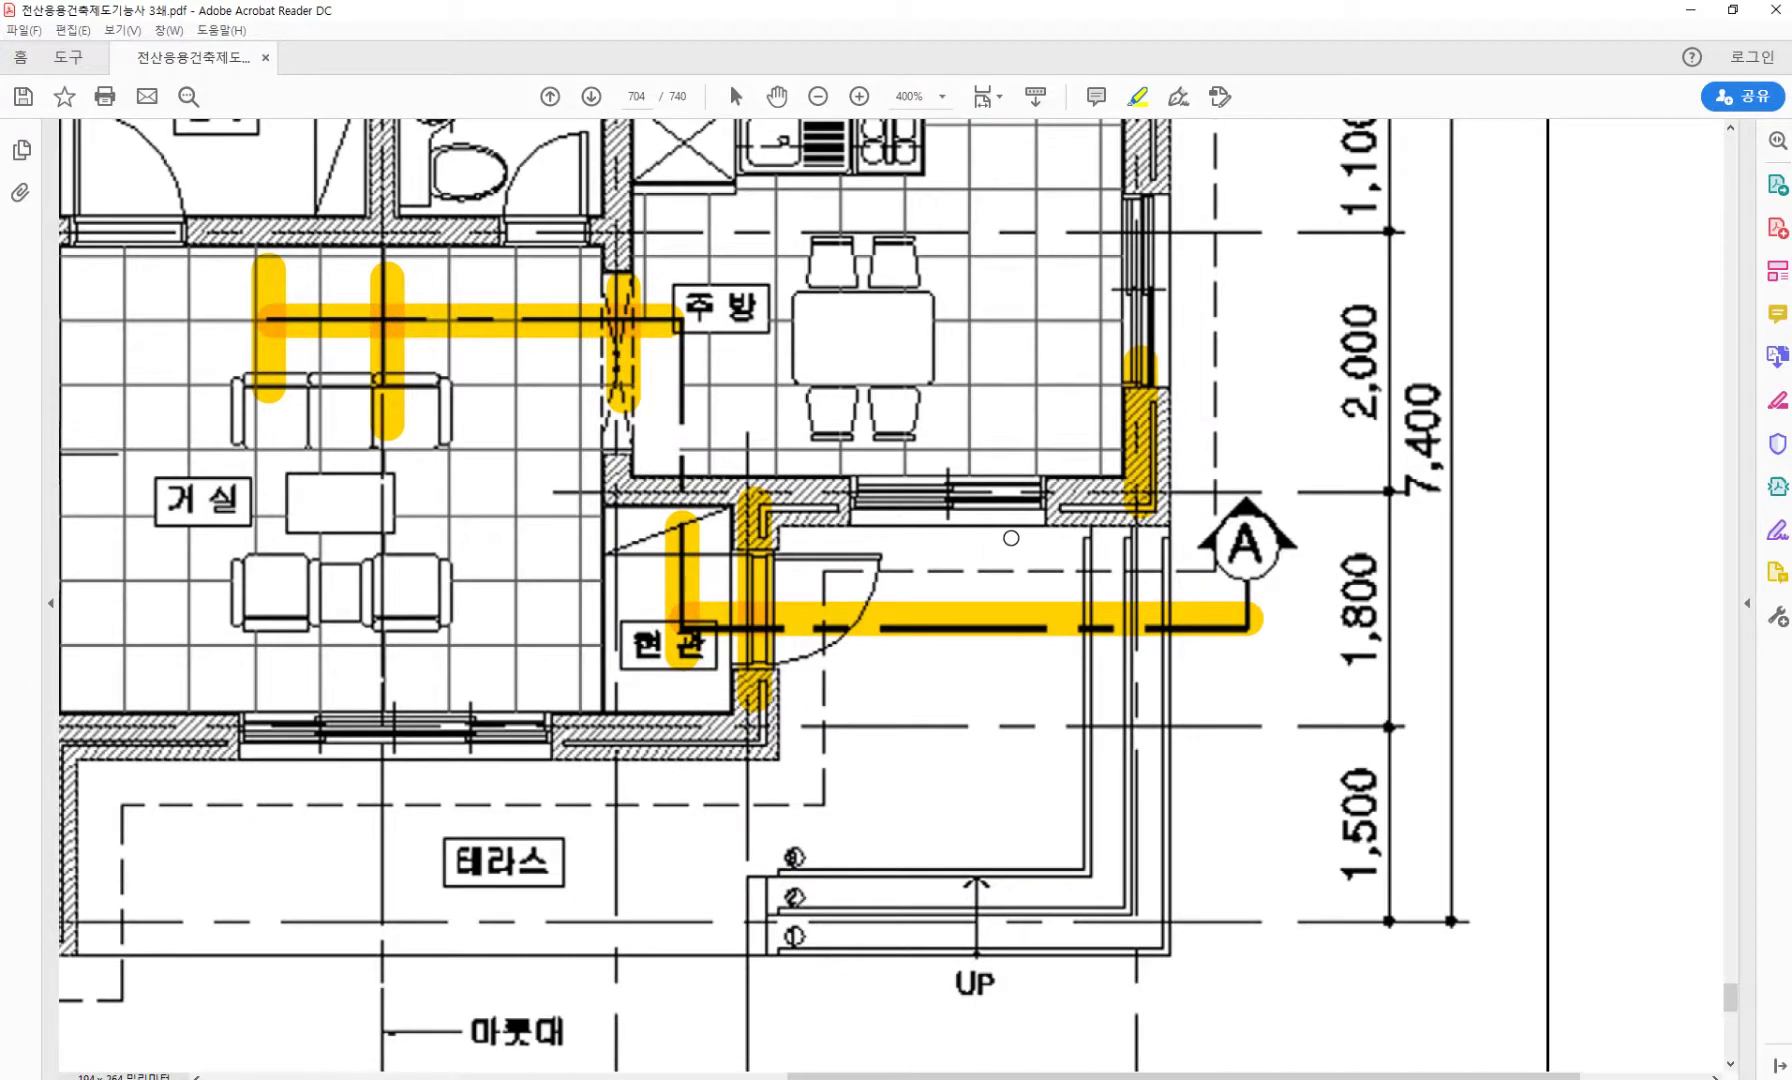
{"action": "key", "text": "alt+Tab"}
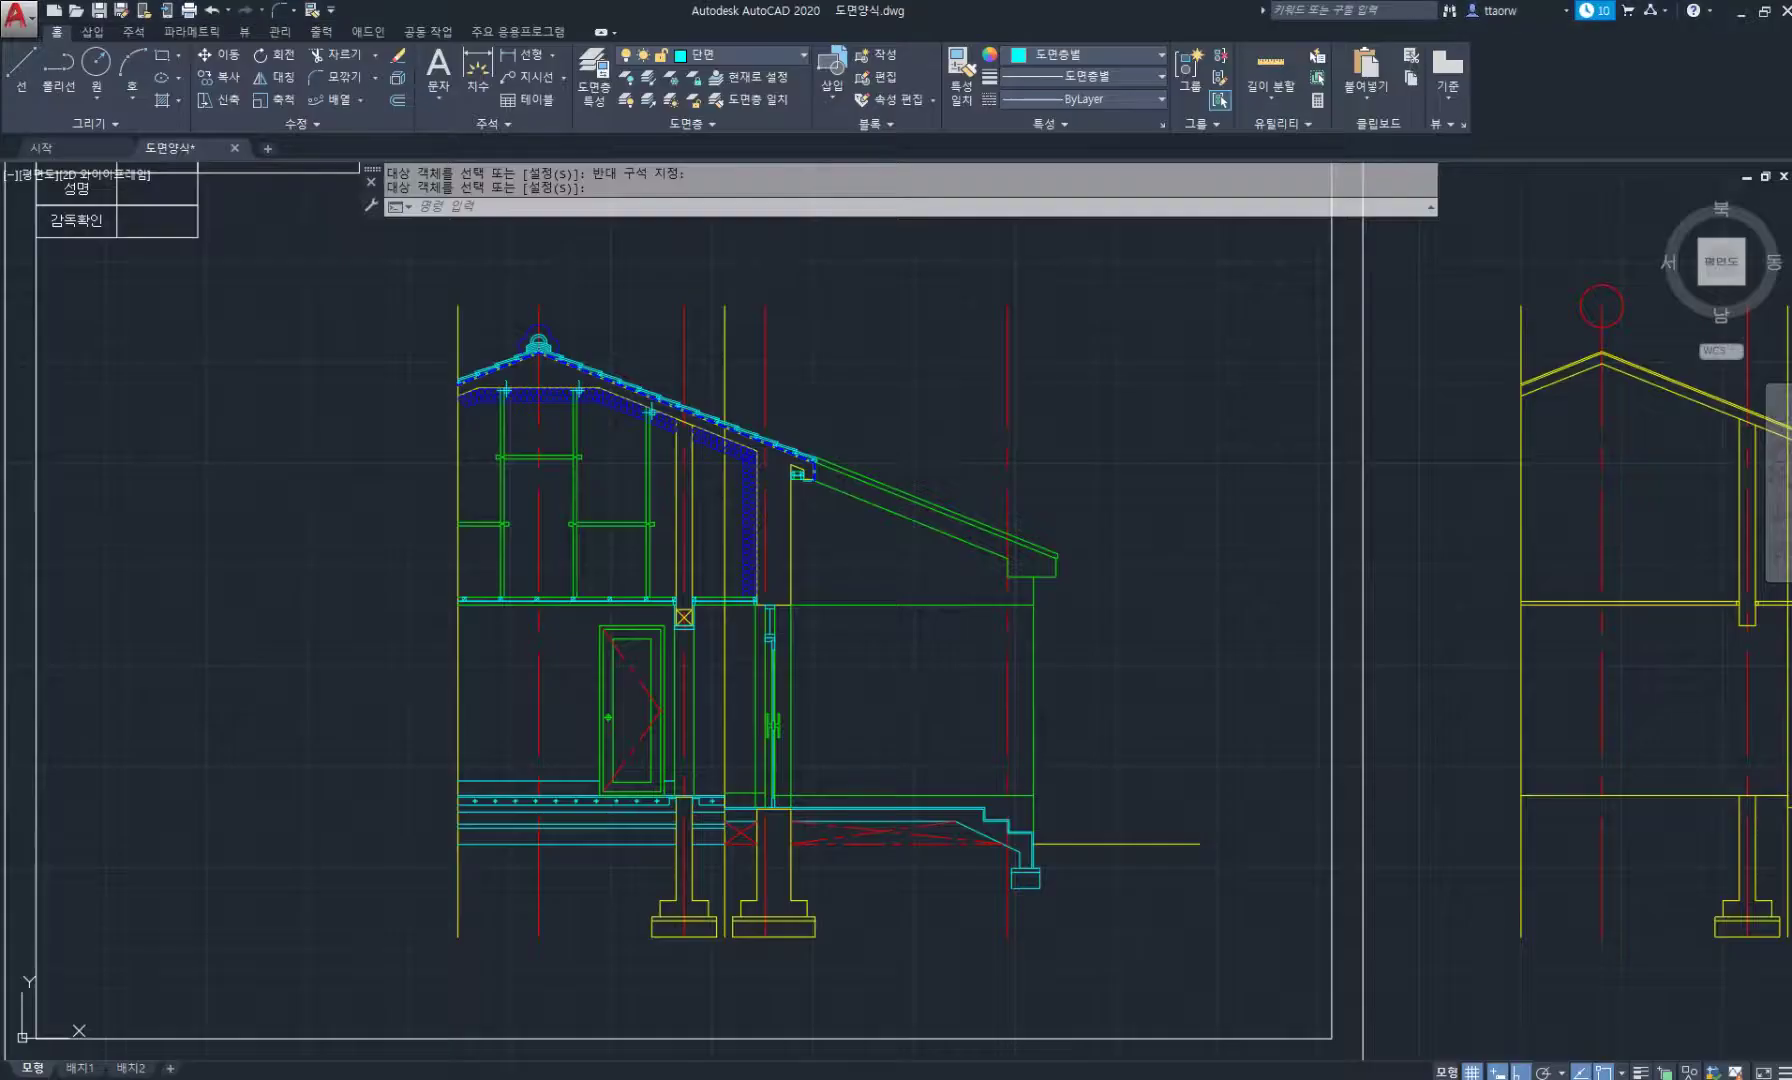
Gauge a horizontal distance across the blank exterior wall beside the entrance door.
{"action": "type", "text": "DI"}
{"action": "key", "text": "Return"}
{"action": "left_click", "coordinate": [840, 637]}
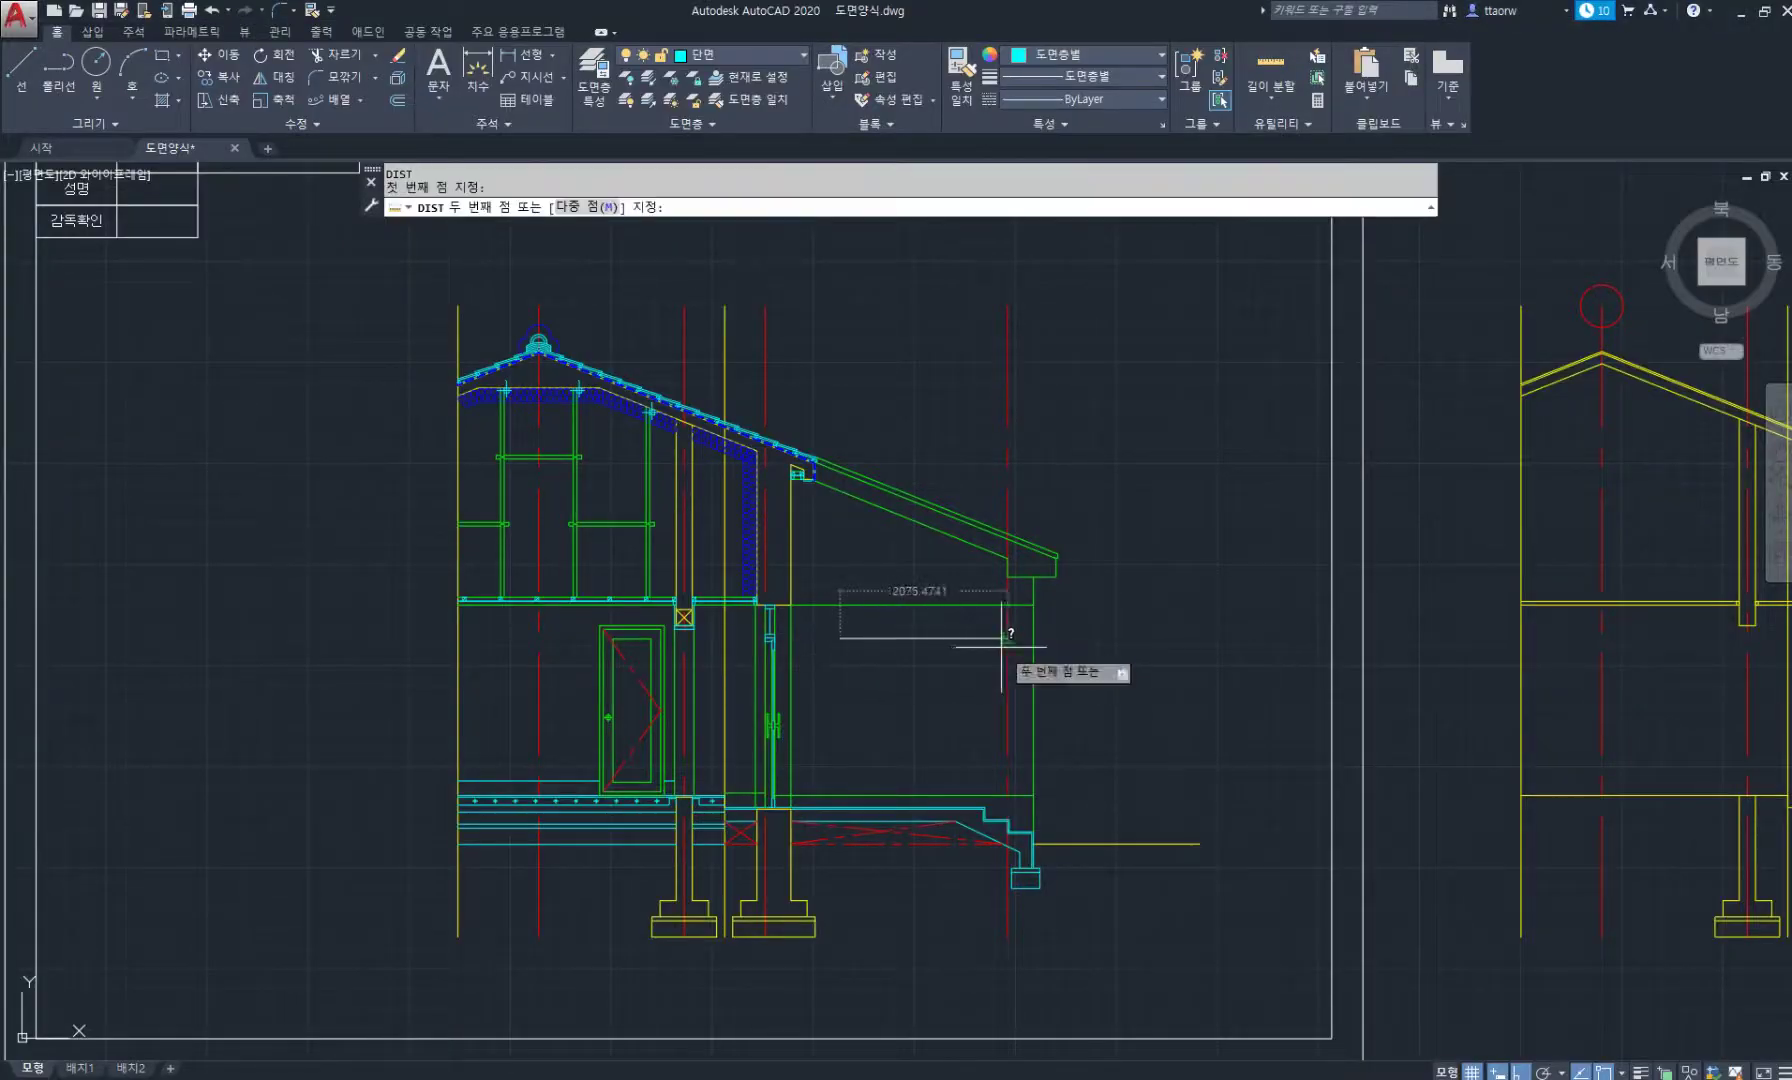
{"action": "scroll", "coordinate": [975, 637], "scroll_direction": "up", "scroll_amount": 2}
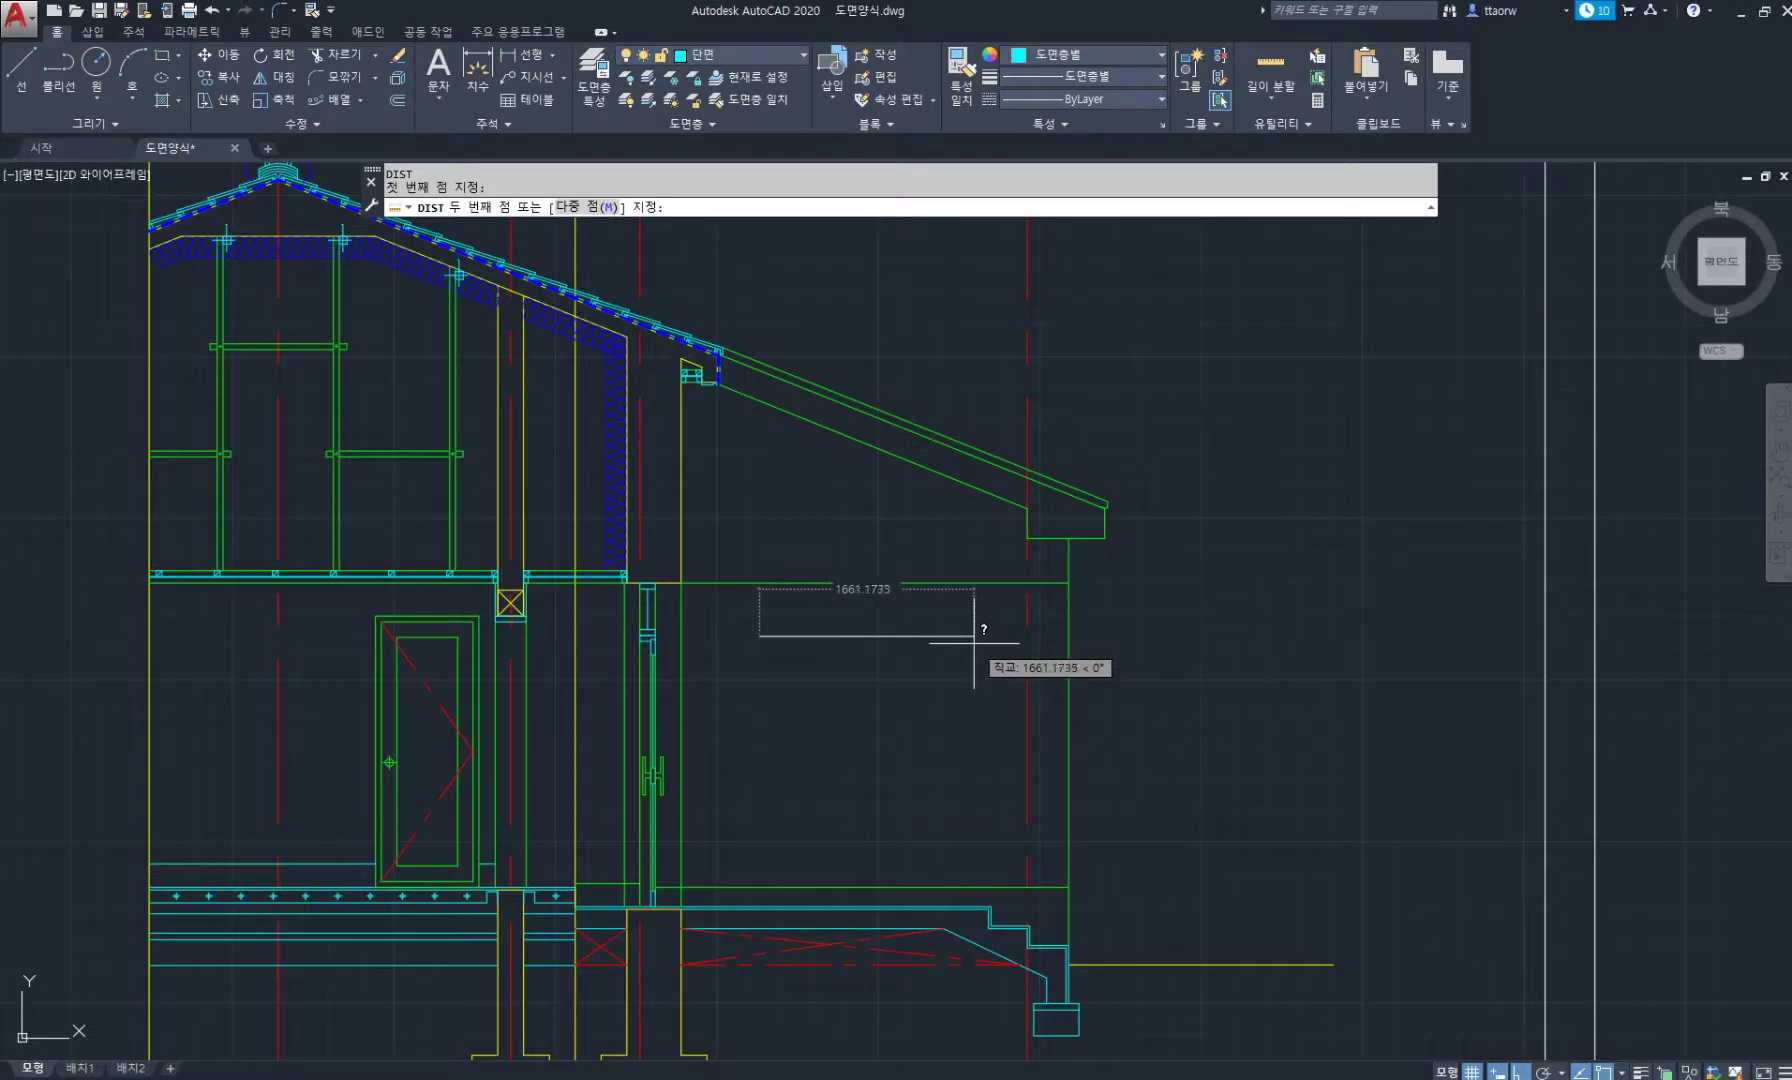
{"action": "key", "text": "Escape"}
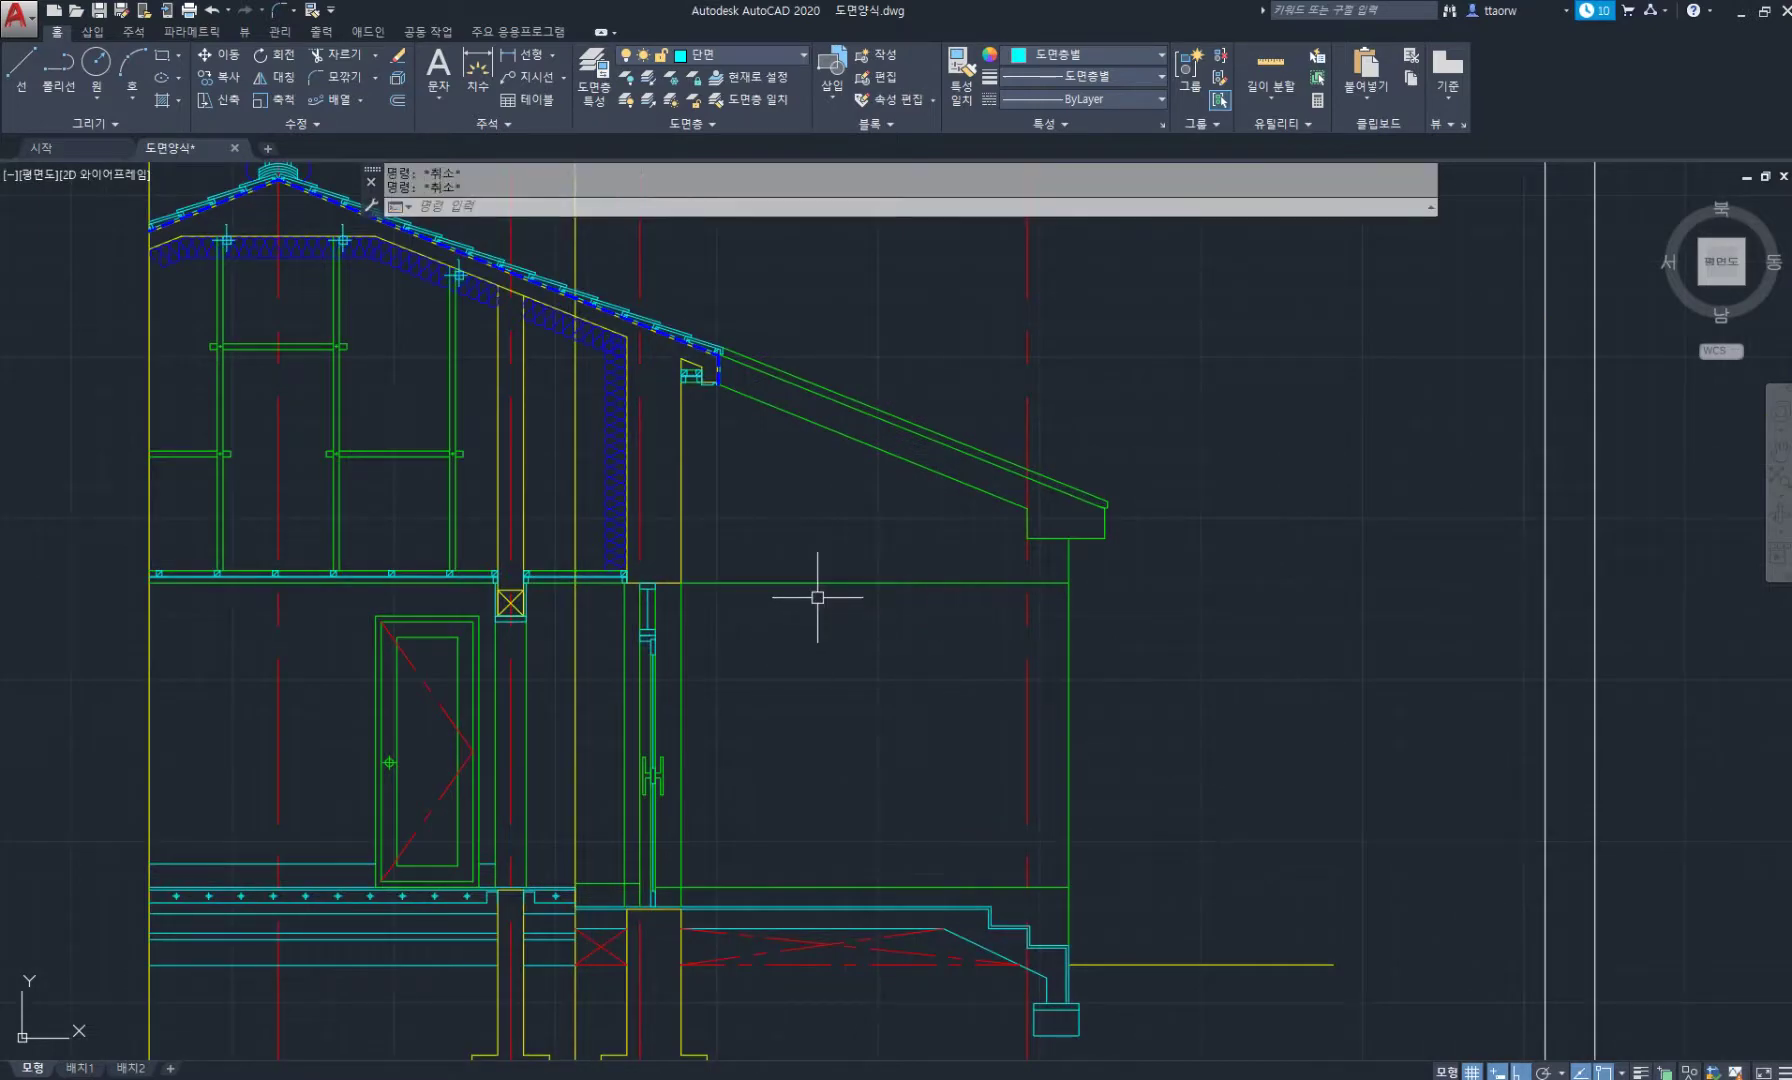
Make the green wall line's layer current and draw a 1500 by 1200 window rectangle hanging from that horizontal line on the exterior wall.
{"action": "key", "text": "Return"}
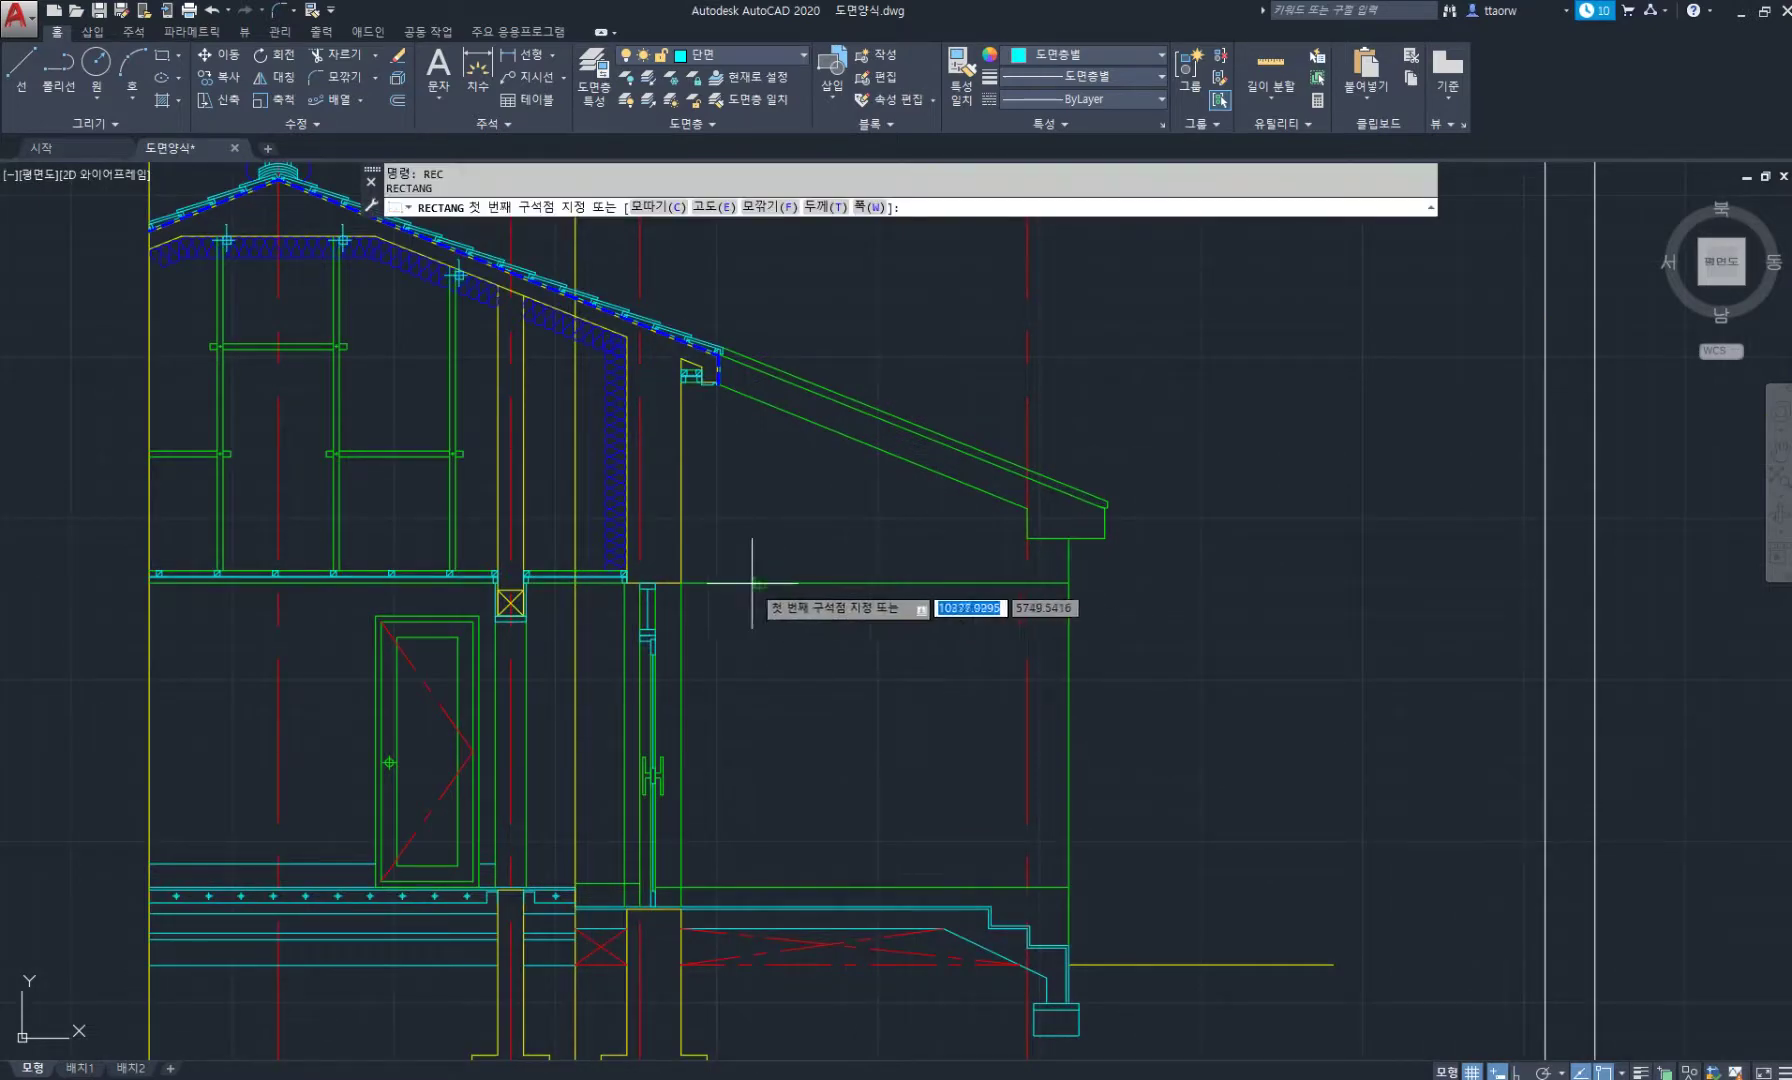
{"action": "left_click", "coordinate": [757, 77]}
{"action": "left_click", "coordinate": [840, 584]}
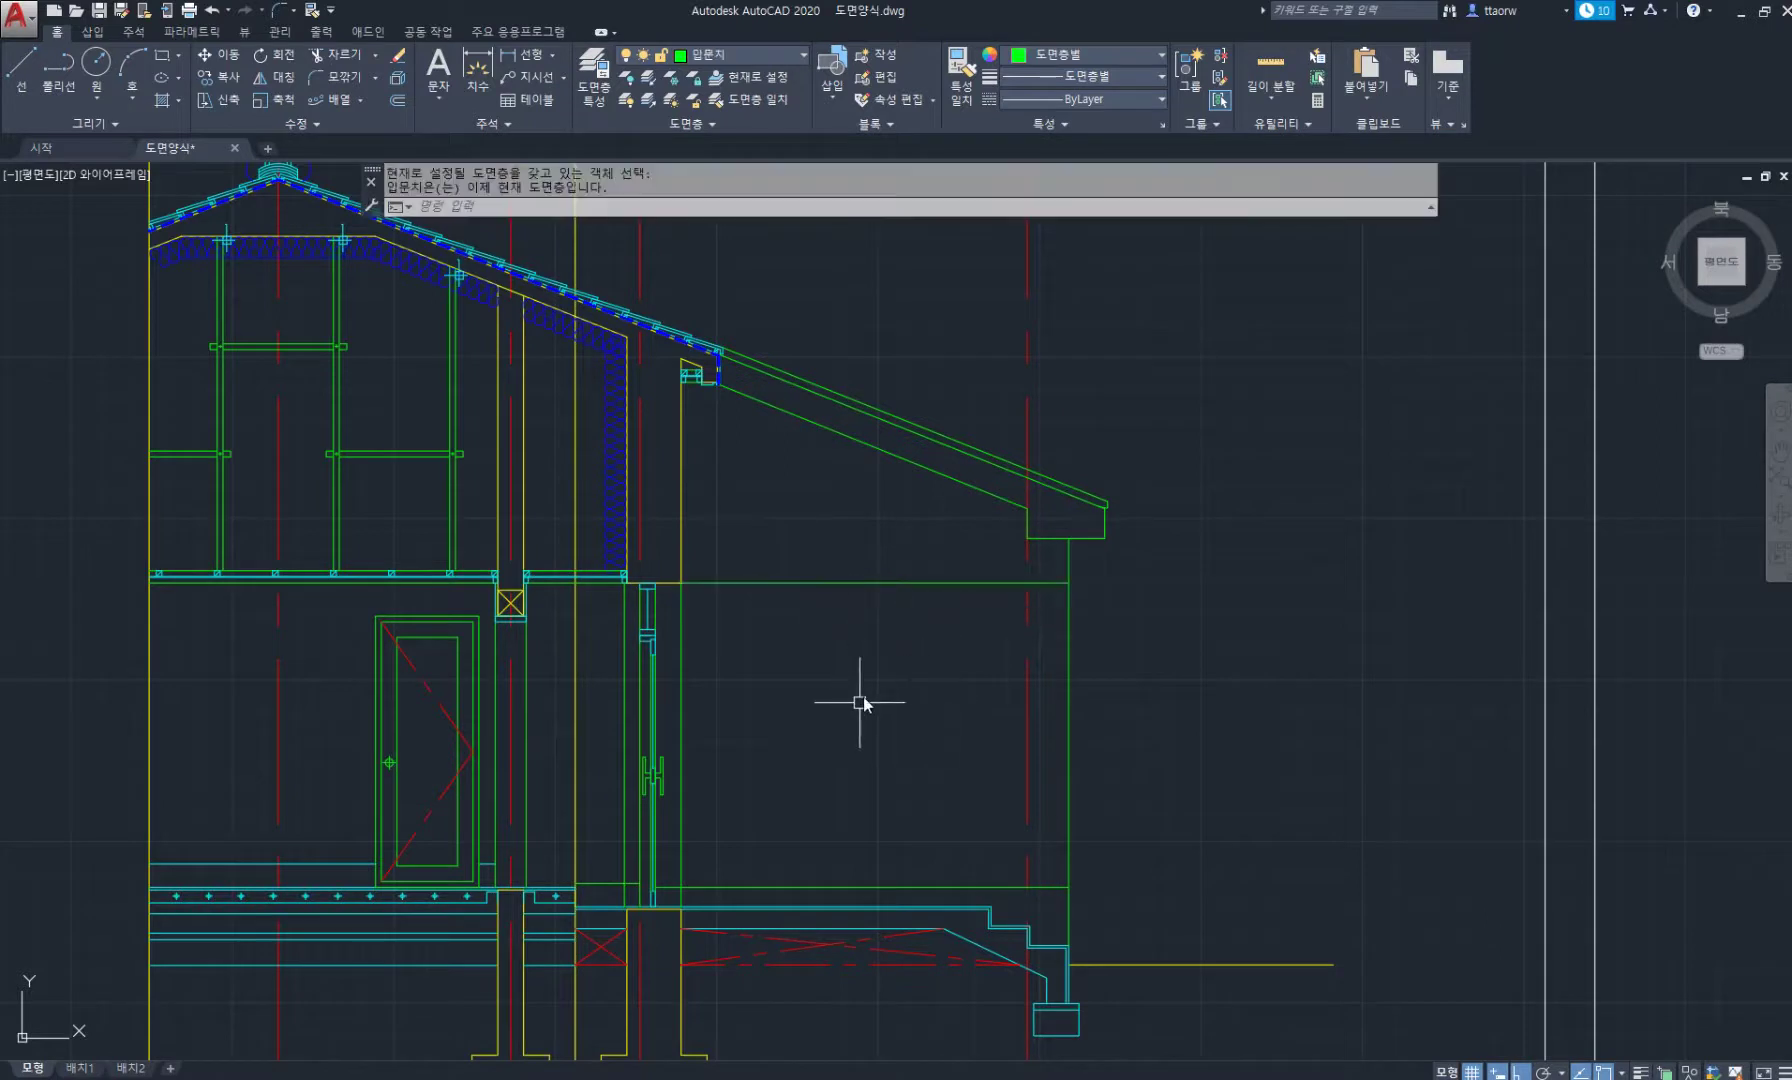
{"action": "type", "text": "rec"}
{"action": "key", "text": "Return"}
{"action": "left_click", "coordinate": [769, 583]}
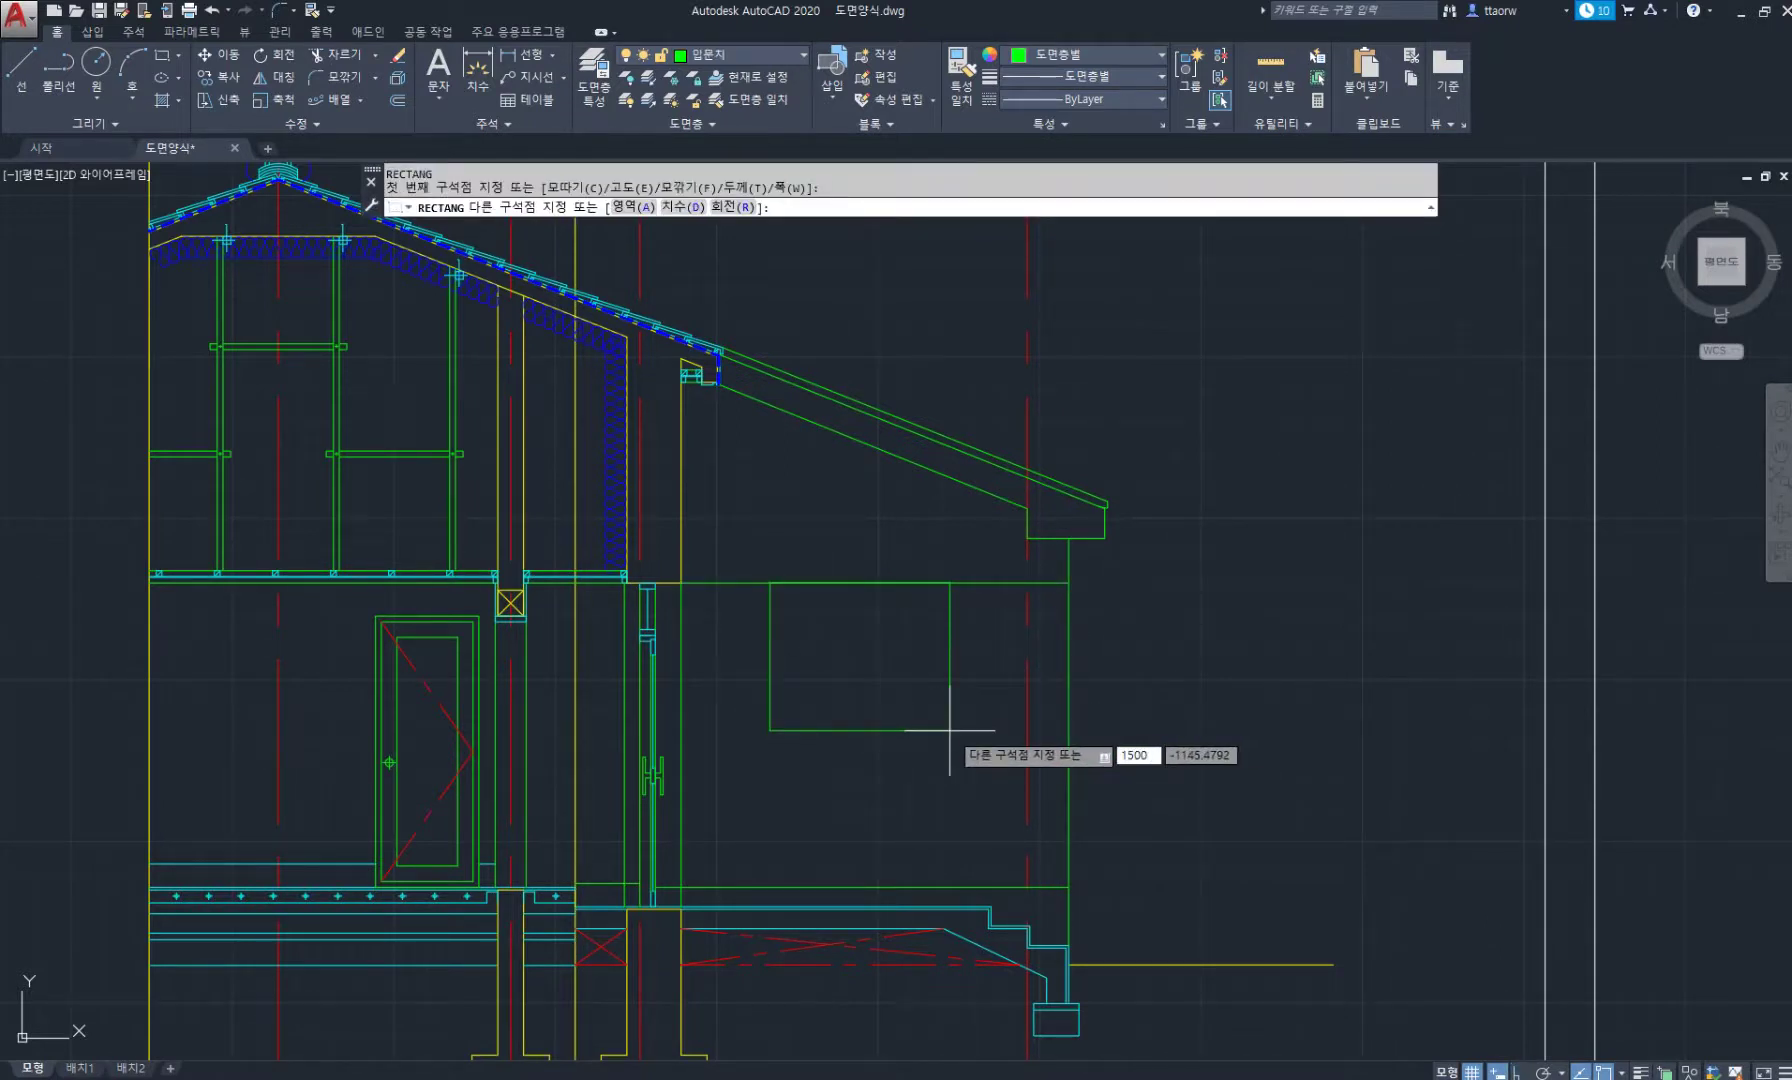
{"action": "key", "text": "Tab"}
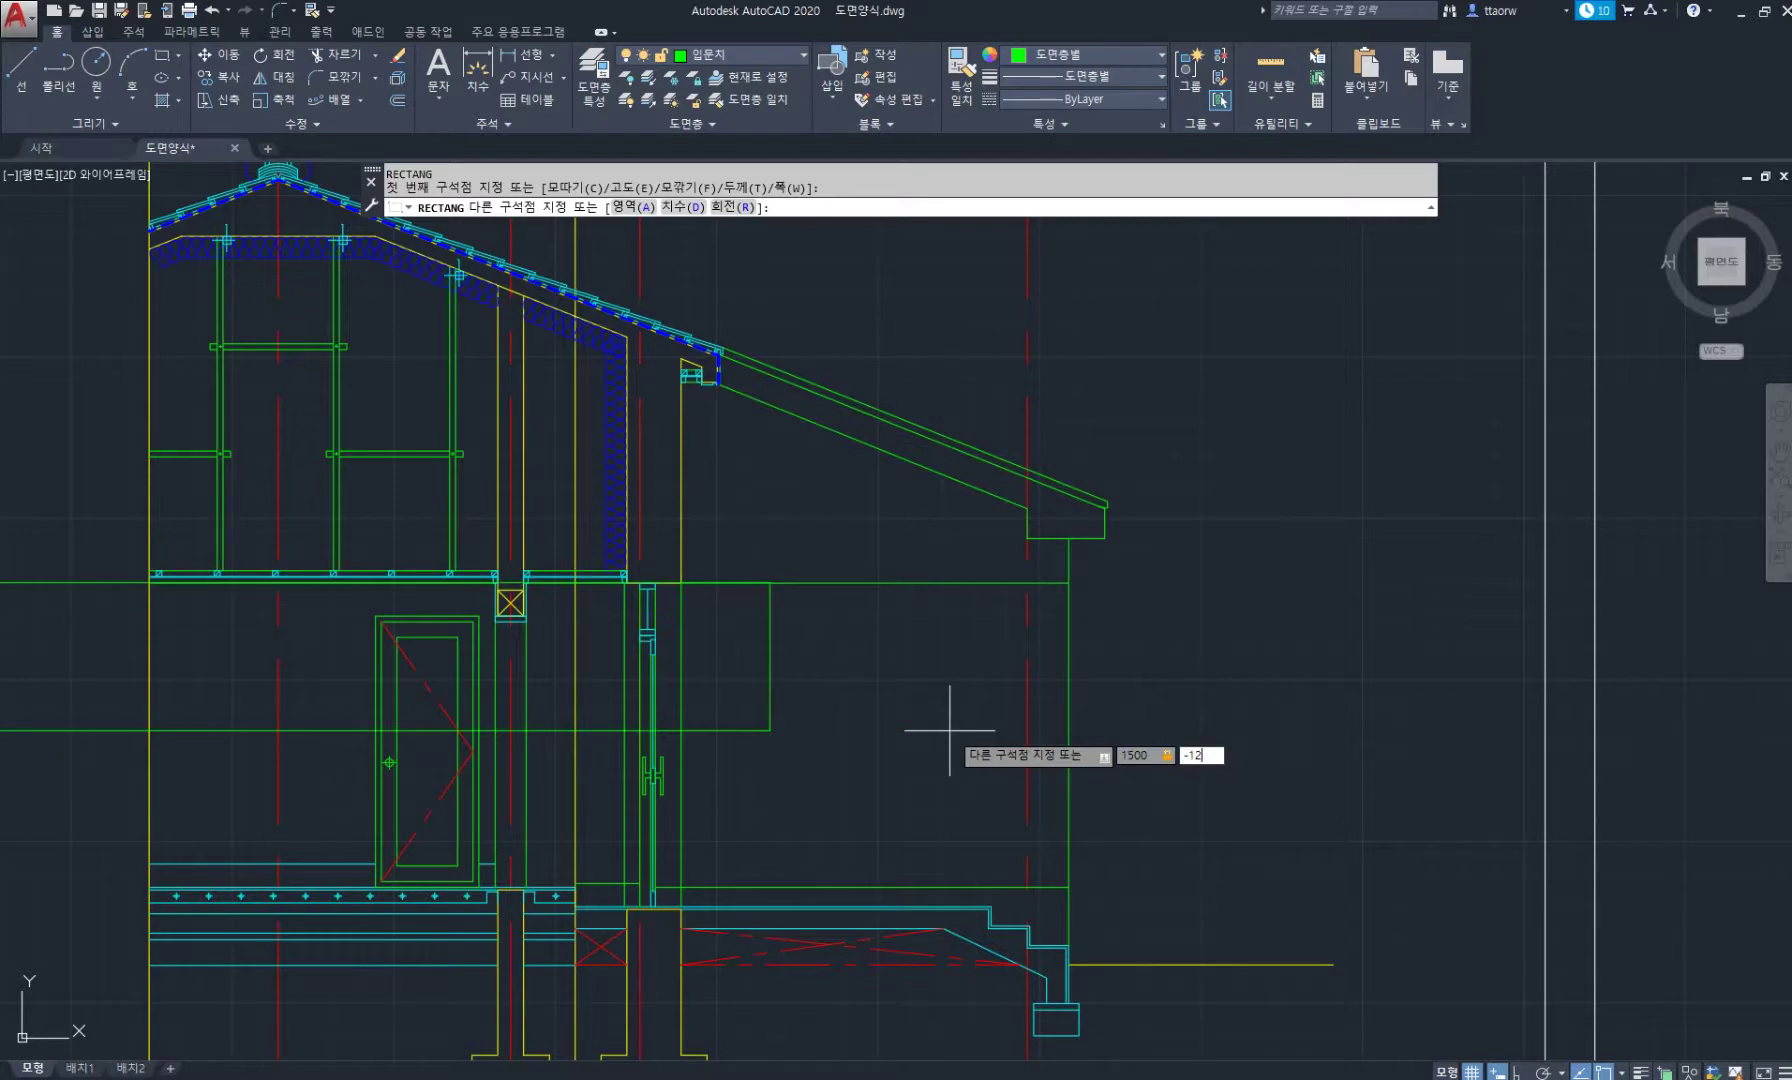
{"action": "type", "text": "-1200"}
{"action": "key", "text": "Return"}
Offset the window rectangle inward by 30, and offset the resulting rectangle inward by 45 for the sash frame.
{"action": "scroll", "coordinate": [916, 628], "scroll_direction": "up", "scroll_amount": 2}
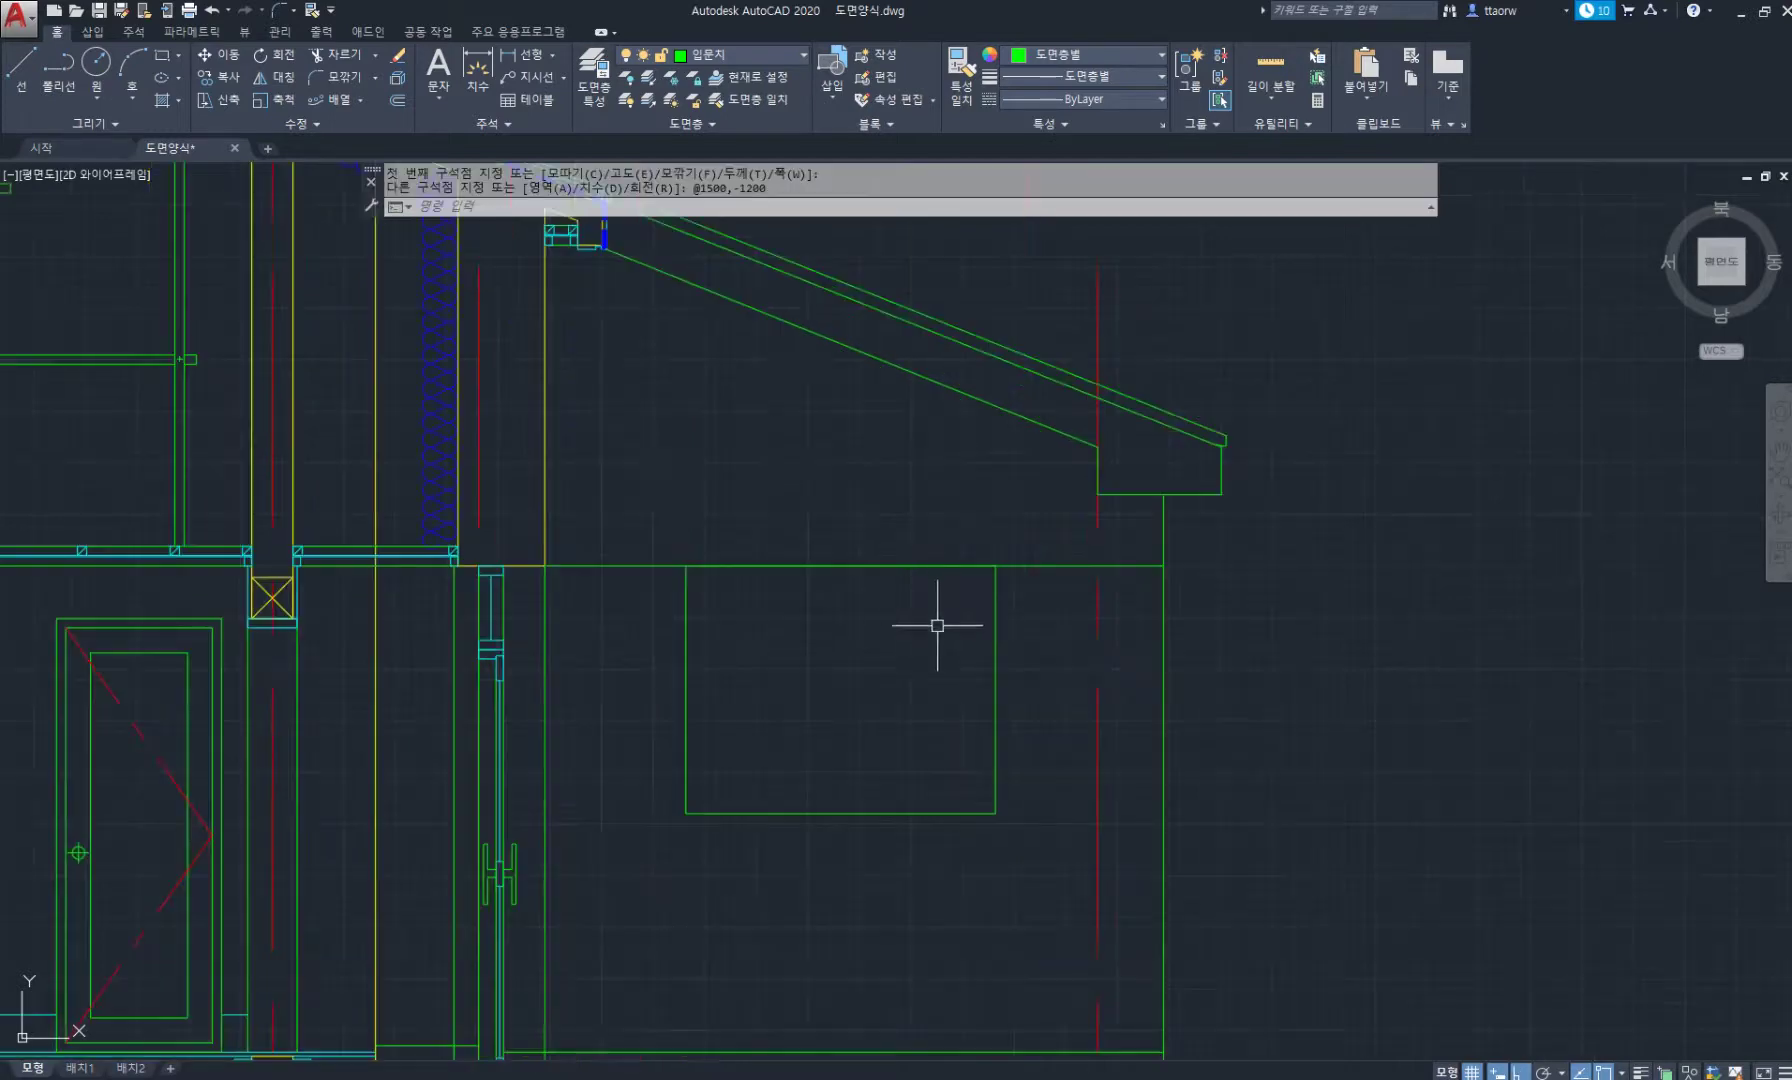
{"action": "type", "text": "o"}
{"action": "key", "text": "Return"}
{"action": "key", "text": "Return"}
{"action": "left_click", "coordinate": [995, 675]}
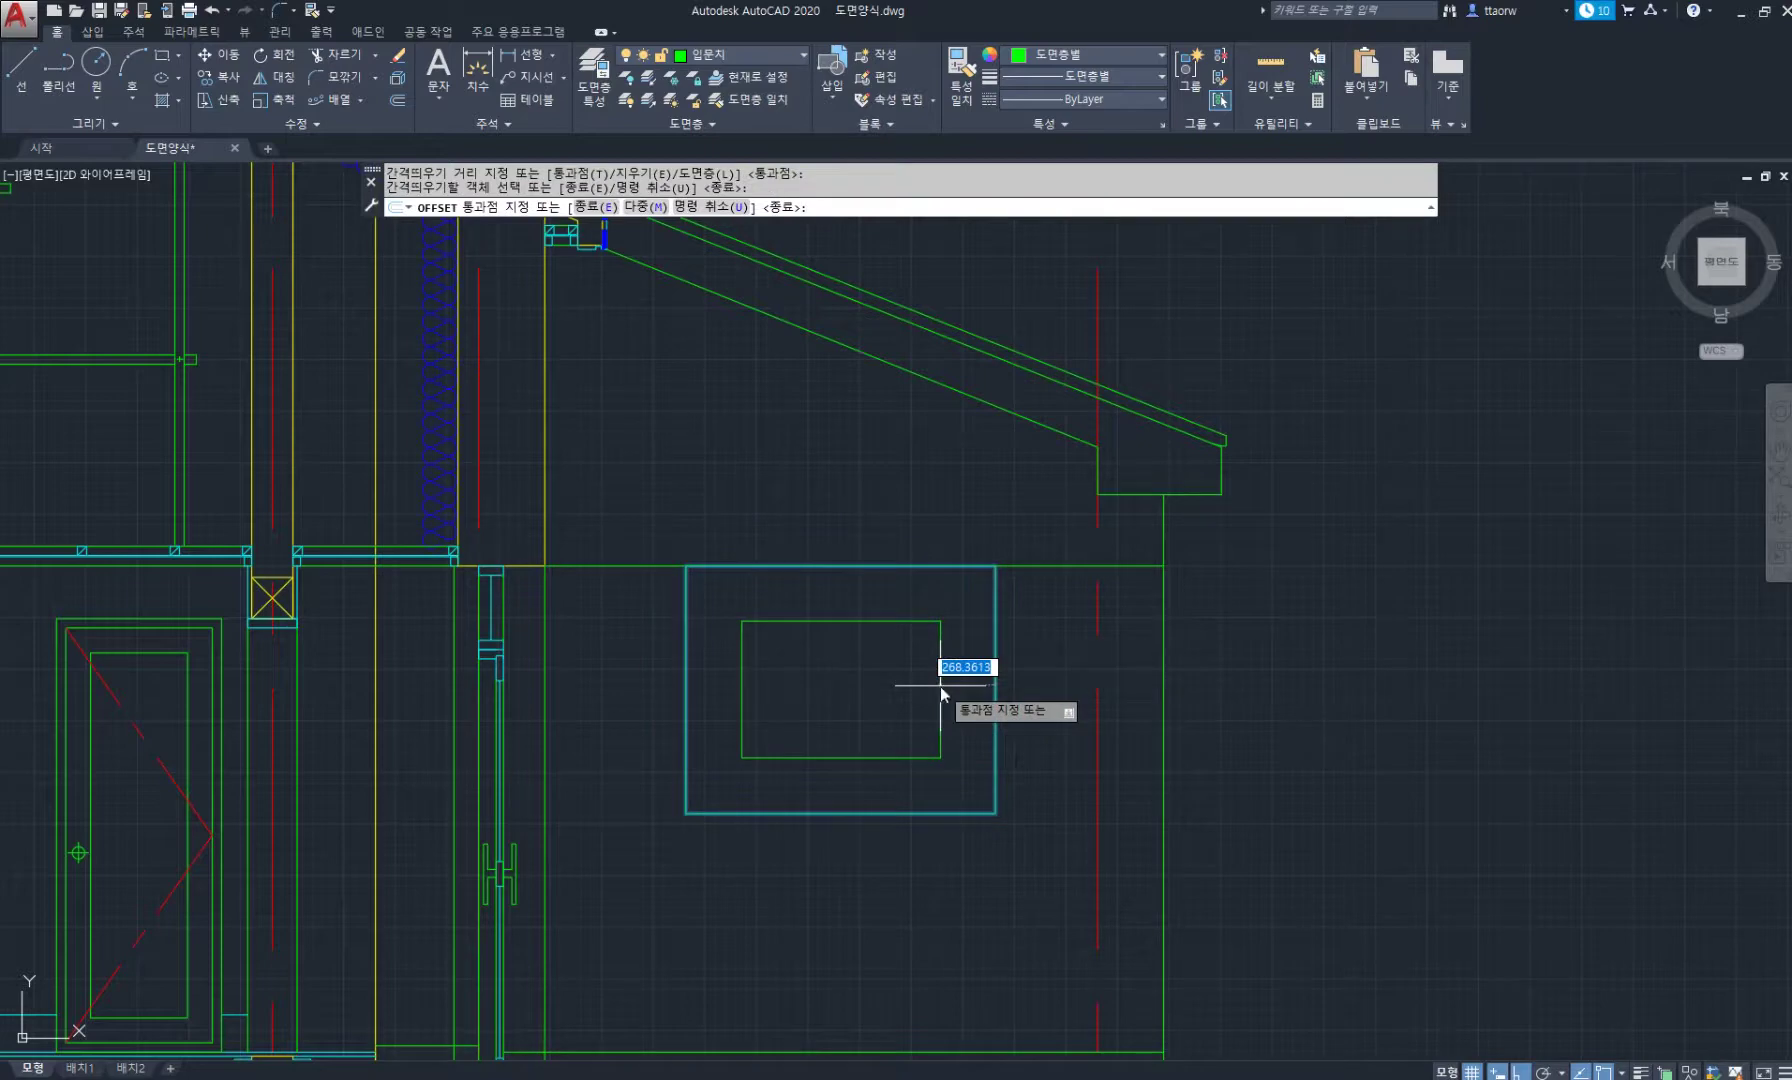
{"action": "type", "text": "30"}
{"action": "key", "text": "Return"}
{"action": "left_click", "coordinate": [990, 640]}
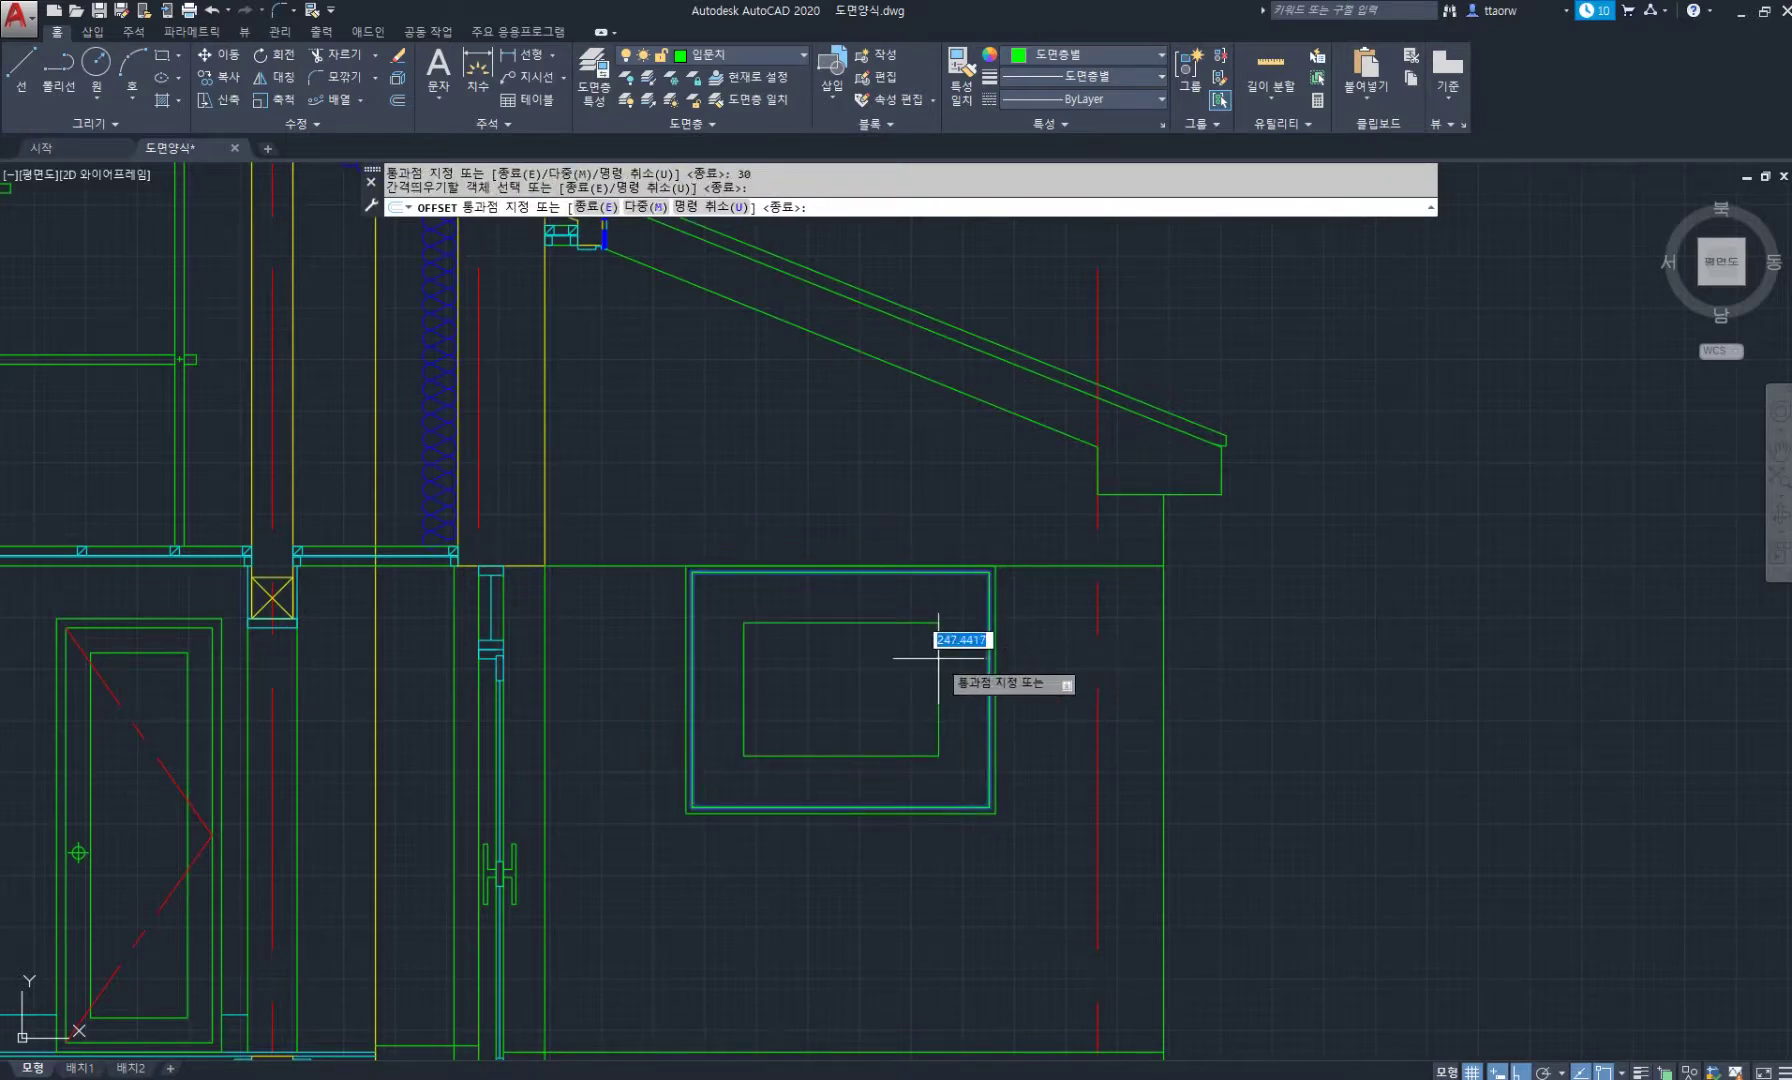
{"action": "type", "text": "45"}
{"action": "key", "text": "Return"}
{"action": "key", "text": "Return"}
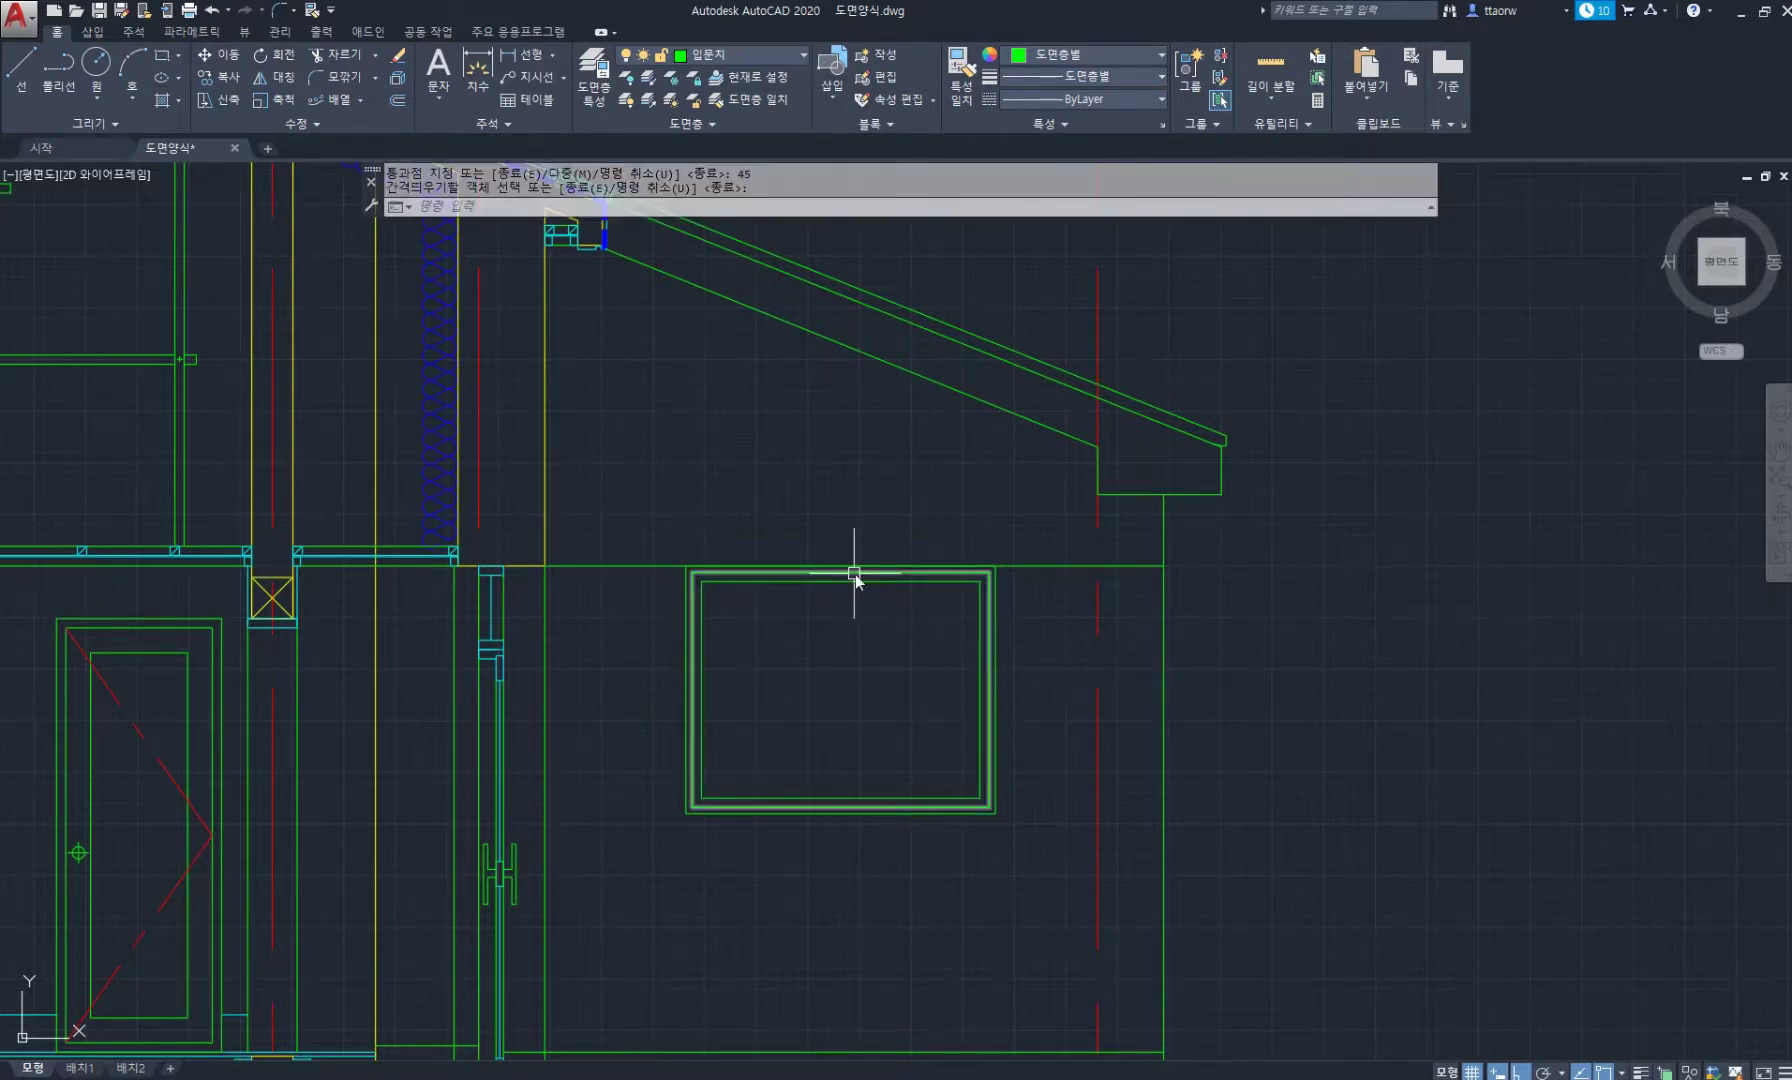
Draw a vertical centre line between the top and bottom midpoints of the window's middle rectangle.
{"action": "type", "text": "l"}
{"action": "key", "text": "Return"}
{"action": "left_click", "coordinate": [840, 572]}
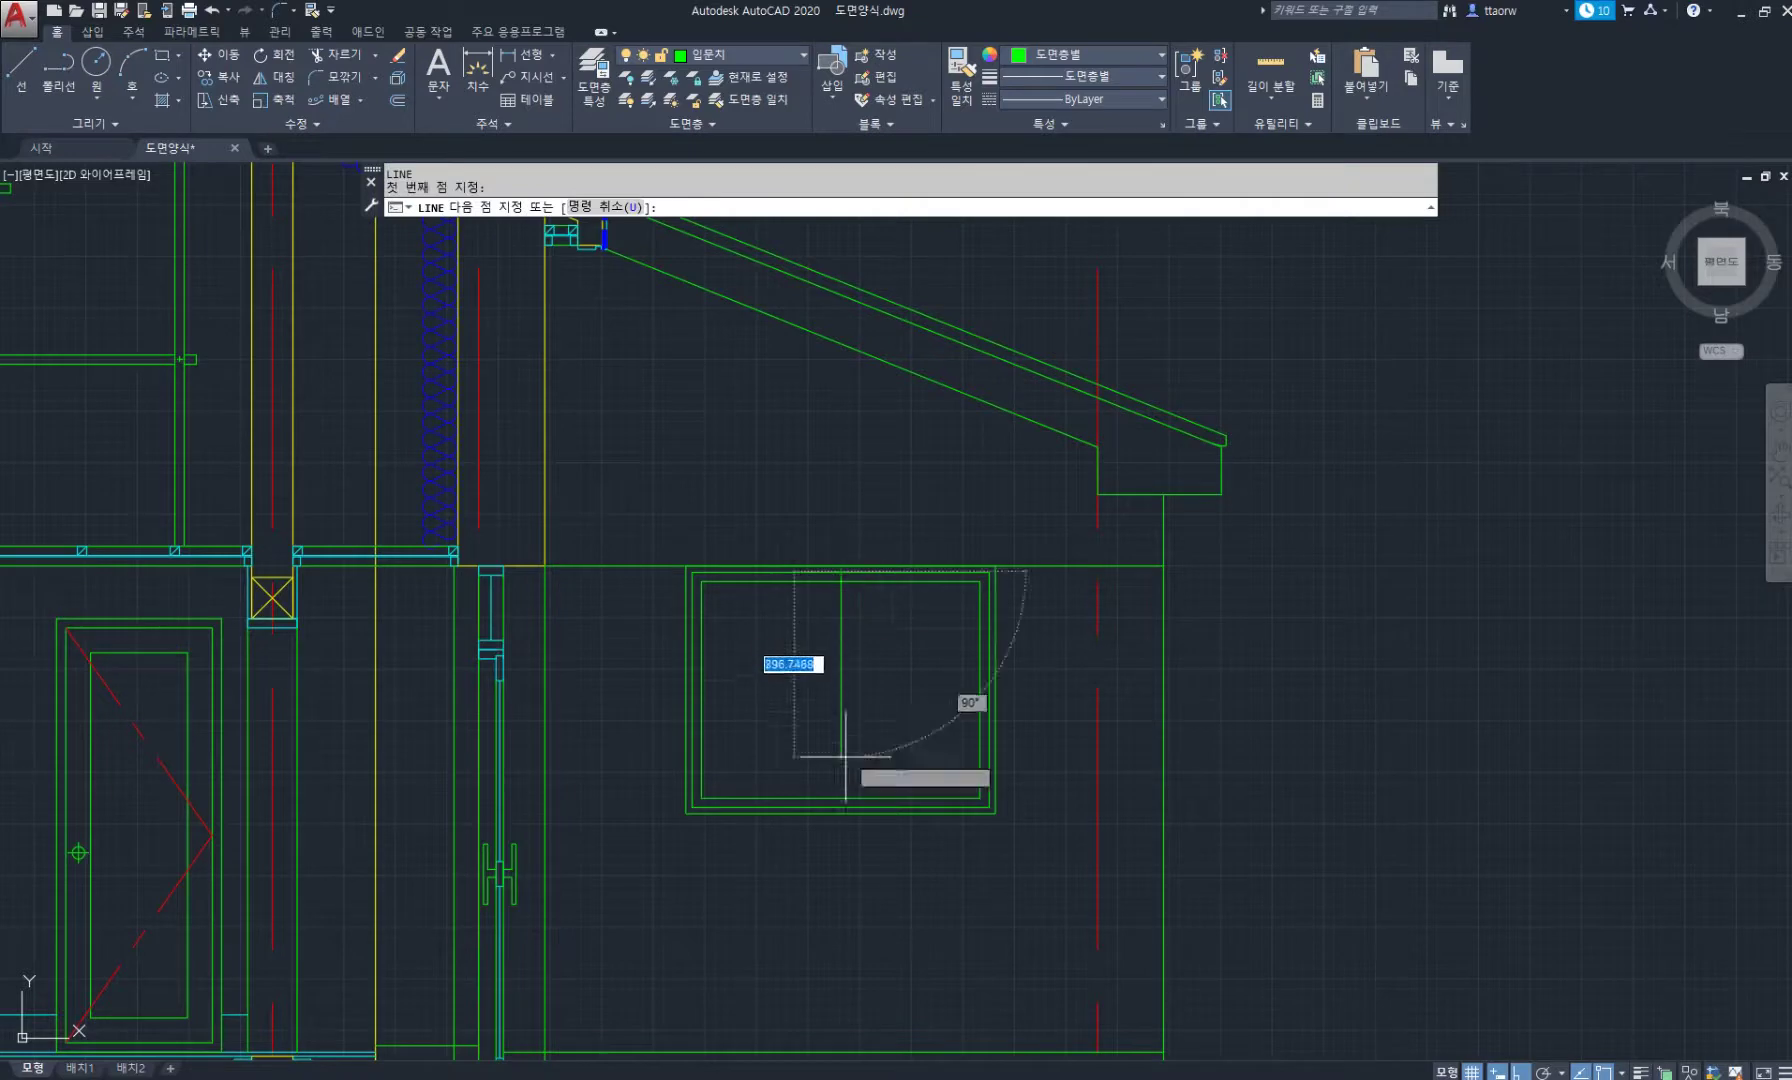
{"action": "left_click", "coordinate": [841, 806]}
{"action": "key", "text": "Return"}
Offset the window's centre line by 22.5 to each side to form the meeting stile.
{"action": "scroll", "coordinate": [840, 660], "scroll_direction": "up", "scroll_amount": 2}
{"action": "type", "text": "o"}
{"action": "key", "text": "Return"}
{"action": "key", "text": "Return"}
{"action": "left_click", "coordinate": [838, 672]}
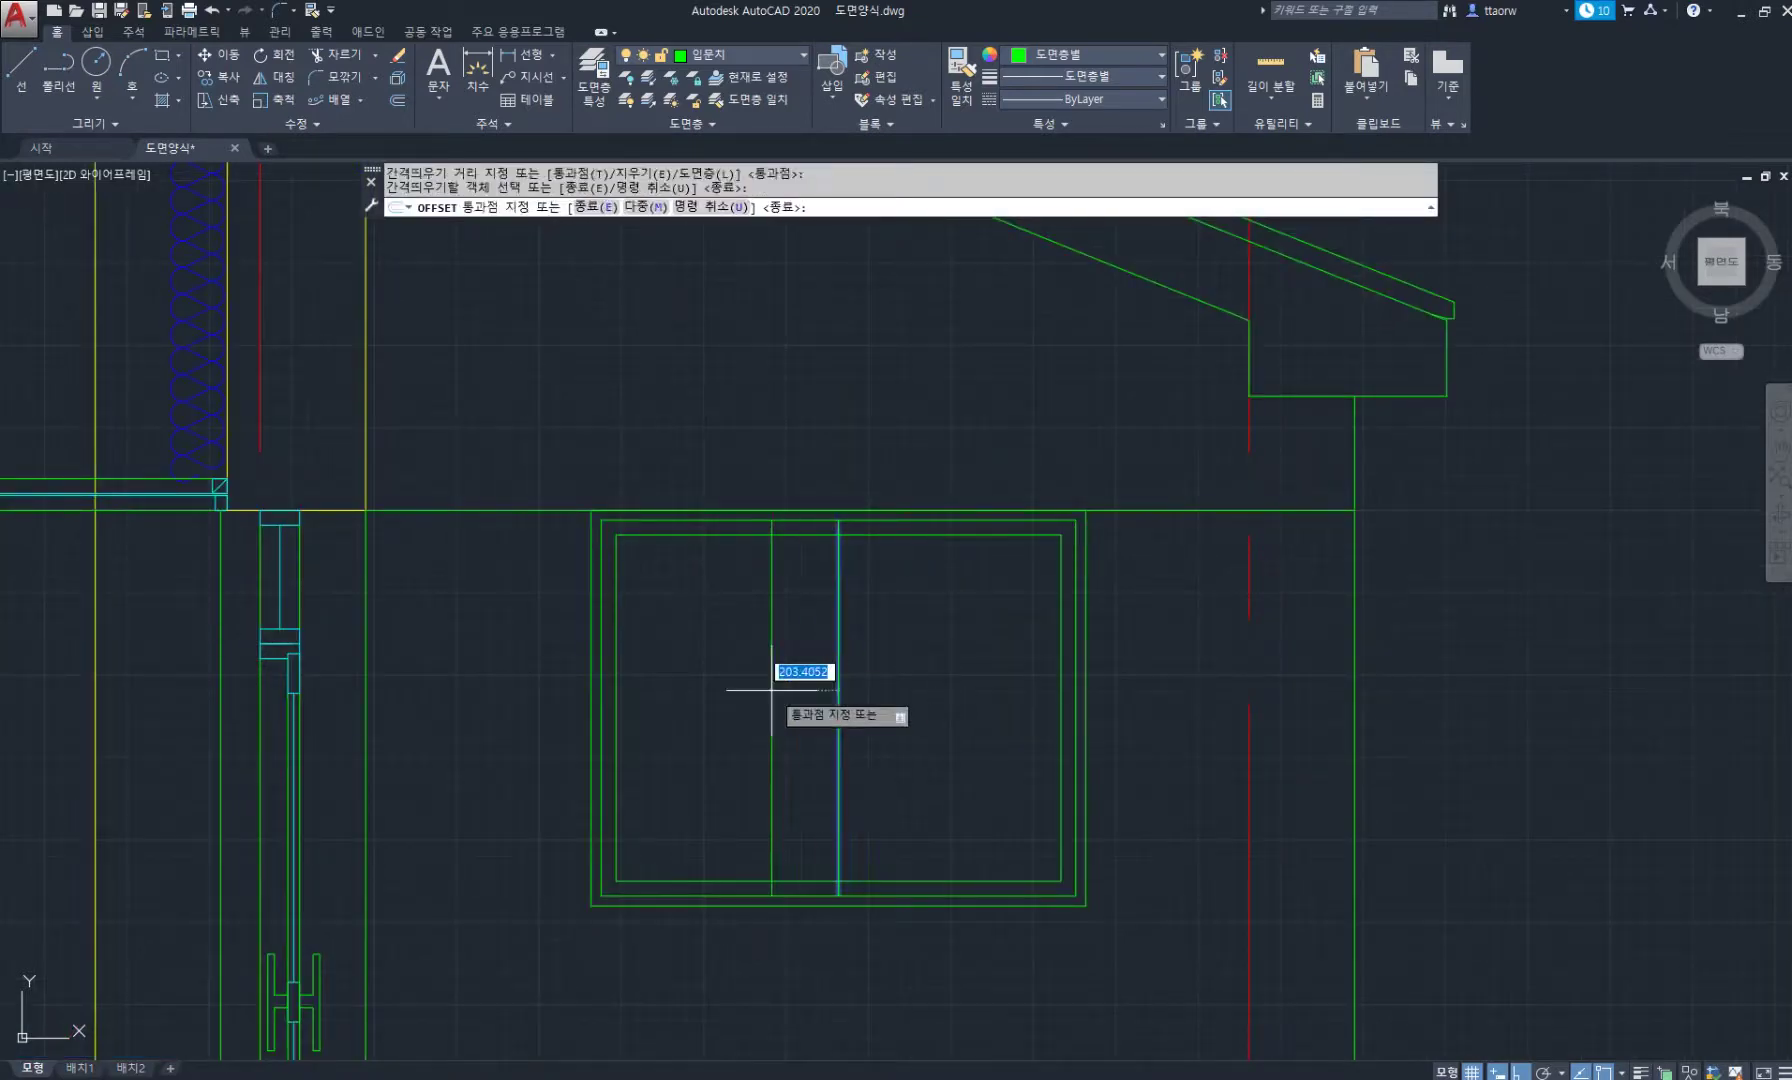
{"action": "key", "text": "Return"}
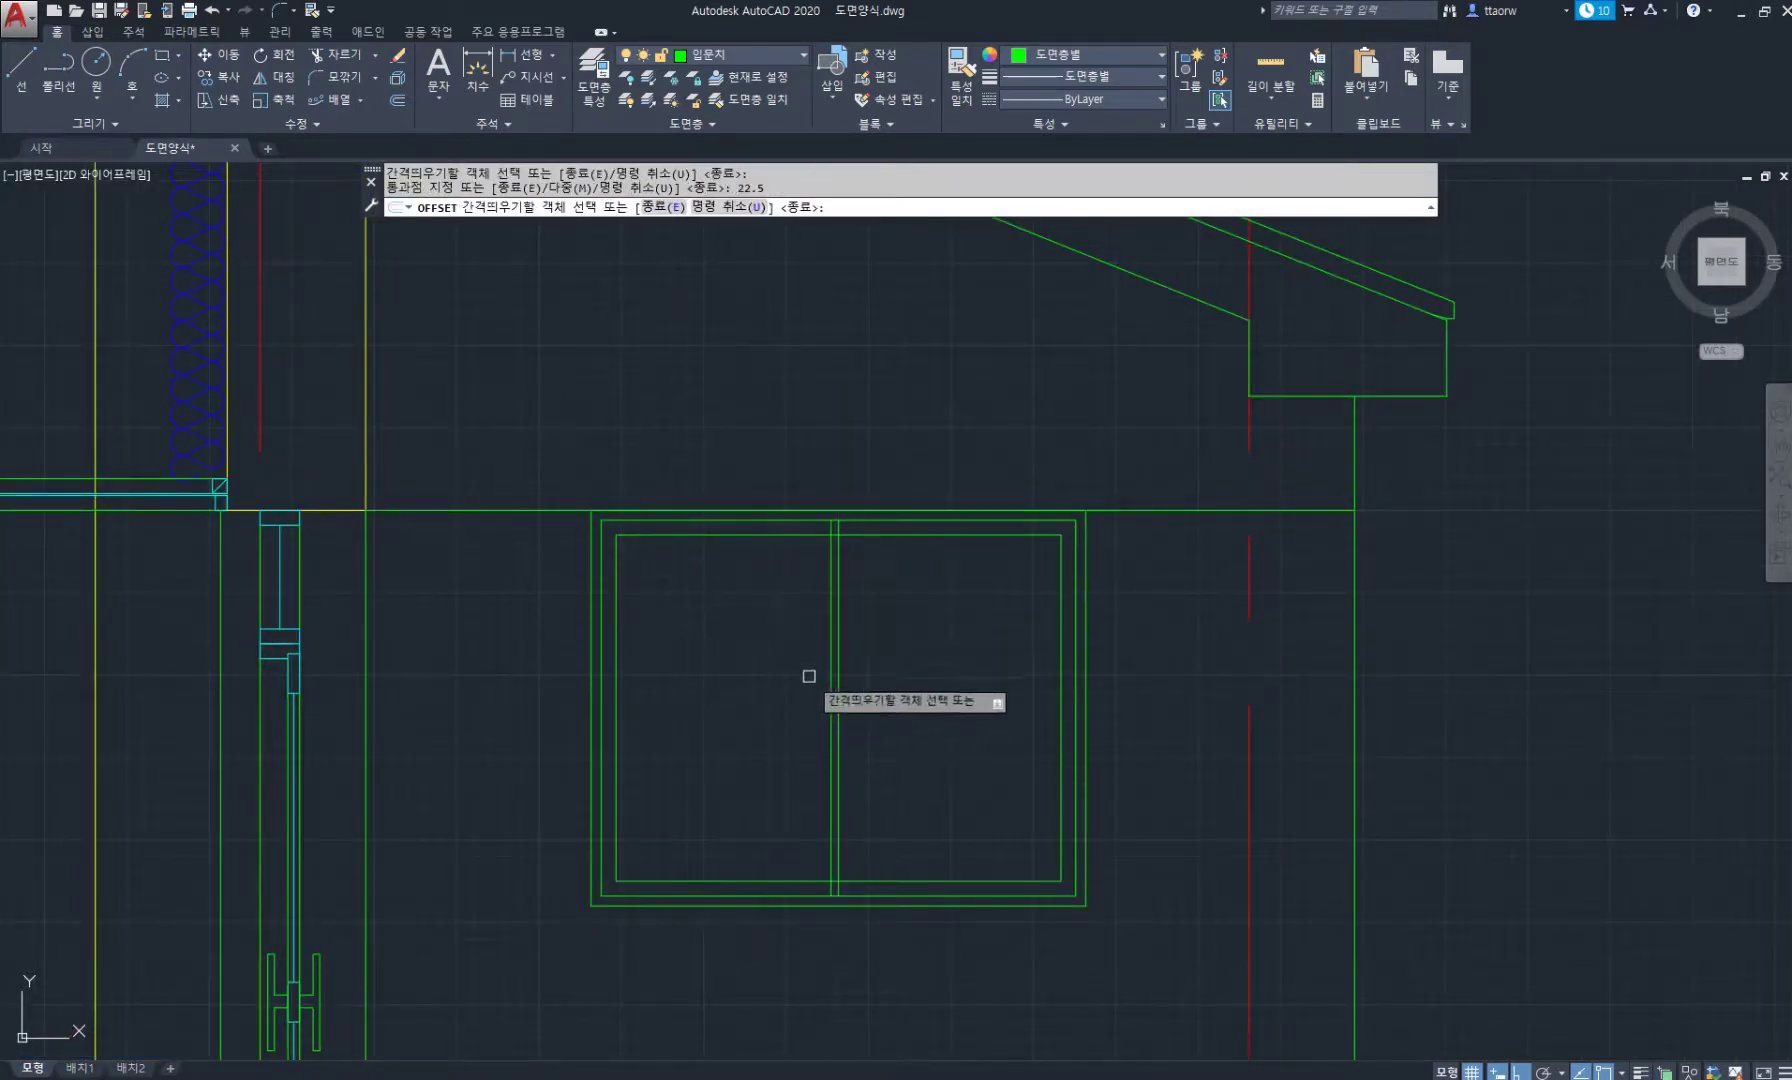
{"action": "left_click", "coordinate": [840, 704]}
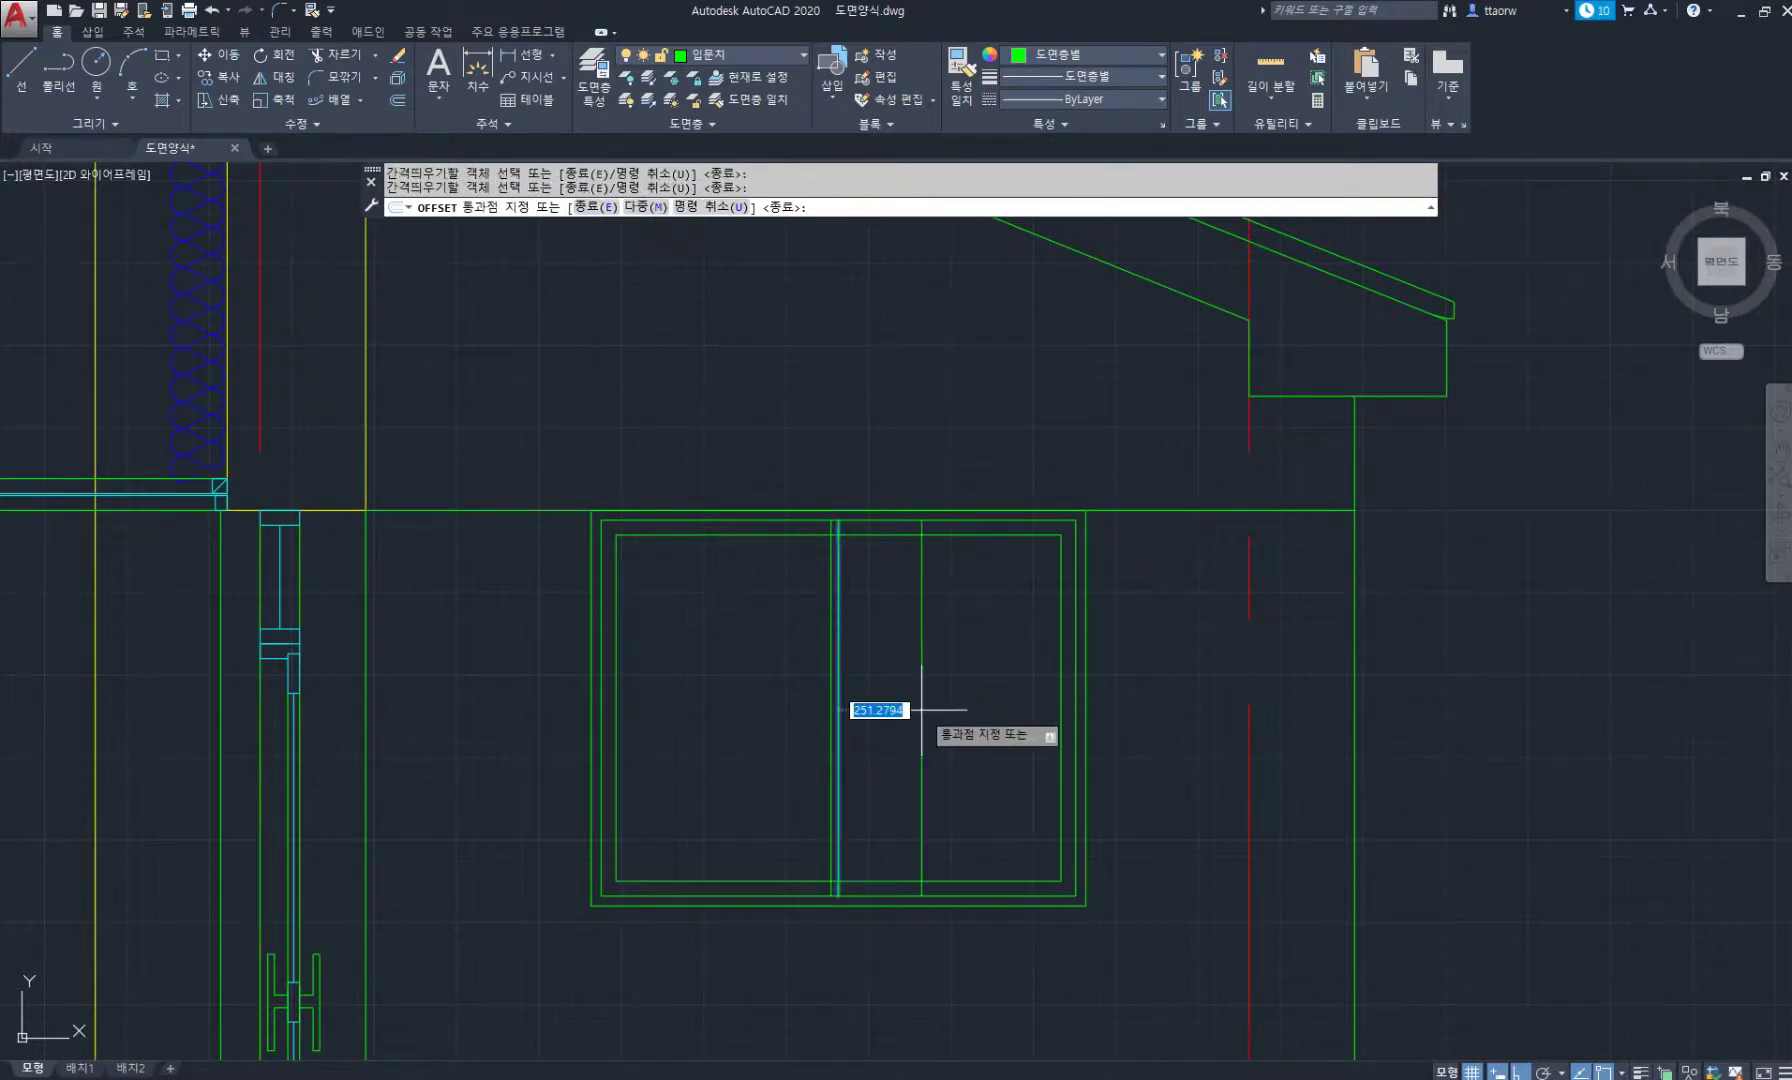
{"action": "type", "text": "22.5"}
{"action": "key", "text": "Return"}
{"action": "key", "text": "Escape"}
{"action": "key", "text": "Escape"}
Erase the original centre line between the two stile lines of the window.
{"action": "scroll", "coordinate": [839, 609], "scroll_direction": "up", "scroll_amount": 2}
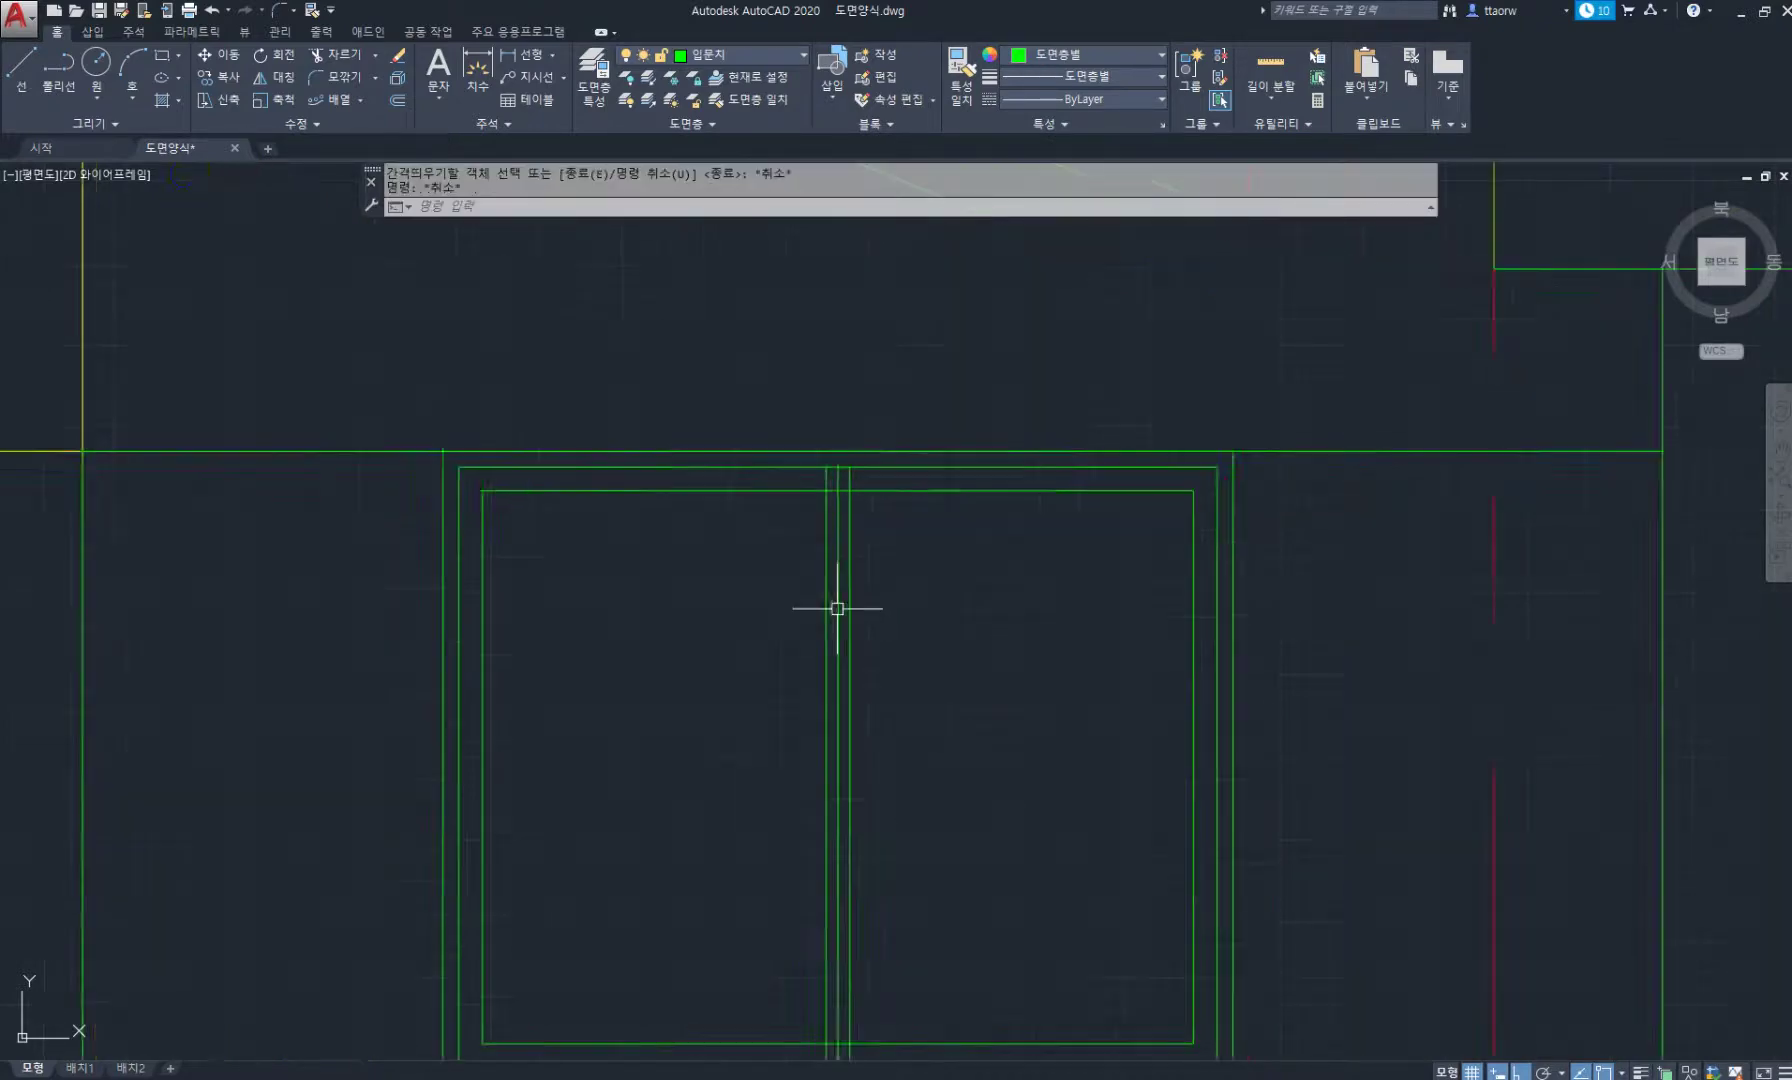
{"action": "key", "text": "e"}
{"action": "key", "text": "Return"}
{"action": "left_click", "coordinate": [840, 607]}
{"action": "key", "text": "Return"}
Trim the innermost rectangle between the stile lines and cut the second stile line's ends back to that rectangle, leaving two sashes.
{"action": "type", "text": "tr"}
{"action": "key", "text": "Return"}
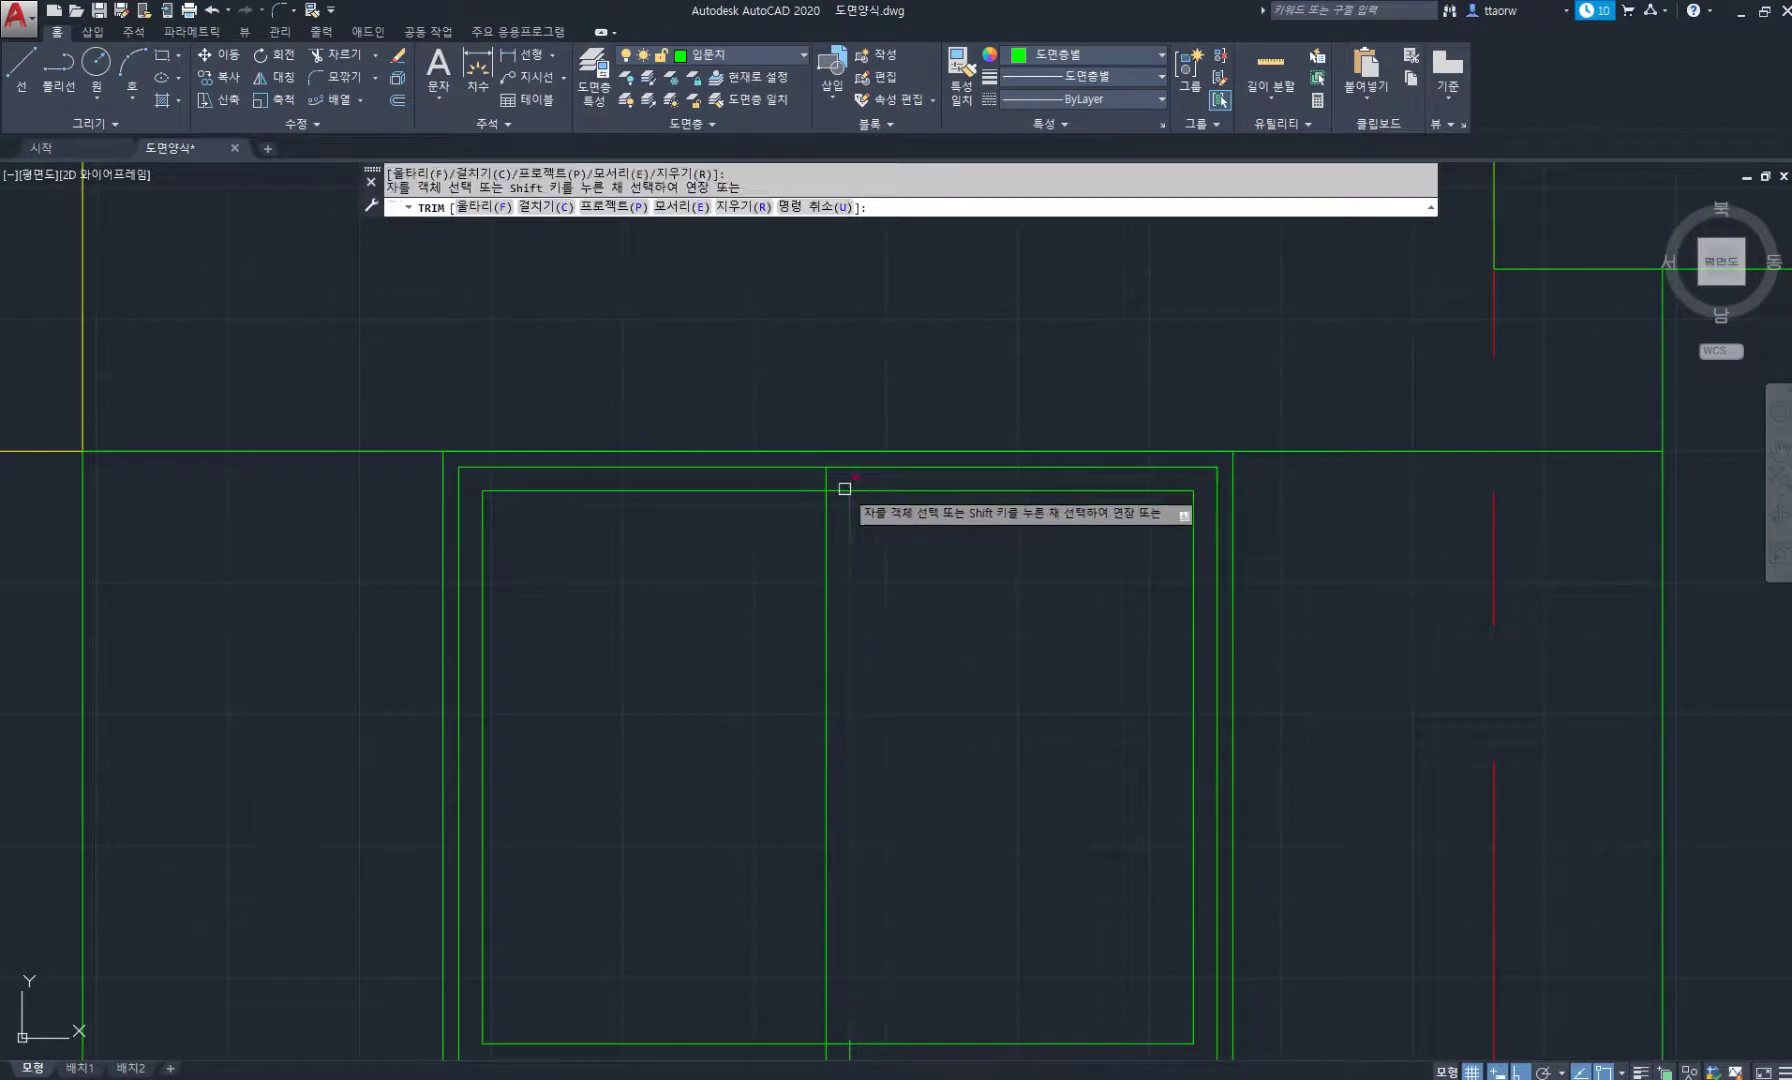
{"action": "middle_click_drag", "start_coordinate": [911, 795], "coordinate": [818, 551]}
{"action": "scroll", "coordinate": [760, 809], "scroll_direction": "up", "scroll_amount": 2}
{"action": "left_click", "coordinate": [756, 808]}
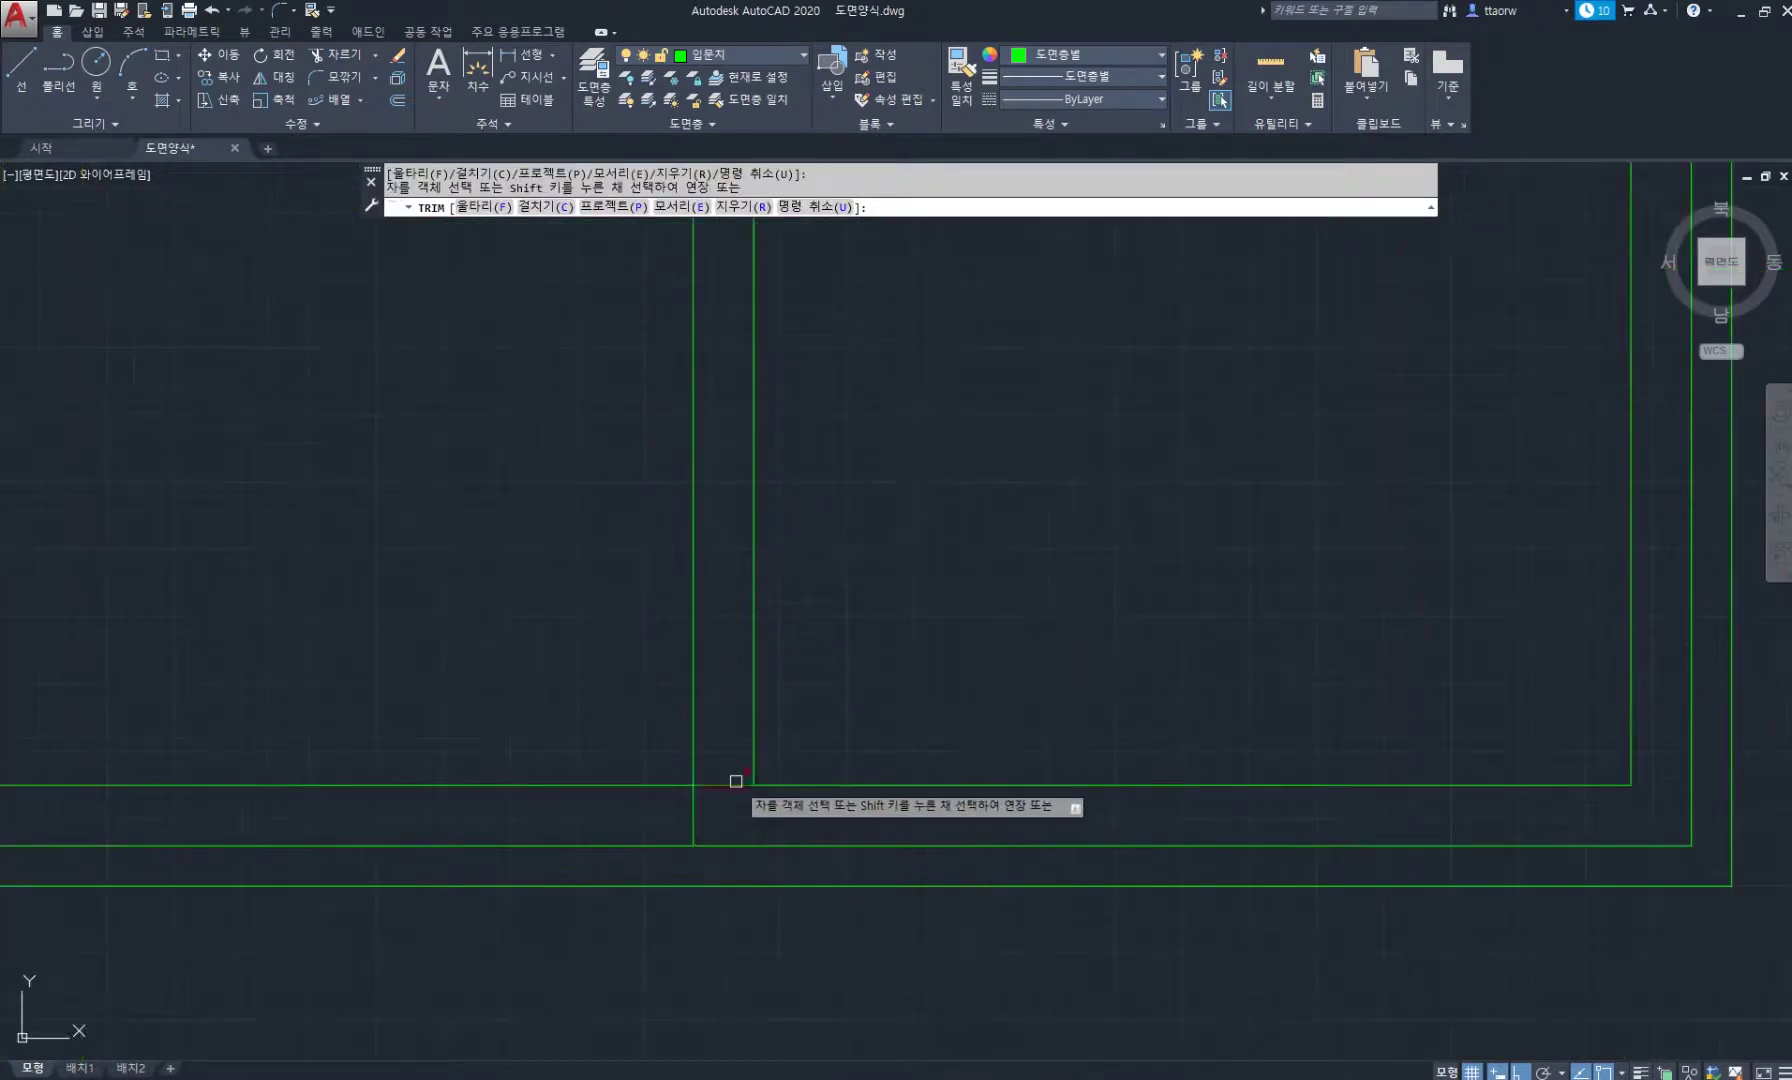
{"action": "left_click", "coordinate": [736, 784]}
{"action": "key", "text": "Return"}
Draw a 1500 by 150 sill rectangle directly beneath the window, starting at its lower corner nearest the entrance door.
{"action": "scroll", "coordinate": [888, 783], "scroll_direction": "down", "scroll_amount": 4}
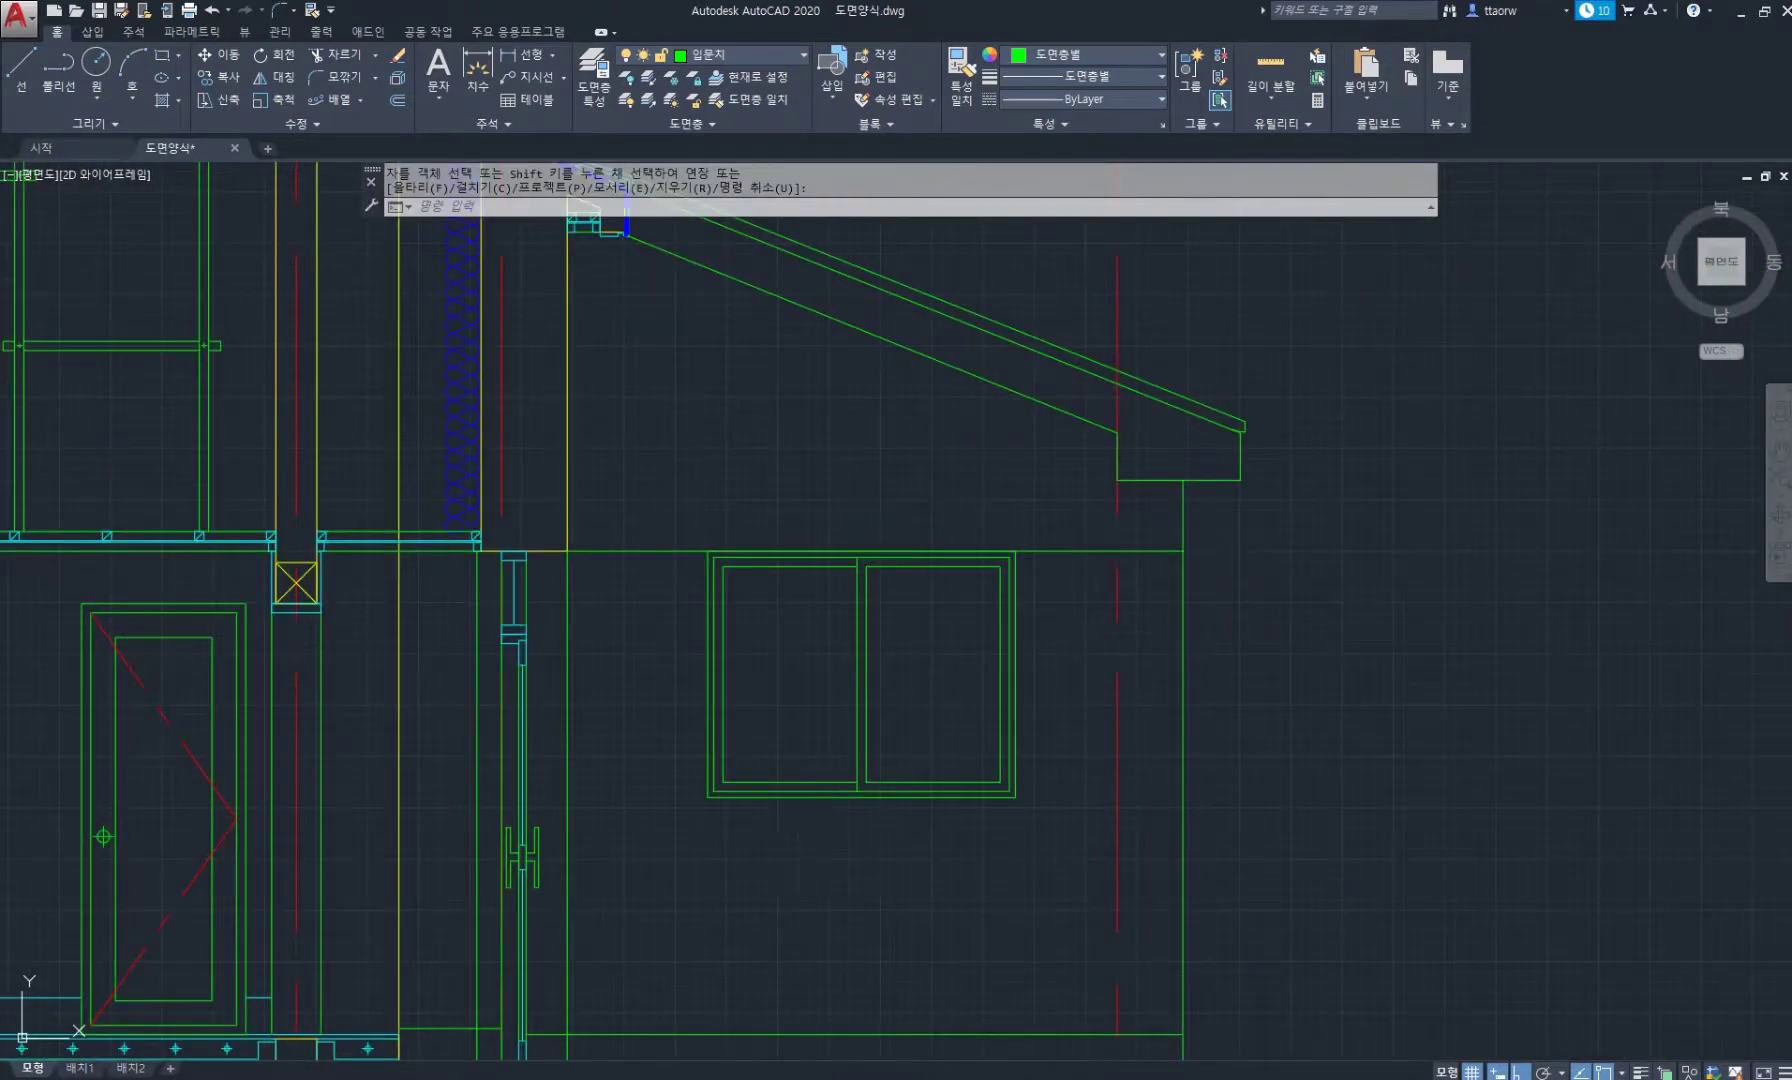
{"action": "type", "text": "rec"}
{"action": "key", "text": "Return"}
{"action": "left_click", "coordinate": [708, 797]}
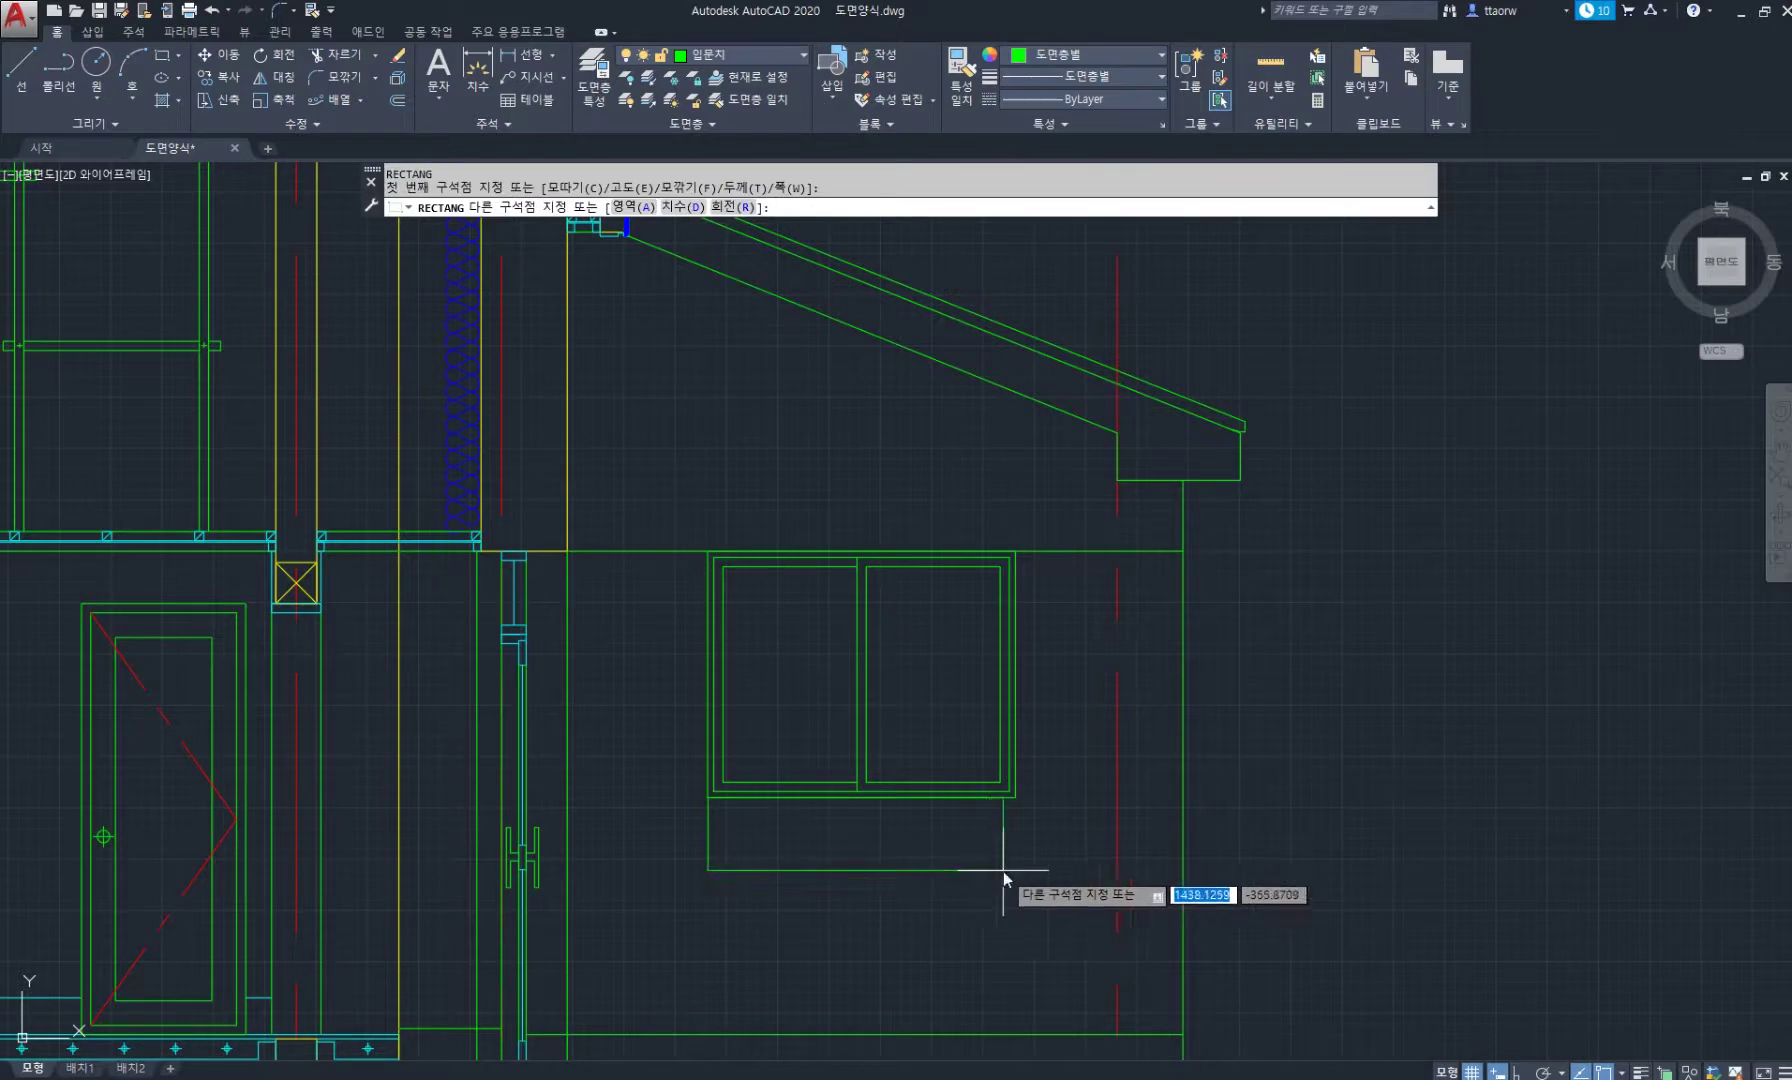
{"action": "type", "text": "1500"}
{"action": "key", "text": "Tab"}
{"action": "type", "text": "-"}
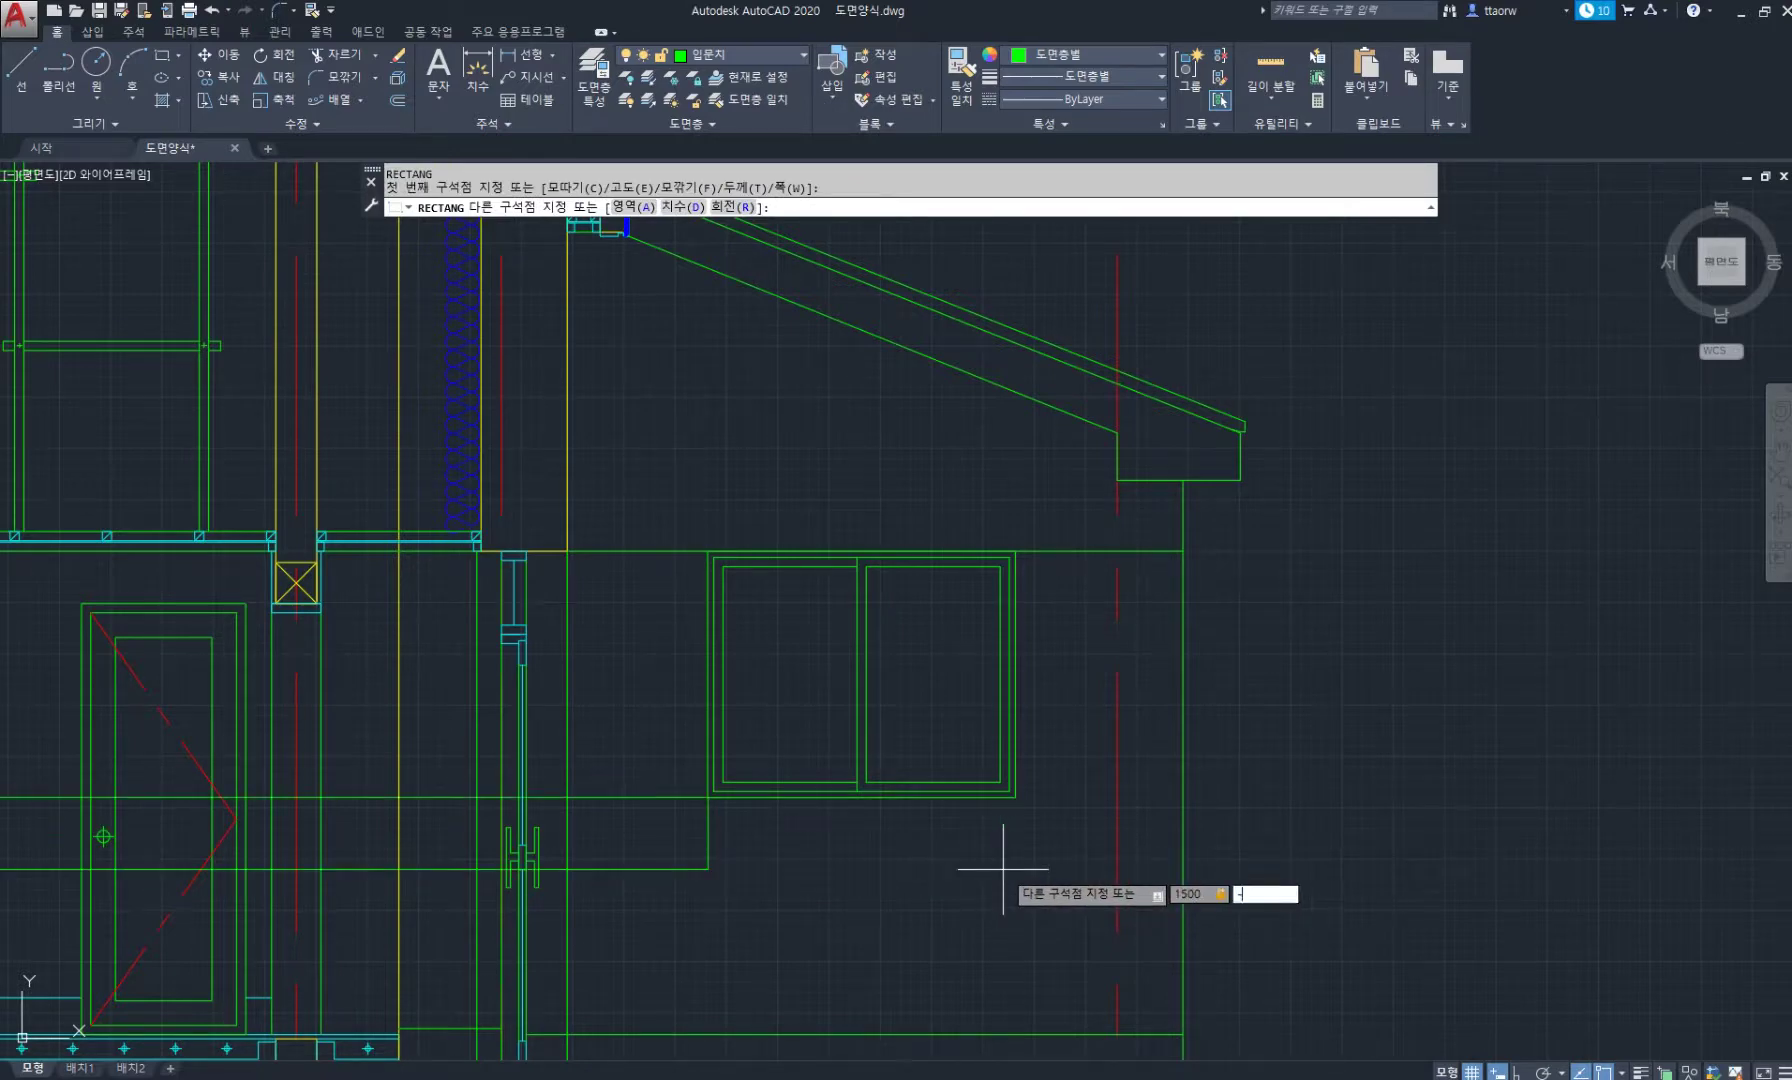
{"action": "type", "text": "150"}
{"action": "key", "text": "Return"}
{"action": "scroll", "coordinate": [783, 831], "scroll_direction": "up", "scroll_amount": 4}
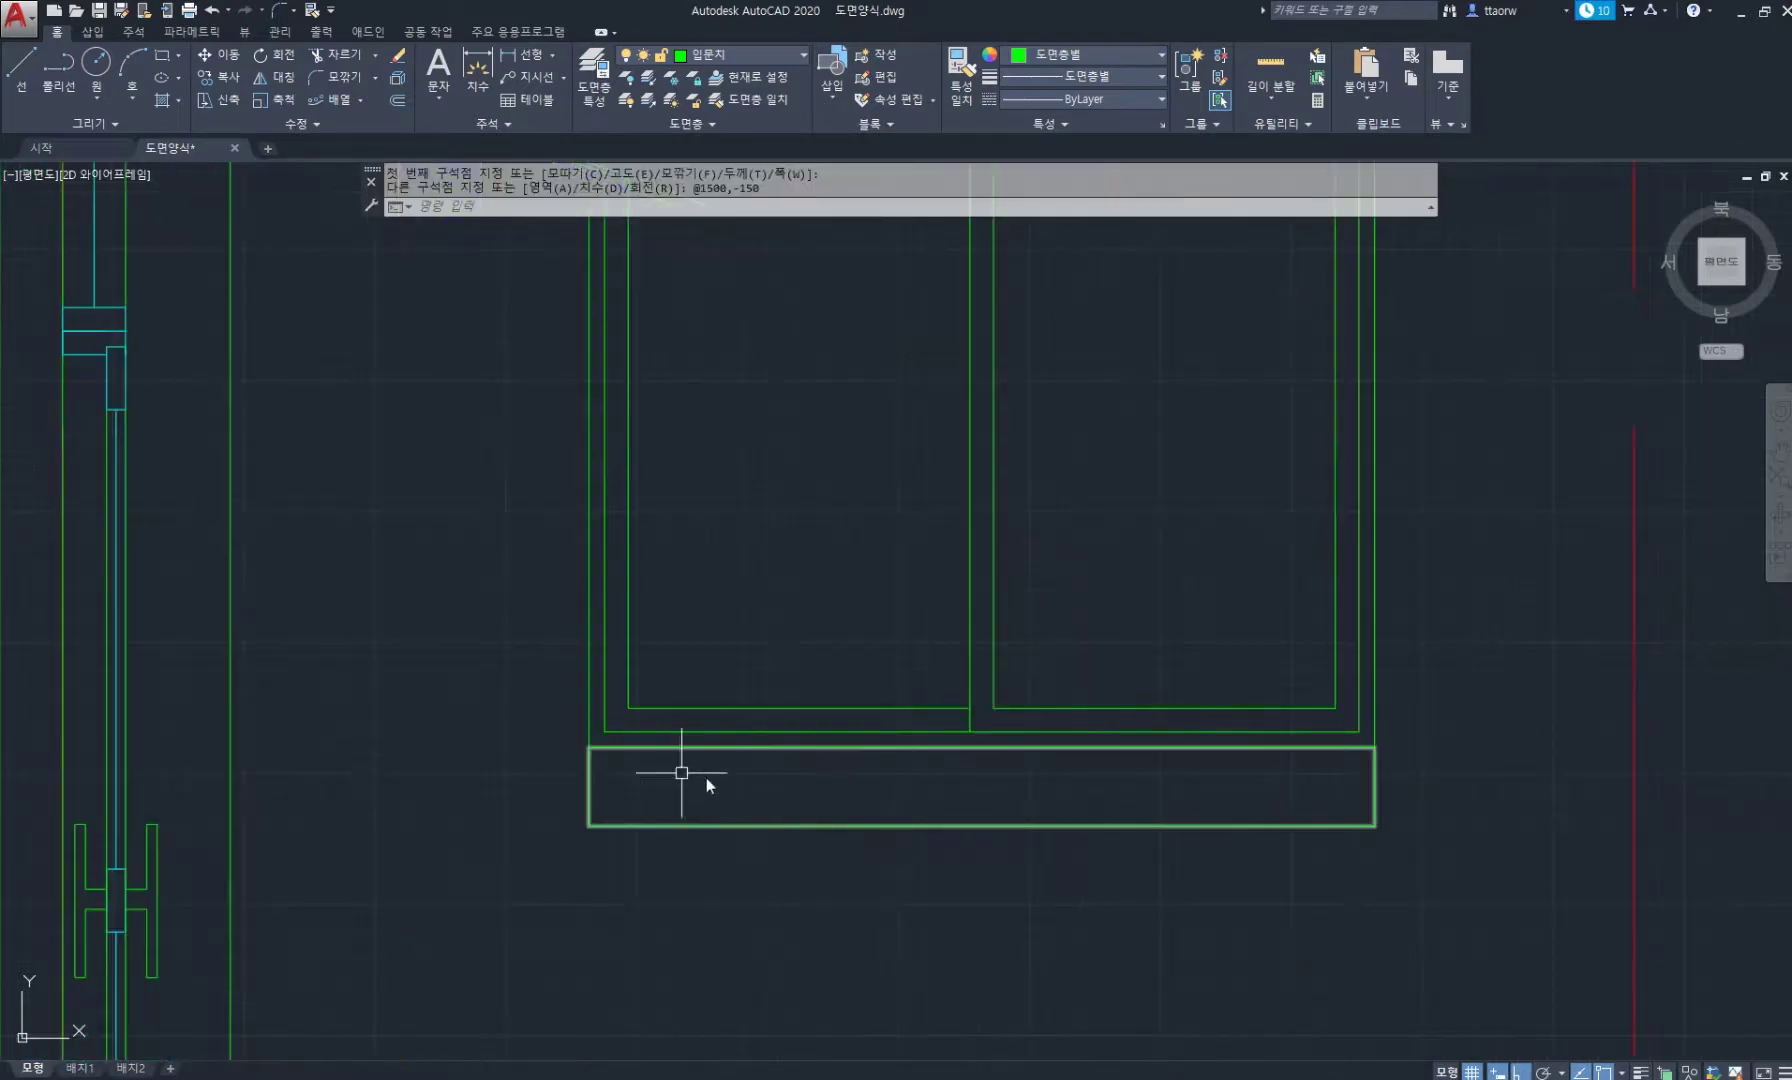
Draw a horizontal line across the full width of the window sill, 50 below its upper edge.
{"action": "type", "text": "l"}
{"action": "key", "text": "Return"}
{"action": "left_click", "coordinate": [589, 746]}
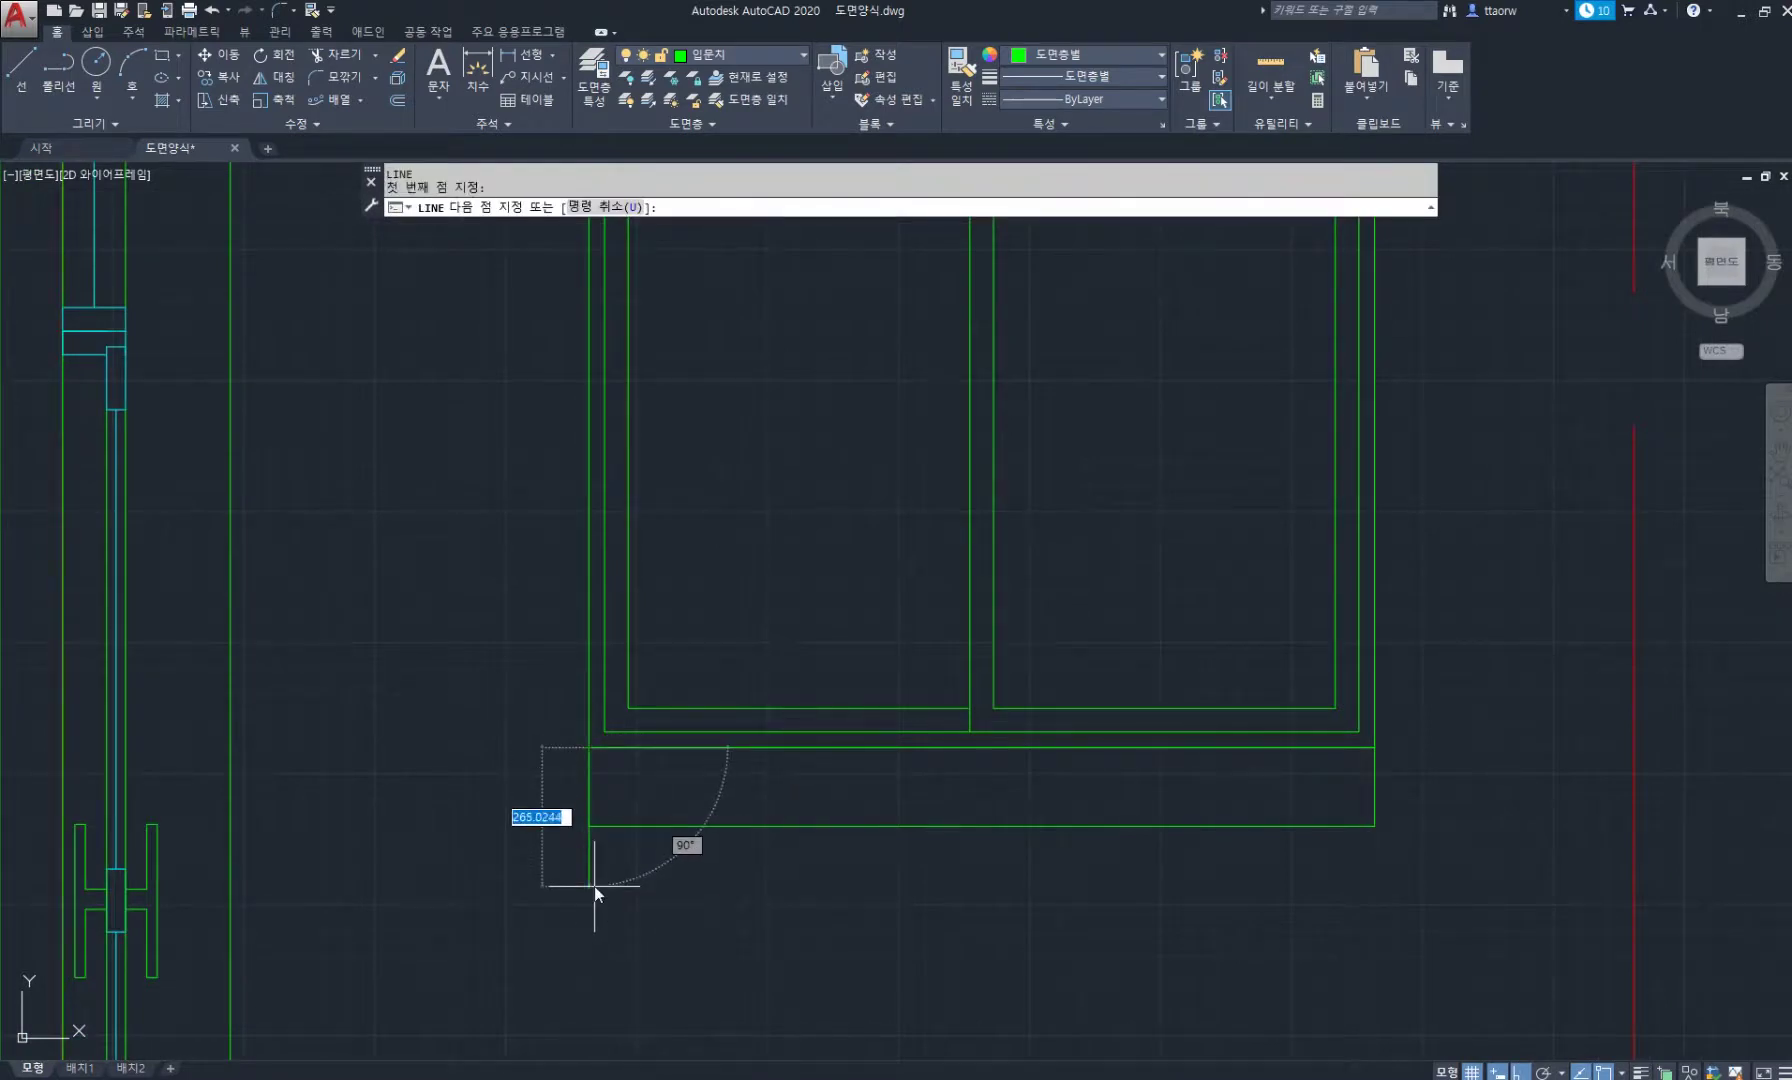
{"action": "type", "text": "50"}
{"action": "key", "text": "Return"}
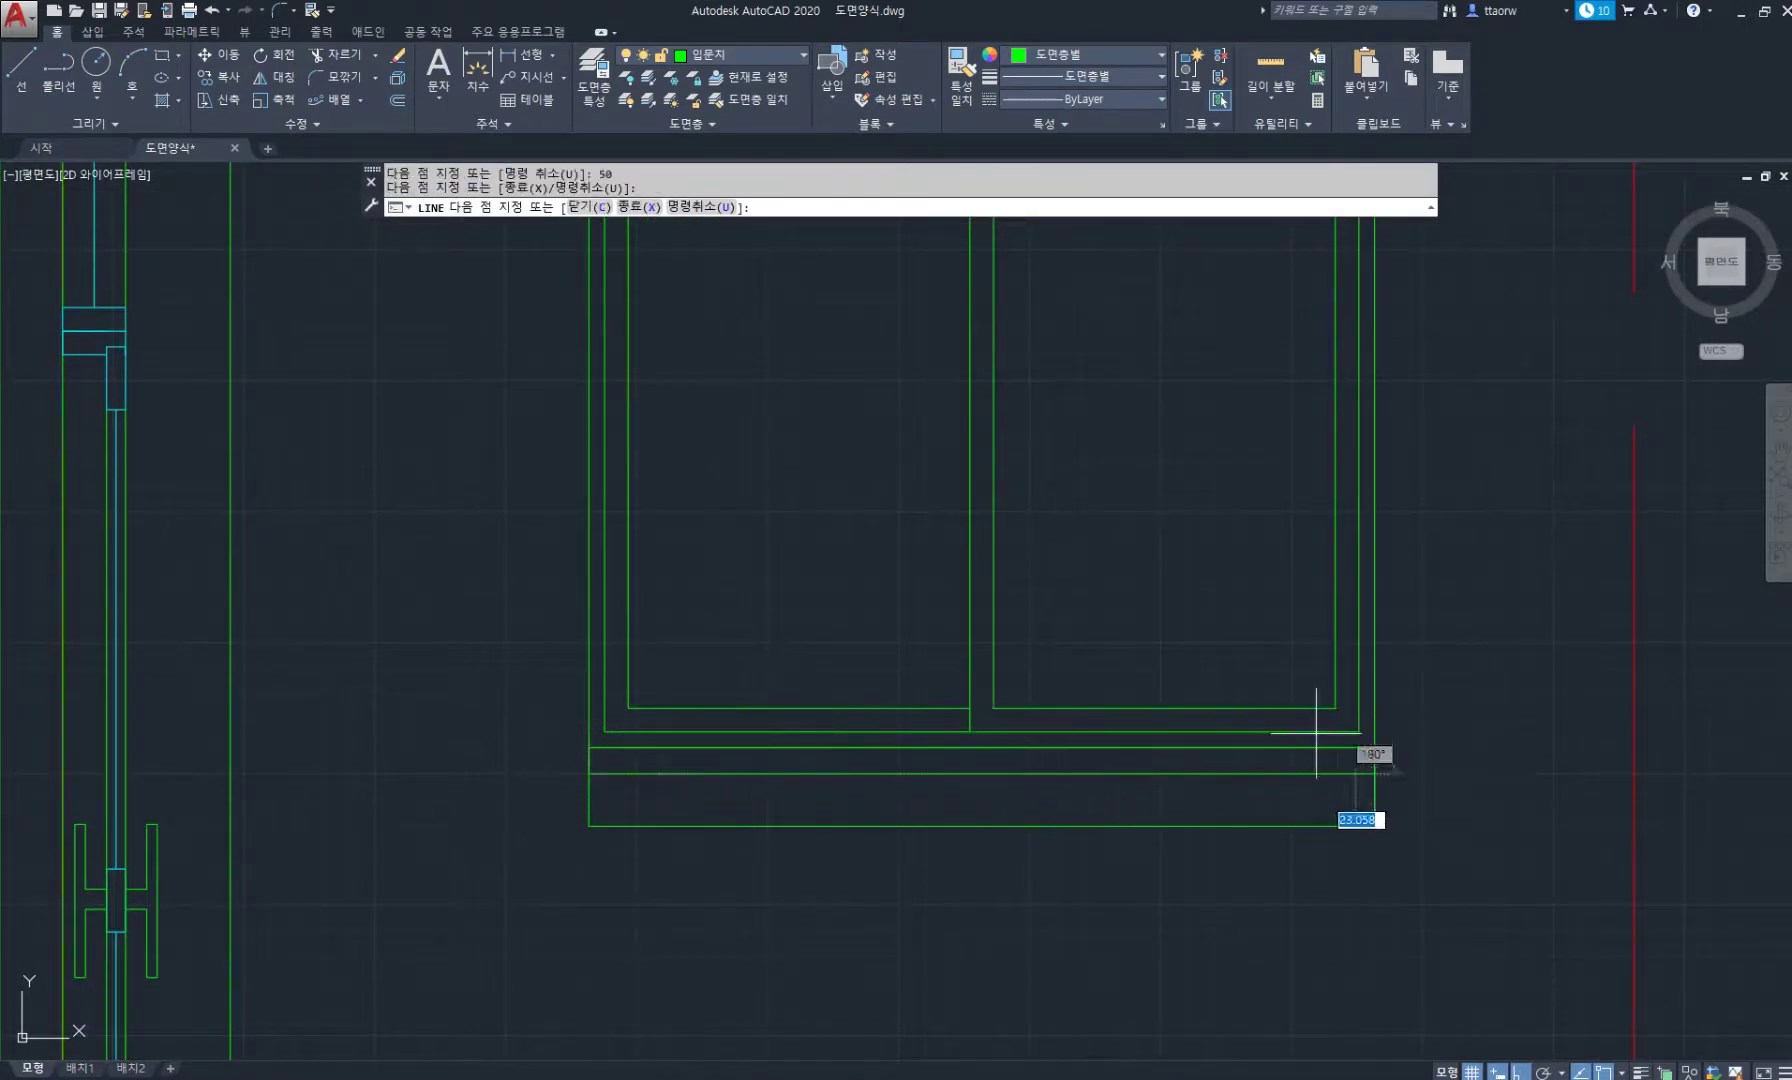
{"action": "key", "text": "Return"}
Draw a half-headed horizontal sliding arrow pointing toward the meeting stile, low inside the sash nearest the entrance door.
{"action": "scroll", "coordinate": [870, 518], "scroll_direction": "down", "scroll_amount": 4}
{"action": "middle_click_drag", "start_coordinate": [850, 469], "coordinate": [780, 564]}
{"action": "scroll", "coordinate": [780, 564], "scroll_direction": "up", "scroll_amount": 2}
{"action": "type", "text": "l"}
{"action": "key", "text": "Return"}
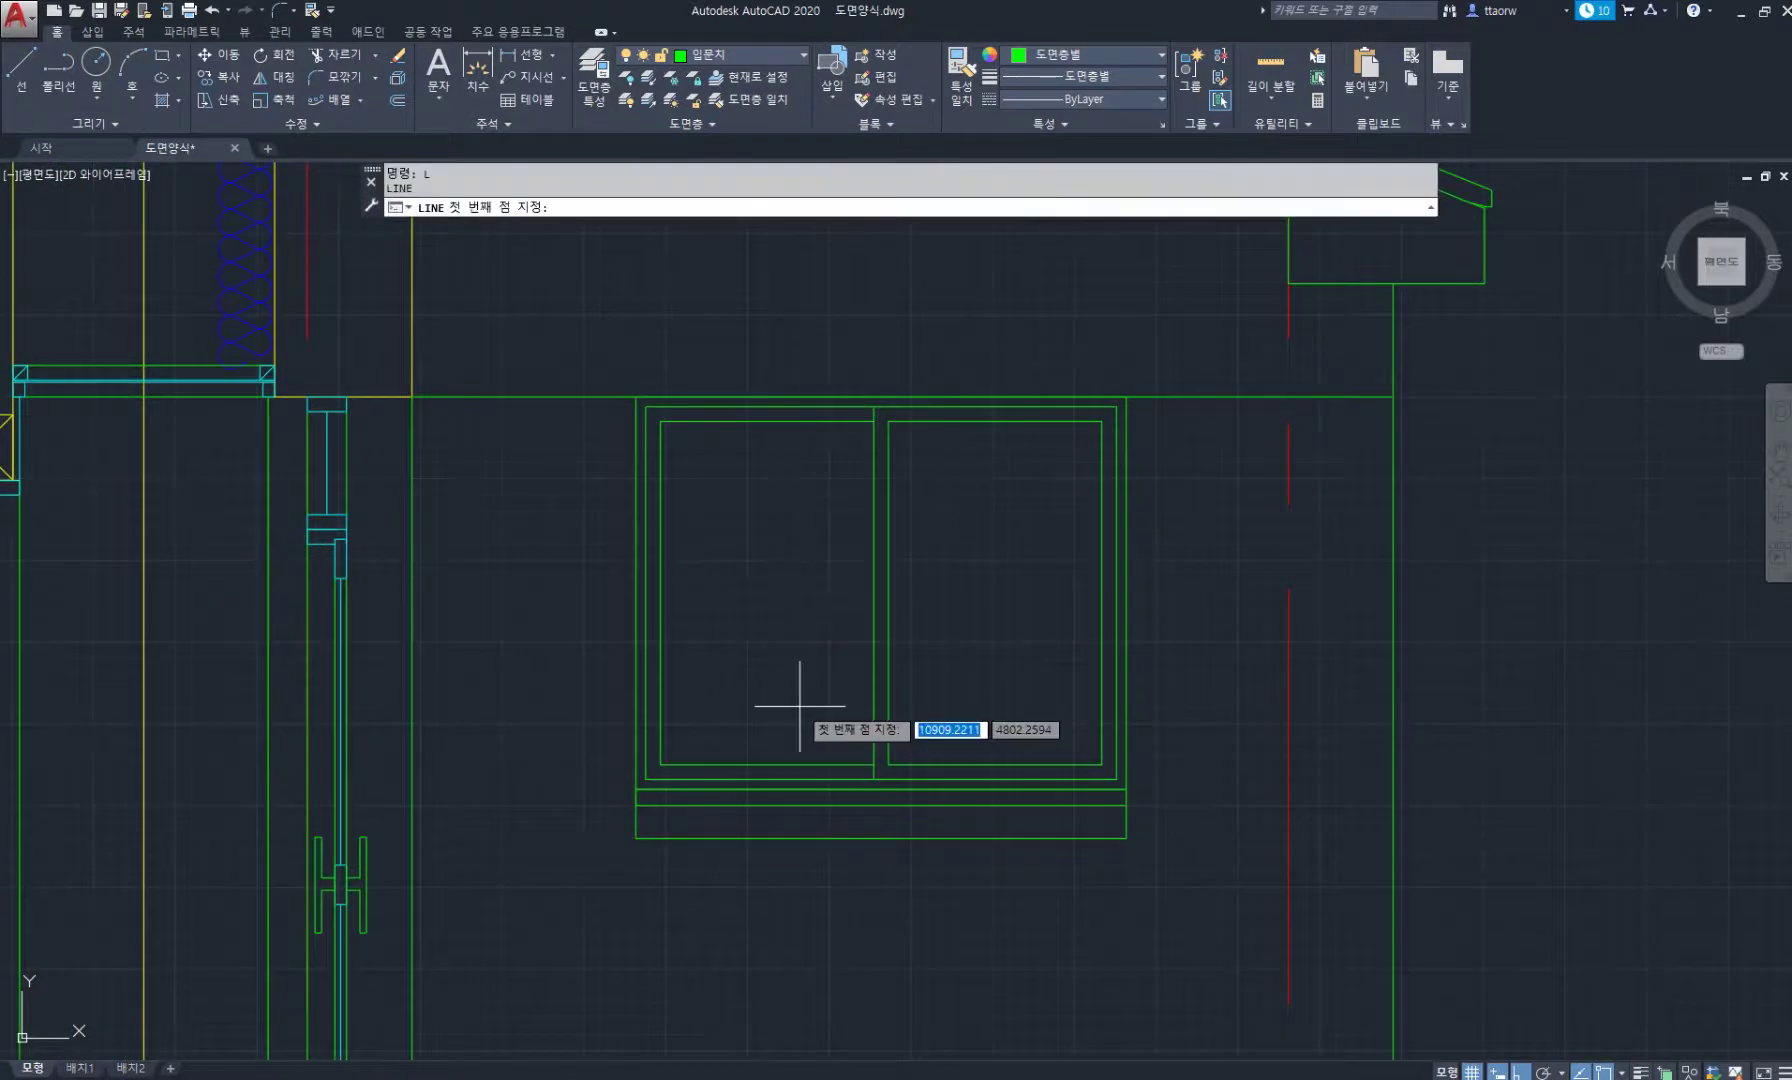
{"action": "left_click", "coordinate": [800, 706]}
{"action": "key", "text": "F8"}
{"action": "scroll", "coordinate": [828, 693], "scroll_direction": "up", "scroll_amount": 3}
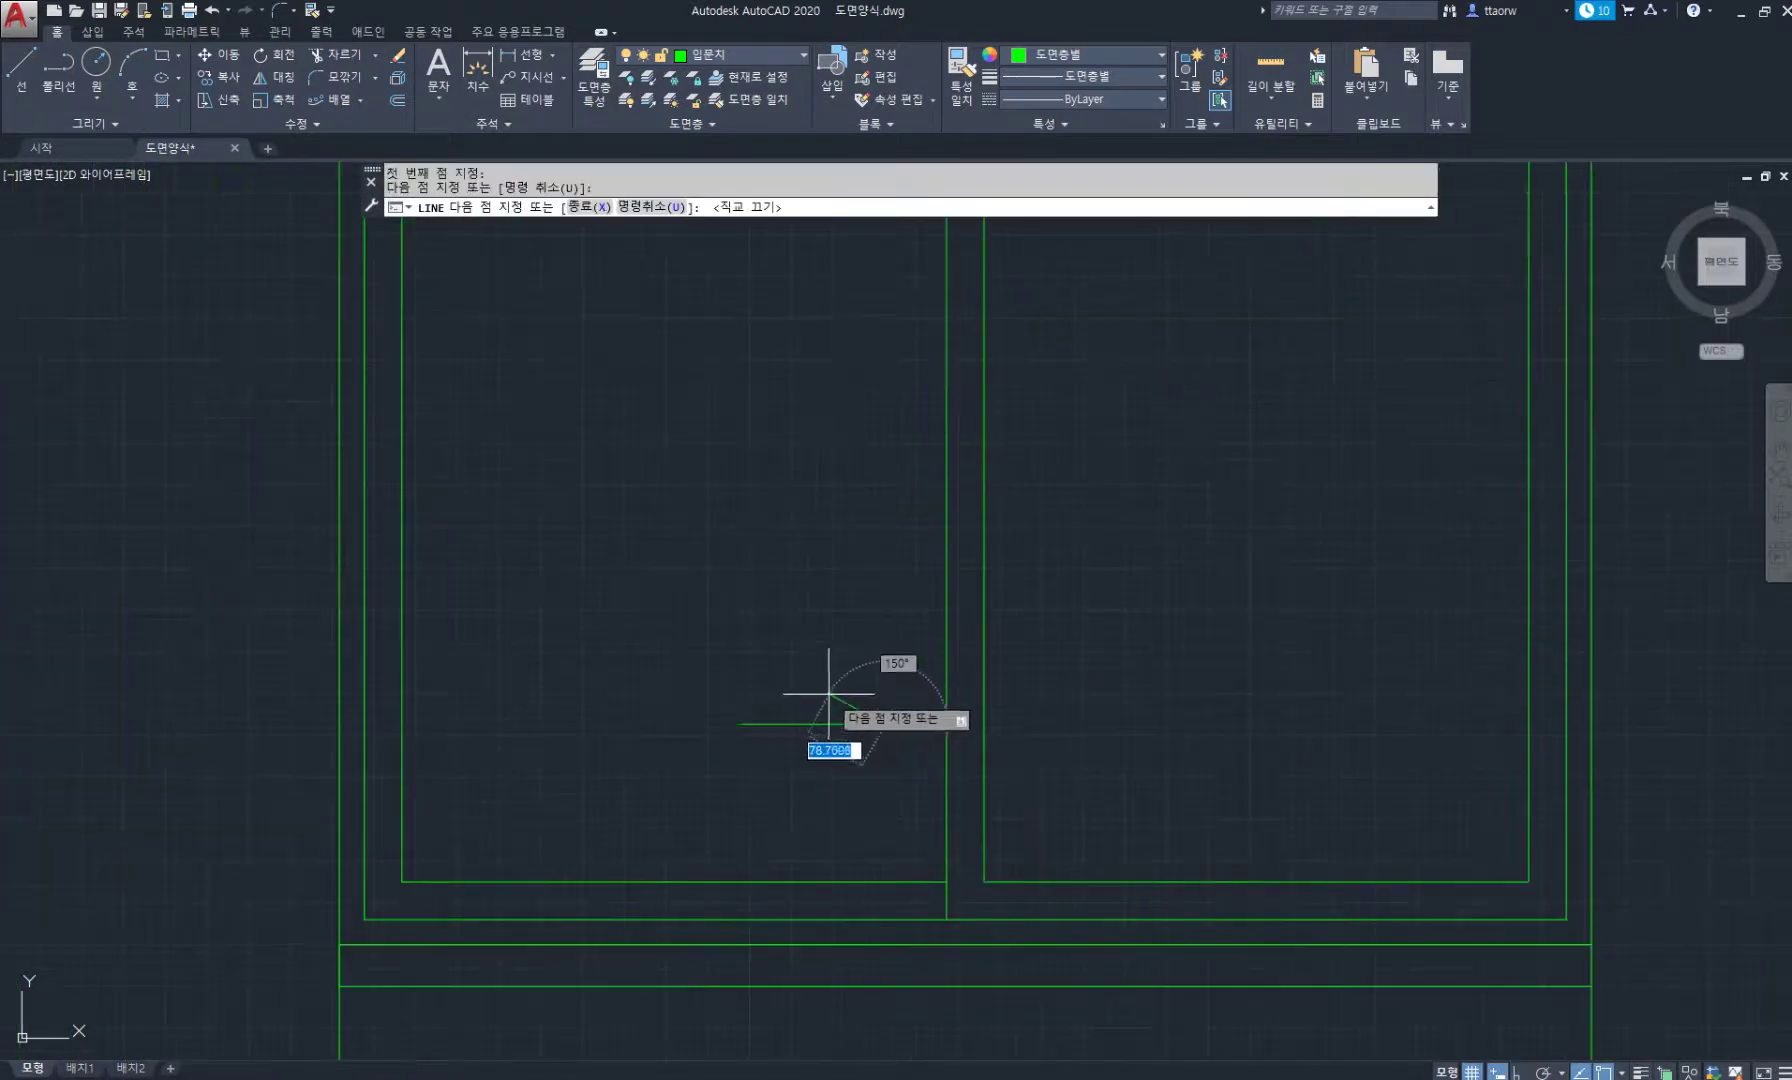
{"action": "left_click", "coordinate": [829, 693]}
{"action": "key", "text": "Return"}
Draw a long diagonal glass line with a shorter parallel stroke beside each end, above the sliding arrow.
{"action": "scroll", "coordinate": [852, 448], "scroll_direction": "down", "scroll_amount": 2}
{"action": "middle_click_drag", "start_coordinate": [852, 448], "coordinate": [868, 630]}
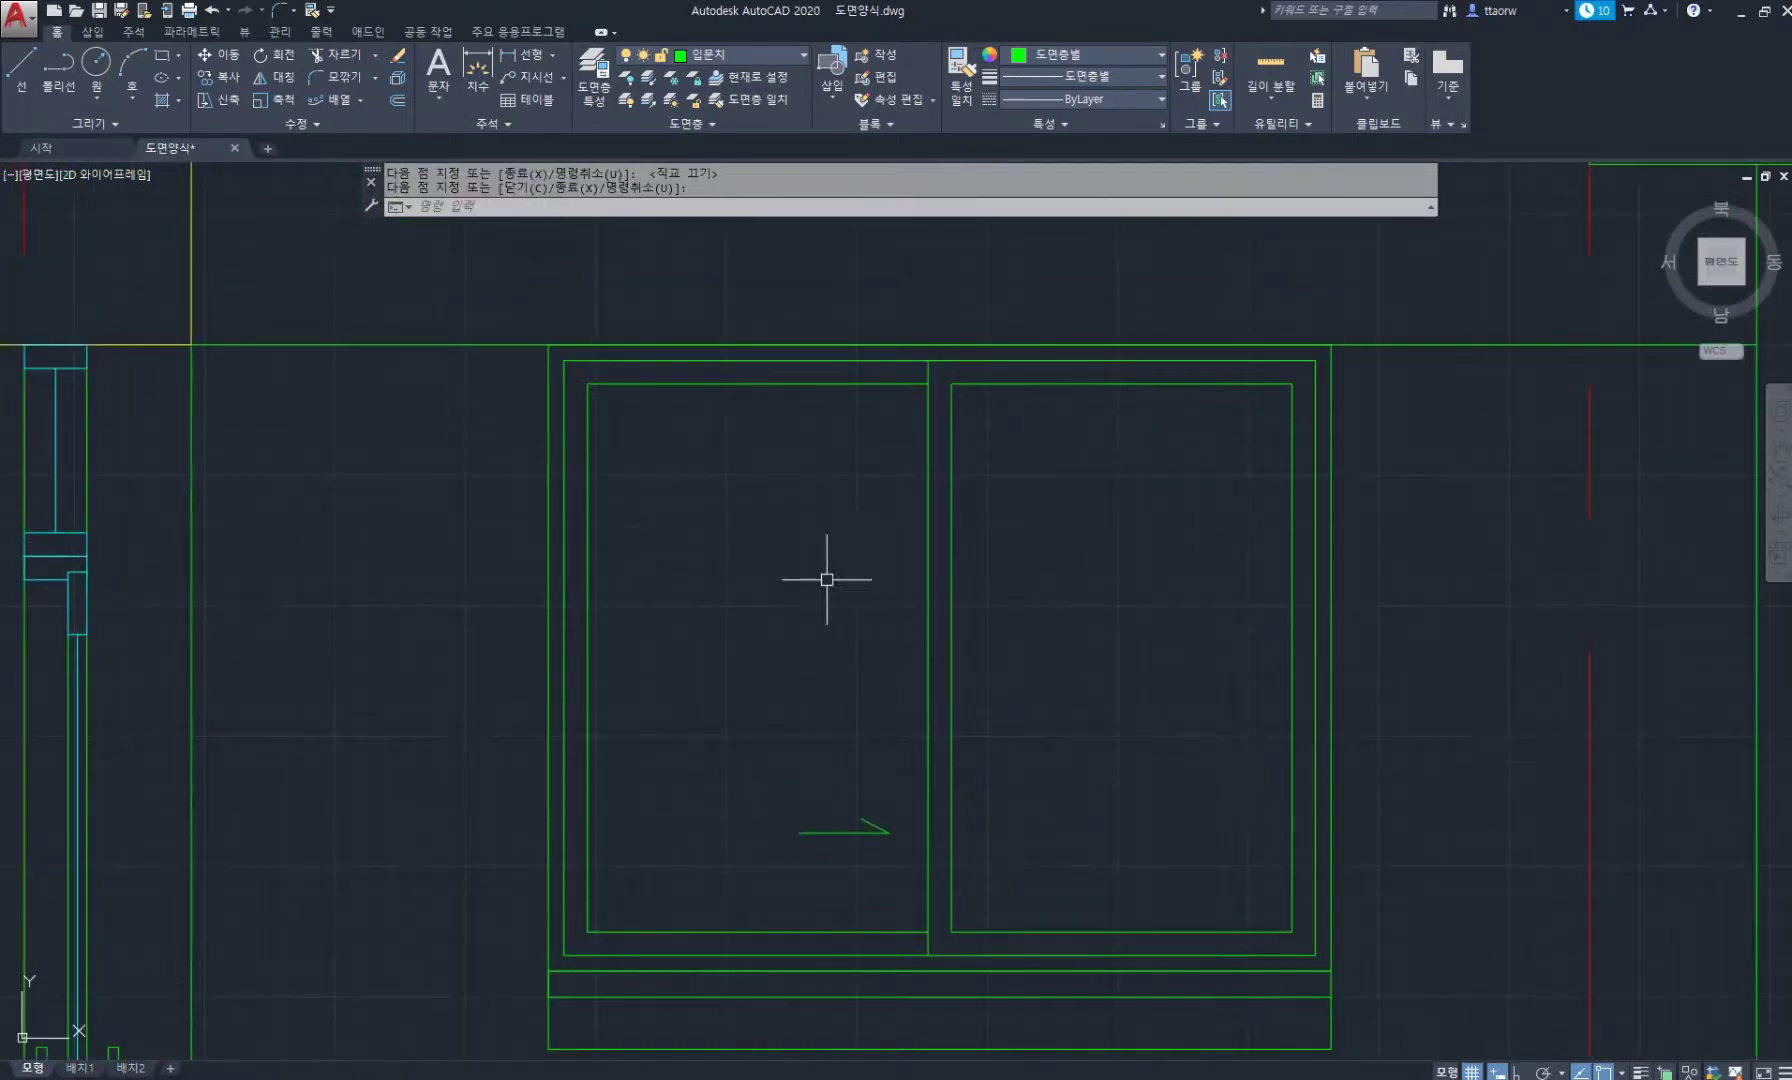
{"action": "type", "text": "l"}
{"action": "key", "text": "Return"}
{"action": "left_click", "coordinate": [828, 489]}
{"action": "left_click", "coordinate": [690, 624]}
{"action": "scroll", "coordinate": [797, 466], "scroll_direction": "up", "scroll_amount": 5}
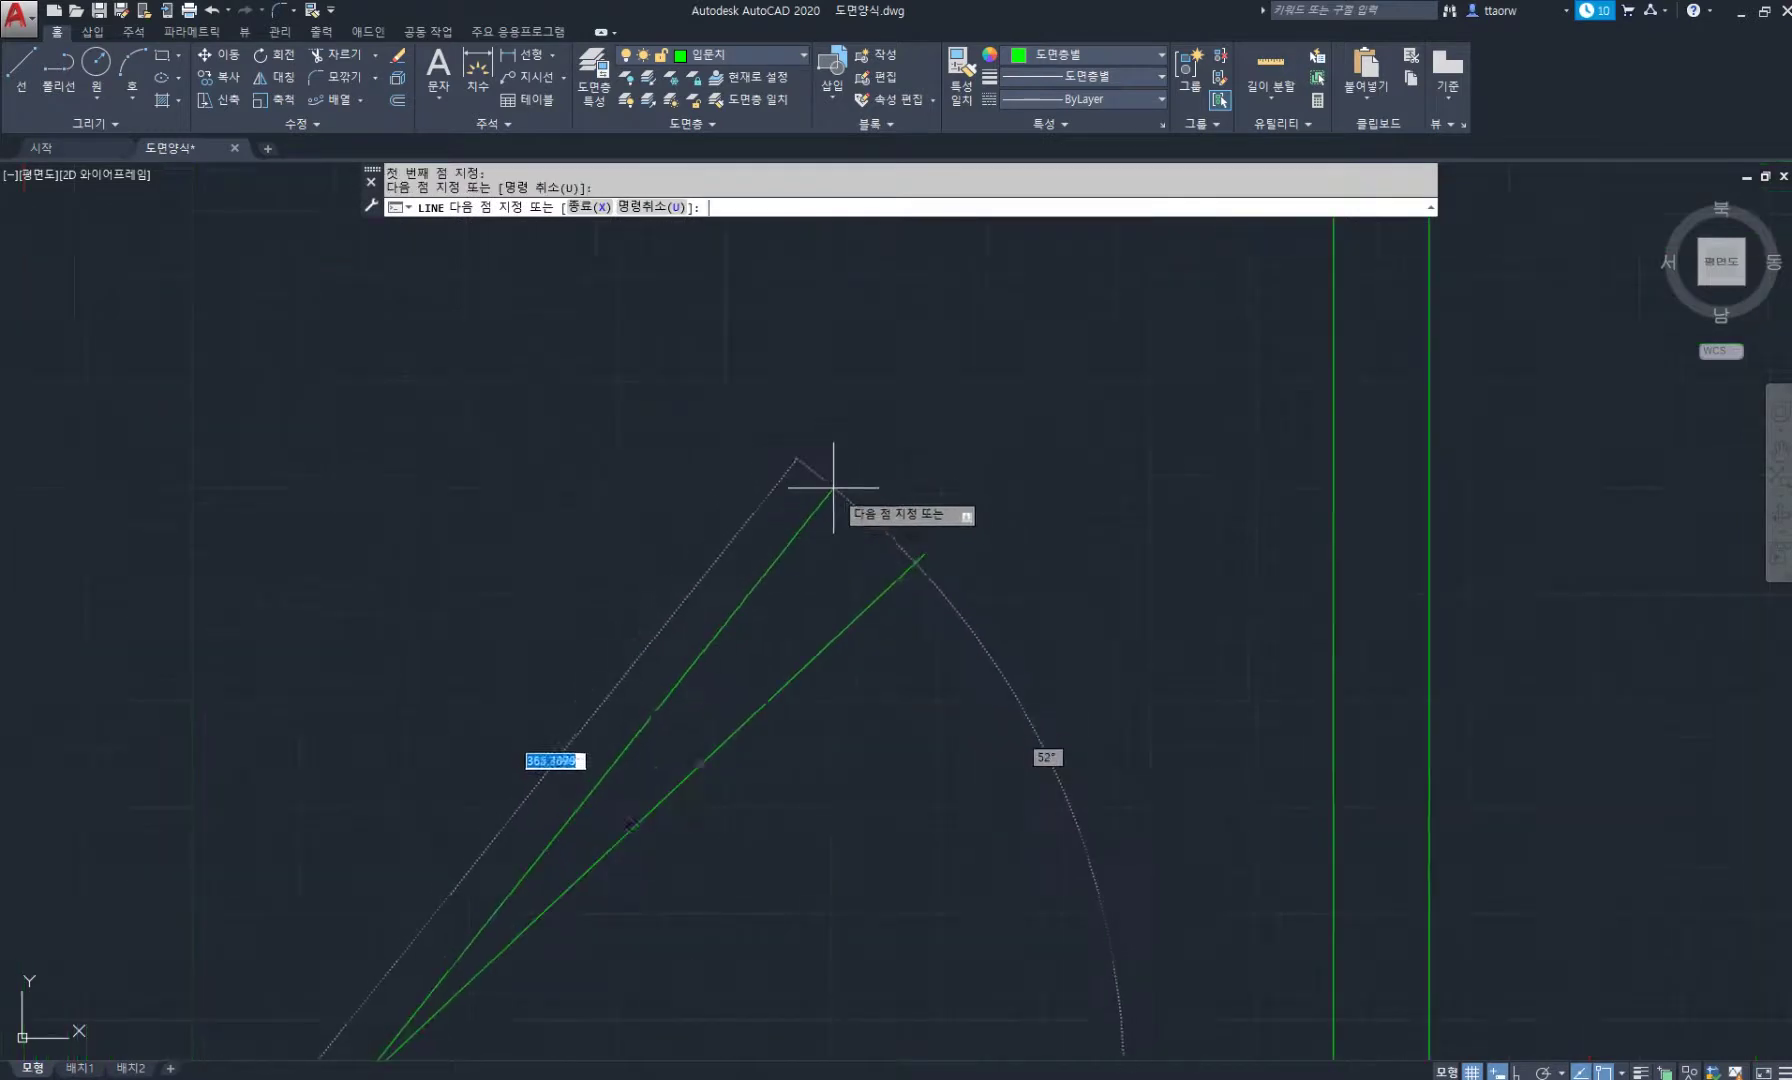
{"action": "key", "text": "Return"}
{"action": "key", "text": "Return"}
{"action": "left_click", "coordinate": [902, 530]}
{"action": "scroll", "coordinate": [784, 633], "scroll_direction": "down", "scroll_amount": 4}
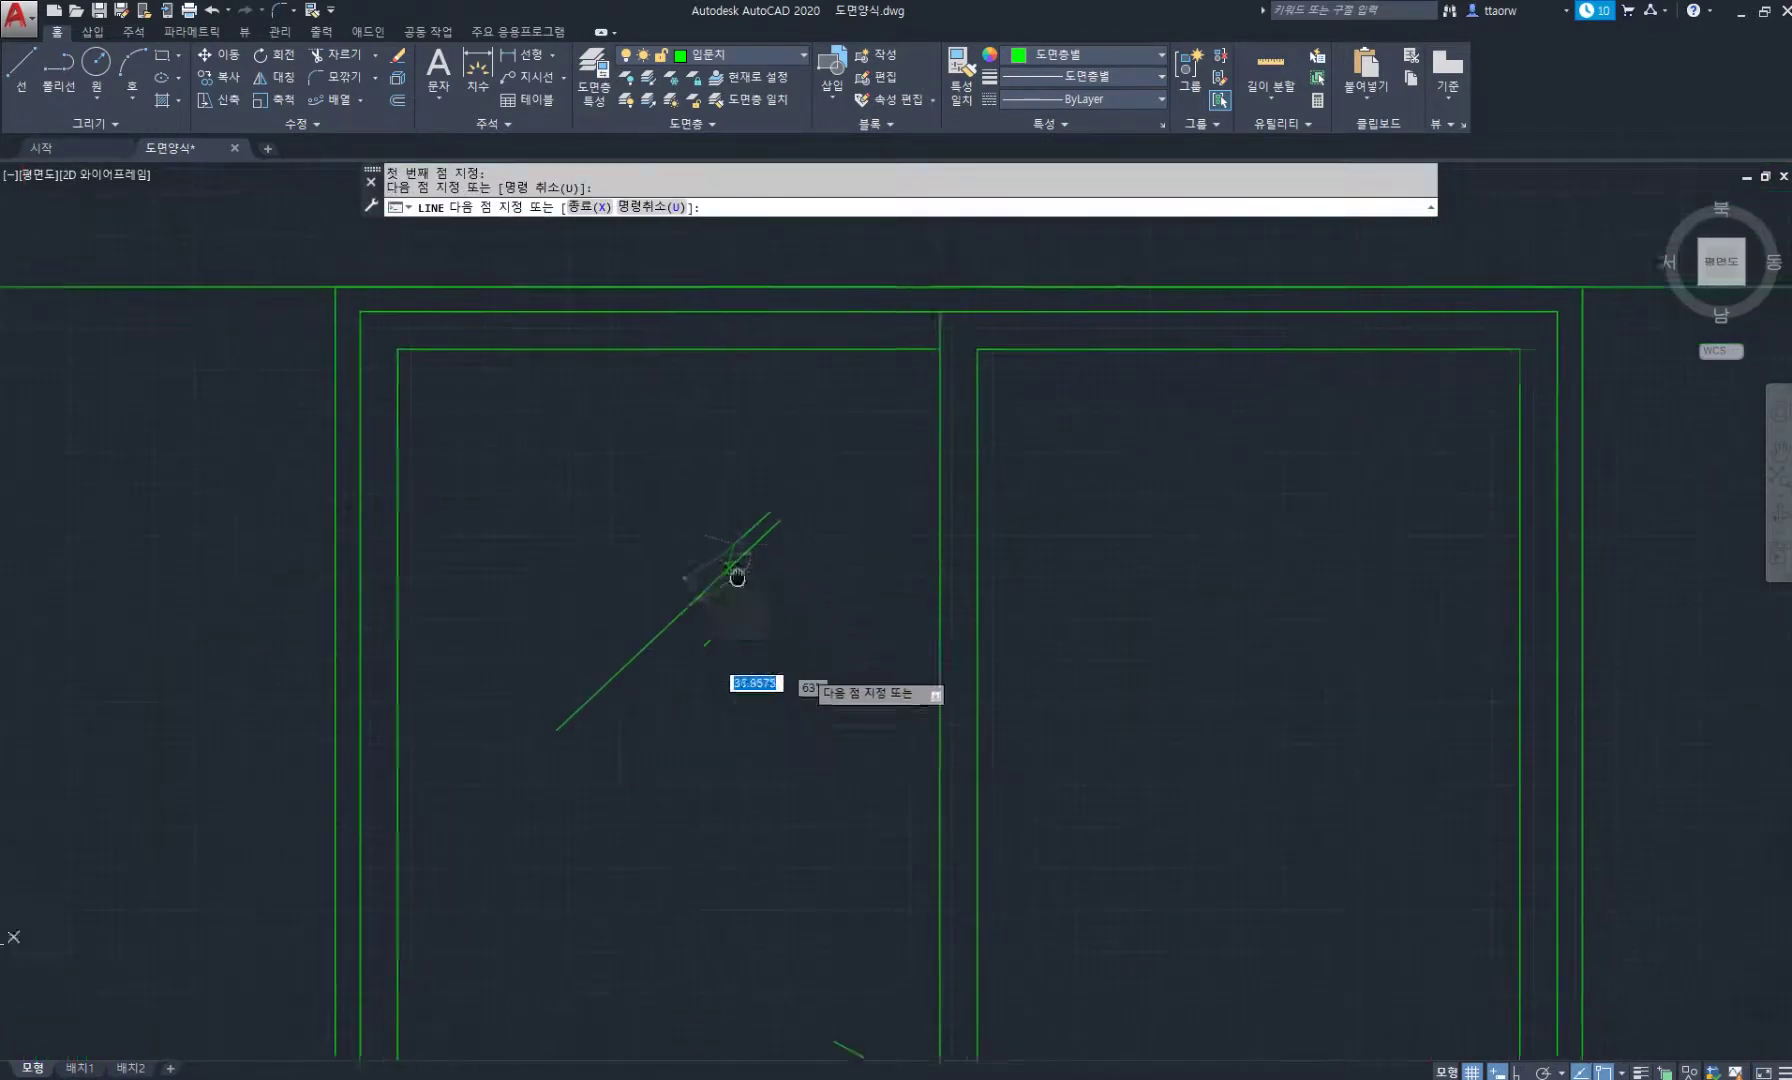
{"action": "key", "text": "space"}
{"action": "key", "text": "space"}
{"action": "left_click", "coordinate": [565, 728]}
{"action": "left_click", "coordinate": [630, 681]}
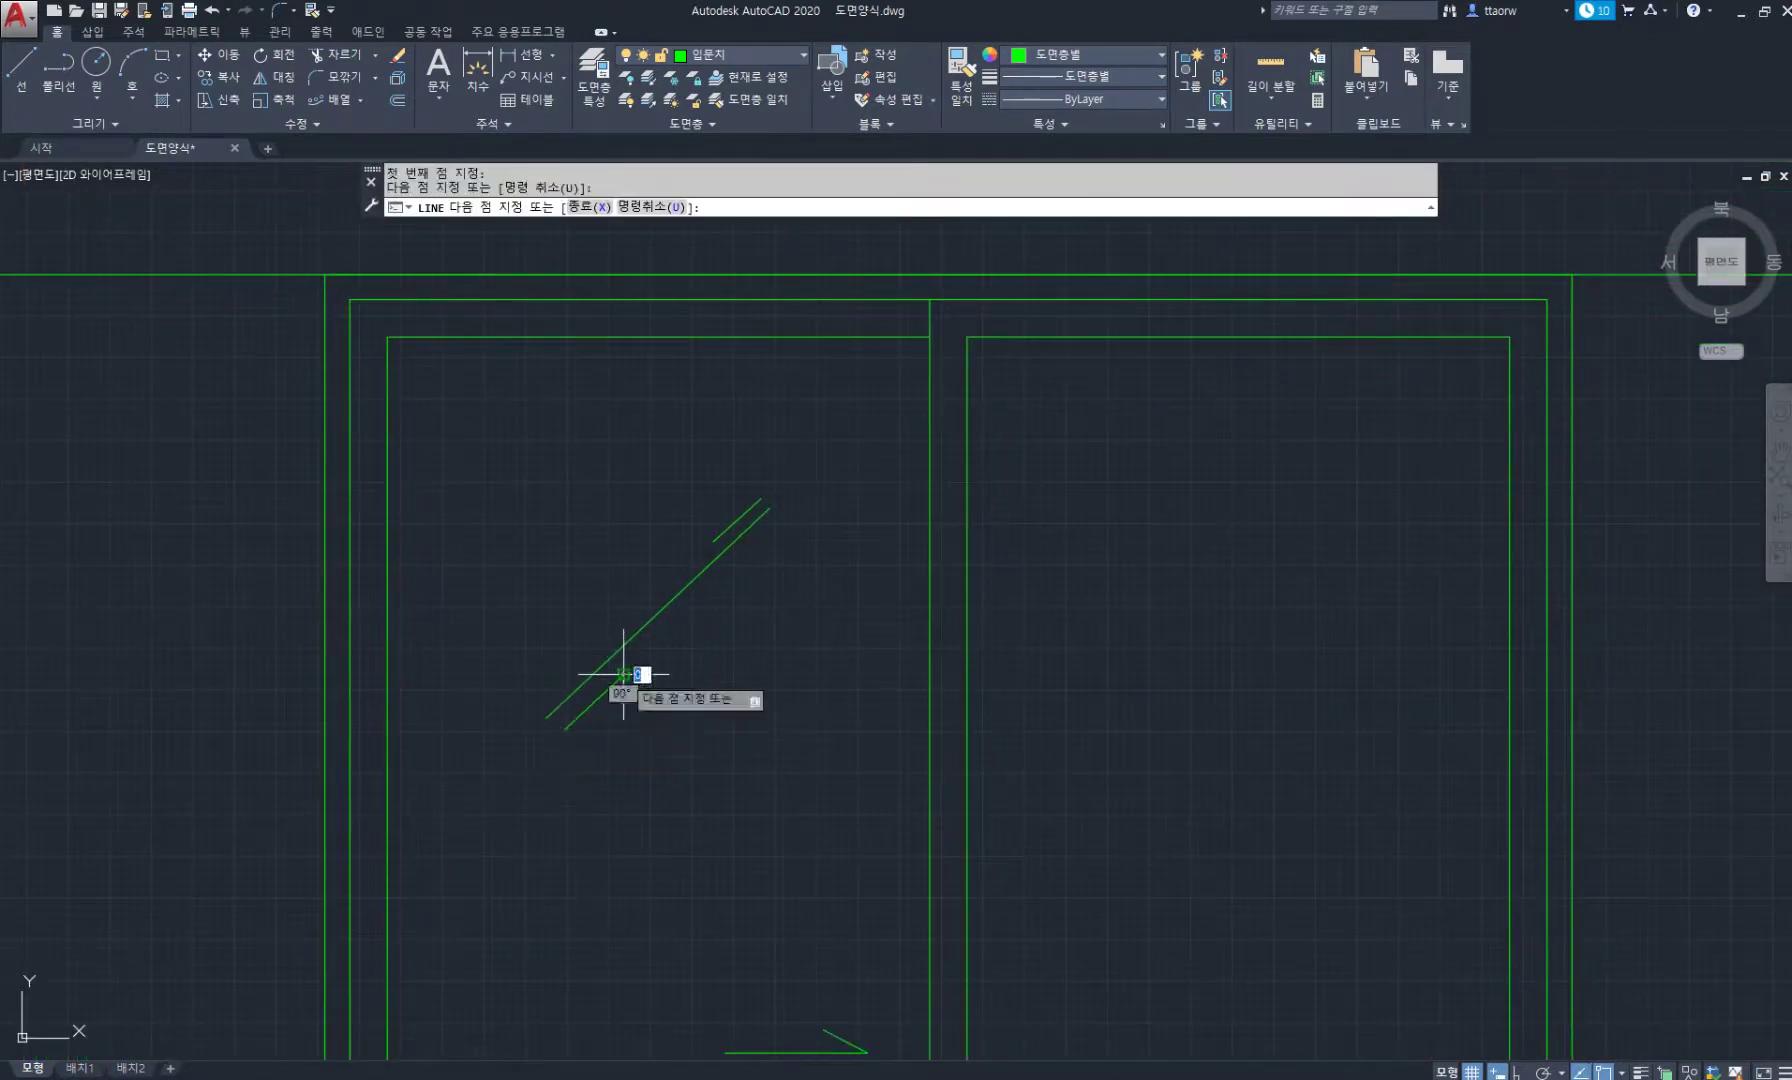
{"action": "scroll", "coordinate": [698, 660], "scroll_direction": "down", "scroll_amount": 4}
{"action": "key", "text": "space"}
Move the diagonal glass lines and the sliding arrow to the blue layer.
{"action": "left_click", "coordinate": [627, 583]}
{"action": "left_click", "coordinate": [916, 858]}
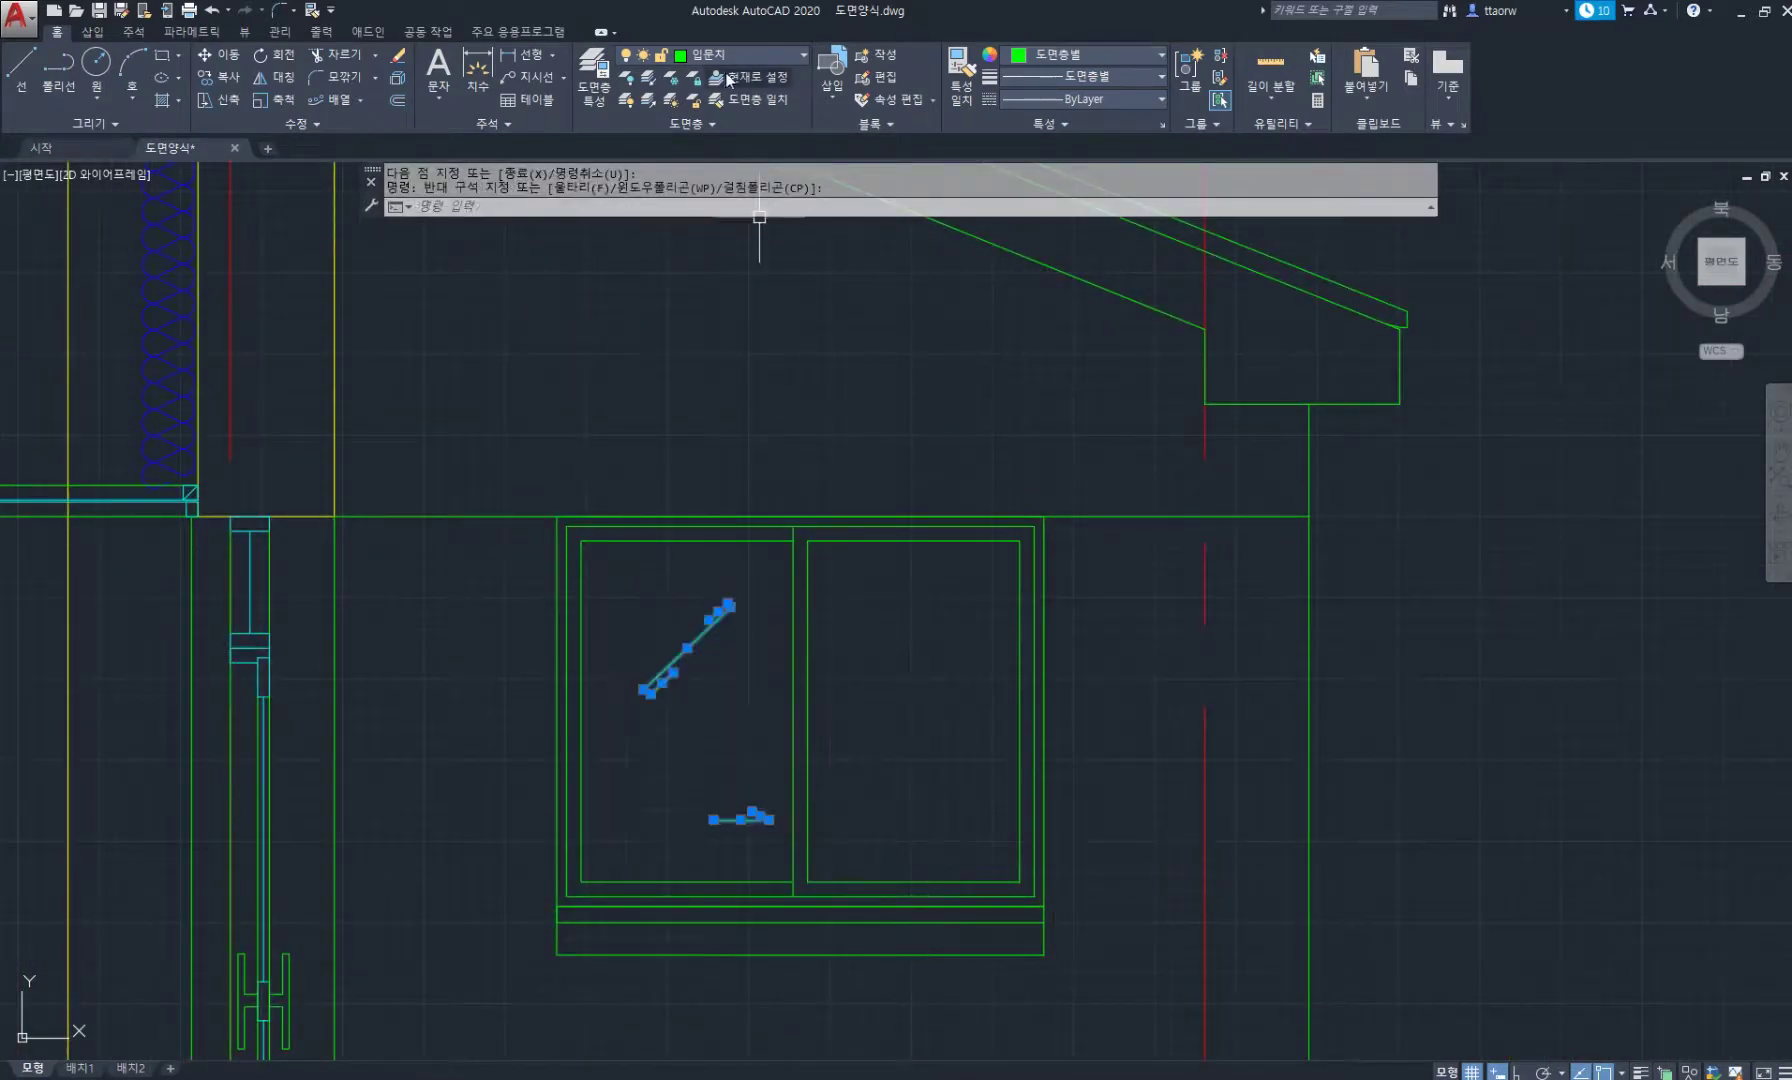
{"action": "left_click", "coordinate": [749, 55]}
{"action": "left_click", "coordinate": [748, 214]}
{"action": "key", "text": "Escape"}
{"action": "key", "text": "Escape"}
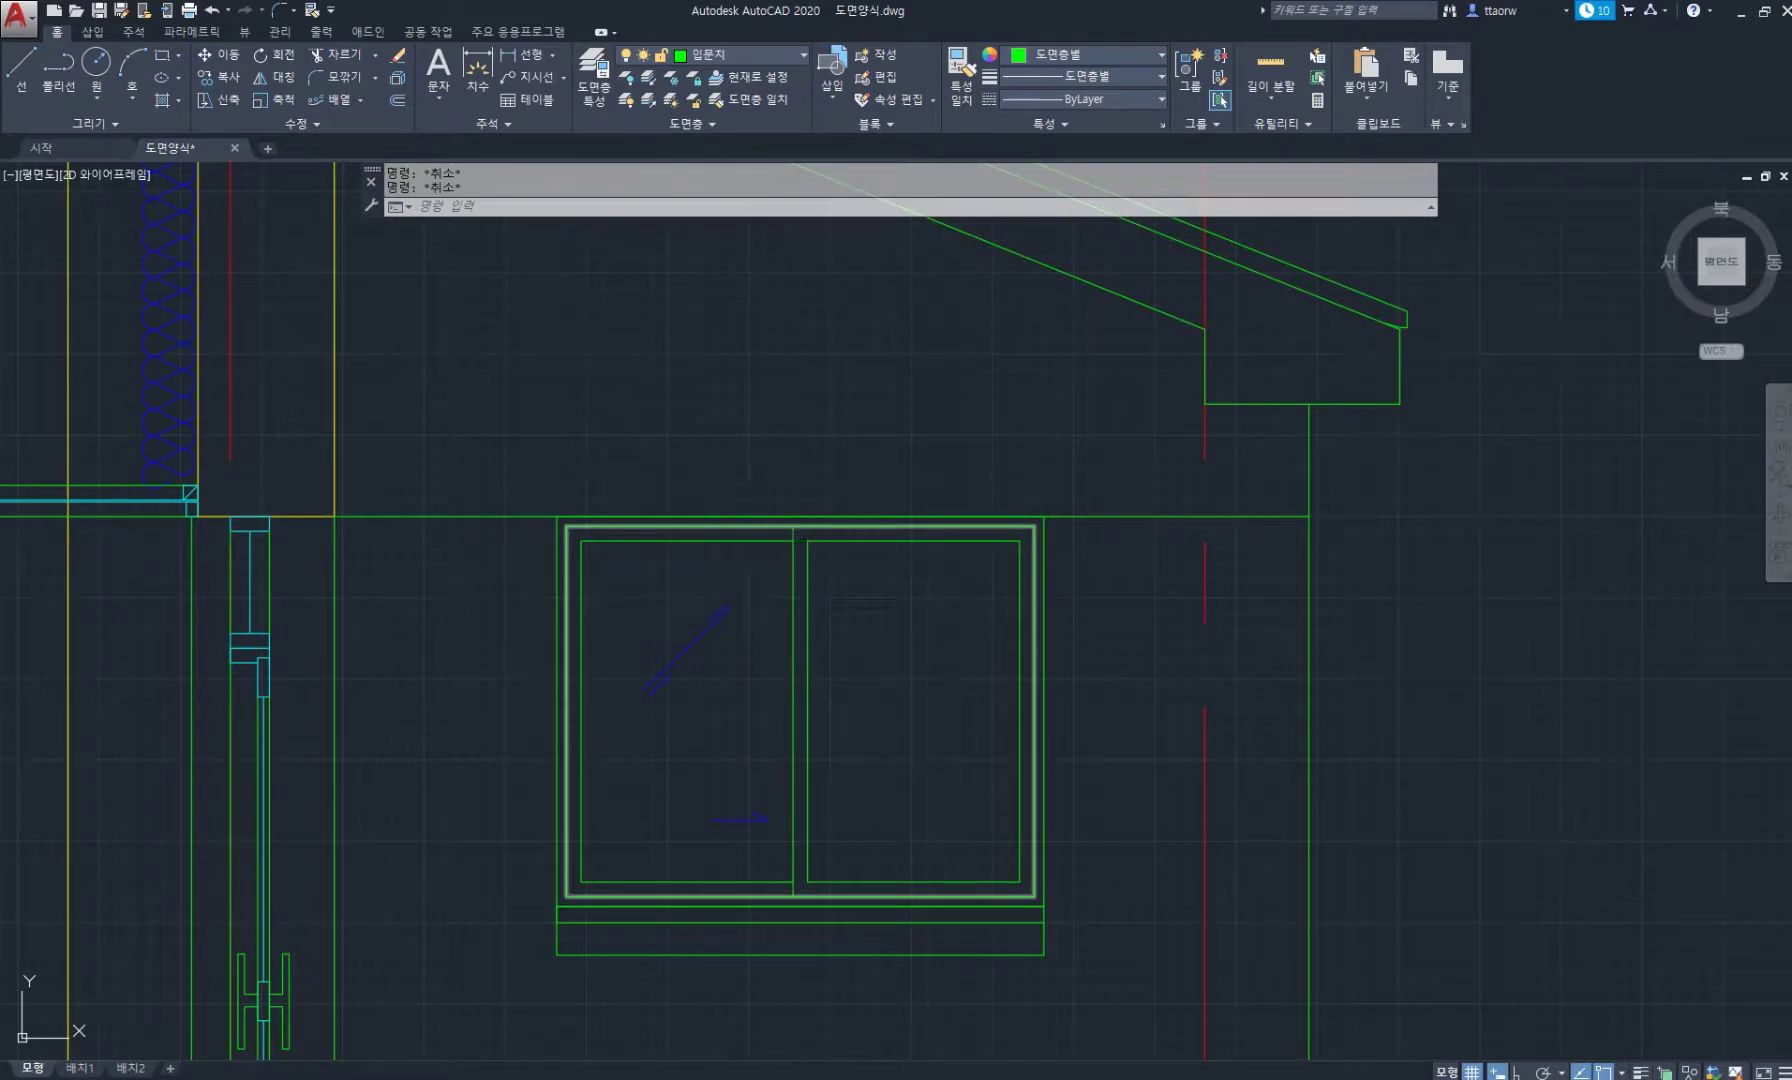
Copy the diagonal glass lines horizontally into the matching place in the other sash.
{"action": "type", "text": "co"}
{"action": "key", "text": "space"}
{"action": "left_click", "coordinate": [755, 583]}
{"action": "left_click", "coordinate": [620, 733]}
{"action": "key", "text": "space"}
{"action": "left_click", "coordinate": [663, 731]}
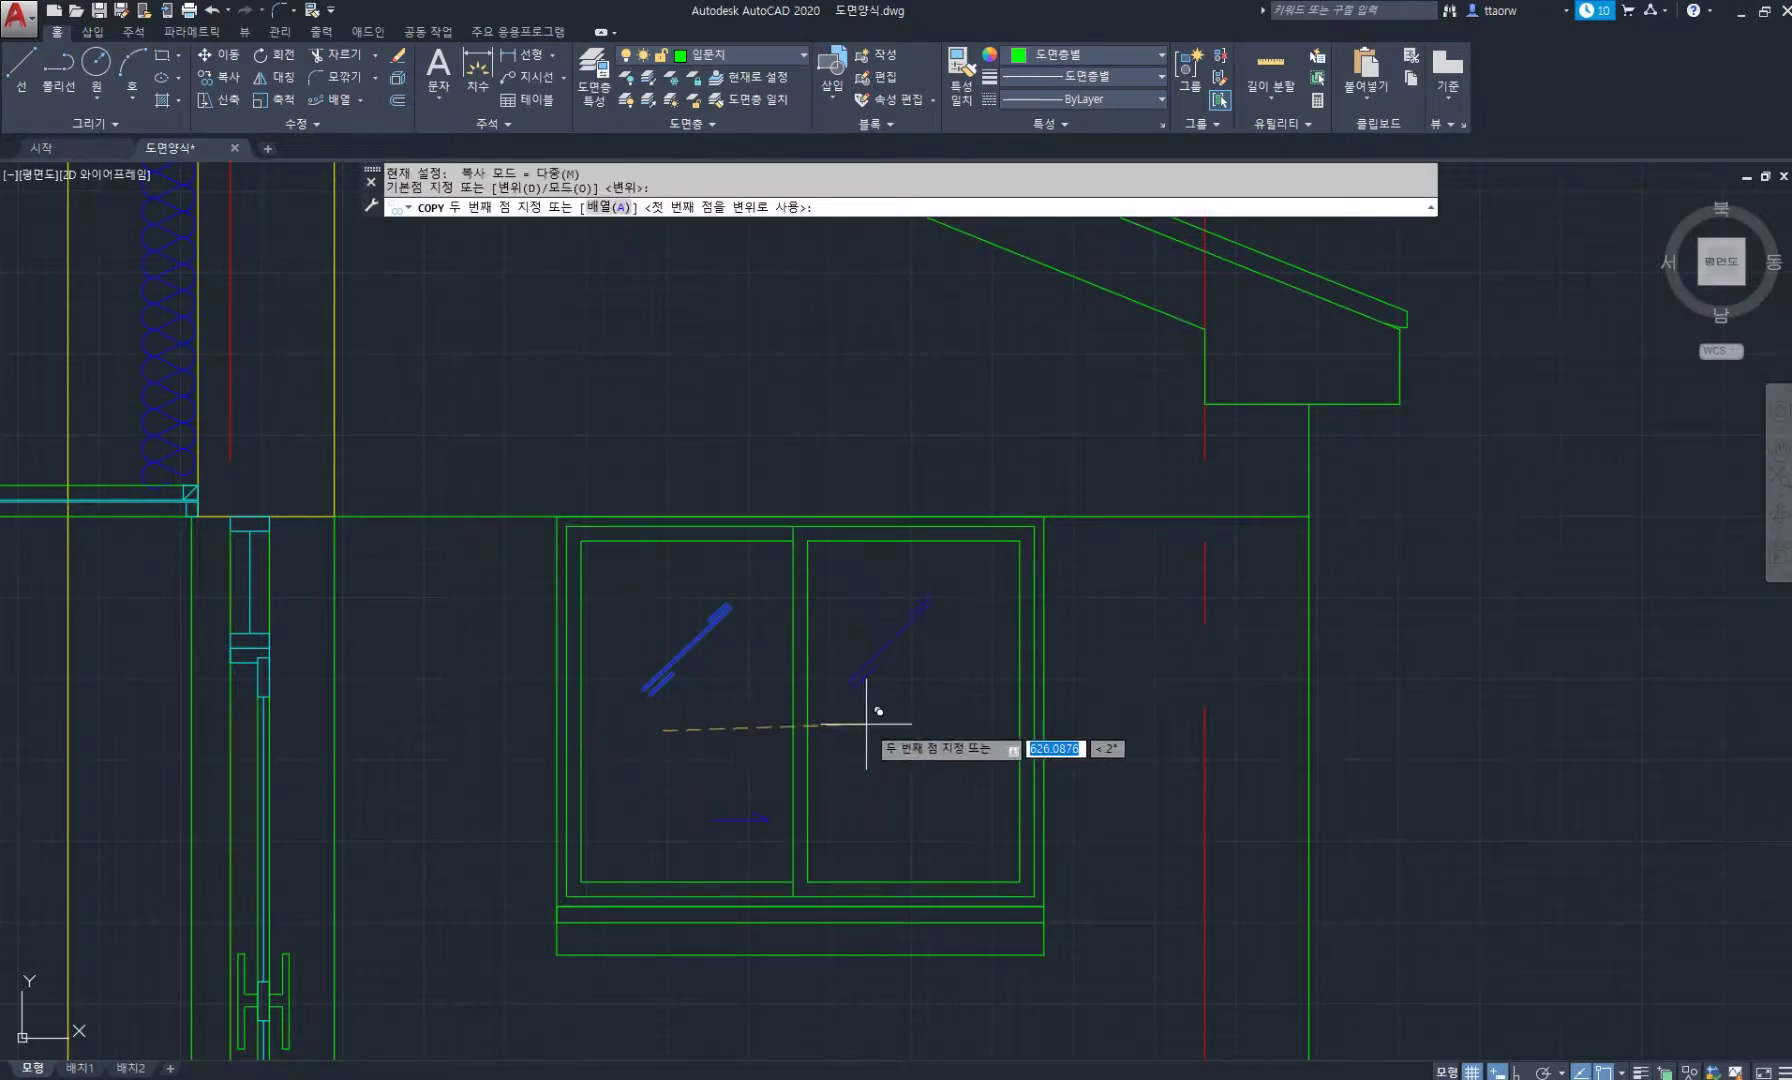
{"action": "key", "text": "F8"}
{"action": "left_click", "coordinate": [888, 718]}
{"action": "key", "text": "space"}
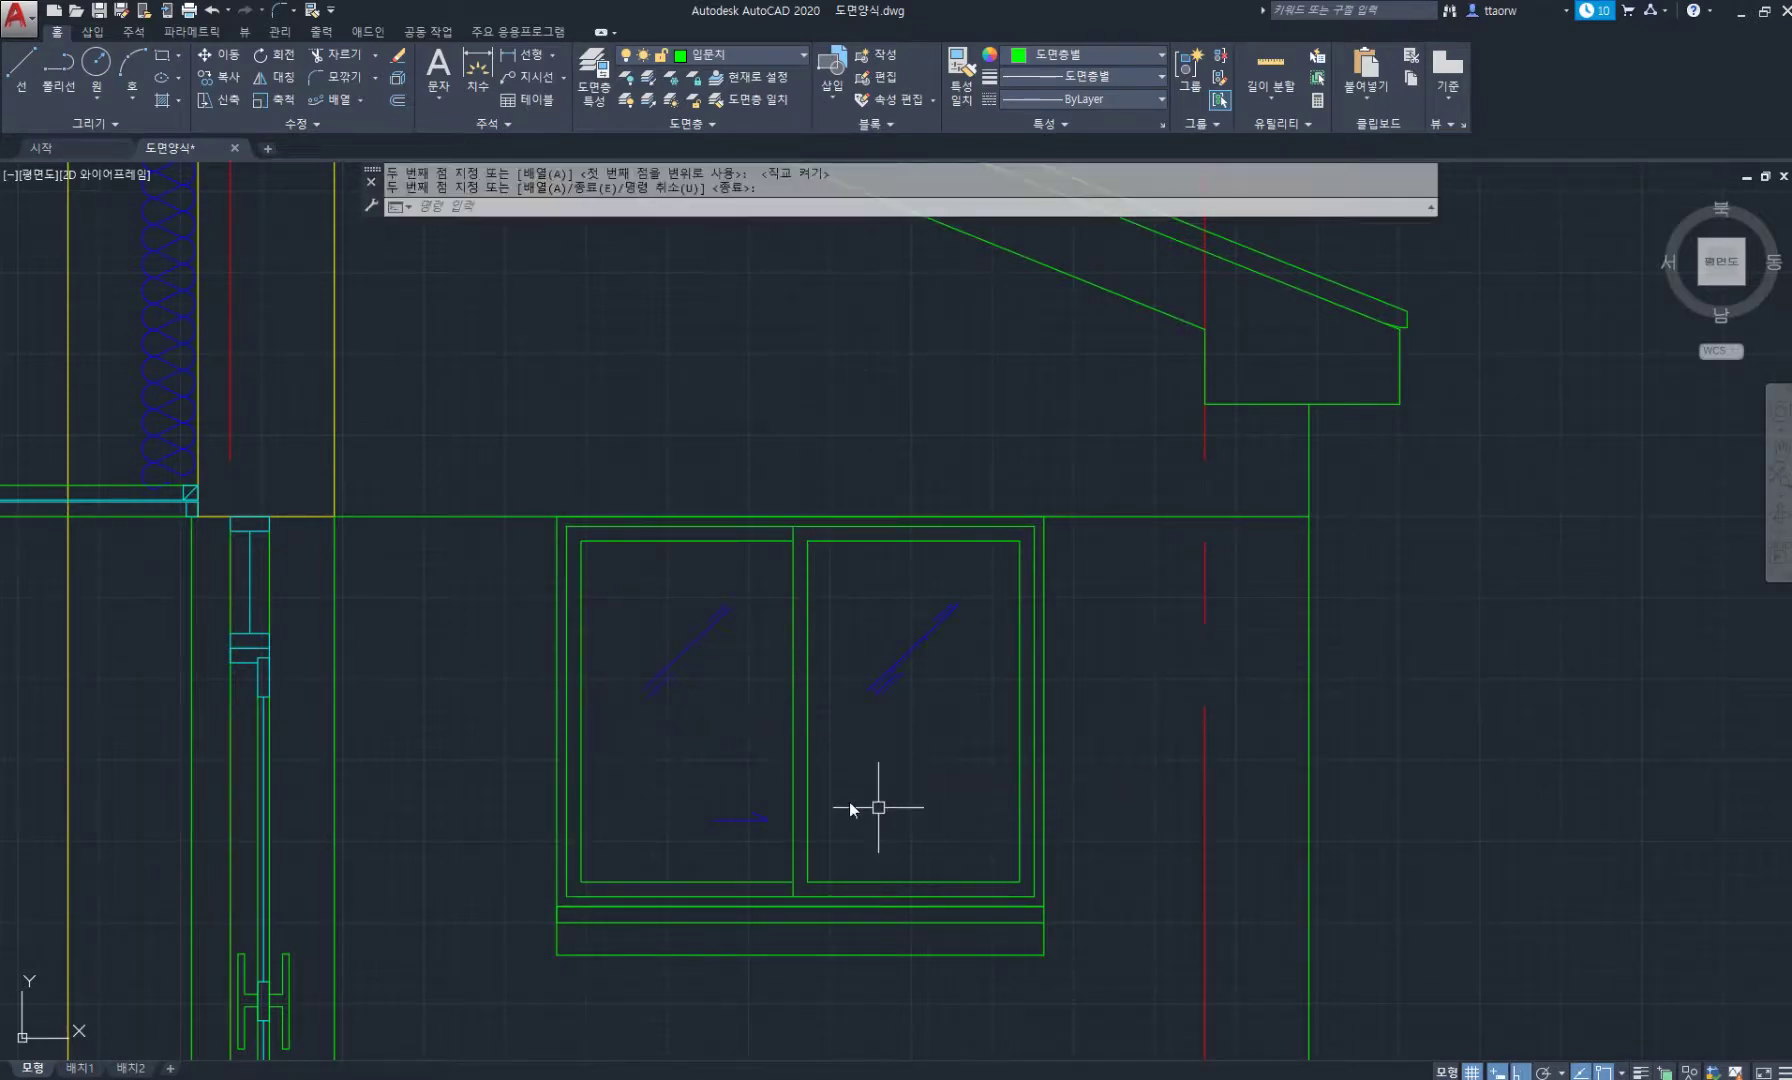
Mirror the sliding arrow about the vertical centre line of the window and keep the original.
{"action": "type", "text": "mi"}
{"action": "key", "text": "space"}
{"action": "scroll", "coordinate": [770, 740], "scroll_direction": "up", "scroll_amount": 4}
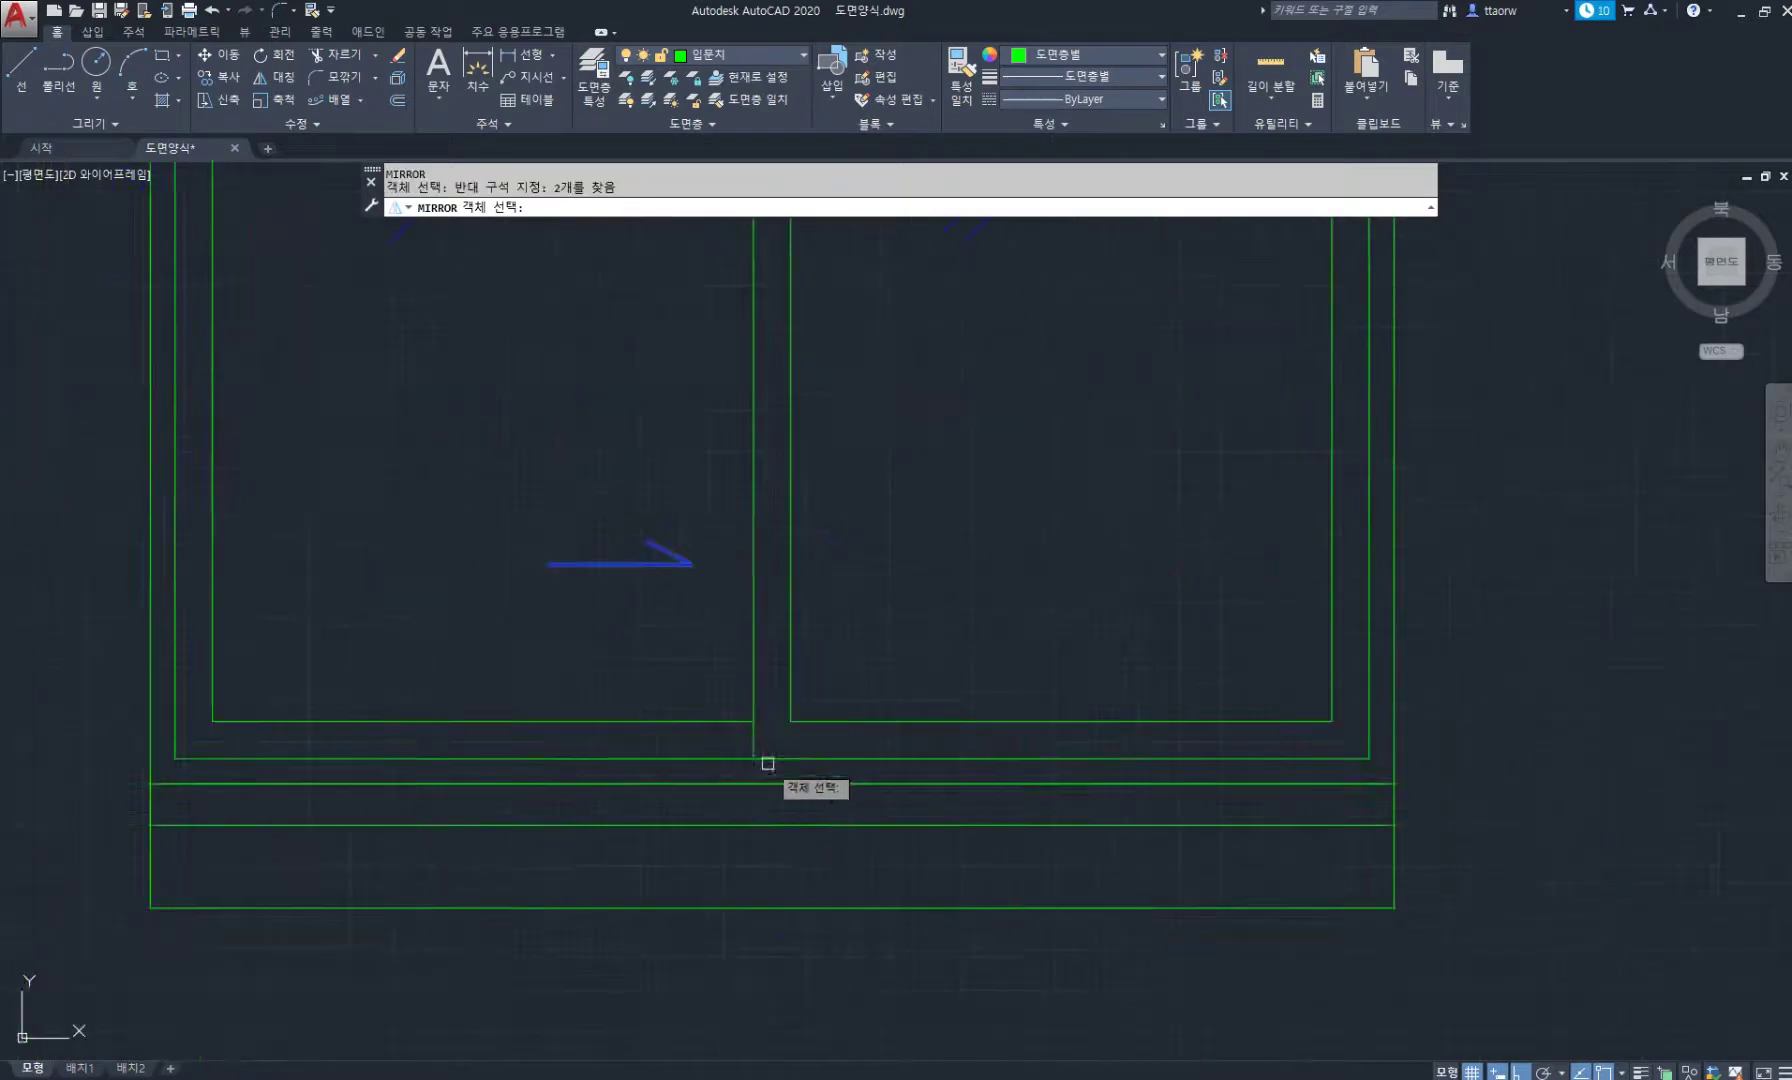
{"action": "key", "text": "space"}
{"action": "left_click", "coordinate": [774, 648]}
{"action": "left_click", "coordinate": [766, 972]}
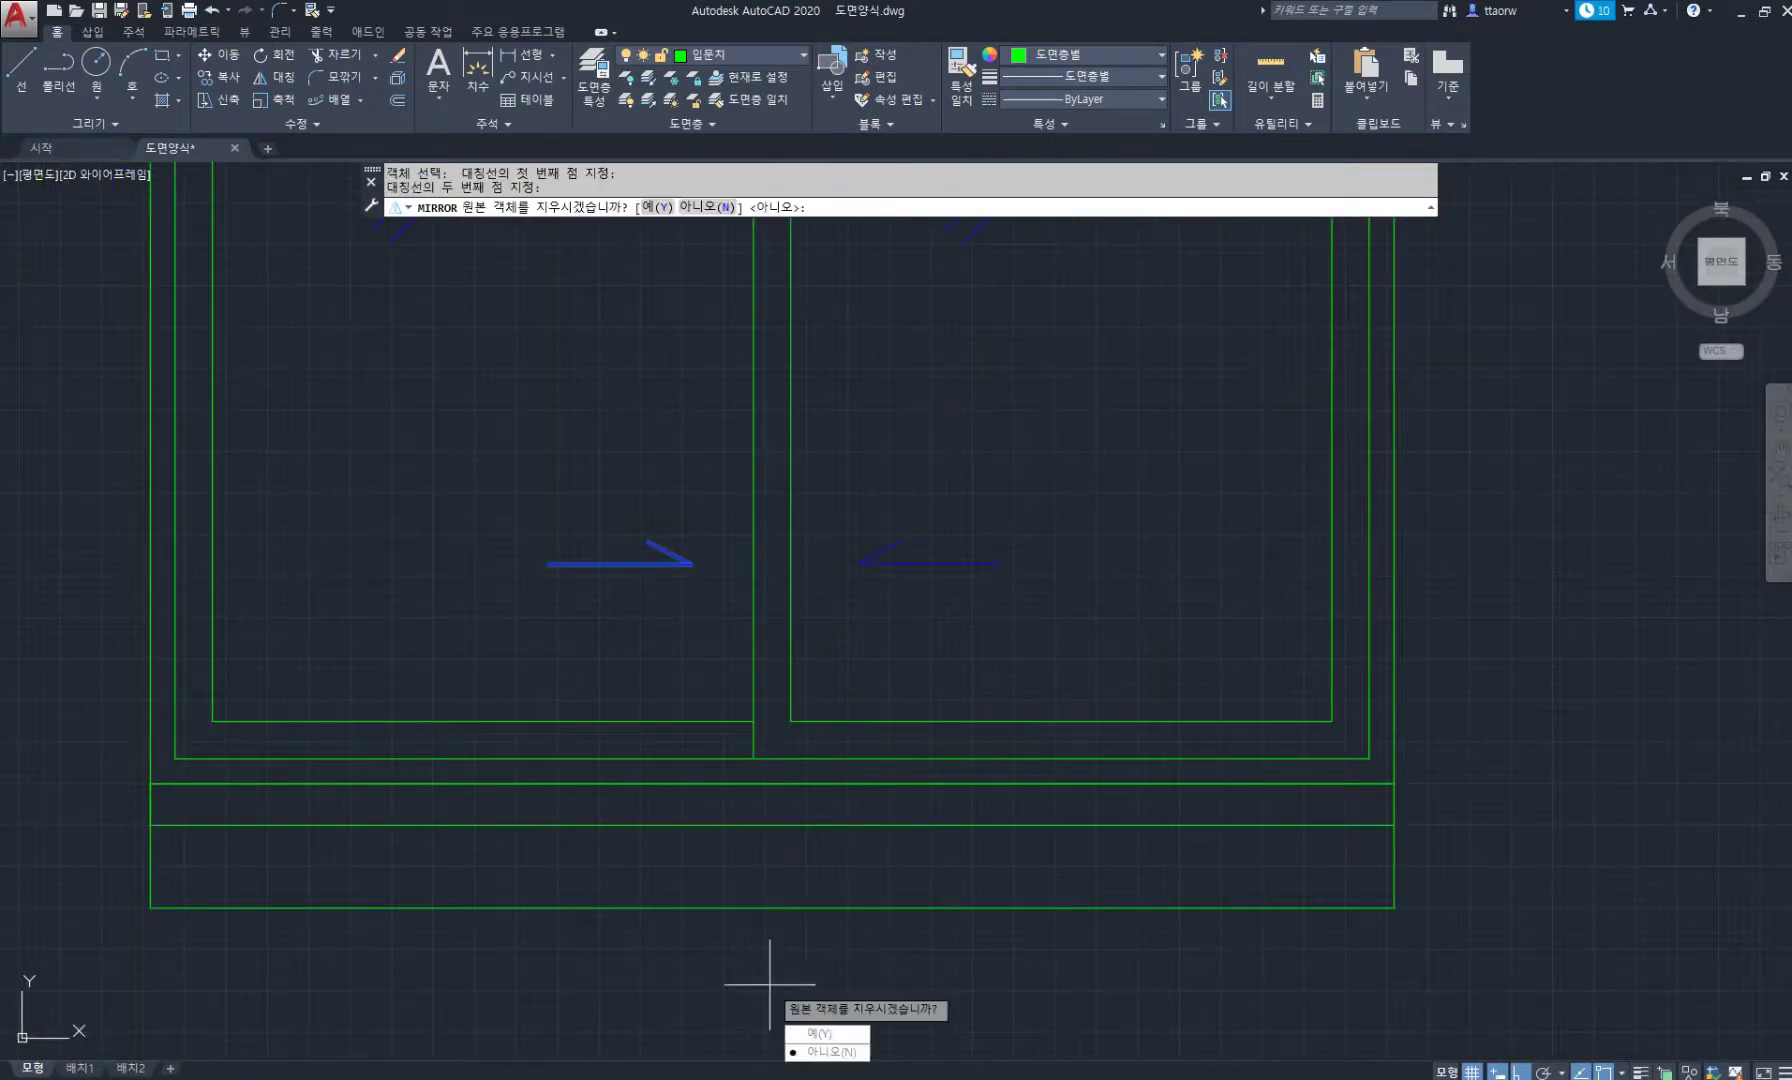
{"action": "key", "text": "space"}
Consult the PDF floor plan in Acrobat Reader, and draw a 230 by 230 gutter square in AutoCAD outward from the eave's lower outer corner.
{"action": "scroll", "coordinate": [774, 647], "scroll_direction": "down", "scroll_amount": 3}
{"action": "scroll", "coordinate": [864, 625], "scroll_direction": "down", "scroll_amount": 4}
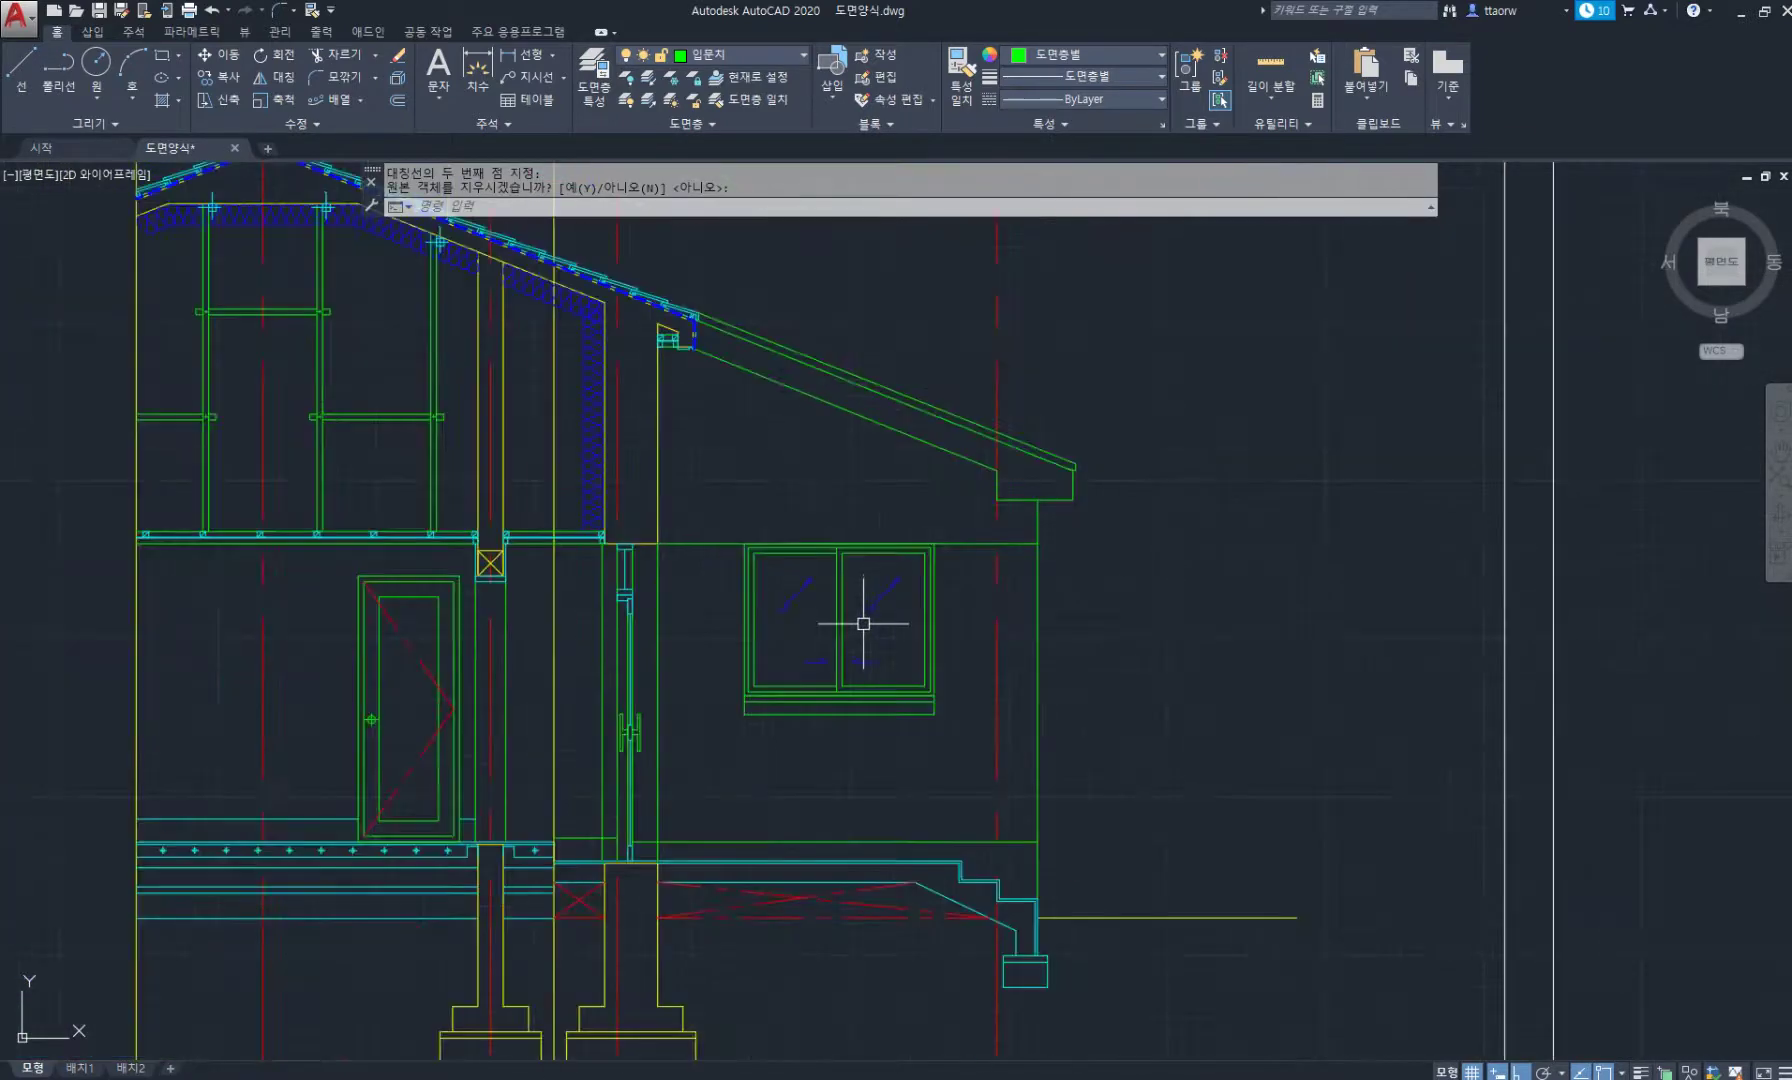
{"action": "left_click", "coordinate": [674, 1078]}
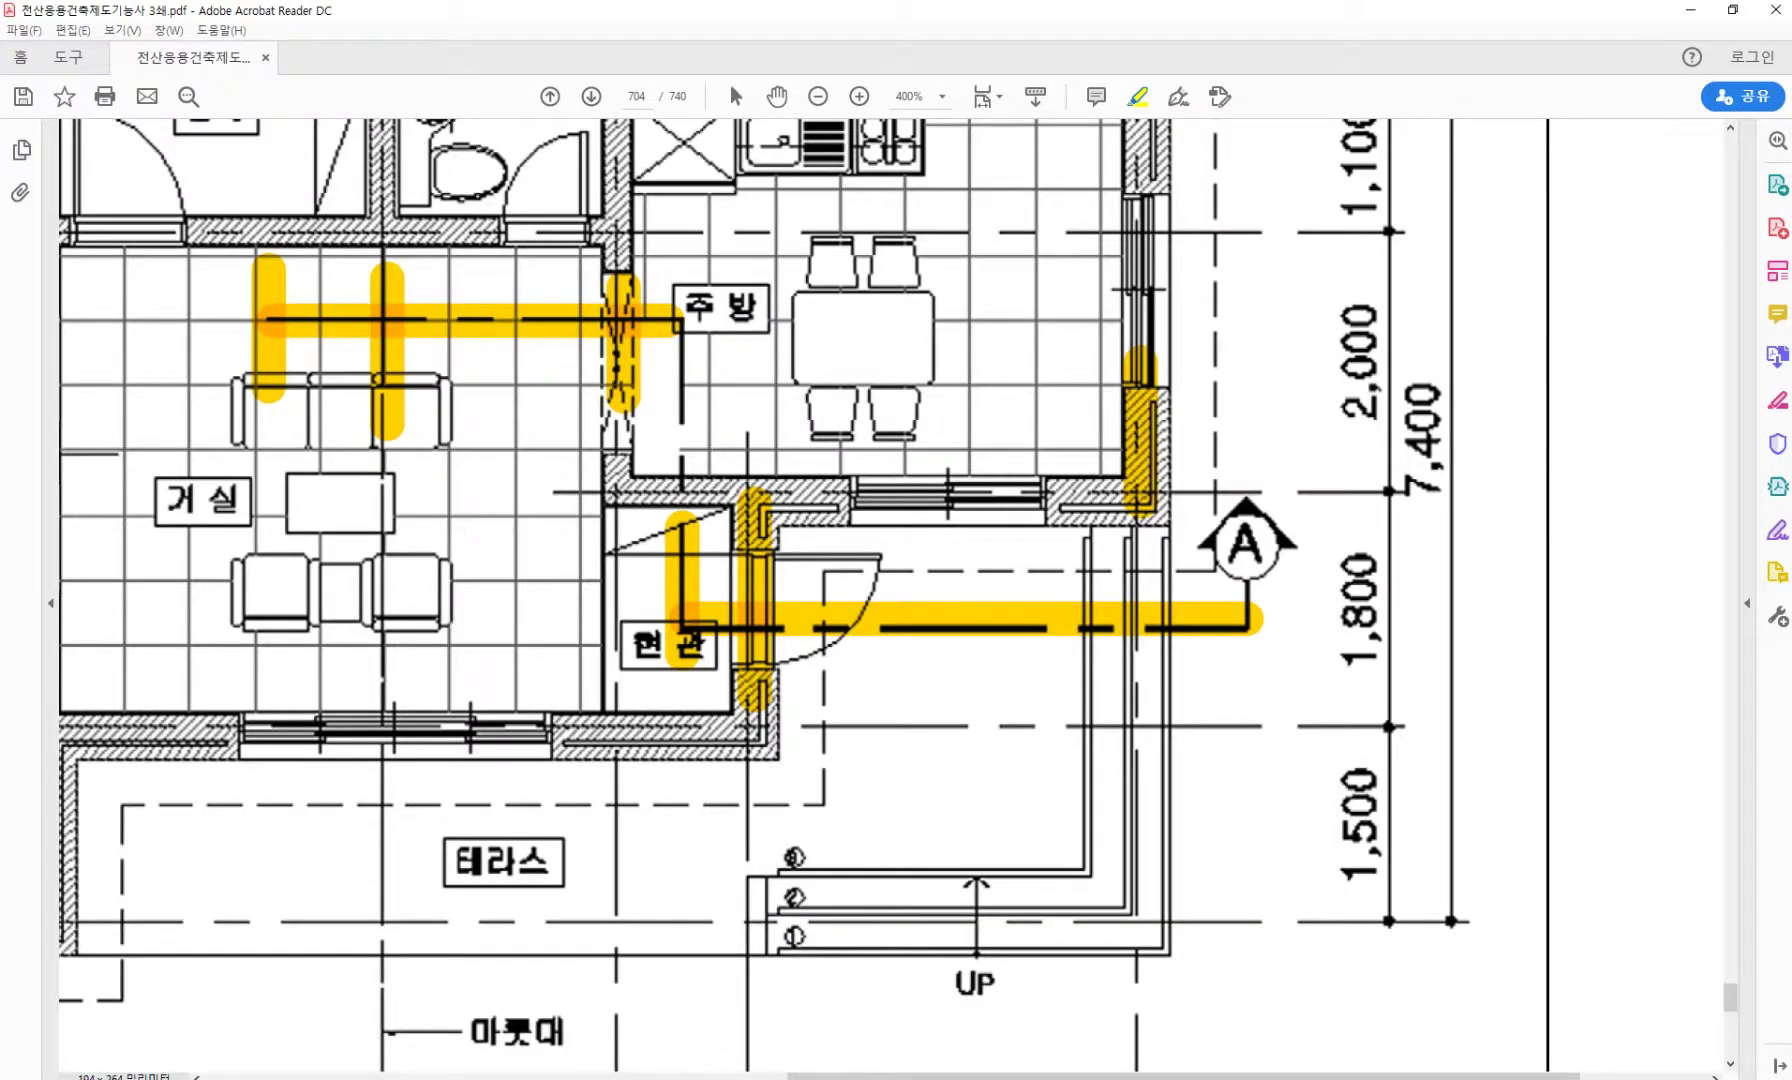
{"action": "left_click", "coordinate": [660, 1078]}
{"action": "scroll", "coordinate": [1060, 548], "scroll_direction": "up", "scroll_amount": 2}
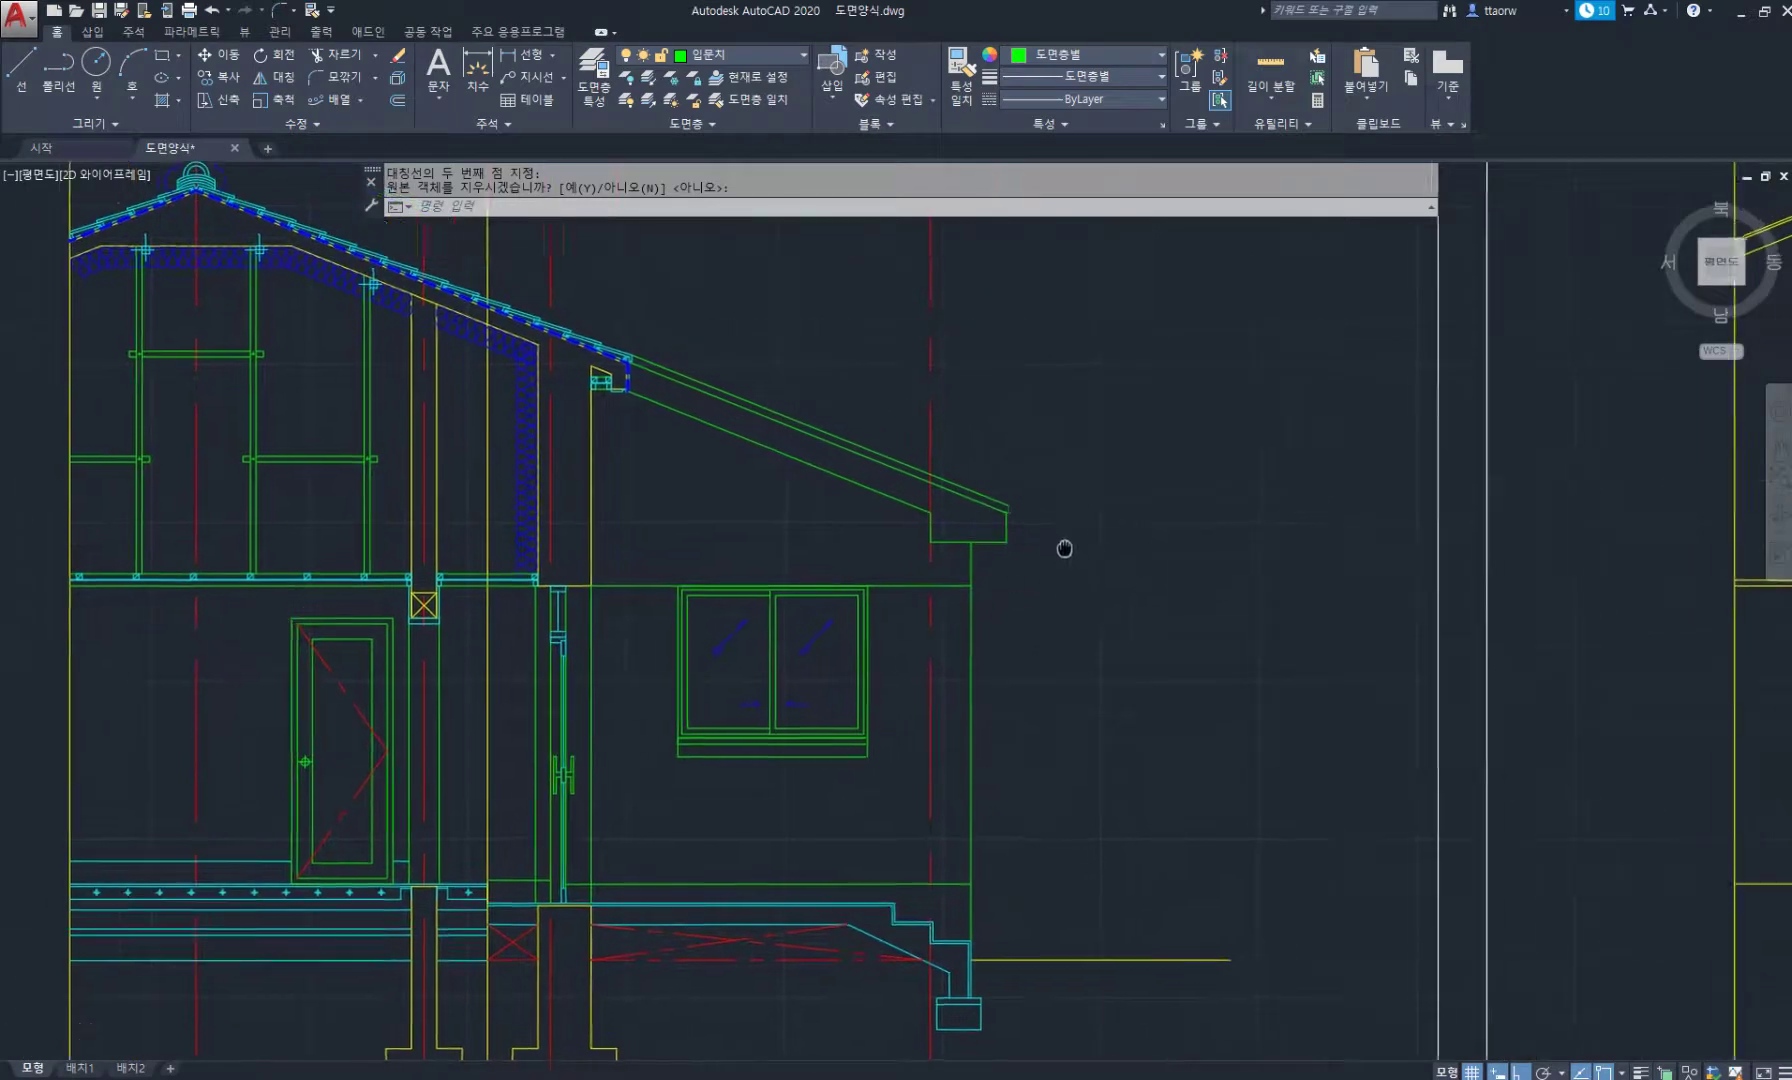
{"action": "type", "text": "REC"}
{"action": "key", "text": "Return"}
{"action": "scroll", "coordinate": [1030, 500], "scroll_direction": "up", "scroll_amount": 4}
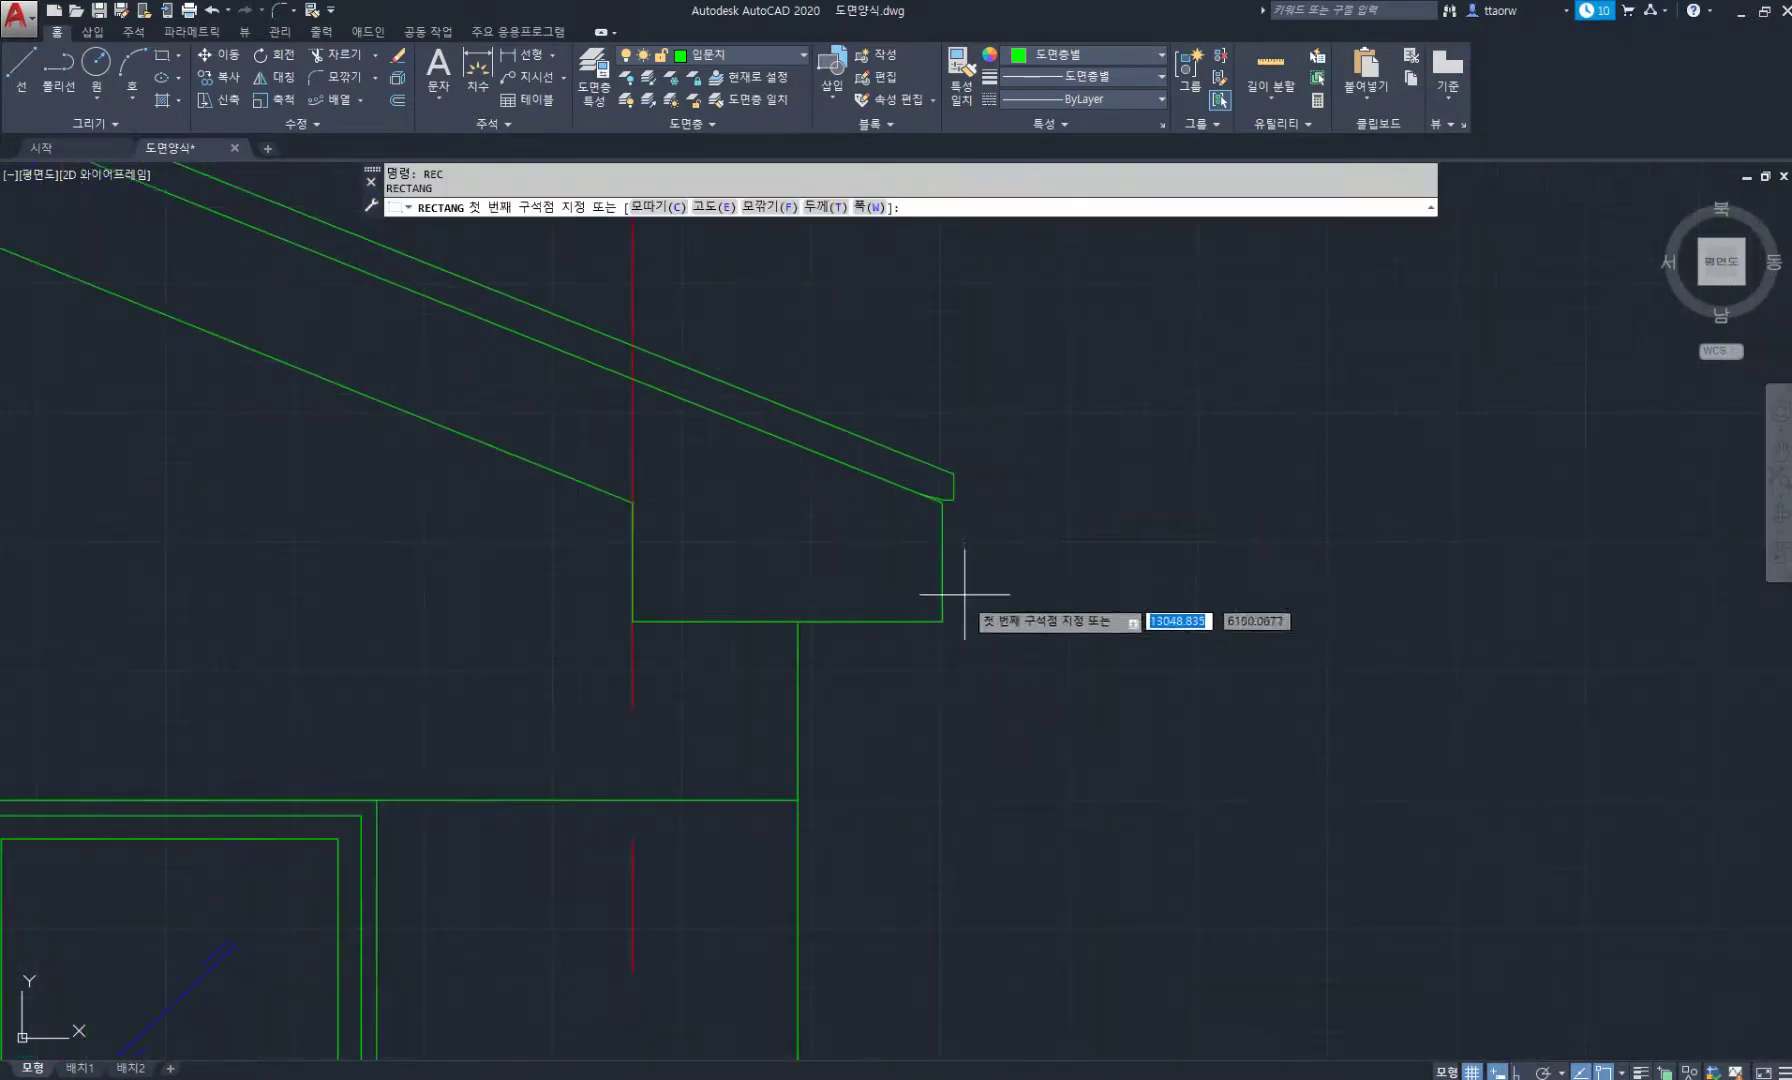
{"action": "left_click", "coordinate": [942, 621]}
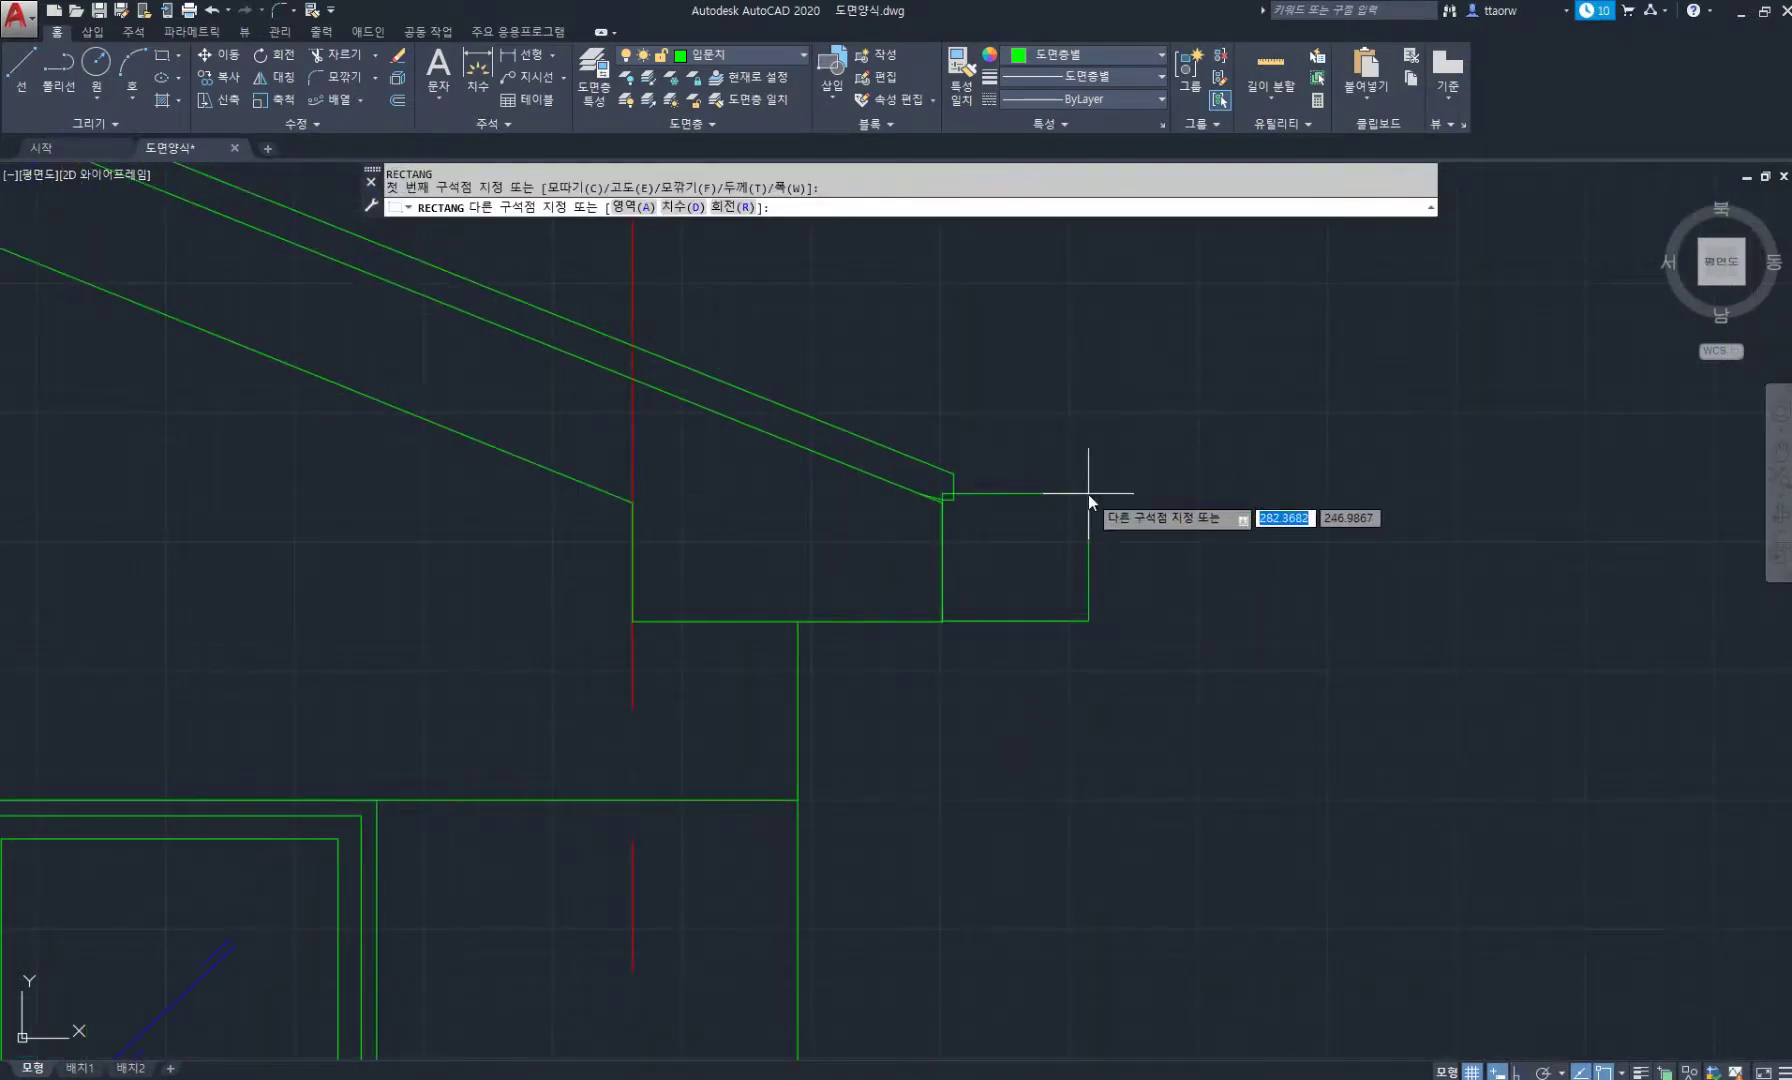
{"action": "type", "text": "230"}
{"action": "key", "text": "Tab"}
{"action": "type", "text": "2"}
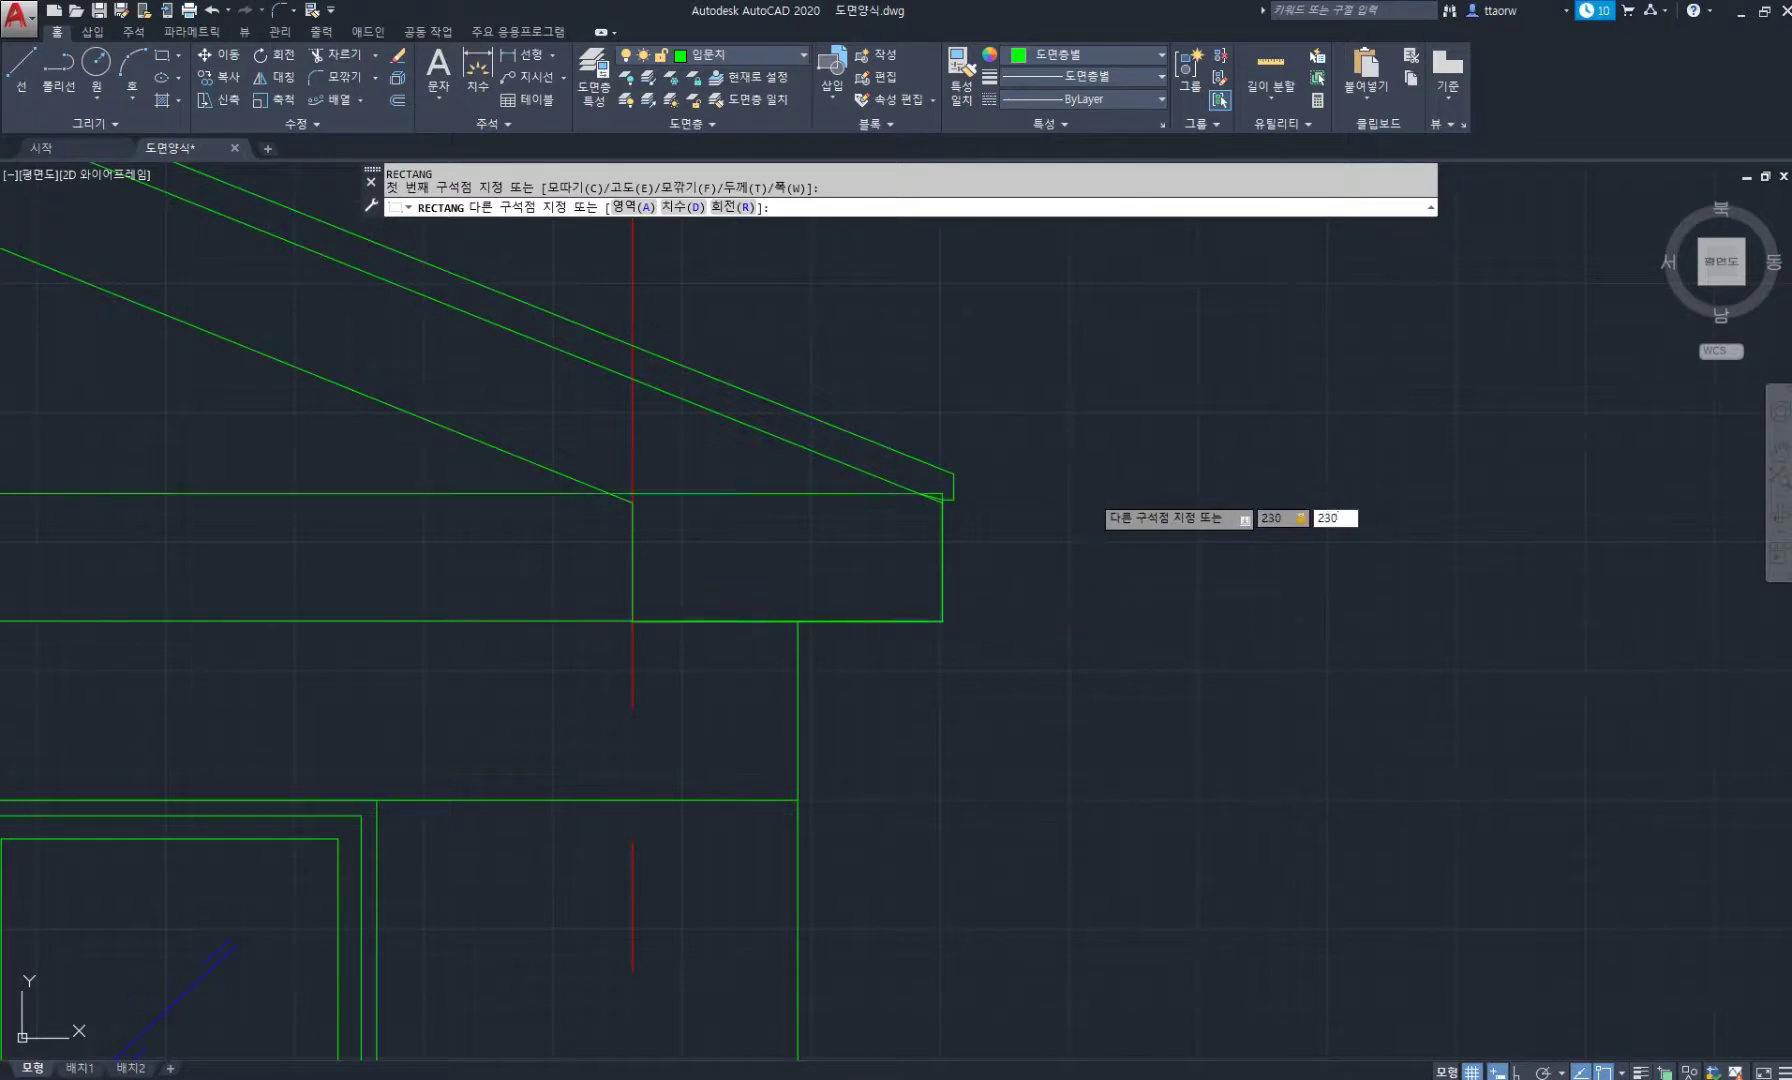
{"action": "key", "text": "Return"}
Draw a downspout polyline from the gutter's underside: short drop, slope toward the wall, vertical run to just above ground, and a 90 outward foot.
{"action": "scroll", "coordinate": [993, 628], "scroll_direction": "up", "scroll_amount": 2}
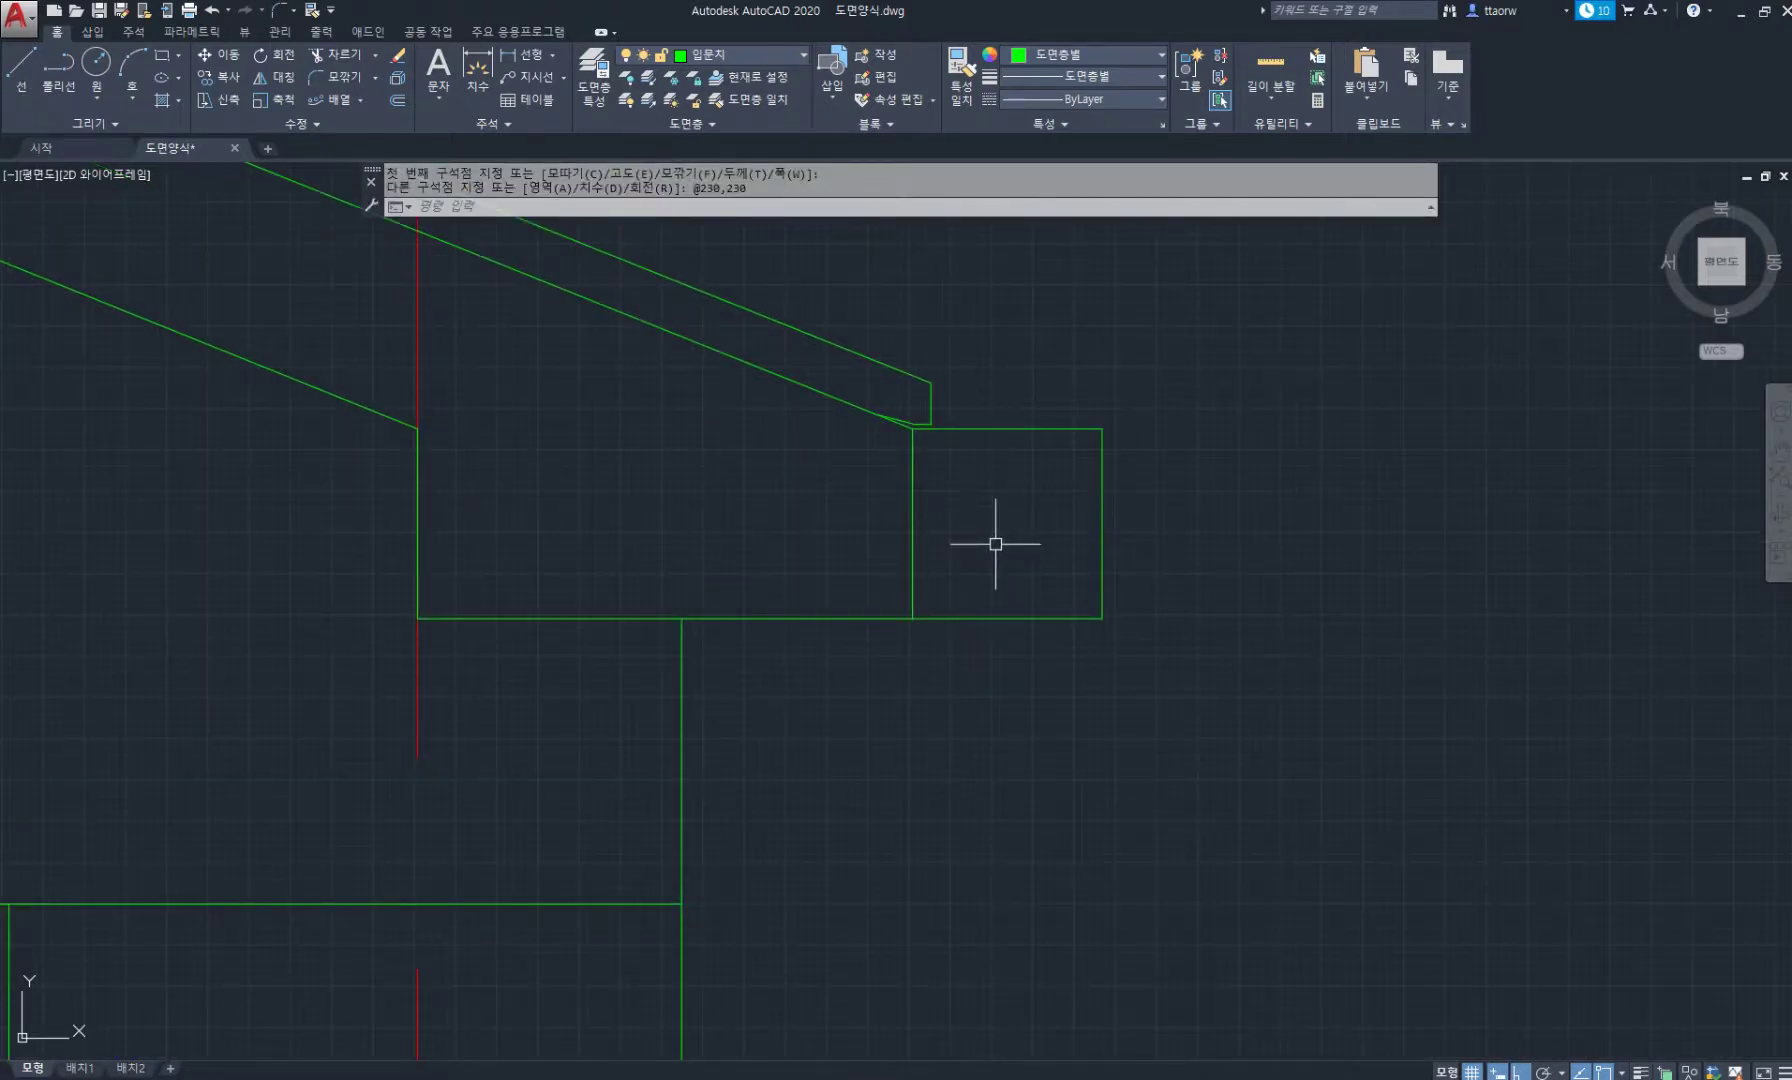
{"action": "type", "text": "PL"}
{"action": "key", "text": "Return"}
{"action": "scroll", "coordinate": [1027, 631], "scroll_direction": "up", "scroll_amount": 2}
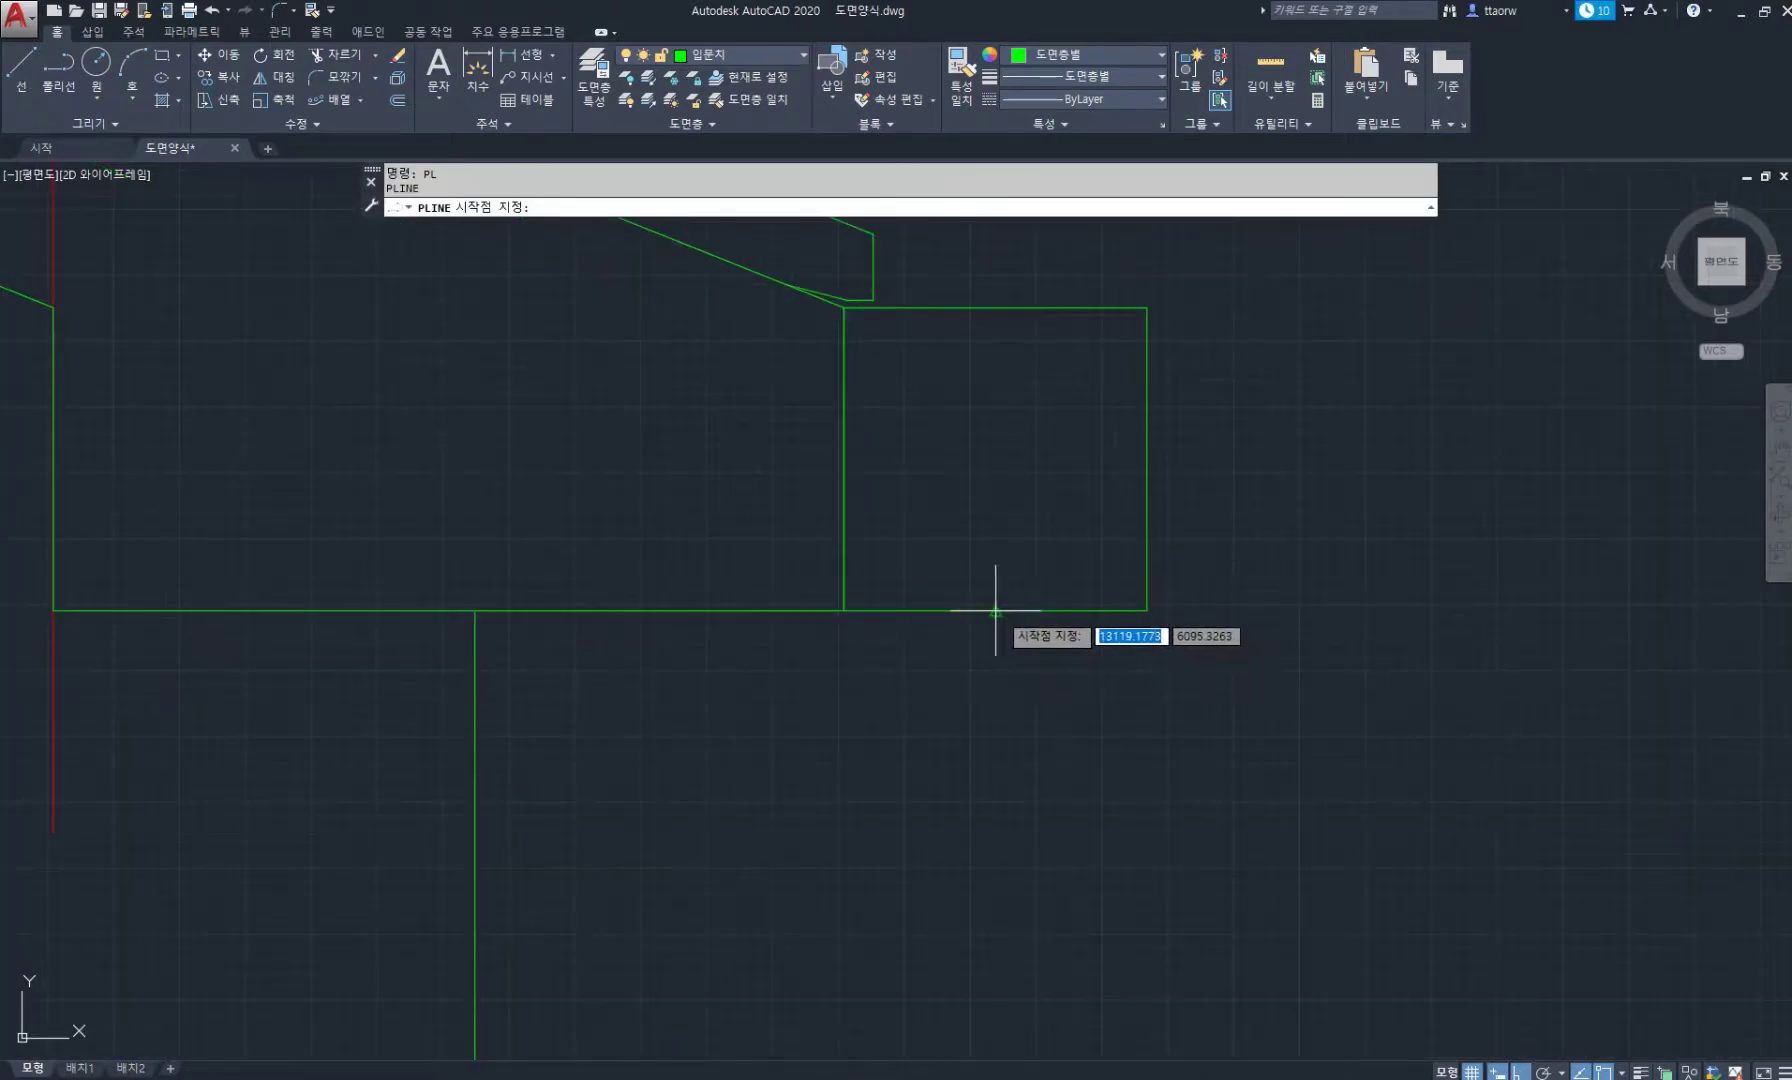
{"action": "left_click", "coordinate": [952, 610]}
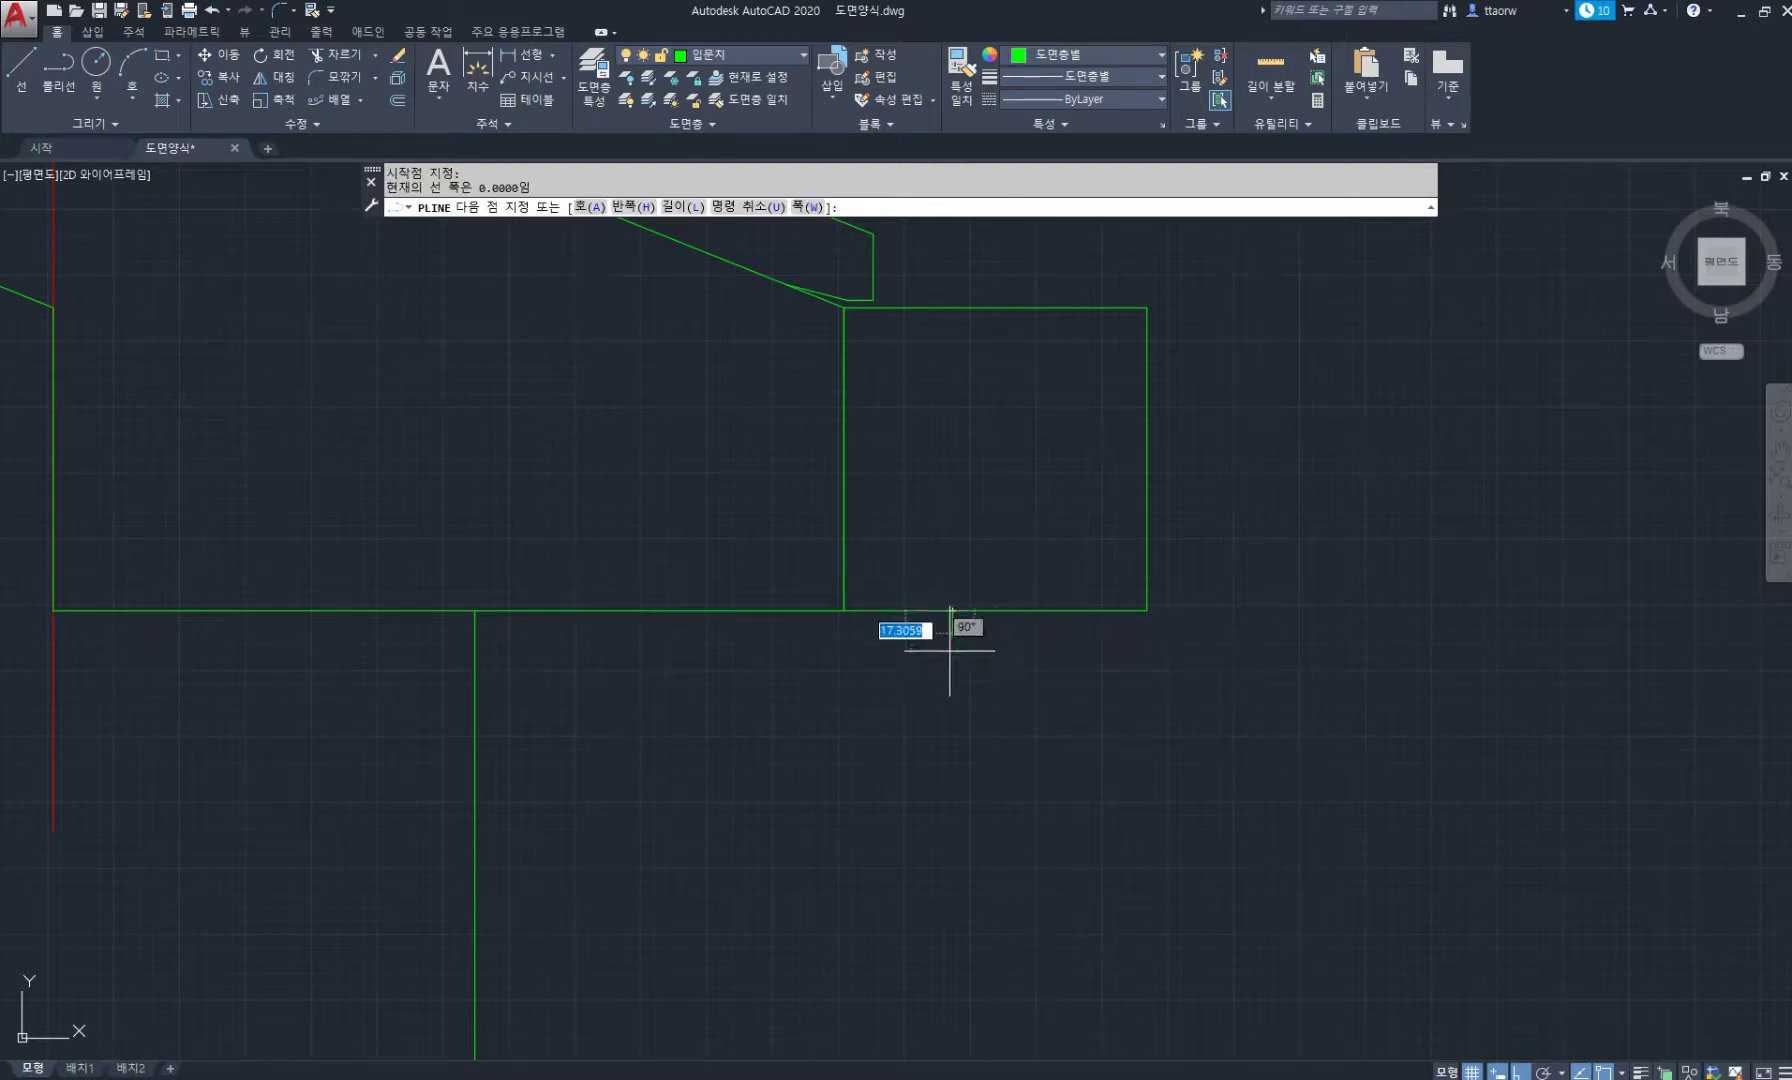
{"action": "scroll", "coordinate": [694, 740], "scroll_direction": "down", "scroll_amount": 4}
{"action": "middle_click_drag", "start_coordinate": [694, 740], "coordinate": [716, 628]}
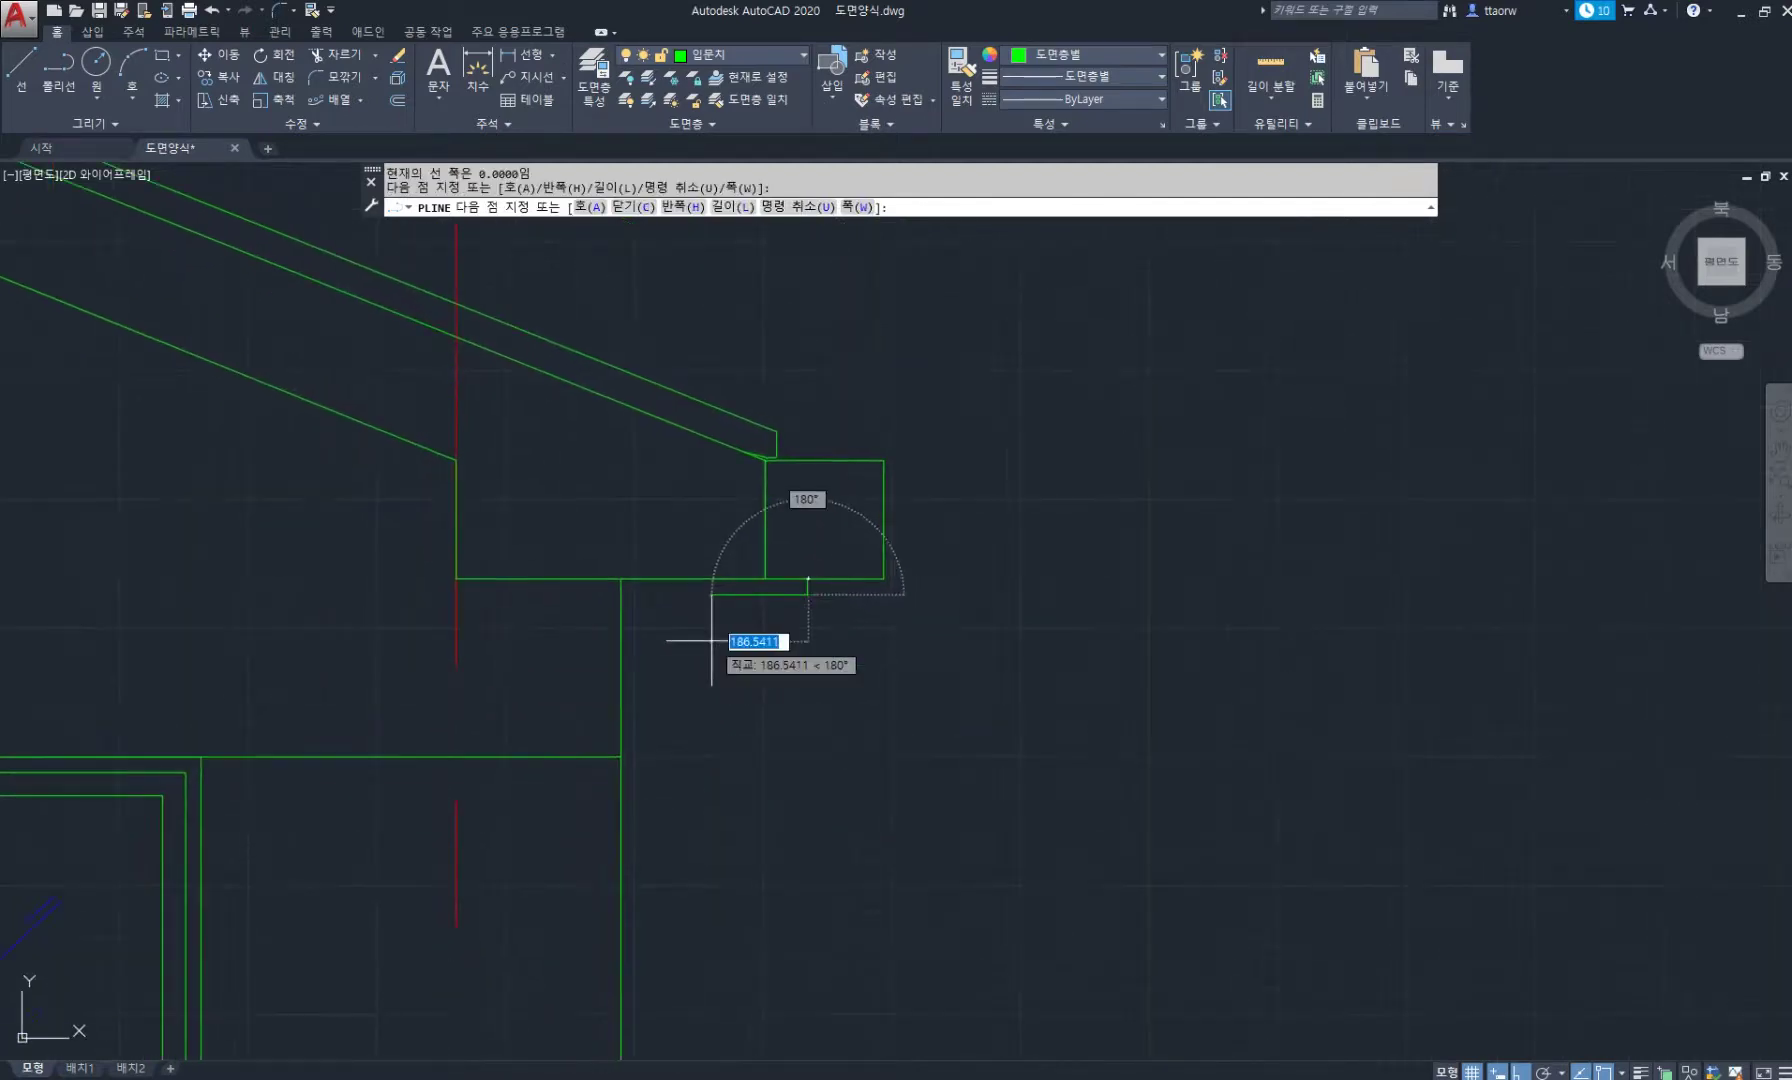
{"action": "scroll", "coordinate": [620, 665], "scroll_direction": "up", "scroll_amount": 2}
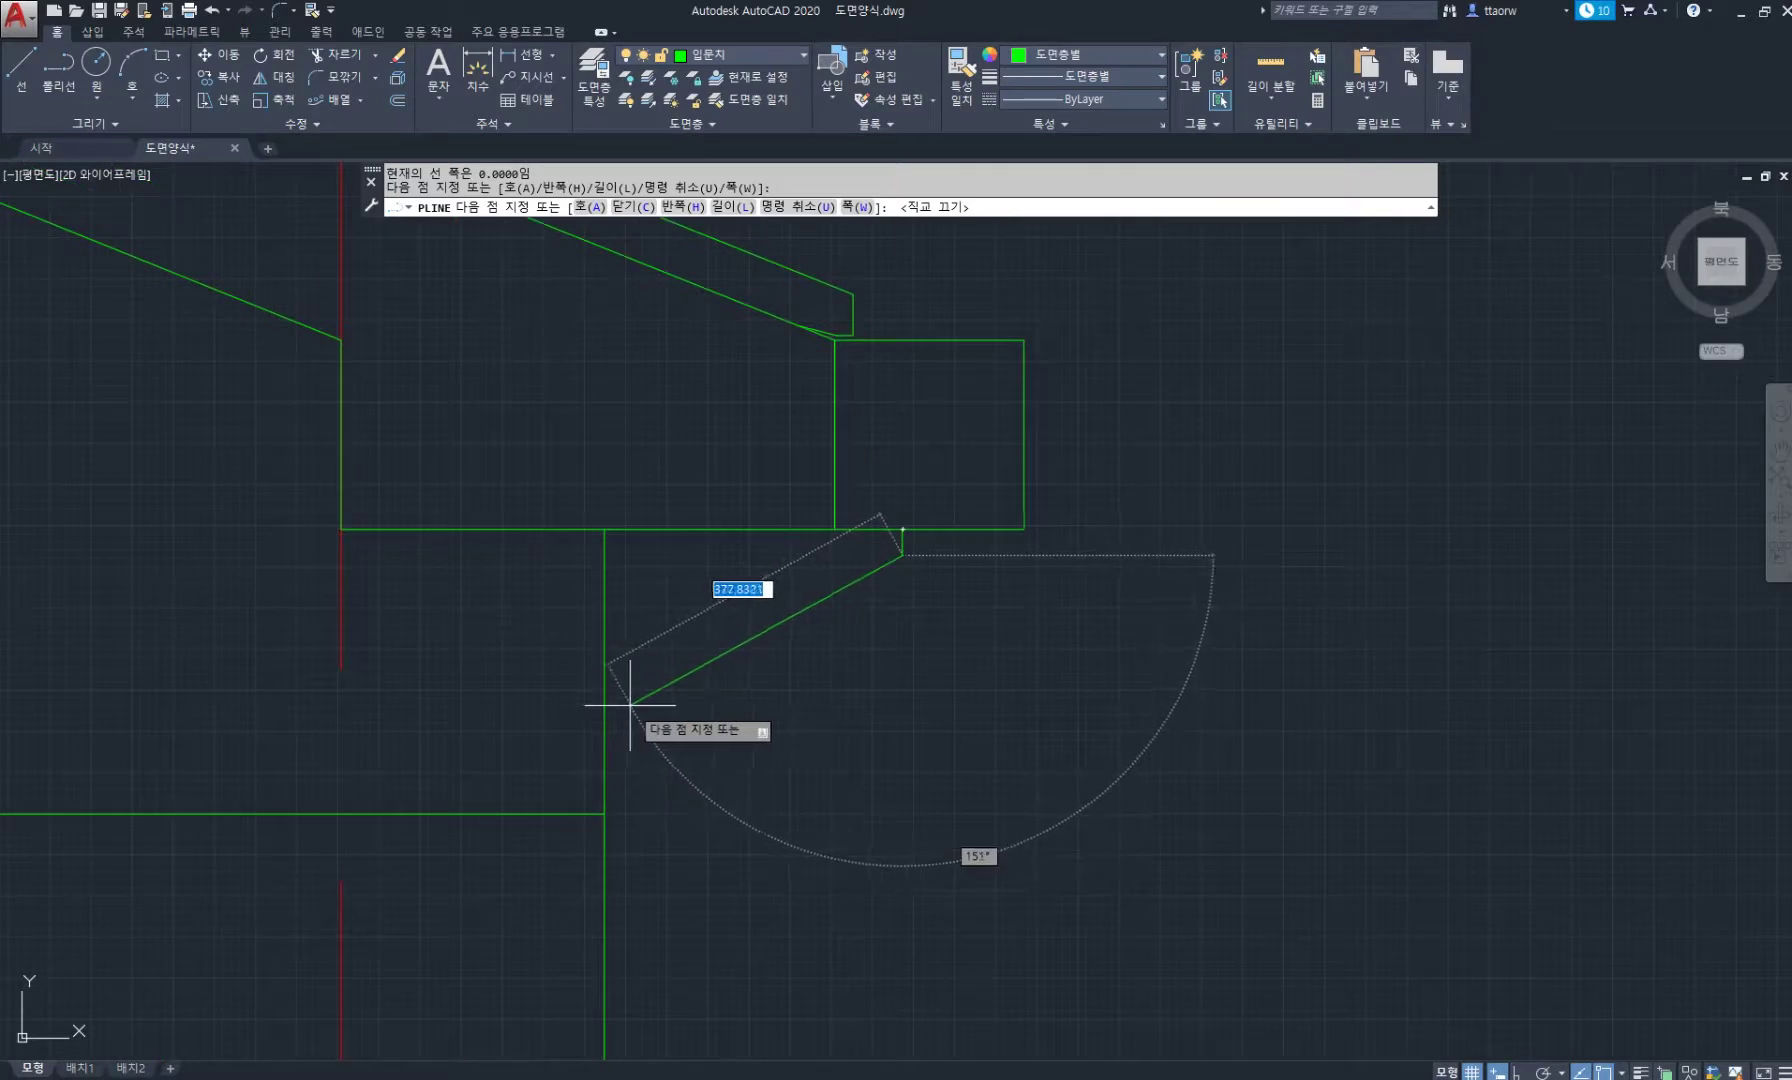
{"action": "left_click", "coordinate": [625, 705]}
{"action": "scroll", "coordinate": [640, 720], "scroll_direction": "down", "scroll_amount": 6}
{"action": "middle_click_drag", "start_coordinate": [688, 848], "coordinate": [634, 592]}
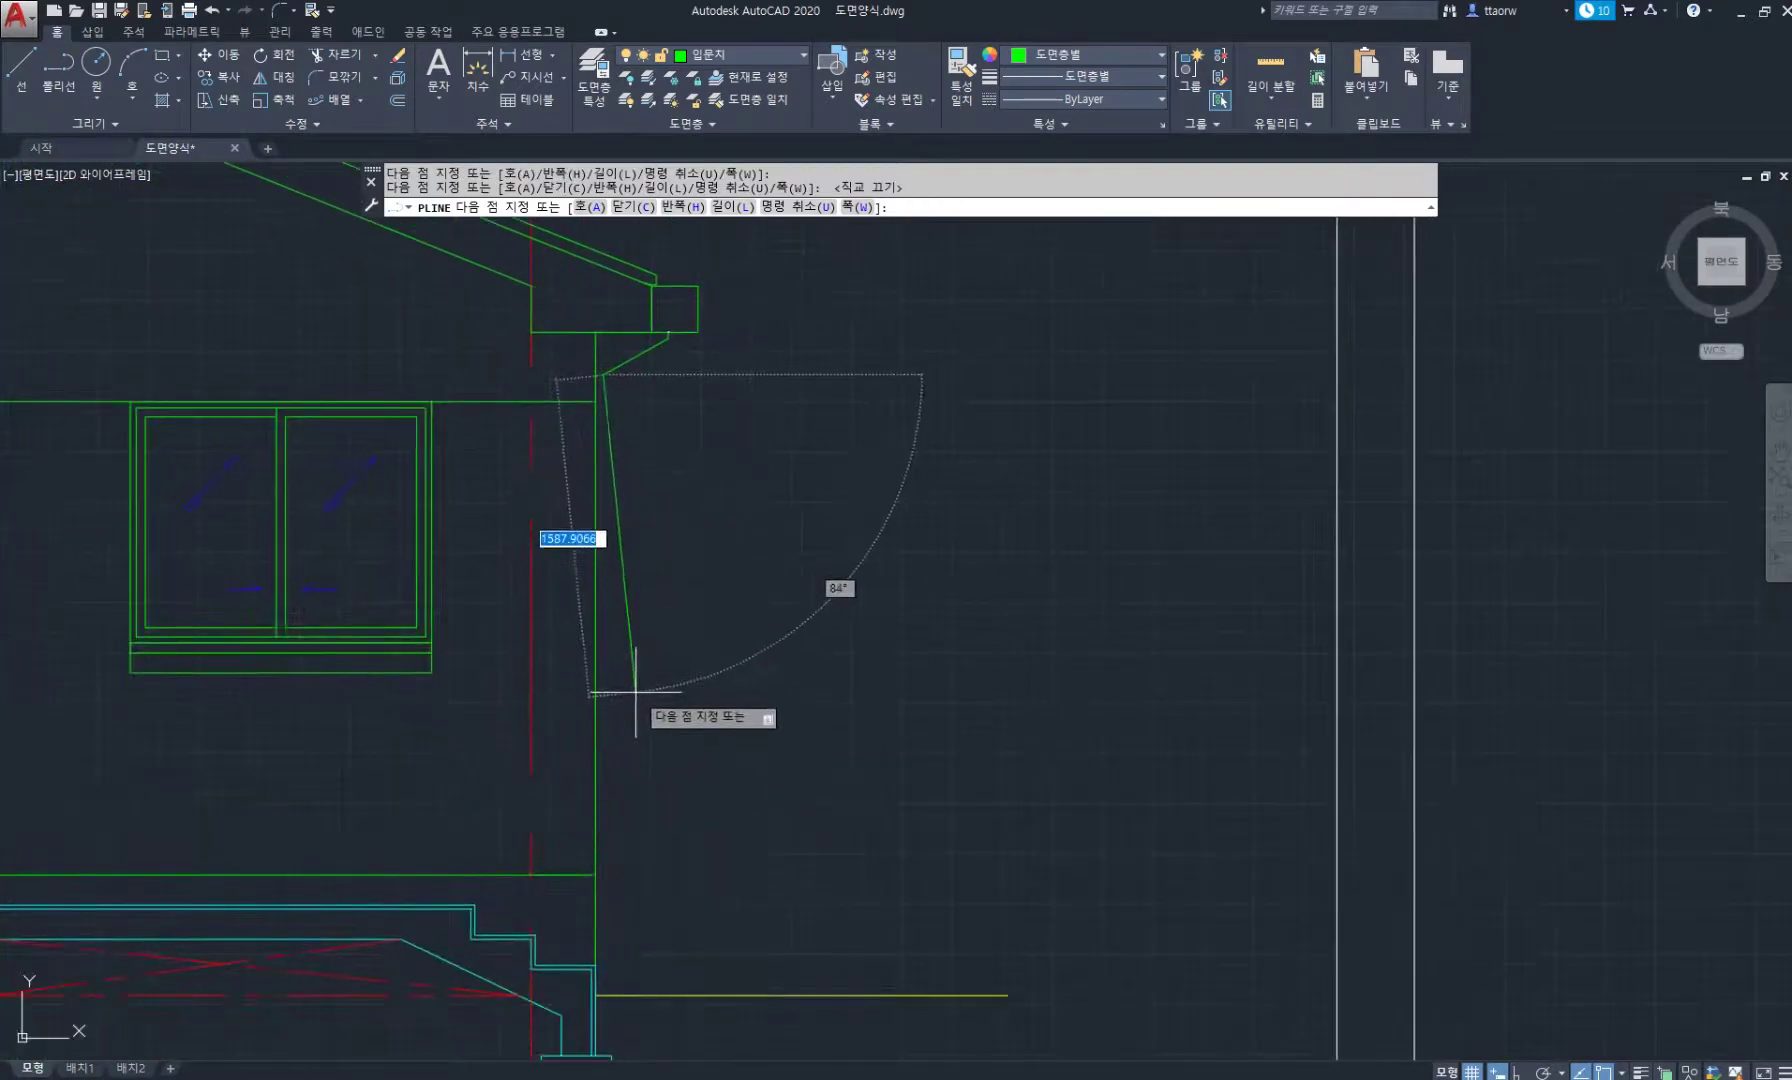
{"action": "key", "text": "F8"}
{"action": "middle_click_drag", "start_coordinate": [628, 888], "coordinate": [752, 744]}
{"action": "scroll", "coordinate": [752, 744], "scroll_direction": "up", "scroll_amount": 2}
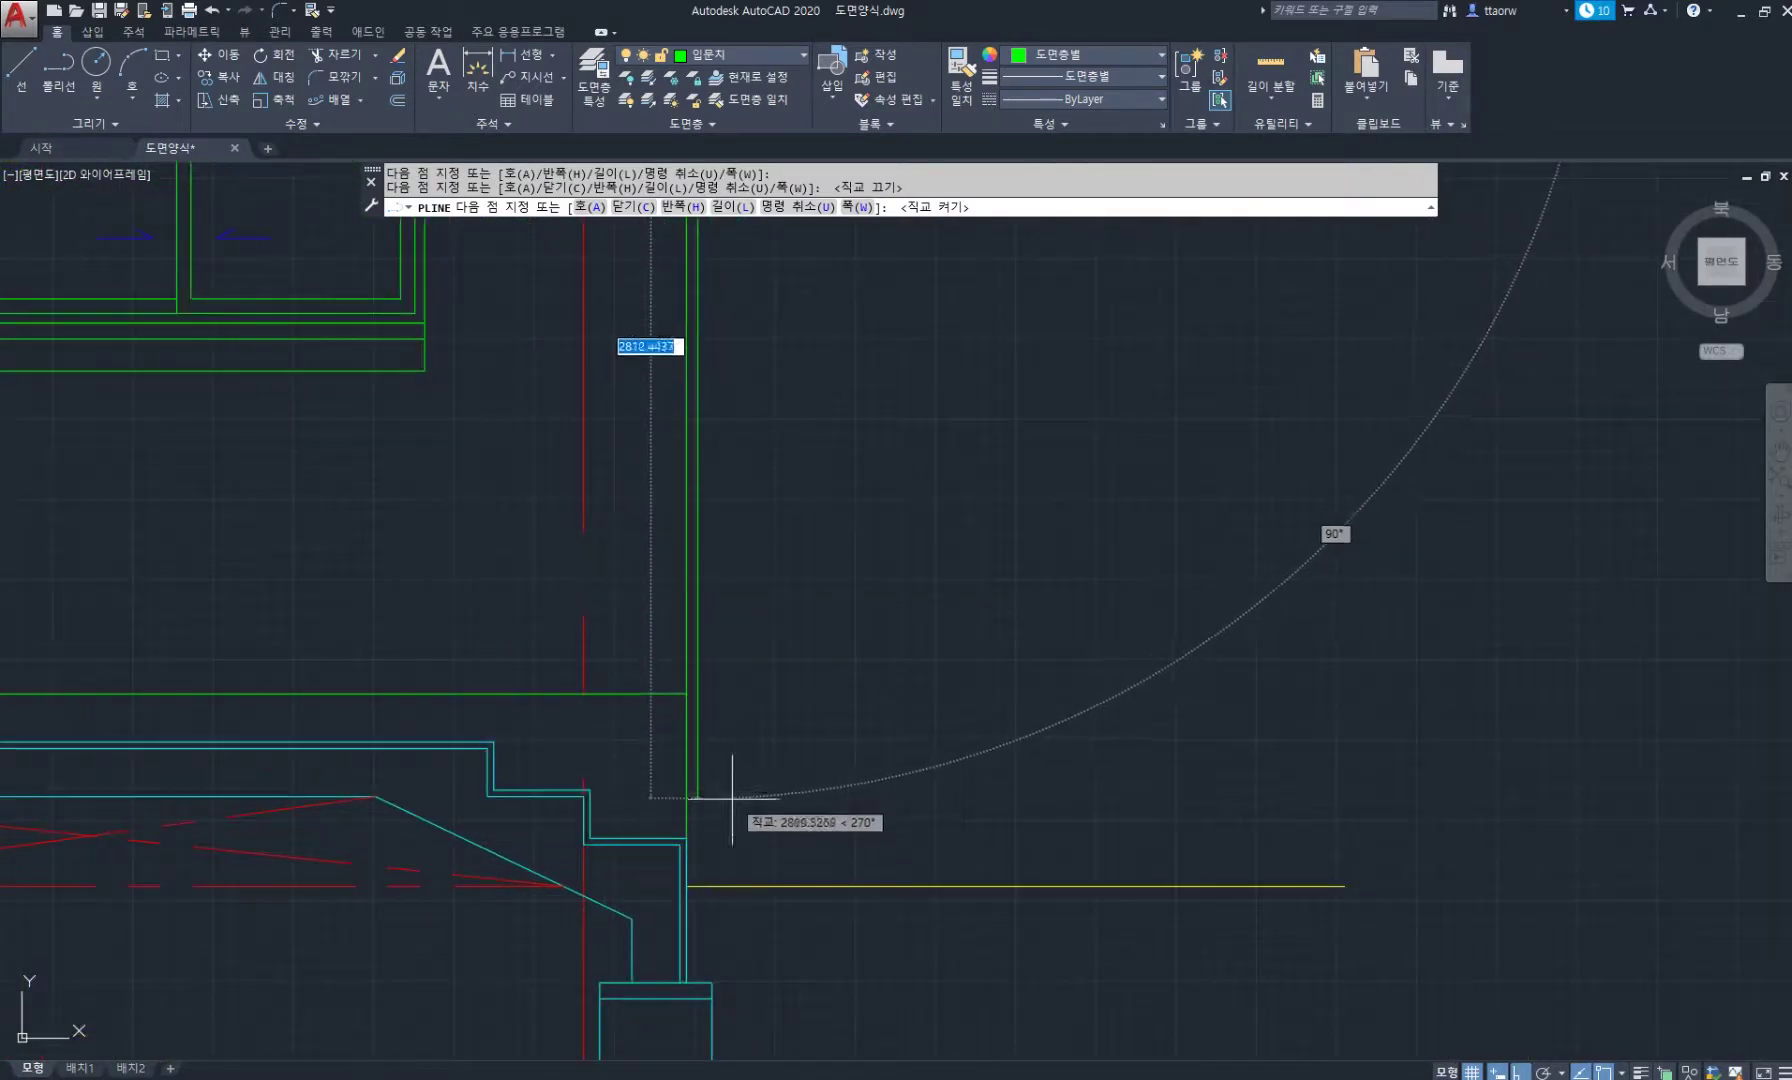
{"action": "left_click", "coordinate": [740, 803]}
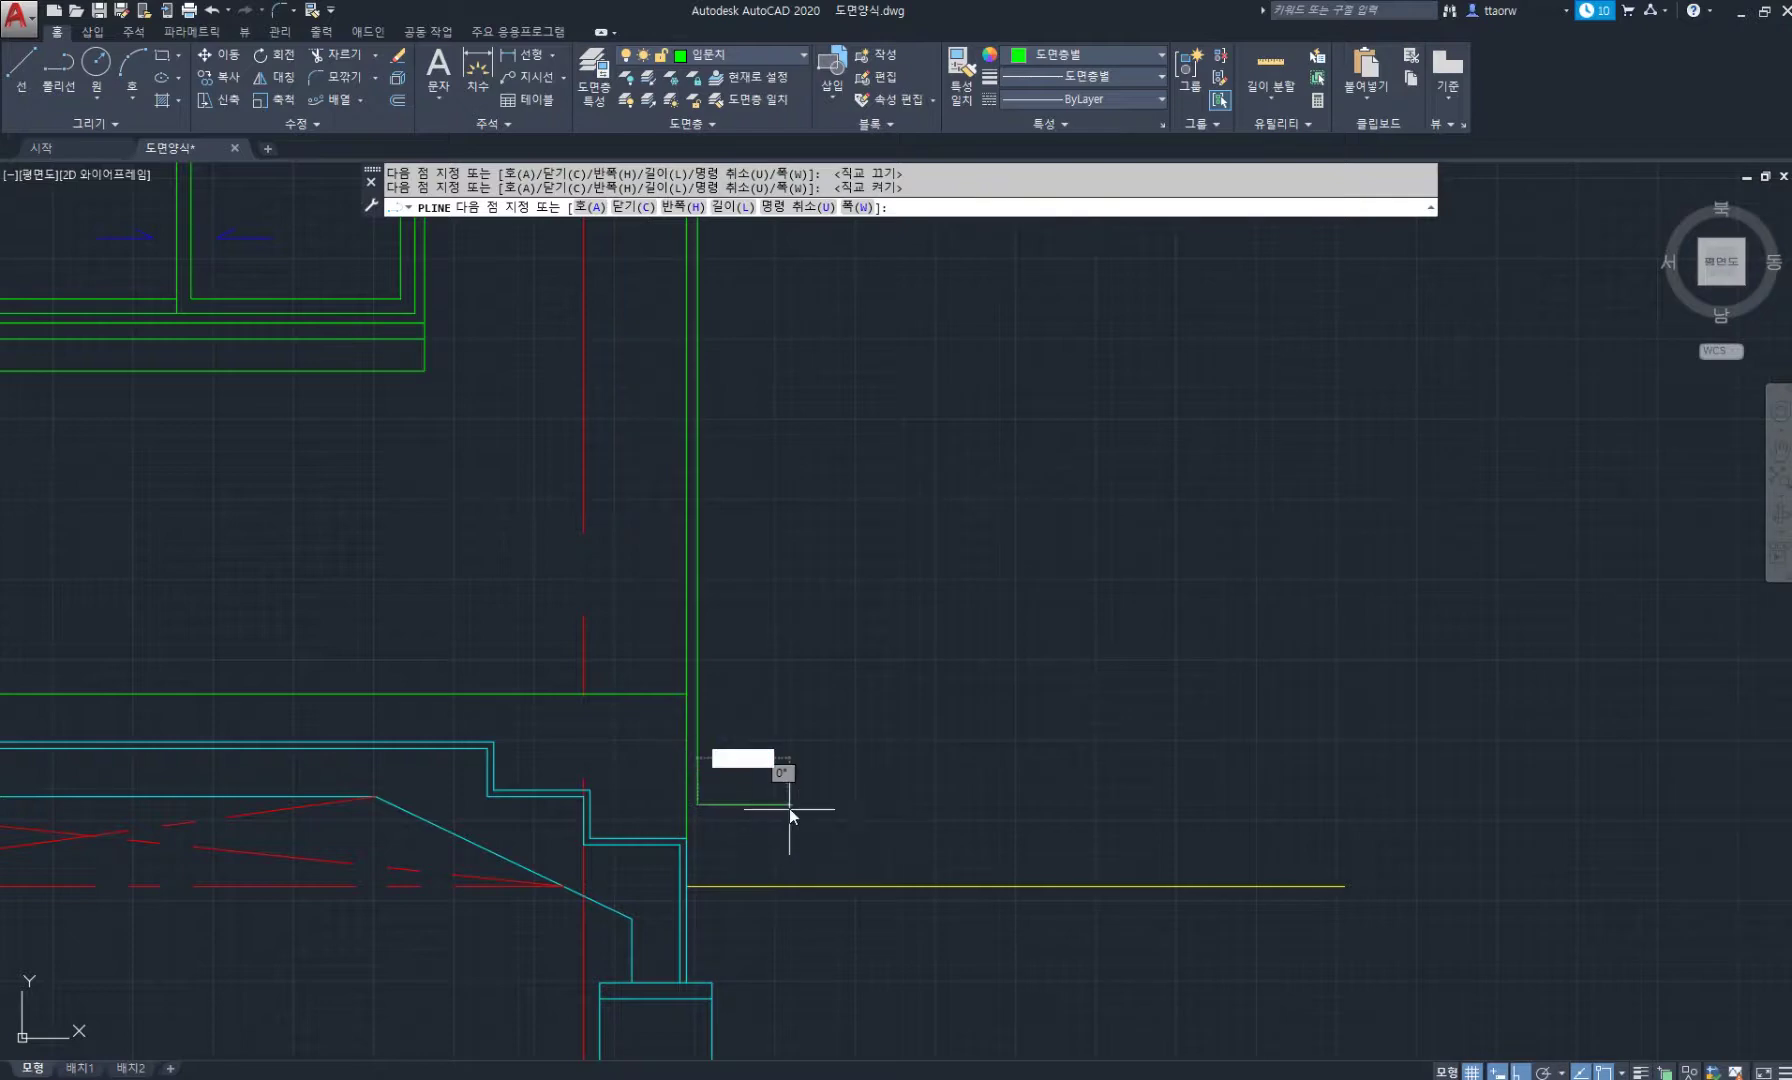
{"action": "key", "text": "Return"}
Offset the downspout polyline outward, away from the wall, to form the pipe's outer edge.
{"action": "scroll", "coordinate": [820, 320], "scroll_direction": "down", "scroll_amount": 4}
{"action": "middle_click_drag", "start_coordinate": [820, 320], "coordinate": [744, 692]}
{"action": "scroll", "coordinate": [711, 495], "scroll_direction": "up", "scroll_amount": 4}
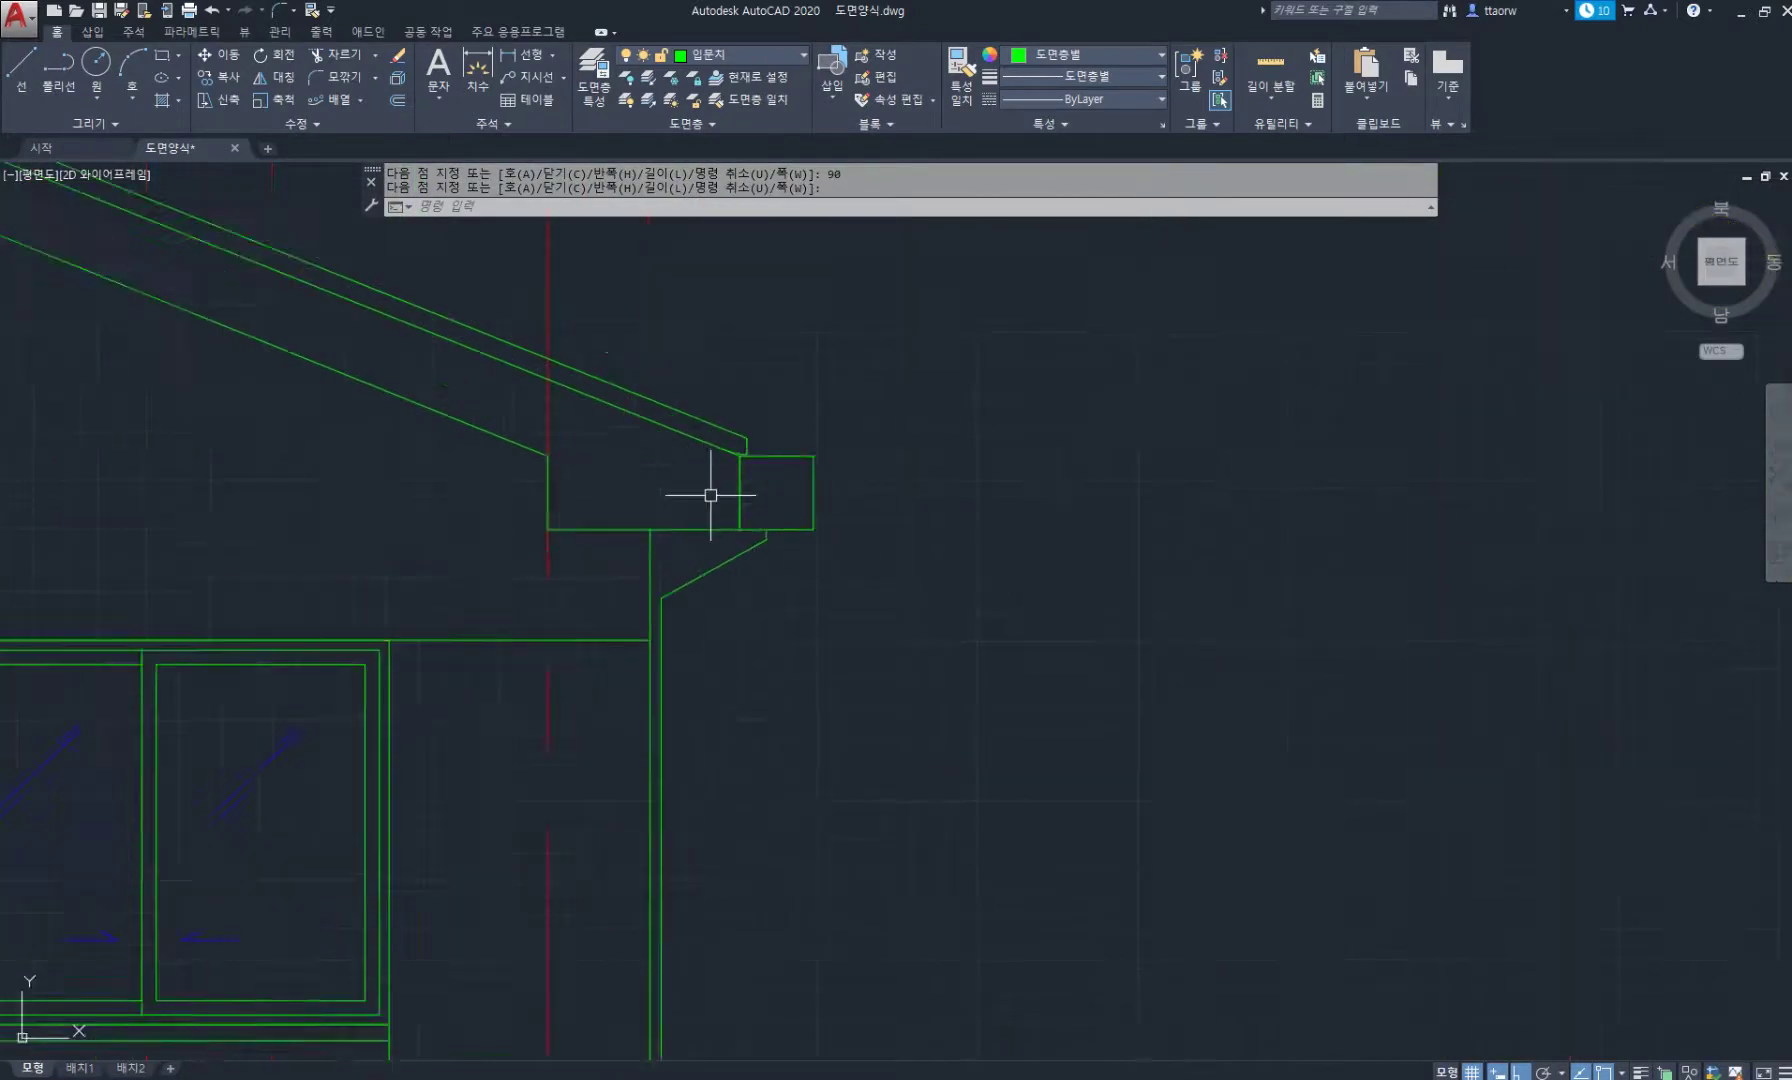
{"action": "type", "text": "O"}
{"action": "key", "text": "Return"}
{"action": "key", "text": "Return"}
{"action": "left_click", "coordinate": [740, 556]}
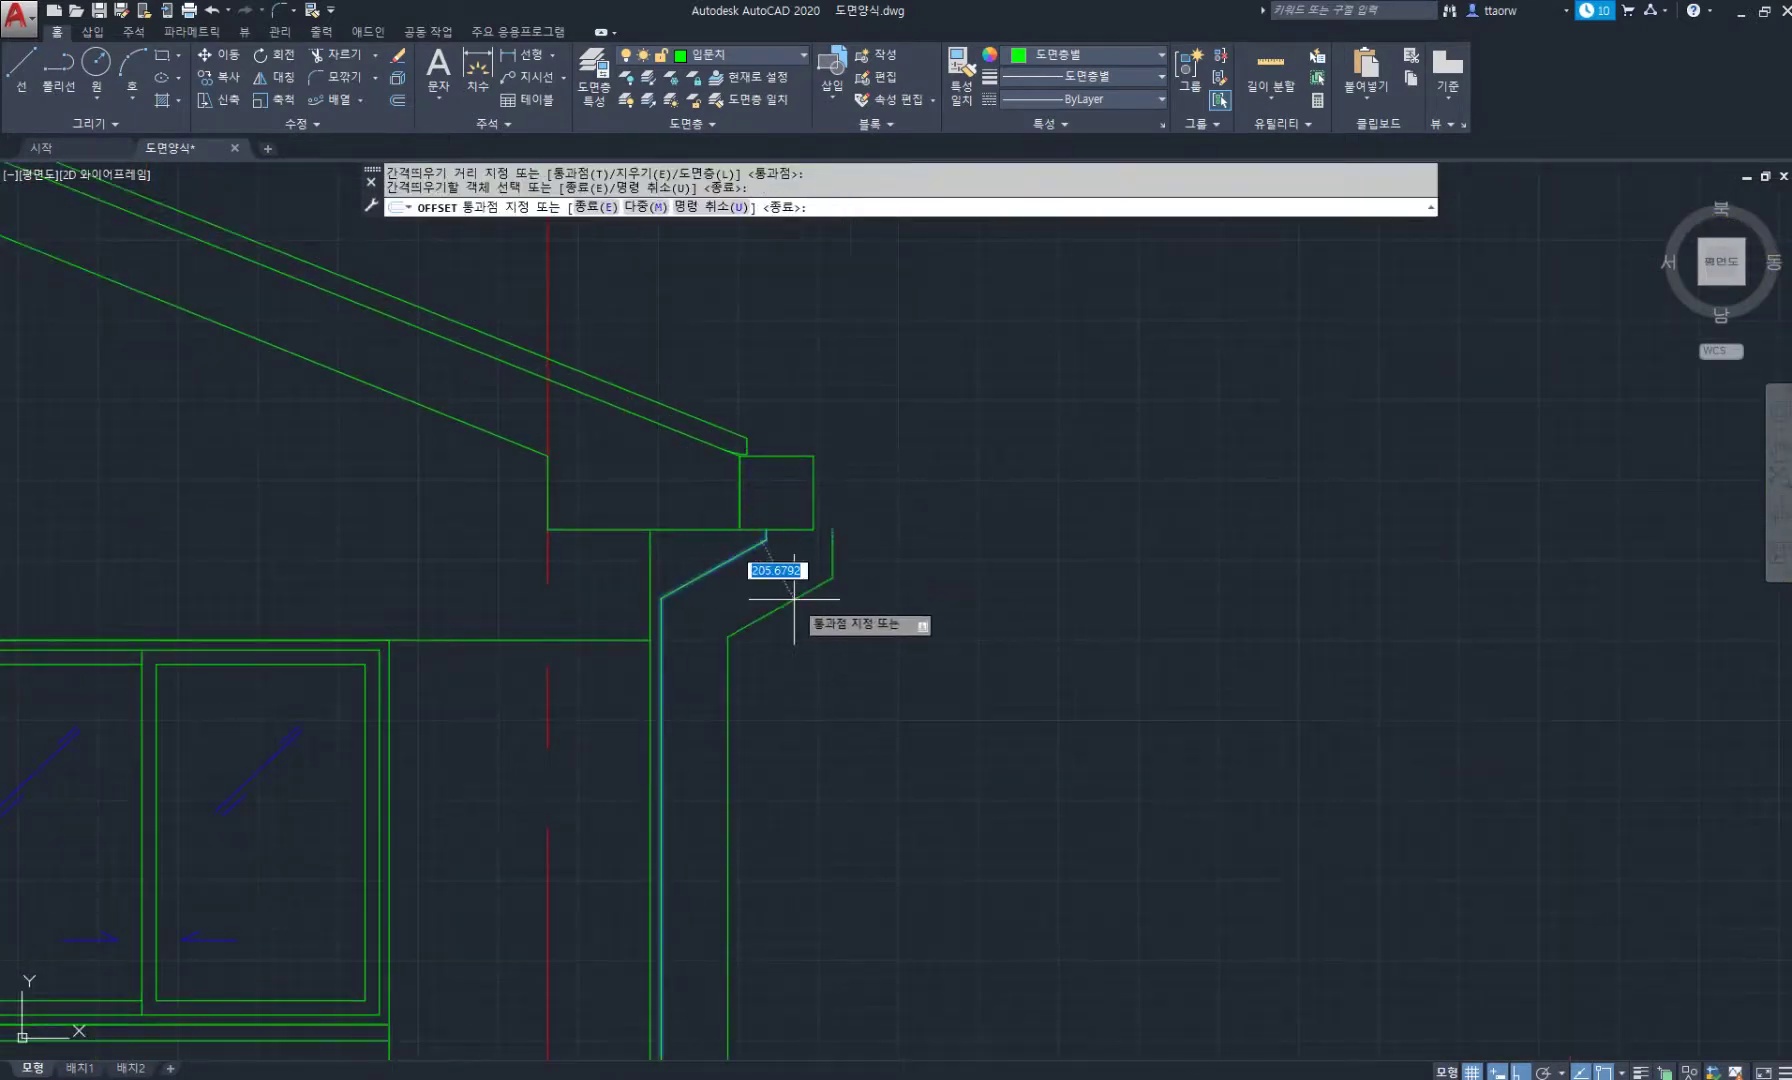
{"action": "left_click", "coordinate": [795, 605]}
{"action": "key", "text": "Return"}
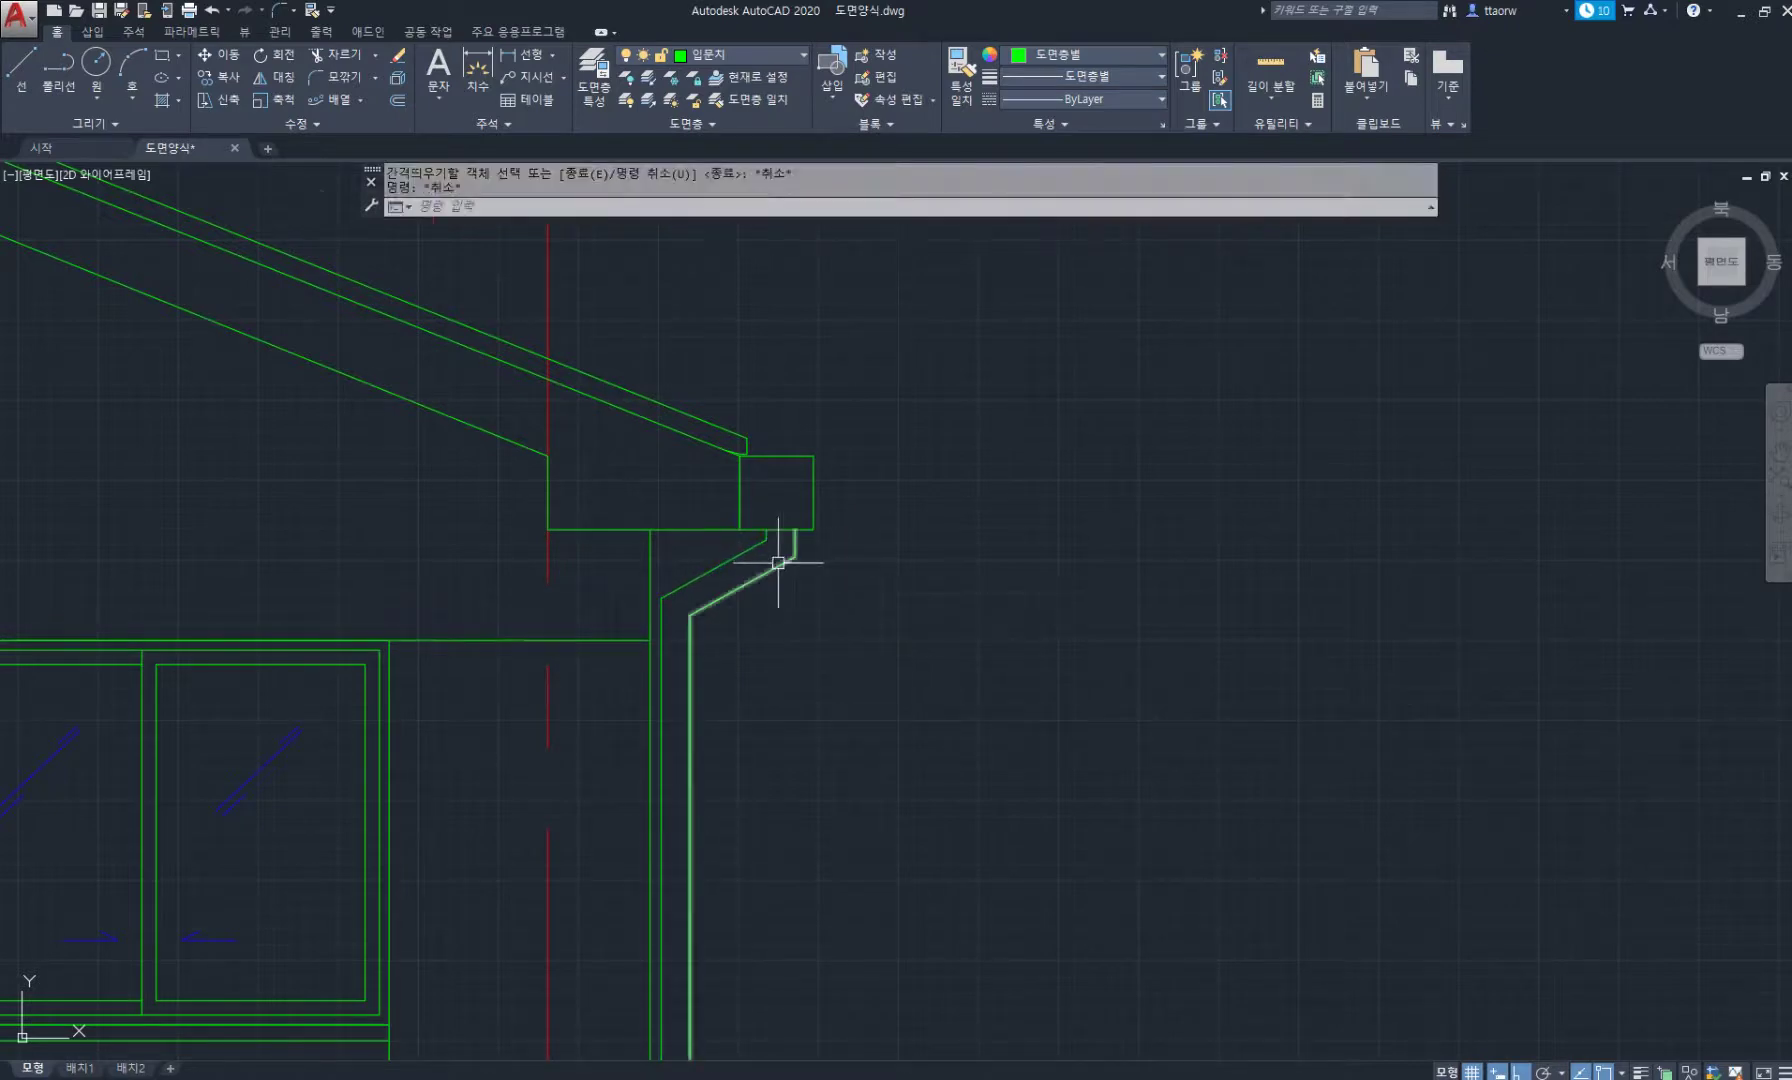
Draw joint lines connecting the inner and outer corners at the downspout's upper and lower bends.
{"action": "scroll", "coordinate": [784, 560], "scroll_direction": "up", "scroll_amount": 2}
{"action": "type", "text": "L"}
{"action": "key", "text": "Return"}
{"action": "left_click", "coordinate": [808, 501]}
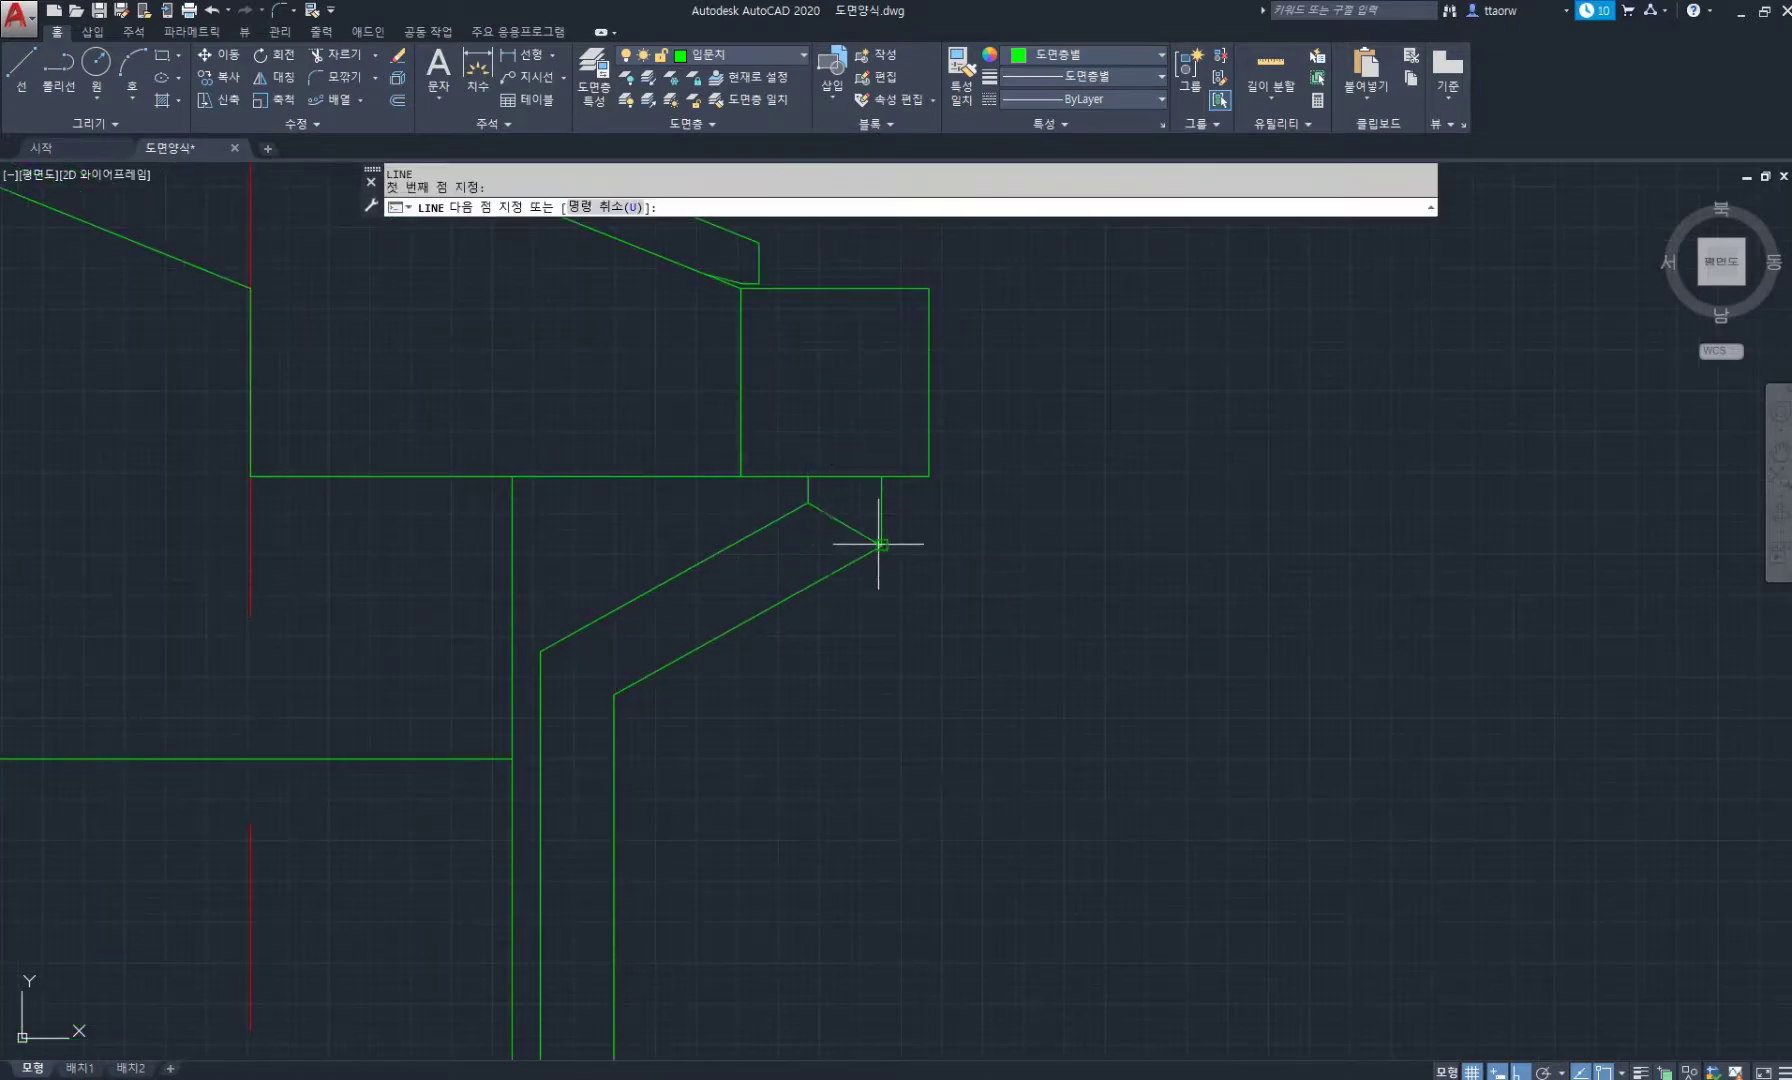
{"action": "left_click", "coordinate": [880, 545]}
{"action": "left_click", "coordinate": [613, 693]}
{"action": "left_click", "coordinate": [540, 652]}
{"action": "key", "text": "Return"}
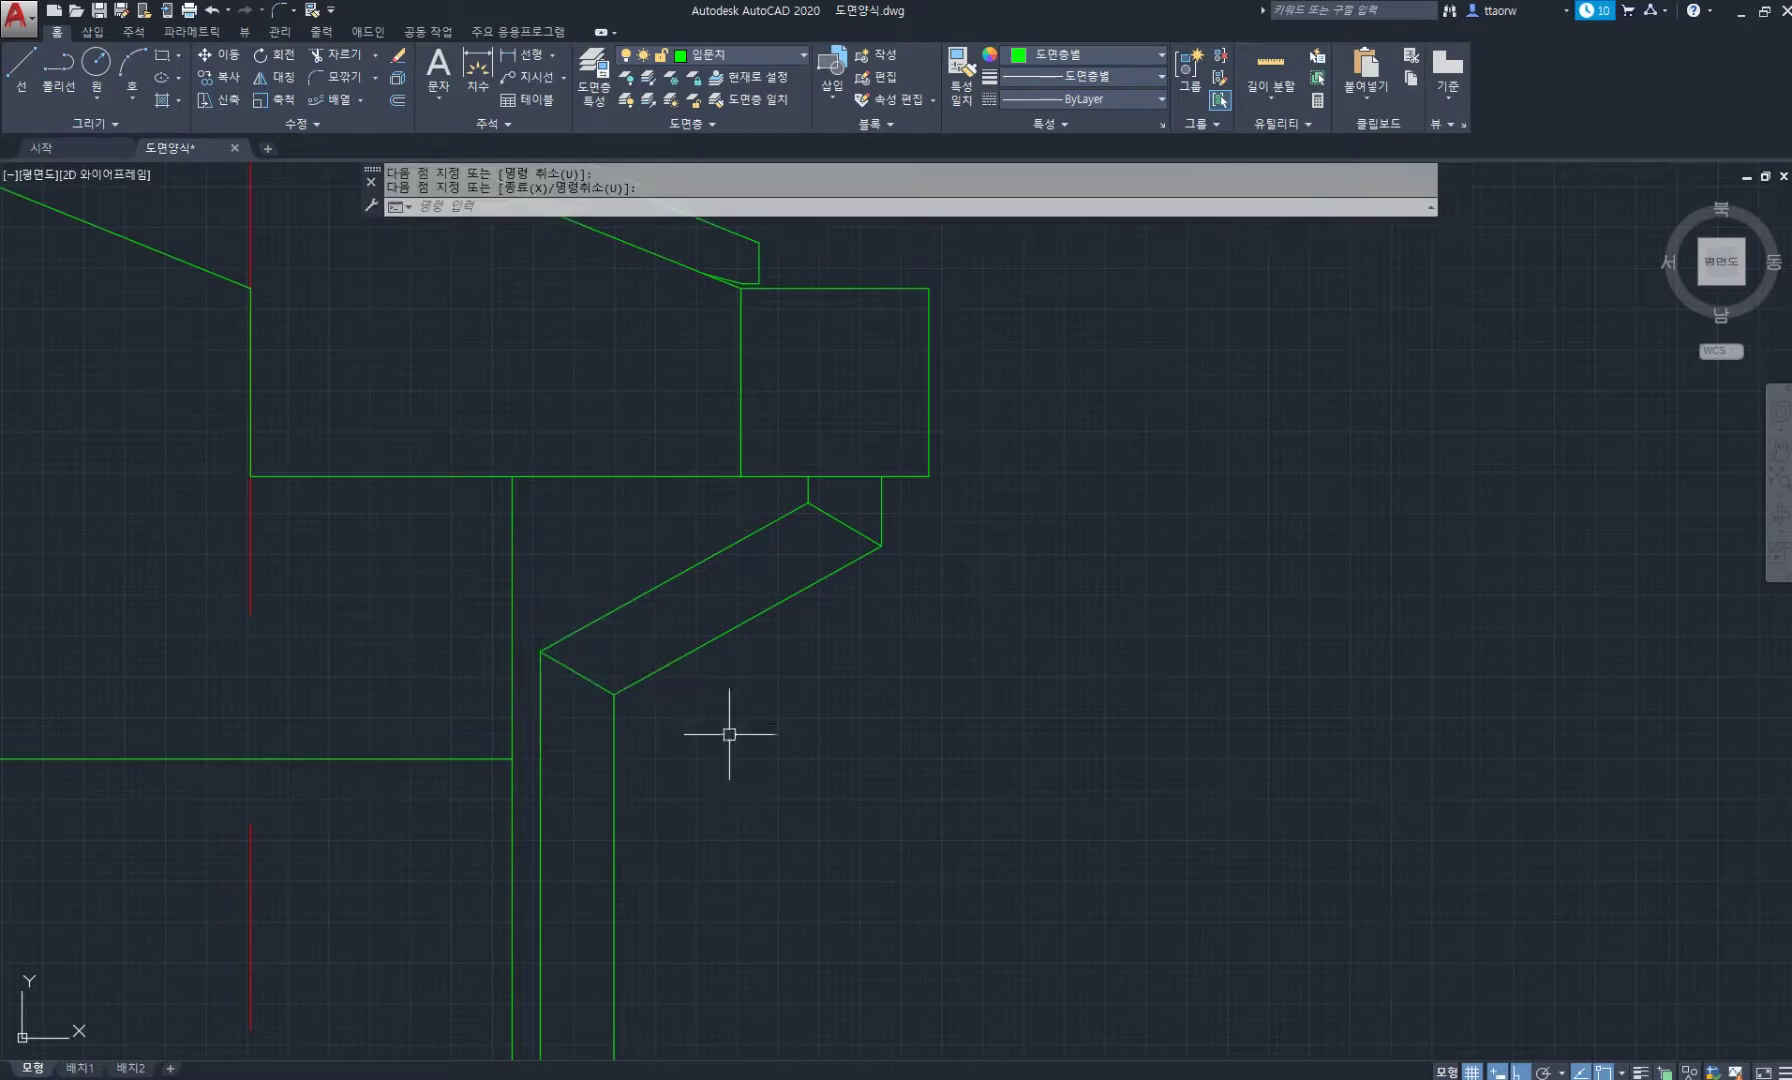
Draw a horizontal bracket line from the exterior wall to the downspout's outer edge, just below the lower bend.
{"action": "middle_click_drag", "start_coordinate": [729, 734], "coordinate": [896, 616]}
{"action": "type", "text": "L"}
{"action": "key", "text": "Return"}
{"action": "left_click", "coordinate": [672, 634]}
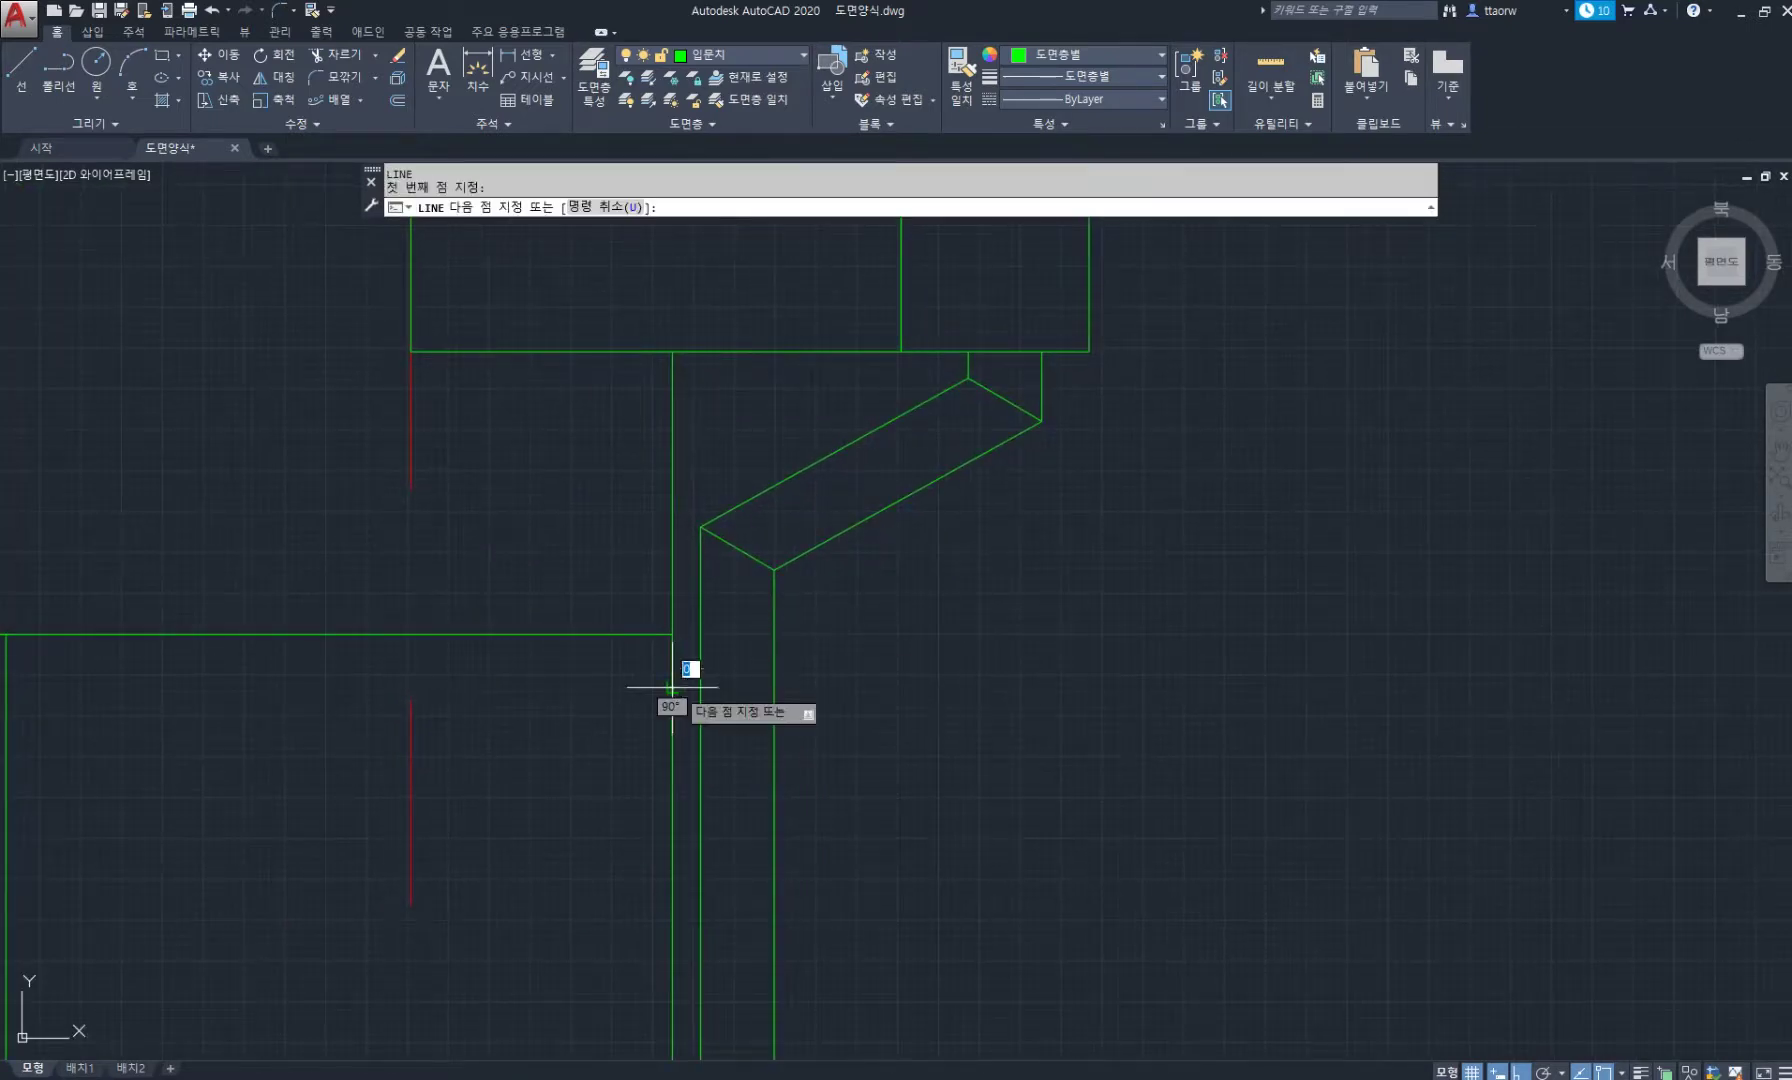
{"action": "left_click", "coordinate": [672, 688]}
{"action": "left_click", "coordinate": [773, 688]}
{"action": "key", "text": "Return"}
Offset the horizontal bracket line downward by 20 to form the second edge of the downspout bracket.
{"action": "type", "text": "O"}
{"action": "key", "text": "Return"}
{"action": "key", "text": "Return"}
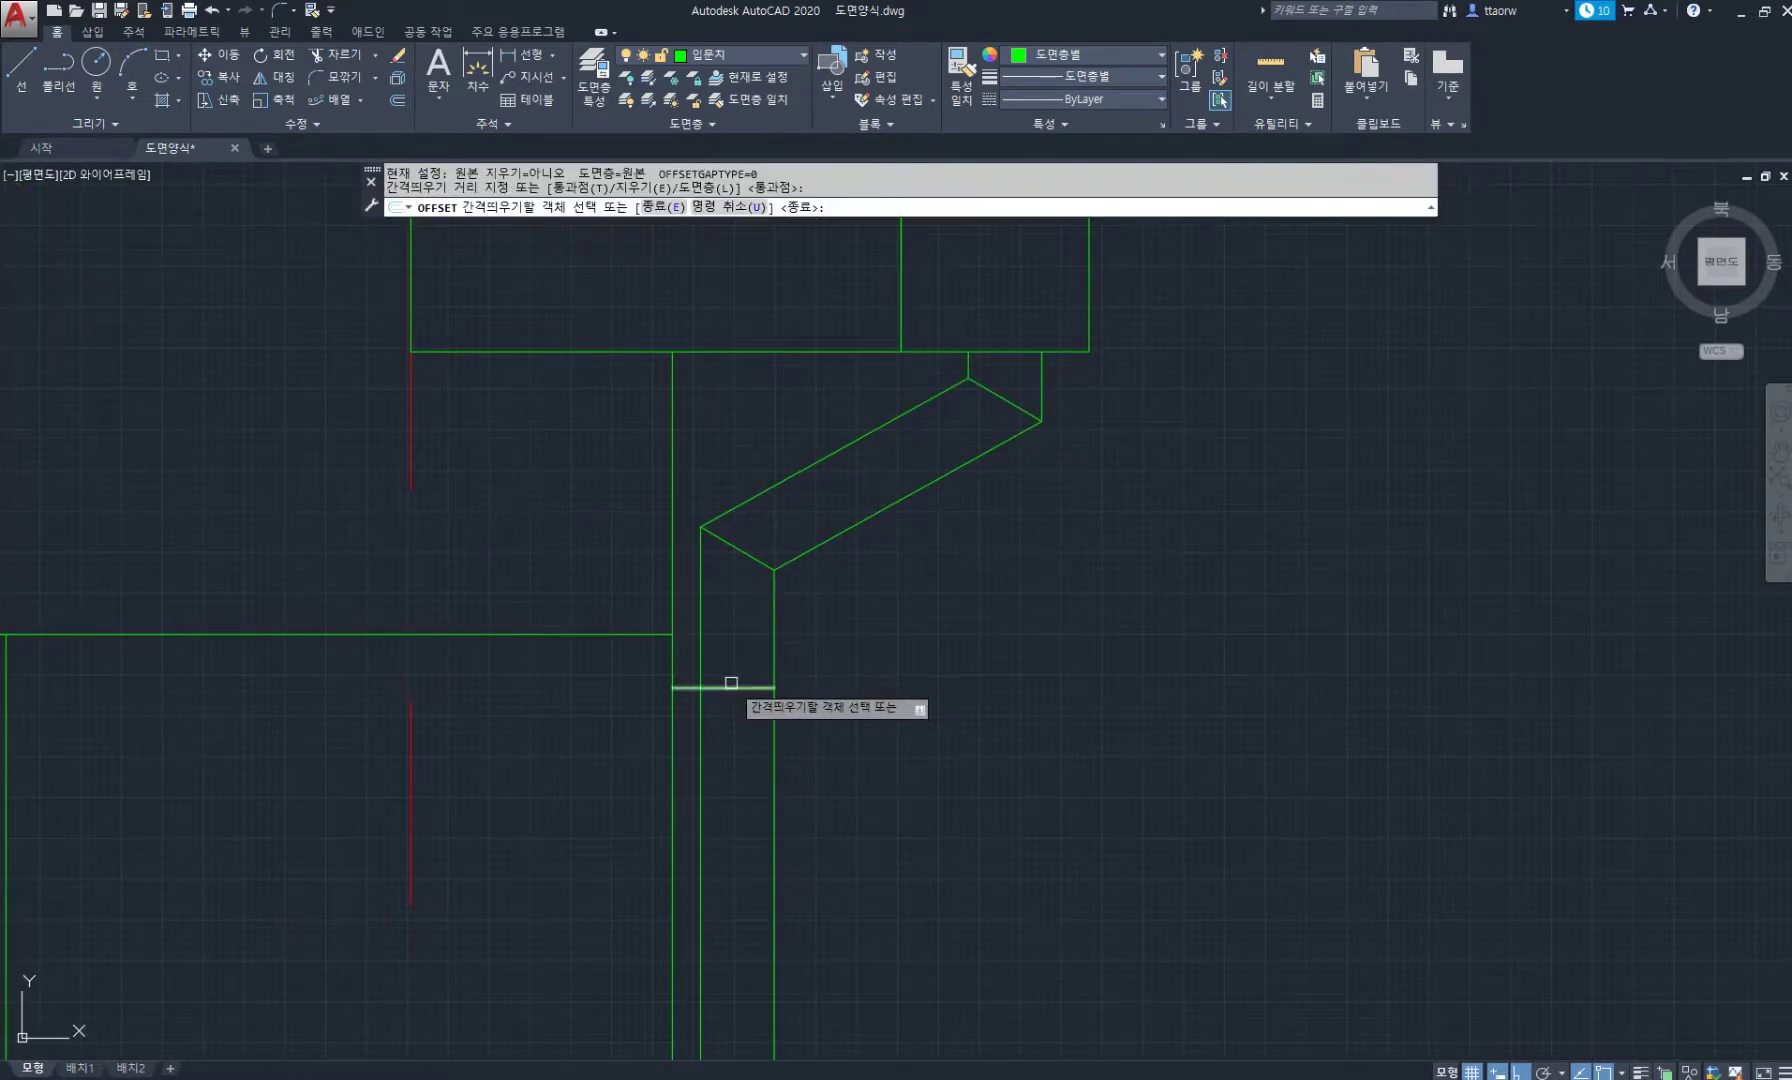
{"action": "left_click", "coordinate": [735, 688]}
{"action": "type", "text": "20"}
{"action": "key", "text": "Return"}
{"action": "key", "text": "Return"}
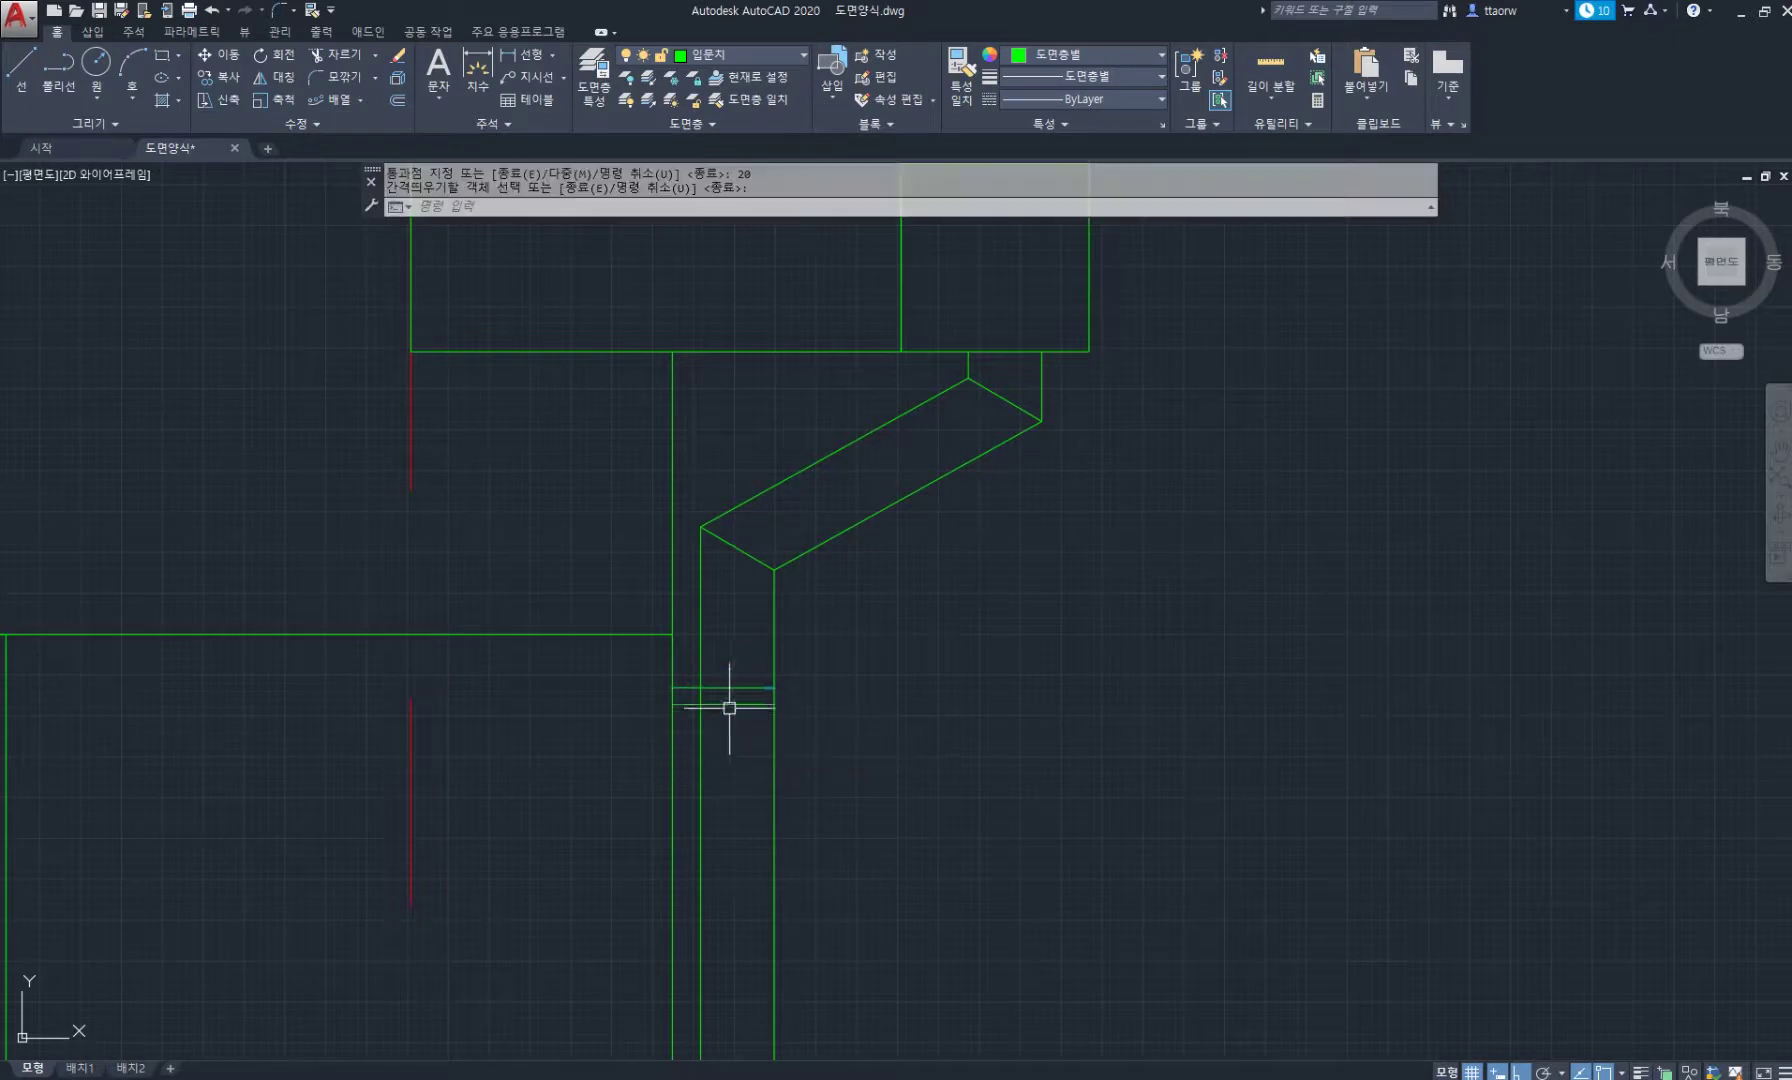
Copy the two-line bracket straight down to two lower positions along the downspout's vertical run.
{"action": "type", "text": "co"}
{"action": "key", "text": "Return"}
{"action": "left_click", "coordinate": [611, 669]}
{"action": "left_click", "coordinate": [880, 756]}
{"action": "key", "text": "Return"}
{"action": "scroll", "coordinate": [866, 705], "scroll_direction": "down", "scroll_amount": 6}
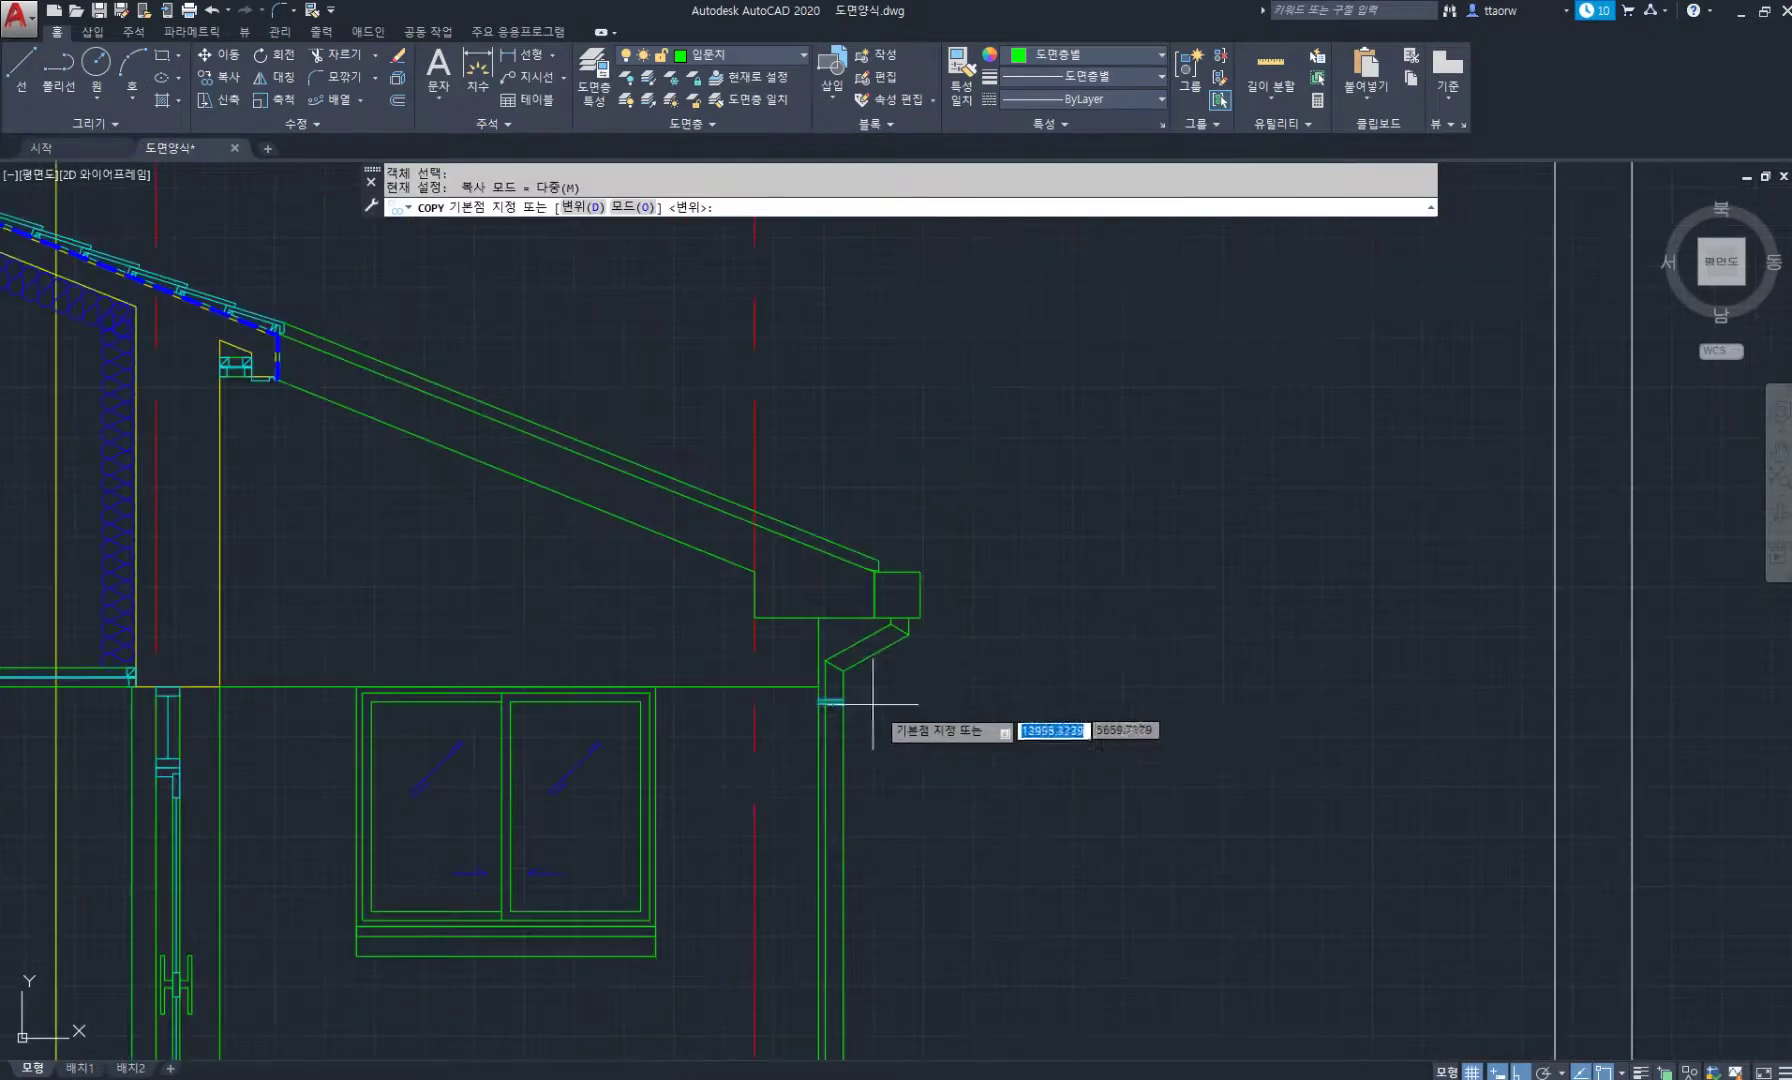
{"action": "left_click", "coordinate": [957, 719]}
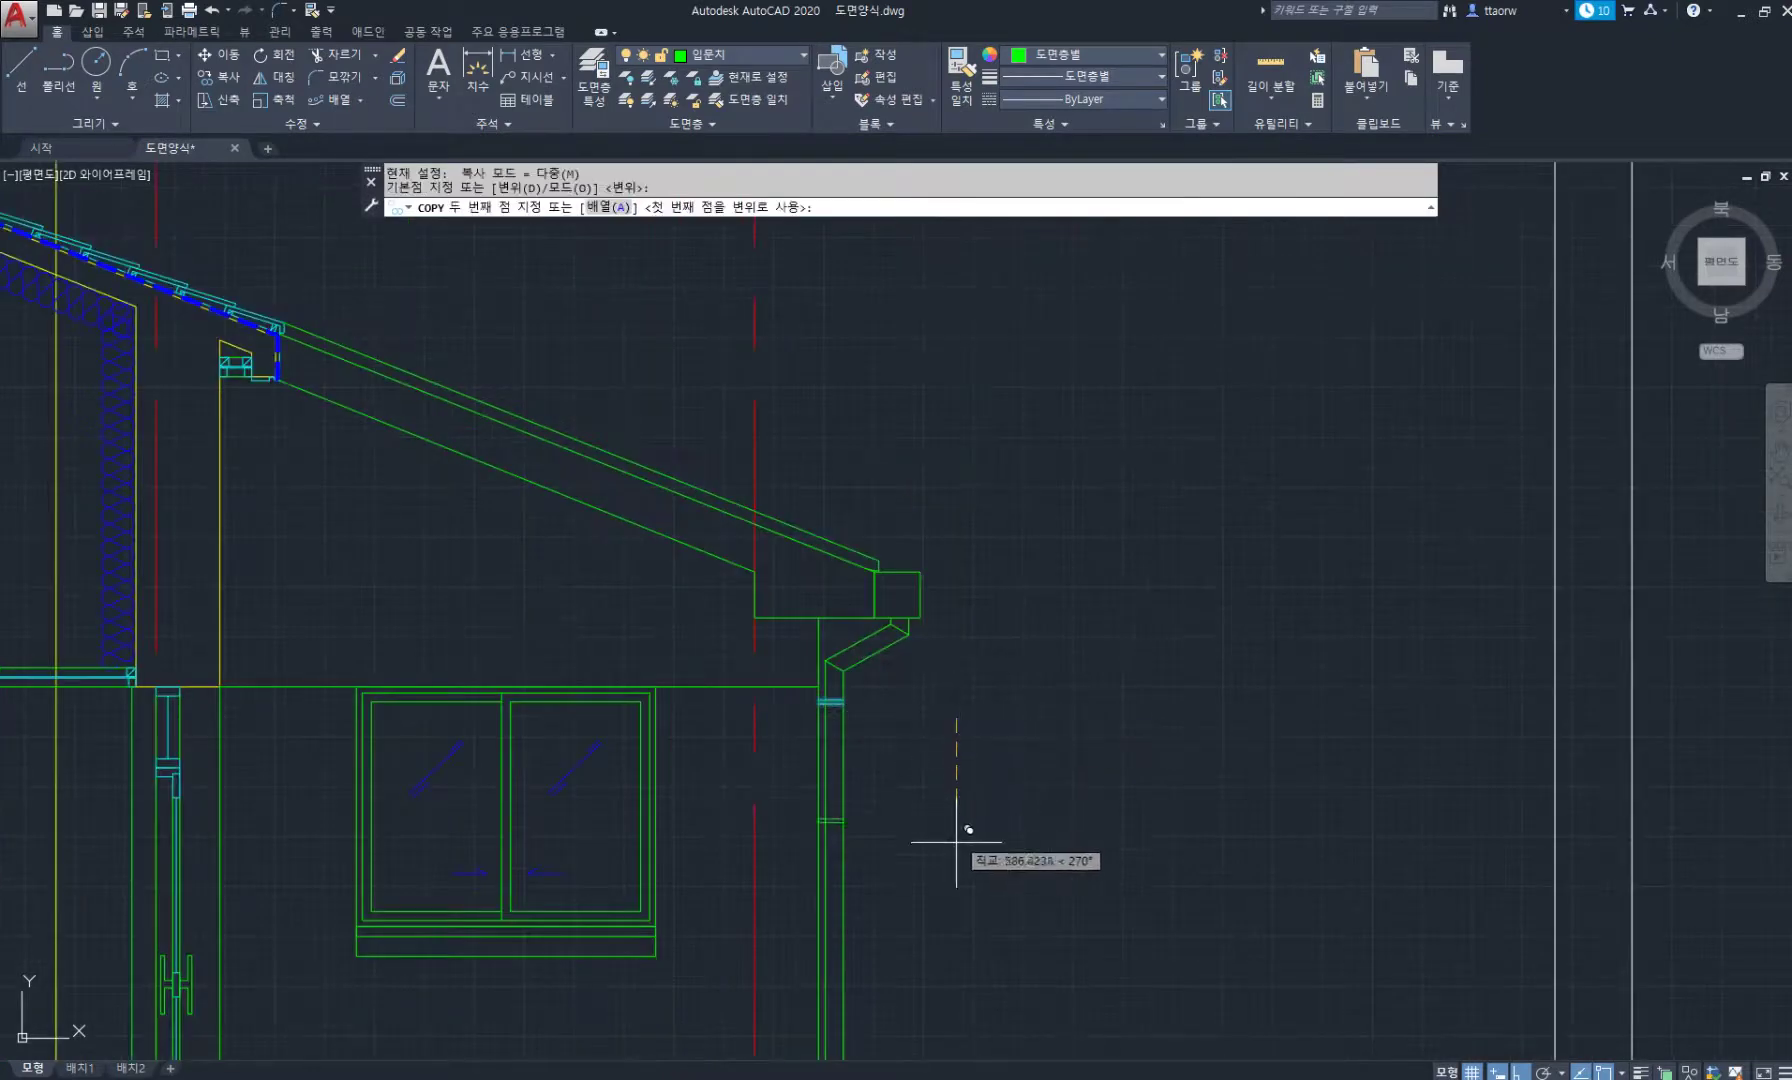
{"action": "left_click", "coordinate": [975, 907]}
{"action": "middle_click_drag", "start_coordinate": [972, 888], "coordinate": [815, 597]}
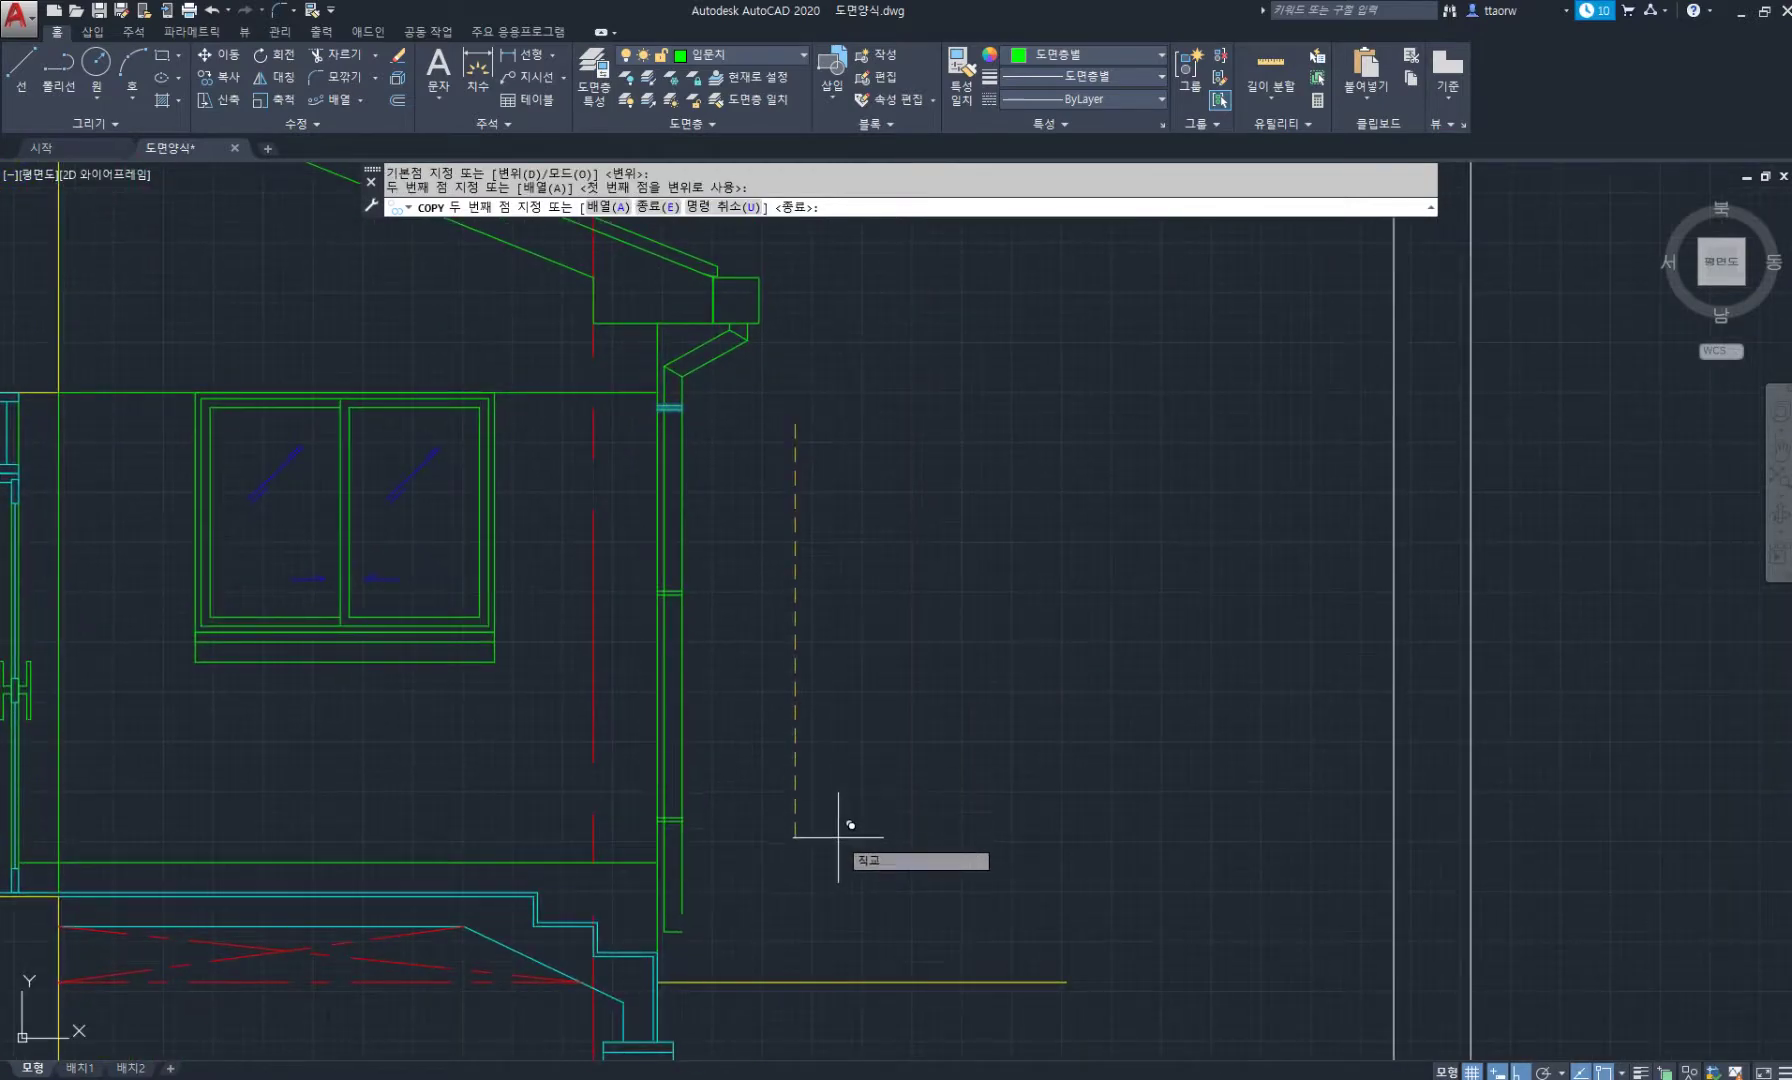
{"action": "key", "text": "Return"}
Stretch the lower end of the downspout's outer edge down to the end of the foot line, closing the pipe's bottom.
{"action": "middle_click_drag", "start_coordinate": [820, 835], "coordinate": [892, 673]}
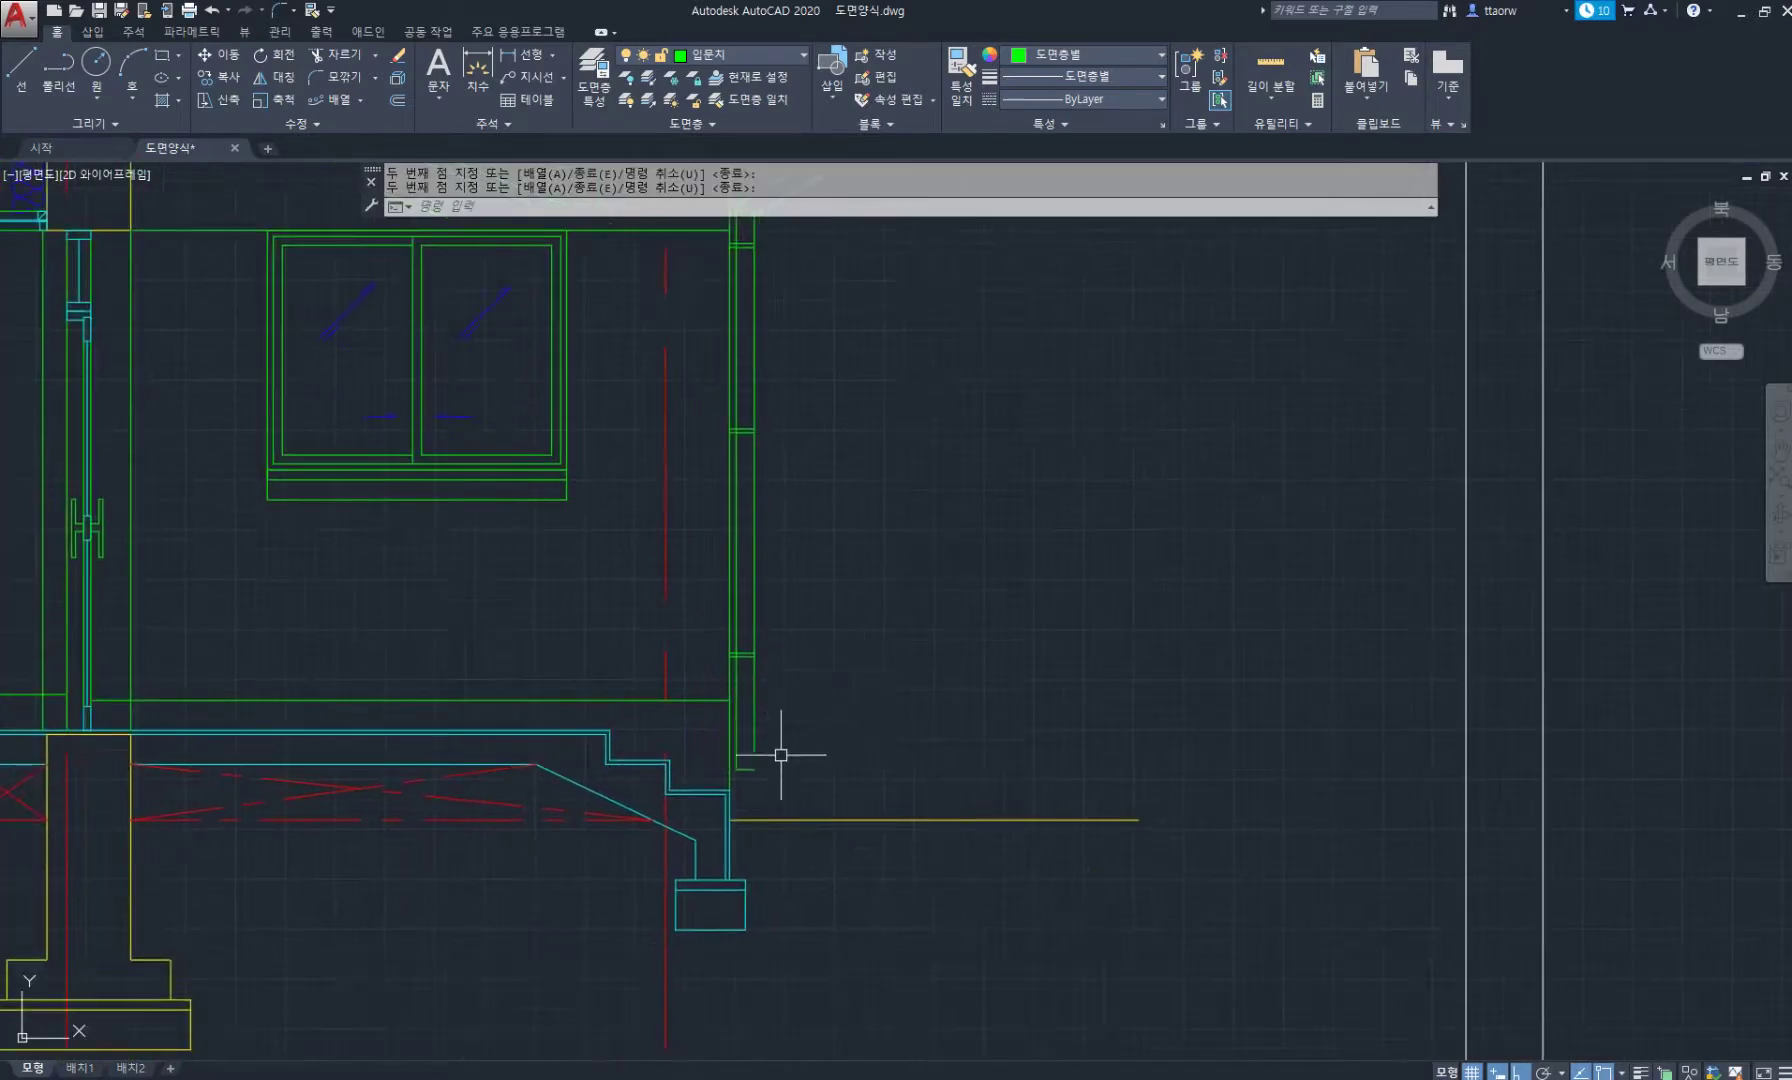
{"action": "scroll", "coordinate": [748, 769], "scroll_direction": "up", "scroll_amount": 4}
{"action": "left_click", "coordinate": [839, 725]}
{"action": "left_click", "coordinate": [740, 669]}
{"action": "left_click", "coordinate": [765, 718]}
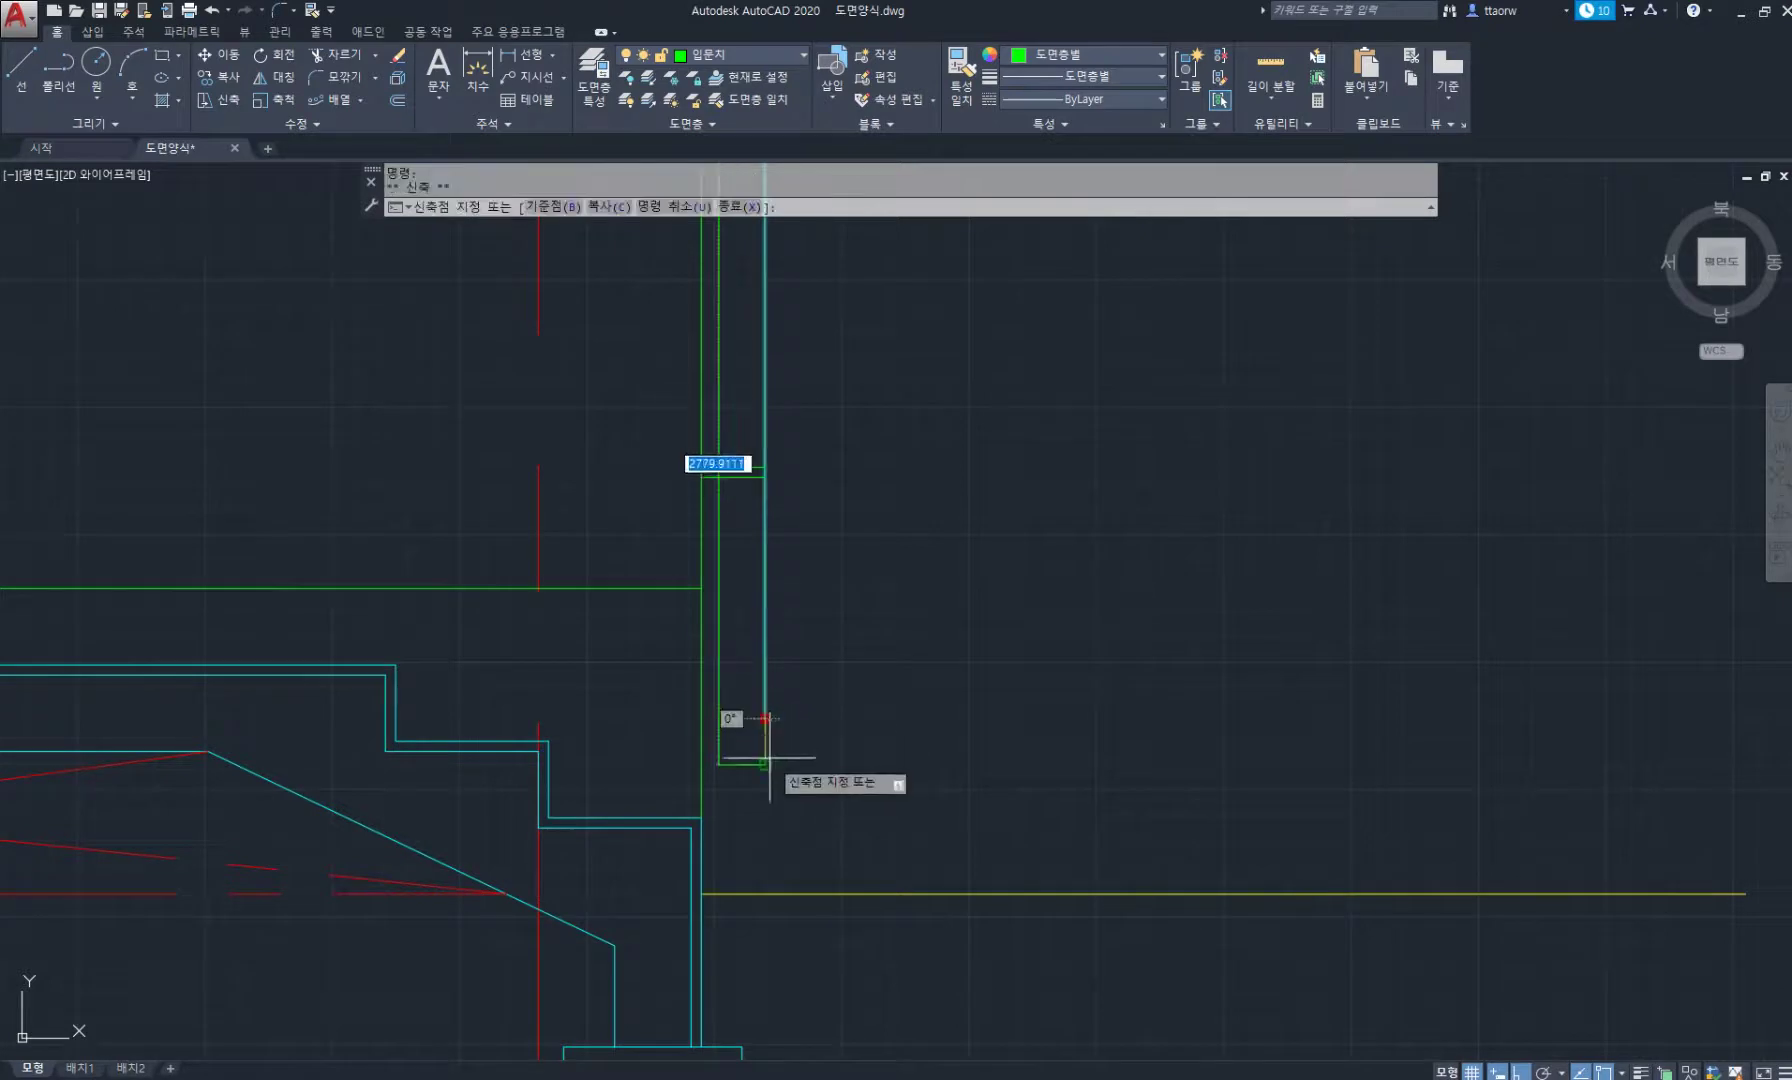
{"action": "key", "text": "Escape"}
{"action": "key", "text": "Escape"}
Draw a 300 by 200 rectangle on the ground line against the exterior wall, beneath the downspout.
{"action": "middle_click_drag", "start_coordinate": [840, 728], "coordinate": [799, 599]}
{"action": "type", "text": "RE"}
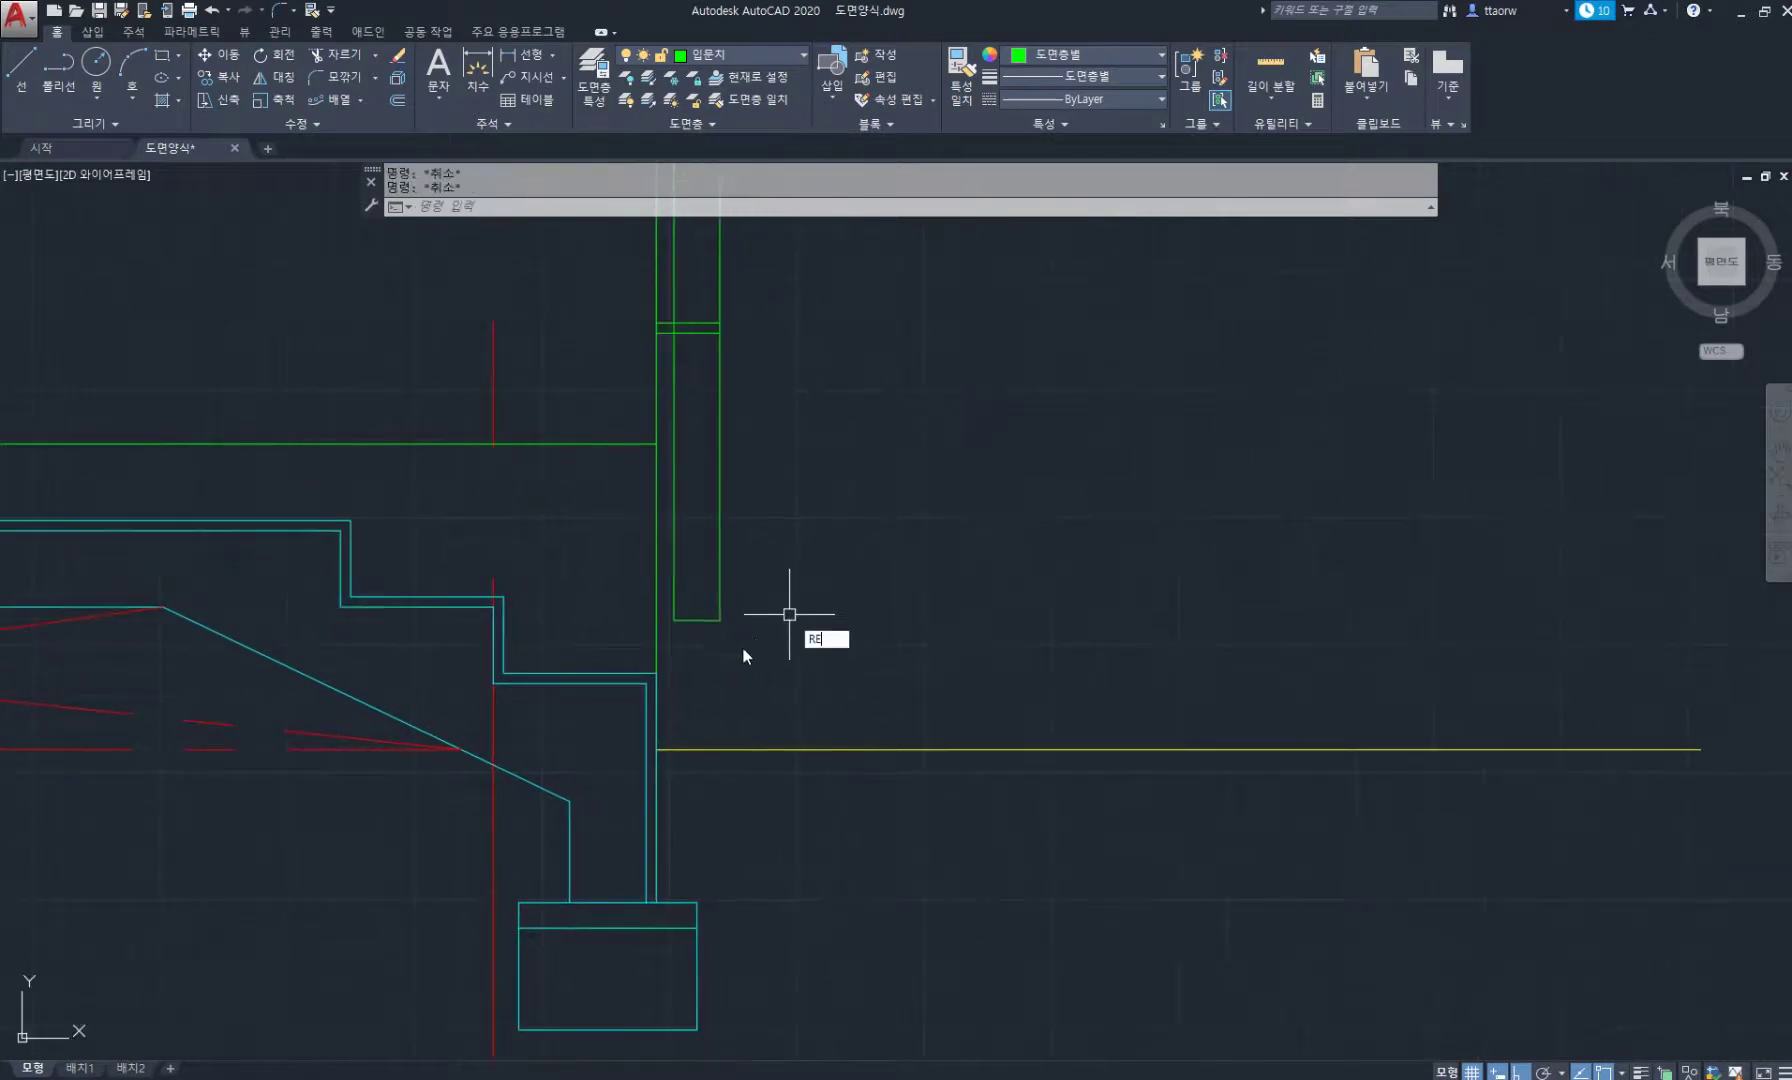
{"action": "type", "text": "C"}
{"action": "key", "text": "Return"}
{"action": "left_click", "coordinate": [657, 749]}
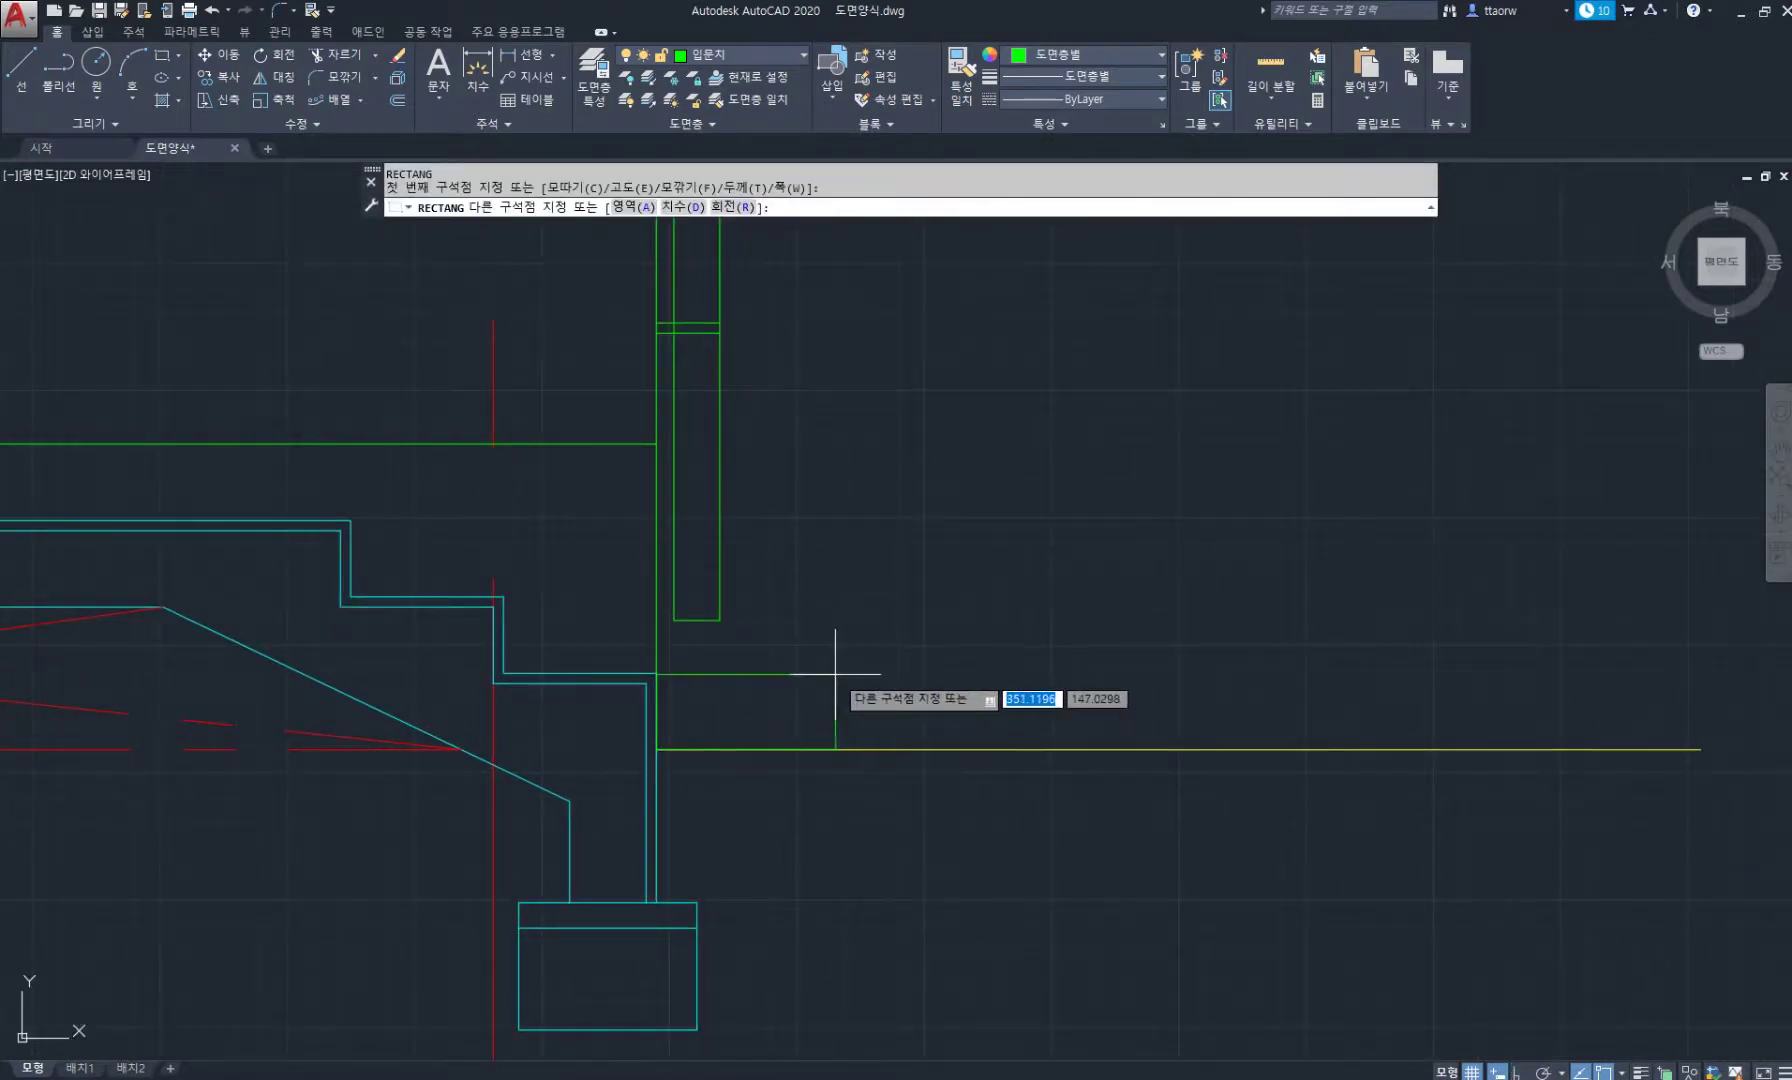
{"action": "key", "text": "Tab"}
{"action": "type", "text": "20"}
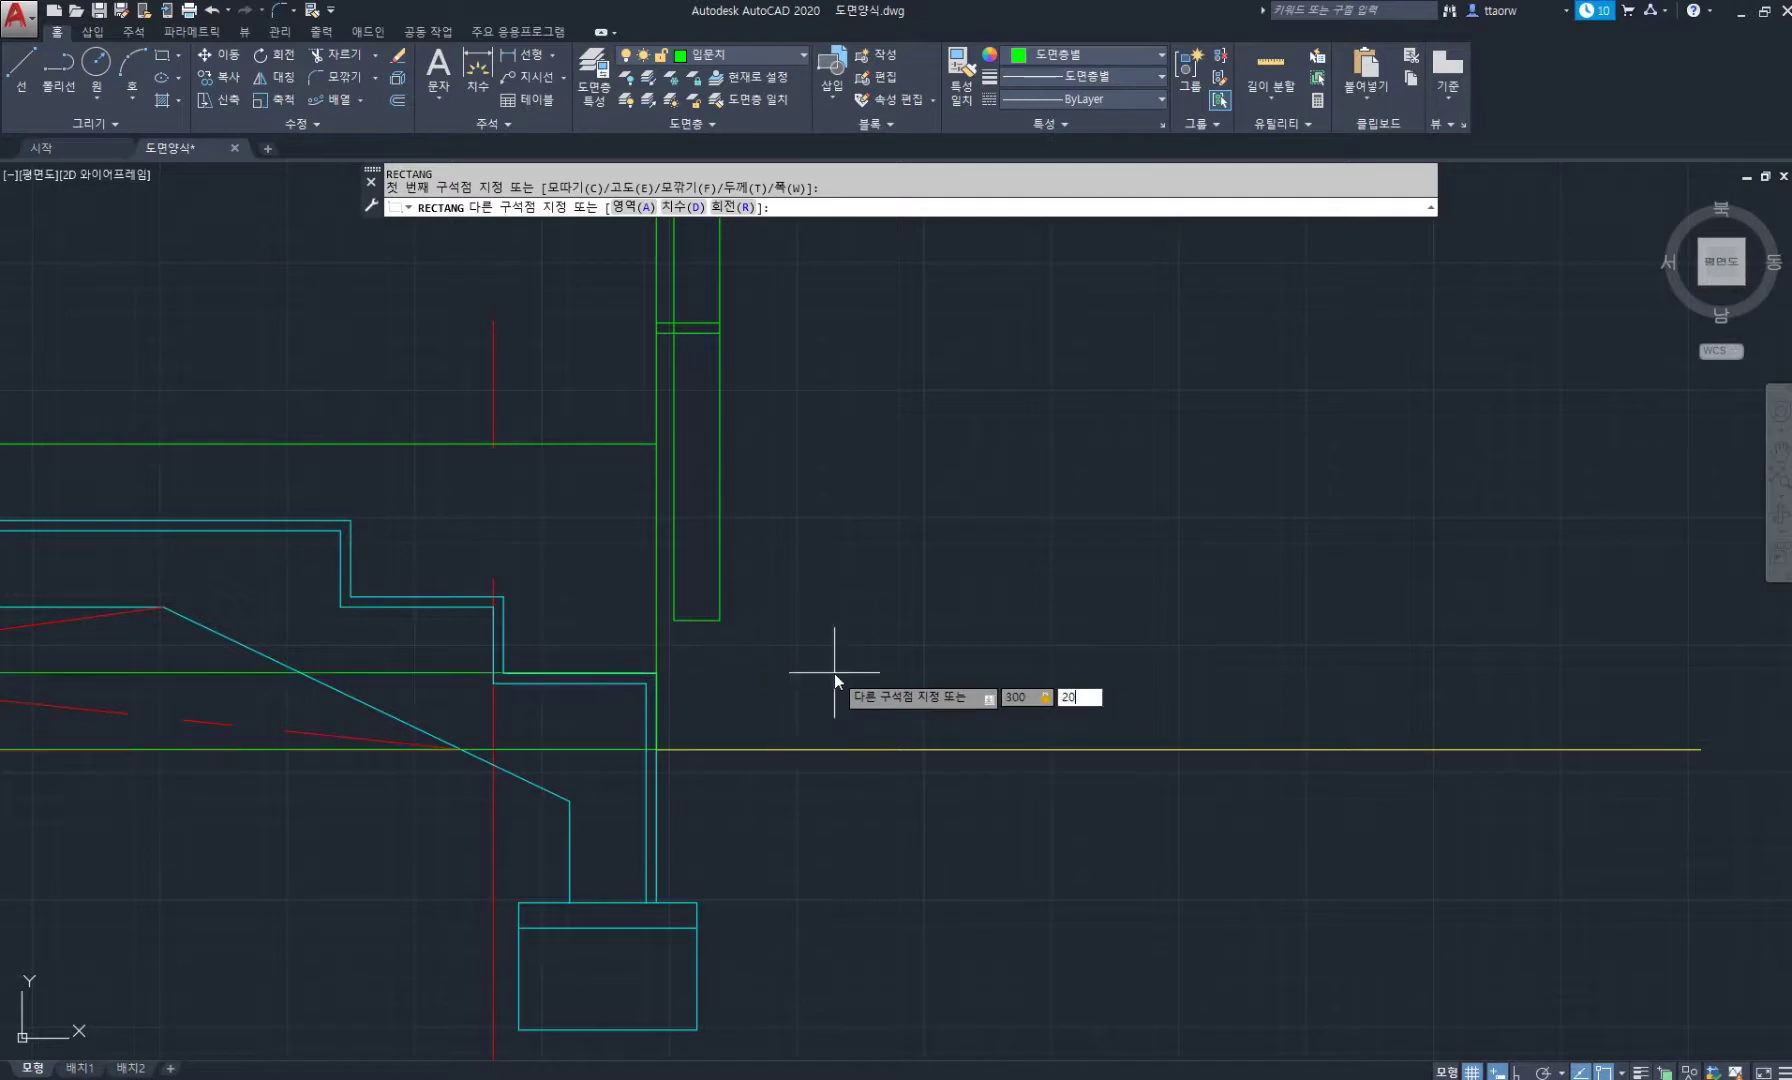
{"action": "type", "text": "0"}
{"action": "key", "text": "Return"}
Lower the rectangle's upper outer corner about halfway, so its top slopes away from the wall.
{"action": "left_click", "coordinate": [808, 648]}
{"action": "left_click", "coordinate": [808, 648]}
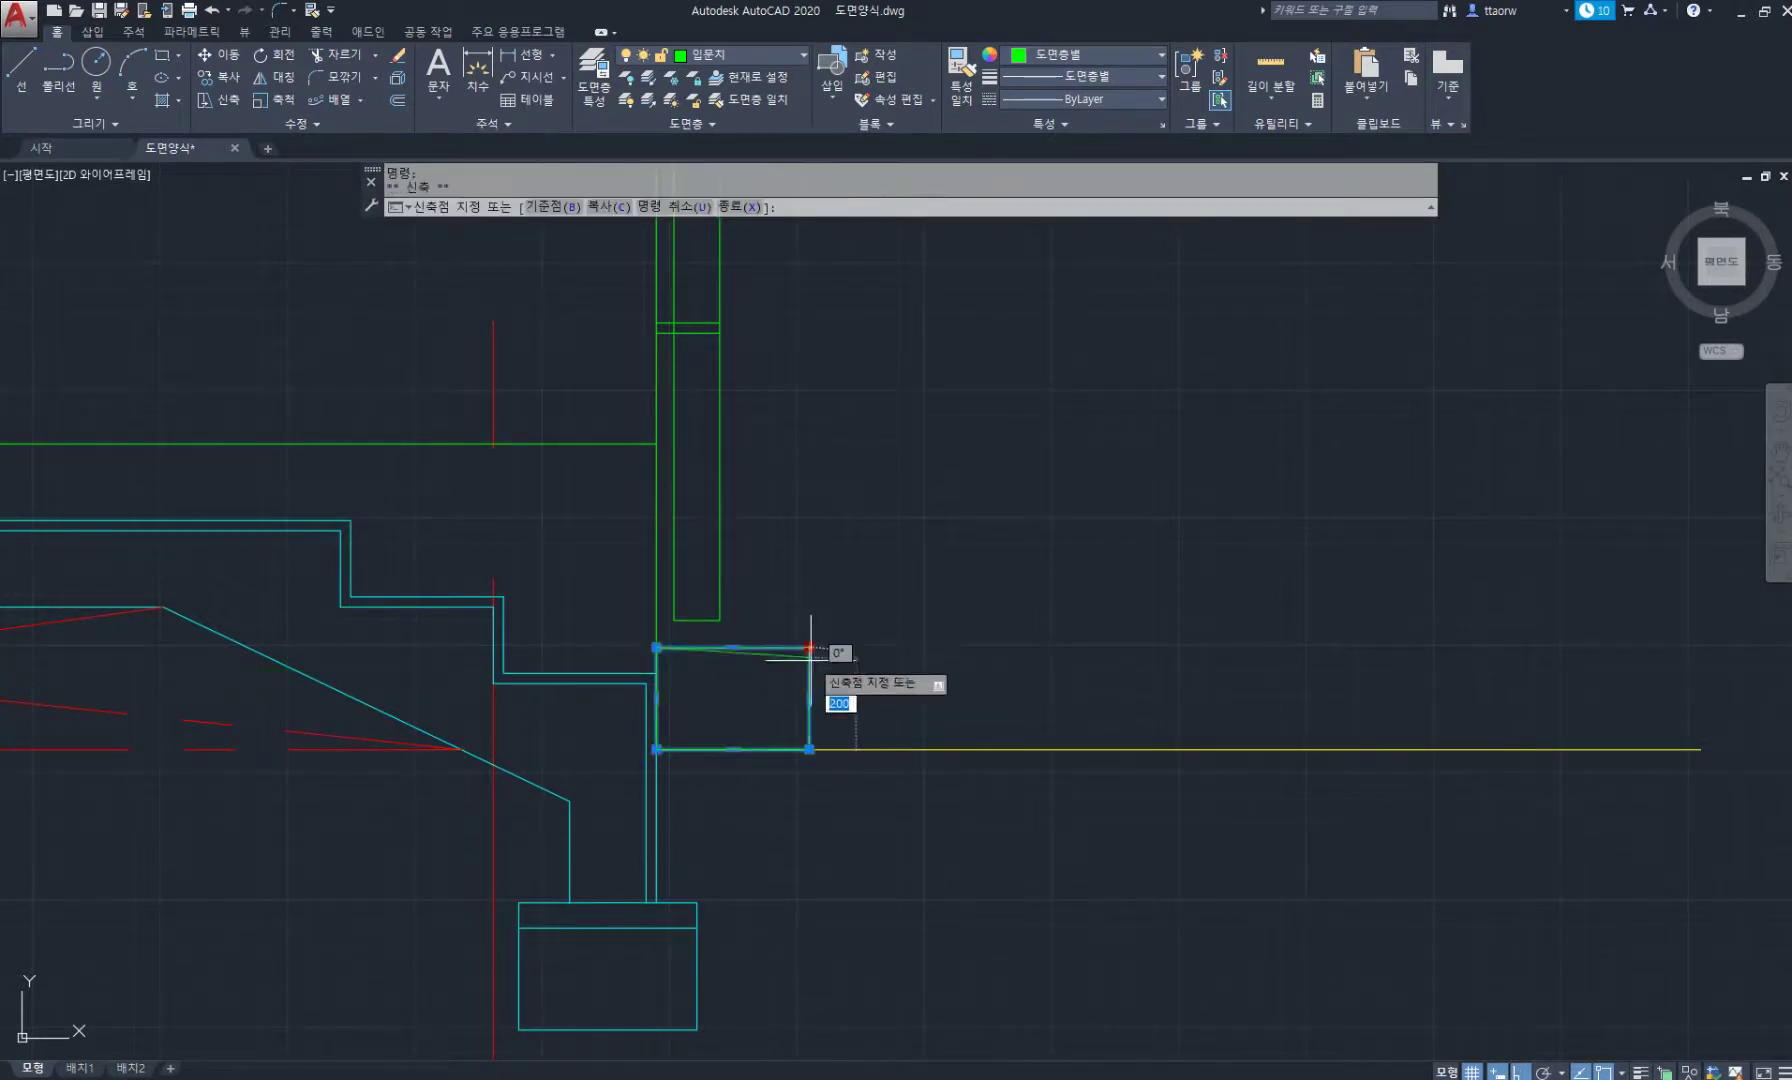
{"action": "left_click", "coordinate": [808, 697]}
{"action": "key", "text": "Escape"}
{"action": "key", "text": "Escape"}
Copy the gutter square from the lower eave to the upper roof's eave, aligning its lower inner corner with the fascia's bottom.
{"action": "scroll", "coordinate": [869, 589], "scroll_direction": "down", "scroll_amount": 4}
{"action": "scroll", "coordinate": [908, 800], "scroll_direction": "up", "scroll_amount": 2}
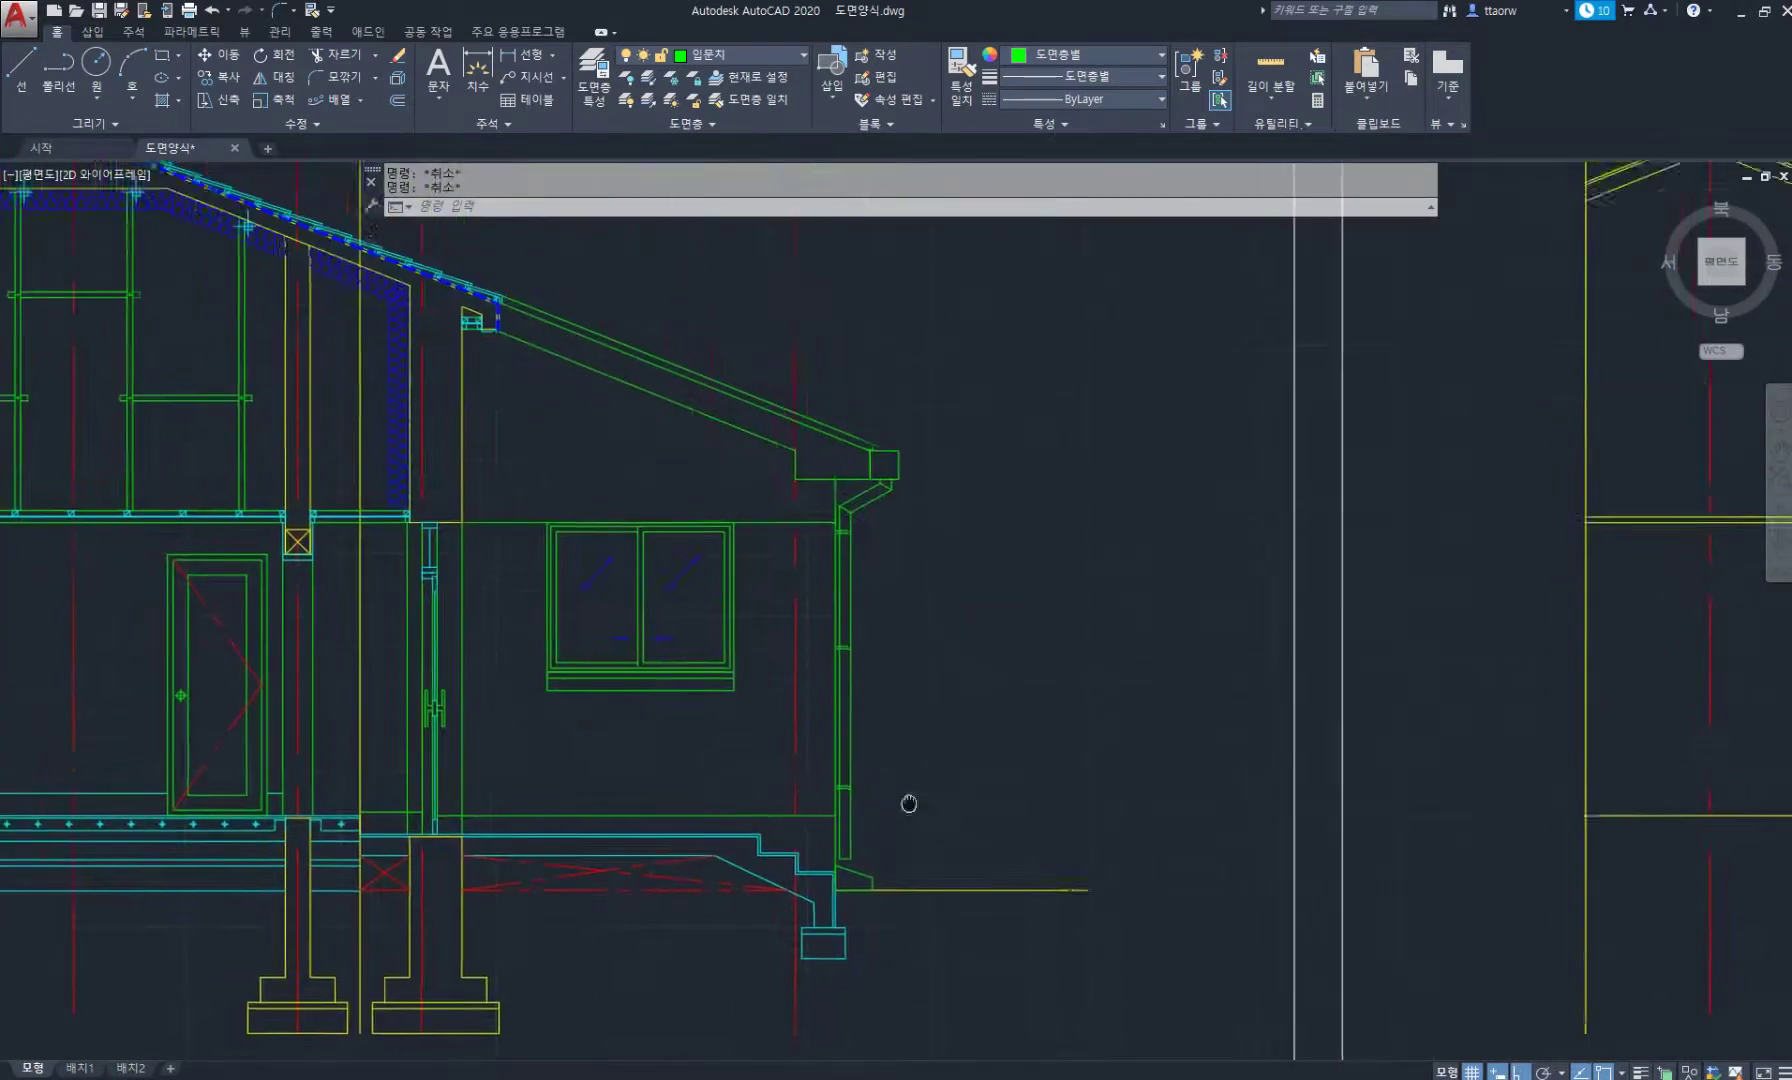
{"action": "scroll", "coordinate": [538, 346], "scroll_direction": "up", "scroll_amount": 2}
{"action": "type", "text": "co"}
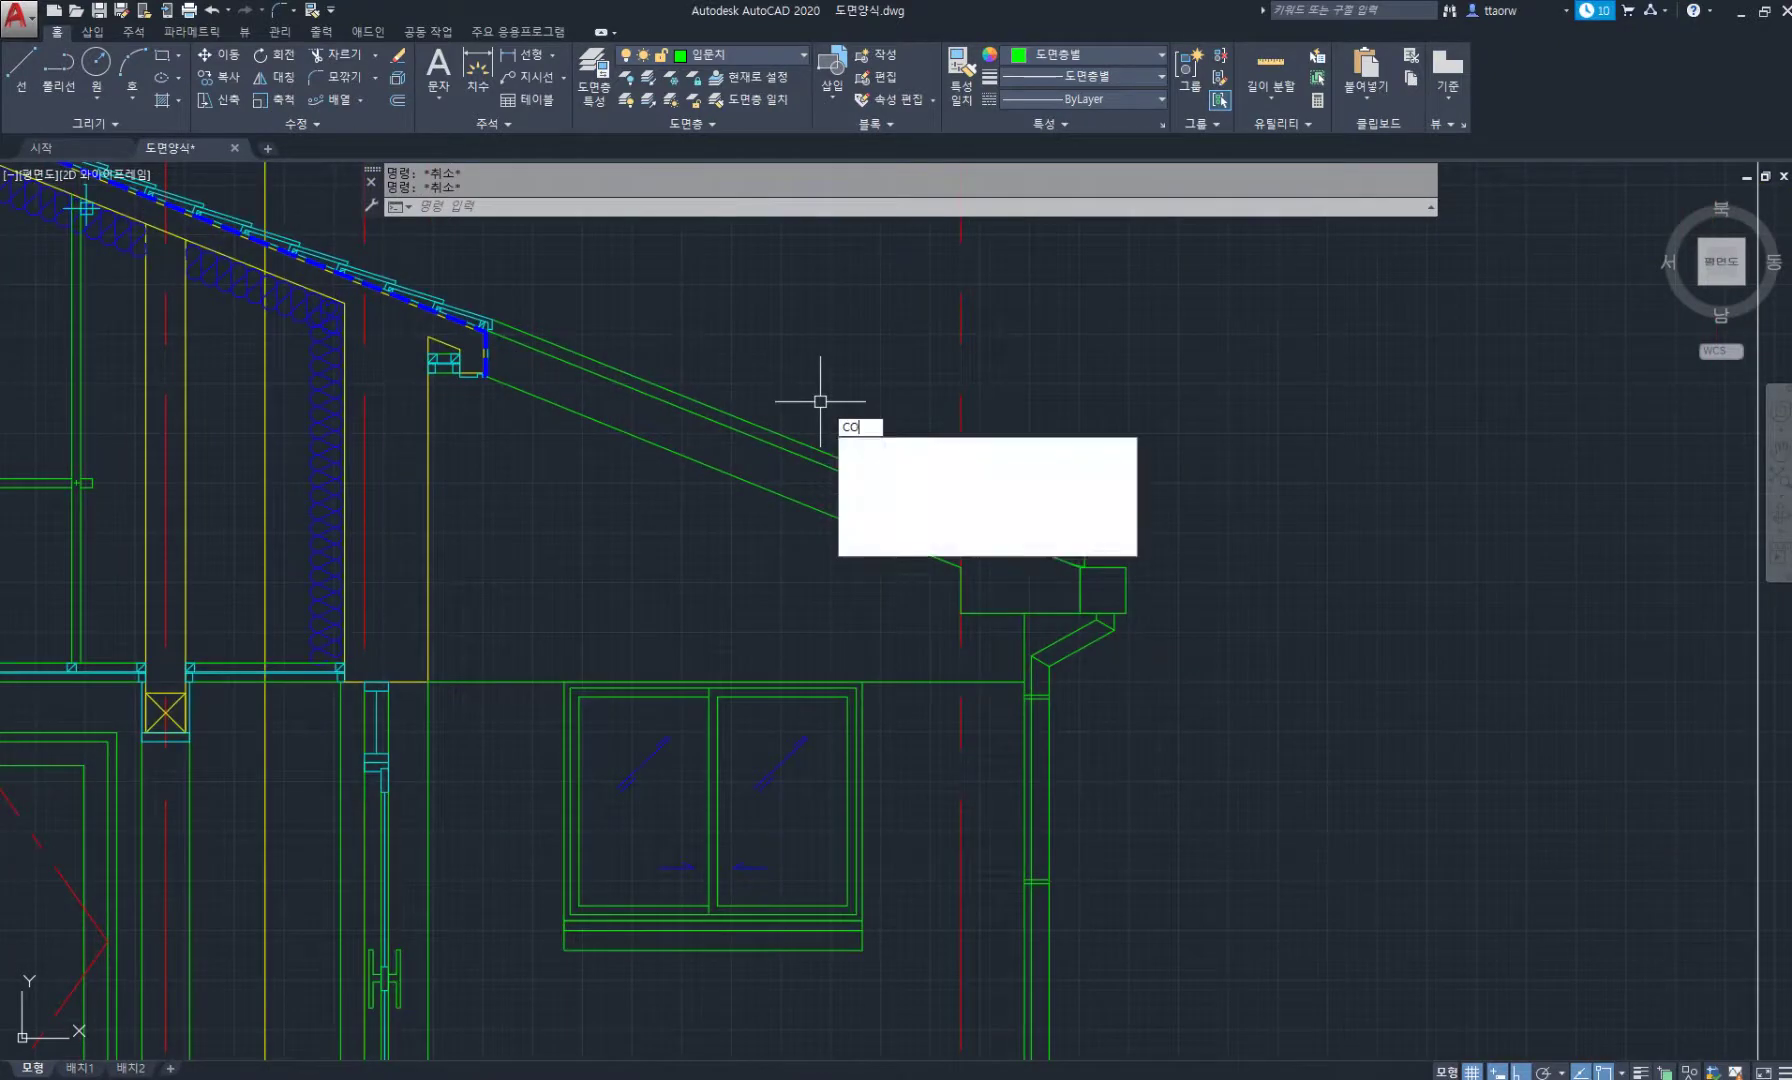
{"action": "key", "text": "Return"}
{"action": "scroll", "coordinate": [1120, 588], "scroll_direction": "up", "scroll_amount": 5}
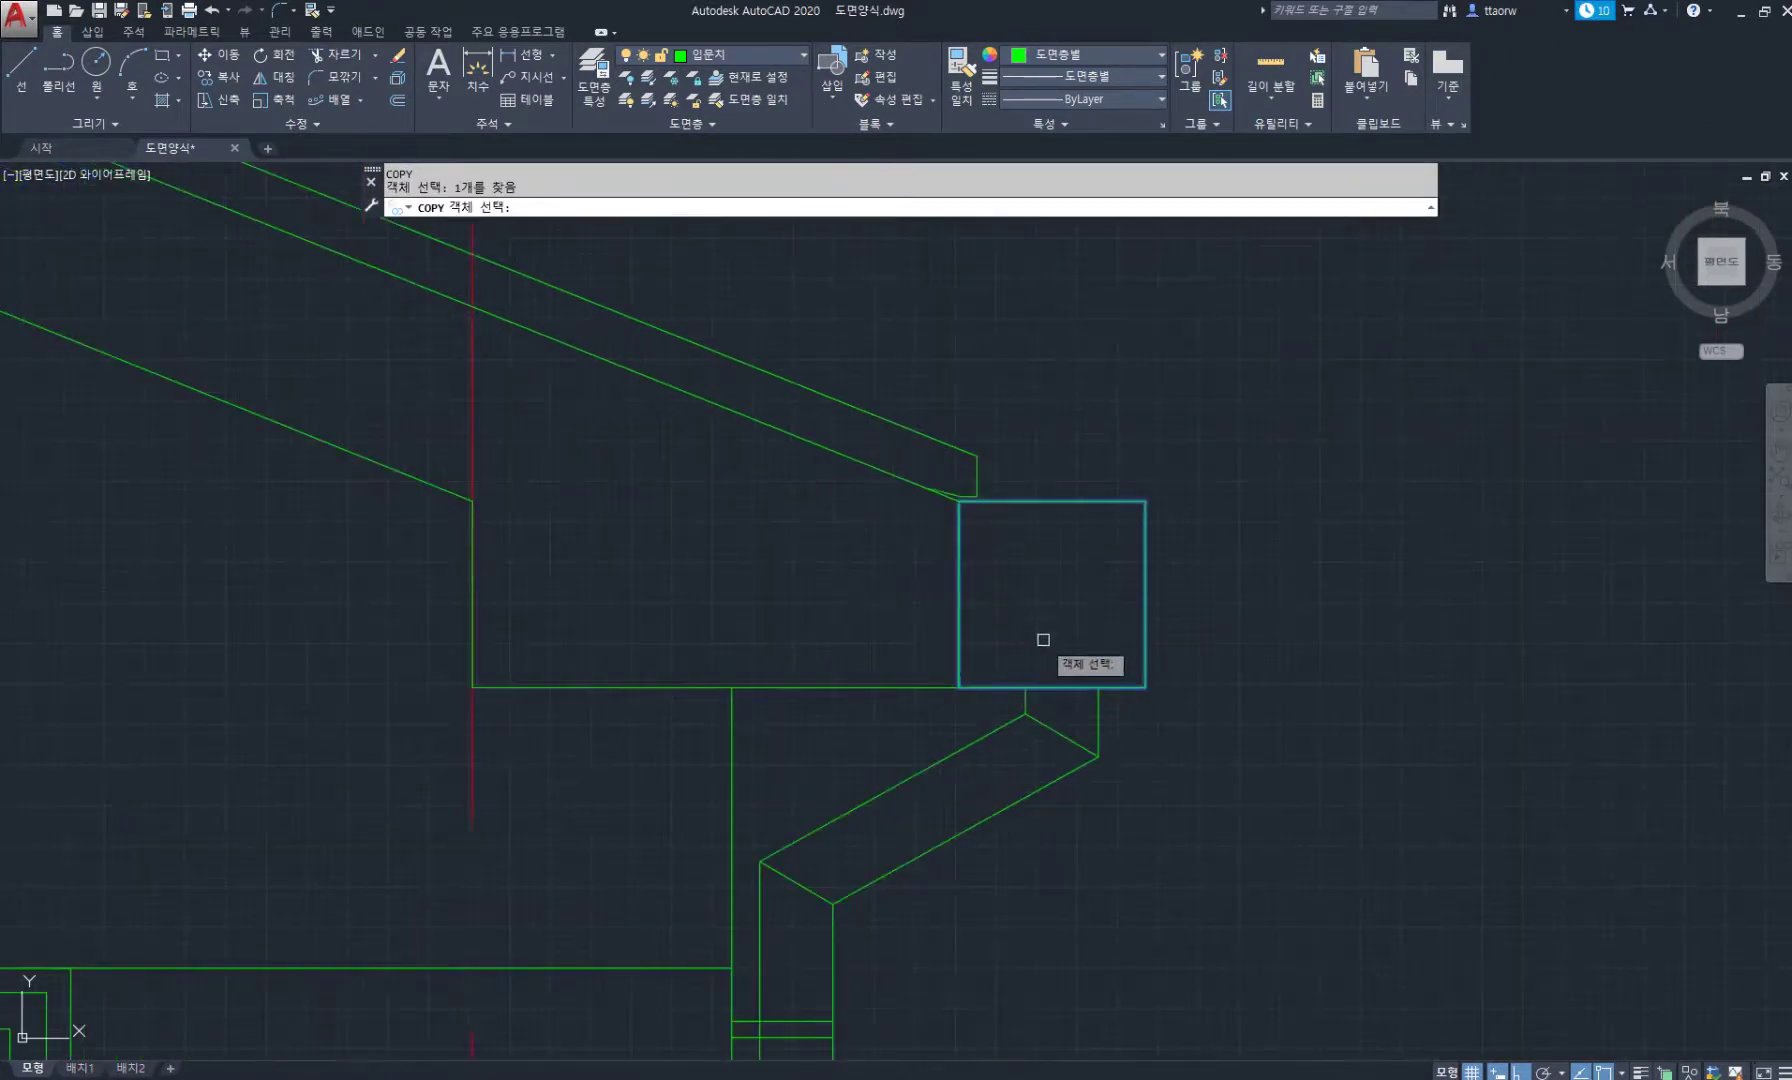
{"action": "key", "text": "Return"}
{"action": "left_click", "coordinate": [958, 688]}
{"action": "scroll", "coordinate": [742, 604], "scroll_direction": "down", "scroll_amount": 5}
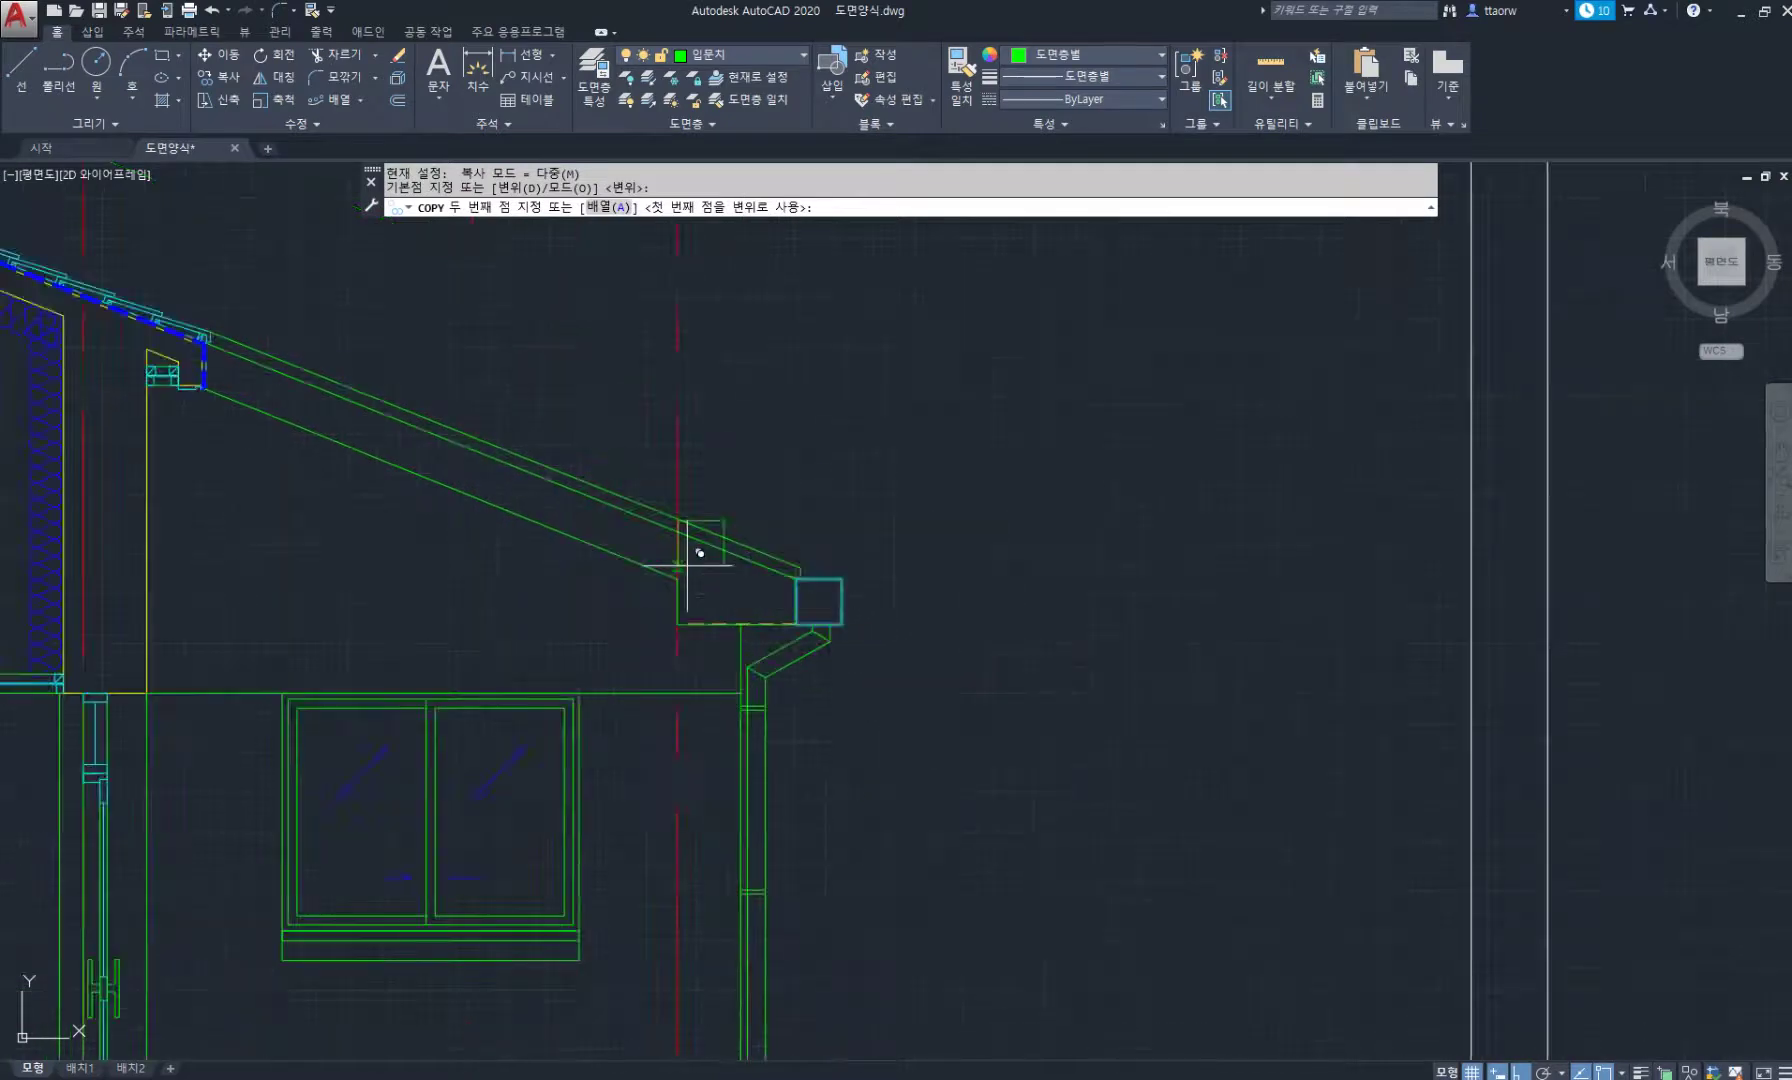
{"action": "middle_click_drag", "start_coordinate": [520, 503], "coordinate": [919, 638]}
{"action": "scroll", "coordinate": [601, 478], "scroll_direction": "up", "scroll_amount": 5}
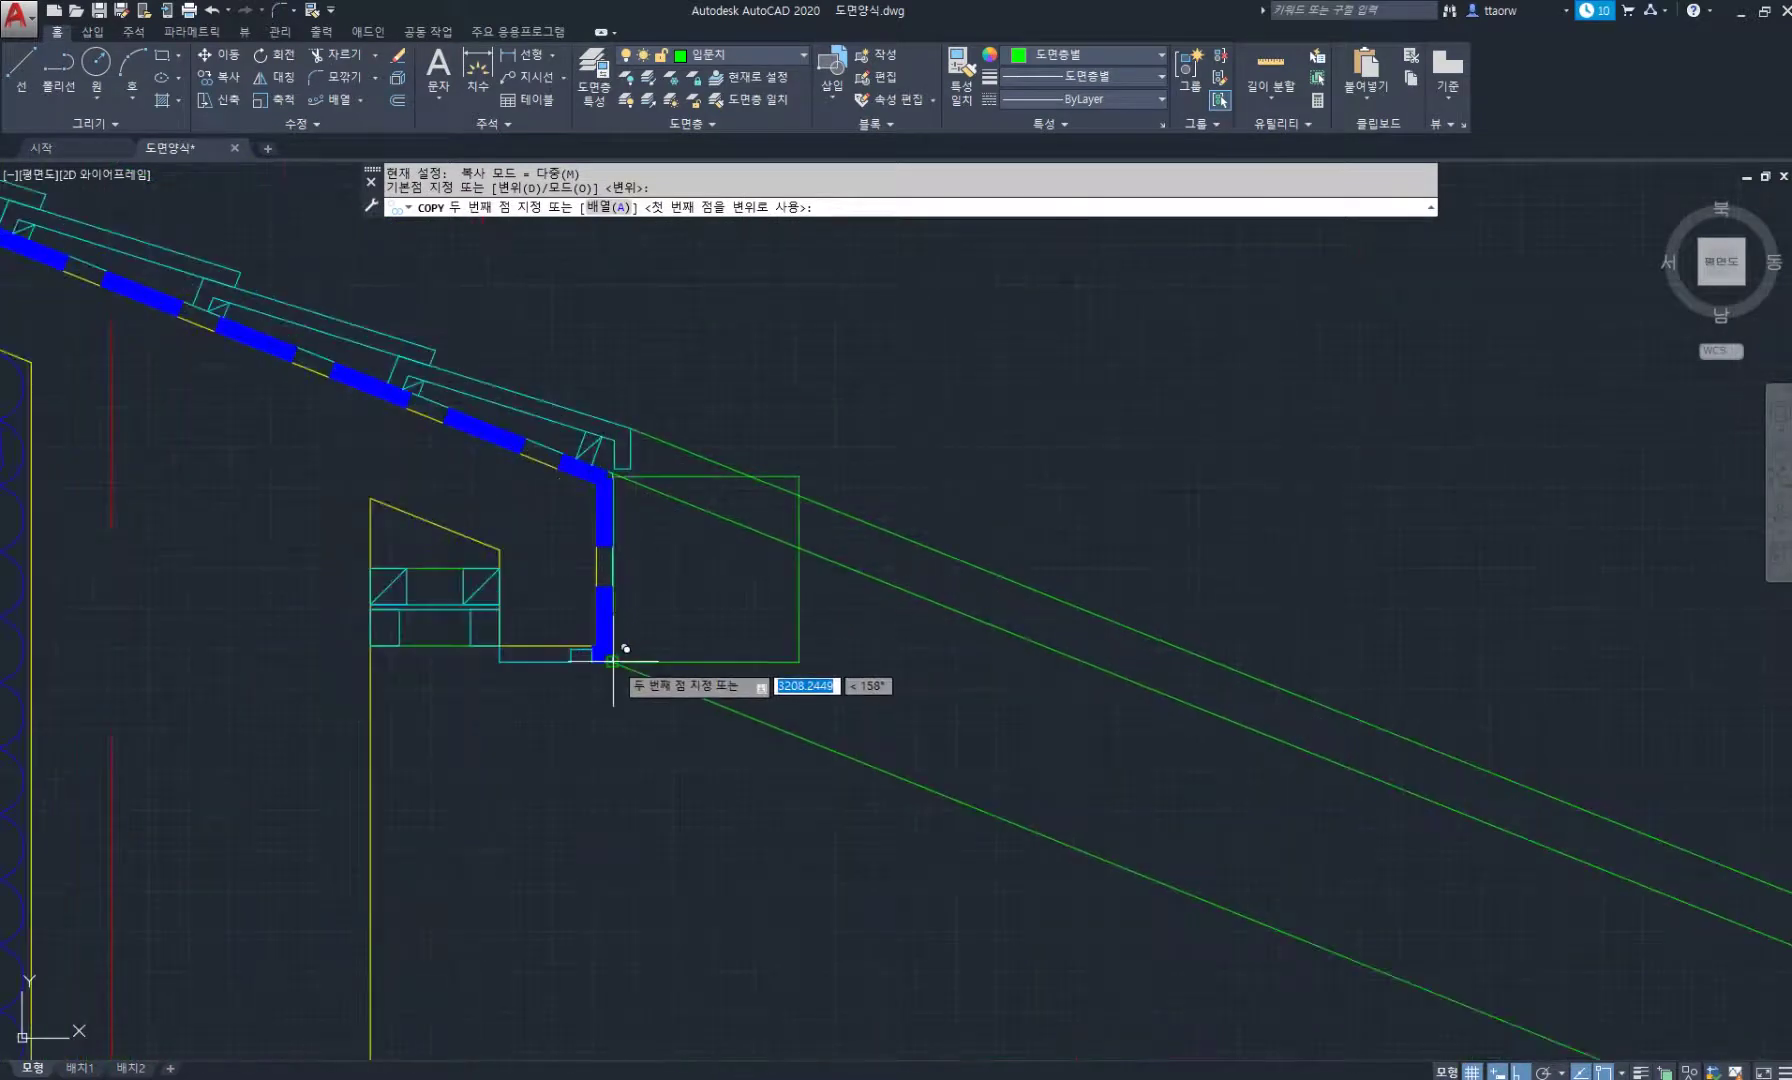
{"action": "left_click", "coordinate": [602, 523]}
{"action": "key", "text": "Return"}
Trim away the two sloping lower-roof lines where they pass inside the copied gutter square.
{"action": "scroll", "coordinate": [766, 514], "scroll_direction": "up", "scroll_amount": 2}
{"action": "type", "text": "tr"}
{"action": "key", "text": "Return"}
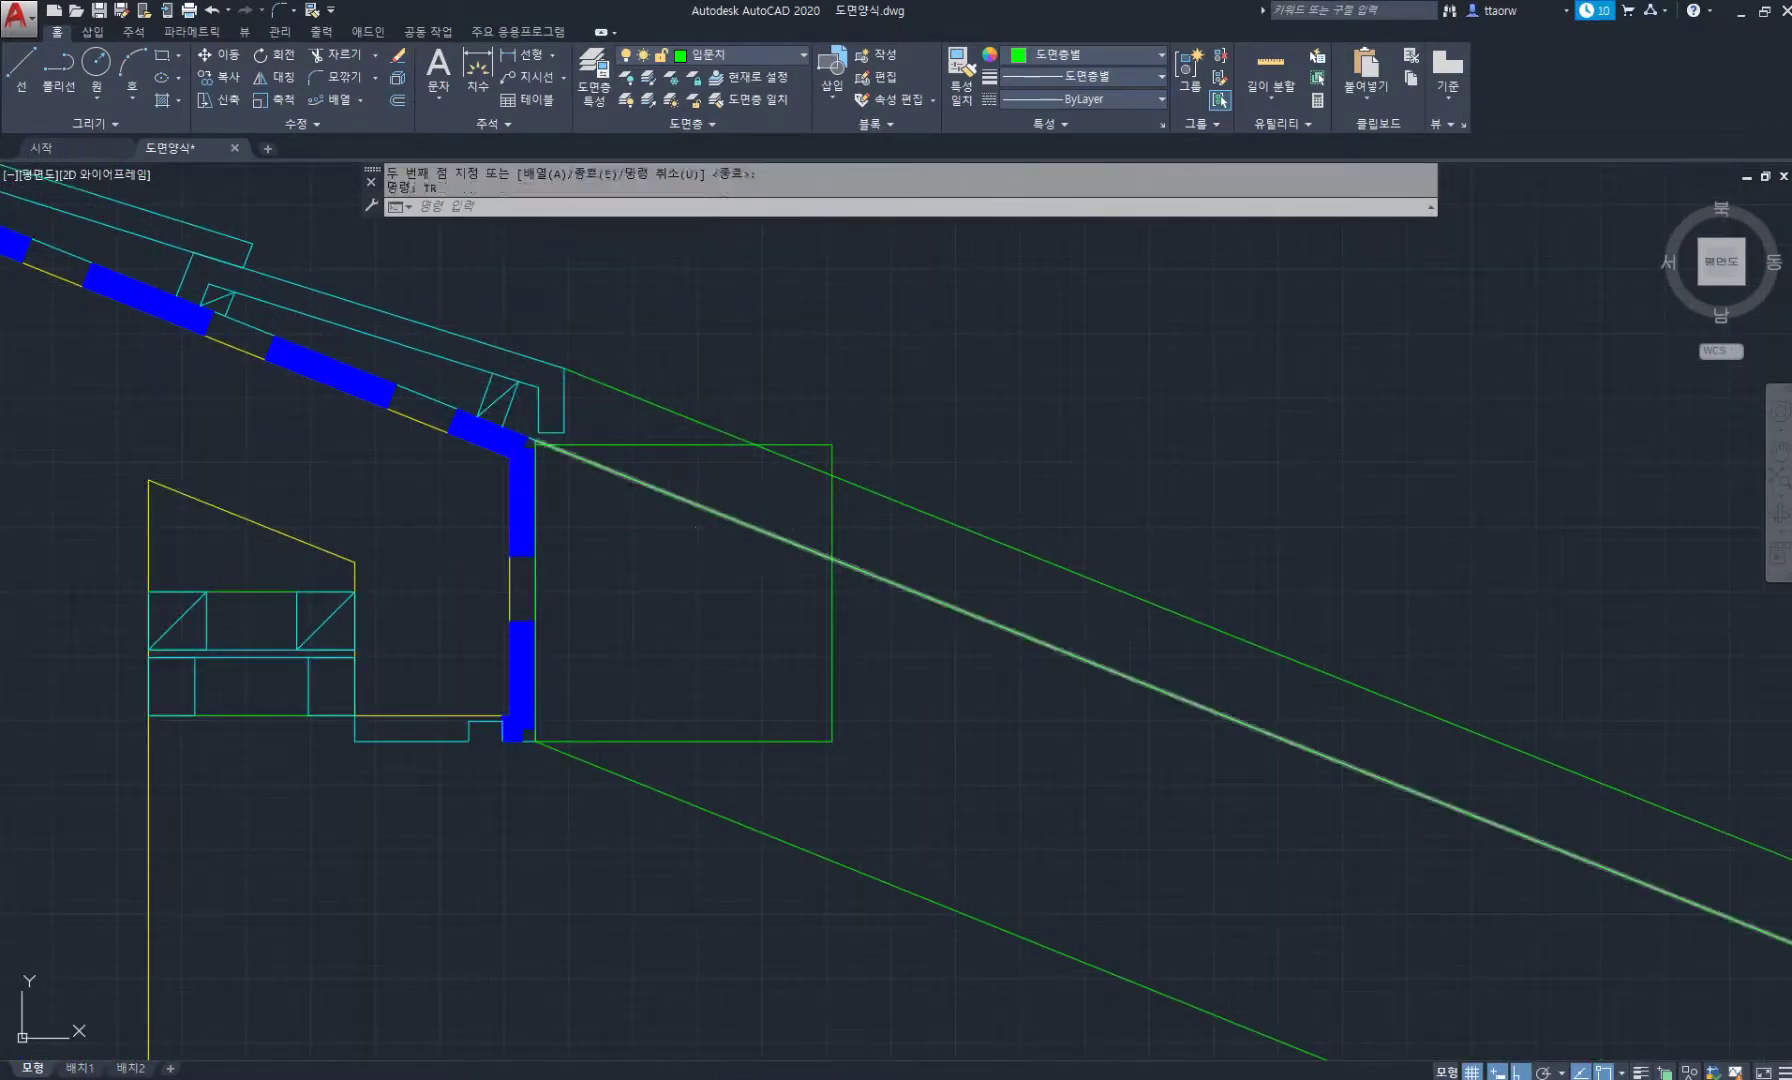
{"action": "key", "text": "Return"}
{"action": "key", "text": "Return"}
{"action": "left_click", "coordinate": [797, 581]}
{"action": "left_click", "coordinate": [769, 460]}
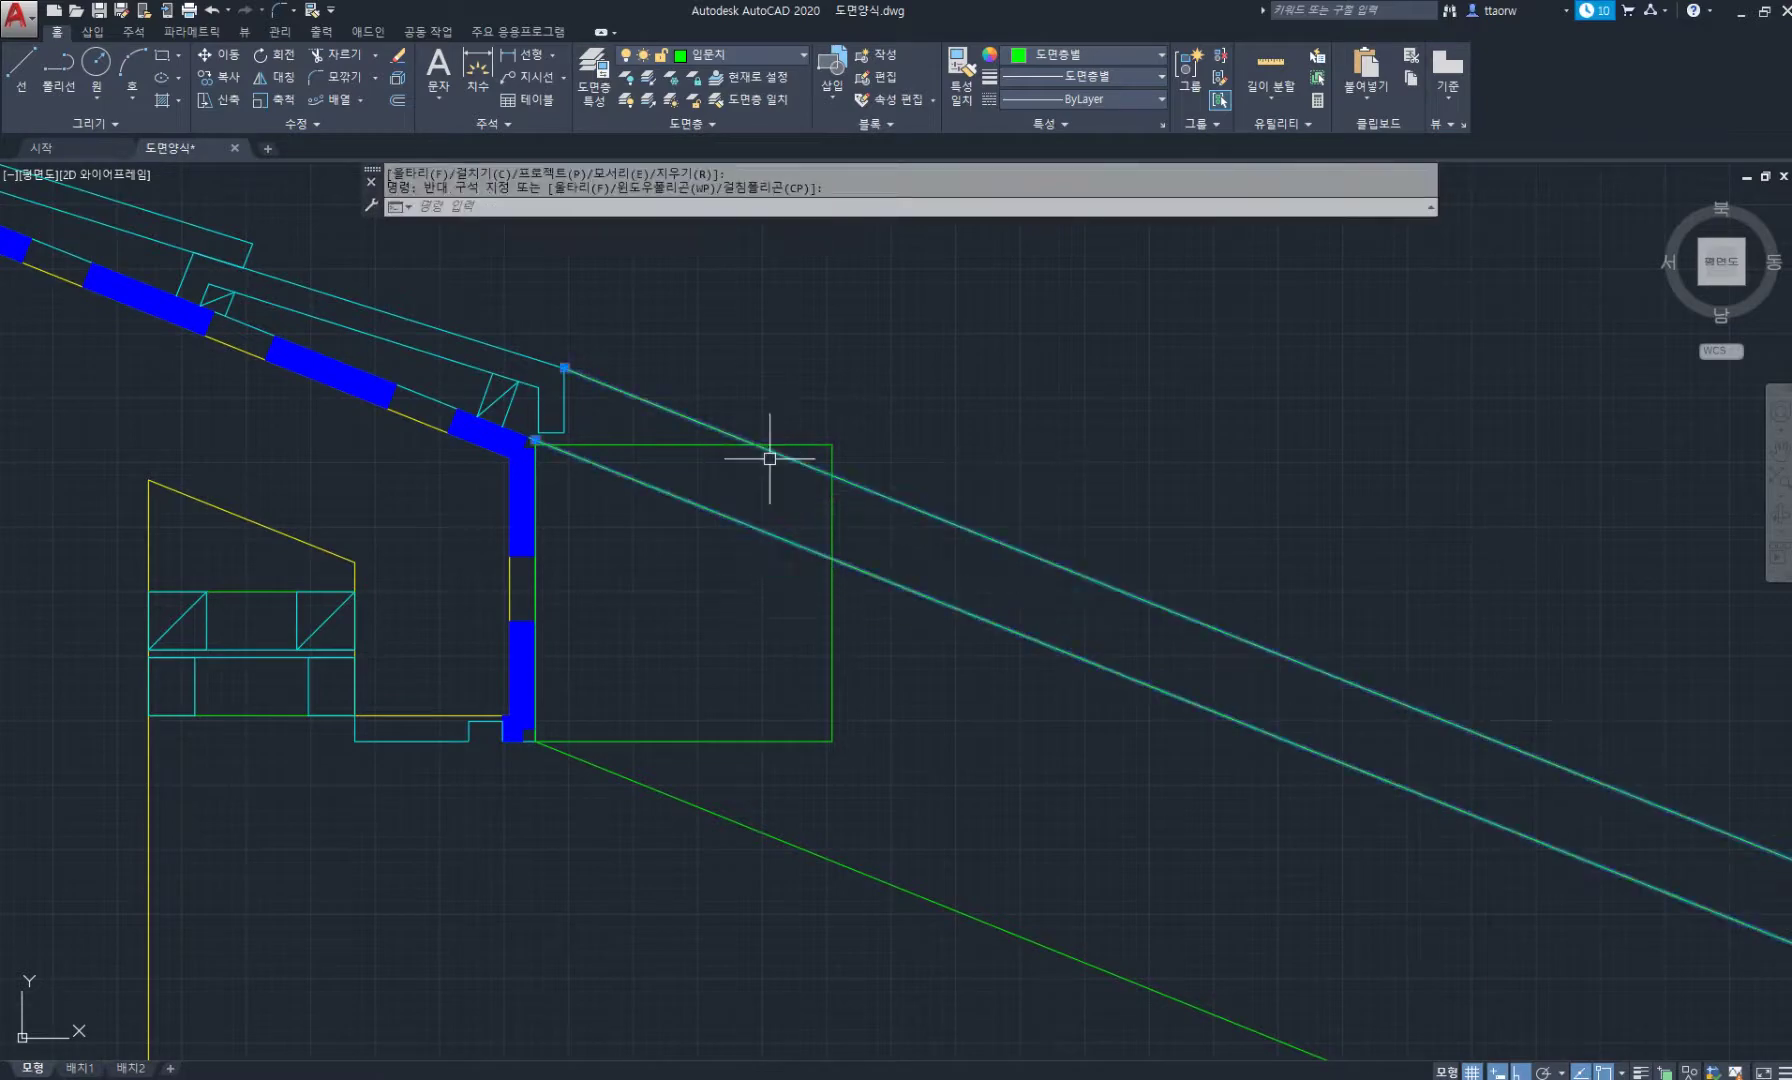
{"action": "type", "text": "tr"}
{"action": "key", "text": "Return"}
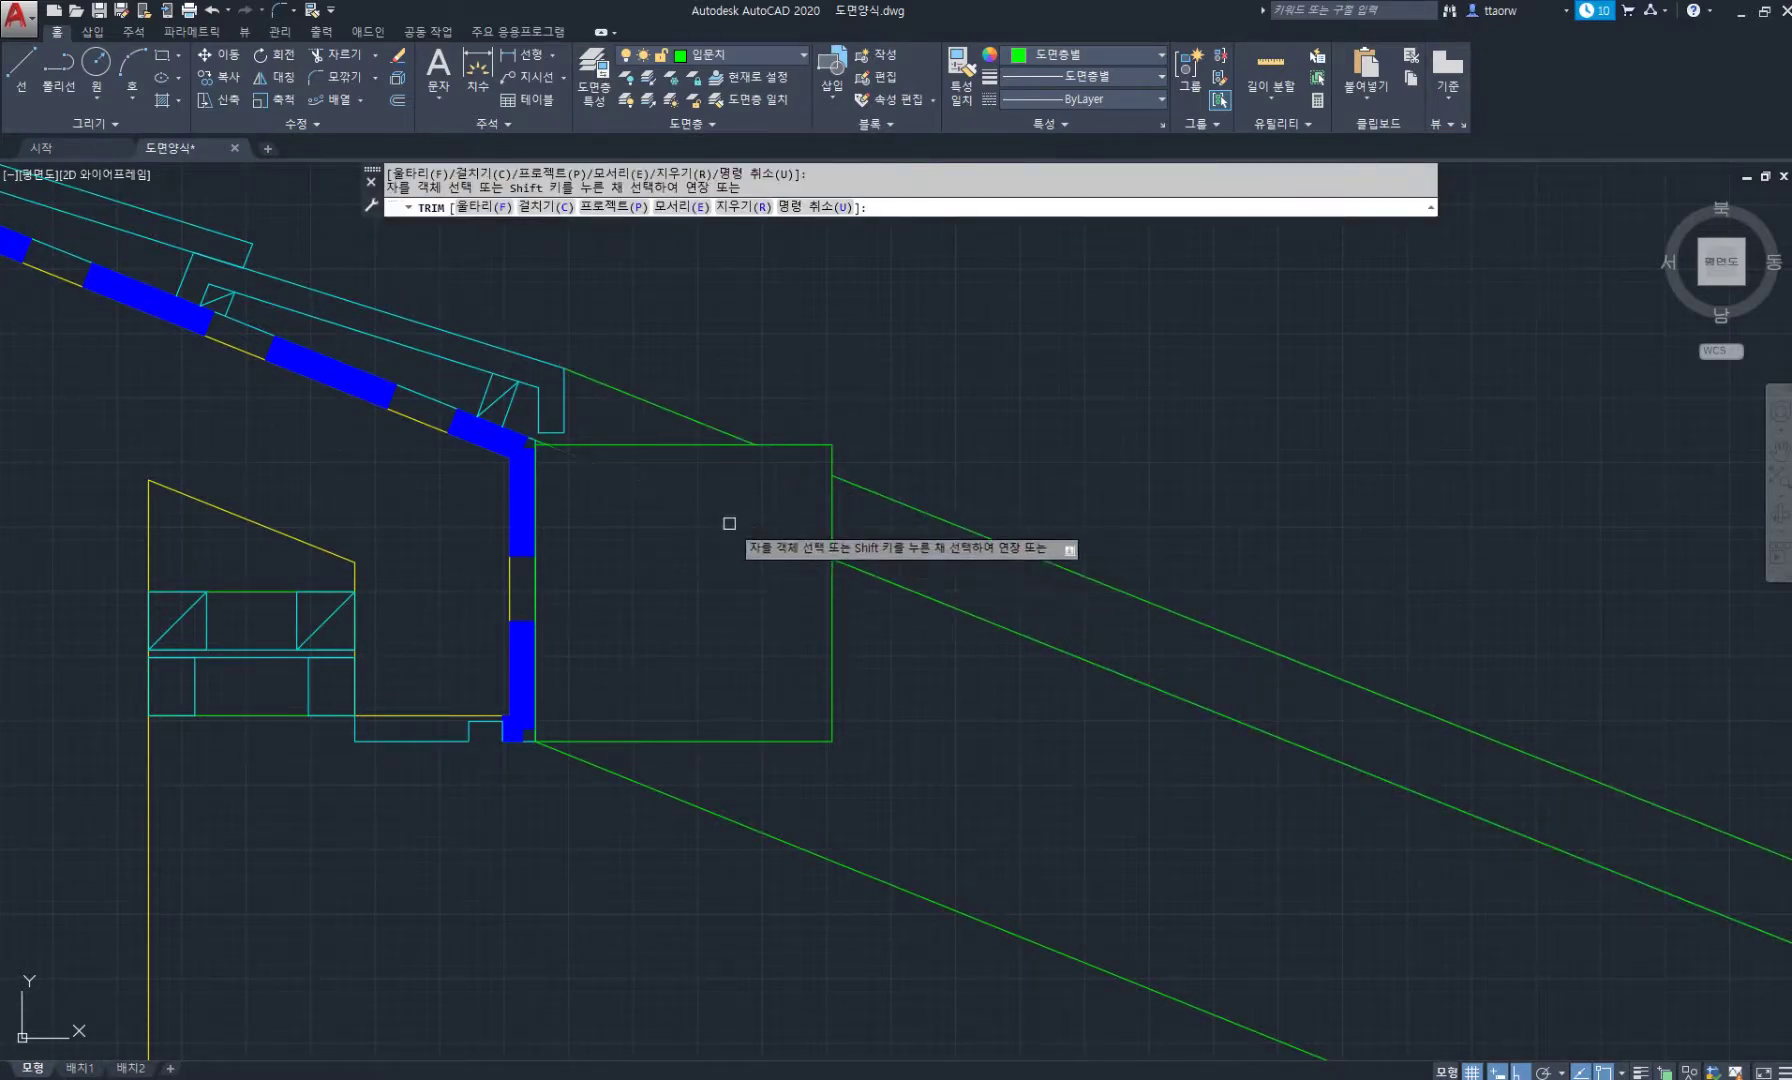
{"action": "key", "text": "Return"}
Make 주단면 the current layer by matching the cut line at the section's far left end.
{"action": "scroll", "coordinate": [784, 543], "scroll_direction": "down", "scroll_amount": 8}
{"action": "scroll", "coordinate": [825, 587], "scroll_direction": "down", "scroll_amount": 4}
{"action": "middle_click_drag", "start_coordinate": [886, 579], "coordinate": [824, 510]}
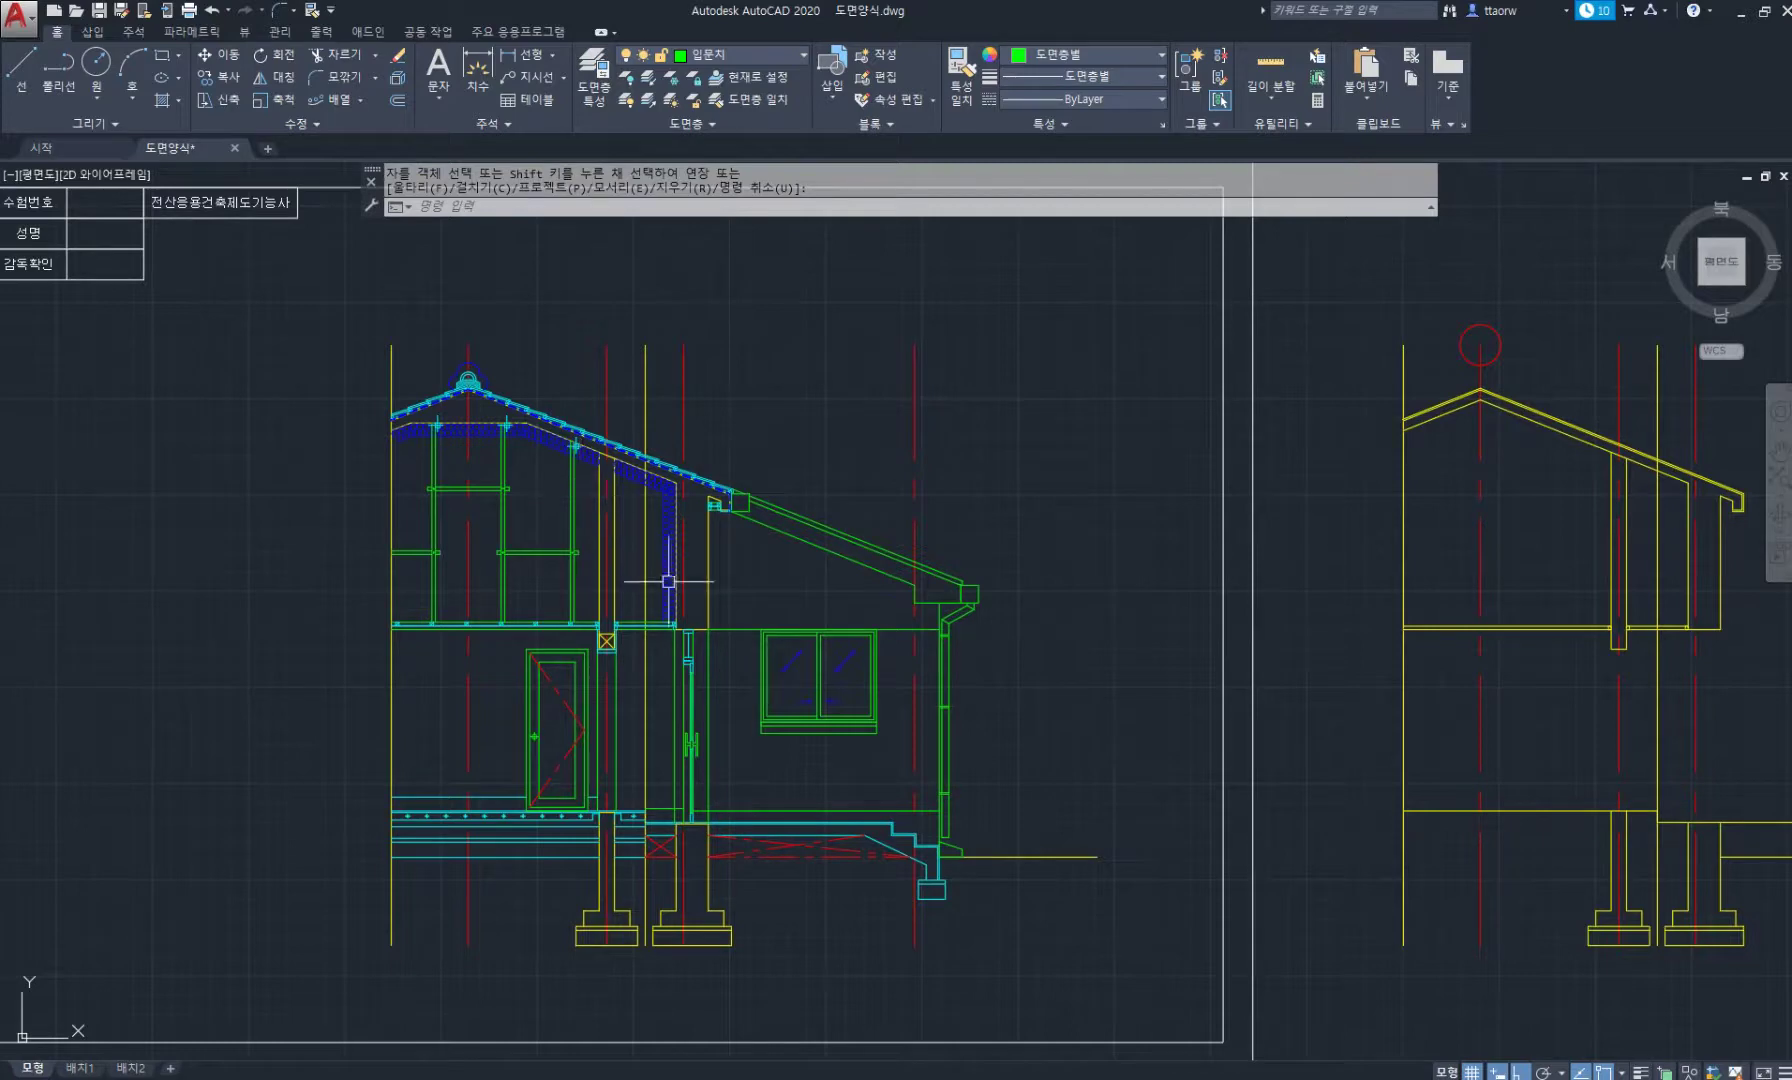
{"action": "left_click", "coordinate": [765, 77]}
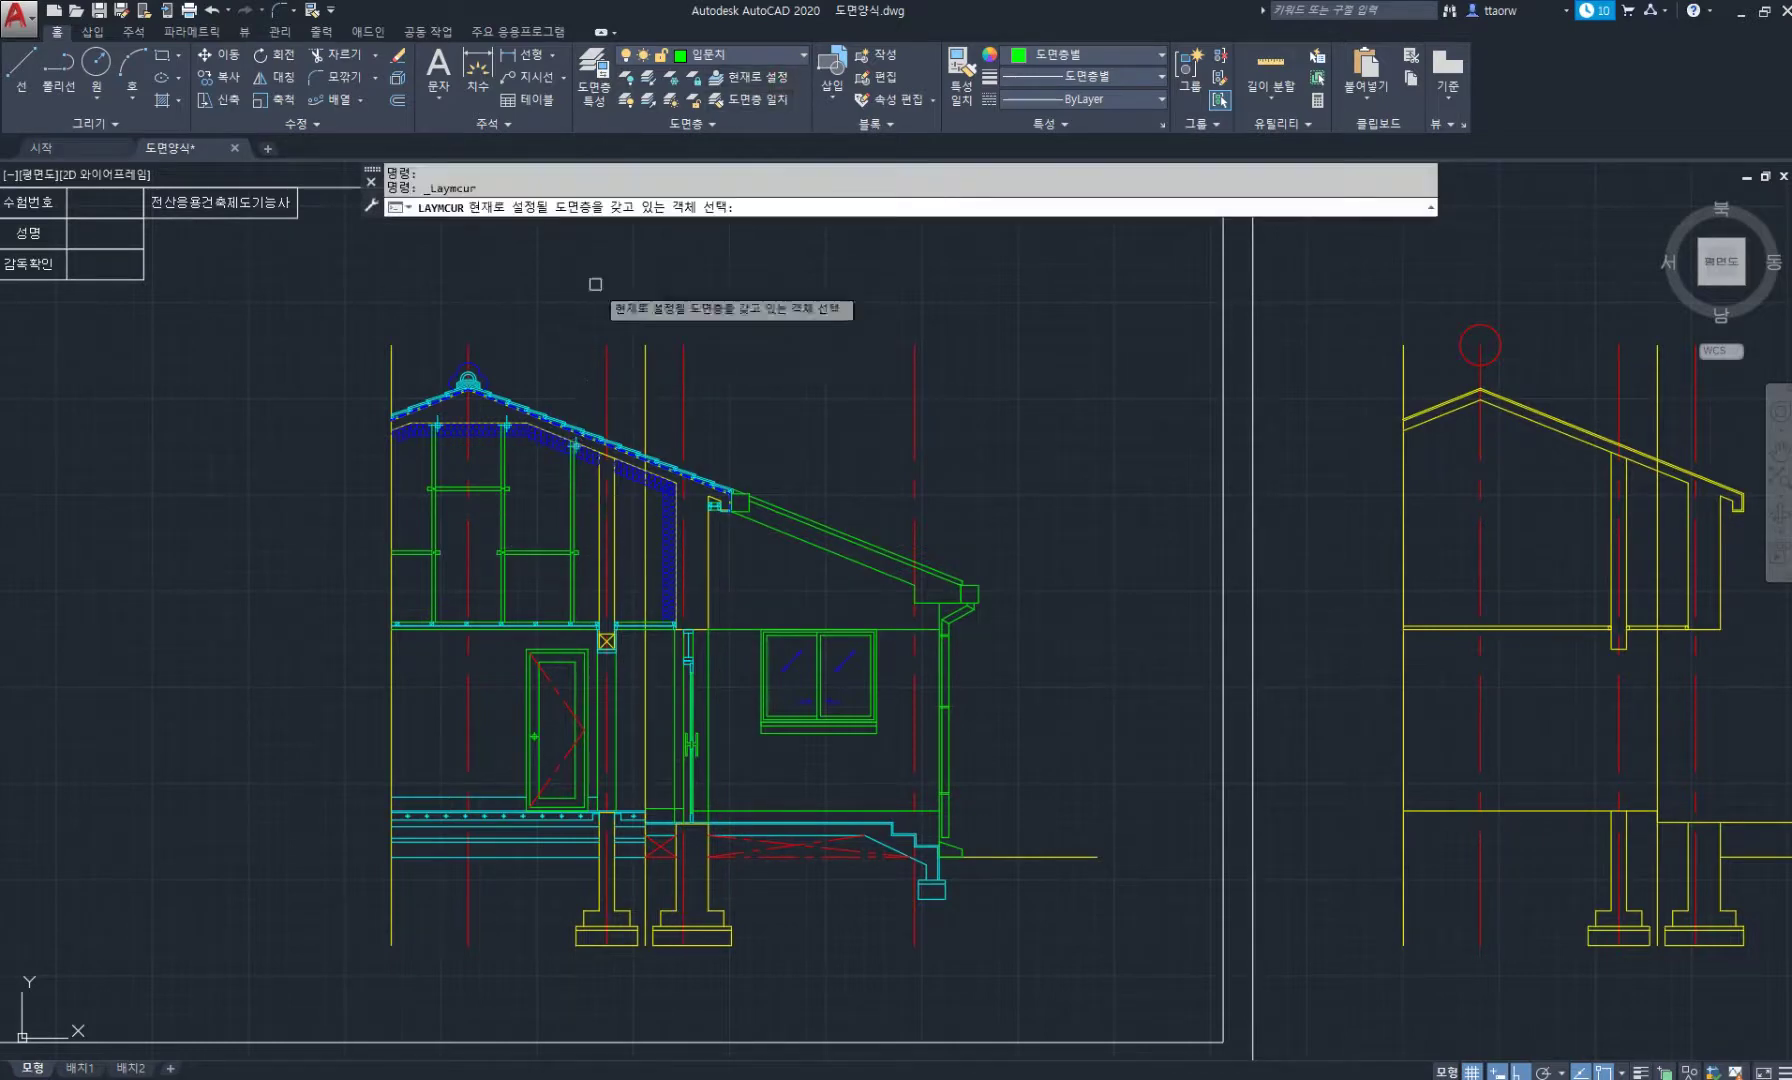
{"action": "left_click", "coordinate": [391, 705]}
Draw a zigzag break symbol of three lines across the left cut line, at interior door height with Ortho off.
{"action": "scroll", "coordinate": [388, 705], "scroll_direction": "up", "scroll_amount": 2}
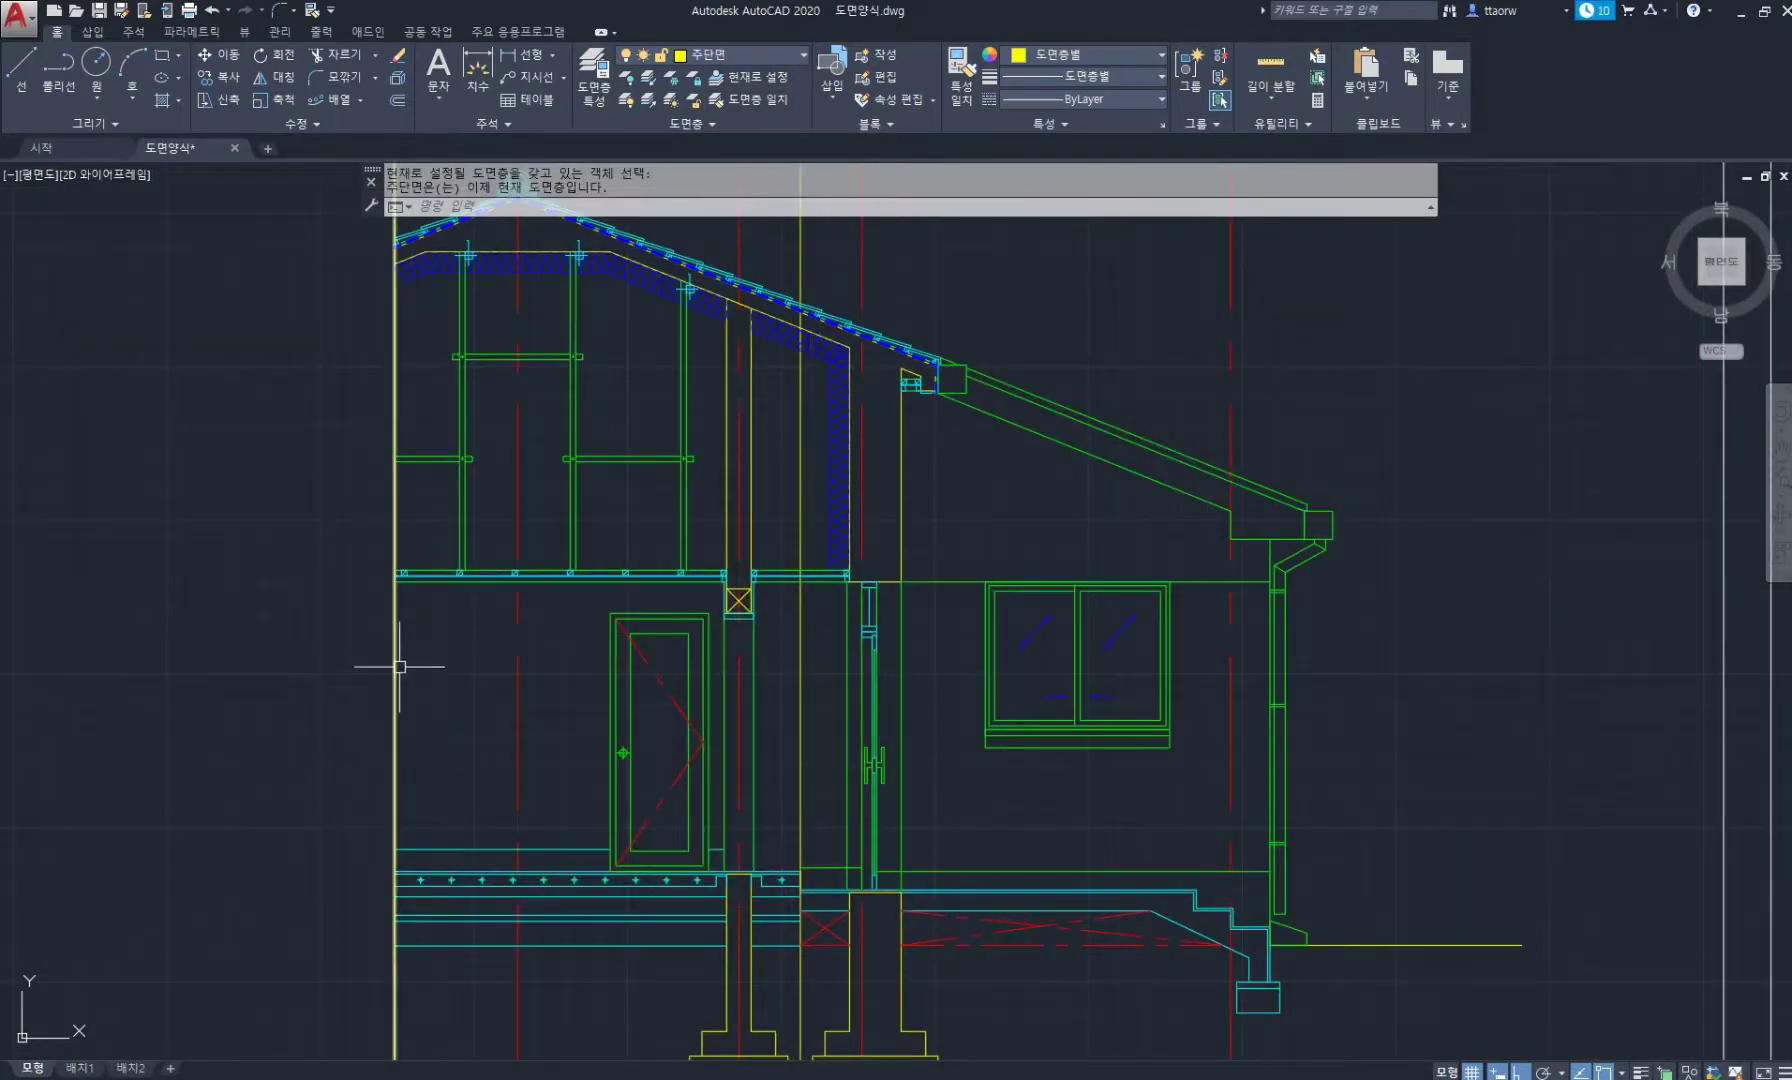
{"action": "type", "text": "l"}
{"action": "key", "text": "Return"}
{"action": "left_click", "coordinate": [396, 700]}
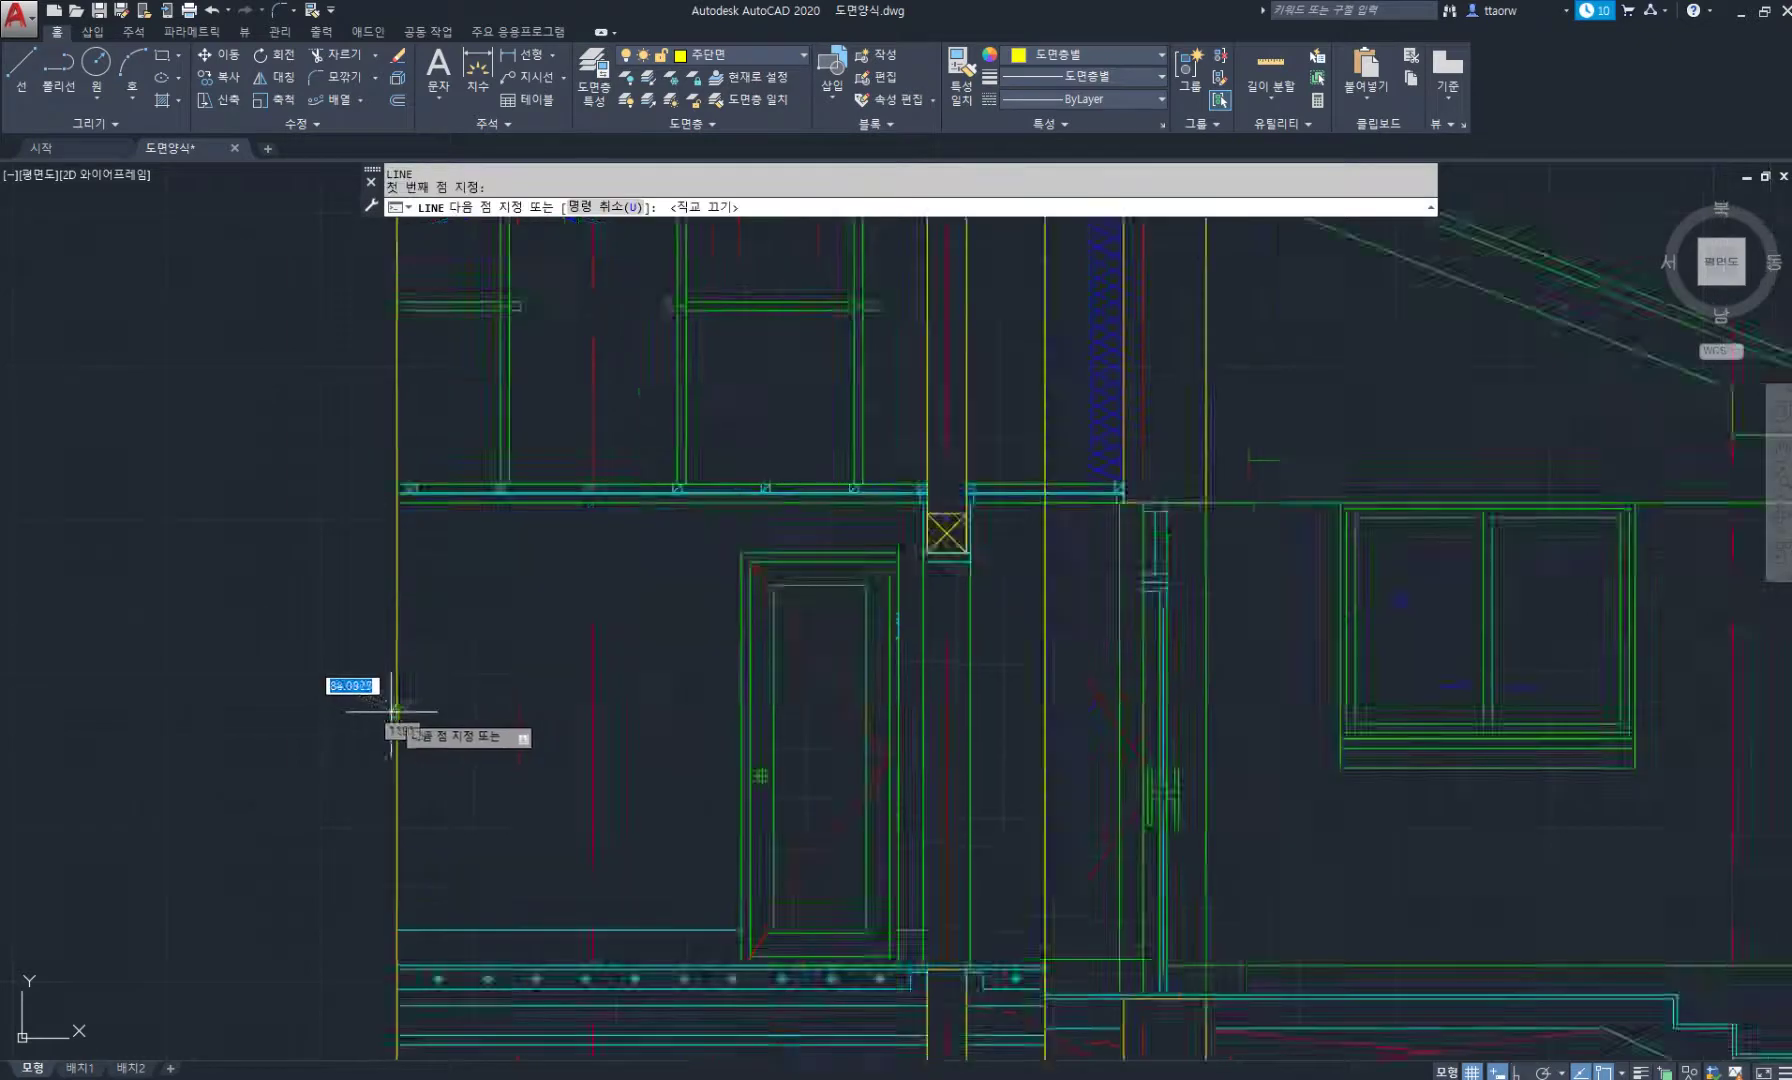
{"action": "scroll", "coordinate": [398, 700], "scroll_direction": "up", "scroll_amount": 4}
{"action": "left_click", "coordinate": [444, 661]}
{"action": "left_click", "coordinate": [348, 850]}
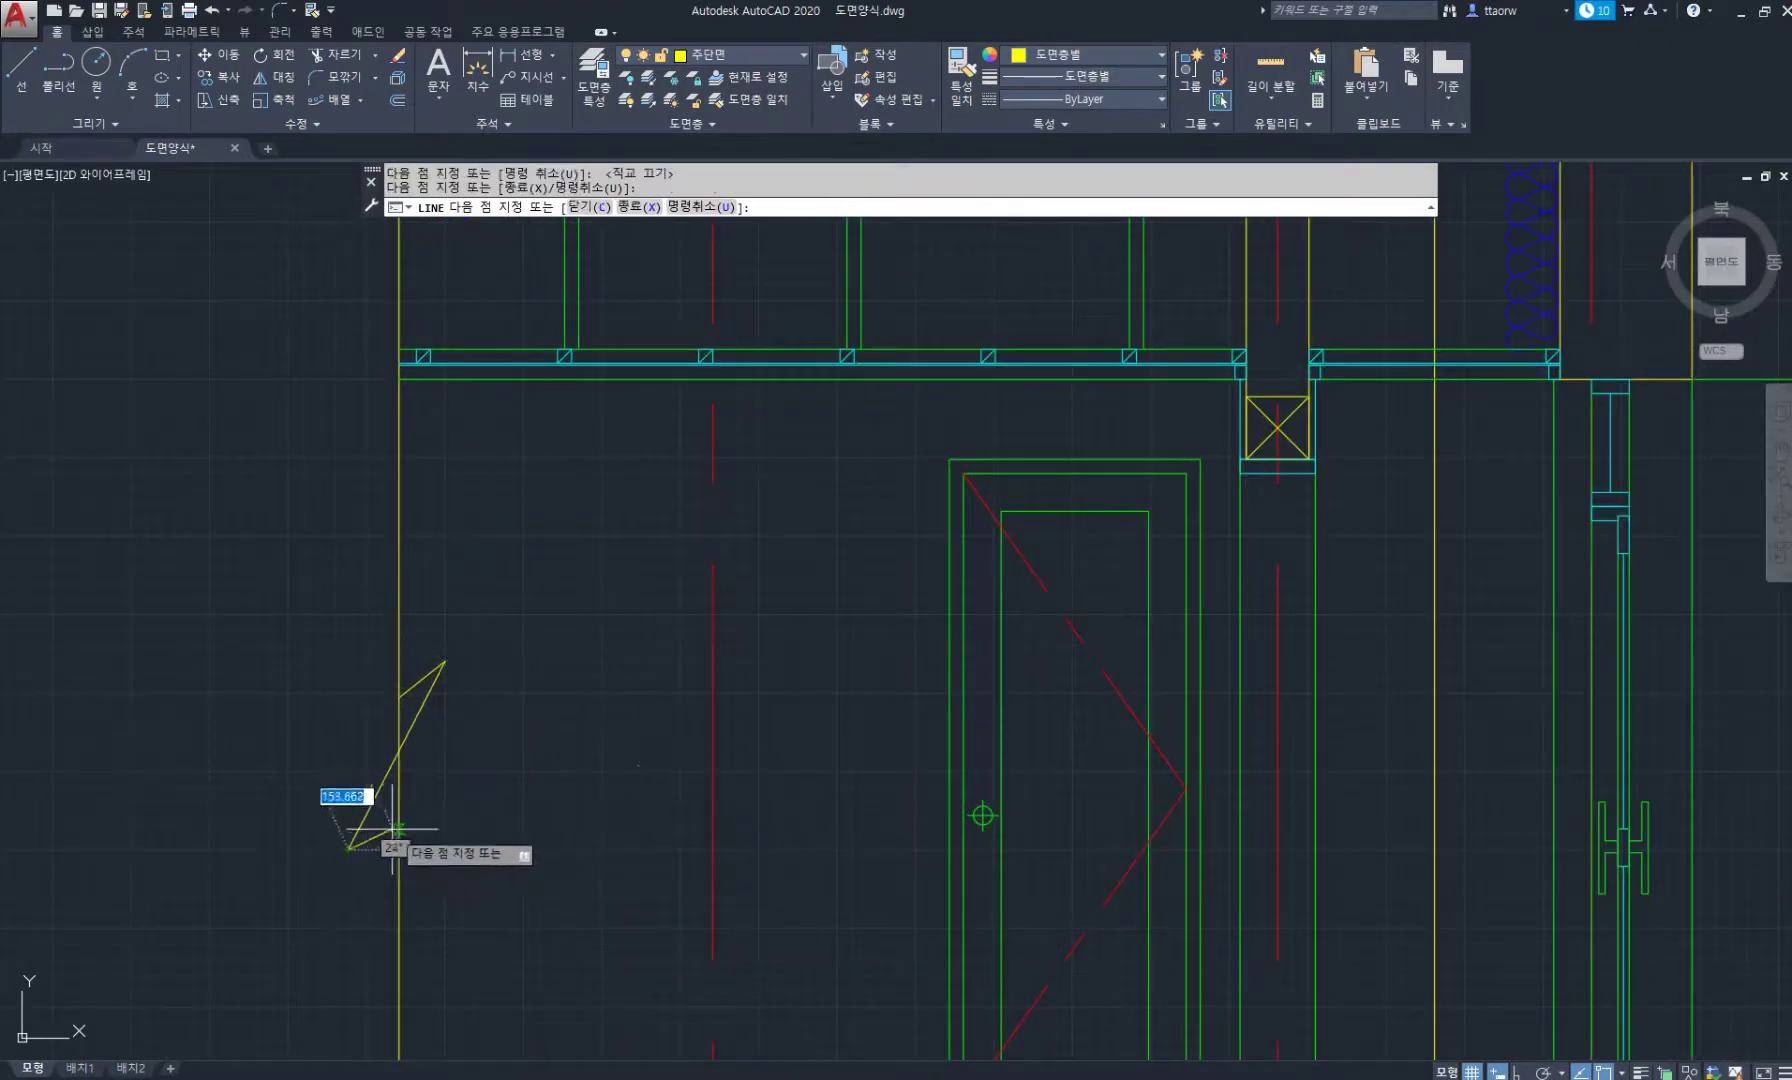
{"action": "key", "text": "Return"}
Trim the left cut line between the ends of the zigzag break symbol.
{"action": "type", "text": "tr"}
{"action": "key", "text": "Return"}
{"action": "key", "text": "Return"}
{"action": "left_click", "coordinate": [396, 724]}
{"action": "left_click", "coordinate": [400, 788]}
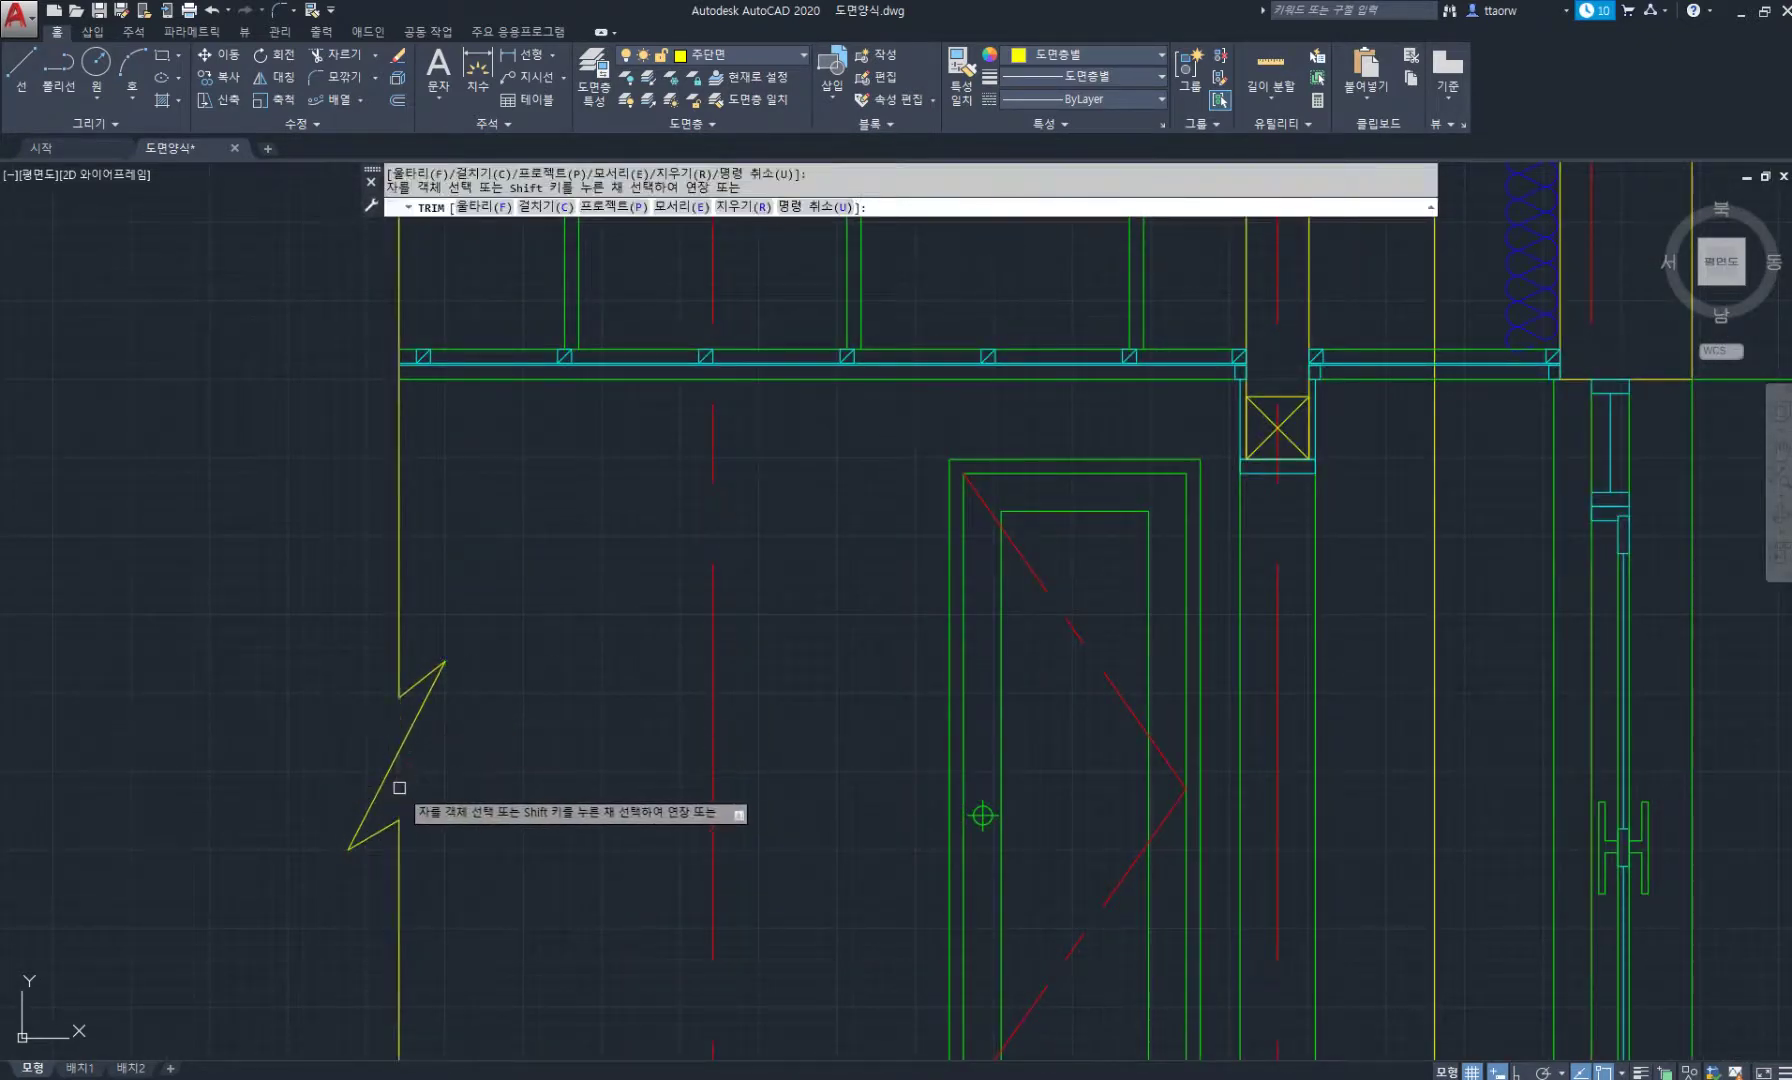
{"action": "key", "text": "Return"}
Copy the zigzag break symbol onto the second vertical cut line, between the interior door and the sliding window.
{"action": "type", "text": "co"}
{"action": "key", "text": "Return"}
{"action": "left_click", "coordinate": [284, 596]}
{"action": "left_click", "coordinate": [482, 854]}
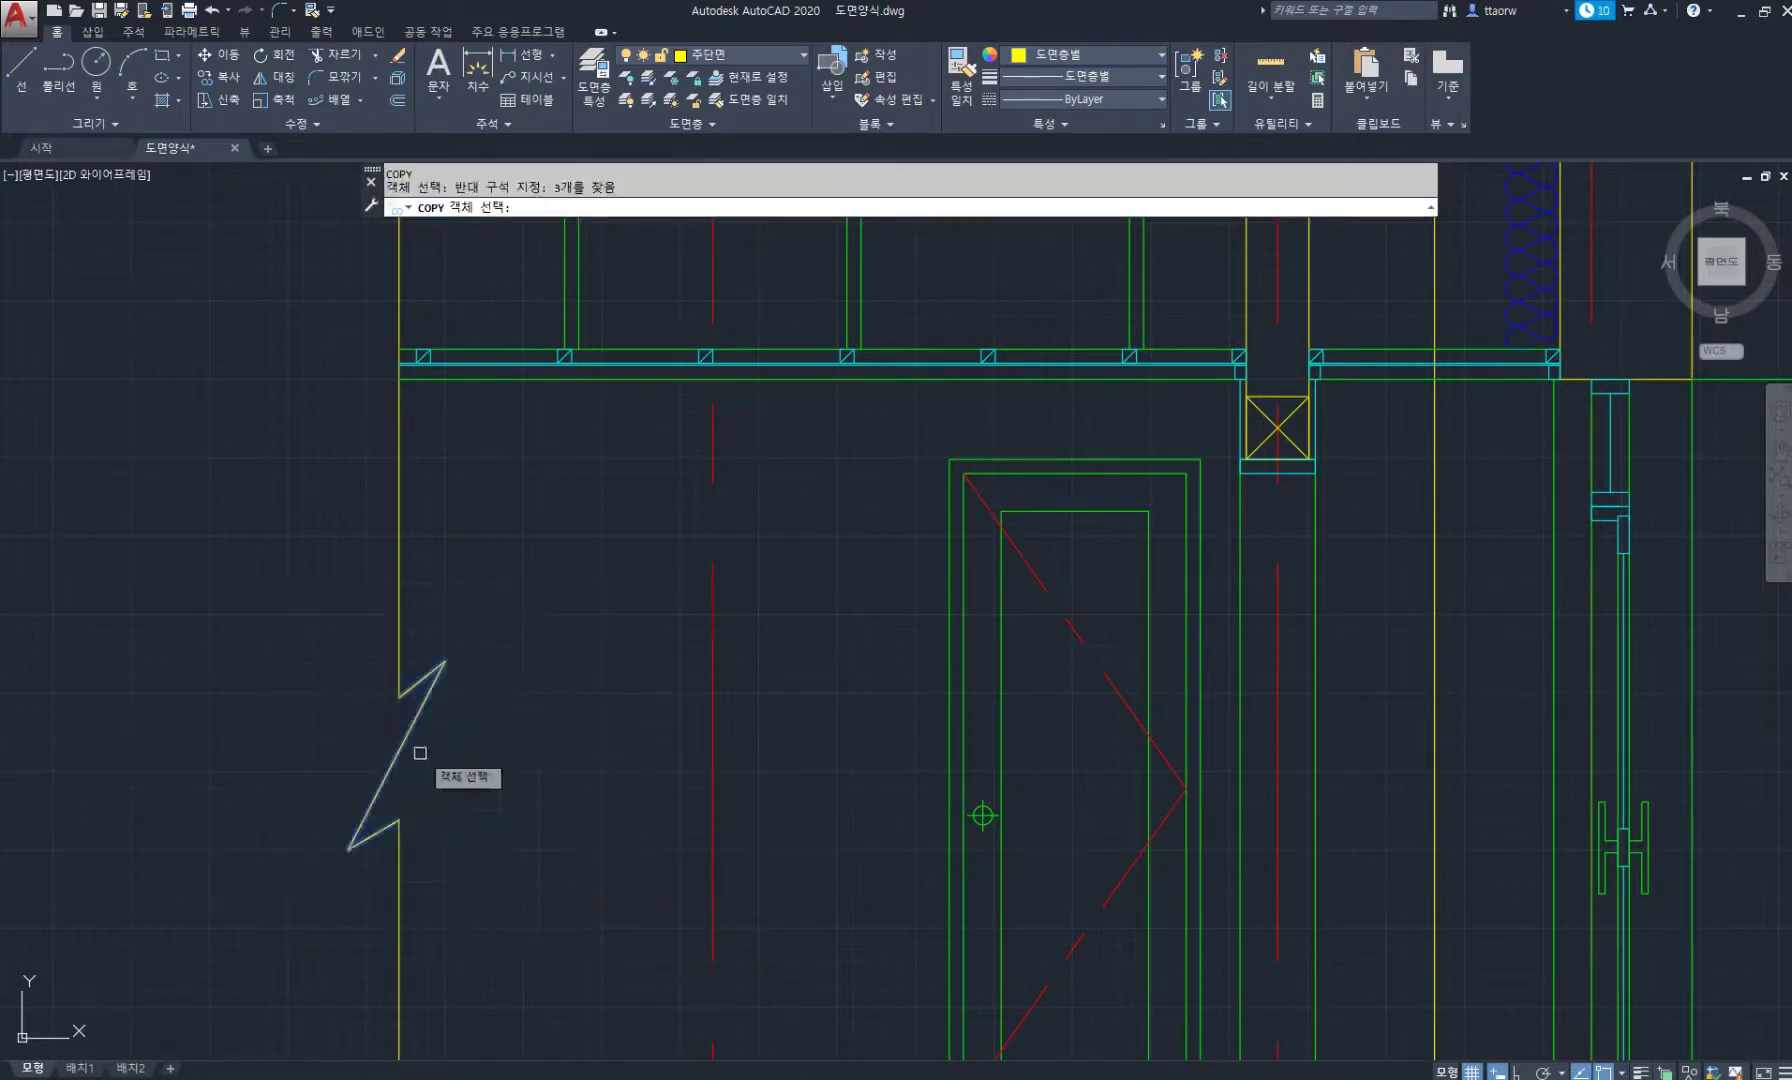
{"action": "key", "text": "Return"}
{"action": "left_click", "coordinate": [398, 697]}
{"action": "middle_click_drag", "start_coordinate": [1070, 688], "coordinate": [410, 693]}
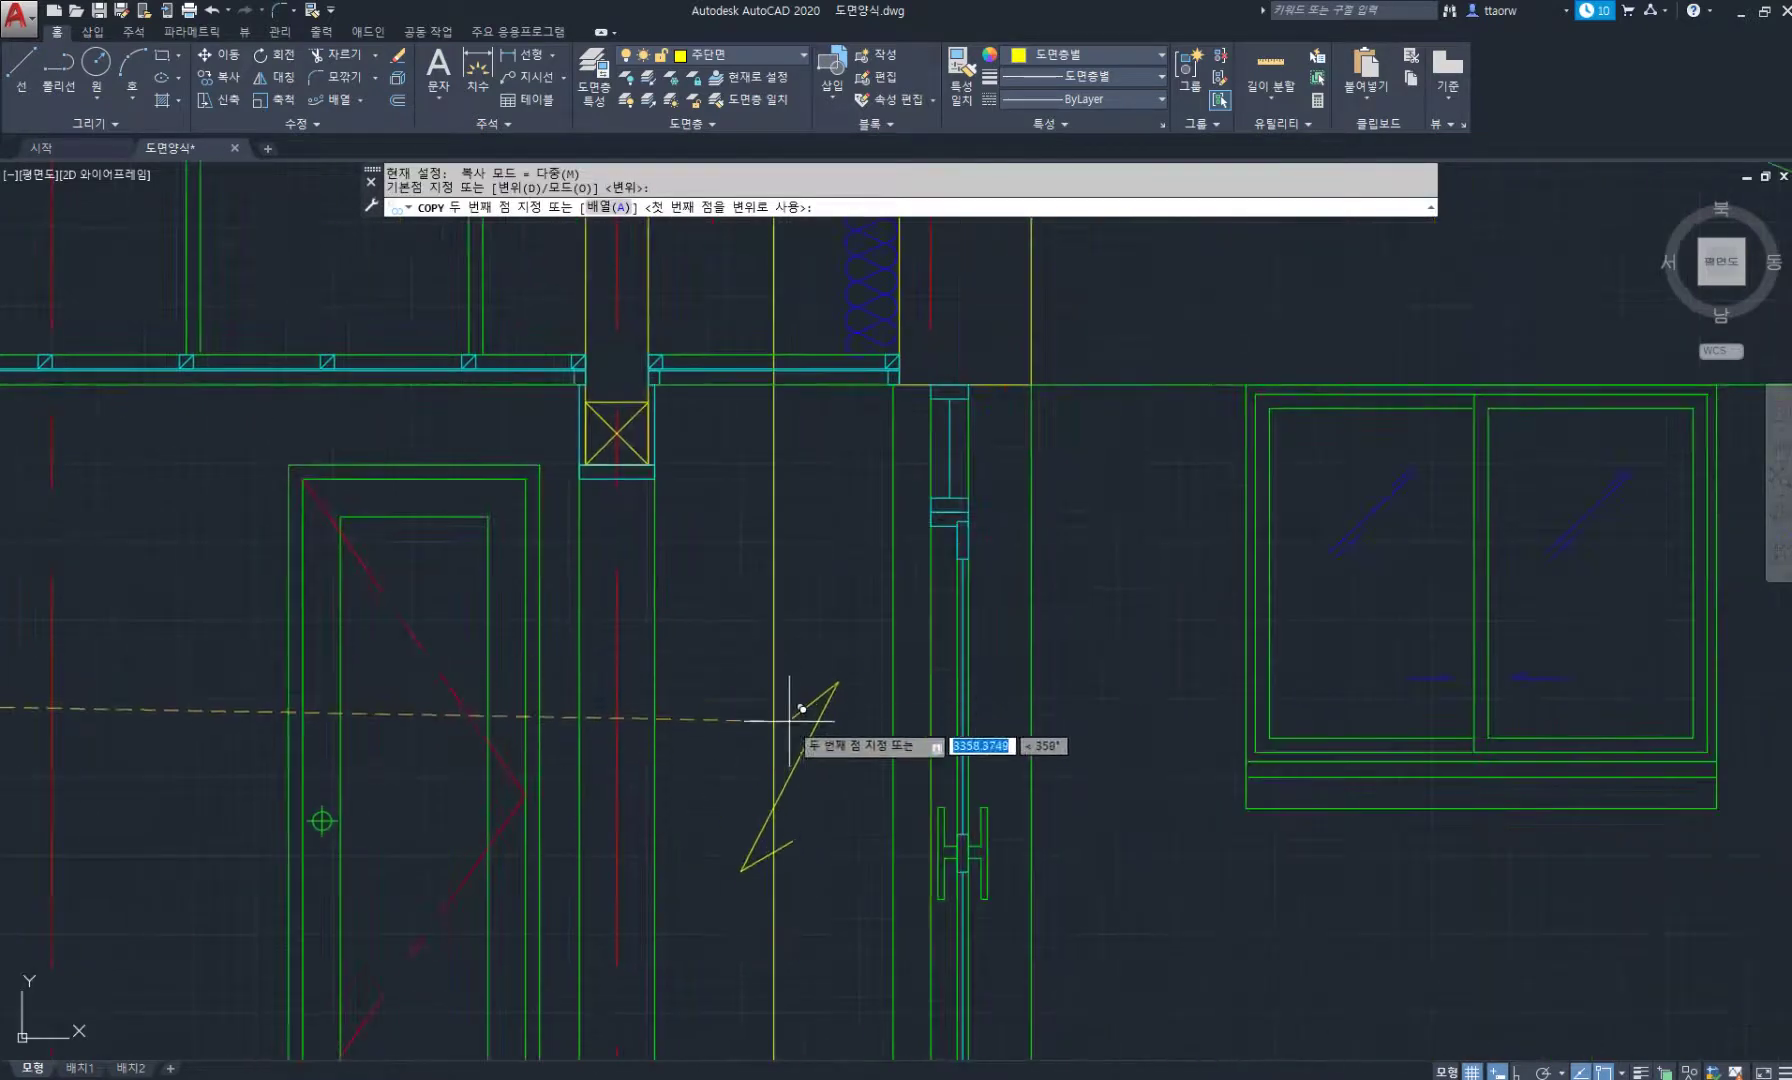
{"action": "left_click", "coordinate": [787, 689]}
{"action": "key", "text": "Return"}
Trim the second vertical cut line between the ends of the copied break symbol.
{"action": "type", "text": "tr"}
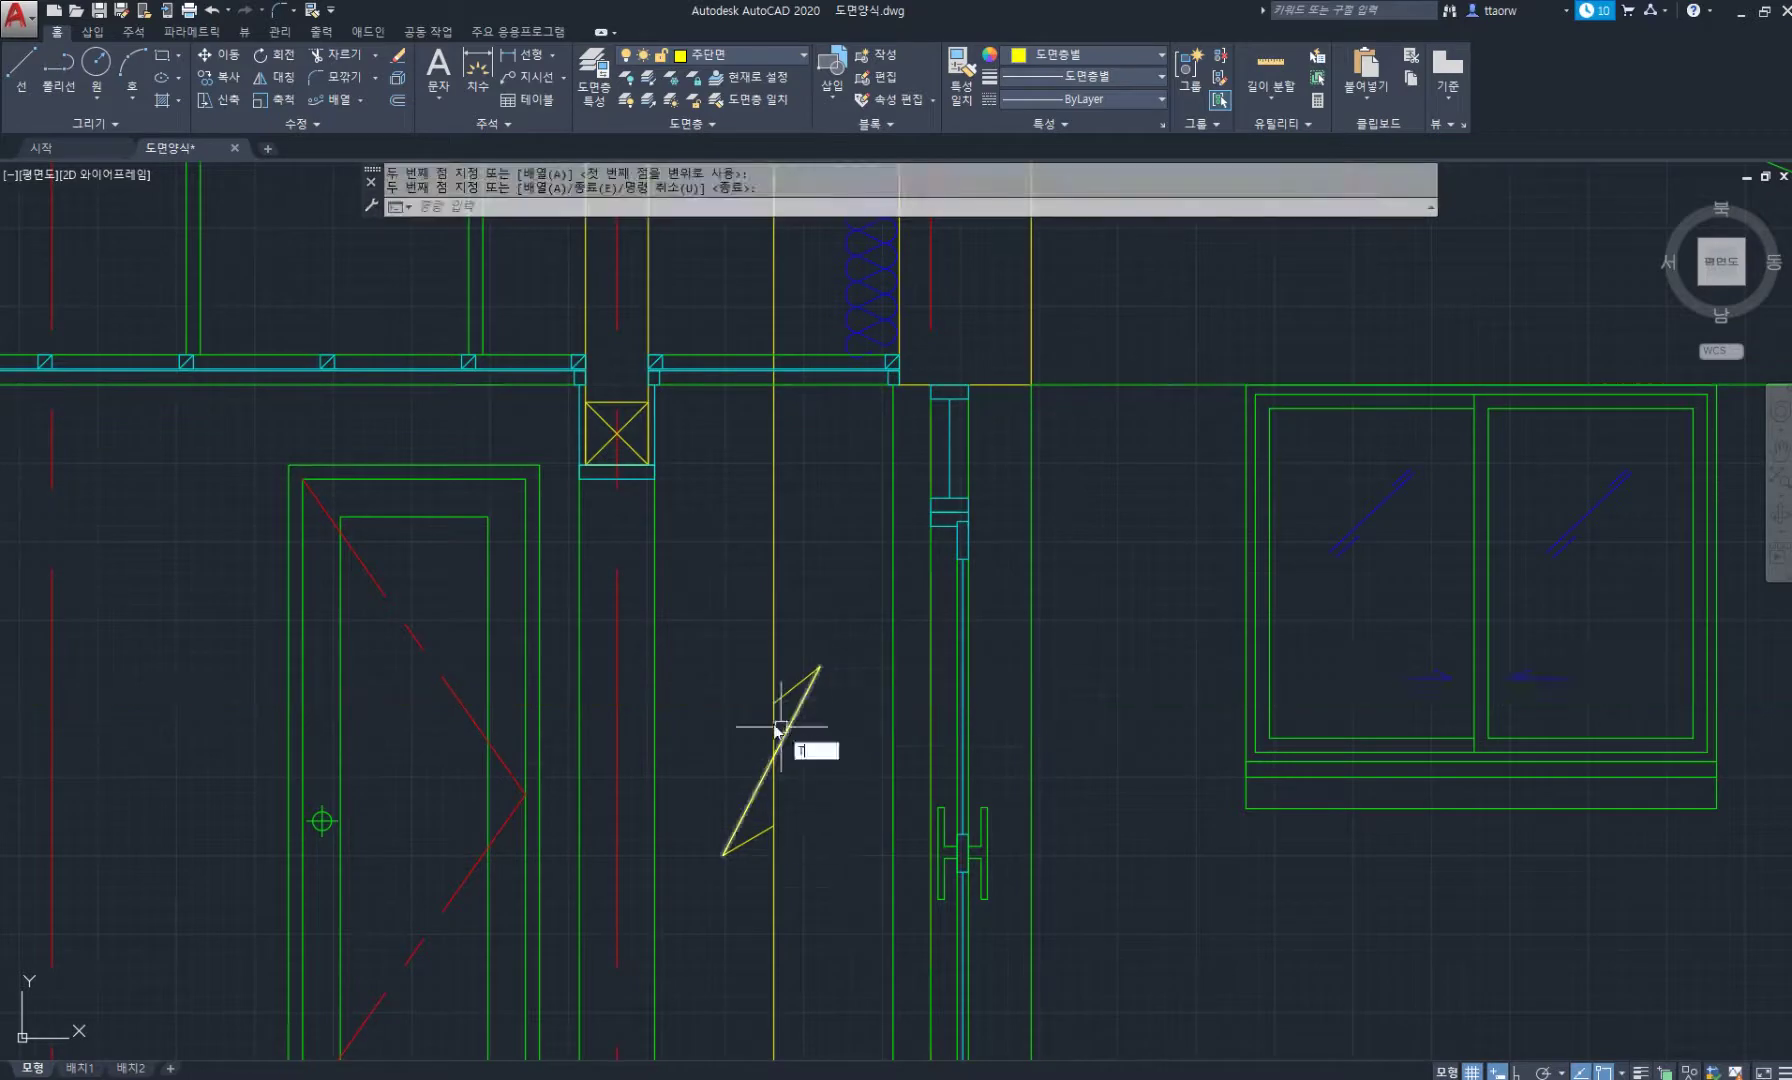
{"action": "key", "text": "Return"}
{"action": "key", "text": "Return"}
{"action": "left_click", "coordinate": [776, 797]}
{"action": "key", "text": "Return"}
{"action": "scroll", "coordinate": [840, 764], "scroll_direction": "down", "scroll_amount": 6}
{"action": "middle_click_drag", "start_coordinate": [894, 772], "coordinate": [708, 714]}
{"action": "key", "text": "Escape"}
{"action": "key", "text": "Escape"}
Convert the ground line outside the exterior wall to a polyline with a width of 30.
{"action": "scroll", "coordinate": [999, 792], "scroll_direction": "up", "scroll_amount": 2}
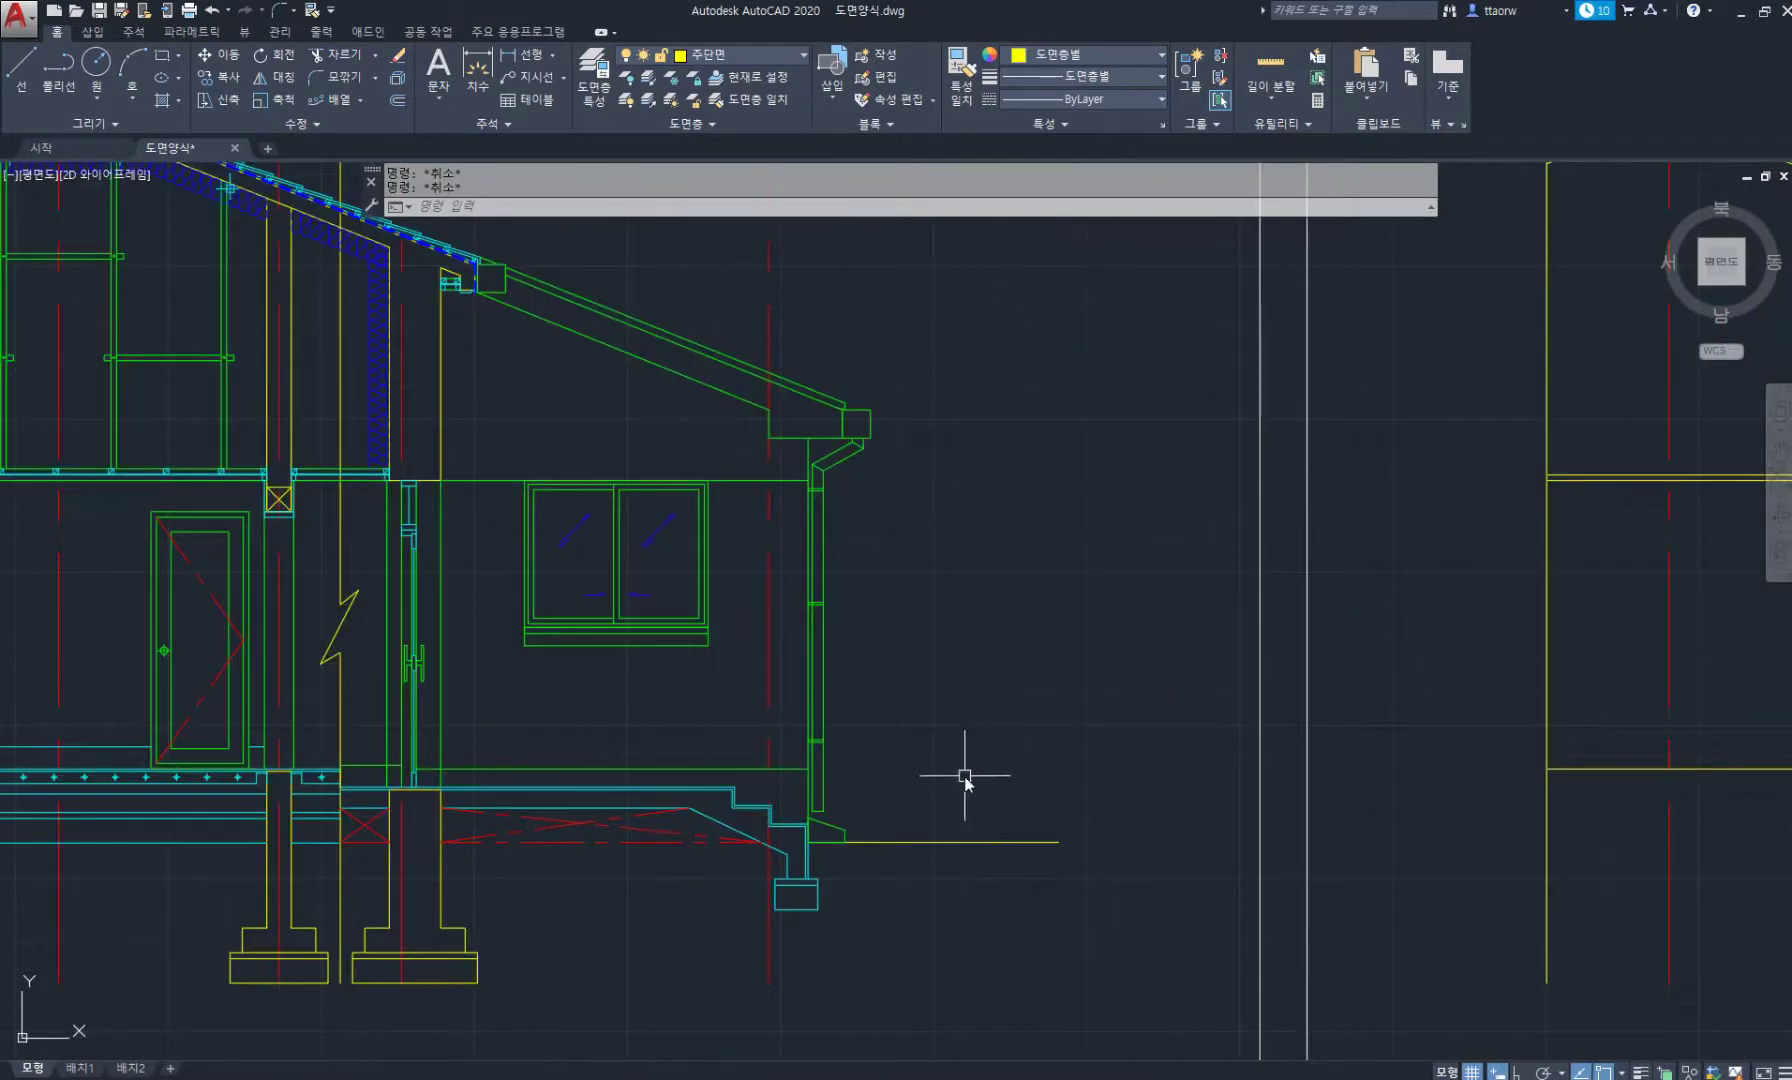
{"action": "type", "text": "E"}
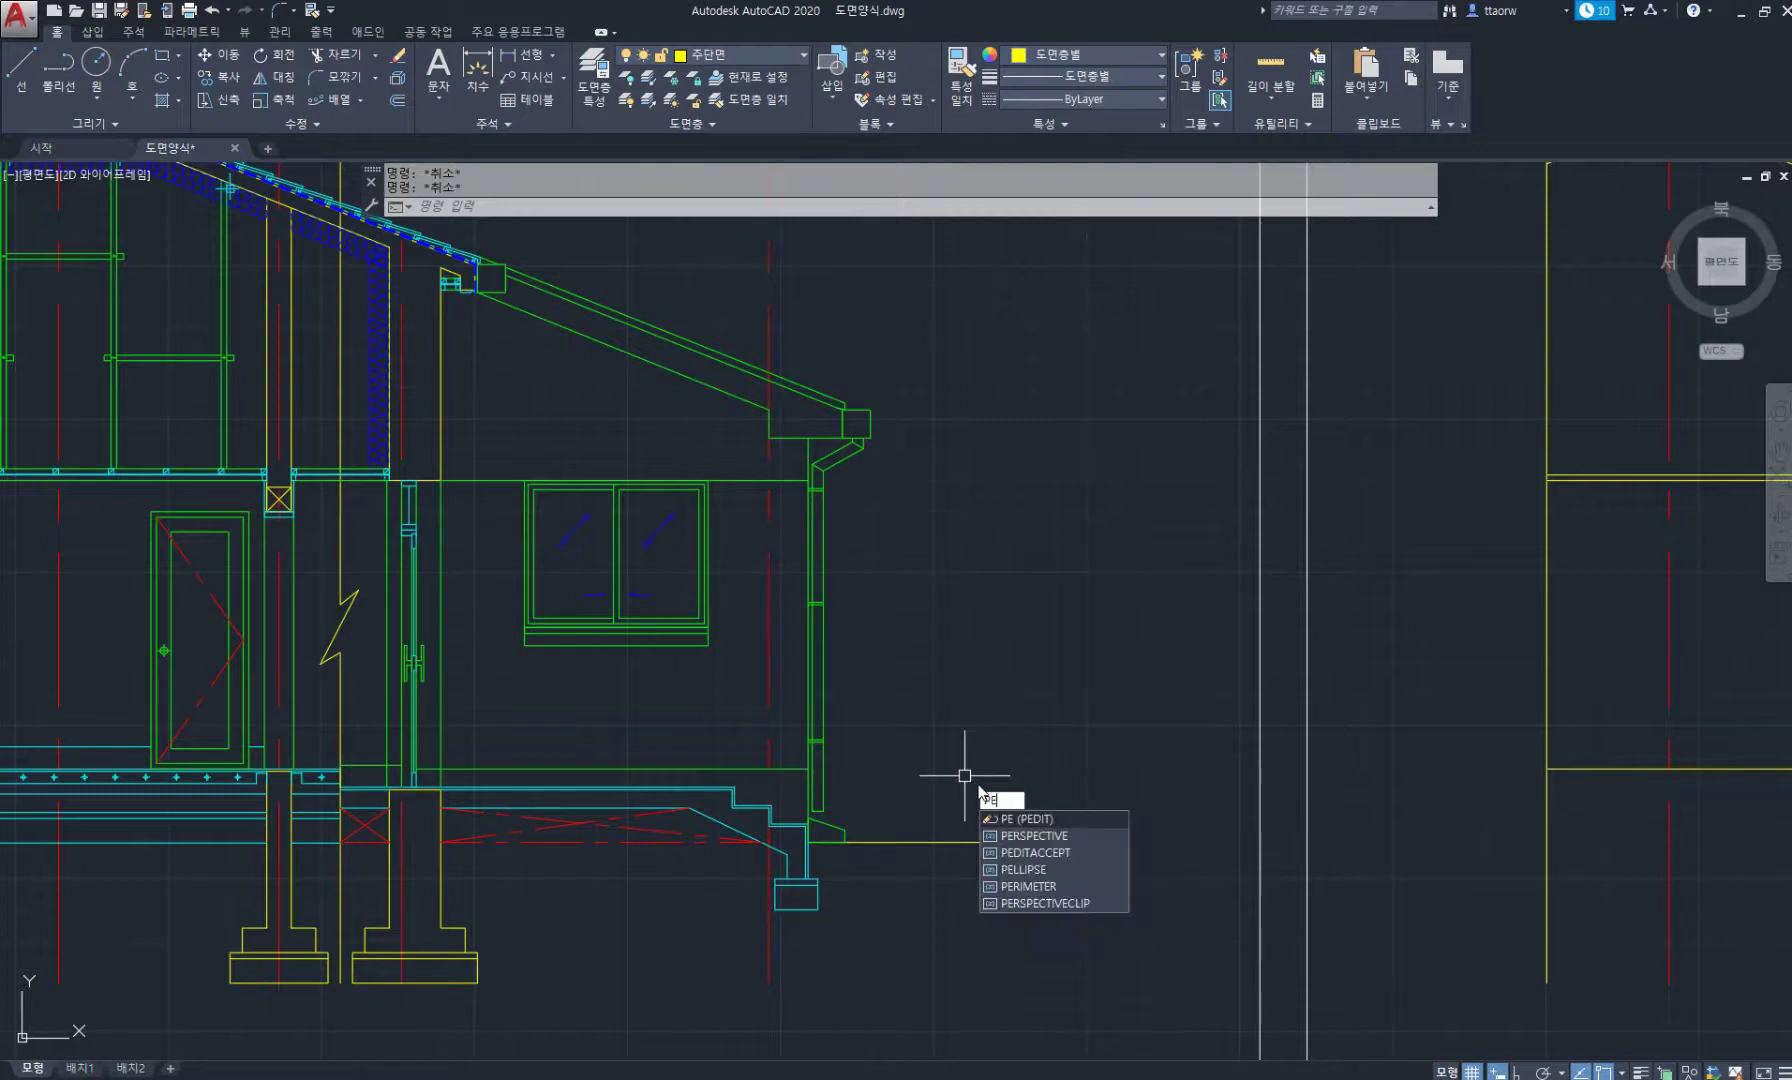
{"action": "key", "text": "Return"}
{"action": "left_click", "coordinate": [980, 842]}
{"action": "key", "text": "Return"}
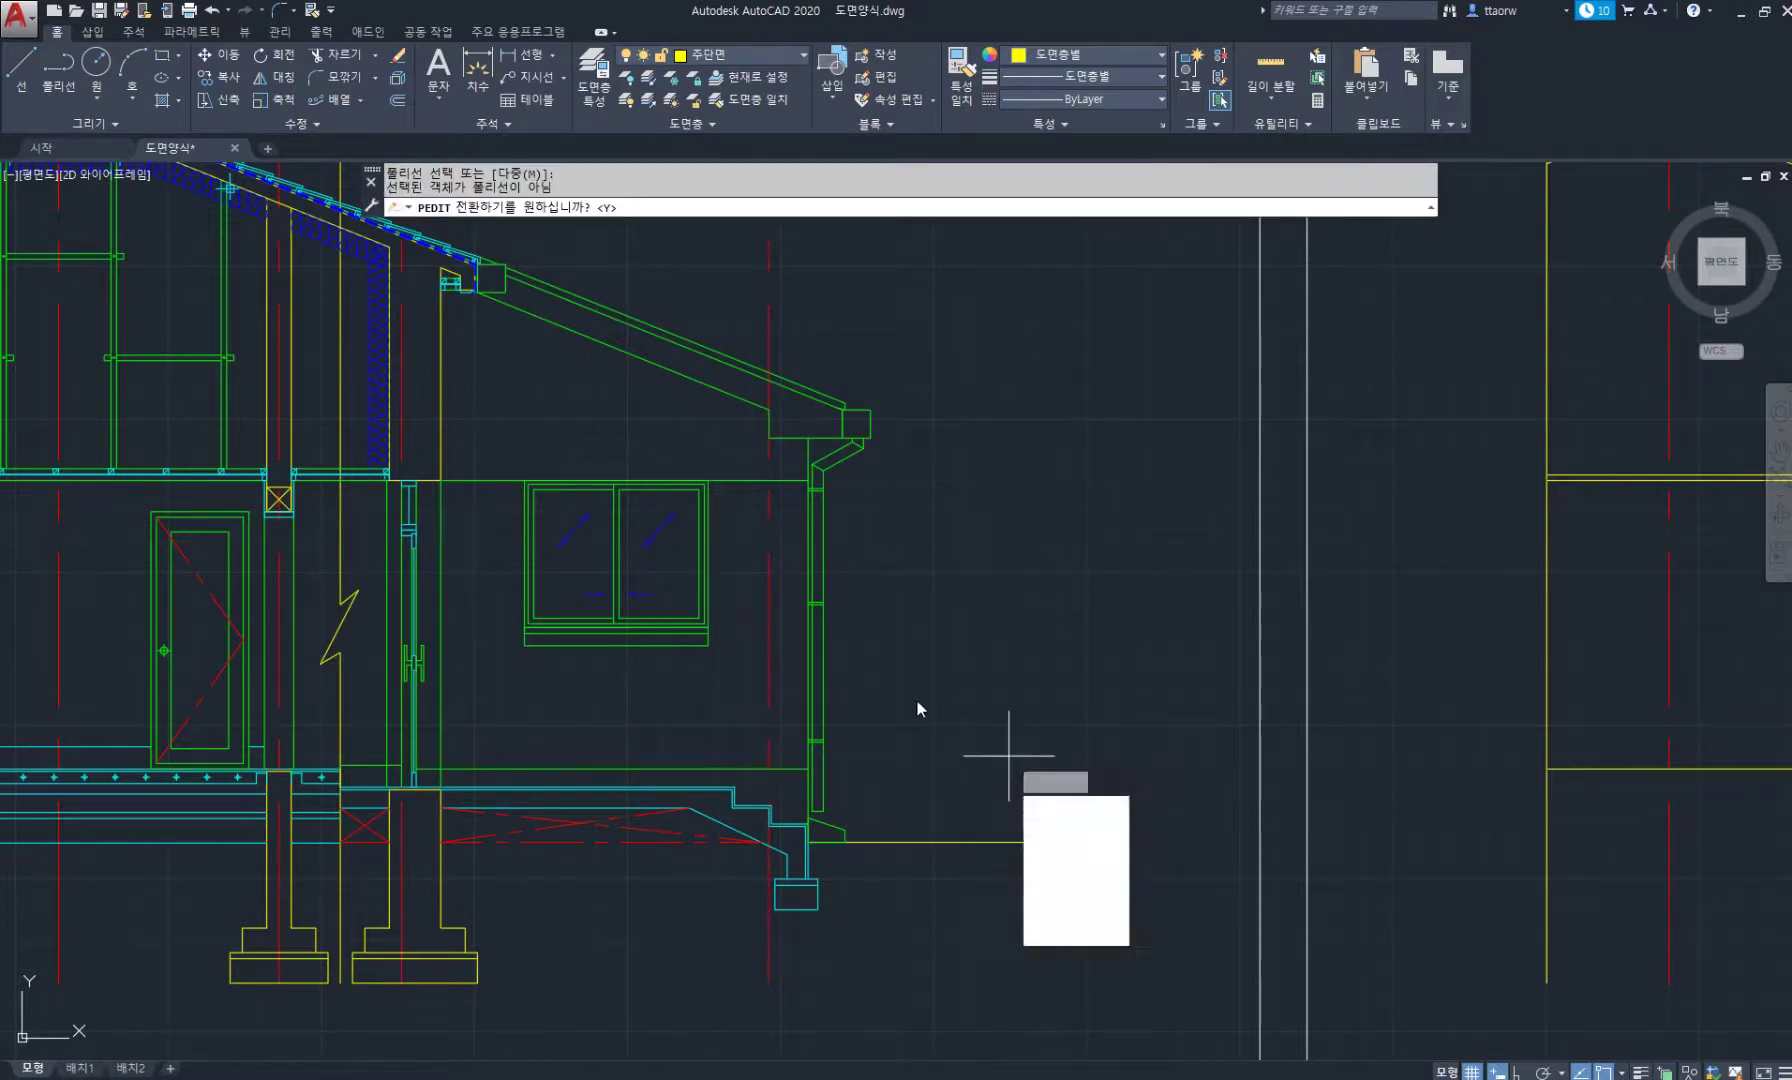
{"action": "left_click", "coordinate": [1095, 845]}
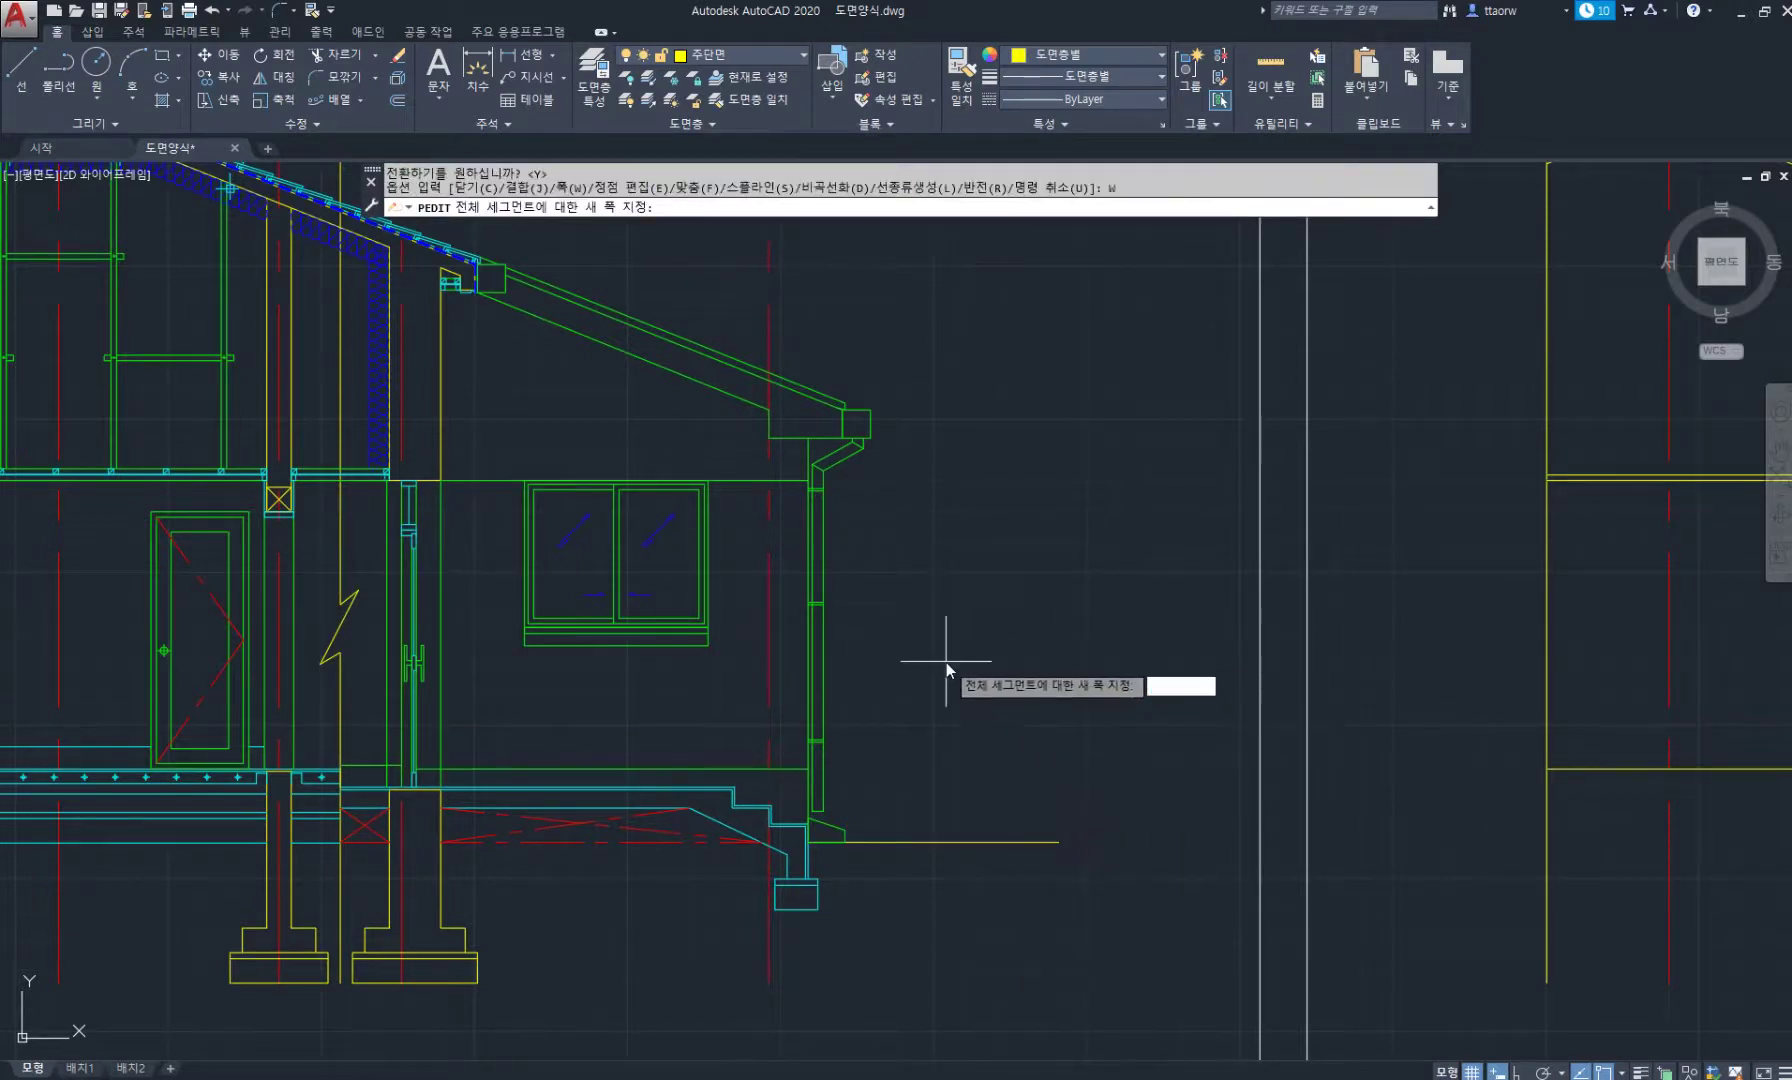
{"action": "type", "text": "30"}
{"action": "key", "text": "Return"}
{"action": "key", "text": "Escape"}
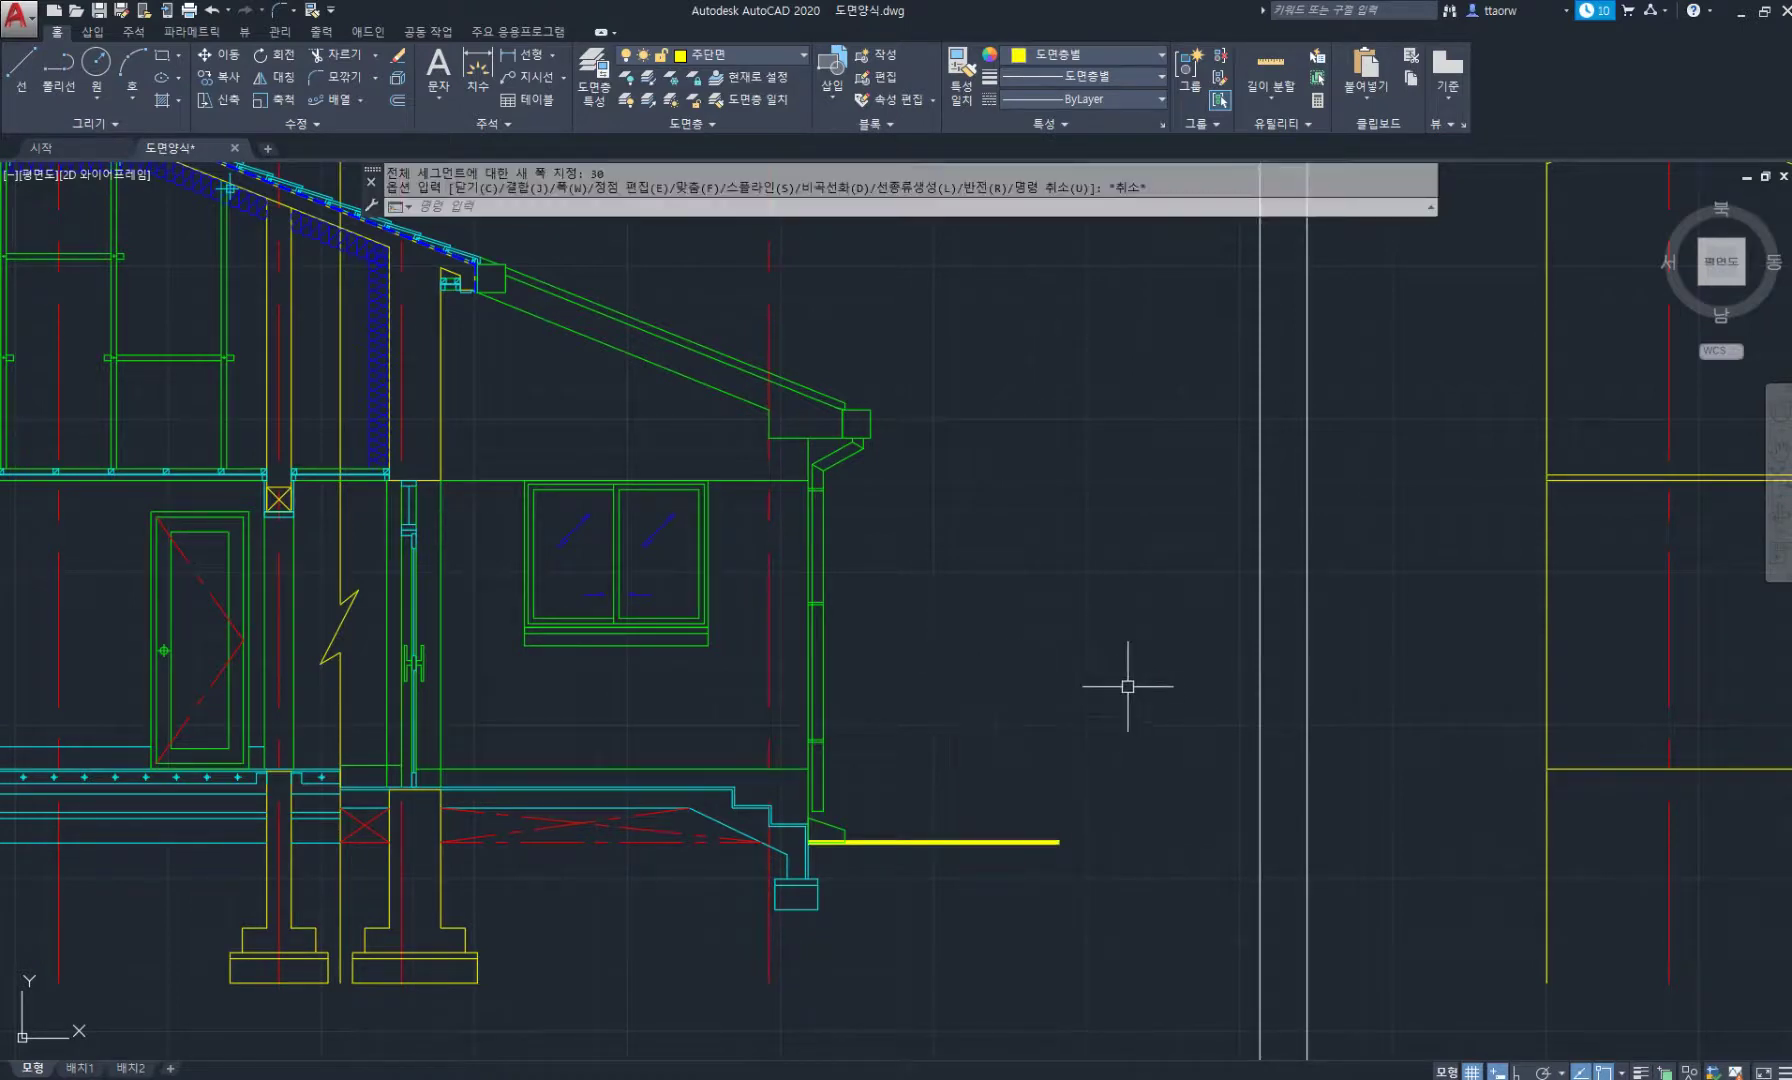
Move the whole cross-section, including its ground line, slightly left and down inside the sheet frame.
{"action": "scroll", "coordinate": [931, 697], "scroll_direction": "down", "scroll_amount": 2}
{"action": "scroll", "coordinate": [721, 533], "scroll_direction": "down", "scroll_amount": 2}
{"action": "middle_click_drag", "start_coordinate": [908, 588], "coordinate": [1020, 660]}
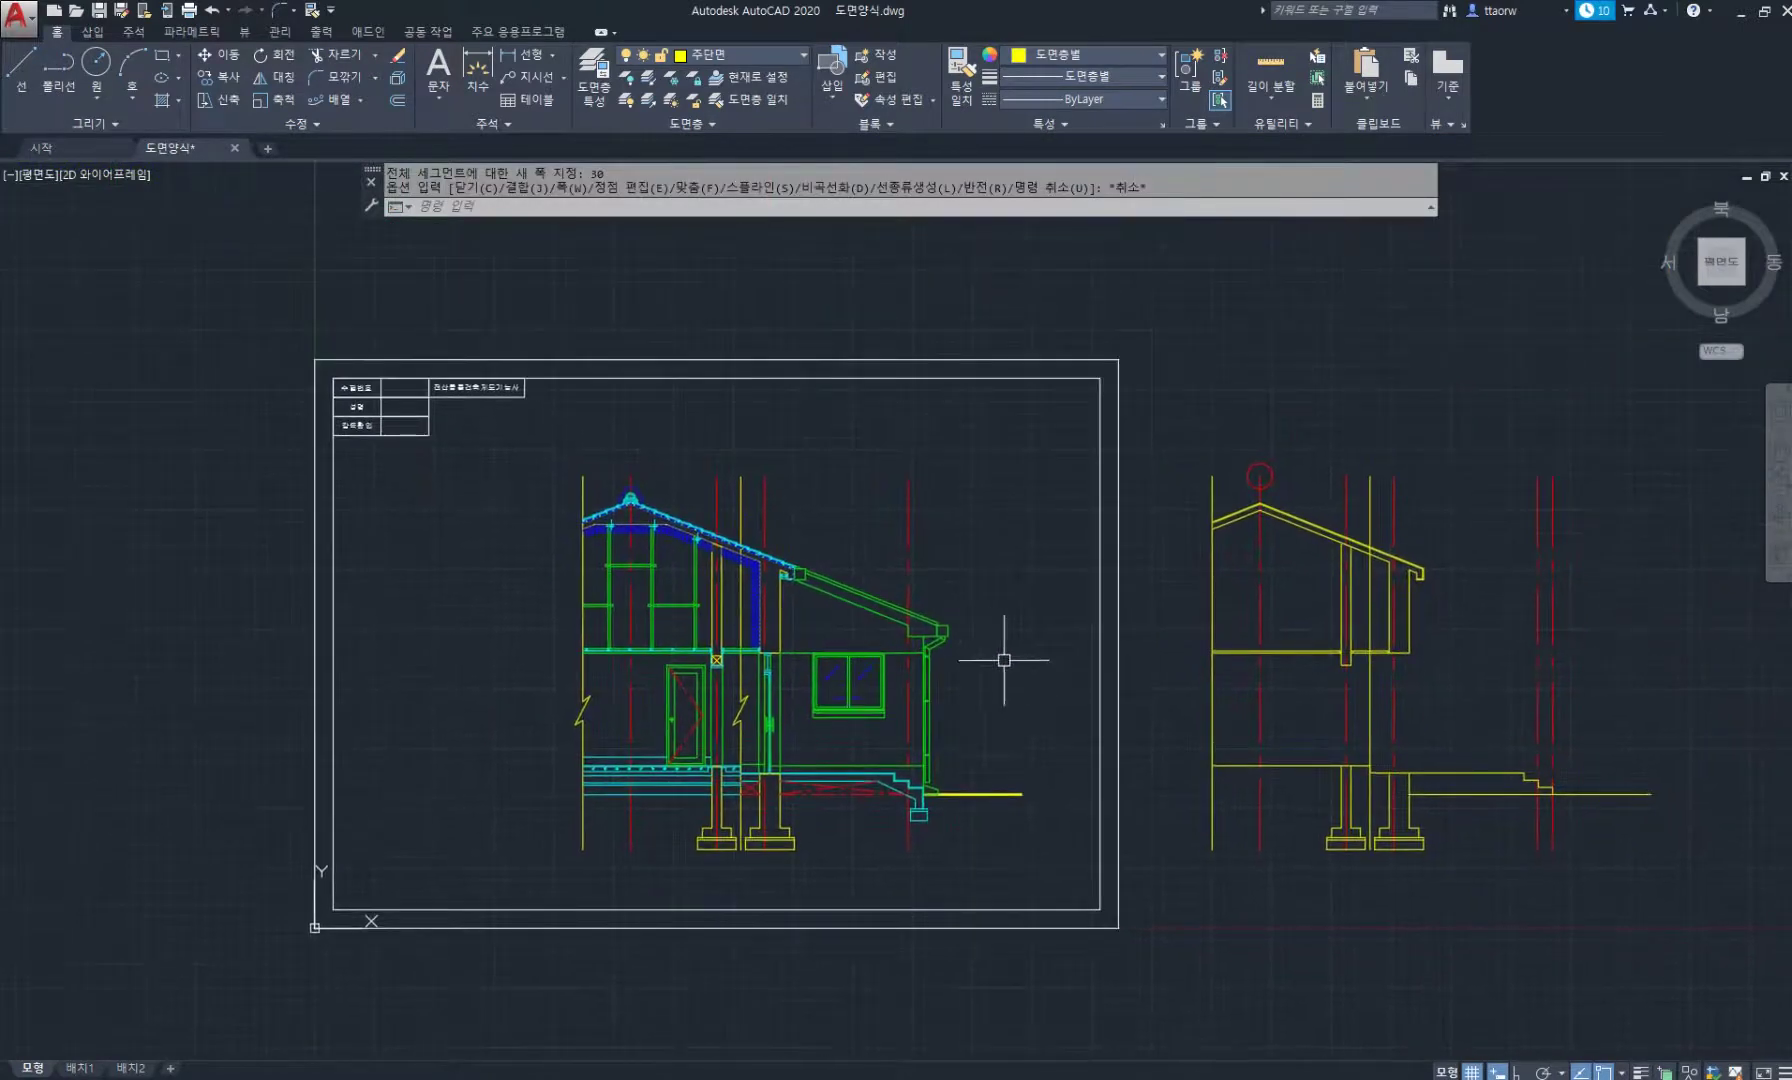
{"action": "type", "text": "m"}
{"action": "key", "text": "Return"}
{"action": "left_click", "coordinate": [1016, 876]}
{"action": "left_click", "coordinate": [527, 510]}
{"action": "key", "text": "Return"}
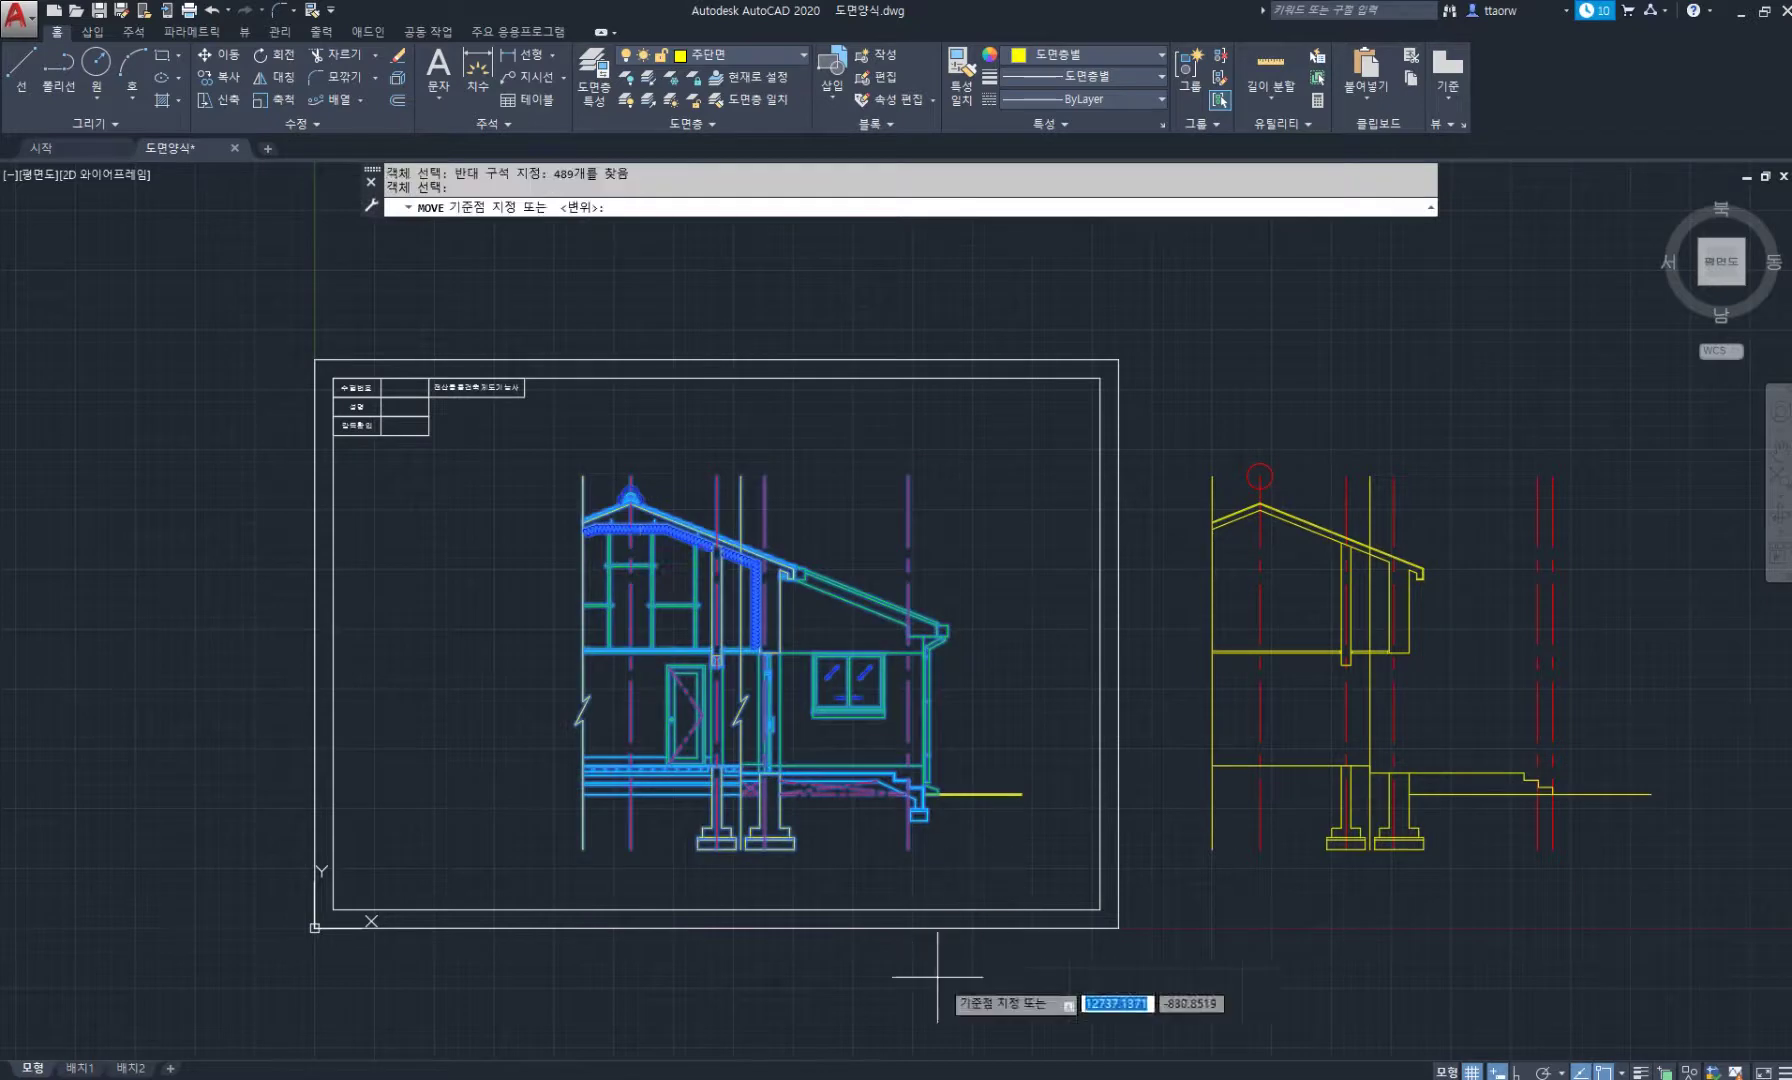
{"action": "left_click", "coordinate": [940, 975]}
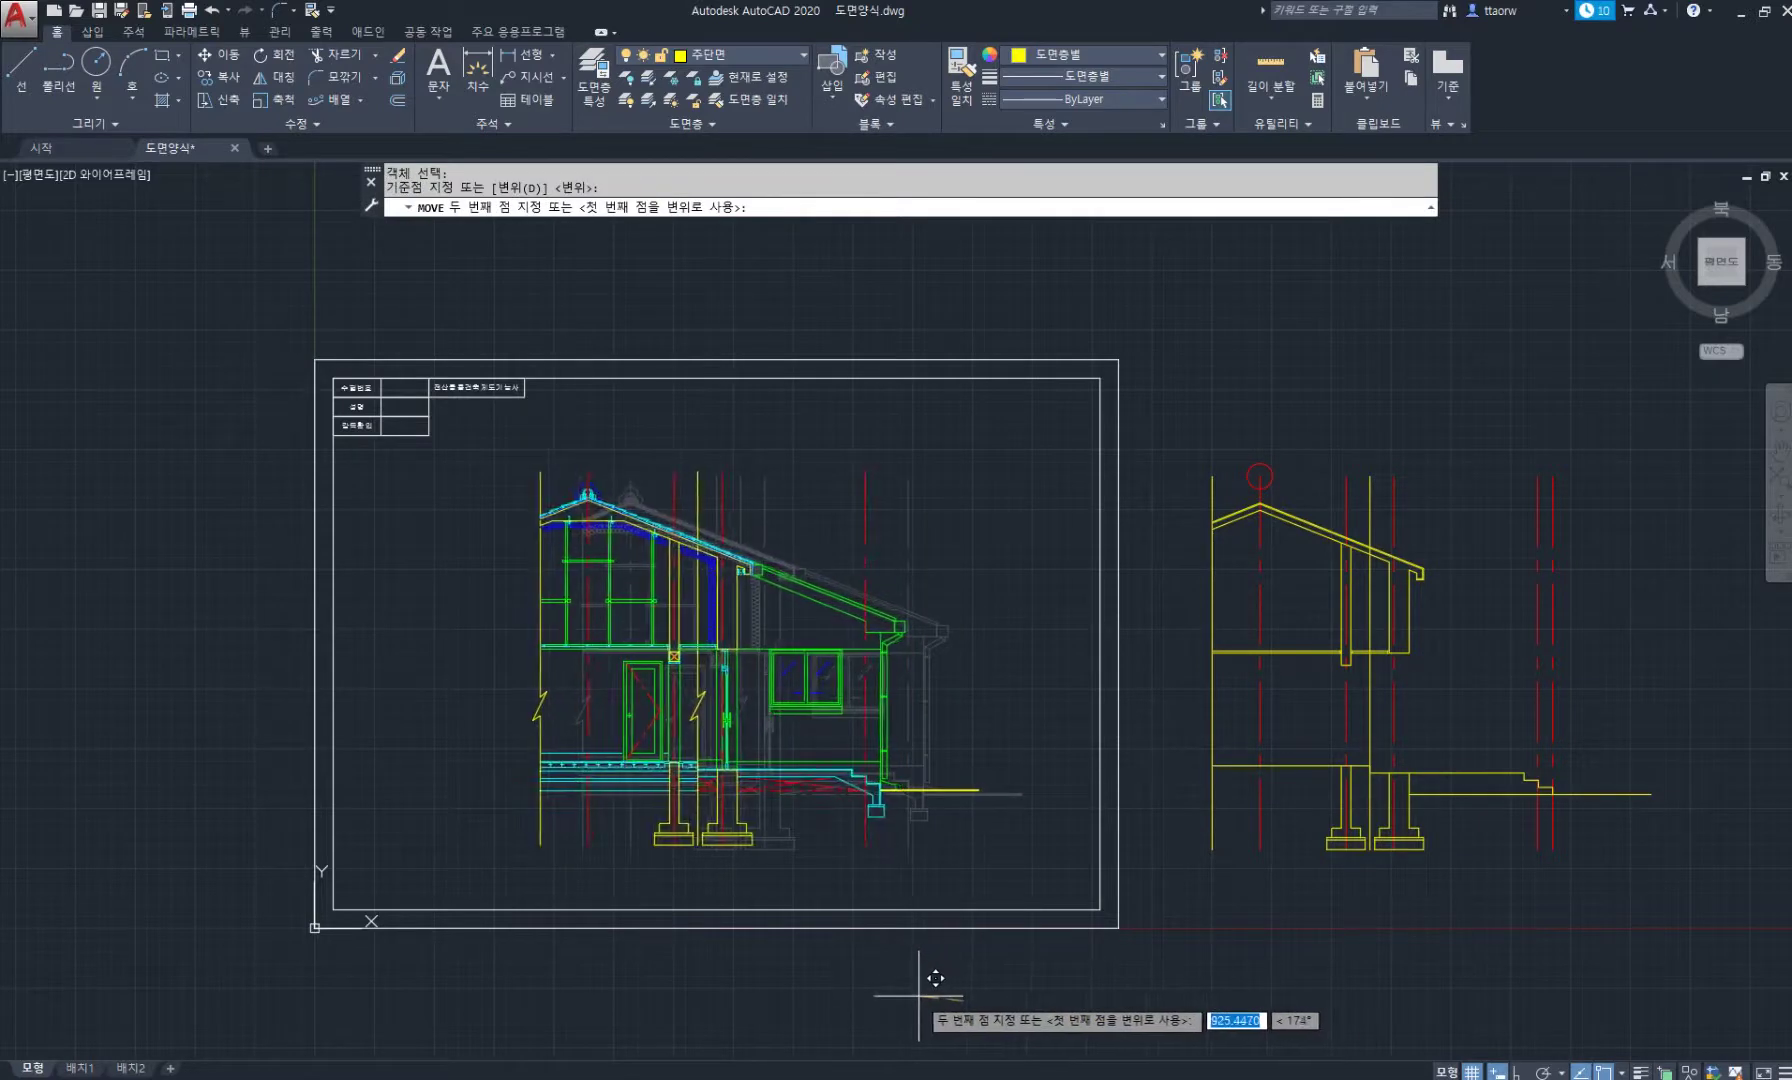
{"action": "left_click", "coordinate": [913, 995]}
Copy the 수험번호 text from the title table above the roof, above the sliding window and below it.
{"action": "scroll", "coordinate": [457, 390], "scroll_direction": "up", "scroll_amount": 4}
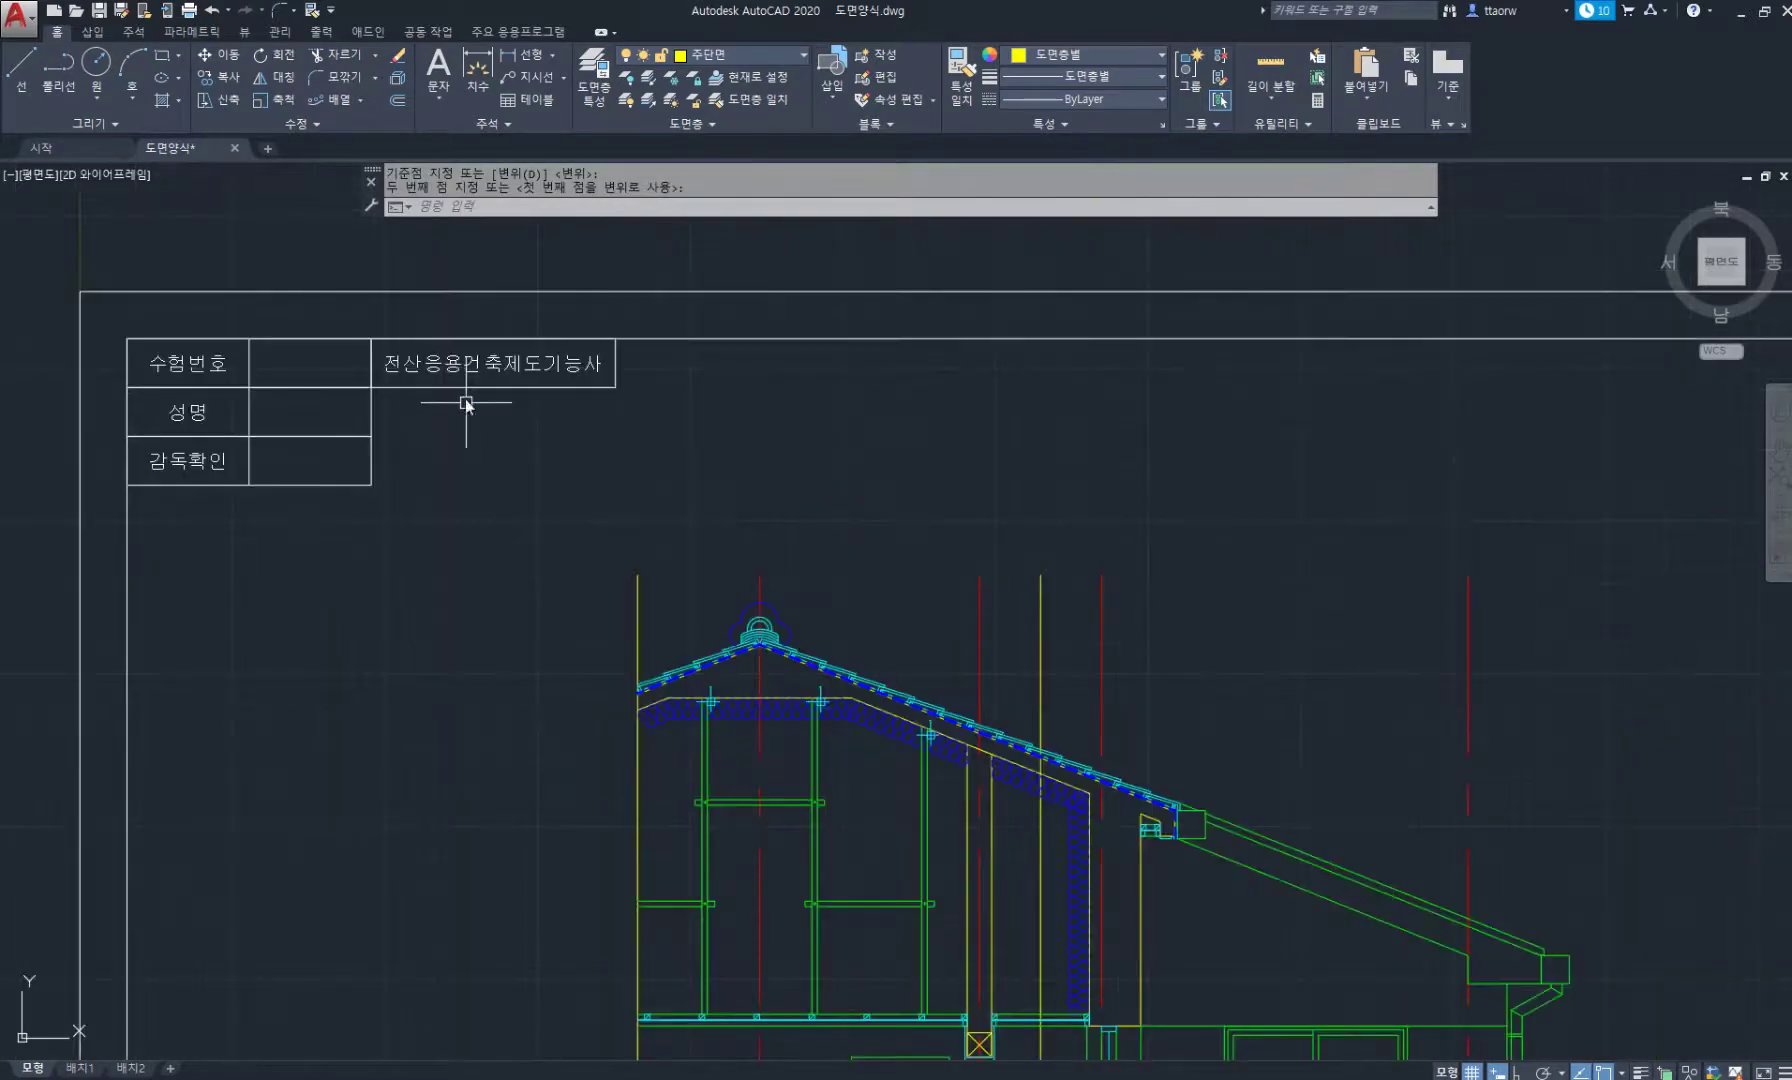
{"action": "key", "text": "Return"}
{"action": "left_click", "coordinate": [205, 362]}
{"action": "key", "text": "Return"}
{"action": "left_click", "coordinate": [130, 352]}
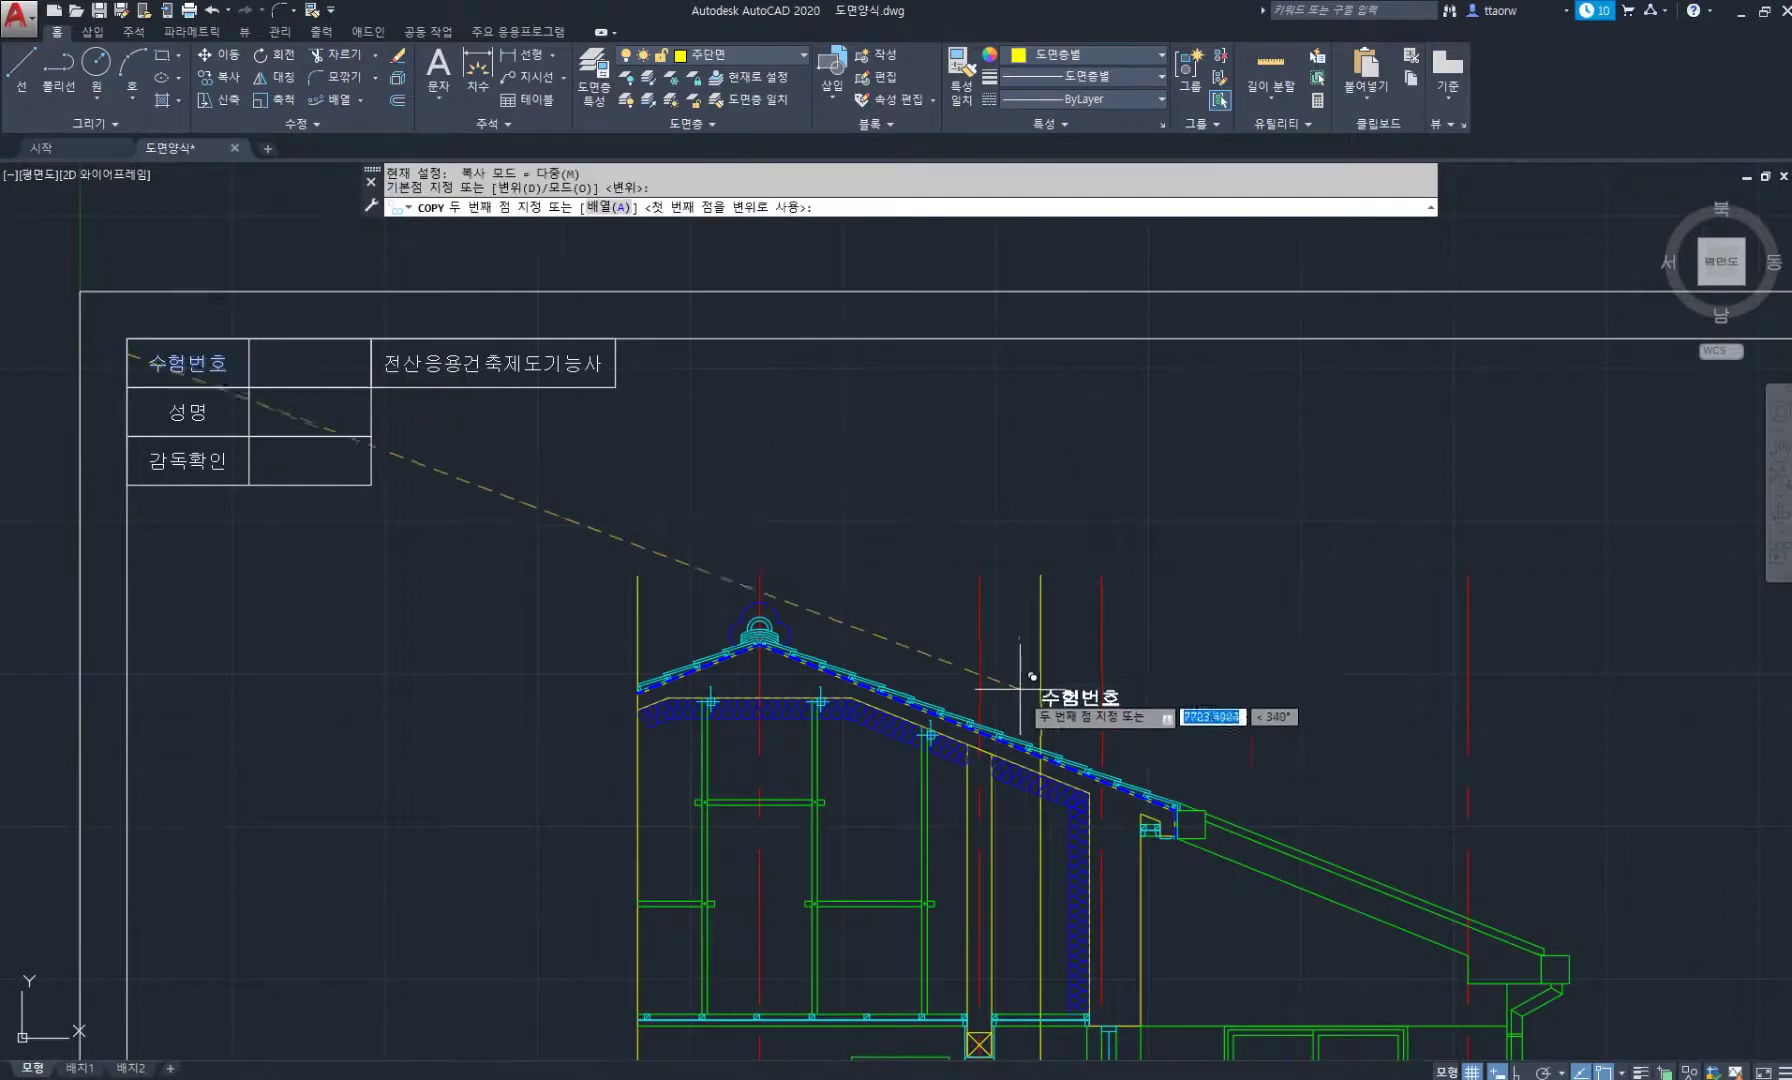
{"action": "left_click", "coordinate": [794, 525]}
{"action": "middle_click_drag", "start_coordinate": [928, 676], "coordinate": [608, 313]}
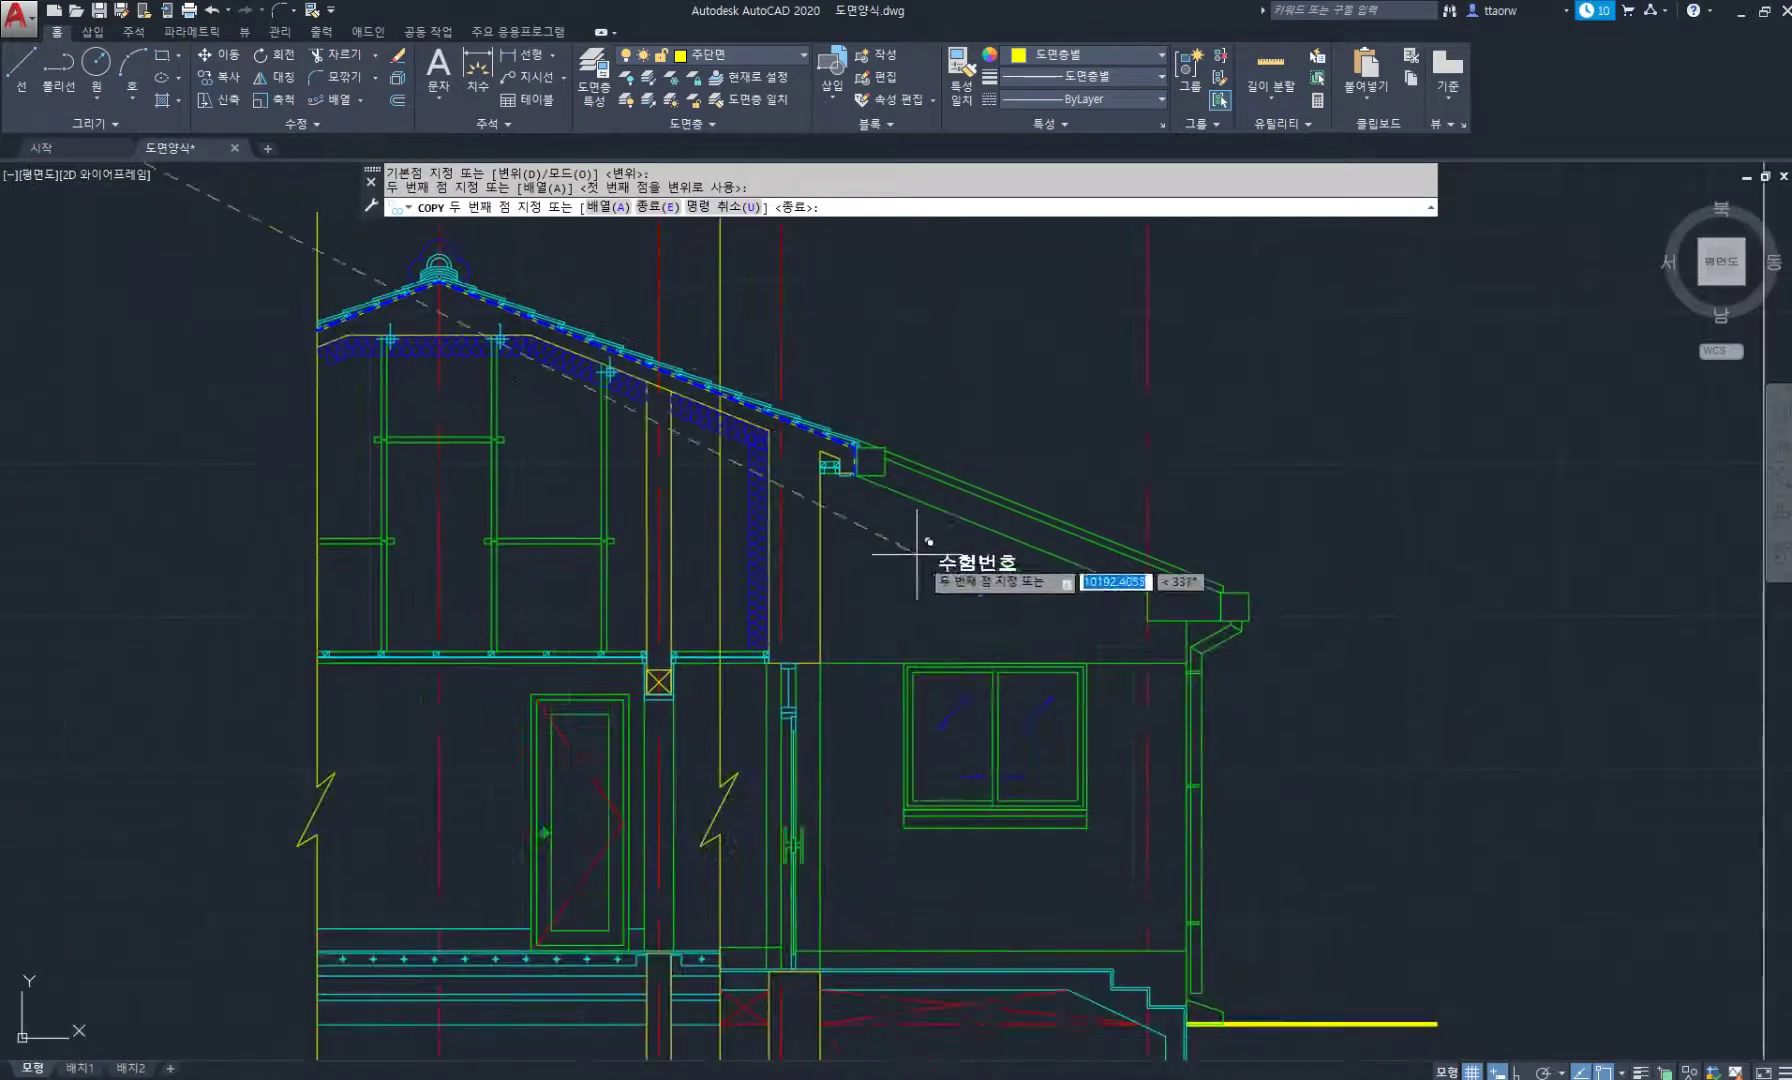
{"action": "left_click", "coordinate": [928, 605]}
{"action": "left_click", "coordinate": [921, 872]}
Place further copies of the 수험번호 text above the thick ground line and at two spots below the foundations.
{"action": "middle_click_drag", "start_coordinate": [1309, 967], "coordinate": [907, 773]}
{"action": "left_click", "coordinate": [950, 798]}
{"action": "middle_click_drag", "start_coordinate": [854, 872], "coordinate": [1070, 656]}
{"action": "left_click", "coordinate": [283, 818]}
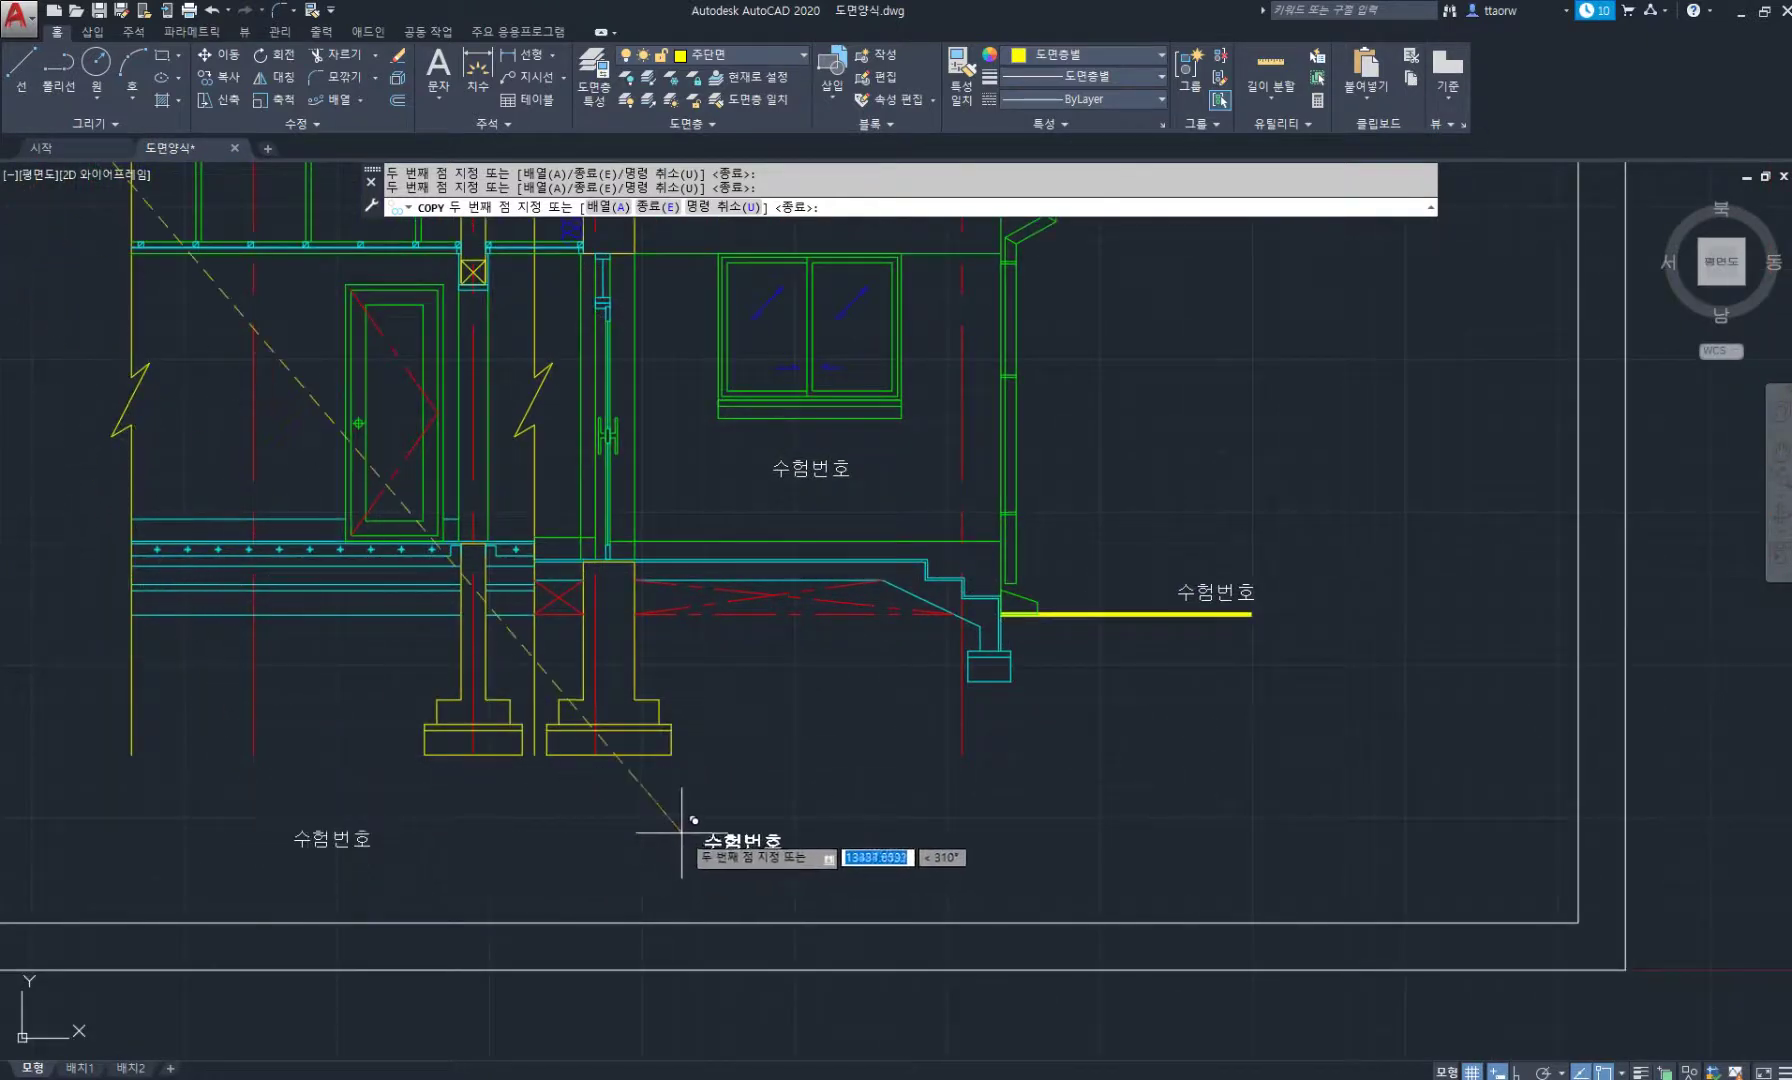
{"action": "scroll", "coordinate": [760, 700], "scroll_direction": "down", "scroll_amount": 4}
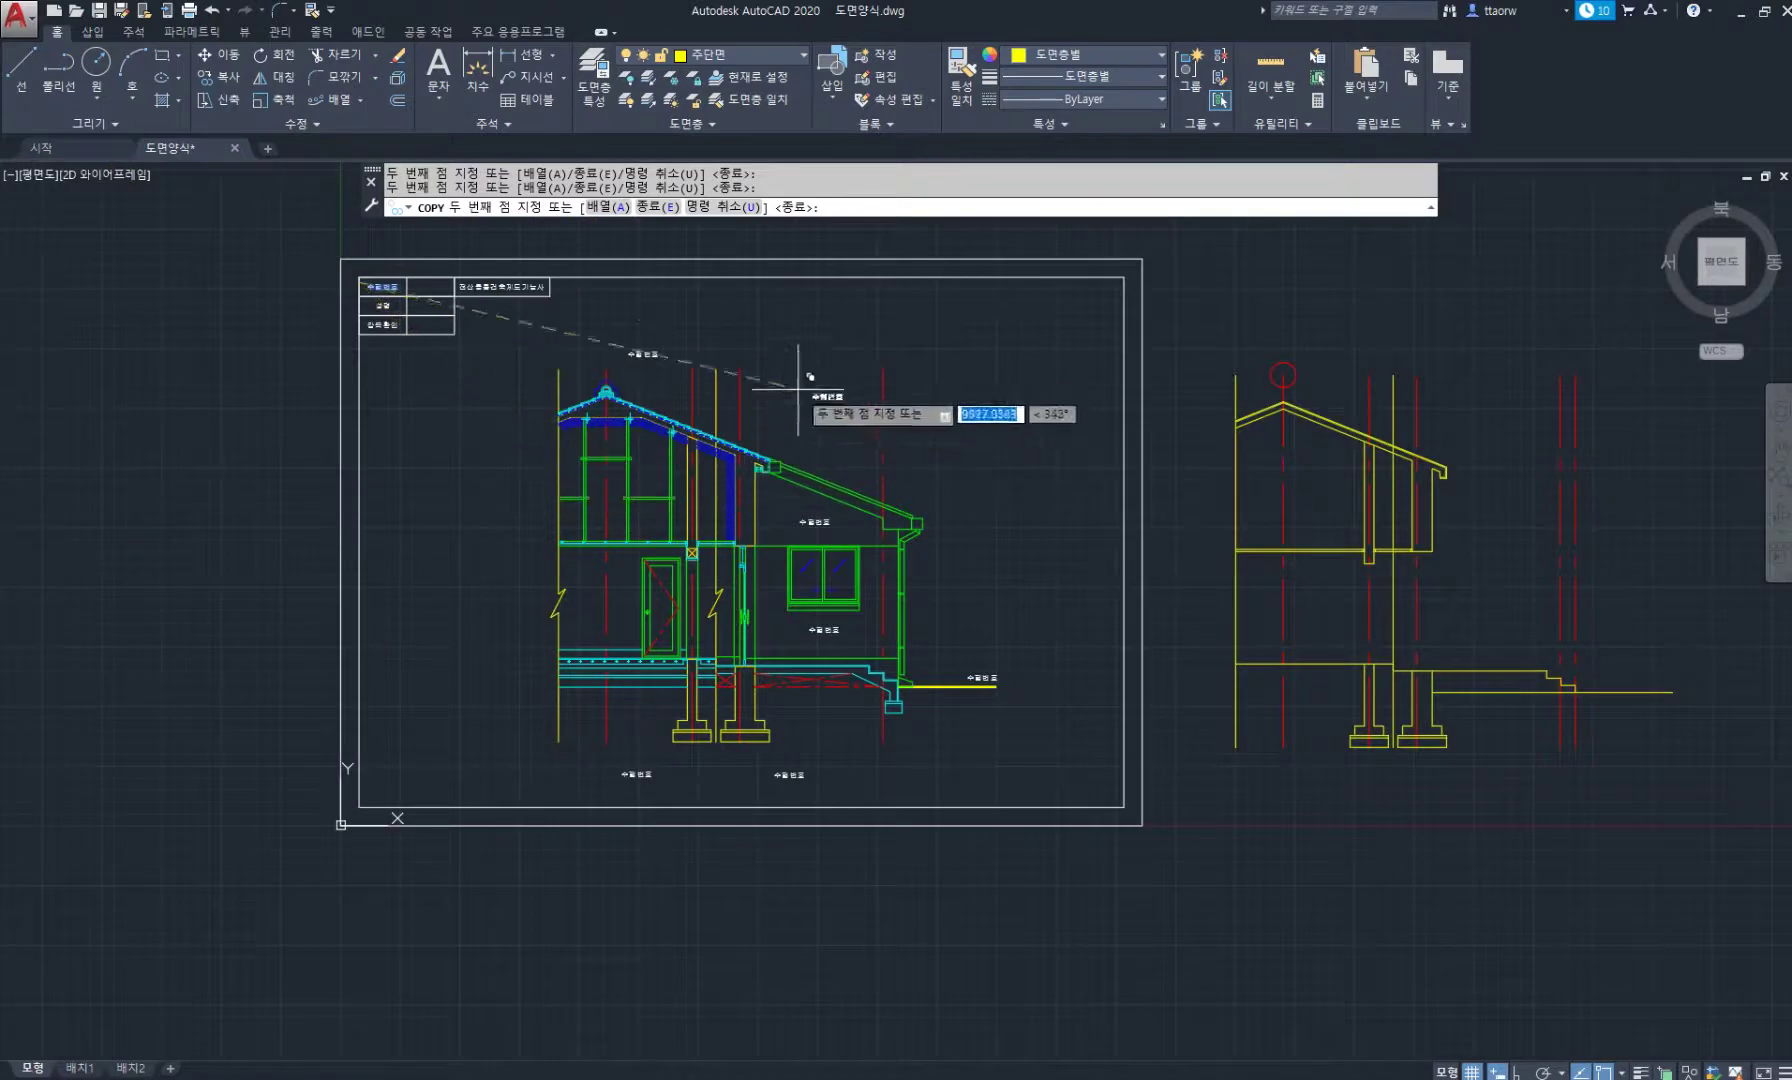
{"action": "key", "text": "Return"}
Make the blue hatch layer 해치 the current layer.
{"action": "scroll", "coordinate": [754, 321], "scroll_direction": "up", "scroll_amount": 2}
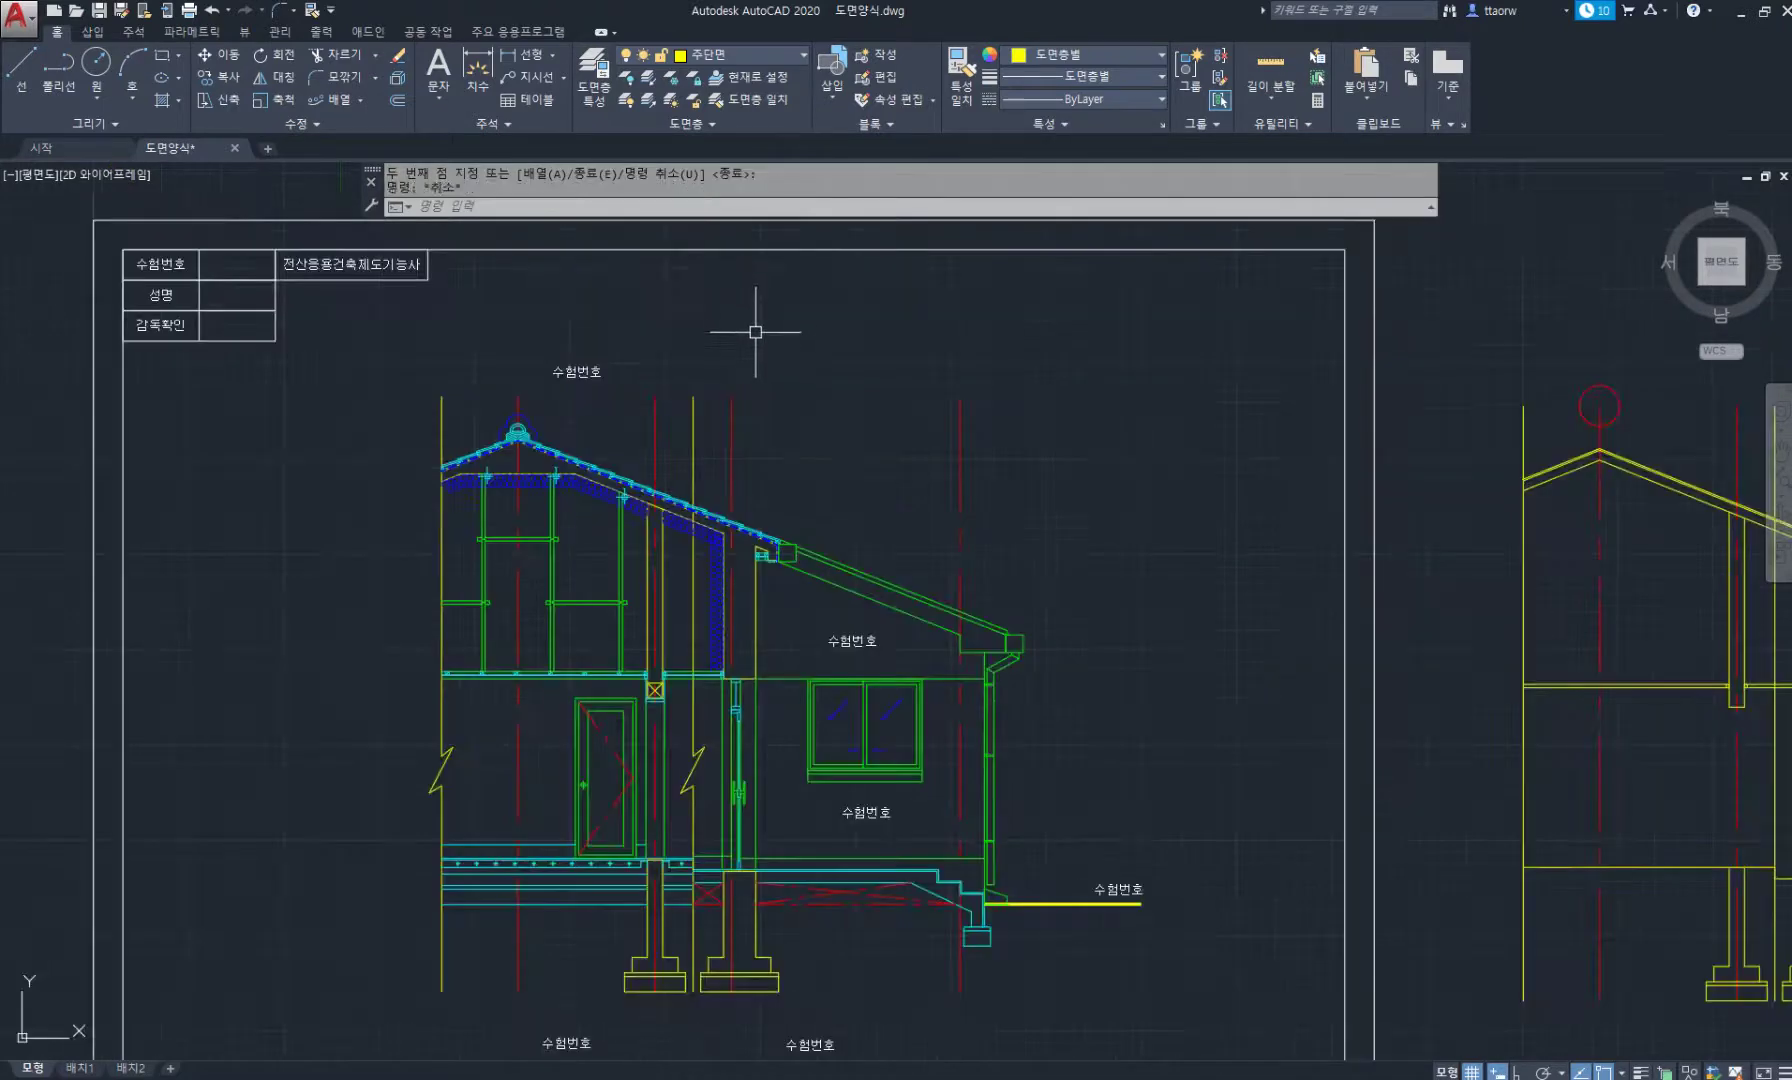
{"action": "middle_click_drag", "start_coordinate": [778, 450], "coordinate": [754, 413]}
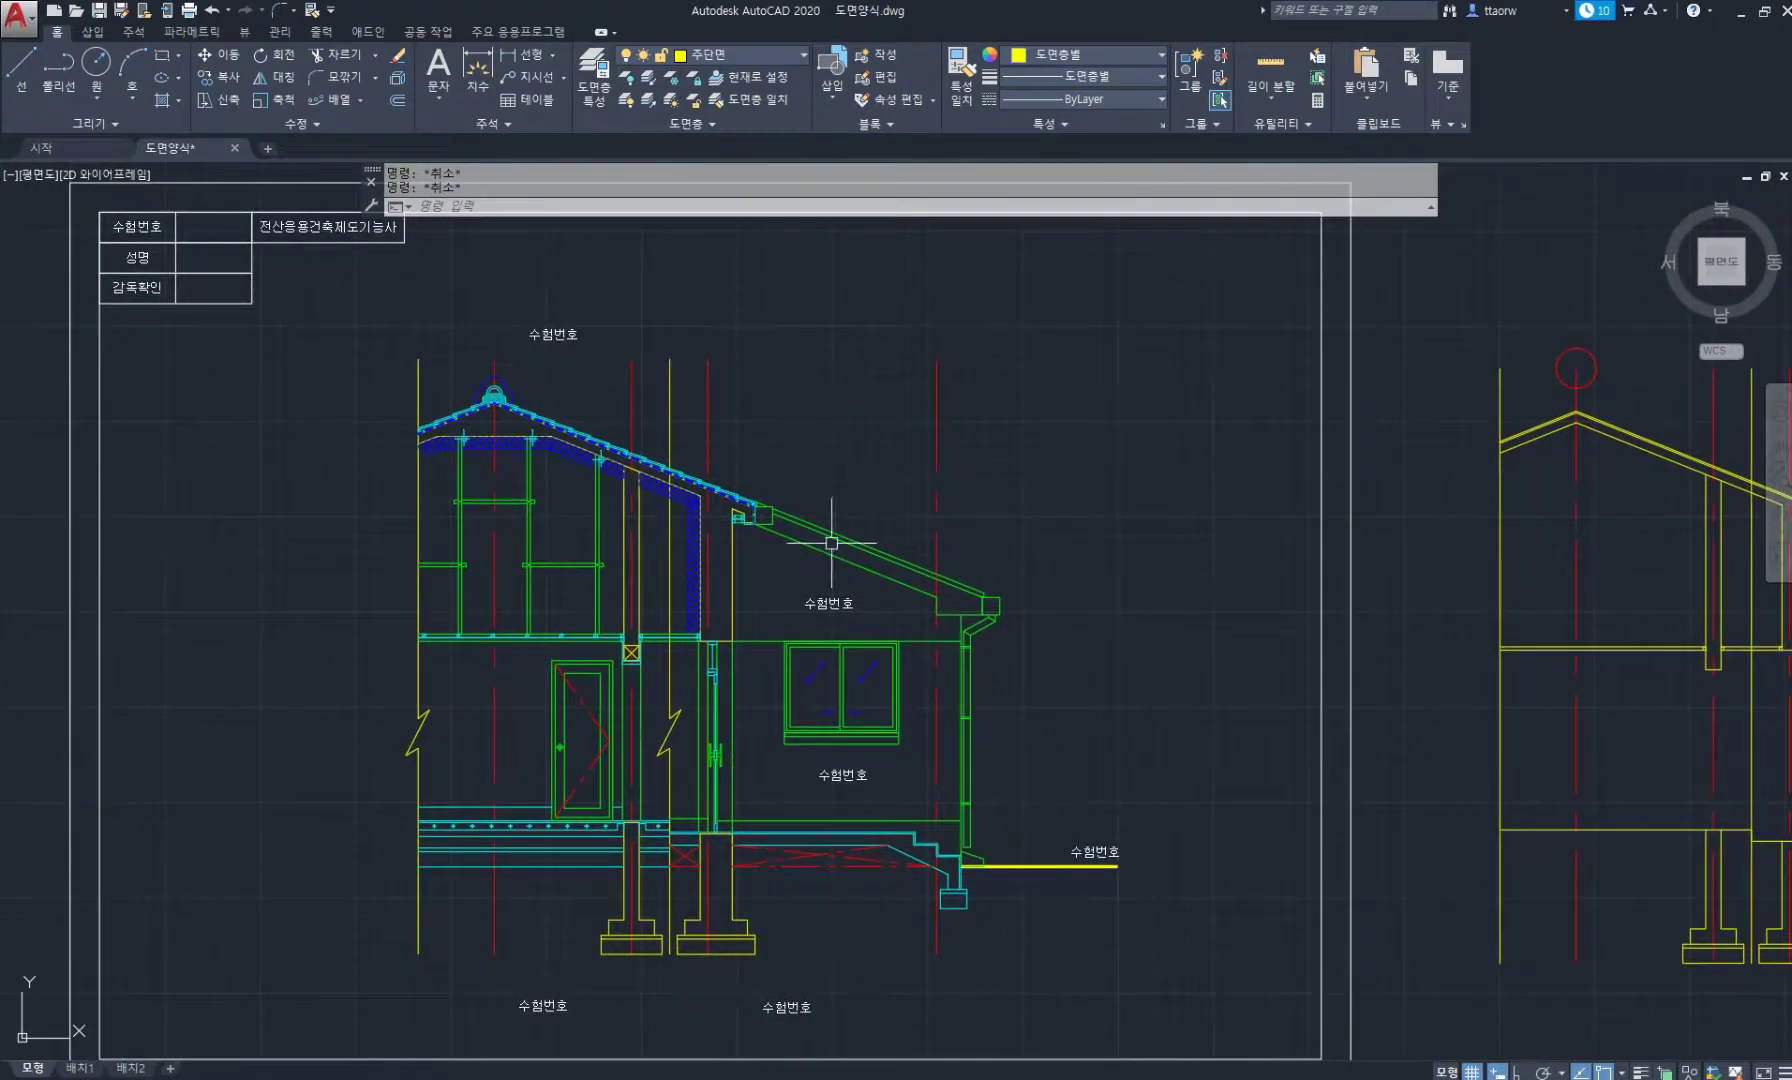
{"action": "mouse_move", "coordinate": [831, 543]}
{"action": "middle_mouse_down"}
{"action": "mouse_move", "coordinate": [806, 526]}
{"action": "mouse_move", "coordinate": [818, 495]}
{"action": "middle_mouse_up"}
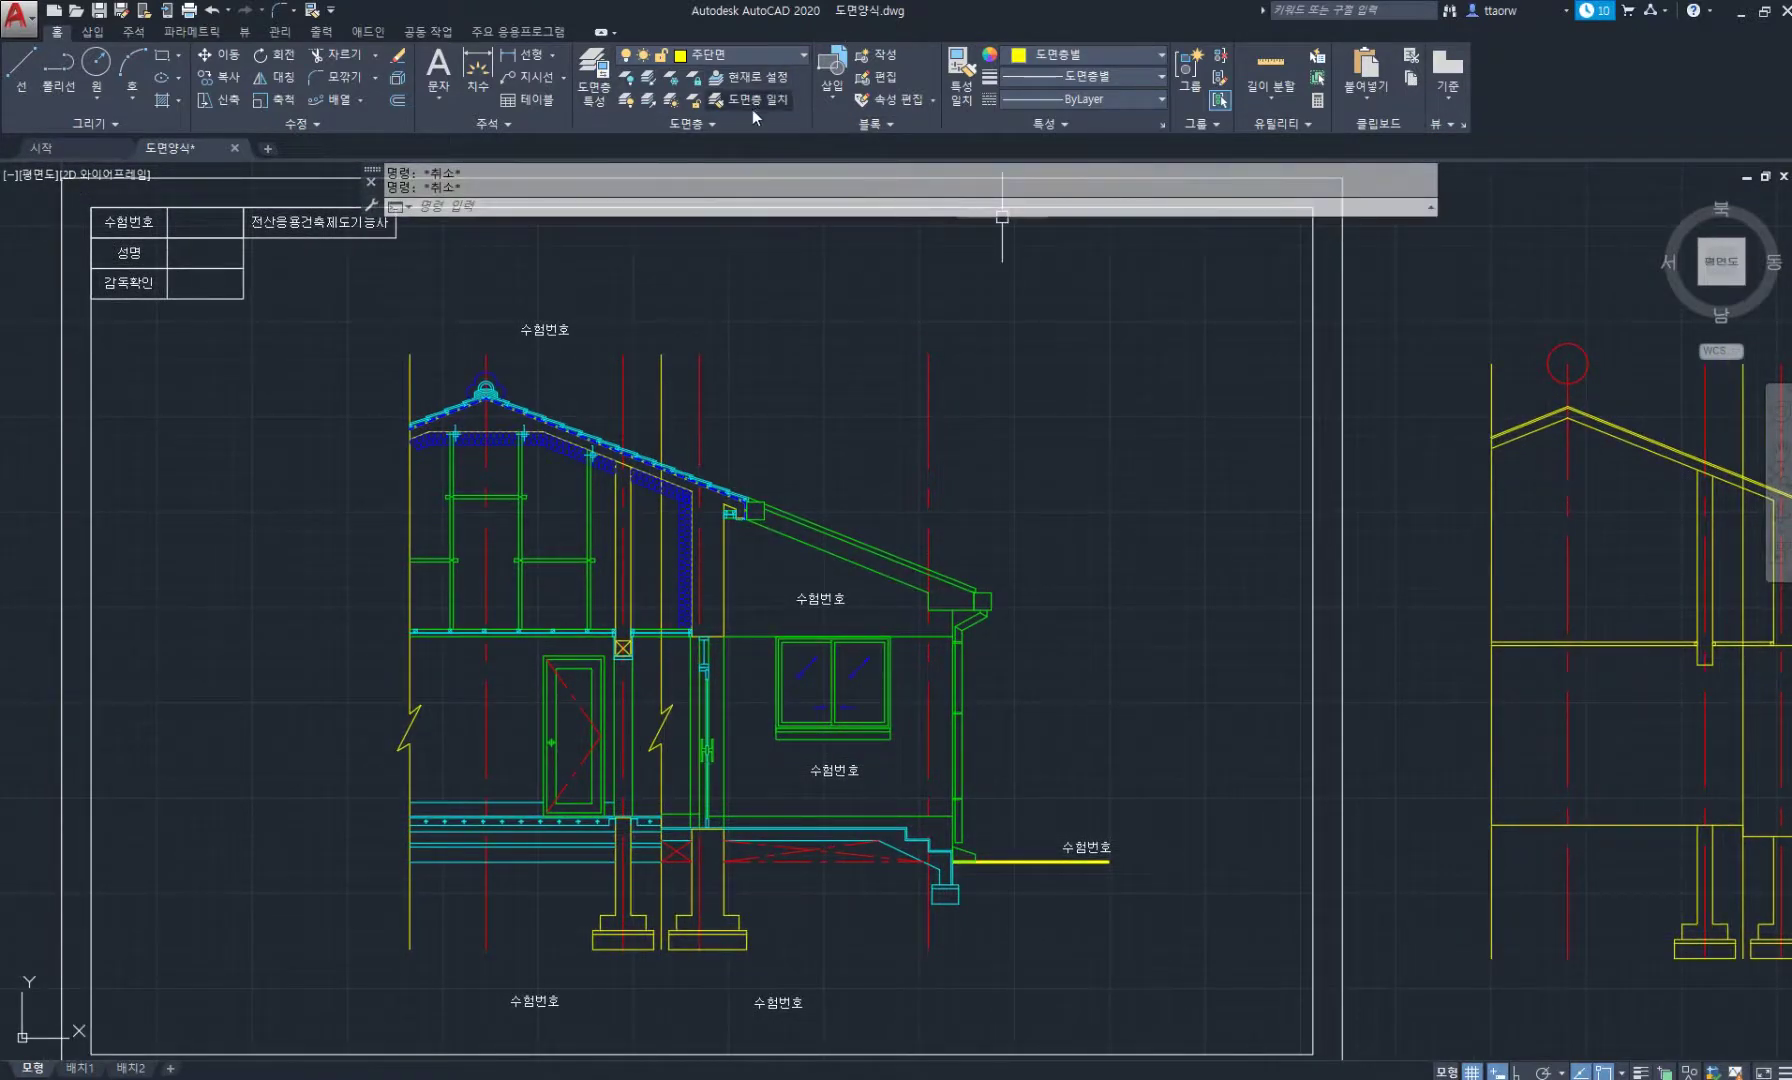
{"action": "left_click", "coordinate": [786, 64]}
{"action": "left_click", "coordinate": [727, 216]}
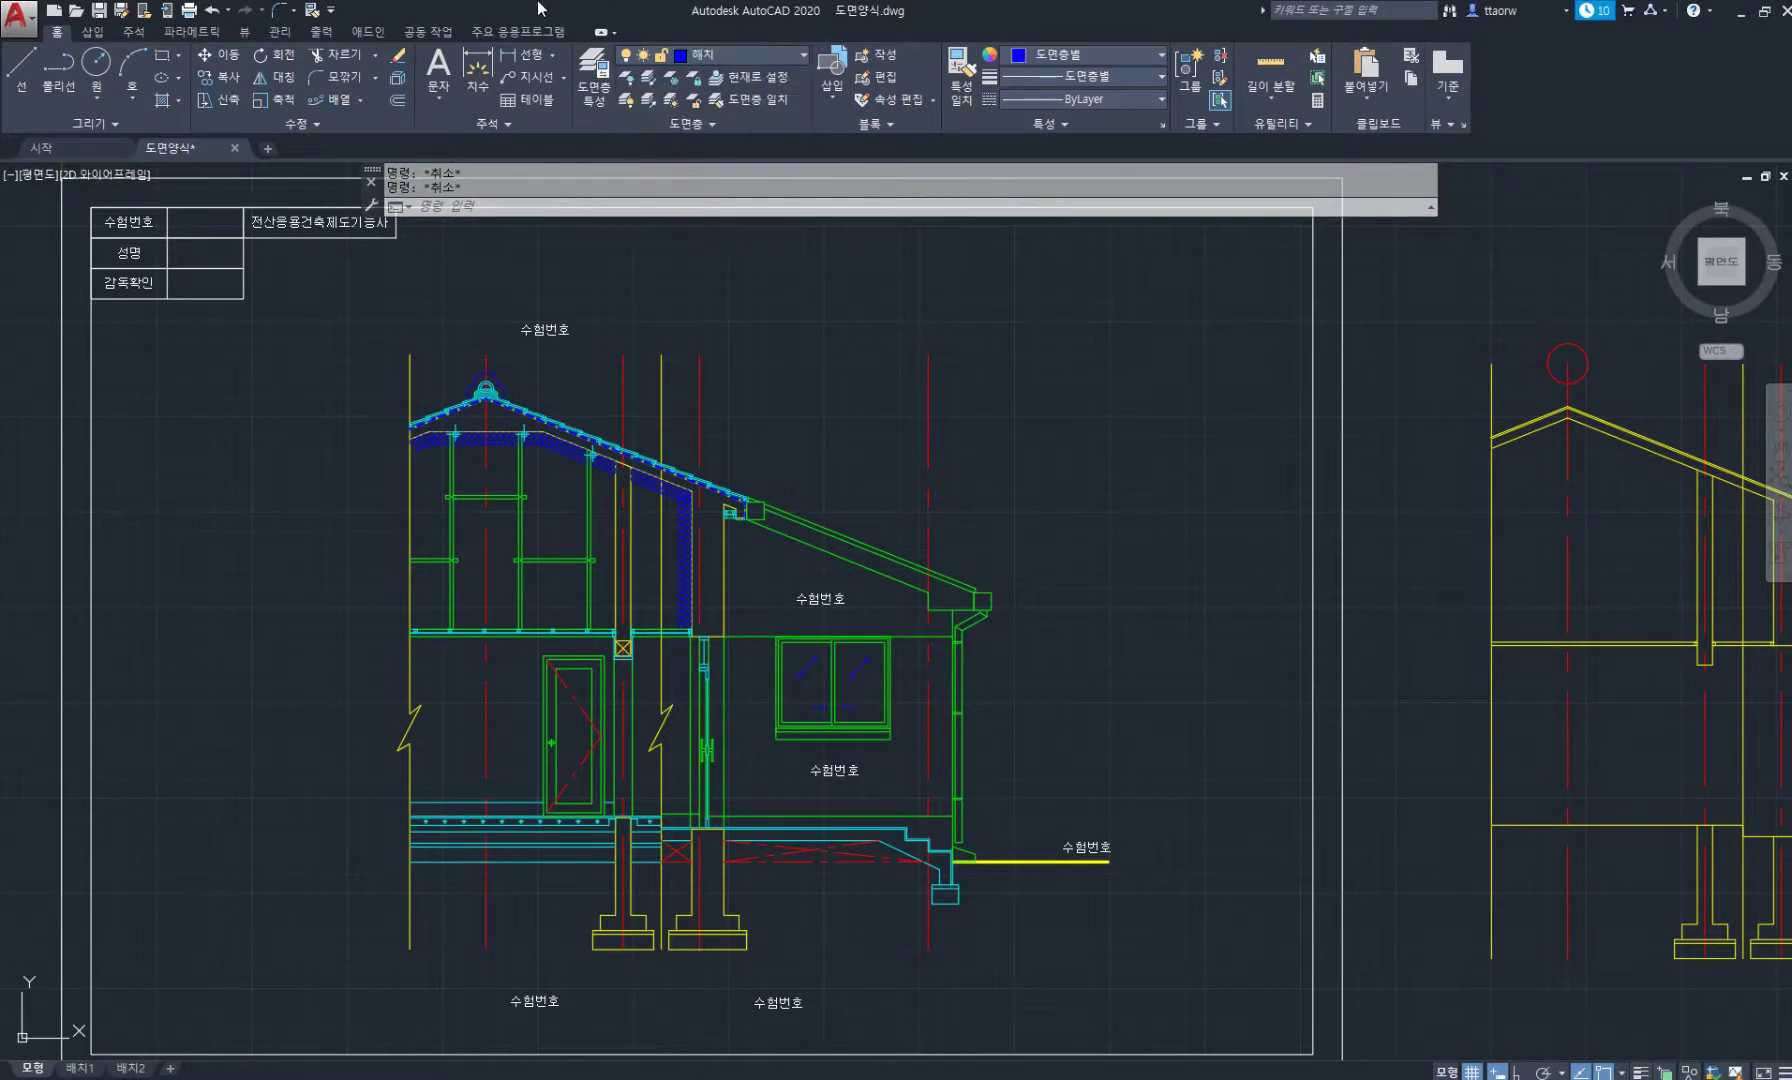
Turn off the layer of the red centre lines.
{"action": "key", "text": "Return"}
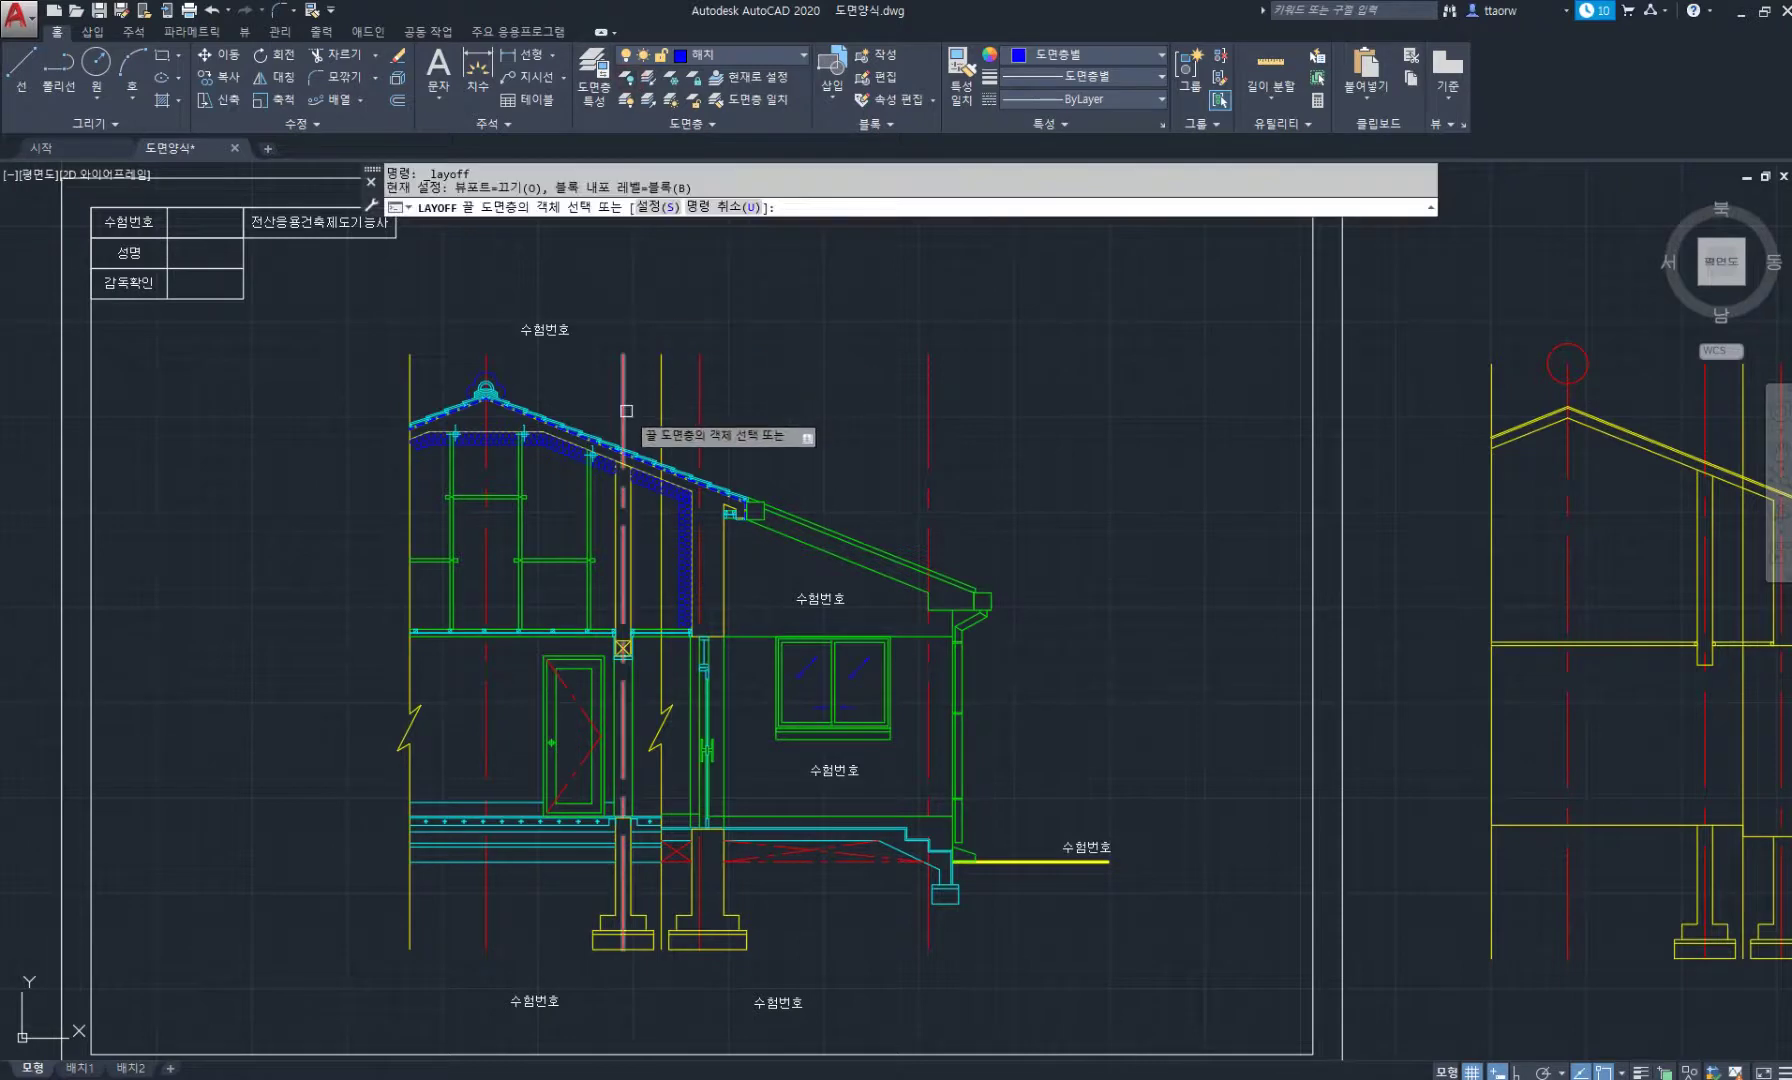
{"action": "left_click", "coordinate": [623, 412]}
{"action": "key", "text": "Escape"}
{"action": "key", "text": "Escape"}
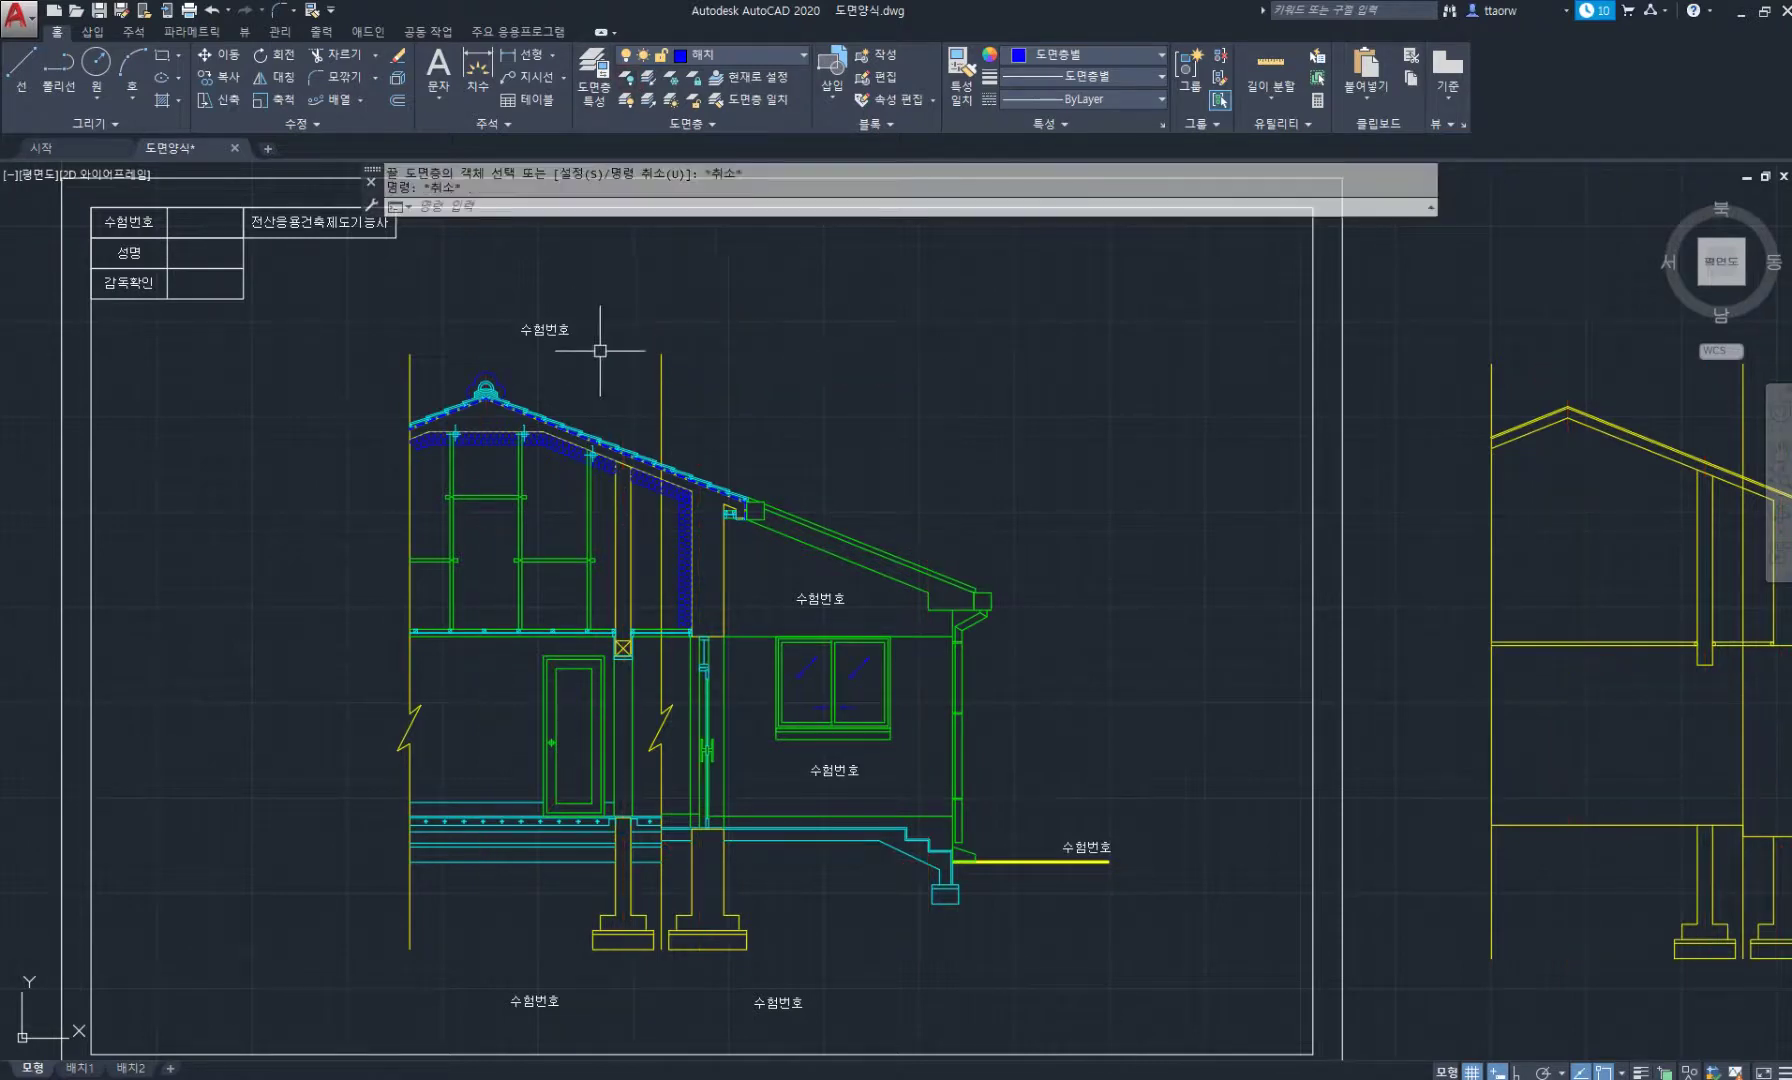
Start a hatch filling the roof slab with the exterior wall, both foundations, the floor slab and the stepped porch slab.
{"action": "type", "text": "h"}
{"action": "key", "text": "Return"}
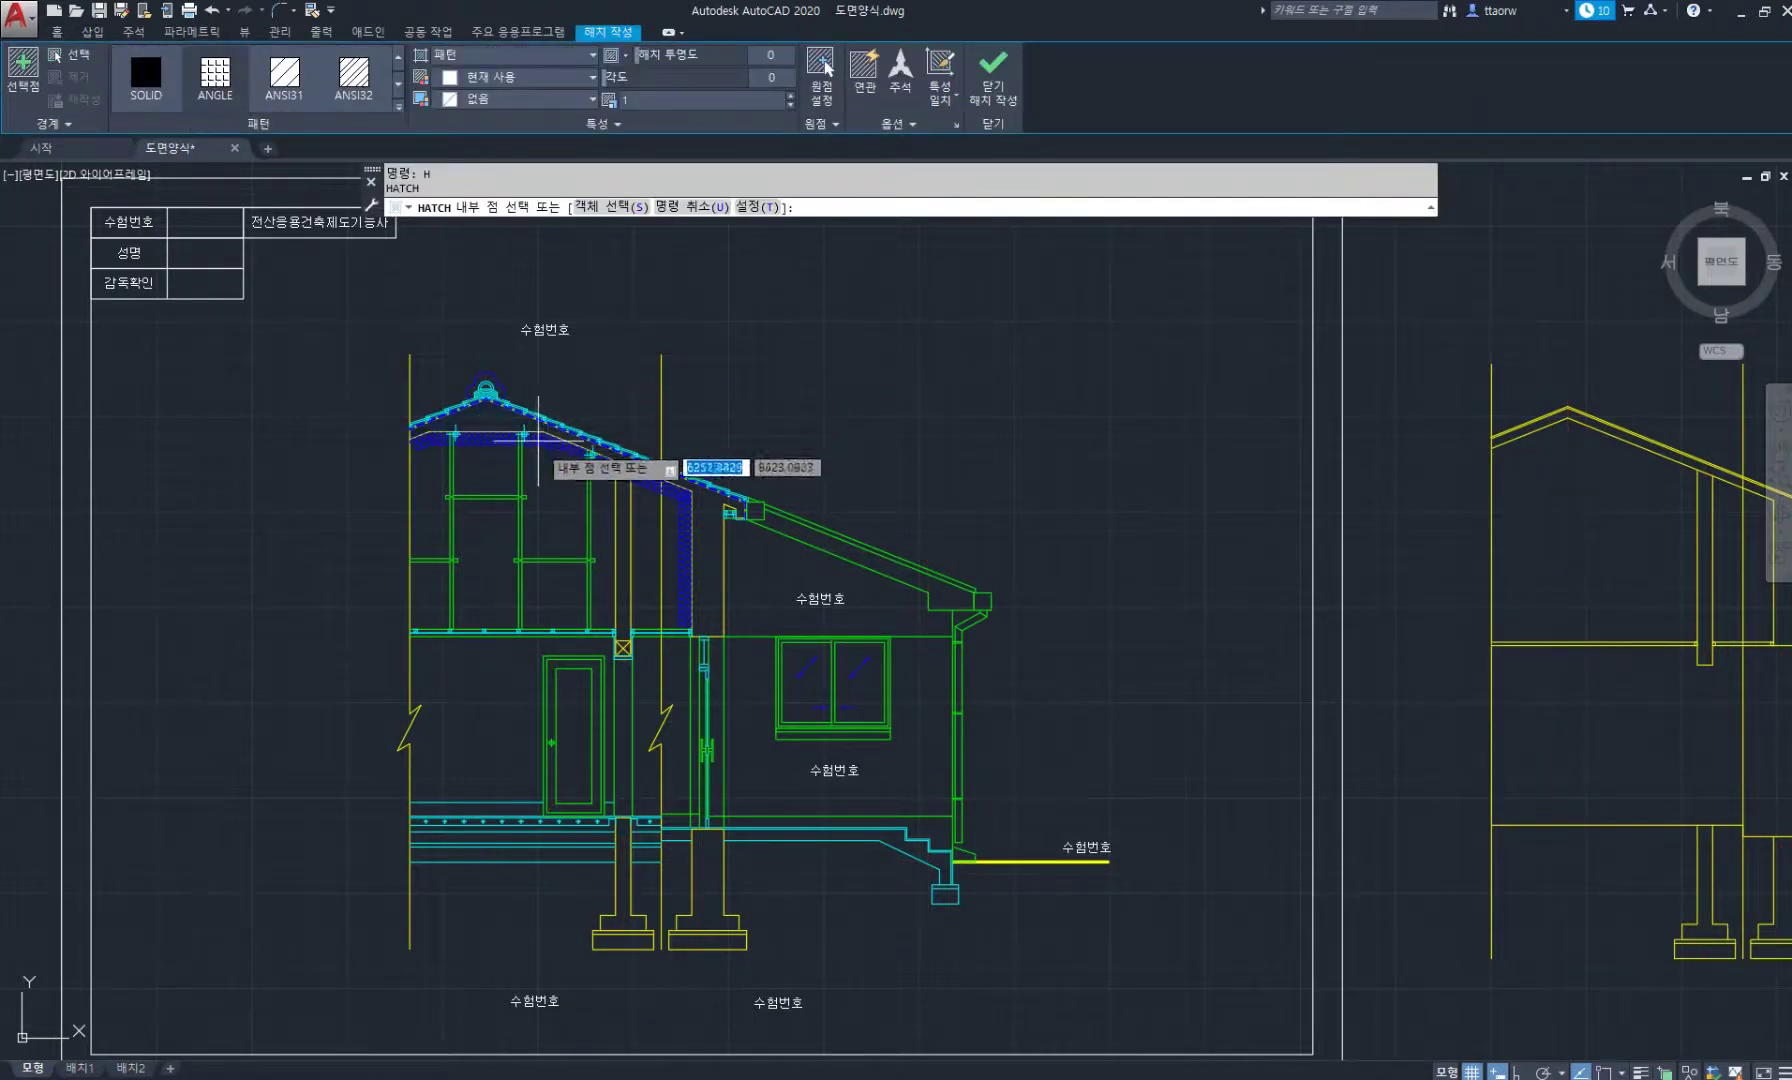
{"action": "left_click", "coordinate": [495, 432]}
{"action": "left_click", "coordinate": [705, 555]}
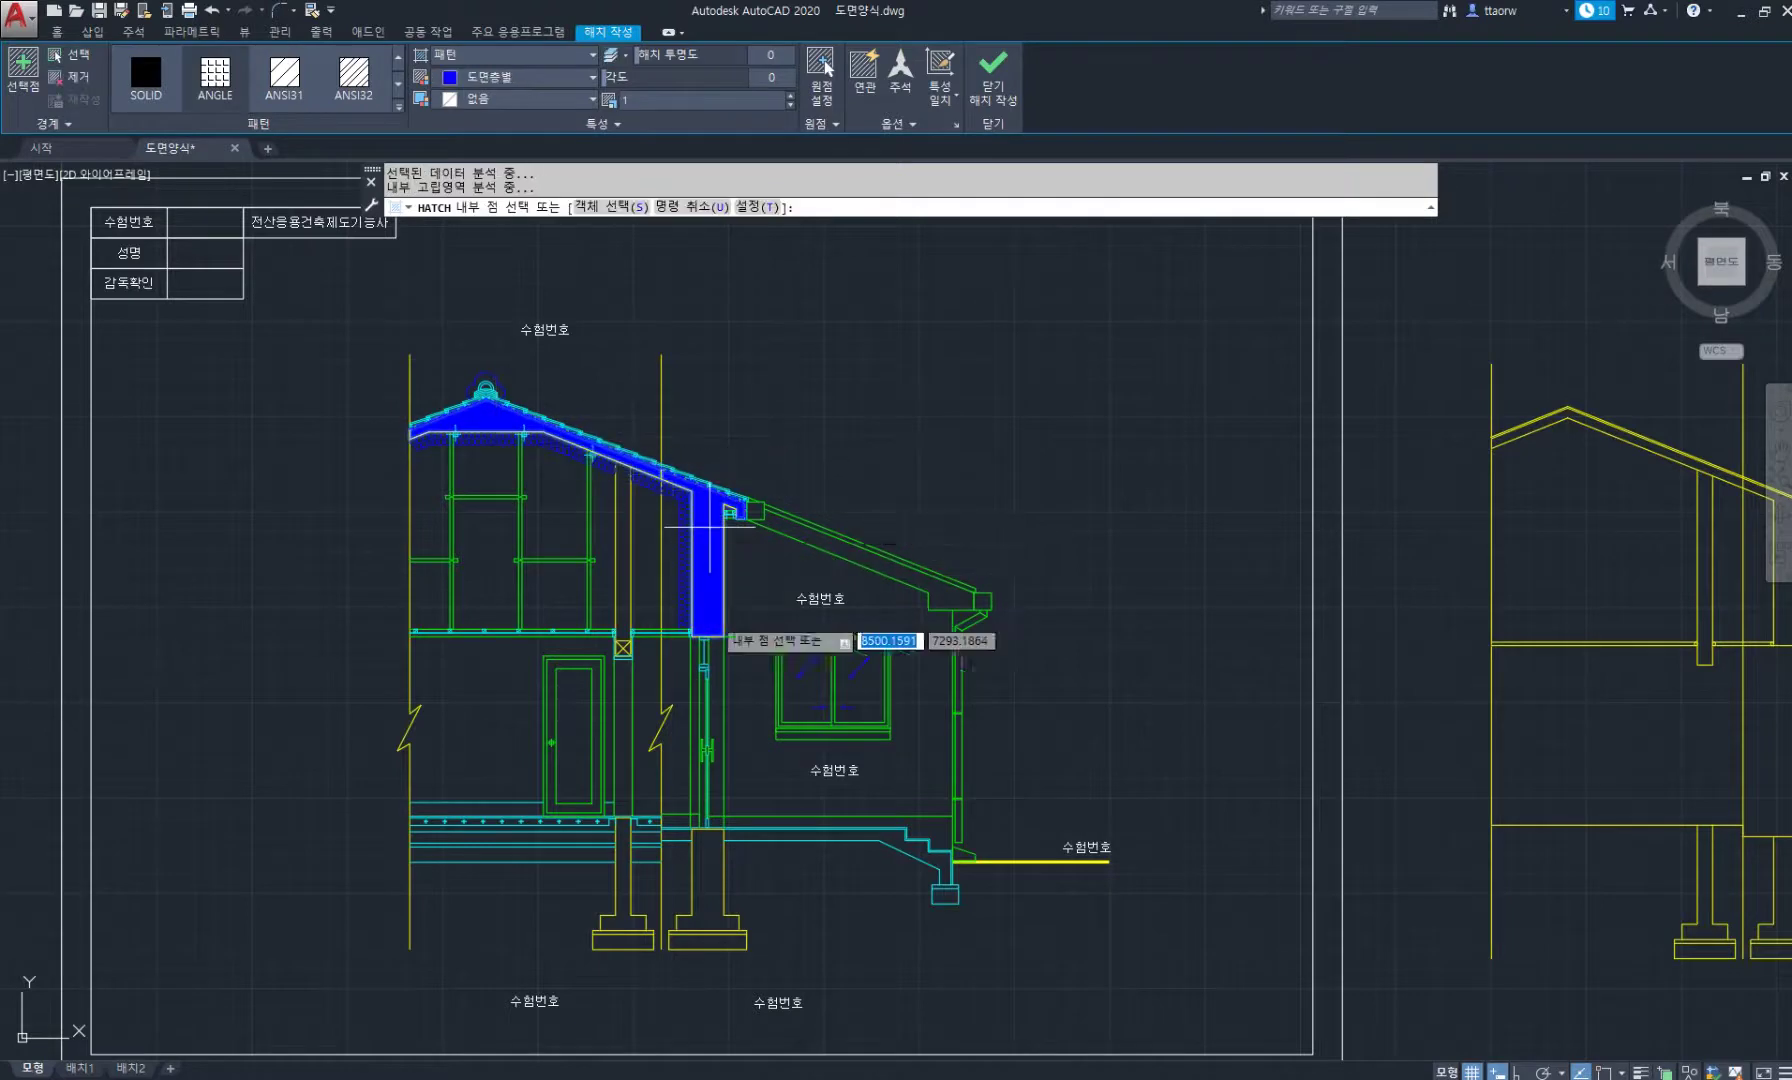
{"action": "left_click", "coordinate": [697, 860]}
{"action": "scroll", "coordinate": [694, 852], "scroll_direction": "up", "scroll_amount": 2}
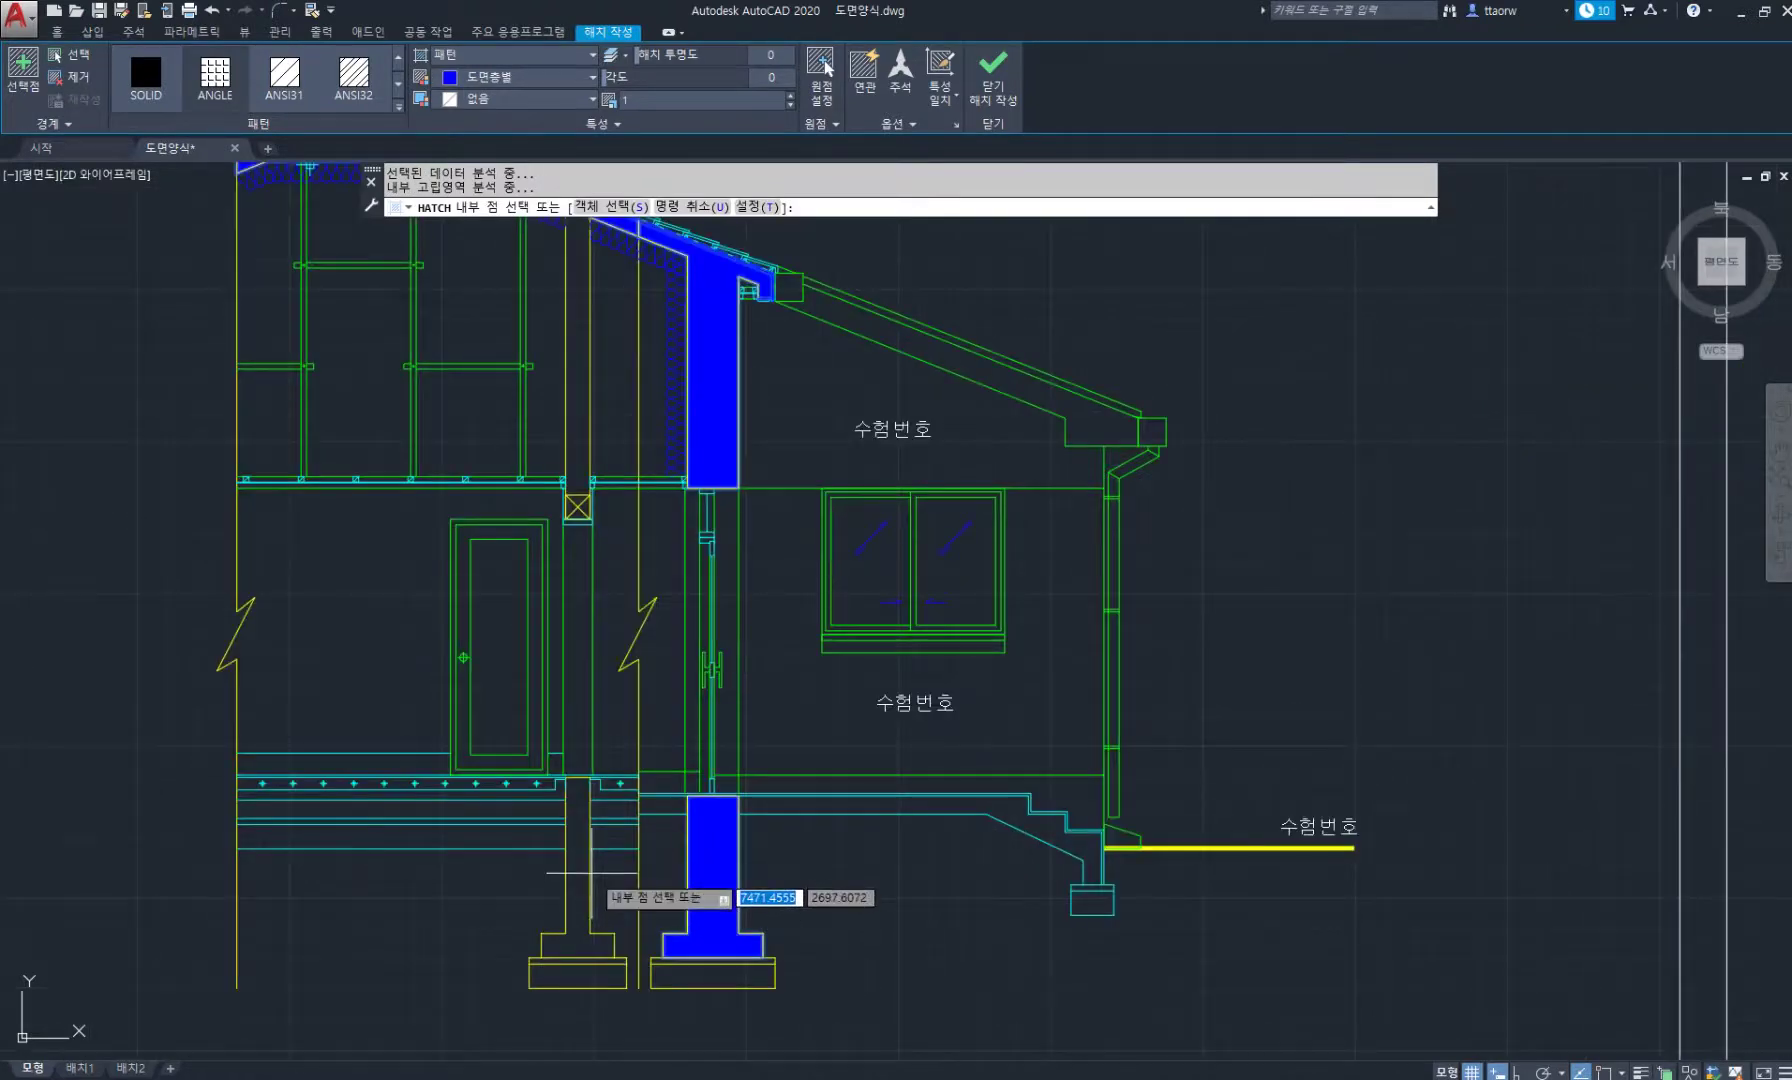
{"action": "left_click", "coordinate": [578, 830]}
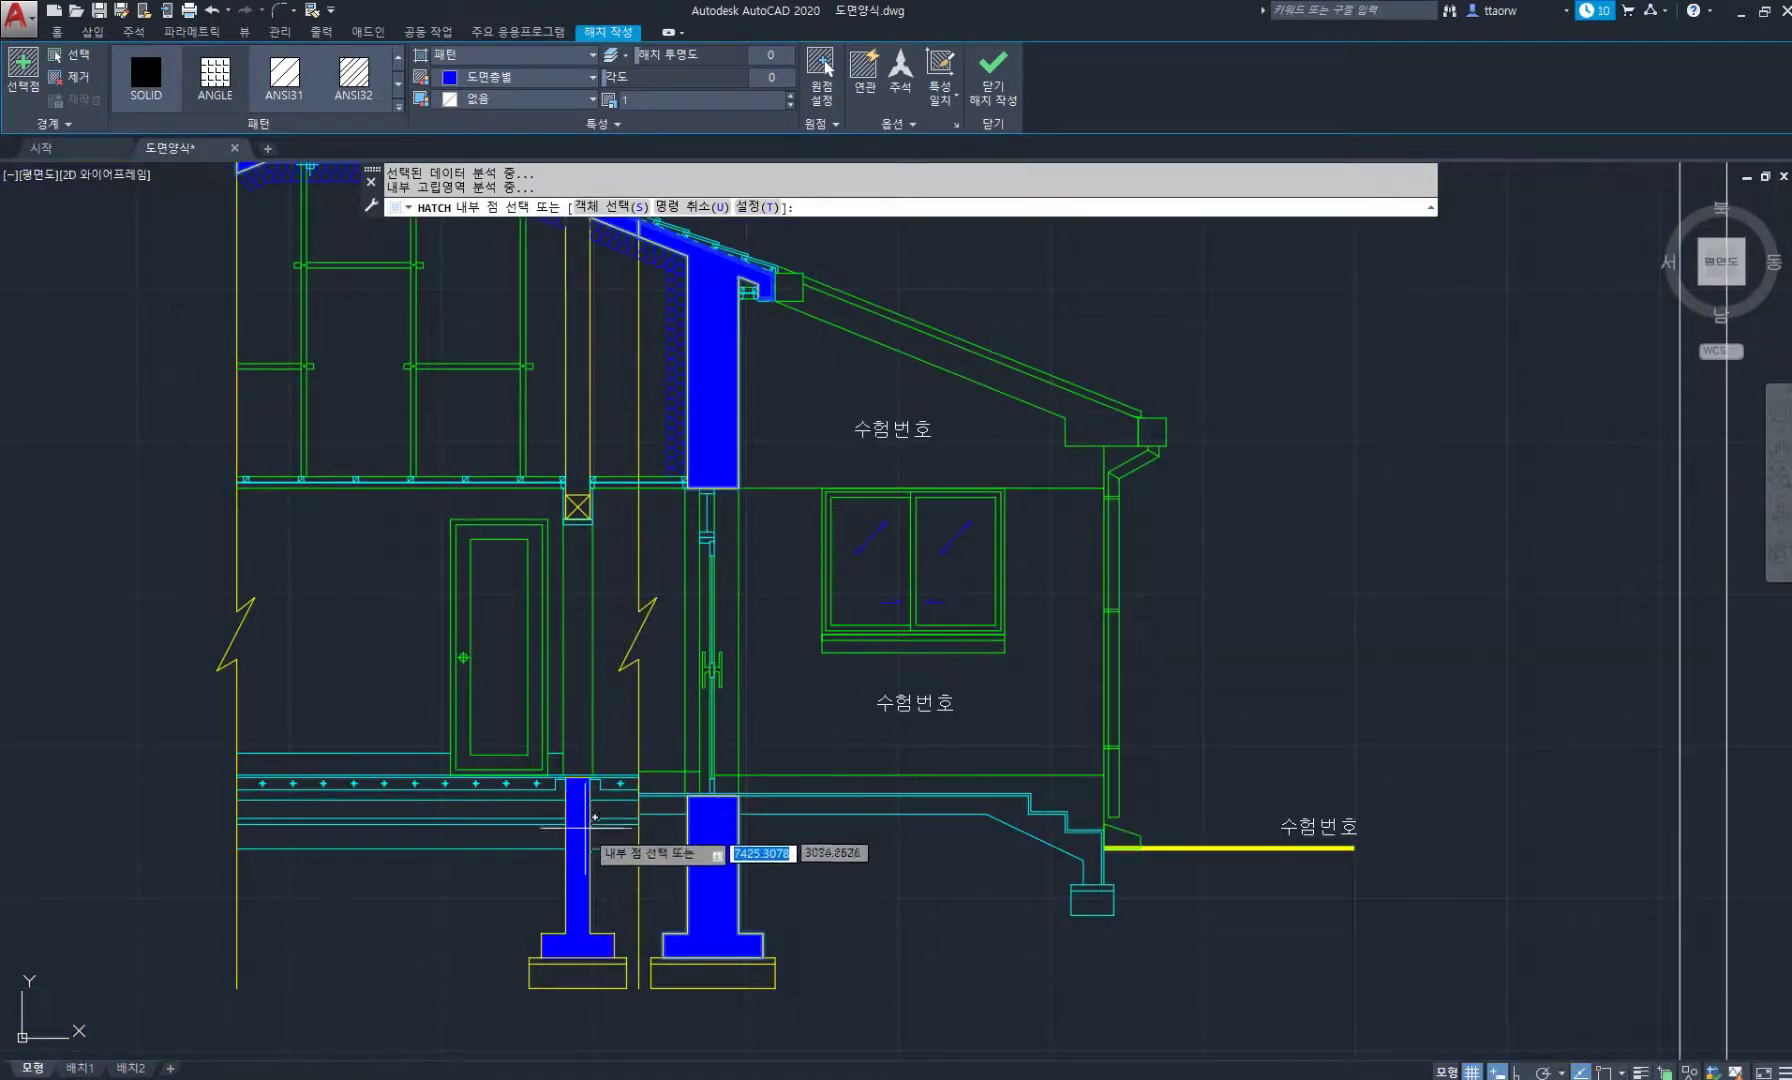
{"action": "left_click", "coordinate": [536, 810]}
{"action": "left_click", "coordinate": [608, 808]}
{"action": "left_click", "coordinate": [660, 805]}
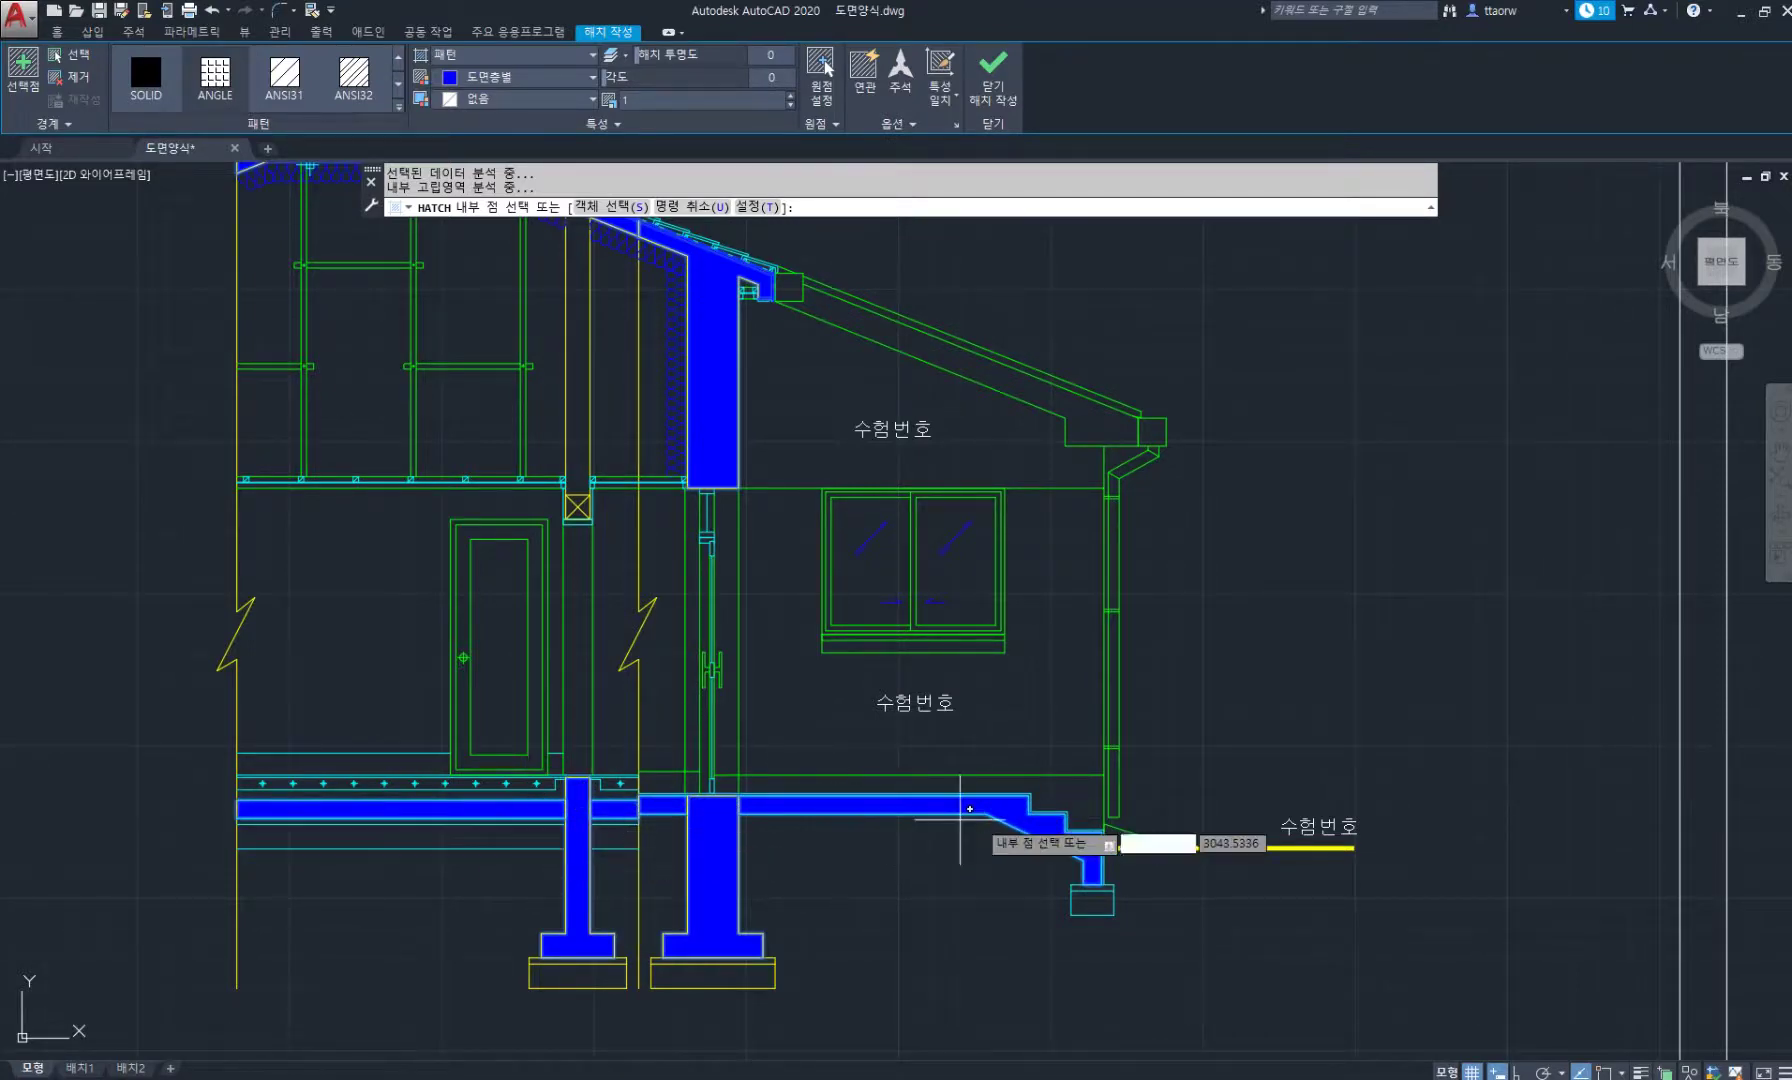
Set the hatch pattern to JIS_RC_18 with a scale of 40 and finish the hatch.
{"action": "scroll", "coordinate": [868, 635], "scroll_direction": "down", "scroll_amount": 2}
{"action": "mouse_move", "coordinate": [867, 623]}
{"action": "middle_mouse_down"}
{"action": "mouse_move", "coordinate": [833, 741]}
{"action": "mouse_move", "coordinate": [835, 696]}
{"action": "middle_mouse_up"}
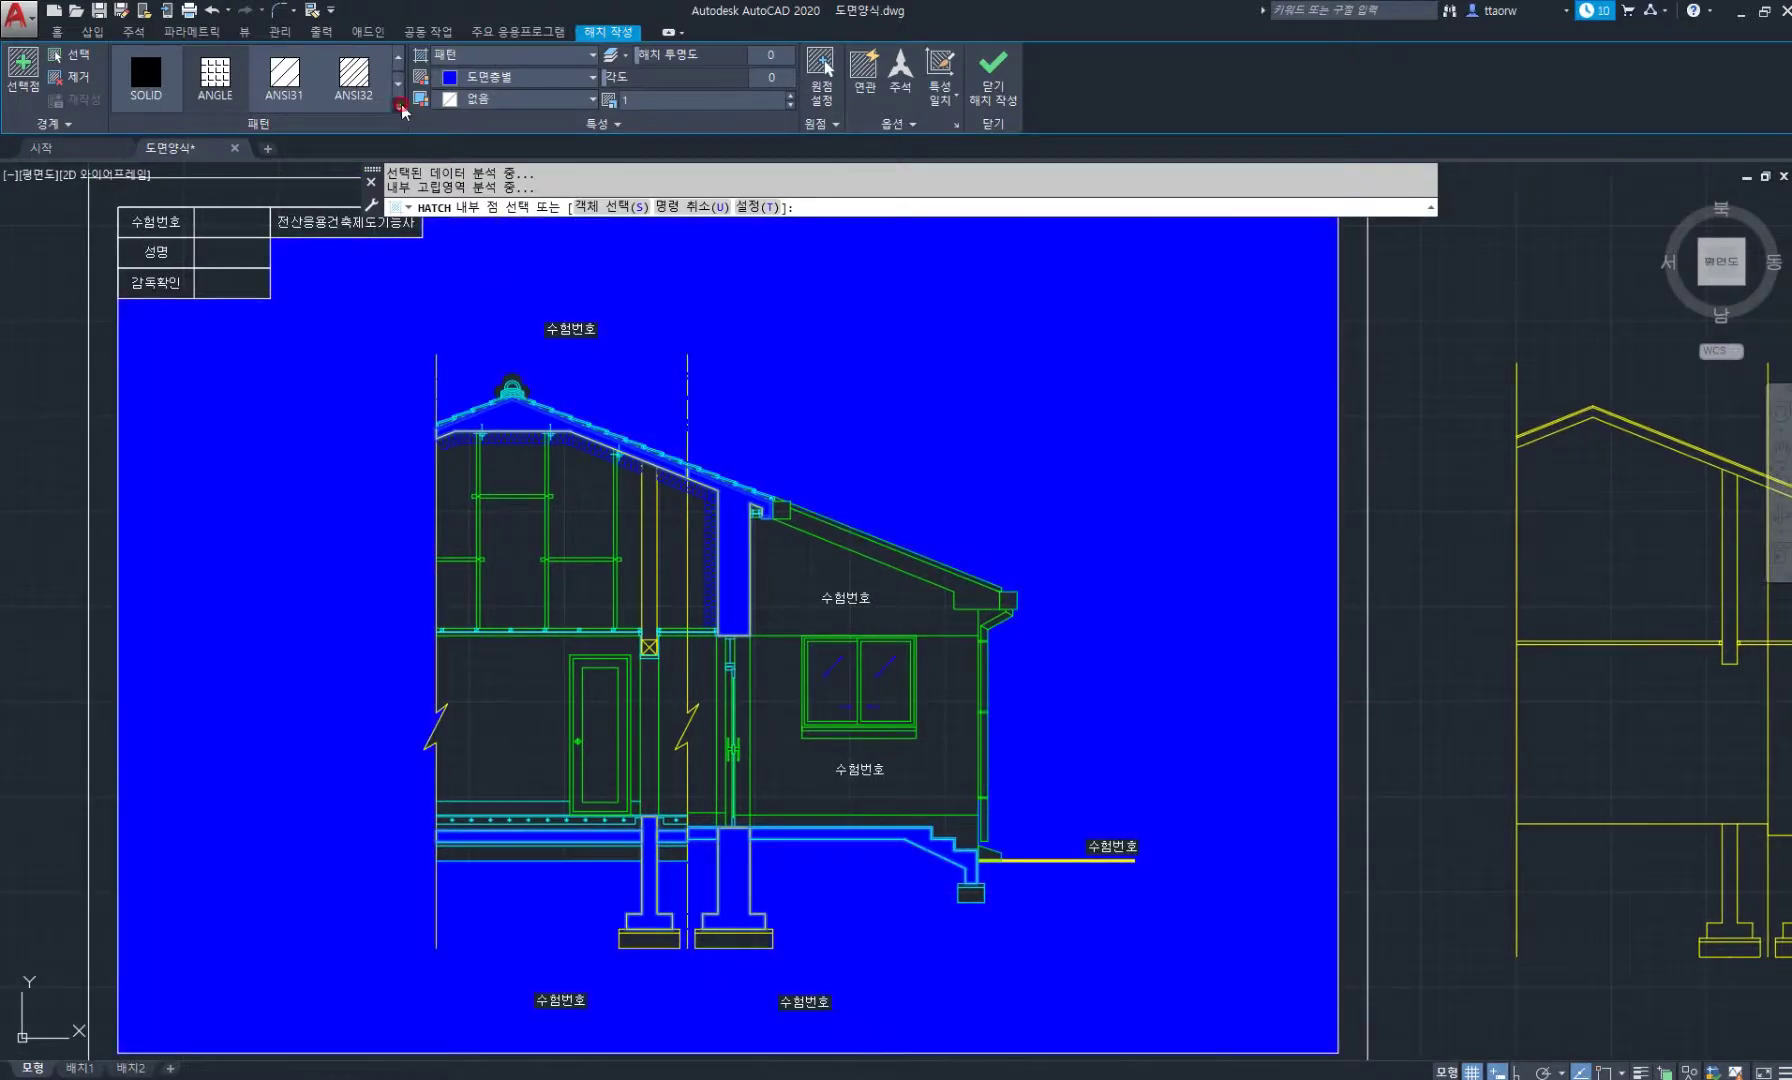
{"action": "left_click", "coordinate": [399, 106]}
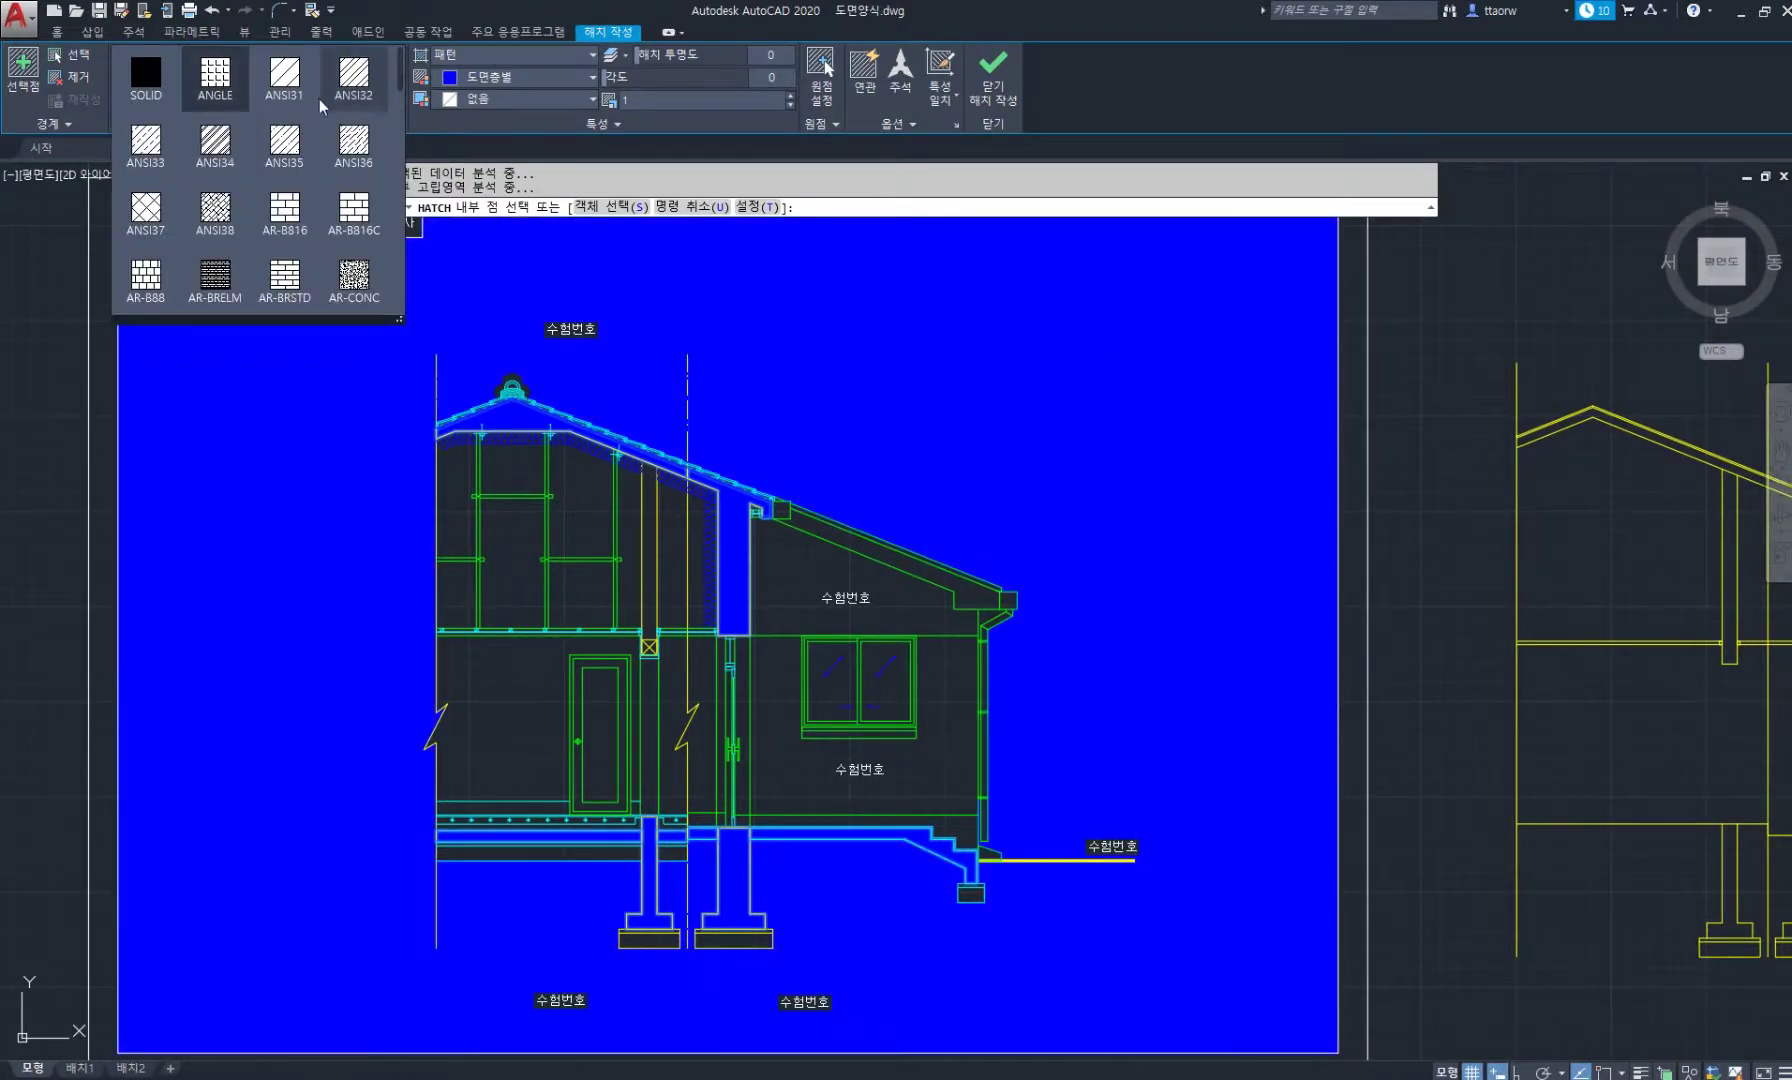
{"action": "left_click_drag", "start_coordinate": [400, 90], "coordinate": [390, 263]}
{"action": "scroll", "coordinate": [393, 268], "scroll_direction": "down", "scroll_amount": 1}
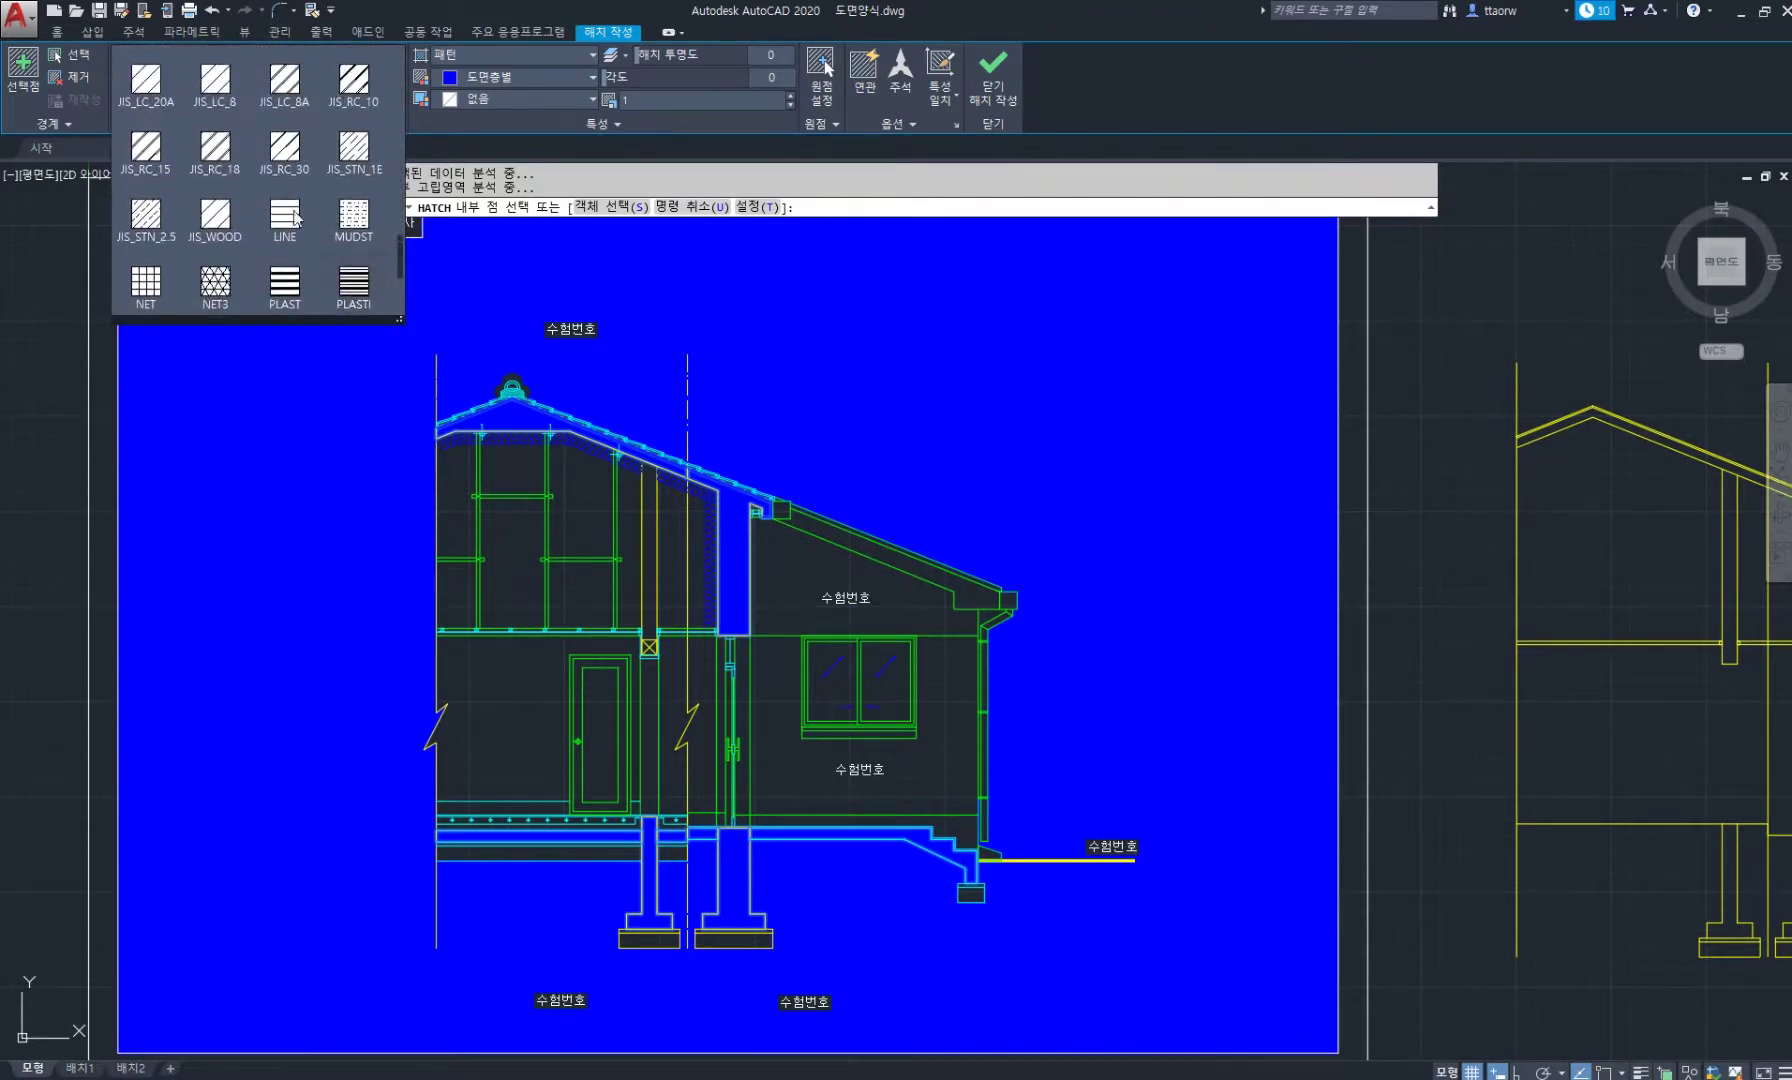
{"action": "left_click", "coordinate": [231, 150]}
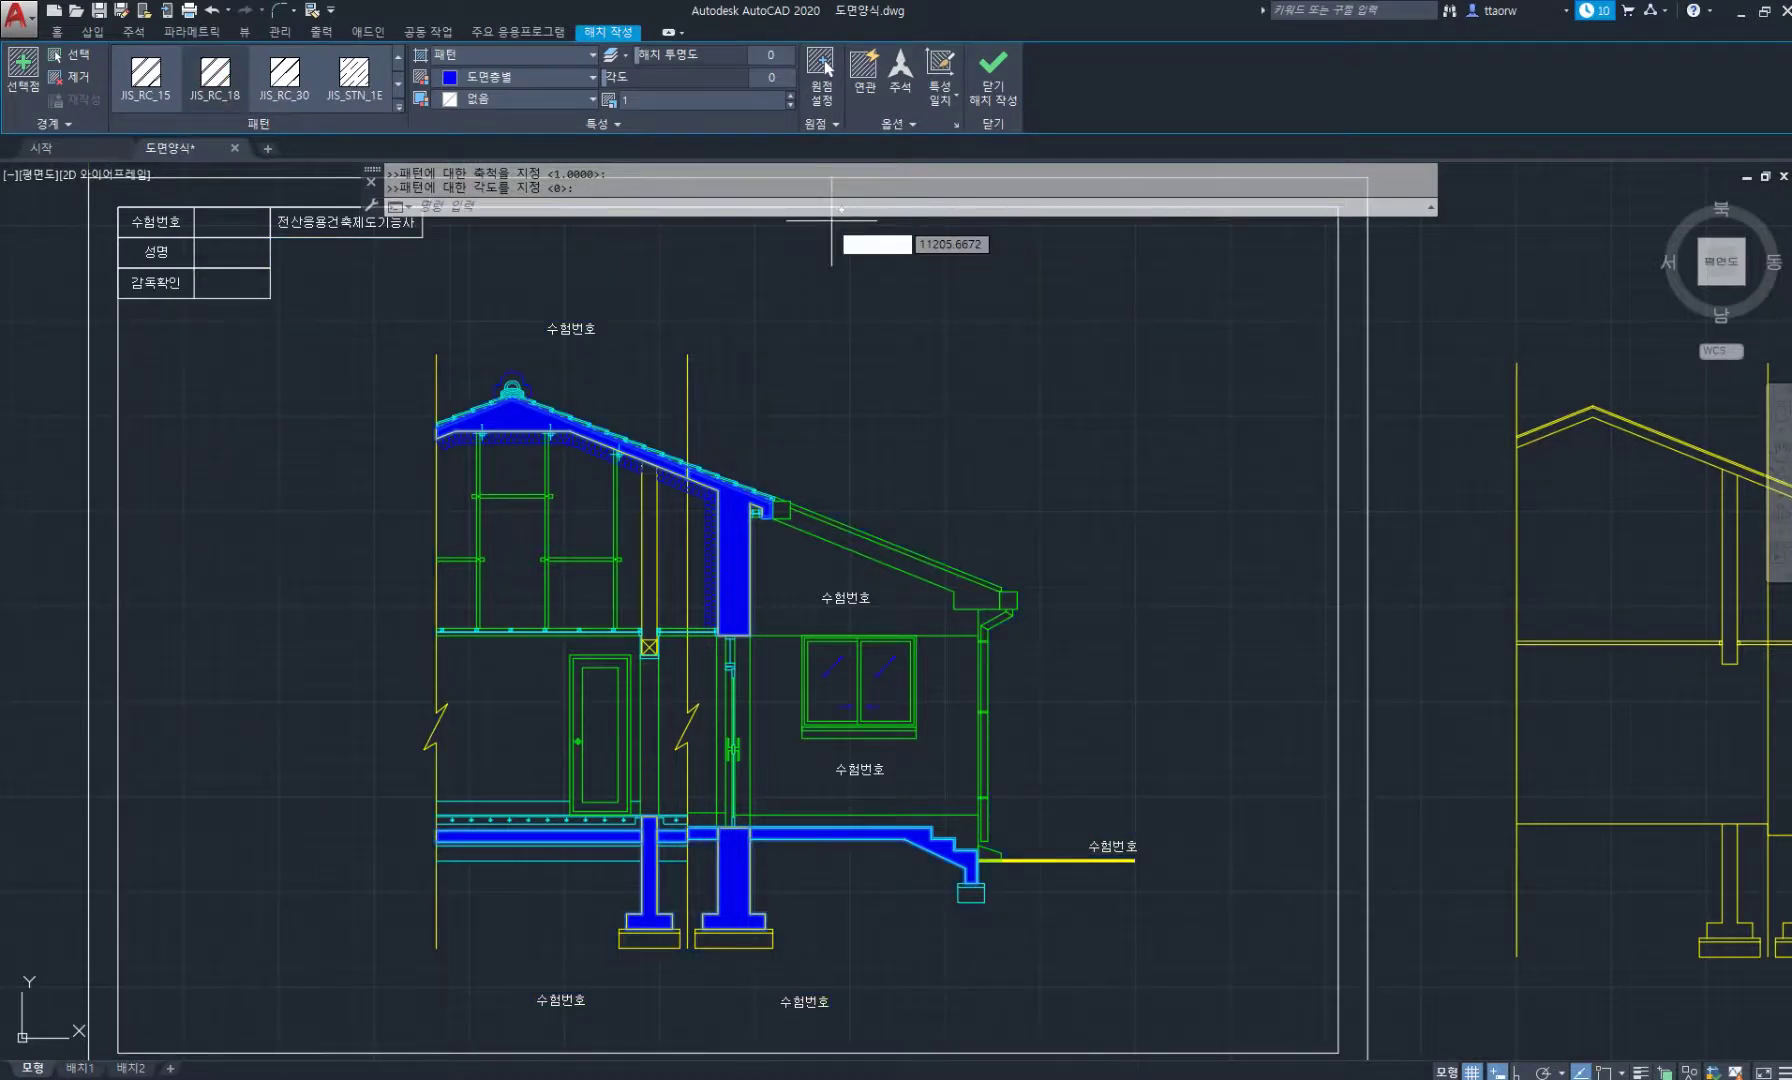
{"action": "left_click", "coordinate": [831, 215]}
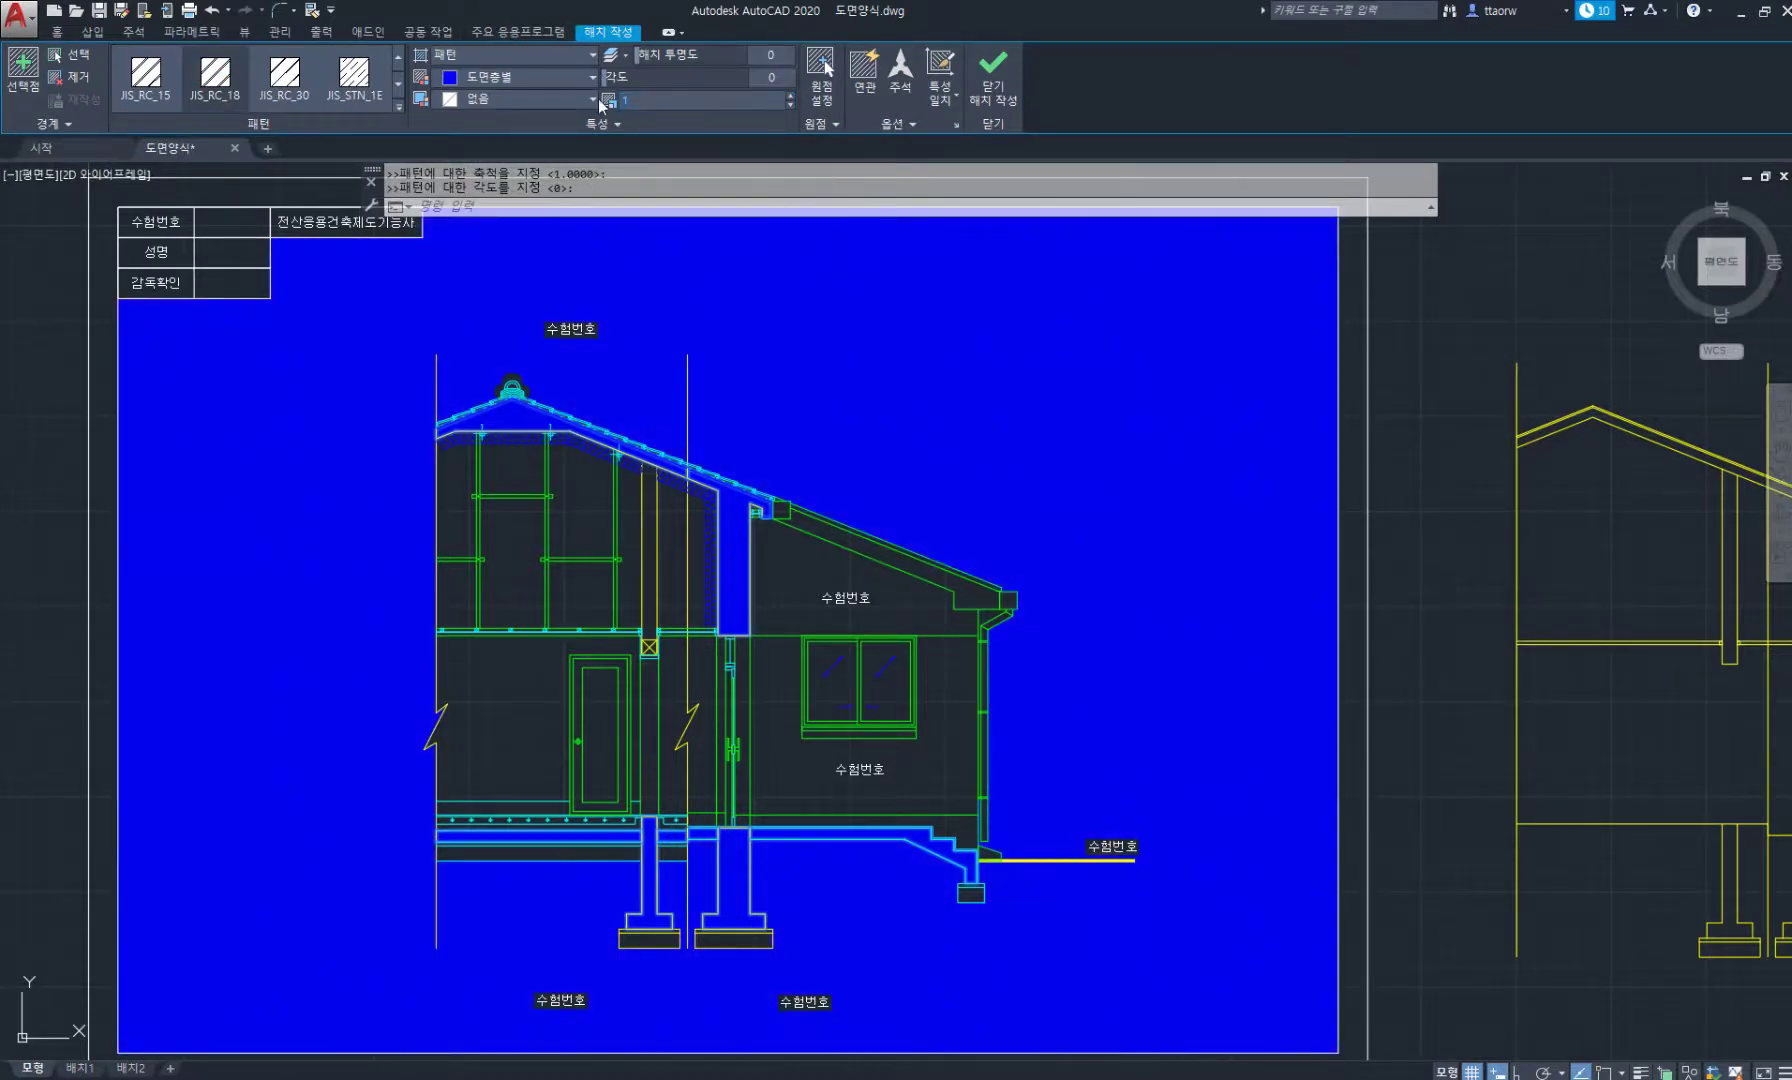
{"action": "left_click", "coordinate": [993, 78]}
Start a second hatch over the same roof slab, exterior wall, foundations, floor slab and stepped porch slab.
{"action": "scroll", "coordinate": [709, 561], "scroll_direction": "up", "scroll_amount": 2}
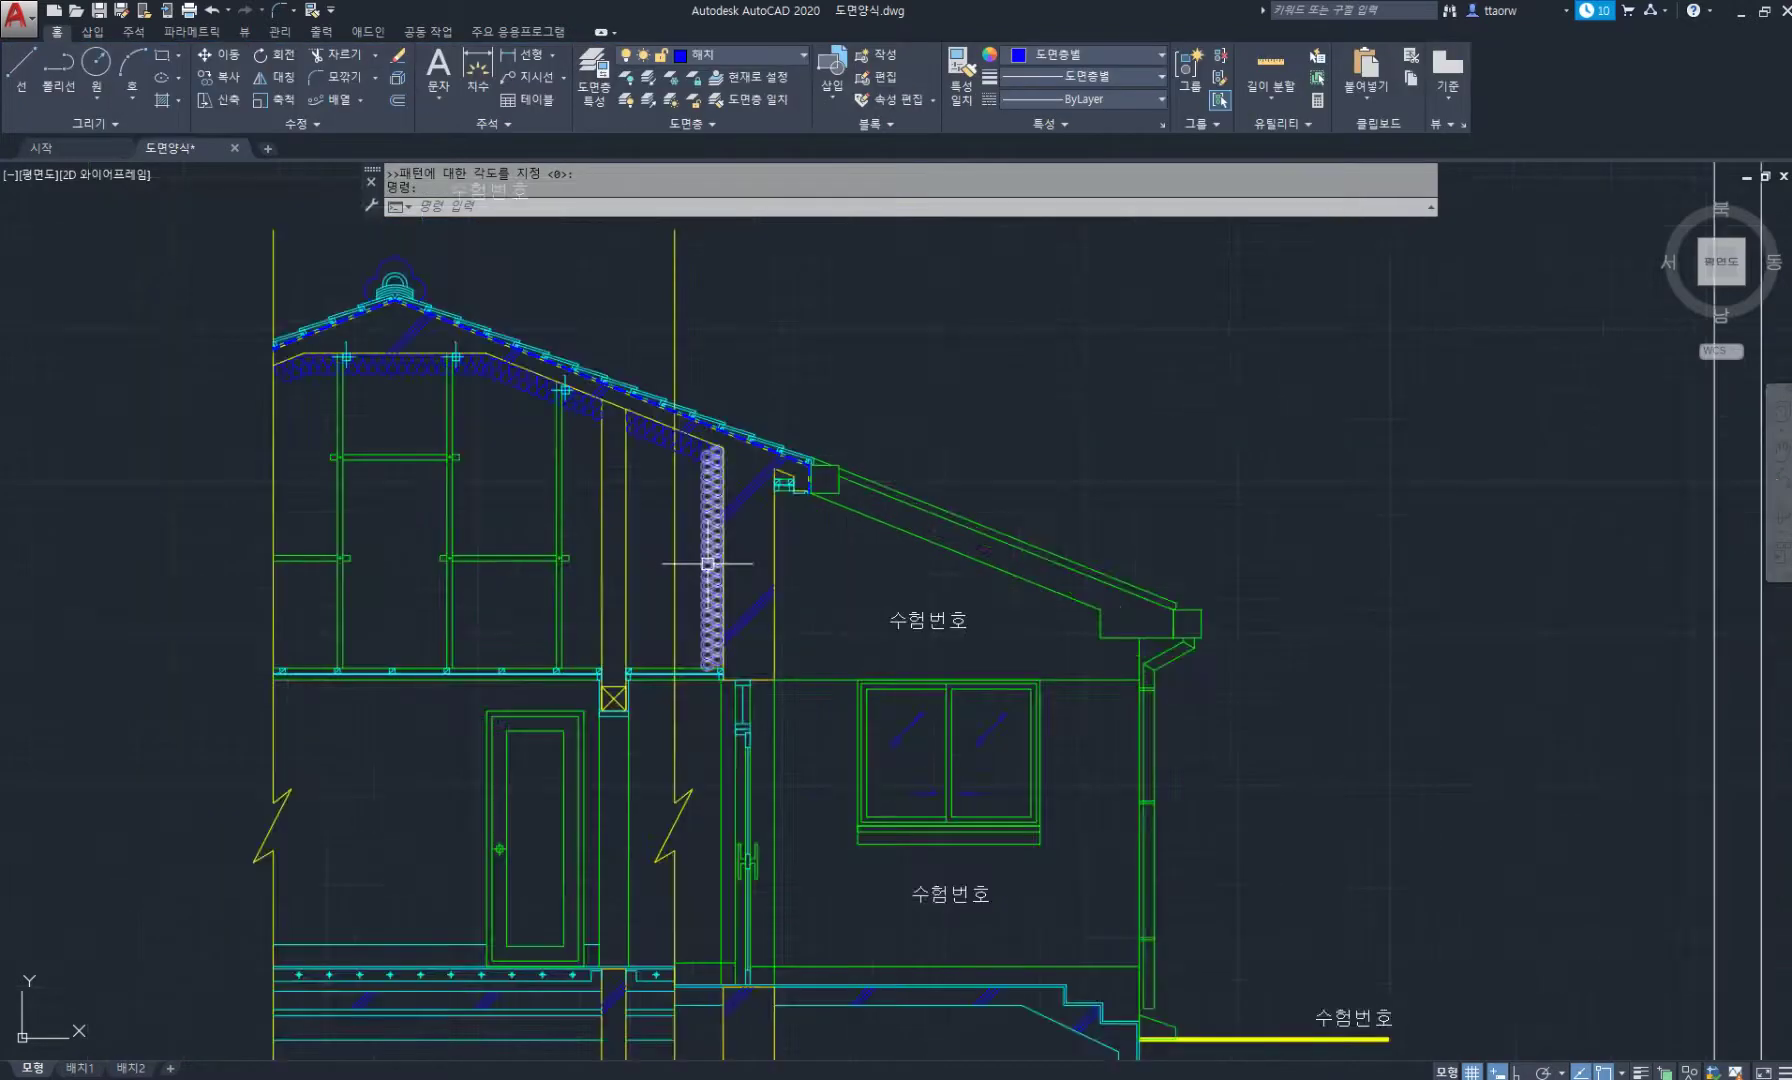
{"action": "middle_click_drag", "start_coordinate": [715, 490], "coordinate": [726, 401]}
{"action": "scroll", "coordinate": [726, 401], "scroll_direction": "down", "scroll_amount": 2}
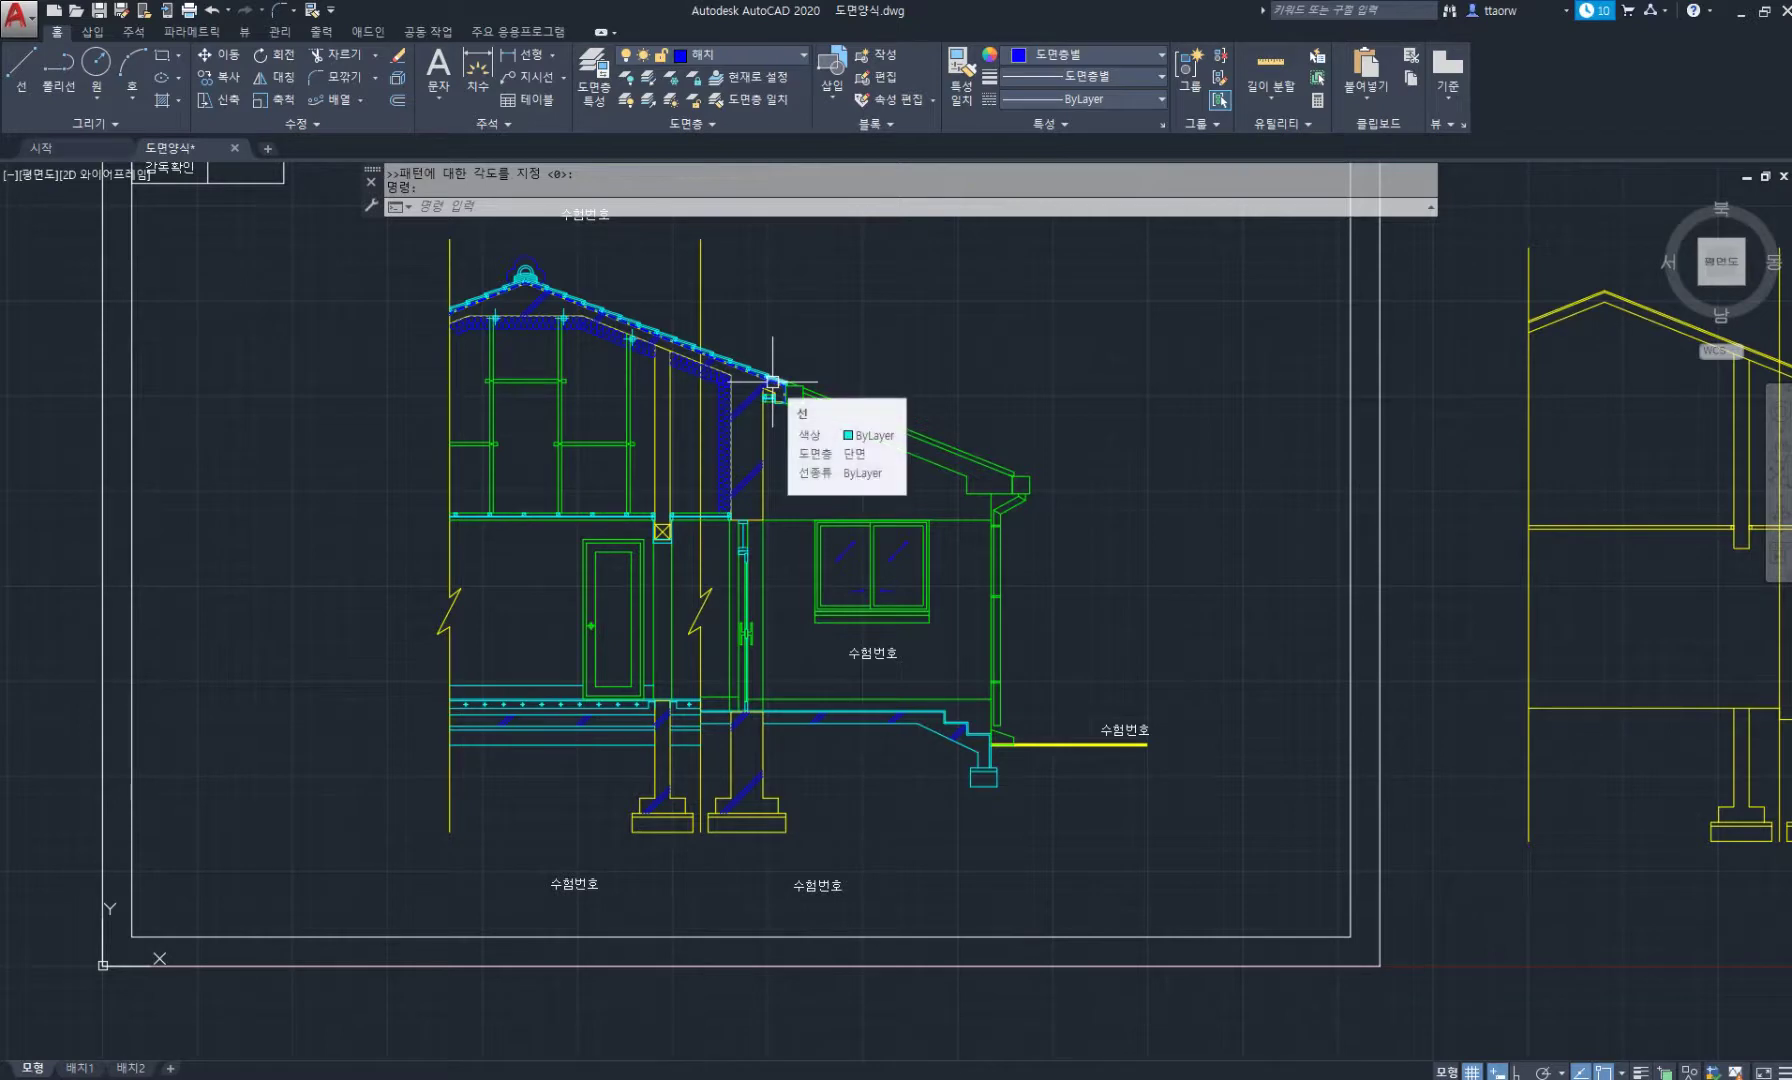
{"action": "key", "text": "space"}
{"action": "left_click", "coordinate": [640, 318]}
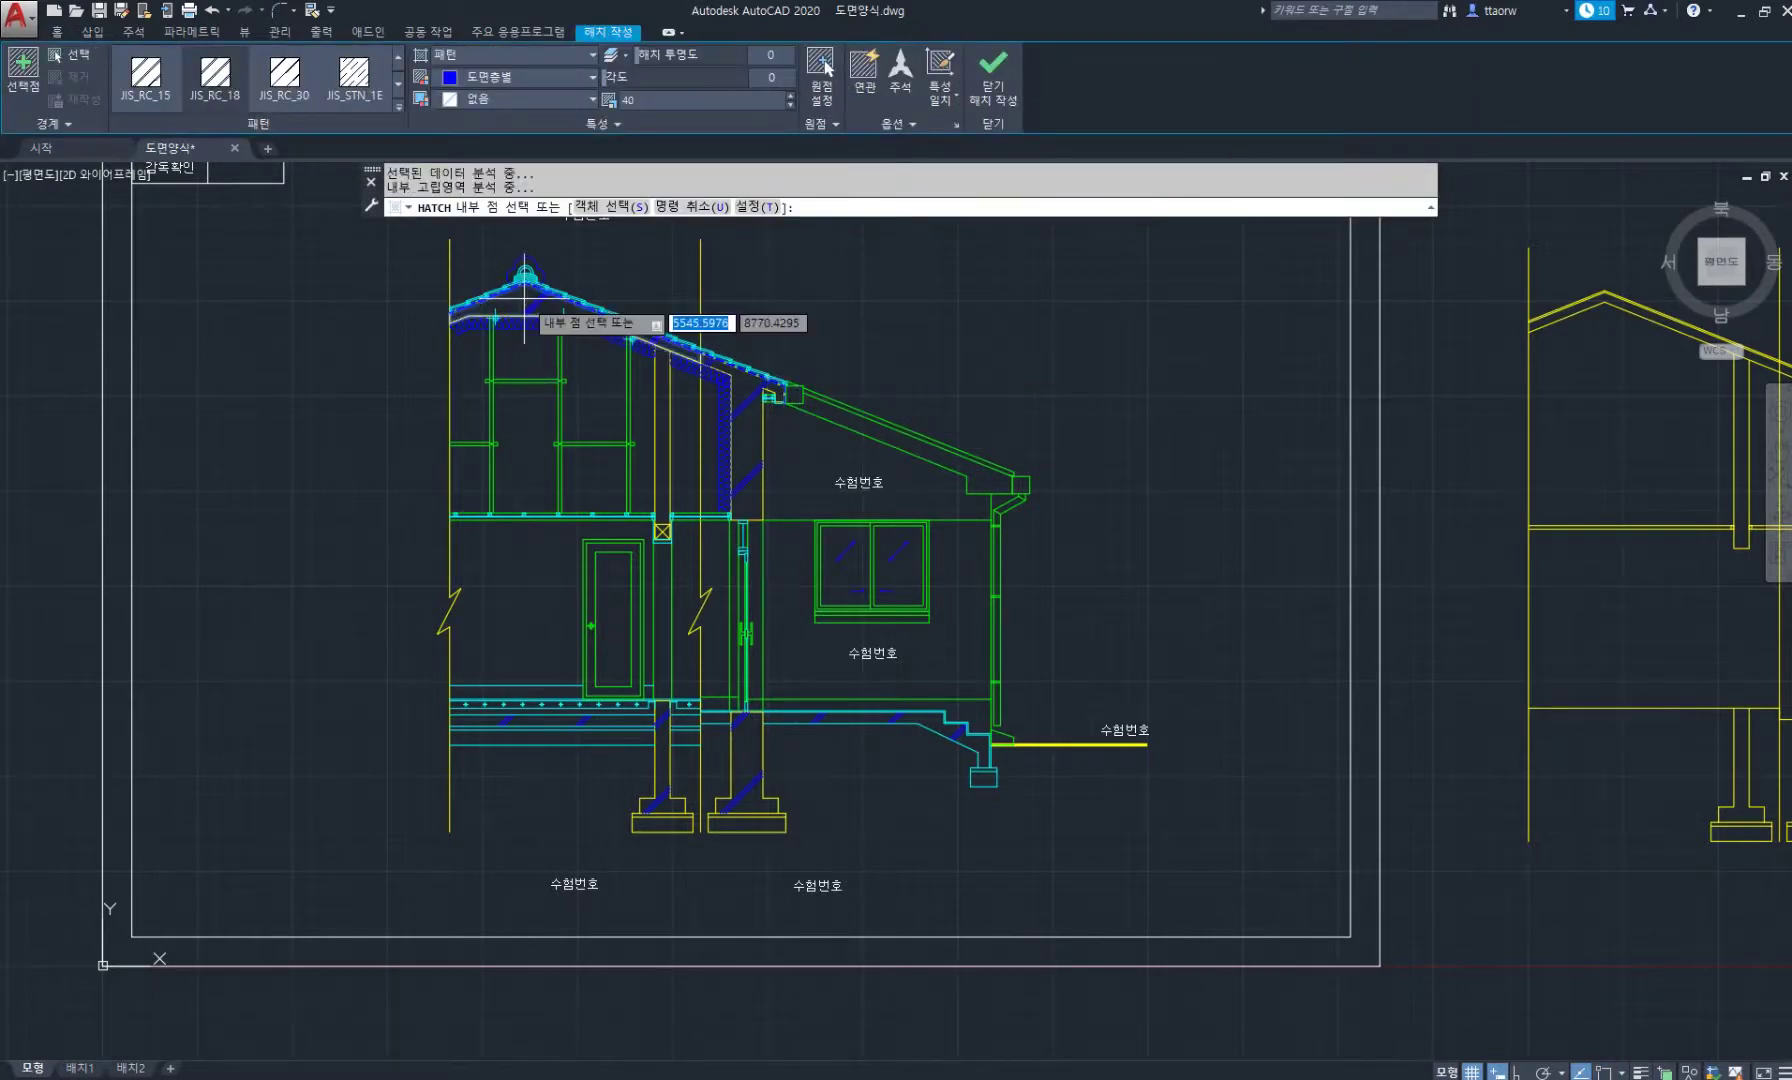
{"action": "left_click", "coordinate": [758, 409]}
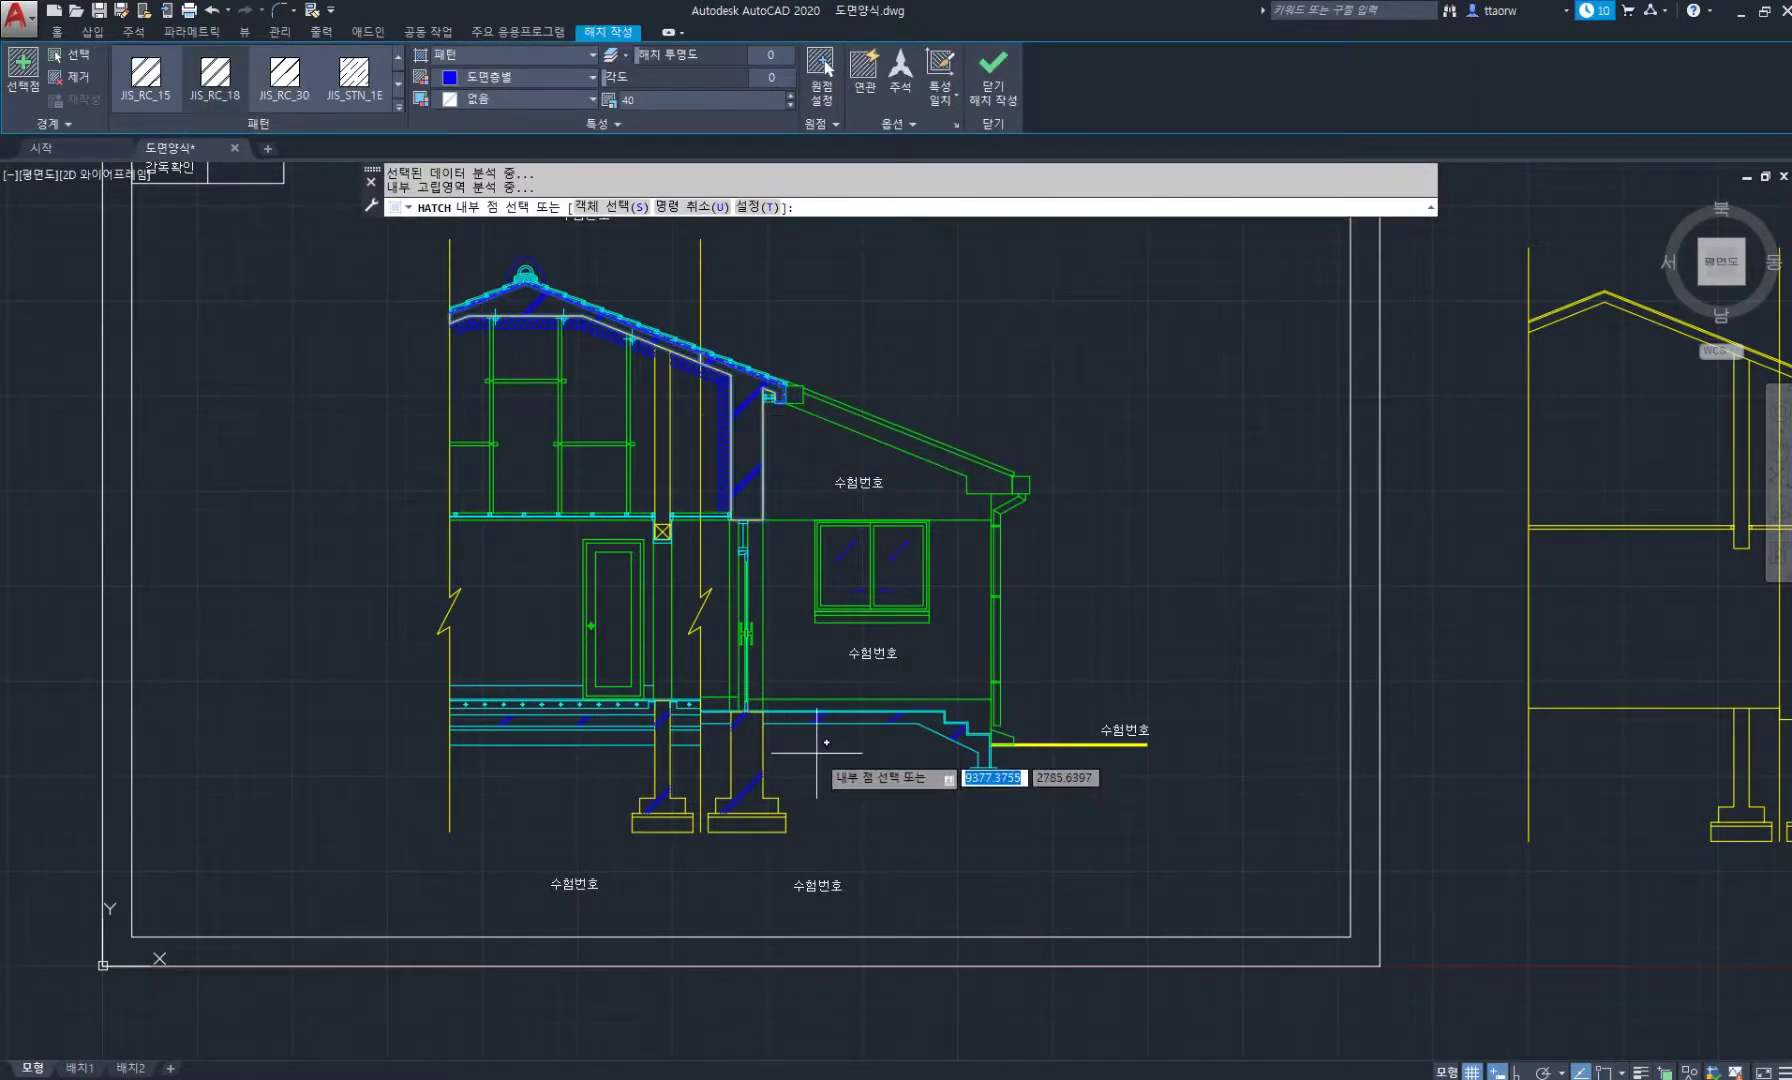
{"action": "scroll", "coordinate": [826, 742], "scroll_direction": "up", "scroll_amount": 2}
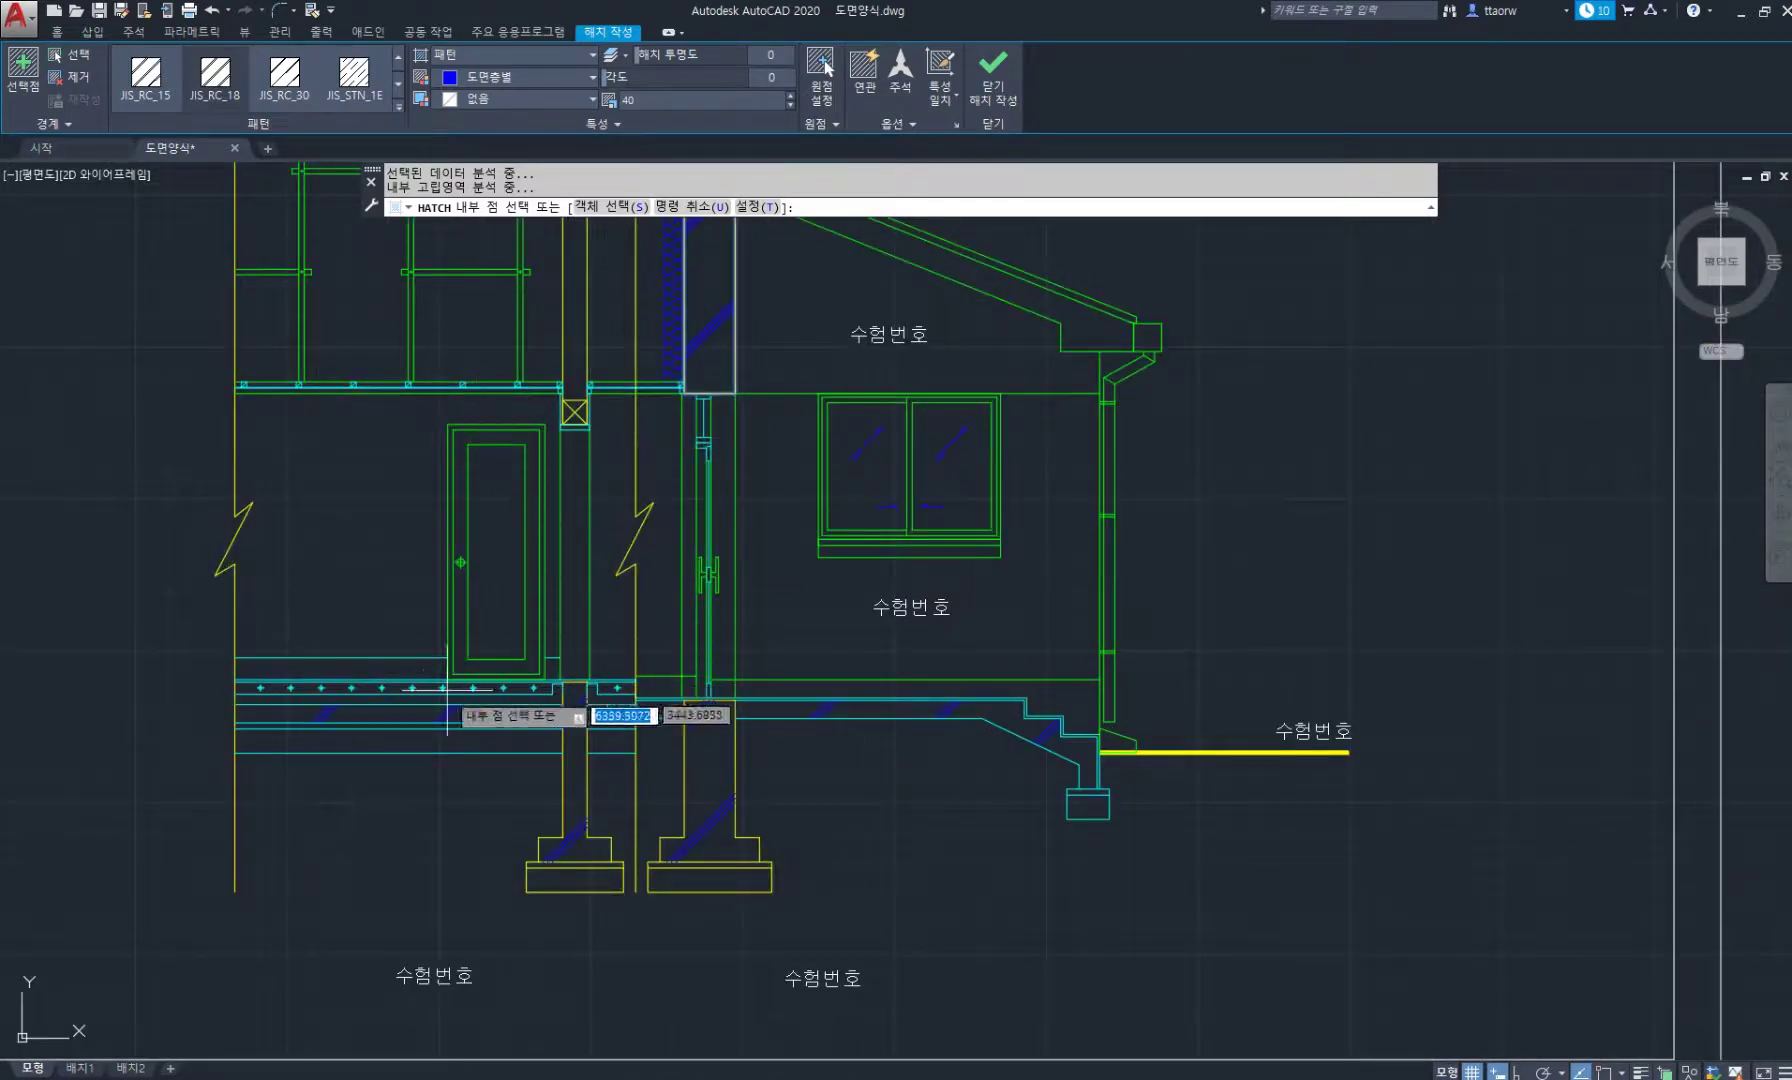
{"action": "left_click", "coordinate": [598, 714]}
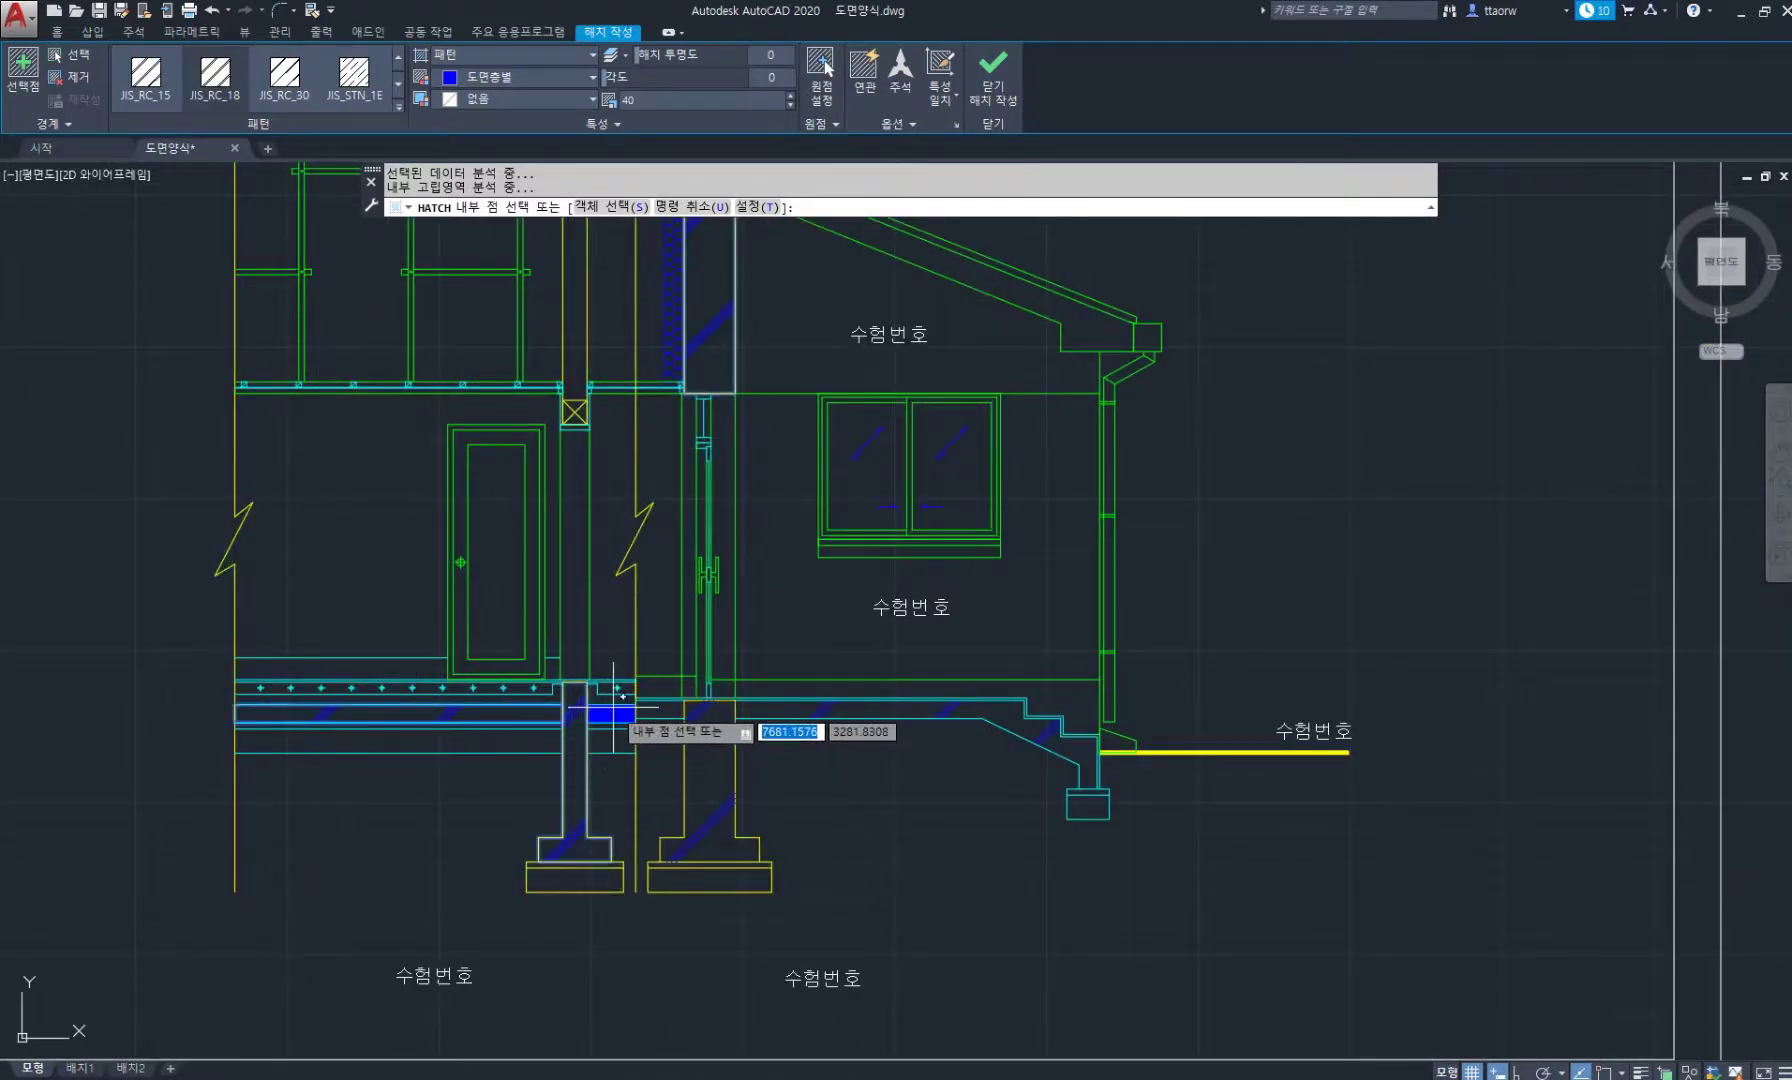
{"action": "left_click", "coordinate": [700, 727]}
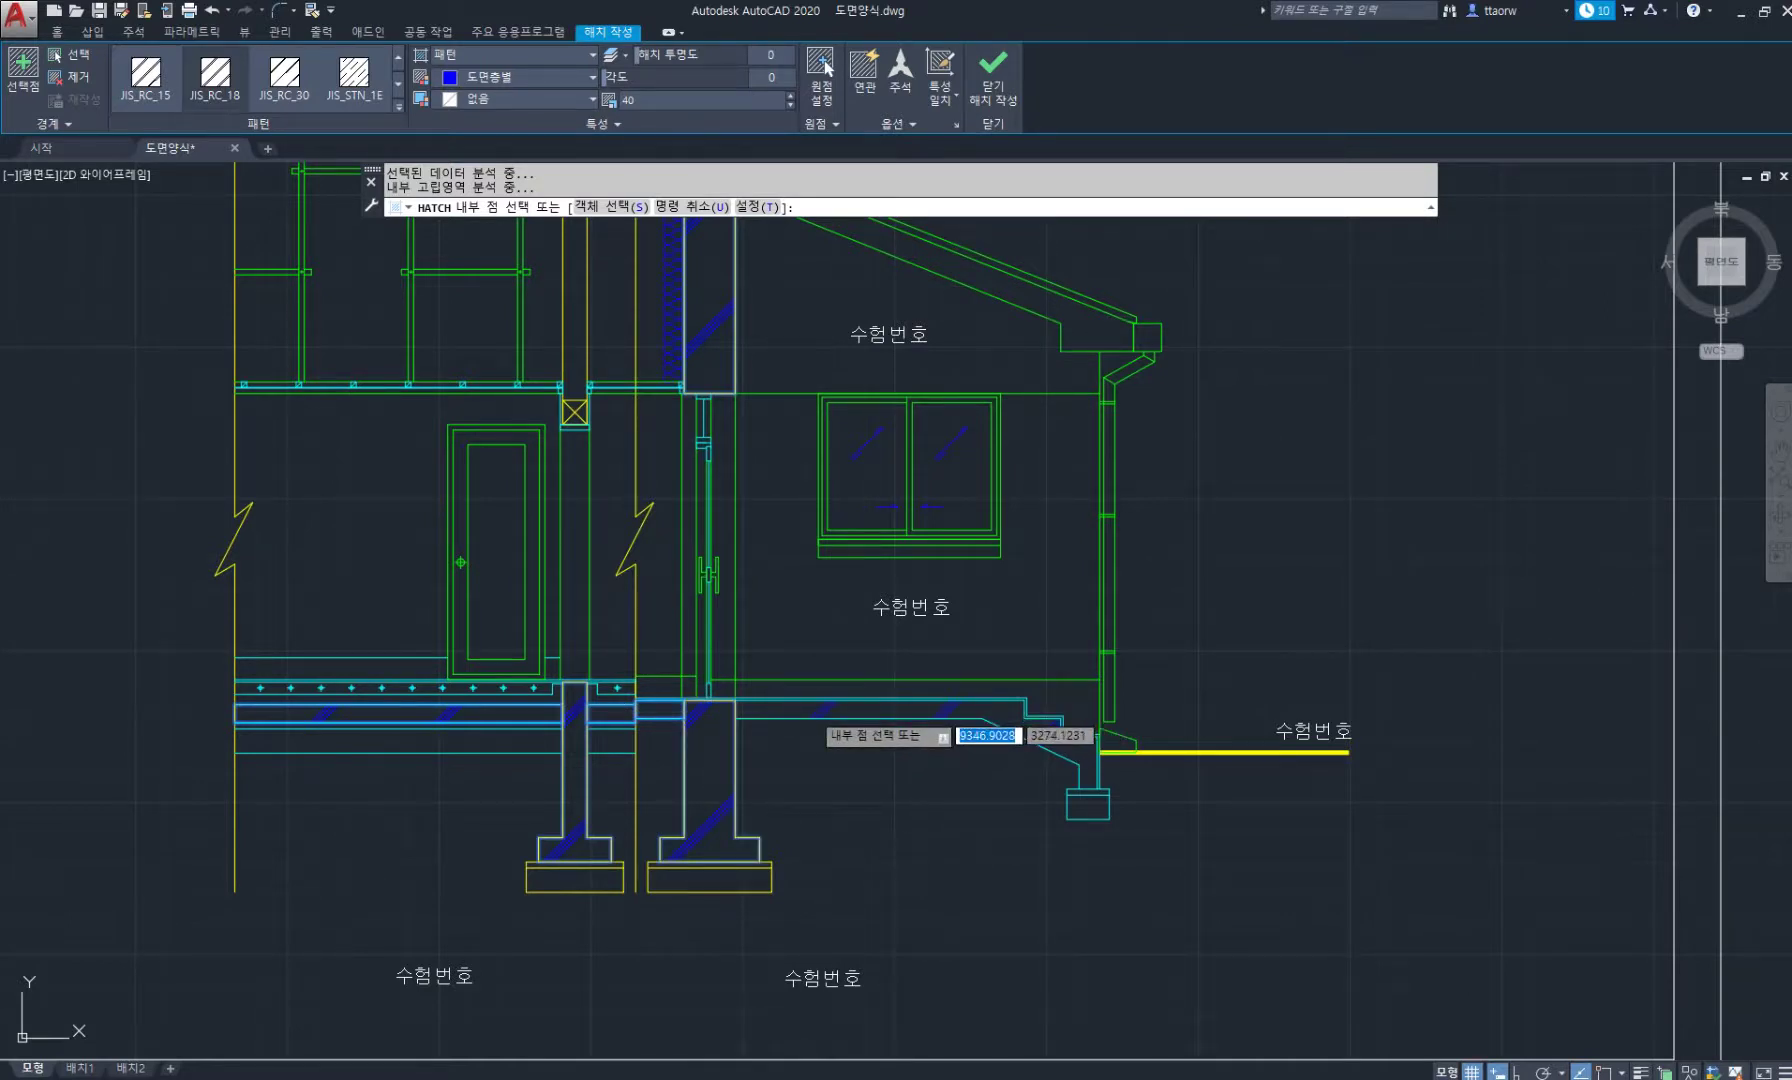
{"action": "left_click", "coordinate": [748, 710]}
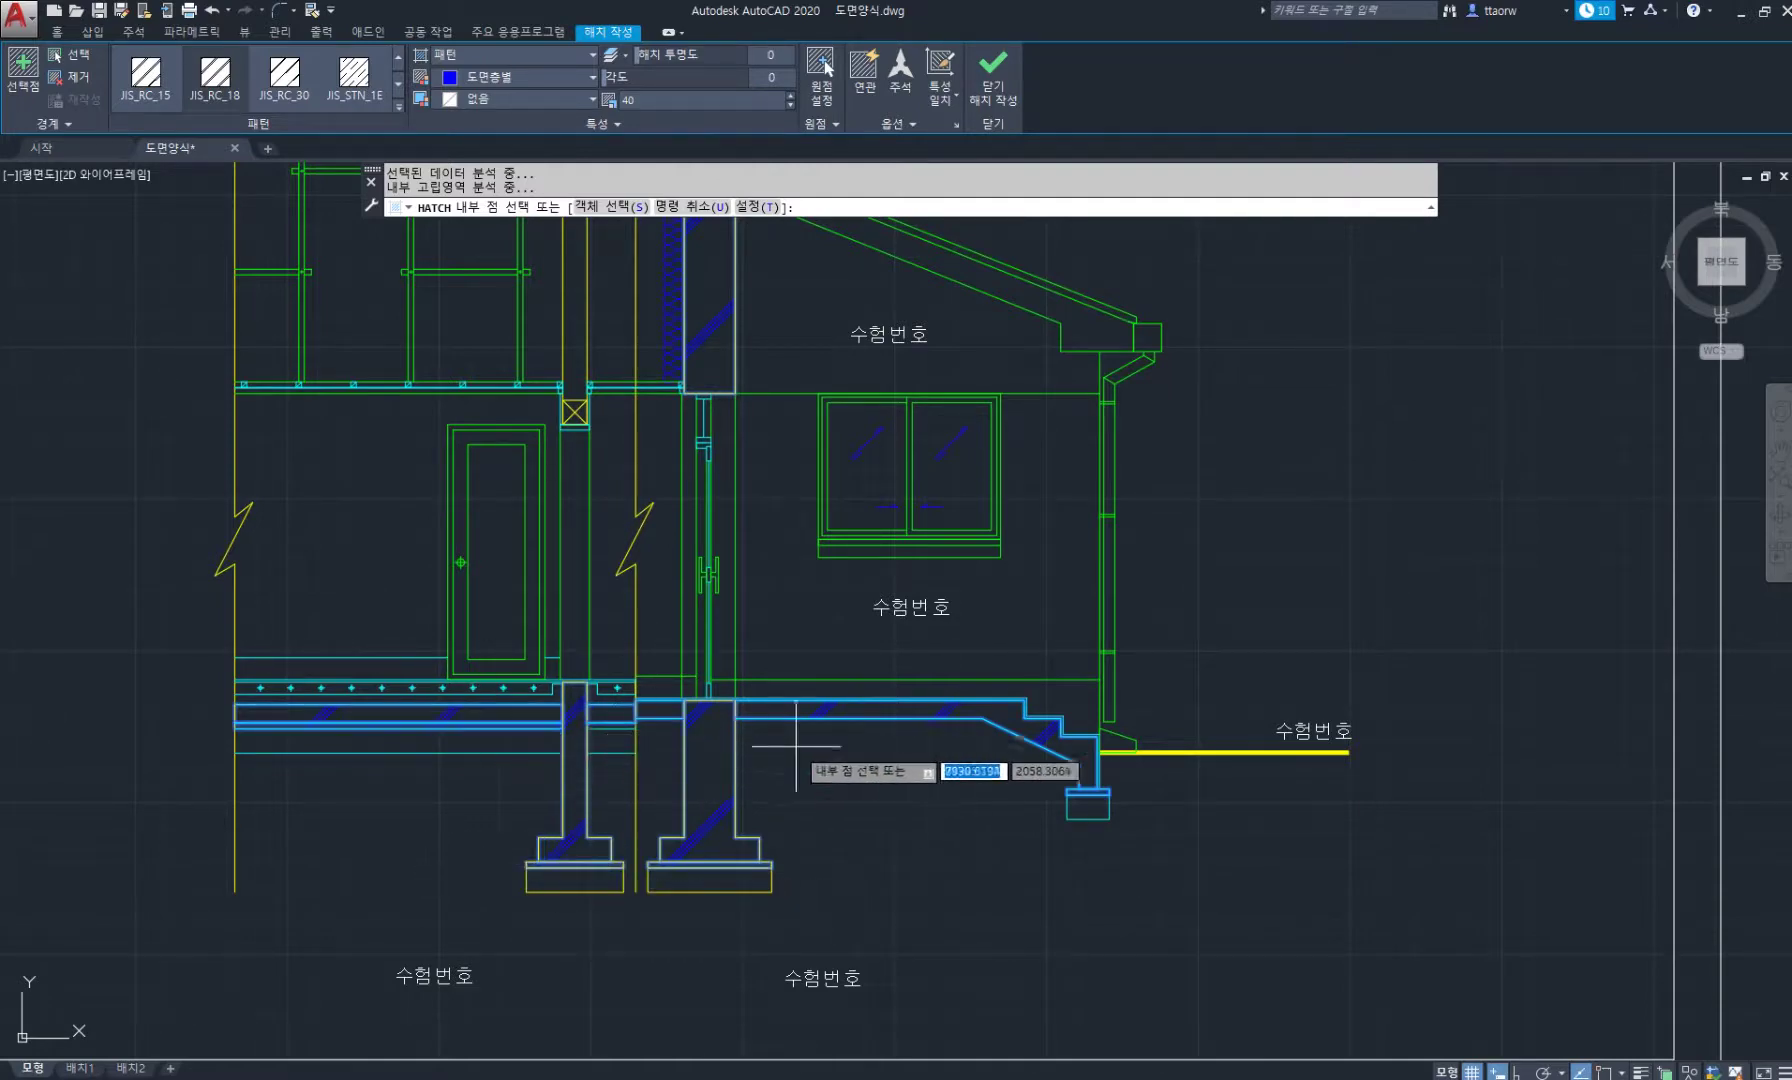
Set the second hatch to the AR-CONC pattern at scale 2 and finish it.
{"action": "middle_click_drag", "start_coordinate": [617, 710], "coordinate": [682, 832]}
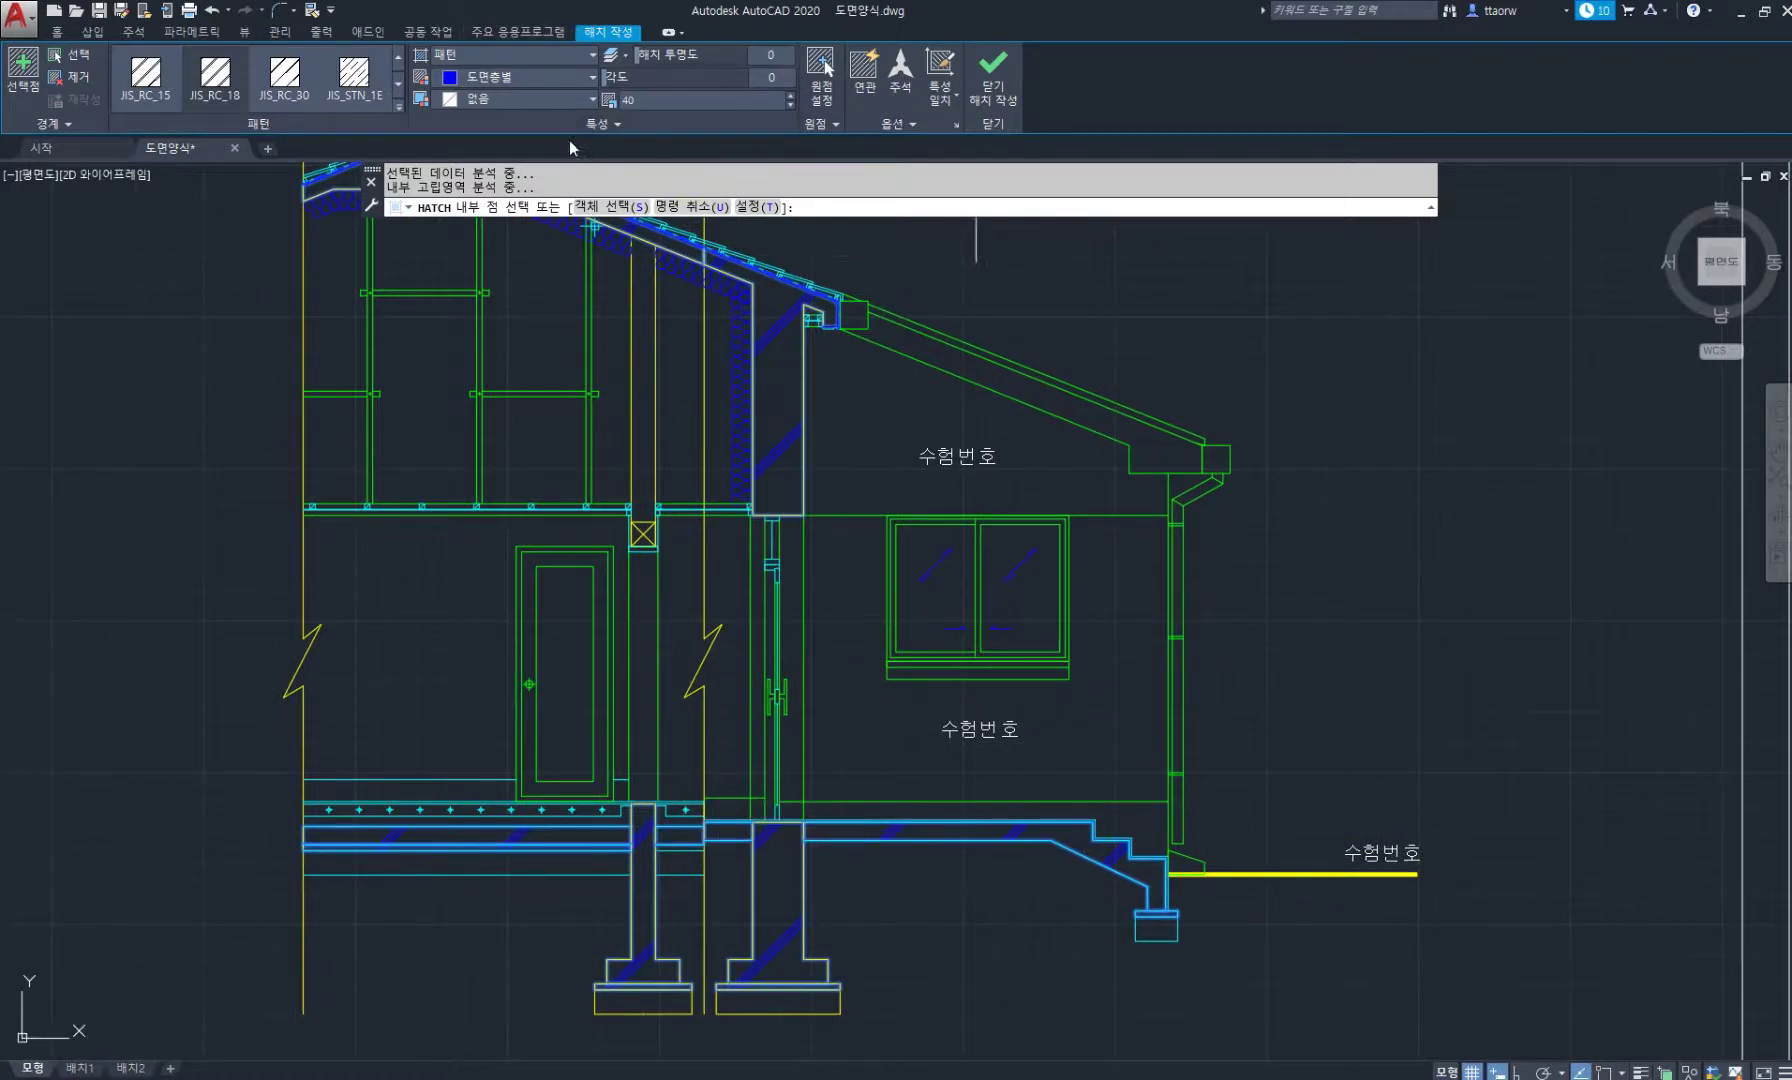
{"action": "left_click", "coordinate": [399, 108]}
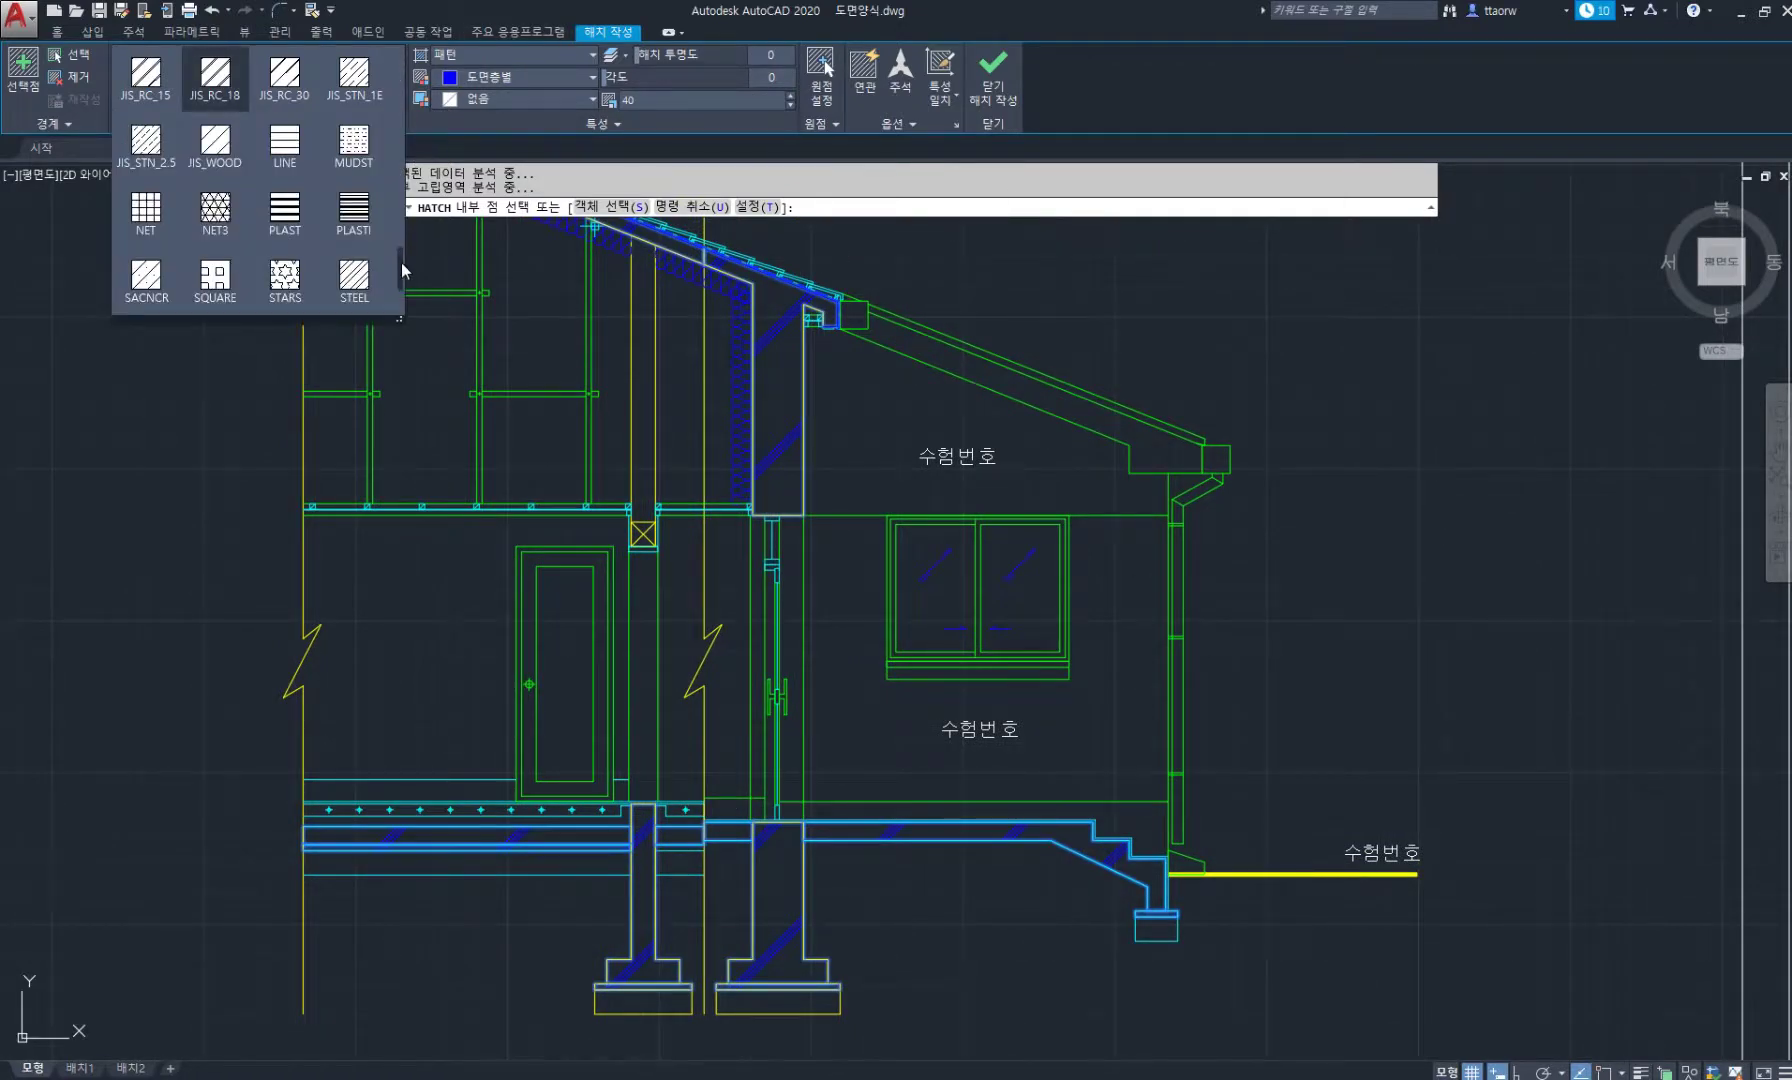
{"action": "left_click_drag", "start_coordinate": [400, 262], "coordinate": [392, 63]}
{"action": "scroll", "coordinate": [393, 72], "scroll_direction": "down", "scroll_amount": 10}
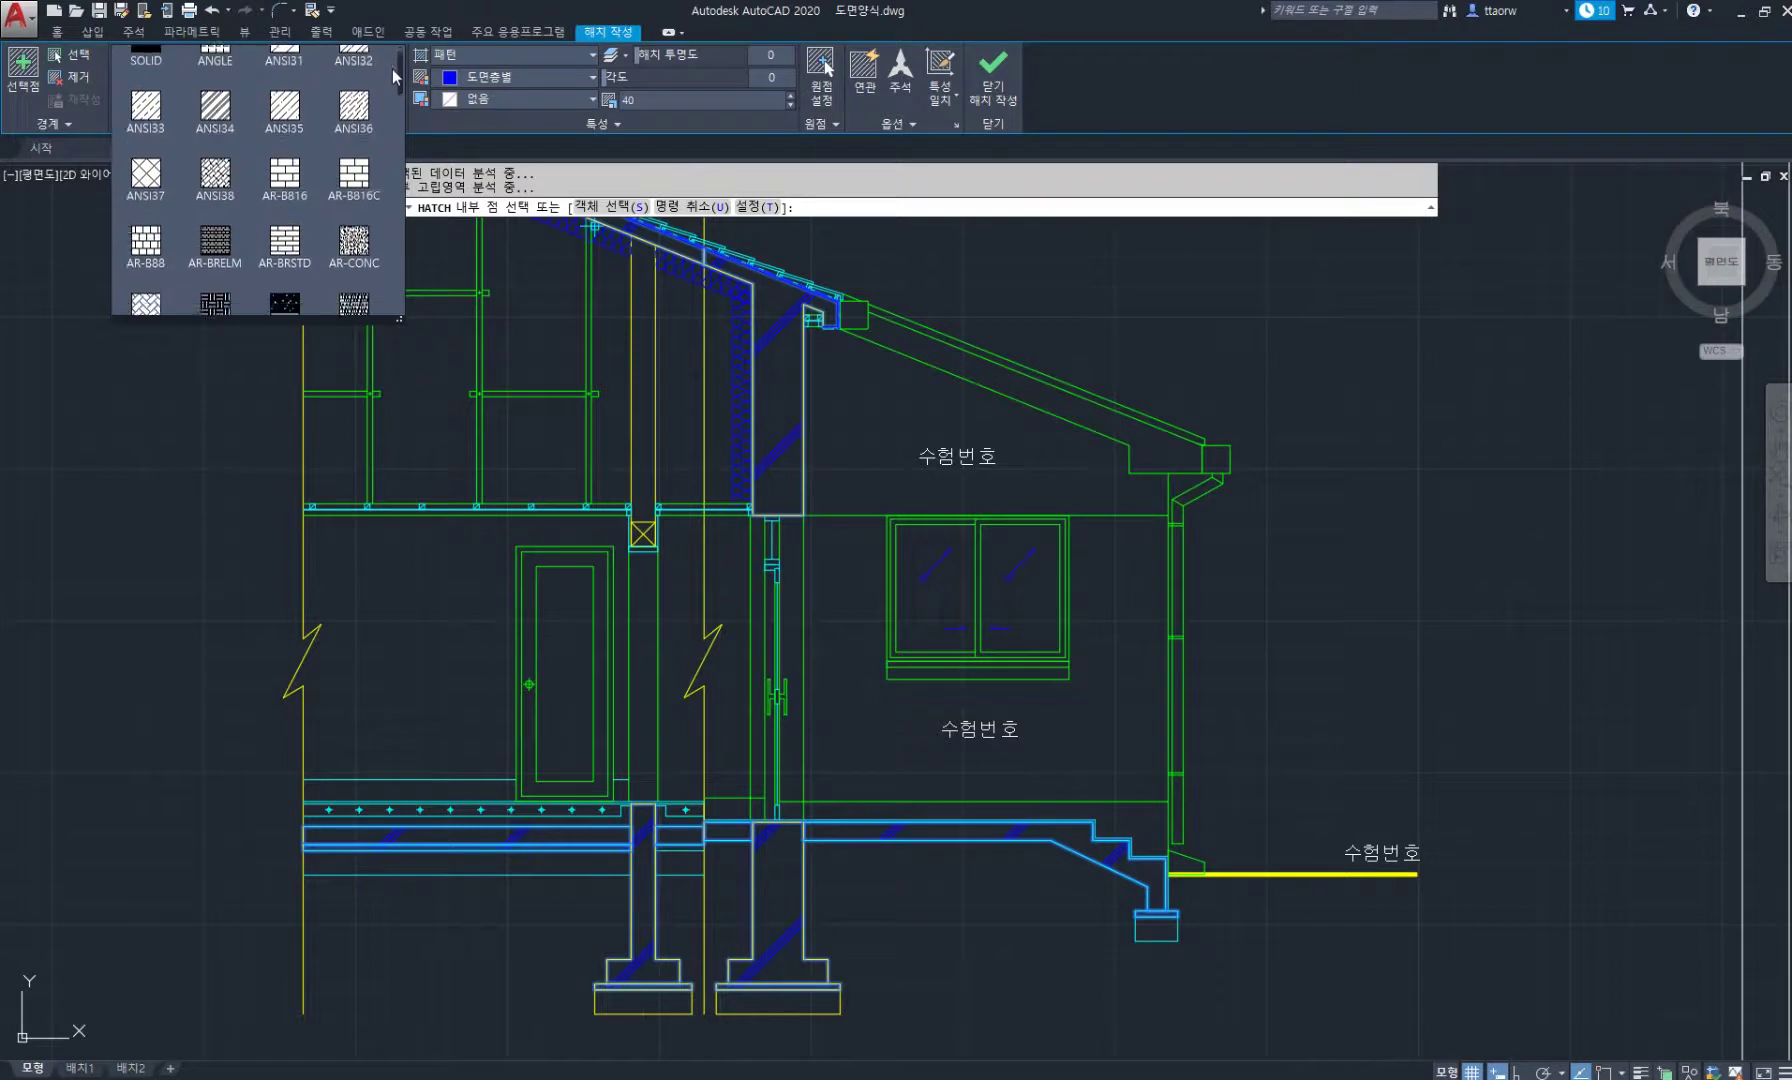
{"action": "left_click", "coordinate": [370, 213]}
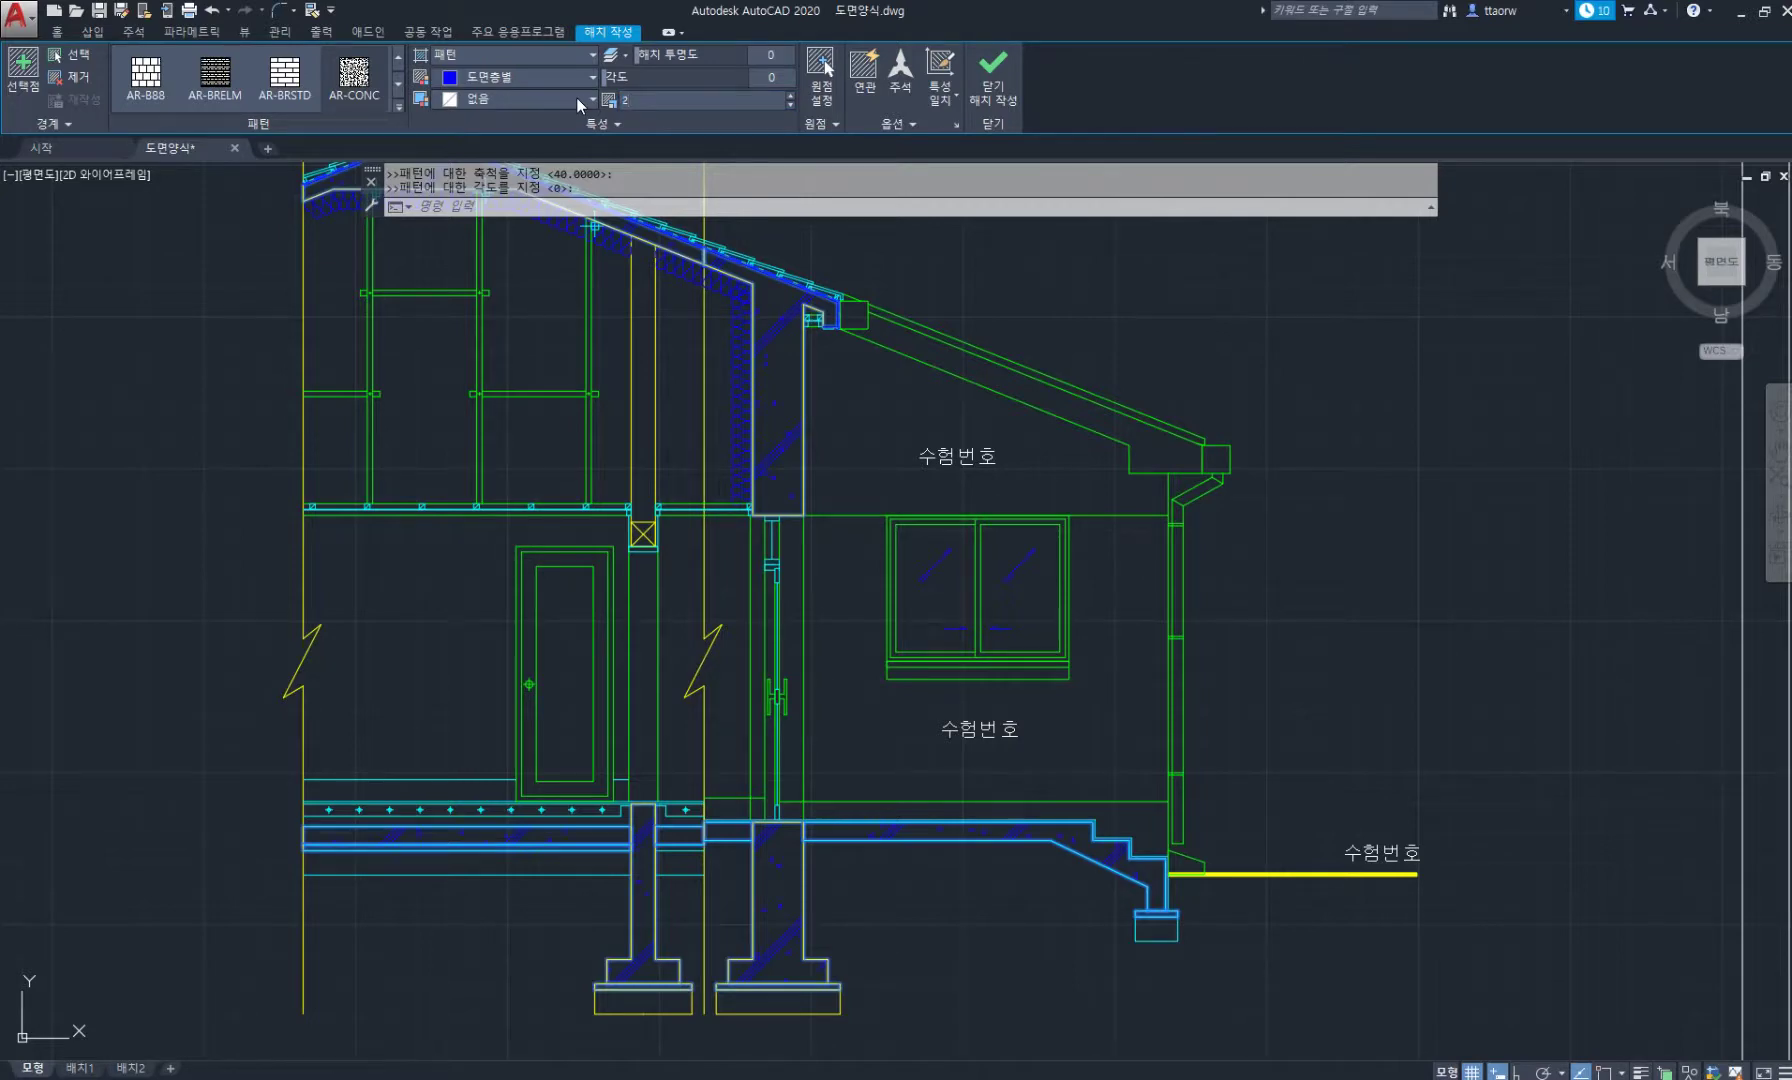
{"action": "key", "text": "Return"}
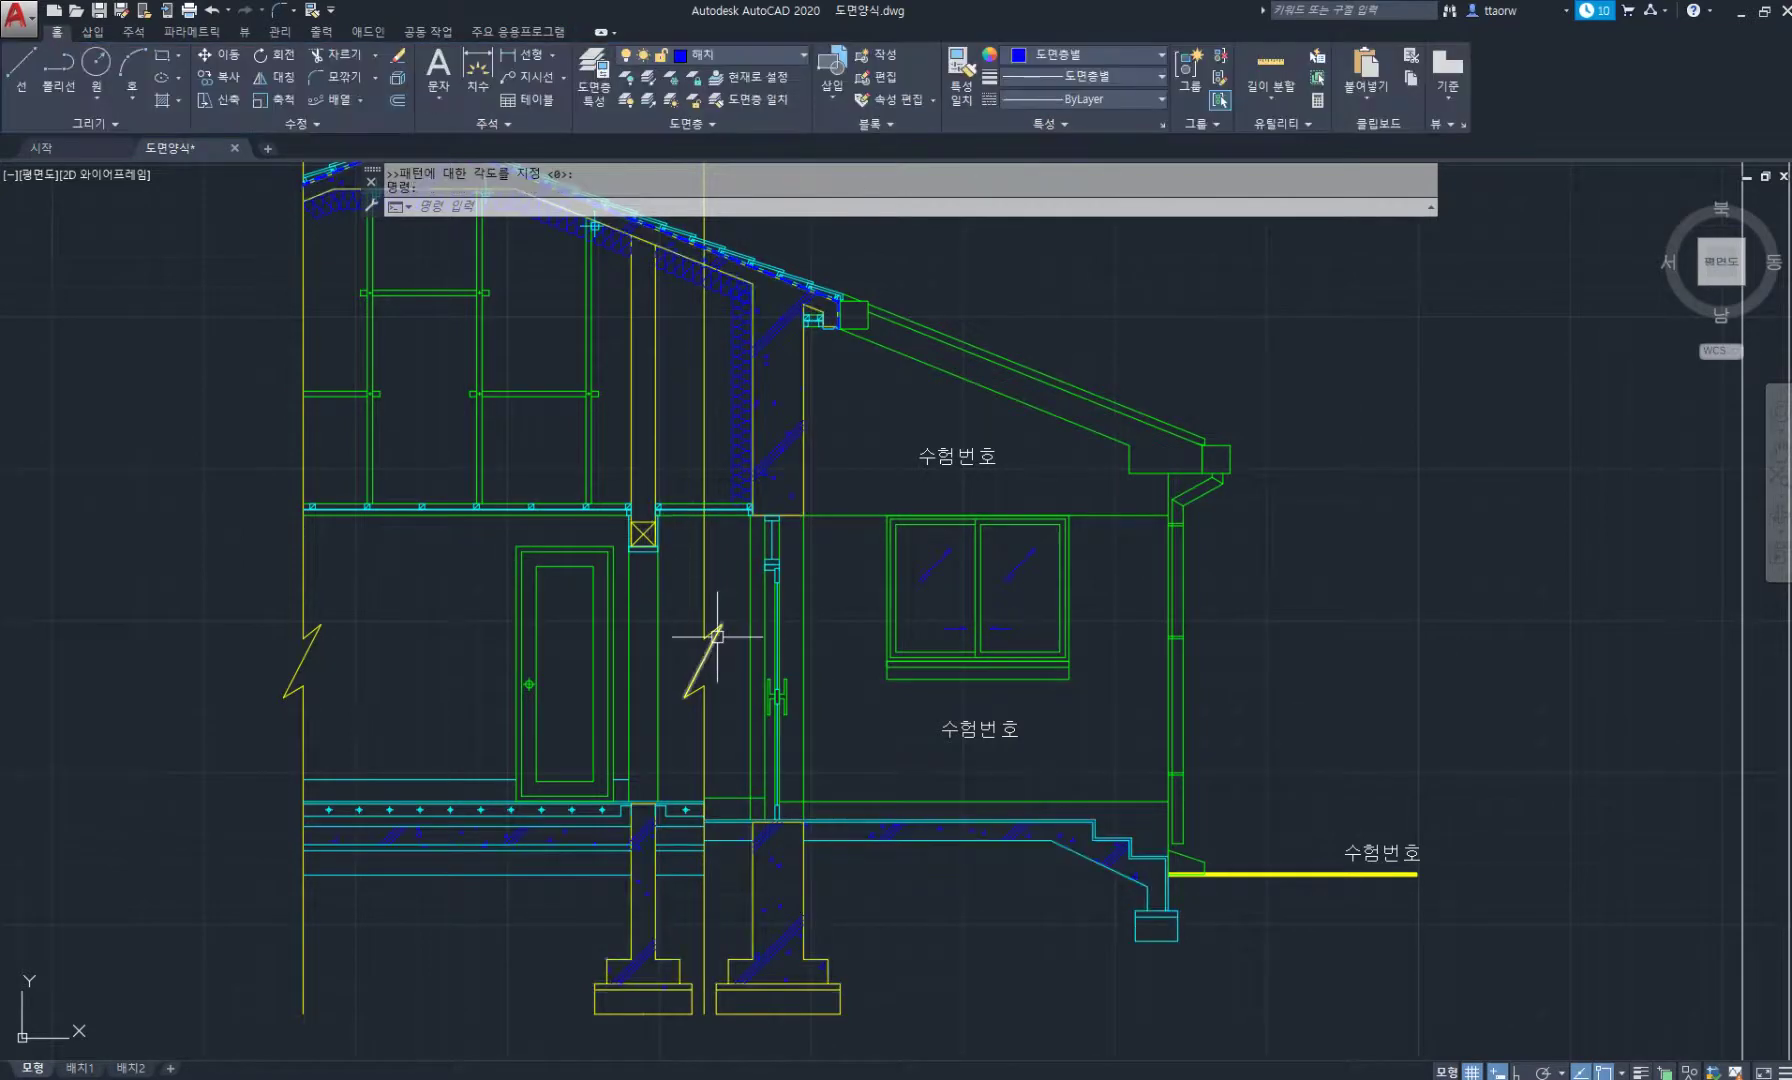
Draw a slanted line about 220 long across the full height of the bed layer under the interior wall's foundation.
{"action": "middle_click_drag", "start_coordinate": [717, 636], "coordinate": [705, 618]}
{"action": "middle_click_drag", "start_coordinate": [536, 862], "coordinate": [432, 628]}
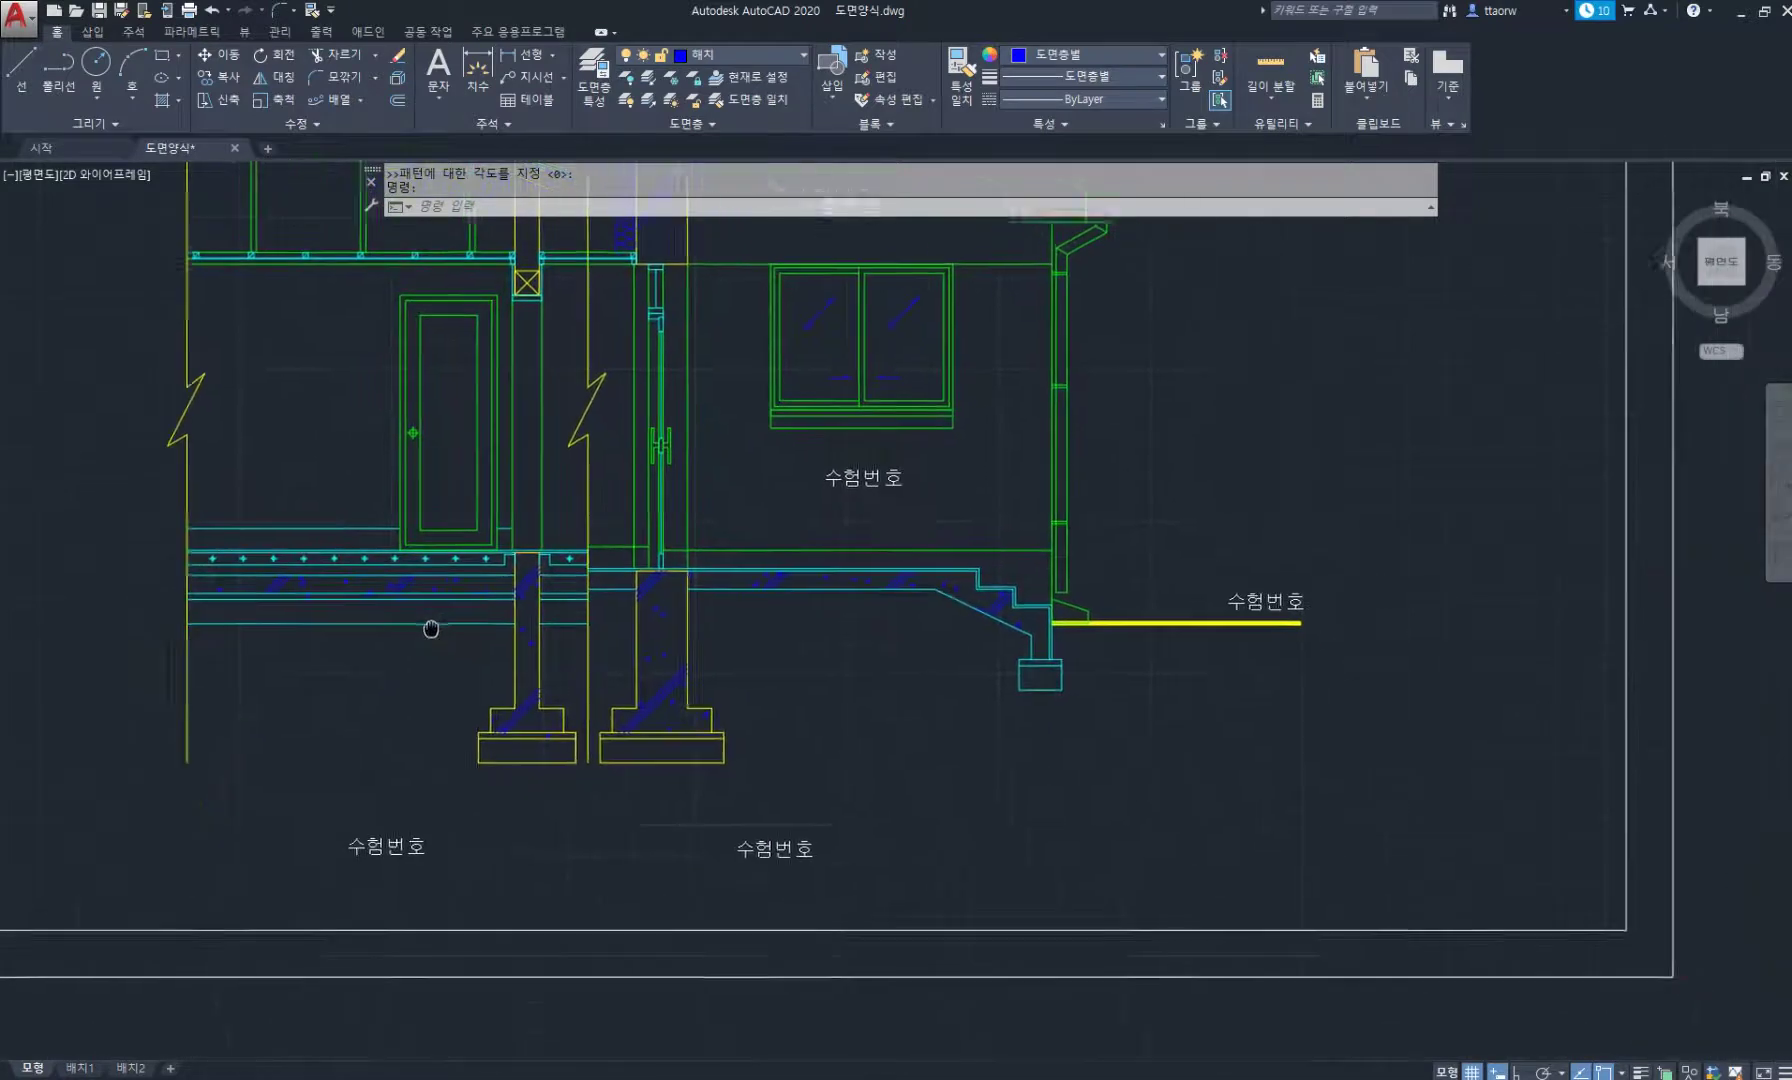
{"action": "scroll", "coordinate": [674, 762], "scroll_direction": "up", "scroll_amount": 6}
{"action": "mouse_move", "coordinate": [605, 646]}
{"action": "middle_mouse_down"}
{"action": "mouse_move", "coordinate": [681, 628]}
{"action": "mouse_move", "coordinate": [792, 660]}
{"action": "mouse_move", "coordinate": [1131, 630]}
{"action": "middle_mouse_up"}
{"action": "key", "text": "Return"}
{"action": "left_click", "coordinate": [518, 698]}
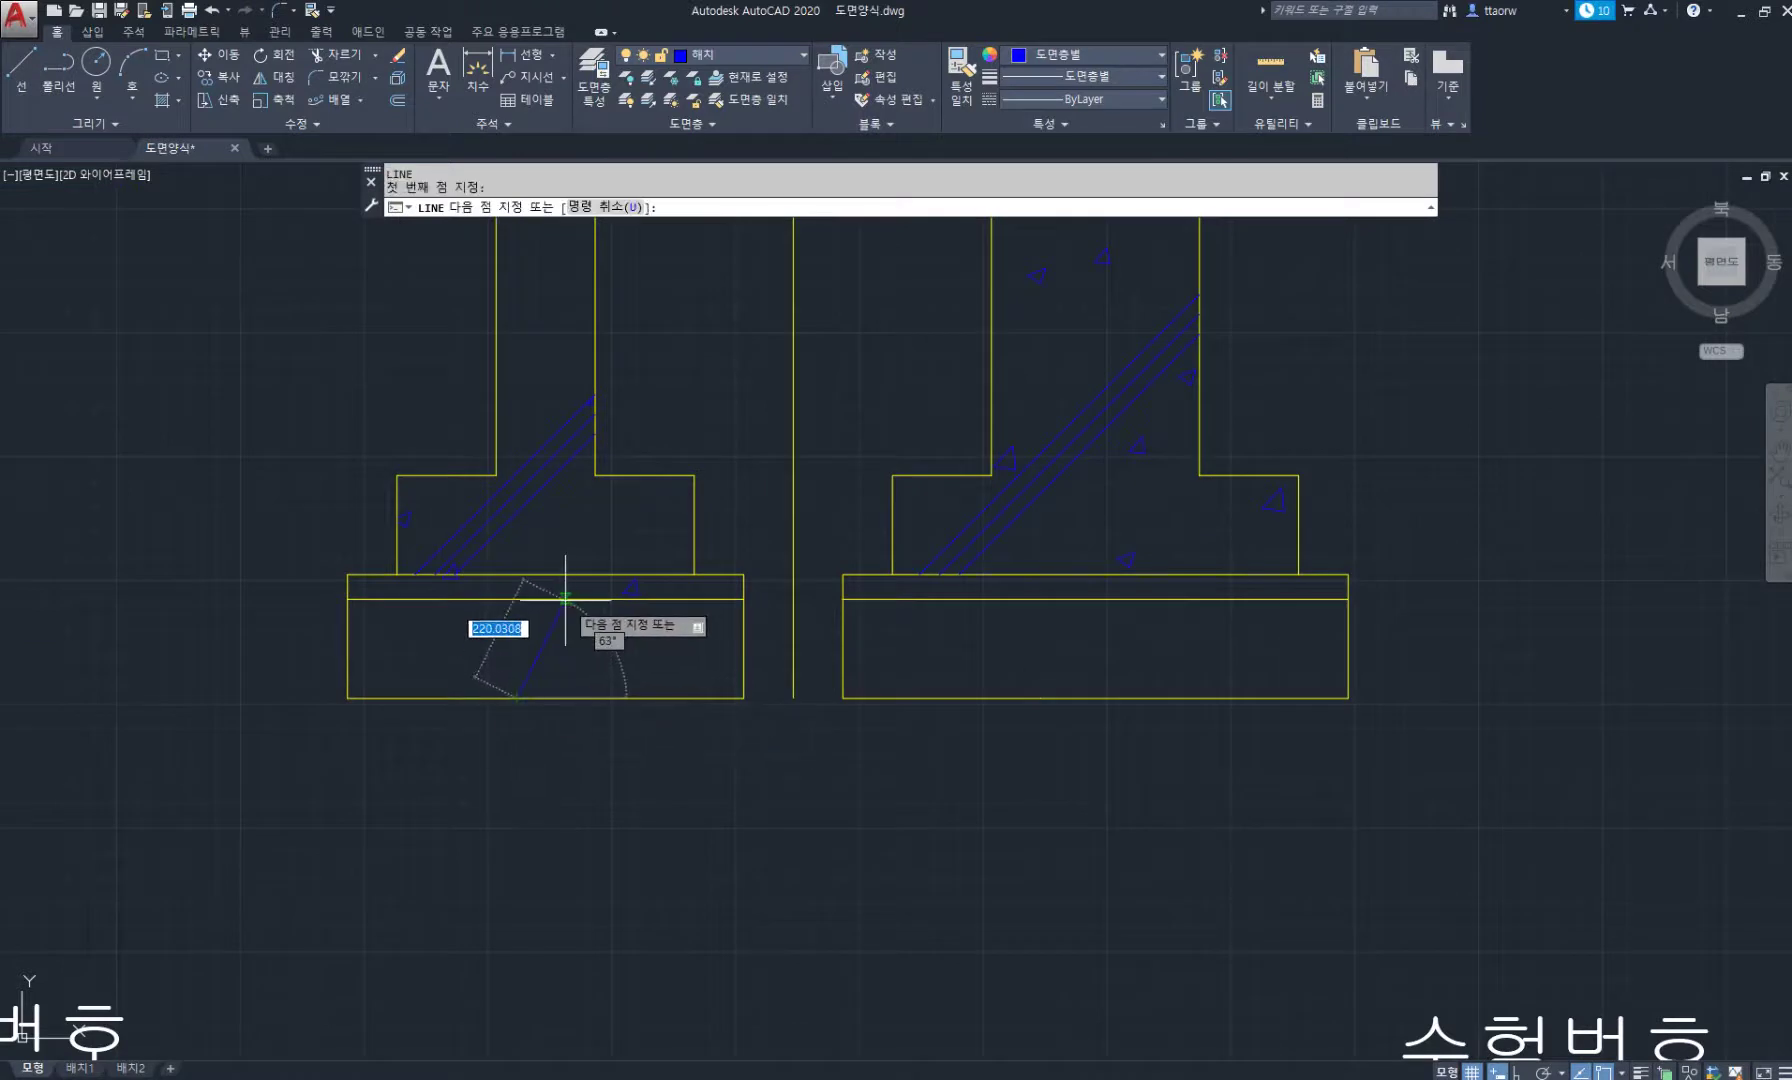
{"action": "left_click", "coordinate": [565, 599]}
{"action": "key", "text": "Return"}
{"action": "scroll", "coordinate": [528, 602], "scroll_direction": "up", "scroll_amount": 4}
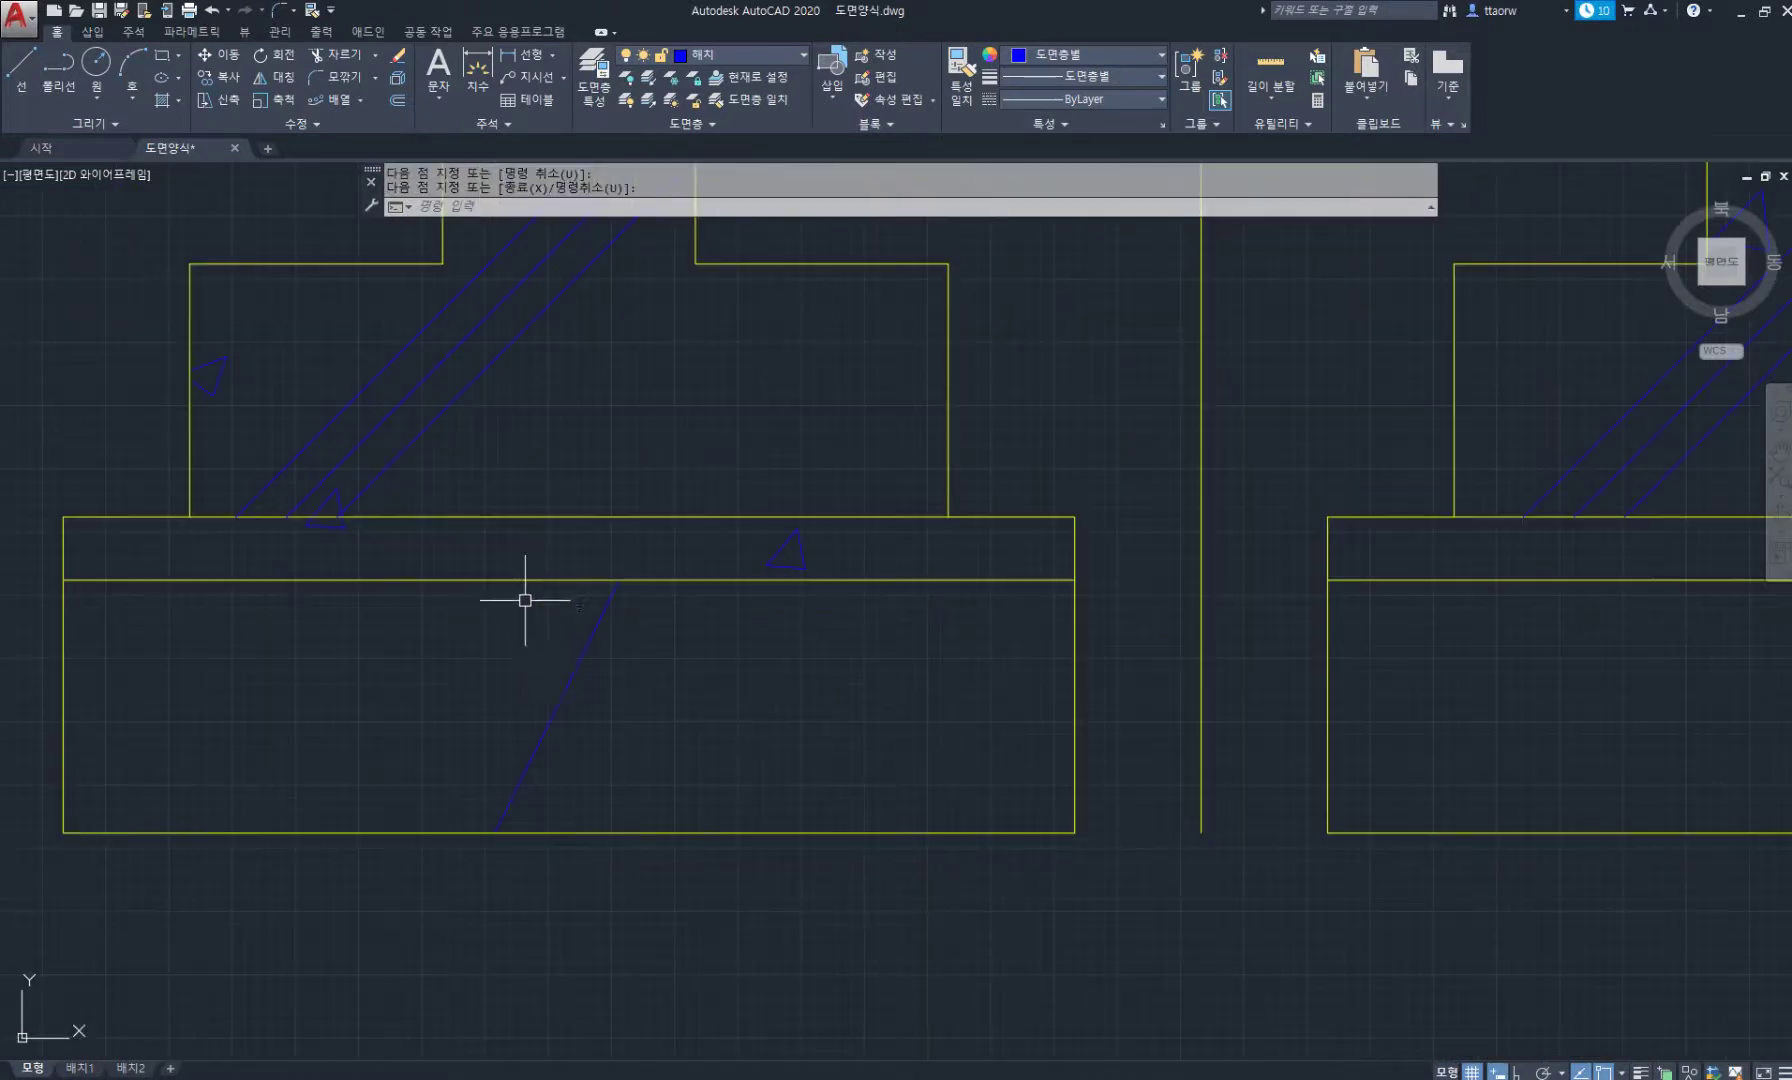
Add a short tick line at the upper and lower ends of the slanted line to form the rubble symbol.
{"action": "type", "text": "l"}
{"action": "key", "text": "Return"}
{"action": "left_click", "coordinate": [602, 606]}
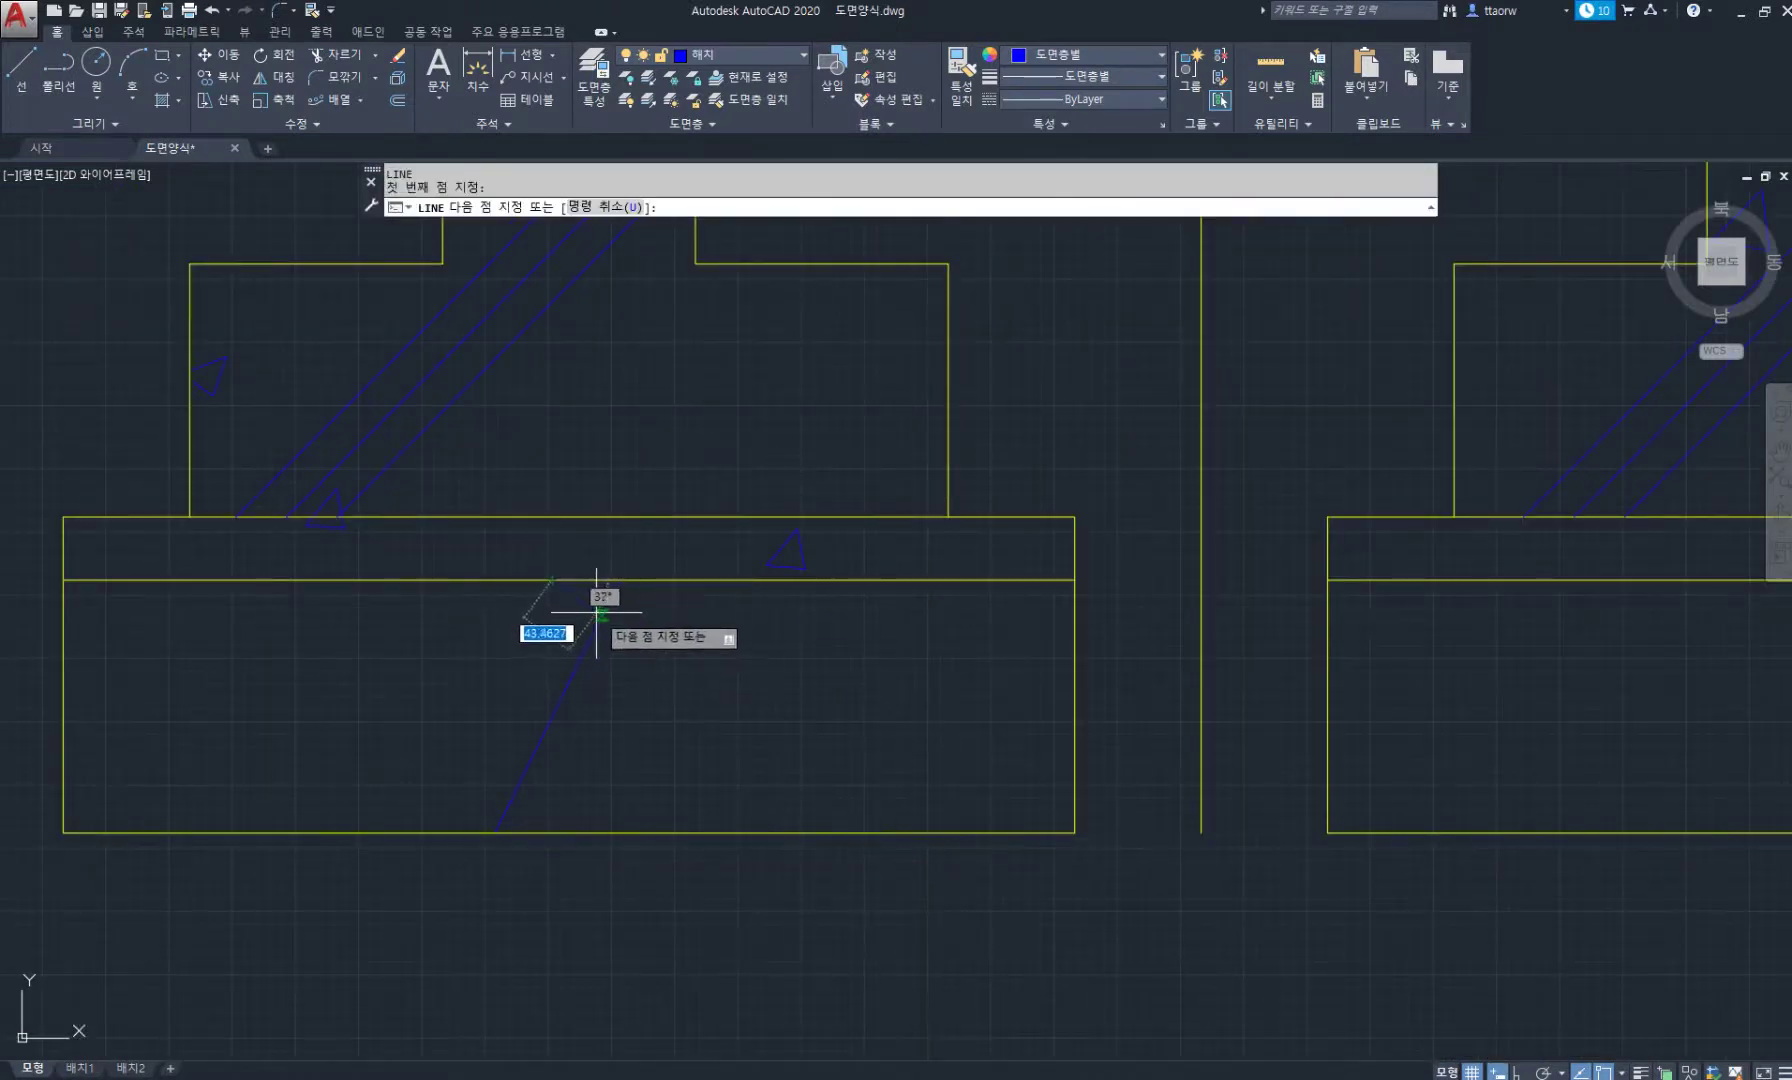
{"action": "key", "text": "Escape"}
{"action": "middle_click_drag", "start_coordinate": [560, 579], "coordinate": [613, 548]}
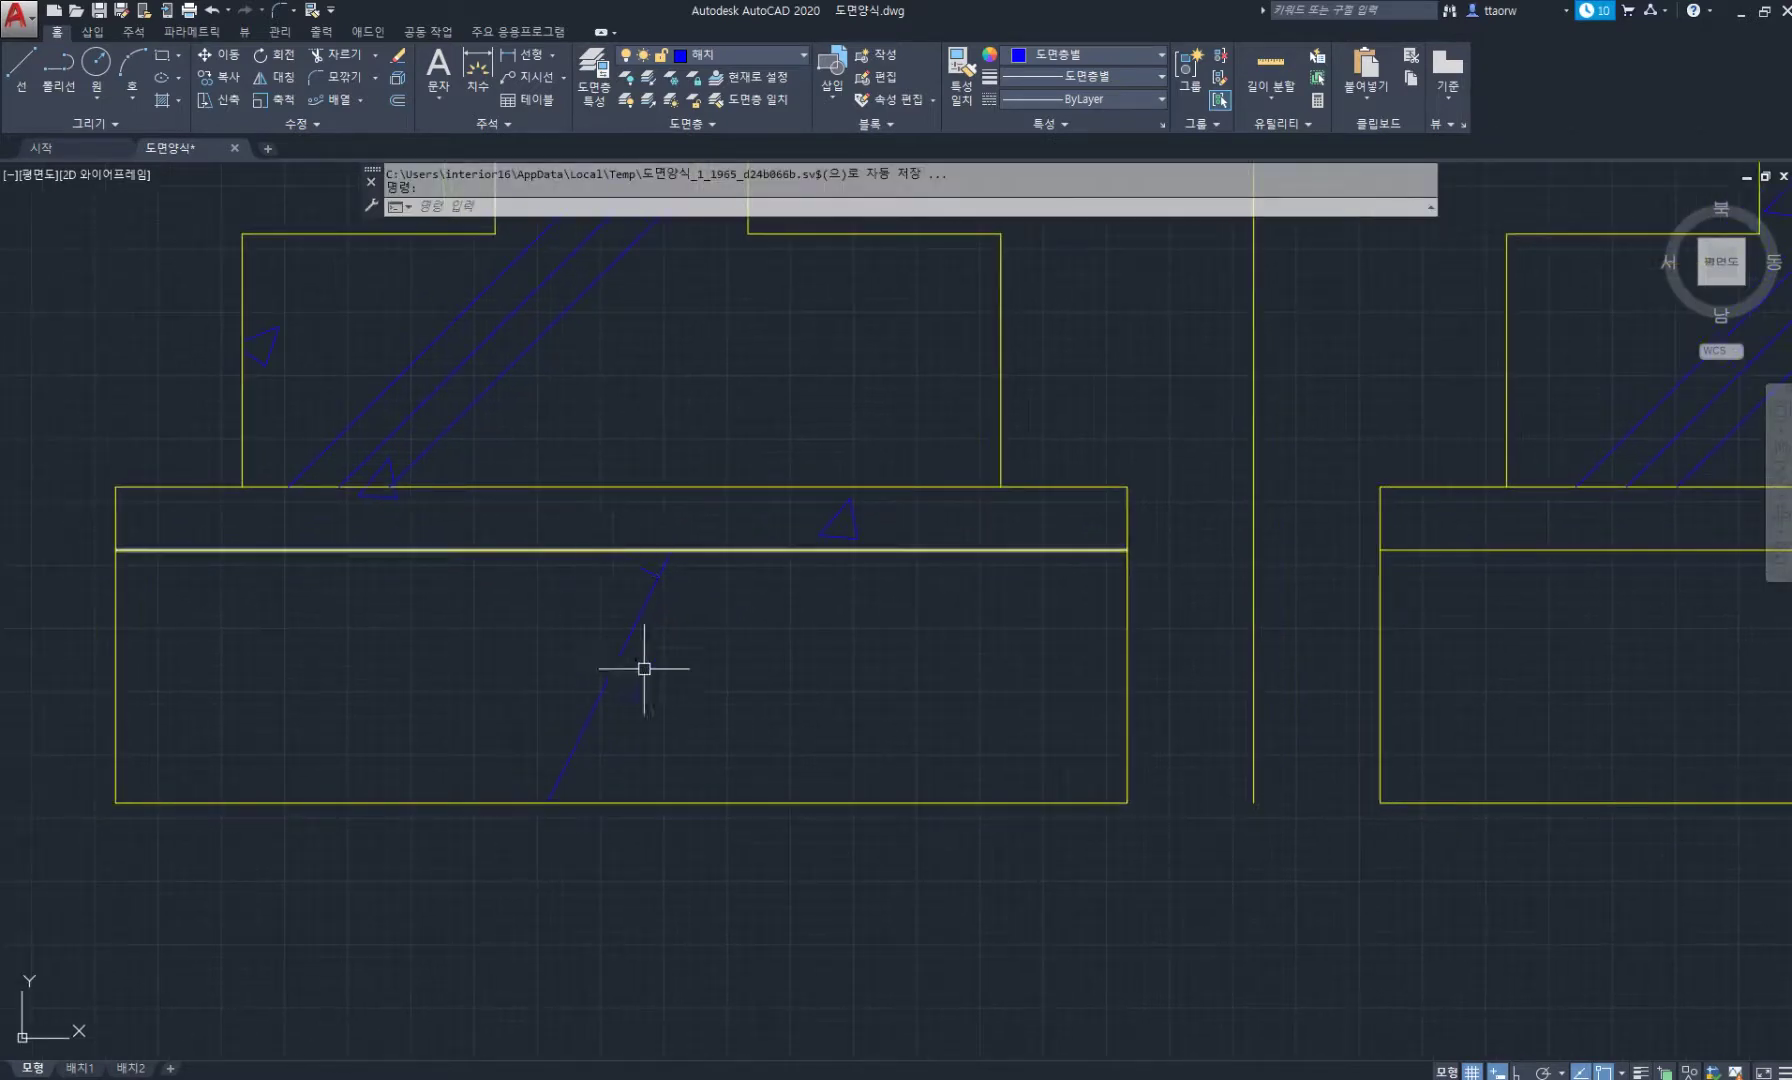
{"action": "key", "text": "Return"}
{"action": "left_click", "coordinate": [603, 802]}
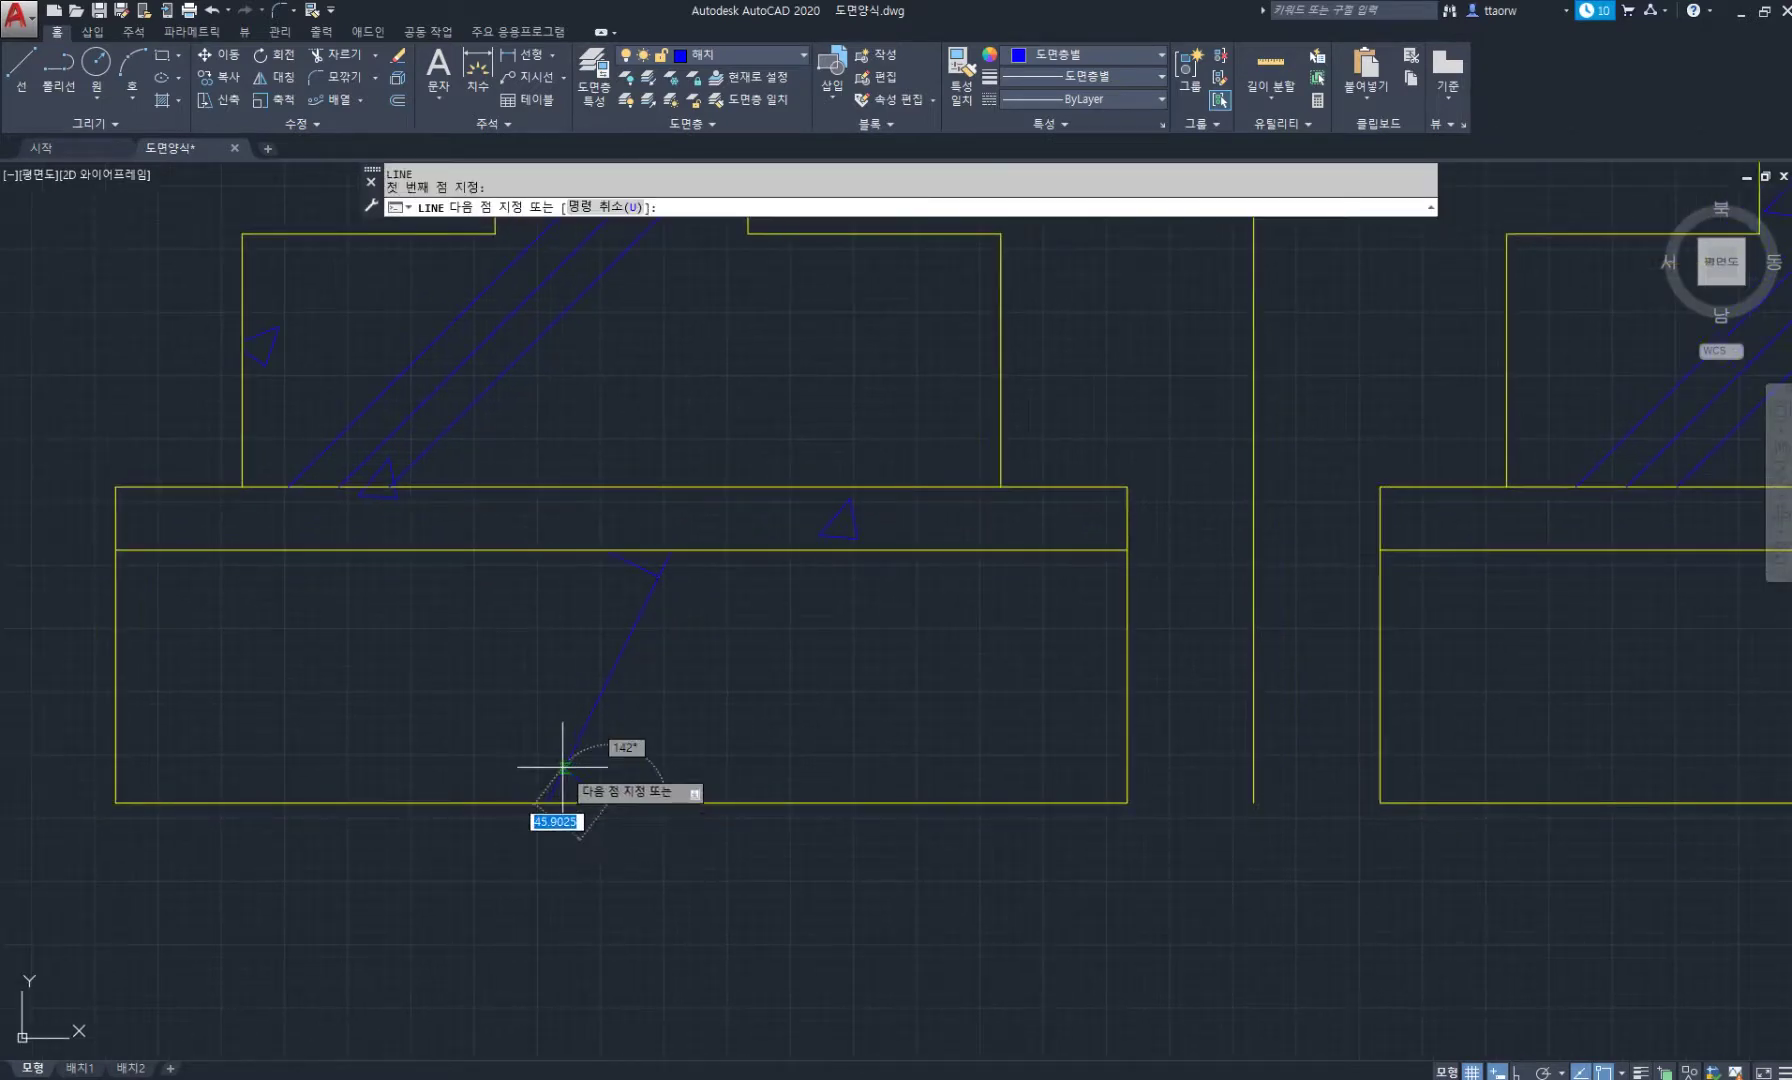
{"action": "left_click", "coordinate": [556, 792]}
{"action": "key", "text": "Return"}
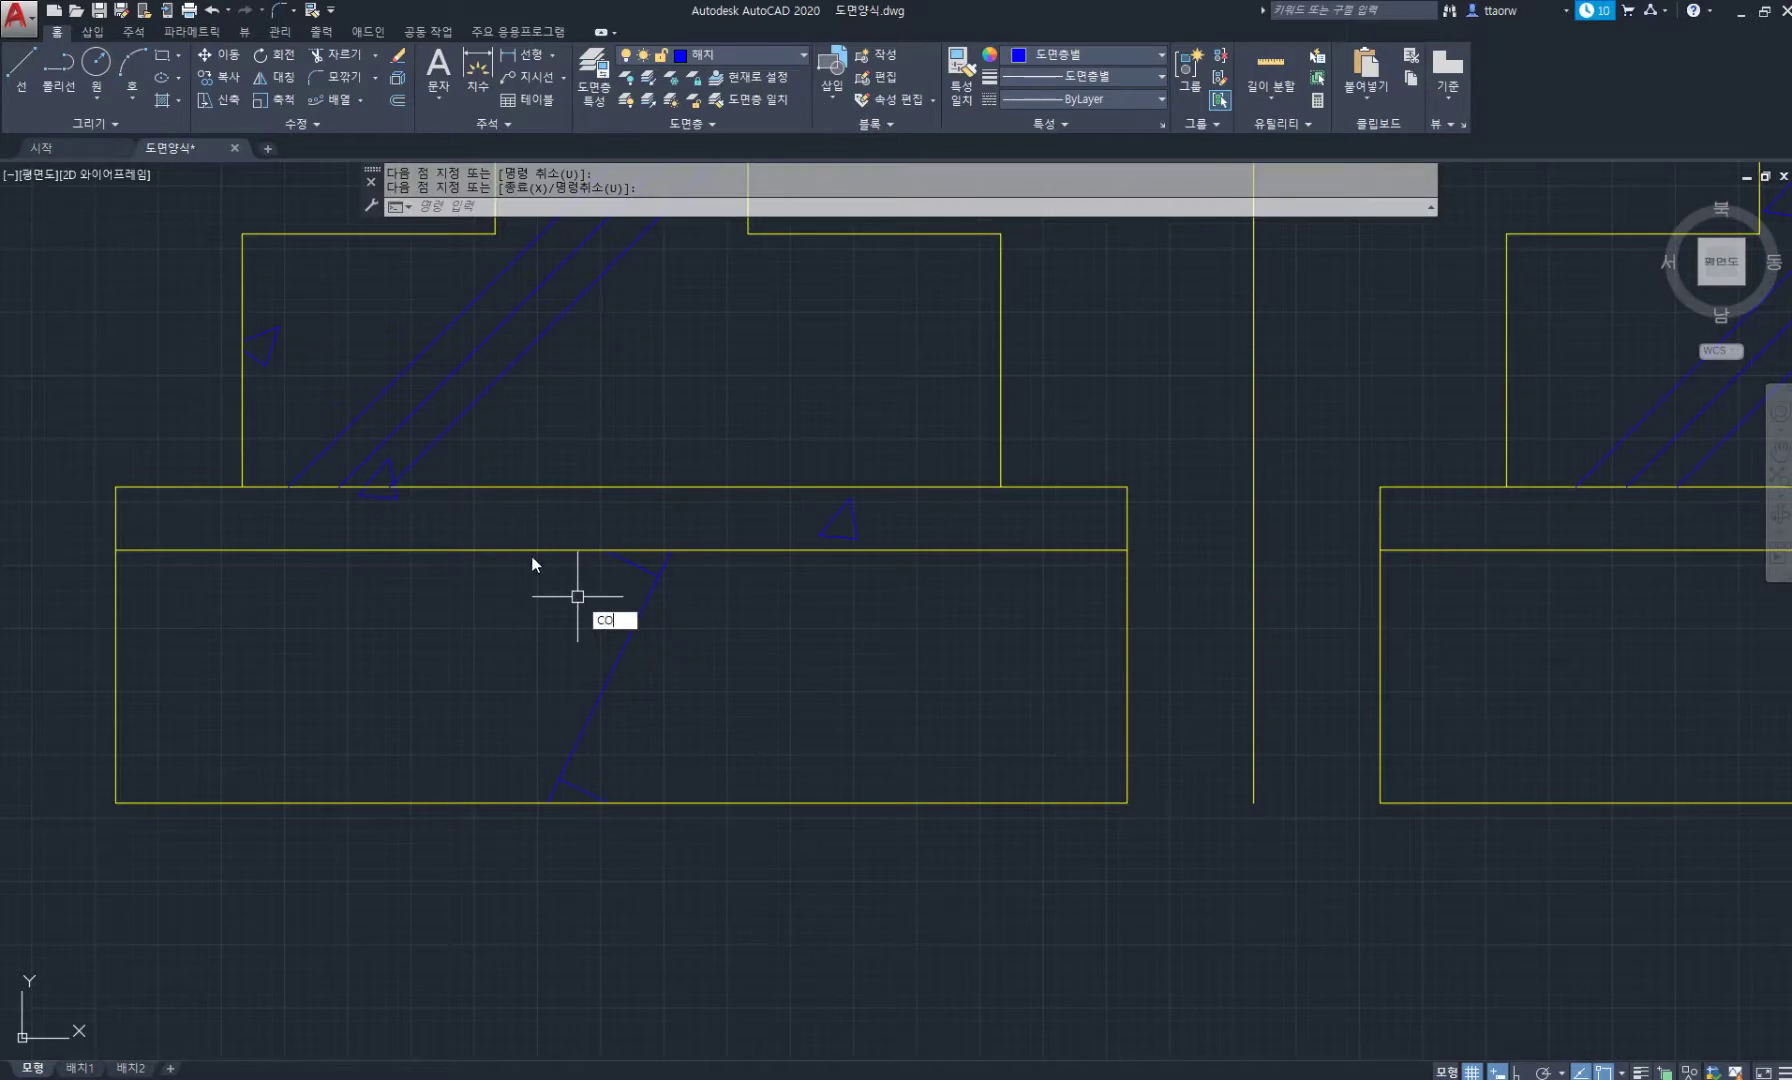
Copy the rubble symbol to either side within the interior foundation's bed and along the bed of the exterior wall's foundation.
{"action": "type", "text": "CO"}
{"action": "key", "text": "Return"}
{"action": "left_click", "coordinate": [462, 518]}
{"action": "left_click", "coordinate": [792, 952]}
{"action": "key", "text": "Return"}
{"action": "left_click", "coordinate": [549, 802]}
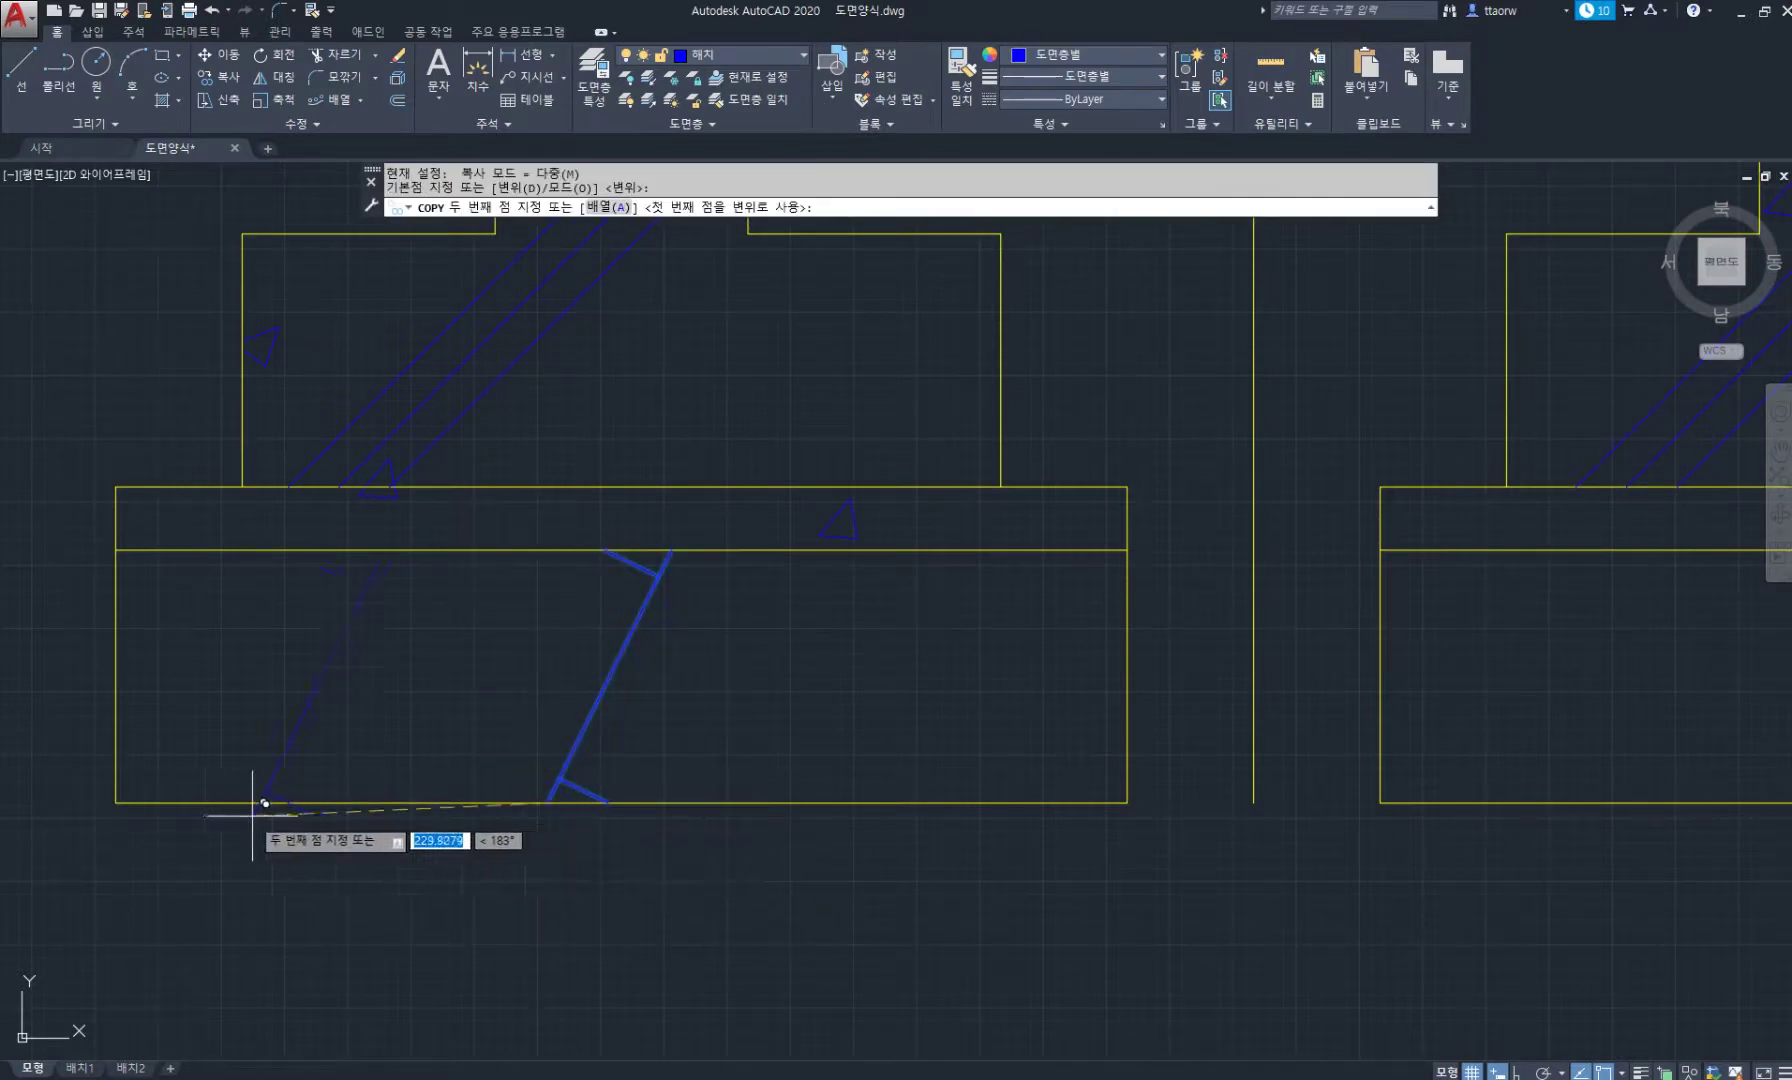
{"action": "left_click", "coordinate": [927, 802]}
{"action": "scroll", "coordinate": [875, 870], "scroll_direction": "down", "scroll_amount": 1}
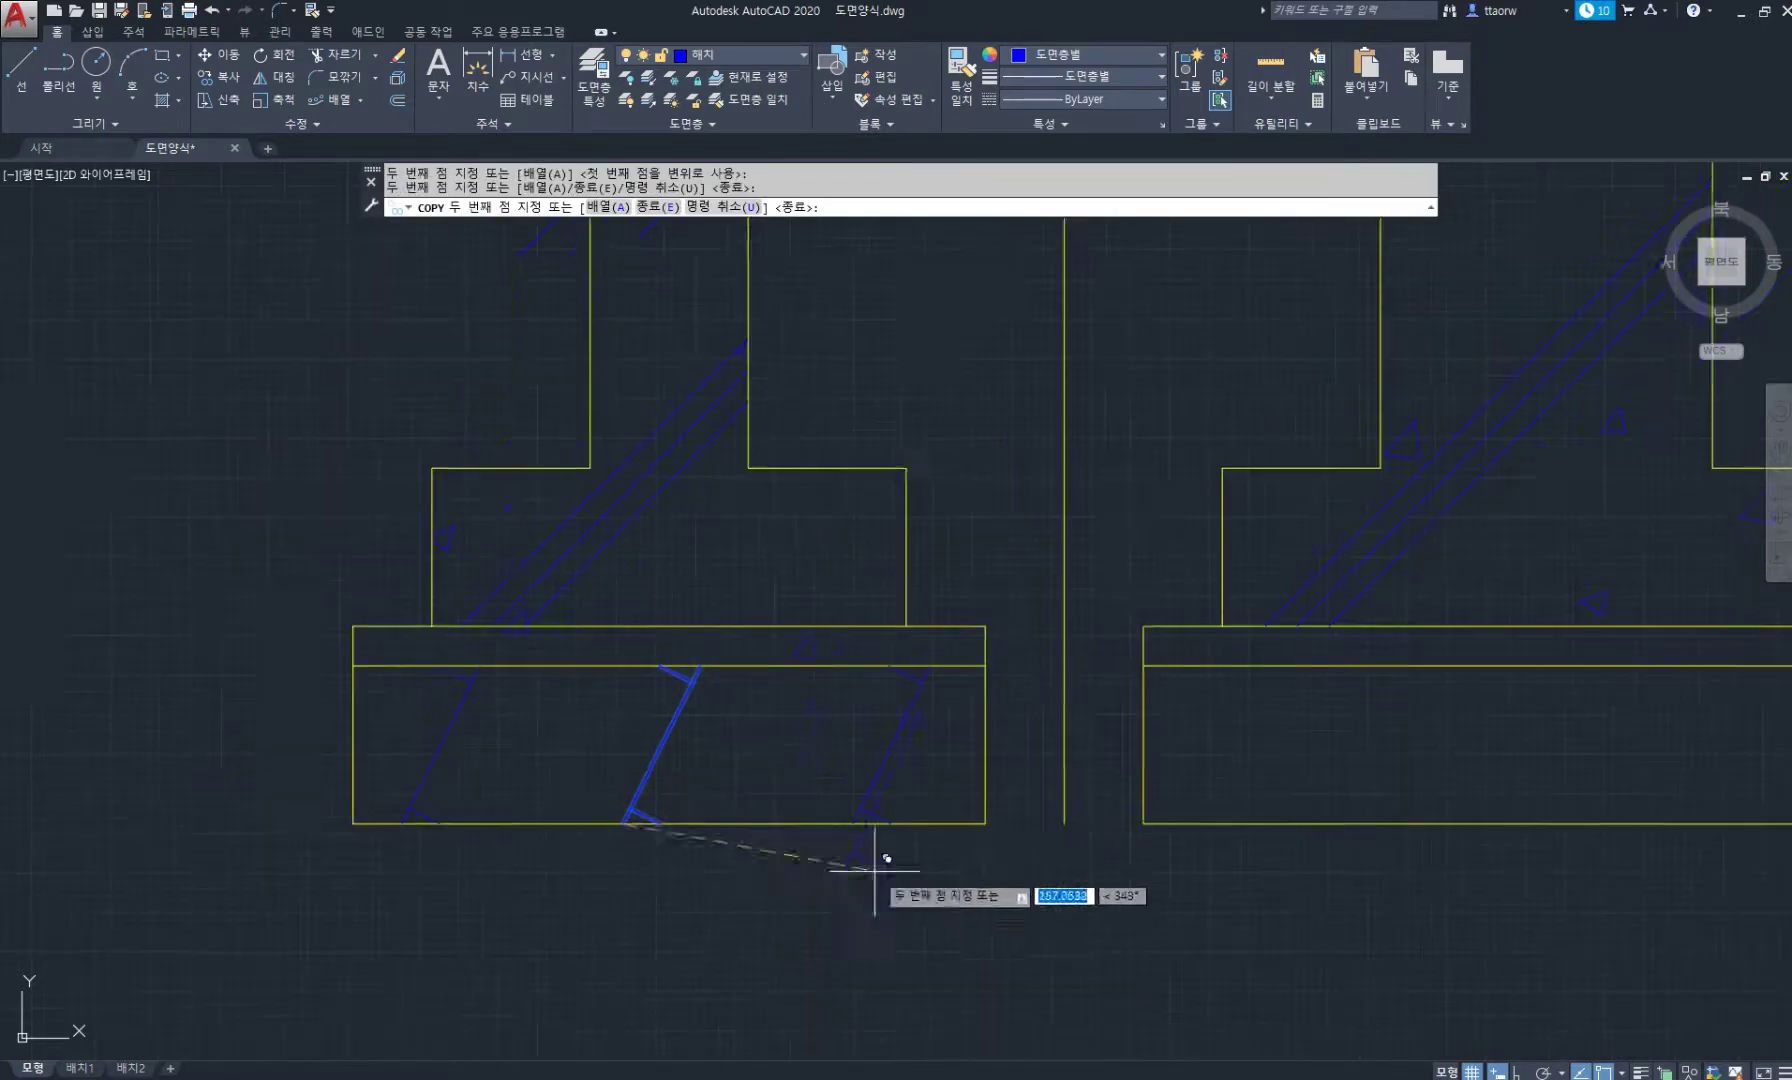
{"action": "middle_click_drag", "start_coordinate": [875, 870], "coordinate": [104, 772]}
{"action": "left_click", "coordinate": [352, 745]}
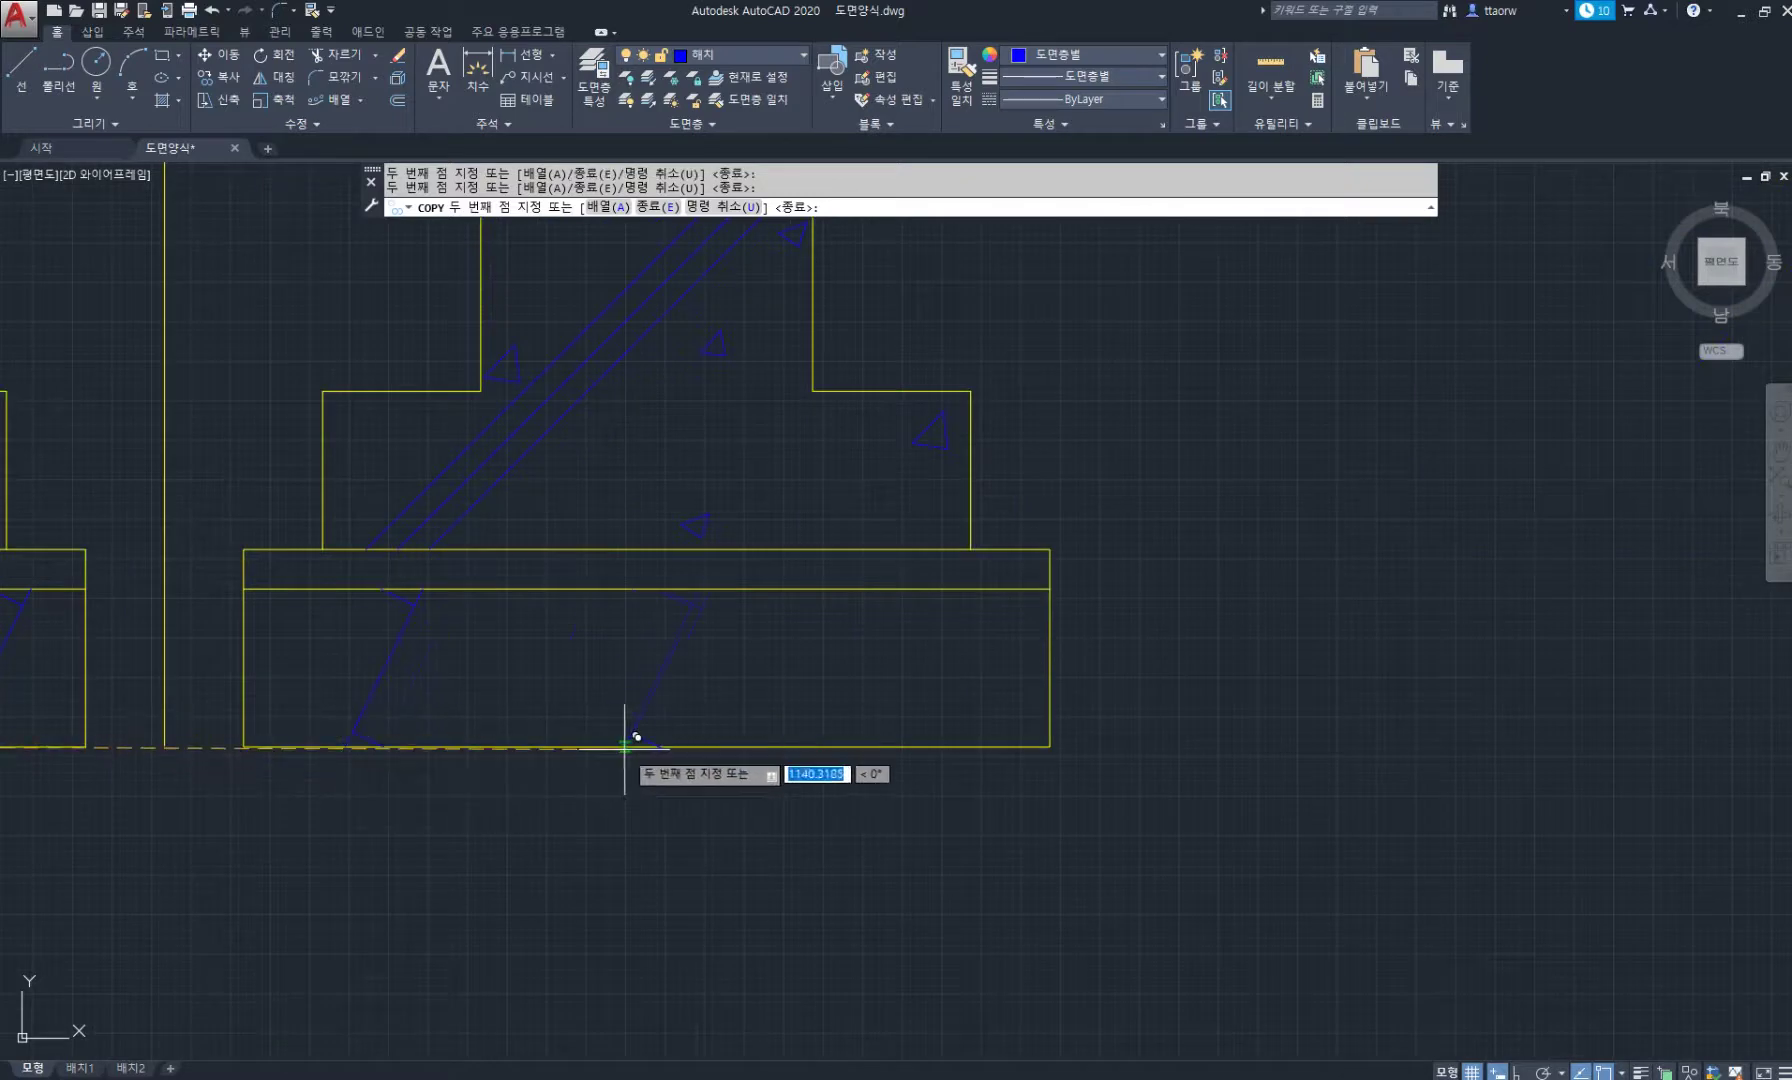
Place further copies of the rubble symbol in the porch footing's base and along the bed layer beneath the floor slab.
{"action": "scroll", "coordinate": [920, 725], "scroll_direction": "down", "scroll_amount": 5}
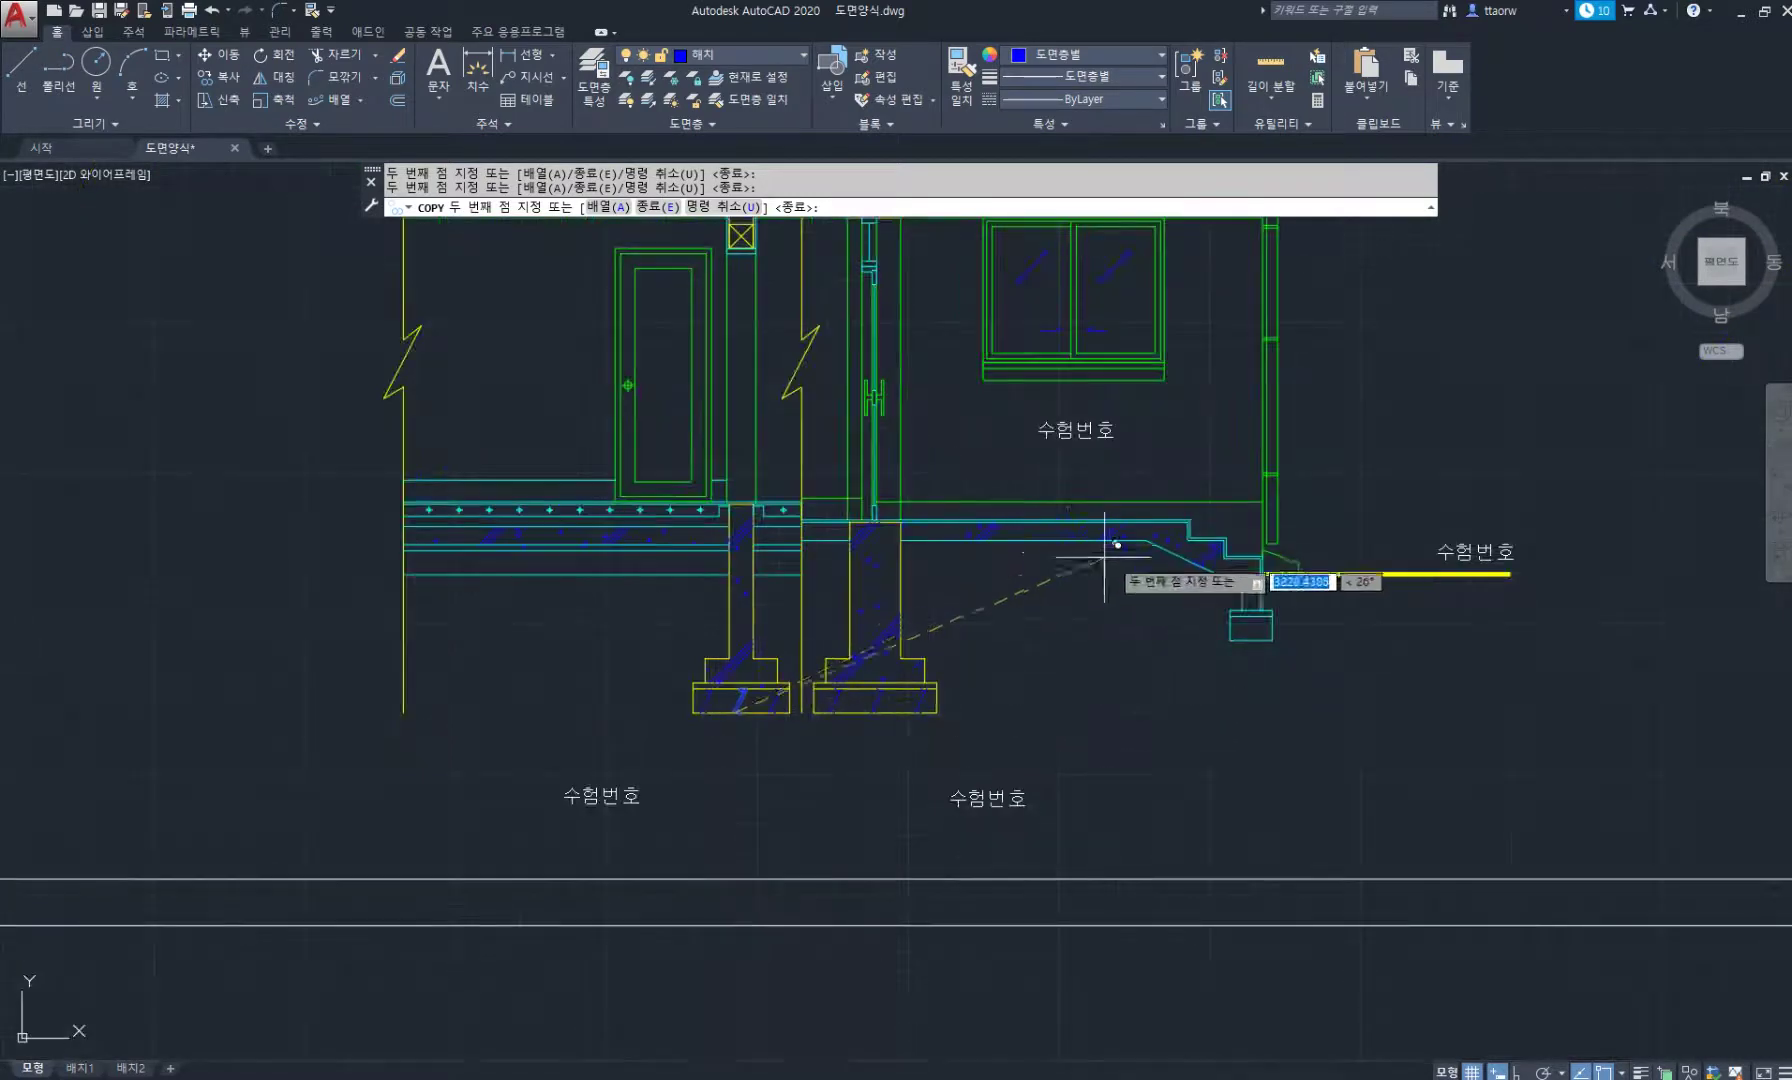
{"action": "scroll", "coordinate": [655, 550], "scroll_direction": "up", "scroll_amount": 3}
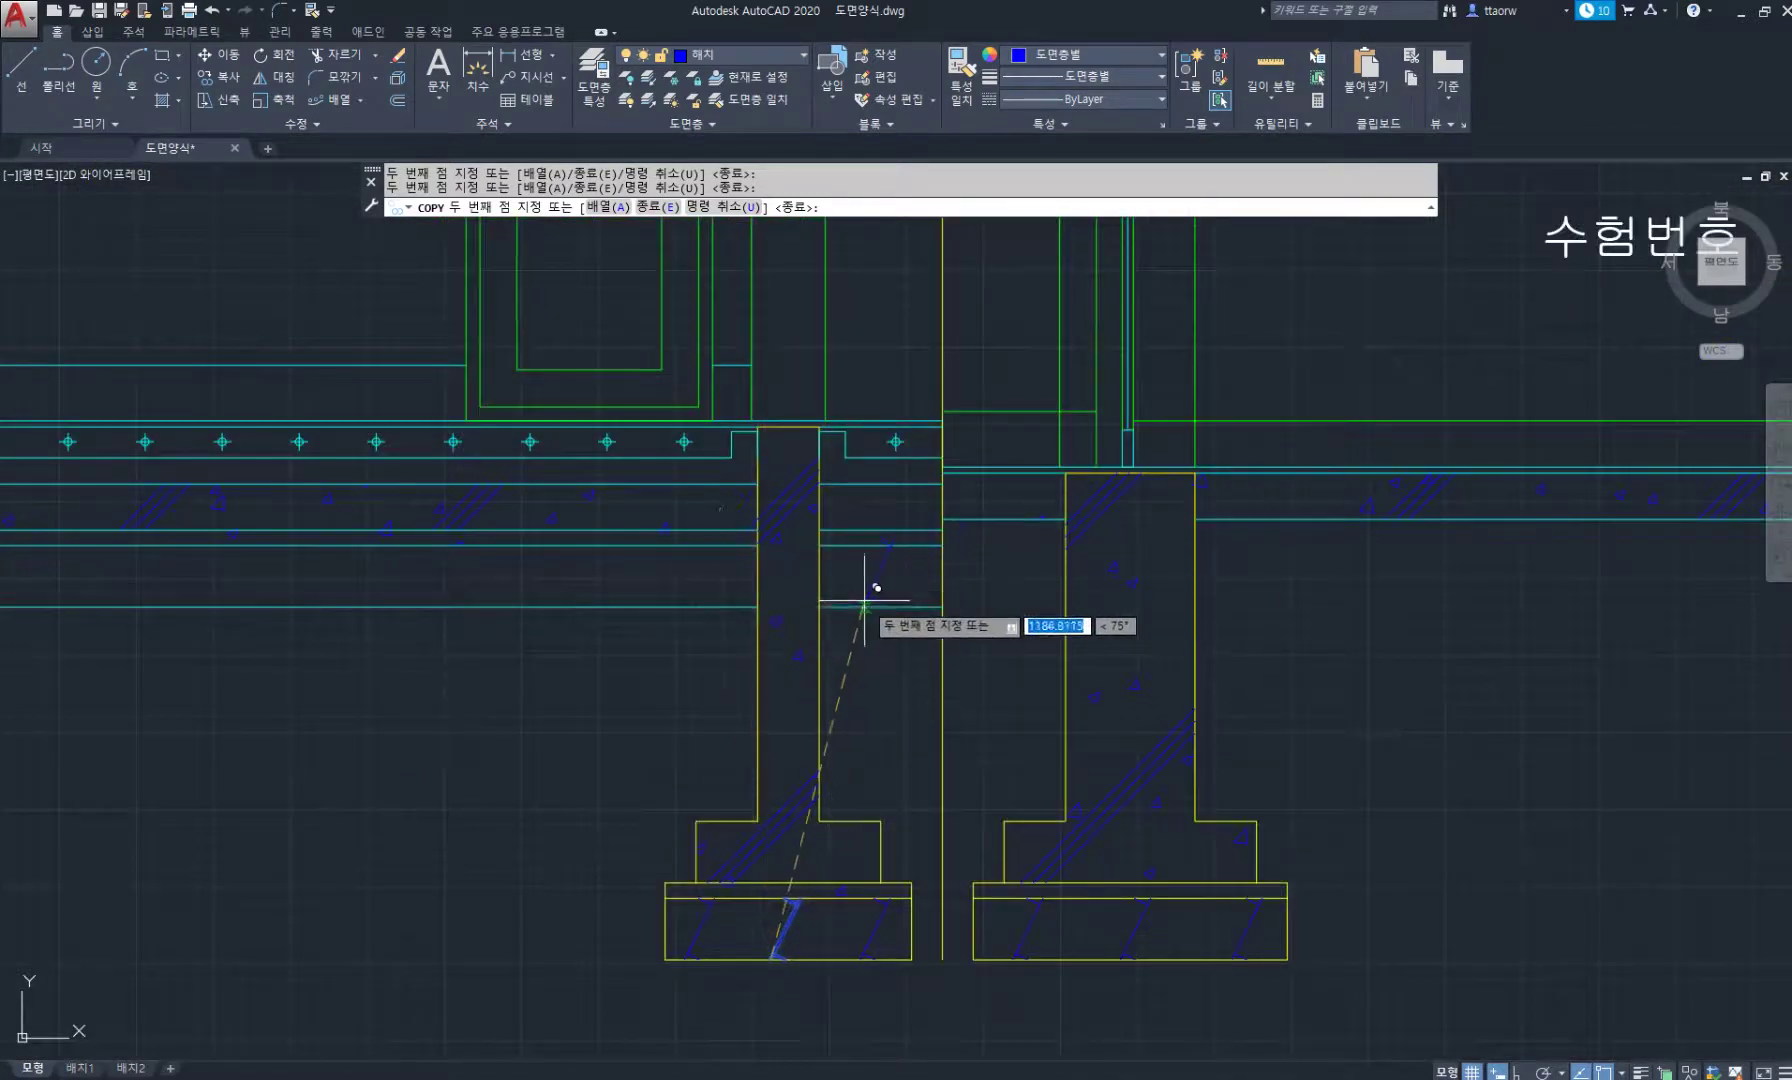
{"action": "scroll", "coordinate": [530, 598], "scroll_direction": "down", "scroll_amount": 2}
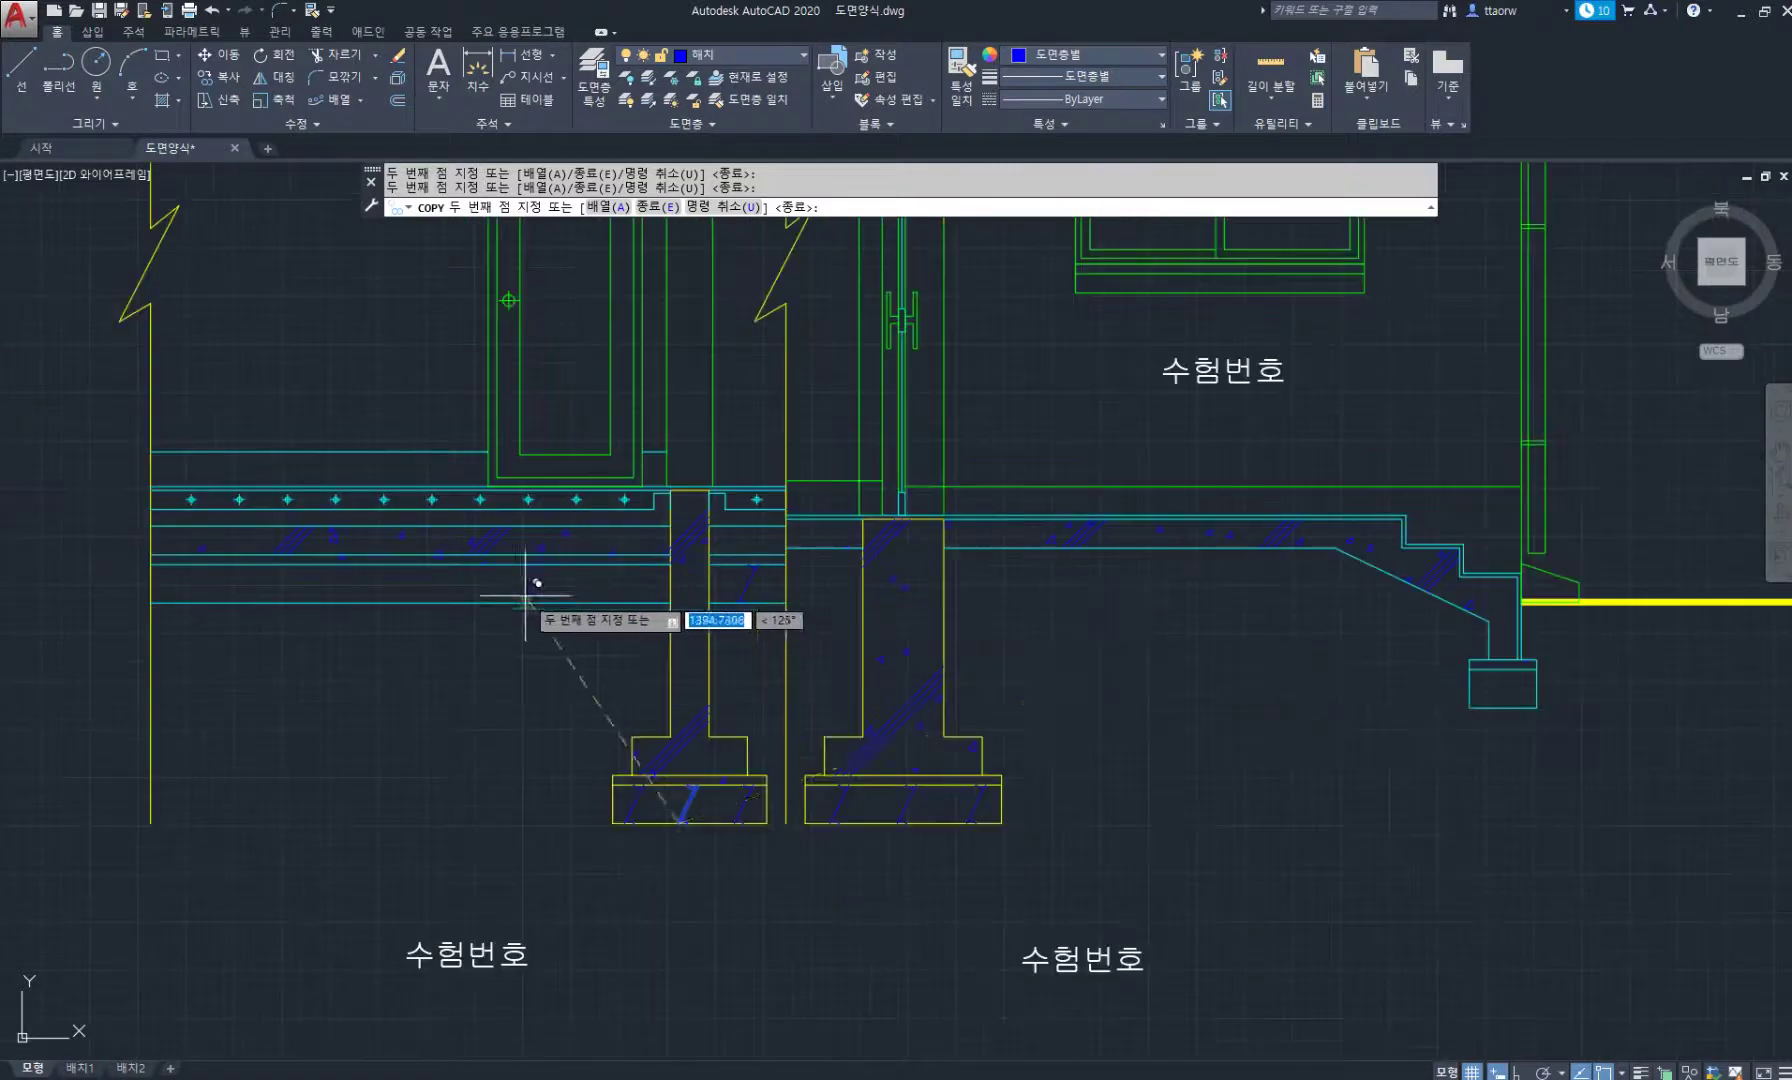
{"action": "left_click", "coordinate": [1495, 707]}
{"action": "middle_click_drag", "start_coordinate": [486, 600], "coordinate": [790, 641]}
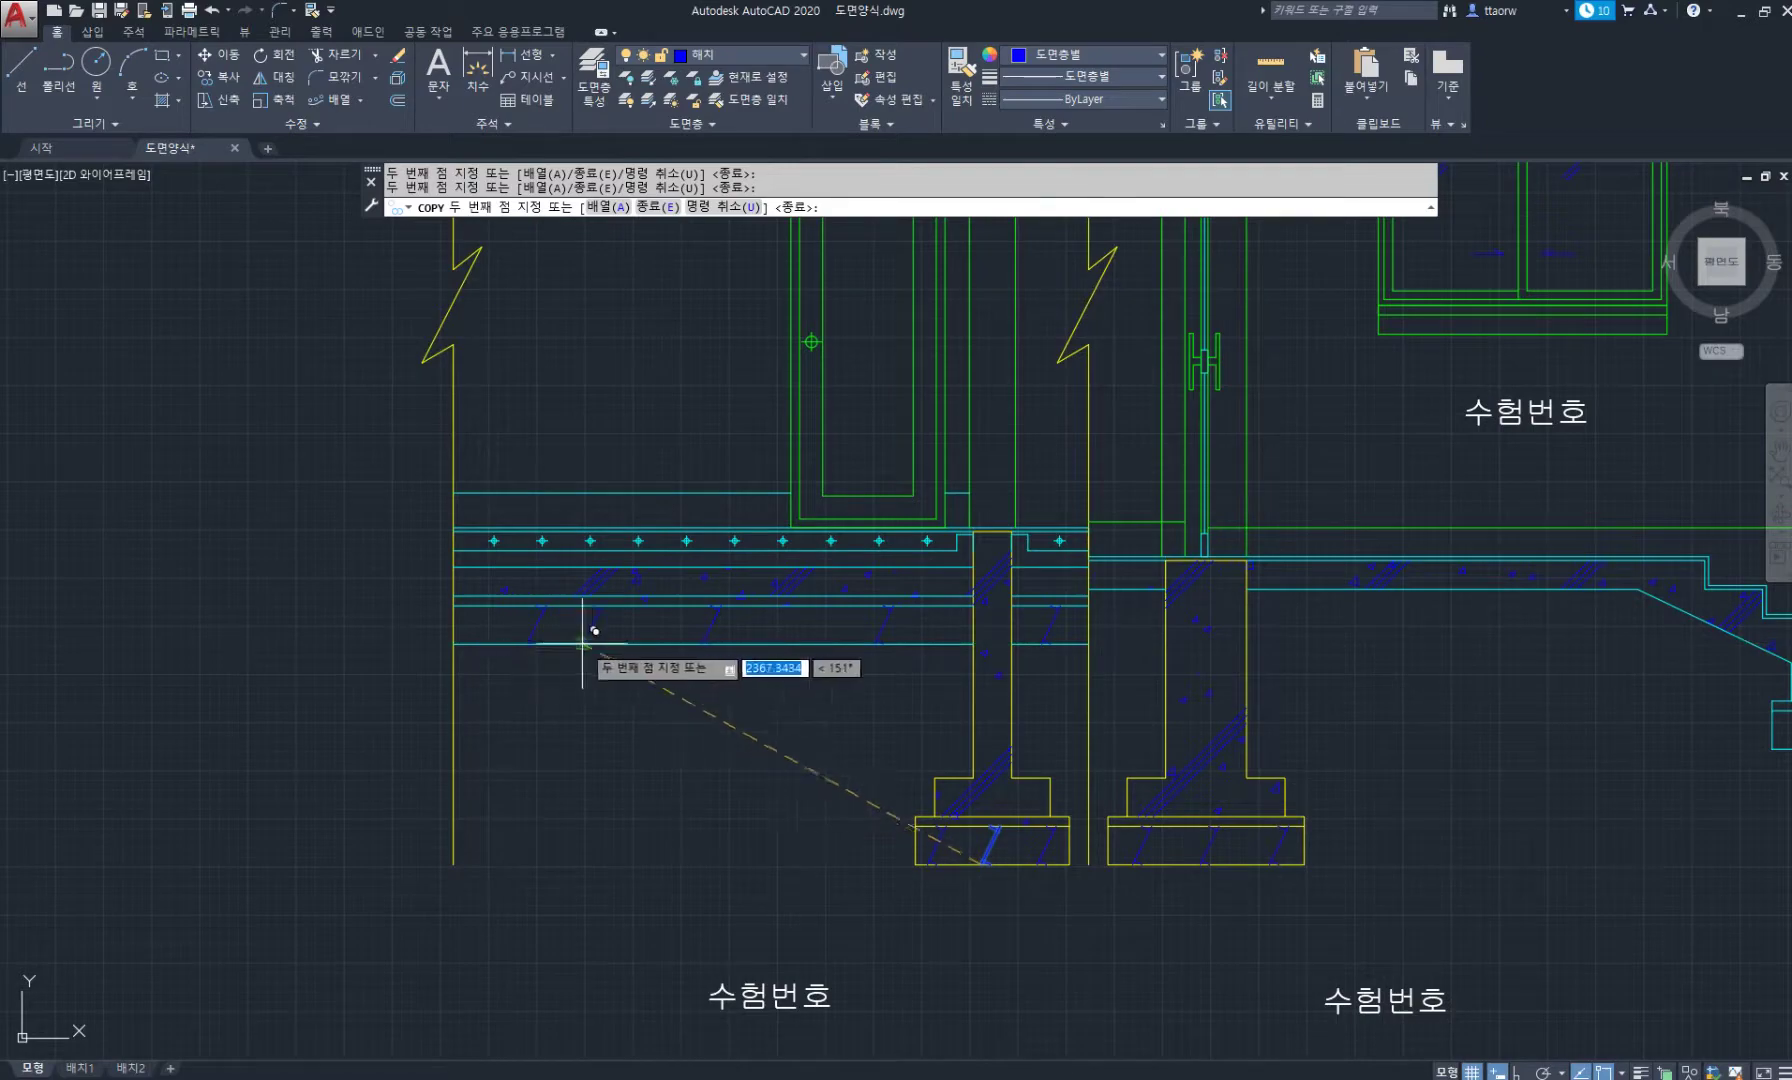
{"action": "scroll", "coordinate": [582, 643], "scroll_direction": "down", "scroll_amount": 4}
{"action": "key", "text": "space"}
Hatch the floor layer beneath the heating pipes, on both sides of the foundation wall, with ANSI37 at scale 7.
{"action": "middle_click_drag", "start_coordinate": [811, 453], "coordinate": [689, 567]}
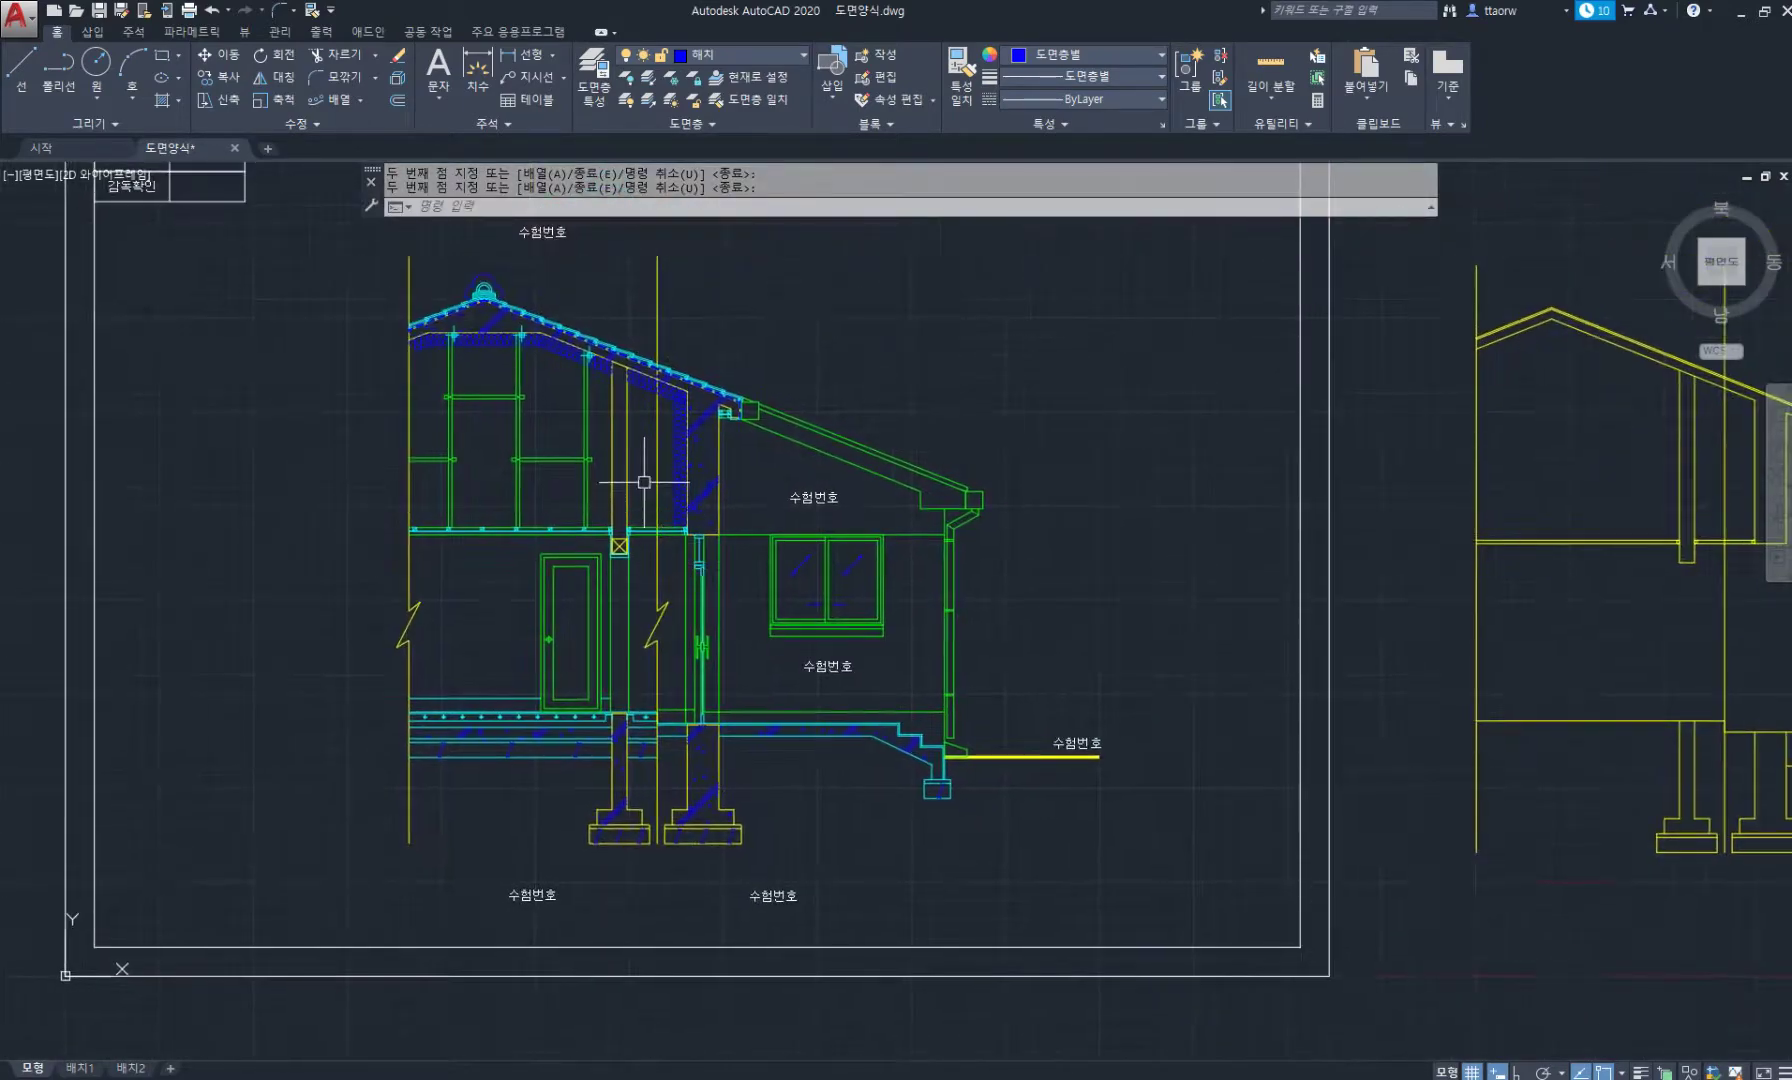
{"action": "scroll", "coordinate": [651, 629], "scroll_direction": "up", "scroll_amount": 2}
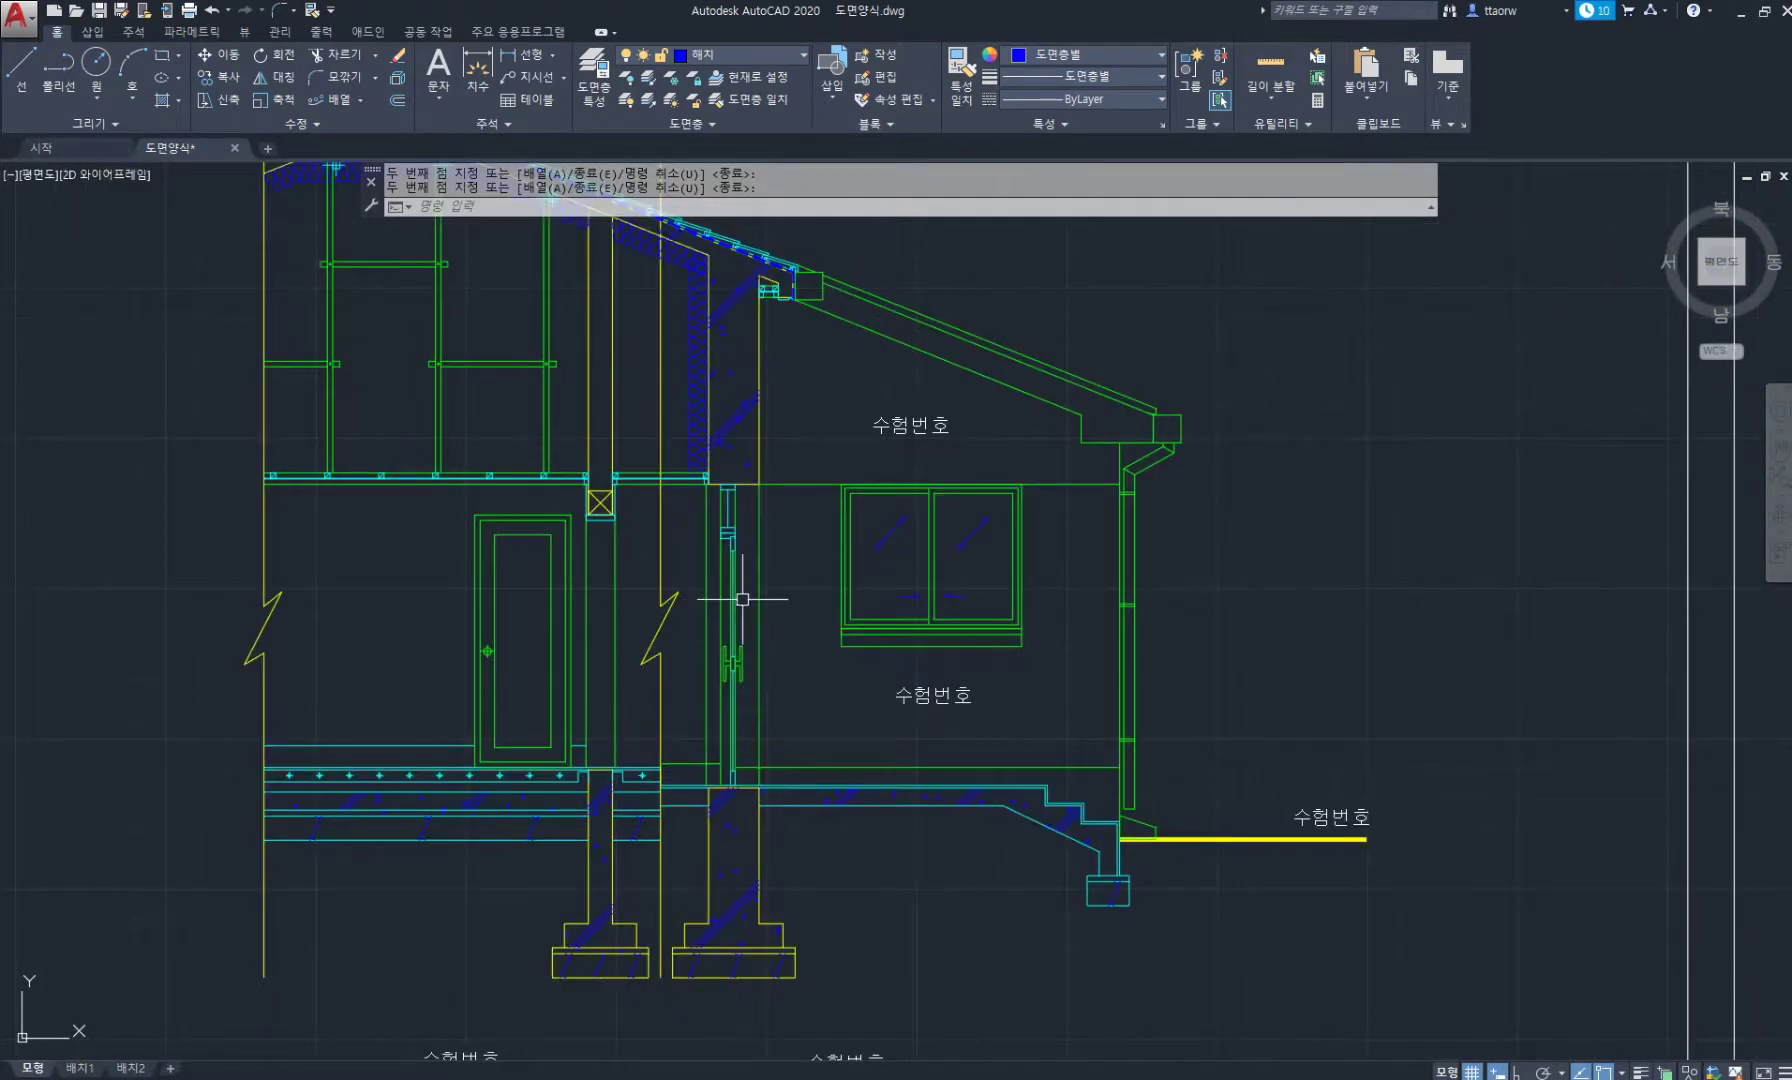
{"action": "key", "text": "space"}
{"action": "scroll", "coordinate": [640, 740], "scroll_direction": "up", "scroll_amount": 3}
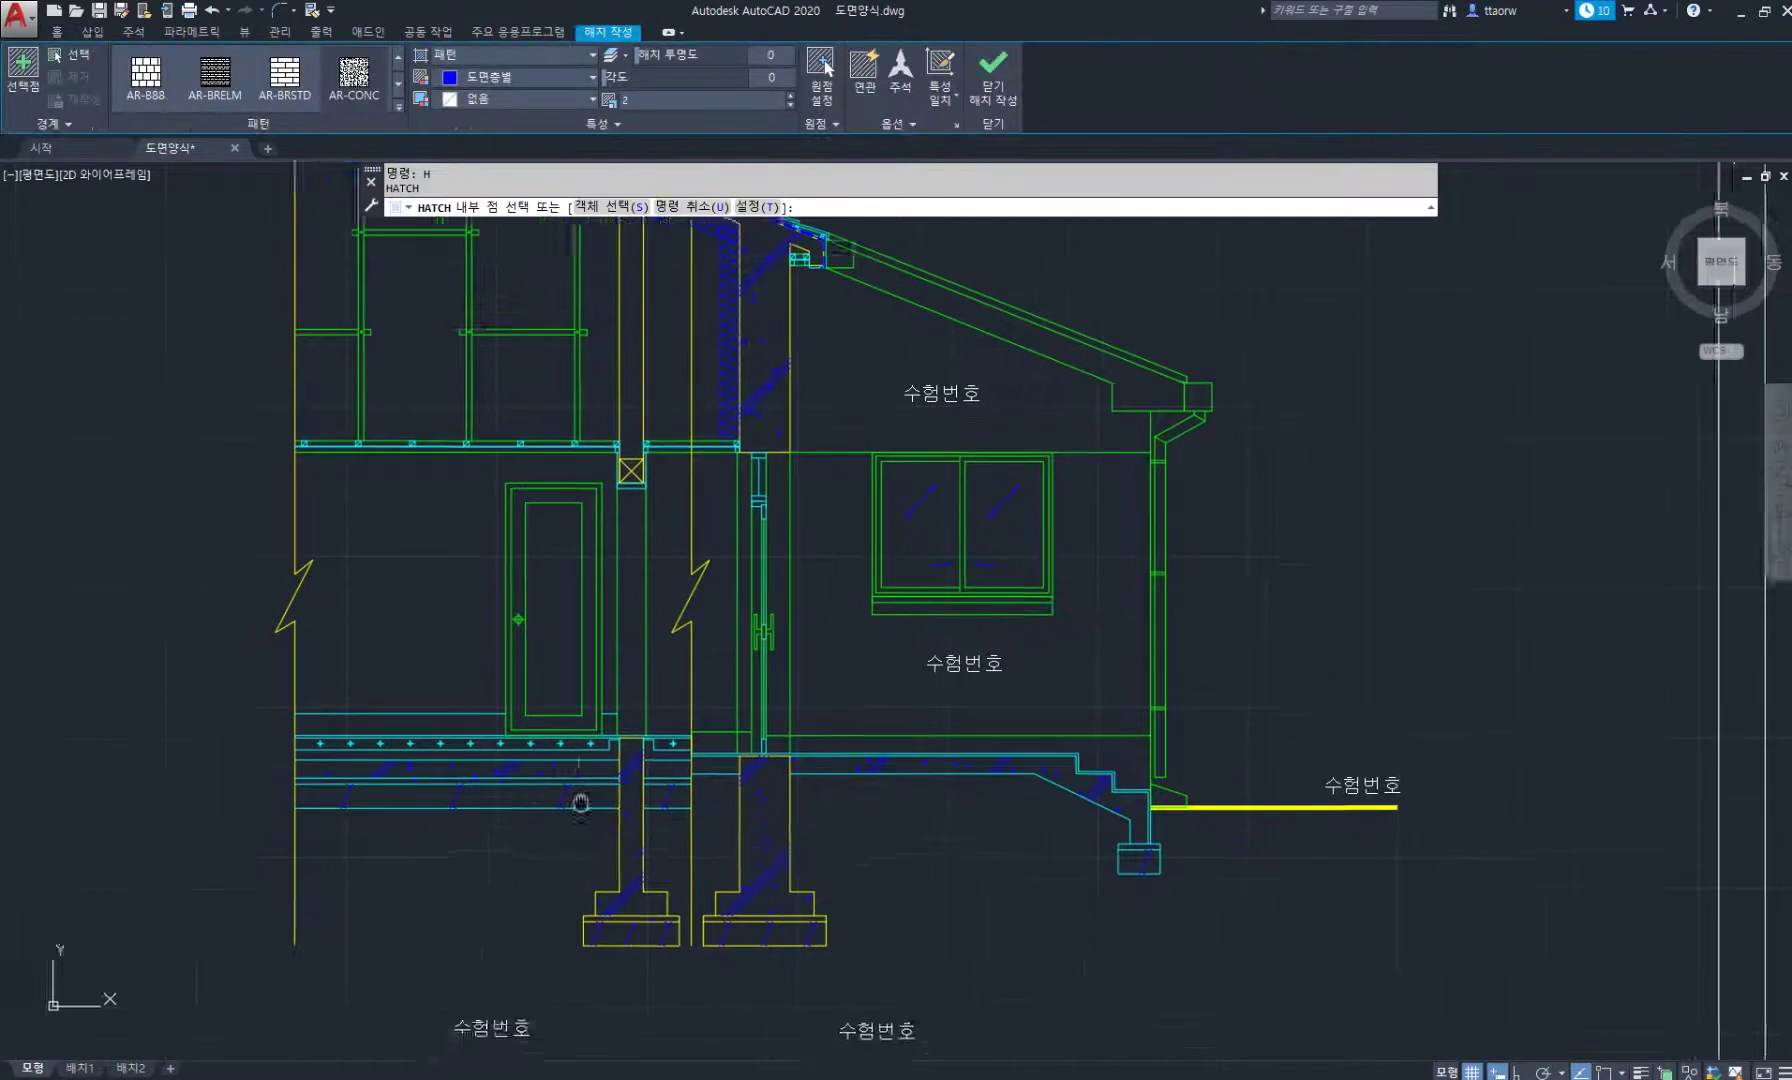
{"action": "left_click", "coordinate": [610, 739]}
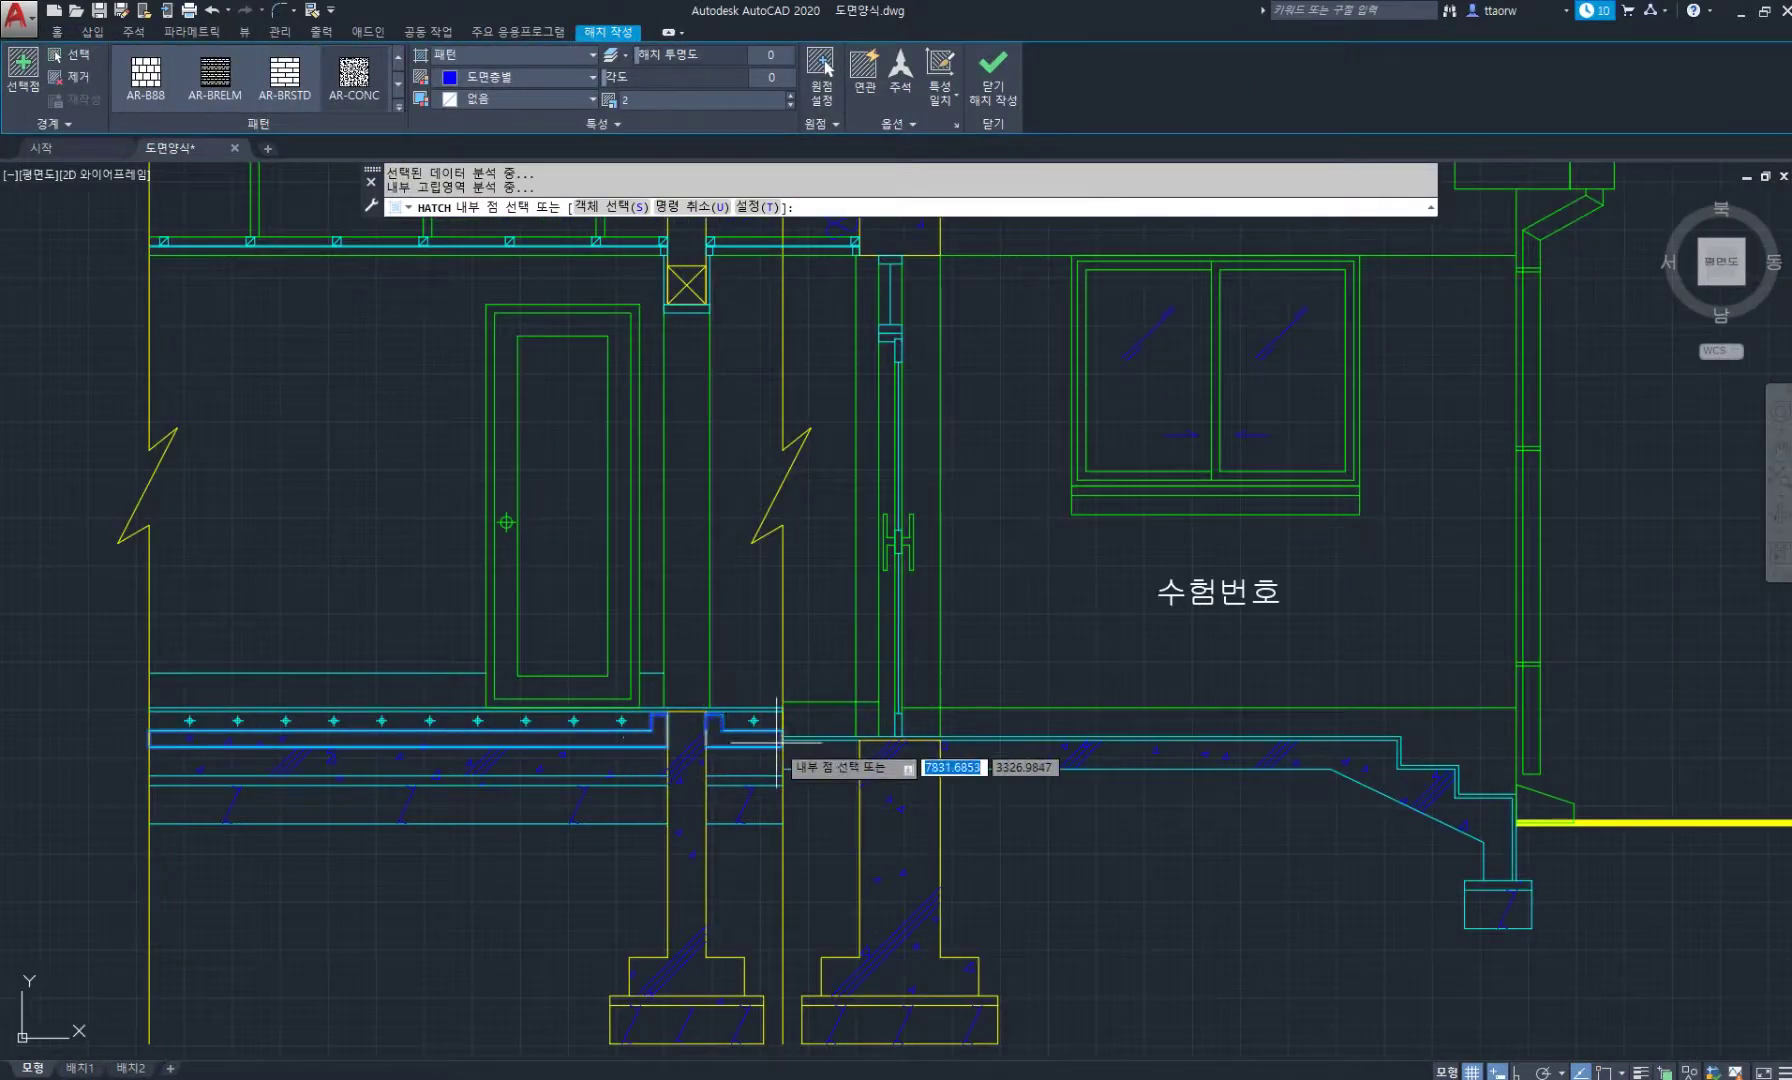
{"action": "left_click", "coordinate": [399, 107]}
{"action": "left_click_drag", "start_coordinate": [399, 133], "coordinate": [399, 59]}
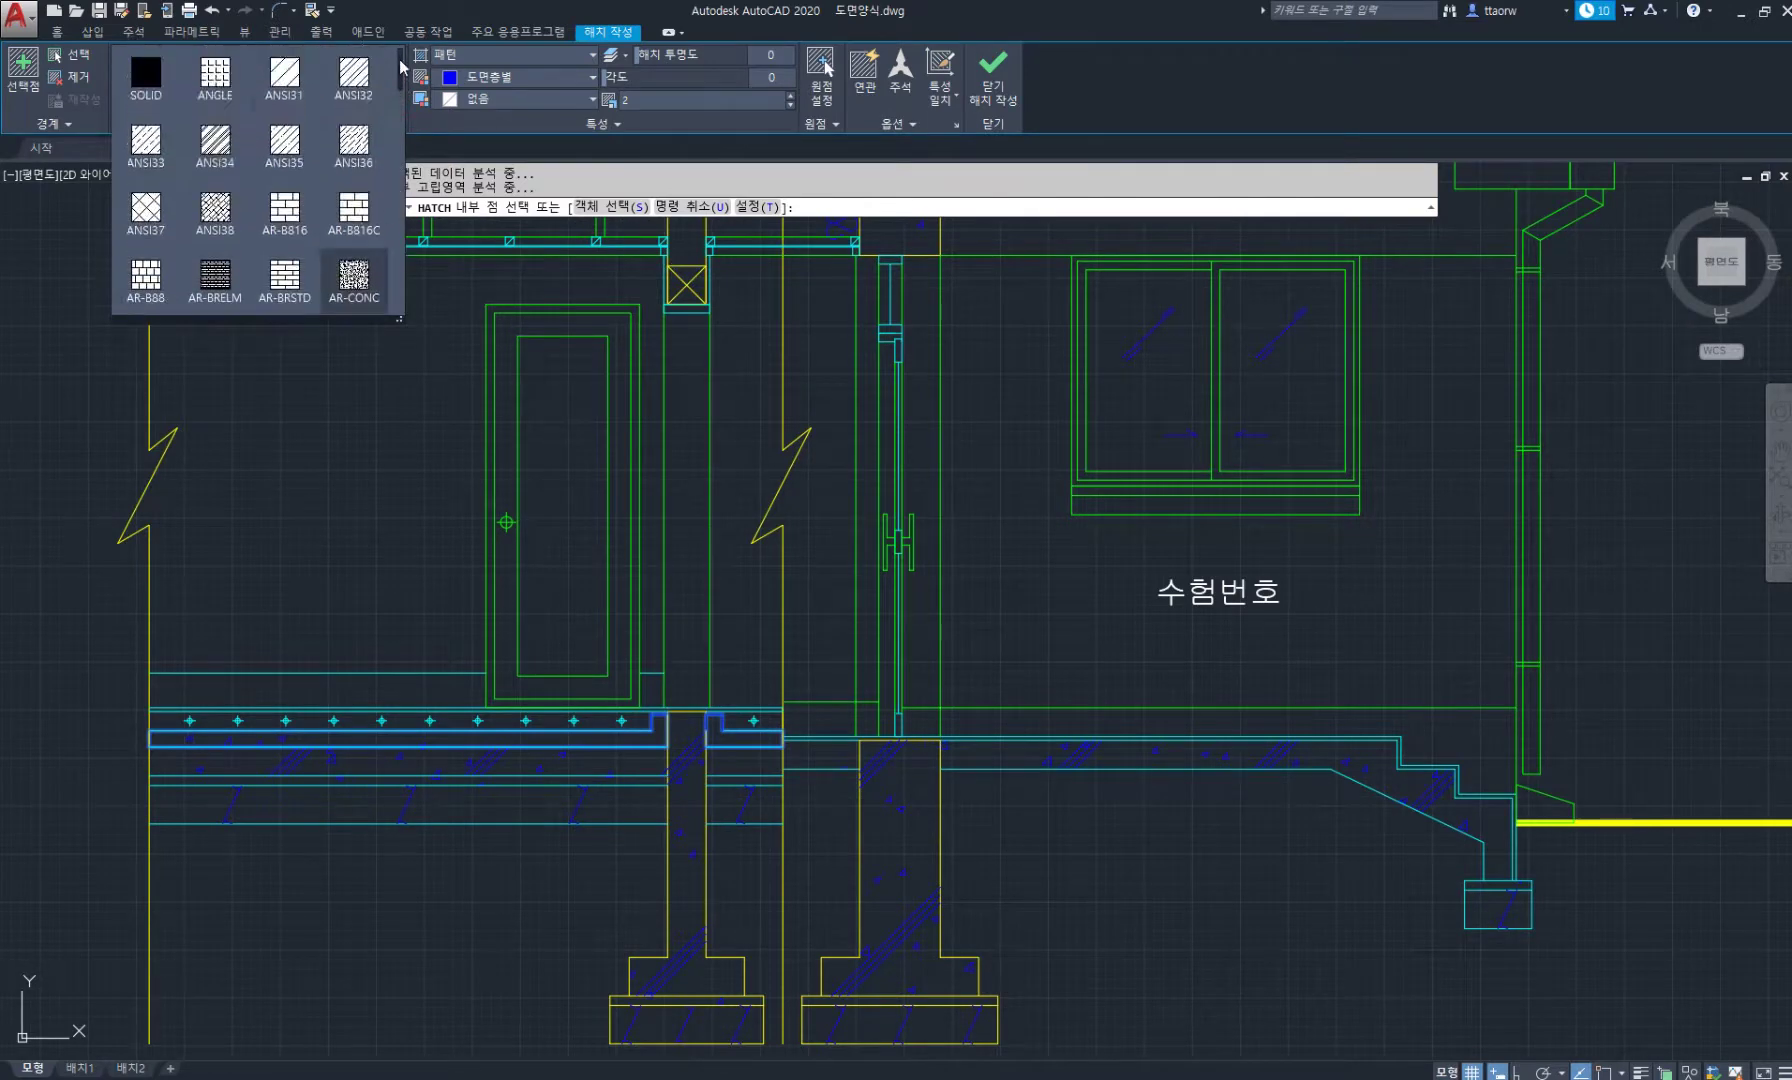
{"action": "left_click", "coordinate": [150, 214]}
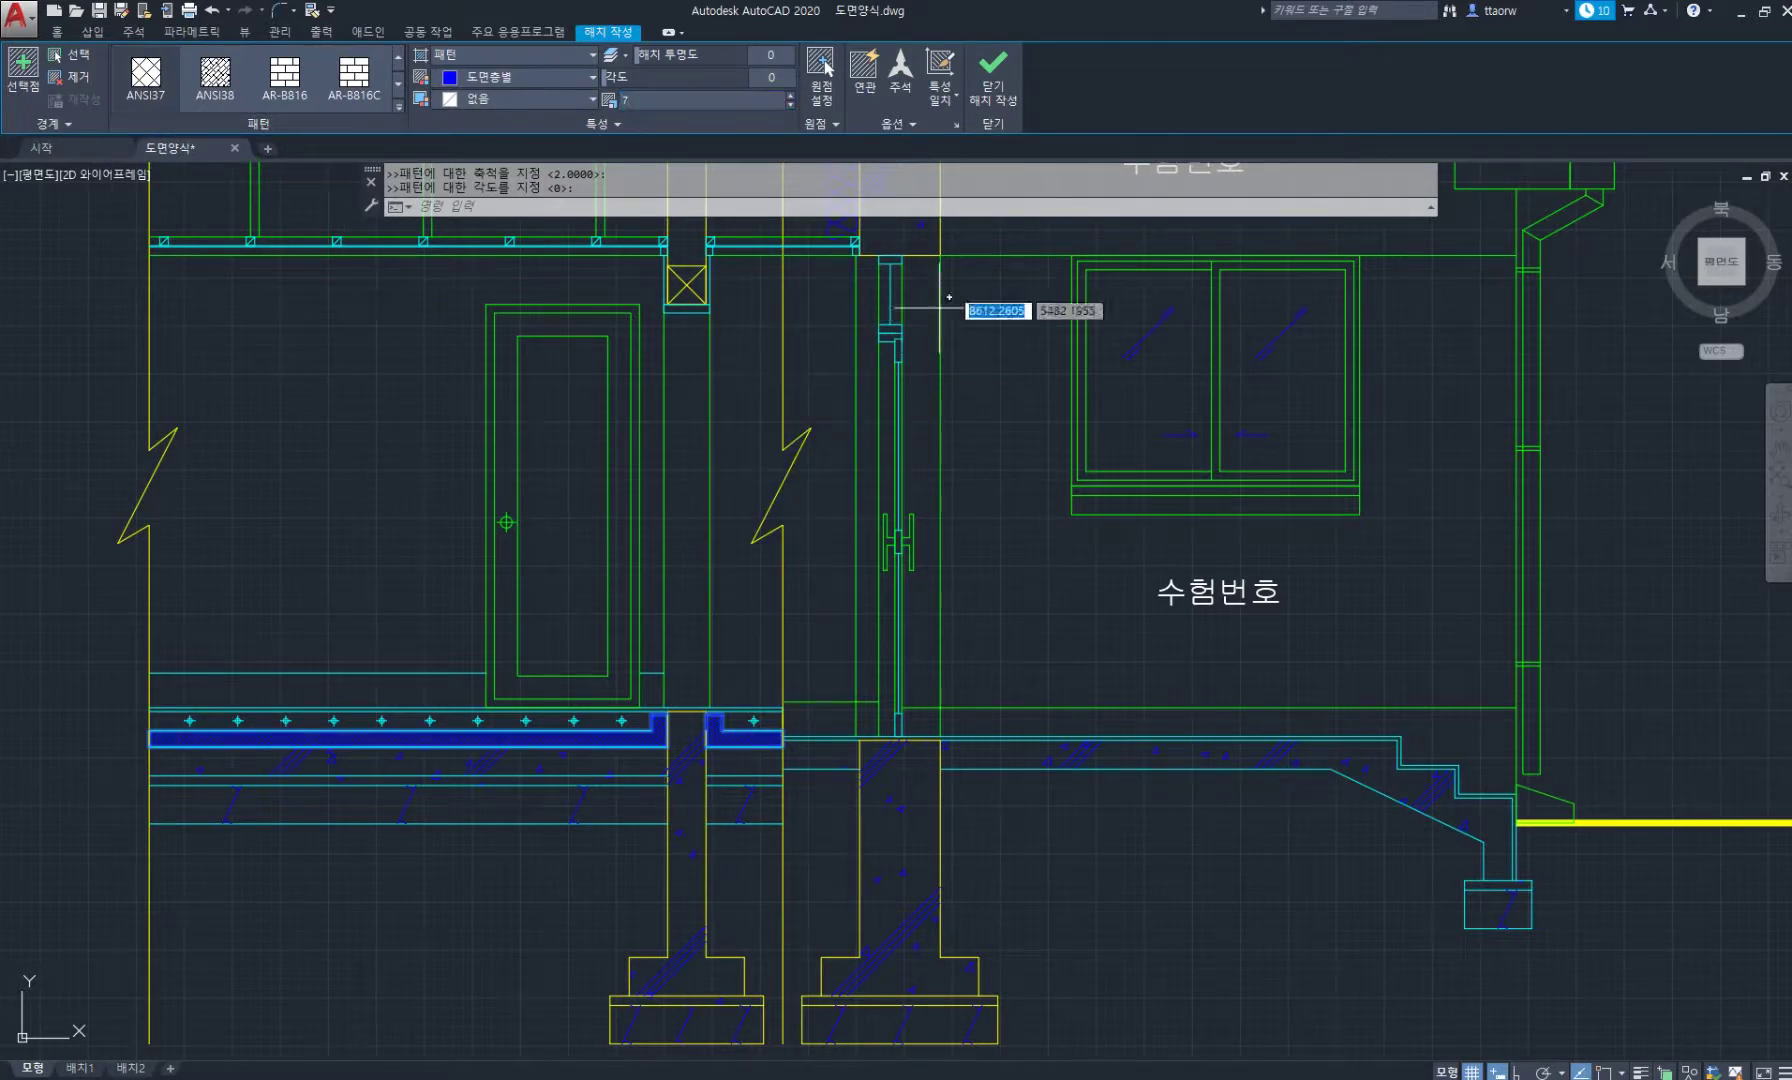
{"action": "left_click", "coordinate": [1008, 68]}
Start a hatch in the interior wall strip above the ceiling and set its type to user defined.
{"action": "scroll", "coordinate": [740, 380], "scroll_direction": "down", "scroll_amount": 5}
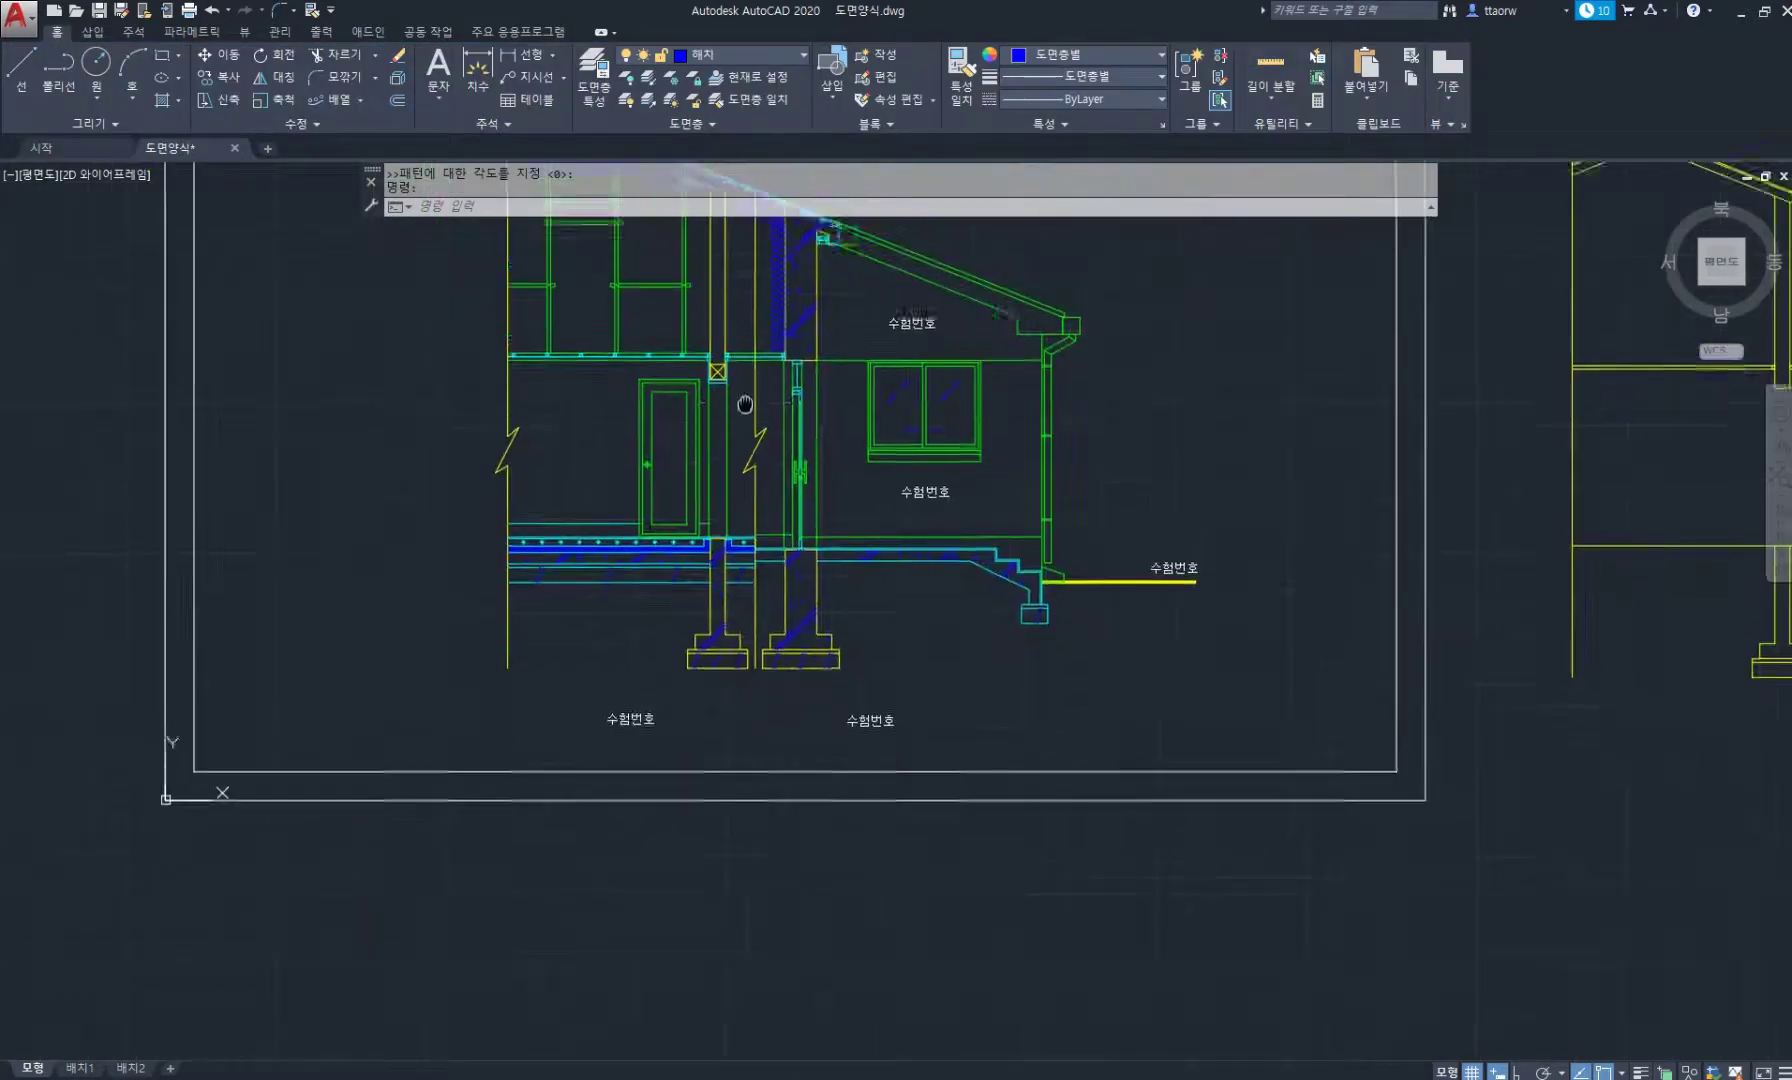
{"action": "scroll", "coordinate": [720, 475], "scroll_direction": "up", "scroll_amount": 4}
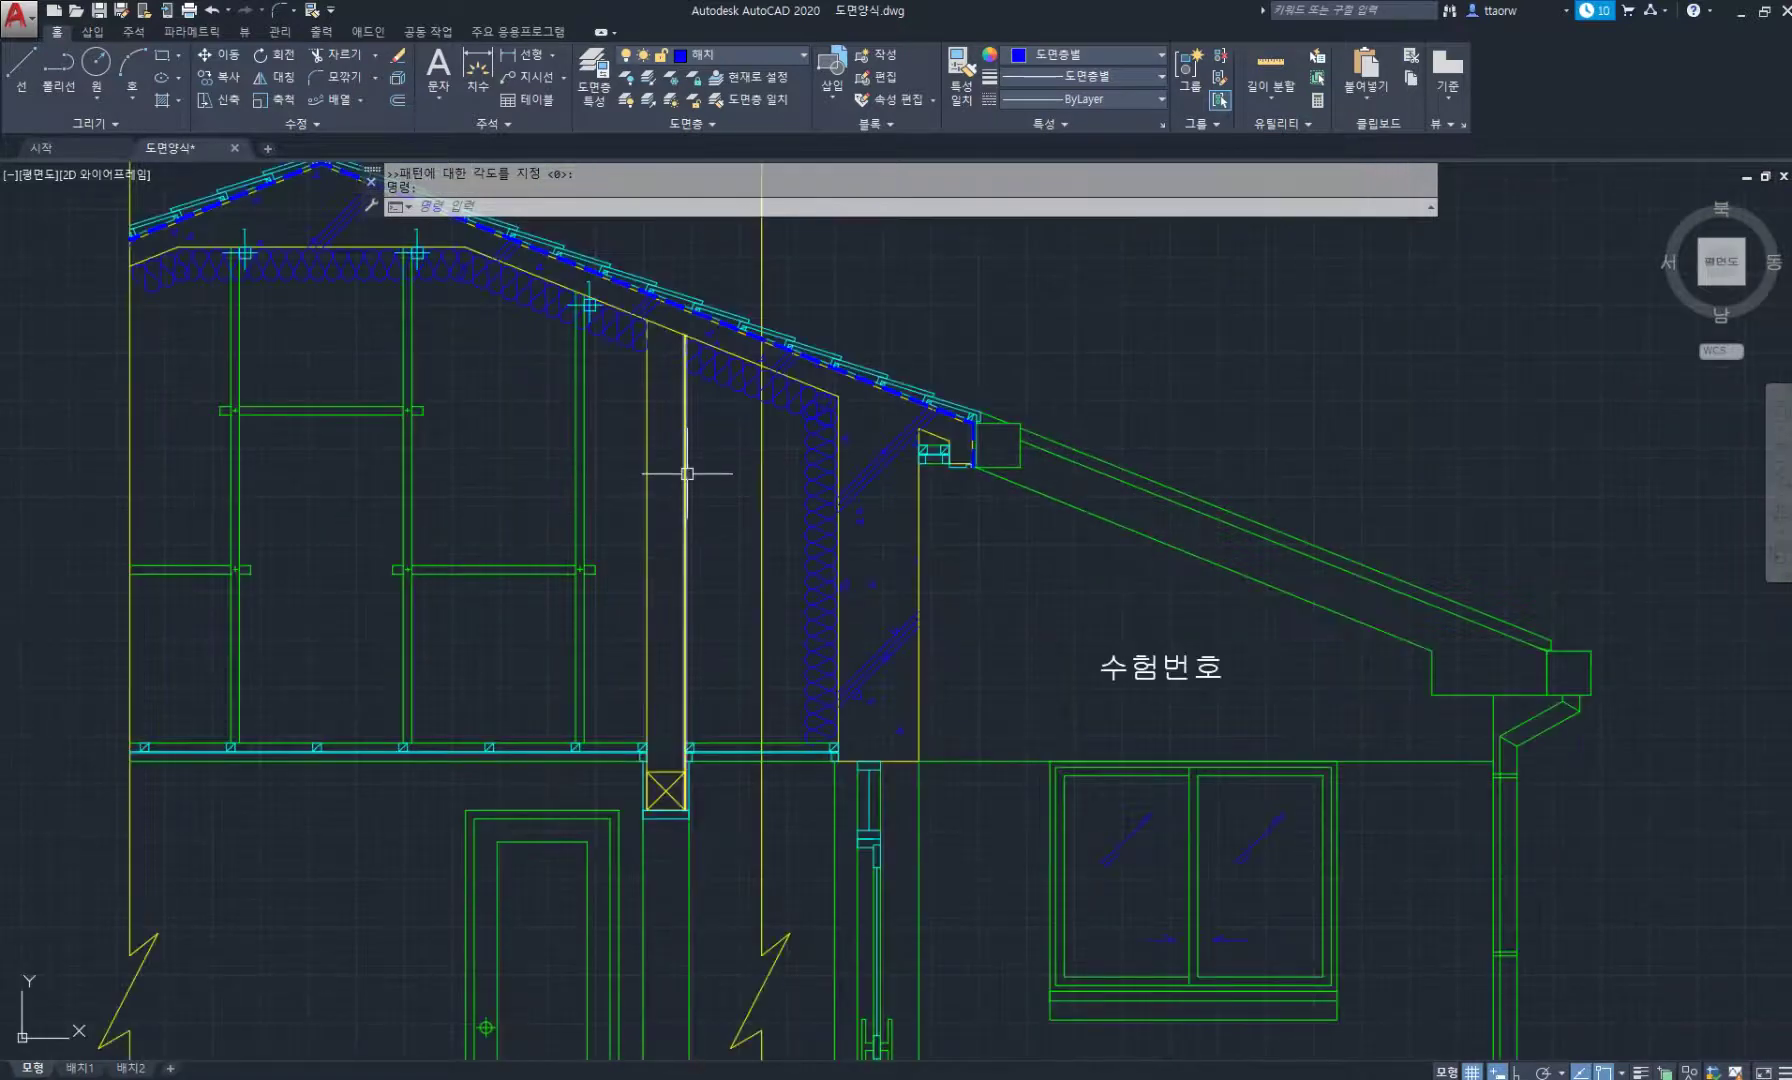
{"action": "type", "text": "h"}
{"action": "key", "text": "space"}
{"action": "left_click", "coordinate": [658, 486]}
{"action": "scroll", "coordinate": [660, 487], "scroll_direction": "down", "scroll_amount": 2}
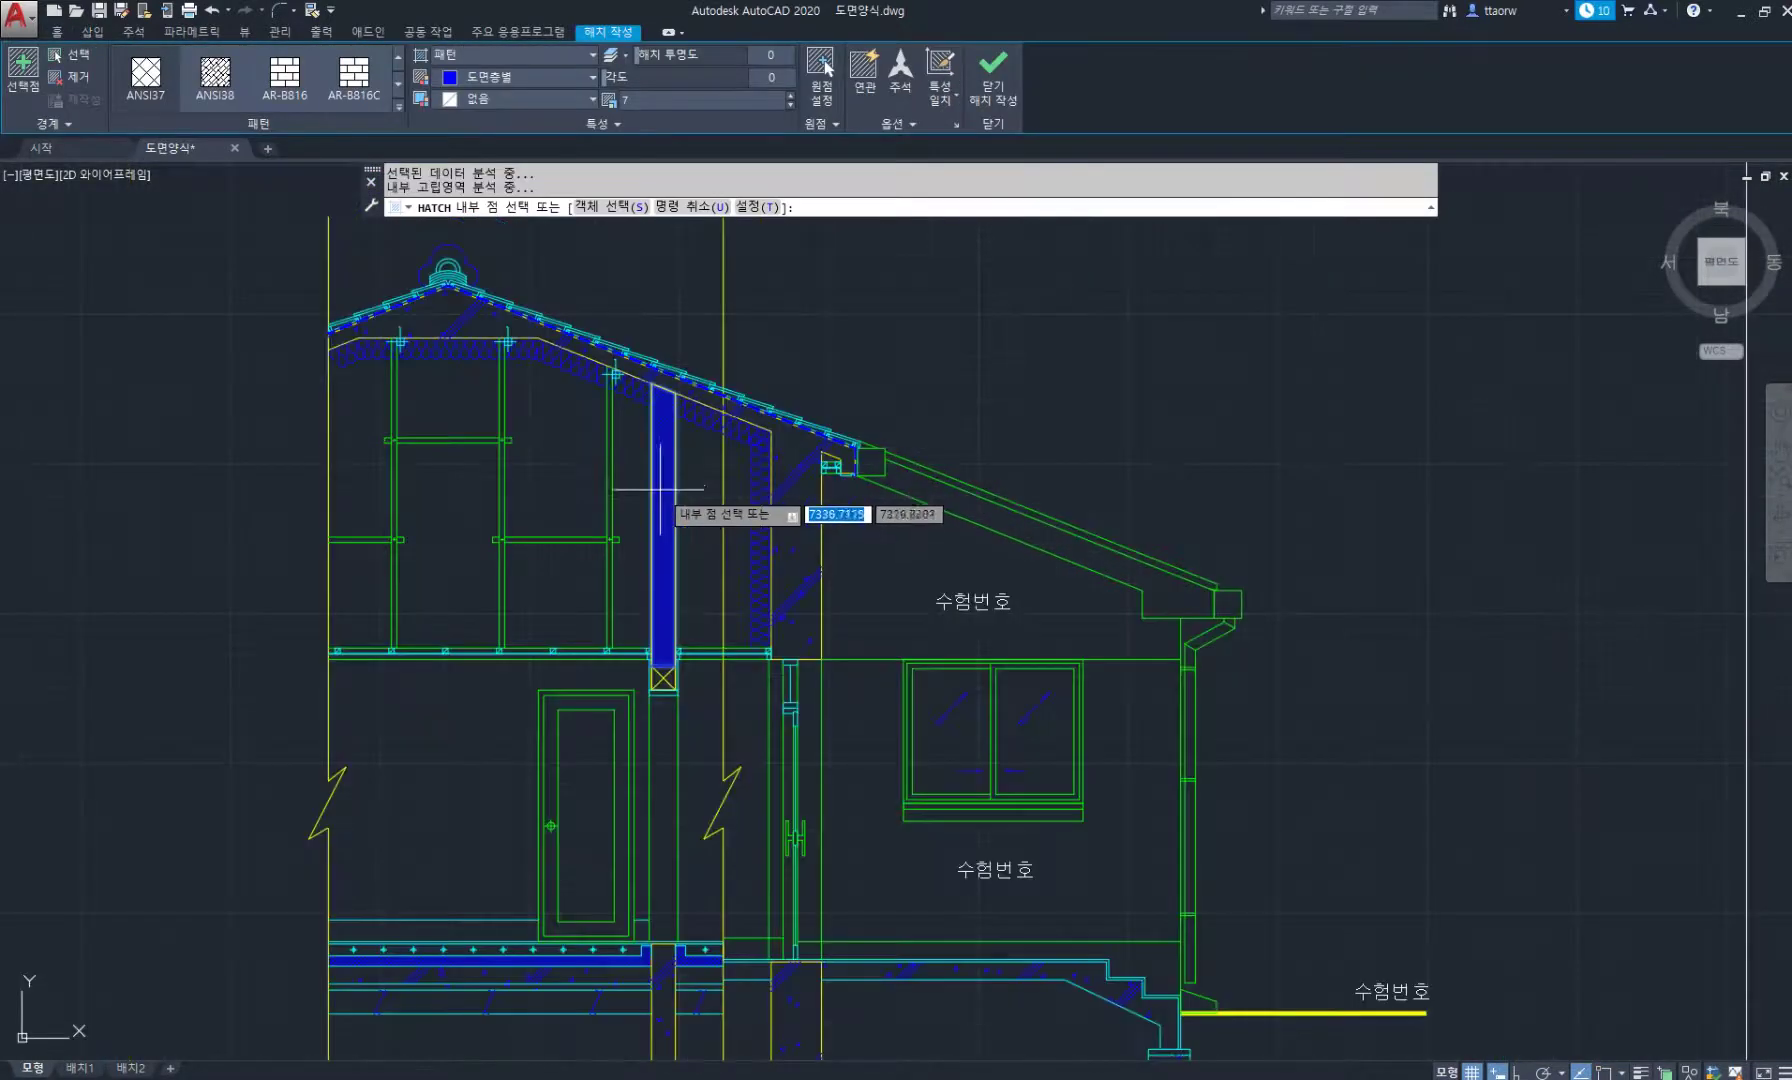
{"action": "middle_click_drag", "start_coordinate": [773, 520], "coordinate": [665, 444]}
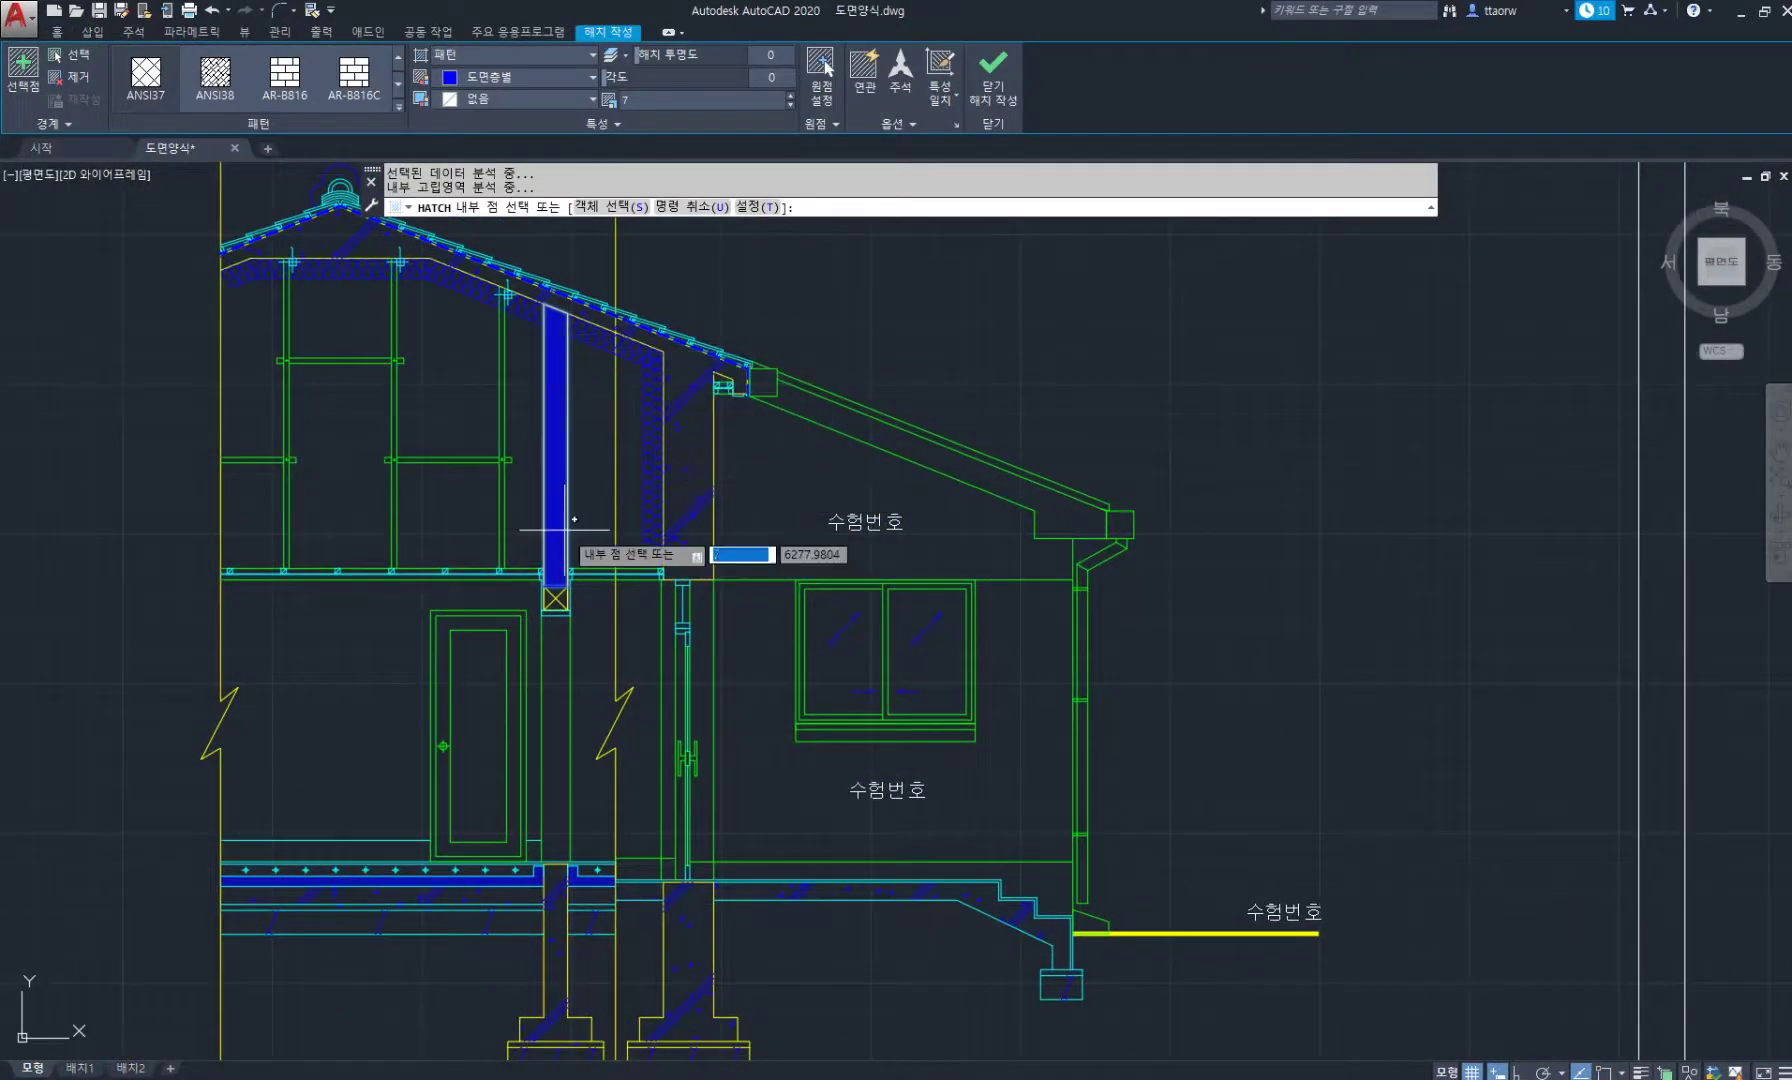
{"action": "left_click", "coordinate": [398, 105]}
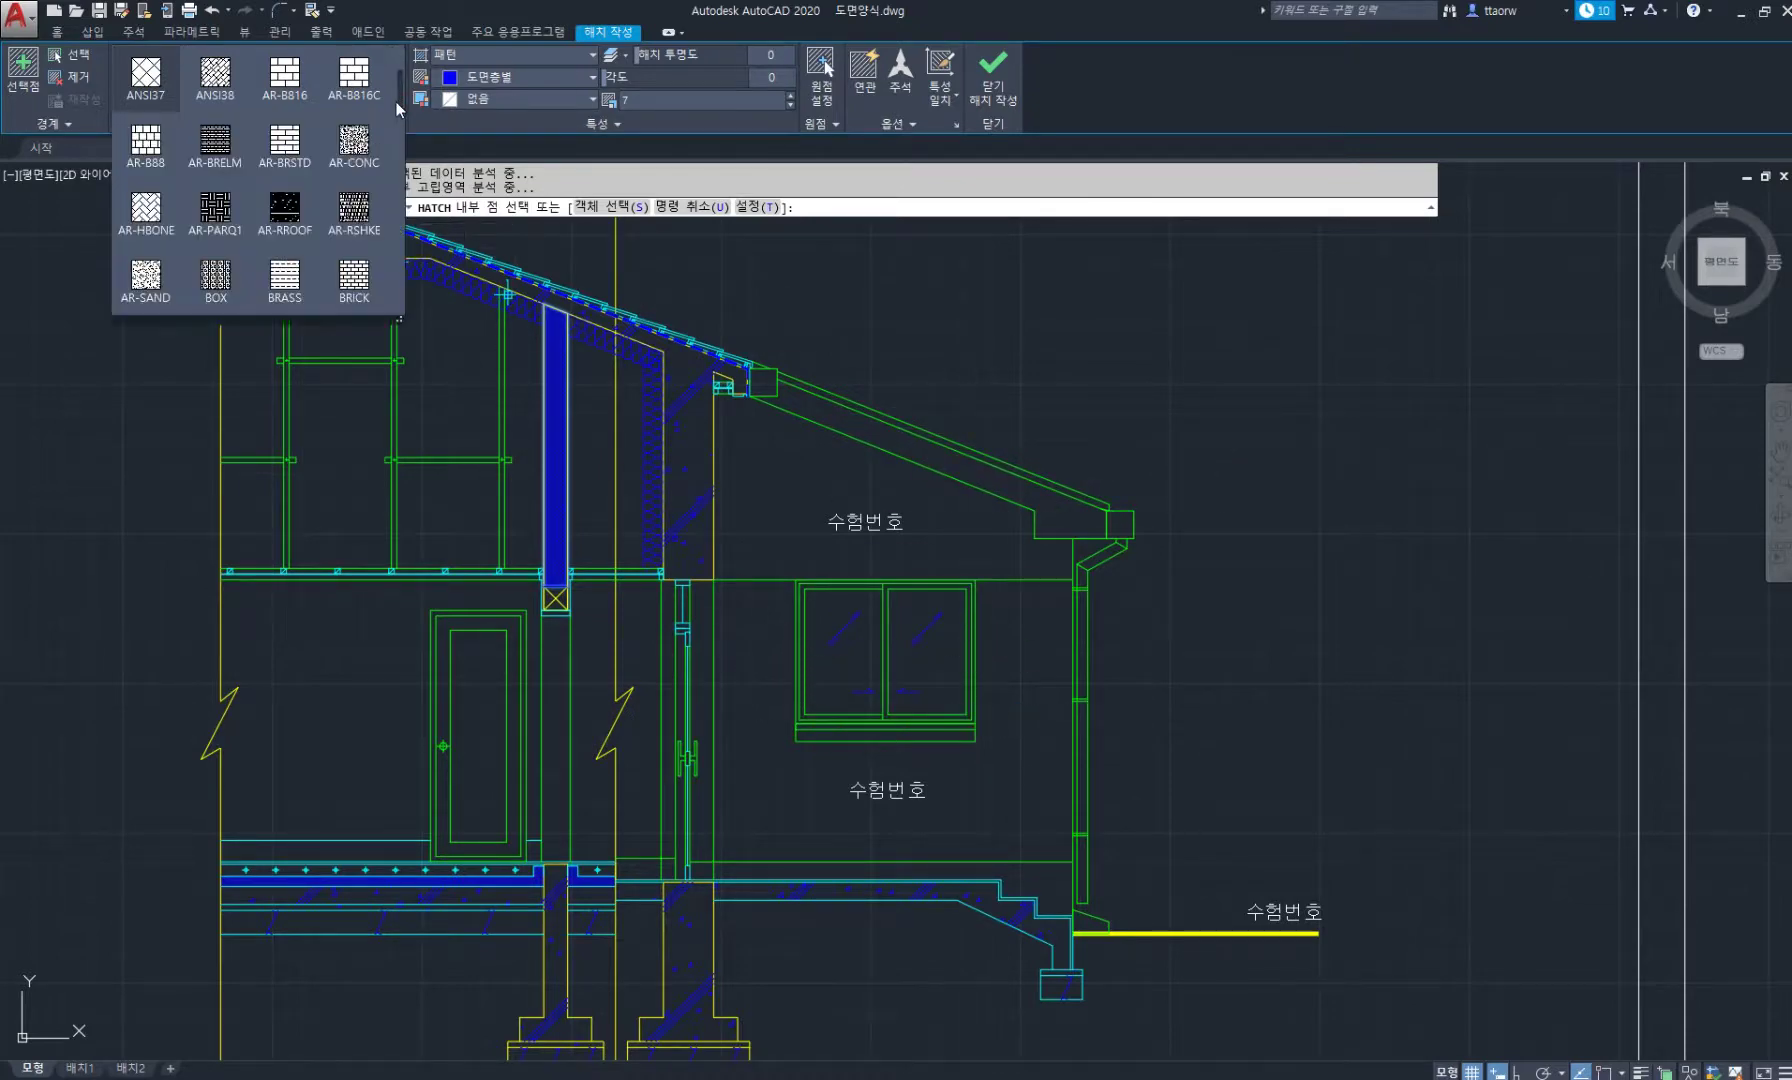
{"action": "left_click", "coordinate": [530, 55]}
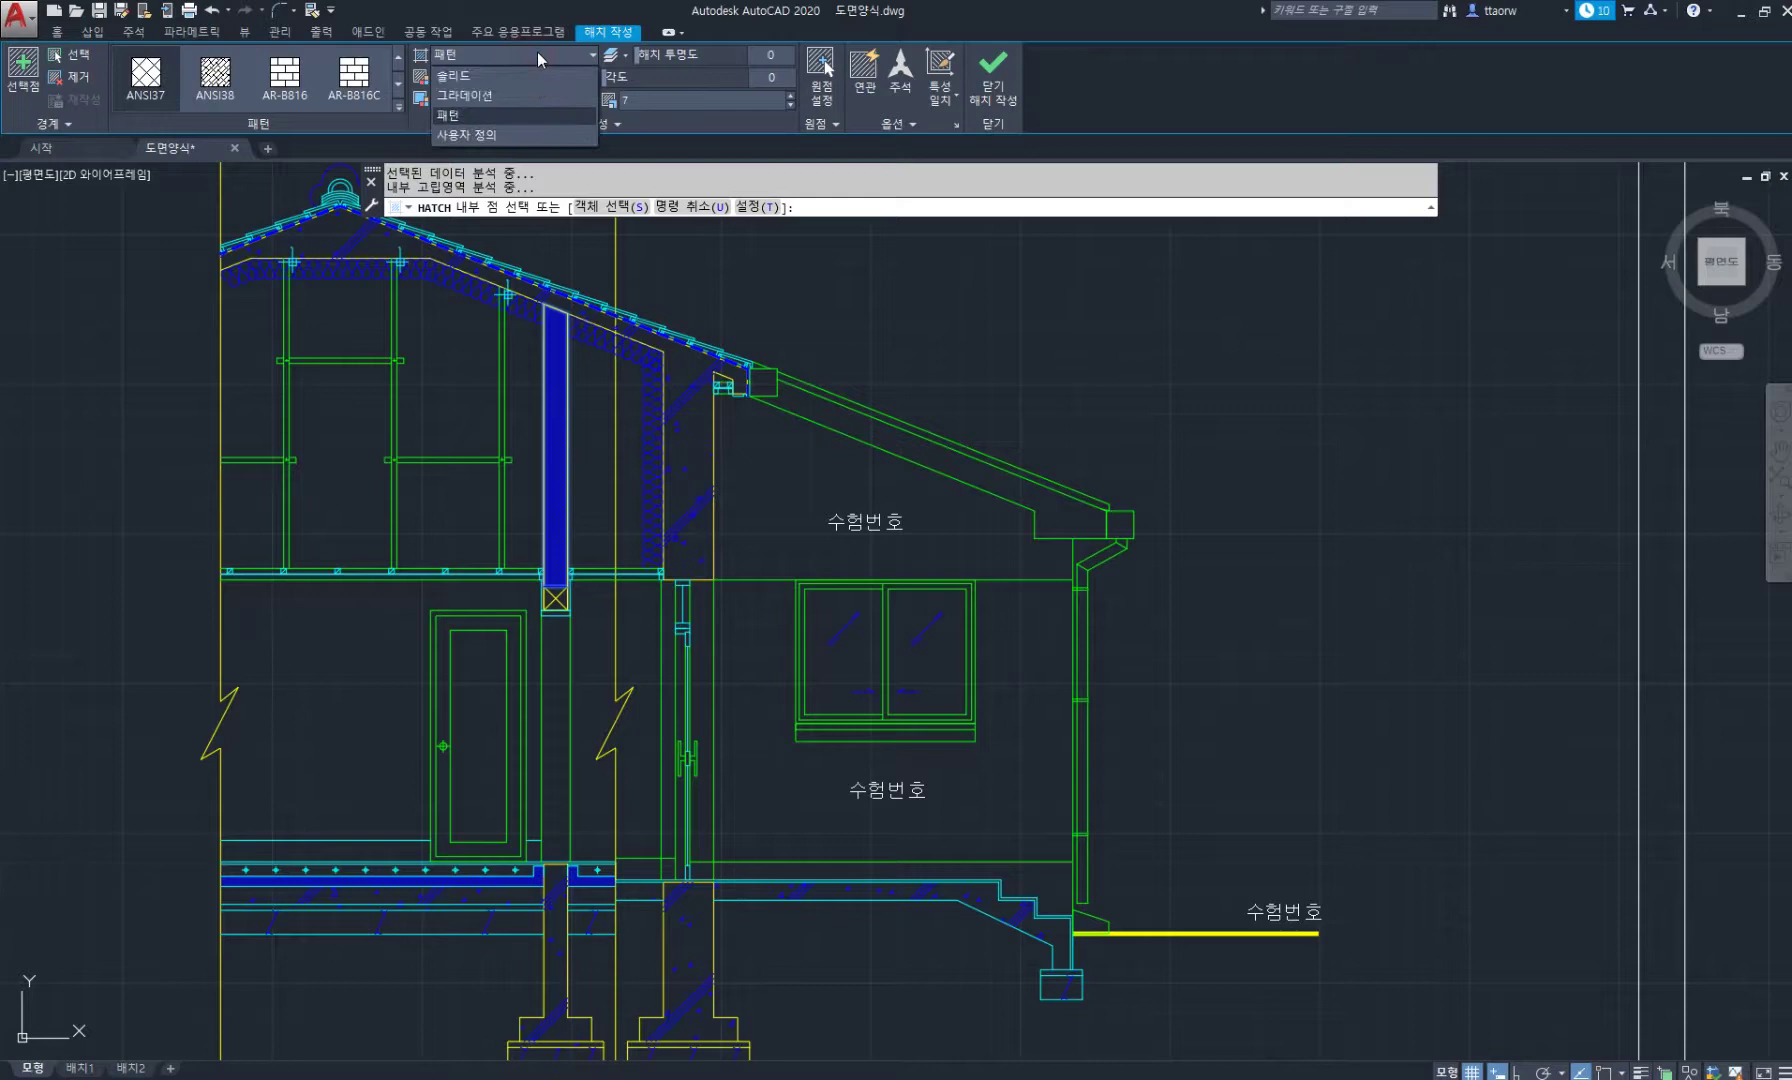
{"action": "left_click", "coordinate": [517, 132]}
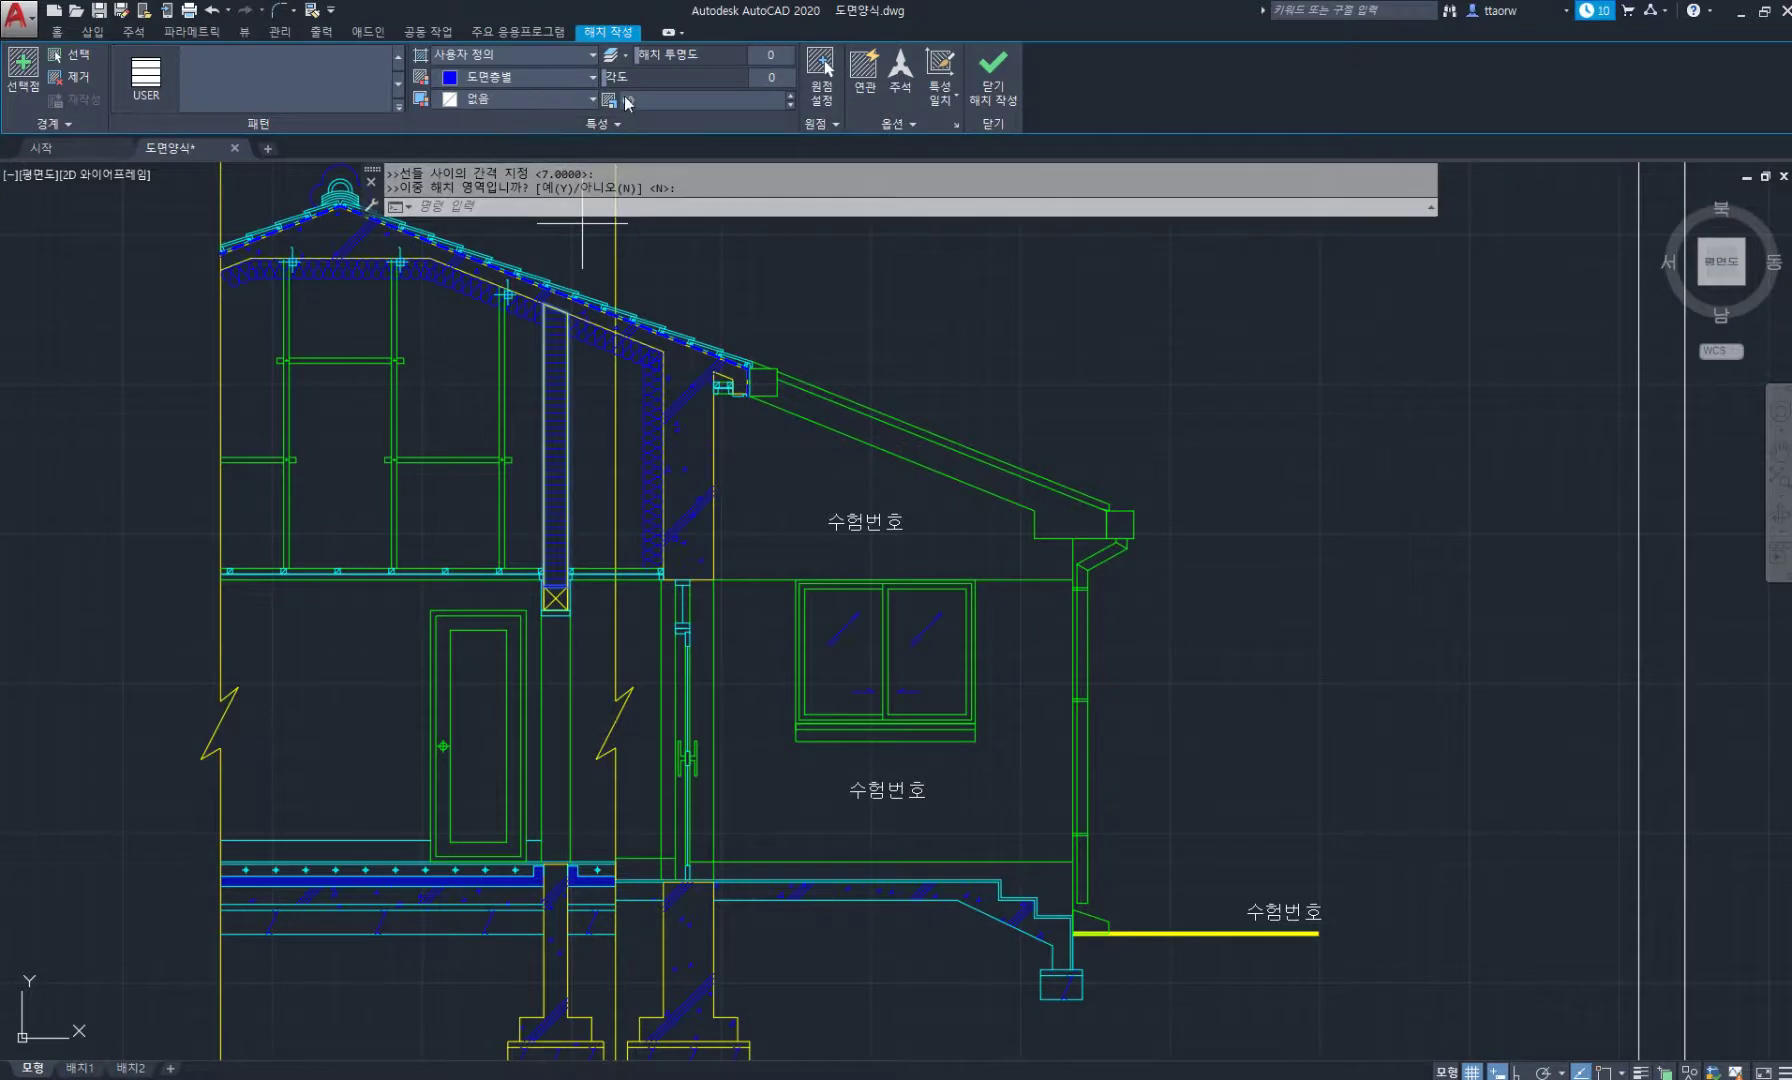
Set the wall hatch's line spacing to 60 and assign it to the 주단면 layer.
{"action": "left_click", "coordinate": [597, 126]}
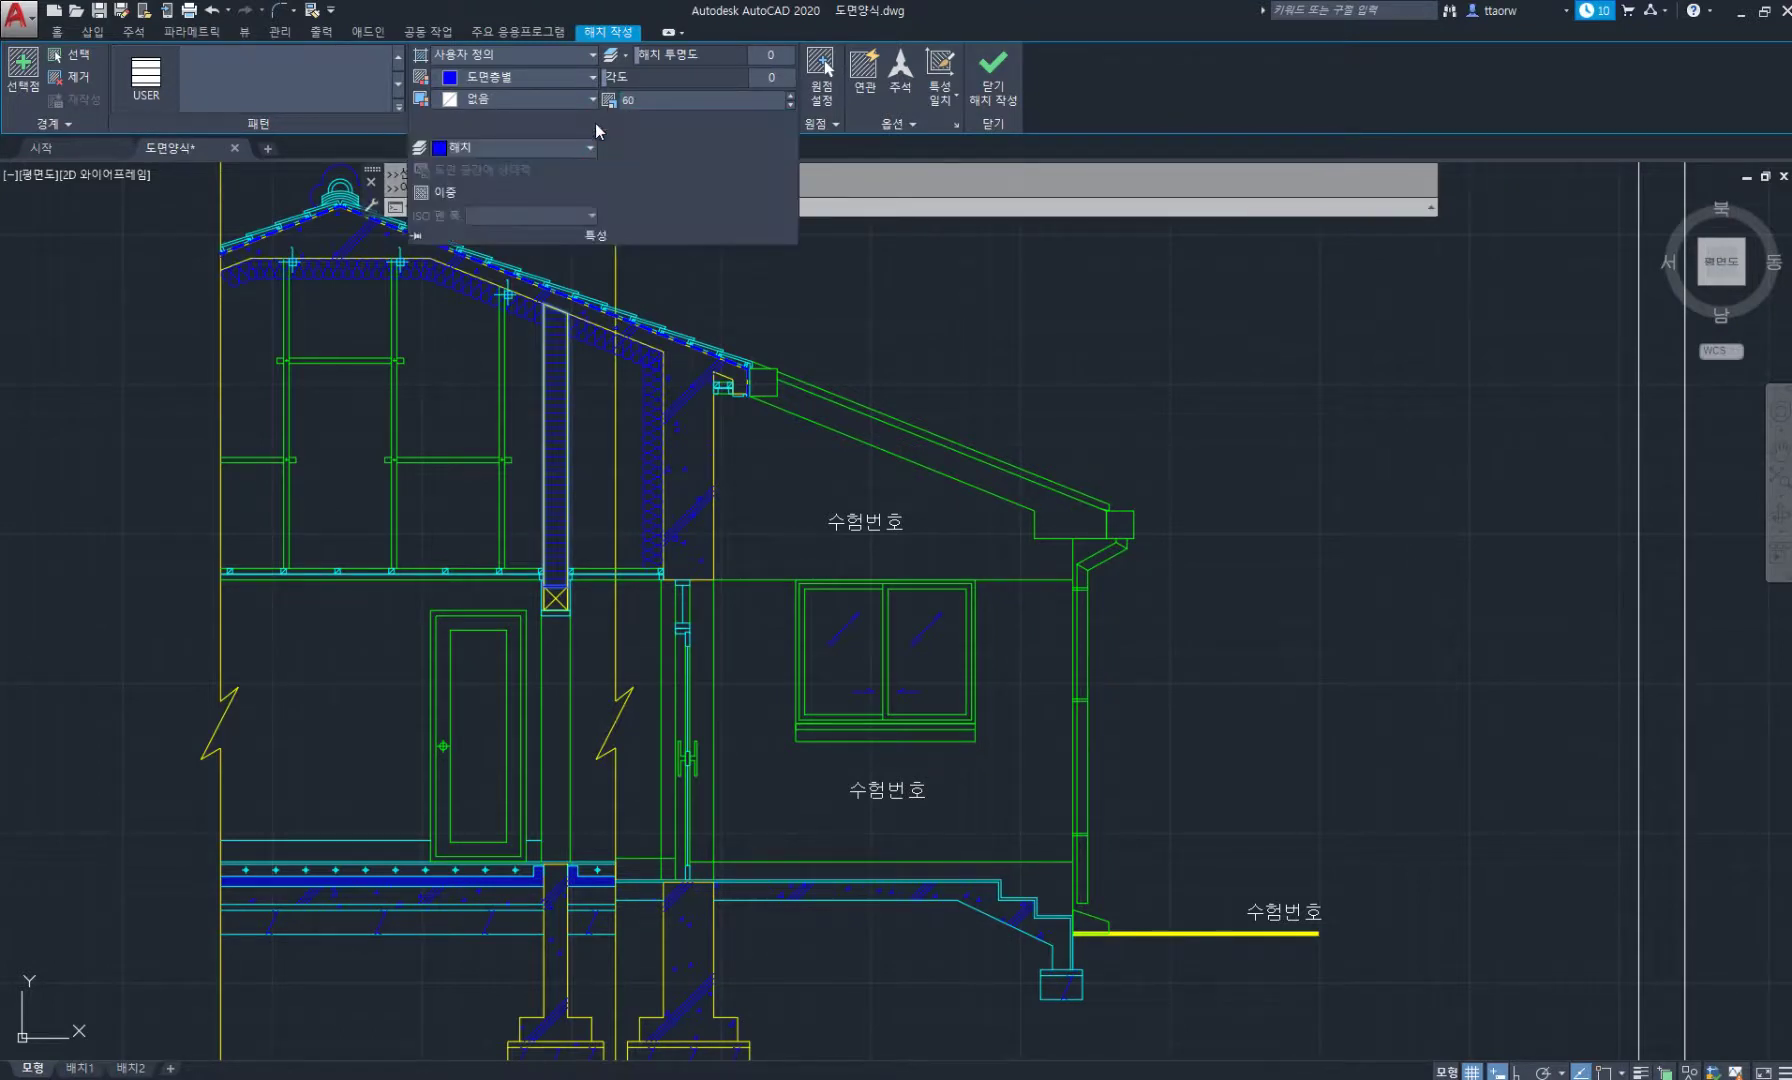
{"action": "left_click", "coordinate": [574, 146]}
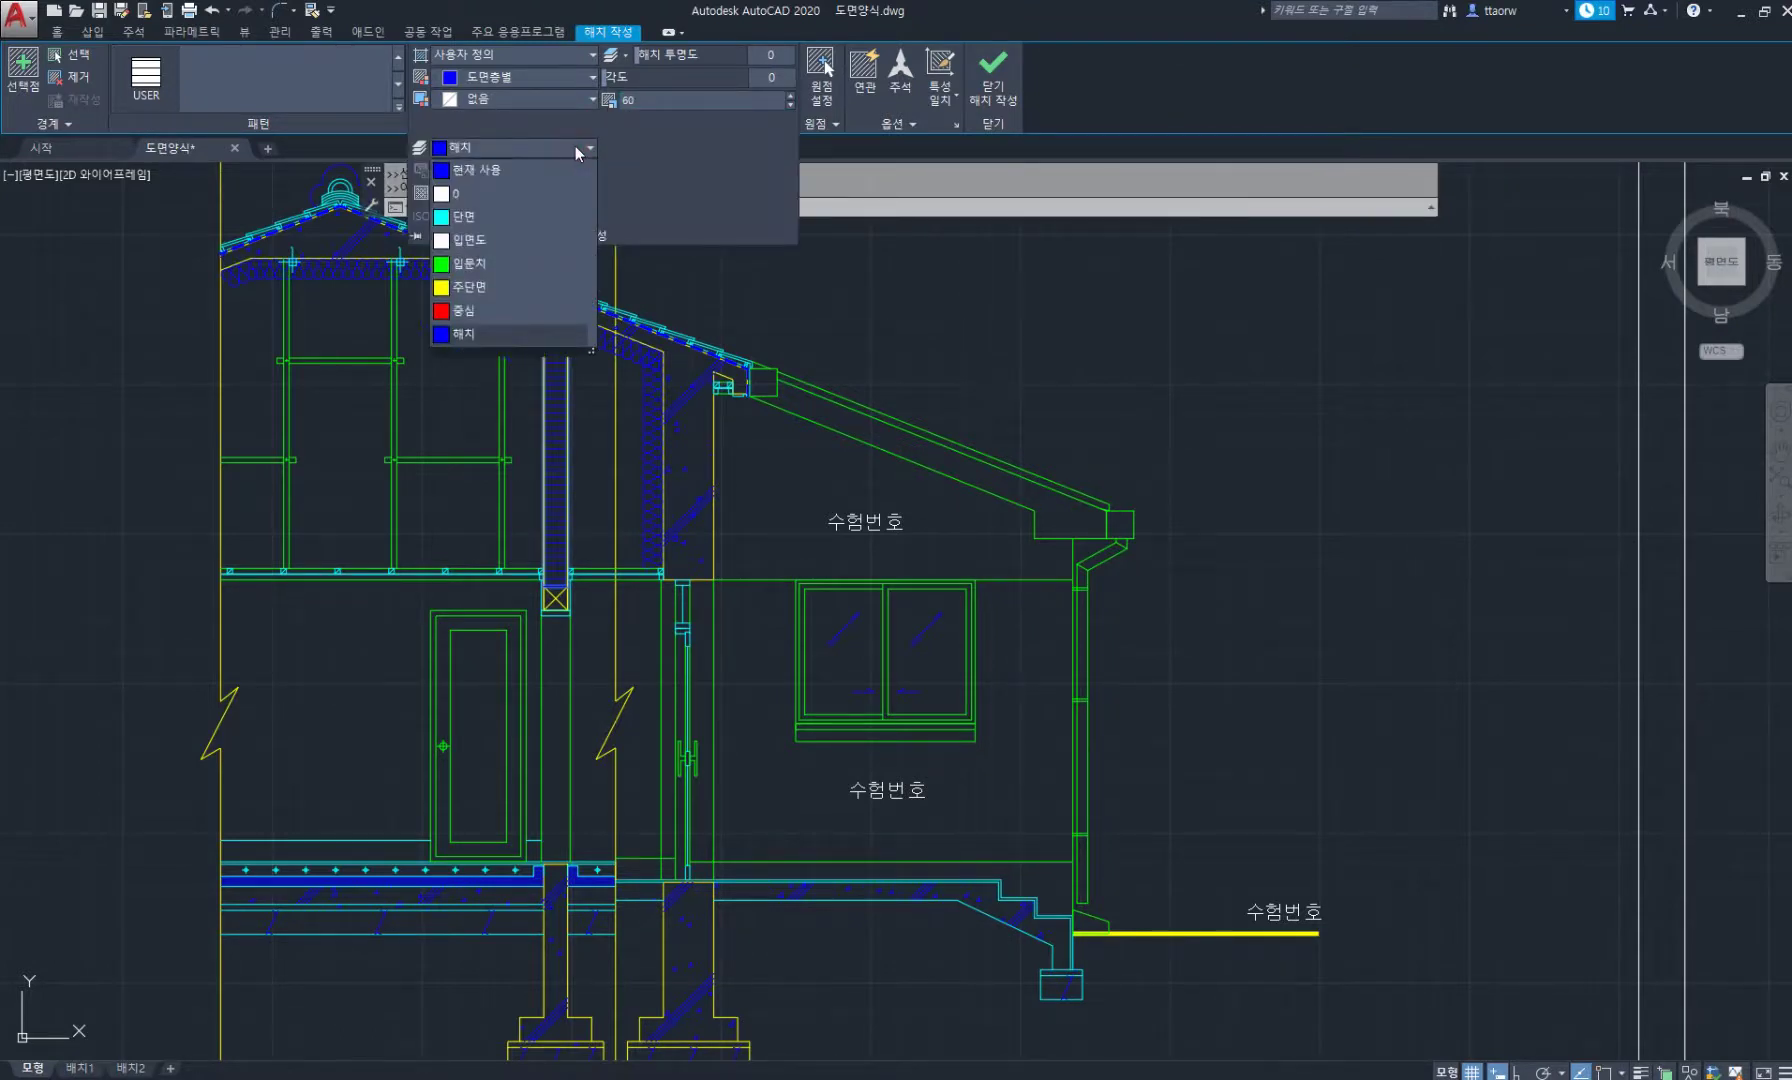
{"action": "left_click", "coordinate": [528, 286]}
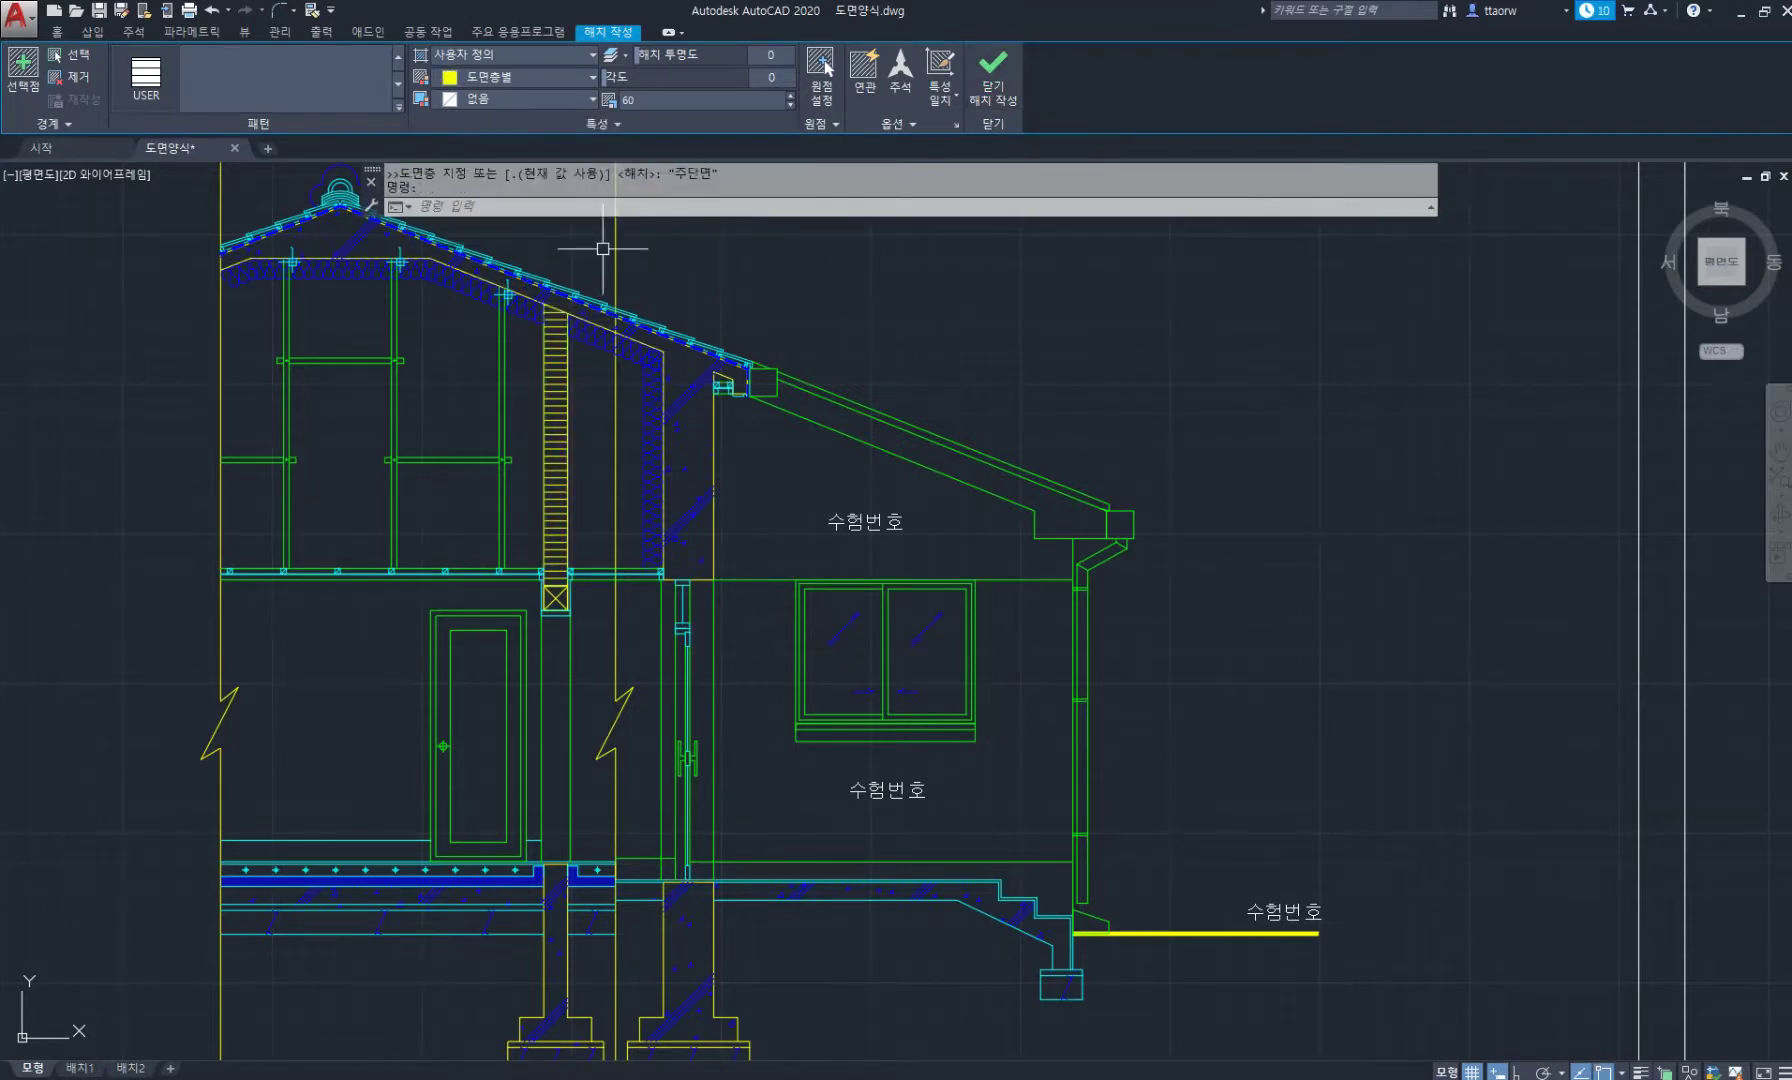
Hatch the exterior wall around the window with user-defined horizontal lines spaced 60.
{"action": "type", "text": "H"}
{"action": "key", "text": "Return"}
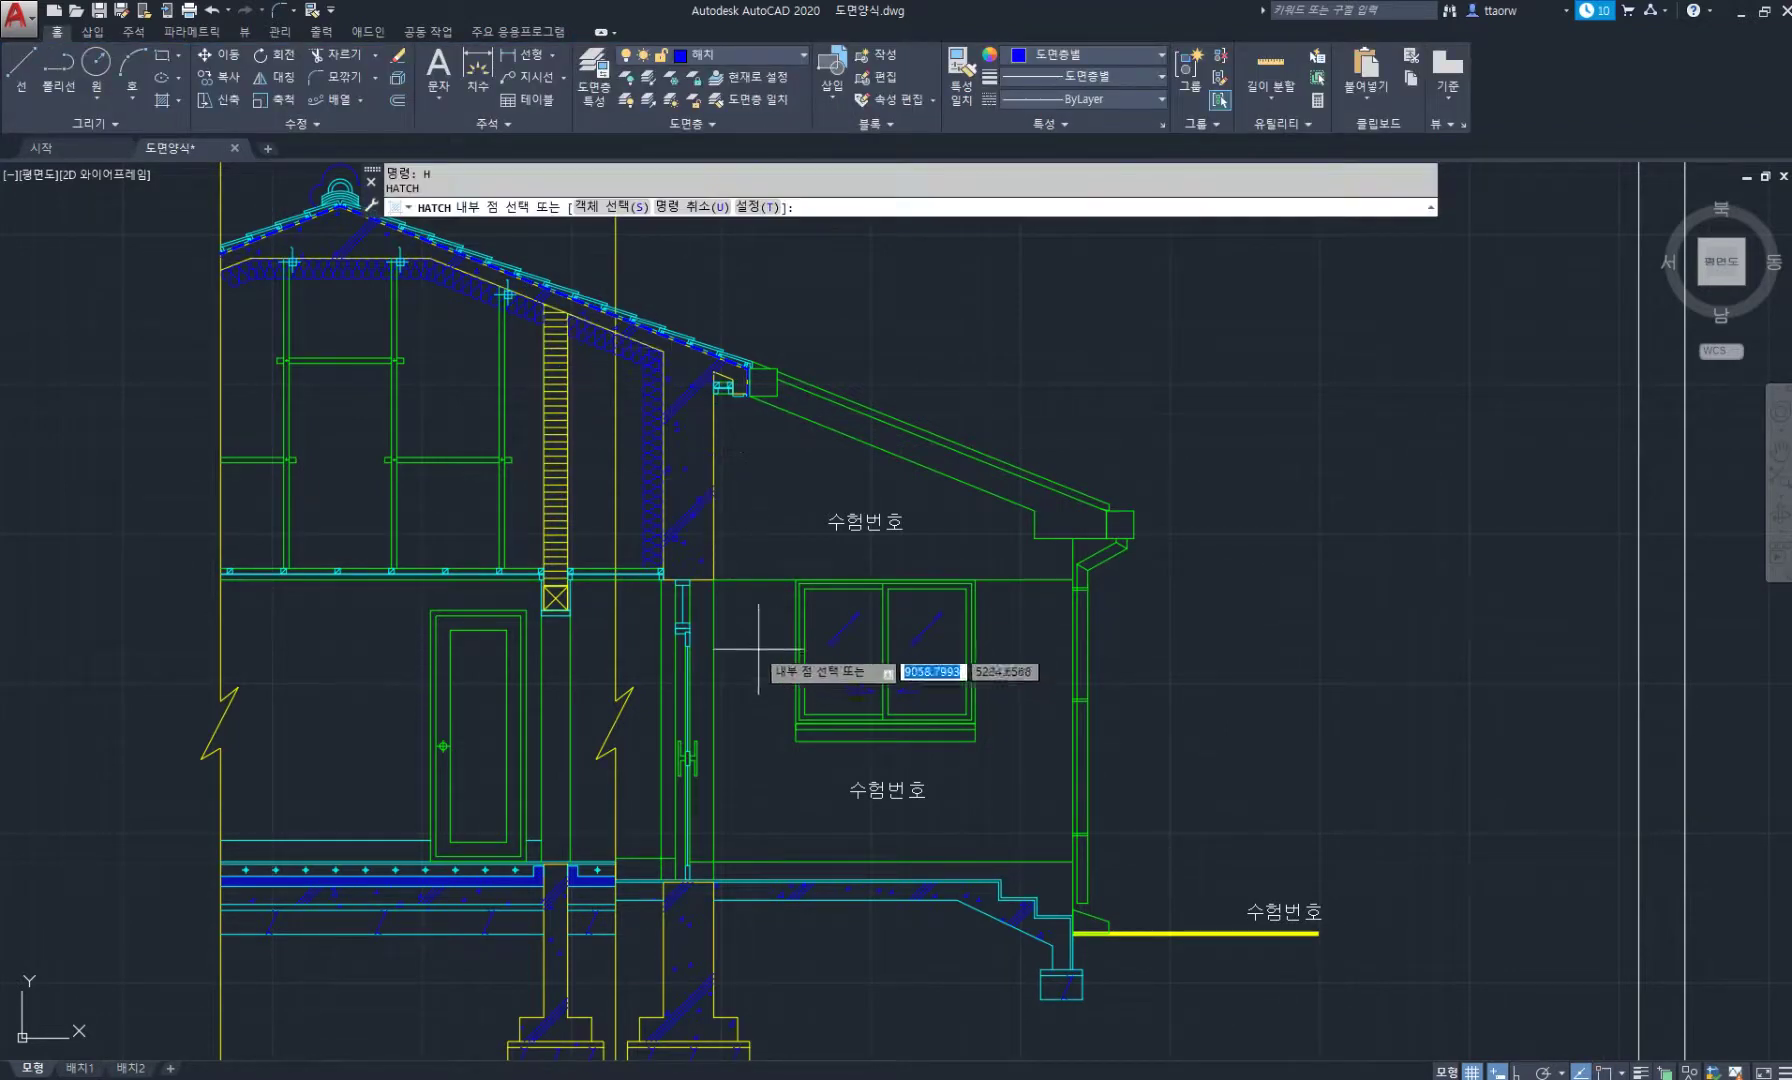
{"action": "left_click", "coordinate": [700, 680]}
{"action": "left_click", "coordinate": [755, 641]}
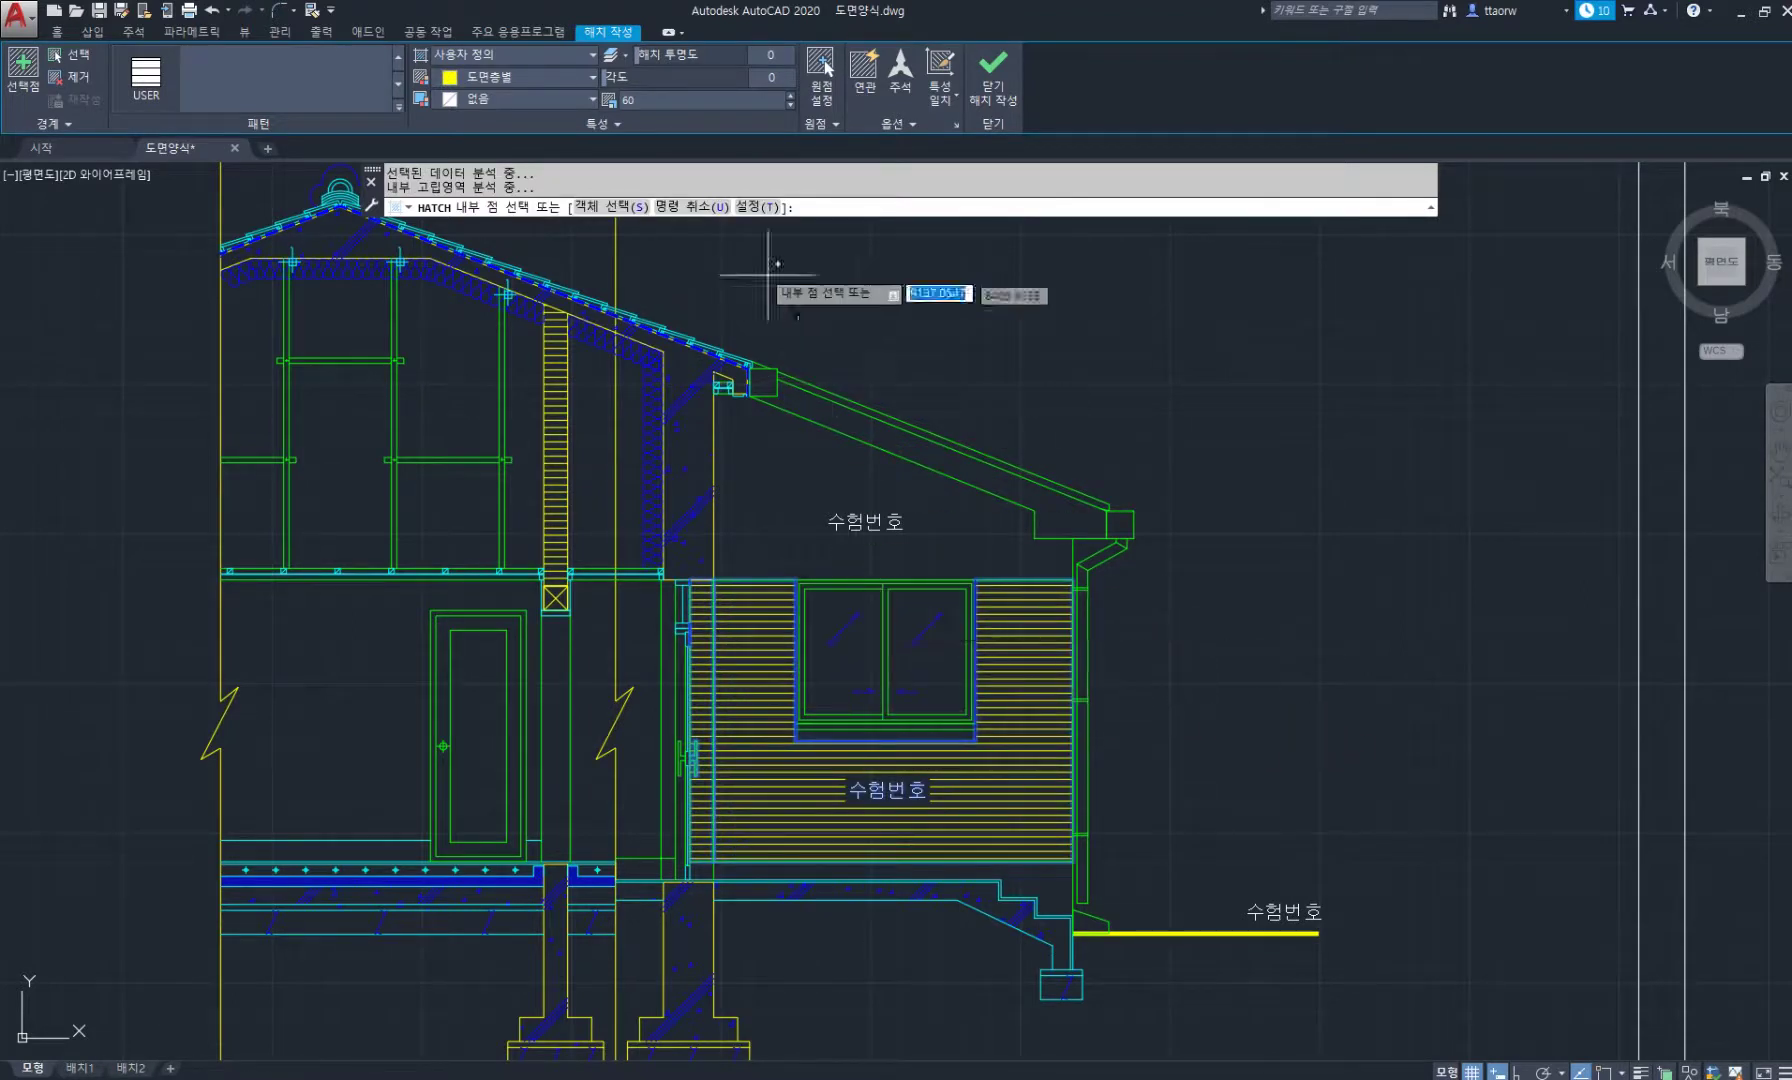
{"action": "left_click", "coordinate": [618, 124]}
{"action": "left_click", "coordinate": [547, 148]}
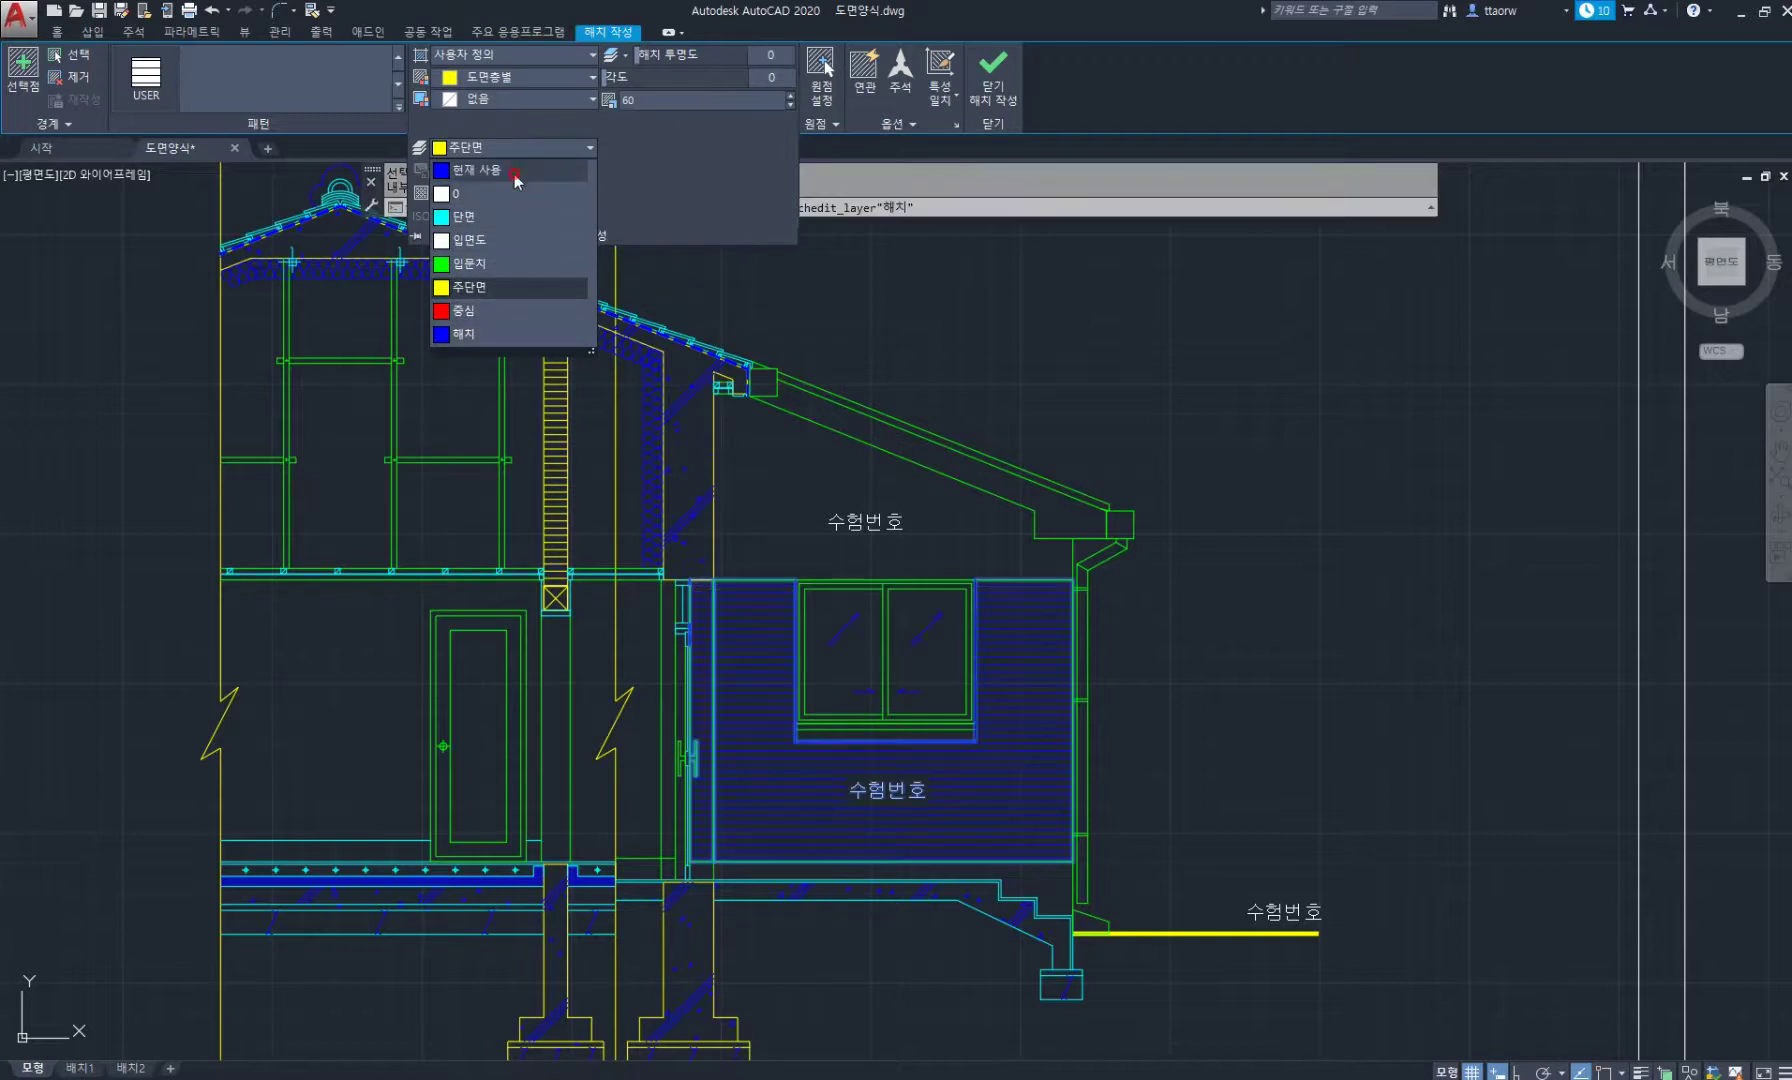
{"action": "left_click", "coordinate": [516, 174]}
{"action": "left_click", "coordinate": [991, 95]}
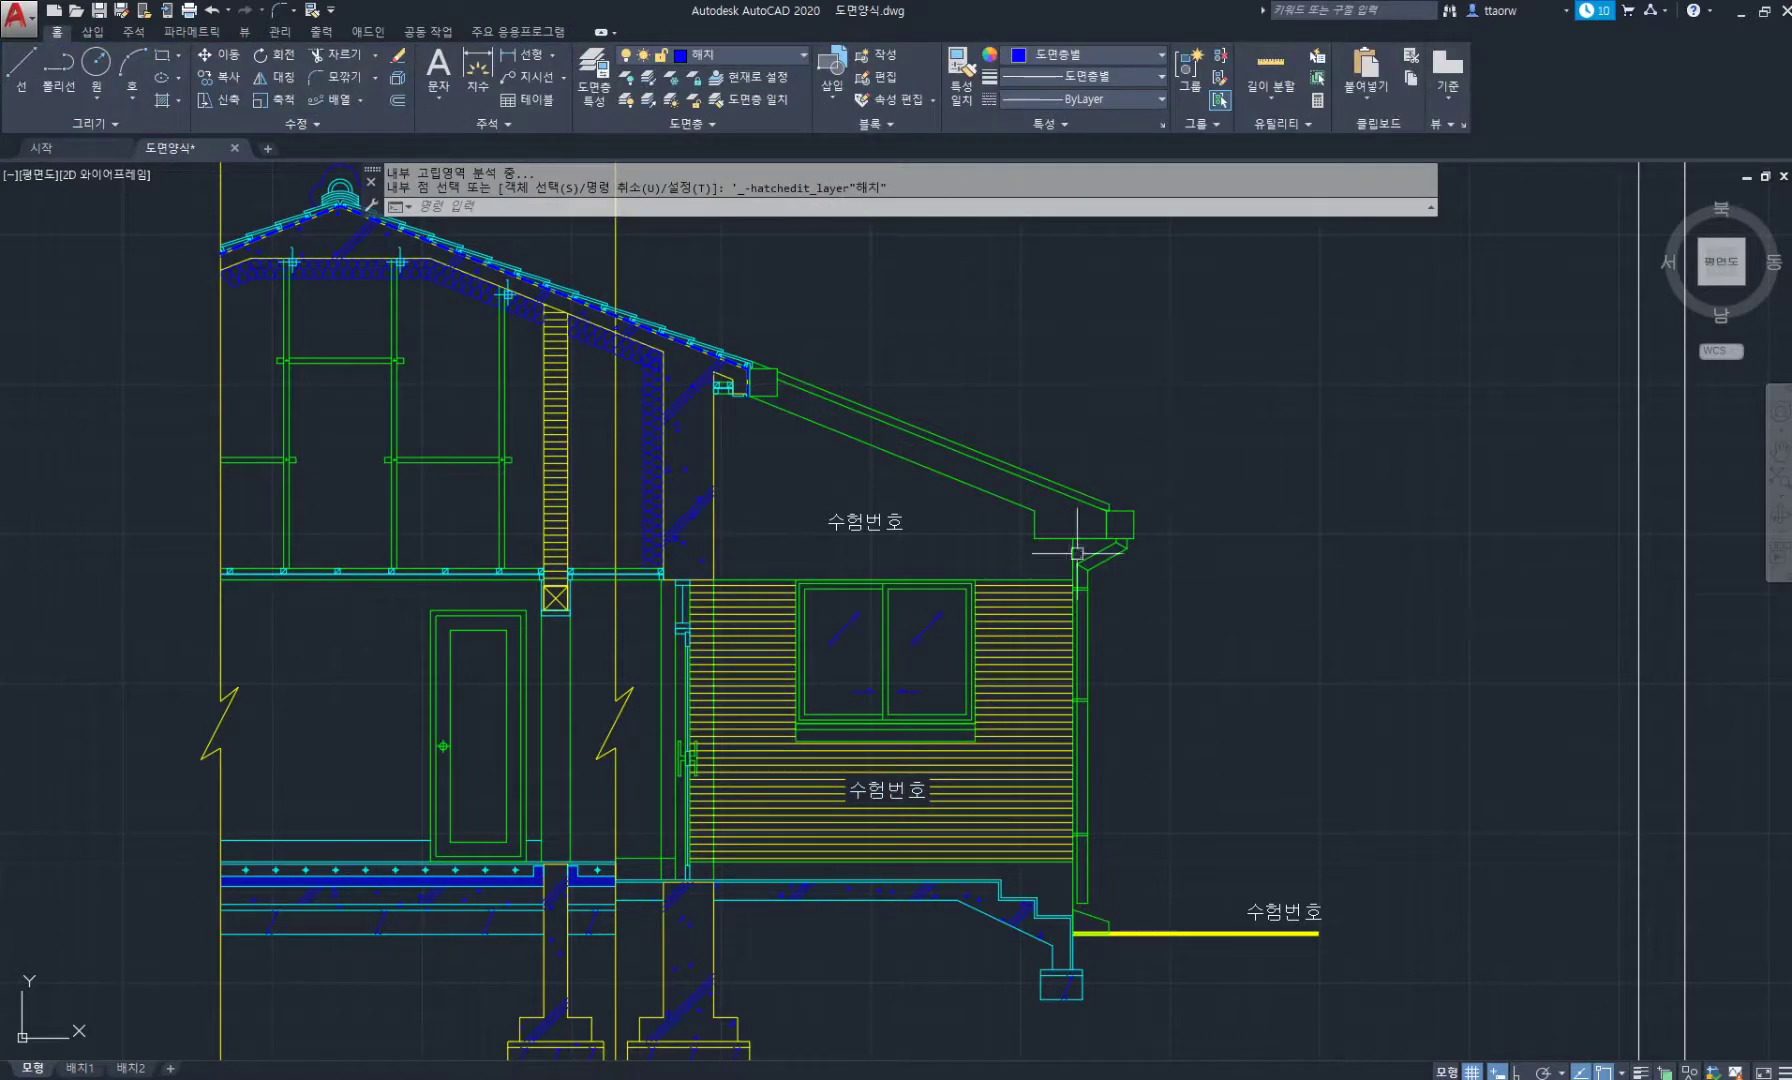
Change the layer of the exterior wall hatch around the window to 해치.
{"action": "left_click", "coordinate": [1030, 636]}
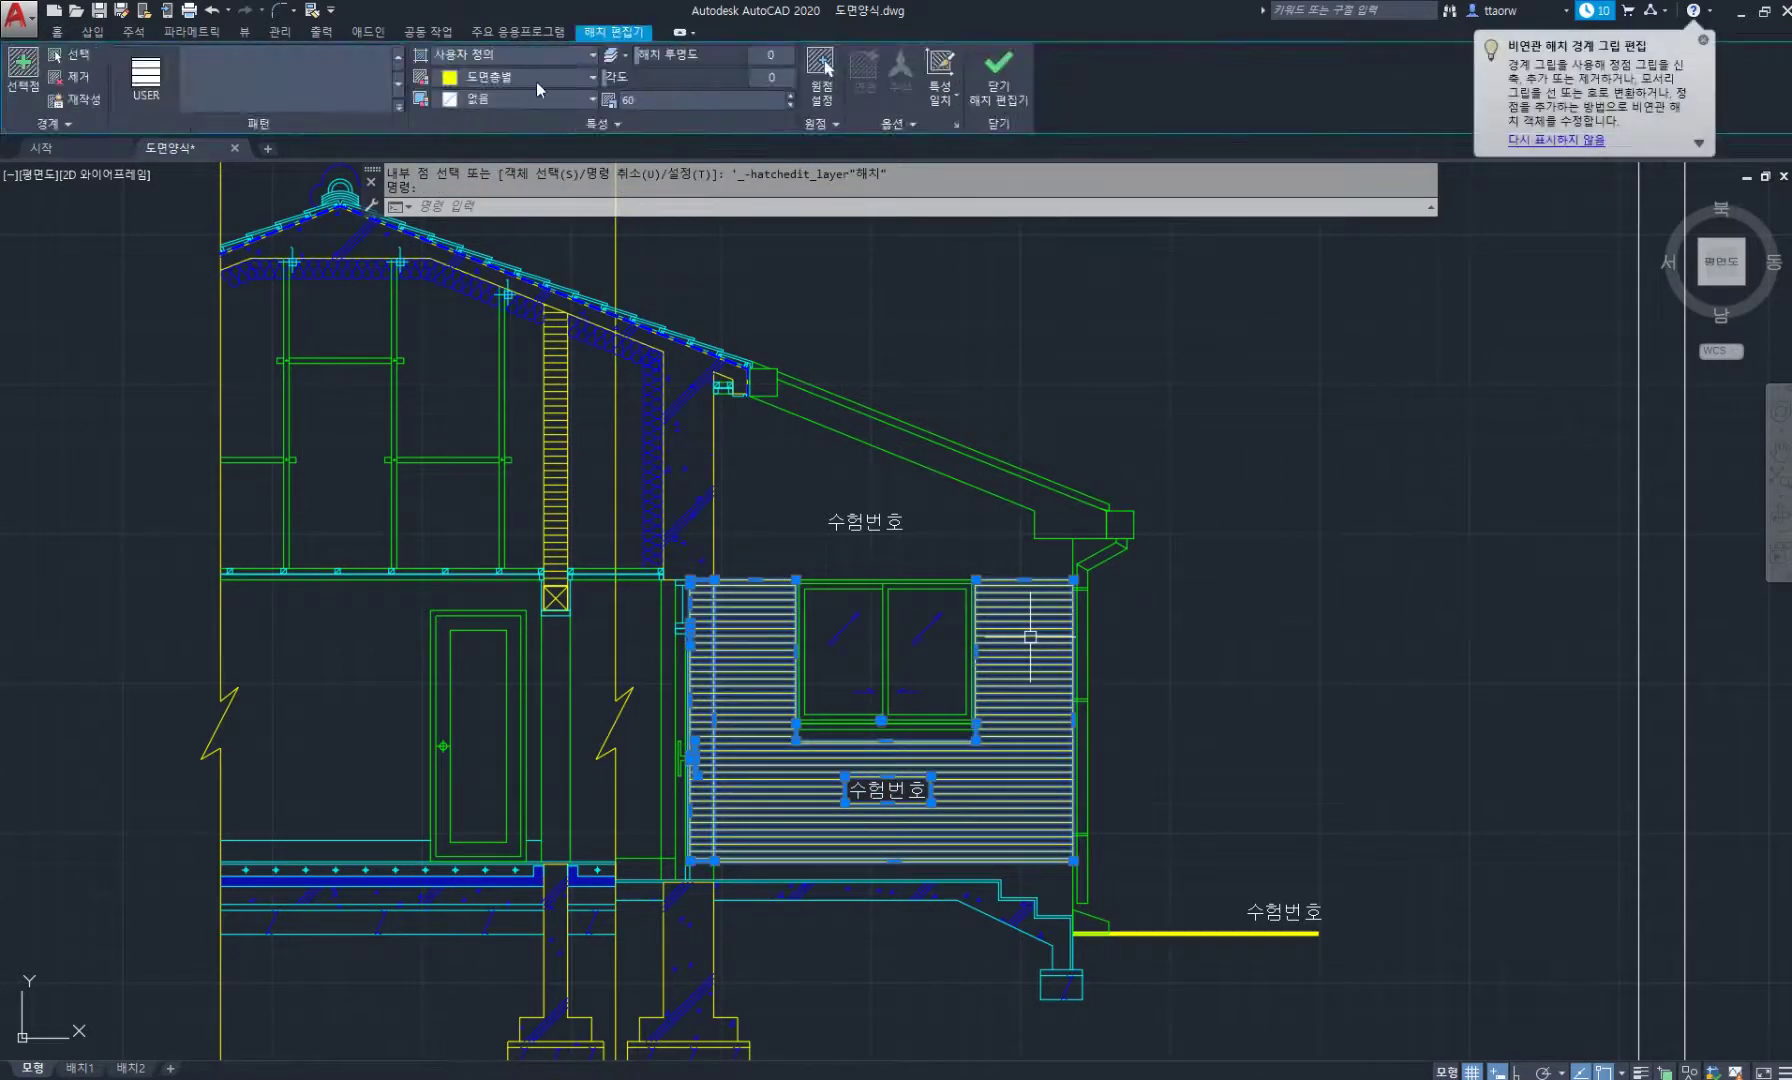
{"action": "left_click", "coordinate": [592, 122]}
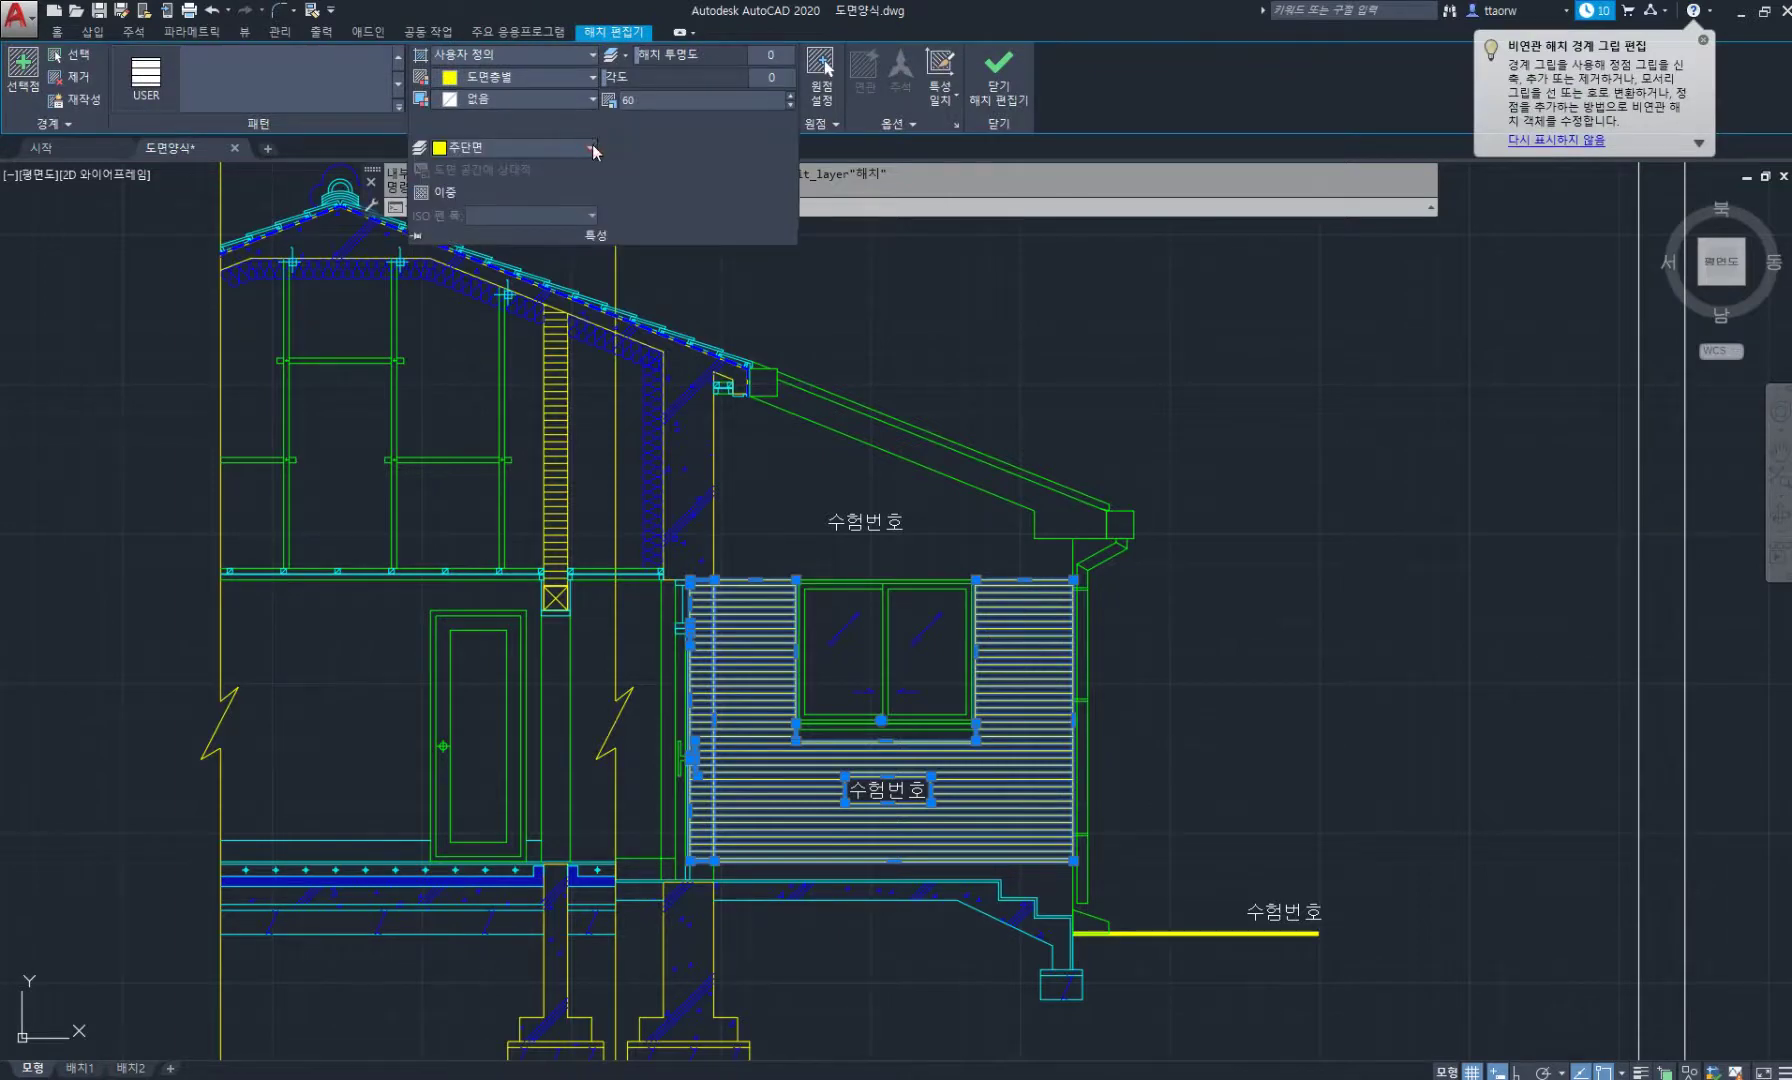
{"action": "left_click", "coordinate": [592, 152]}
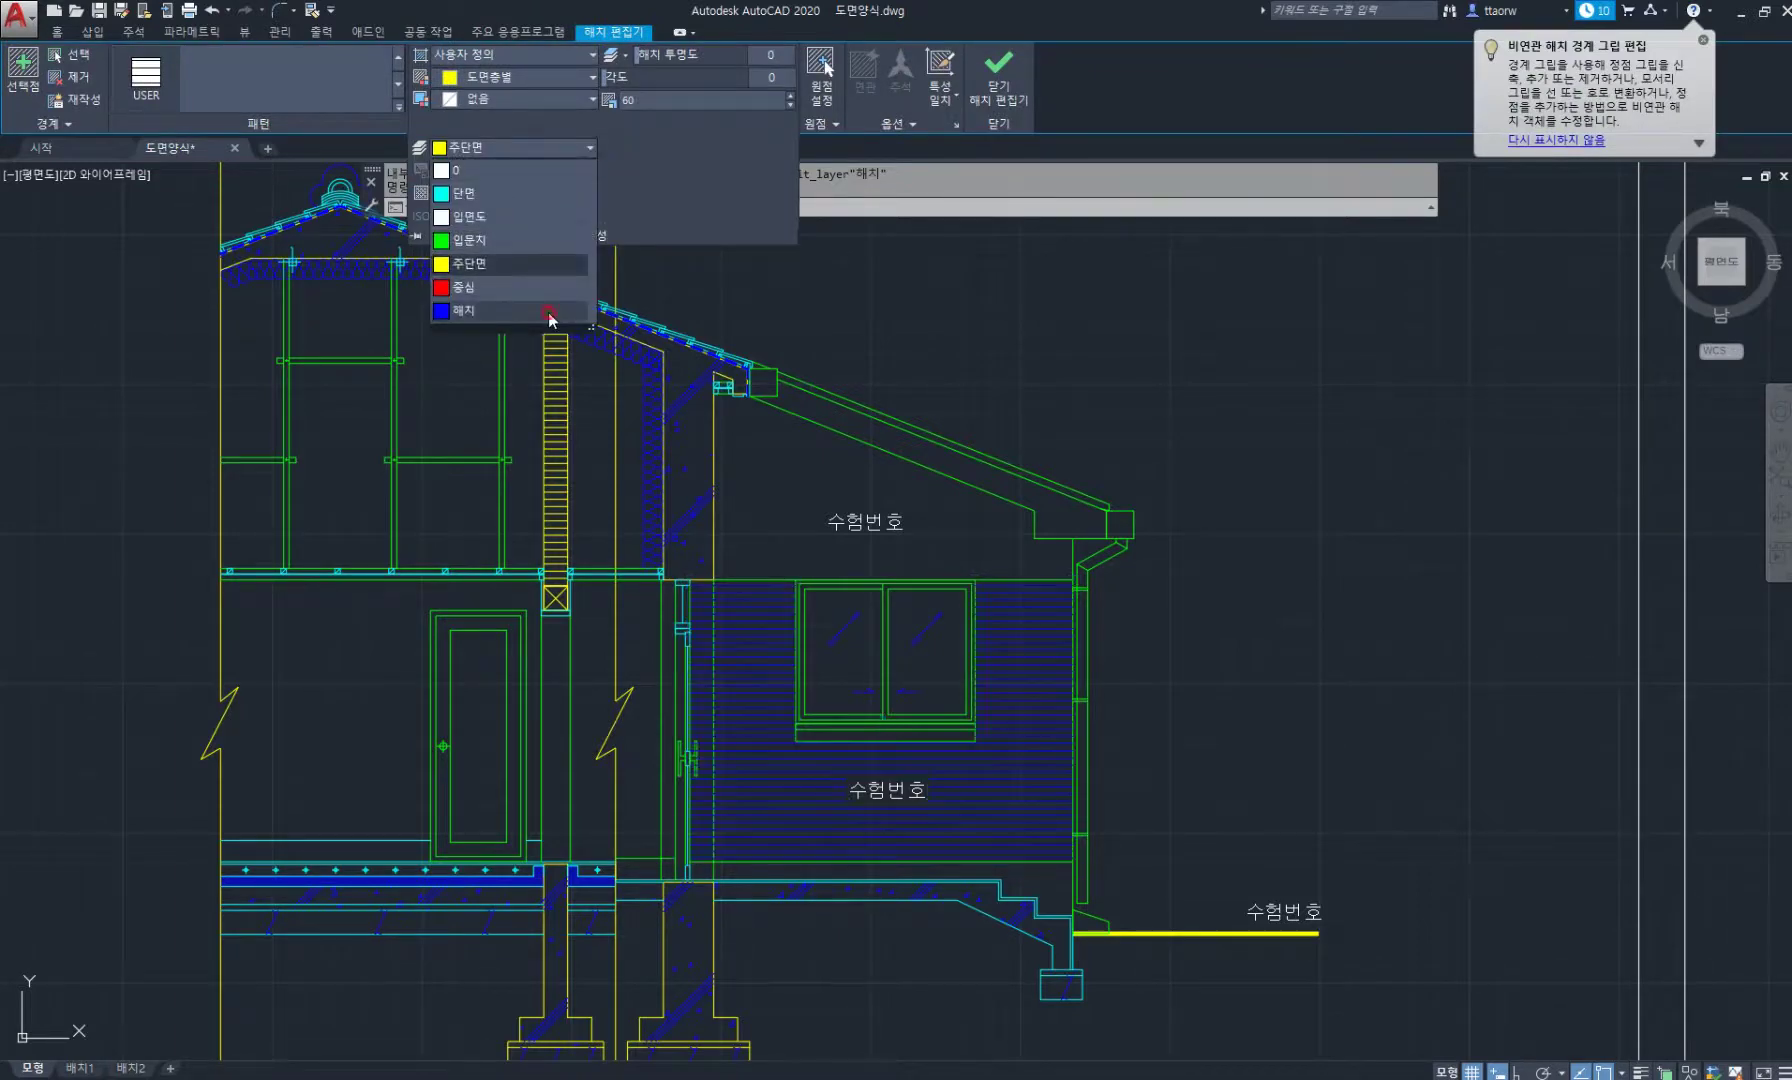
{"action": "left_click", "coordinate": [553, 274]}
{"action": "left_click", "coordinate": [1004, 80]}
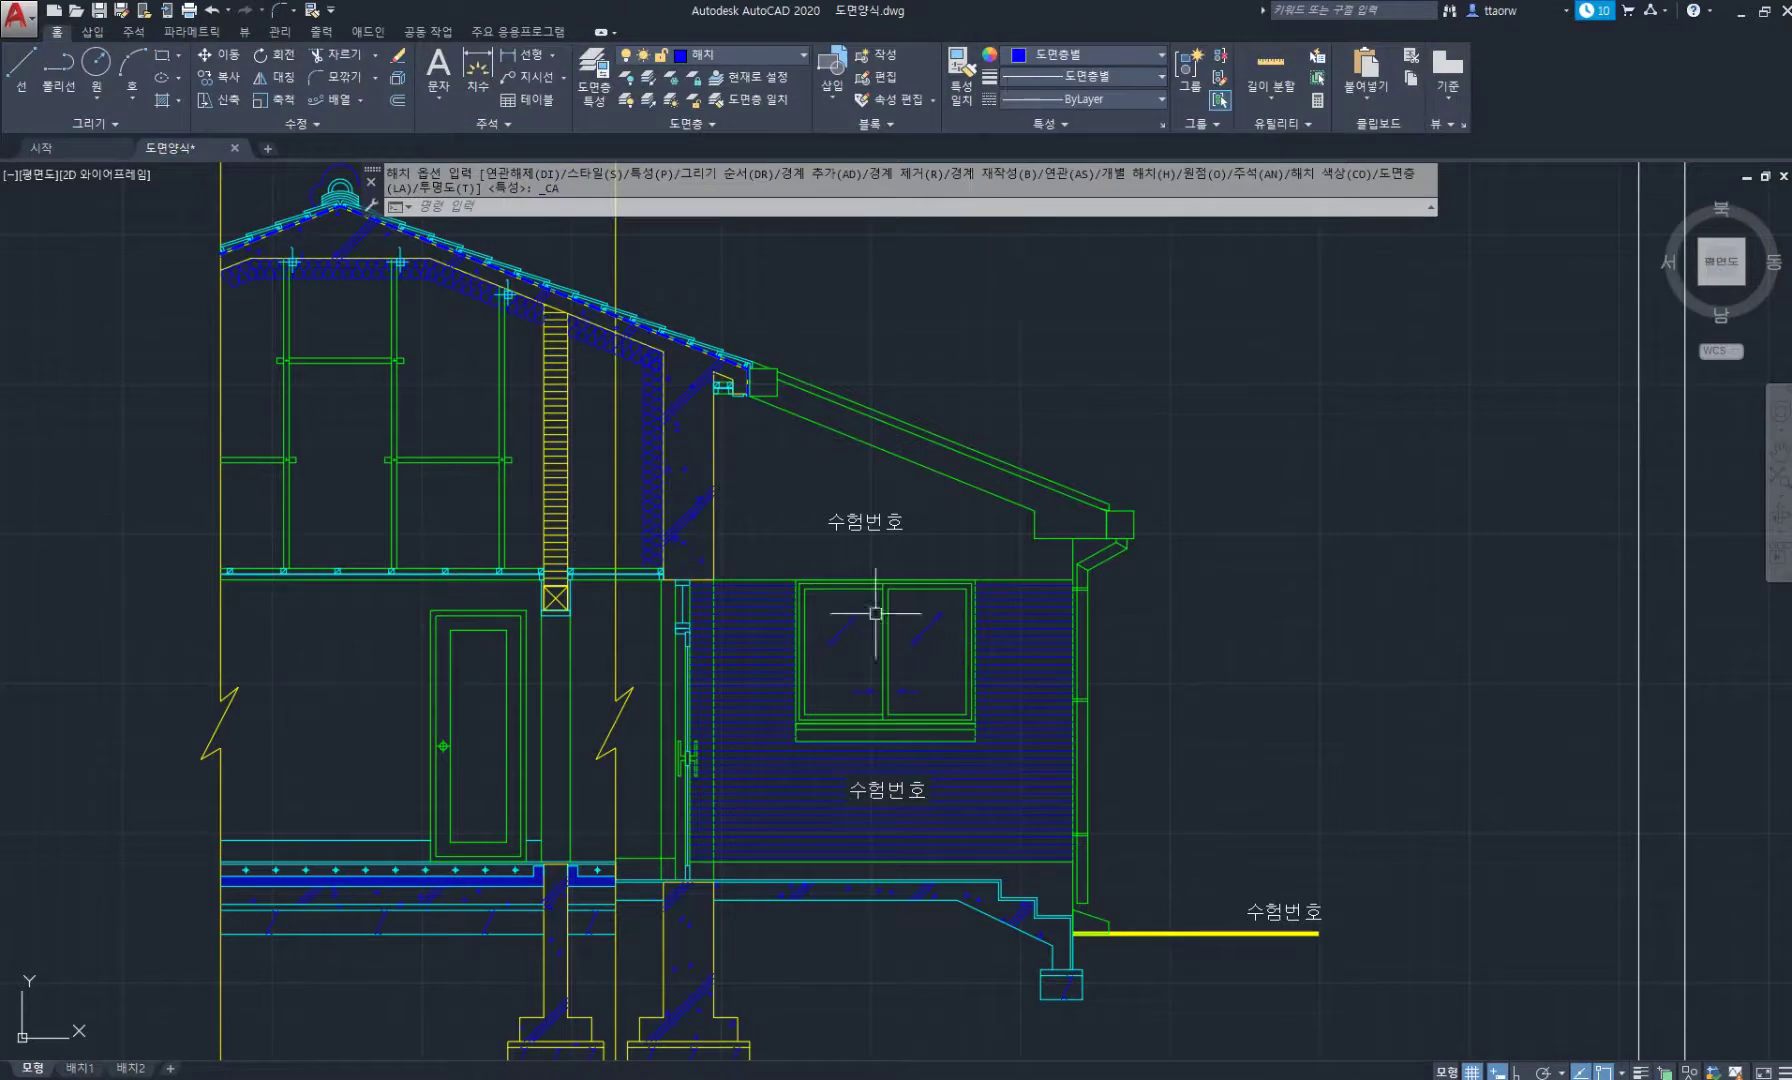
Add a second hatch to the interior wall strip above the ceiling, using pattern ANSI31 at scale 10.
{"action": "middle_click_drag", "start_coordinate": [826, 440], "coordinate": [841, 441]}
{"action": "type", "text": "h"}
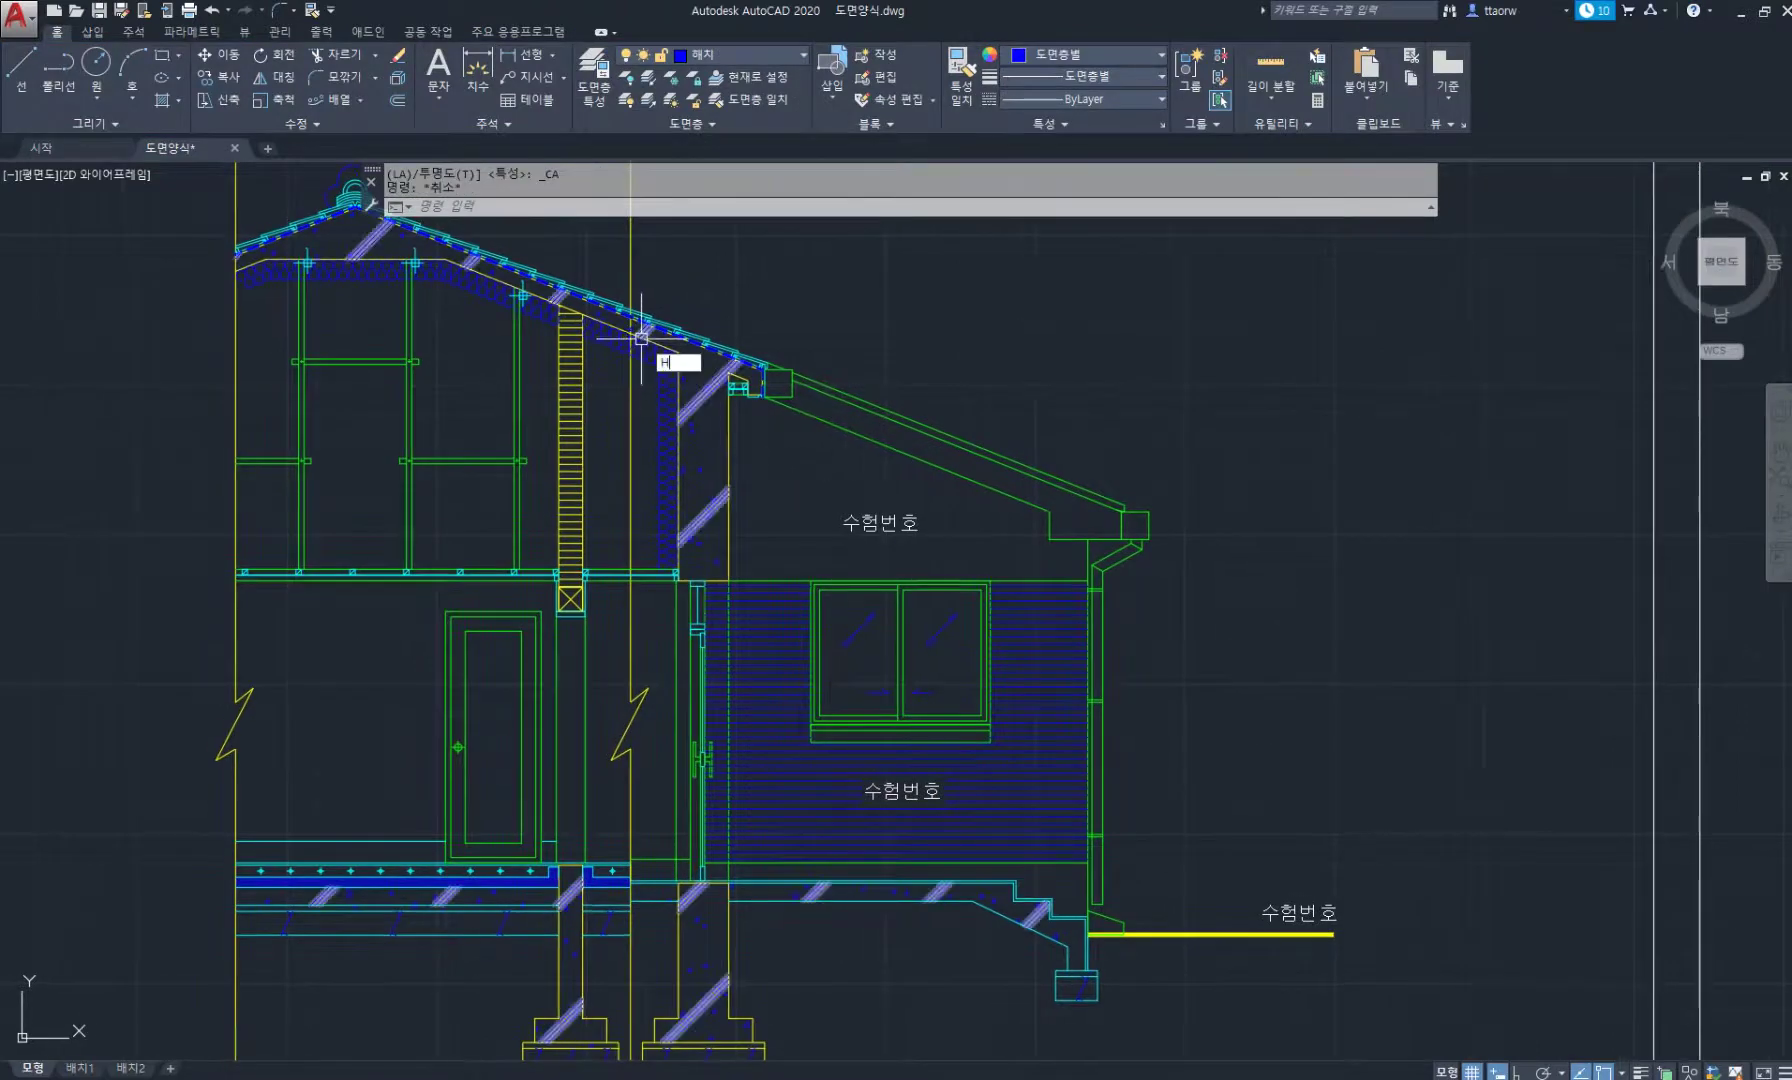
{"action": "key", "text": "Return"}
{"action": "scroll", "coordinate": [572, 345], "scroll_direction": "up", "scroll_amount": 2}
{"action": "left_click", "coordinate": [572, 348]}
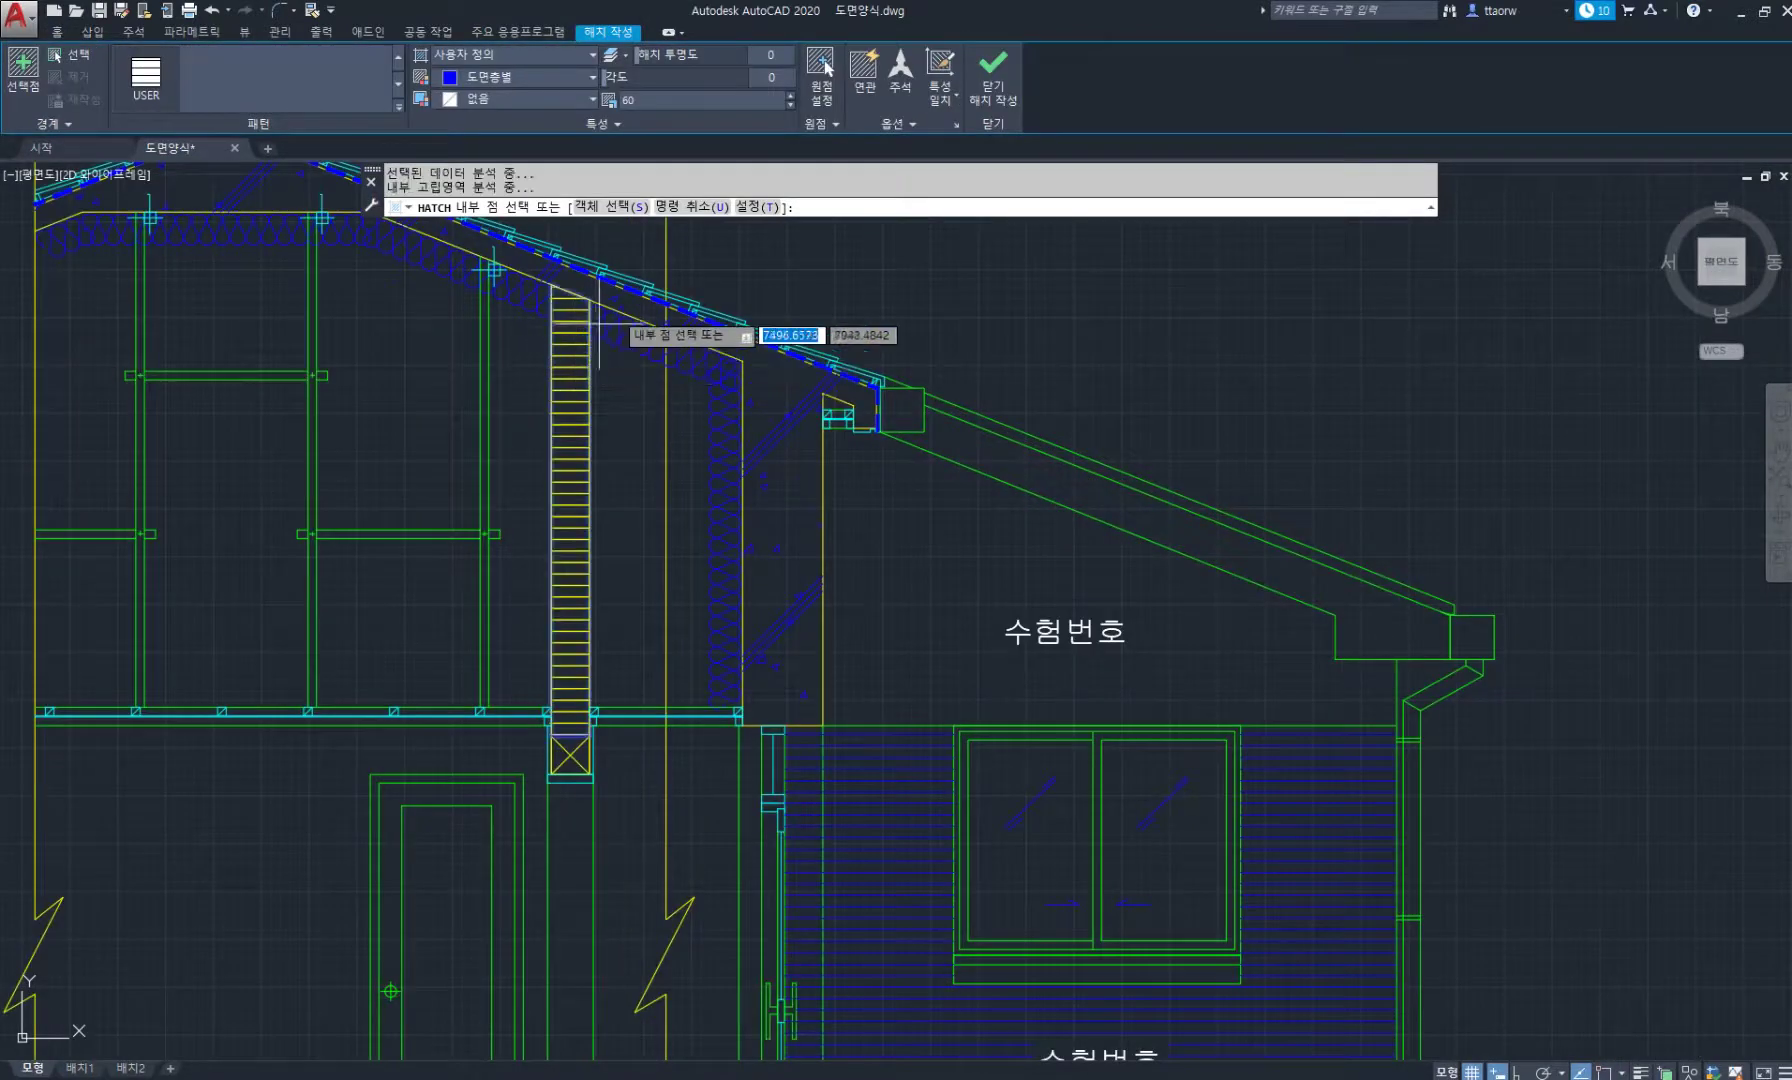
{"action": "left_click", "coordinate": [581, 57]}
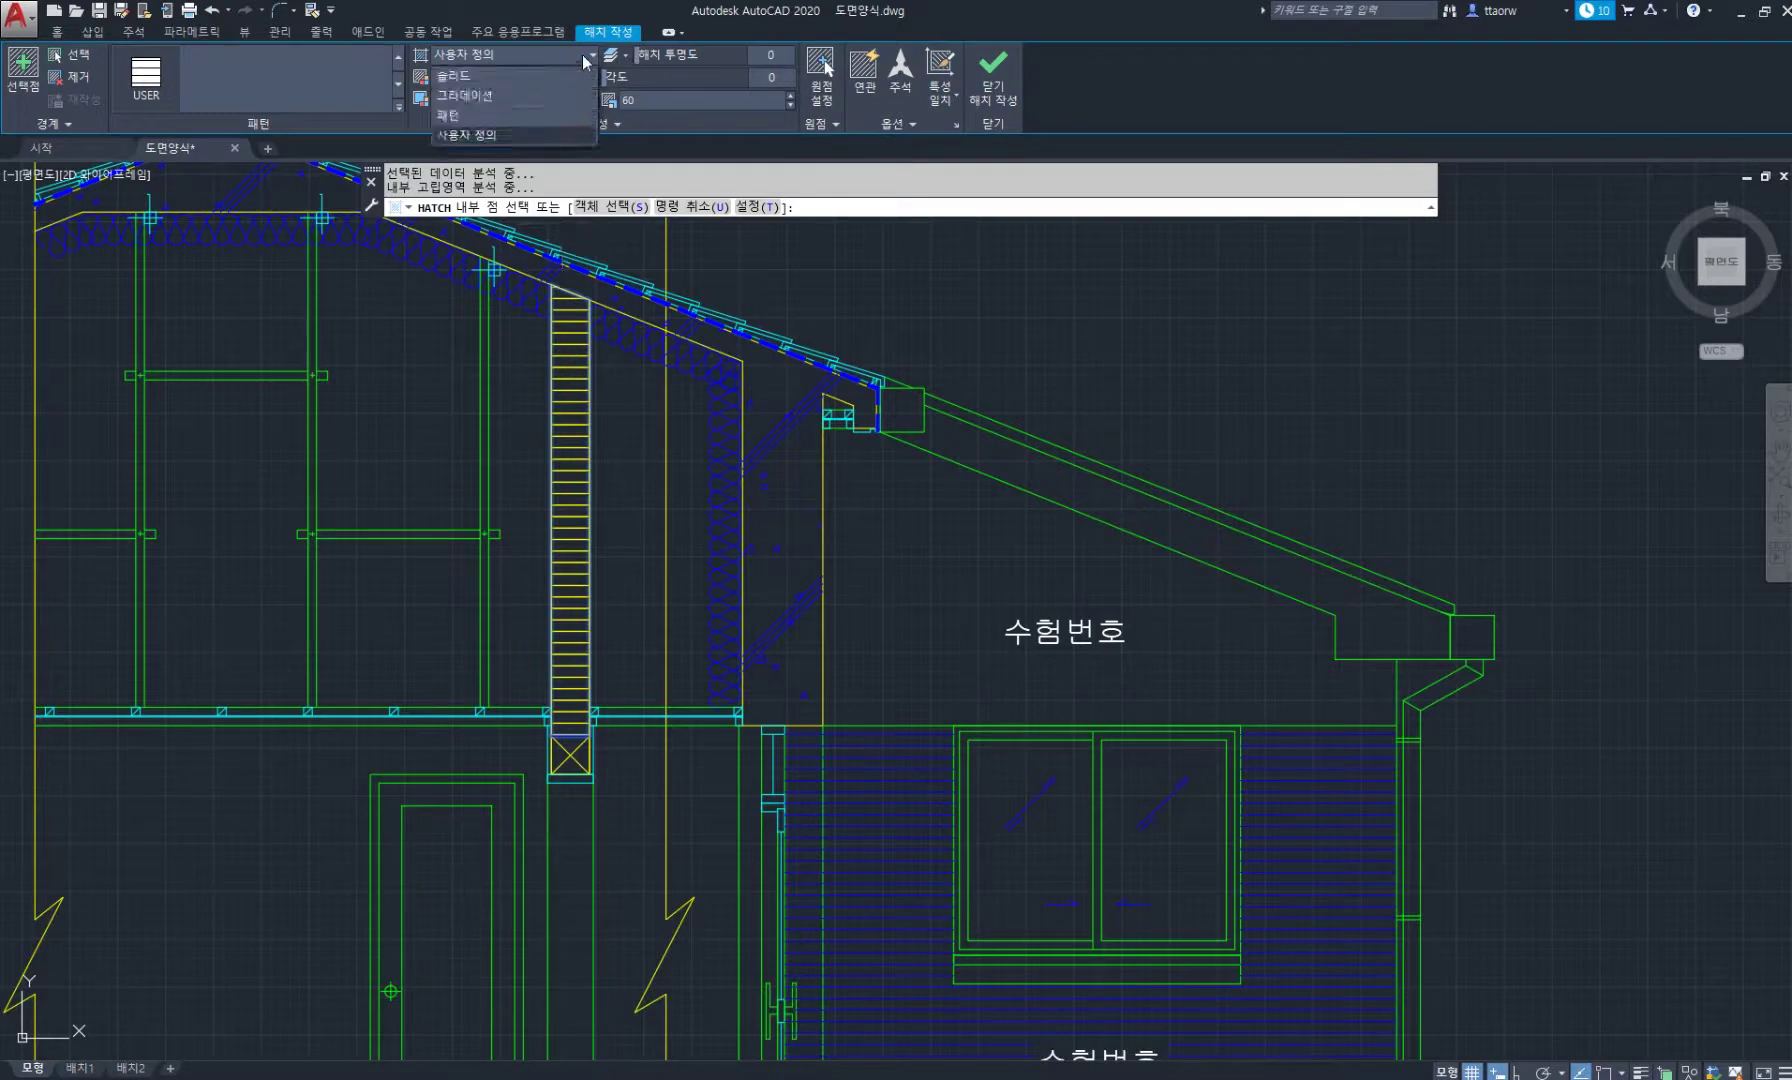
{"action": "left_click", "coordinate": [566, 115]}
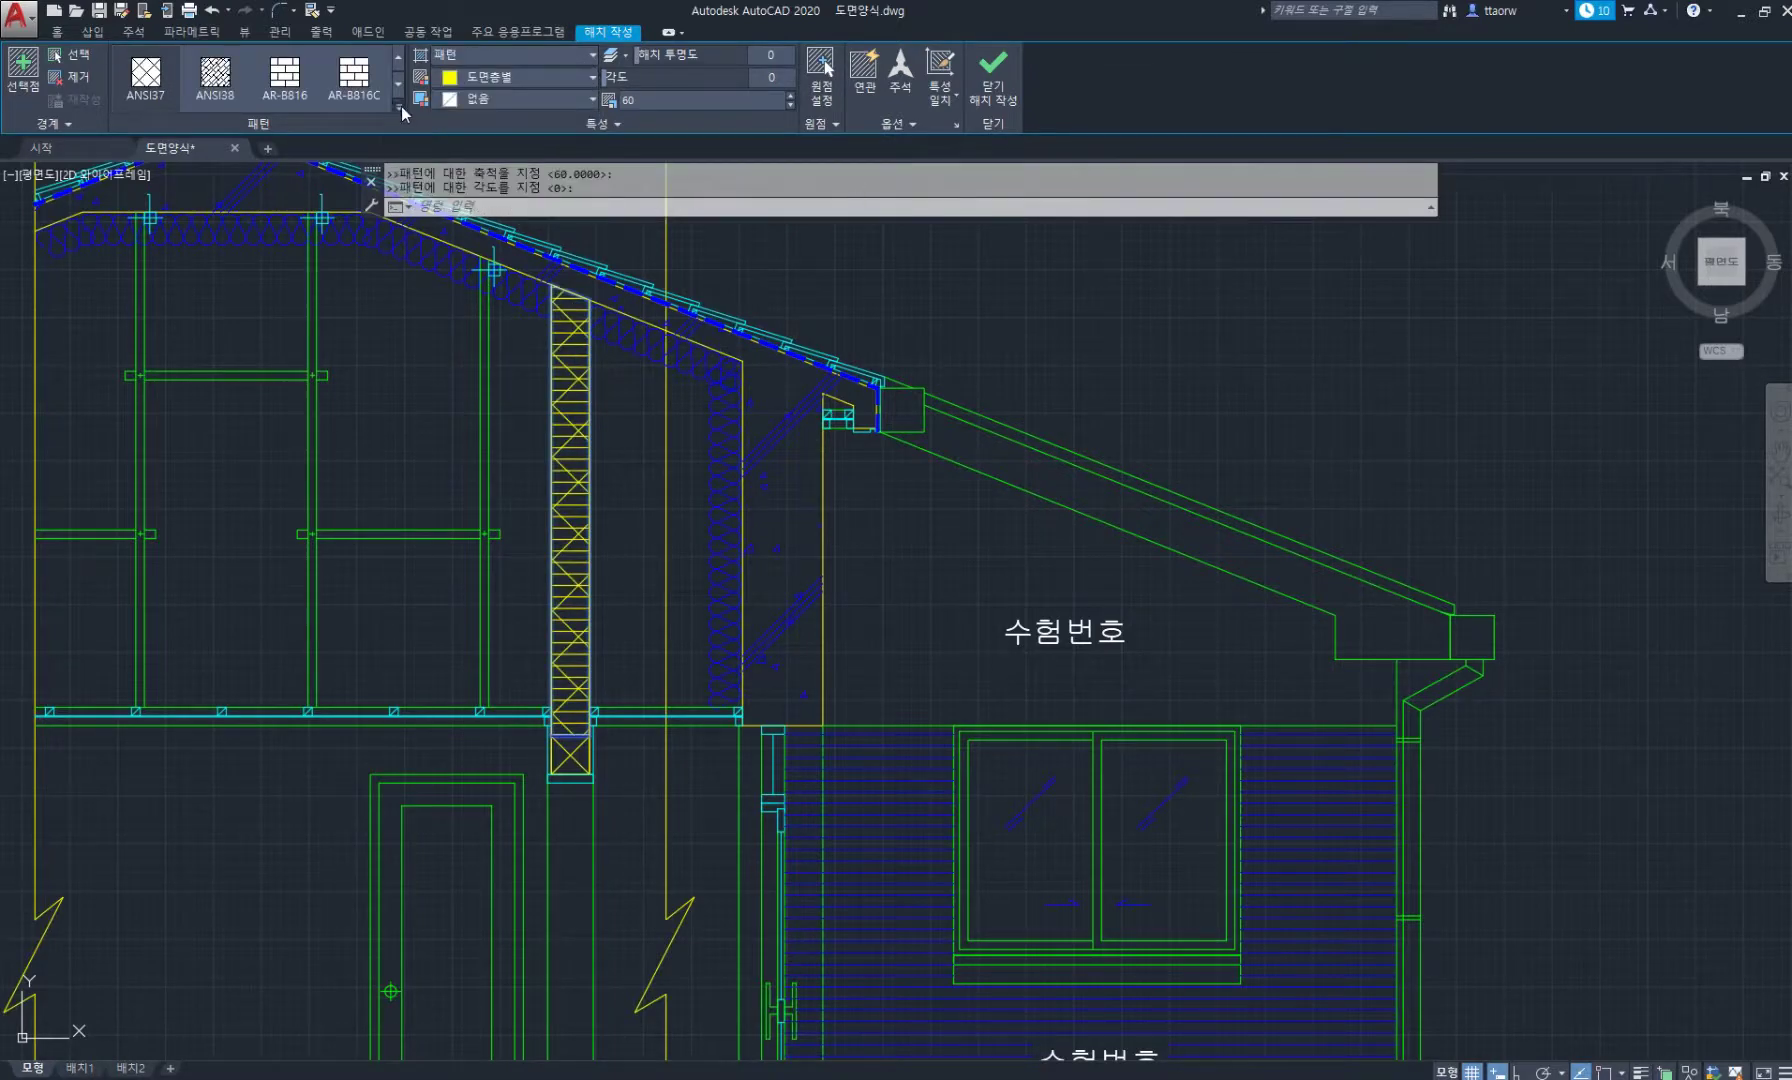
{"action": "left_click", "coordinate": [400, 106]}
{"action": "scroll", "coordinate": [400, 104], "scroll_direction": "up", "scroll_amount": 2}
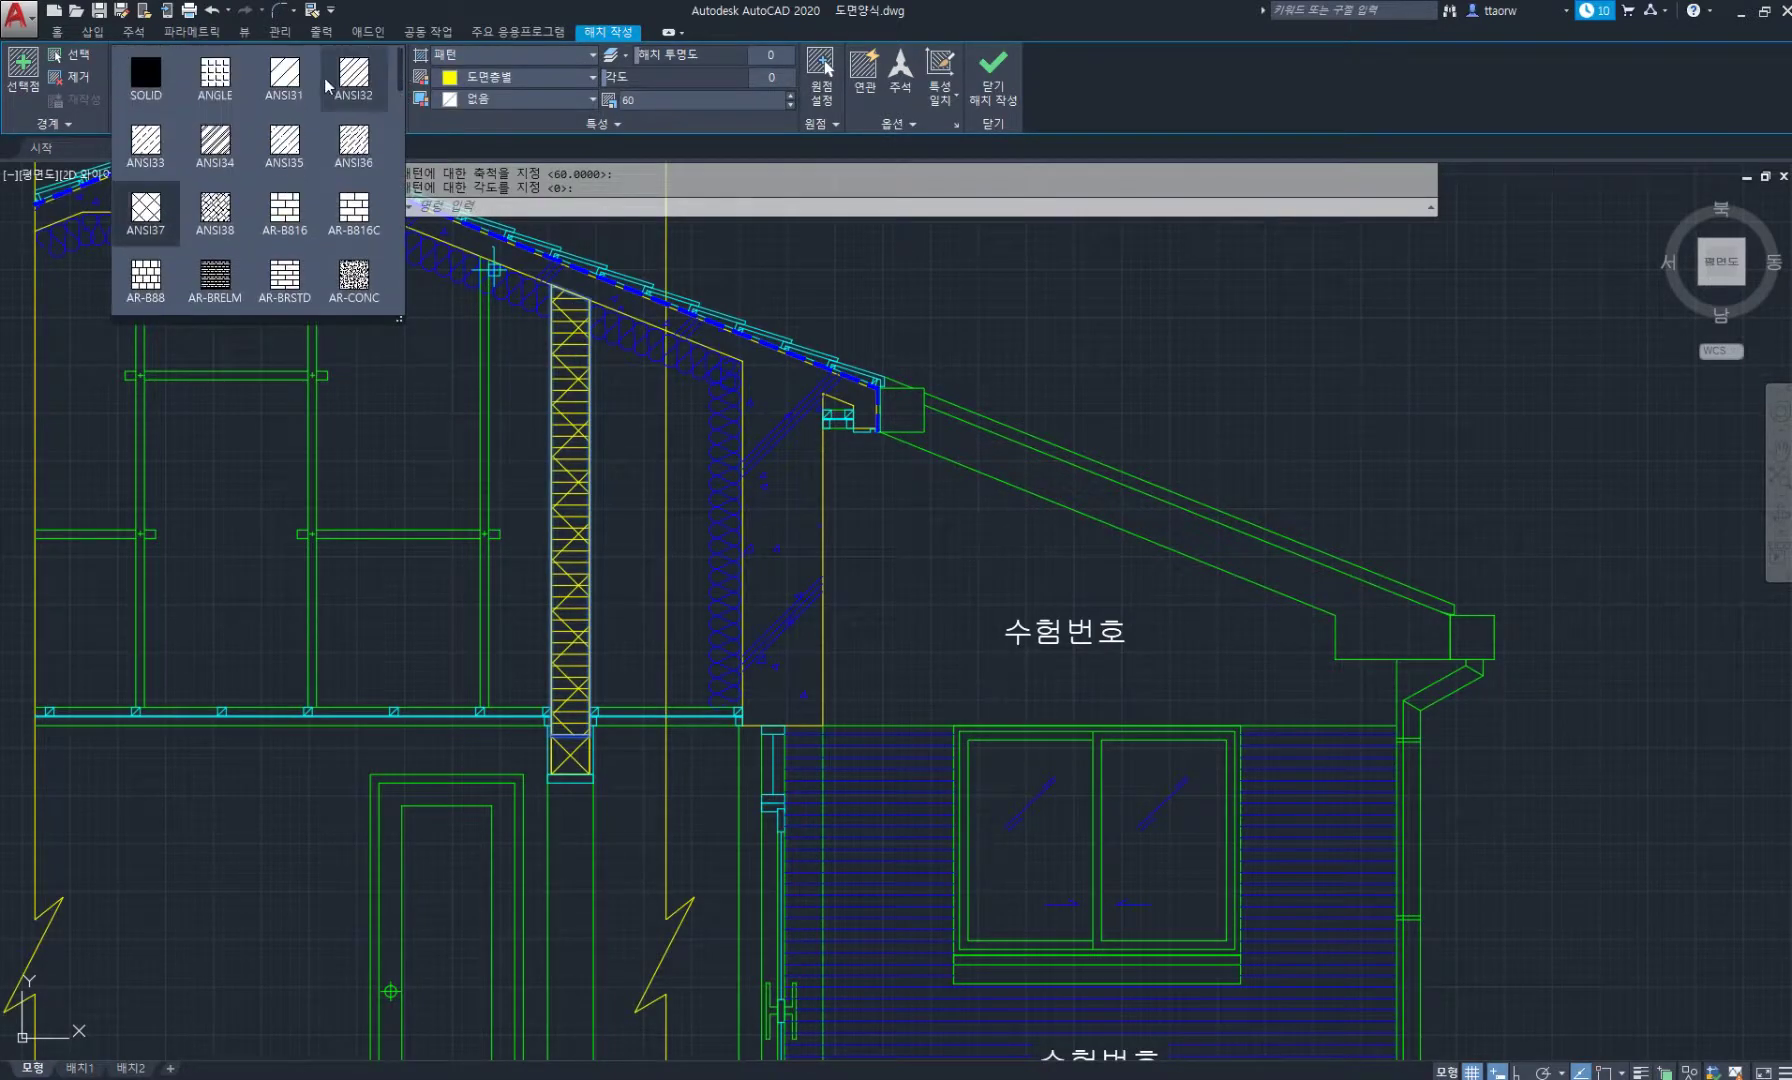
{"action": "left_click", "coordinate": [289, 73]}
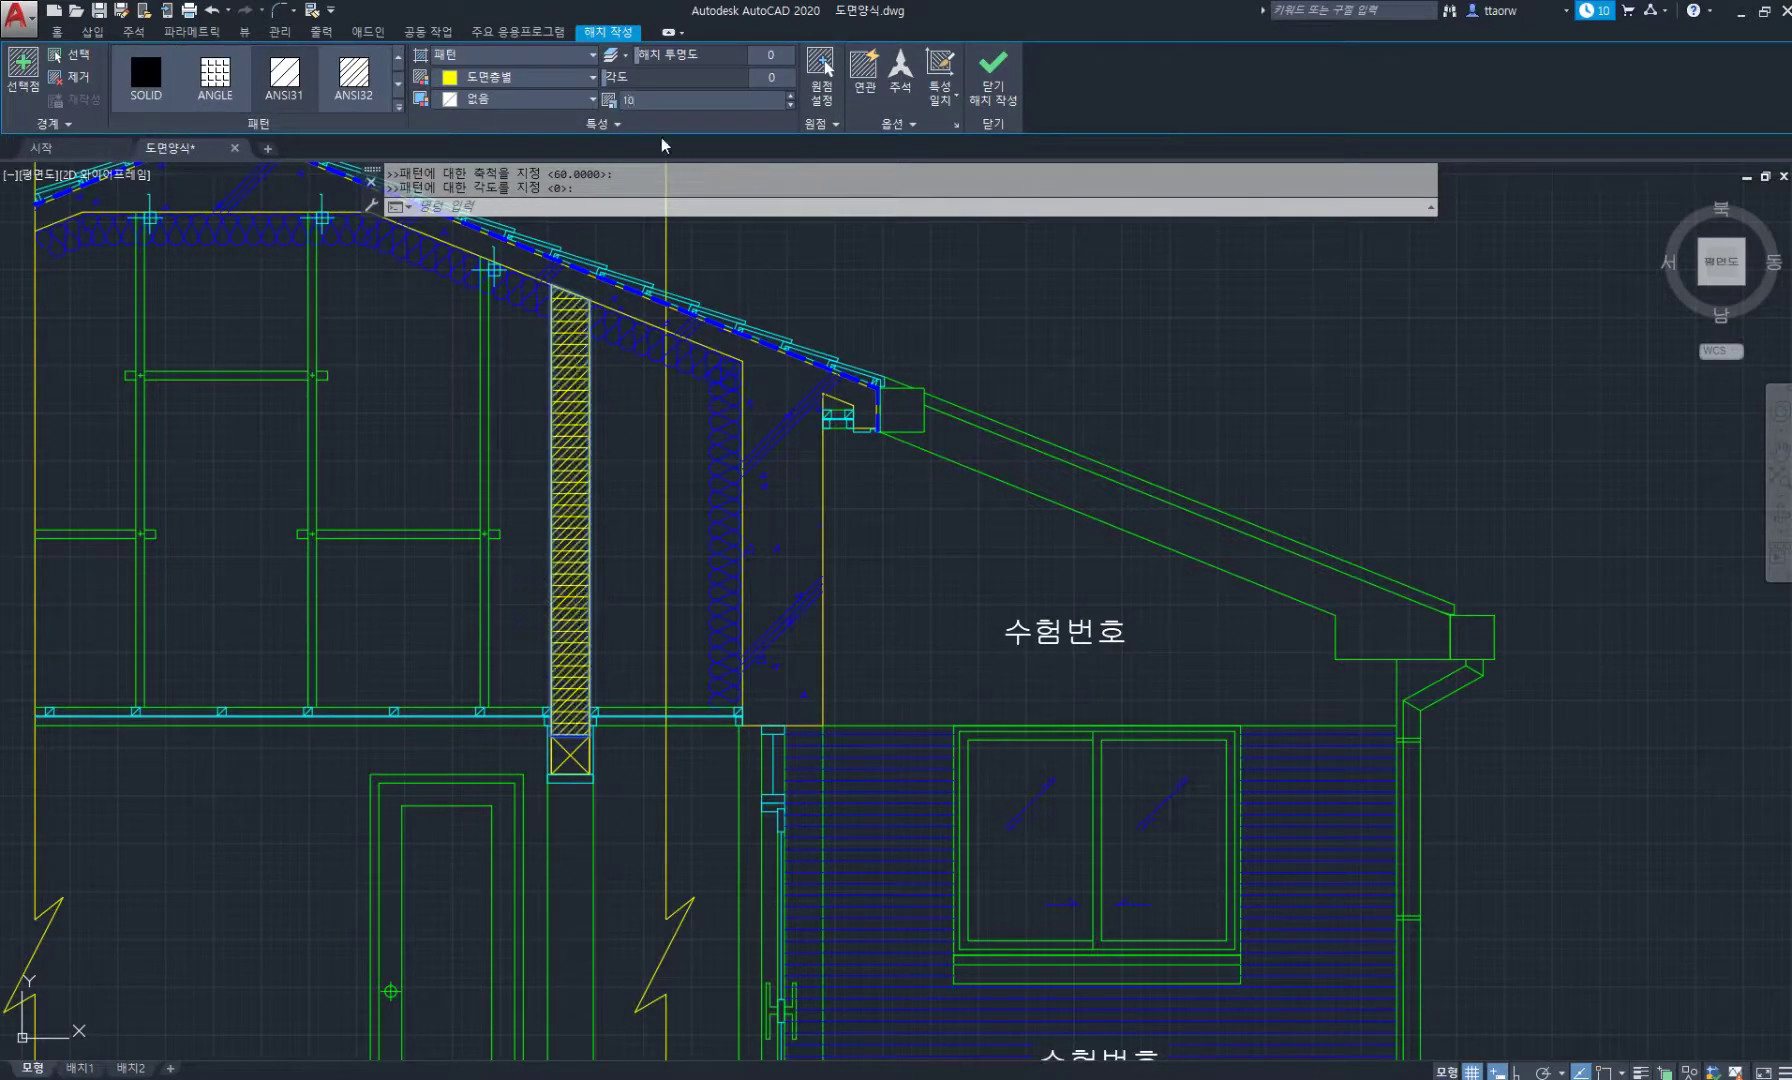
Assign the interior wall strip's ANSI31 hatch to the 해치 layer and finish the hatch.
{"action": "left_click", "coordinate": [603, 124]}
{"action": "left_click", "coordinate": [590, 148]}
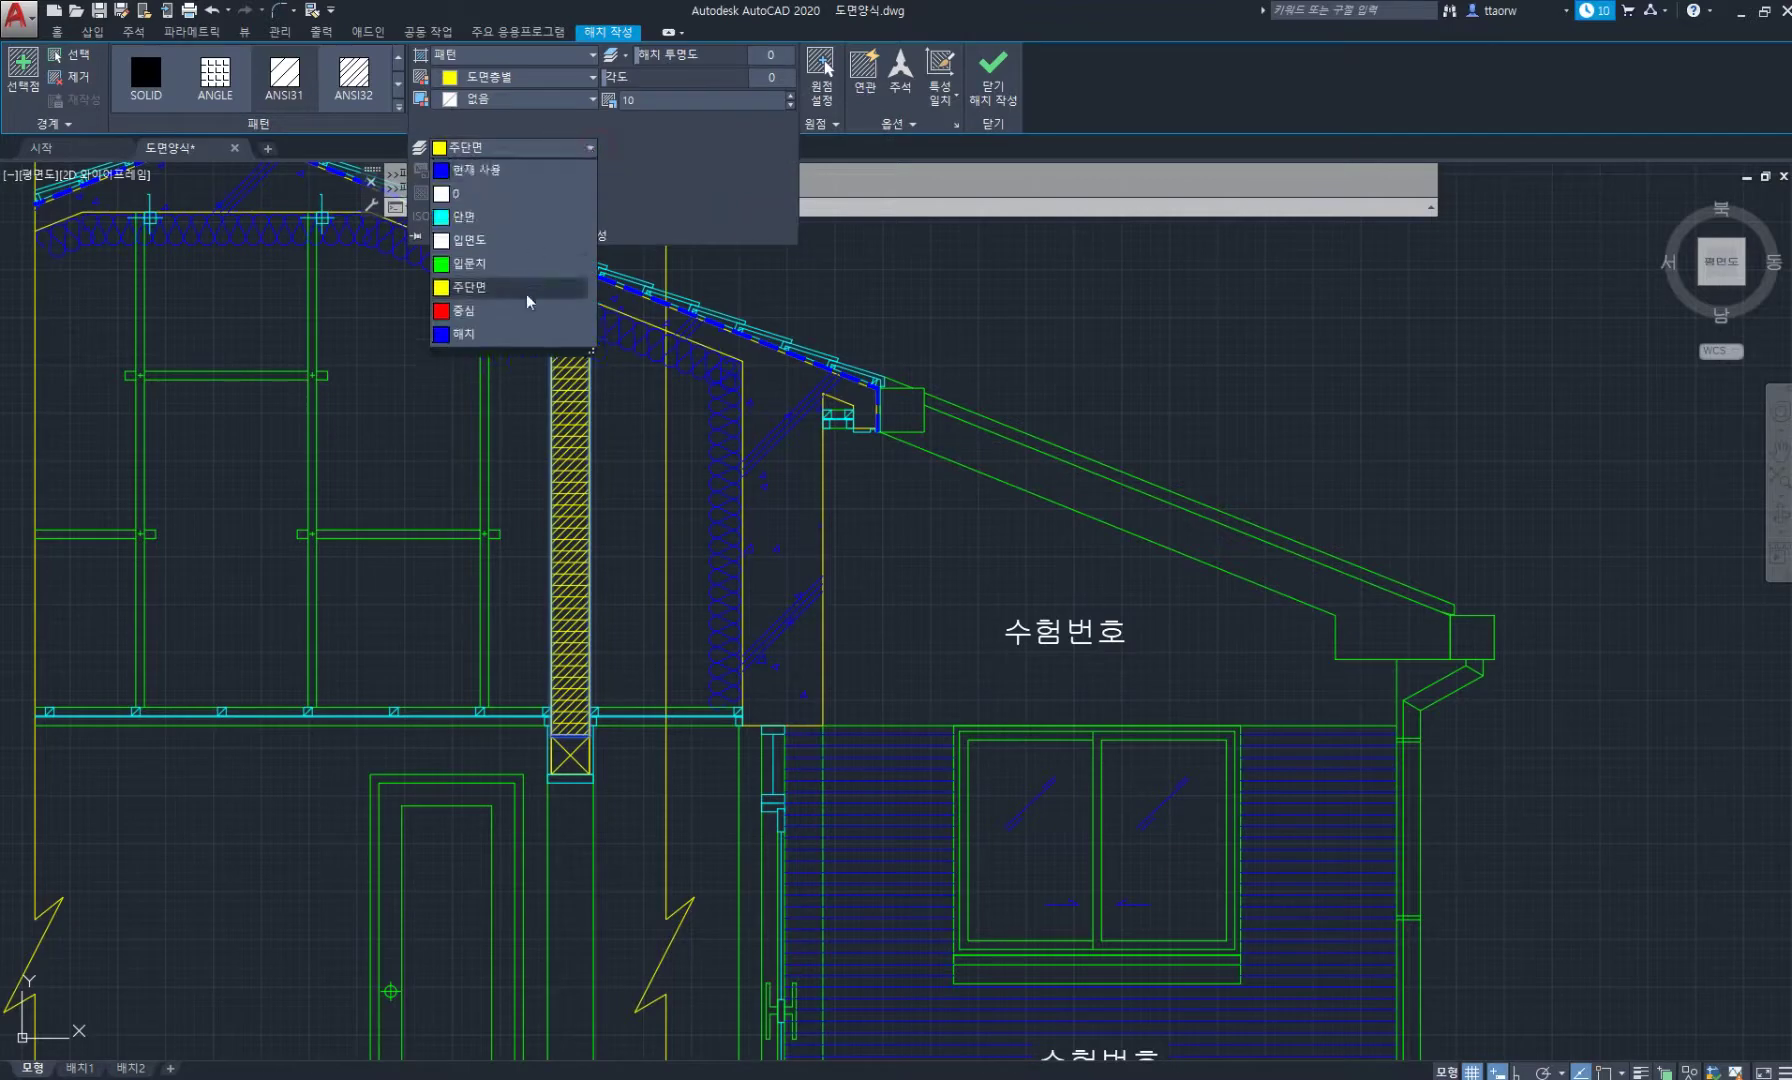
{"action": "left_click", "coordinate": [518, 332]}
{"action": "left_click", "coordinate": [987, 87]}
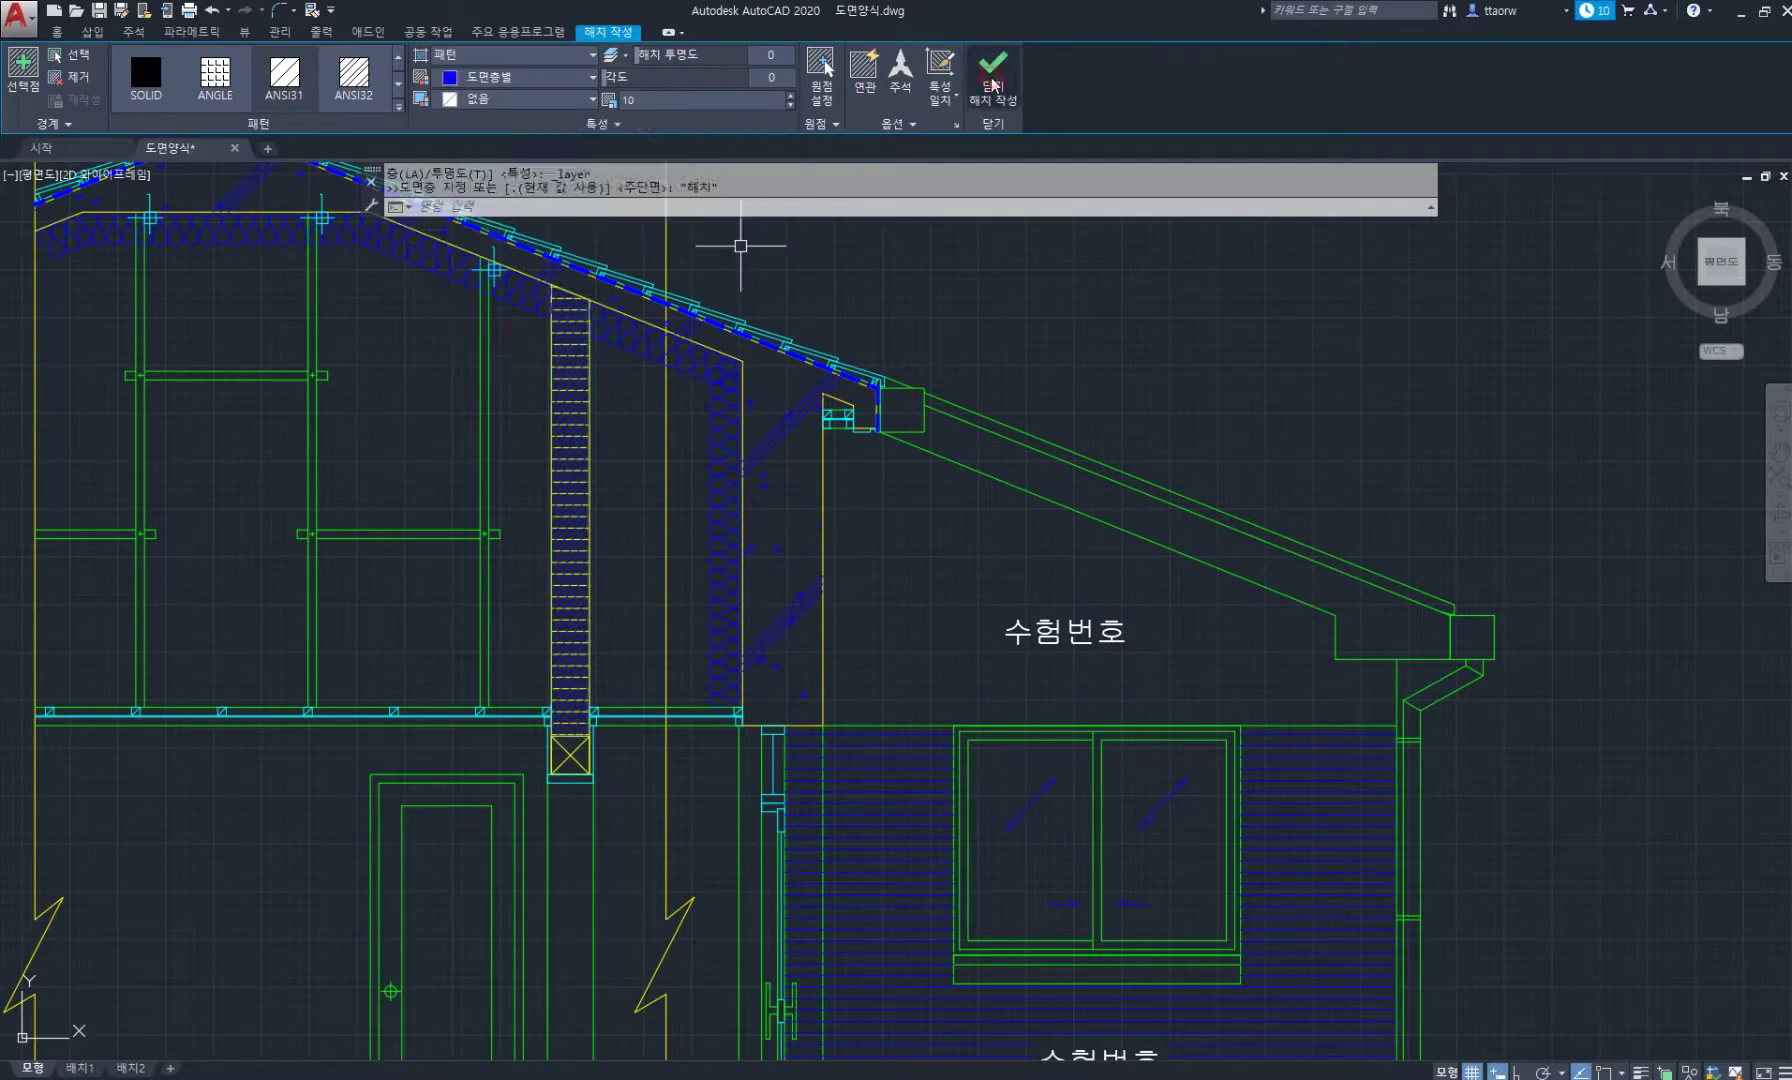
Start a user-defined hatch on the room wall surfaces below the ceiling, on both sides of the interior wall.
{"action": "scroll", "coordinate": [804, 391], "scroll_direction": "down", "scroll_amount": 2}
{"action": "scroll", "coordinate": [881, 410], "scroll_direction": "down", "scroll_amount": 3}
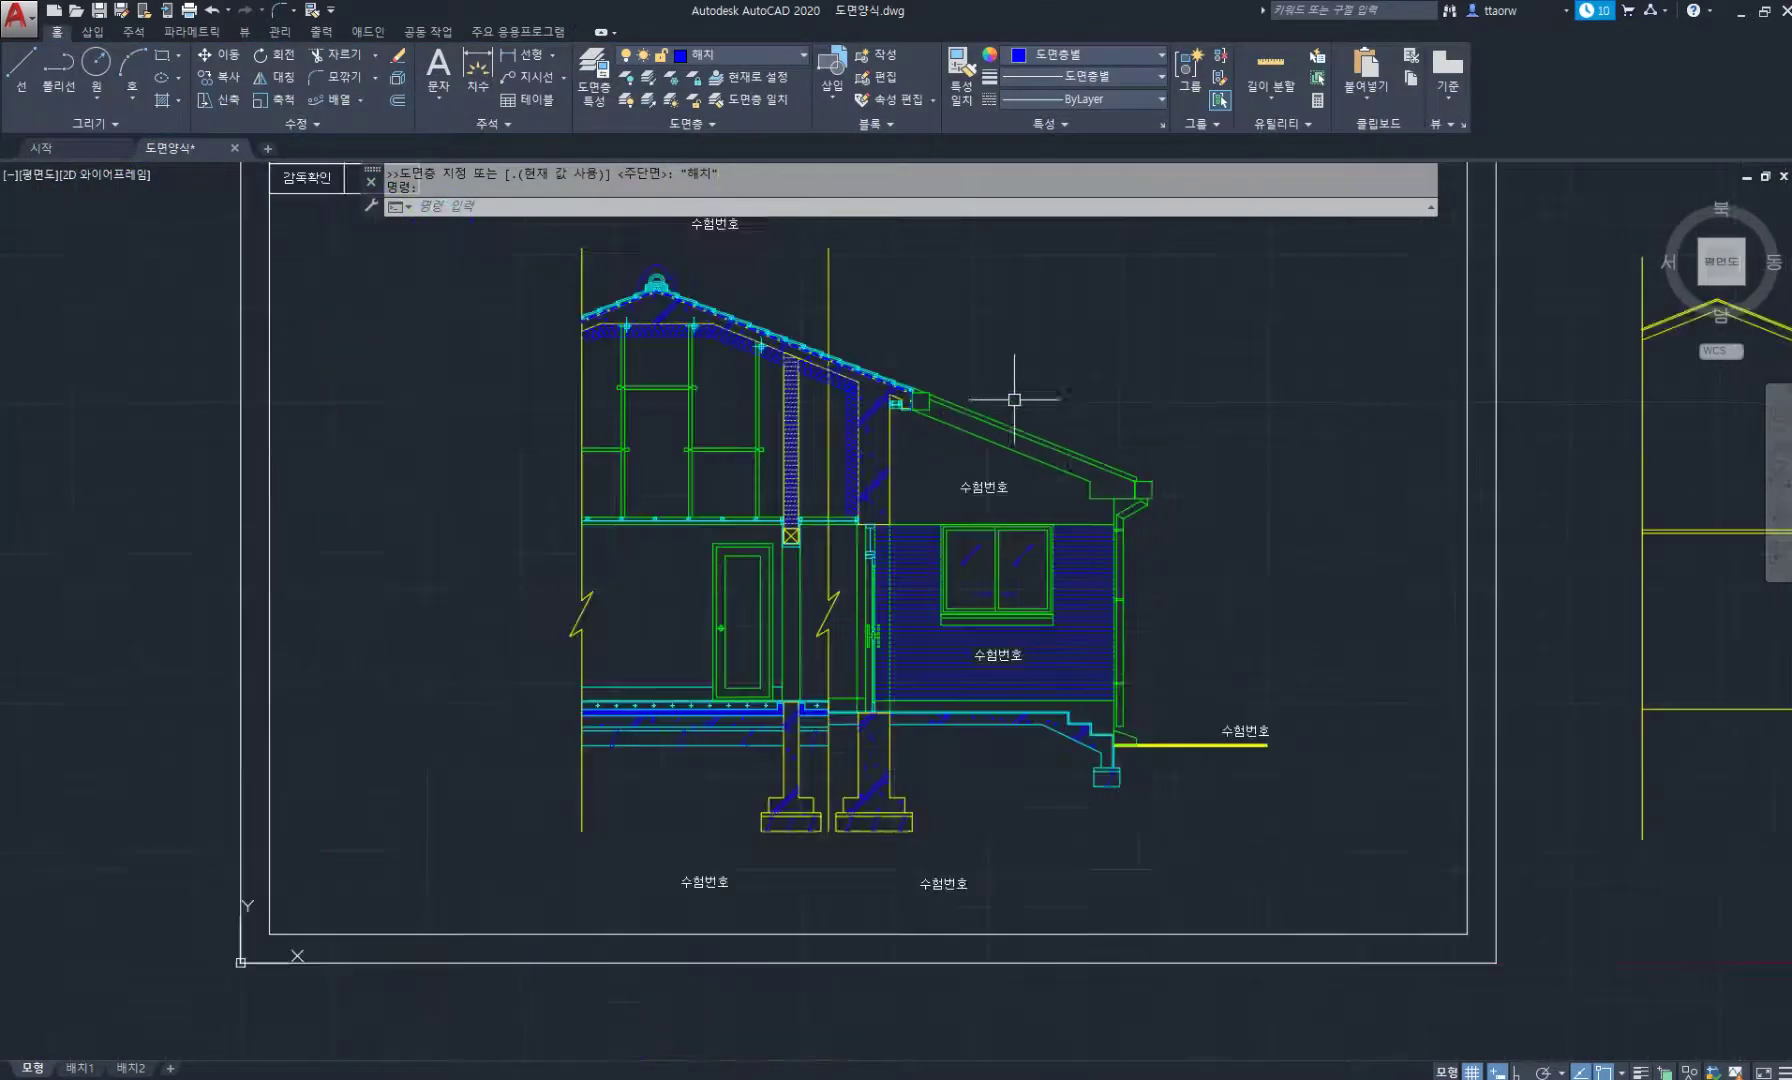
{"action": "middle_click_drag", "start_coordinate": [1055, 418], "coordinate": [901, 435]}
{"action": "scroll", "coordinate": [678, 632], "scroll_direction": "up", "scroll_amount": 2}
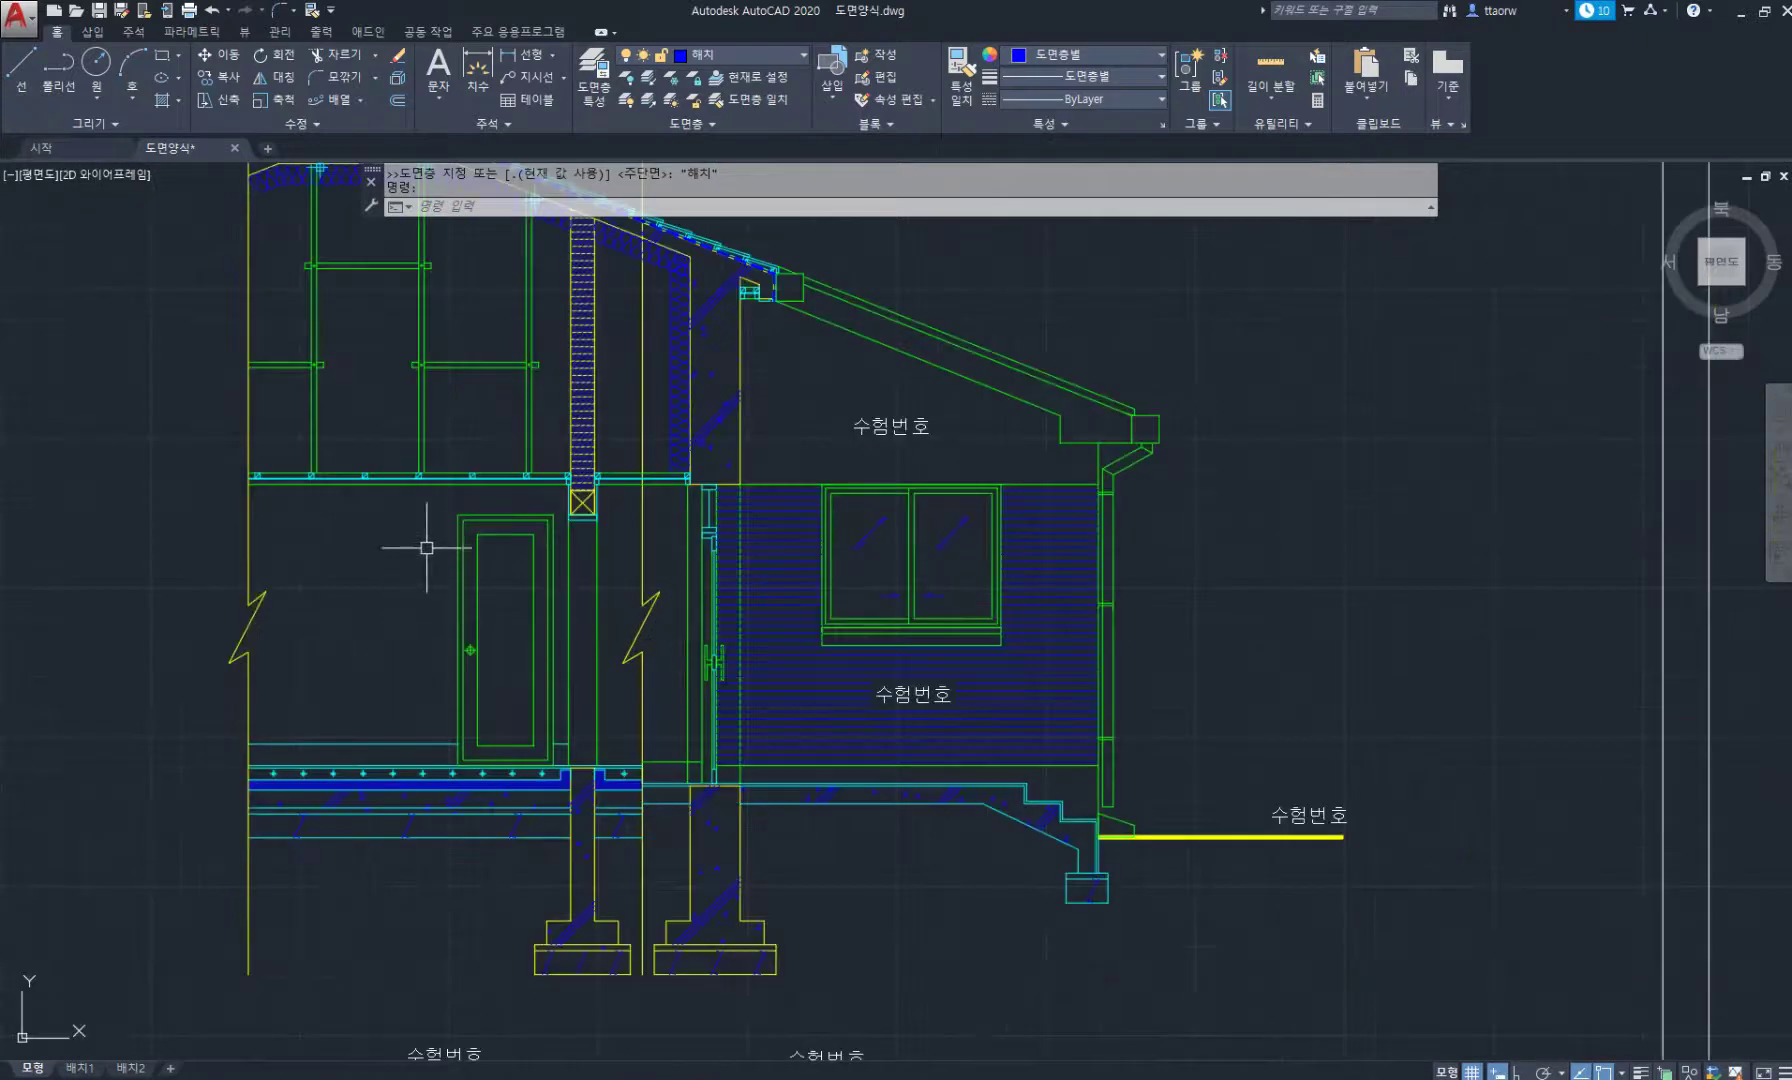
{"action": "middle_click_drag", "start_coordinate": [610, 654], "coordinate": [685, 681]}
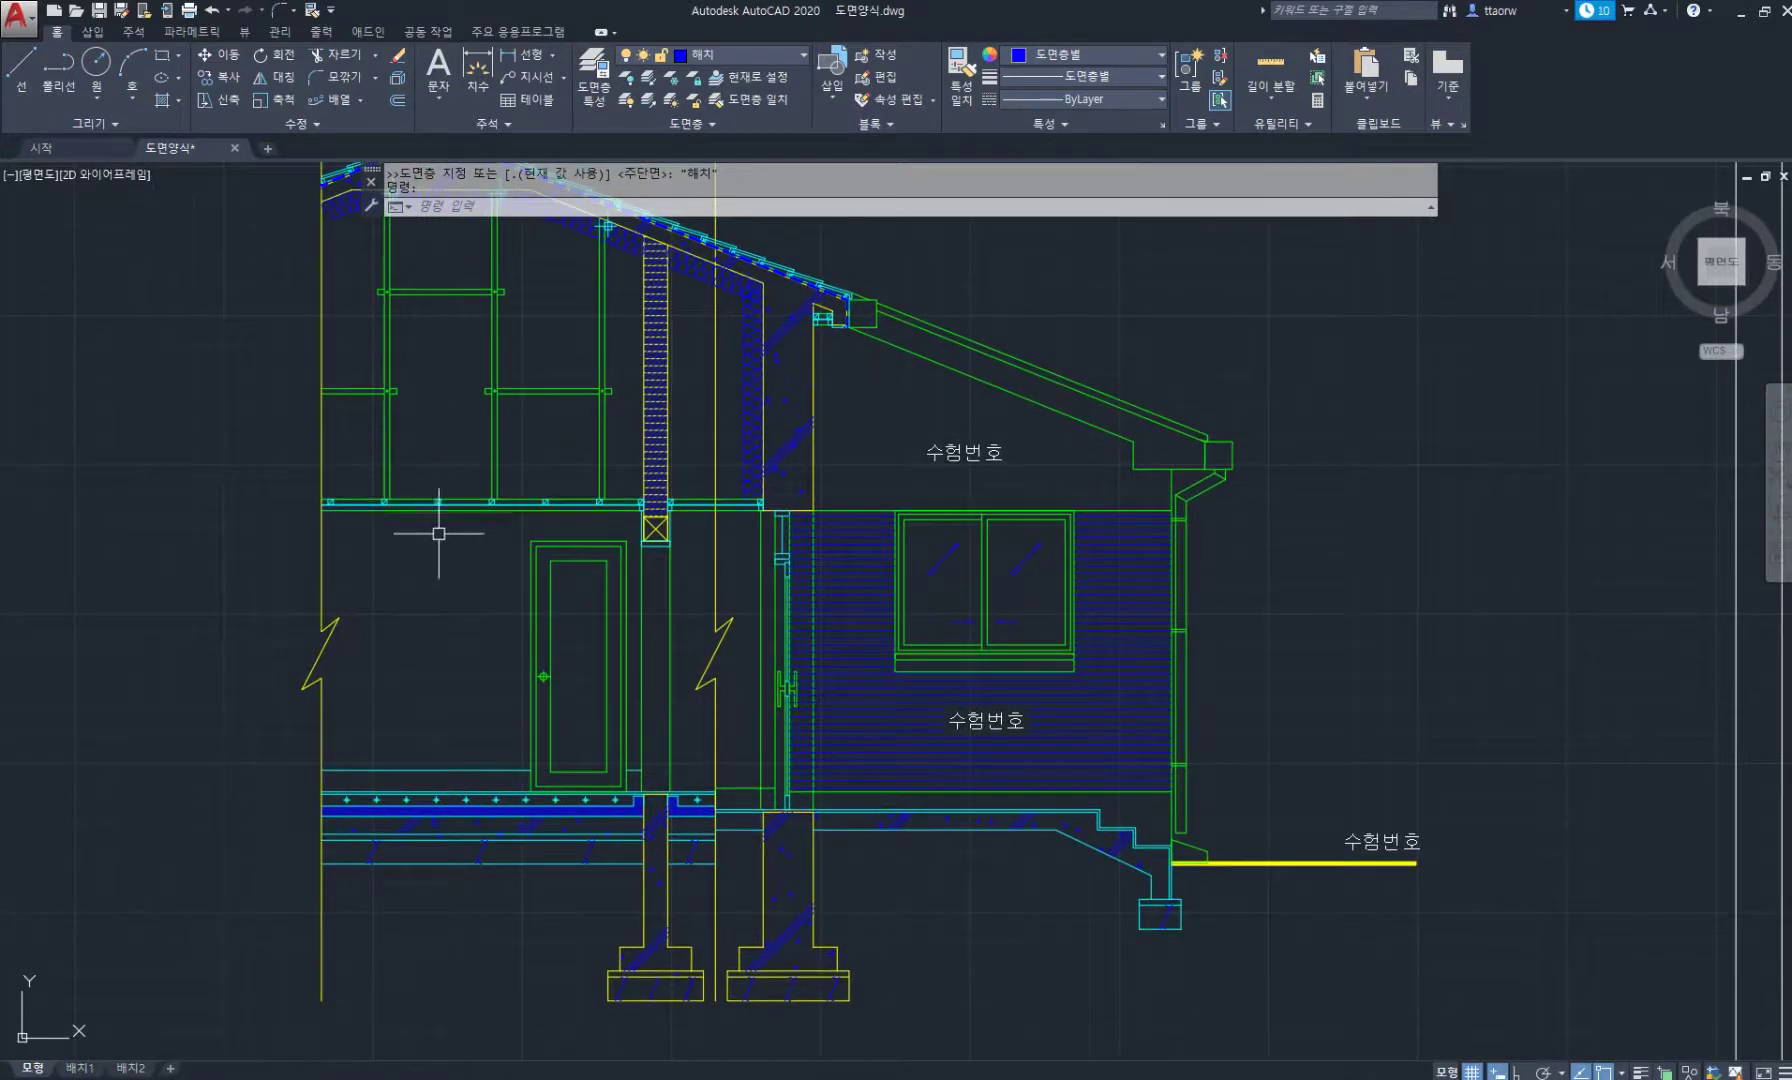
{"action": "middle_click_drag", "start_coordinate": [438, 533], "coordinate": [383, 581]}
{"action": "type", "text": "h"}
{"action": "key", "text": "Return"}
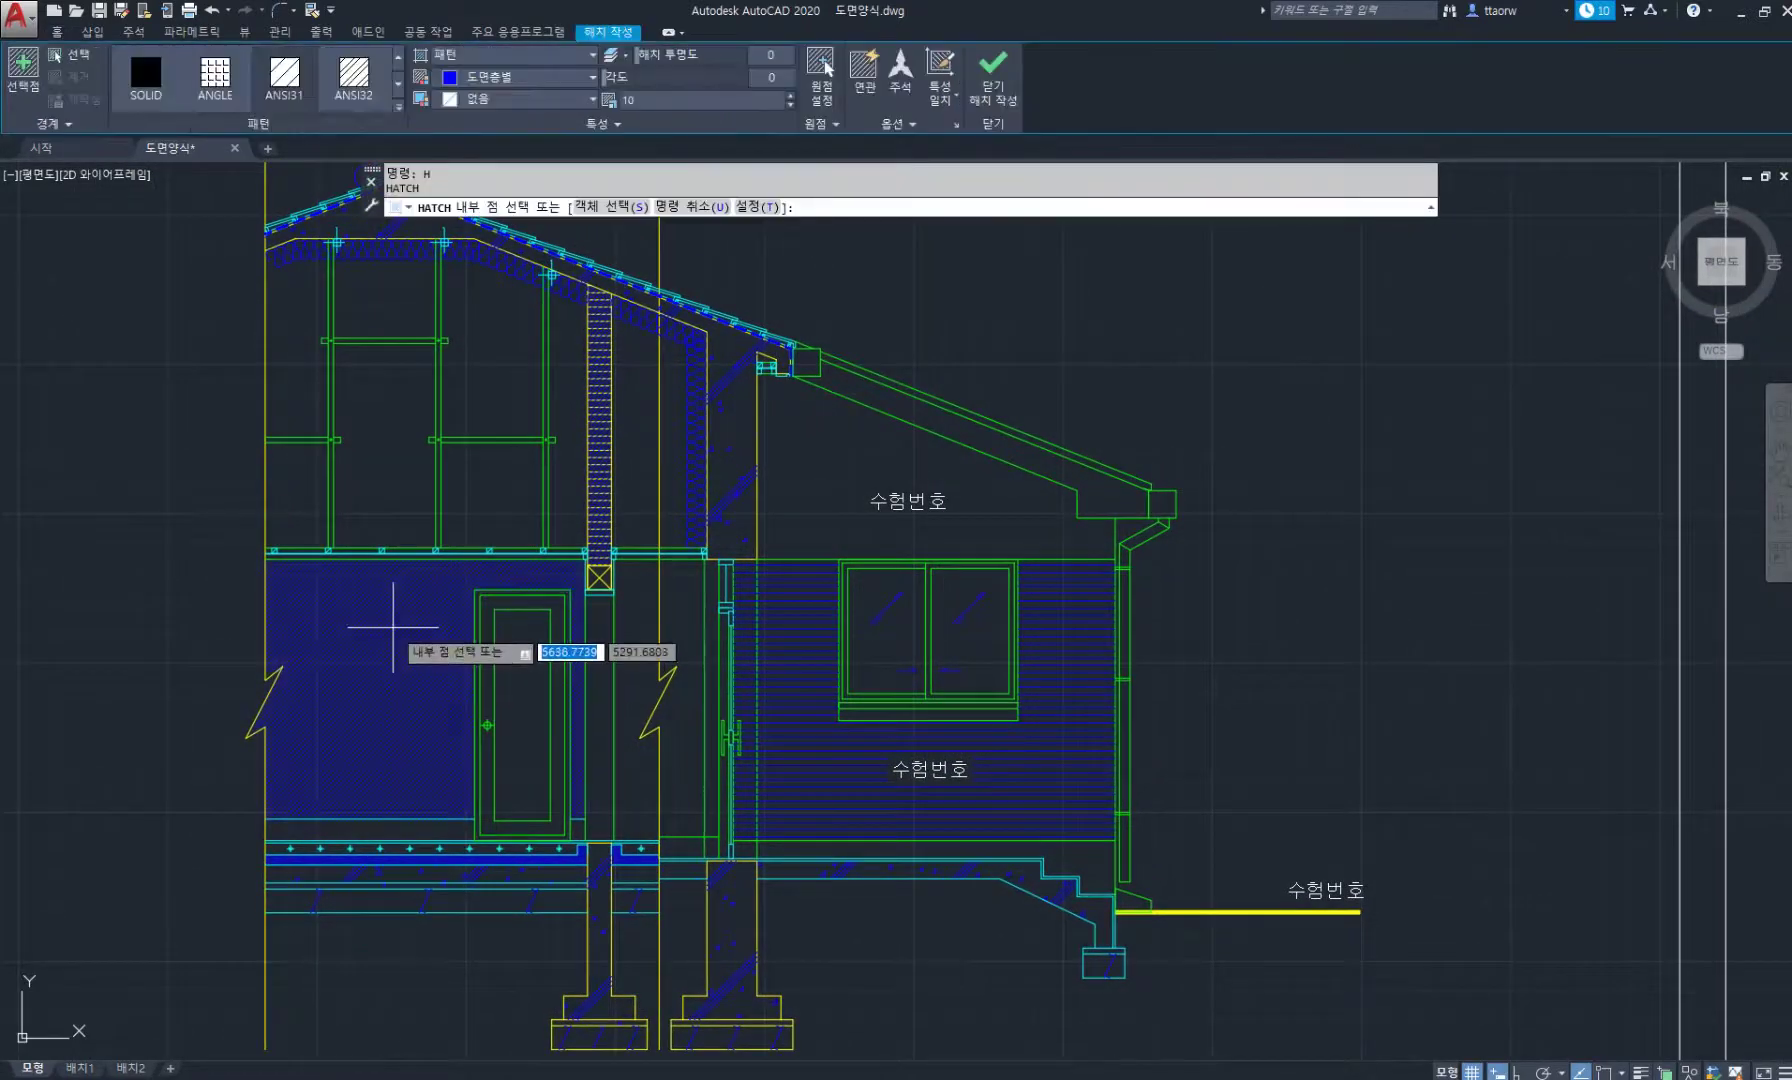
{"action": "left_click", "coordinate": [400, 628]}
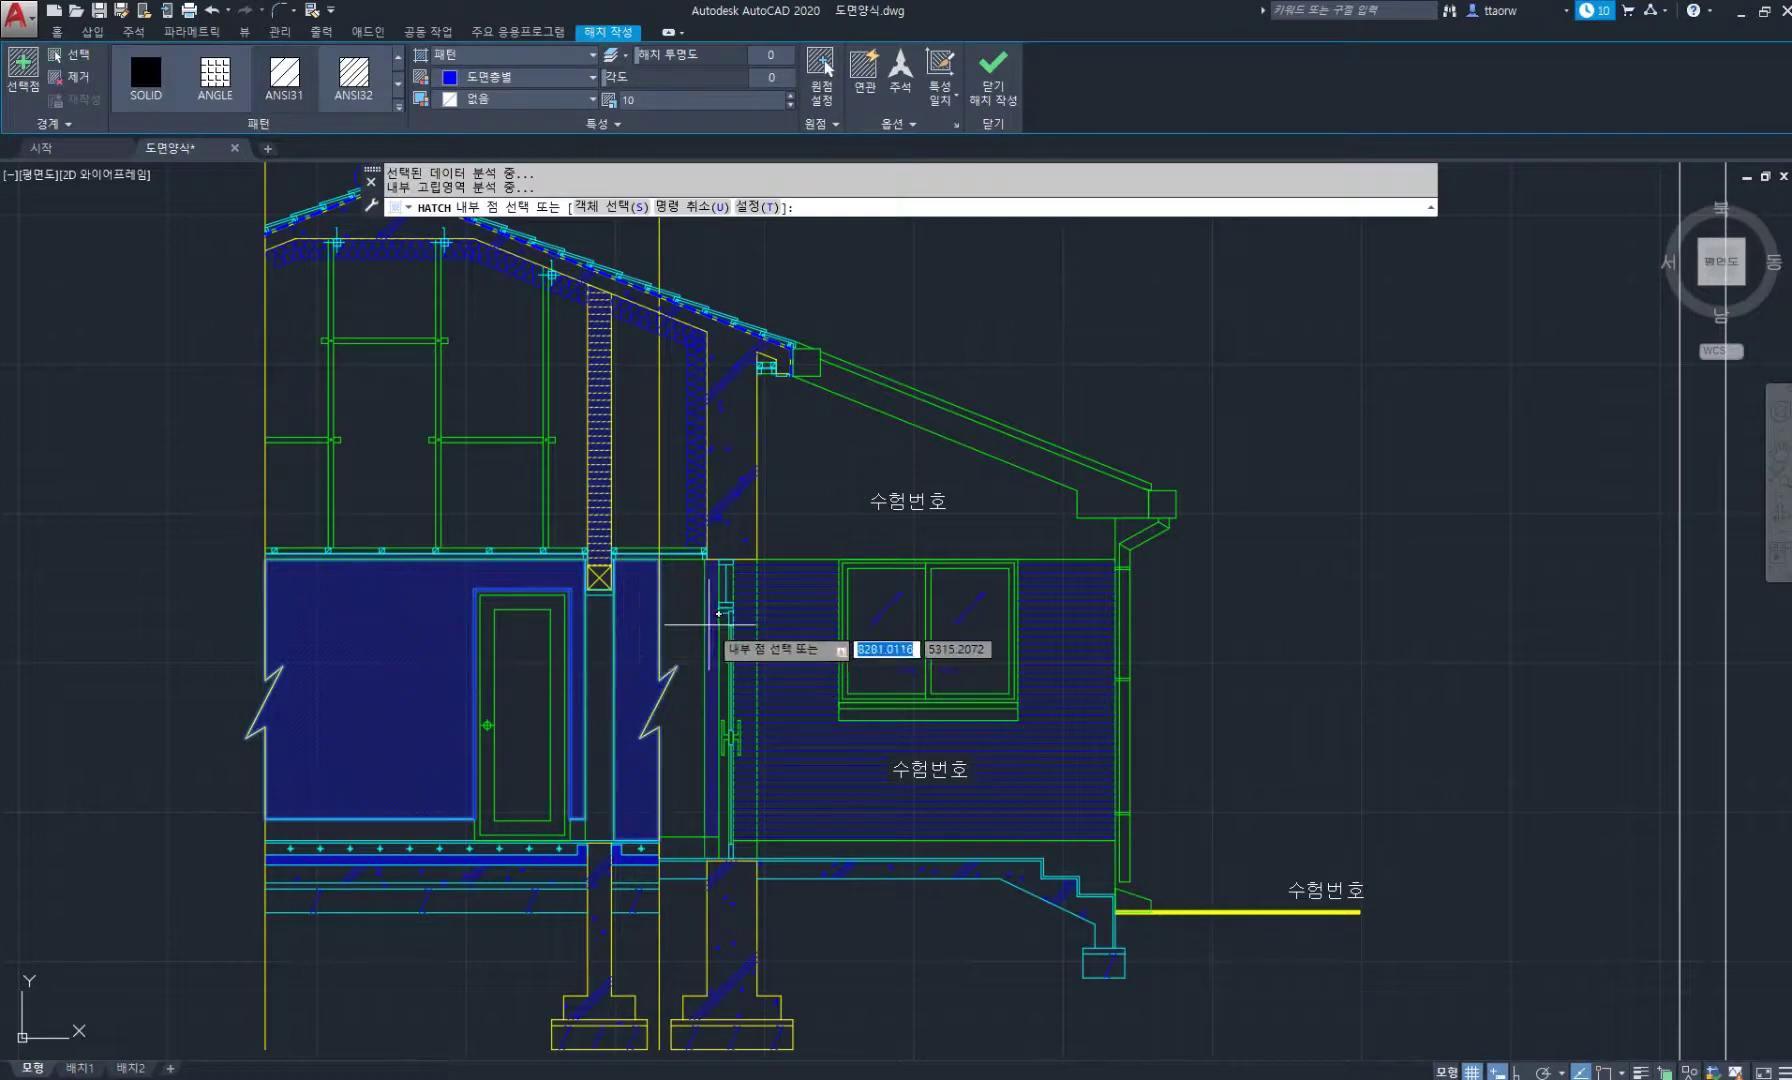
{"action": "left_click", "coordinate": [681, 622]}
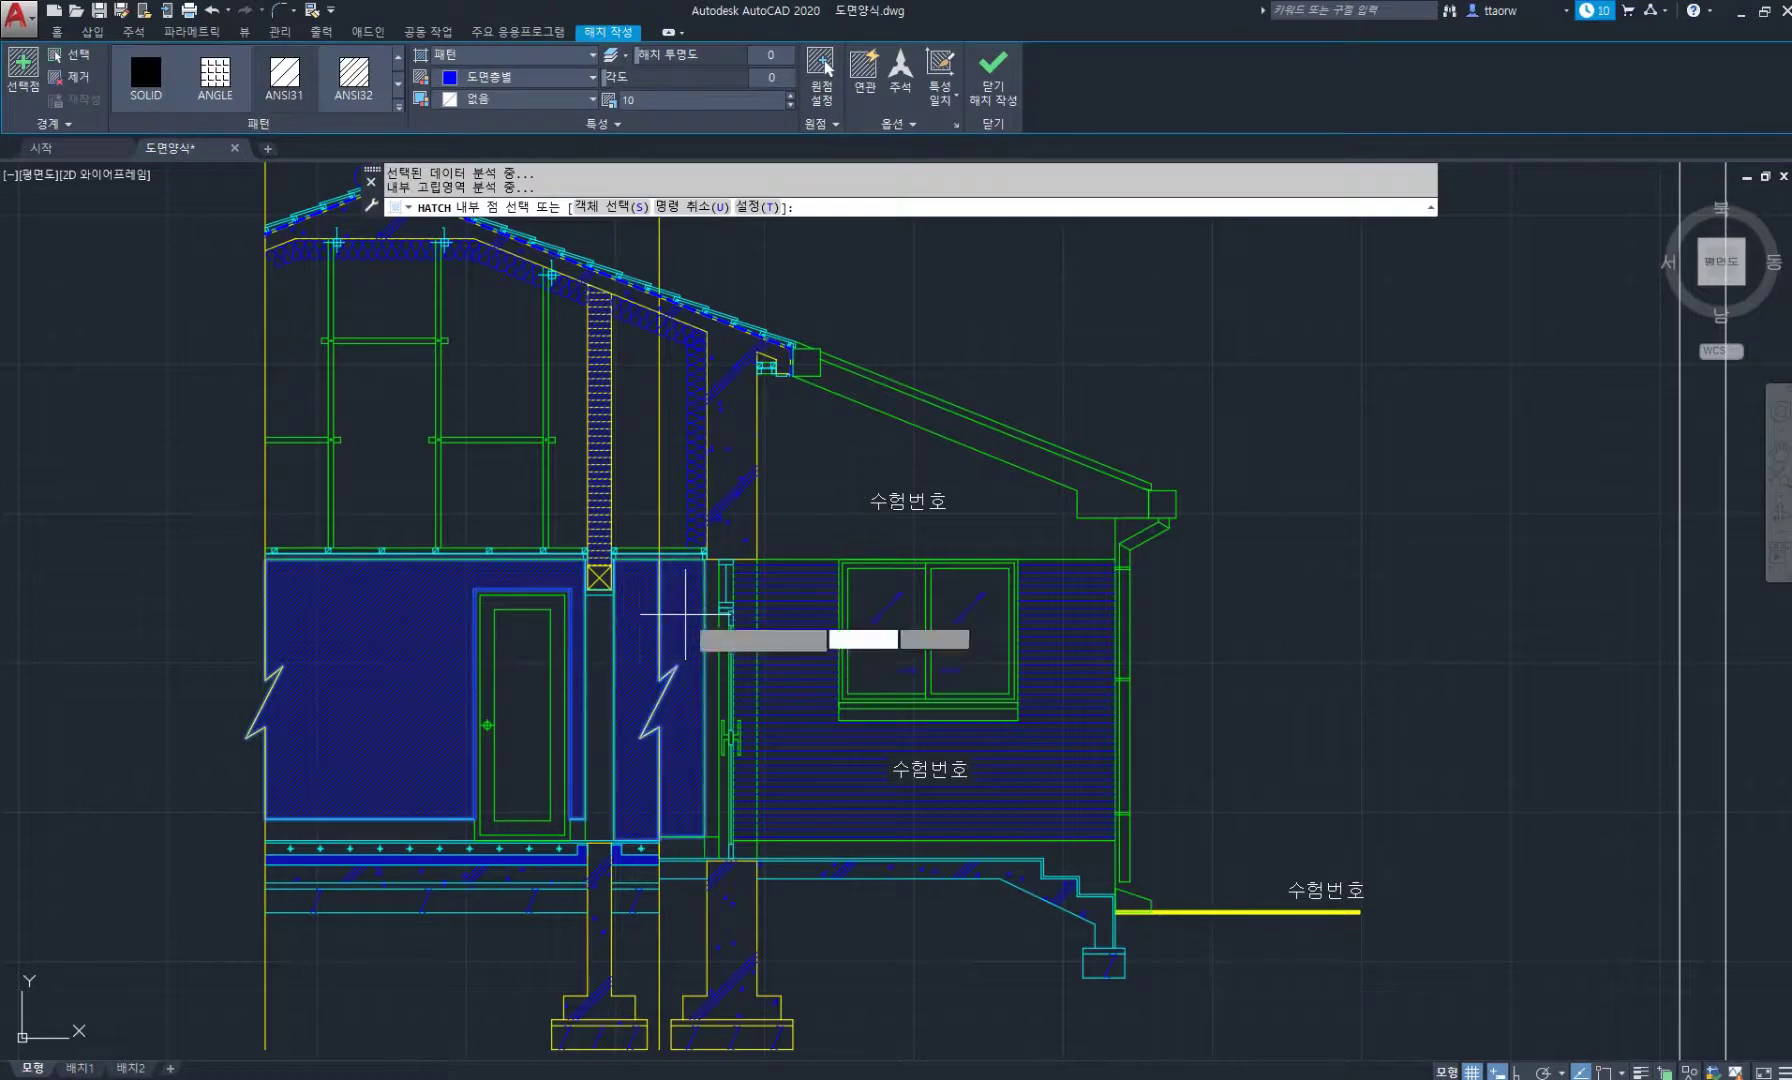
{"action": "left_click", "coordinate": [545, 56]}
{"action": "left_click", "coordinate": [517, 127]}
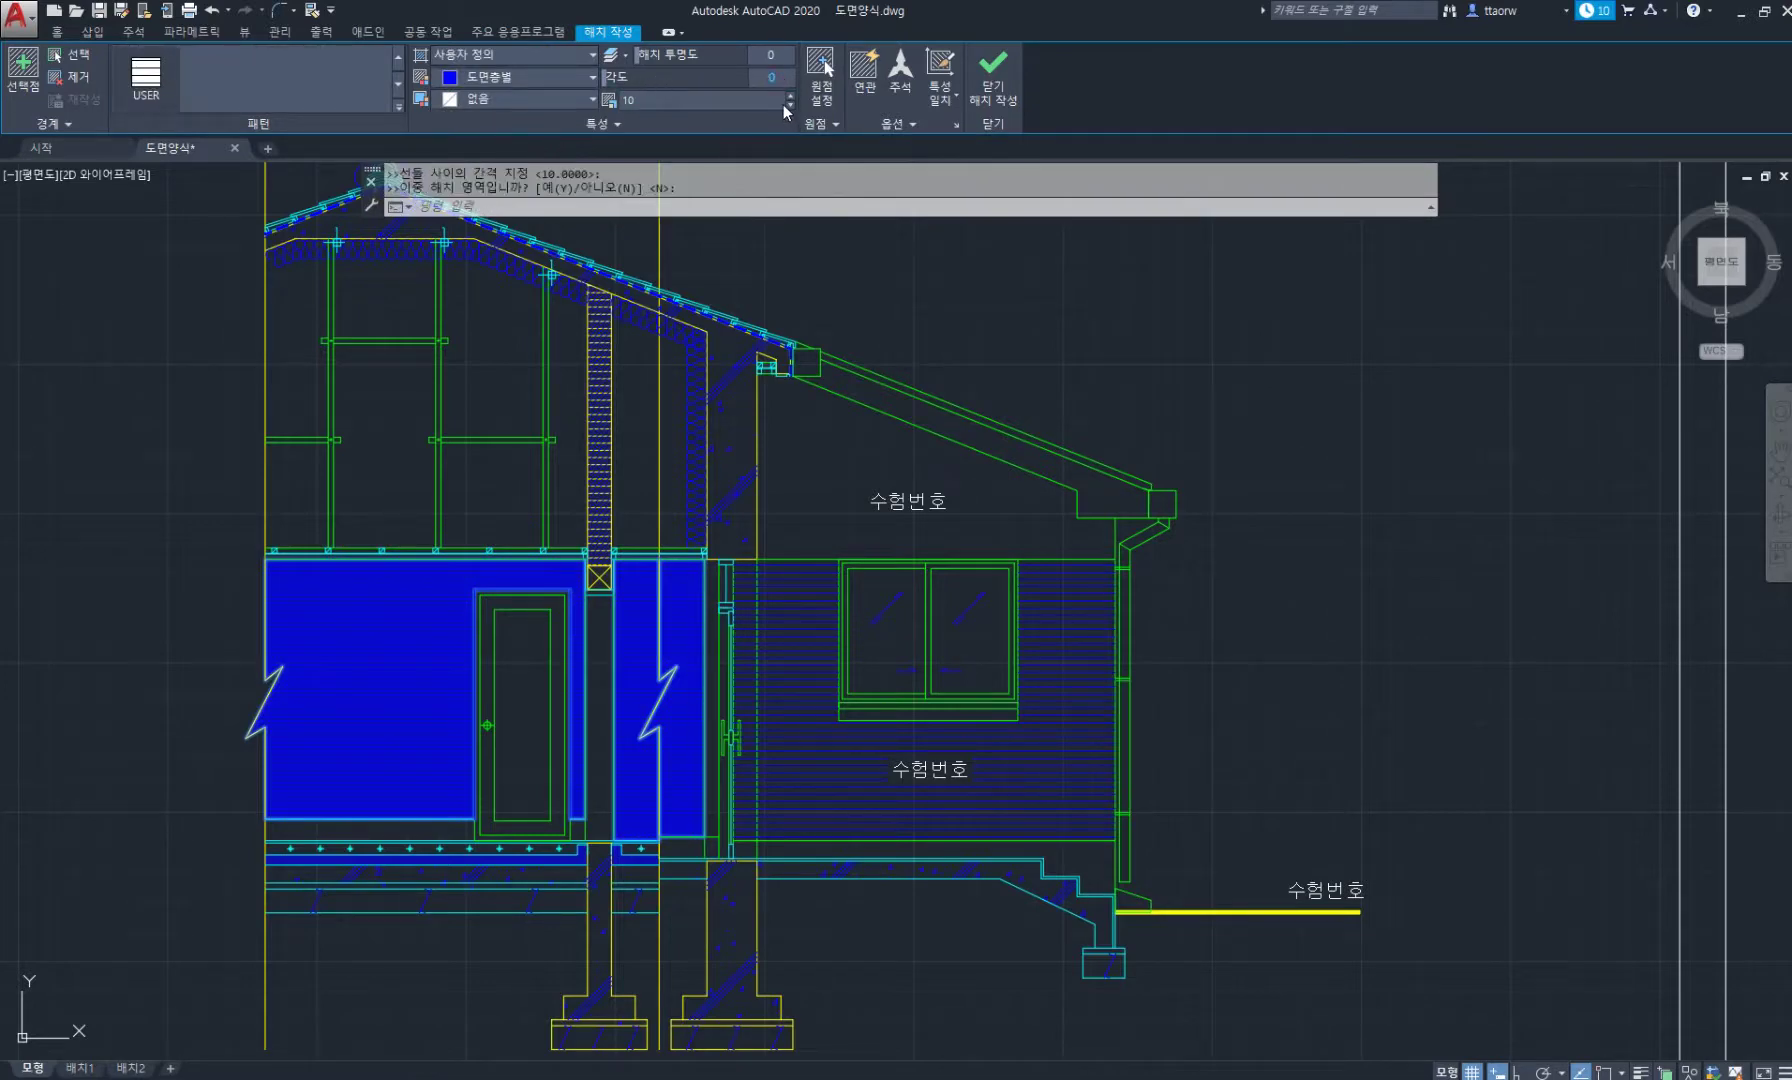
Set the room wall hatch's angle to 90 and its line spacing to 300, and finish the hatch.
{"action": "type", "text": "90"}
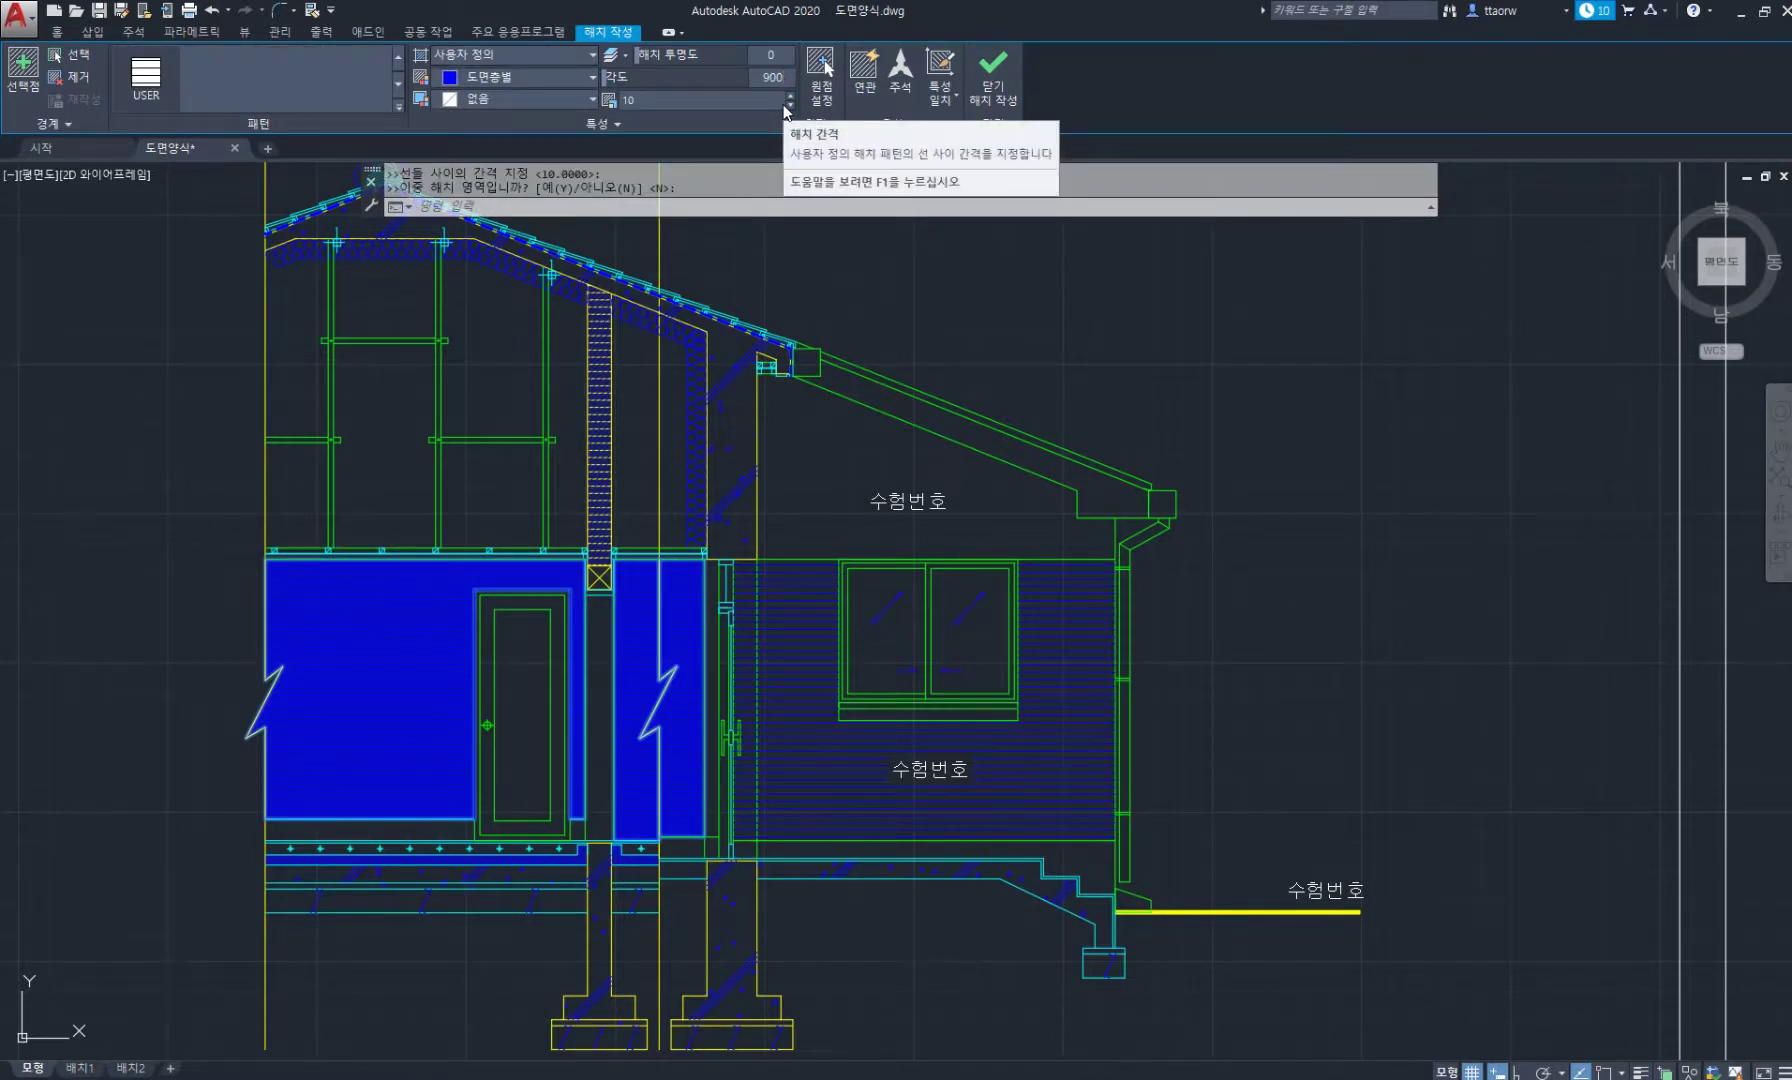
{"action": "key", "text": "Return"}
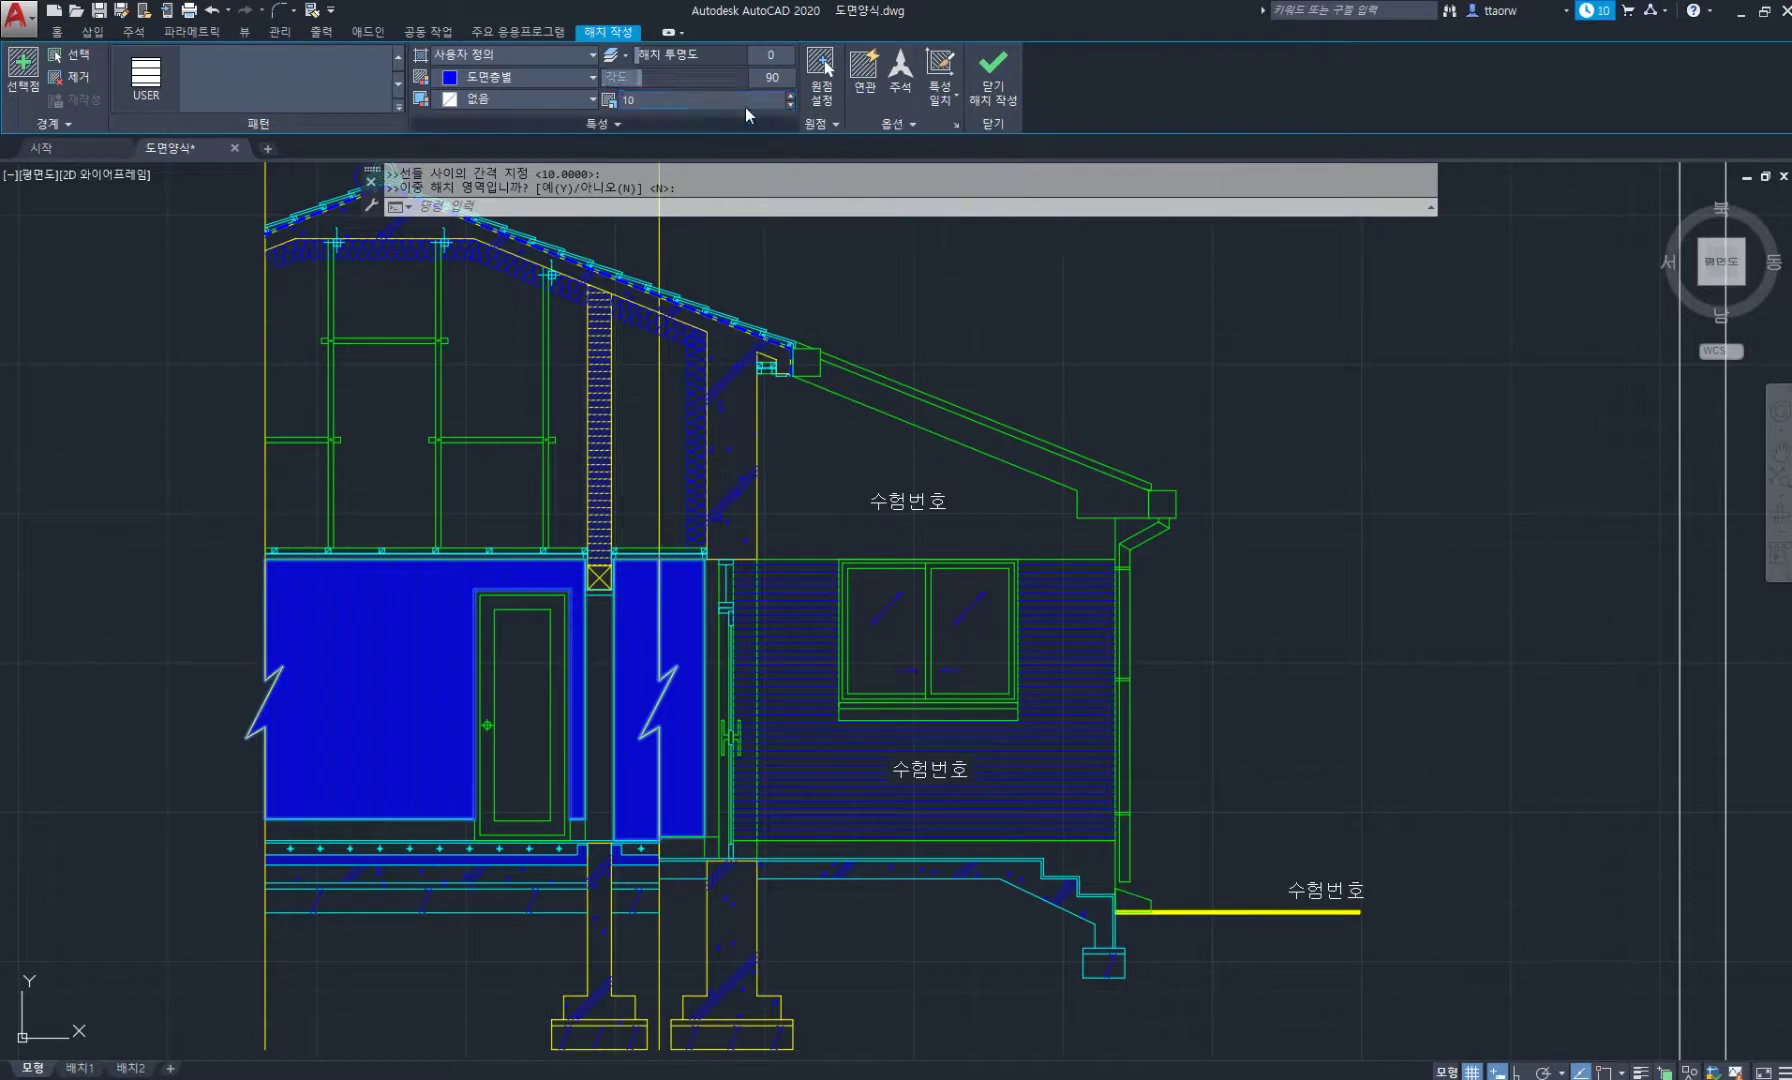
{"action": "left_click", "coordinate": [615, 98]}
{"action": "type", "text": "300"}
{"action": "key", "text": "Return"}
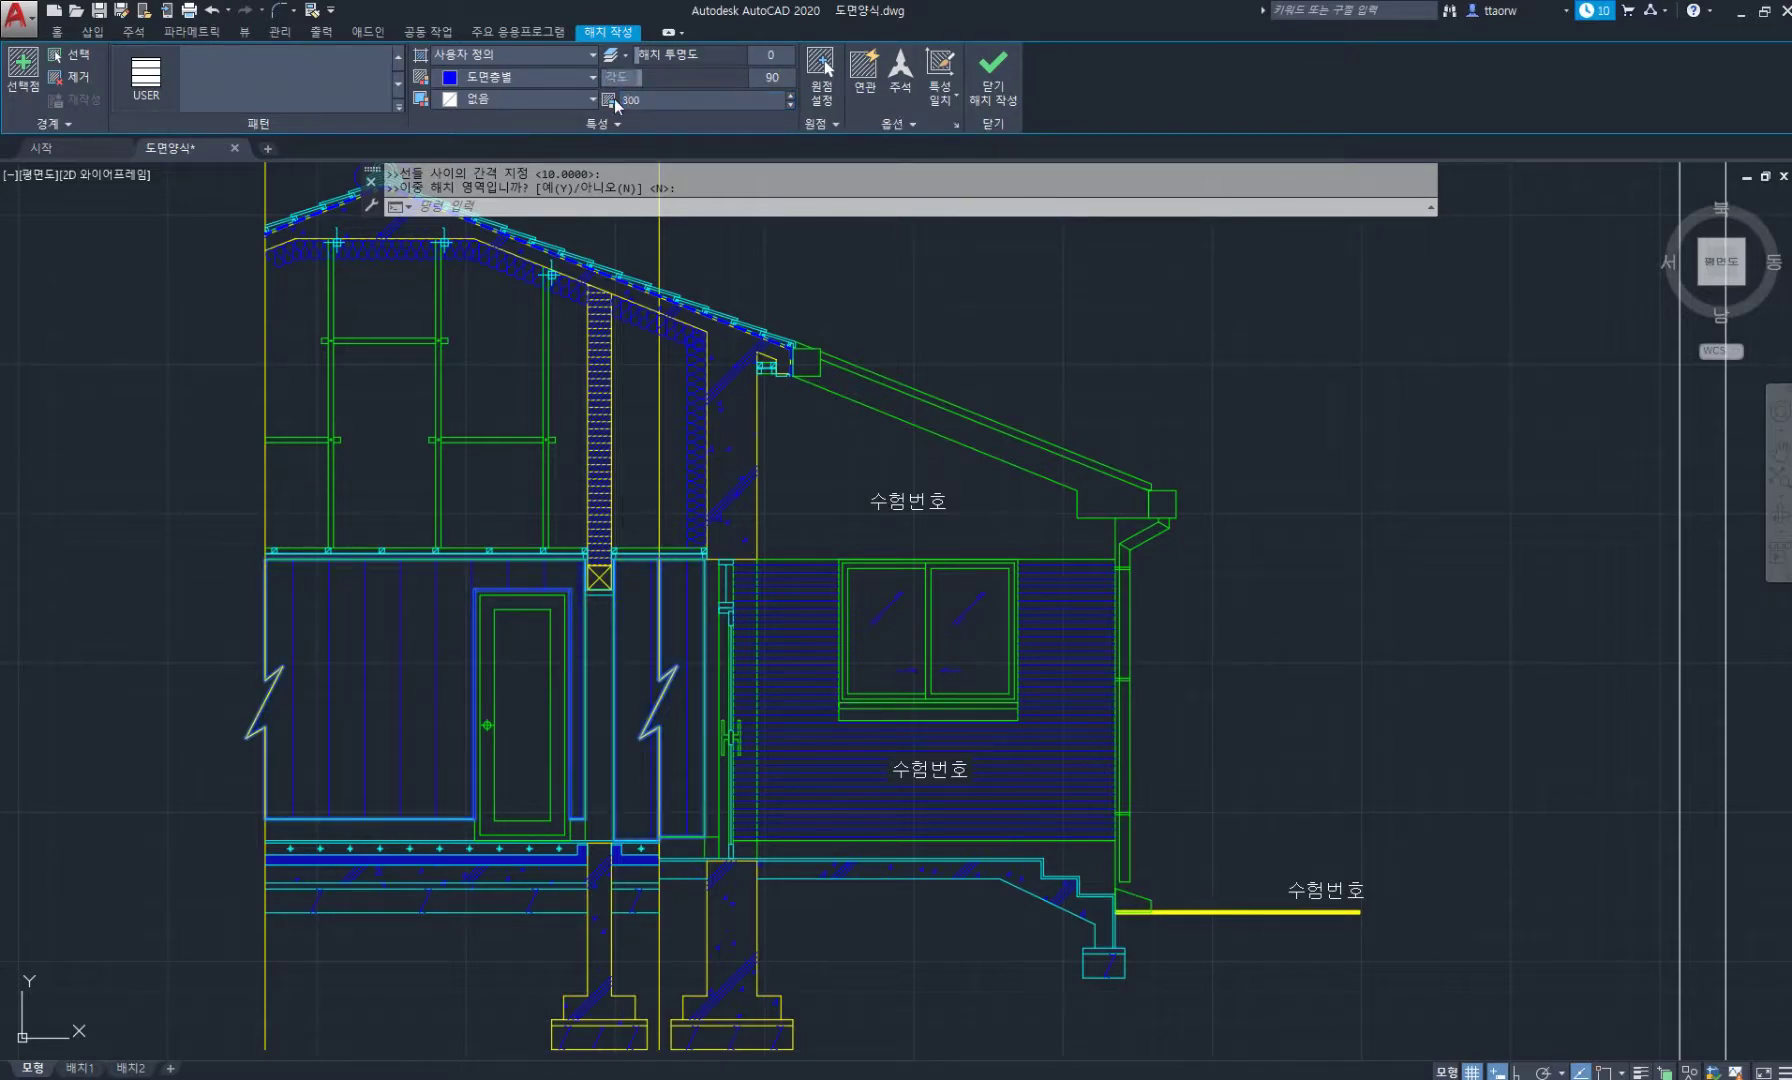
{"action": "left_click", "coordinate": [1016, 85]}
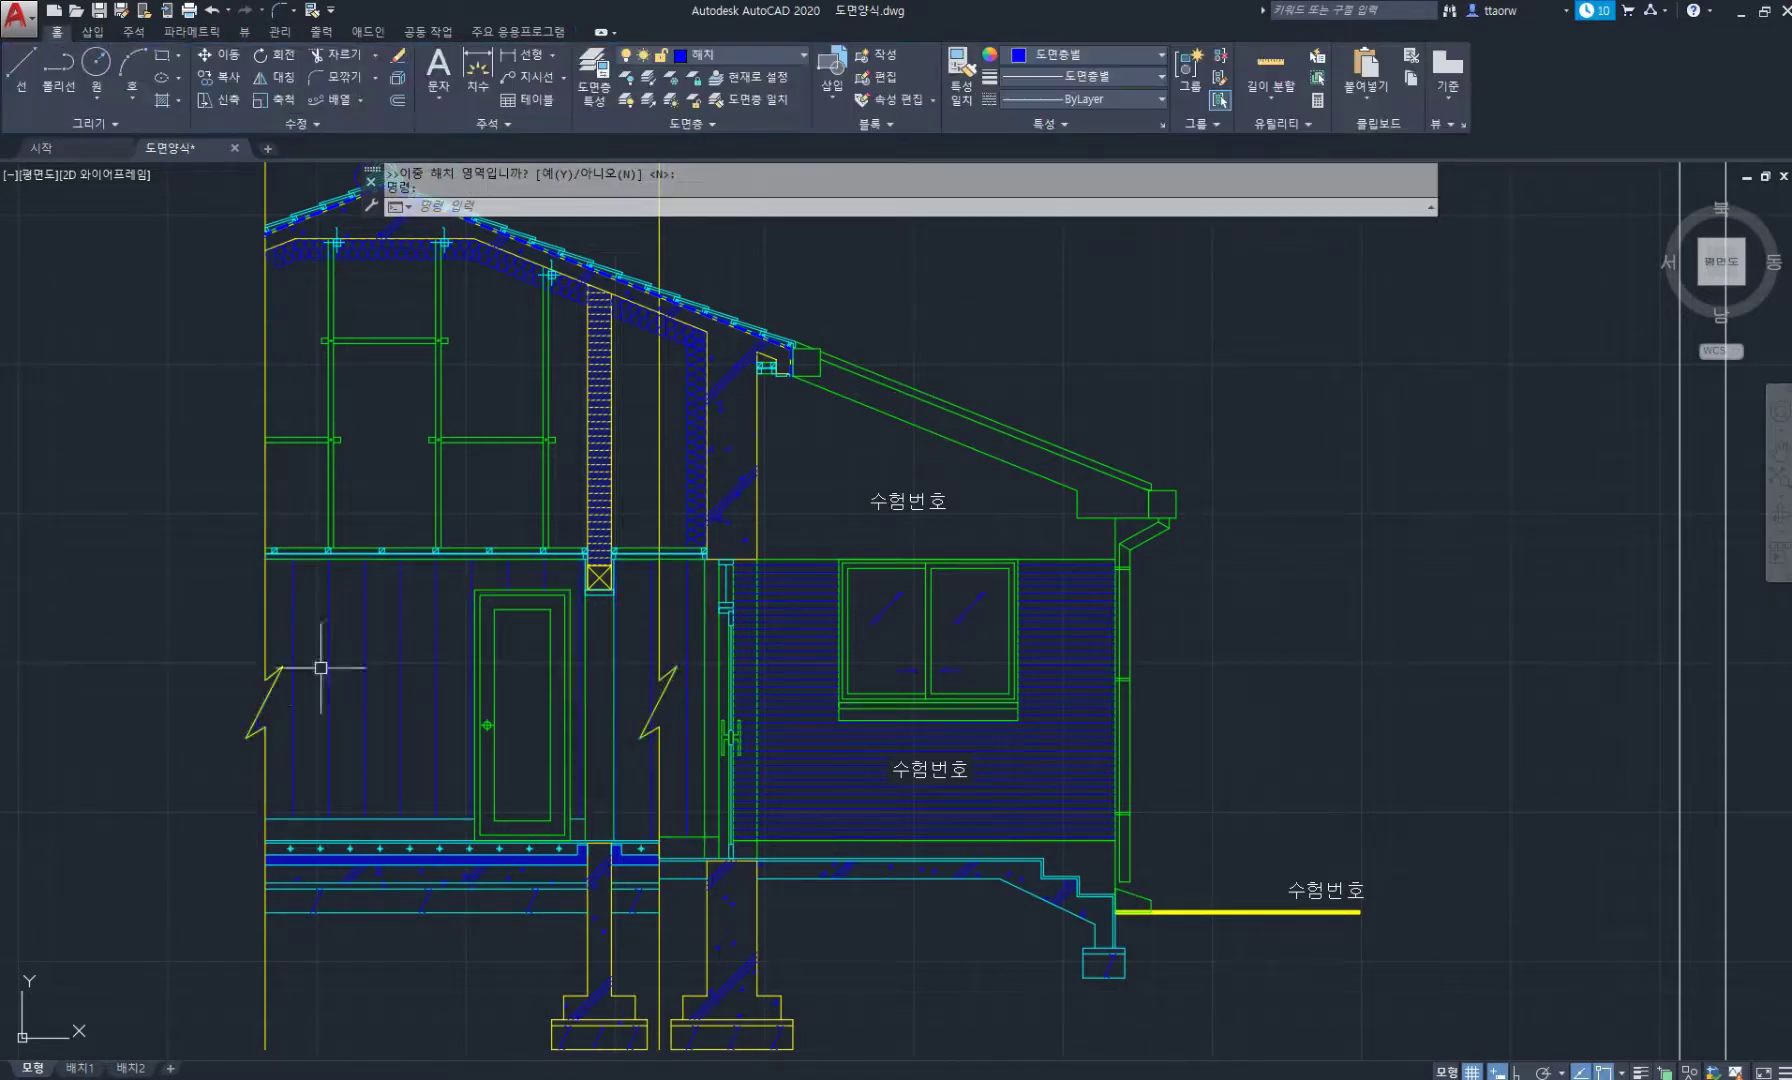
Copy the room walls' vertical line hatch a short distance horizontally with ortho mode on.
{"action": "type", "text": "co"}
{"action": "key", "text": "Return"}
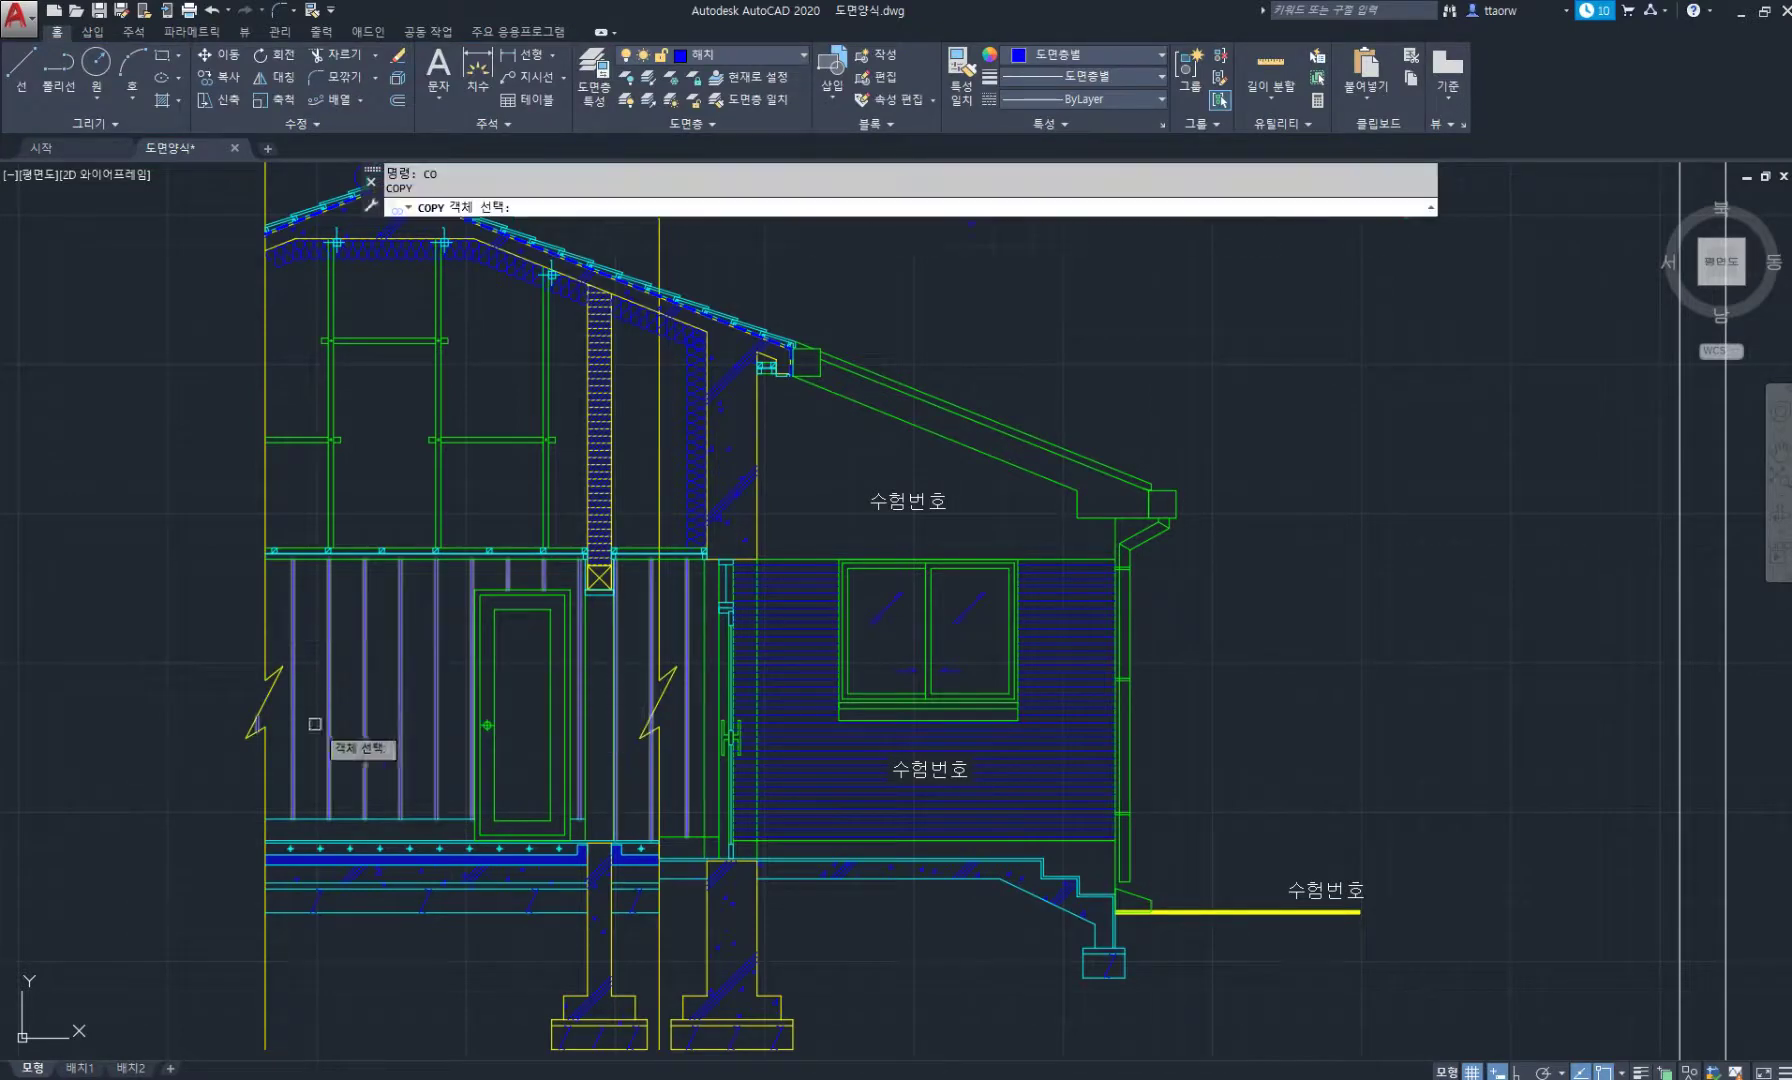
{"action": "scroll", "coordinate": [316, 722], "scroll_direction": "up", "scroll_amount": 2}
{"action": "left_click", "coordinate": [337, 722]}
{"action": "key", "text": "Return"}
{"action": "left_click", "coordinate": [135, 618]}
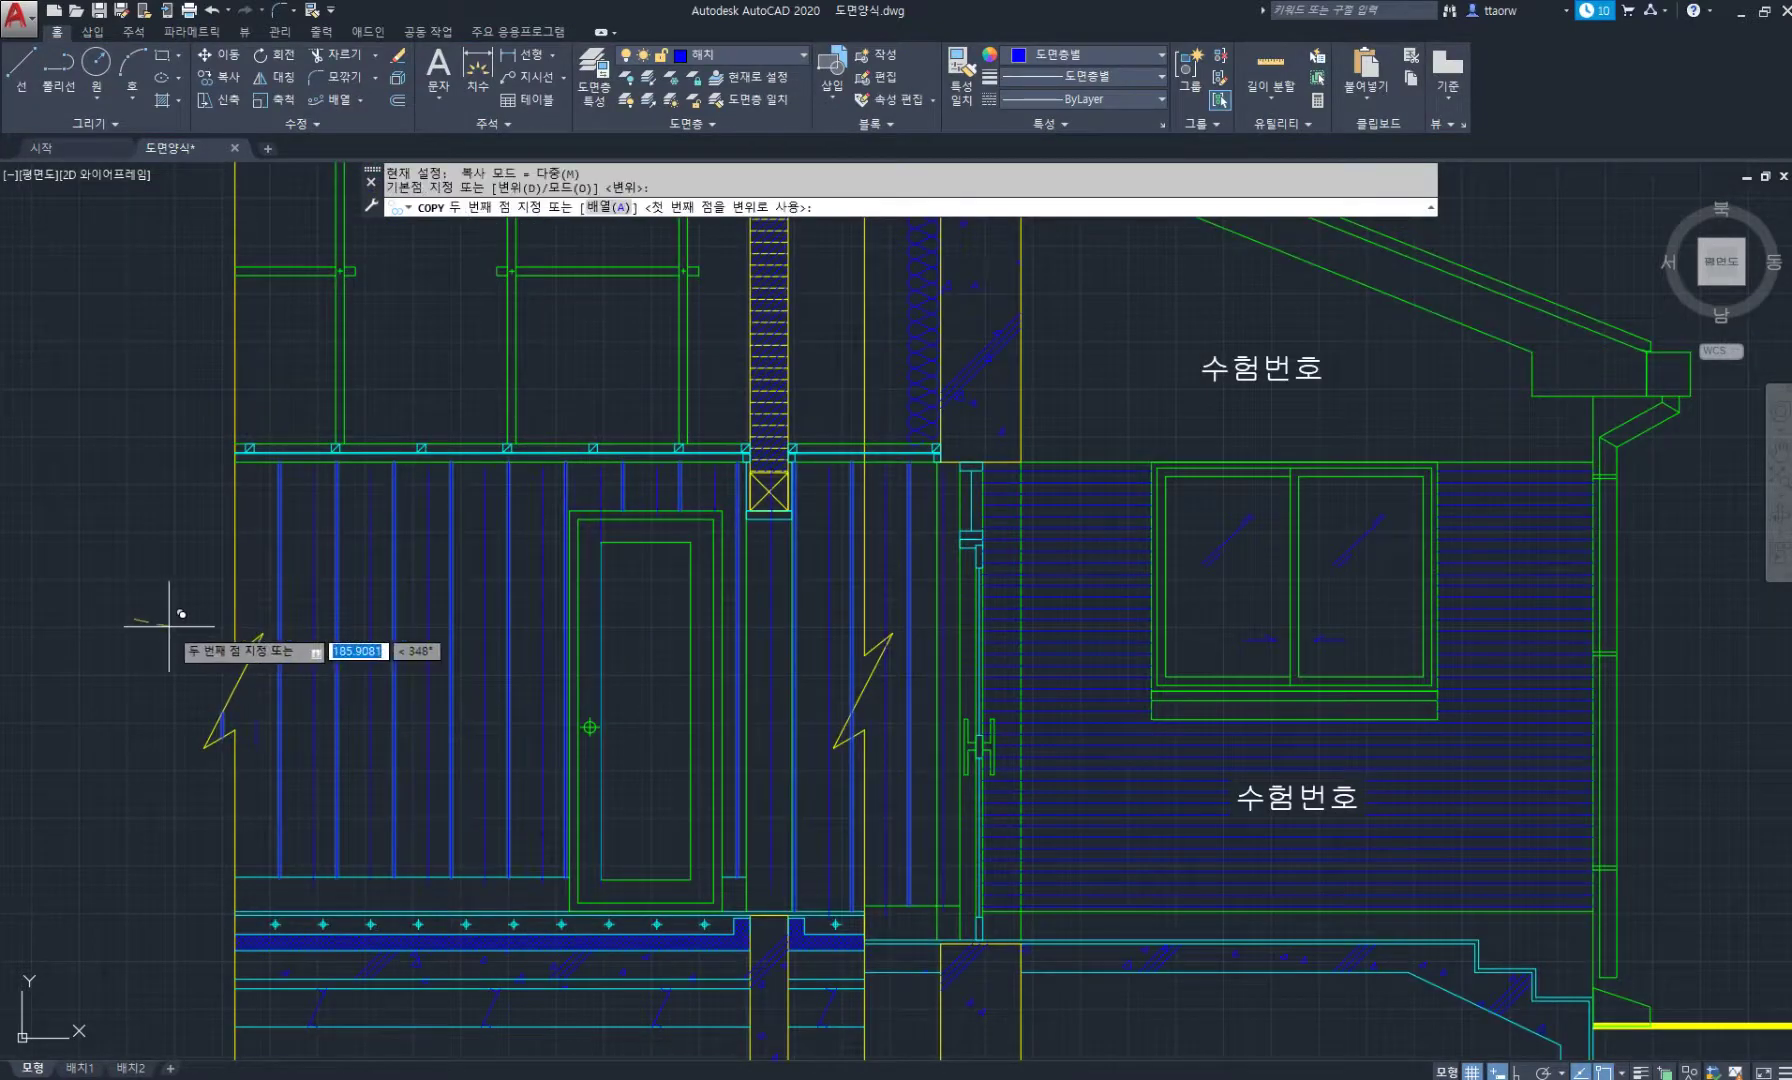
{"action": "key", "text": "F8"}
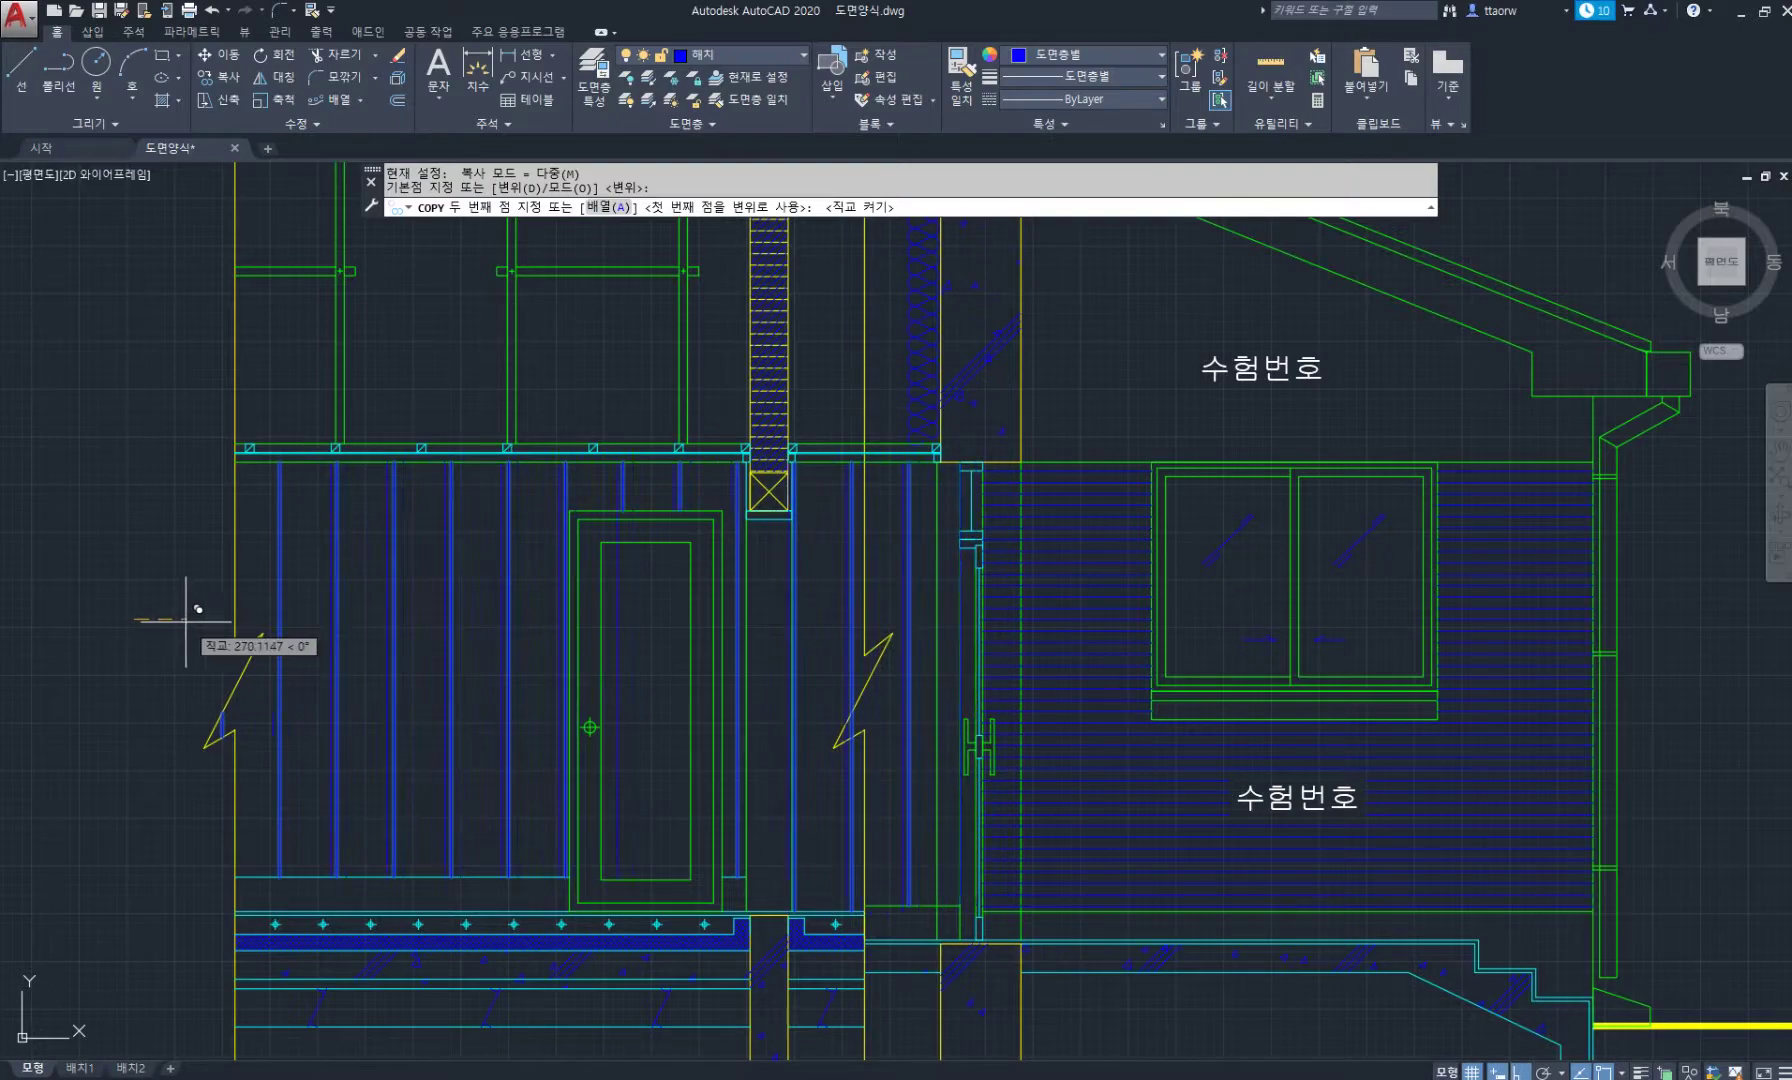
{"action": "key", "text": "Escape"}
{"action": "scroll", "coordinate": [190, 628], "scroll_direction": "down", "scroll_amount": 2}
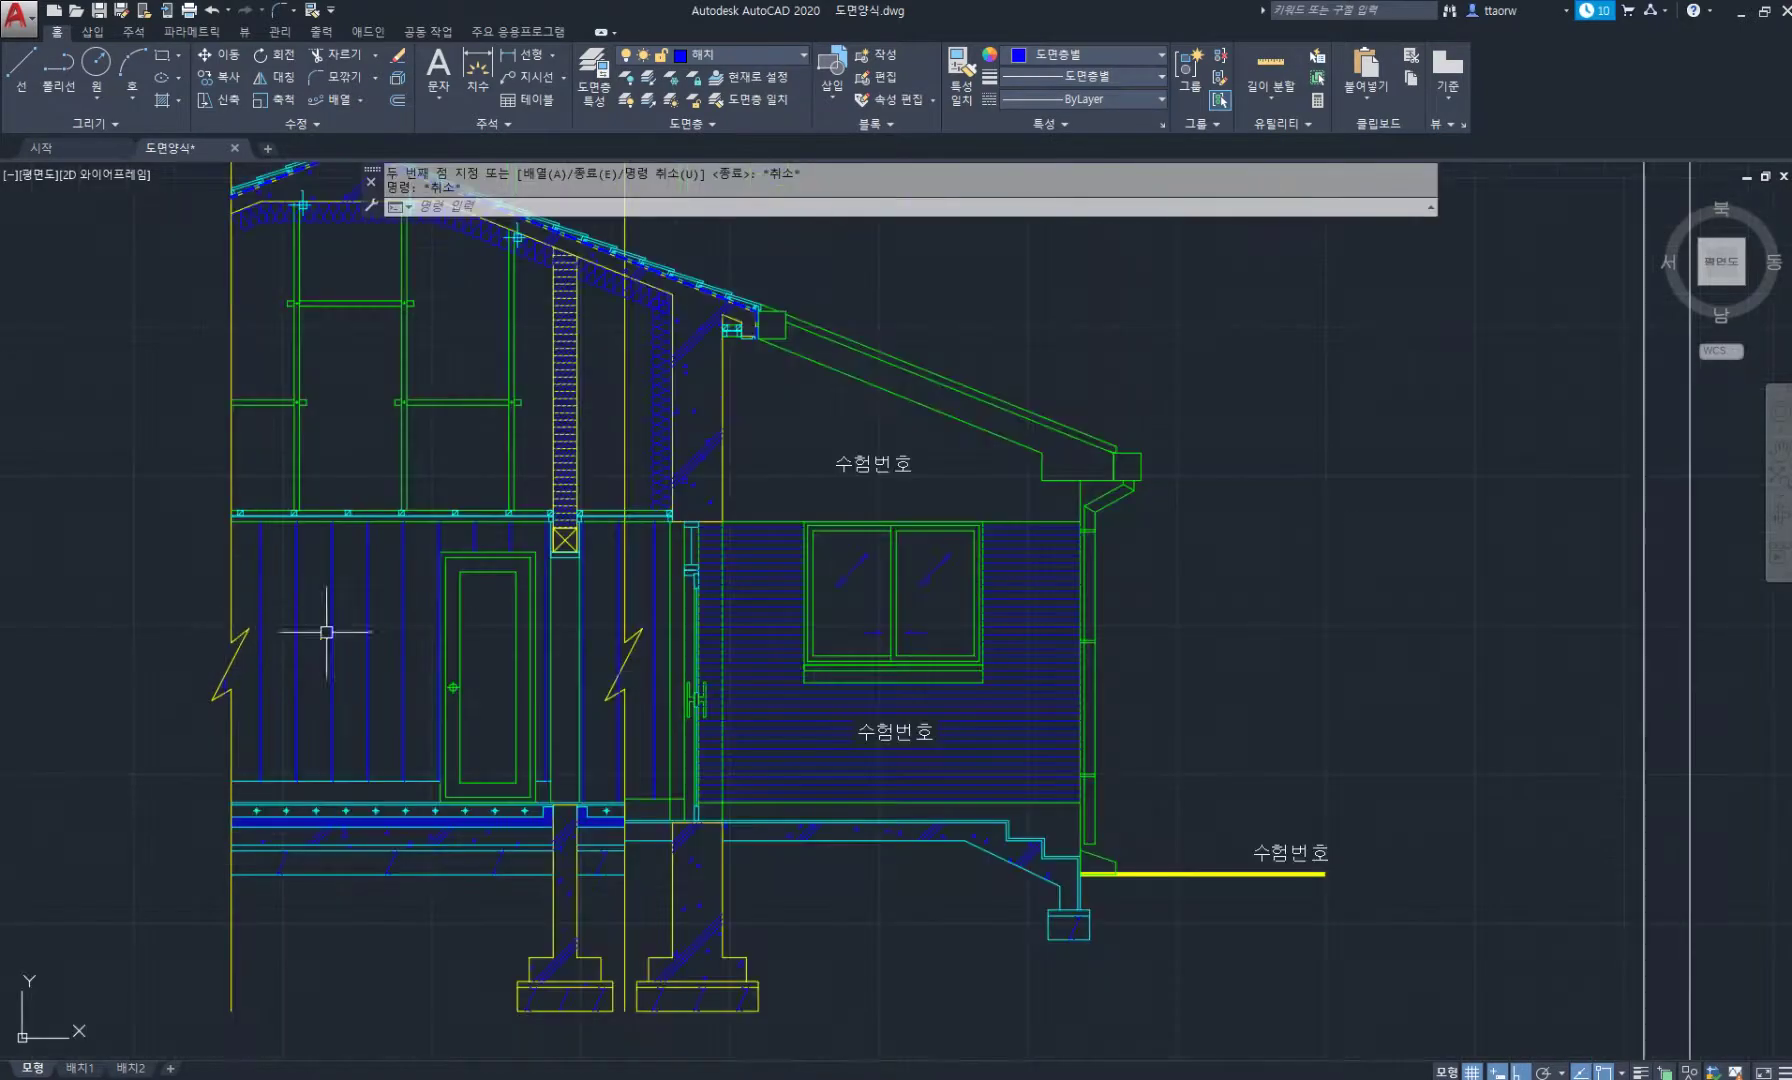
{"action": "scroll", "coordinate": [606, 571], "scroll_direction": "up", "scroll_amount": 3}
{"action": "scroll", "coordinate": [608, 570], "scroll_direction": "down", "scroll_amount": 3}
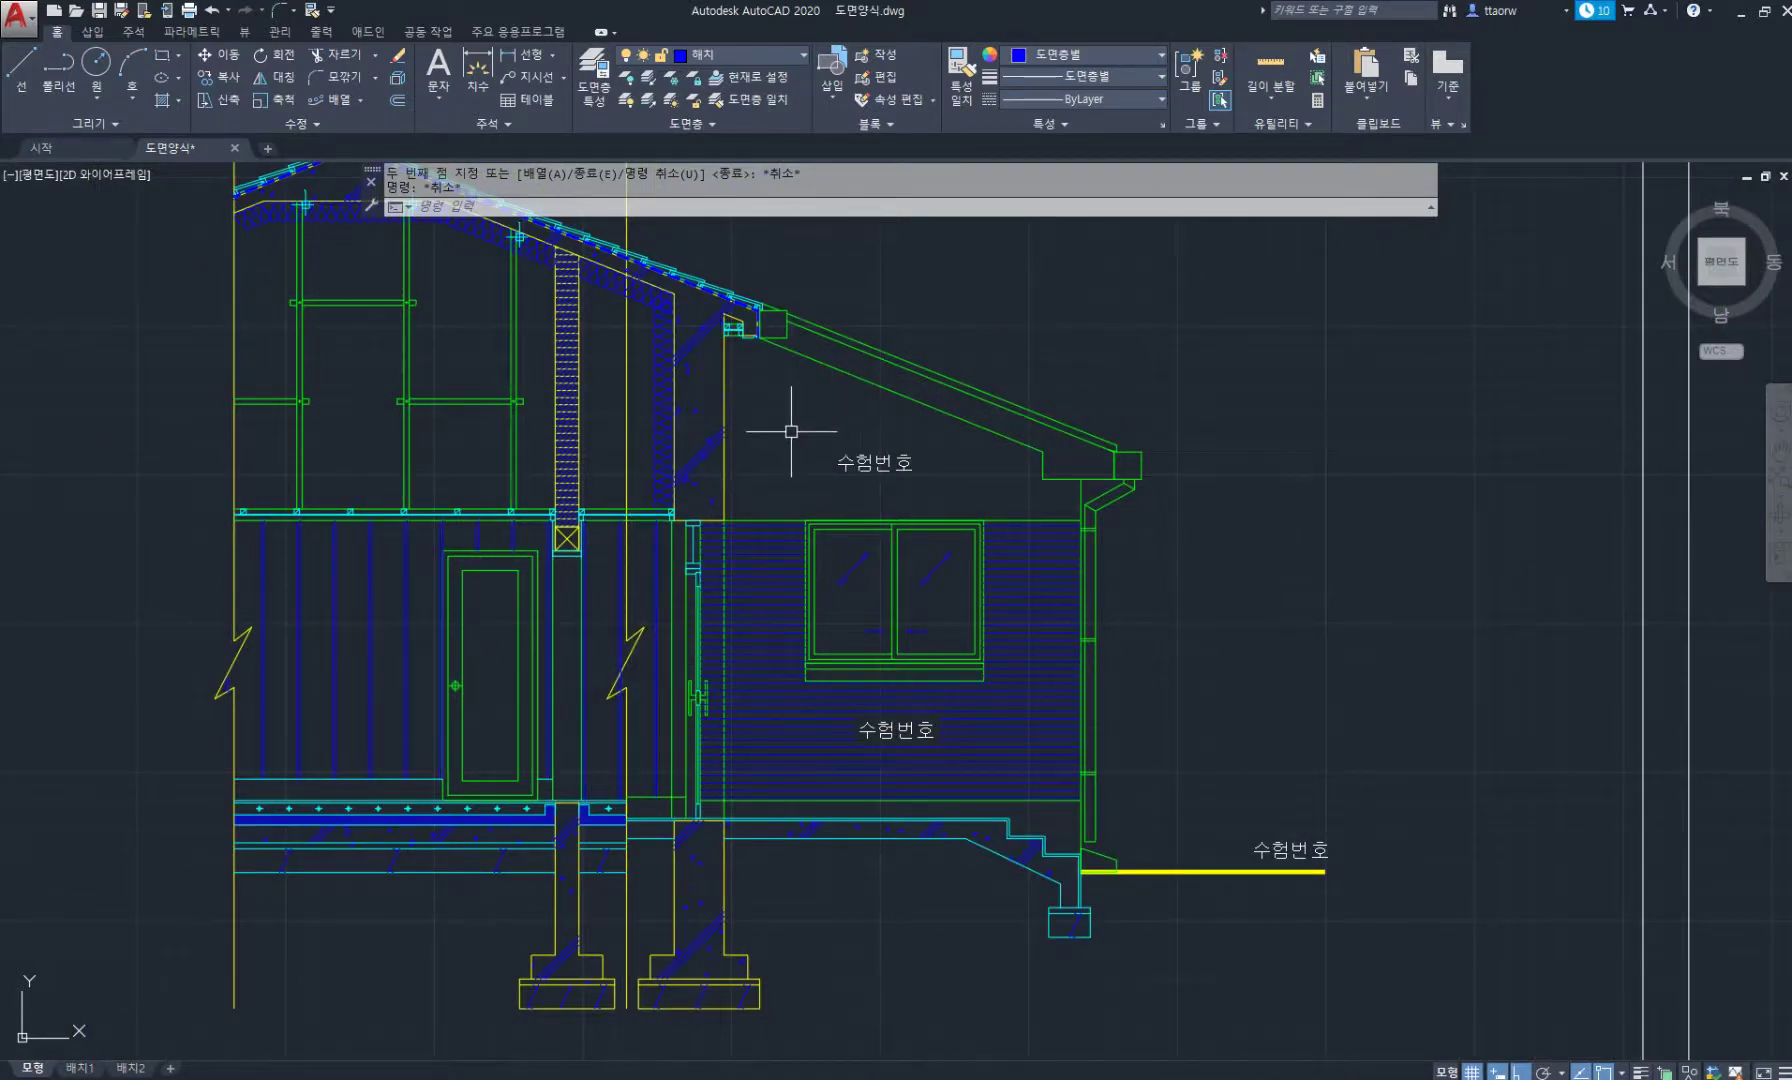
Start an AR-SAND pattern hatch on the exterior wall area under the sloping eave and the base strip below the horizontally hatched wall.
{"action": "middle_click_drag", "start_coordinate": [791, 431], "coordinate": [757, 474]}
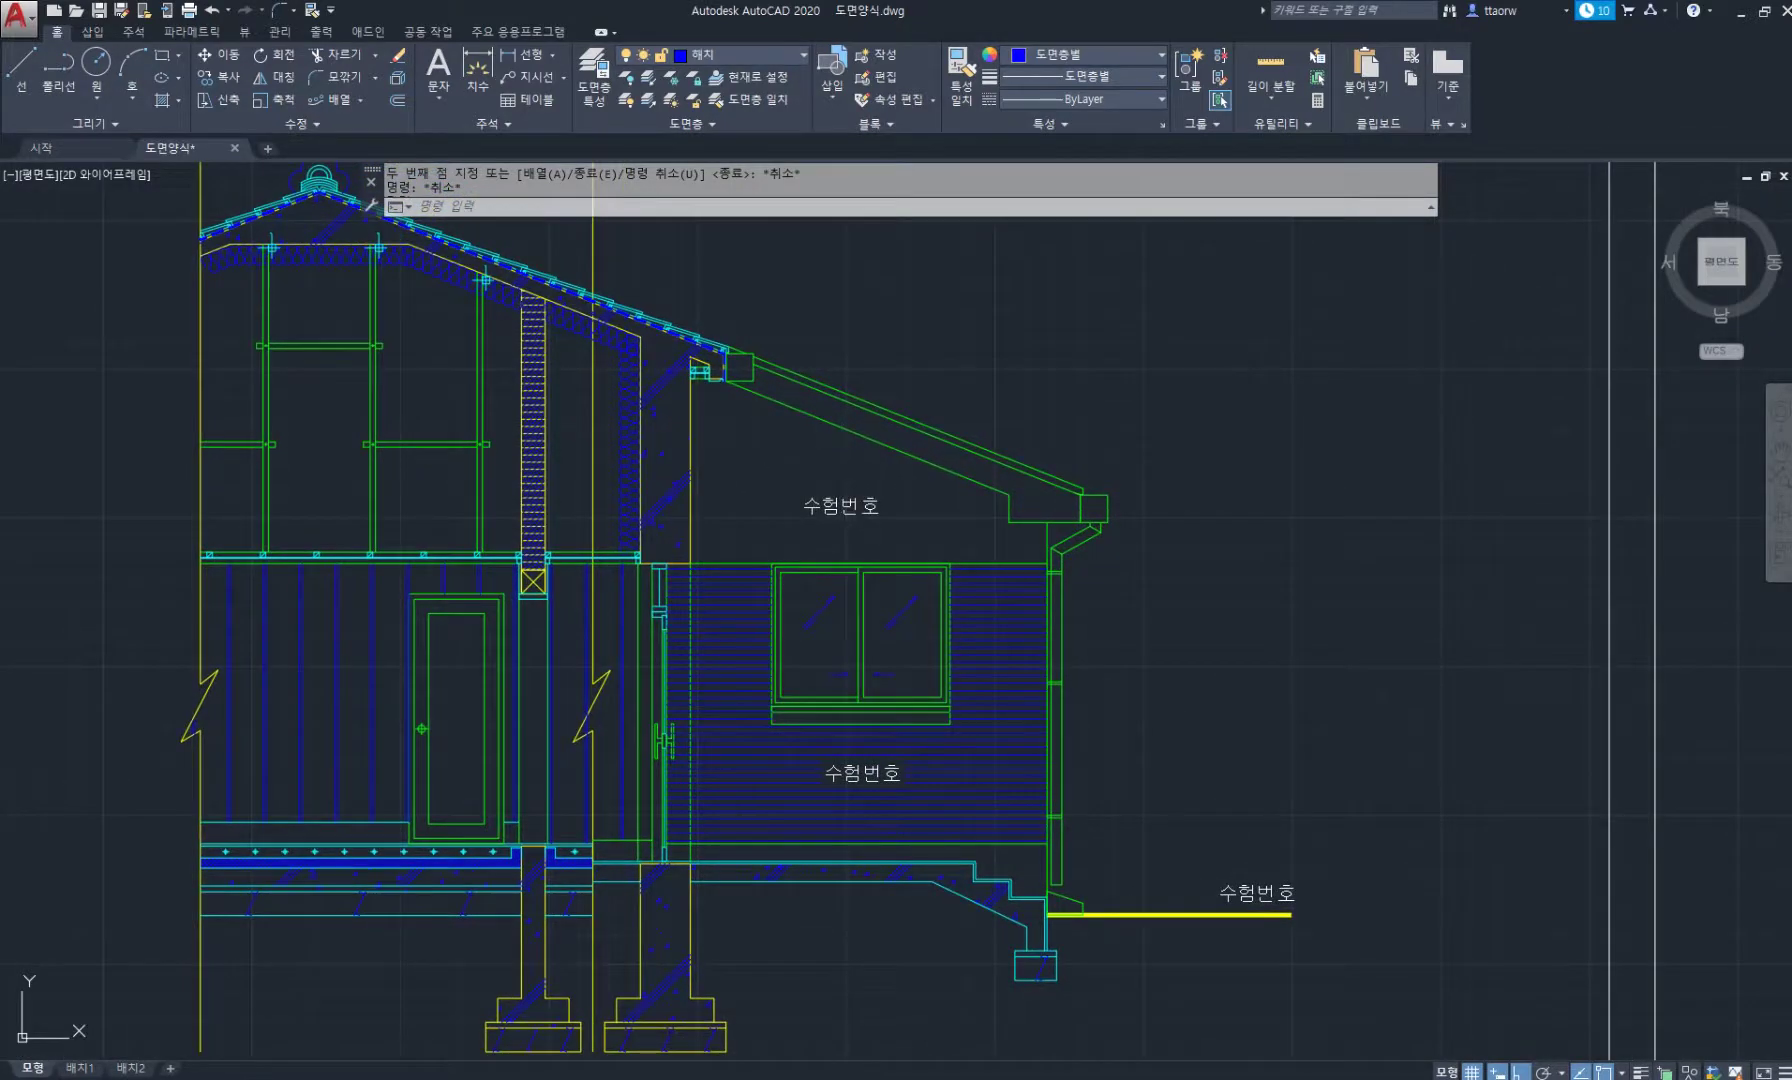
{"action": "type", "text": "h"}
{"action": "key", "text": "Return"}
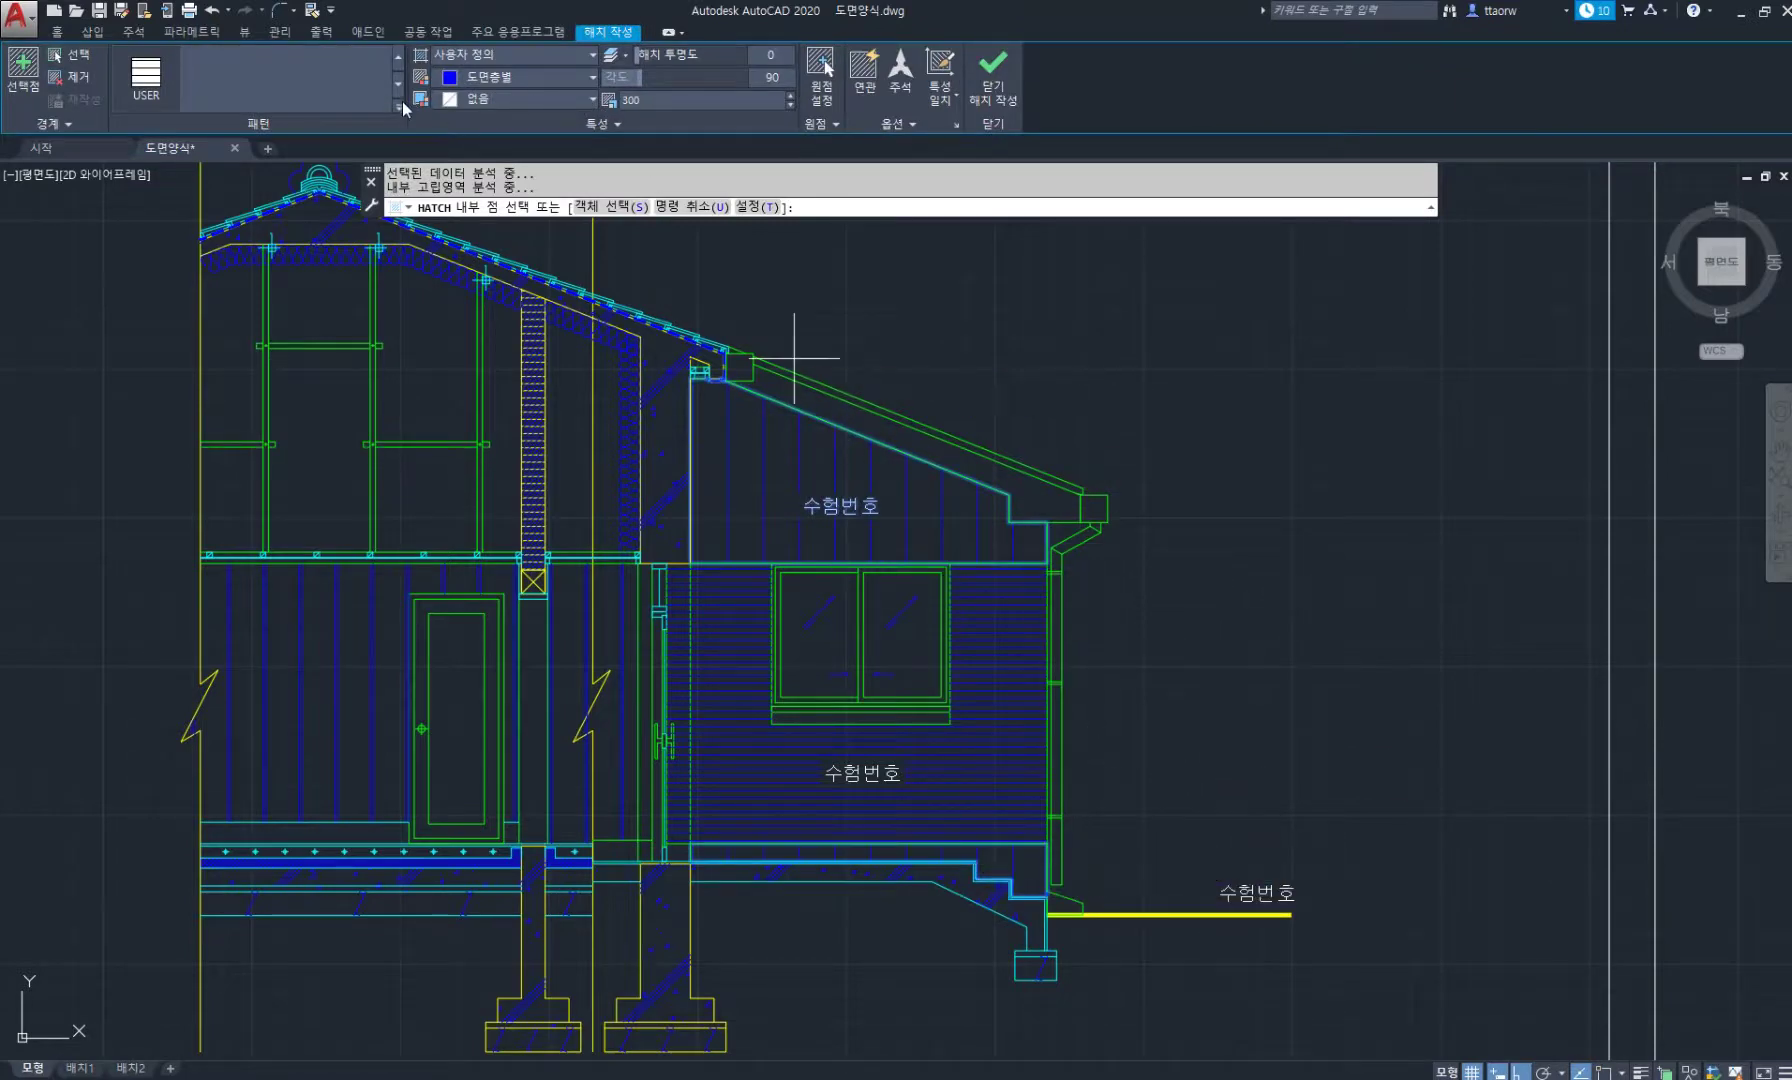
{"action": "left_click", "coordinate": [510, 52]}
{"action": "left_click", "coordinate": [493, 115]}
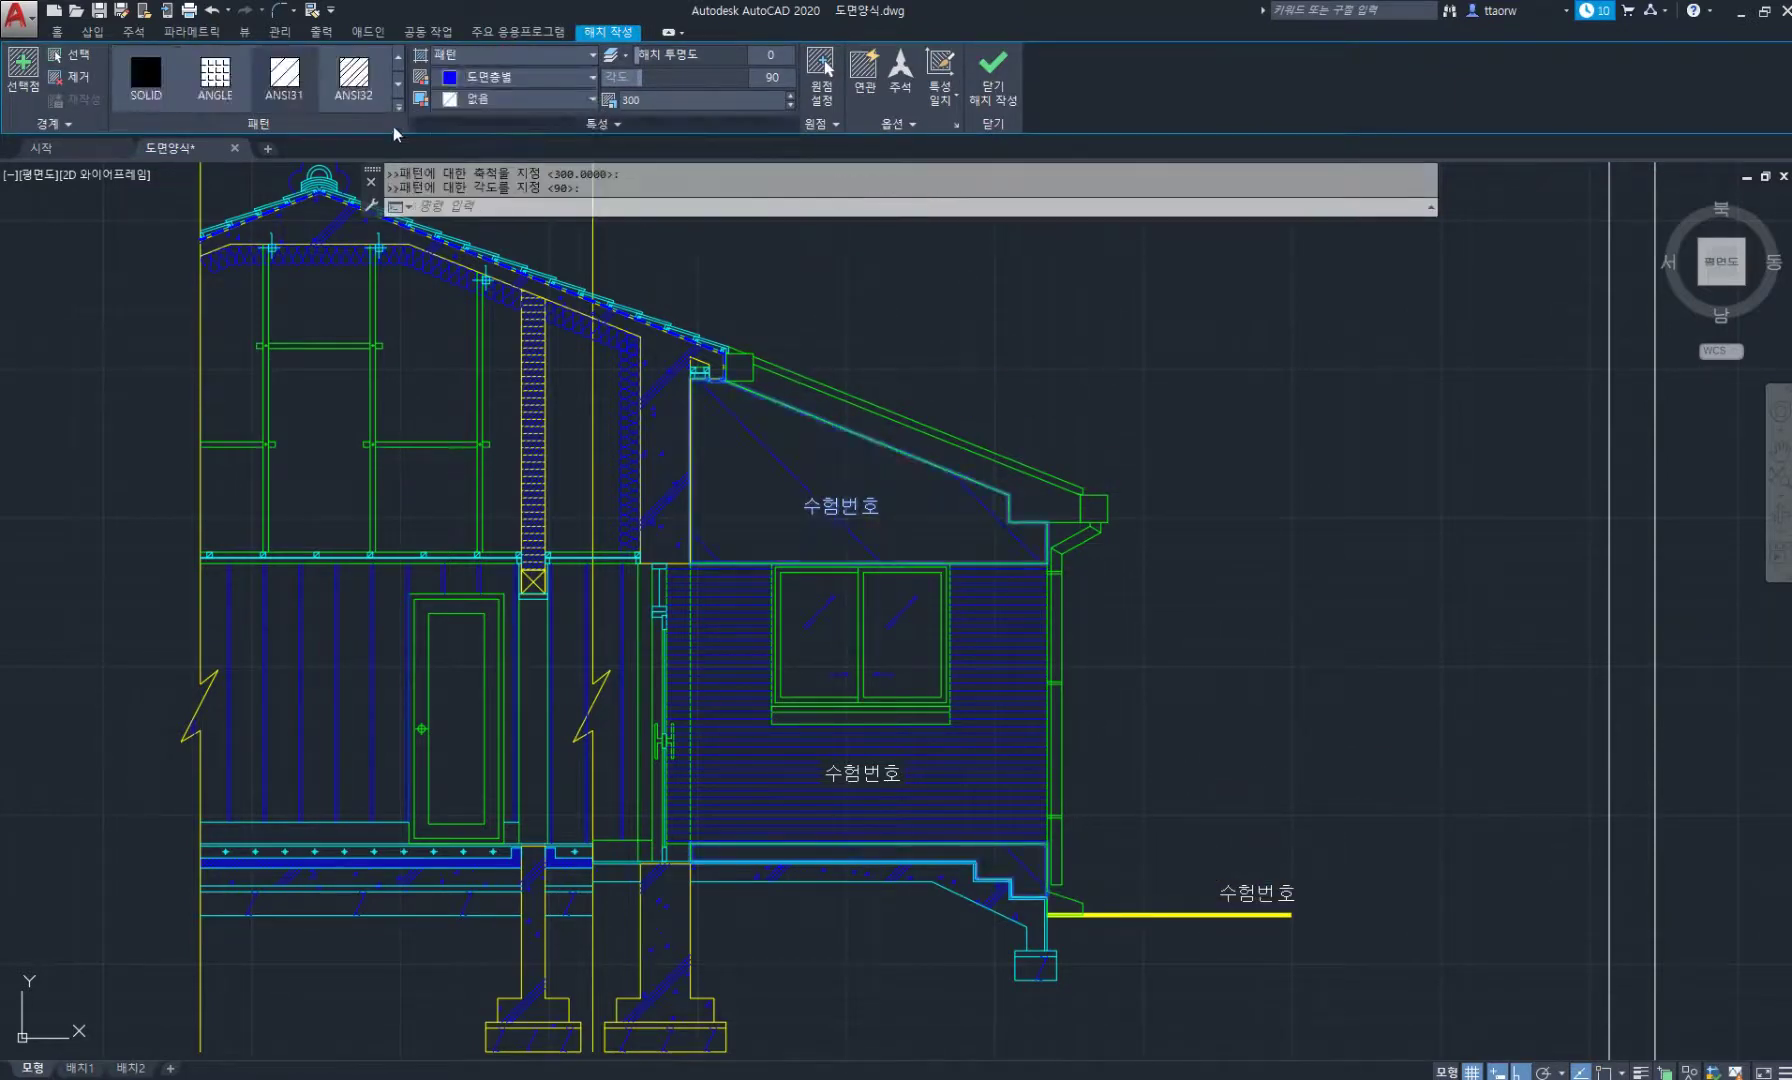
{"action": "left_click", "coordinate": [398, 111]}
{"action": "scroll", "coordinate": [200, 200], "scroll_direction": "down", "scroll_amount": 3}
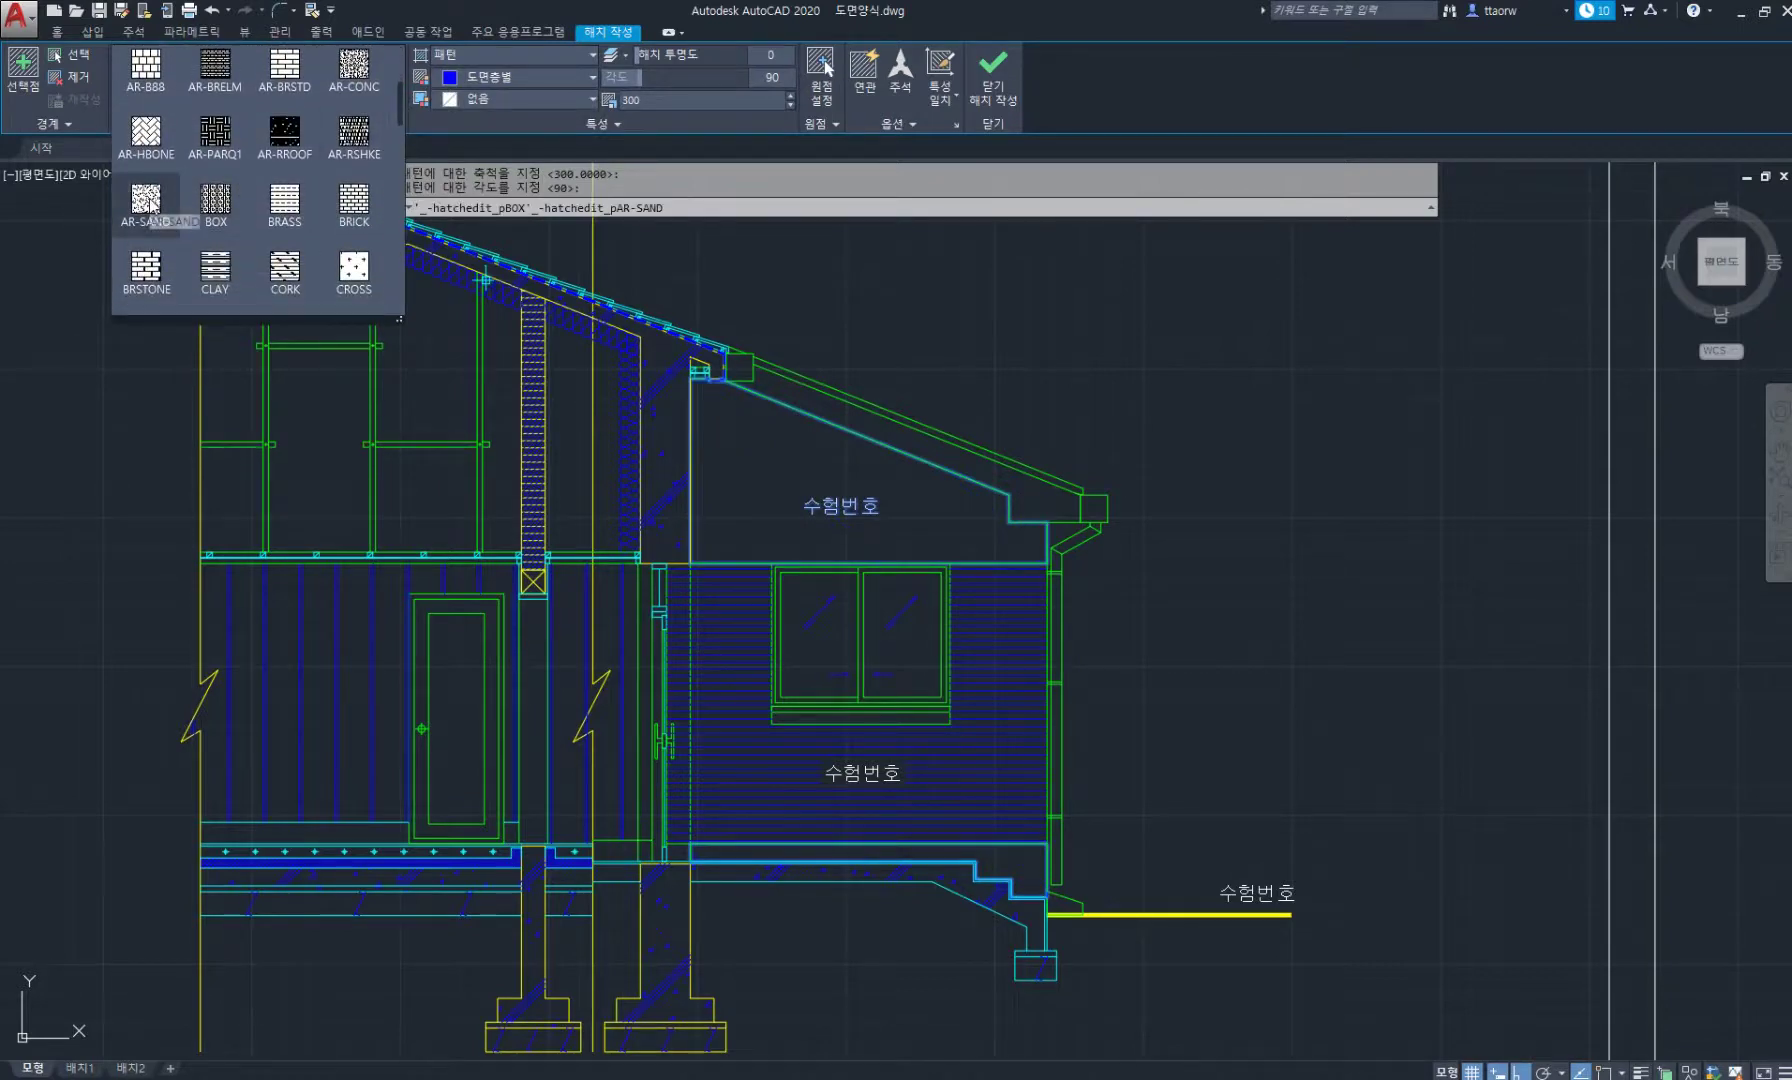
{"action": "left_click", "coordinate": [146, 200]}
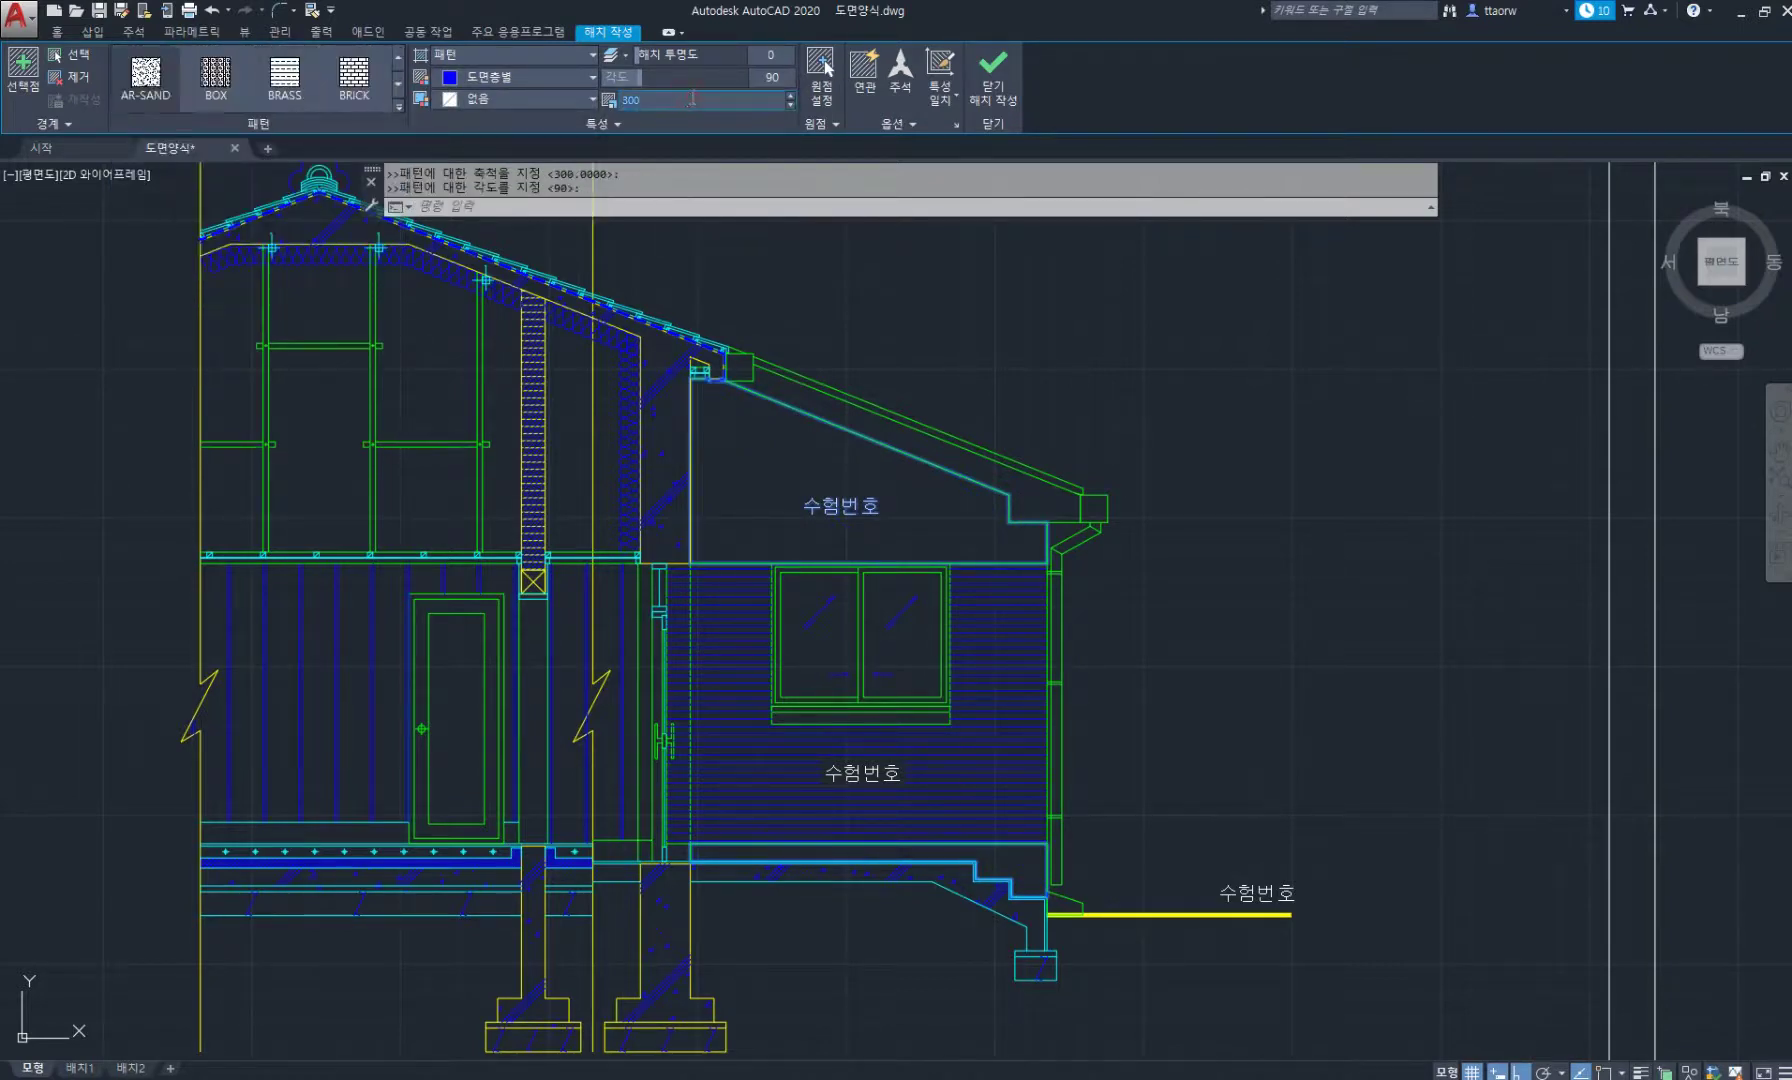
Set the AR-SAND hatch's scale to 10, assign it to the green 입문치 layer, and finish the hatch.
{"action": "left_click", "coordinate": [601, 126]}
{"action": "left_click", "coordinate": [580, 150]}
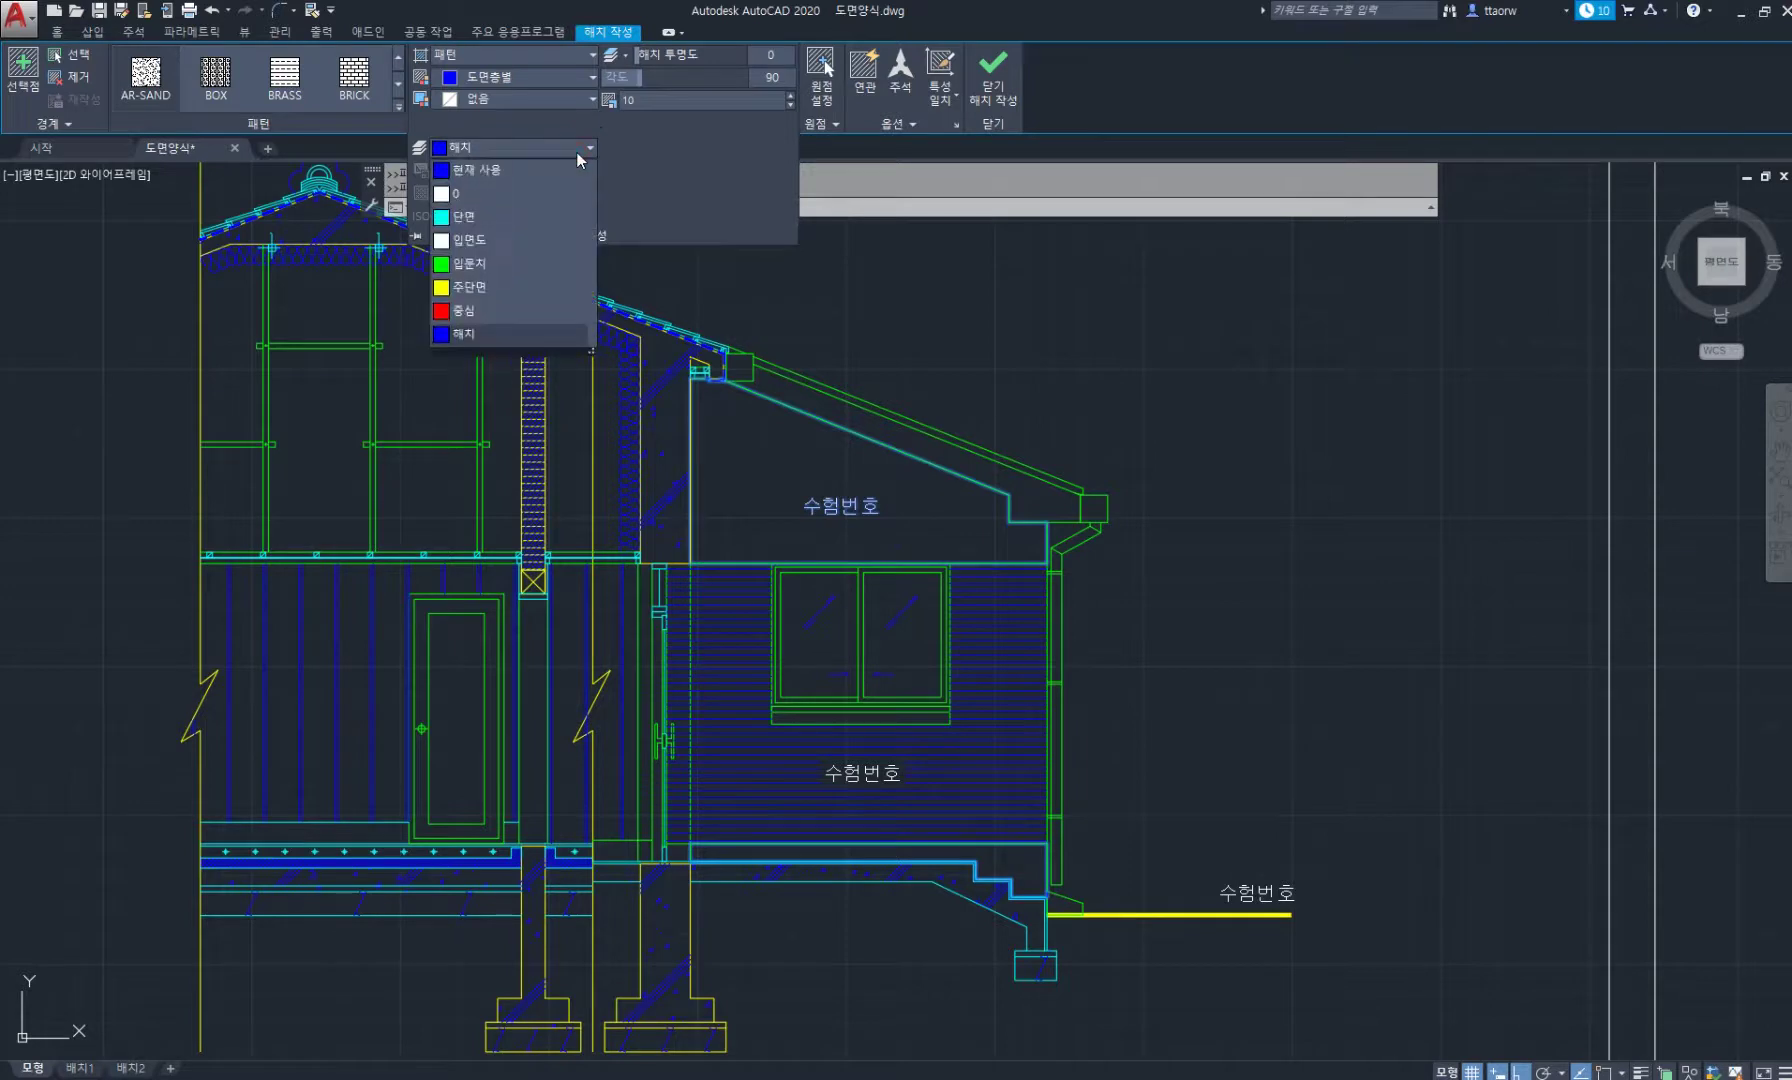
{"action": "left_click", "coordinate": [531, 262]}
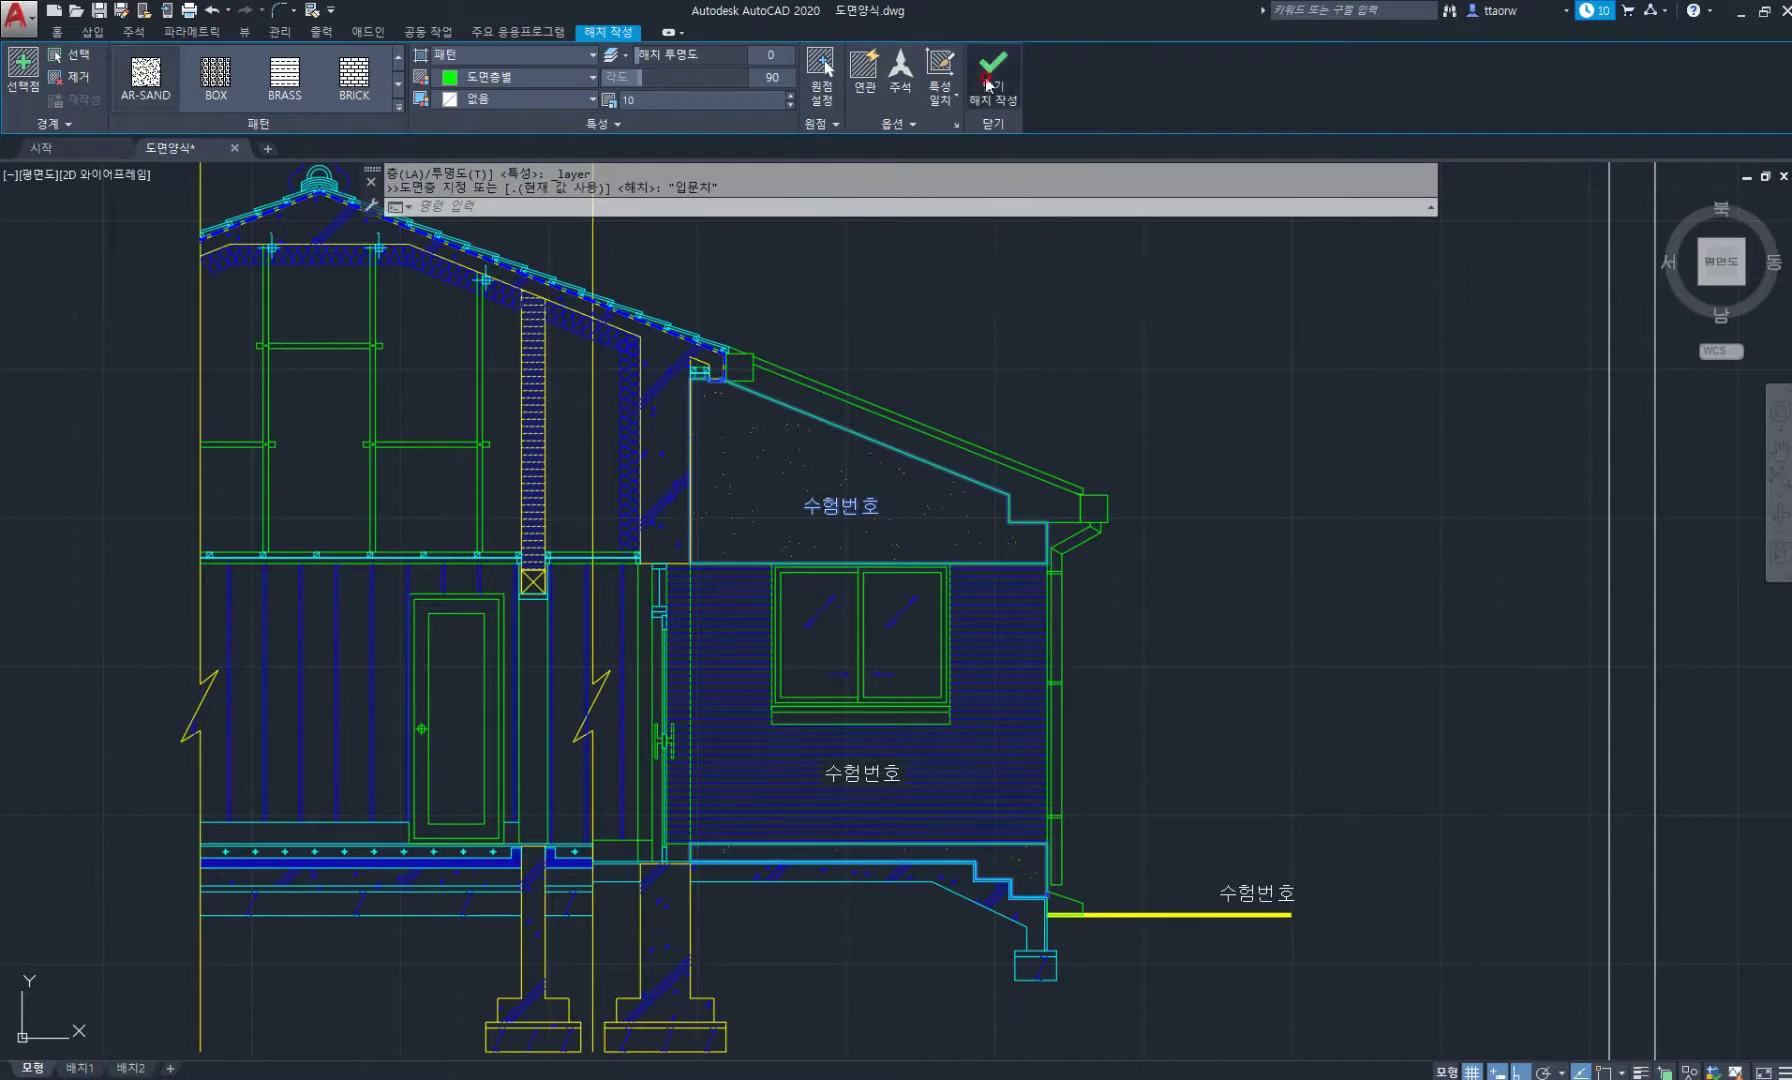
{"action": "key", "text": "Return"}
Offset the thick yellow ground line 200 downward.
{"action": "scroll", "coordinate": [1186, 489], "scroll_direction": "down", "scroll_amount": 4}
{"action": "middle_click_drag", "start_coordinate": [1066, 645], "coordinate": [808, 654]}
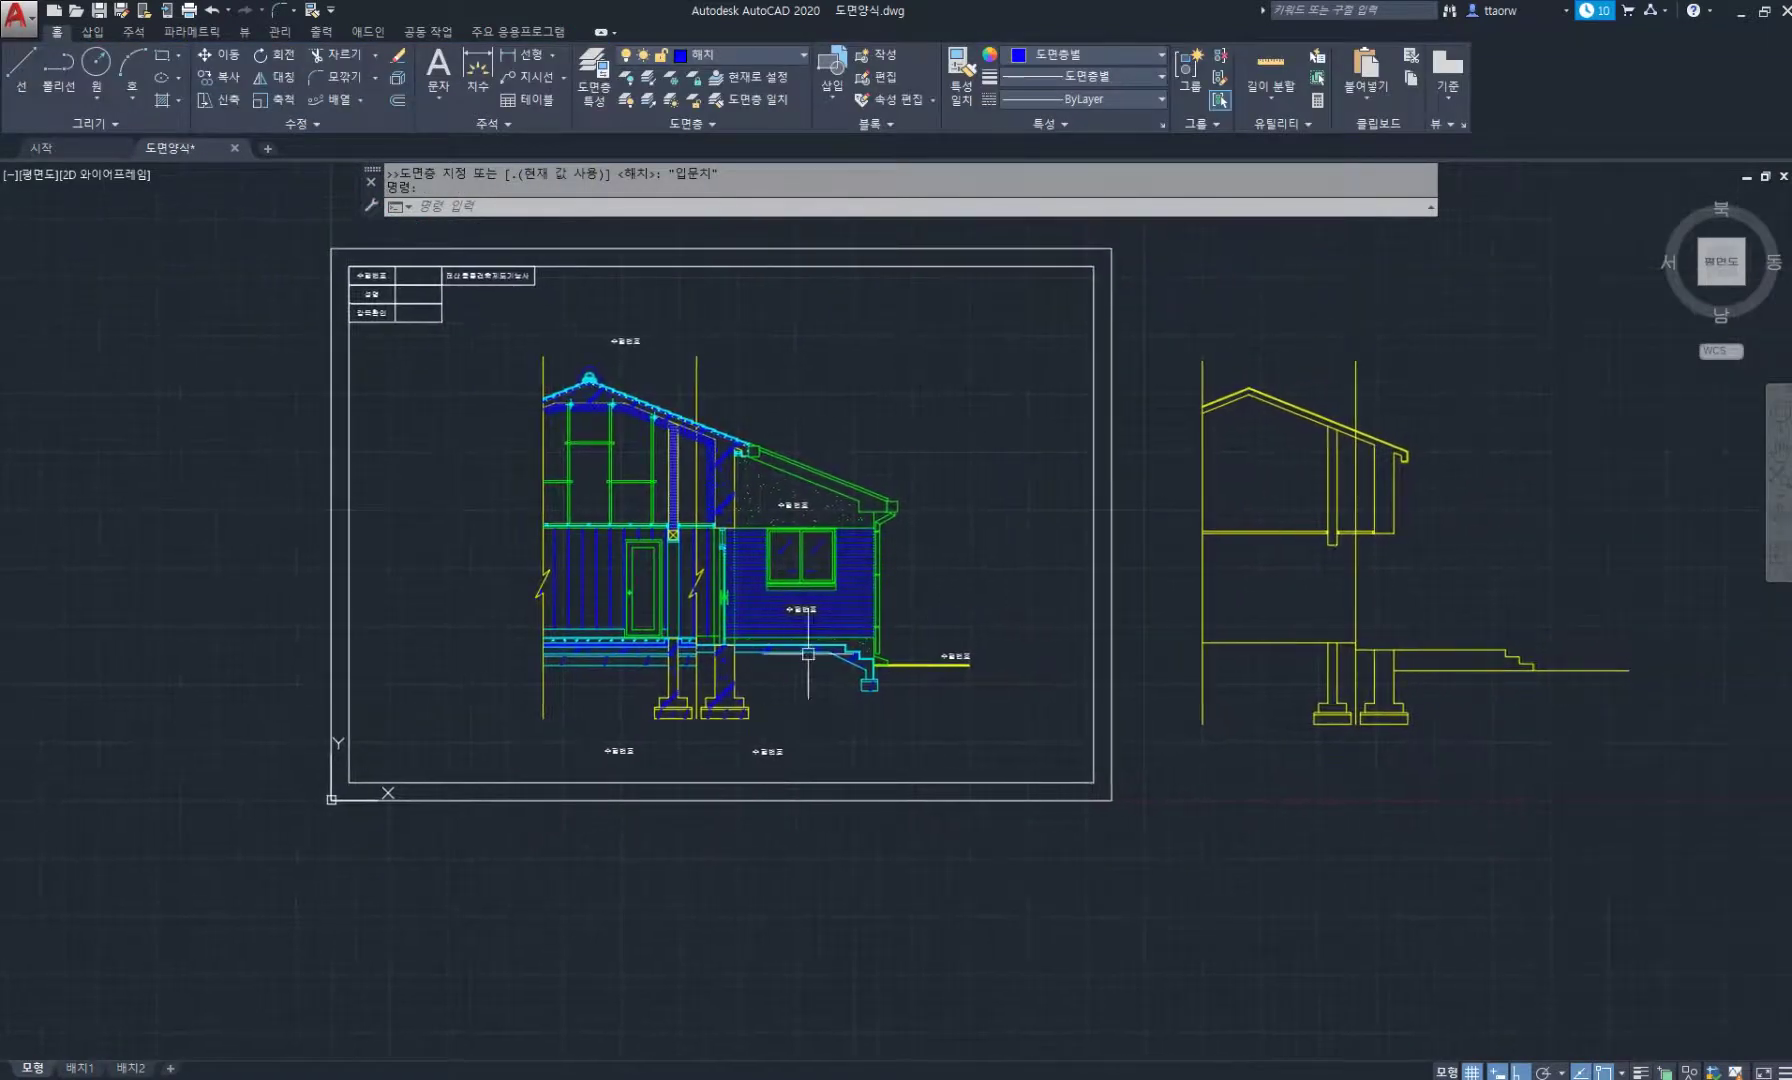
{"action": "scroll", "coordinate": [910, 657], "scroll_direction": "up", "scroll_amount": 6}
{"action": "middle_click_drag", "start_coordinate": [1070, 703], "coordinate": [983, 688]}
{"action": "scroll", "coordinate": [940, 660], "scroll_direction": "up", "scroll_amount": 2}
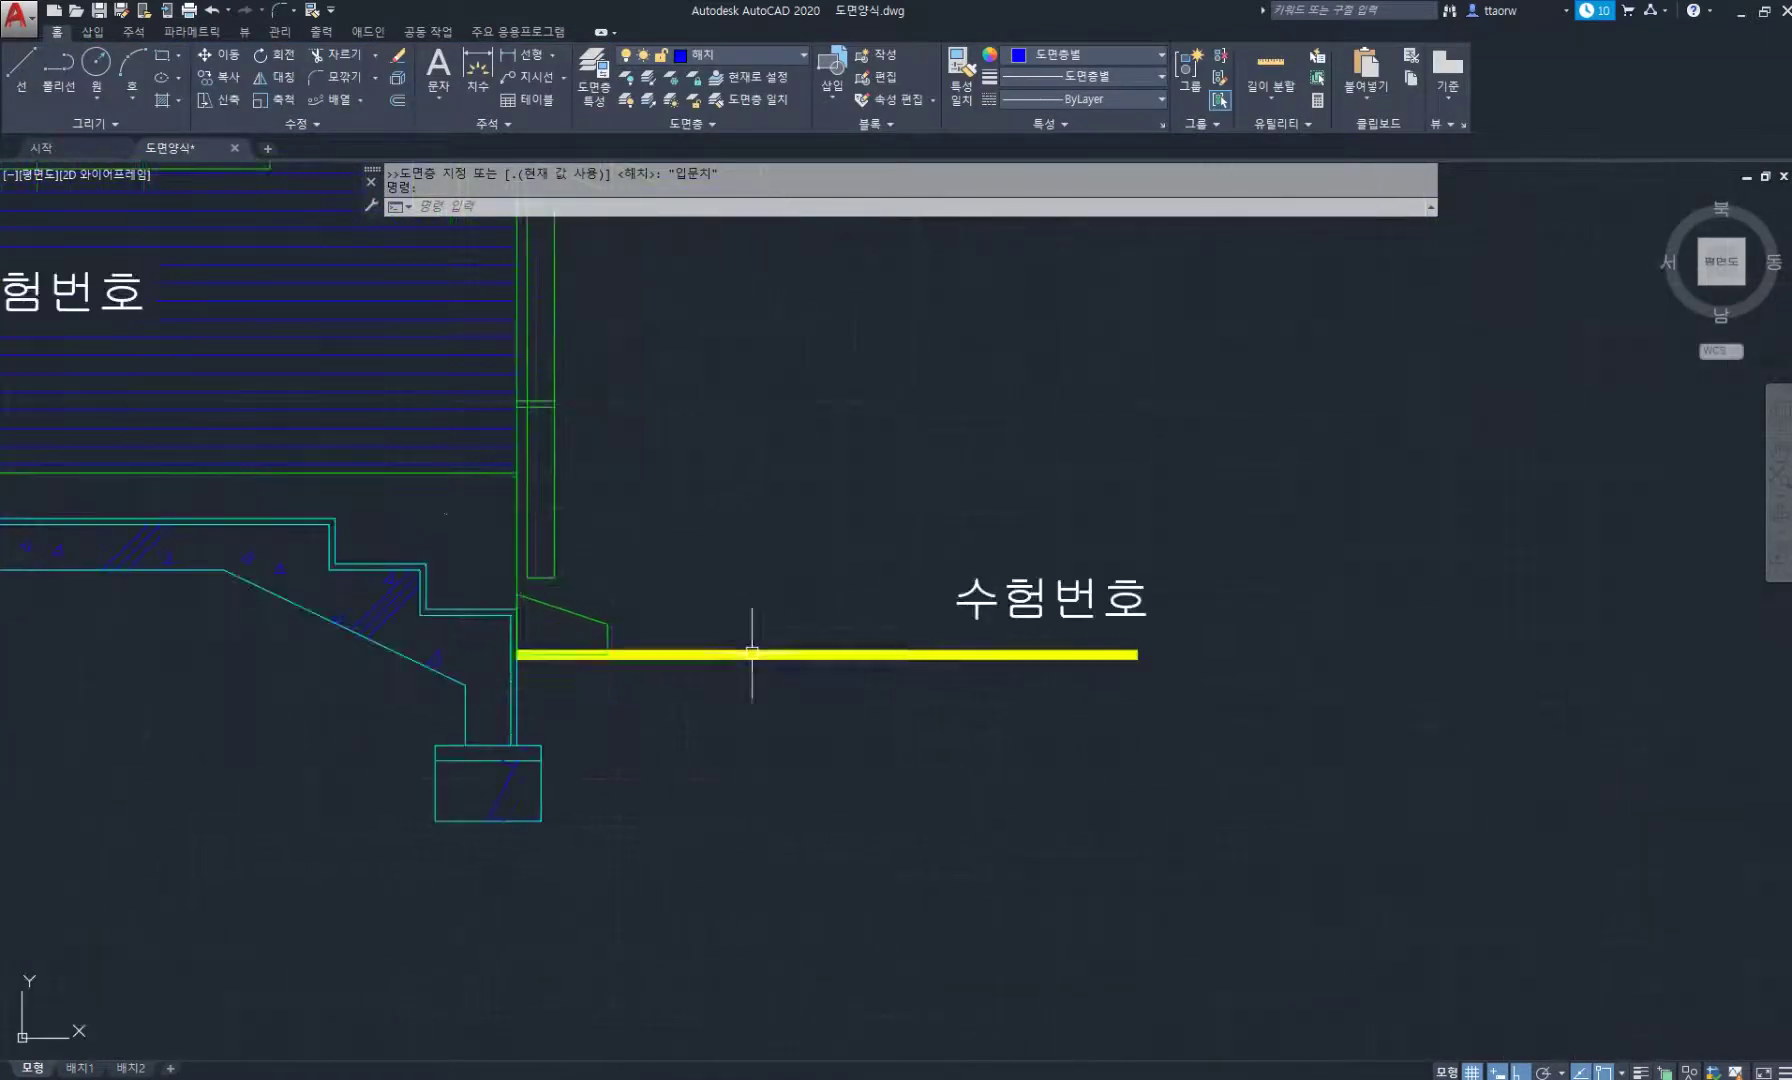
{"action": "key", "text": "Escape"}
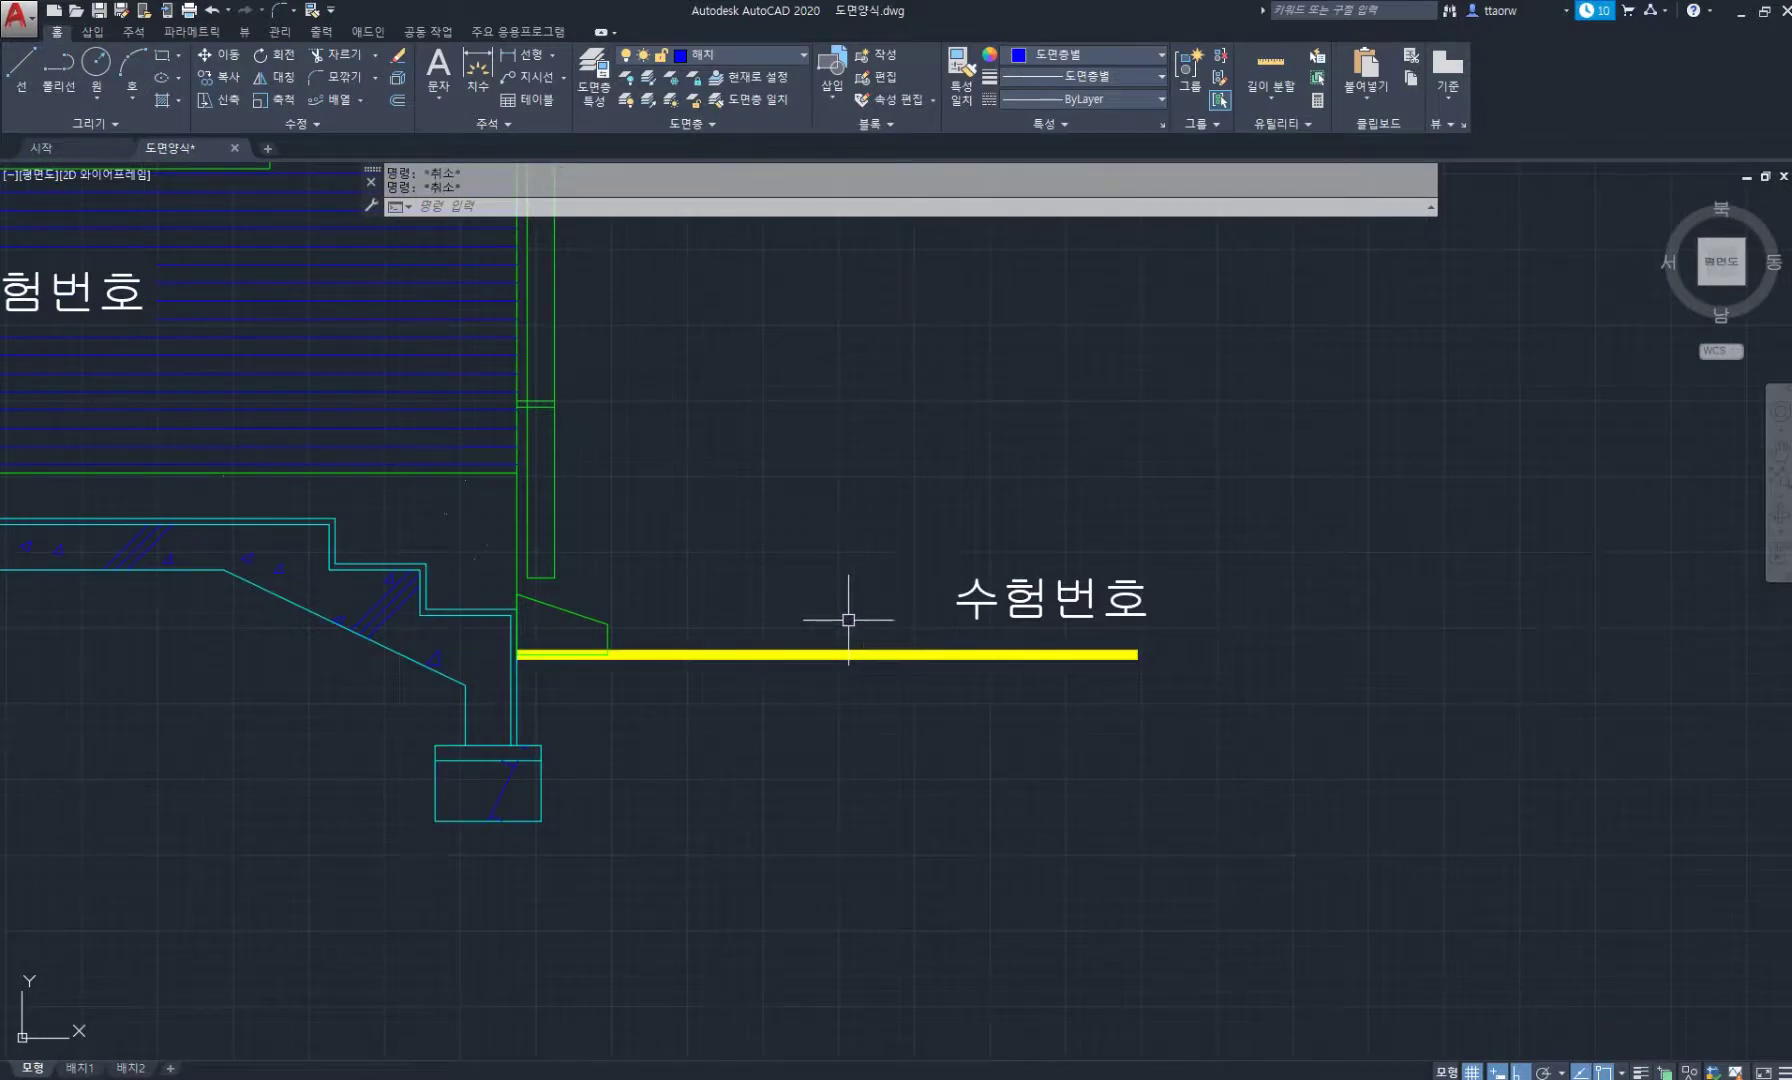
{"action": "type", "text": "o"}
{"action": "key", "text": "Return"}
{"action": "key", "text": "Return"}
{"action": "left_click", "coordinate": [848, 655]}
{"action": "type", "text": "2"}
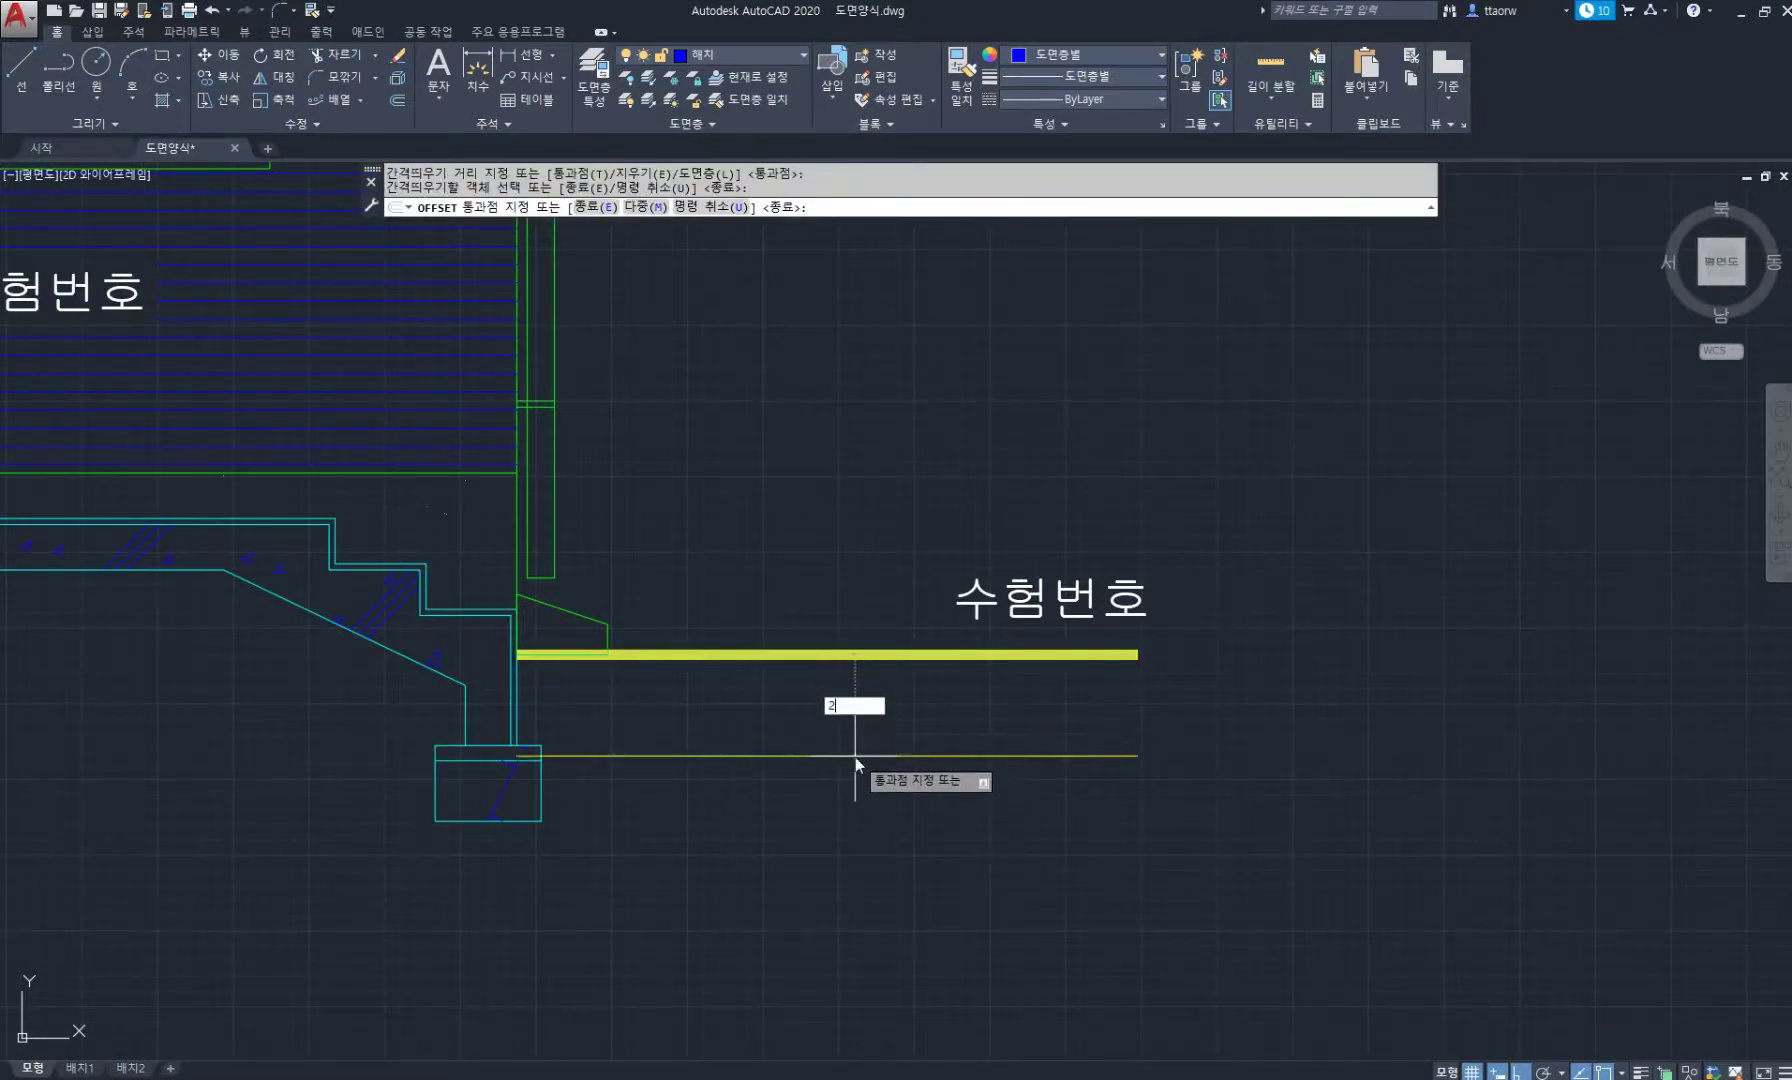
{"action": "type", "text": "00"}
{"action": "key", "text": "Return"}
Offset the vertical line at the building's outer edge outward five times in succession, 200 each, across the two ground lines.
{"action": "left_click", "coordinate": [620, 712]}
{"action": "scroll", "coordinate": [610, 687], "scroll_direction": "up", "scroll_amount": 2}
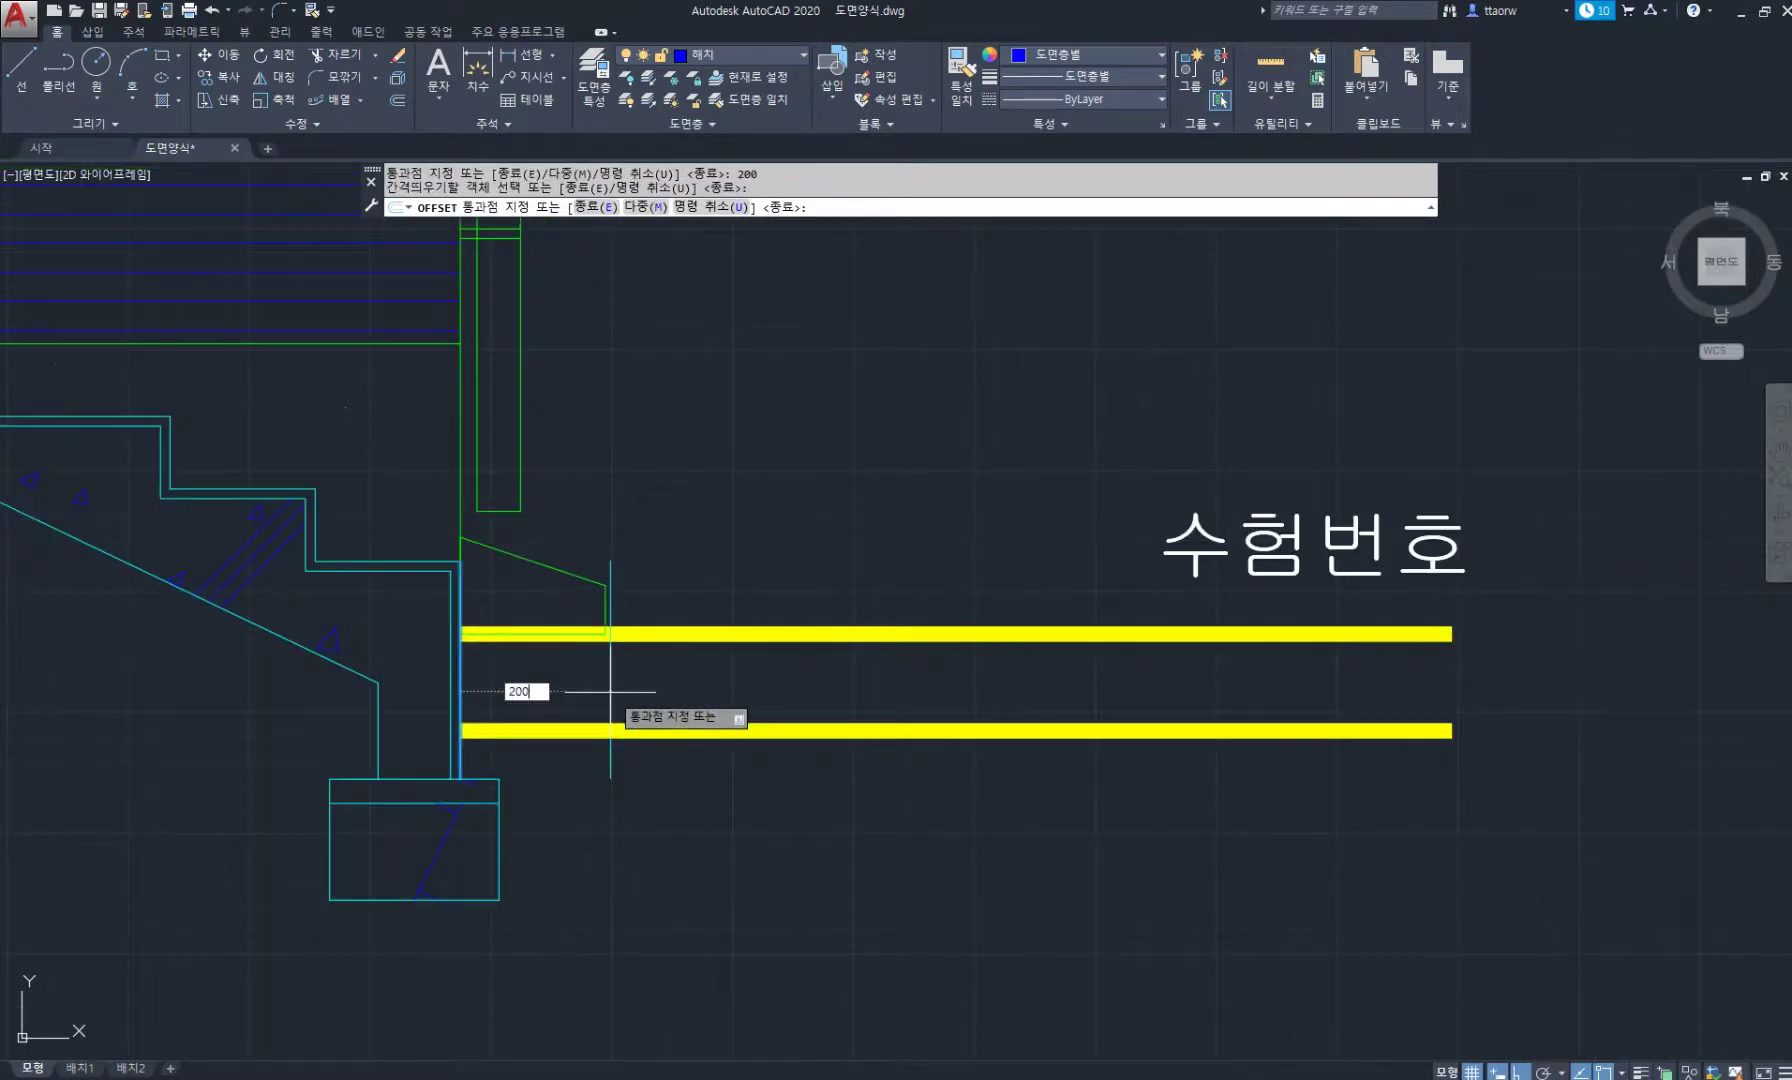
{"action": "type", "text": "200"}
{"action": "key", "text": "Return"}
{"action": "left_click", "coordinate": [556, 688]}
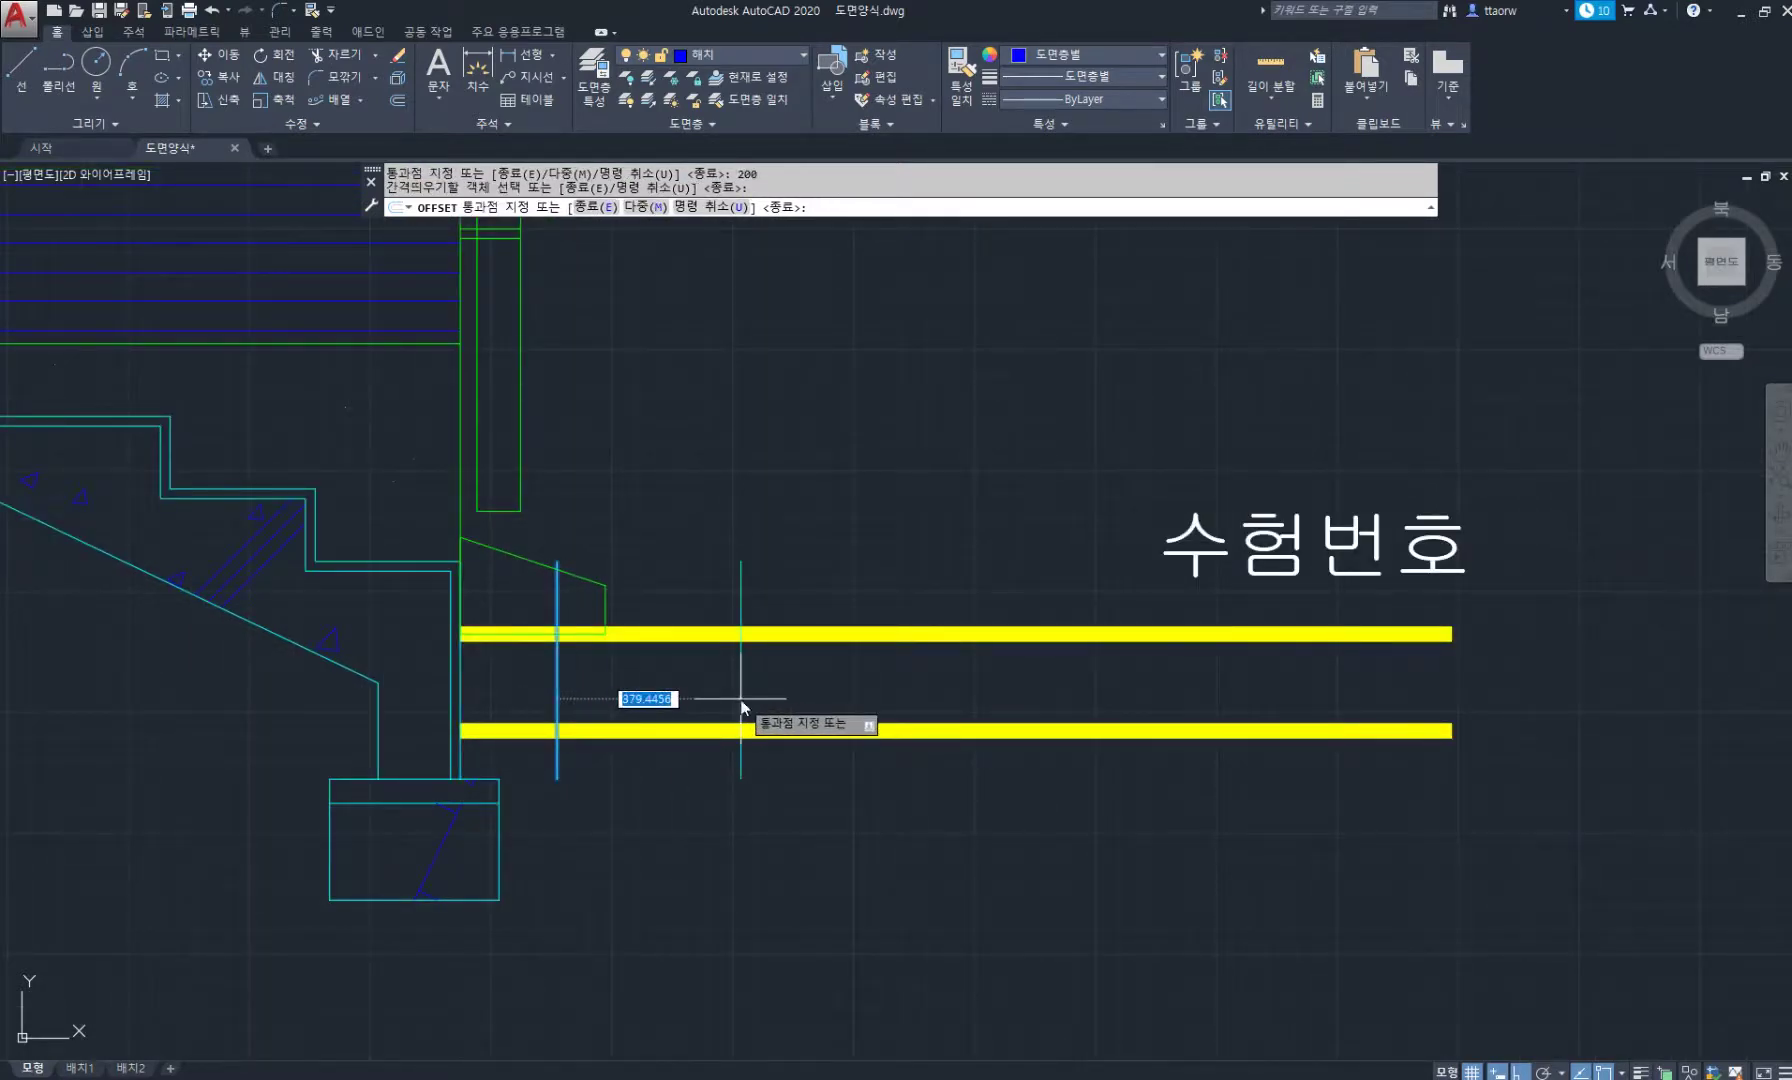
{"action": "key", "text": "Return"}
{"action": "left_click", "coordinate": [653, 688]}
{"action": "type", "text": "2"}
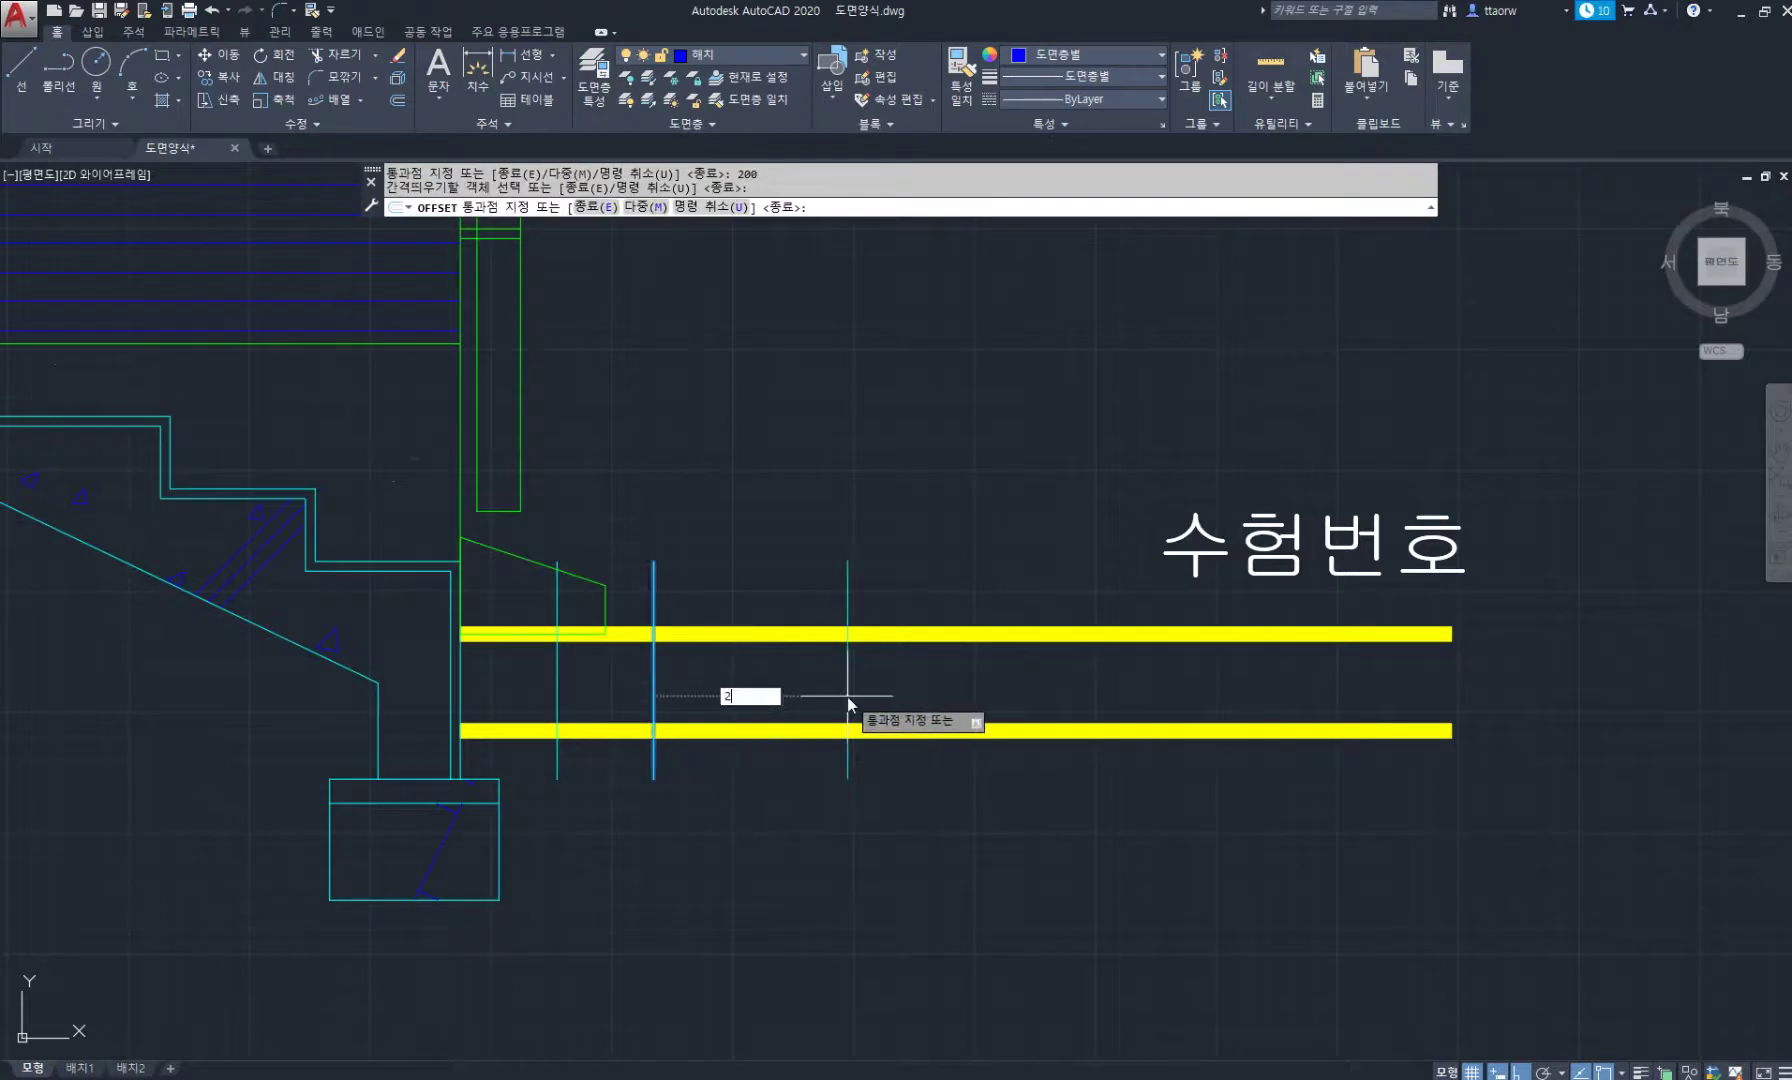
{"action": "type", "text": "00"}
{"action": "key", "text": "Return"}
{"action": "left_click", "coordinate": [750, 700]}
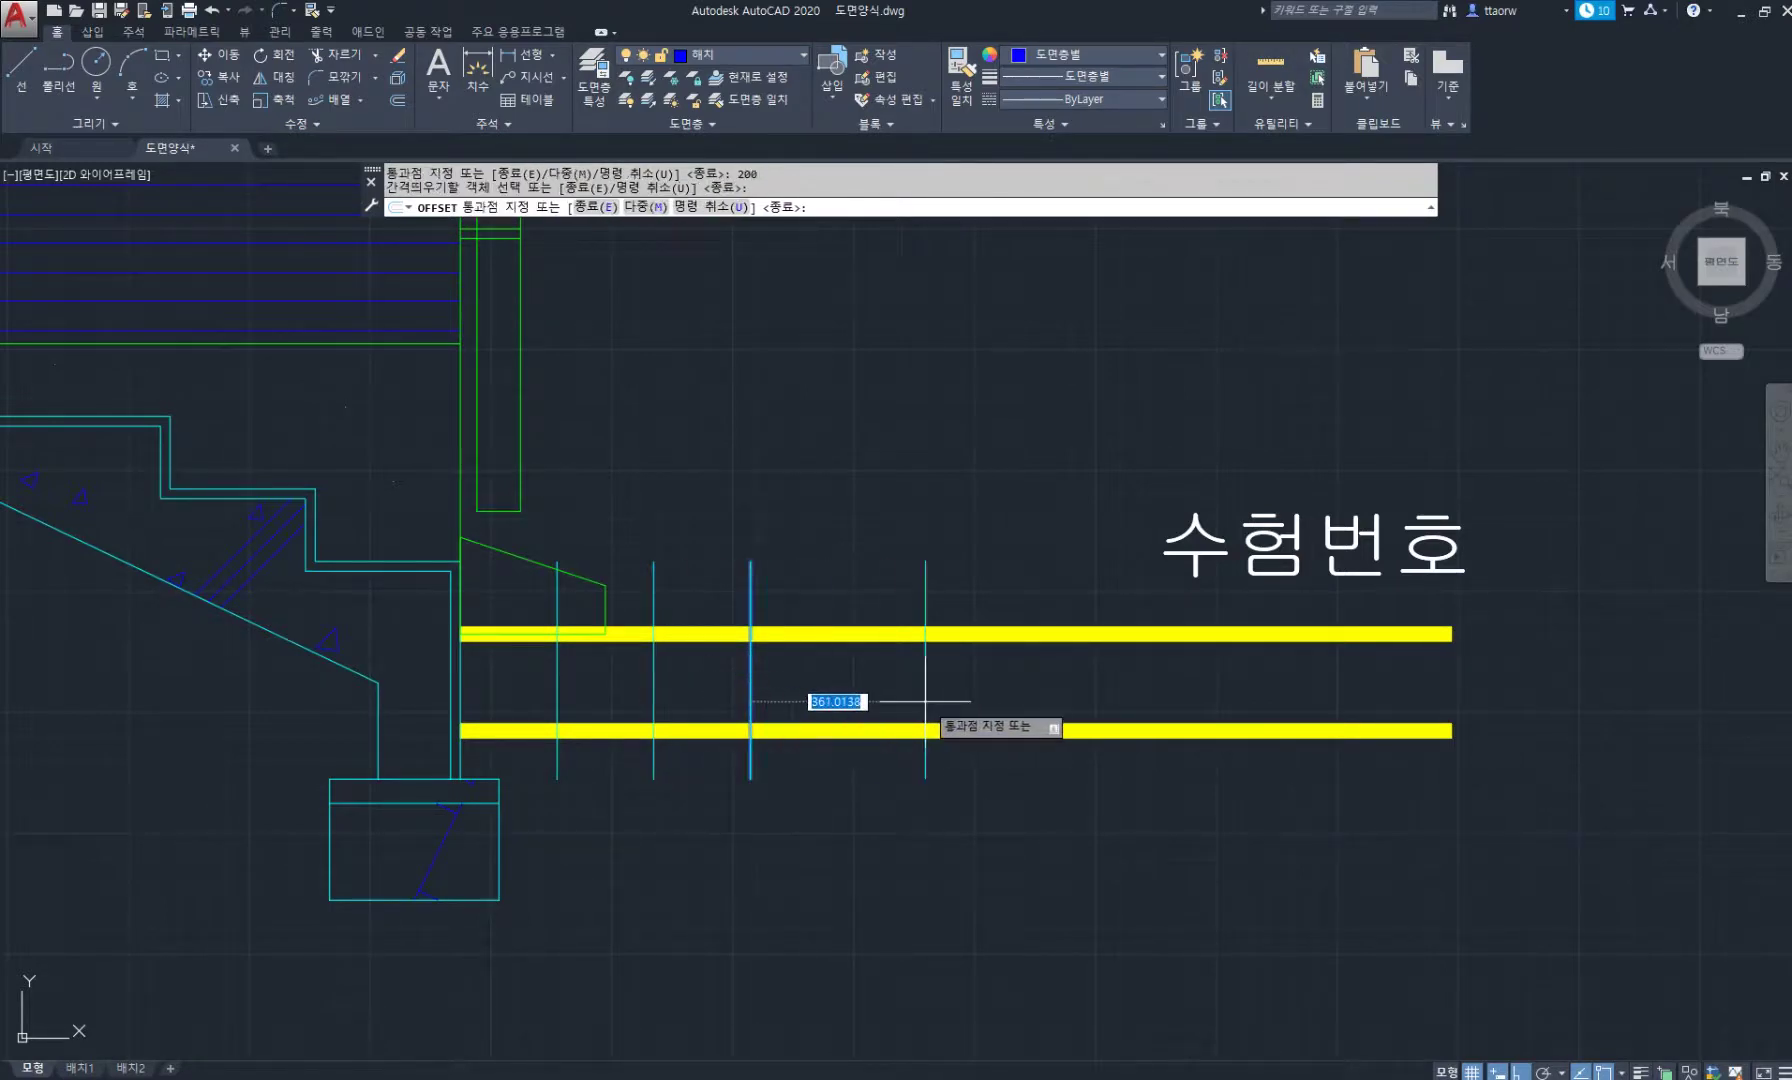
{"action": "type", "text": "200"}
{"action": "key", "text": "Return"}
{"action": "left_click", "coordinate": [847, 690]}
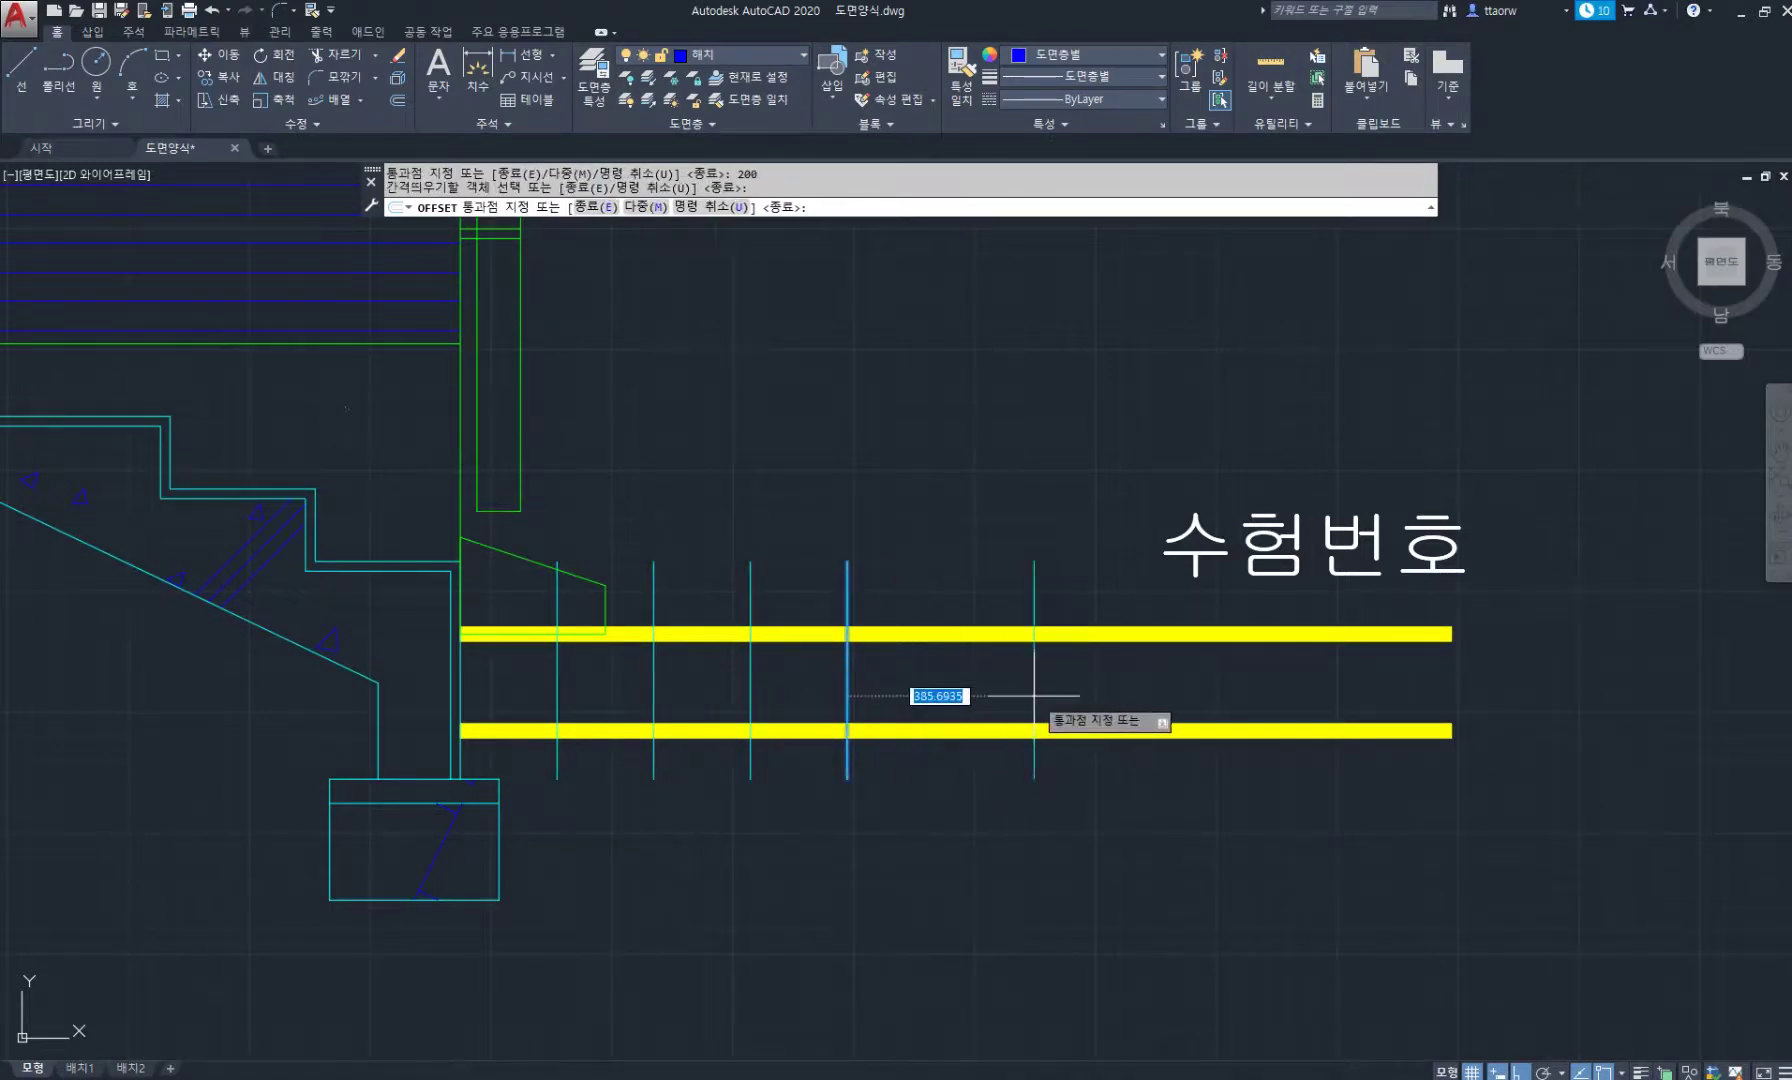
{"action": "type", "text": "200"}
{"action": "key", "text": "Return"}
{"action": "key", "text": "Return"}
Draw a zigzag line between the two ground lines through the guide-line intersections, from the outermost guide back to the building.
{"action": "type", "text": "l"}
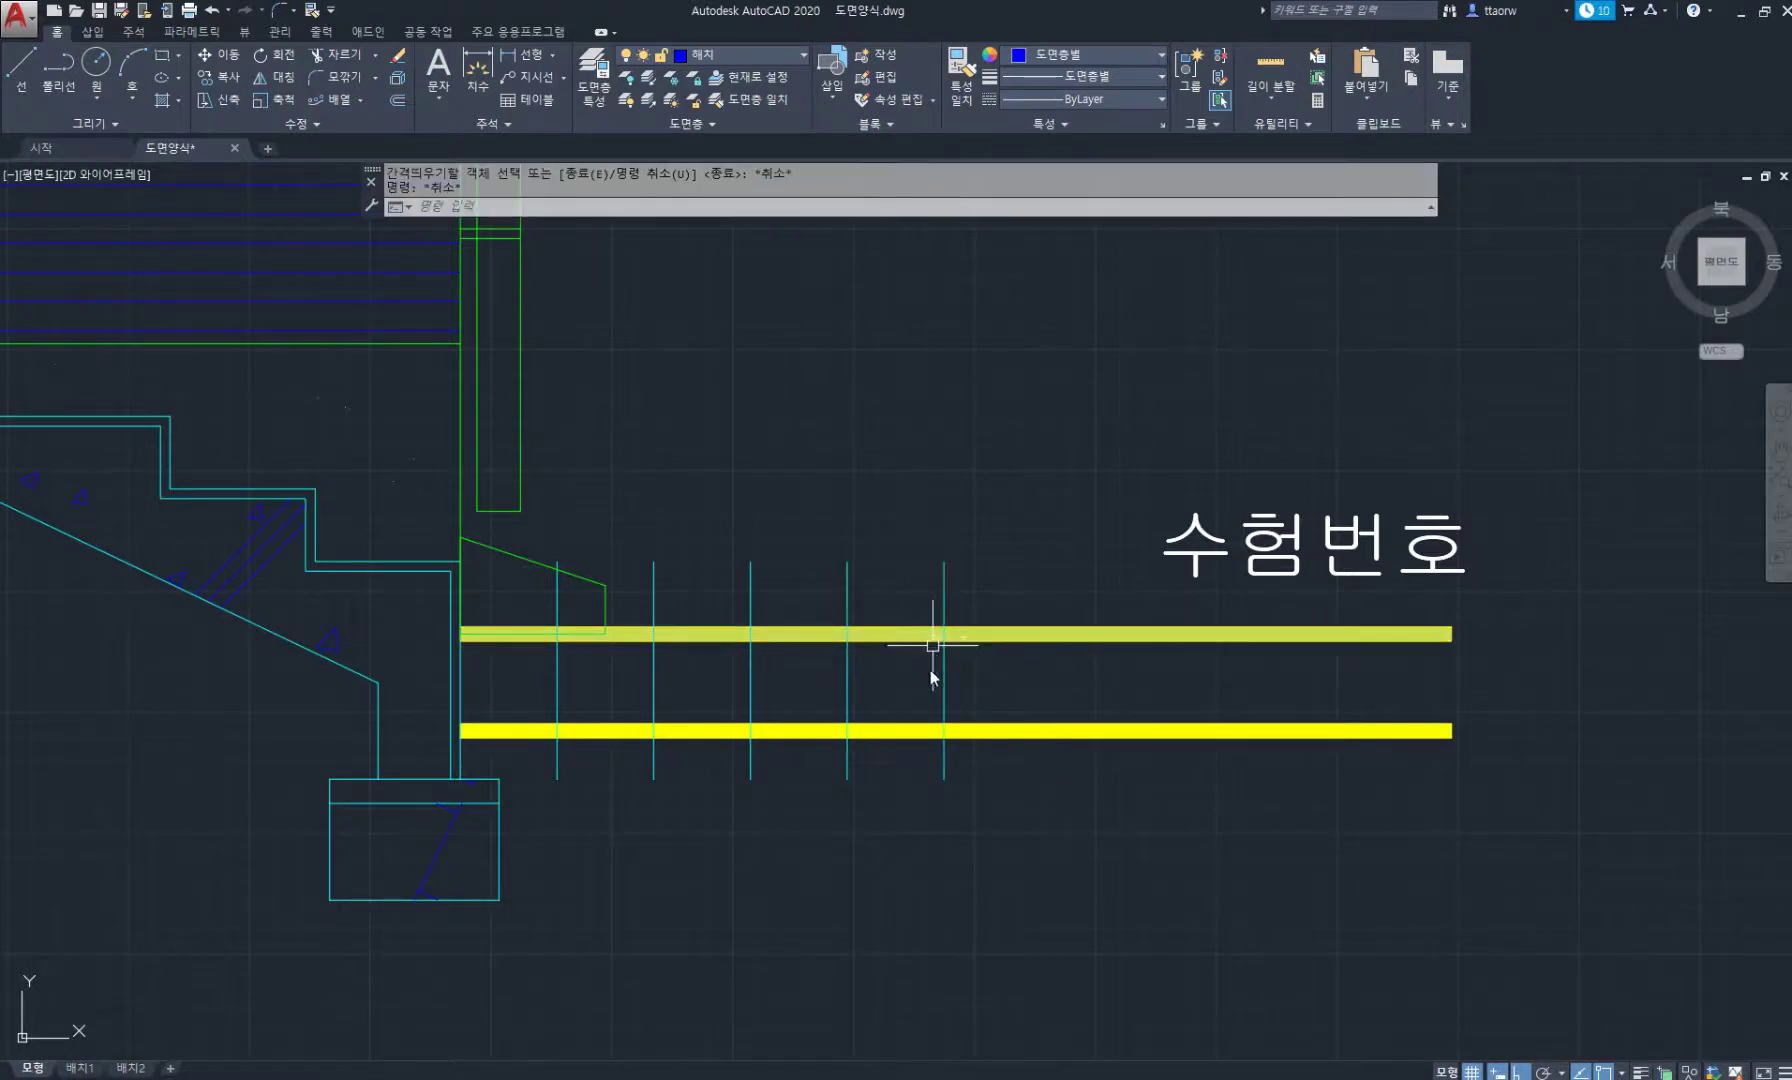
{"action": "key", "text": "Return"}
{"action": "left_click", "coordinate": [948, 633]}
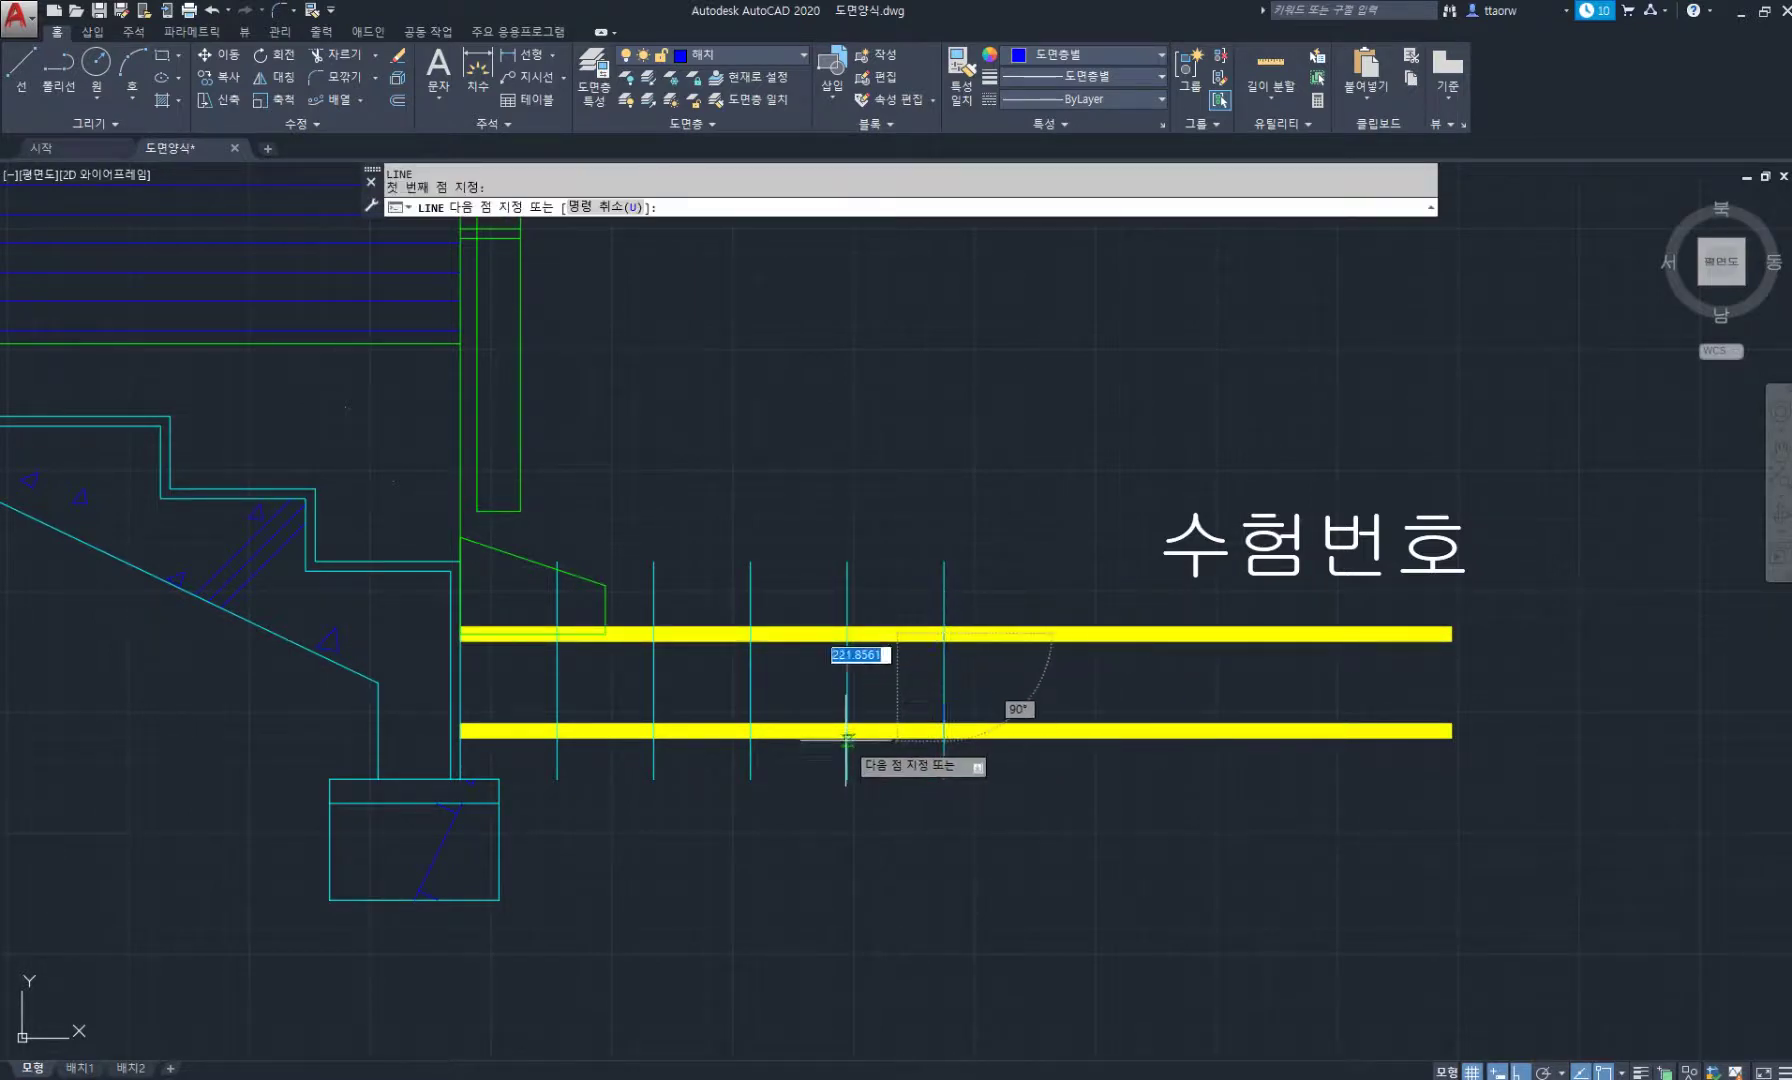
{"action": "left_click", "coordinate": [847, 728]}
{"action": "left_click", "coordinate": [750, 633]}
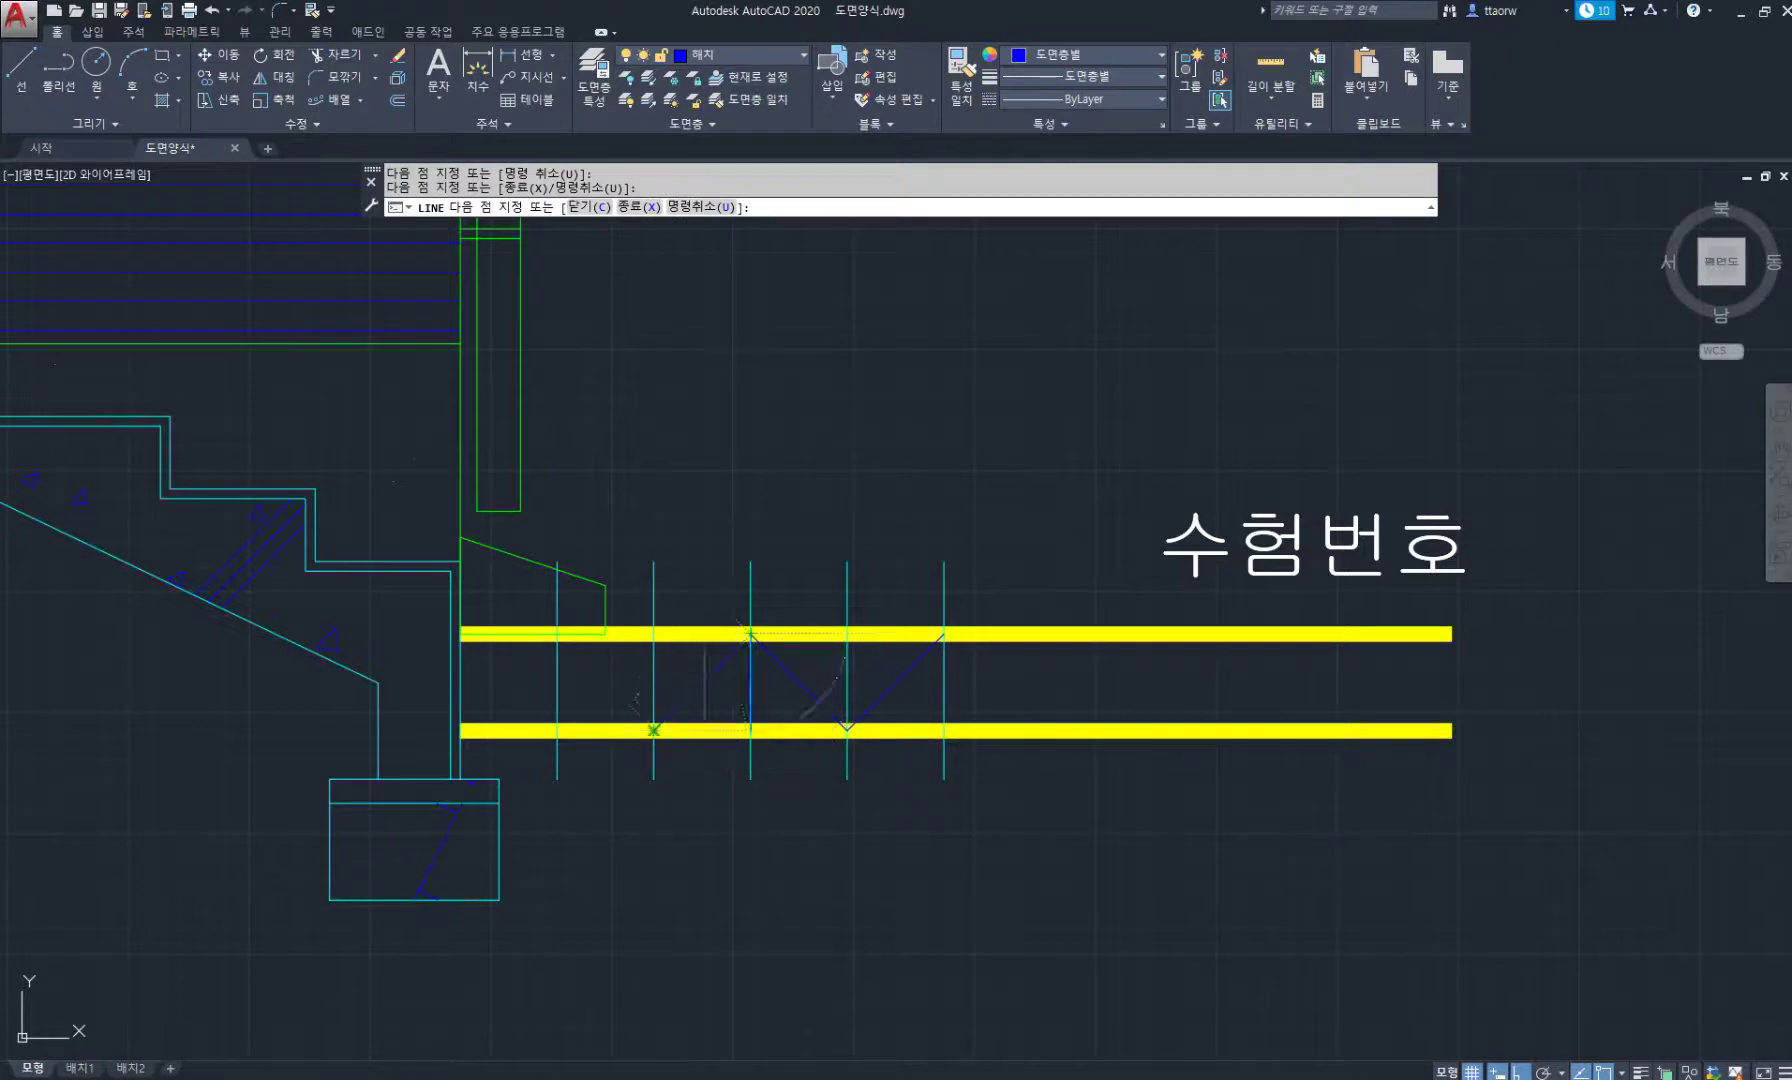
{"action": "left_click", "coordinate": [653, 728]}
{"action": "left_click", "coordinate": [557, 633]}
{"action": "left_click", "coordinate": [460, 728]}
{"action": "key", "text": "Return"}
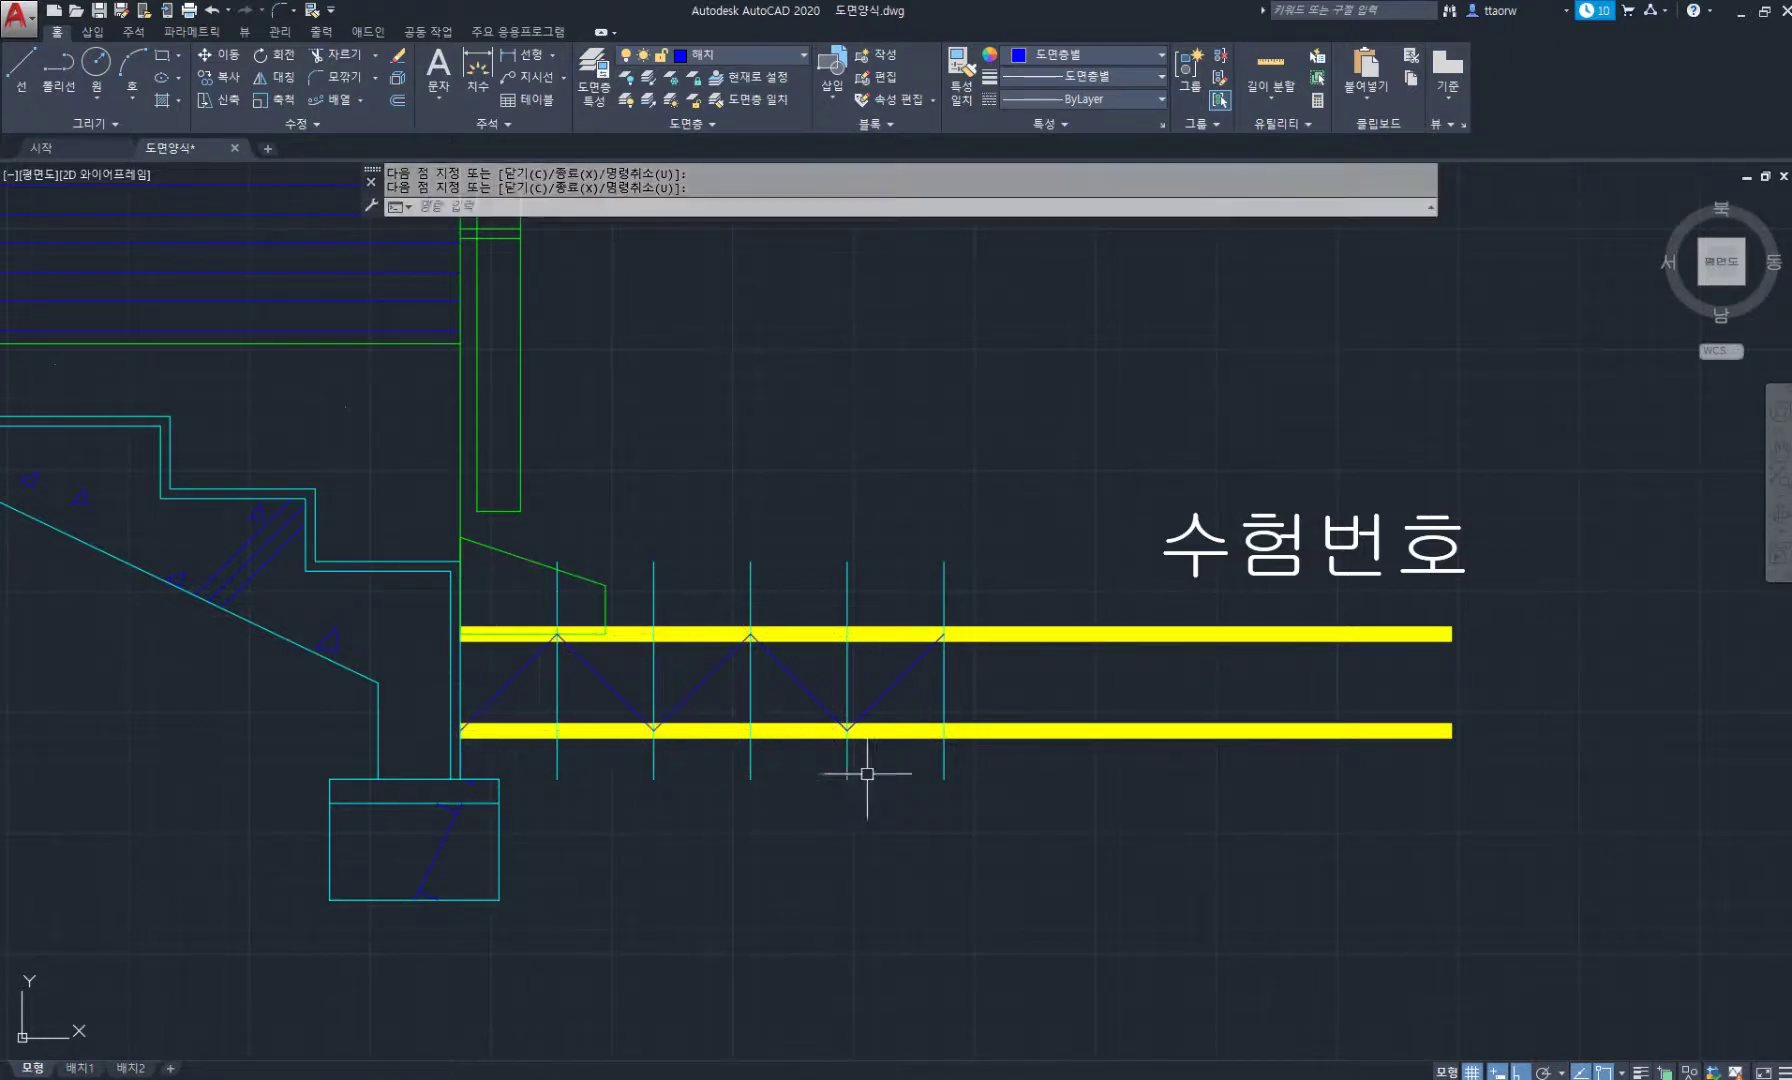
Erase the four inner vertical guide lines, keeping the outermost one.
{"action": "left_click", "coordinate": [878, 771]}
{"action": "left_click", "coordinate": [552, 752]}
{"action": "key", "text": "Delete"}
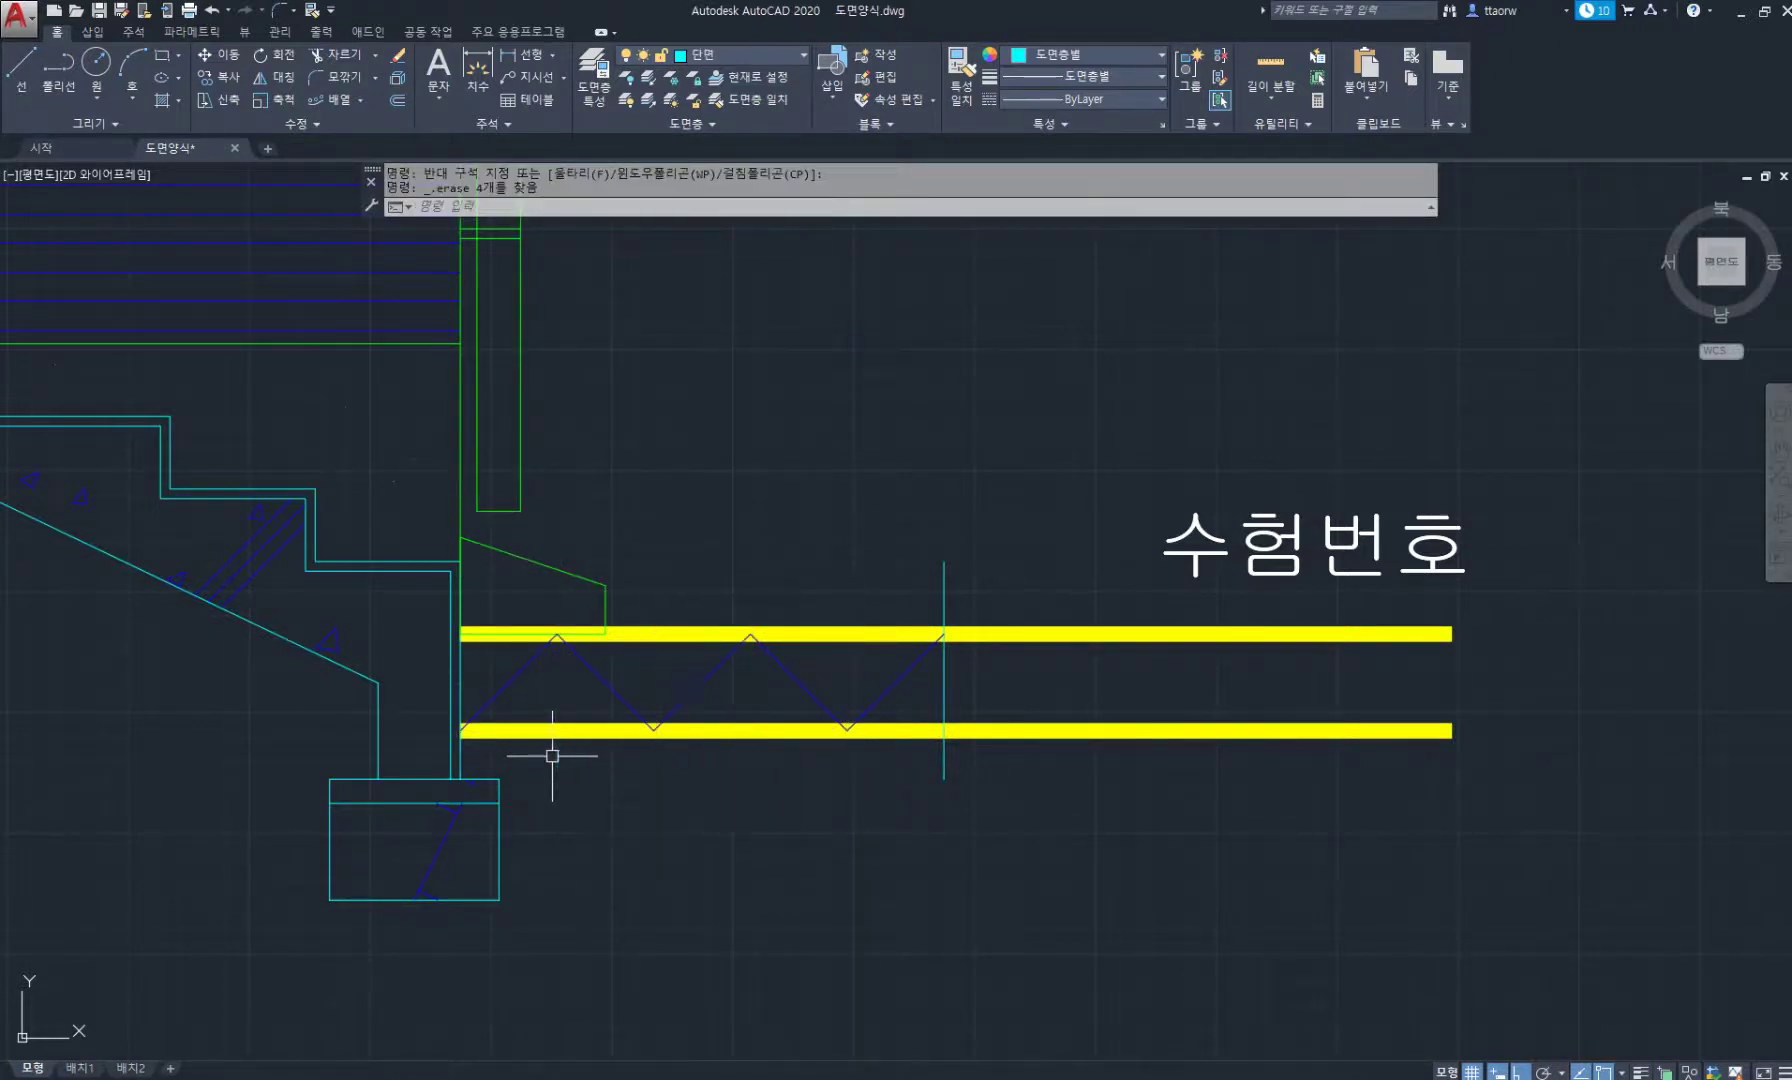
Trim both yellow ground lines where they extend beyond the outermost vertical guide line.
{"action": "middle_click_drag", "start_coordinate": [884, 673], "coordinate": [1000, 728]}
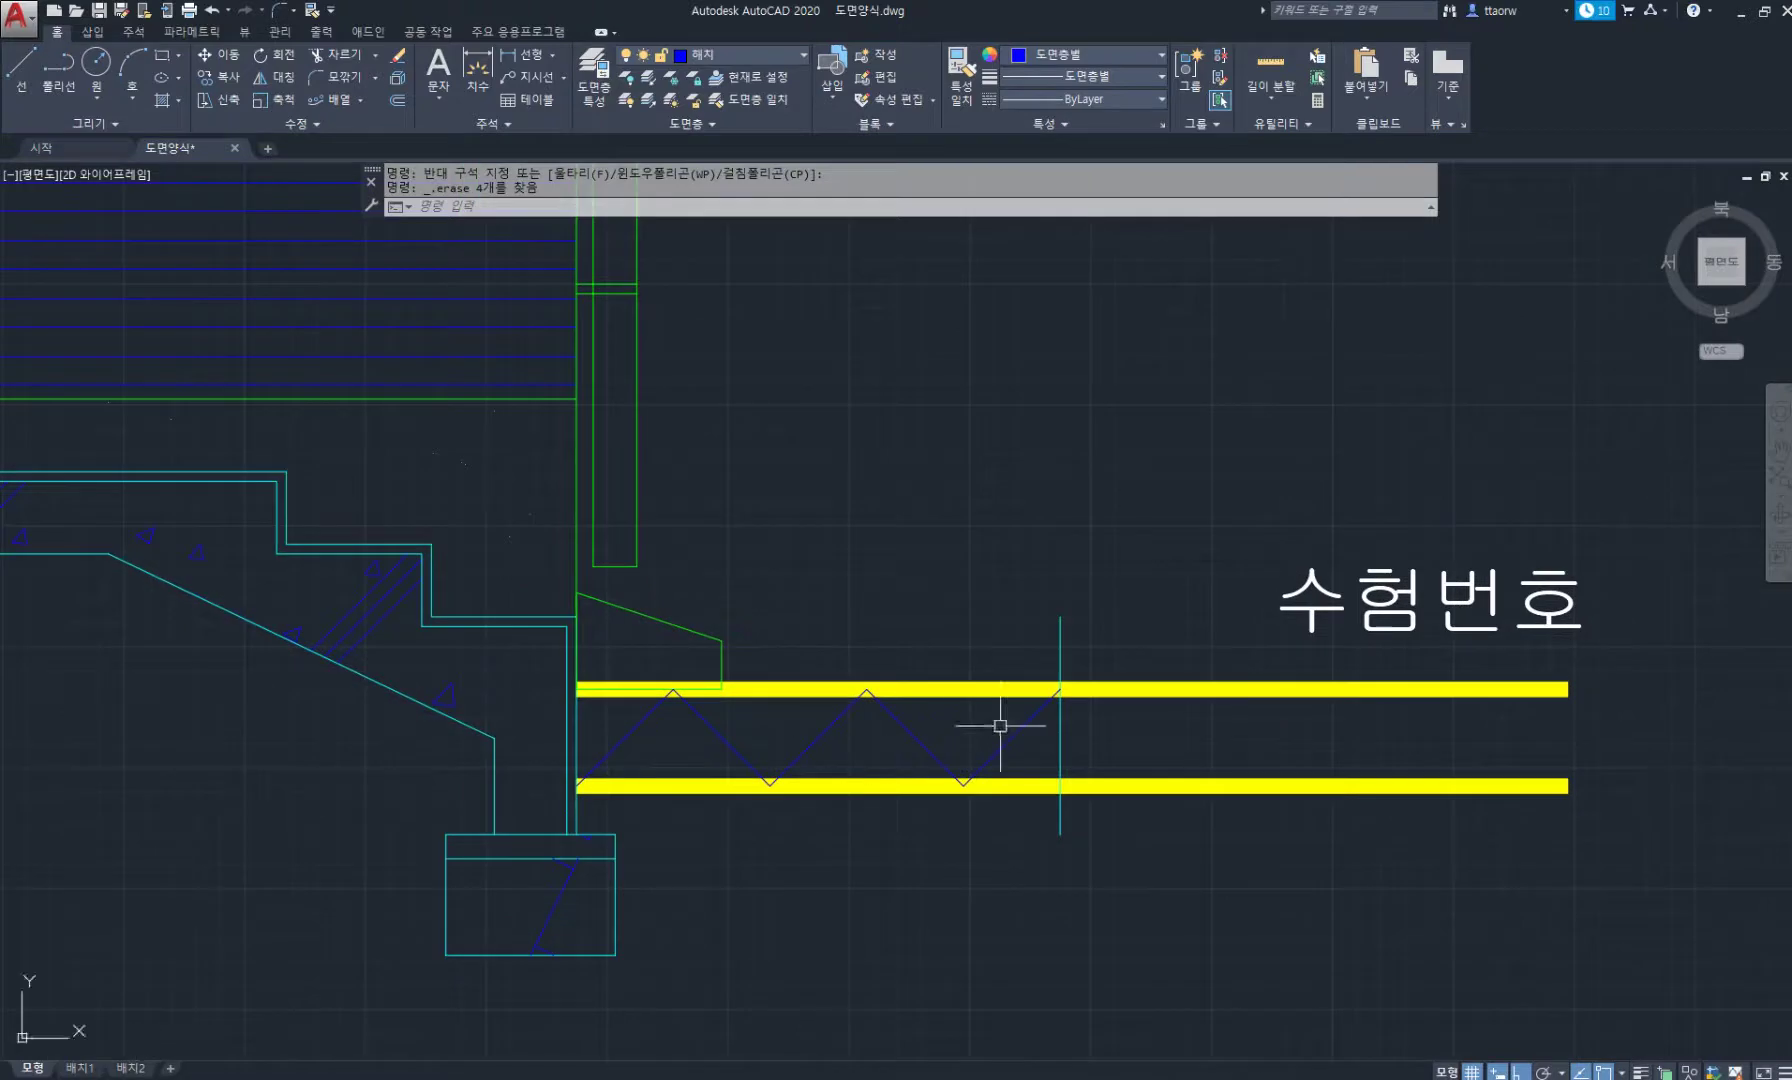
{"action": "type", "text": "tr"}
{"action": "key", "text": "Return"}
{"action": "left_click", "coordinate": [1097, 745]}
{"action": "left_click", "coordinate": [1045, 762]}
{"action": "key", "text": "Return"}
{"action": "left_click", "coordinate": [1238, 860]}
{"action": "left_click", "coordinate": [1164, 637]}
{"action": "key", "text": "Return"}
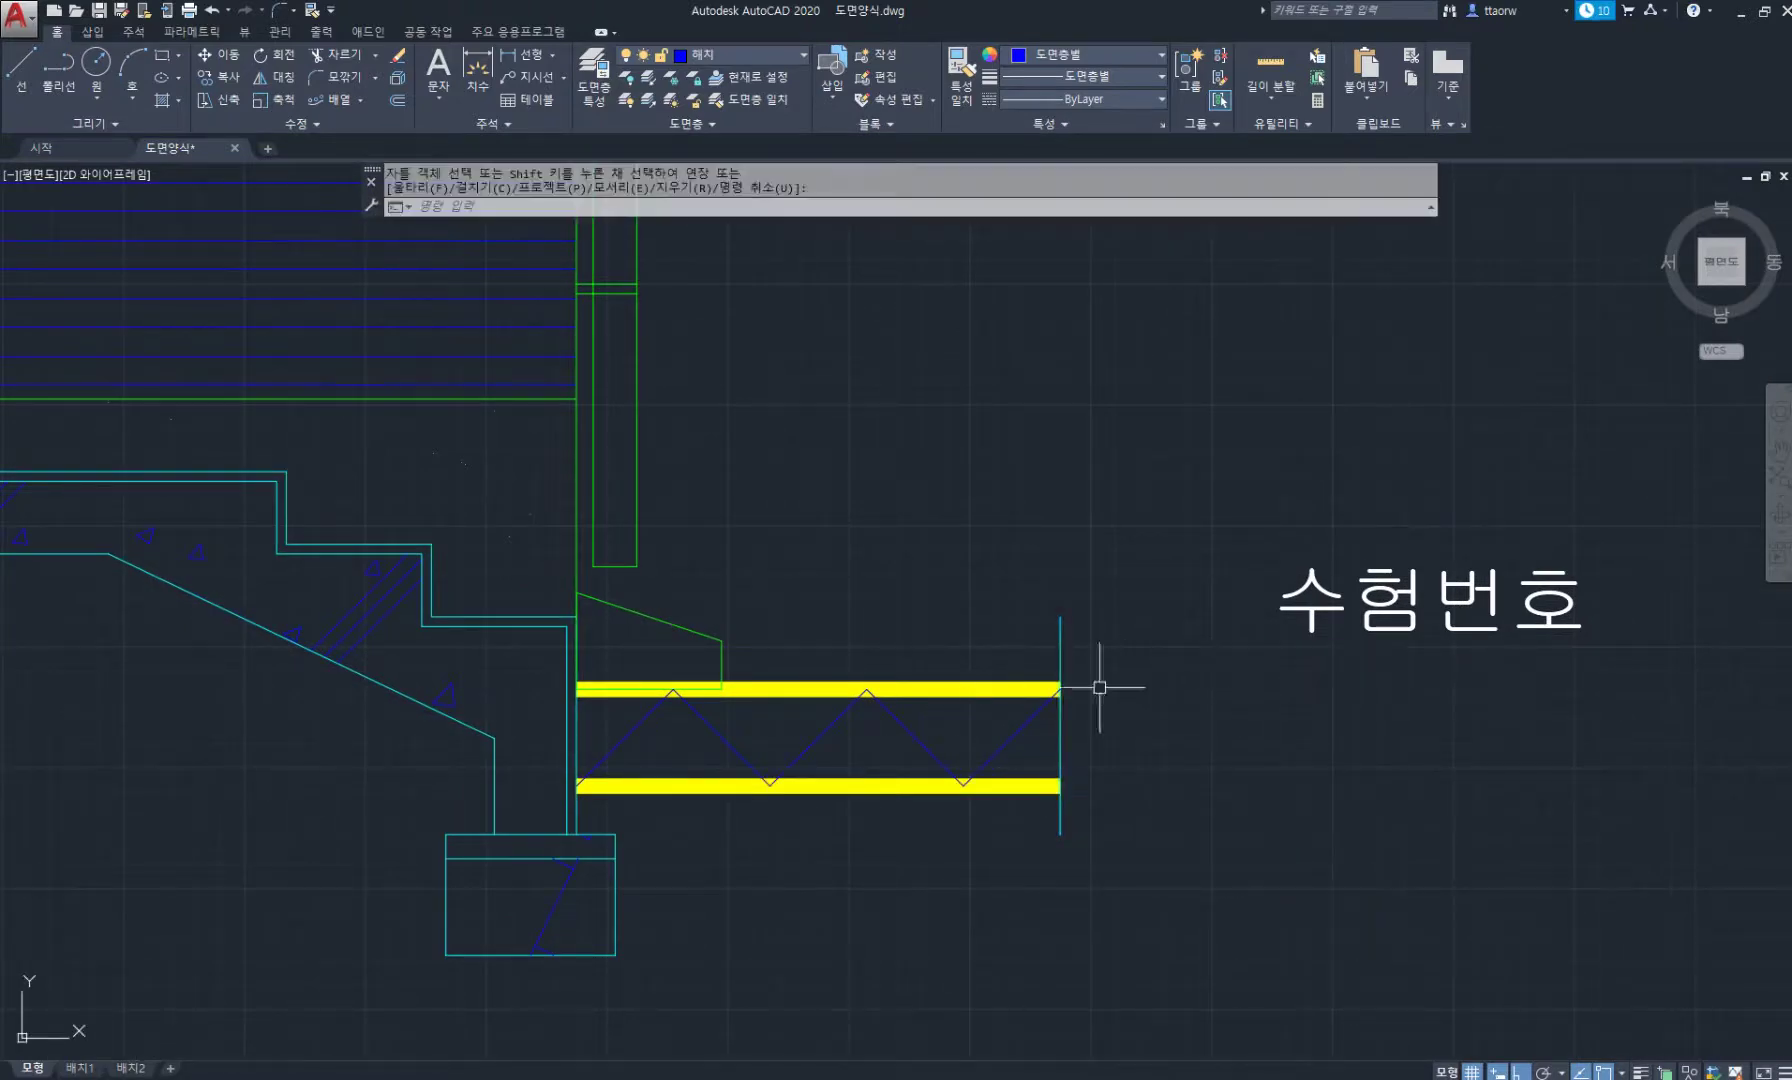
Move the 수험번호 text closer to the building, just above the shortened ground line, with ortho mode off.
{"action": "type", "text": "m"}
{"action": "key", "text": "Return"}
{"action": "left_click", "coordinate": [1405, 678]}
{"action": "left_click", "coordinate": [1270, 488]}
{"action": "key", "text": "Return"}
{"action": "left_click", "coordinate": [1558, 432]}
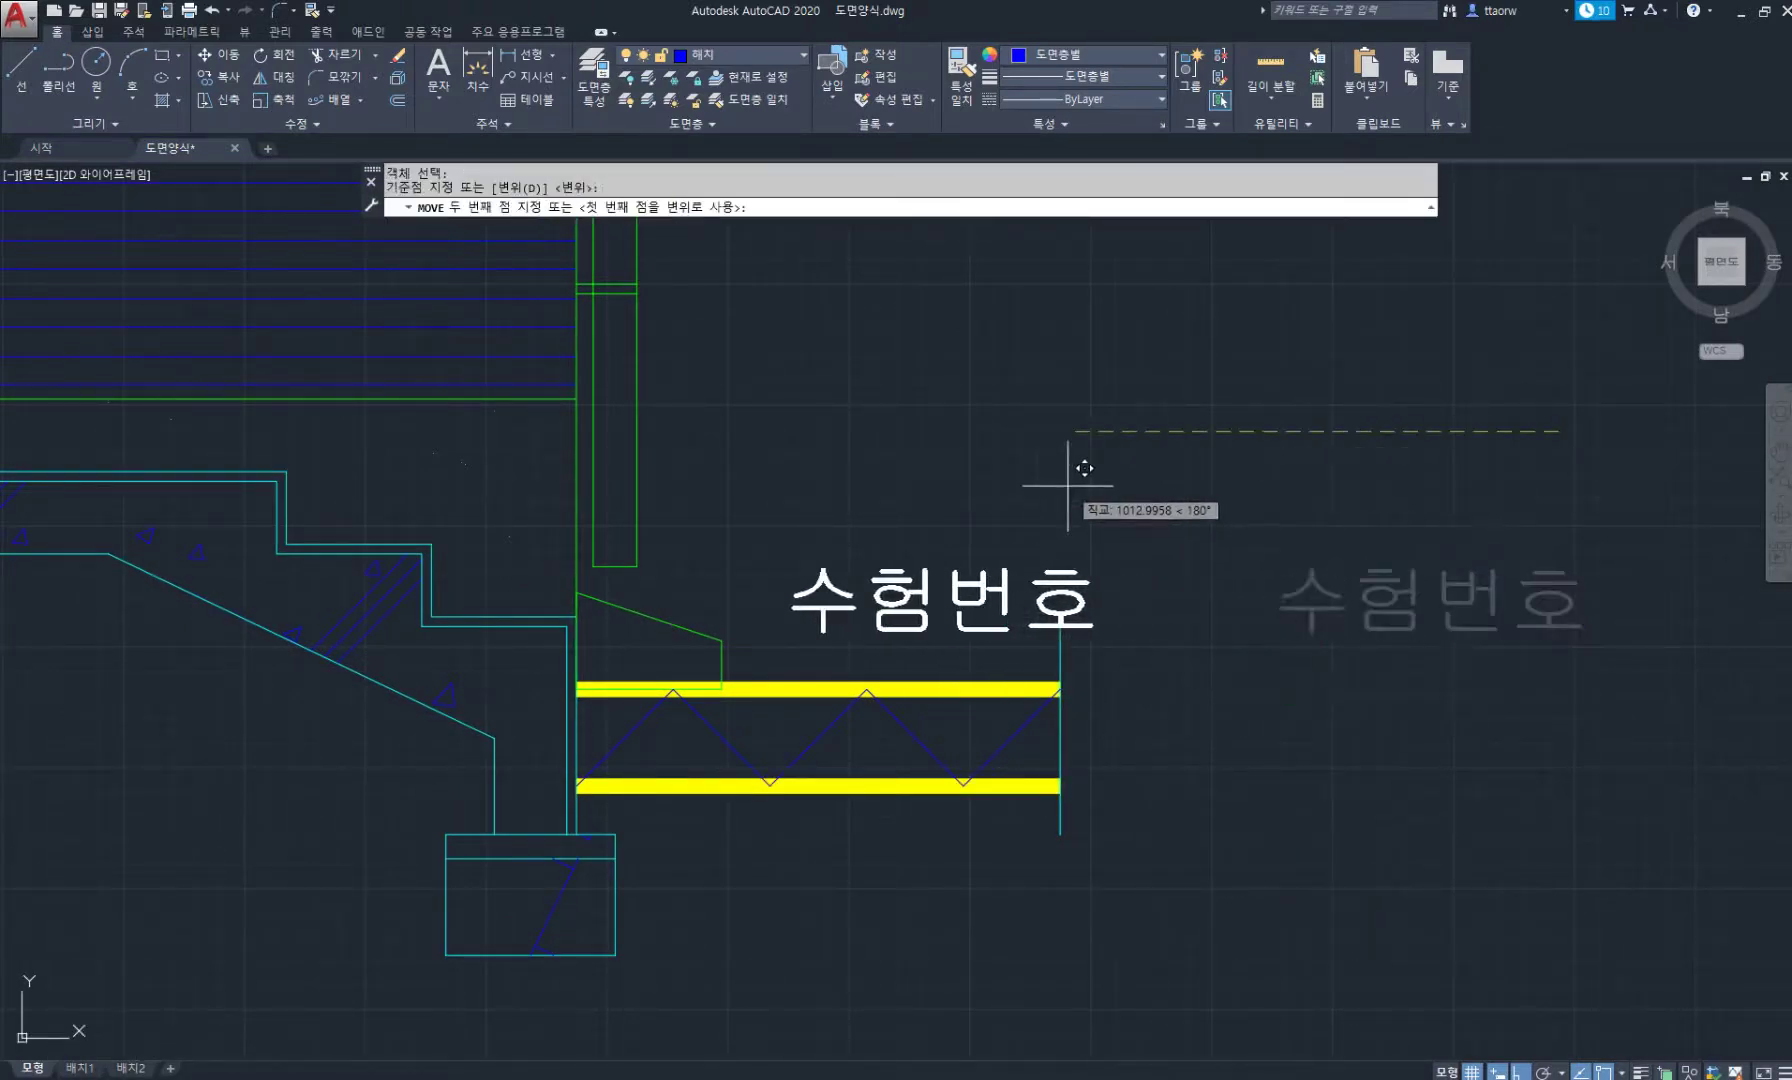
{"action": "key", "text": "F8"}
{"action": "left_click", "coordinate": [1056, 449]}
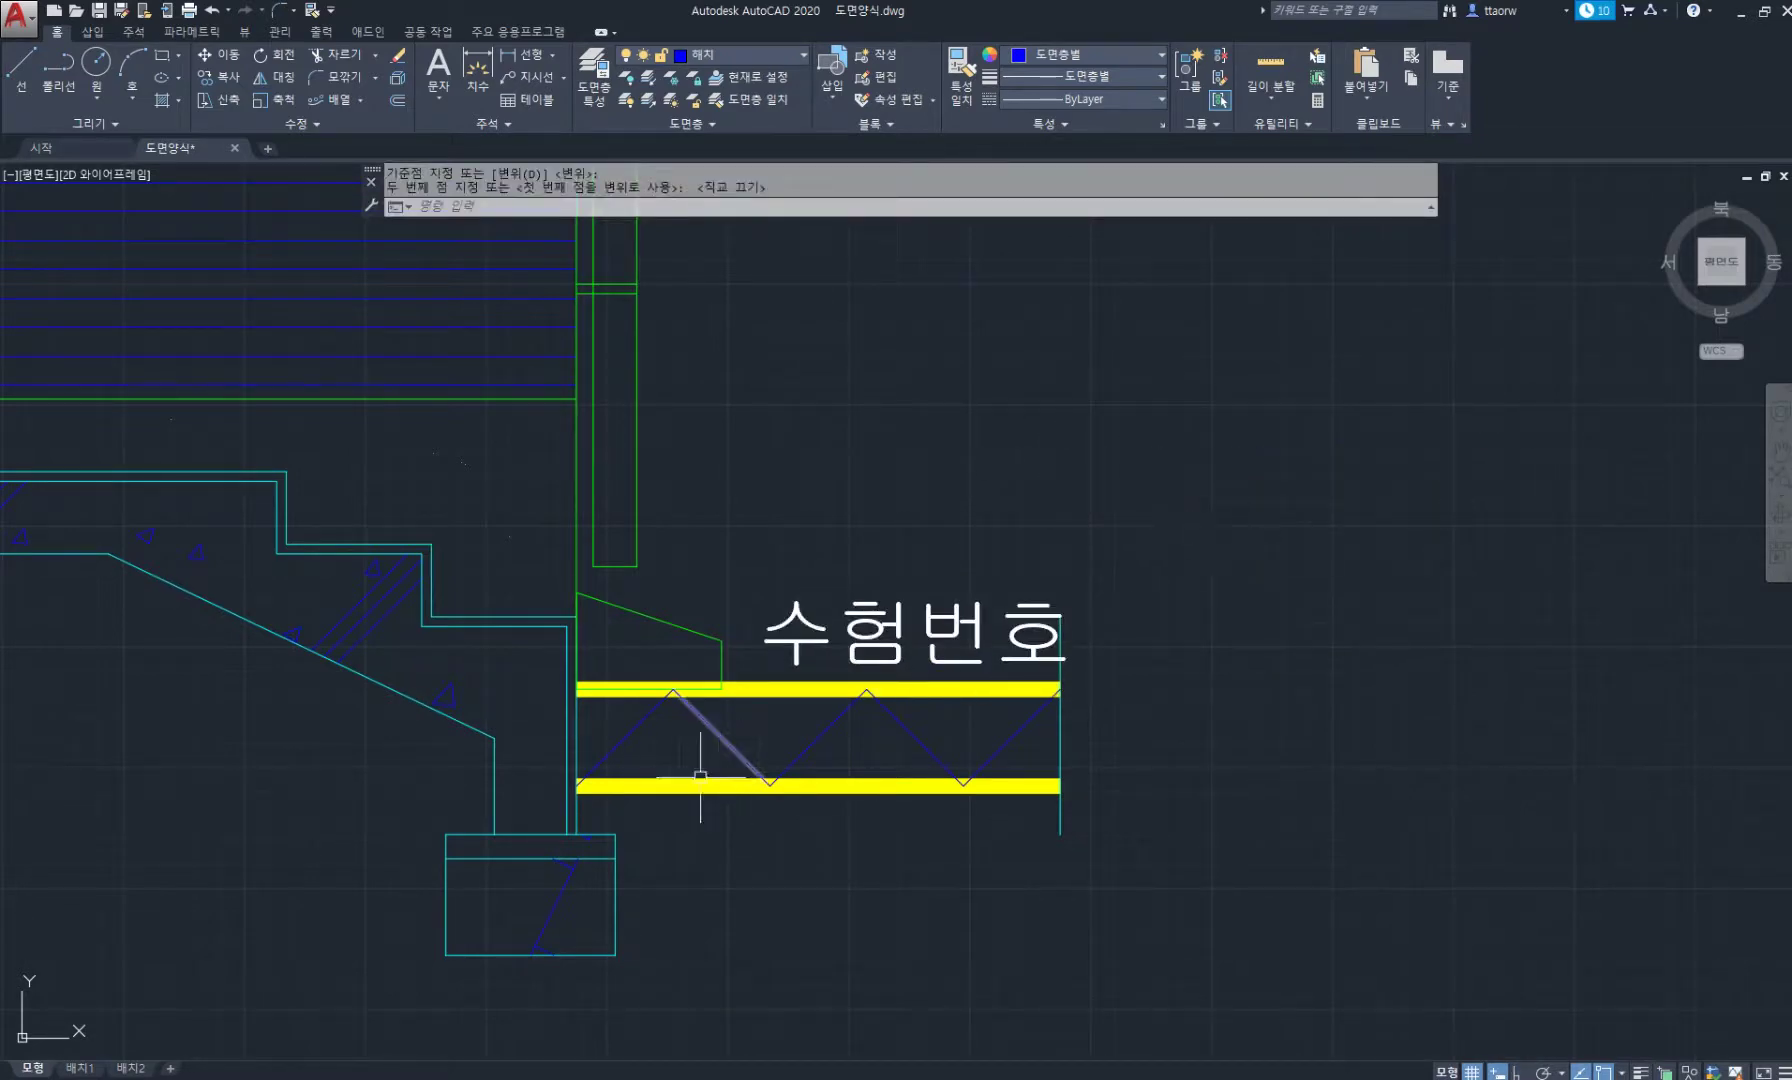
Hatch the upper triangles of the ground zigzag with properties matched from the interior masonry wall's diagonal hatch.
{"action": "type", "text": "h"}
{"action": "key", "text": "Return"}
{"action": "left_click", "coordinate": [613, 700]}
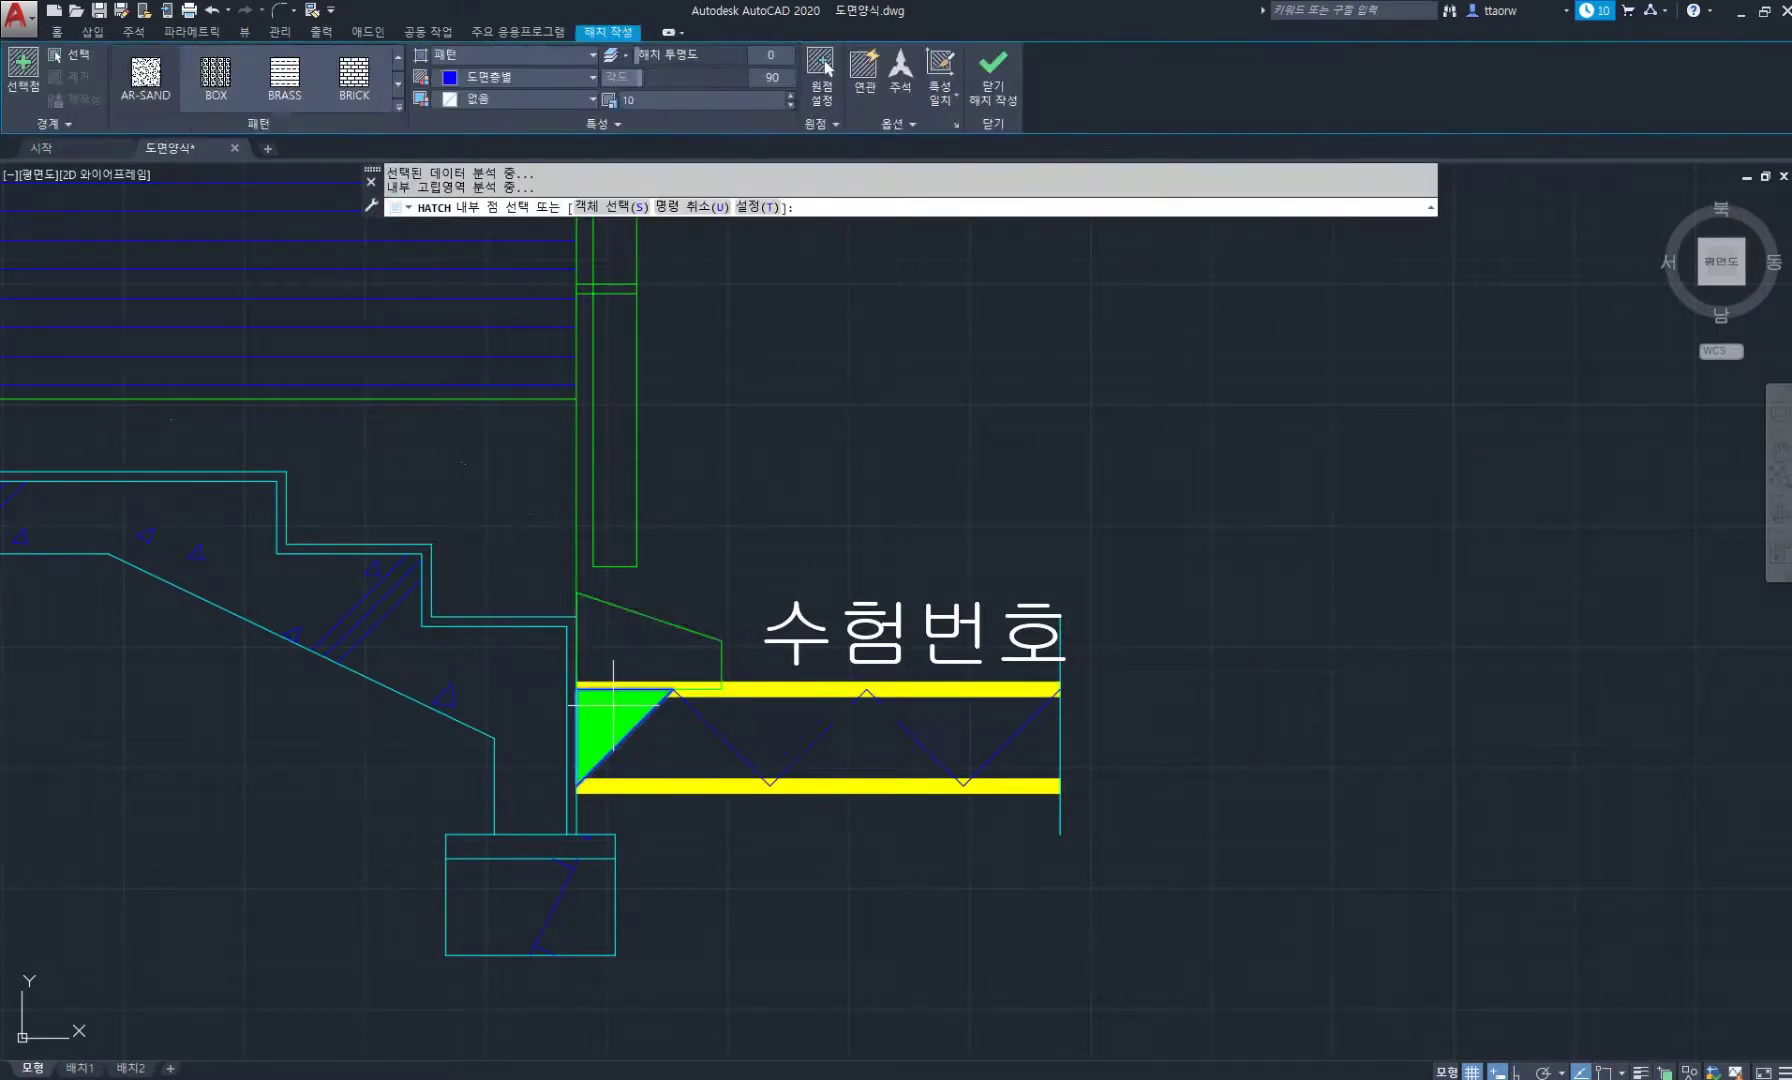
{"action": "left_click", "coordinate": [788, 728]}
{"action": "left_click", "coordinate": [985, 724]}
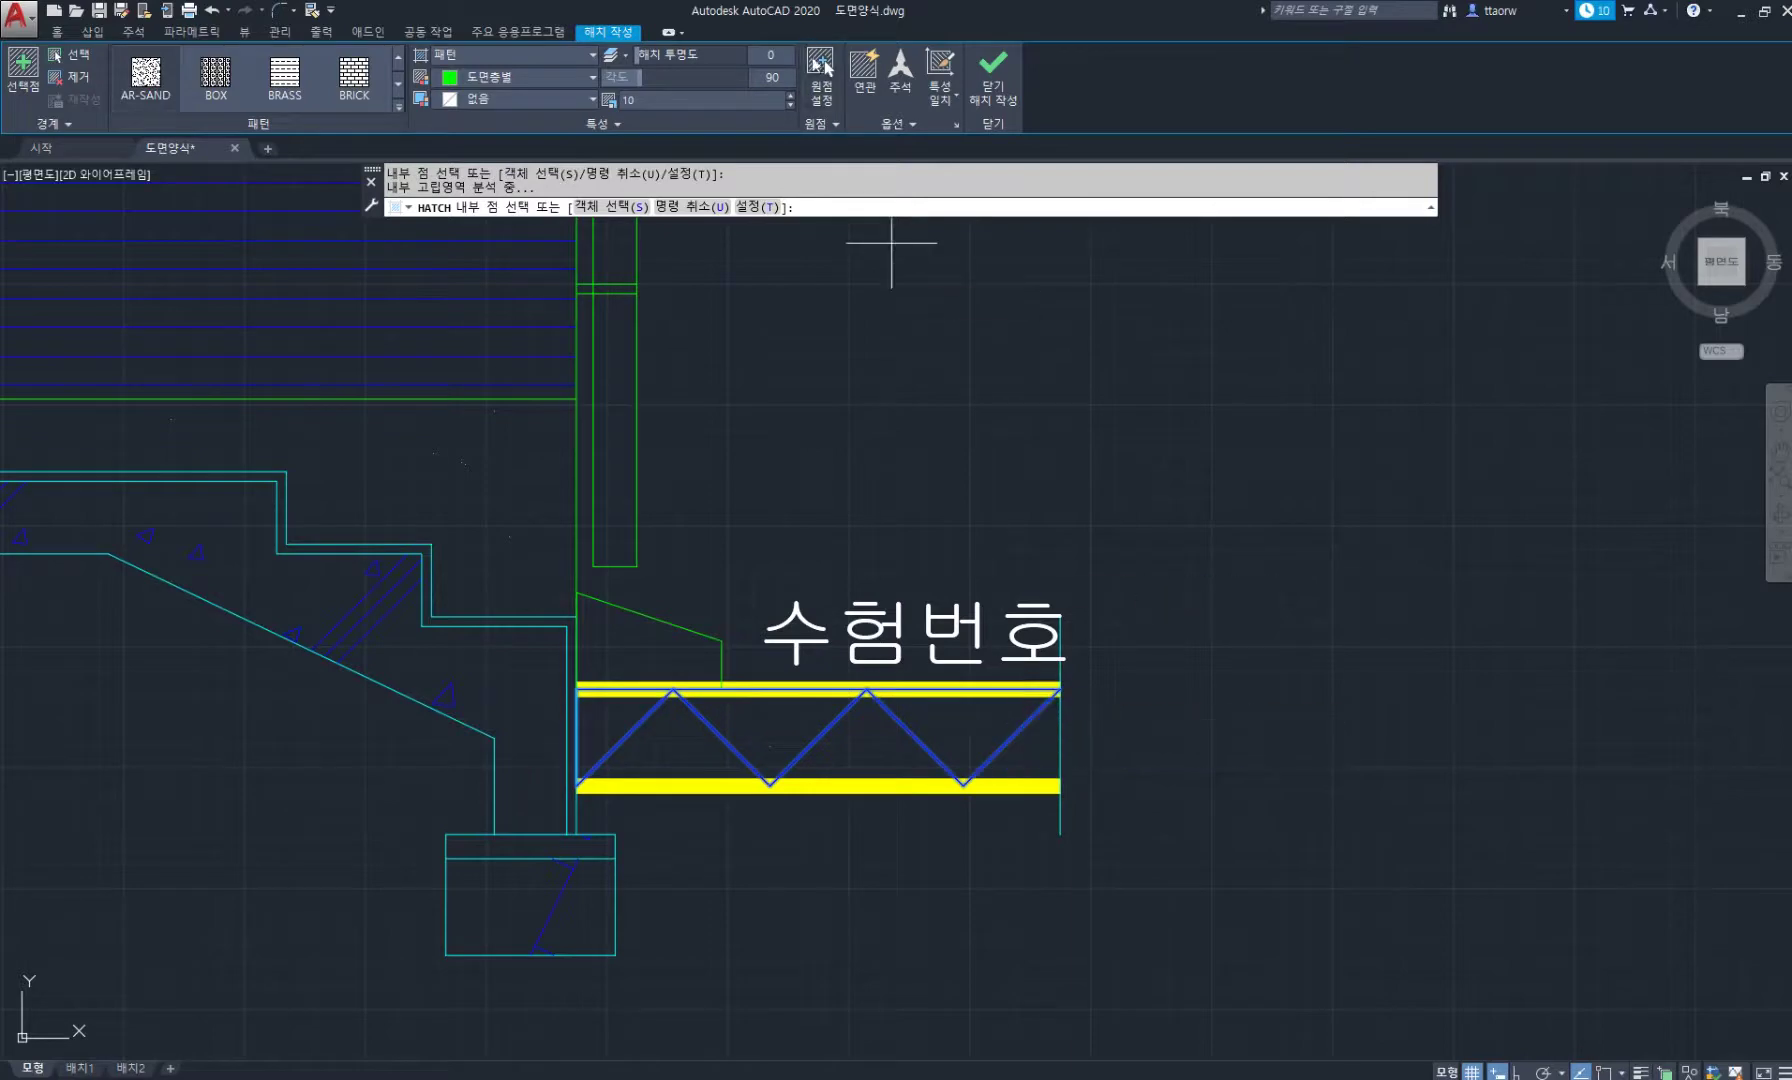
{"action": "left_click", "coordinate": [940, 80]}
{"action": "scroll", "coordinate": [856, 571], "scroll_direction": "down", "scroll_amount": 5}
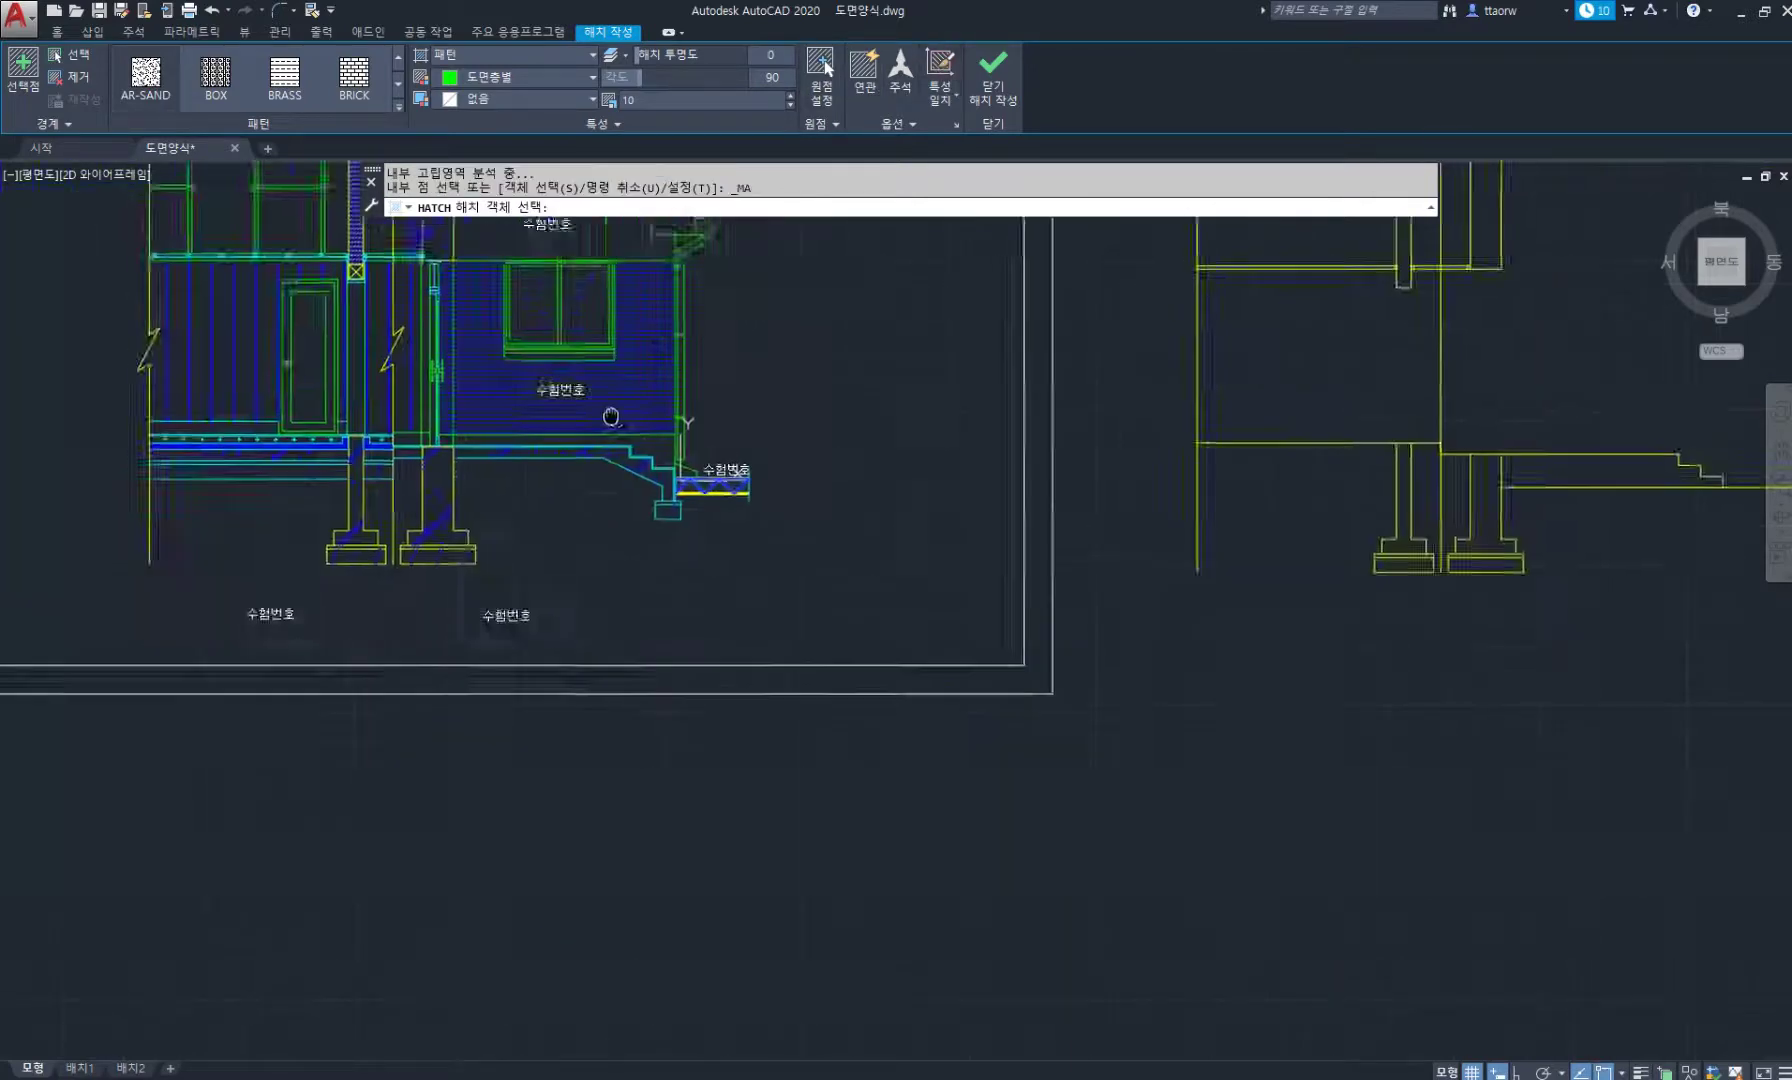
{"action": "scroll", "coordinate": [680, 468], "scroll_direction": "up", "scroll_amount": 5}
{"action": "scroll", "coordinate": [612, 505], "scroll_direction": "up", "scroll_amount": 3}
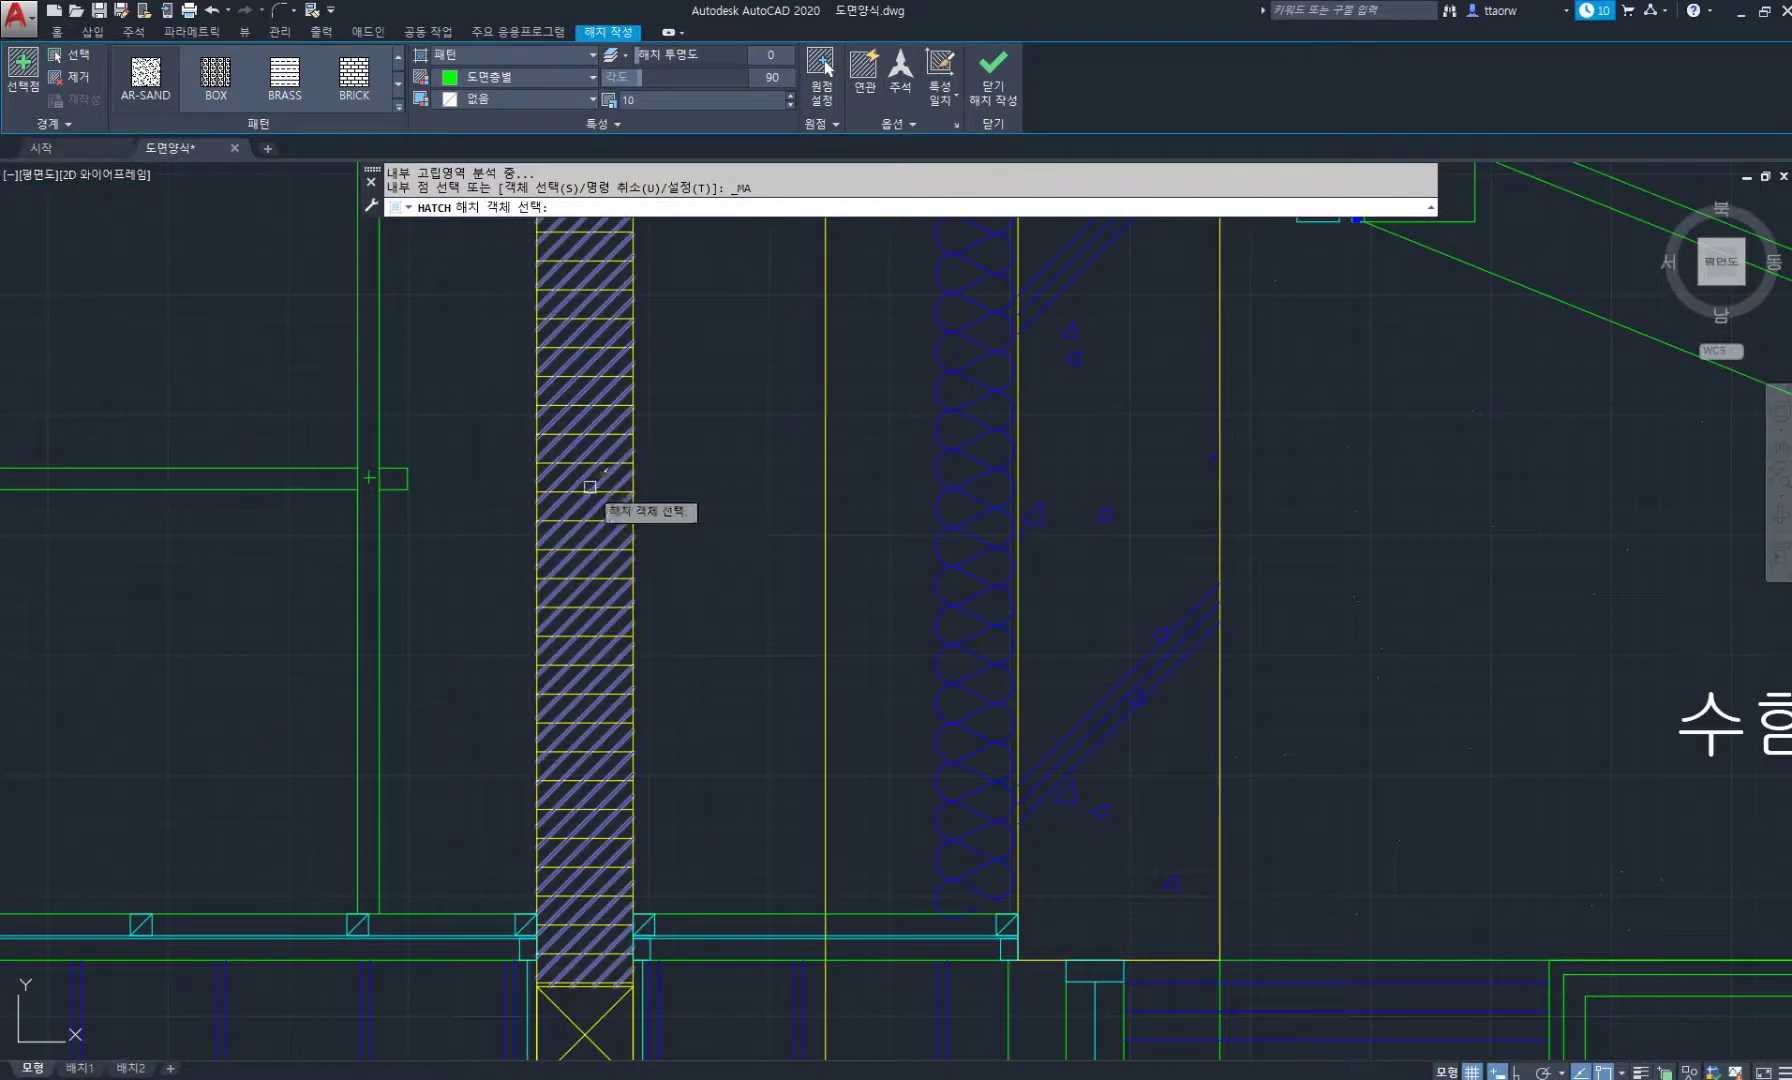
{"action": "left_click", "coordinate": [581, 485]}
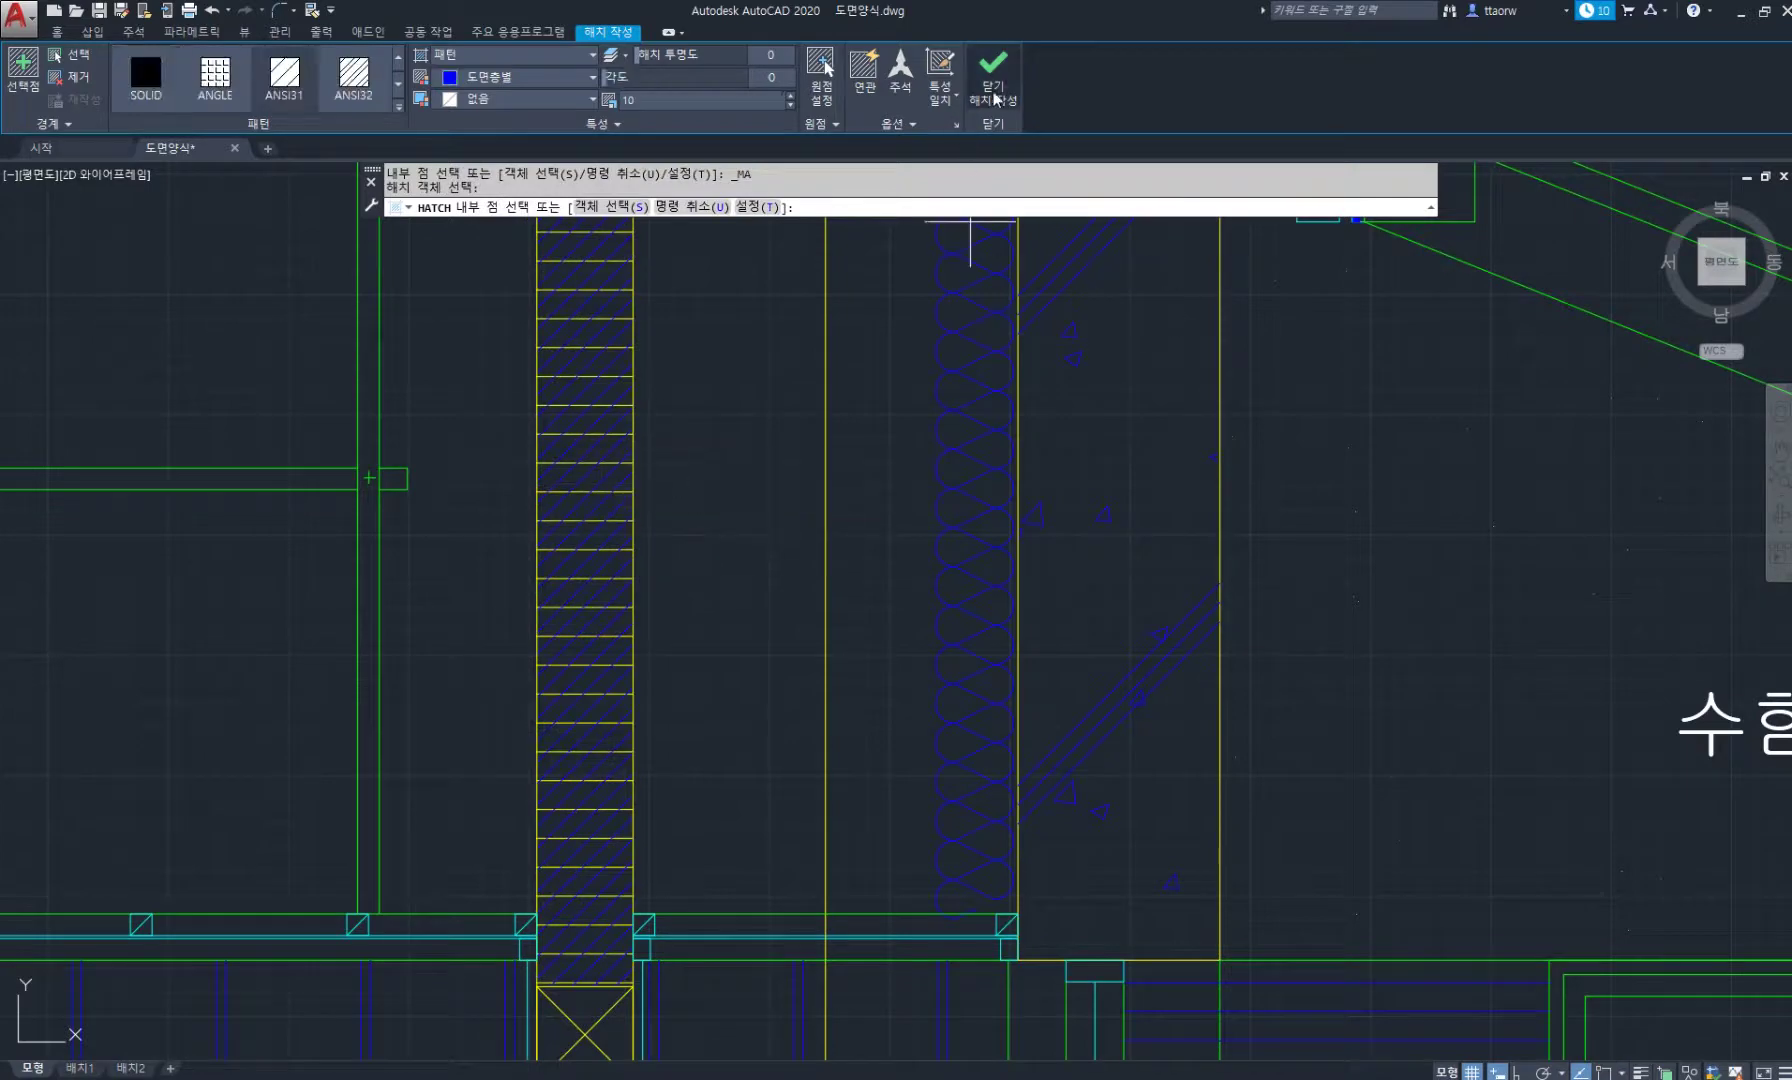
Hatch the lower triangles of the ground zigzag with the same diagonal pattern at a 90 degree angle.
{"action": "scroll", "coordinate": [820, 628], "scroll_direction": "down", "scroll_amount": 5}
{"action": "scroll", "coordinate": [760, 648], "scroll_direction": "up", "scroll_amount": 8}
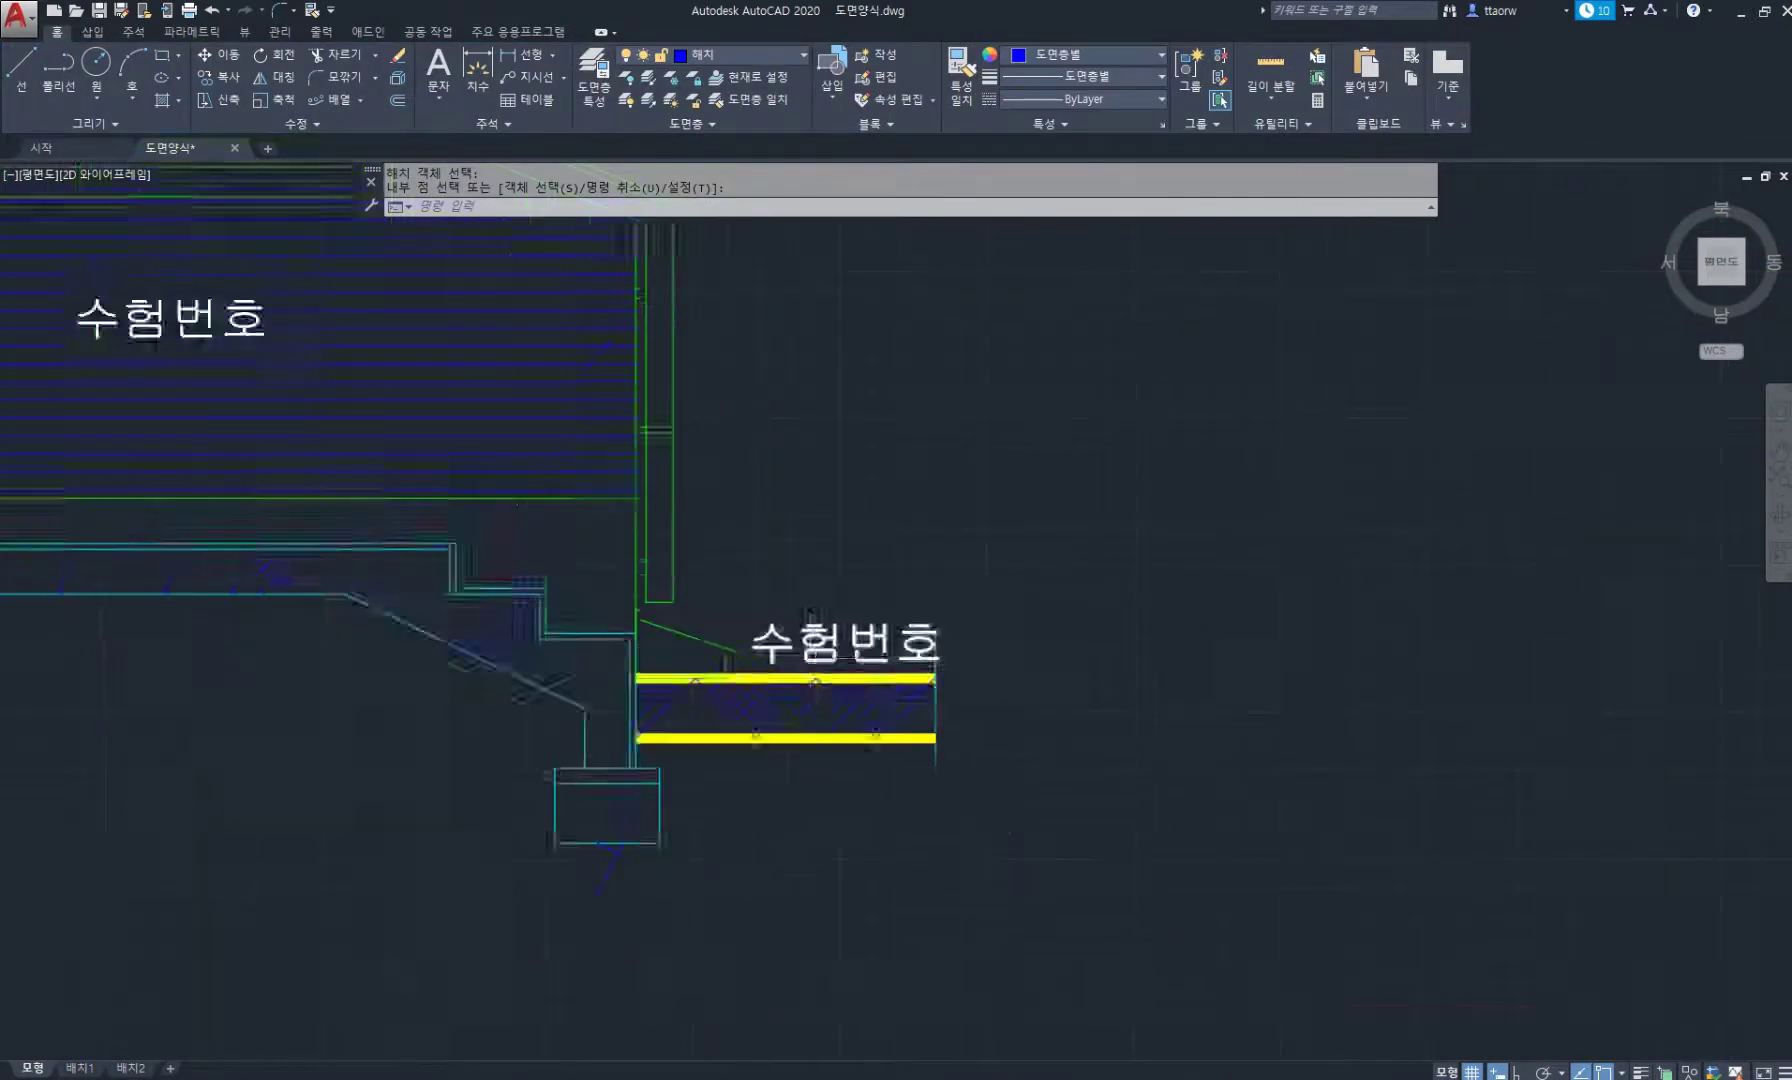
{"action": "left_click", "coordinate": [631, 741]}
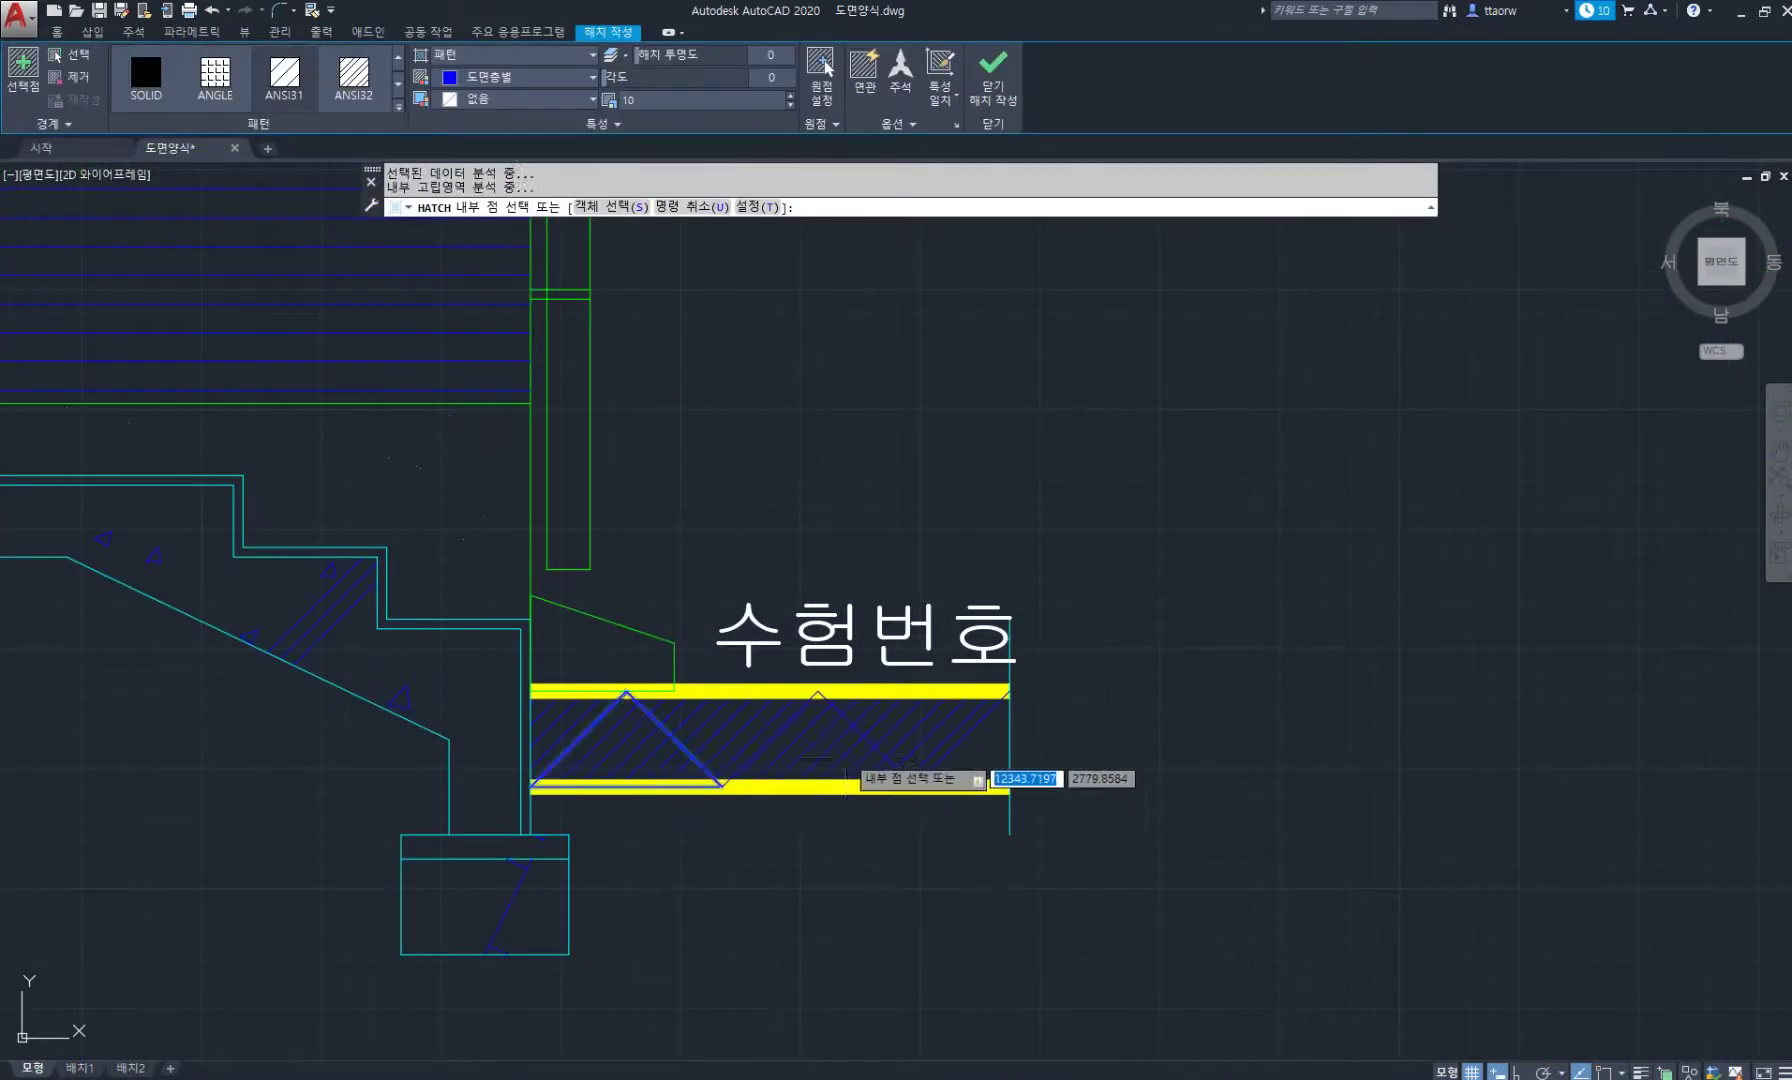
{"action": "left_click", "coordinate": [1003, 742]}
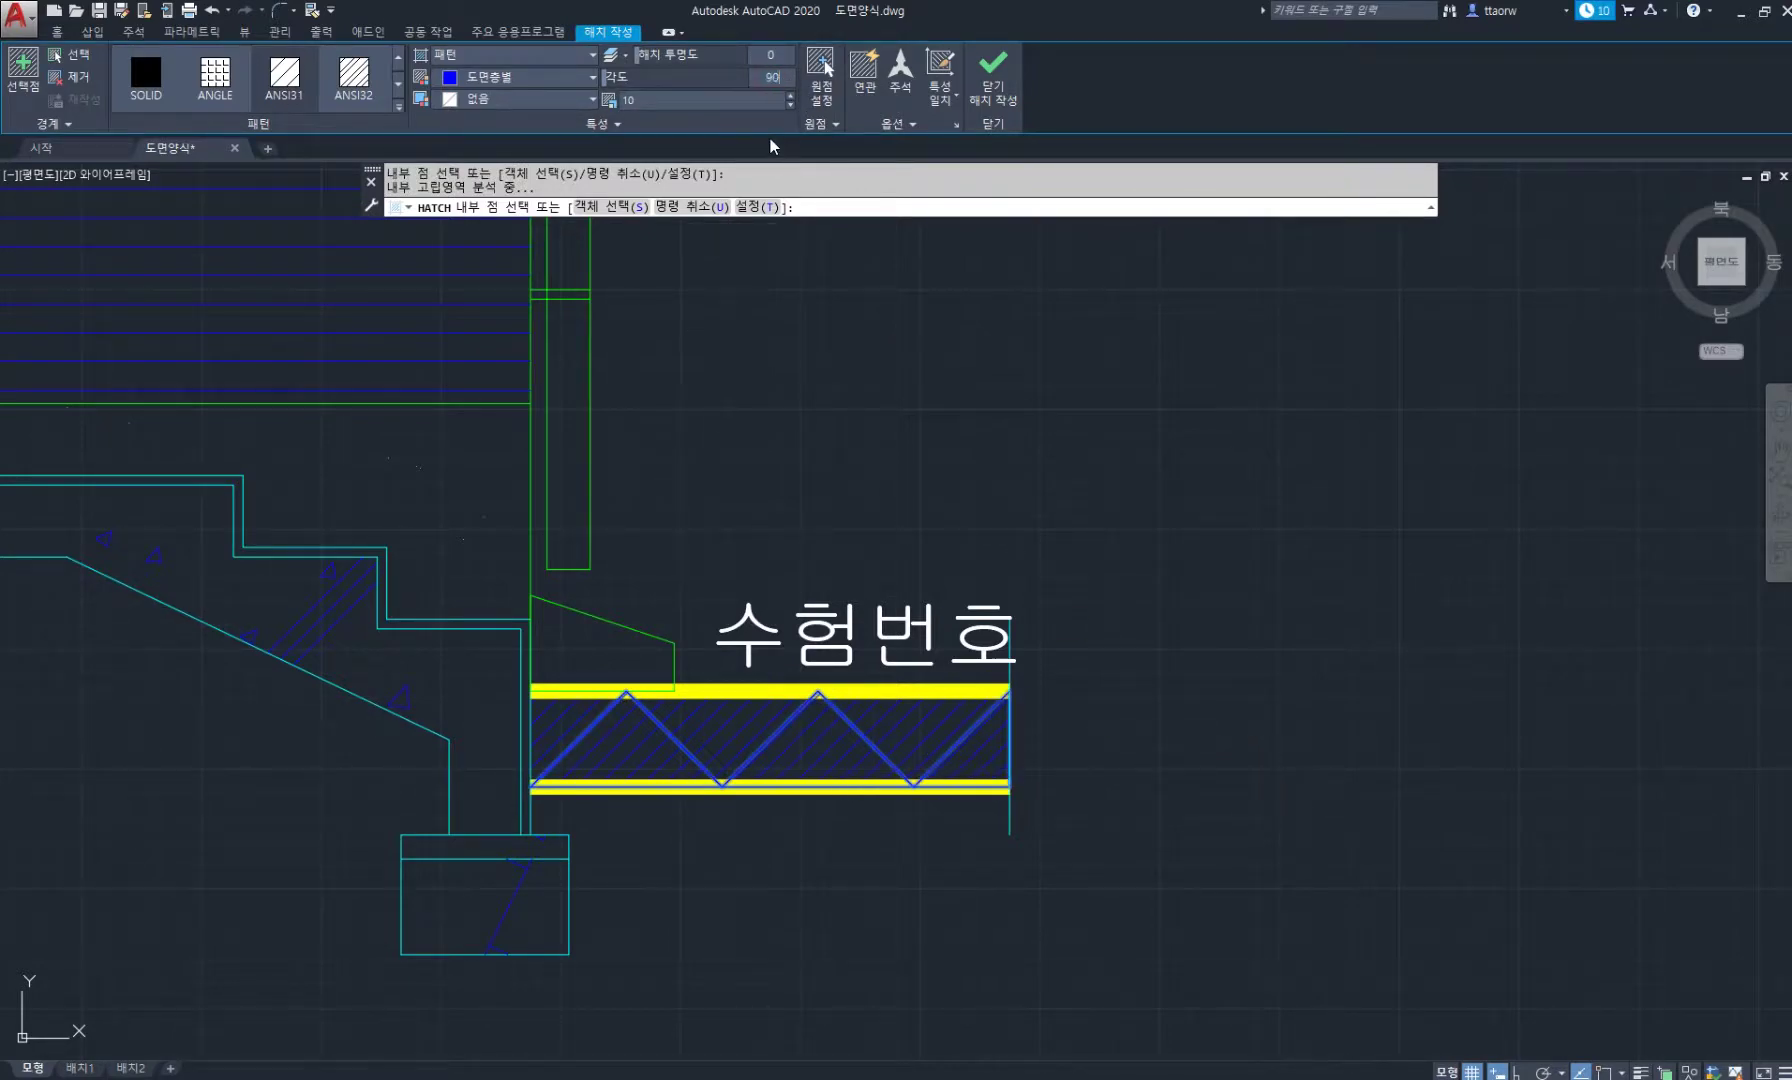
{"action": "key", "text": "Return"}
{"action": "key", "text": "Return"}
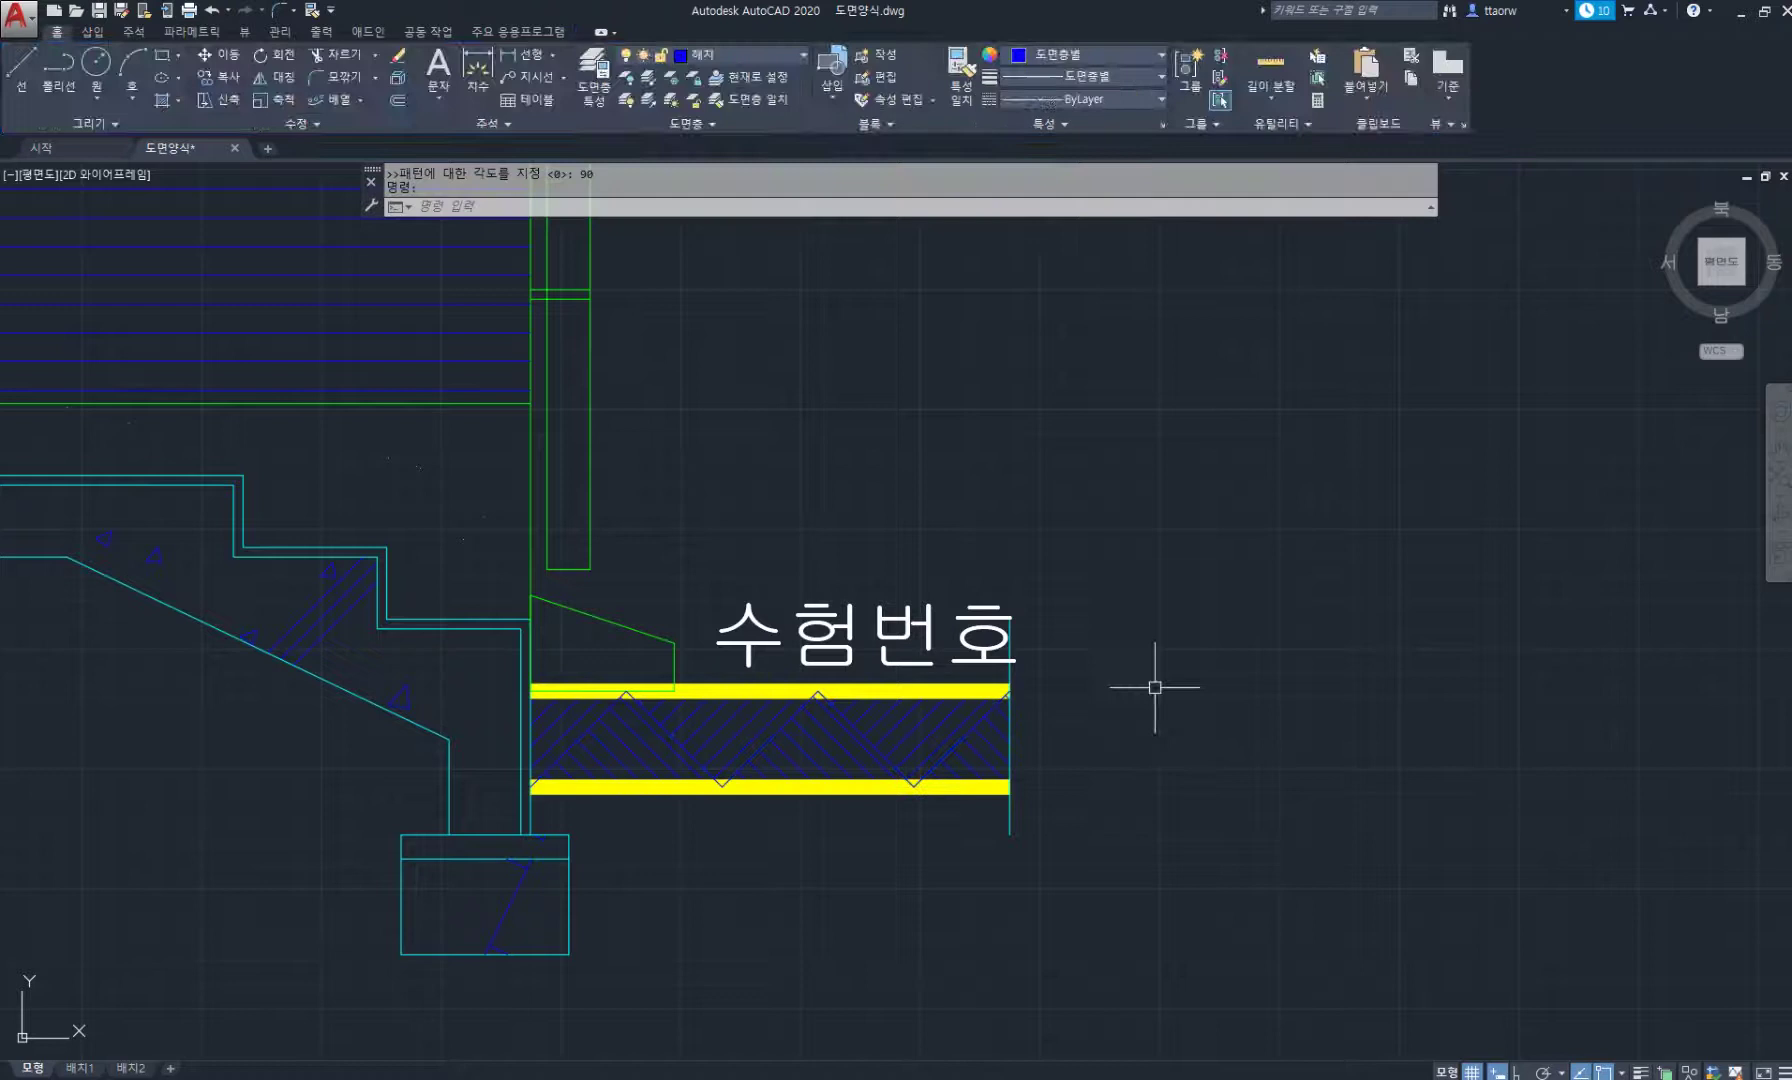
Erase the remaining vertical guide line and the lower offset ground line around the soil hatch.
{"action": "left_click", "coordinate": [1014, 822]}
{"action": "left_click", "coordinate": [984, 795]}
{"action": "key", "text": "Delete"}
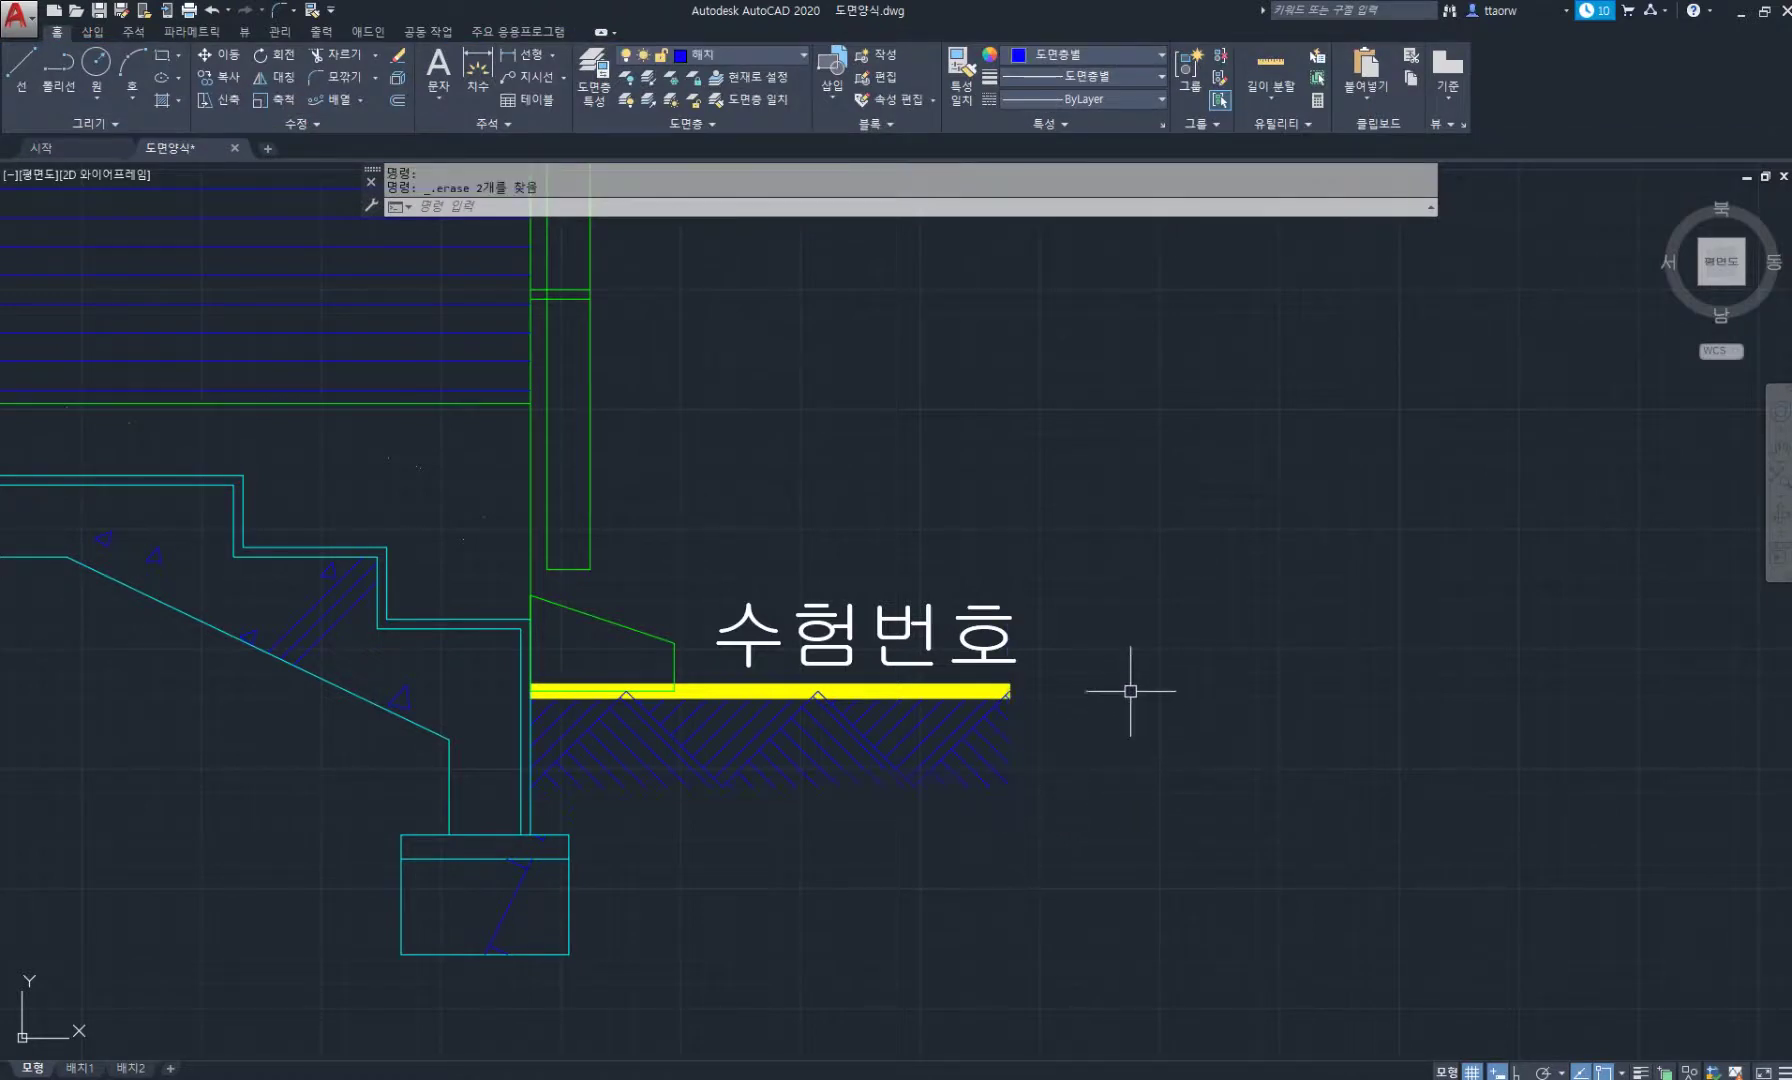
Replace the 수험번호 text above the ground line with G.L.
{"action": "left_click", "coordinate": [907, 617]}
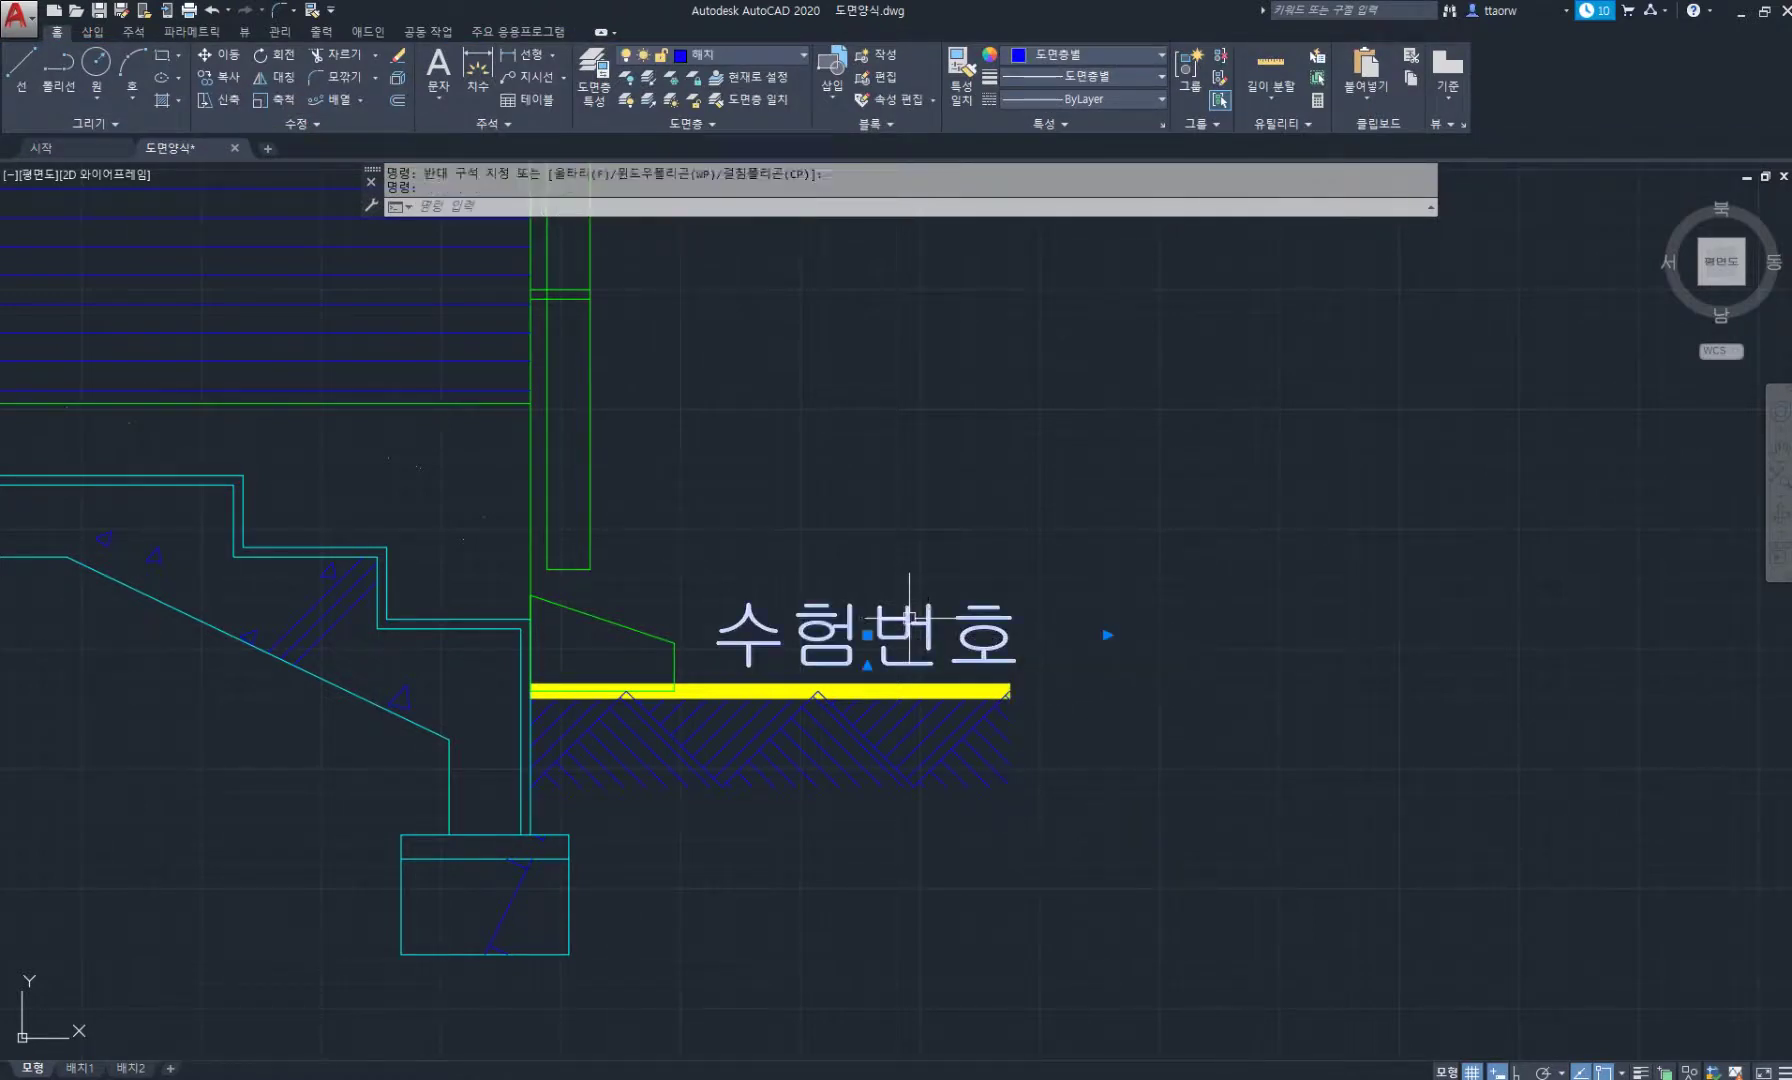
{"action": "double_click", "coordinate": [907, 617]}
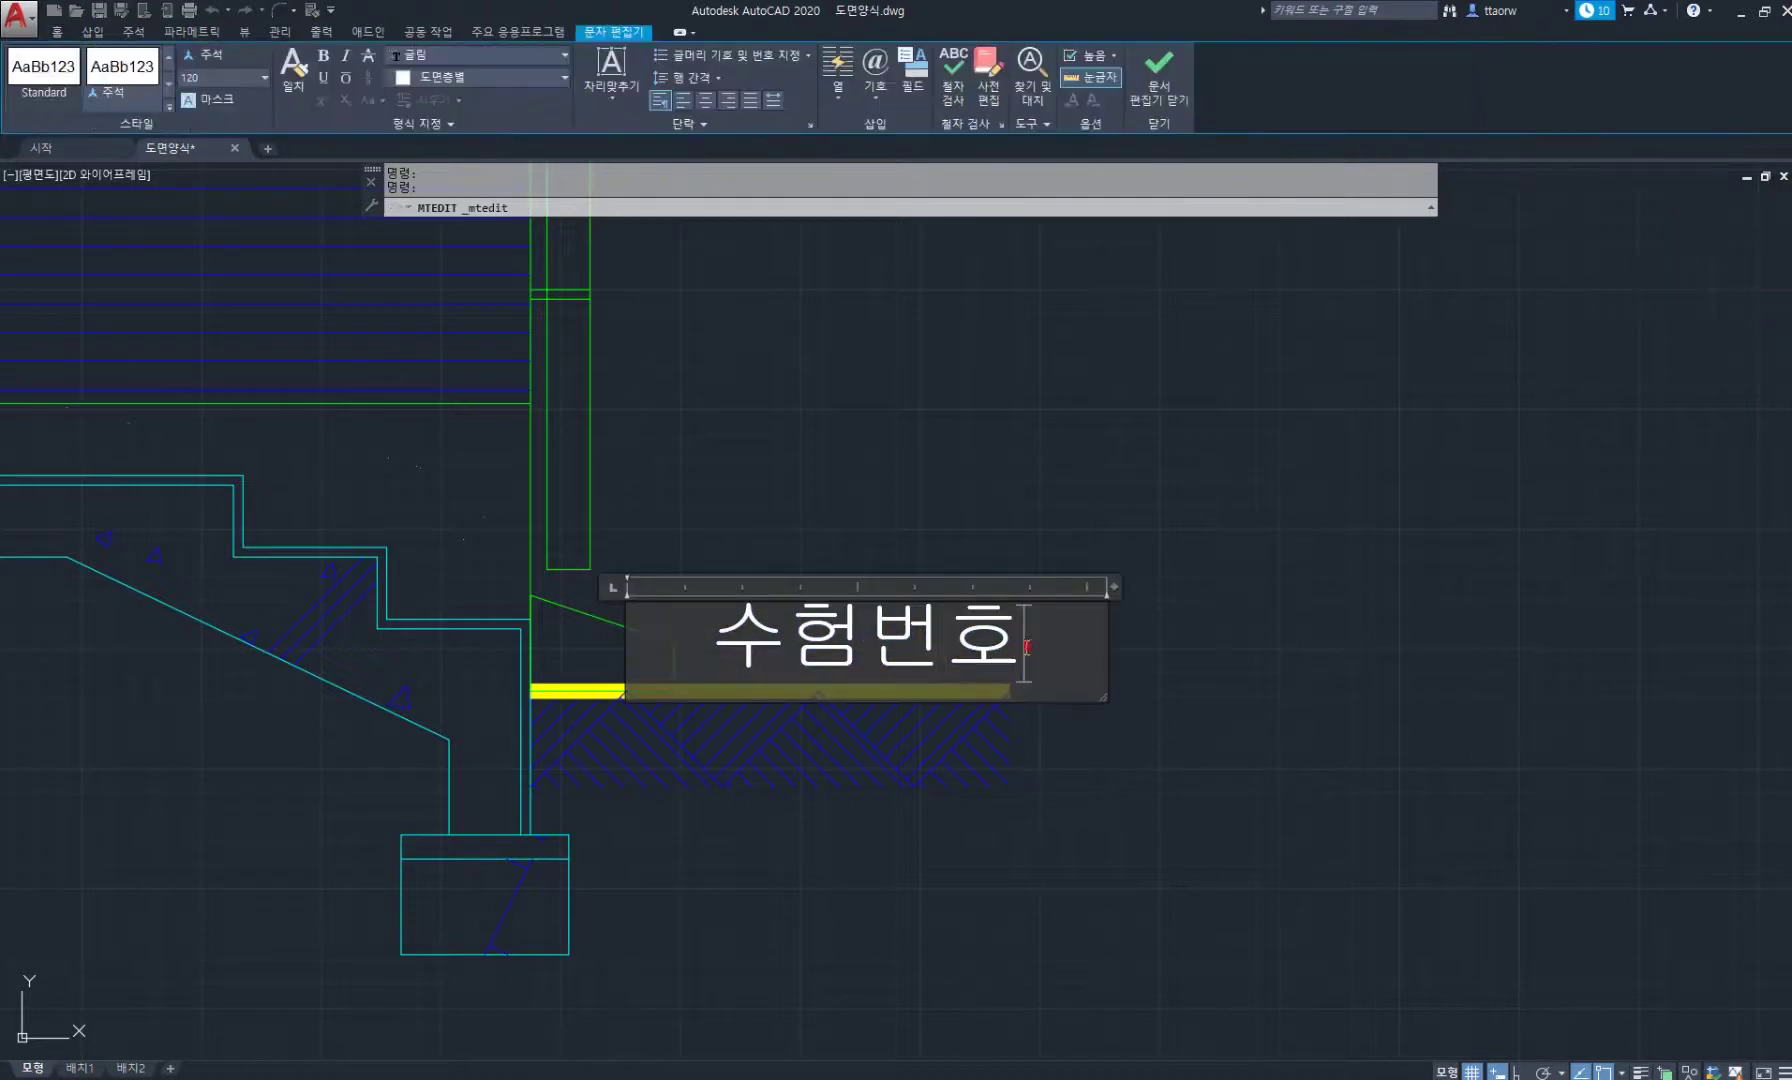
{"action": "type", "text": "G"}
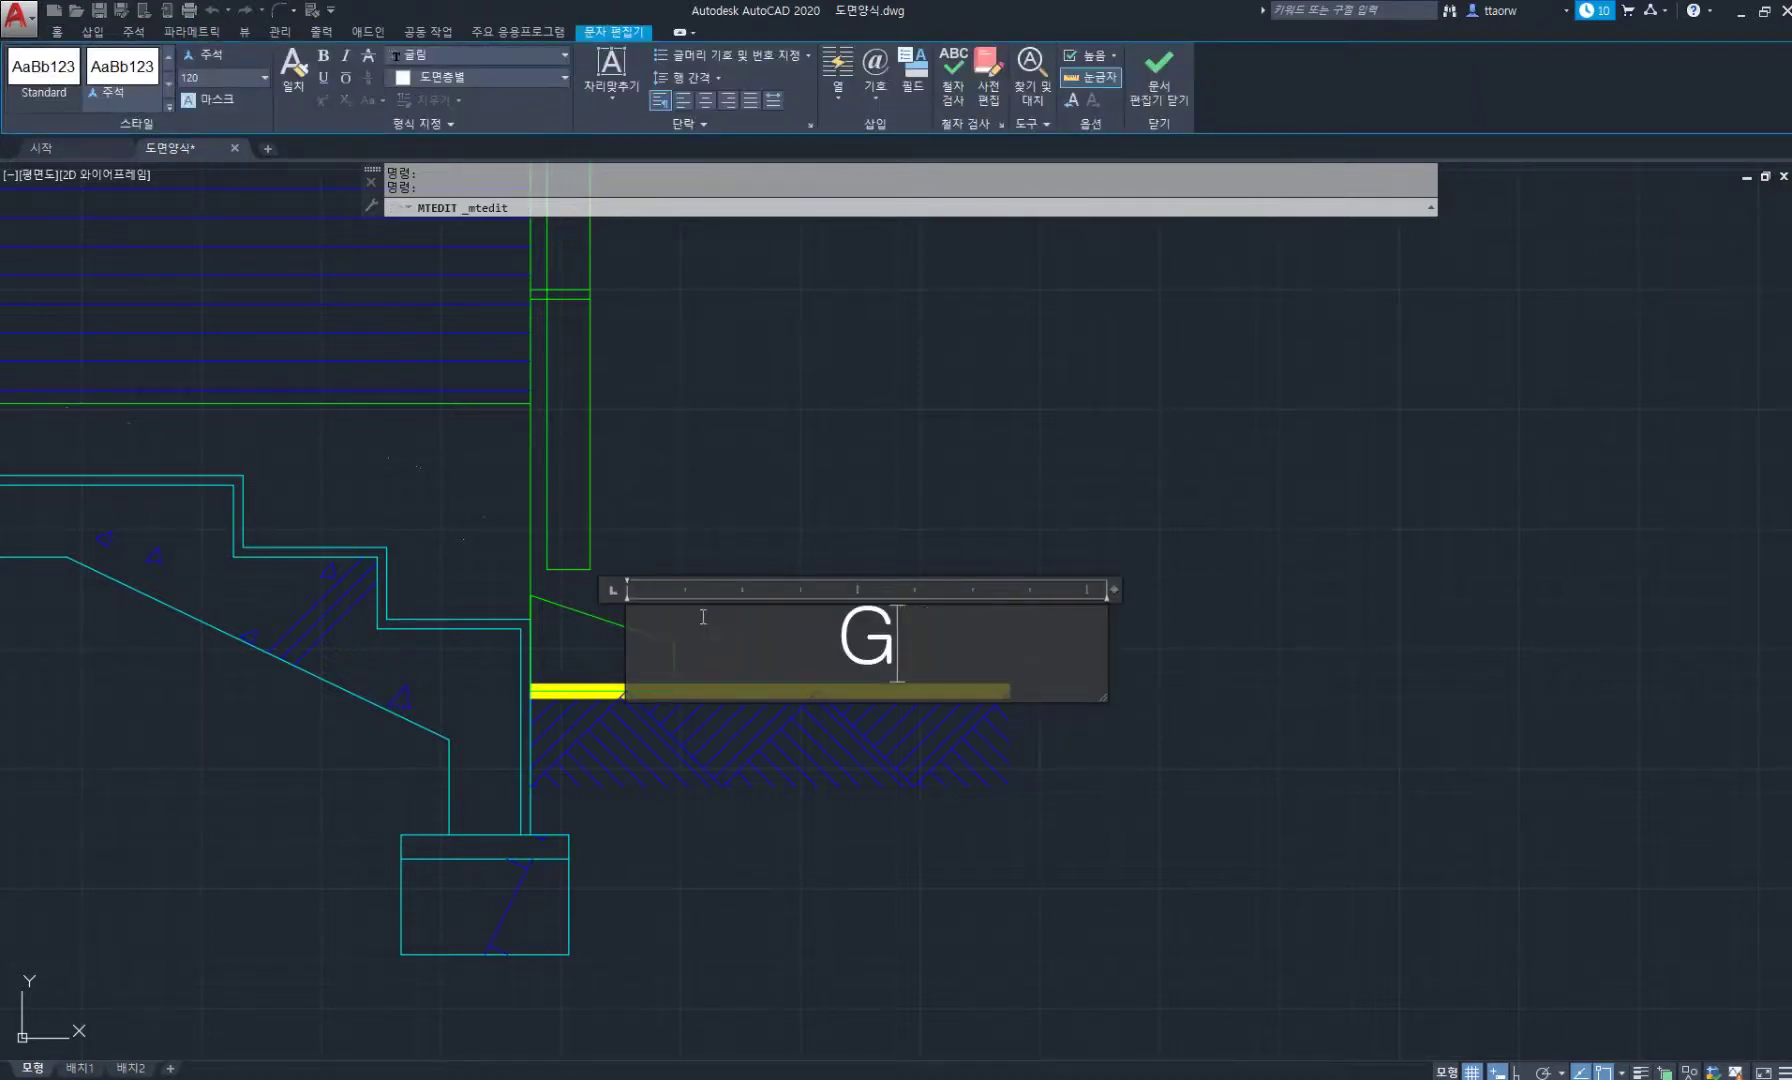
{"action": "type", "text": ".L"}
{"action": "left_click", "coordinate": [980, 508]}
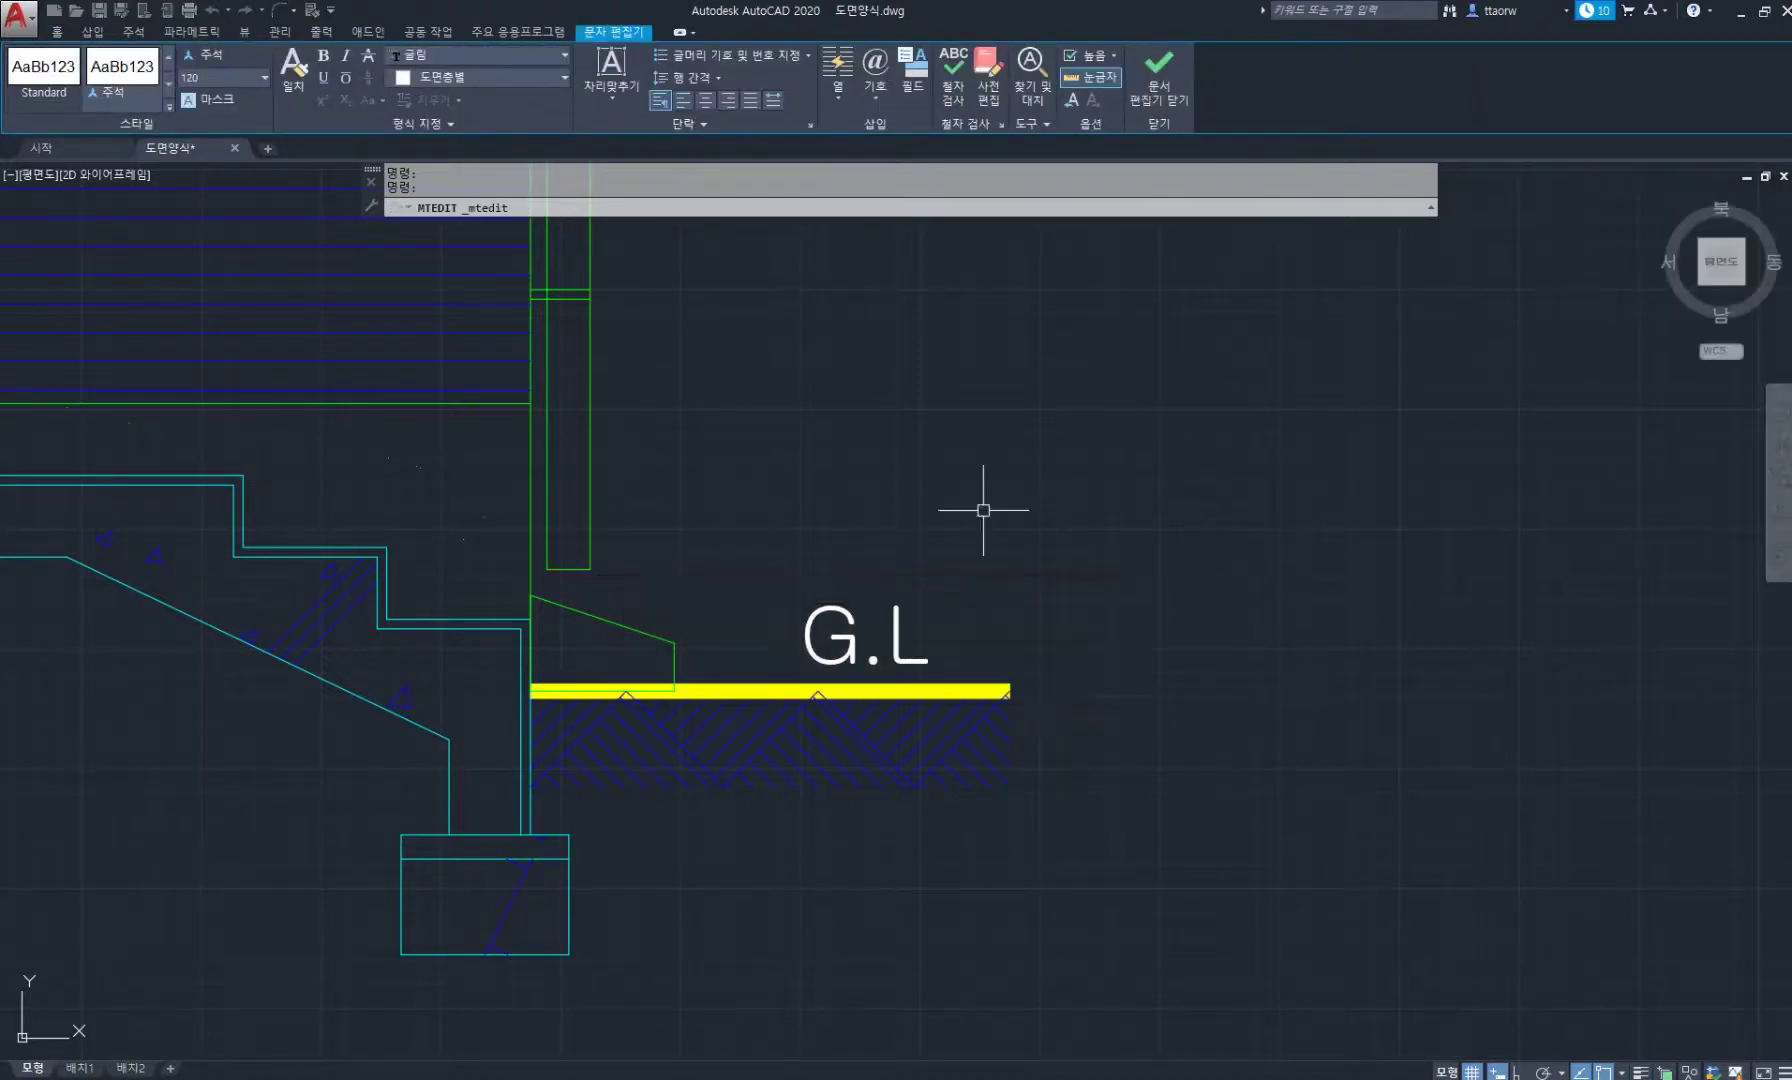
Move the G.L text to just above the outer end of the ground line.
{"action": "left_click", "coordinate": [925, 617]}
{"action": "left_click", "coordinate": [867, 634]}
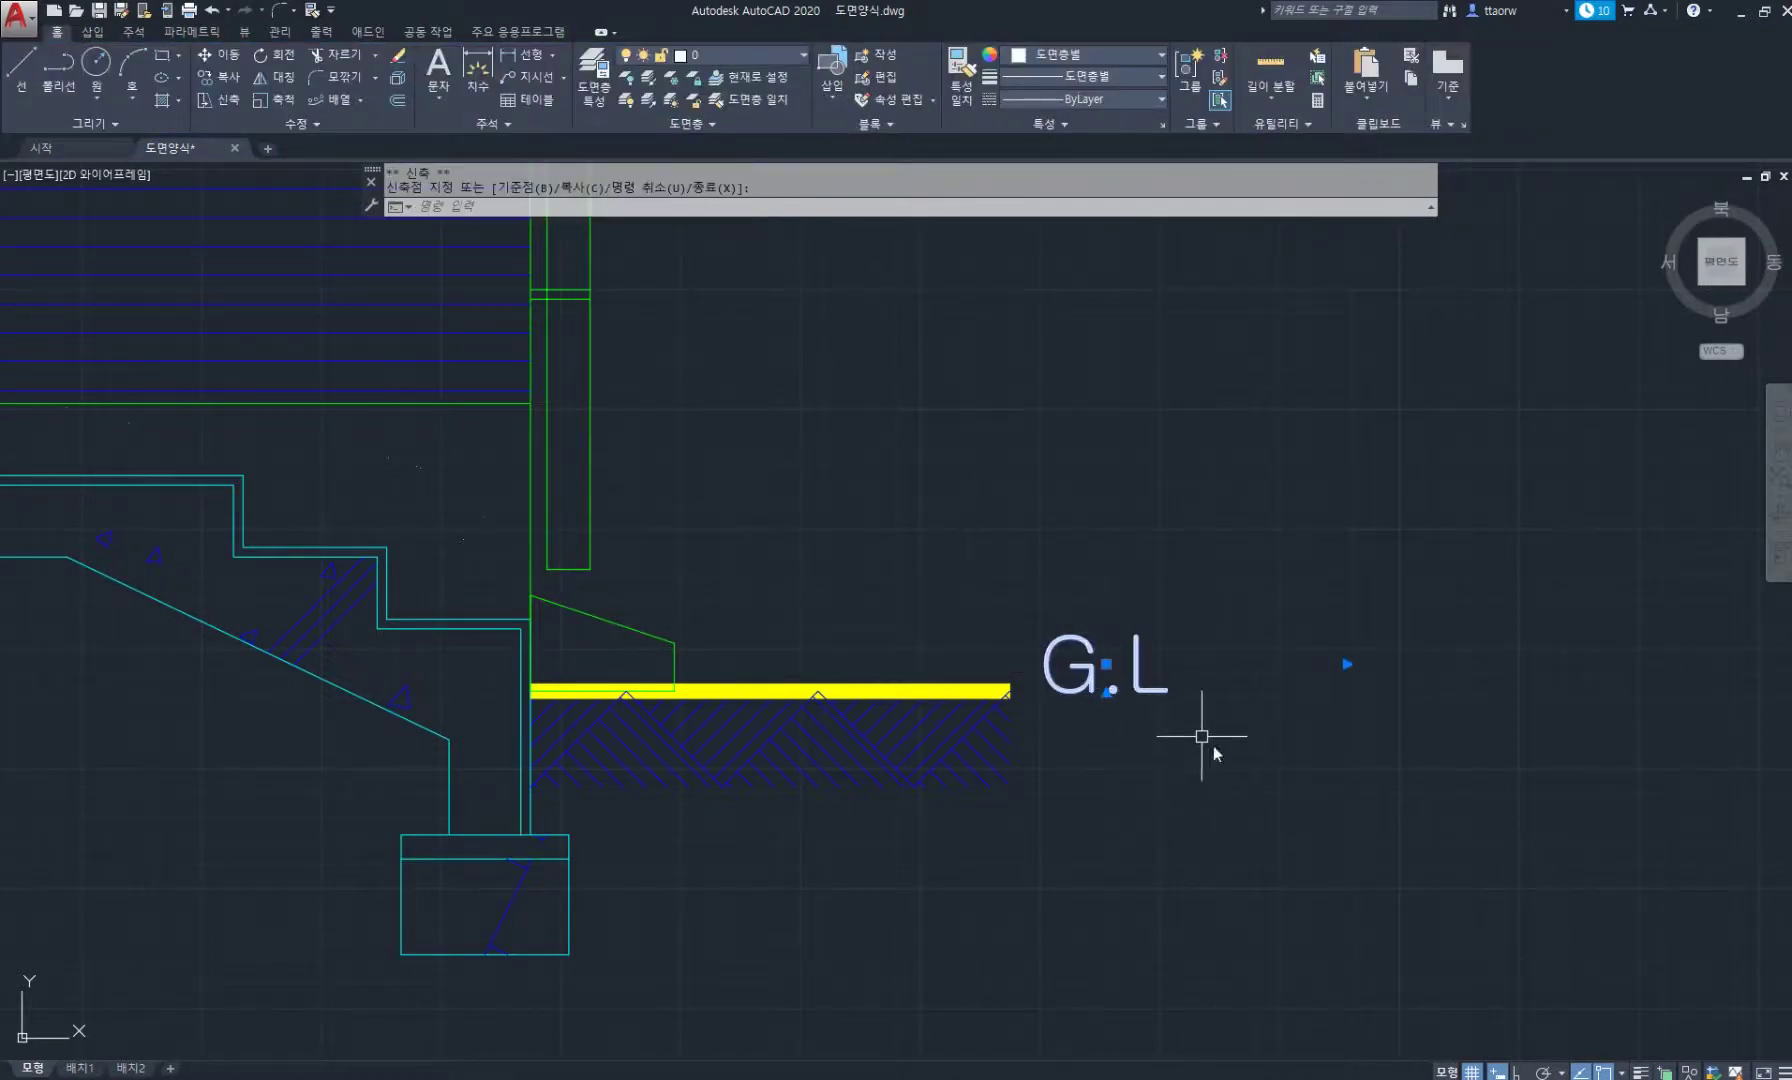
{"action": "key", "text": "Escape"}
{"action": "type", "text": "m"}
{"action": "key", "text": "Return"}
{"action": "left_click", "coordinate": [938, 627]}
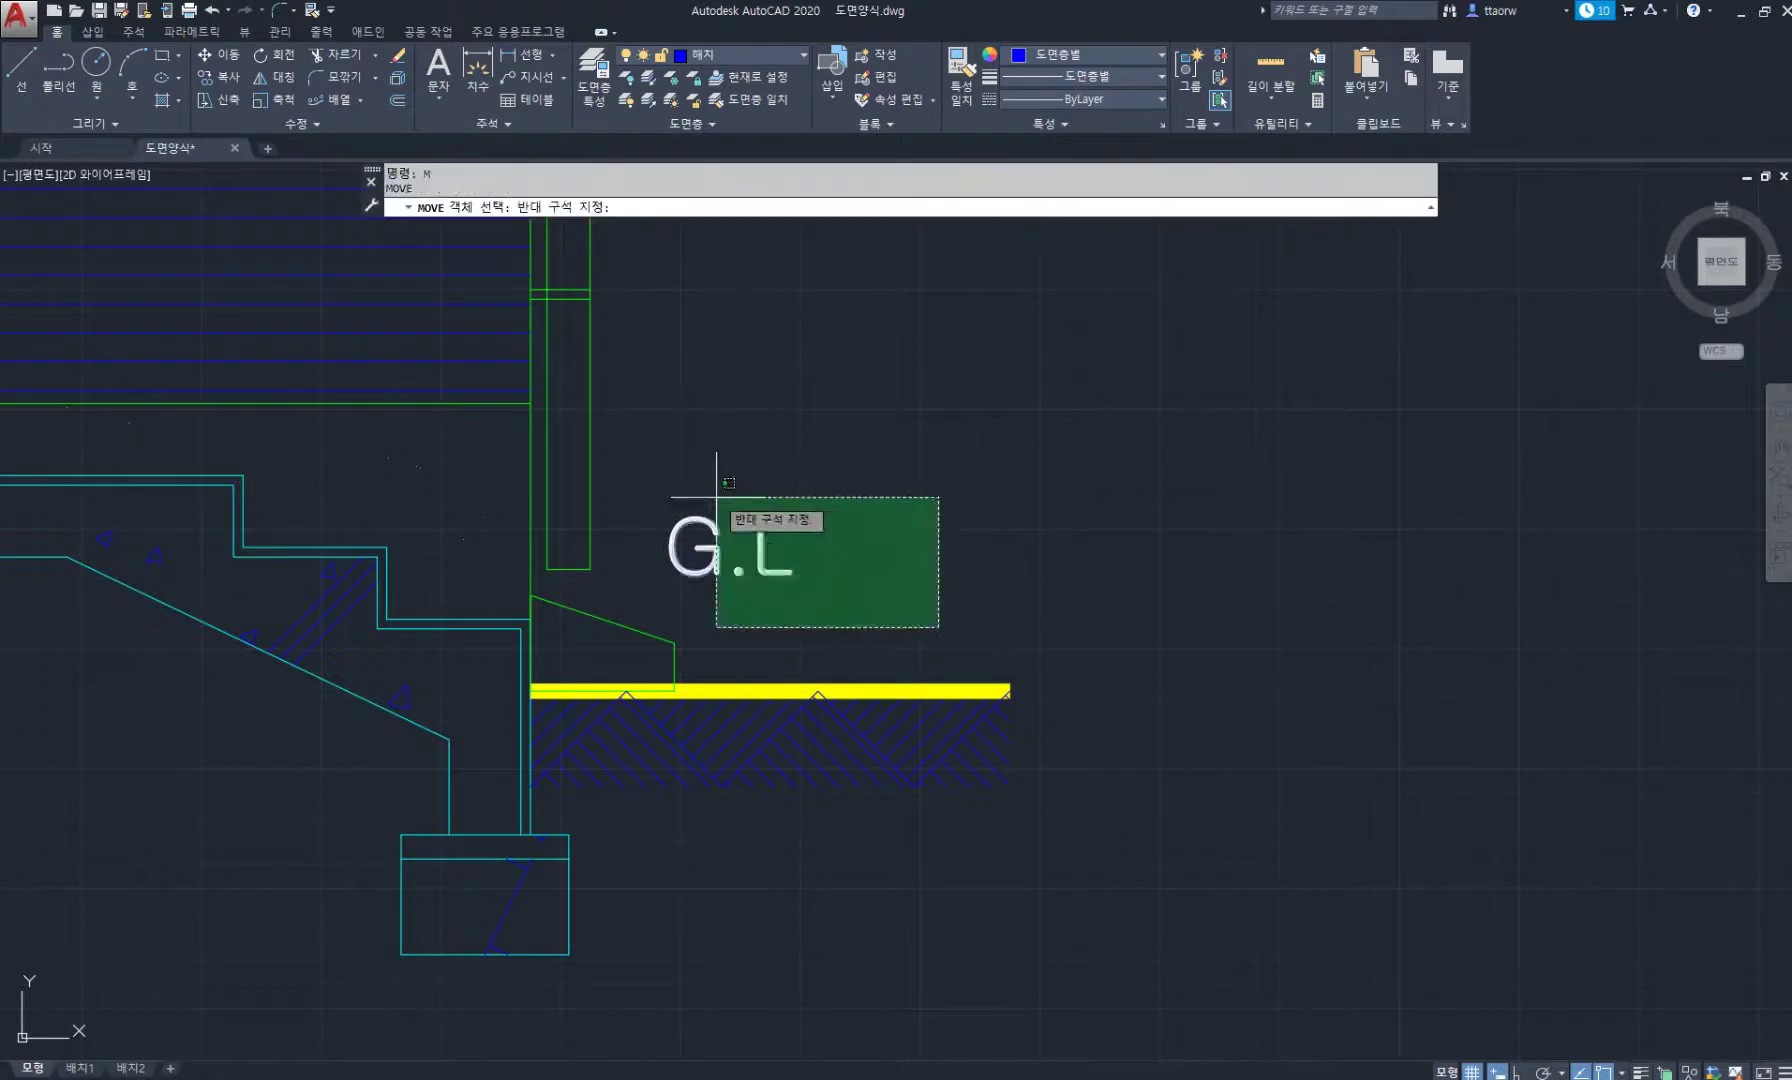
{"action": "left_click", "coordinate": [717, 497]}
{"action": "key", "text": "Return"}
{"action": "left_click", "coordinate": [1100, 468]}
{"action": "left_click", "coordinate": [1320, 544]}
Hatch the three small ceiling-edge pieces beside the masonry wall and at the ceiling's outer end, at a 90 degree angle and scale 4.
{"action": "scroll", "coordinate": [1150, 630], "scroll_direction": "down", "scroll_amount": 8}
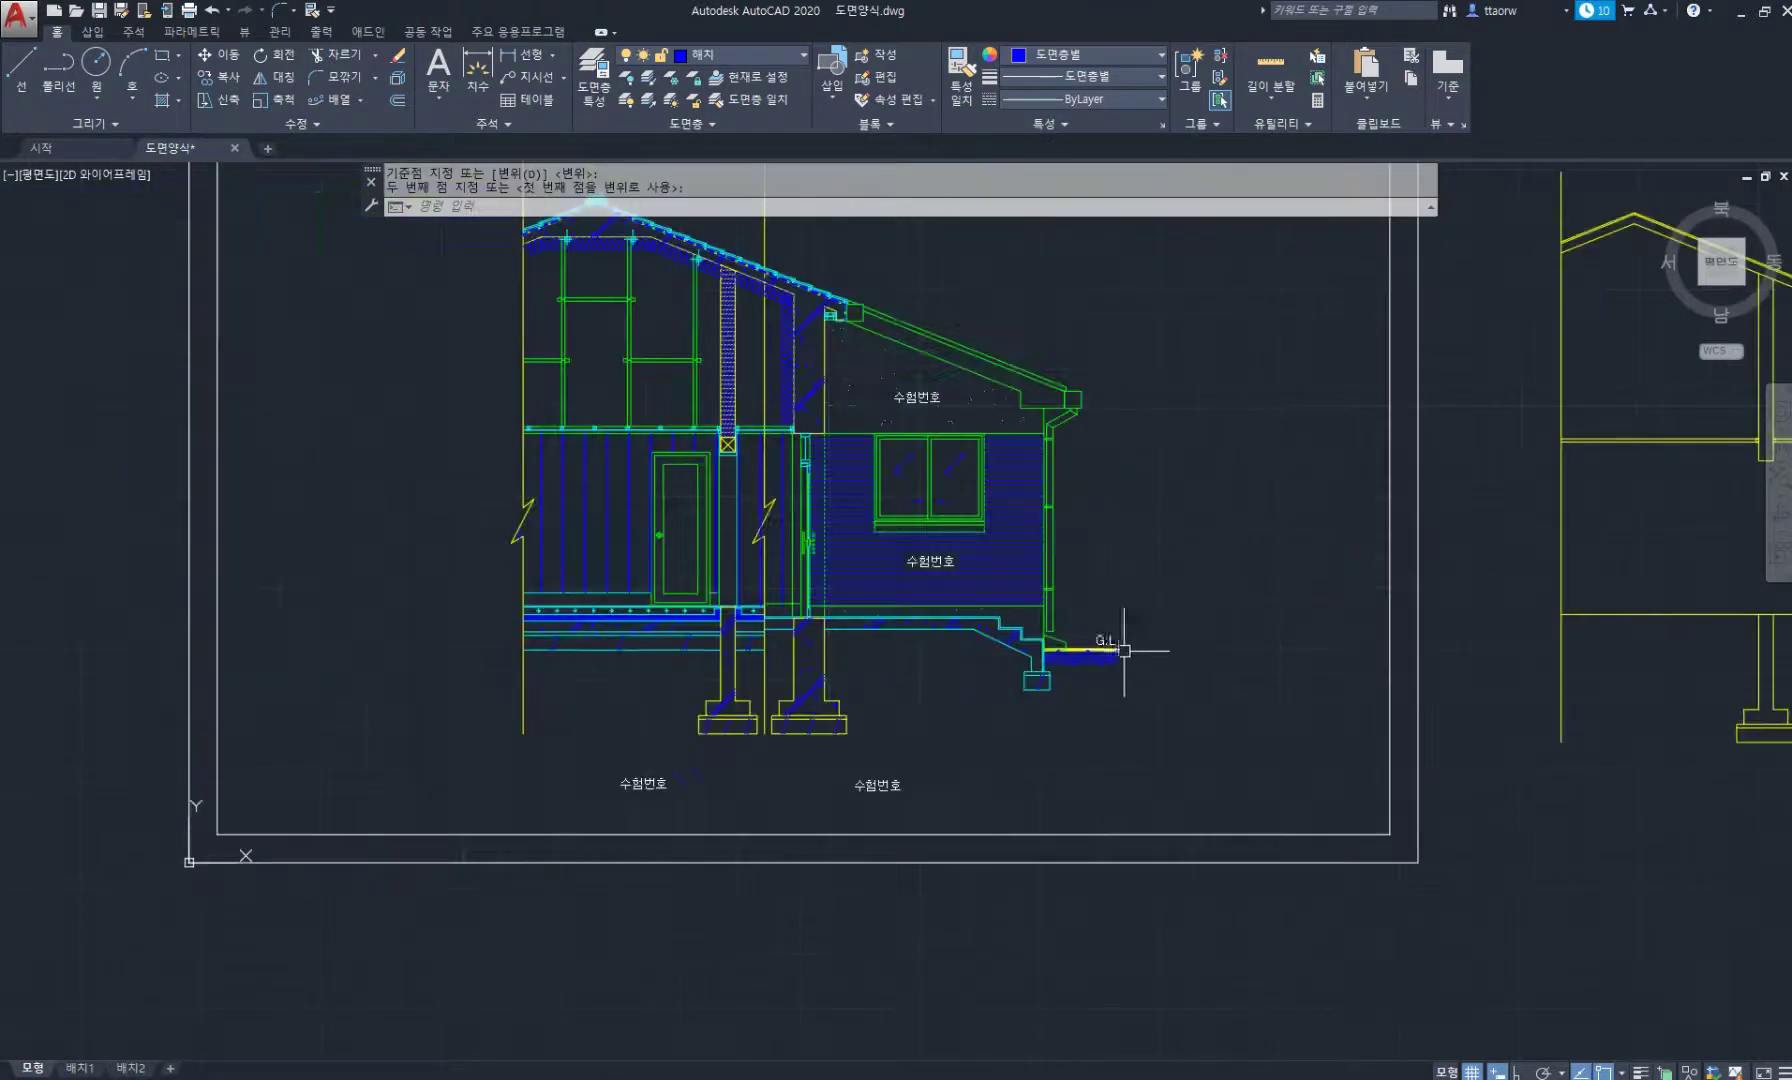
{"action": "scroll", "coordinate": [1124, 650], "scroll_direction": "down", "scroll_amount": 3}
{"action": "scroll", "coordinate": [760, 630], "scroll_direction": "up", "scroll_amount": 3}
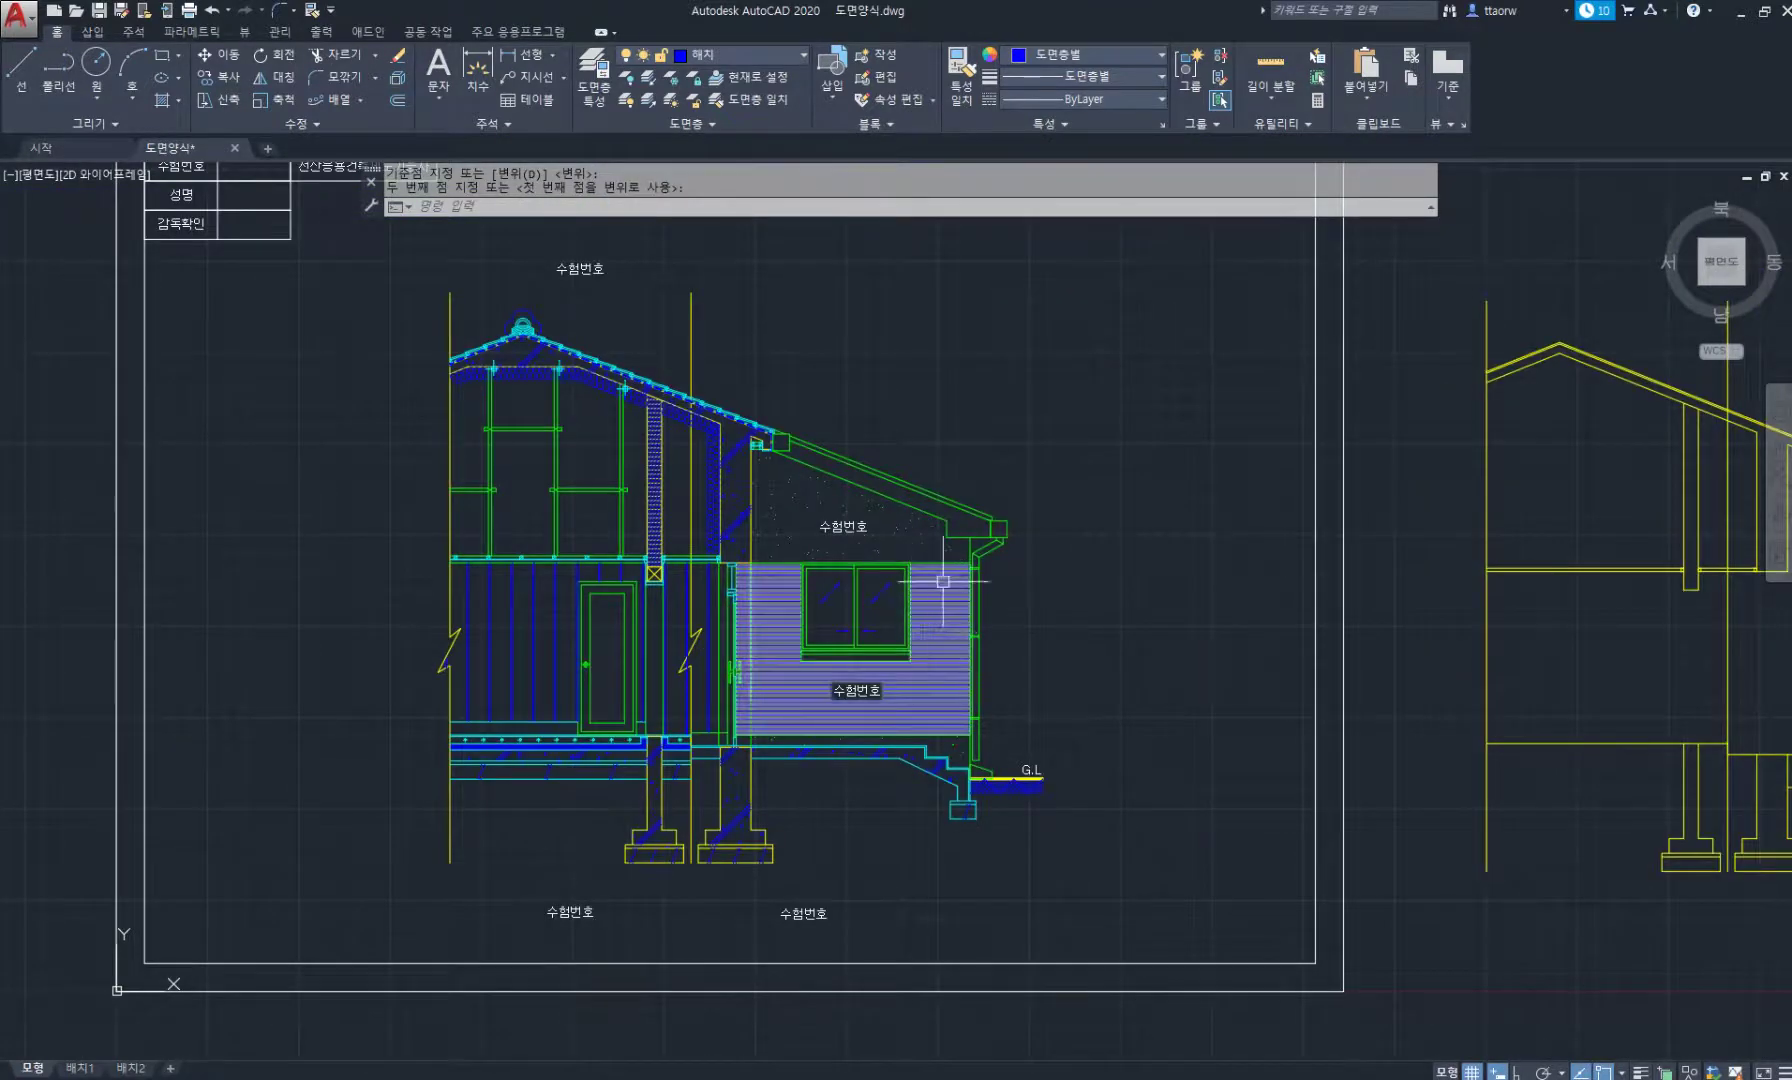
{"action": "middle_click_drag", "start_coordinate": [967, 545], "coordinate": [918, 610]}
{"action": "middle_click_drag", "start_coordinate": [771, 495], "coordinate": [774, 461]}
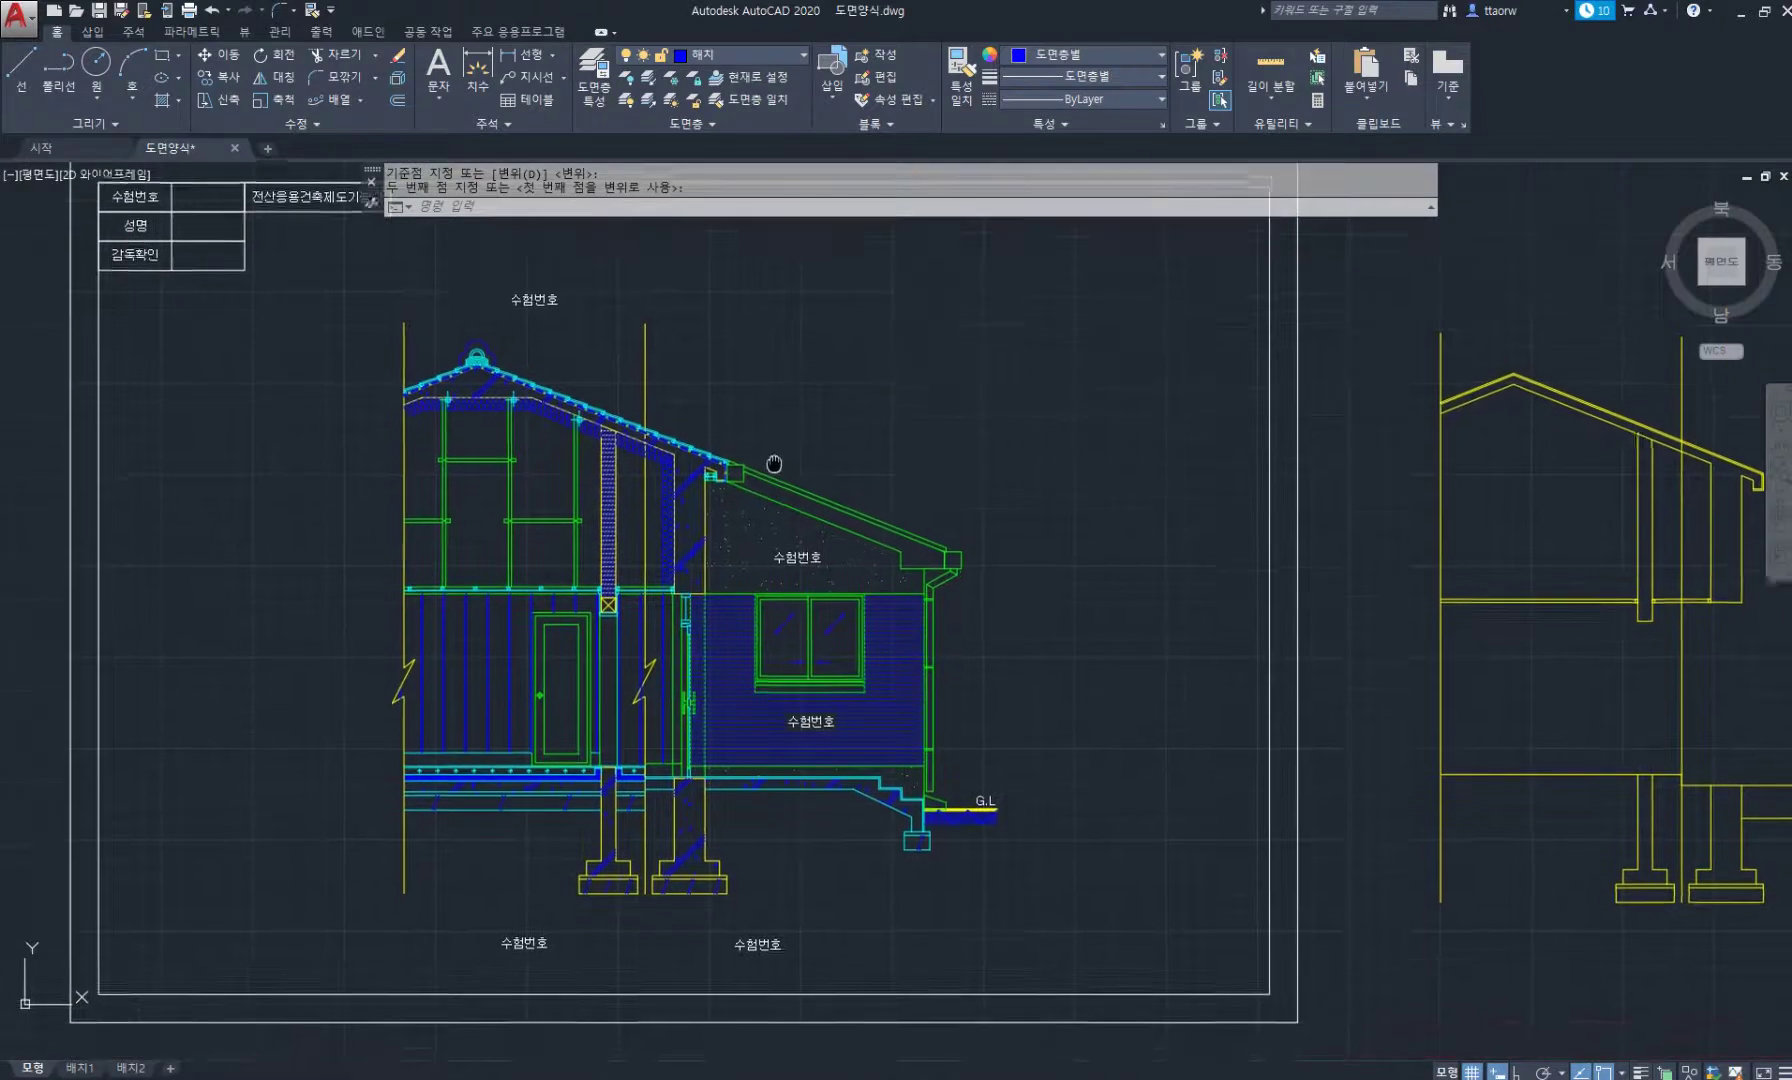
{"action": "scroll", "coordinate": [600, 590], "scroll_direction": "up", "scroll_amount": 6}
{"action": "scroll", "coordinate": [561, 560], "scroll_direction": "up", "scroll_amount": 2}
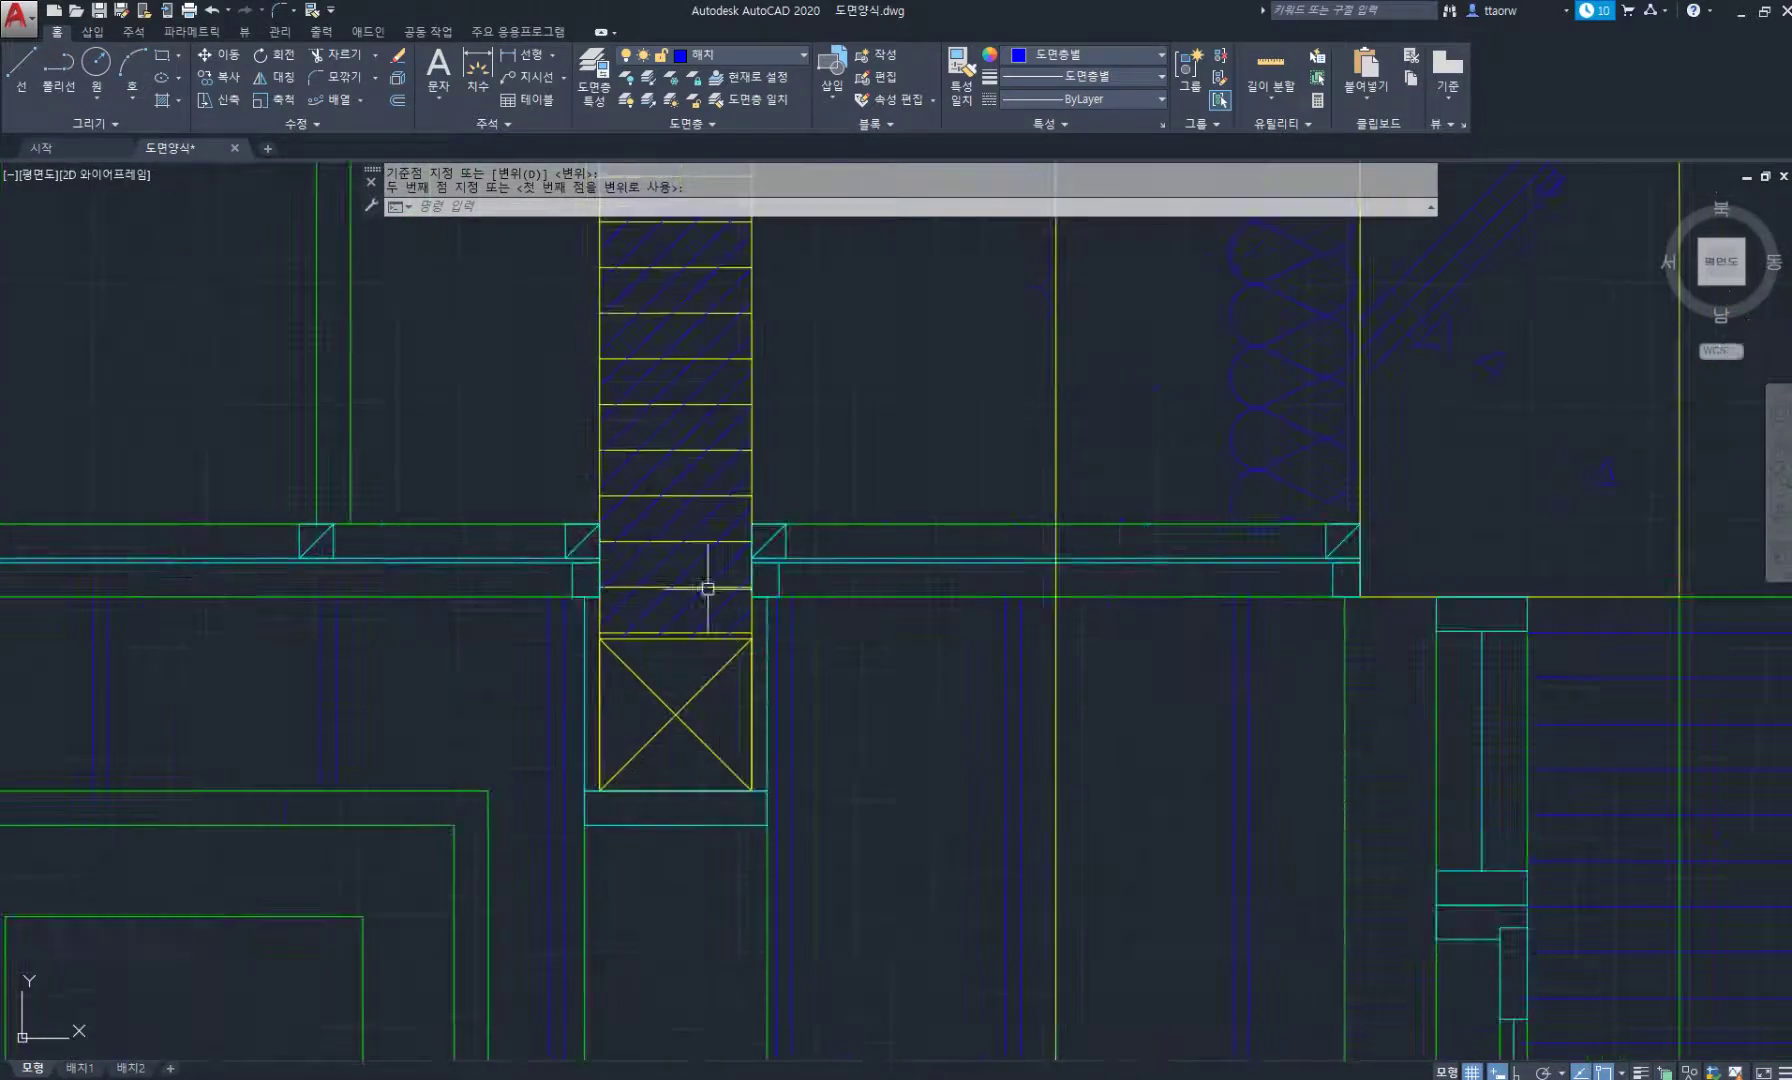
{"action": "middle_click_drag", "start_coordinate": [940, 596], "coordinate": [738, 574]}
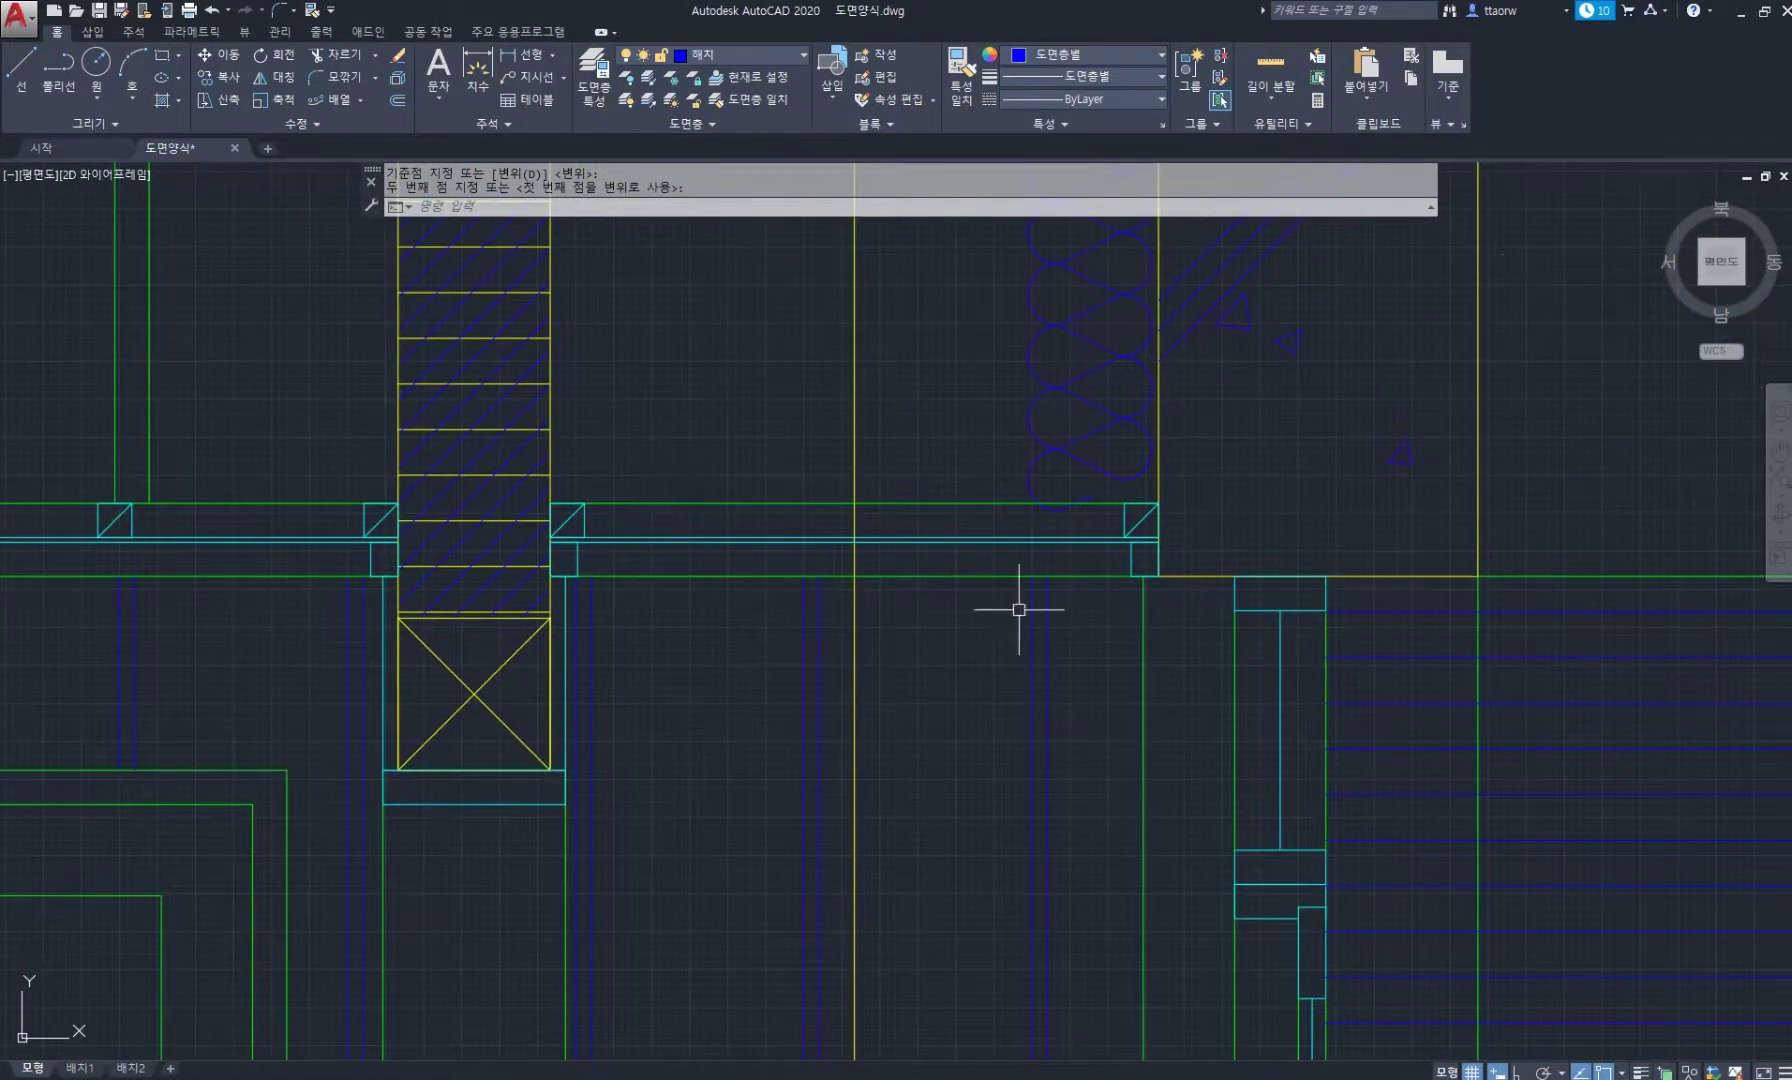
{"action": "type", "text": "h"}
{"action": "key", "text": "Return"}
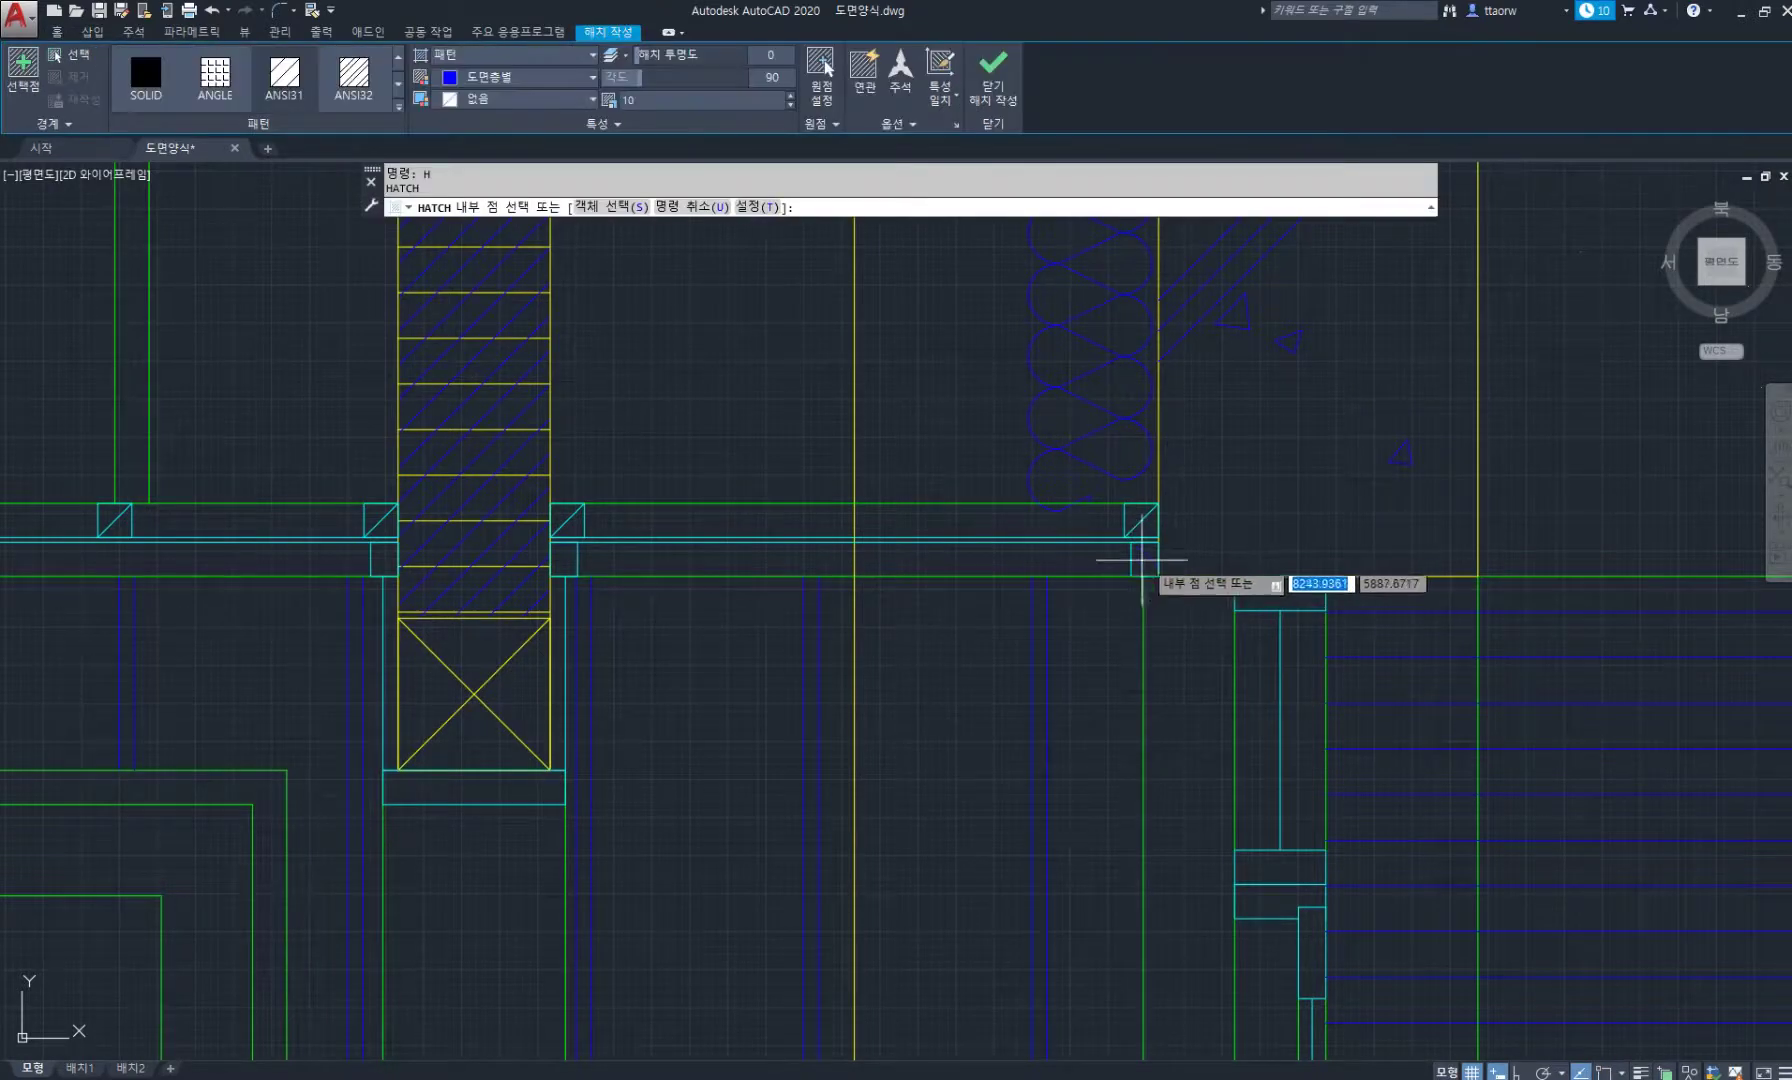
{"action": "left_click", "coordinate": [564, 559]}
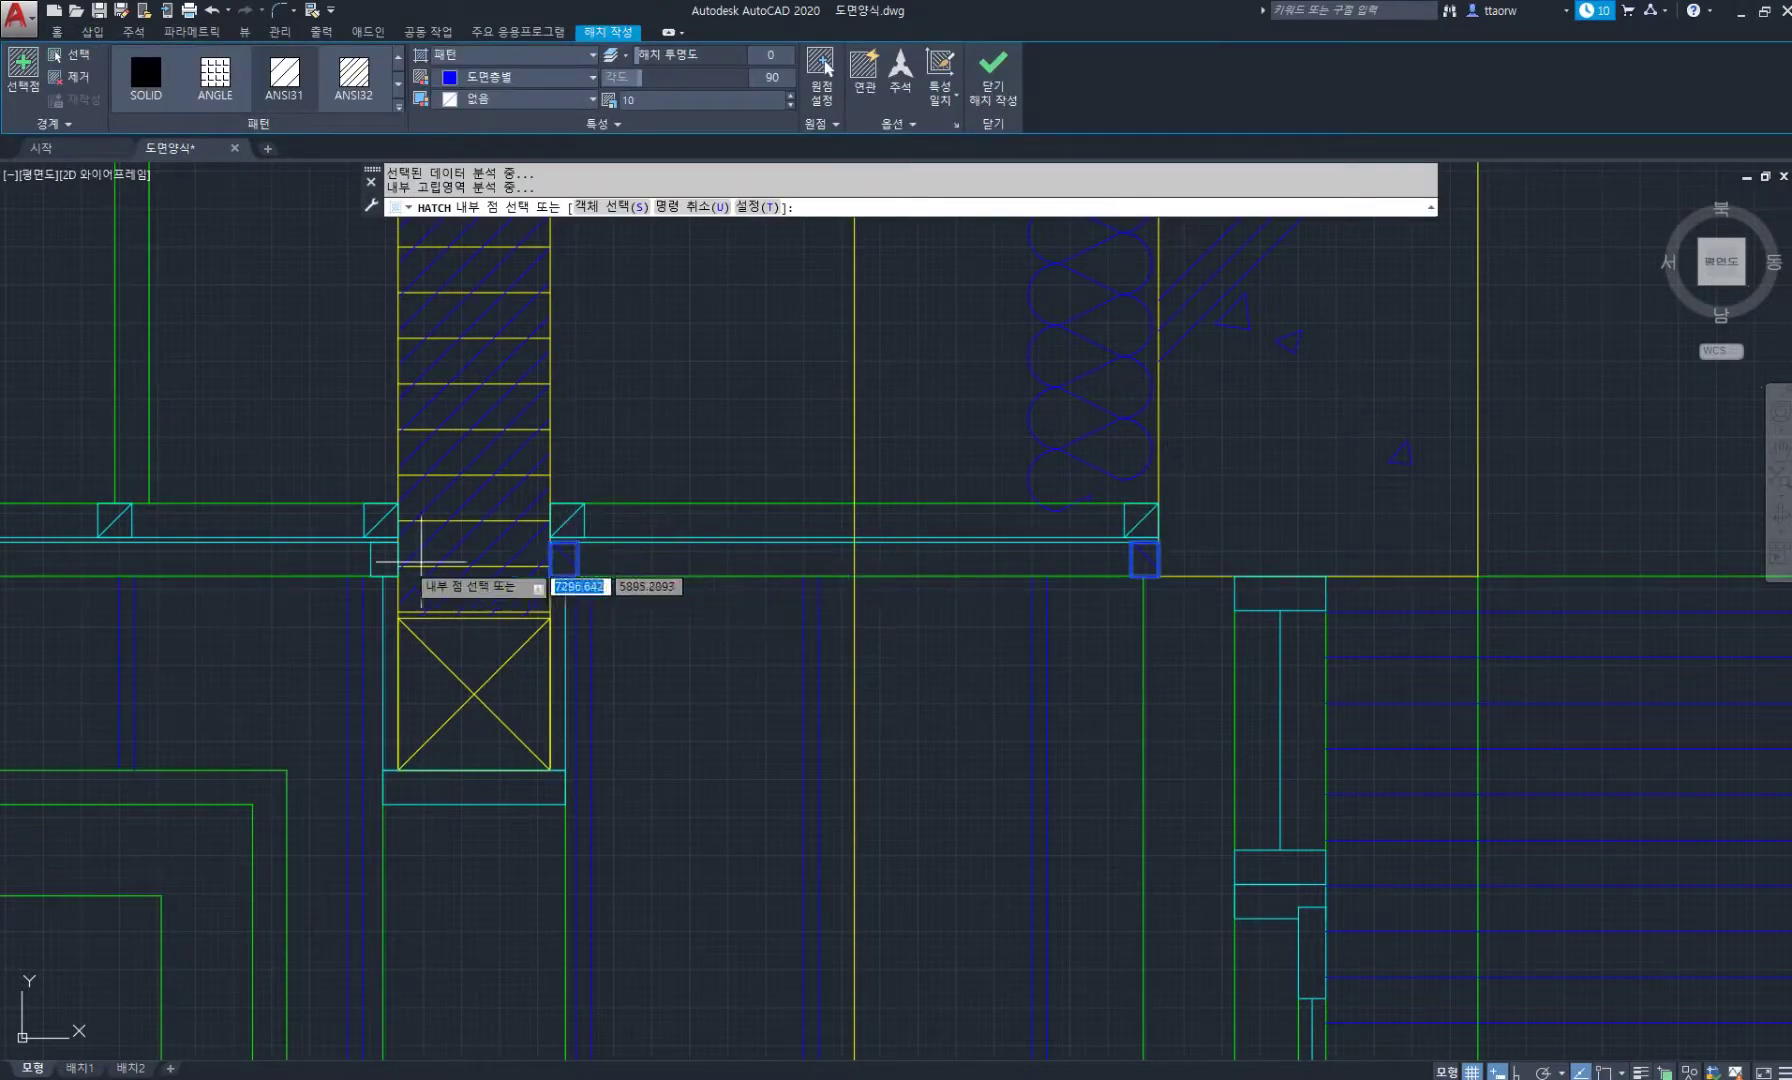
{"action": "left_click", "coordinate": [384, 559]}
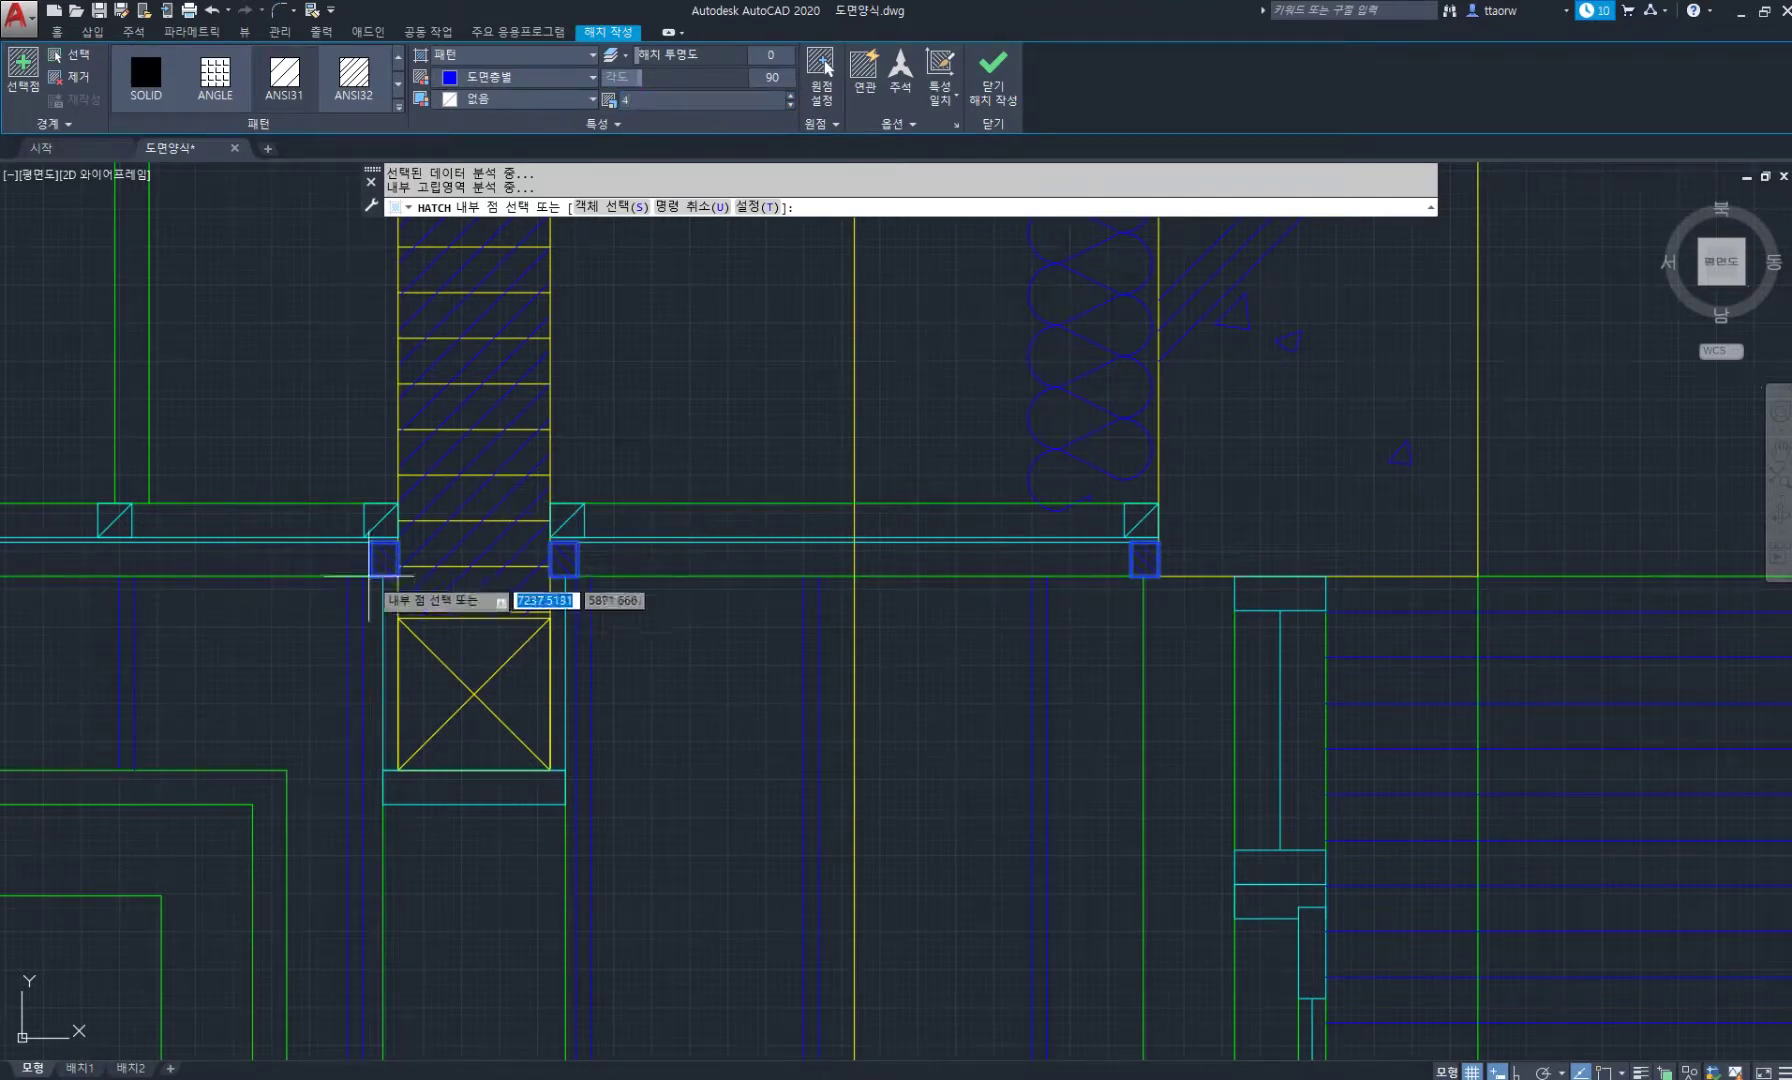
{"action": "key", "text": "Return"}
{"action": "scroll", "coordinate": [345, 580], "scroll_direction": "up", "scroll_amount": 4}
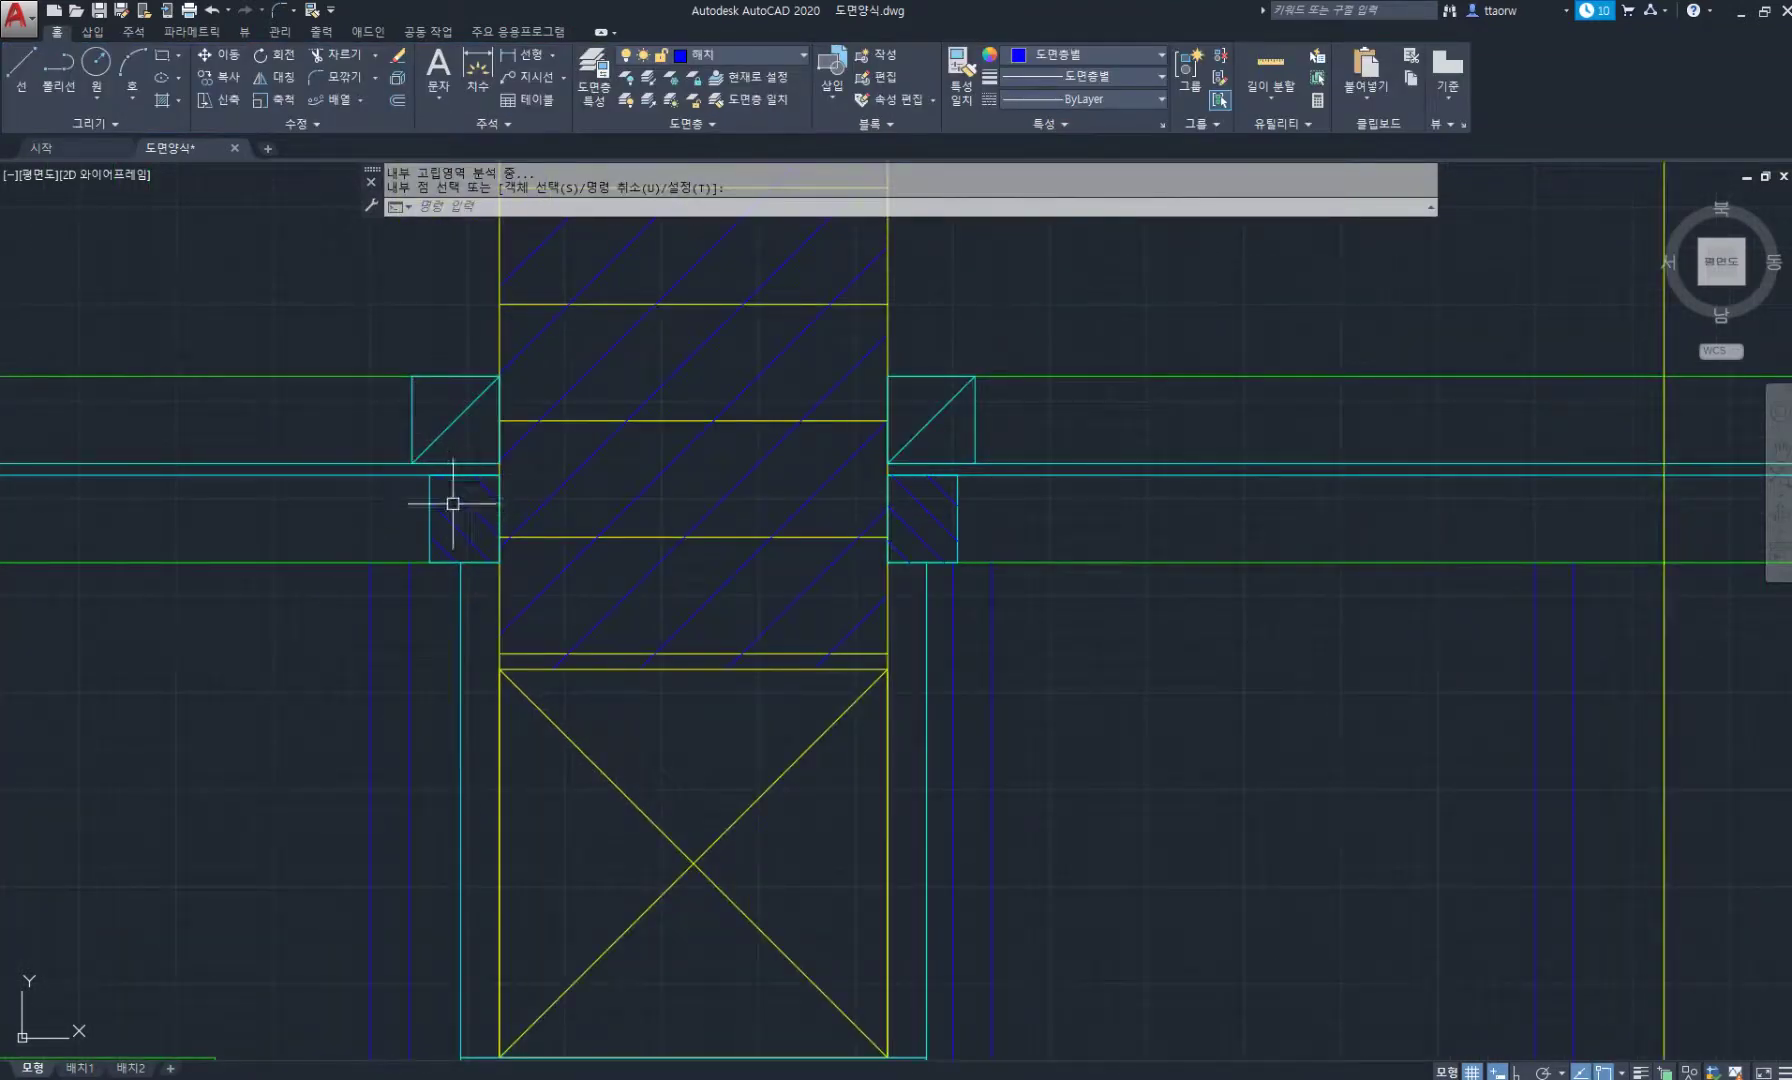
Hatch both bands of the window sill with the user-defined pattern matched from the exterior wall lines, at a 90 degree angle and spacing 60.
{"action": "scroll", "coordinate": [460, 508], "scroll_direction": "down", "scroll_amount": 5}
{"action": "middle_click_drag", "start_coordinate": [604, 612], "coordinate": [607, 573]}
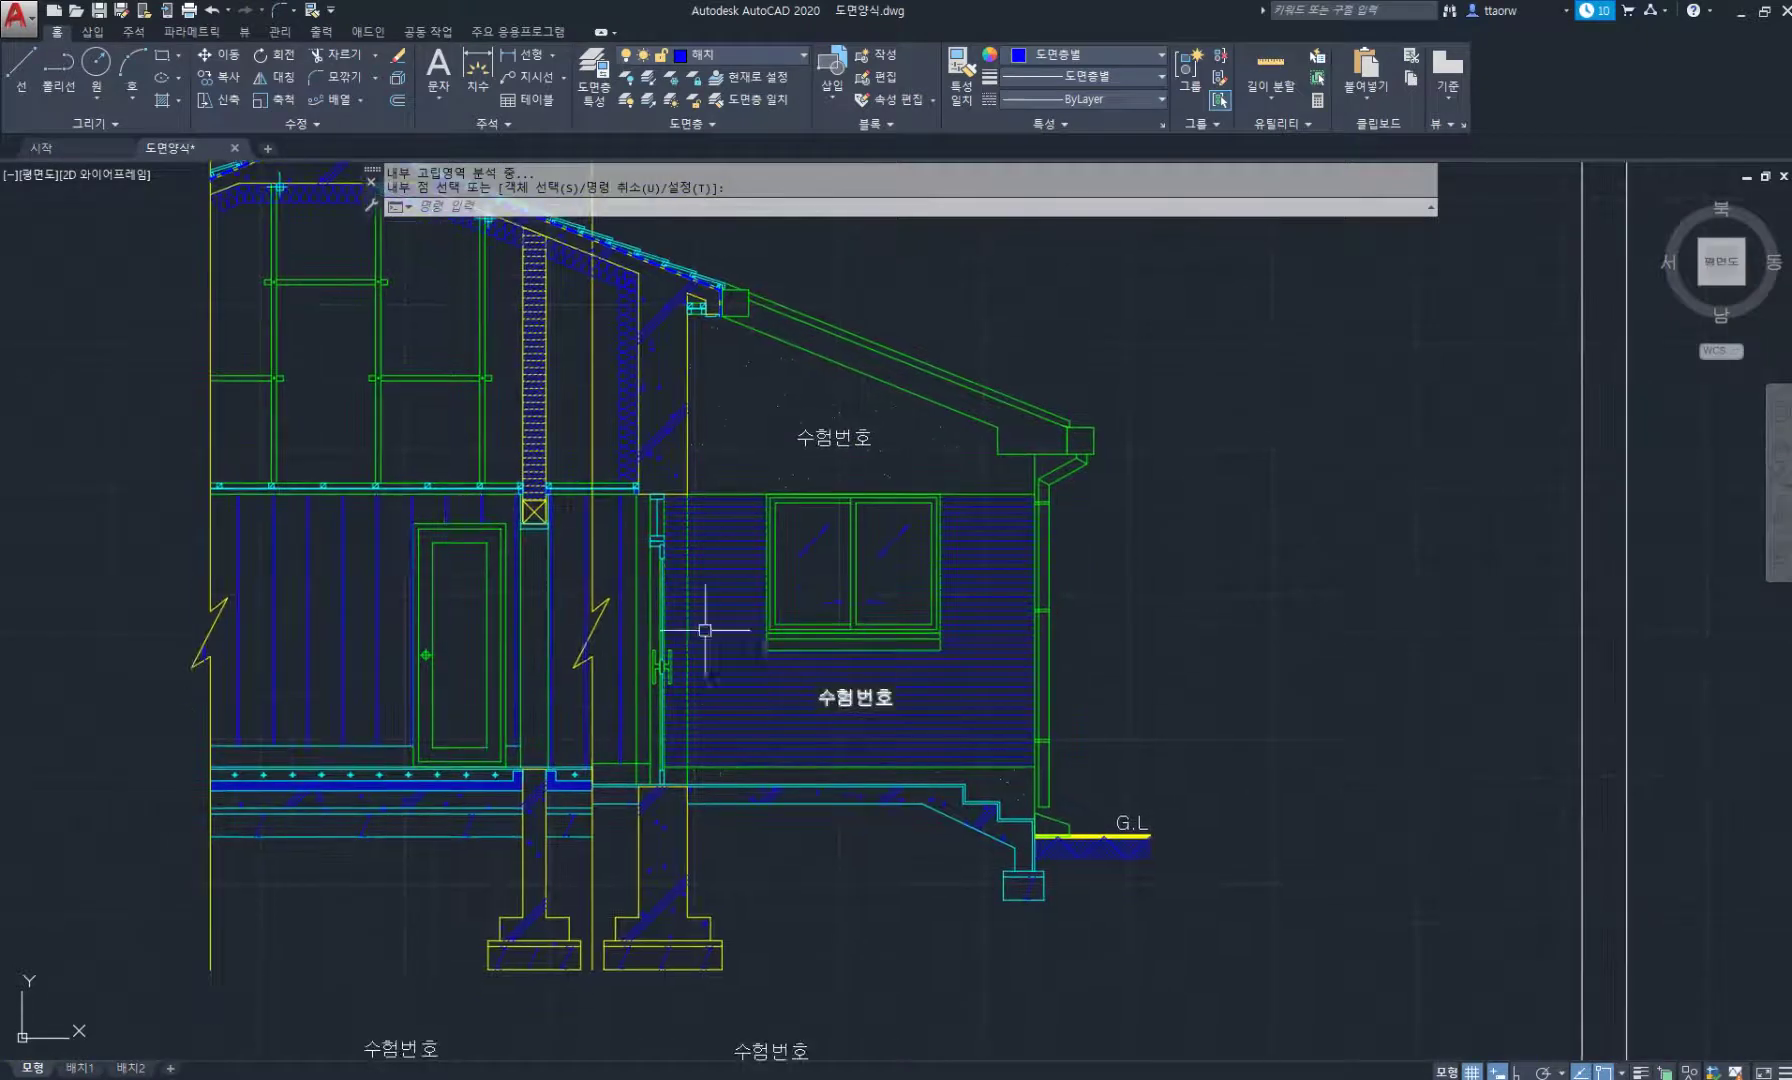
{"action": "scroll", "coordinate": [870, 660], "scroll_direction": "up", "scroll_amount": 4}
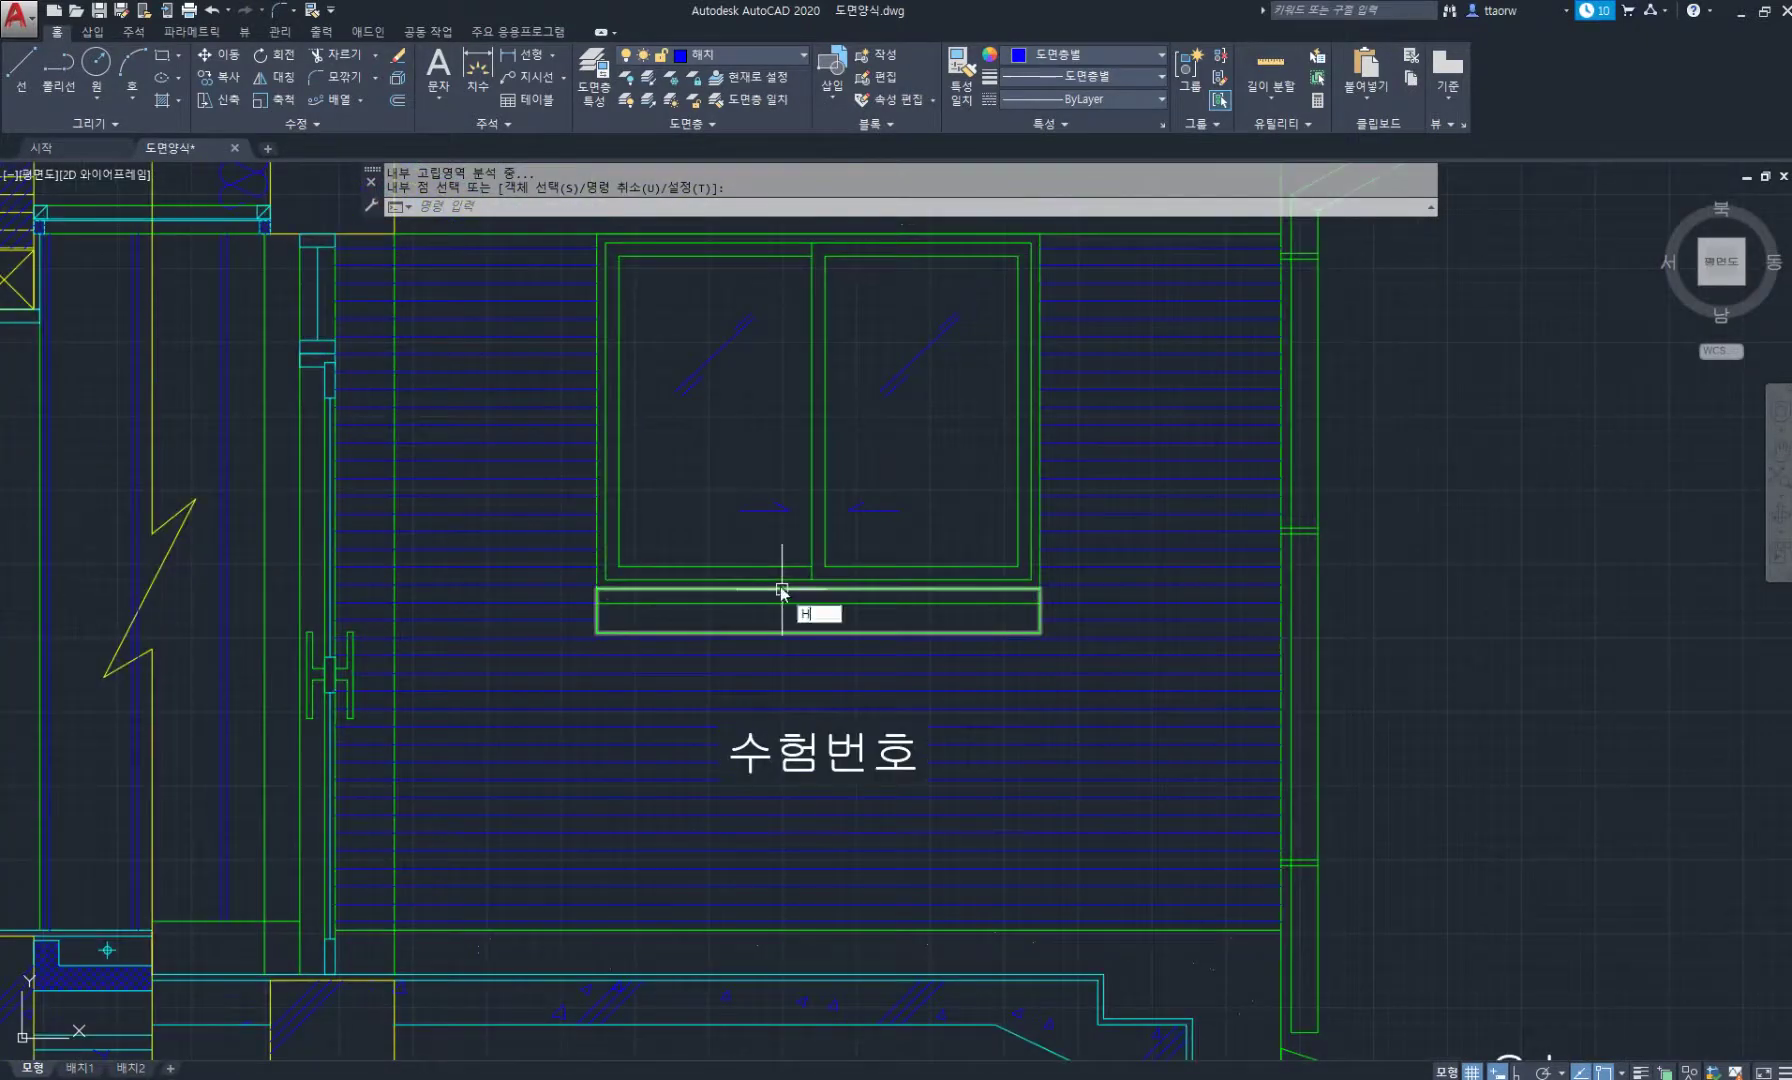
{"action": "key", "text": "Return"}
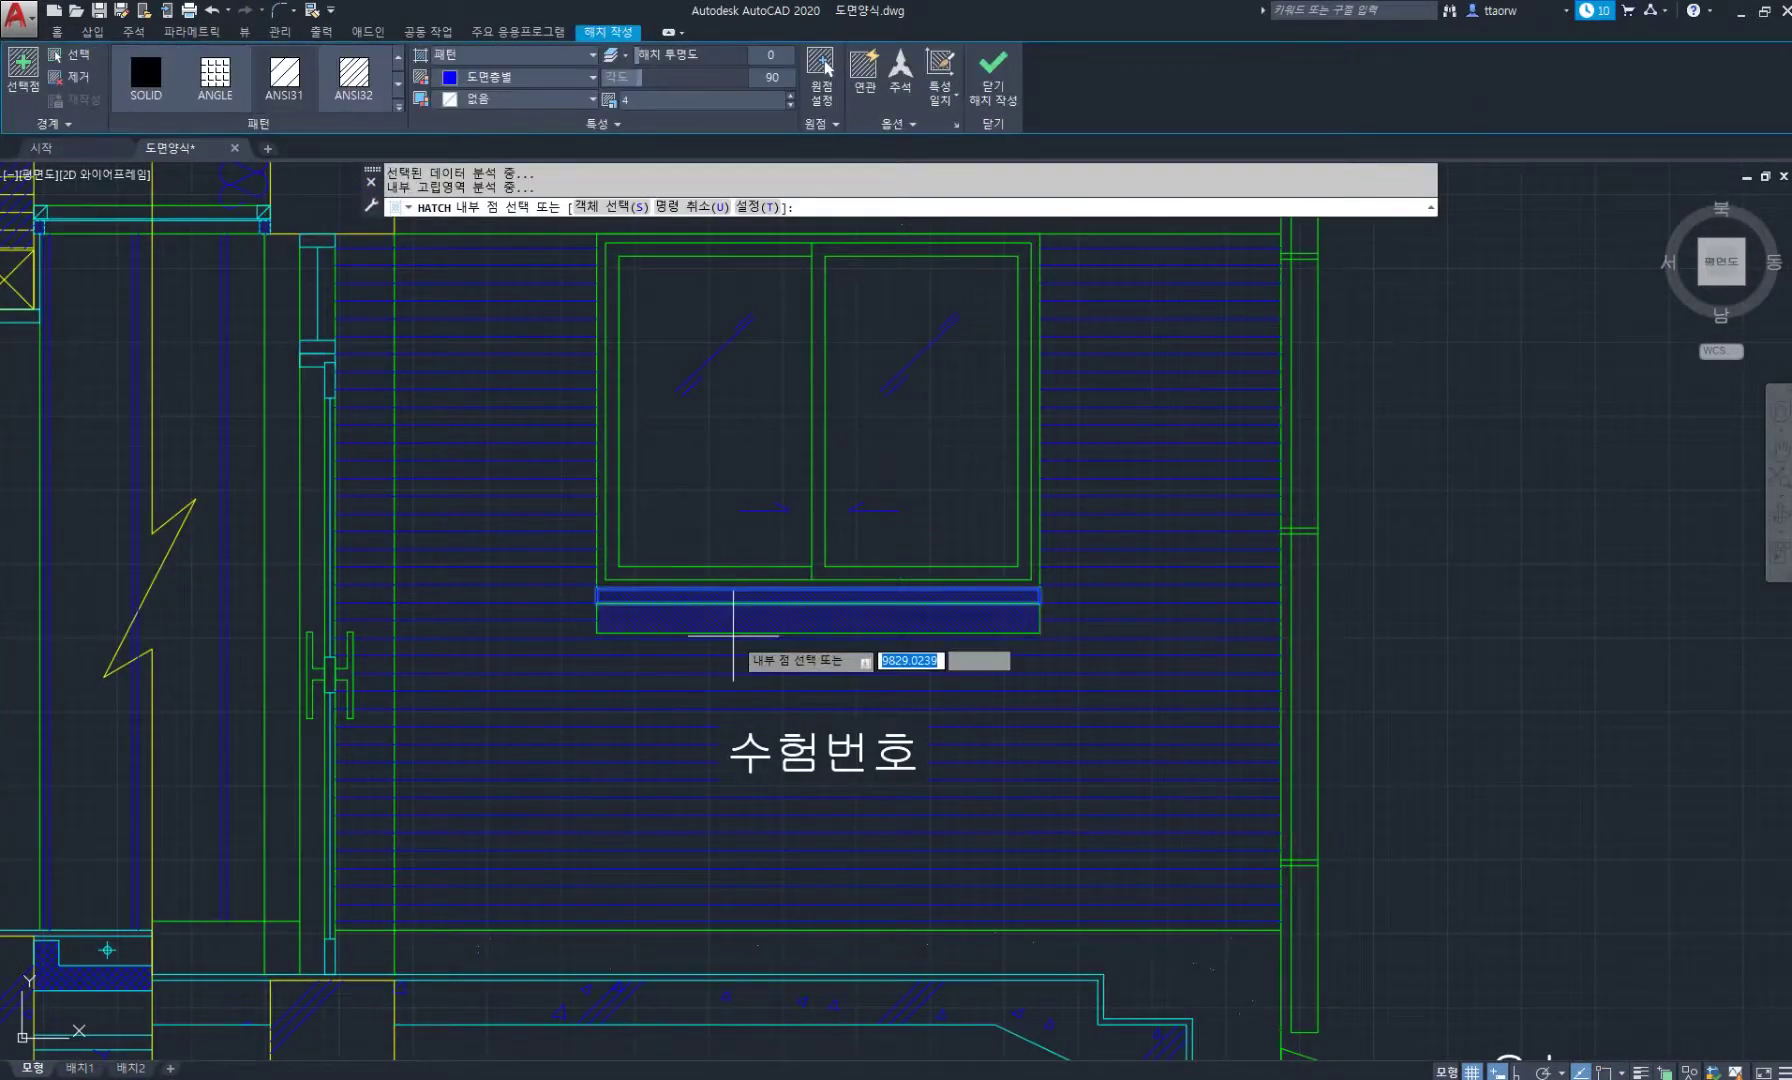
{"action": "left_click", "coordinate": [940, 72]}
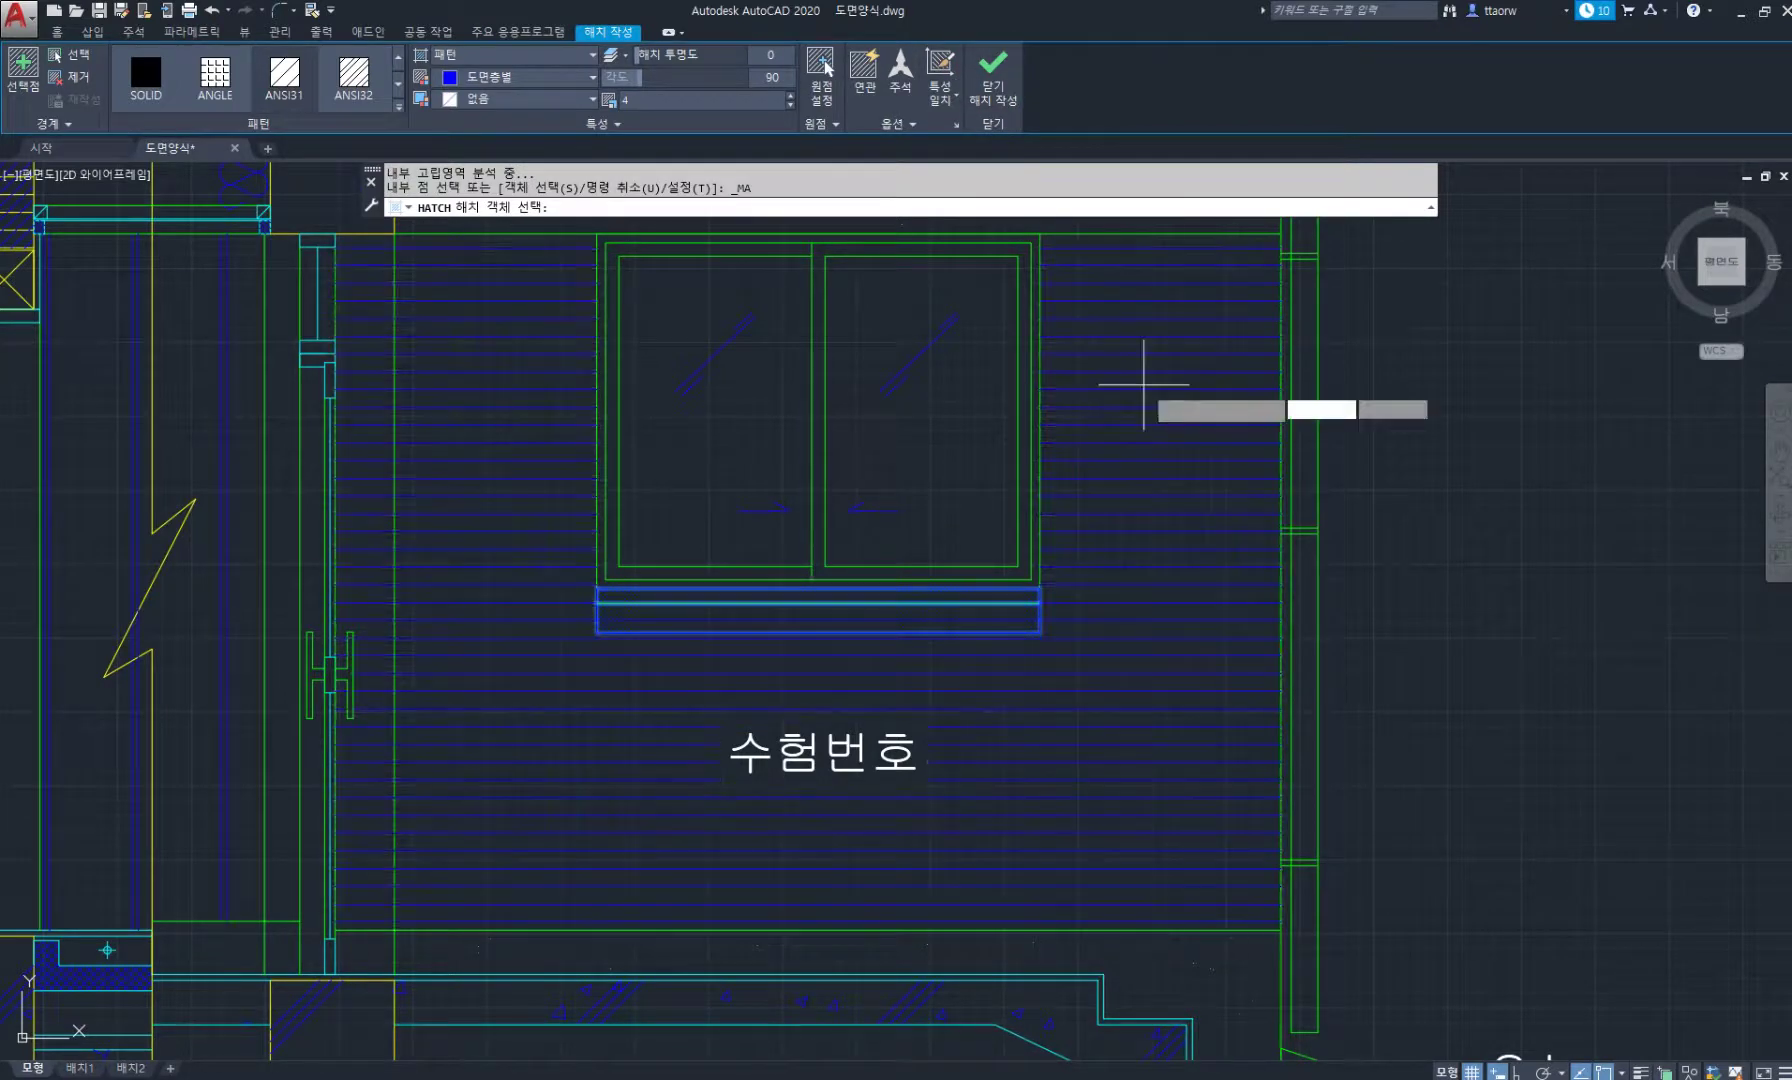
{"action": "left_click", "coordinate": [1148, 390]}
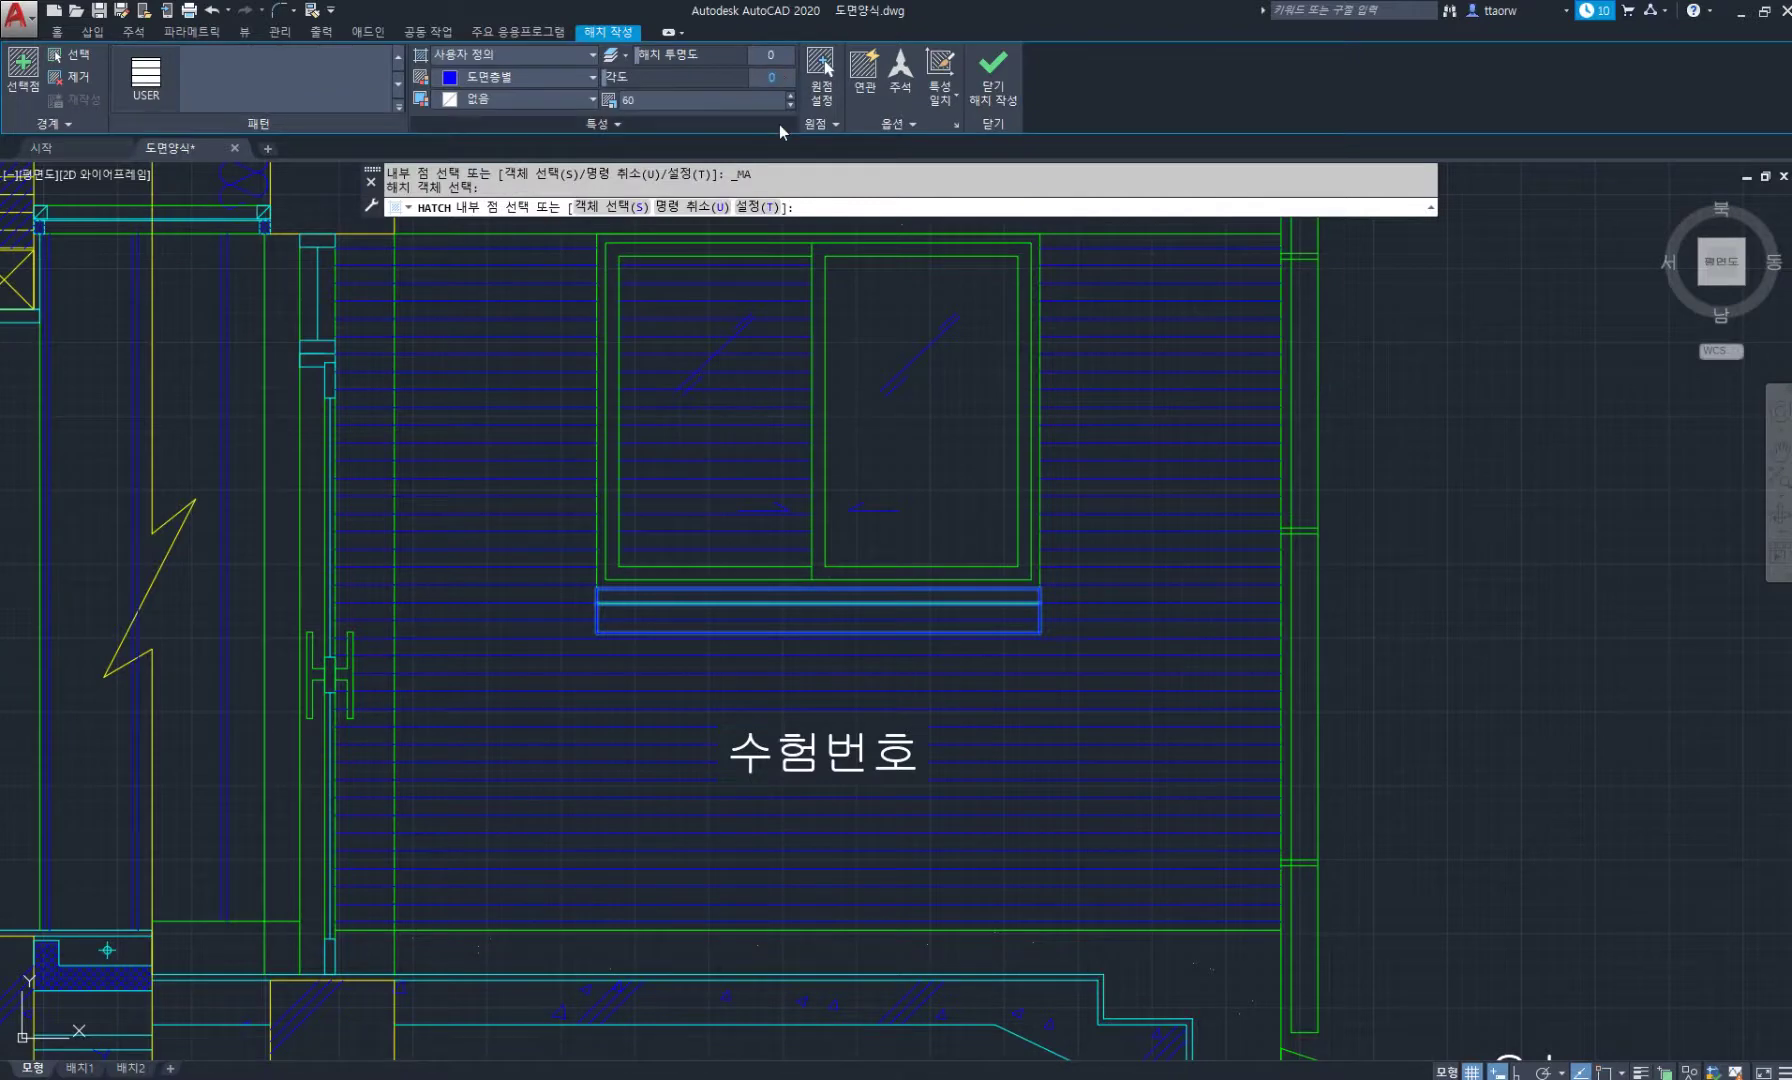
{"action": "type", "text": "90"}
{"action": "key", "text": "Return"}
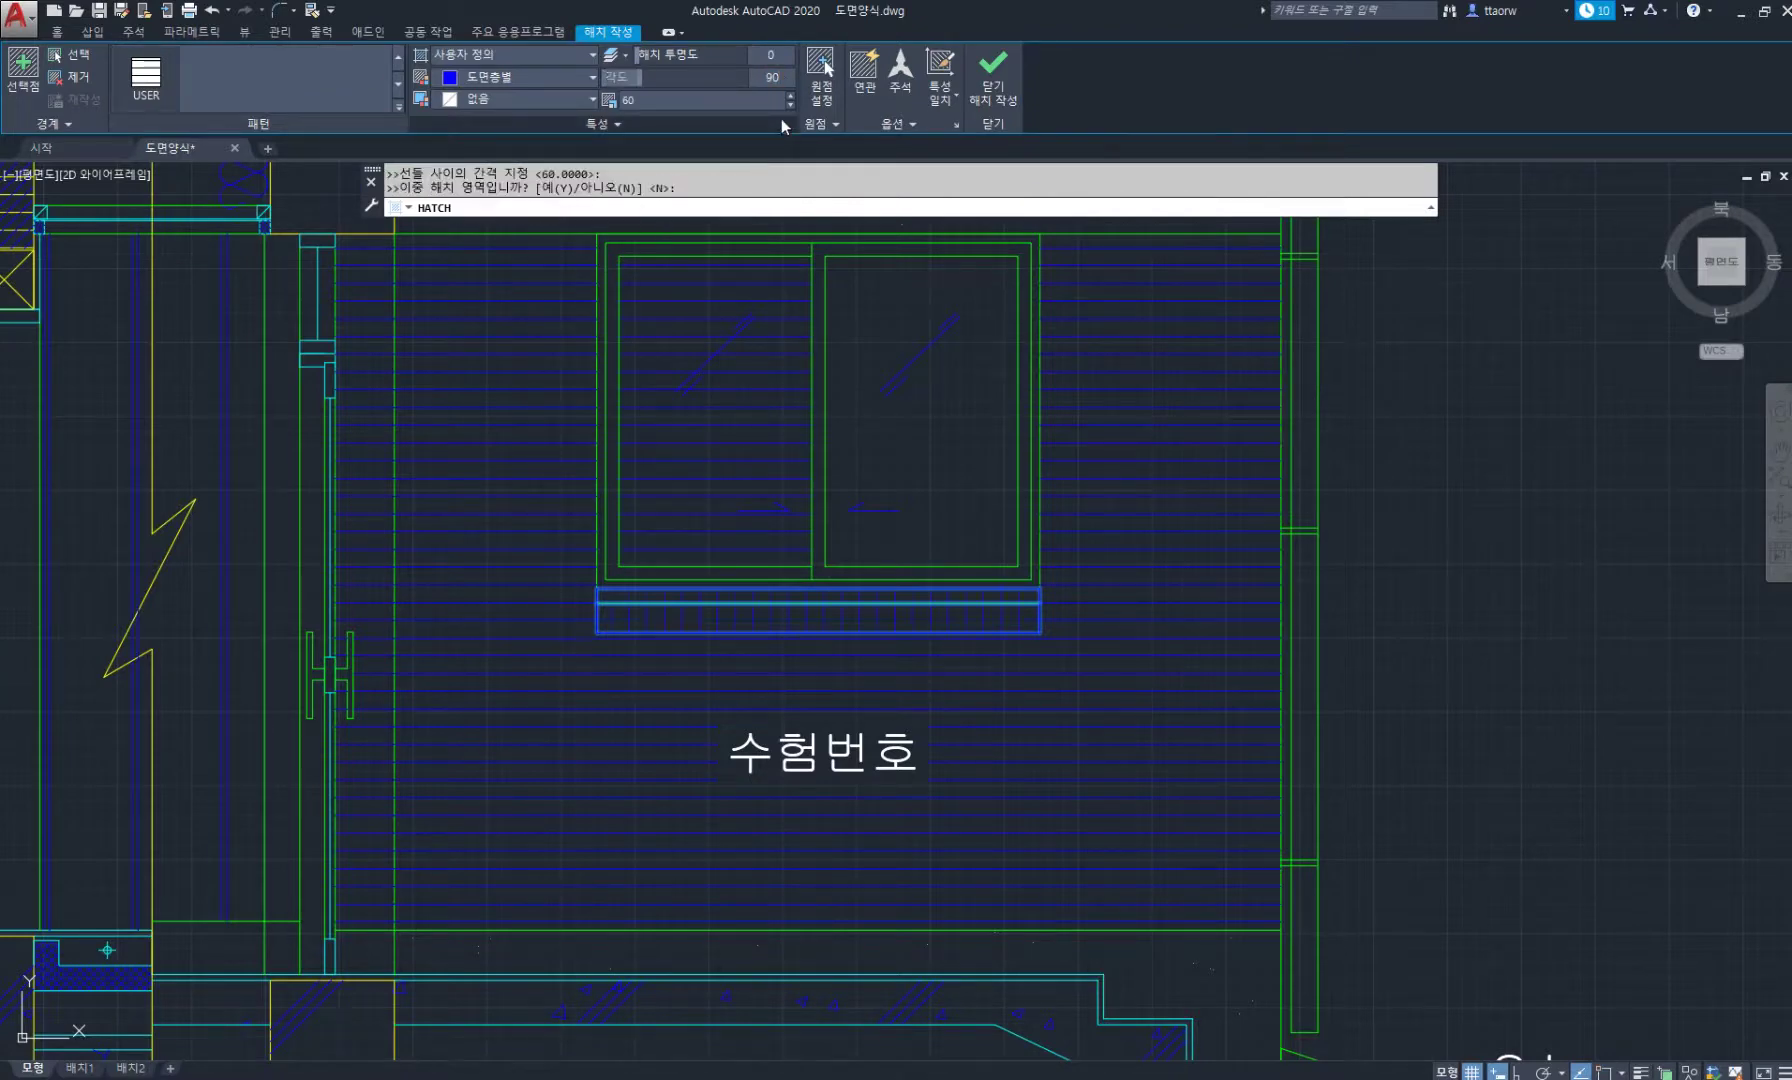
{"action": "left_click", "coordinate": [993, 80]}
Turn on all layers and make the 입문치 layer current.
{"action": "scroll", "coordinate": [1106, 463], "scroll_direction": "down", "scroll_amount": 2}
{"action": "scroll", "coordinate": [997, 470], "scroll_direction": "down", "scroll_amount": 1}
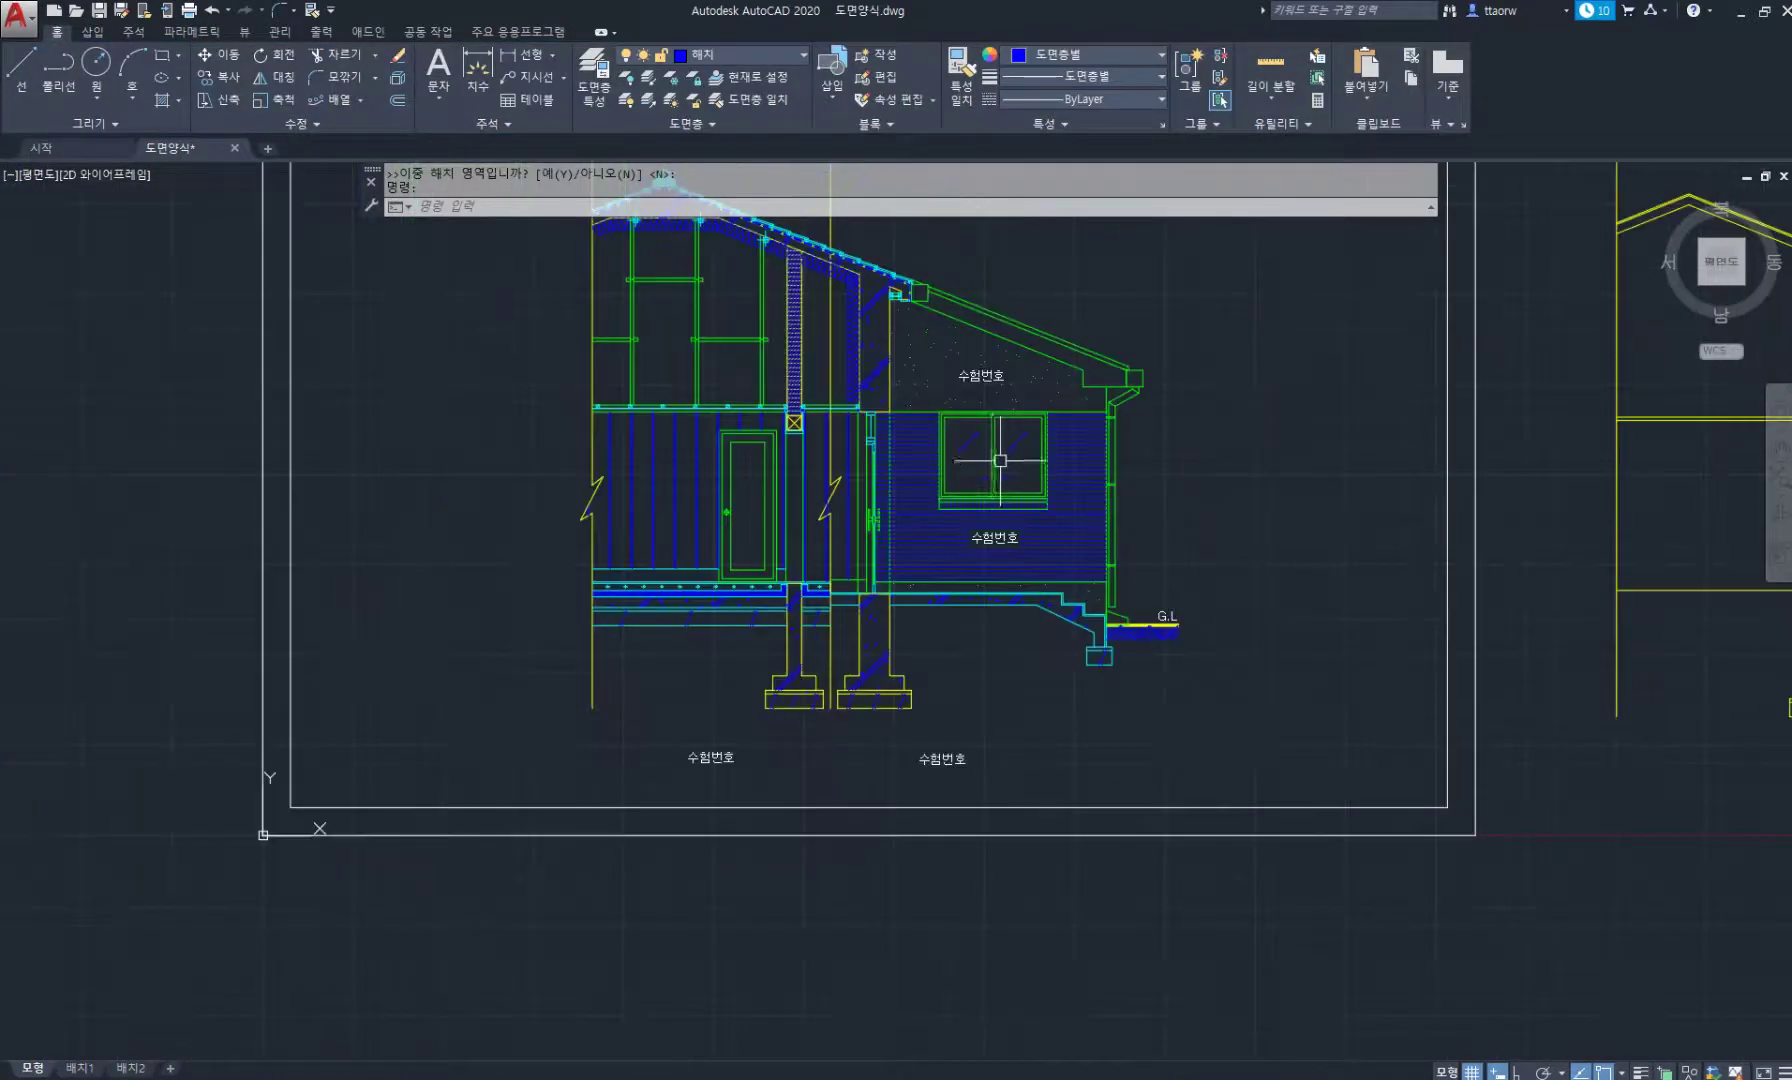
{"action": "middle_click_drag", "start_coordinate": [998, 461], "coordinate": [815, 663]}
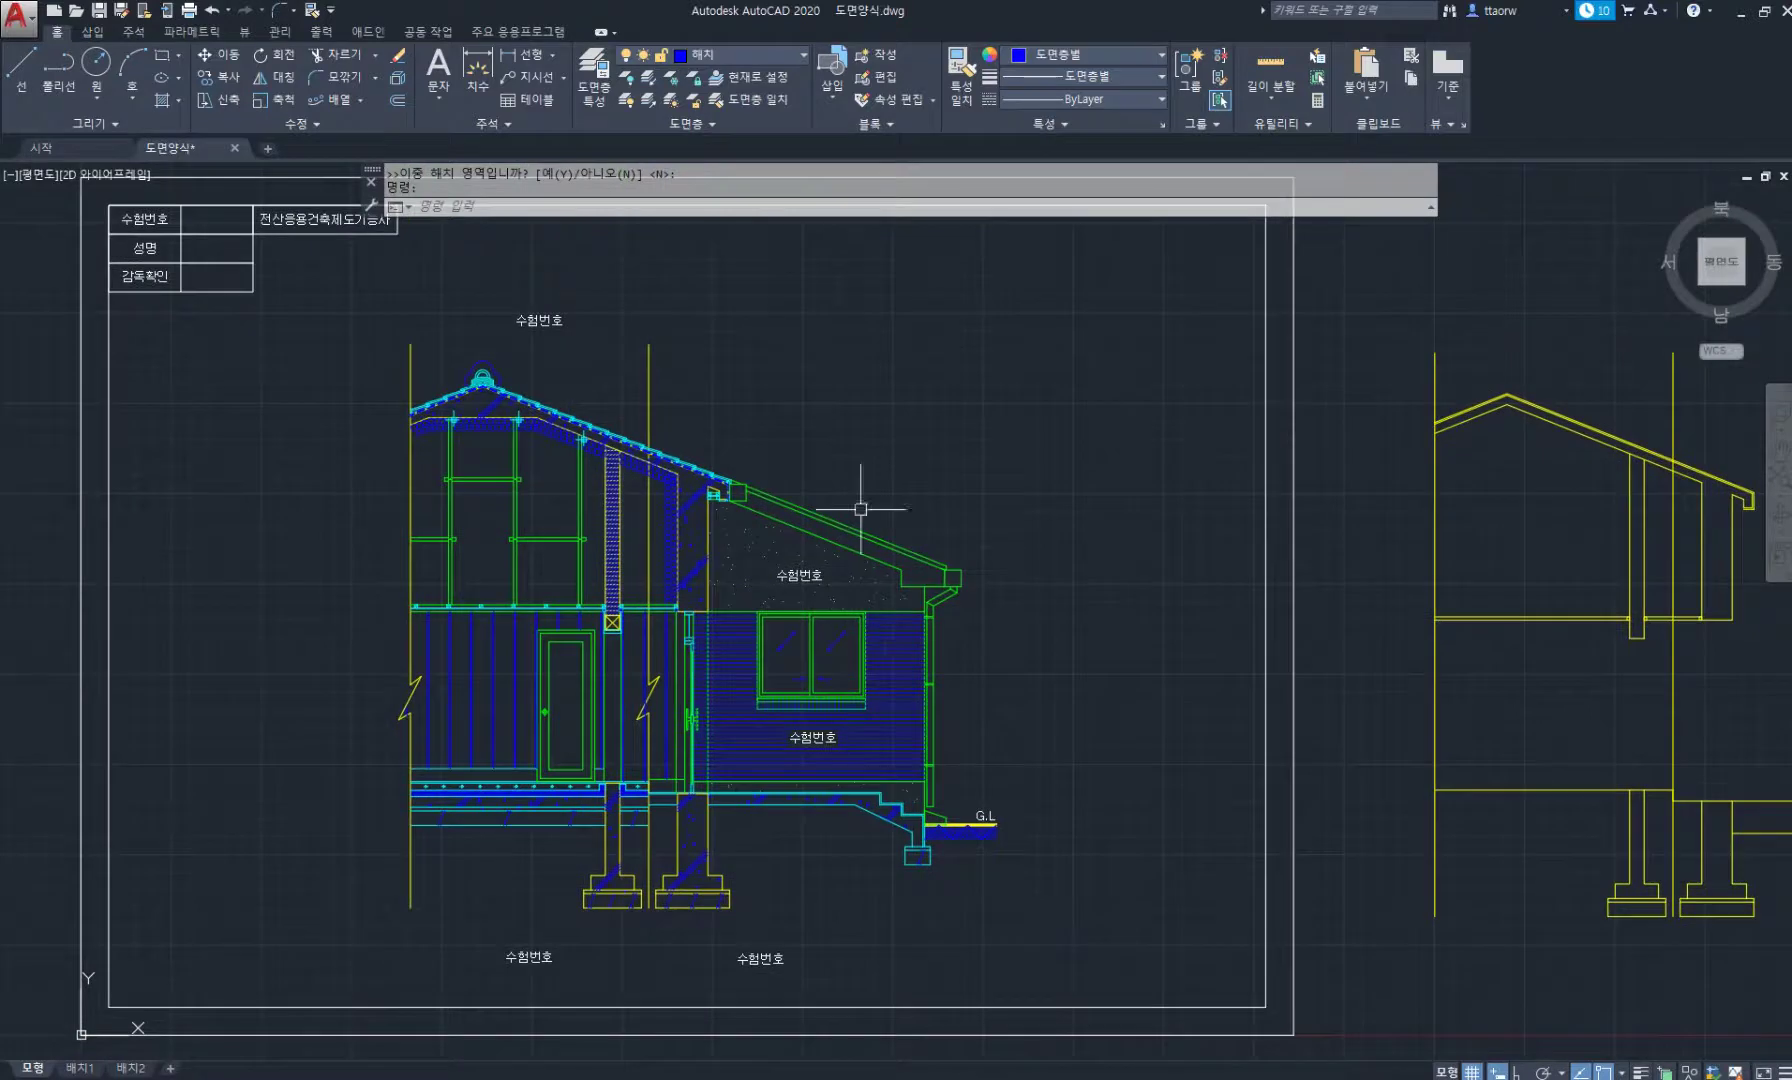
{"action": "left_click", "coordinate": [628, 102]}
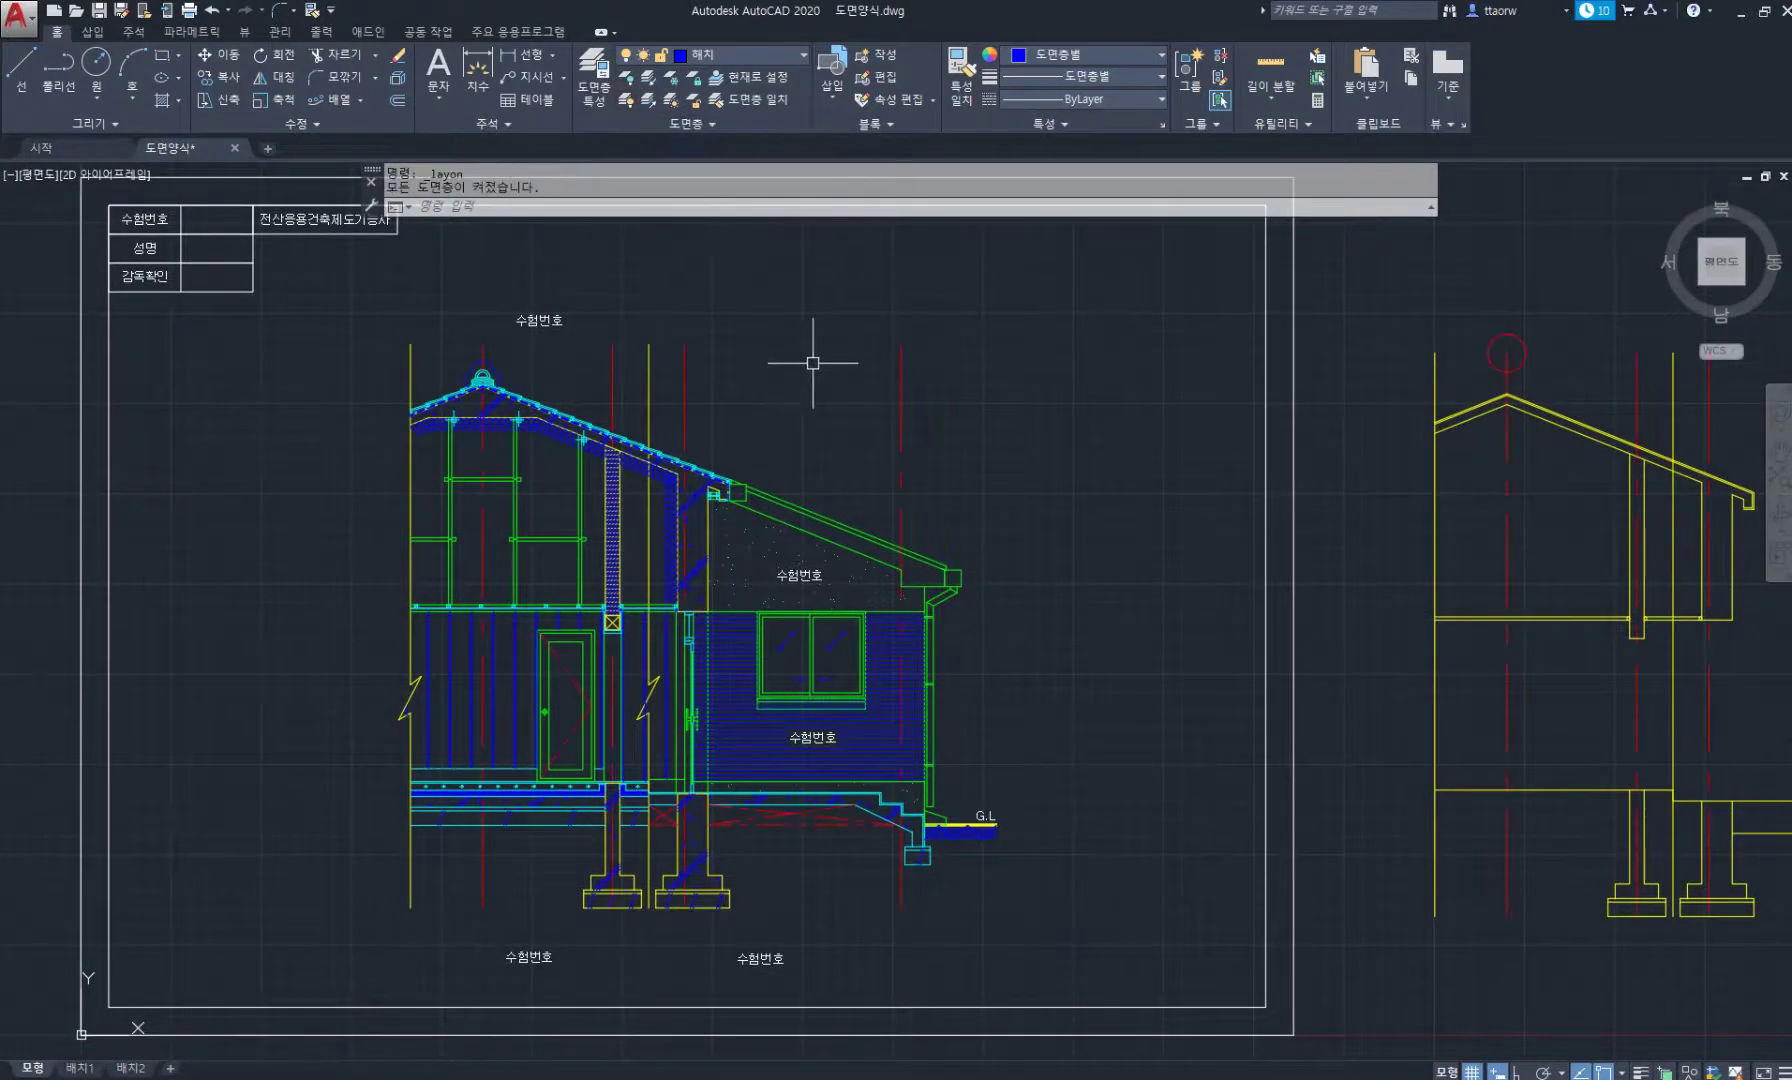
{"action": "middle_click_drag", "start_coordinate": [800, 352], "coordinate": [796, 369]}
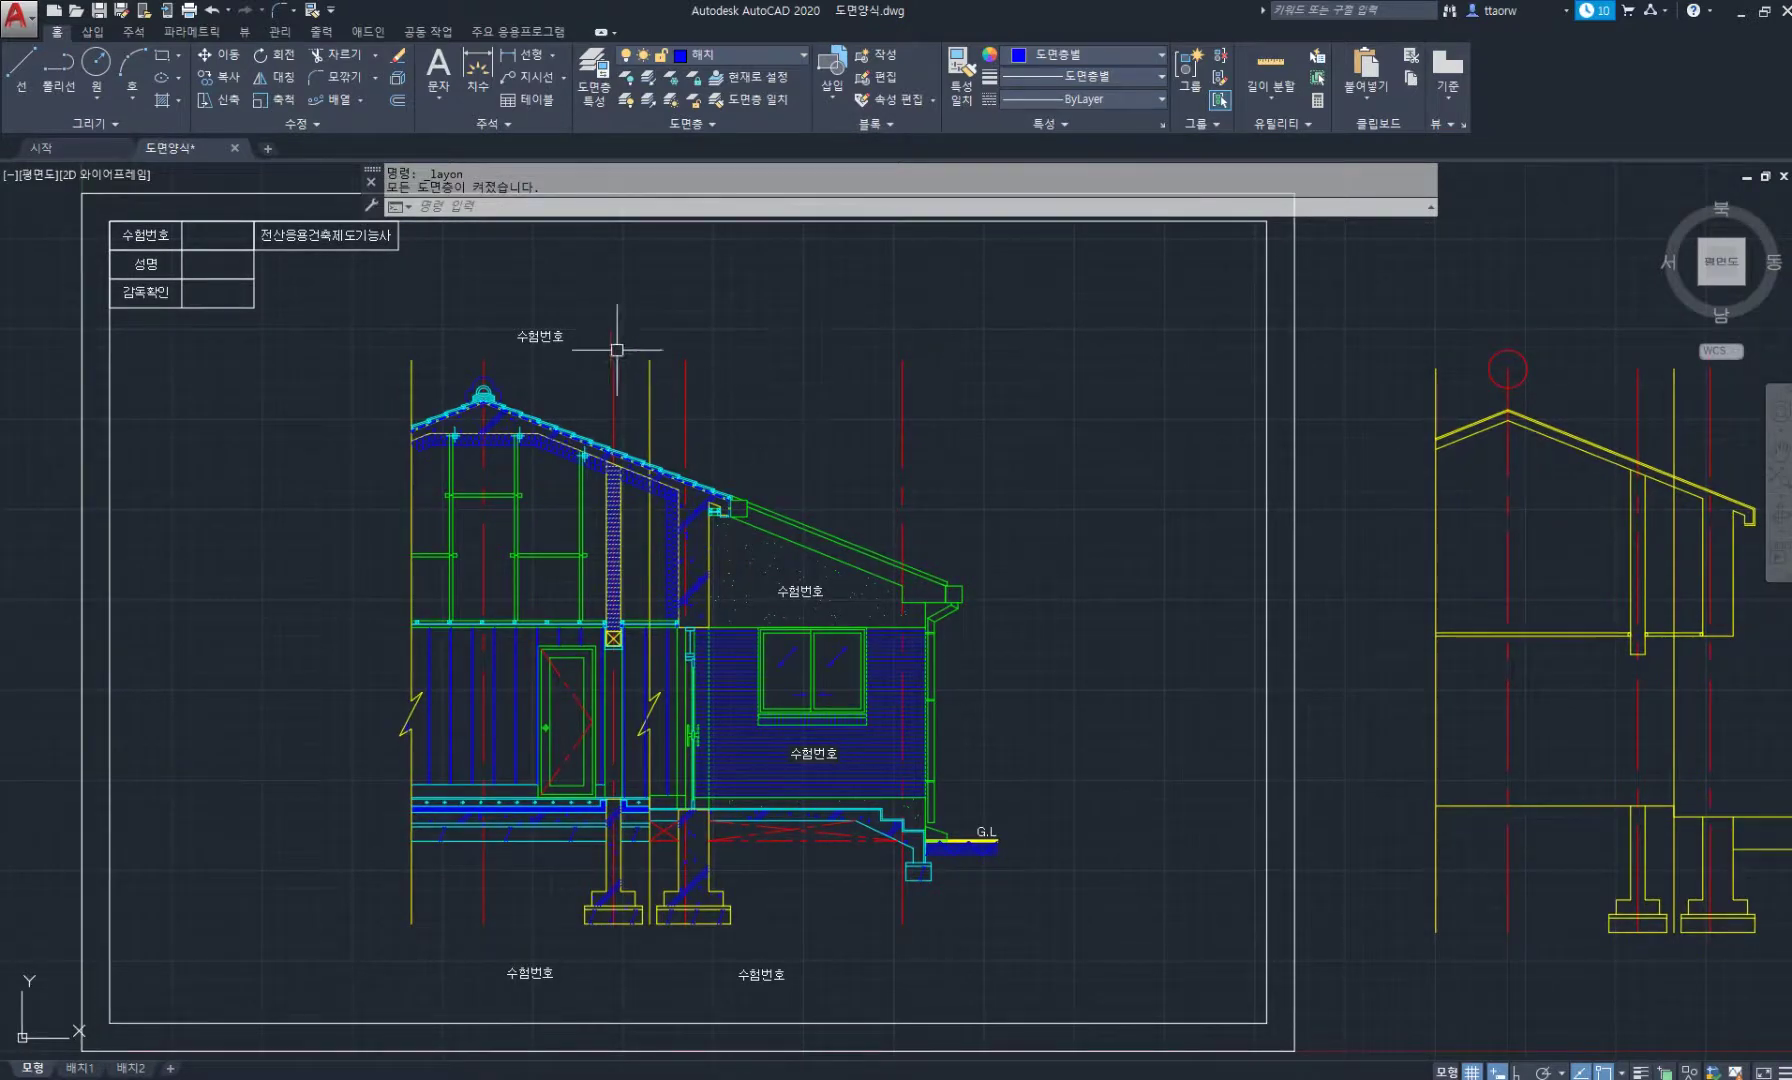
{"action": "middle_click_drag", "start_coordinate": [984, 535], "coordinate": [960, 521]}
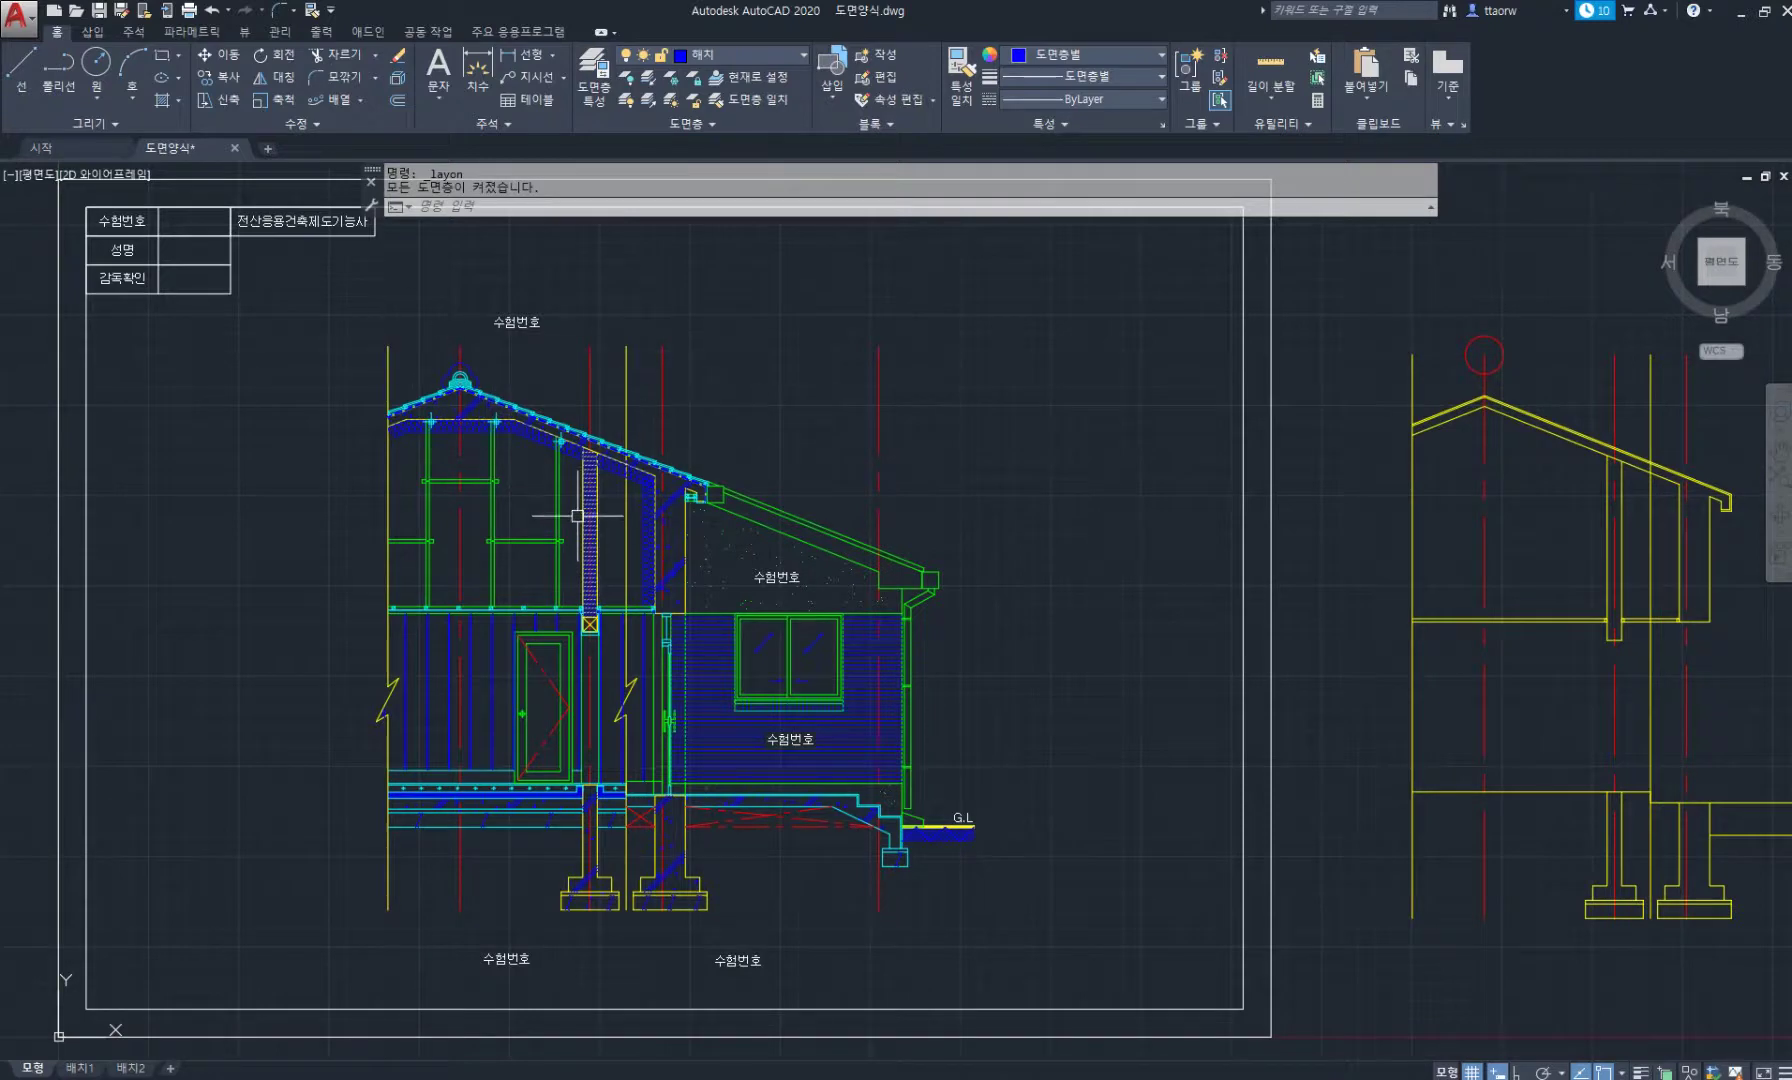
{"action": "scroll", "coordinate": [577, 516], "scroll_direction": "up", "scroll_amount": 2}
{"action": "scroll", "coordinate": [577, 516], "scroll_direction": "down", "scroll_amount": 2}
{"action": "middle_click_drag", "start_coordinate": [580, 516], "coordinate": [597, 527]}
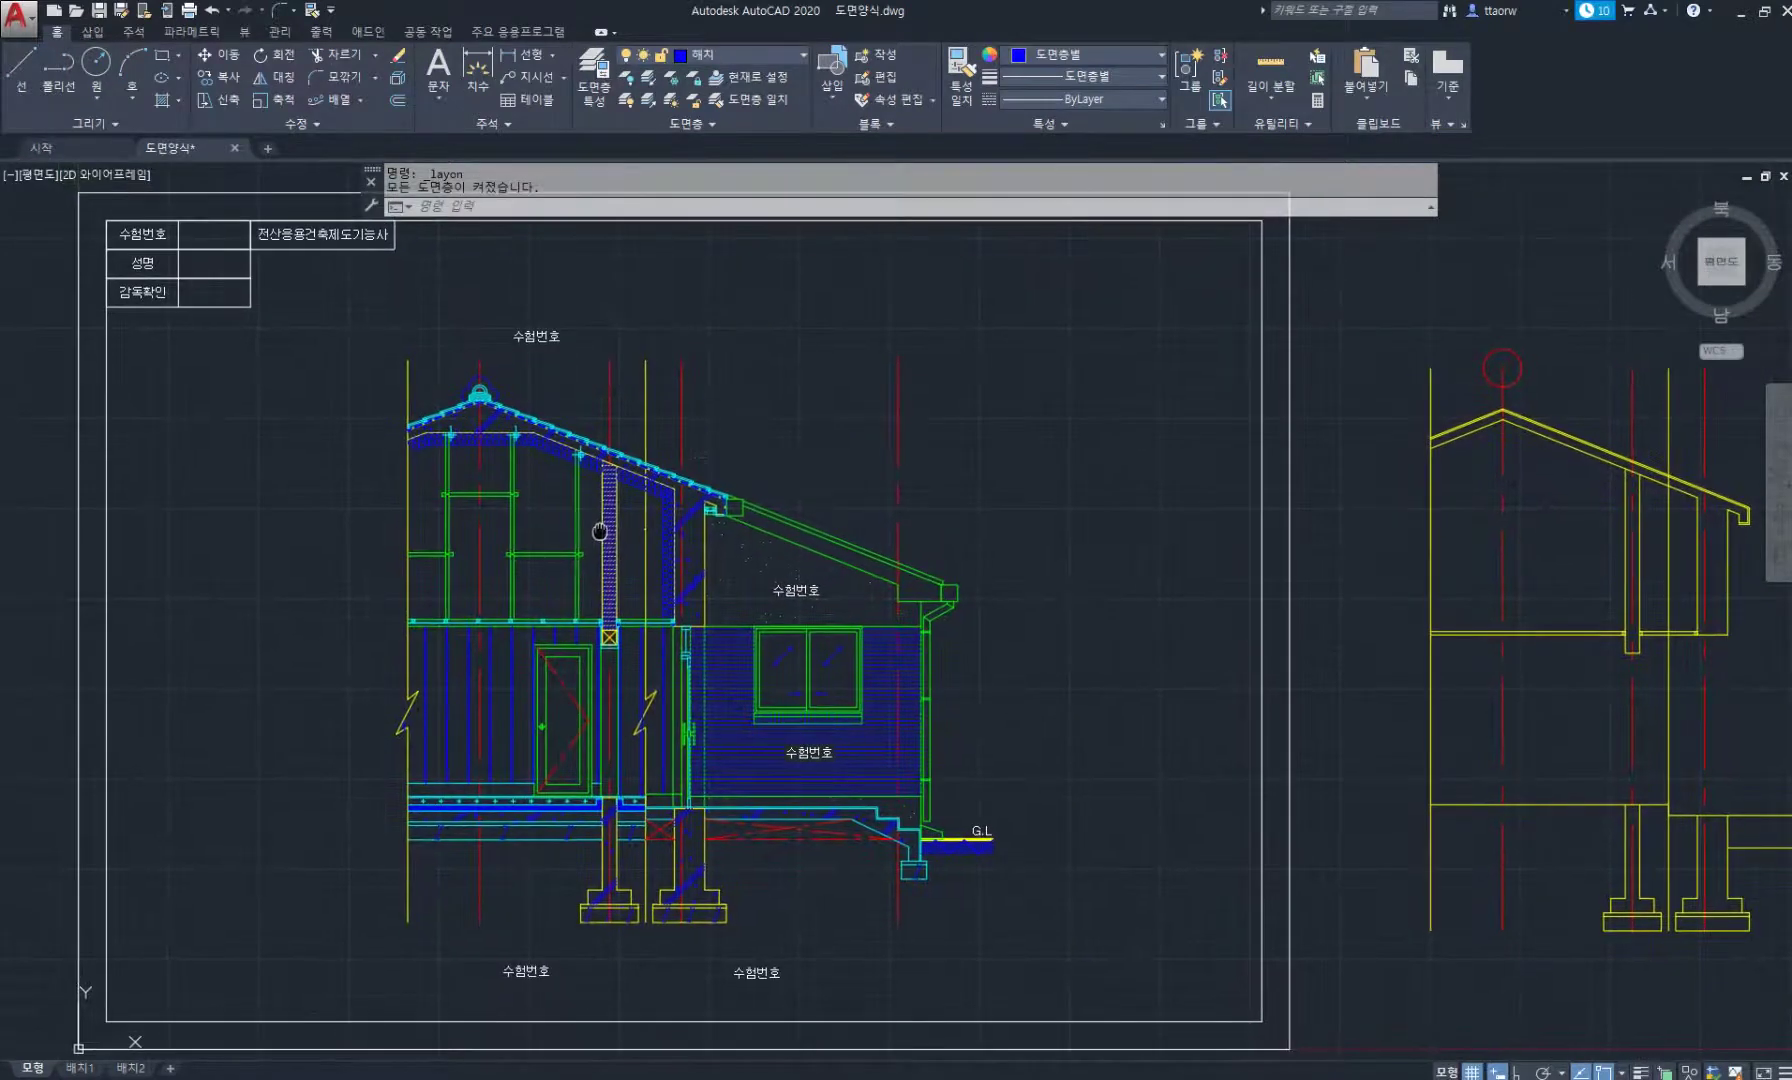
{"action": "left_click", "coordinate": [798, 55]}
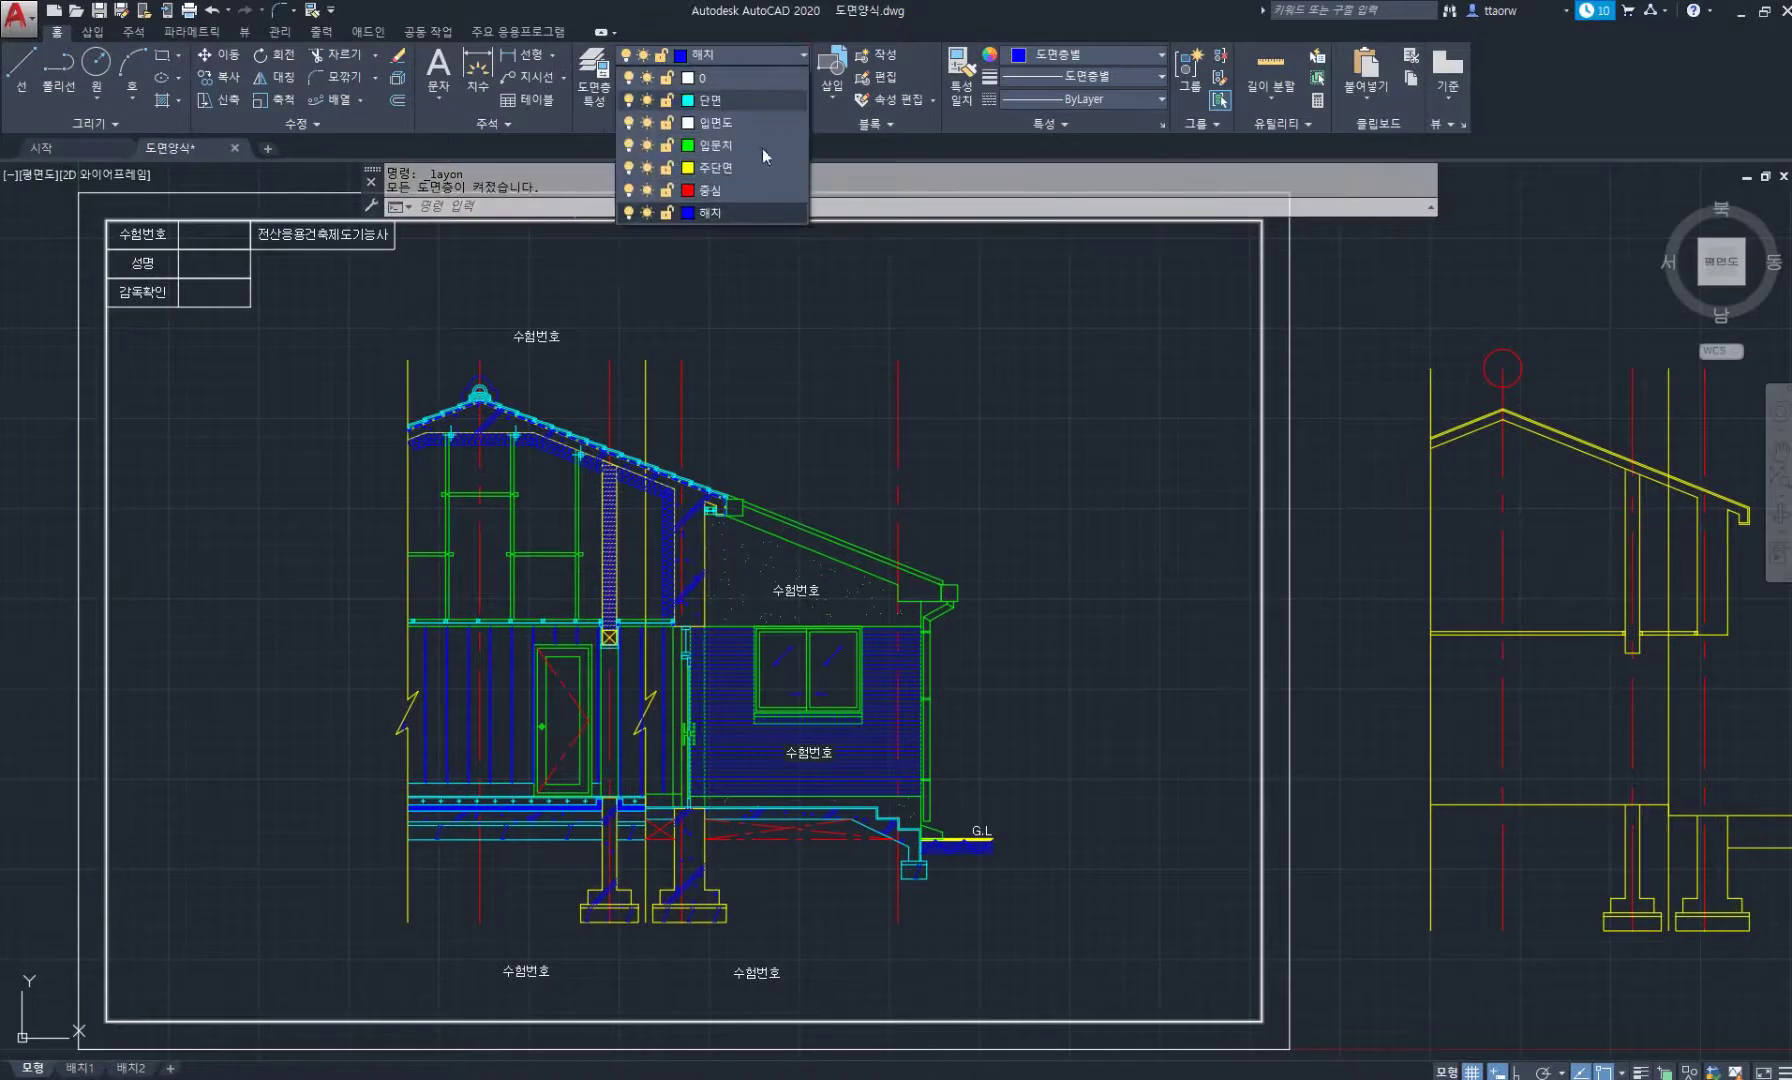
{"action": "left_click", "coordinate": [748, 147]}
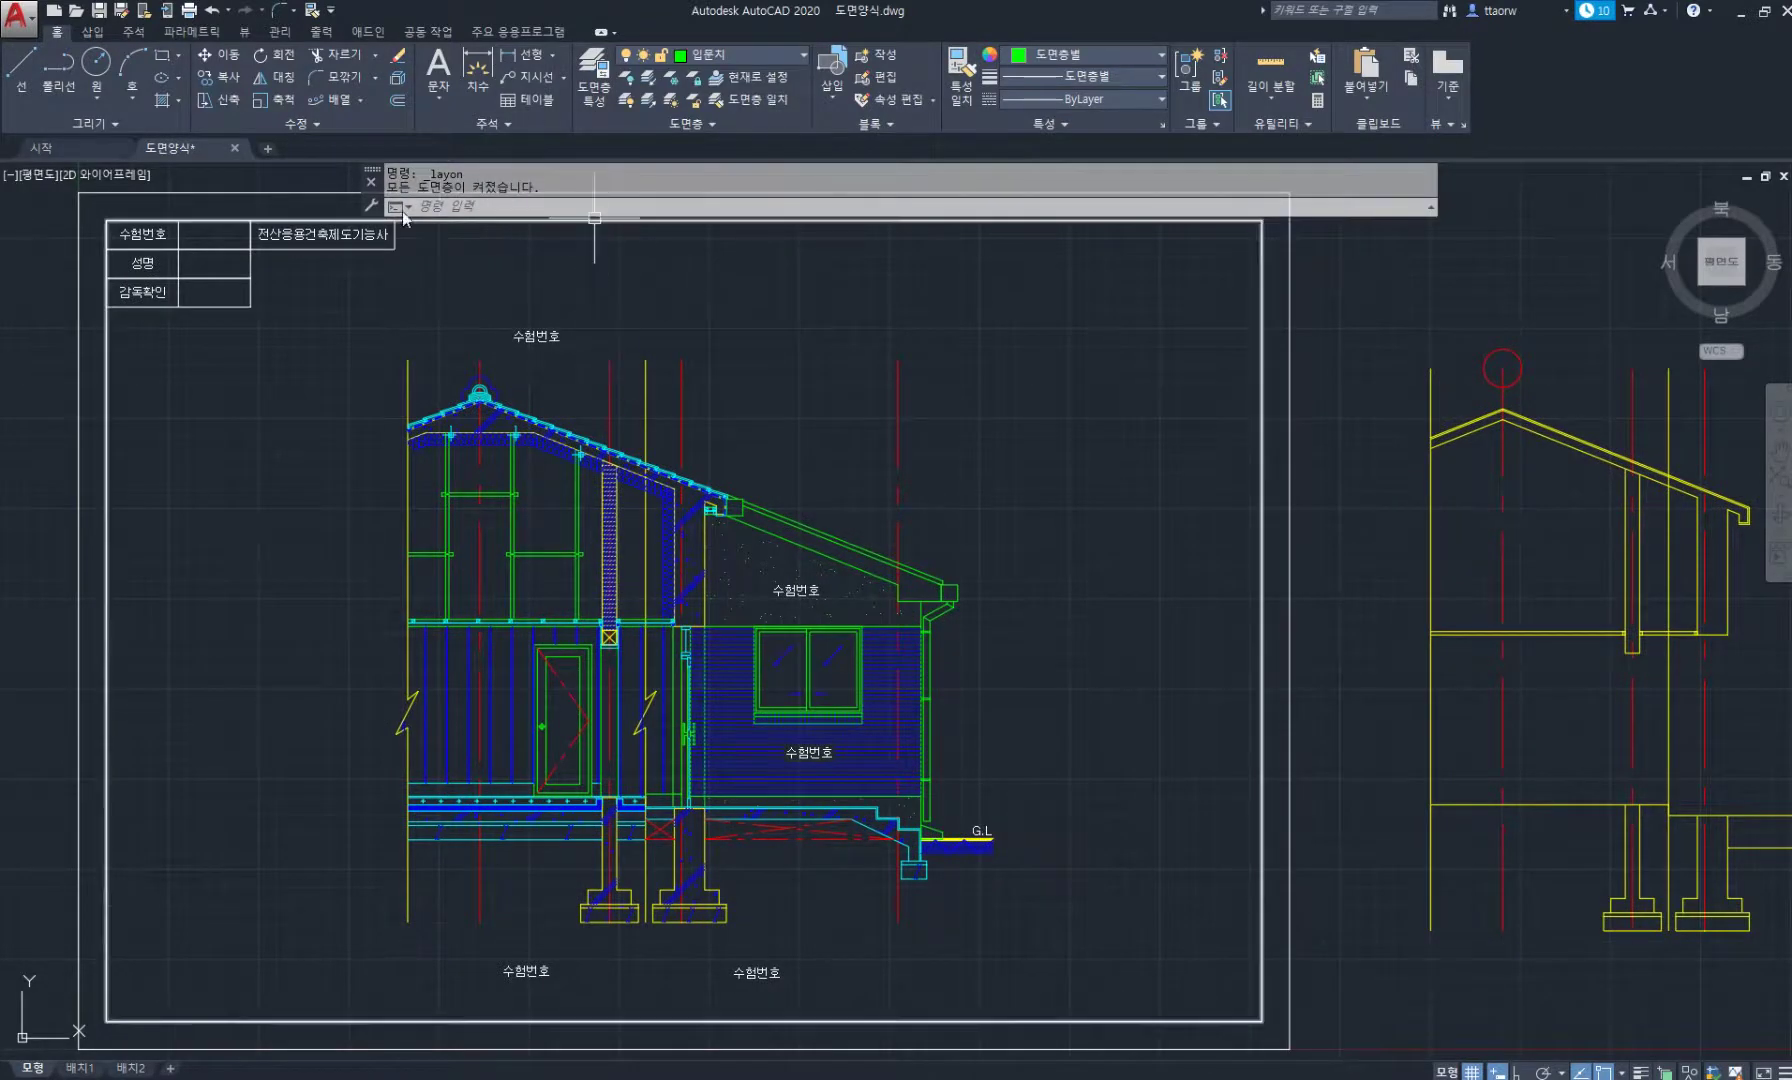
Modify the ISO-25 dimension style: fixed extension-line length 20, text always kept between extension lines, and overall scale 40.
{"action": "left_click", "coordinate": [489, 124]}
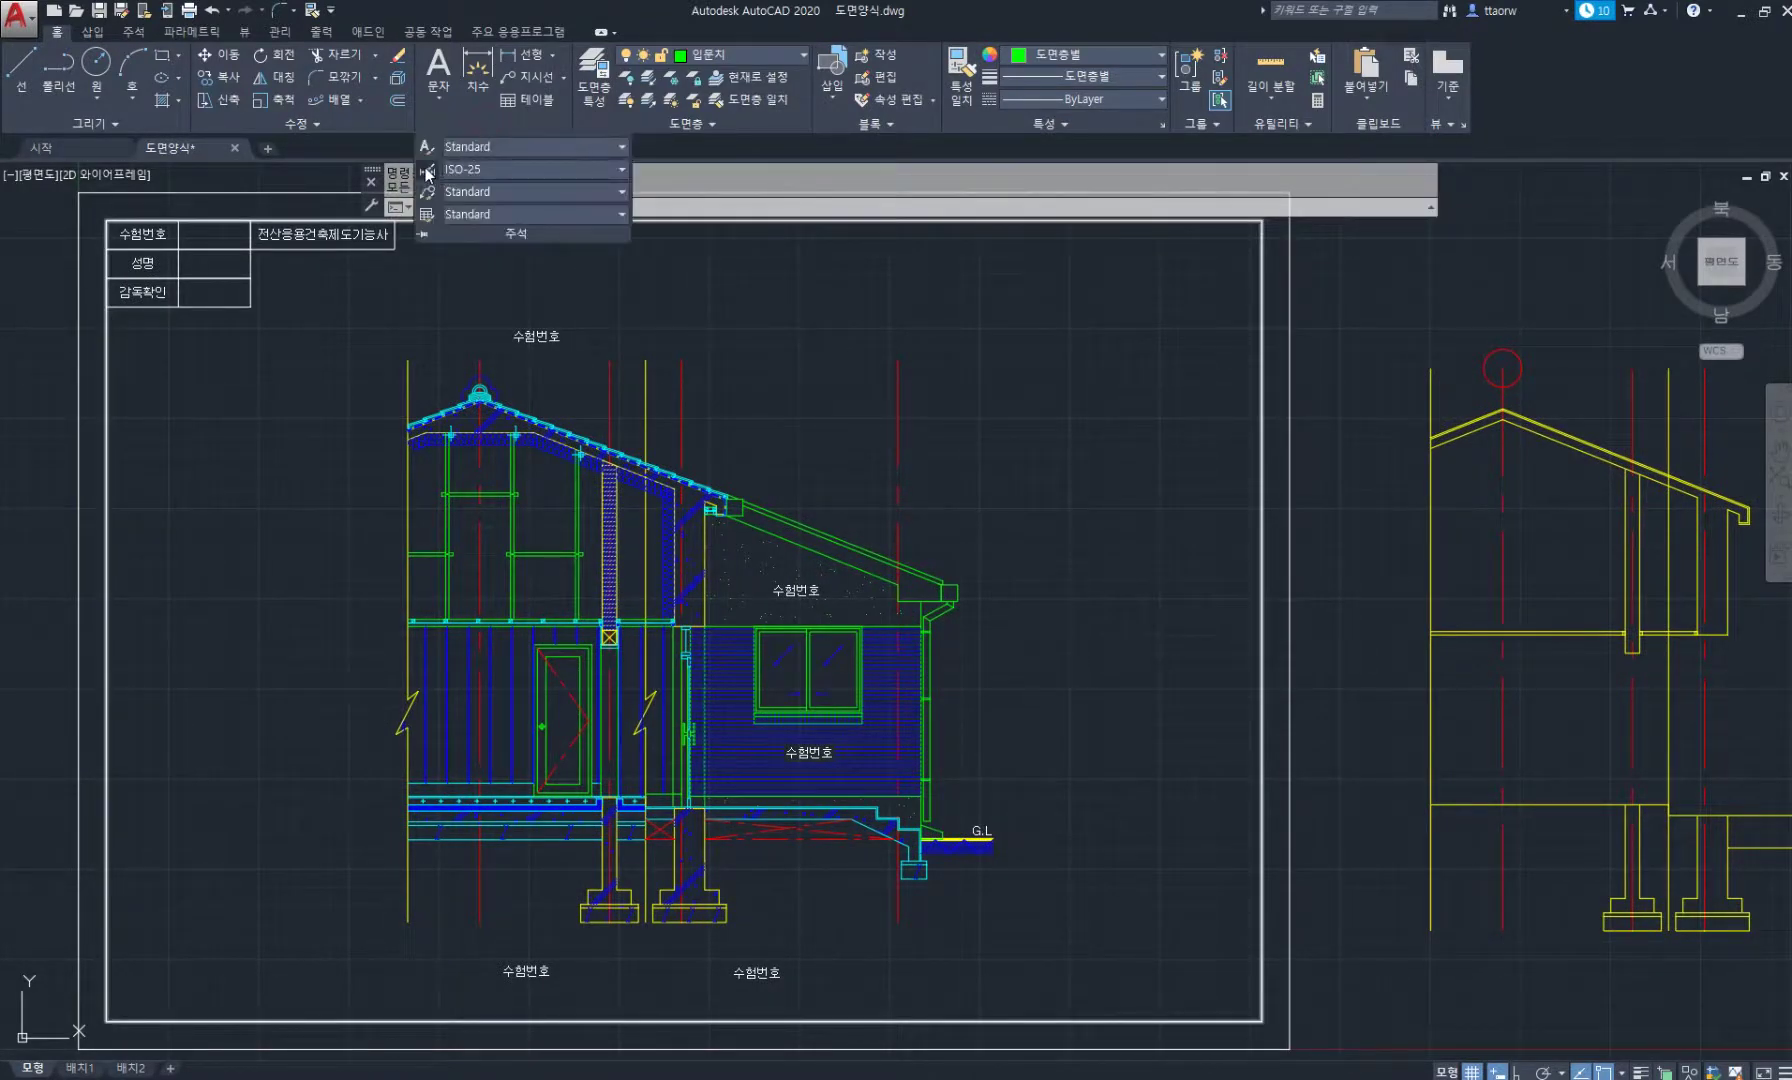
{"action": "left_click", "coordinate": [427, 171]}
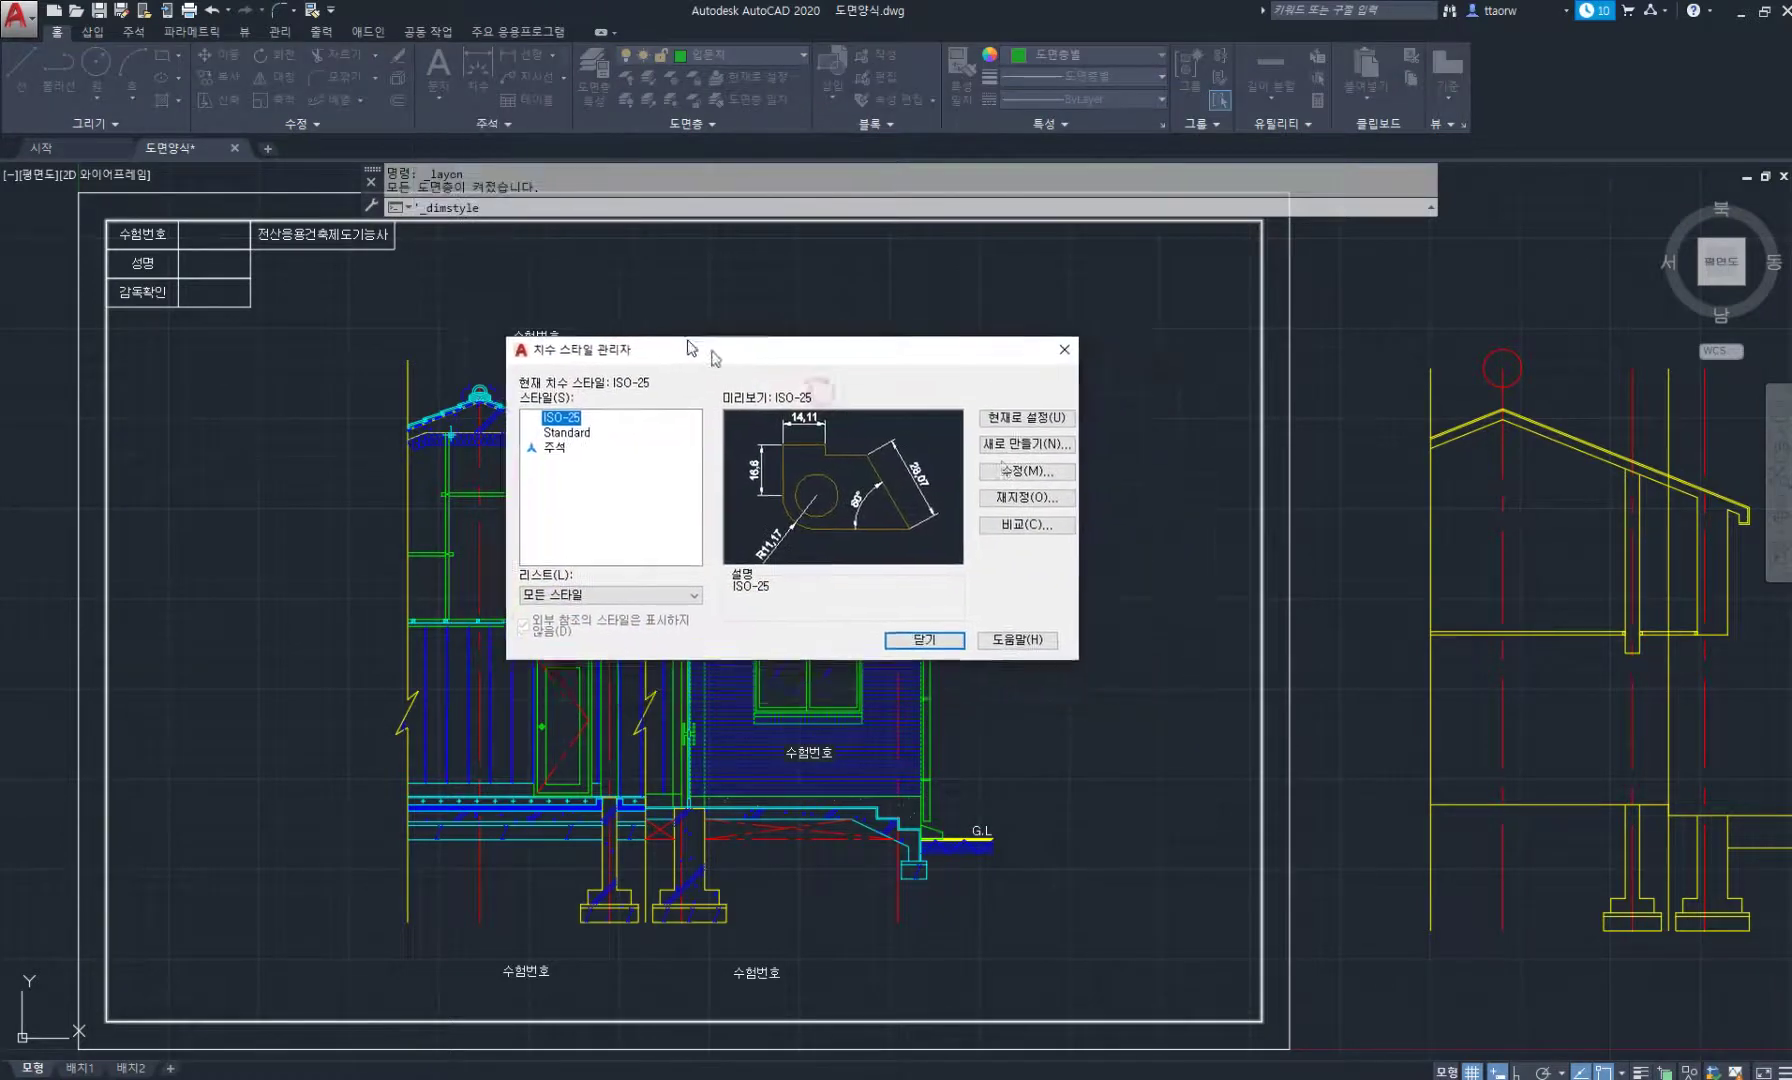
{"action": "left_click", "coordinate": [983, 460]}
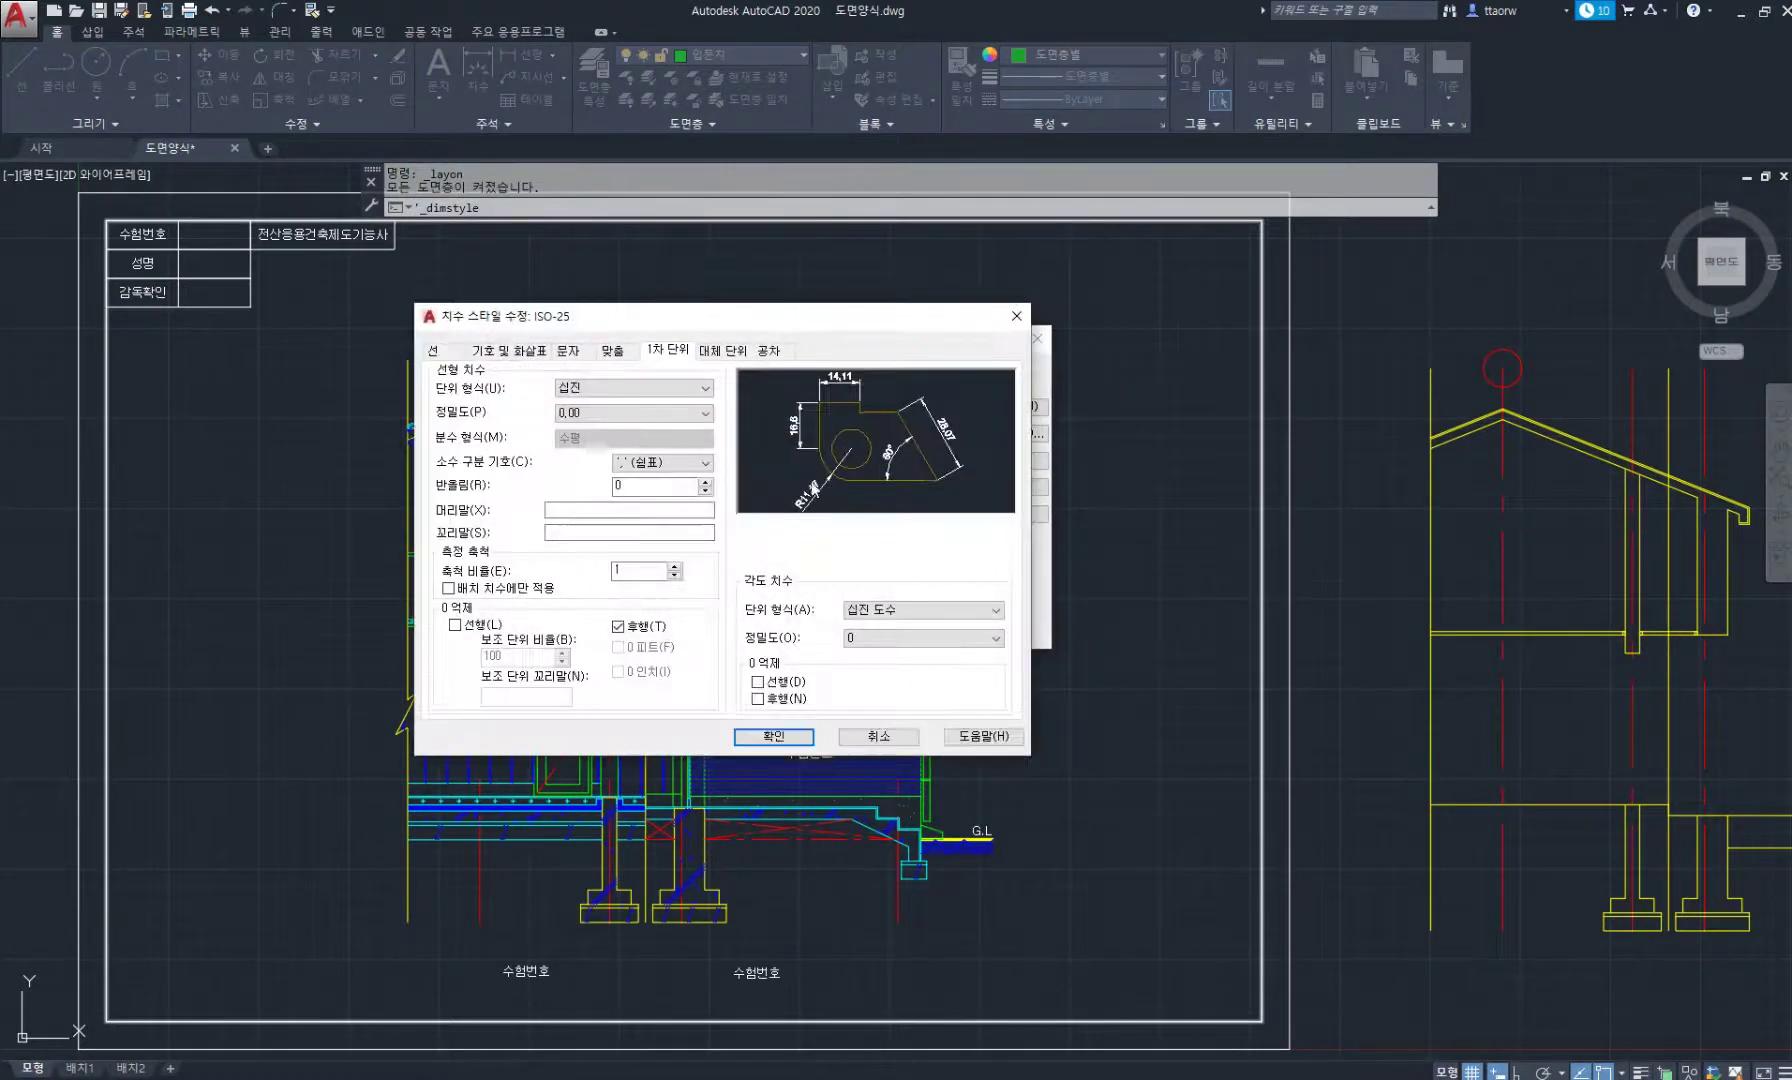
{"action": "left_click", "coordinate": [441, 352]}
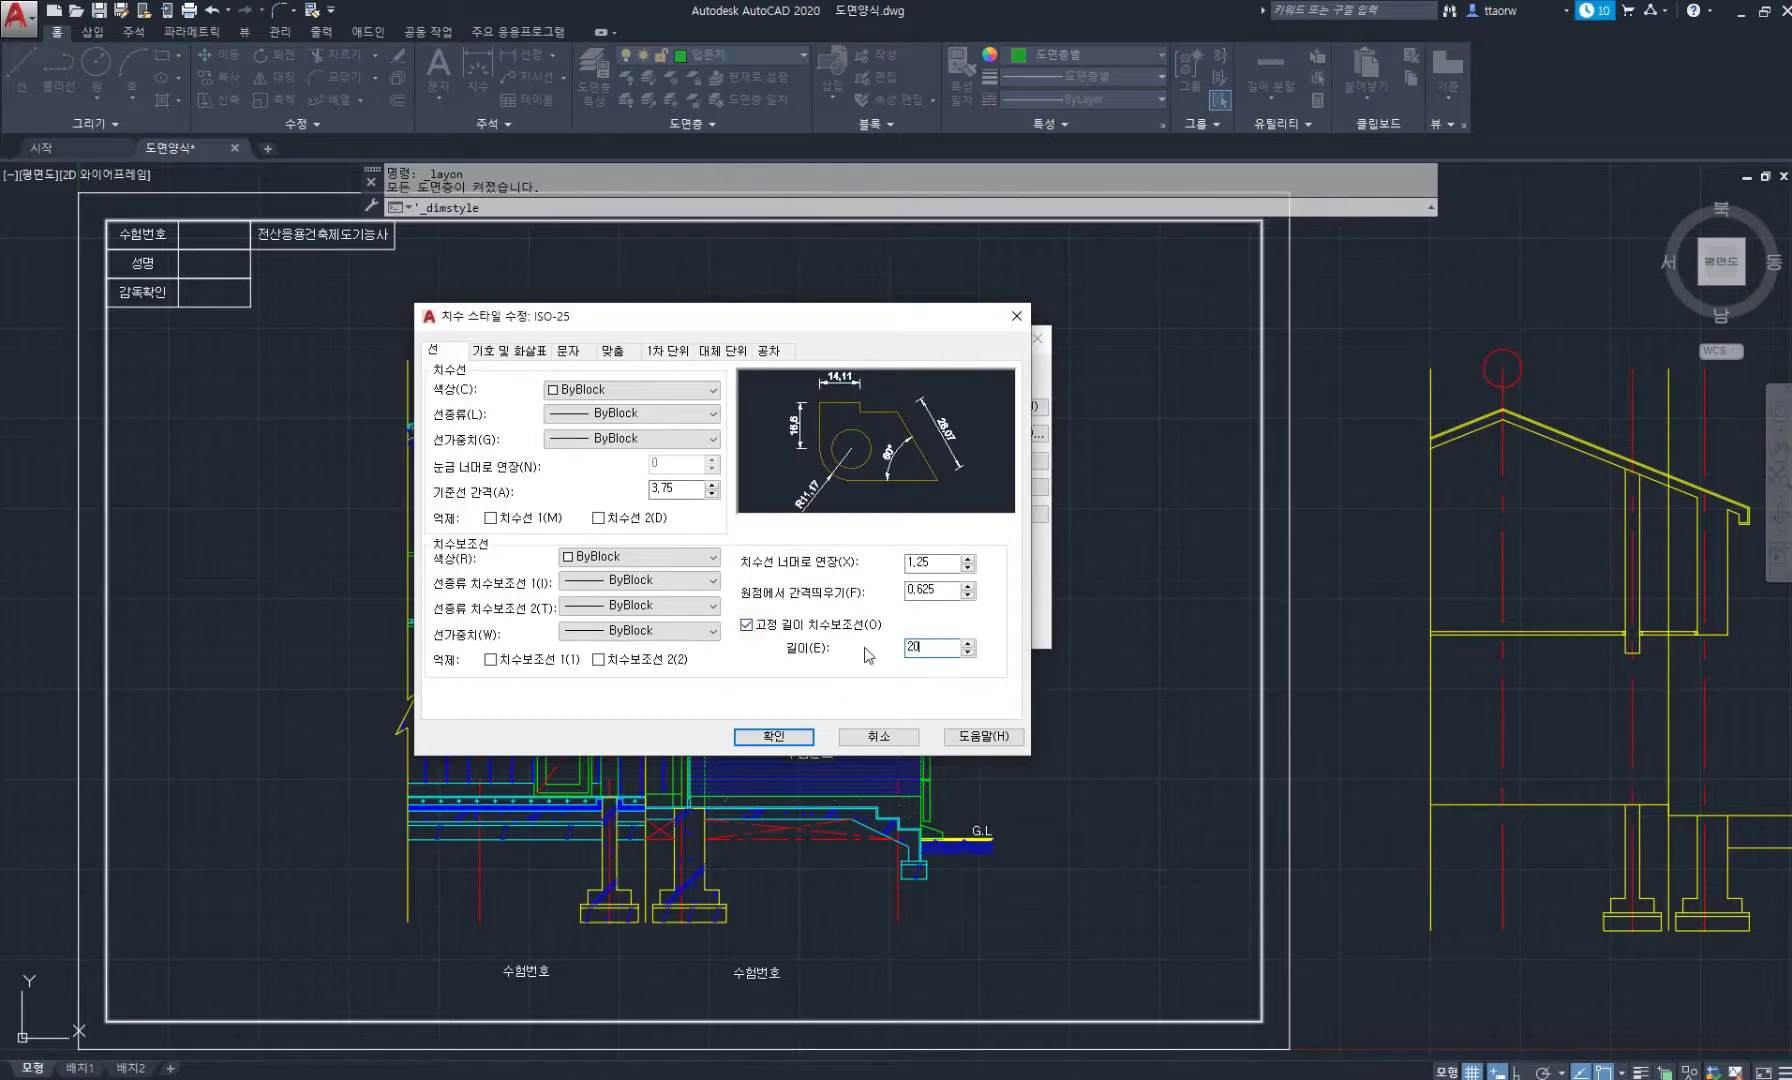
{"action": "left_click", "coordinate": [529, 352]}
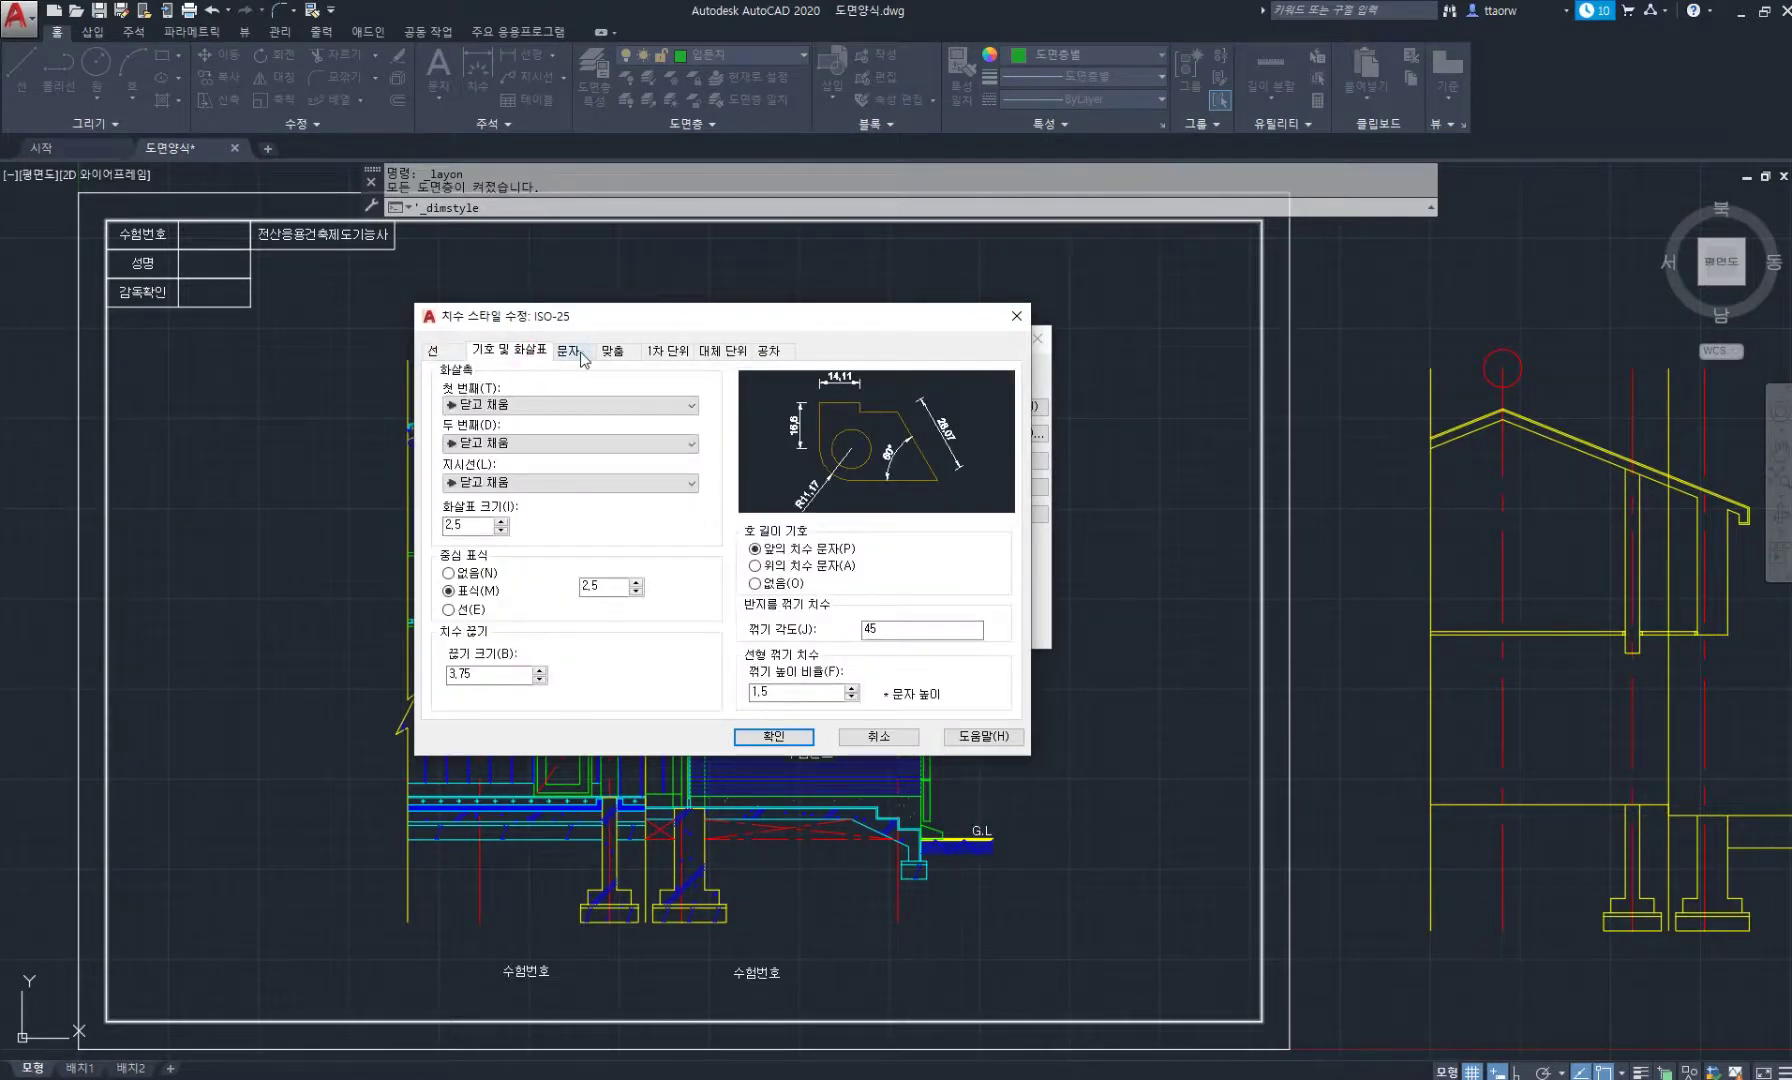
{"action": "left_click", "coordinate": [570, 352]}
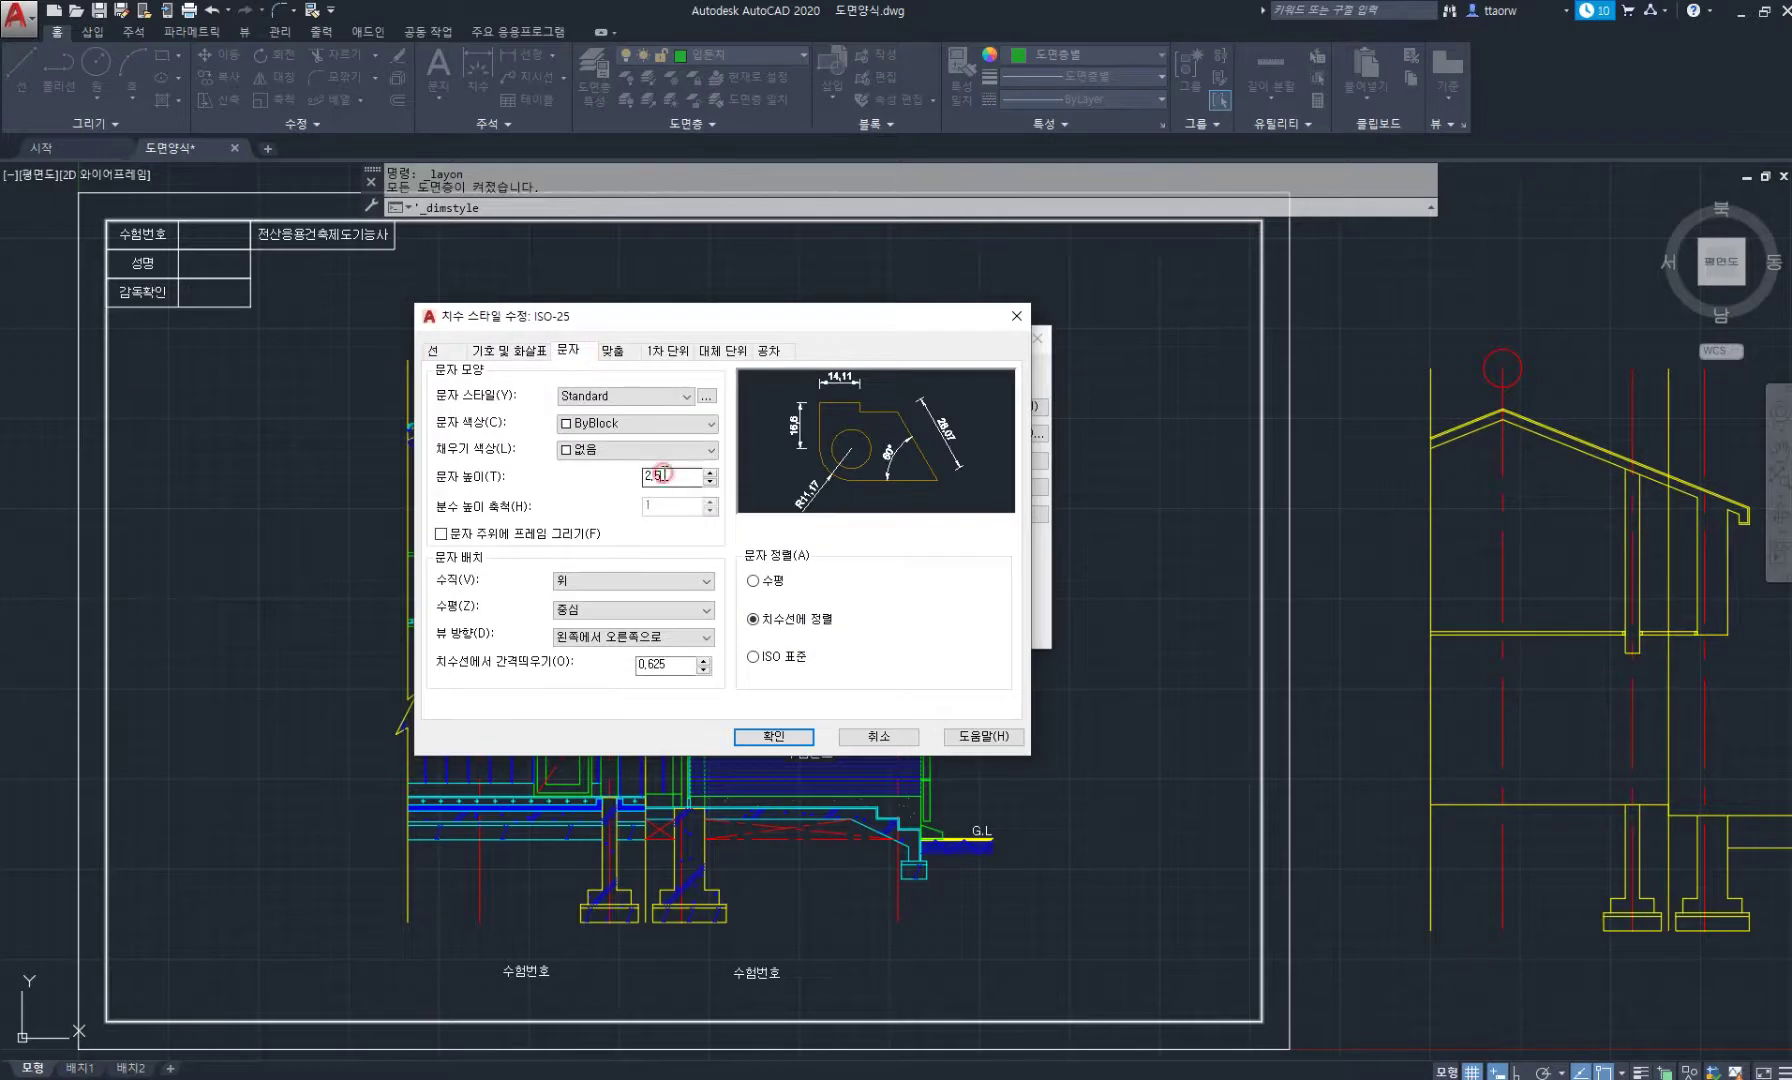
{"action": "left_click", "coordinate": [613, 352]}
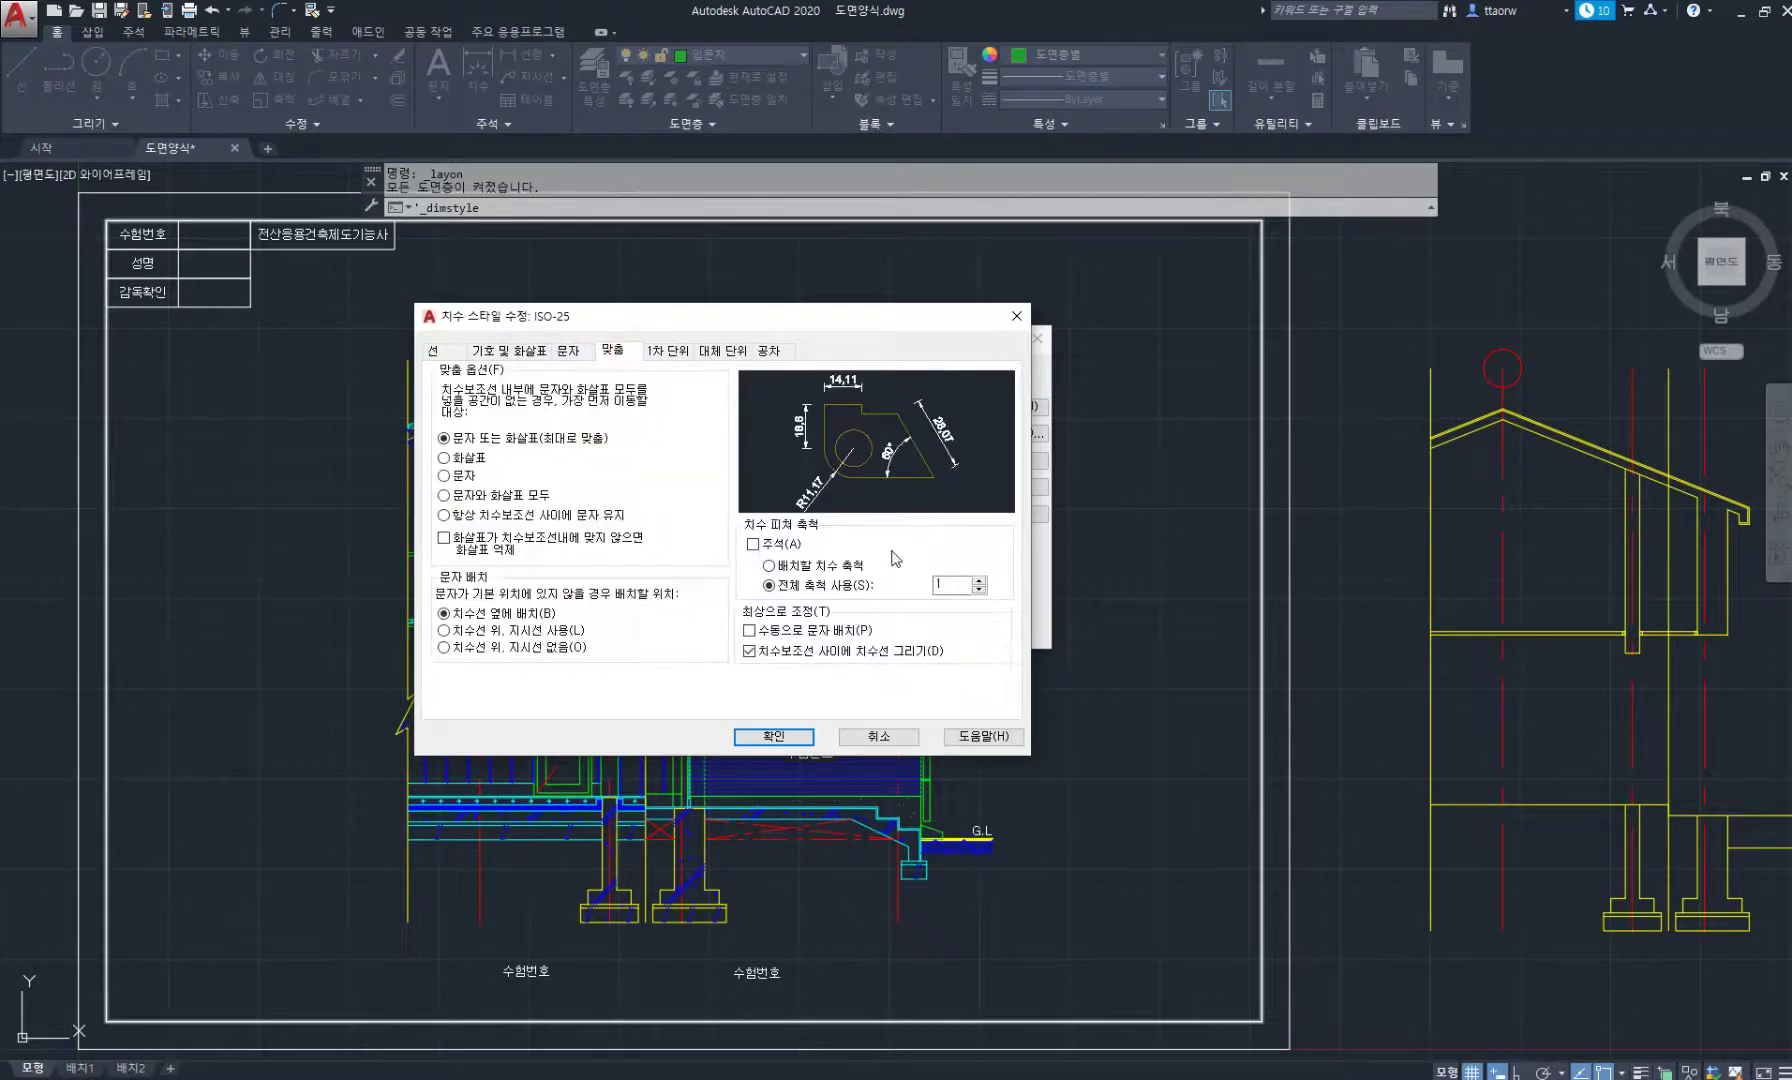
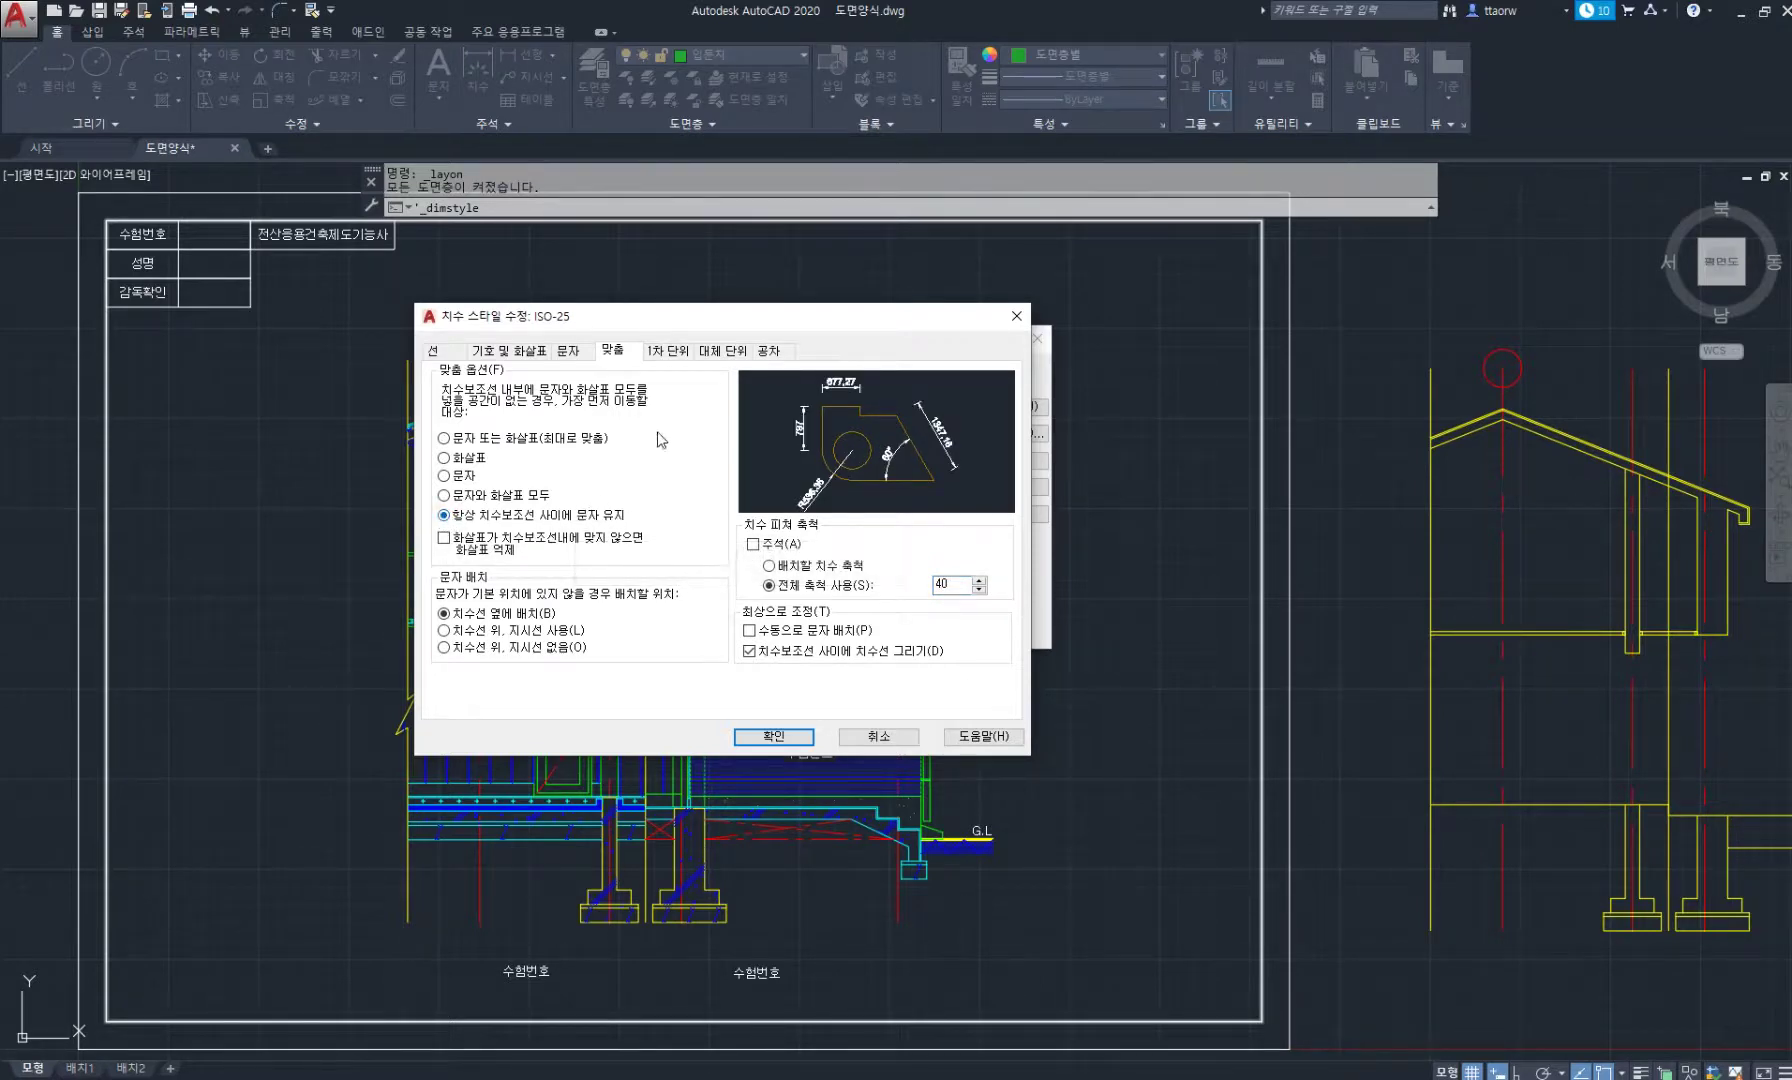
Set the dimension style's primary units to Windows 바탕 화면 format with precision 0, and save the style.
{"action": "left_click", "coordinate": [670, 352]}
{"action": "left_click", "coordinate": [678, 388]}
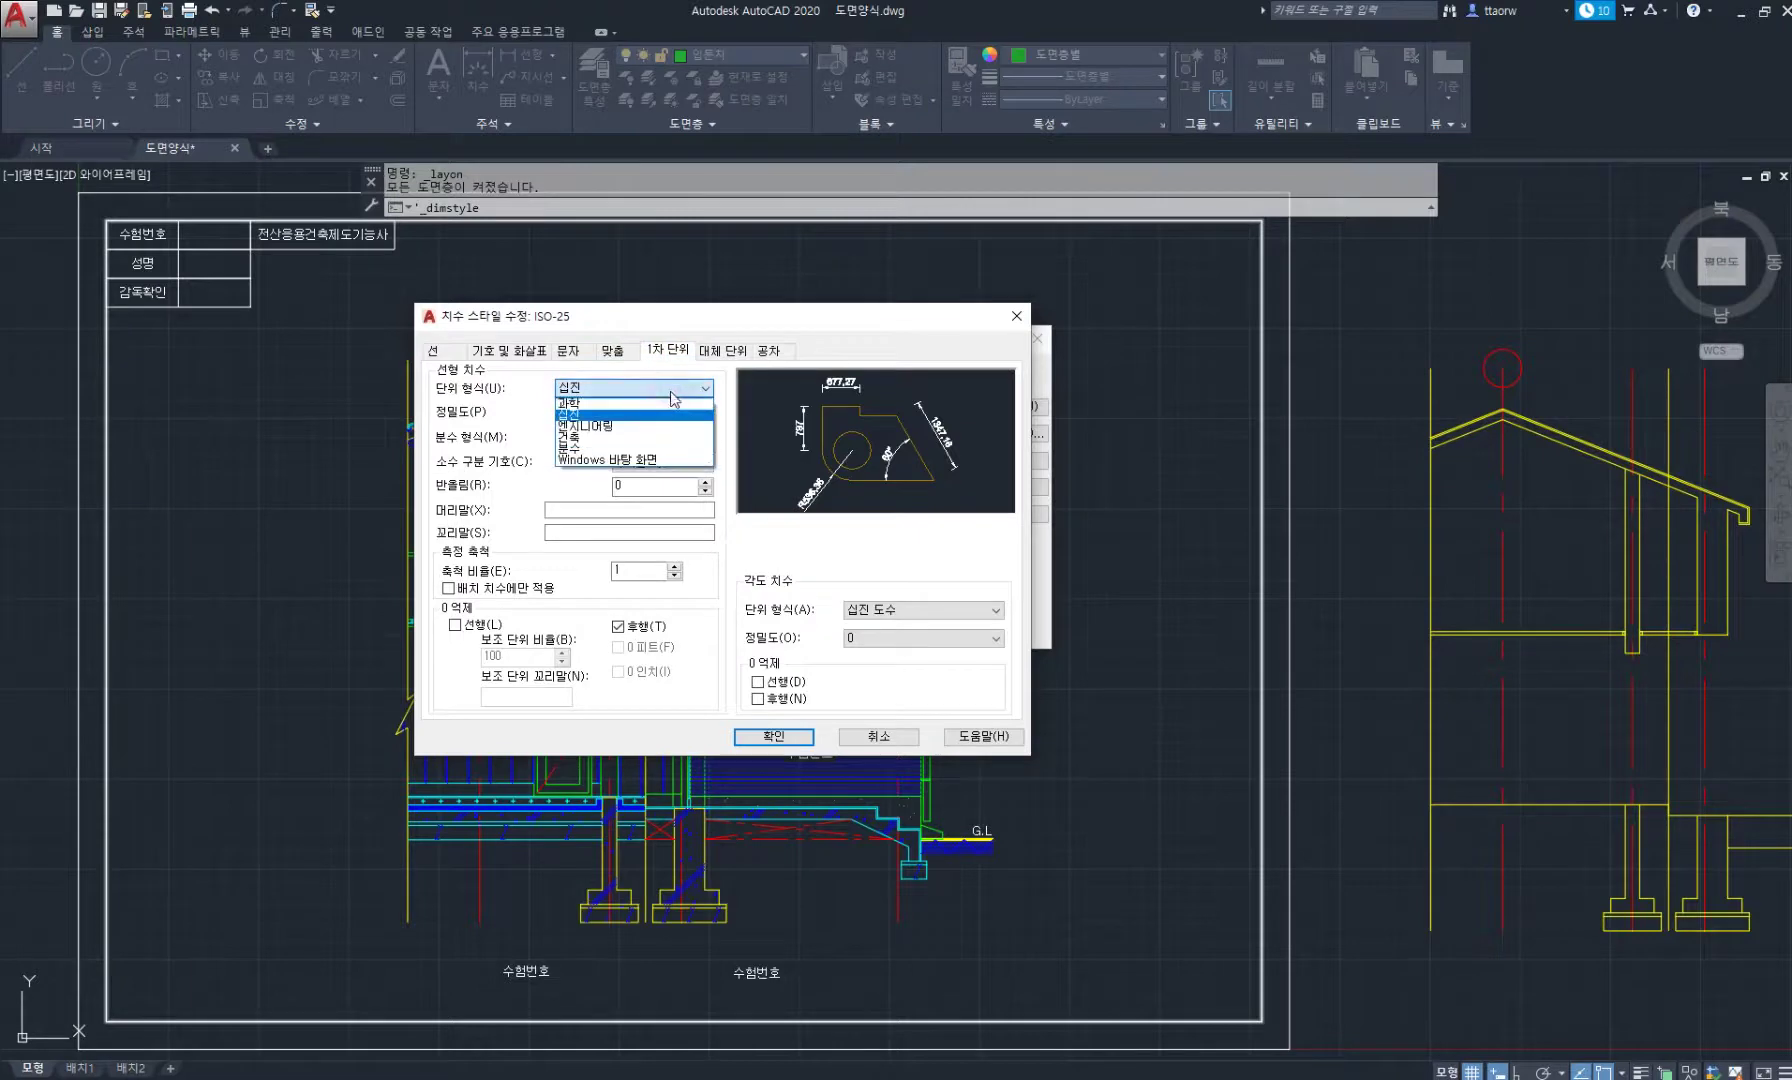
{"action": "left_click", "coordinate": [669, 462]}
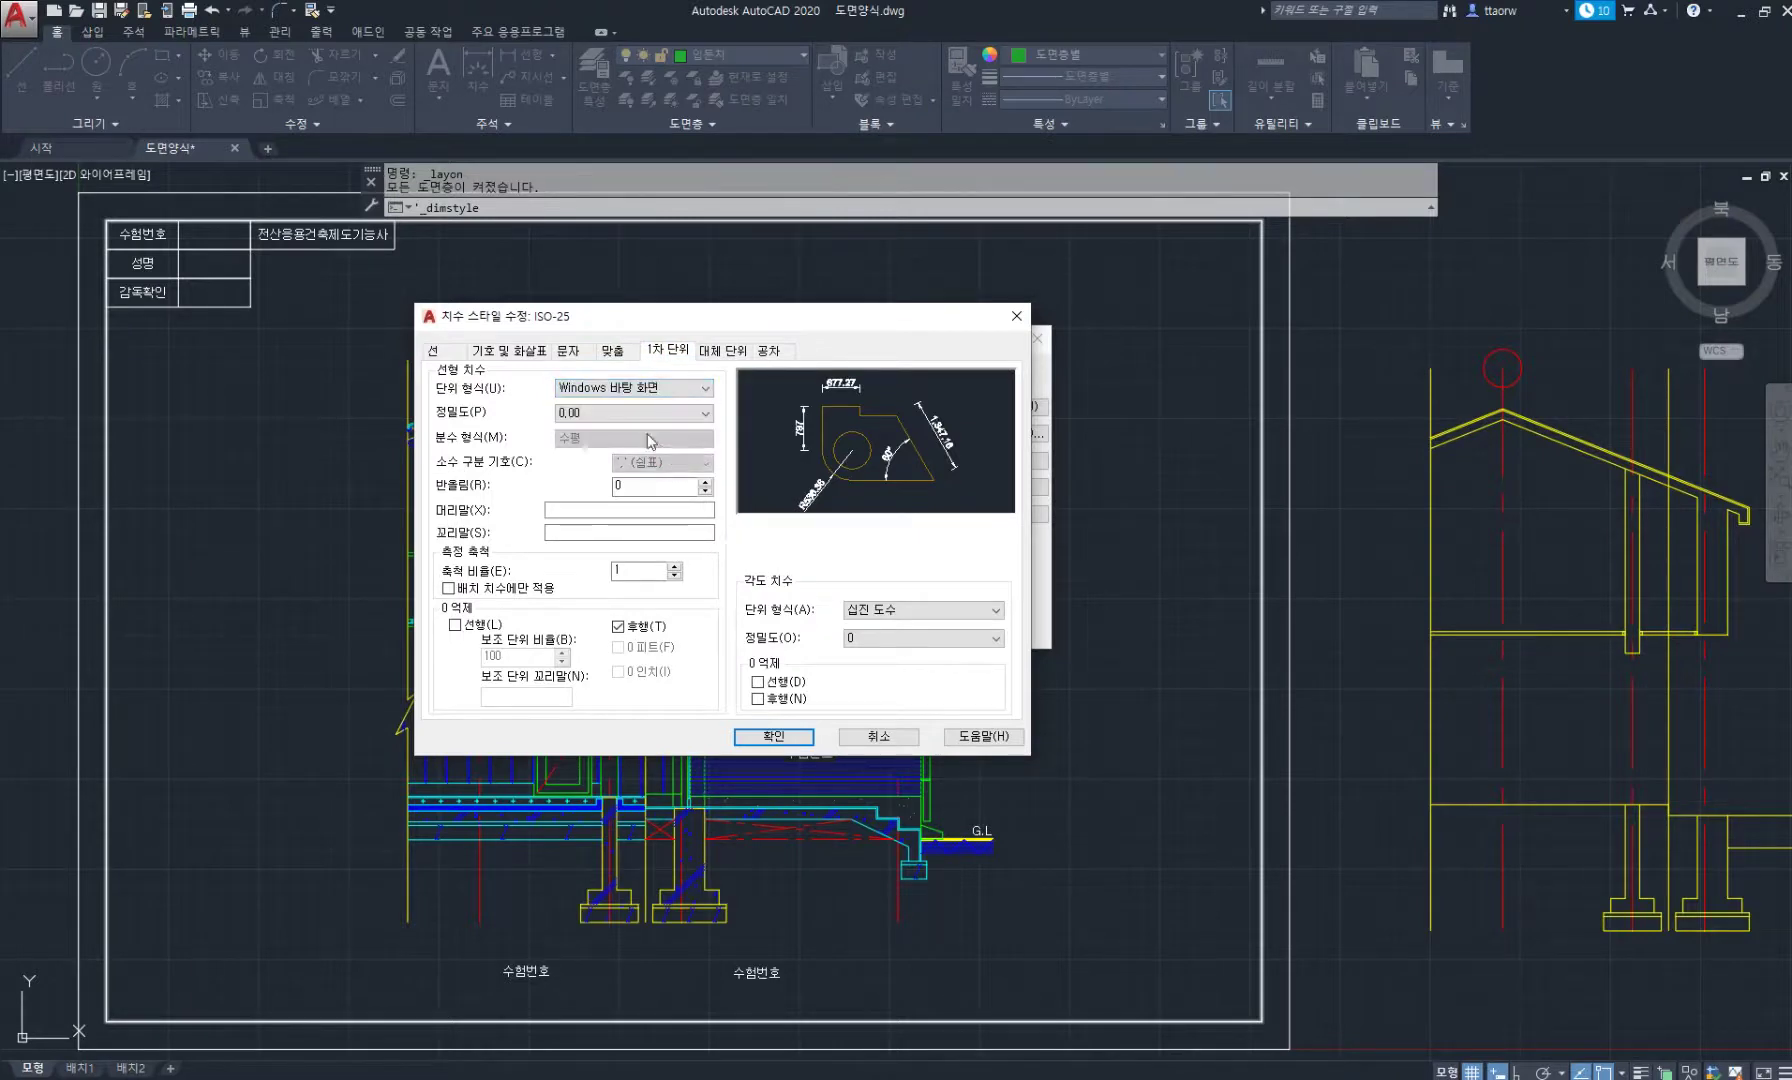
{"action": "left_click", "coordinate": [627, 416]}
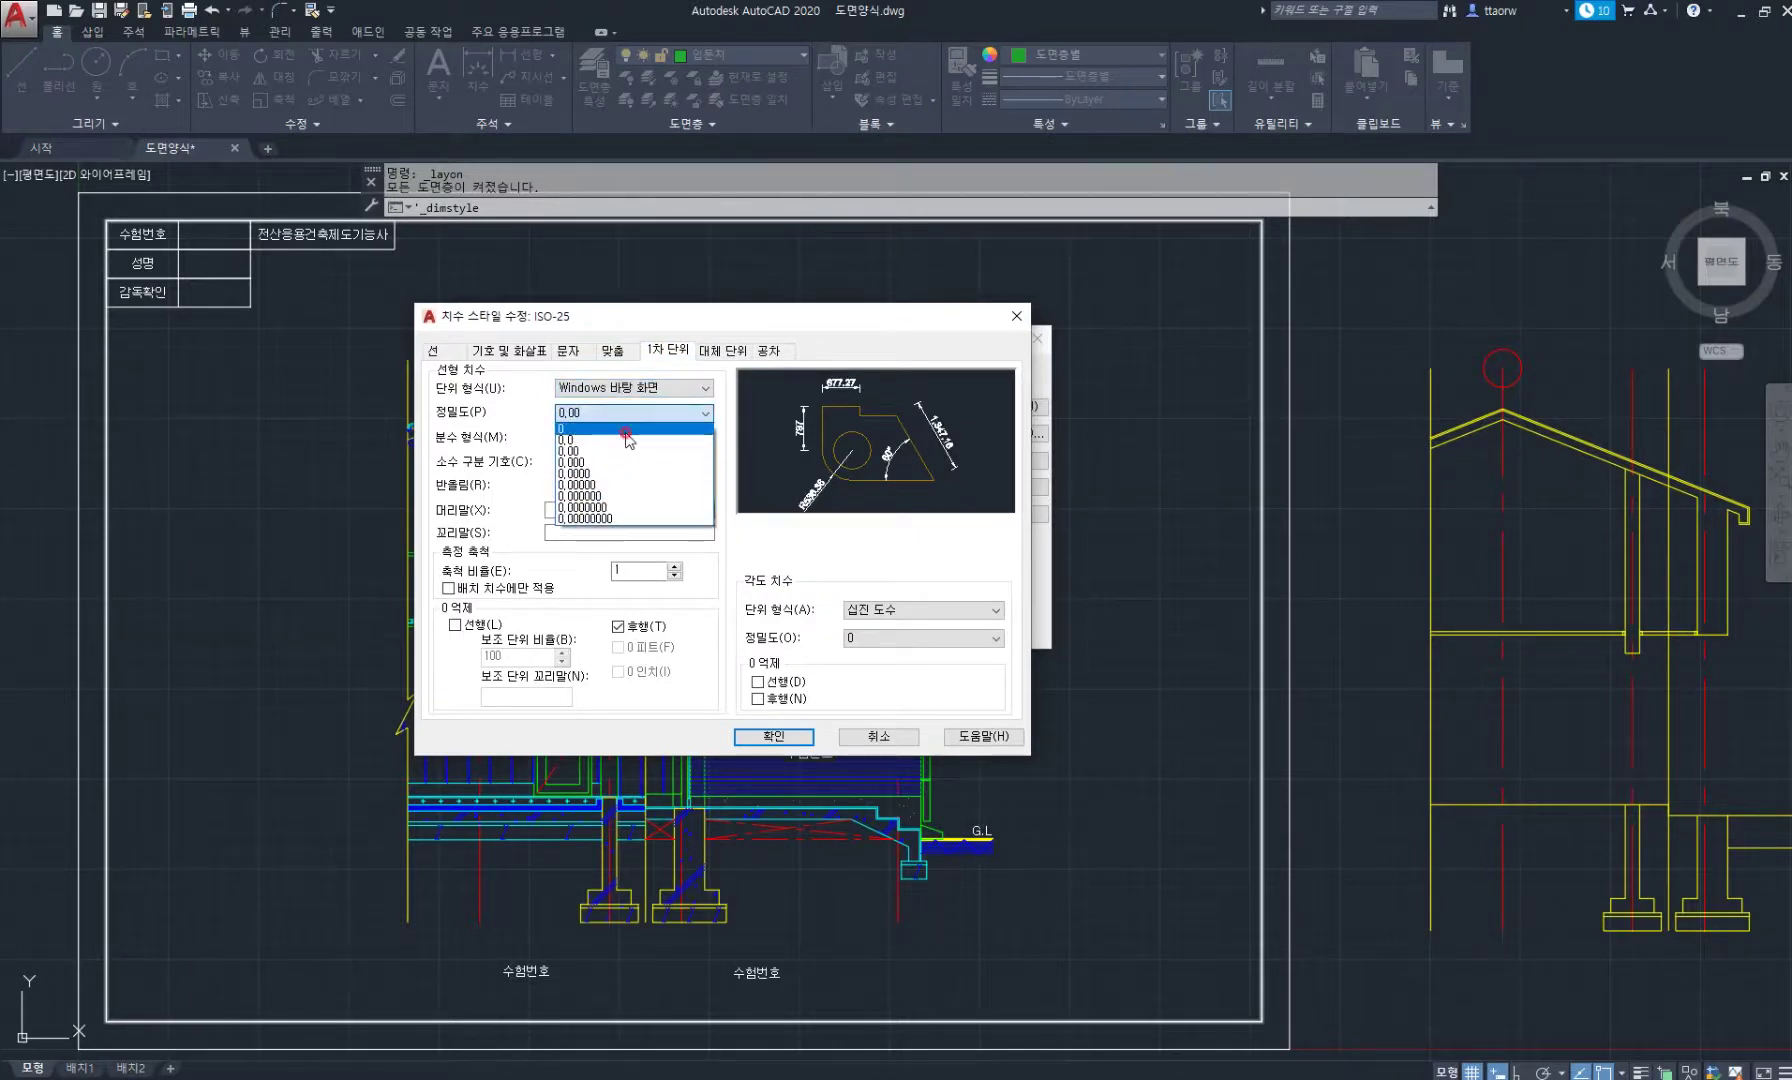
{"action": "left_click", "coordinate": [627, 429]}
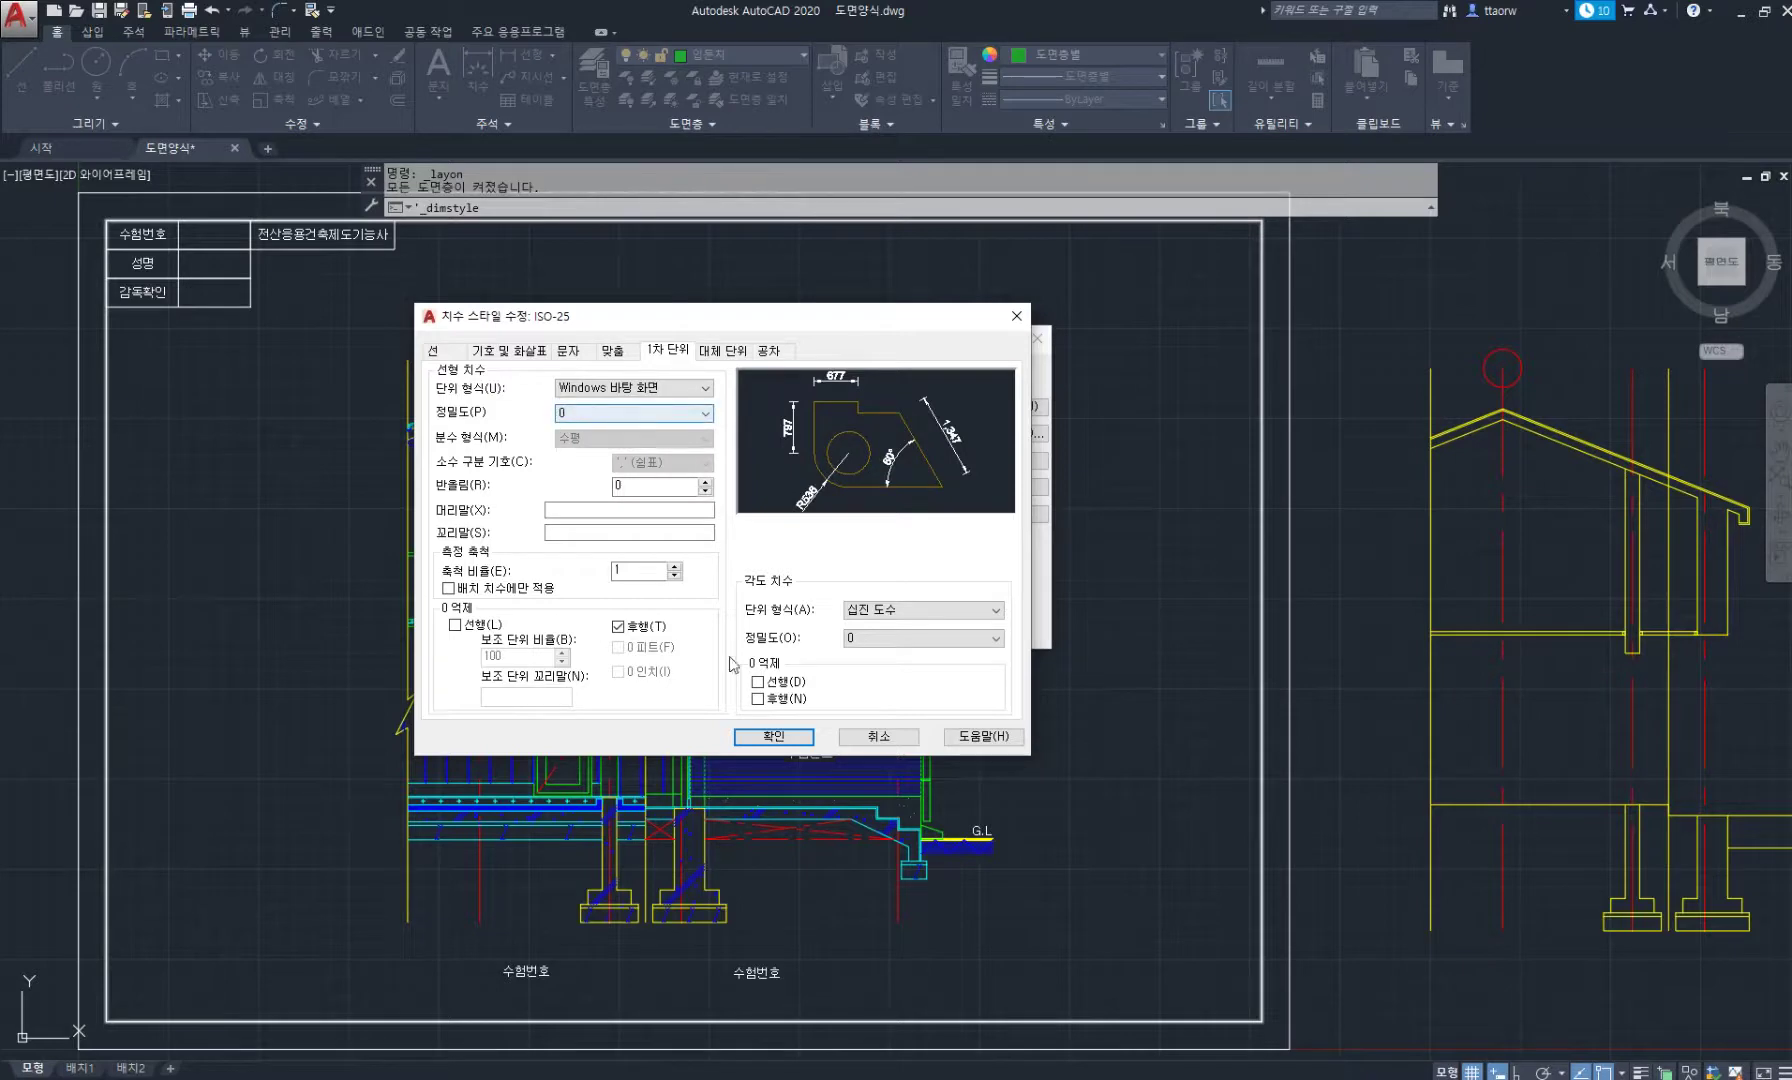
{"action": "left_click", "coordinate": [773, 737]}
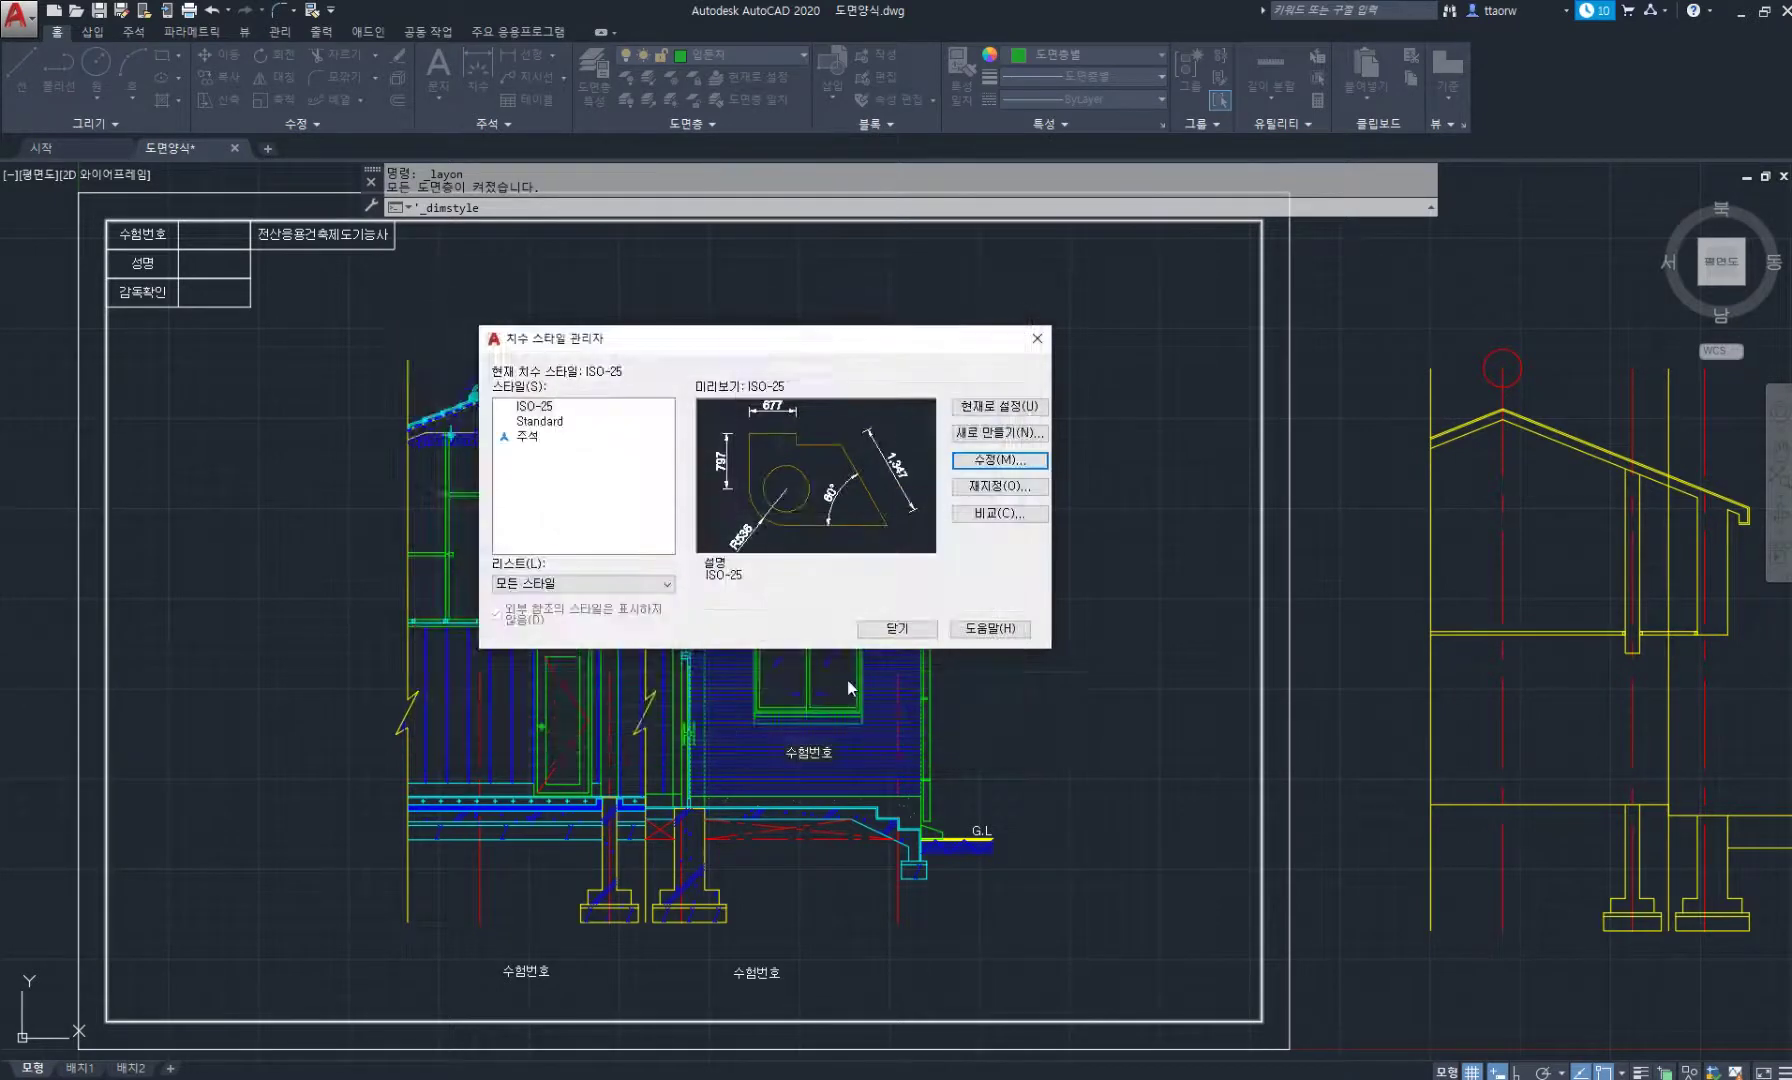
{"action": "left_click", "coordinate": [892, 628]}
Quick-dimension the spacing between the section's left boundary line and the four red centrelines, placing the chain above the roof.
{"action": "left_click", "coordinate": [140, 32]}
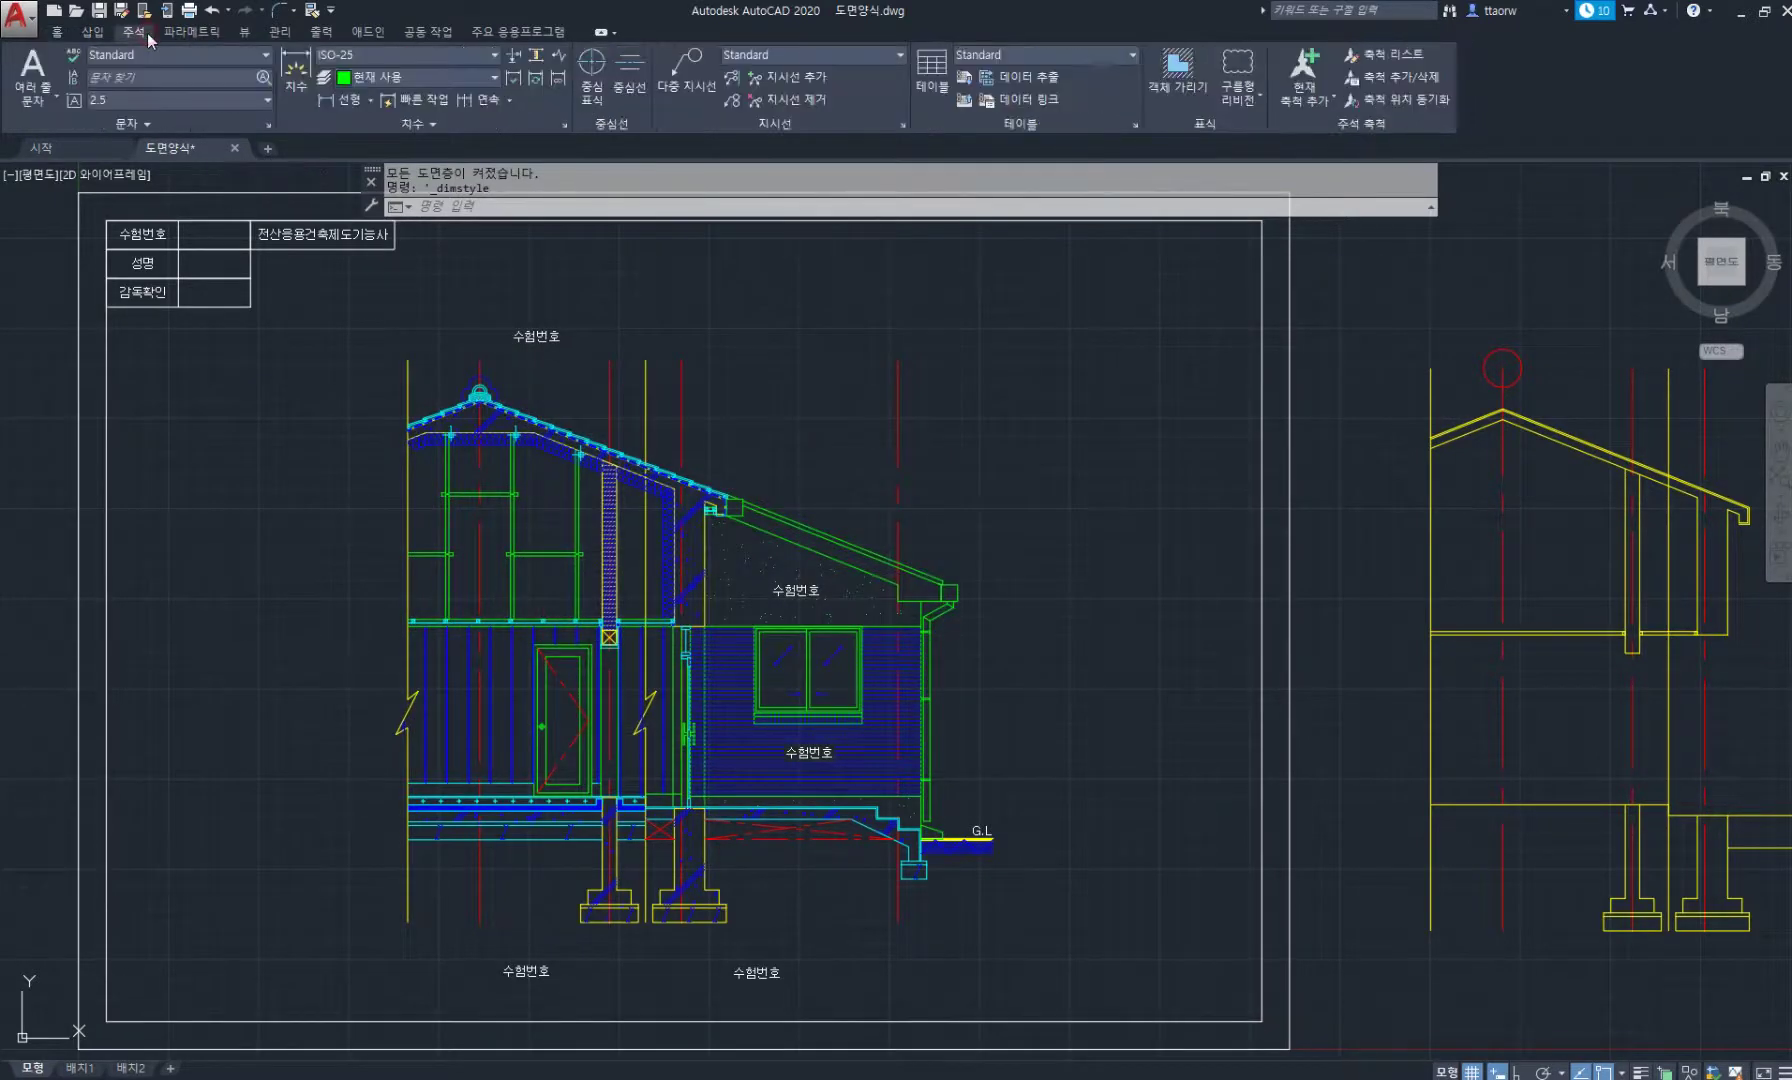
{"action": "left_click", "coordinate": [398, 99]}
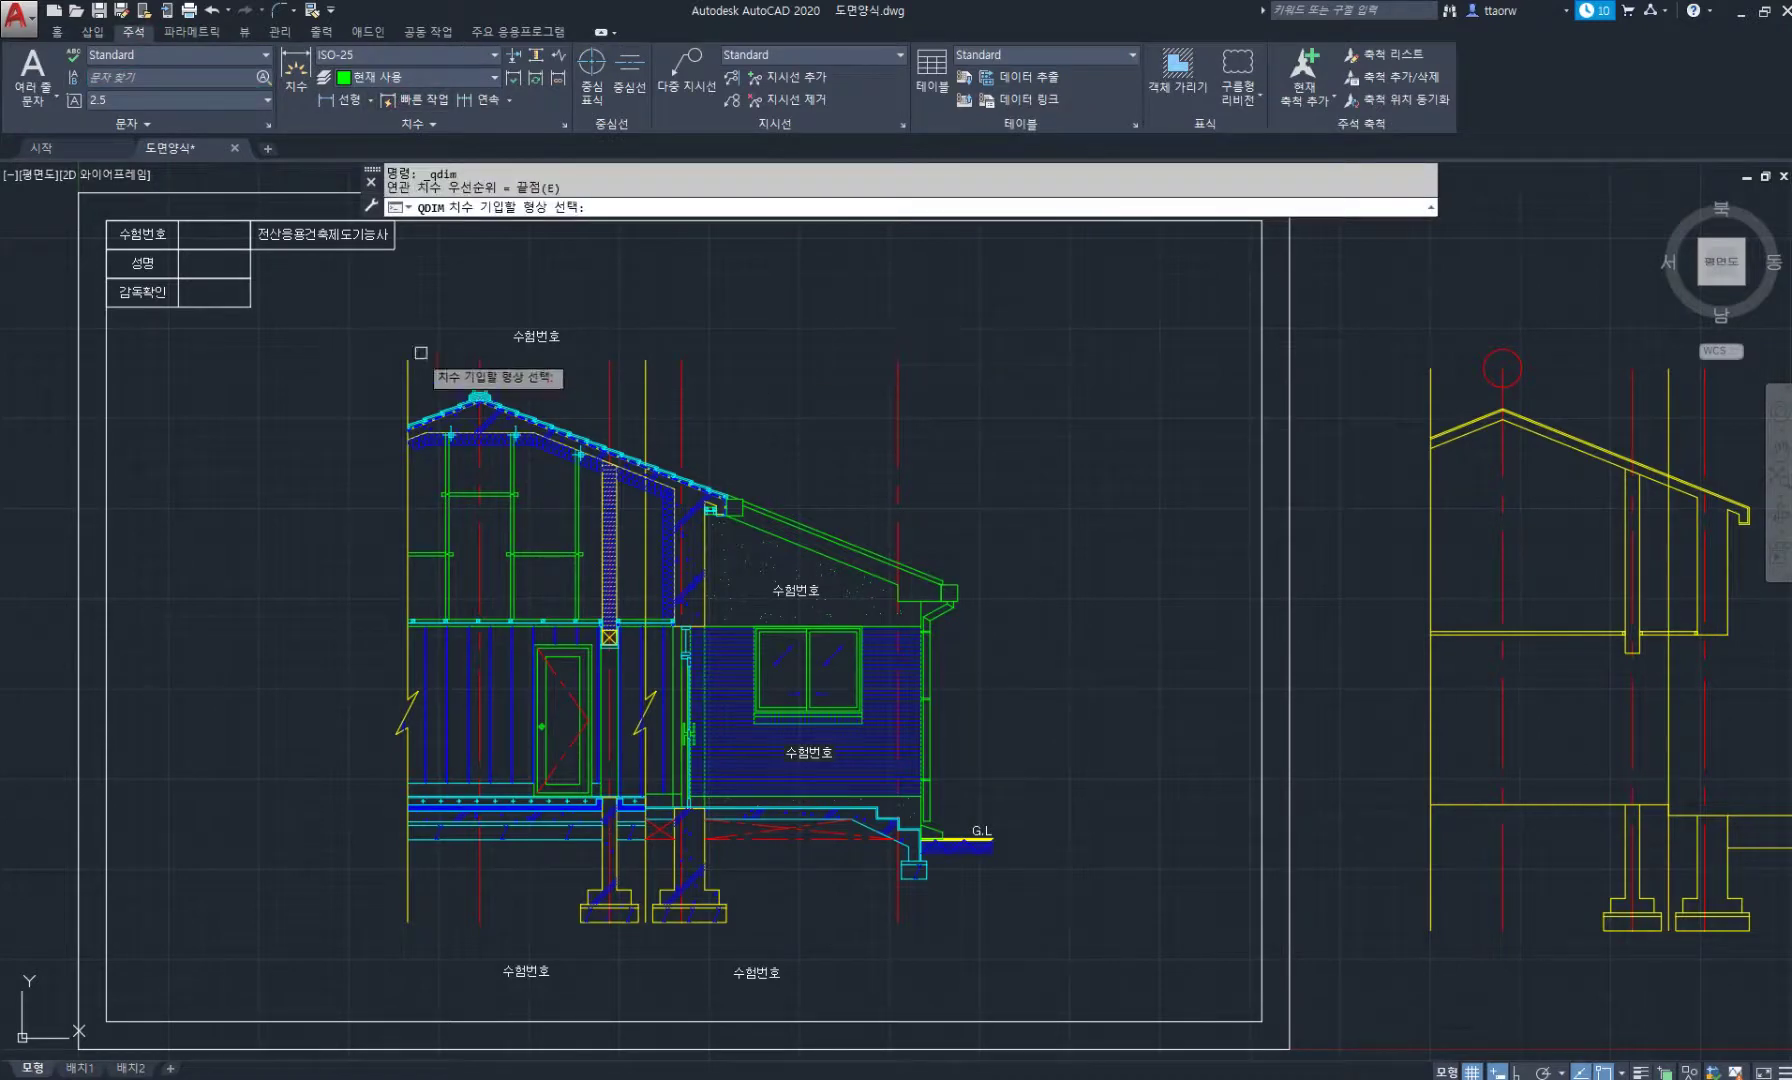
{"action": "left_click", "coordinate": [409, 356]}
{"action": "left_click", "coordinate": [480, 358]}
{"action": "left_click", "coordinate": [608, 368]}
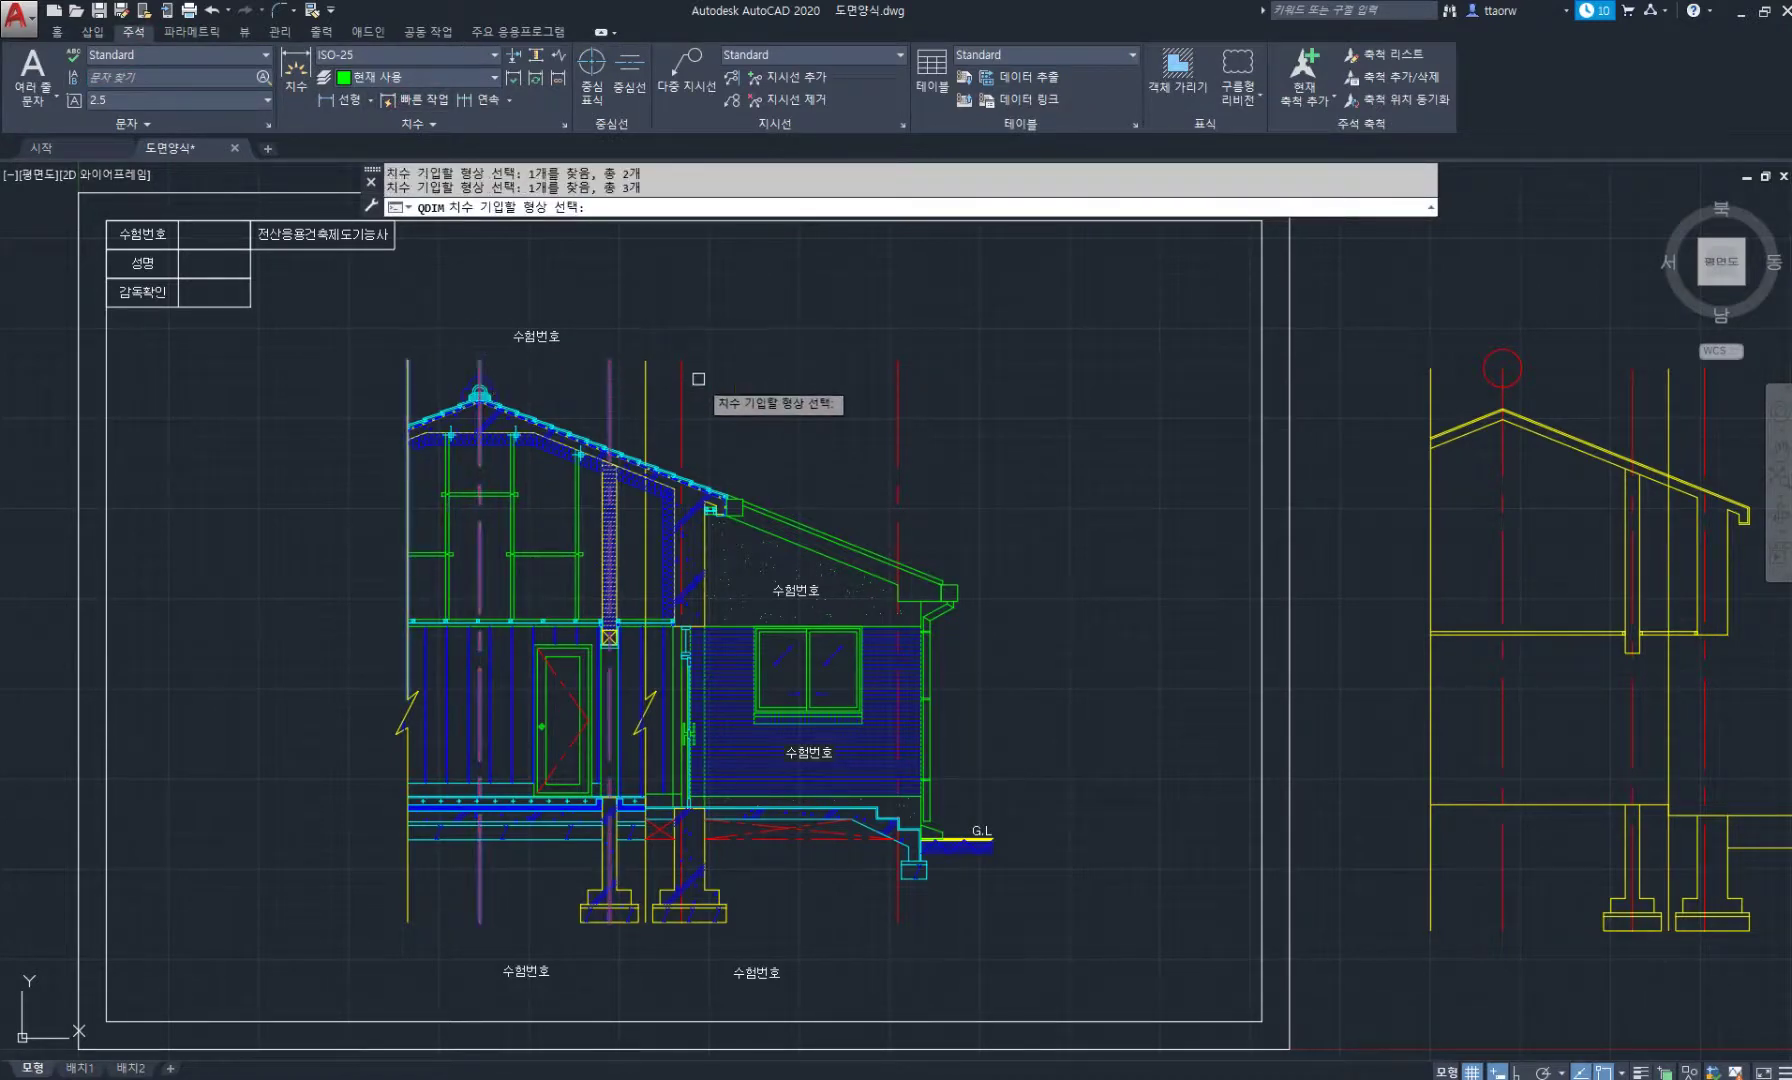
{"action": "left_click", "coordinate": [682, 372]}
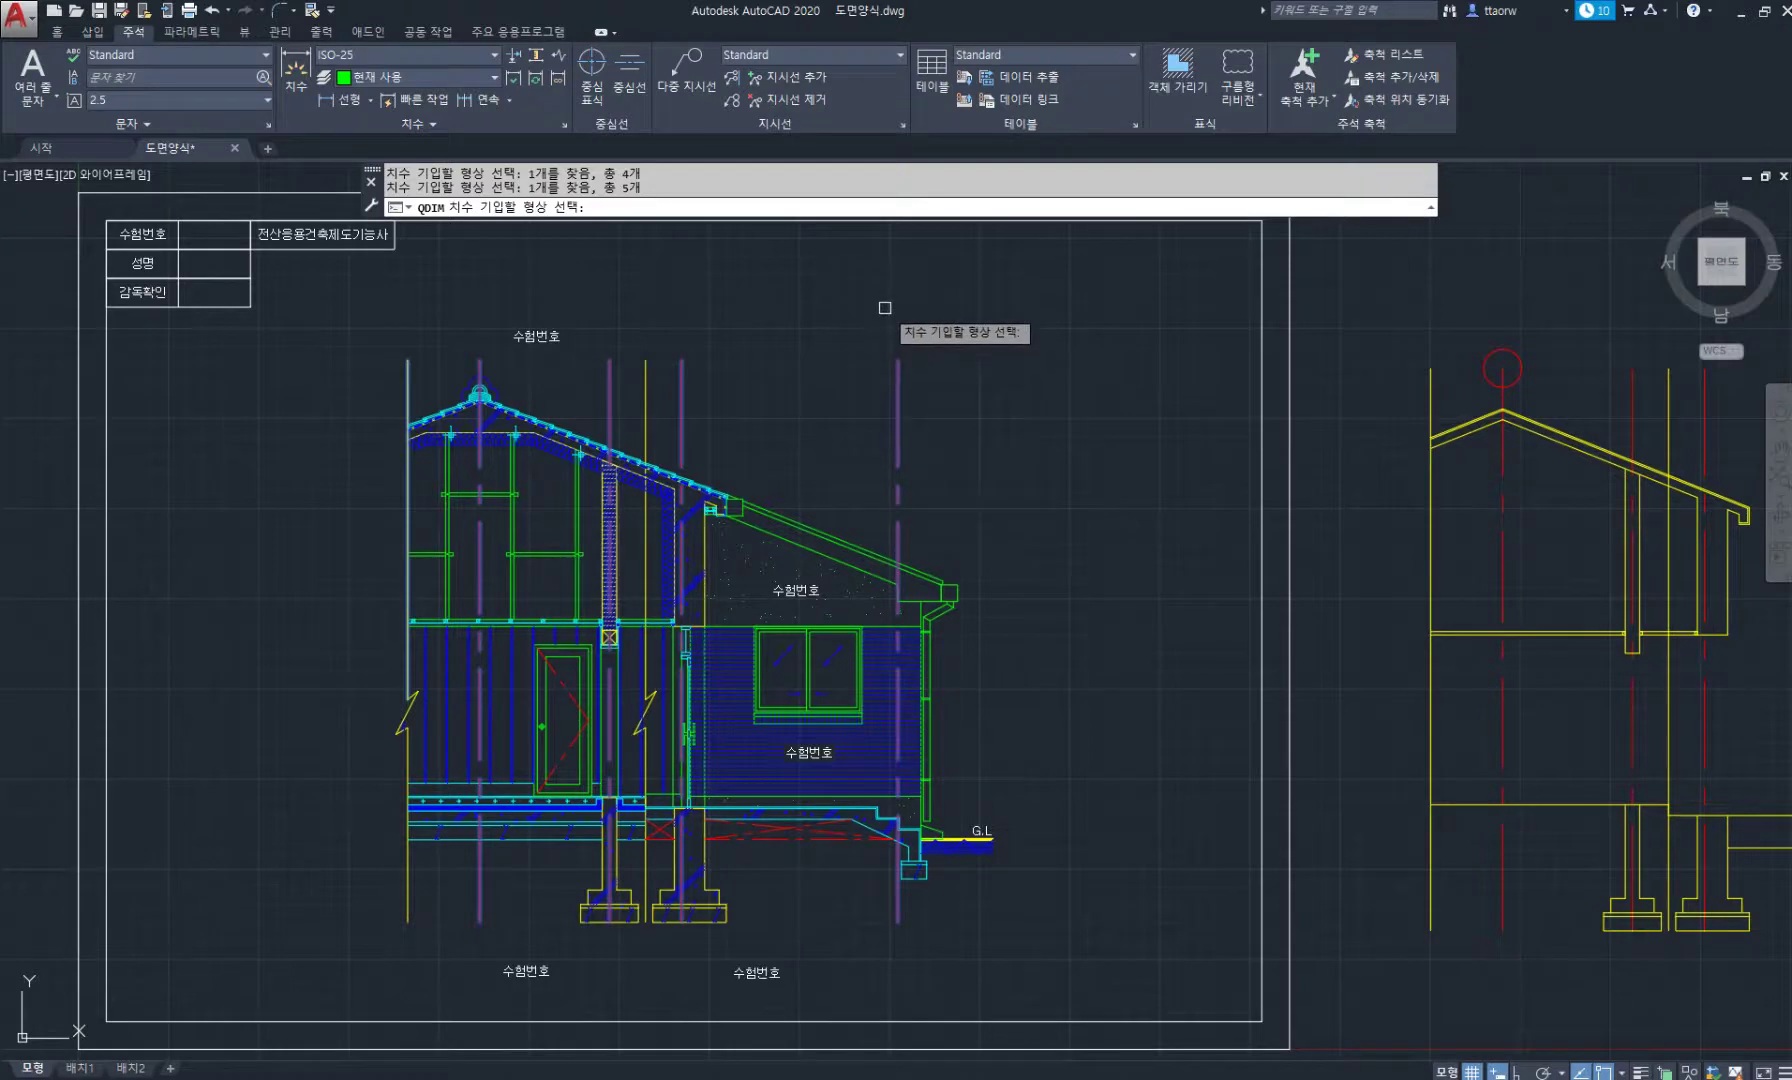
{"action": "key", "text": "Return"}
{"action": "left_click", "coordinate": [858, 263]}
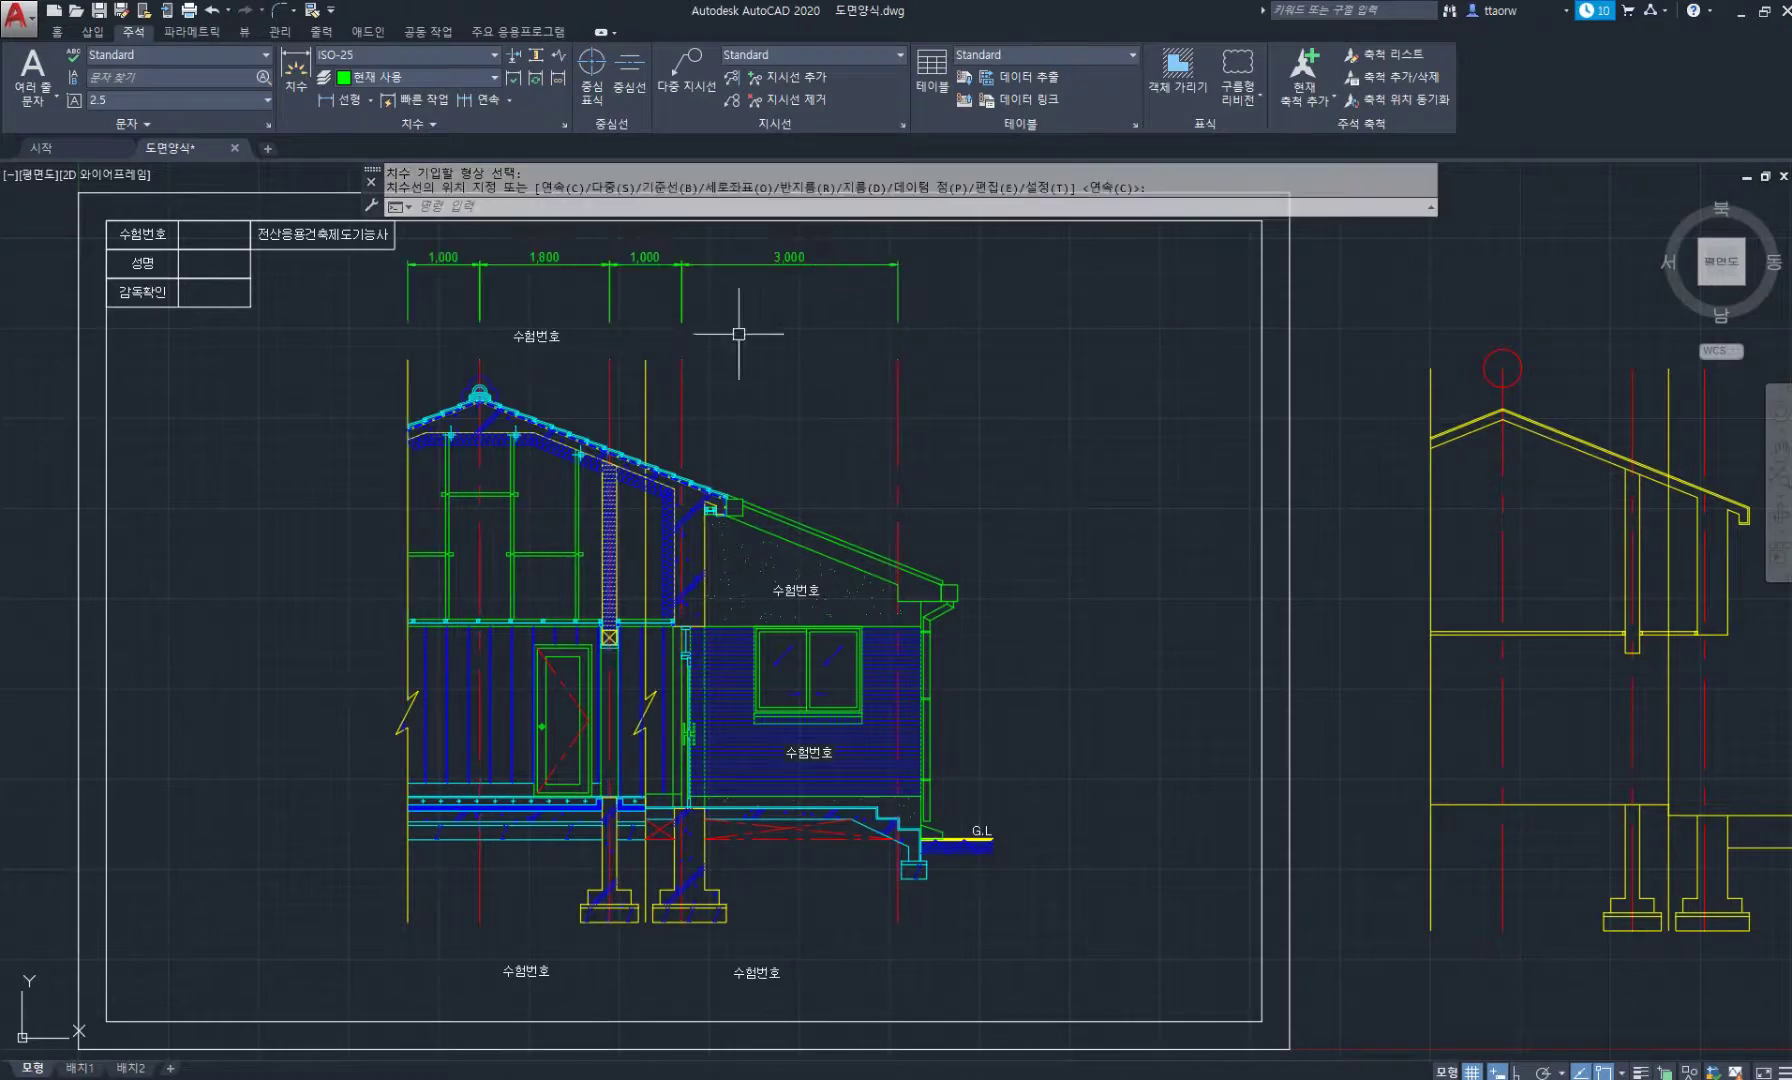
Draw a horizontal line about 1000 long from the roof apex below the ridge tile to the section's left boundary line.
{"action": "scroll", "coordinate": [421, 399], "scroll_direction": "up", "scroll_amount": 6}
{"action": "type", "text": "l"}
{"action": "key", "text": "Return"}
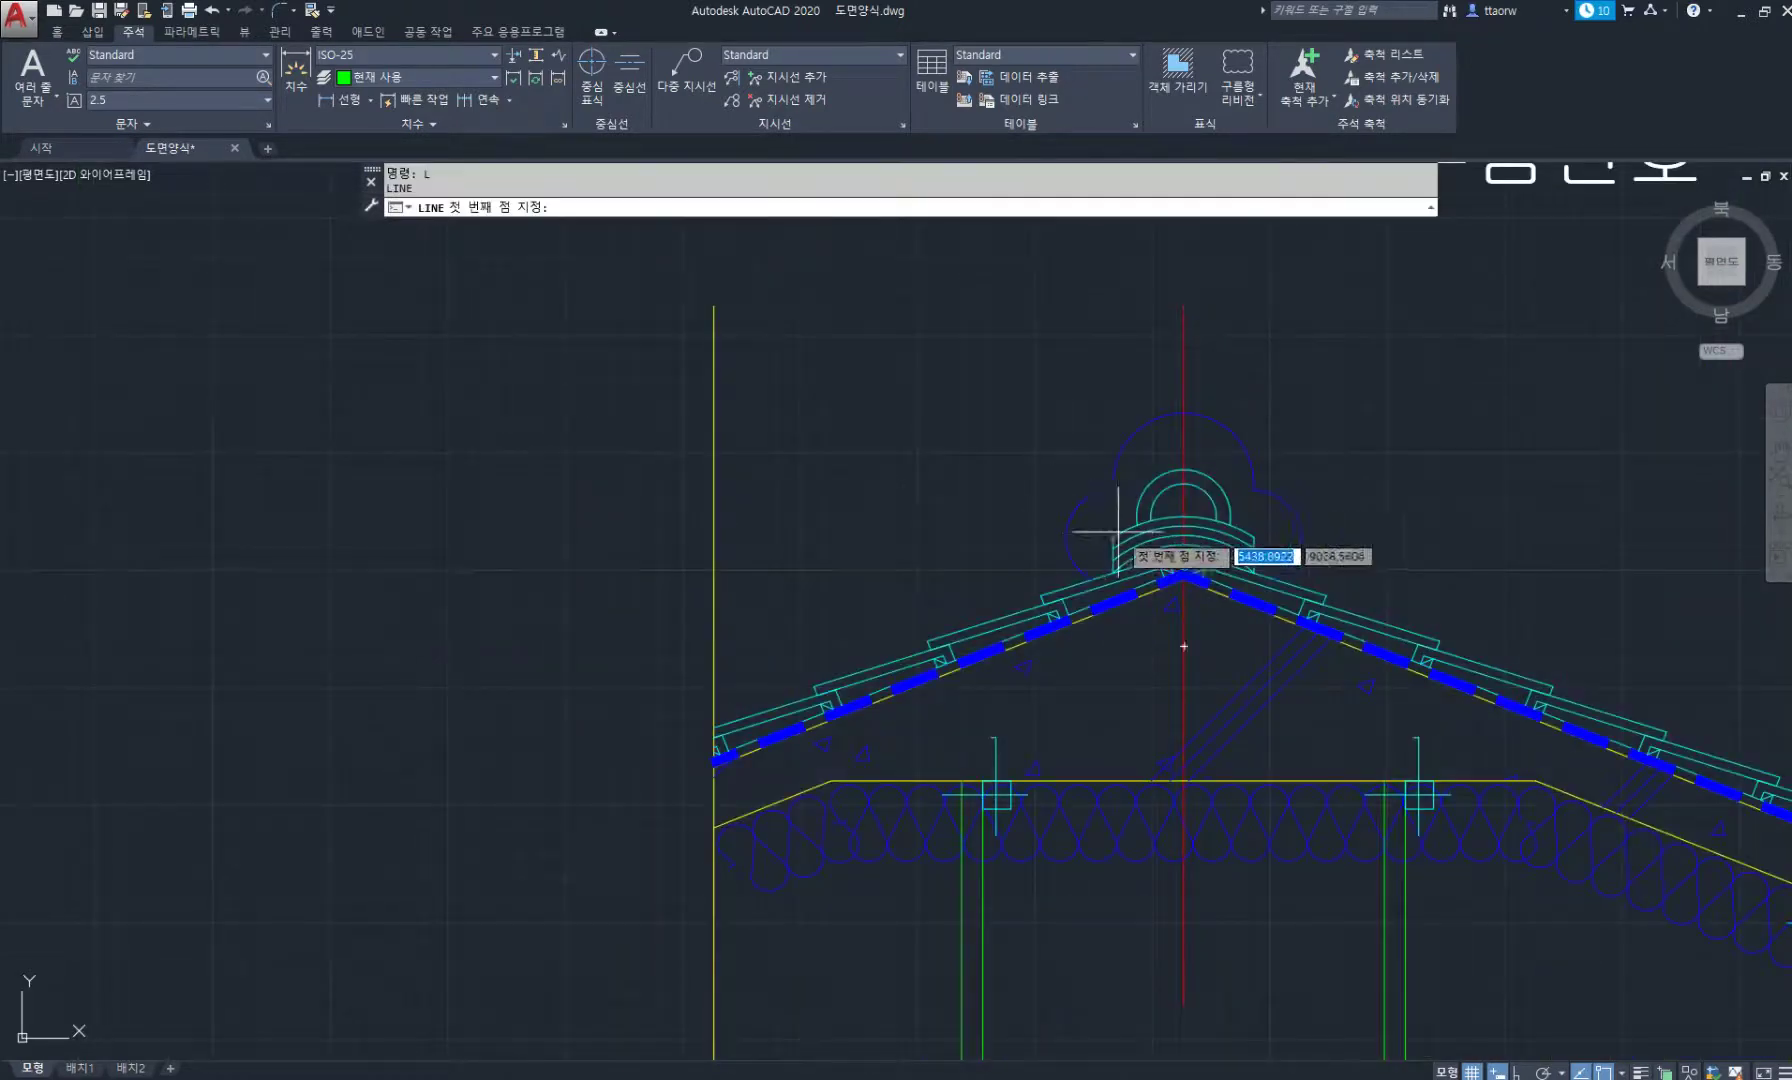
{"action": "scroll", "coordinate": [1150, 540], "scroll_direction": "up", "scroll_amount": 2}
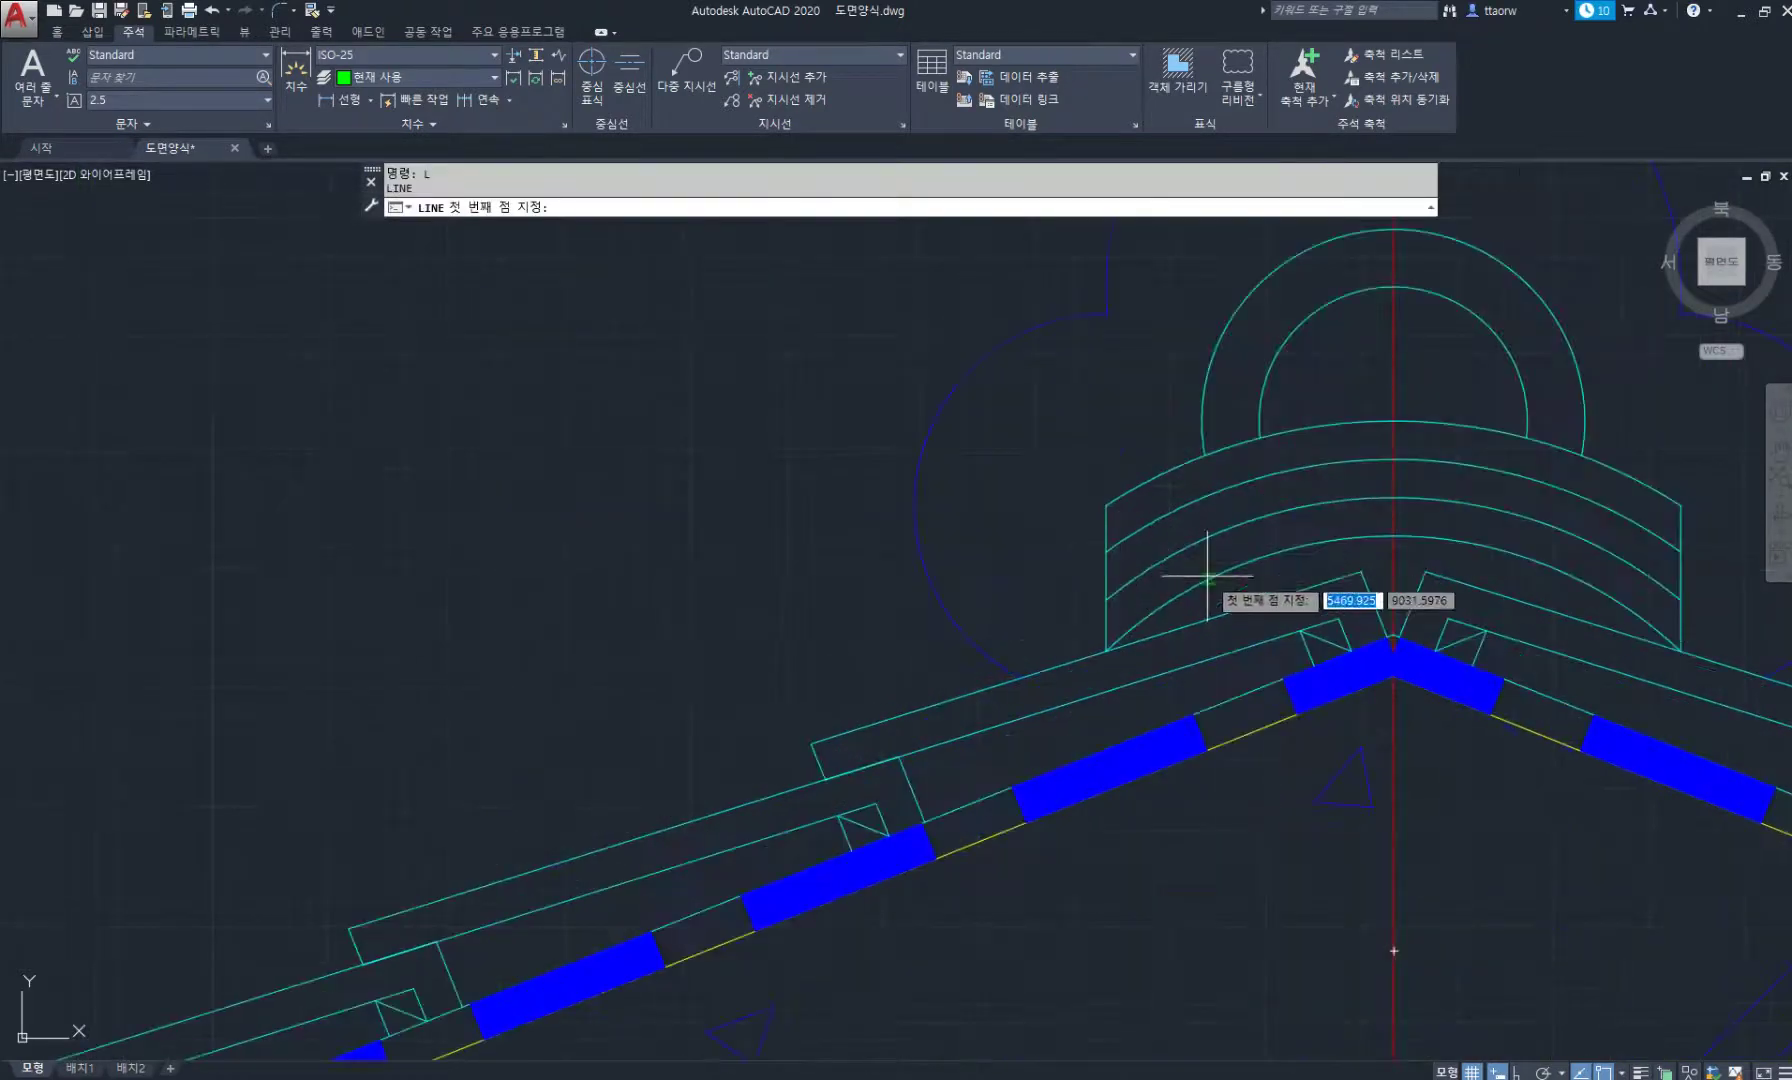
{"action": "left_click", "coordinate": [1391, 638]}
{"action": "scroll", "coordinate": [1391, 640], "scroll_direction": "down", "scroll_amount": 2}
{"action": "scroll", "coordinate": [1391, 638], "scroll_direction": "down", "scroll_amount": 5}
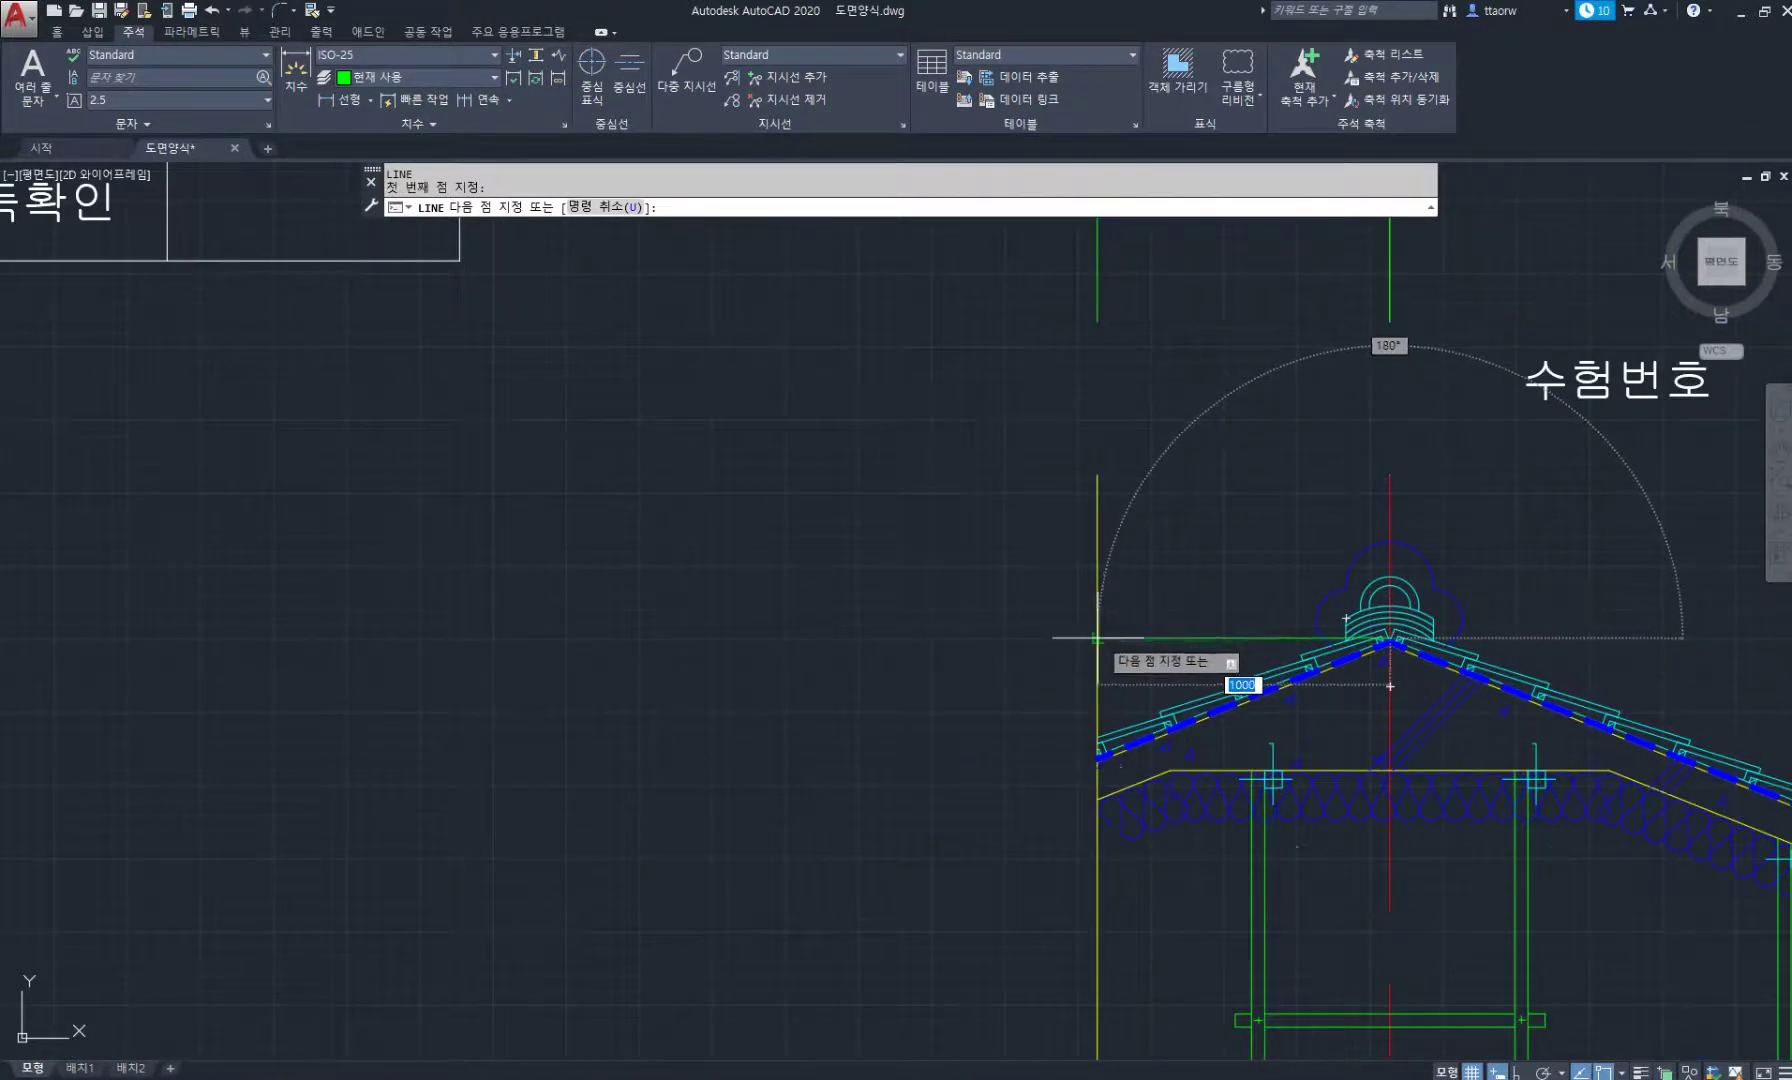
{"action": "left_click", "coordinate": [1097, 638]}
{"action": "key", "text": "Return"}
Quick-dimension the heights between the roof apex line, ceiling line, floor line and ground line, placing the vertical chain left of the section.
{"action": "scroll", "coordinate": [1100, 640], "scroll_direction": "down", "scroll_amount": 5}
{"action": "middle_click_drag", "start_coordinate": [1262, 712], "coordinate": [797, 529]}
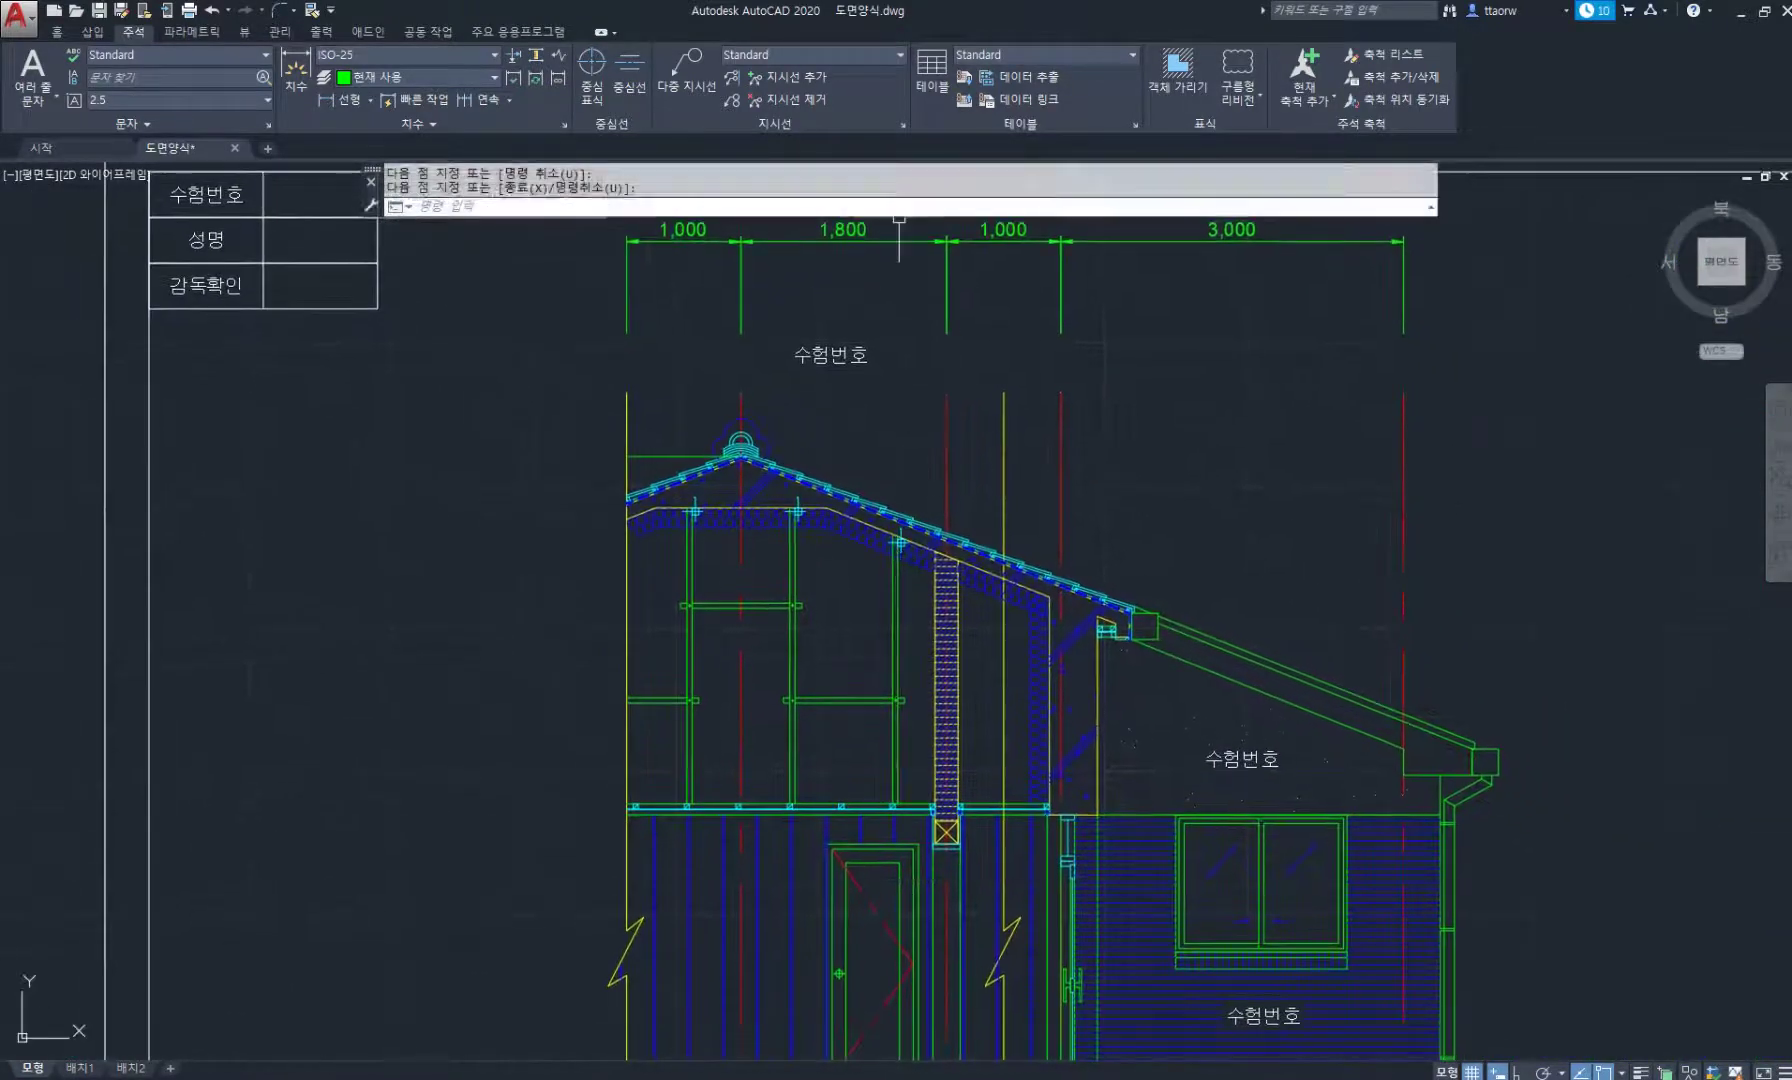
{"action": "left_click", "coordinate": [410, 99]}
{"action": "left_click", "coordinate": [648, 449]}
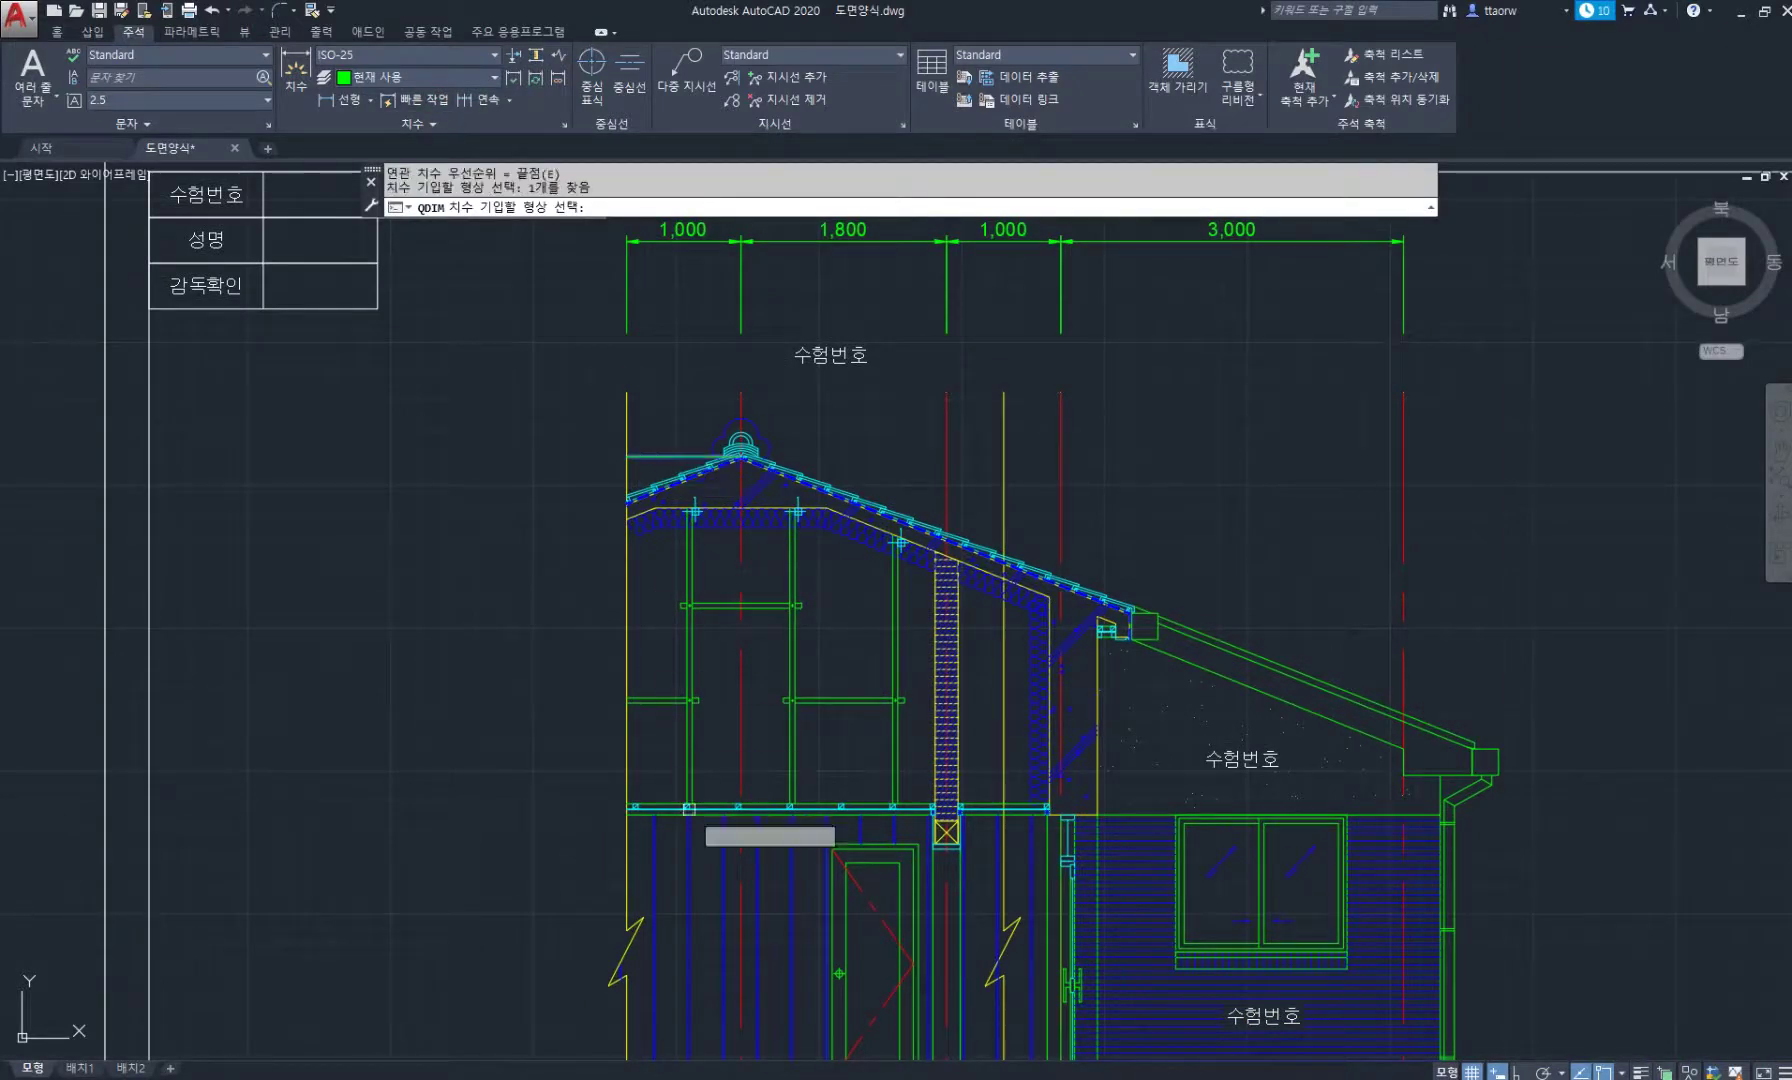
{"action": "scroll", "coordinate": [648, 801], "scroll_direction": "up", "scroll_amount": 5}
{"action": "left_click", "coordinate": [646, 795]}
{"action": "scroll", "coordinate": [642, 795], "scroll_direction": "down", "scroll_amount": 5}
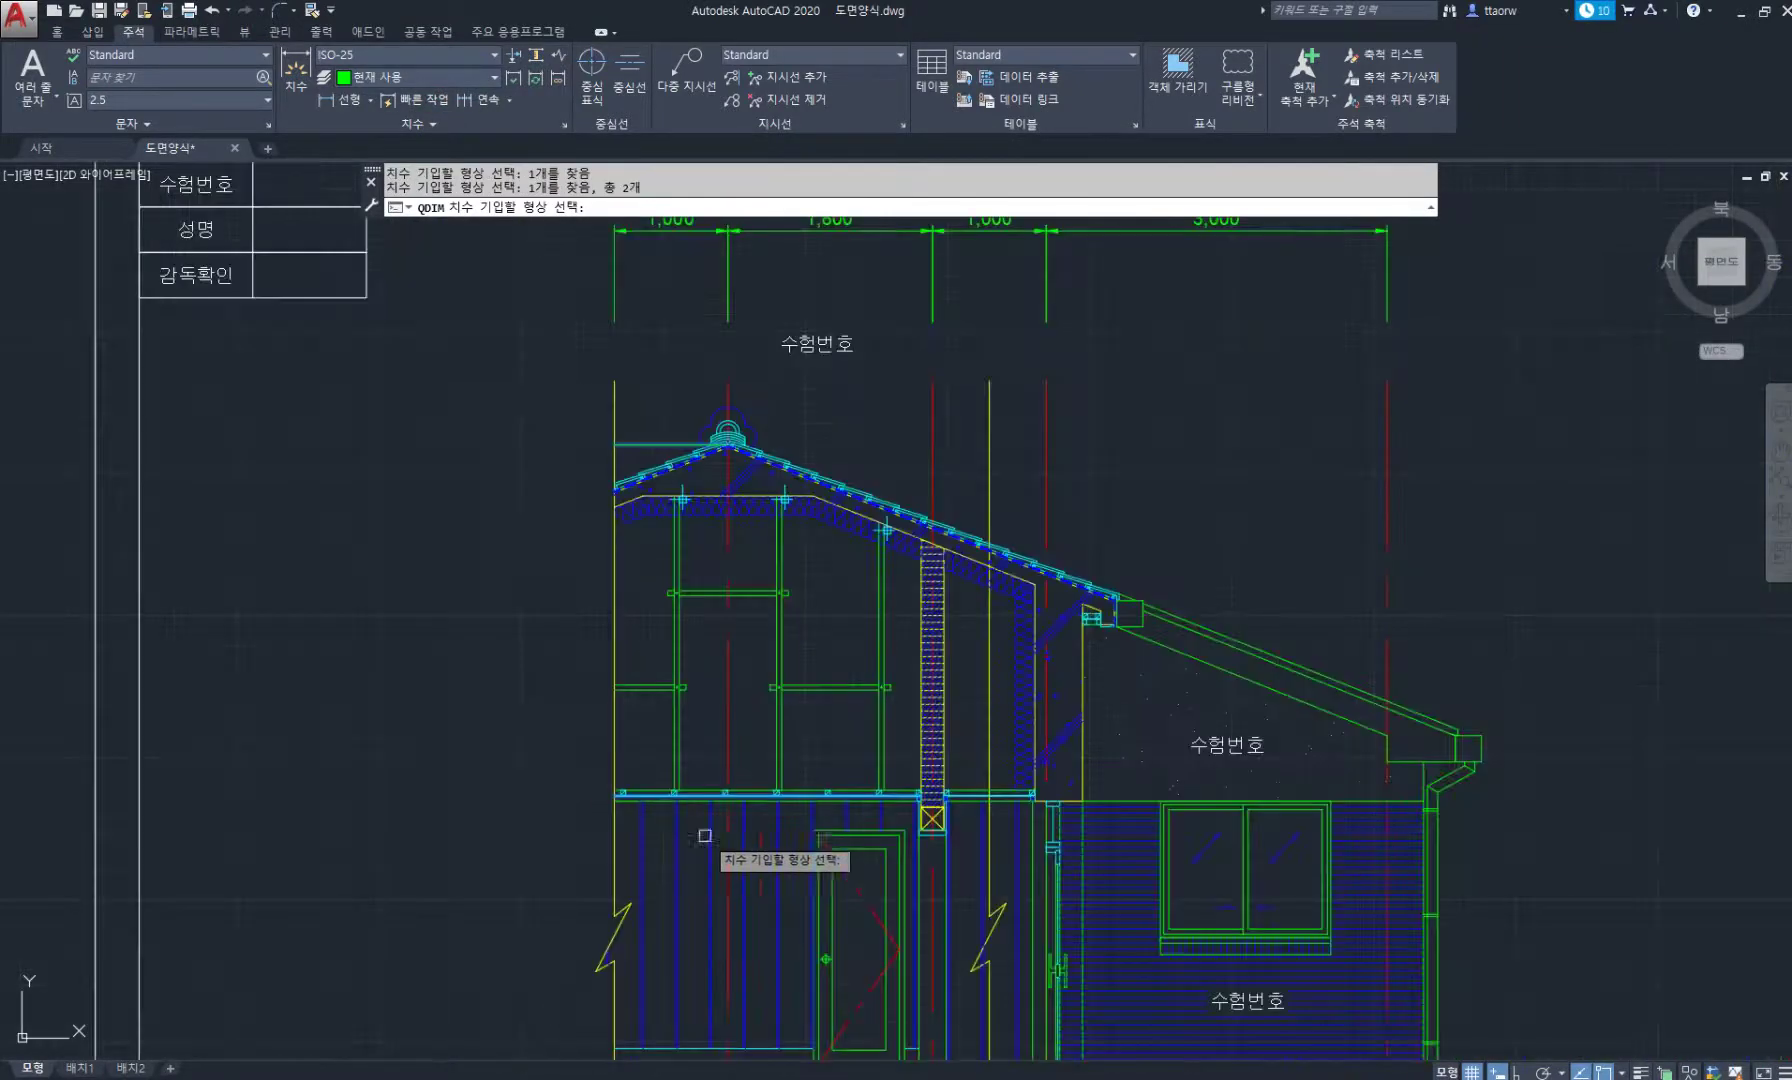
{"action": "middle_click_drag", "start_coordinate": [690, 830], "coordinate": [741, 533]}
{"action": "scroll", "coordinate": [612, 748], "scroll_direction": "up", "scroll_amount": 5}
{"action": "left_click", "coordinate": [612, 744]}
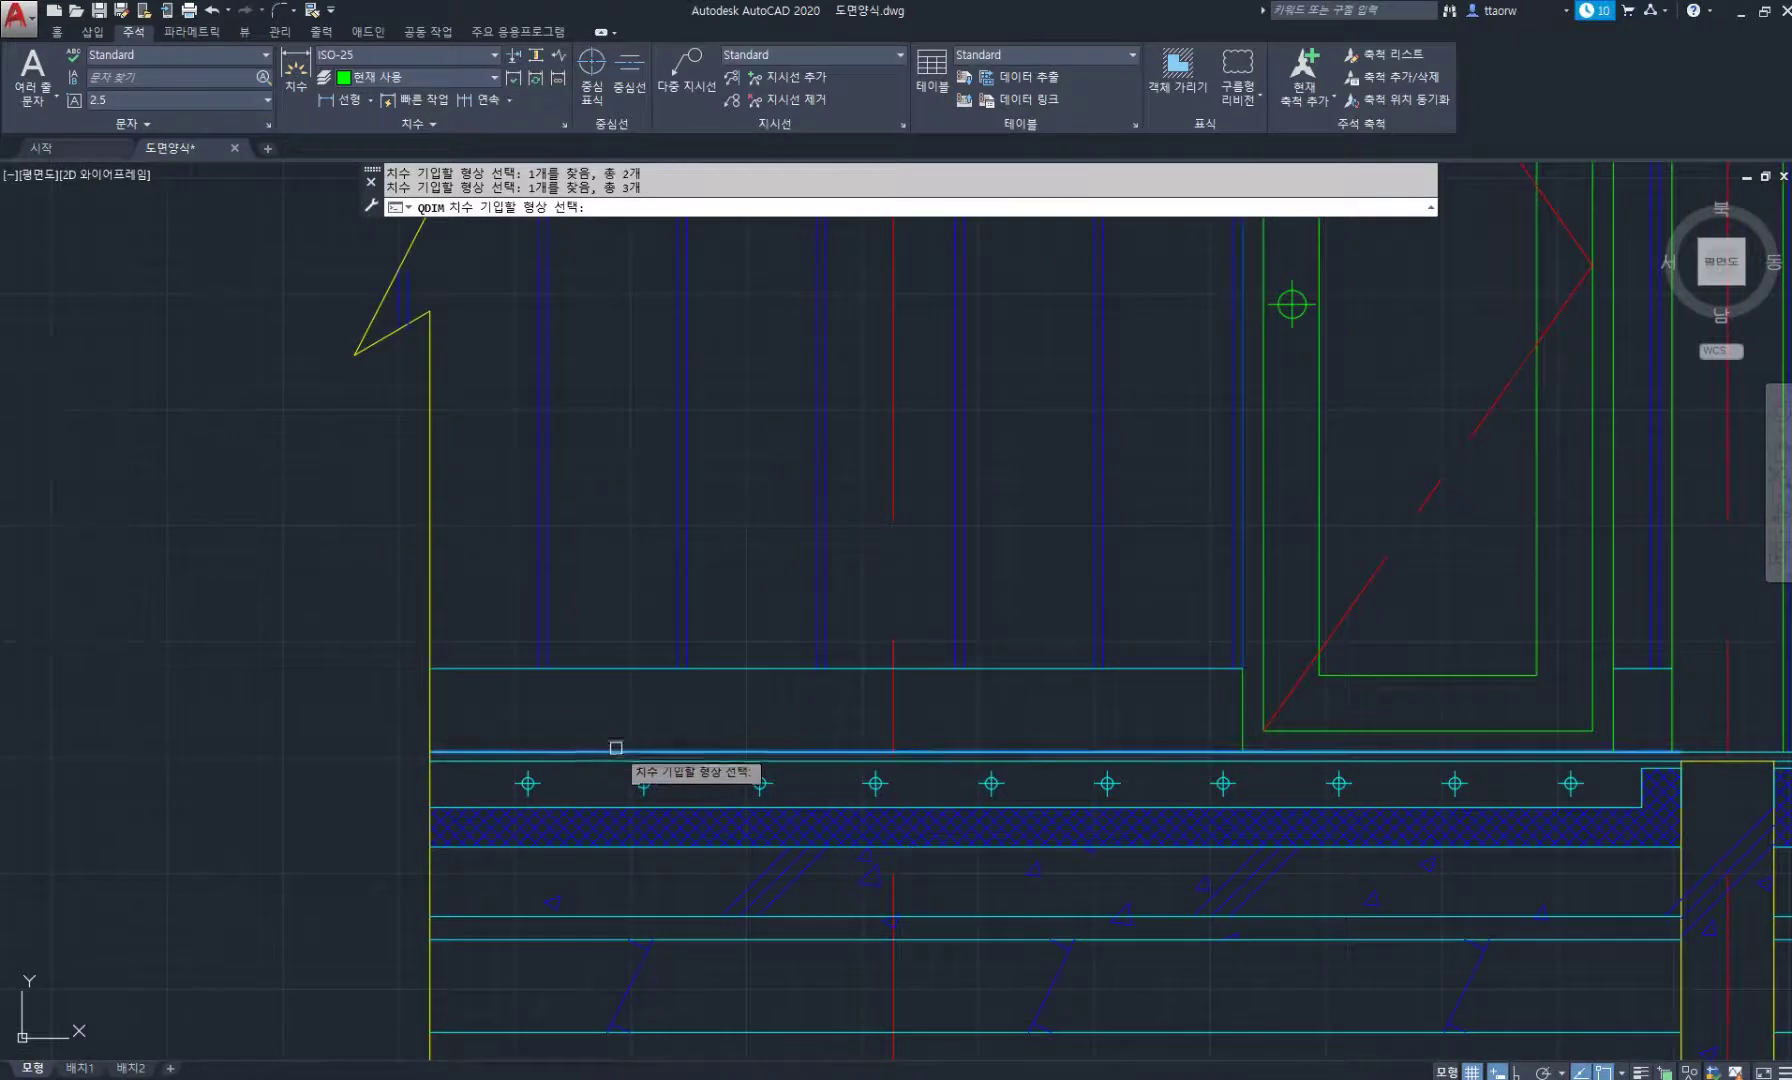
{"action": "scroll", "coordinate": [620, 748], "scroll_direction": "down", "scroll_amount": 5}
{"action": "scroll", "coordinate": [1126, 792], "scroll_direction": "up", "scroll_amount": 4}
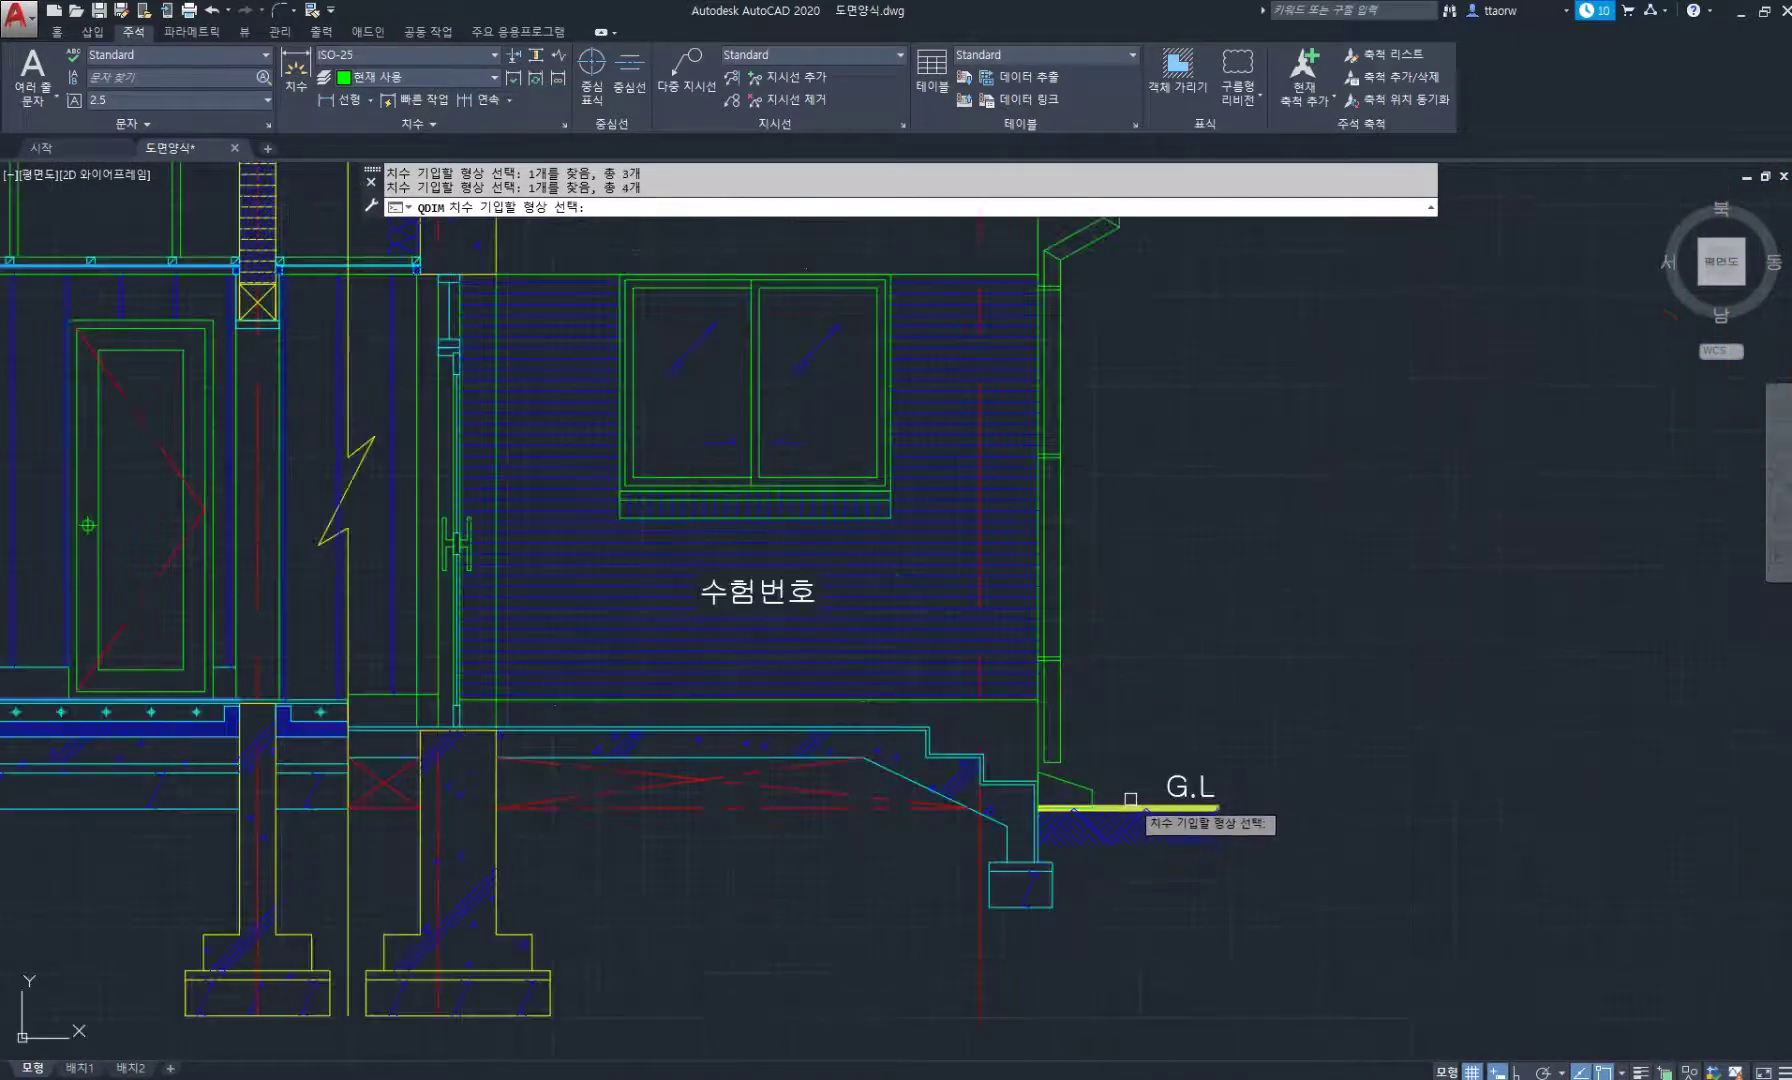
{"action": "scroll", "coordinate": [1130, 799], "scroll_direction": "down", "scroll_amount": 4}
{"action": "key", "text": "Return"}
{"action": "left_click", "coordinate": [785, 799]}
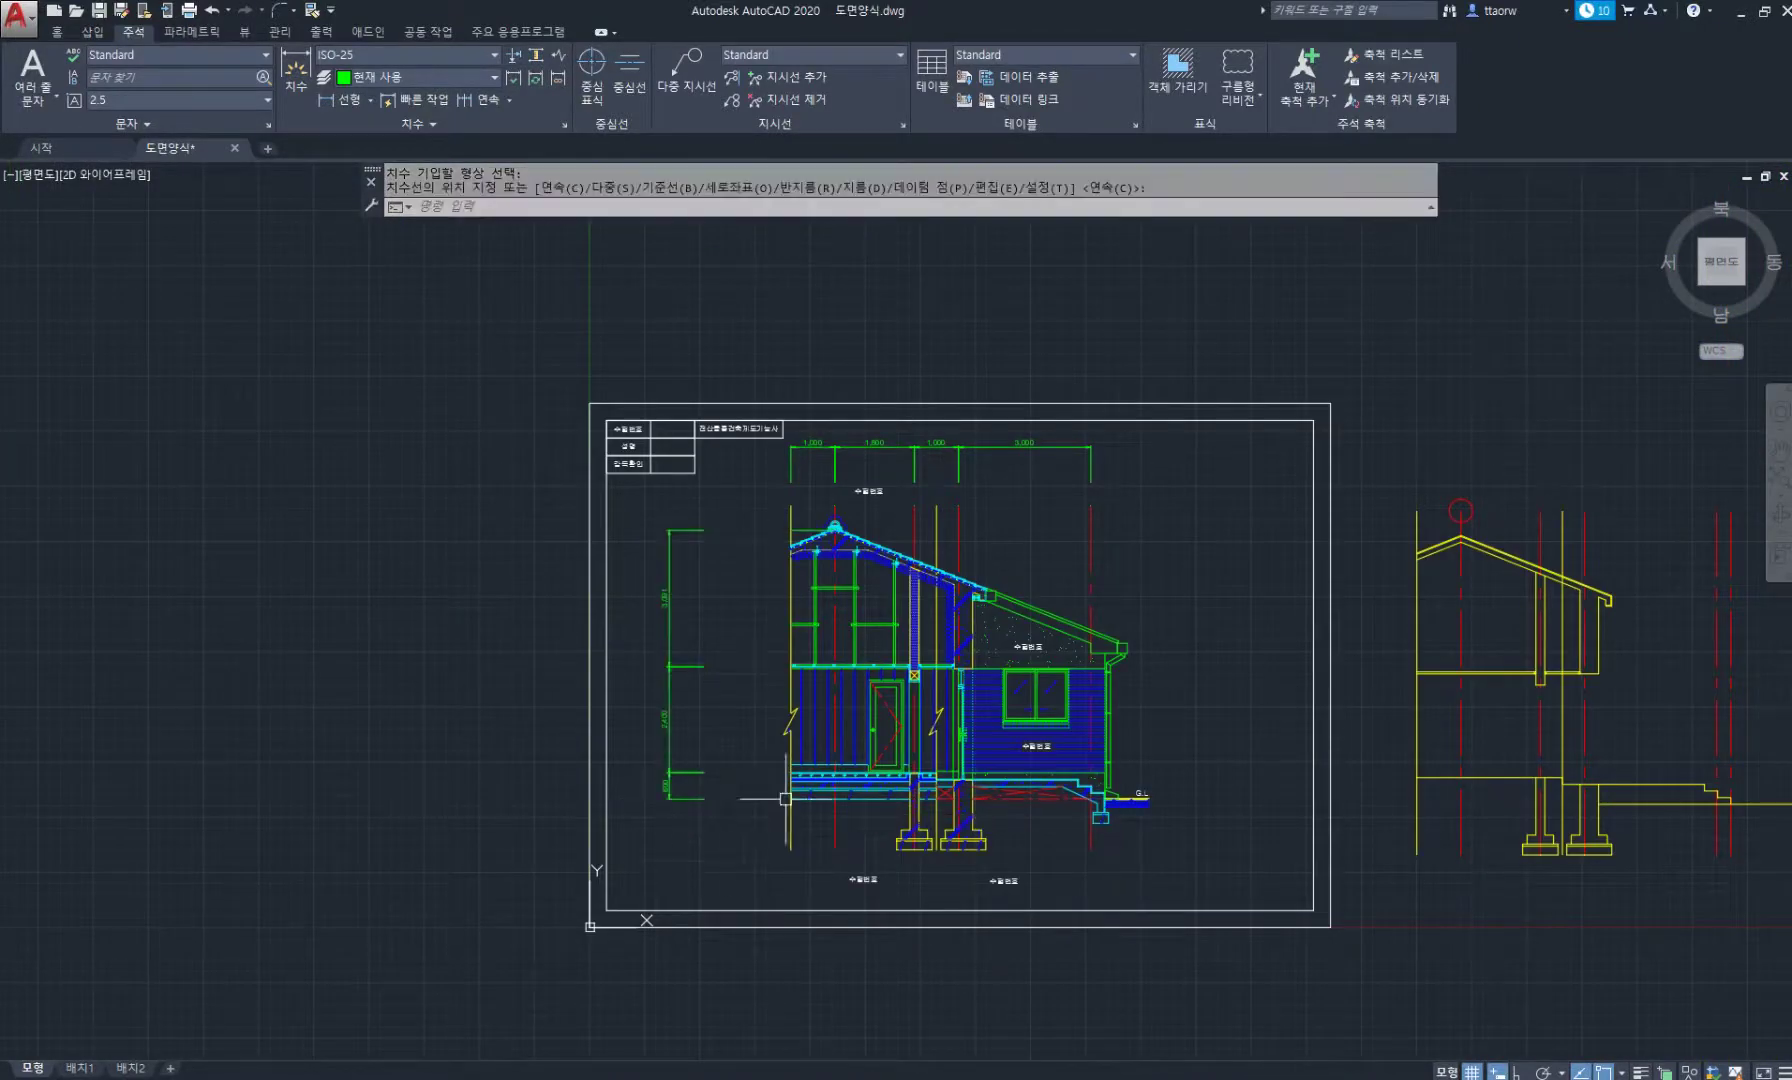
Mirror the three height dimensions about a vertical axis through the section to its opposite side, keeping the originals.
{"action": "scroll", "coordinate": [760, 780], "scroll_direction": "up", "scroll_amount": 3}
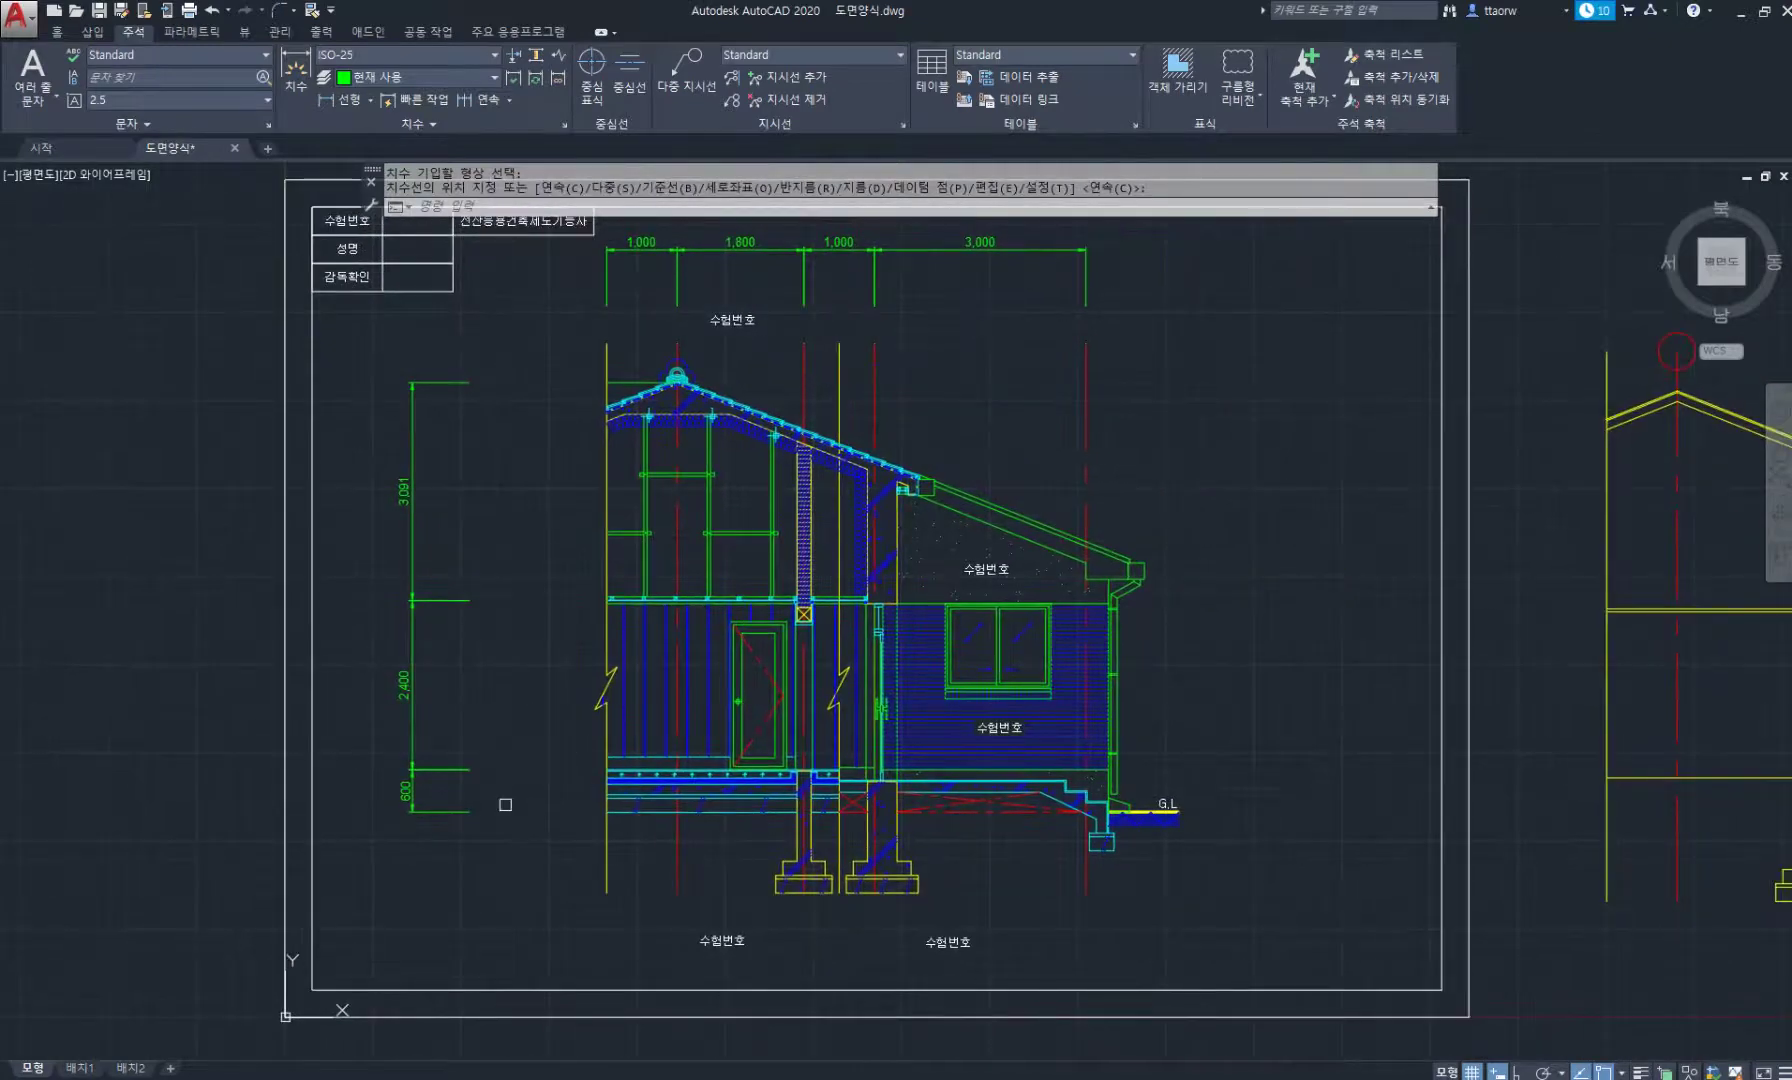
{"action": "type", "text": "mi"}
{"action": "key", "text": "space"}
{"action": "left_click", "coordinate": [528, 856]}
{"action": "left_click", "coordinate": [394, 568]}
{"action": "key", "text": "space"}
{"action": "left_click", "coordinate": [921, 335]}
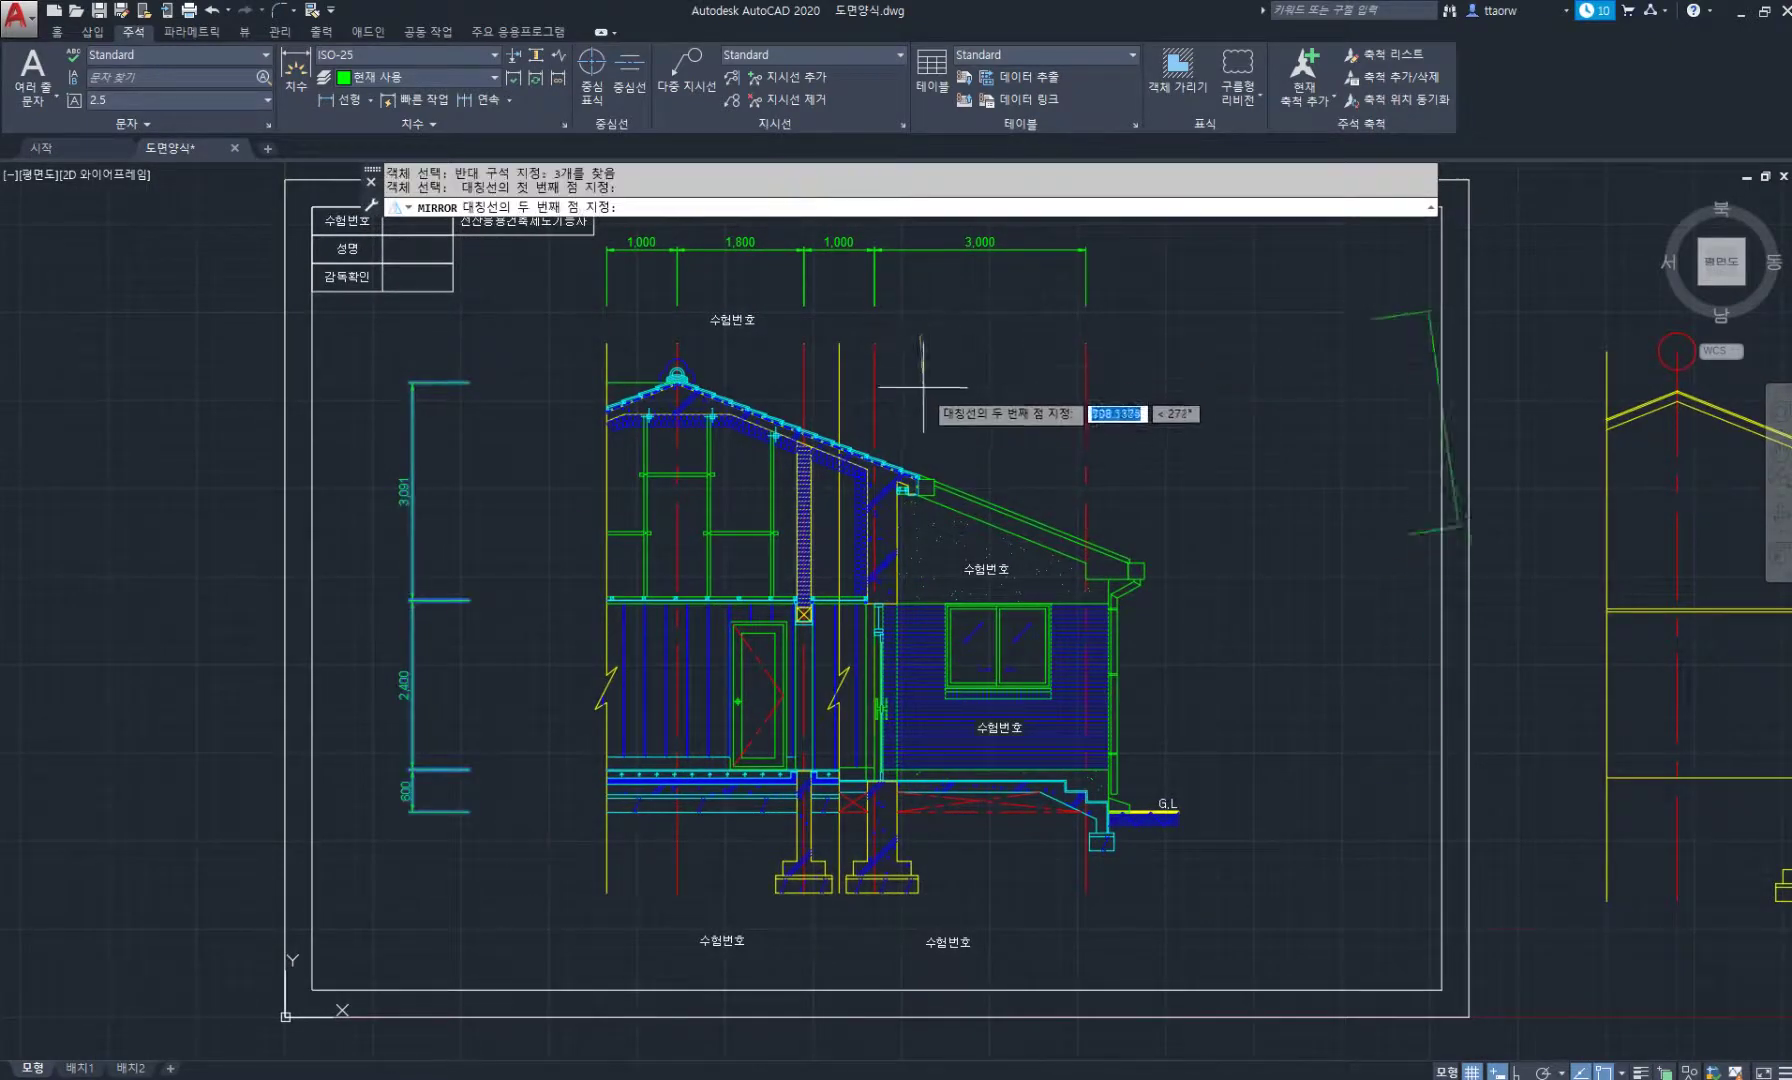
{"action": "left_click", "coordinate": [924, 398]}
{"action": "key", "text": "Return"}
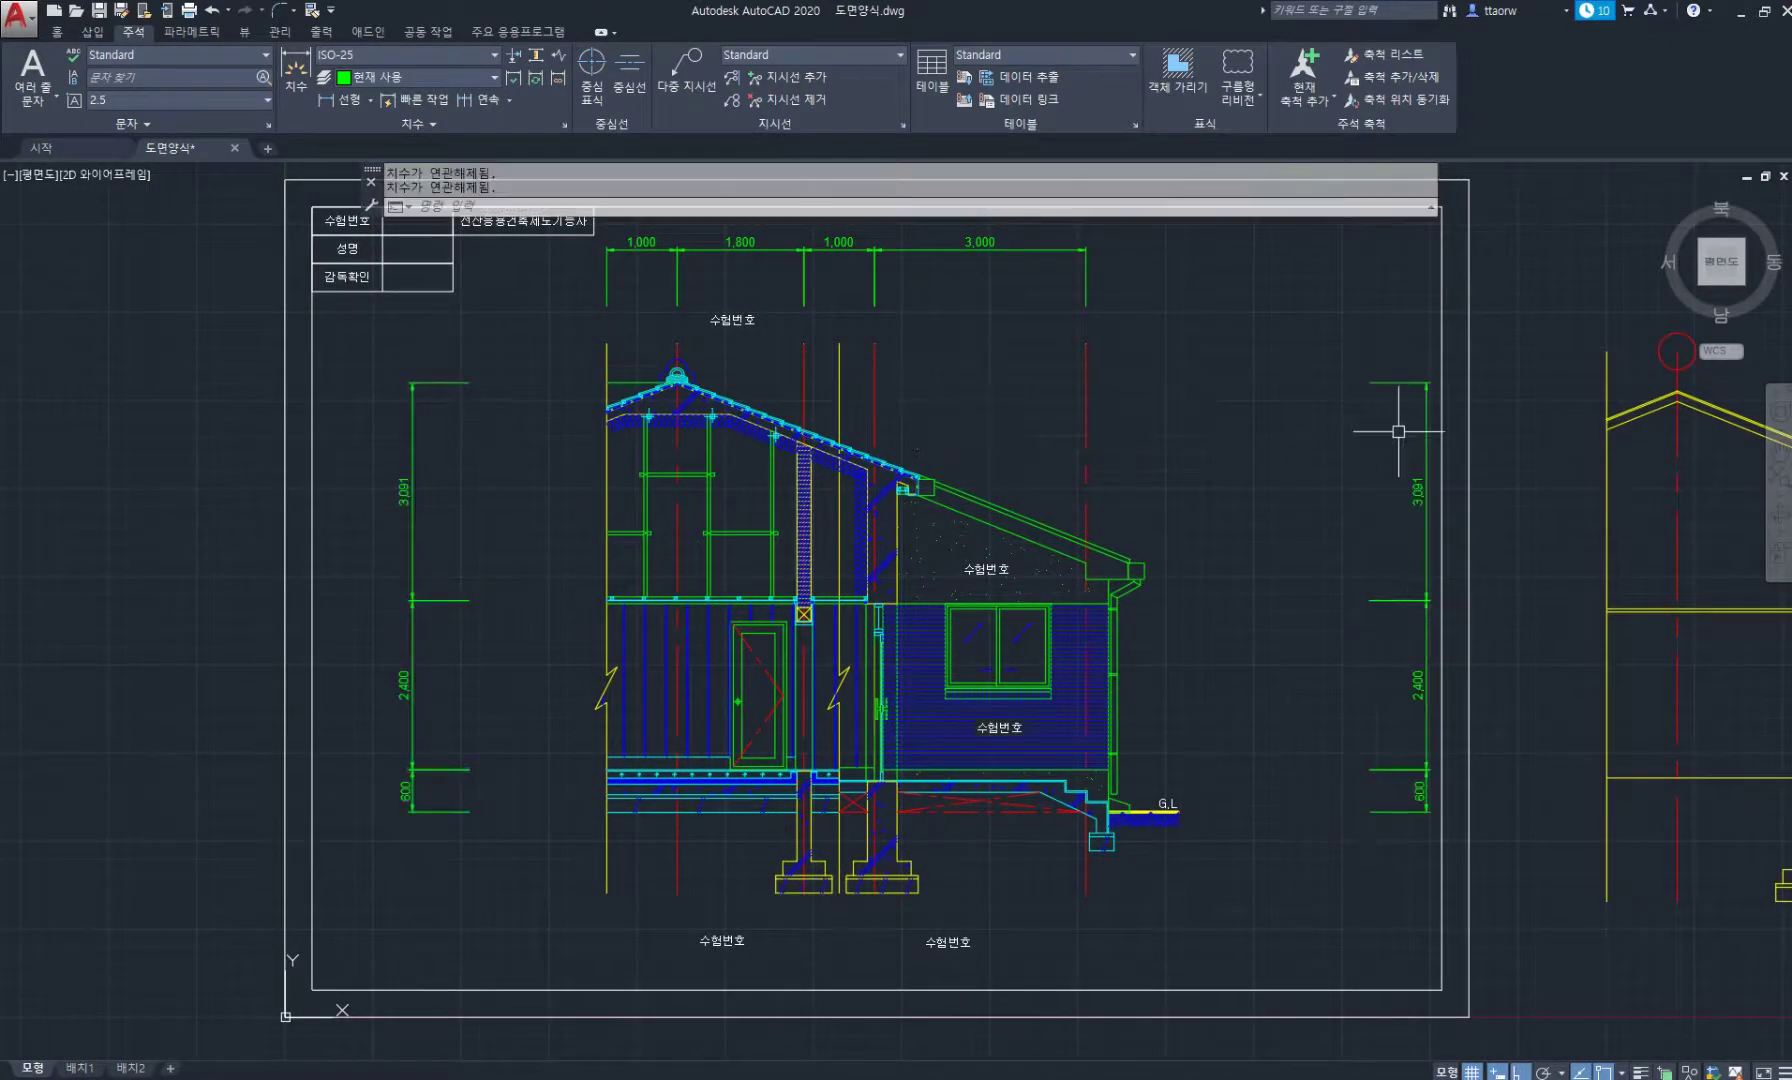
Move the mirrored height dimensions horizontally inward, closer to the G.L end of the section.
{"action": "type", "text": "m"}
{"action": "key", "text": "space"}
{"action": "left_click", "coordinate": [1243, 318]}
{"action": "left_click", "coordinate": [1410, 780]}
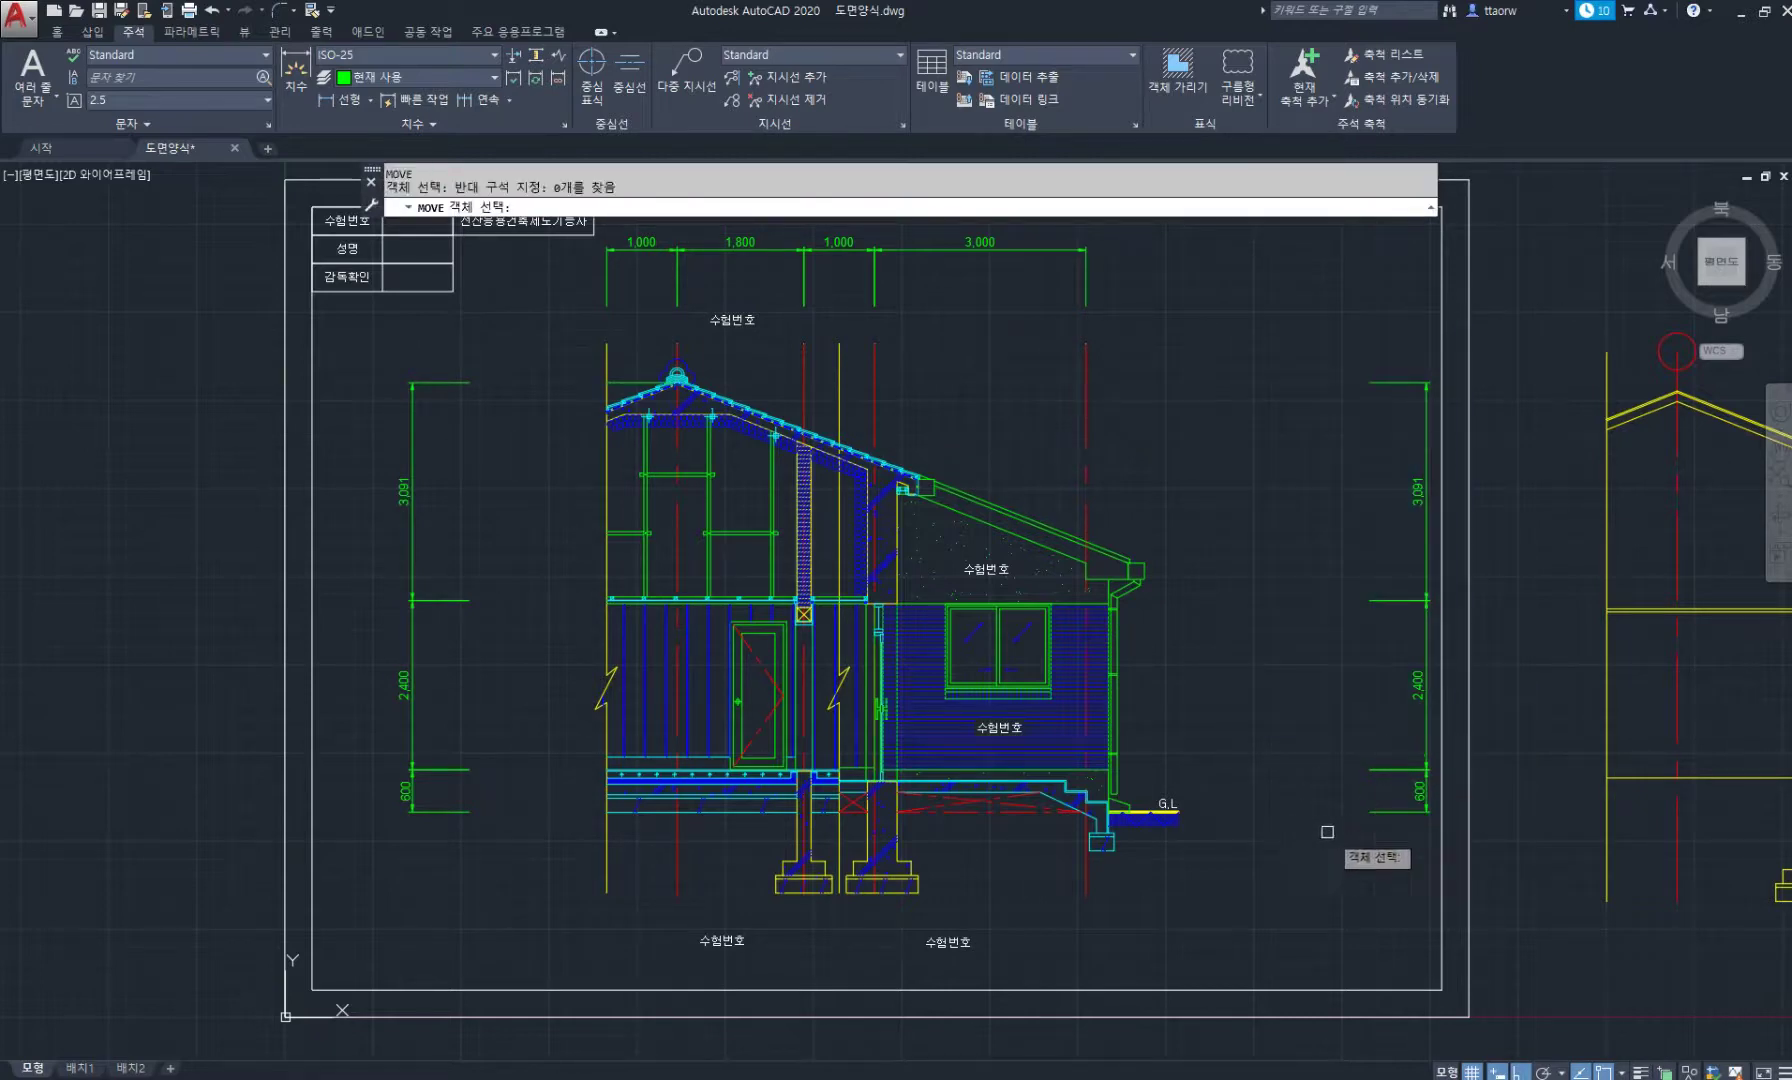
{"action": "left_click", "coordinate": [1287, 816]}
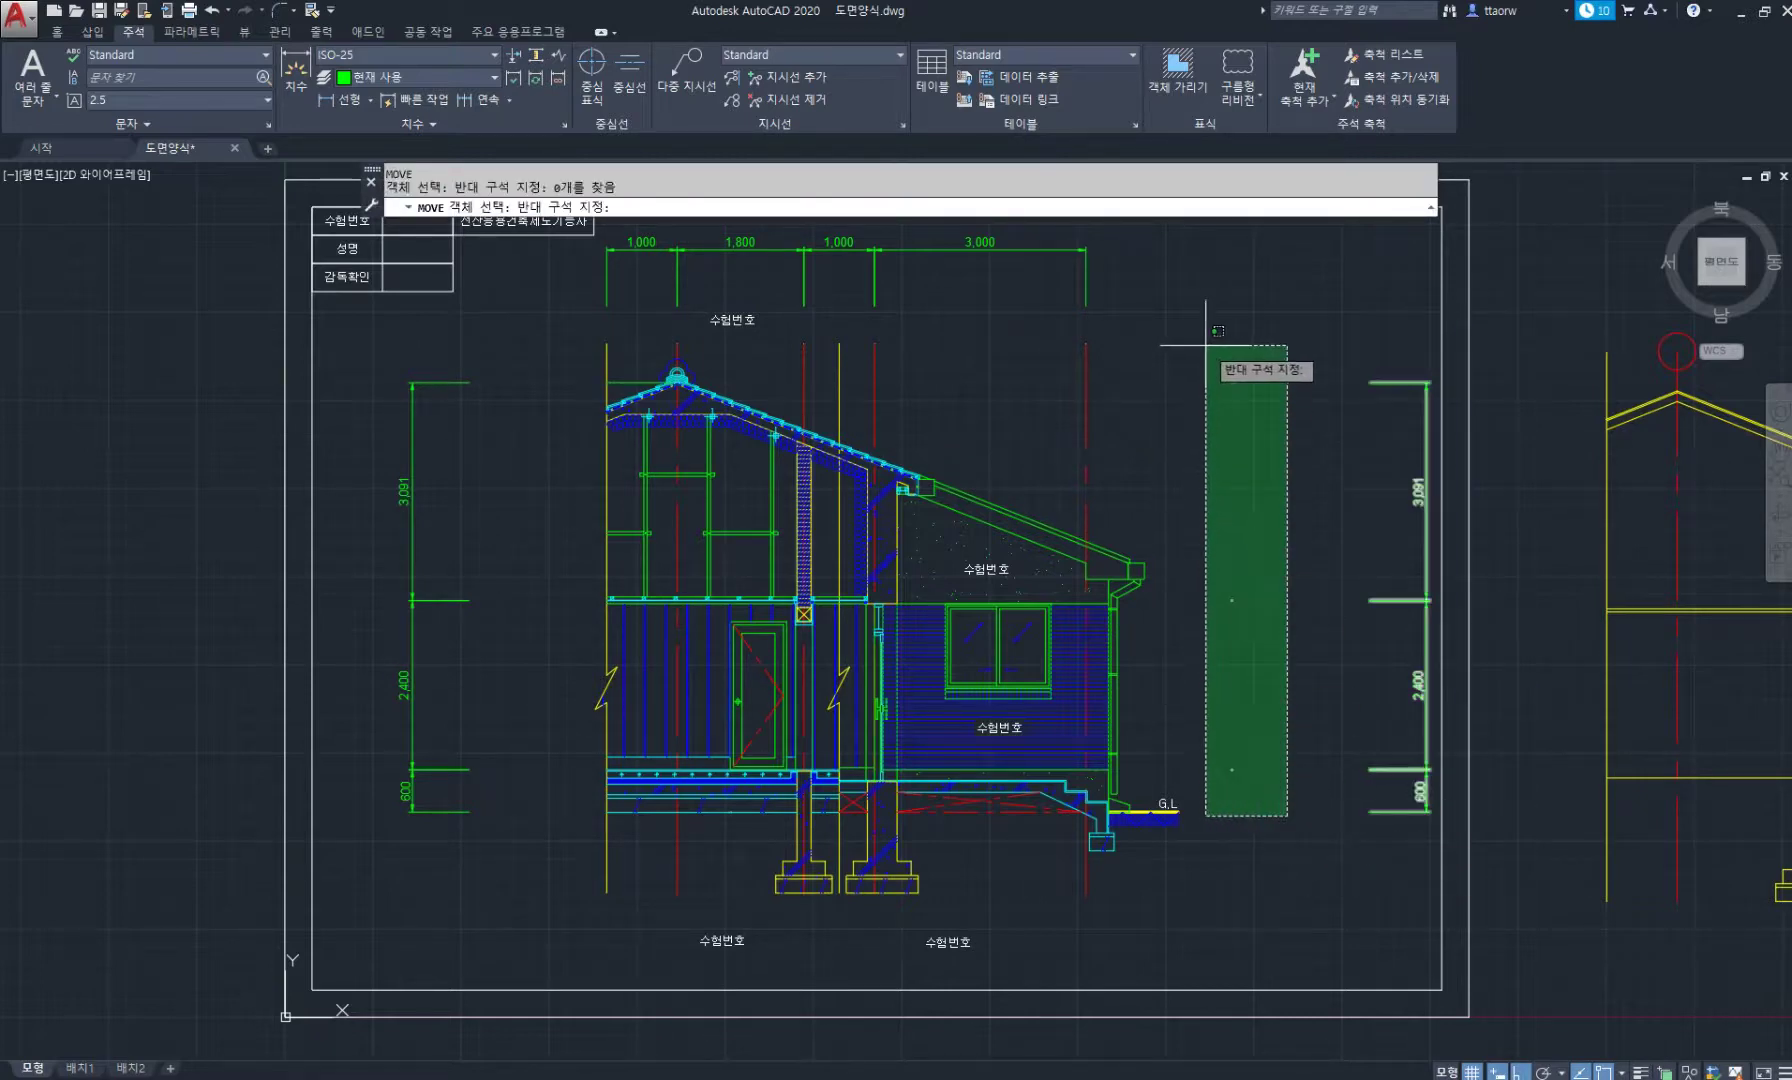
{"action": "left_click", "coordinate": [1206, 344]}
{"action": "key", "text": "space"}
{"action": "left_click", "coordinate": [1366, 916]}
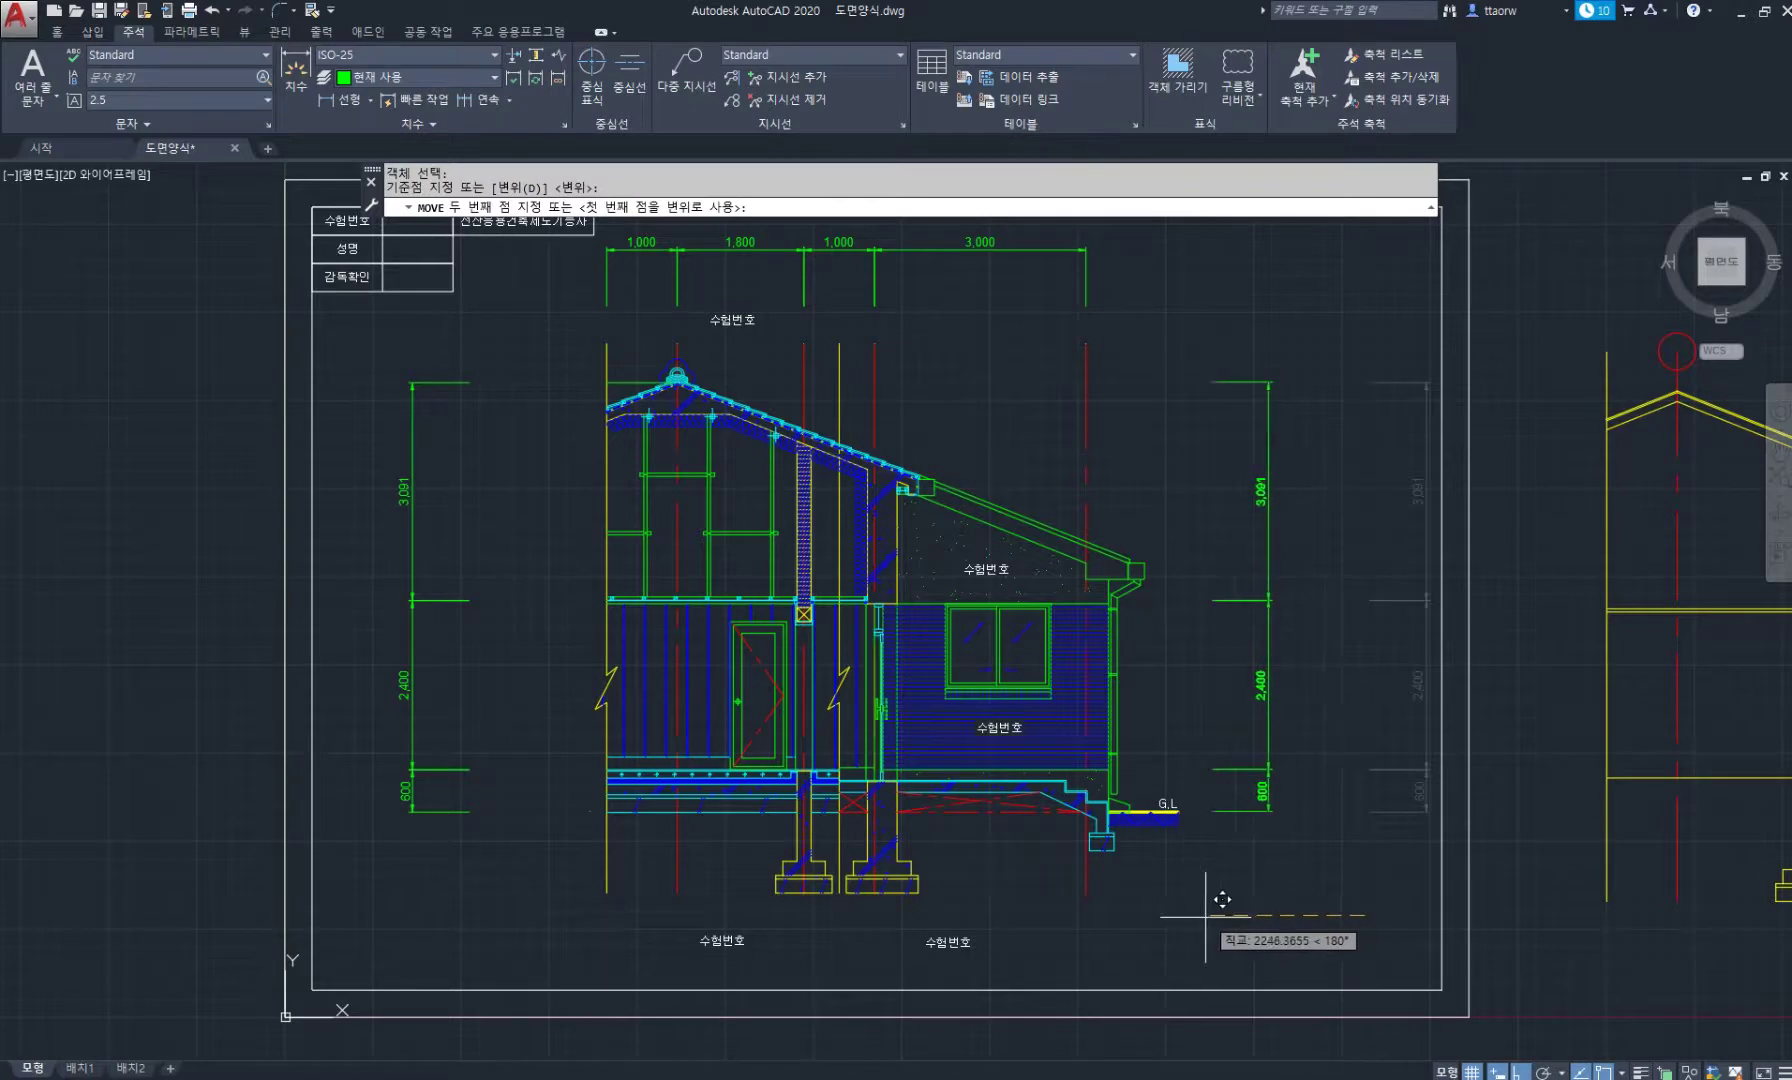
{"action": "left_click", "coordinate": [1193, 916]}
Move the height dimensions on the section's cut side horizontally inward, closer to the section's boundary line.
{"action": "key", "text": "space"}
{"action": "left_click", "coordinate": [521, 879]}
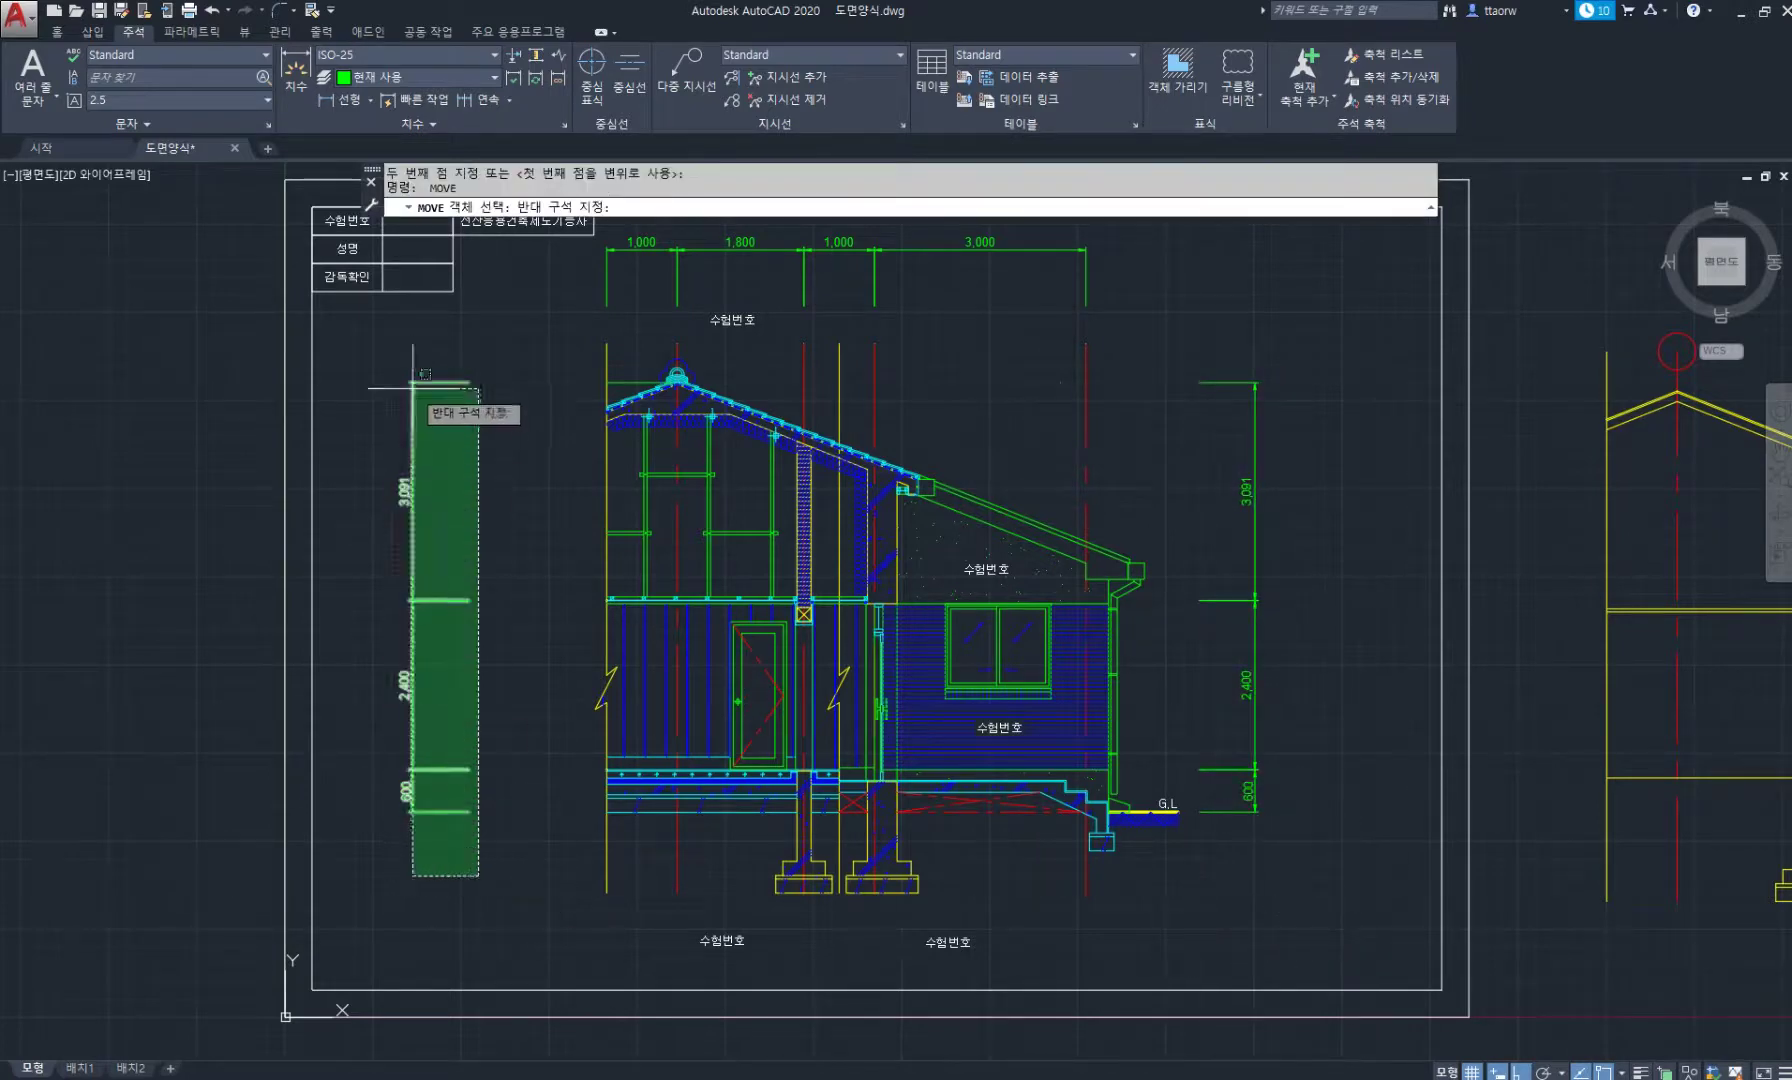
{"action": "left_click", "coordinate": [342, 322]}
{"action": "key", "text": "space"}
{"action": "left_click", "coordinate": [447, 898]}
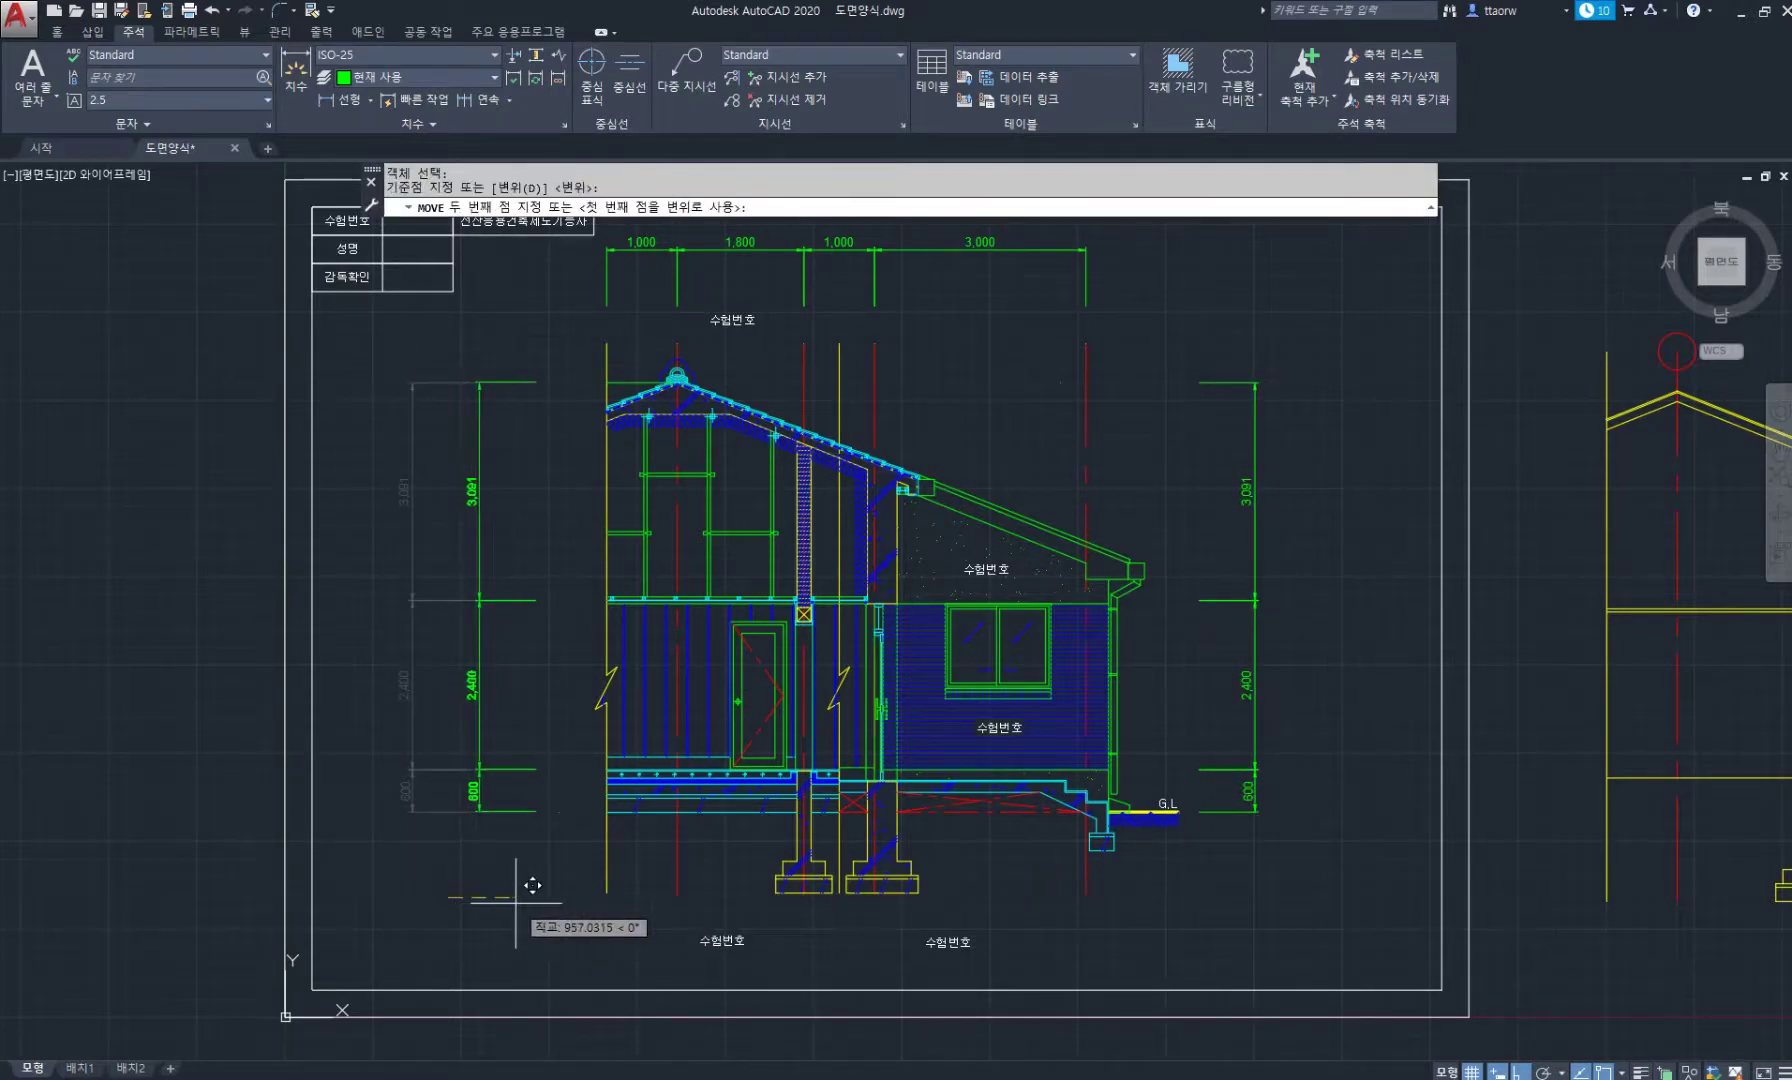
{"action": "left_click", "coordinate": [530, 887]}
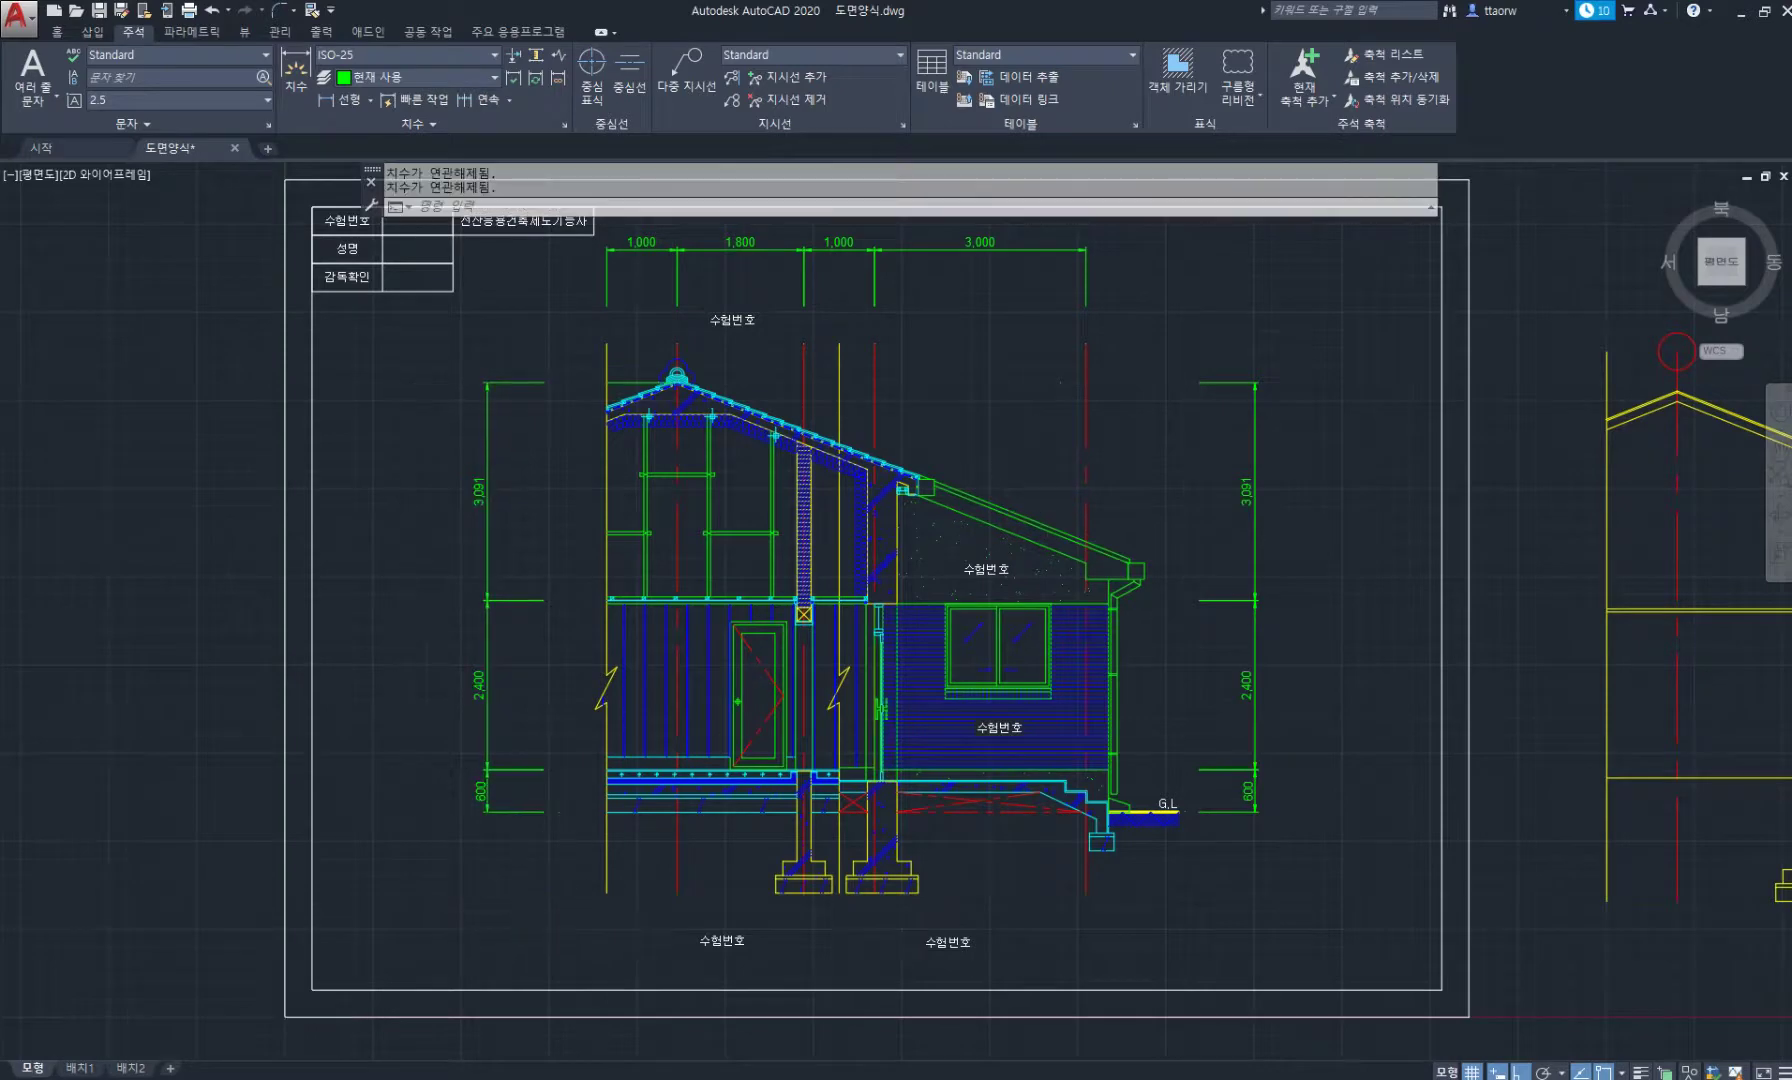
Override the text of the first 1,000 dimension above the roof with "설계치수".
{"action": "scroll", "coordinate": [496, 640], "scroll_direction": "down", "scroll_amount": 2}
{"action": "scroll", "coordinate": [592, 412], "scroll_direction": "up", "scroll_amount": 6}
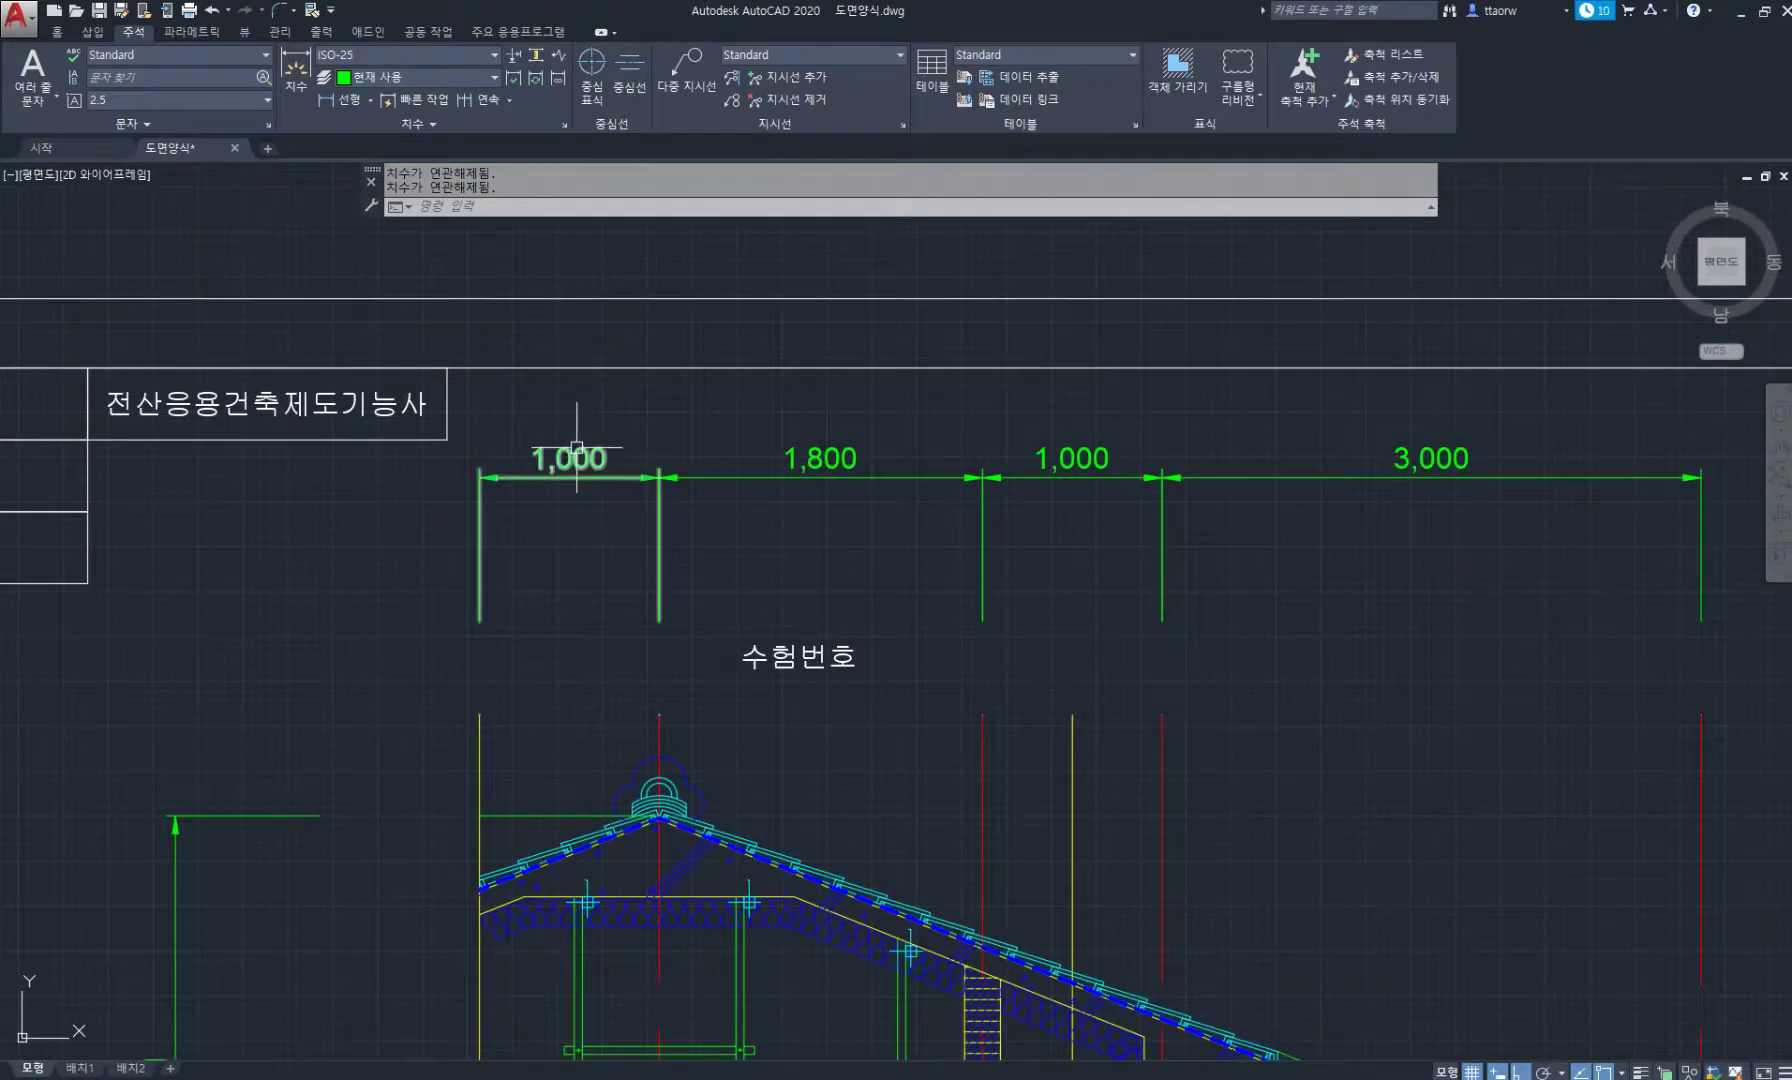
{"action": "double_click", "coordinate": [577, 447]}
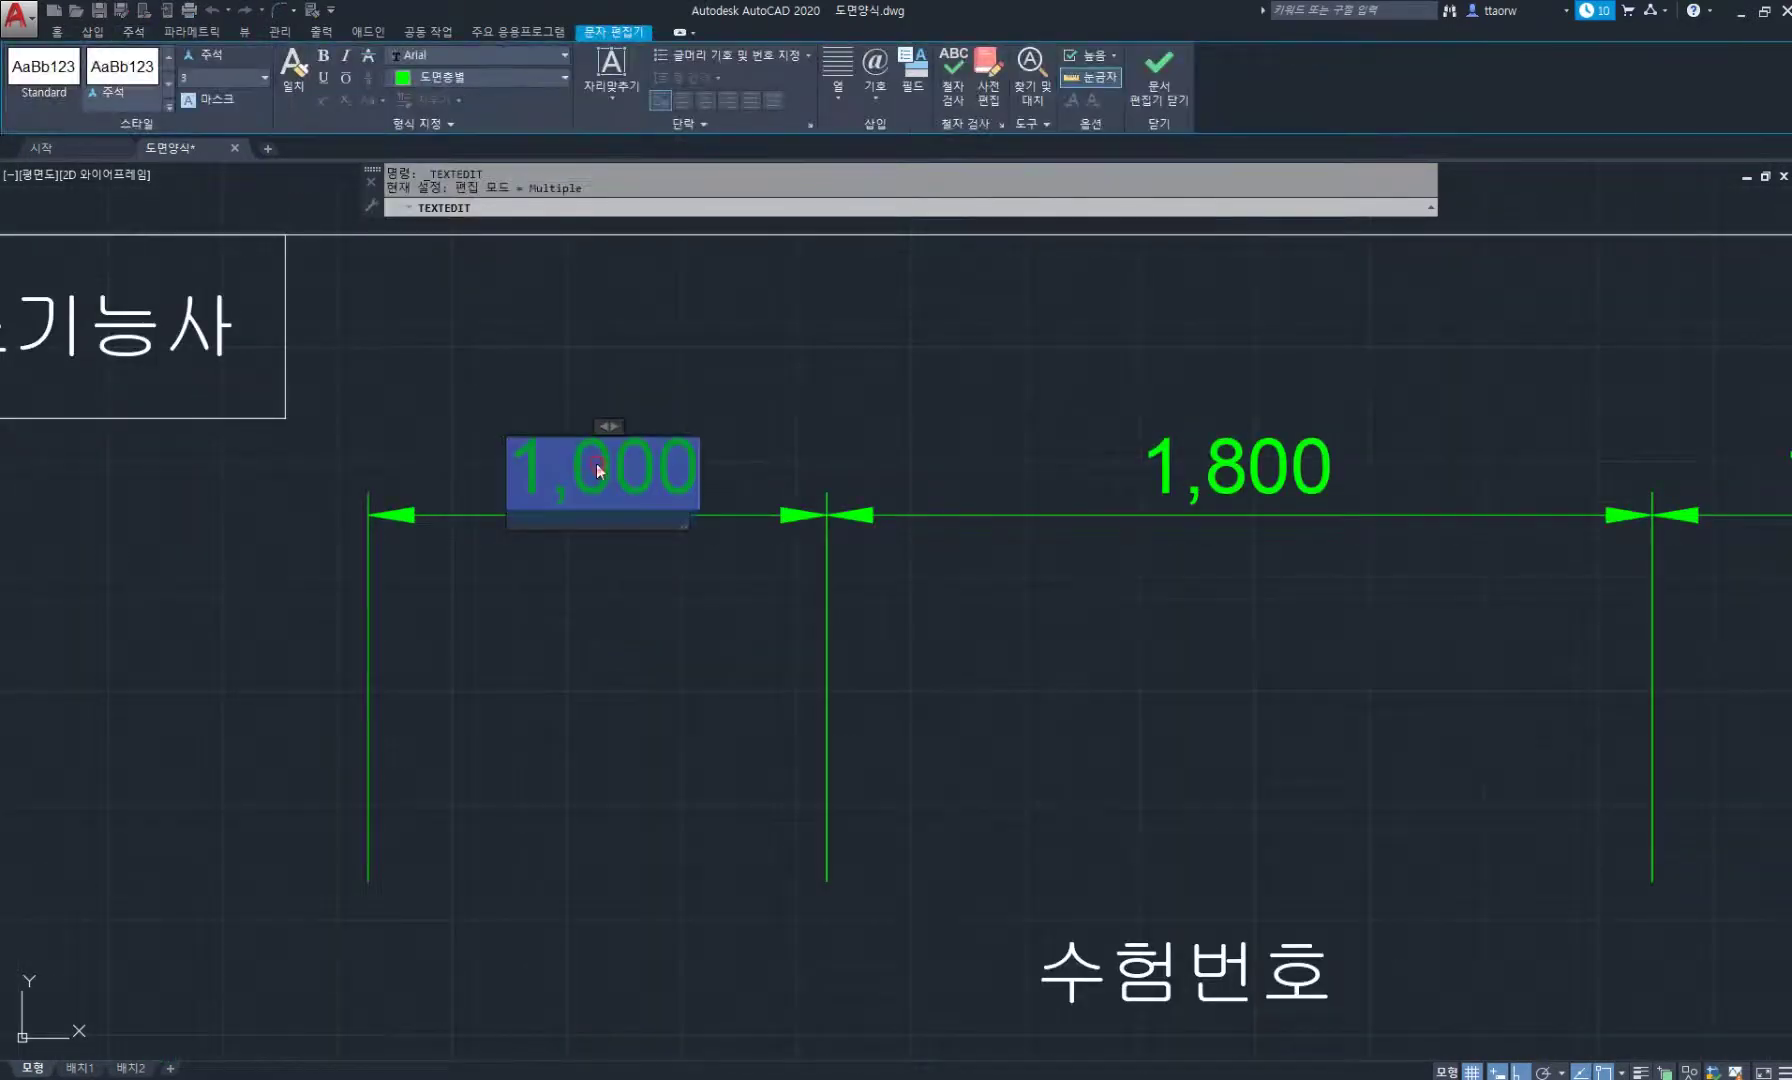
{"action": "type", "text": "ㅅ"}
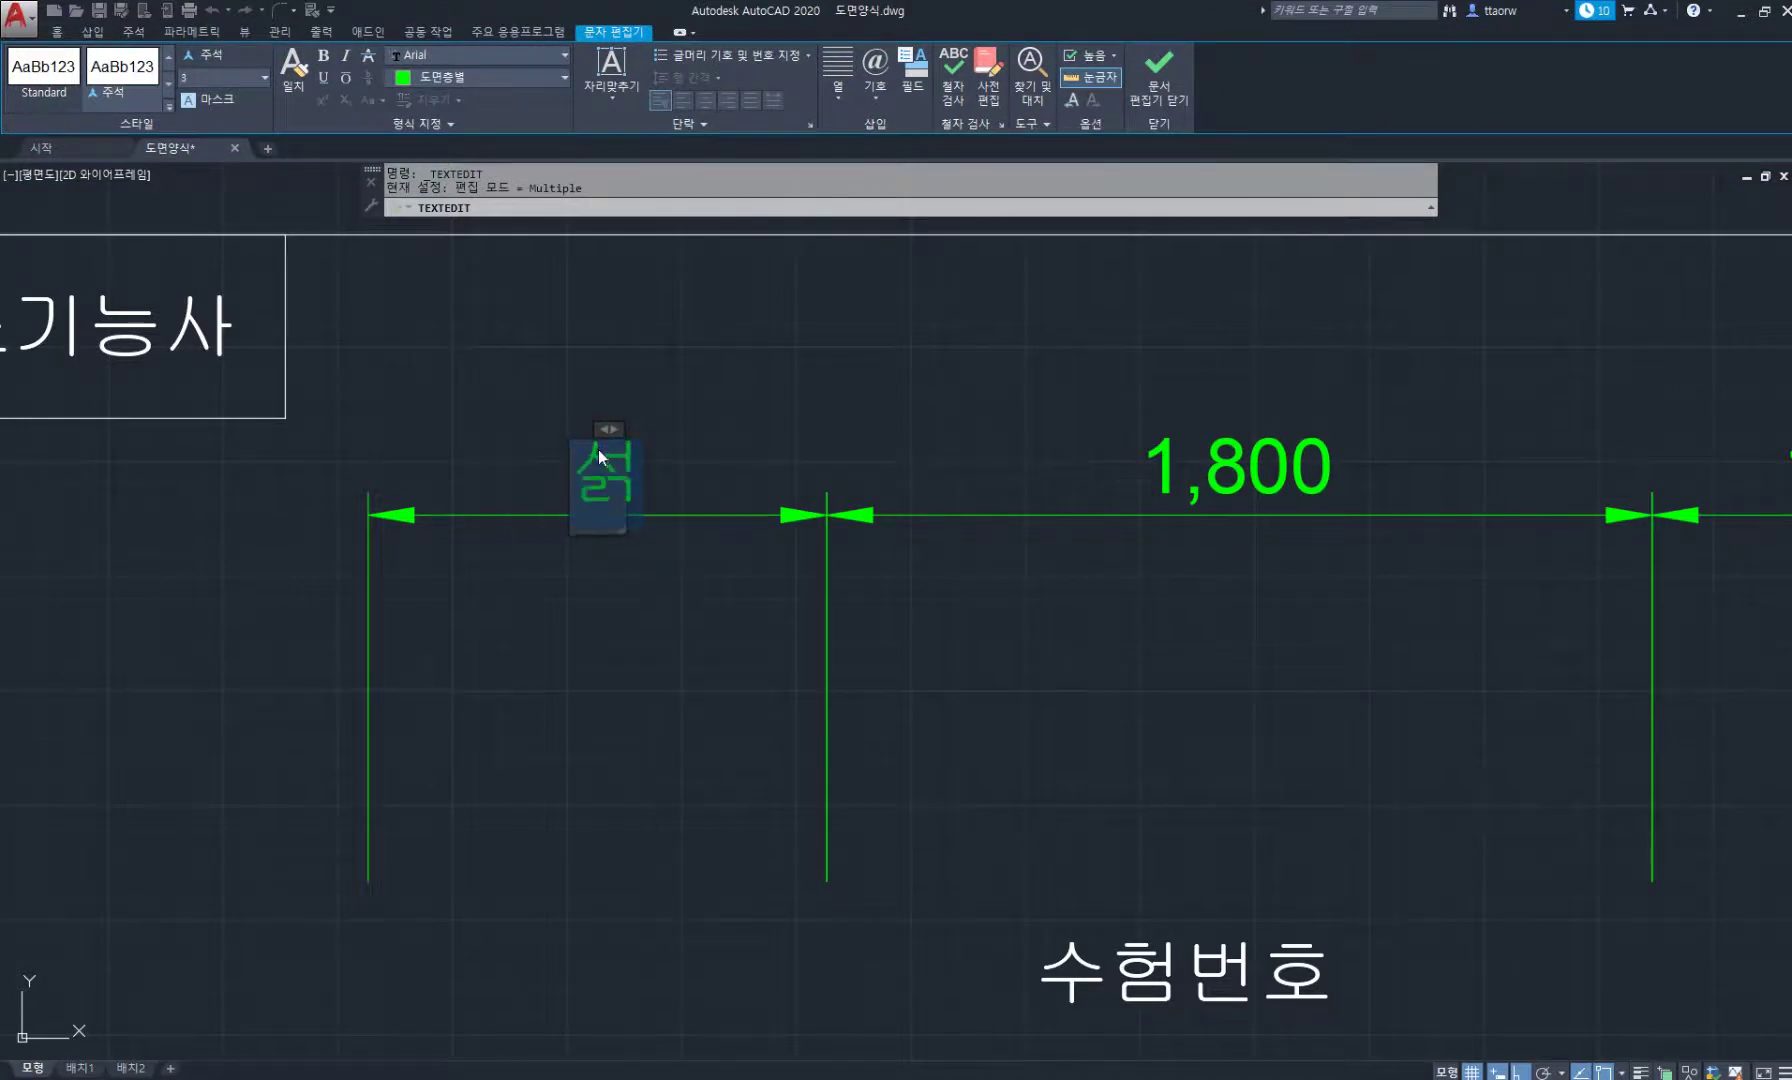
{"action": "type", "text": "ㅓㄹ계칫수"}
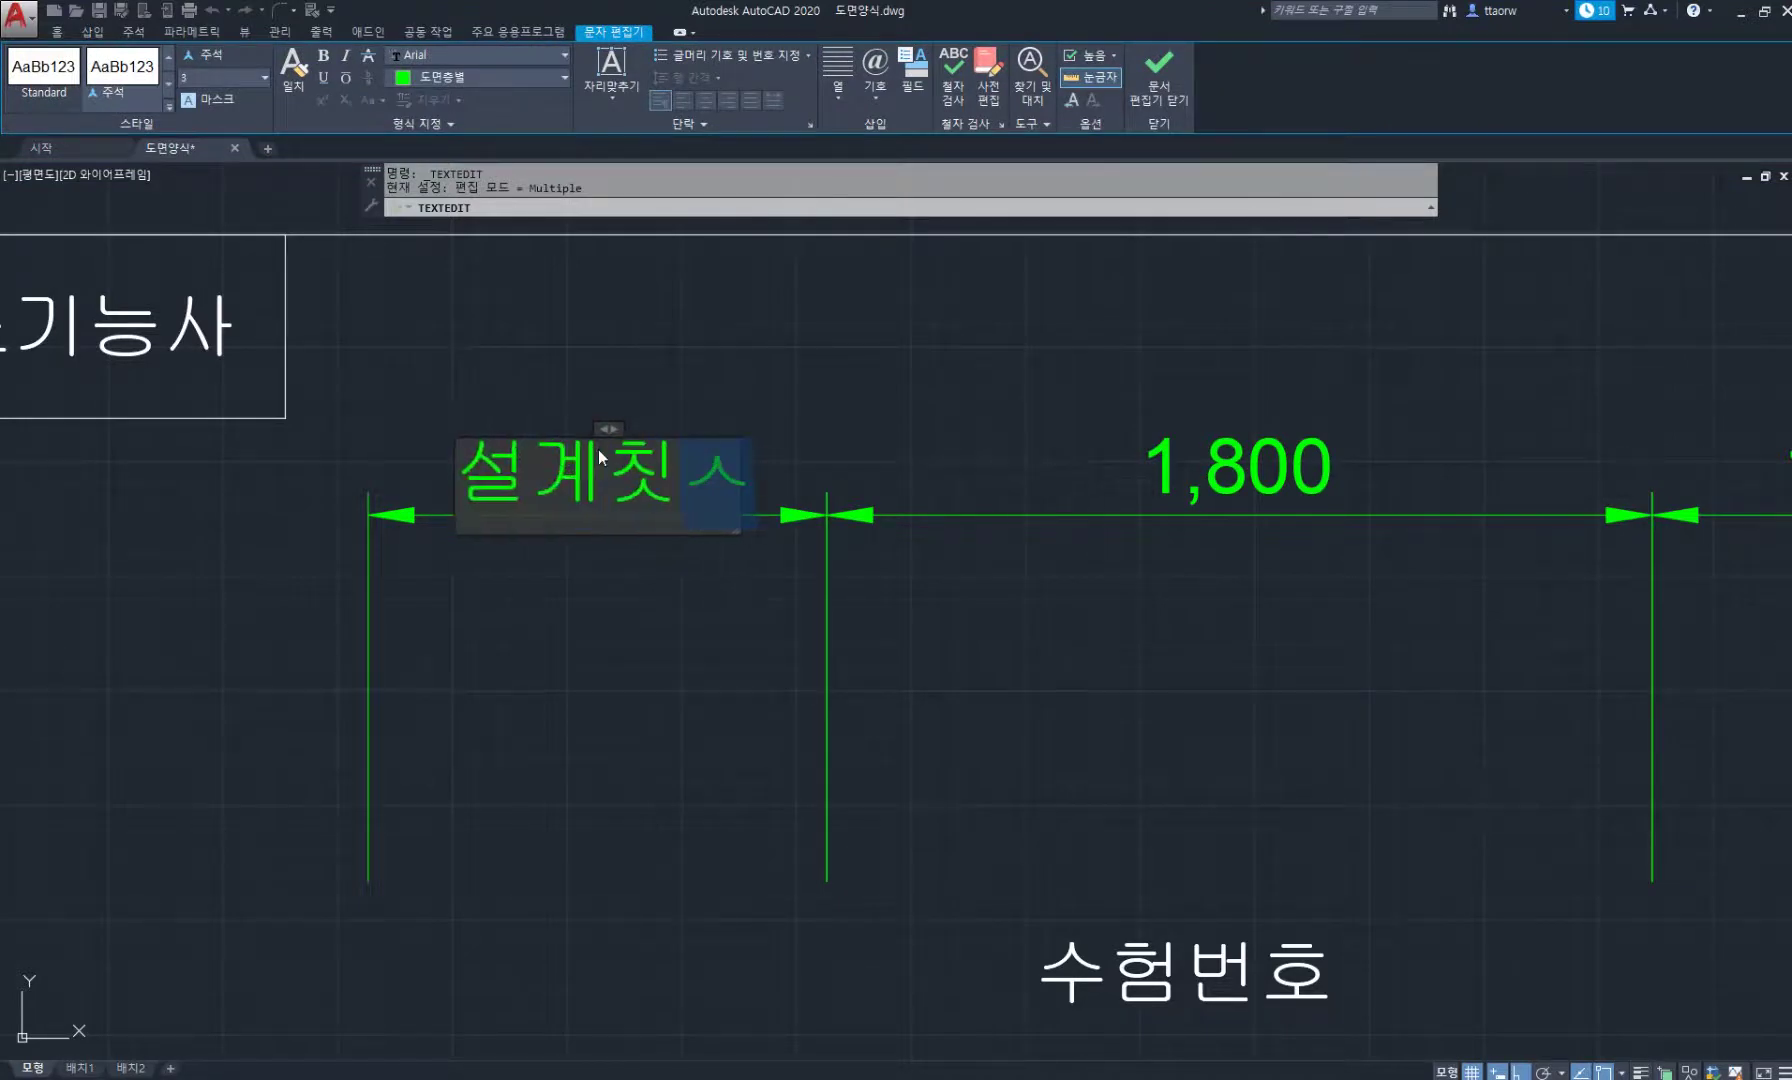
{"action": "key", "text": "BackSpace"}
{"action": "key", "text": "BackSpace"}
{"action": "key", "text": "BackSpace"}
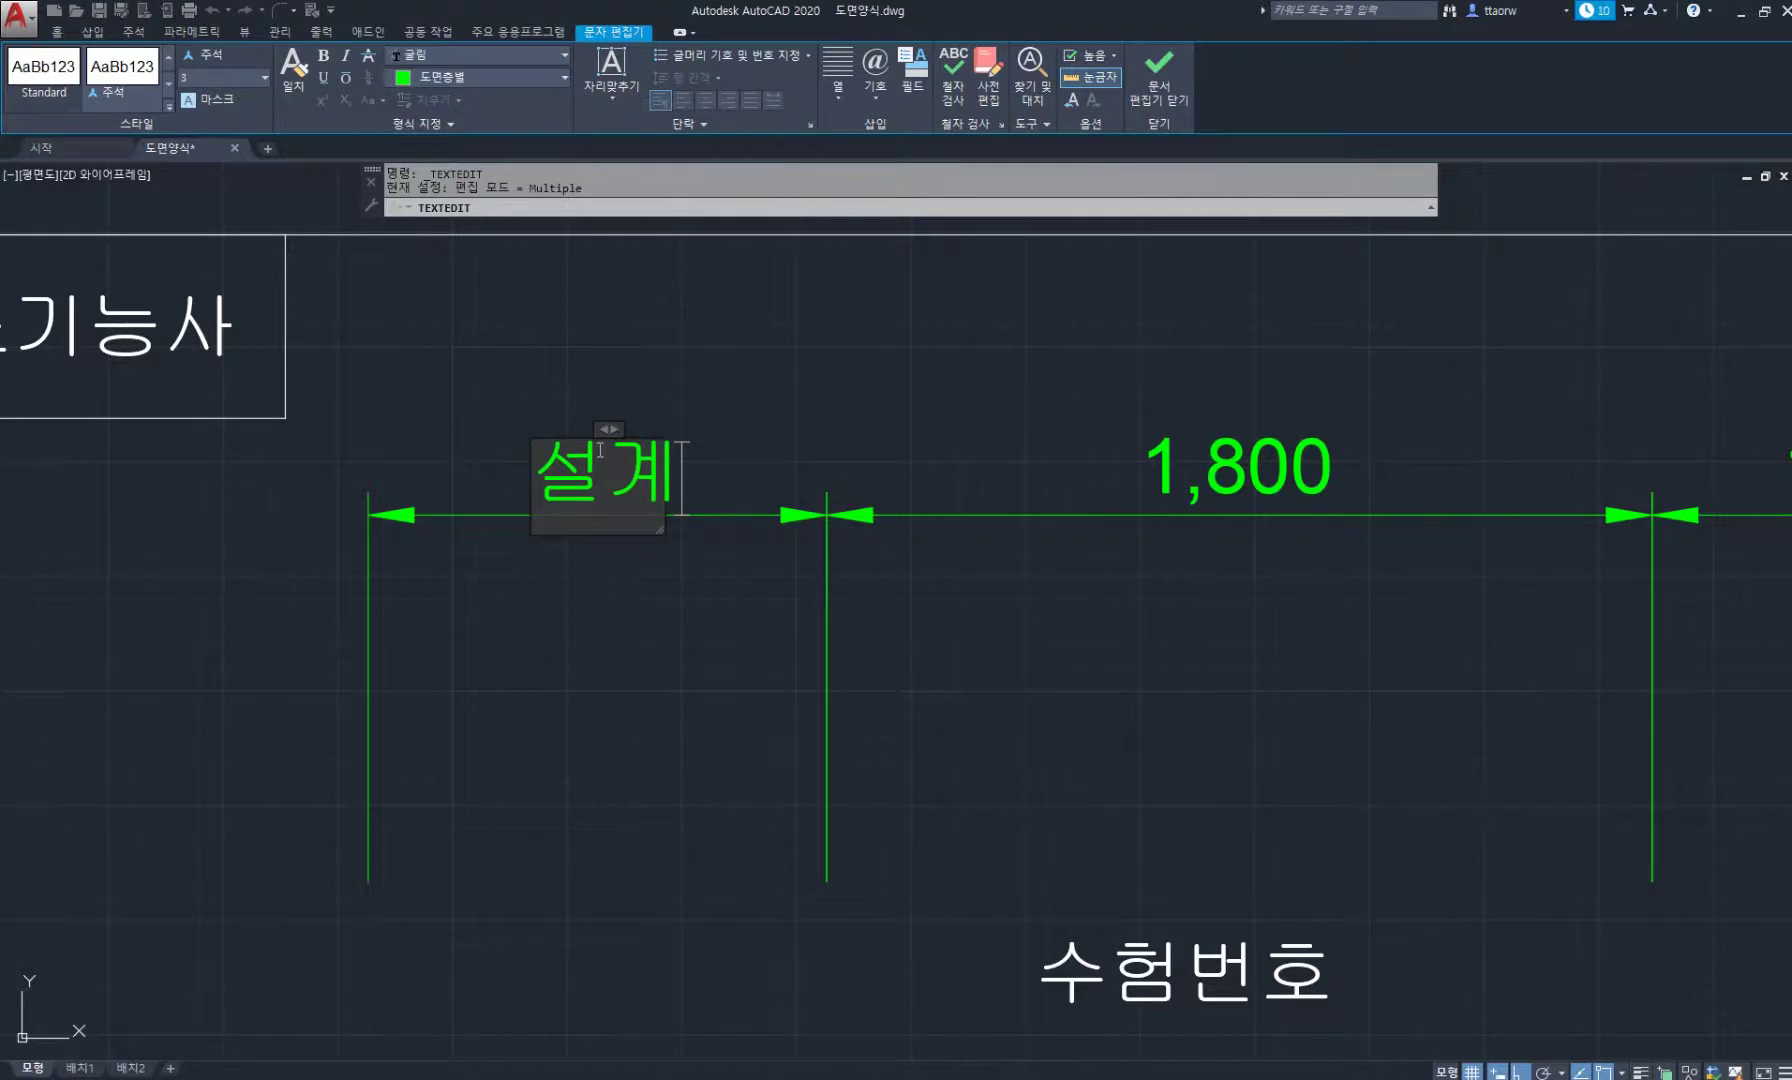
{"action": "type", "text": "치수"}
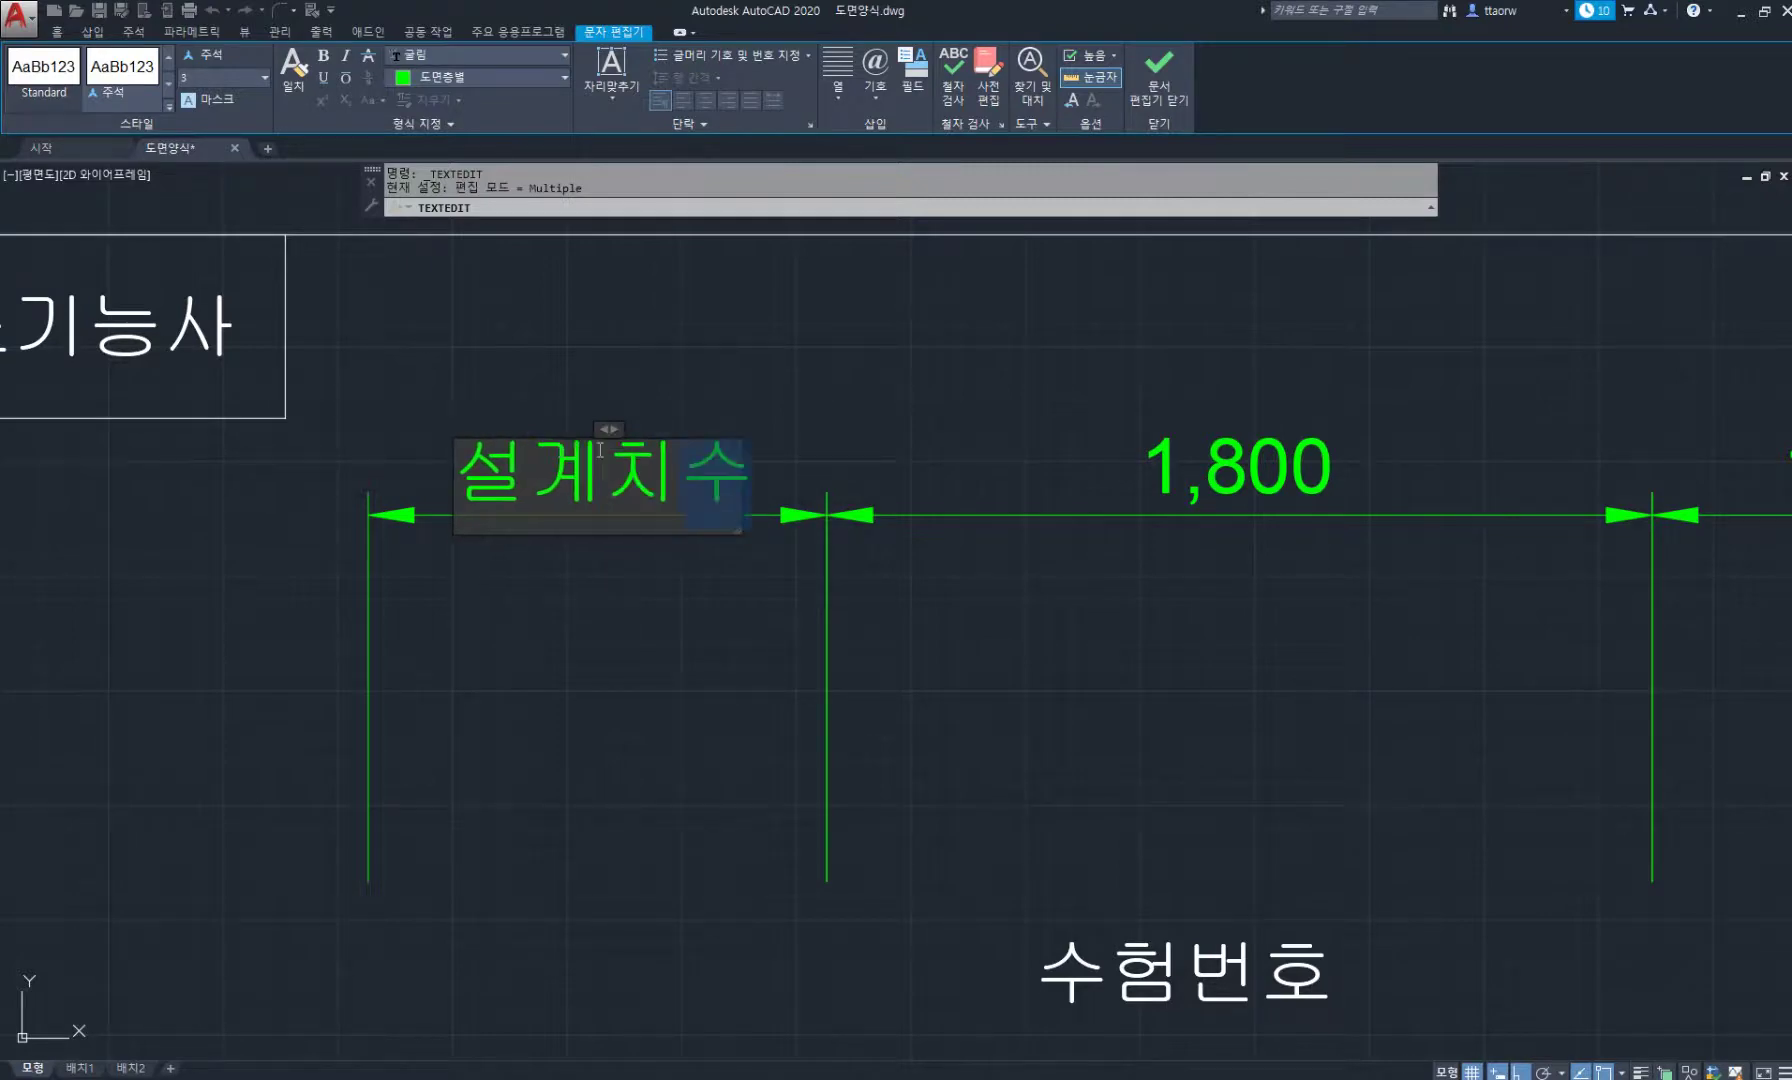
{"action": "left_click", "coordinate": [960, 388]}
{"action": "key", "text": "Escape"}
Move the two "수험번호" placeholder texts below the foundations horizontally toward the G.L side of the section.
{"action": "scroll", "coordinate": [811, 568], "scroll_direction": "down", "scroll_amount": 10}
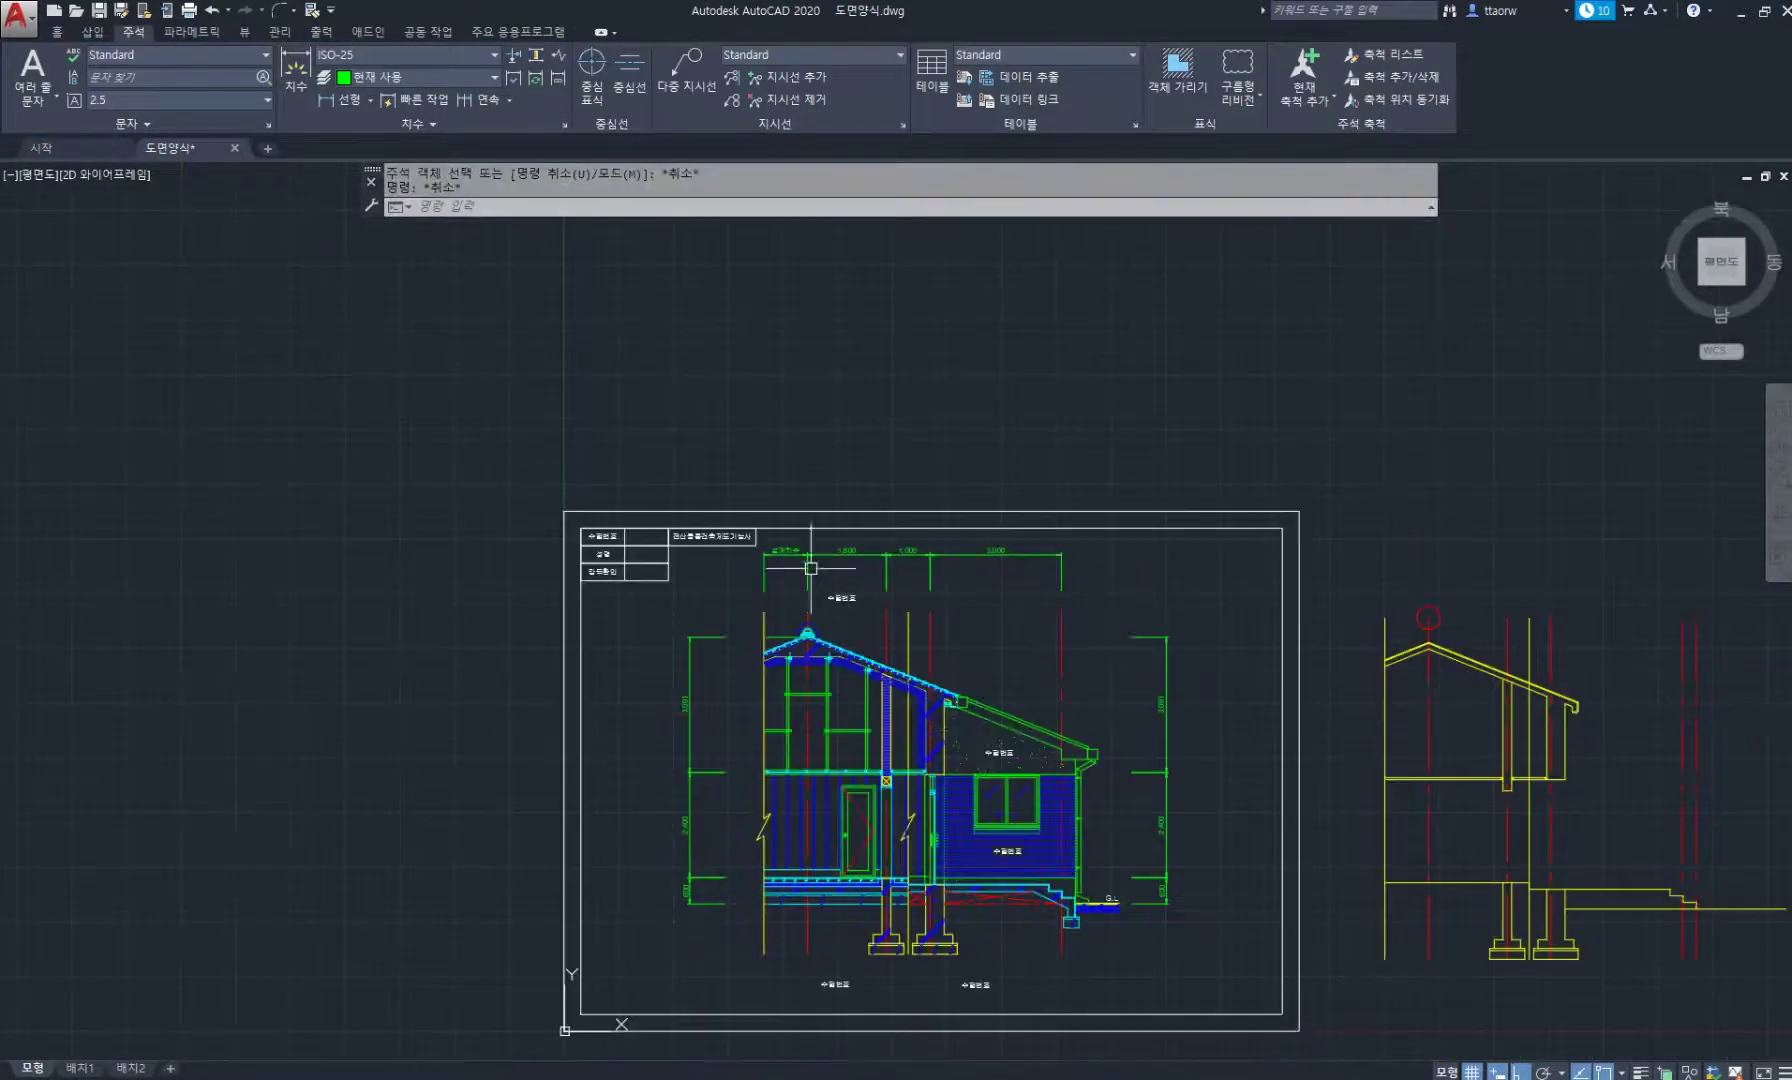
{"action": "middle_click_drag", "start_coordinate": [982, 744], "coordinate": [784, 530]}
{"action": "scroll", "coordinate": [757, 785], "scroll_direction": "up", "scroll_amount": 4}
{"action": "type", "text": "m"}
{"action": "key", "text": "space"}
{"action": "left_click", "coordinate": [915, 787]}
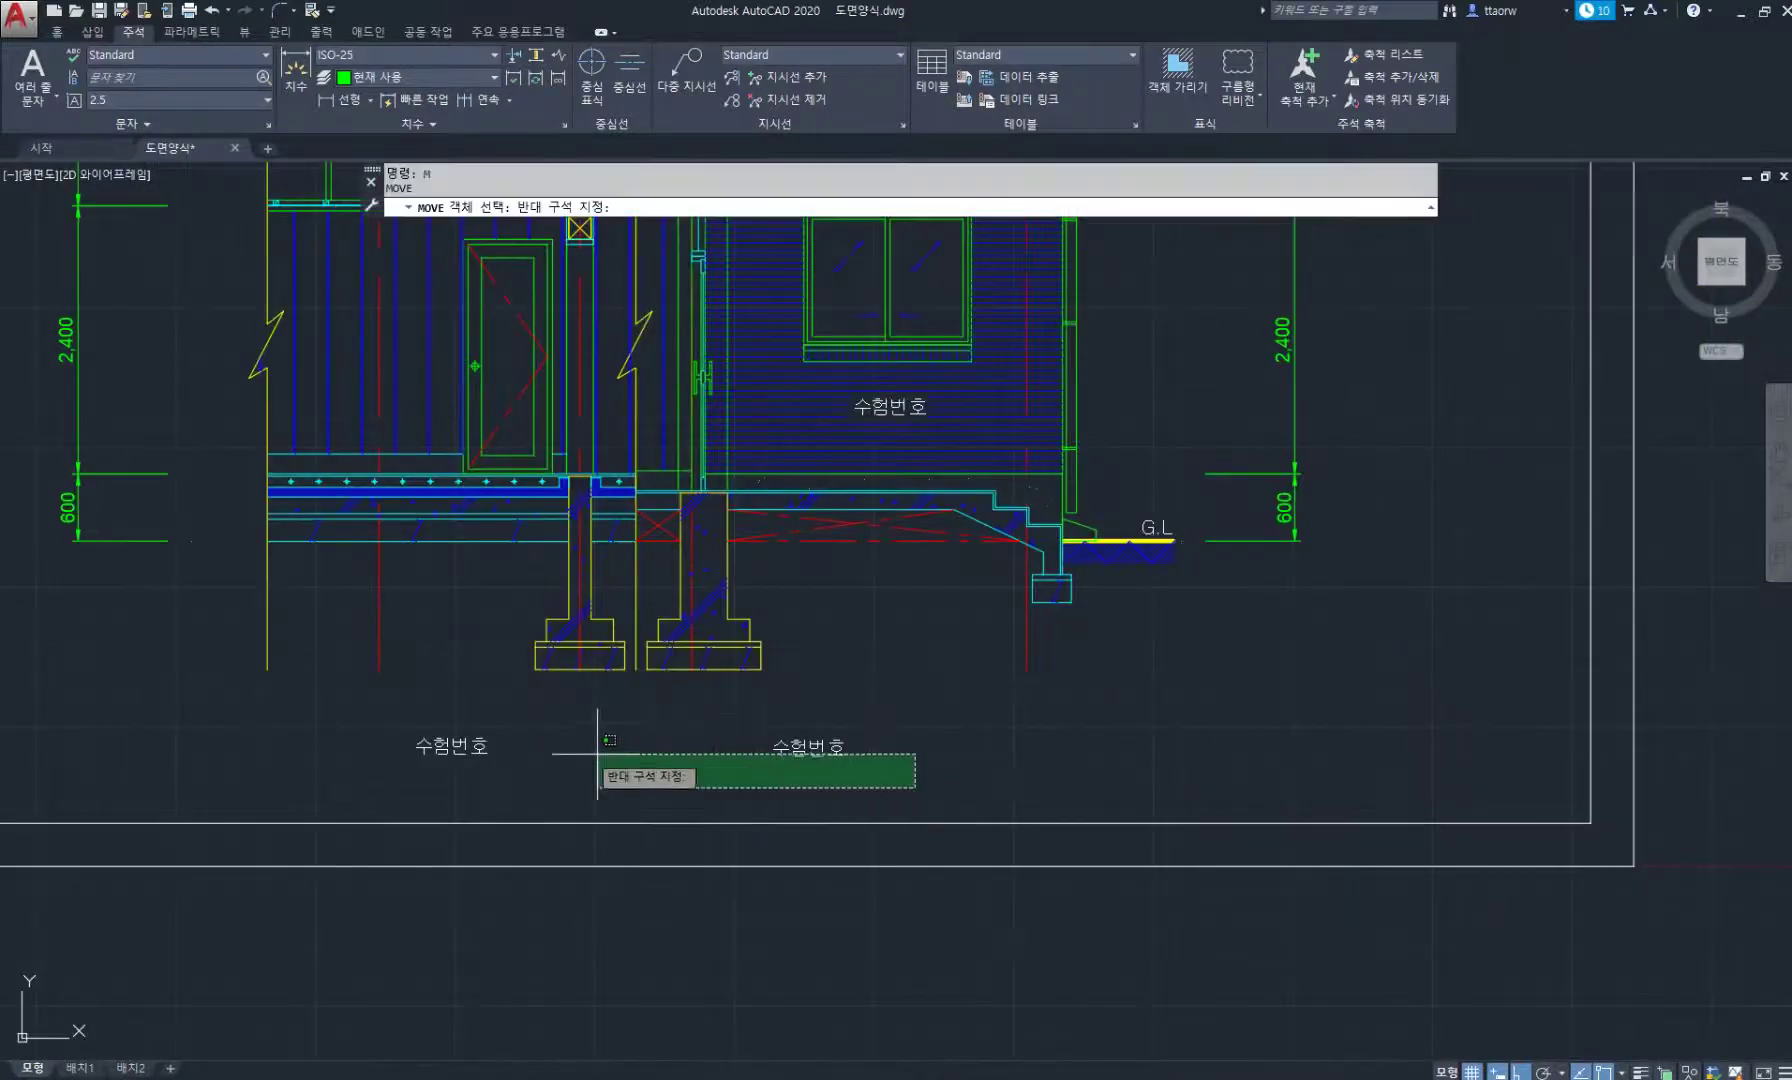
{"action": "left_click", "coordinate": [440, 725]}
{"action": "key", "text": "space"}
{"action": "left_click", "coordinate": [660, 906]}
{"action": "left_click", "coordinate": [811, 907]}
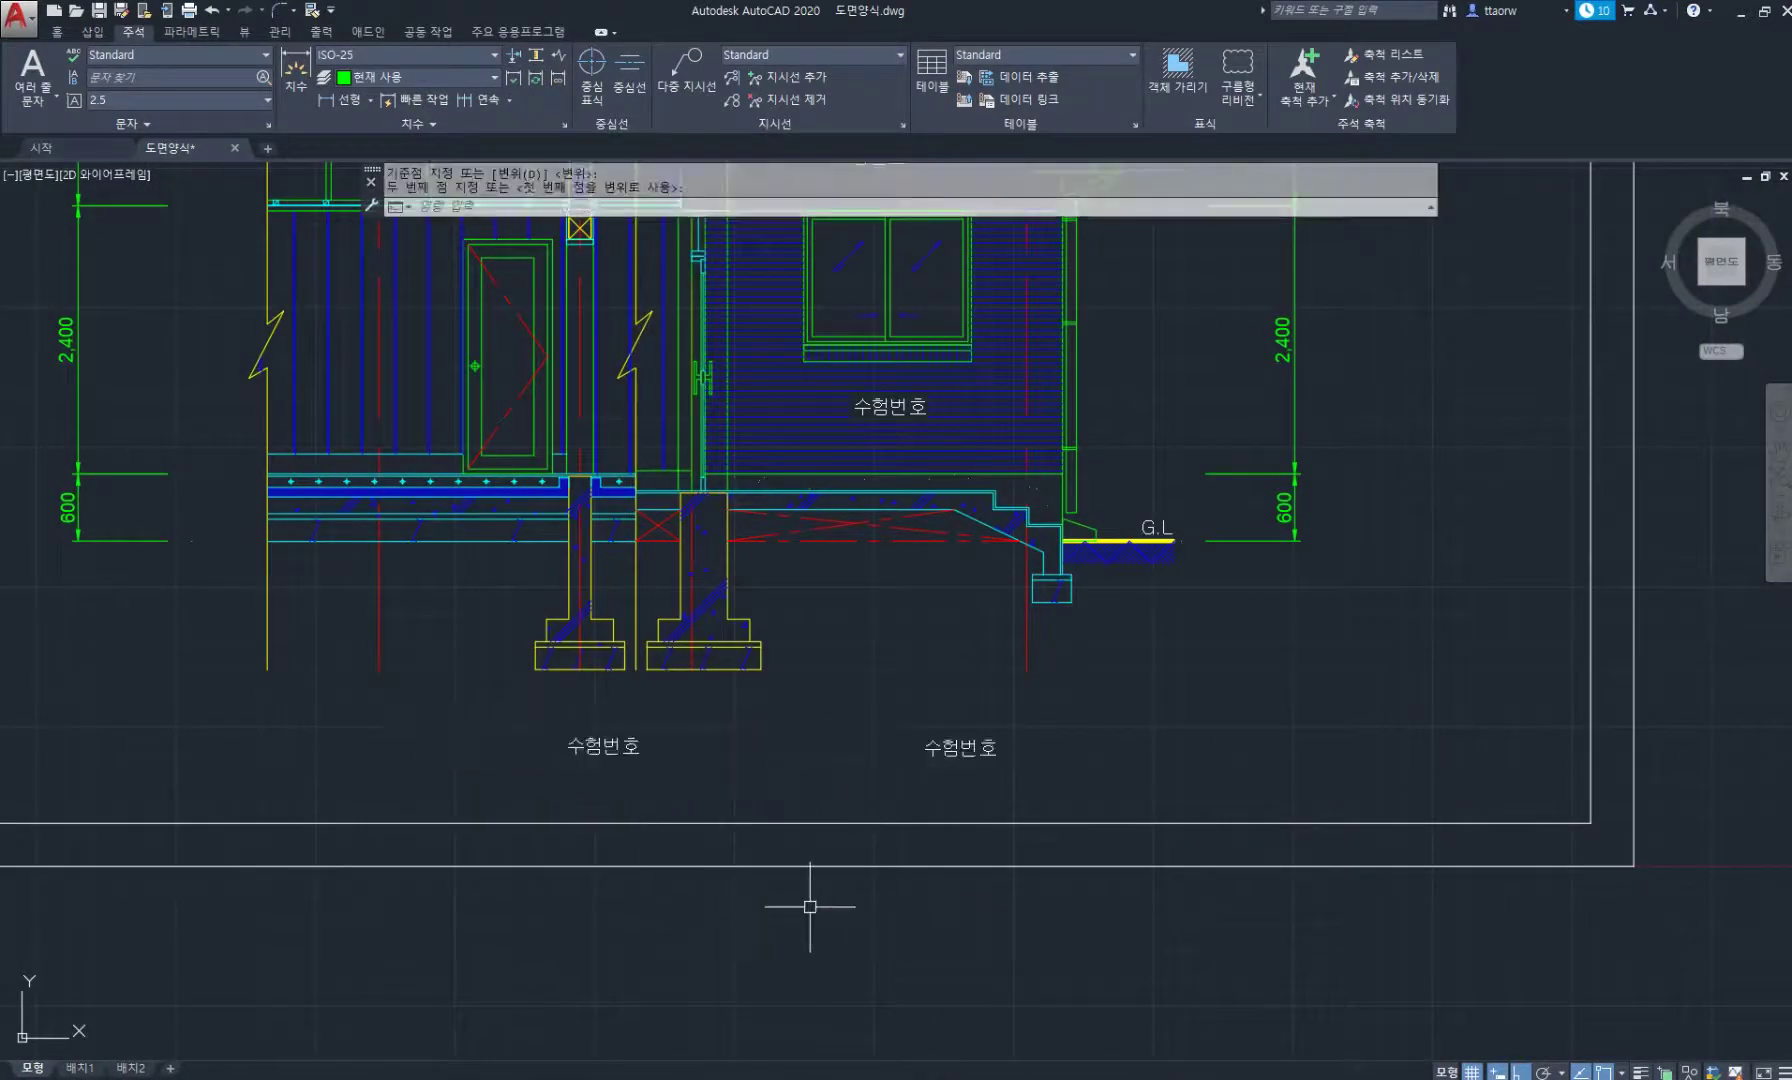
Replace the placeholder text below the column footings with the drawing title "A부분 단면 상세도".
{"action": "double_click", "coordinate": [630, 757]}
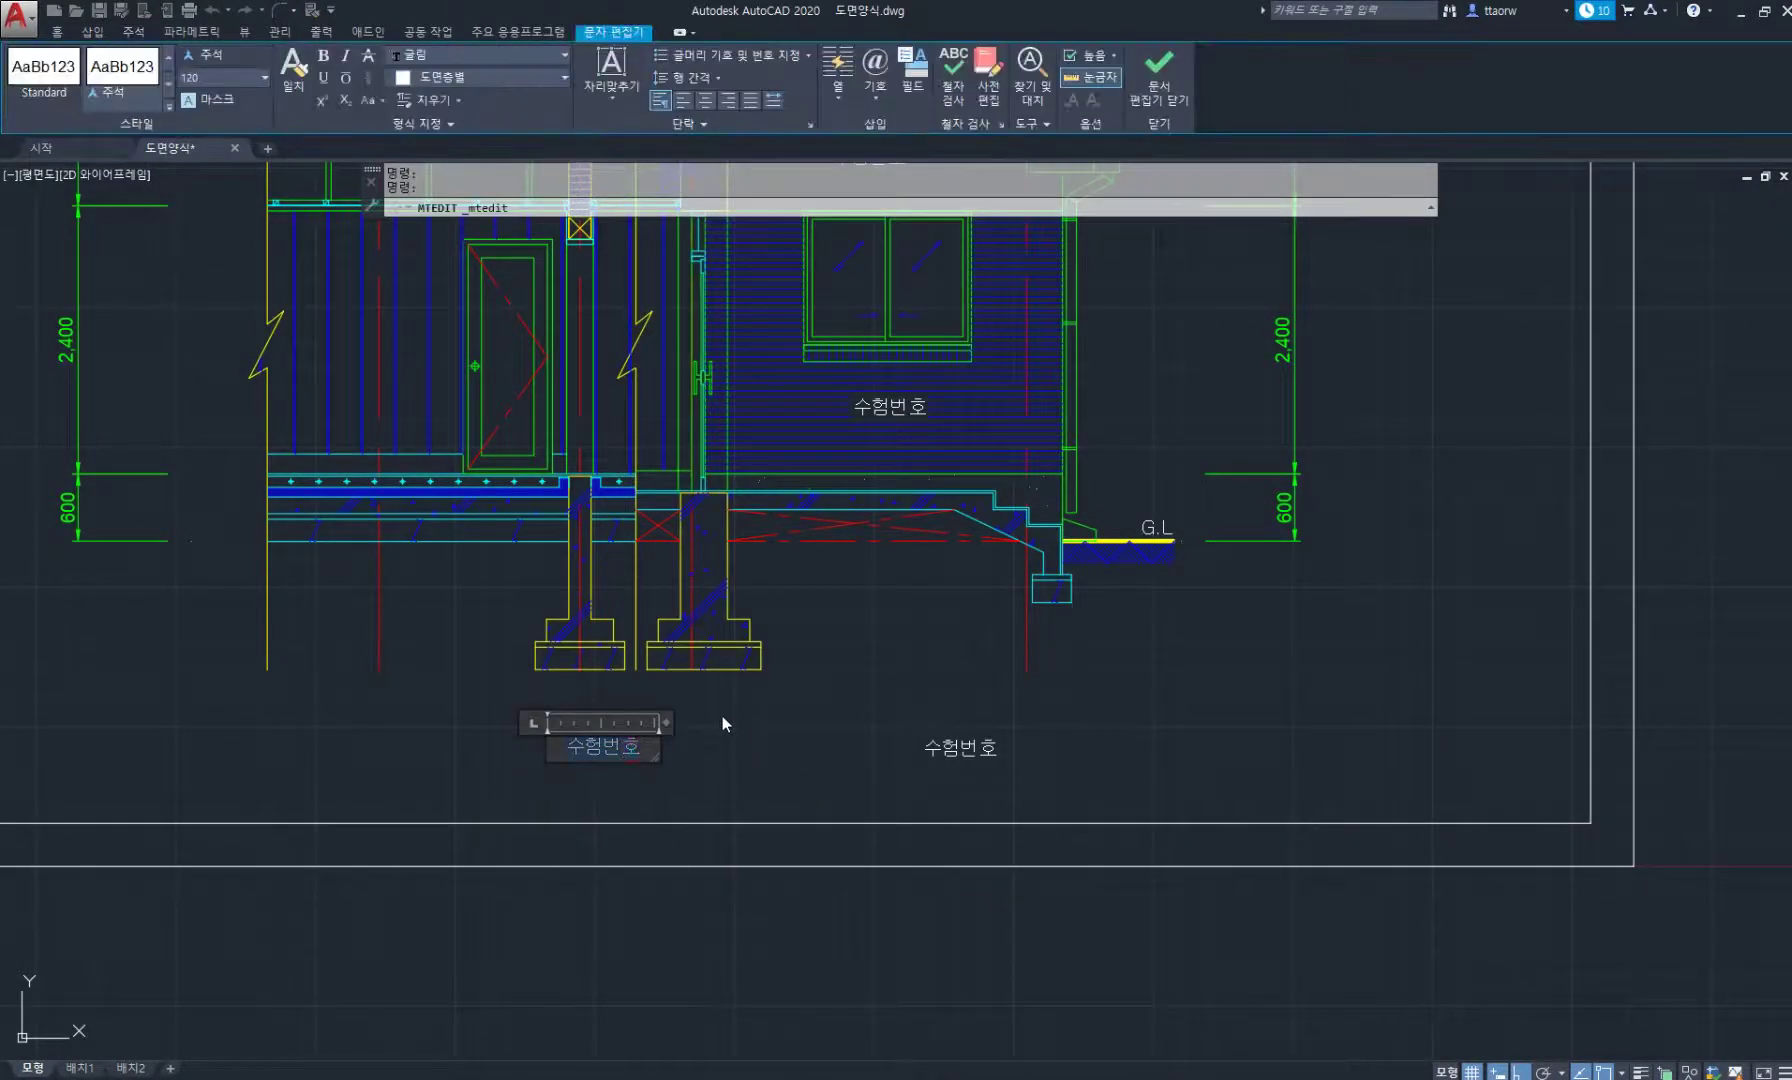
{"action": "type", "text": "A"}
{"action": "type", "text": "부분 ㄷ"}
{"action": "type", "text": "단면"}
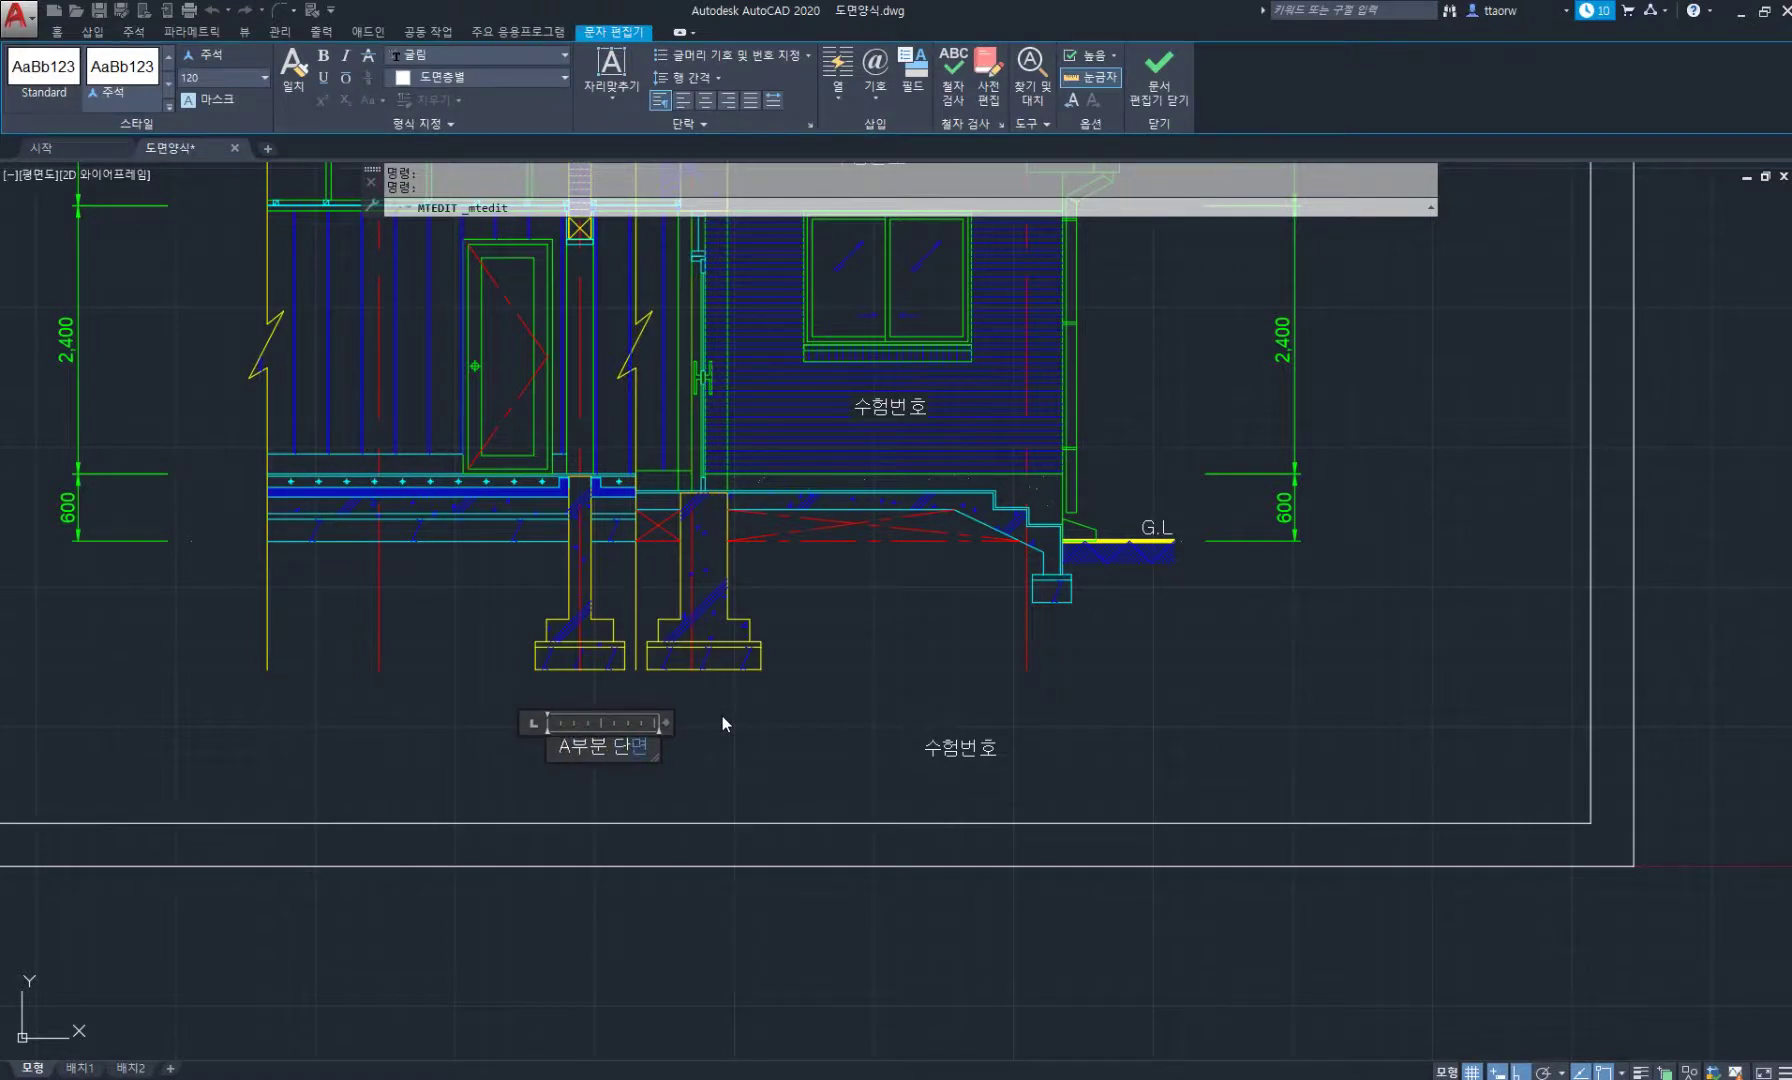
{"action": "key", "text": "Return"}
{"action": "type", "text": "상"}
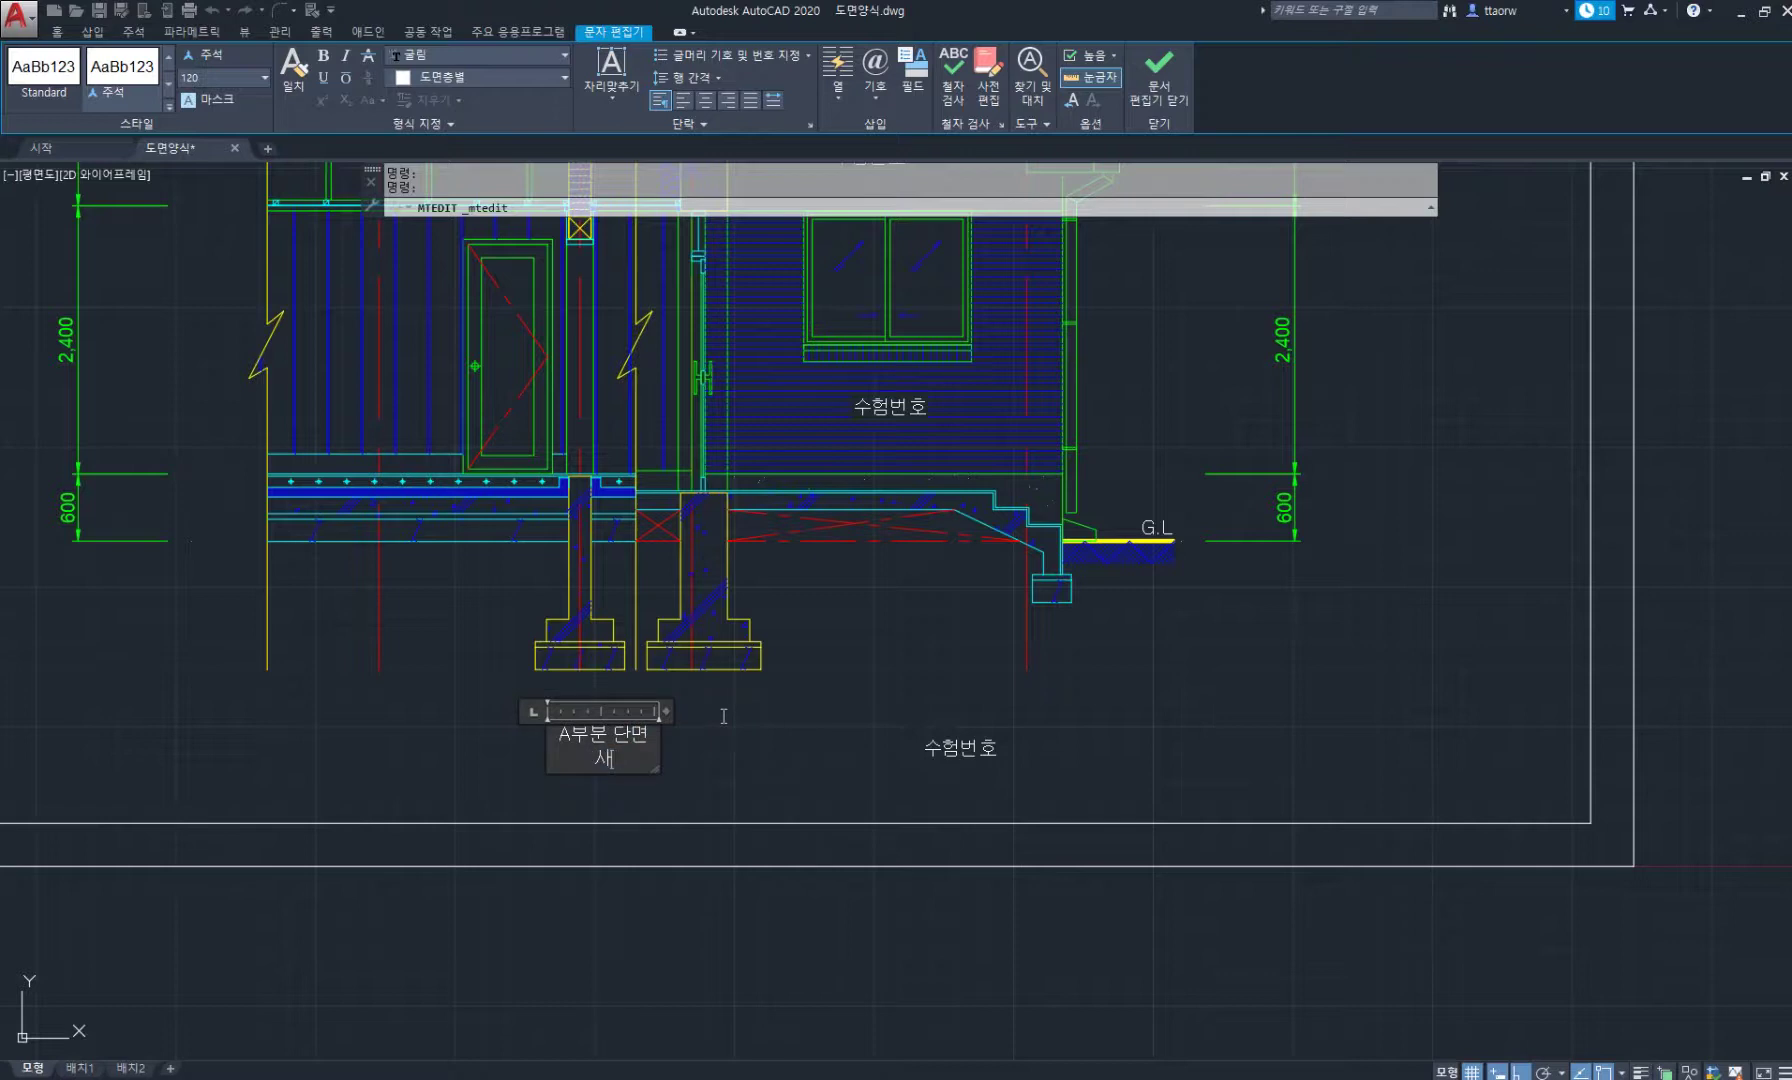
{"action": "key", "text": "BackSpace"}
{"action": "key", "text": "BackSpace"}
{"action": "key", "text": "BackSpace"}
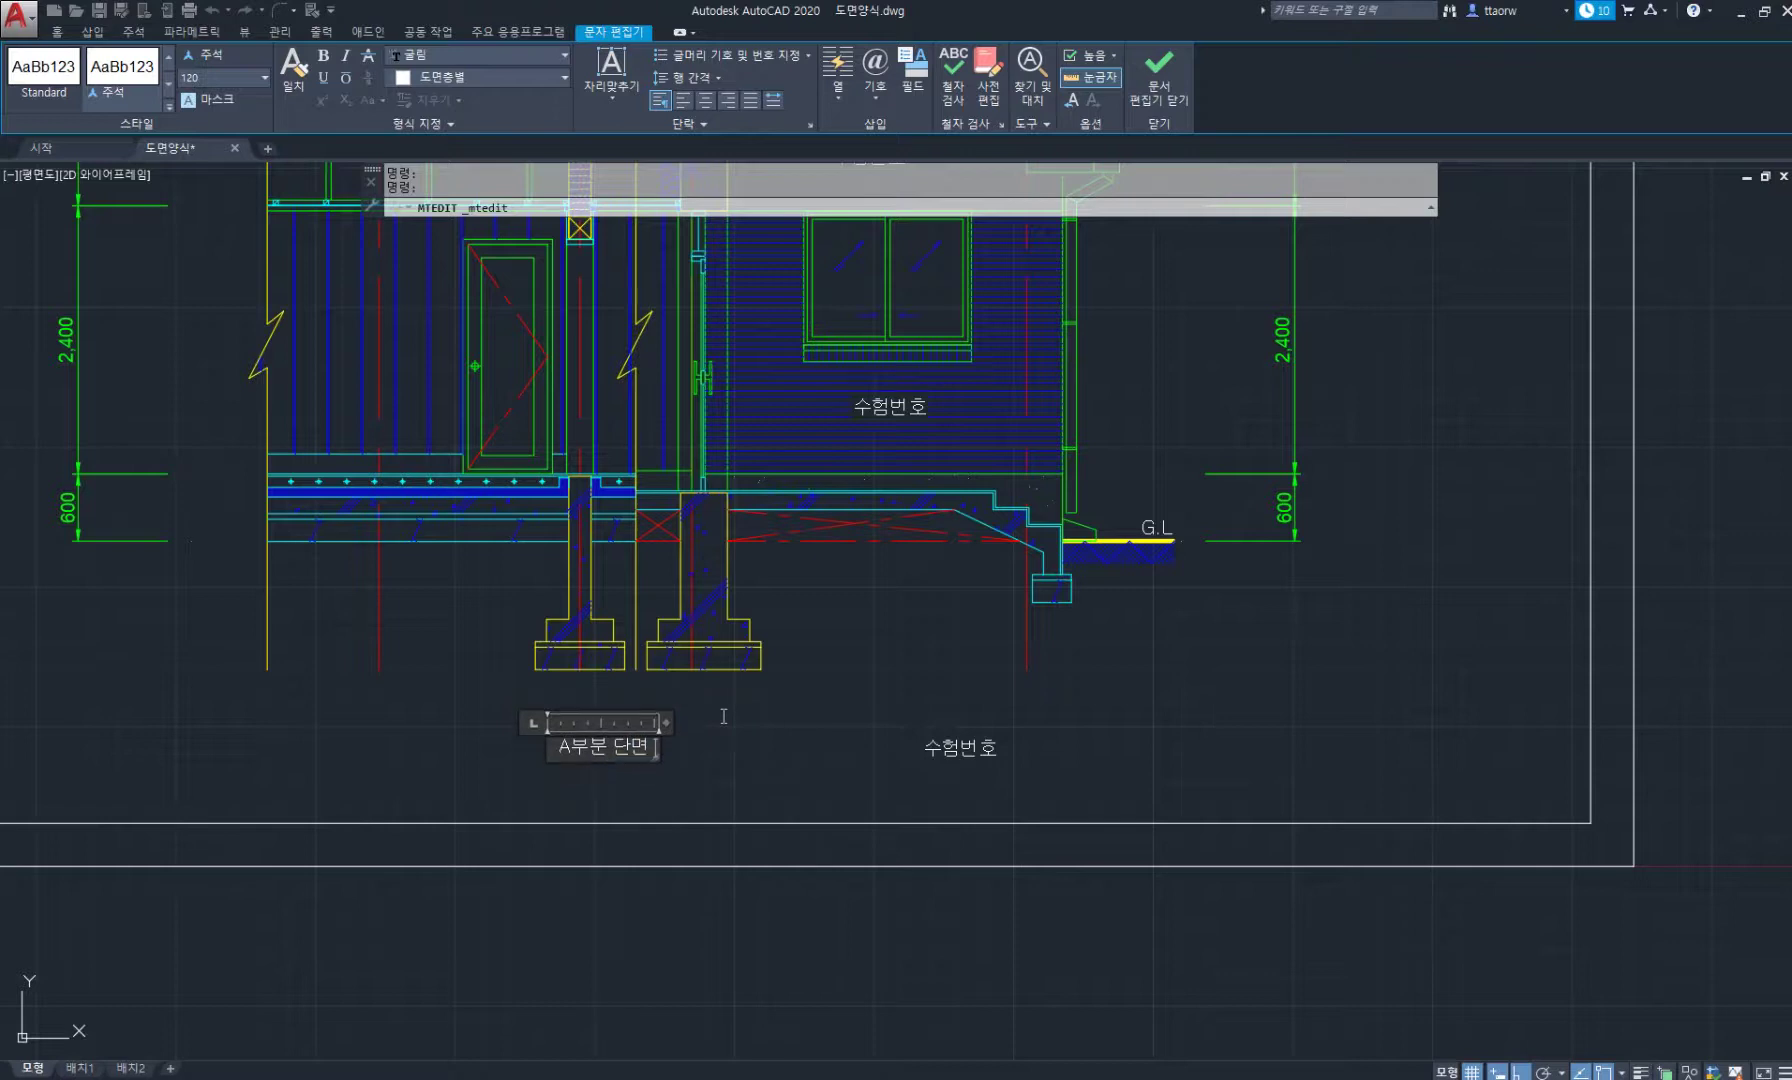
{"action": "key", "text": "Return"}
{"action": "type", "text": "상세도"}
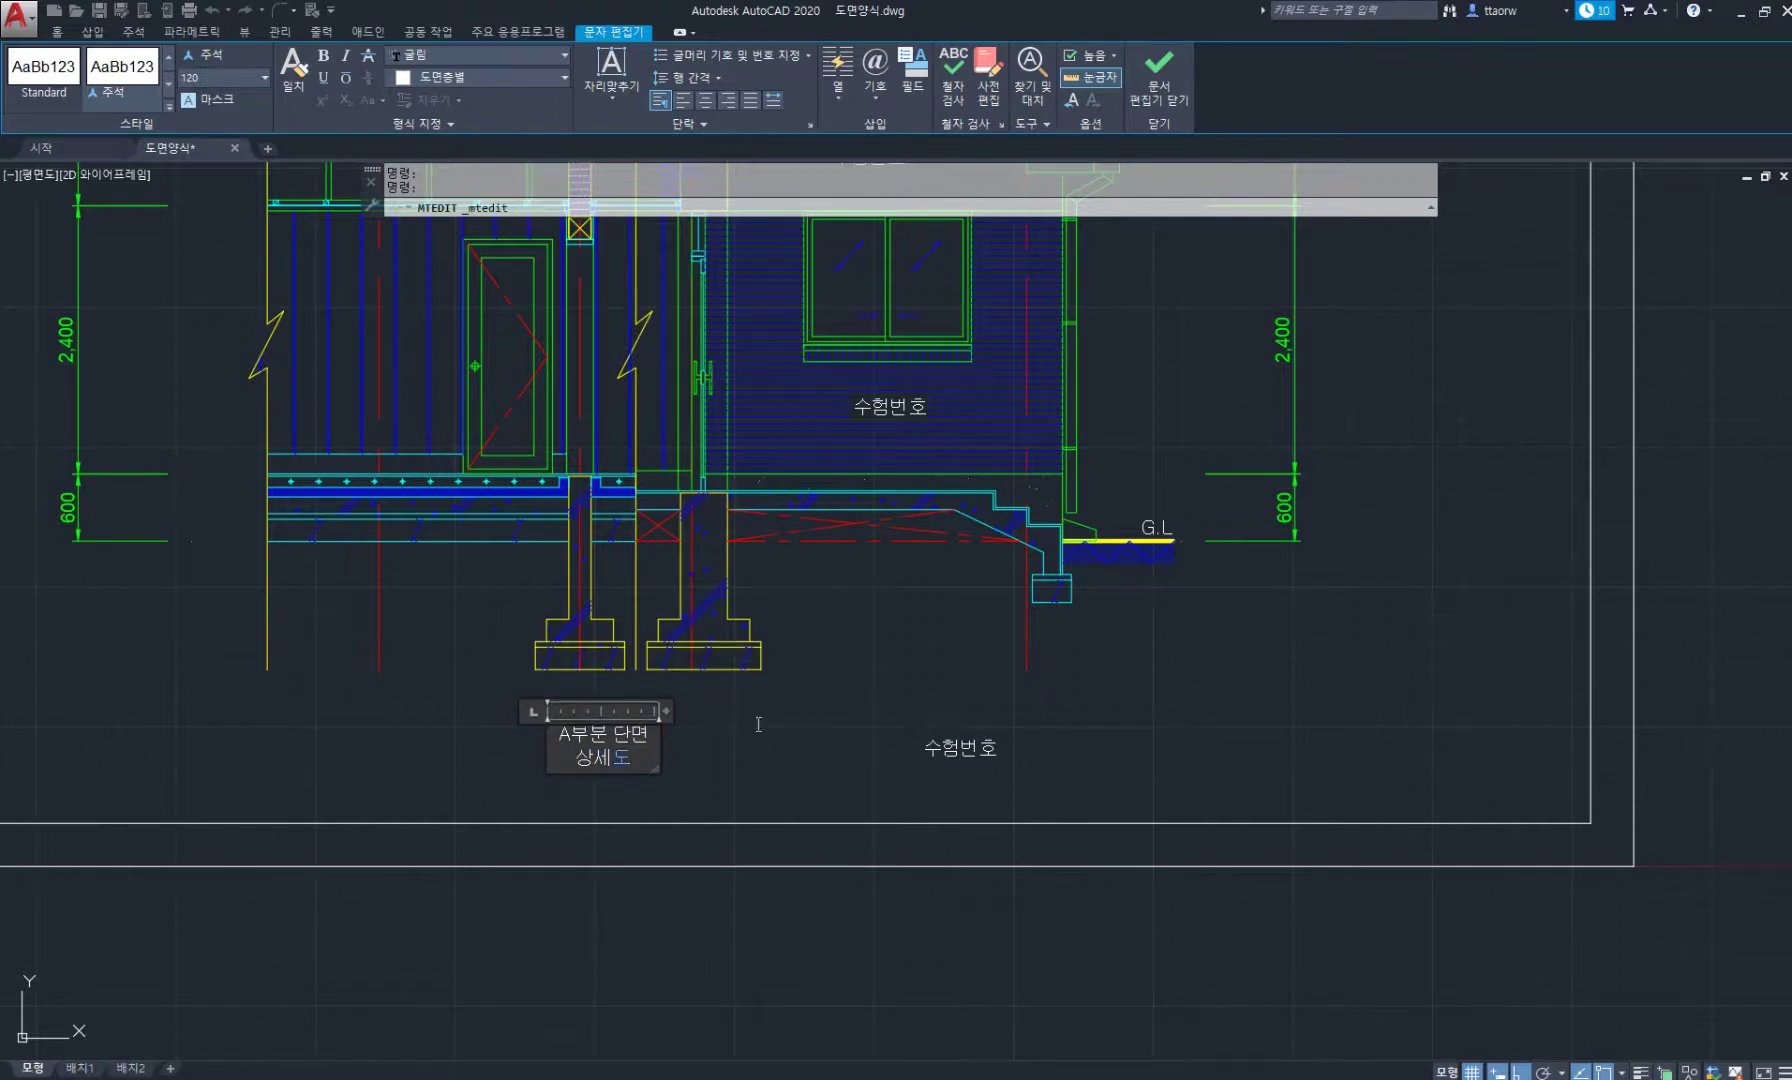
Widen the title's text frame so it fits on one line and set its text height to 240.
{"action": "left_click_drag", "start_coordinate": [663, 713], "coordinate": [943, 721]}
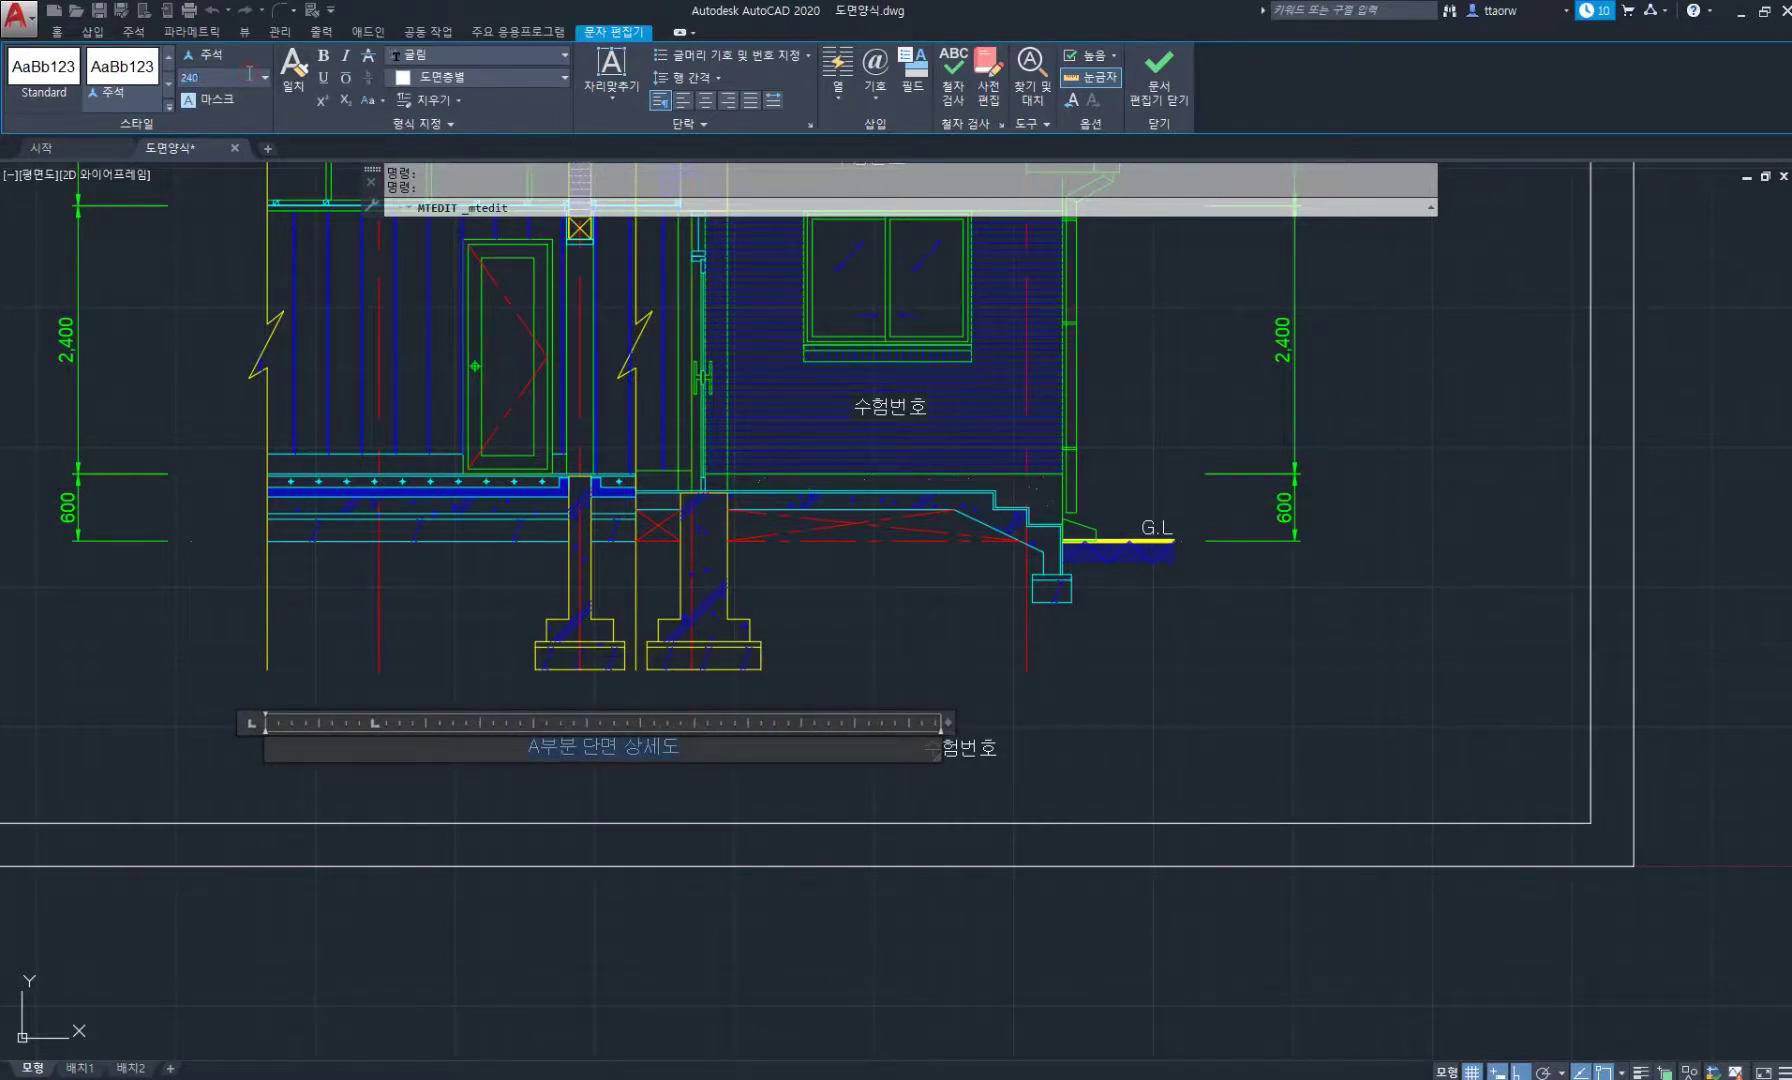
{"action": "key", "text": "Return"}
{"action": "left_click", "coordinate": [1160, 75]}
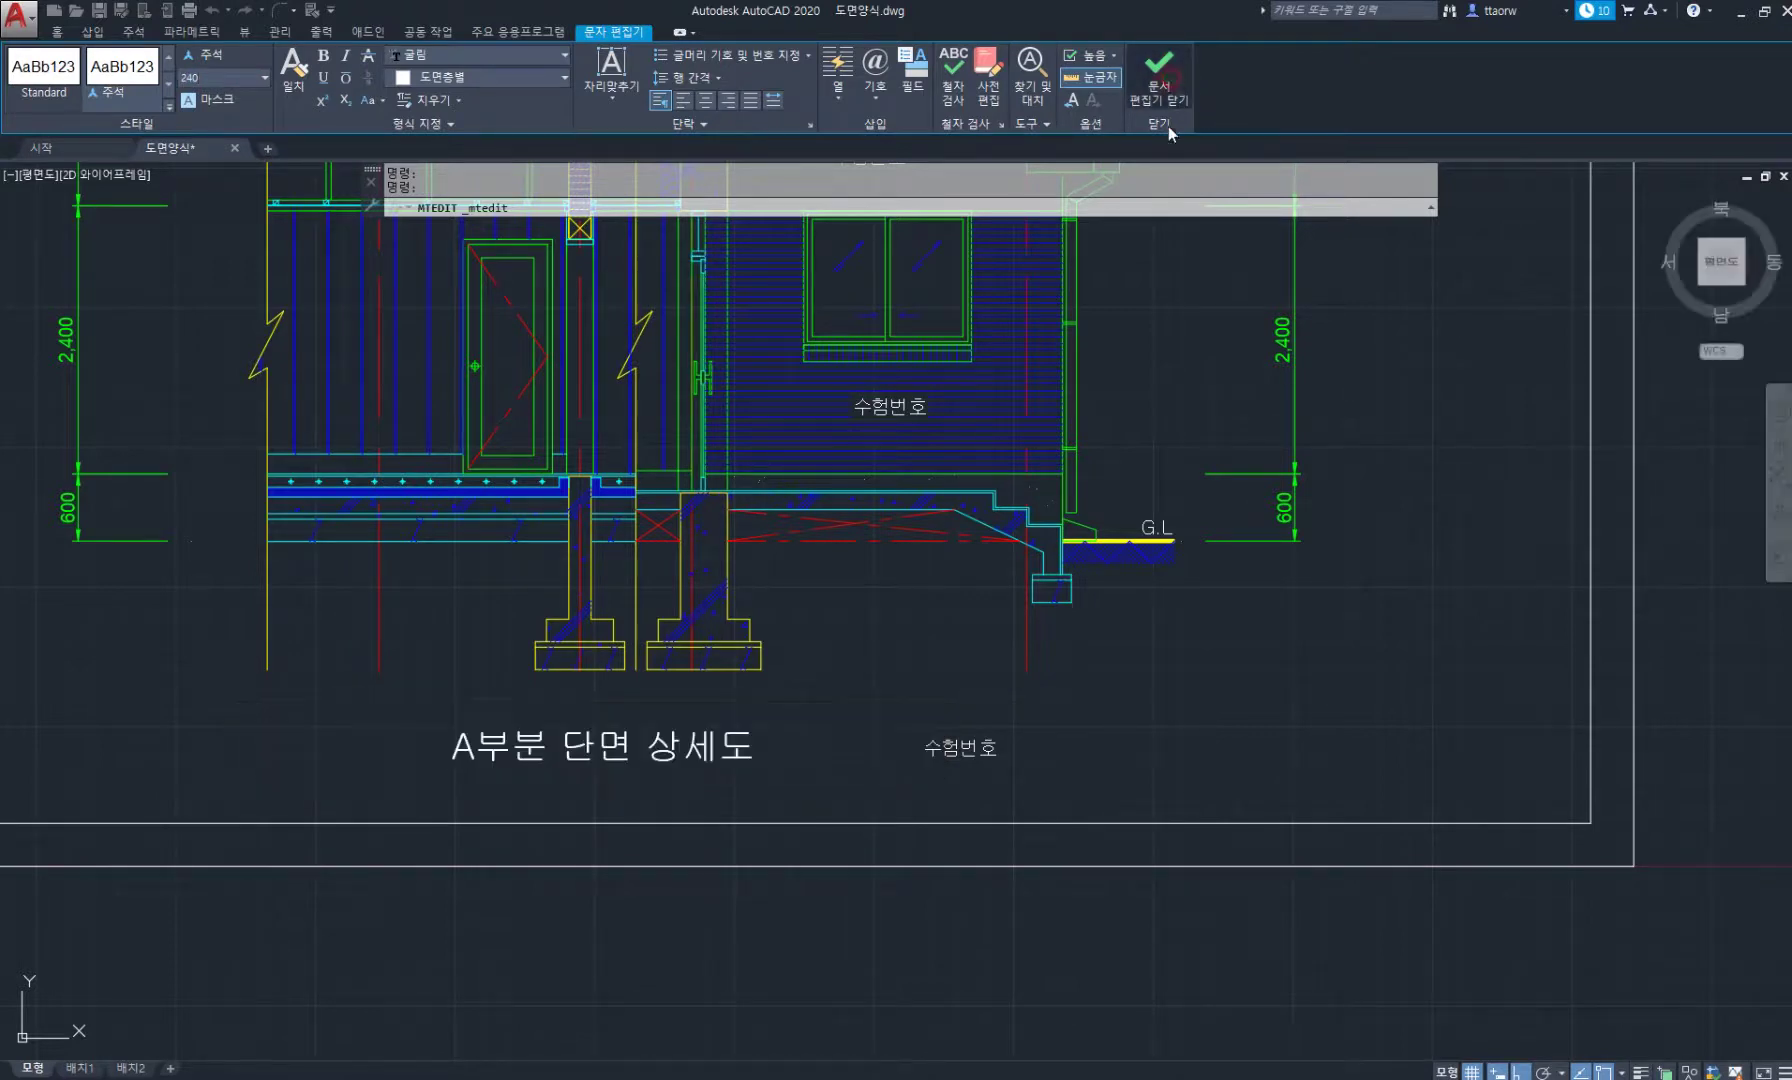
Replace the placeholder text beside the drawing title with "SCALE: 1/40".
{"action": "double_click", "coordinate": [993, 757]}
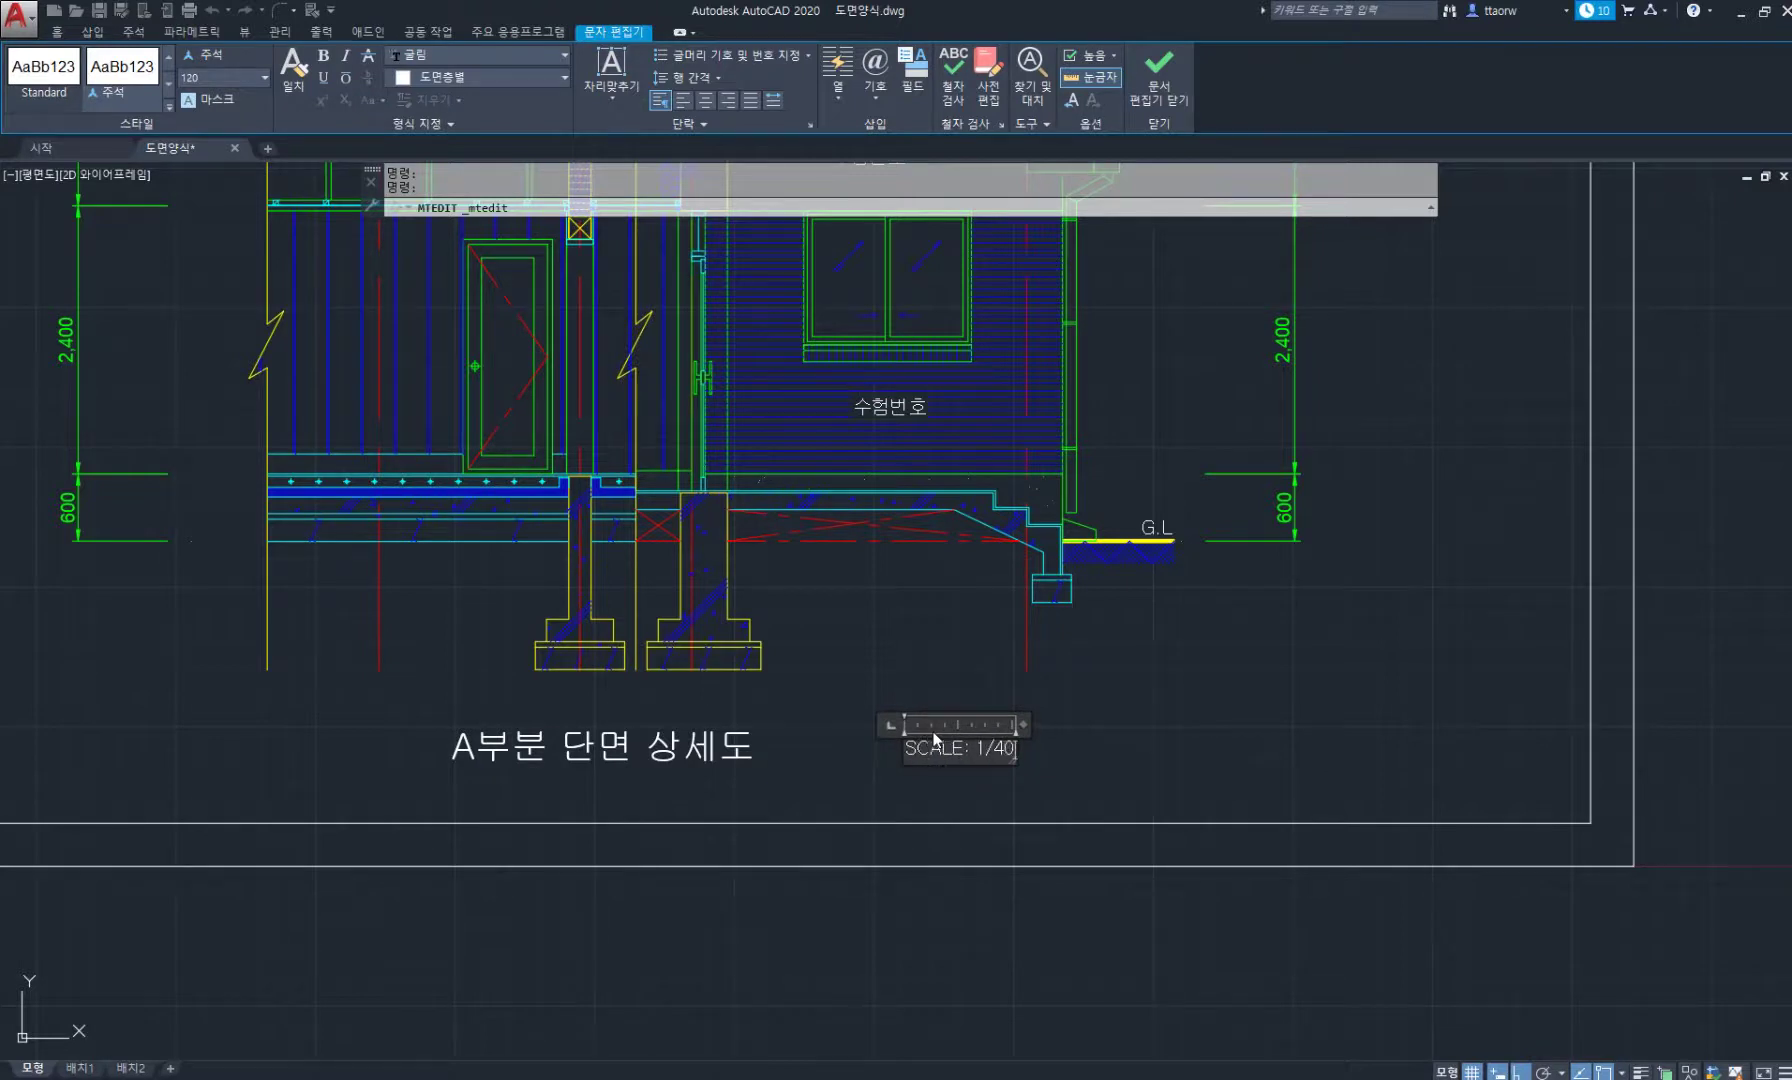
{"action": "left_click", "coordinate": [1170, 785]}
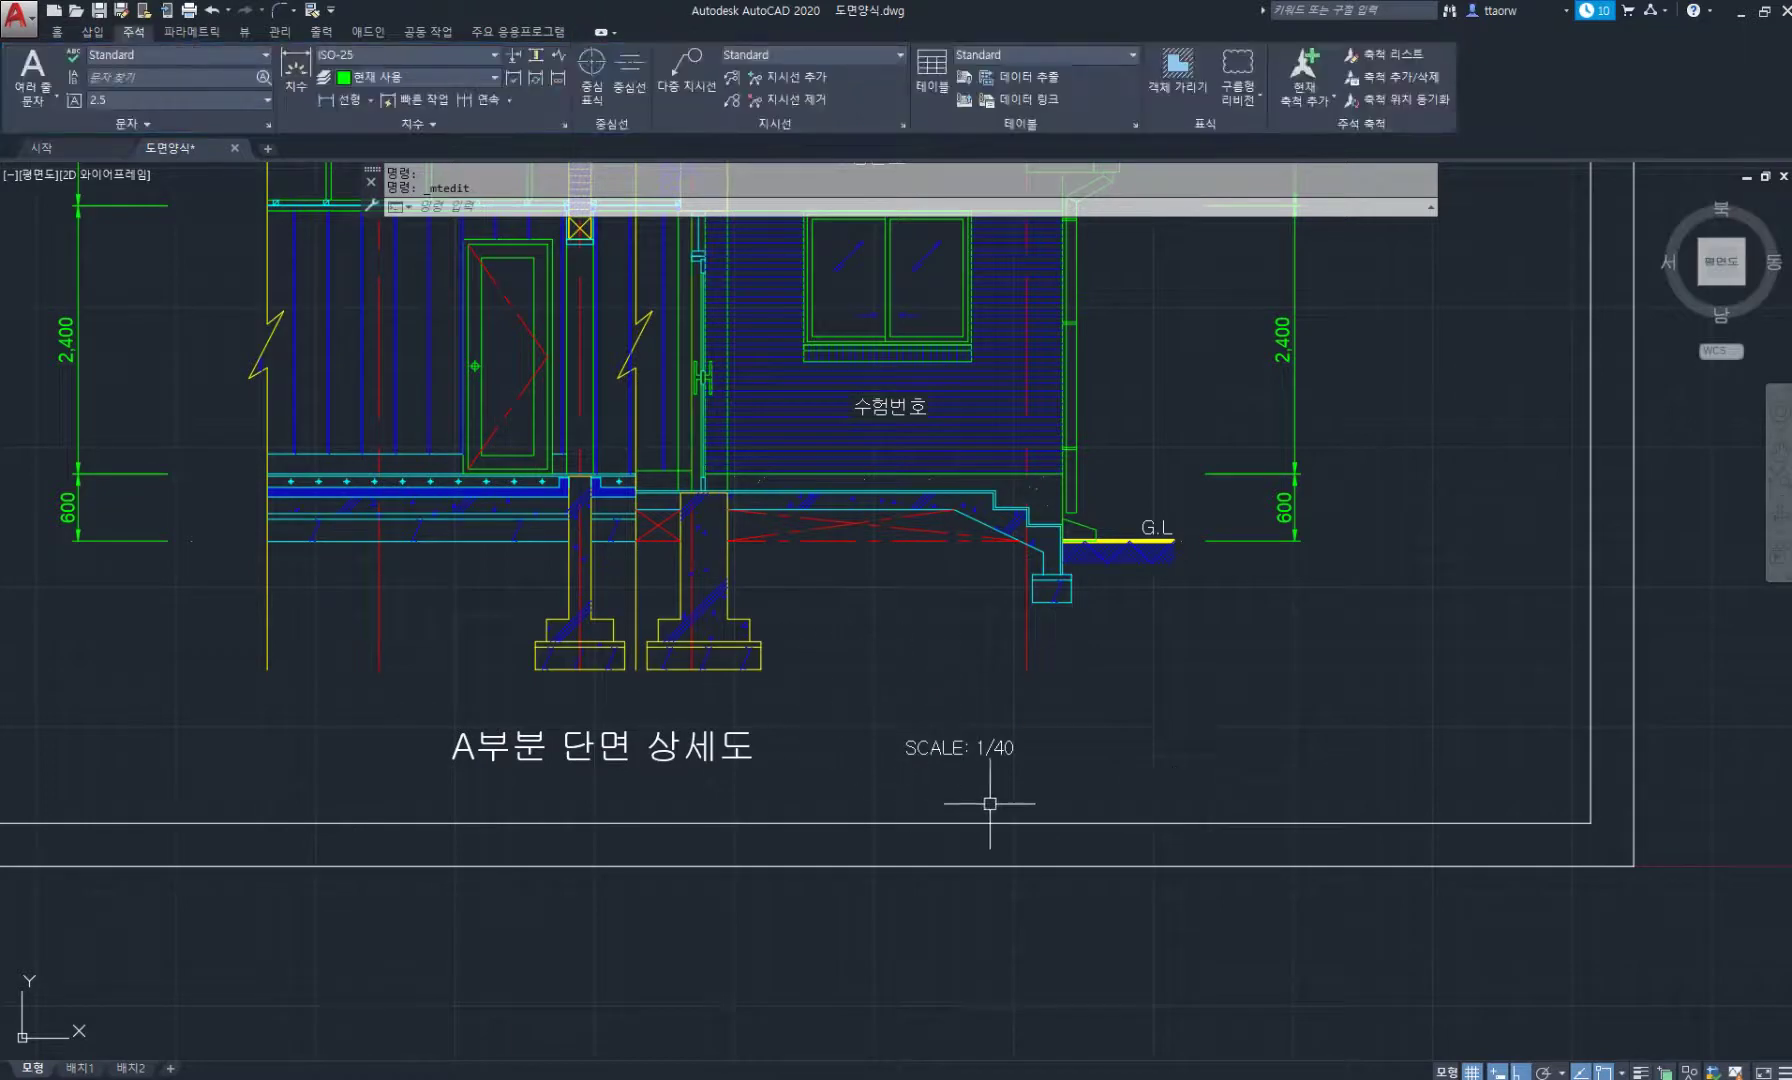
Draw a rectangle as a frame around the "A부분 단면 상세도" title.
{"action": "type", "text": "rec"}
{"action": "key", "text": "Return"}
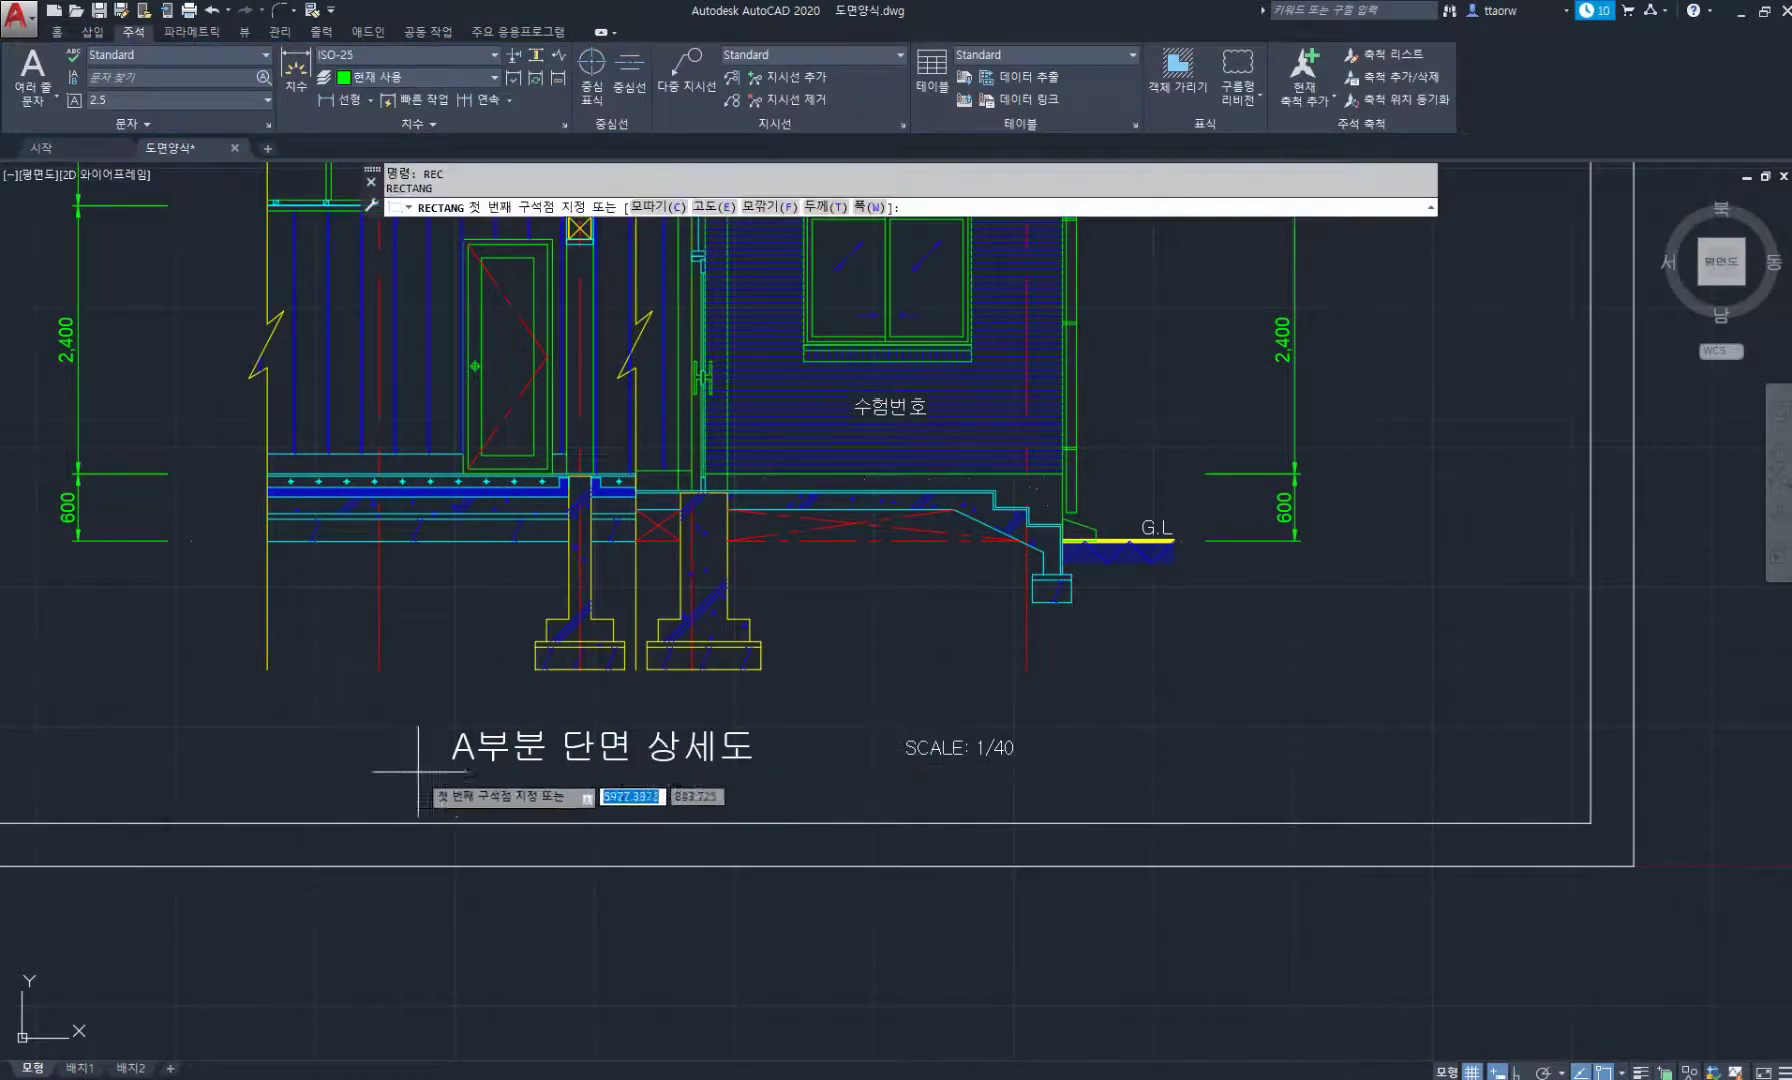
{"action": "left_click", "coordinate": [374, 775]}
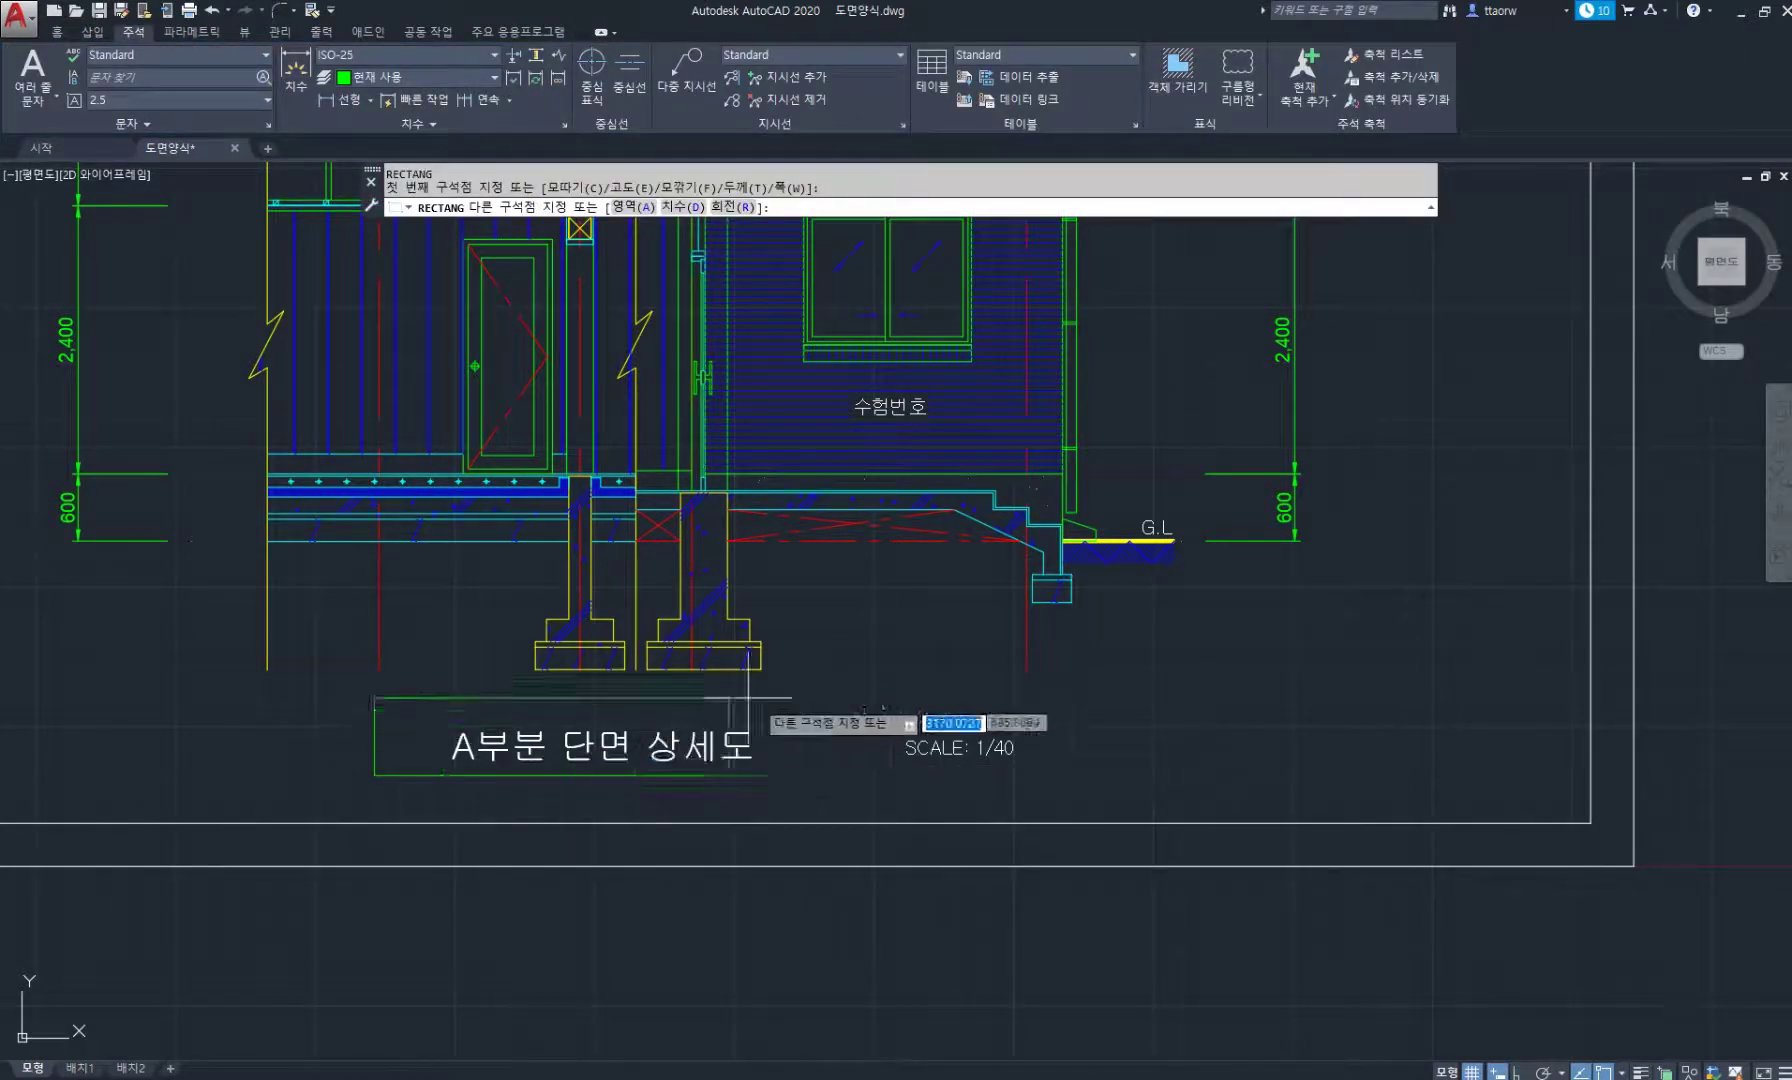
{"action": "left_click", "coordinate": [836, 711]}
Move the "SCALE: 1/40" text horizontally closer to the title frame.
{"action": "scroll", "coordinate": [882, 746], "scroll_direction": "down", "scroll_amount": 2}
{"action": "middle_click_drag", "start_coordinate": [948, 735], "coordinate": [909, 791]}
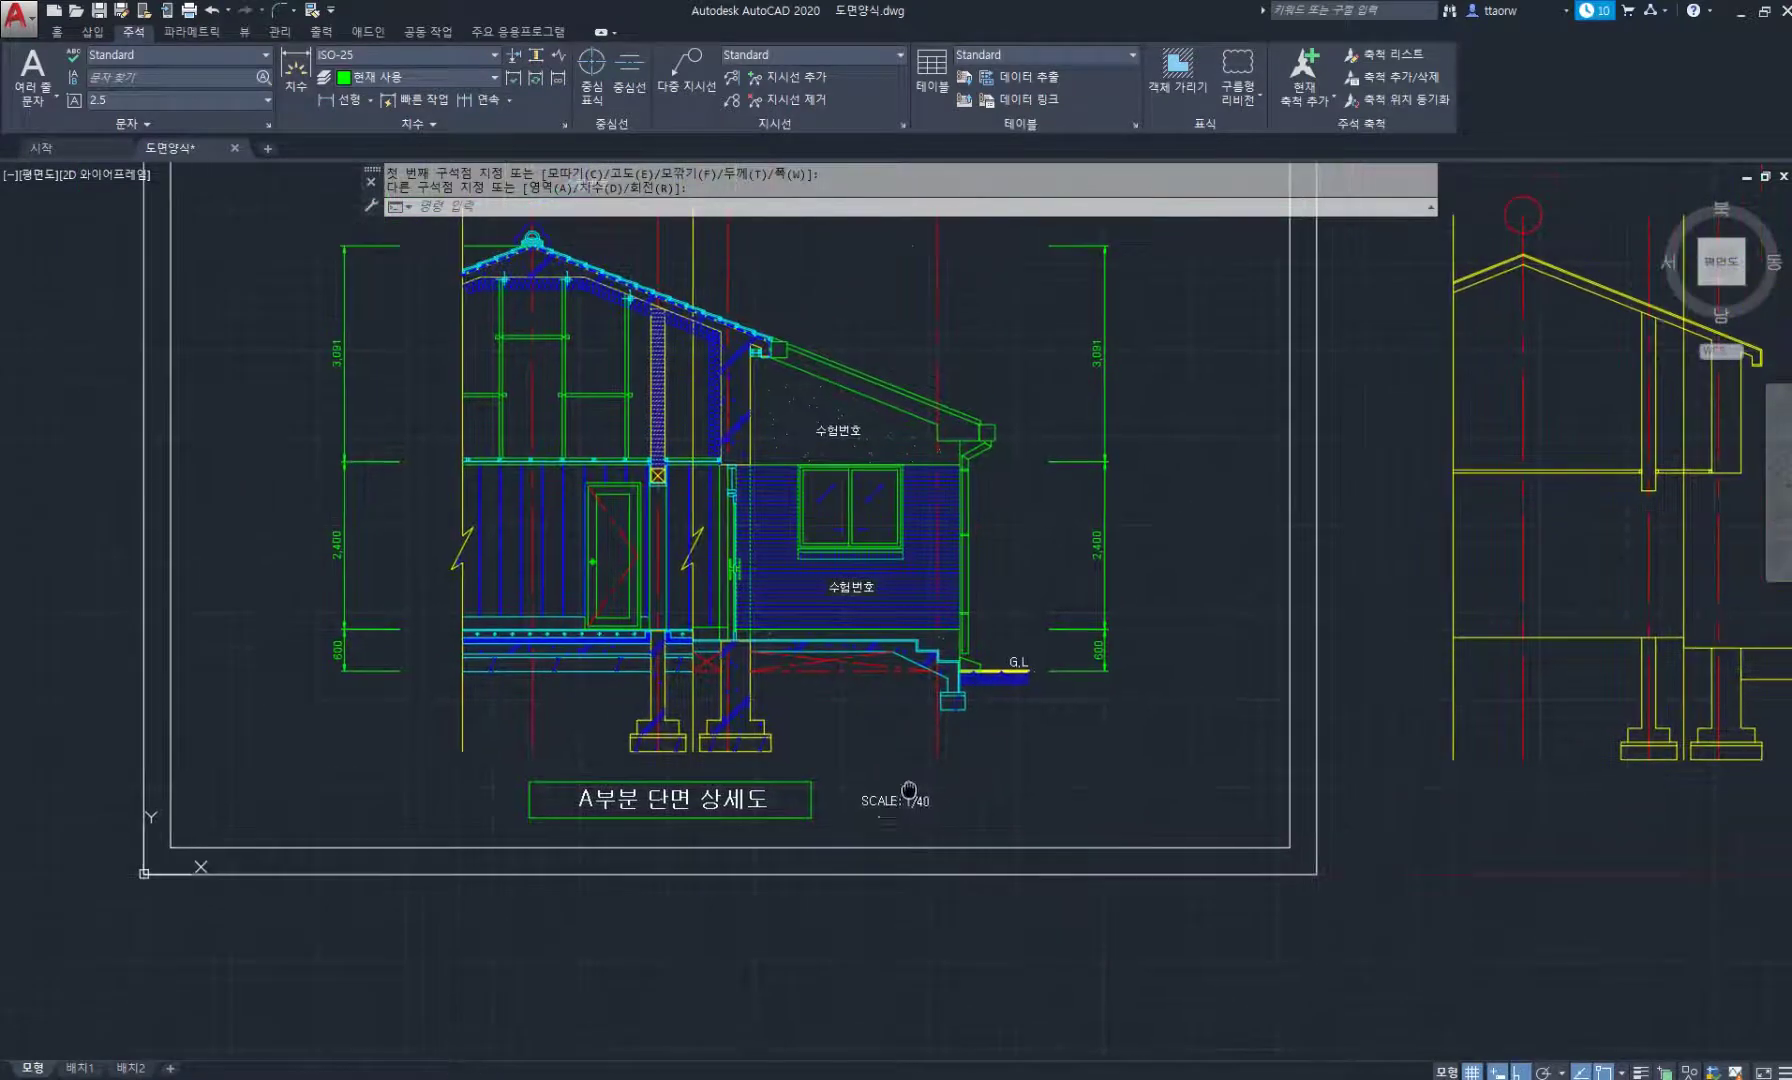
{"action": "type", "text": "m"}
{"action": "key", "text": "Return"}
{"action": "left_click", "coordinate": [968, 815]}
{"action": "left_click", "coordinate": [910, 799]}
{"action": "key", "text": "Return"}
{"action": "left_click", "coordinate": [1024, 788]}
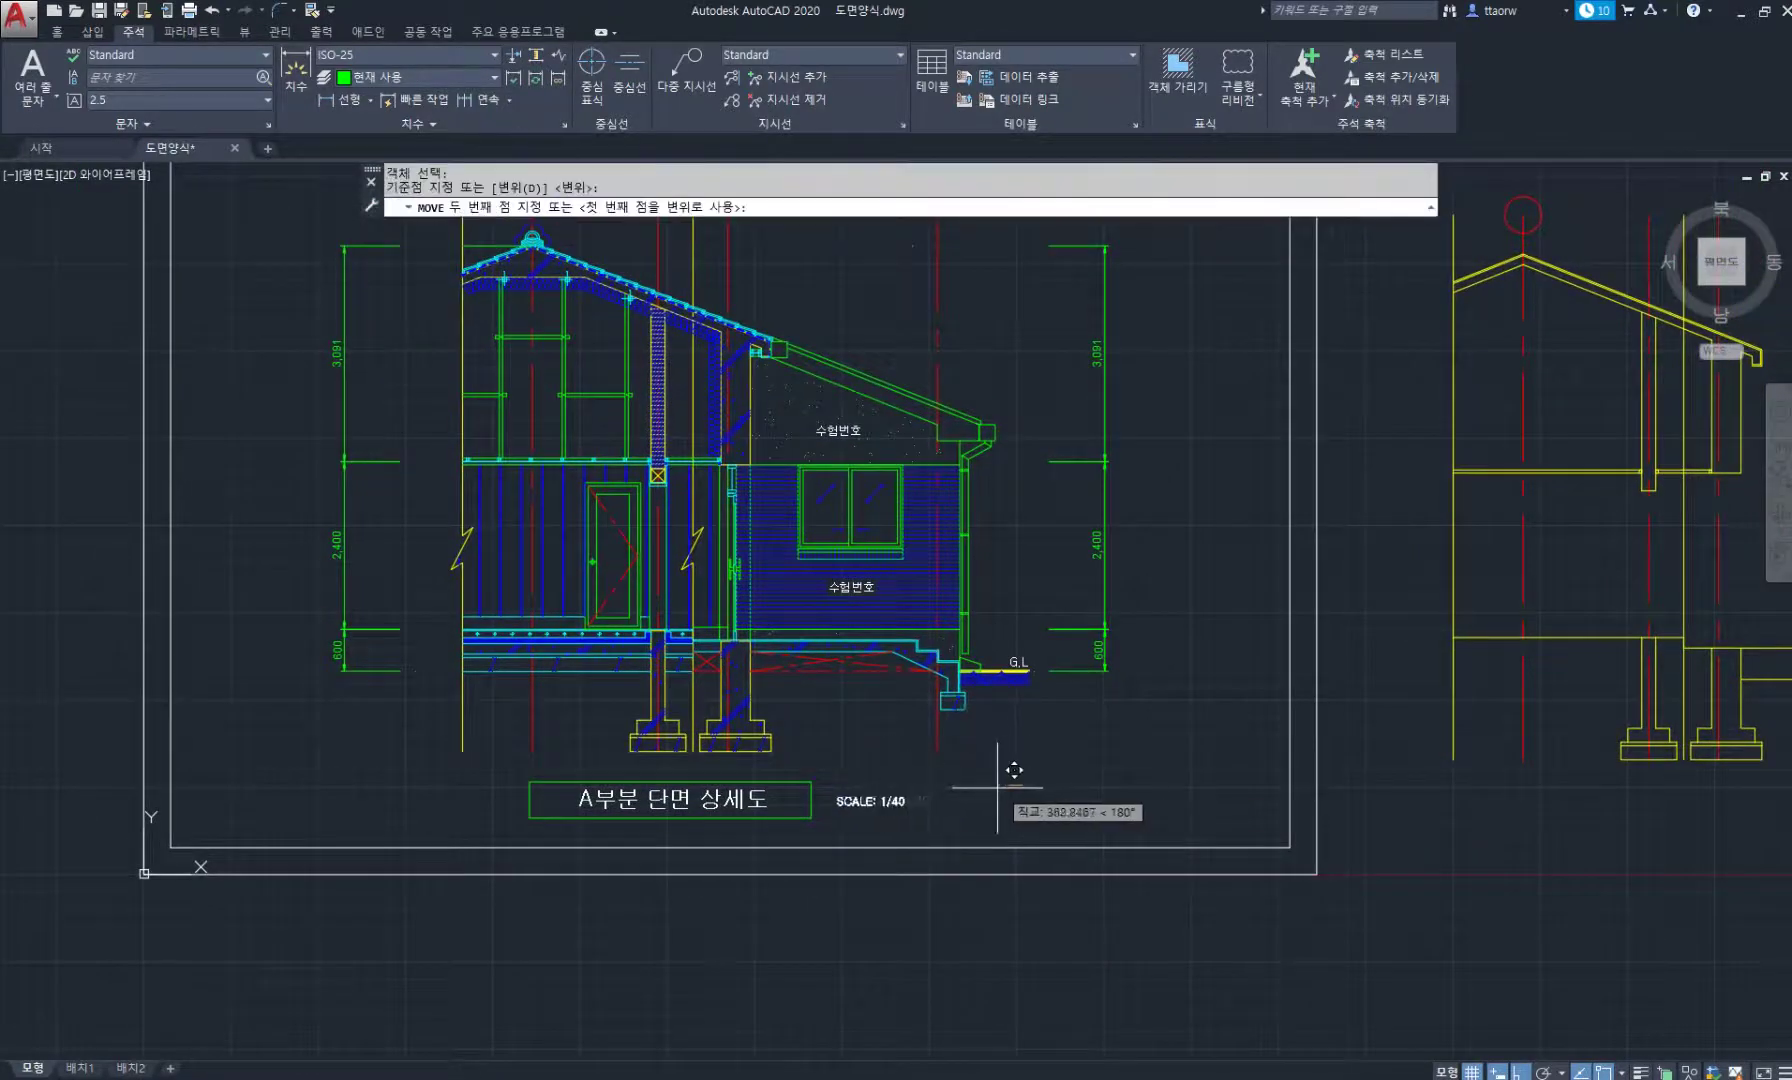
{"action": "left_click", "coordinate": [992, 789]}
Move the title, its frame and the scale text together slightly toward the G.L side, beneath the section.
{"action": "scroll", "coordinate": [902, 769], "scroll_direction": "down", "scroll_amount": 2}
{"action": "middle_click_drag", "start_coordinate": [866, 796], "coordinate": [769, 809]}
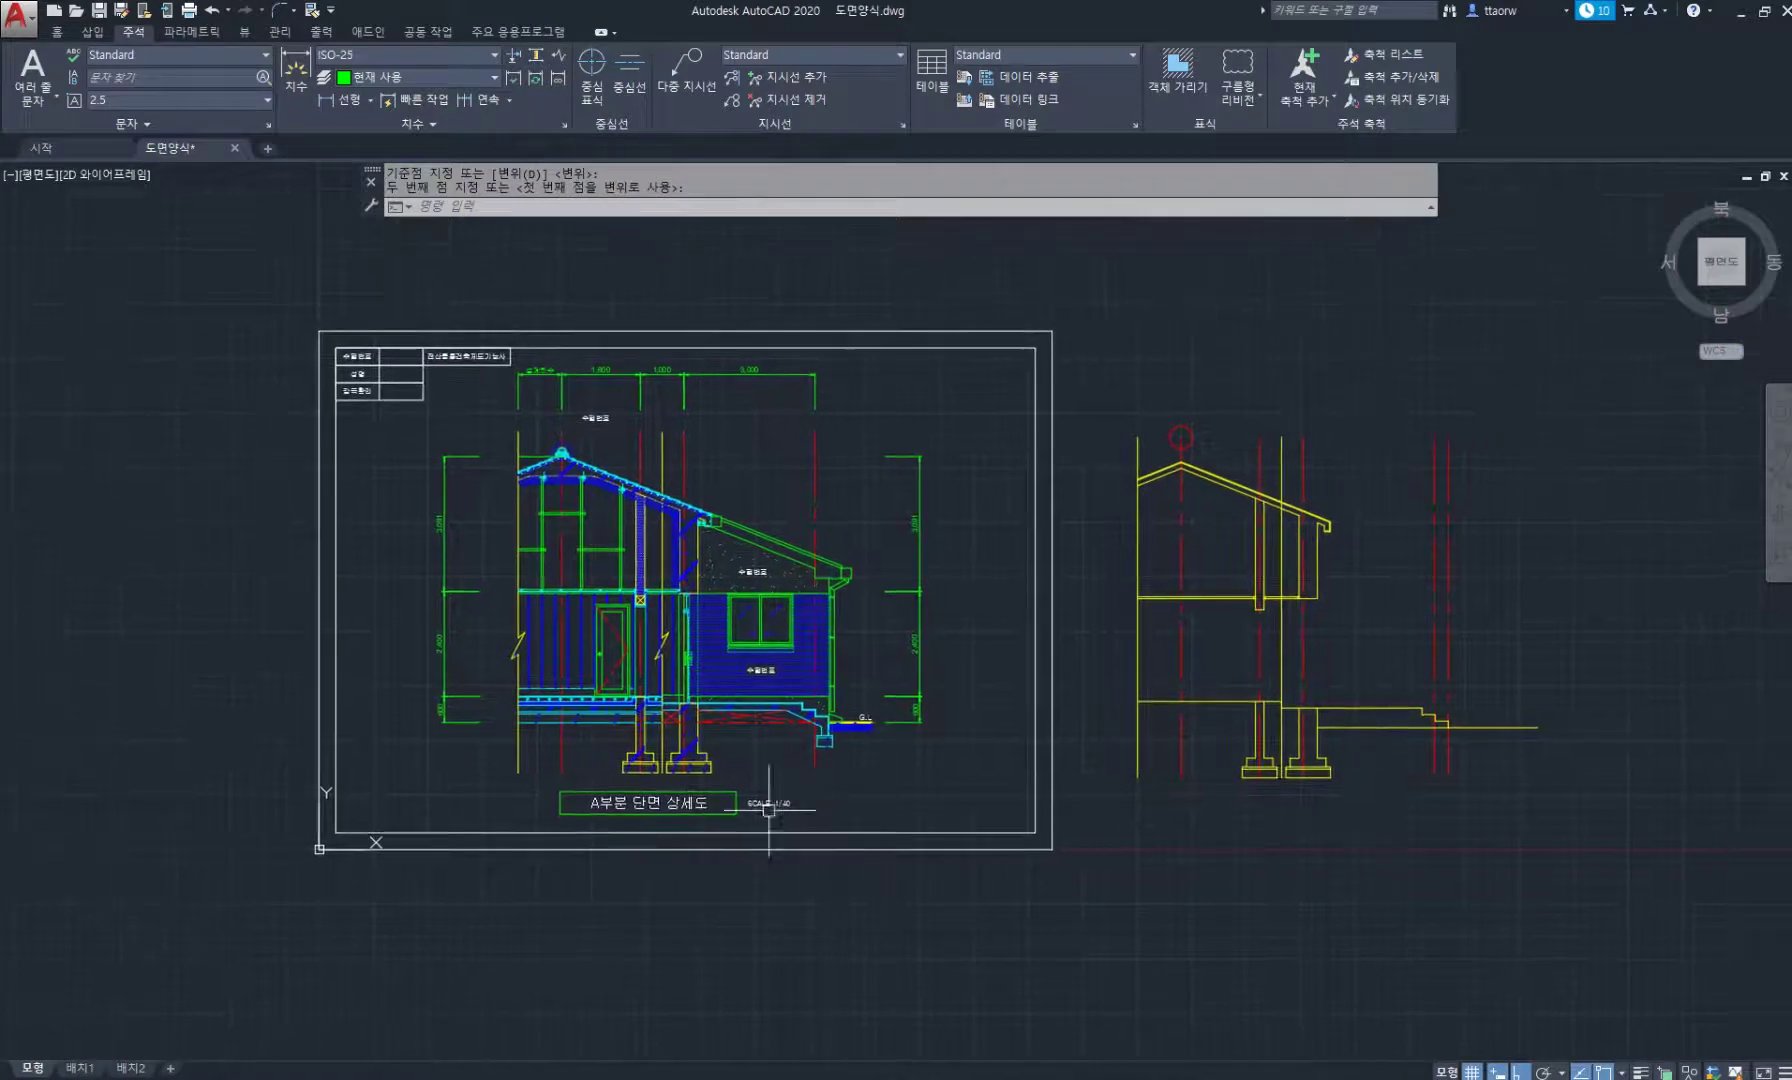
{"action": "key", "text": "Return"}
{"action": "left_click", "coordinate": [819, 818]}
{"action": "left_click", "coordinate": [646, 797]}
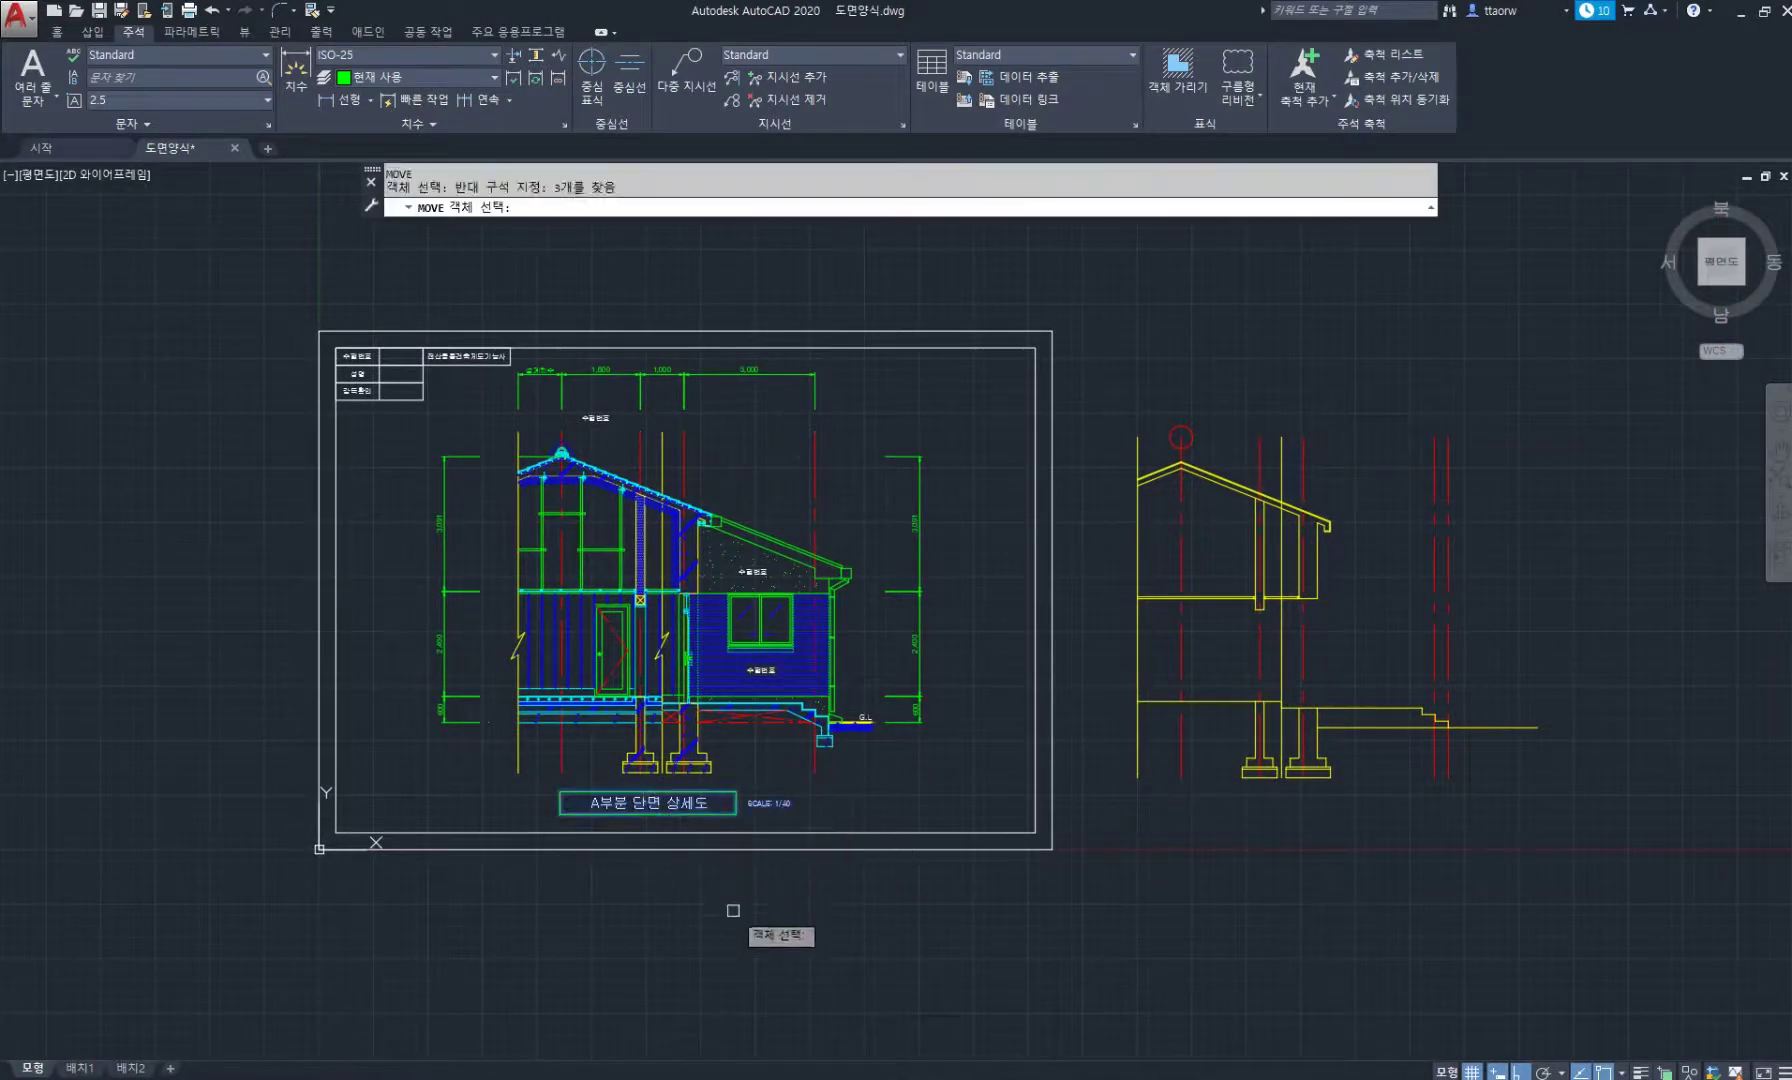
{"action": "key", "text": "Return"}
{"action": "left_click", "coordinate": [733, 915]}
{"action": "left_click", "coordinate": [744, 908]}
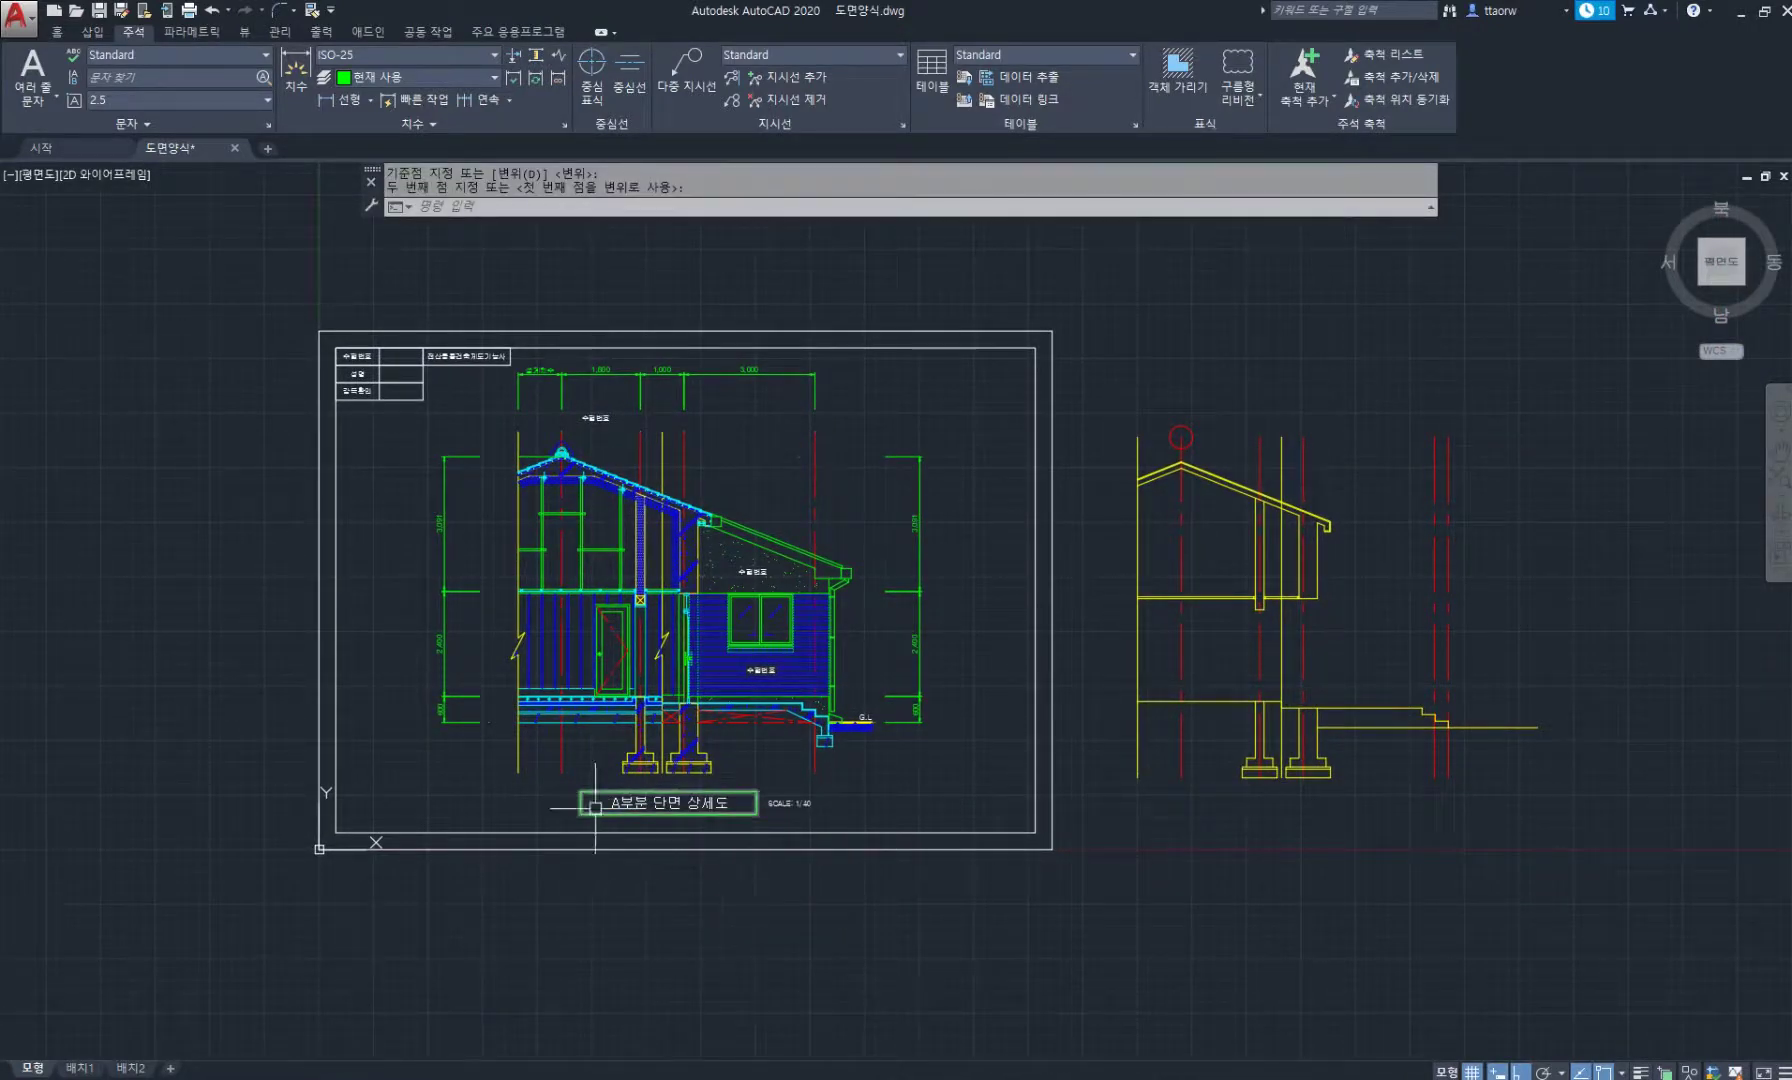
{"action": "scroll", "coordinate": [700, 581], "scroll_direction": "up", "scroll_amount": 2}
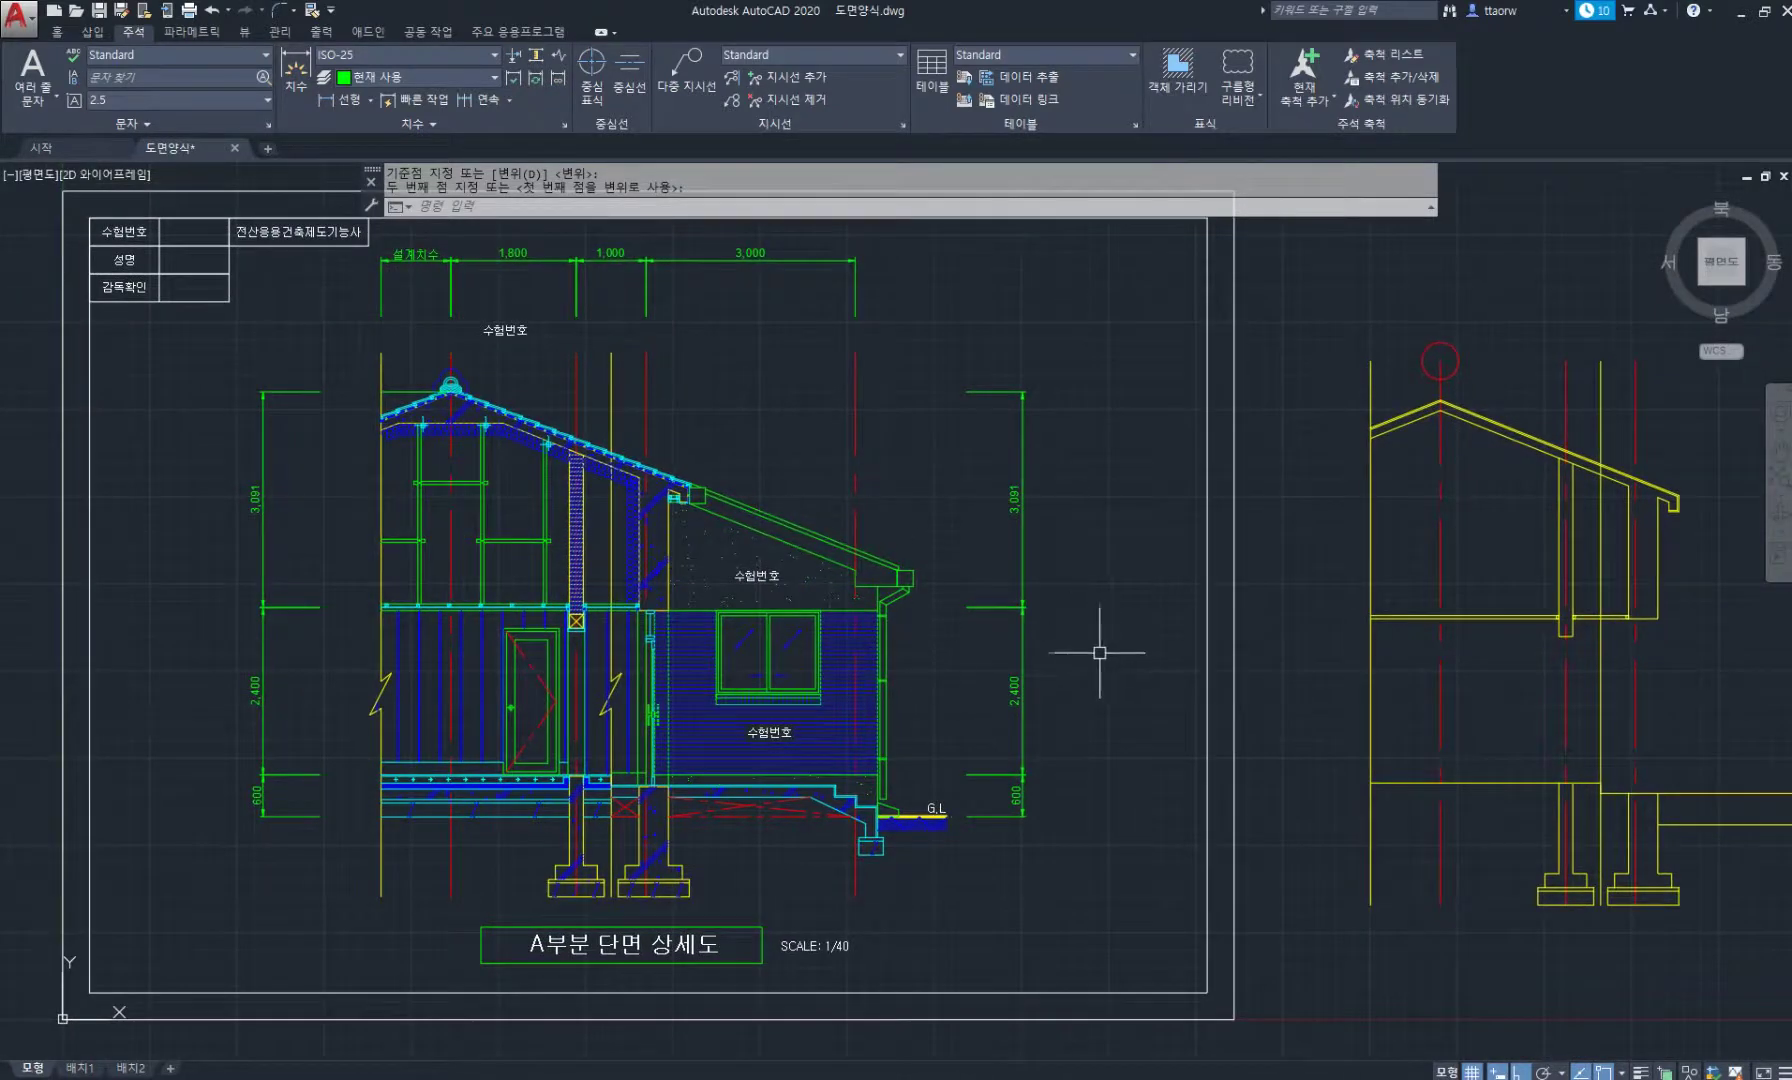
{"action": "scroll", "coordinate": [1087, 646], "scroll_direction": "down", "scroll_amount": 2}
{"action": "scroll", "coordinate": [1004, 672], "scroll_direction": "up", "scroll_amount": 2}
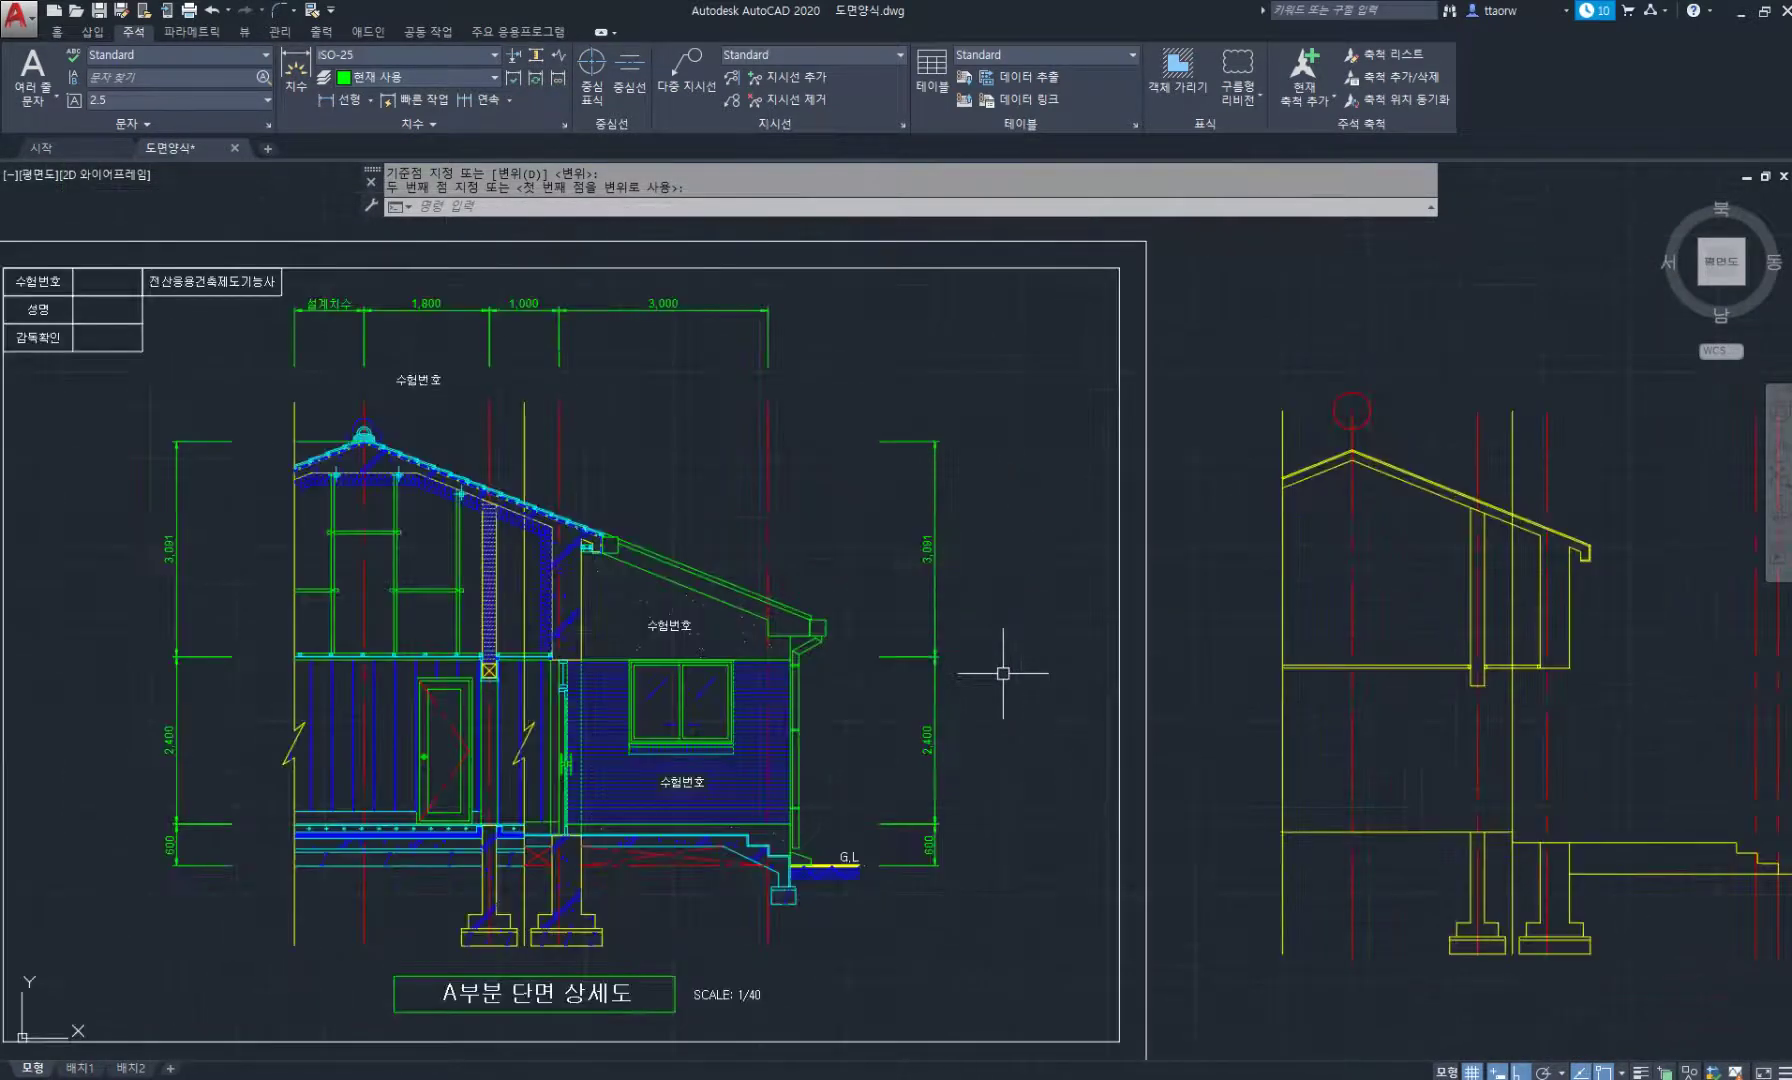